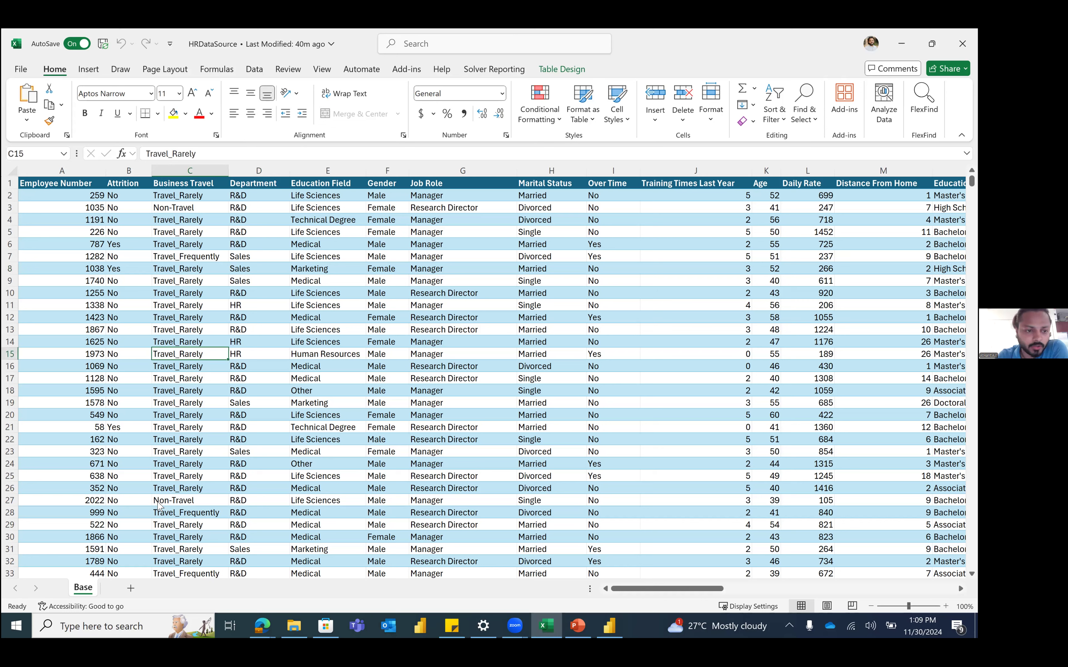
Step: Return to the top of the sheet and close Excel Options without changing anything
{"action": "key", "text": "Up"}
{"action": "key", "text": "Up"}
{"action": "key", "text": "Up"}
{"action": "key", "text": "Up"}
{"action": "key", "text": "Up"}
{"action": "key", "text": "Up"}
{"action": "key", "text": "Up"}
{"action": "key", "text": "Up"}
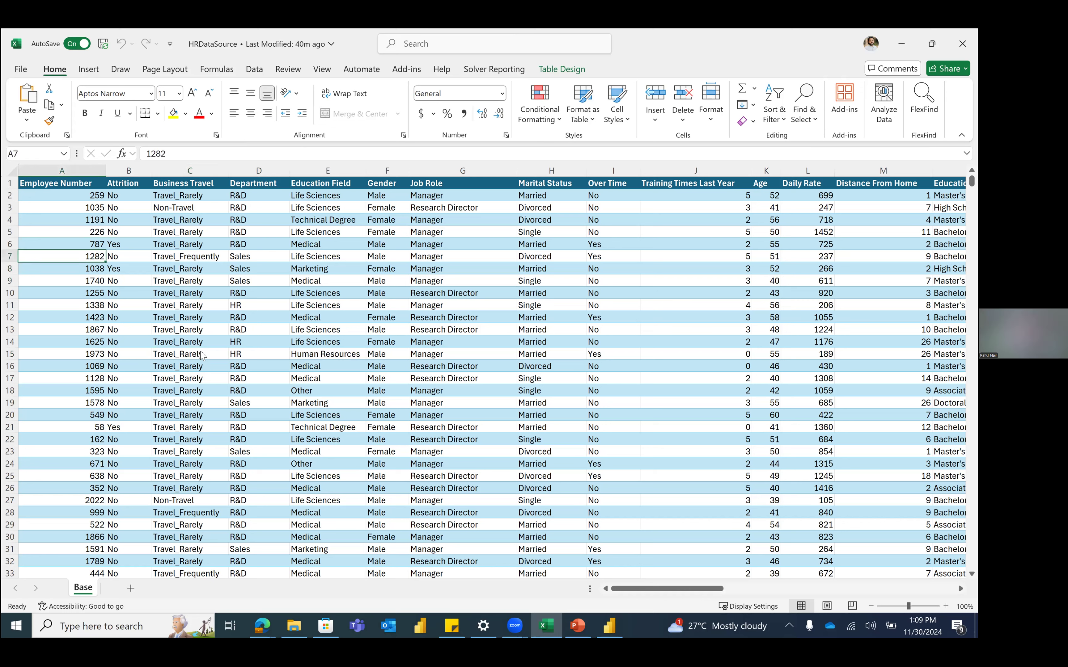
{"action": "key", "text": "Up"}
{"action": "key", "text": "Up"}
{"action": "key", "text": "Up"}
{"action": "key", "text": "Up"}
{"action": "key", "text": "Up"}
{"action": "key", "text": "Up"}
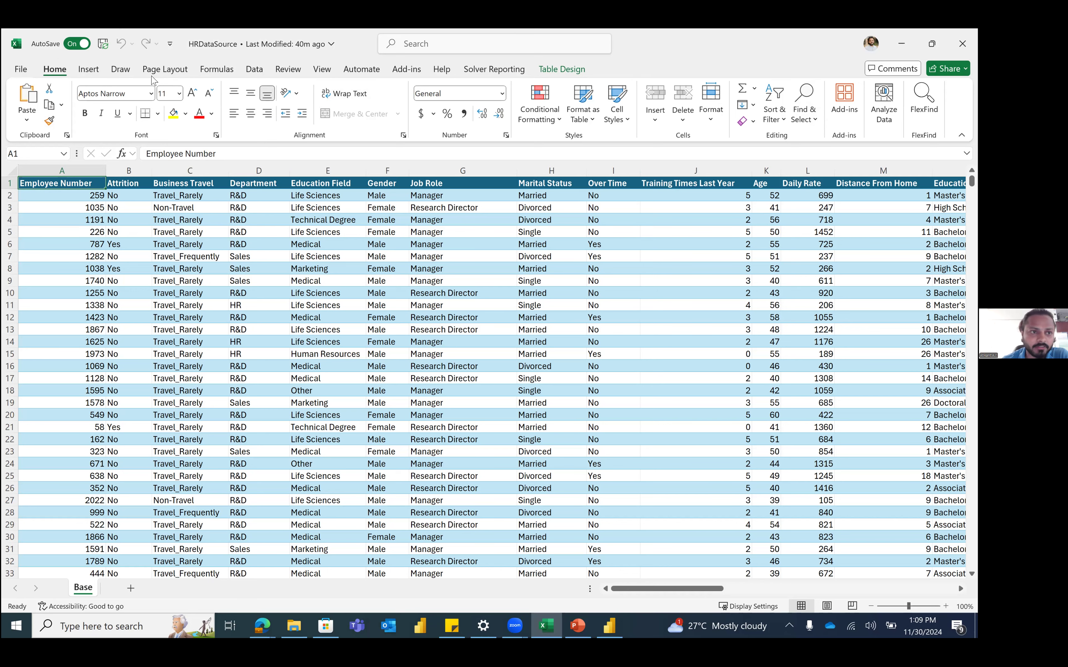
{"action": "left_click", "coordinate": [22, 69]}
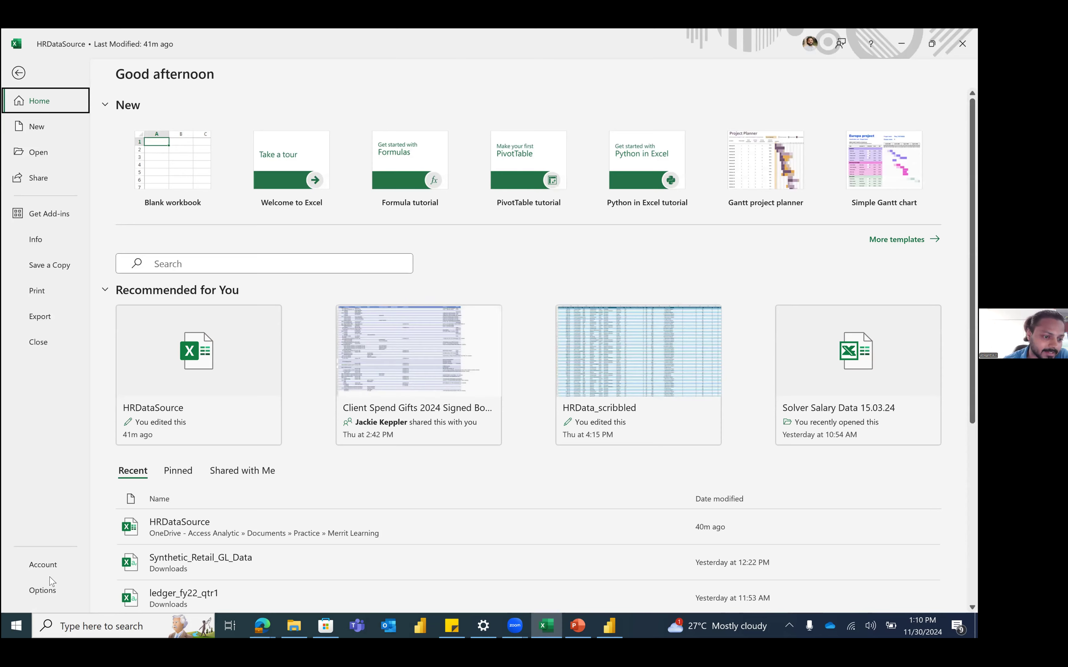
{"action": "left_click", "coordinate": [42, 590]}
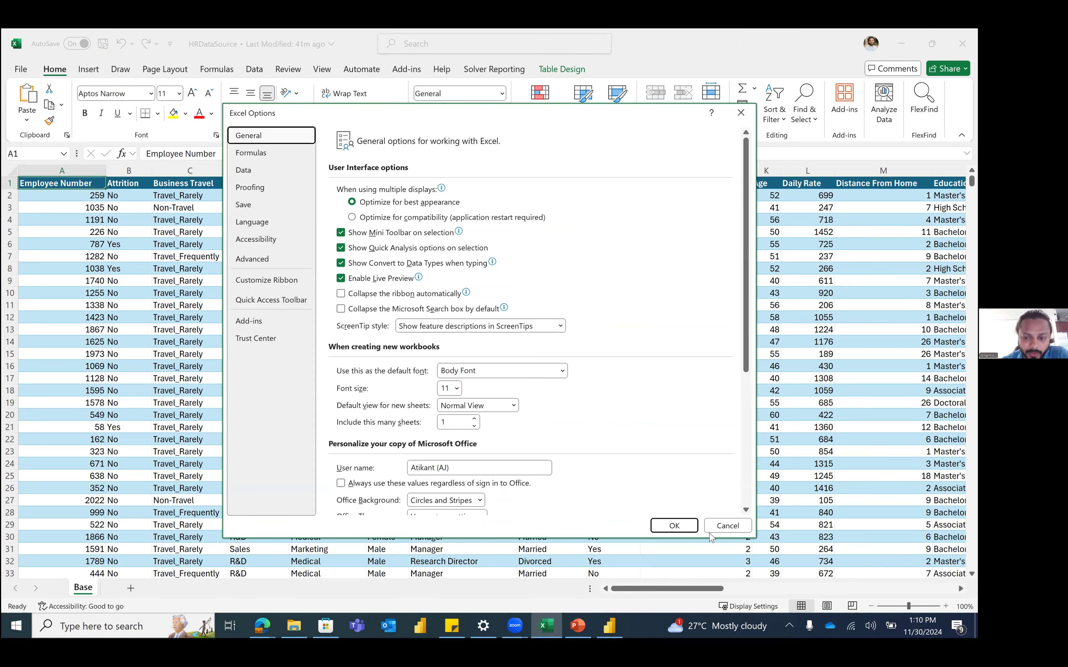
{"action": "left_click", "coordinate": [727, 525]}
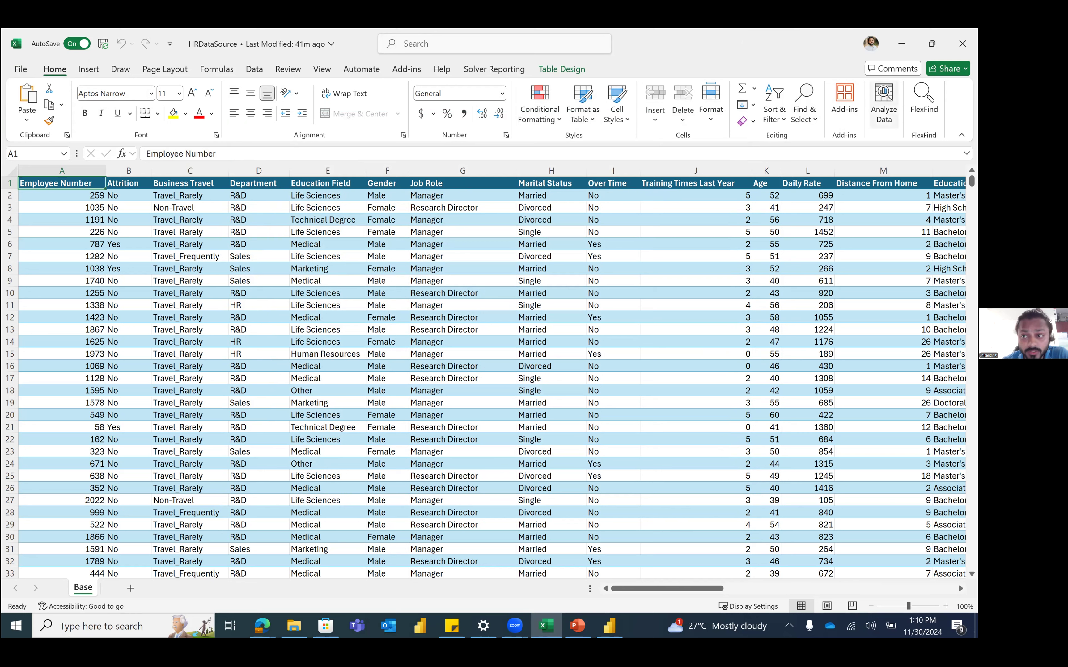
Step: Show the Insert tab, select all, then pick A4 and close the Shapes gallery unused
{"action": "left_click", "coordinate": [97, 71]}
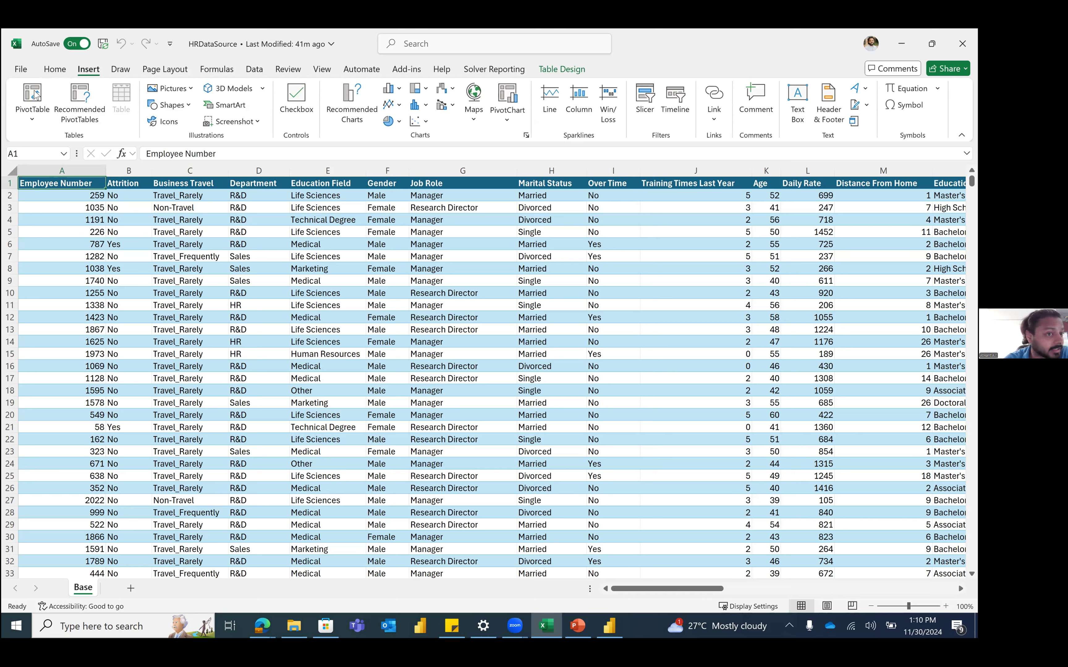
{"action": "key", "text": "ctrl+a"}
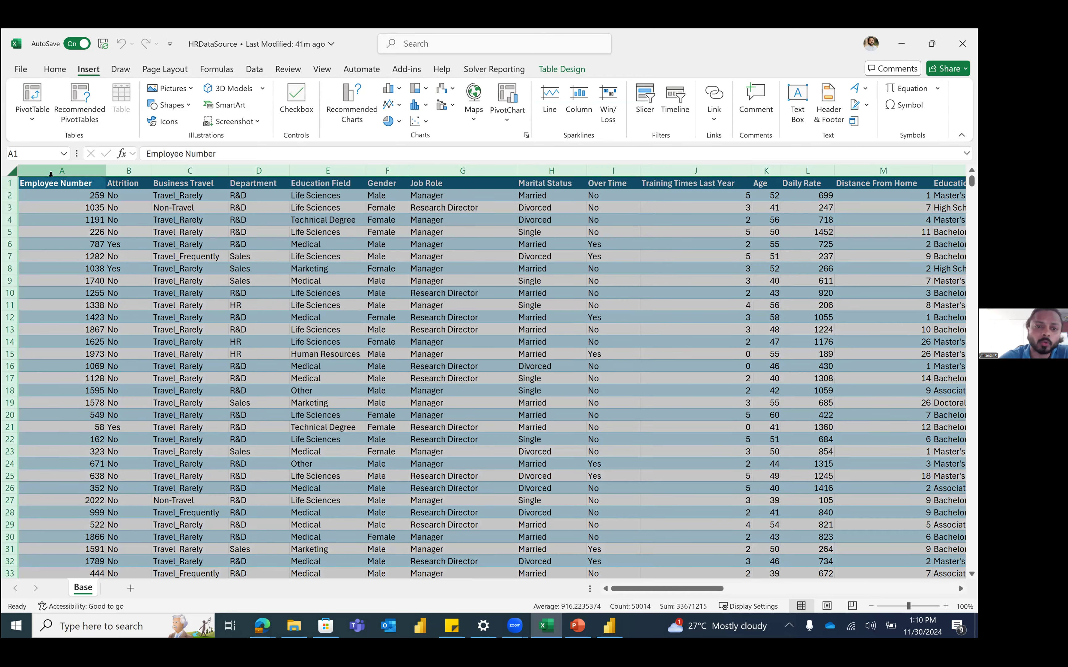
{"action": "left_click", "coordinate": [104, 219]}
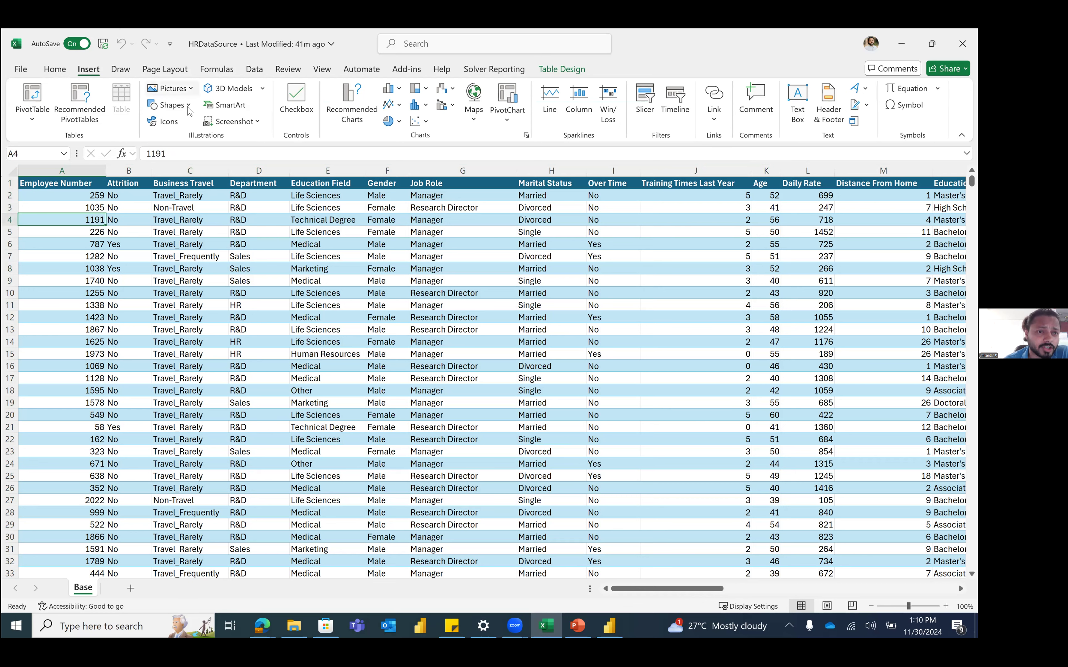
{"action": "left_click", "coordinate": [189, 111]}
{"action": "left_click", "coordinate": [240, 108]}
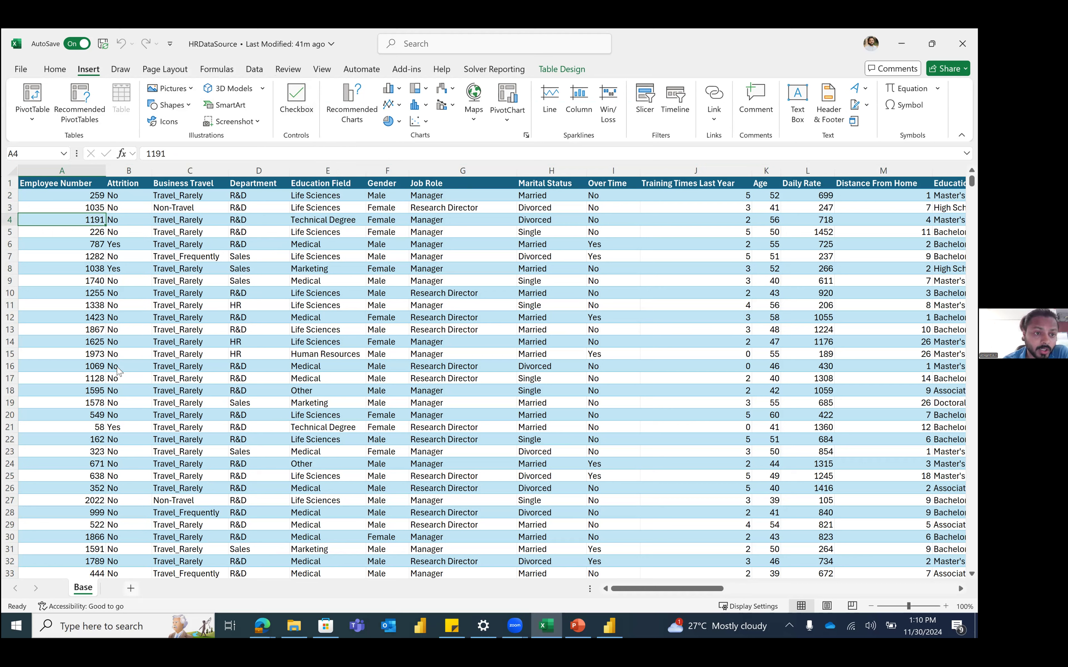
Step: Add a new worksheet with heading 'List' in A1 and 'Item1' in A2
{"action": "key", "text": "shift+F11"}
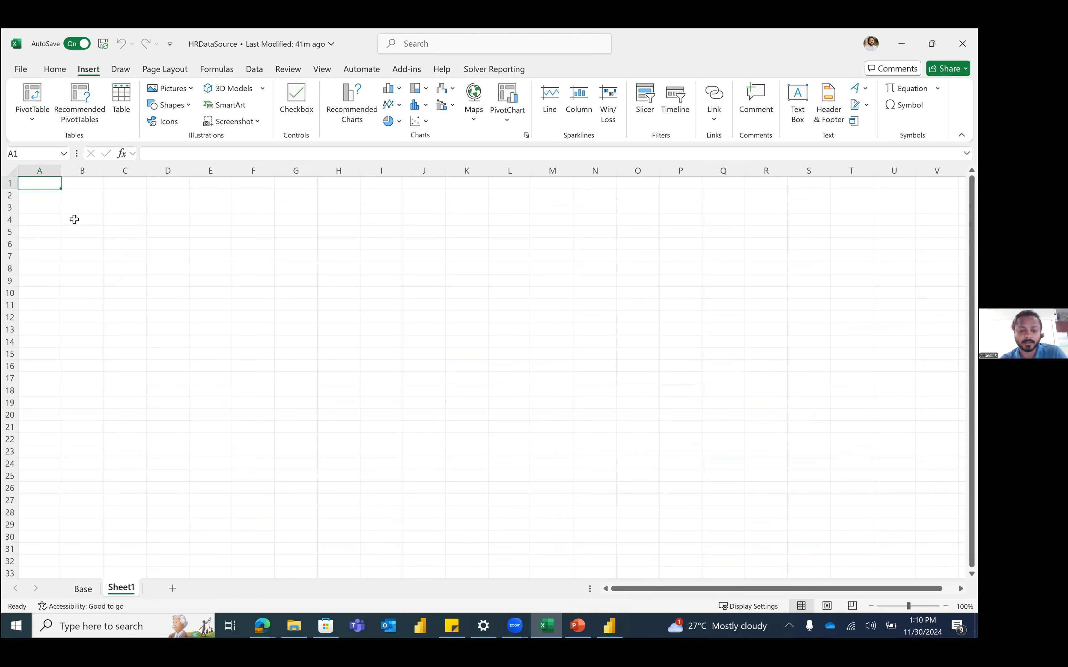
{"action": "type", "text": "List"}
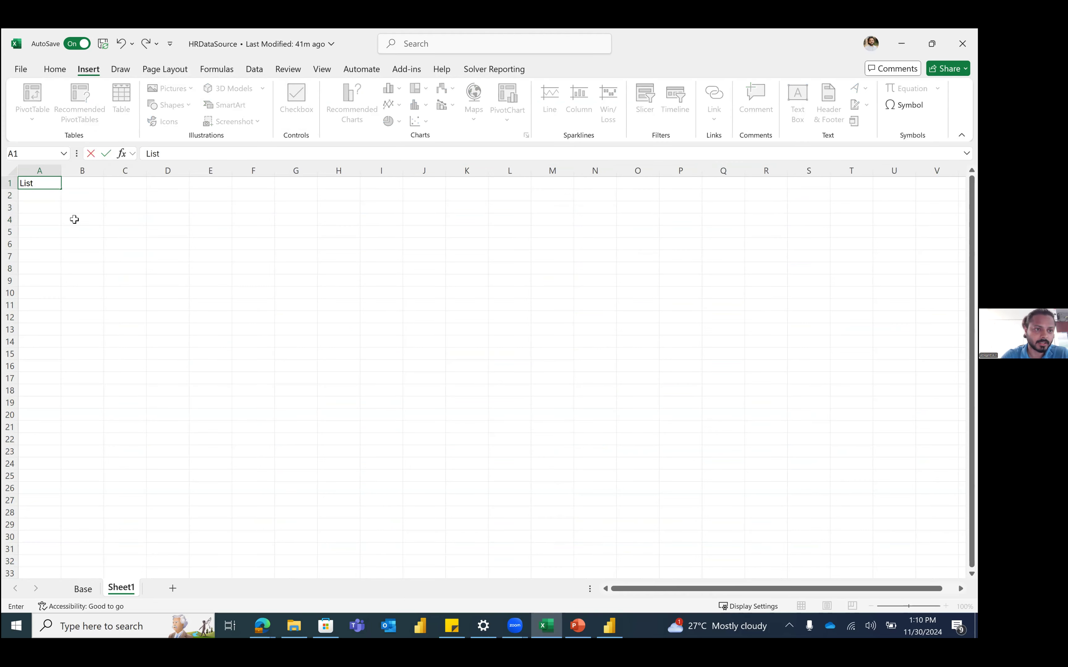
{"action": "key", "text": "Return"}
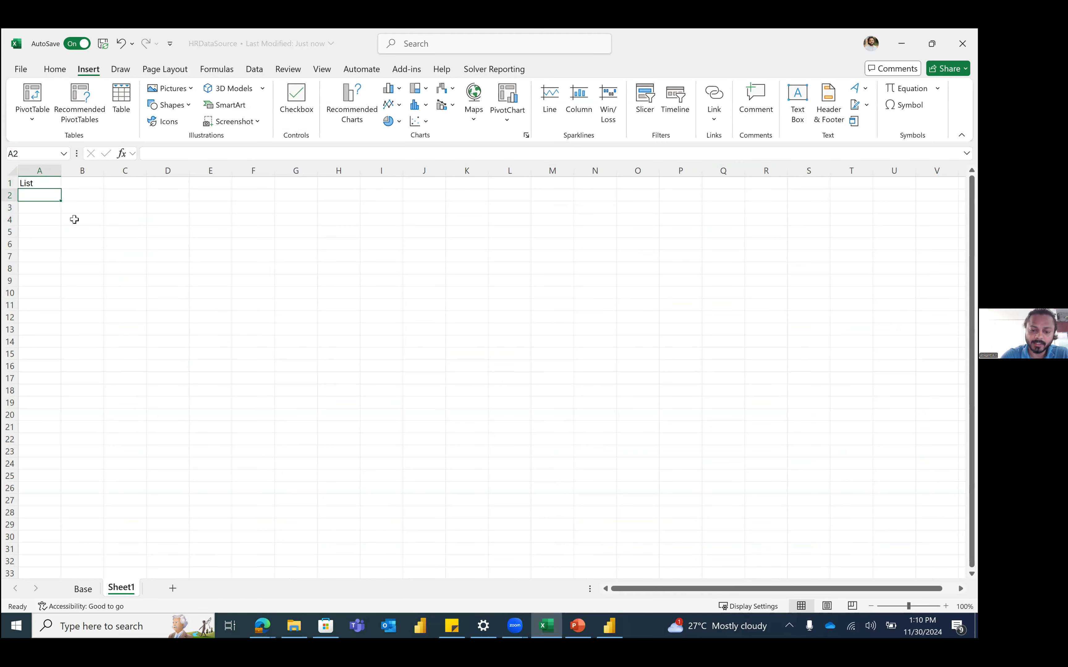
{"action": "type", "text": "Item1"}
{"action": "key", "text": "Return"}
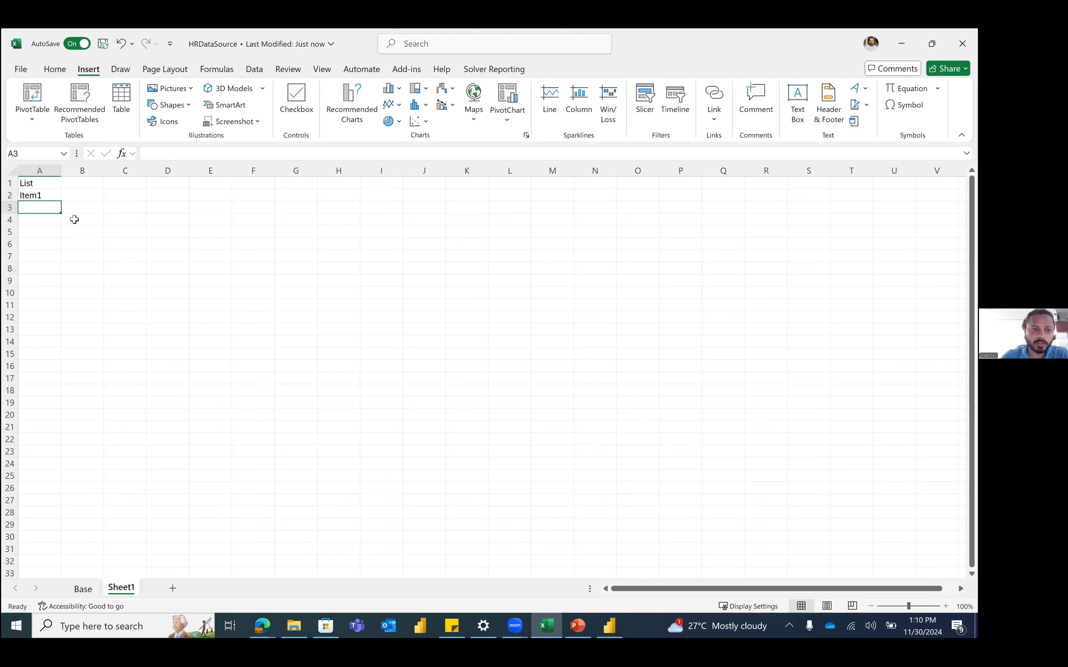
{"action": "key", "text": "Up"}
{"action": "key", "text": "Right"}
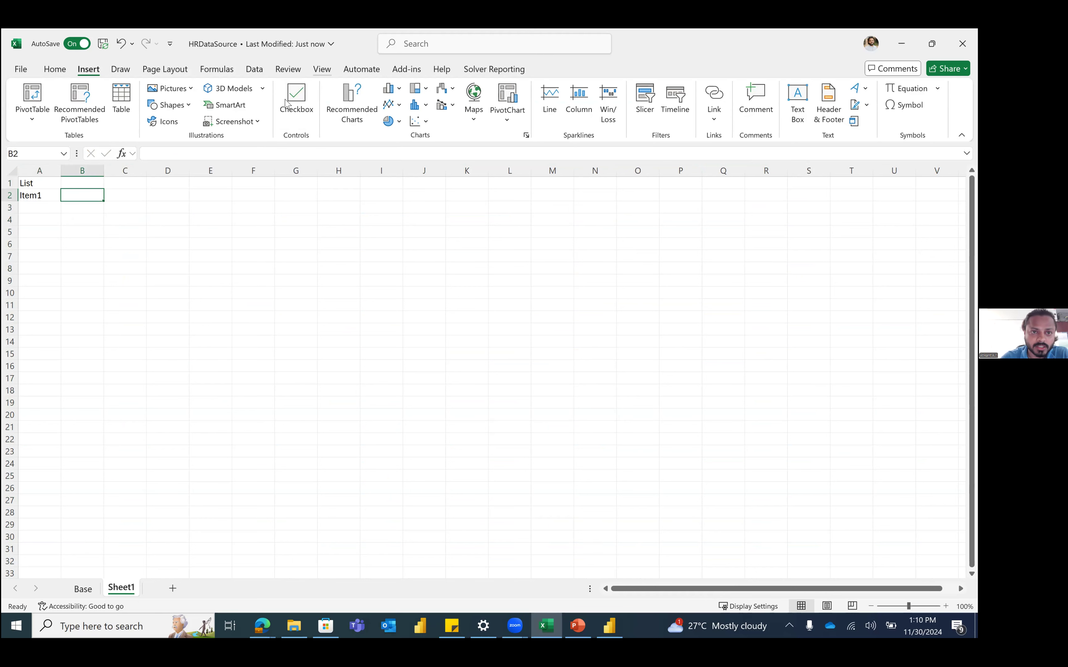
Step: Insert a checkbox in B2 and copy A2:B2 down through row 19
{"action": "left_click", "coordinate": [284, 100]}
{"action": "left_click", "coordinate": [43, 199]}
{"action": "key", "text": "shift+Right"}
{"action": "key", "text": "ctrl+c"}
{"action": "key", "text": "shift+Down"}
{"action": "key", "text": "shift+Down"}
{"action": "key", "text": "shift+Down"}
{"action": "key", "text": "shift+Down"}
{"action": "key", "text": "shift+Down"}
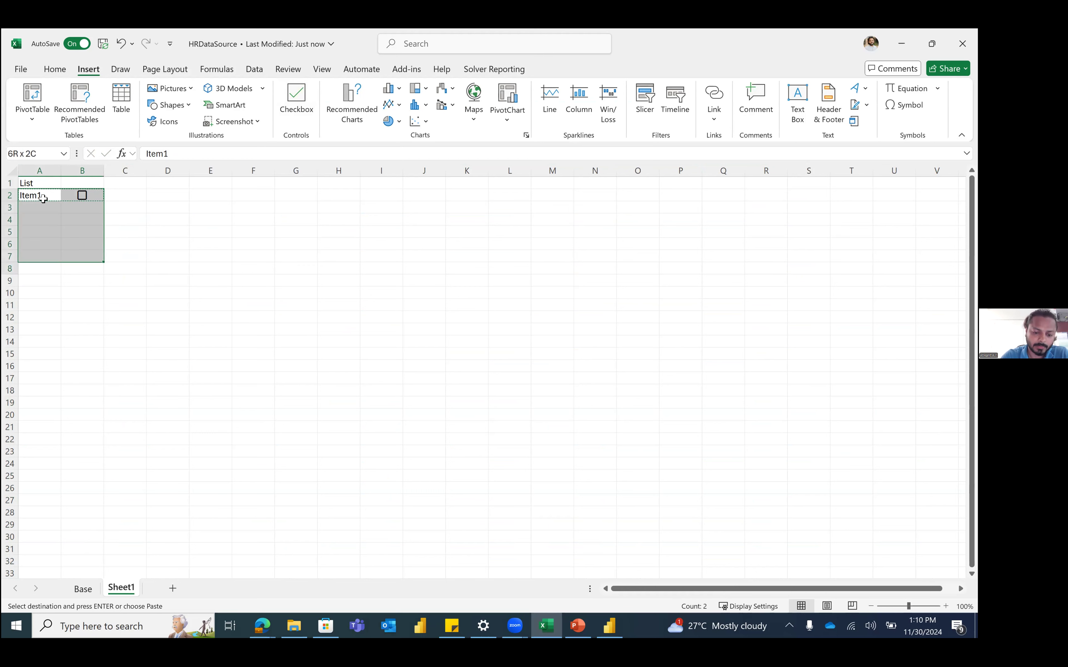
{"action": "key", "text": "shift+Down"}
{"action": "key", "text": "shift+Down"}
{"action": "key", "text": "shift+Down"}
{"action": "key", "text": "shift+Down"}
{"action": "key", "text": "shift+Down"}
{"action": "key", "text": "shift+Down"}
{"action": "key", "text": "shift+Down"}
{"action": "key", "text": "shift+Down"}
{"action": "key", "text": "shift+Down"}
{"action": "key", "text": "shift+Down"}
{"action": "key", "text": "shift+Down"}
{"action": "key", "text": "shift+Down"}
{"action": "key", "text": "ctrl+v"}
{"action": "left_click", "coordinate": [140, 239]}
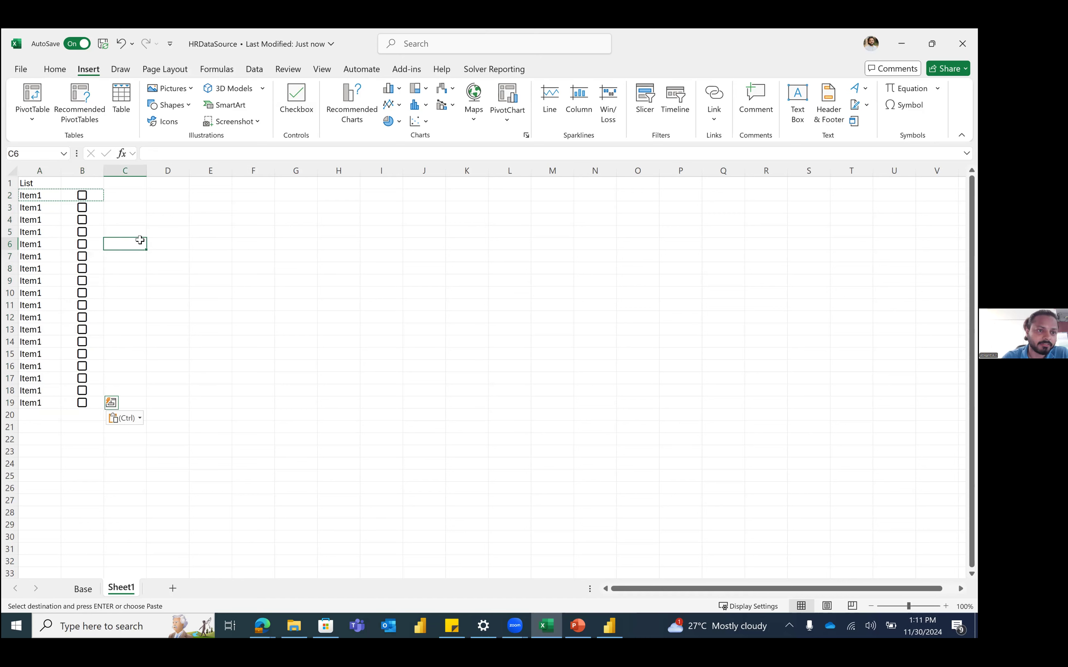
{"action": "key", "text": "Escape"}
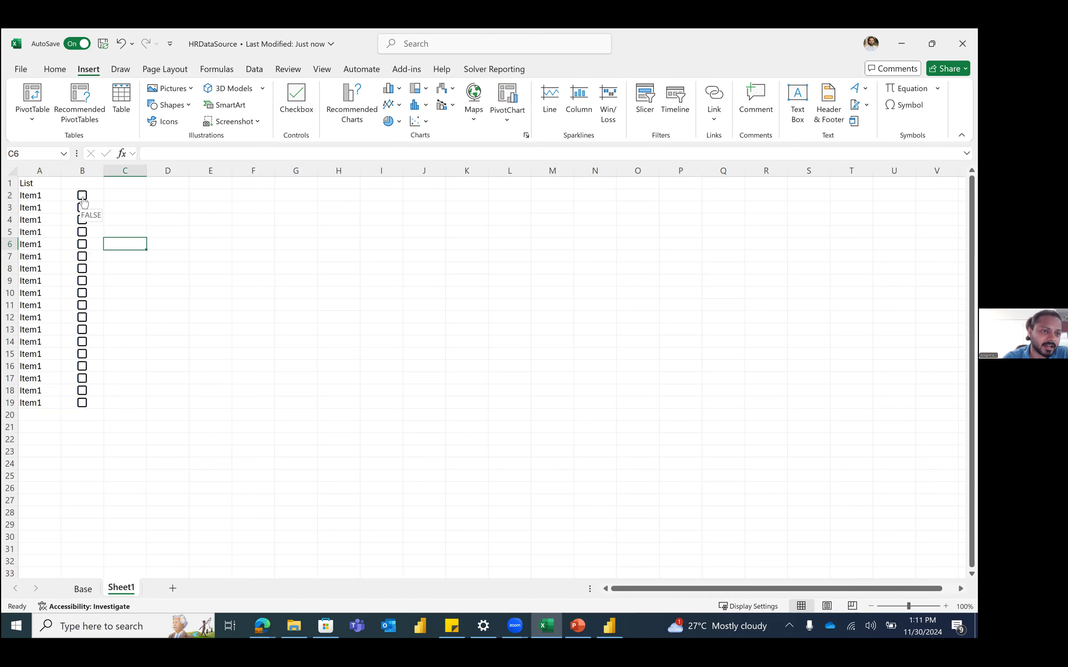
Step: Tick the checkboxes in rows 2, 4, 6 and 7
{"action": "left_click", "coordinate": [83, 199]}
{"action": "left_click", "coordinate": [82, 222]}
{"action": "left_click", "coordinate": [82, 244]}
{"action": "left_click", "coordinate": [82, 256]}
{"action": "left_click", "coordinate": [122, 258]}
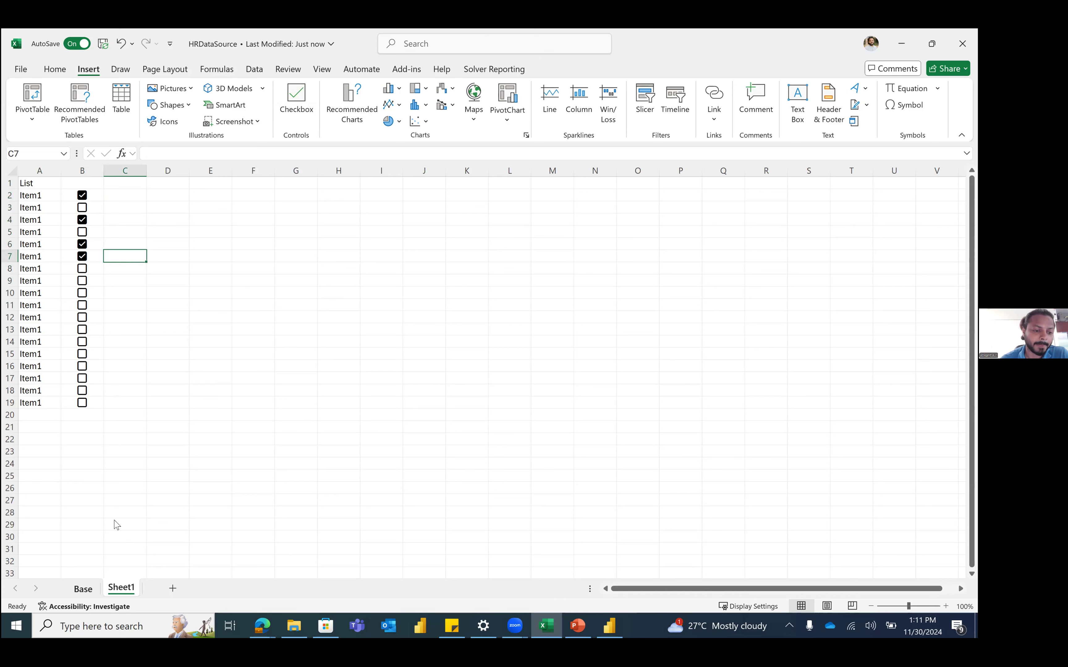
{"action": "left_click", "coordinate": [155, 355]}
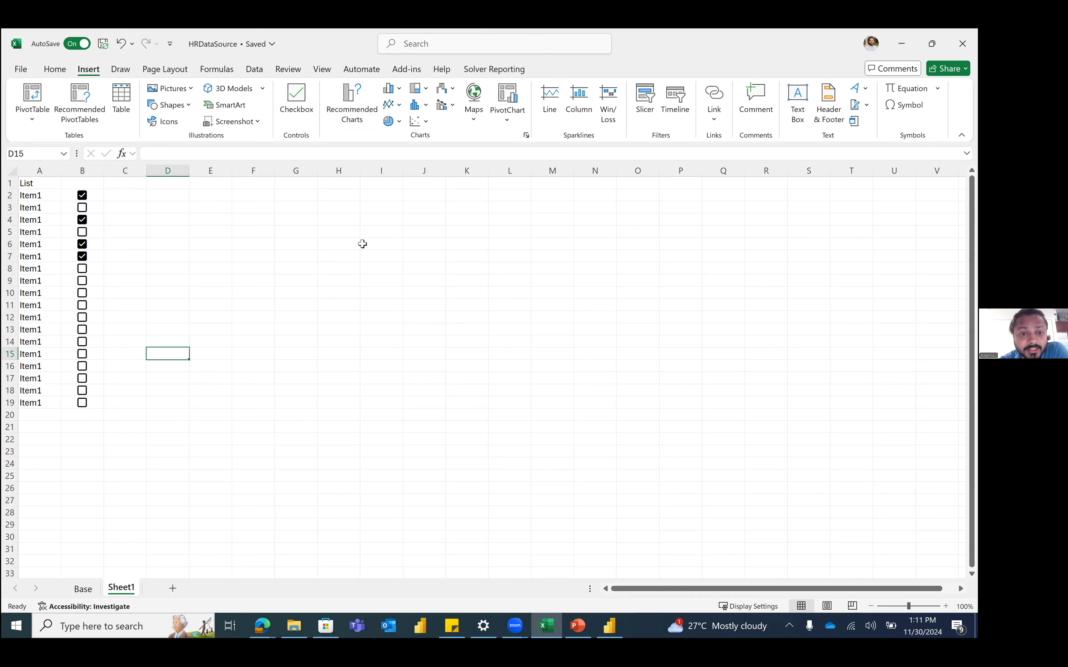
{"action": "left_click", "coordinate": [356, 106]}
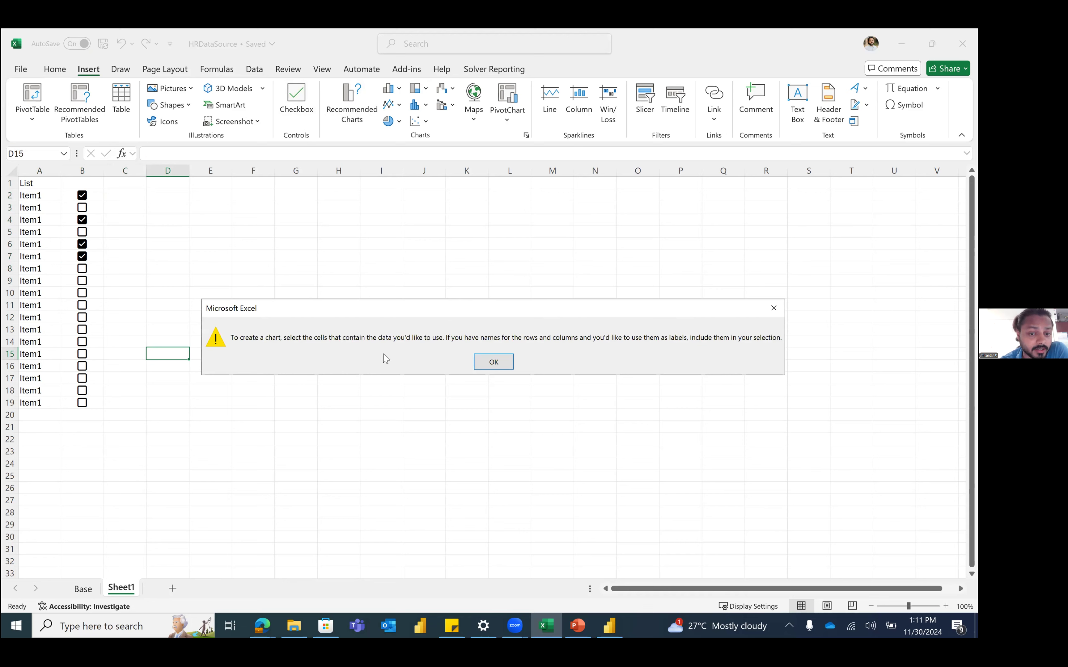
{"action": "left_click", "coordinate": [503, 356]}
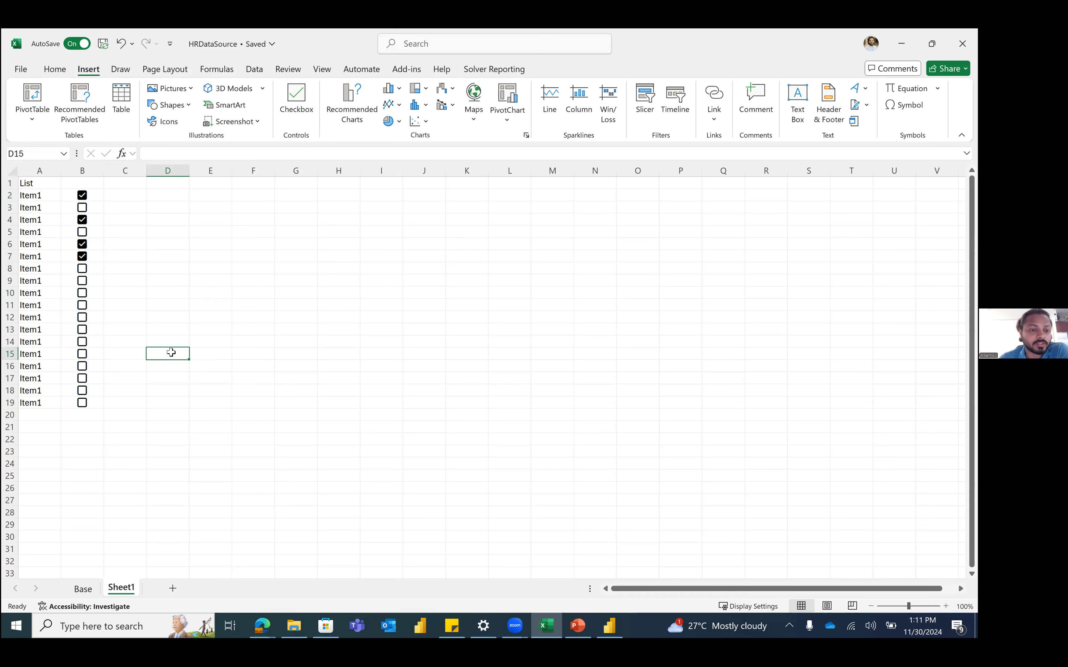
{"action": "left_click", "coordinate": [278, 318]}
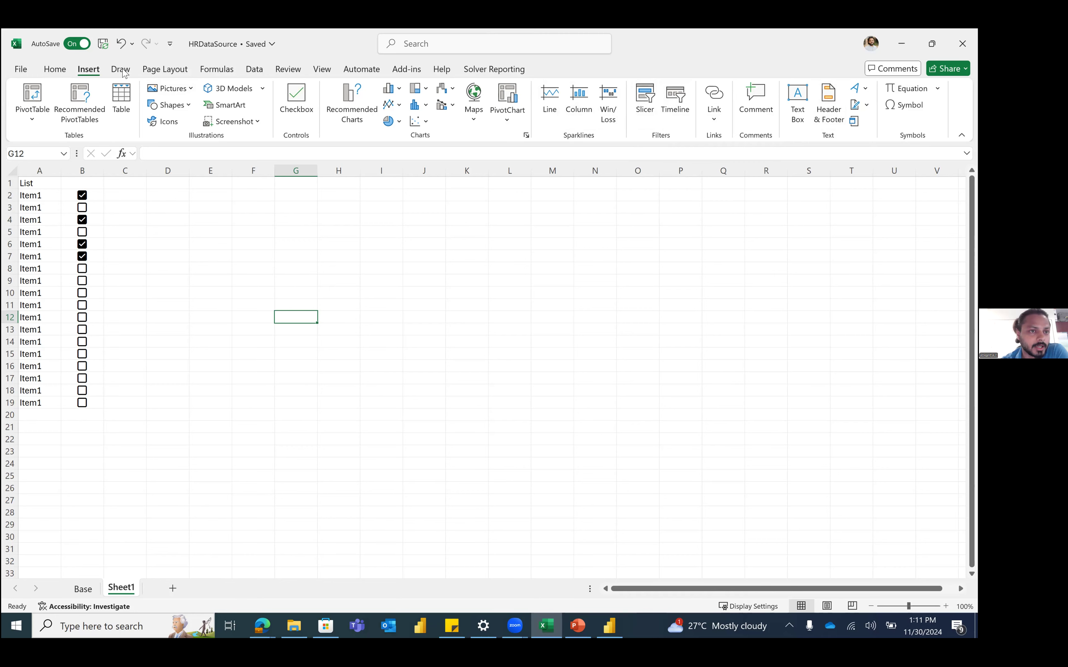
Step: Browse the Page Layout margin and orientation presets without choosing, then show the Formulas tab
{"action": "left_click", "coordinate": [149, 69]}
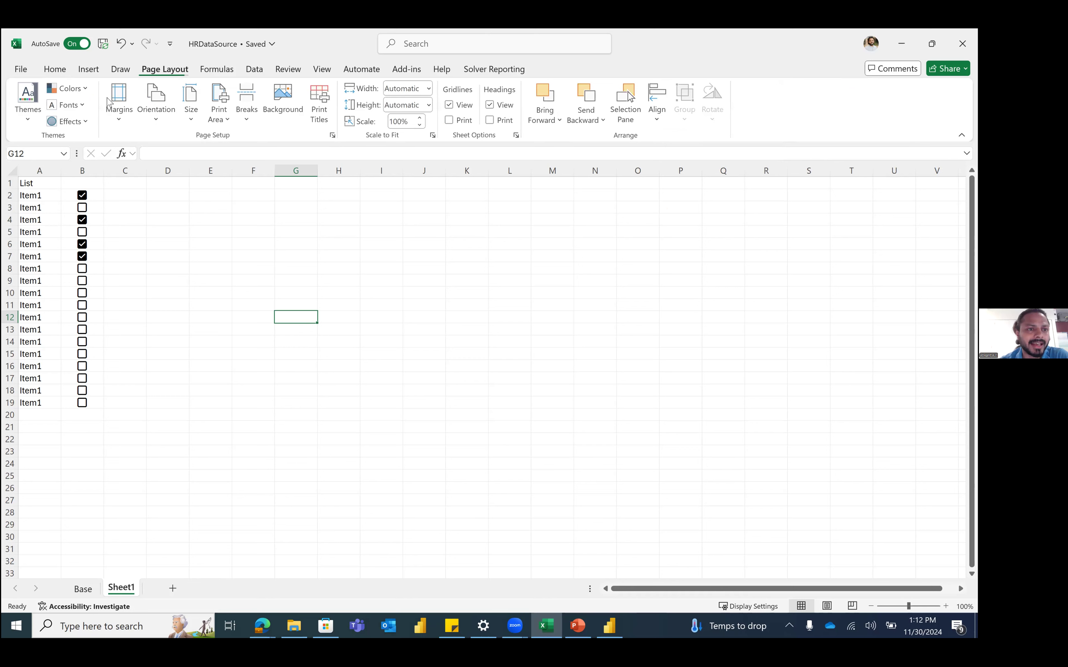
{"action": "left_click", "coordinate": [120, 116]}
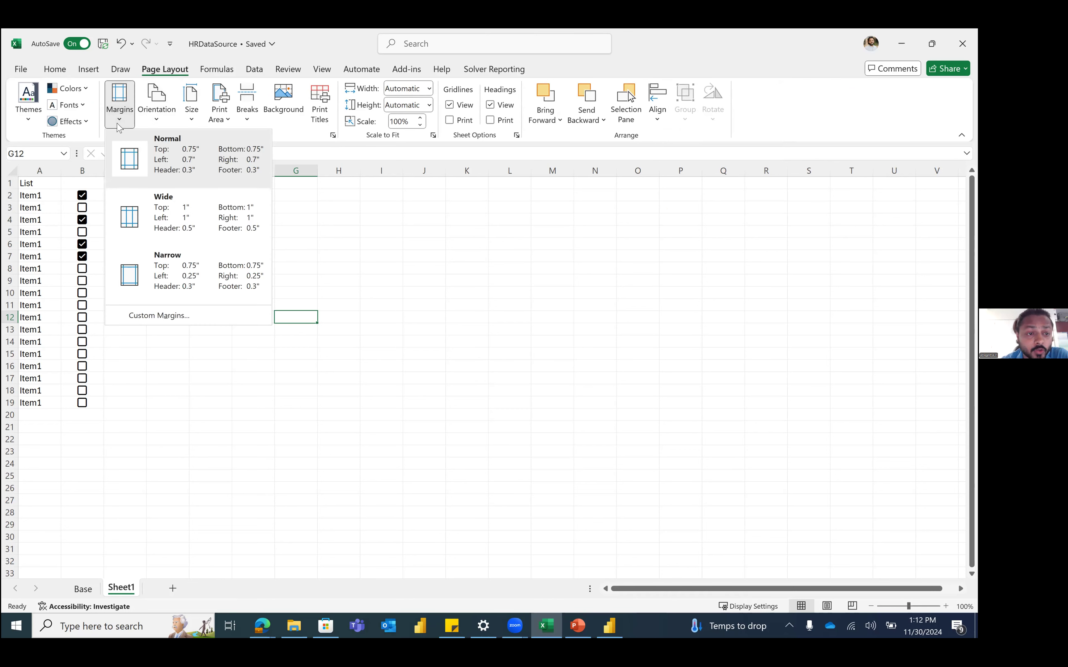
{"action": "left_click", "coordinate": [183, 239]}
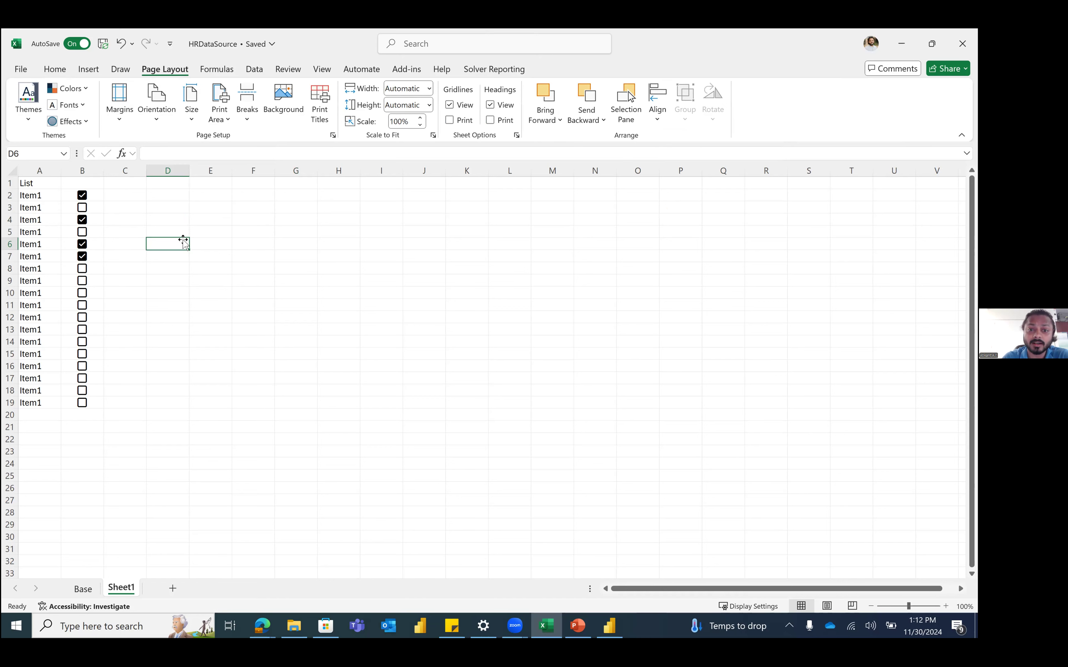
{"action": "left_click", "coordinate": [156, 116]}
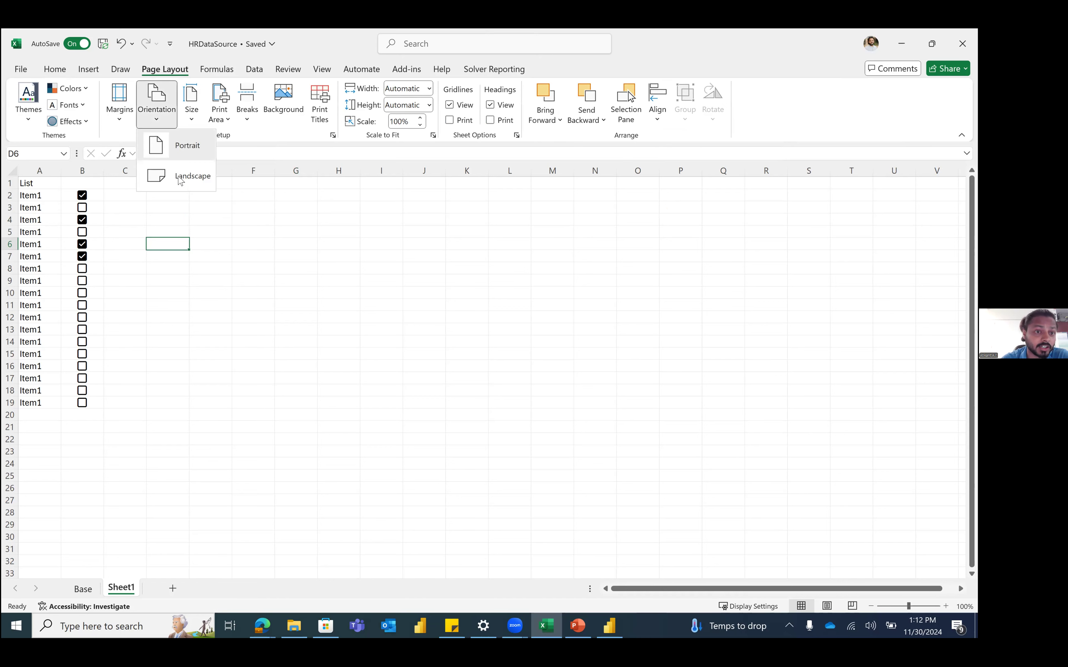
{"action": "left_click", "coordinate": [119, 116]}
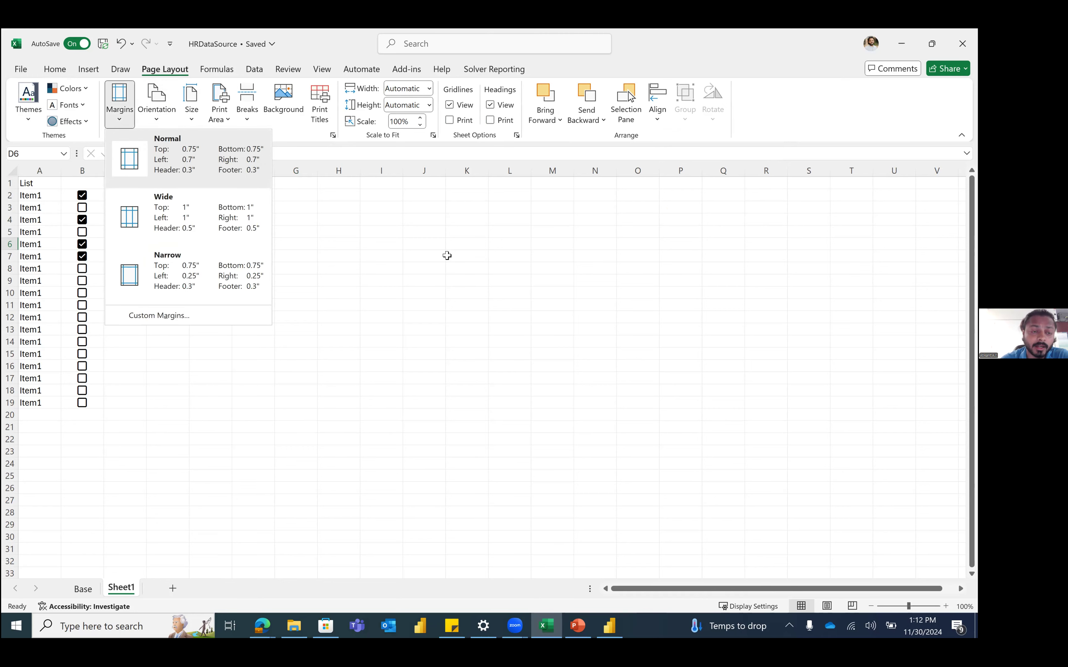
{"action": "left_click", "coordinate": [445, 245]}
{"action": "left_click", "coordinate": [217, 69]}
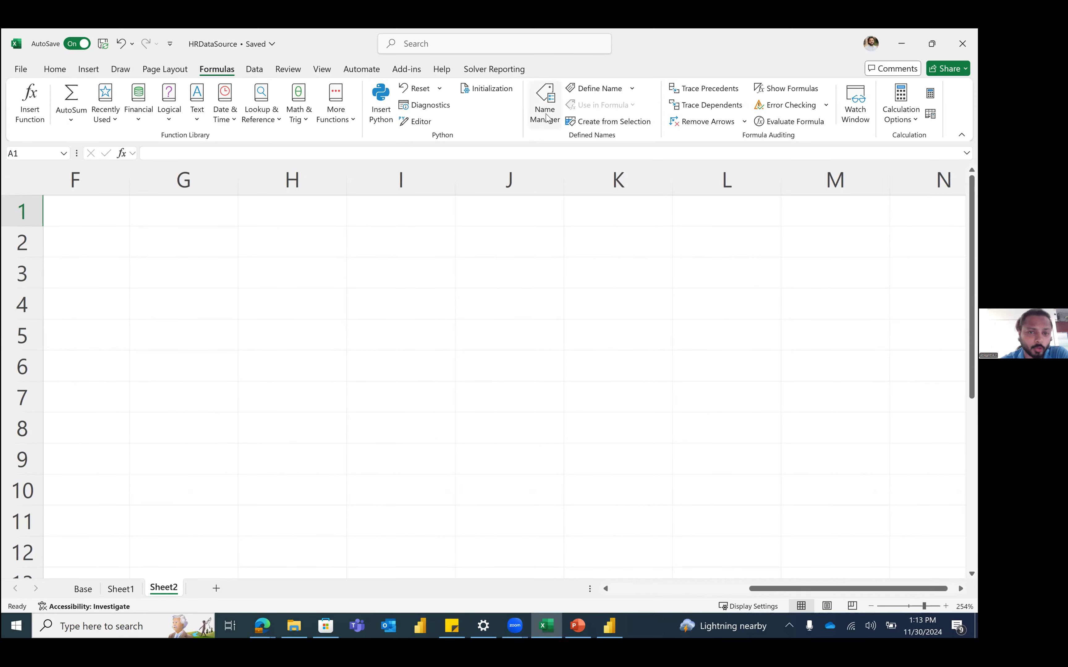
Step: Enter headers Emp ID, Emp Name, Location, Performance Rating in A1:D1
{"action": "left_click", "coordinate": [233, 270]}
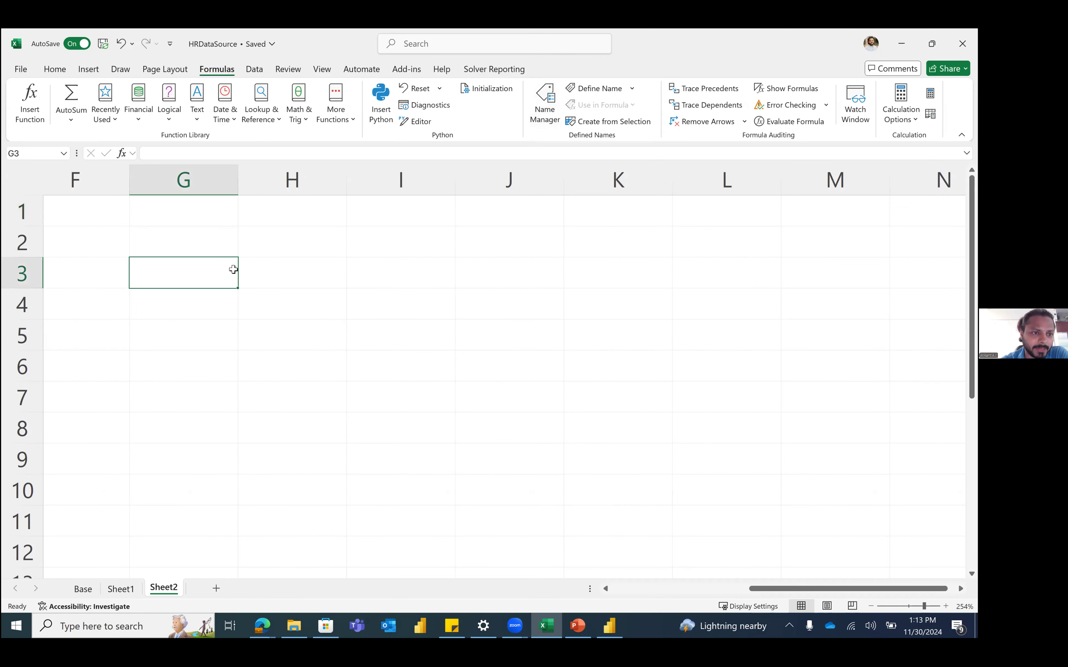
{"action": "key", "text": "ctrl+Home"}
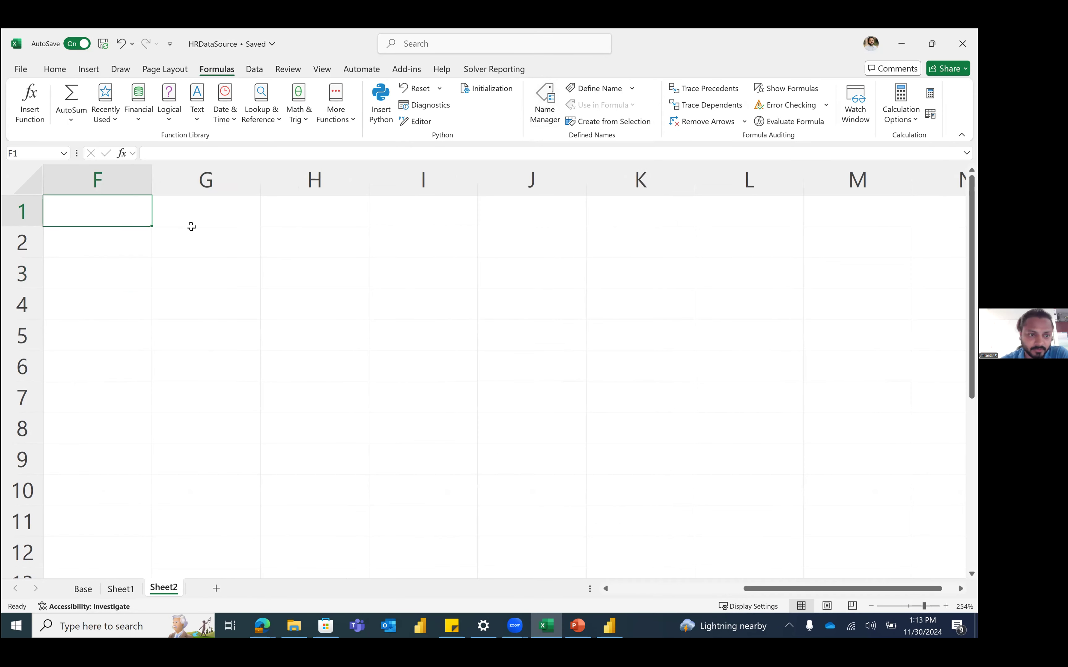
{"action": "key", "text": "ctrl+Home"}
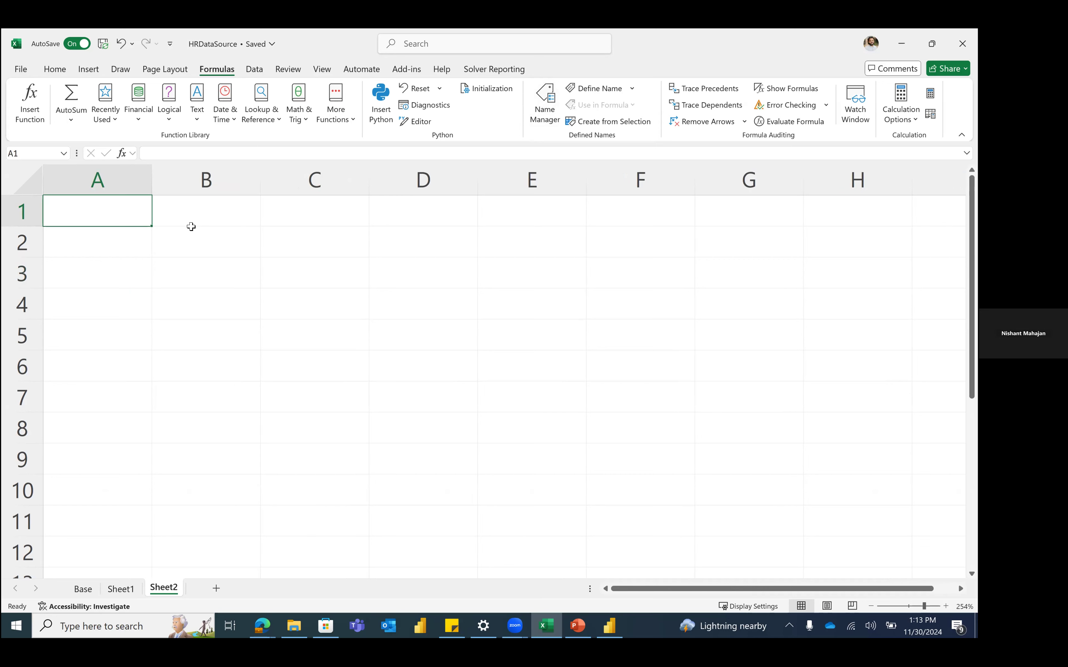
{"action": "type", "text": "me"}
{"action": "left_click", "coordinate": [191, 224]}
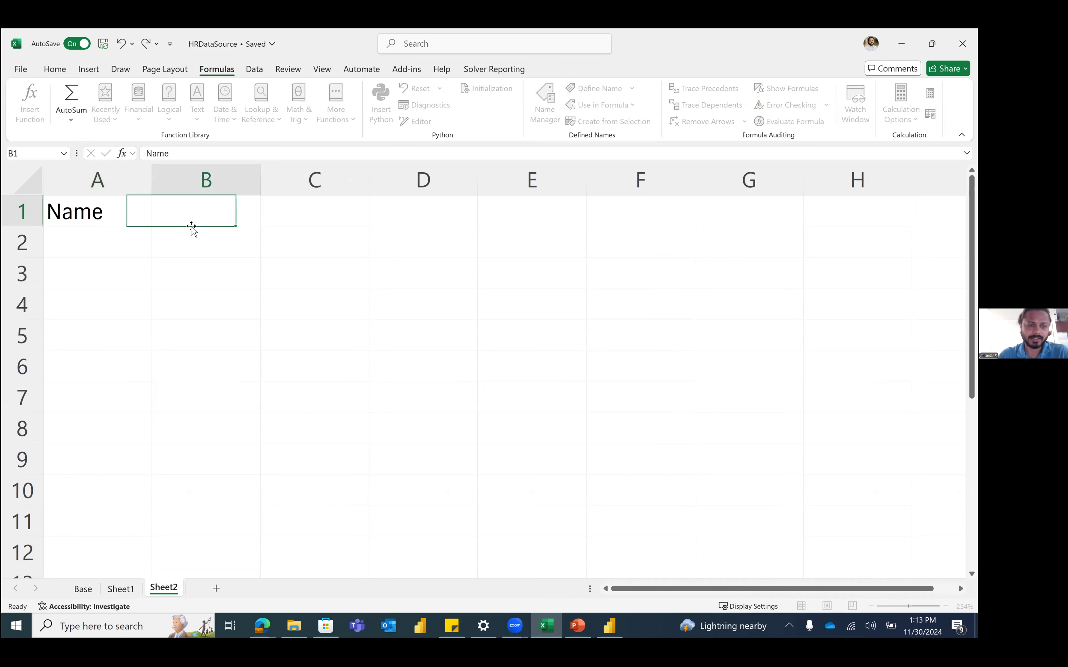
{"action": "key", "text": "Down"}
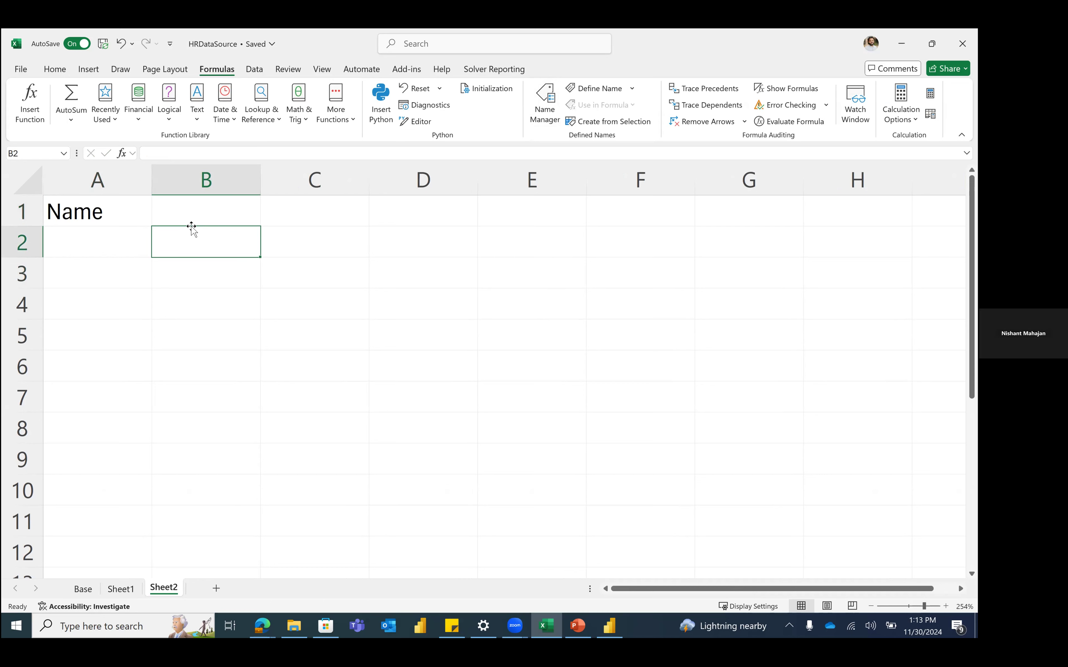
{"action": "key", "text": "Left"}
{"action": "key", "text": "Up"}
{"action": "type", "text": "Emp ID"}
{"action": "left_click", "coordinate": [191, 226]}
{"action": "type", "text": "Emp"}
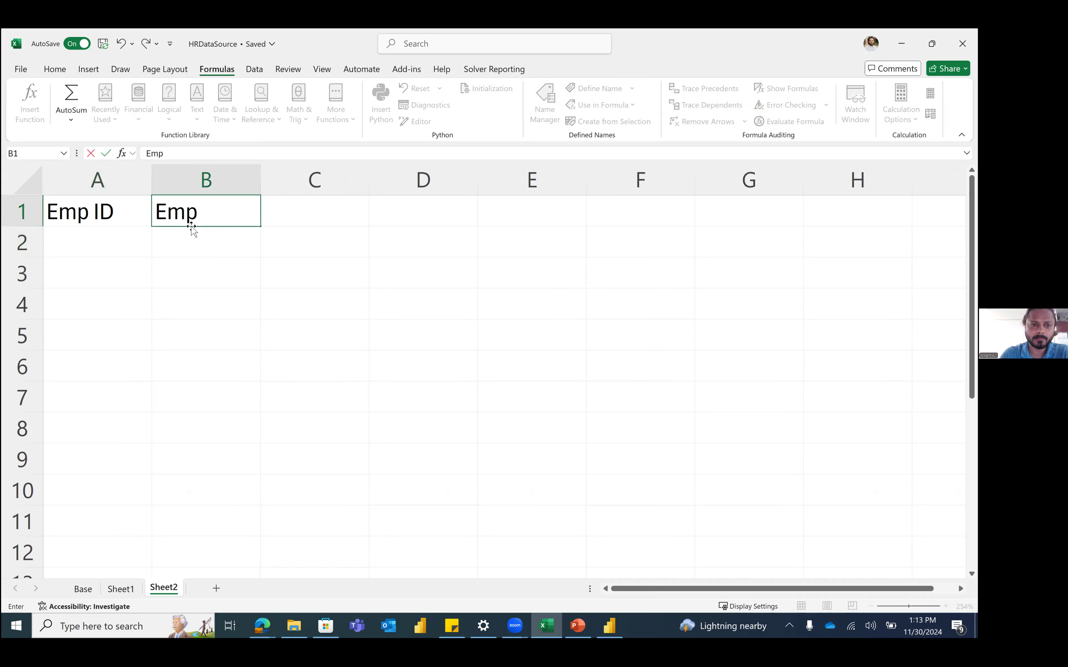
{"action": "type", "text": " Name"}
{"action": "key", "text": "Tab"}
{"action": "type", "text": "L"}
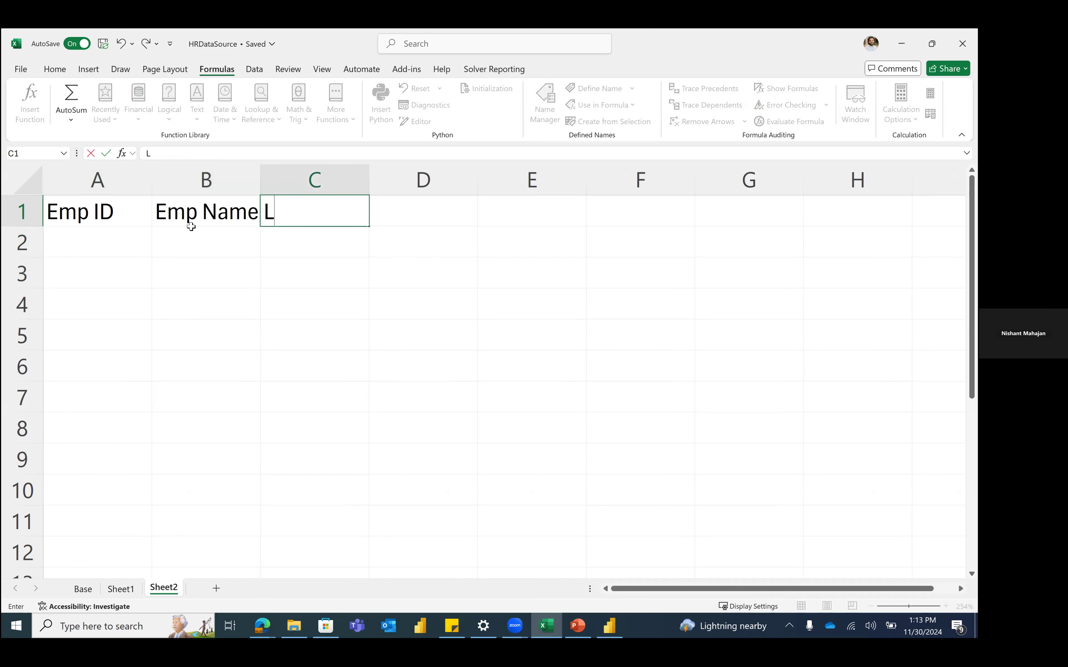
{"action": "type", "text": "ocation"}
{"action": "key", "text": "Tab"}
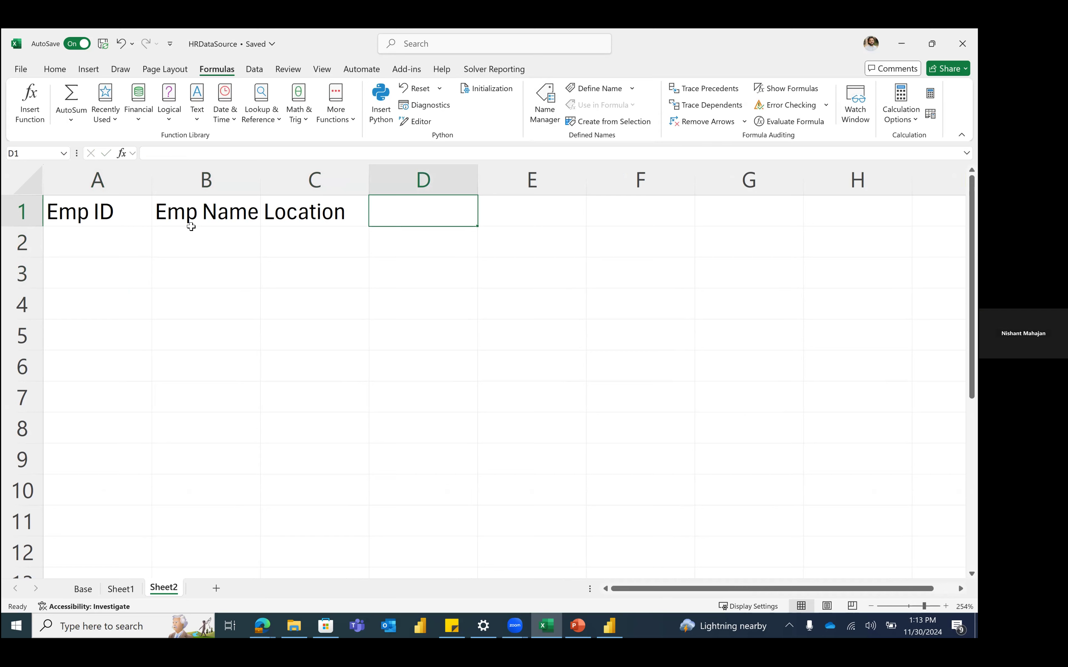
{"action": "type", "text": "Performan"}
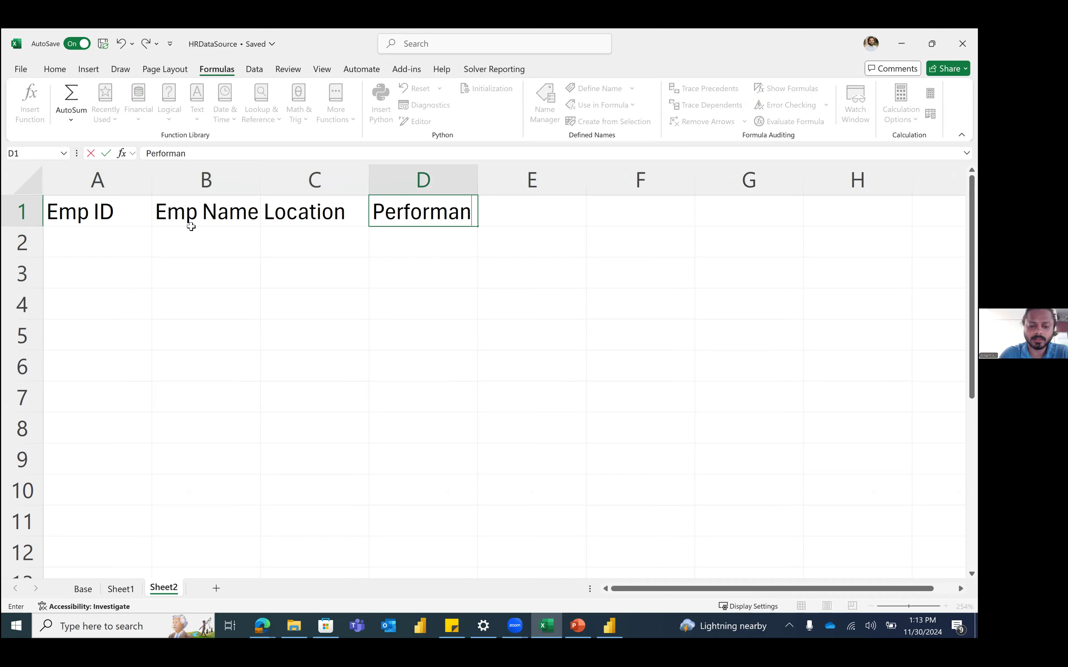
{"action": "type", "text": "ce Rating"}
{"action": "key", "text": "Return"}
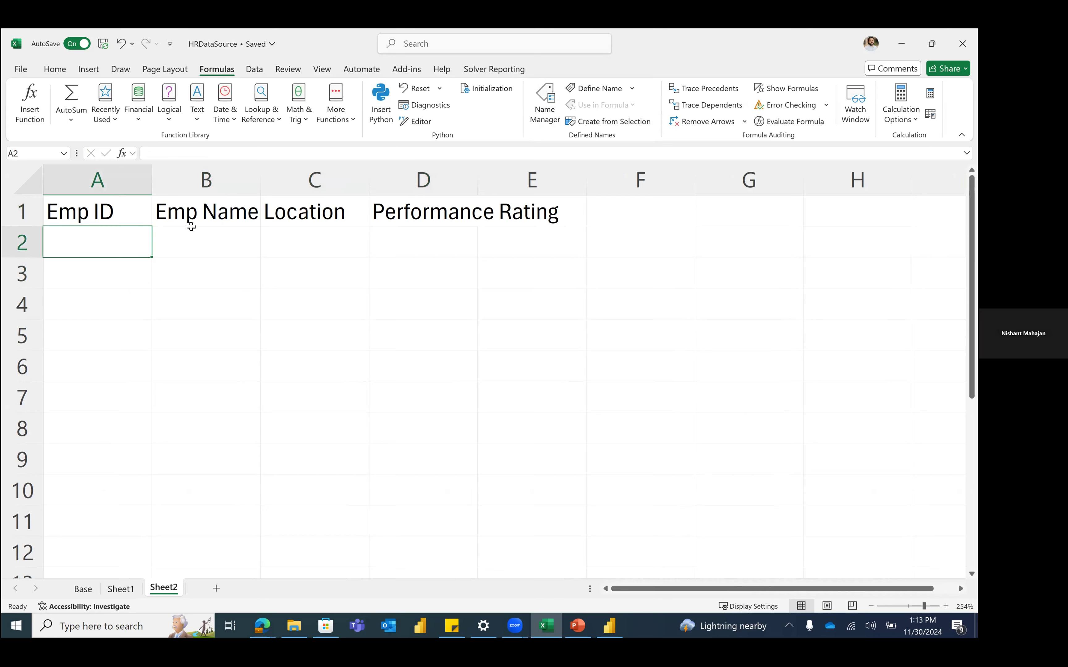
Step: Add the first employee row: 1, A, Delhi, rating 3
{"action": "type", "text": "1"}
{"action": "key", "text": "Tab"}
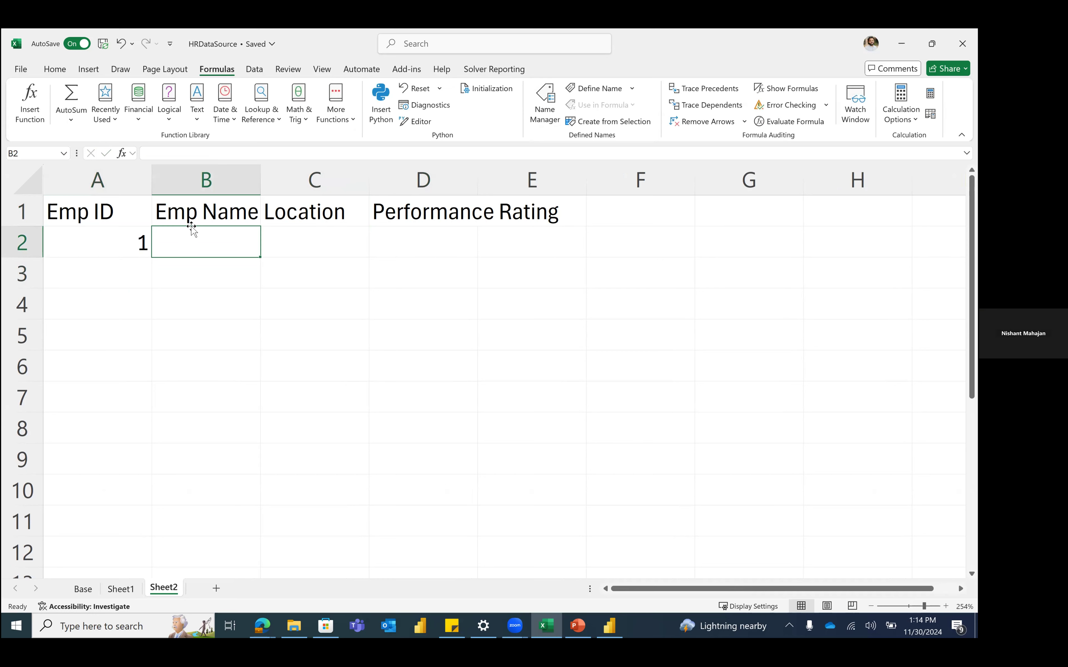
{"action": "type", "text": "A"}
{"action": "key", "text": "Tab"}
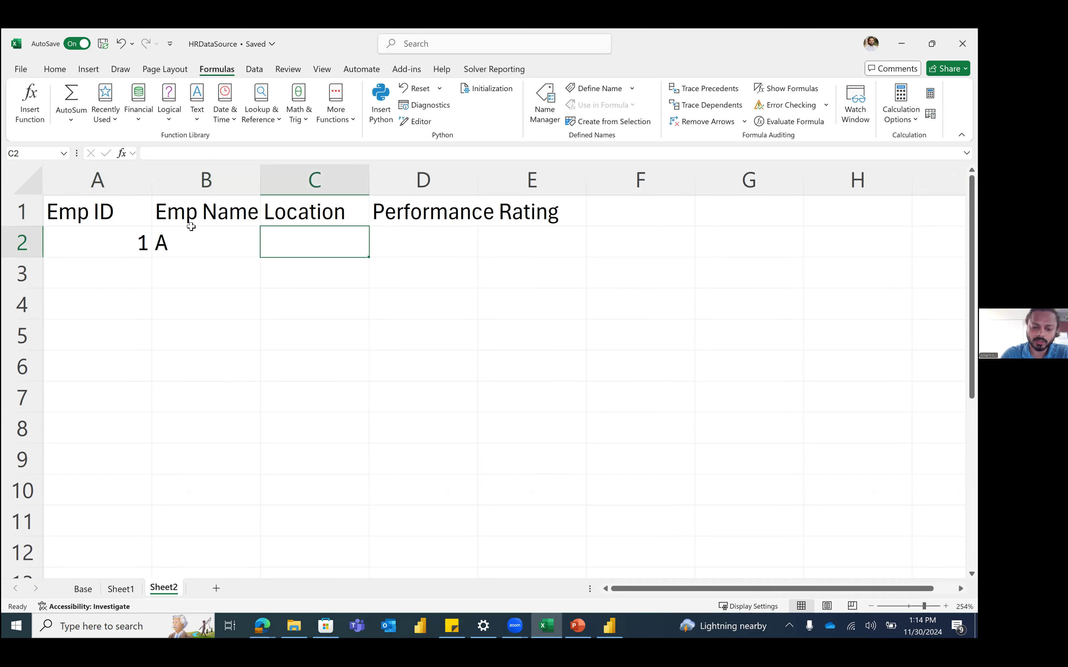
{"action": "type", "text": "Delhi"}
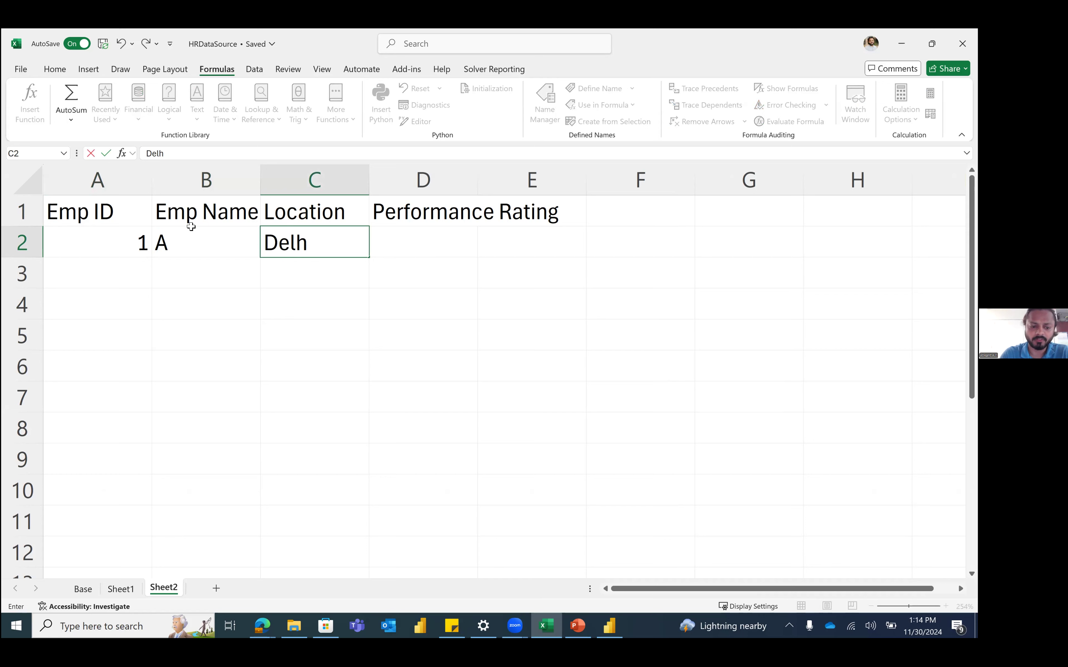
{"action": "key", "text": "Tab"}
{"action": "type", "text": "3"}
{"action": "key", "text": "Return"}
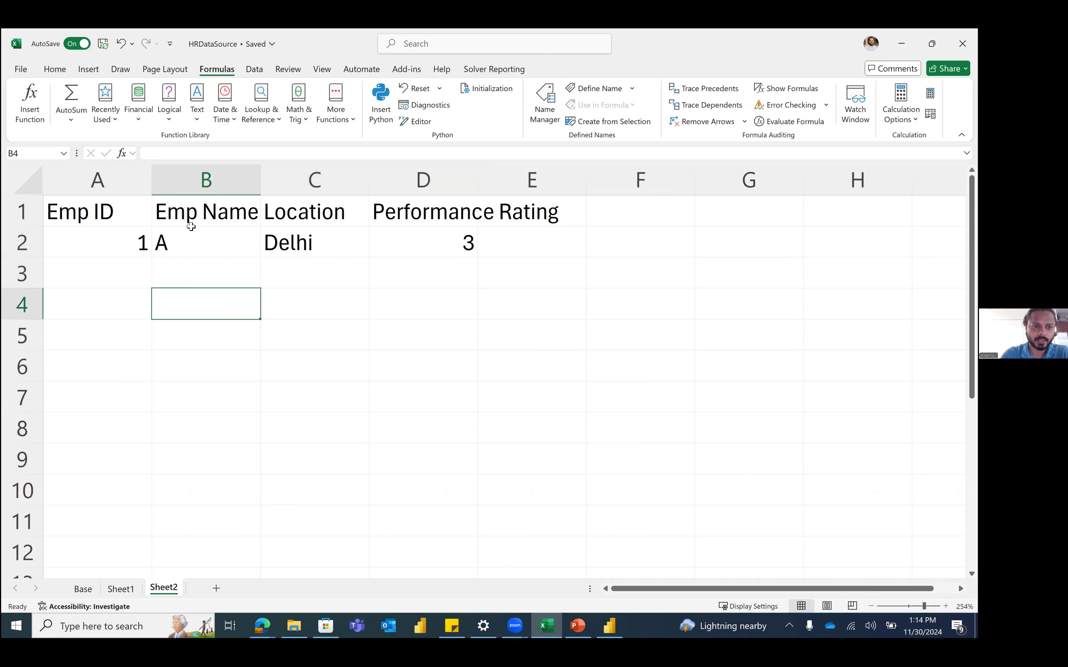
Step: Add the second employee row: 2, B, Mumbai, rating 4, then select A1:D3
{"action": "type", "text": "2"}
{"action": "key", "text": "Tab"}
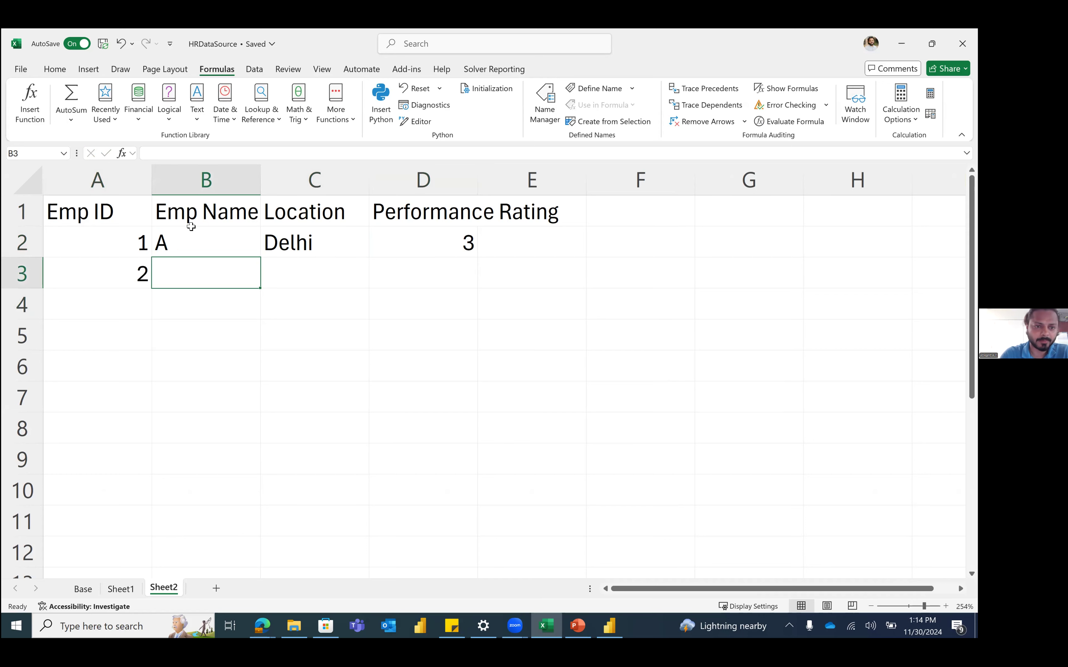
{"action": "type", "text": "B"}
{"action": "key", "text": "Tab"}
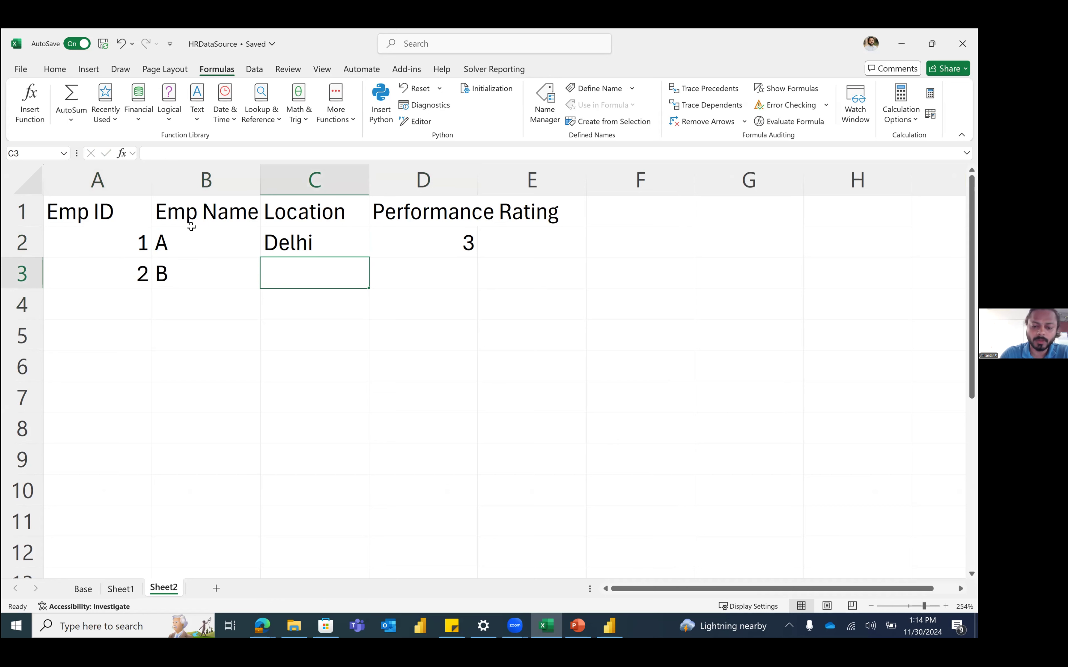
{"action": "type", "text": "Mumbi"}
{"action": "key", "text": "BackSpace"}
{"action": "type", "text": "a"}
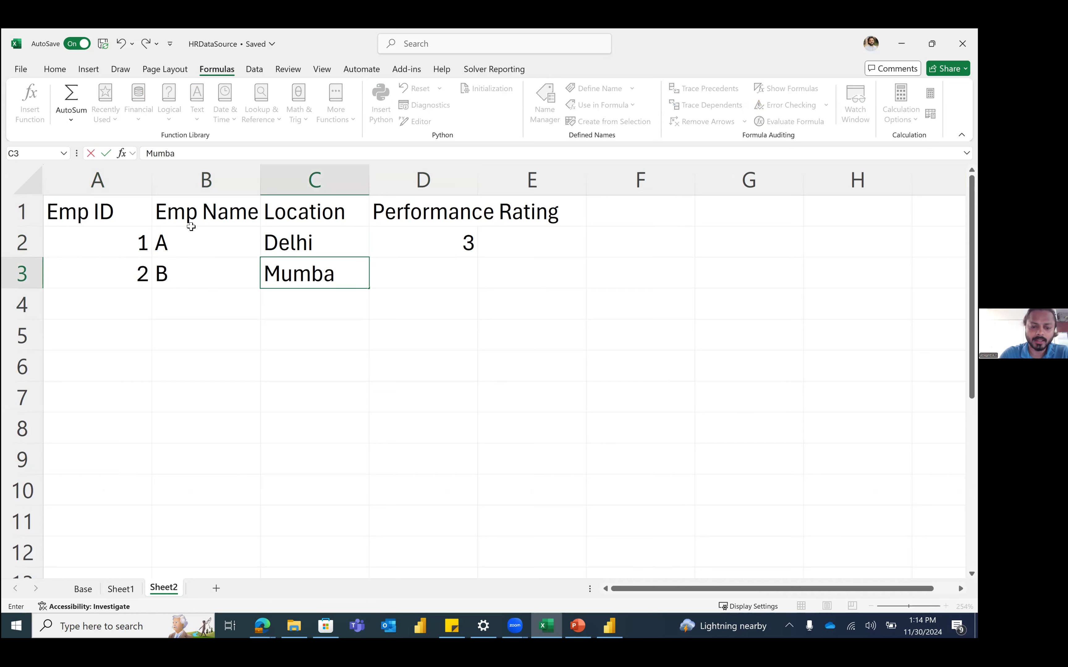
{"action": "type", "text": "i"}
{"action": "key", "text": "Tab"}
{"action": "type", "text": "4"}
{"action": "key", "text": "Return"}
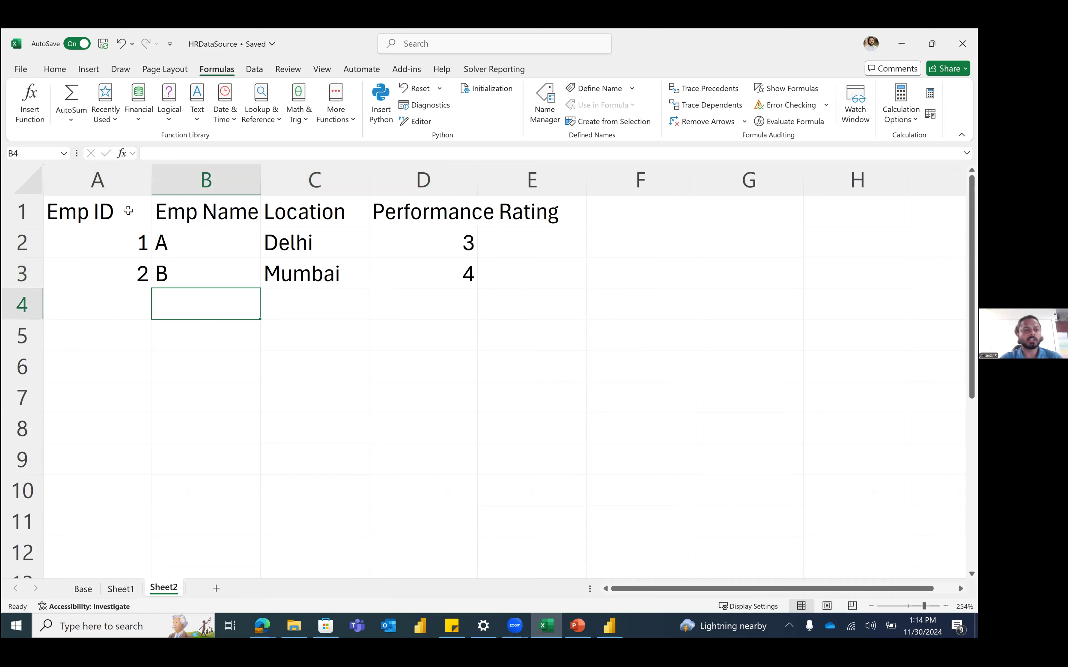
{"action": "left_click_drag", "start_coordinate": [128, 211], "coordinate": [416, 277]}
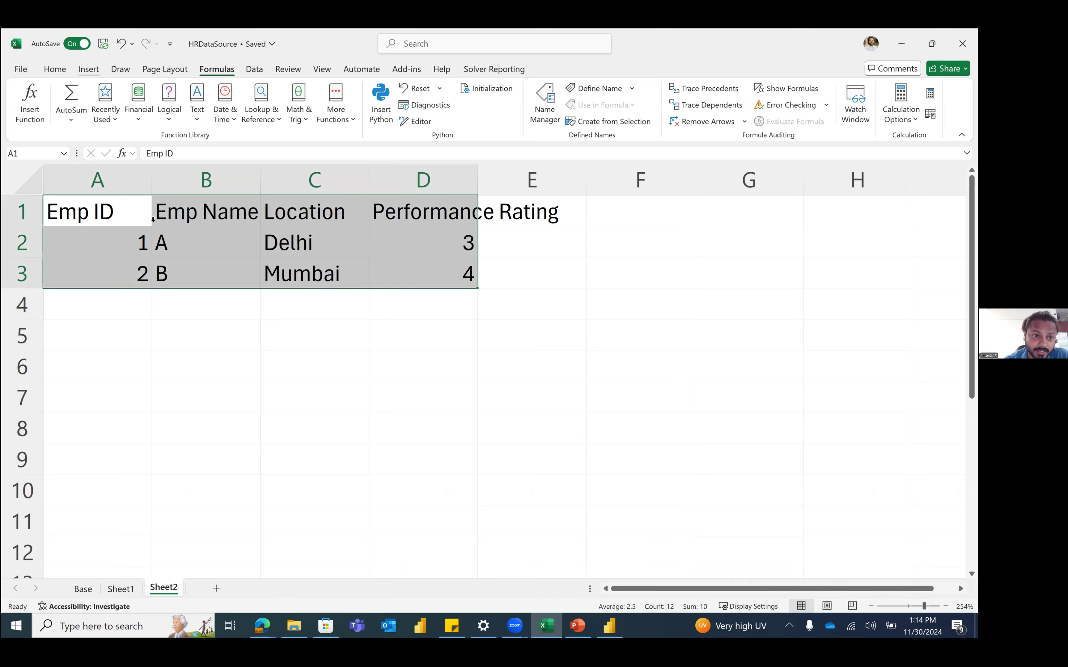
Step: Convert the A1:D3 sample data into a table with headers using Ctrl+T
{"action": "left_click", "coordinate": [89, 69]}
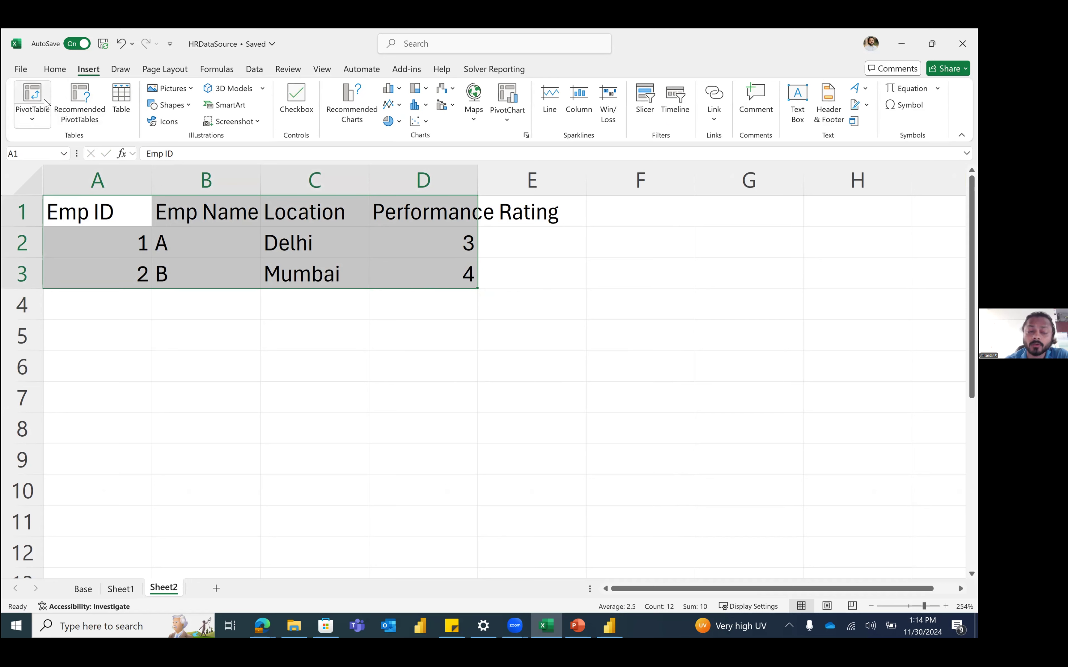
{"action": "left_click", "coordinate": [358, 408]}
{"action": "left_click_drag", "start_coordinate": [111, 217], "coordinate": [413, 268]}
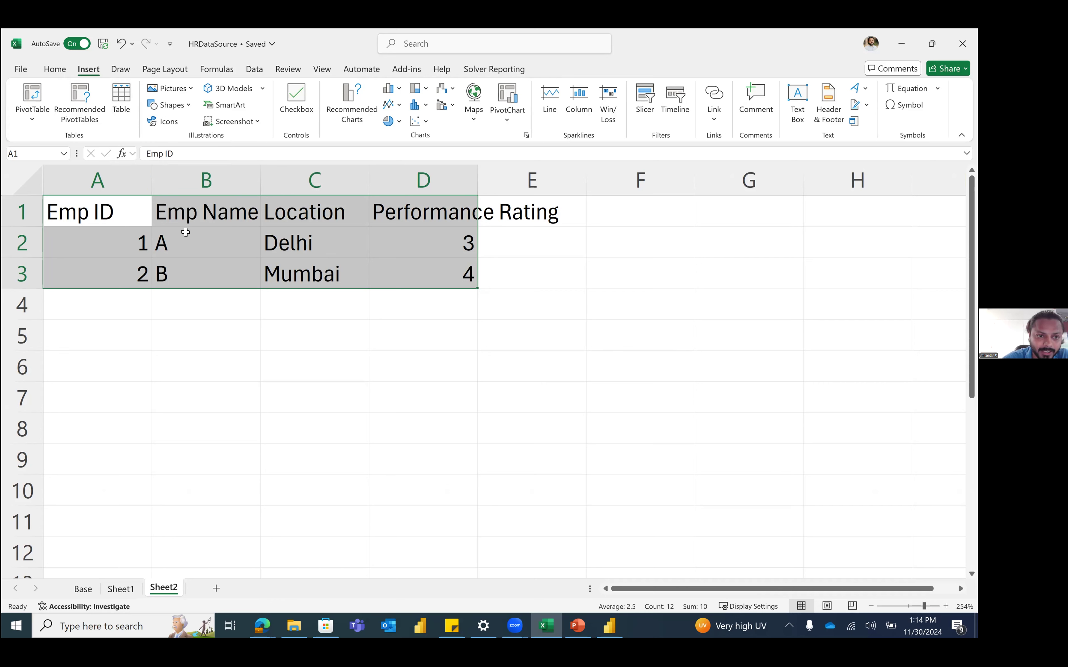
{"action": "key", "text": "ctrl+t"}
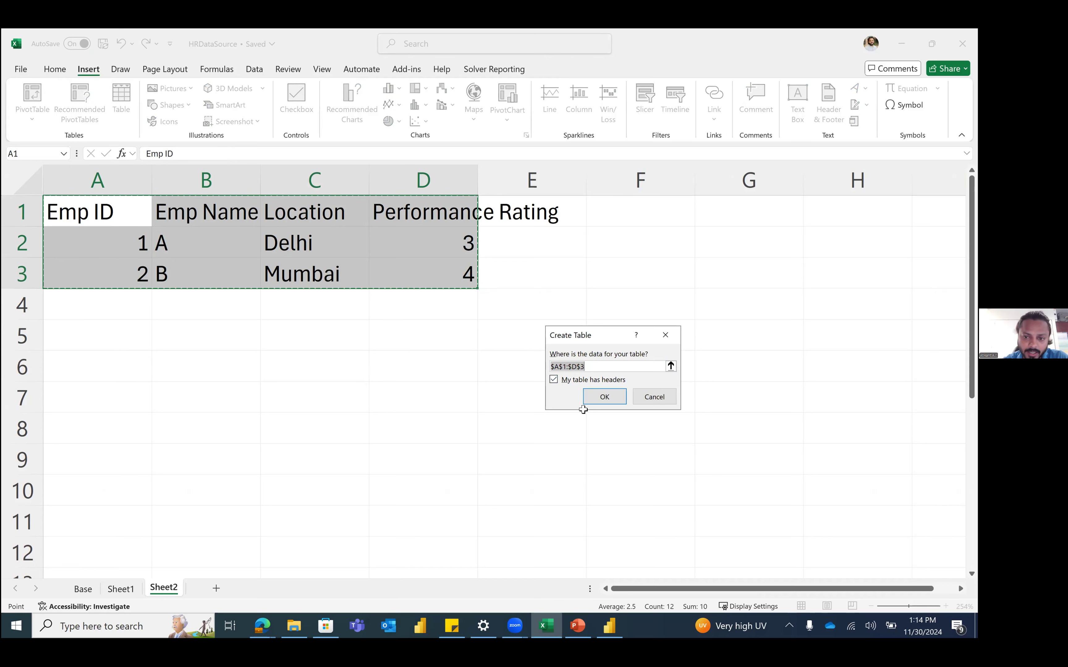
{"action": "left_click", "coordinate": [601, 398]}
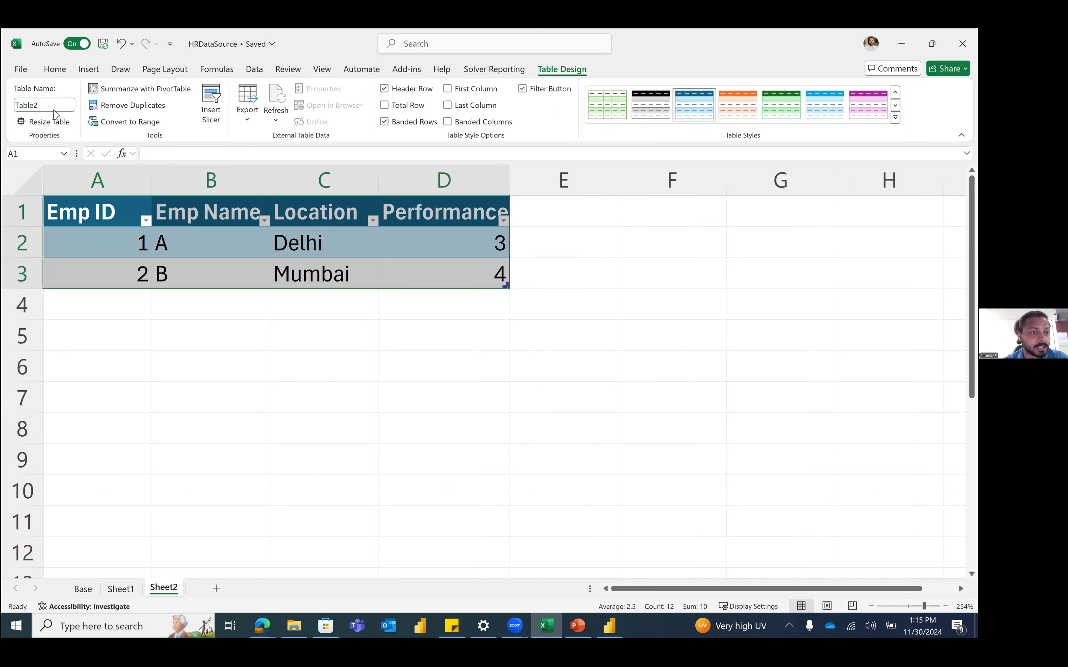
Step: Rename the new table to DummyTable
{"action": "left_click", "coordinate": [43, 107]}
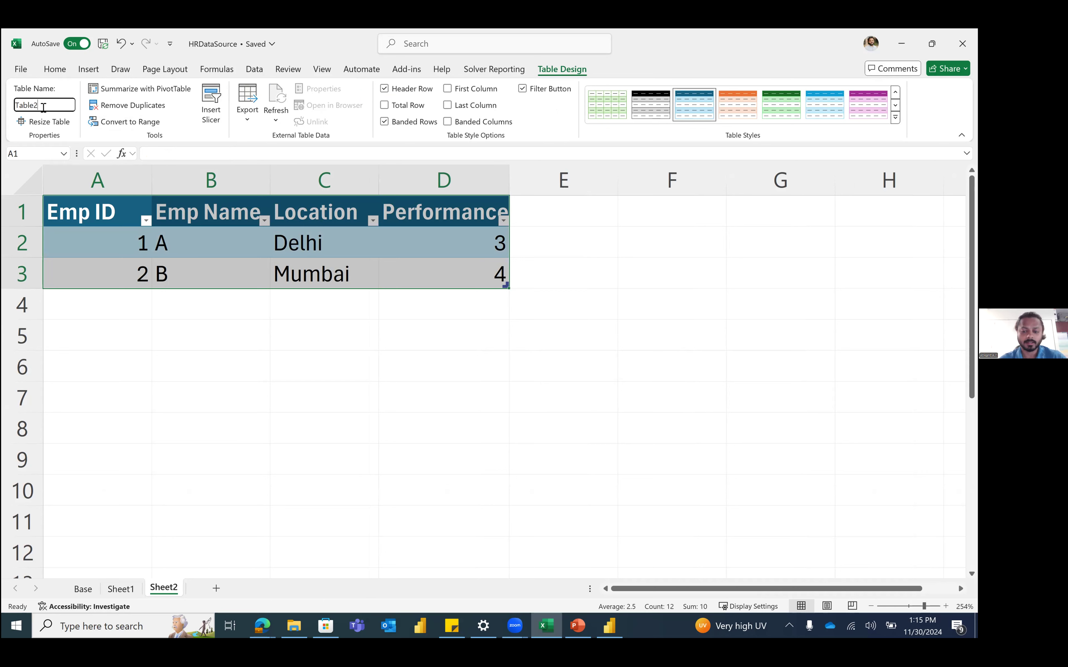
{"action": "key", "text": "BackSpace"}
{"action": "key", "text": "BackSpace"}
{"action": "key", "text": "BackSpace"}
{"action": "key", "text": "BackSpace"}
{"action": "key", "text": "BackSpace"}
{"action": "type", "text": "DummyTable"}
{"action": "key", "text": "Return"}
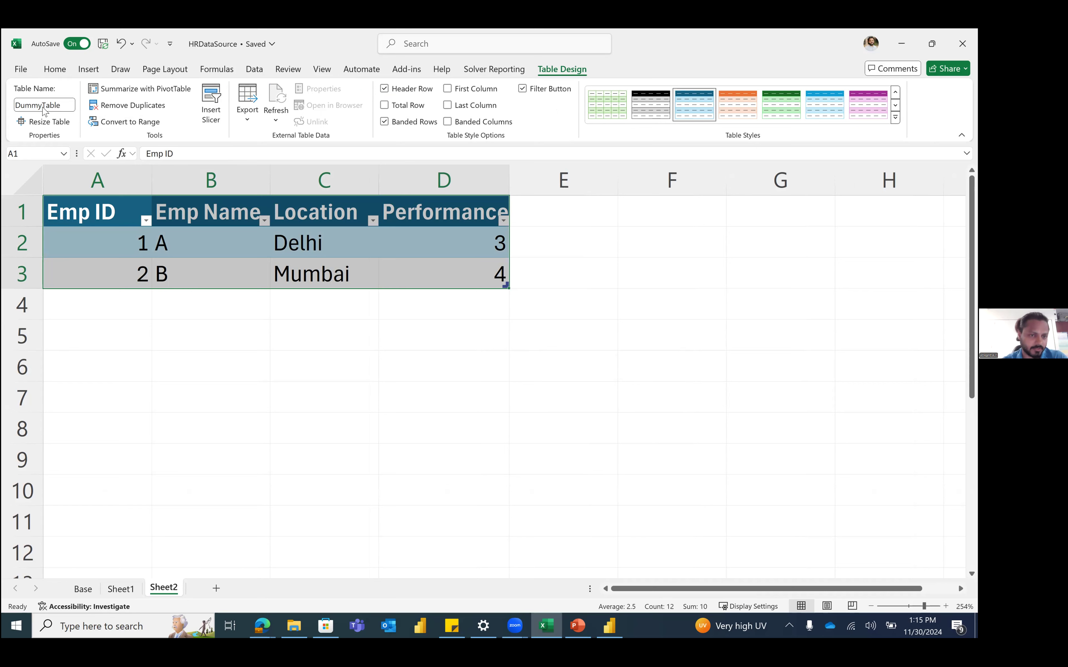
Step: Add Sheet3, then return to DummyTable via the Name Box and select A4 below it
{"action": "left_click", "coordinate": [216, 586]}
{"action": "left_click", "coordinate": [318, 314]}
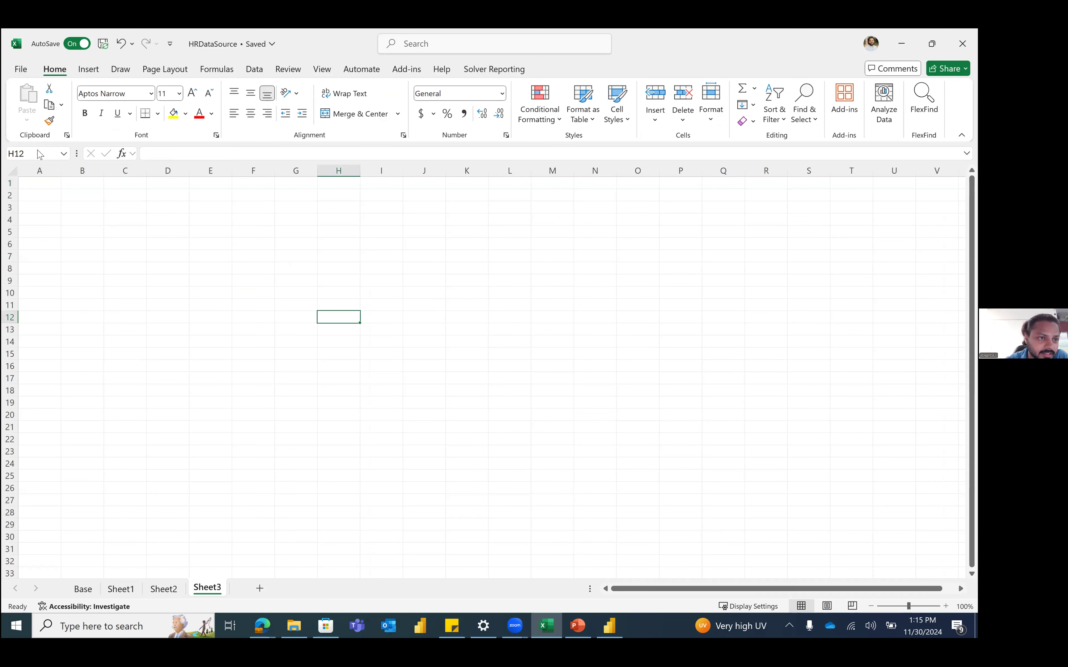
{"action": "left_click", "coordinate": [62, 154]}
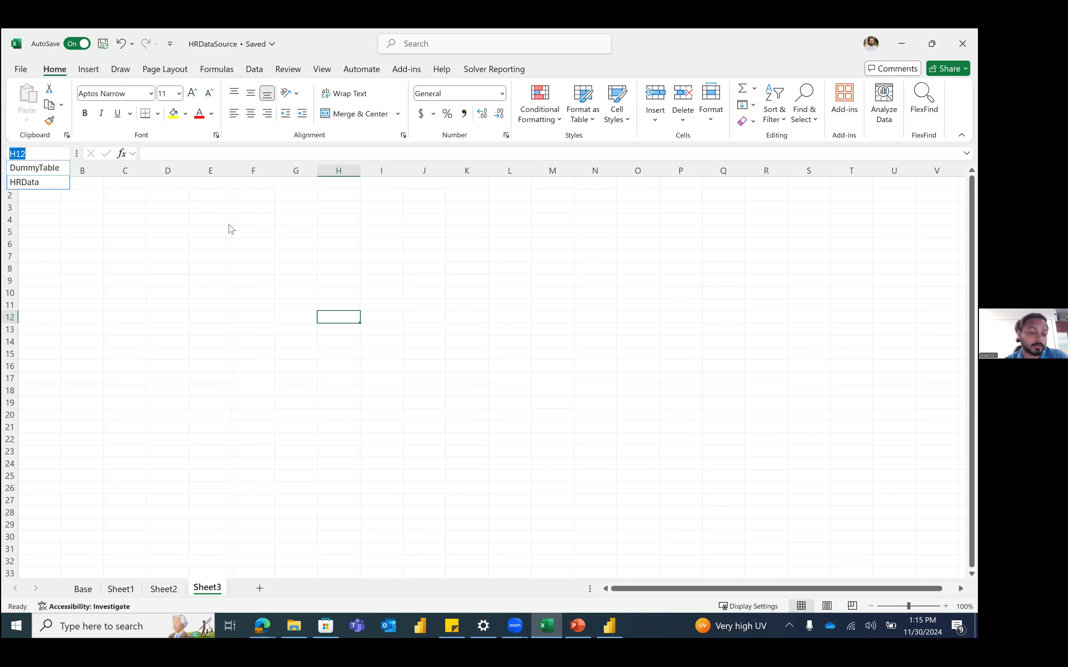
{"action": "left_click", "coordinate": [47, 168]}
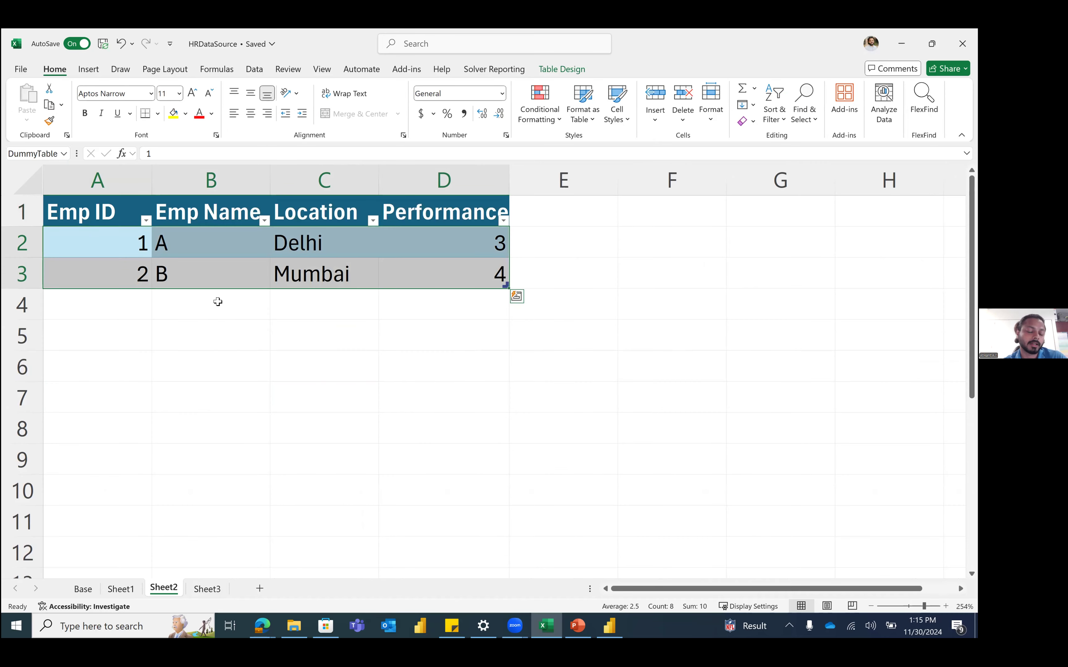
{"action": "left_click", "coordinate": [298, 292]}
{"action": "key", "text": "Up"}
{"action": "left_click", "coordinate": [93, 318]}
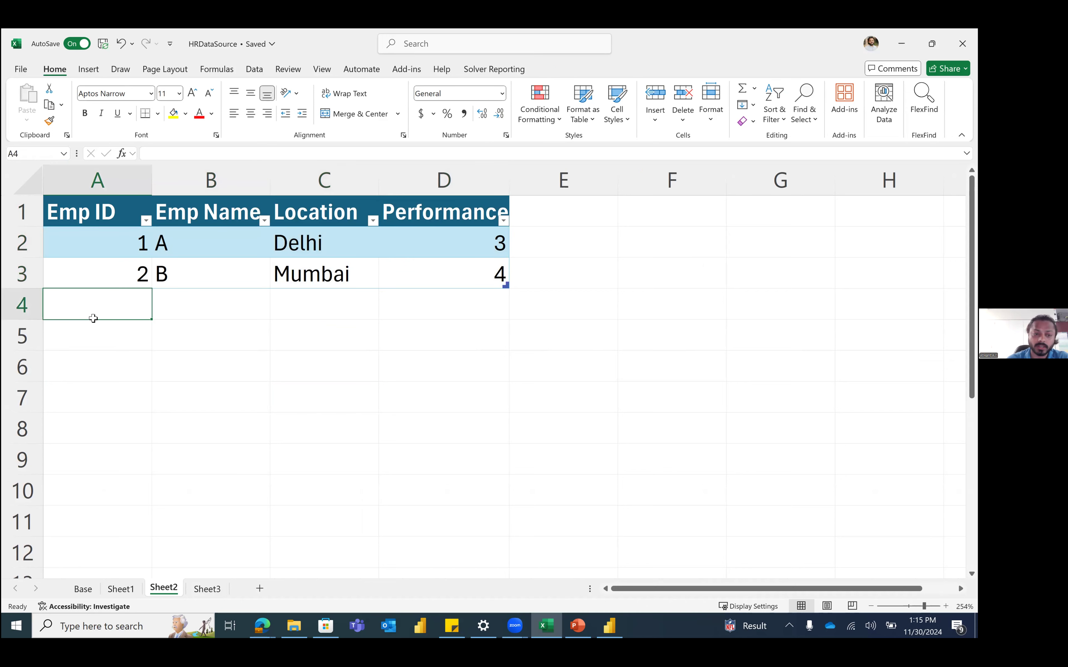
Step: Add a third employee row to DummyTable: 3, C, Bengaluru, rating 5
{"action": "type", "text": "3"}
{"action": "key", "text": "Return"}
{"action": "key", "text": "Down"}
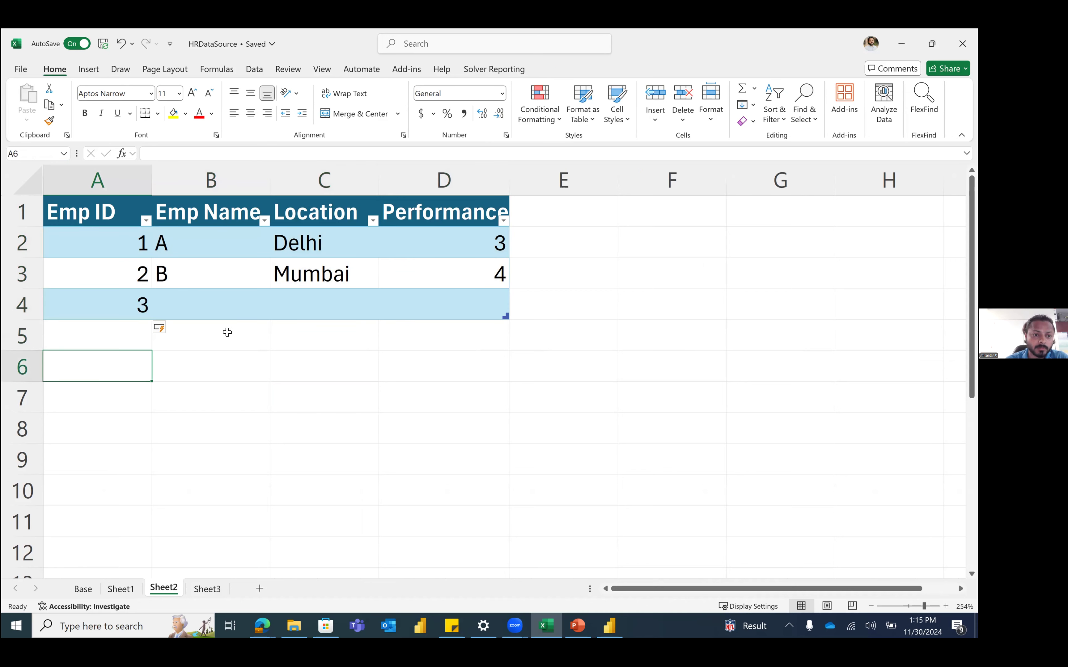
{"action": "key", "text": "Up"}
{"action": "key", "text": "Up"}
{"action": "key", "text": "Right"}
{"action": "type", "text": "C"}
{"action": "key", "text": "Tab"}
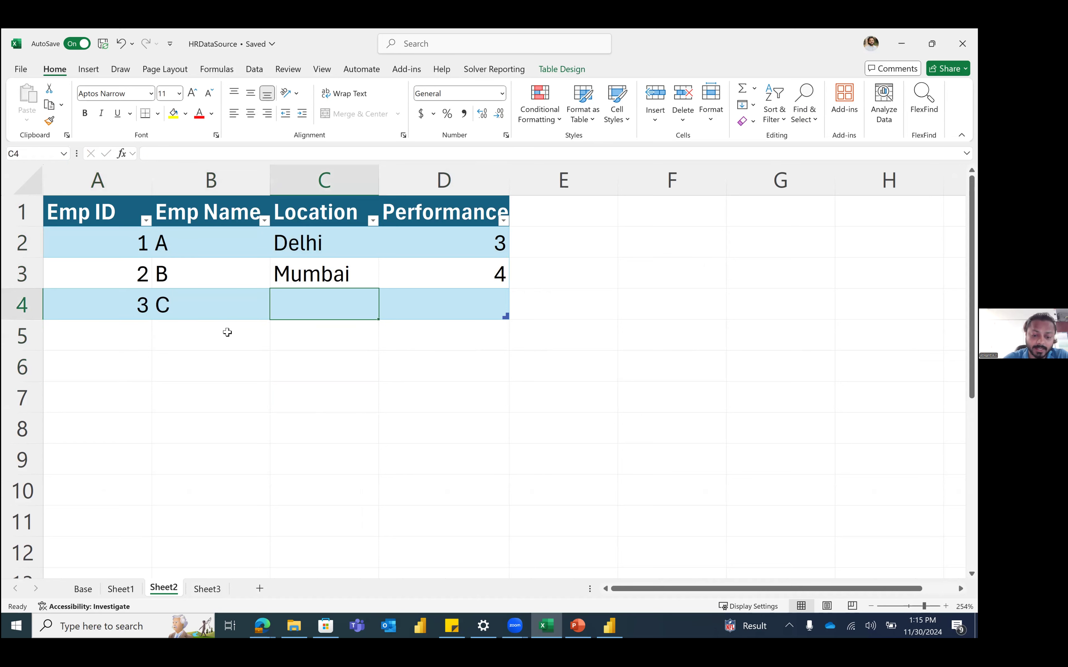
{"action": "type", "text": "Ben"}
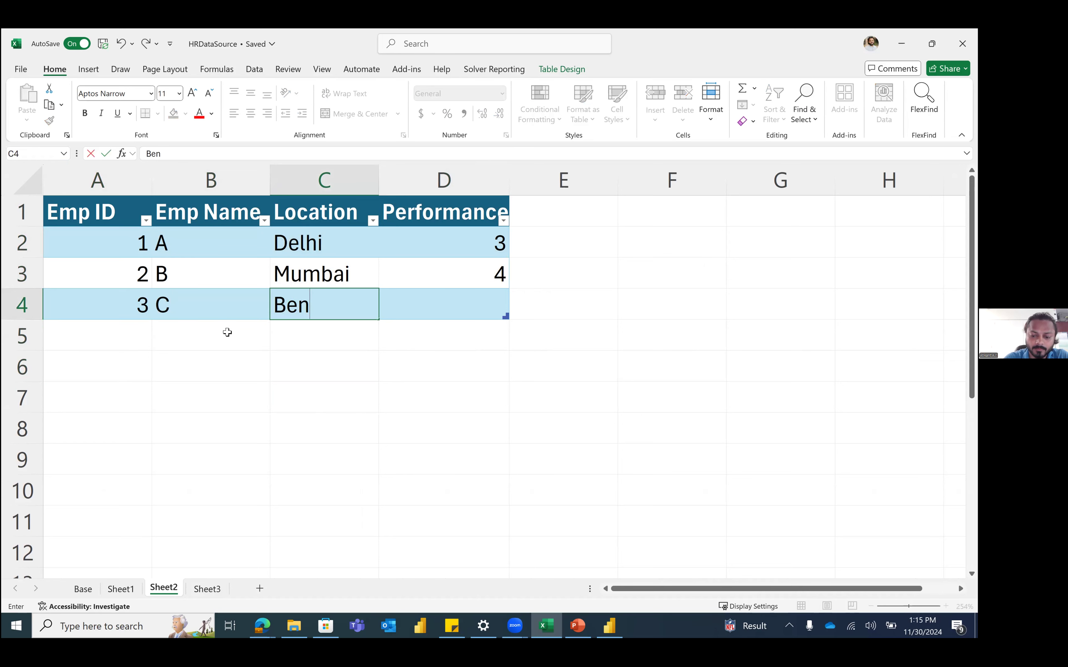
{"action": "type", "text": "galuru"}
{"action": "key", "text": "Tab"}
{"action": "type", "text": "5"}
{"action": "key", "text": "Return"}
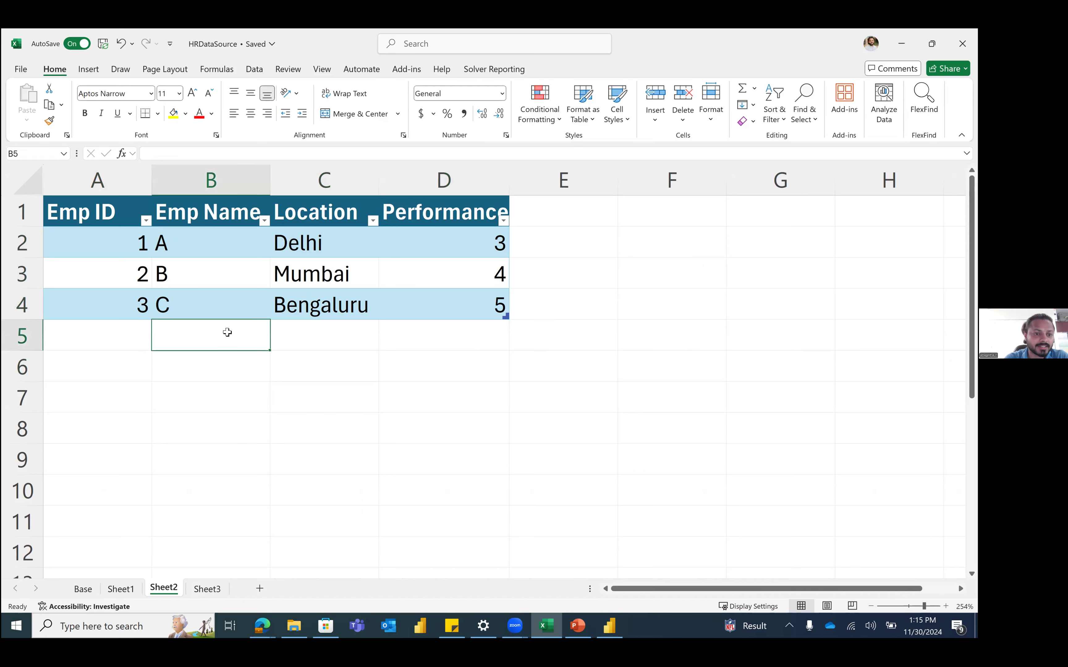
Step: Check the extended table, visit Sheet3, and return to DummyTable via the Name Box
{"action": "key", "text": "Left"}
{"action": "key", "text": "Up"}
{"action": "key", "text": "Up"}
{"action": "key", "text": "Up"}
{"action": "key", "text": "Up"}
{"action": "key", "text": "shift+Down"}
{"action": "key", "text": "shift+Down"}
{"action": "key", "text": "shift+Down"}
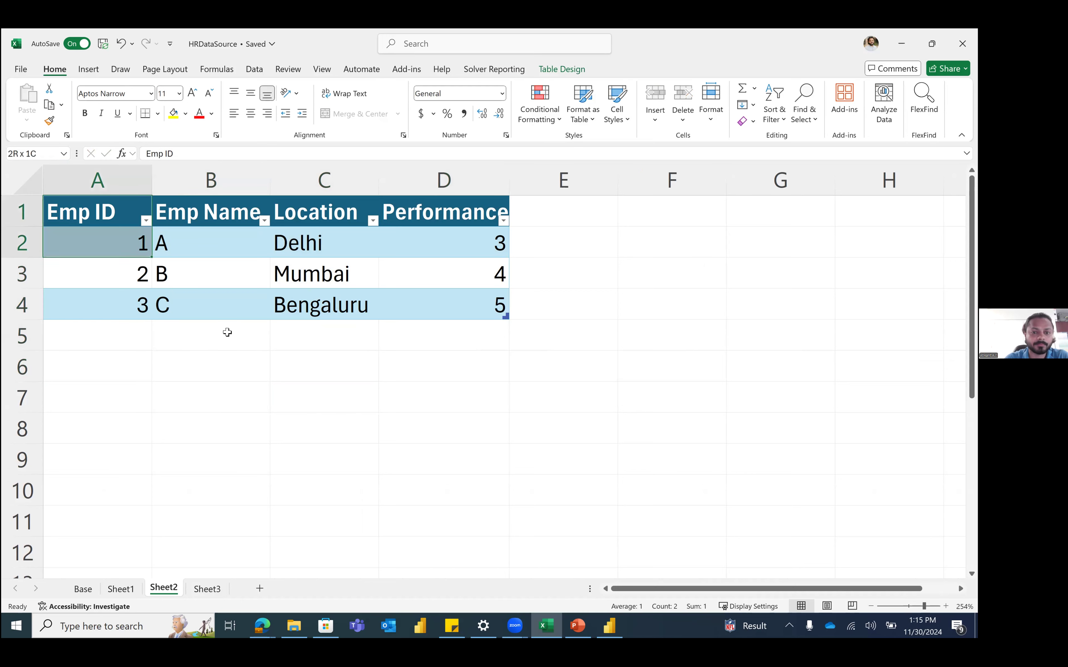
{"action": "key", "text": "shift+Right"}
{"action": "key", "text": "shift+Right"}
{"action": "key", "text": "shift+Right"}
{"action": "left_click", "coordinate": [264, 360]}
{"action": "left_click", "coordinate": [155, 337]}
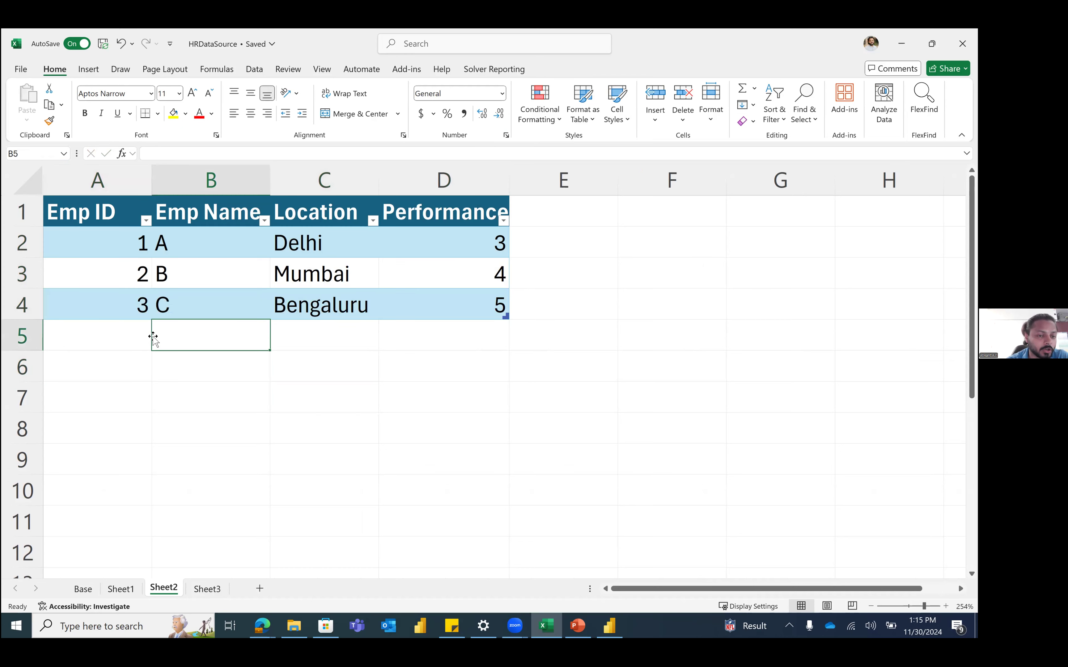
{"action": "key", "text": "Left"}
{"action": "key", "text": "Up"}
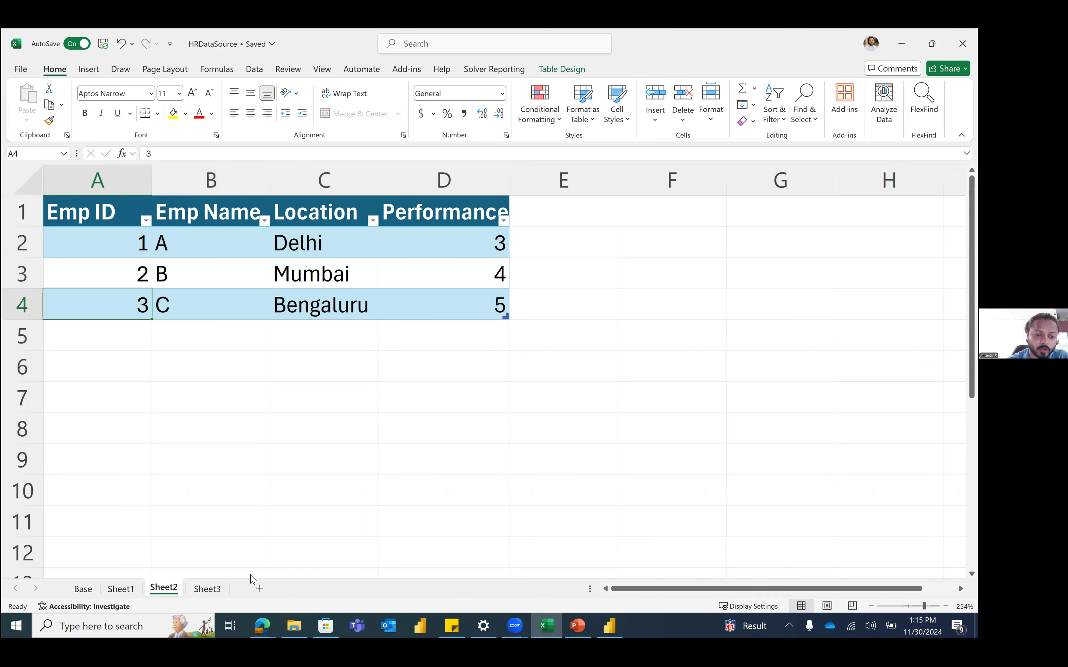
{"action": "left_click", "coordinate": [212, 588]}
{"action": "left_click", "coordinate": [162, 341]}
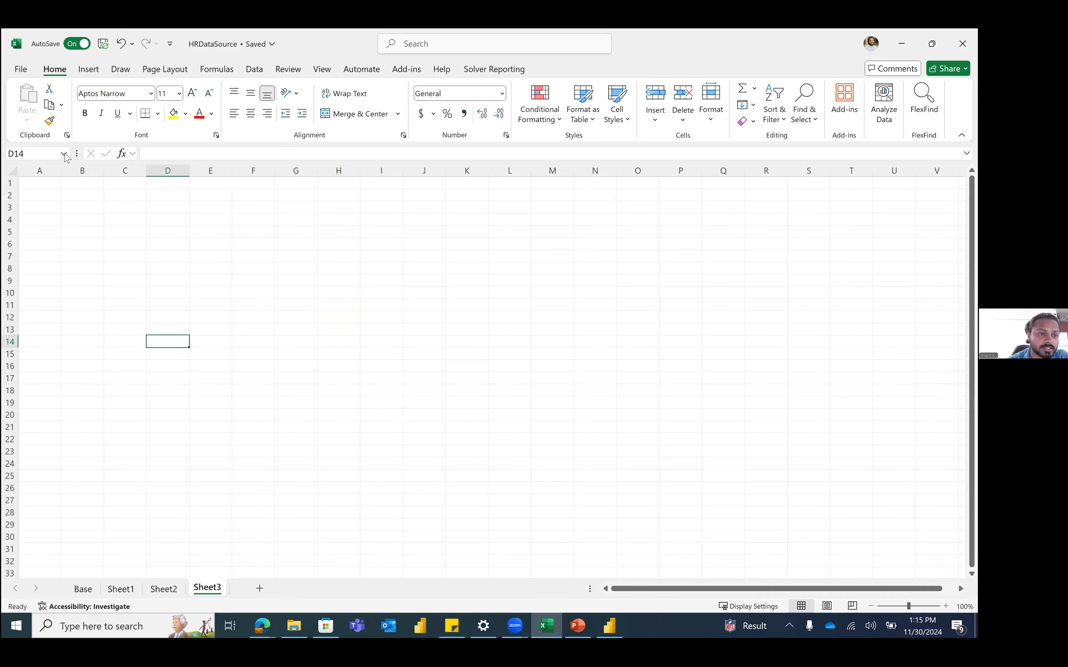
{"action": "left_click", "coordinate": [64, 153]}
{"action": "left_click", "coordinate": [64, 167]}
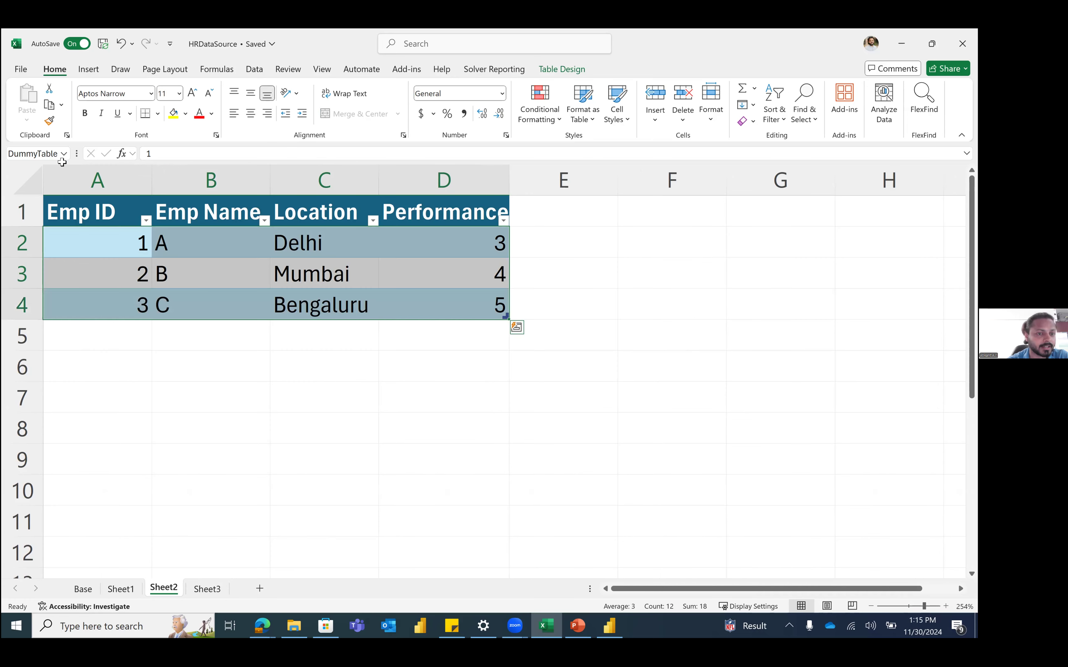
{"action": "left_click_drag", "start_coordinate": [107, 206], "coordinate": [423, 304]}
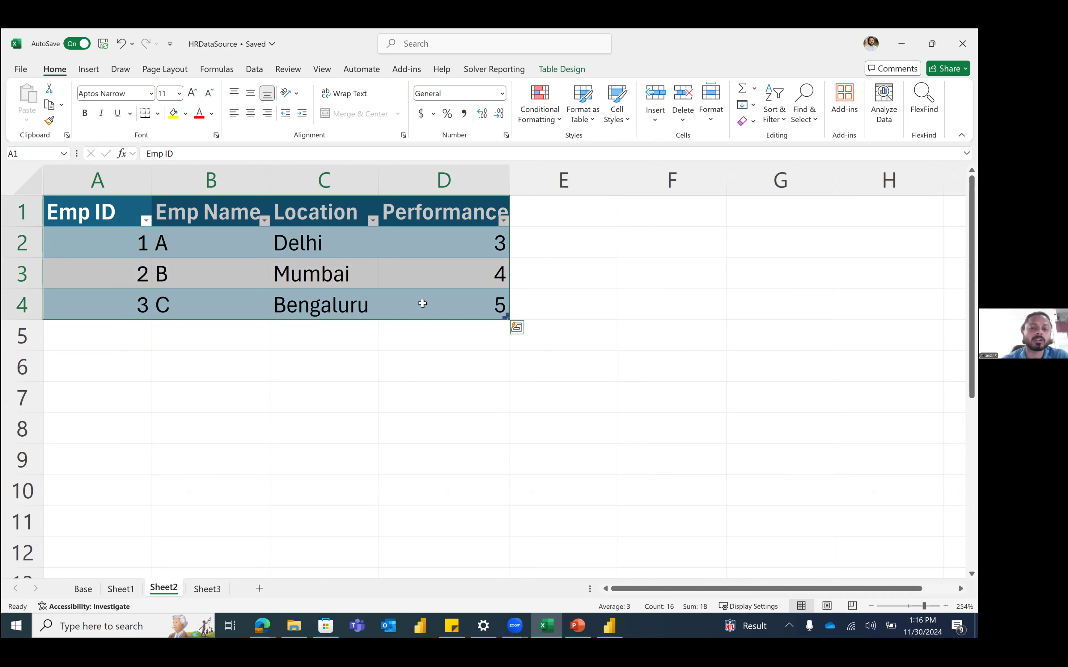
{"action": "left_click", "coordinate": [393, 351]}
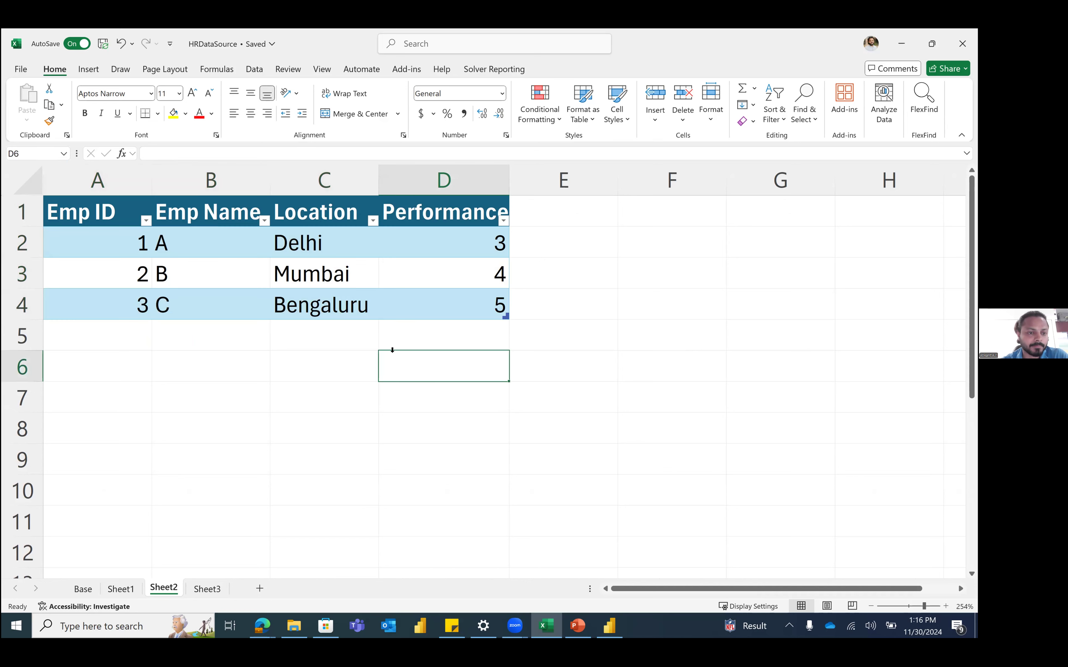
Step: Autofit all columns so headers read fully, then go to Sheet1
{"action": "key", "text": "ctrl+a"}
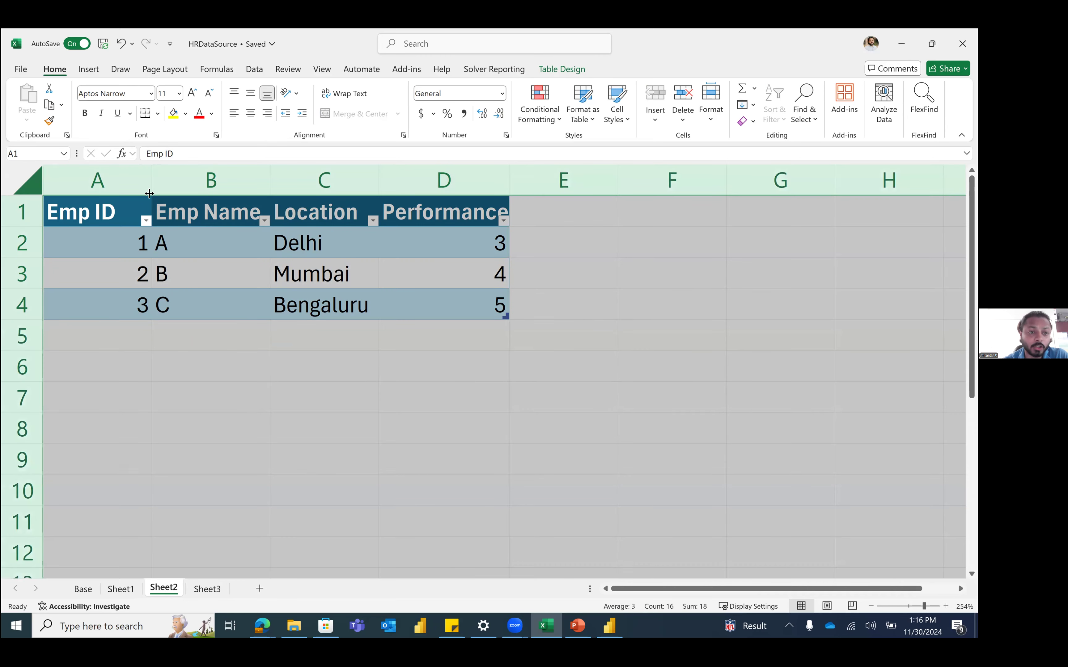
{"action": "double_click", "coordinate": [149, 194]}
{"action": "left_click", "coordinate": [392, 345]}
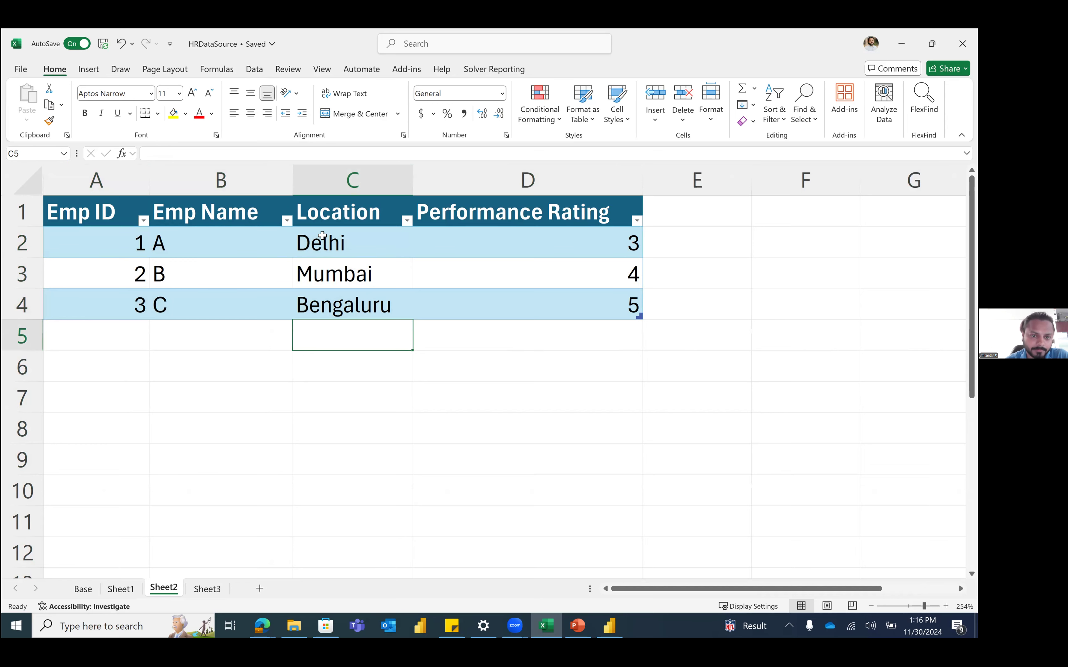
{"action": "key", "text": "Up"}
{"action": "key", "text": "Up"}
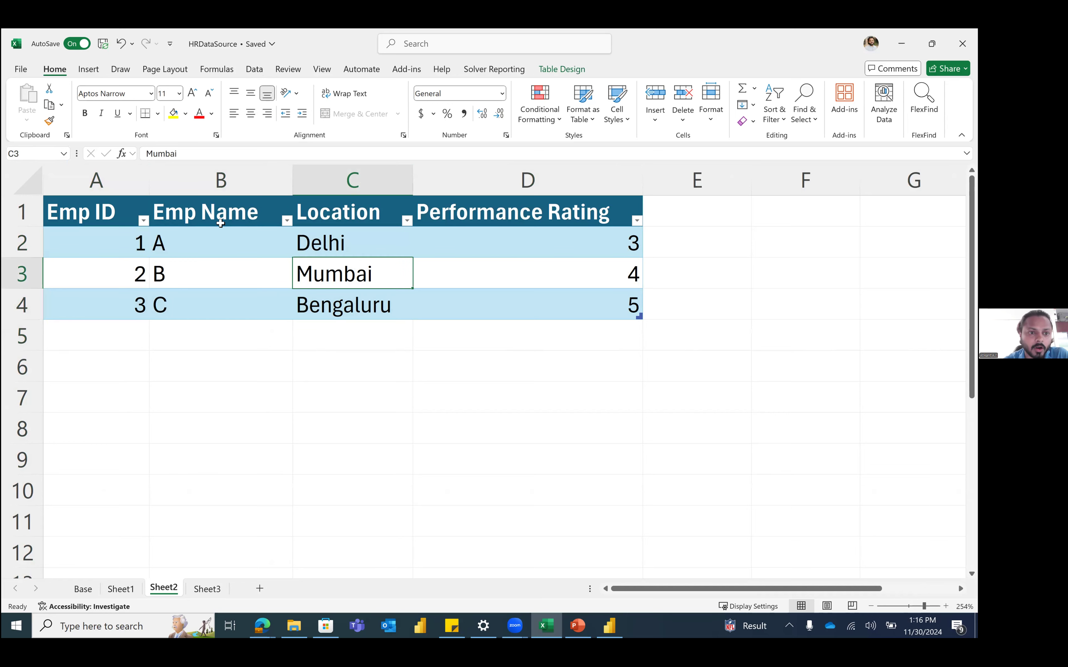
{"action": "left_click", "coordinate": [125, 590]}
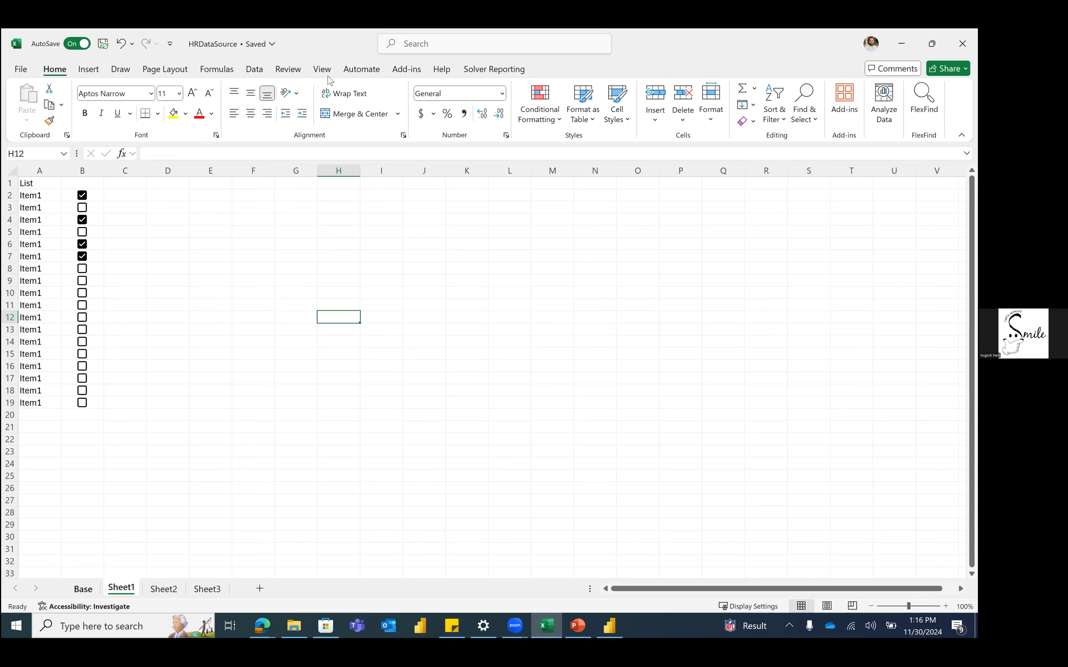
{"action": "key", "text": "ctrl+Page_Up"}
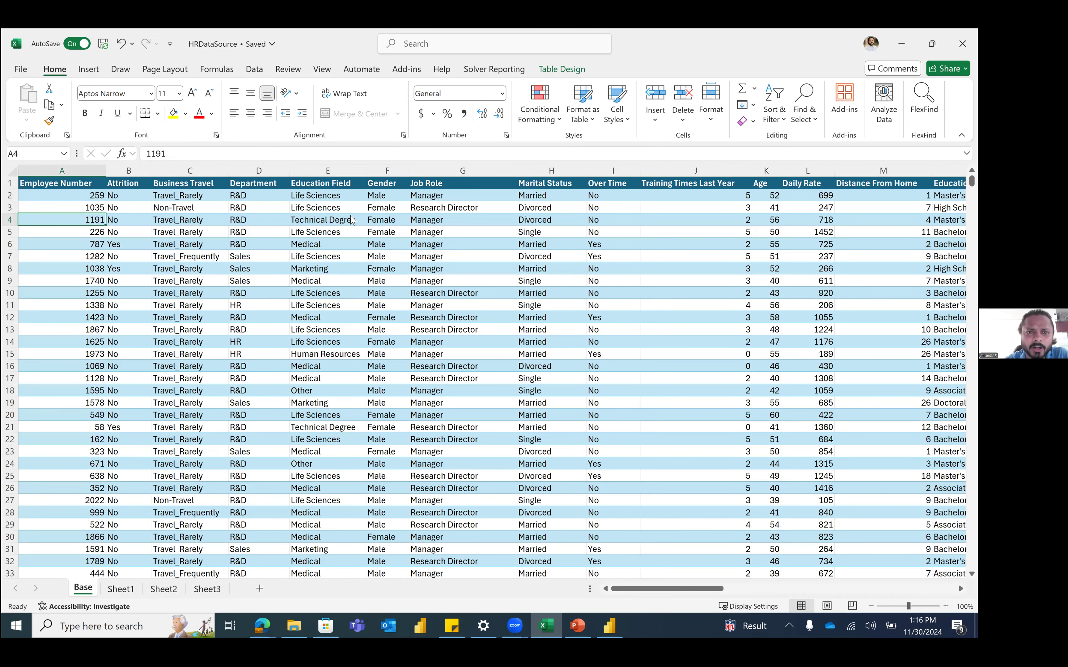
{"action": "left_click", "coordinate": [361, 70]}
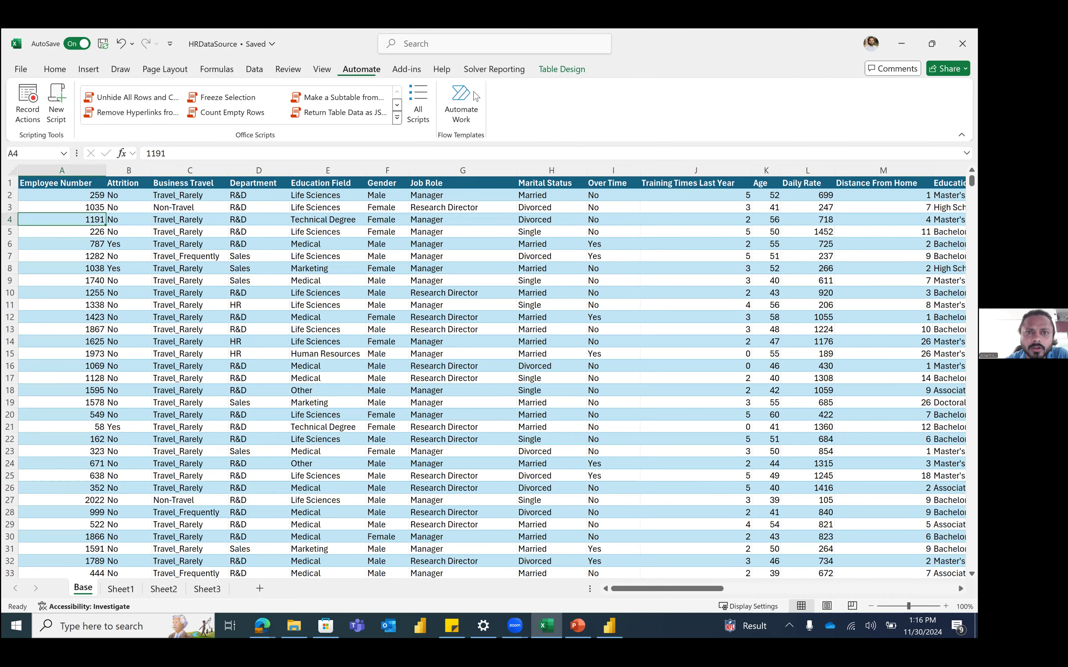
{"action": "left_click", "coordinate": [505, 73]}
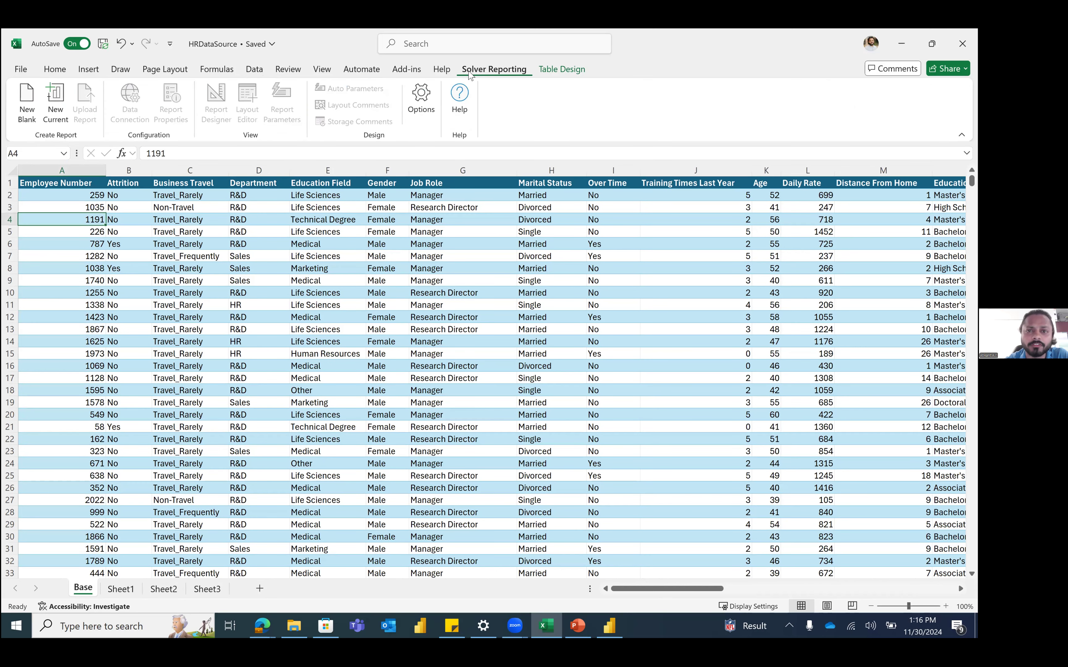
{"action": "left_click", "coordinate": [361, 69]}
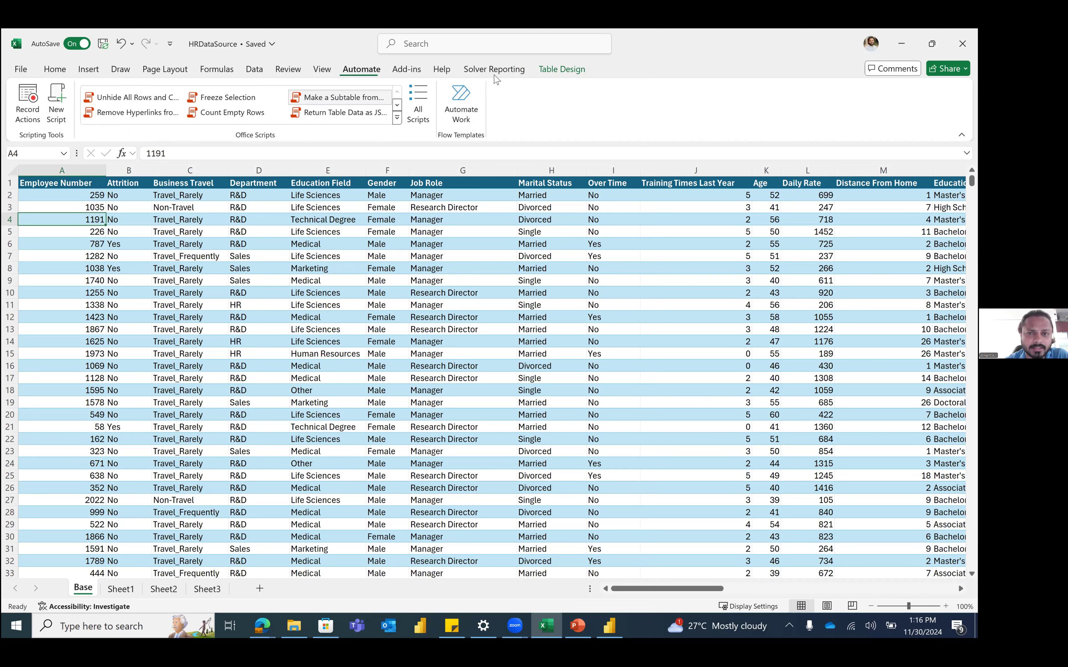
{"action": "left_click", "coordinate": [494, 71]}
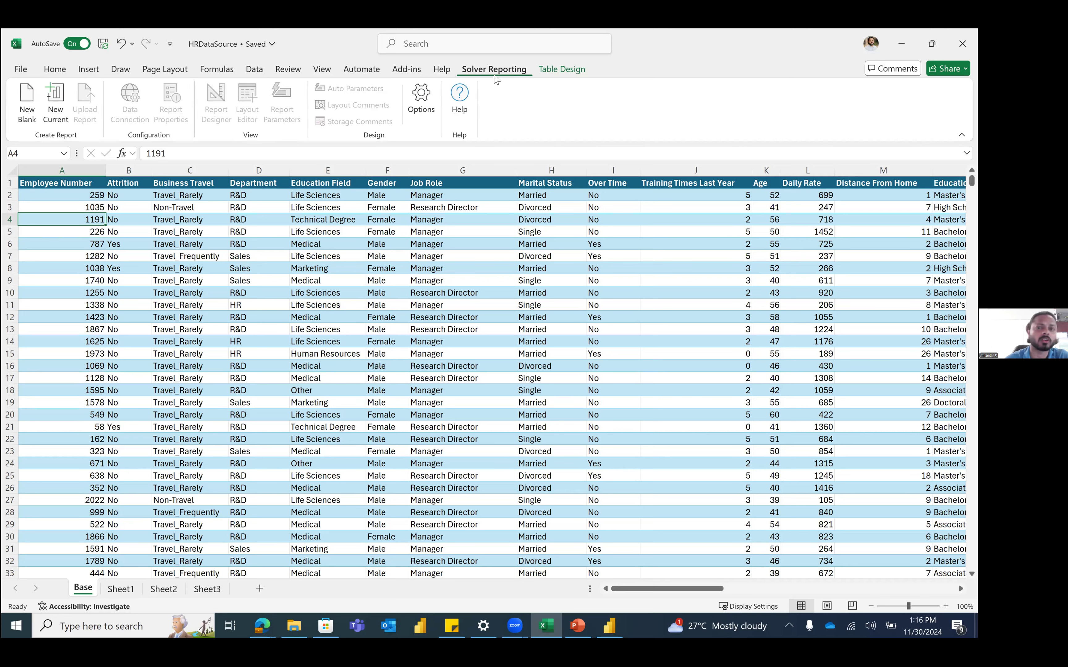
{"action": "left_click", "coordinate": [419, 247]}
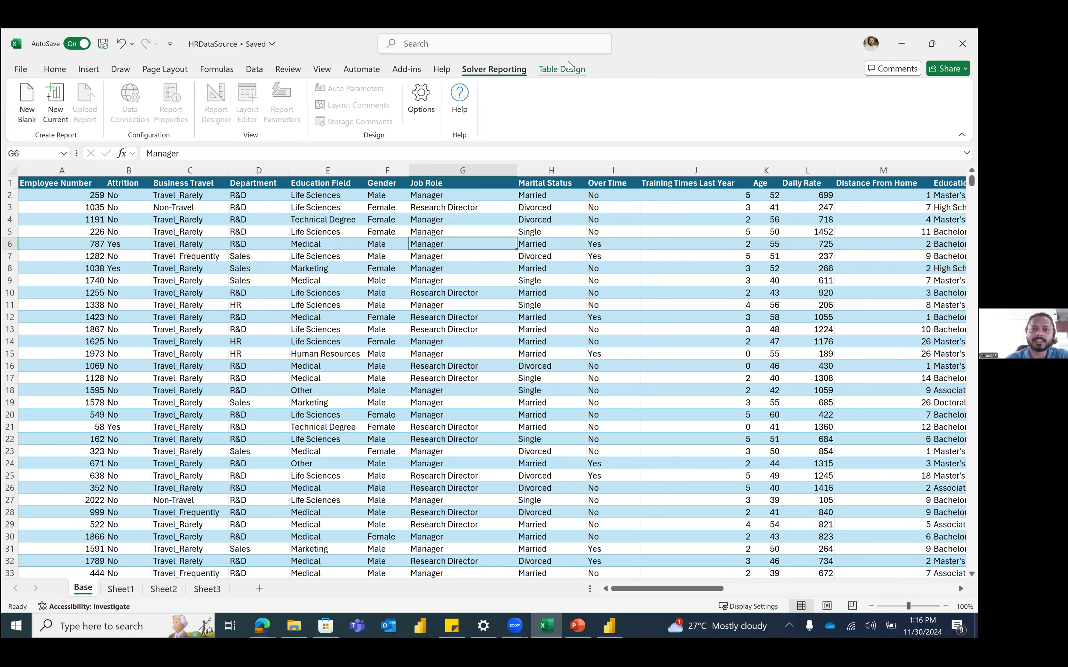
{"action": "left_click", "coordinate": [564, 69]}
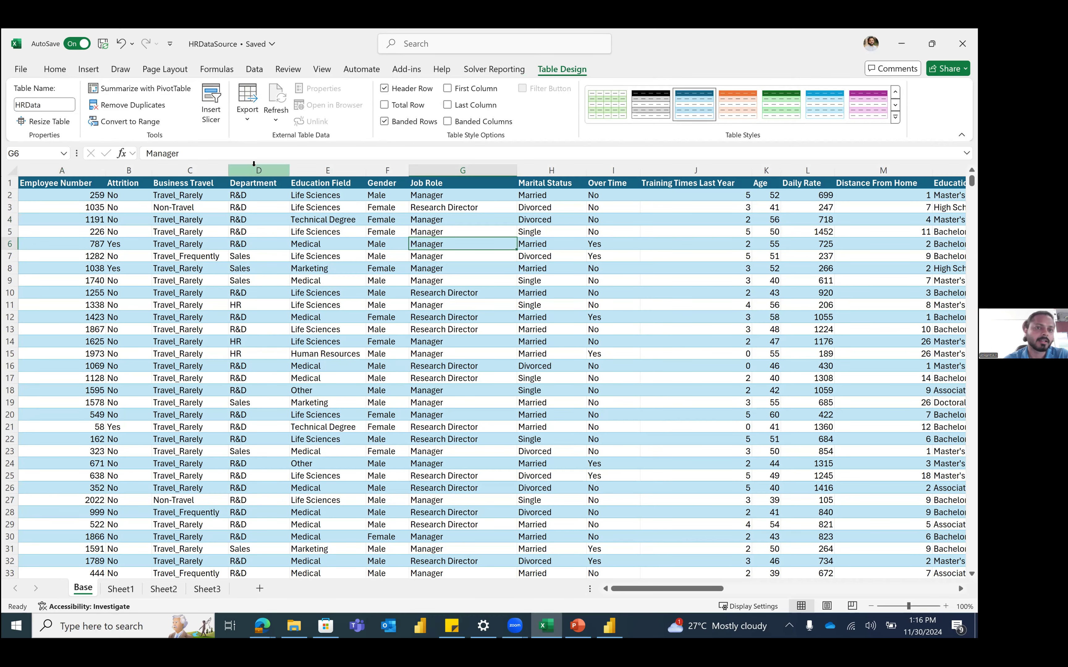
{"action": "left_click", "coordinate": [185, 268]}
{"action": "left_click", "coordinate": [54, 69]}
{"action": "left_click", "coordinate": [146, 244]}
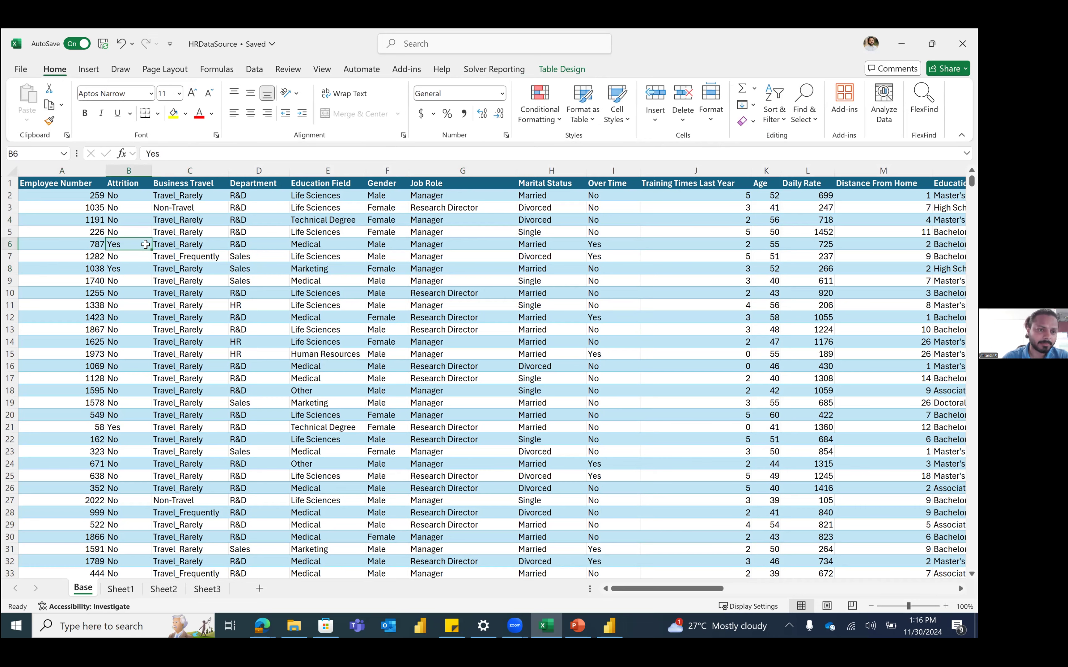
{"action": "scroll", "coordinate": [70, 188], "scroll_direction": "left", "scroll_amount": 3}
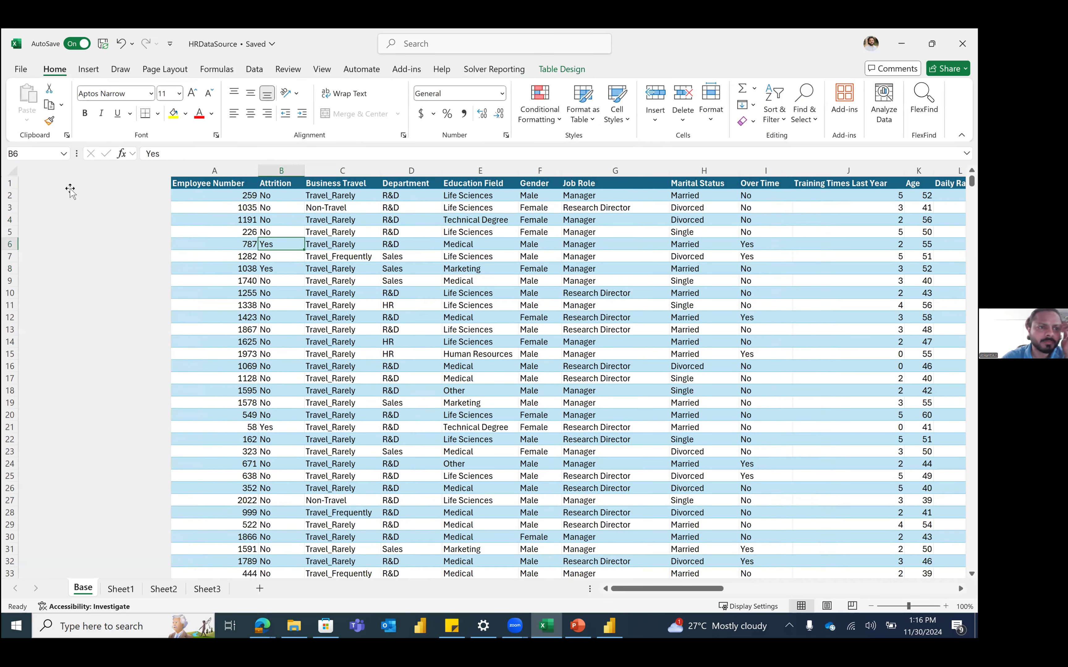
{"action": "left_click", "coordinate": [69, 189]}
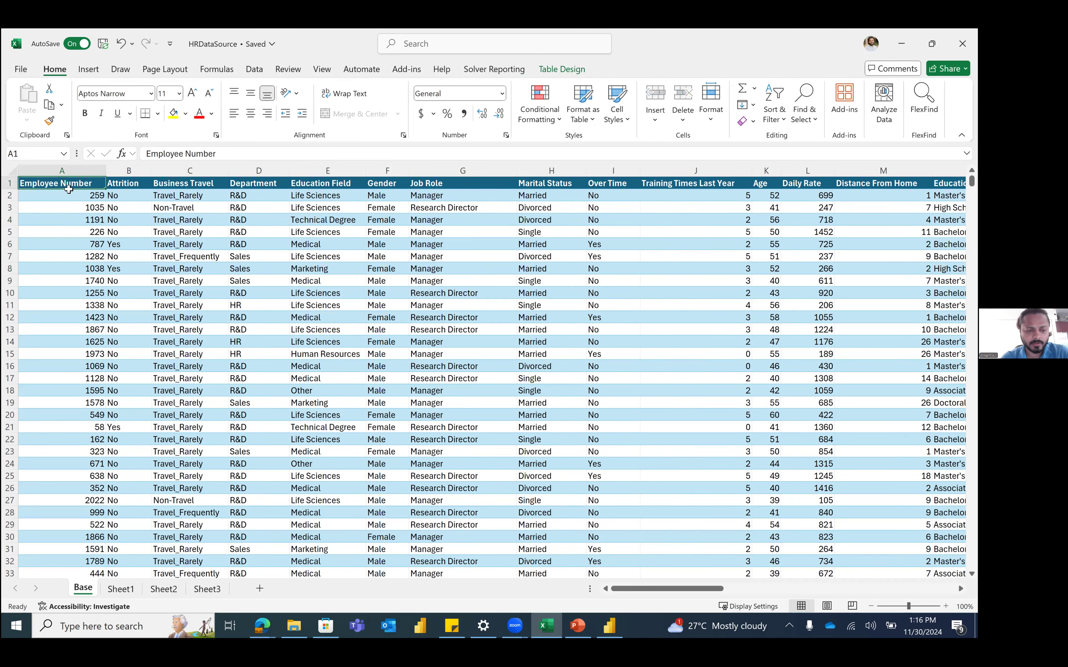
{"action": "key", "text": "ctrl+shift+Right"}
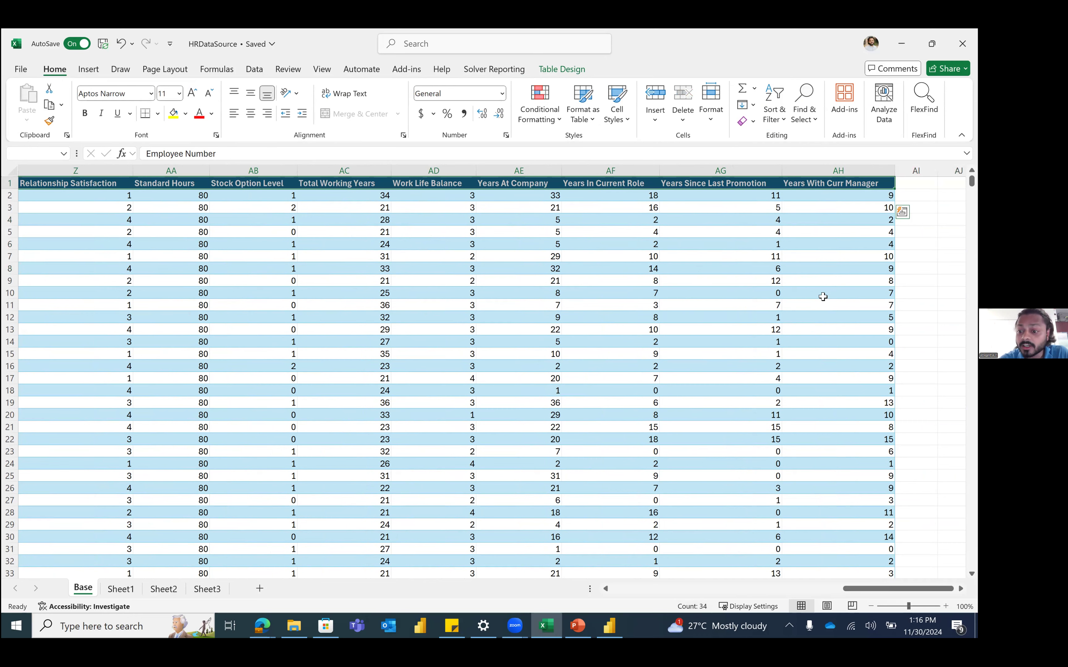
{"action": "right_click", "coordinate": [826, 587]}
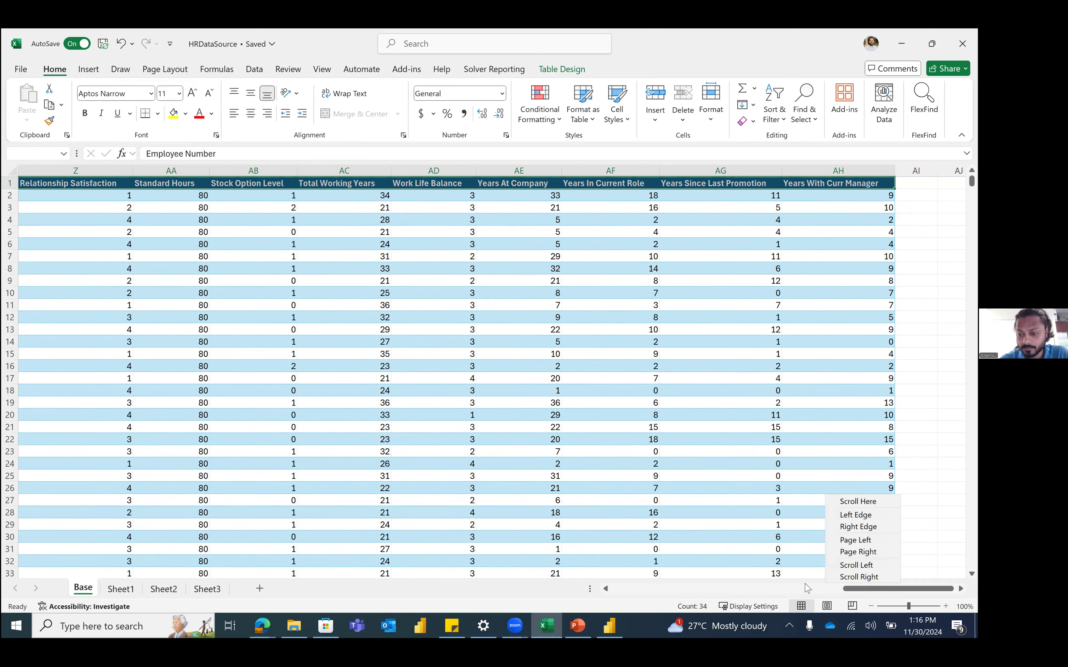
{"action": "left_click", "coordinate": [805, 589]}
{"action": "left_click_drag", "start_coordinate": [779, 591], "coordinate": [597, 576]}
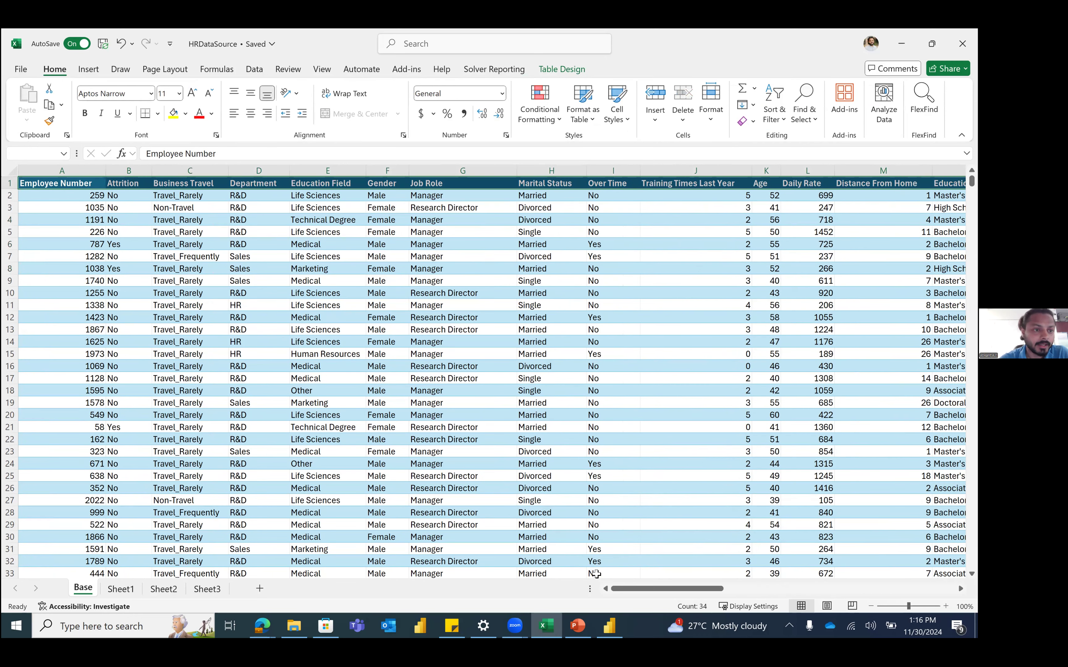
{"action": "left_click", "coordinate": [128, 171]}
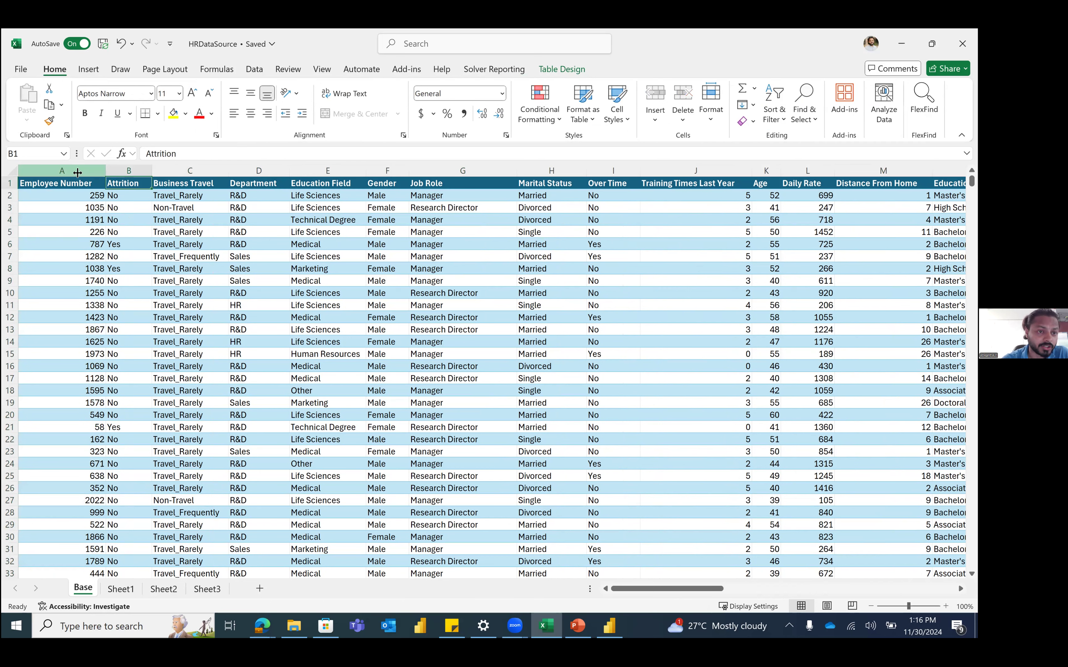
{"action": "left_click", "coordinate": [184, 168]}
{"action": "left_click", "coordinate": [196, 193]}
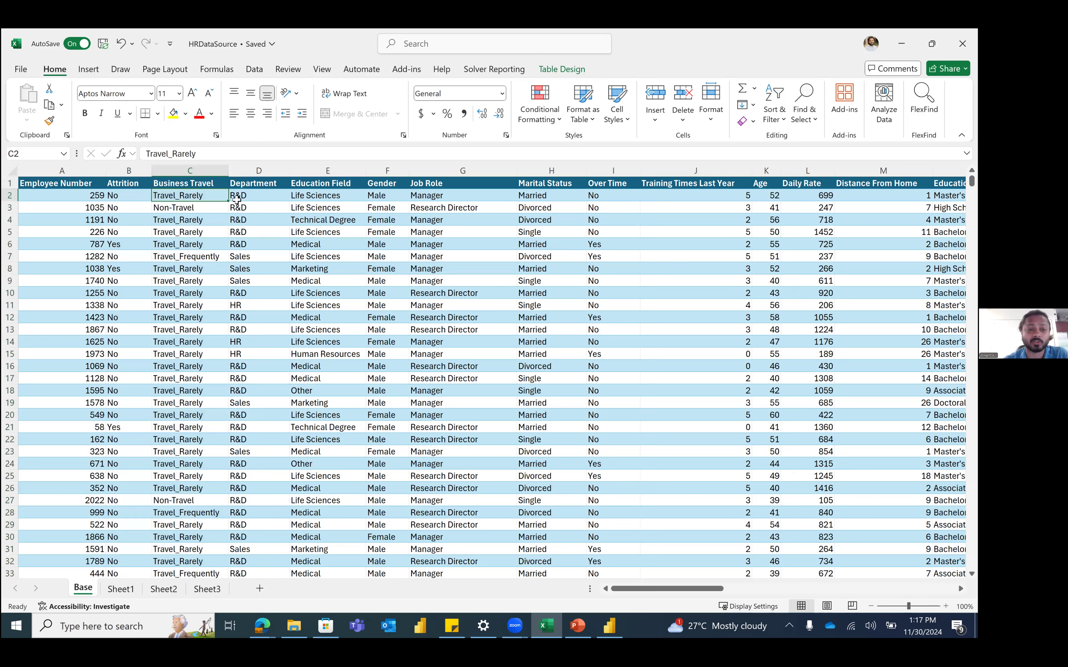
{"action": "left_click", "coordinate": [275, 171]}
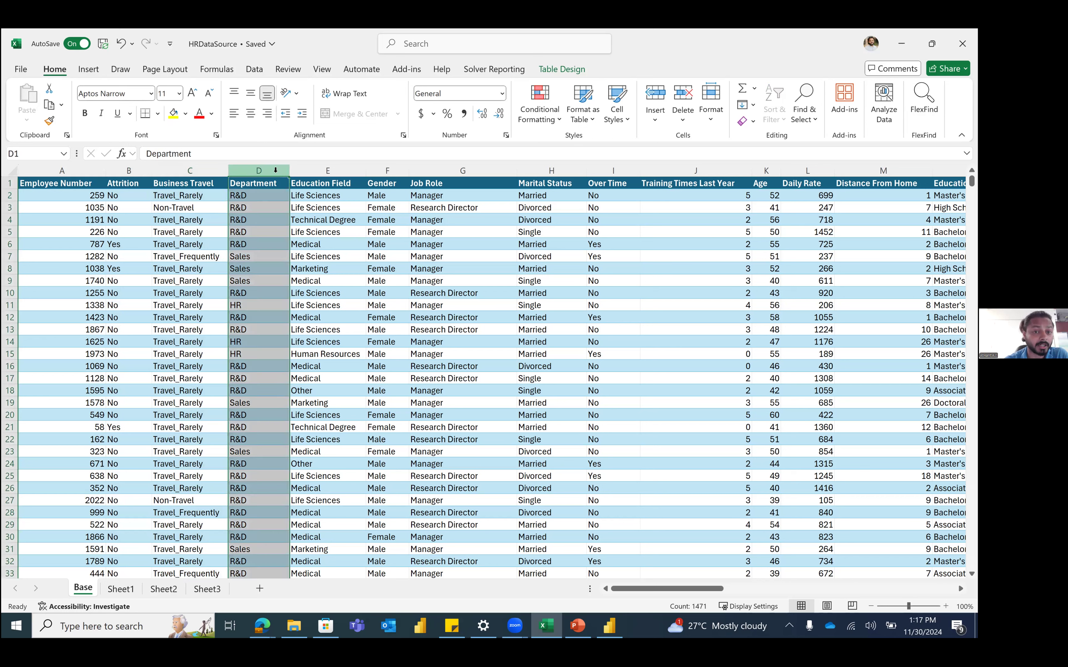
{"action": "left_click", "coordinate": [319, 170]}
{"action": "left_click", "coordinate": [388, 172]}
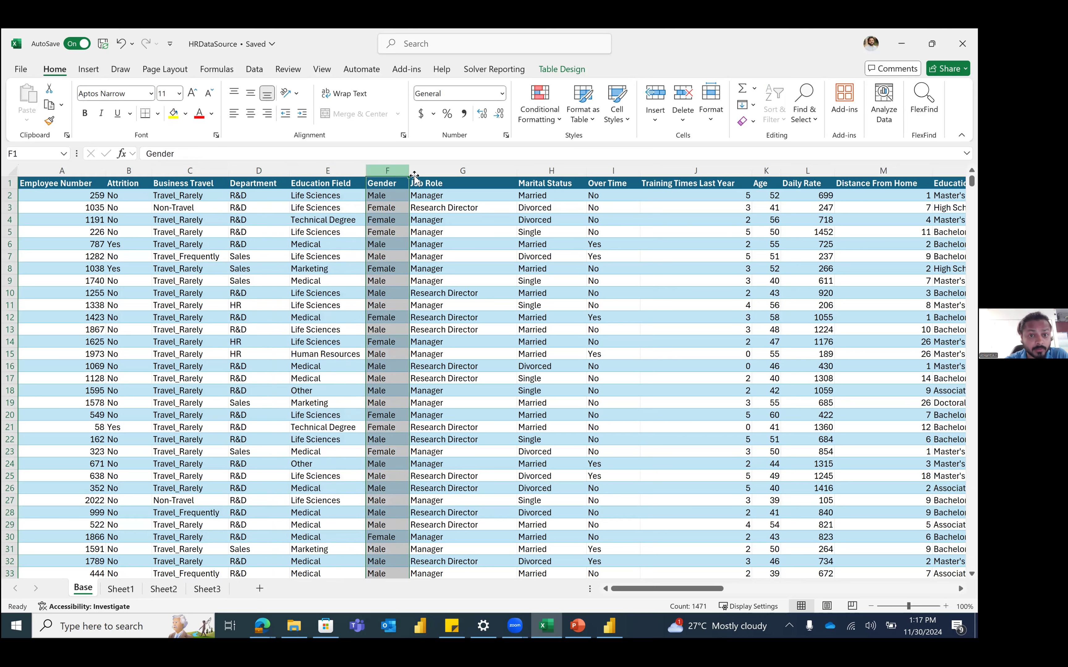
{"action": "left_click", "coordinate": [446, 173]}
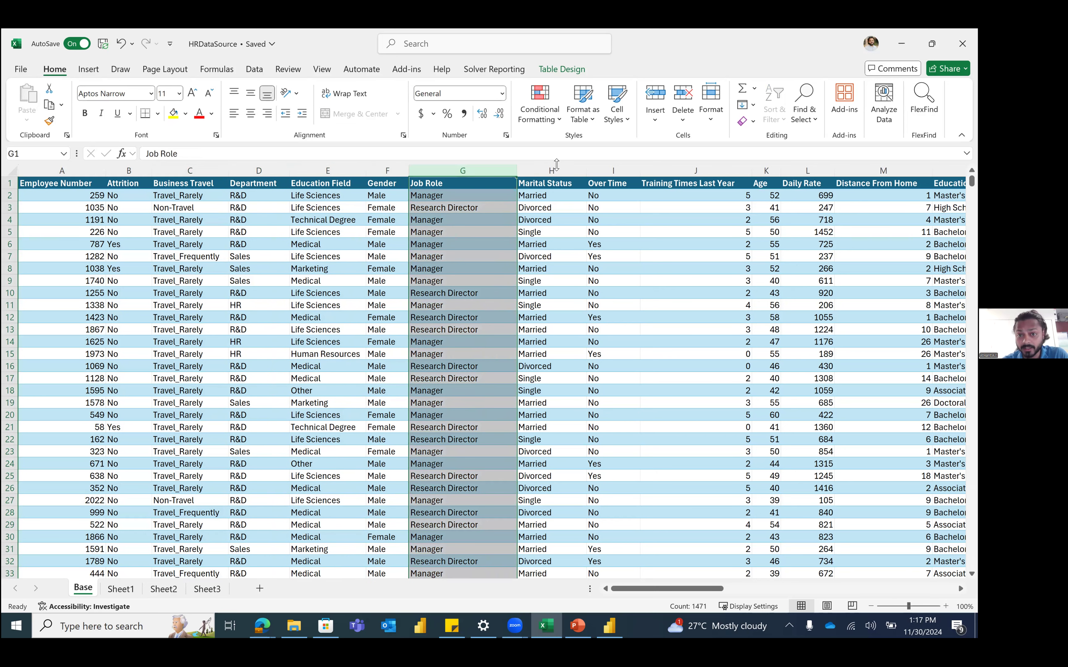
{"action": "left_click", "coordinate": [701, 172]}
{"action": "key", "text": "Right"}
{"action": "key", "text": "Right"}
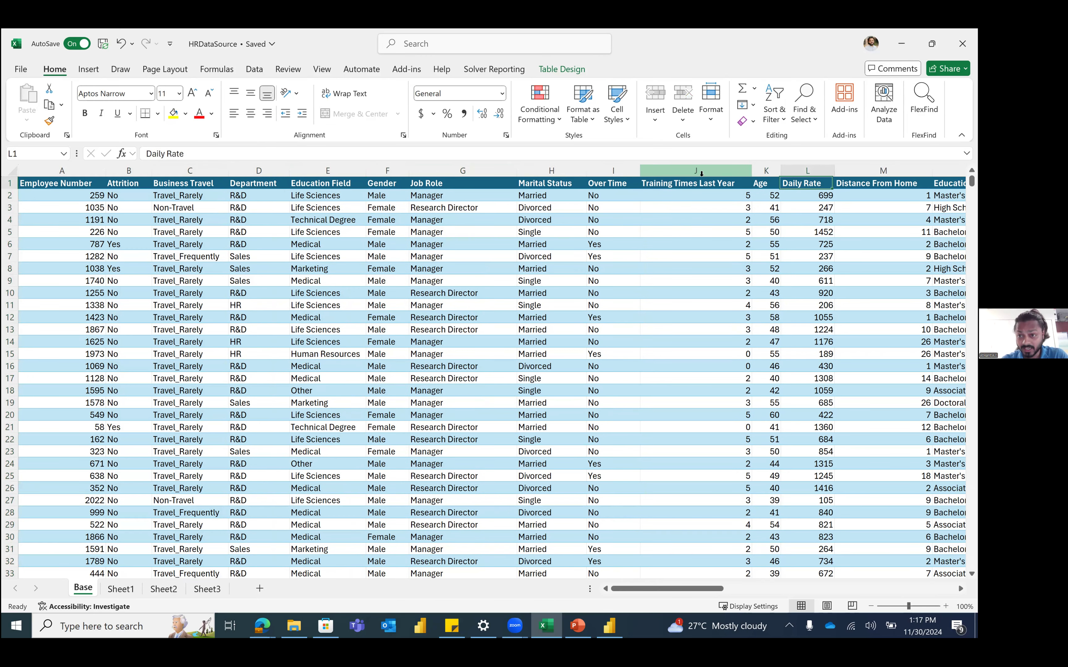
{"action": "key", "text": "Right"}
{"action": "key", "text": "Right"}
{"action": "key", "text": "Right"}
{"action": "key", "text": "Right"}
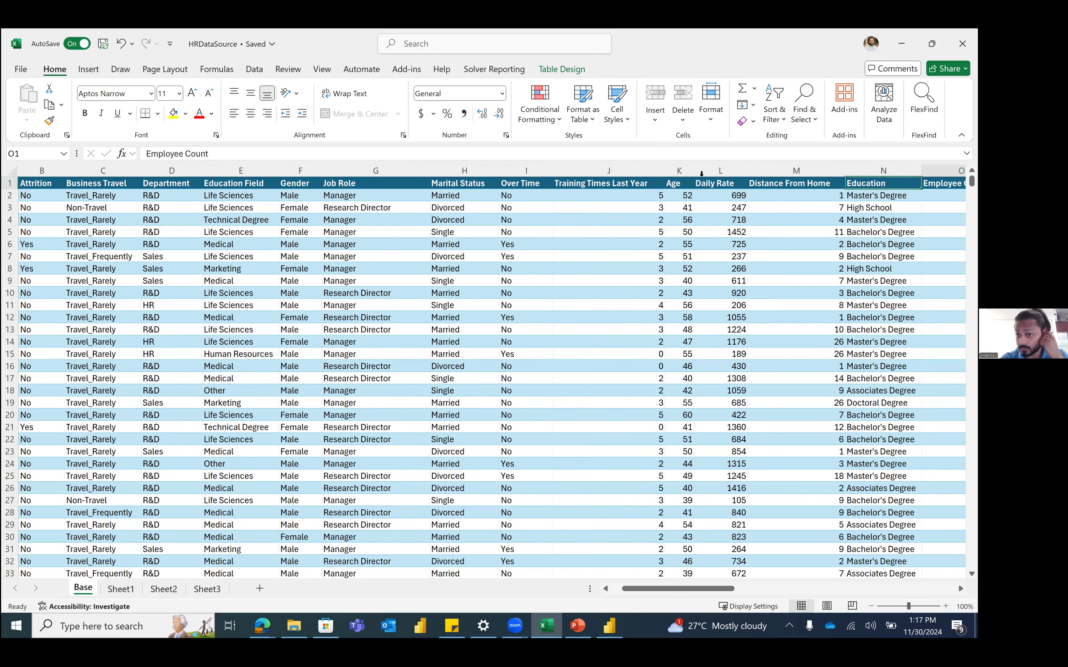
{"action": "key", "text": "Right"}
{"action": "key", "text": "Right"}
{"action": "key", "text": "Right"}
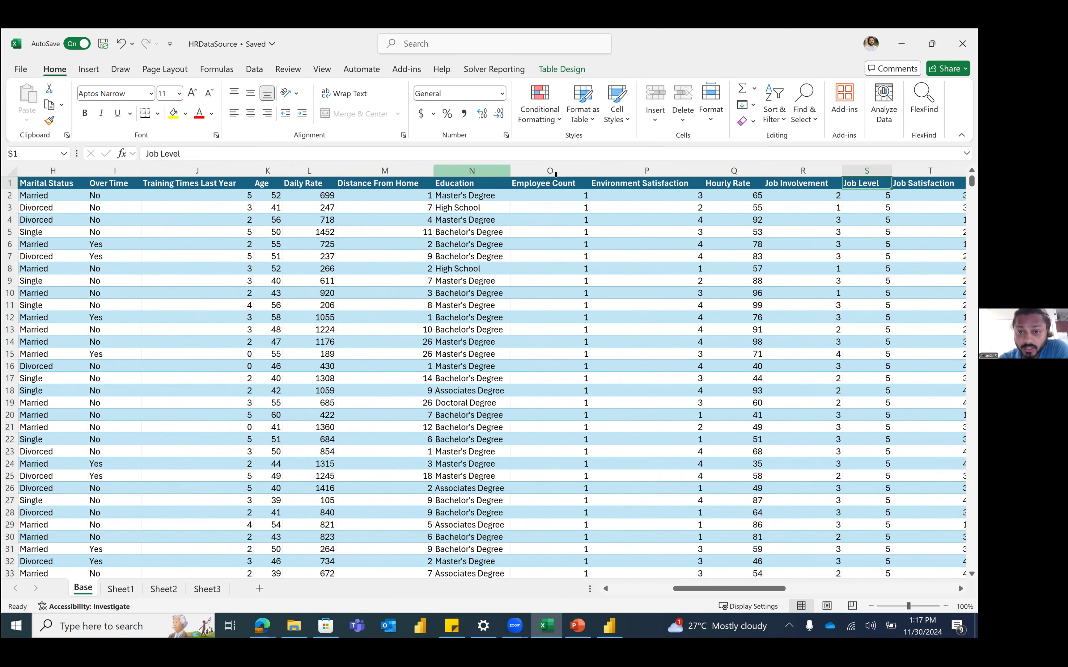
{"action": "left_click", "coordinate": [674, 188]}
{"action": "key", "text": "Right"}
{"action": "key", "text": "Right"}
{"action": "key", "text": "Right"}
{"action": "key", "text": "Right"}
{"action": "key", "text": "Right"}
{"action": "key", "text": "Right"}
{"action": "key", "text": "Right"}
{"action": "key", "text": "Right"}
{"action": "key", "text": "Right"}
{"action": "key", "text": "Right"}
{"action": "key", "text": "Right"}
{"action": "key", "text": "Right"}
{"action": "key", "text": "Right"}
{"action": "key", "text": "Right"}
{"action": "key", "text": "Right"}
{"action": "key", "text": "Right"}
{"action": "key", "text": "Right"}
{"action": "key", "text": "Right"}
{"action": "key", "text": "Right"}
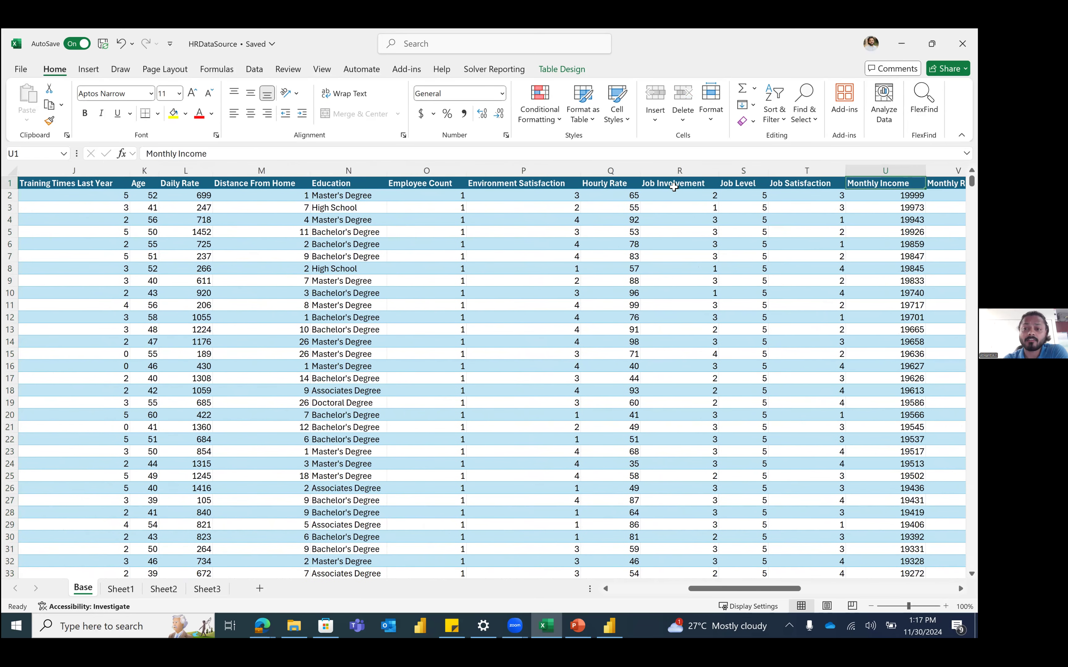
{"action": "key", "text": "Left"}
{"action": "key", "text": "Left"}
{"action": "key", "text": "Left"}
{"action": "key", "text": "Left"}
{"action": "key", "text": "Left"}
{"action": "key", "text": "Left"}
{"action": "key", "text": "Left"}
{"action": "key", "text": "Left"}
{"action": "key", "text": "Left"}
{"action": "key", "text": "Left"}
{"action": "key", "text": "Left"}
{"action": "key", "text": "Left"}
{"action": "key", "text": "Left"}
{"action": "key", "text": "Left"}
{"action": "key", "text": "Left"}
{"action": "key", "text": "Left"}
{"action": "key", "text": "Left"}
{"action": "key", "text": "Left"}
{"action": "key", "text": "Left"}
{"action": "key", "text": "Left"}
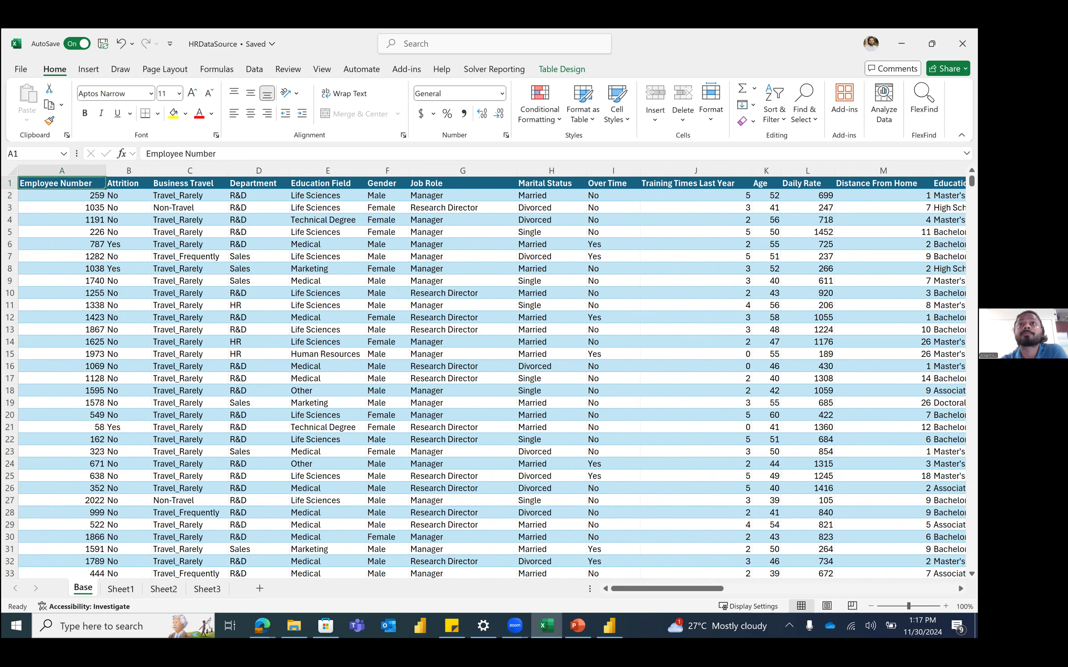
{"action": "key", "text": "alt+Tab"}
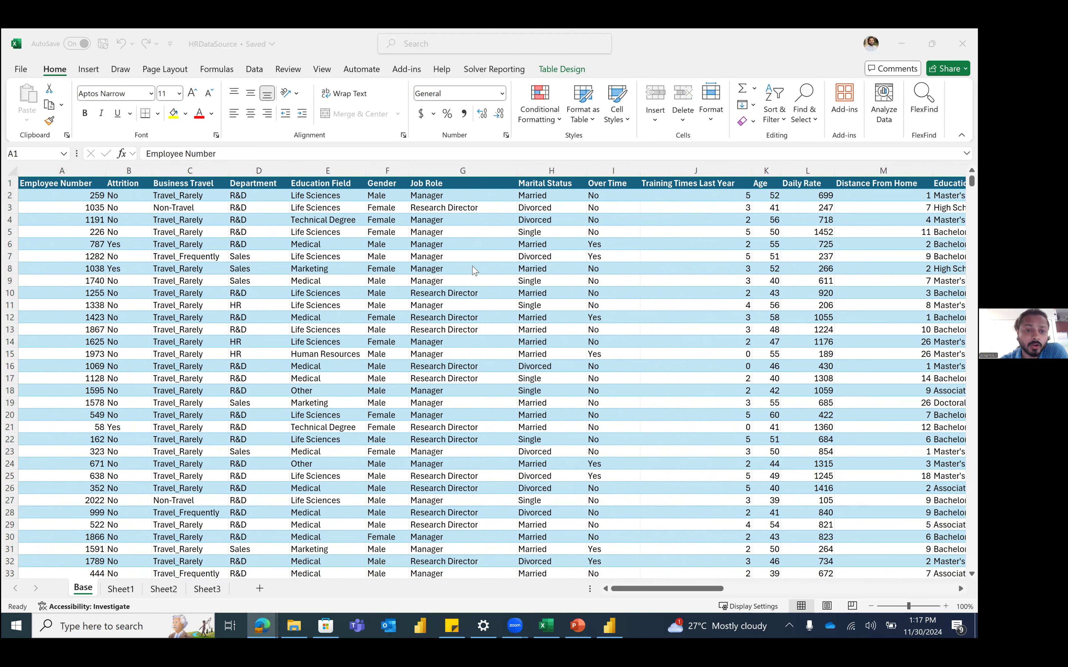
{"action": "left_click", "coordinate": [95, 190]}
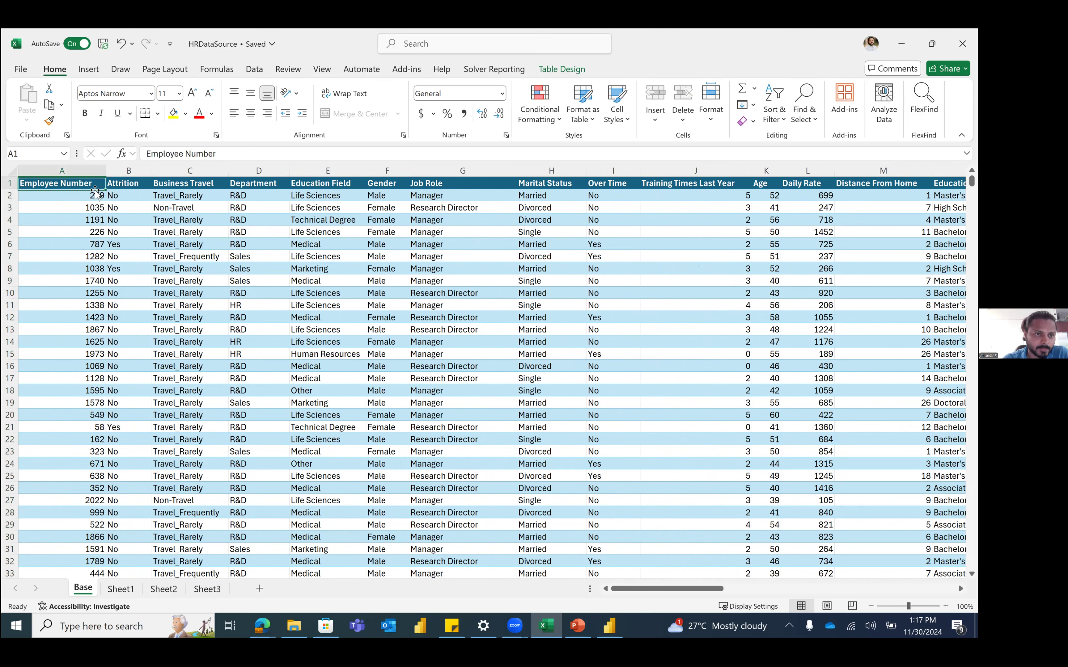
{"action": "left_click", "coordinate": [143, 204]}
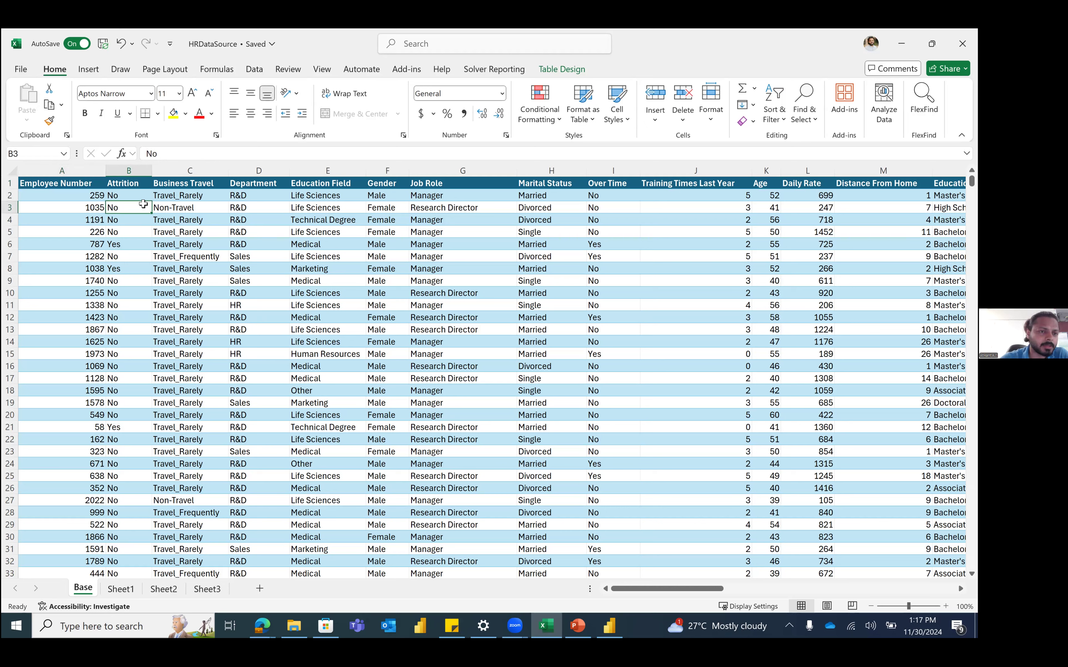
{"action": "left_click", "coordinate": [64, 154]}
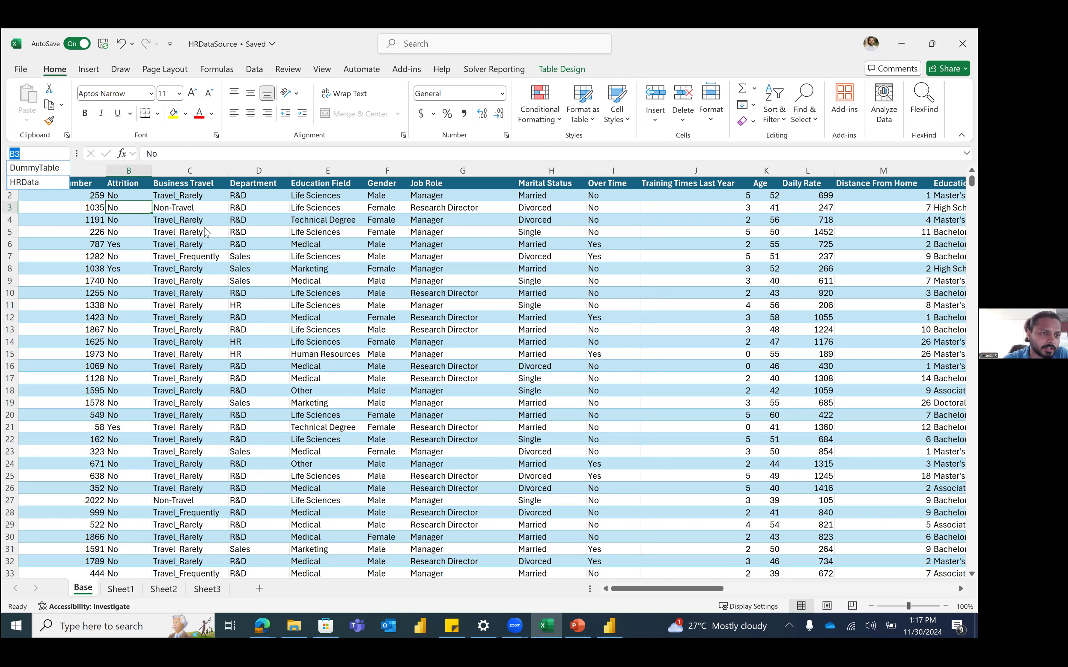
{"action": "key", "text": "Escape"}
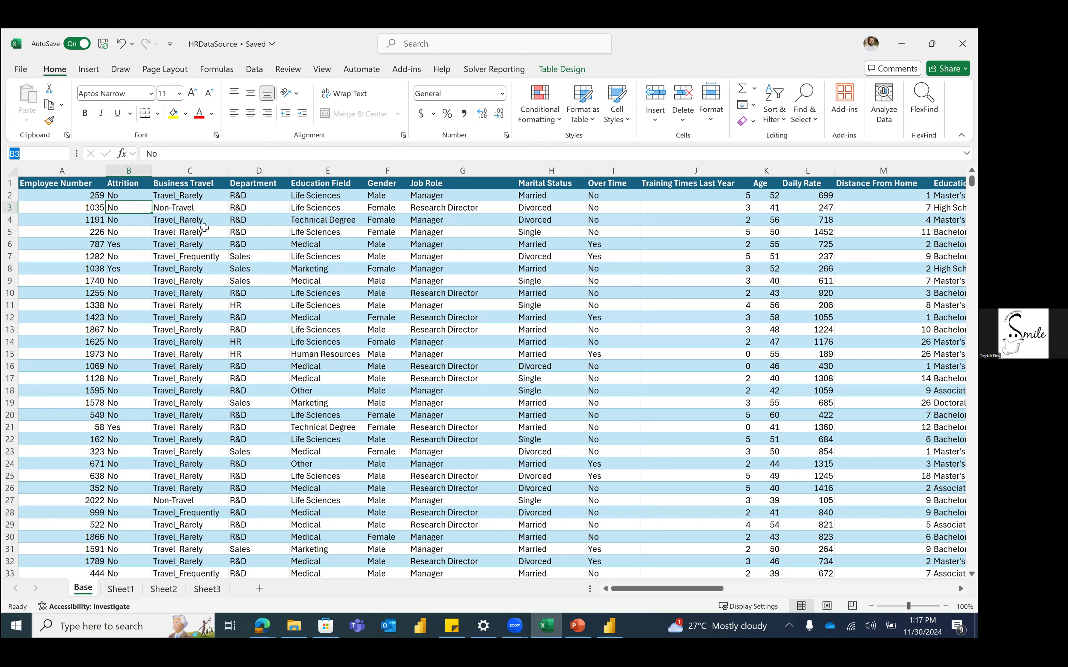
{"action": "left_click", "coordinate": [63, 195]}
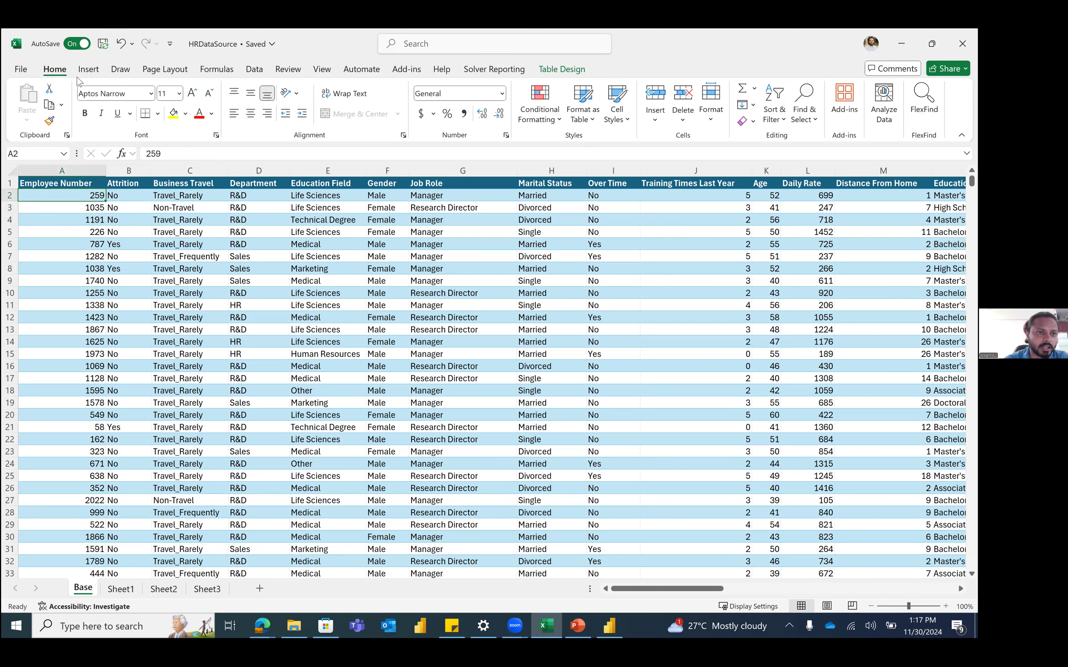
Step: Insert a PivotTable from the HRData table onto a new worksheet
{"action": "left_click", "coordinate": [88, 69]}
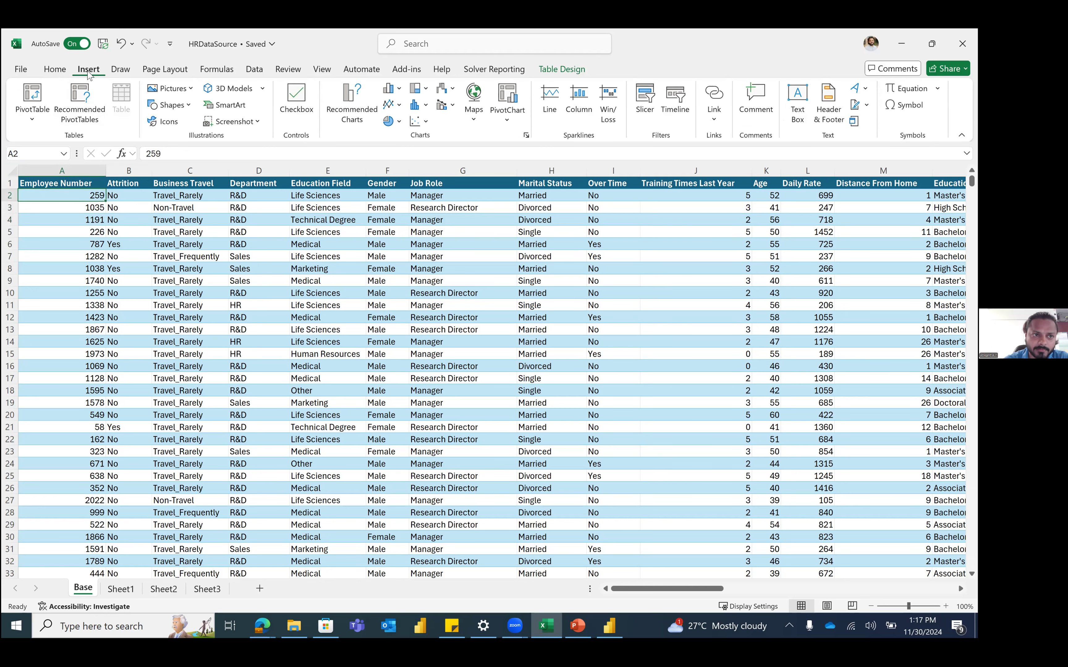
{"action": "left_click", "coordinate": [42, 90]}
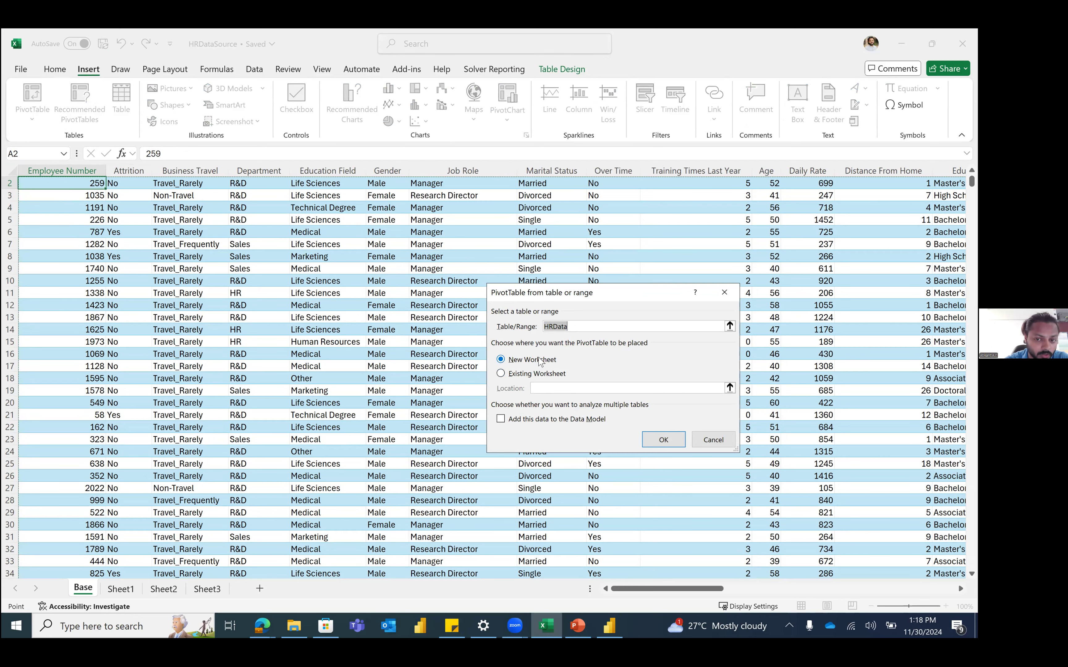
{"action": "left_click", "coordinate": [672, 441]}
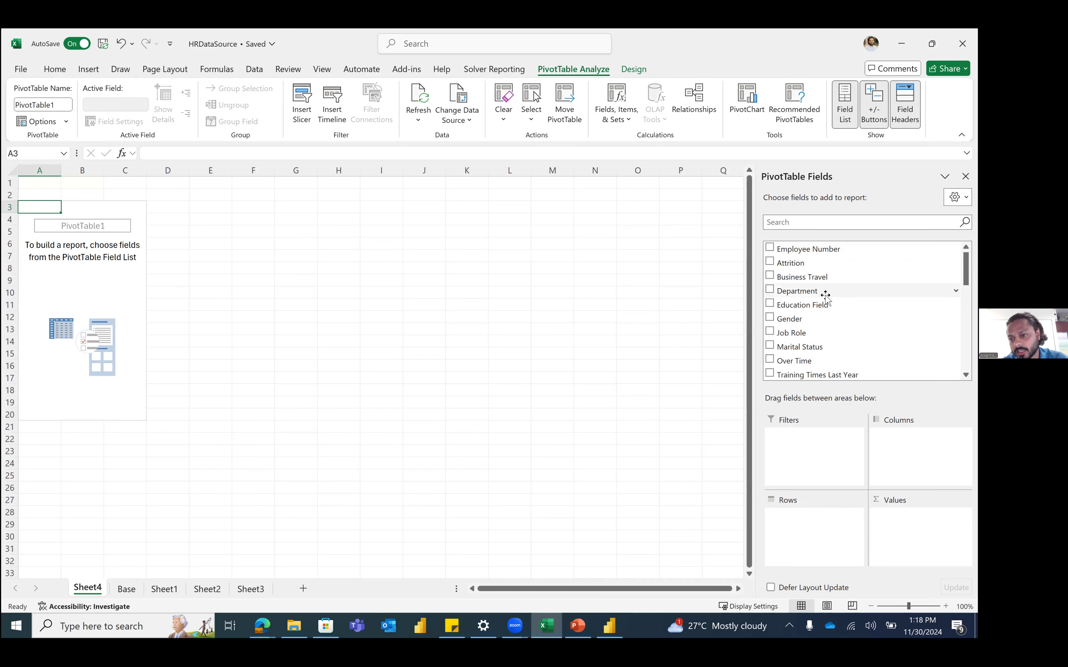
Step: Put Department in Rows and Sum of Monthly Income in Values, then select B4:B8
{"action": "left_click_drag", "start_coordinate": [820, 291], "coordinate": [811, 521]}
{"action": "scroll", "coordinate": [849, 329], "scroll_direction": "down", "scroll_amount": 3}
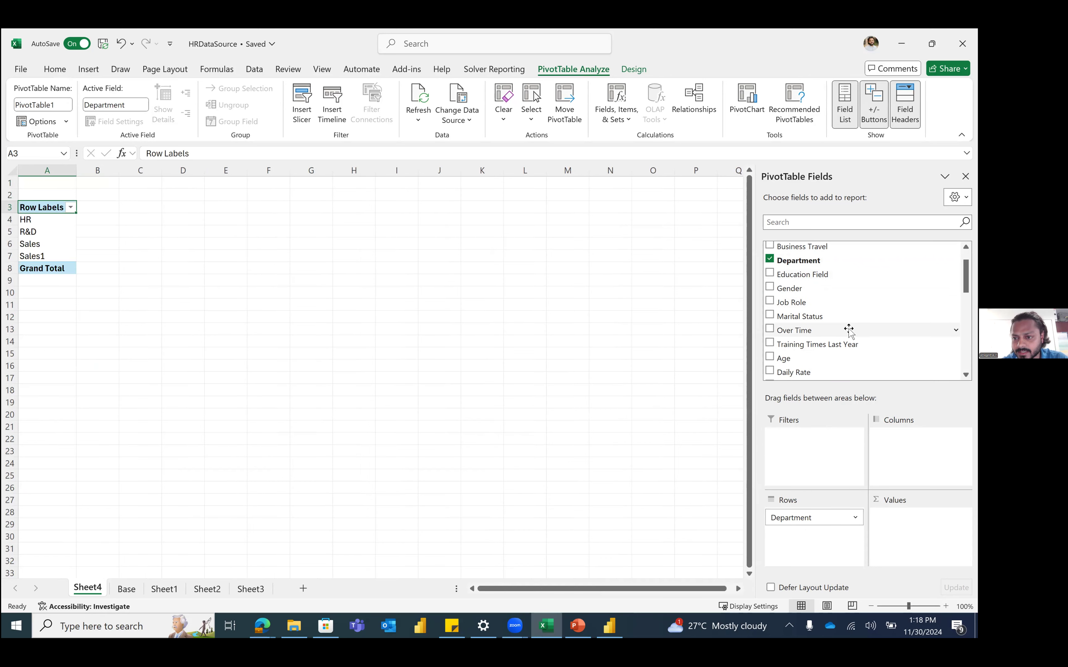
{"action": "left_click", "coordinate": [820, 221]}
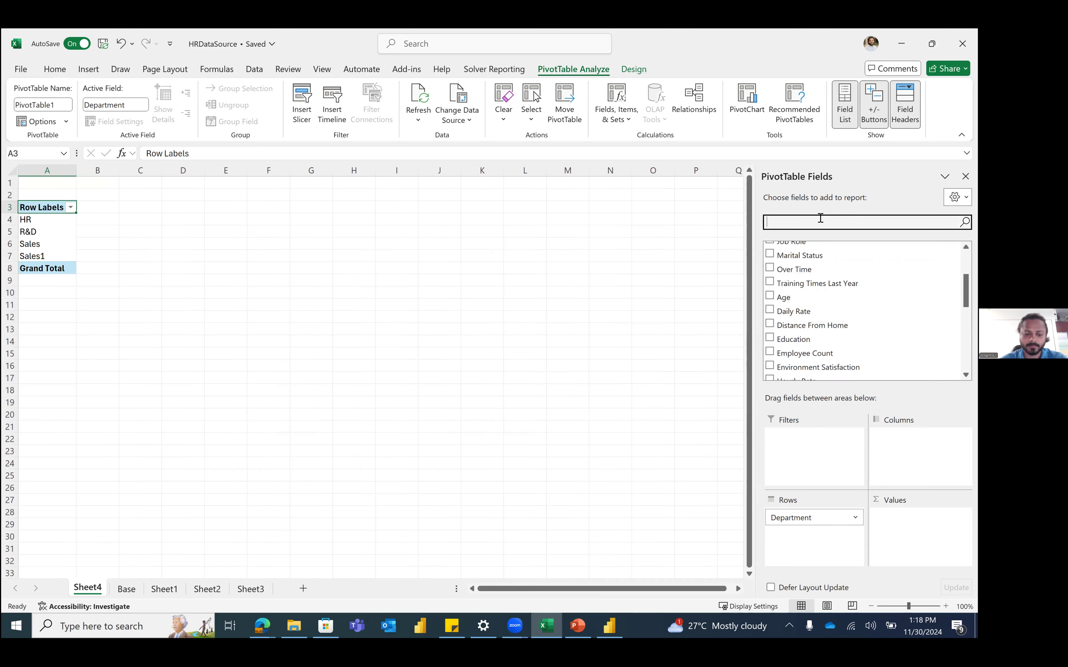
{"action": "type", "text": "sala"}
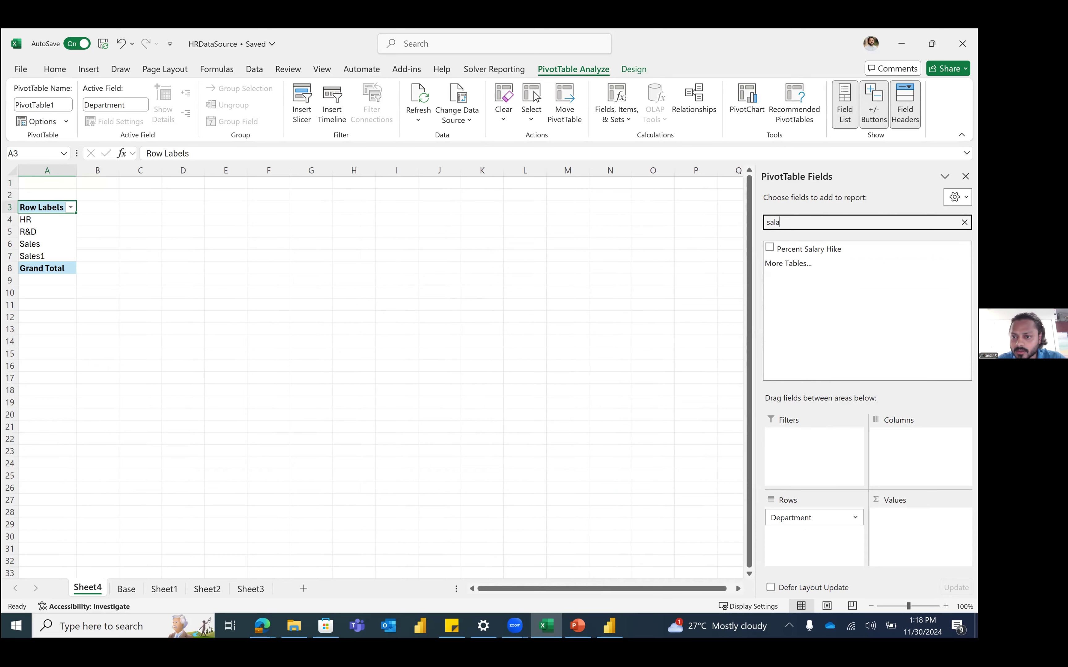
{"action": "key", "text": "BackSpace"}
{"action": "key", "text": "BackSpace"}
{"action": "key", "text": "BackSpace"}
{"action": "key", "text": "BackSpace"}
{"action": "type", "text": "incom"}
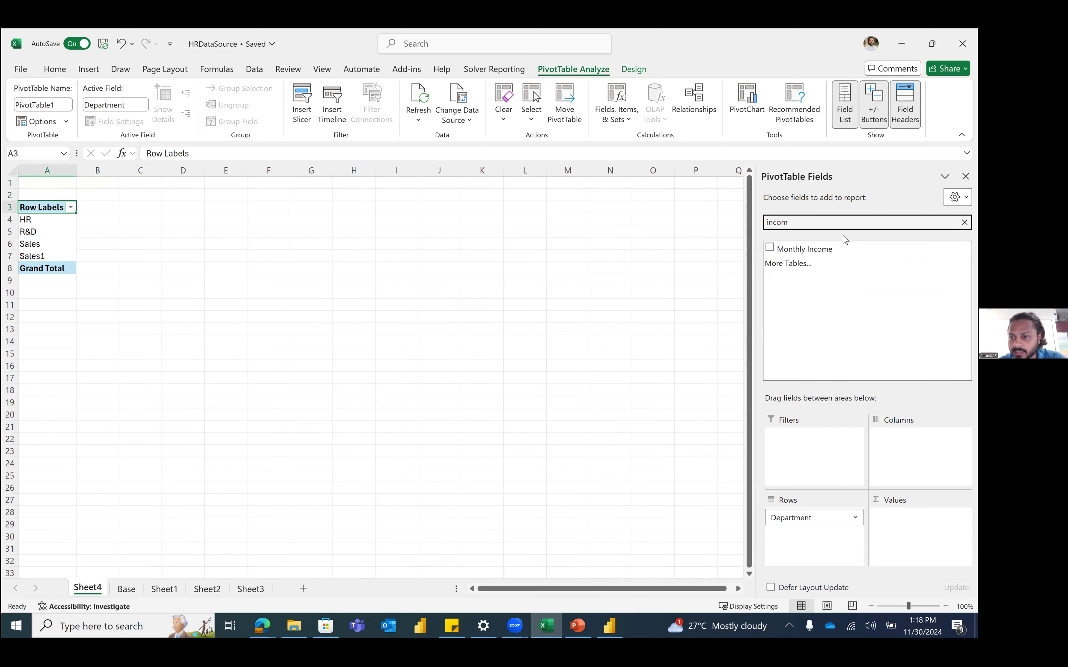
{"action": "left_click", "coordinate": [839, 248]}
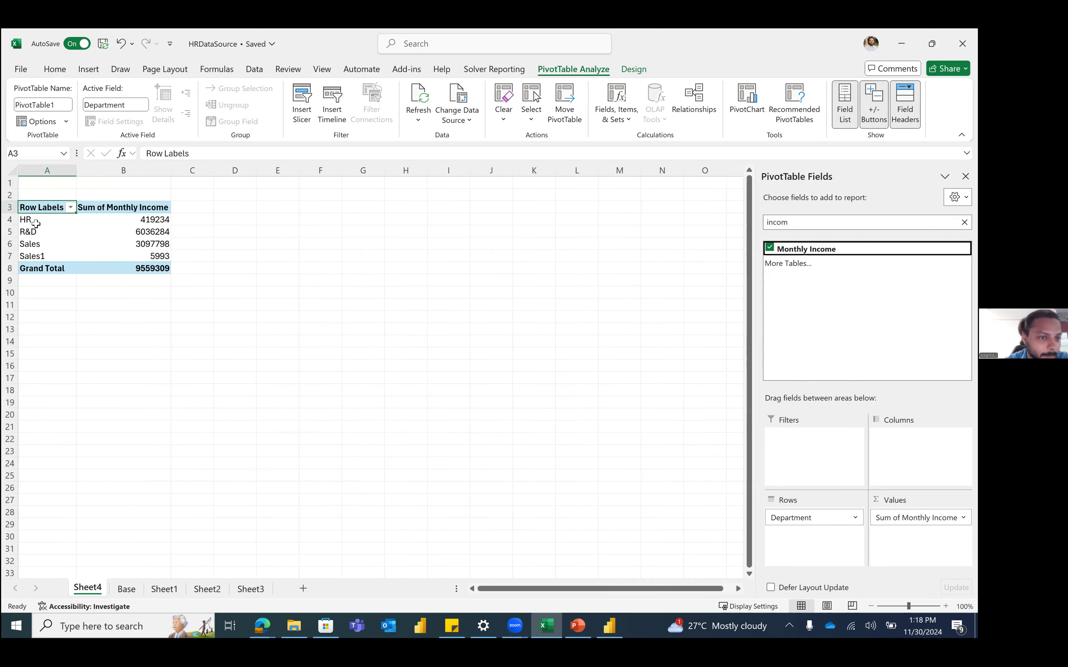
{"action": "mouse_move", "coordinate": [150, 220]}
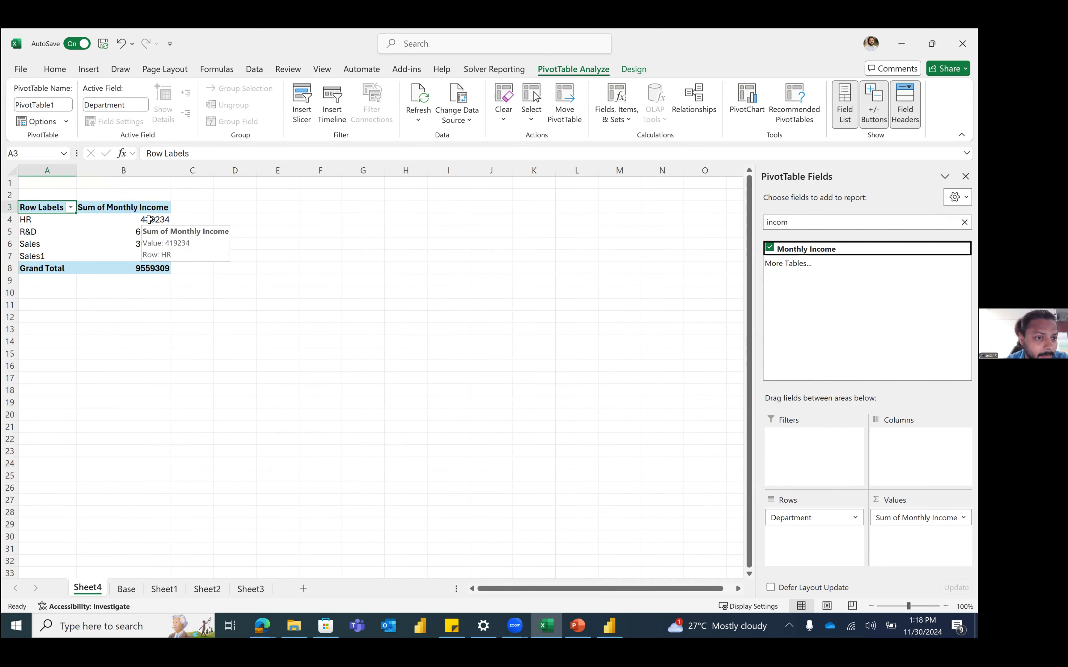
{"action": "left_click_drag", "start_coordinate": [150, 219], "coordinate": [148, 268]}
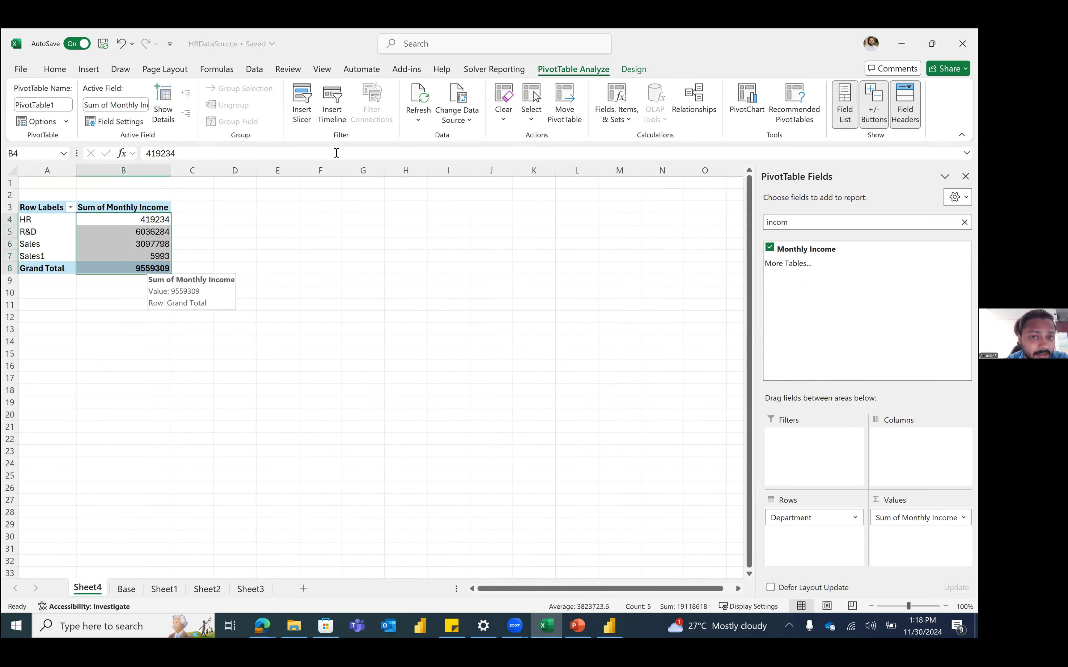
Step: Format the income sums B4:B8 in Accounting style with zero decimal places
{"action": "left_click", "coordinate": [55, 69]}
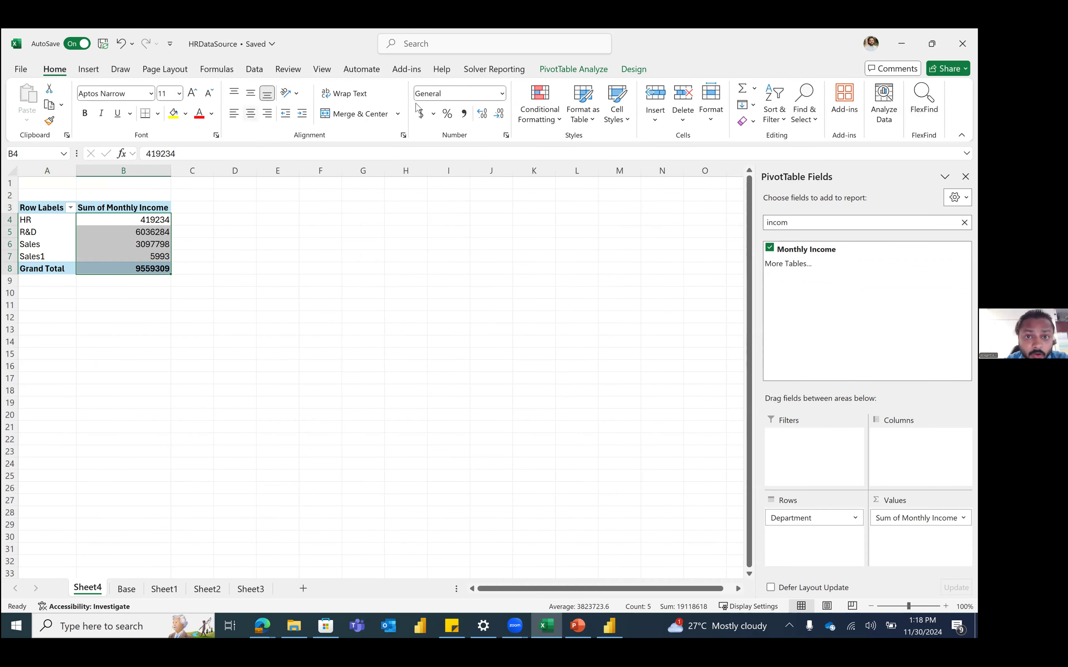
{"action": "left_click", "coordinate": [463, 113]}
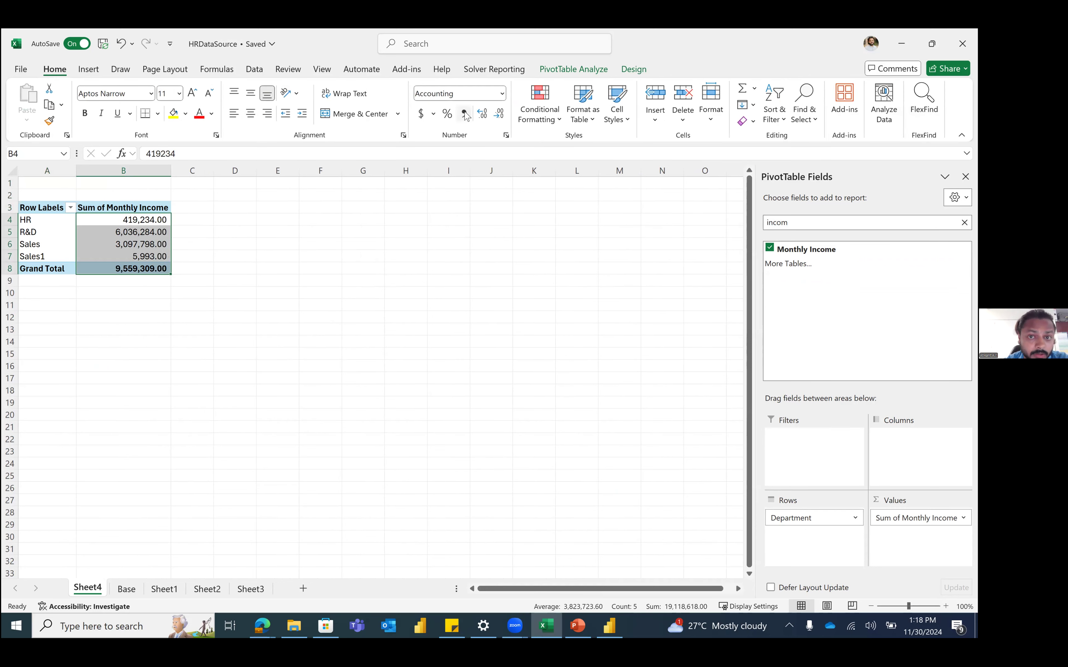
{"action": "left_click", "coordinate": [482, 114]}
{"action": "left_click", "coordinate": [482, 114]}
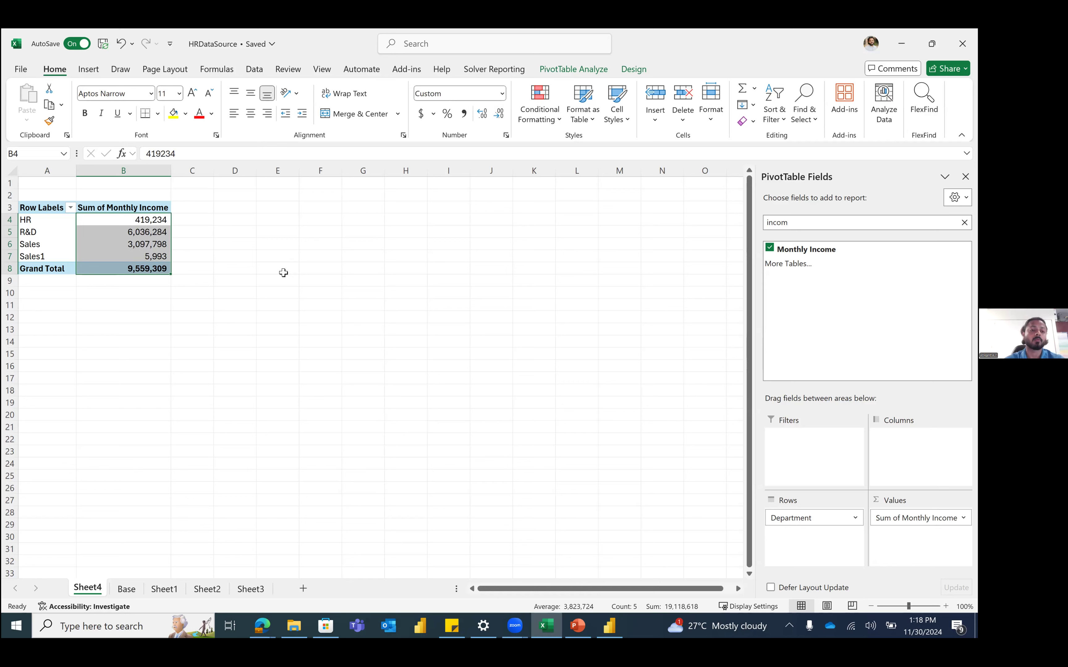
{"action": "left_click", "coordinate": [143, 223]}
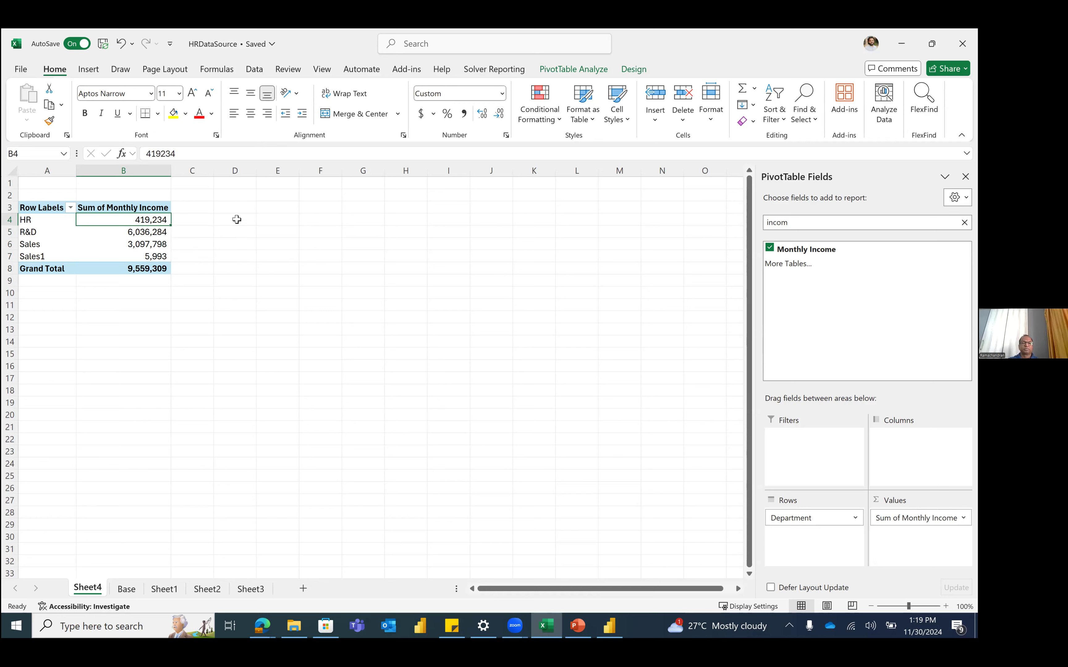
Step: Filter the Base sheet's Department column to show only HR rows
{"action": "left_click", "coordinate": [132, 588]}
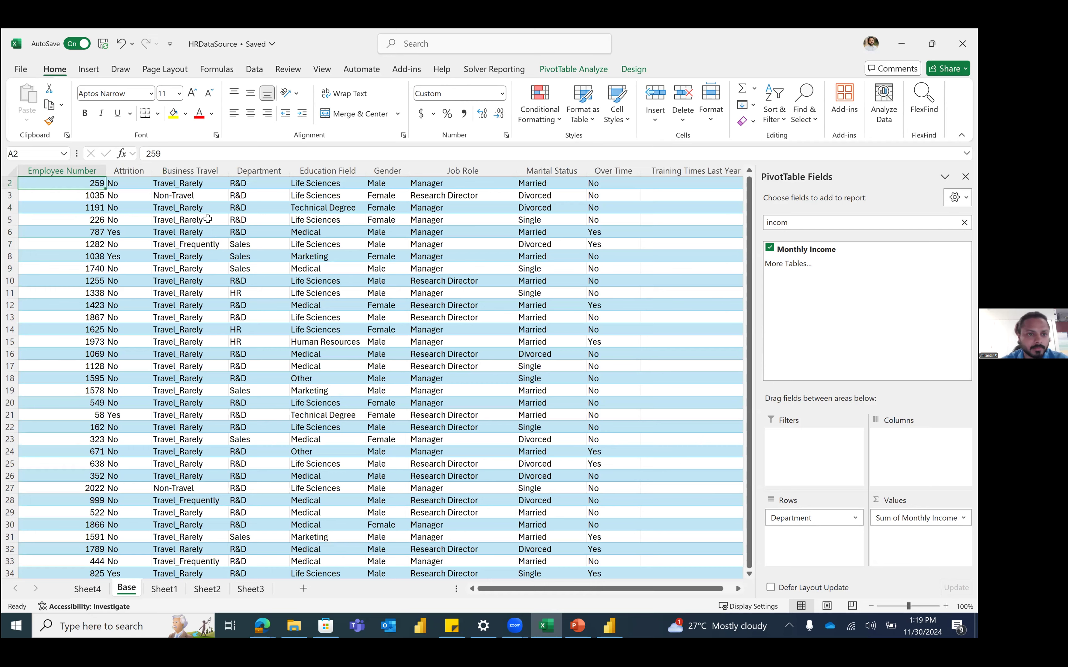
{"action": "left_click", "coordinate": [209, 179]}
{"action": "left_click", "coordinate": [208, 182]}
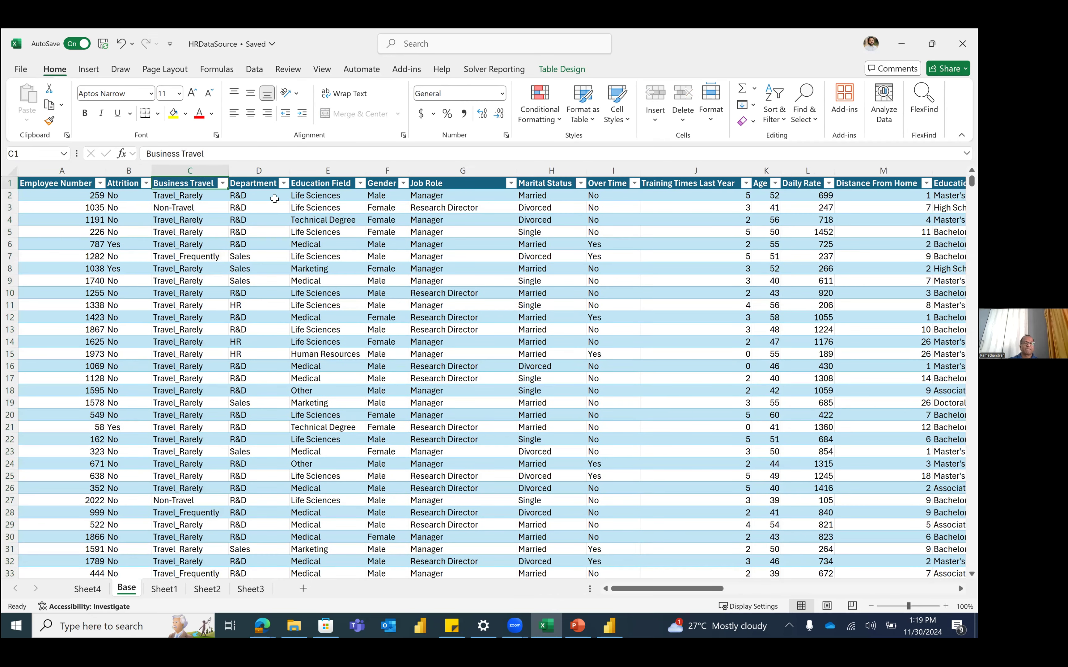
{"action": "key", "text": "ctrl+shift+l"}
{"action": "left_click", "coordinate": [286, 184]}
{"action": "left_click", "coordinate": [149, 349]}
{"action": "left_click", "coordinate": [150, 361]}
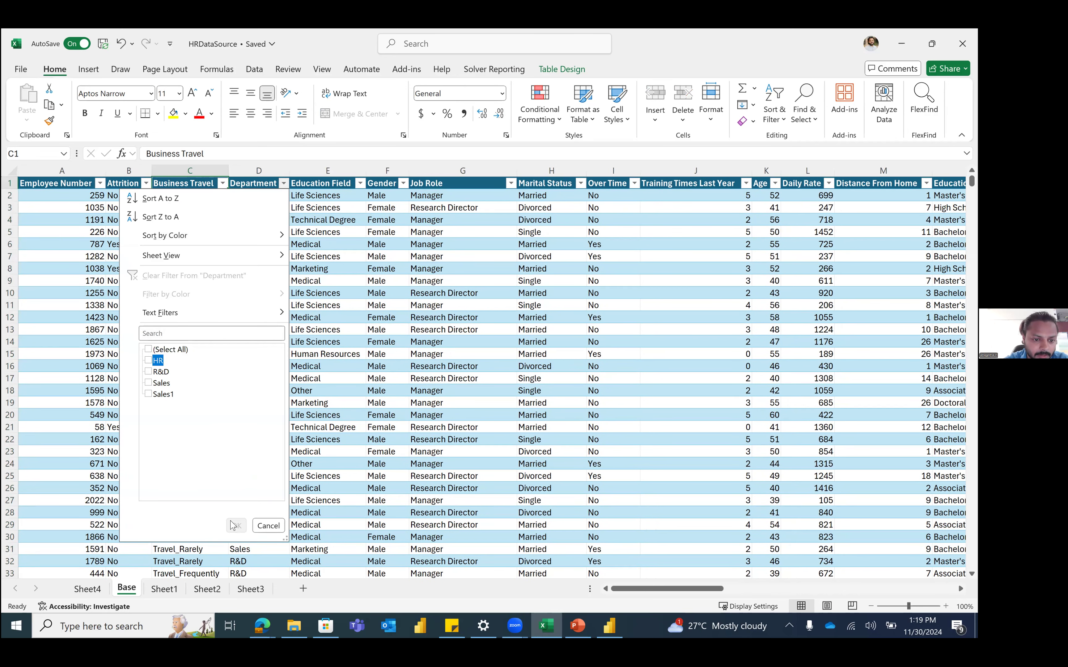
{"action": "left_click", "coordinate": [236, 526]}
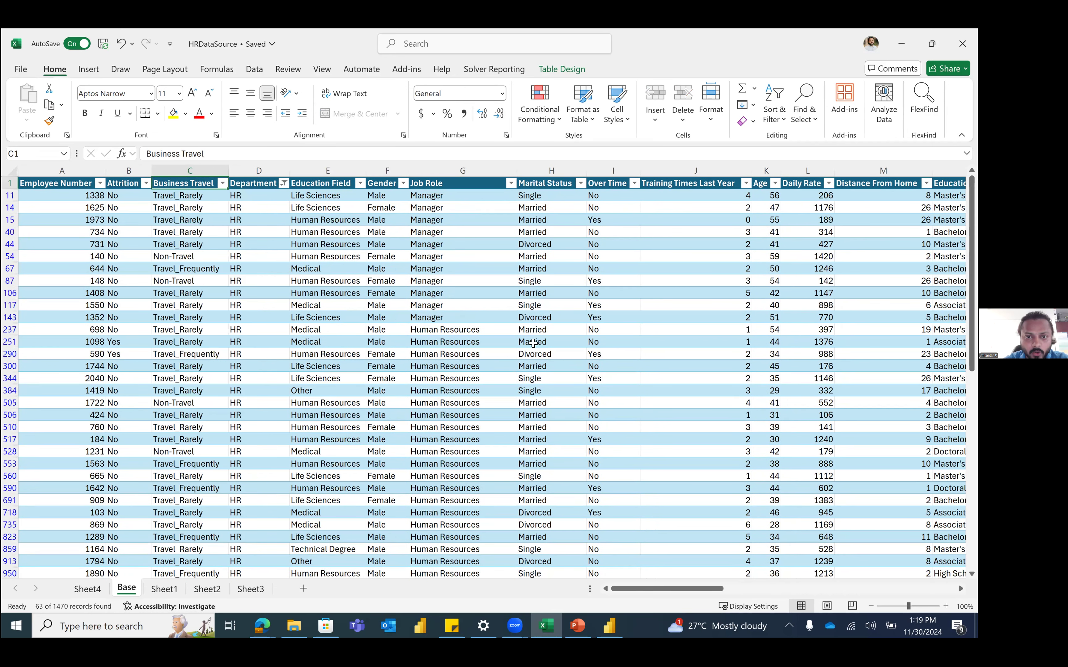
Step: Select the filtered Monthly Income values to read their 419,234 sum, then leave the Base sheet
{"action": "scroll", "coordinate": [533, 343], "scroll_direction": "right", "scroll_amount": 3}
{"action": "scroll", "coordinate": [533, 343], "scroll_direction": "right", "scroll_amount": 10}
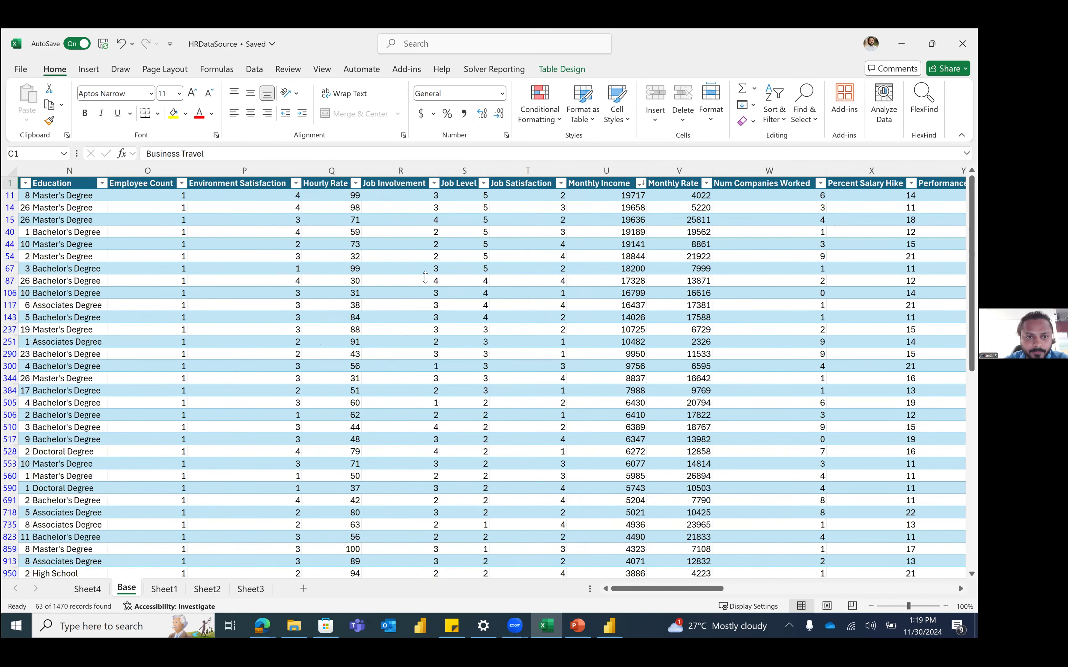
{"action": "left_click", "coordinate": [307, 196]}
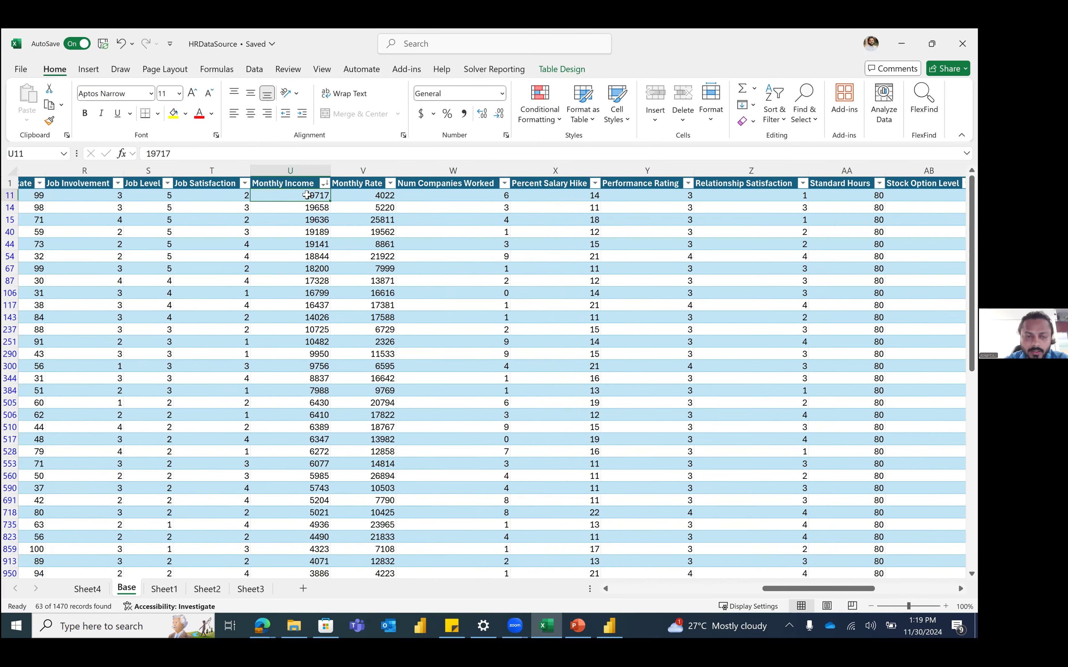
{"action": "key", "text": "ctrl+shift+Down"}
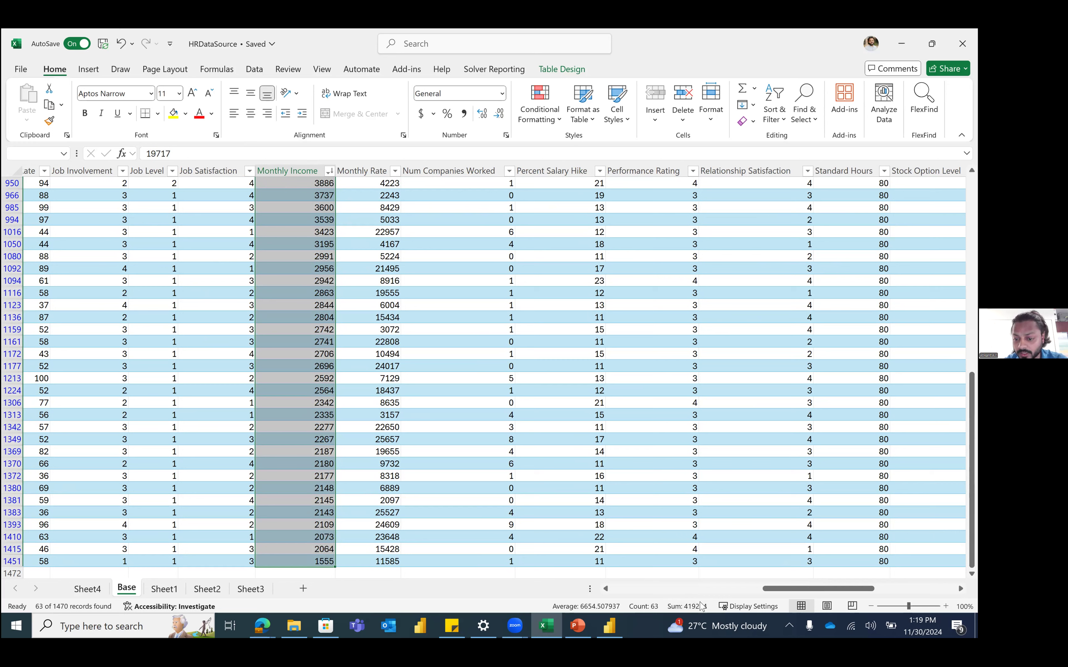
{"action": "key", "text": "ctrl+Page_Down"}
{"action": "key", "text": "ctrl+Page_Down"}
{"action": "key", "text": "ctrl+Page_Down"}
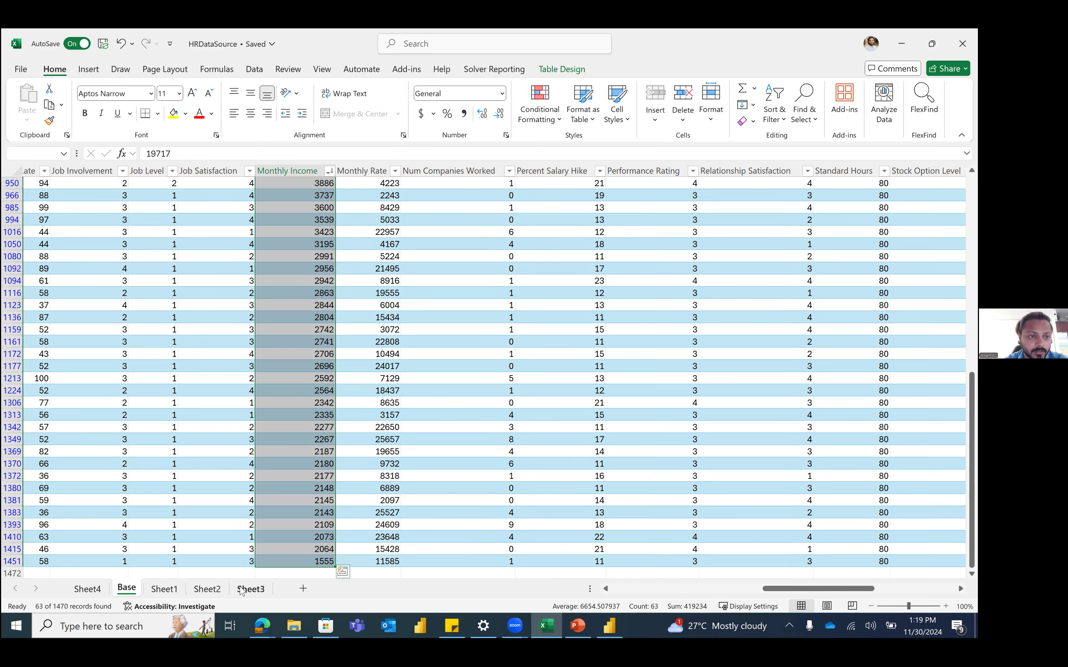
{"action": "left_click", "coordinate": [150, 590]}
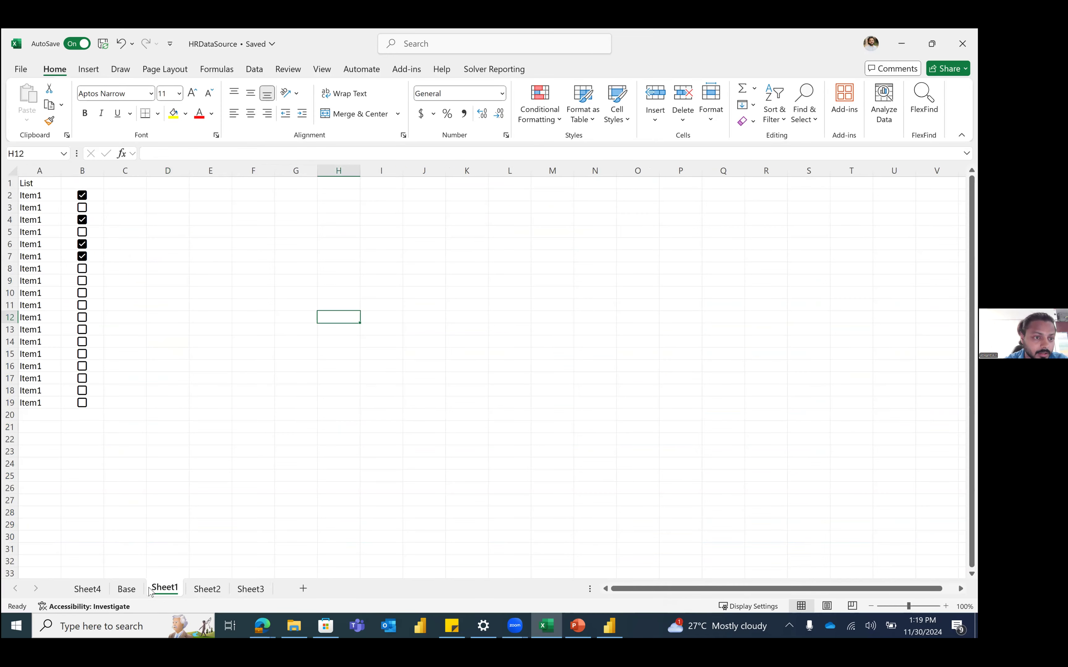
Step: On Sheet4, select the pivot's HR value cell and bring up the Sum of Monthly Income field options
{"action": "left_click", "coordinate": [107, 589]}
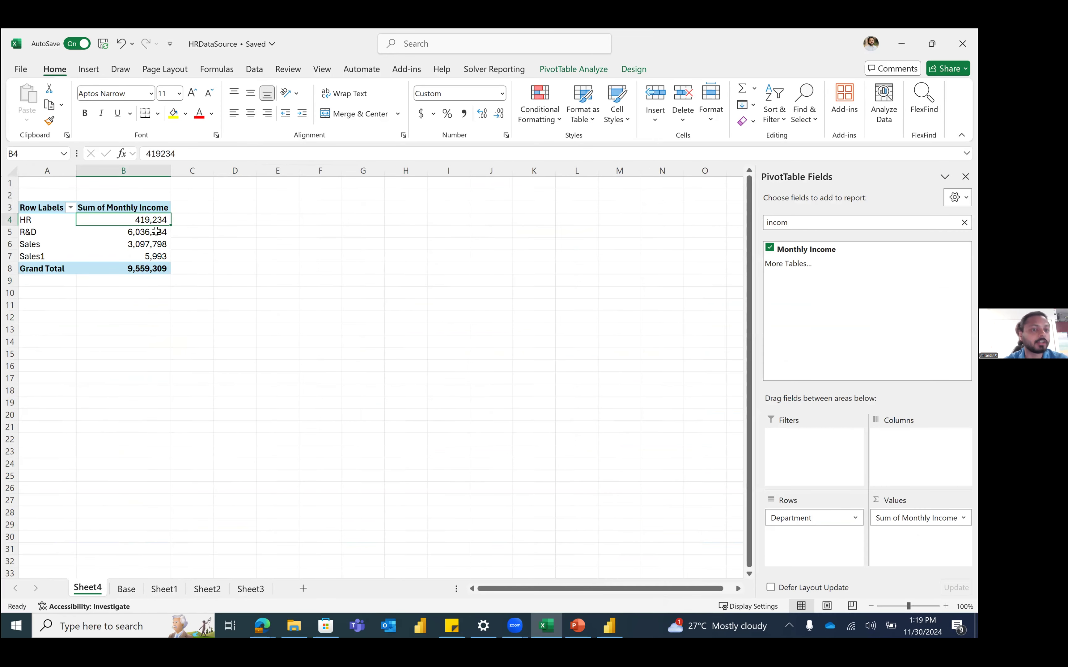
{"action": "mouse_move", "coordinate": [156, 231]}
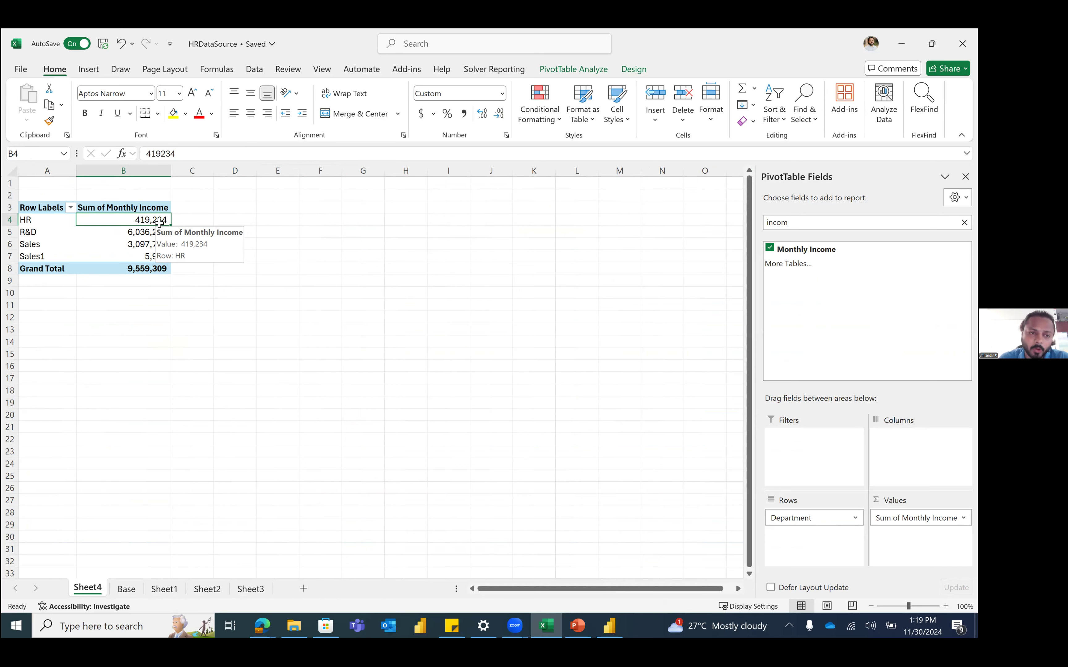
{"action": "left_click", "coordinate": [180, 220]}
{"action": "left_click", "coordinate": [186, 235]}
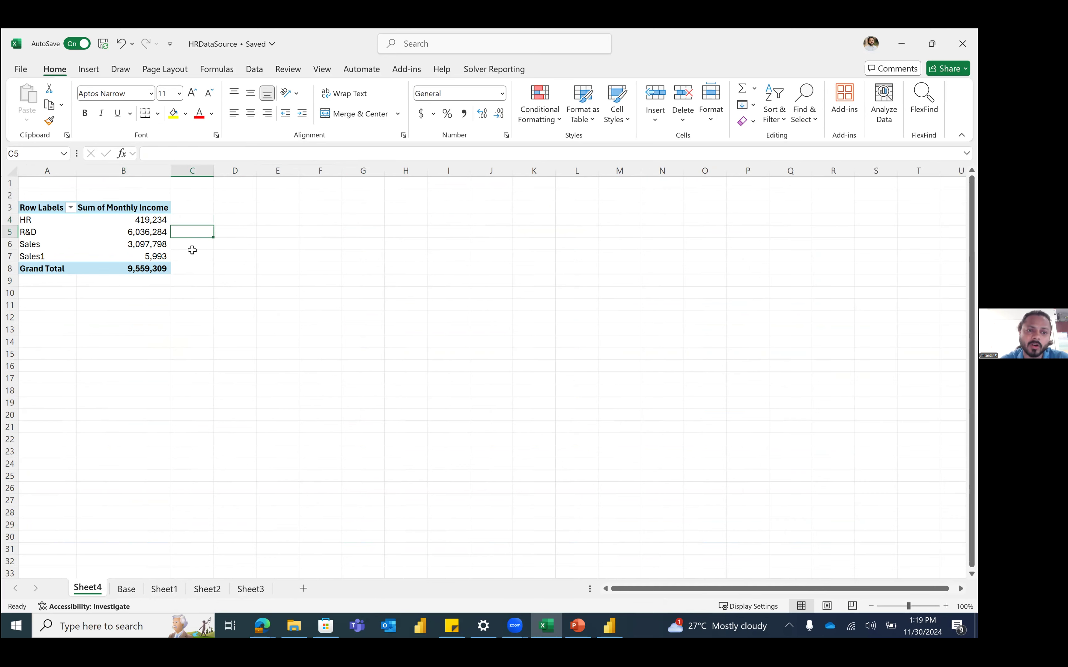
{"action": "key", "text": "Up"}
{"action": "key", "text": "Left"}
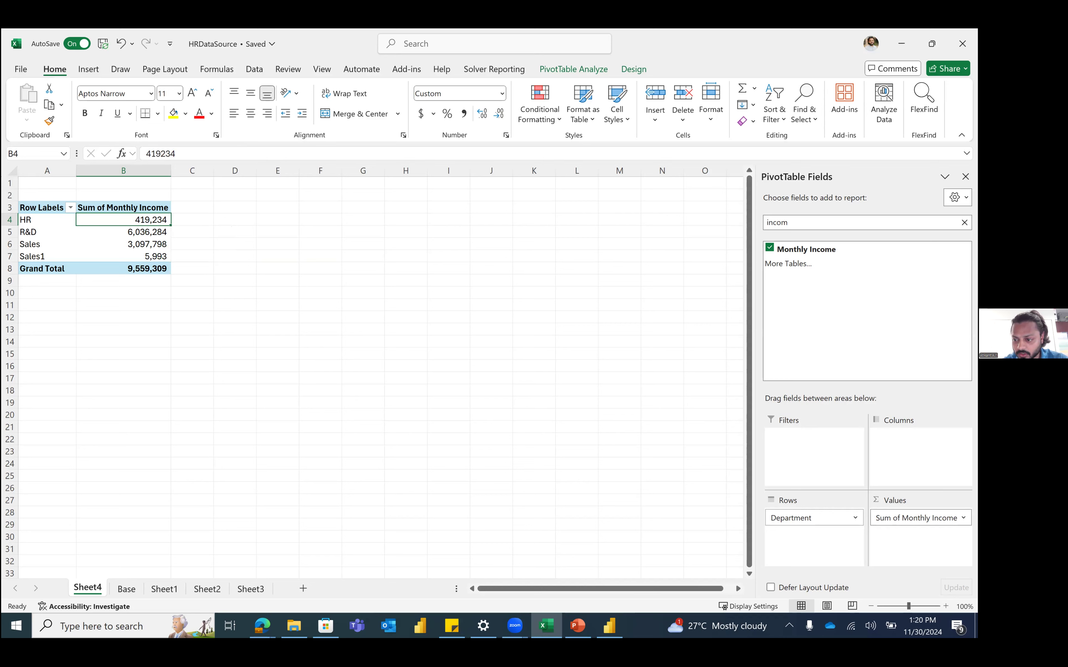
{"action": "left_click", "coordinate": [963, 518]}
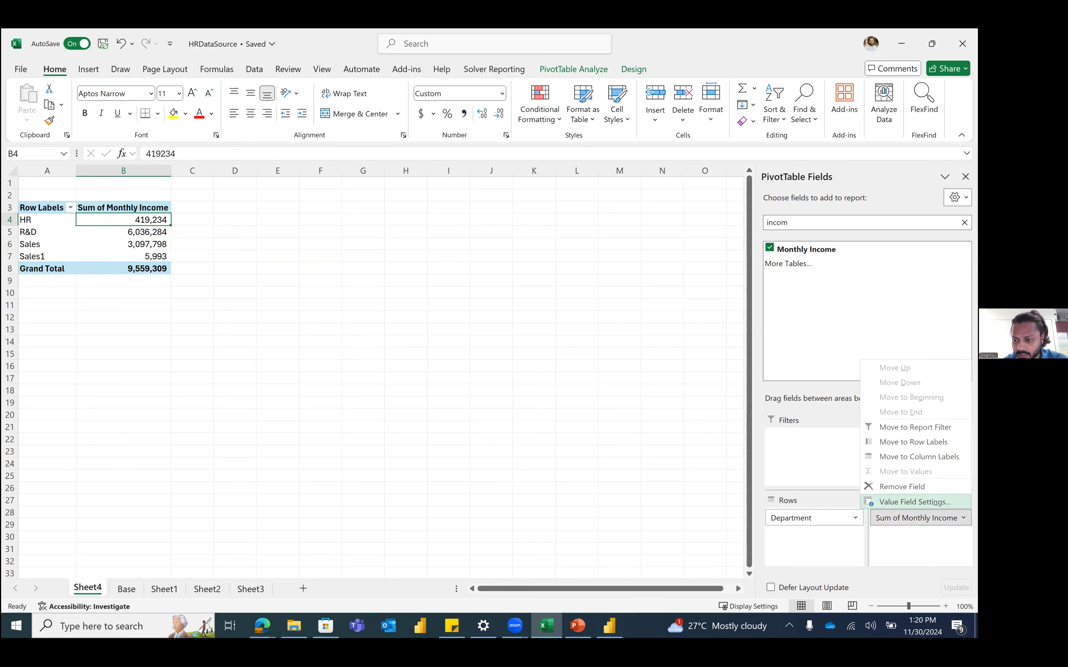
Step: Summarize Monthly Income by Average and check HR 6,655, R&D 6,281, Sales 6,961, Sales1 5,993
{"action": "left_click", "coordinate": [914, 502]}
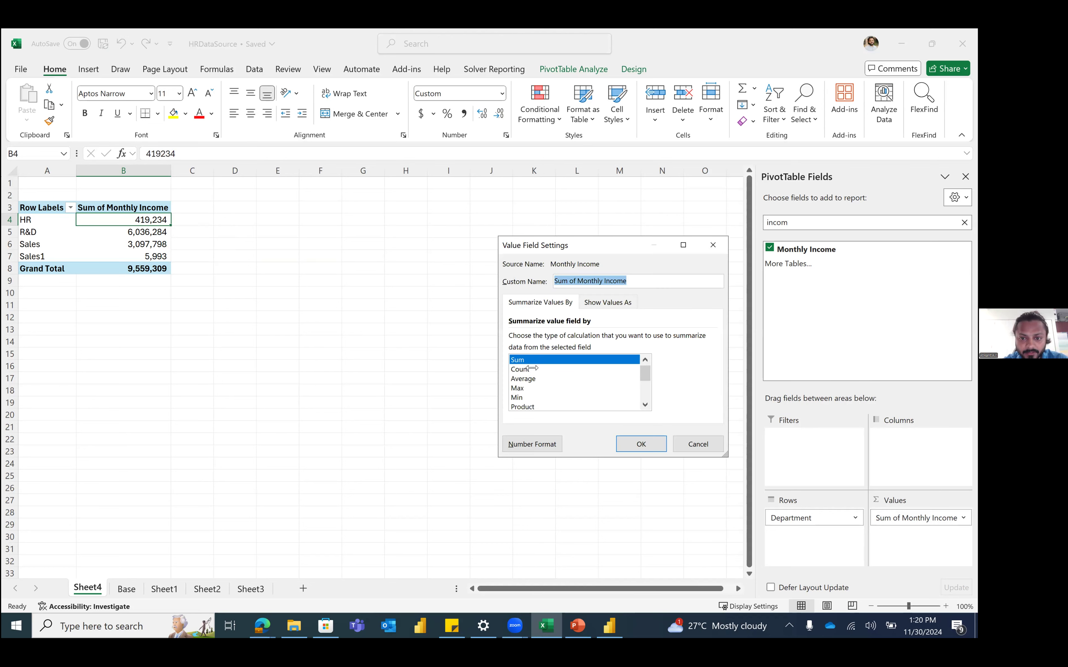
{"action": "left_click", "coordinate": [525, 378]}
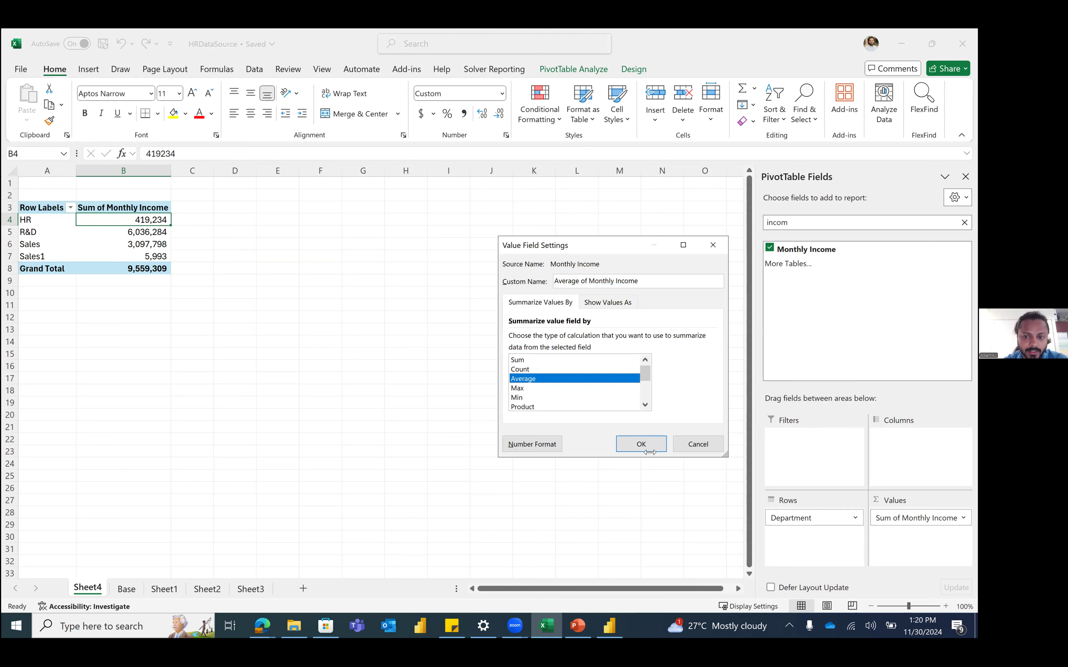
{"action": "left_click", "coordinate": [641, 445]}
{"action": "left_click", "coordinate": [162, 244]}
{"action": "mouse_move", "coordinate": [162, 244]}
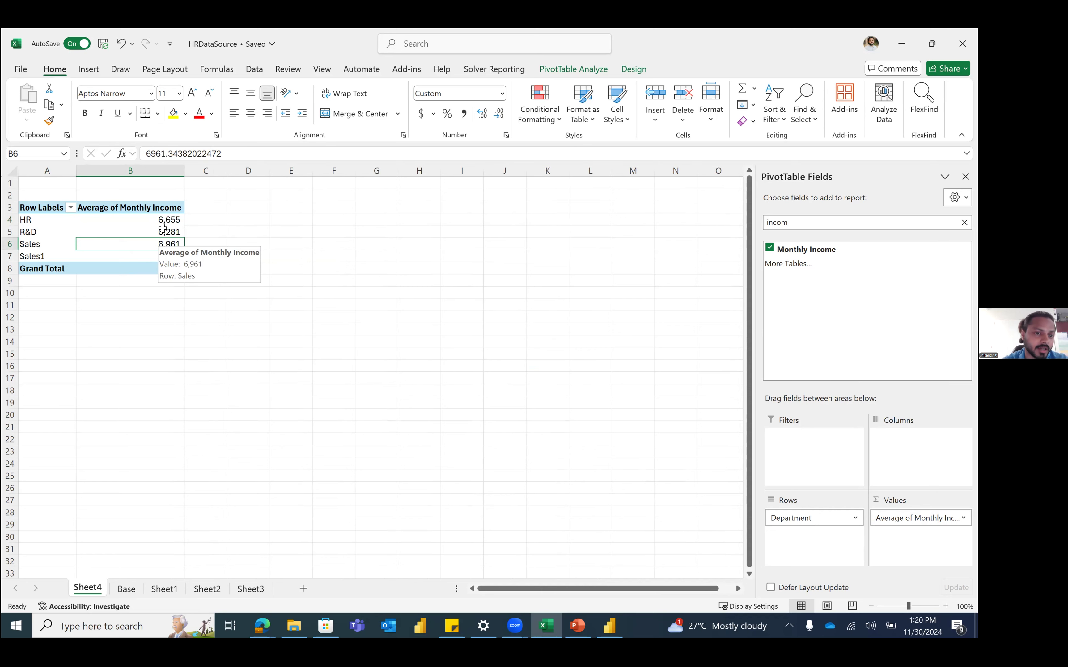
{"action": "left_click", "coordinate": [181, 217]}
{"action": "left_click", "coordinate": [172, 230]}
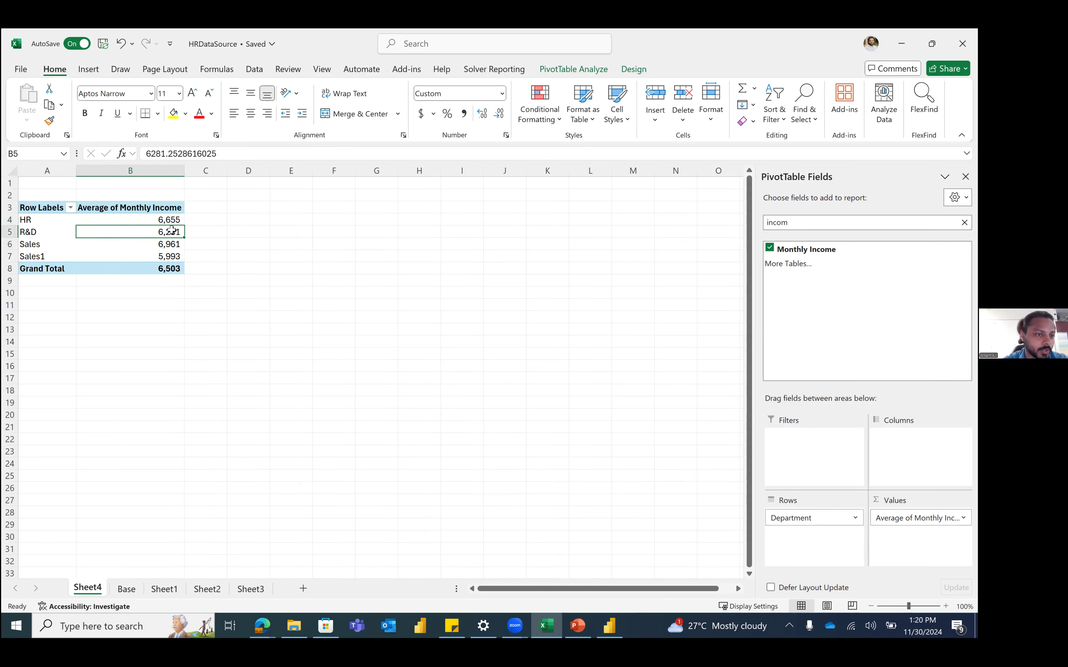
{"action": "left_click", "coordinate": [172, 258]}
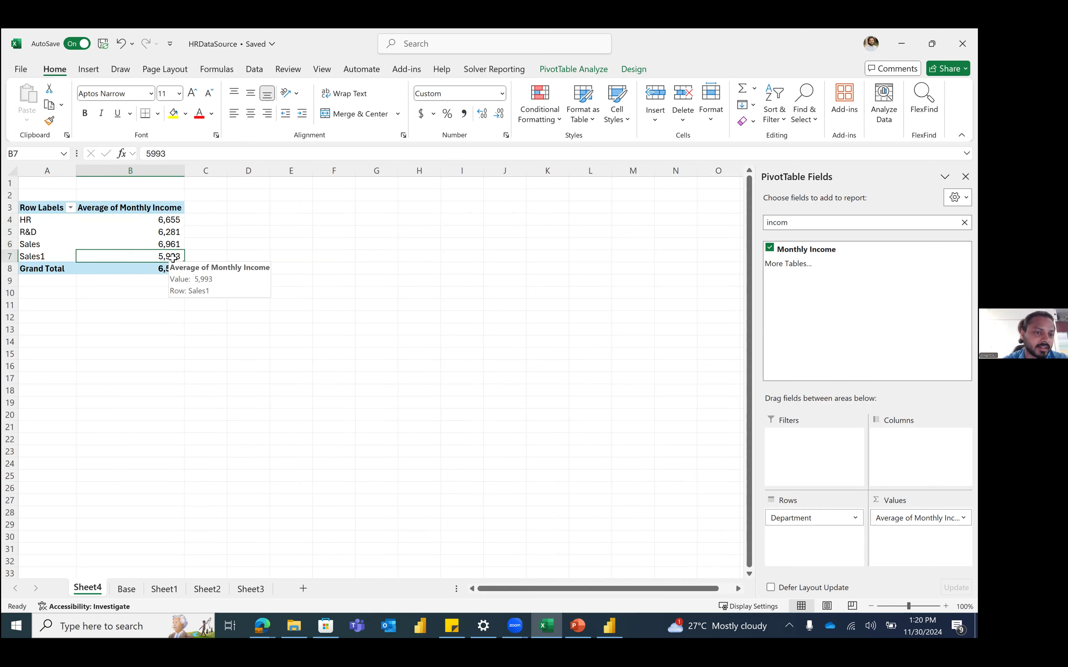
{"action": "left_click", "coordinate": [162, 234]}
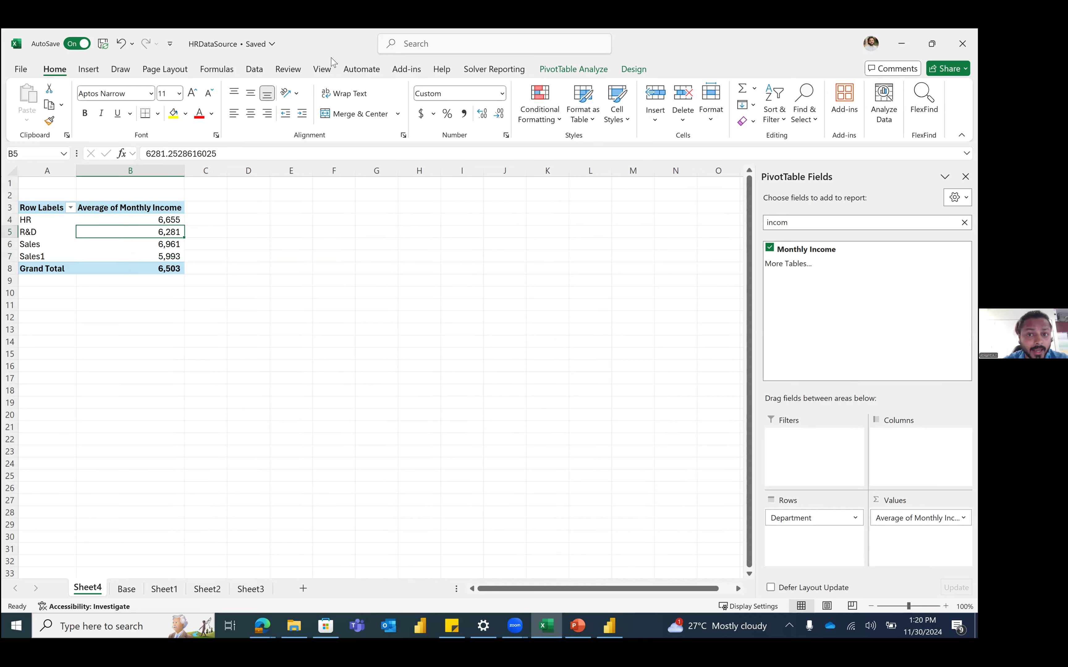
{"action": "left_click", "coordinate": [89, 69]}
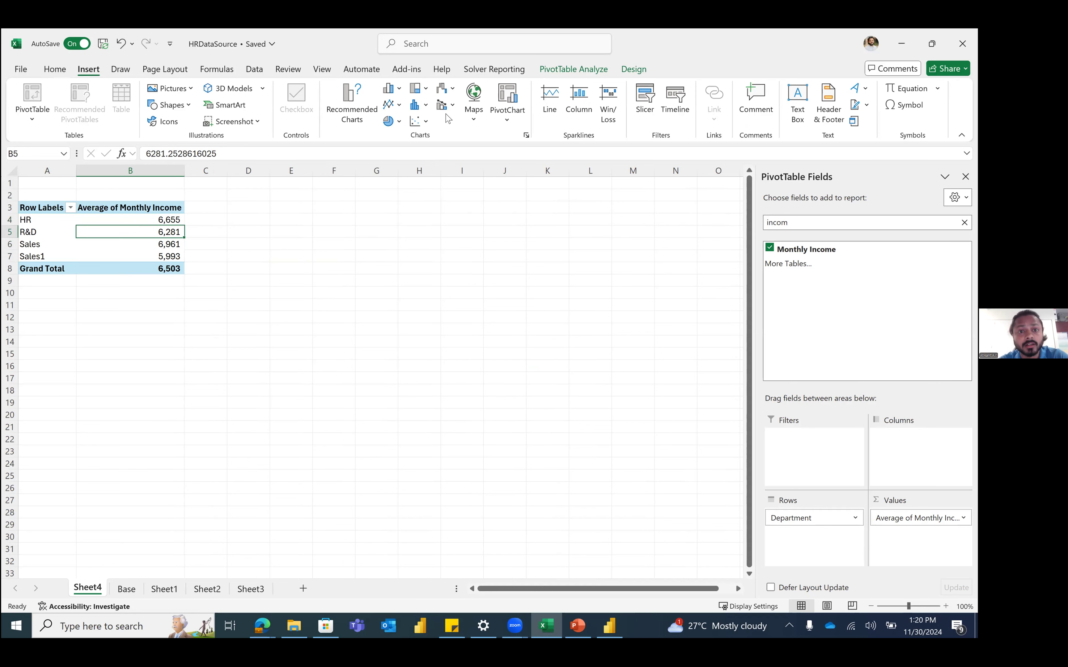
Step: Insert a clustered bar PivotChart beside the pivot and add data labels to its bars
{"action": "left_click", "coordinate": [390, 91]}
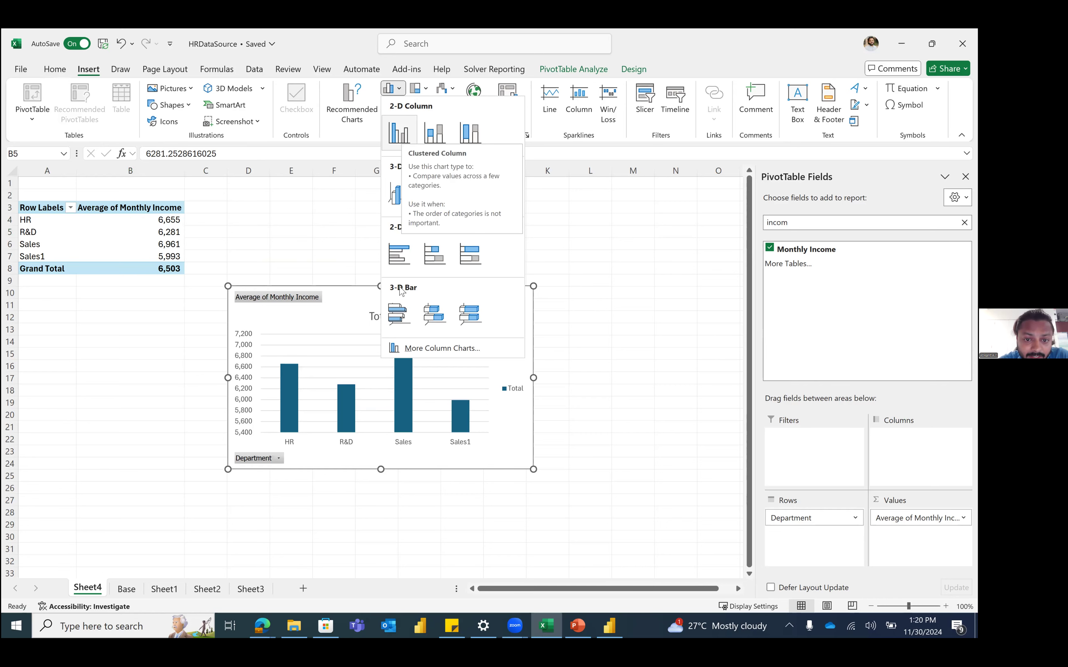
{"action": "left_click", "coordinate": [400, 255]}
{"action": "left_click_drag", "start_coordinate": [334, 344], "coordinate": [405, 269]}
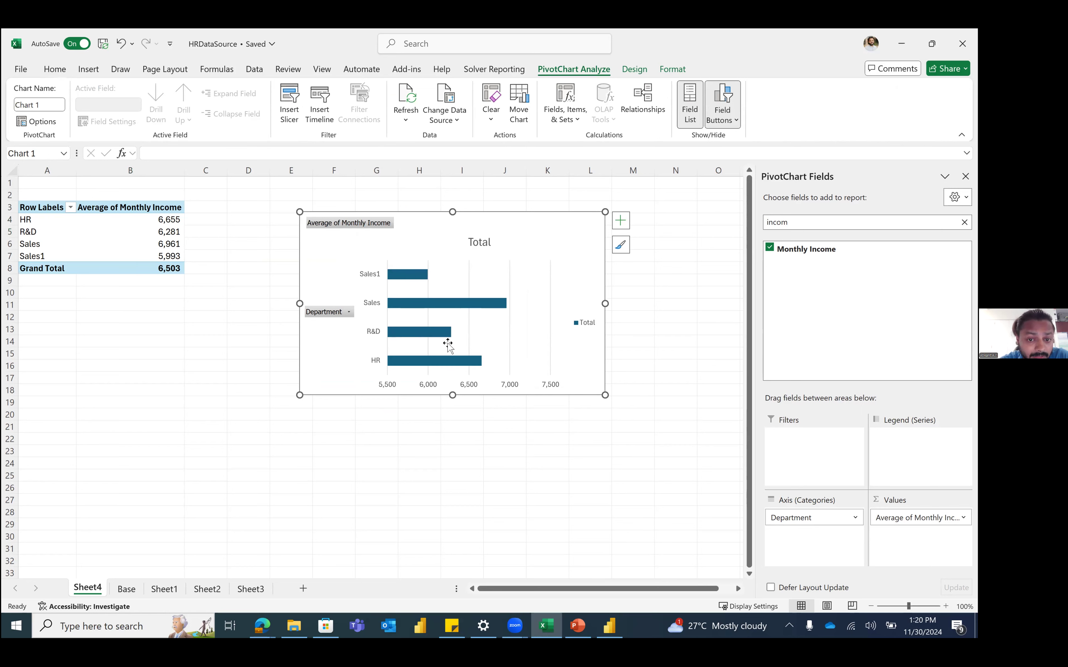
{"action": "left_click", "coordinate": [621, 221]}
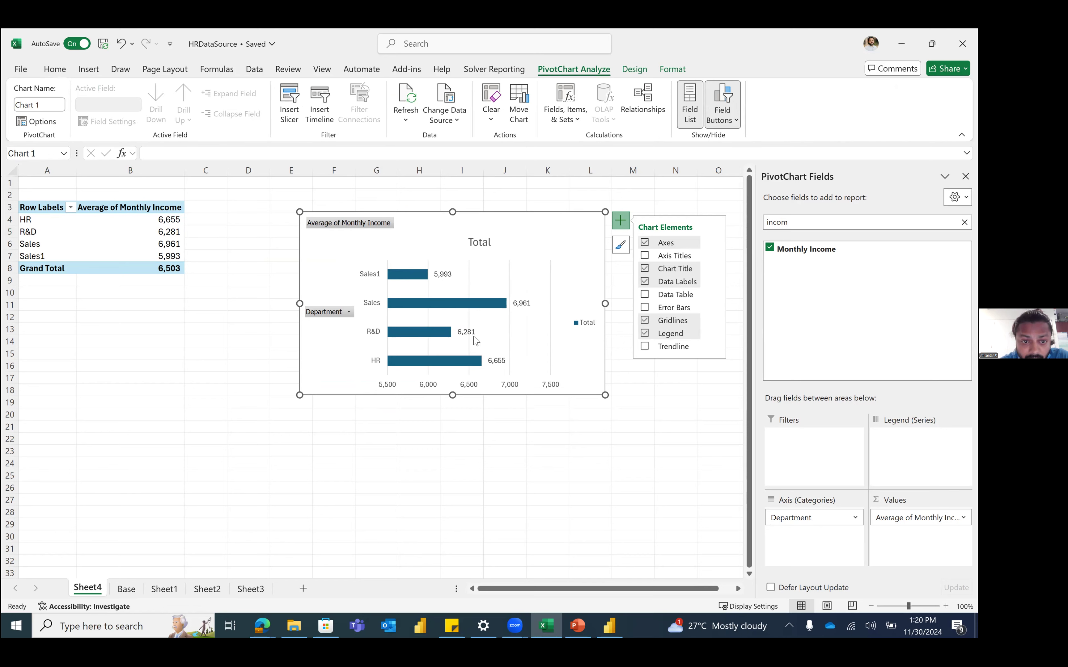
Step: Hide all the chart's field buttons and delete its value axis and legend
{"action": "right_click", "coordinate": [353, 222]}
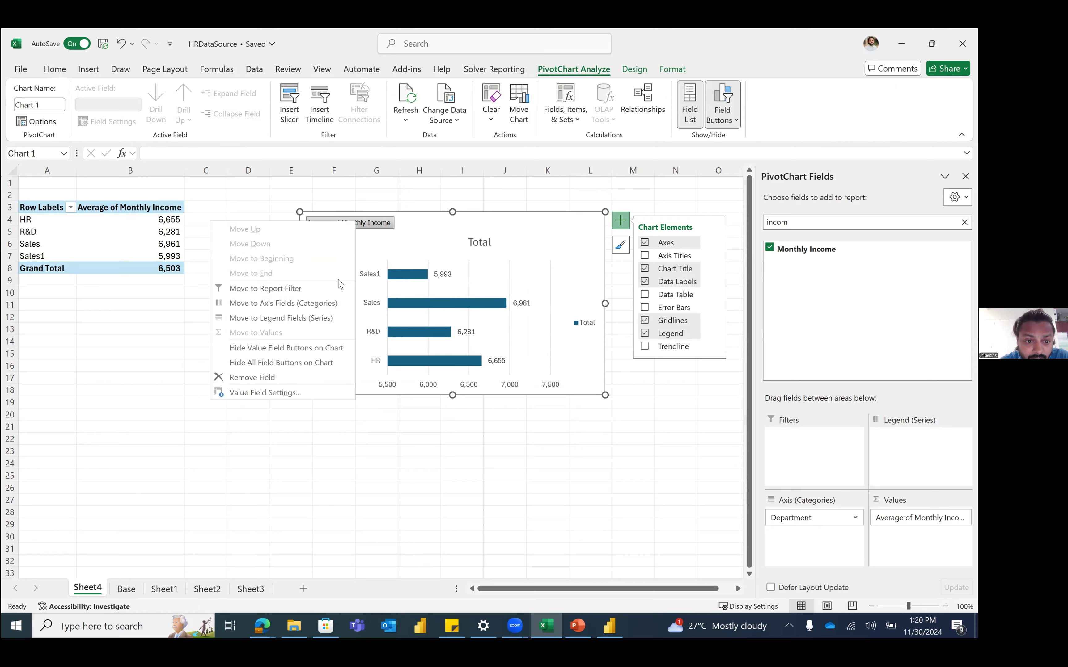
{"action": "left_click", "coordinate": [286, 363]}
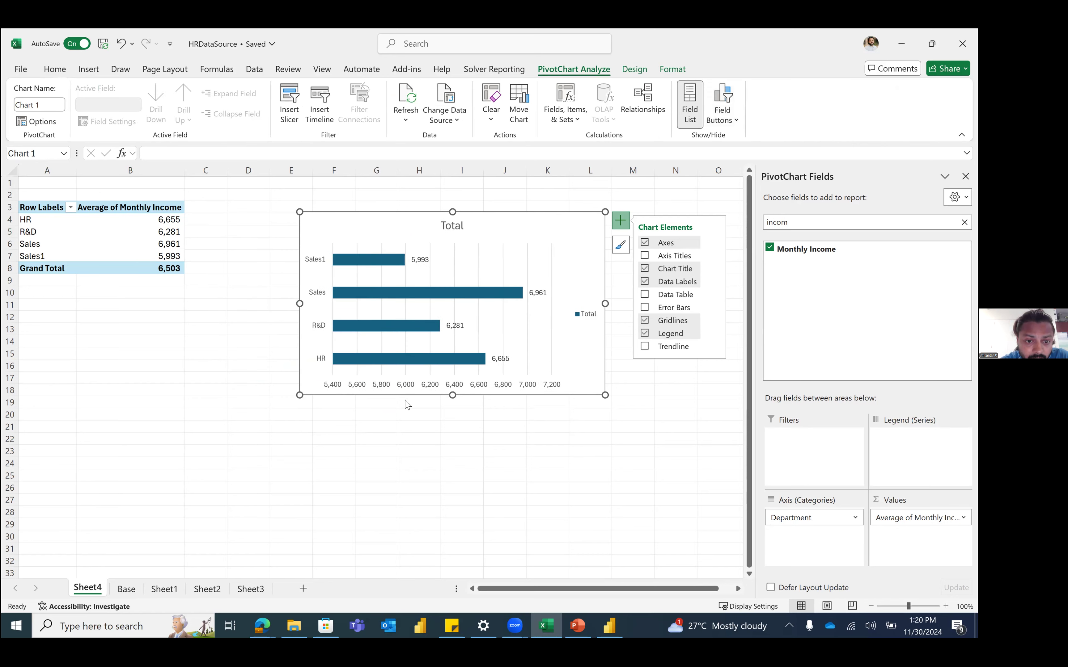
{"action": "left_click", "coordinate": [422, 386]}
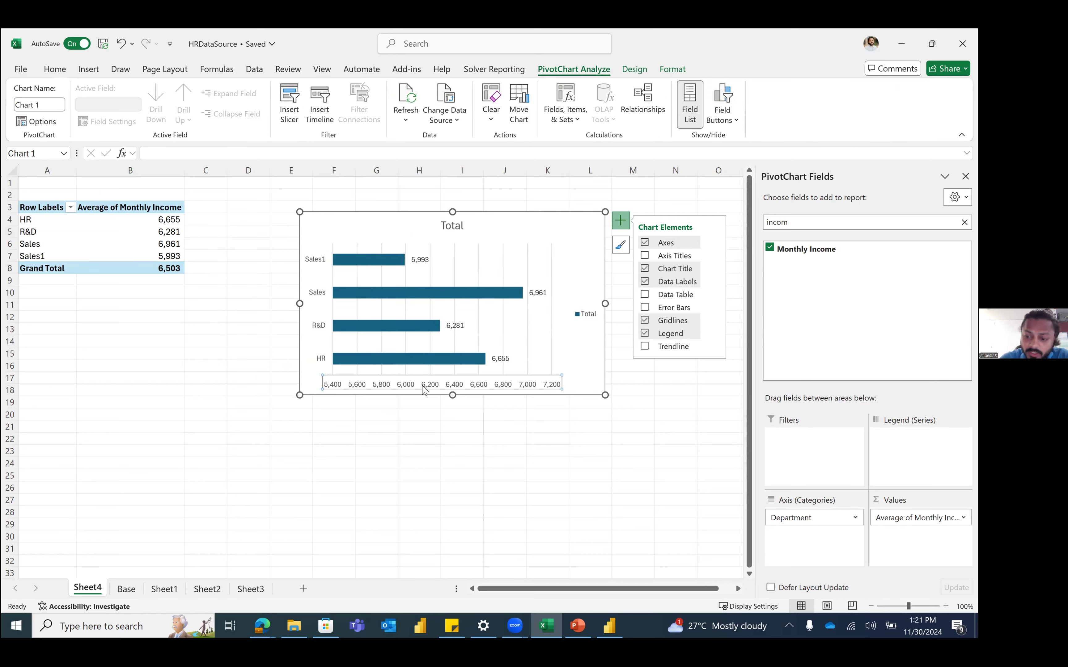
{"action": "key", "text": "Delete"}
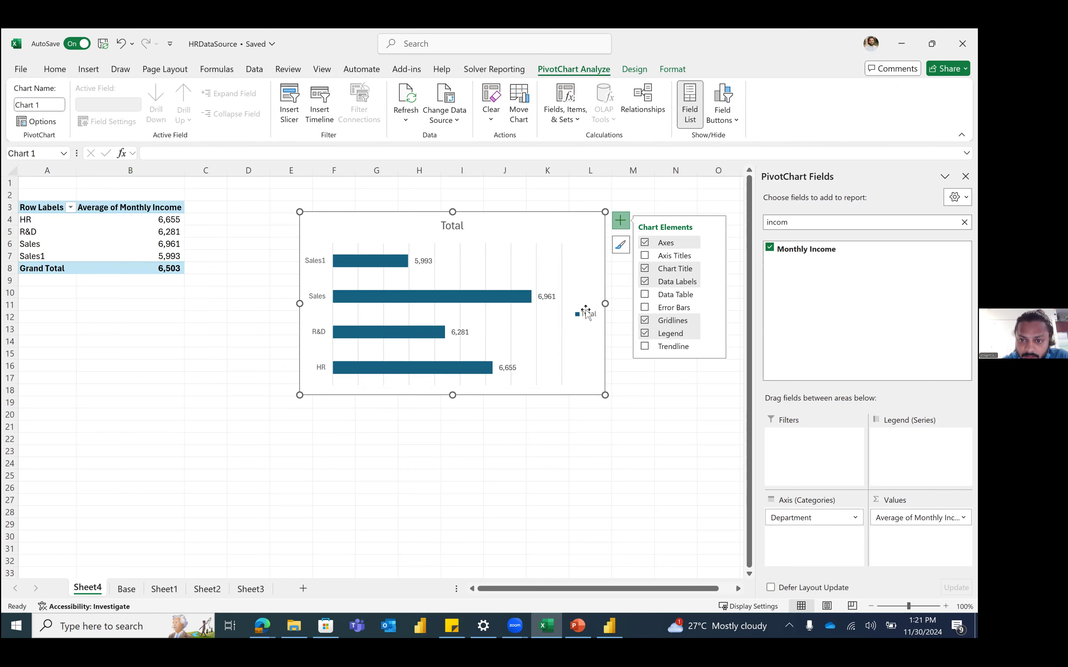
{"action": "left_click", "coordinate": [587, 314]}
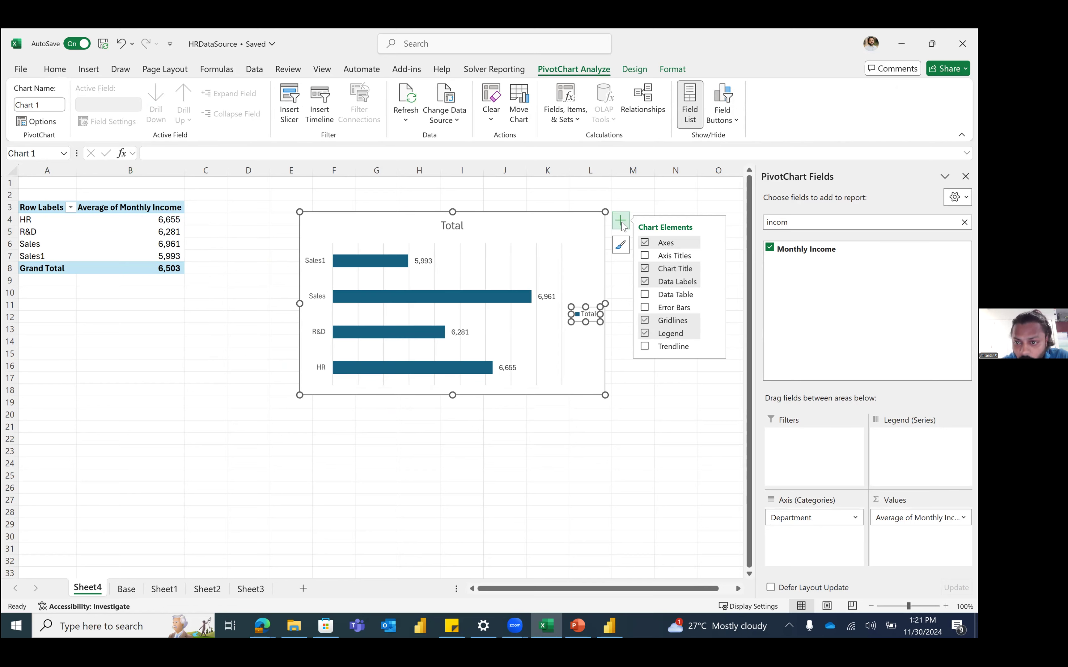
{"action": "left_click", "coordinate": [644, 335]}
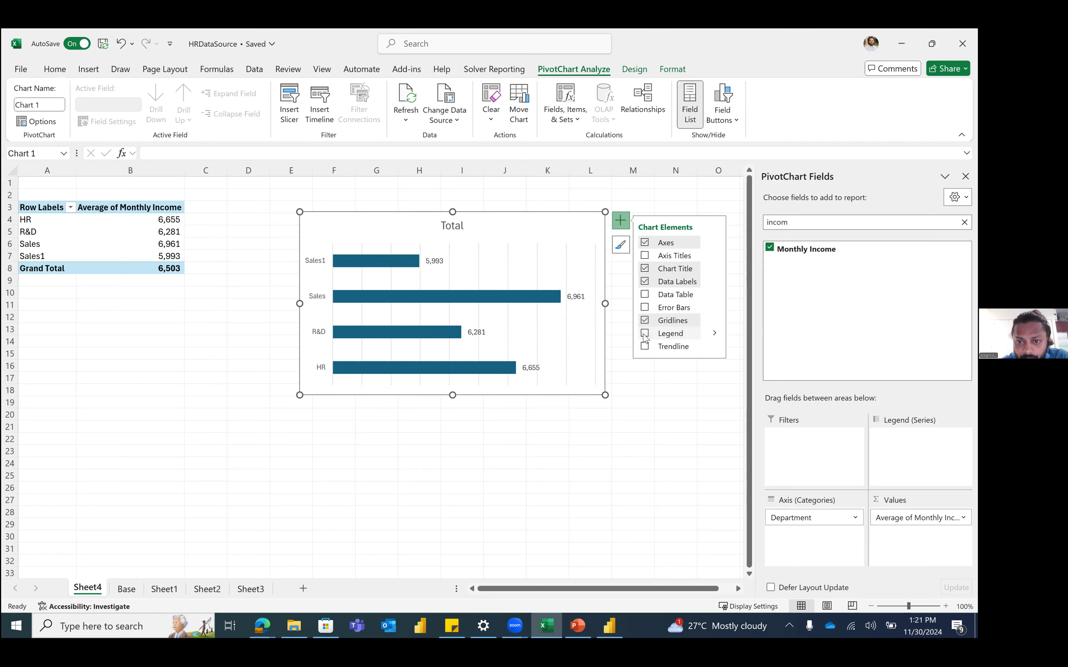
Step: Title the chart 'Department Wise Average Monthly Income'
{"action": "double_click", "coordinate": [450, 228]}
{"action": "type", "text": "Department Wise Average M<o"}
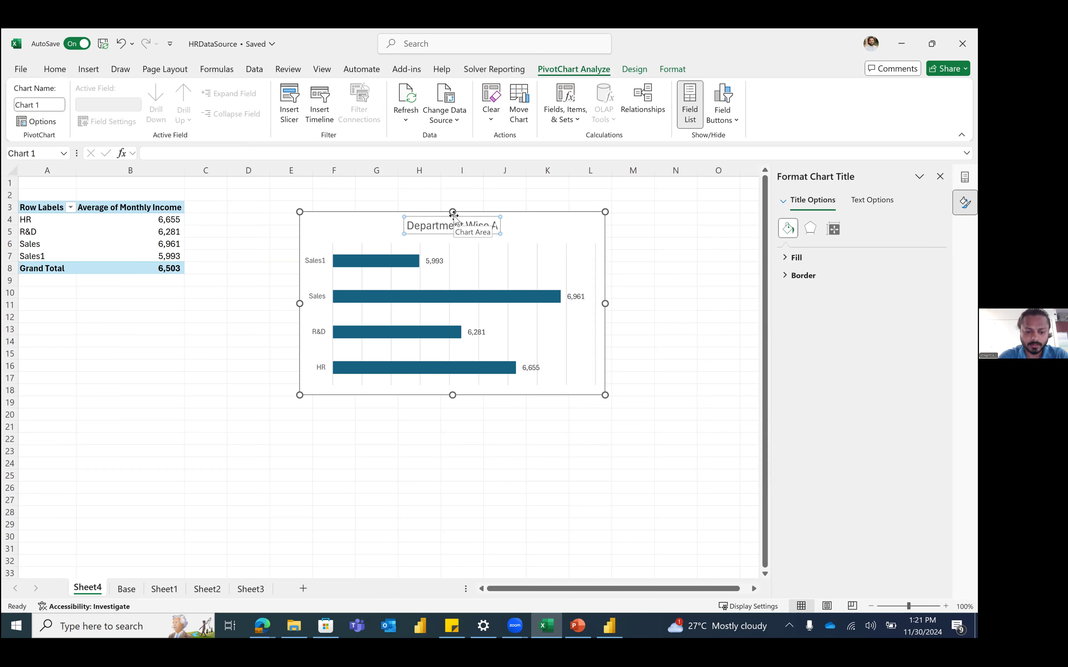
{"action": "key", "text": "BackSpace"}
{"action": "key", "text": "BackSpace"}
{"action": "type", "text": "onthly Income"}
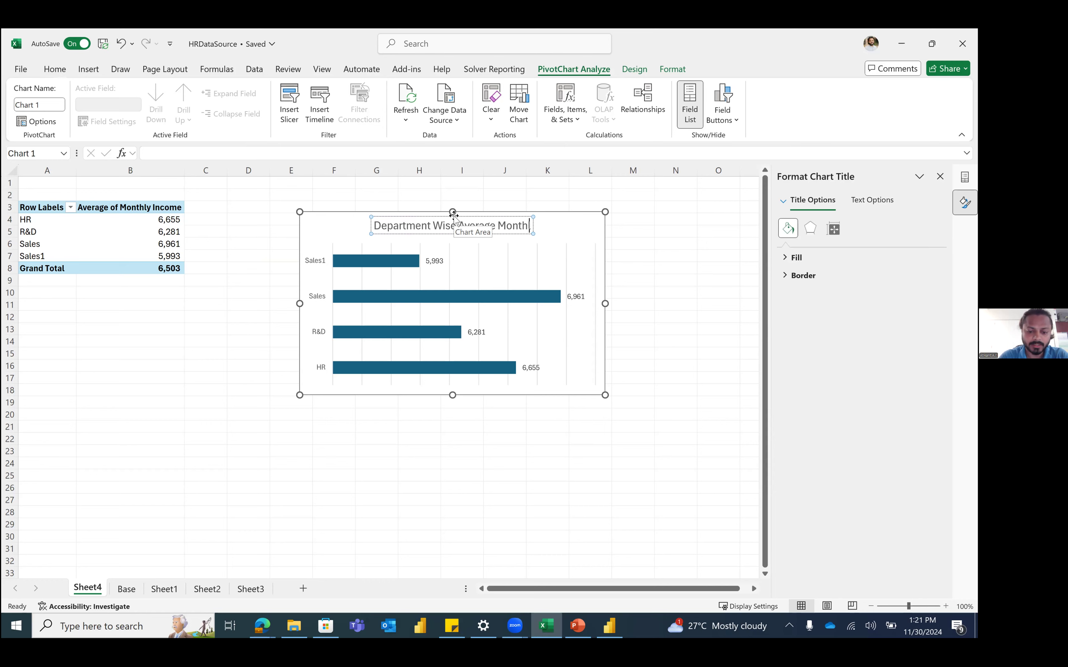
{"action": "left_click", "coordinate": [484, 425]}
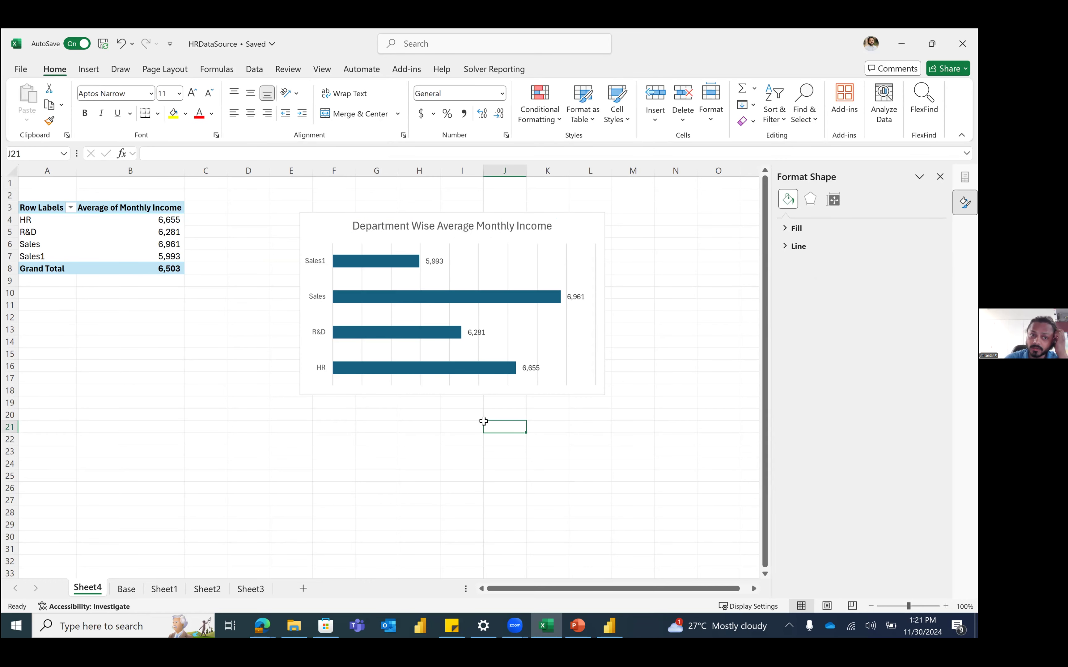
Step: Close the Format Shape pane and reselect the income chart
{"action": "left_click", "coordinate": [137, 233]}
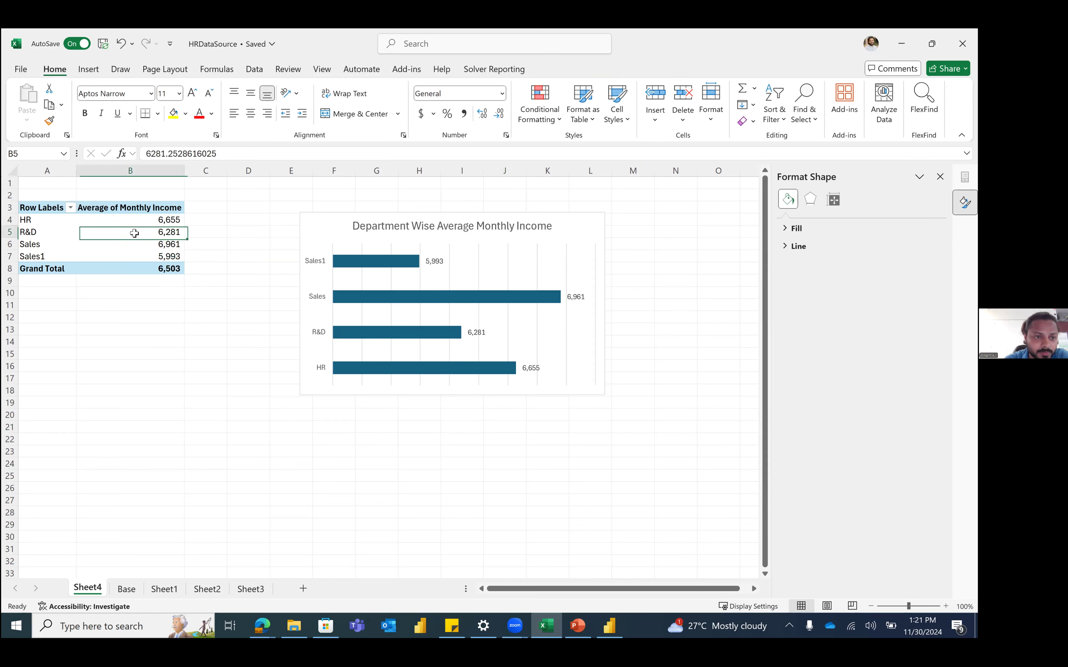
{"action": "left_click", "coordinate": [403, 230]}
{"action": "left_click", "coordinate": [338, 232]}
{"action": "left_click", "coordinate": [255, 318]}
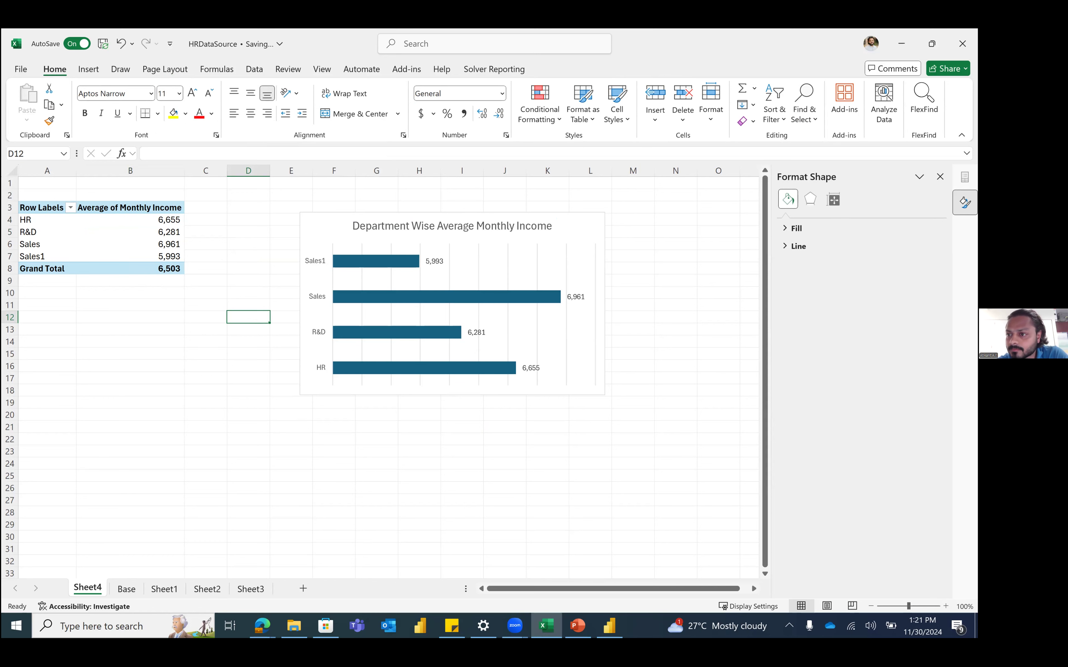
{"action": "left_click", "coordinate": [940, 177]}
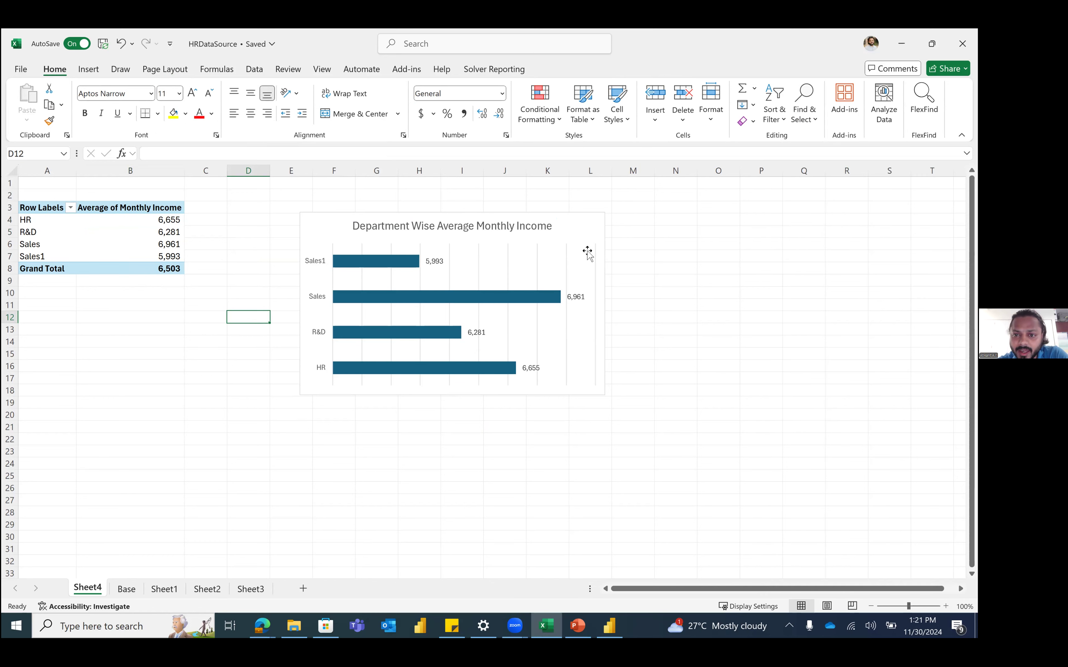
{"action": "left_click", "coordinate": [573, 234]}
{"action": "left_click", "coordinate": [565, 228]}
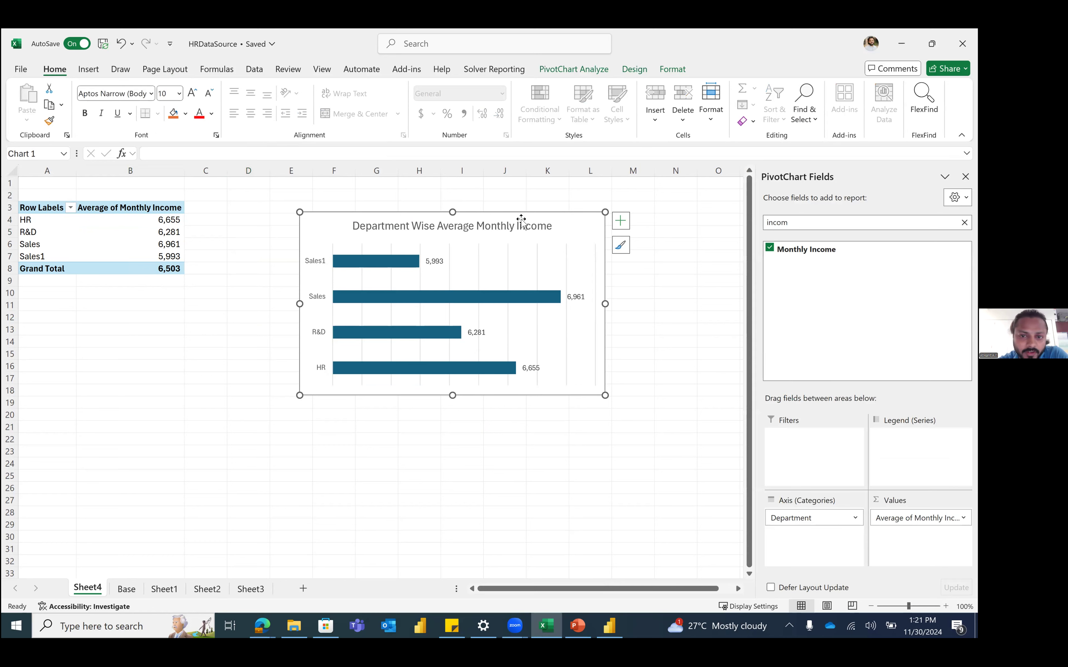
Step: Preview chart elements, preset styles and colour palettes, then dismiss them keeping the original look
{"action": "left_click", "coordinate": [620, 222]}
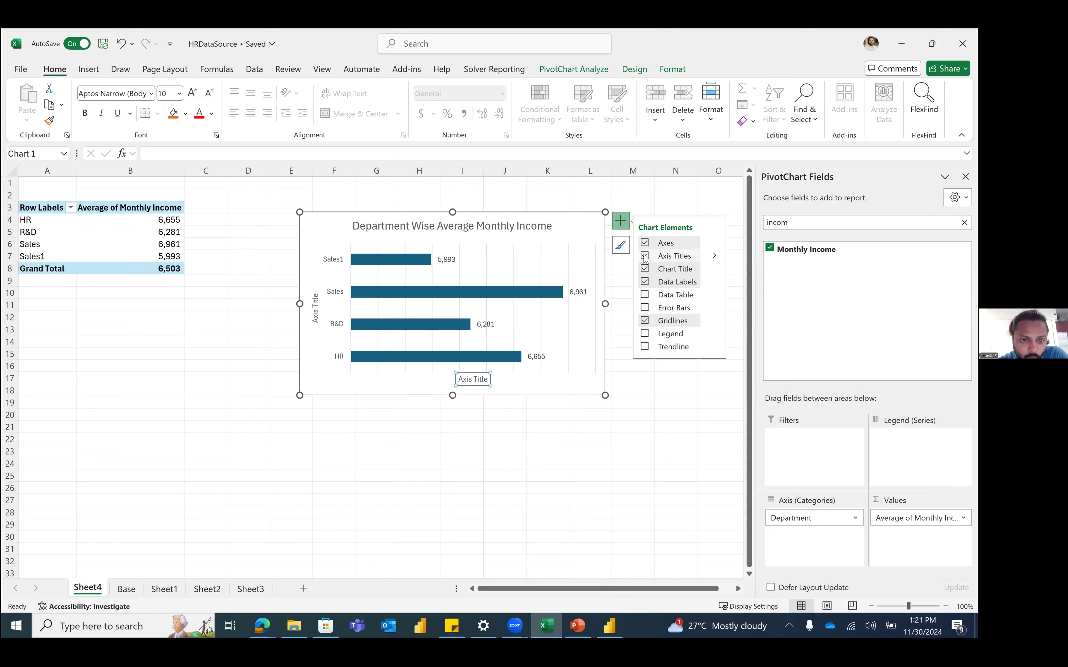
{"action": "left_click", "coordinate": [626, 248]}
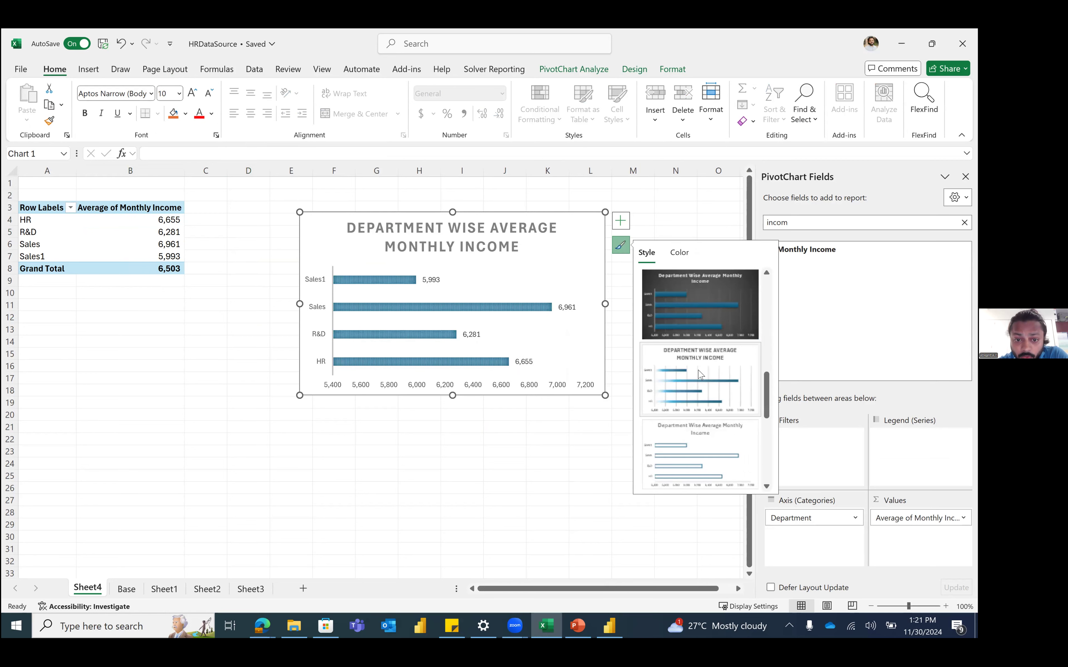
{"action": "scroll", "coordinate": [700, 375], "scroll_direction": "up", "scroll_amount": 3}
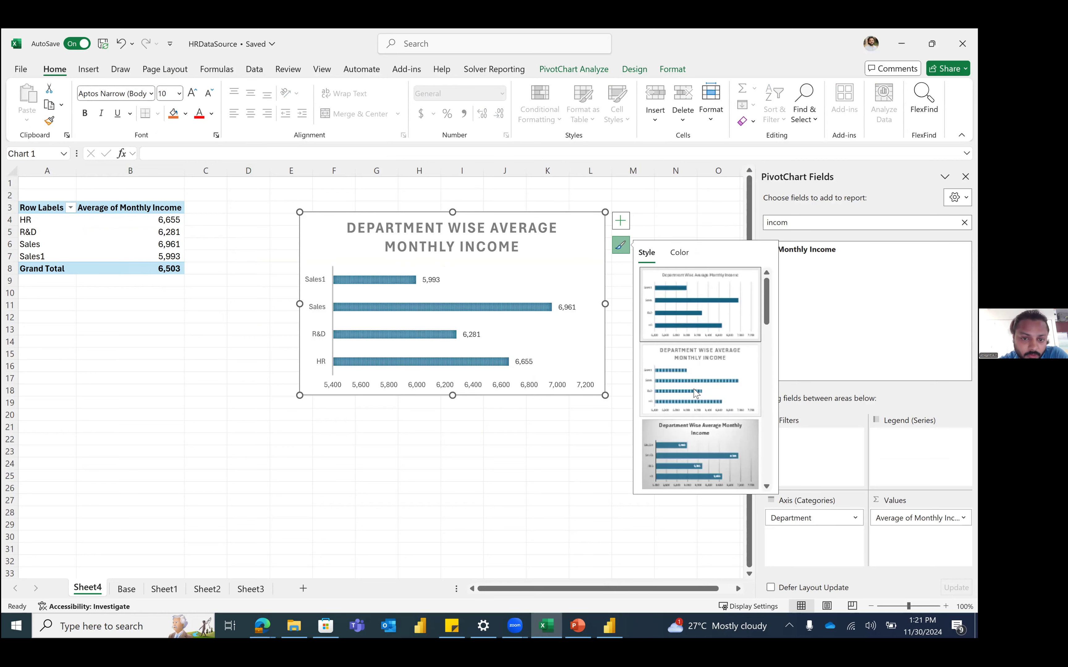
{"action": "scroll", "coordinate": [695, 378], "scroll_direction": "down", "scroll_amount": 5}
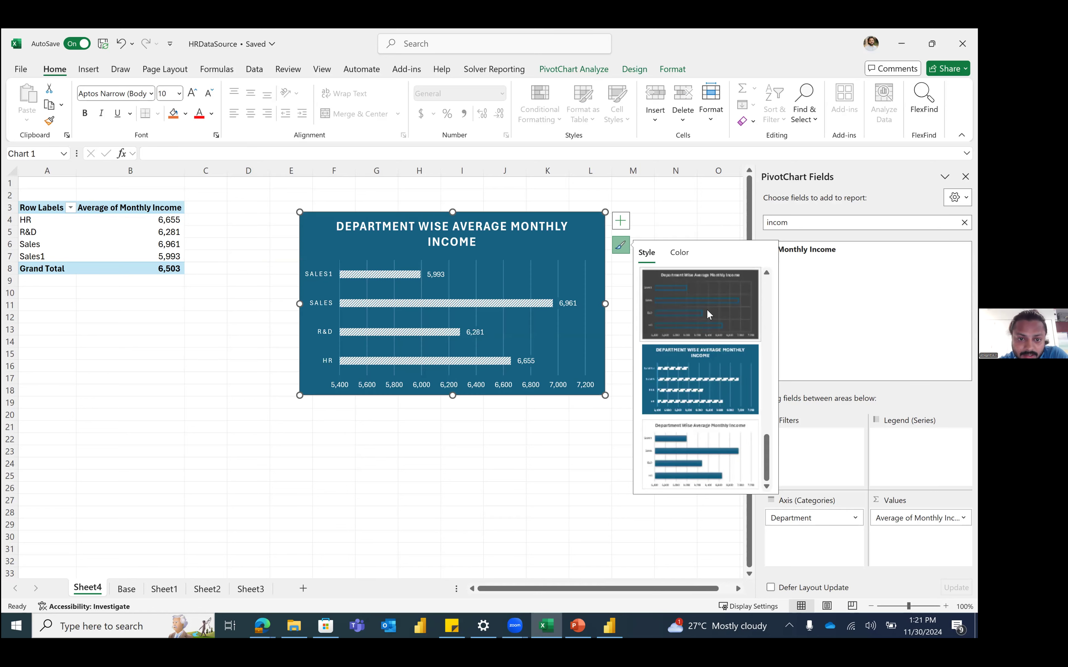
{"action": "scroll", "coordinate": [704, 421], "scroll_direction": "up", "scroll_amount": 5}
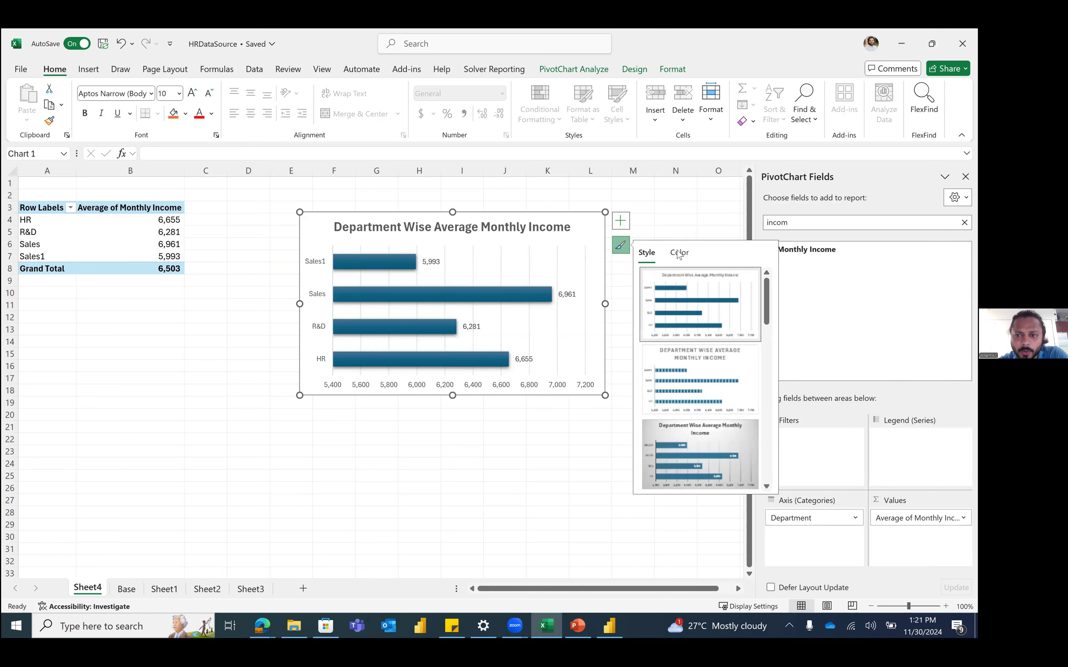
{"action": "left_click", "coordinate": [680, 253]}
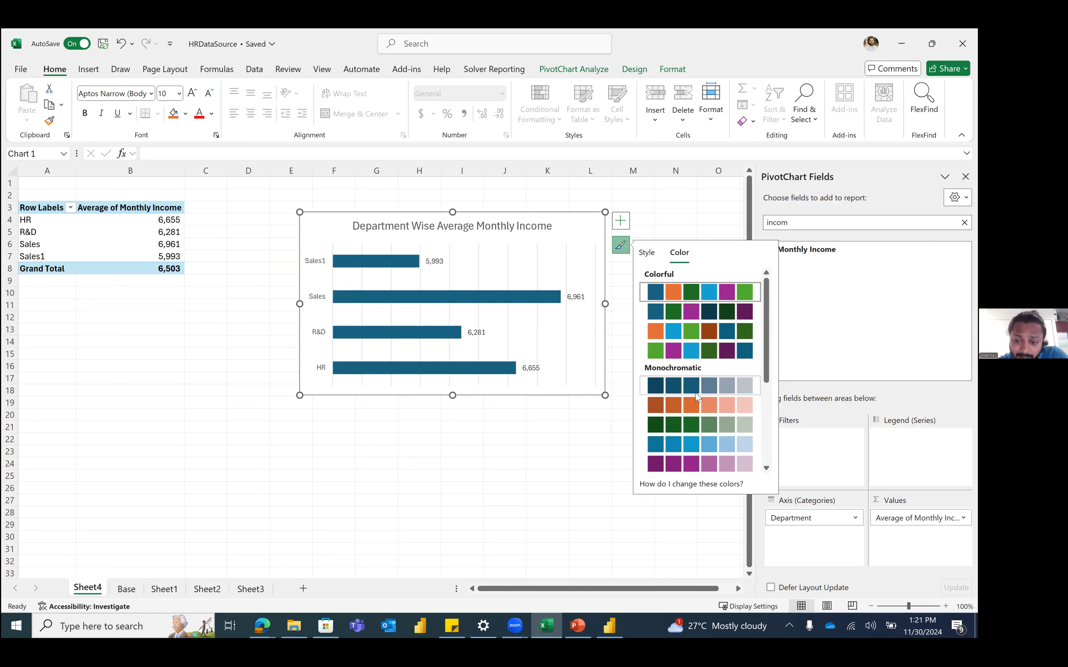
{"action": "scroll", "coordinate": [701, 453], "scroll_direction": "down", "scroll_amount": 5}
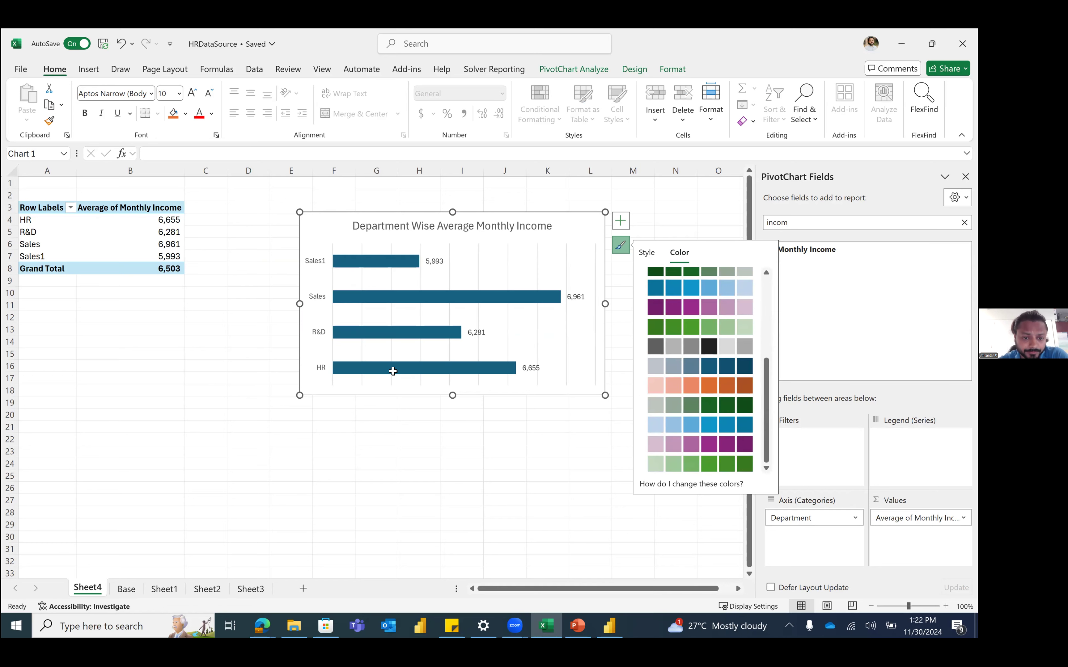
{"action": "key", "text": "Escape"}
{"action": "key", "text": "Escape"}
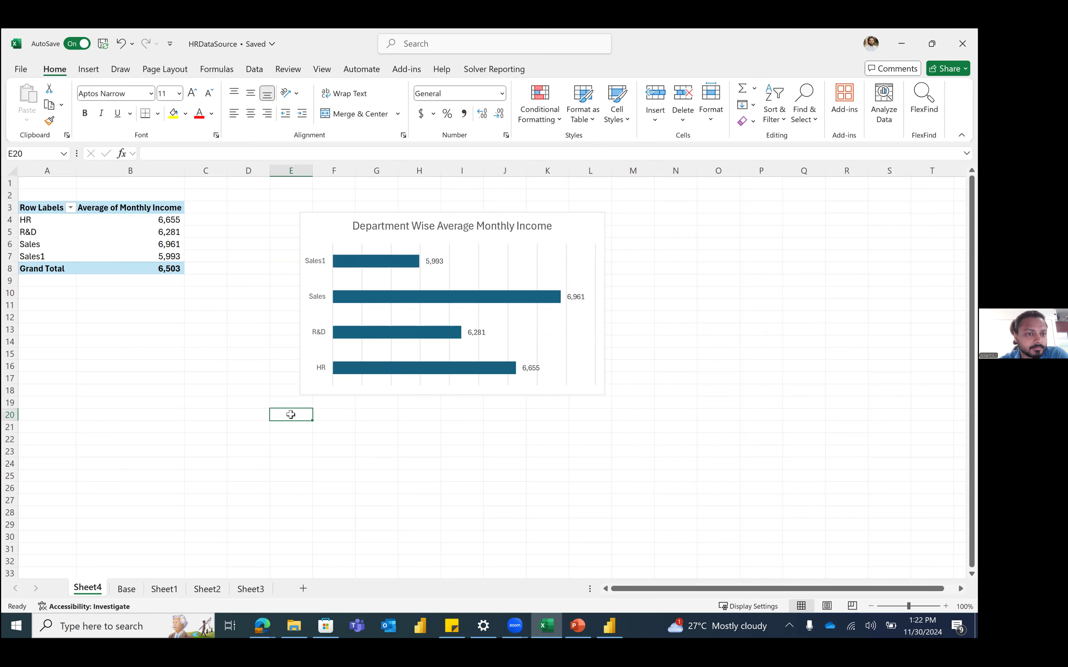
{"action": "left_click", "coordinate": [125, 232]}
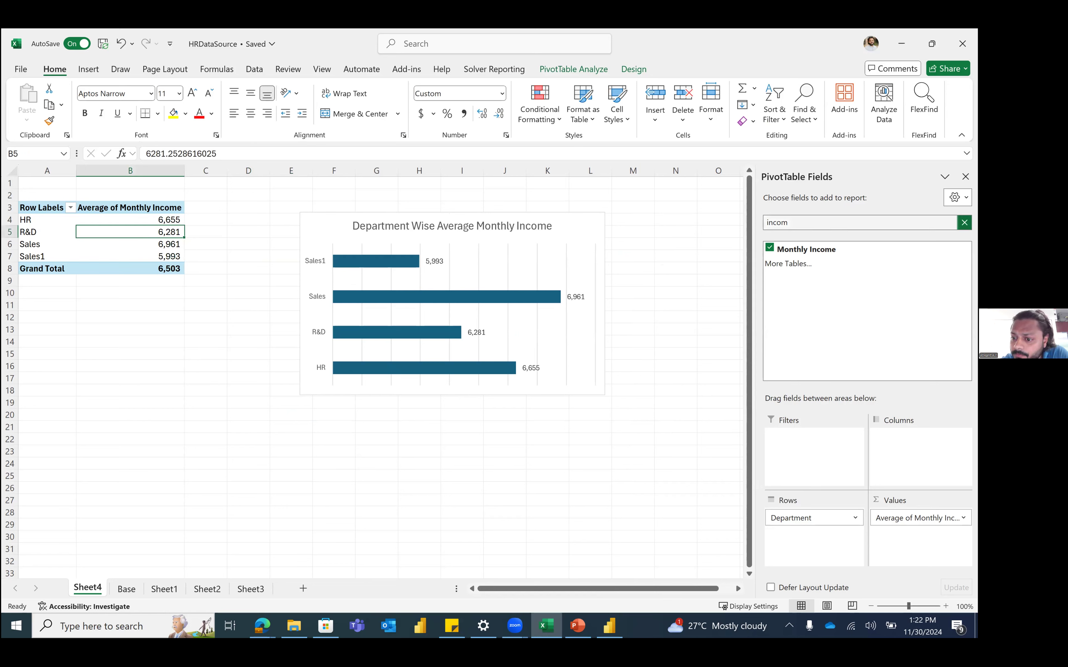
Step: Add Gender to the pivot columns to split average income into Female and Male
{"action": "left_click", "coordinate": [965, 222]}
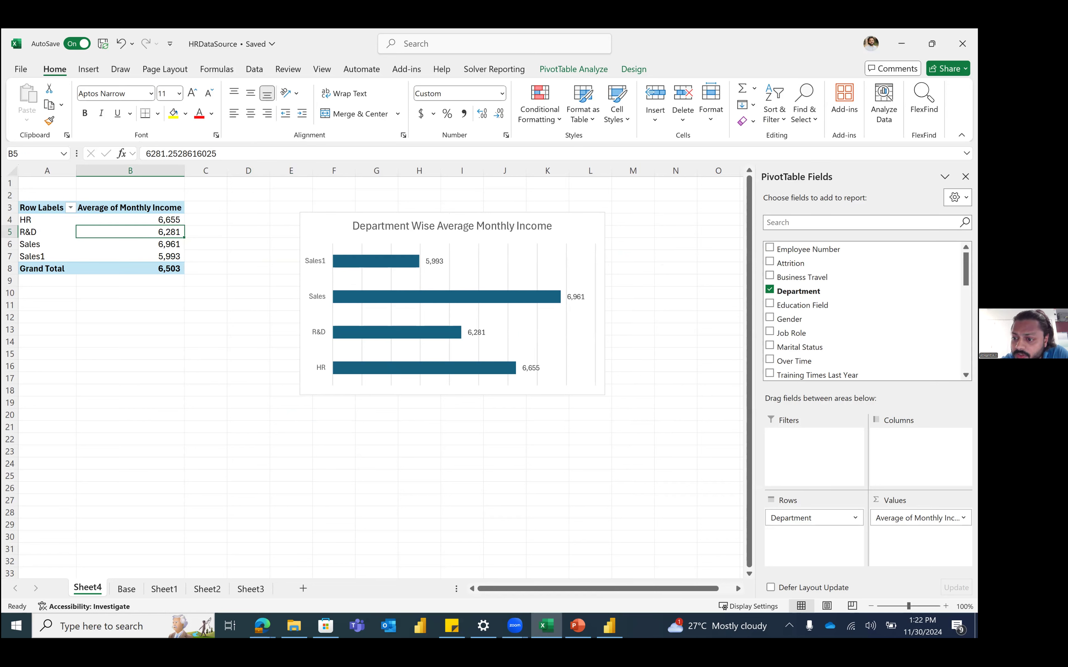
{"action": "left_click", "coordinate": [873, 224]}
{"action": "type", "text": "gend"}
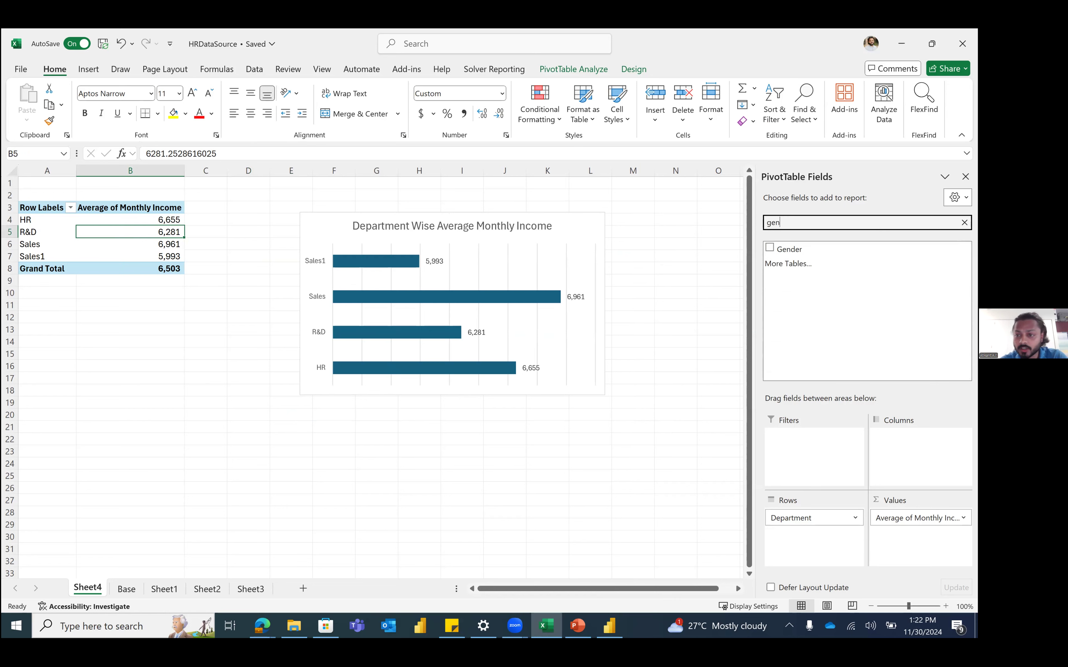
{"action": "left_click", "coordinate": [807, 249]}
{"action": "left_click_drag", "start_coordinate": [807, 250], "coordinate": [920, 441]}
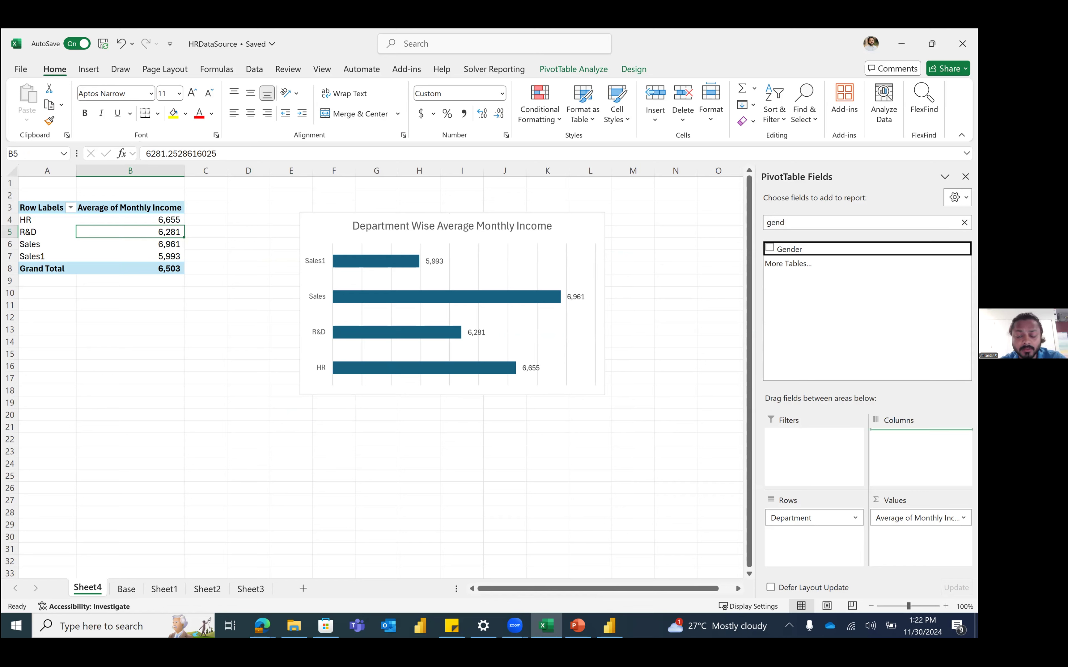
{"action": "left_click_drag", "start_coordinate": [920, 442], "coordinate": [920, 437]}
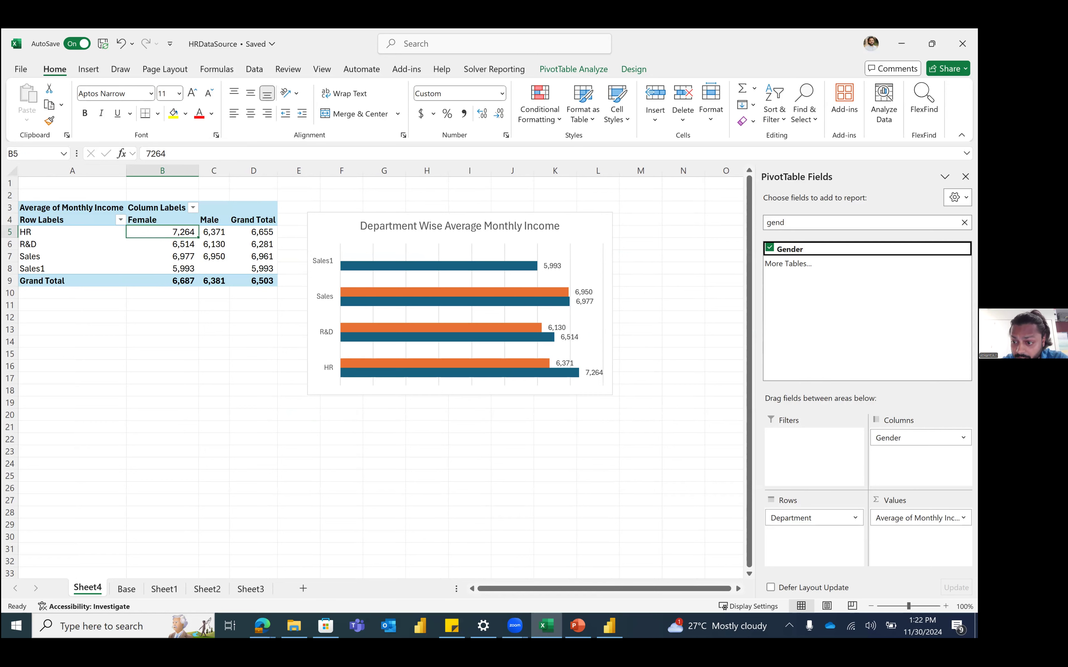
Step: Move the bar chart down and to the right, then select the Female and Male values
{"action": "left_click", "coordinate": [488, 226]}
{"action": "left_click_drag", "start_coordinate": [592, 227], "coordinate": [702, 288]}
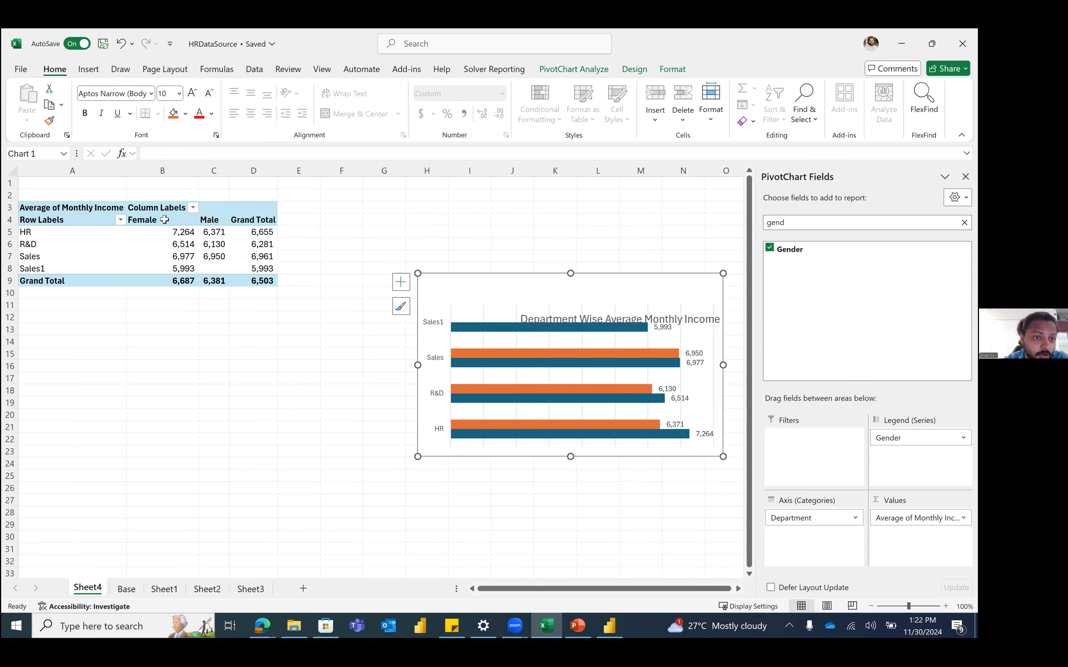
{"action": "left_click_drag", "start_coordinate": [172, 231], "coordinate": [224, 271]}
{"action": "left_click", "coordinate": [224, 271]}
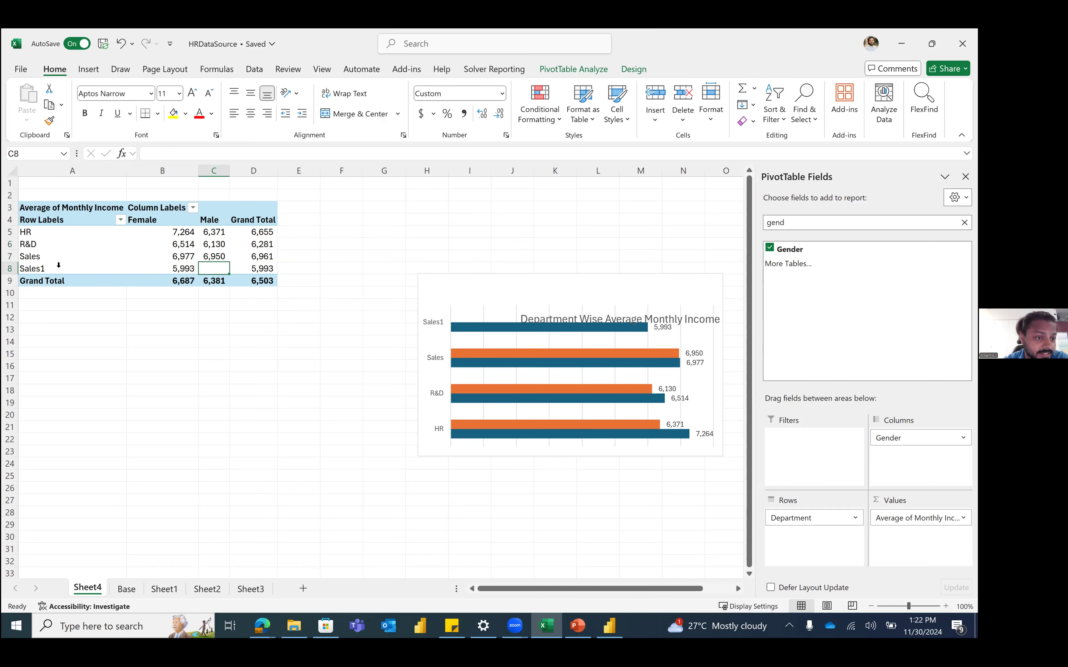
{"action": "mouse_move", "coordinate": [203, 262]}
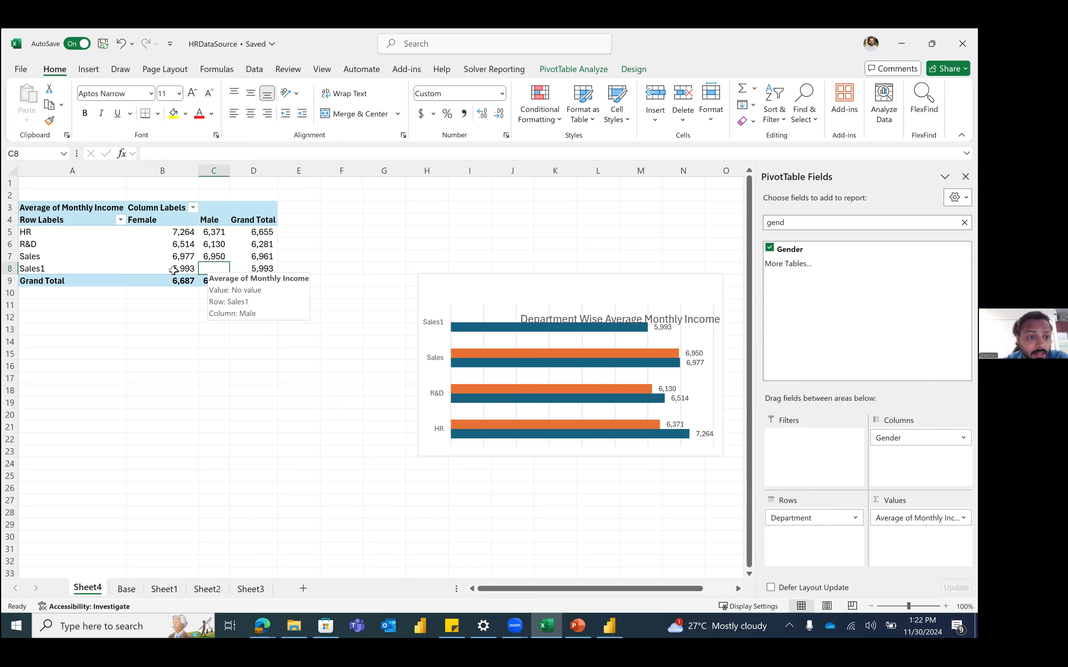
{"action": "left_click", "coordinate": [45, 268]}
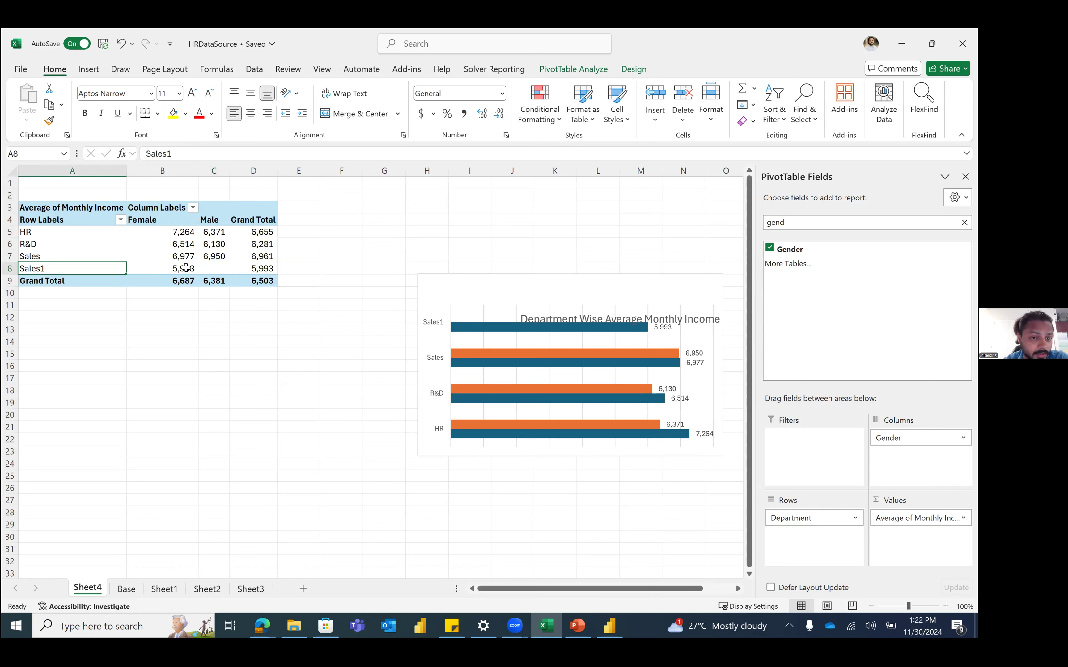
{"action": "left_click", "coordinate": [213, 271]}
{"action": "double_click", "coordinate": [167, 268]}
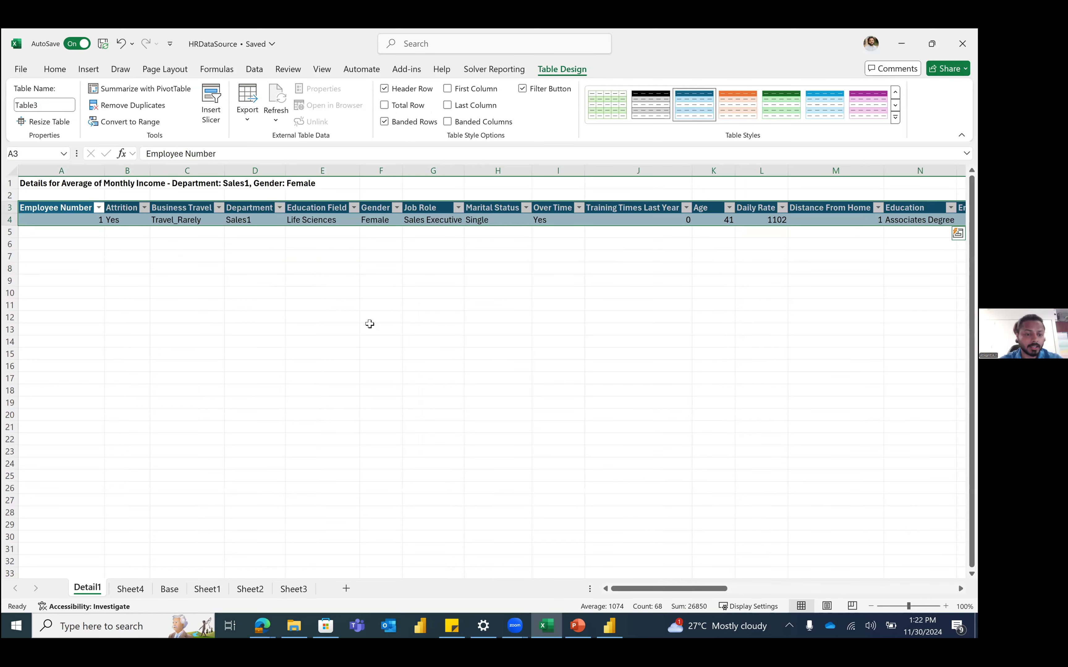
{"action": "key", "text": "ctrl+z"}
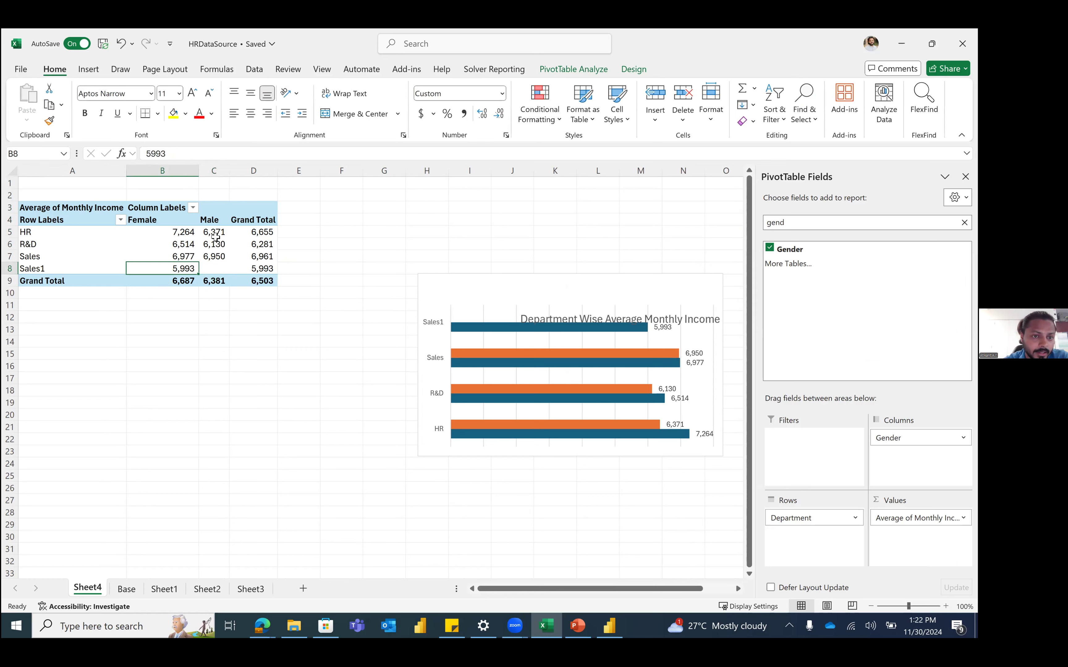
{"action": "mouse_move", "coordinate": [215, 238]}
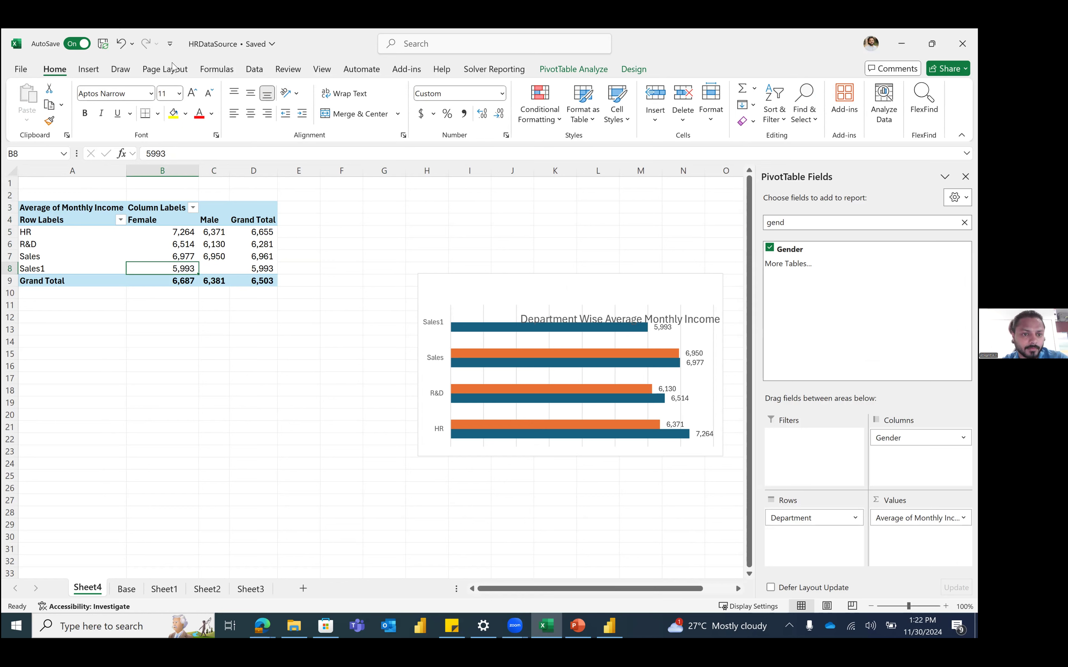
Step: Rename the Sheet4 tab to 'Avg Monthly Income'
{"action": "double_click", "coordinate": [91, 590]}
{"action": "type", "text": "Avg"}
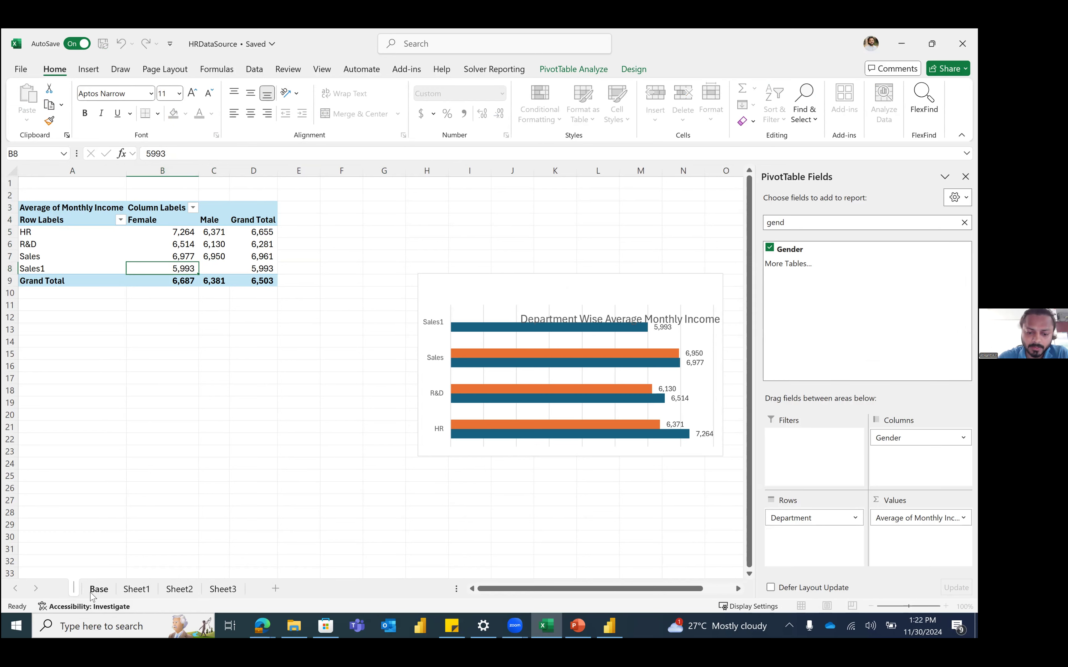
{"action": "type", "text": " Month"}
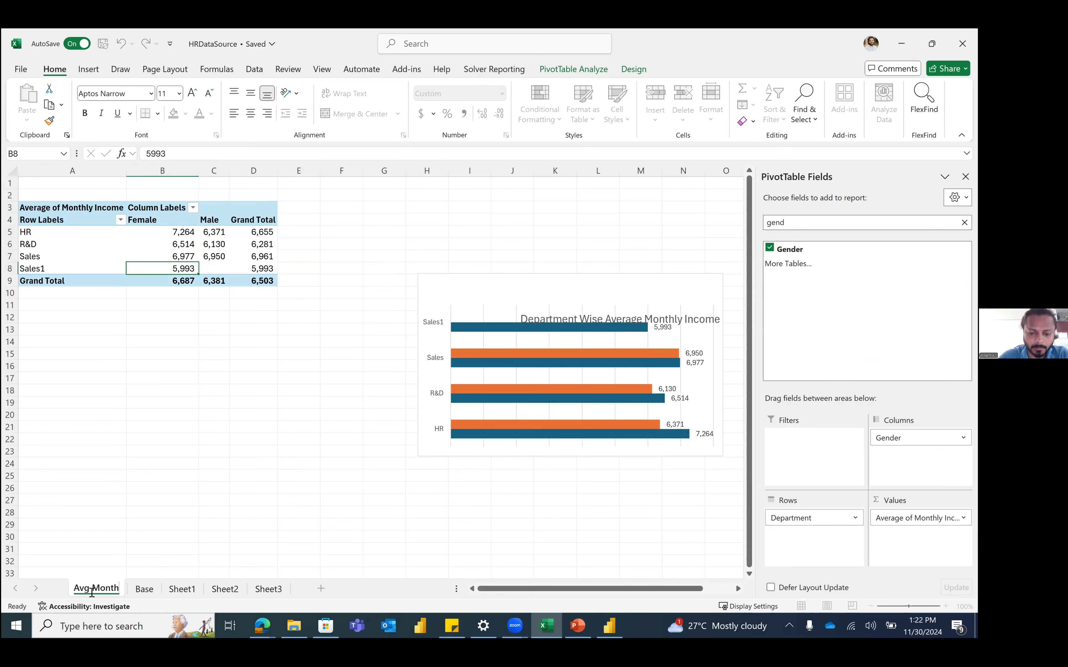
{"action": "type", "text": "ly Income"}
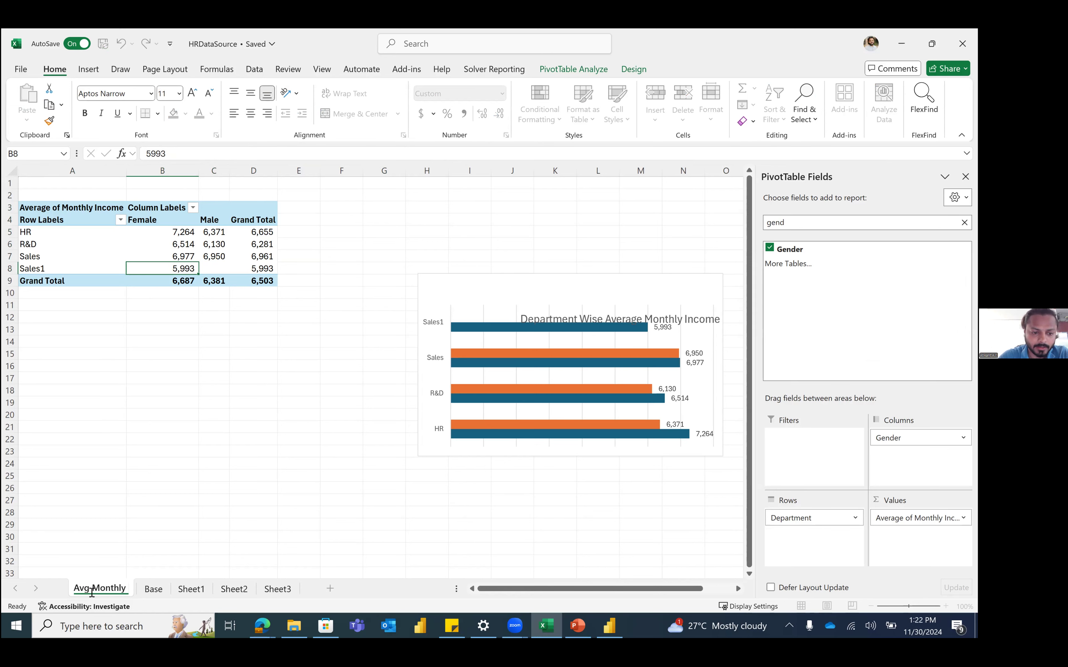
{"action": "left_click", "coordinate": [220, 401]}
Step: Insert a PivotTable from the HRData table on a new sheet named Attrition
{"action": "key", "text": "ctrl+Page_Down"}
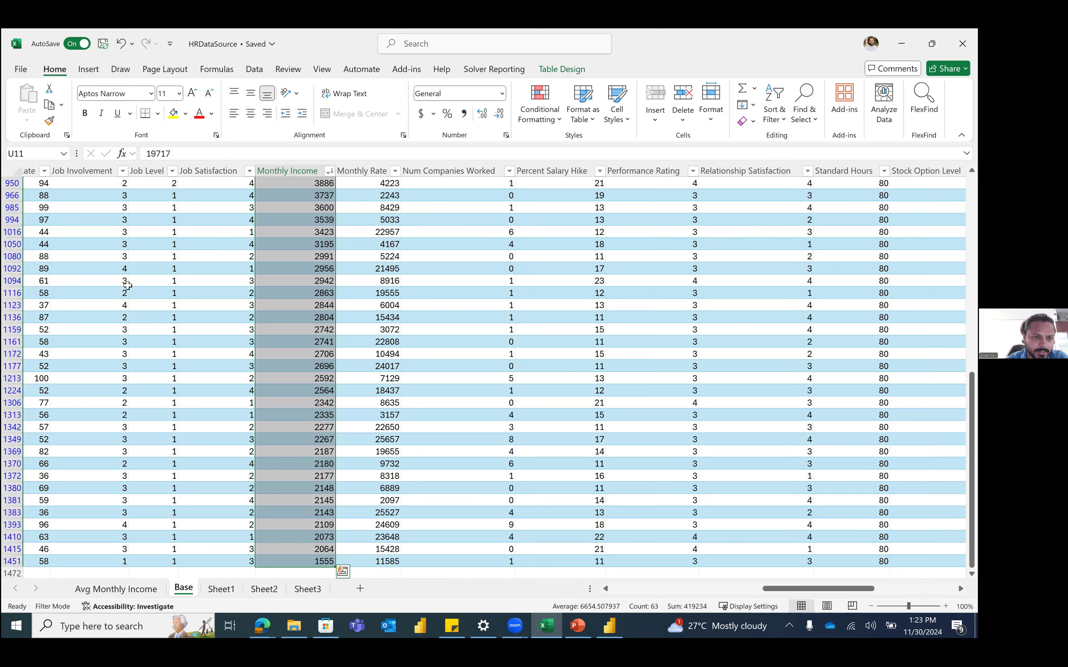
{"action": "left_click", "coordinate": [89, 70]}
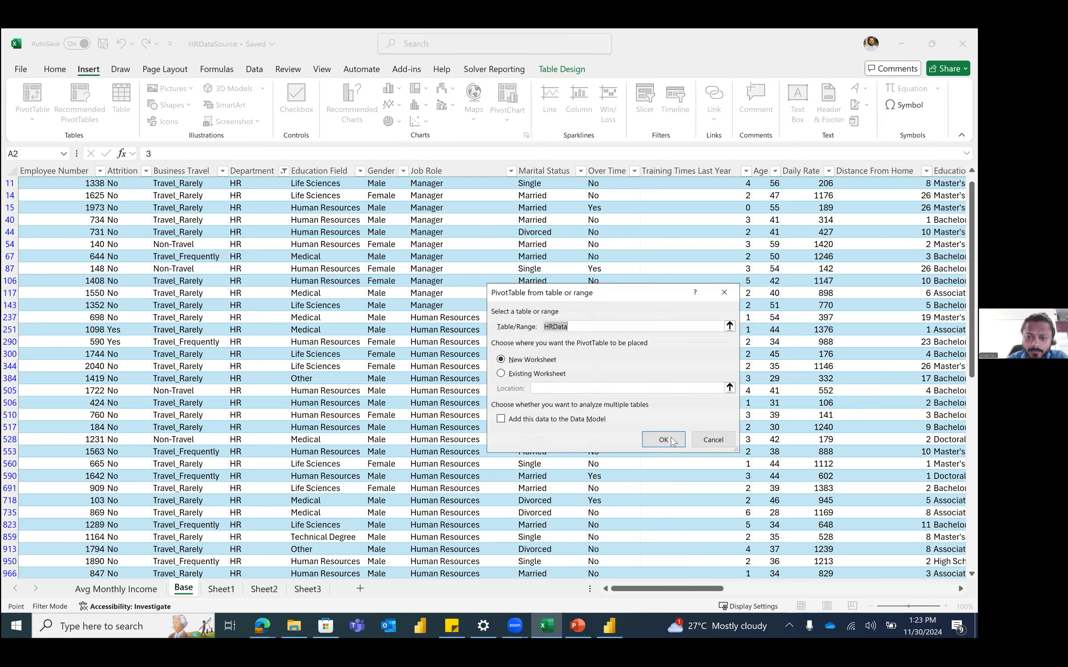
{"action": "left_click", "coordinate": [670, 440]}
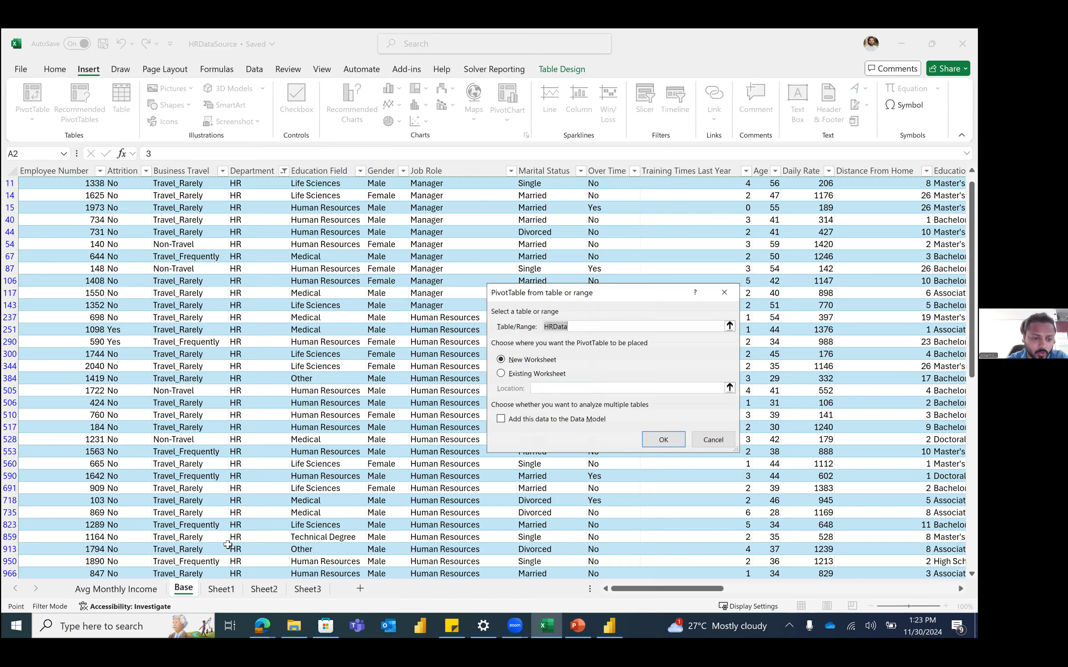
{"action": "double_click", "coordinate": [186, 586]}
{"action": "type", "text": "At"}
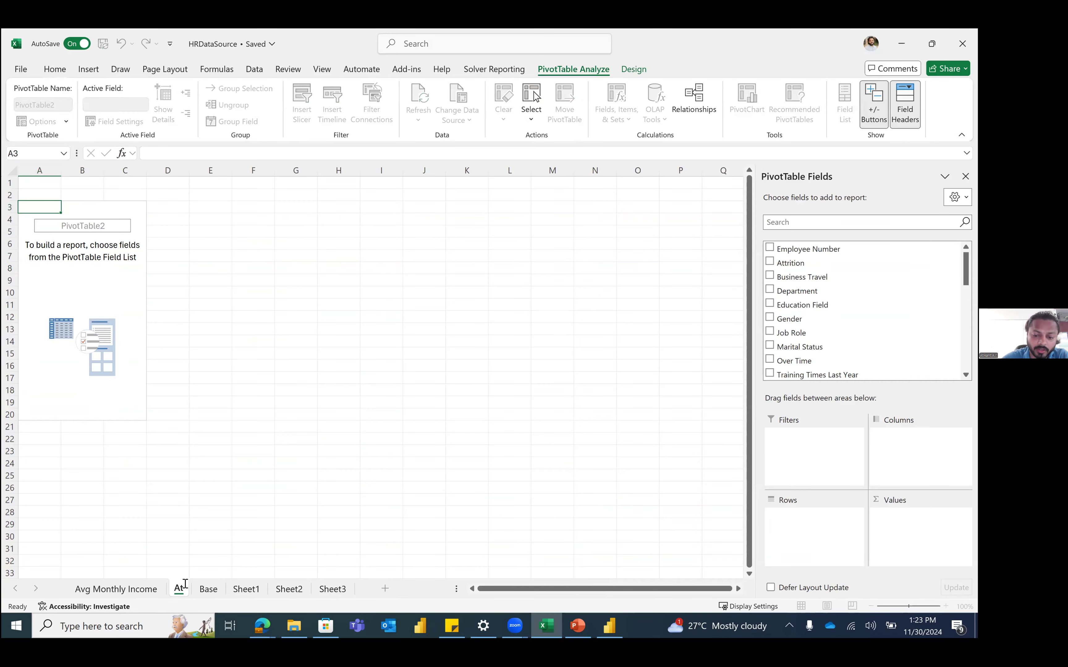
{"action": "type", "text": "trition"}
{"action": "key", "text": "Return"}
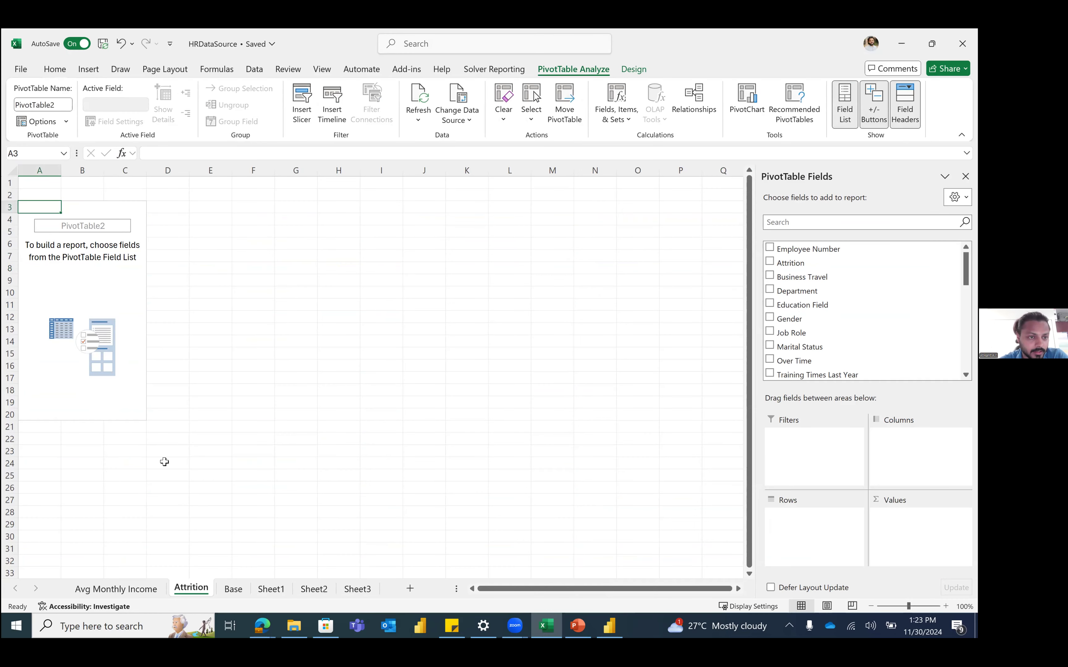
Step: Put Job Role in rows, Attrition in columns and Employee Count in values
{"action": "left_click", "coordinate": [111, 245]}
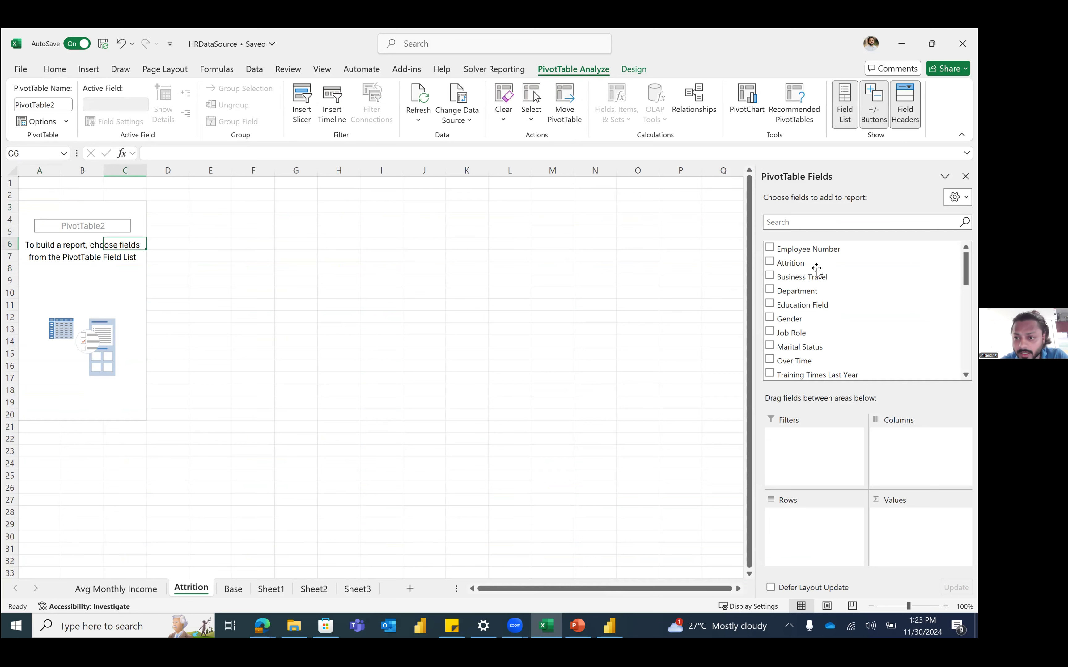
{"action": "left_click", "coordinate": [825, 222]}
{"action": "type", "text": "job r"}
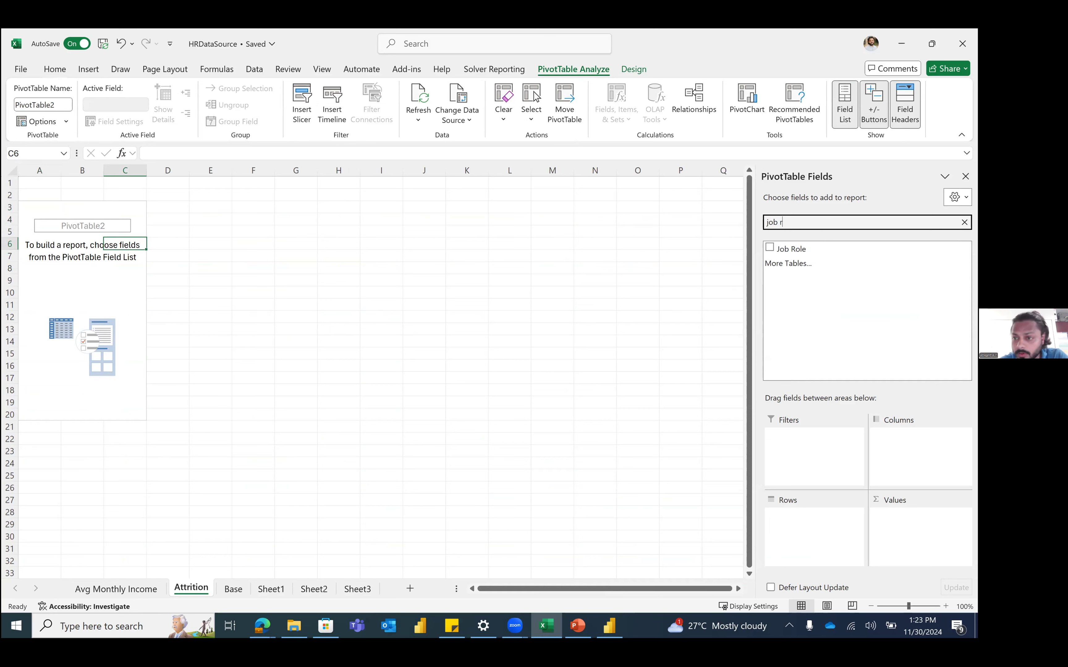
{"action": "left_click_drag", "start_coordinate": [831, 250], "coordinate": [822, 517]}
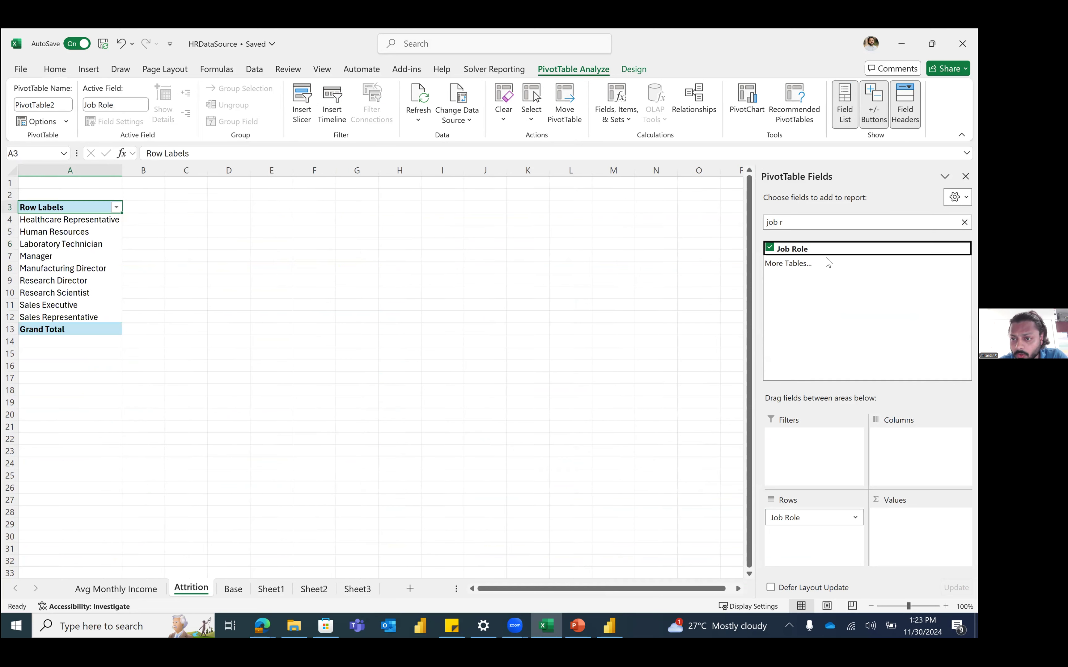
{"action": "left_click", "coordinate": [830, 223]}
{"action": "type", "text": "attr"}
{"action": "left_click_drag", "start_coordinate": [824, 250], "coordinate": [910, 439]}
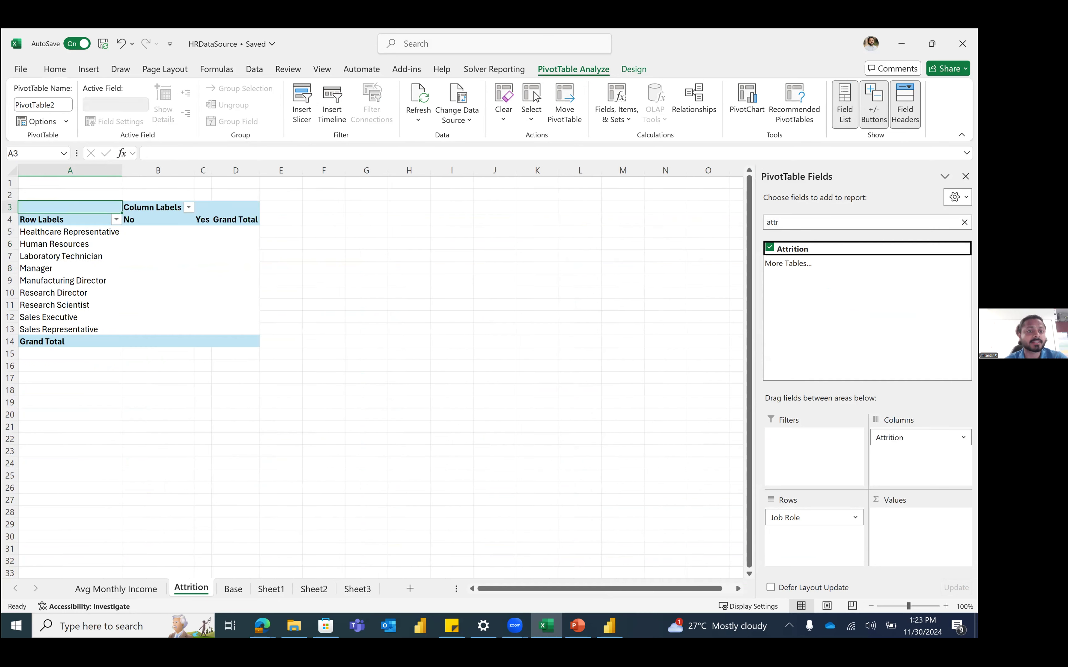
{"action": "double_click", "coordinate": [811, 220]}
{"action": "type", "text": "emp"}
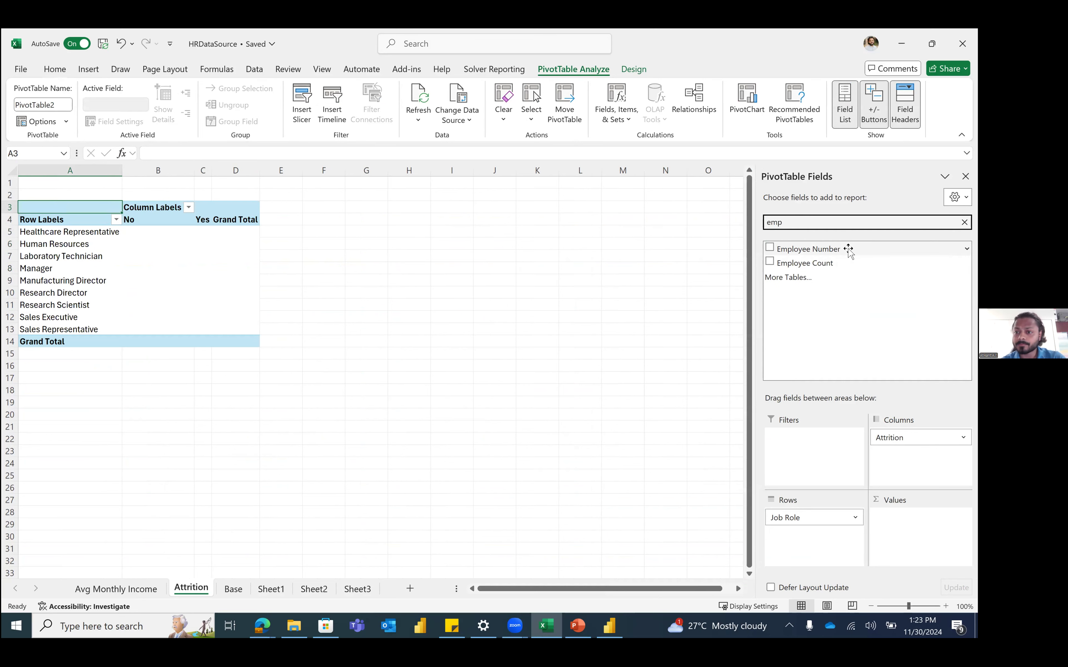
{"action": "left_click", "coordinate": [848, 249]}
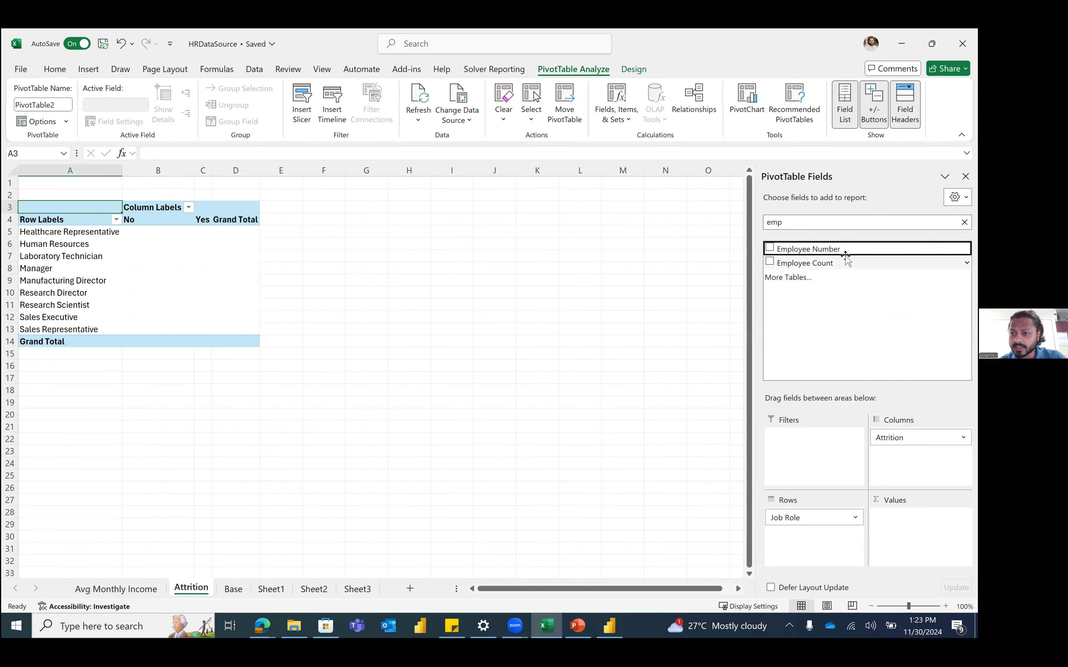
{"action": "left_click", "coordinate": [836, 264]}
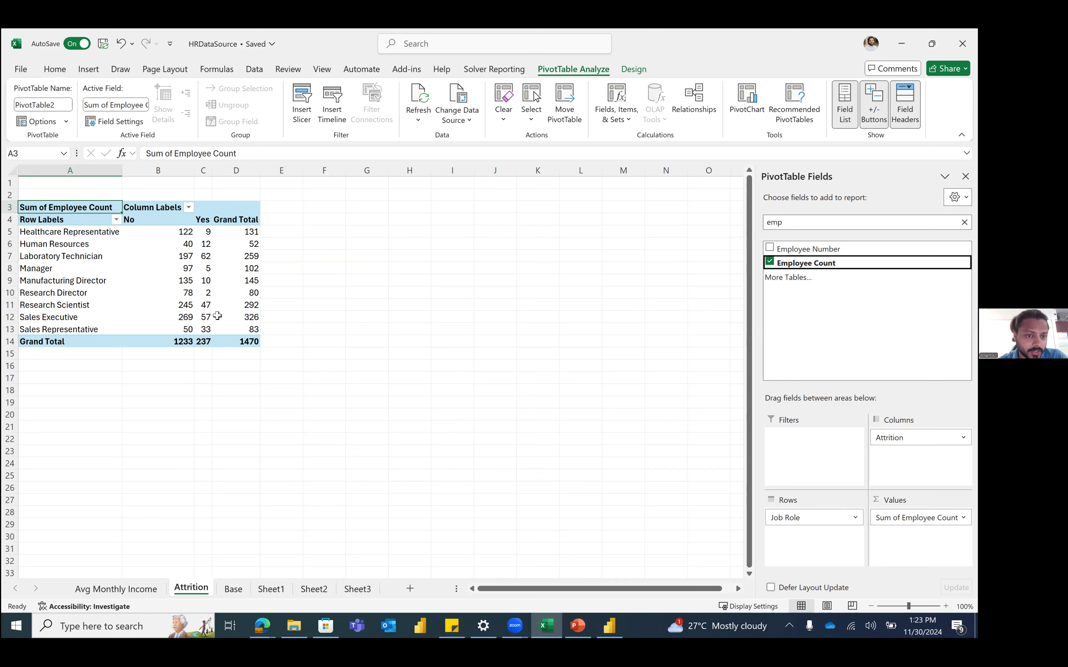
Step: Check the pivot counts: 1470 total, 237 attrition, 57 Sales Executive, 5 Manager
{"action": "left_click", "coordinate": [242, 346]}
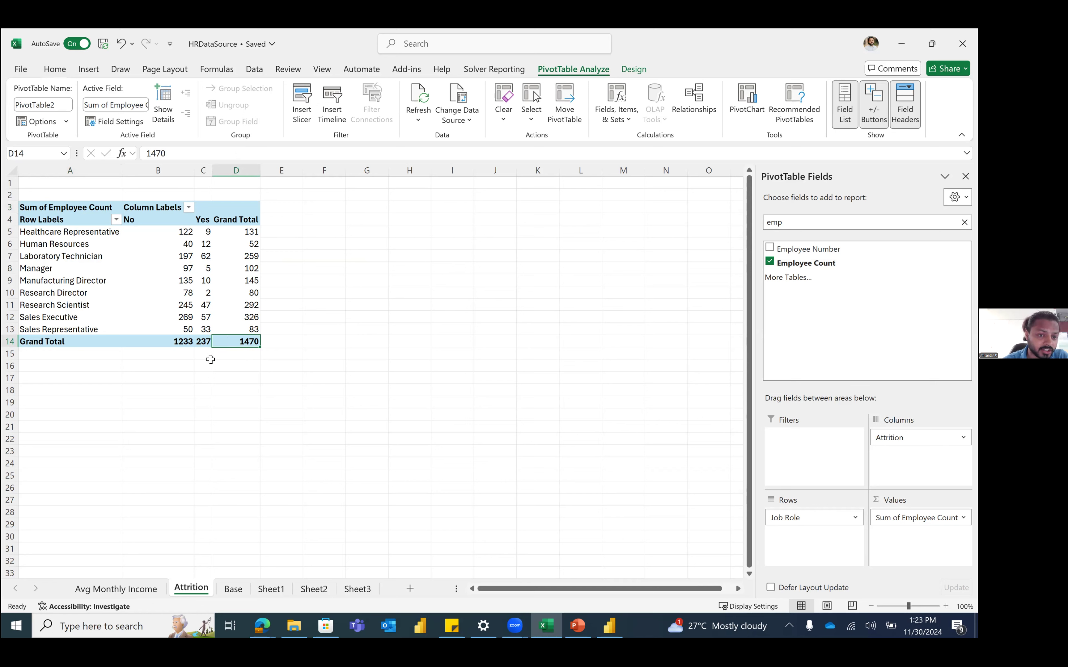
{"action": "left_click", "coordinate": [204, 341]}
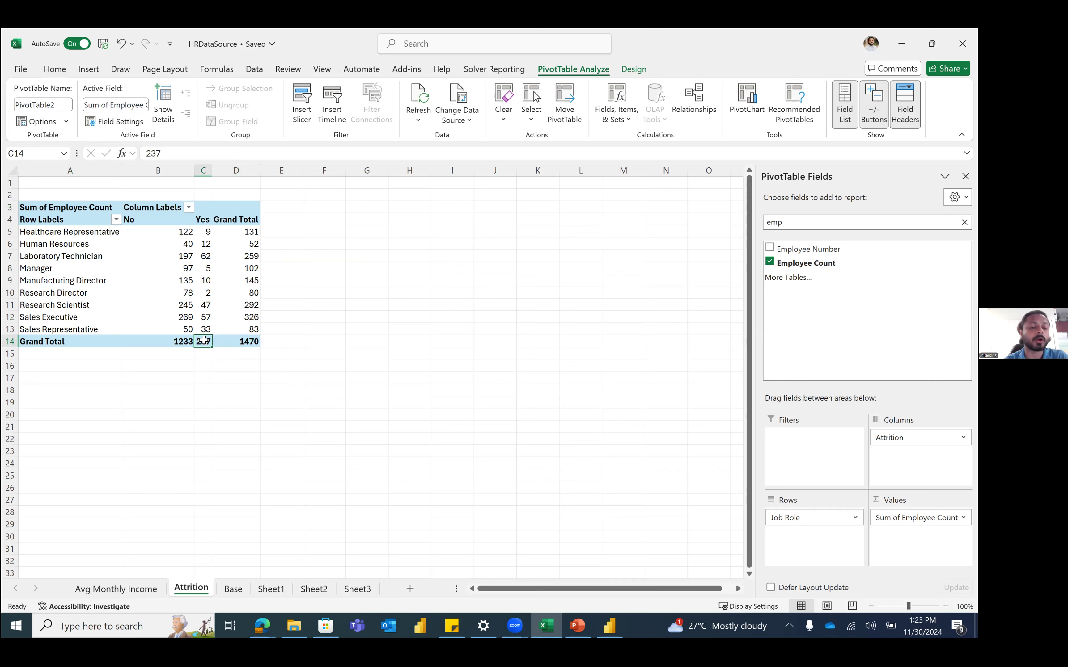
{"action": "mouse_move", "coordinate": [204, 340]}
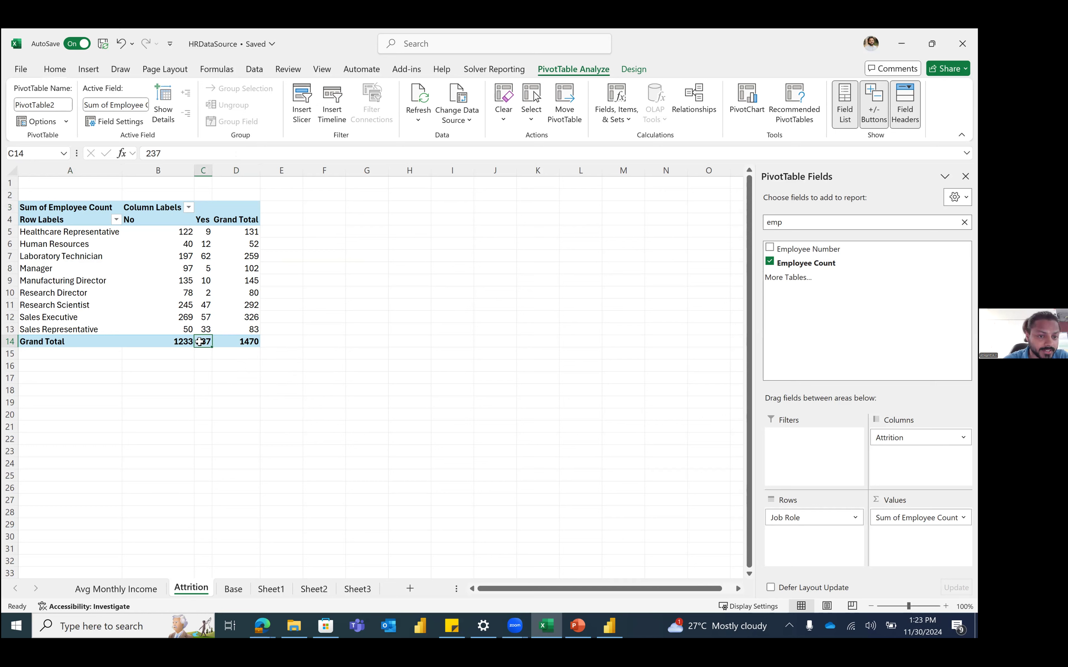
{"action": "left_click", "coordinate": [207, 318]}
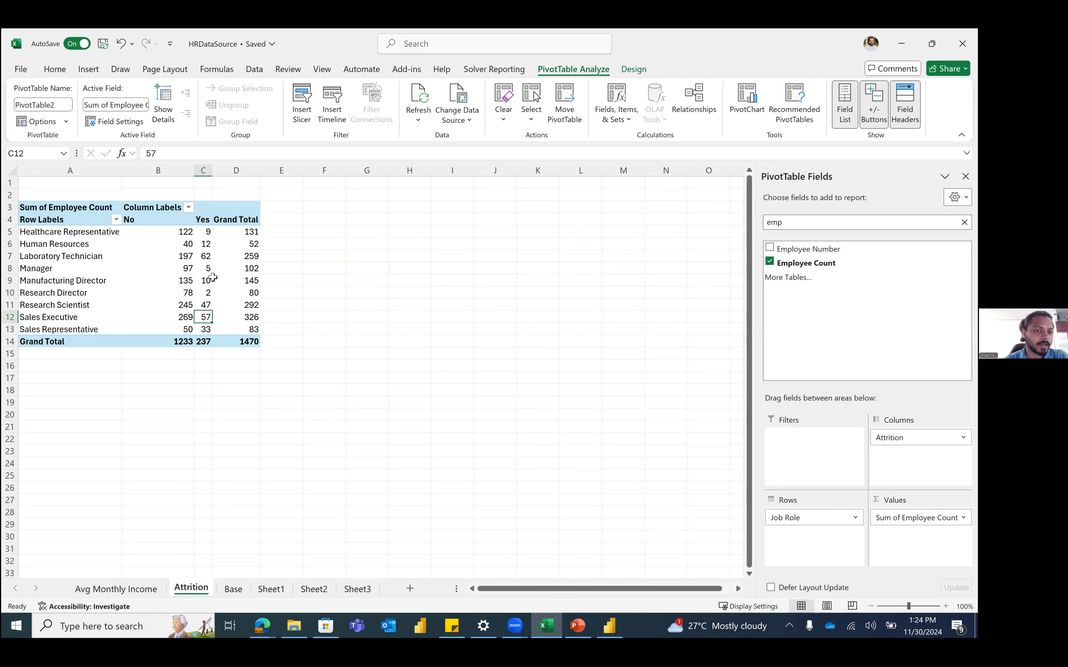
{"action": "left_click", "coordinate": [206, 268]}
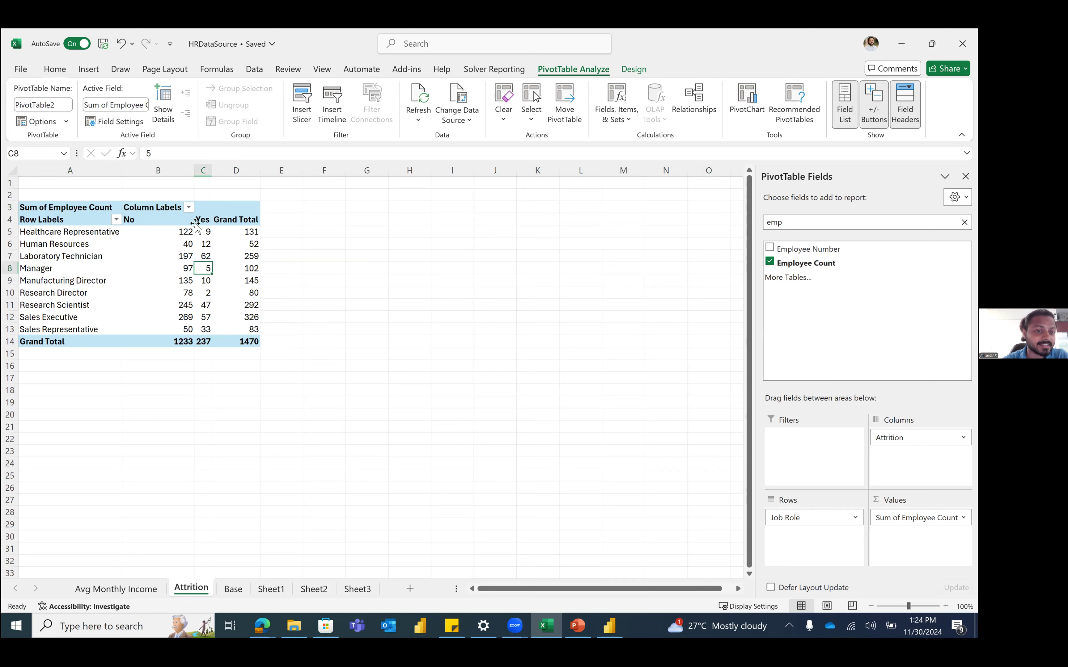
Step: Show the pivot values as % of Row Total and review the resulting percentages
{"action": "right_click", "coordinate": [205, 291]}
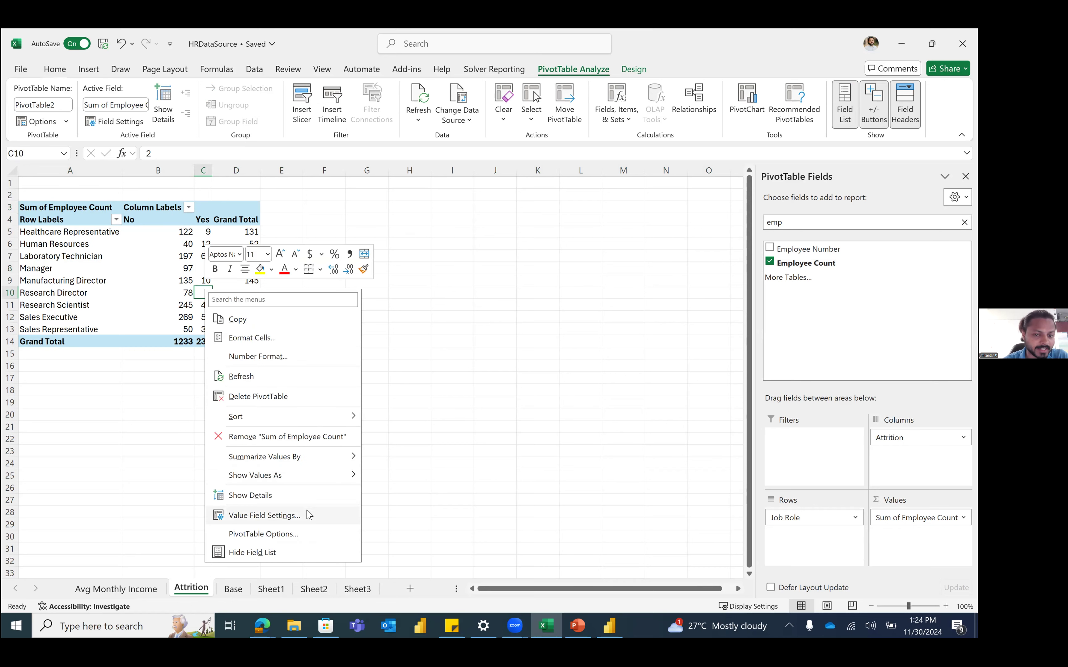
{"action": "left_click", "coordinate": [264, 515]}
{"action": "left_click_drag", "start_coordinate": [317, 398], "coordinate": [579, 139]}
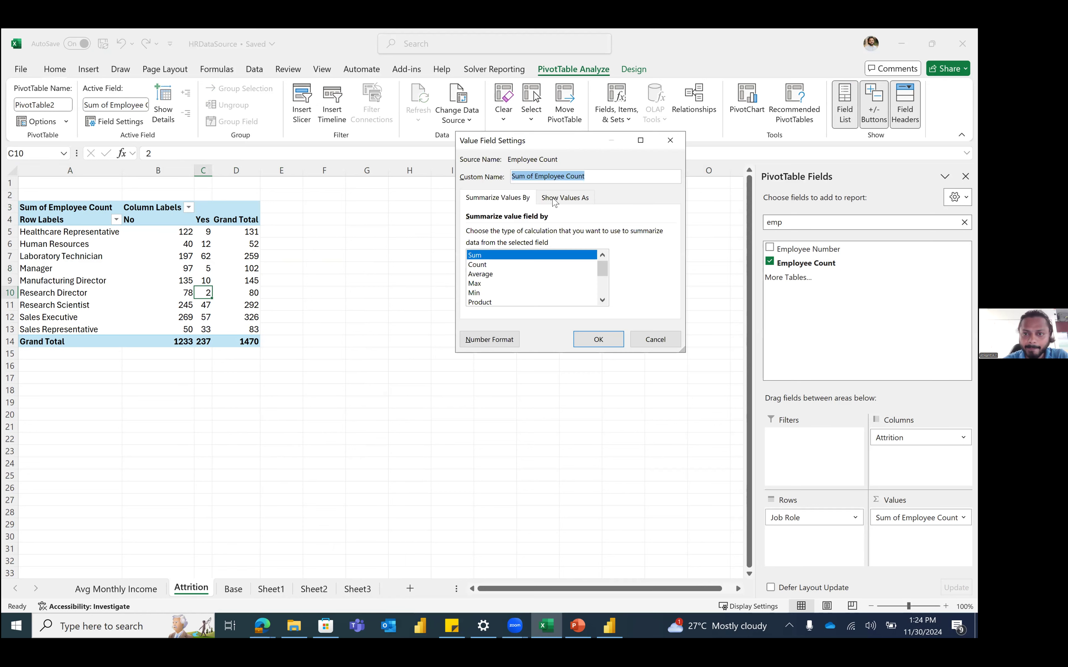
{"action": "left_click", "coordinate": [557, 200]}
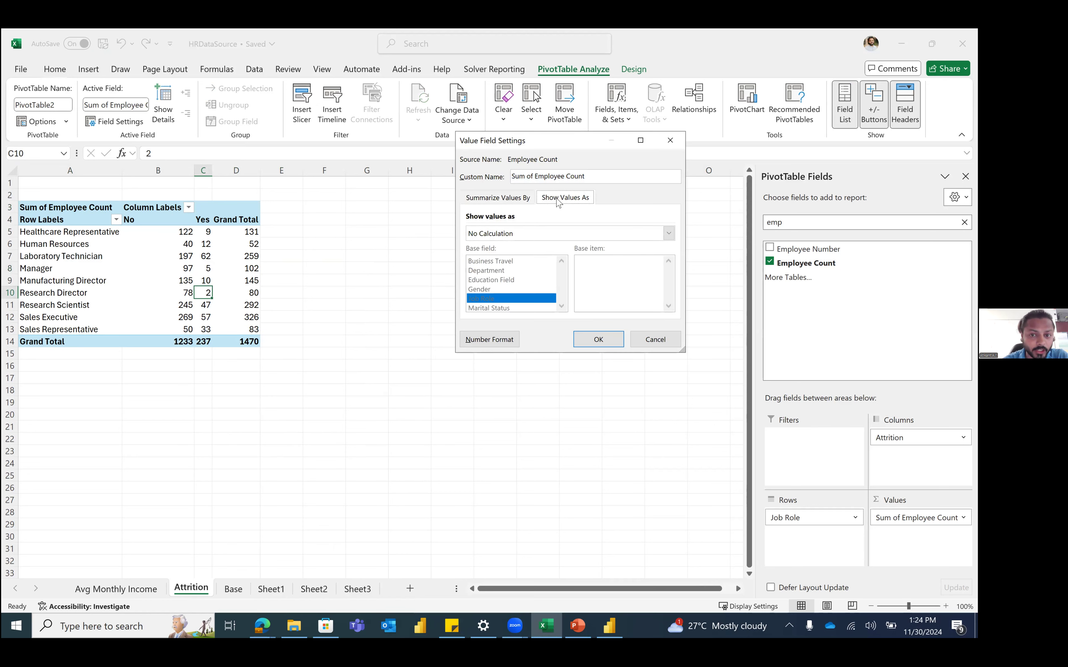
{"action": "left_click", "coordinate": [557, 236]}
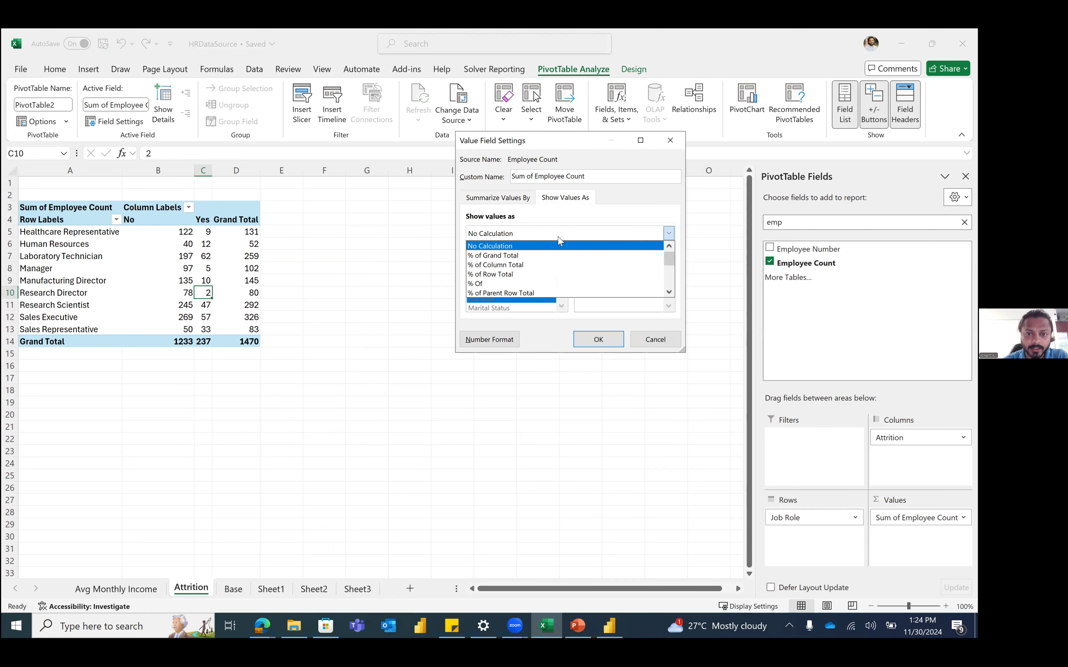
{"action": "left_click", "coordinate": [554, 279]}
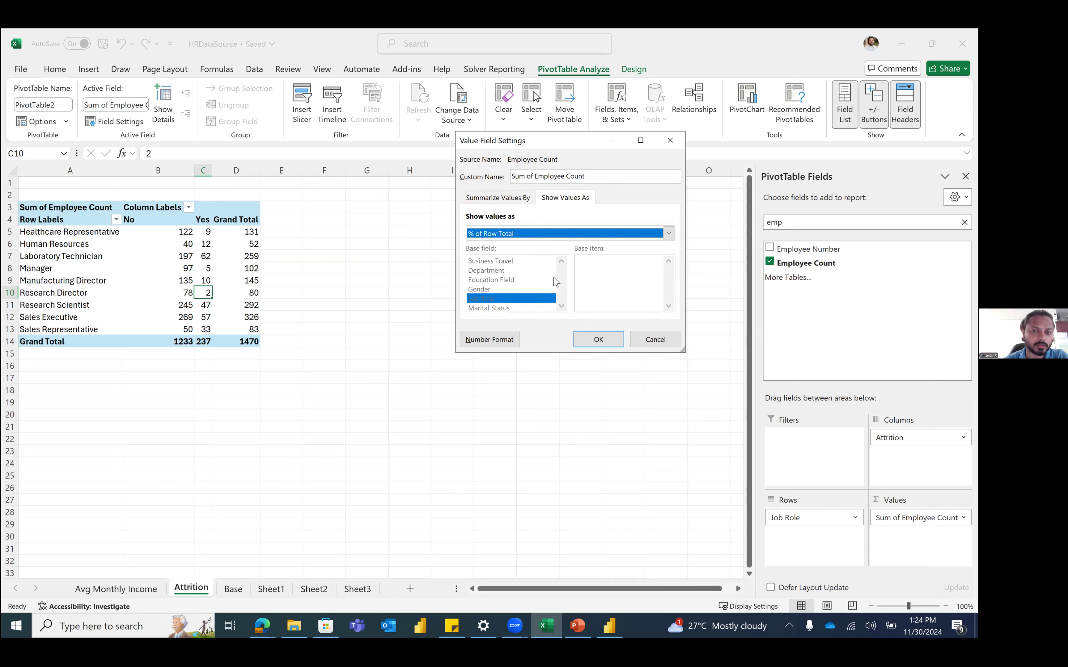
{"action": "left_click", "coordinate": [593, 342]}
{"action": "left_click_drag", "start_coordinate": [165, 231], "coordinate": [250, 344]}
{"action": "left_click", "coordinate": [251, 345]}
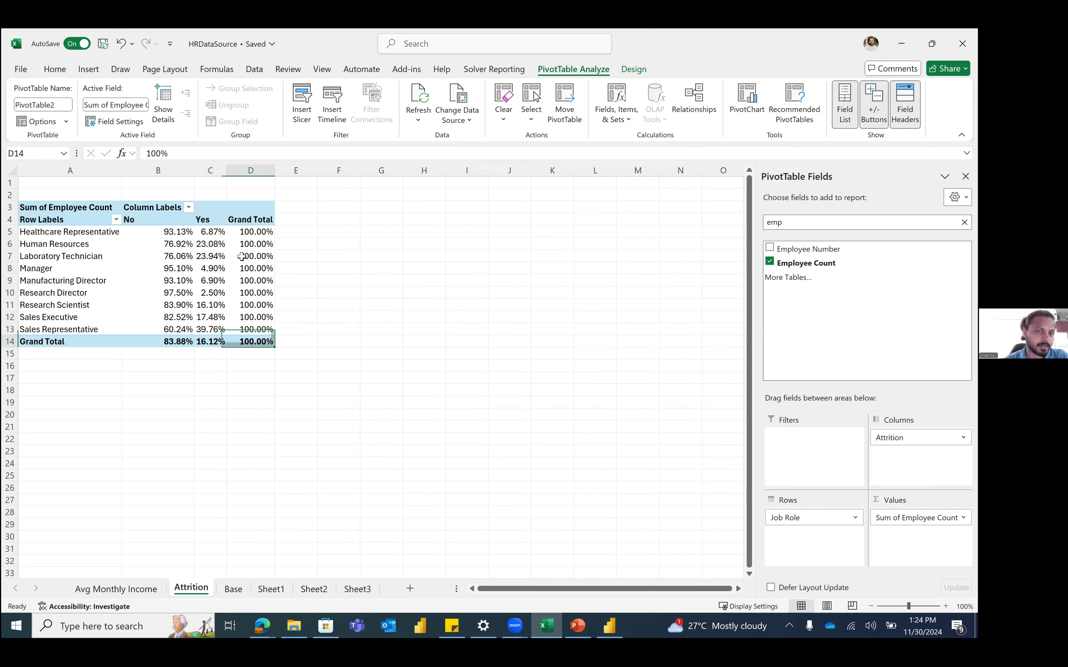
{"action": "left_click", "coordinate": [190, 264]}
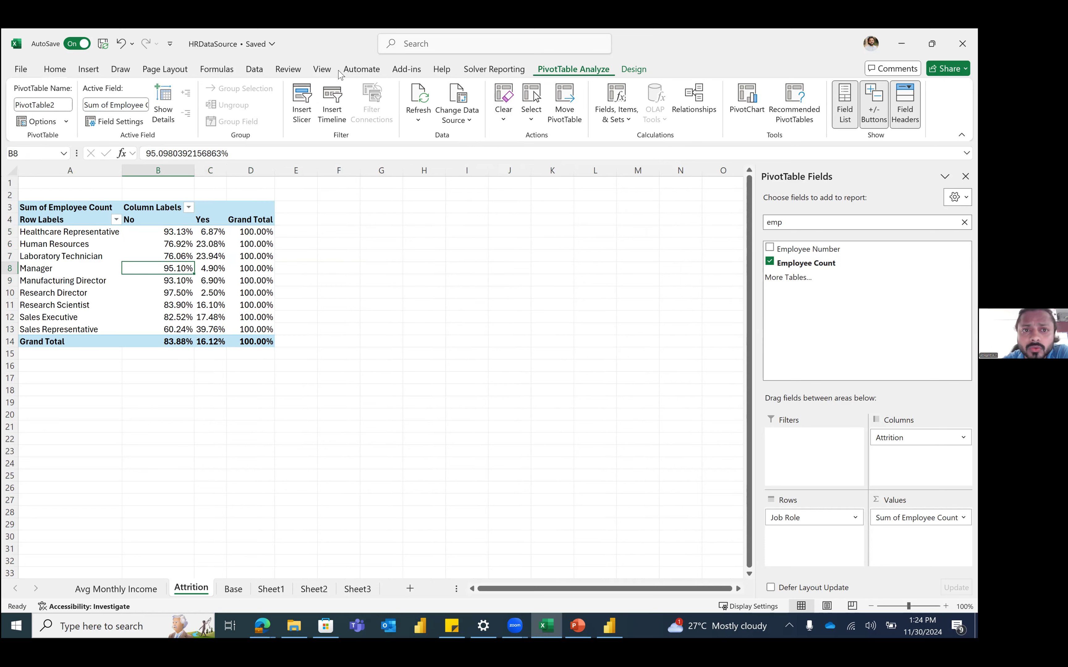
Step: Browse the ribbon tabs, then turn the pivot's grand totals off entirely
{"action": "left_click", "coordinate": [263, 73]}
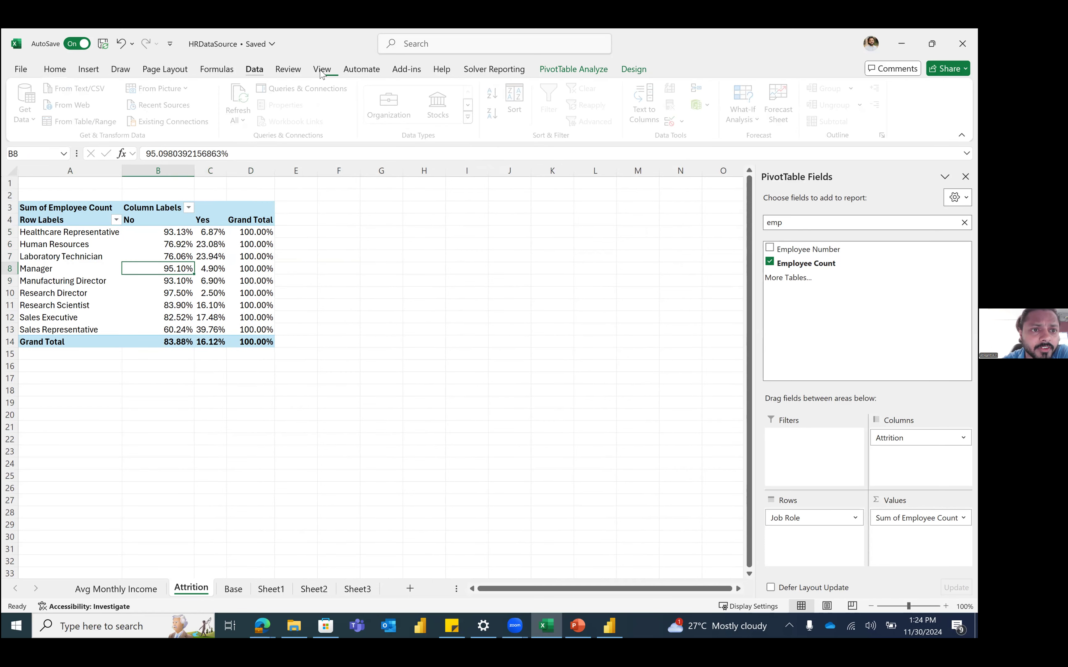
{"action": "left_click", "coordinate": [325, 72]}
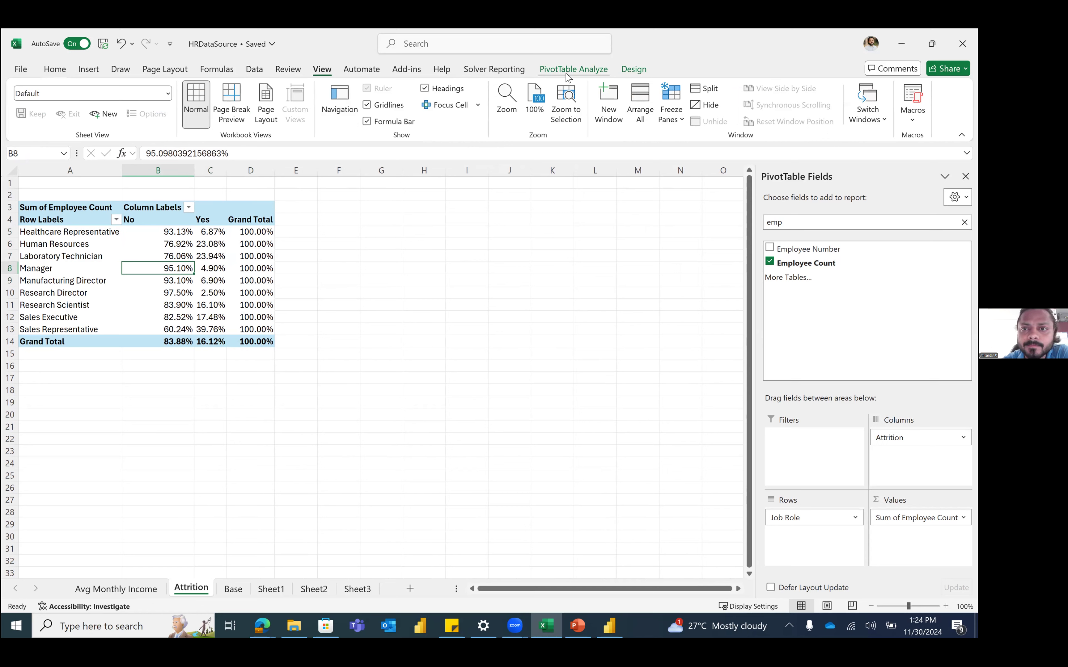
{"action": "left_click", "coordinate": [582, 76]}
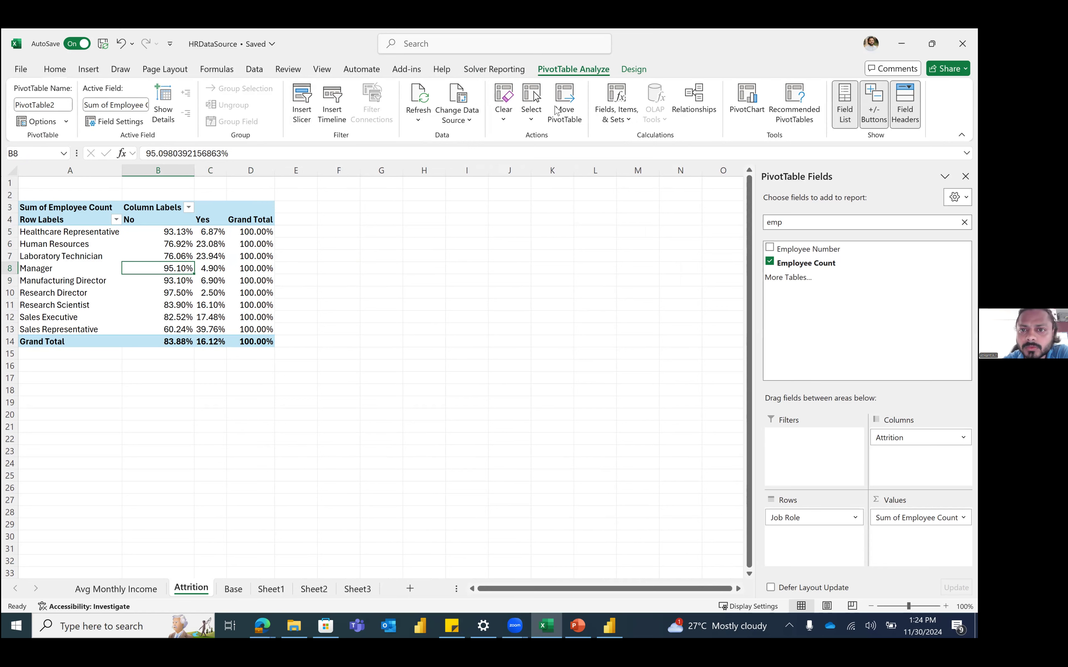
{"action": "left_click", "coordinate": [633, 69]}
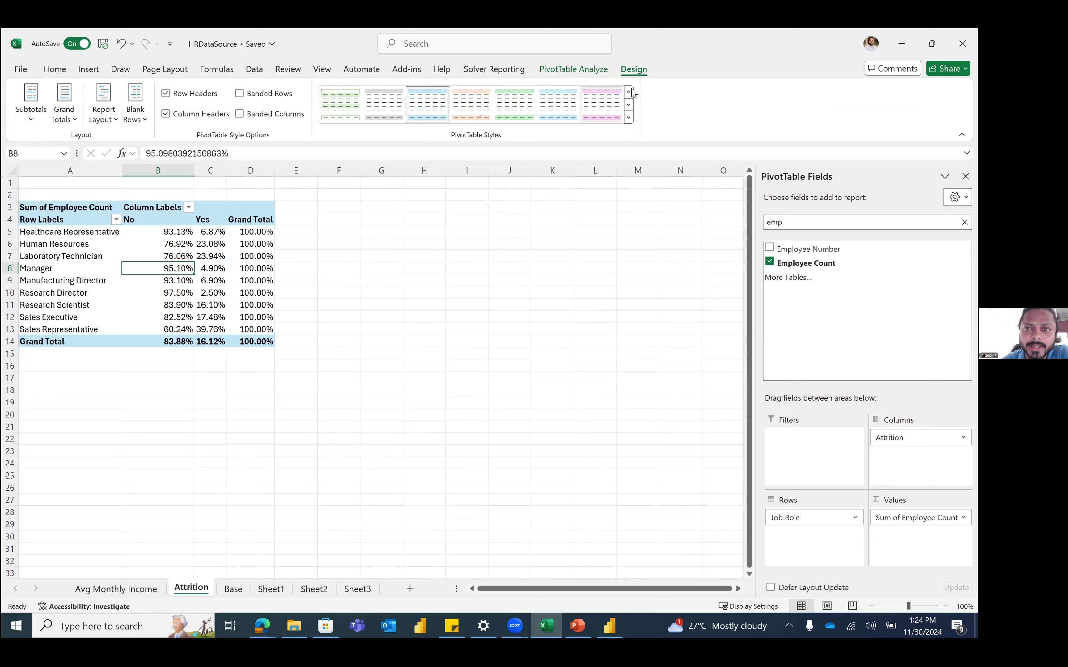
{"action": "left_click", "coordinate": [69, 113]}
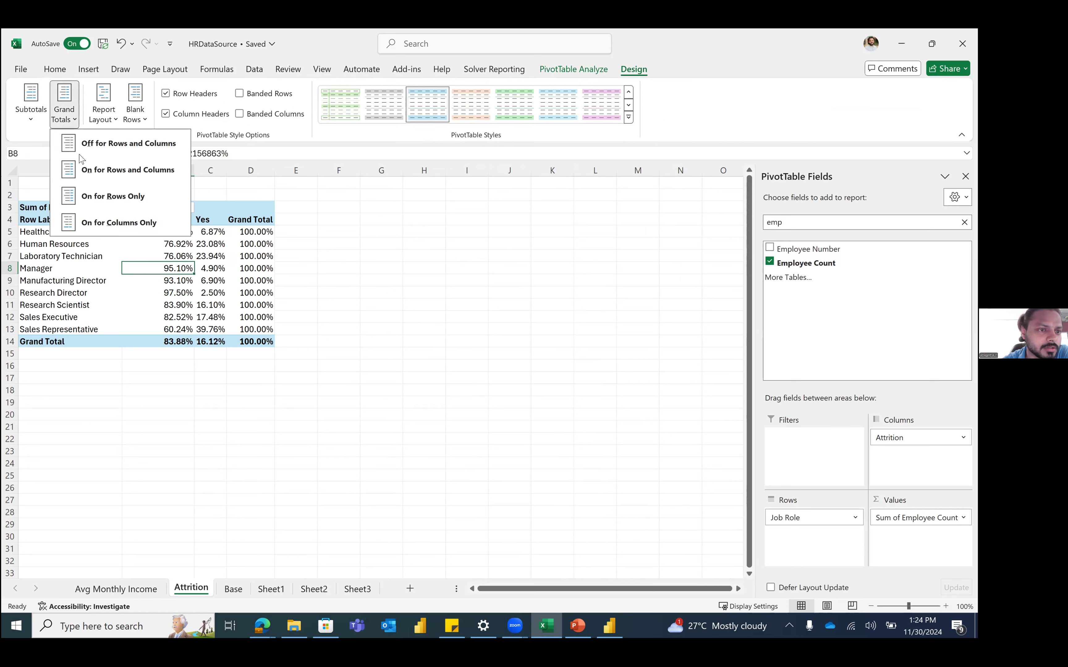
{"action": "left_click", "coordinate": [128, 198]}
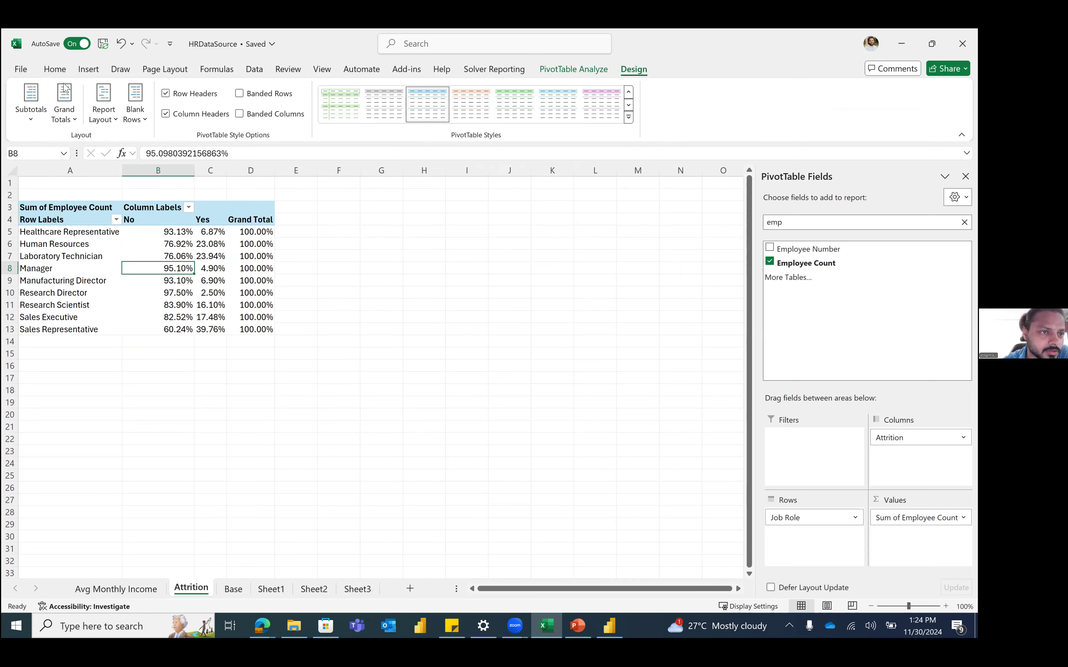
{"action": "left_click", "coordinate": [66, 112]}
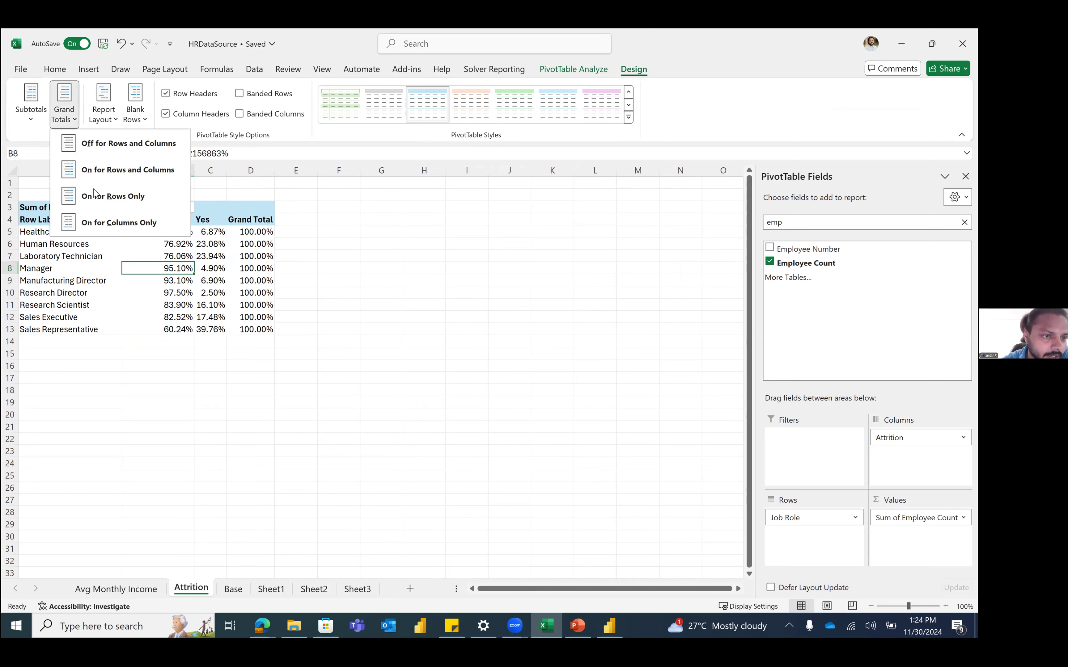
{"action": "left_click", "coordinate": [113, 154]}
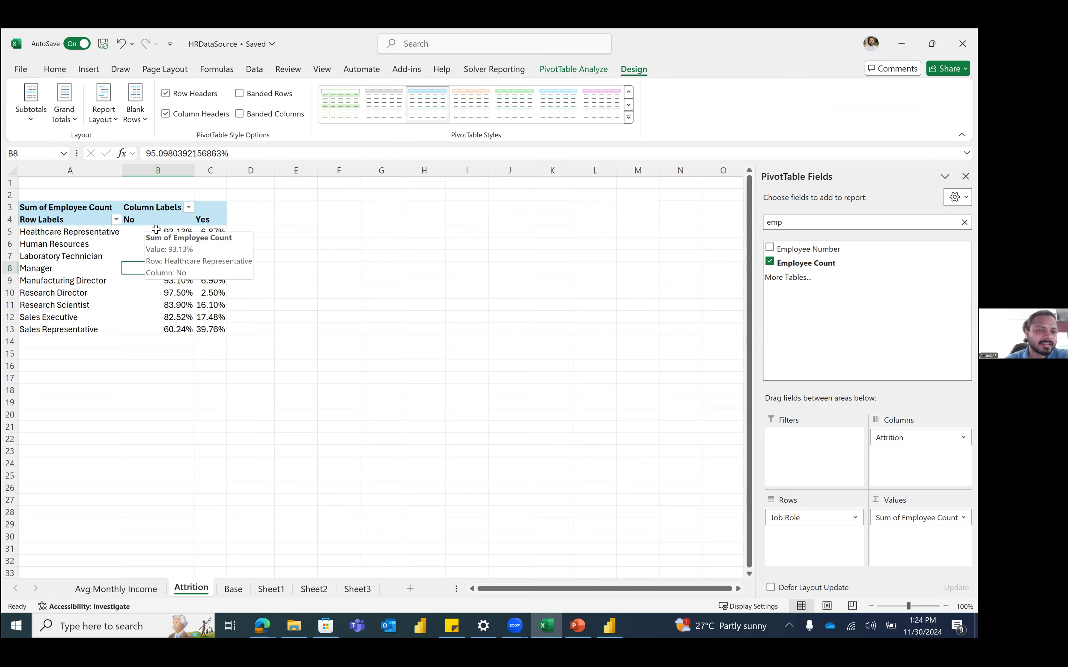
Step: Select the No/Yes percentages and turn grand totals on for rows and columns
{"action": "left_click_drag", "start_coordinate": [156, 232], "coordinate": [223, 329]}
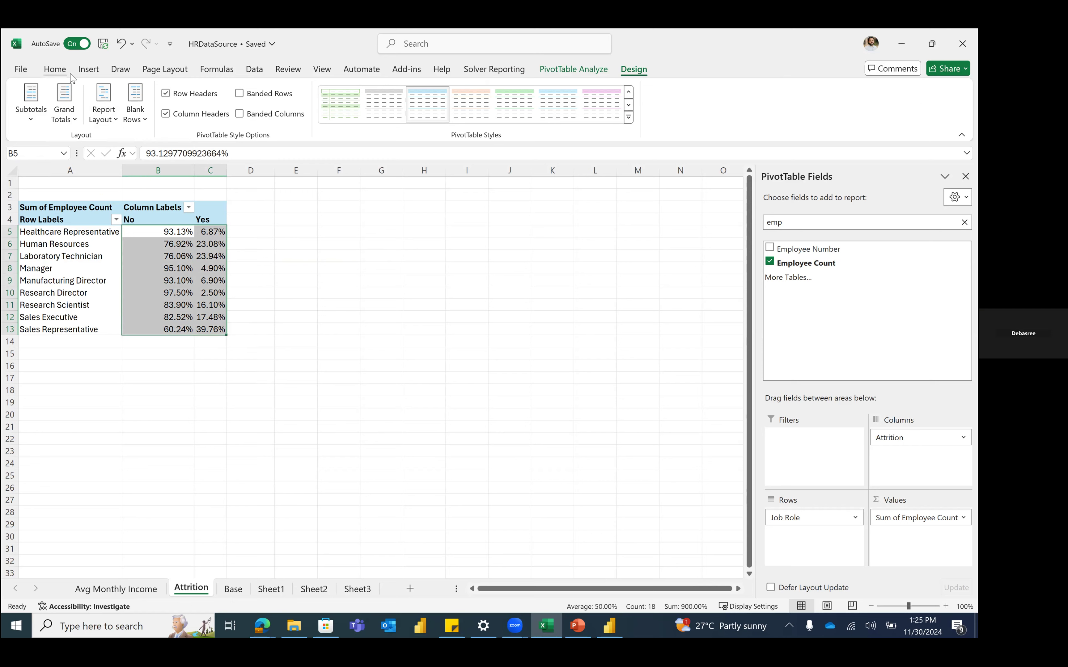
{"action": "left_click", "coordinate": [141, 256]}
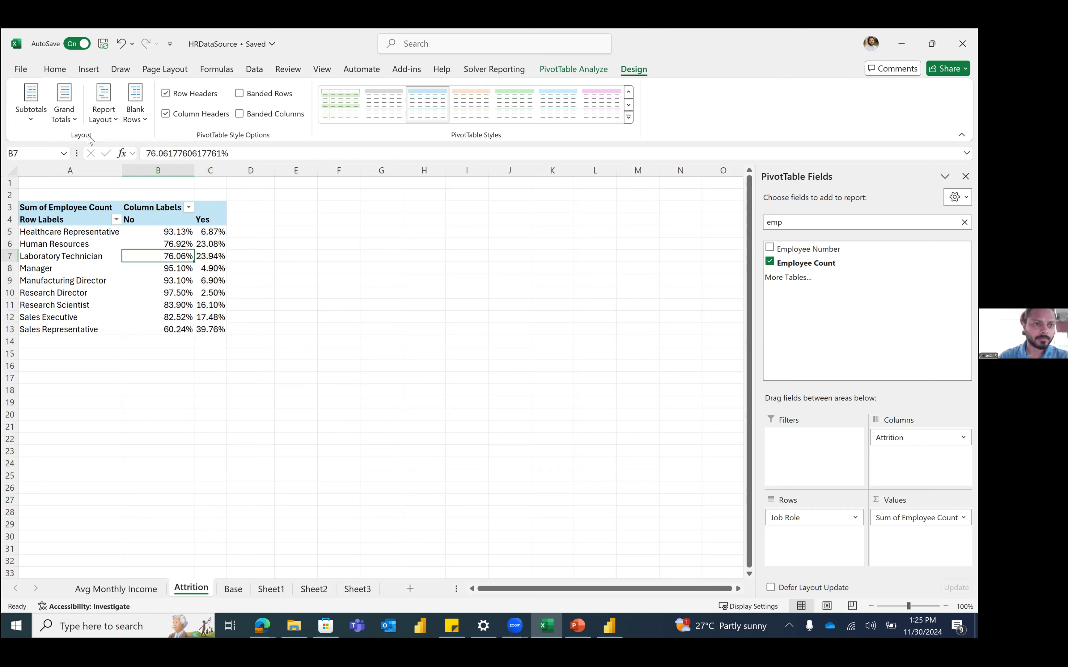
{"action": "left_click", "coordinate": [72, 114]}
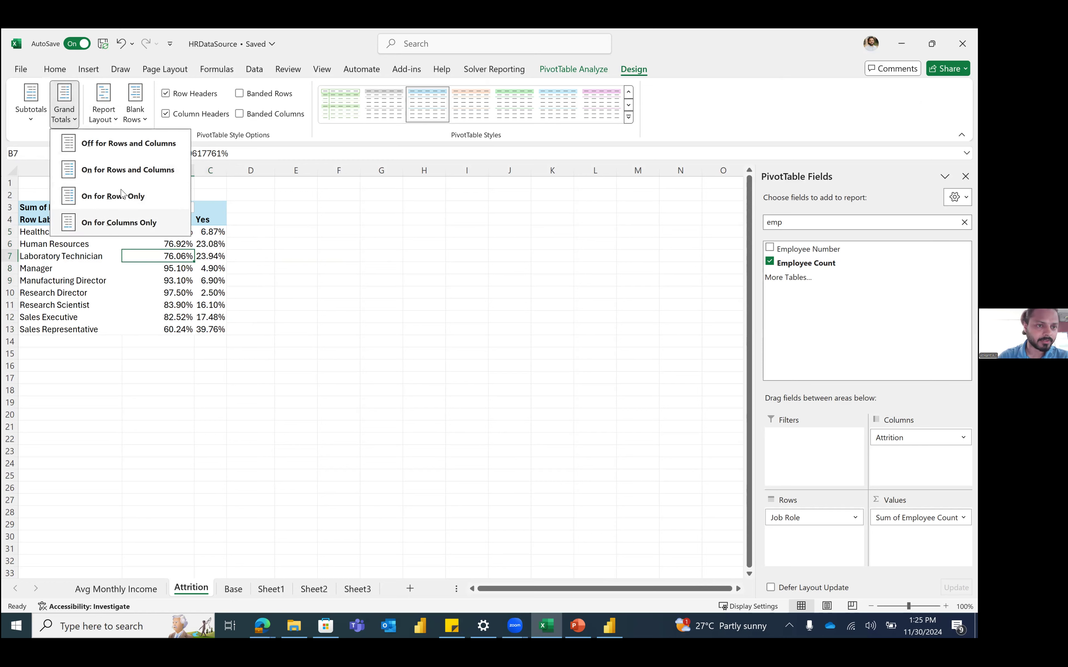
{"action": "left_click", "coordinate": [124, 173]}
Step: Inspect the Grand Total column D and Grand Total row 14 of the pivot
{"action": "left_click", "coordinate": [143, 280]}
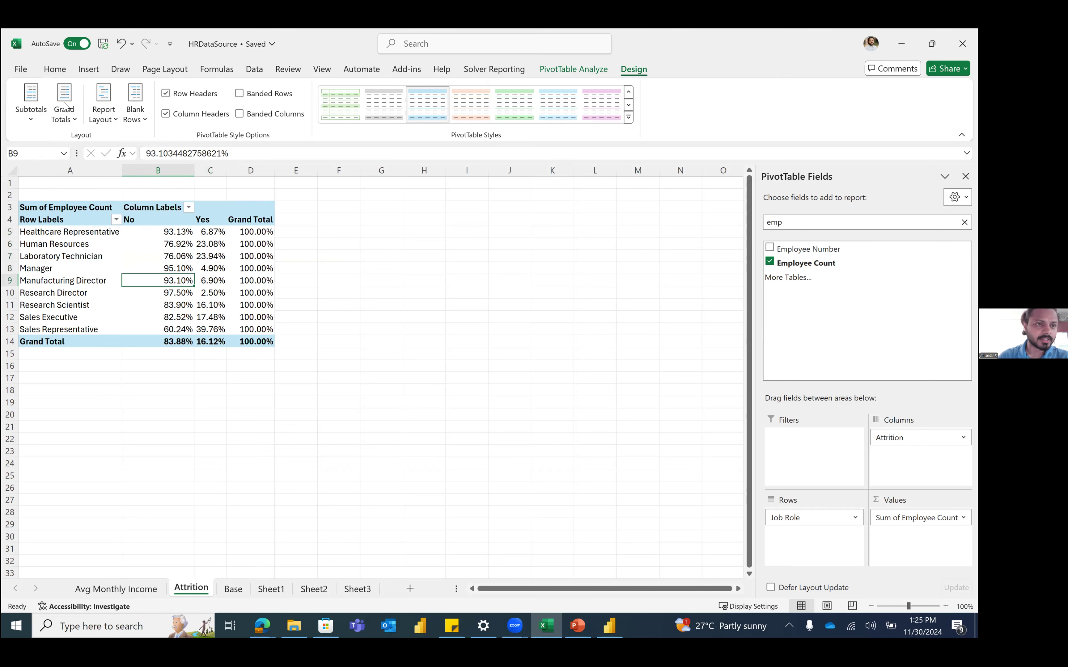
{"action": "left_click", "coordinate": [56, 70]}
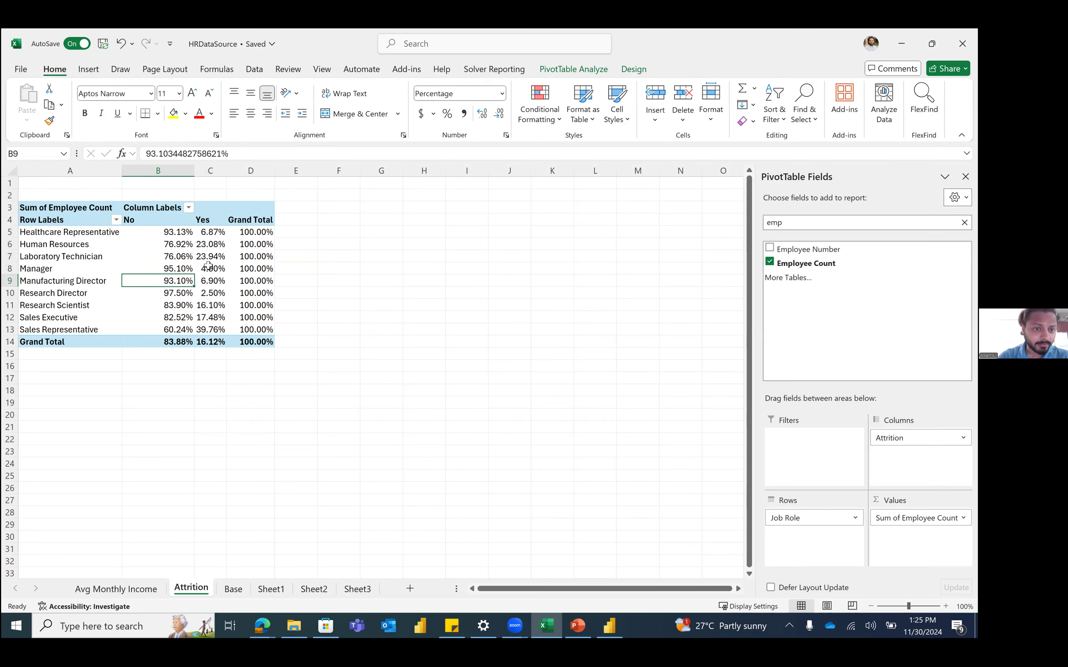
{"action": "left_click", "coordinate": [248, 172]}
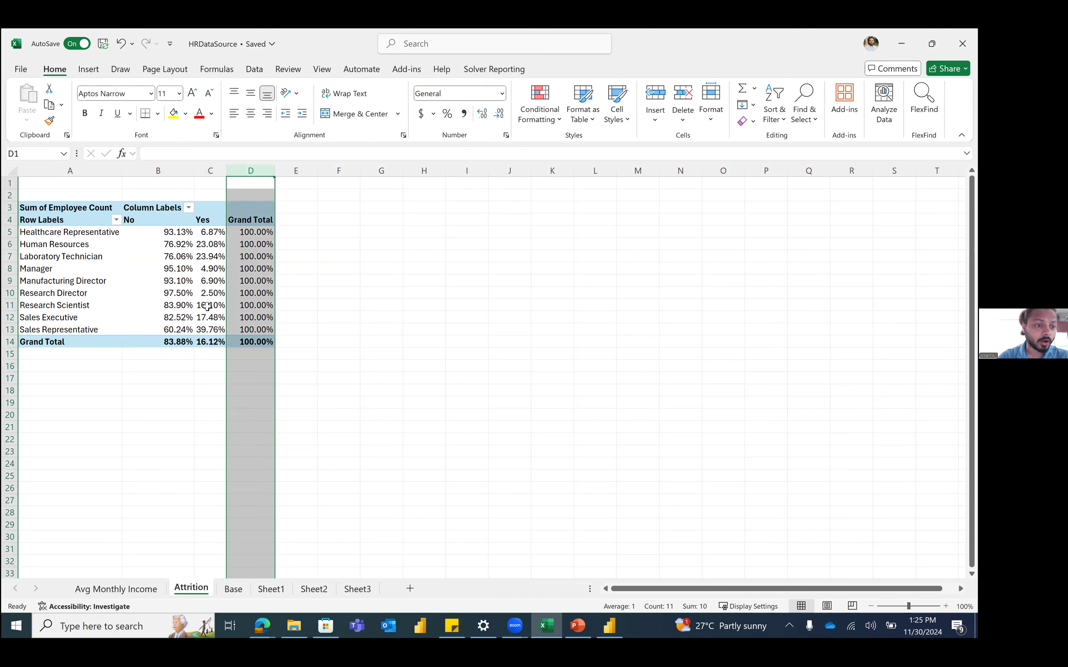
{"action": "left_click", "coordinate": [9, 342]}
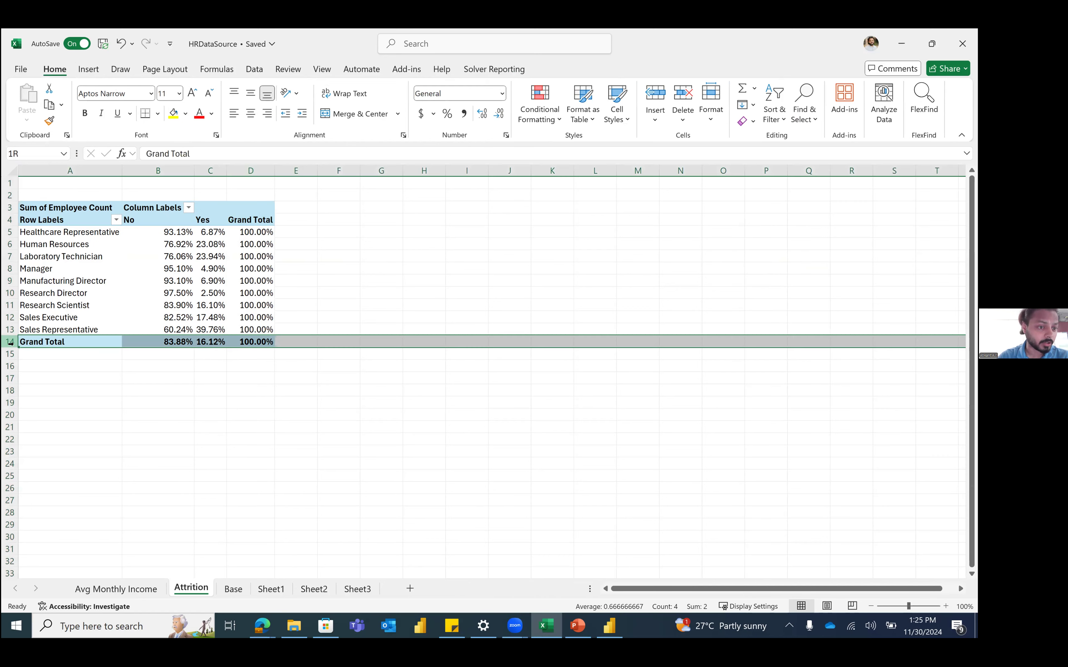
{"action": "left_click_drag", "start_coordinate": [246, 170], "coordinate": [341, 165]}
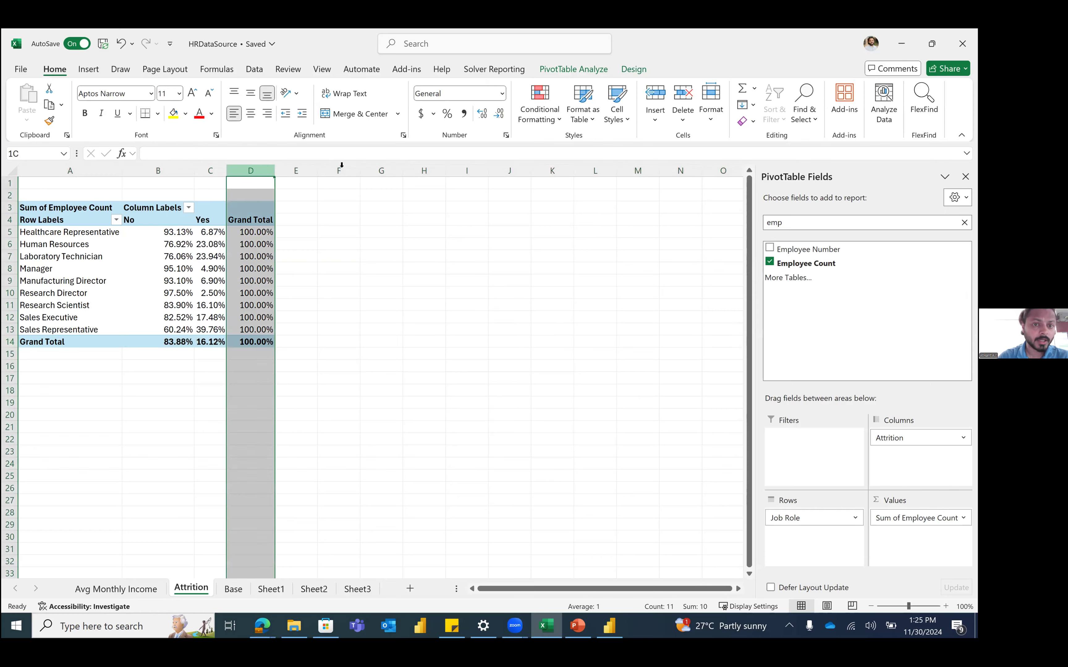
{"action": "left_click", "coordinate": [267, 264]}
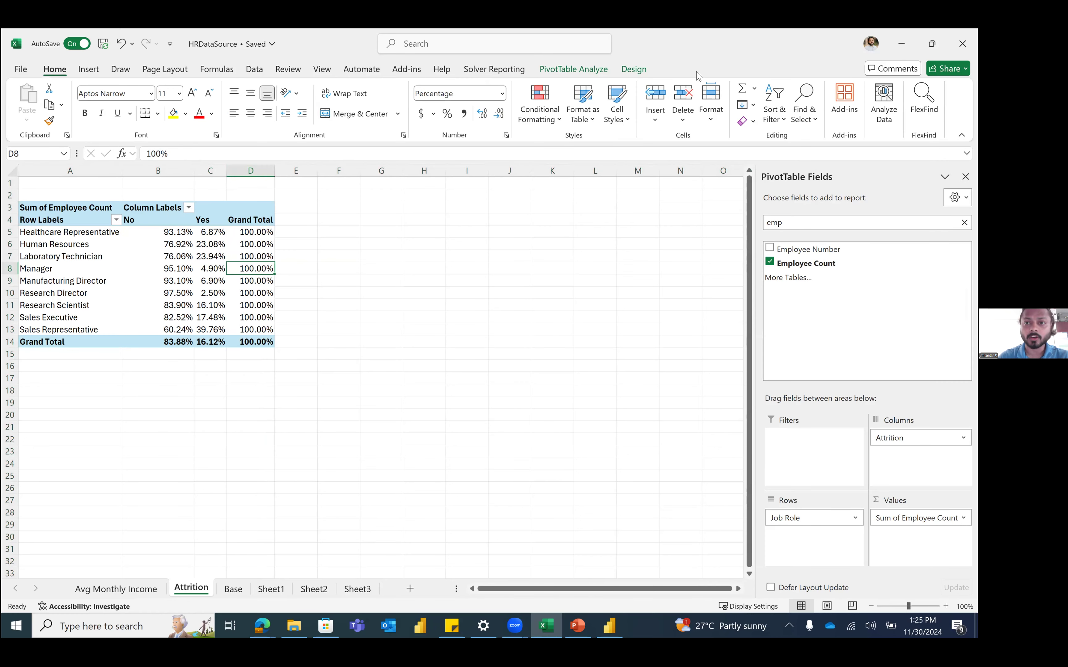
Step: Try Grand Totals On for Rows Only and check the column D totals
{"action": "left_click", "coordinate": [634, 68]}
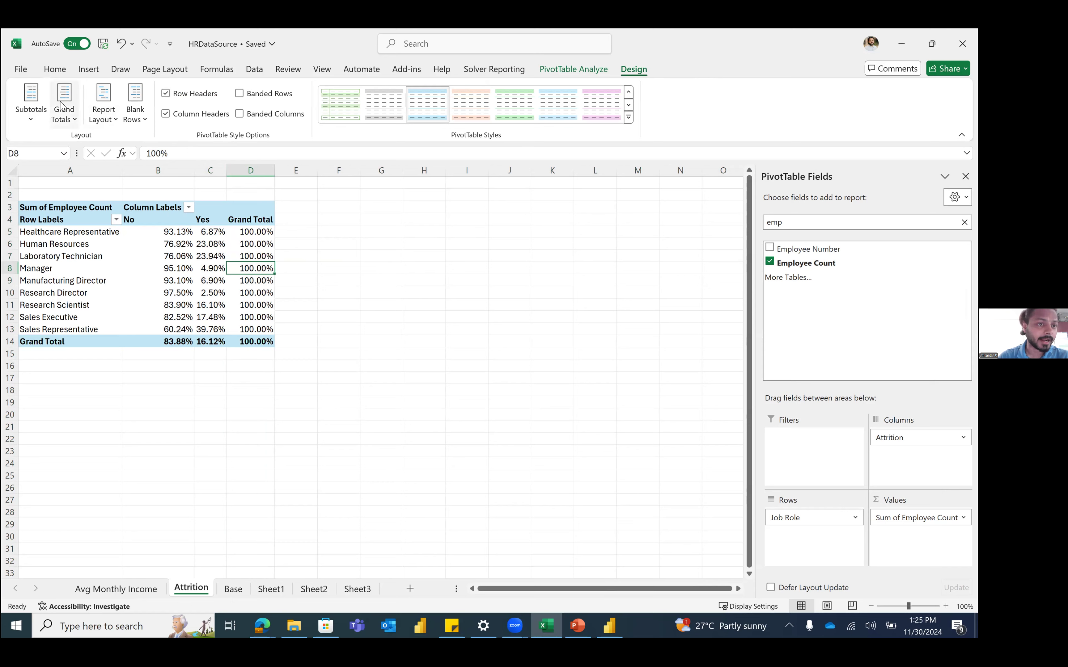
{"action": "left_click", "coordinate": [65, 112]}
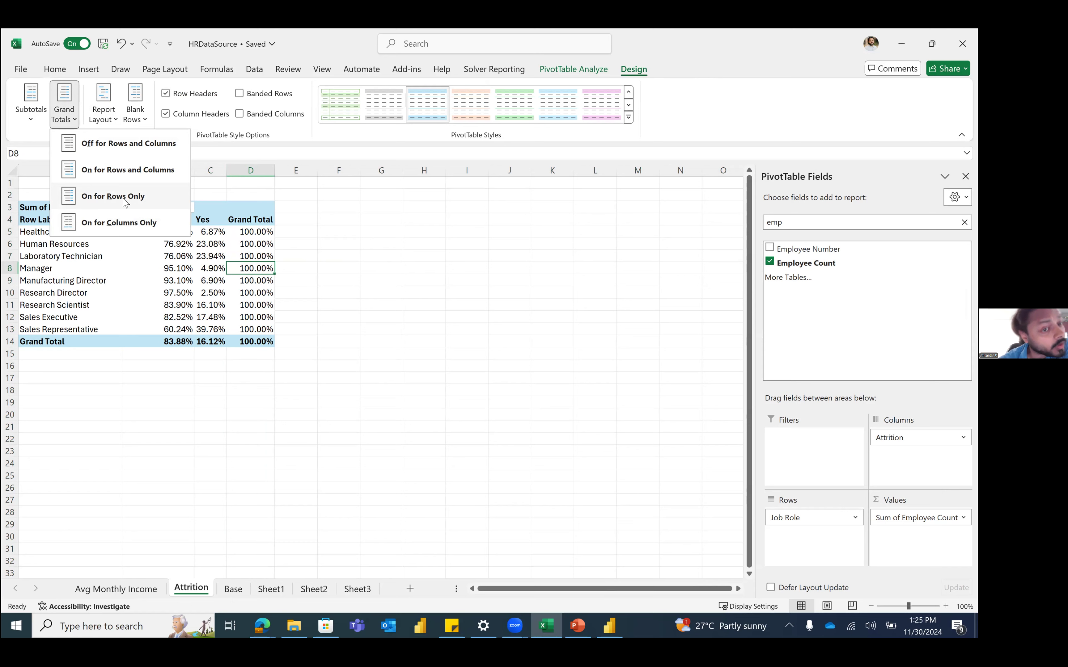
{"action": "left_click", "coordinate": [147, 197]}
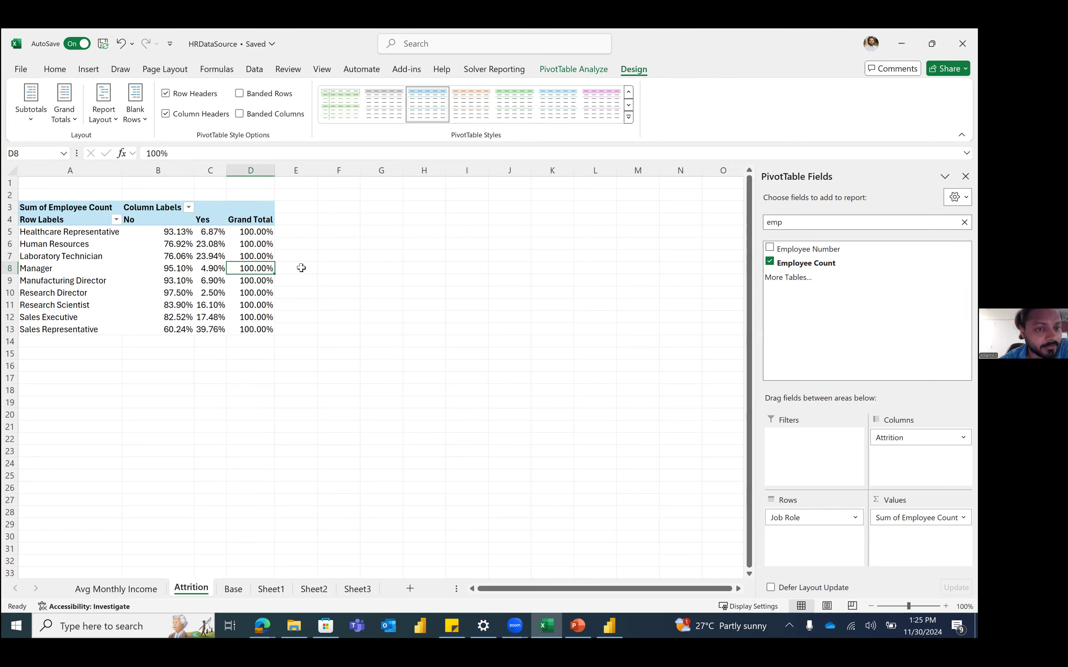
{"action": "left_click_drag", "start_coordinate": [252, 231], "coordinate": [254, 330]}
{"action": "left_click", "coordinate": [72, 118]}
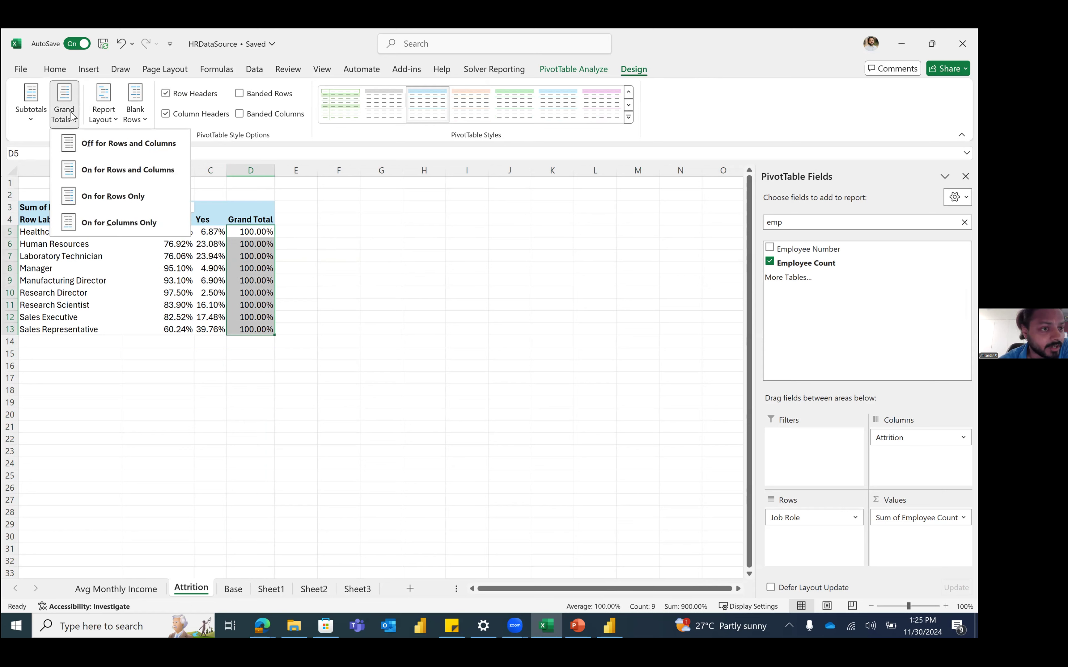
{"action": "left_click", "coordinate": [160, 331]}
Step: Switch grand totals to Columns Only, undoing an accidental Manager Yes drill-down
{"action": "left_click", "coordinate": [187, 341]}
{"action": "left_click", "coordinate": [208, 341]}
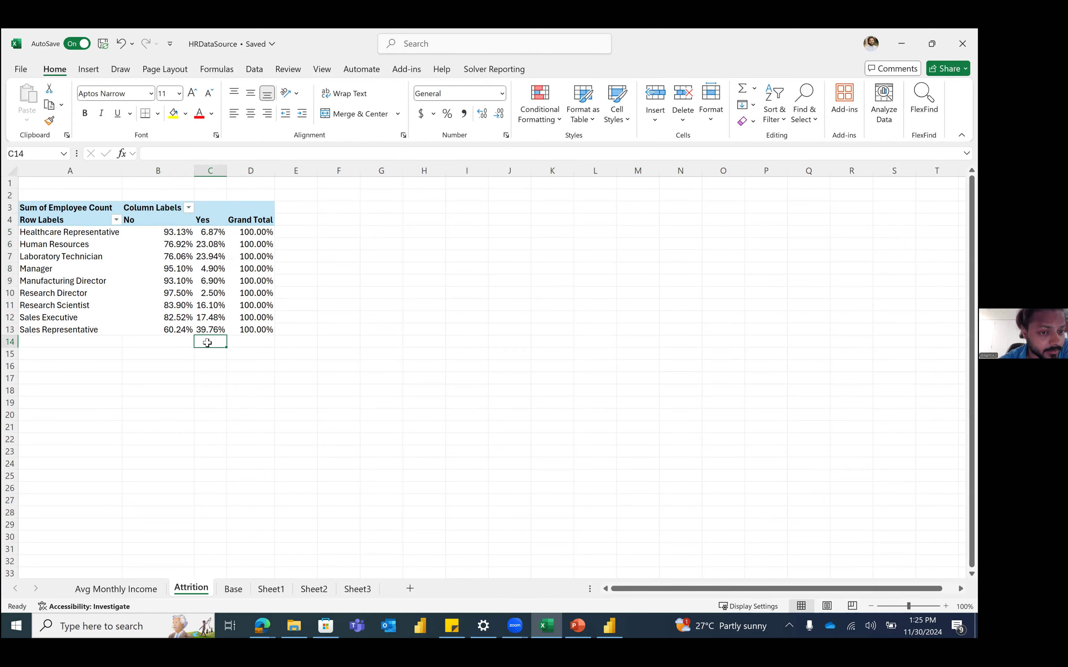
{"action": "key", "text": "Up"}
{"action": "key", "text": "Up"}
{"action": "key", "text": "Up"}
{"action": "key", "text": "Up"}
{"action": "key", "text": "Up"}
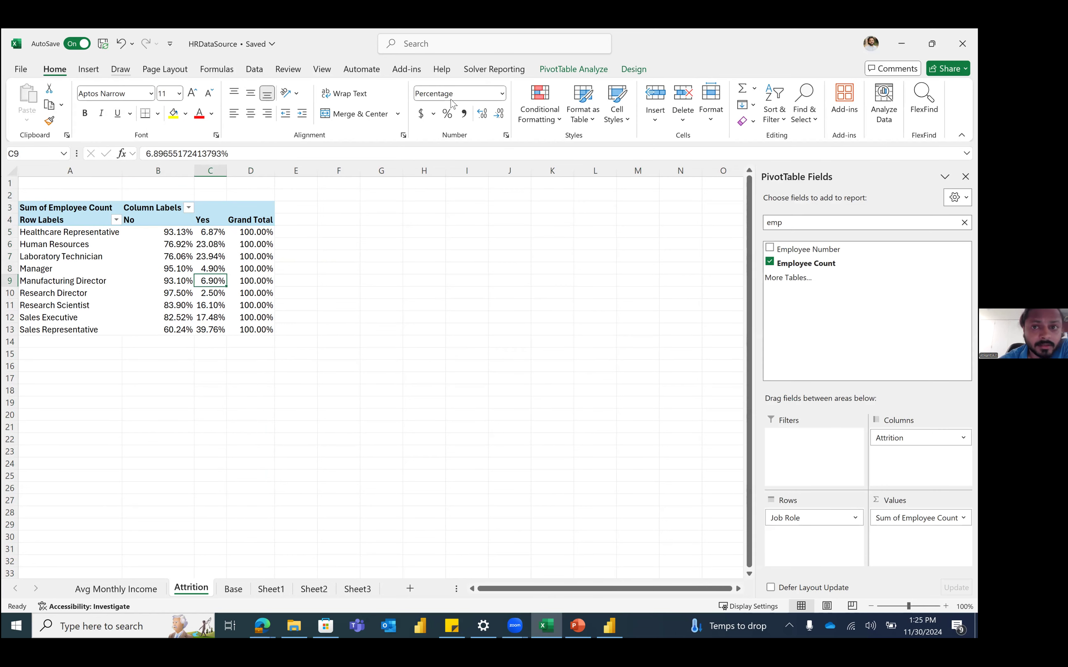
{"action": "left_click", "coordinate": [631, 71]}
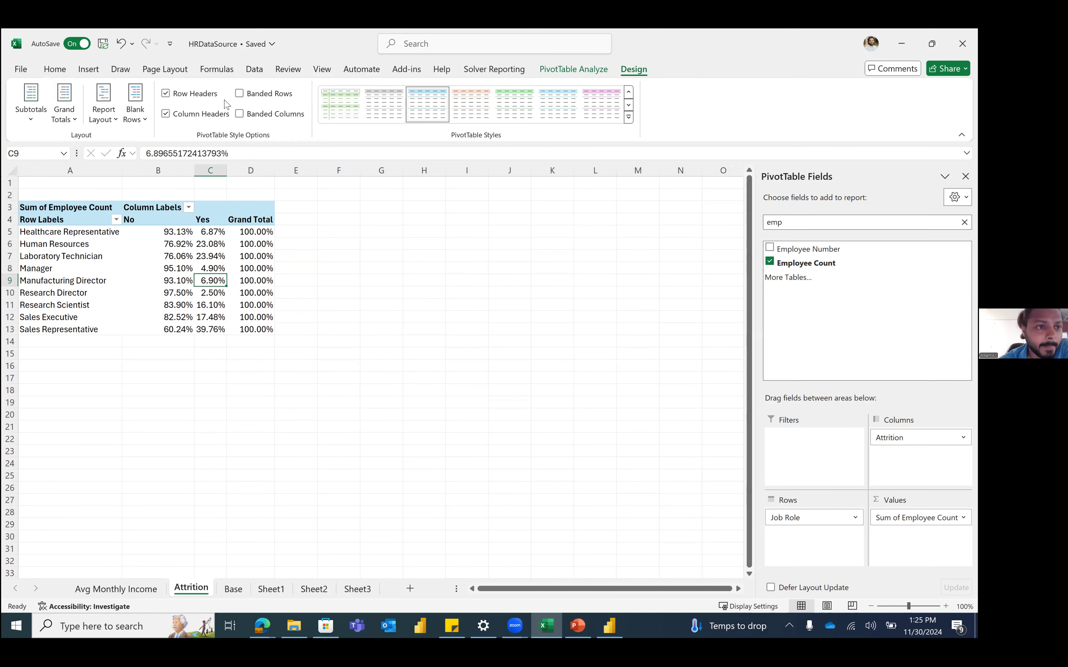
{"action": "left_click", "coordinate": [73, 113]}
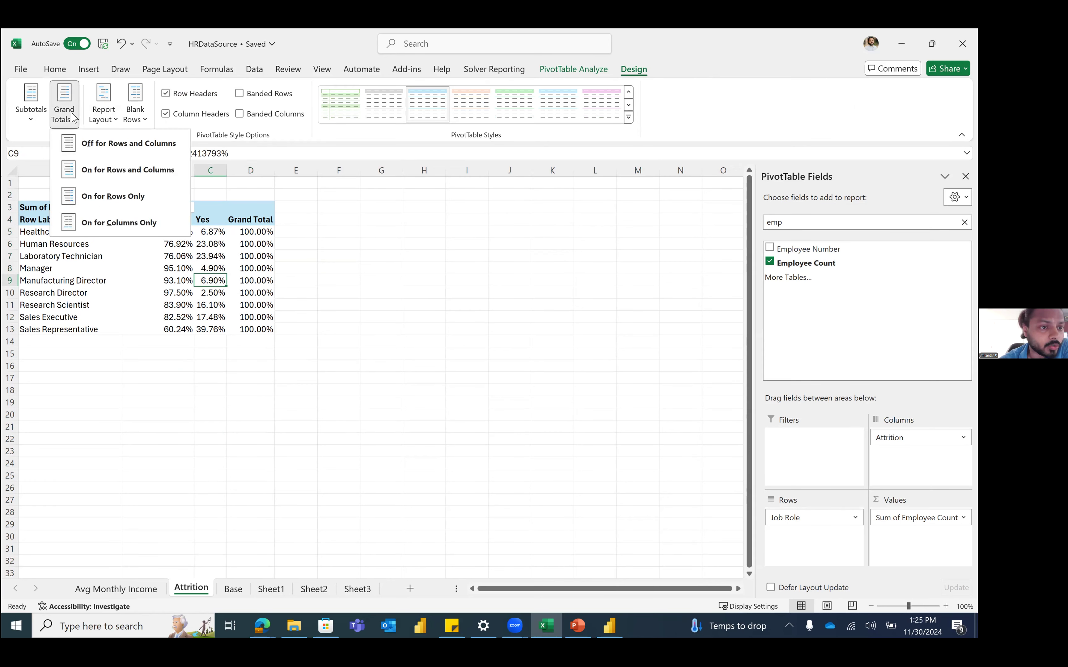
{"action": "left_click", "coordinate": [131, 227]}
{"action": "left_click_drag", "start_coordinate": [176, 342], "coordinate": [213, 347]}
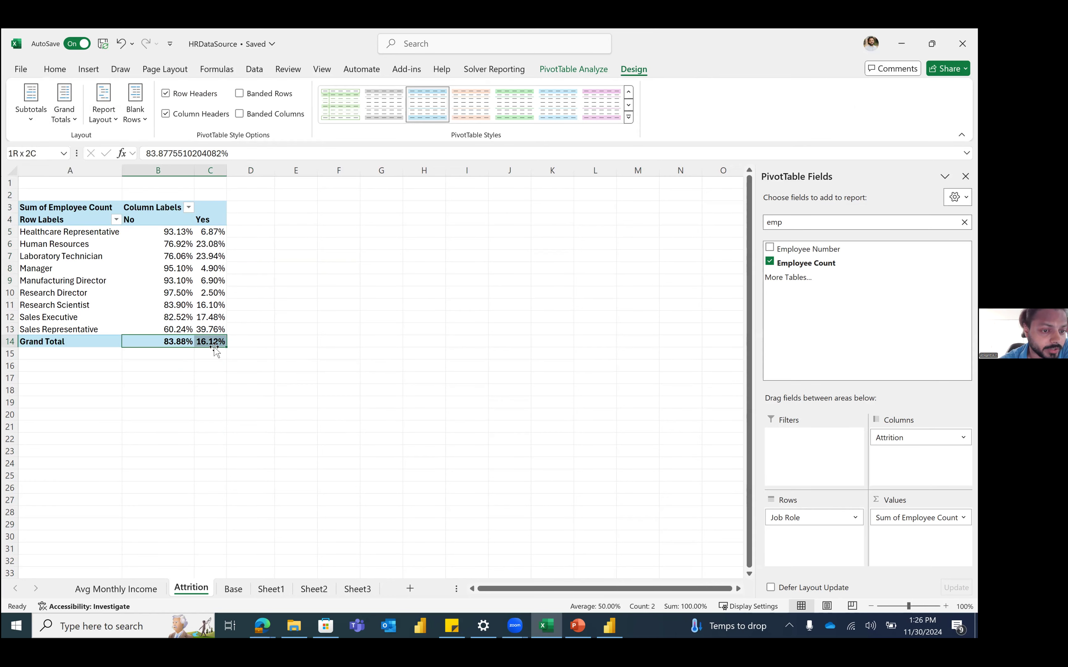
{"action": "double_click", "coordinate": [201, 269]}
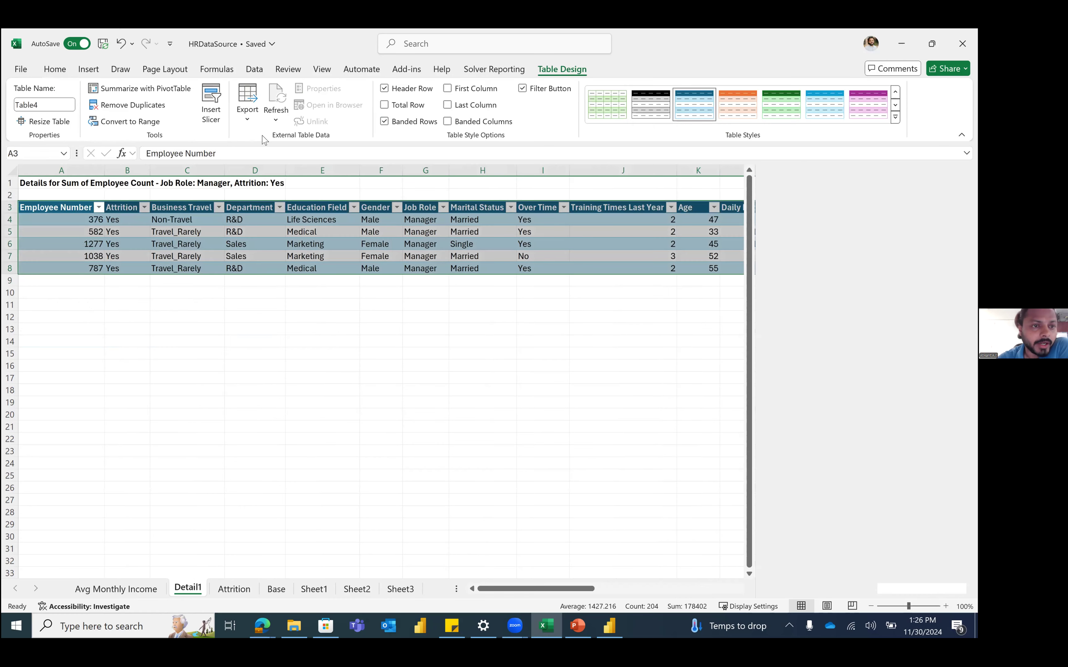
{"action": "key", "text": "ctrl+z"}
Step: Cycle grand totals through on and off, finally settling on Columns Only
{"action": "left_click", "coordinate": [633, 69]}
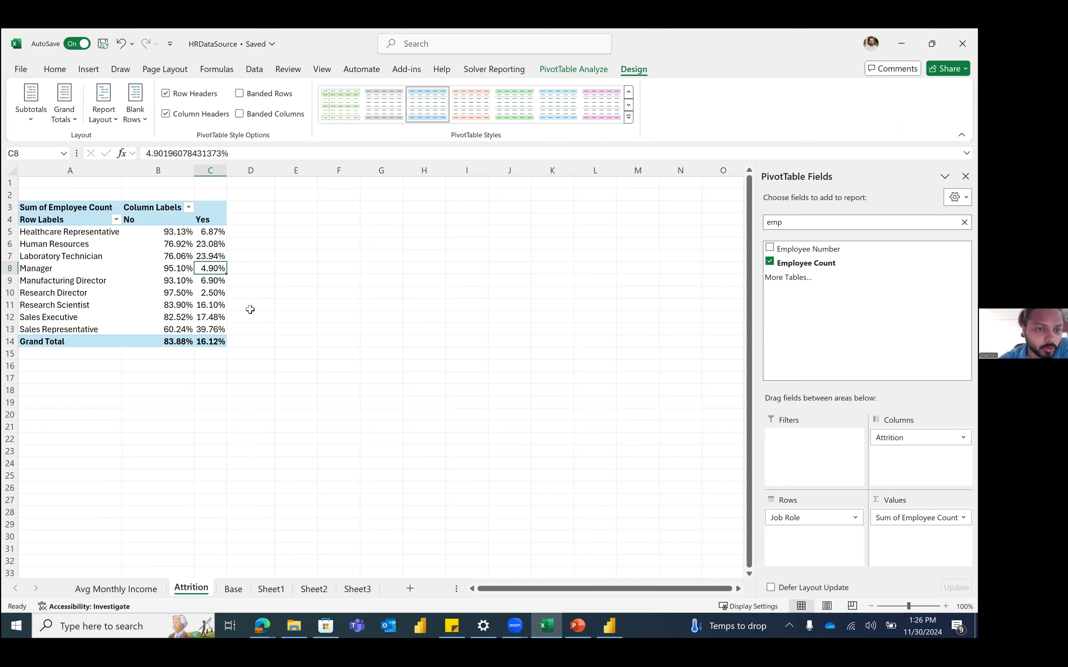
{"action": "left_click", "coordinate": [66, 106]}
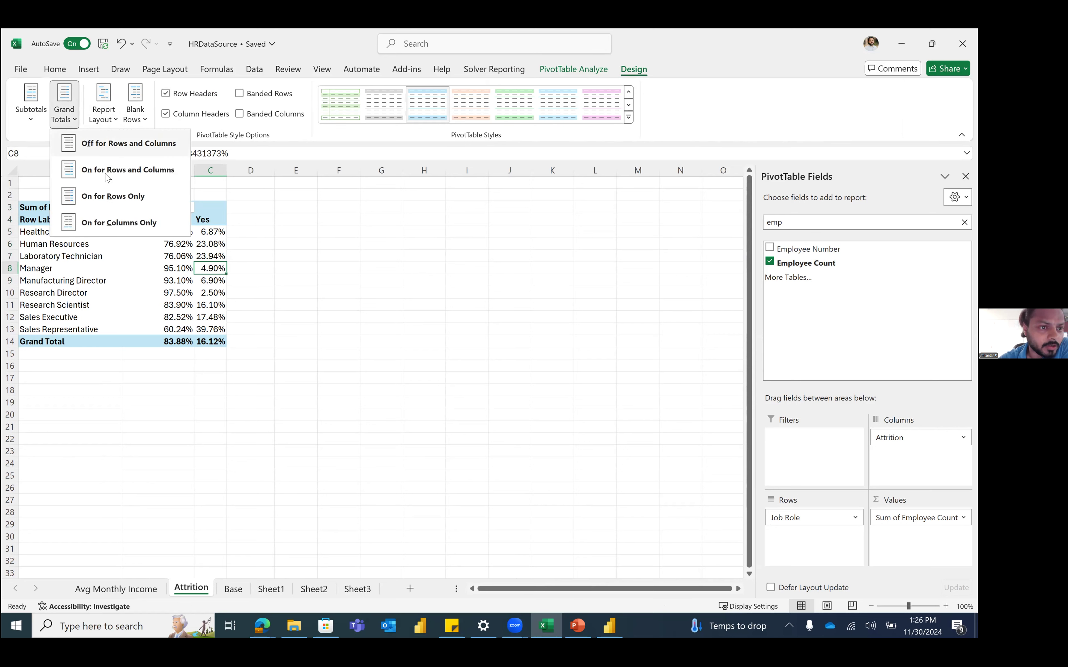
{"action": "left_click", "coordinate": [135, 169]}
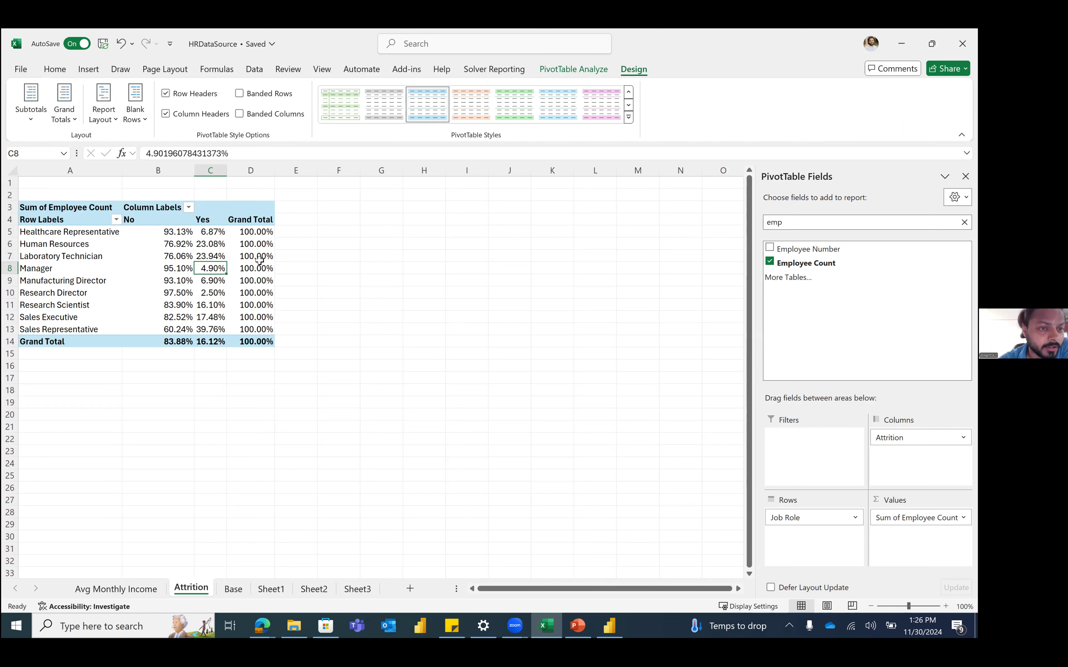
{"action": "left_click", "coordinate": [65, 107]}
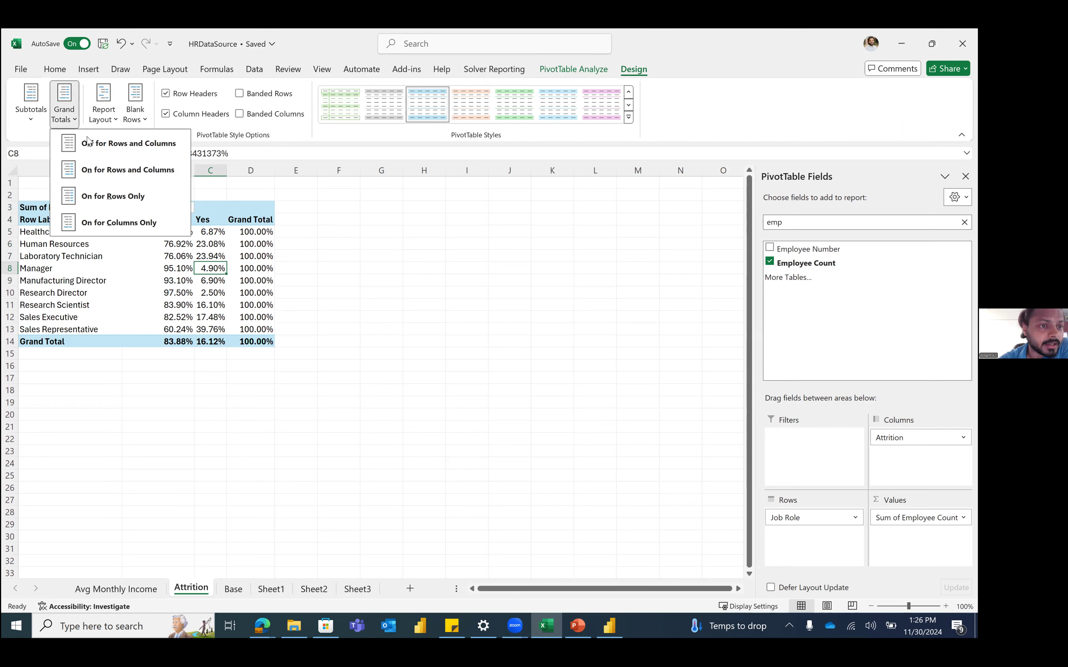
{"action": "left_click", "coordinate": [125, 154]}
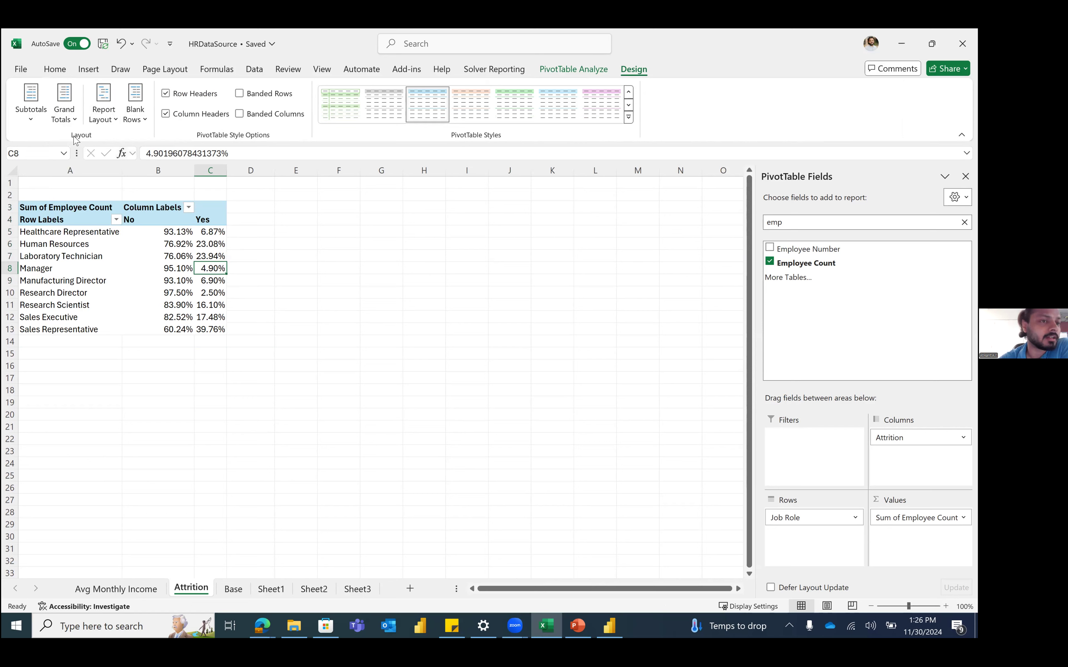
{"action": "left_click", "coordinate": [73, 110]}
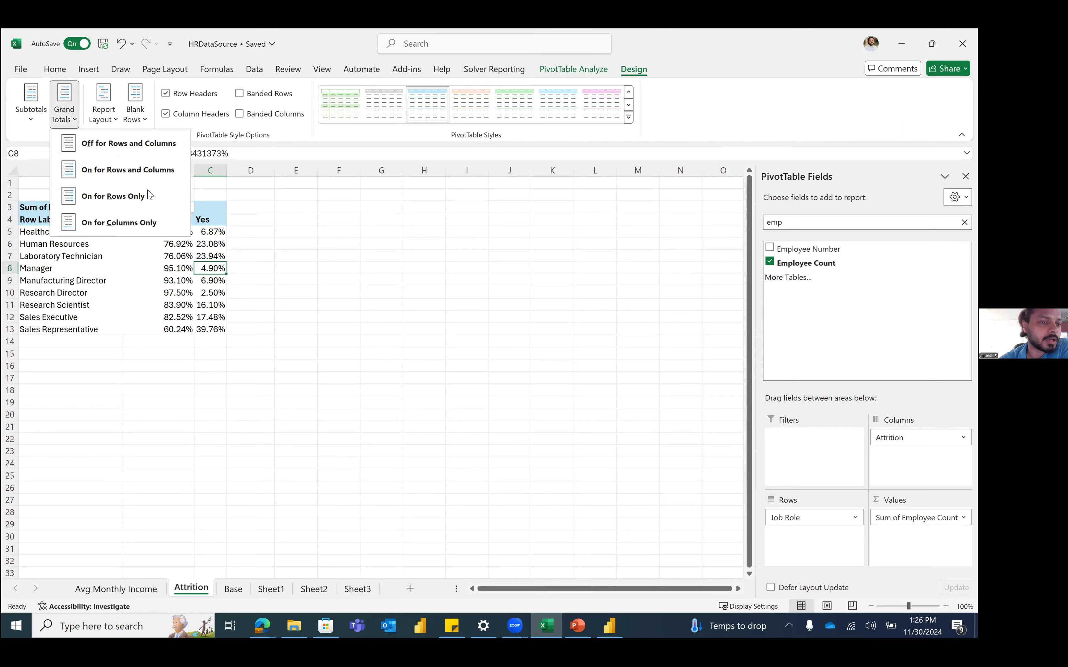
{"action": "left_click", "coordinate": [130, 220]}
{"action": "left_click", "coordinate": [160, 268]}
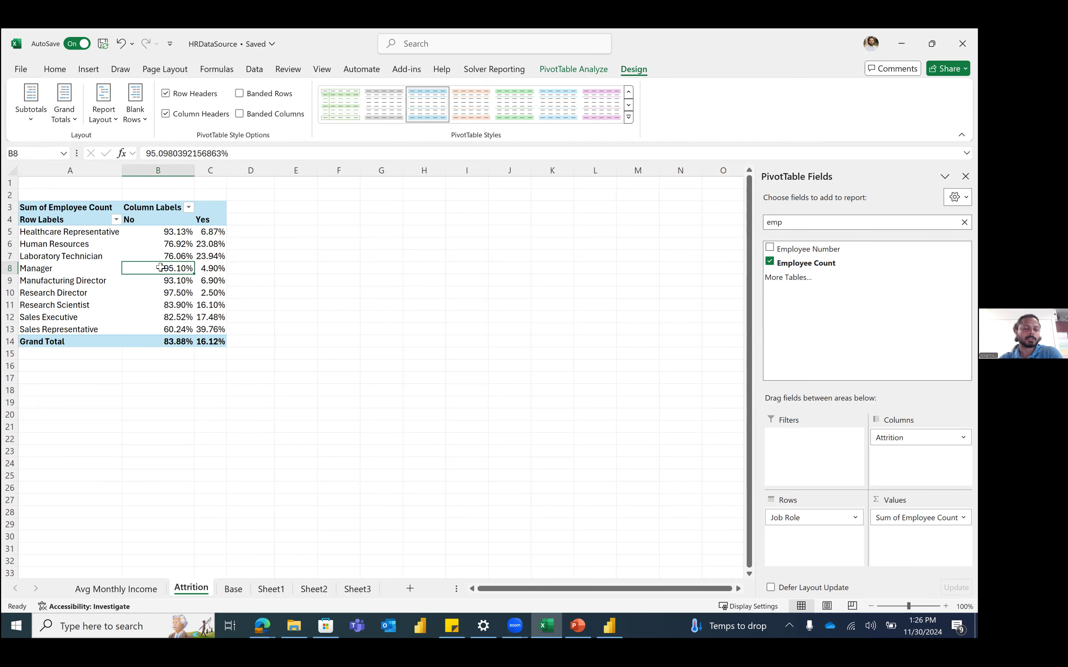
Step: Review the overall, Sales Representative and Laboratory Technician Yes attrition percentages
{"action": "mouse_move", "coordinate": [160, 267]}
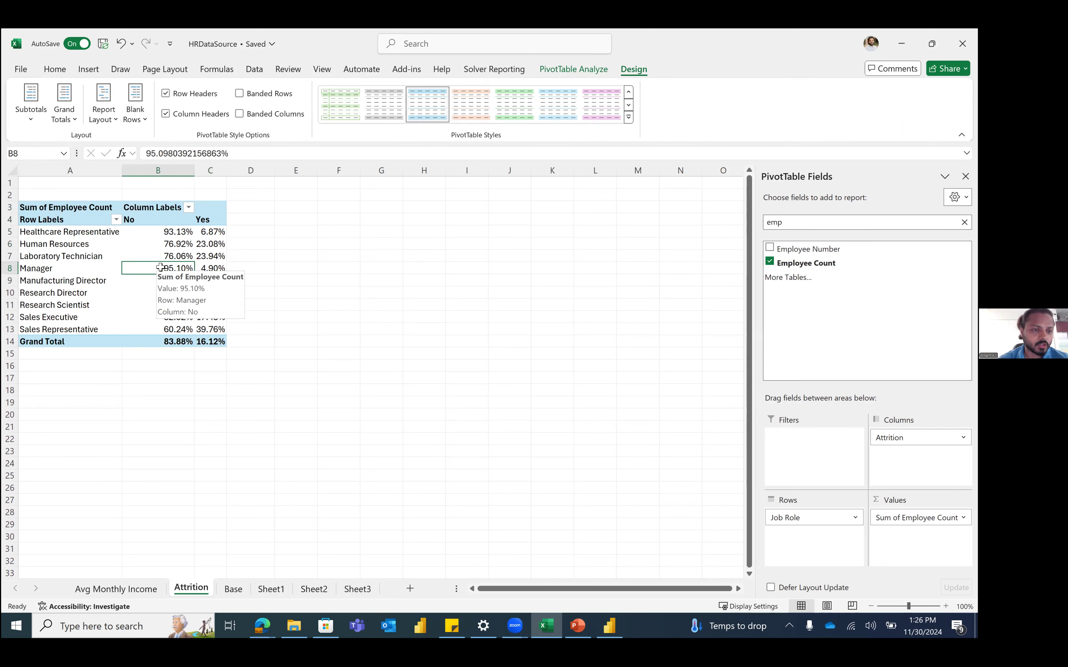
{"action": "left_click", "coordinate": [222, 340]}
{"action": "mouse_move", "coordinate": [222, 341]}
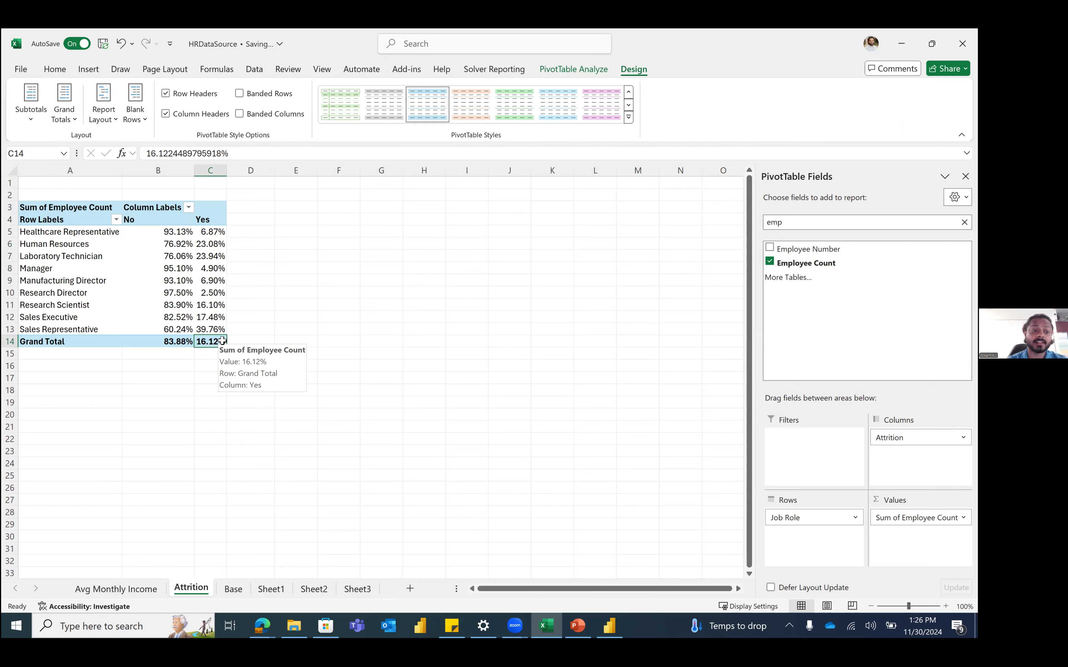
{"action": "left_click", "coordinate": [221, 329]}
{"action": "mouse_move", "coordinate": [220, 328]}
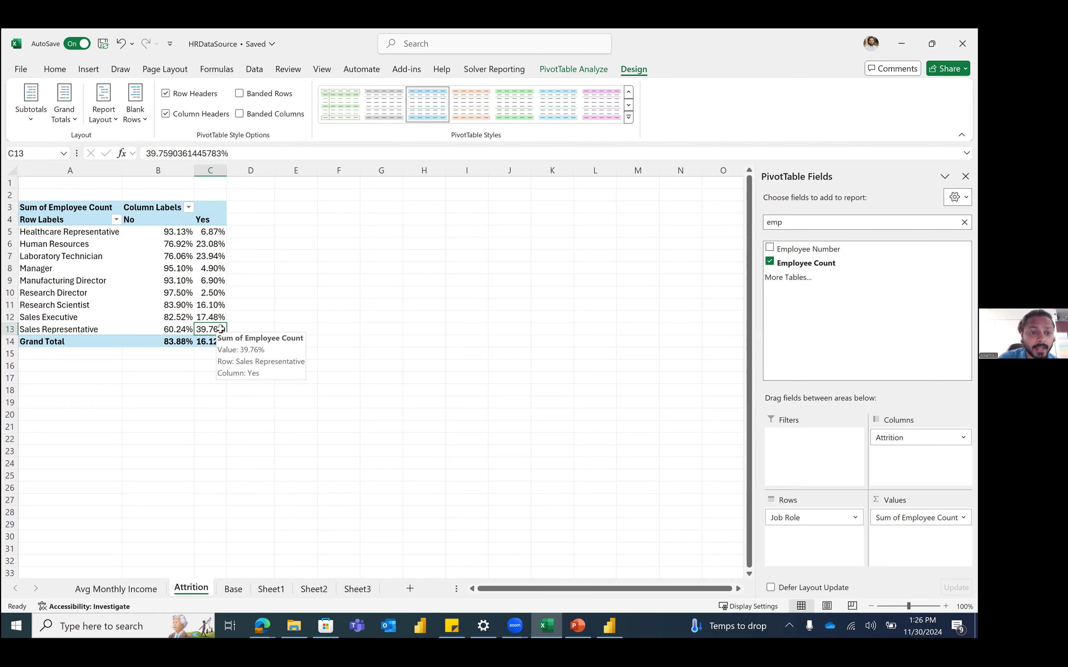
{"action": "left_click", "coordinate": [215, 256]}
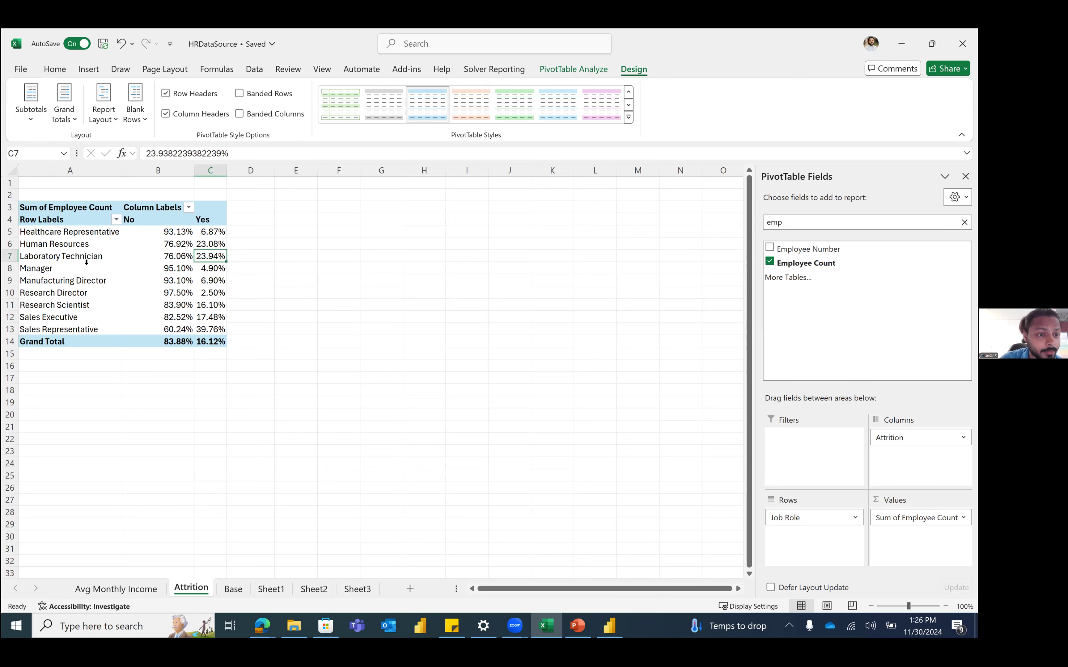
Step: Sort job roles in descending order by Sum of Employee Count
{"action": "left_click", "coordinate": [116, 221]}
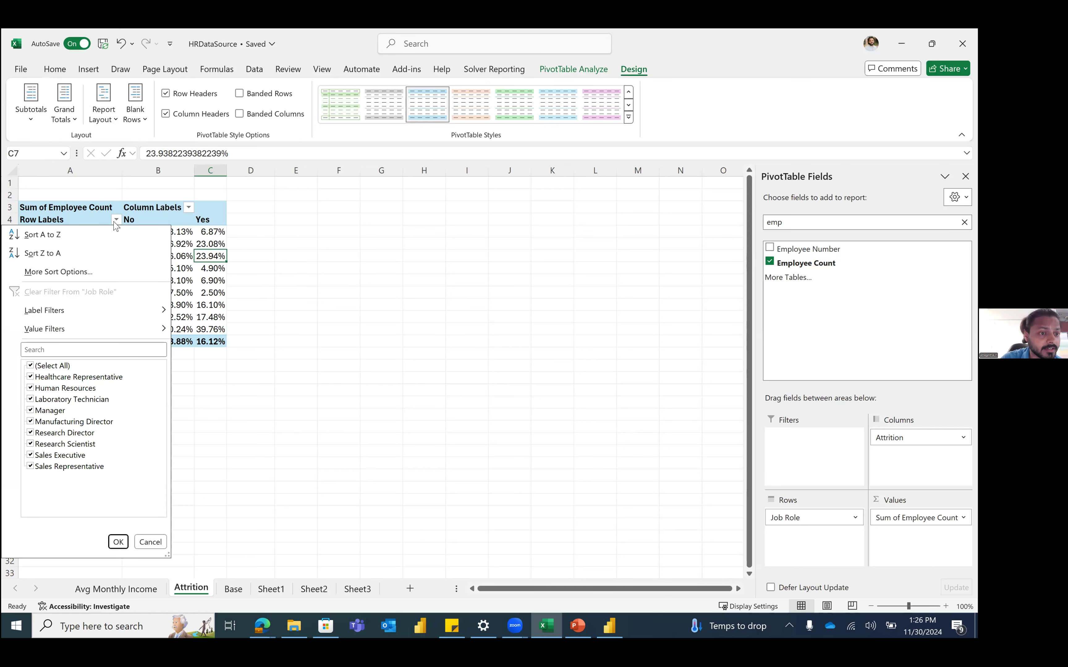
{"action": "left_click", "coordinate": [109, 273]}
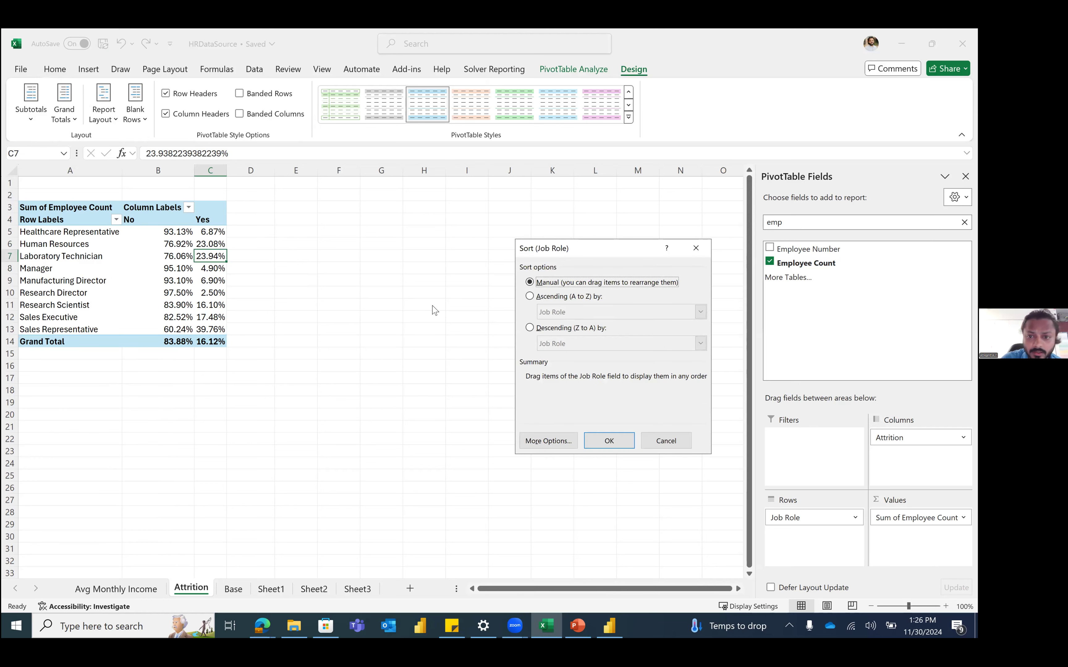
{"action": "left_click", "coordinate": [569, 329]}
{"action": "left_click", "coordinate": [604, 346]}
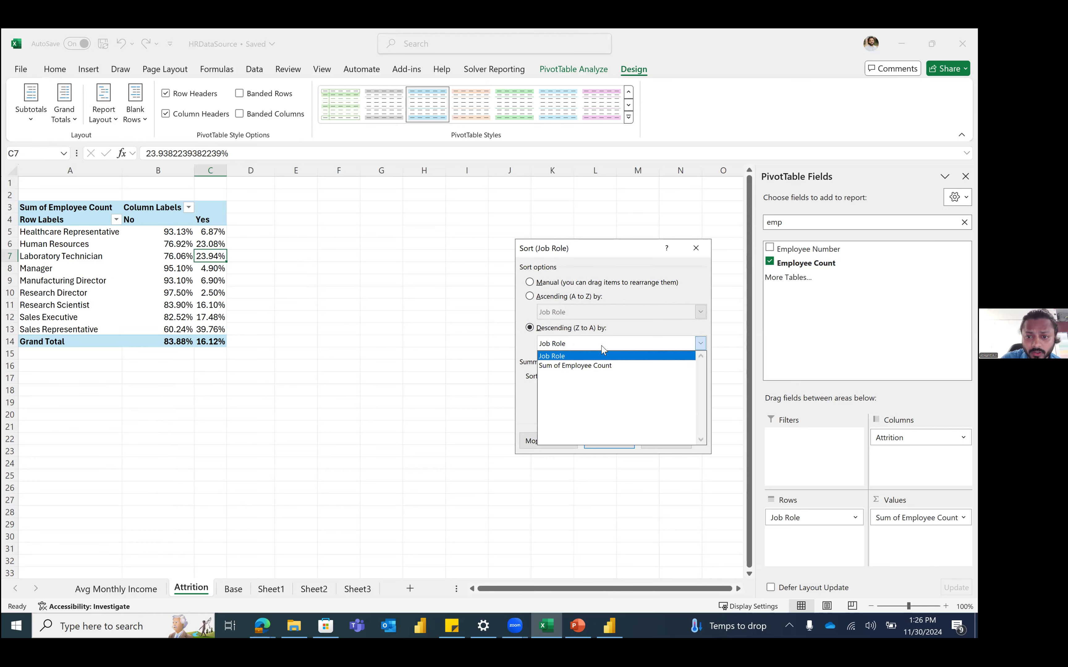
{"action": "left_click", "coordinate": [610, 366]}
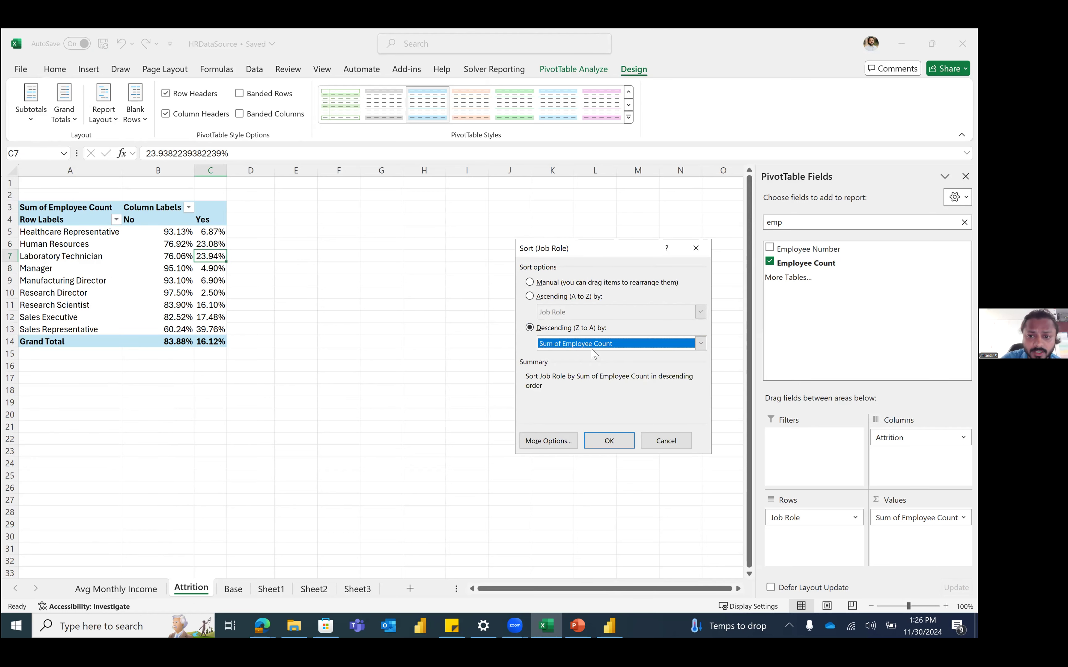
{"action": "left_click", "coordinate": [617, 441]}
Step: Open the Attrition column filter and then the Job Role row filter menus
{"action": "mouse_move", "coordinate": [220, 307]}
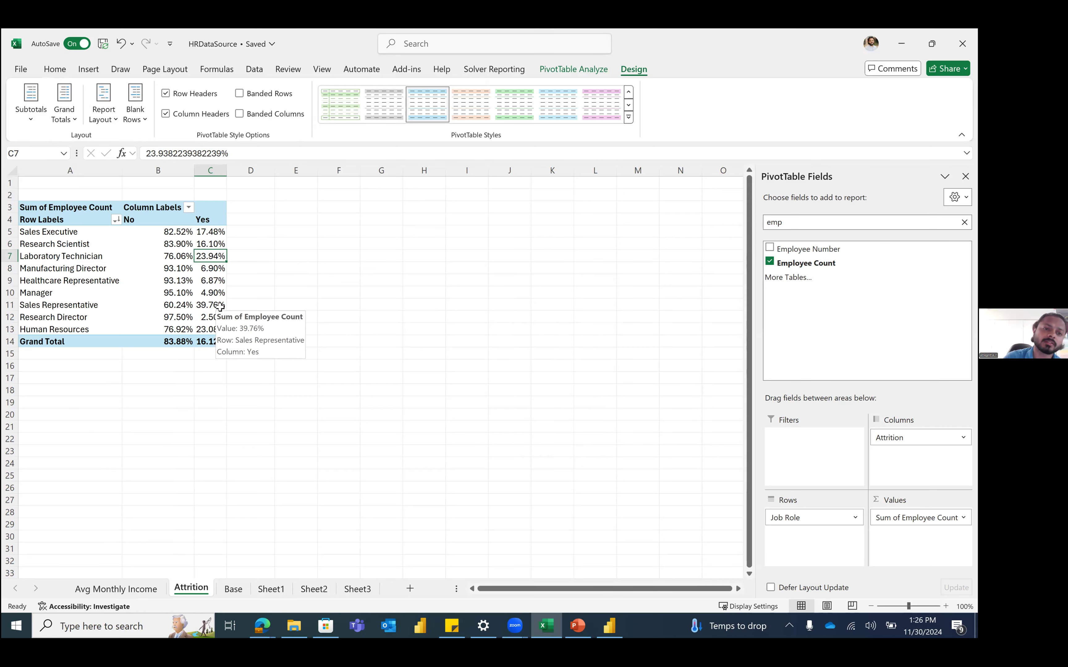
{"action": "left_click", "coordinate": [188, 208]}
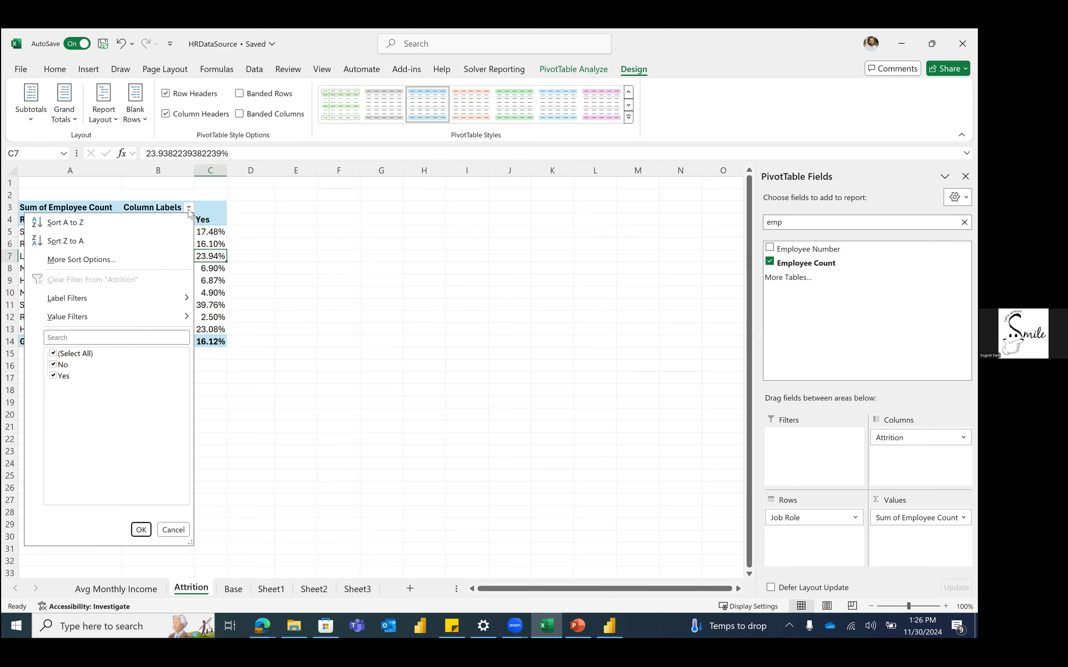
{"action": "left_click", "coordinate": [214, 283]}
{"action": "mouse_move", "coordinate": [213, 283]}
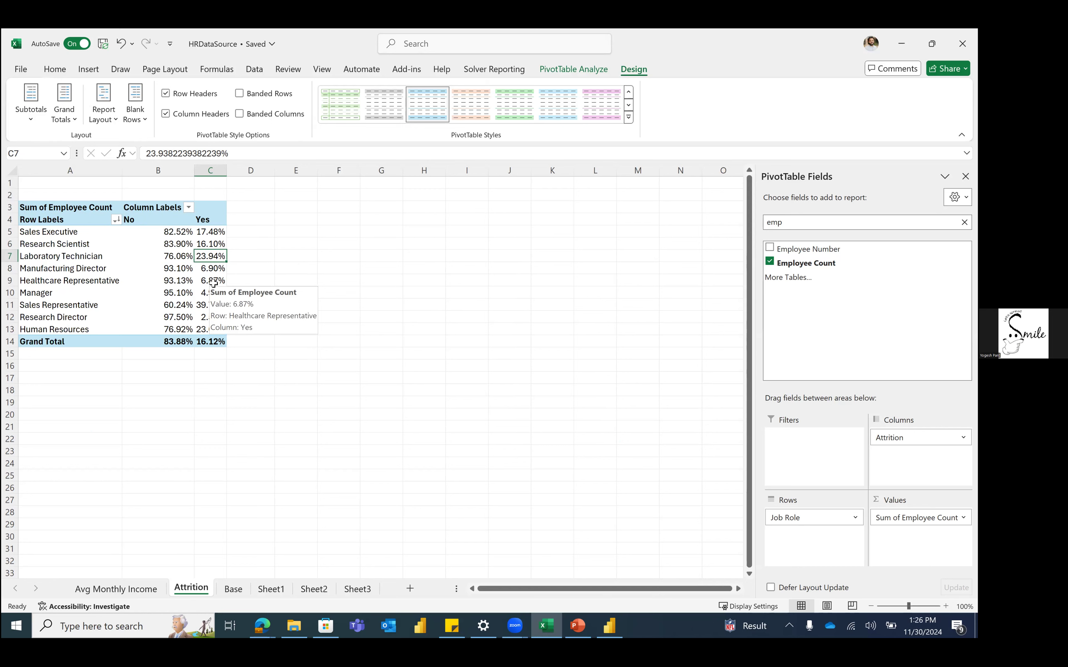
{"action": "left_click", "coordinate": [116, 221]}
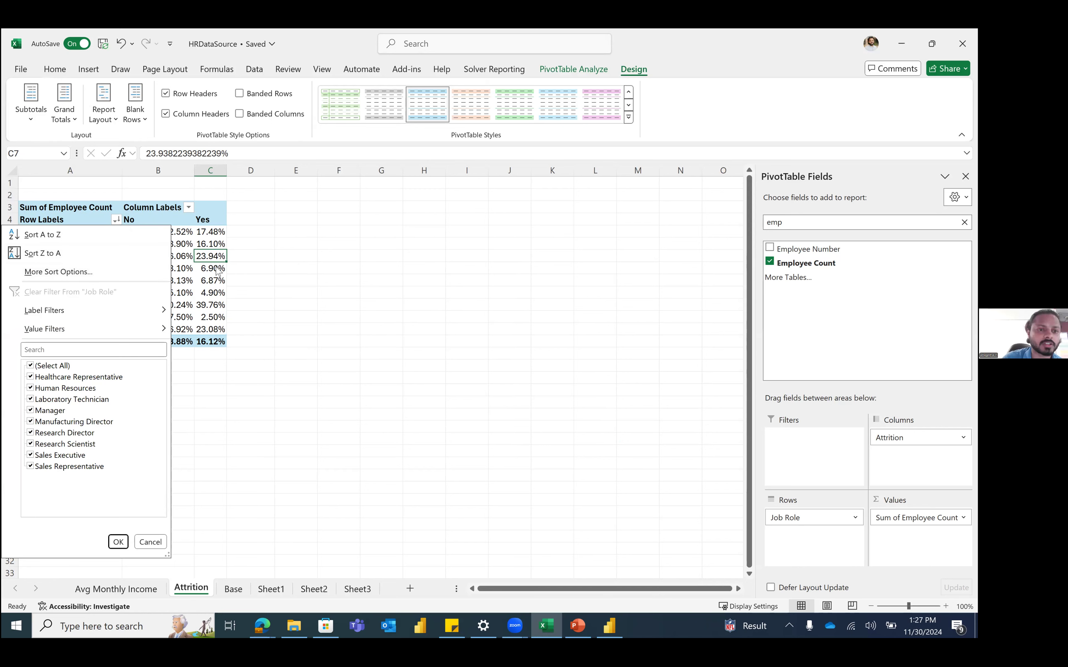
Step: Sort the job roles A to Z and review the labels and percentages
{"action": "left_click", "coordinate": [48, 235]}
{"action": "left_click_drag", "start_coordinate": [64, 232], "coordinate": [75, 330]}
{"action": "left_click", "coordinate": [118, 220]}
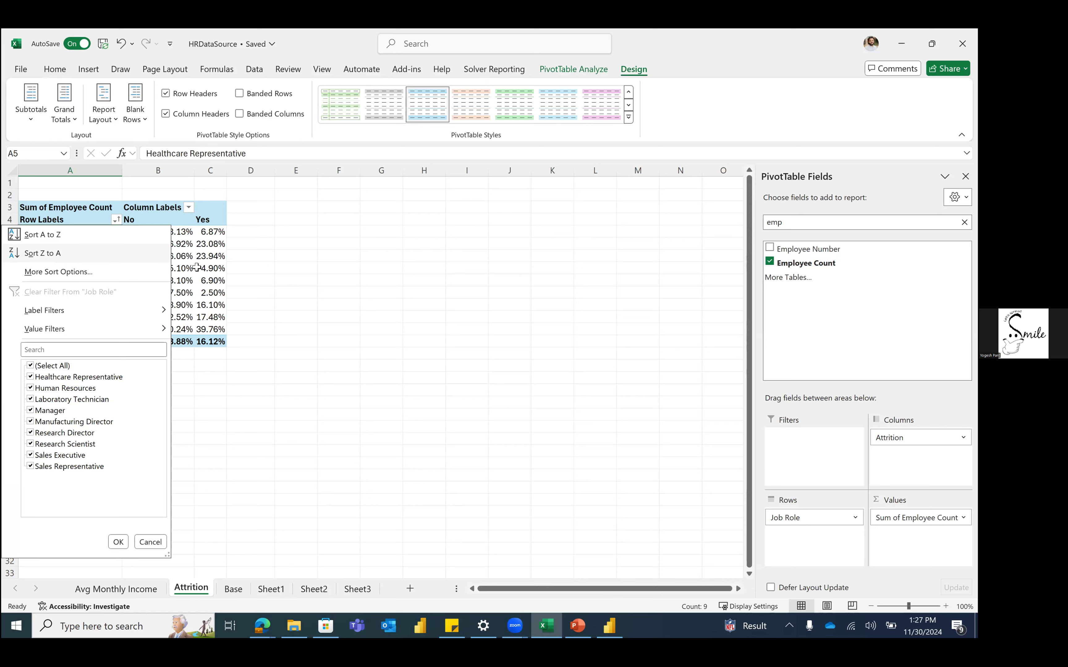
{"action": "left_click", "coordinate": [166, 235]}
{"action": "left_click", "coordinate": [167, 235]}
{"action": "left_click_drag", "start_coordinate": [202, 300], "coordinate": [213, 323]}
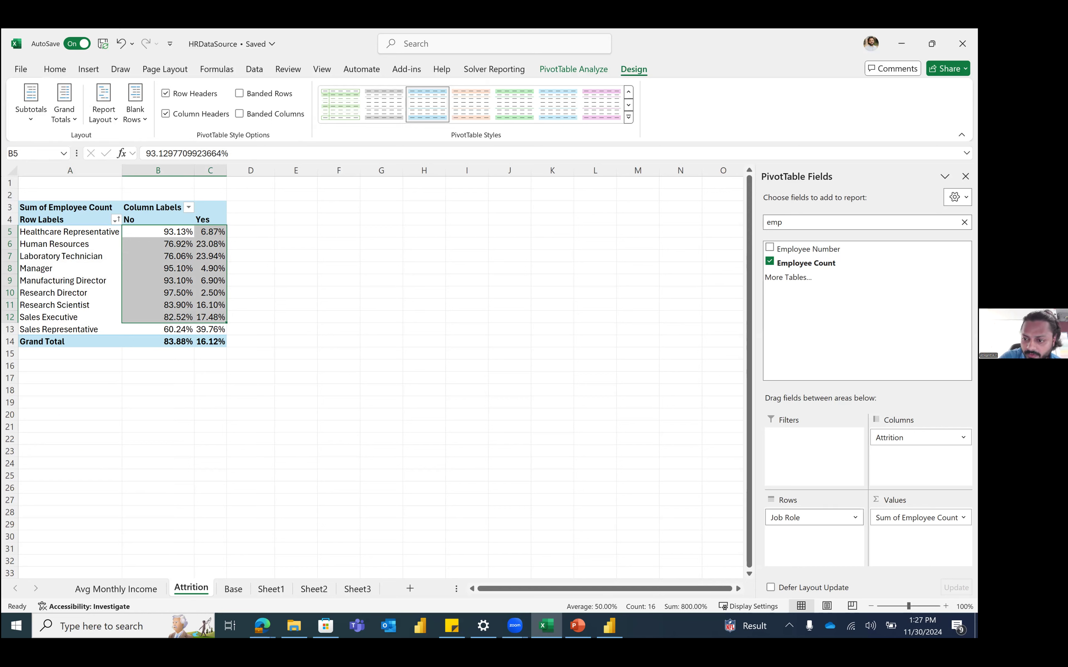
Step: Set the Job Role sort to Manual in More Sort Options
{"action": "left_click", "coordinate": [115, 221]}
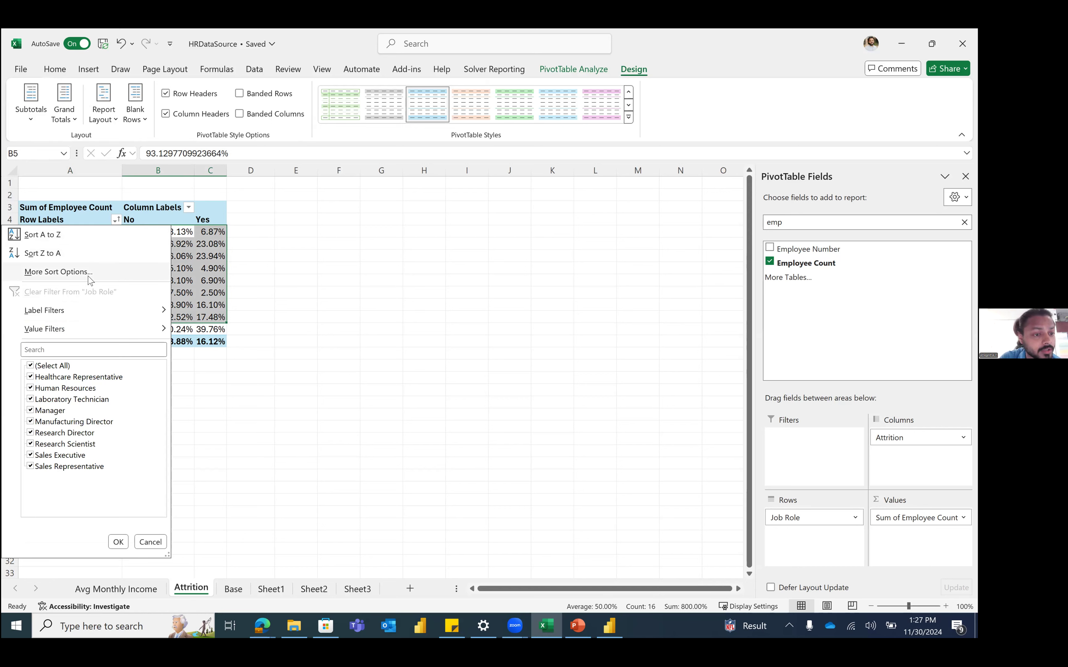
{"action": "left_click", "coordinate": [61, 272]}
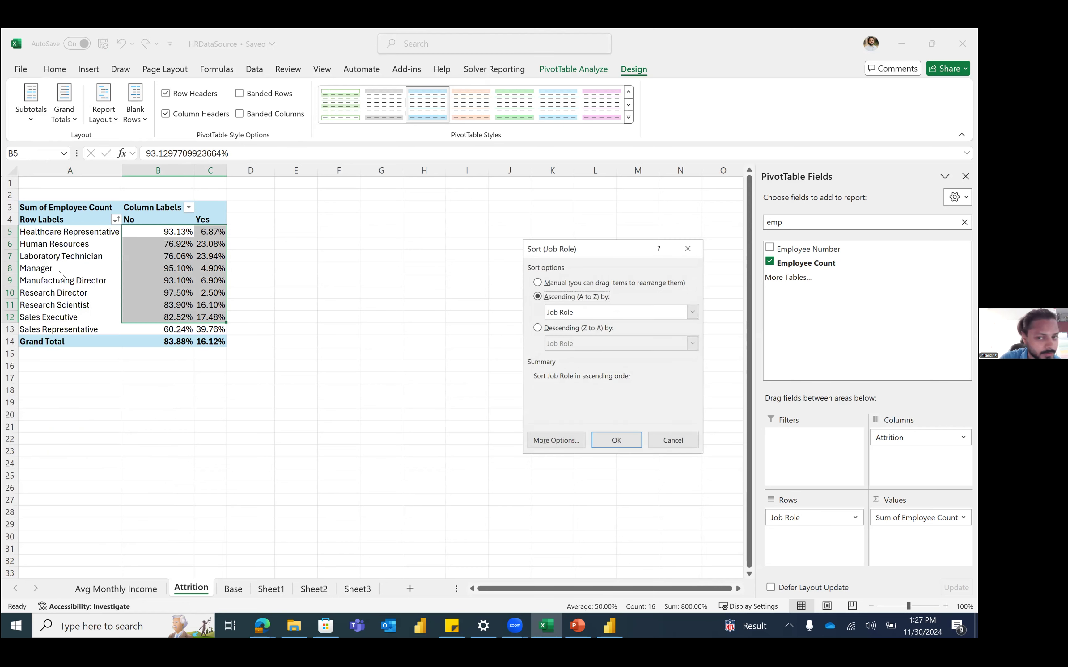
{"action": "left_click_drag", "start_coordinate": [551, 249], "coordinate": [347, 234]}
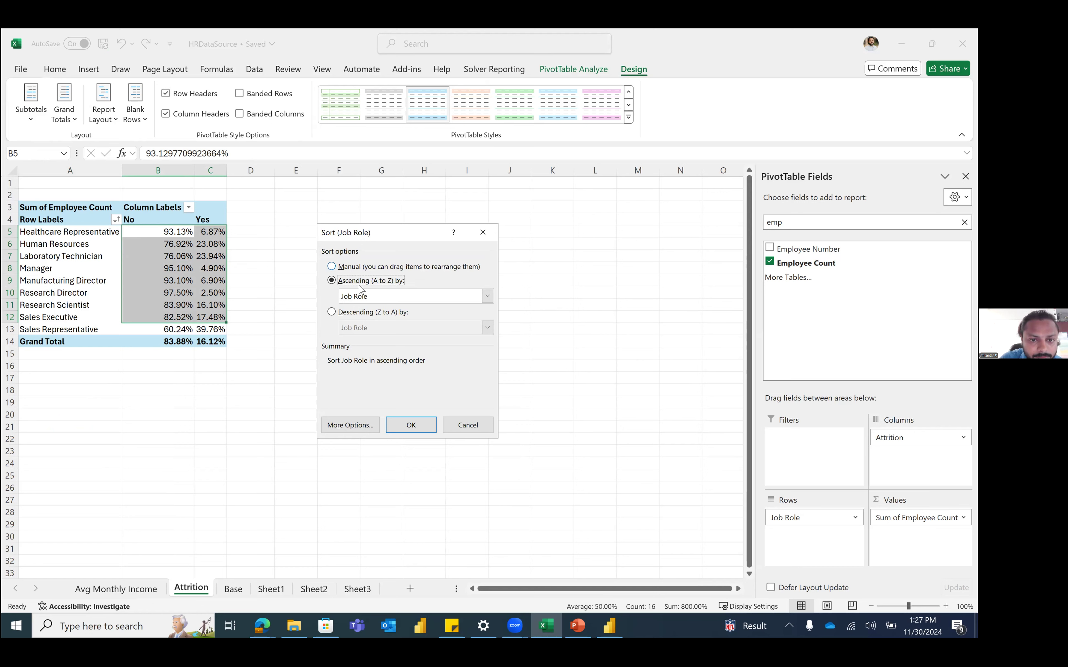
{"action": "left_click", "coordinate": [373, 299]}
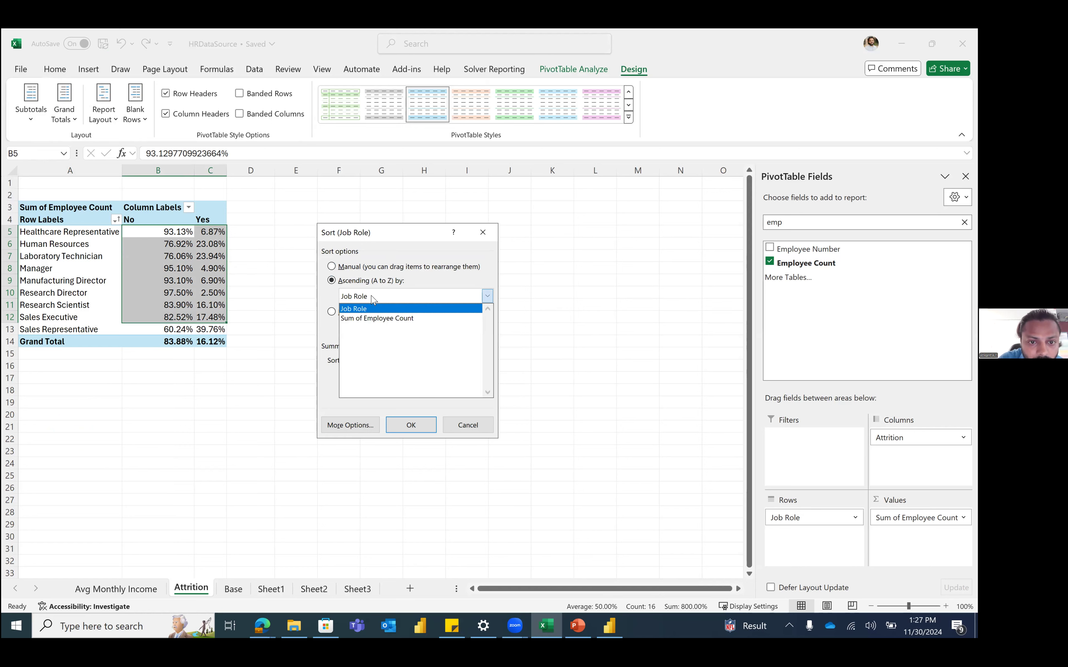
{"action": "left_click", "coordinate": [383, 319]}
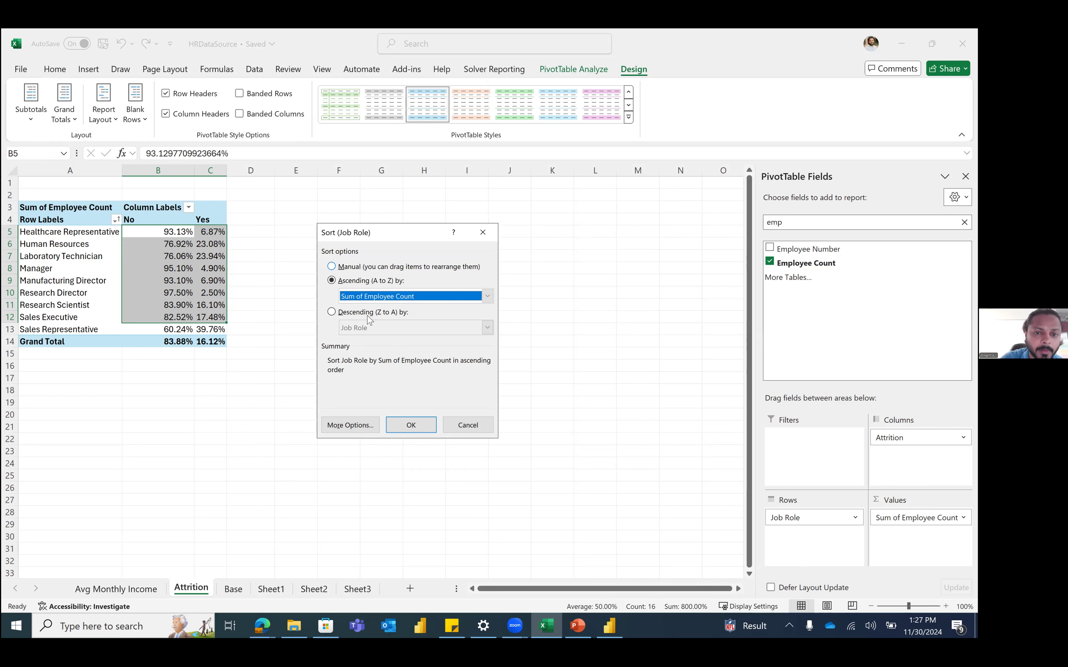
{"action": "left_click", "coordinate": [388, 297]}
{"action": "left_click", "coordinate": [365, 268]}
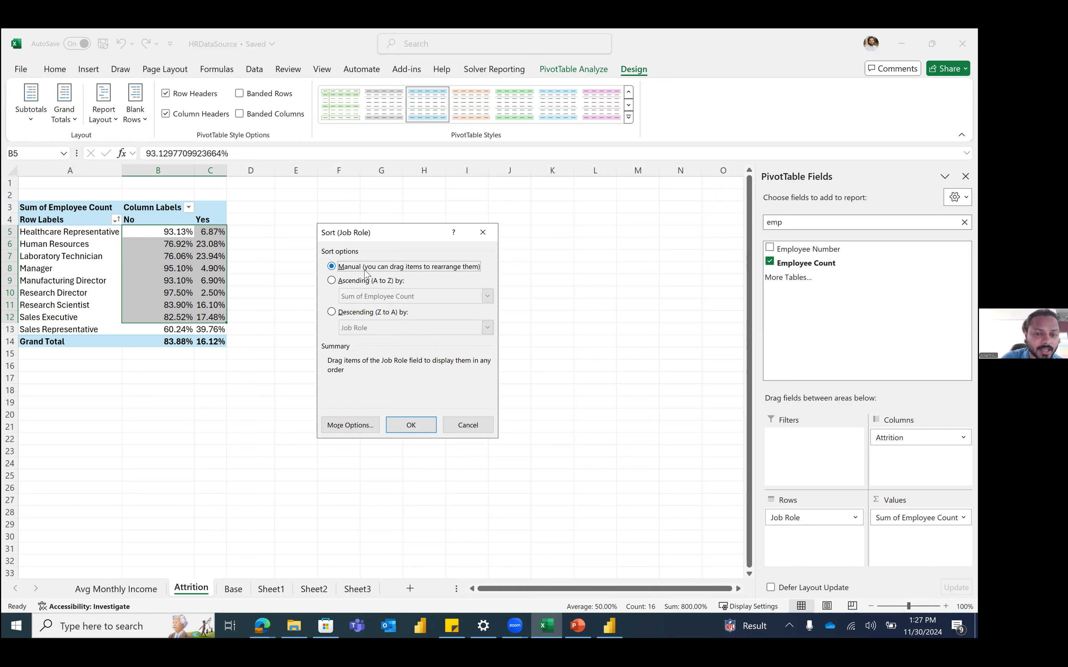
{"action": "left_click", "coordinate": [403, 424]}
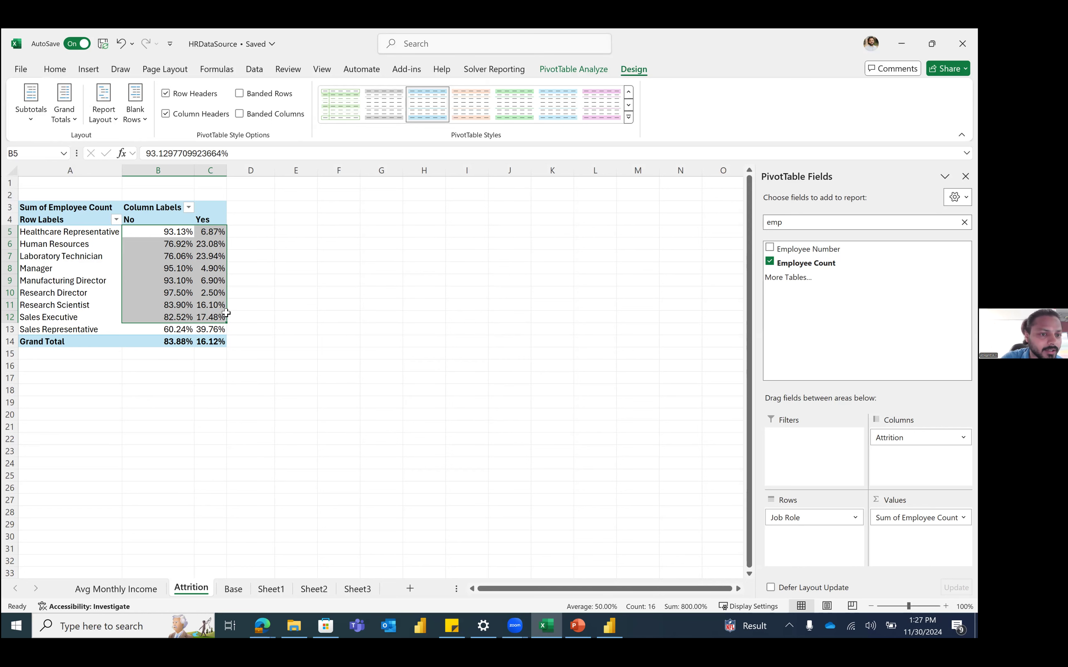
{"action": "key", "text": "Down"}
{"action": "key", "text": "Down"}
{"action": "key", "text": "Down"}
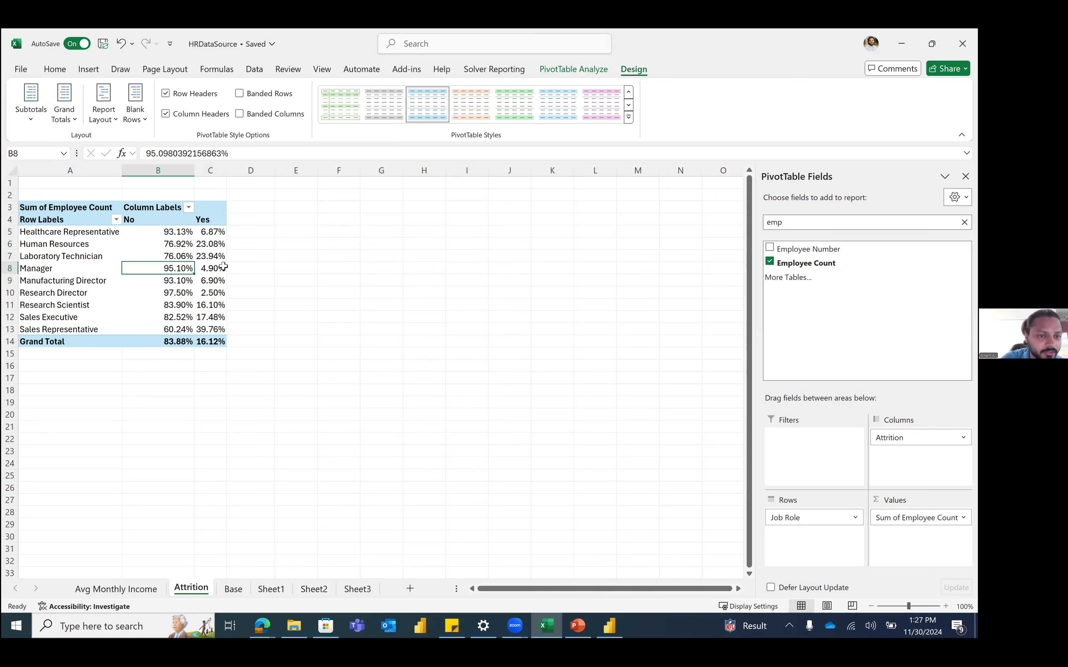
{"action": "left_click", "coordinate": [10, 330]}
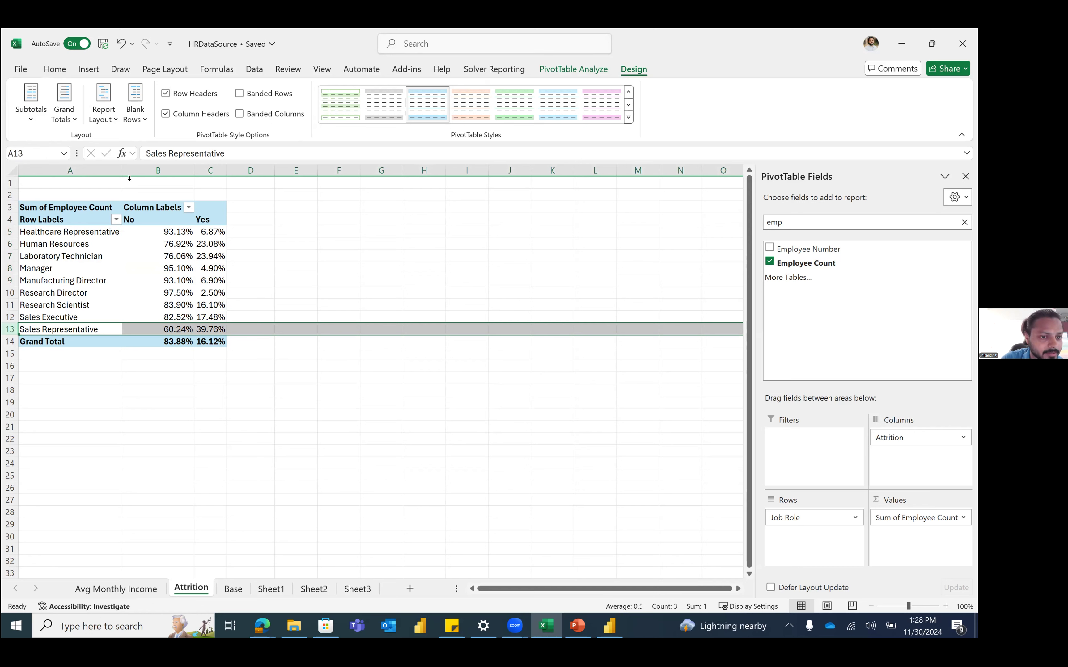
Step: Choose Descending by Sum of Employee Count in the Job Role sort options
{"action": "right_click", "coordinate": [99, 333]}
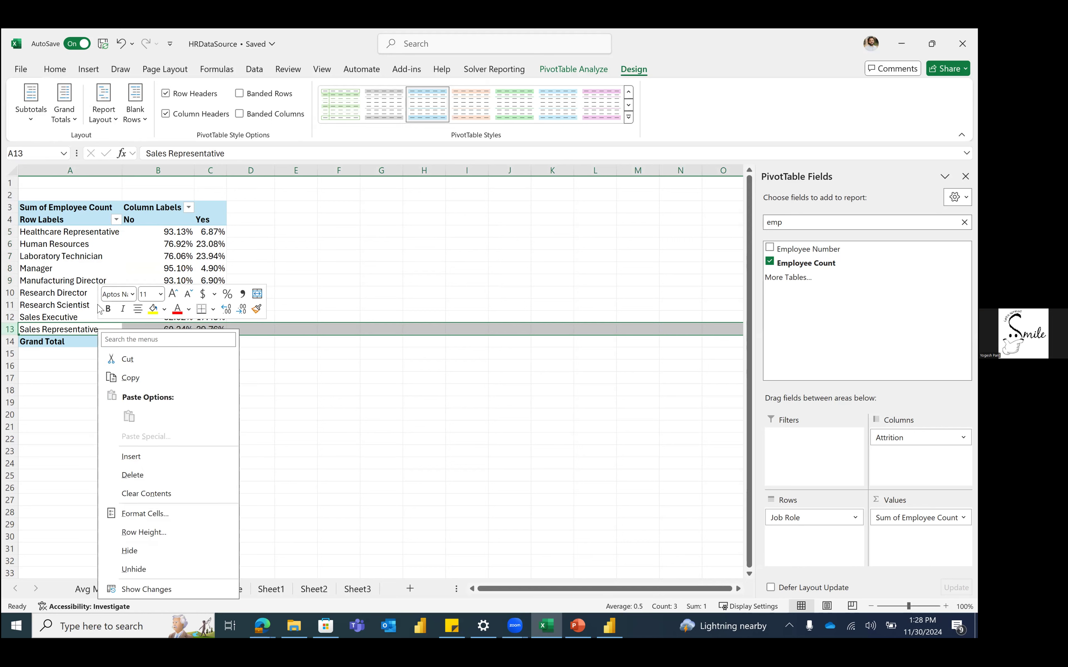
{"action": "left_click", "coordinate": [118, 216]}
{"action": "left_click", "coordinate": [116, 220]}
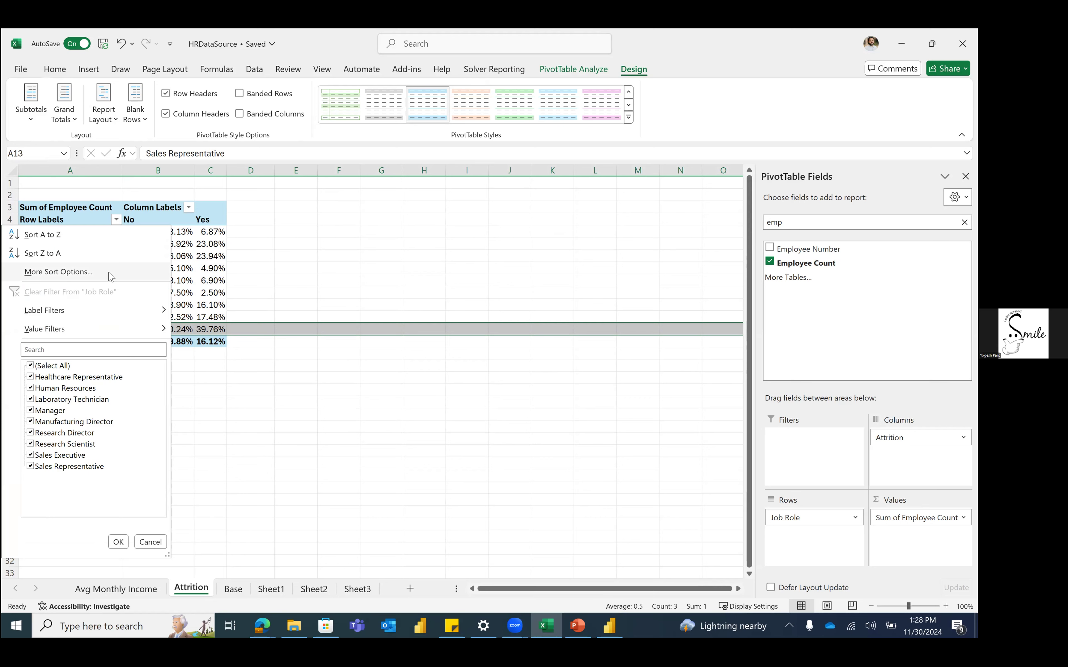
{"action": "left_click", "coordinate": [58, 272]}
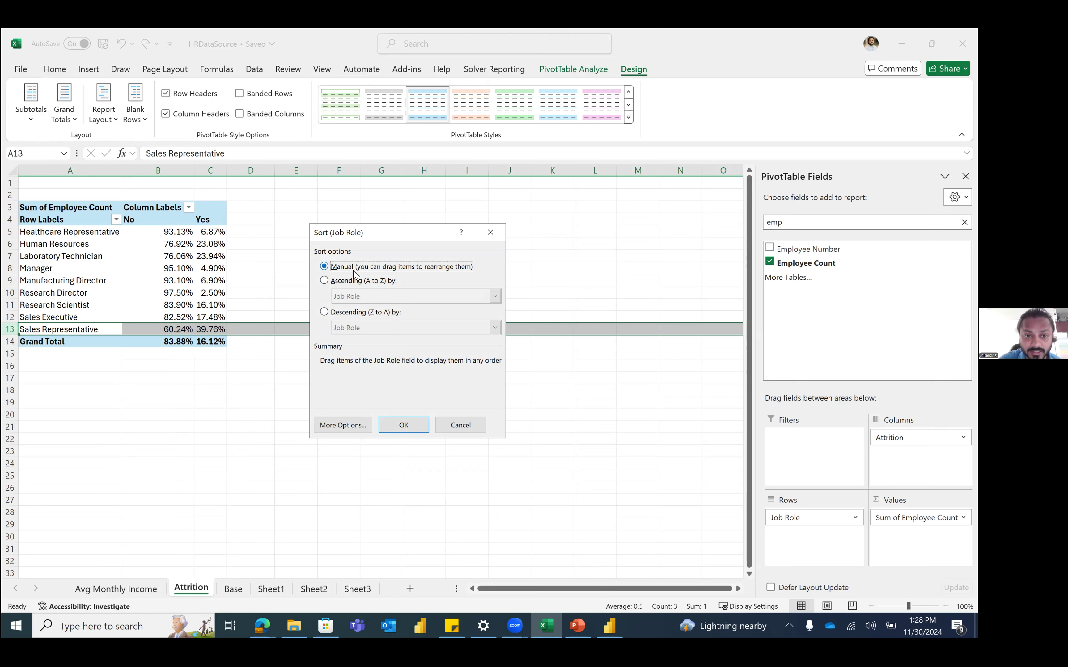
{"action": "left_click", "coordinate": [374, 282]}
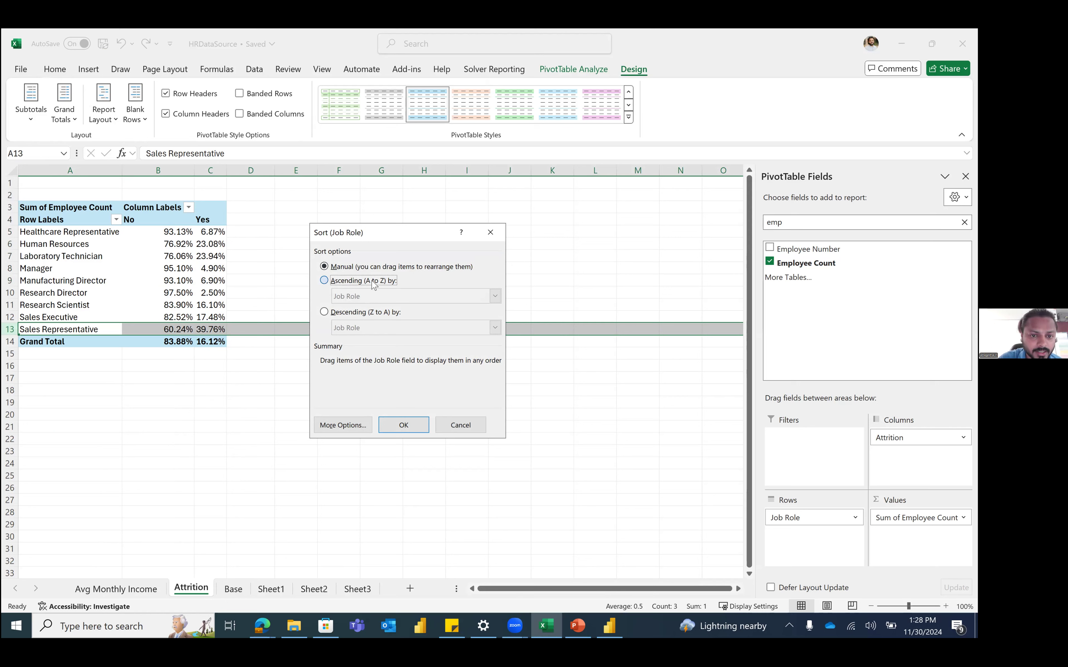
{"action": "left_click", "coordinate": [382, 301]}
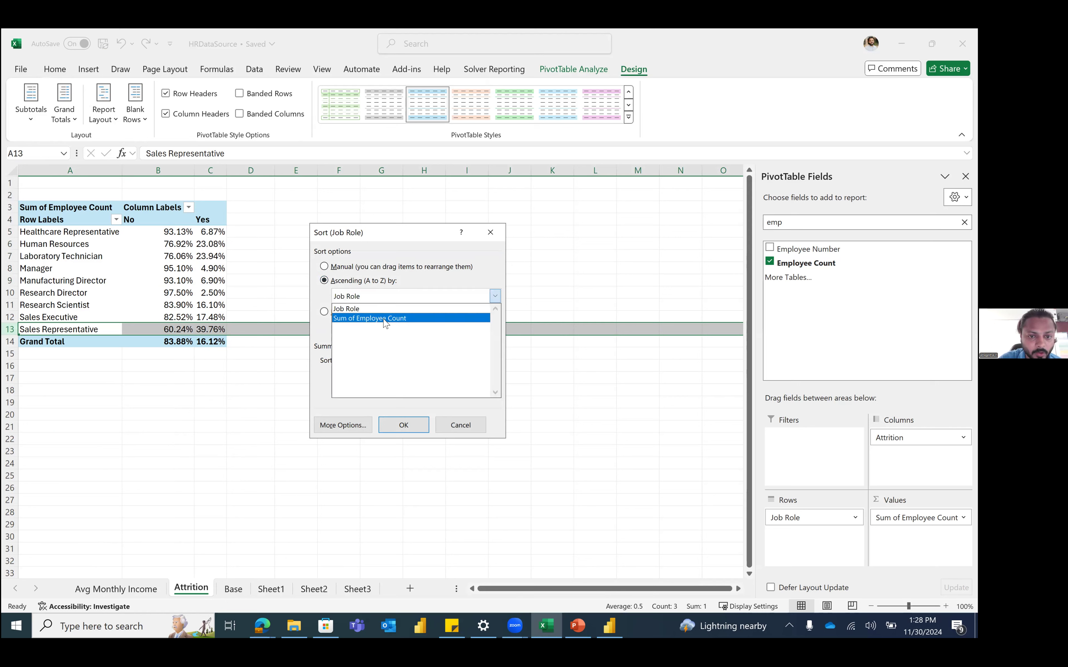
{"action": "left_click", "coordinate": [385, 318]}
{"action": "left_click", "coordinate": [356, 314]}
{"action": "left_click", "coordinate": [372, 328]}
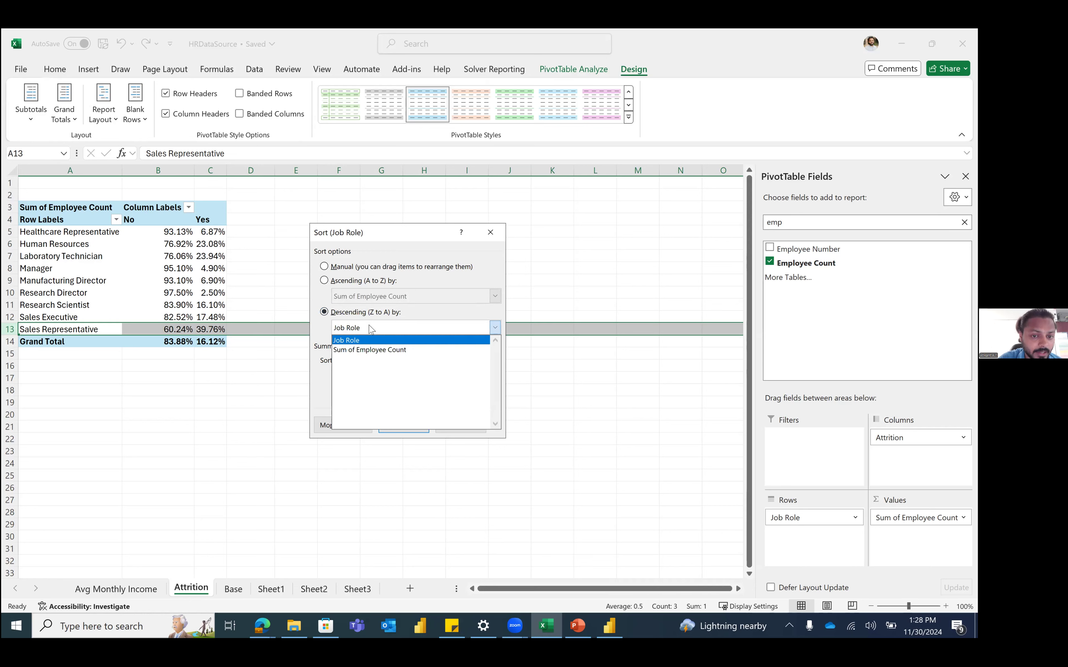
{"action": "left_click", "coordinate": [377, 350]}
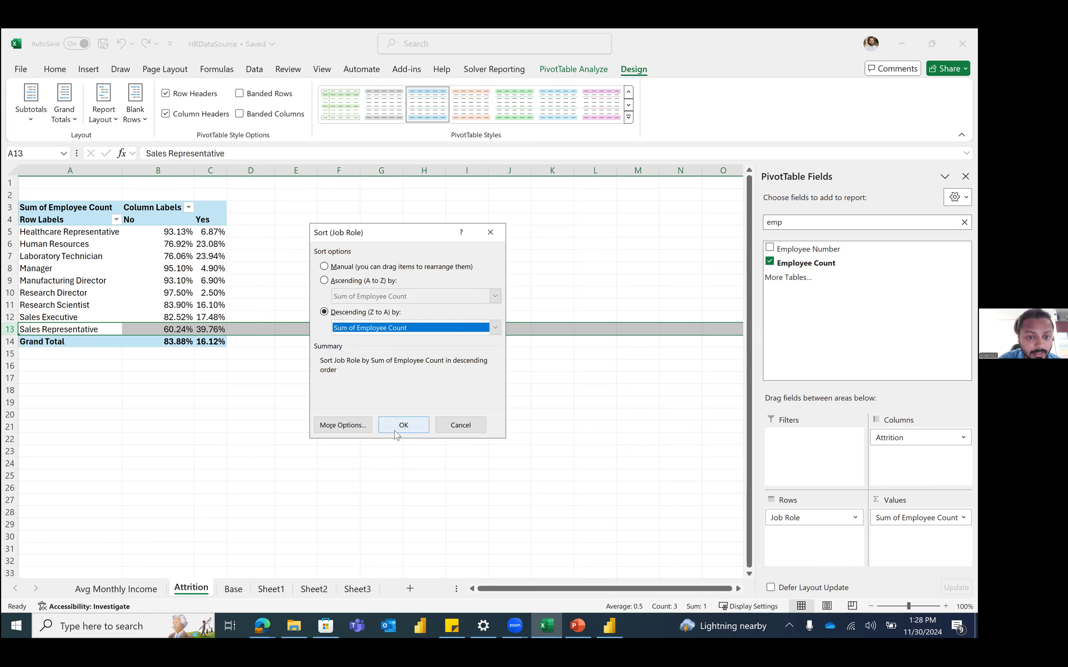
Step: Base the sort on Grand Total values and apply the descending sort
{"action": "left_click", "coordinate": [363, 426]}
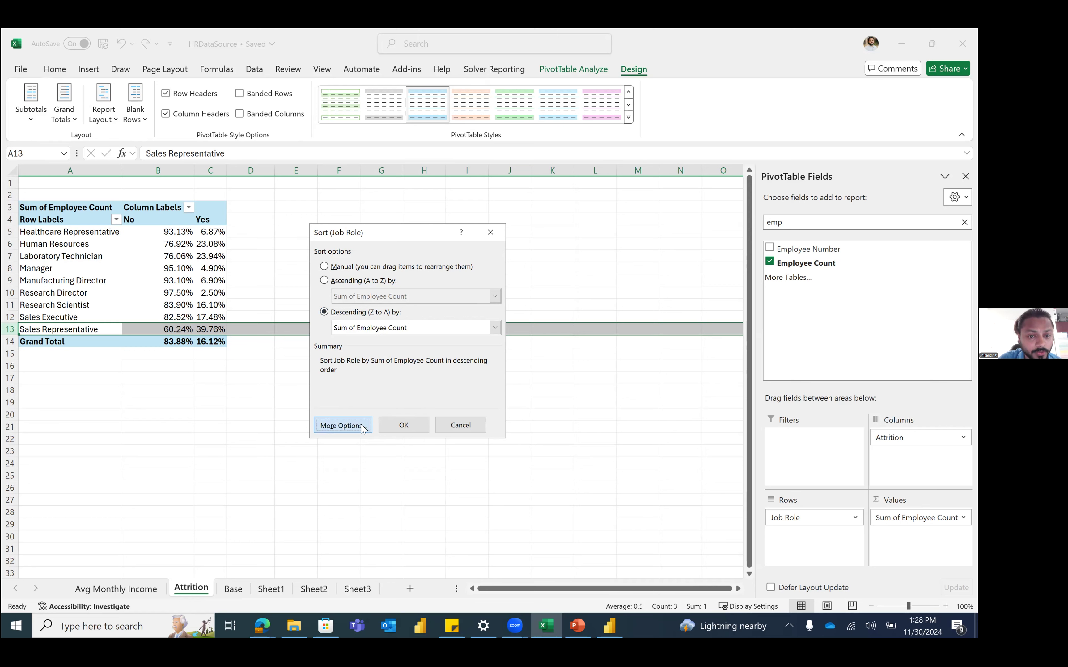
{"action": "left_click", "coordinate": [347, 336]}
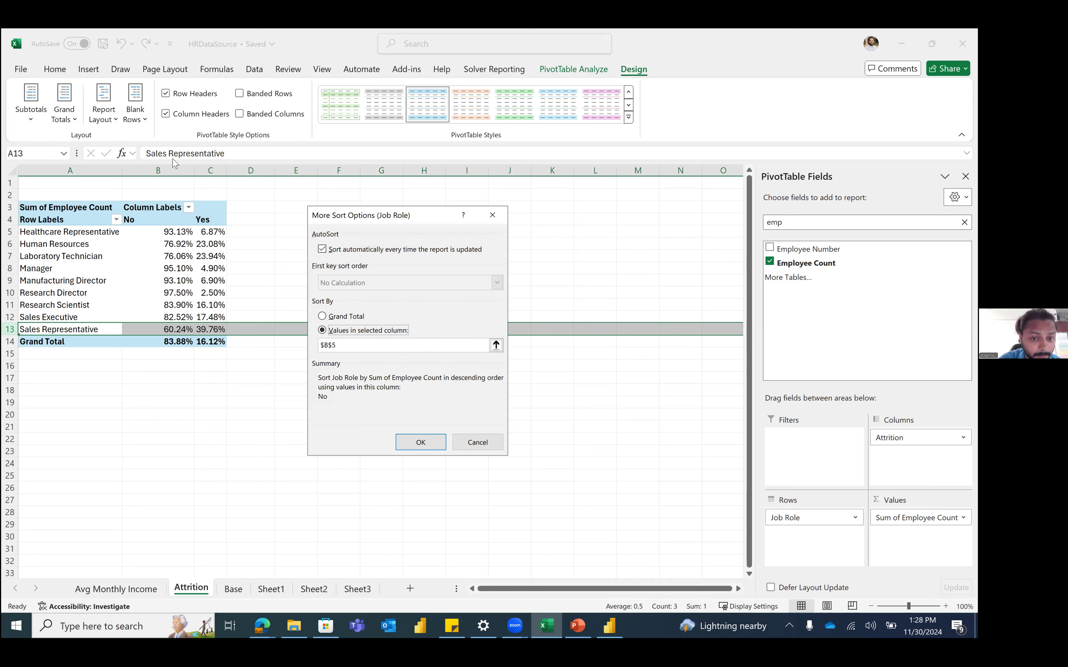
{"action": "left_click", "coordinate": [347, 316]}
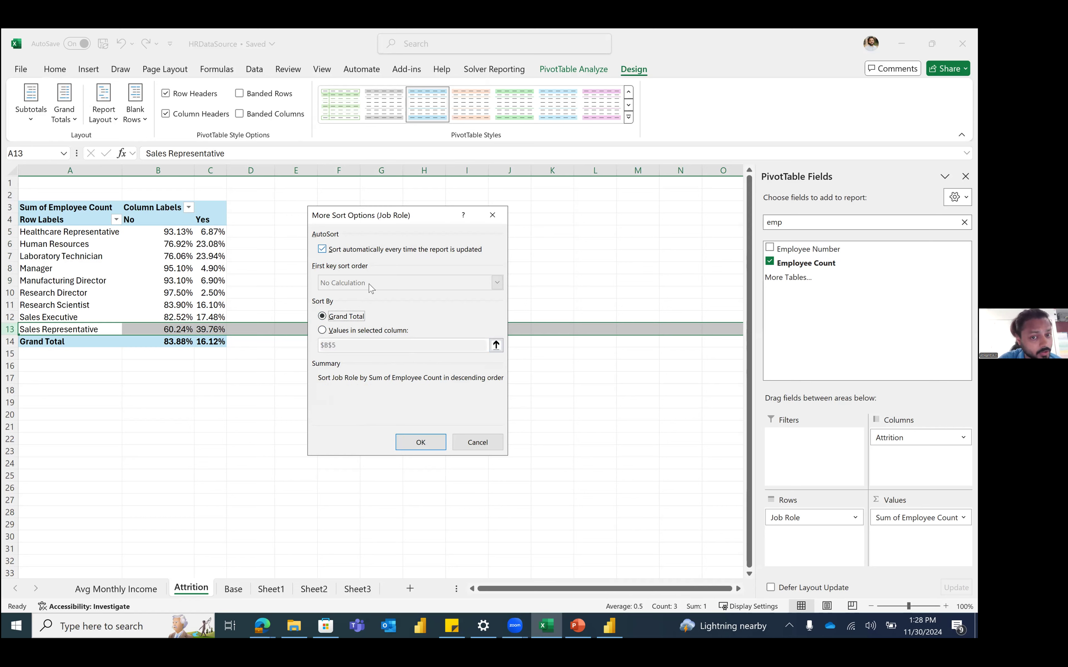
{"action": "left_click", "coordinate": [420, 442]}
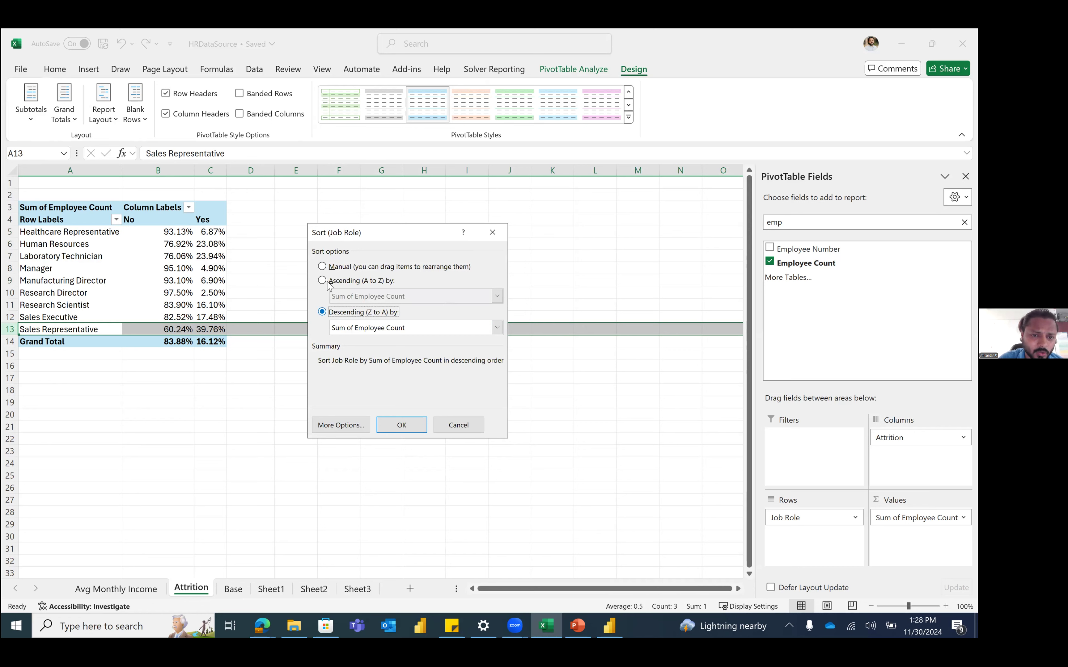
{"action": "left_click", "coordinate": [372, 332]}
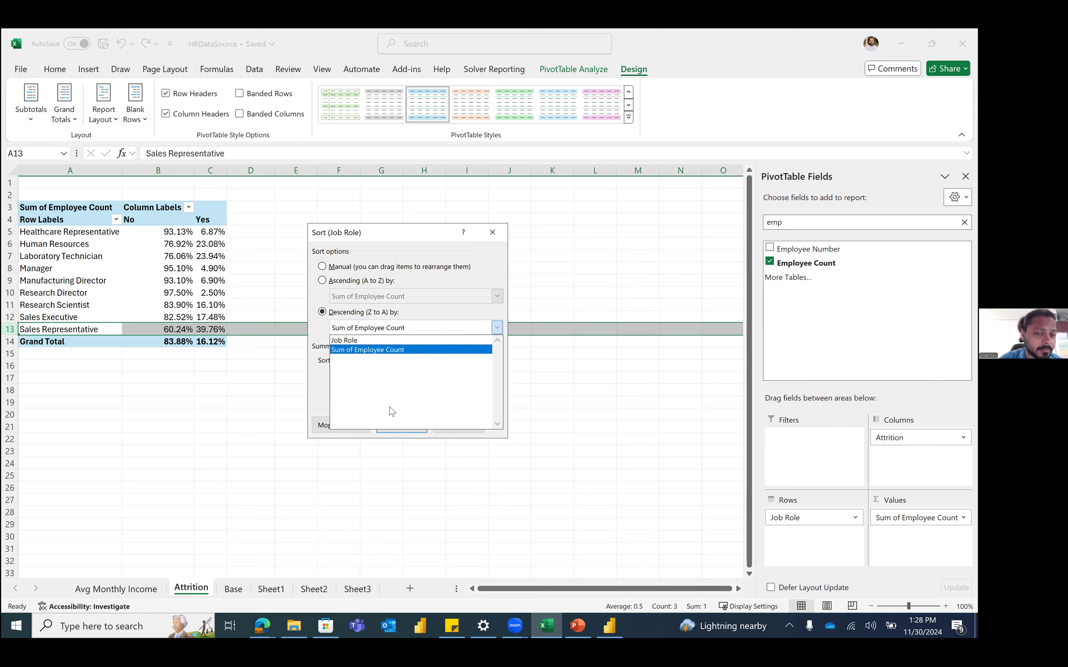
{"action": "left_click", "coordinate": [368, 349]}
{"action": "left_click", "coordinate": [403, 425]}
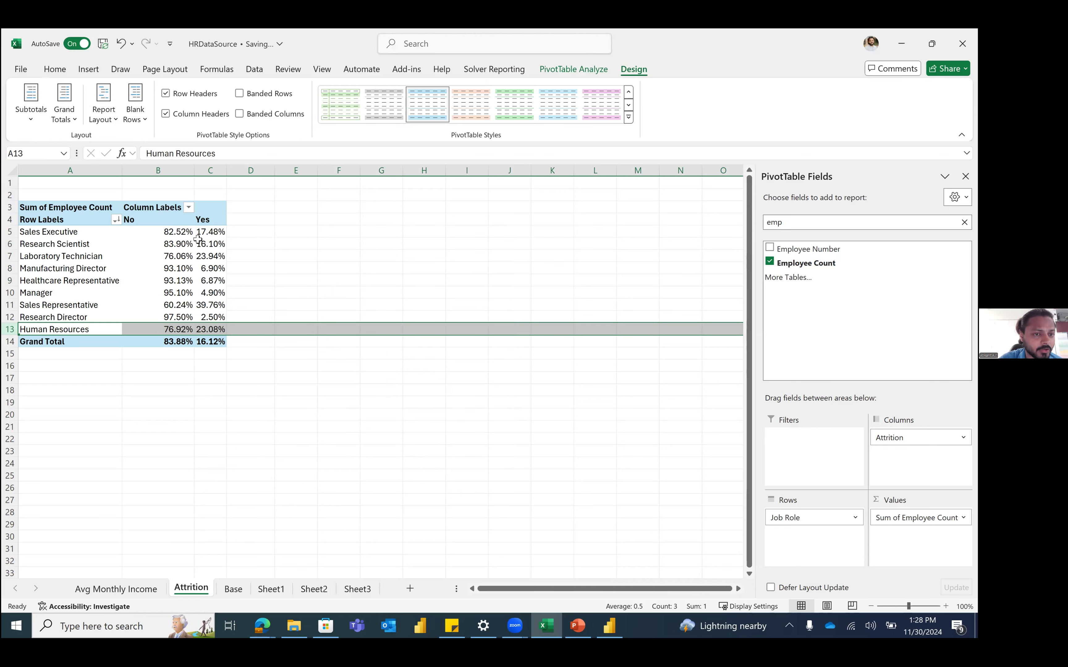
{"action": "left_click", "coordinate": [211, 330]}
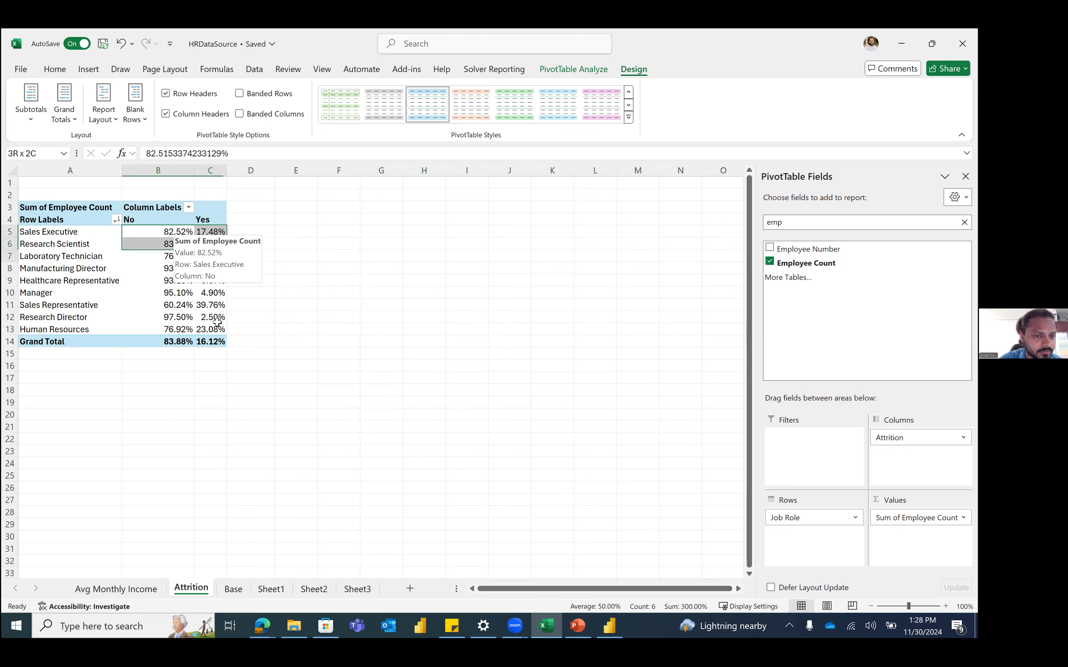
{"action": "left_click", "coordinate": [114, 242]}
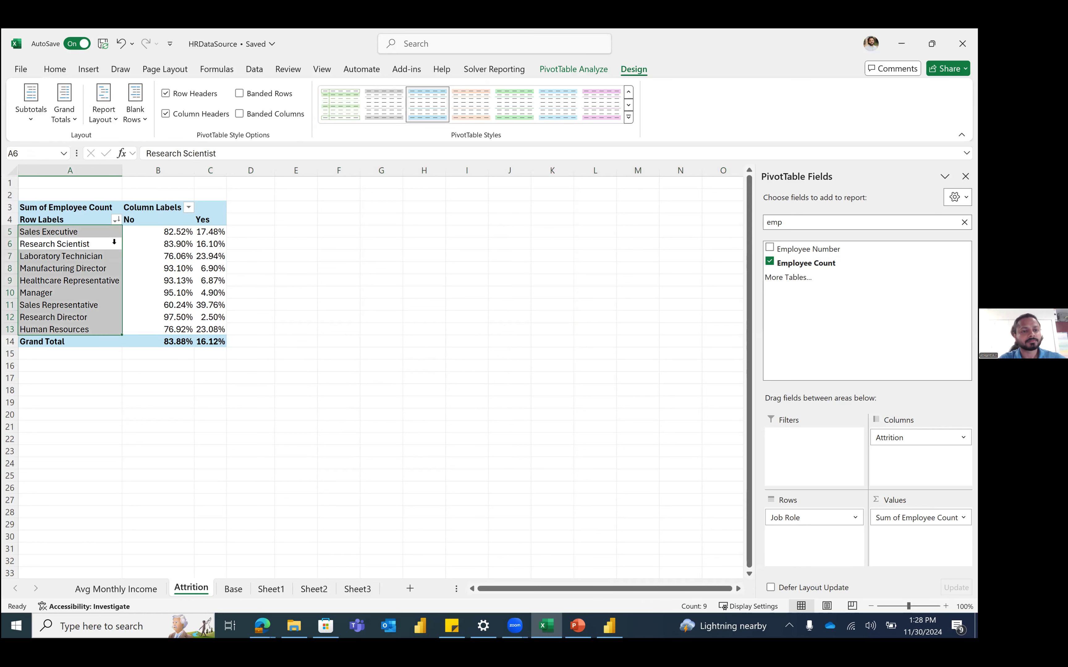
{"action": "left_click", "coordinate": [166, 268]}
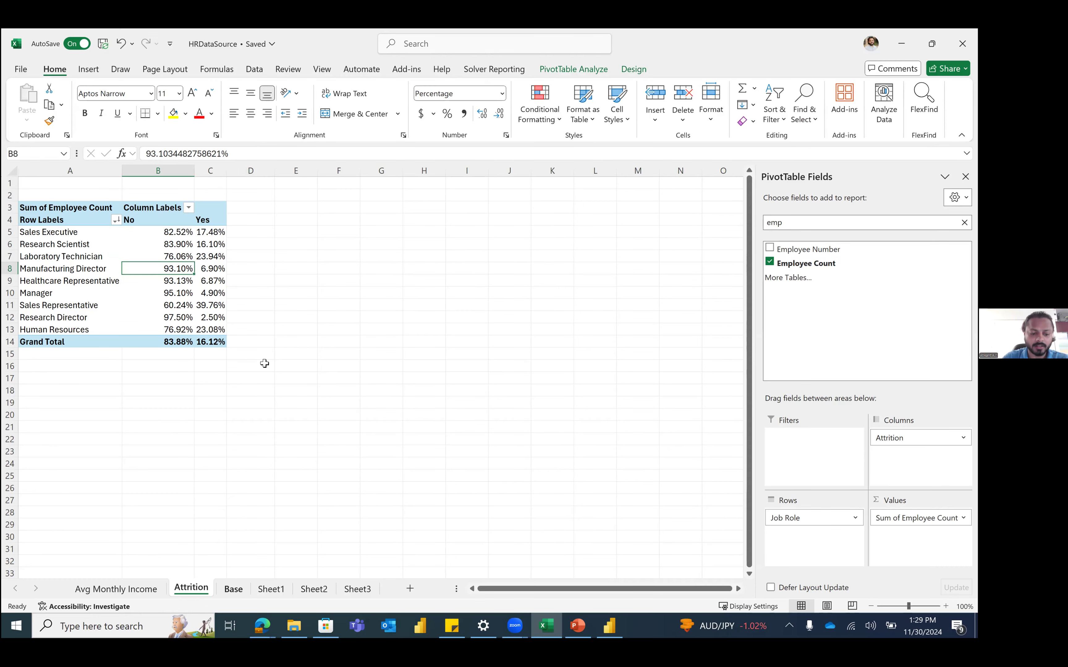
Step: On the Base sheet, select the whole HR table from the Employee Number header
{"action": "key", "text": "ctrl+Page_Down"}
{"action": "left_click", "coordinate": [276, 331]}
{"action": "key", "text": "ctrl+Left"}
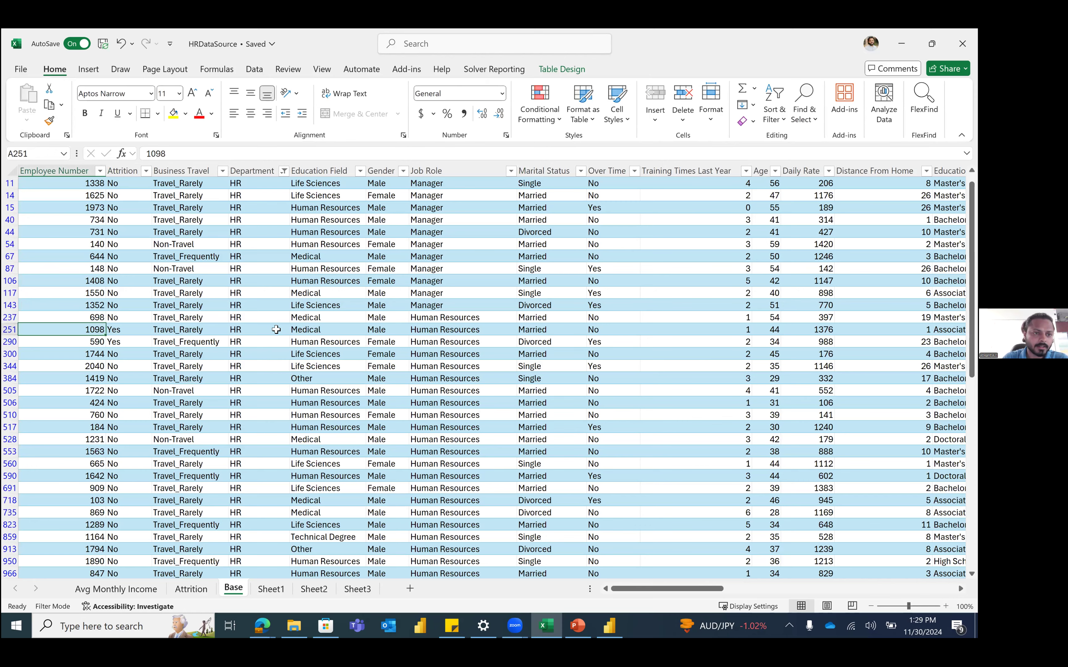
{"action": "key", "text": "ctrl+shift+Up"}
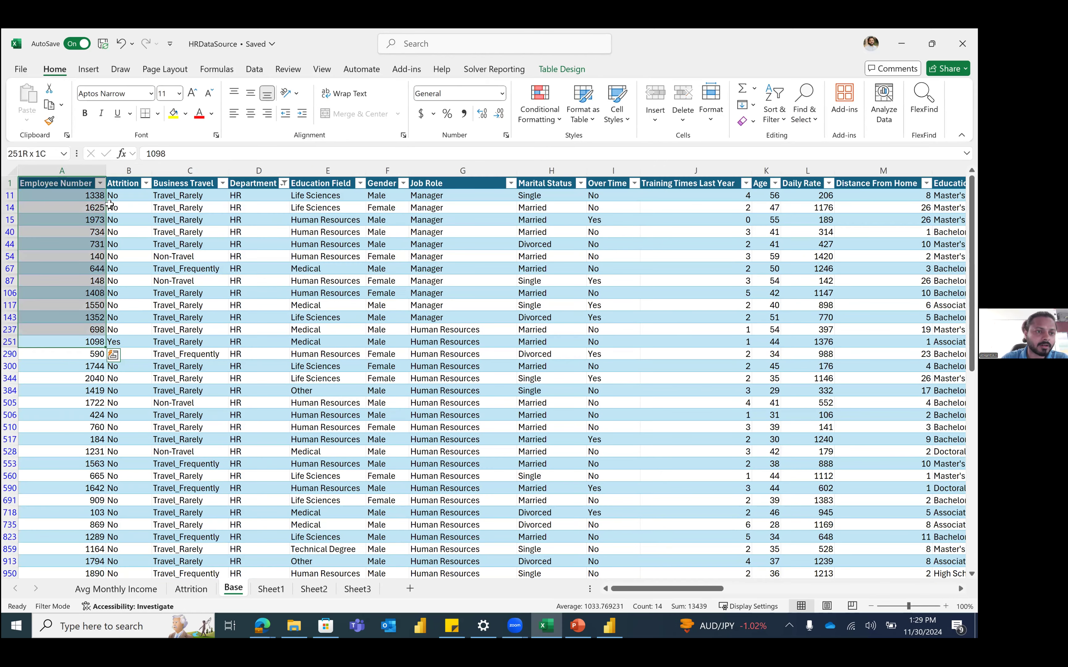
{"action": "left_click", "coordinate": [75, 186]}
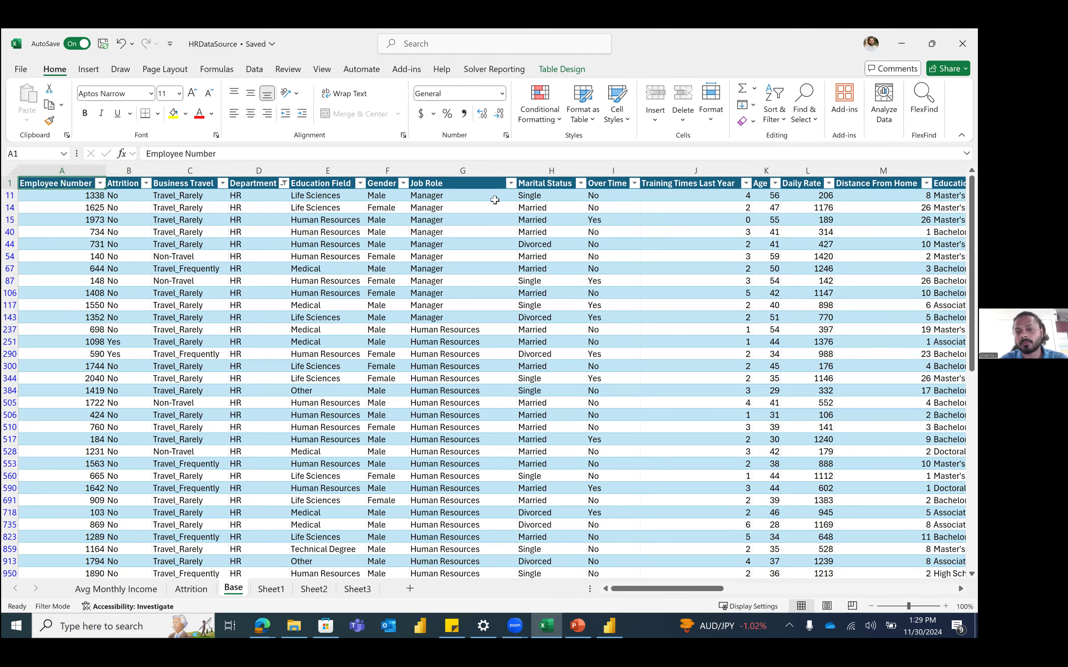
{"action": "left_click", "coordinate": [138, 227]}
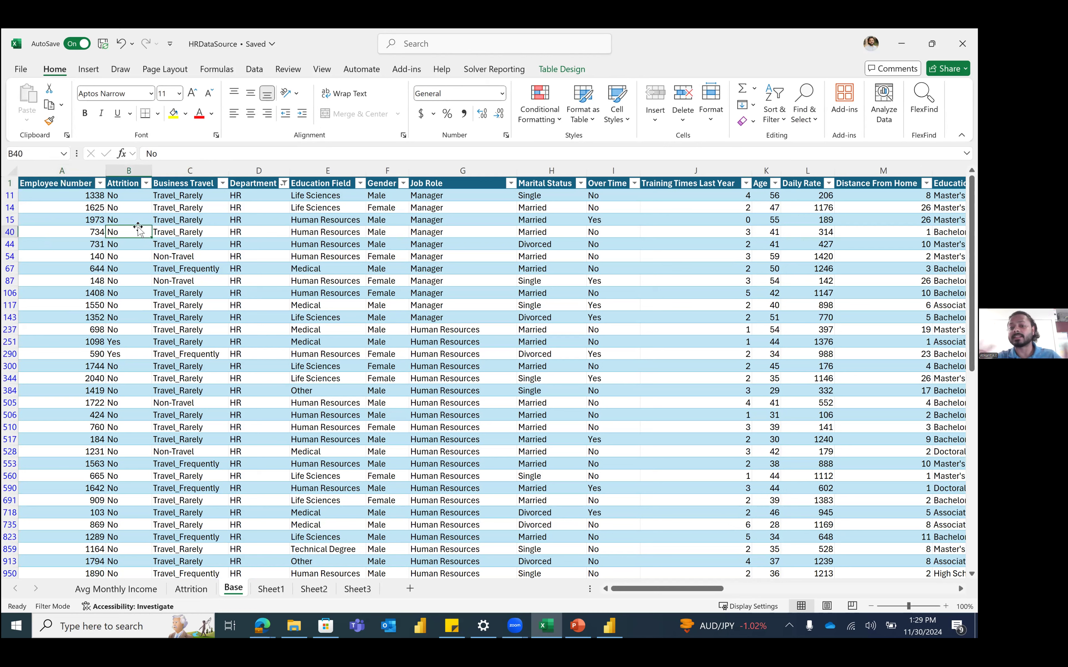
{"action": "left_click", "coordinate": [74, 181]}
{"action": "key", "text": "ctrl+shift+Right"}
{"action": "key", "text": "ctrl+shift+Down"}
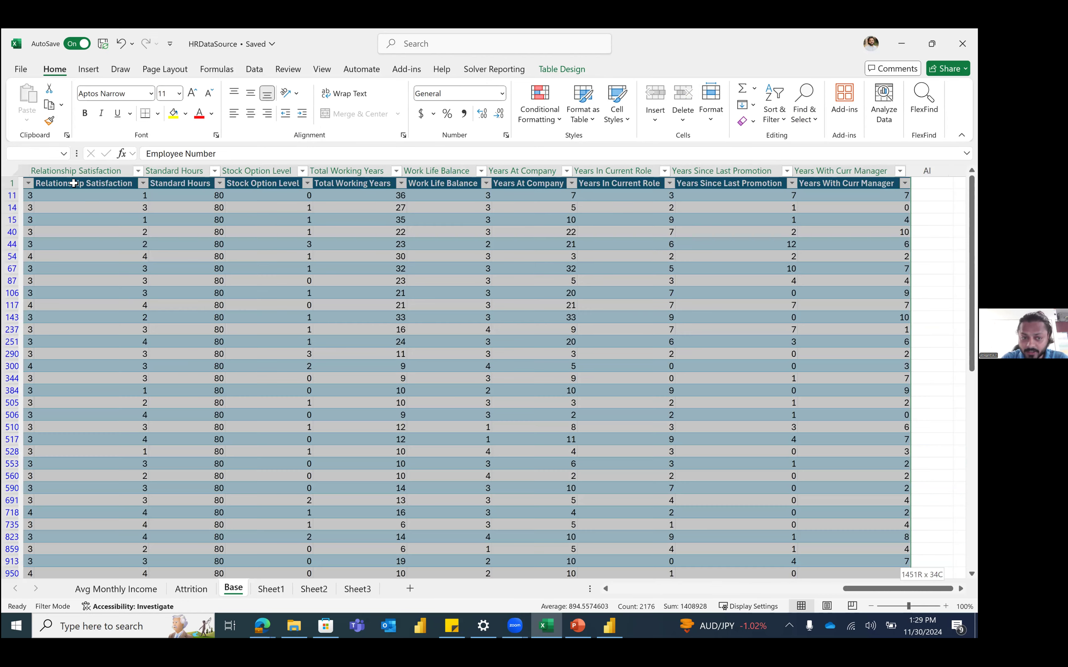
Step: Start a new PivotTable from the HRData table
{"action": "left_click", "coordinate": [87, 68]}
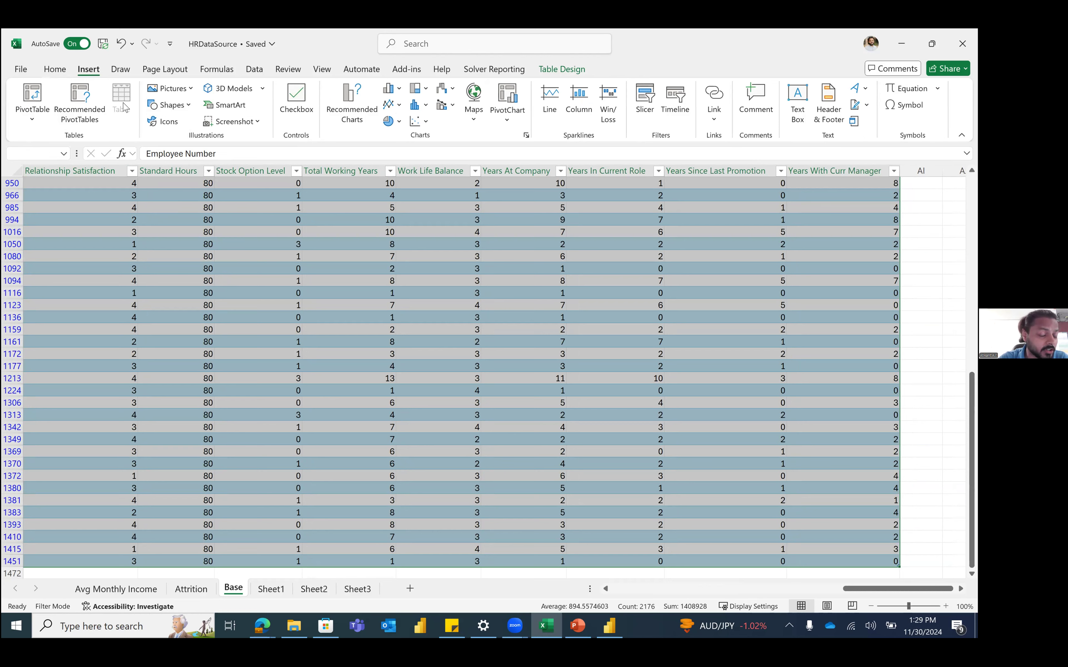
{"action": "left_click", "coordinate": [269, 292]}
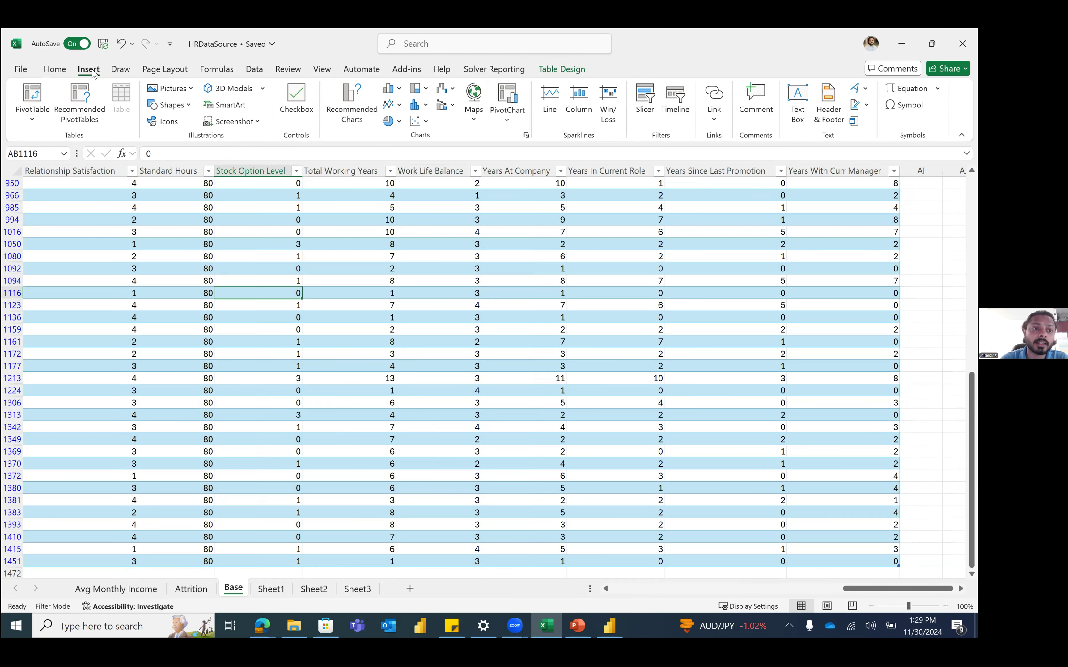
{"action": "left_click", "coordinate": [32, 97]}
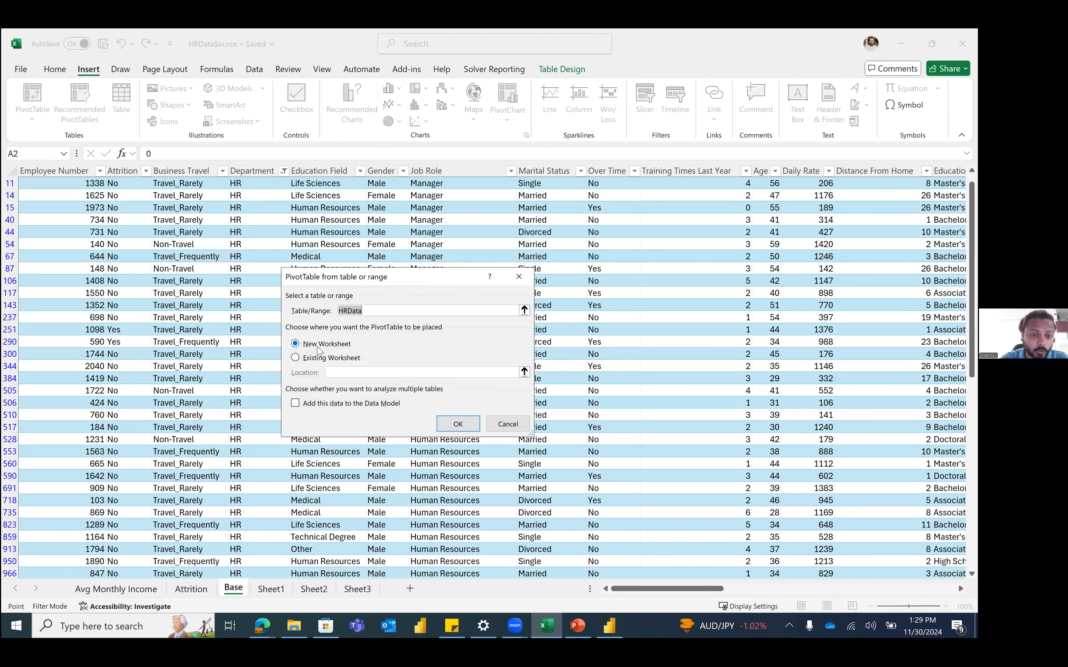
Step: Place the PivotTable on a new sheet with Gender as rows and Employee Count summed
{"action": "left_click", "coordinate": [457, 424]}
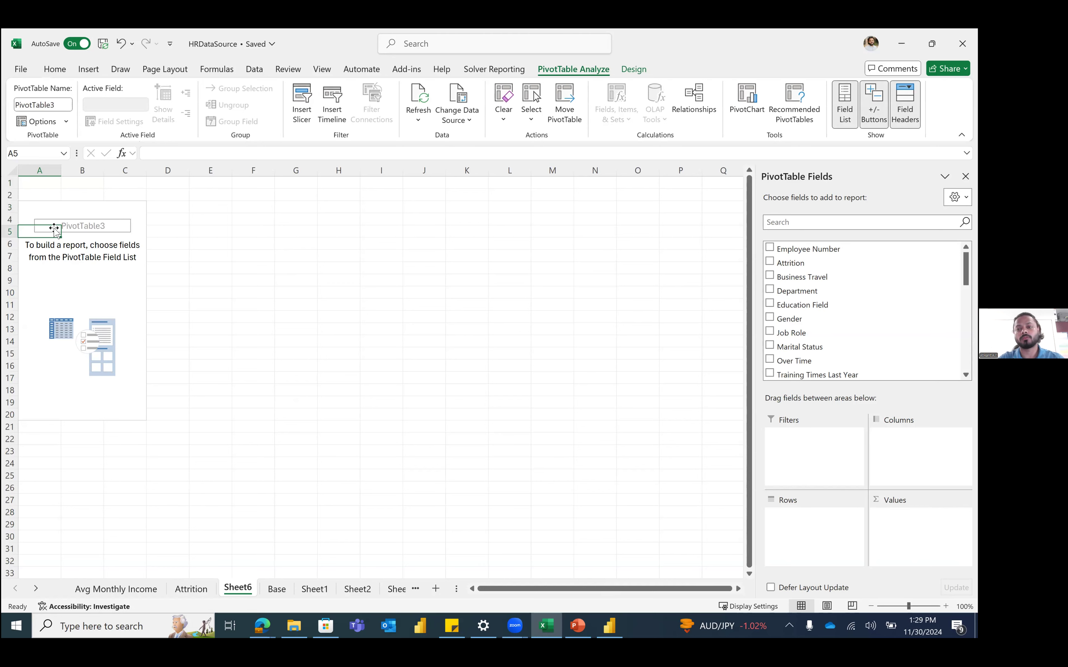
{"action": "left_click_drag", "start_coordinate": [789, 318], "coordinate": [810, 514]}
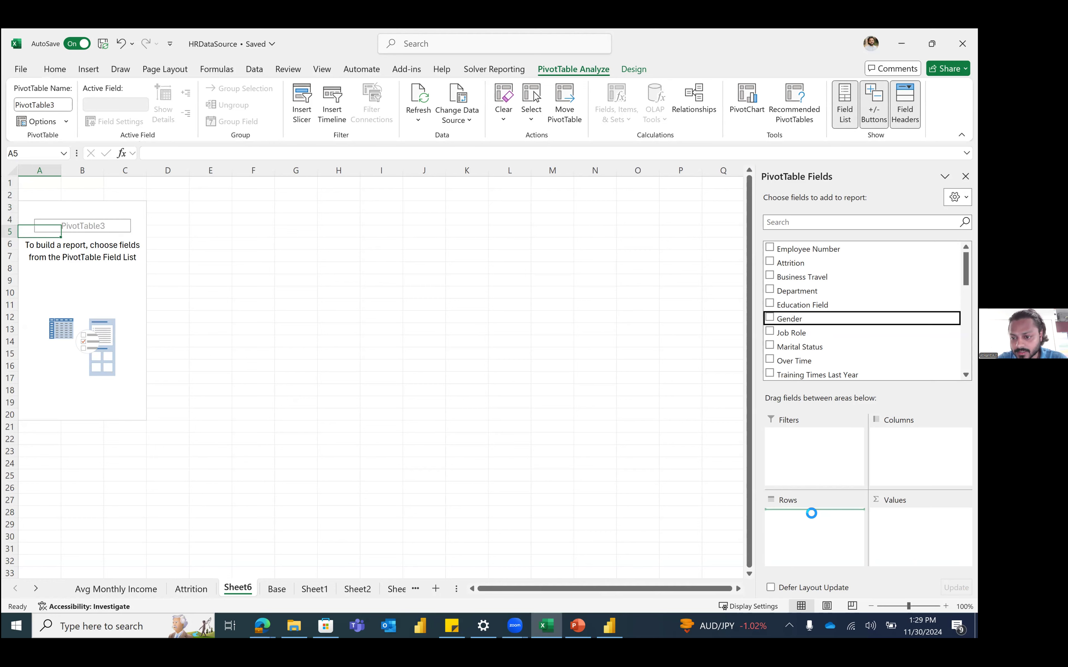
{"action": "left_click", "coordinate": [843, 228]}
{"action": "type", "text": "emp"}
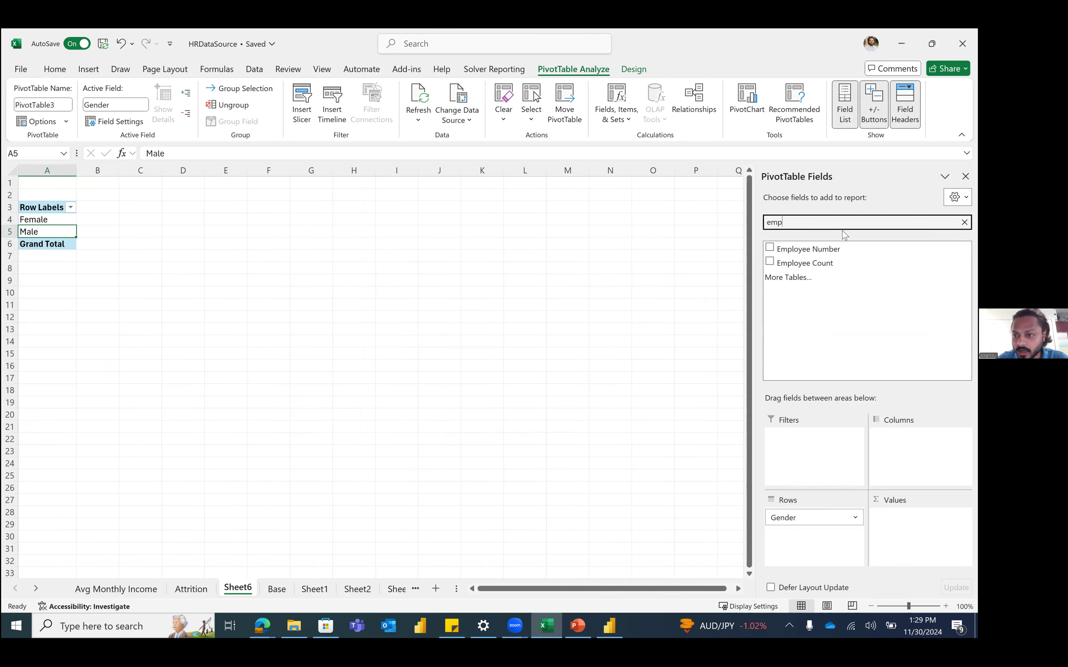
{"action": "left_click_drag", "start_coordinate": [851, 265], "coordinate": [915, 517]}
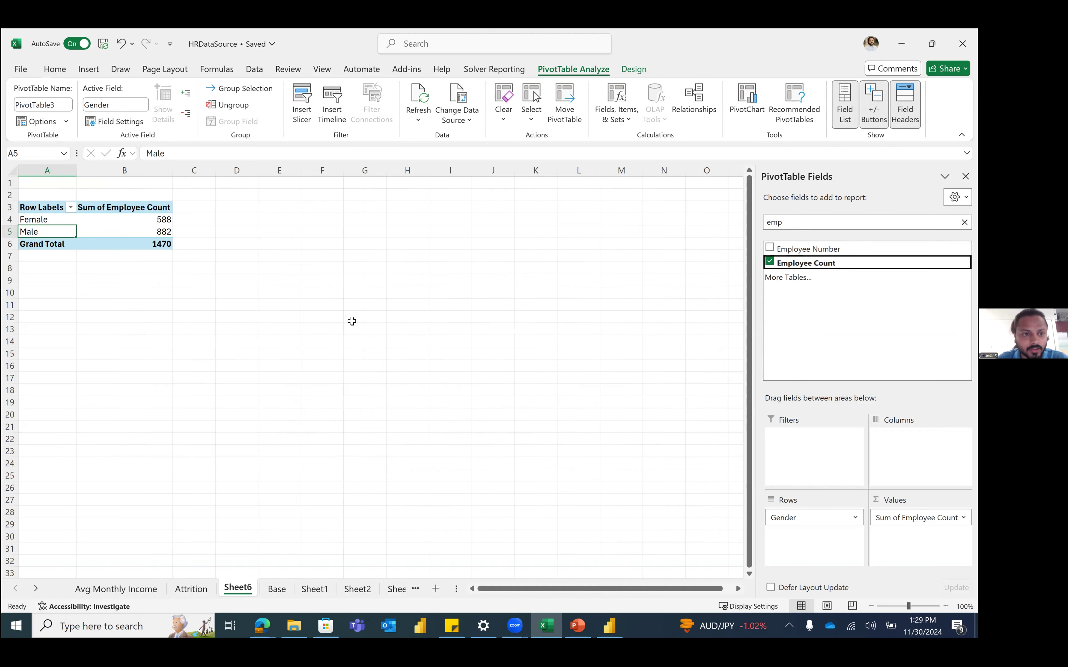
Step: Check the counts: Female 588, Male 882, grand total 1470
{"action": "left_click", "coordinate": [163, 245]}
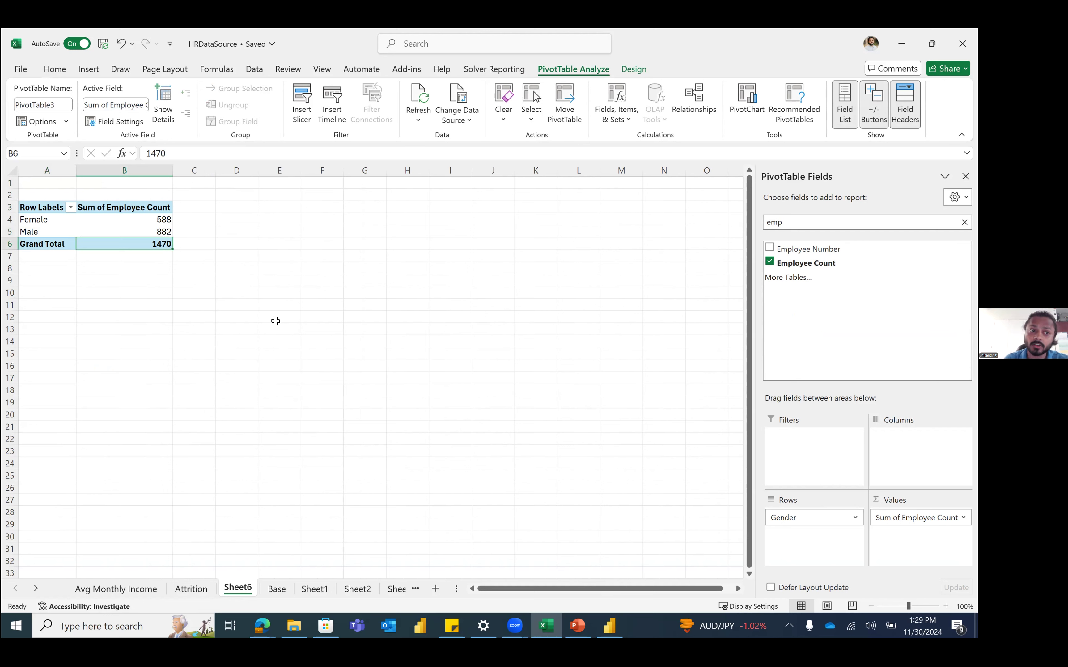
{"action": "left_click", "coordinate": [163, 221]}
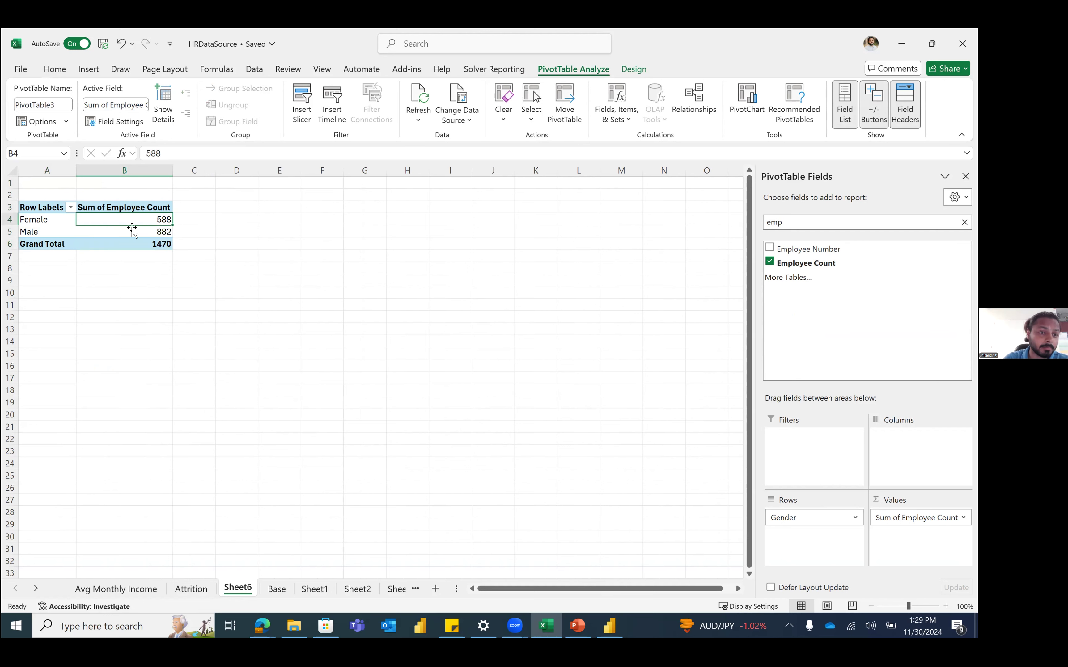
{"action": "left_click", "coordinate": [158, 233]}
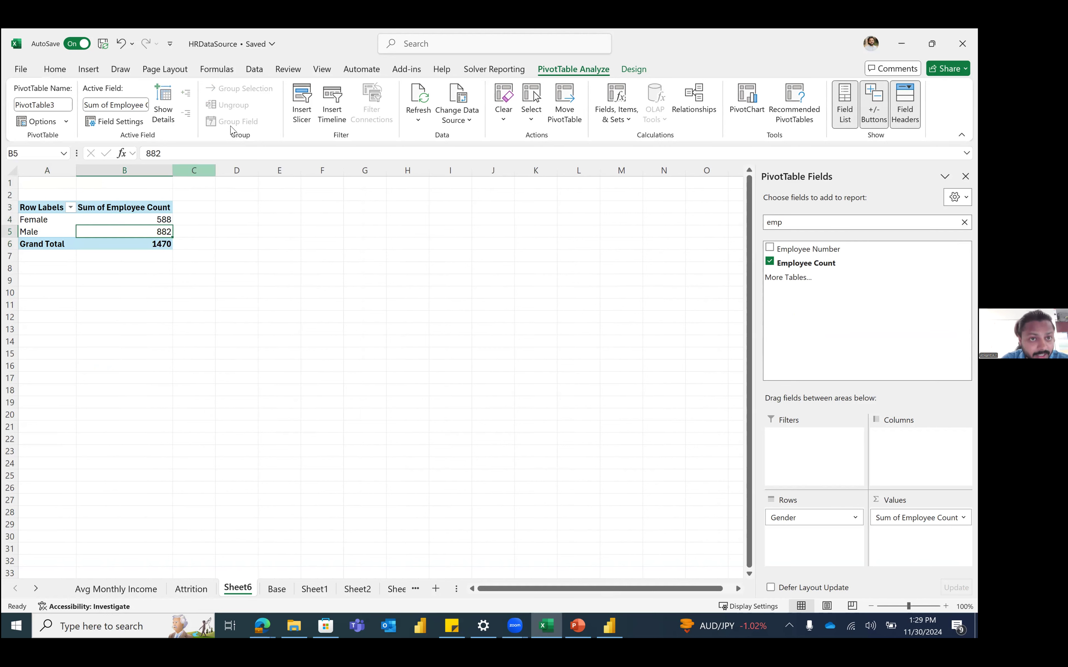
{"action": "left_click", "coordinate": [96, 69]}
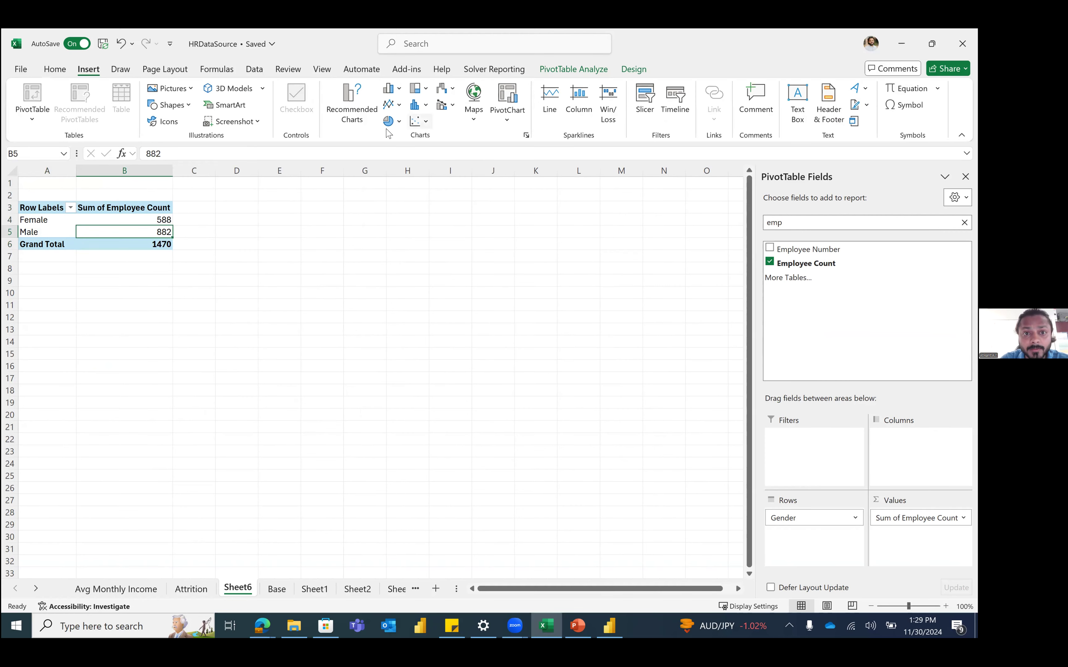
Step: Insert a 2-D pie chart of the gender employee counts
{"action": "left_click", "coordinate": [399, 123]}
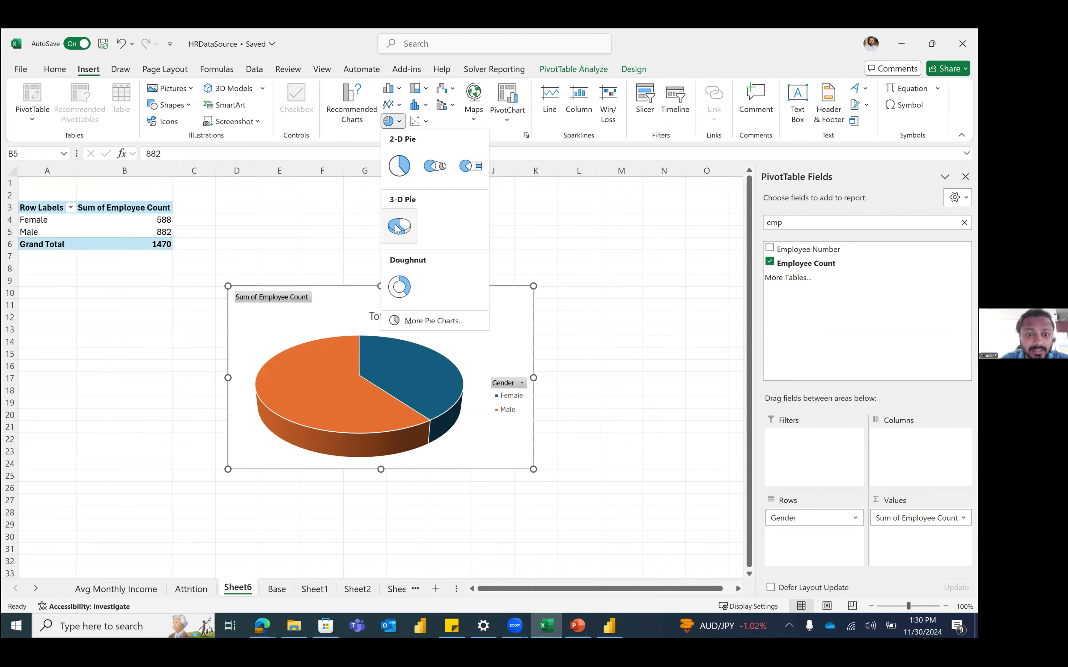
{"action": "left_click", "coordinate": [398, 167]}
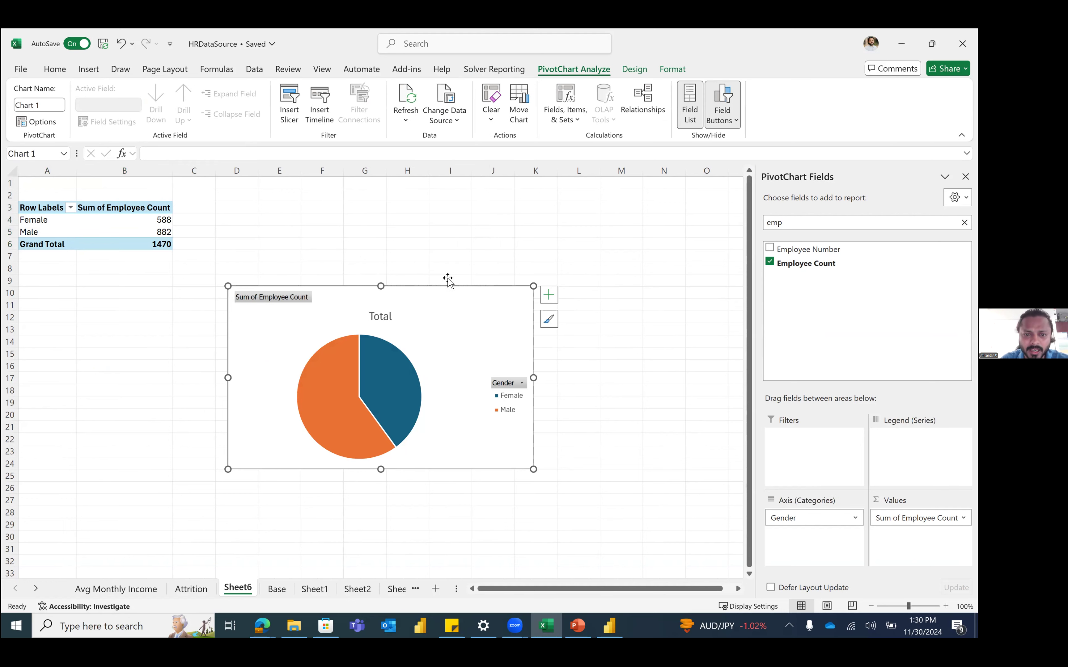
{"action": "left_click_drag", "start_coordinate": [504, 253], "coordinate": [555, 224]}
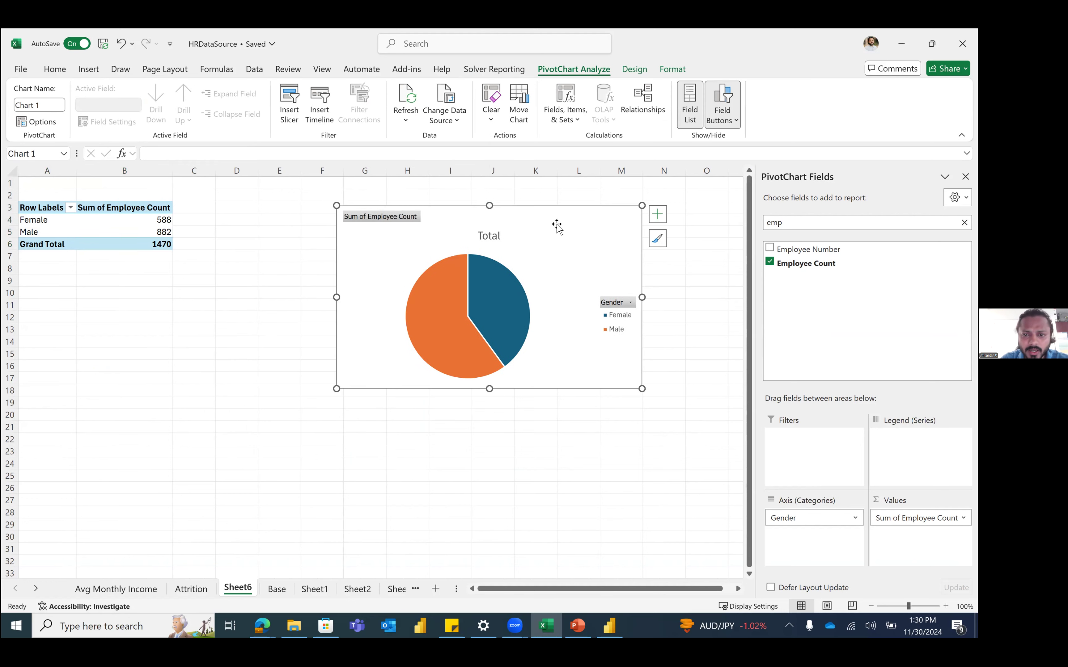
Step: Add data labels 588 and 882 and move the chart beside the PivotTable
{"action": "left_click", "coordinate": [661, 223]}
{"action": "left_click", "coordinate": [682, 250]}
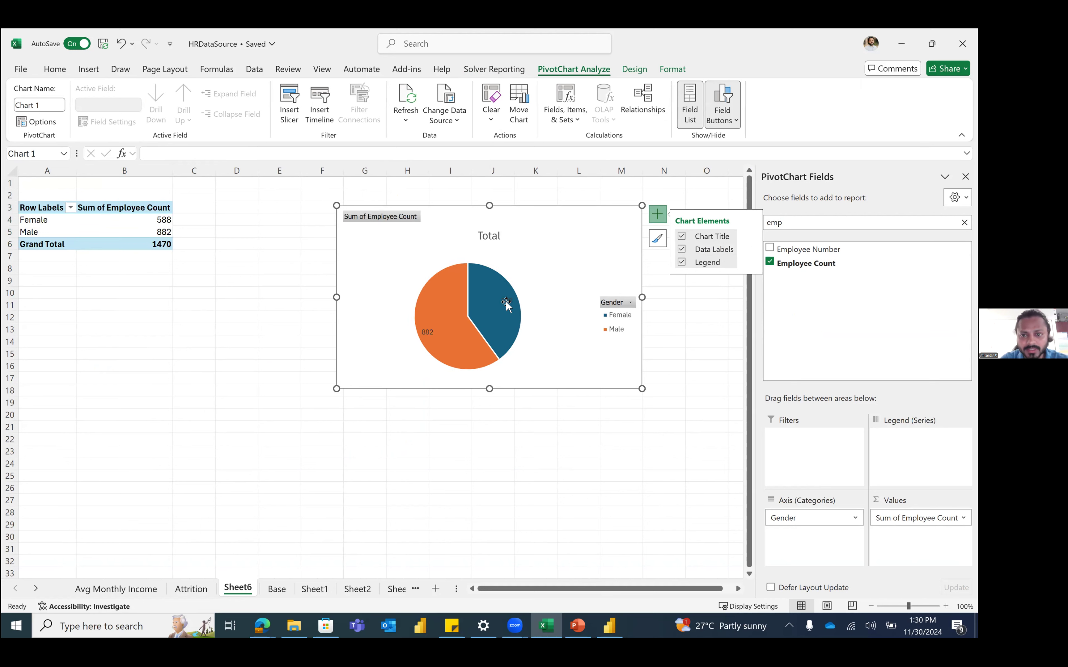
{"action": "left_click", "coordinate": [751, 249]}
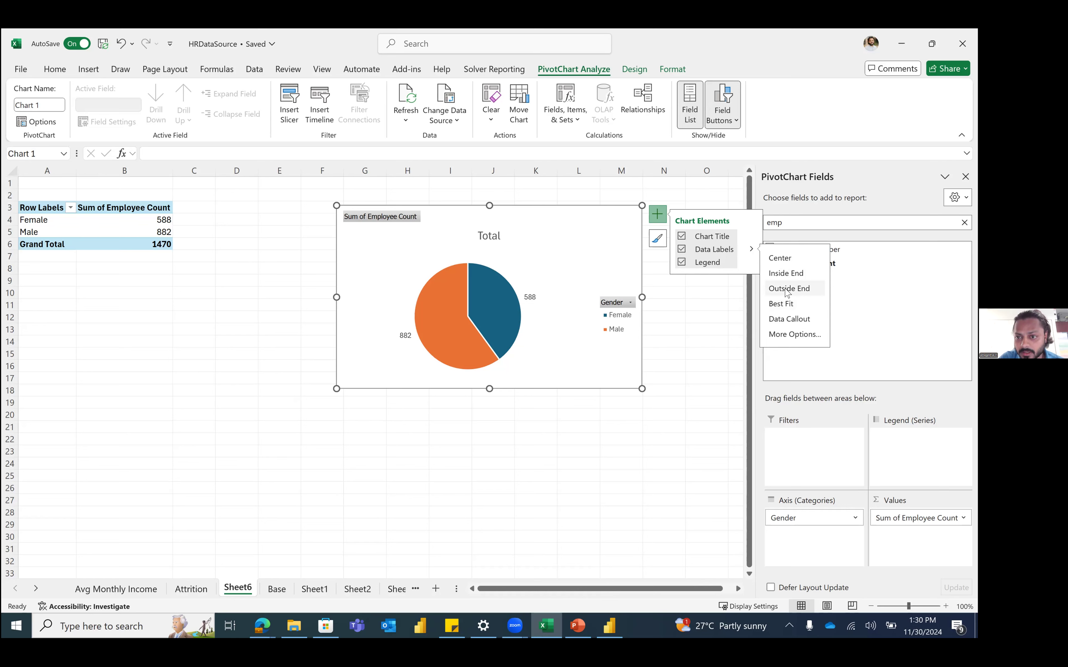
{"action": "left_click", "coordinate": [664, 304]}
{"action": "left_click", "coordinate": [609, 302]}
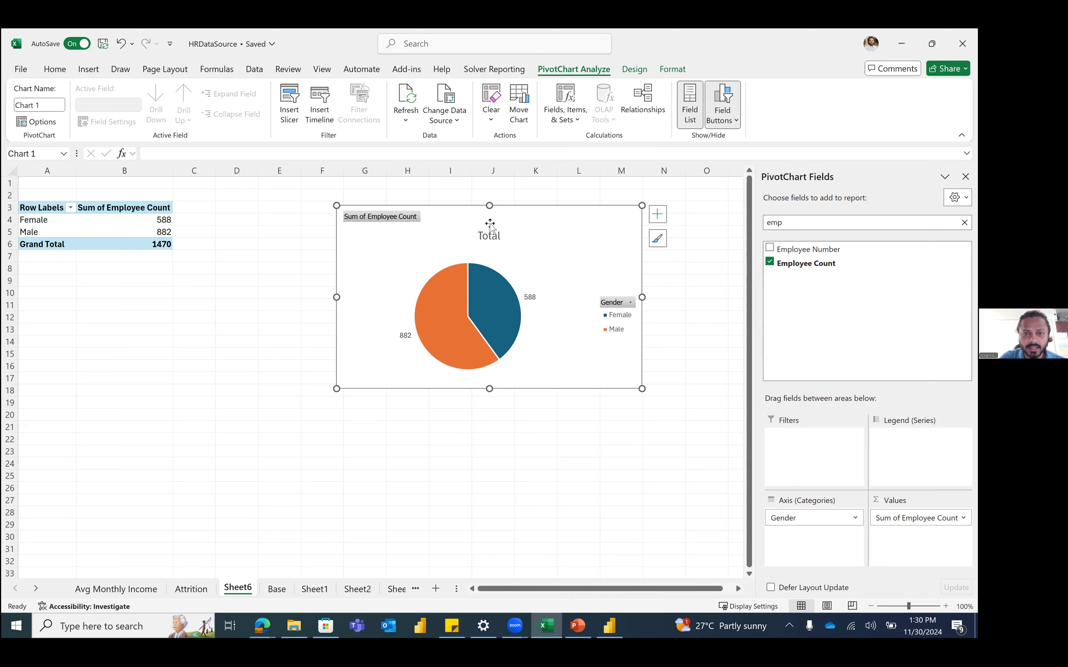
{"action": "left_click_drag", "start_coordinate": [538, 233], "coordinate": [414, 215]}
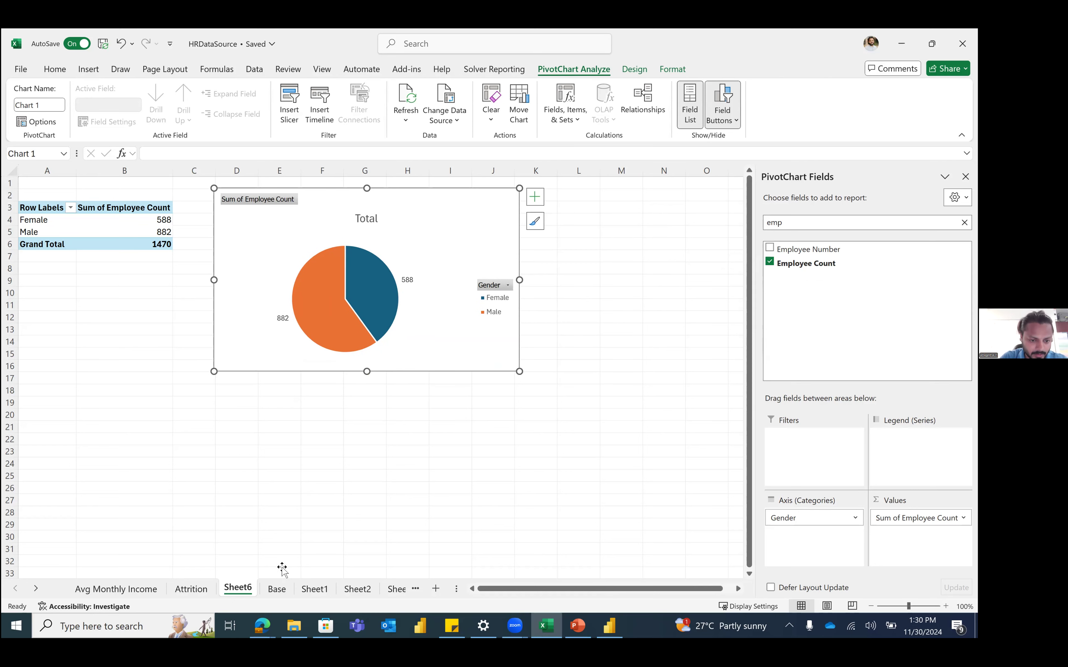
Step: Rename the Sheet6 tab to 'Gender wise Count'
{"action": "double_click", "coordinate": [238, 588]}
{"action": "type", "text": "er"}
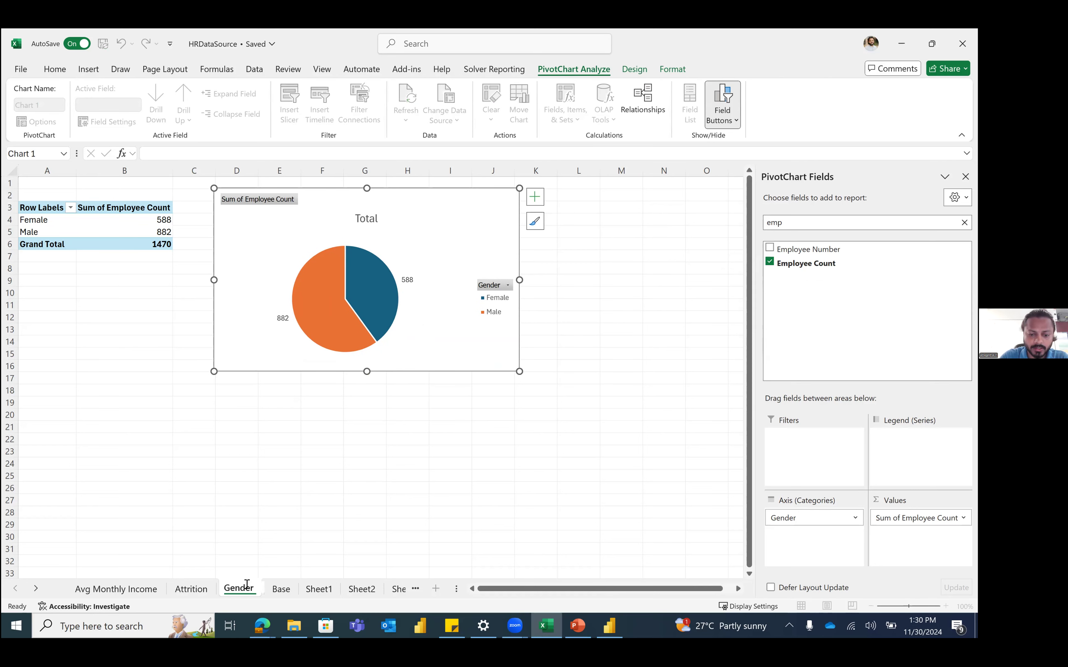
{"action": "type", "text": " wise Count"}
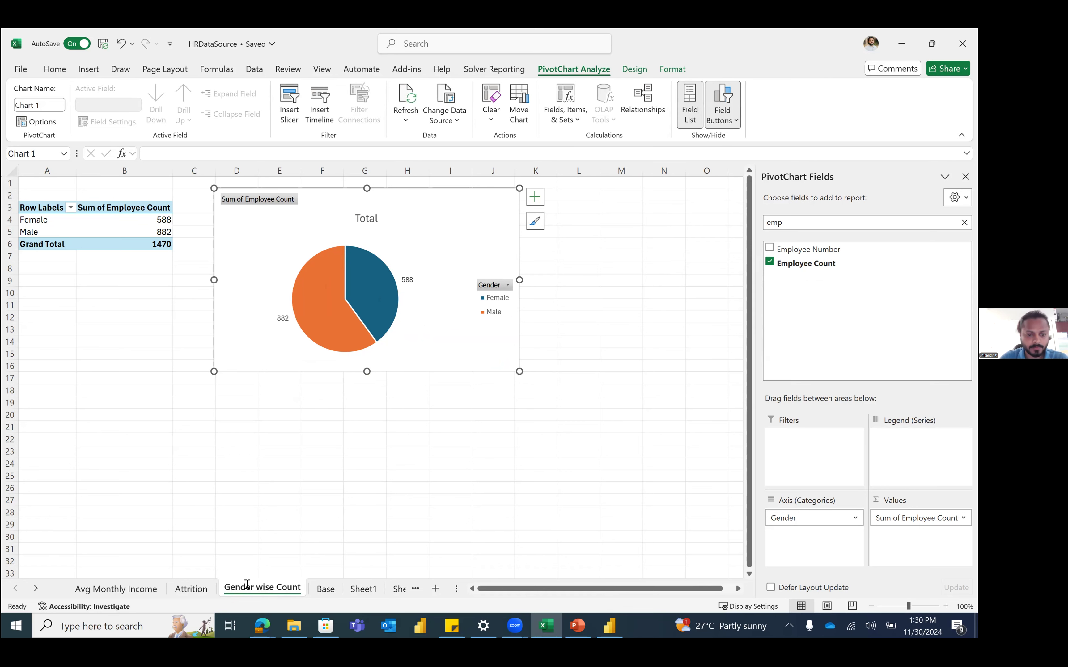
{"action": "left_click", "coordinate": [298, 431]}
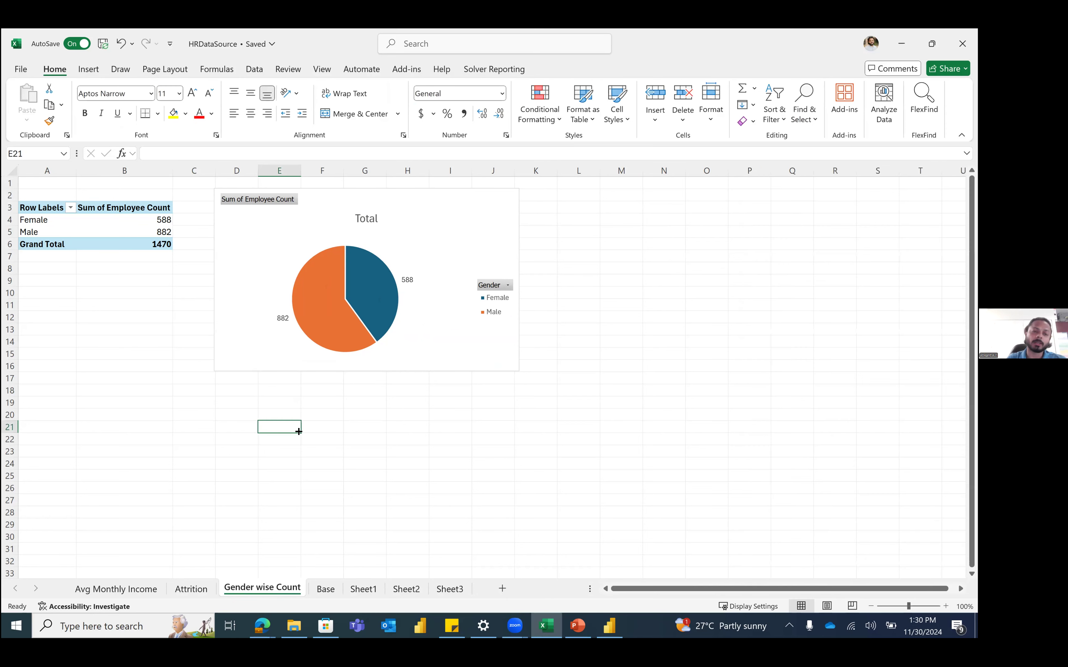
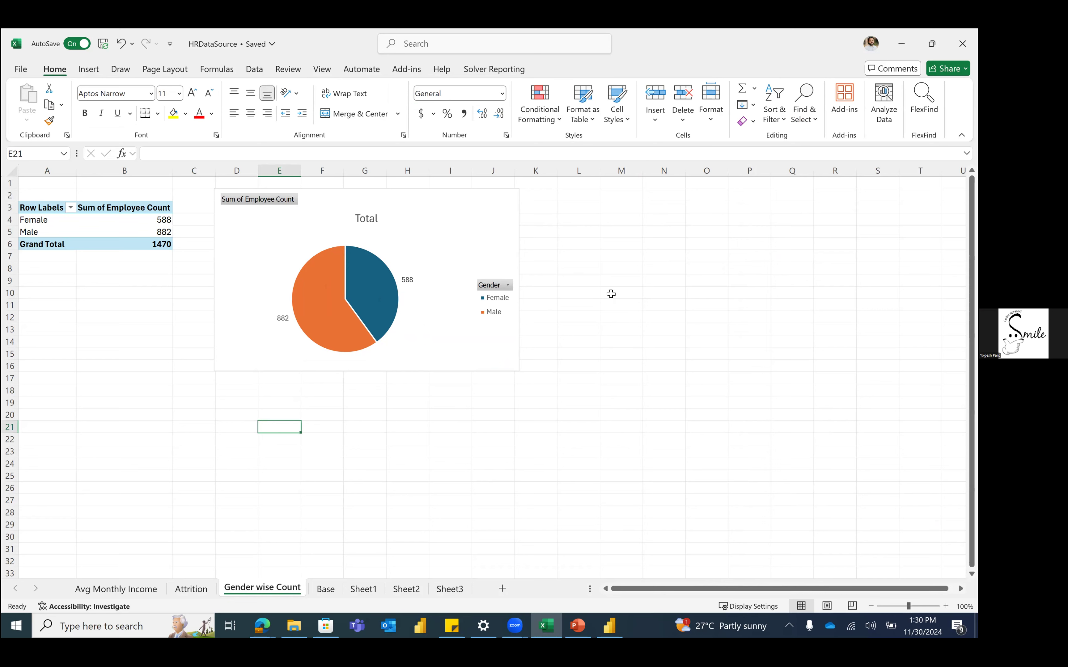
Step: Switch from the Gender wise Count chart to the Base sheet of employee records
{"action": "left_click", "coordinate": [194, 589]}
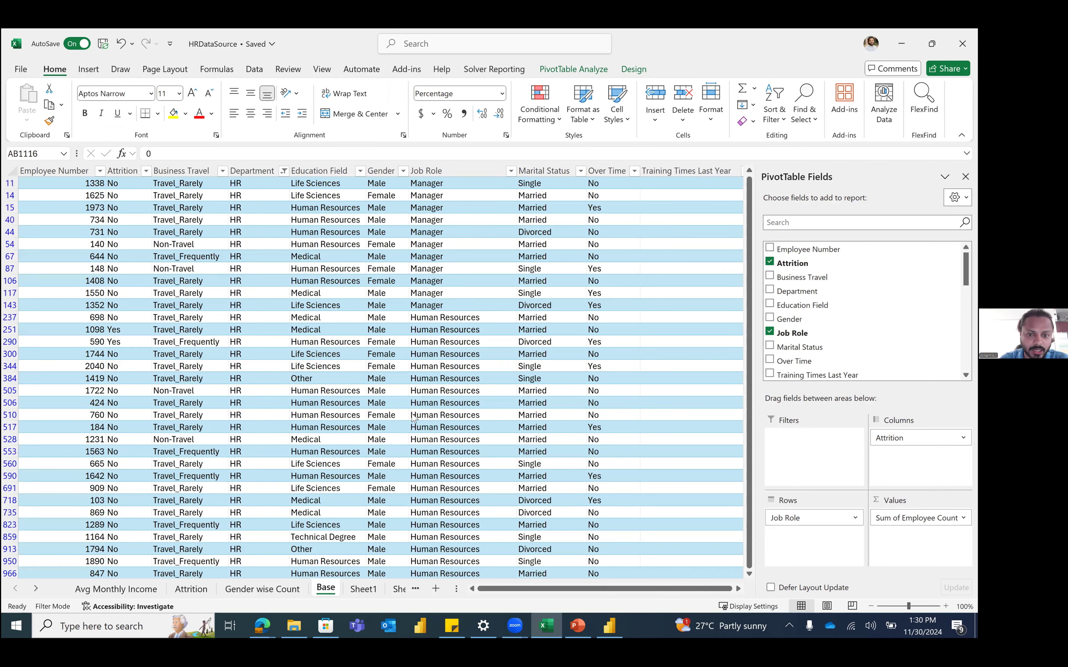
Step: Create a PivotTable from the employee data on a new sheet
{"action": "left_click", "coordinate": [190, 342]}
{"action": "left_click", "coordinate": [88, 69]}
{"action": "left_click", "coordinate": [25, 105]}
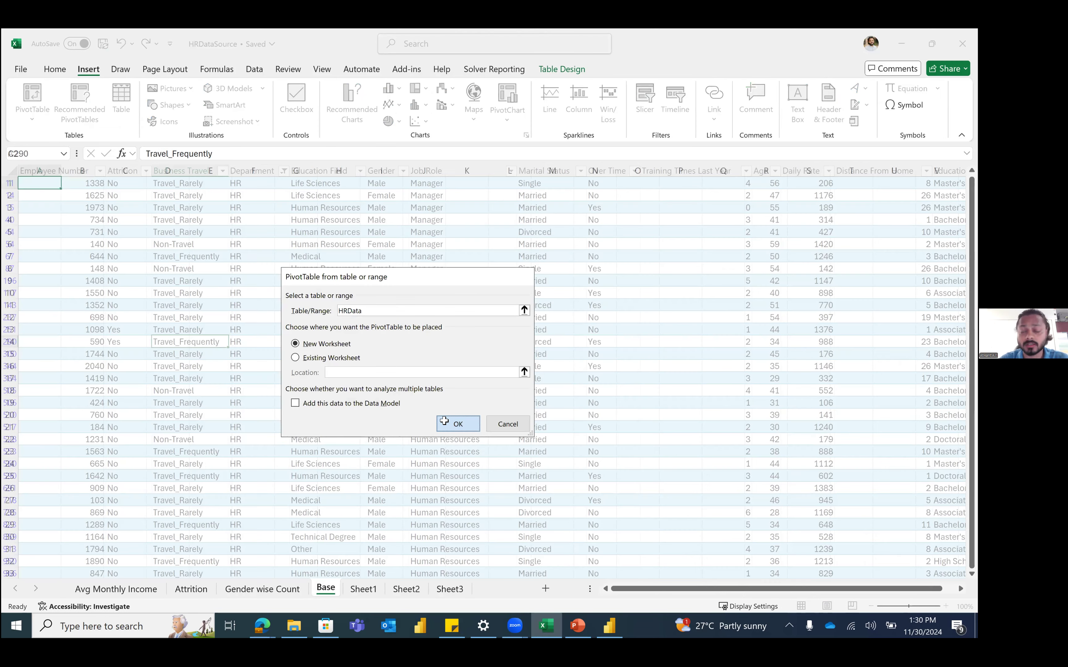
{"action": "left_click", "coordinate": [444, 422]}
Step: Put Job Role in the pivot rows
{"action": "left_click", "coordinate": [821, 223]}
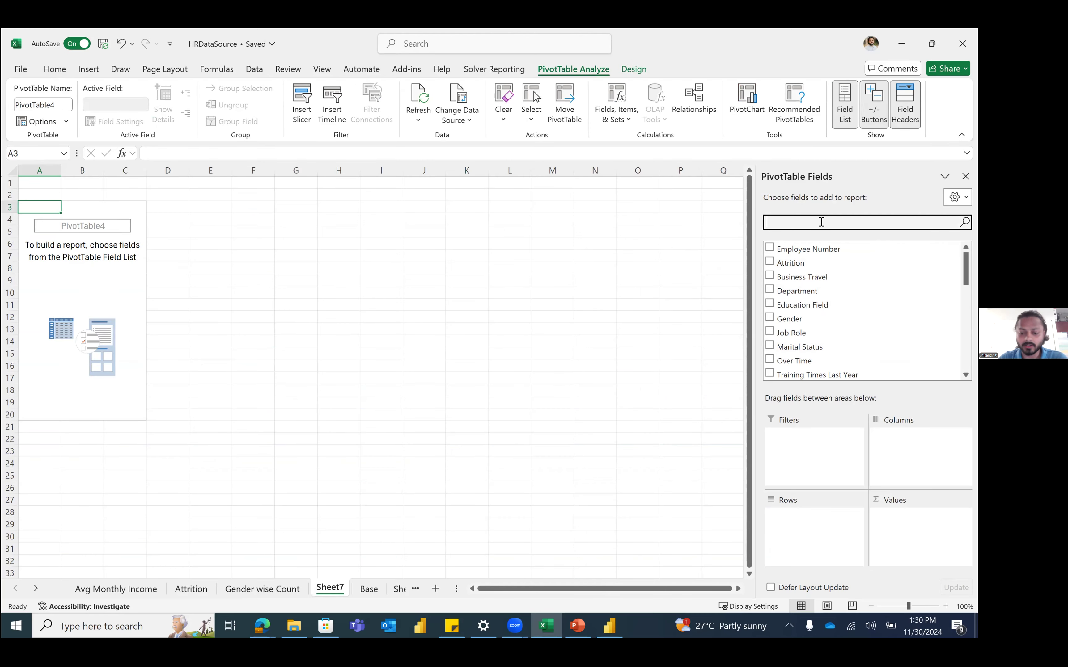
{"action": "type", "text": "job role"}
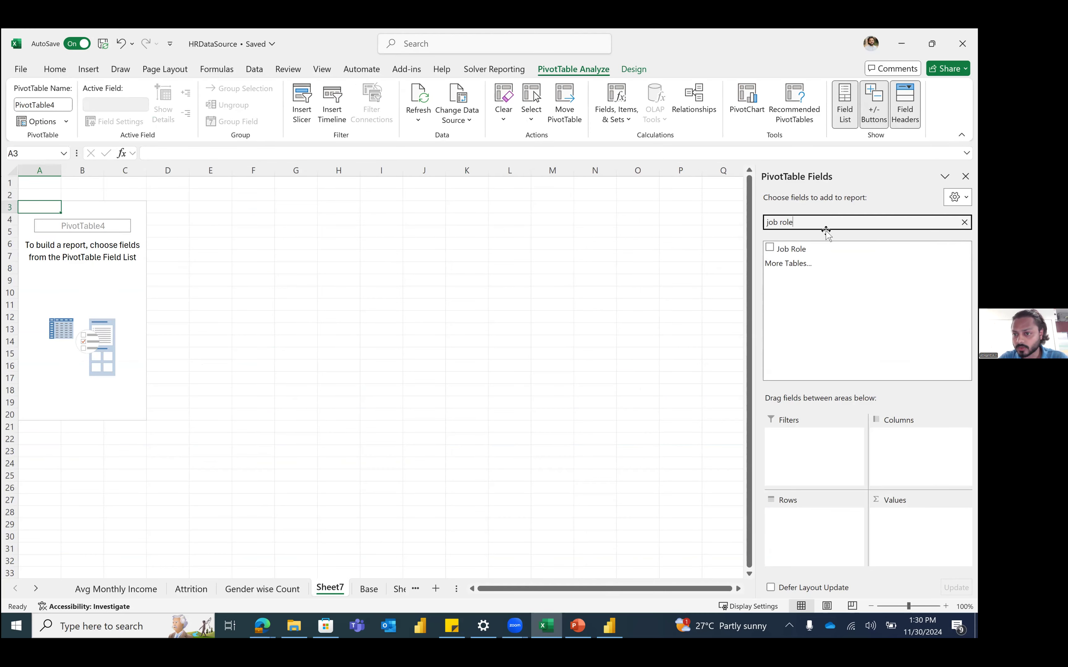
{"action": "left_click_drag", "start_coordinate": [830, 249], "coordinate": [833, 542]}
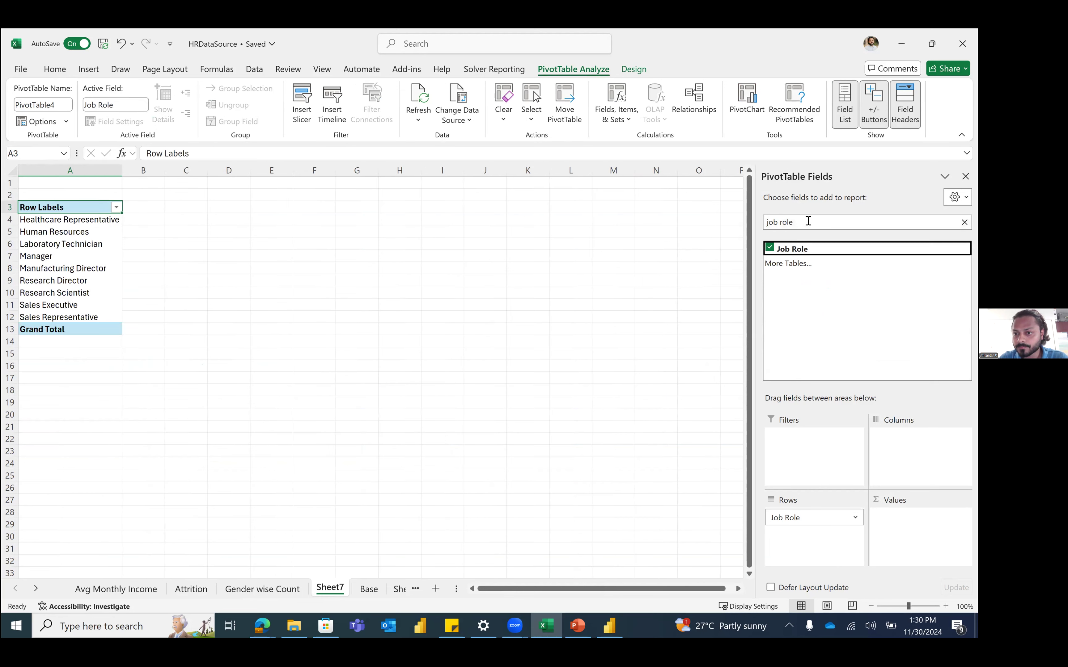
{"action": "left_click_drag", "start_coordinate": [810, 222], "coordinate": [902, 439]}
Step: Add Attrition as the pivot's column field
{"action": "type", "text": "attri"}
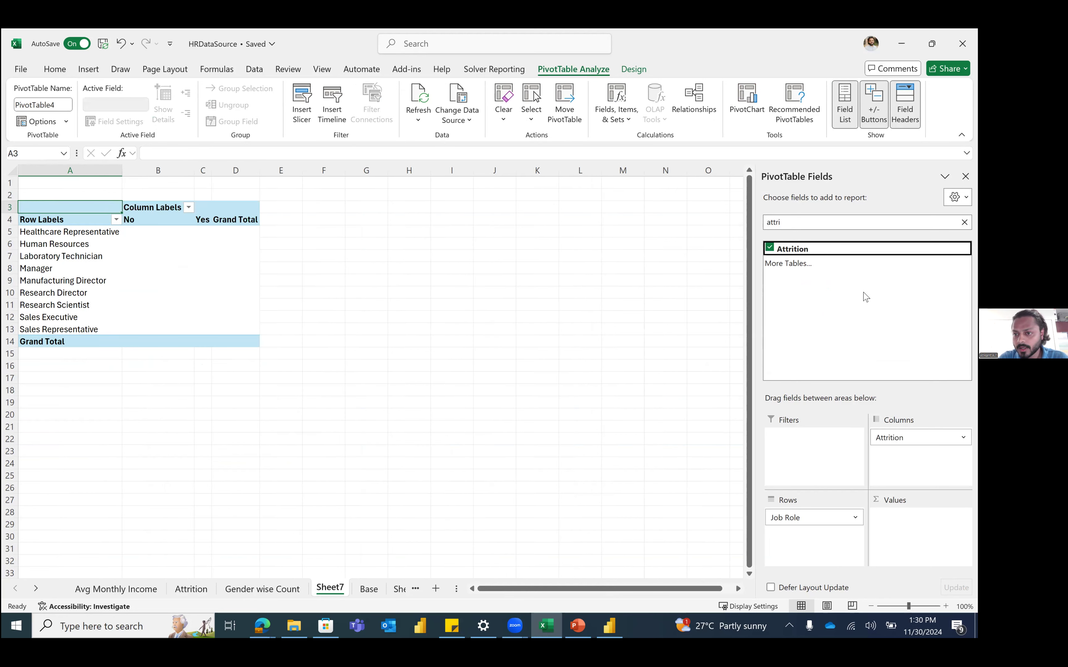
{"action": "double_click", "coordinate": [860, 219]}
{"action": "key", "text": "BackSpace"}
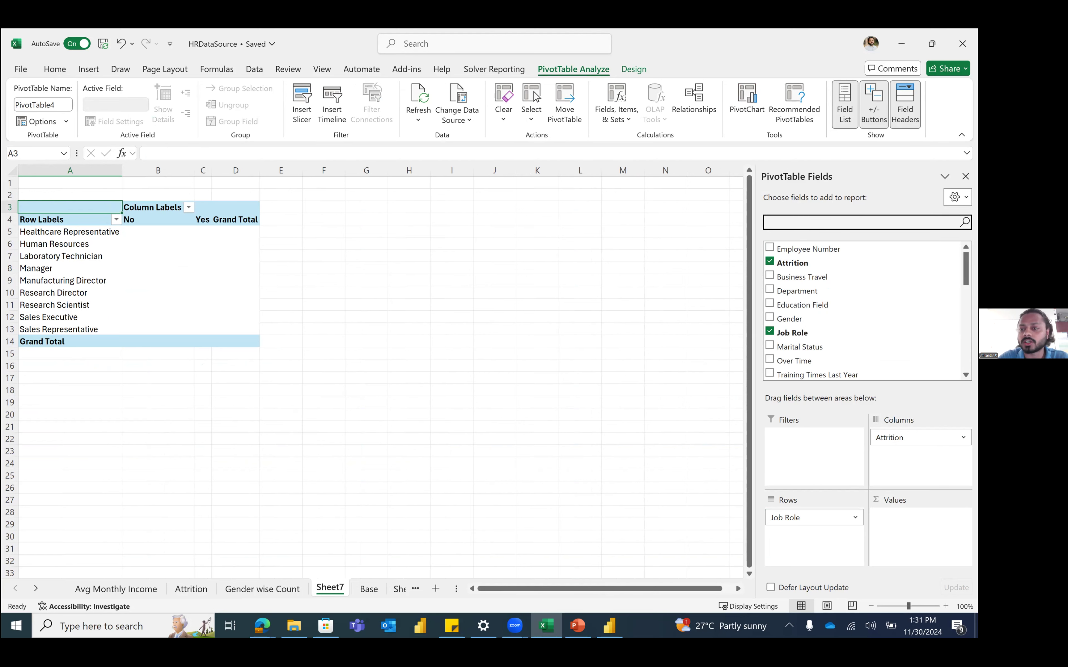
{"action": "type", "text": "ndk"}
{"action": "key", "text": "BackSpace"}
{"action": "key", "text": "BackSpace"}
{"action": "key", "text": "BackSpace"}
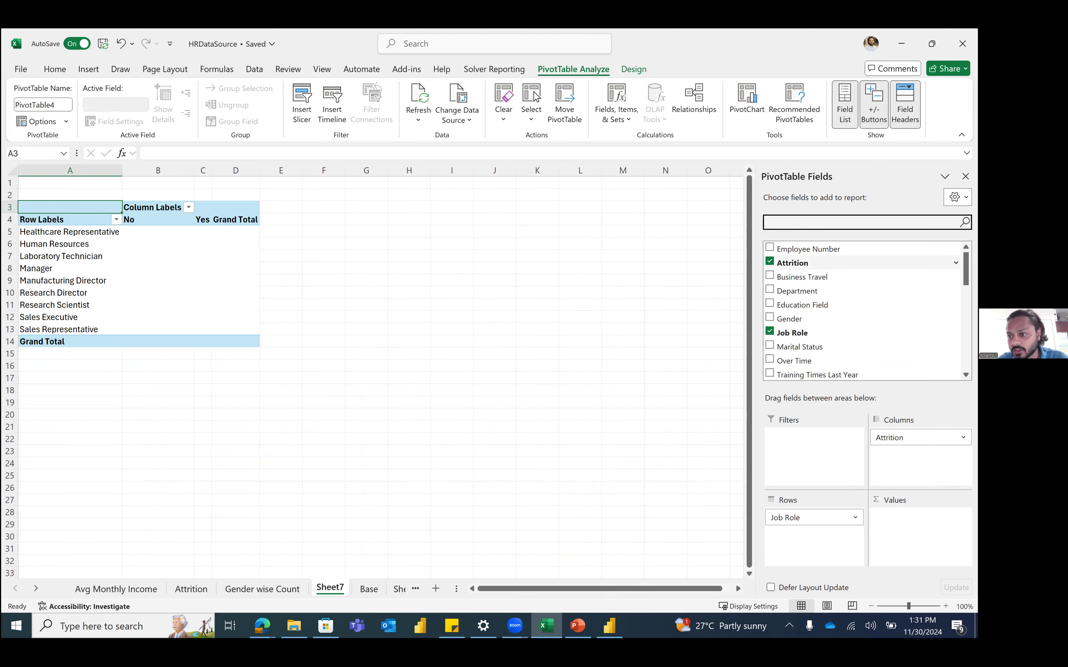
{"action": "scroll", "coordinate": [839, 315], "scroll_direction": "down", "scroll_amount": 8}
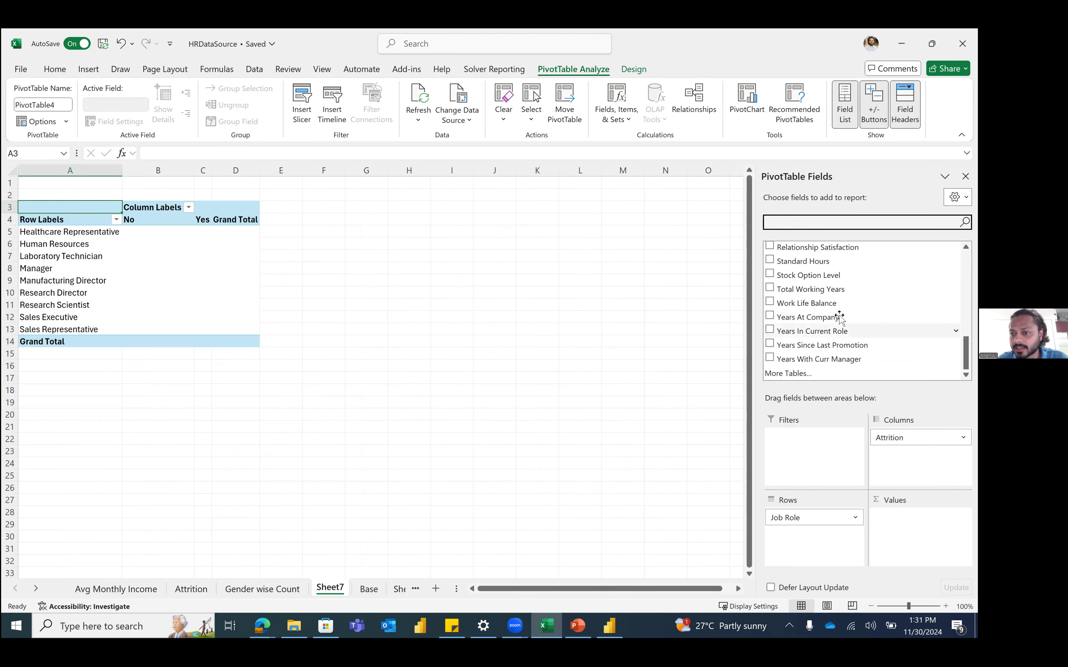
{"action": "left_click_drag", "start_coordinate": [831, 303], "coordinate": [913, 525]}
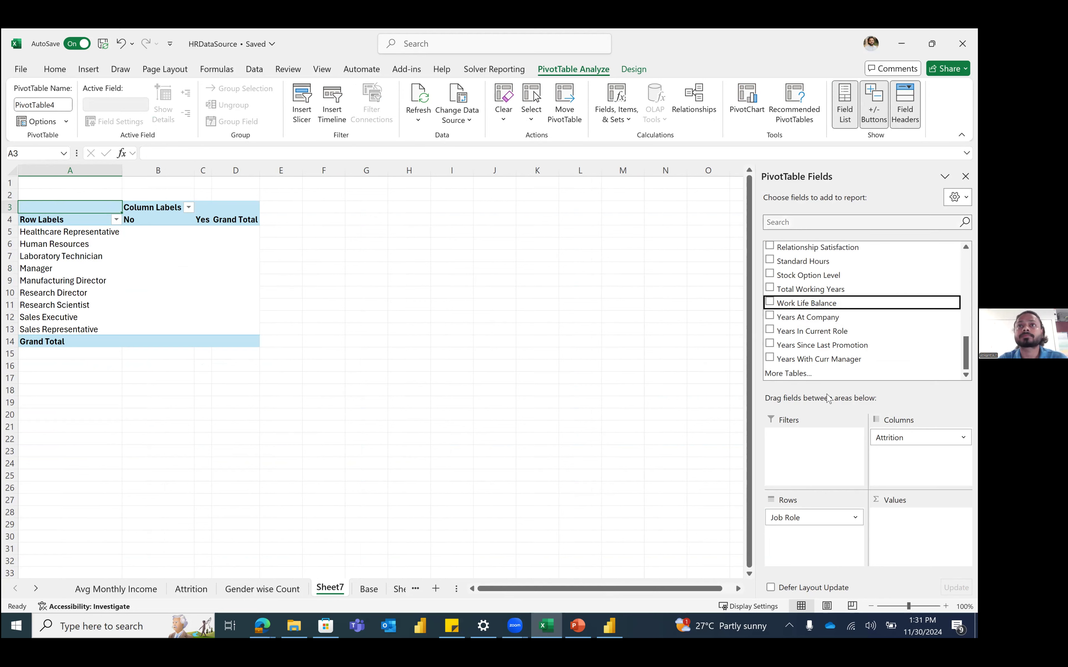
Step: Add Employee Number as the summed values field
{"action": "left_click", "coordinate": [819, 223]}
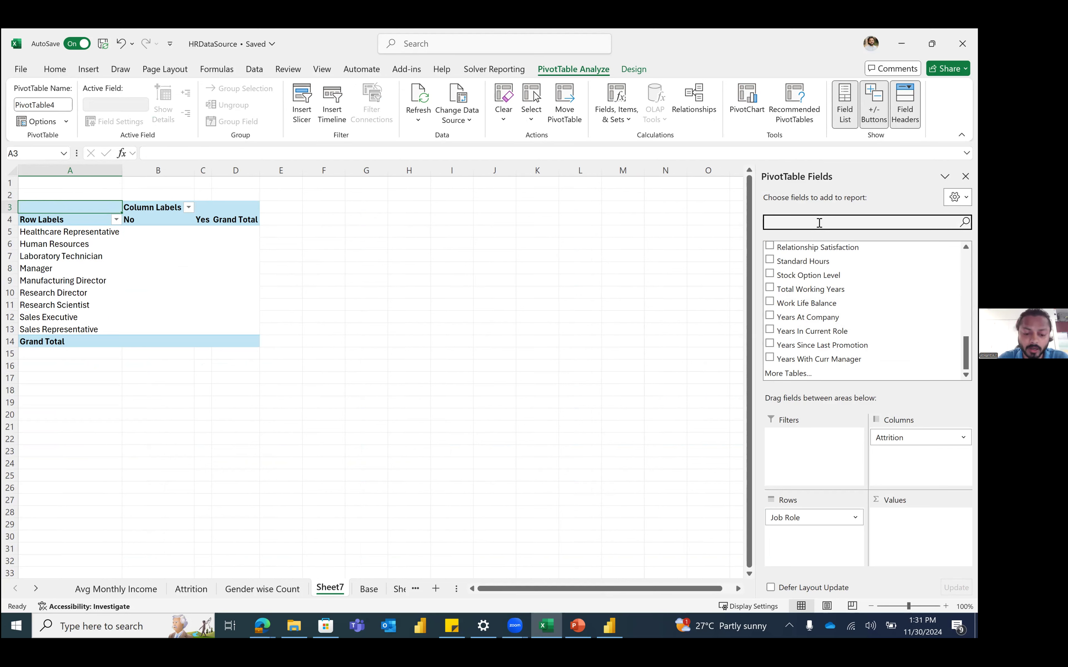
{"action": "type", "text": "empl"}
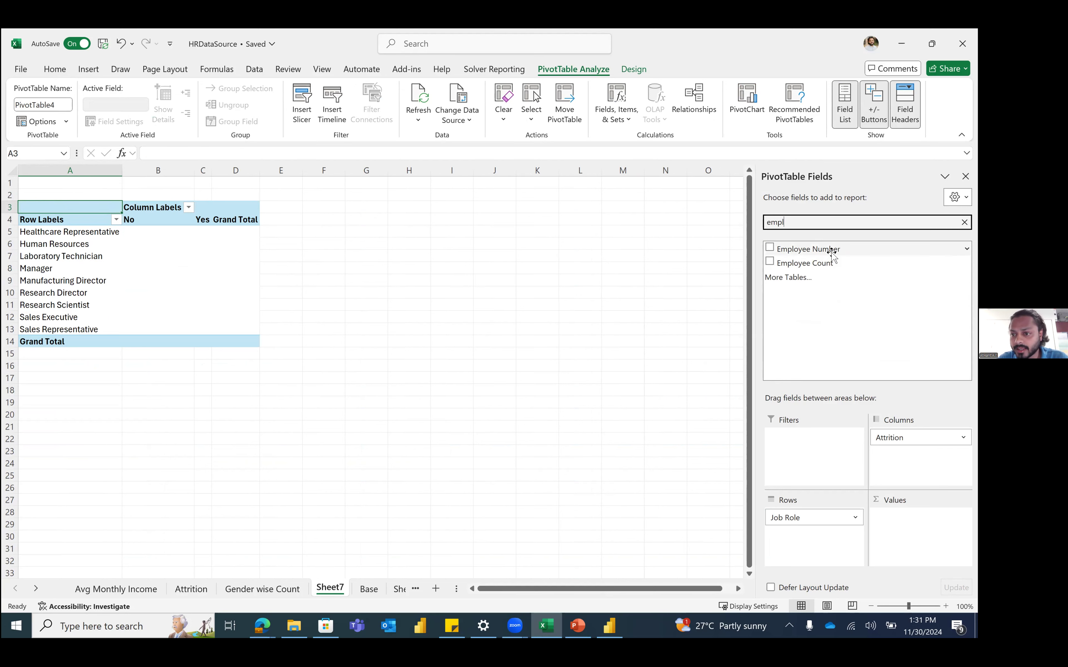
{"action": "left_click_drag", "start_coordinate": [844, 249], "coordinate": [918, 514]}
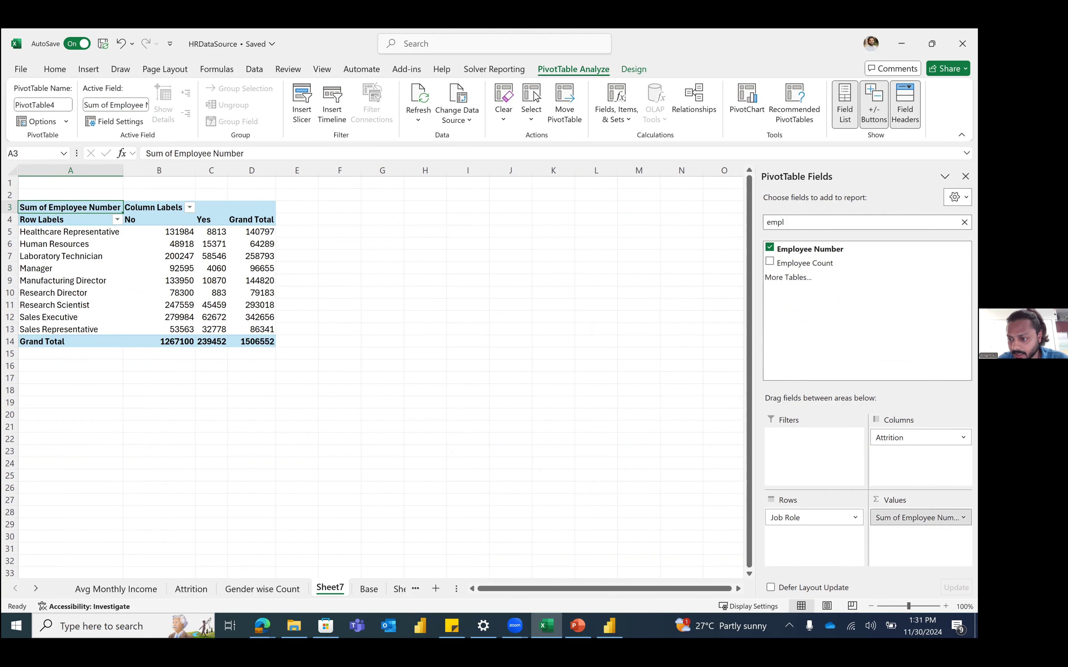
{"action": "left_click", "coordinate": [921, 517]}
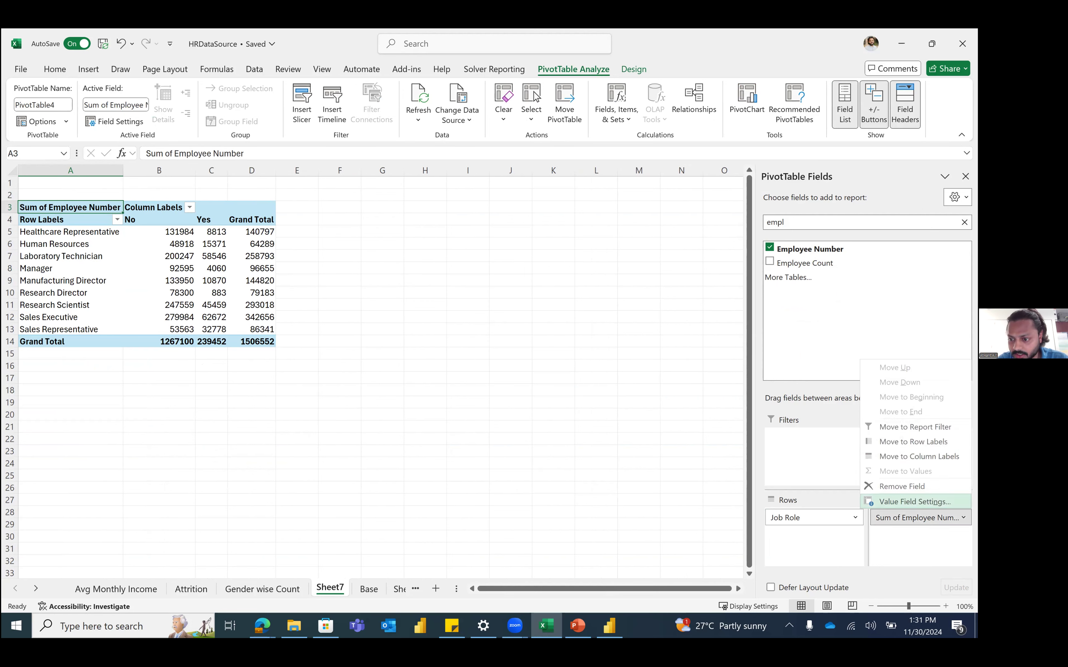
{"action": "left_click", "coordinate": [916, 502]}
{"action": "left_click", "coordinate": [353, 354]}
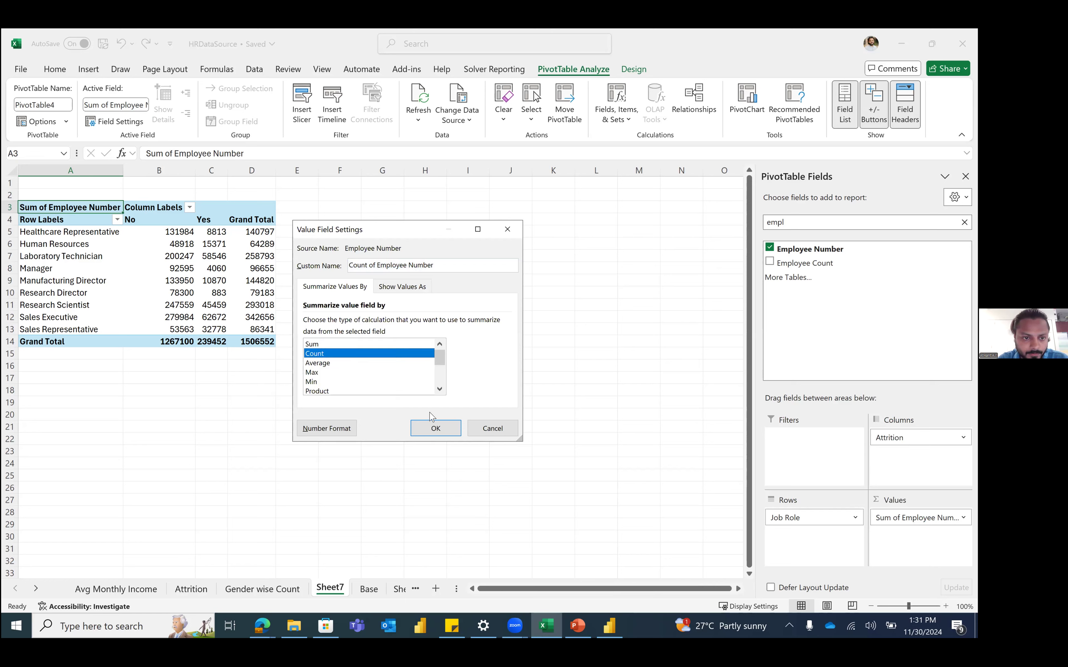
{"action": "left_click", "coordinate": [503, 434]}
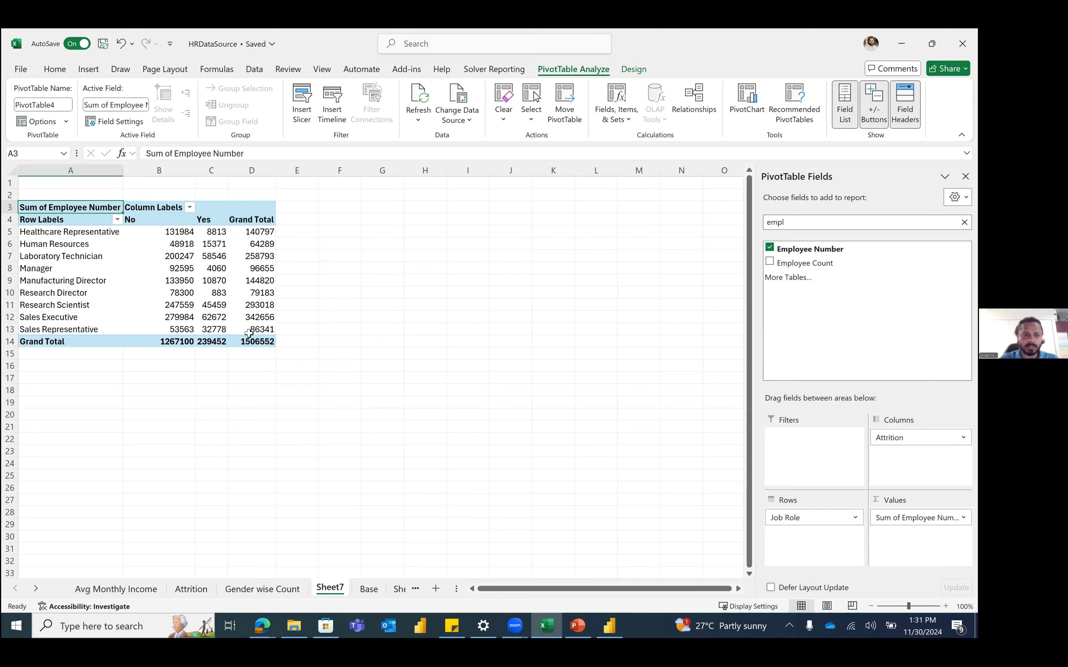
{"action": "mouse_move", "coordinate": [168, 234]}
{"action": "left_click_drag", "start_coordinate": [168, 234], "coordinate": [265, 343]}
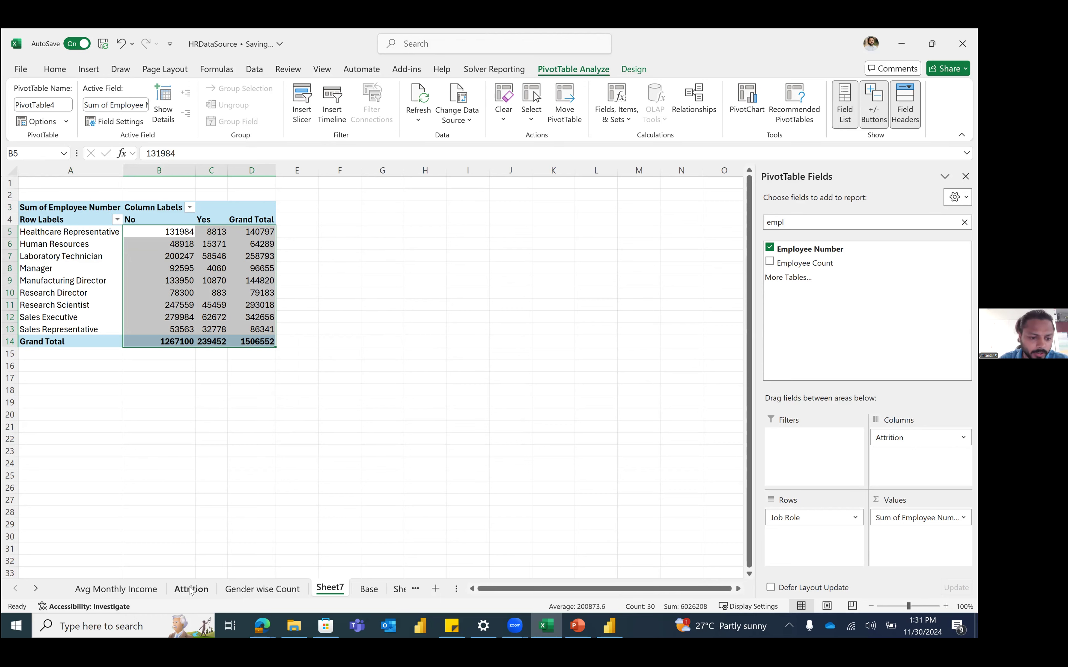
{"action": "left_click", "coordinate": [367, 589]}
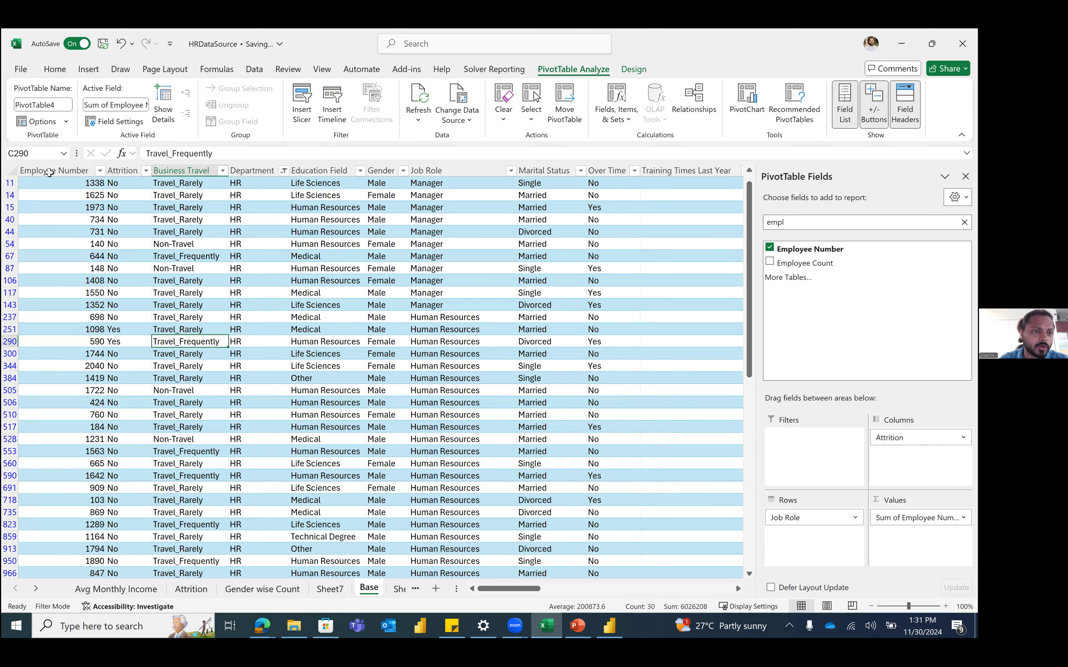
{"action": "left_click", "coordinate": [49, 172]}
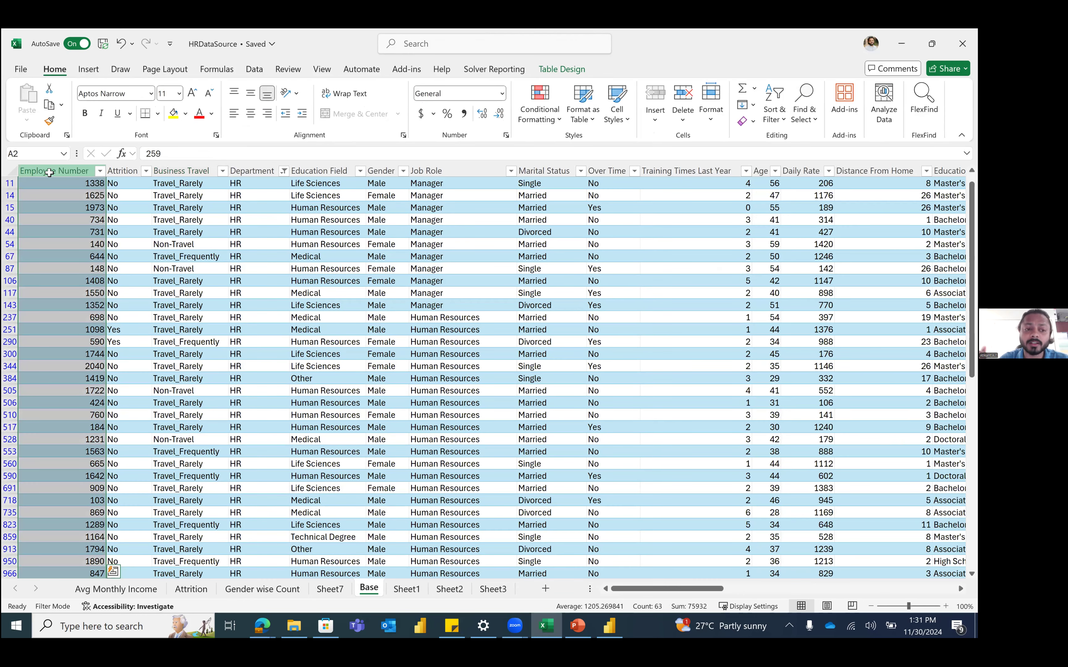
{"action": "scroll", "coordinate": [76, 204], "scroll_direction": "up", "scroll_amount": 2}
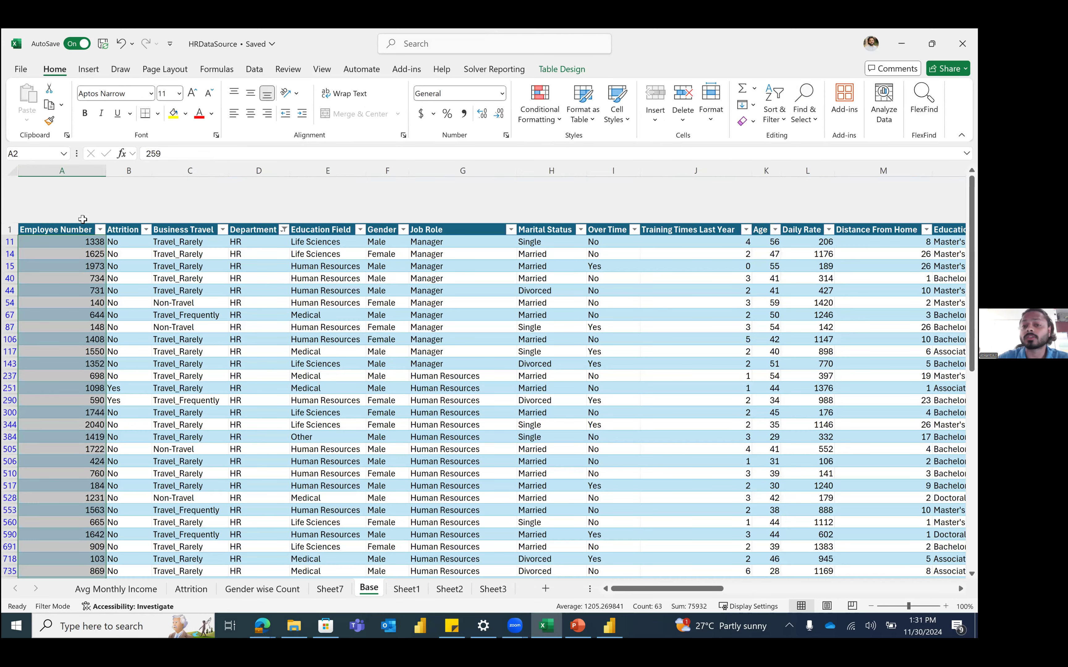
{"action": "left_click", "coordinate": [83, 219]}
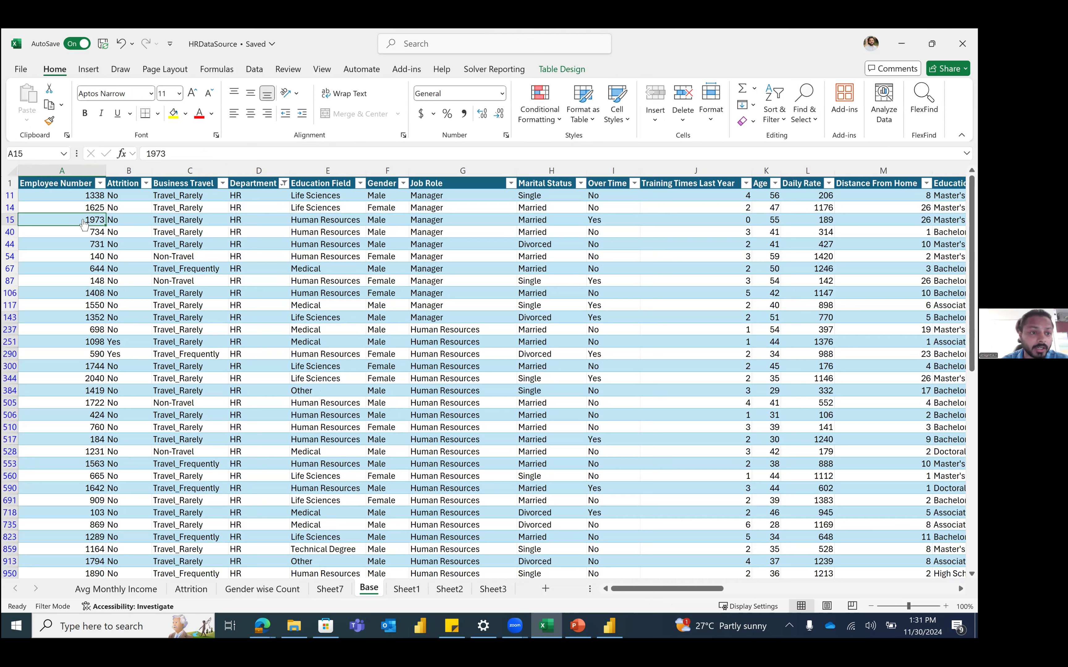
{"action": "left_click", "coordinate": [87, 167]}
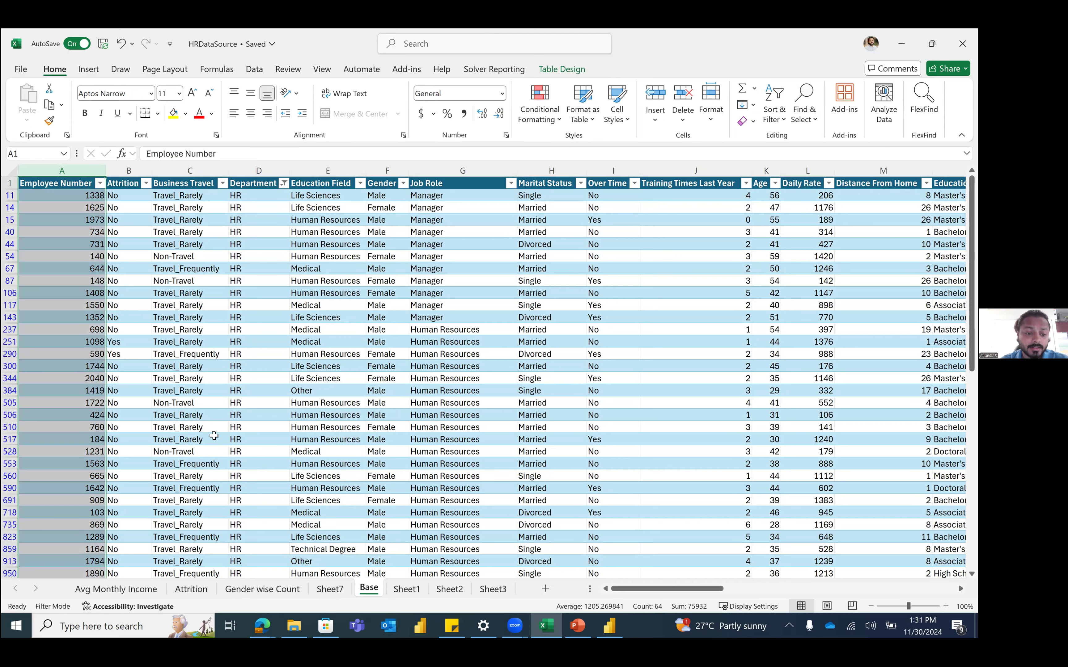
{"action": "left_click", "coordinate": [332, 590]}
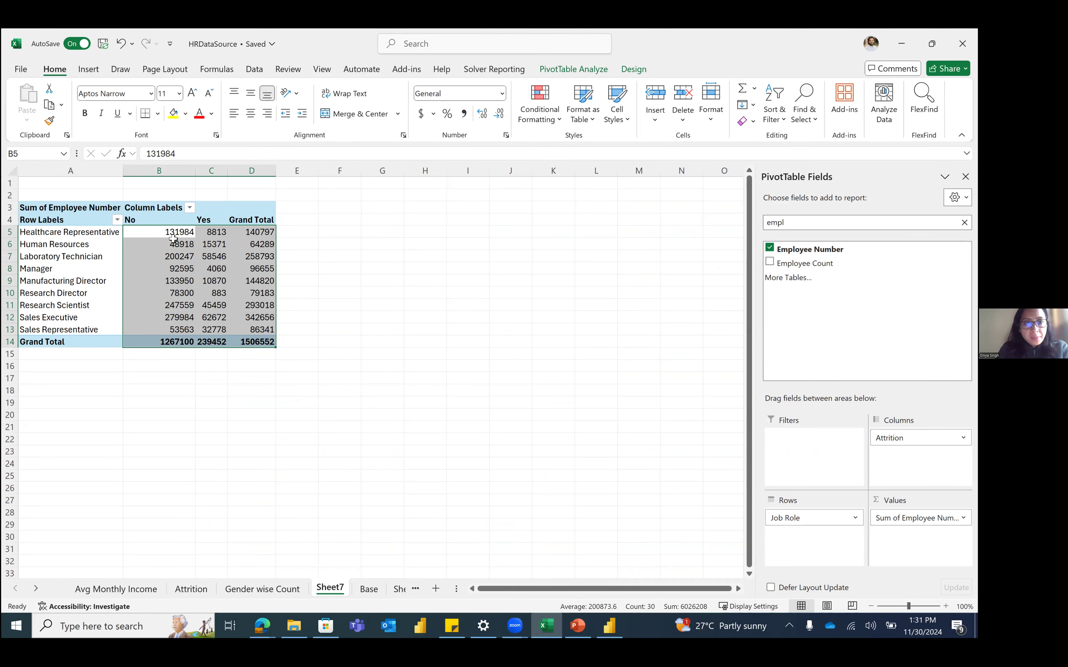
Step: Summarise Employee Number as a Count instead of a Sum
{"action": "left_click", "coordinate": [263, 338]}
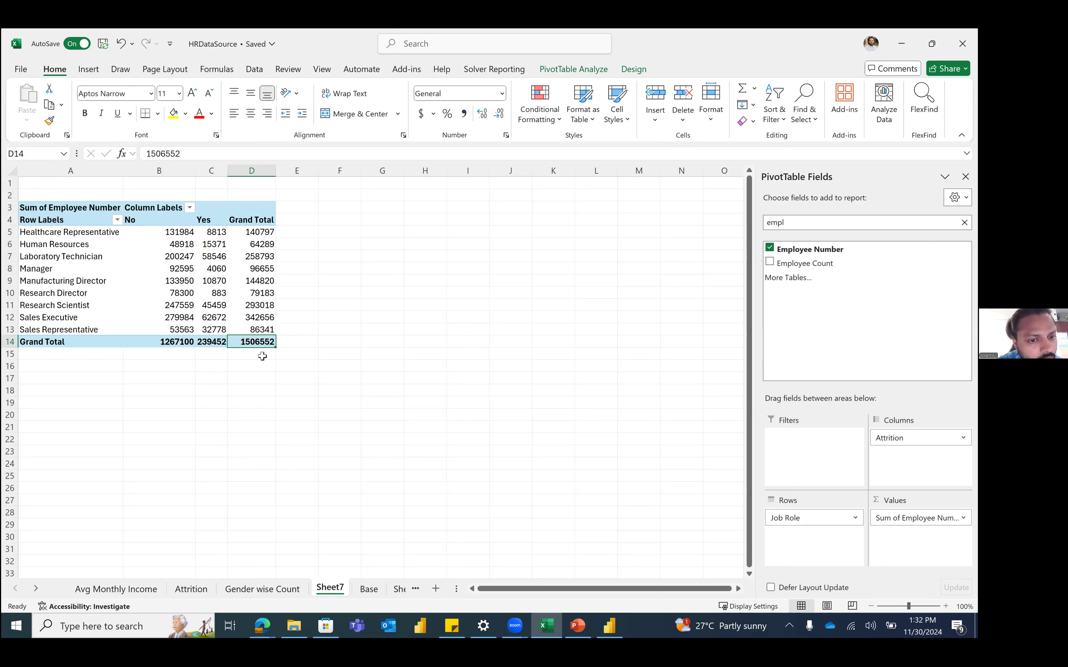
{"action": "mouse_move", "coordinate": [251, 344]}
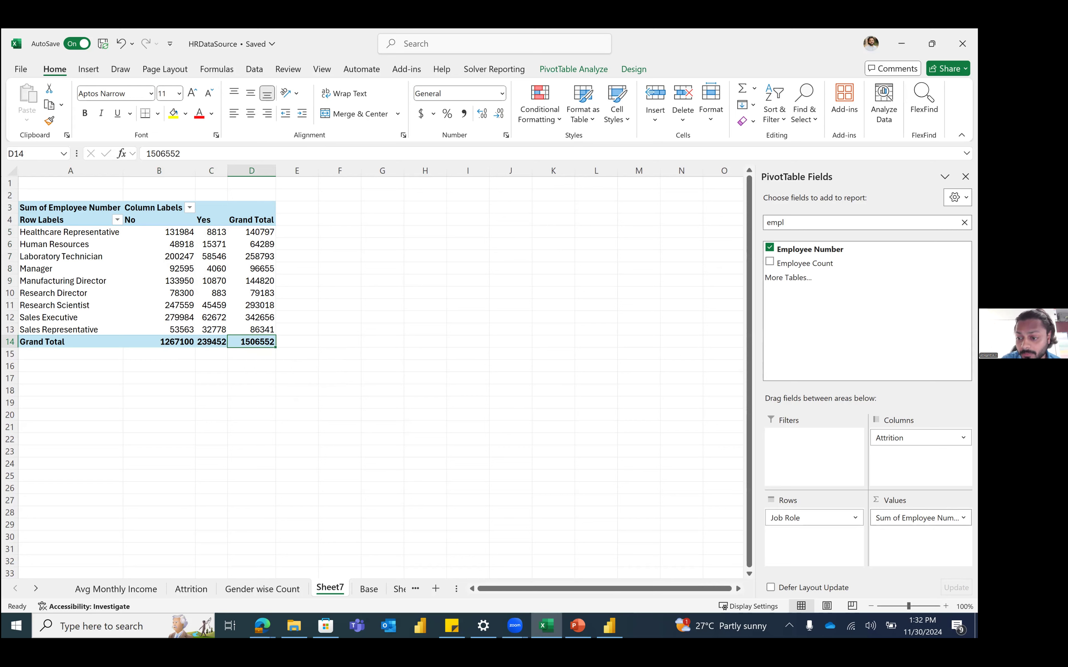
{"action": "left_click", "coordinate": [917, 518]}
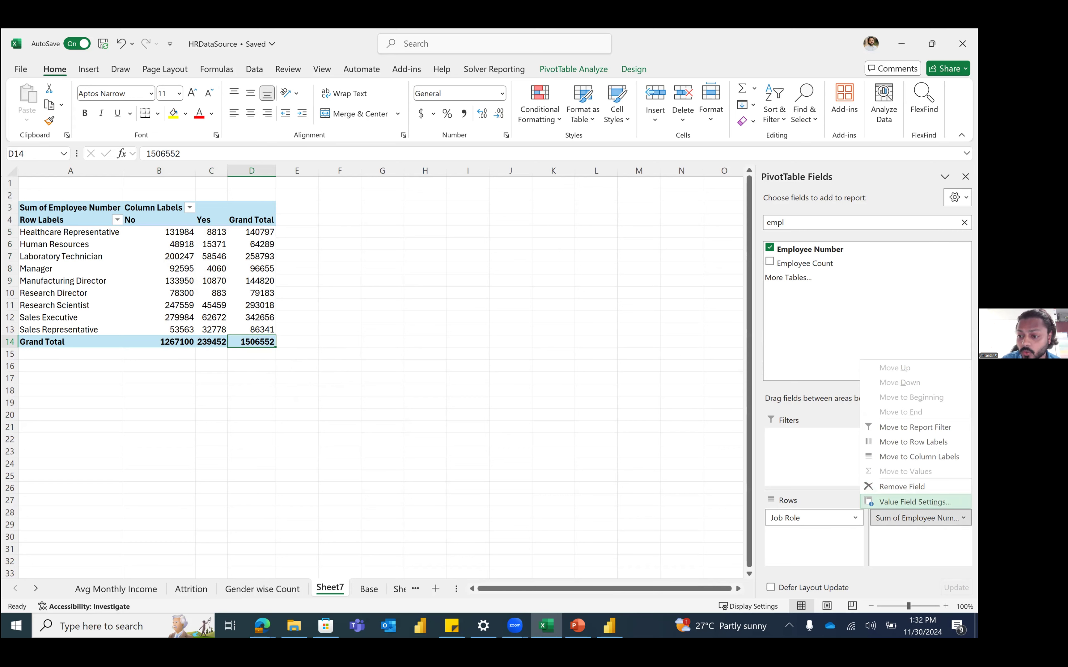
{"action": "left_click", "coordinate": [914, 502]}
{"action": "left_click", "coordinate": [339, 353]}
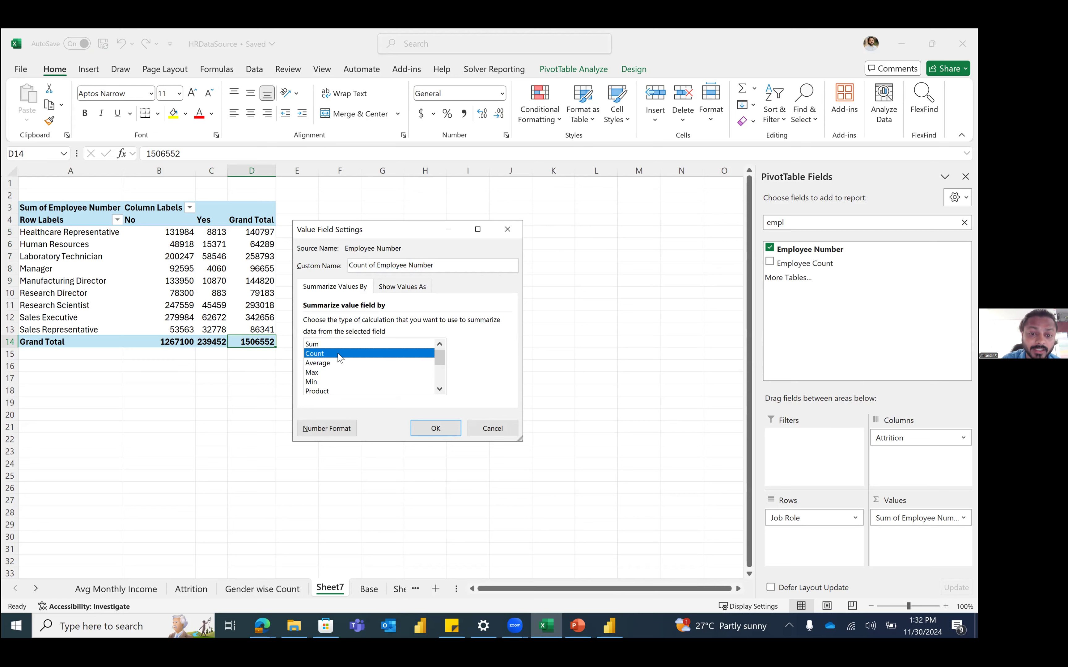
{"action": "left_click", "coordinate": [443, 435]}
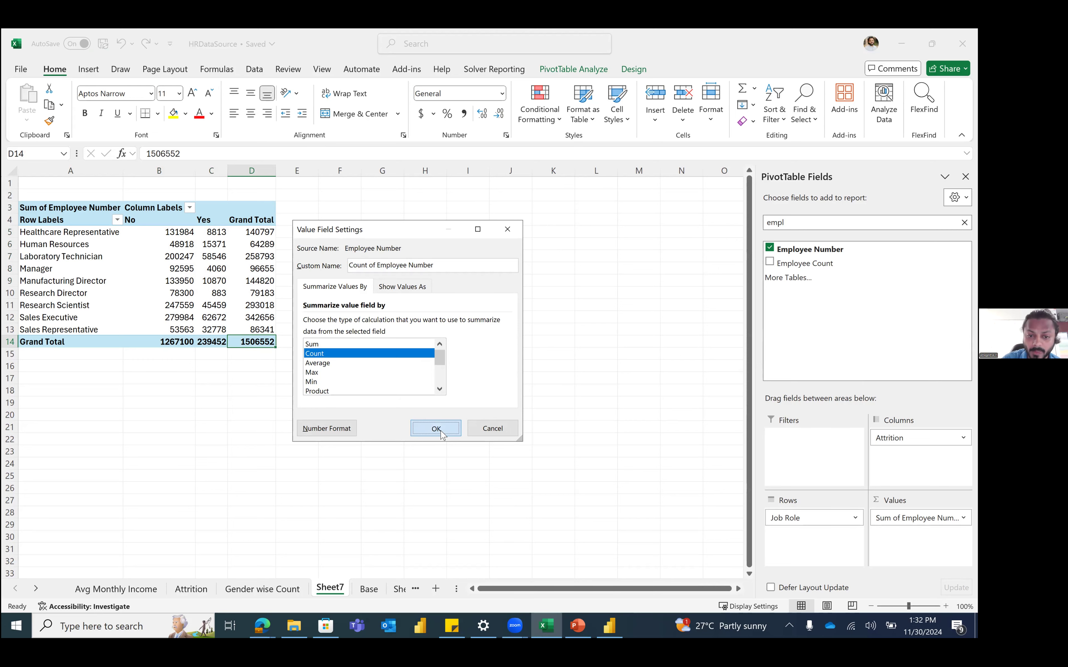
Step: Check the counts (237 Yes, 1470 total) and select a value cell to reopen the field list
{"action": "left_click", "coordinate": [161, 261]}
{"action": "left_click", "coordinate": [258, 342]}
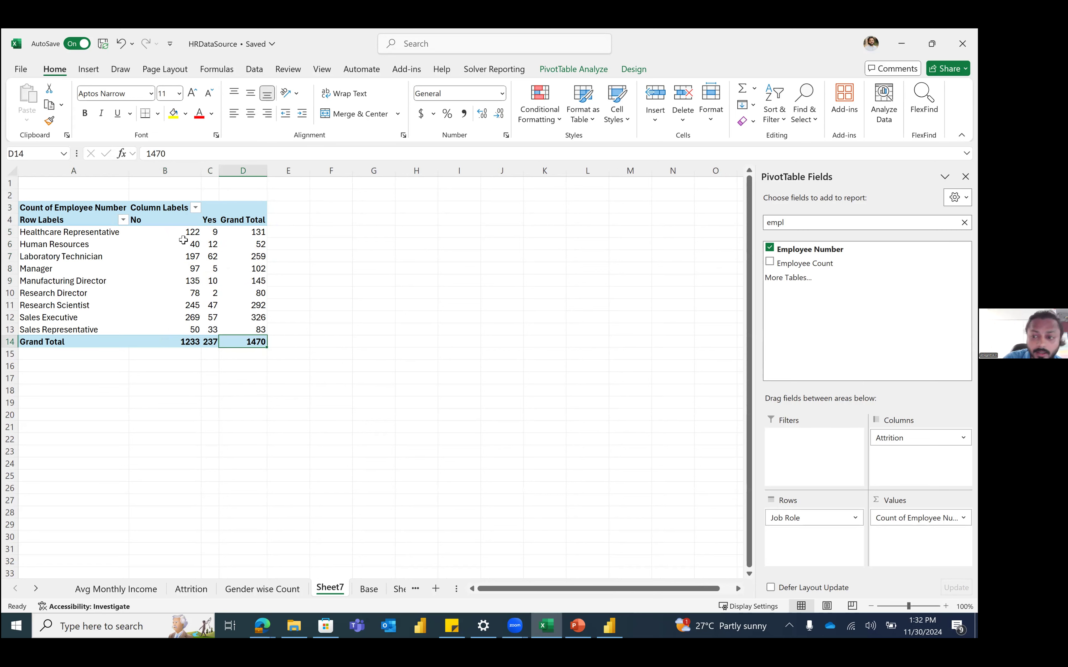
{"action": "left_click", "coordinate": [210, 342]}
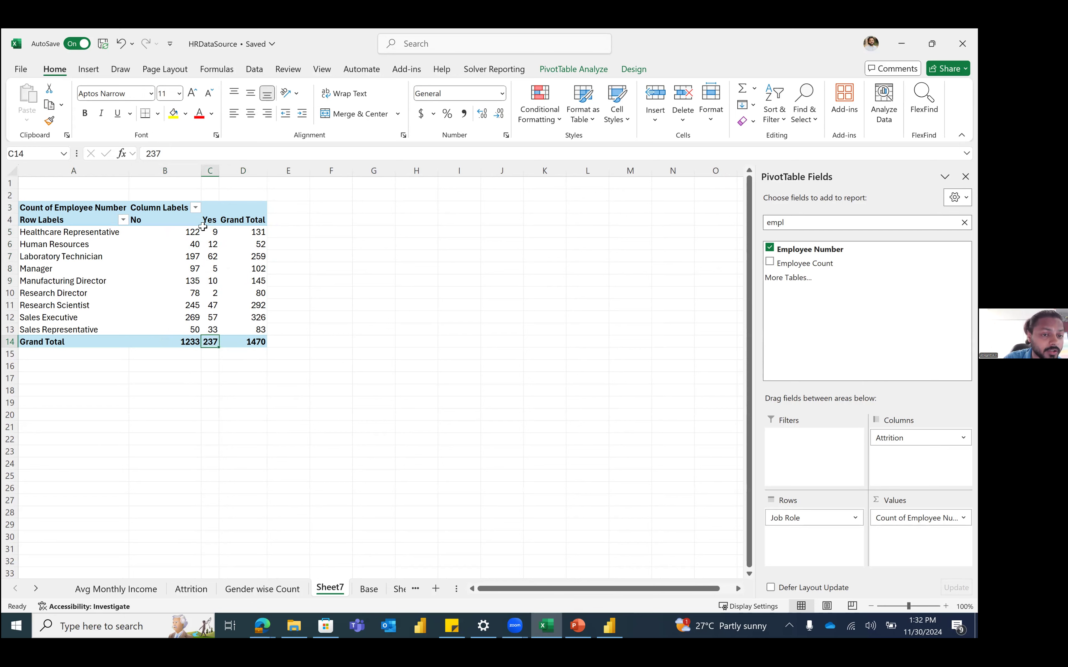
{"action": "left_click", "coordinate": [211, 170]}
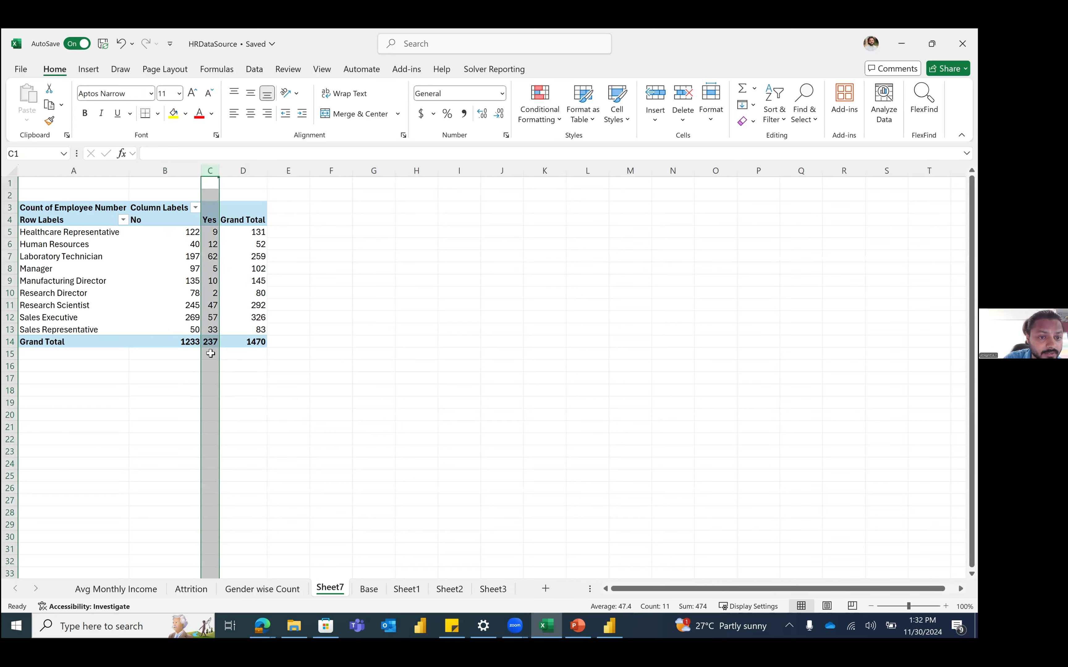
{"action": "left_click", "coordinate": [211, 256]}
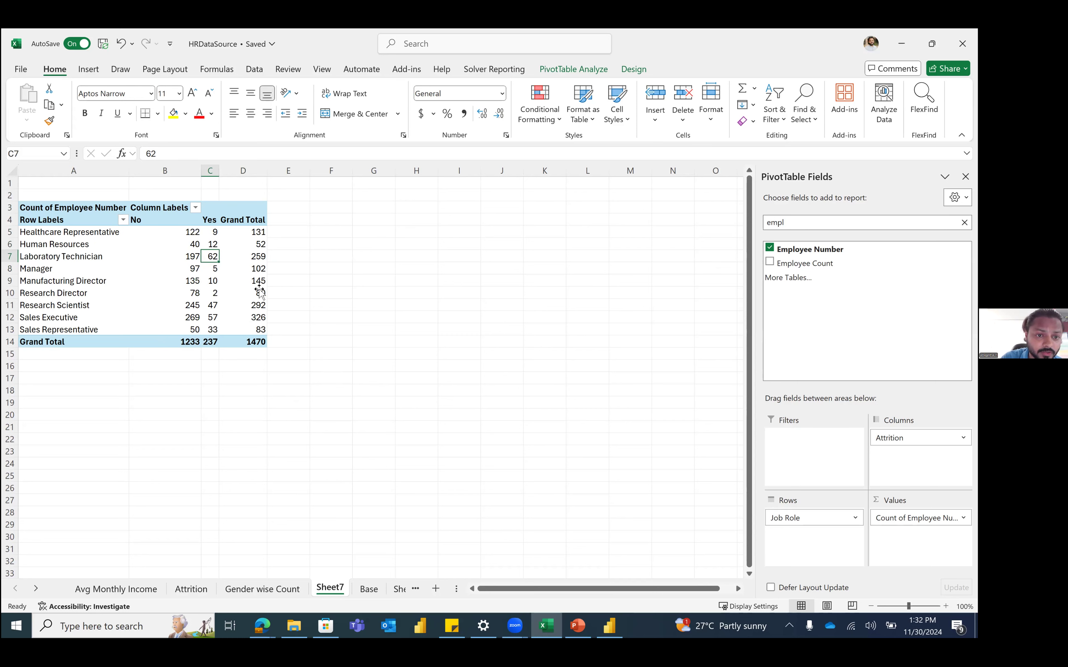
Step: Show the employee counts as % of Row Total through Value Field Settings
{"action": "right_click", "coordinate": [162, 266]}
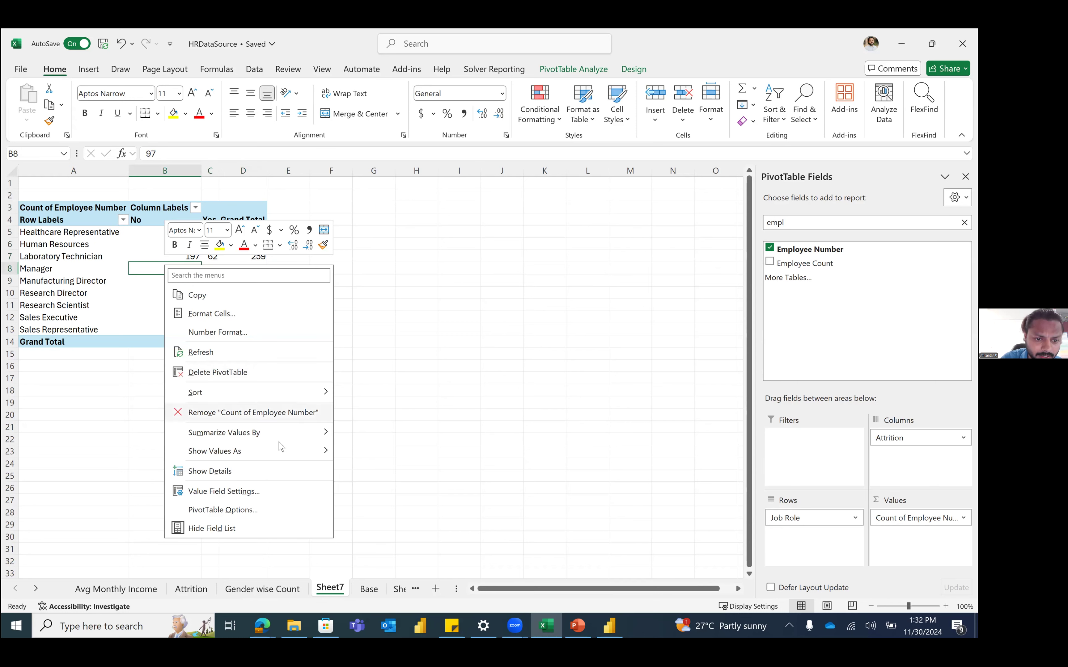
{"action": "left_click", "coordinate": [286, 491]}
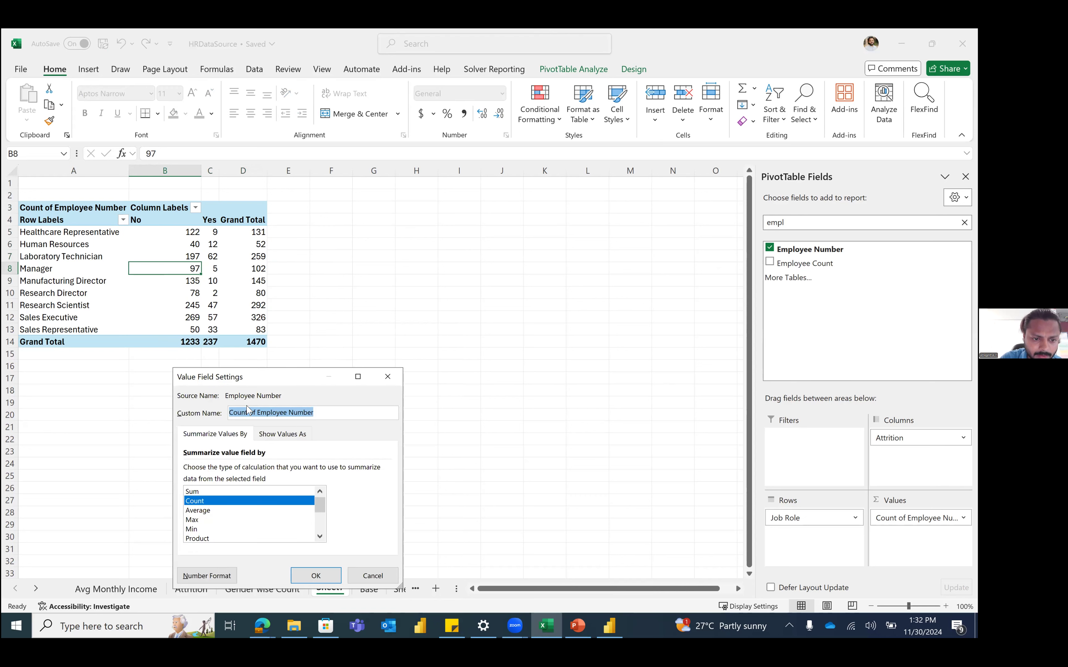
{"action": "left_click", "coordinate": [287, 436]}
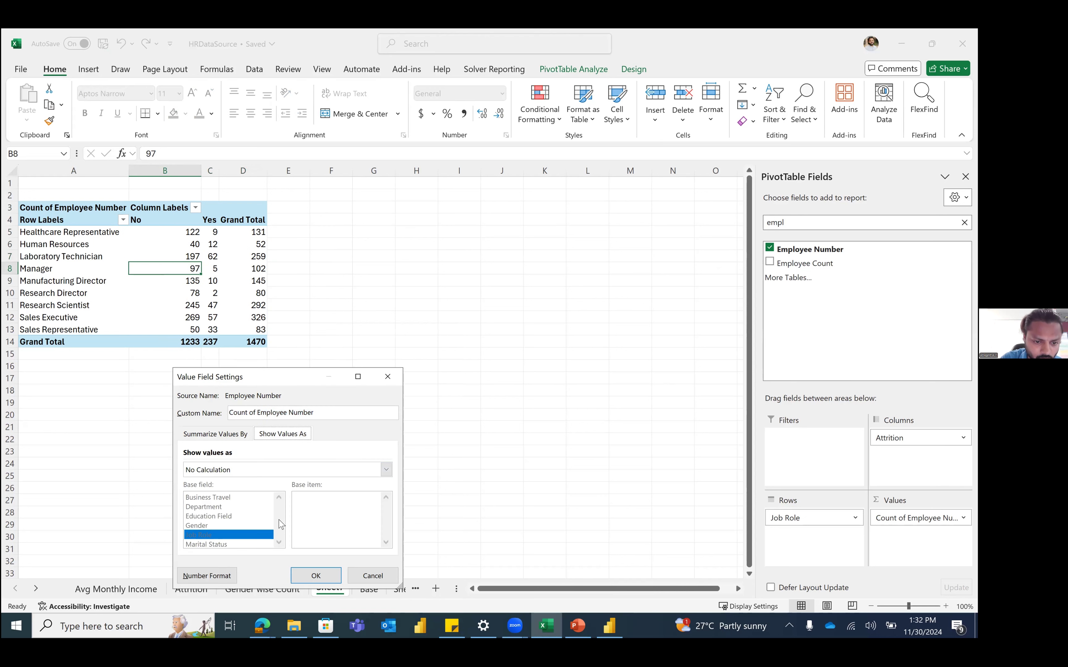
{"action": "left_click", "coordinate": [244, 470]}
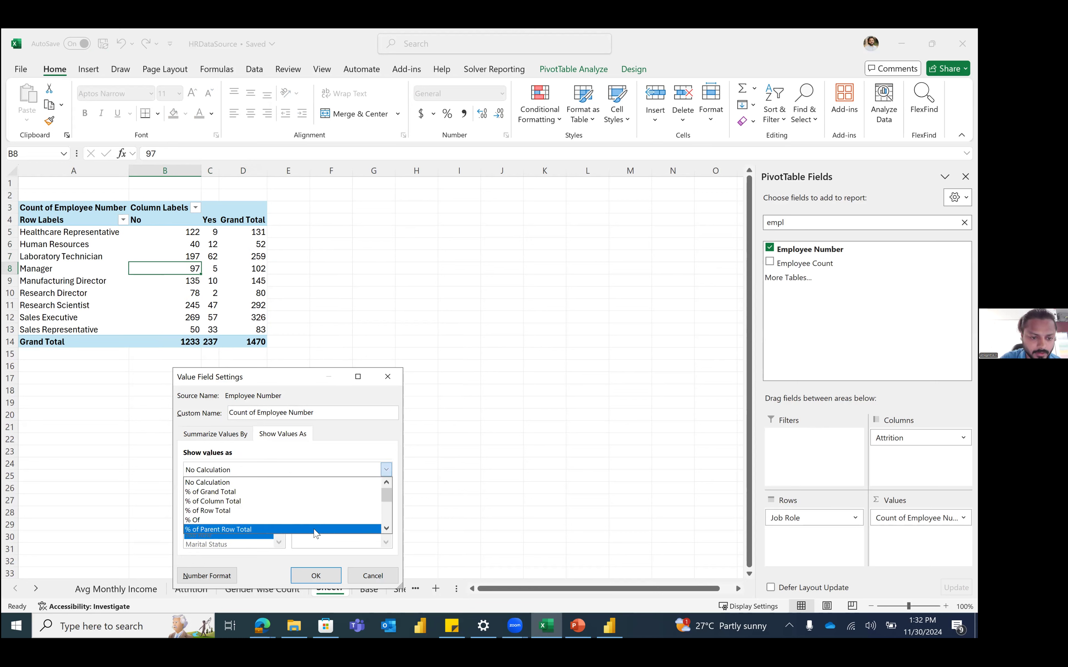
{"action": "left_click", "coordinate": [234, 511]}
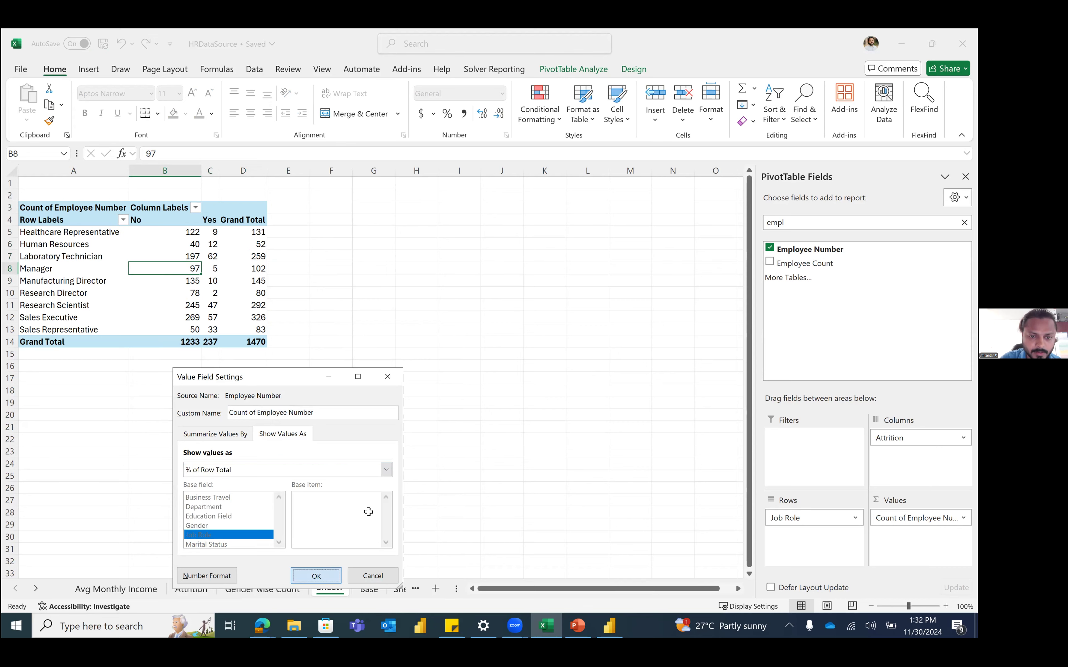
{"action": "key", "text": "Return"}
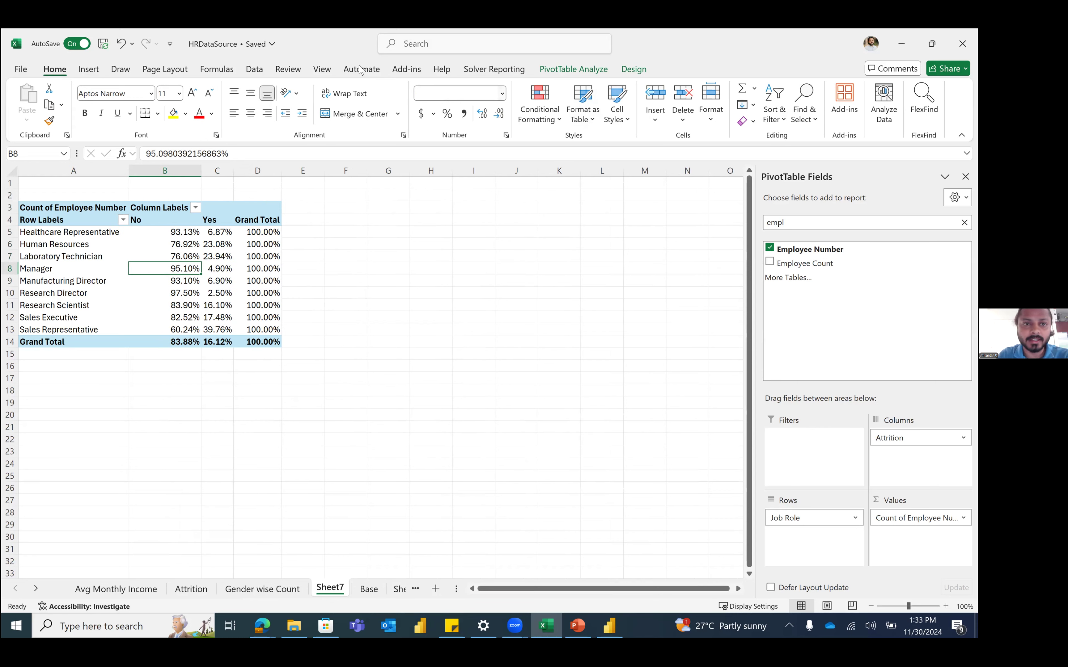
Step: Insert Department, Gender and Marital Status slicers for the Job Role pivot
{"action": "left_click", "coordinate": [88, 69]}
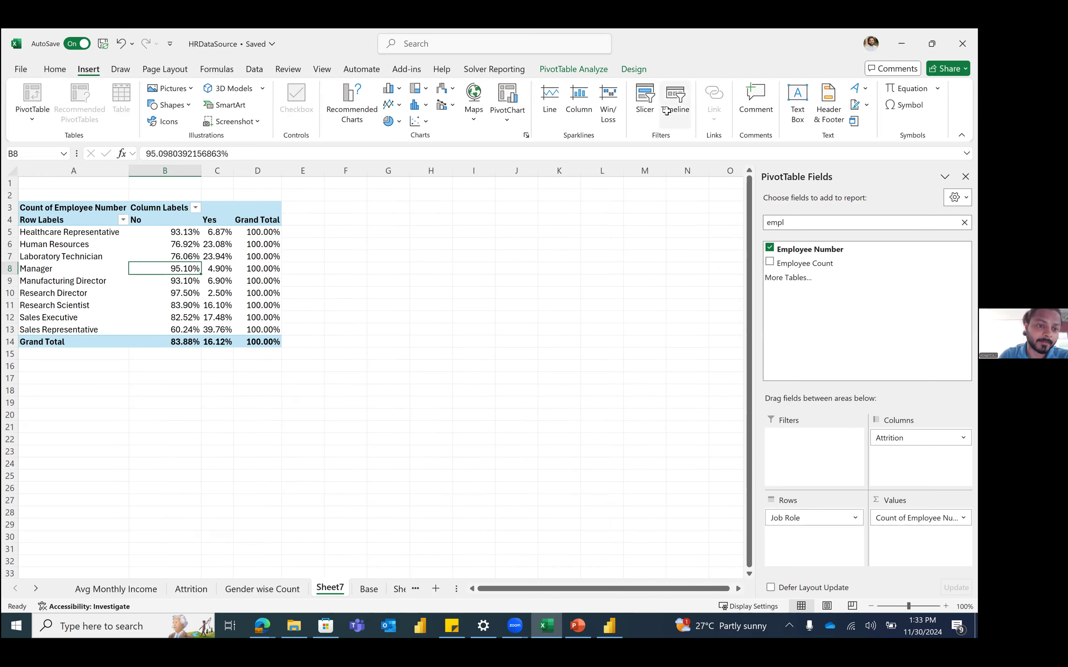
{"action": "left_click", "coordinate": [263, 279]}
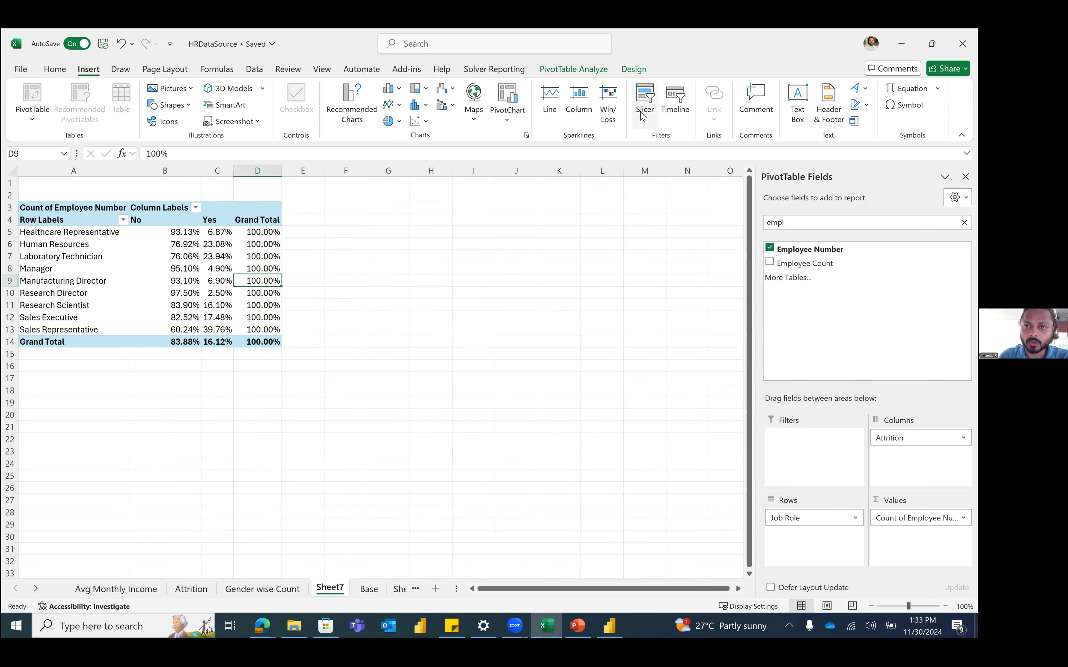
{"action": "left_click", "coordinate": [644, 106]}
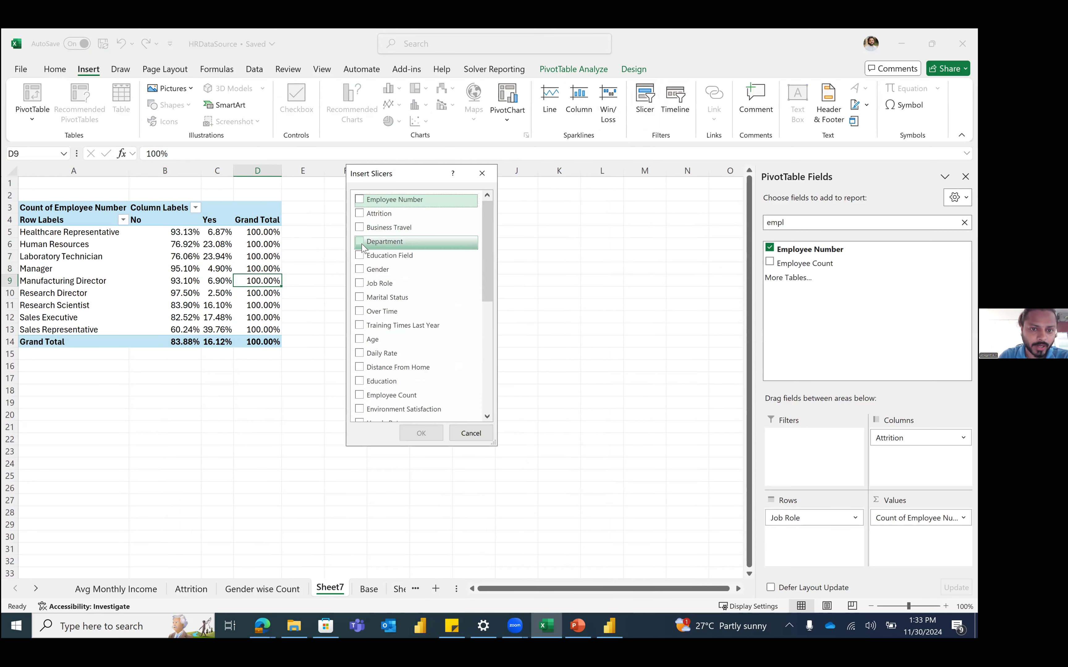
{"action": "left_click", "coordinate": [362, 245]}
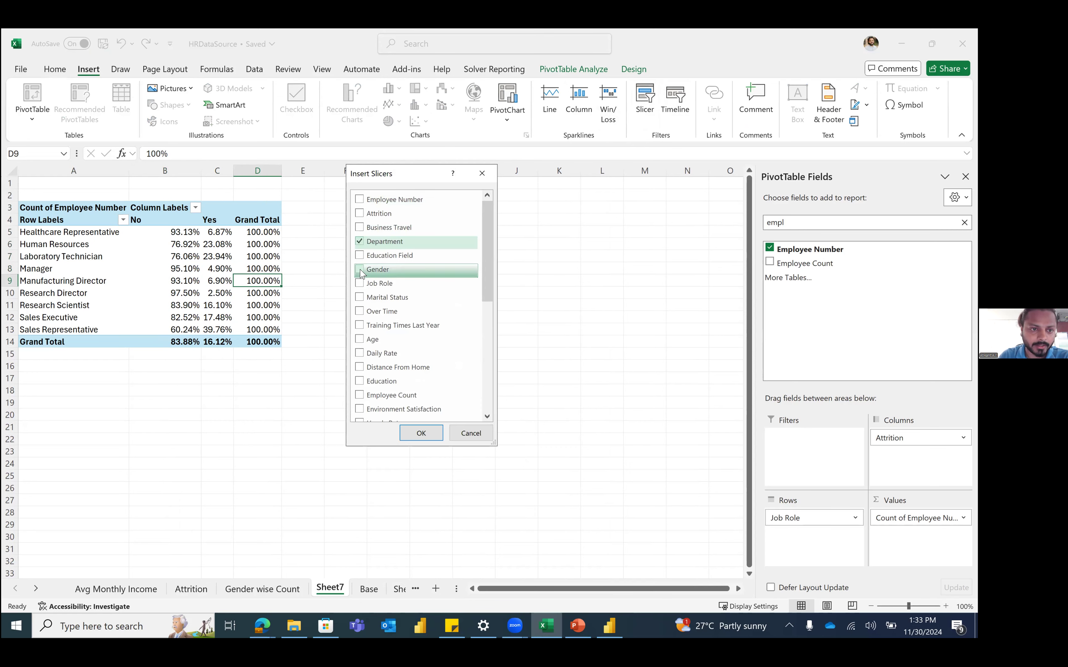
{"action": "left_click", "coordinate": [360, 270]}
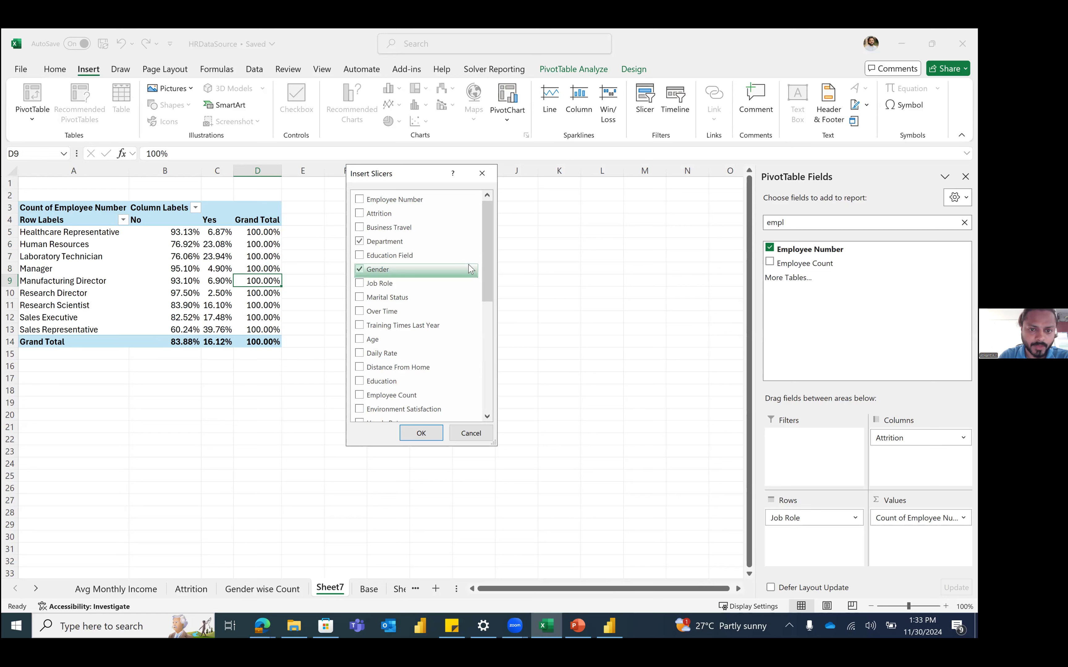
{"action": "left_click", "coordinate": [360, 299]}
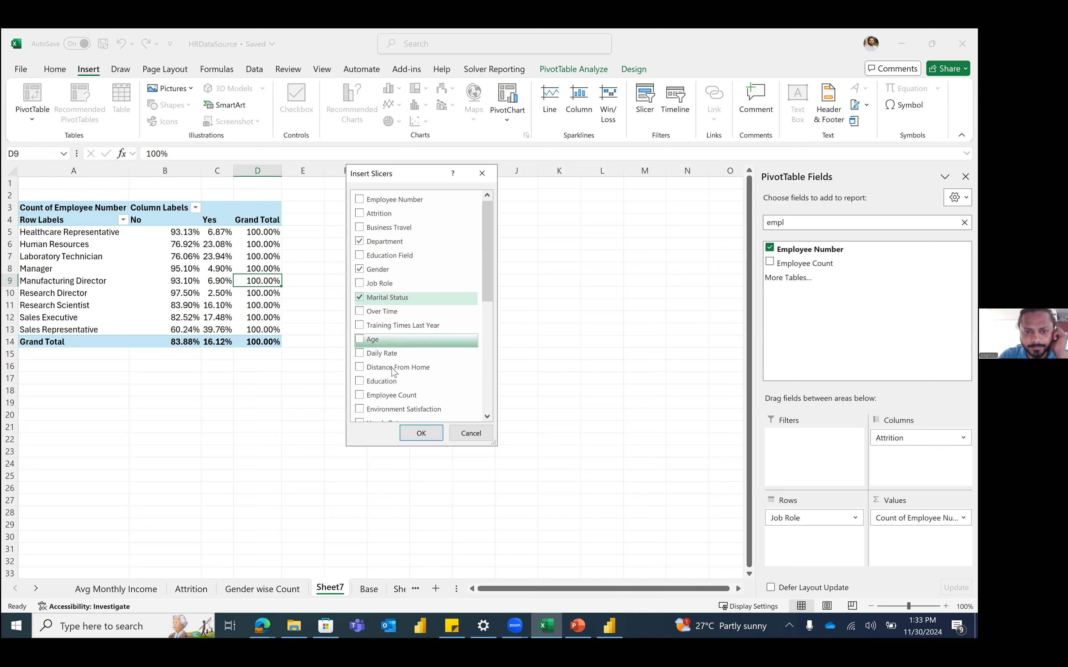
{"action": "left_click", "coordinate": [421, 433]}
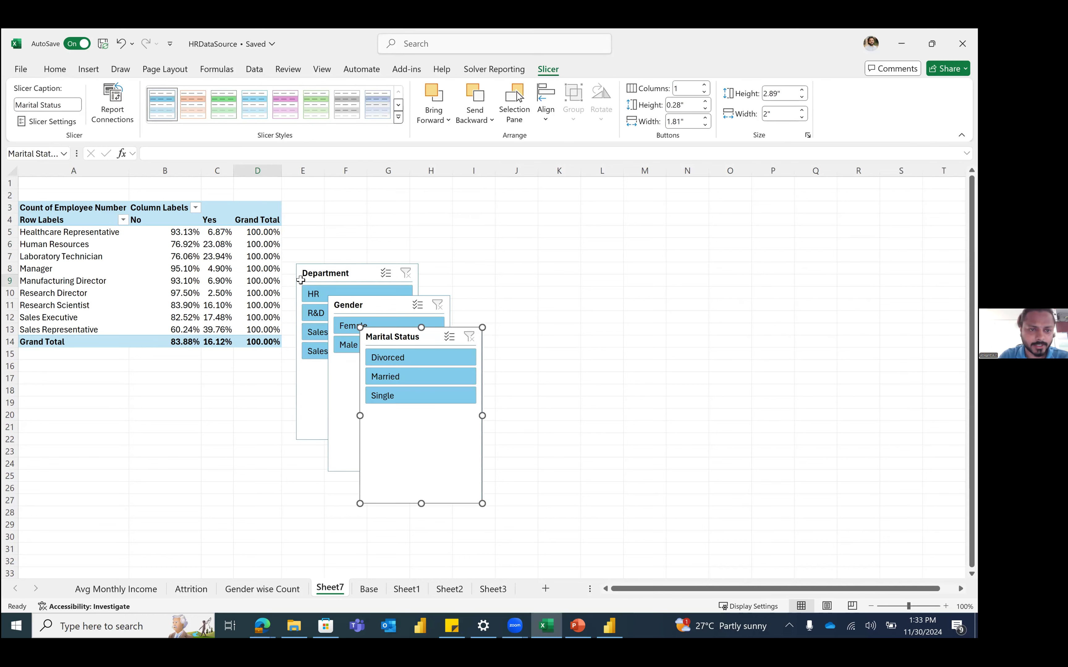
Step: Insert three columns and stack the Department, Gender and Marital Status slicers in columns A–C
{"action": "left_click", "coordinate": [82, 173]}
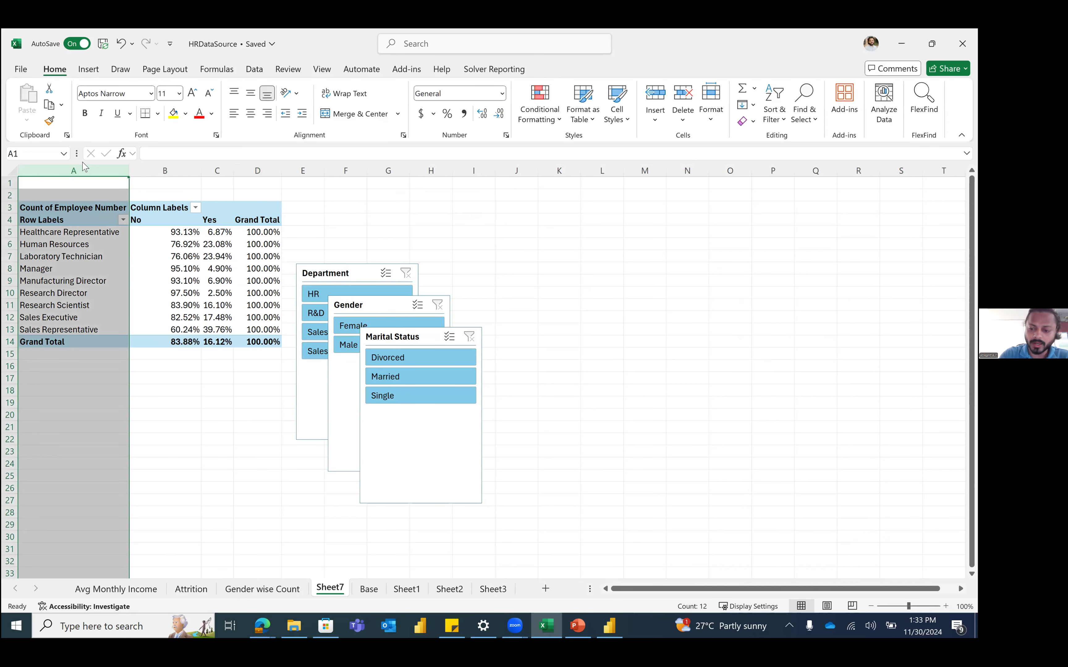
{"action": "key", "text": "ctrl+shift+equal"}
{"action": "key", "text": "ctrl+shift+equal"}
{"action": "key", "text": "ctrl+shift+equal"}
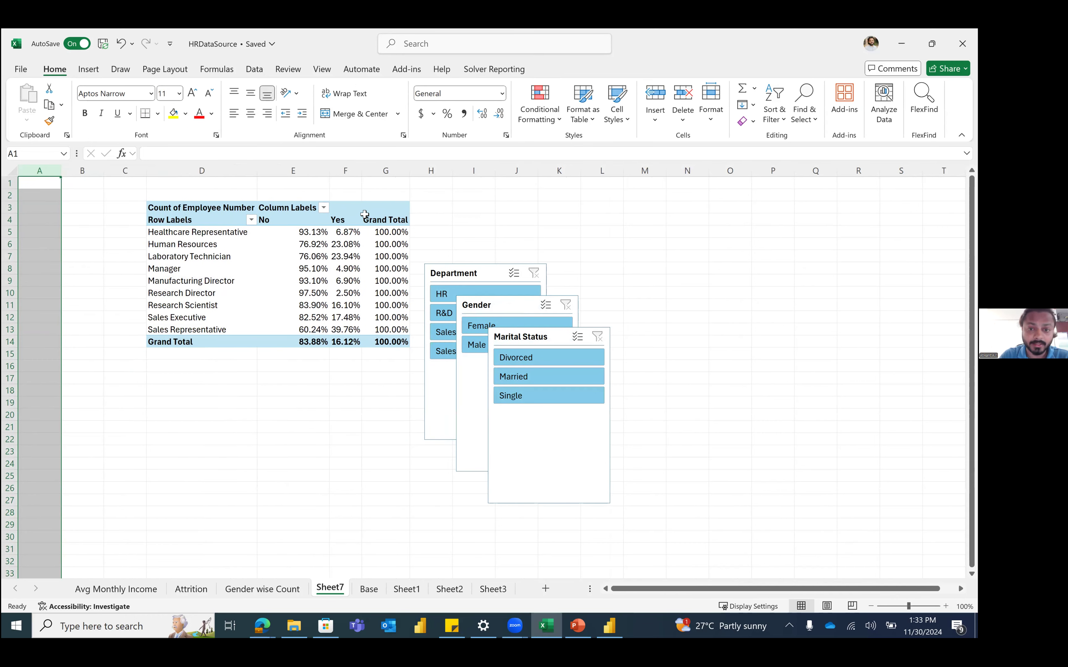
{"action": "left_click_drag", "start_coordinate": [455, 275], "coordinate": [66, 208]}
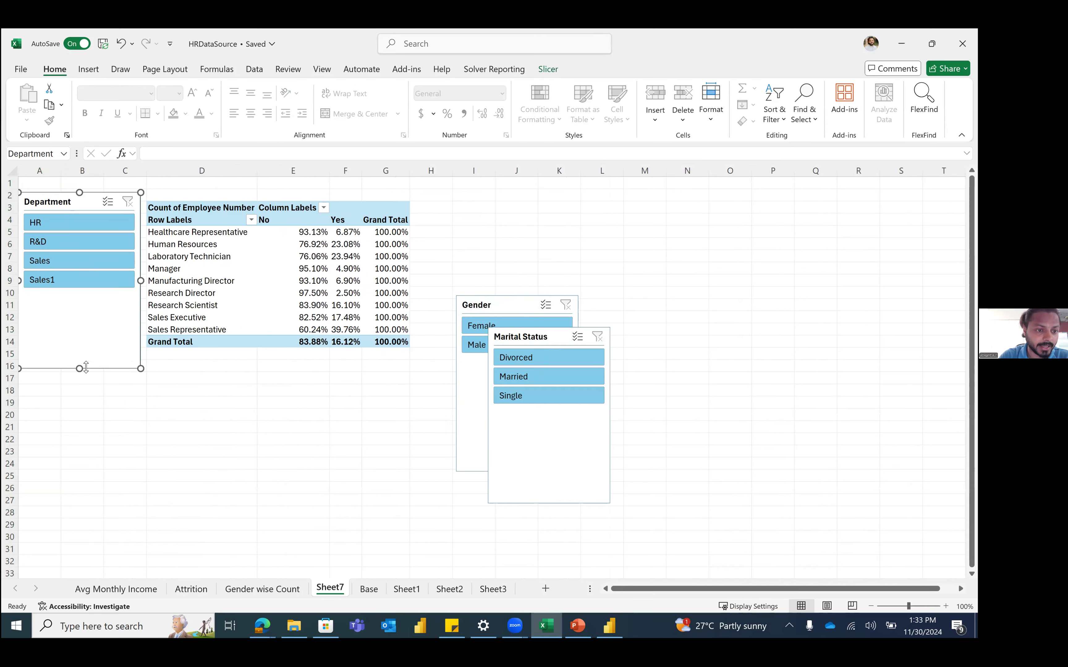
{"action": "left_click_drag", "start_coordinate": [81, 367], "coordinate": [90, 296]}
{"action": "left_click_drag", "start_coordinate": [483, 310], "coordinate": [9, 322]}
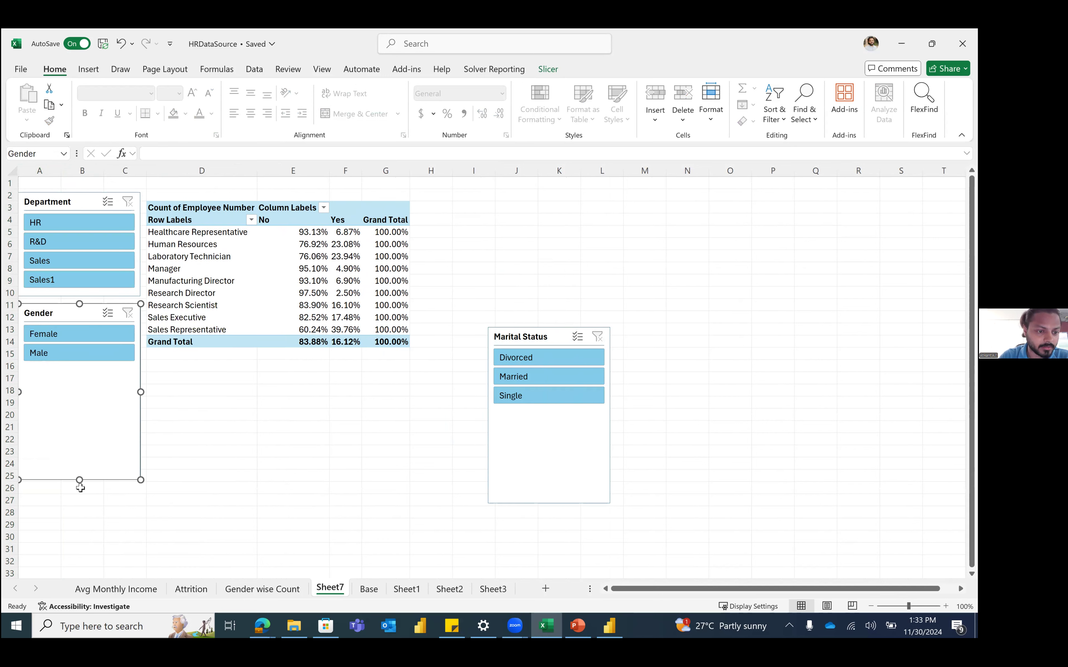
{"action": "left_click_drag", "start_coordinate": [80, 481], "coordinate": [95, 372]}
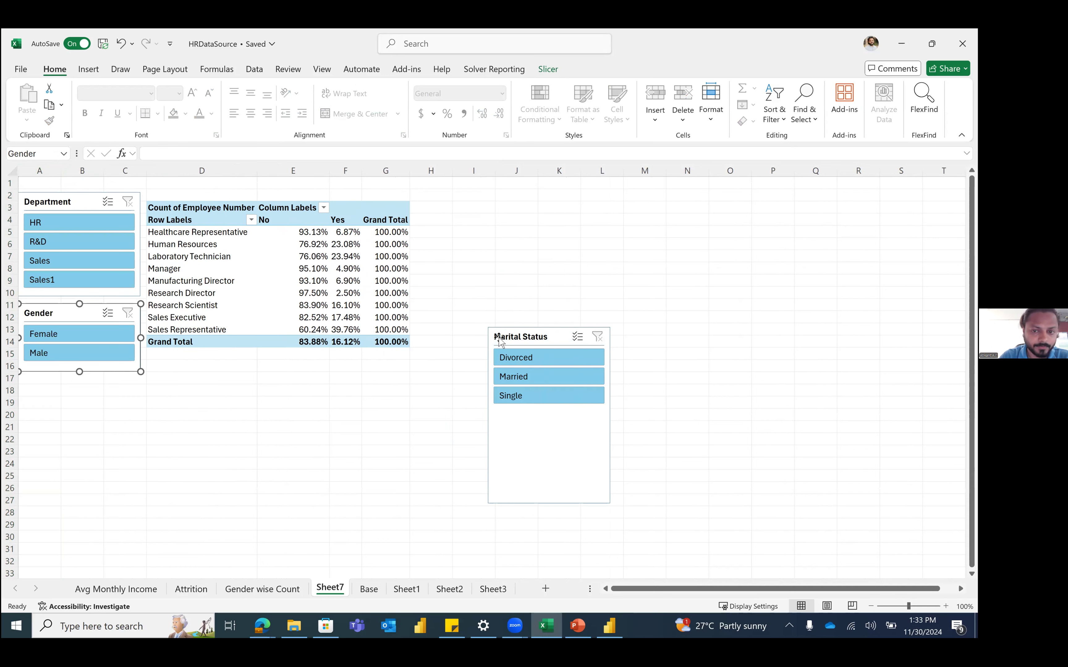
{"action": "left_click_drag", "start_coordinate": [516, 339], "coordinate": [46, 390]}
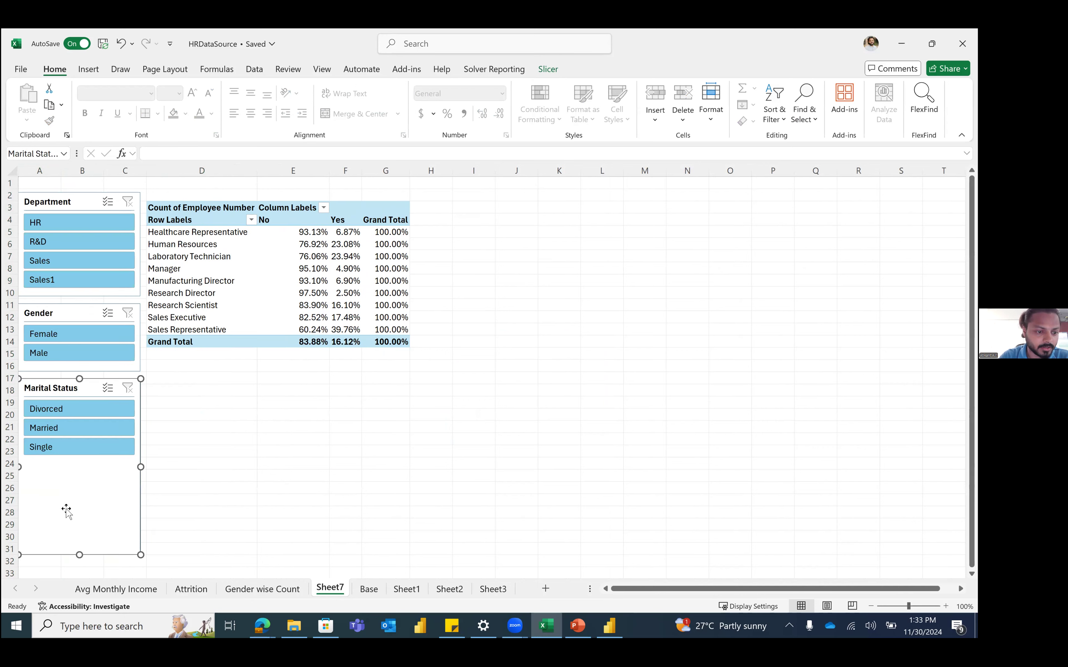
{"action": "left_click_drag", "start_coordinate": [79, 554], "coordinate": [93, 466]}
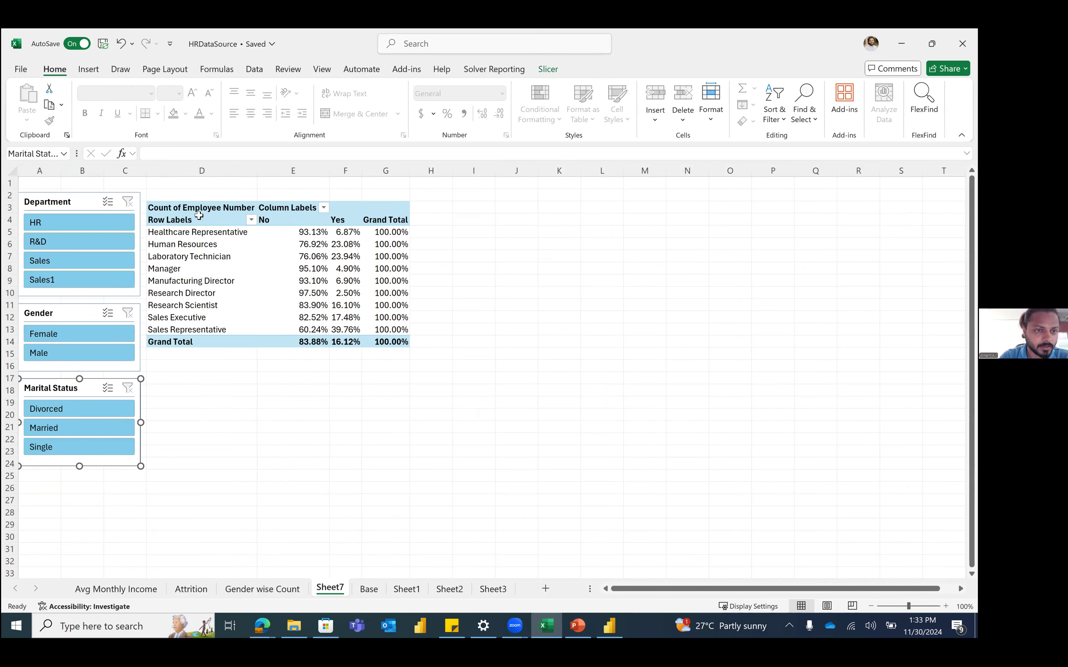
Step: Hide the sheet gridlines
{"action": "left_click", "coordinate": [222, 357]}
{"action": "left_click", "coordinate": [378, 402]}
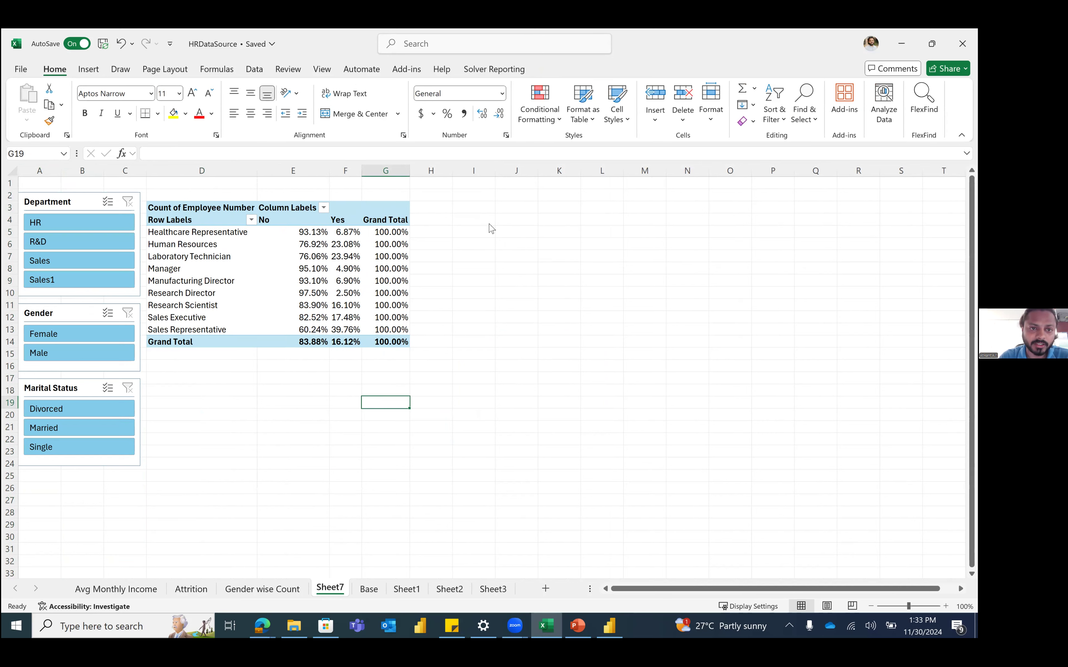
{"action": "left_click", "coordinate": [321, 70]}
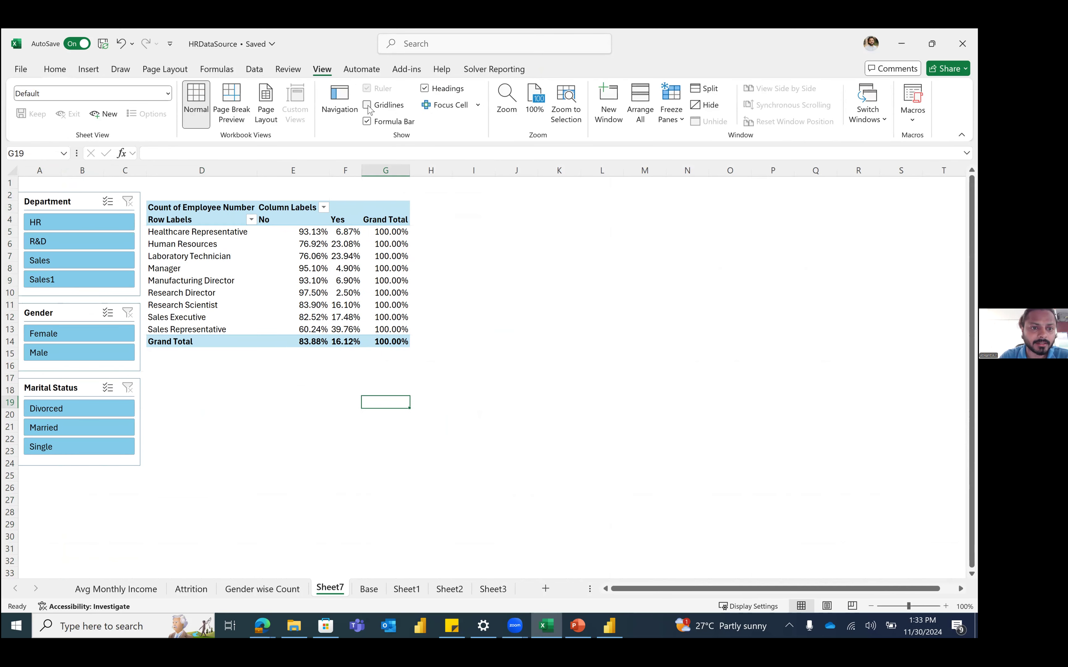
Step: Insert a blank column before the pivot and filter it to the R&D department
{"action": "left_click", "coordinate": [189, 168]}
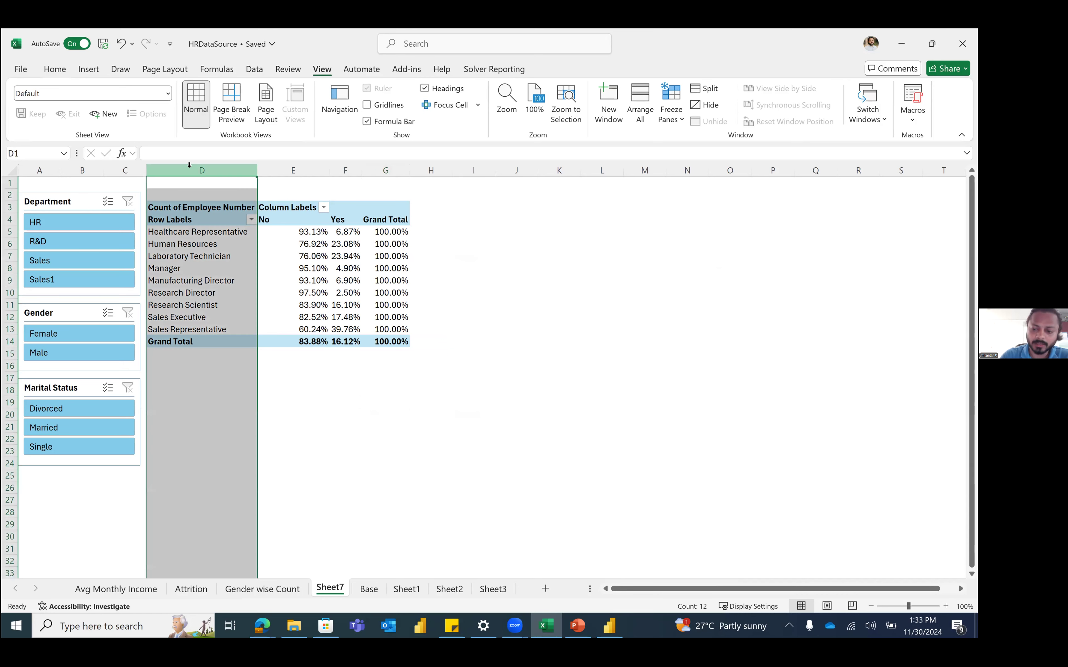
{"action": "key", "text": "ctrl+plus"}
{"action": "left_click", "coordinate": [269, 377]}
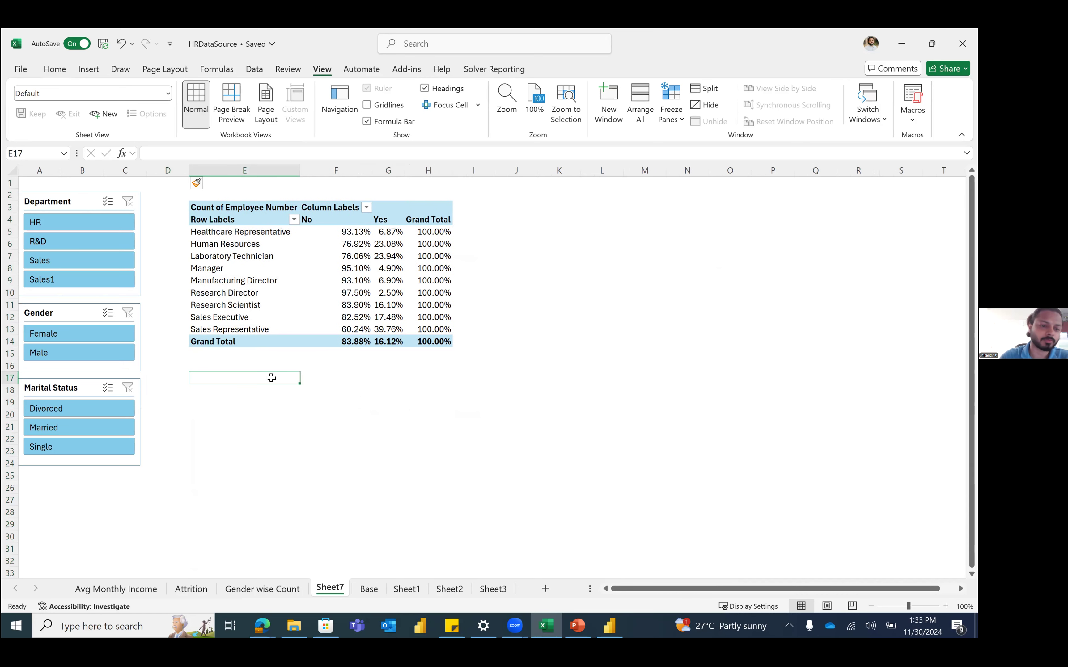
{"action": "left_click", "coordinate": [280, 402]}
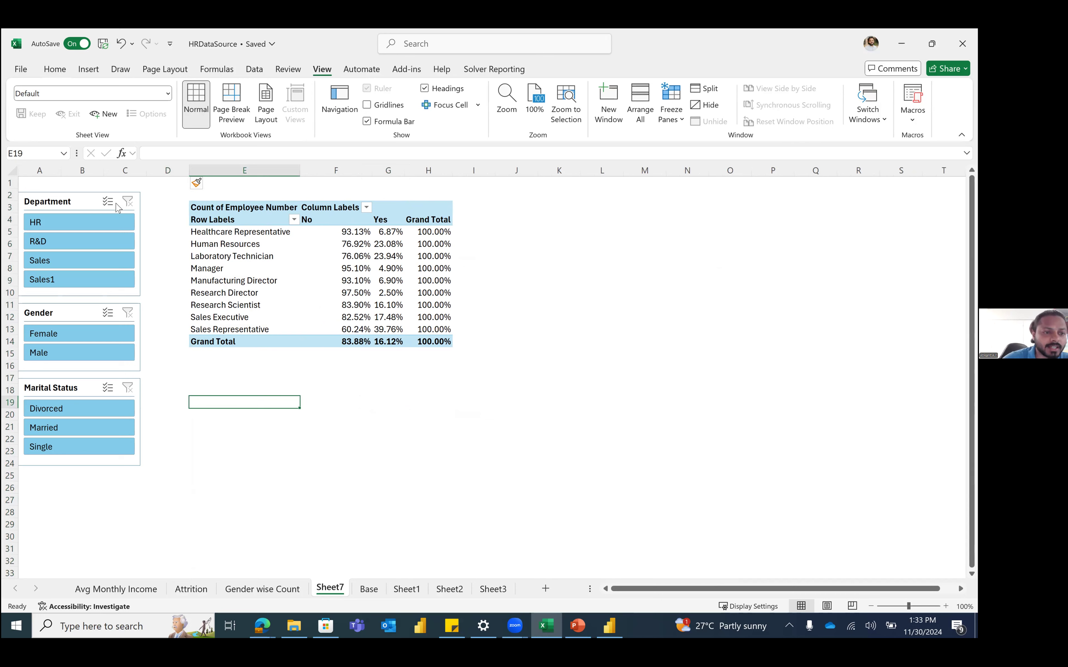
{"action": "left_click", "coordinate": [93, 238]}
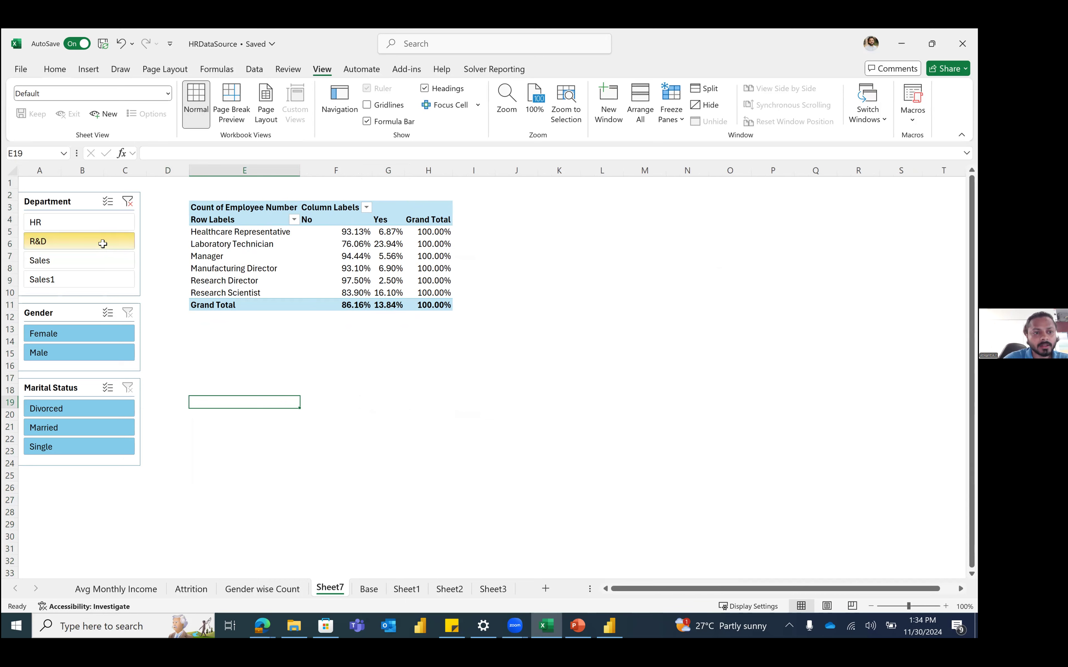
Step: Filter the pivot to Sales, Female and Married with the slicers
{"action": "left_click", "coordinate": [128, 202]}
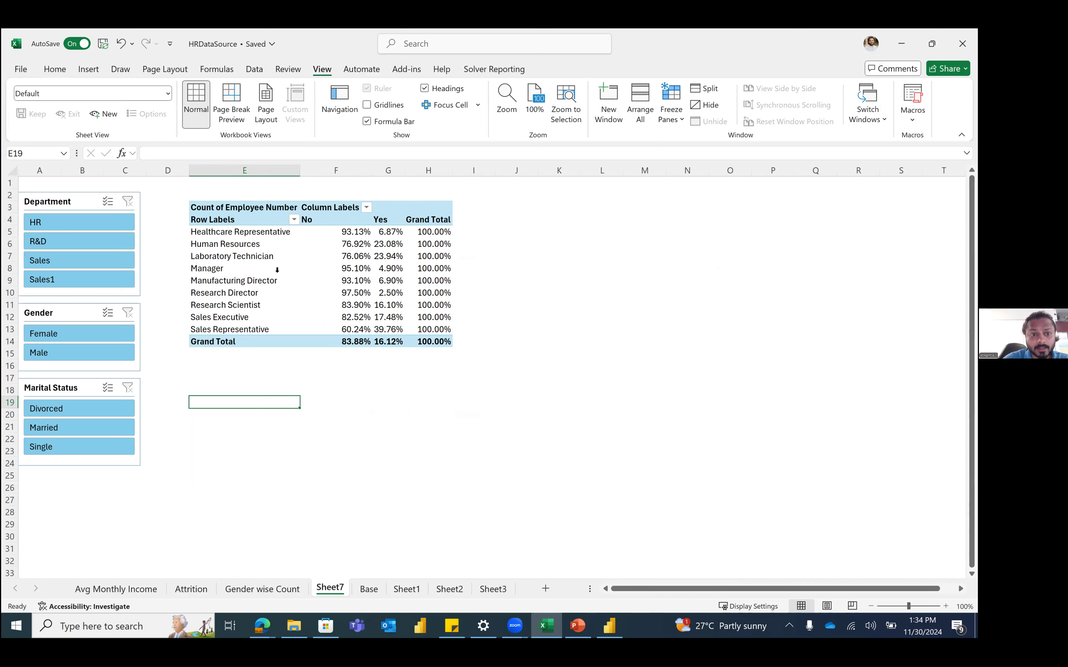
{"action": "left_click", "coordinate": [277, 269]}
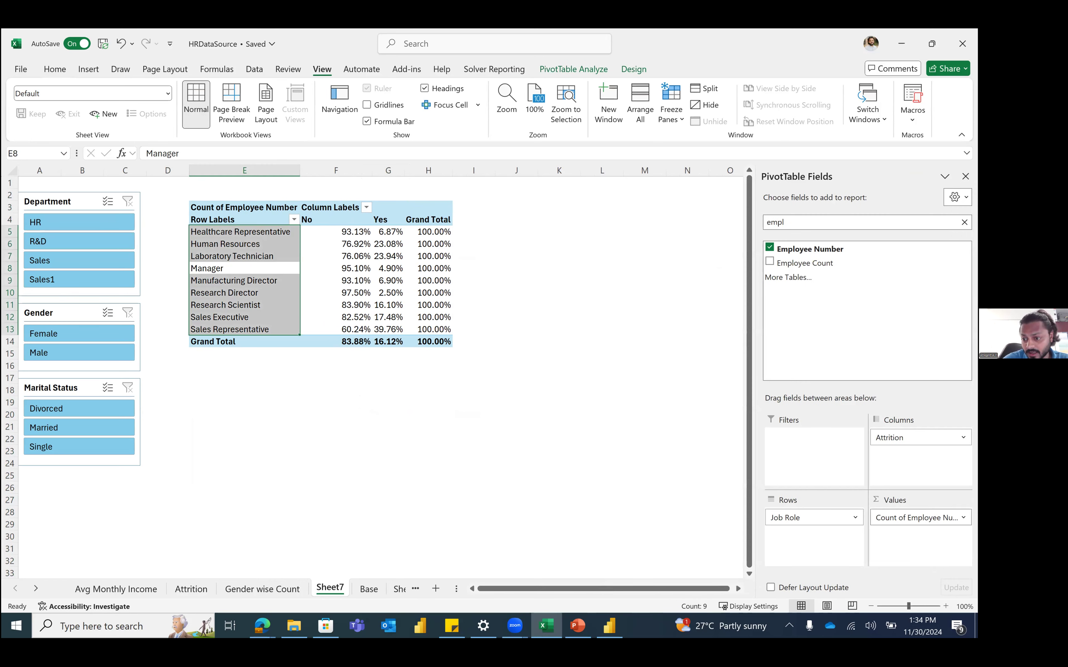
{"action": "left_click", "coordinate": [62, 259]}
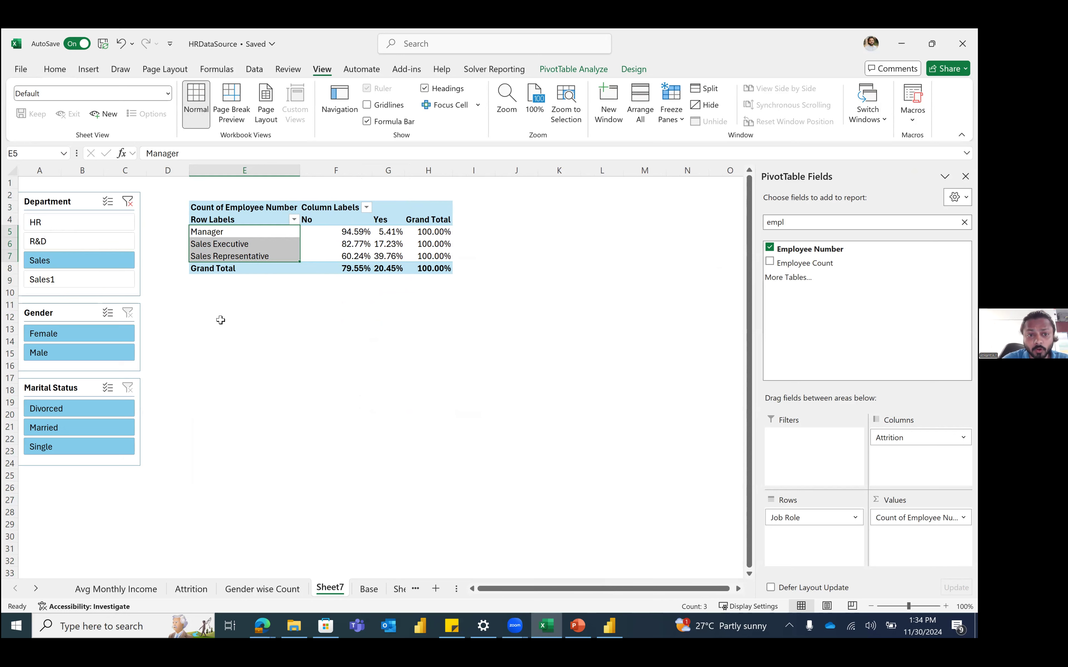
{"action": "left_click", "coordinate": [95, 334]}
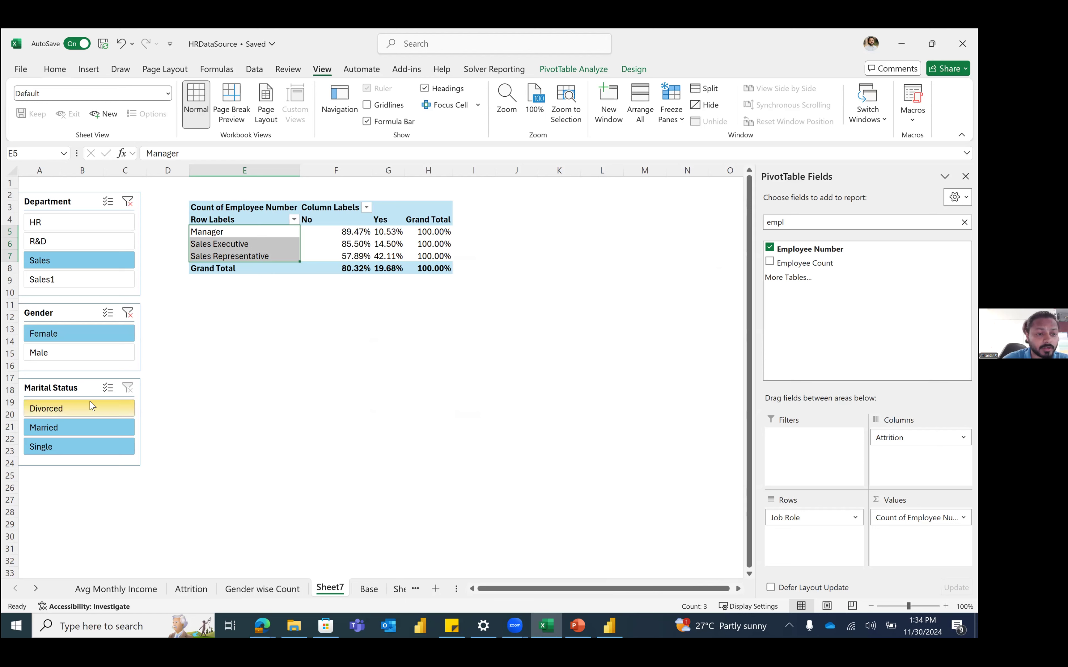
{"action": "left_click", "coordinate": [98, 434]}
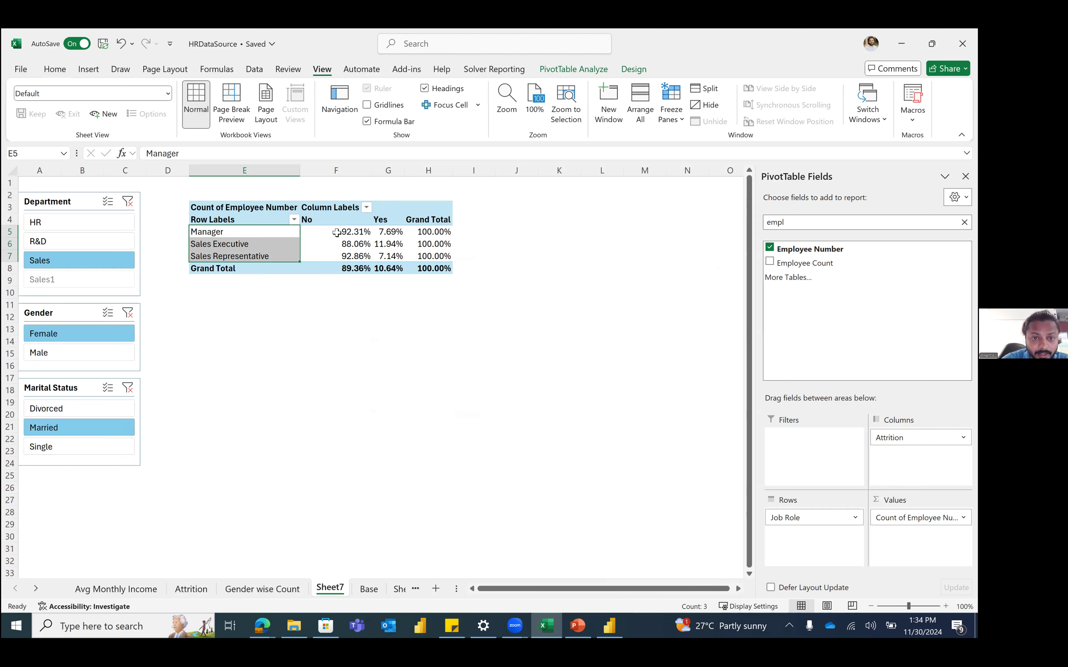
Step: Compare R&D, HR and Male, then return to Sales, Female, Married (89.36% No, 10.64% Yes)
{"action": "left_click", "coordinate": [79, 243]}
{"action": "left_click", "coordinate": [100, 224]}
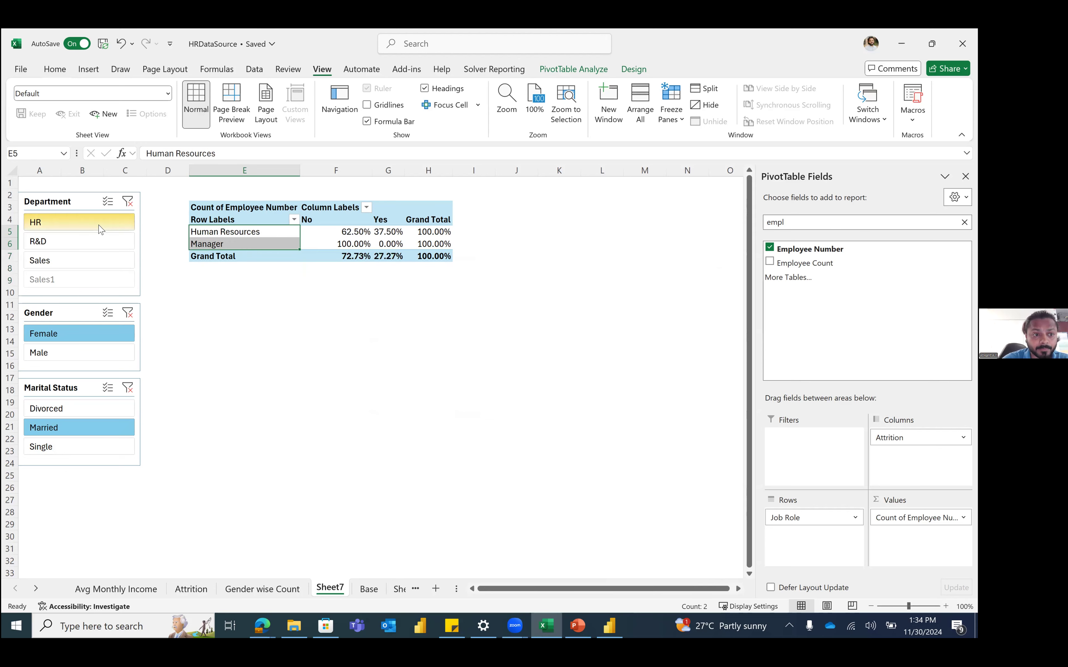
{"action": "left_click", "coordinate": [94, 264]}
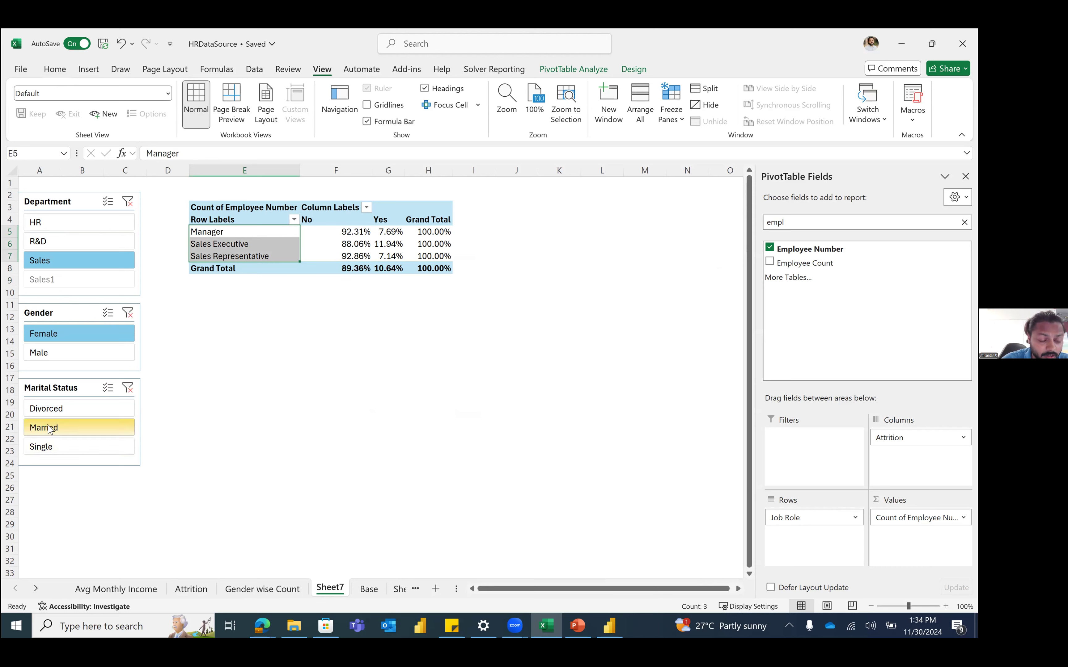
{"action": "left_click", "coordinate": [70, 428]}
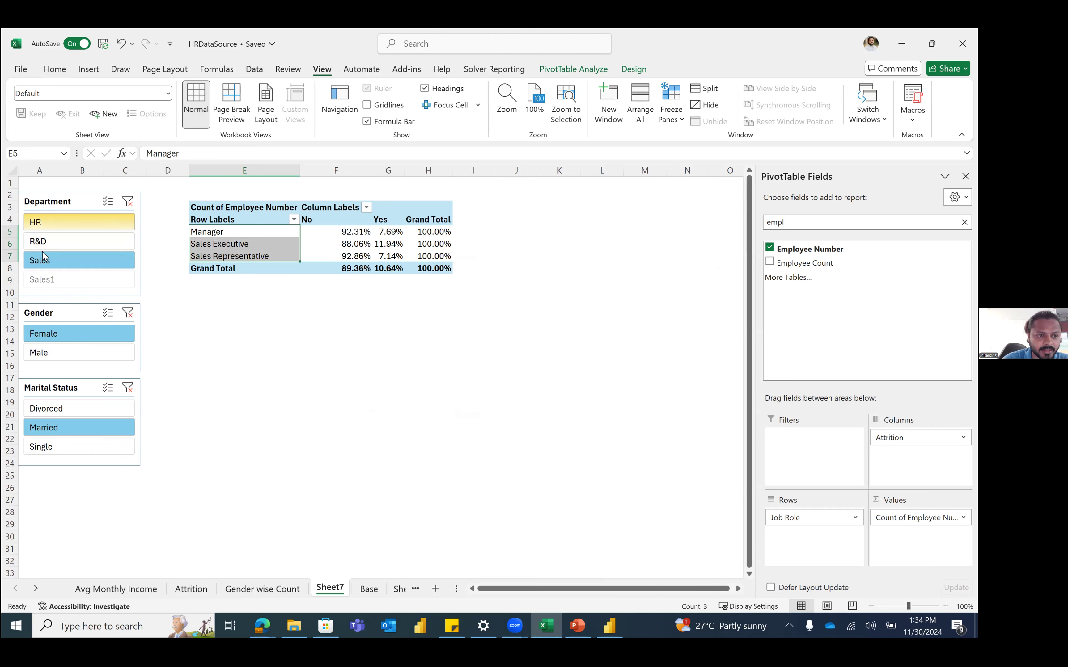
{"action": "left_click", "coordinate": [91, 358]}
{"action": "left_click", "coordinate": [89, 338]}
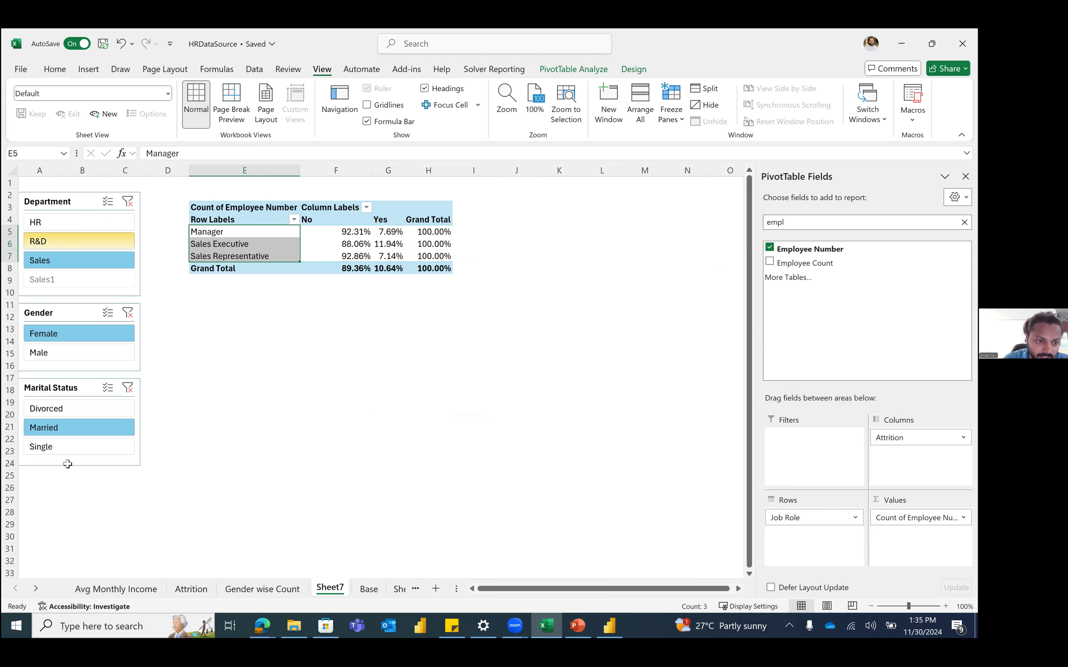
{"action": "left_click", "coordinate": [208, 389]}
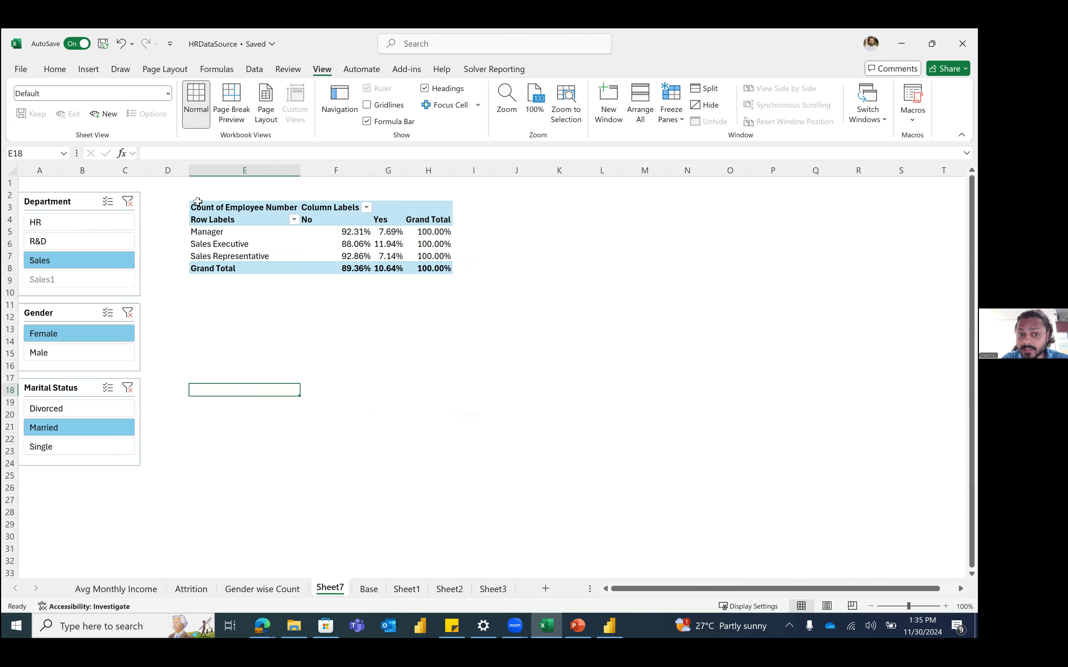
{"action": "left_click", "coordinate": [353, 224]}
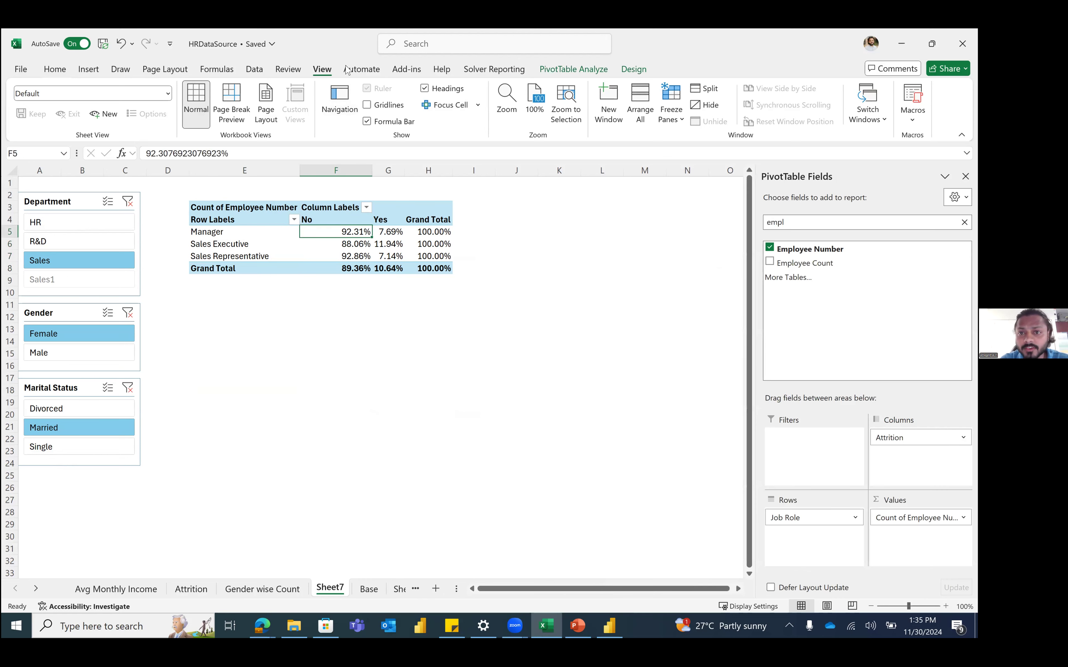
{"action": "left_click", "coordinate": [88, 69]}
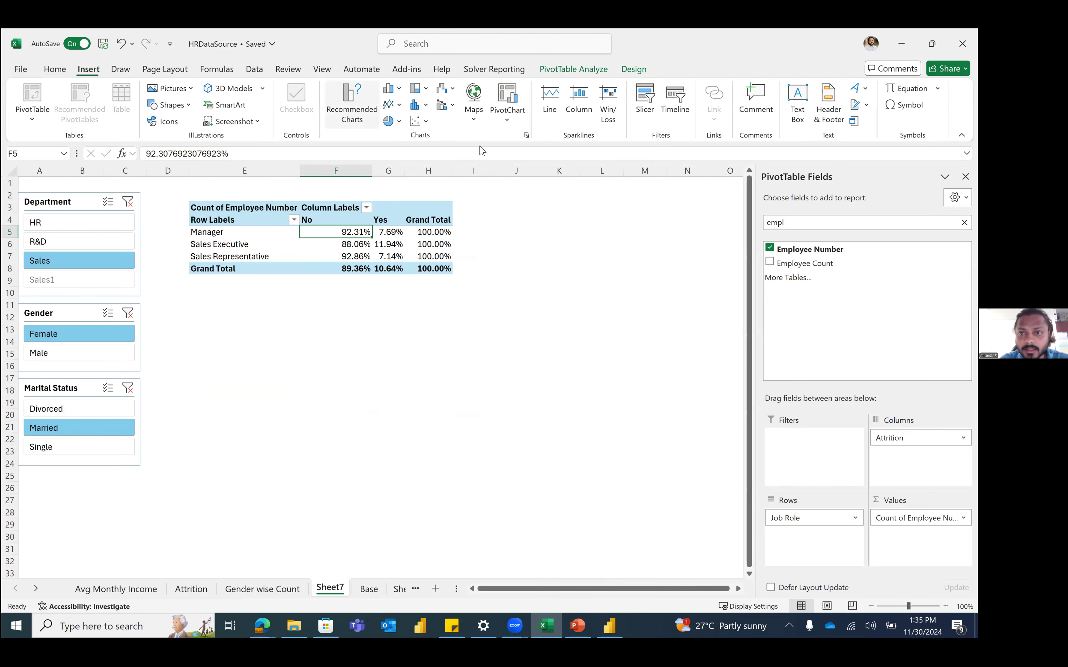
{"action": "left_click", "coordinate": [686, 97]}
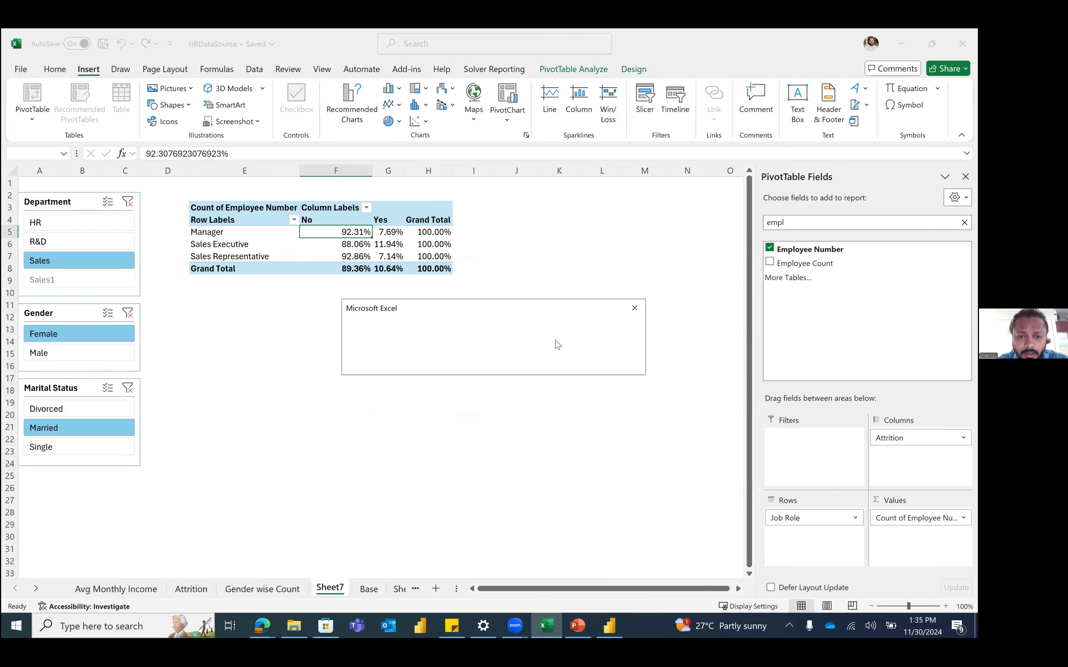
{"action": "left_click_drag", "start_coordinate": [471, 309], "coordinate": [392, 288]}
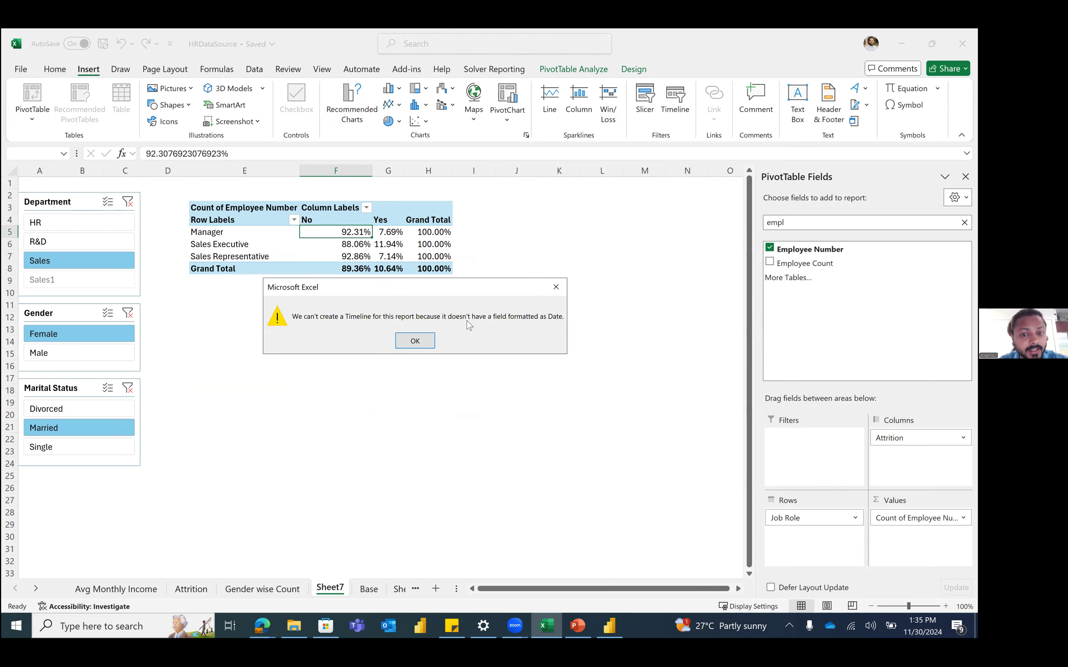
{"action": "left_click", "coordinate": [415, 344]}
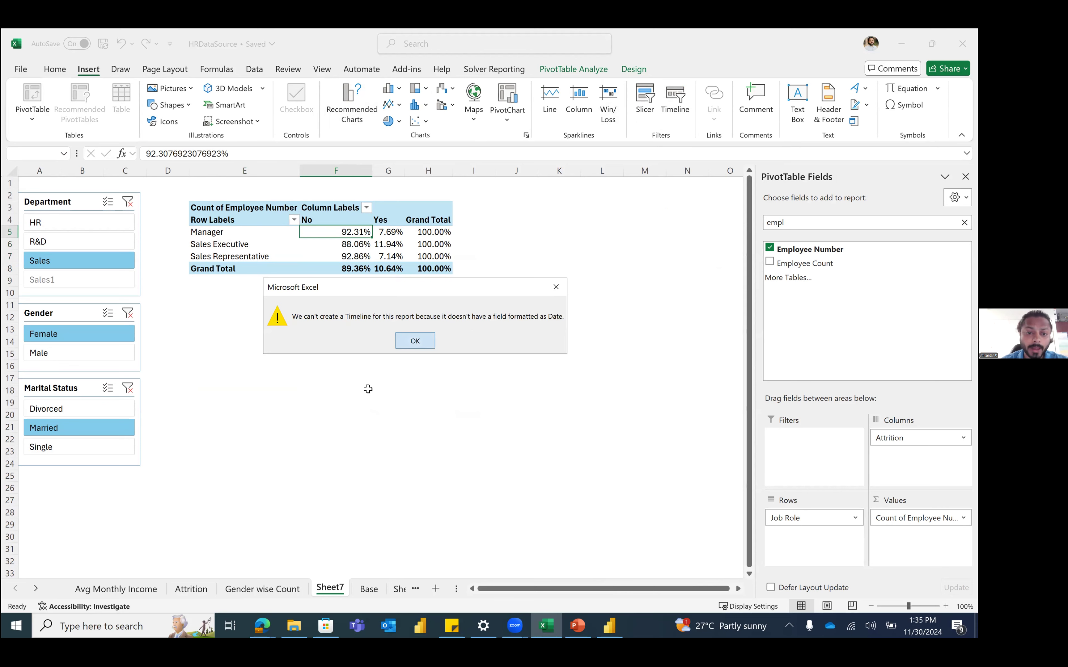
Step: Add a Joining Date header after the last column of the Base table
{"action": "left_click", "coordinate": [367, 589]}
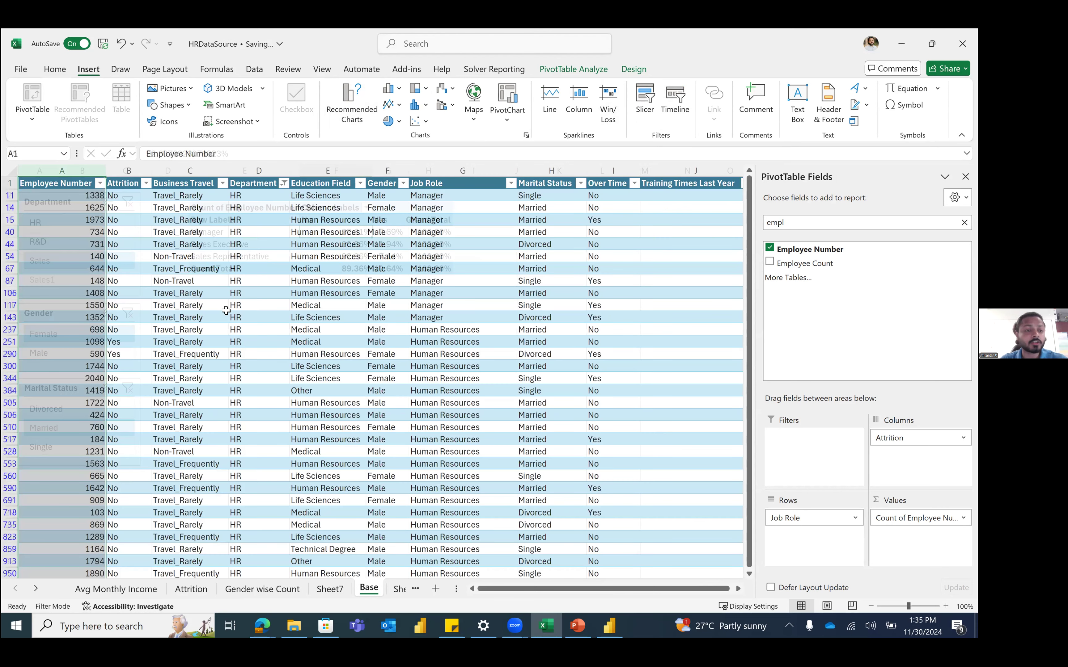
{"action": "key", "text": "Up"}
{"action": "key", "text": "Up"}
{"action": "key", "text": "Up"}
{"action": "key", "text": "Up"}
{"action": "key", "text": "ctrl+Up"}
{"action": "key", "text": "Right"}
{"action": "key", "text": "Right"}
{"action": "key", "text": "Right"}
{"action": "key", "text": "Right"}
{"action": "key", "text": "Right"}
{"action": "key", "text": "Right"}
{"action": "key", "text": "Right"}
{"action": "key", "text": "Right"}
{"action": "key", "text": "Right"}
{"action": "key", "text": "Right"}
{"action": "key", "text": "Right"}
{"action": "key", "text": "Right"}
{"action": "key", "text": "Right"}
{"action": "key", "text": "Right"}
{"action": "key", "text": "Right"}
{"action": "key", "text": "Right"}
{"action": "key", "text": "Right"}
{"action": "key", "text": "Right"}
{"action": "key", "text": "Right"}
{"action": "key", "text": "Right"}
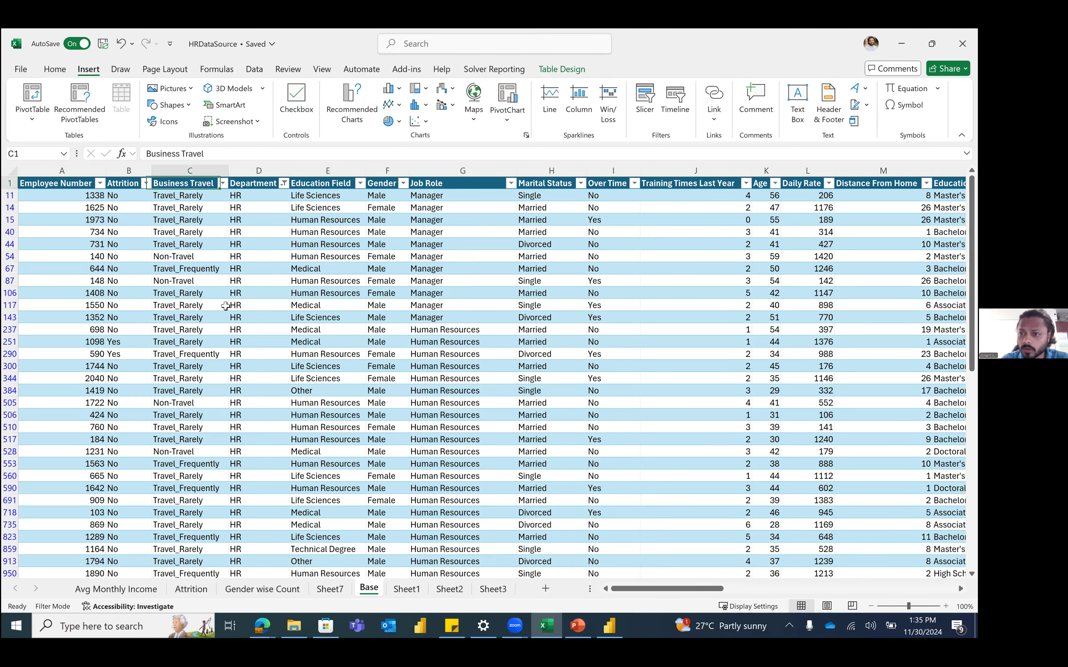
{"action": "key", "text": "Right"}
{"action": "key", "text": "Right"}
{"action": "key", "text": "Right"}
{"action": "key", "text": "Right"}
{"action": "key", "text": "Right"}
{"action": "key", "text": "Right"}
{"action": "key", "text": "Right"}
{"action": "key", "text": "Right"}
{"action": "key", "text": "Right"}
{"action": "key", "text": "Right"}
{"action": "key", "text": "Right"}
{"action": "key", "text": "Right"}
{"action": "key", "text": "Right"}
{"action": "key", "text": "Right"}
{"action": "key", "text": "Right"}
{"action": "key", "text": "Right"}
{"action": "key", "text": "Right"}
{"action": "key", "text": "Right"}
{"action": "key", "text": "Right"}
{"action": "key", "text": "Right"}
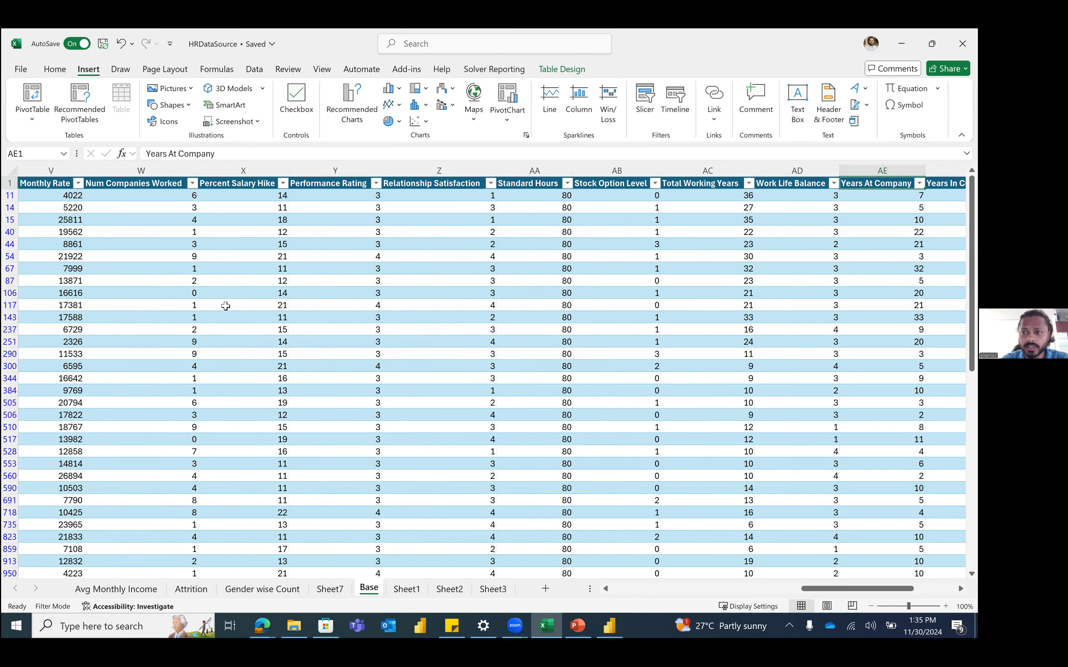
{"action": "key", "text": "Left"}
{"action": "key", "text": "Left"}
{"action": "key", "text": "Left"}
{"action": "key", "text": "Left"}
{"action": "key", "text": "Left"}
{"action": "key", "text": "Left"}
{"action": "key", "text": "Left"}
{"action": "key", "text": "Left"}
{"action": "key", "text": "Left"}
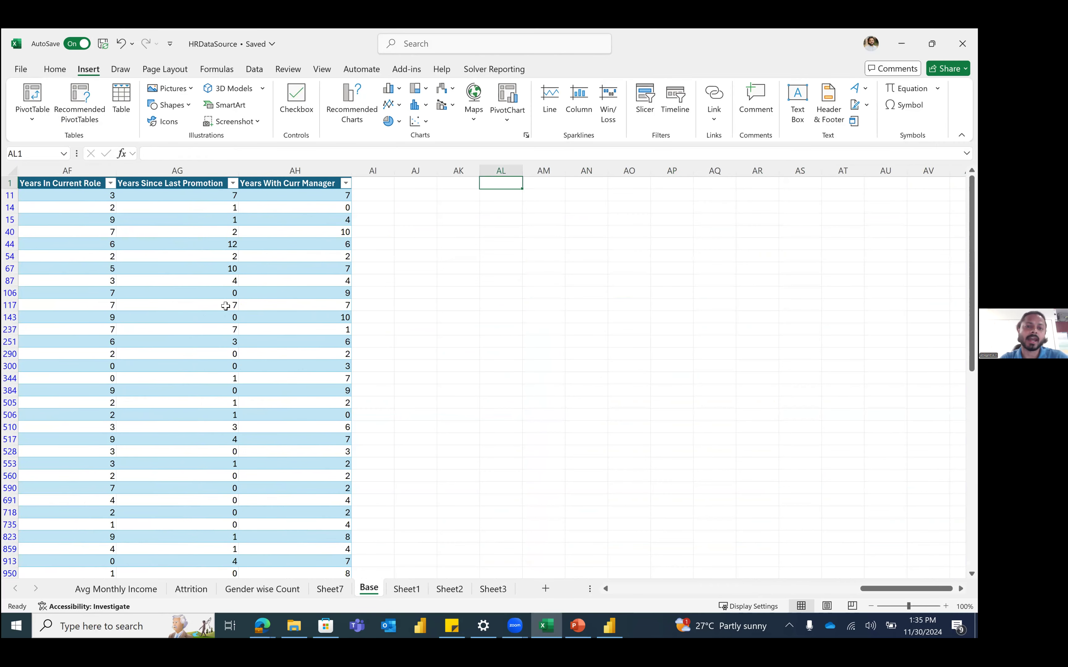
{"action": "type", "text": "D"}
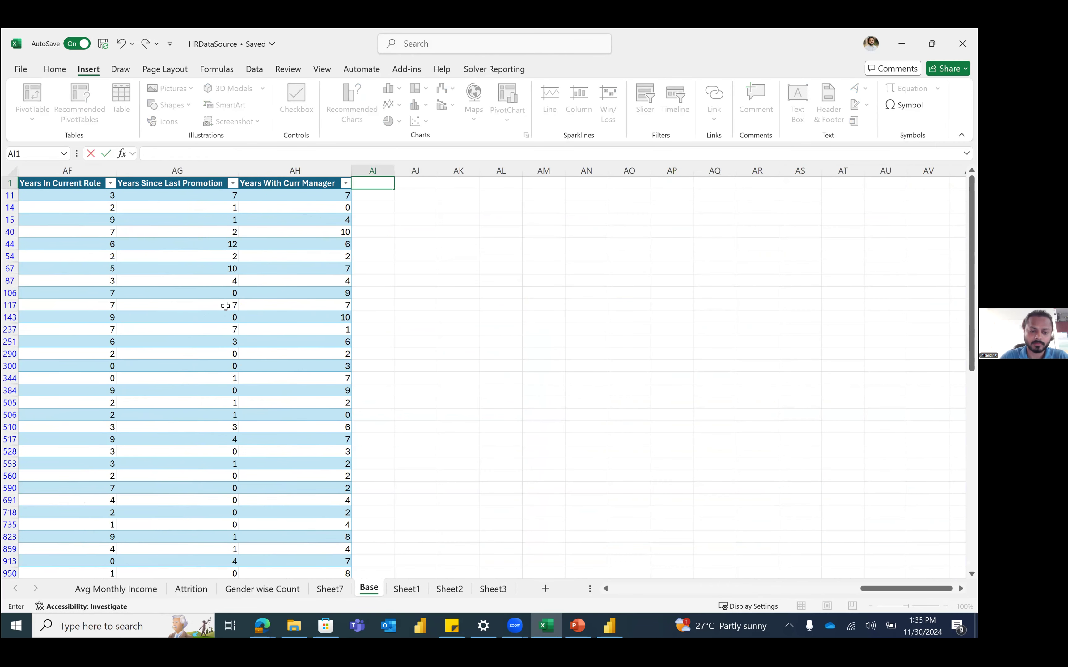
{"action": "type", "text": "Joi"}
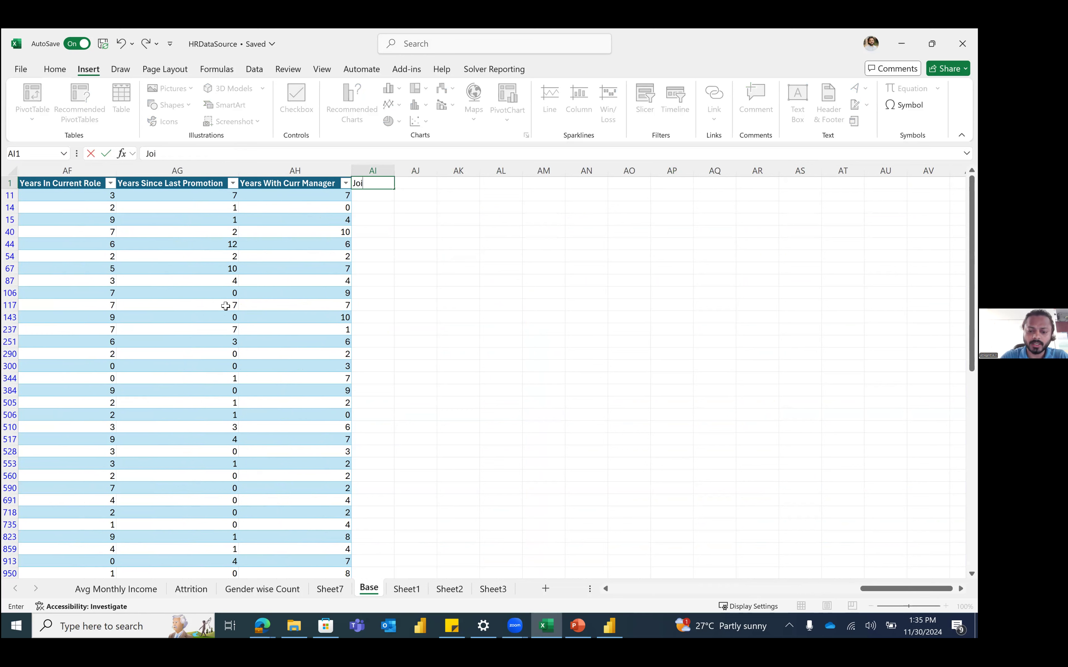
{"action": "type", "text": "ning Date"}
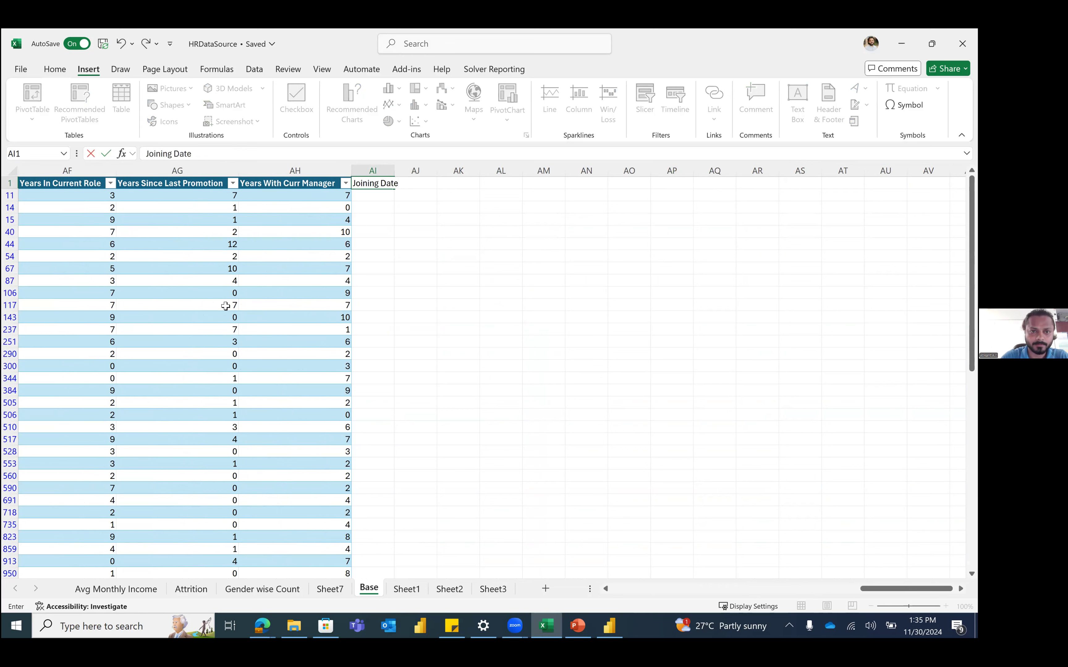
{"action": "key", "text": "Return"}
Step: Enter 12/12/2020 and fill it down the whole Joining Date column
{"action": "type", "text": "12/12/2020"}
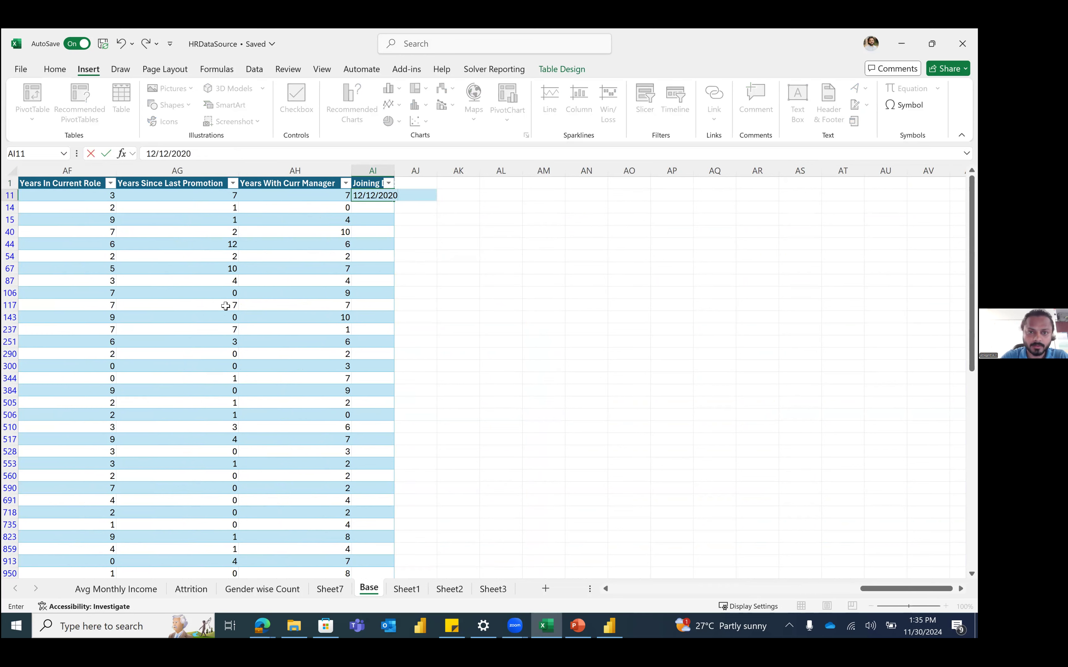
{"action": "key", "text": "Return"}
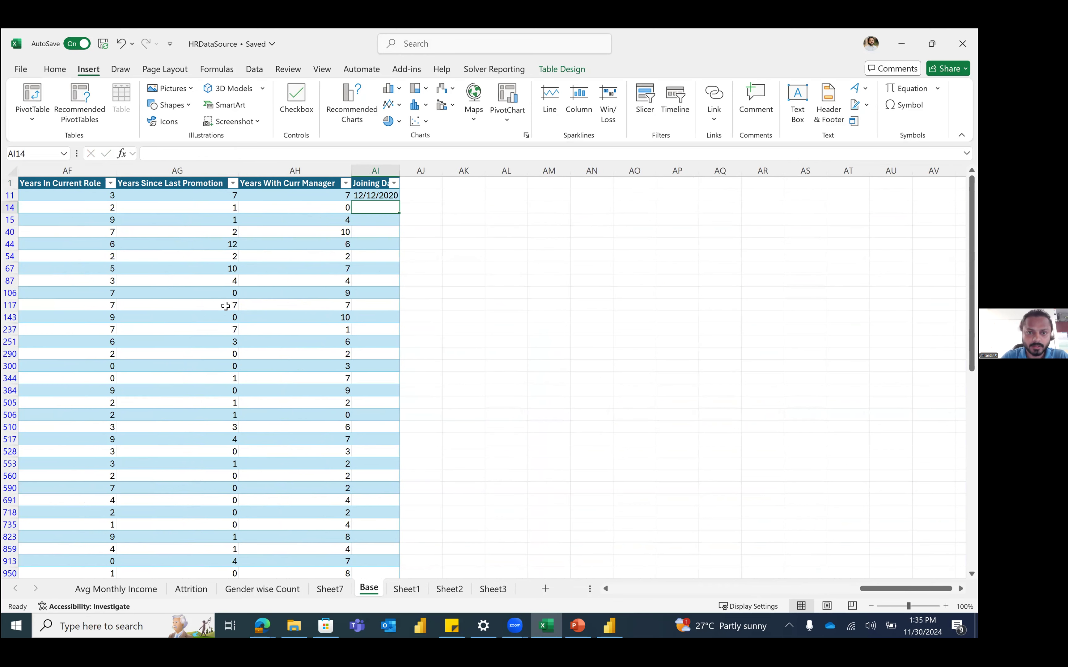
{"action": "key", "text": "Up"}
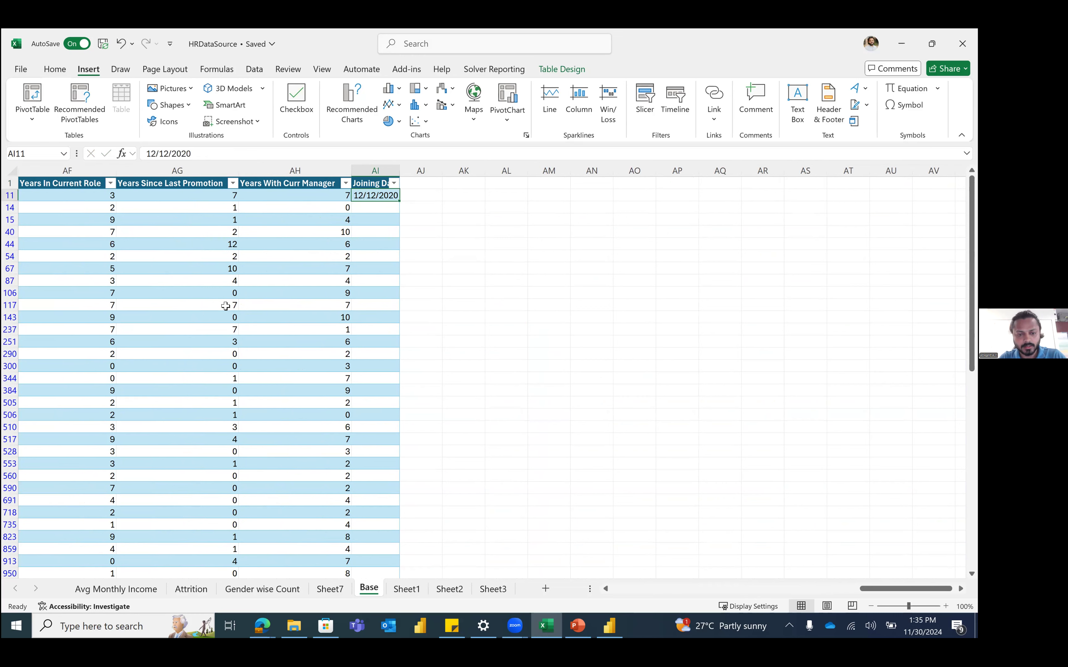
{"action": "key", "text": "ctrl+c"}
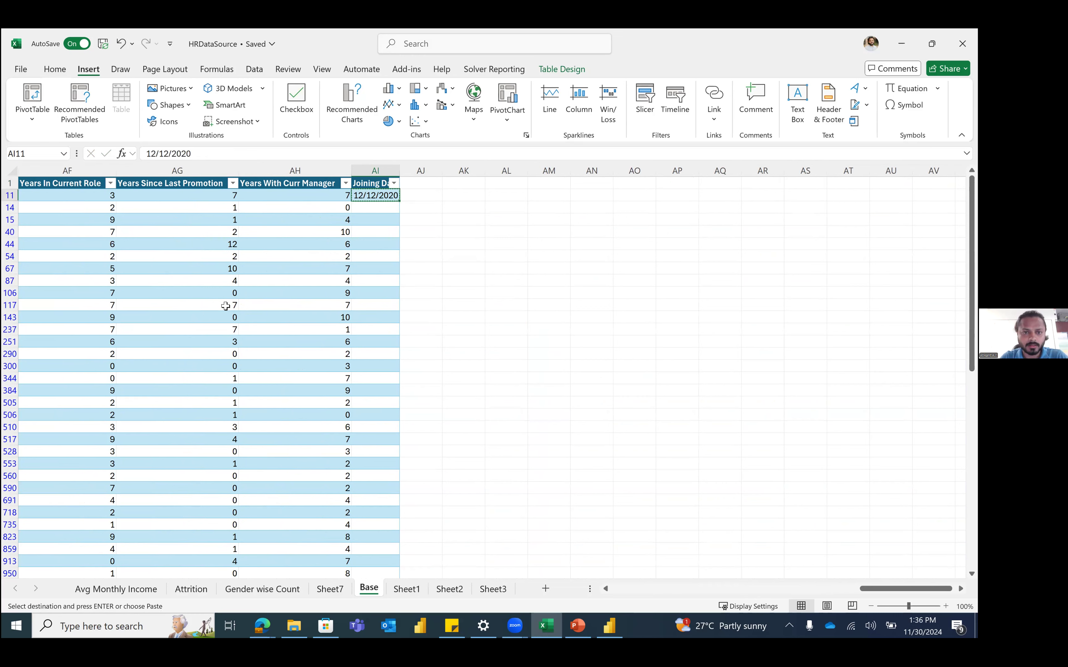
{"action": "key", "text": "Escape"}
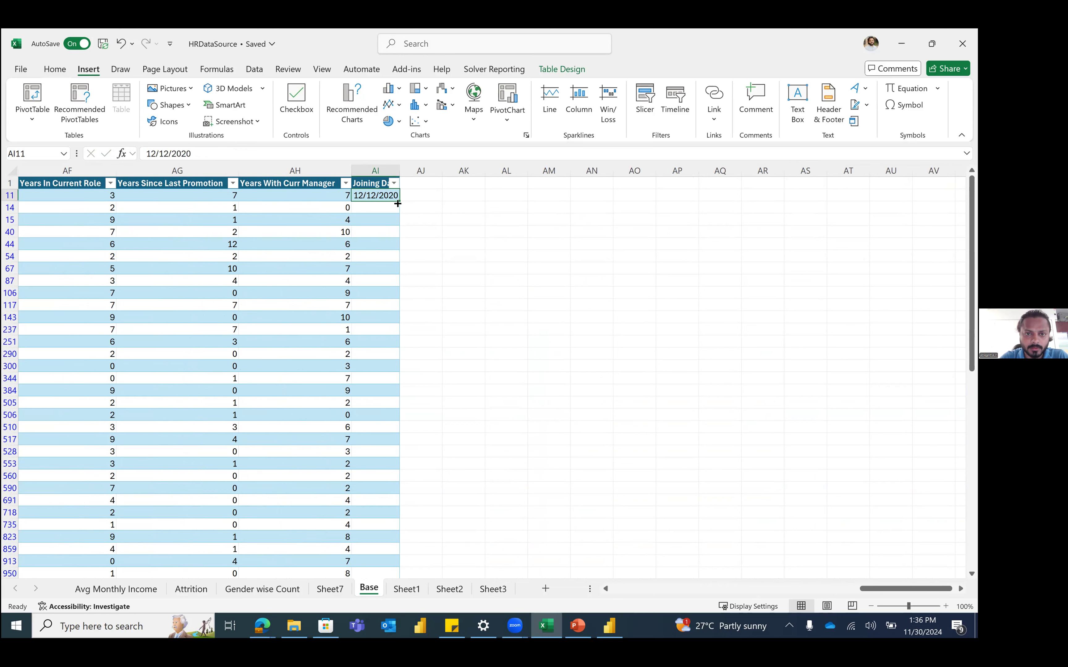
{"action": "double_click", "coordinate": [398, 204]}
Step: Change the row 67 joining date to 12/12/2023
{"action": "left_click", "coordinate": [383, 265]}
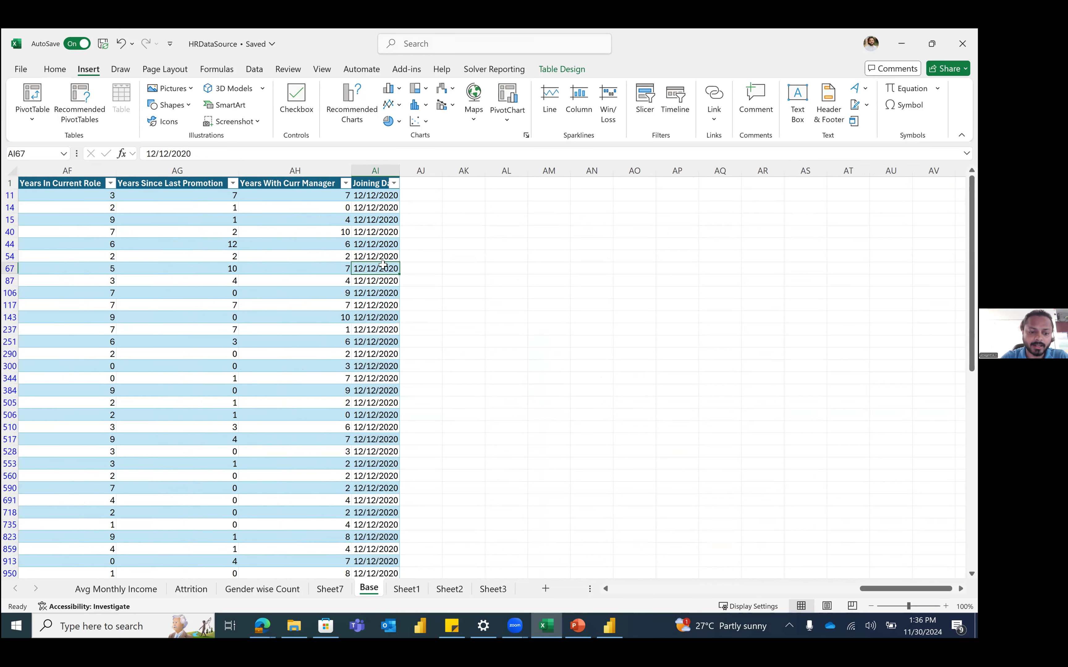
{"action": "type", "text": "12/12/2023"}
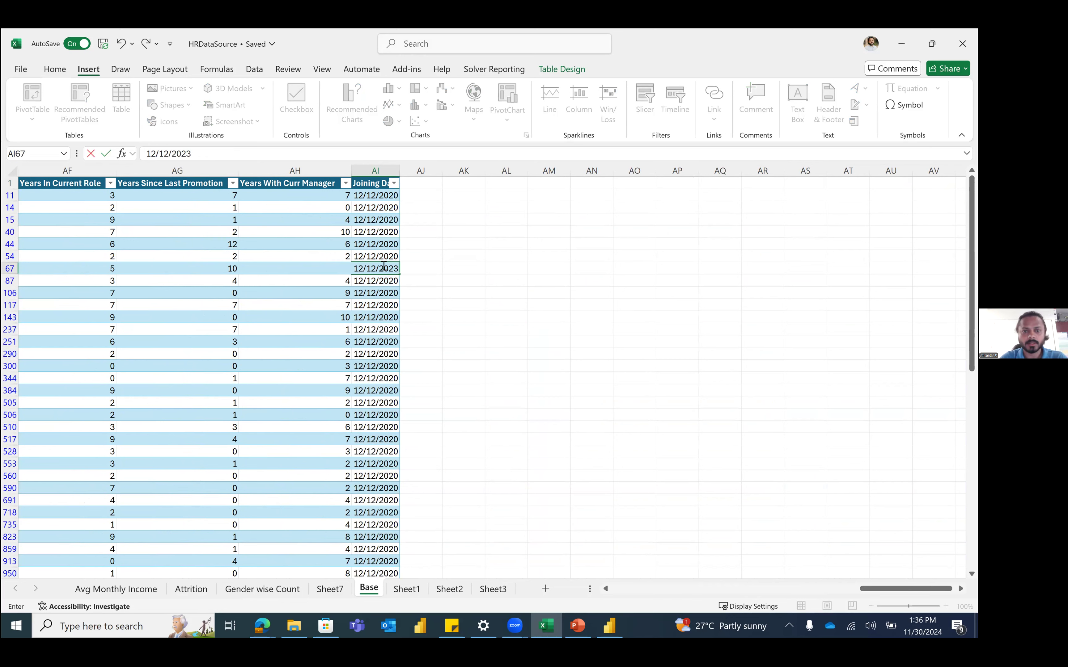
{"action": "left_click", "coordinate": [389, 305]}
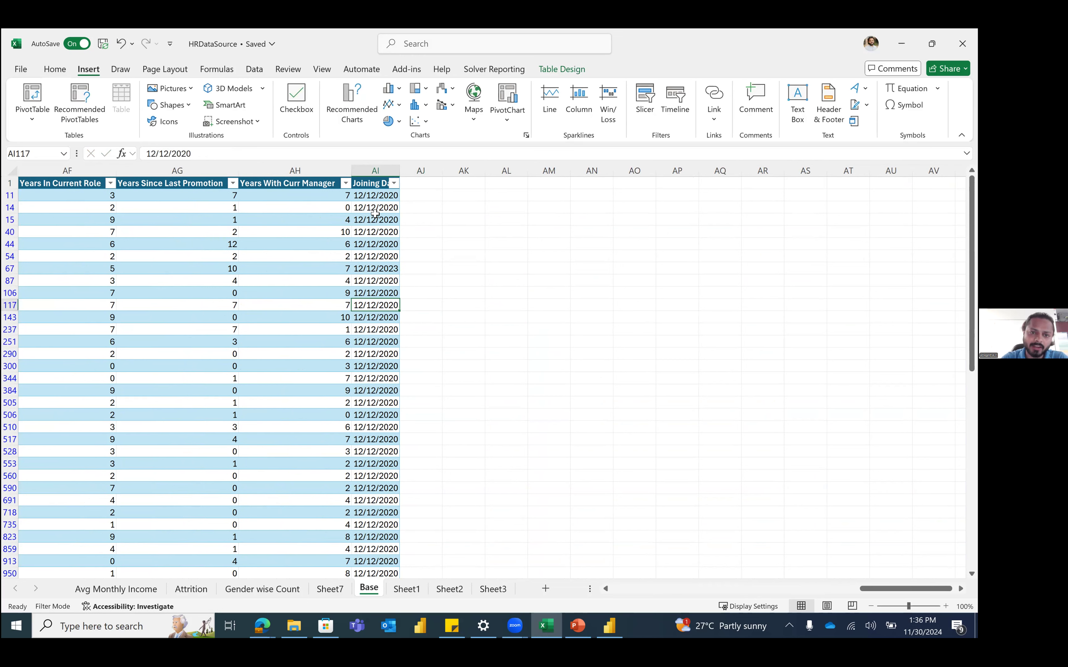
Step: Try adding a timeline to the Sheet7 pivot and dismiss the no-date-field warning
{"action": "left_click", "coordinate": [191, 590]}
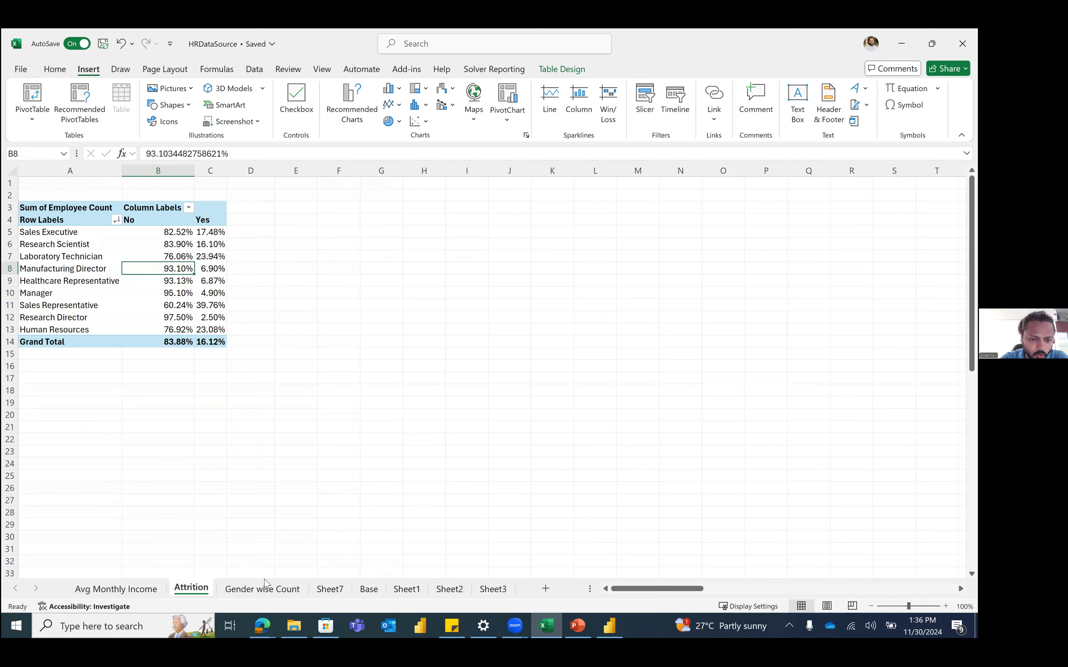
{"action": "left_click", "coordinate": [331, 590]}
{"action": "left_click", "coordinate": [415, 257]}
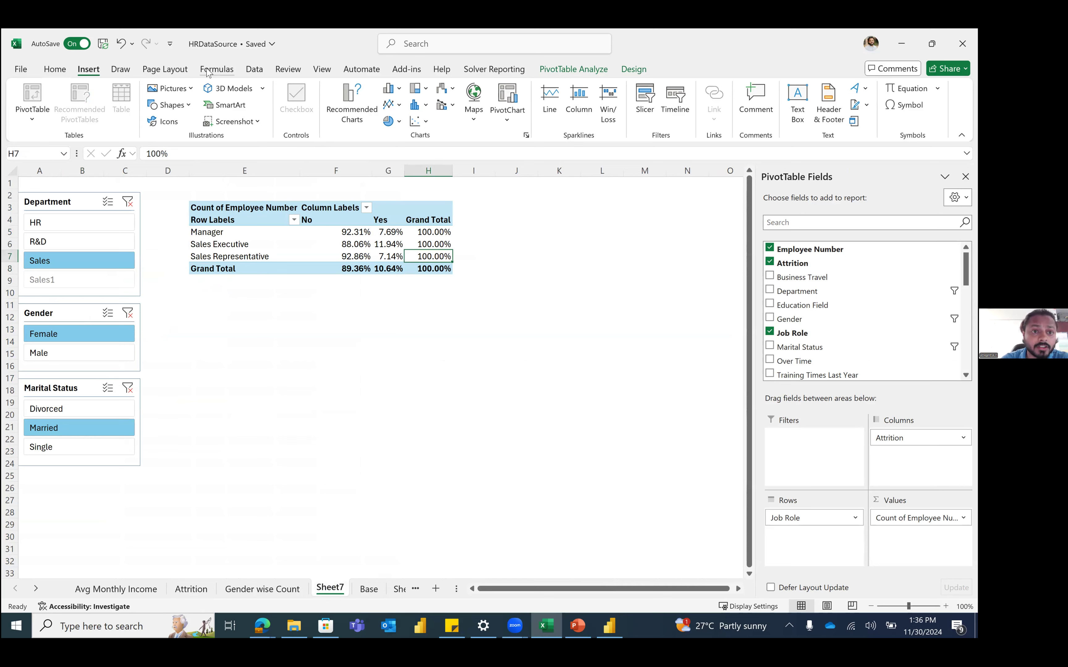
{"action": "left_click", "coordinate": [244, 72]}
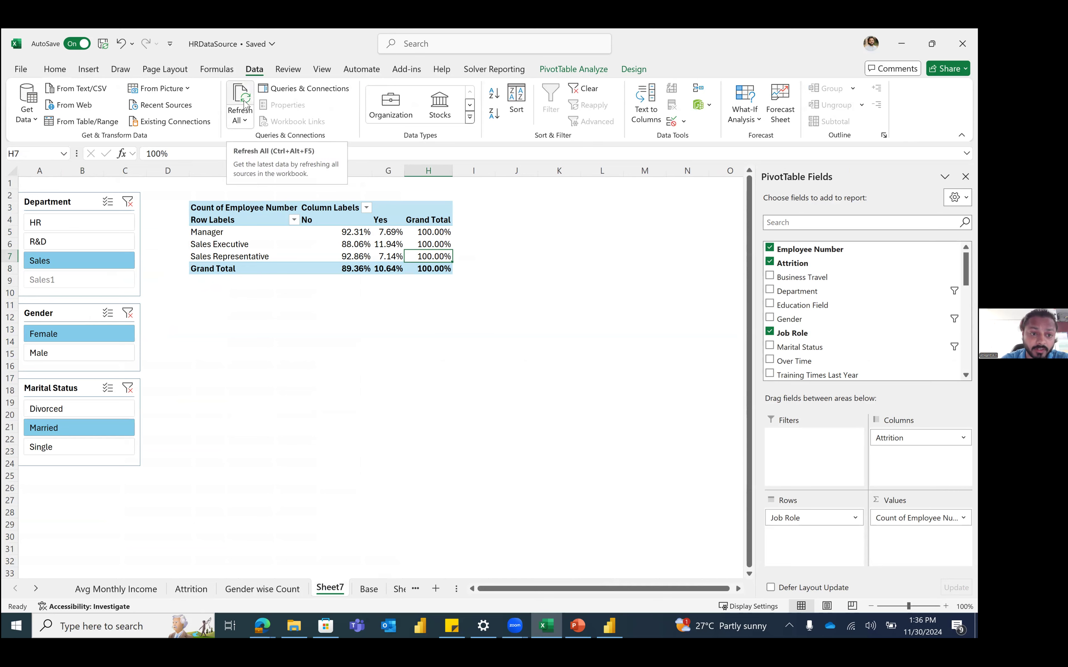
{"action": "left_click", "coordinate": [330, 231]}
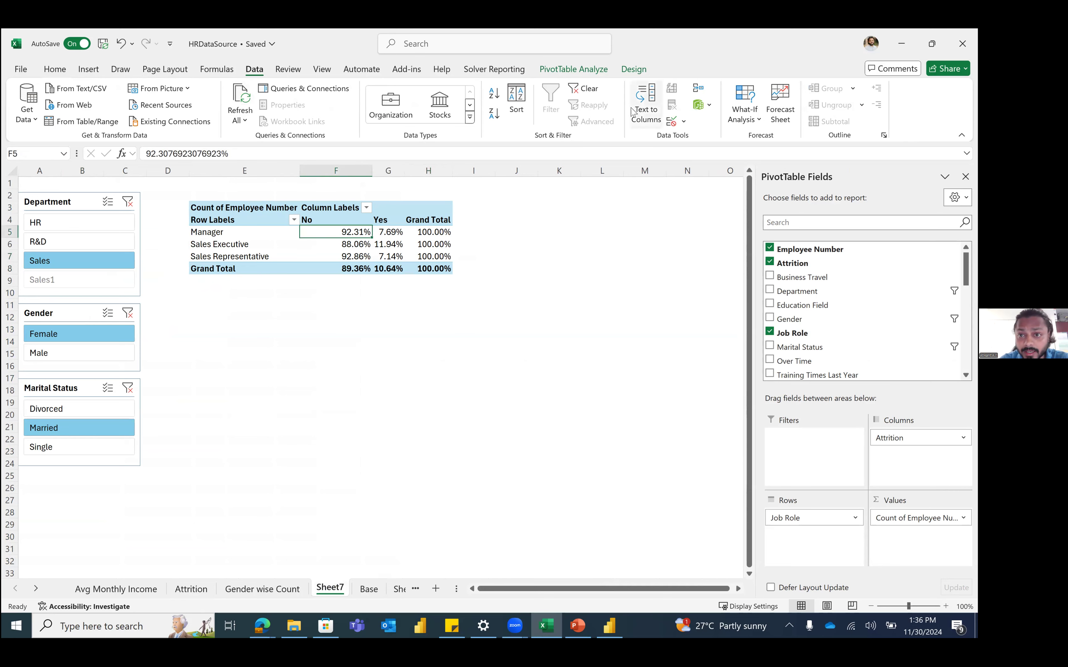
{"action": "left_click", "coordinate": [88, 70]}
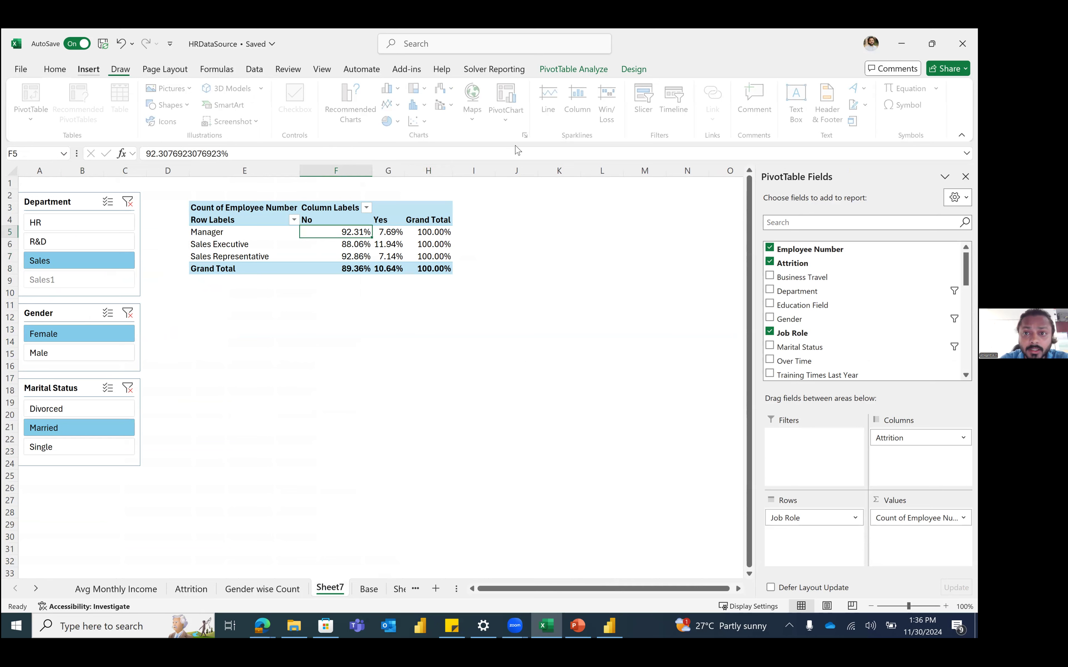
{"action": "left_click", "coordinate": [676, 101]}
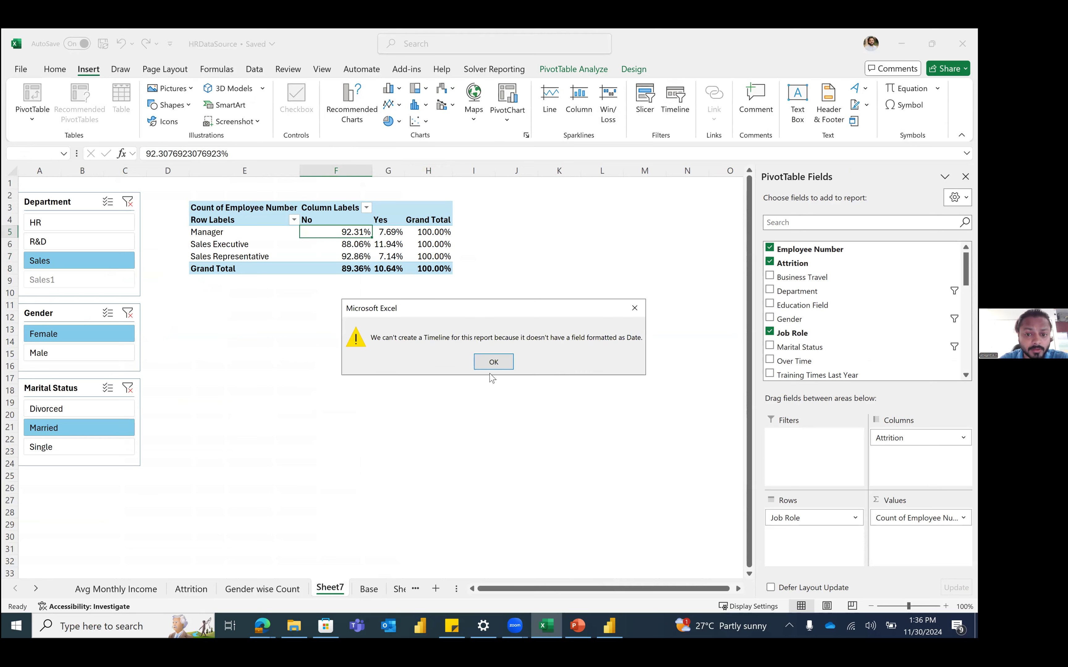
{"action": "left_click", "coordinate": [493, 361]}
Step: Refresh all the workbook's data
{"action": "left_click", "coordinate": [255, 69]}
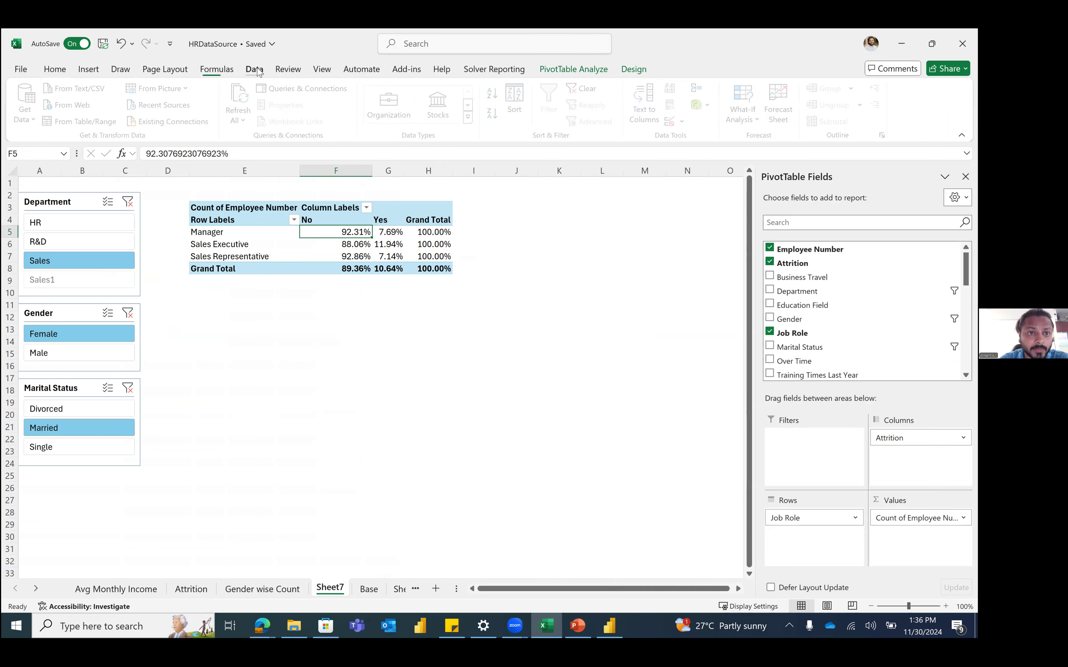
{"action": "left_click", "coordinate": [247, 103]}
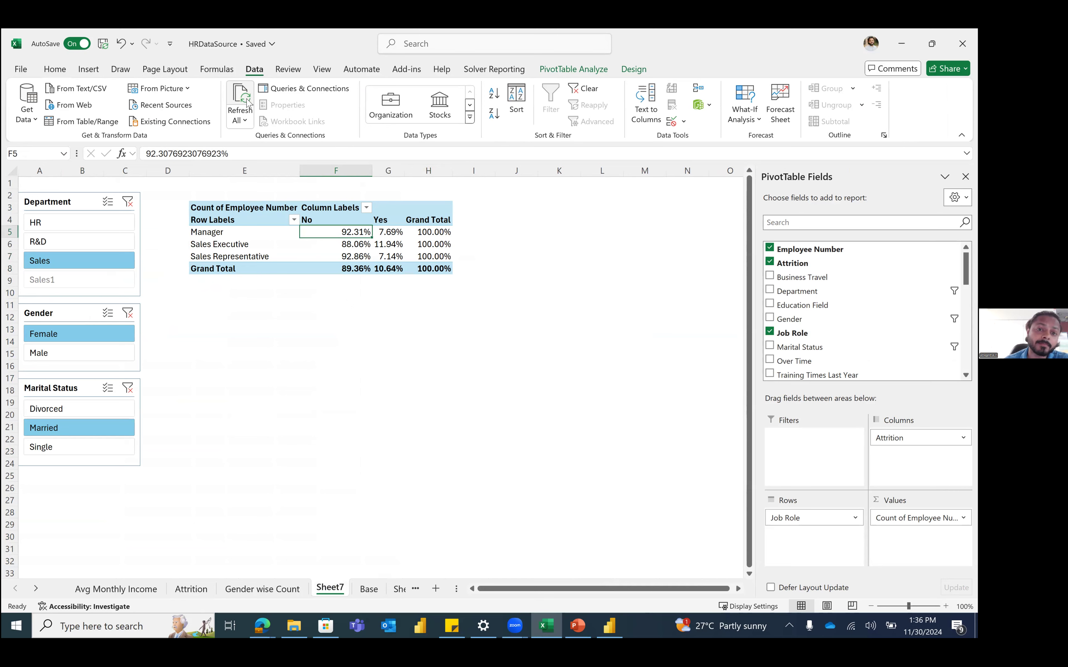
{"action": "left_click", "coordinate": [88, 69]}
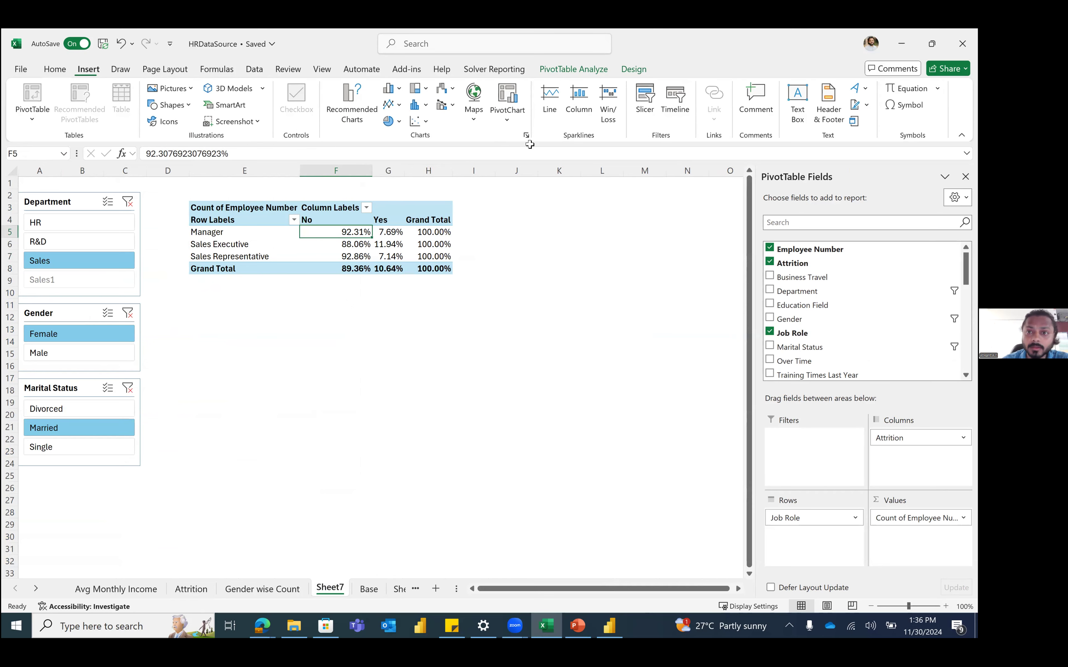
Step: Add a Joining Date timeline under the pivot, widen it to 10.9 inches, then return to Base
{"action": "left_click", "coordinate": [675, 102]}
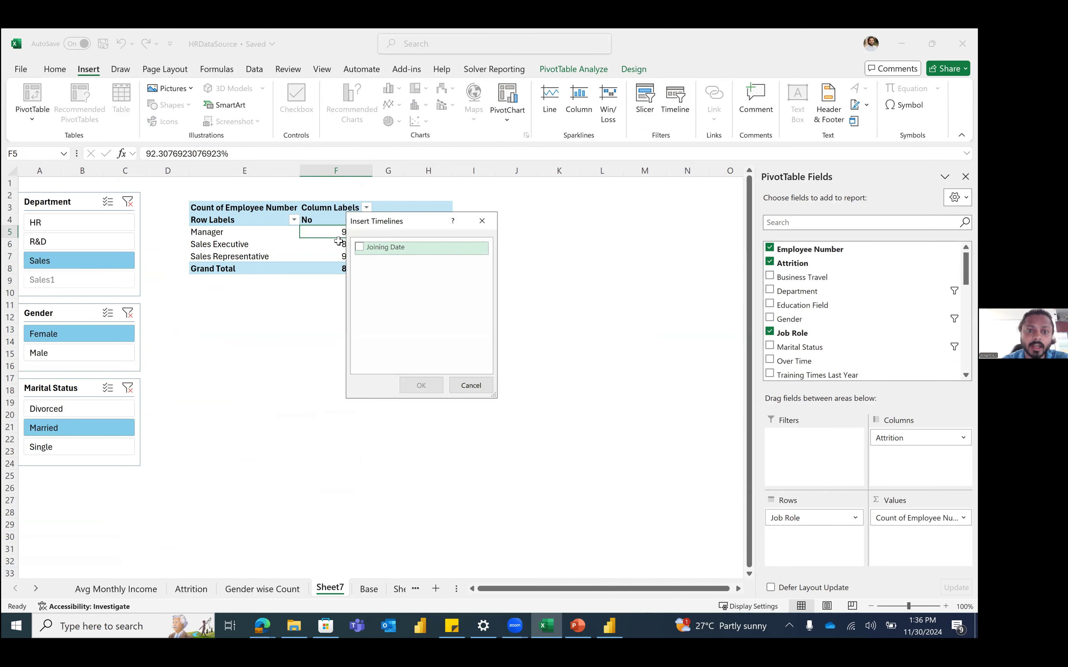
{"action": "left_click", "coordinate": [361, 247]}
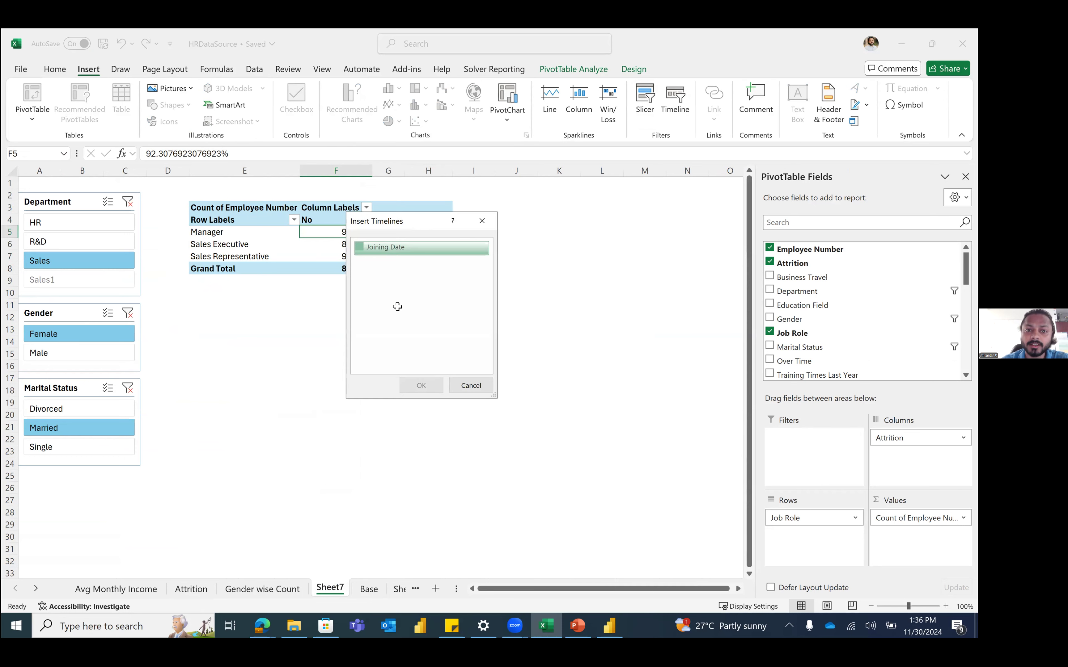
{"action": "left_click", "coordinate": [421, 384]}
{"action": "left_click", "coordinate": [420, 384]}
{"action": "left_click_drag", "start_coordinate": [421, 384], "coordinate": [343, 343]}
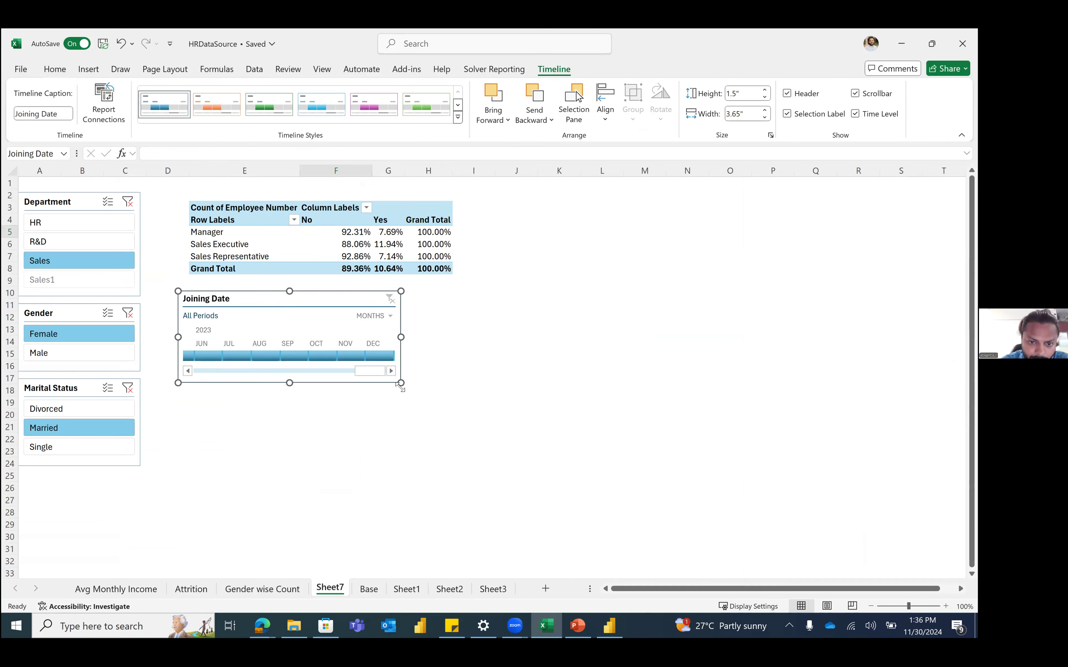
{"action": "left_click_drag", "start_coordinate": [401, 383], "coordinate": [843, 432]}
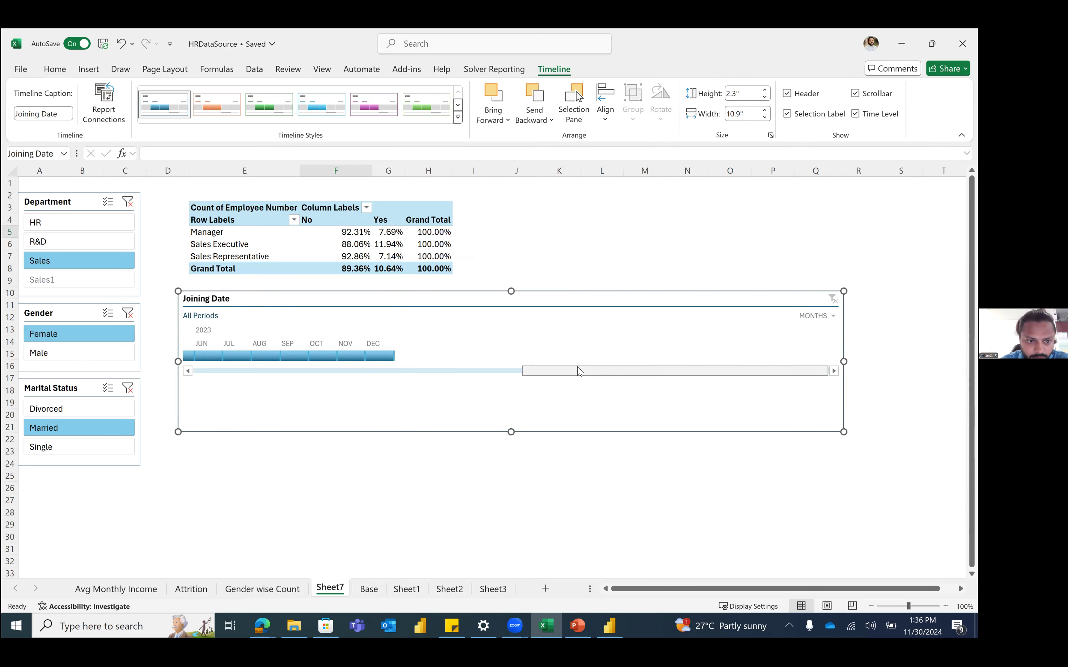
{"action": "left_click_drag", "start_coordinate": [688, 375], "coordinate": [351, 354]}
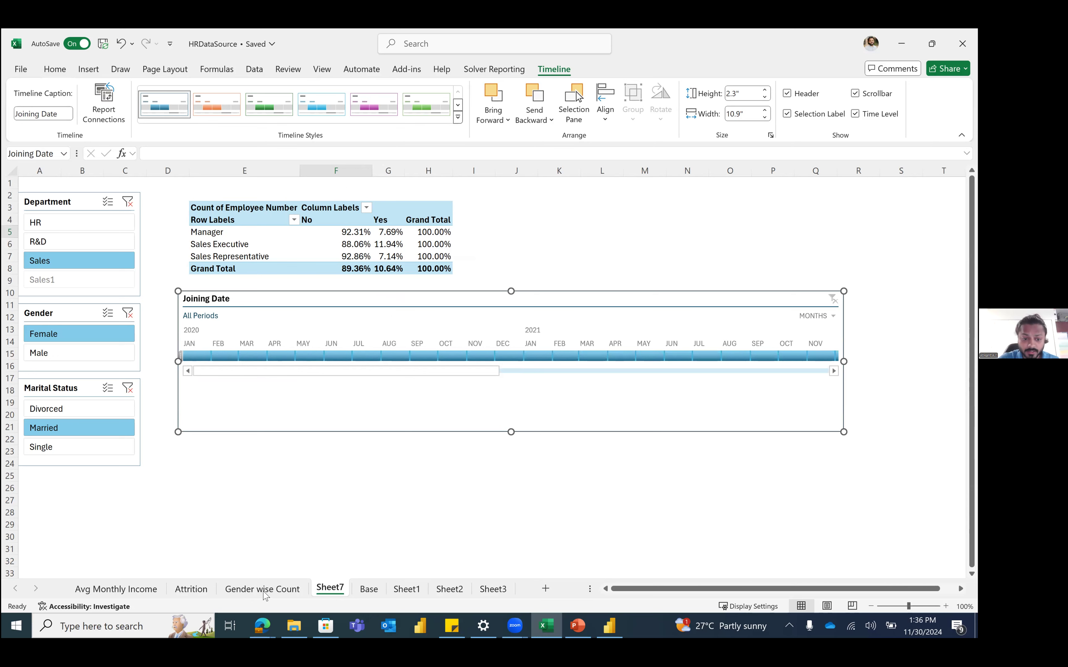
{"action": "left_click", "coordinate": [368, 589]}
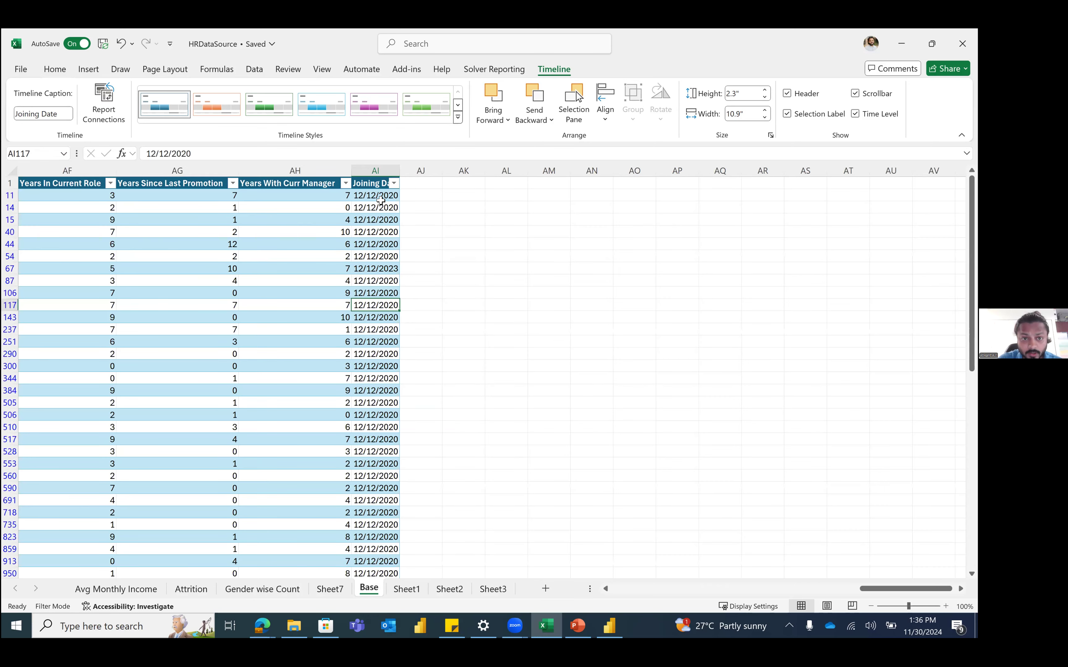
Step: Check which years column AI's Joining Date filter lists, closing the list without changes
{"action": "left_click", "coordinate": [384, 175]}
{"action": "left_click", "coordinate": [388, 196]}
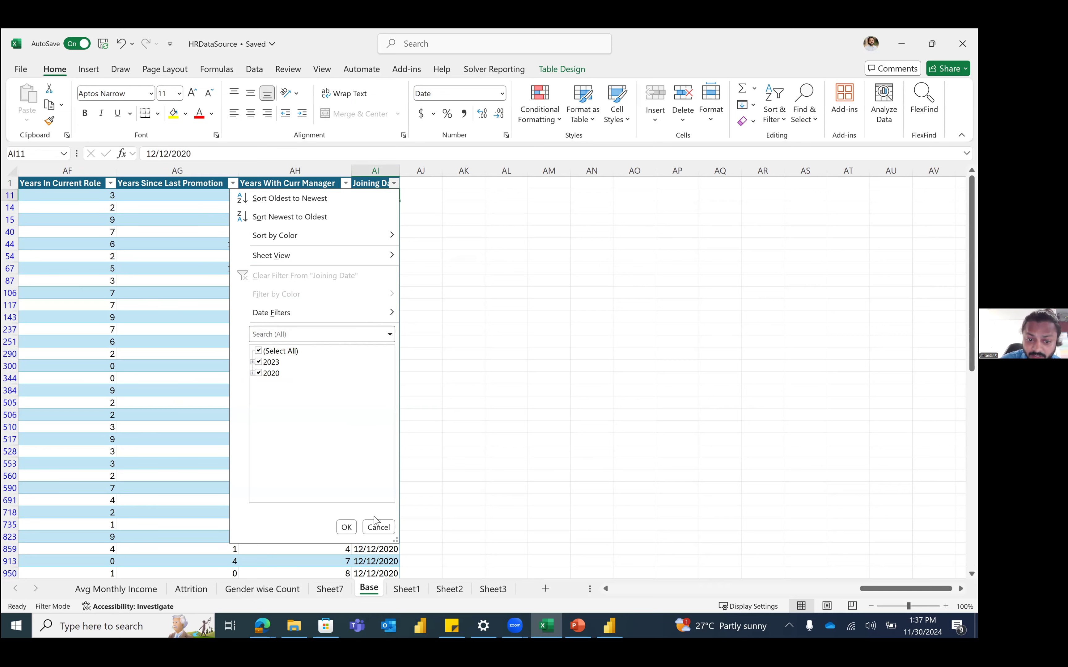
{"action": "left_click", "coordinate": [376, 525]}
Step: On Sheet7, filter the Joining Date timeline by month, extending from Nov 2021 back to Nov 2020
{"action": "left_click", "coordinate": [328, 588]}
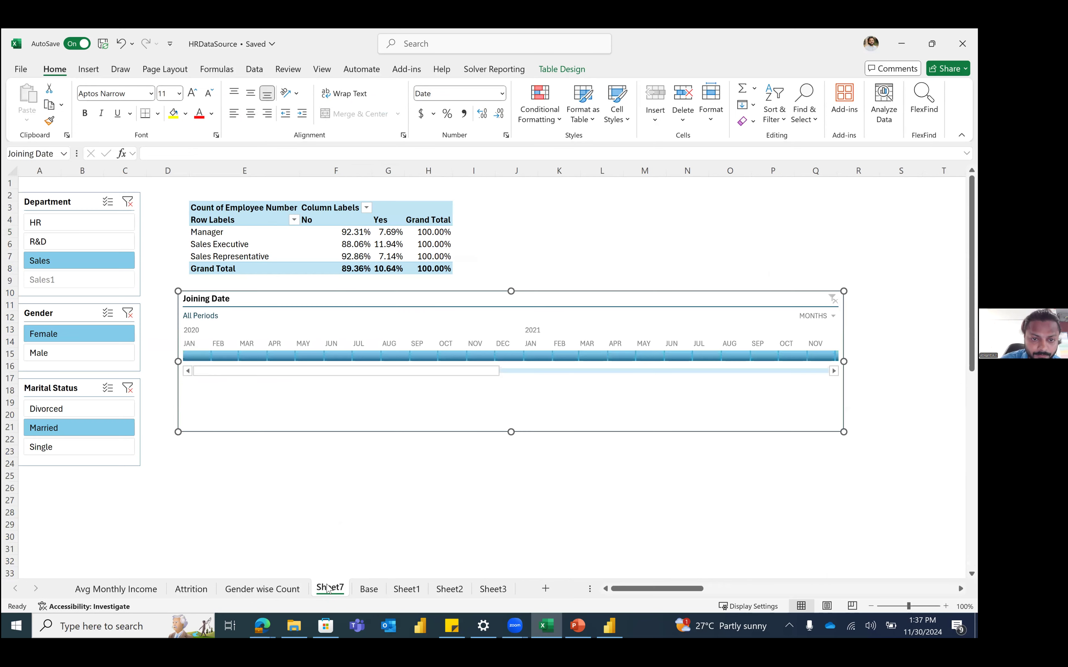
{"action": "left_click_drag", "start_coordinate": [495, 371], "coordinate": [699, 372]}
{"action": "left_click", "coordinate": [751, 370]}
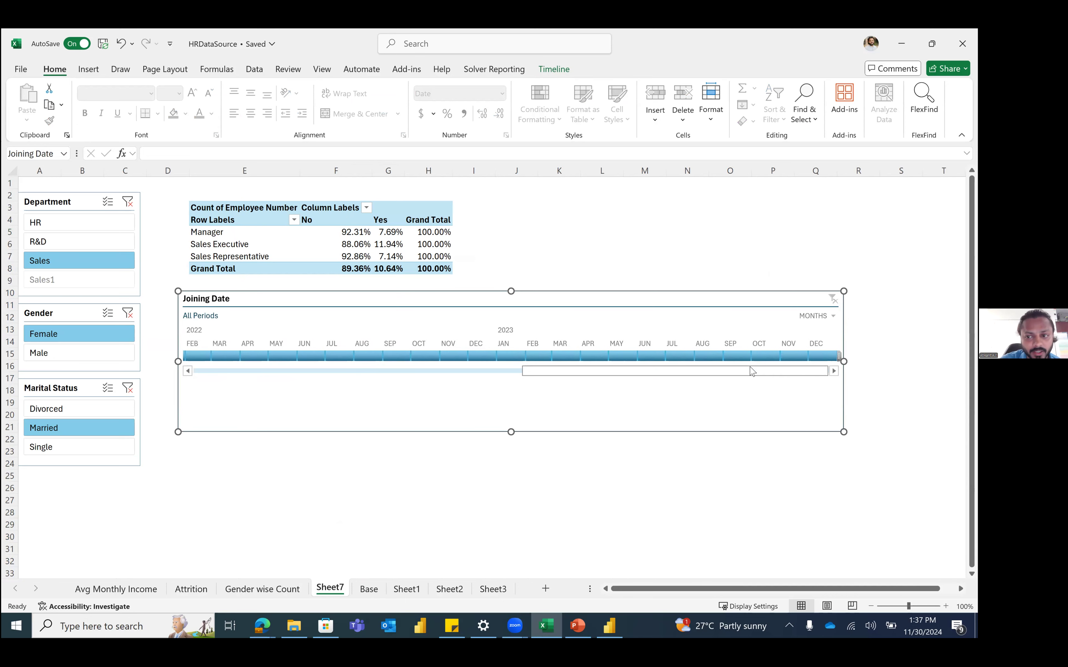
{"action": "left_click", "coordinate": [424, 371]}
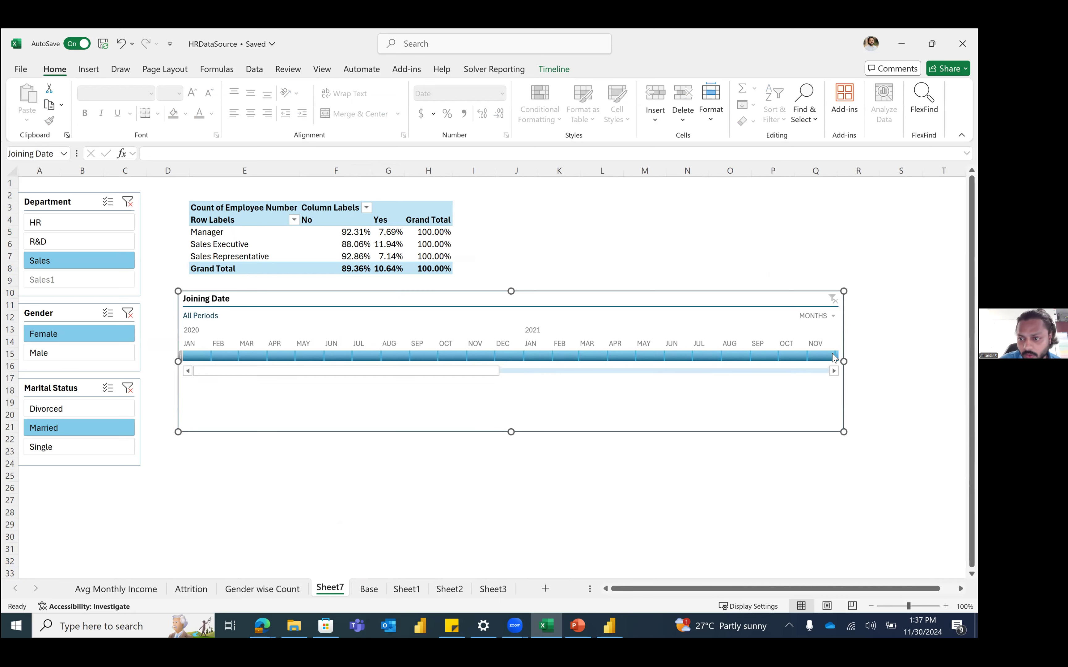
{"action": "left_click", "coordinate": [833, 356]}
{"action": "left_click_drag", "start_coordinate": [629, 349], "coordinate": [562, 356]}
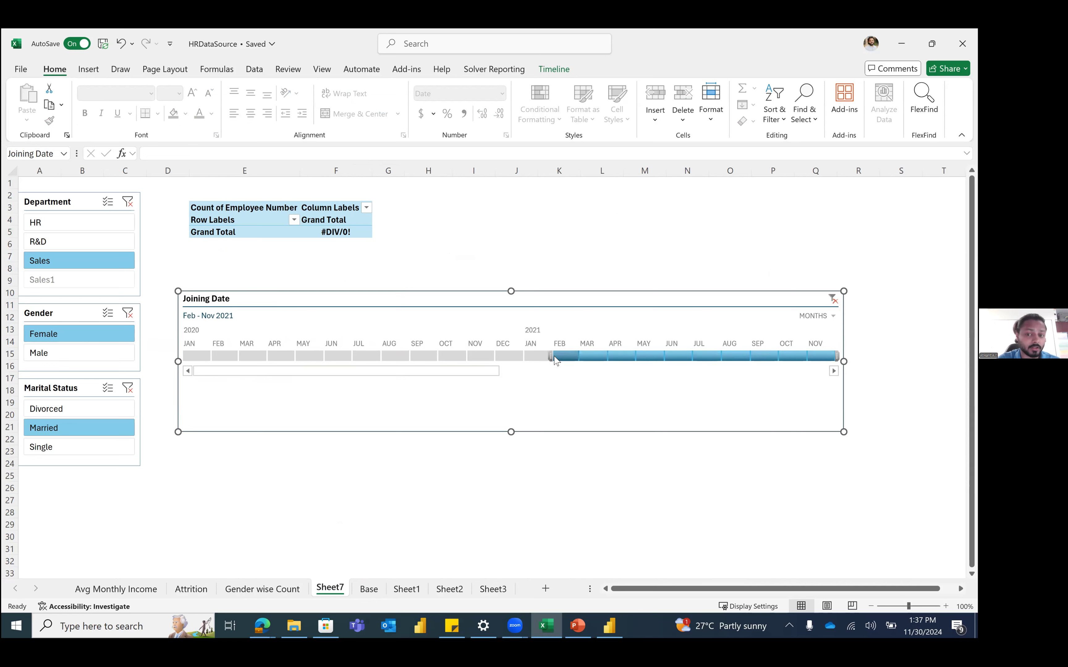
{"action": "left_click_drag", "start_coordinate": [551, 357], "coordinate": [471, 346]}
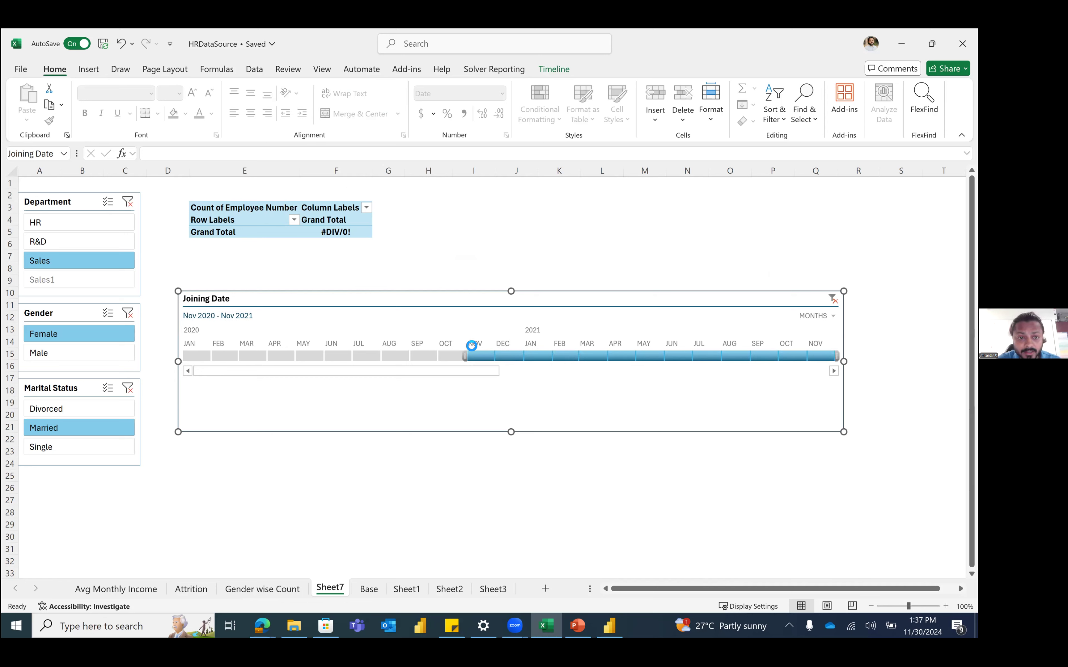
{"action": "left_click_drag", "start_coordinate": [461, 372], "coordinate": [730, 362]}
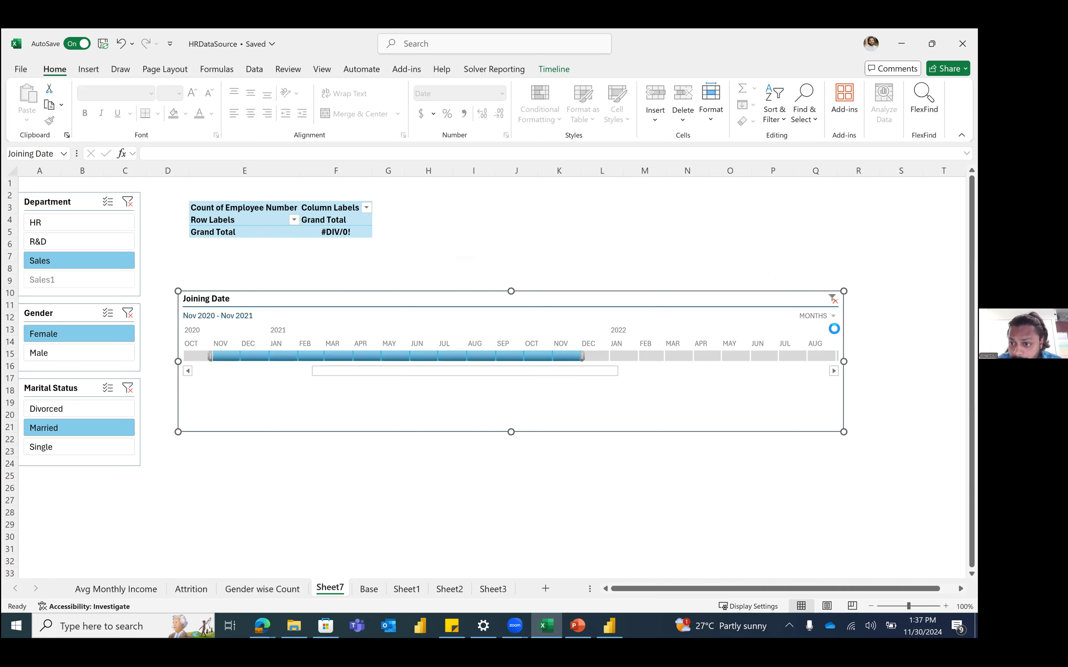
Step: Switch the timeline to YEARS and select 2020 through 2021
{"action": "left_click", "coordinate": [833, 316]}
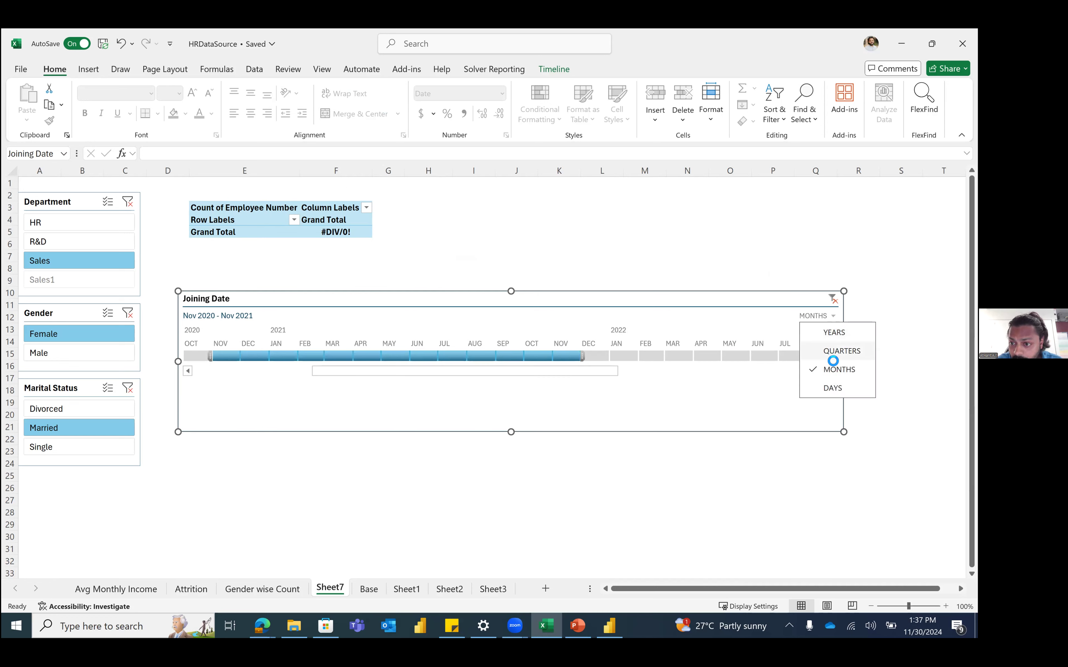
{"action": "left_click", "coordinate": [834, 333]}
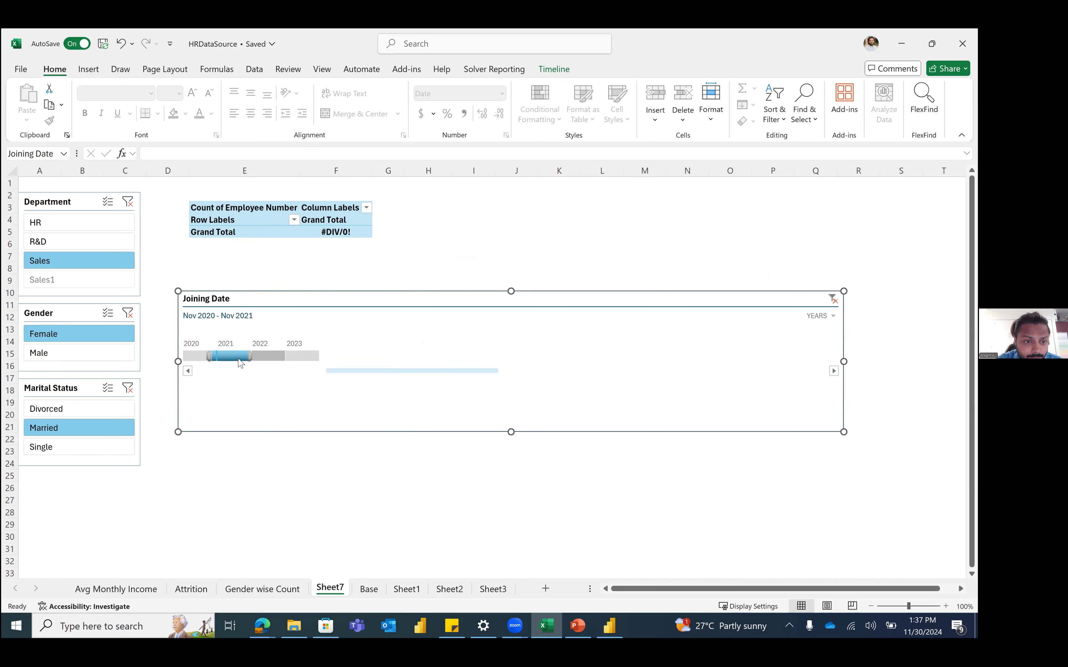
{"action": "left_click_drag", "start_coordinate": [230, 356], "coordinate": [174, 355]}
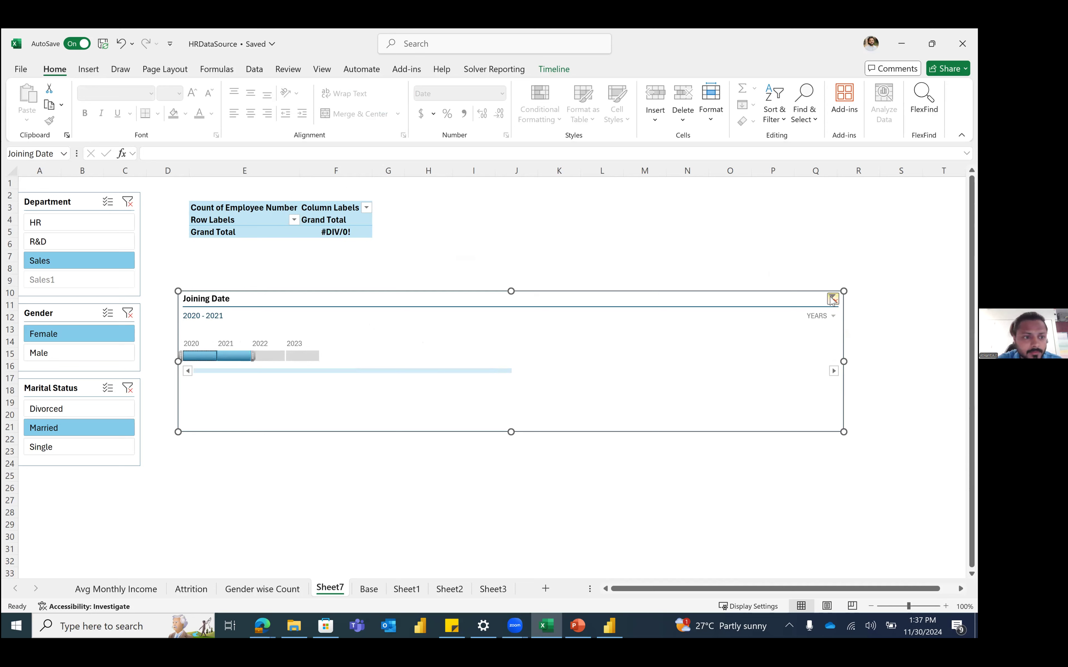
Step: Clear the Department, Gender and Marital Status slicer filters
{"action": "left_click", "coordinate": [133, 200]}
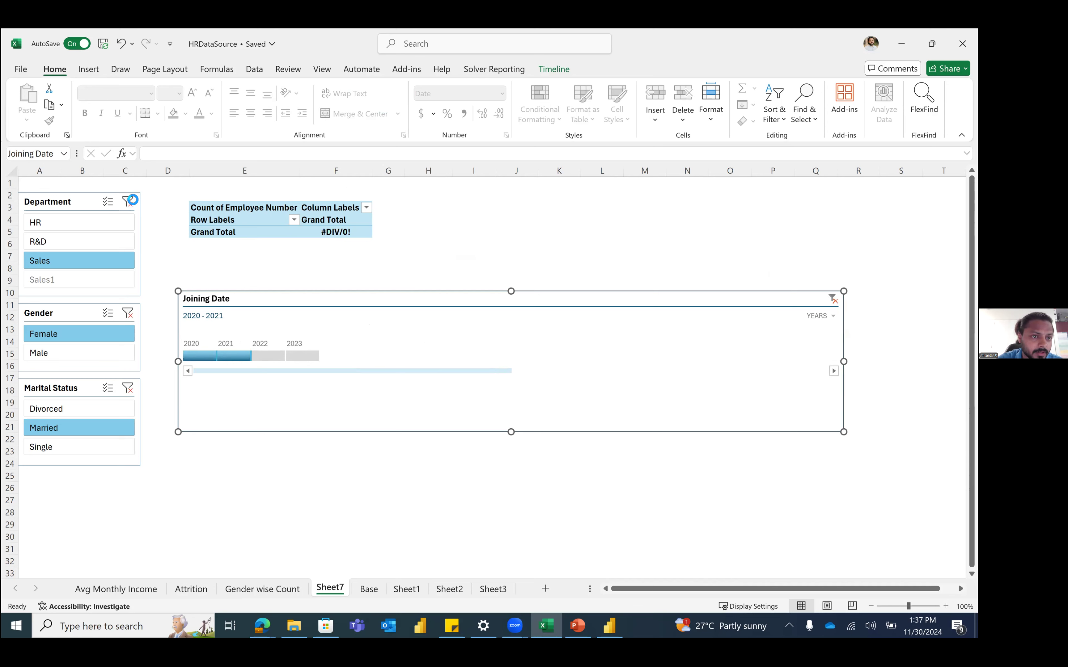
{"action": "left_click", "coordinate": [128, 313]}
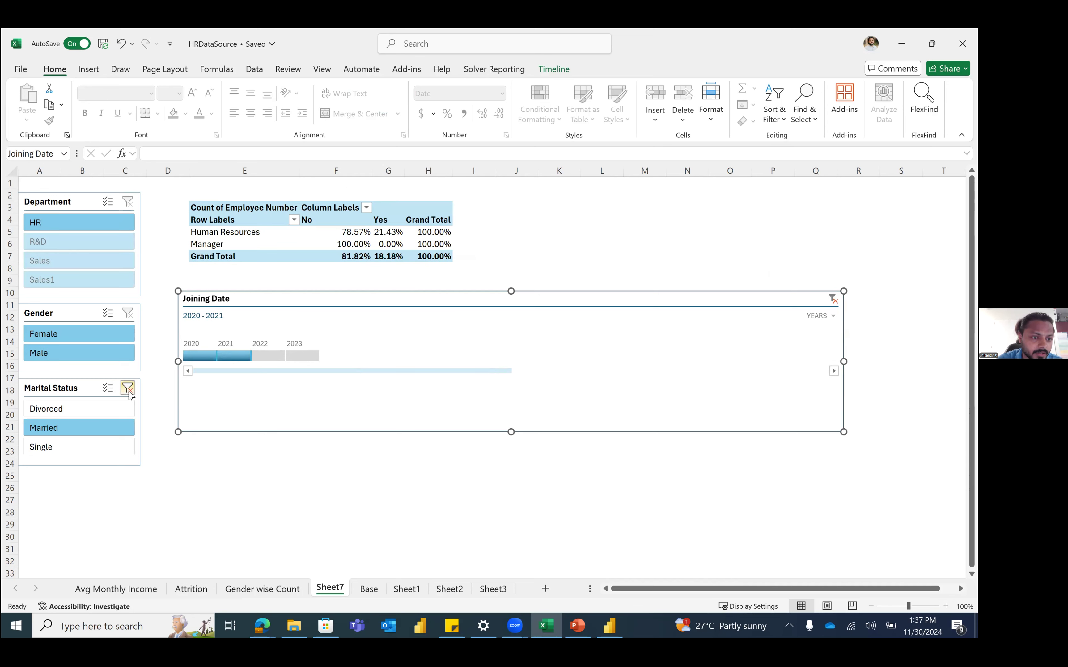
{"action": "left_click", "coordinate": [128, 388]}
Step: Widen the timeline to 2020–2023 and filter the pivot to the HR department
{"action": "left_click_drag", "start_coordinate": [235, 357], "coordinate": [247, 356]}
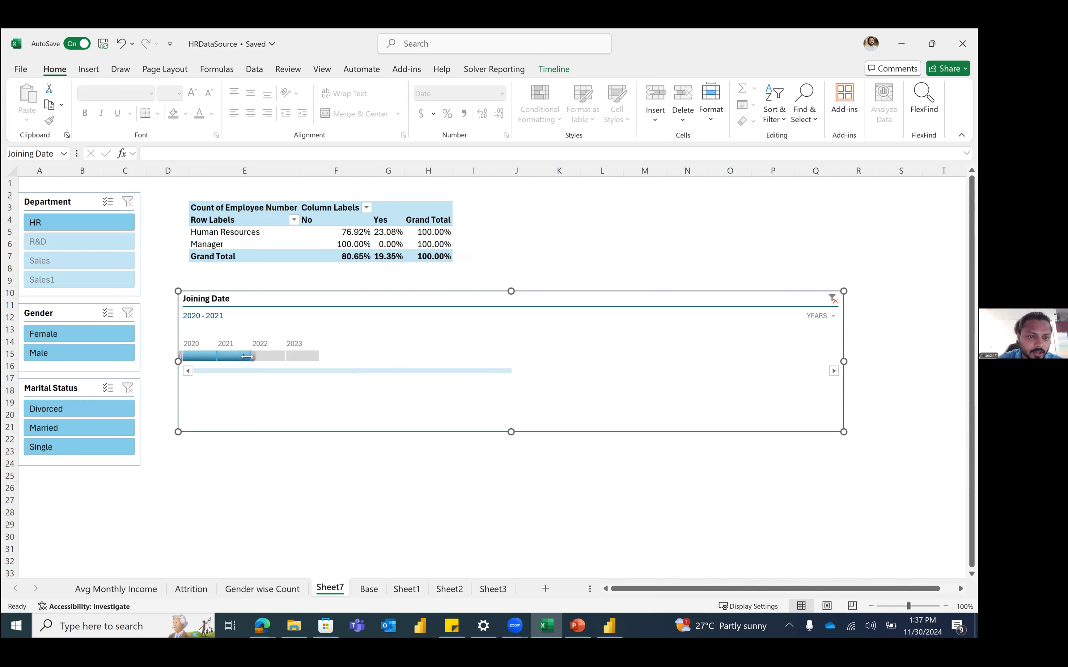
{"action": "left_click_drag", "start_coordinate": [312, 352], "coordinate": [332, 353]}
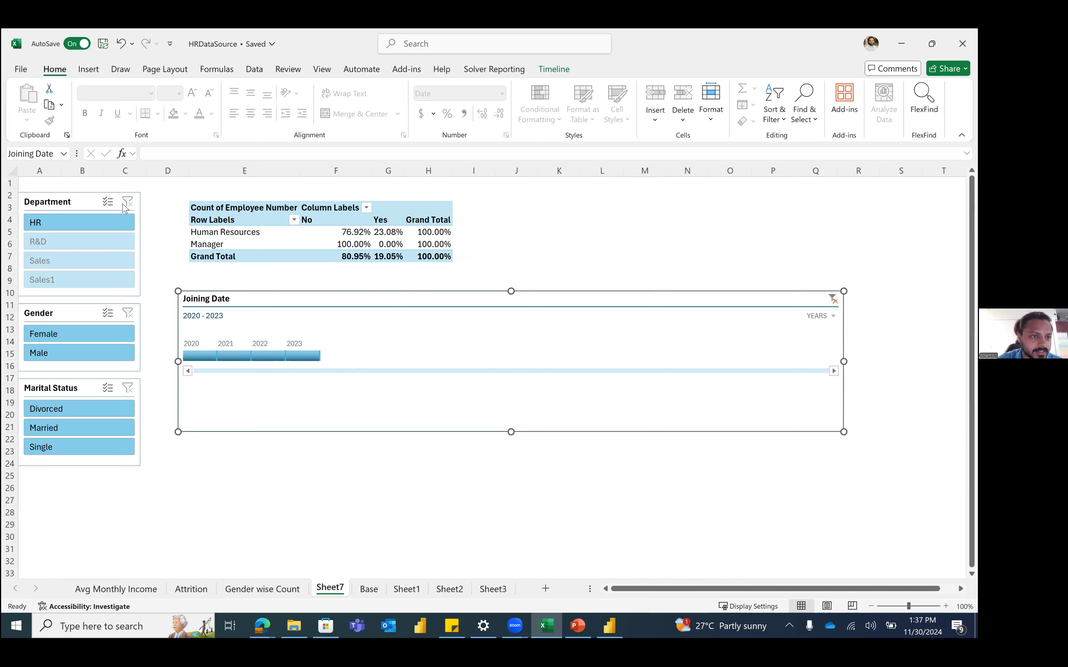
{"action": "left_click", "coordinate": [103, 225]}
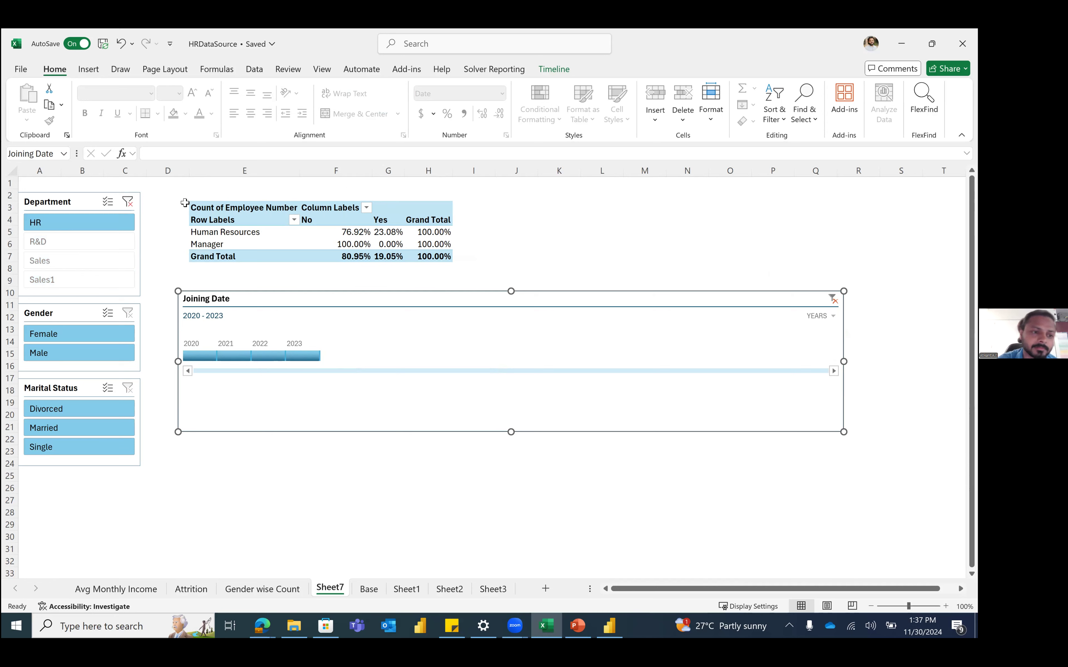
{"action": "left_click", "coordinate": [254, 69]}
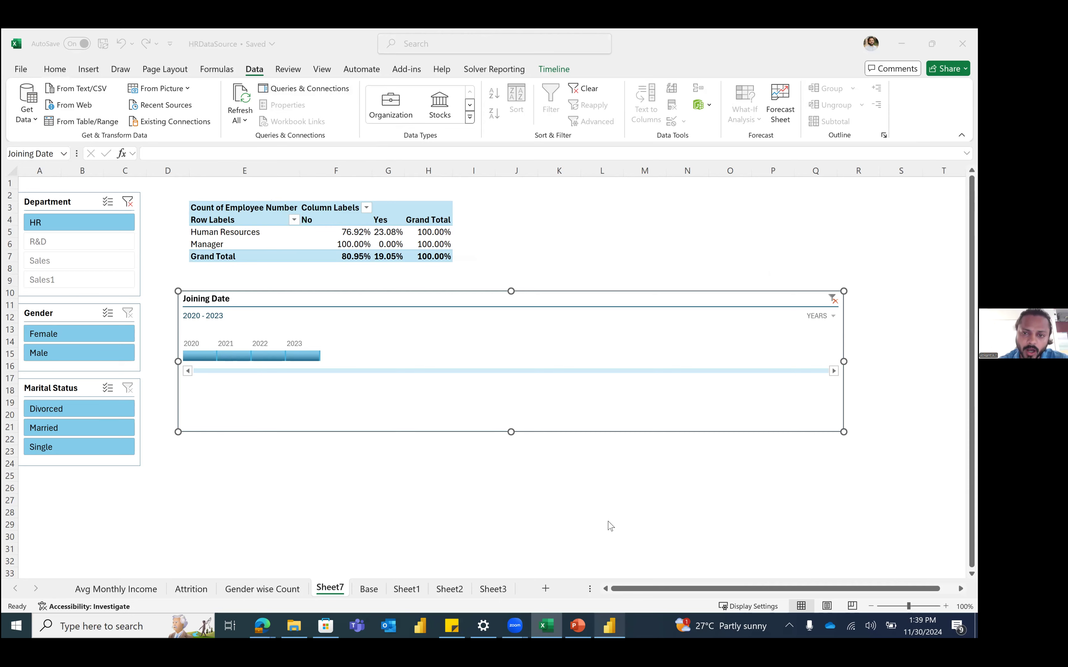
{"action": "key", "text": "alt+Tab"}
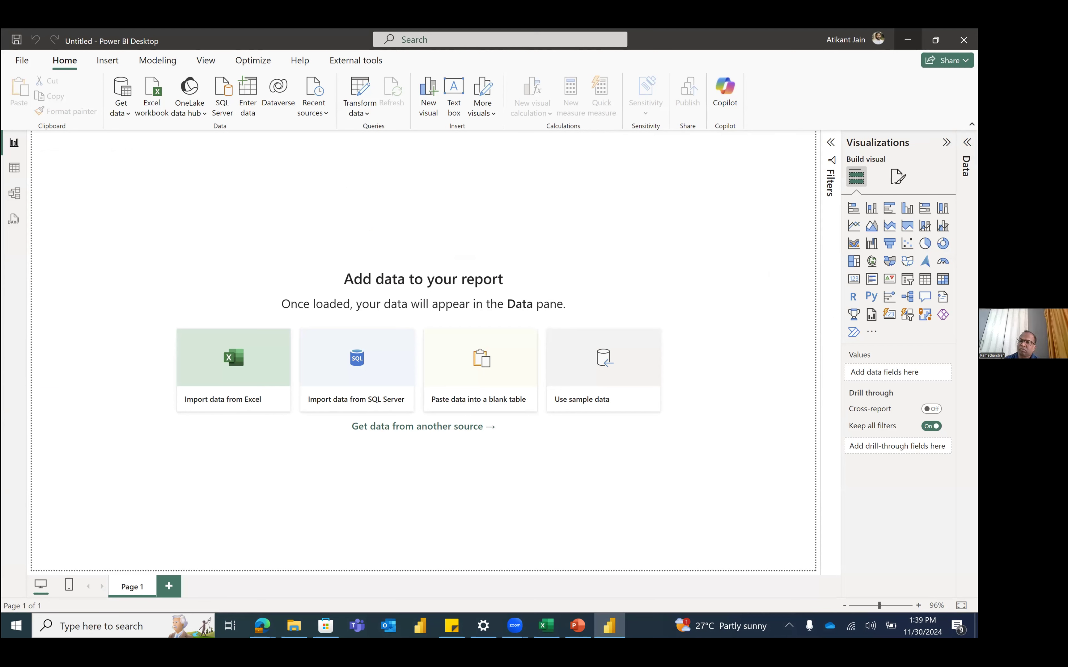
{"action": "key", "text": "alt+Tab"}
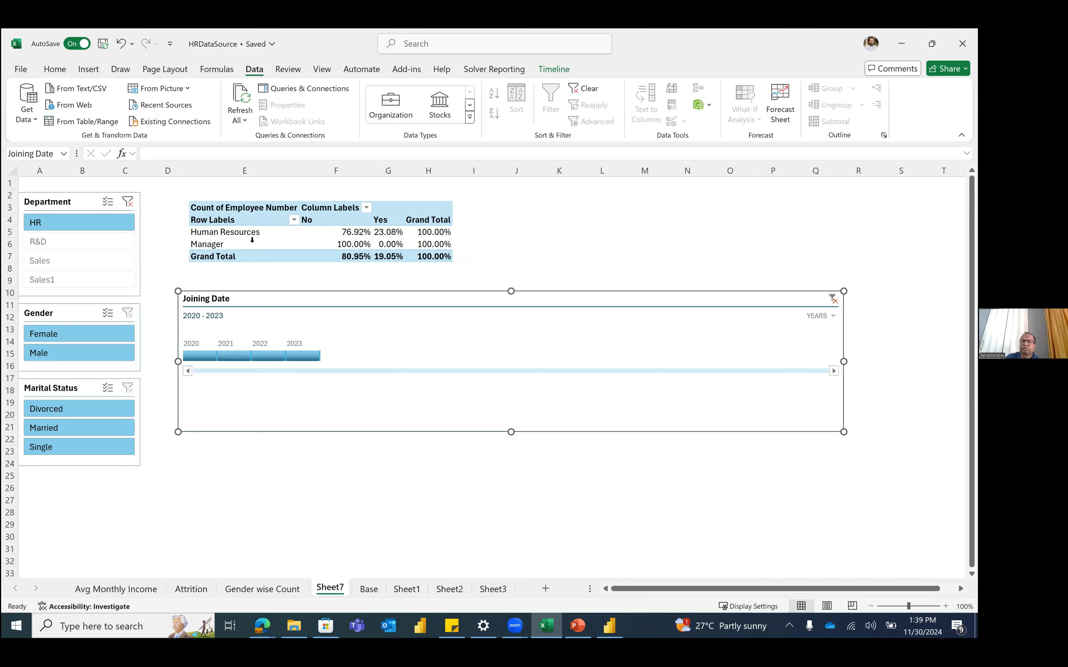
{"action": "left_click", "coordinate": [616, 260]}
{"action": "left_click", "coordinate": [643, 209]}
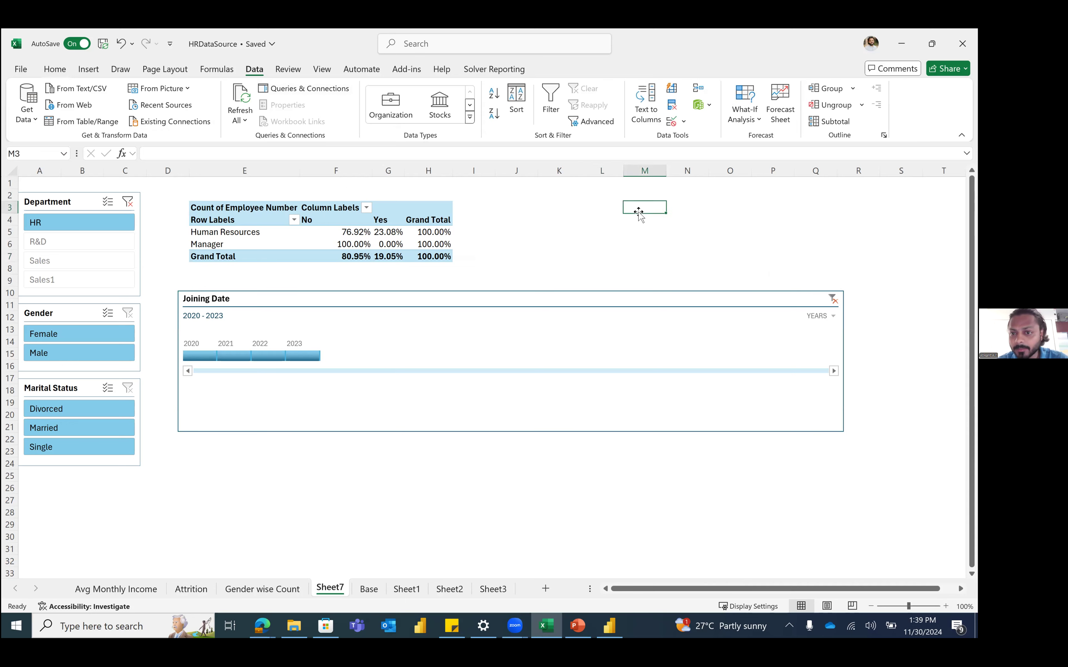
{"action": "left_click", "coordinate": [655, 232]}
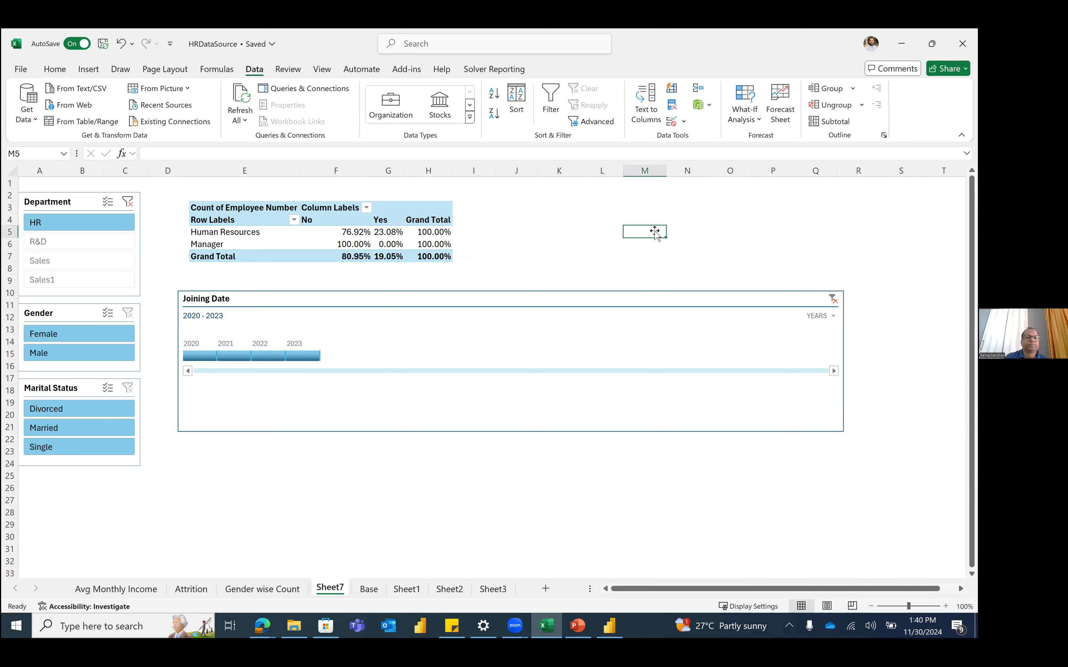
{"action": "left_click", "coordinate": [89, 69]}
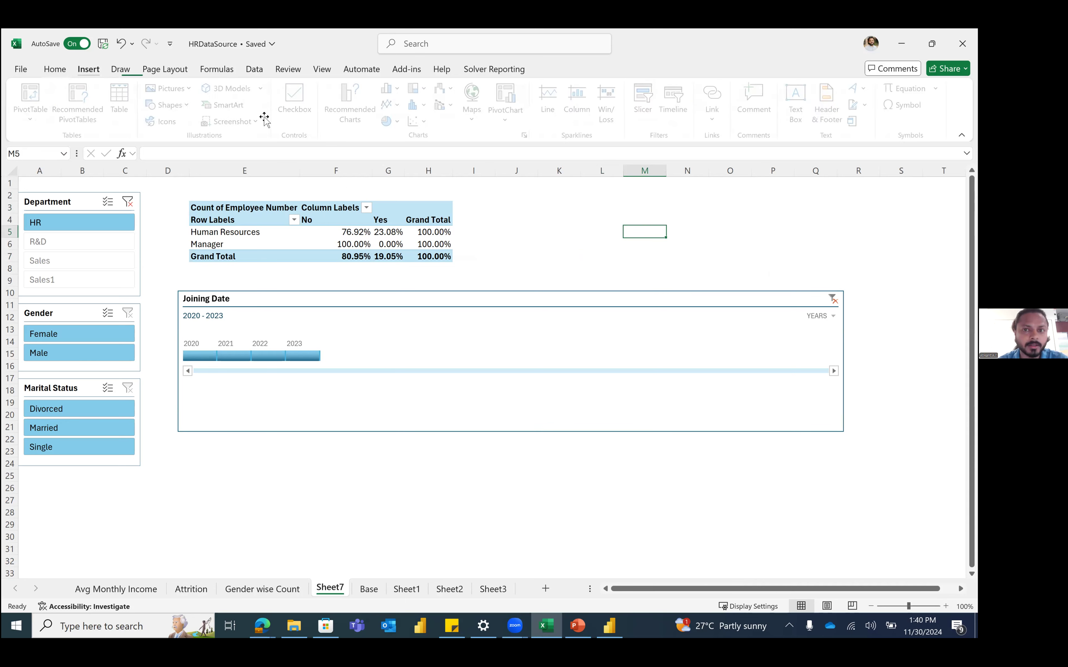
{"action": "left_click", "coordinate": [645, 102]}
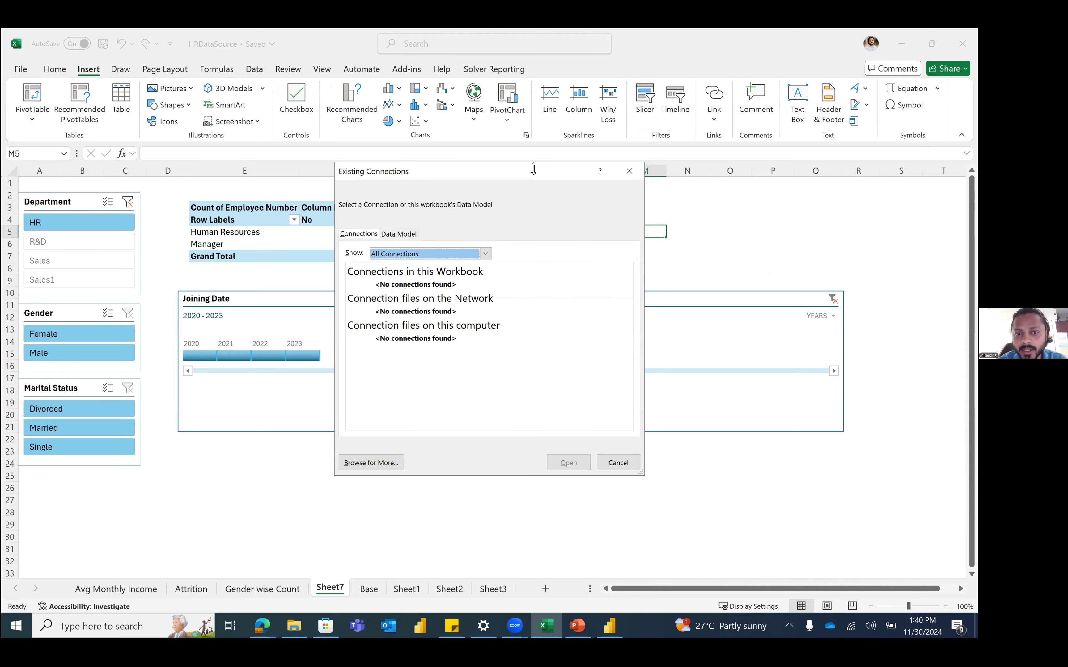
{"action": "left_click_drag", "start_coordinate": [451, 164], "coordinate": [365, 151]}
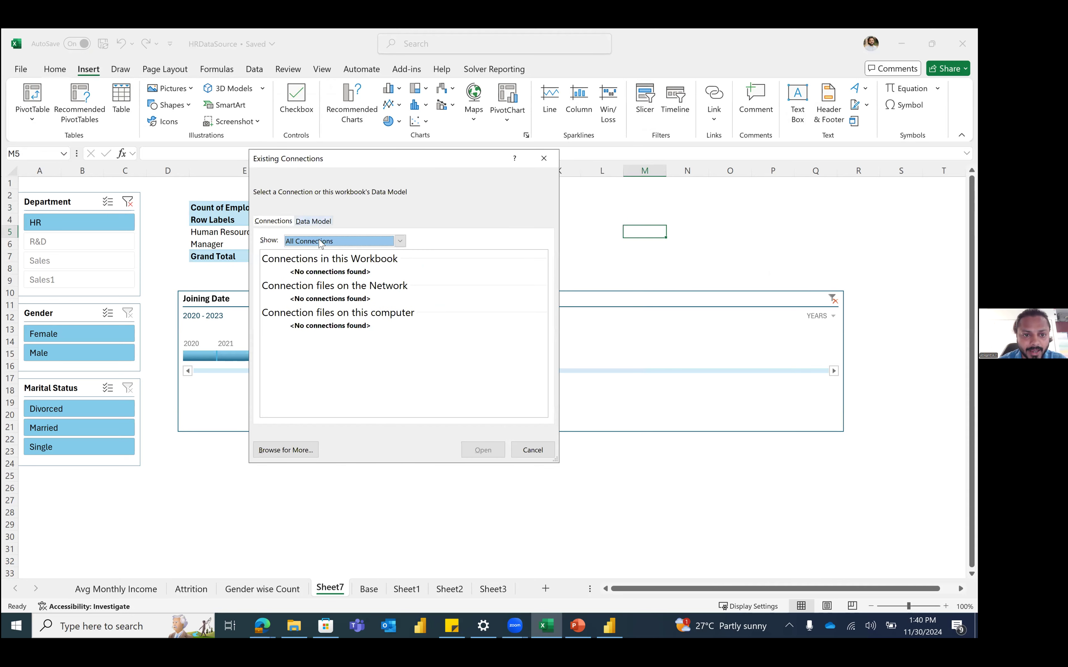
{"action": "left_click", "coordinate": [317, 222]}
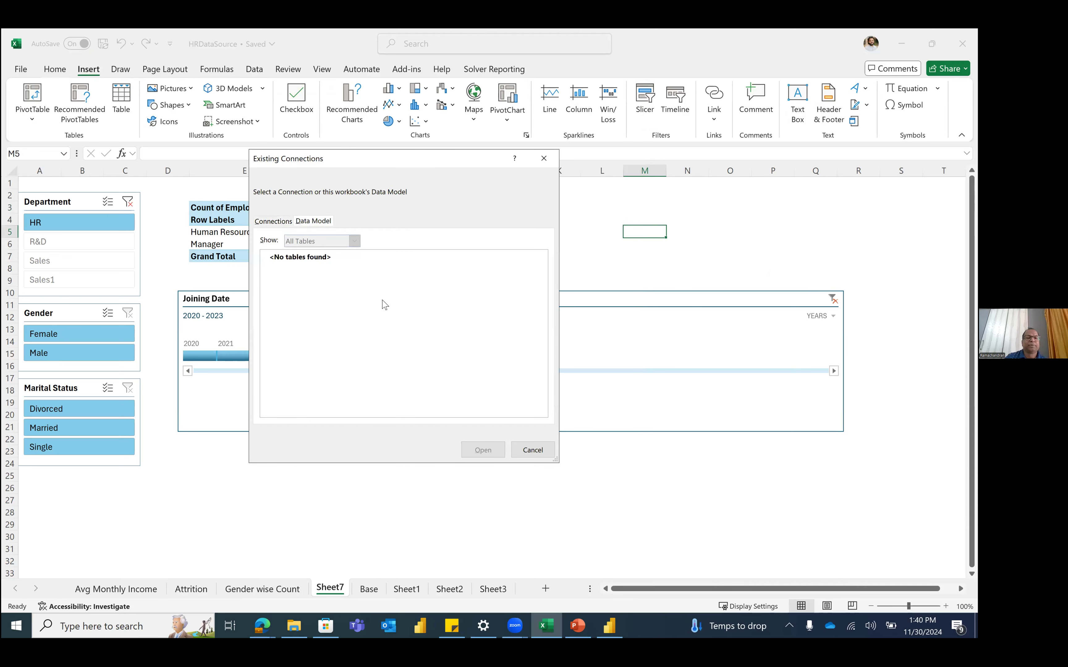
{"action": "left_click", "coordinate": [531, 457]}
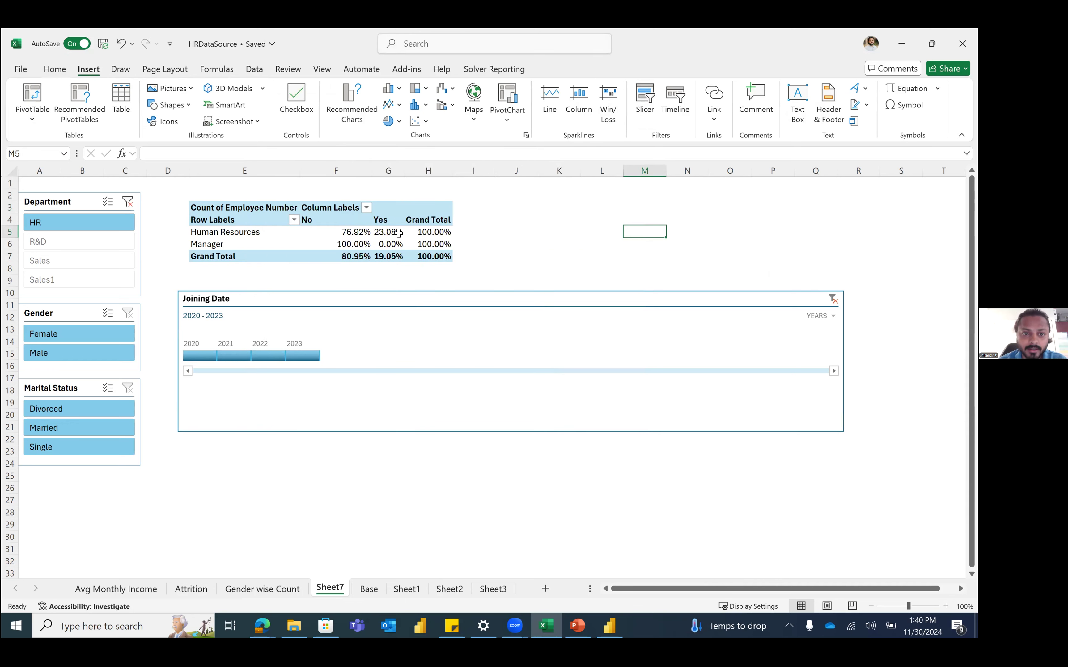
Step: Insert a slicer for only the Education Field on the attrition pivot table
{"action": "left_click", "coordinate": [369, 229]}
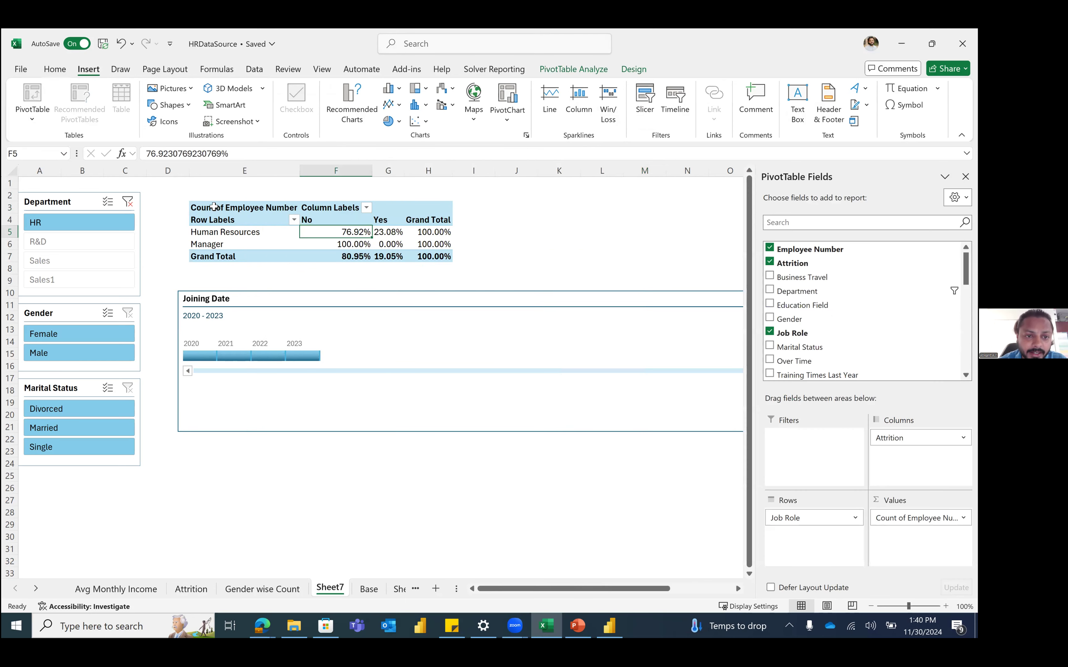
{"action": "left_click", "coordinate": [433, 233]}
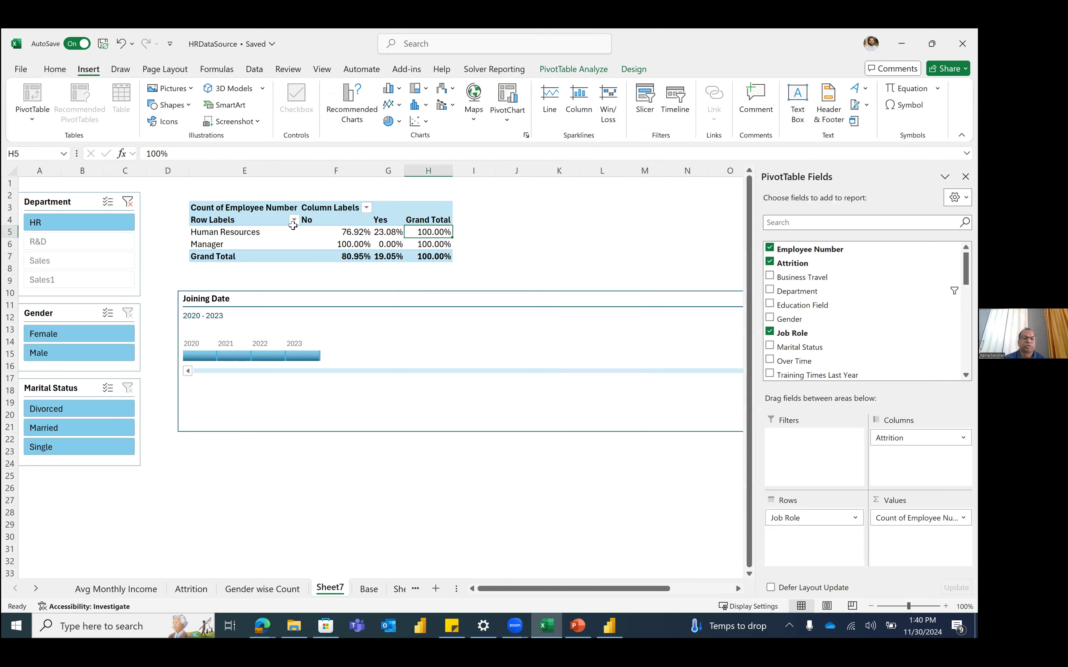
{"action": "left_click", "coordinate": [265, 237]}
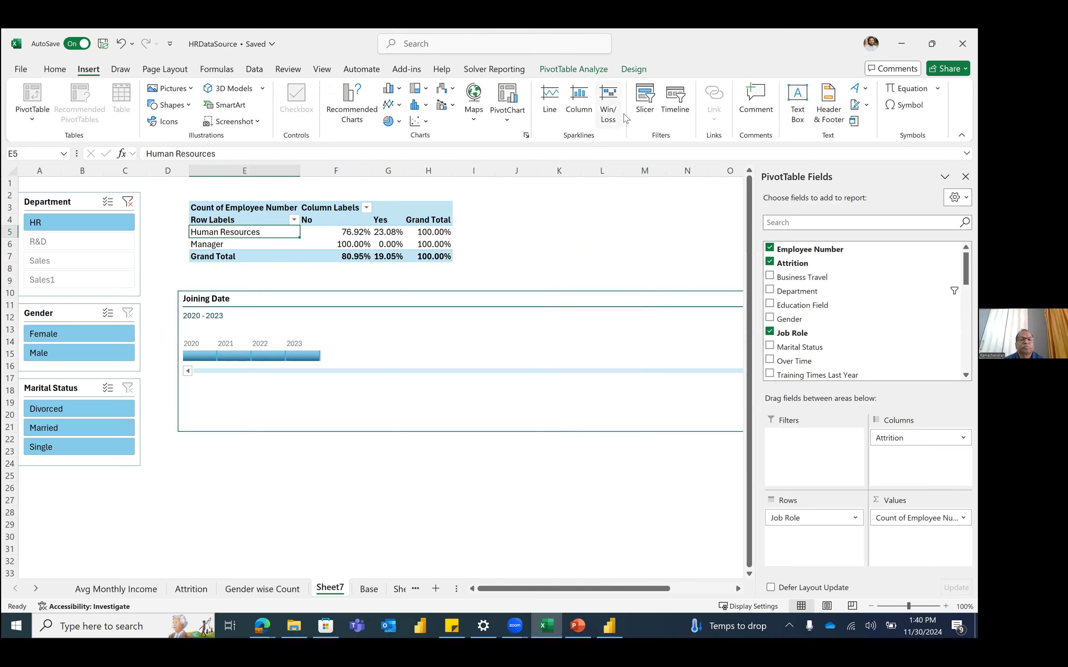
{"action": "left_click", "coordinate": [645, 101]}
{"action": "left_click_drag", "start_coordinate": [488, 230], "coordinate": [499, 395]}
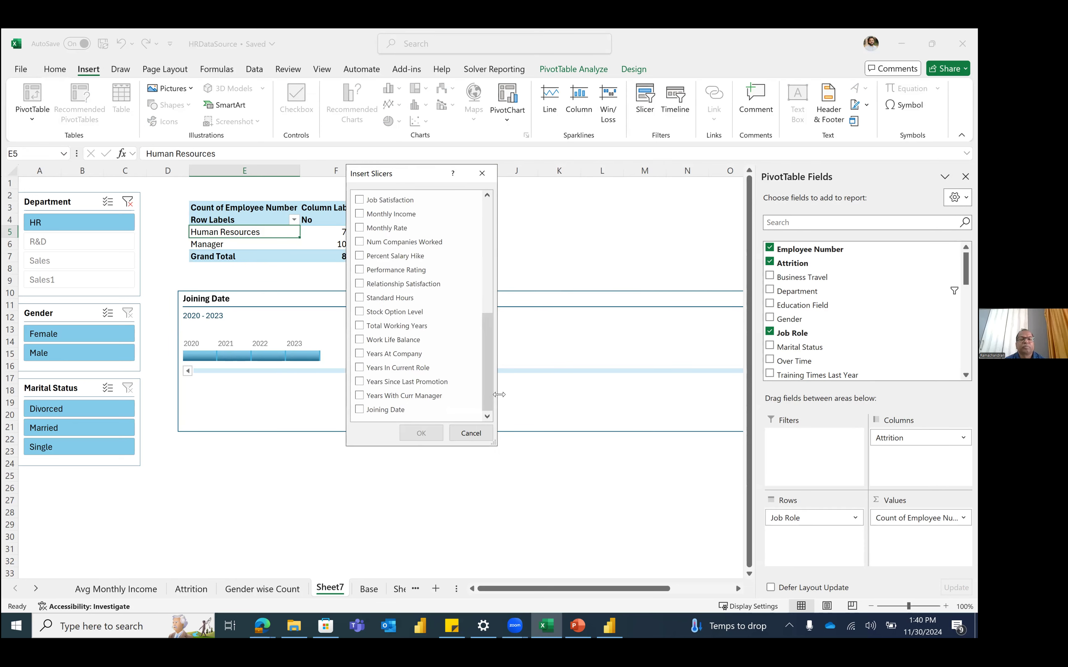
{"action": "left_click", "coordinate": [488, 270]}
{"action": "left_click", "coordinate": [360, 240]}
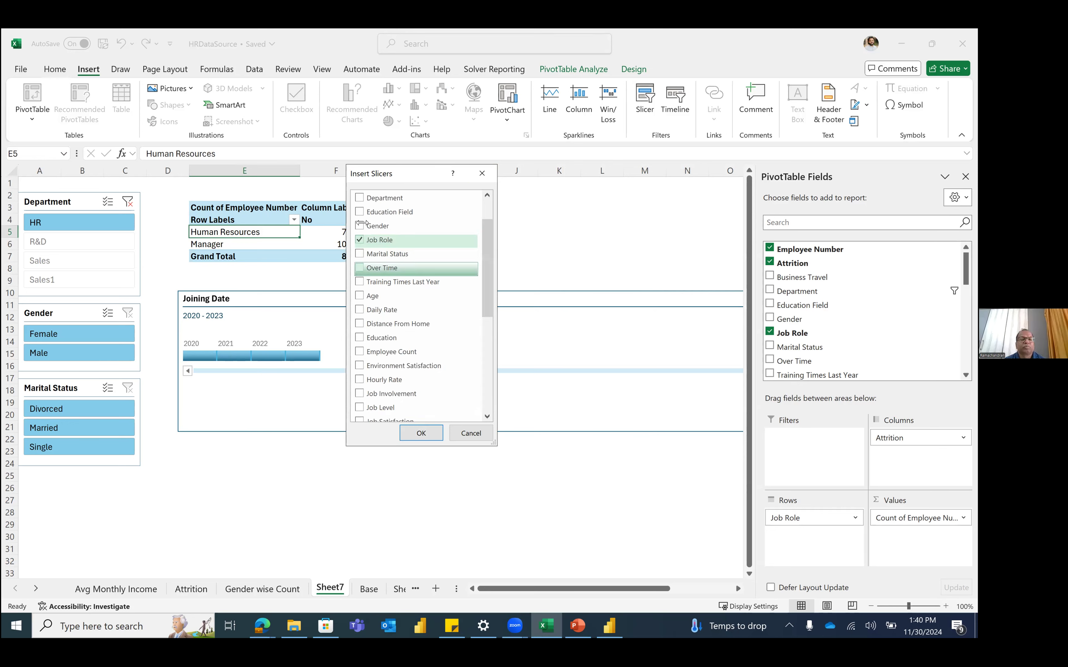
{"action": "left_click", "coordinate": [359, 212]}
{"action": "left_click", "coordinate": [360, 240]}
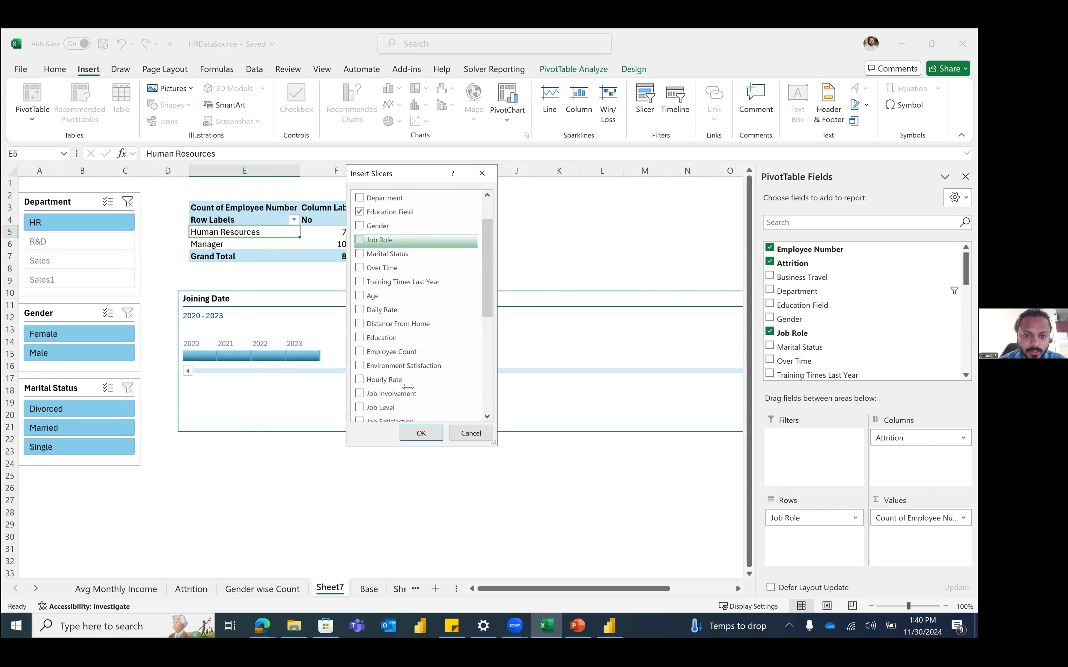
{"action": "left_click", "coordinate": [421, 433]}
Step: Place the slicer over columns J–M, resize it, and test then clear the Medical filter
{"action": "left_click_drag", "start_coordinate": [406, 291], "coordinate": [600, 180]}
{"action": "left_click_drag", "start_coordinate": [646, 361], "coordinate": [650, 328]}
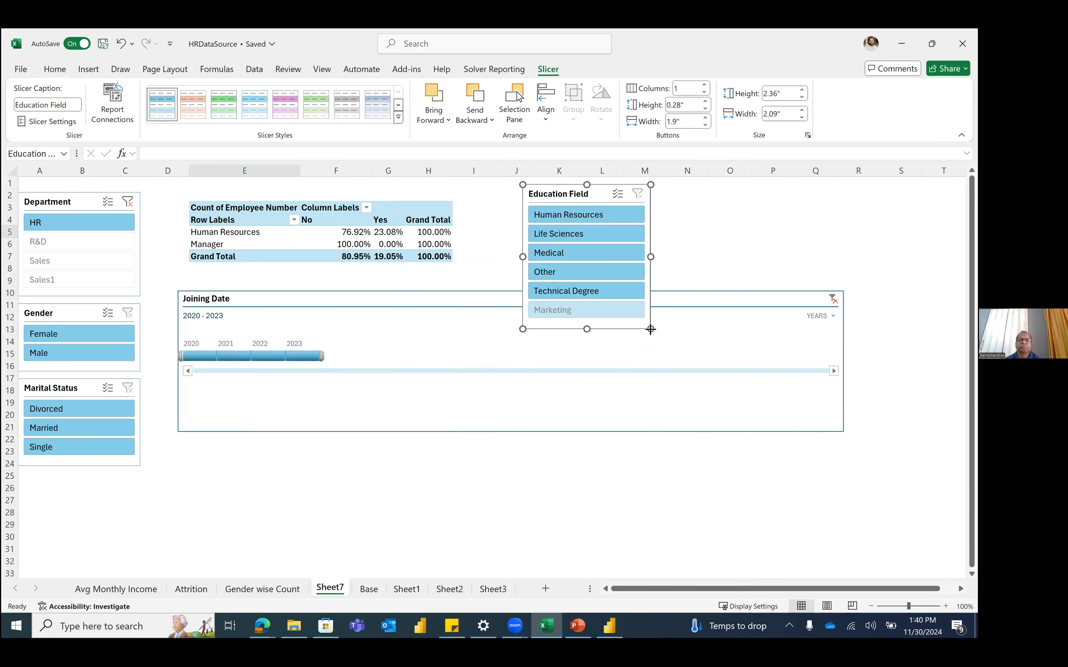
{"action": "left_click", "coordinate": [565, 253]}
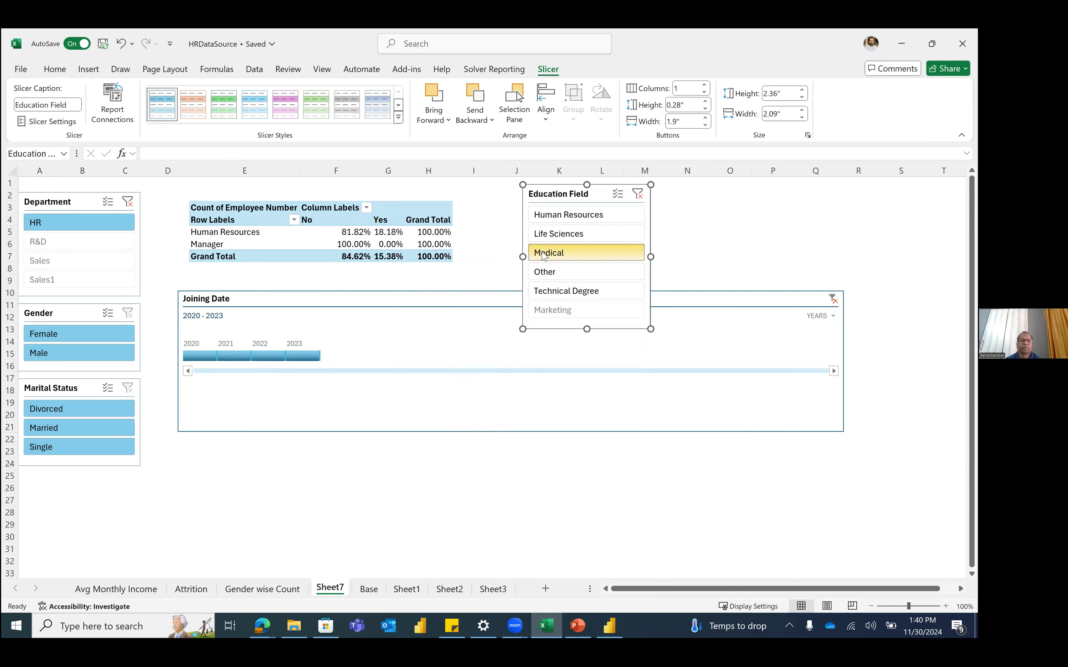
{"action": "left_click", "coordinate": [637, 194]}
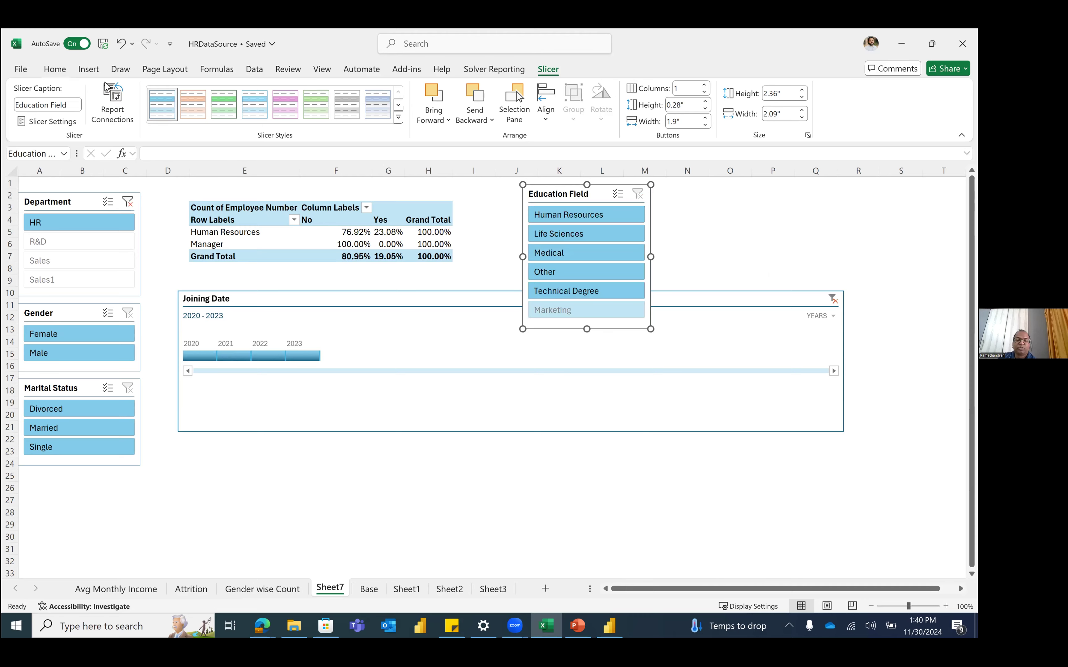
Step: On the Base sheet, add a Department slicer to the HR data table
{"action": "key", "text": "ctrl+Page_Down"}
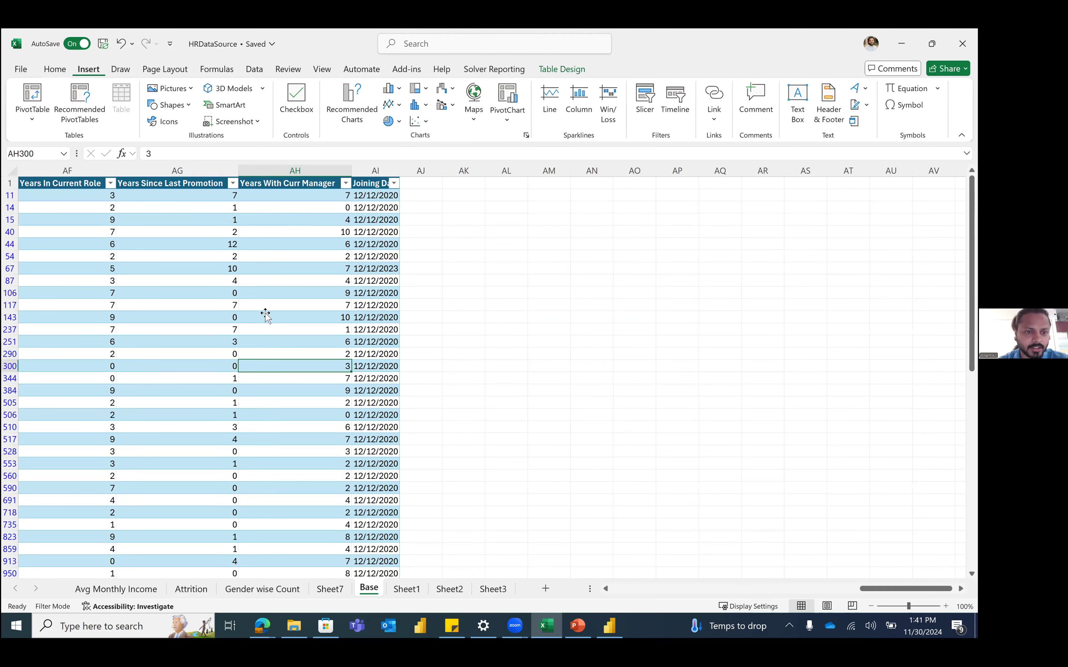
{"action": "left_click", "coordinate": [265, 314]}
{"action": "scroll", "coordinate": [265, 314], "scroll_direction": "left", "scroll_amount": 10}
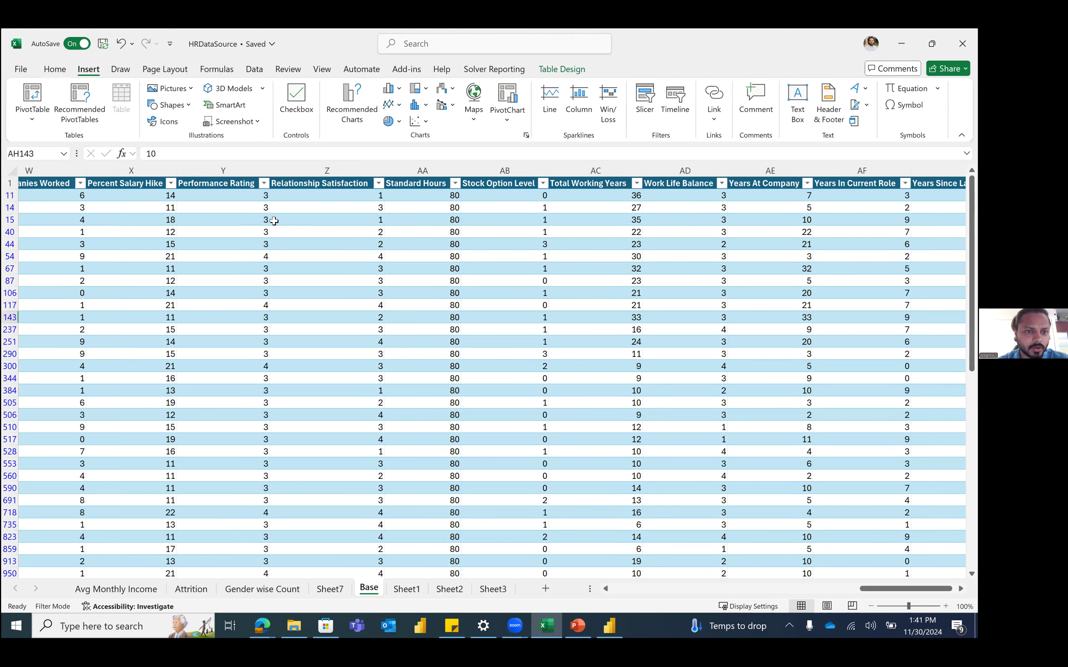
{"action": "scroll", "coordinate": [415, 214], "scroll_direction": "left", "scroll_amount": 3}
{"action": "left_click", "coordinate": [259, 220]}
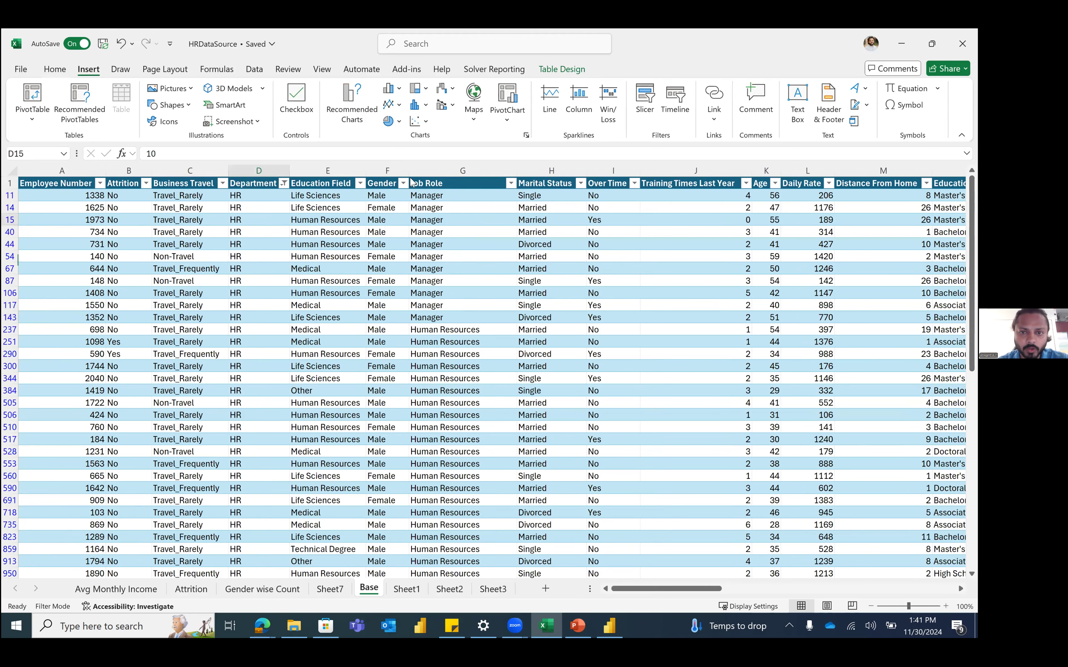
{"action": "left_click", "coordinate": [644, 99]}
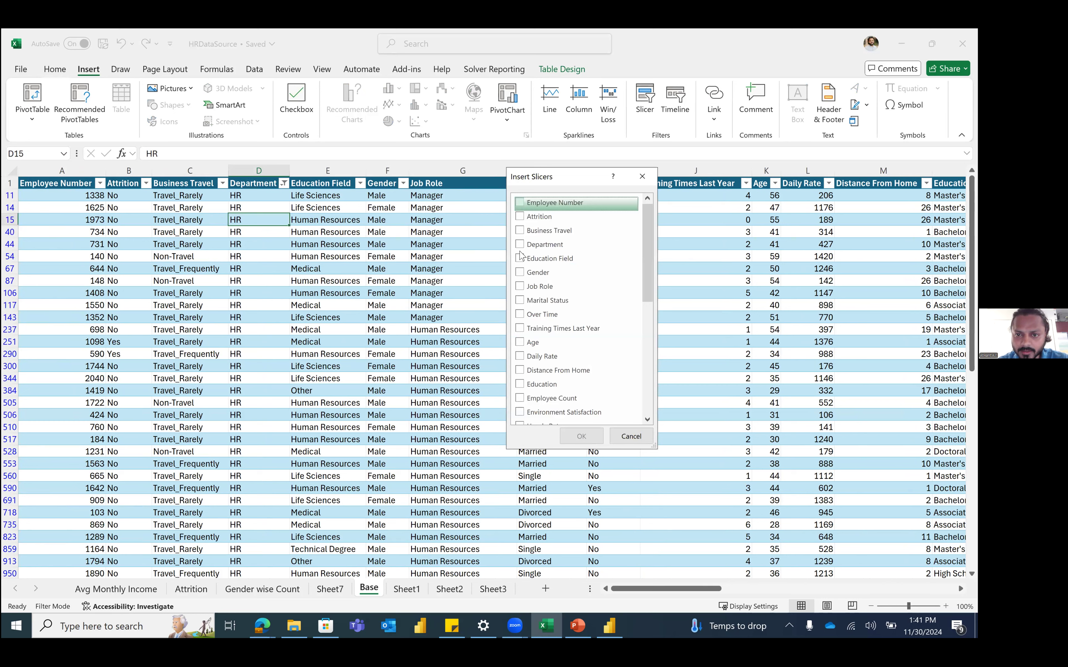
{"action": "left_click", "coordinate": [520, 245]}
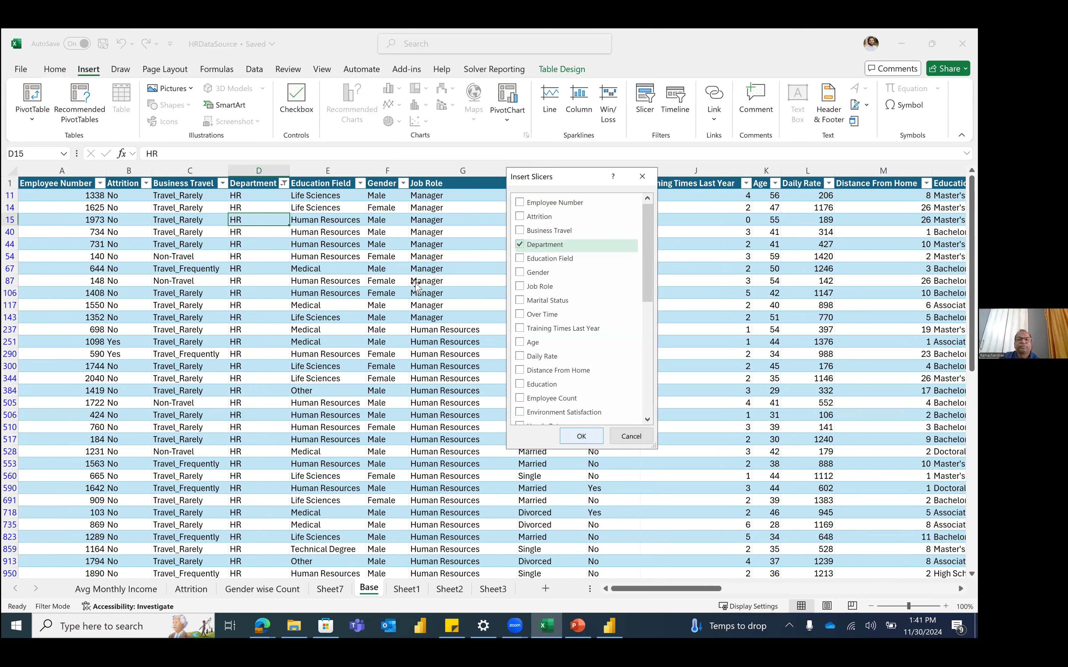
{"action": "key", "text": "Return"}
Step: Filter the table to R&D, then Sales, then delete the Department slicer
{"action": "left_click", "coordinate": [678, 249]}
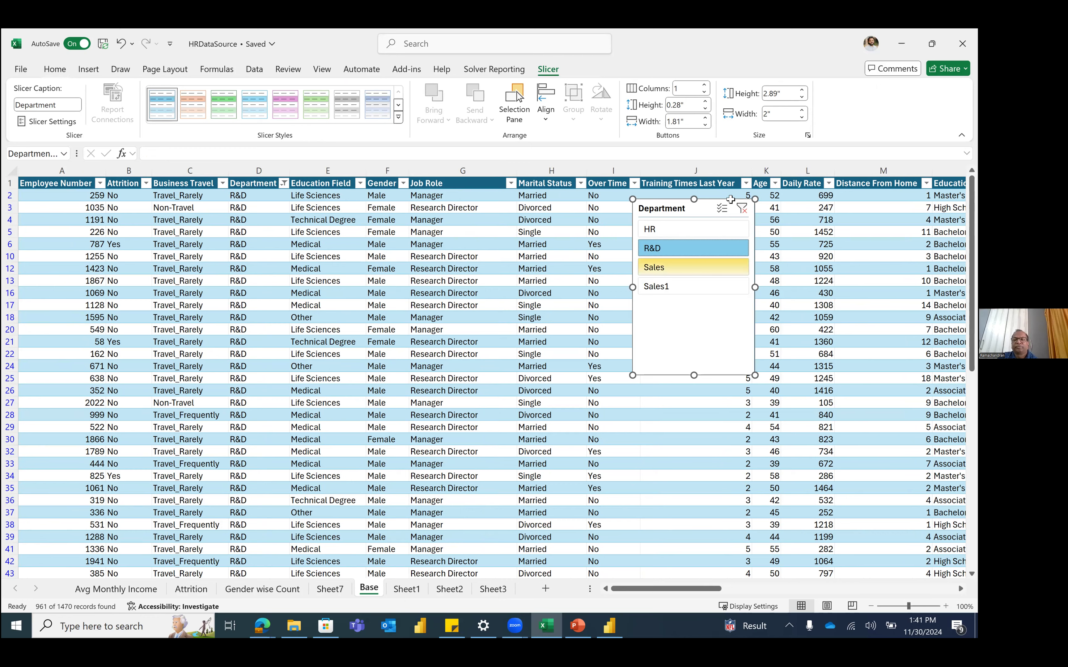
{"action": "left_click", "coordinate": [693, 267]}
{"action": "left_click_drag", "start_coordinate": [691, 212], "coordinate": [650, 240]}
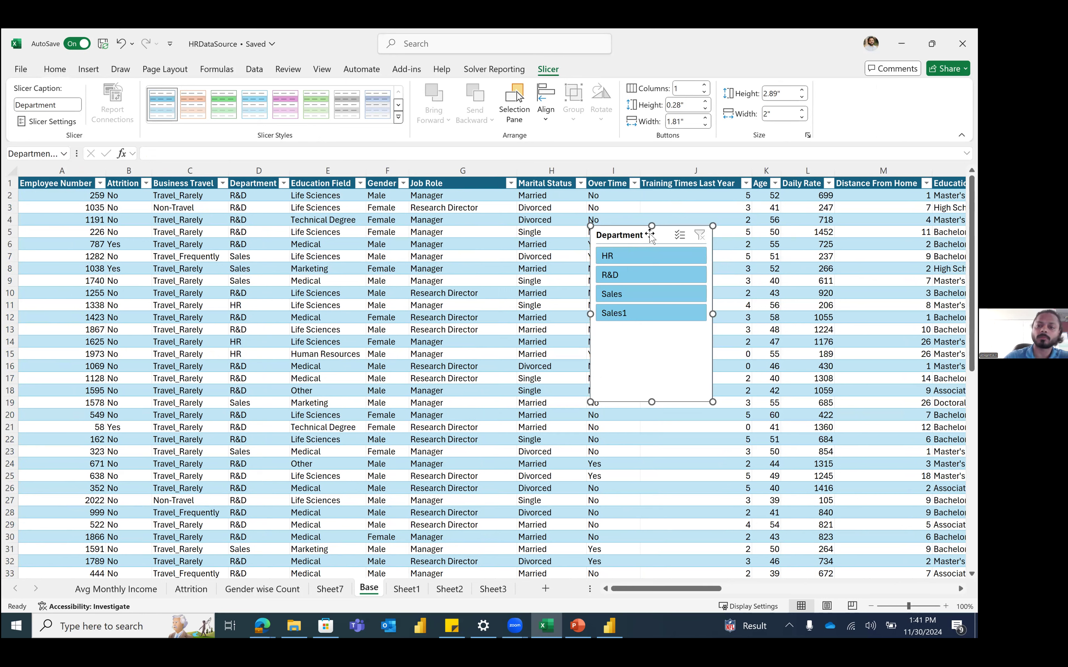
{"action": "key", "text": "Delete"}
{"action": "left_click", "coordinate": [256, 181]}
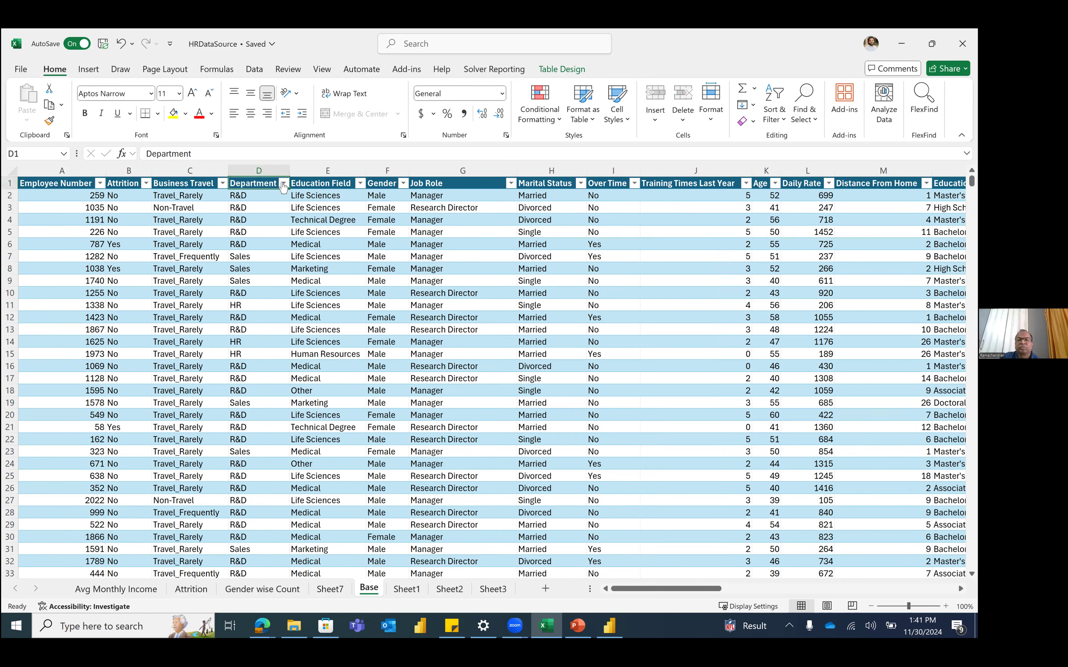
{"action": "left_click", "coordinate": [284, 183]}
{"action": "left_click", "coordinate": [163, 350]}
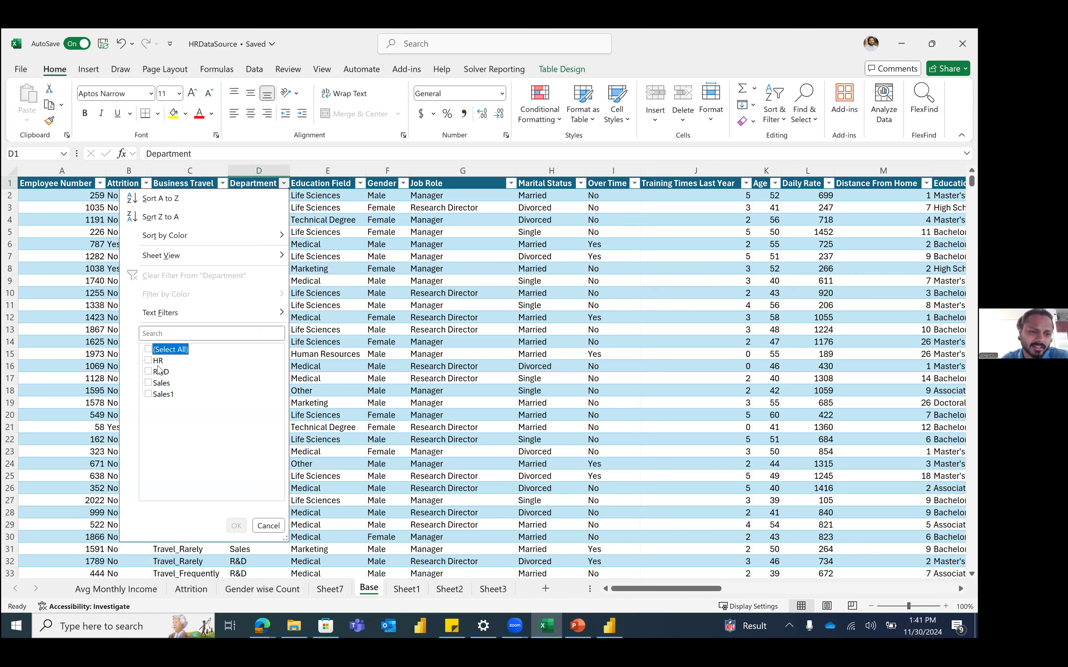
{"action": "left_click", "coordinate": [158, 362]}
{"action": "left_click", "coordinate": [158, 361]}
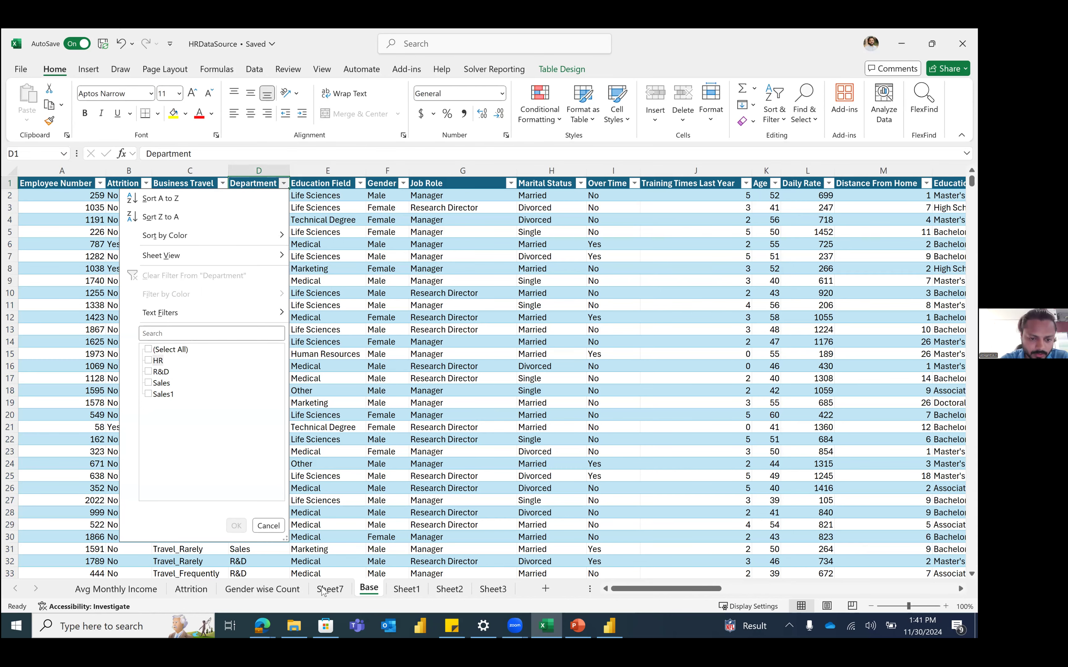
{"action": "scroll", "coordinate": [324, 593], "scroll_direction": "right", "scroll_amount": 2}
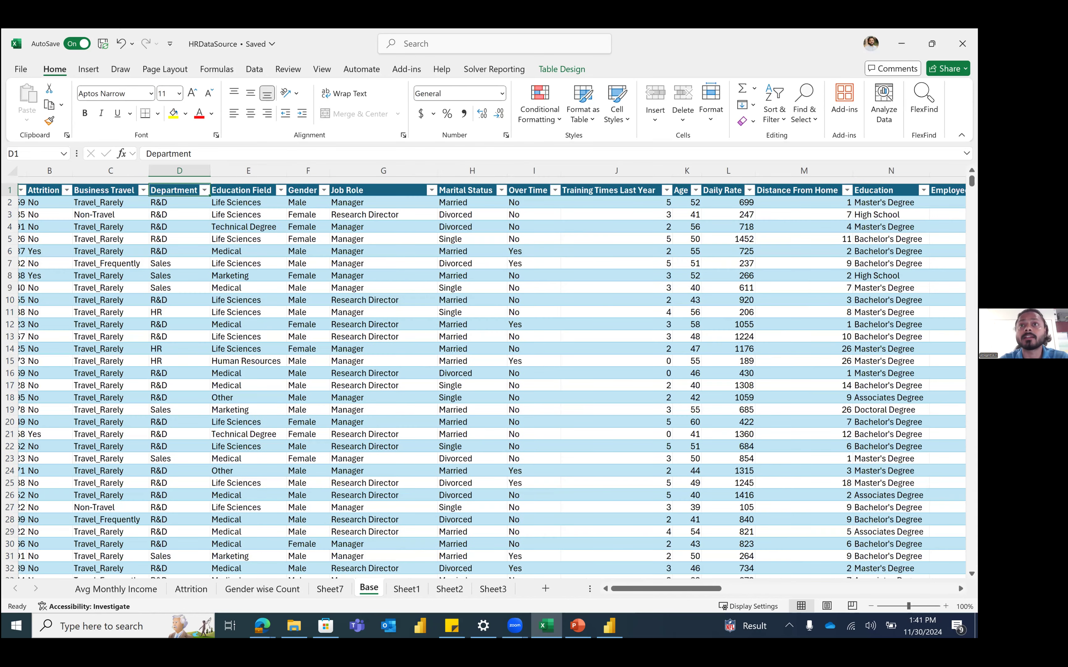
{"action": "scroll", "coordinate": [483, 375], "scroll_direction": "left", "scroll_amount": 2}
{"action": "left_click", "coordinate": [329, 589]}
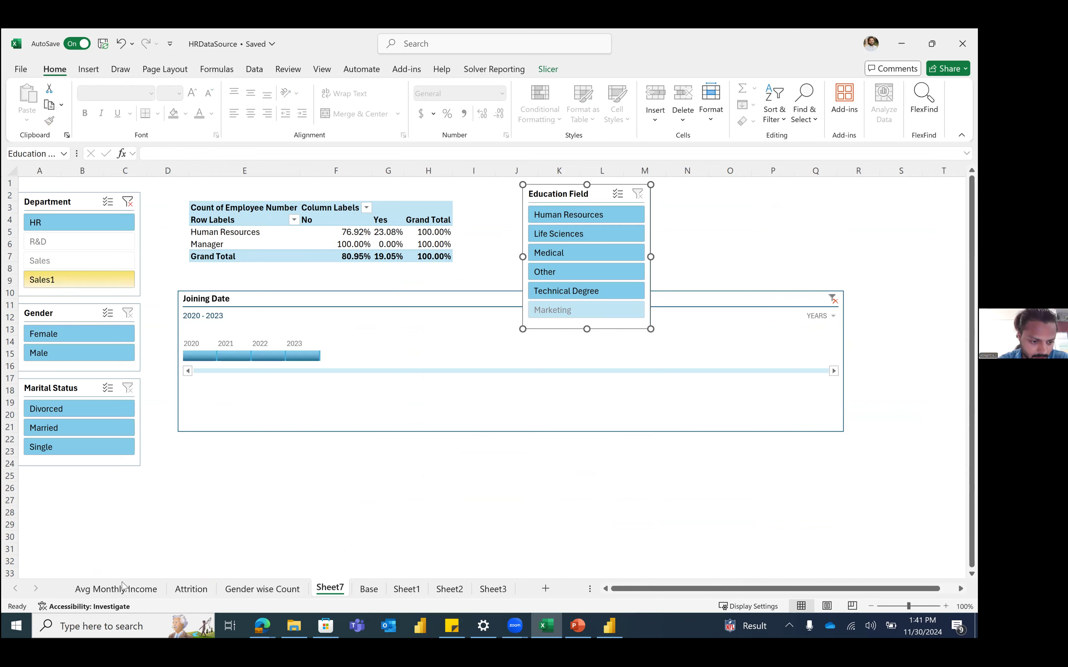
{"action": "left_click", "coordinate": [400, 590]}
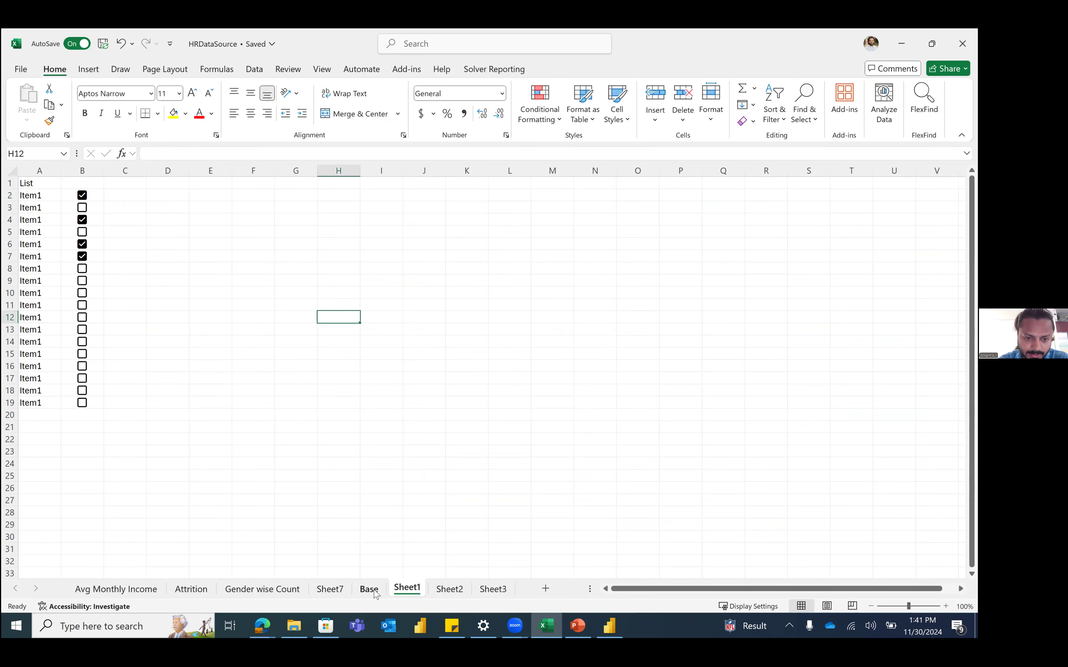
{"action": "left_click", "coordinate": [370, 590]}
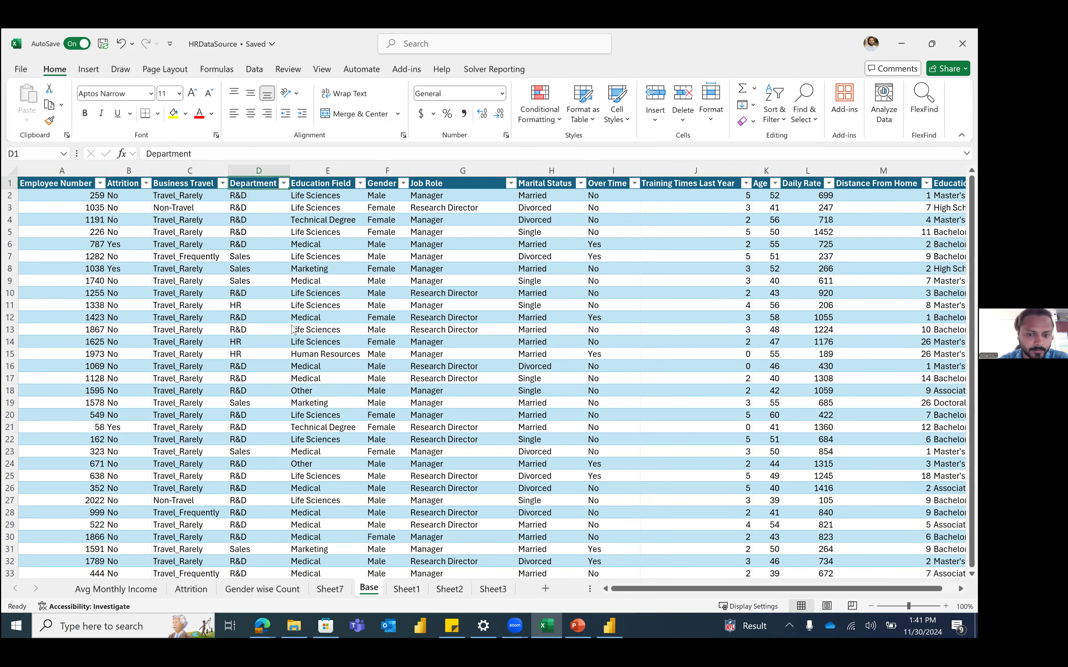
Step: Enter the header 'Monthly Income per Work E' in the empty cell after Joining Date
{"action": "left_click_drag", "start_coordinate": [679, 590], "coordinate": [912, 590]}
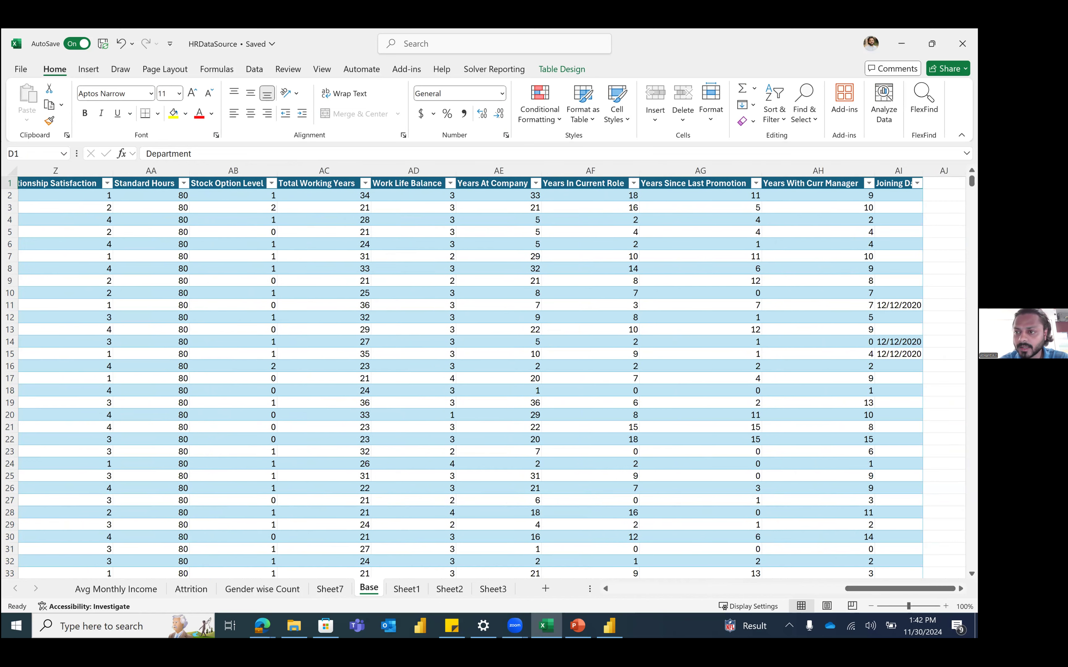
{"action": "left_click", "coordinate": [898, 170]}
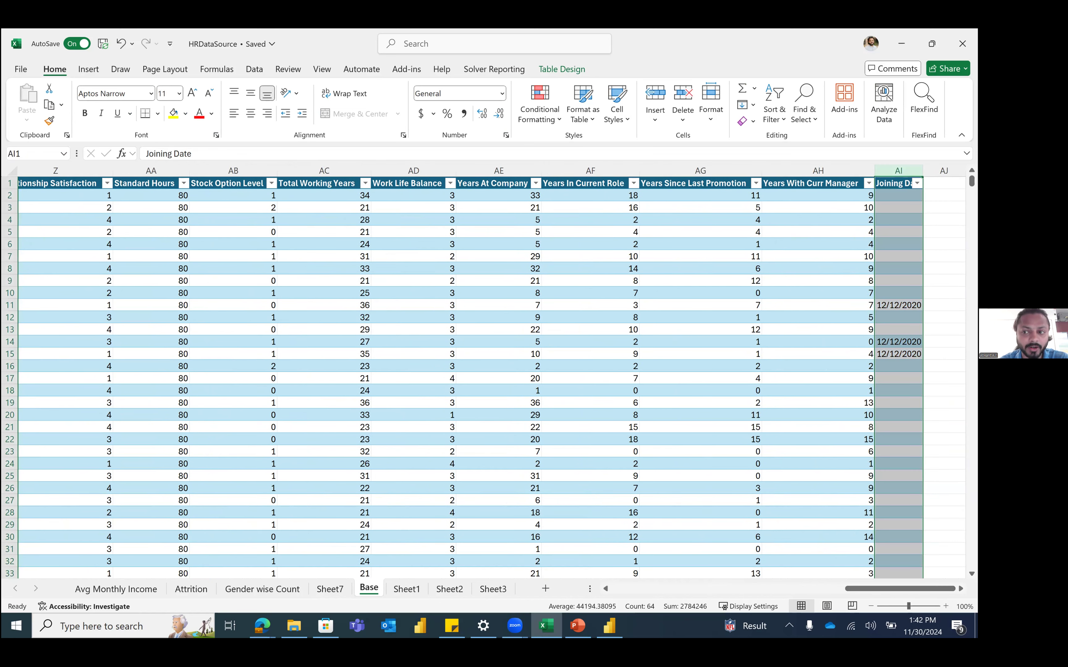
{"action": "left_click", "coordinate": [899, 232]}
{"action": "scroll", "coordinate": [852, 194], "scroll_direction": "right", "scroll_amount": 2}
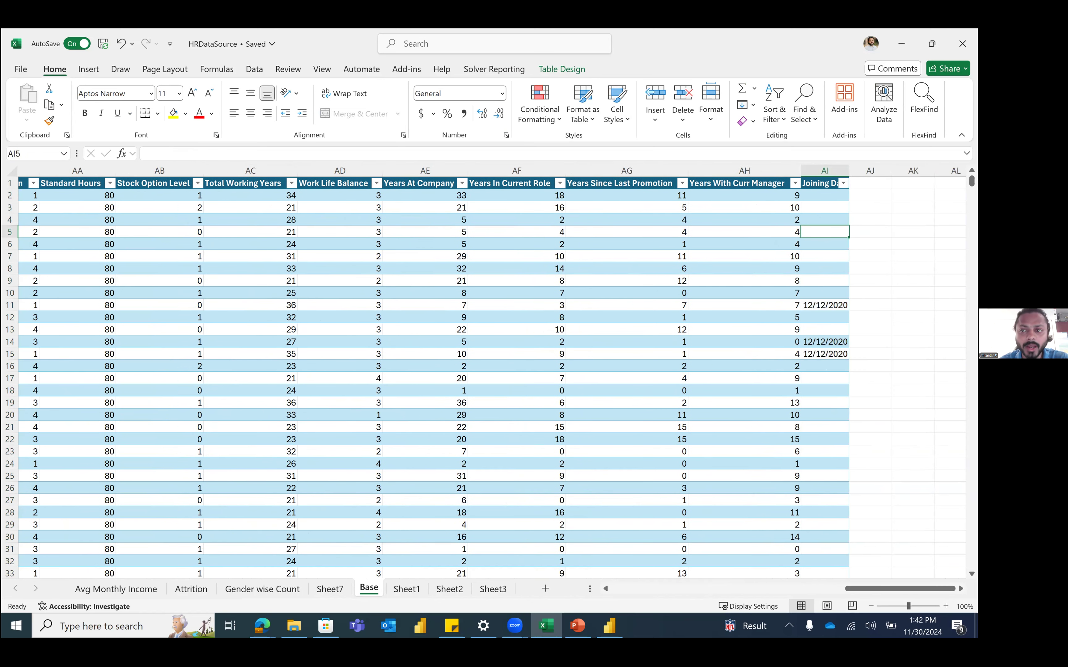
{"action": "left_click", "coordinate": [855, 190]}
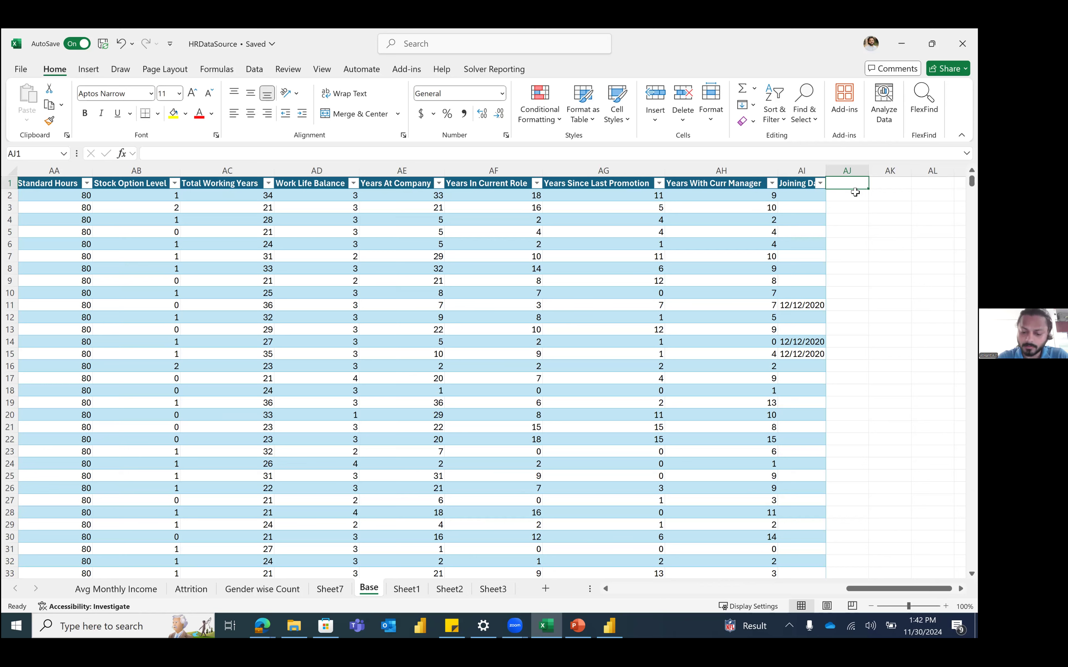
{"action": "type", "text": "Monthly I"}
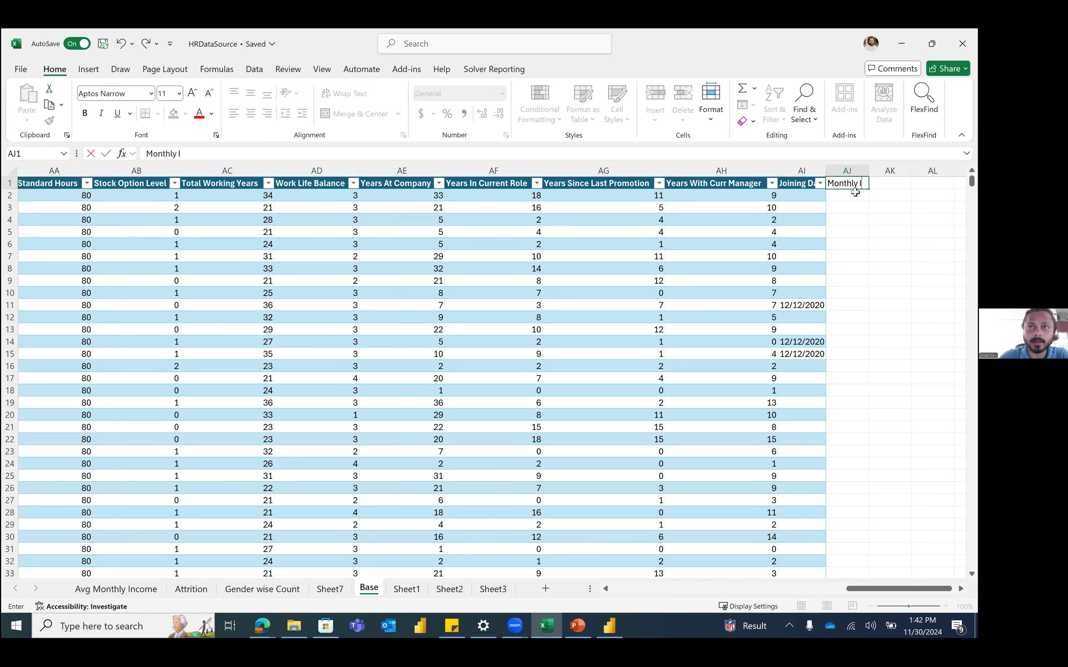
{"action": "type", "text": "ncome per"}
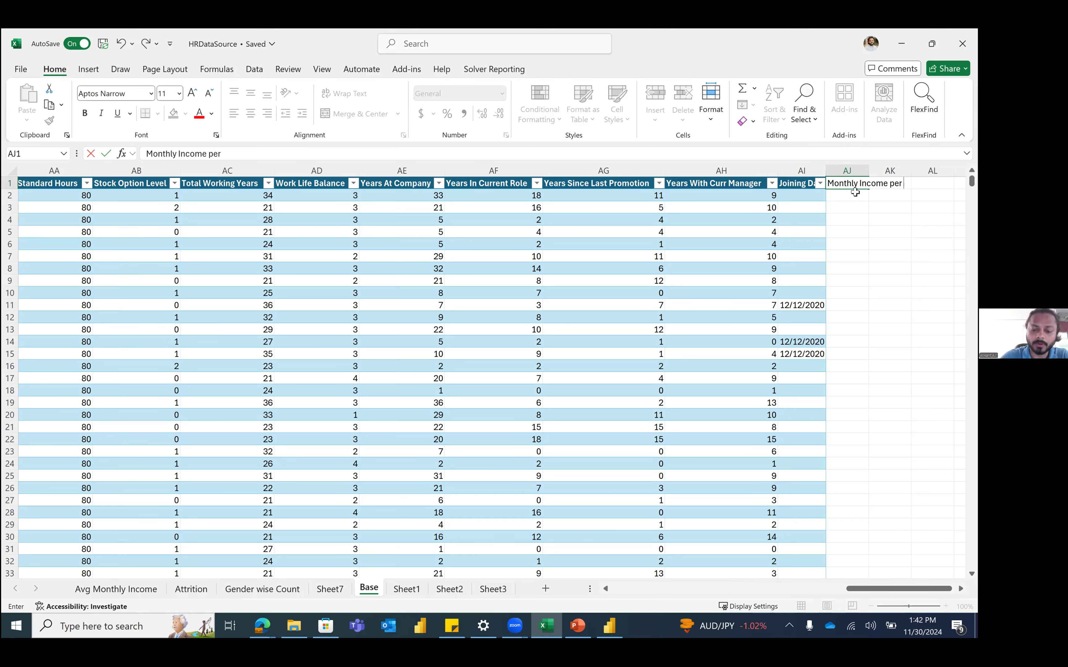
{"action": "type", "text": " Work E"}
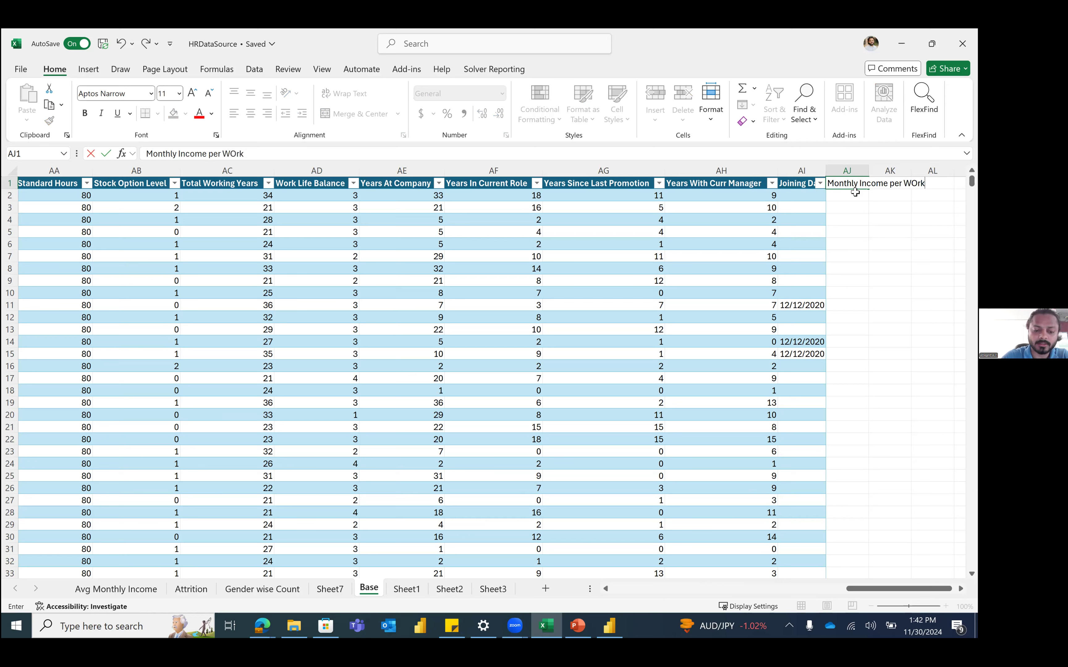
{"action": "key", "text": "Return"}
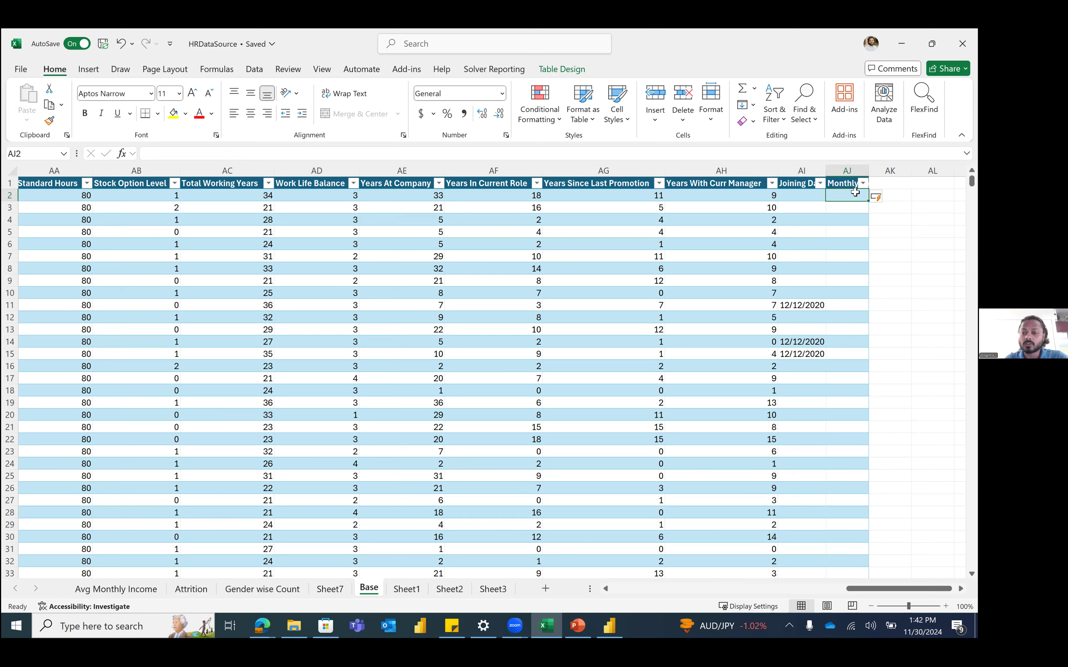
Step: Fill column AJ with =[@[Monthly Income]]/[@[Total Working Years]], starting at 588.2058824
{"action": "type", "text": "="}
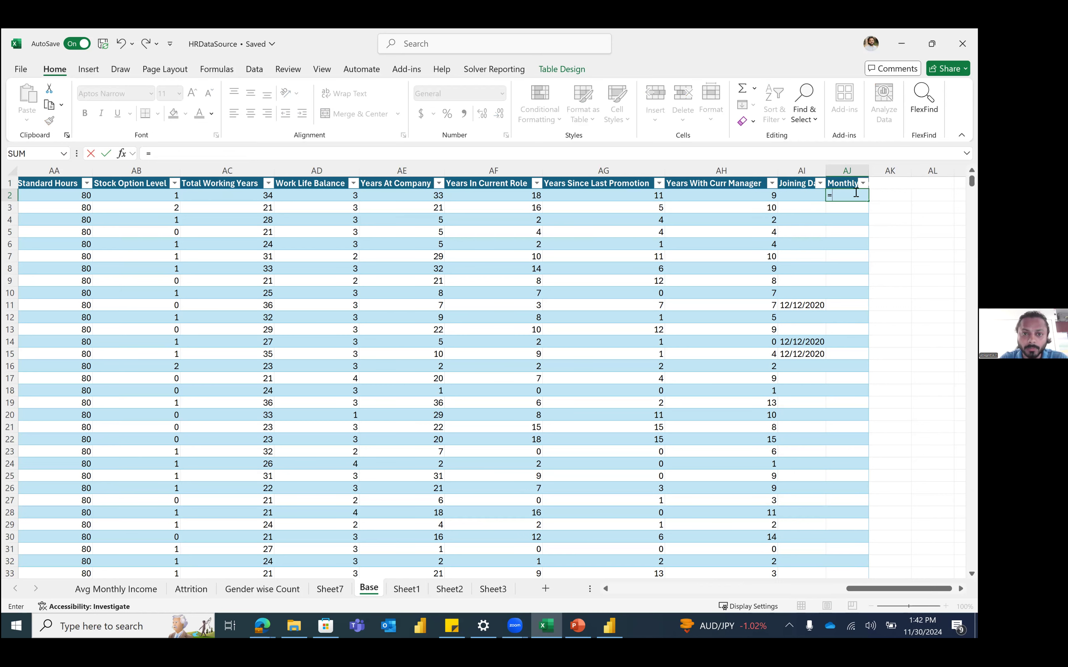
{"action": "key", "text": "Left"}
{"action": "key", "text": "Left"}
{"action": "key", "text": "Left"}
{"action": "key", "text": "Left"}
{"action": "key", "text": "Left"}
{"action": "key", "text": "Left"}
{"action": "key", "text": "Left"}
{"action": "key", "text": "Left"}
{"action": "key", "text": "Left"}
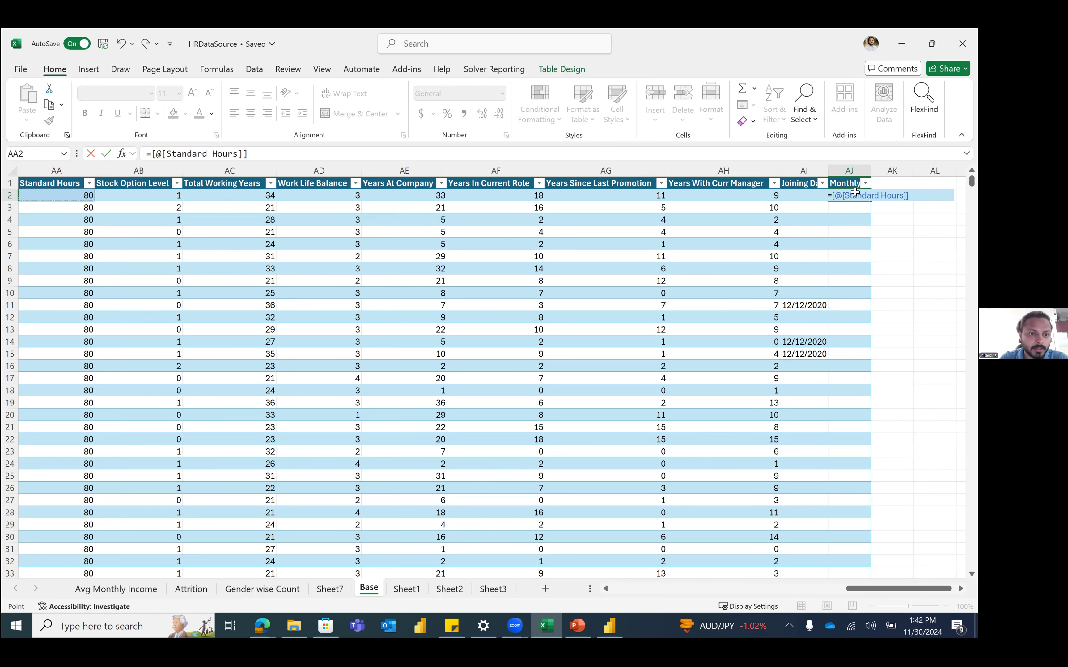
{"action": "key", "text": "Left"}
{"action": "key", "text": "Left"}
{"action": "key", "text": "Left"}
{"action": "key", "text": "Left"}
{"action": "key", "text": "Left"}
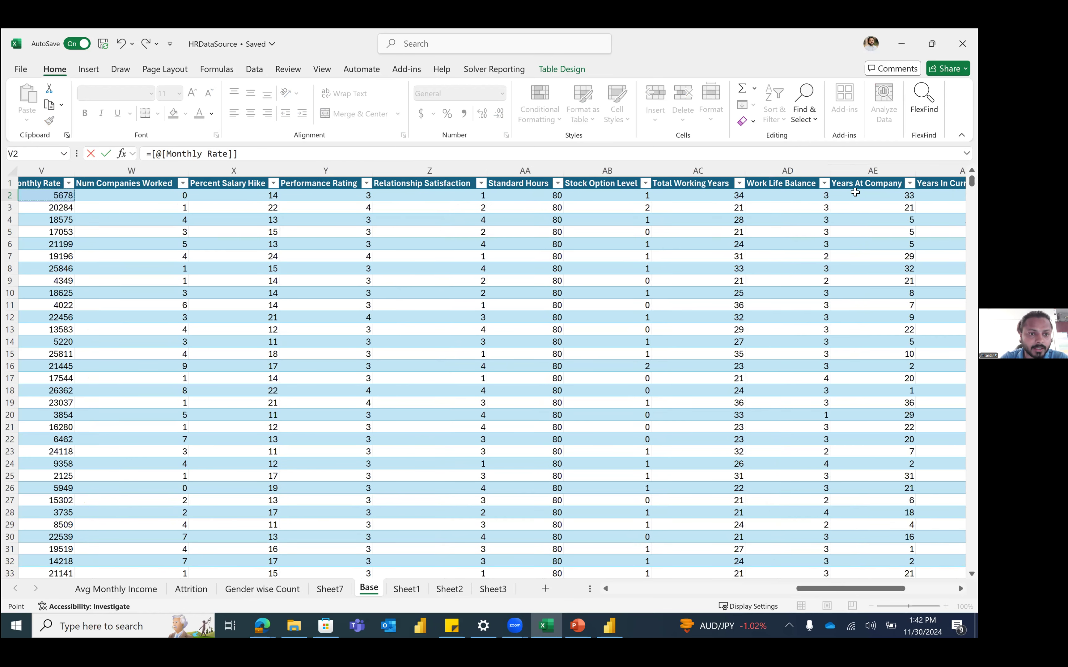
{"action": "key", "text": "Left"}
{"action": "type", "text": "/"}
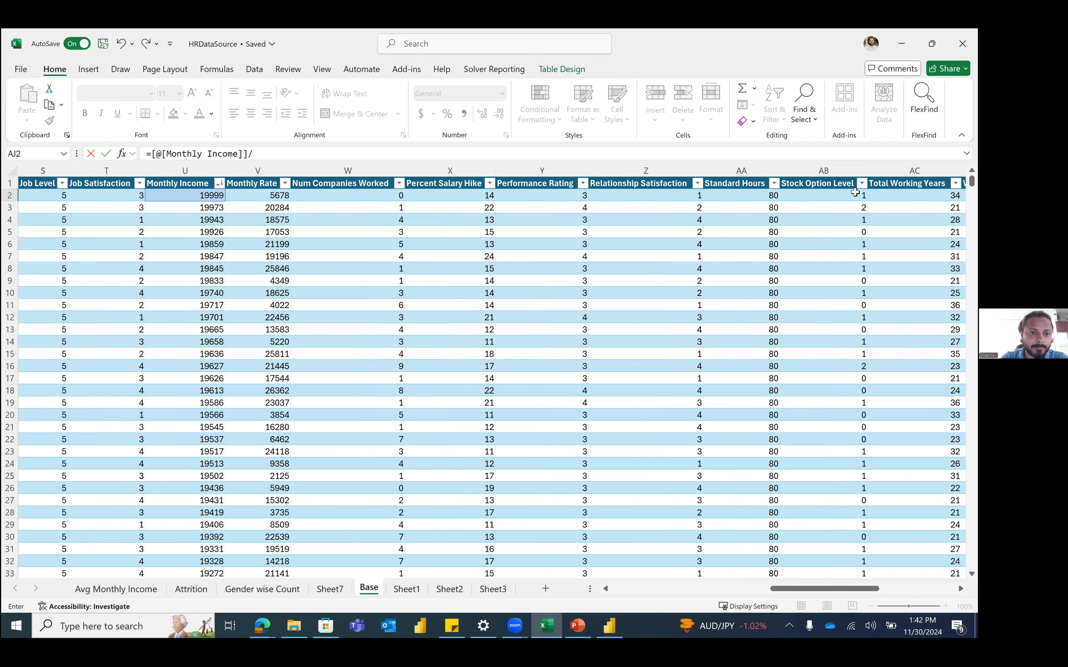
{"action": "key", "text": "Right"}
{"action": "key", "text": "Left"}
{"action": "key", "text": "Left"}
{"action": "key", "text": "Left"}
{"action": "key", "text": "Left"}
{"action": "key", "text": "Left"}
{"action": "key", "text": "Left"}
{"action": "key", "text": "Left"}
{"action": "key", "text": "Right"}
{"action": "key", "text": "Return"}
{"action": "left_click", "coordinate": [855, 195]}
{"action": "left_click_drag", "start_coordinate": [871, 170], "coordinate": [906, 171]}
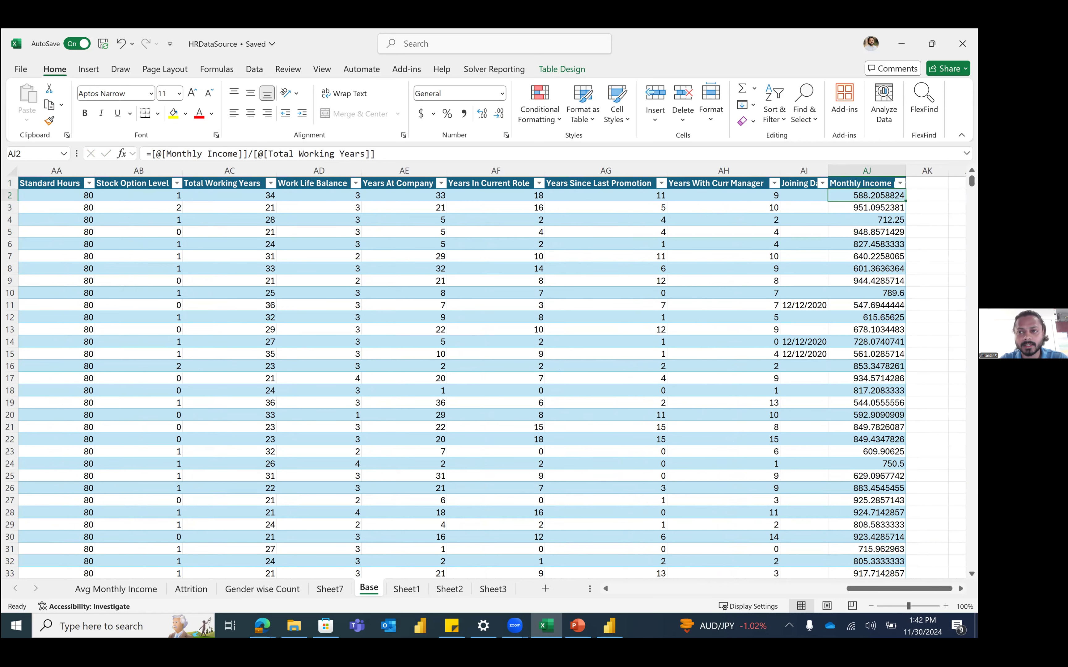
{"action": "left_click", "coordinate": [875, 171]}
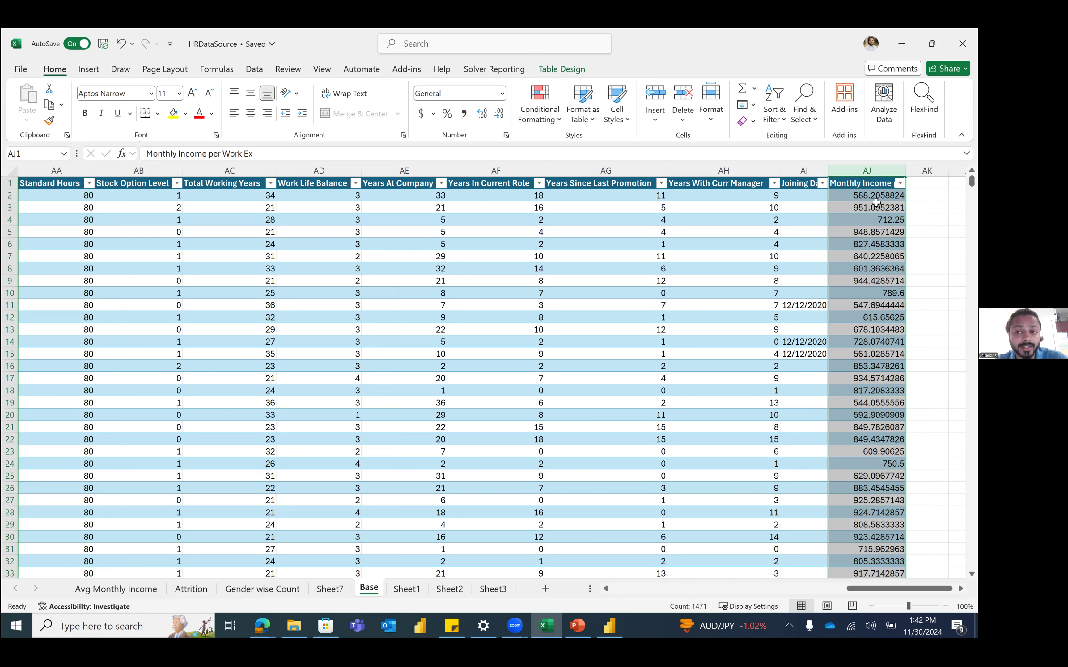
Step: Apply Comma Style to column AJ, settling on two decimal places
{"action": "left_click", "coordinate": [464, 114]}
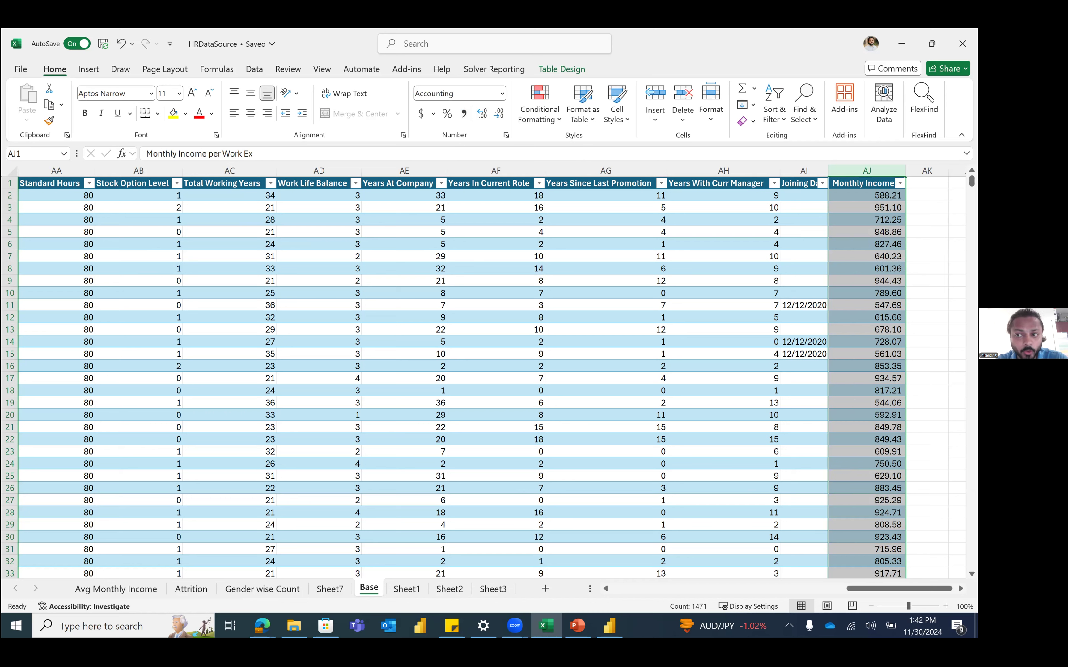
{"action": "left_click", "coordinate": [494, 120]}
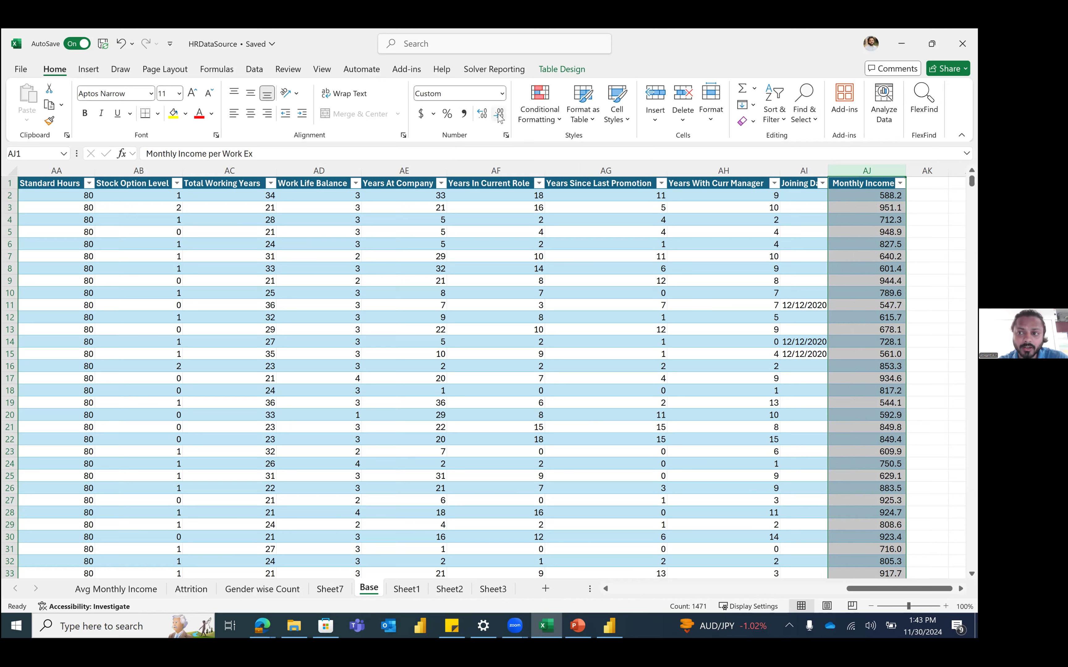
{"action": "left_click", "coordinate": [500, 118]}
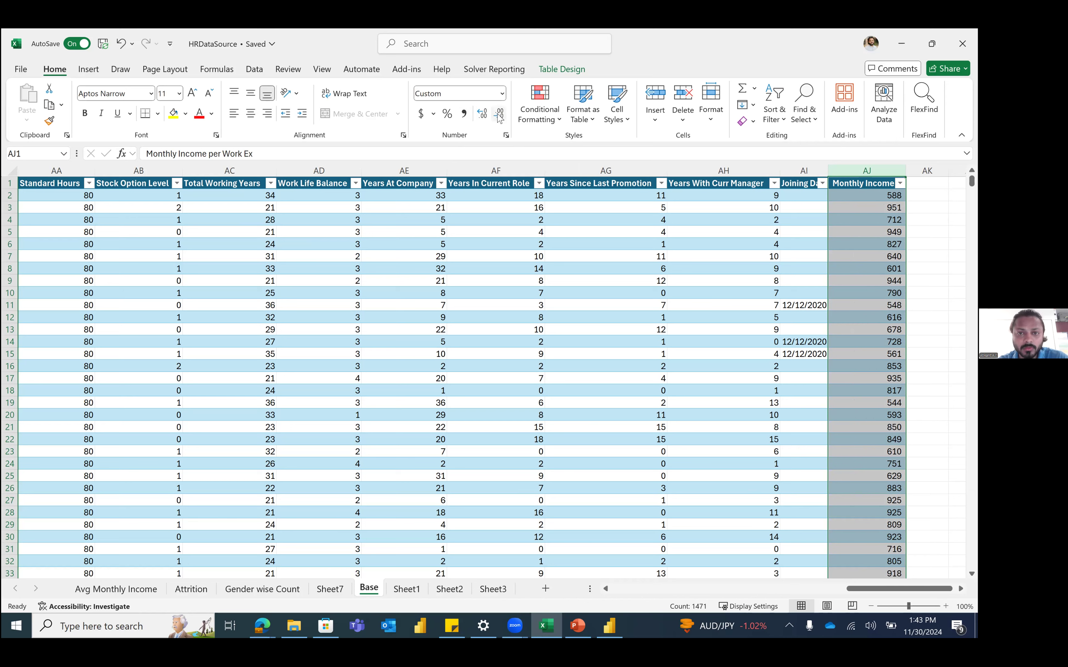
{"action": "left_click", "coordinate": [480, 116]}
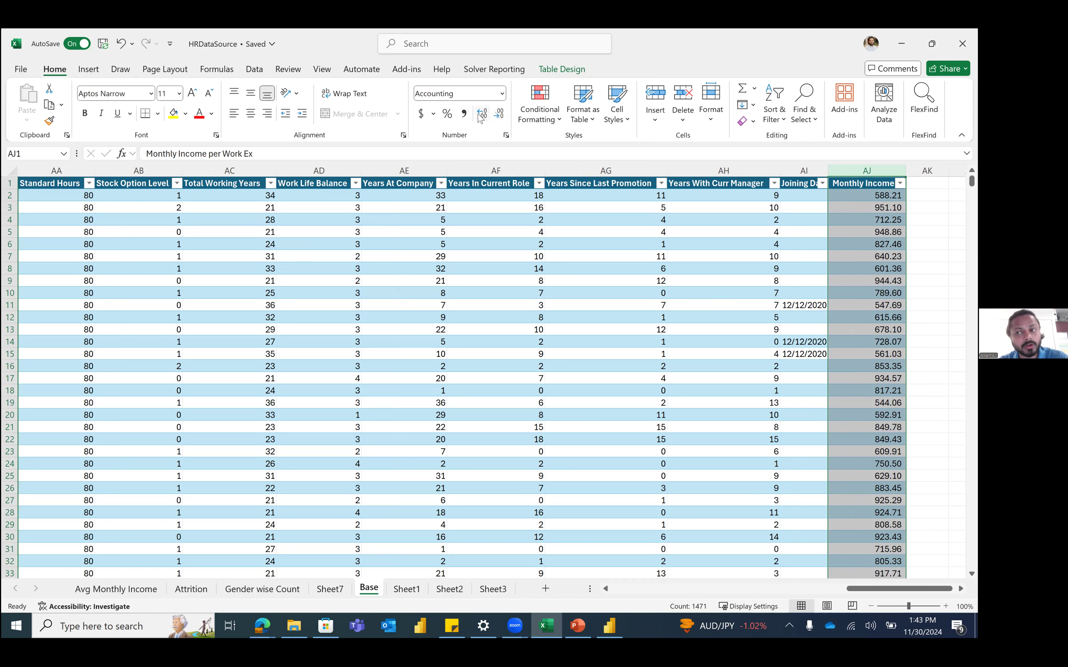
{"action": "left_click", "coordinate": [481, 117]}
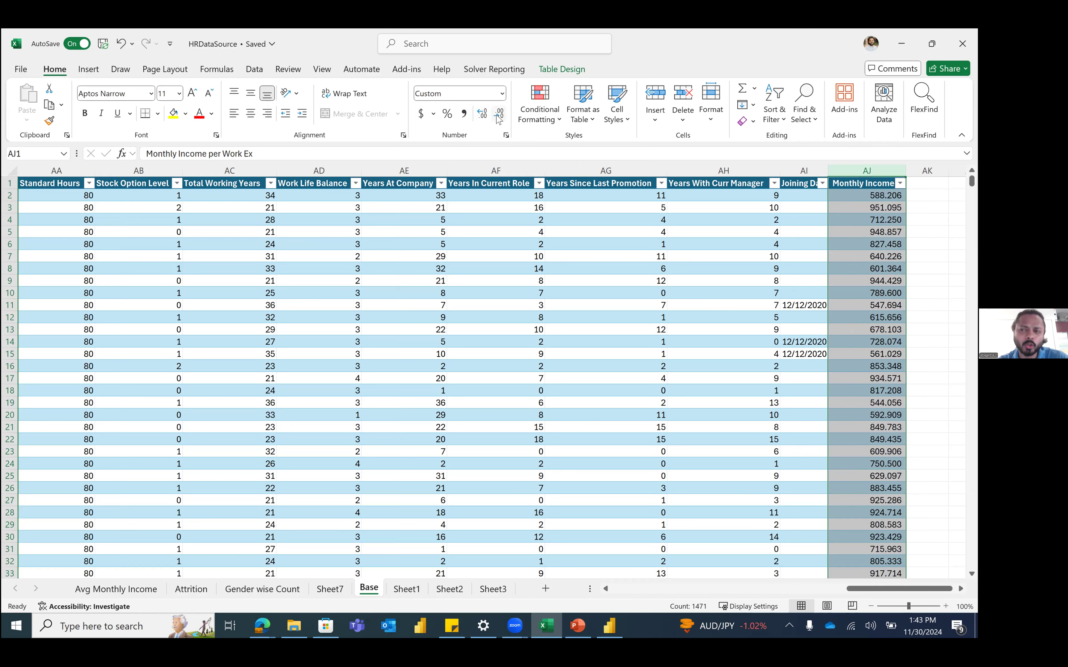
{"action": "left_click", "coordinate": [499, 118]}
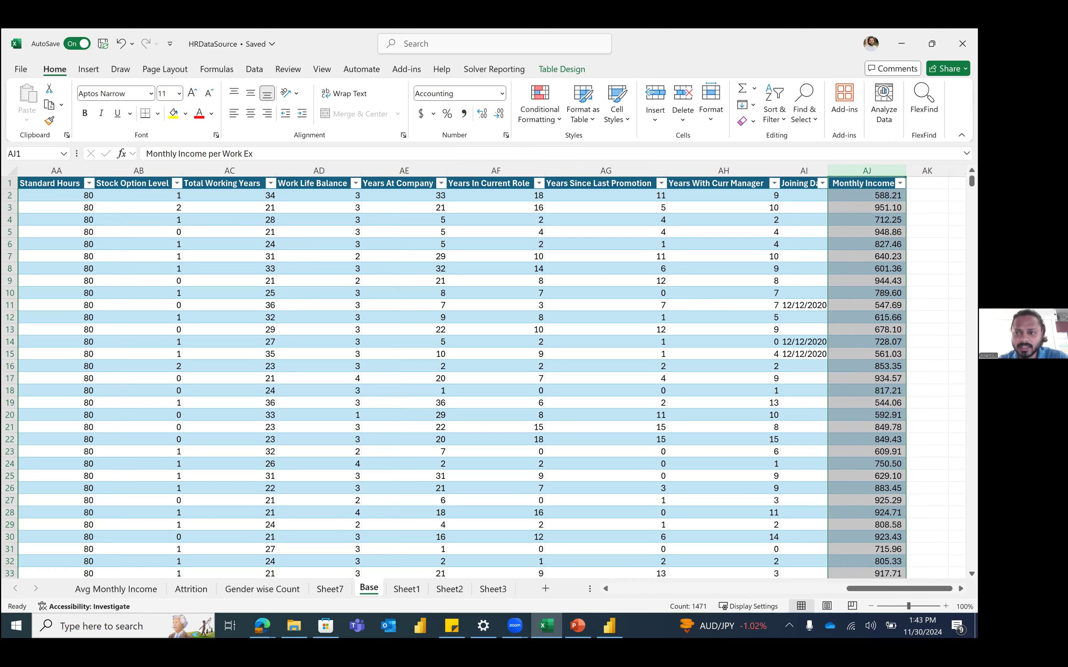
Step: Autofit column AJ to its header and check the division formula in row 4
{"action": "left_click_drag", "start_coordinate": [879, 208], "coordinate": [916, 182]}
{"action": "double_click", "coordinate": [905, 171]}
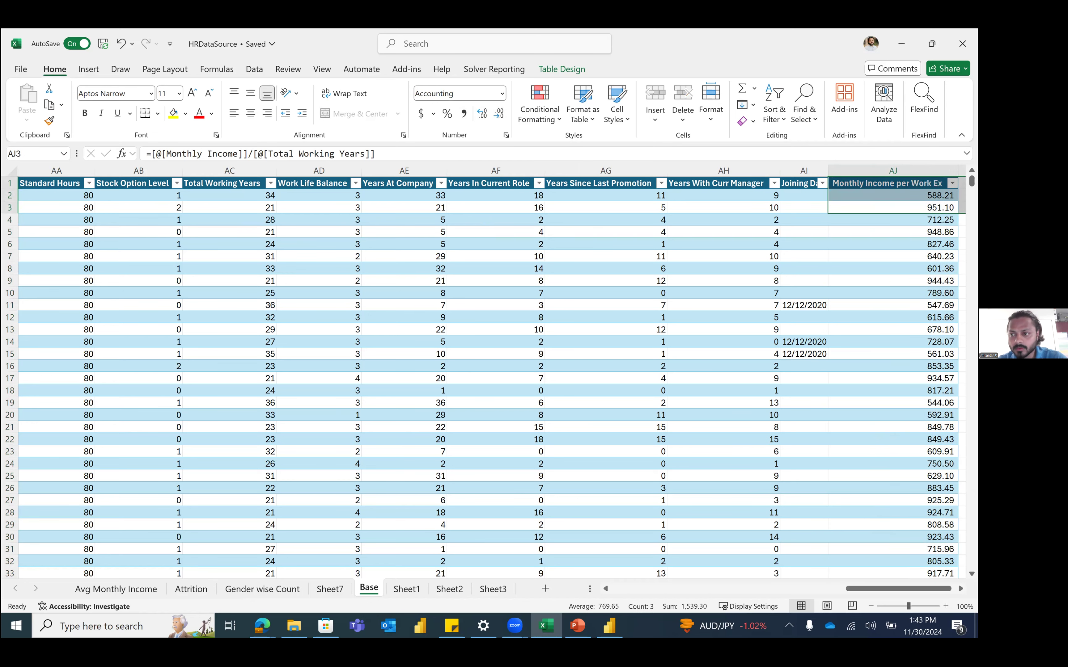
{"action": "left_click", "coordinate": [800, 244]}
{"action": "scroll", "coordinate": [800, 244], "scroll_direction": "right", "scroll_amount": 1}
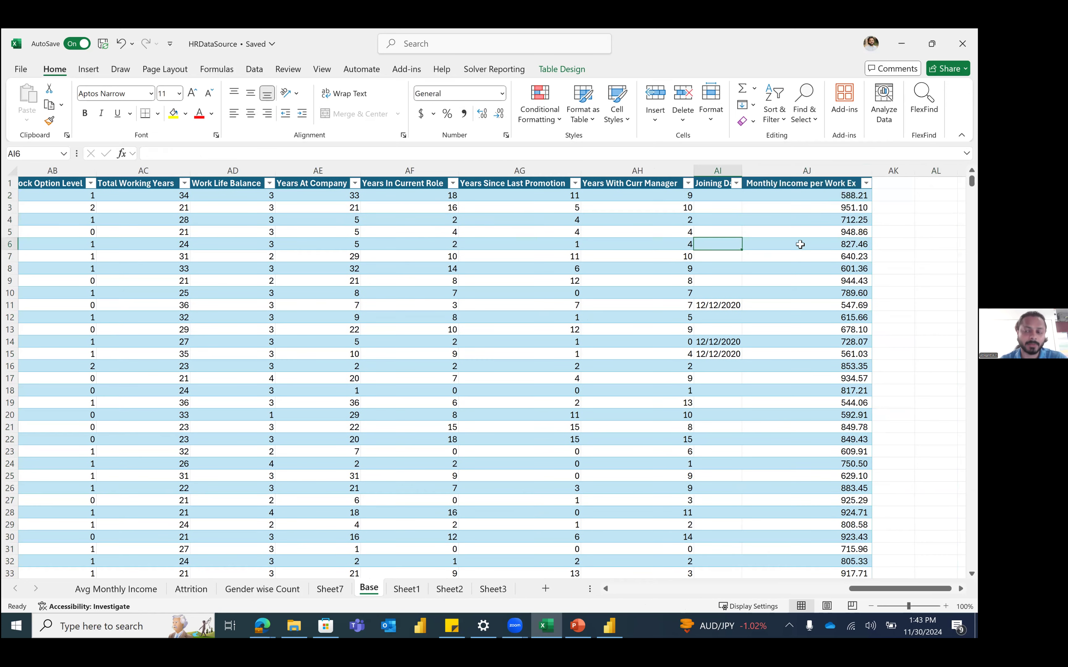
{"action": "left_click", "coordinate": [825, 217]}
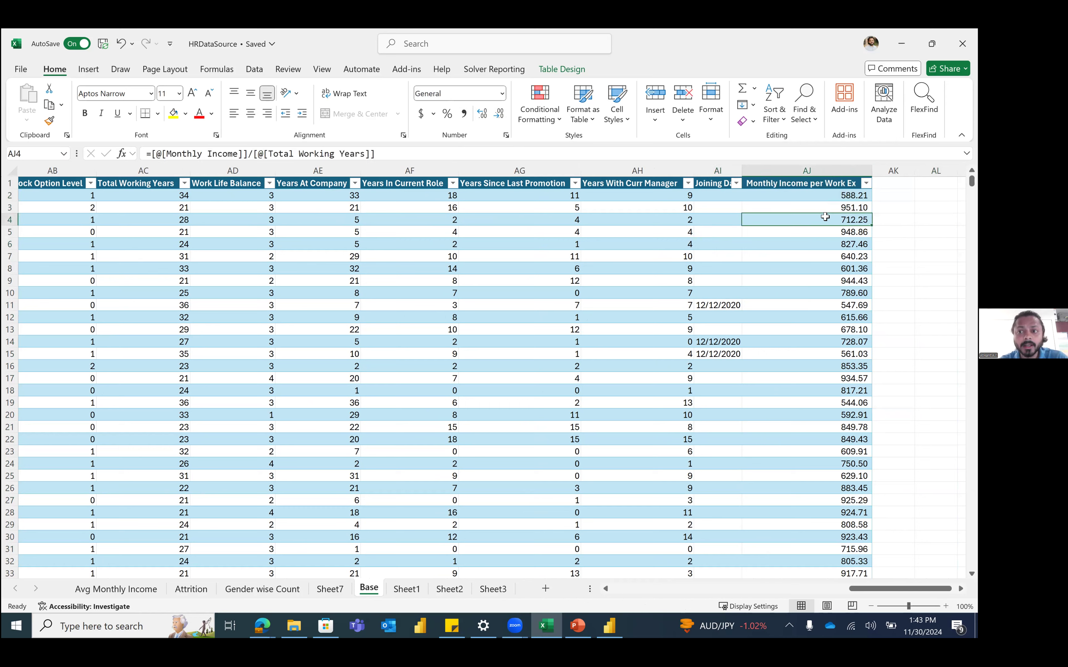
Step: Create a PivotTable from the table on a new sheet named 'Monthly Income Per Workex'
{"action": "left_click", "coordinate": [812, 171]}
{"action": "left_click", "coordinate": [380, 257]}
{"action": "left_click", "coordinate": [88, 70]}
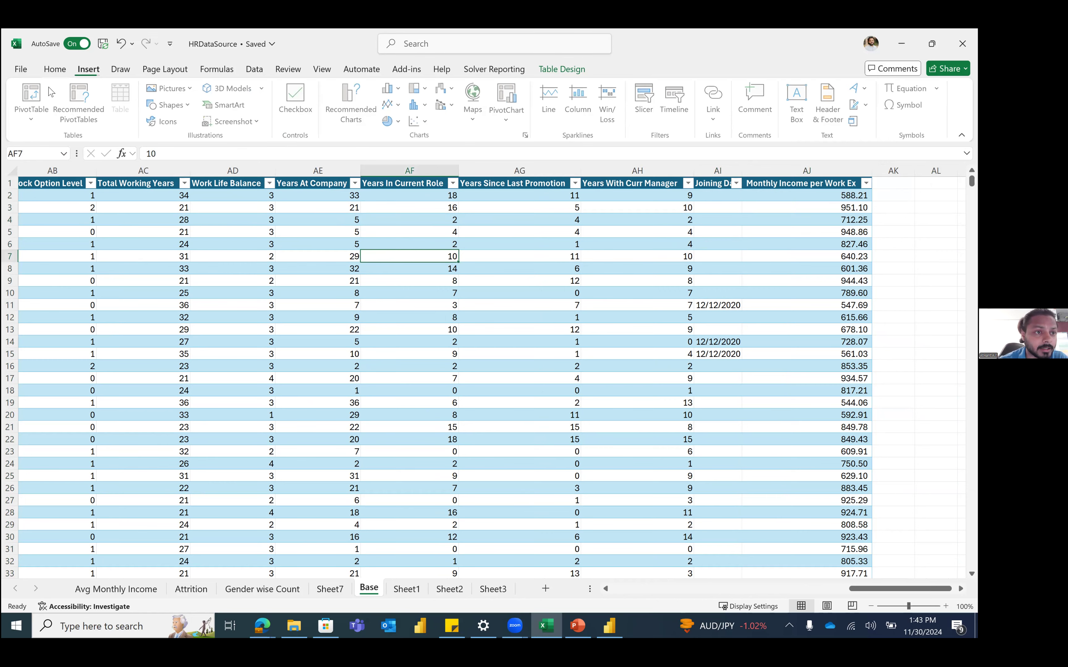
{"action": "left_click", "coordinate": [49, 93]}
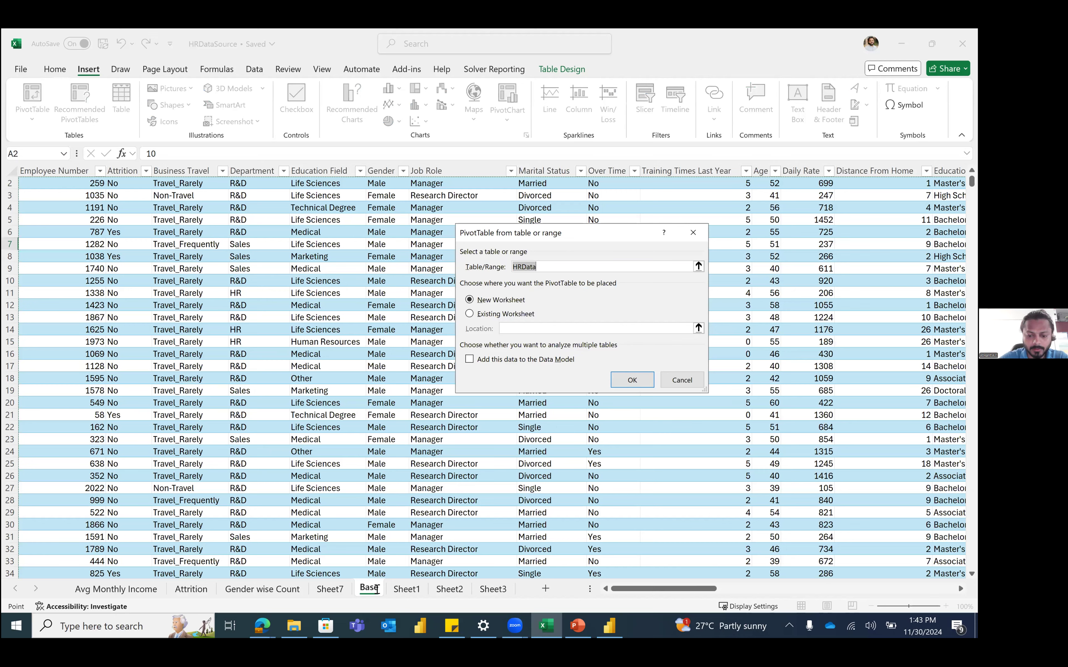
{"action": "key", "text": "Return"}
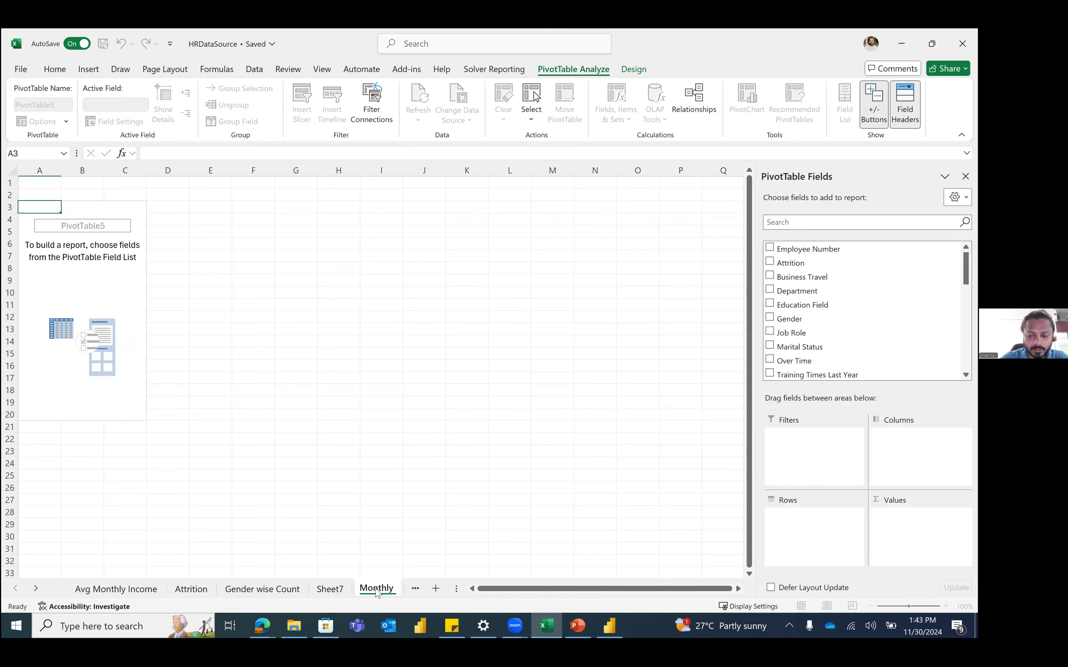
{"action": "double_click", "coordinate": [378, 589]}
{"action": "type", "text": "Monthly Income Per Workex"}
{"action": "key", "text": "Return"}
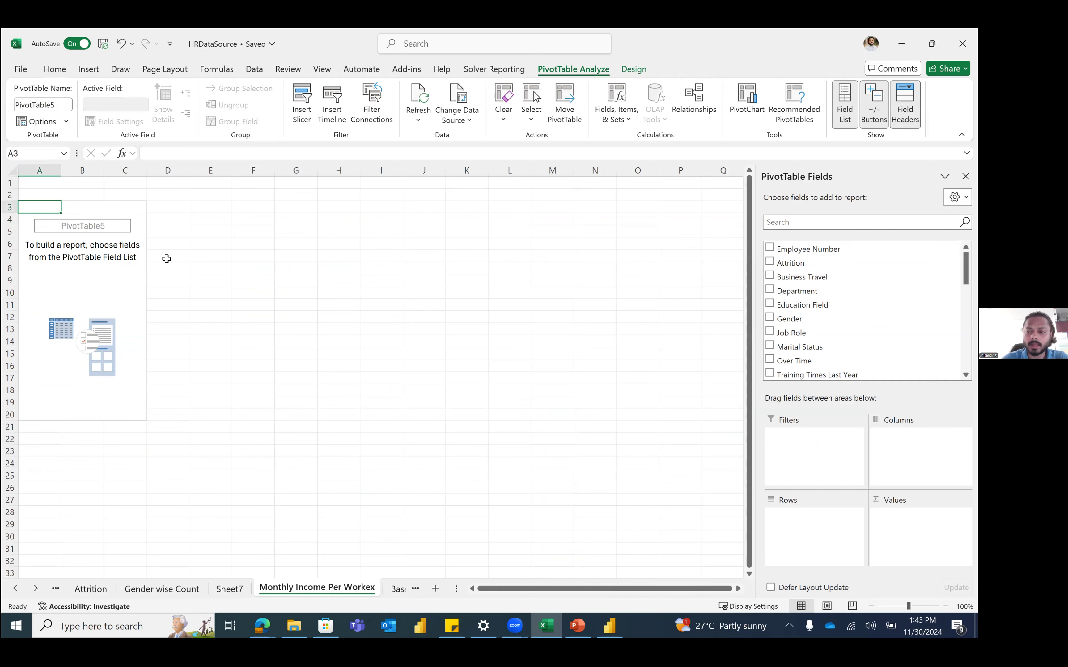
Step: Add Job Role as the pivot rows, search the fields for 'month', then return to Base
{"action": "left_click", "coordinate": [824, 221]}
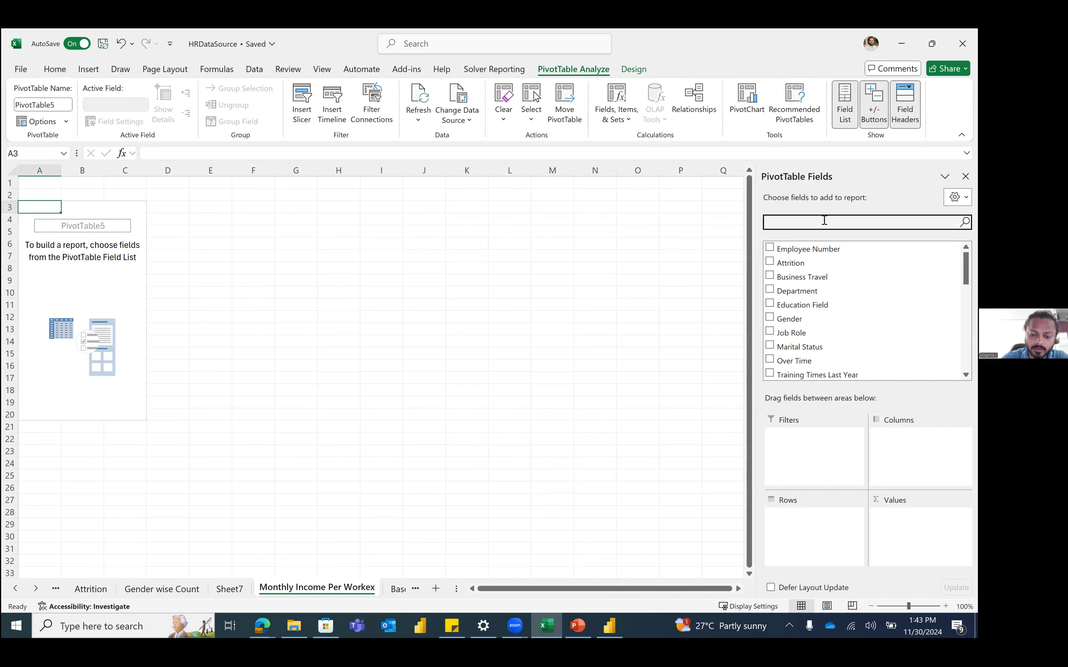
{"action": "type", "text": "job"}
{"action": "left_click_drag", "start_coordinate": [823, 249], "coordinate": [834, 533]}
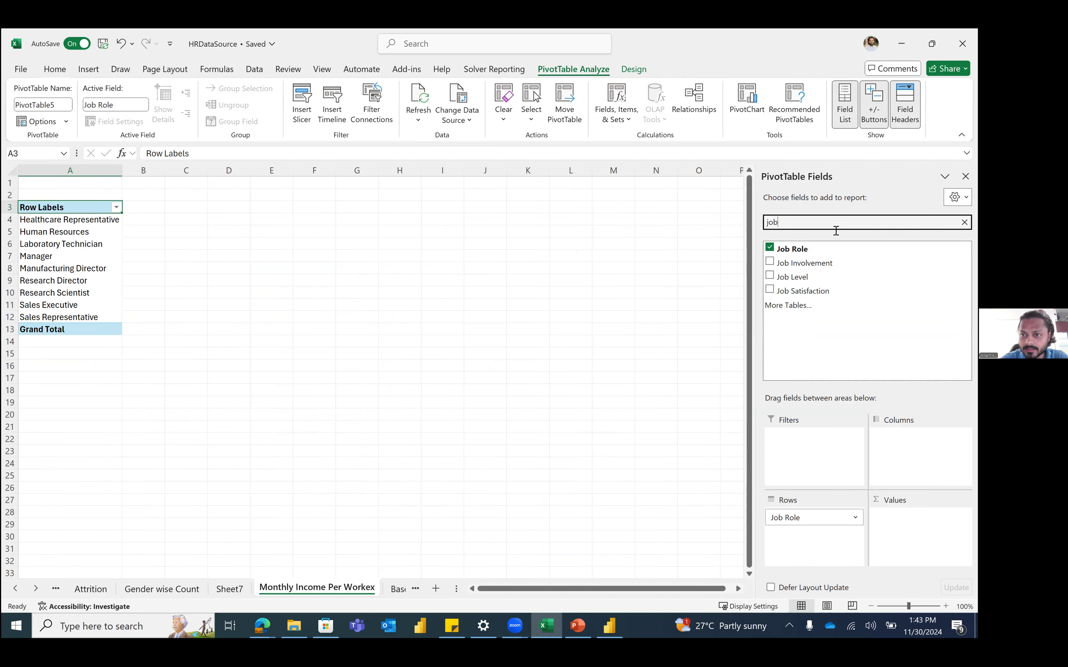
{"action": "key", "text": "ctrl+a"}
{"action": "type", "text": "month"}
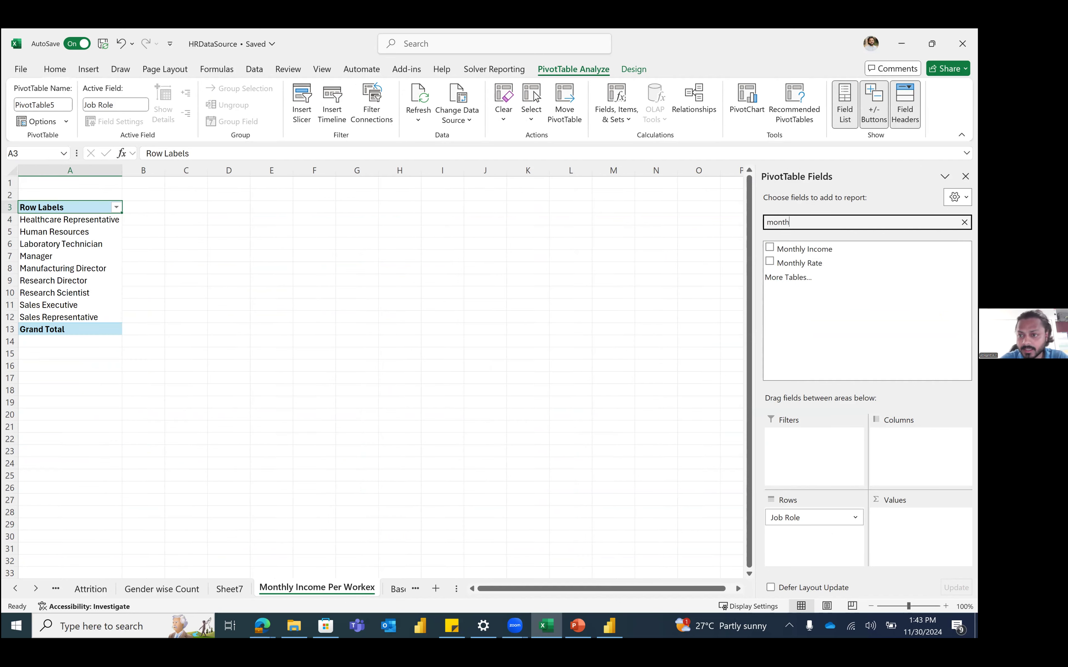
{"action": "key", "text": "BackSpace"}
{"action": "key", "text": "BackSpace"}
{"action": "key", "text": "BackSpace"}
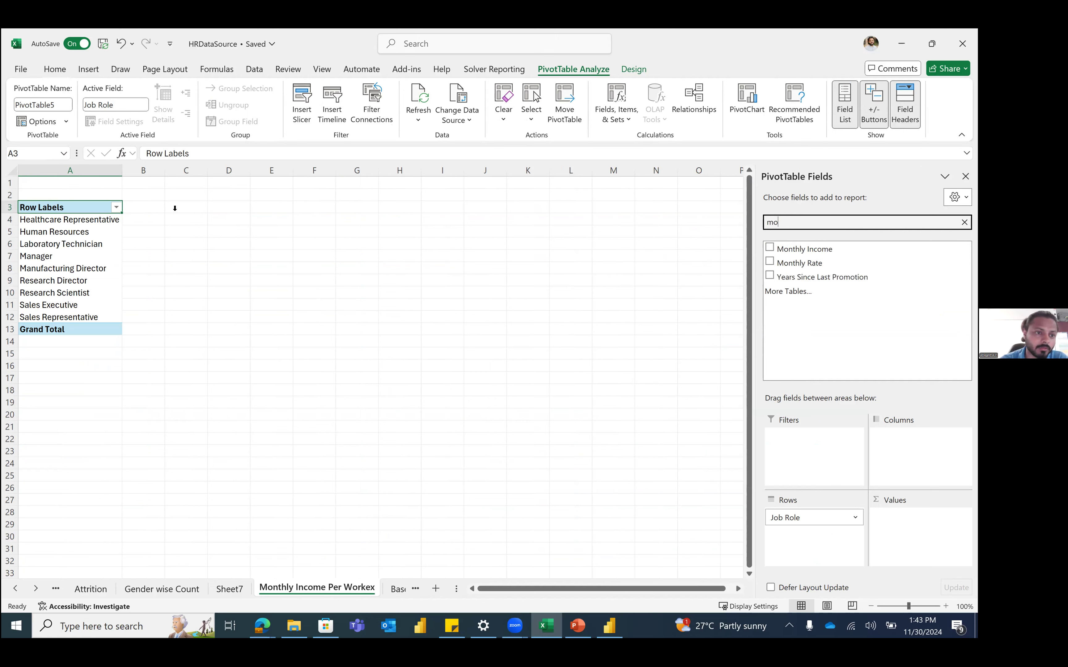
{"action": "left_click", "coordinate": [95, 229]}
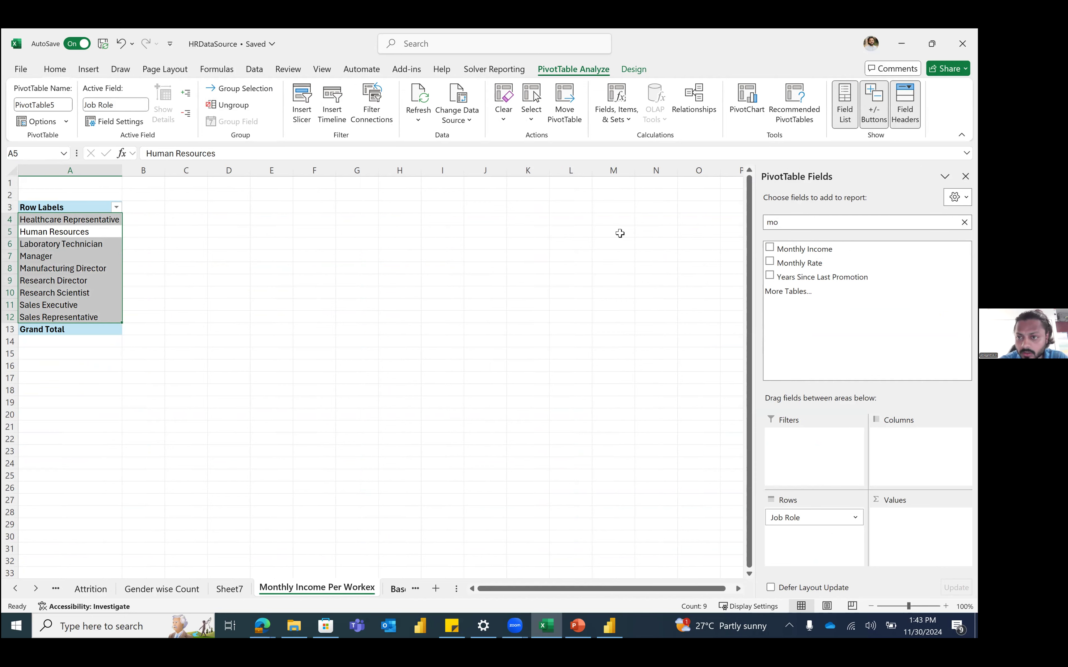
{"action": "key", "text": "ctrl+Page_Down"}
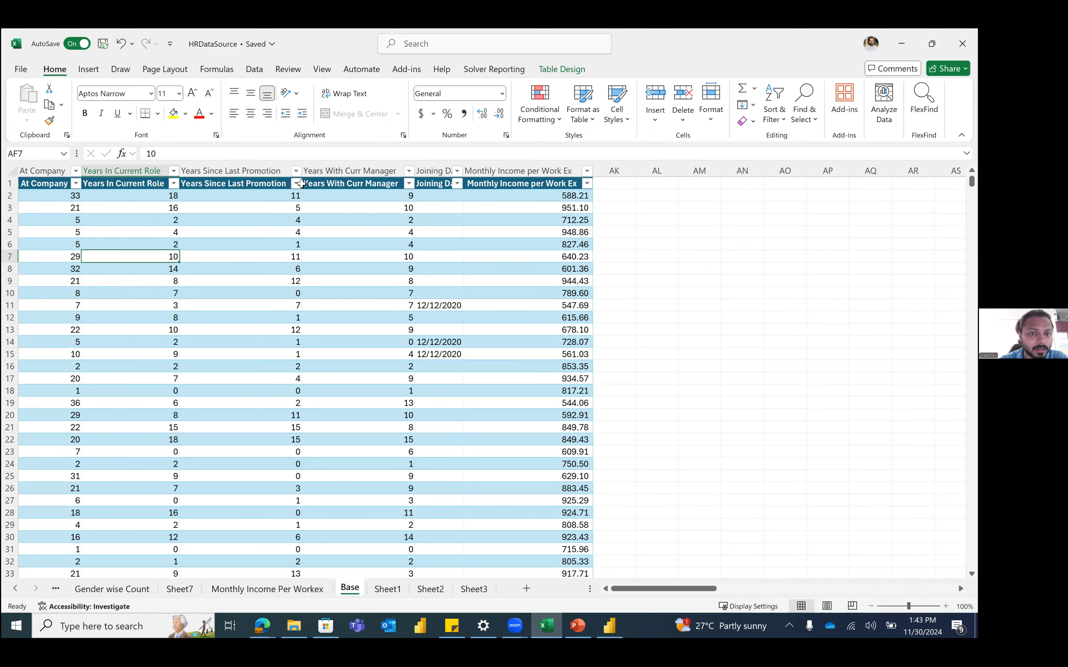
Step: Refresh All so the Monthly Income Per Workex pivot picks up the new column
{"action": "scroll", "coordinate": [302, 184], "scroll_direction": "right", "scroll_amount": 4}
{"action": "left_click", "coordinate": [302, 183]}
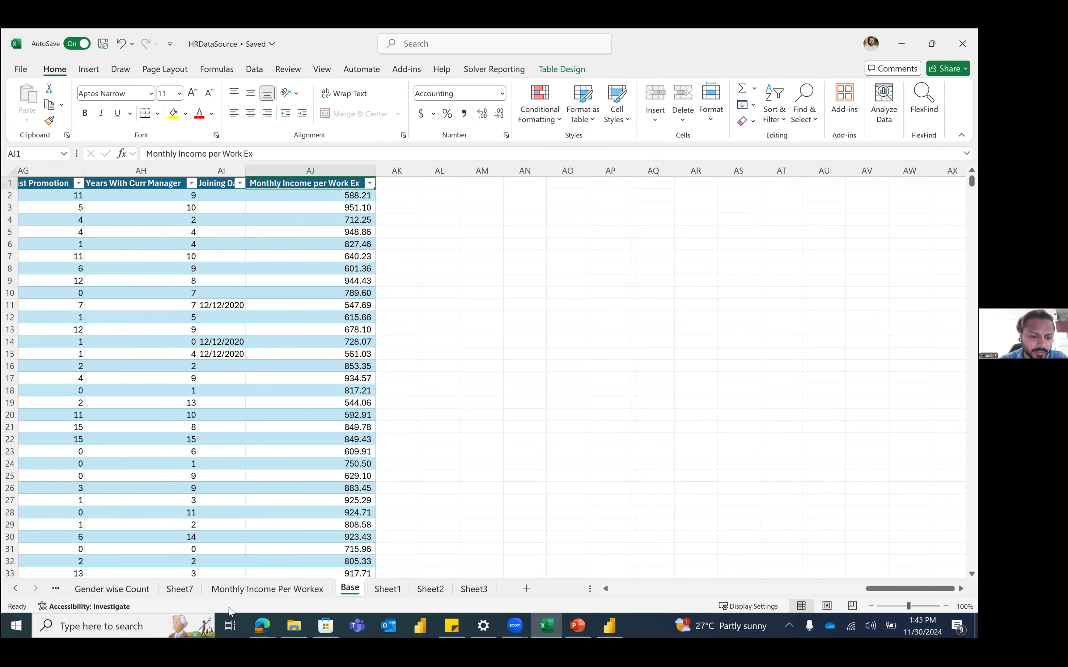
{"action": "left_click", "coordinate": [268, 594]}
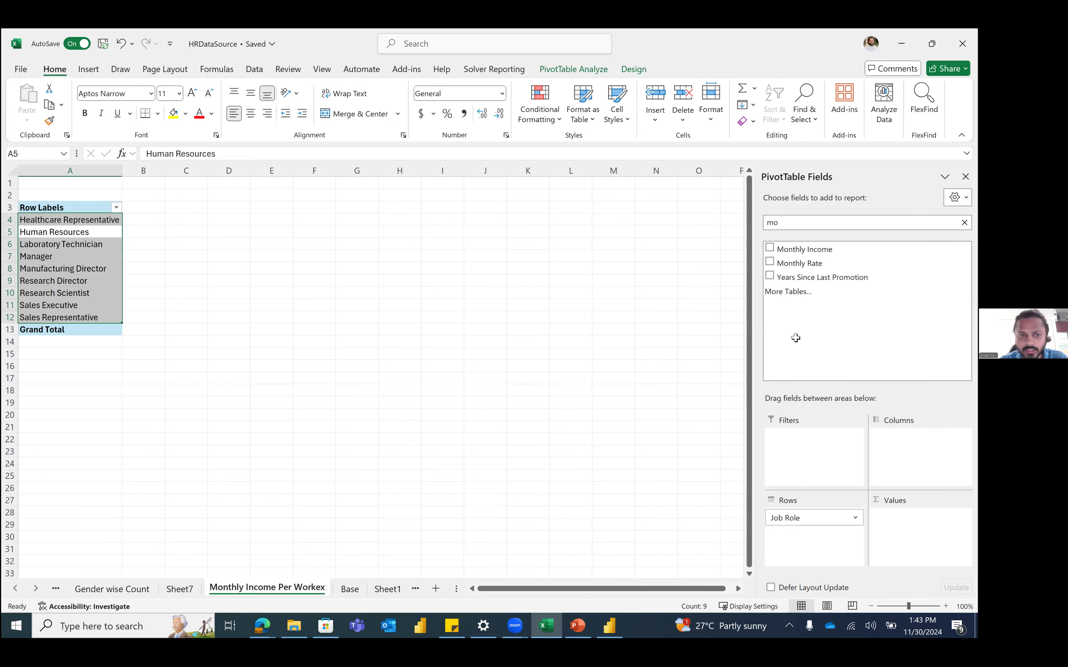
{"action": "left_click", "coordinate": [108, 242]}
{"action": "left_click", "coordinate": [69, 246]}
{"action": "left_click", "coordinate": [255, 70]}
{"action": "left_click", "coordinate": [242, 118]}
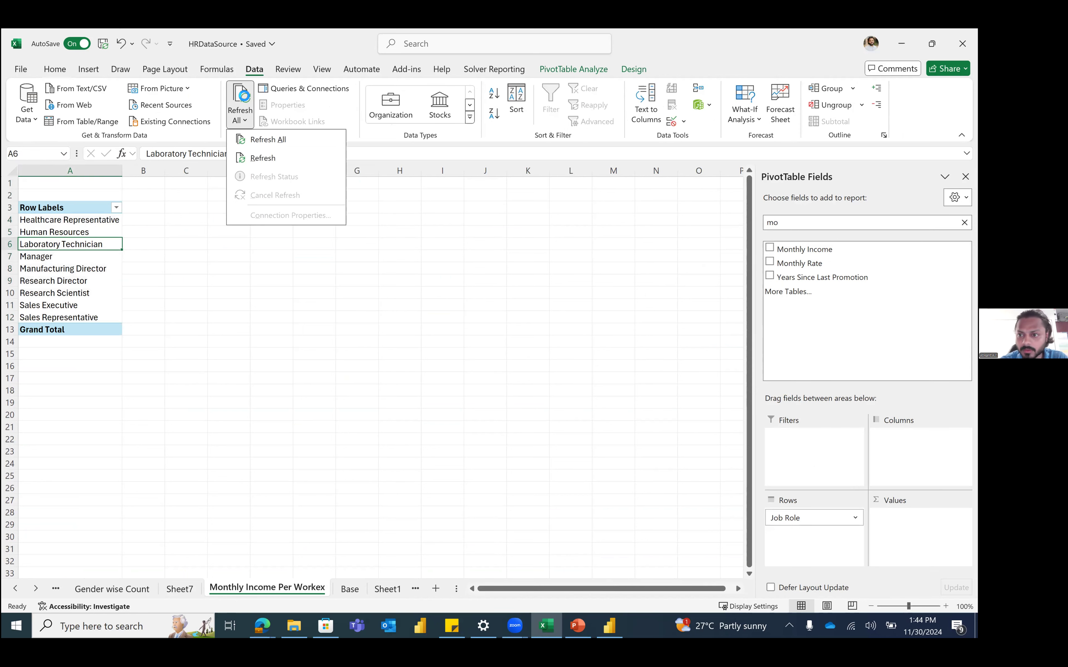
{"action": "left_click", "coordinate": [243, 96]}
Step: Add Monthly Income per Work Ex to Values, counting it per job role (total 1470)
{"action": "left_click", "coordinate": [822, 223]}
{"action": "type", "text": "mon"}
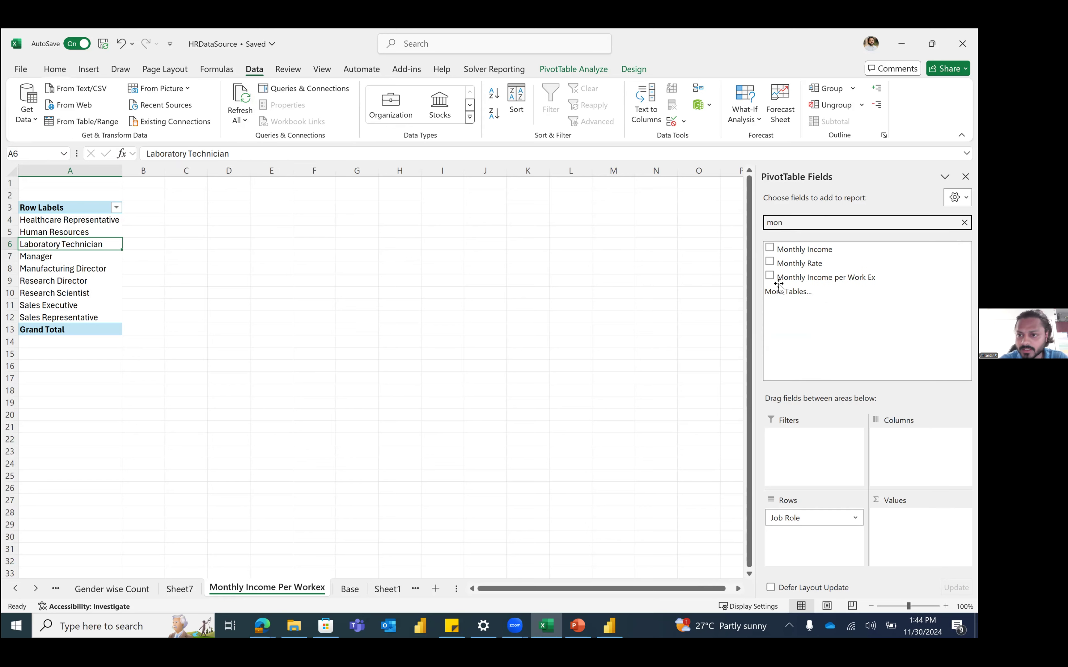
{"action": "left_click_drag", "start_coordinate": [863, 278], "coordinate": [918, 525]}
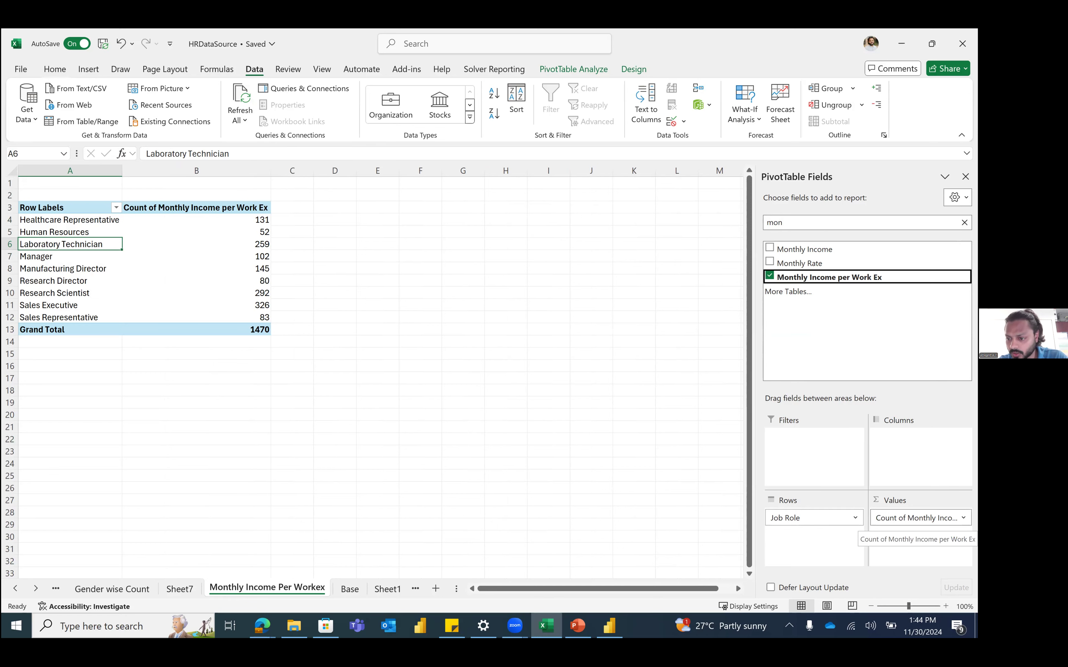
Step: Change the pivot's Monthly Income per Work Ex value field from Count to Sum
{"action": "left_click", "coordinate": [918, 519]}
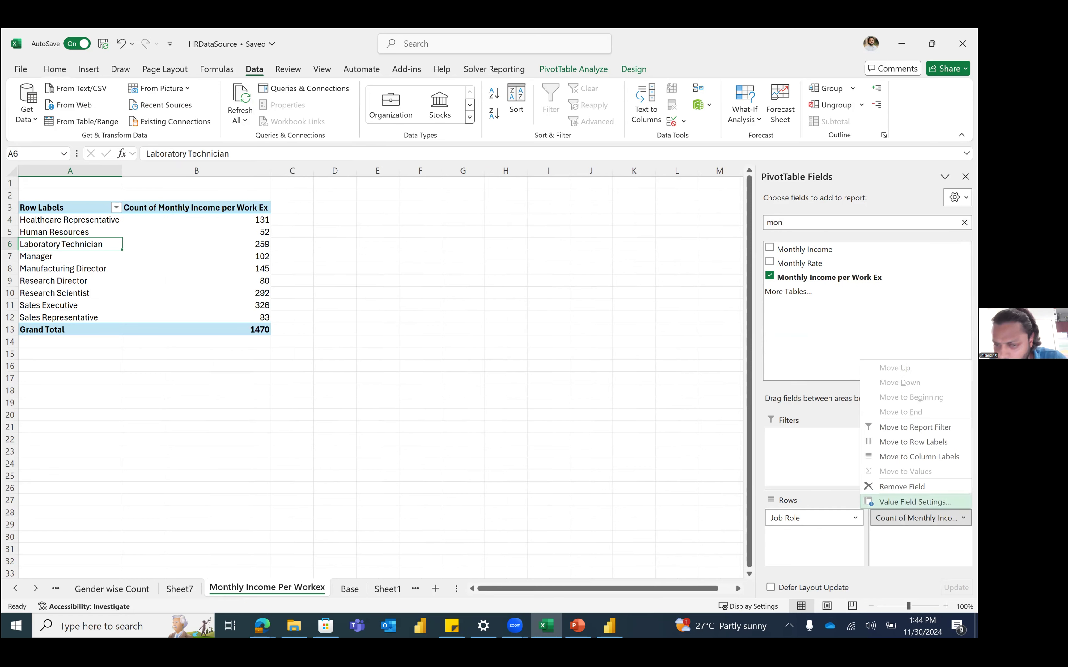
{"action": "left_click", "coordinate": [914, 502]}
{"action": "left_click", "coordinate": [519, 300]}
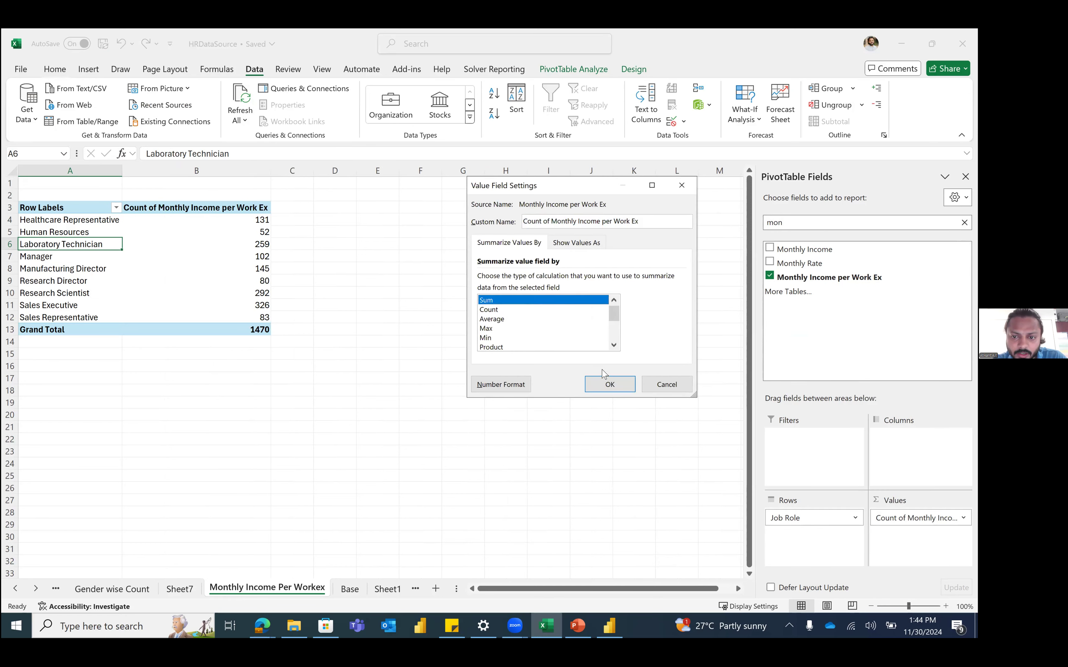
{"action": "left_click", "coordinate": [607, 381]}
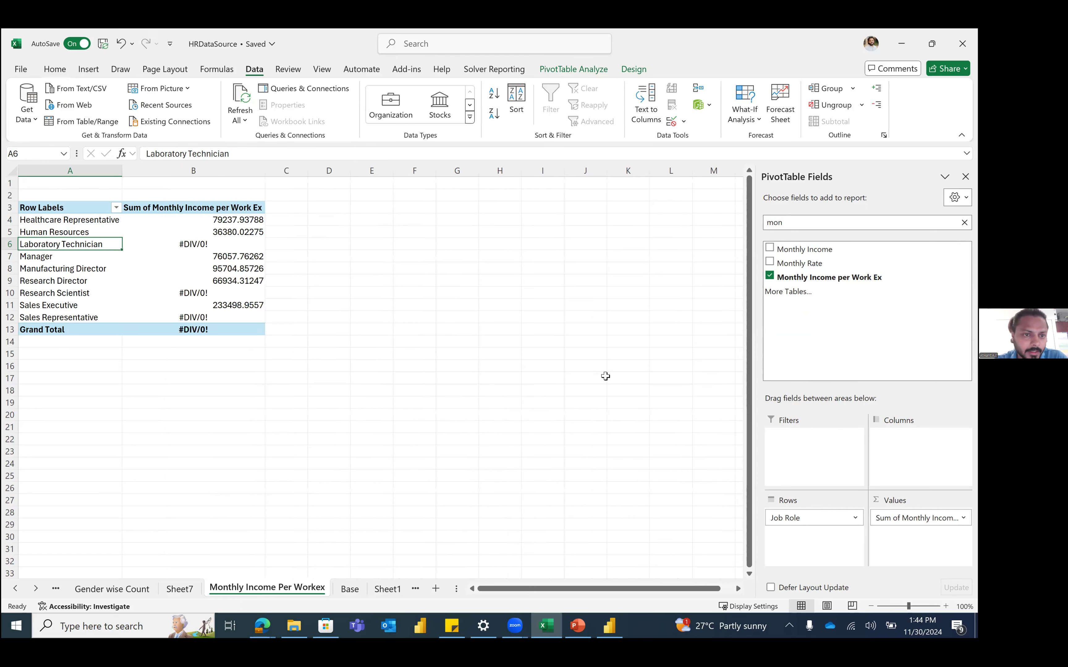
Step: Inspect the Human Resources sum and #DIV/0! results, then move to the Base sheet
{"action": "left_click", "coordinate": [210, 230]}
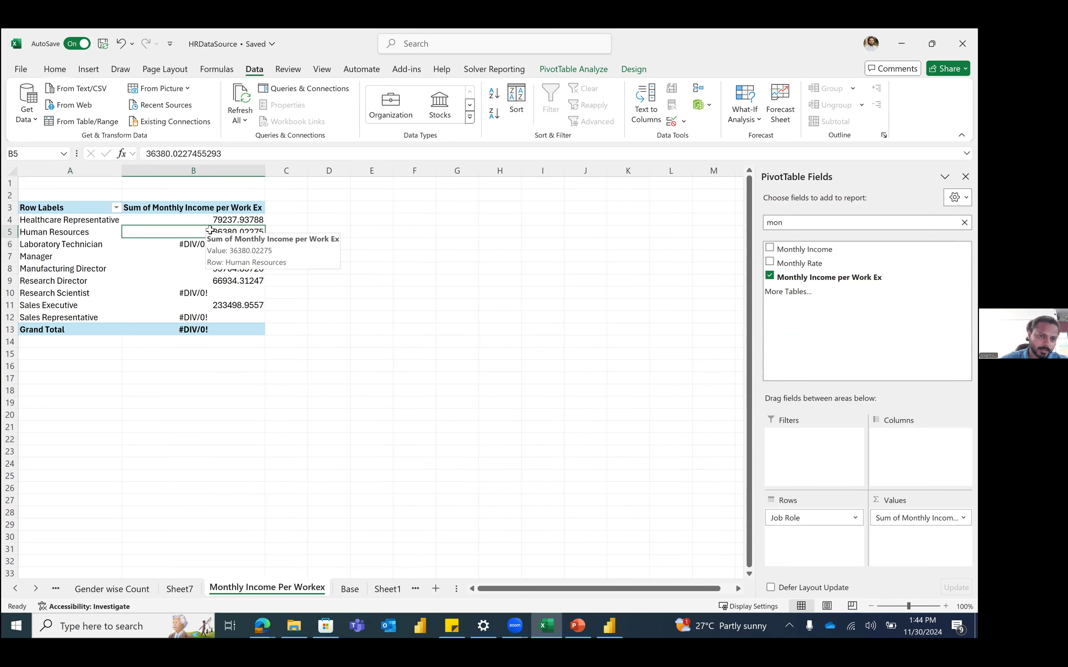
{"action": "left_click_drag", "start_coordinate": [26, 245], "coordinate": [203, 245]}
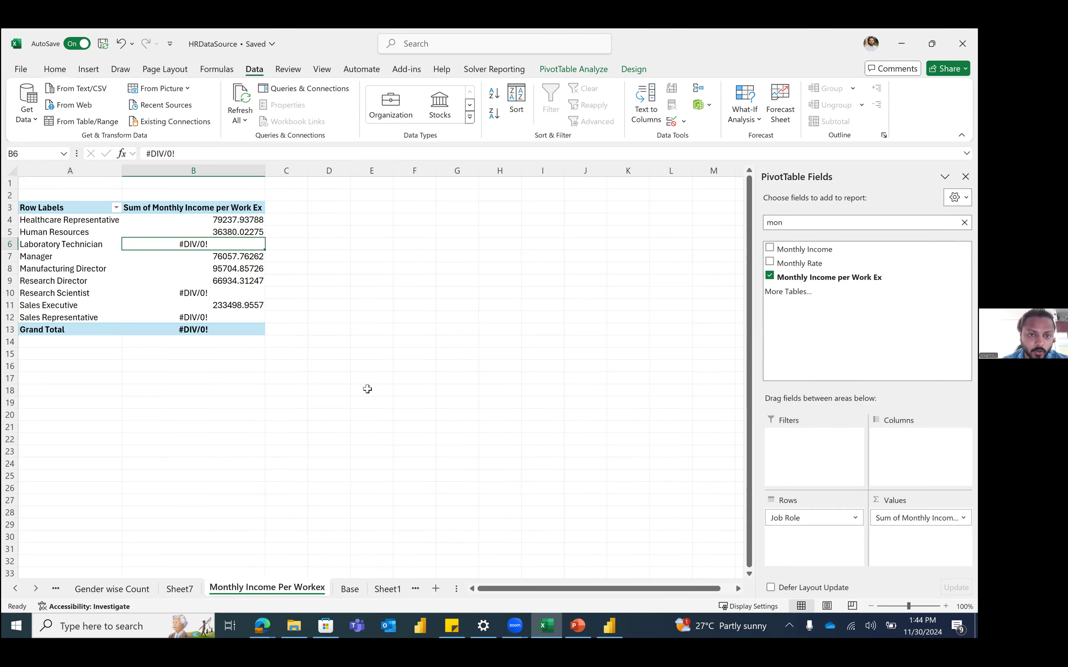
{"action": "key", "text": "ctrl+Page_Down"}
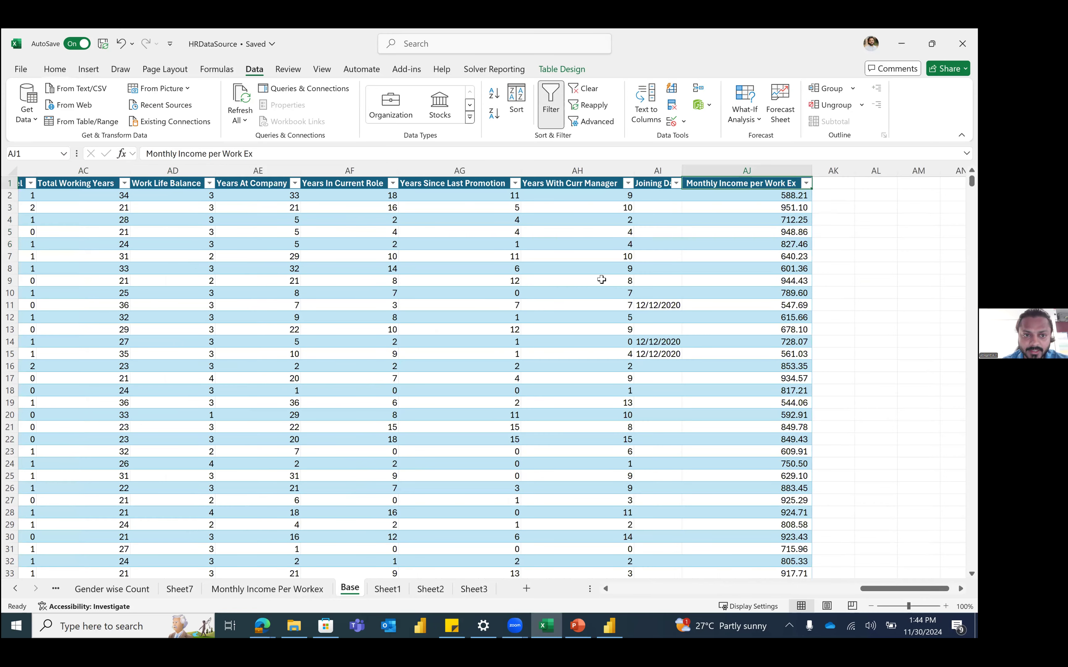
Step: Filter the Base table's Job Role column to Laboratory Technician
{"action": "scroll", "coordinate": [305, 195], "scroll_direction": "left", "scroll_amount": 5}
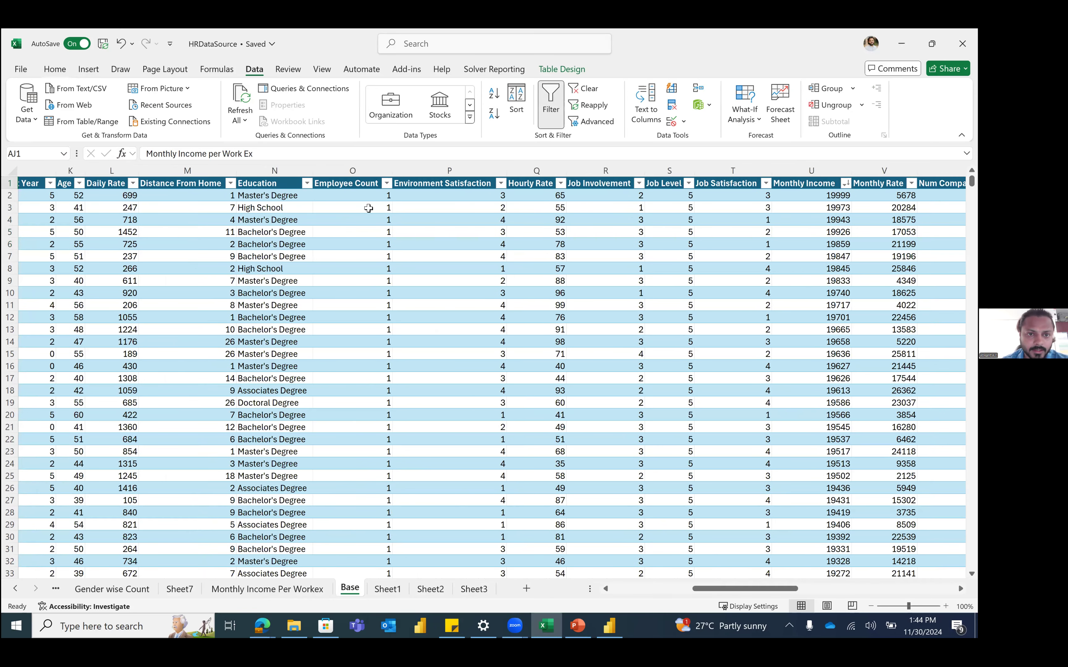
{"action": "scroll", "coordinate": [329, 306], "scroll_direction": "left", "scroll_amount": 4}
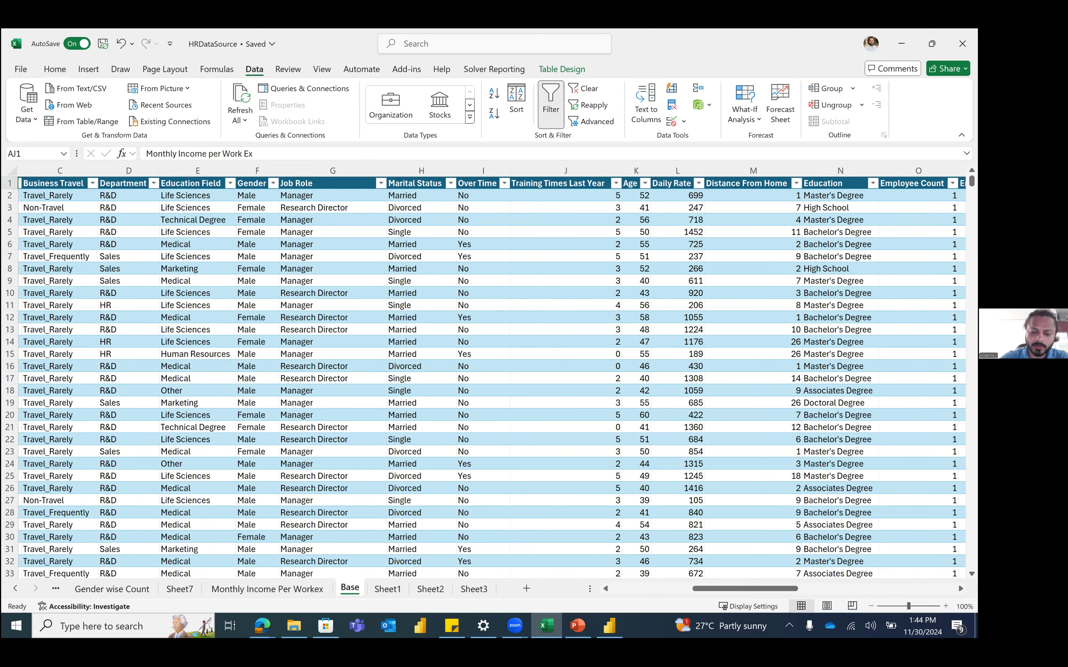
{"action": "left_click", "coordinate": [380, 183]}
{"action": "type", "text": "lab"}
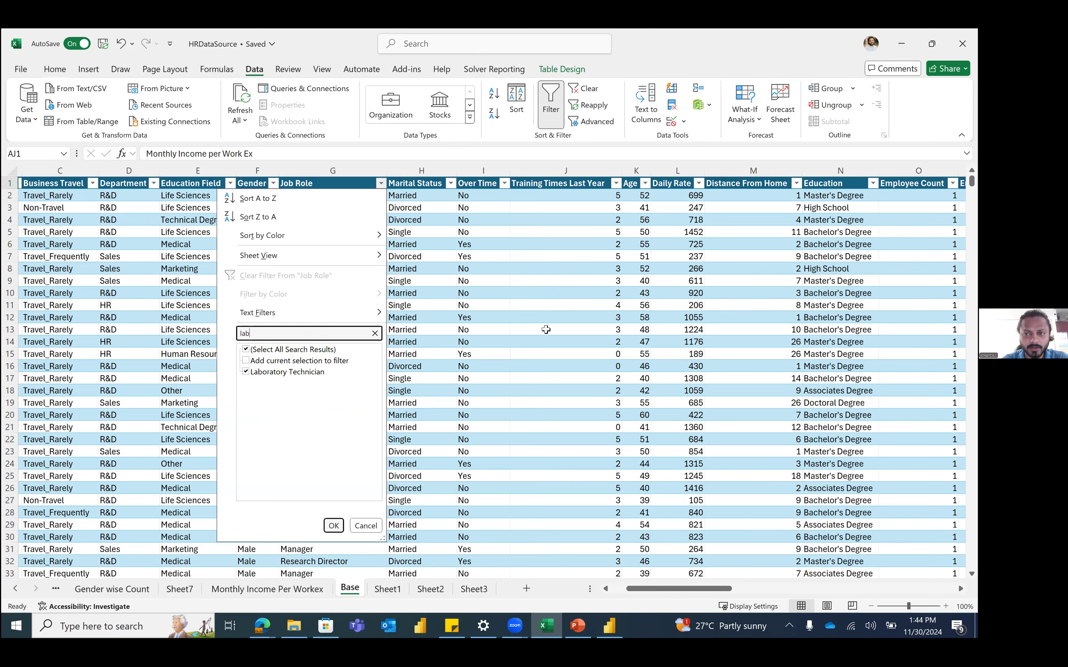
{"action": "key", "text": "Return"}
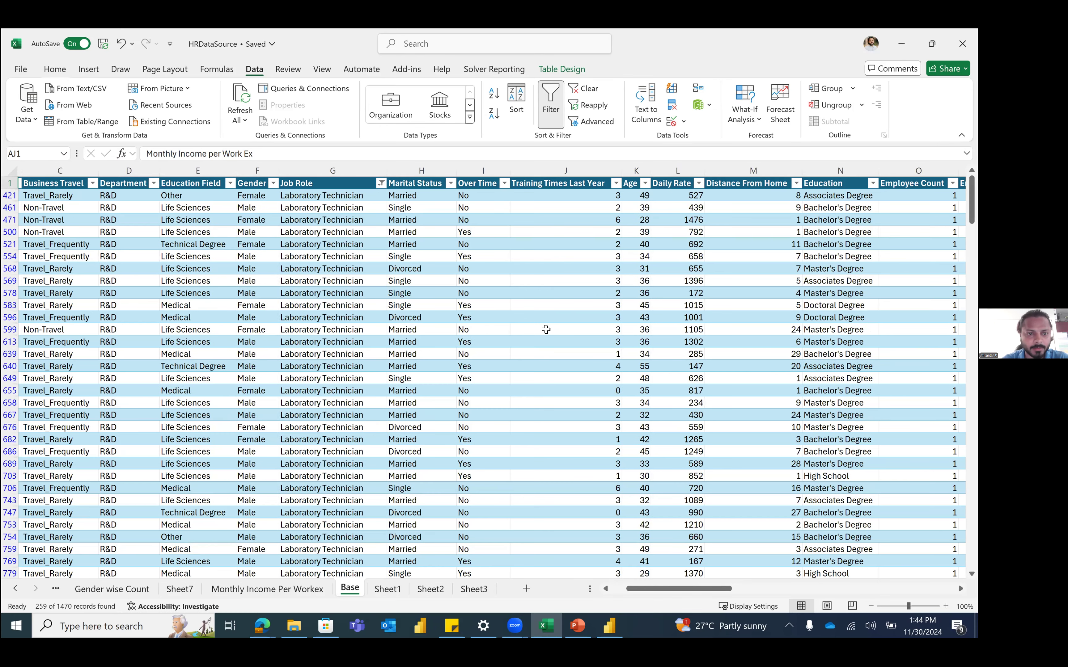
Step: Filter Monthly Income per Work Ex to show only the #DIV/0! rows
{"action": "left_click", "coordinate": [318, 183]}
{"action": "mouse_move", "coordinate": [316, 361]}
{"action": "left_mouse_down"}
{"action": "mouse_move", "coordinate": [316, 487]}
{"action": "mouse_move", "coordinate": [320, 355]}
{"action": "left_mouse_up"}
{"action": "scroll", "coordinate": [213, 353], "scroll_direction": "up", "scroll_amount": 2}
{"action": "left_click", "coordinate": [211, 353]}
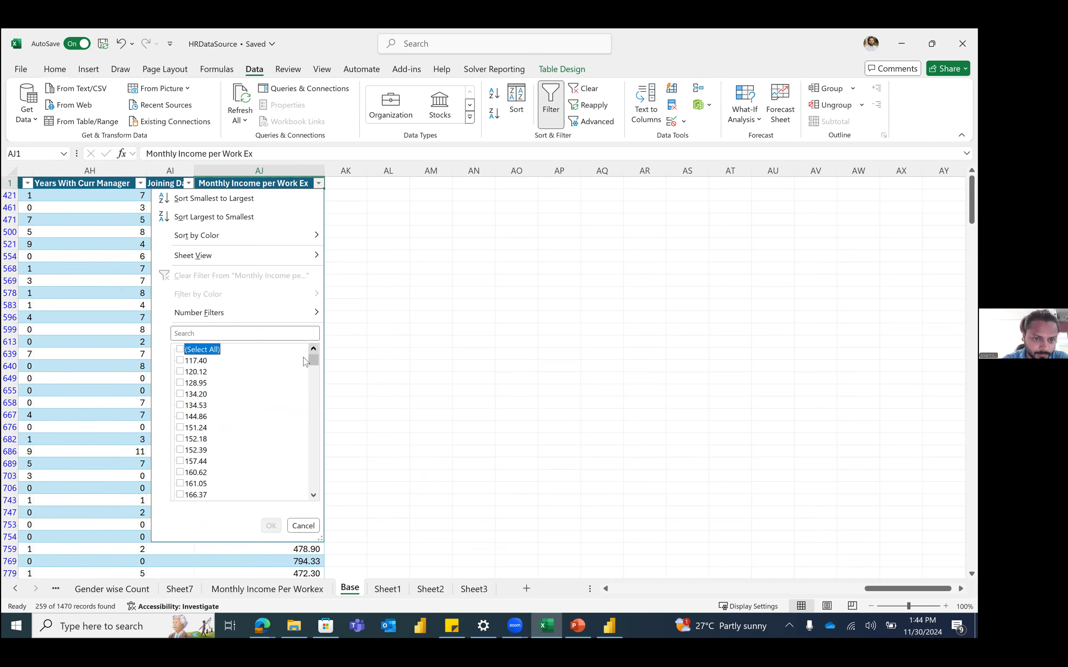
{"action": "left_click_drag", "start_coordinate": [314, 367], "coordinate": [318, 505]}
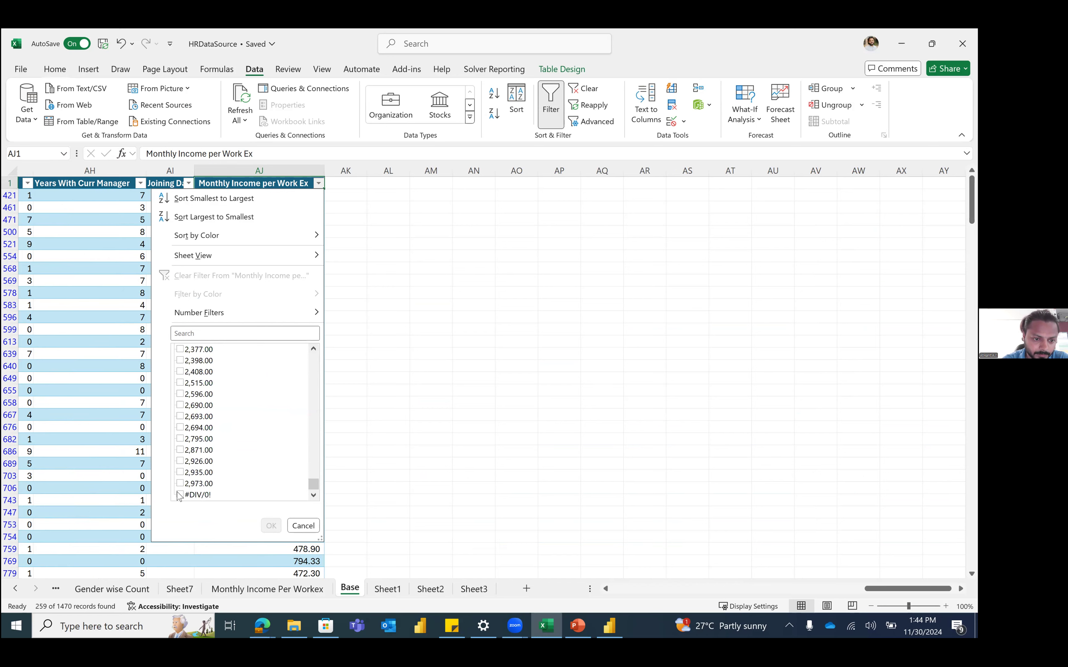
{"action": "left_click", "coordinate": [180, 495]}
{"action": "left_click", "coordinate": [271, 526]}
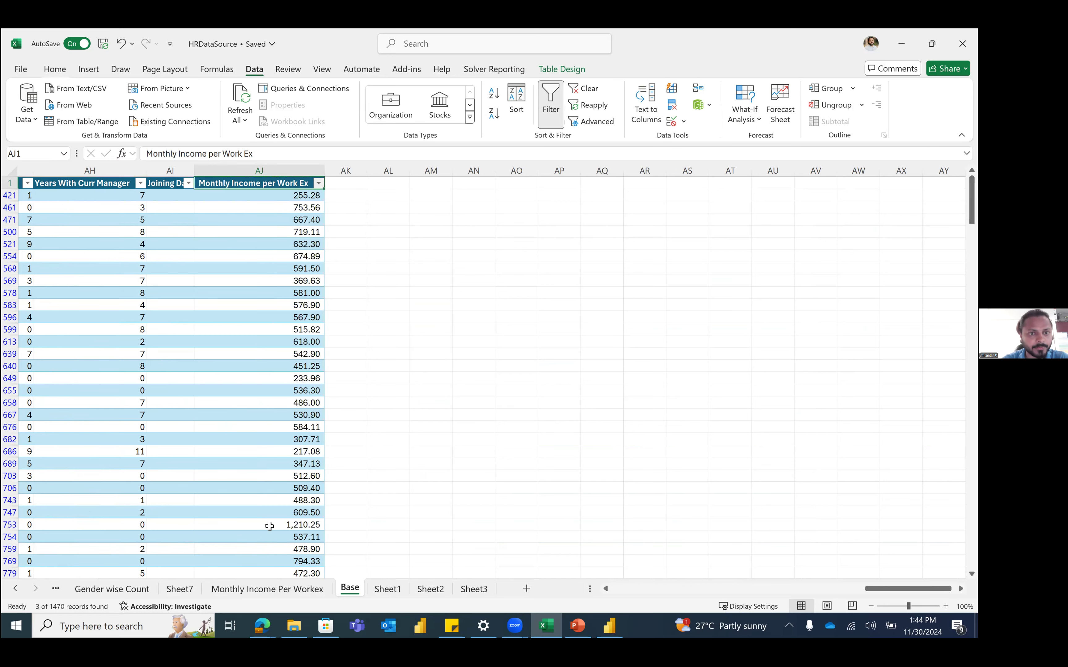
Step: Inspect the error rows' formulas and their Total Working Years values
{"action": "scroll", "coordinate": [282, 213], "scroll_direction": "left", "scroll_amount": 3}
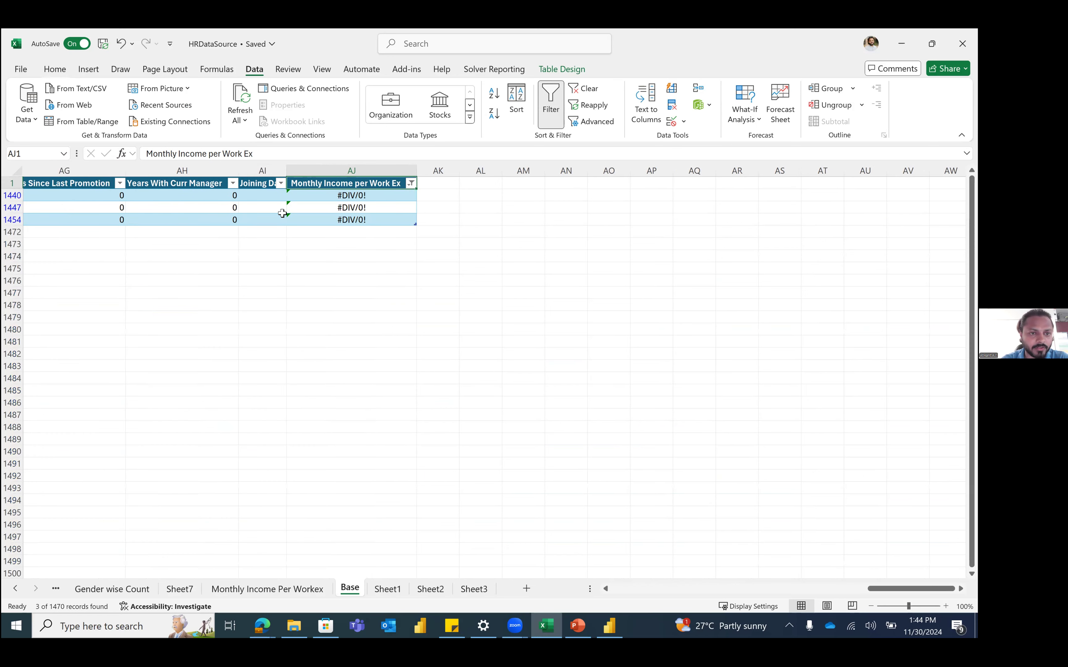
{"action": "left_click", "coordinate": [450, 197]}
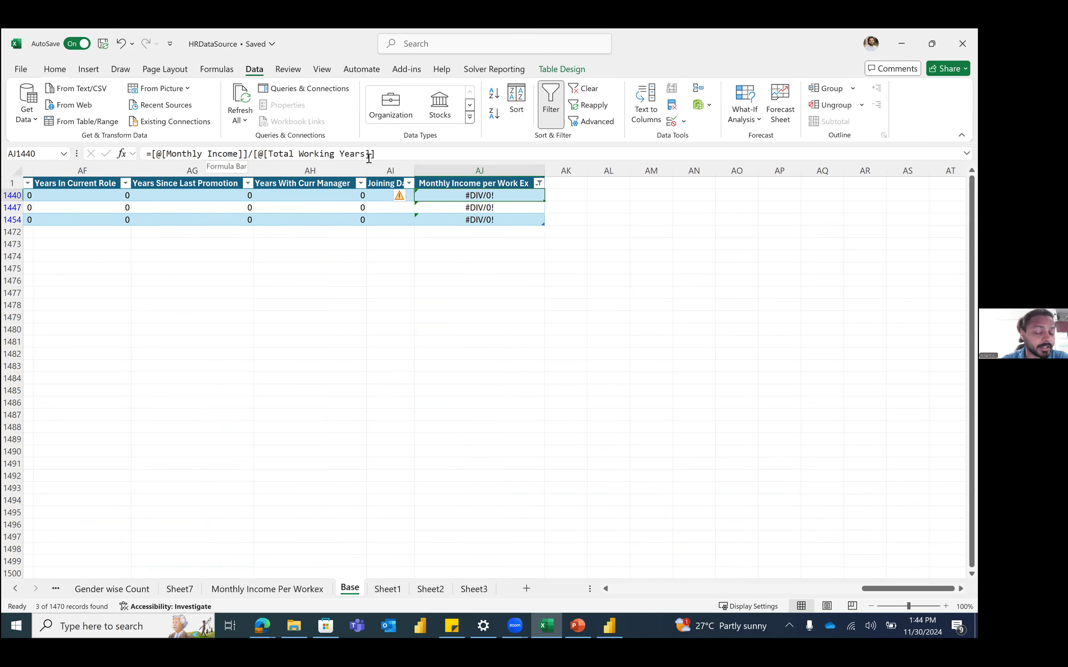
{"action": "left_click", "coordinate": [494, 220]}
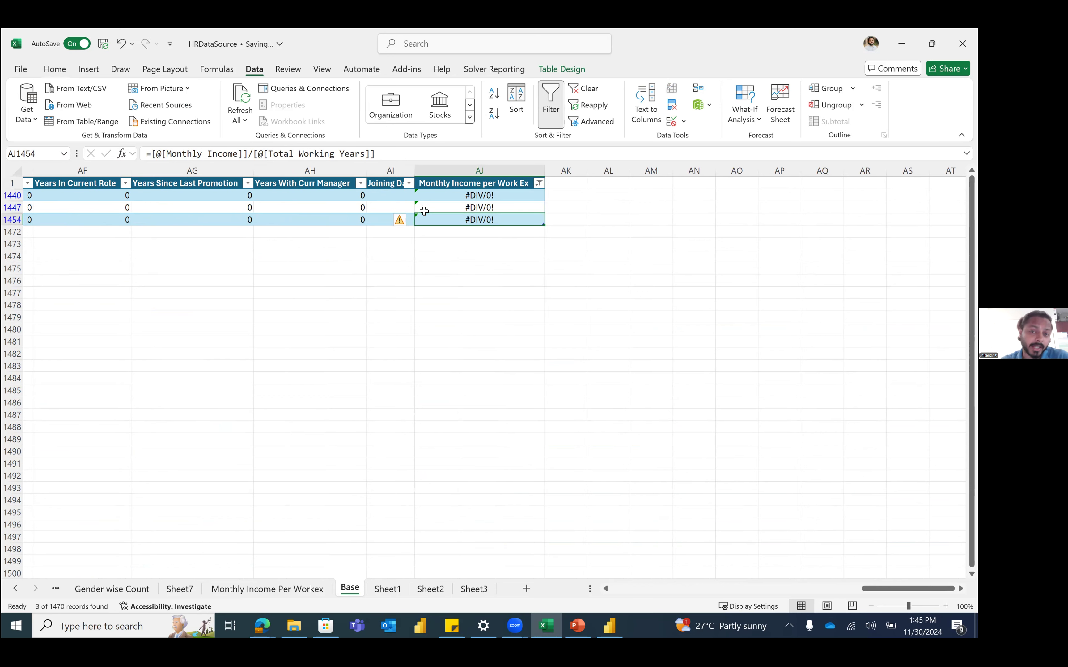
{"action": "scroll", "coordinate": [424, 211], "scroll_direction": "left", "scroll_amount": 7}
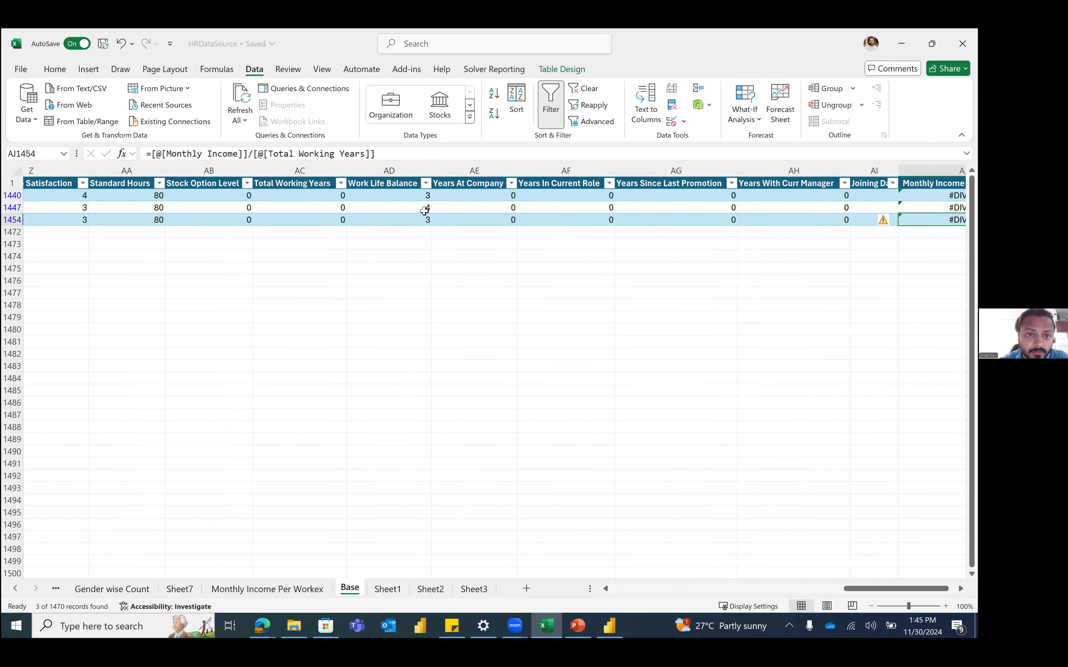
{"action": "left_click_drag", "start_coordinate": [437, 195], "coordinate": [439, 218]}
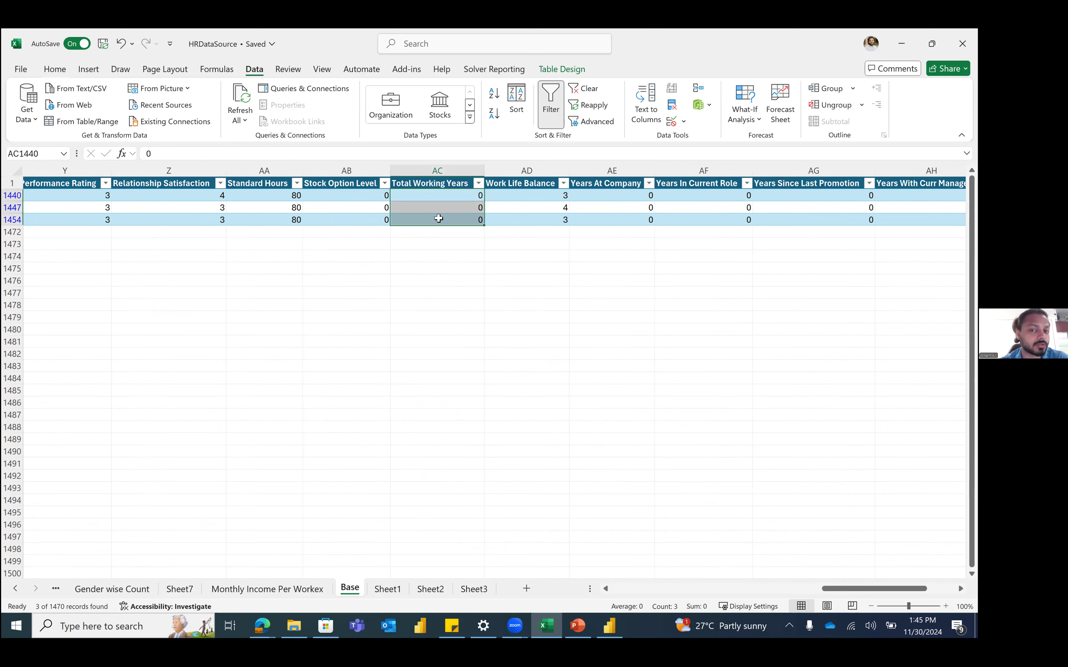
{"action": "scroll", "coordinate": [438, 219], "scroll_direction": "right", "scroll_amount": 9}
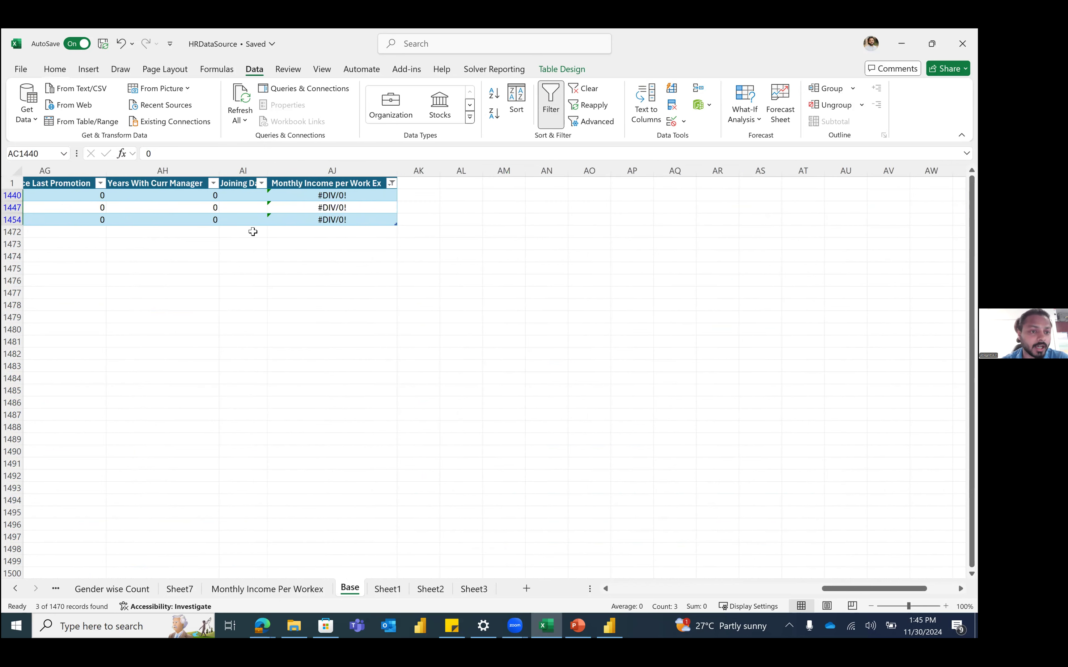
Step: Clear the #DIV/0! filter and select the Monthly Income per Work Ex header
{"action": "left_click", "coordinate": [305, 183]}
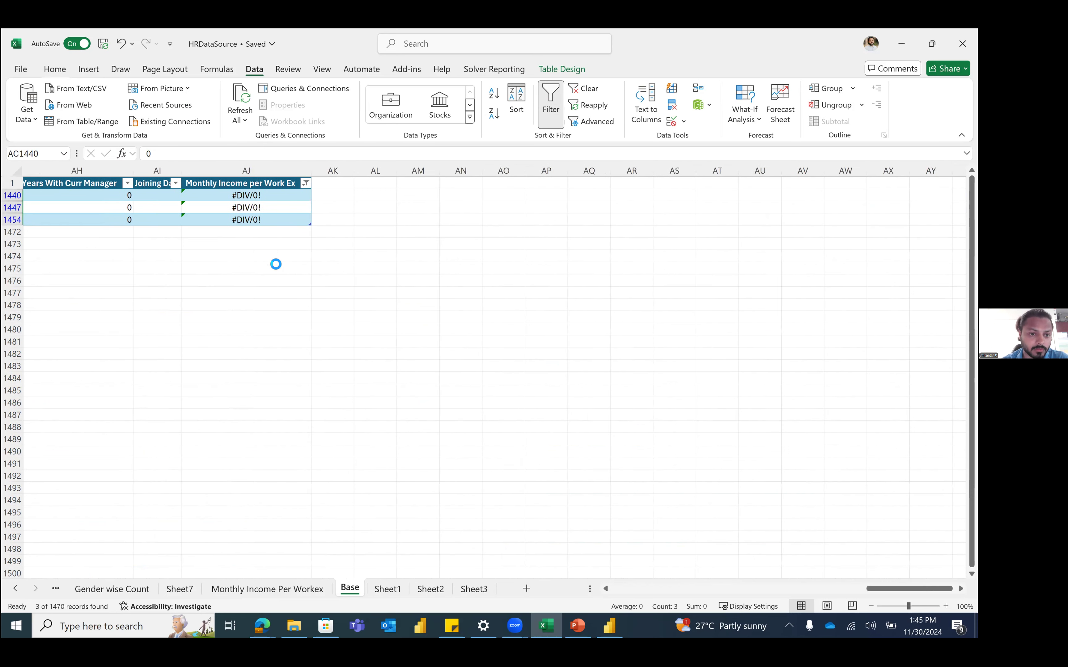
{"action": "left_click", "coordinate": [212, 275]}
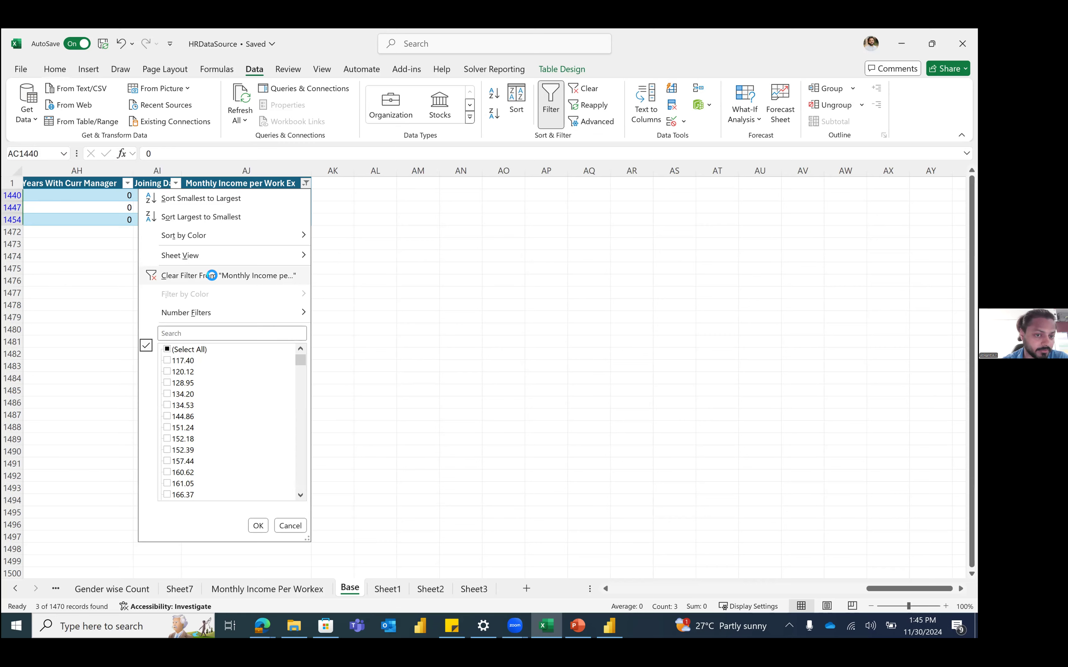
{"action": "left_click", "coordinate": [280, 182]}
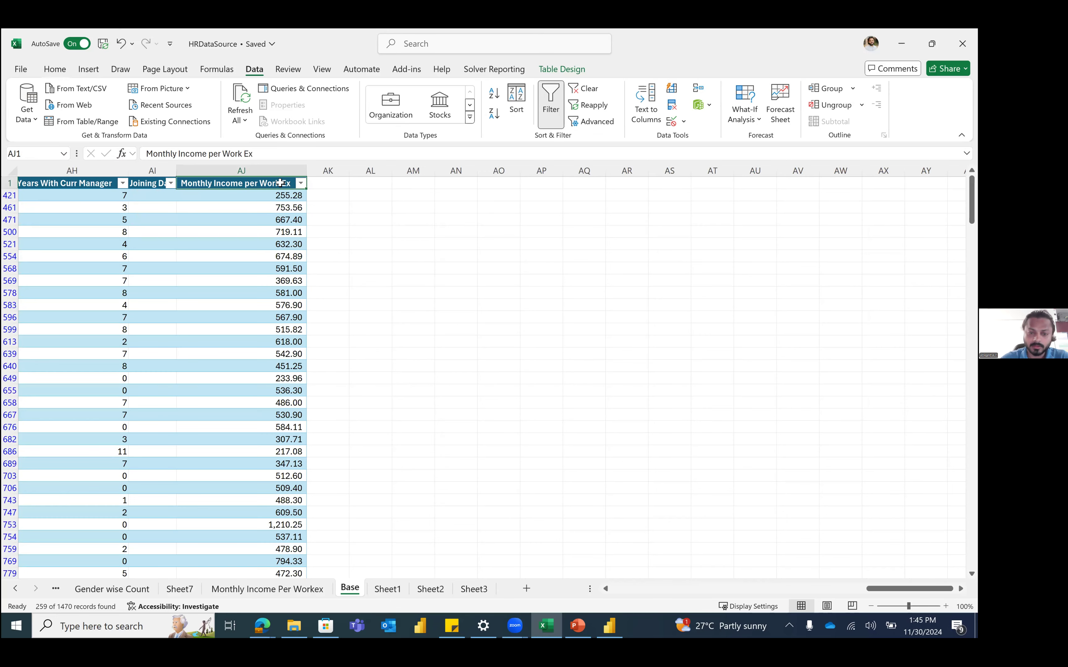
Step: Remove the table filters so all rows show, and go to cell AJ2
{"action": "key", "text": "ctrl+shift+l"}
{"action": "key", "text": "ctrl+shift+l"}
{"action": "key", "text": "ctrl+shift+Down"}
{"action": "left_click", "coordinate": [274, 197]}
Step: Change AJ2 to =IFERROR([@[Monthly Income]]/[@[Total Working Years]],0) for the whole column
{"action": "left_click", "coordinate": [151, 155]}
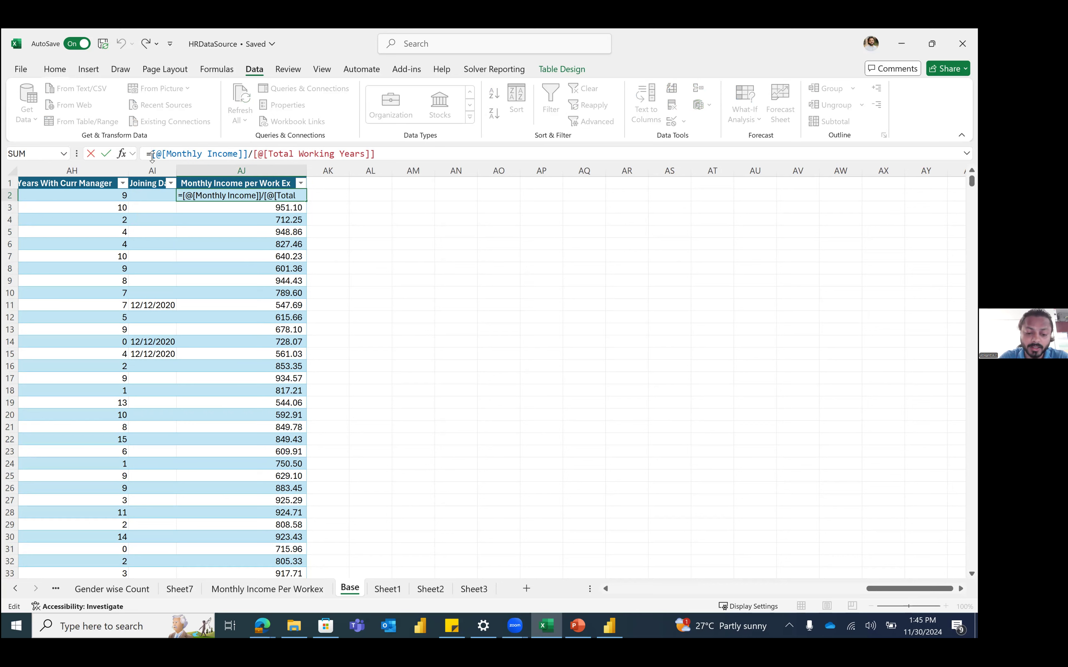
{"action": "type", "text": "IFERROR("}
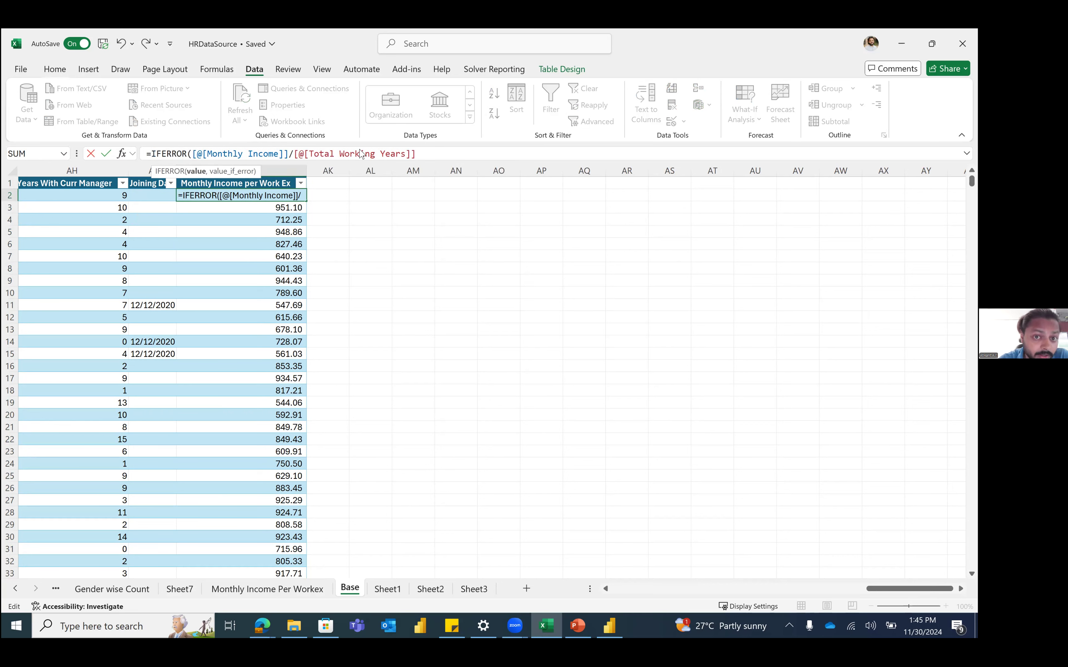
{"action": "left_click", "coordinate": [432, 156]}
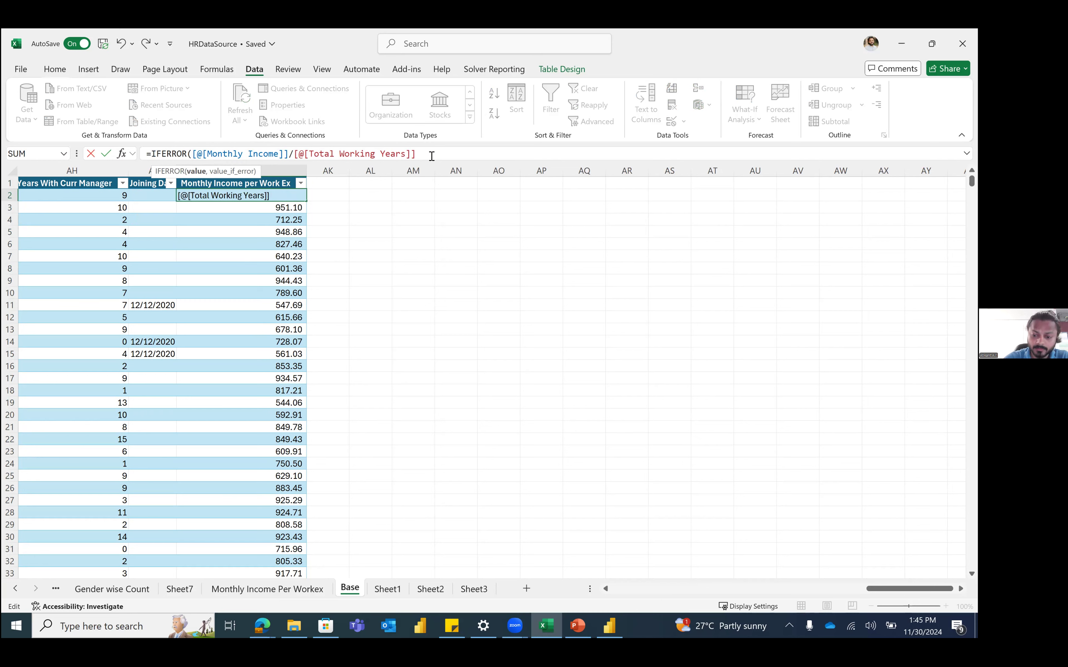
{"action": "type", "text": ","}
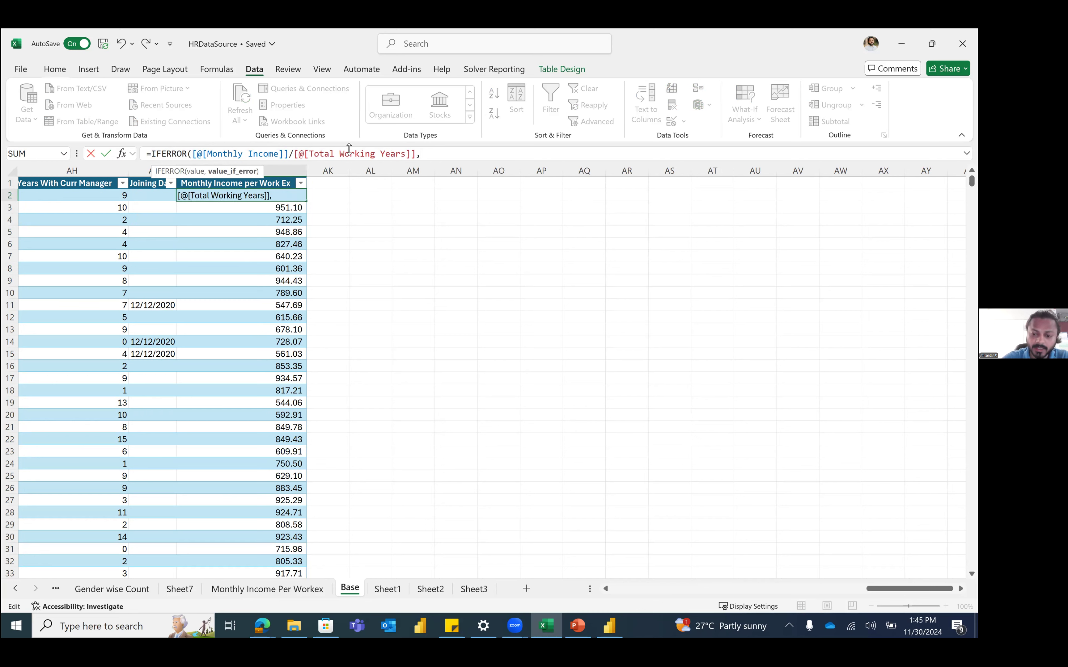
{"action": "type", "text": "0)"}
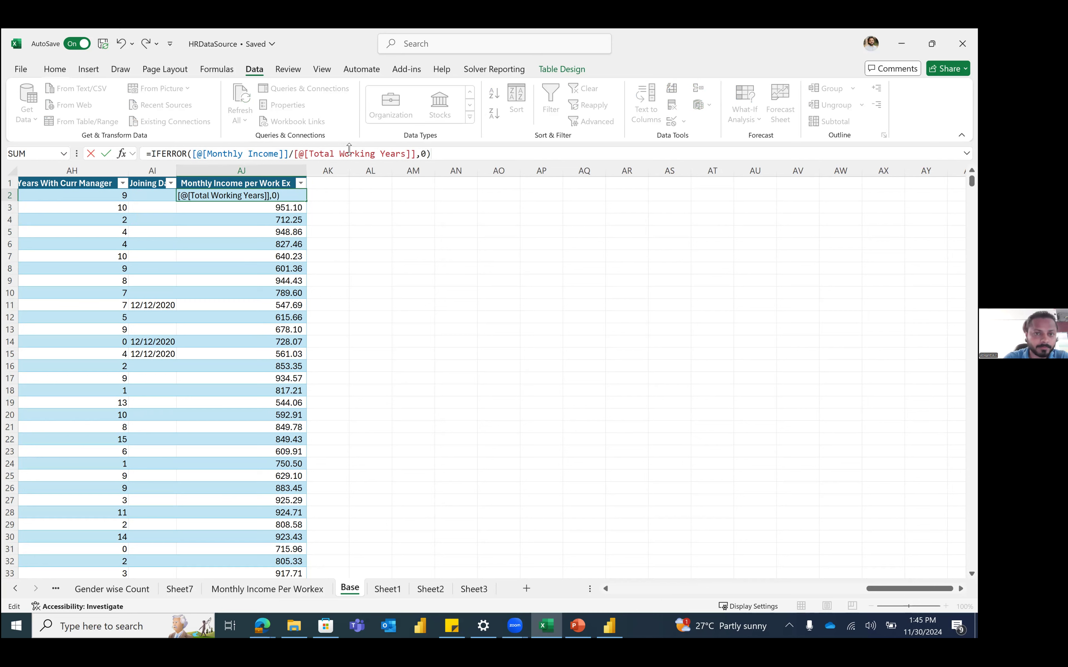
{"action": "key", "text": "Return"}
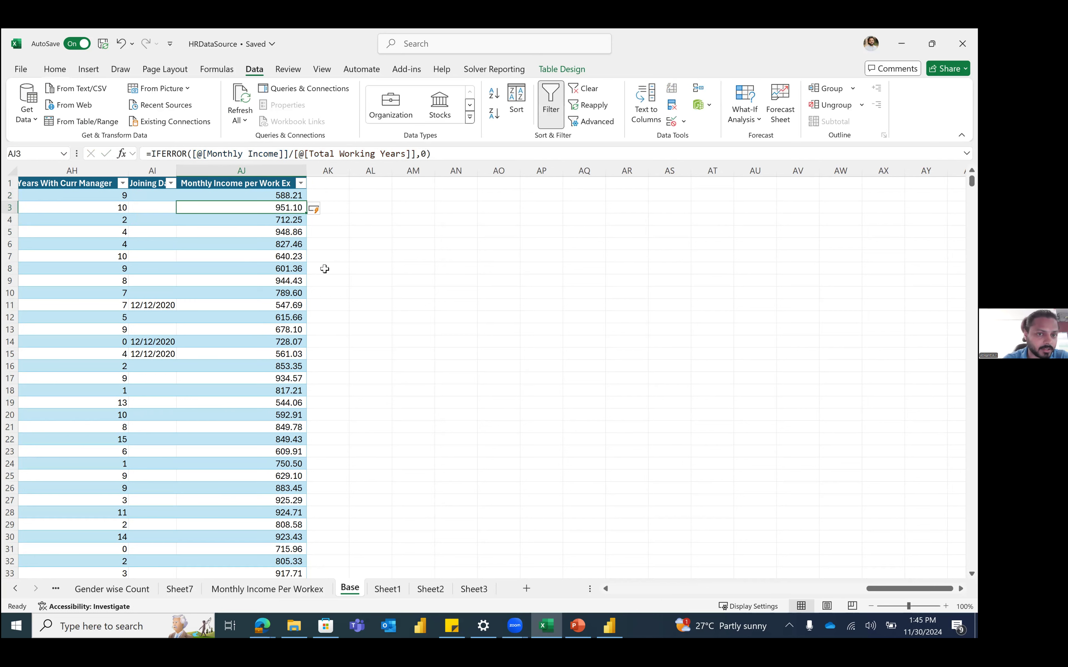
{"action": "left_click", "coordinate": [301, 183]}
Step: Refresh the Monthly Income Per Workex pivot, clearing #DIV/0! for a 1039091.481 grand total, then view Sheet7
{"action": "left_click_drag", "start_coordinate": [294, 359], "coordinate": [294, 485]}
{"action": "left_click", "coordinate": [292, 527]}
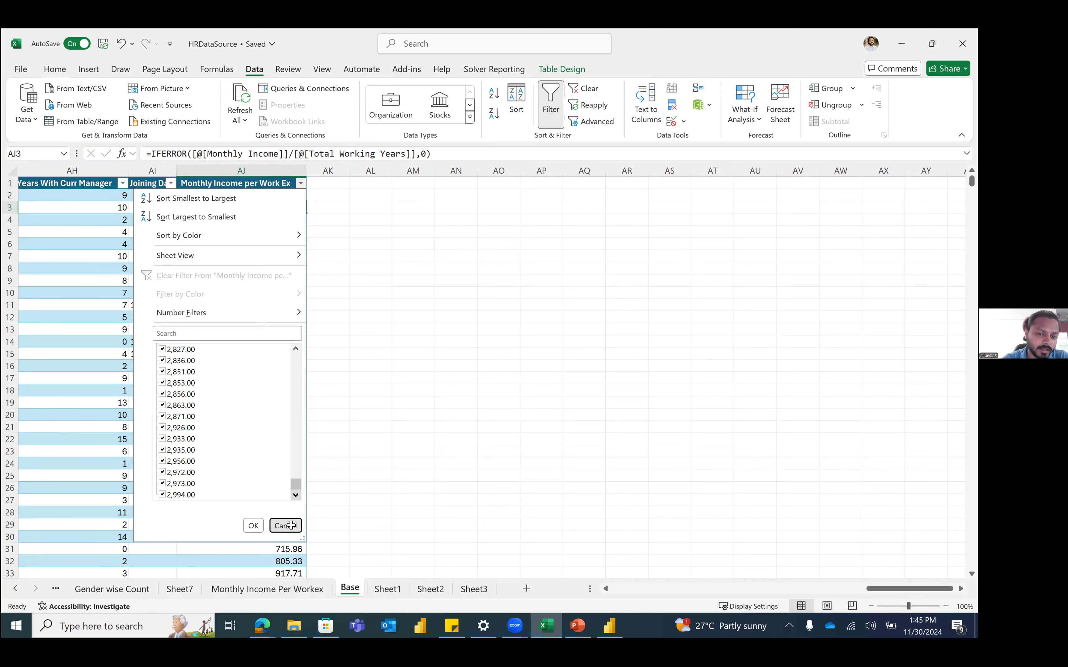
{"action": "left_click", "coordinate": [229, 590]}
{"action": "left_click", "coordinate": [217, 268]}
{"action": "left_click", "coordinate": [249, 95]}
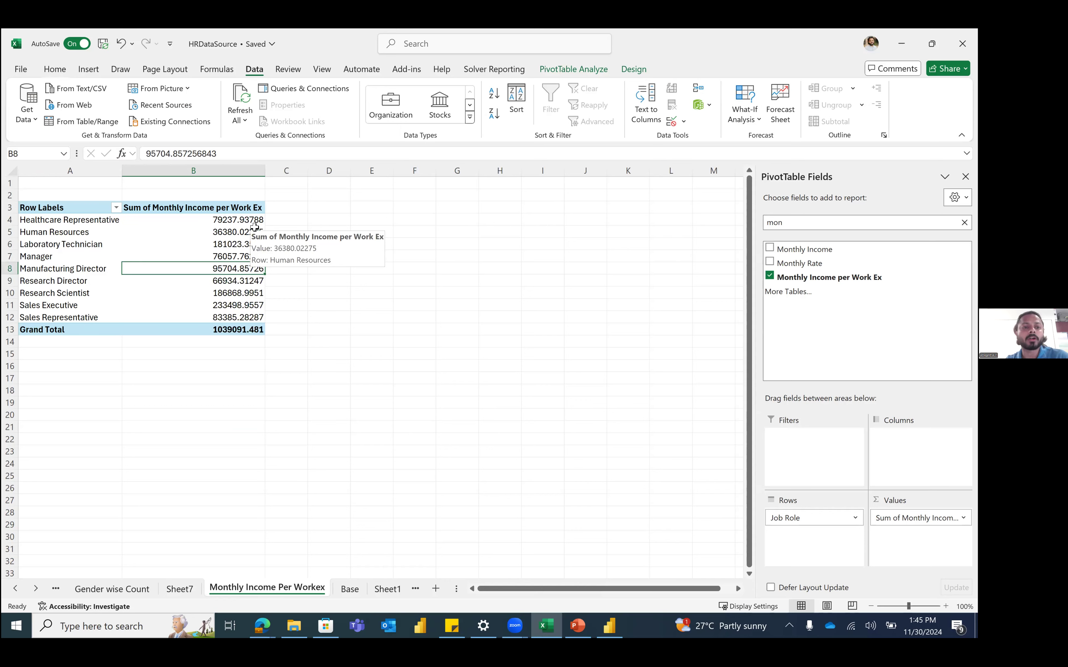
{"action": "left_click", "coordinate": [182, 589]}
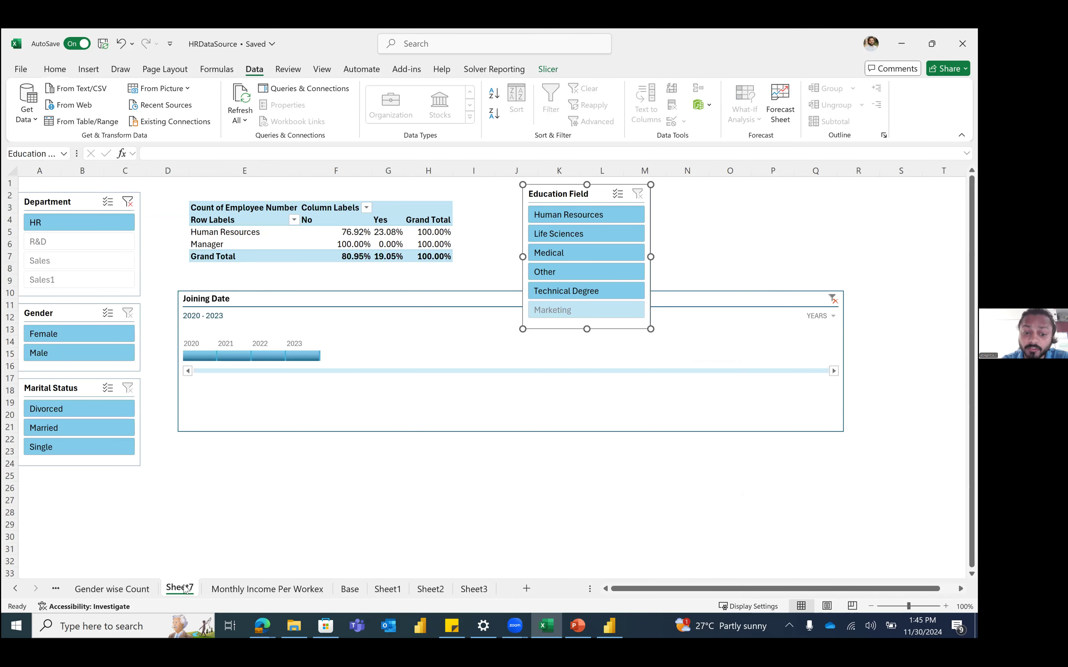
Step: Start a trial =IFERROR( formula in Base cell AM3, then cancel it, leaving AM3 empty
{"action": "left_click", "coordinate": [346, 592]}
{"action": "left_click", "coordinate": [429, 205]}
{"action": "type", "text": "=i"}
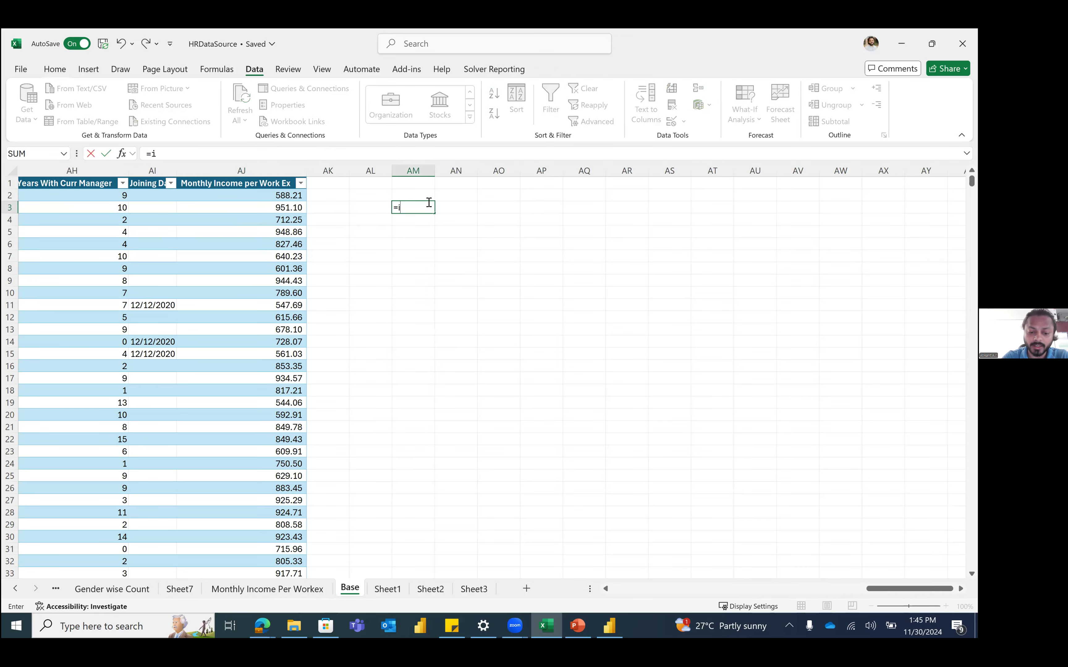
{"action": "type", "text": "ferr"}
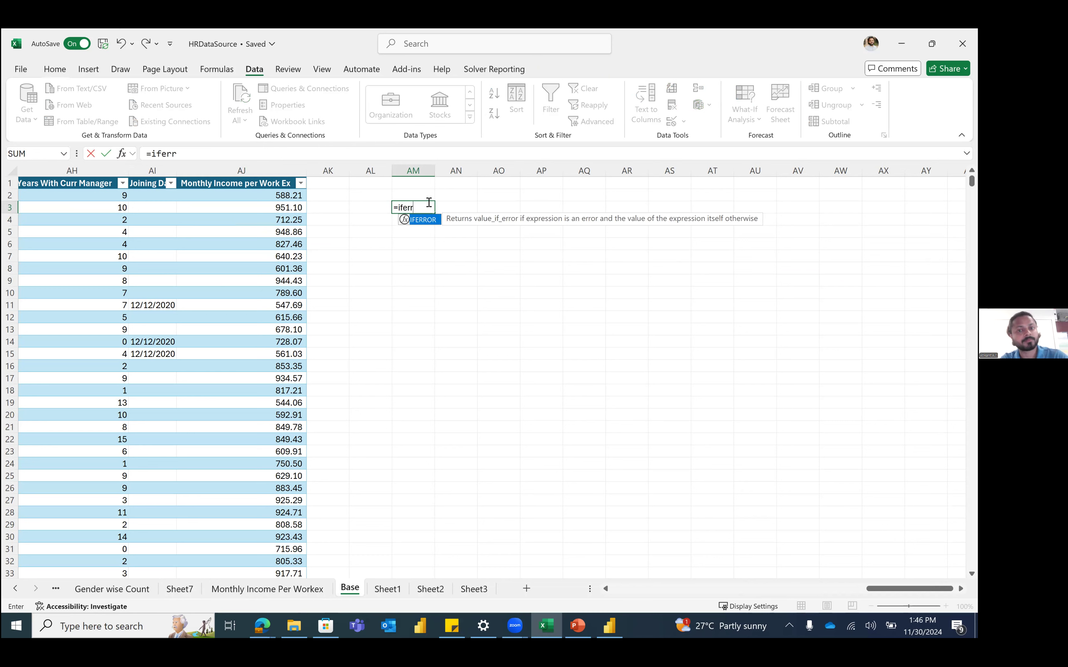
{"action": "key", "text": "Tab"}
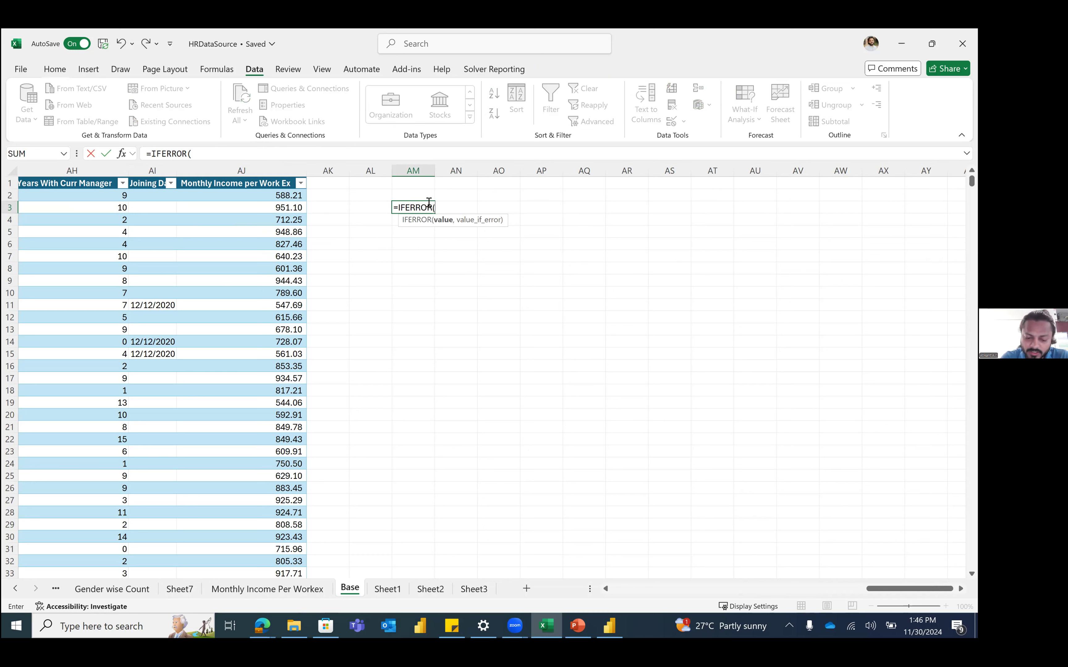
{"action": "type", "text": ","}
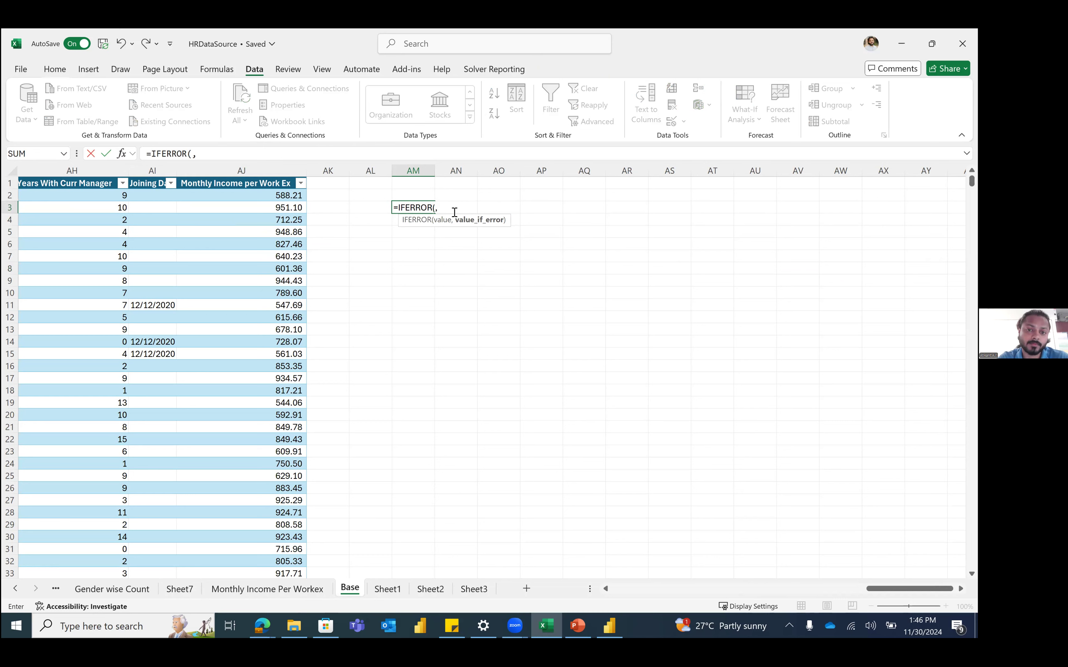
{"action": "key", "text": "Escape"}
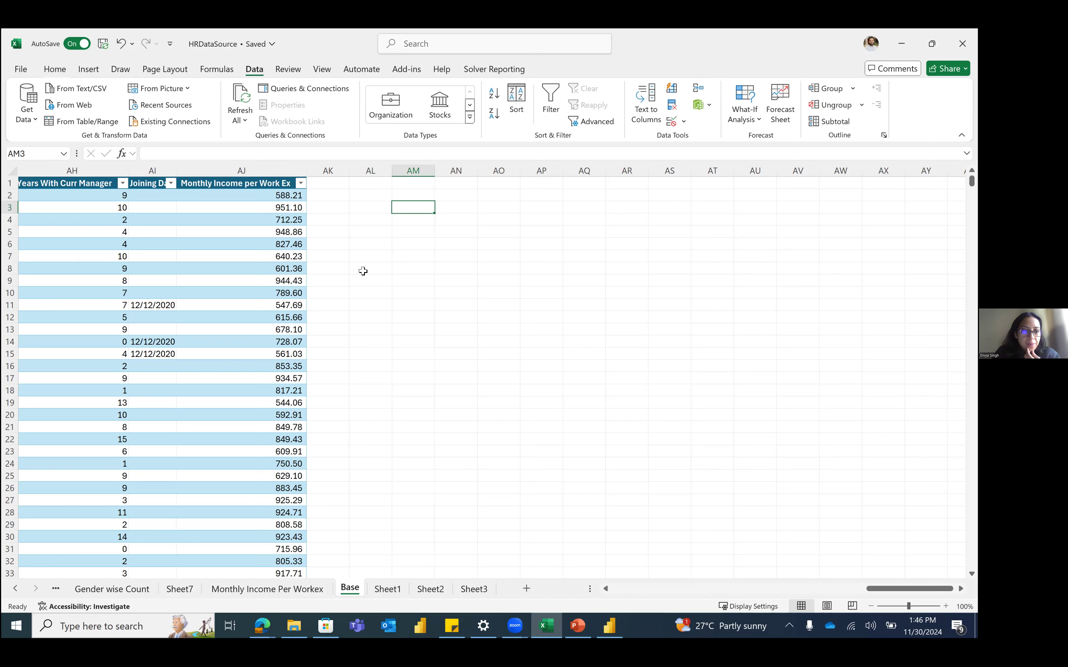
{"action": "left_click", "coordinate": [381, 209]}
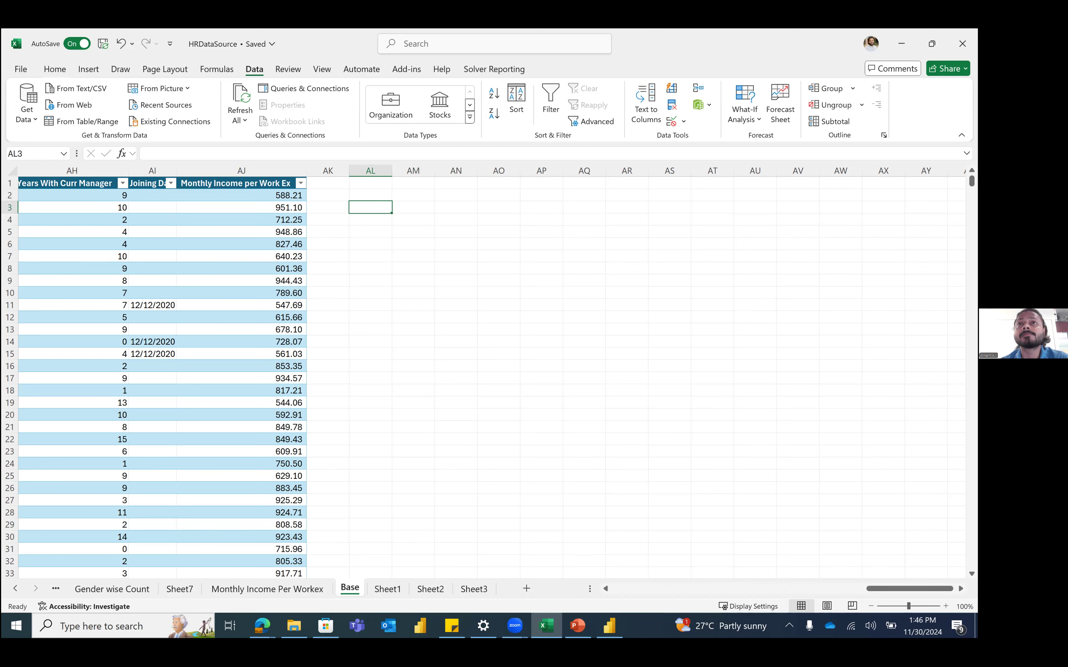
{"action": "left_click", "coordinate": [290, 254]}
{"action": "scroll", "coordinate": [553, 455], "scroll_direction": "left", "scroll_amount": 5}
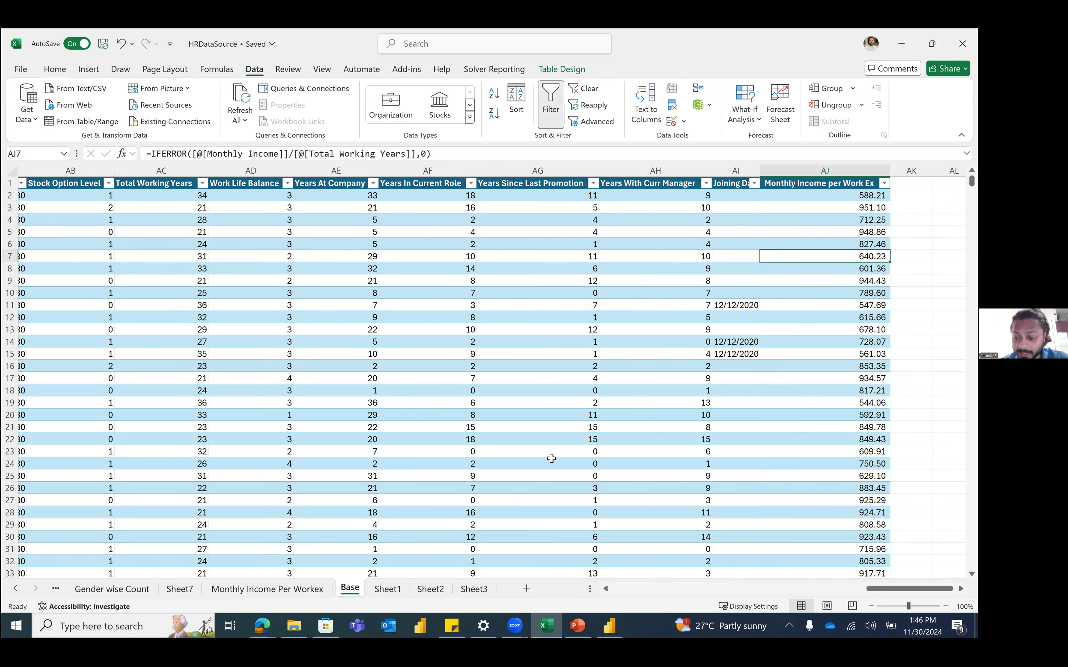
{"action": "left_click_drag", "start_coordinate": [875, 589], "coordinate": [639, 590]}
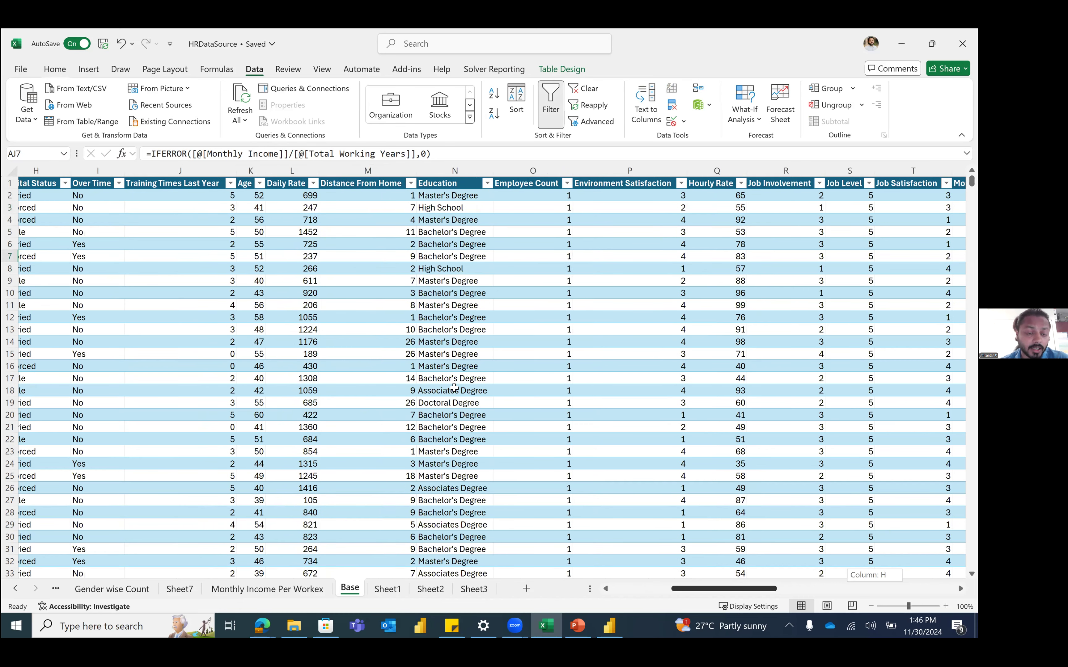
{"action": "left_click", "coordinate": [316, 256]}
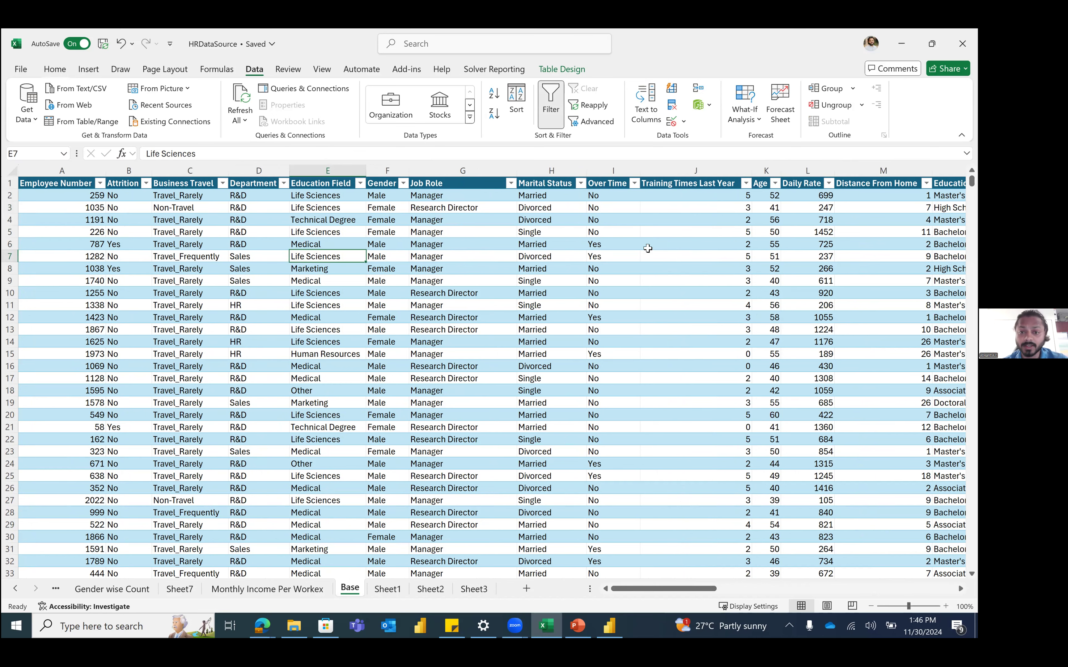
{"action": "scroll", "coordinate": [647, 248], "scroll_direction": "right", "scroll_amount": 2}
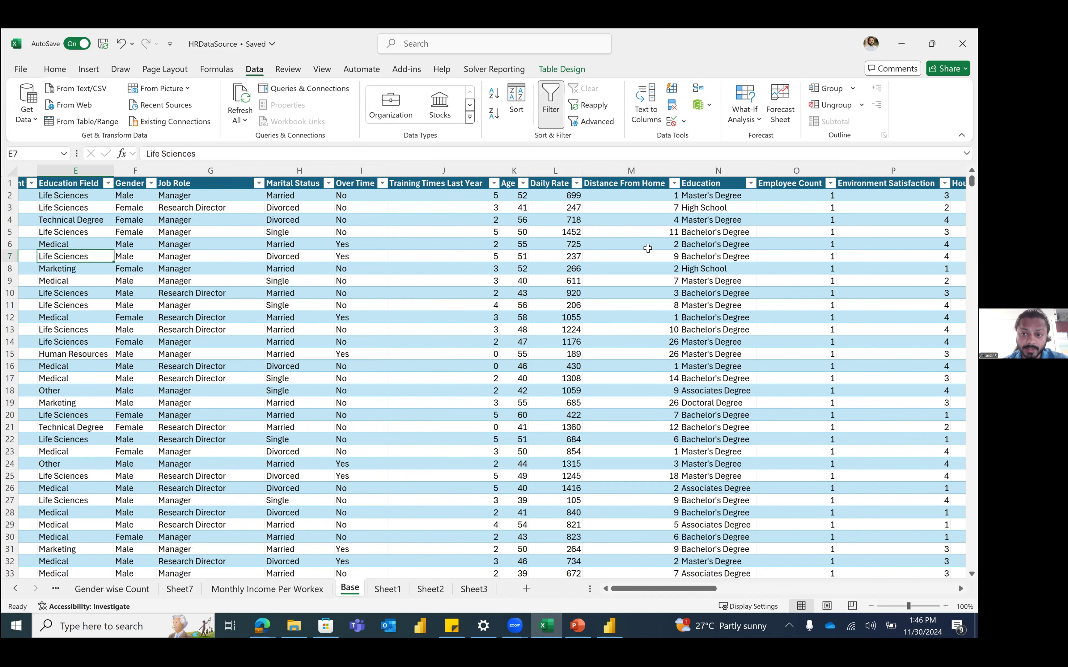
{"action": "scroll", "coordinate": [647, 249], "scroll_direction": "right", "scroll_amount": 10}
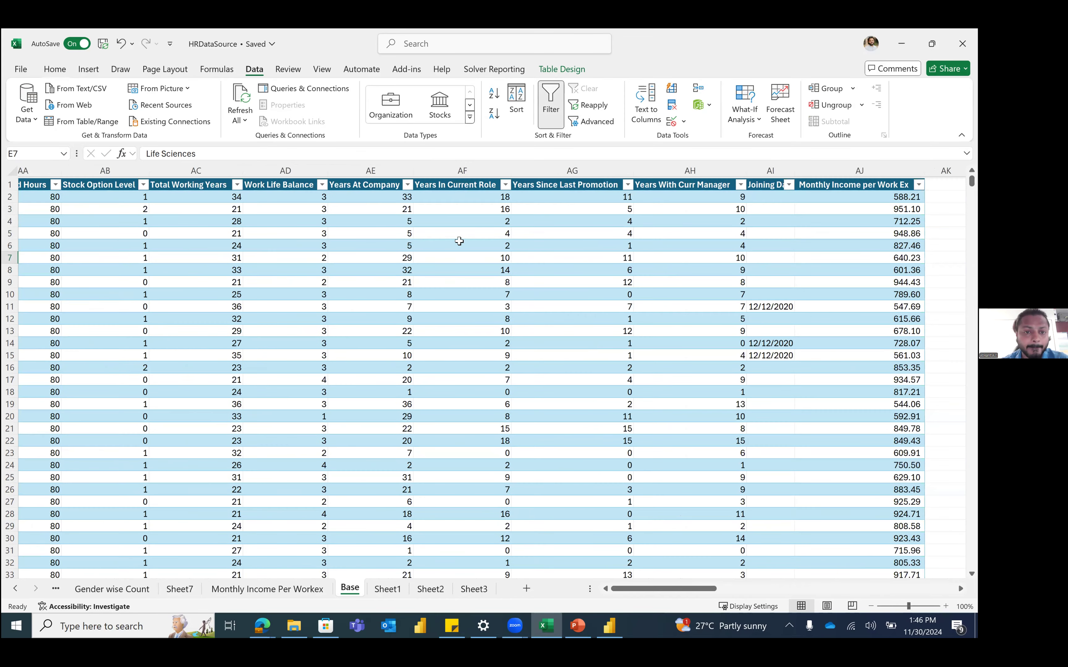
{"action": "left_click", "coordinate": [343, 207]}
{"action": "left_click", "coordinate": [384, 209]}
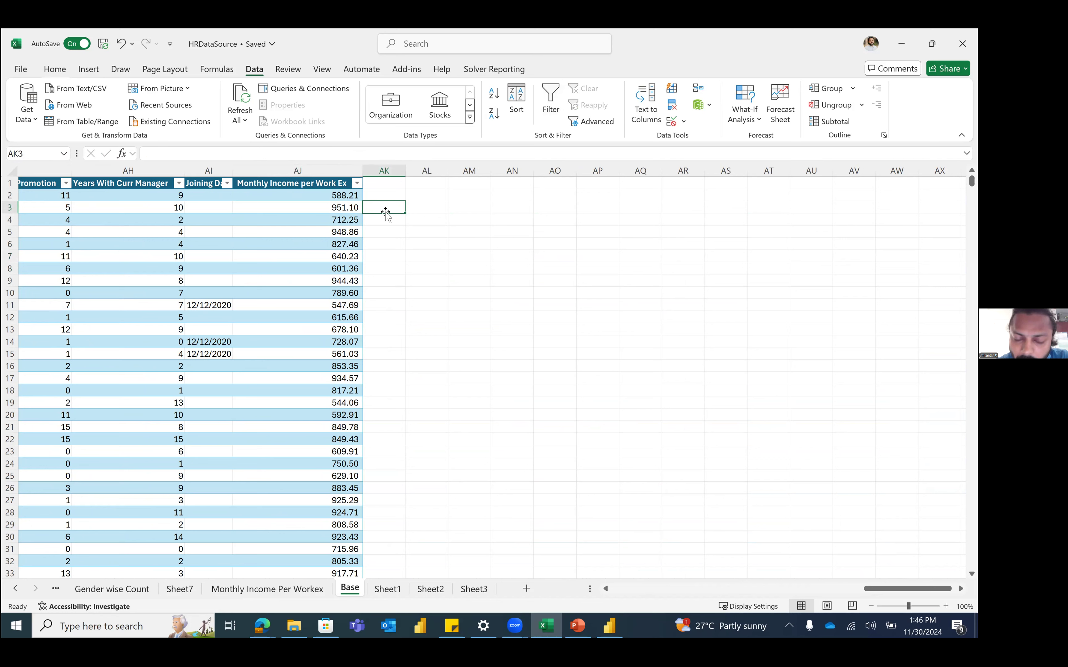
Step: Add an 'Age Group' header in AK1, extending the Base table
{"action": "left_click", "coordinate": [386, 184]}
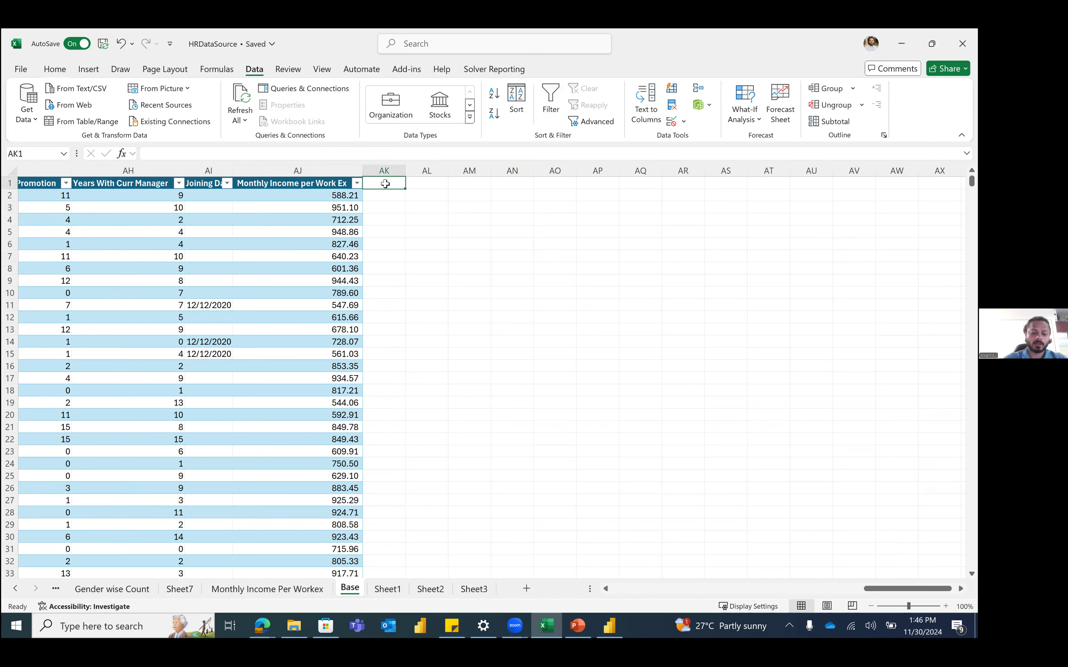
{"action": "type", "text": "Age Group"}
{"action": "key", "text": "Return"}
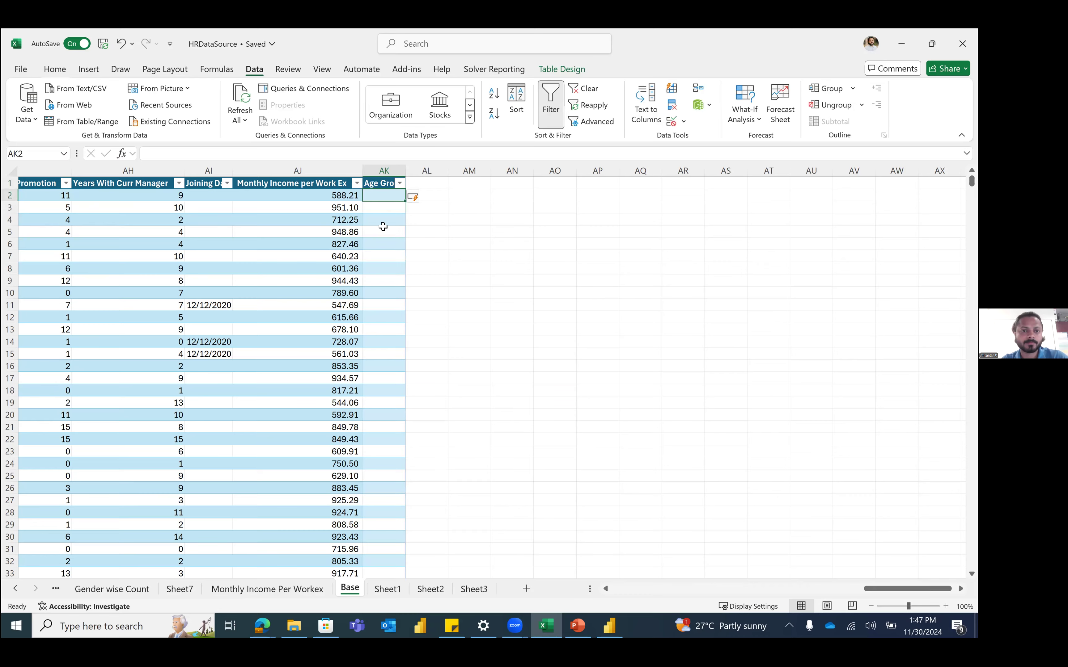
Step: Review the lowest and highest ages in the Age column's filter list
{"action": "scroll", "coordinate": [383, 226], "scroll_direction": "left", "scroll_amount": 10}
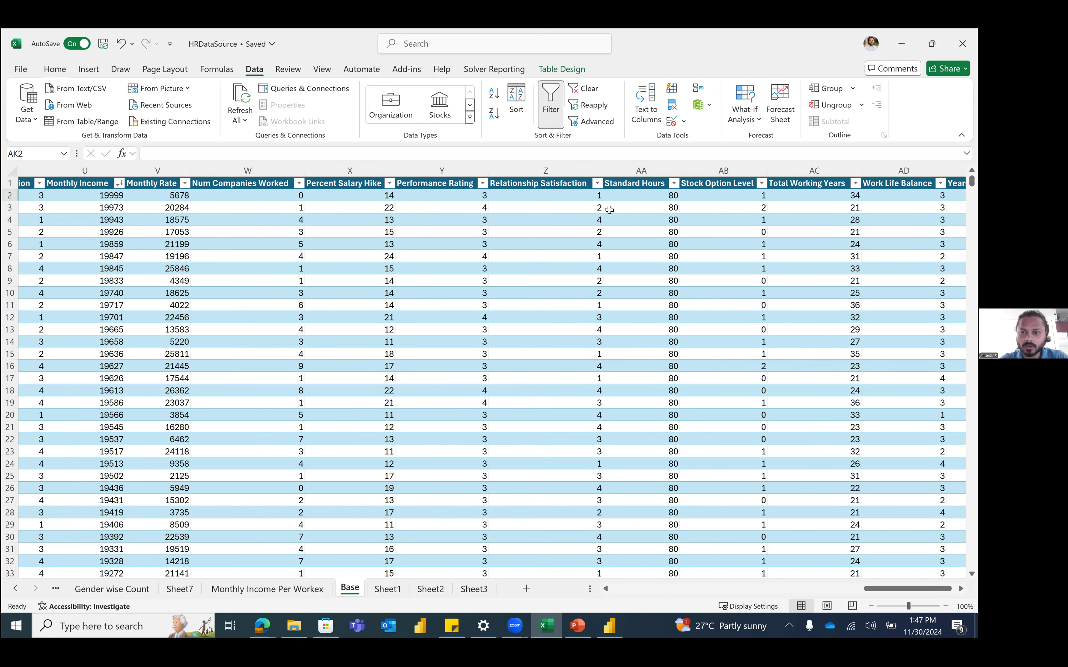
{"action": "scroll", "coordinate": [610, 209], "scroll_direction": "left", "scroll_amount": 10}
{"action": "scroll", "coordinate": [610, 210], "scroll_direction": "right", "scroll_amount": 2}
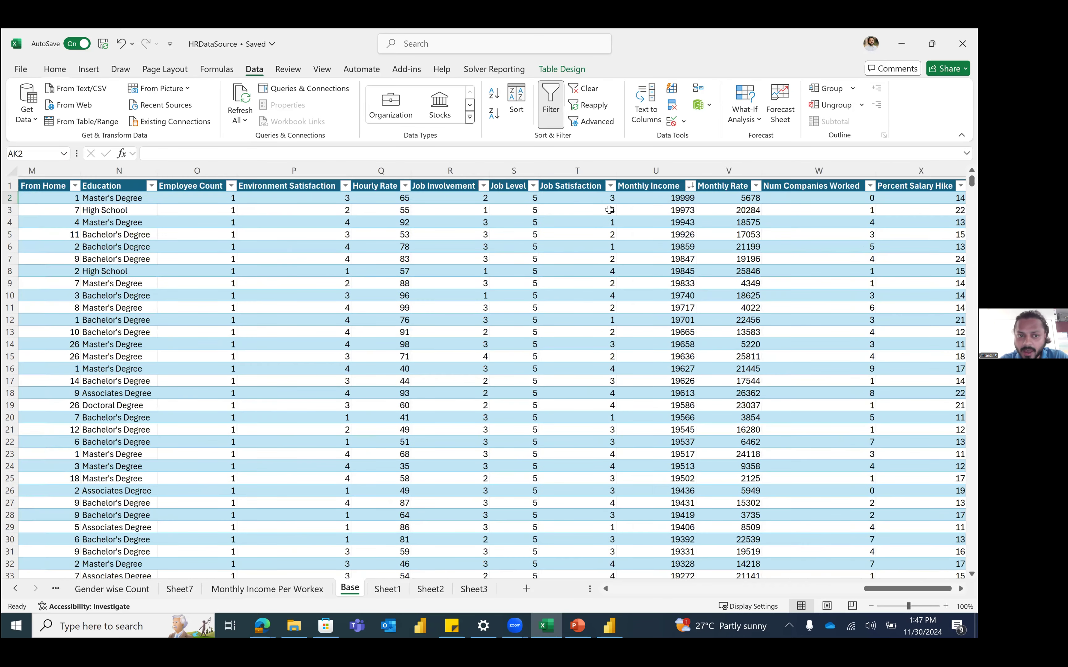
{"action": "scroll", "coordinate": [610, 210], "scroll_direction": "right", "scroll_amount": 3}
{"action": "scroll", "coordinate": [329, 238], "scroll_direction": "left", "scroll_amount": 4}
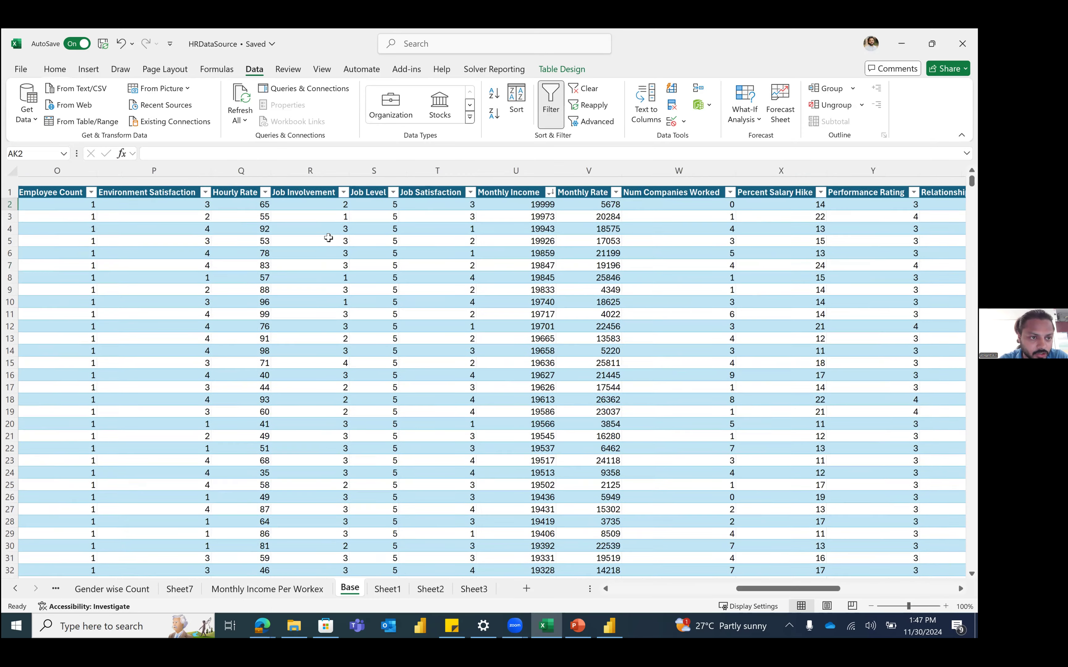
{"action": "scroll", "coordinate": [329, 238], "scroll_direction": "left", "scroll_amount": 2}
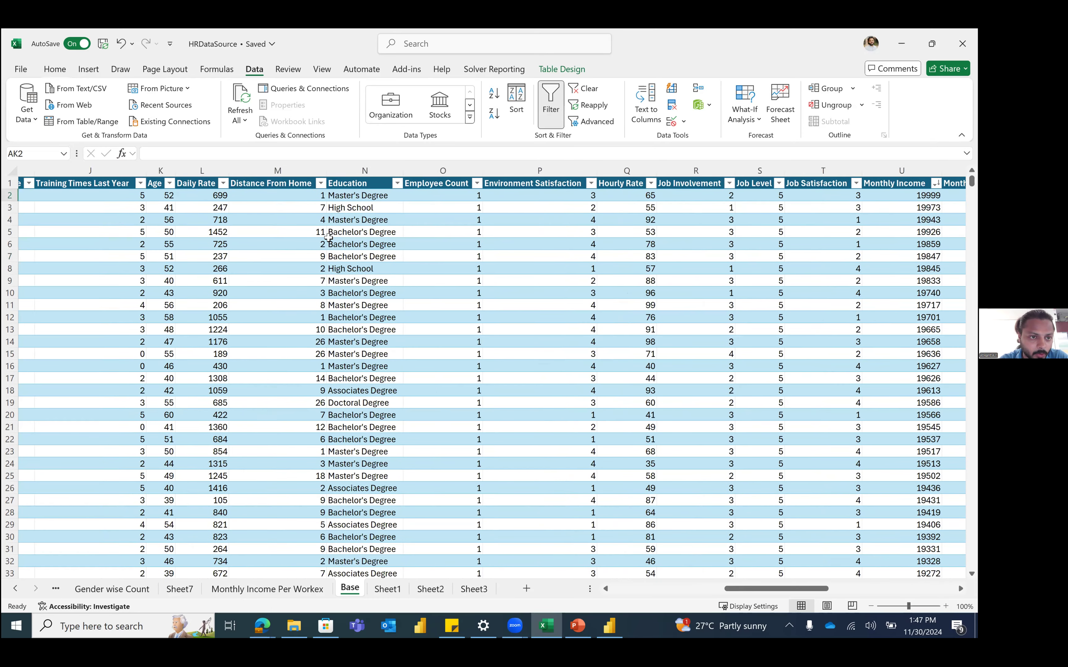
{"action": "left_click", "coordinate": [169, 170]}
{"action": "left_click", "coordinate": [169, 183]}
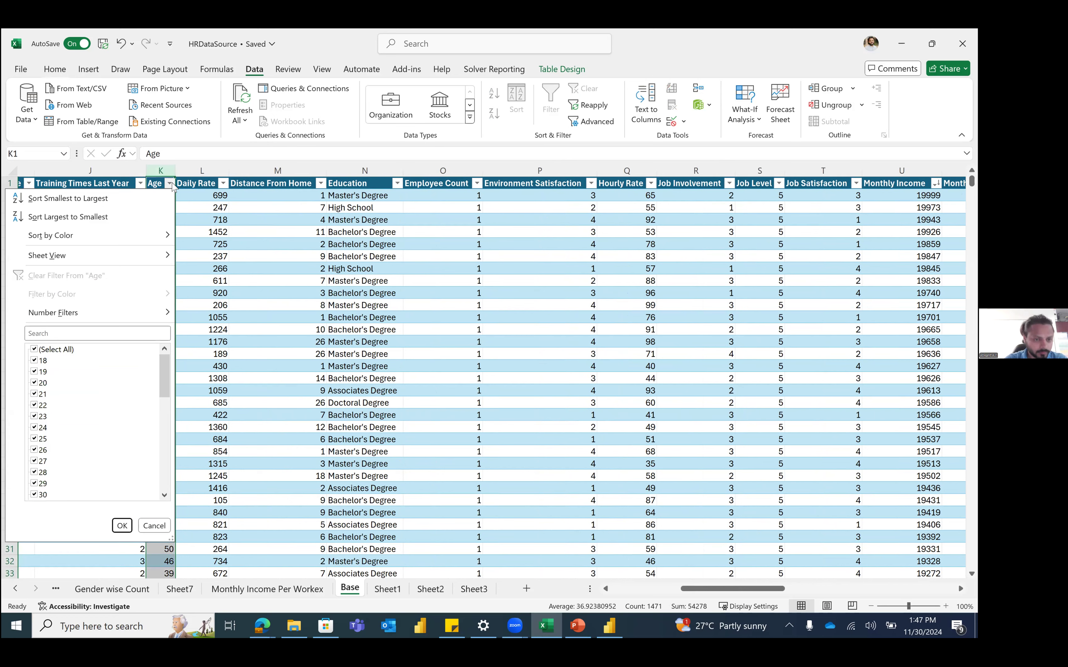
{"action": "left_click", "coordinate": [169, 483]}
{"action": "left_click", "coordinate": [161, 376]}
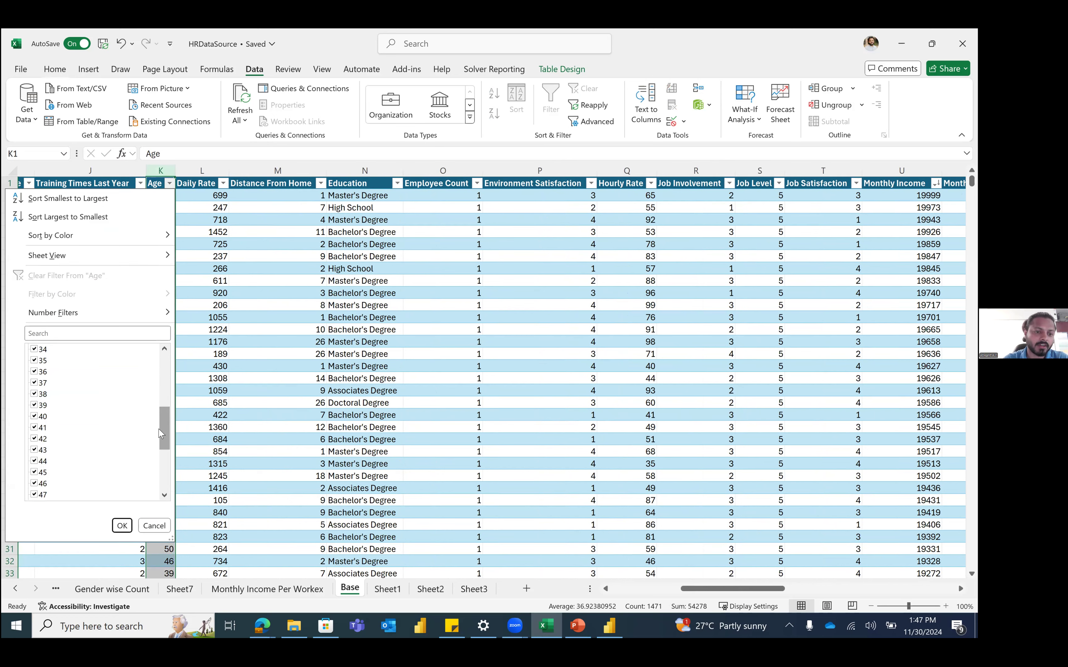
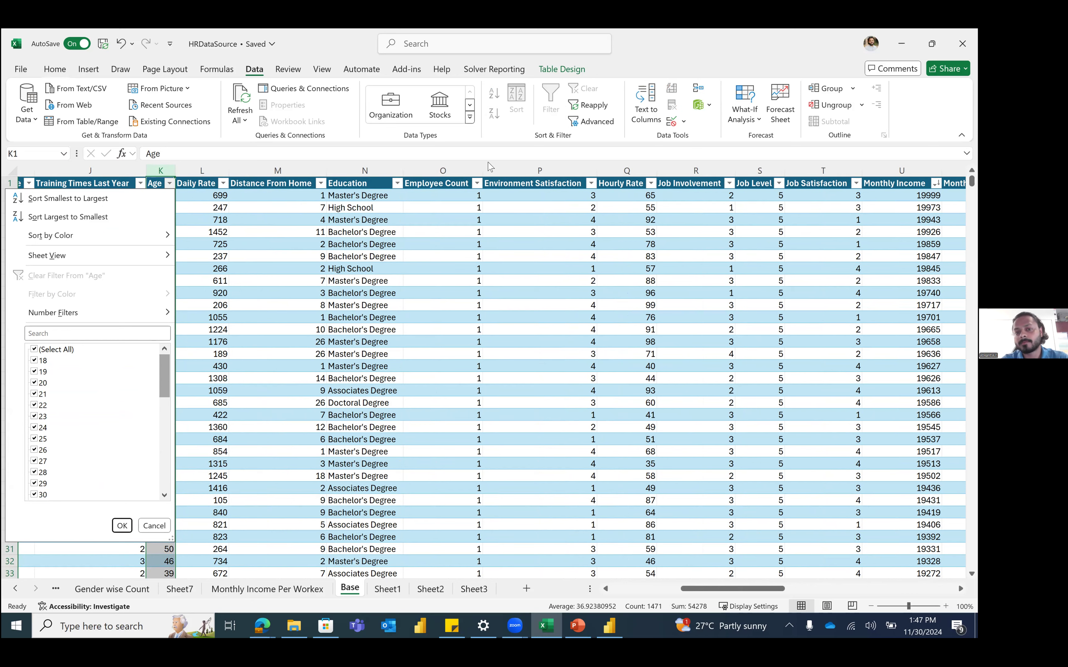
Step: Close the Age filter list and select blank cell AM2, just right of the HR table
{"action": "scroll", "coordinate": [531, 273], "scroll_direction": "right", "scroll_amount": 10}
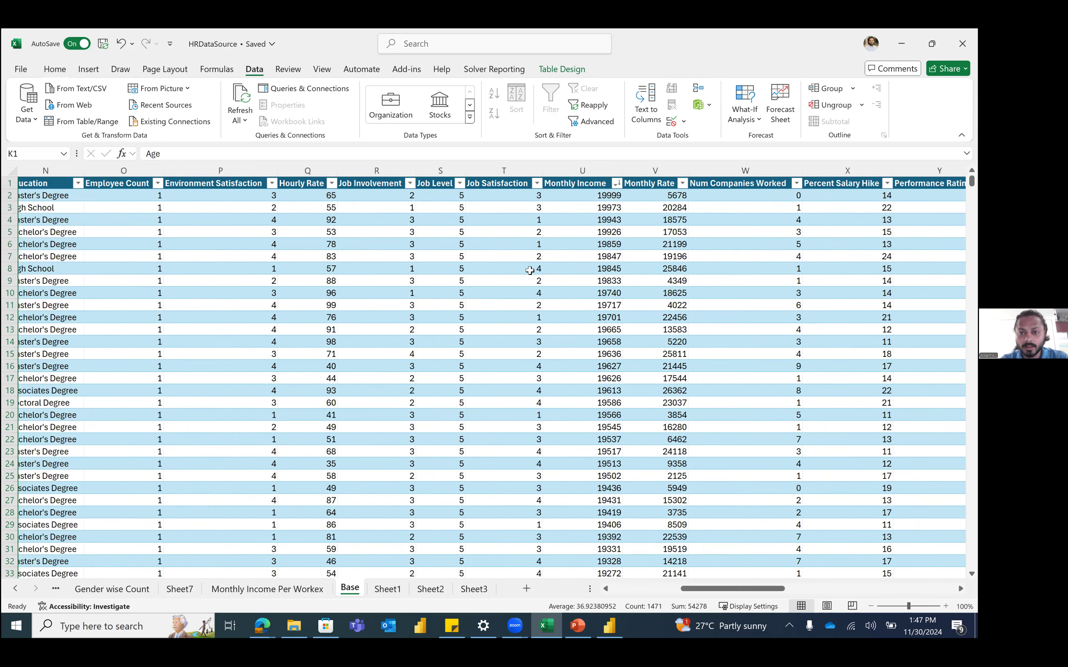
{"action": "scroll", "coordinate": [530, 273], "scroll_direction": "right", "scroll_amount": 3}
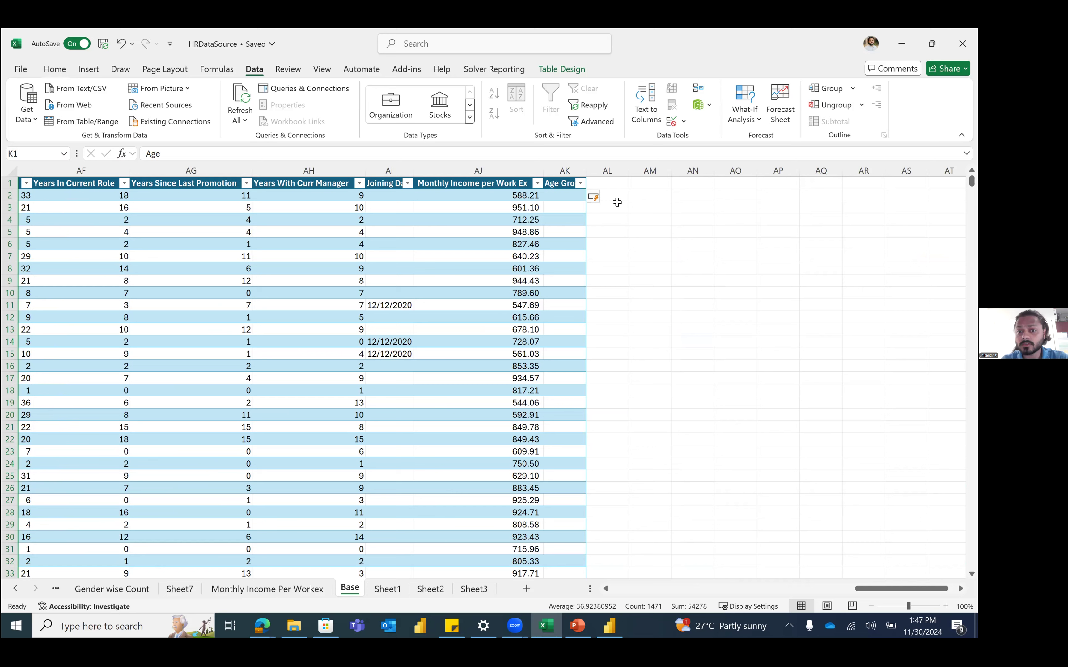
{"action": "left_click", "coordinate": [647, 195]}
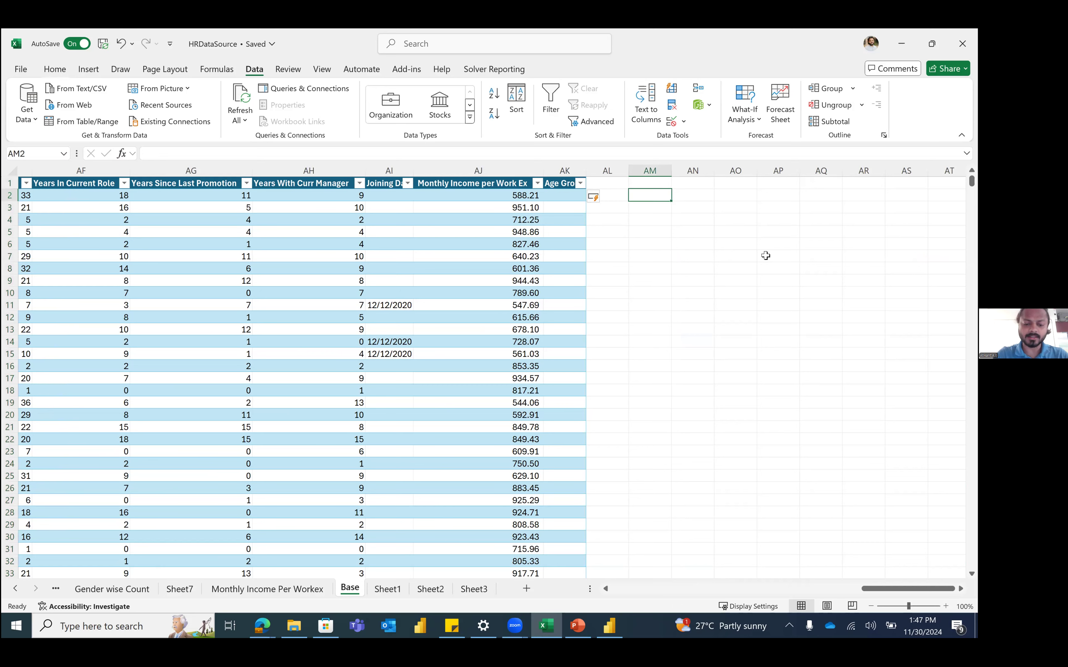
Step: Begin the AM2 formula with the first band test: =IF(HRData[Age]<21,"0-20",
{"action": "type", "text": "=IF("}
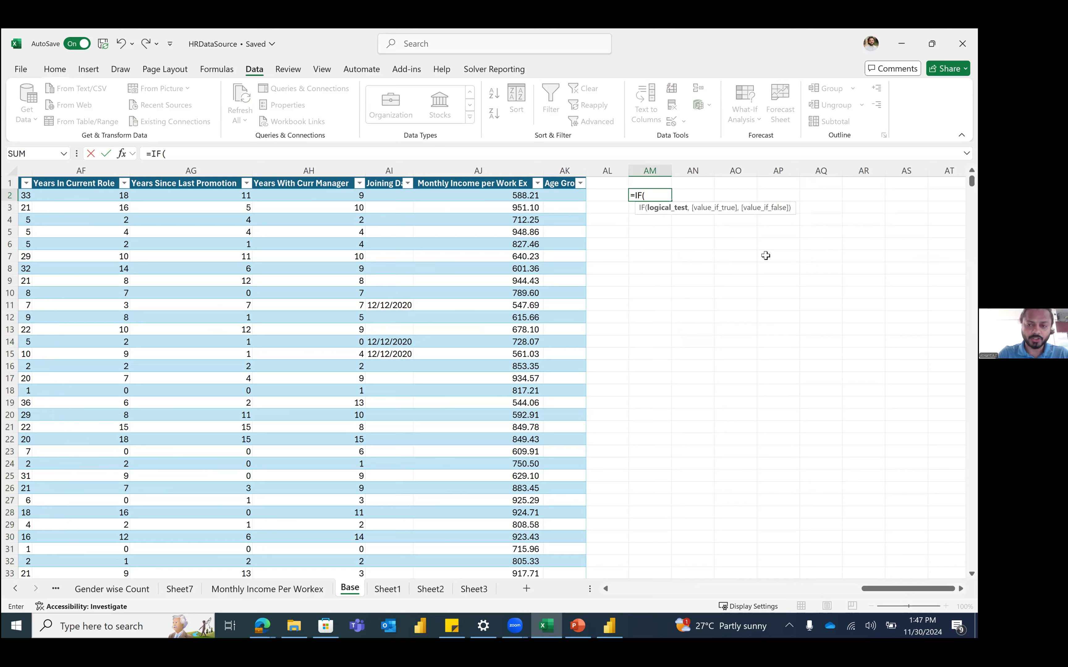
{"action": "type", "text": "hrd"}
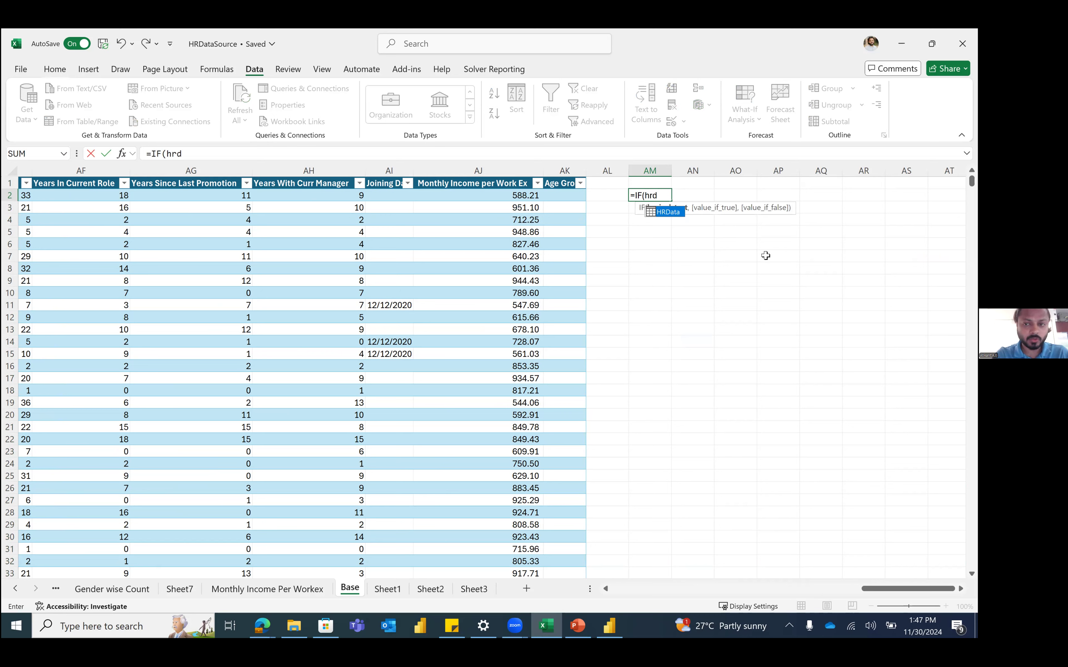
{"action": "key", "text": "Tab"}
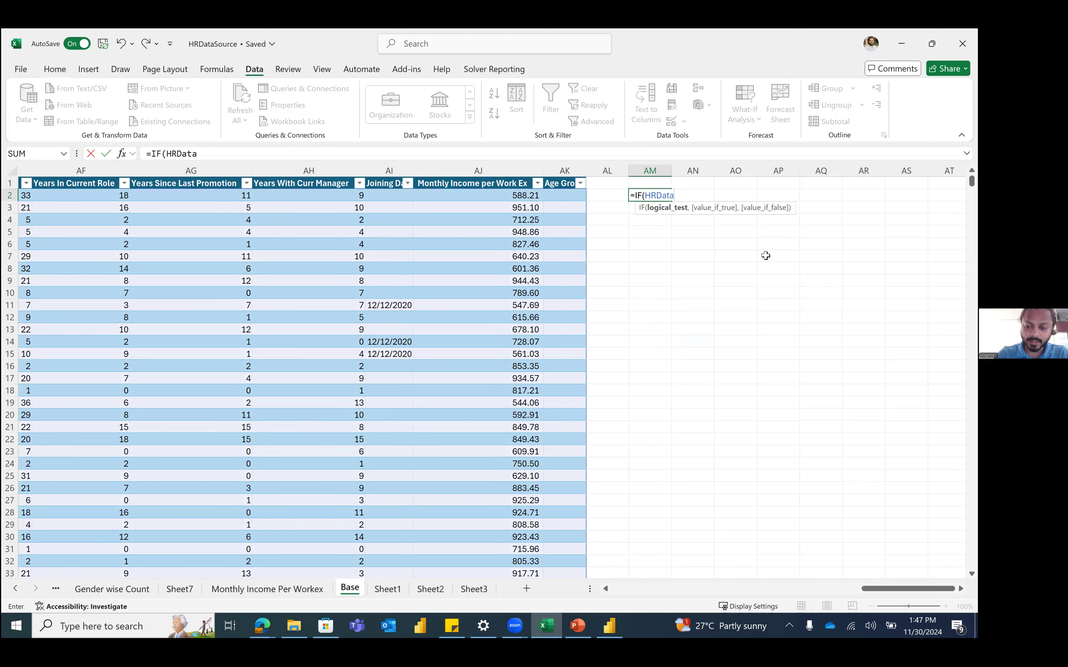
{"action": "type", "text": "["}
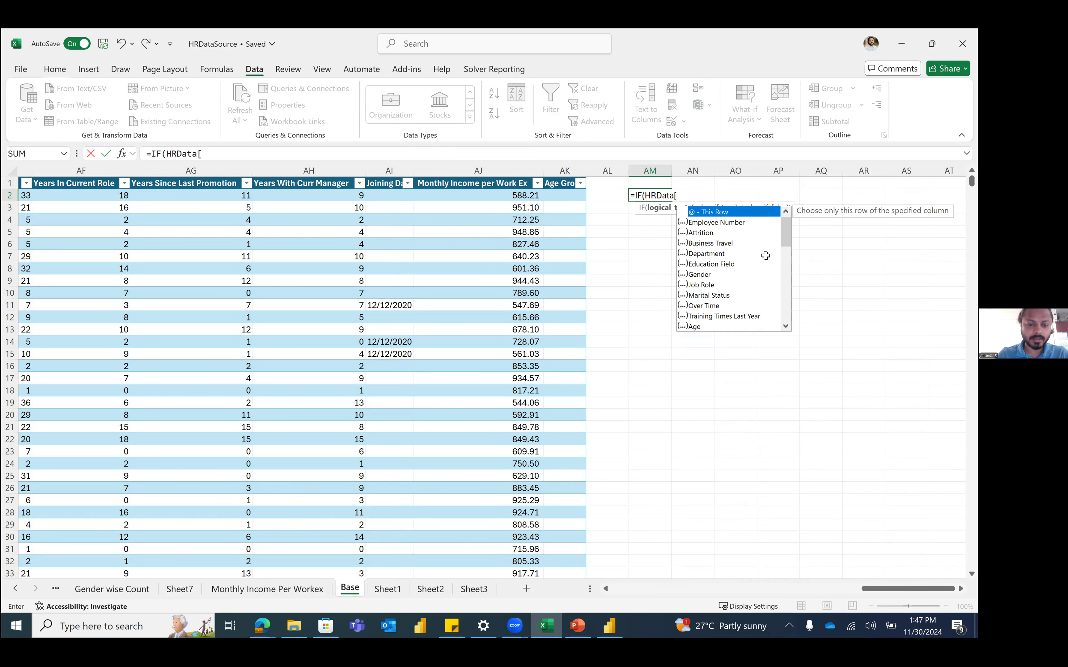
{"action": "type", "text": "ag"}
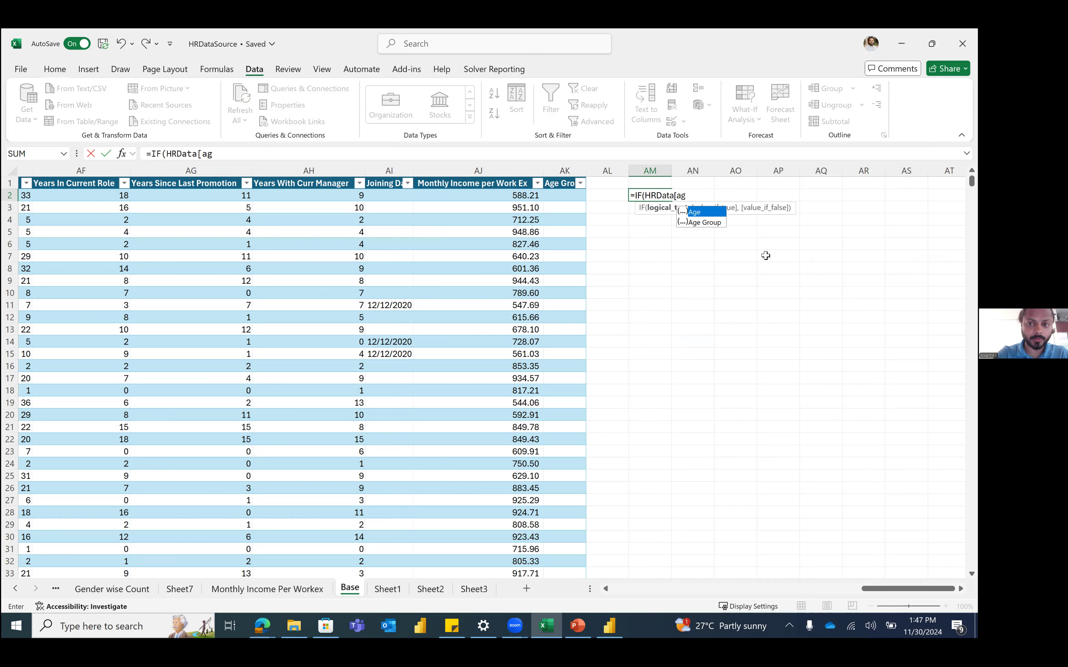
{"action": "key", "text": "Escape"}
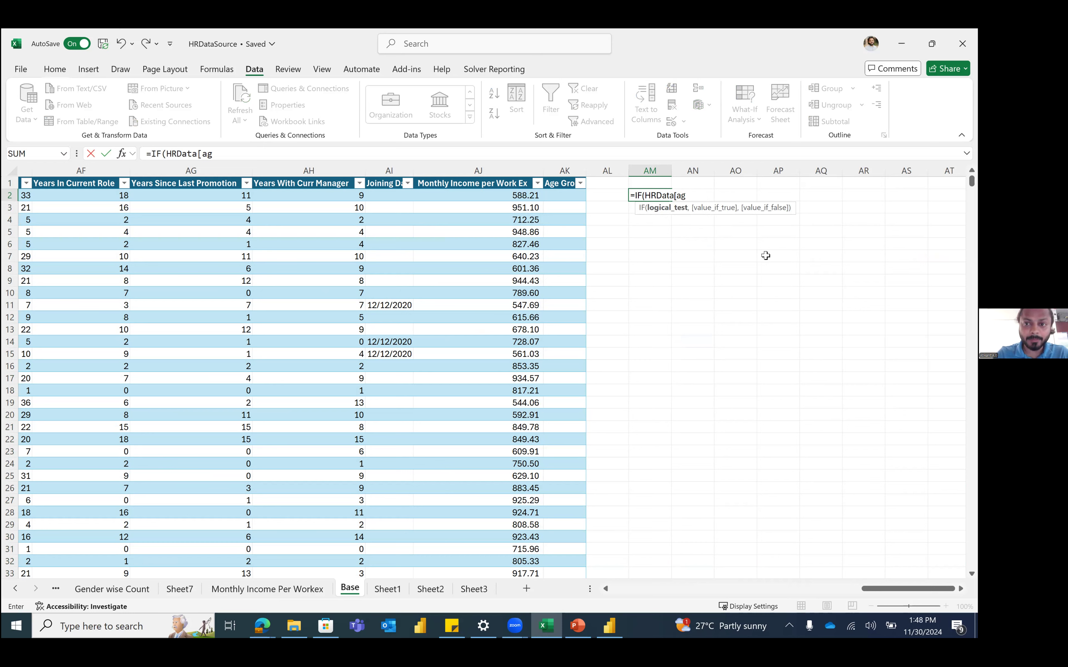
{"action": "type", "text": "]"}
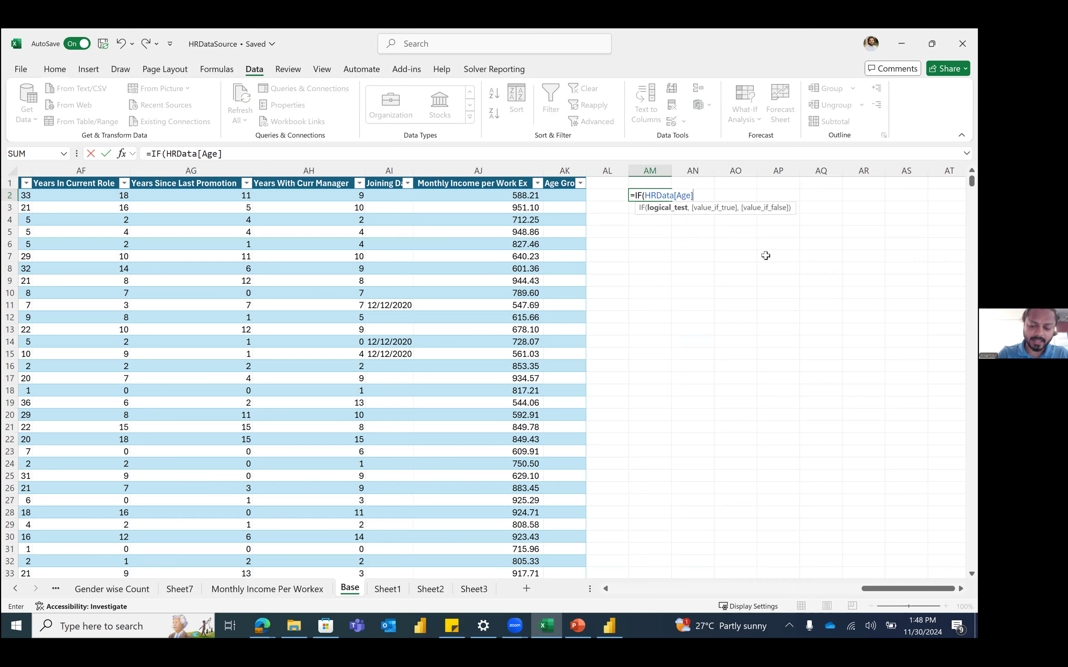
{"action": "type", "text": "<"}
{"action": "type", "text": "21,\"0-20"}
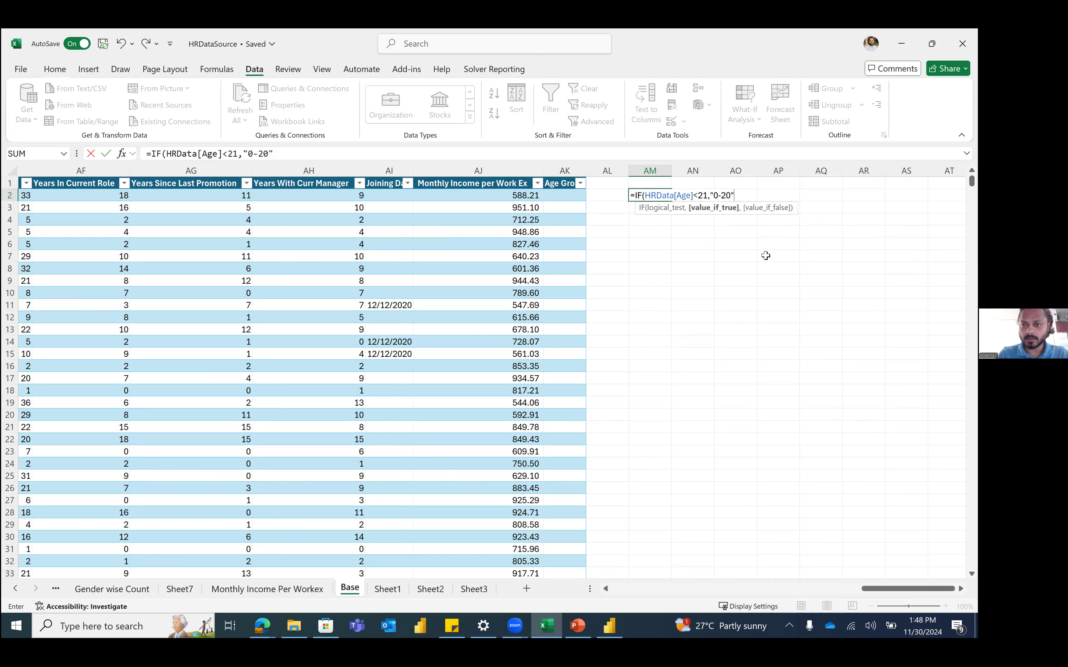
{"action": "type", "text": "\","}
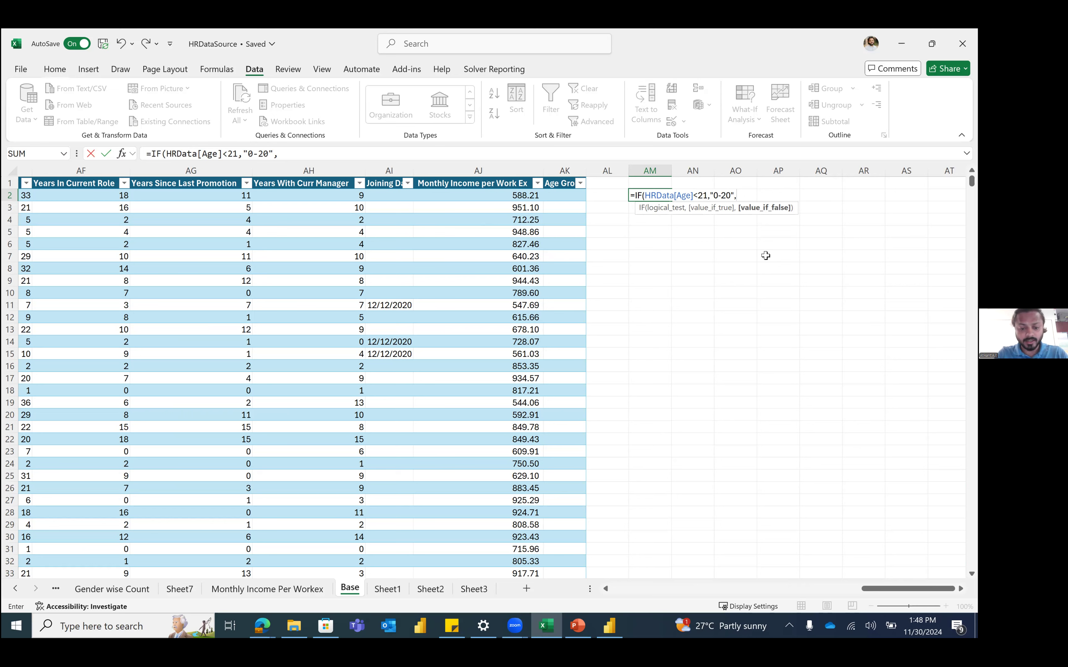
Step: Add nested tests for 21-30, 31-40 and >40, committing the formula down column AM
{"action": "type", "text": "if("}
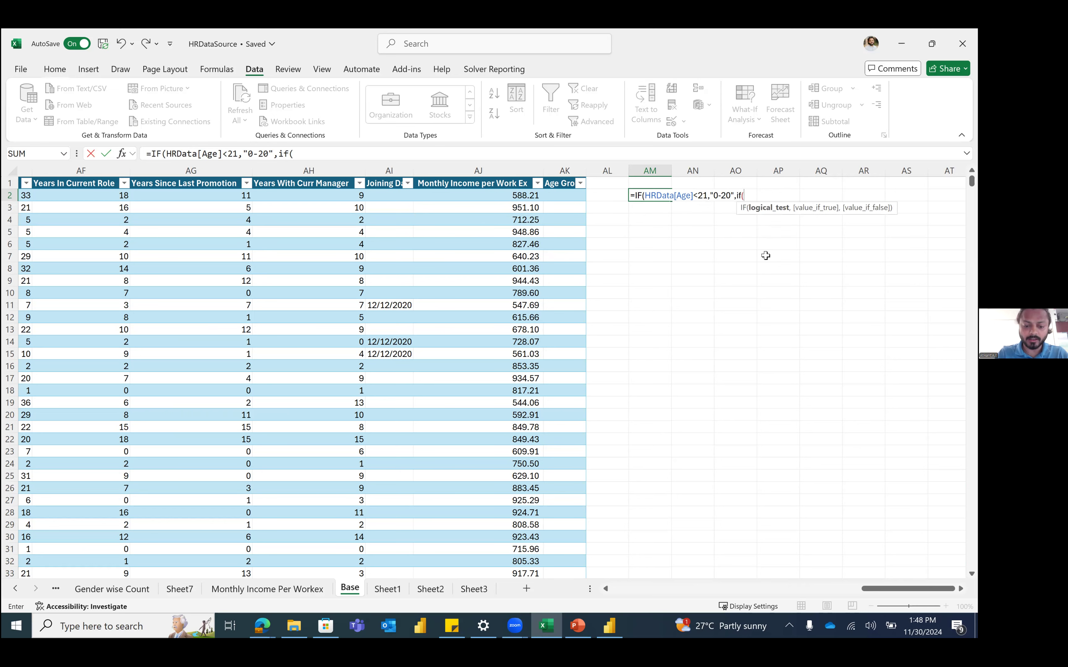
{"action": "type", "text": "hrd"}
{"action": "key", "text": "Tab"}
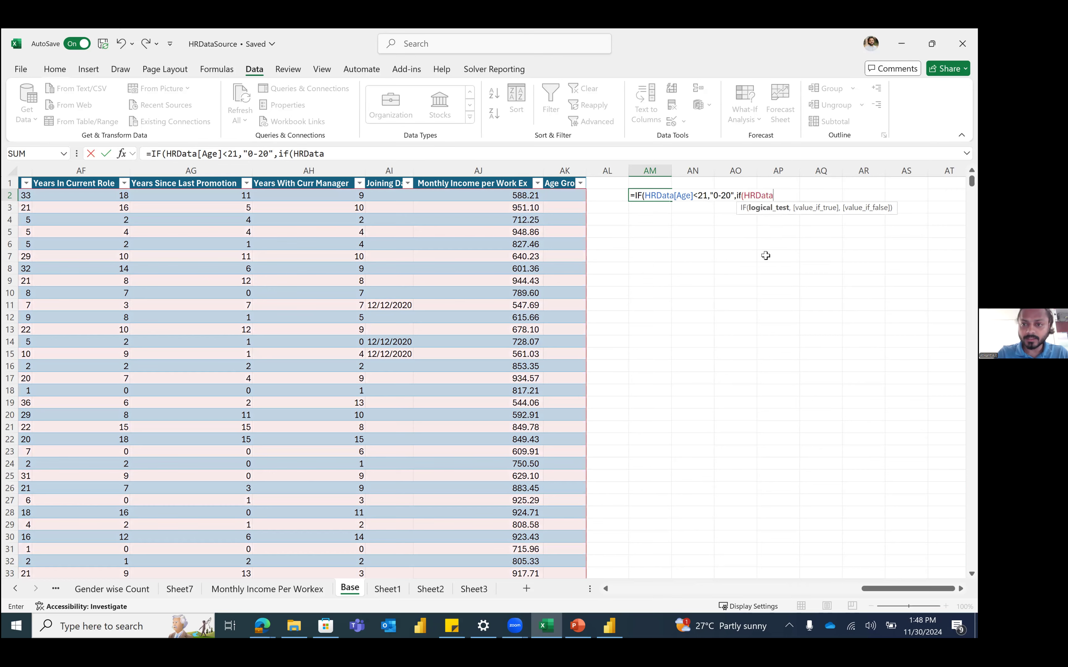
{"action": "type", "text": "[age"}
{"action": "key", "text": "Tab"}
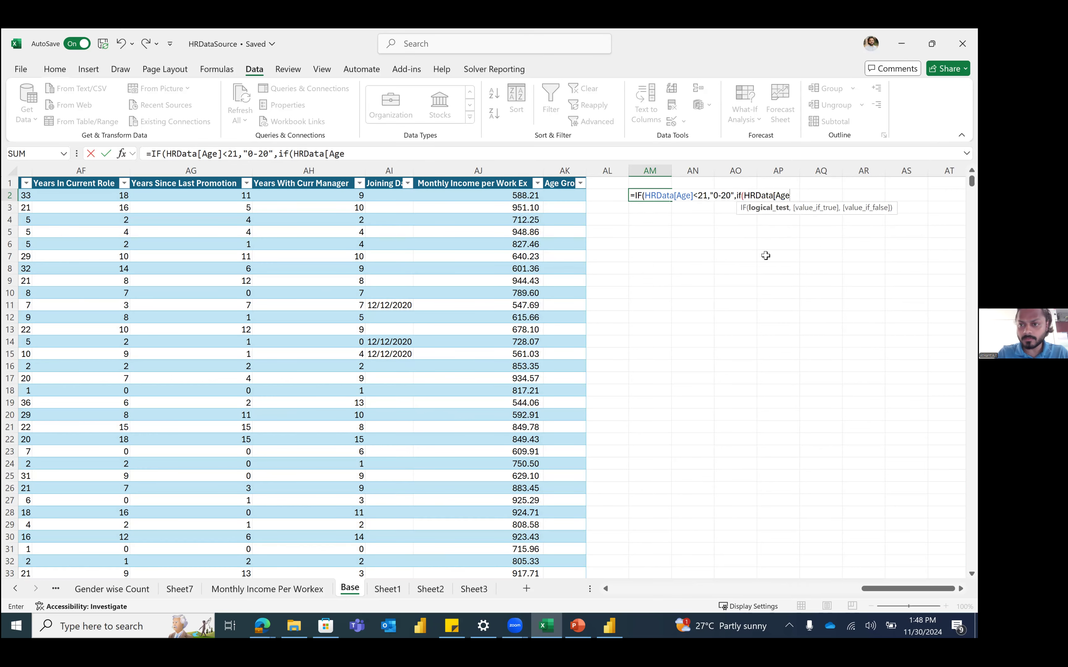
{"action": "type", "text": "]"}
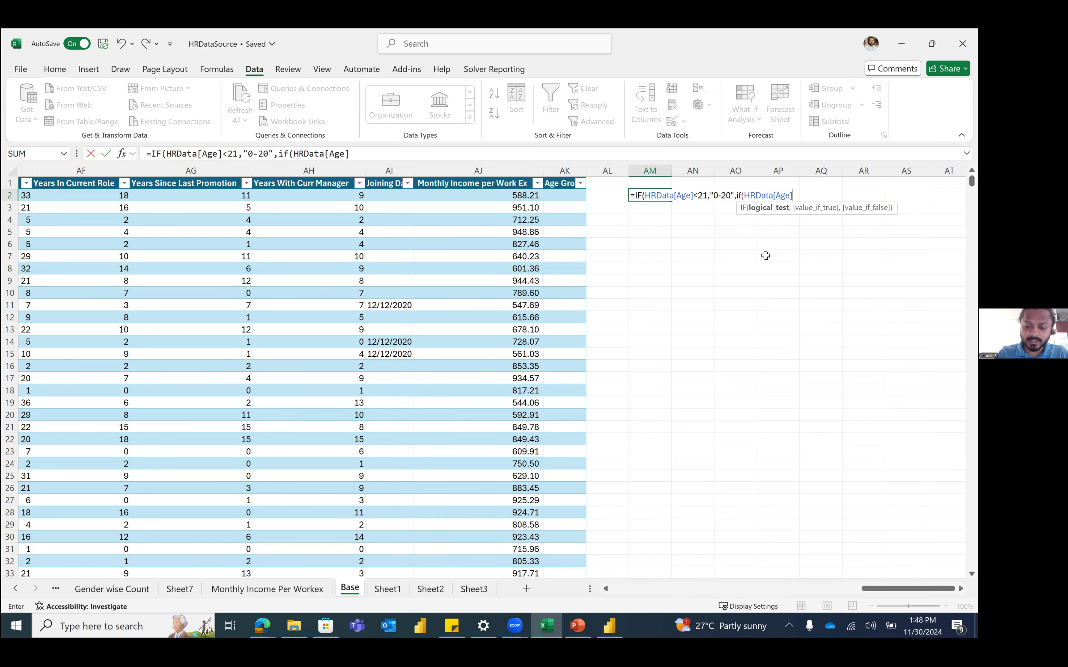
{"action": "type", "text": "<31"}
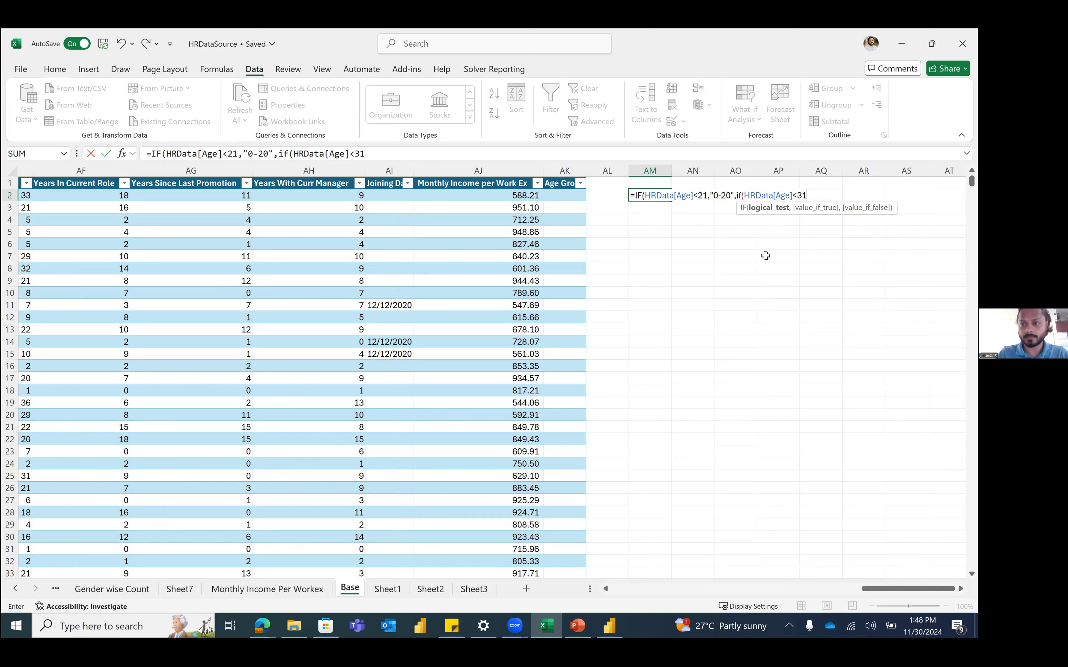
{"action": "type", "text": ",\""}
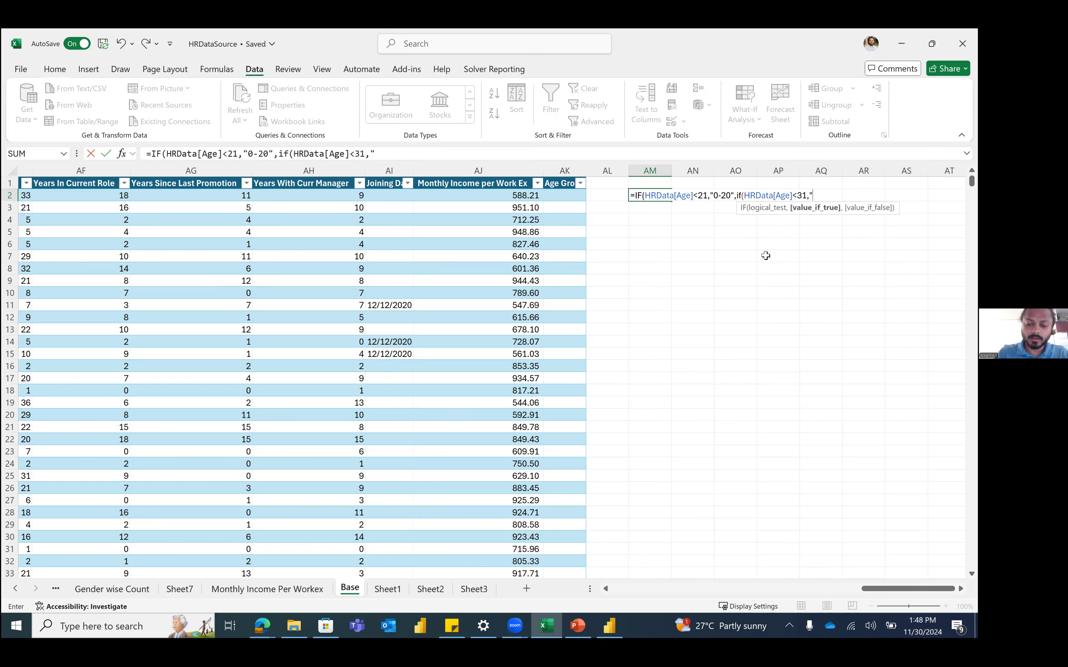
{"action": "type", "text": "21-30"}
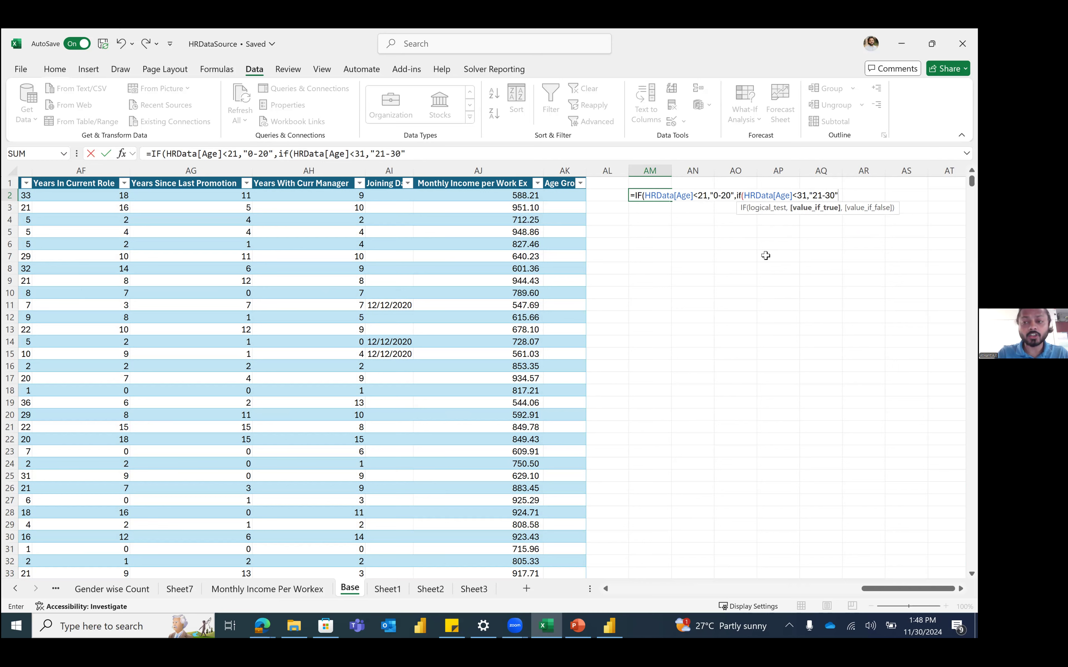
{"action": "type", "text": "\","}
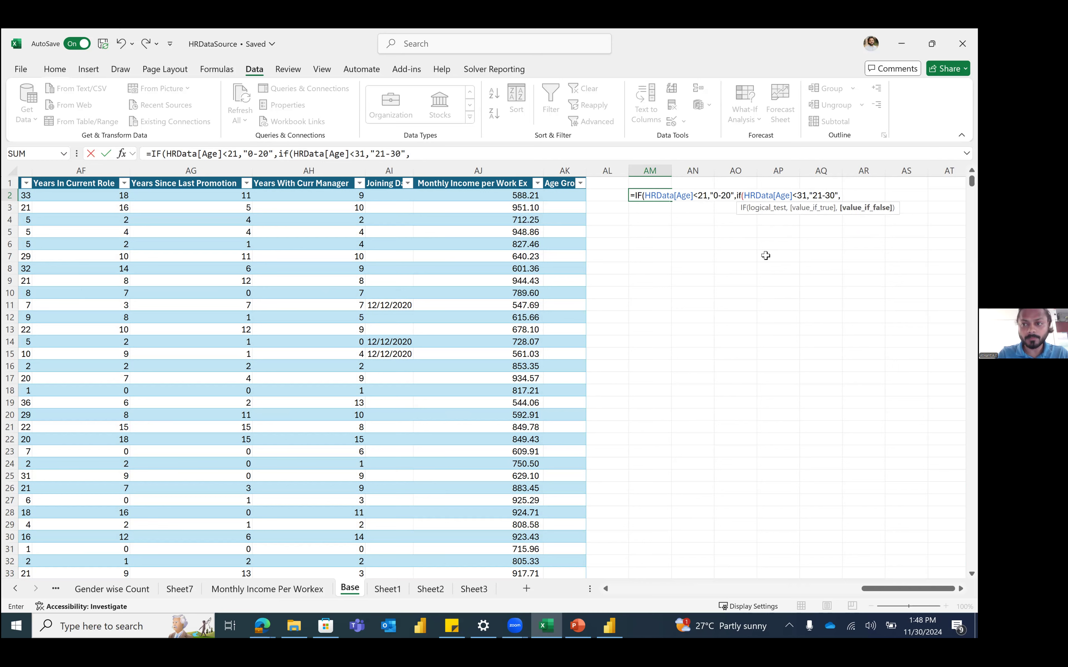
{"action": "type", "text": "if"}
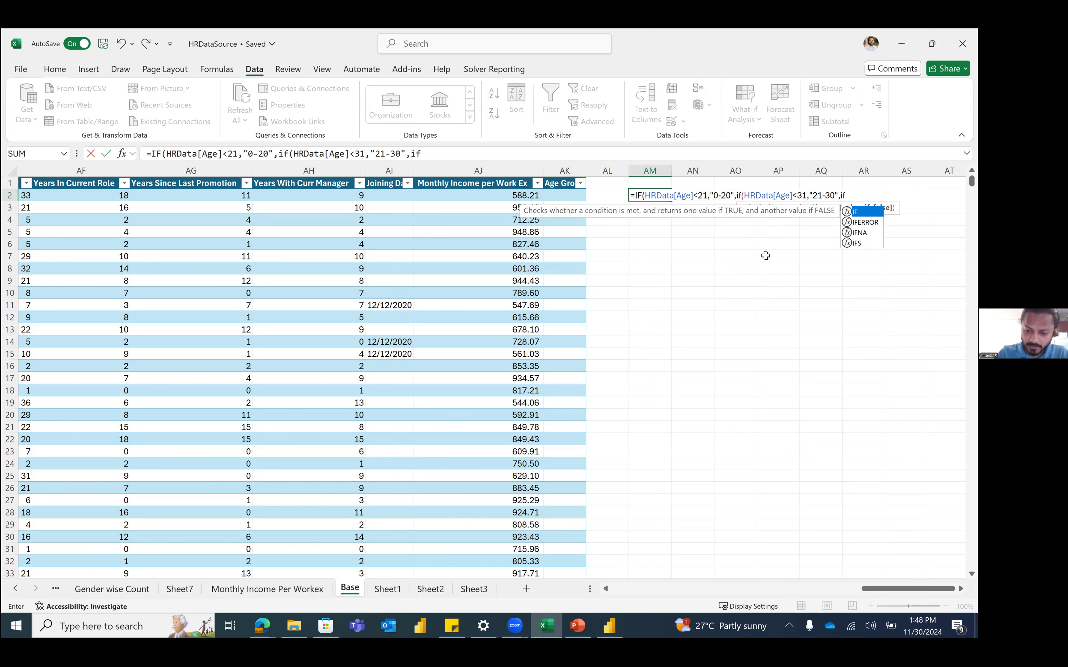
{"action": "type", "text": "(hrd"}
{"action": "key", "text": "Tab"}
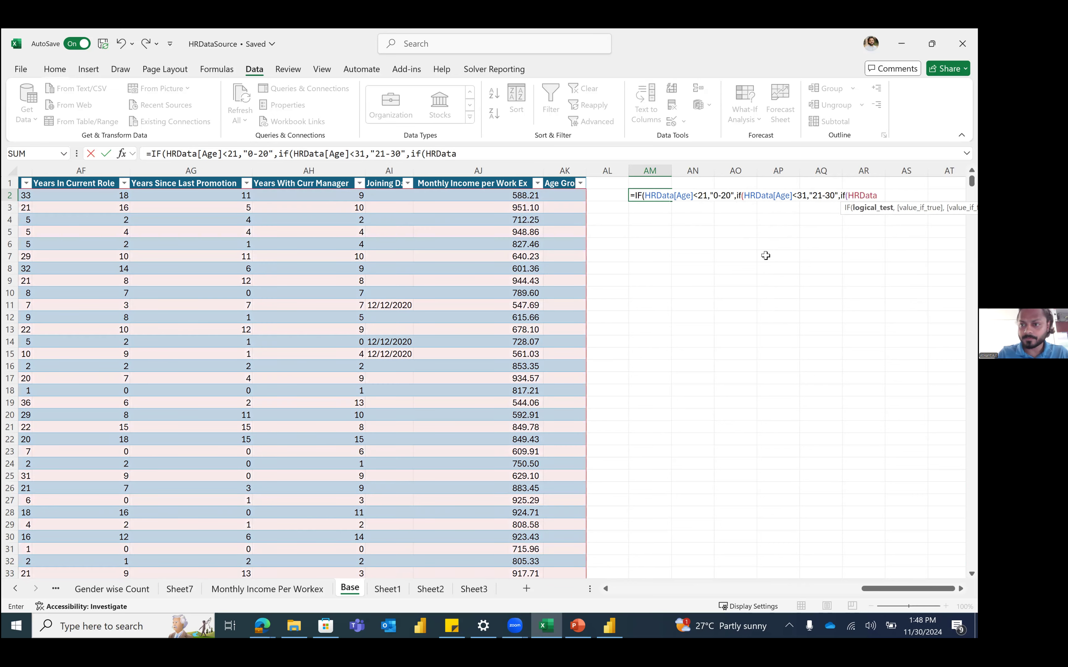
{"action": "type", "text": "[age"}
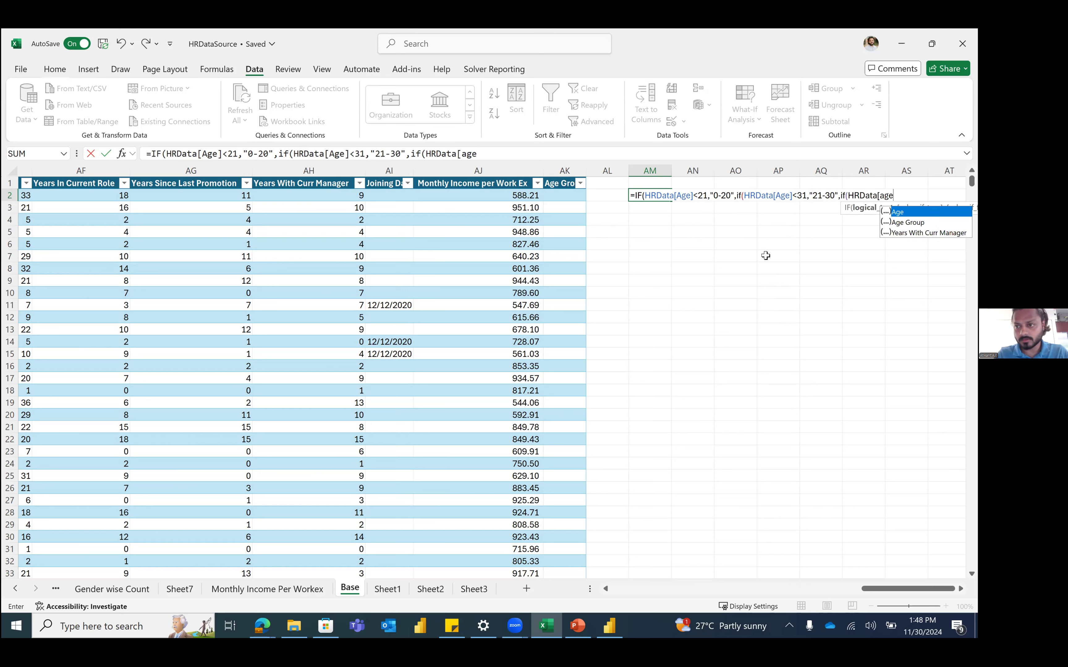
{"action": "key", "text": "Tab"}
{"action": "type", "text": "]<41,\""}
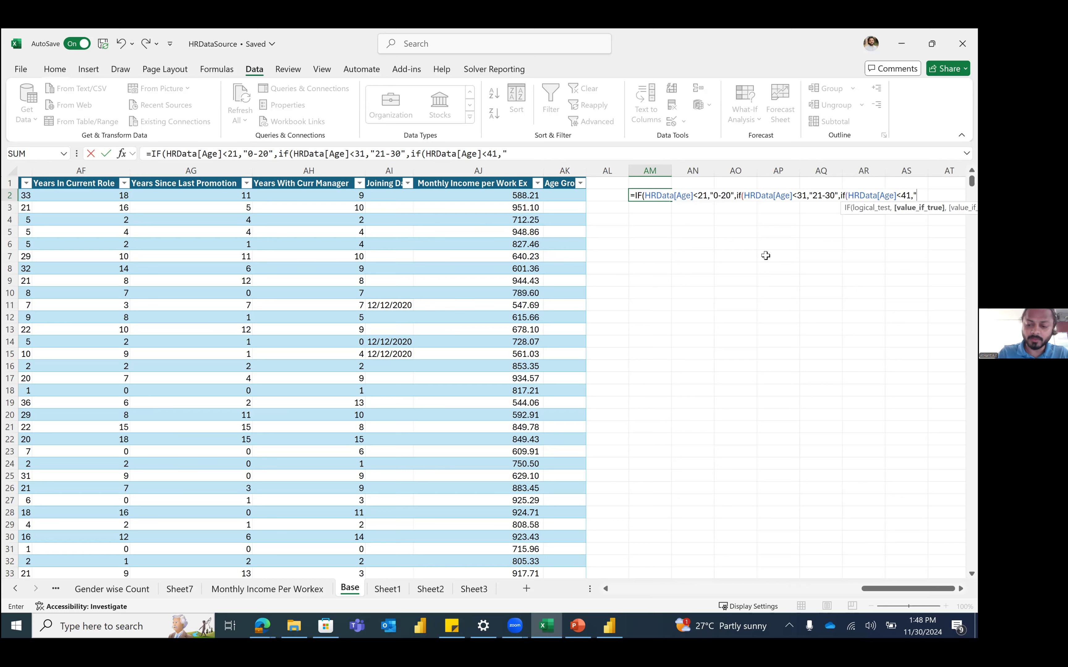
{"action": "type", "text": "31-40\",\""}
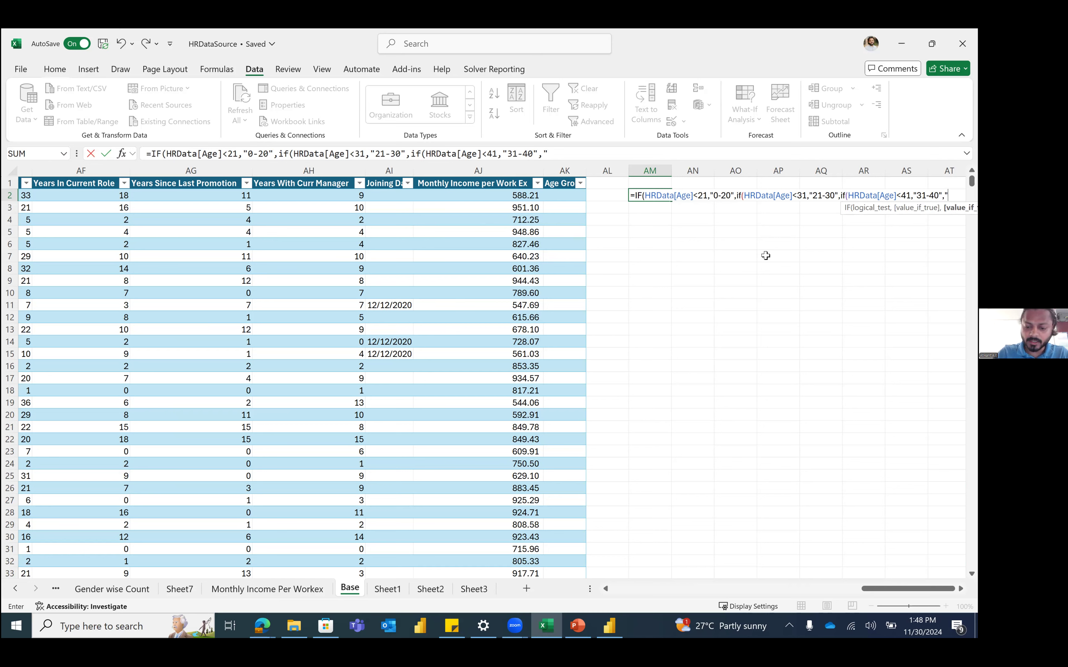
{"action": "type", "text": ">40"}
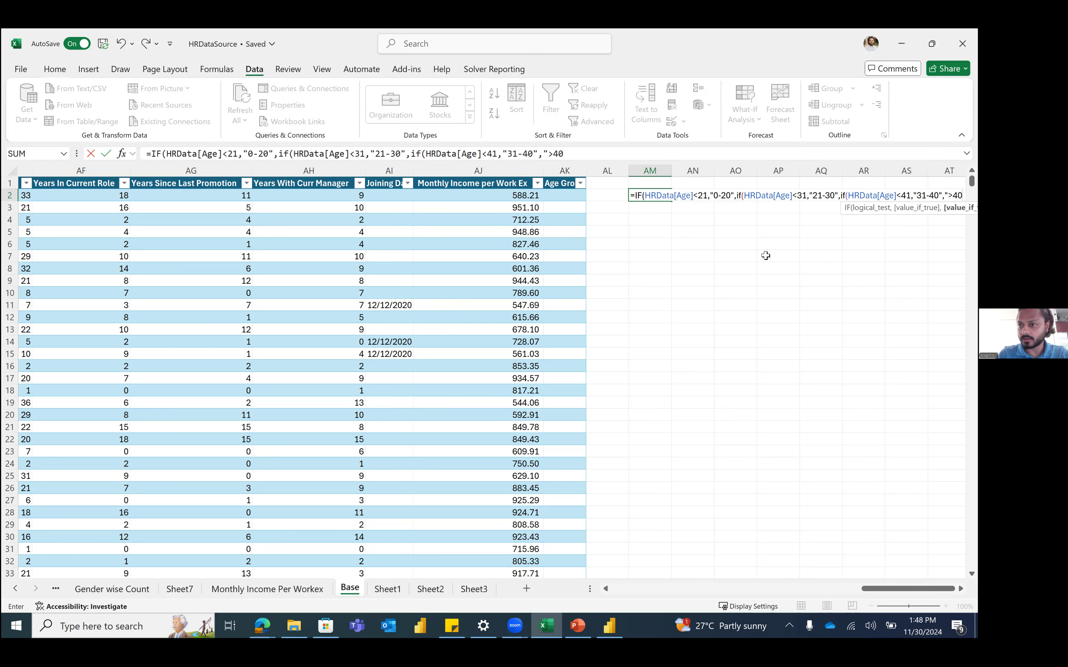
{"action": "type", "text": "\""}
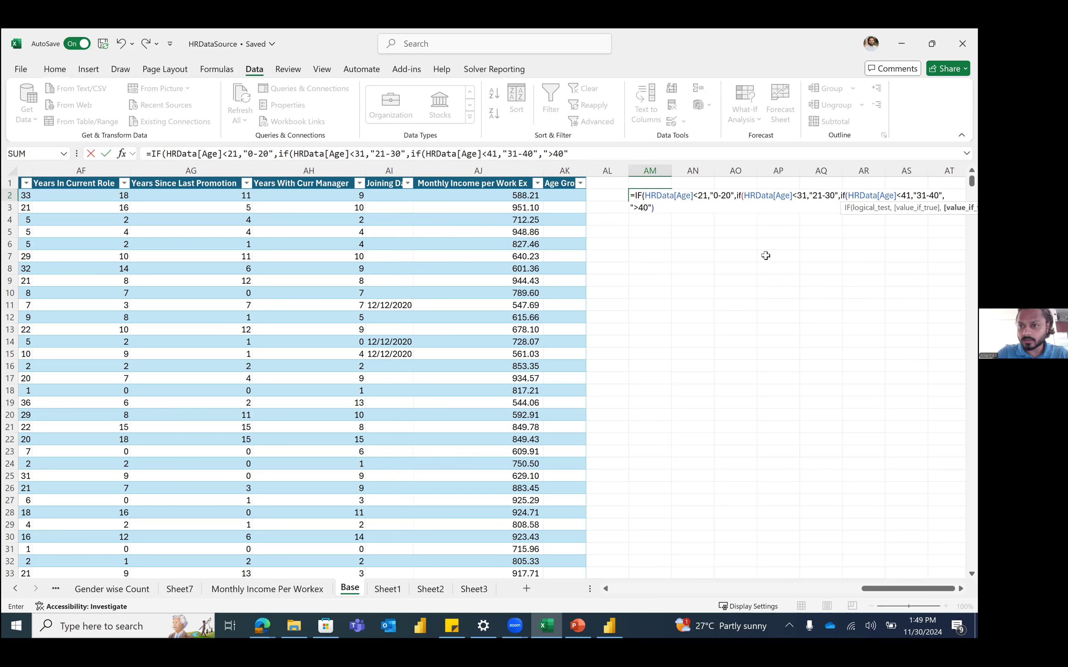
{"action": "type", "text": ")))"}
{"action": "key", "text": "Return"}
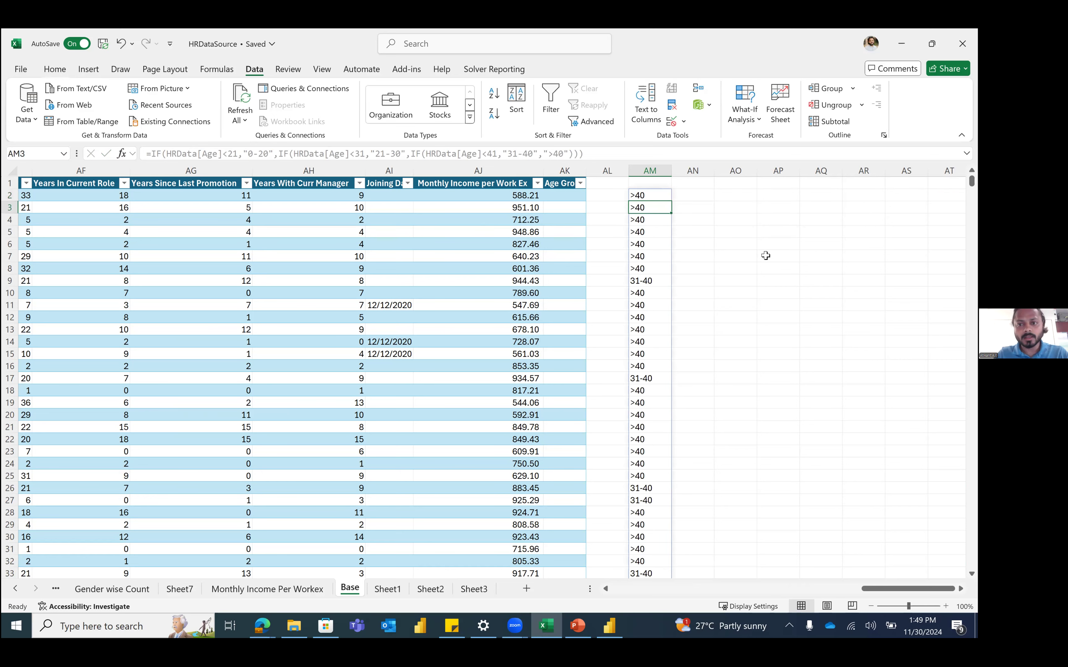
Step: Enter 'Age Group' as the heading in cell AM1
{"action": "left_click", "coordinate": [651, 184]}
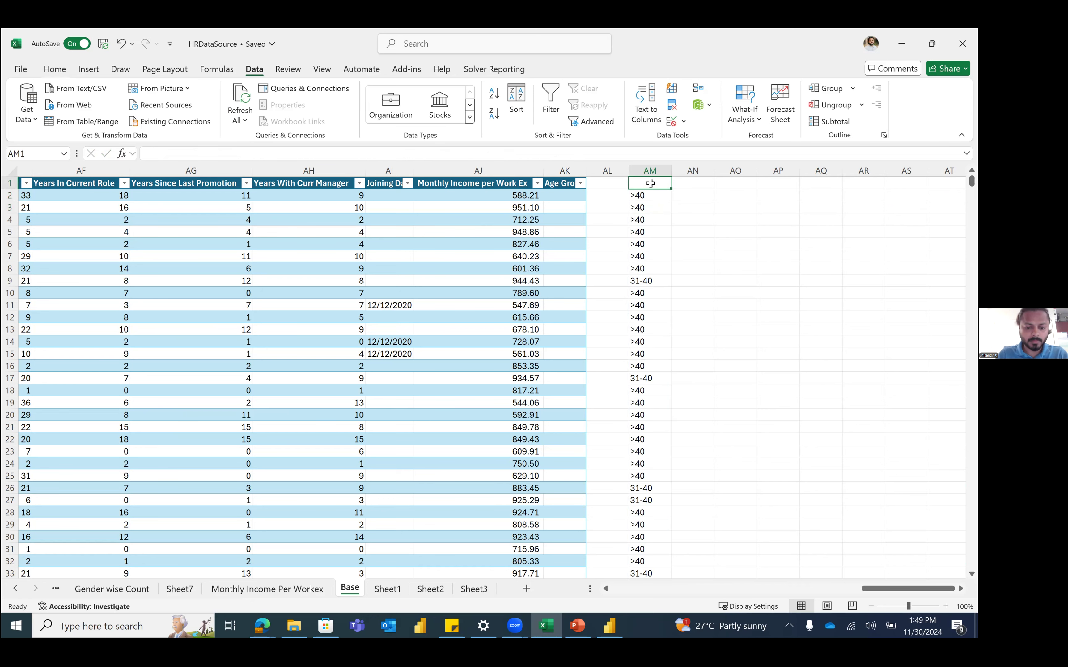
{"action": "type", "text": "Age Group"}
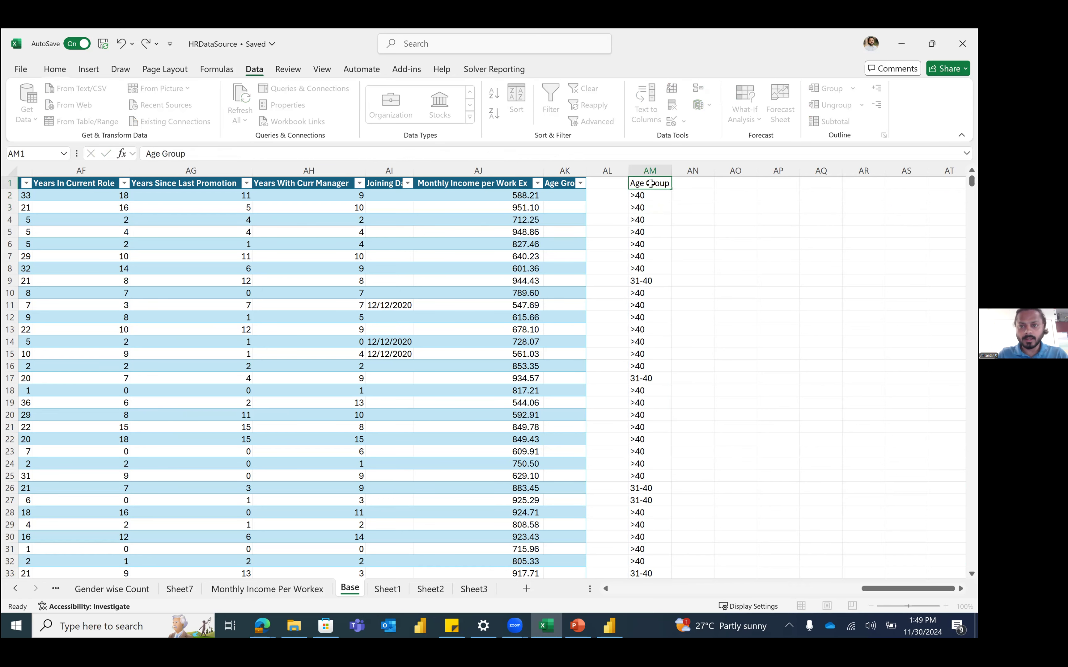
{"action": "key", "text": "Return"}
{"action": "scroll", "coordinate": [654, 208], "scroll_direction": "down", "scroll_amount": 20}
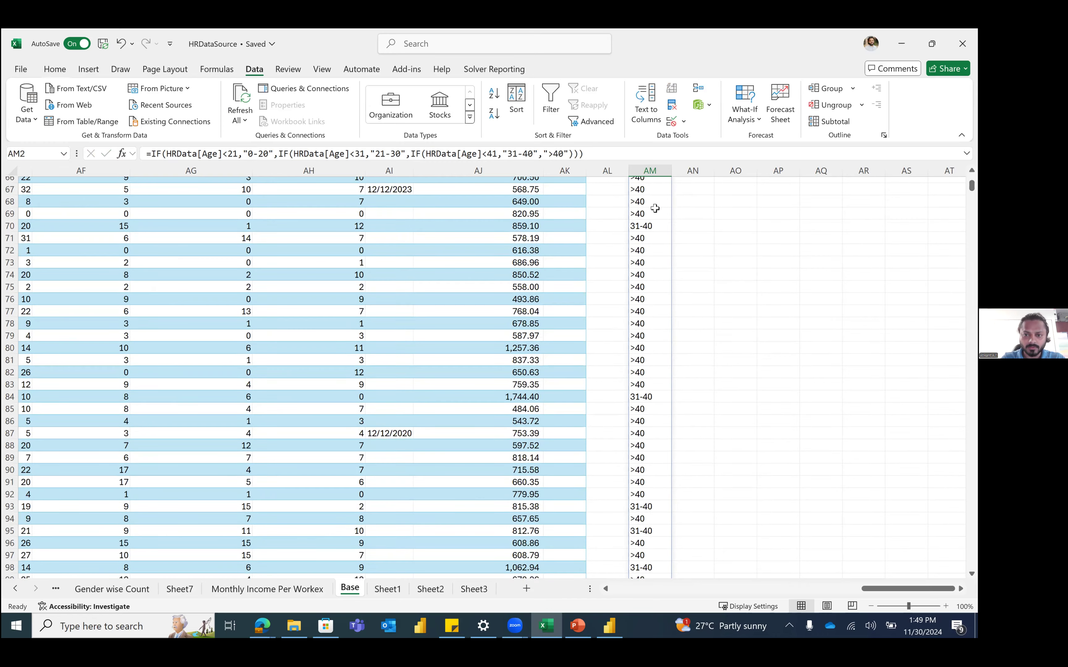
{"action": "scroll", "coordinate": [656, 215], "scroll_direction": "down", "scroll_amount": 20}
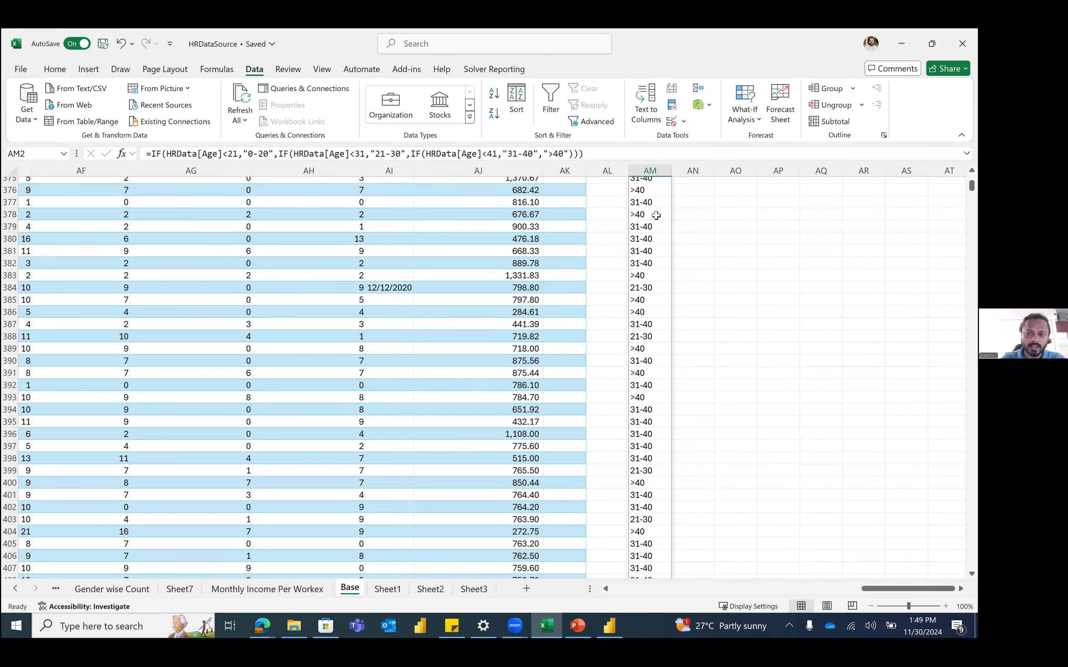
{"action": "scroll", "coordinate": [657, 216], "scroll_direction": "up", "scroll_amount": 20}
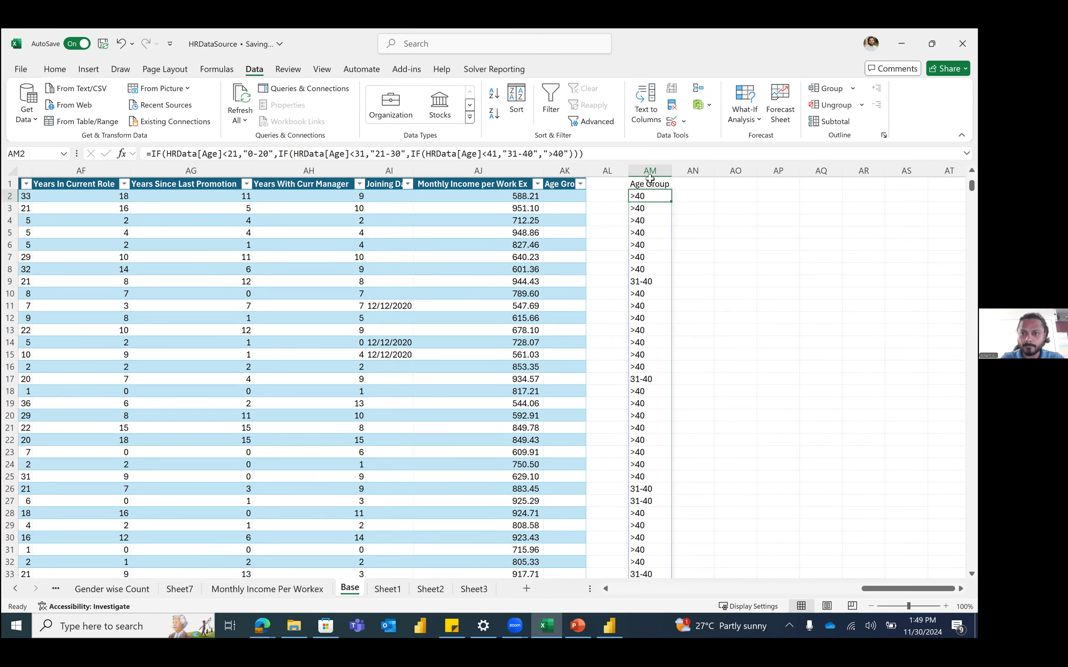
Step: Add a filter to the Age Group column, widen column AM, and review the neighbouring formulas
{"action": "left_click", "coordinate": [650, 179]}
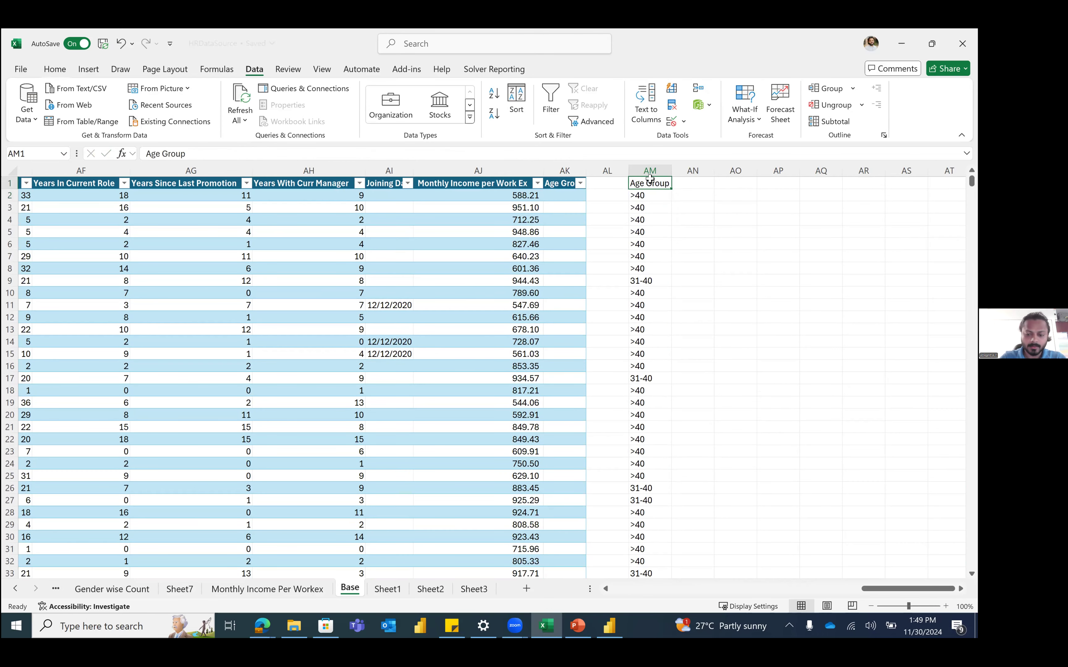
{"action": "key", "text": "ctrl+shift+l"}
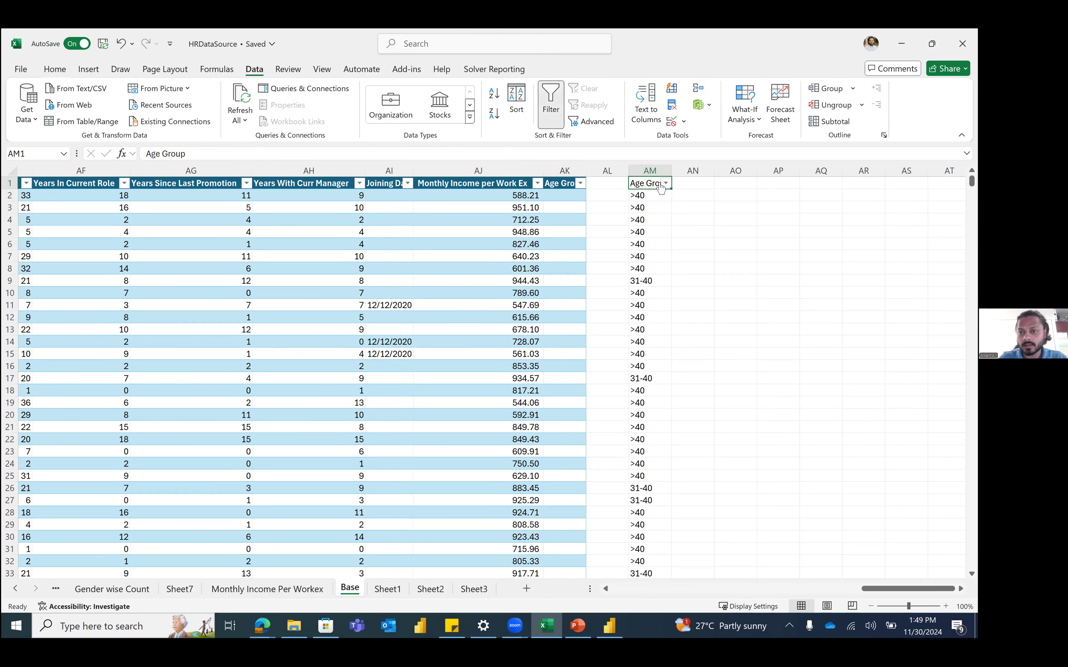
{"action": "left_click", "coordinate": [666, 184]}
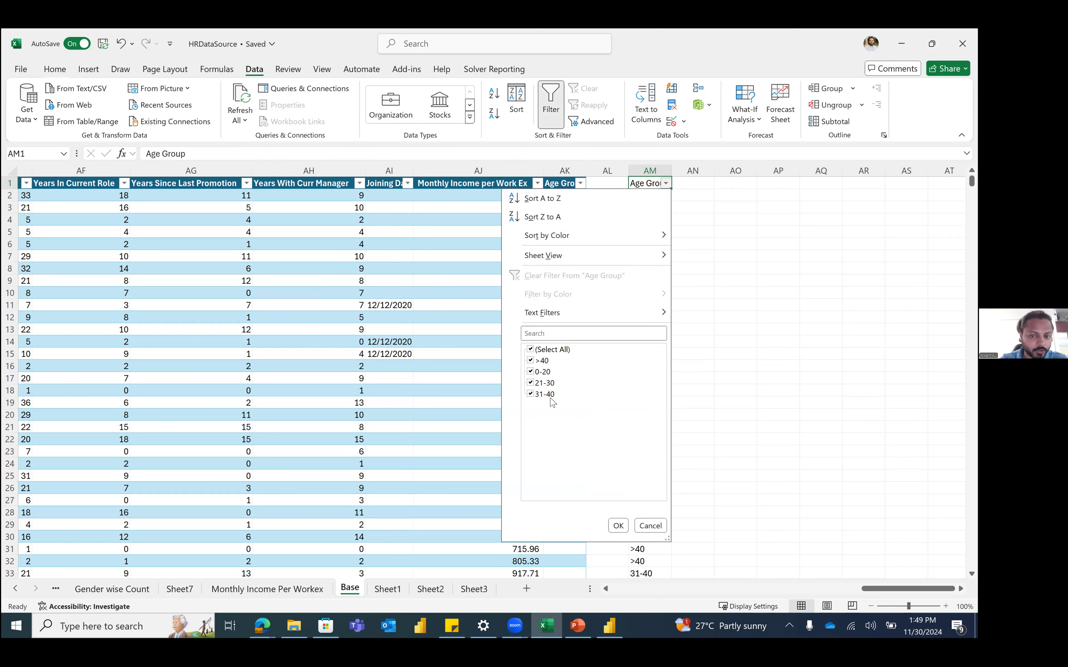
{"action": "left_click", "coordinate": [666, 184]}
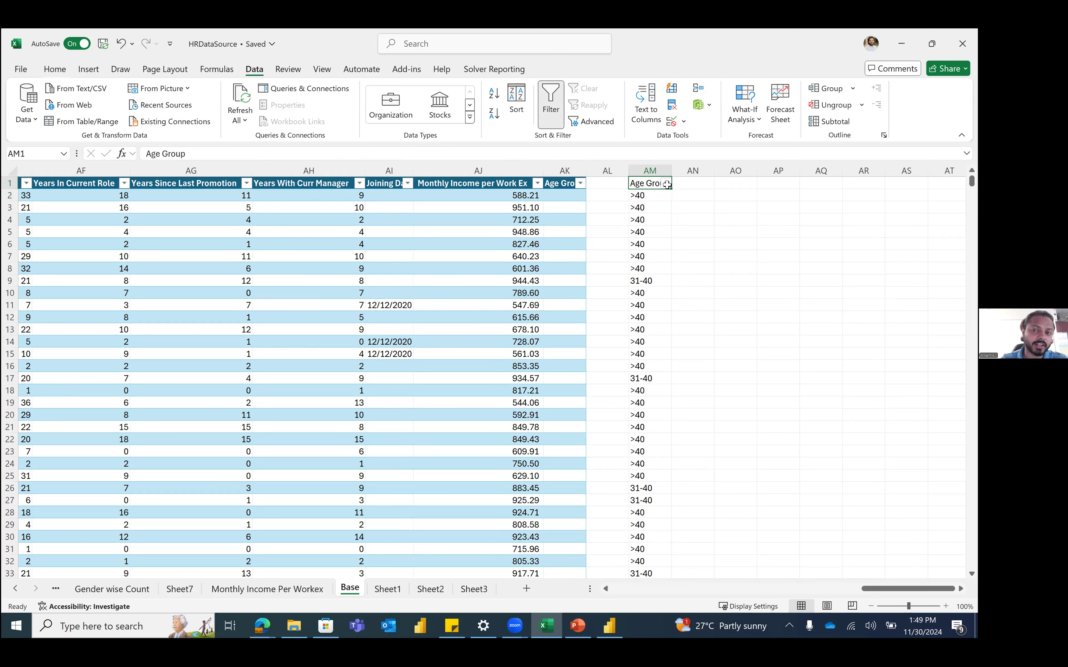
{"action": "left_click_drag", "start_coordinate": [667, 170], "coordinate": [678, 171]}
{"action": "left_click", "coordinate": [500, 232]}
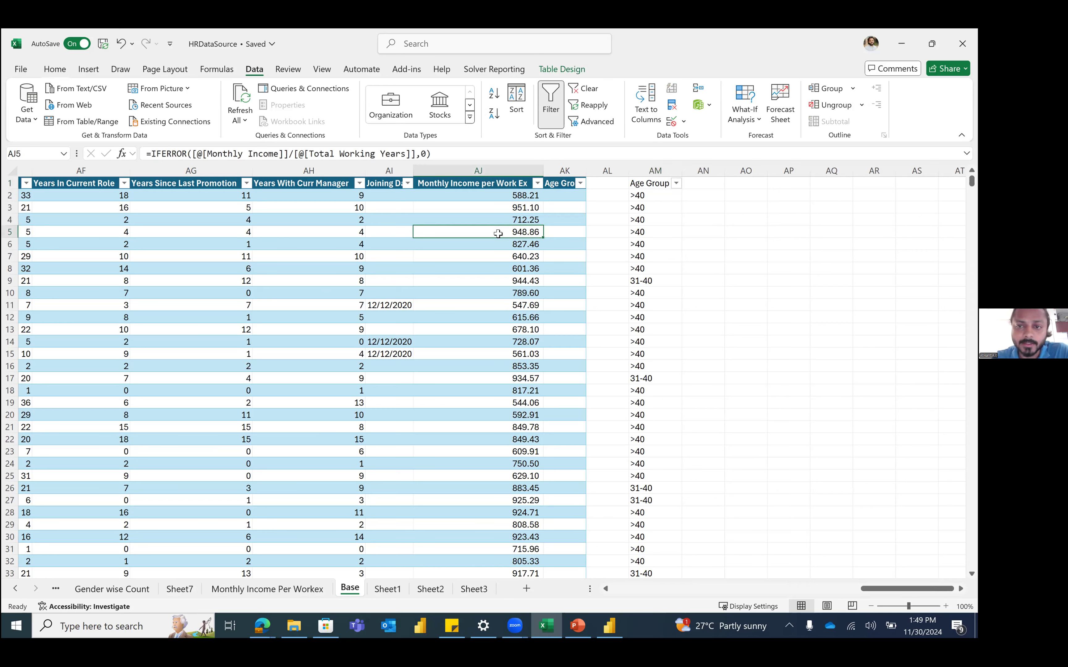
{"action": "left_click", "coordinate": [645, 198]}
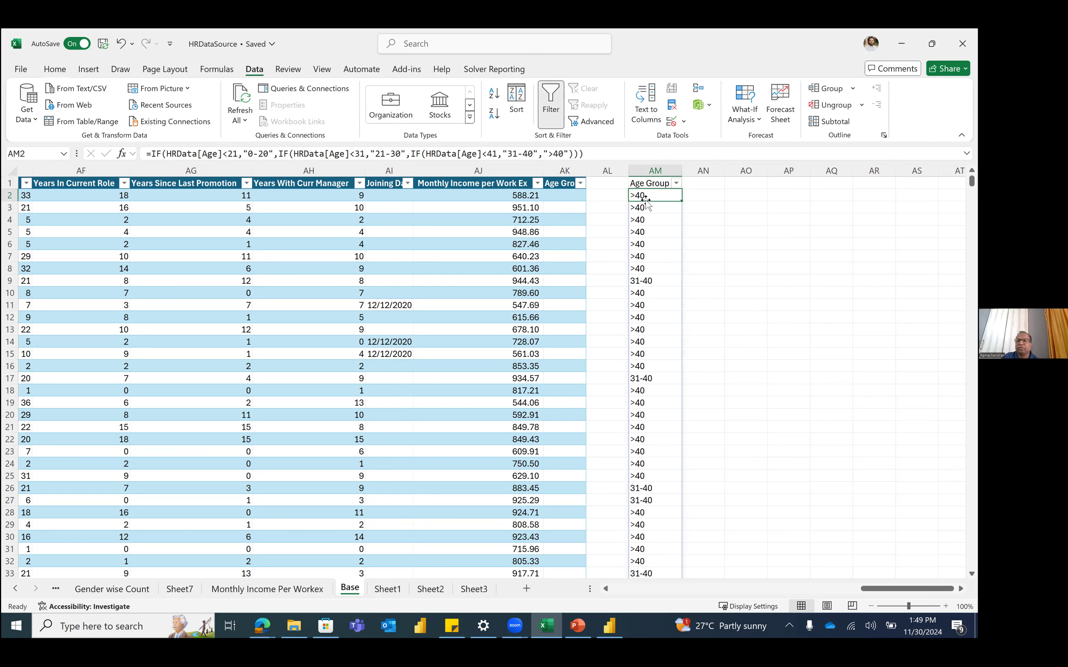
{"action": "left_click", "coordinate": [730, 201]}
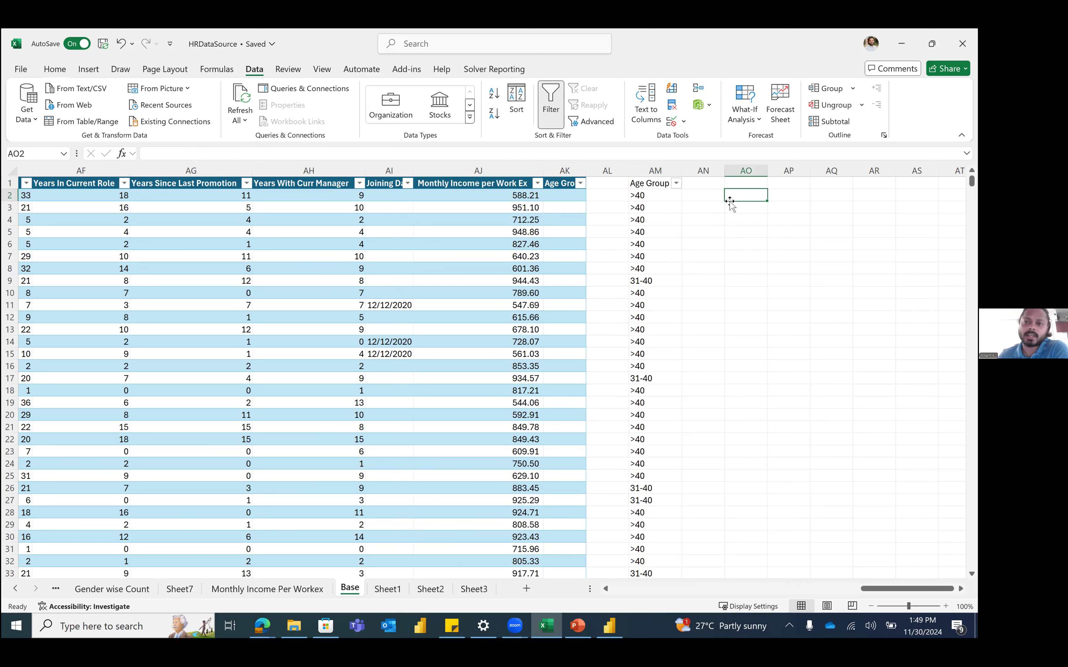
{"action": "type", "text": "=if"}
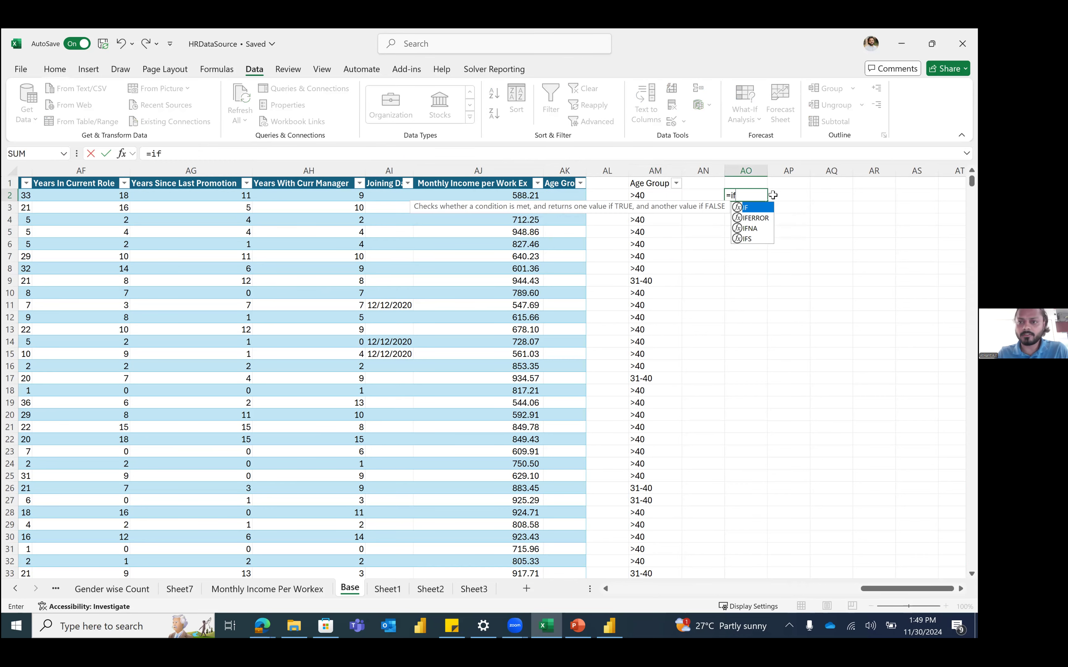
{"action": "key", "text": "Tab"}
{"action": "scroll", "coordinate": [491, 207], "scroll_direction": "left", "scroll_amount": 4}
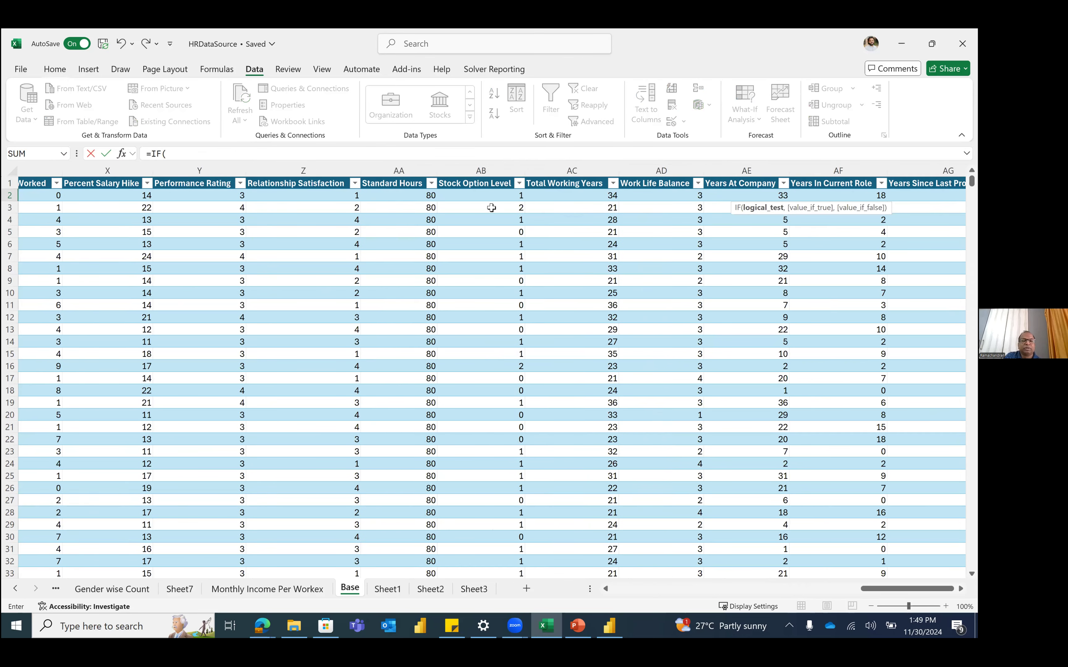
{"action": "scroll", "coordinate": [400, 192], "scroll_direction": "left", "scroll_amount": 3}
{"action": "scroll", "coordinate": [400, 193], "scroll_direction": "left", "scroll_amount": 2}
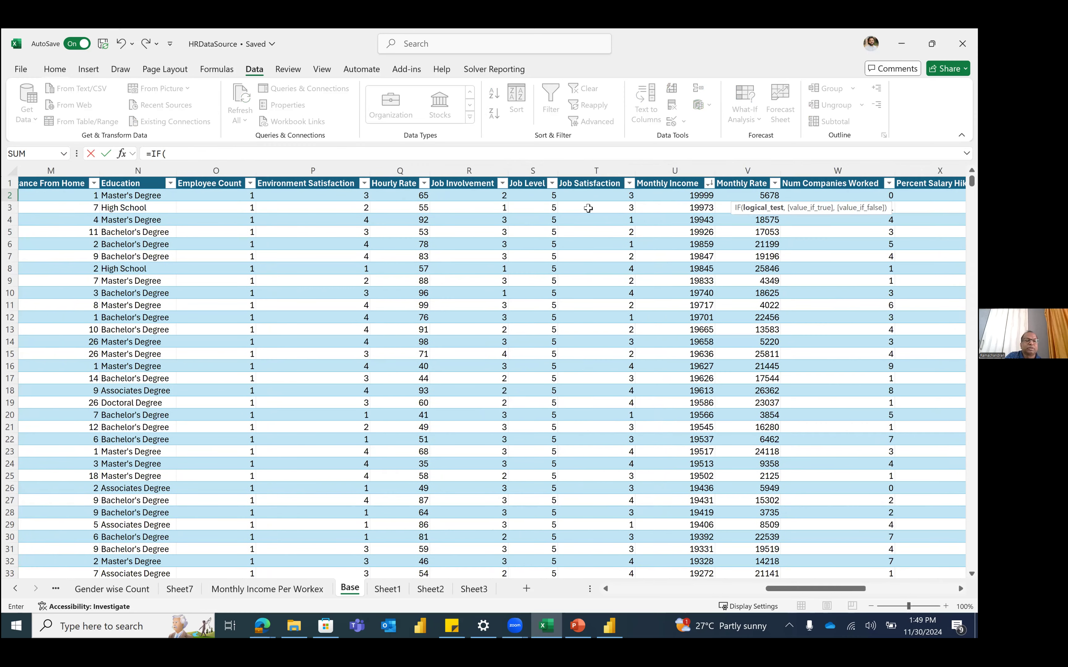
{"action": "scroll", "coordinate": [286, 196], "scroll_direction": "left", "scroll_amount": 3}
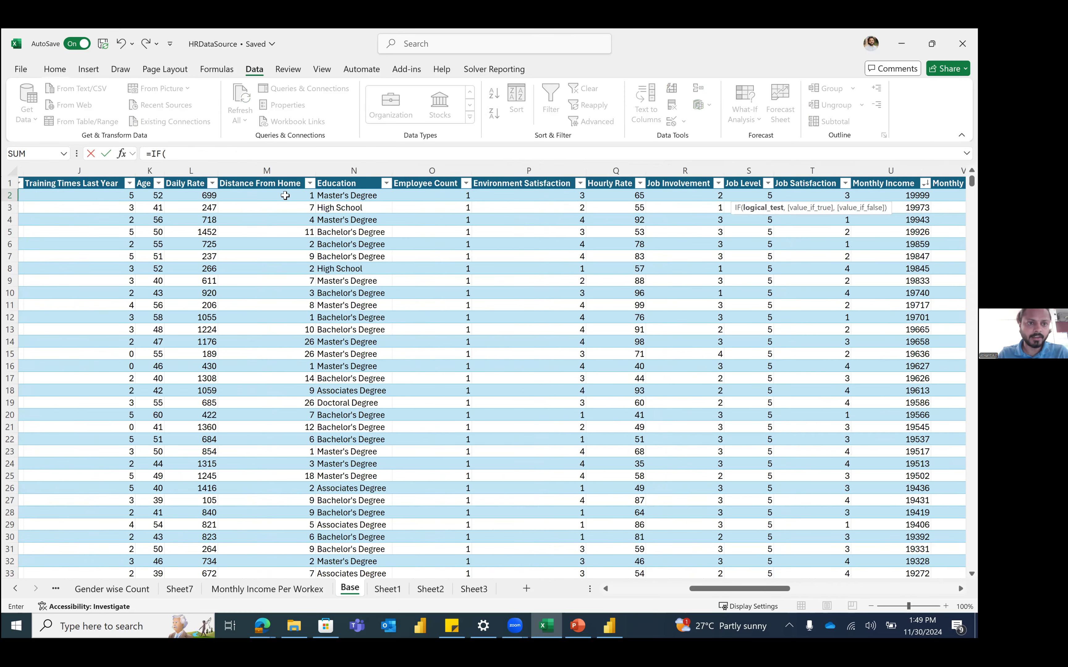
{"action": "scroll", "coordinate": [286, 195], "scroll_direction": "left", "scroll_amount": 2}
{"action": "left_click", "coordinate": [285, 195]}
{"action": "type", "text": "<"}
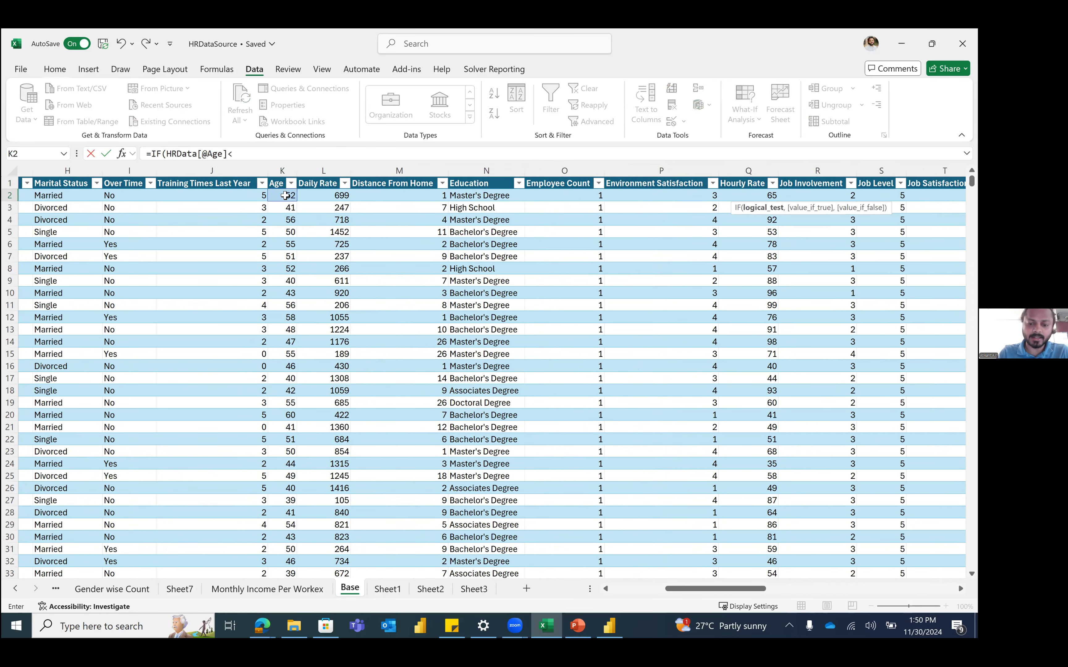
{"action": "type", "text": "20,\"0"}
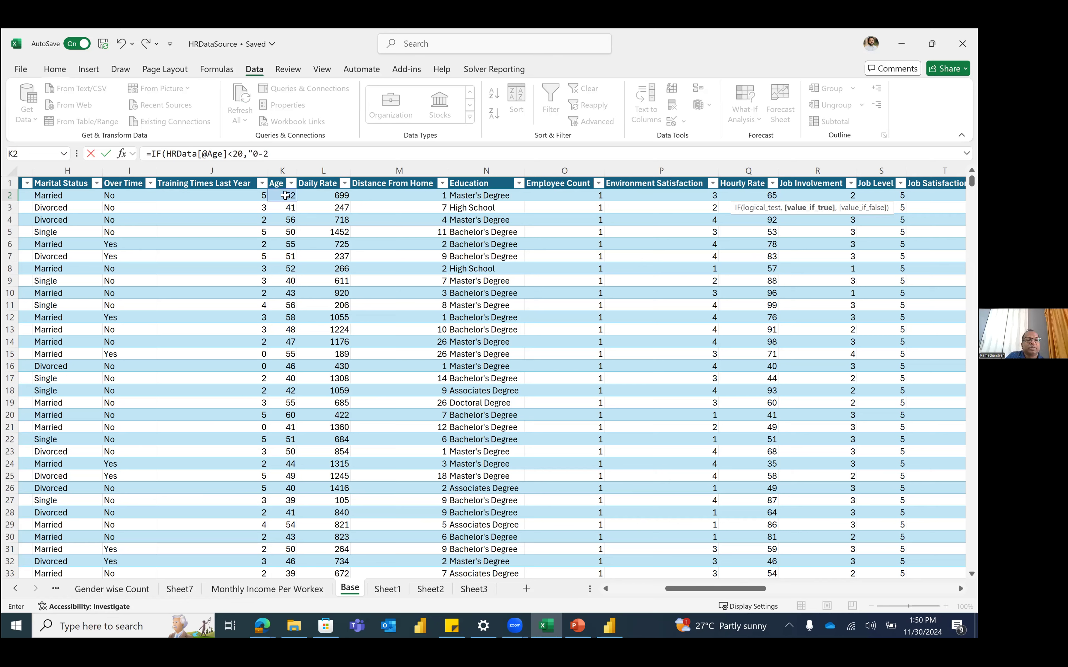
{"action": "type", "text": "-19"}
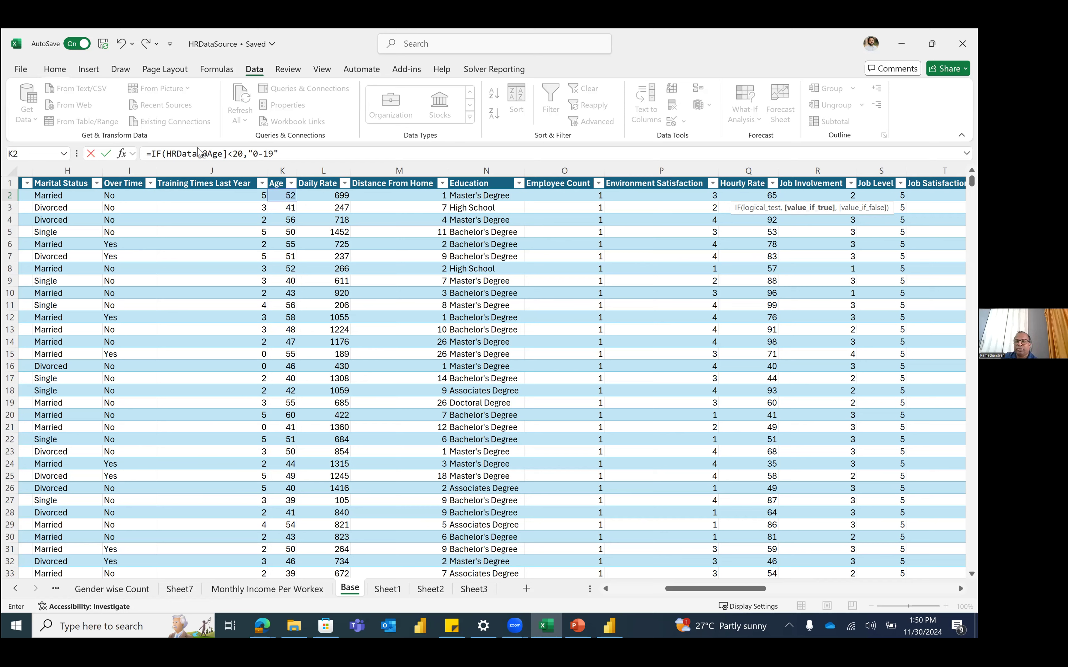
{"action": "left_click", "coordinate": [228, 152]}
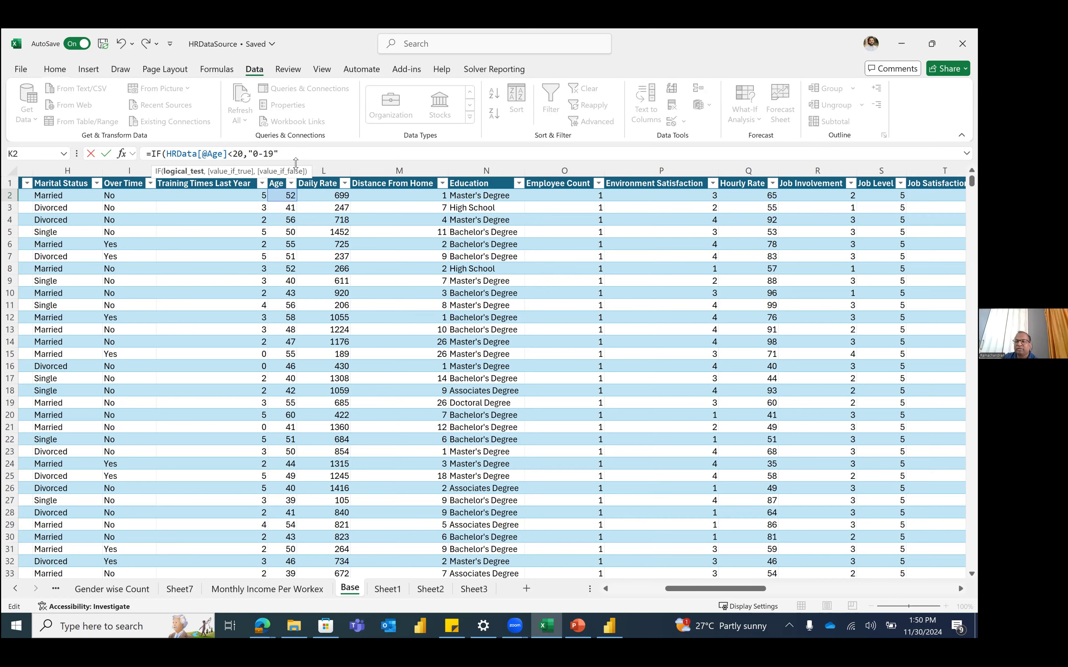
{"action": "key", "text": "BackSpace"}
{"action": "key", "text": "BackSpace"}
{"action": "key", "text": "BackSpace"}
{"action": "key", "text": "BackSpace"}
{"action": "key", "text": "BackSpace"}
{"action": "key", "text": "BackSpace"}
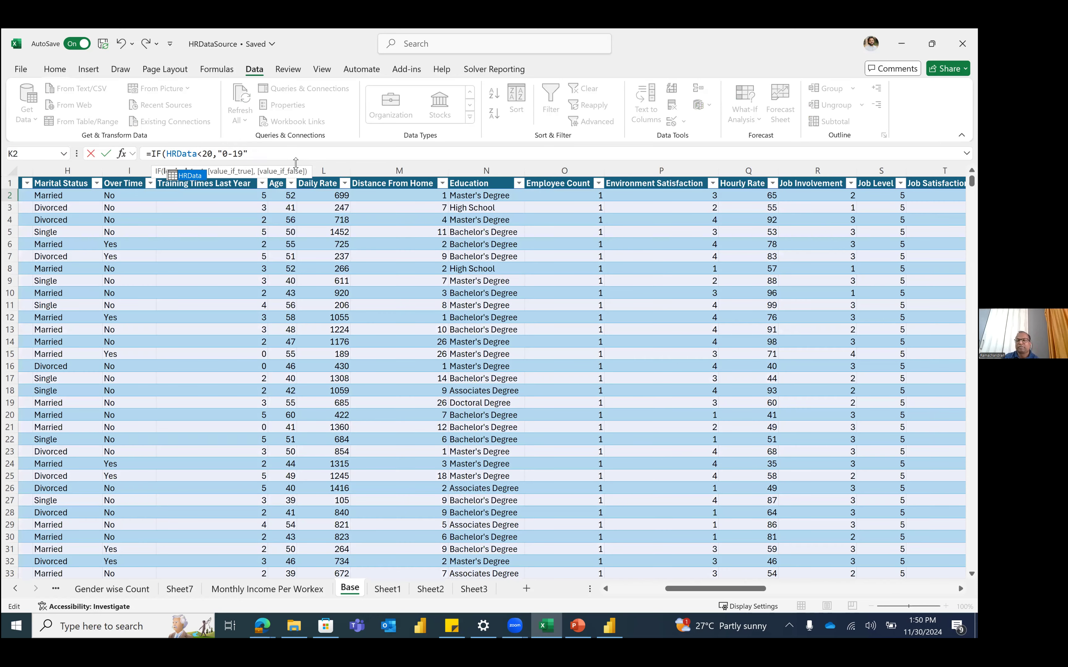
{"action": "key", "text": "BackSpace"}
{"action": "key", "text": "BackSpace"}
{"action": "key", "text": "BackSpace"}
{"action": "key", "text": "BackSpace"}
{"action": "key", "text": "BackSpace"}
{"action": "key", "text": "BackSpace"}
{"action": "type", "text": "K2"}
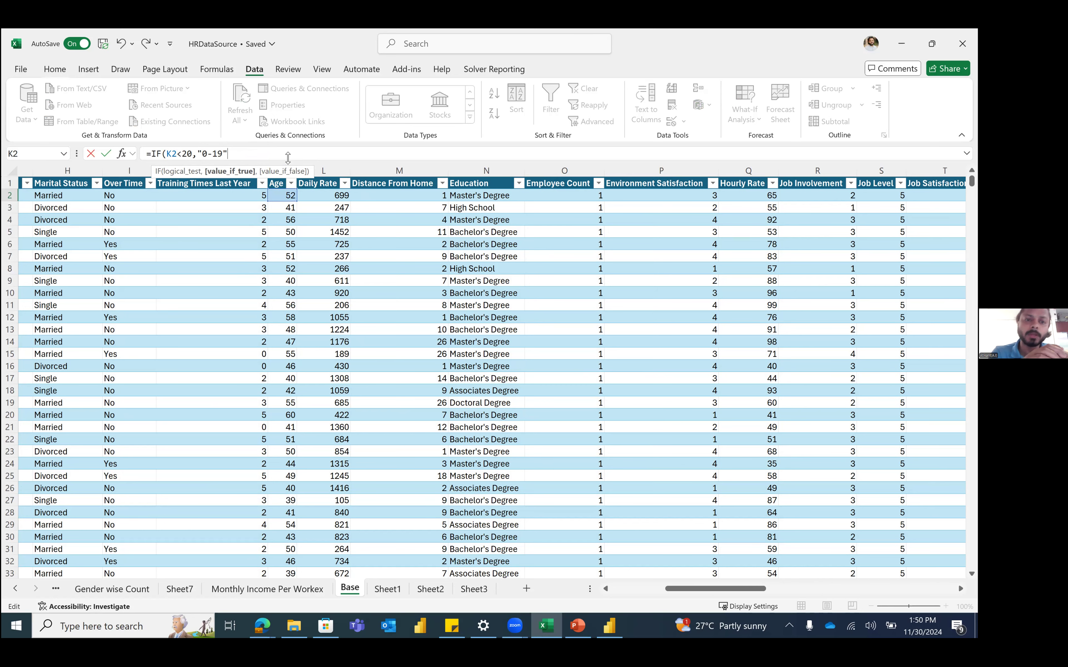
{"action": "key", "text": "Escape"}
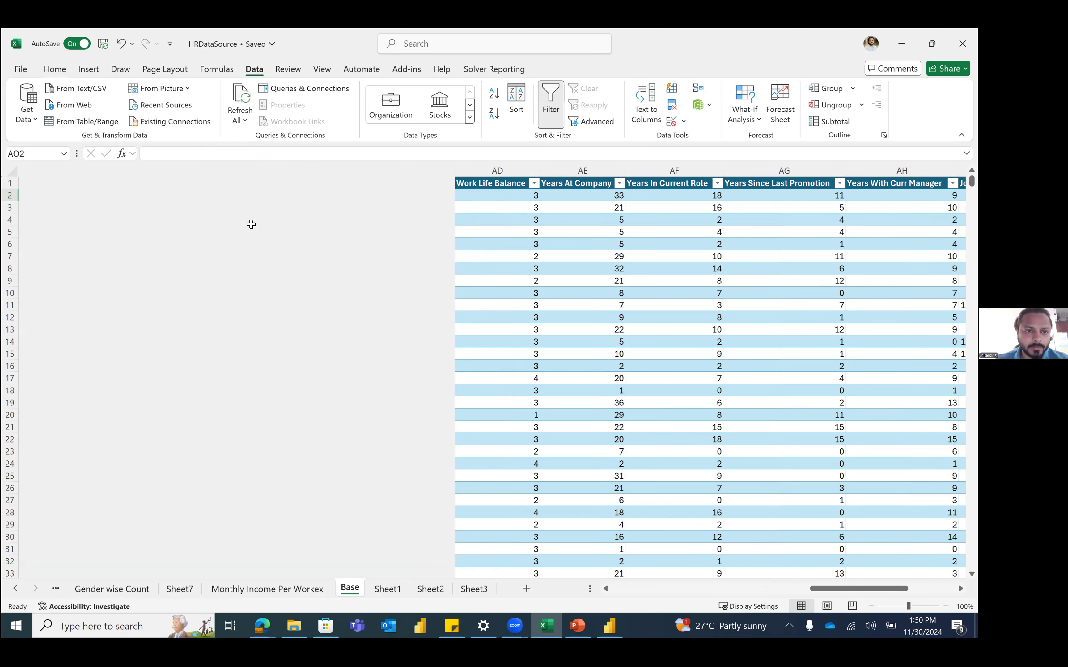
{"action": "left_click", "coordinate": [252, 228]}
{"action": "scroll", "coordinate": [251, 228], "scroll_direction": "left", "scroll_amount": 2}
{"action": "left_click", "coordinate": [561, 269]}
{"action": "scroll", "coordinate": [565, 319], "scroll_direction": "left", "scroll_amount": 8}
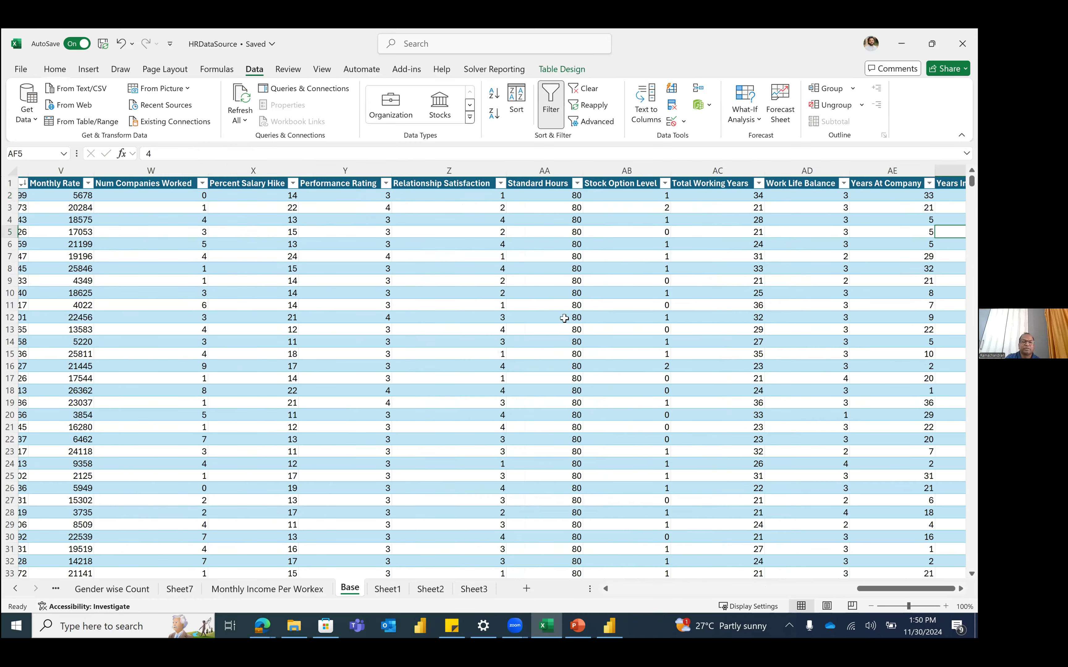
{"action": "scroll", "coordinate": [565, 318], "scroll_direction": "left", "scroll_amount": 1}
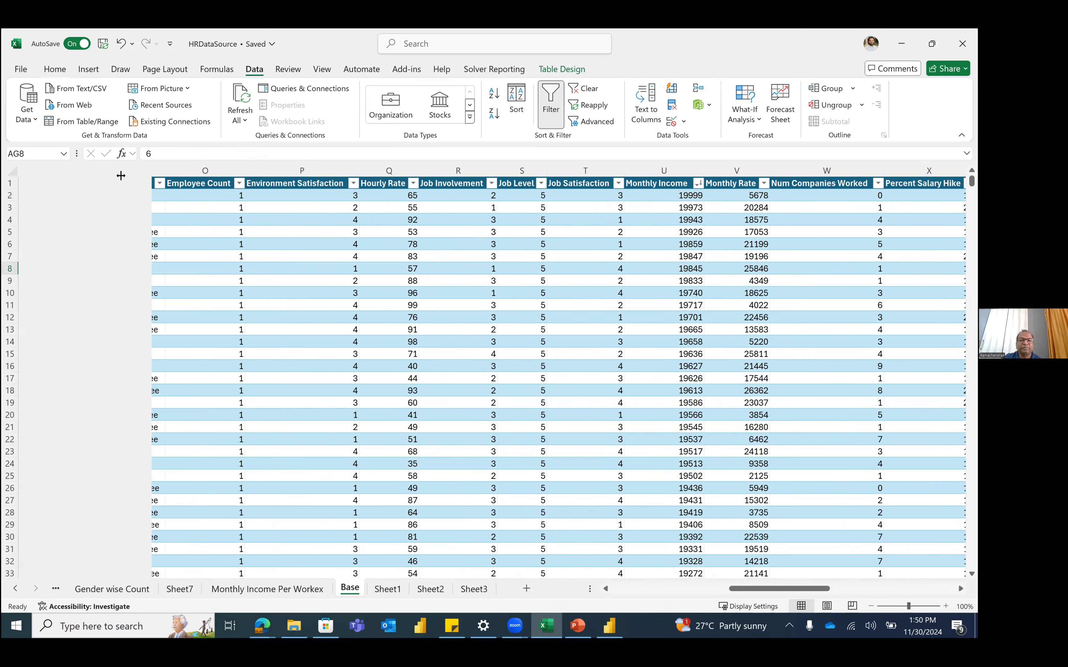
{"action": "scroll", "coordinate": [53, 185], "scroll_direction": "left", "scroll_amount": 8}
{"action": "left_click", "coordinate": [53, 185]}
{"action": "key", "text": "Left"}
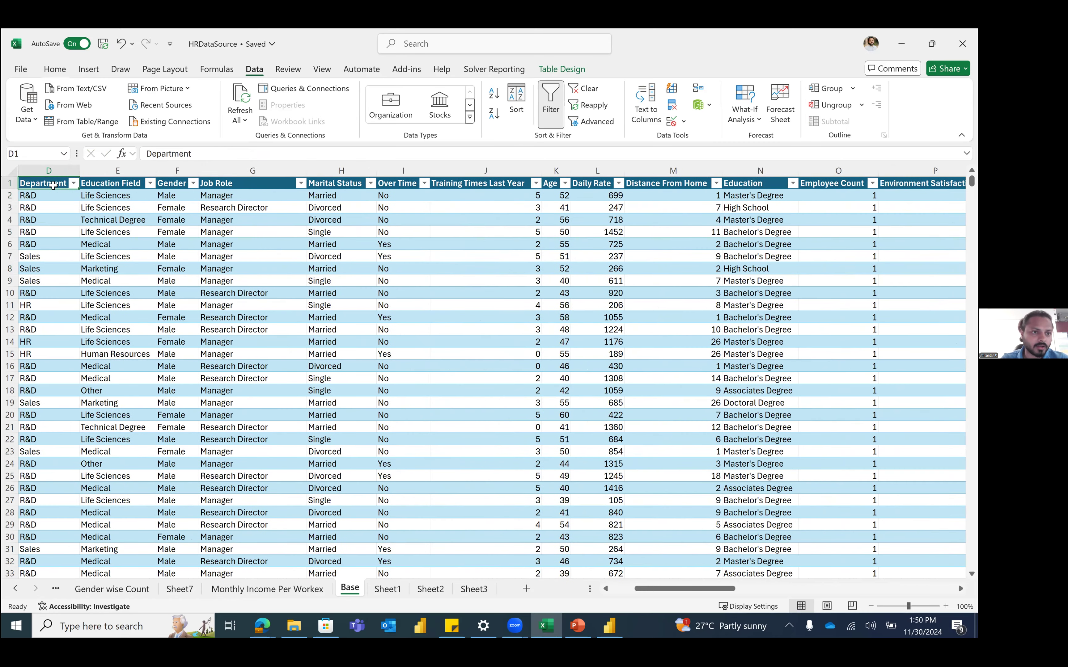
{"action": "key", "text": "Home"}
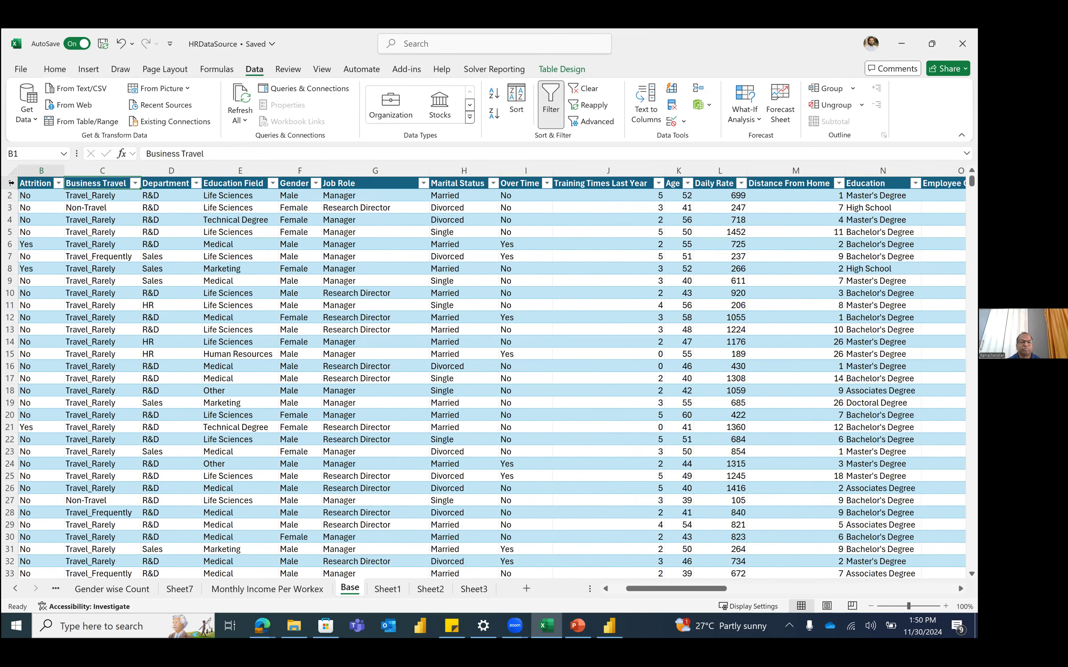
{"action": "left_click", "coordinate": [11, 183]}
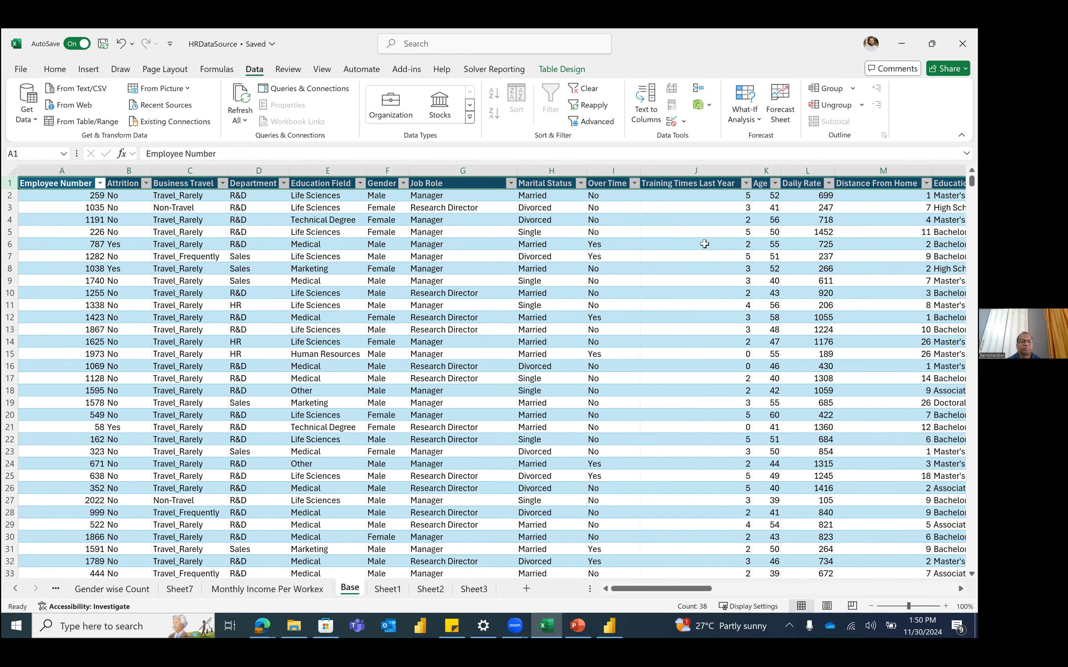
{"action": "scroll", "coordinate": [647, 204], "scroll_direction": "right", "scroll_amount": 1}
{"action": "scroll", "coordinate": [648, 204], "scroll_direction": "right", "scroll_amount": 1}
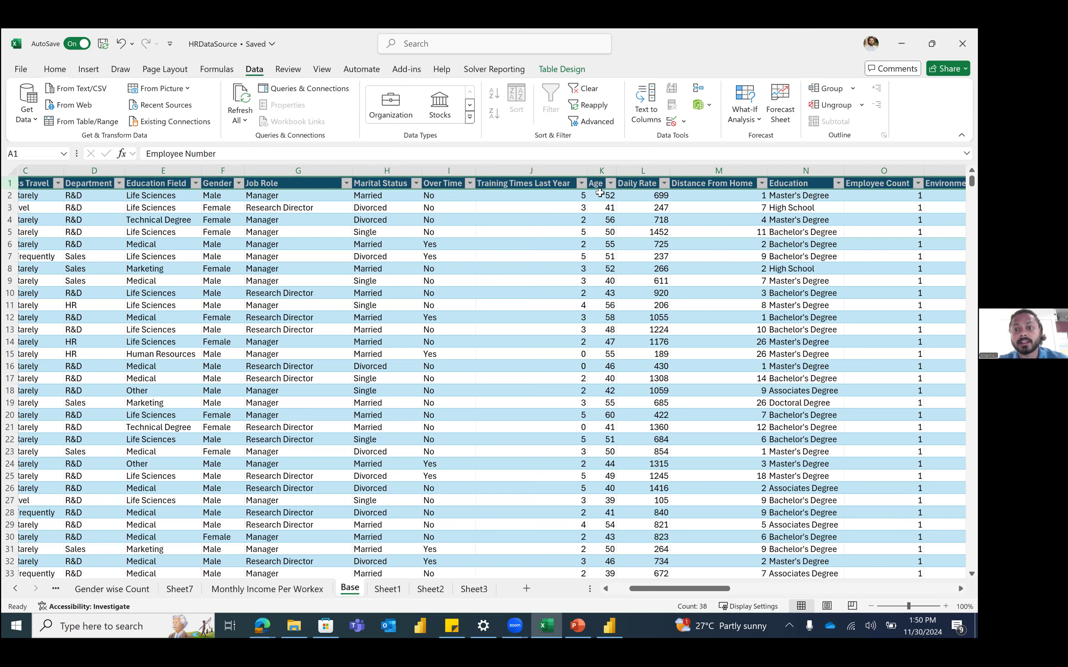
{"action": "left_click", "coordinate": [599, 192]}
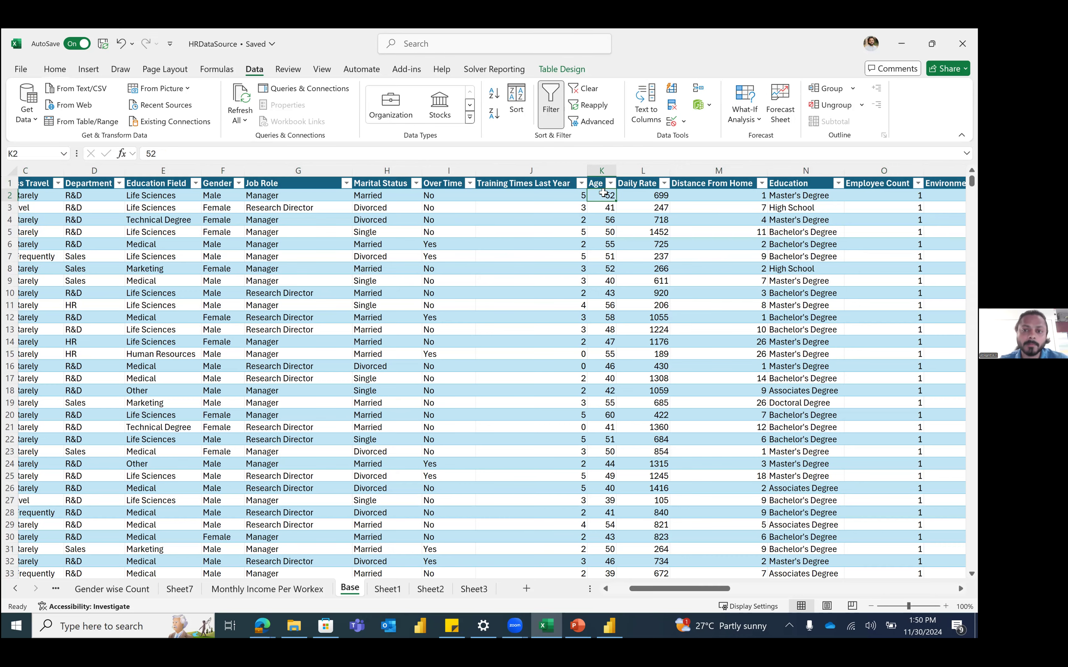
{"action": "scroll", "coordinate": [742, 340], "scroll_direction": "right", "scroll_amount": 10}
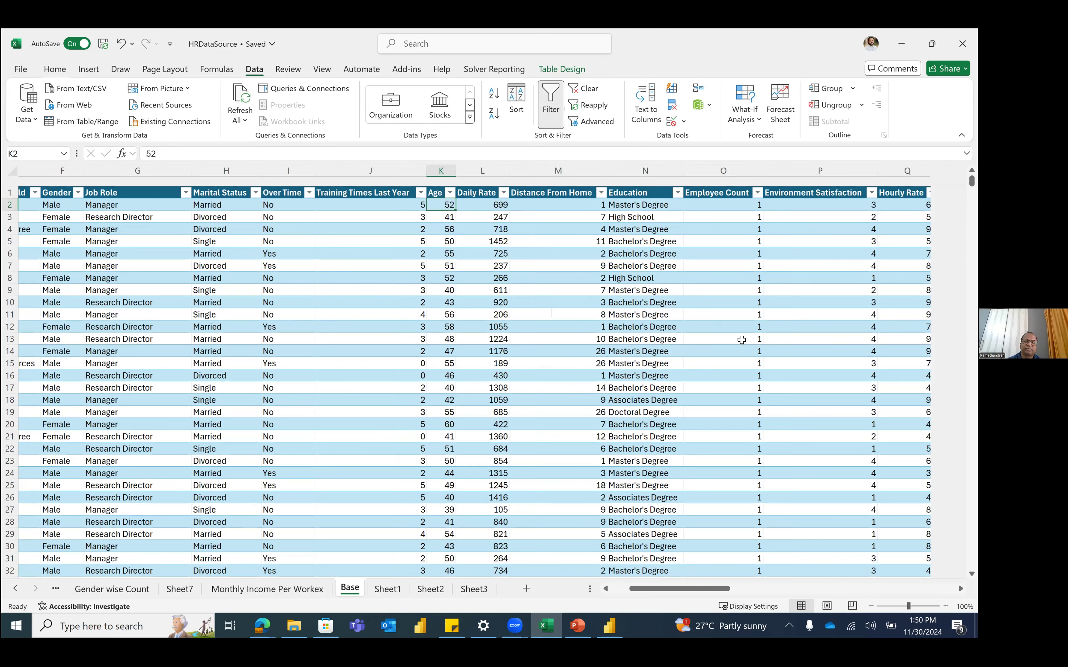
{"action": "scroll", "coordinate": [742, 340], "scroll_direction": "right", "scroll_amount": 3}
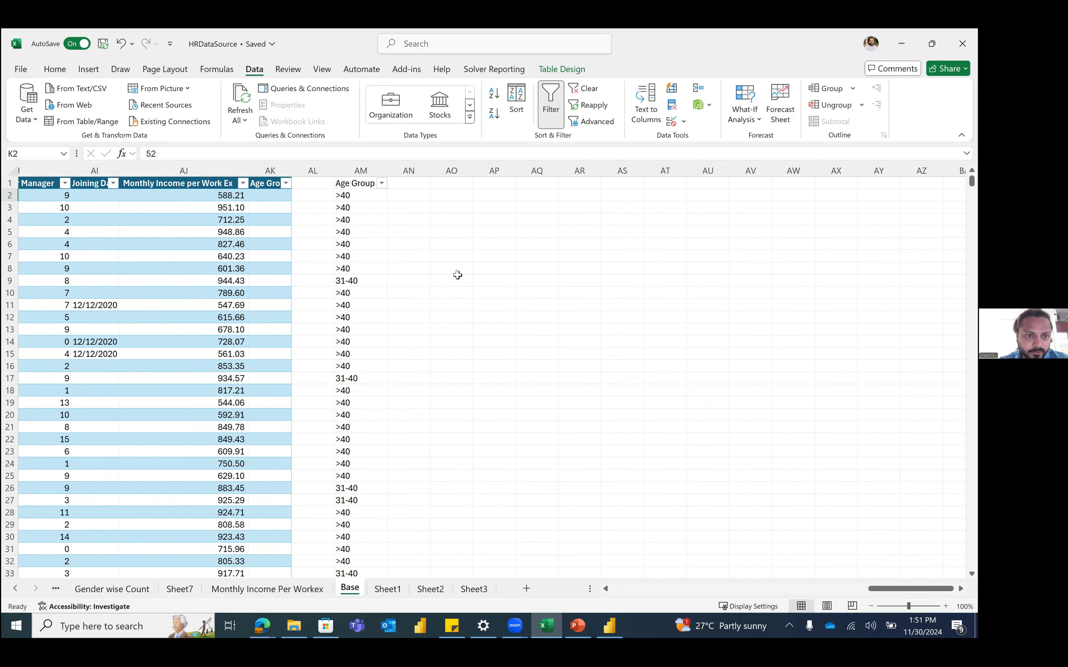
Step: Review the HRData[Age] reference in the AM2 Age Group formula without changing it
{"action": "left_click", "coordinate": [356, 195]}
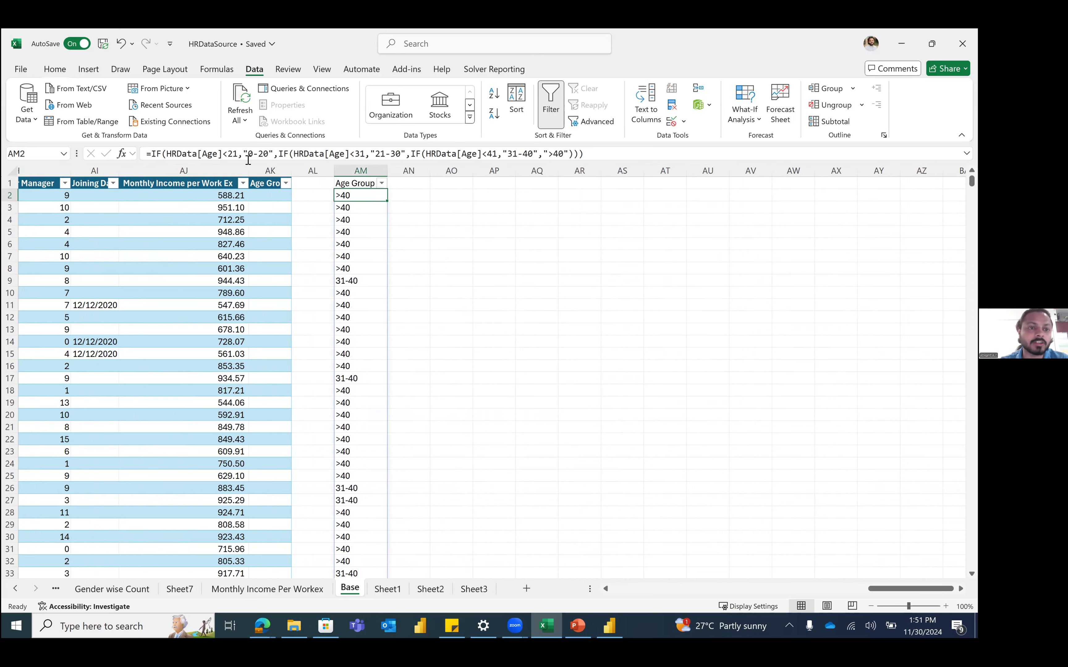
{"action": "left_click_drag", "start_coordinate": [222, 153], "coordinate": [164, 155]}
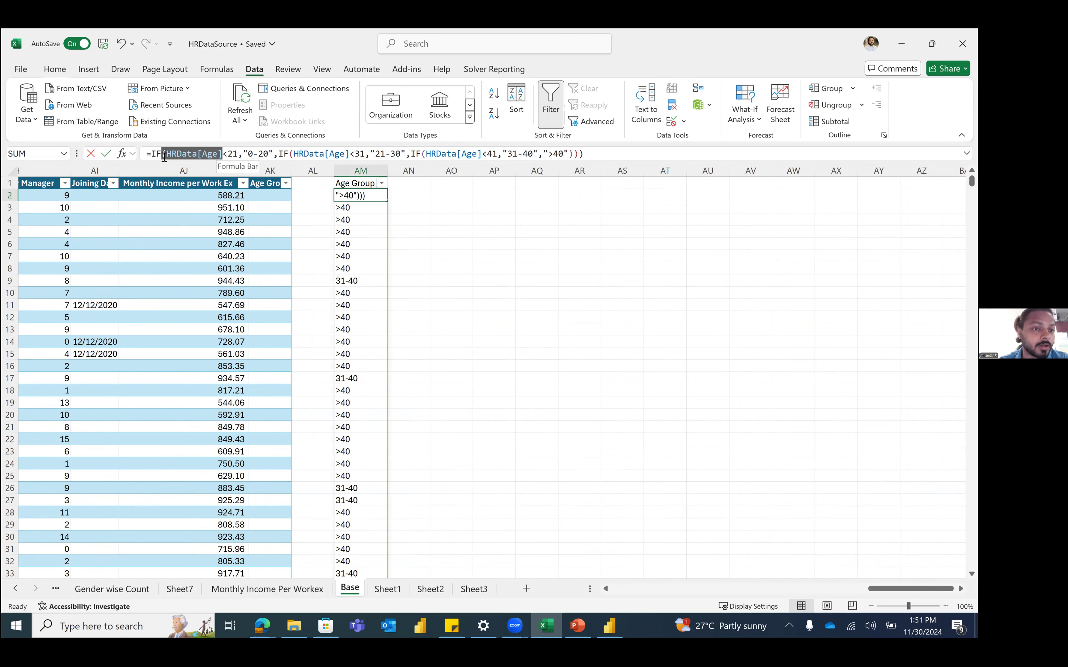
{"action": "left_click", "coordinate": [180, 152]}
{"action": "key", "text": "Escape"}
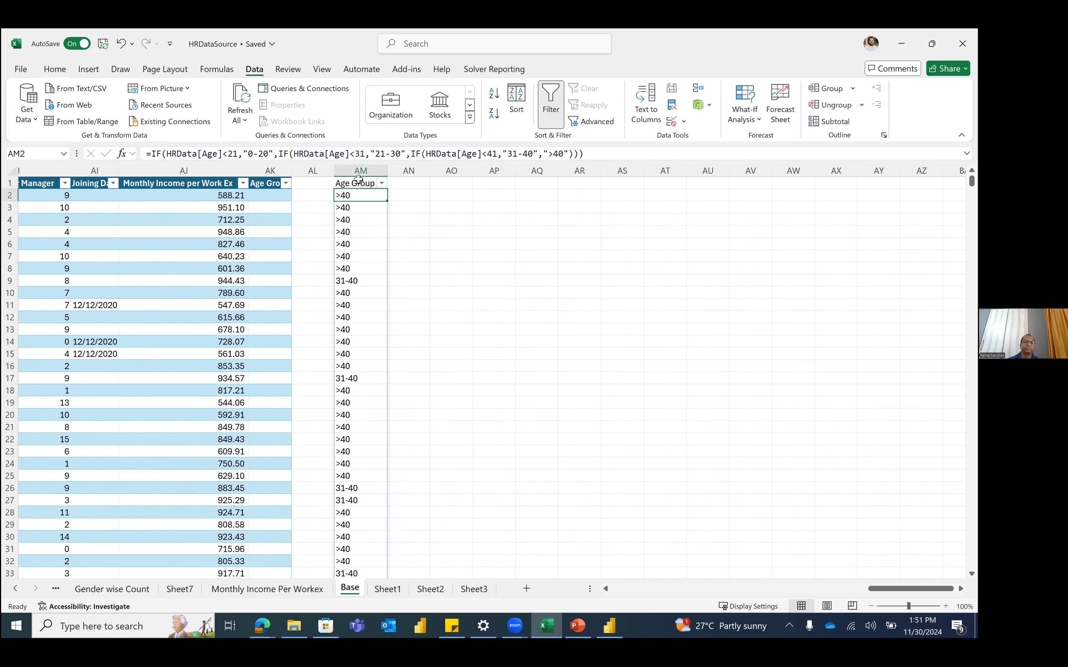
Step: Enter an IF formula in AN2 testing K2<20 for 0-20 or >20, accepting Excel's correction
{"action": "left_click", "coordinate": [416, 195]}
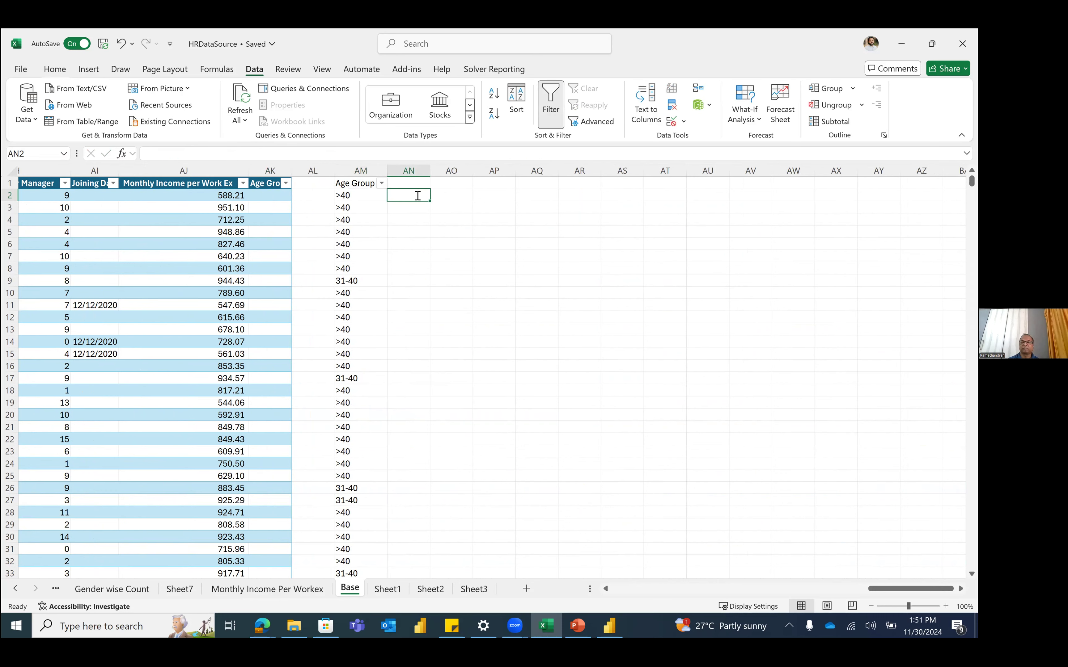
{"action": "type", "text": "=IF(K2<20,\"0-20,"}
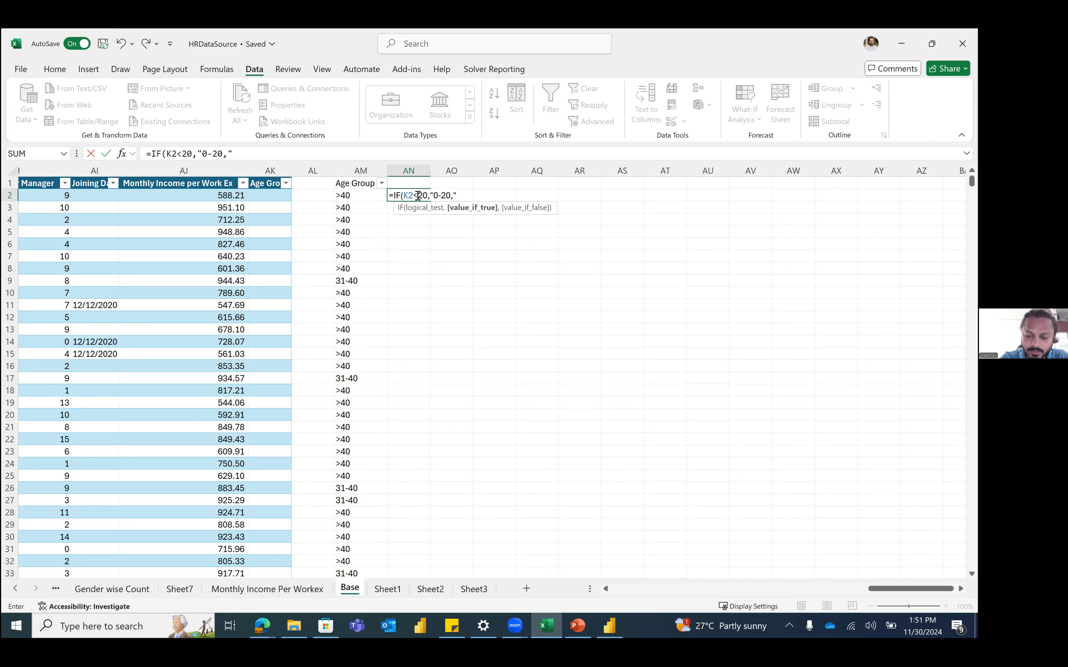
{"action": "type", "text": "\">20\")"}
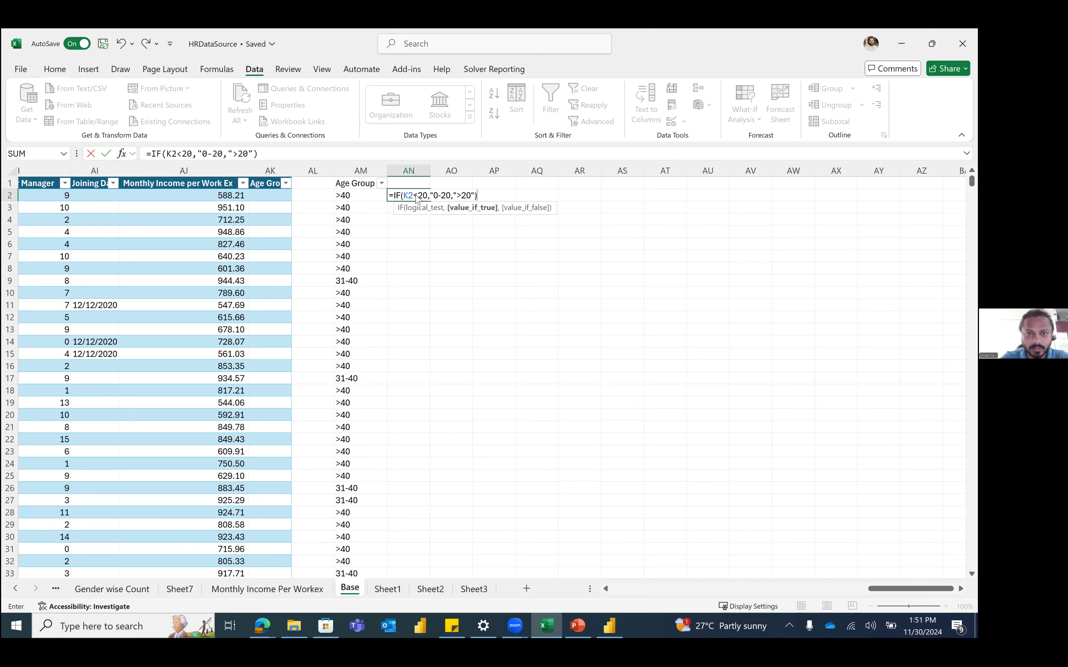
{"action": "key", "text": "Return"}
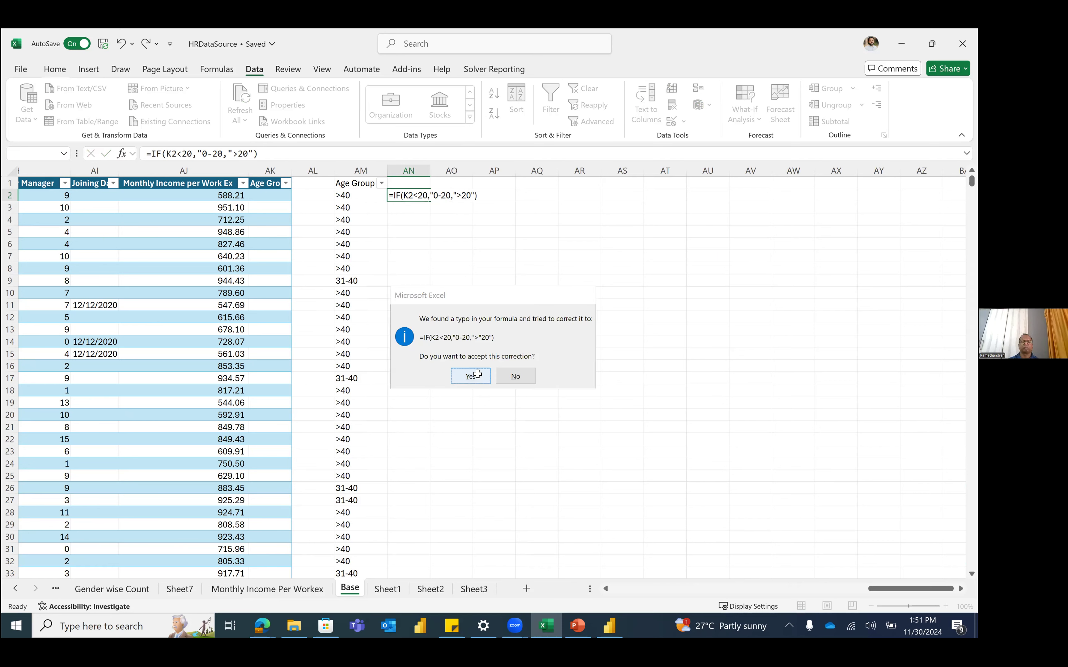
{"action": "left_click", "coordinate": [478, 378]}
{"action": "left_click", "coordinate": [422, 198]}
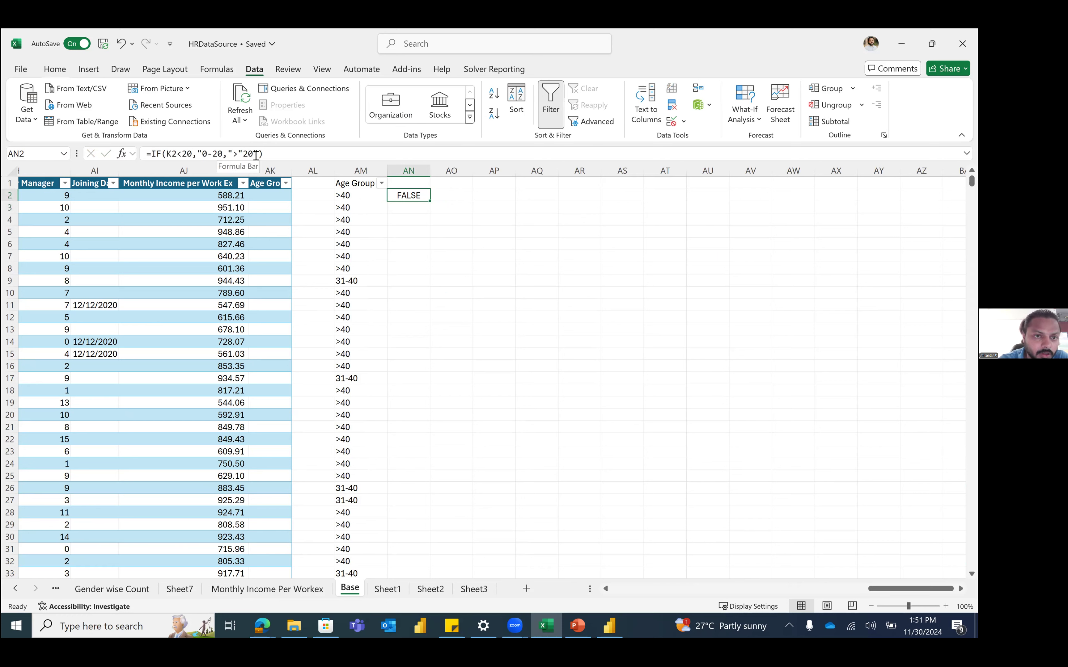
Step: Fix the quotes so AN2 reads =IF(K2<20,"0-20",">20")
{"action": "left_click", "coordinate": [242, 154]}
{"action": "key", "text": "BackSpace"}
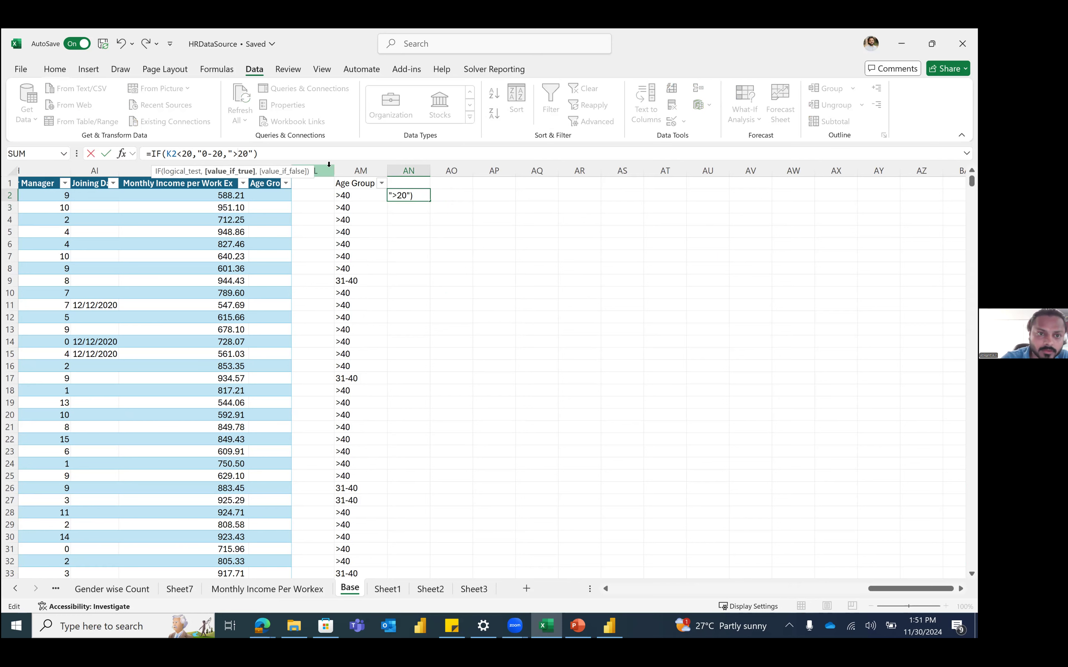
{"action": "key", "text": "Left"}
{"action": "key", "text": "Left"}
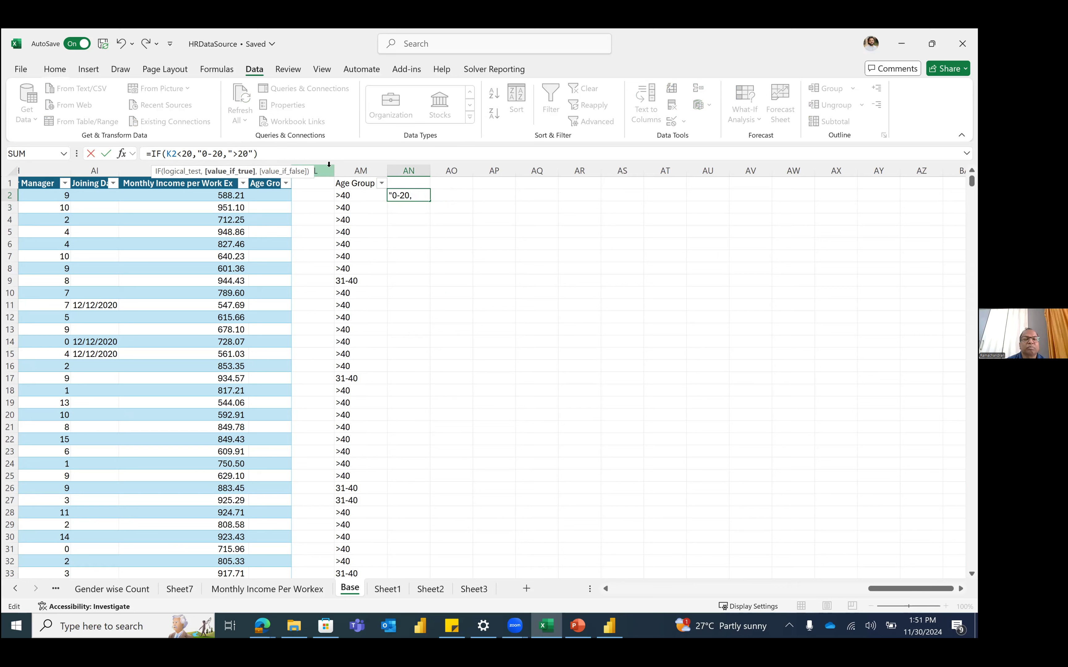
{"action": "type", "text": "\""}
{"action": "key", "text": "Return"}
{"action": "key", "text": "Up"}
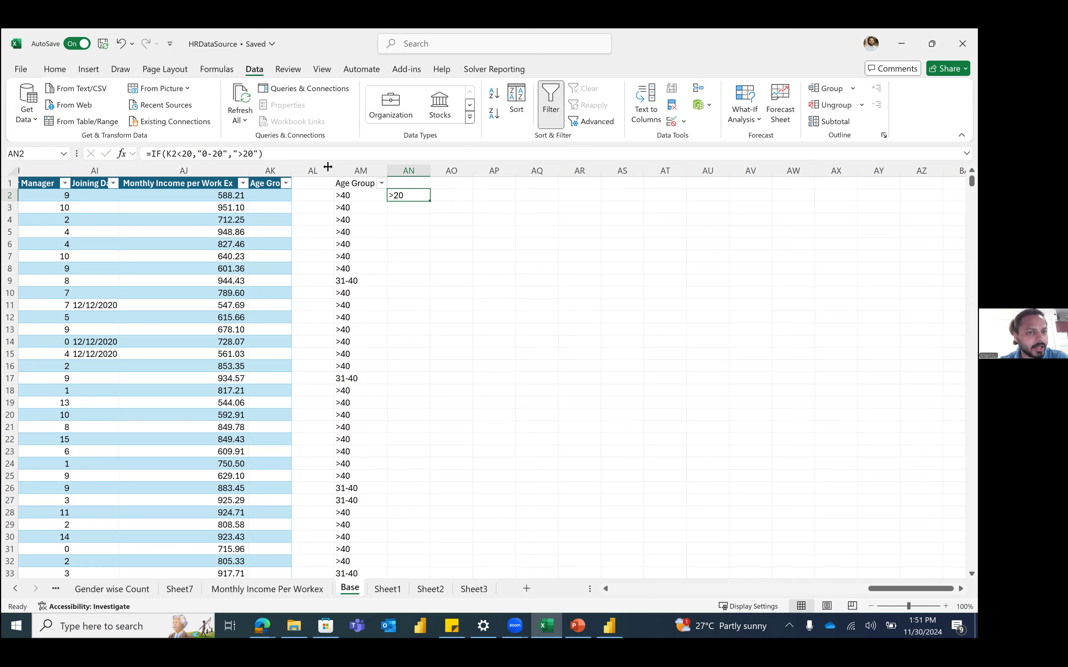
Step: Fill the AN2 formula down to the last data row and check the copied cells
{"action": "left_click_drag", "start_coordinate": [433, 200], "coordinate": [433, 201]}
{"action": "double_click", "coordinate": [433, 200]}
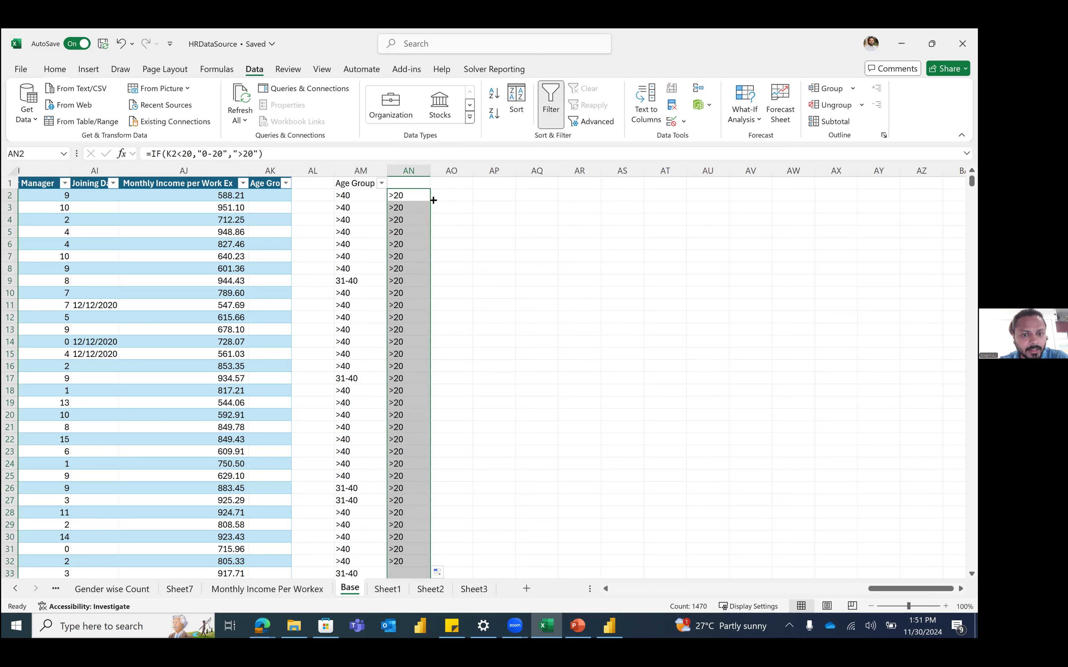
{"action": "left_click", "coordinate": [411, 194]}
{"action": "key", "text": "Down"}
{"action": "key", "text": "Up"}
{"action": "key", "text": "Down"}
{"action": "key", "text": "Down"}
{"action": "key", "text": "Down"}
{"action": "key", "text": "Down"}
{"action": "key", "text": "Down"}
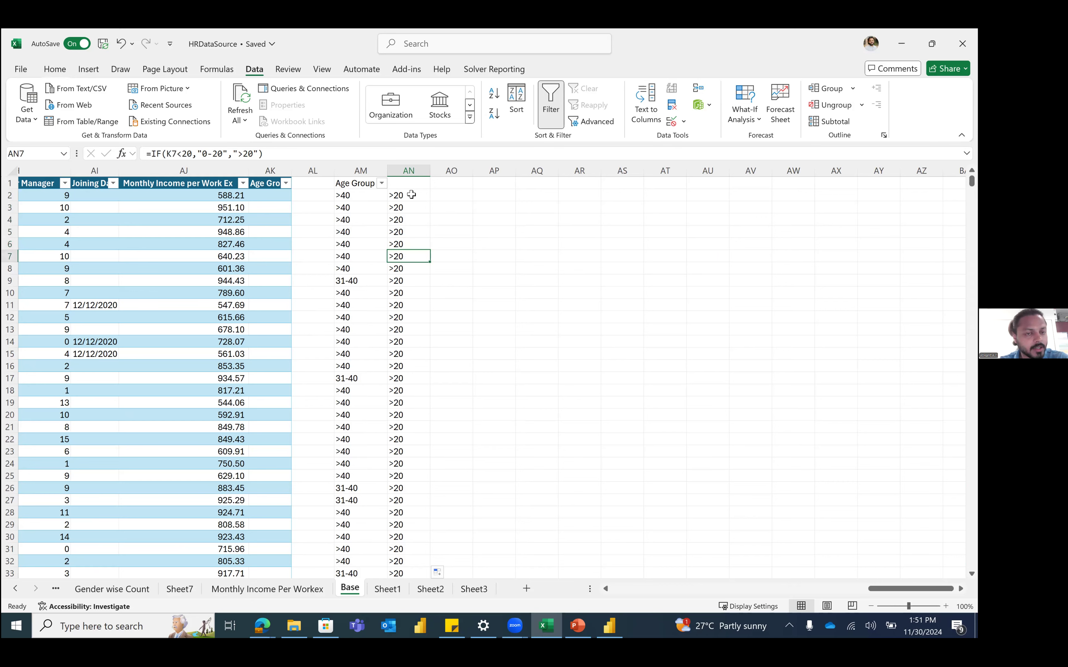
{"action": "key", "text": "Up"}
{"action": "key", "text": "Left"}
{"action": "key", "text": "Left"}
{"action": "key", "text": "Up"}
{"action": "key", "text": "Up"}
{"action": "key", "text": "Up"}
{"action": "key", "text": "Right"}
{"action": "key", "text": "Down"}
{"action": "key", "text": "Left"}
{"action": "key", "text": "Left"}
{"action": "key", "text": "Left"}
{"action": "key", "text": "Left"}
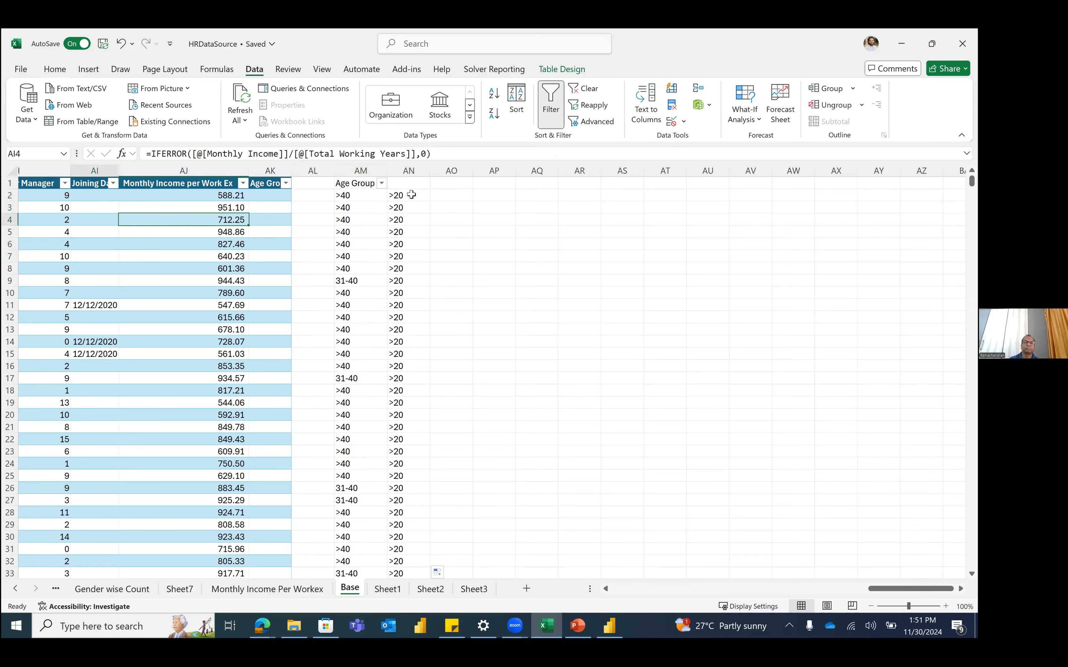
{"action": "key", "text": "Left"}
{"action": "key", "text": "Left"}
{"action": "key", "text": "Left"}
{"action": "key", "text": "Left"}
{"action": "key", "text": "Left"}
{"action": "key", "text": "Left"}
{"action": "key", "text": "Left"}
{"action": "key", "text": "Left"}
{"action": "key", "text": "Left"}
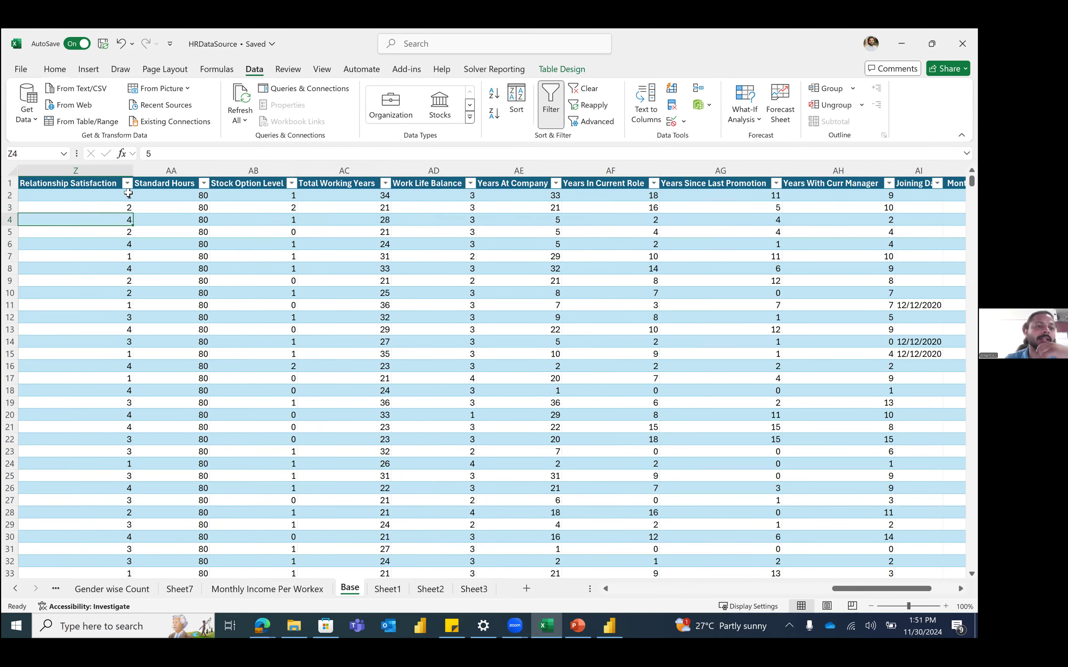
{"action": "key", "text": "Left"}
{"action": "key", "text": "Left"}
{"action": "key", "text": "Left"}
{"action": "key", "text": "Left"}
{"action": "key", "text": "Left"}
{"action": "key", "text": "Left"}
{"action": "key", "text": "Left"}
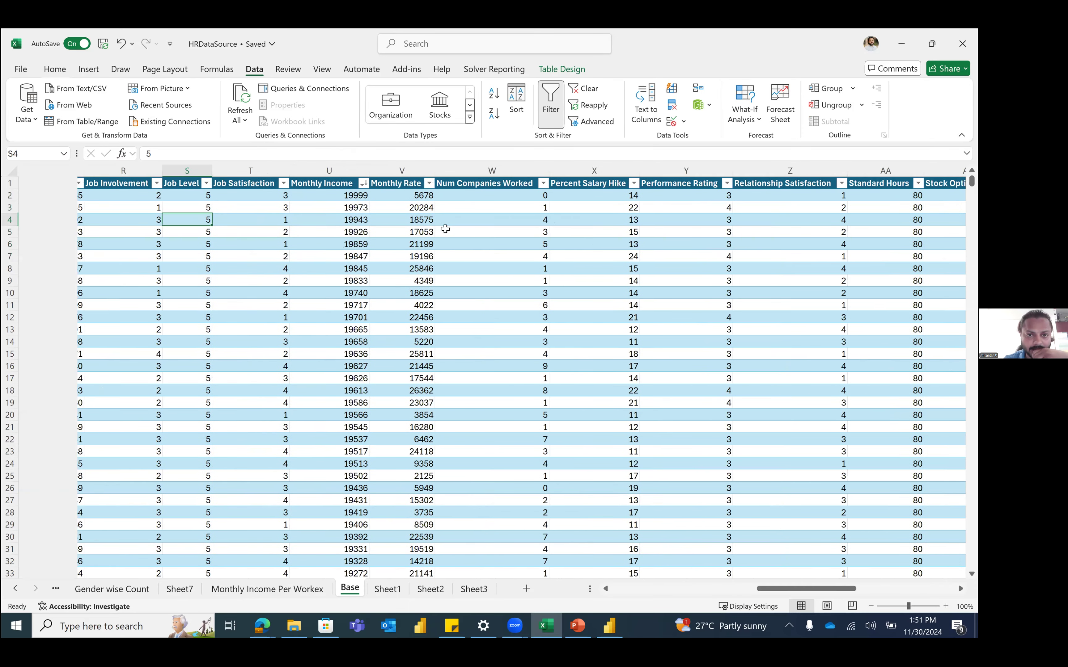
{"action": "scroll", "coordinate": [445, 228], "scroll_direction": "left", "scroll_amount": 10}
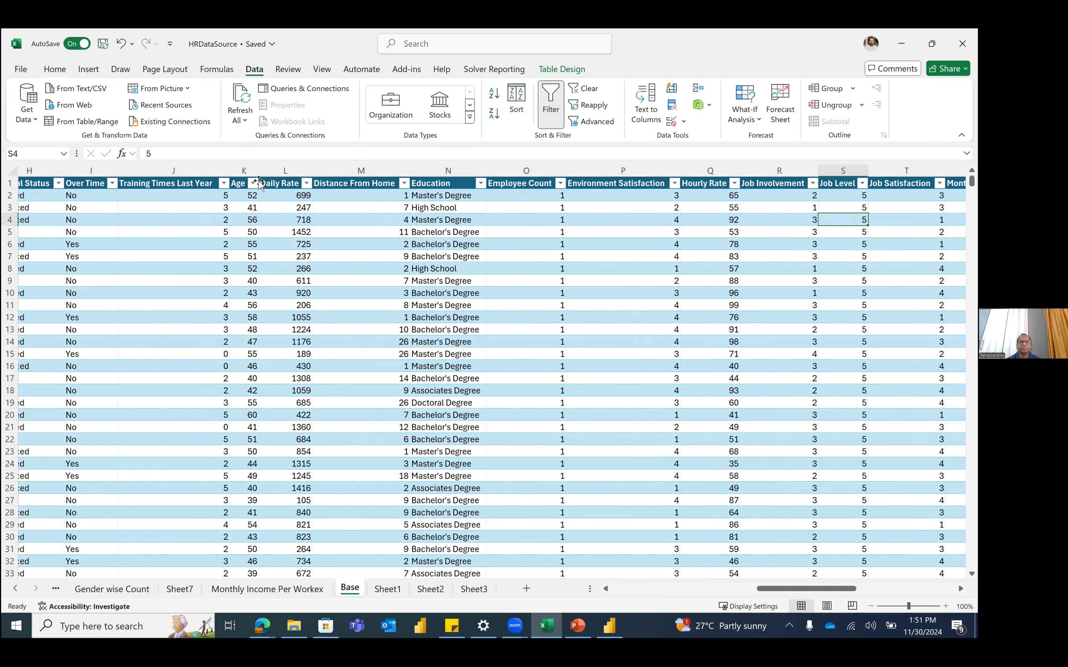
{"action": "scroll", "coordinate": [259, 184], "scroll_direction": "left", "scroll_amount": 1}
{"action": "left_click", "coordinate": [261, 183]}
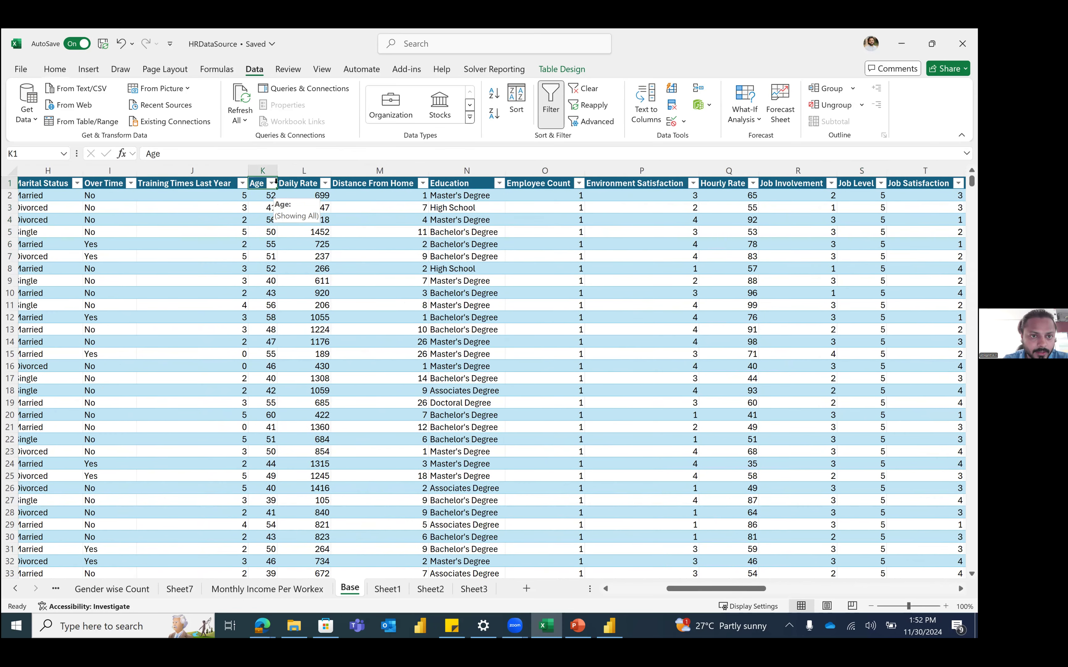
{"action": "left_click", "coordinate": [263, 181]}
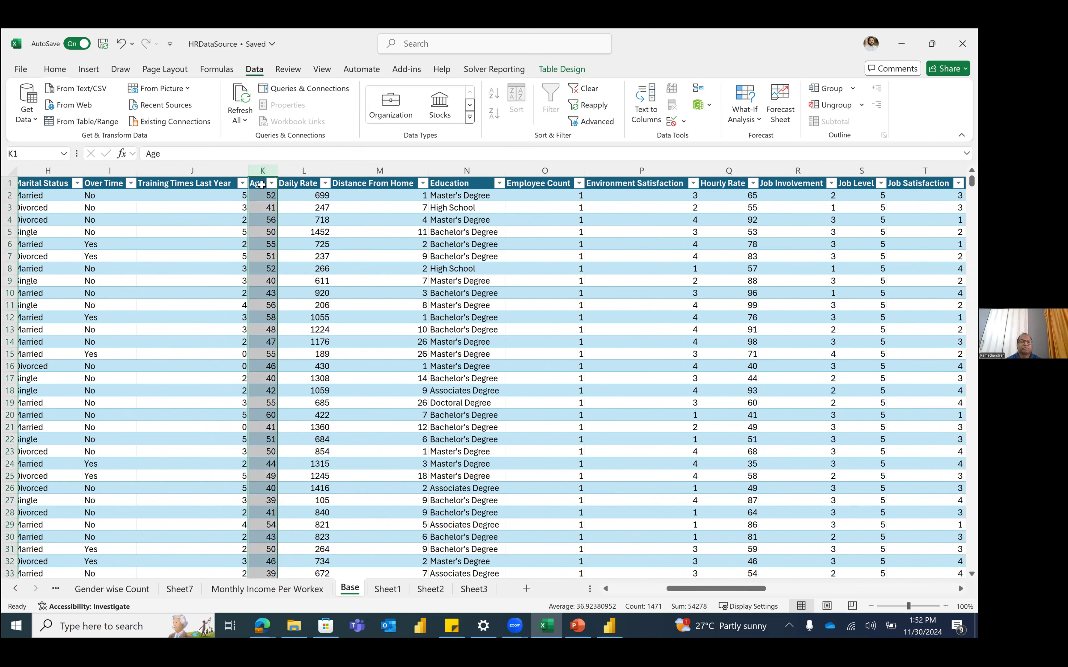
{"action": "left_click", "coordinate": [260, 184]}
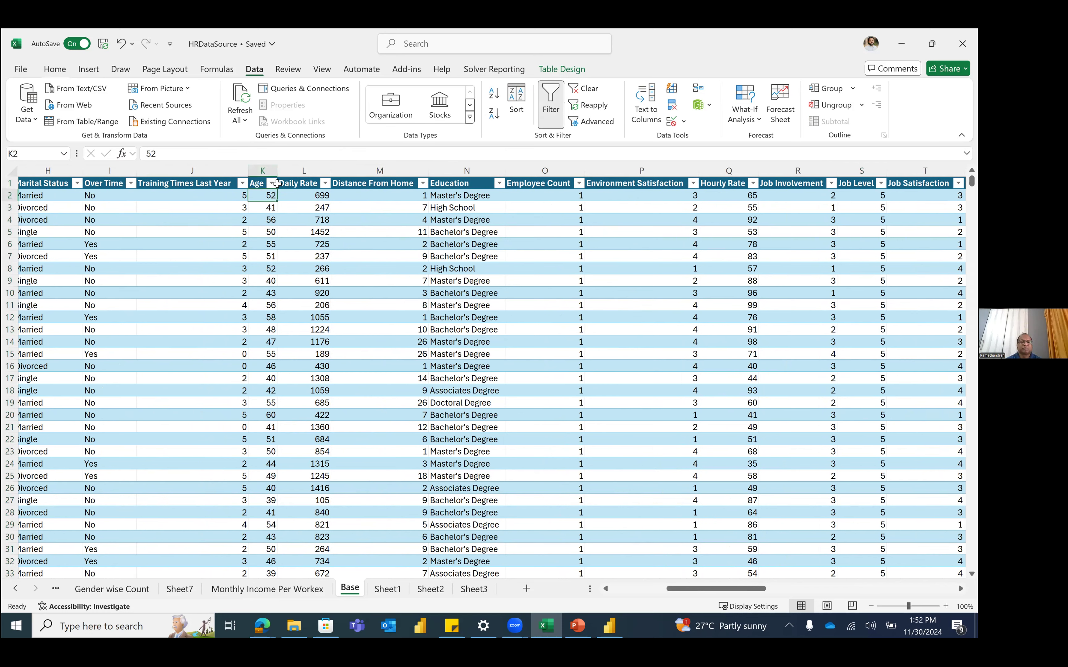
{"action": "left_click", "coordinate": [259, 182]}
{"action": "left_click_drag", "start_coordinate": [277, 194], "coordinate": [336, 194]}
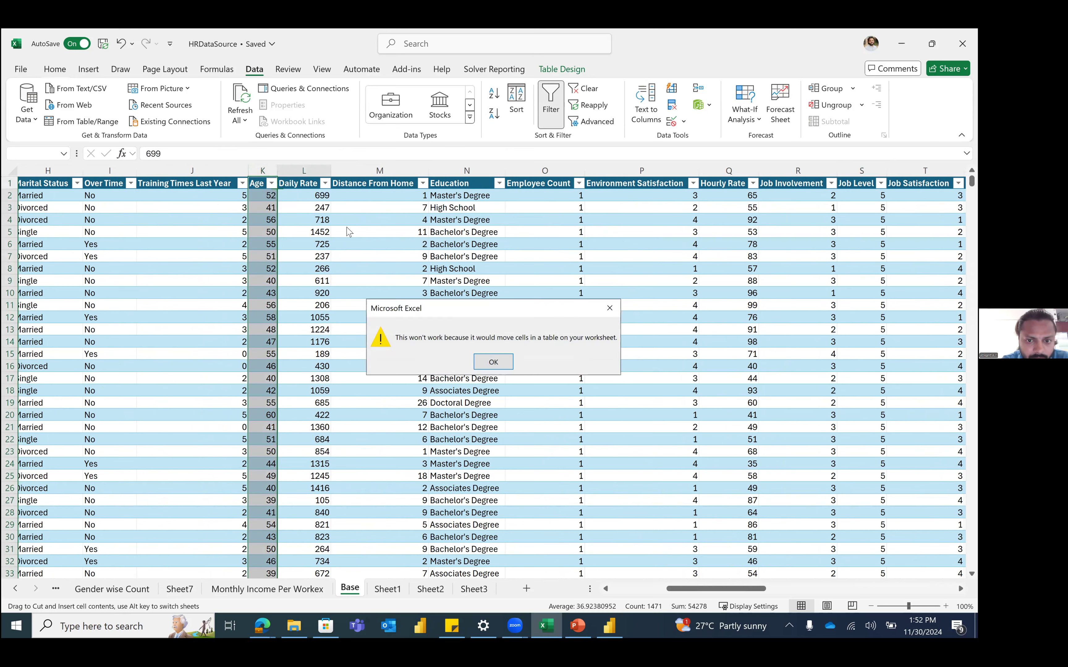
{"action": "key", "text": "Return"}
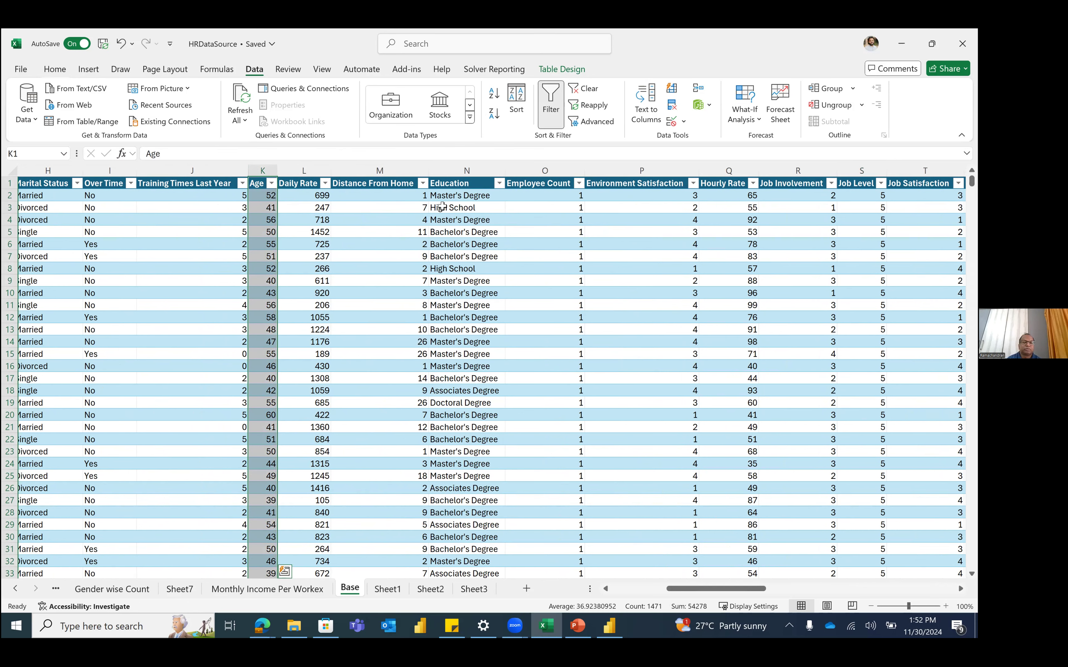
{"action": "scroll", "coordinate": [227, 168], "scroll_direction": "right", "scroll_amount": 1}
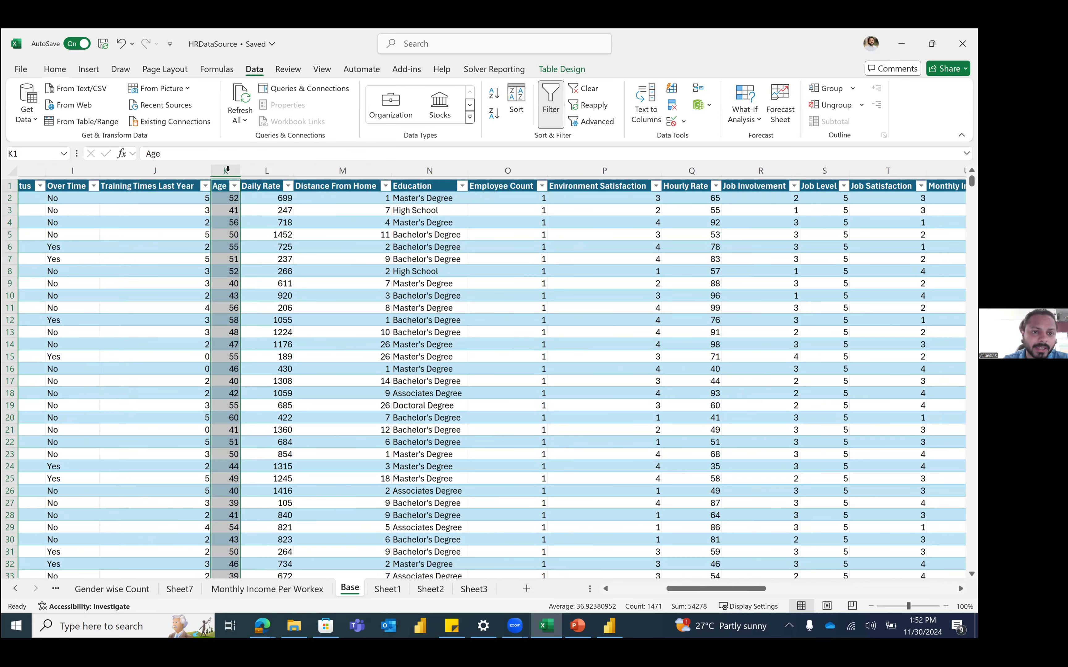
{"action": "scroll", "coordinate": [631, 195], "scroll_direction": "down", "scroll_amount": 1}
{"action": "scroll", "coordinate": [631, 196], "scroll_direction": "right", "scroll_amount": 10}
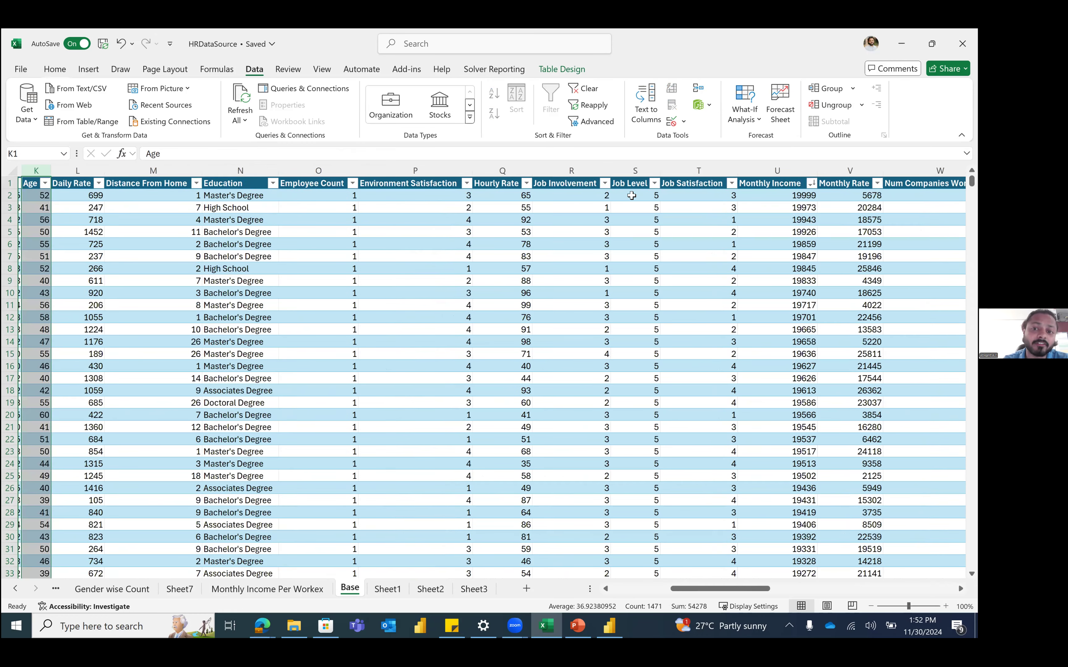
{"action": "scroll", "coordinate": [396, 253], "scroll_direction": "left", "scroll_amount": 1}
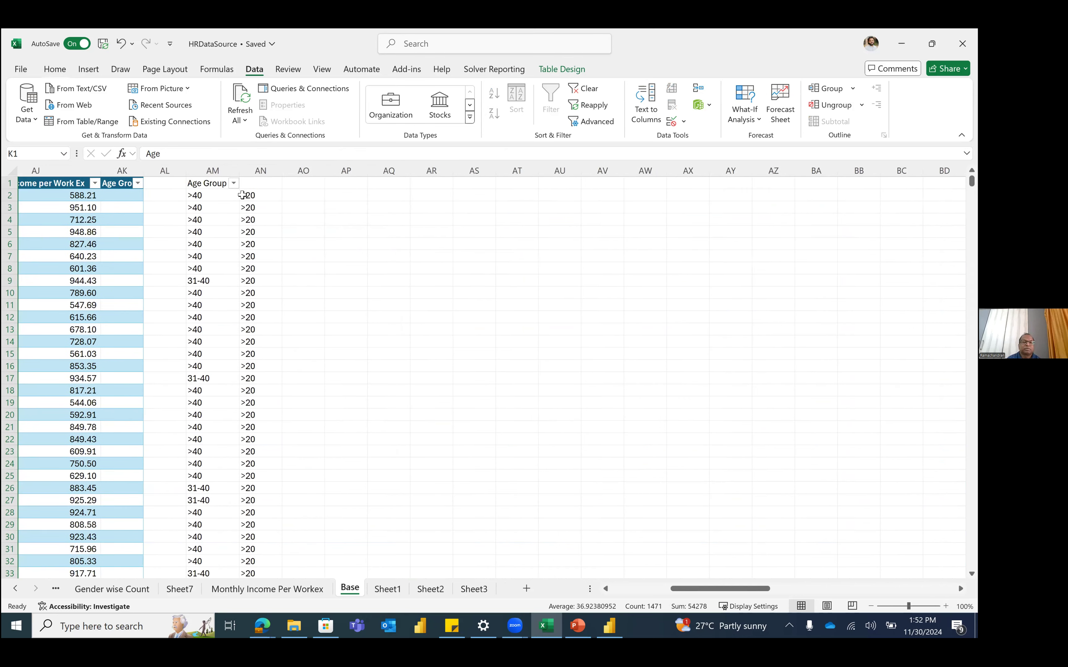
{"action": "left_click", "coordinate": [277, 172]}
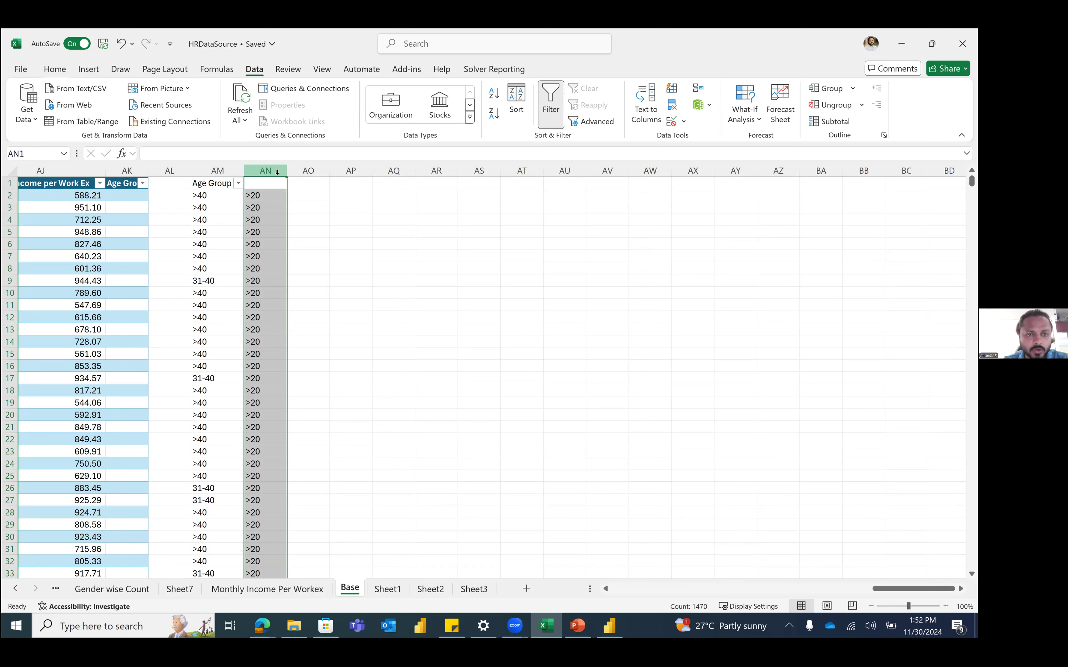
{"action": "left_click", "coordinate": [222, 194]}
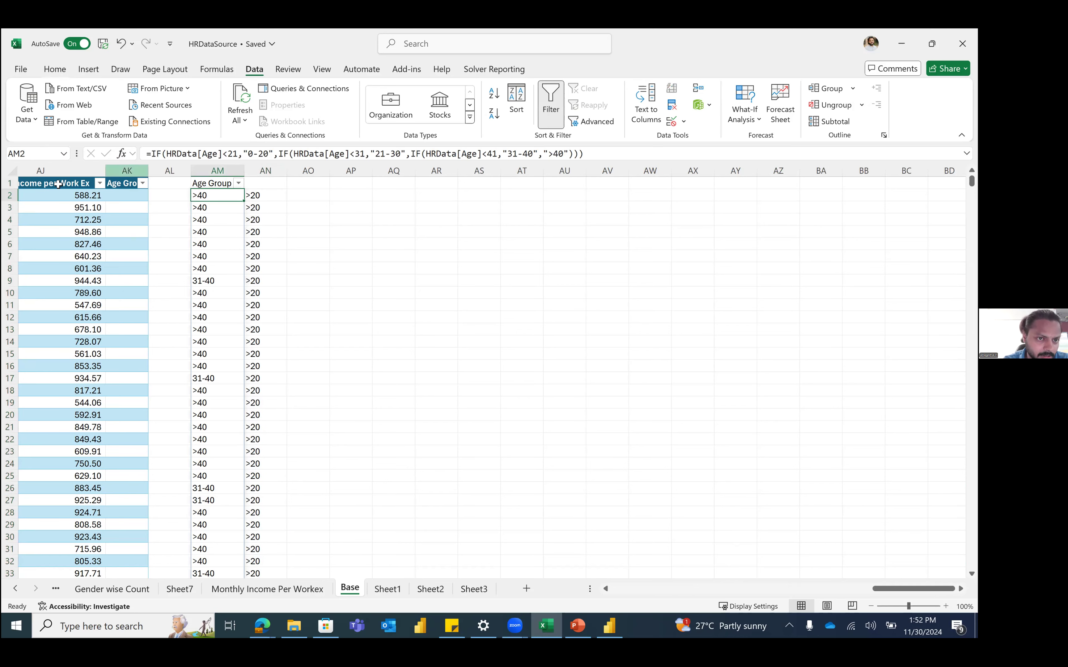
{"action": "left_click_drag", "start_coordinate": [169, 154], "coordinate": [218, 154]}
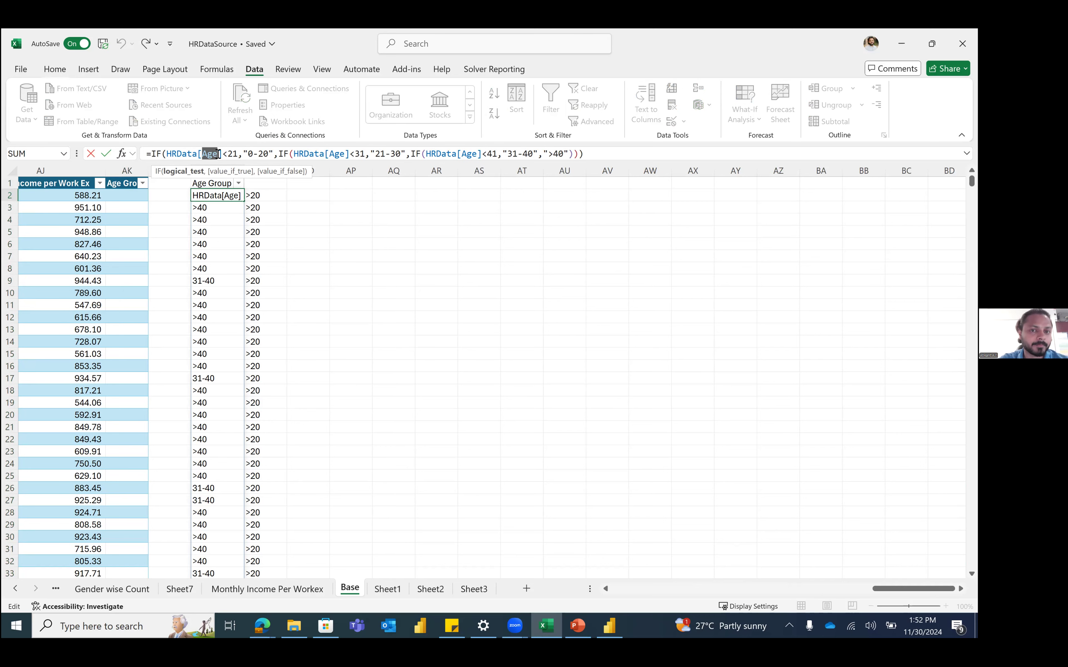
{"action": "key", "text": "Escape"}
{"action": "left_click", "coordinate": [273, 201]}
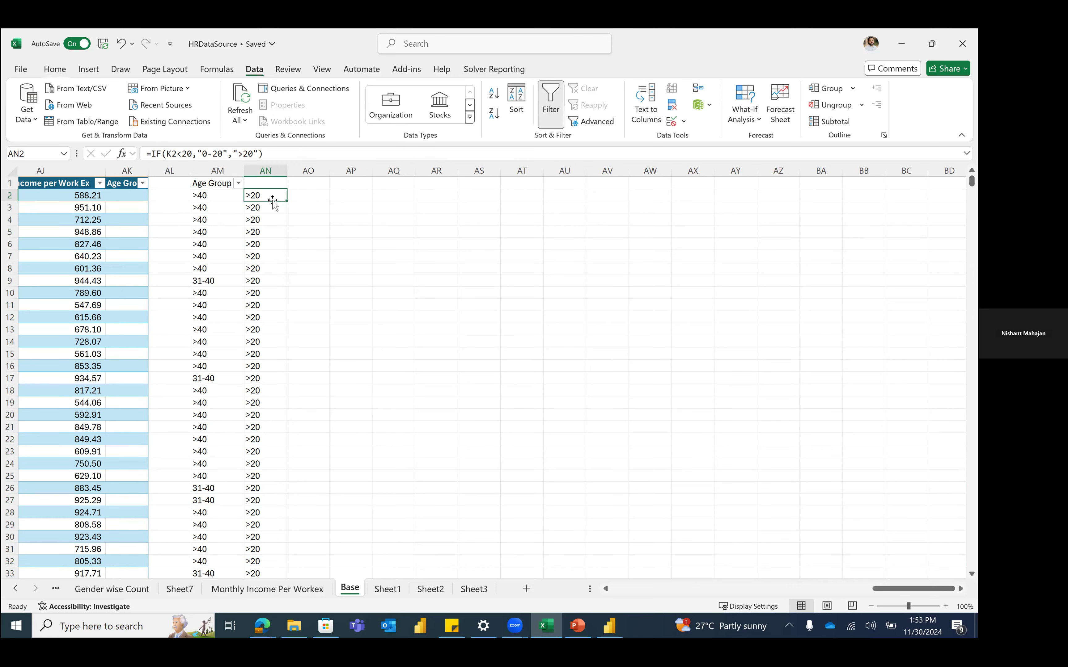
{"action": "left_click", "coordinate": [338, 195]}
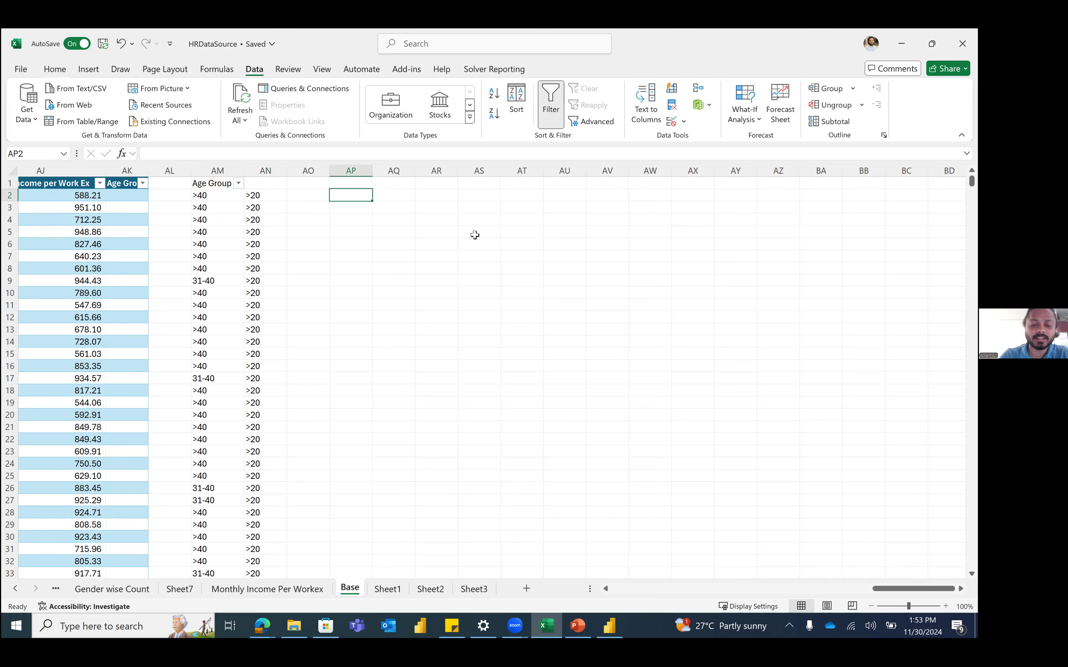
Step: Abandon a first =IF(HRData attempt and select cell AP2
{"action": "type", "text": "=IF("}
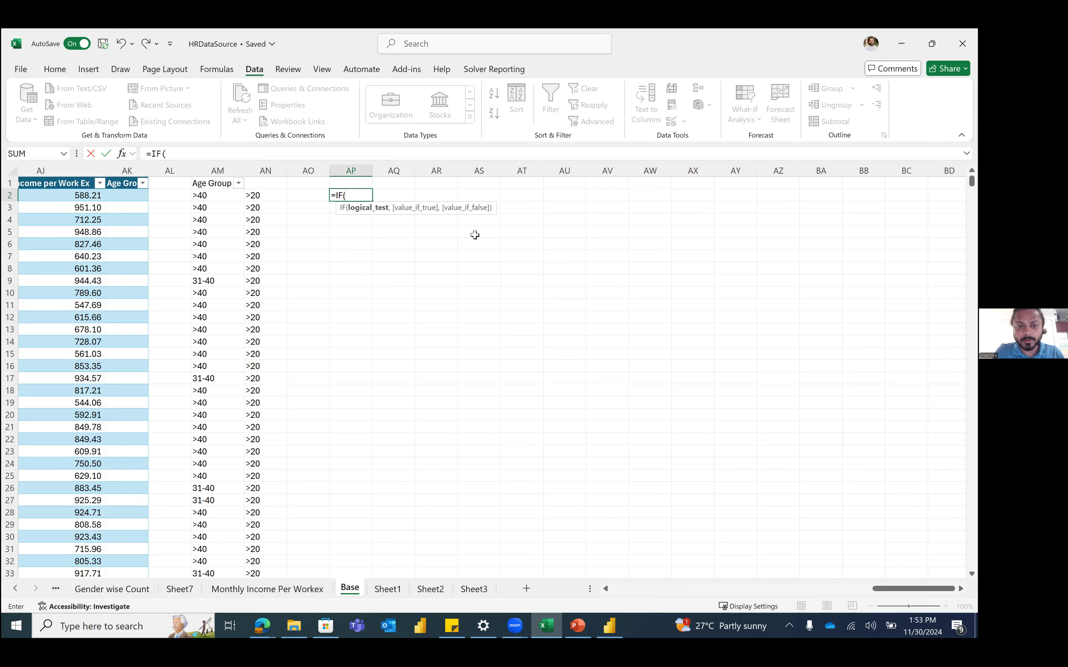
{"action": "type", "text": "hr"}
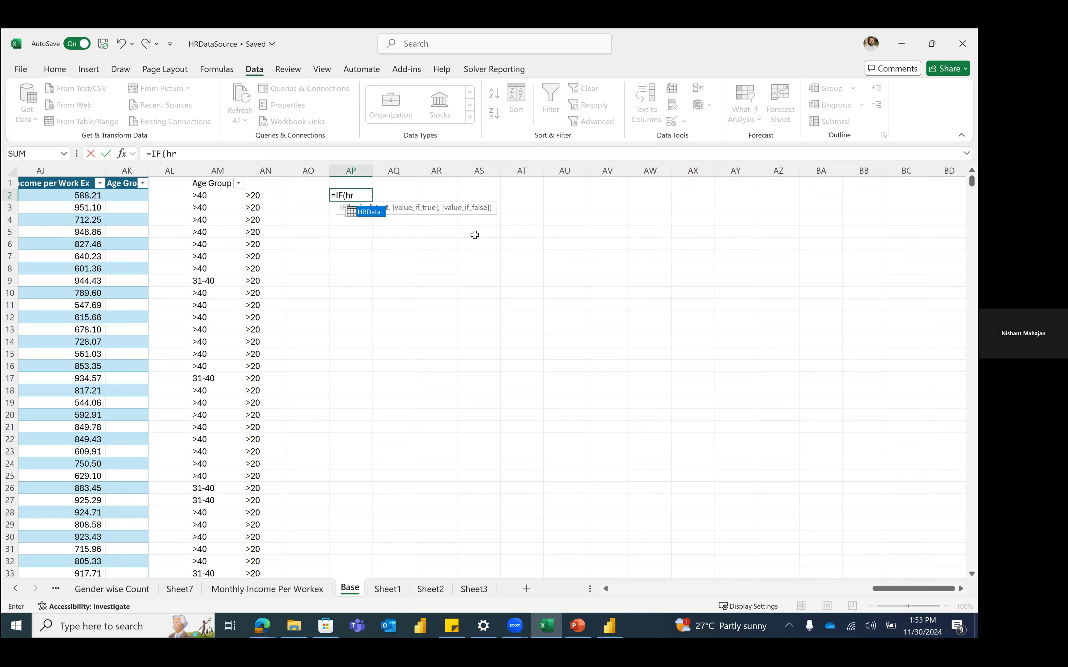
{"action": "key", "text": "Tab"}
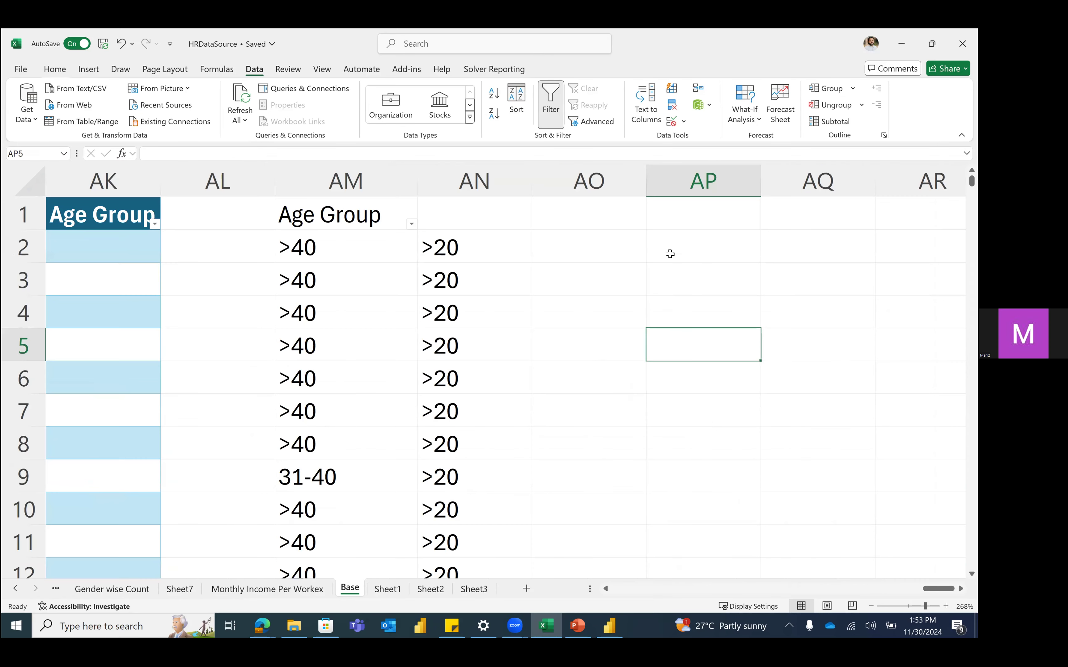
{"action": "left_click", "coordinate": [670, 253]}
{"action": "scroll", "coordinate": [669, 253], "scroll_direction": "right", "scroll_amount": 1}
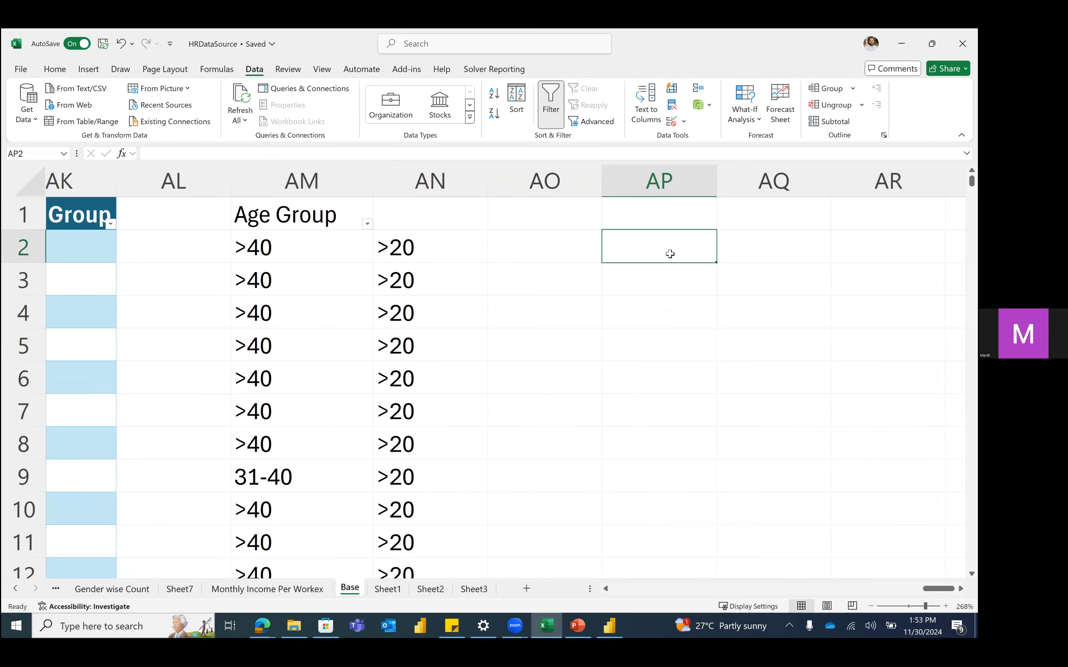
Step: Enter =IF(HRData[Age]<20,"0-19",">19") in AP2 so it fills down the column
{"action": "type", "text": "="}
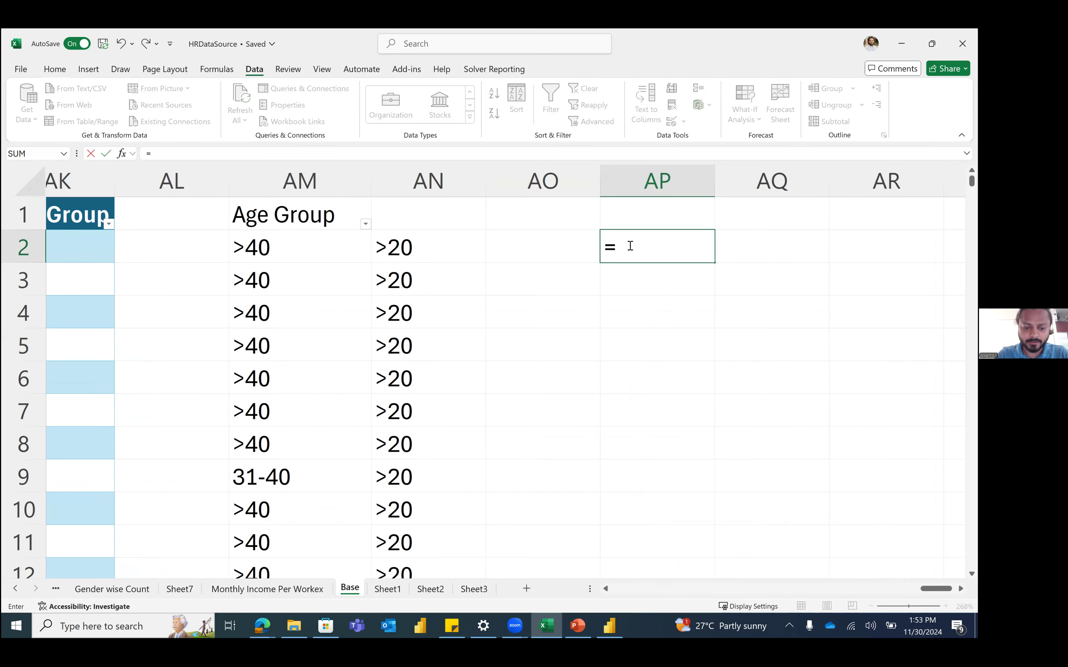
{"action": "type", "text": "if"}
{"action": "key", "text": "Tab"}
{"action": "type", "text": "hr"}
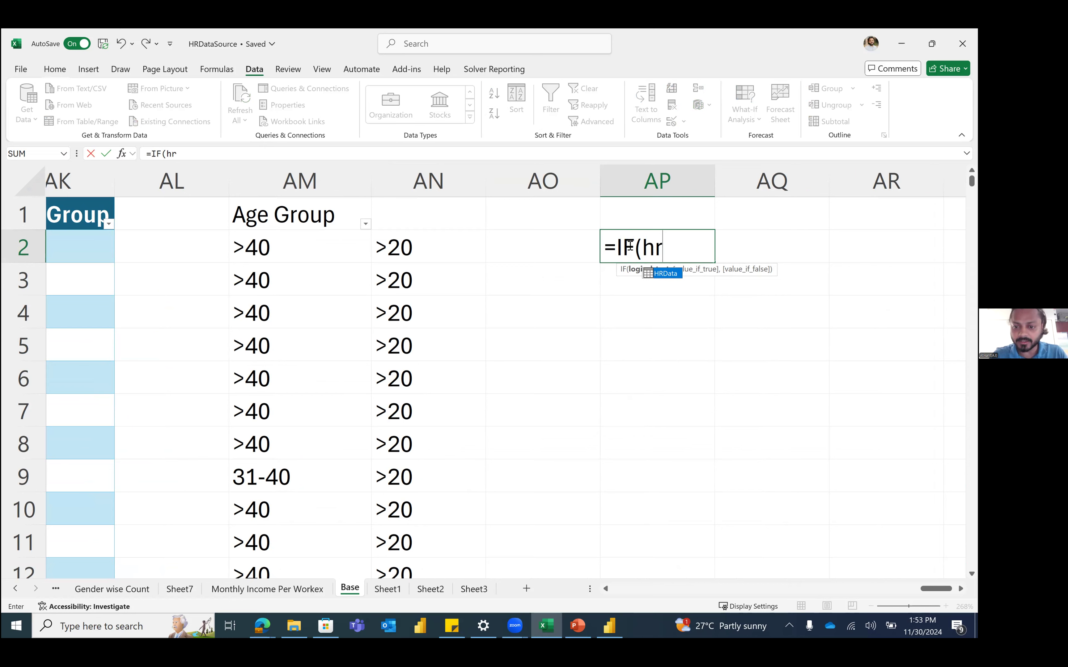
{"action": "key", "text": "Tab"}
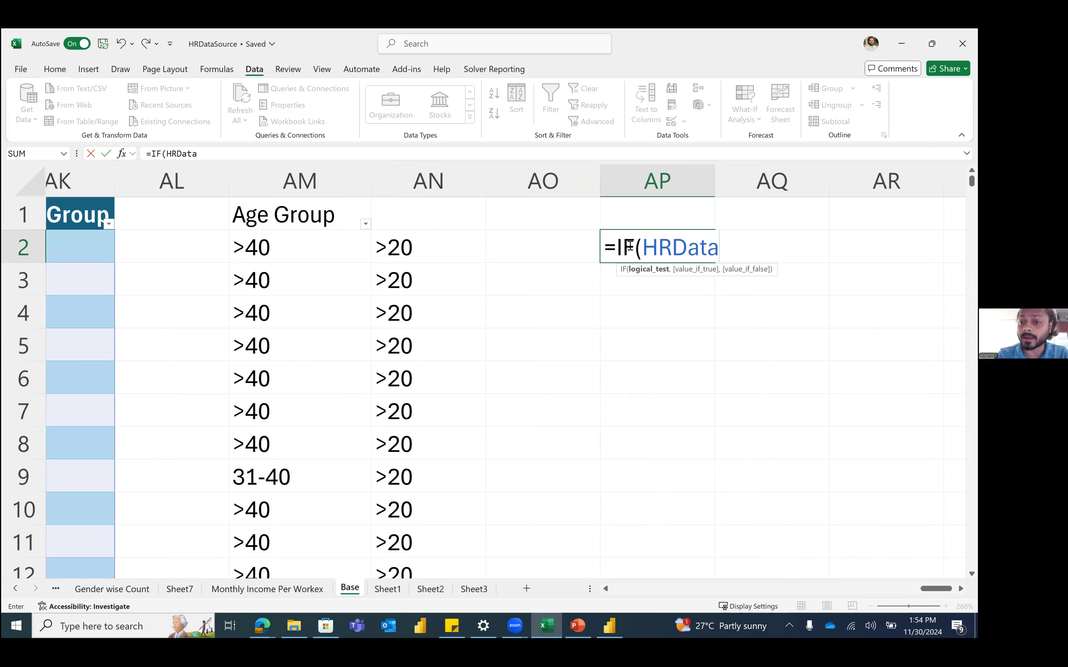
{"action": "type", "text": "["}
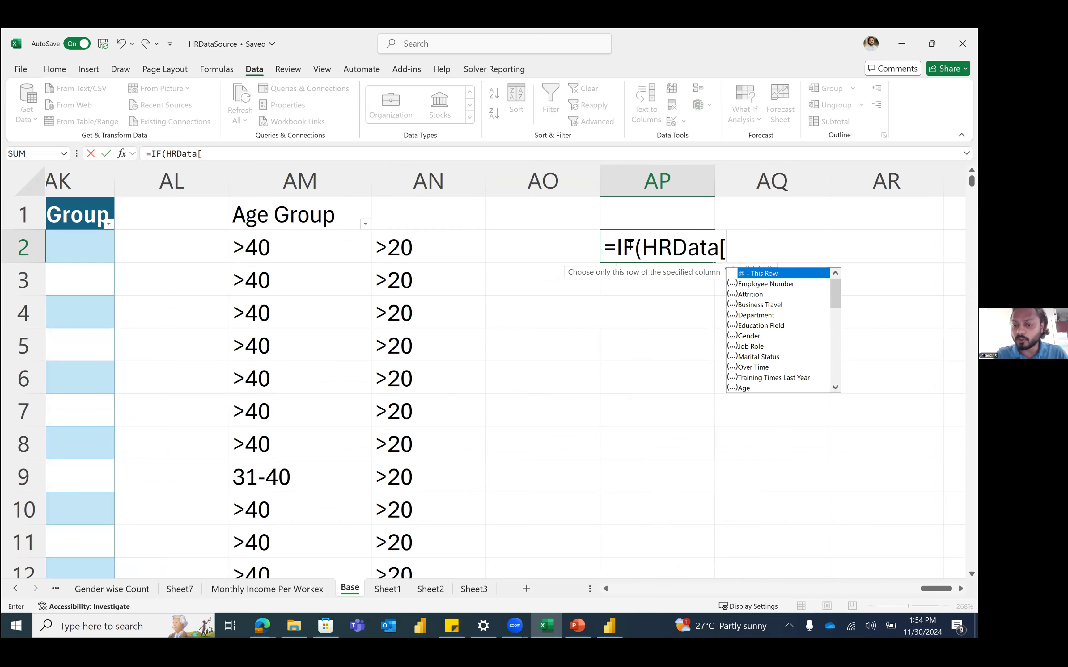
{"action": "type", "text": "a"}
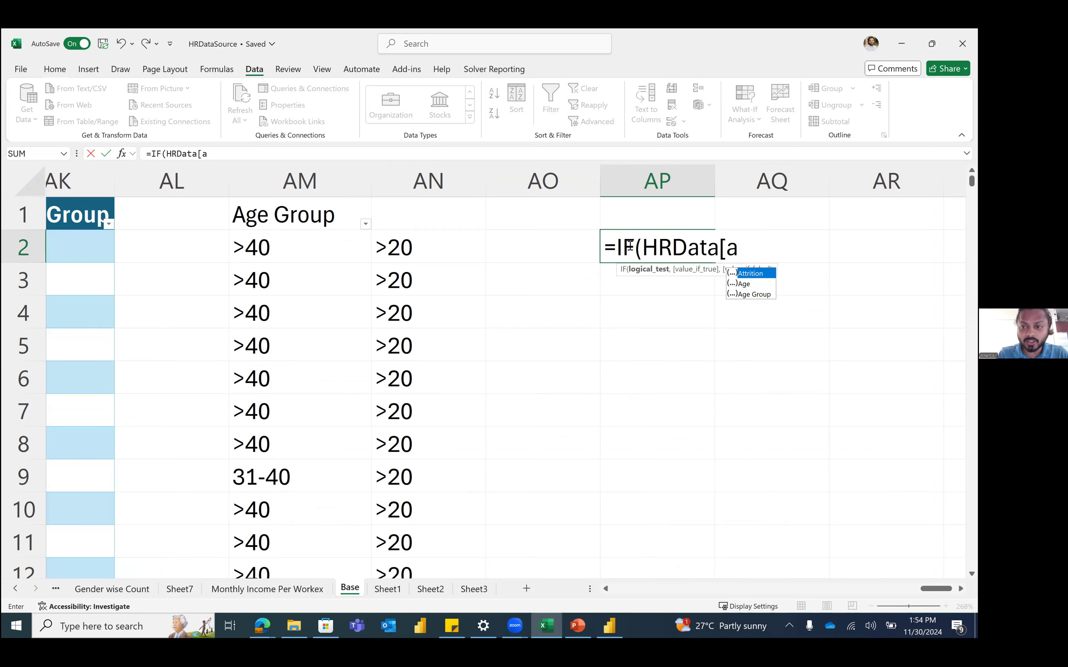
{"action": "type", "text": "g"}
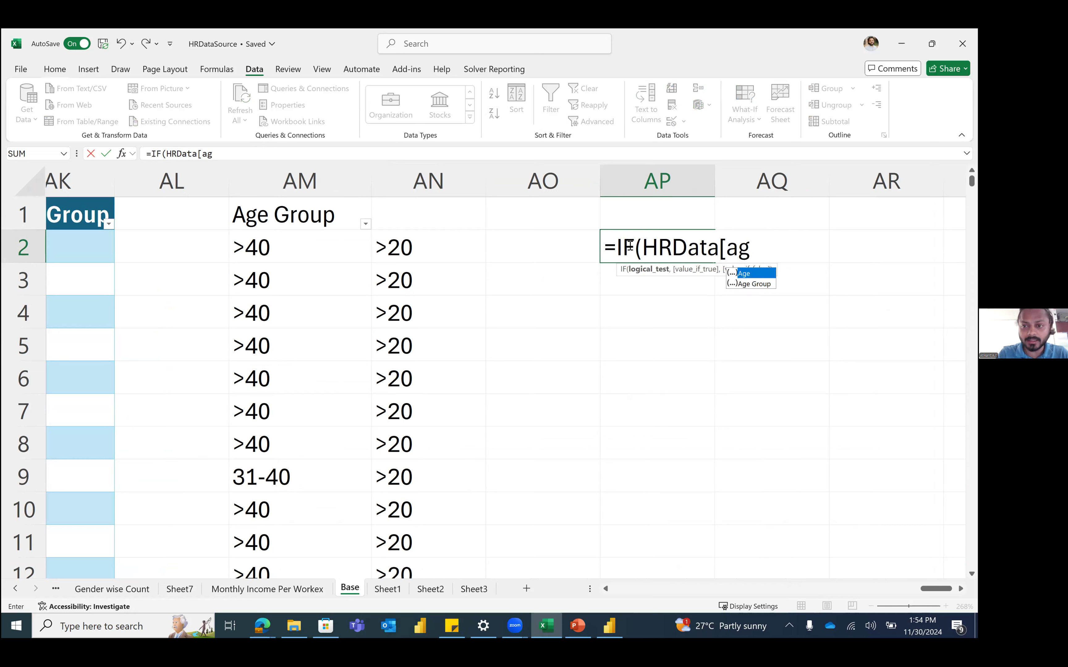
{"action": "key", "text": "Tab"}
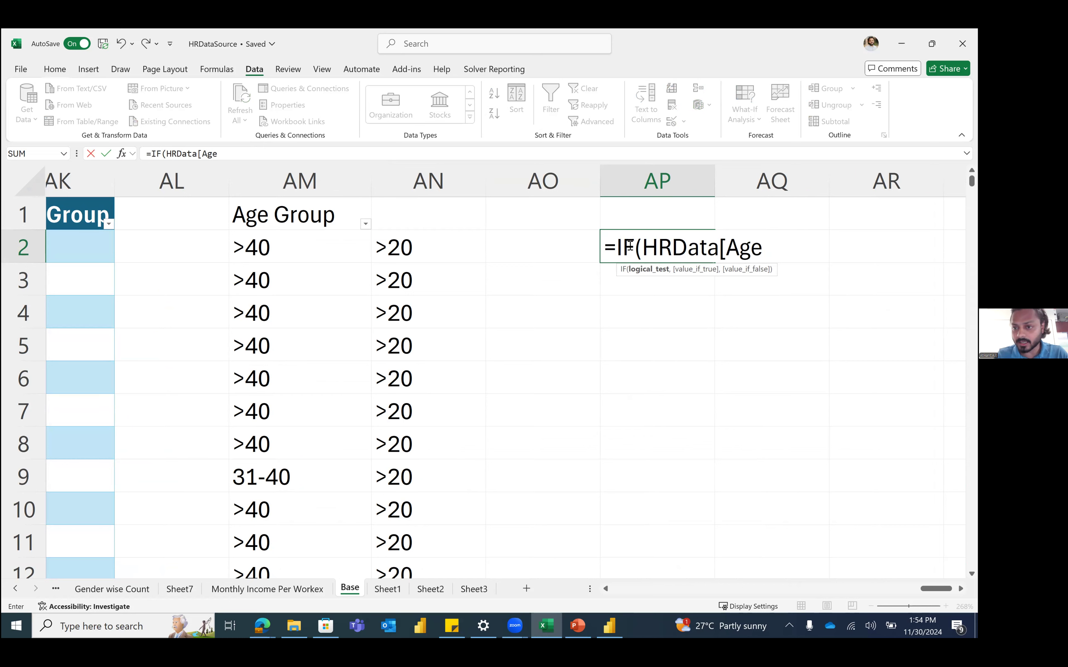
{"action": "type", "text": "]"}
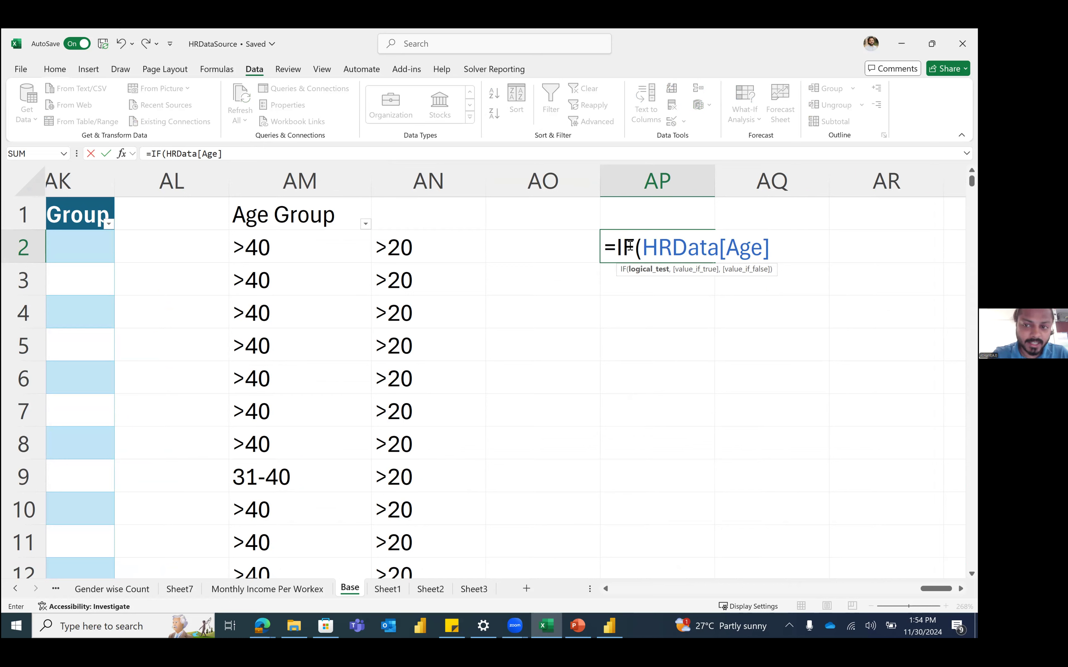
{"action": "type", "text": "<"}
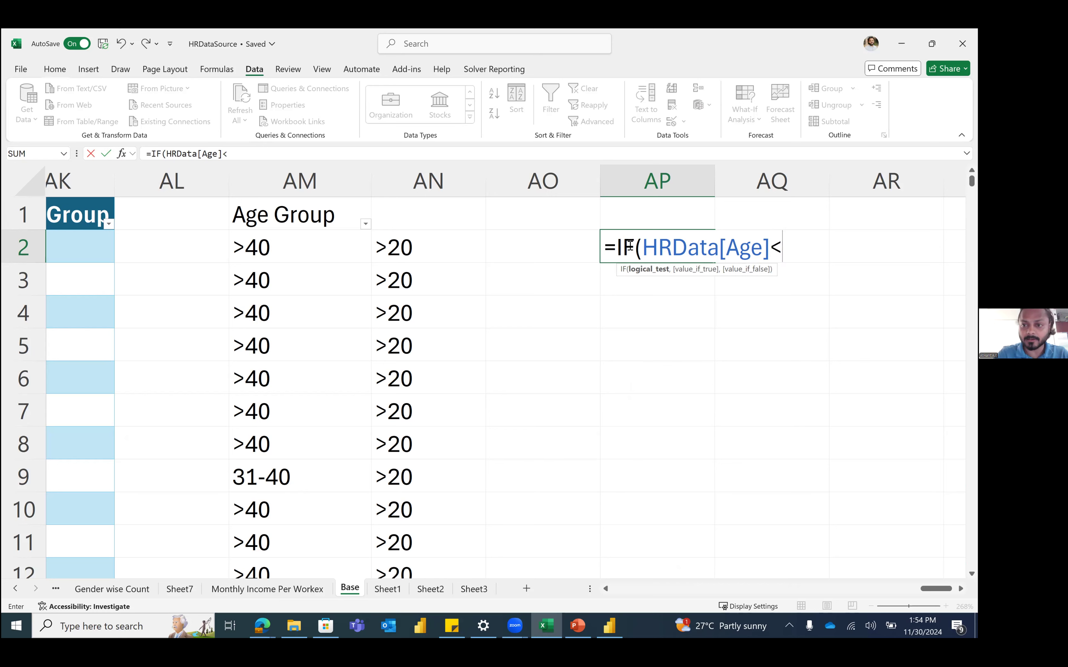
{"action": "type", "text": "20,"}
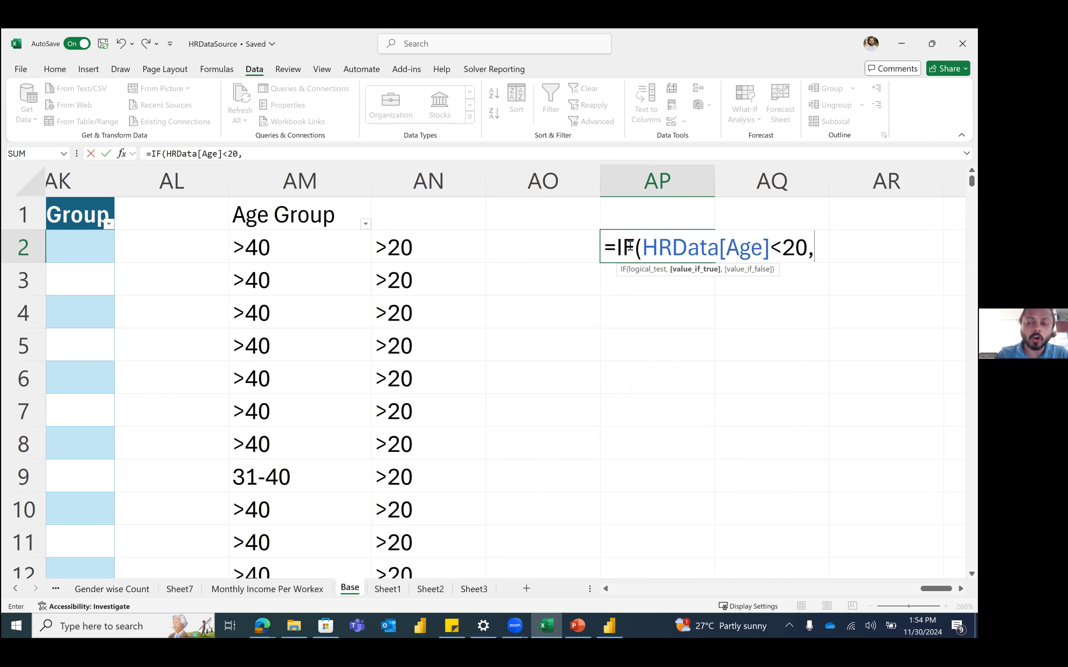
{"action": "type", "text": "\""}
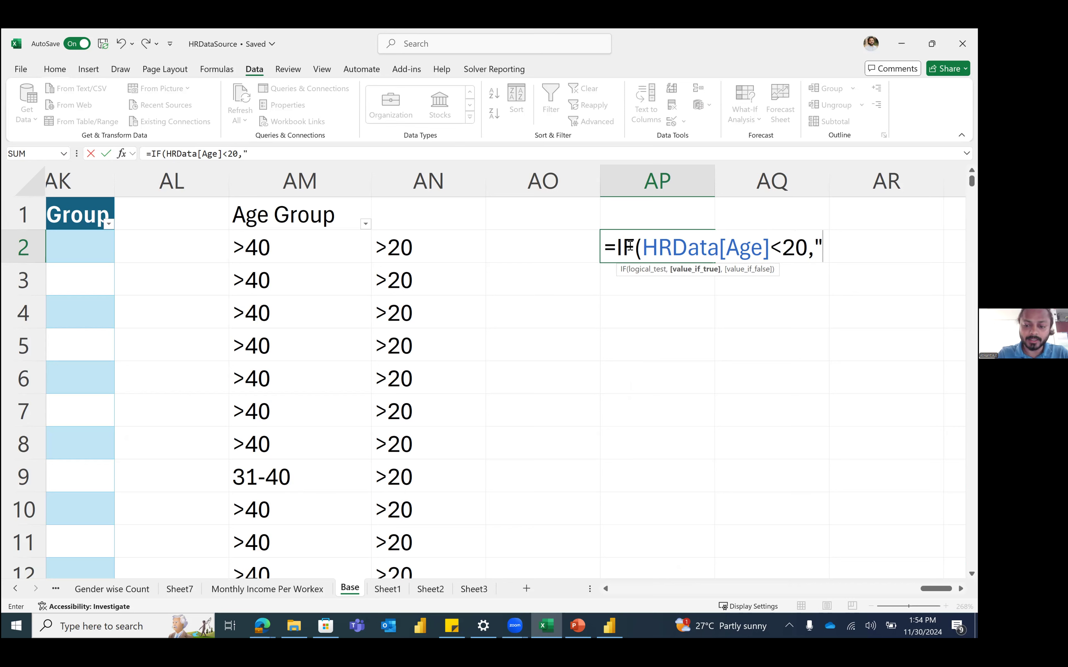
{"action": "type", "text": "0-"}
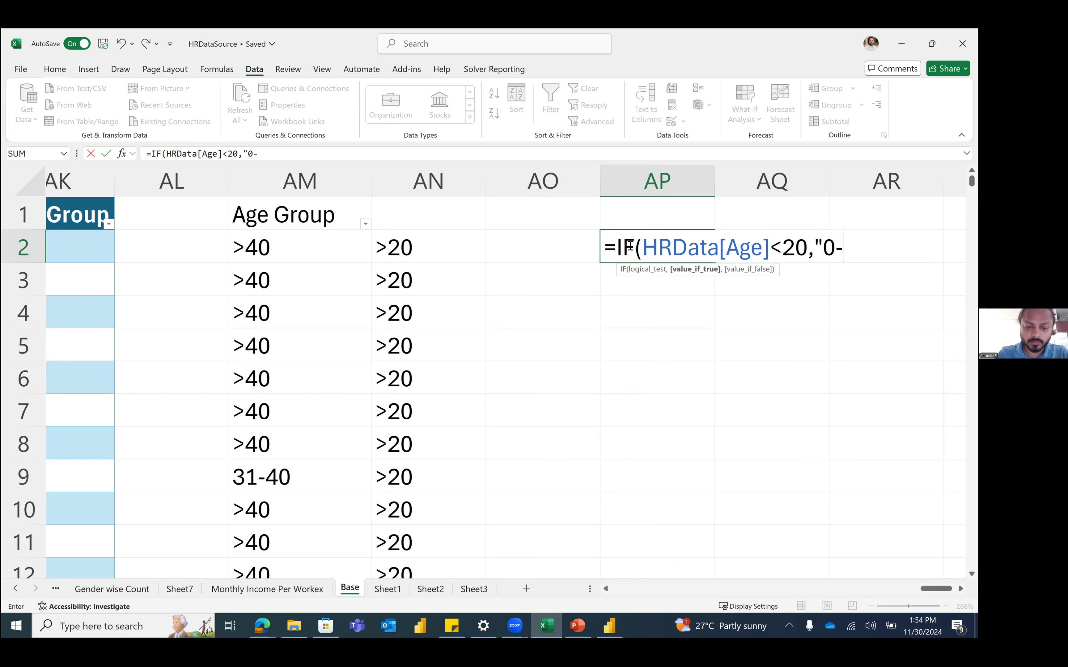
{"action": "type", "text": "19\""}
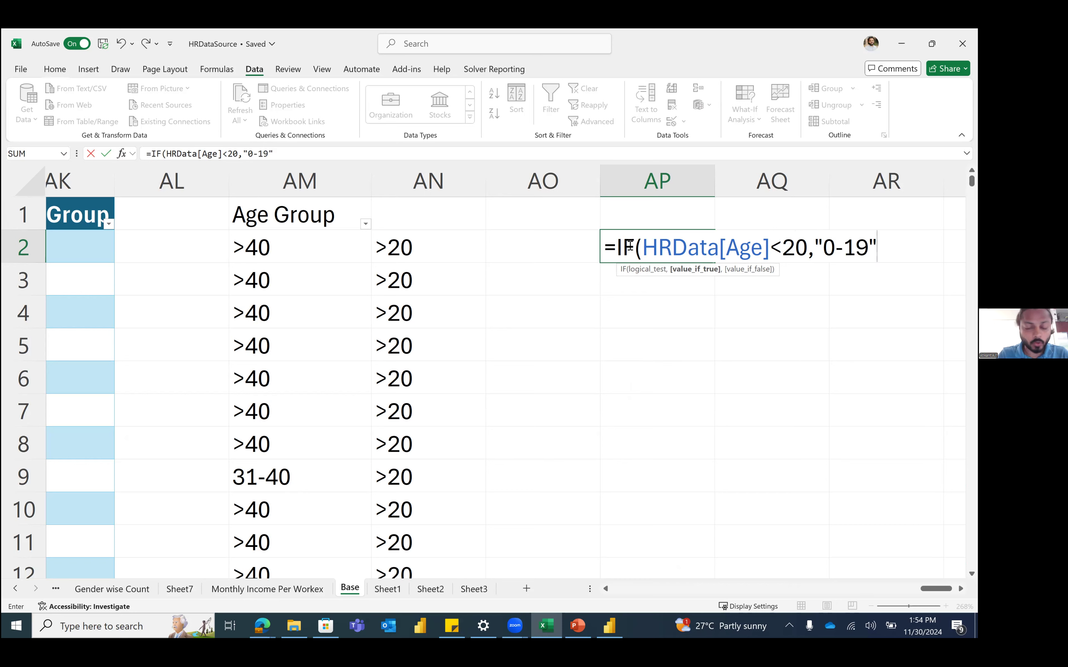
{"action": "type", "text": ","}
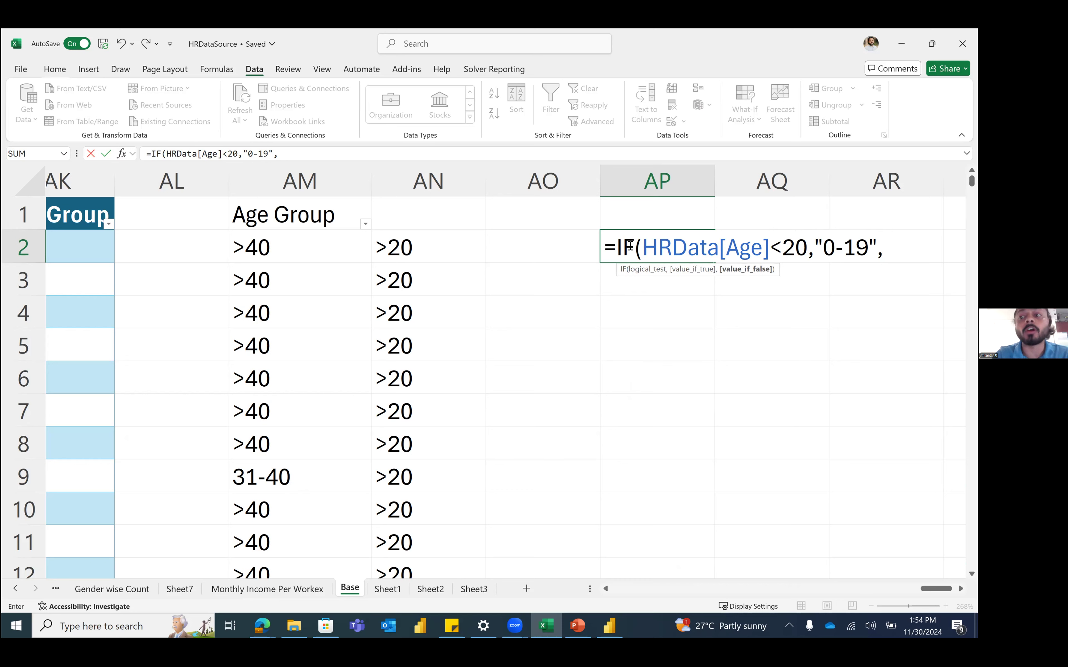
{"action": "type", "text": "\">19\")"}
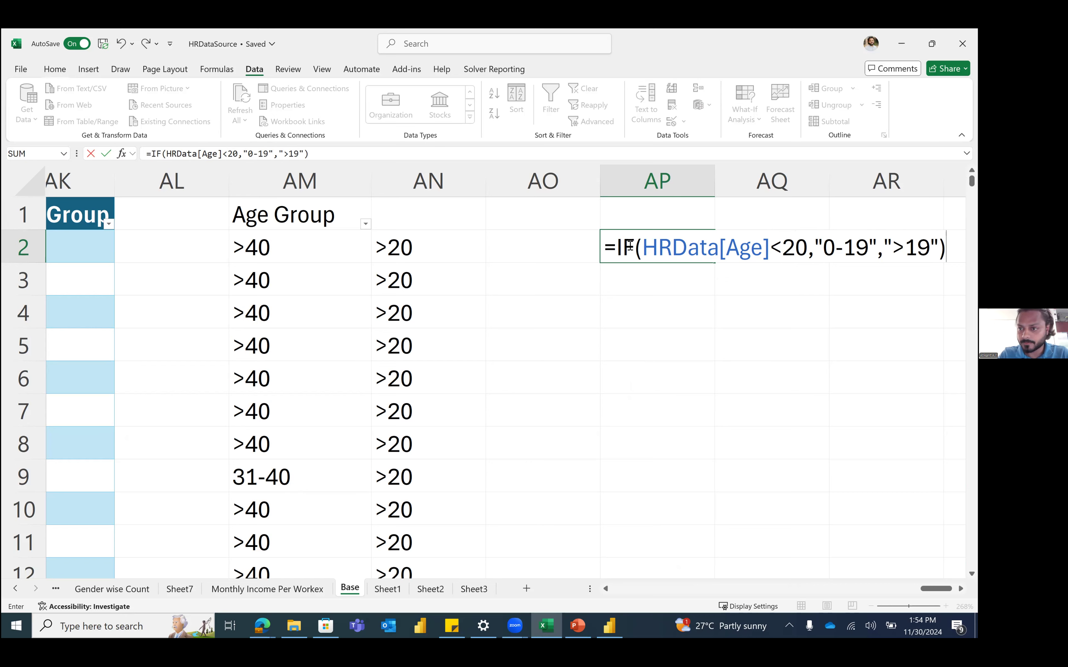
{"action": "key", "text": "Return"}
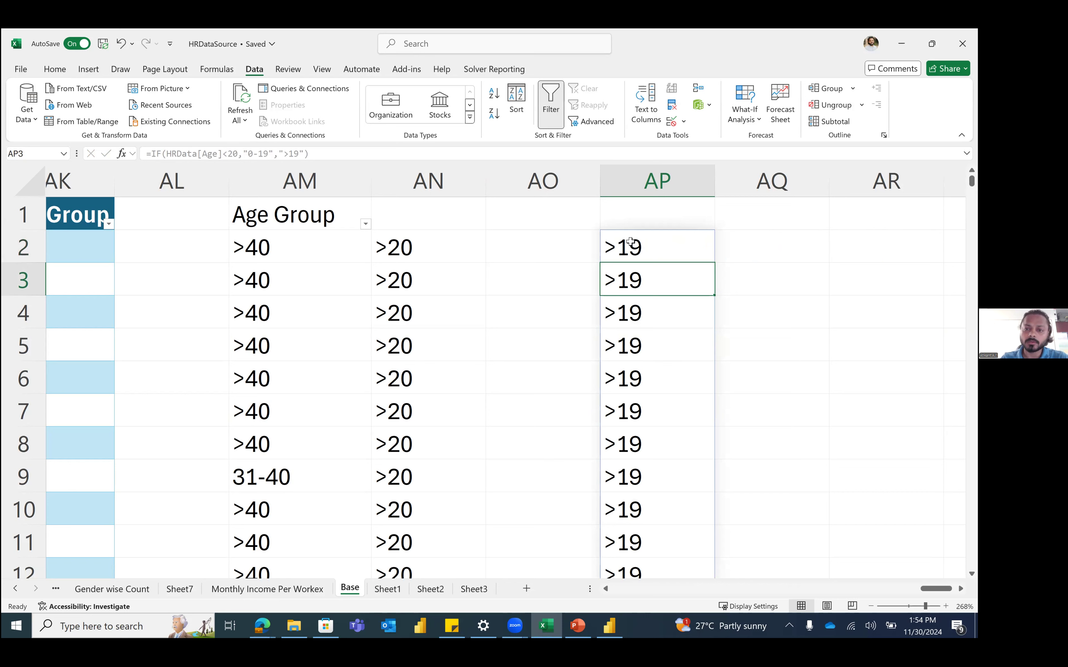
{"action": "left_click", "coordinate": [630, 243]}
{"action": "left_click_drag", "start_coordinate": [166, 154], "coordinate": [224, 155]}
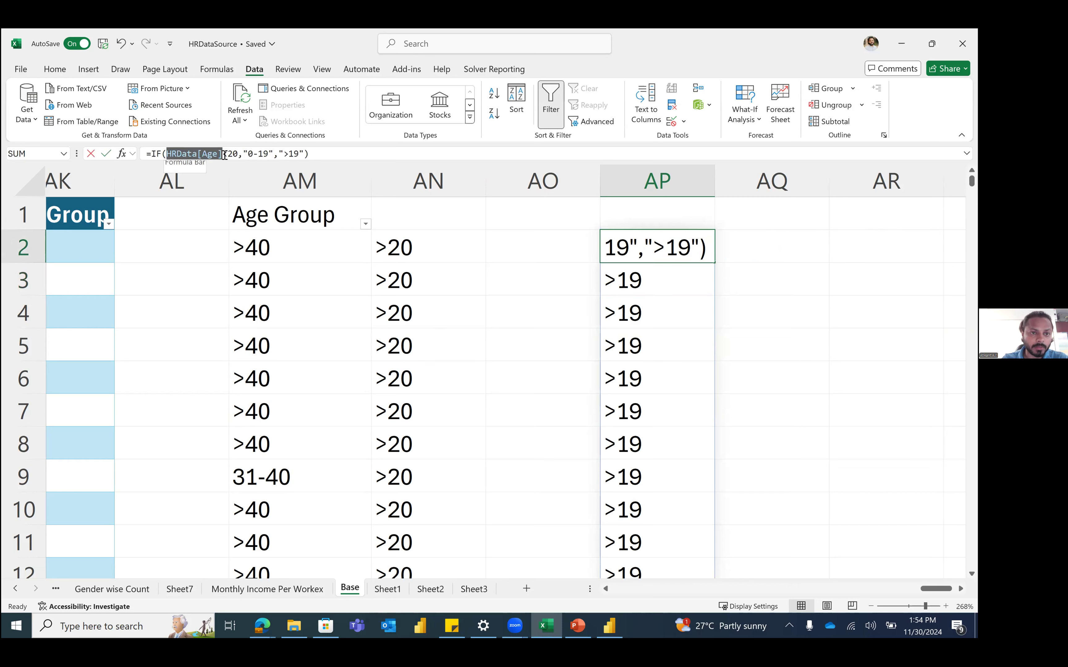
{"action": "left_click", "coordinate": [399, 246]}
{"action": "key", "text": "ctrl+Return"}
{"action": "left_click", "coordinate": [398, 246]}
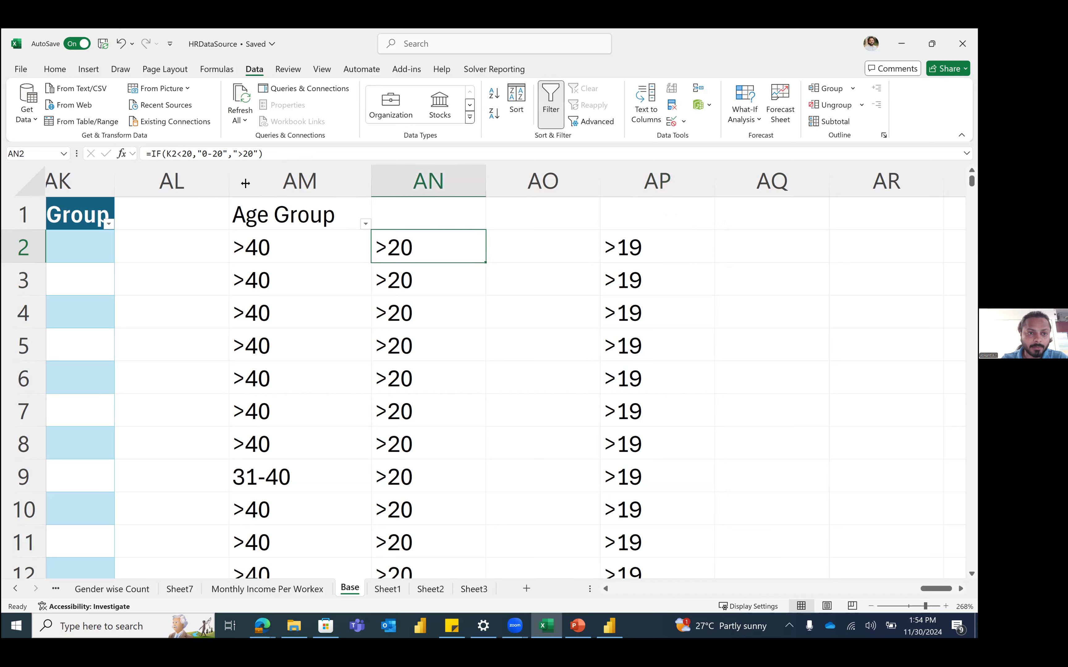
{"action": "left_click", "coordinate": [171, 155]}
{"action": "left_click", "coordinate": [171, 154]}
{"action": "key", "text": "Escape"}
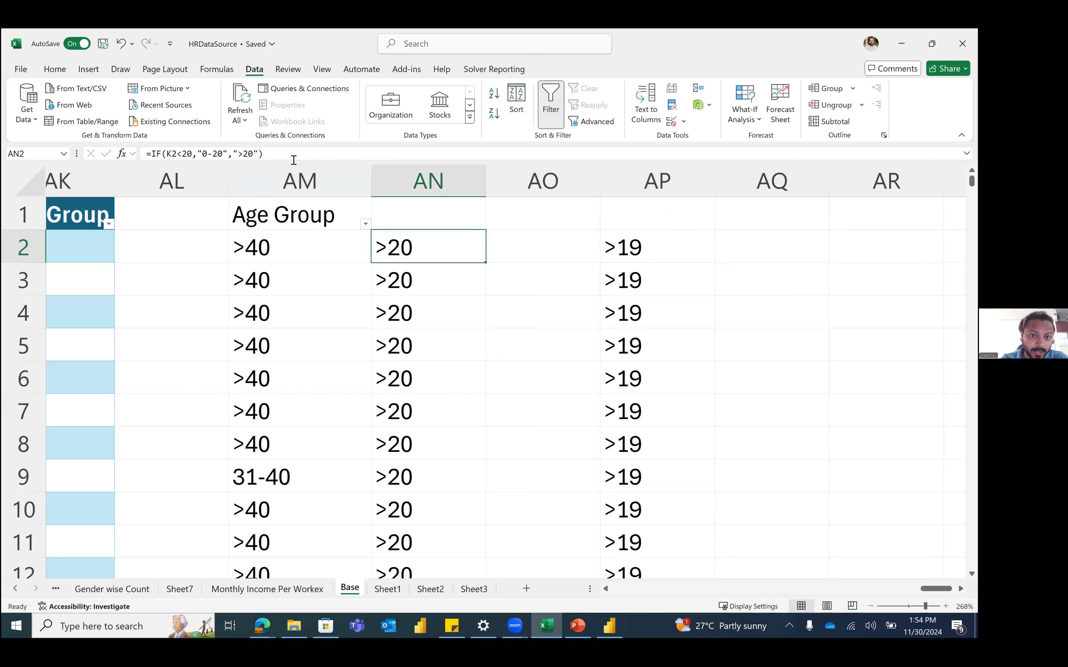
{"action": "left_click", "coordinate": [428, 187]}
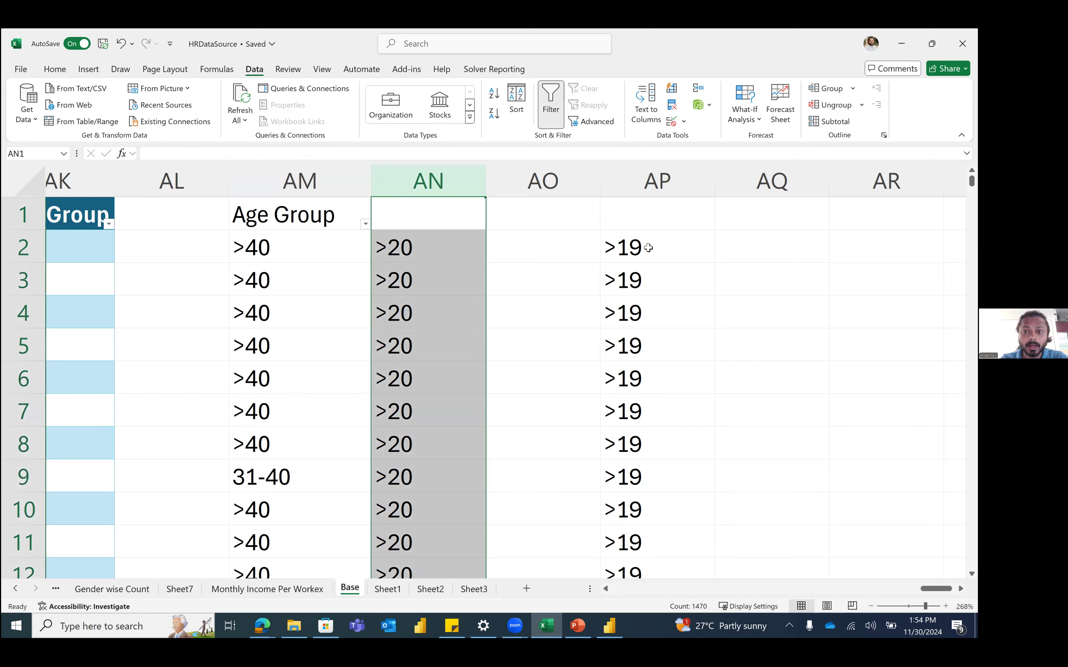
{"action": "left_click", "coordinate": [646, 245]}
{"action": "left_click", "coordinate": [648, 179]}
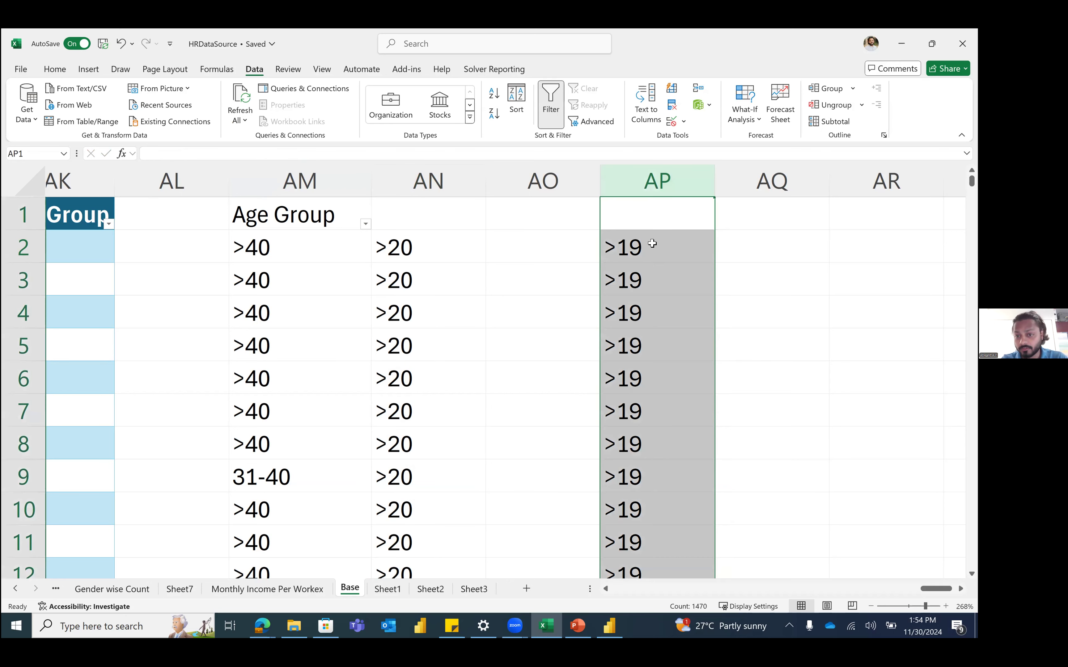
{"action": "left_click", "coordinate": [652, 243]}
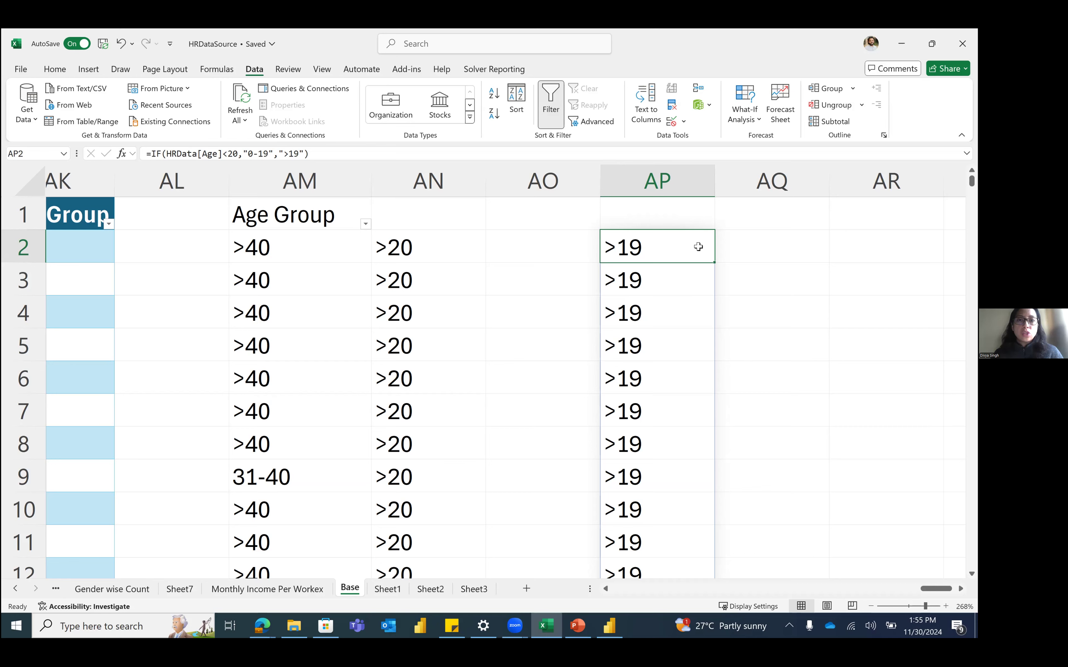
Step: Clear the #CALC! error from cell AQ2
{"action": "left_click", "coordinate": [760, 245]}
{"action": "type", "text": "=if"}
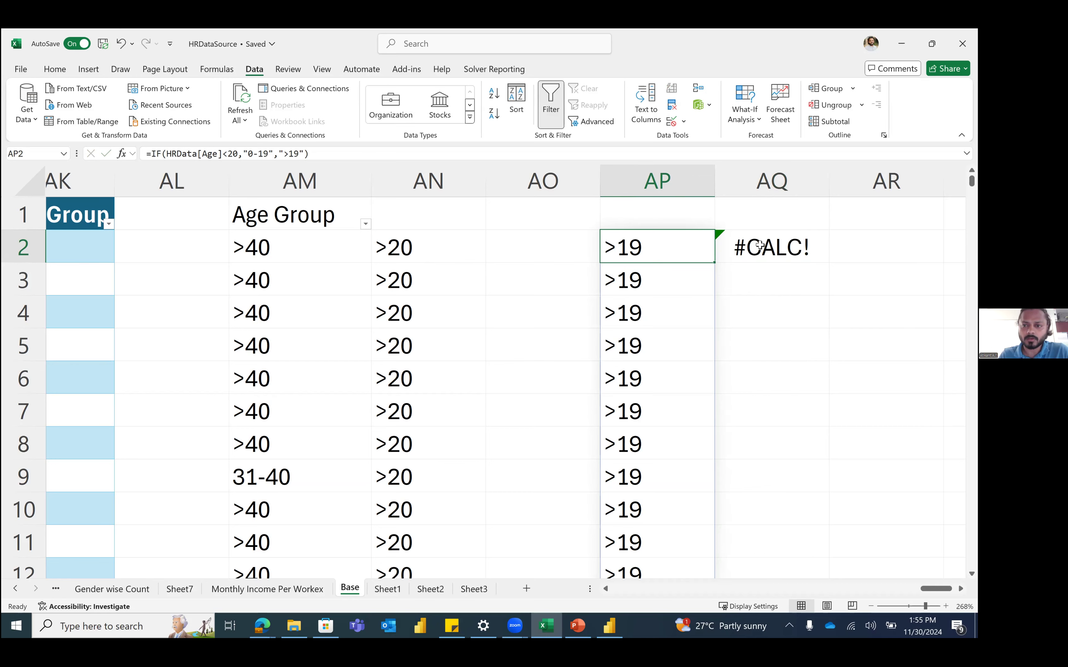
{"action": "key", "text": "ctrl+Left"}
{"action": "key", "text": "ctrl+Left"}
{"action": "key", "text": "ctrl+Left"}
{"action": "key", "text": "Right"}
{"action": "key", "text": "Right"}
{"action": "key", "text": "Right"}
{"action": "key", "text": "Right"}
{"action": "key", "text": "Right"}
{"action": "key", "text": "Right"}
{"action": "key", "text": "Right"}
{"action": "key", "text": "Right"}
{"action": "key", "text": "Right"}
{"action": "key", "text": "Right"}
{"action": "key", "text": "Right"}
{"action": "key", "text": "Left"}
{"action": "key", "text": "Left"}
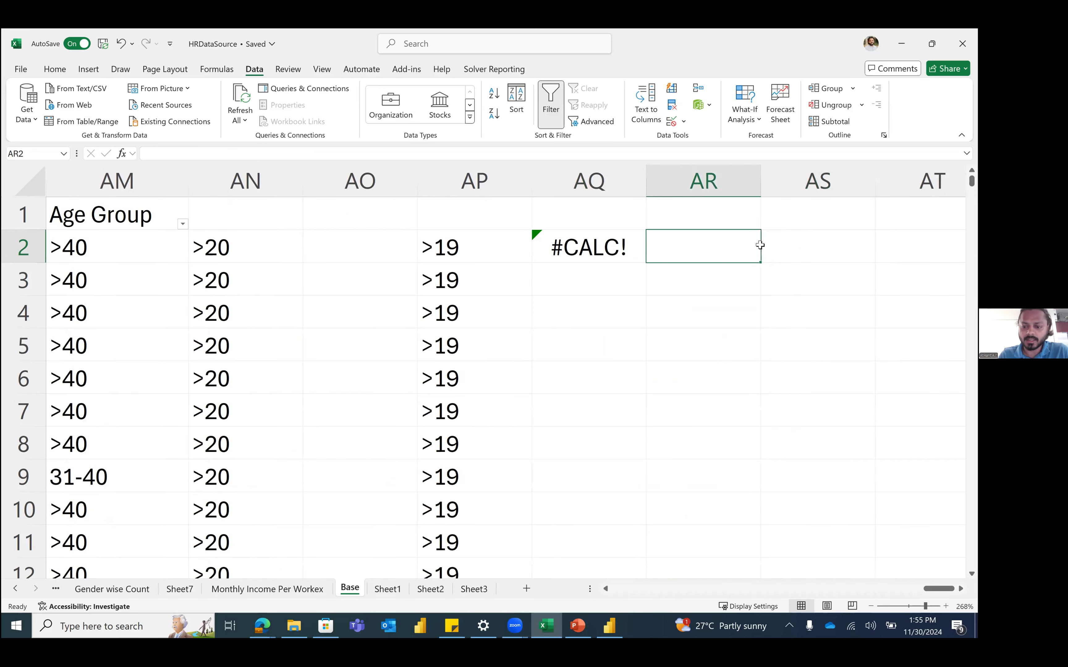
{"action": "key", "text": "Delete"}
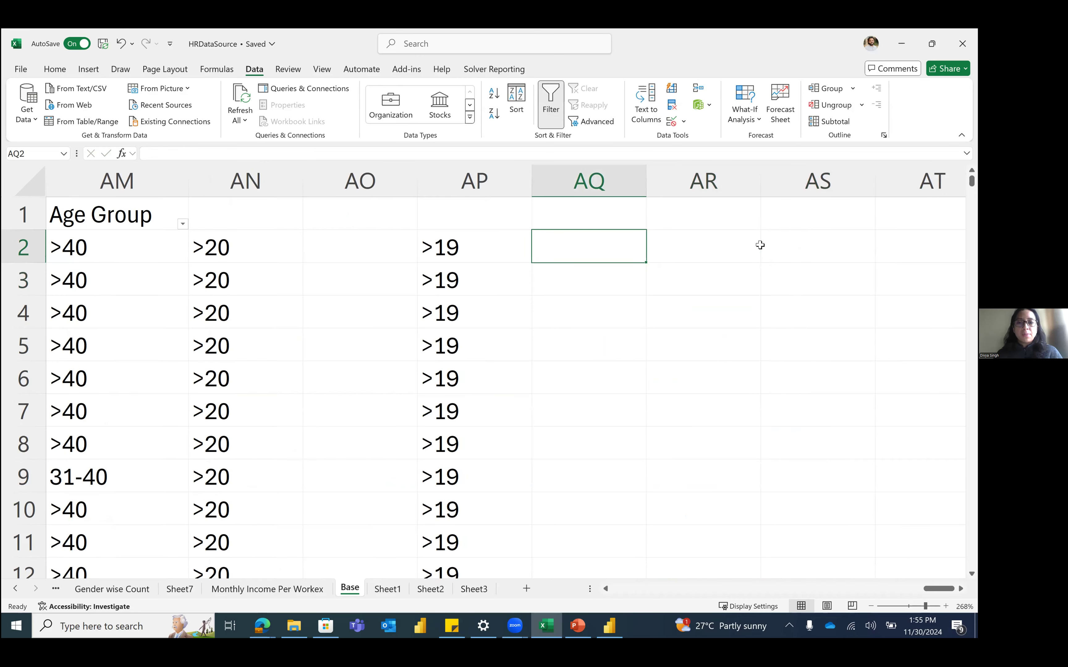
{"action": "type", "text": "=i"}
{"action": "key", "text": "Tab"}
{"action": "key", "text": "Left"}
{"action": "key", "text": "Left"}
{"action": "key", "text": "Left"}
{"action": "key", "text": "Left"}
{"action": "key", "text": "Left"}
{"action": "key", "text": "Left"}
{"action": "key", "text": "Left"}
{"action": "key", "text": "Left"}
{"action": "key", "text": "Left"}
{"action": "key", "text": "Left"}
{"action": "key", "text": "Left"}
{"action": "key", "text": "Left"}
{"action": "key", "text": "Left"}
{"action": "key", "text": "Left"}
{"action": "key", "text": "Left"}
{"action": "key", "text": "Left"}
{"action": "key", "text": "Left"}
{"action": "key", "text": "Left"}
{"action": "key", "text": "Left"}
{"action": "key", "text": "Left"}
{"action": "key", "text": "Left"}
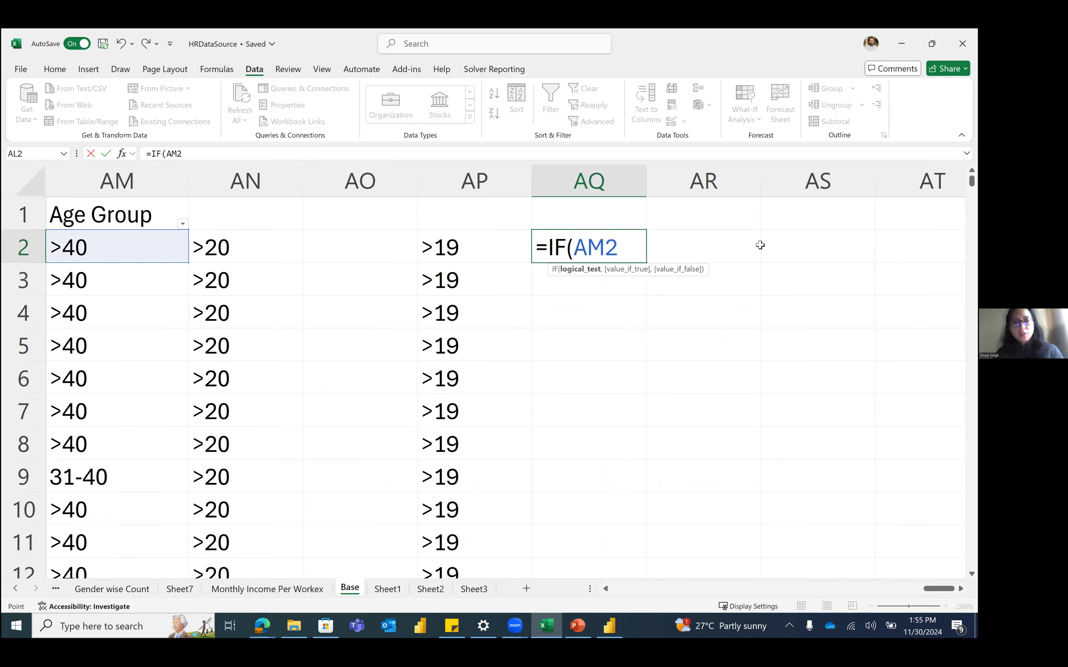
{"action": "key", "text": "Left"}
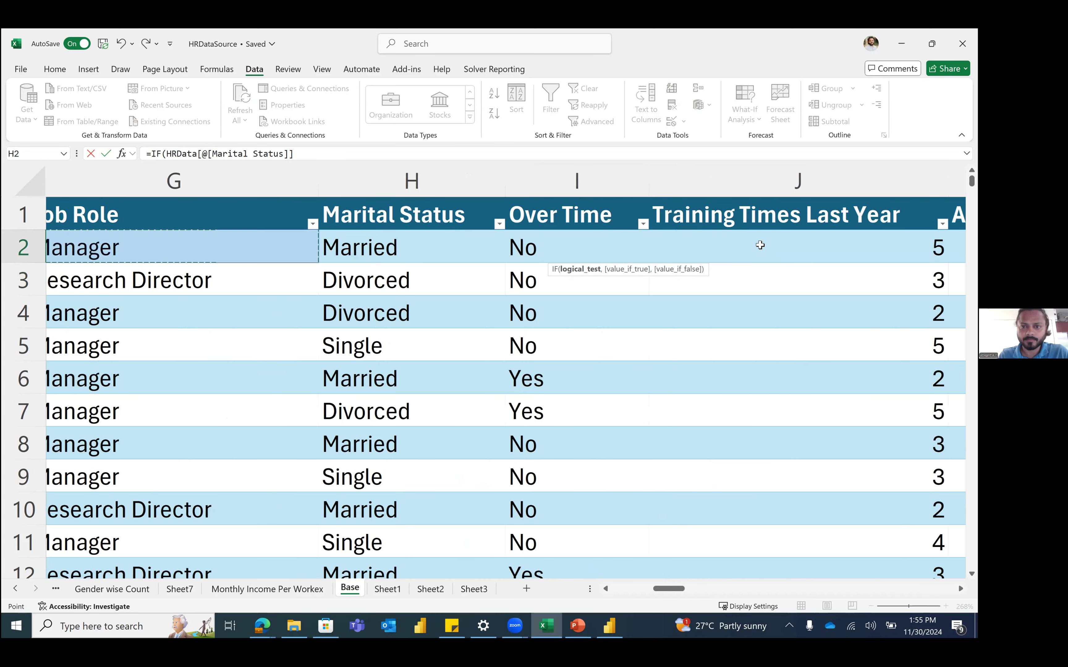
{"action": "key", "text": "Right"}
{"action": "key", "text": "Right"}
{"action": "key", "text": "Right"}
{"action": "key", "text": "Right"}
{"action": "key", "text": "Left"}
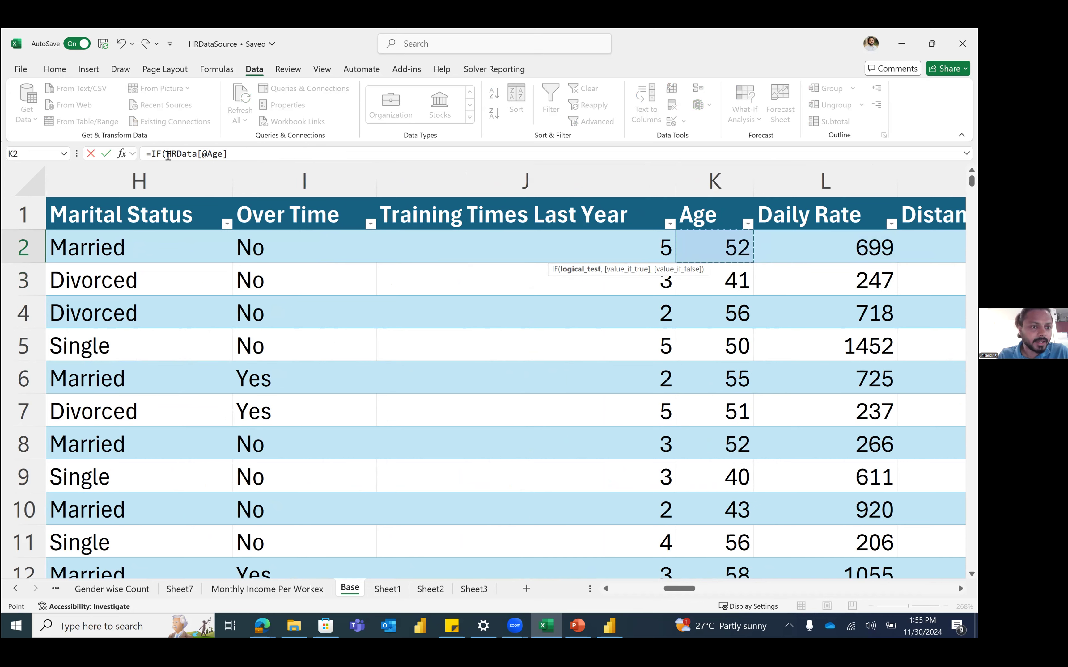
{"action": "left_click_drag", "start_coordinate": [168, 154], "coordinate": [222, 153]}
{"action": "left_click", "coordinate": [221, 154]}
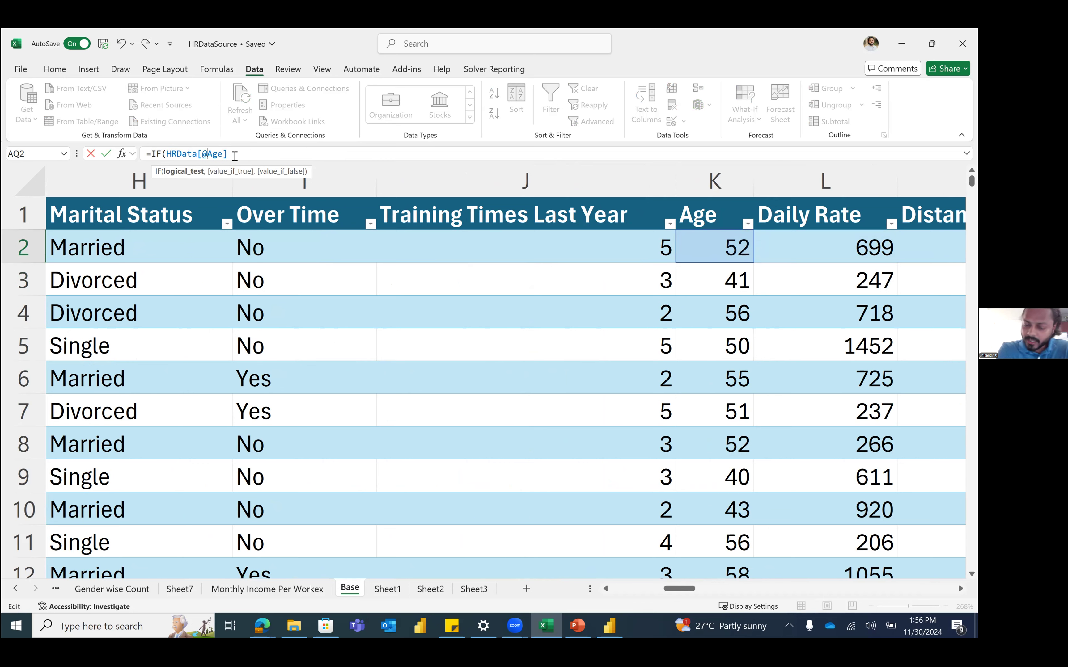
Step: Cancel the unfinished AQ2 formula, leaving AQ2 empty
{"action": "key", "text": "Escape"}
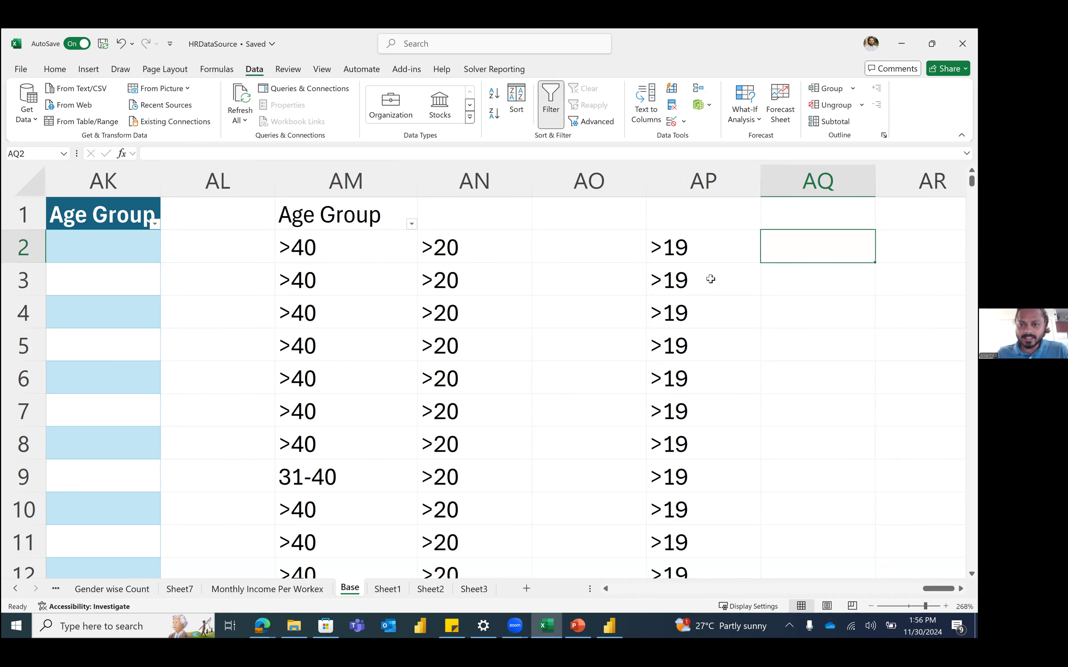
{"action": "left_click", "coordinate": [687, 250]}
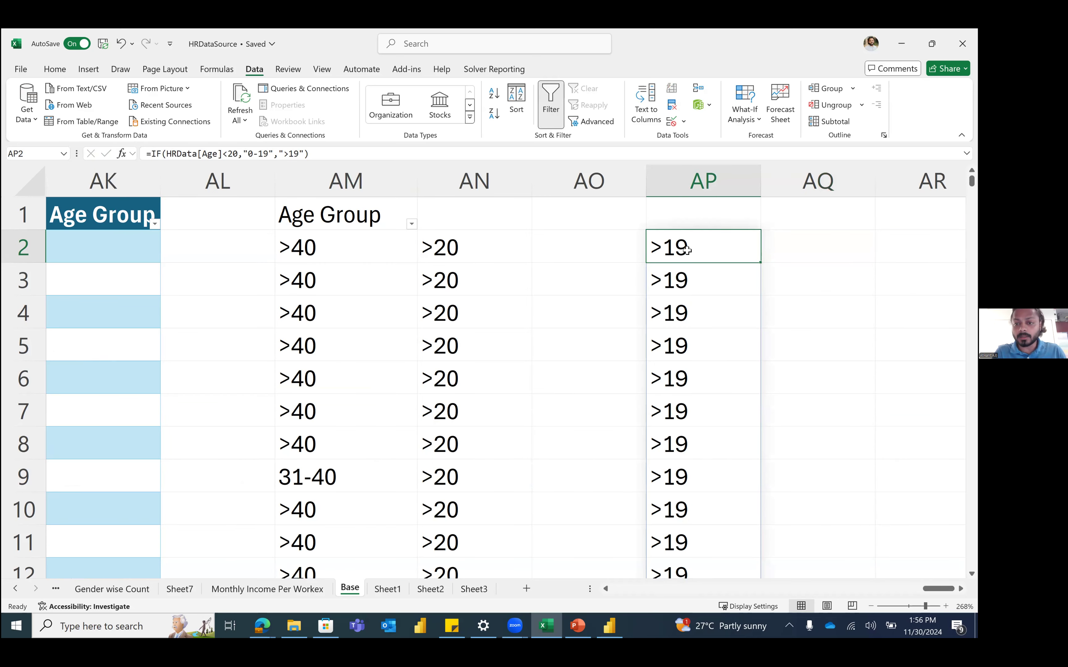
{"action": "key", "text": "Right"}
{"action": "key", "text": "Left"}
{"action": "key", "text": "Right"}
{"action": "type", "text": "="}
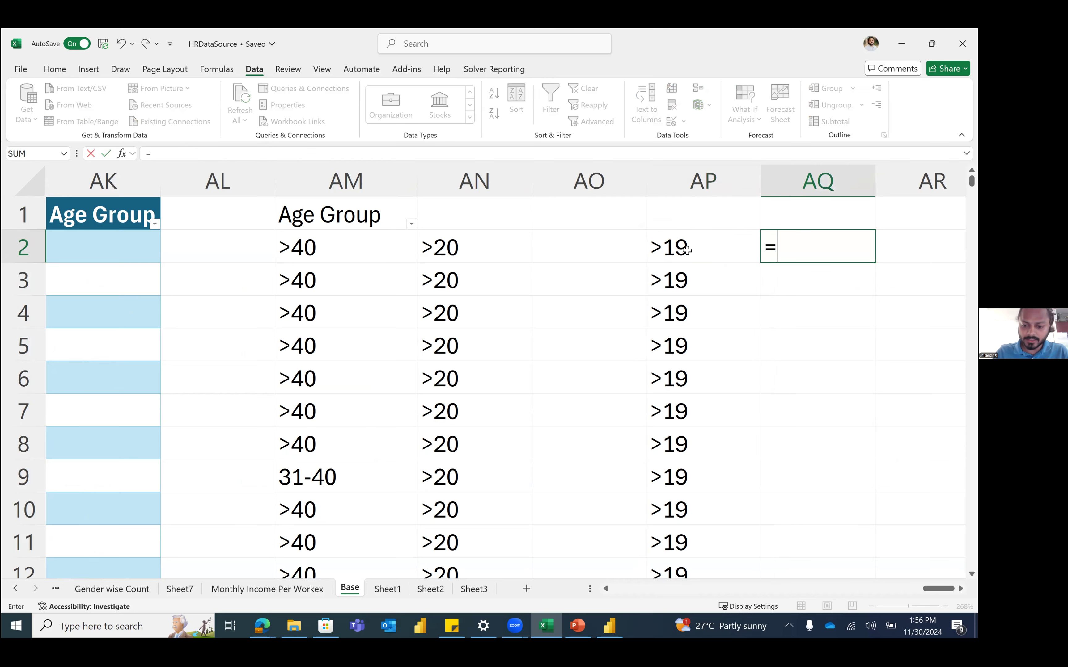
{"action": "key", "text": "Escape"}
{"action": "left_click", "coordinate": [687, 250]}
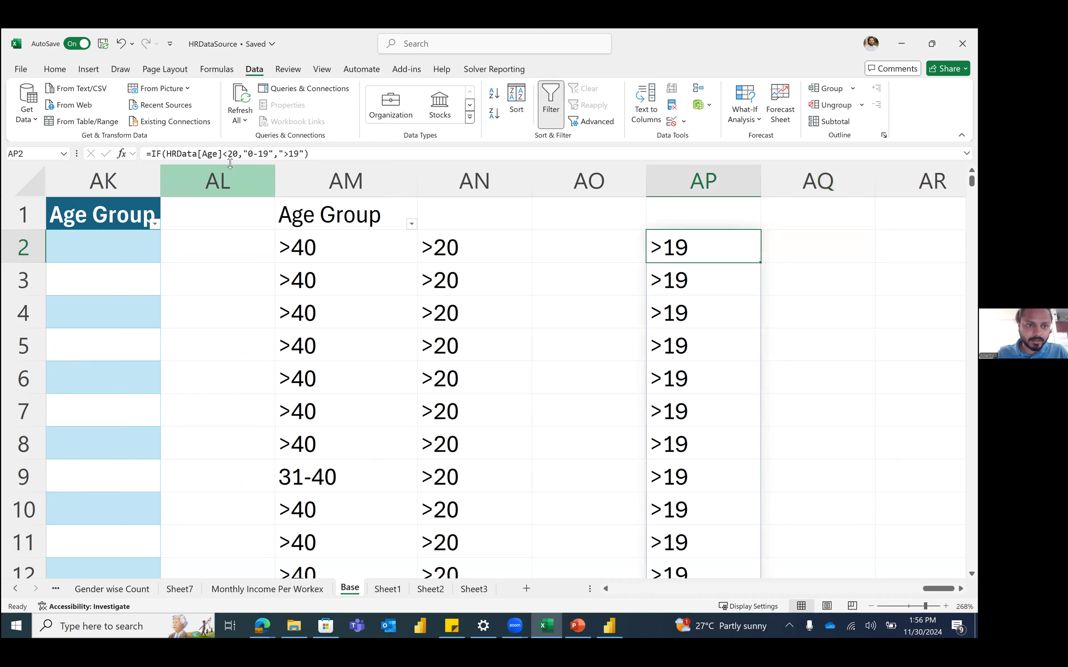
{"action": "left_click", "coordinate": [202, 154]}
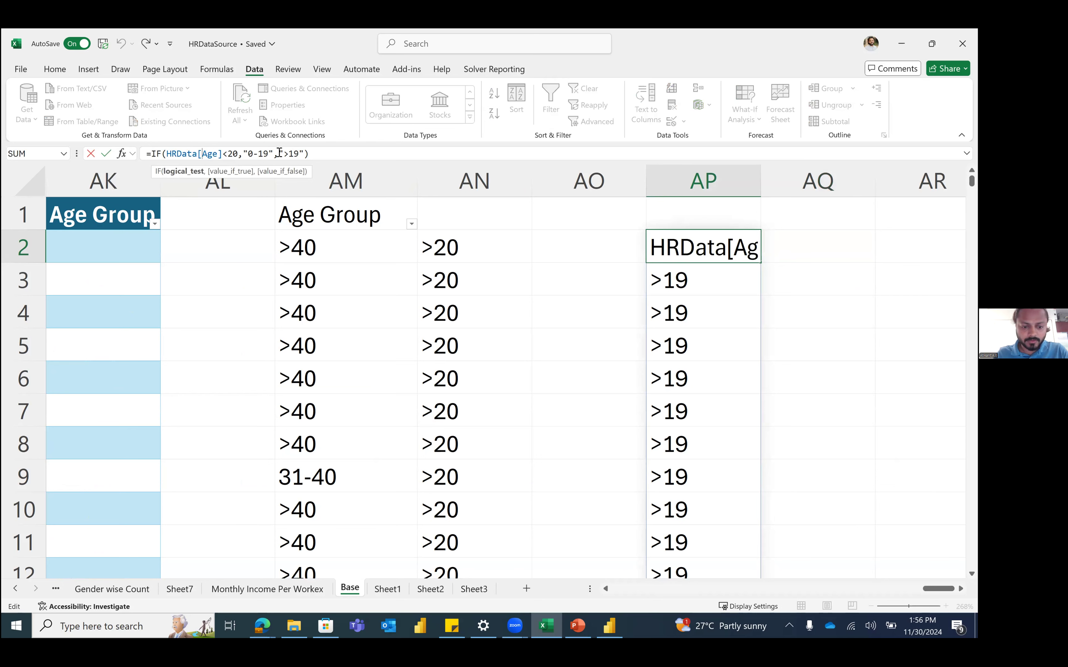
{"action": "type", "text": "@"}
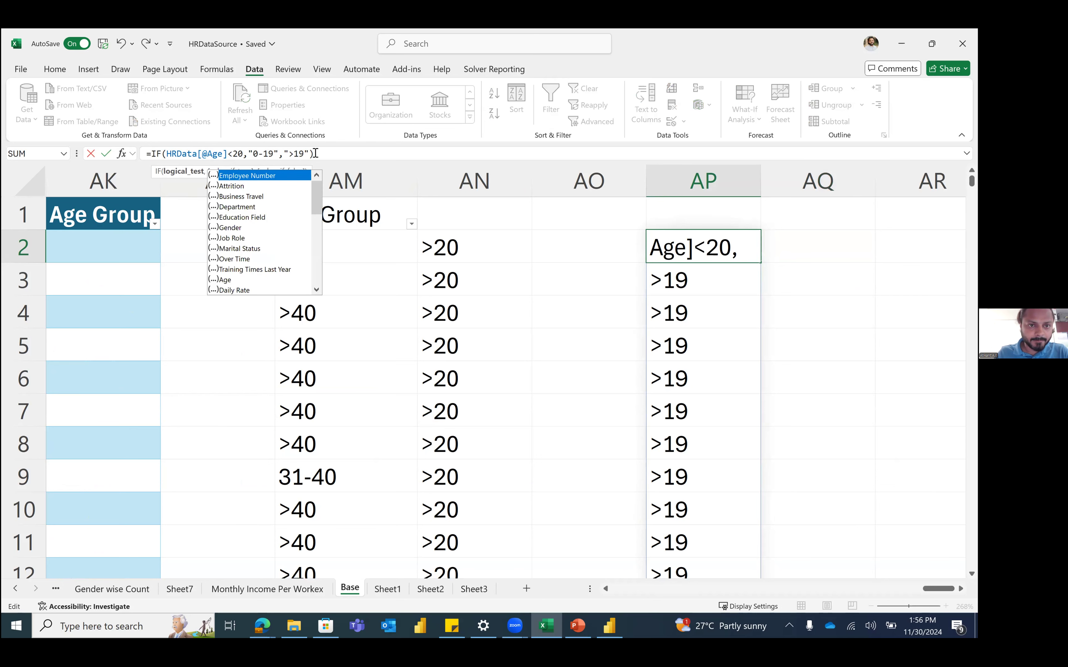
{"action": "left_click", "coordinate": [315, 154]}
{"action": "key", "text": "Return"}
Step: Copy the AP2 formula down through AP6 and check the copies
{"action": "left_click", "coordinate": [753, 256]}
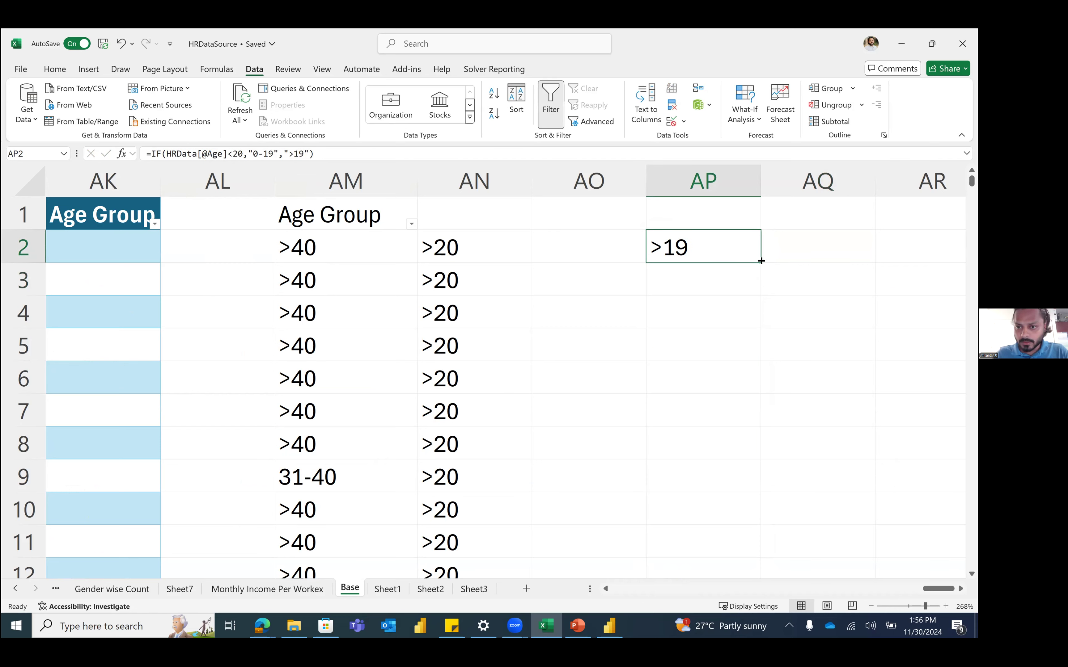
{"action": "left_click_drag", "start_coordinate": [761, 261], "coordinate": [761, 391]}
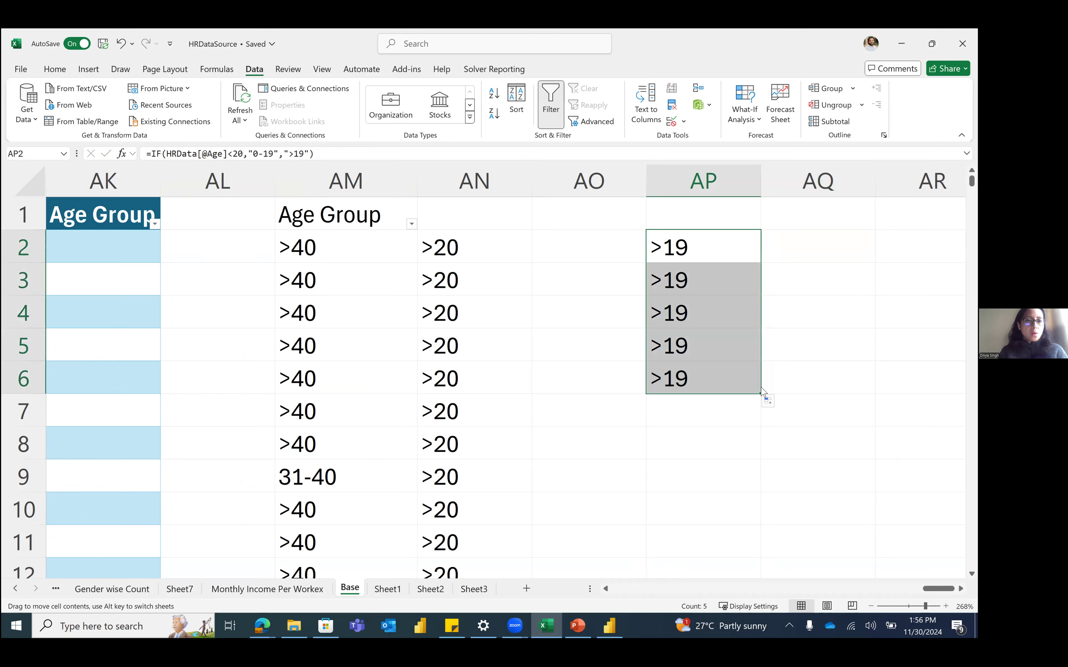
{"action": "left_click", "coordinate": [741, 377]}
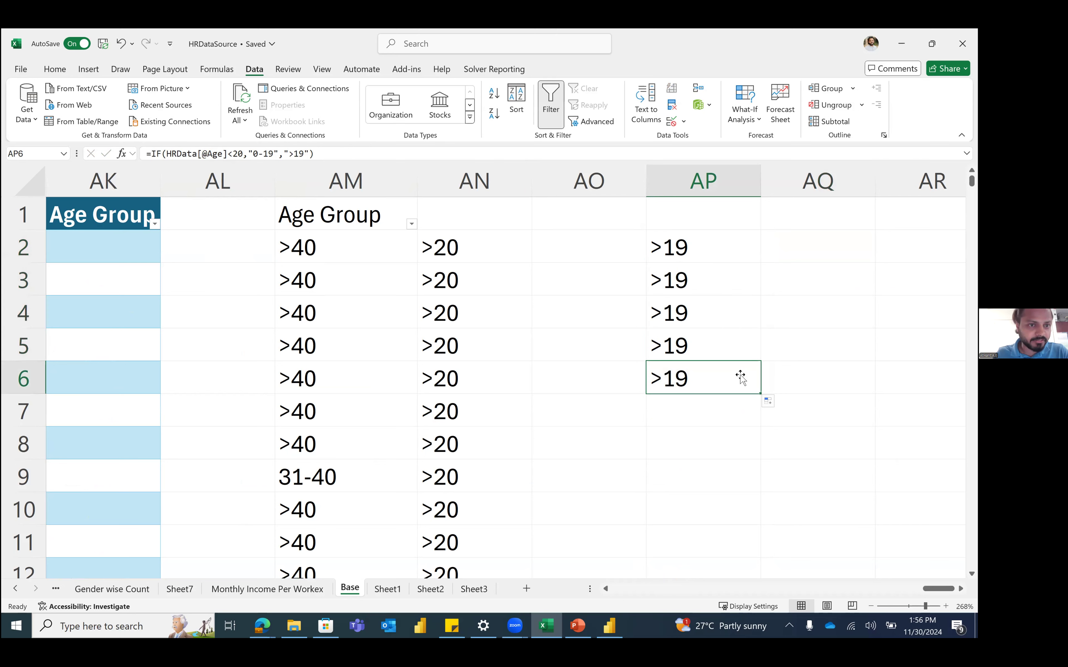
{"action": "key", "text": "Up"}
{"action": "key", "text": "Up"}
{"action": "key", "text": "Up"}
{"action": "key", "text": "Up"}
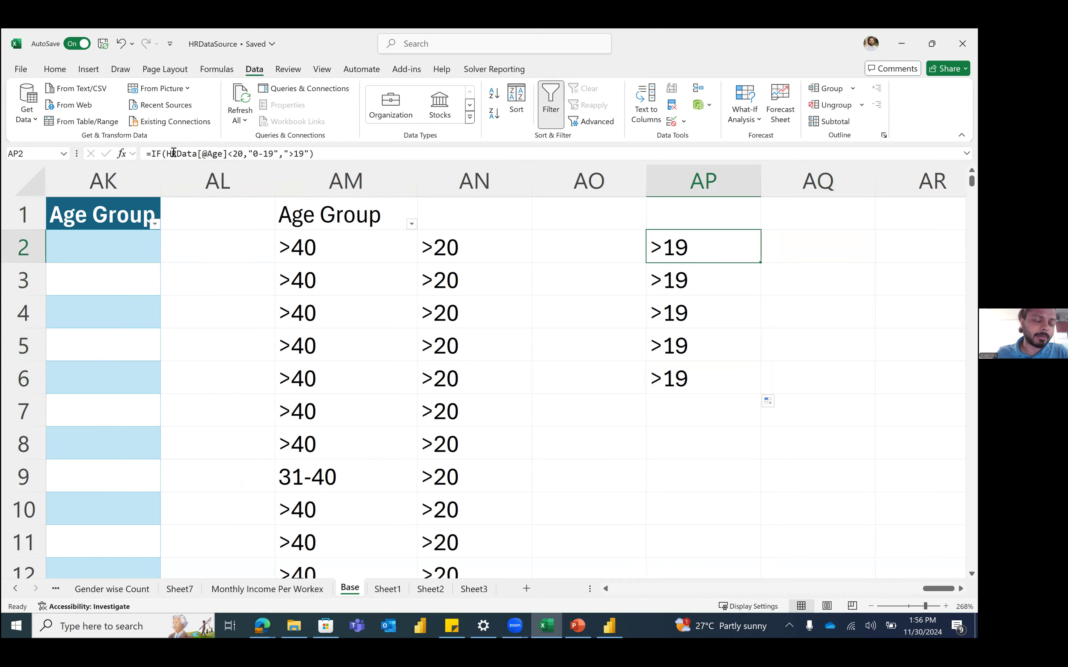
{"action": "left_click", "coordinate": [206, 153]}
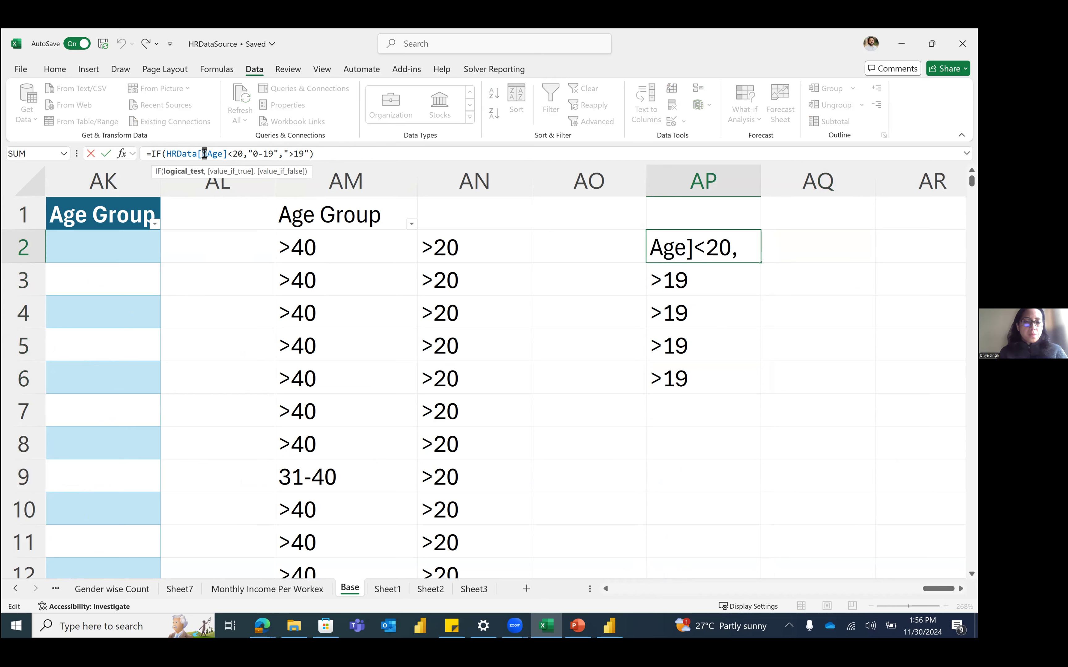
{"action": "left_click", "coordinate": [327, 154]}
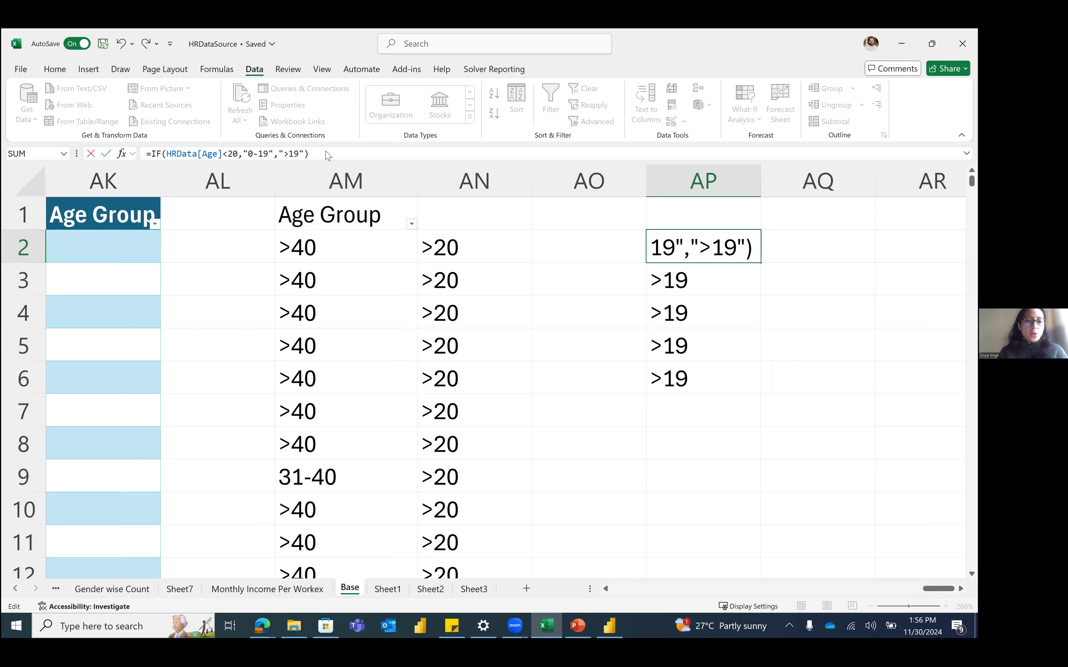
{"action": "key", "text": "ctrl+Return"}
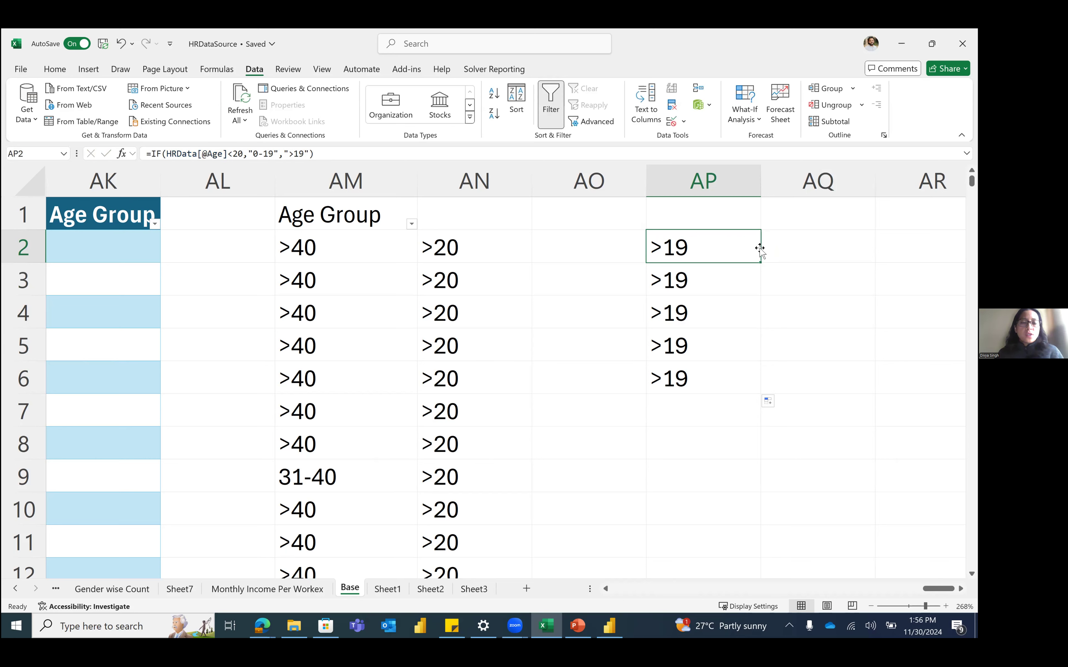
{"action": "left_click", "coordinate": [799, 247]}
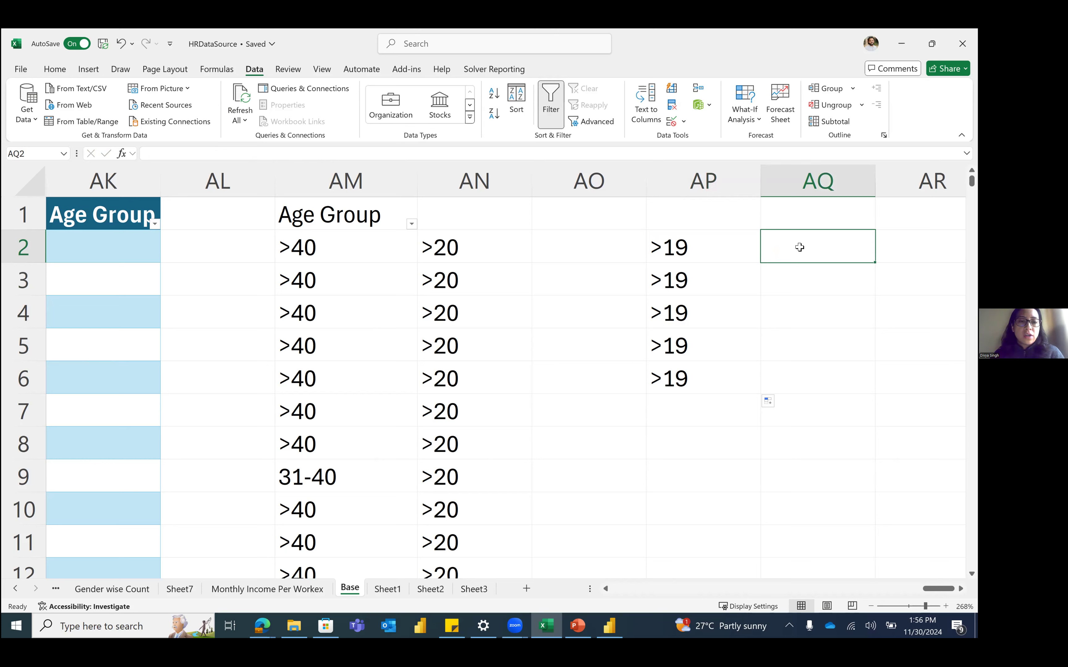
{"action": "key", "text": "Left"}
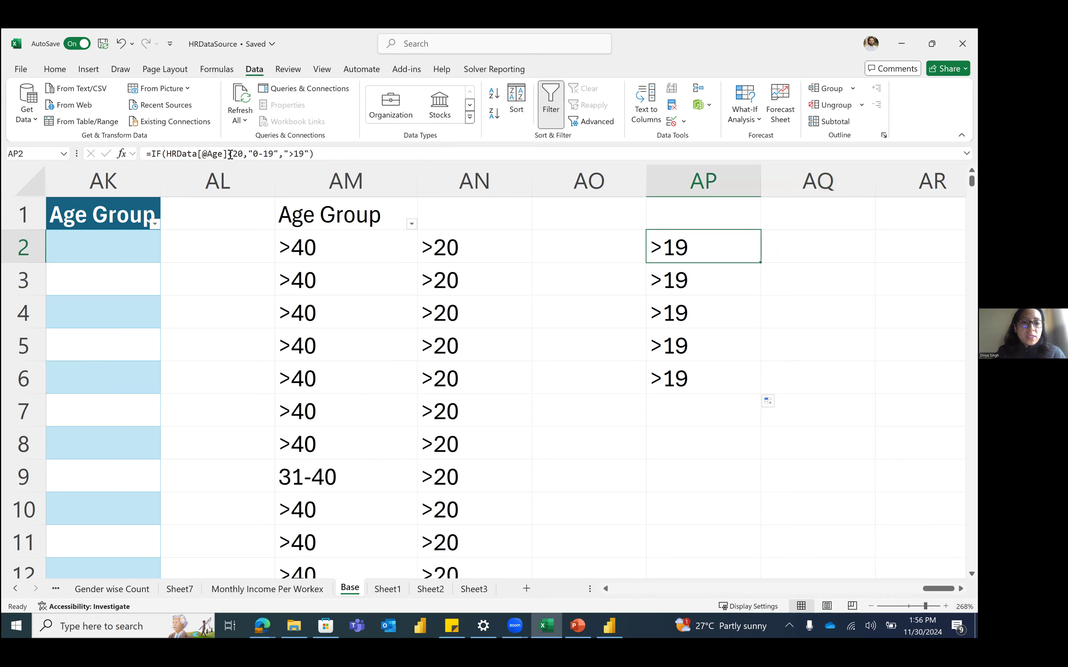
{"action": "left_click_drag", "start_coordinate": [230, 154], "coordinate": [166, 154]}
{"action": "type", "text": "K2"}
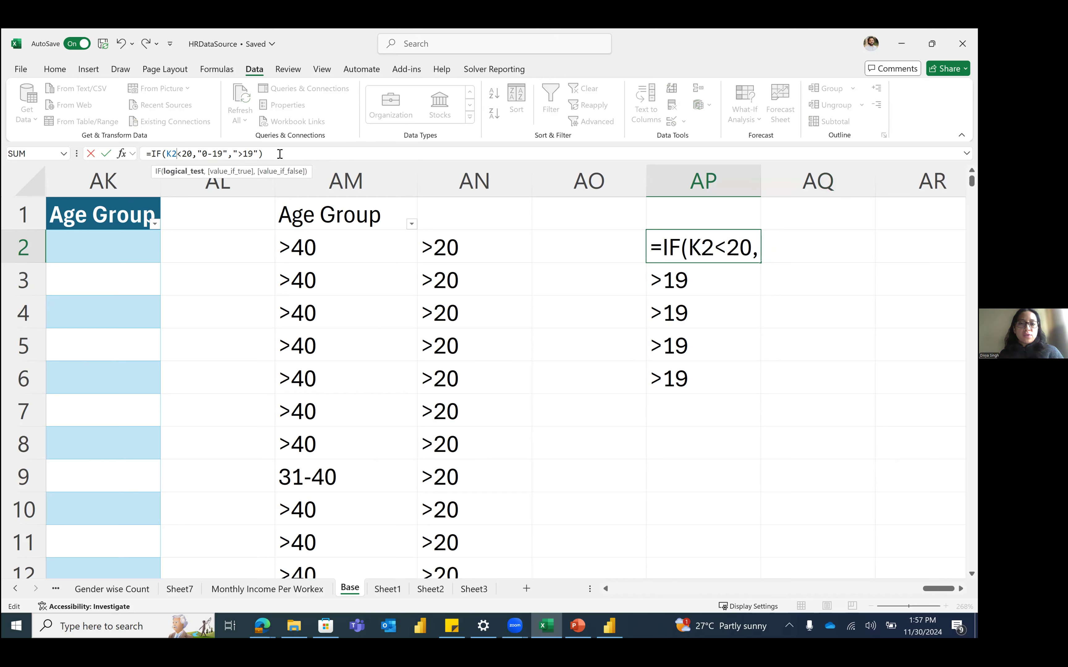
{"action": "key", "text": "BackSpace"}
{"action": "key", "text": "BackSpace"}
{"action": "type", "text": "[Age"}
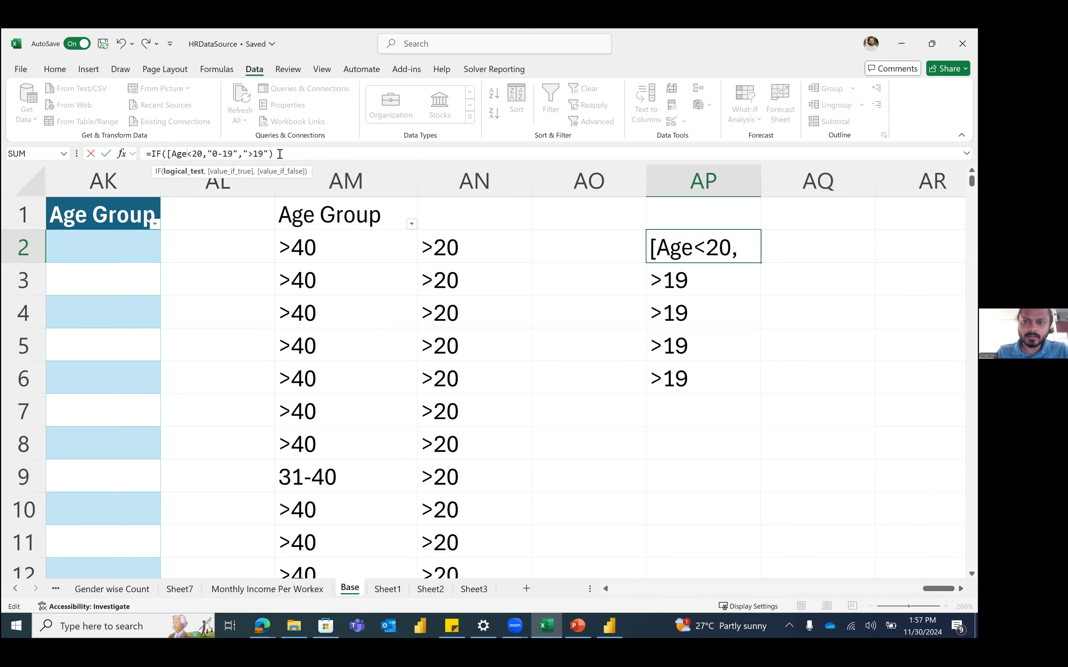
{"action": "key", "text": "BackSpace"}
{"action": "key", "text": "BackSpace"}
{"action": "key", "text": "BackSpace"}
{"action": "key", "text": "BackSpace"}
{"action": "type", "text": "A"}
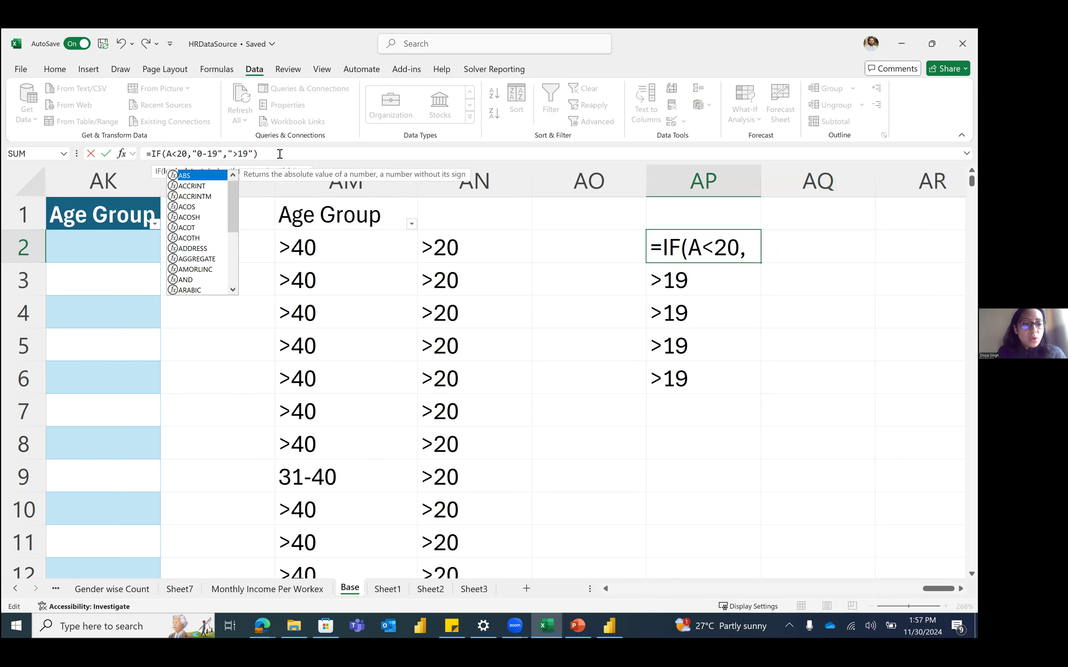
{"action": "type", "text": "ge"}
{"action": "key", "text": "BackSpace"}
{"action": "key", "text": "BackSpace"}
{"action": "key", "text": "BackSpace"}
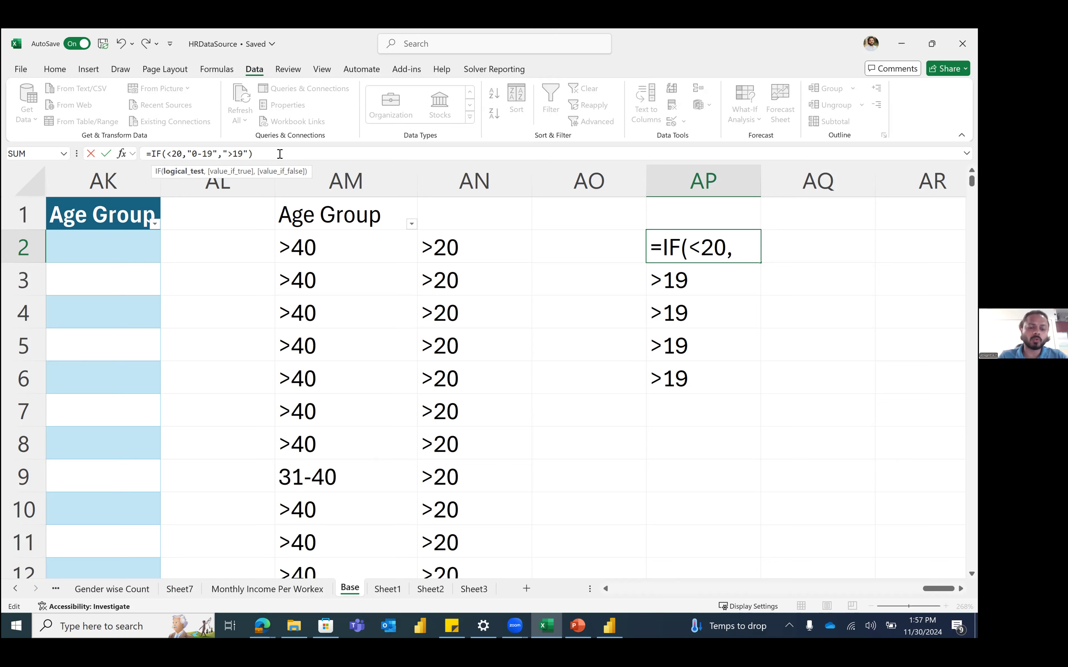
{"action": "type", "text": "agw"}
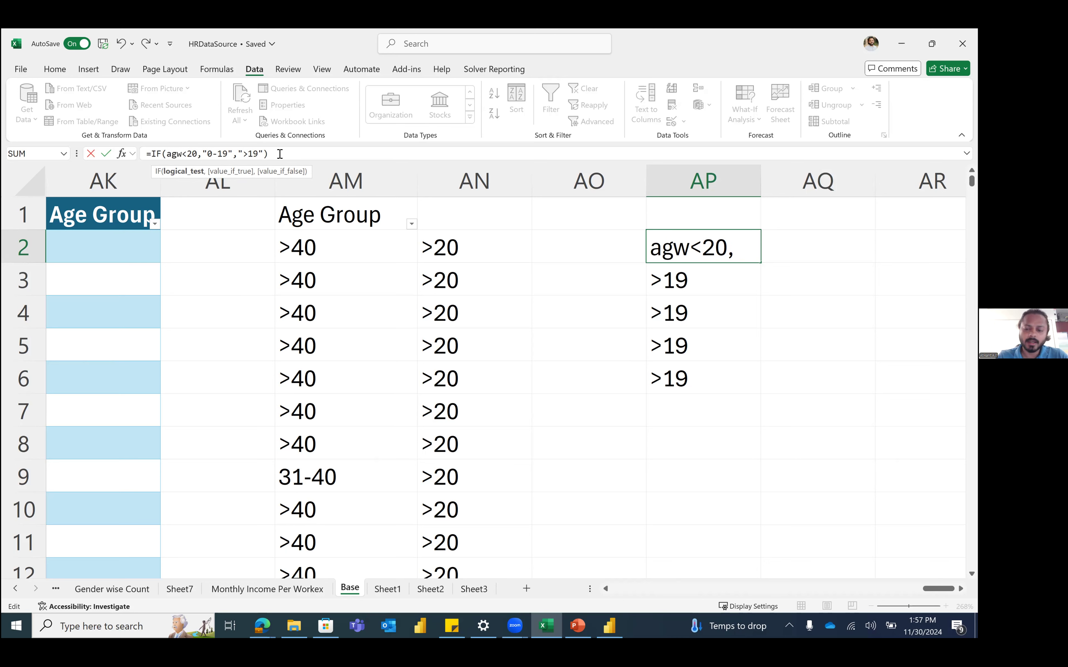
{"action": "key", "text": "BackSpace"}
{"action": "type", "text": "e"}
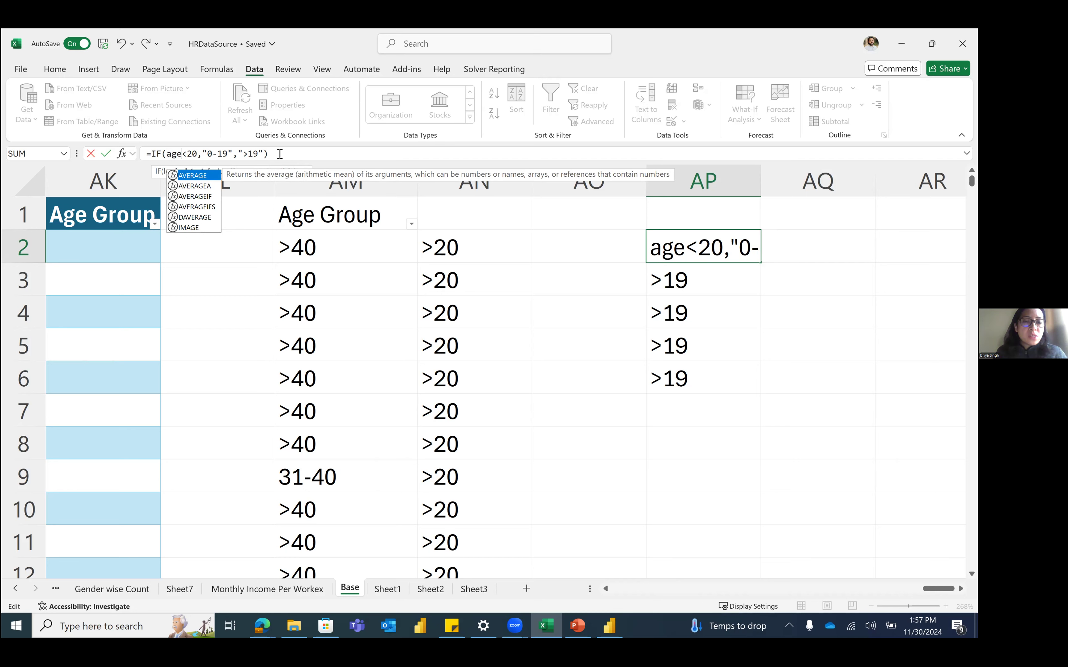
{"action": "key", "text": "BackSpace"}
{"action": "key", "text": "BackSpace"}
{"action": "key", "text": "BackSpace"}
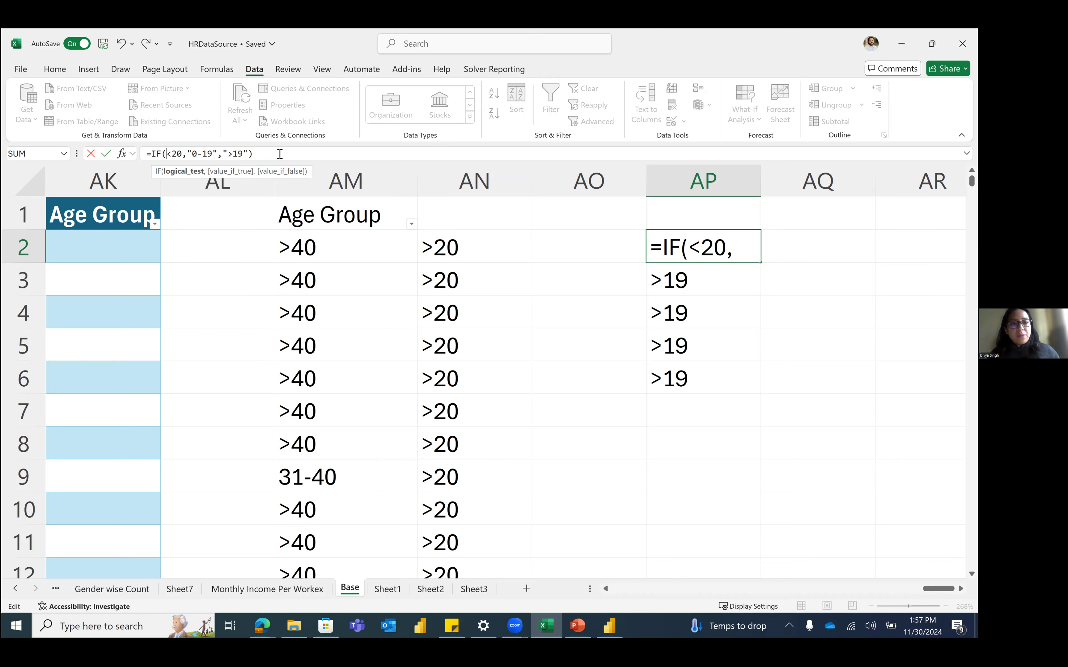
{"action": "key", "text": "Escape"}
{"action": "key", "text": "Left"}
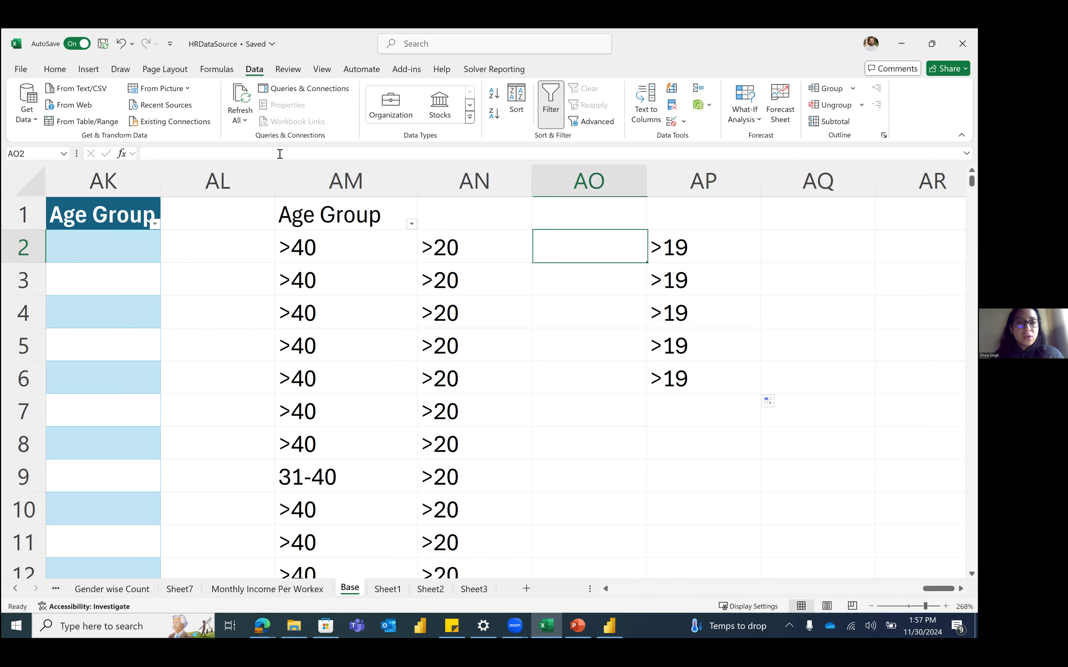
{"action": "type", "text": "=if"}
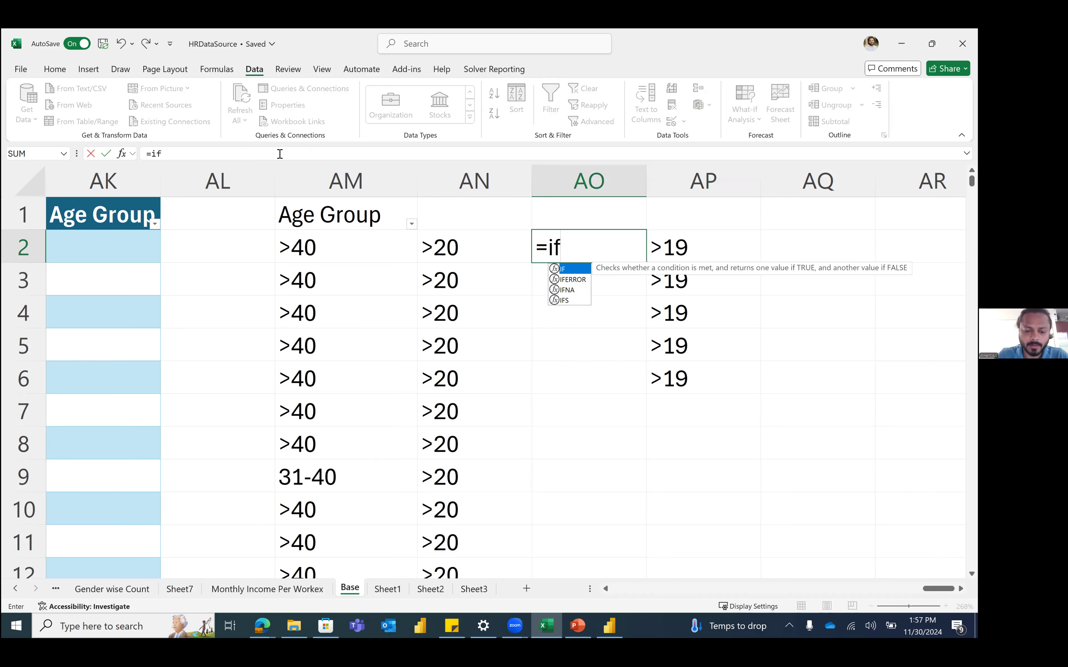
{"action": "key", "text": "Tab"}
{"action": "type", "text": "hr"}
{"action": "key", "text": "Tab"}
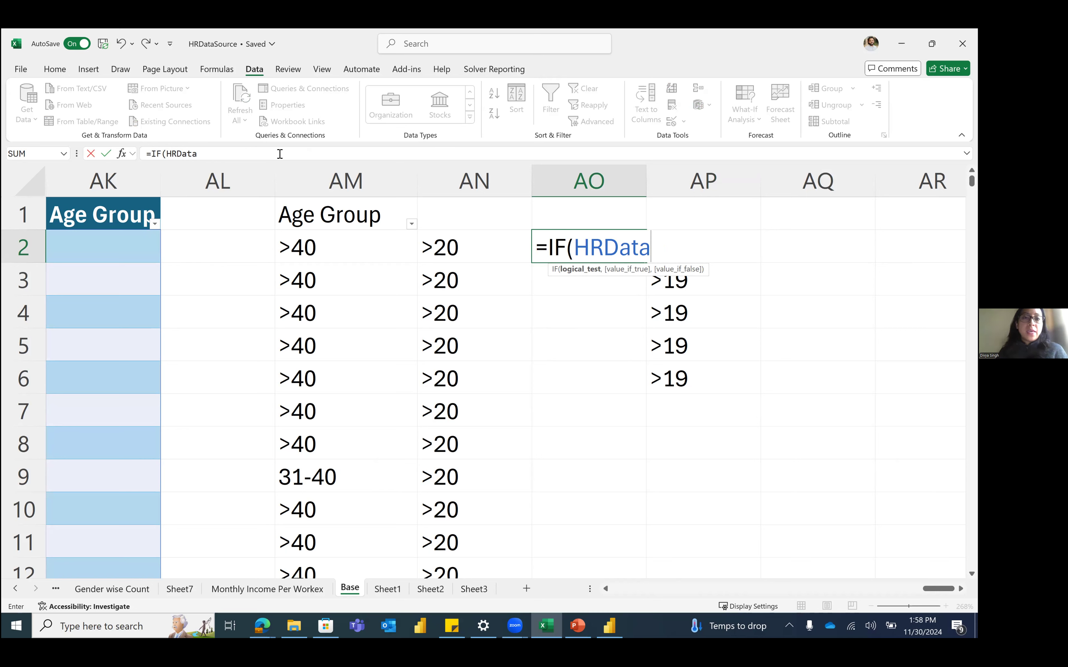
{"action": "key", "text": "Escape"}
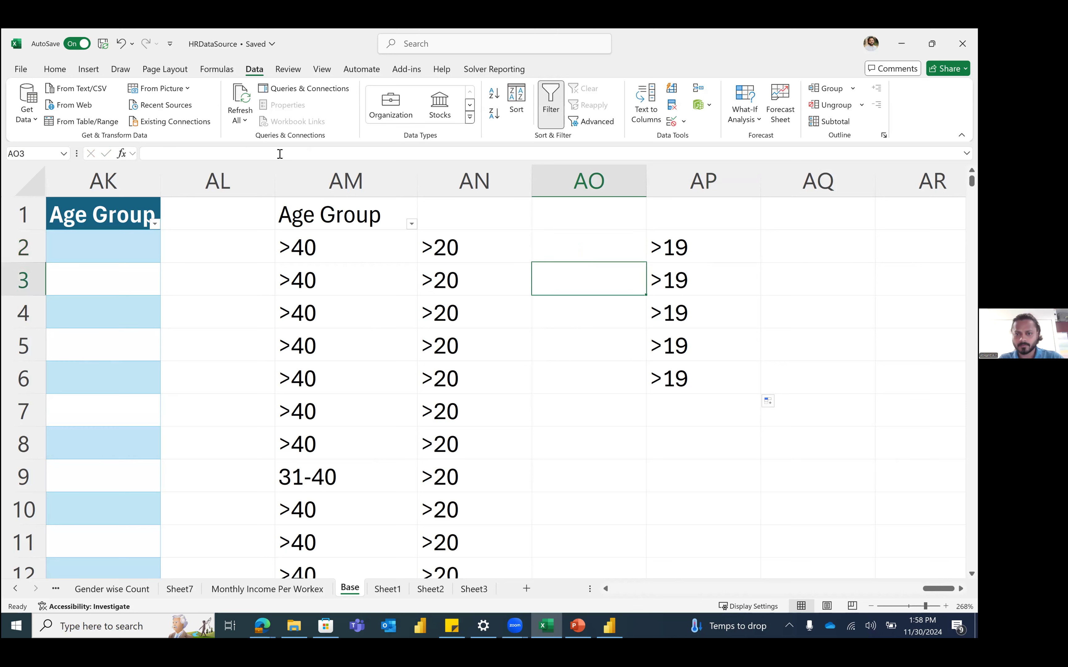
{"action": "type", "text": "=if"}
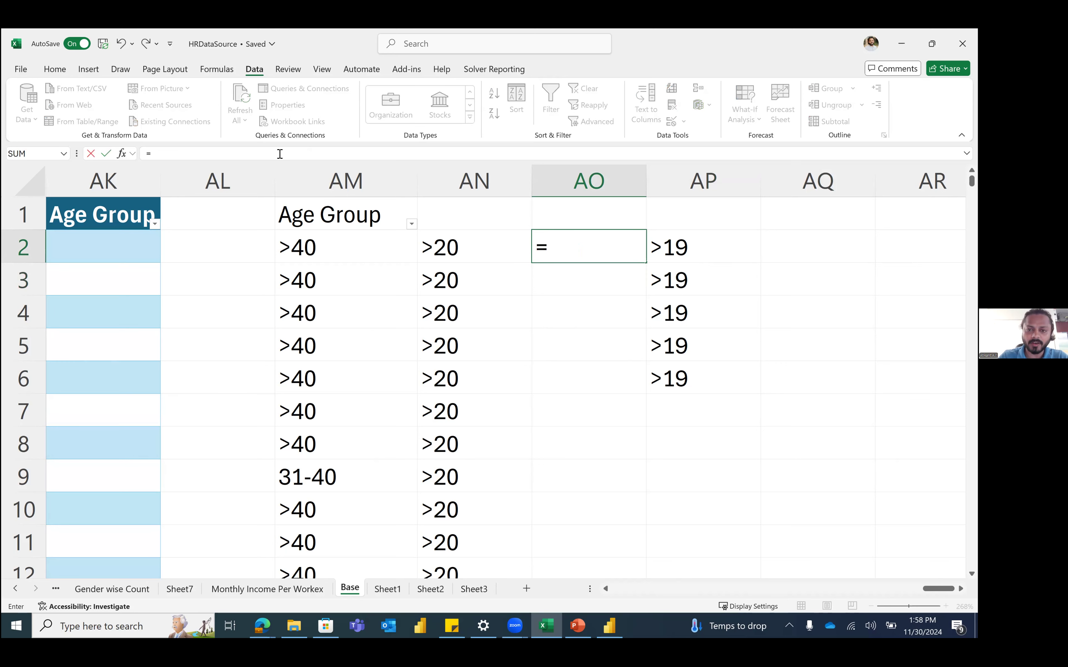
{"action": "key", "text": "Tab"}
{"action": "type", "text": "h"}
{"action": "key", "text": "BackSpace"}
{"action": "key", "text": "Left"}
{"action": "key", "text": "Left"}
{"action": "key", "text": "Left"}
{"action": "key", "text": "Left"}
{"action": "key", "text": "Left"}
{"action": "key", "text": "Left"}
{"action": "key", "text": "Left"}
{"action": "key", "text": "Left"}
{"action": "key", "text": "Left"}
{"action": "key", "text": "Left"}
{"action": "key", "text": "Left"}
{"action": "key", "text": "Left"}
{"action": "key", "text": "Left"}
{"action": "key", "text": "Left"}
{"action": "key", "text": "Left"}
{"action": "key", "text": "Left"}
{"action": "key", "text": "Left"}
{"action": "key", "text": "Left"}
{"action": "key", "text": "Left"}
{"action": "key", "text": "Left"}
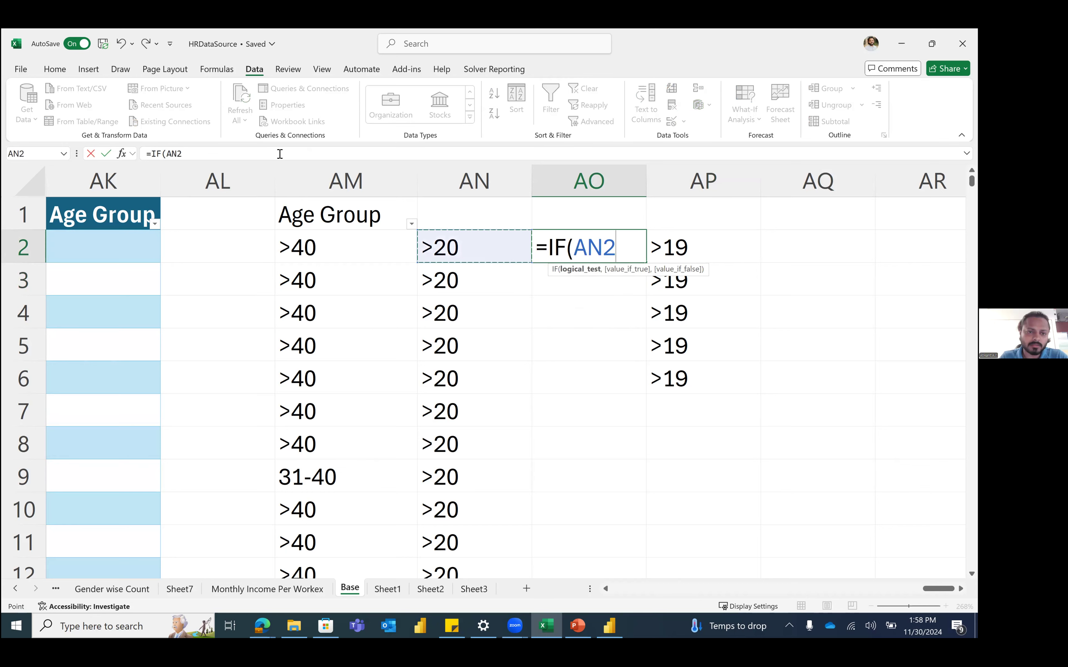
{"action": "key", "text": "Left"}
{"action": "key", "text": "Left"}
{"action": "key", "text": "Left"}
{"action": "key", "text": "Left"}
{"action": "key", "text": "Left"}
{"action": "key", "text": "Left"}
{"action": "key", "text": "Left"}
{"action": "key", "text": "Left"}
{"action": "key", "text": "Left"}
{"action": "key", "text": "Left"}
{"action": "key", "text": "Right"}
{"action": "key", "text": "Right"}
{"action": "key", "text": "Right"}
{"action": "key", "text": "Right"}
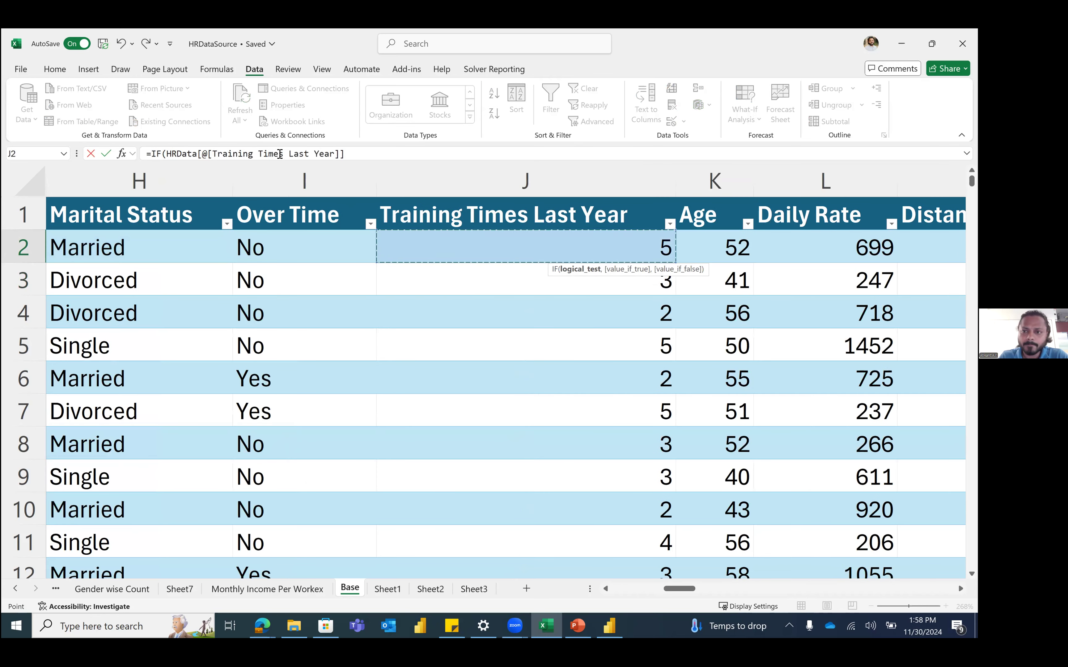
{"action": "key", "text": "Left"}
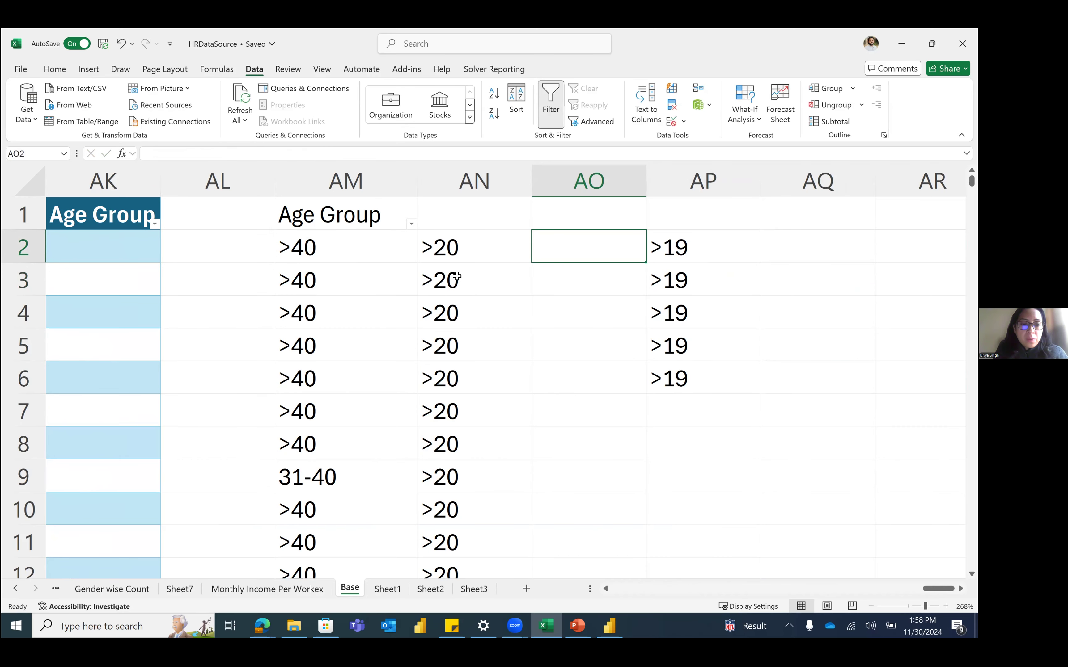
{"action": "scroll", "coordinate": [532, 250], "scroll_direction": "right", "scroll_amount": 1}
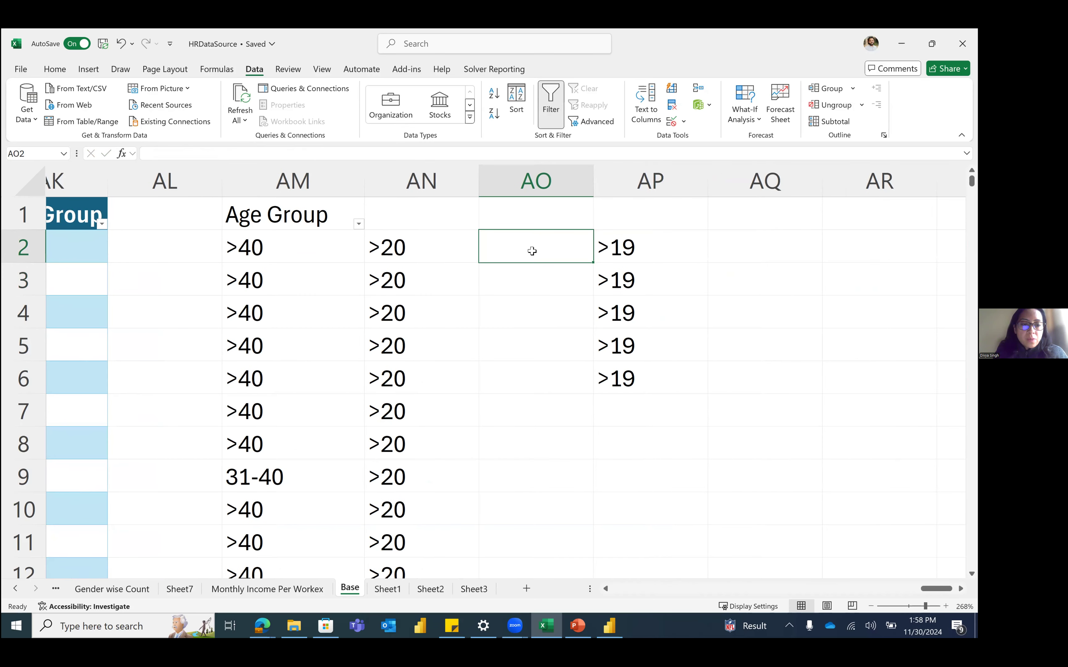
{"action": "key", "text": "Left"}
{"action": "key", "text": "Left"}
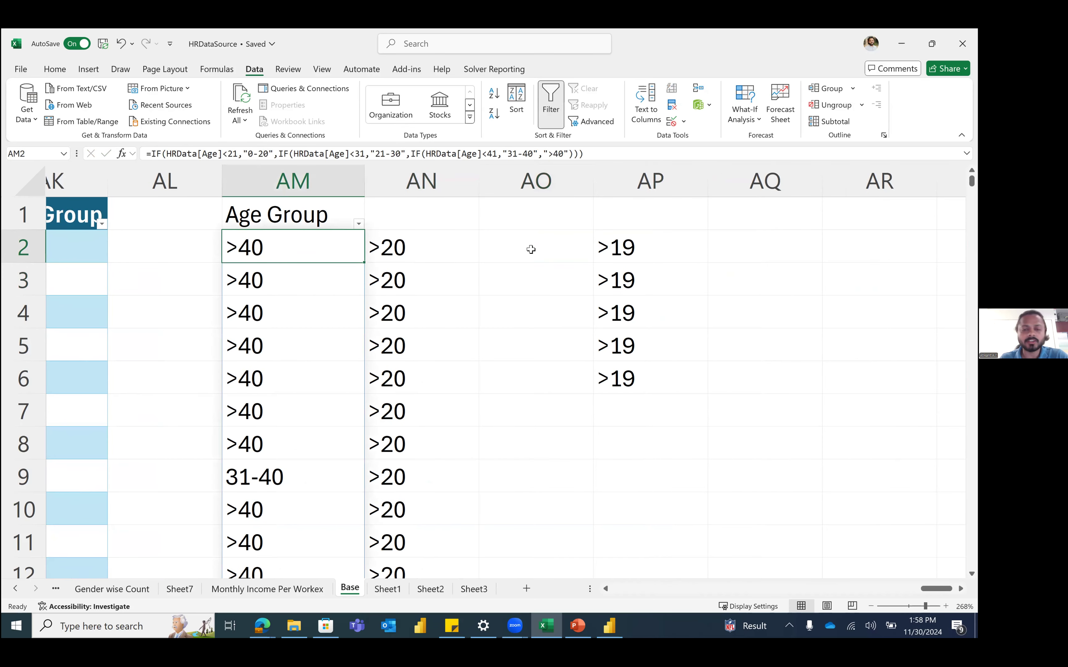
{"action": "key", "text": "Right"}
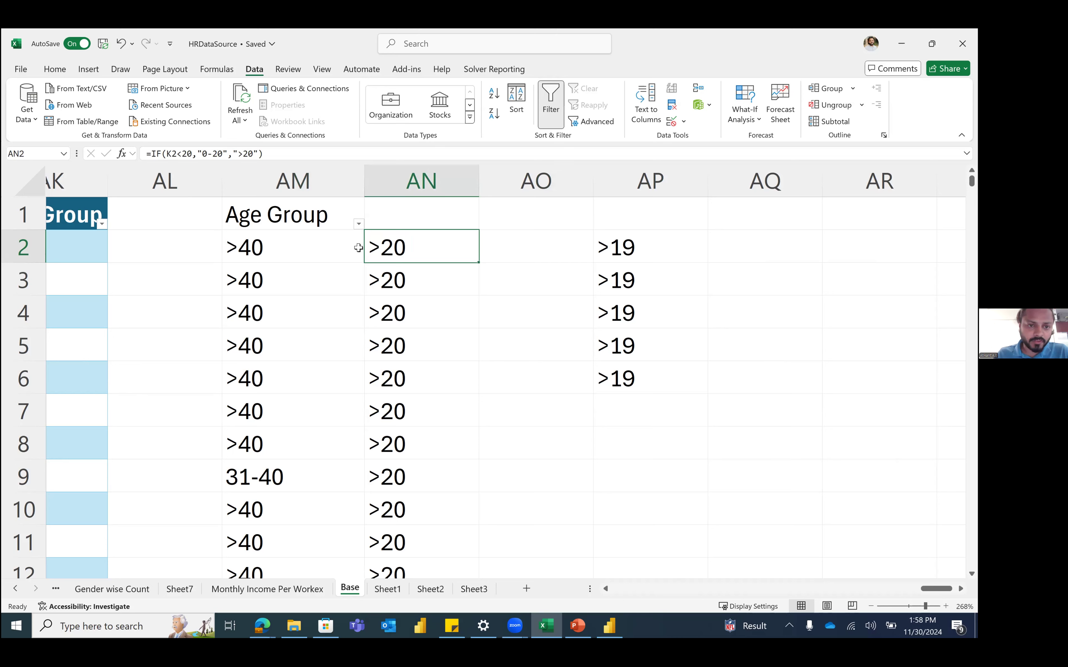
{"action": "left_click", "coordinate": [339, 246]}
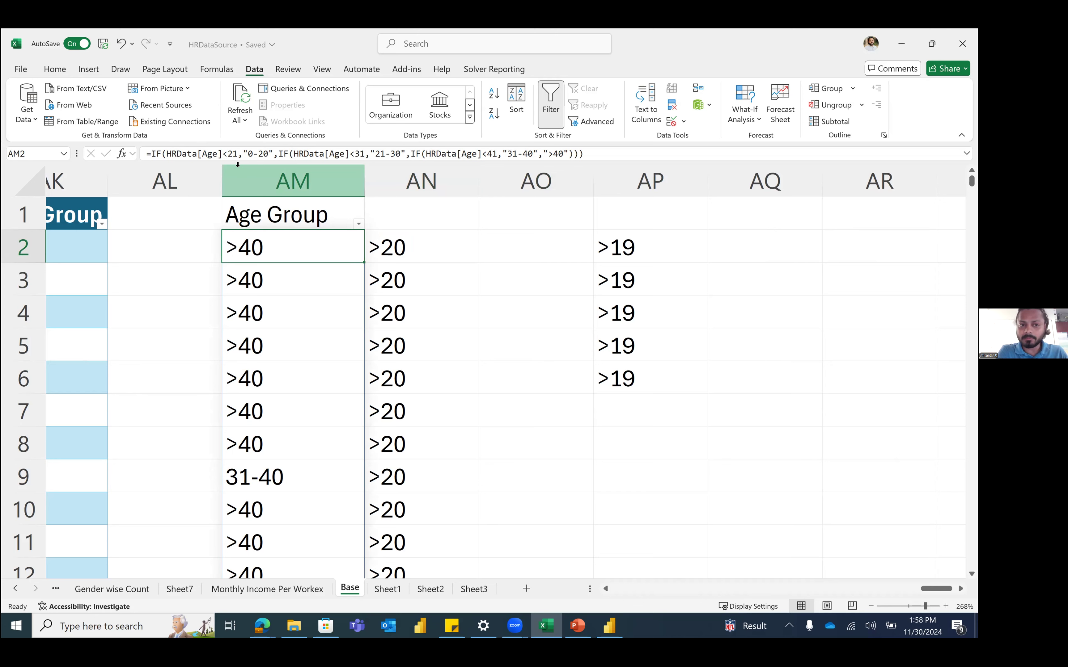
{"action": "key", "text": "Right"}
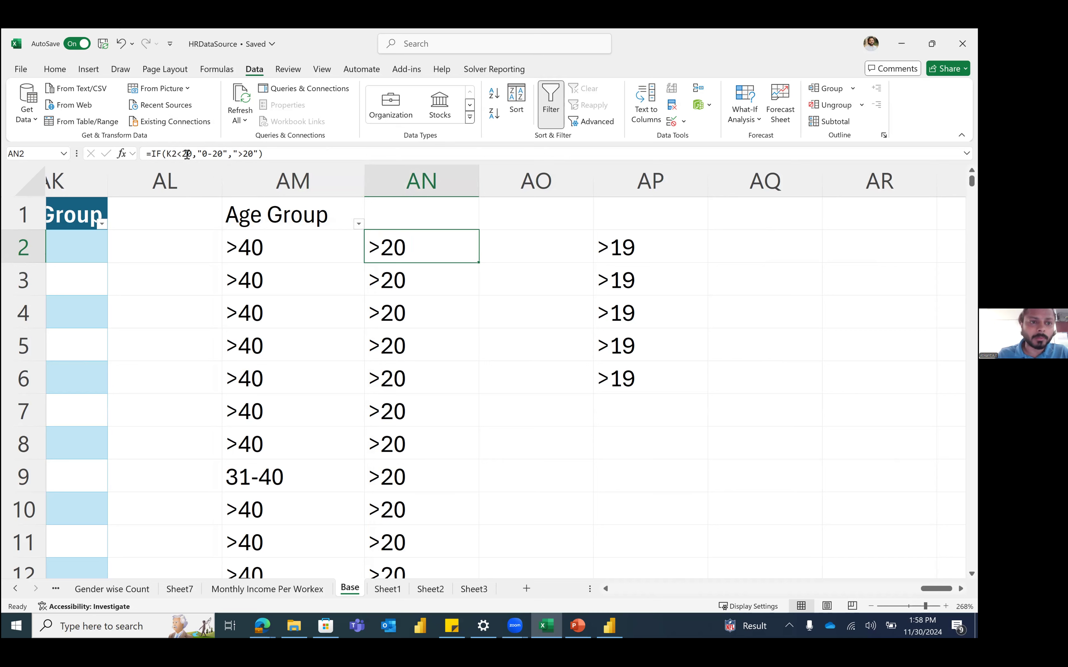
{"action": "left_click_drag", "start_coordinate": [282, 154], "coordinate": [159, 155]}
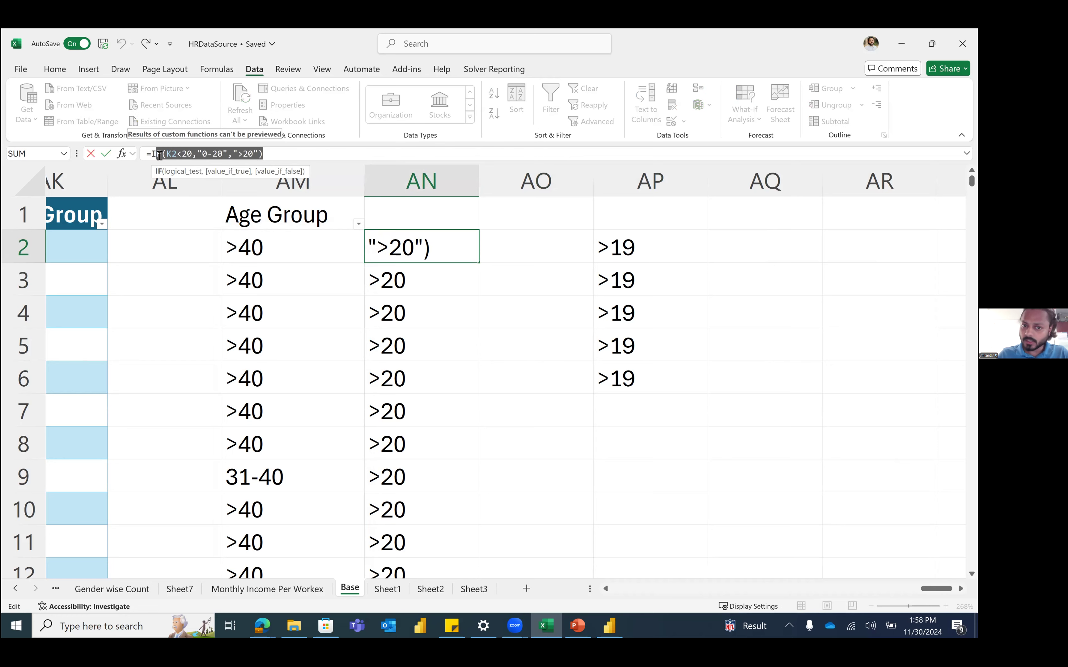
{"action": "key", "text": "Escape"}
{"action": "left_click", "coordinate": [509, 249]}
{"action": "type", "text": "=if"}
{"action": "key", "text": "Left"}
{"action": "key", "text": "Left"}
{"action": "key", "text": "Left"}
{"action": "key", "text": "Left"}
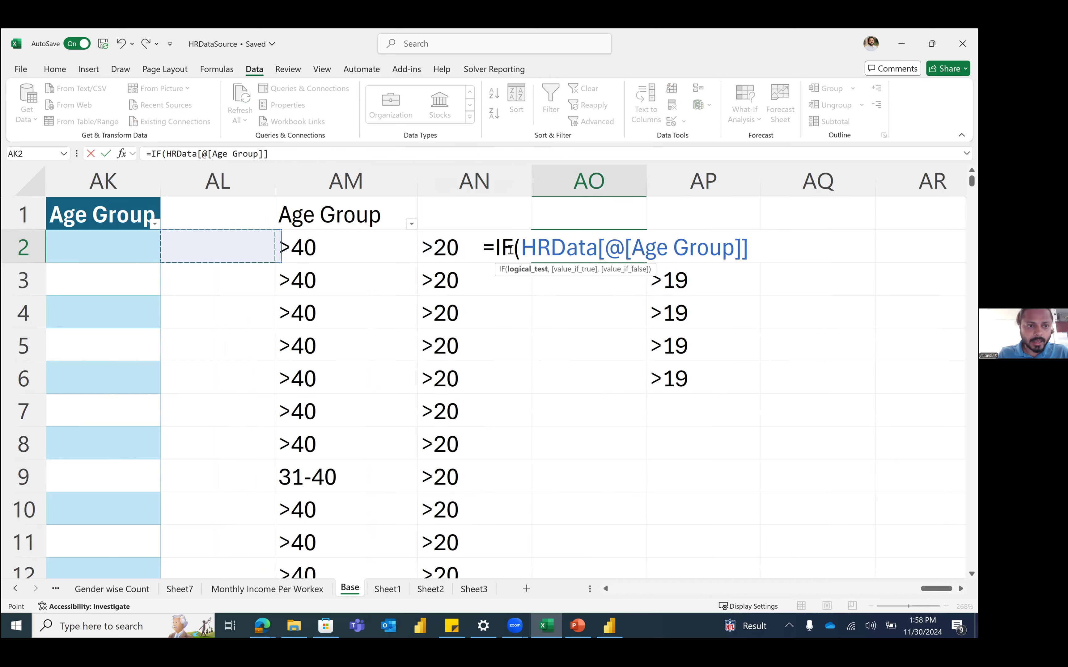
{"action": "key", "text": "Left"}
{"action": "key", "text": "Left"}
{"action": "key", "text": "Left"}
{"action": "key", "text": "Left"}
{"action": "key", "text": "Left"}
{"action": "key", "text": "Left"}
{"action": "key", "text": "Left"}
{"action": "key", "text": "Left"}
{"action": "key", "text": "Left"}
{"action": "key", "text": "Left"}
{"action": "key", "text": "Left"}
{"action": "key", "text": "Left"}
{"action": "key", "text": "Left"}
{"action": "key", "text": "Left"}
{"action": "key", "text": "Left"}
{"action": "key", "text": "Left"}
{"action": "key", "text": "Left"}
{"action": "key", "text": "Left"}
{"action": "key", "text": "Left"}
{"action": "key", "text": "Left"}
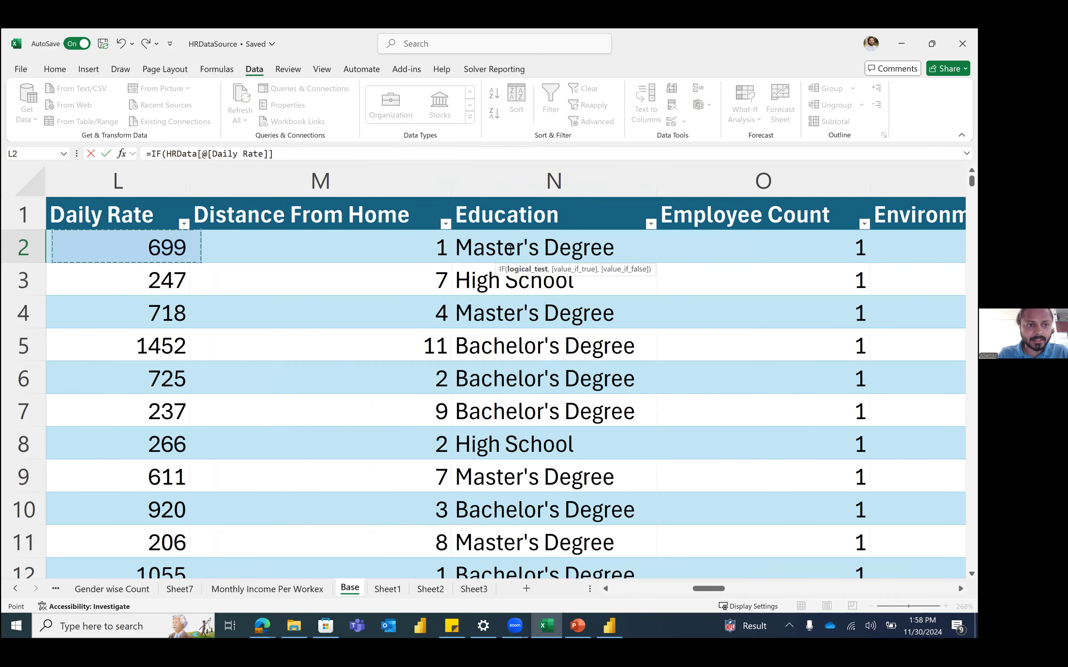
{"action": "key", "text": "Right"}
{"action": "key", "text": "Right"}
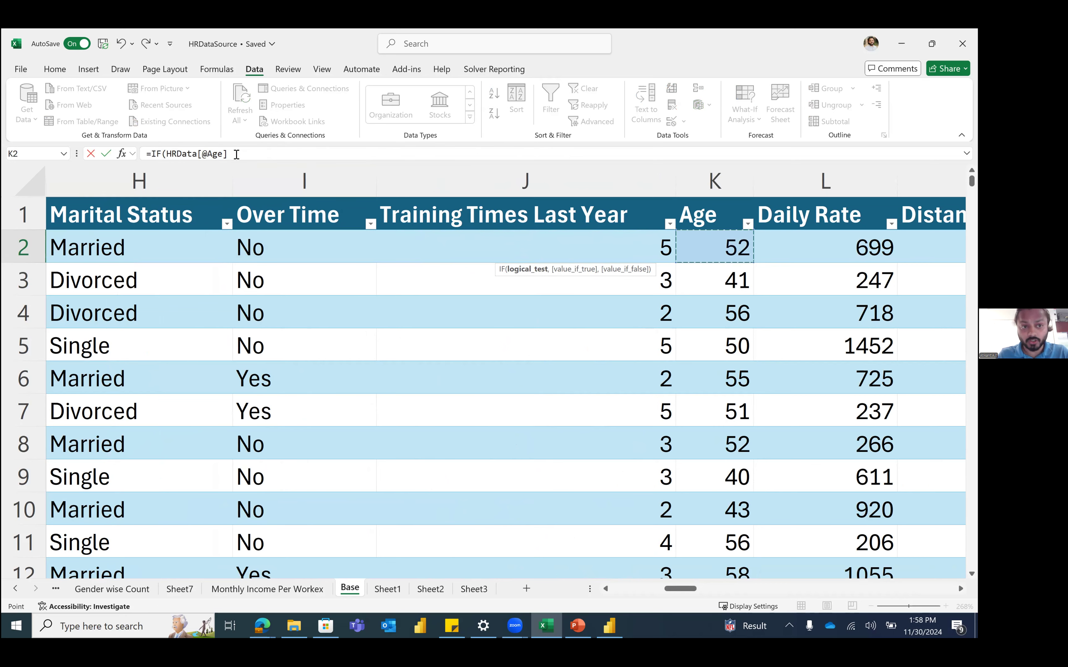
{"action": "key", "text": "Escape"}
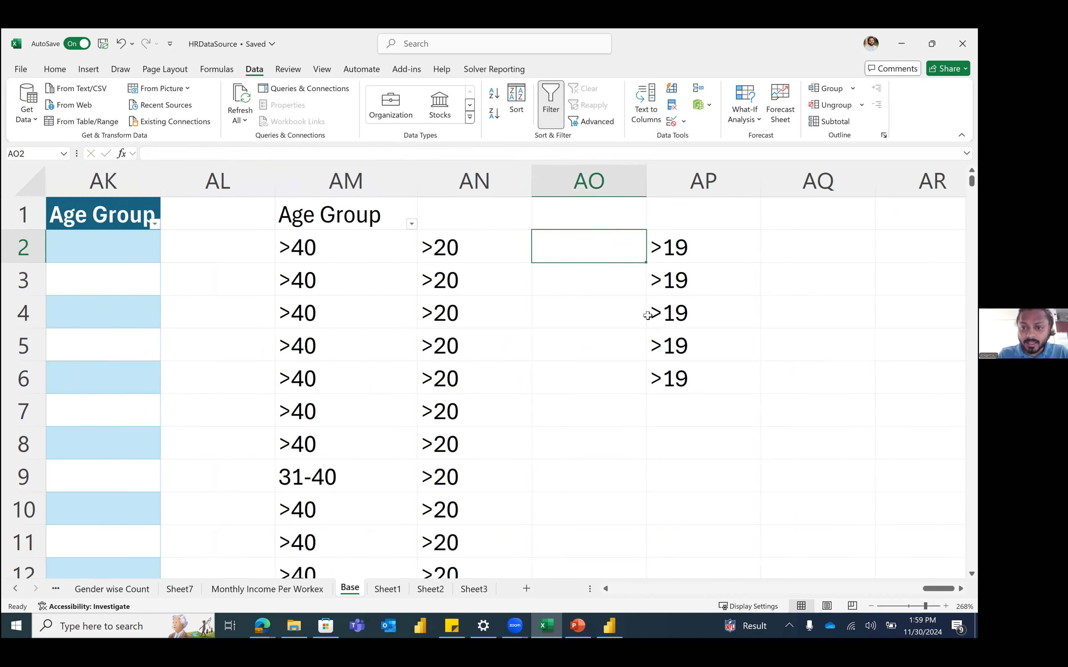
{"action": "scroll", "coordinate": [643, 312], "scroll_direction": "right", "scroll_amount": 1}
{"action": "scroll", "coordinate": [647, 314], "scroll_direction": "left", "scroll_amount": 1}
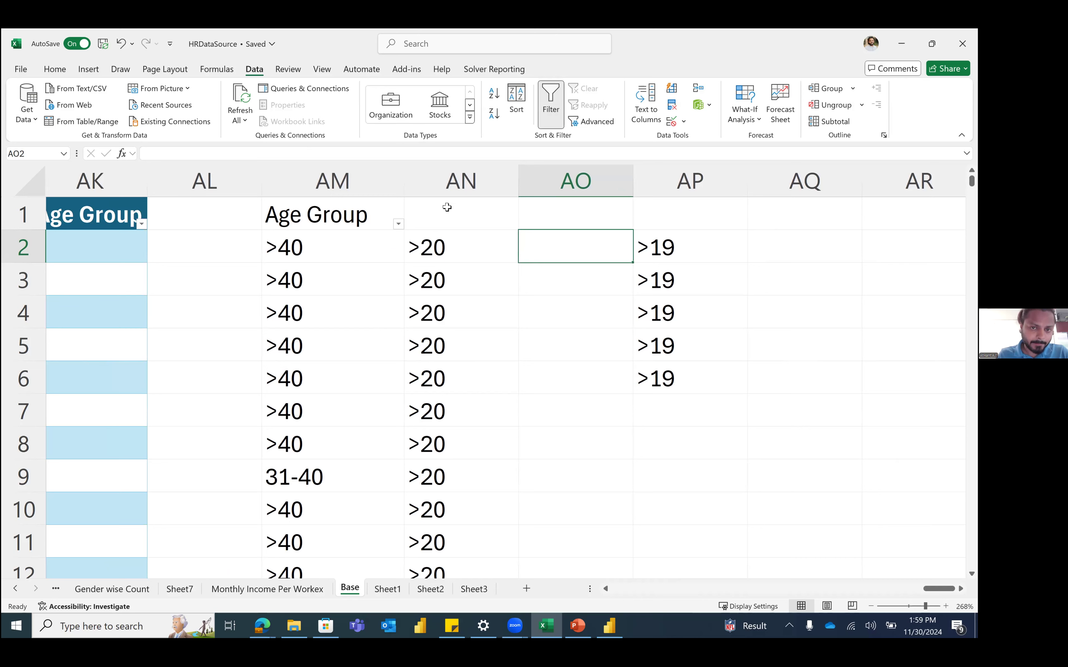
{"action": "left_click", "coordinate": [350, 180]}
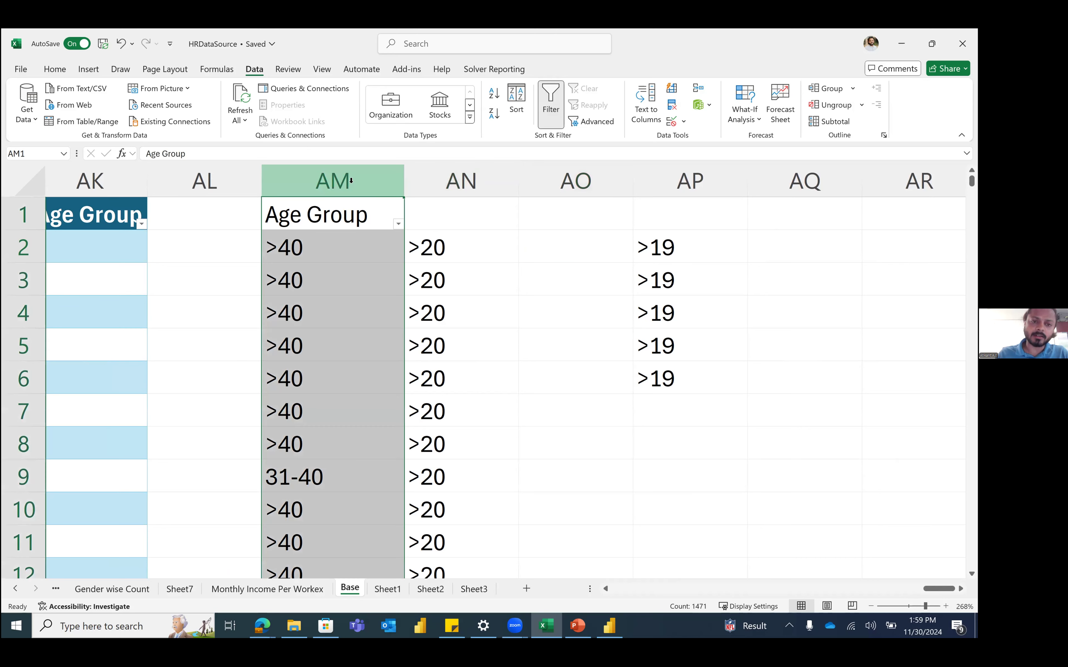
{"action": "left_click", "coordinate": [348, 241]}
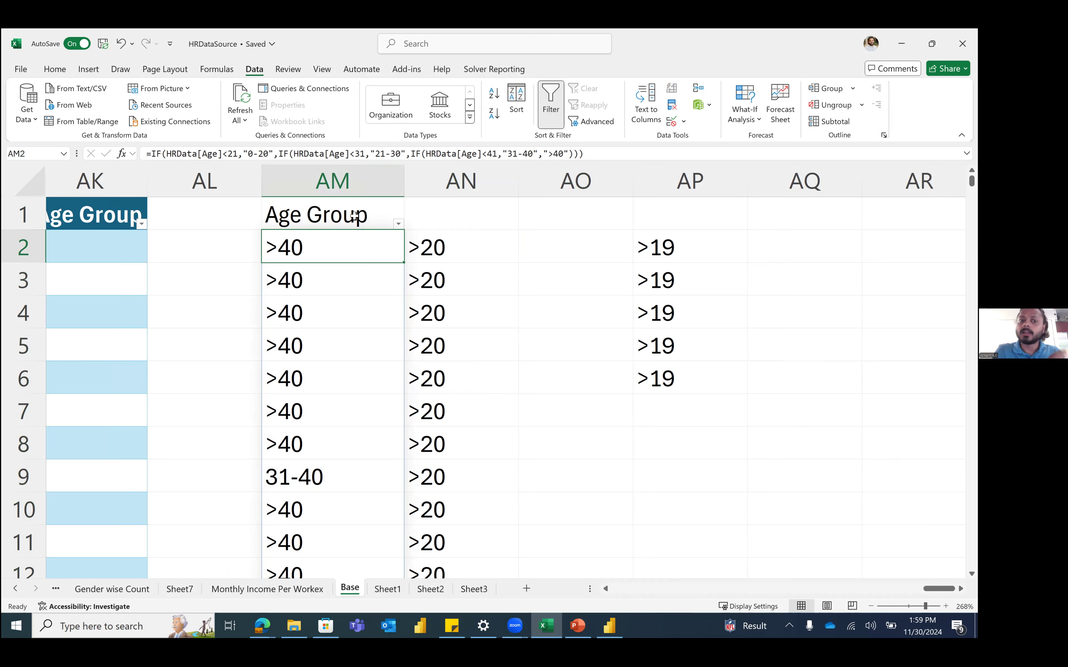
{"action": "left_click_drag", "start_coordinate": [469, 182], "coordinate": [463, 242]}
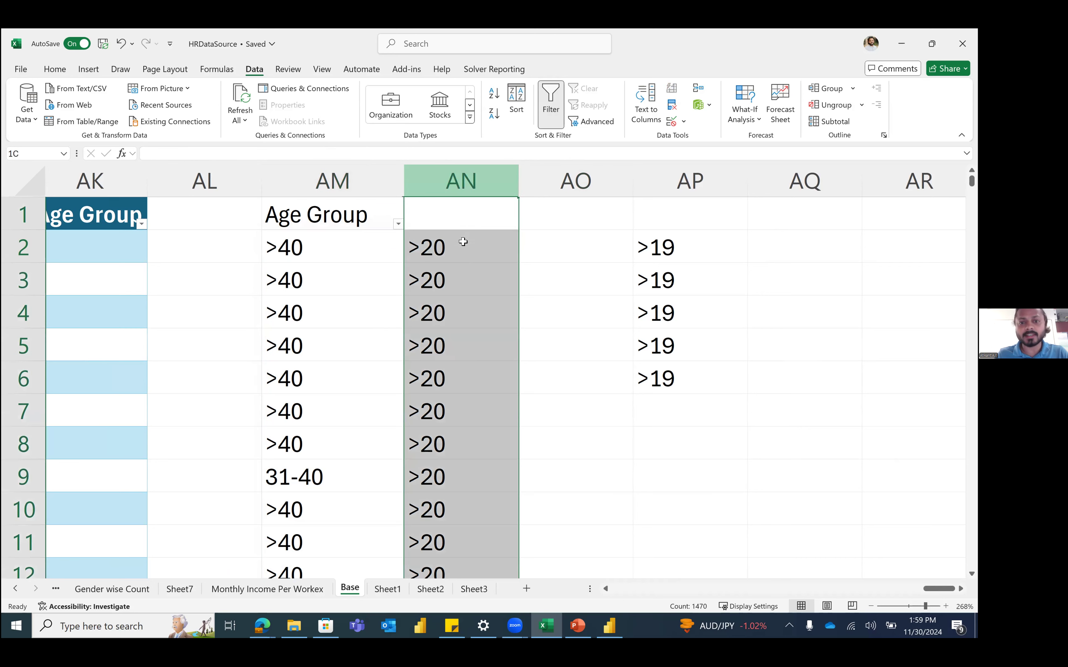
{"action": "left_click", "coordinate": [463, 258]}
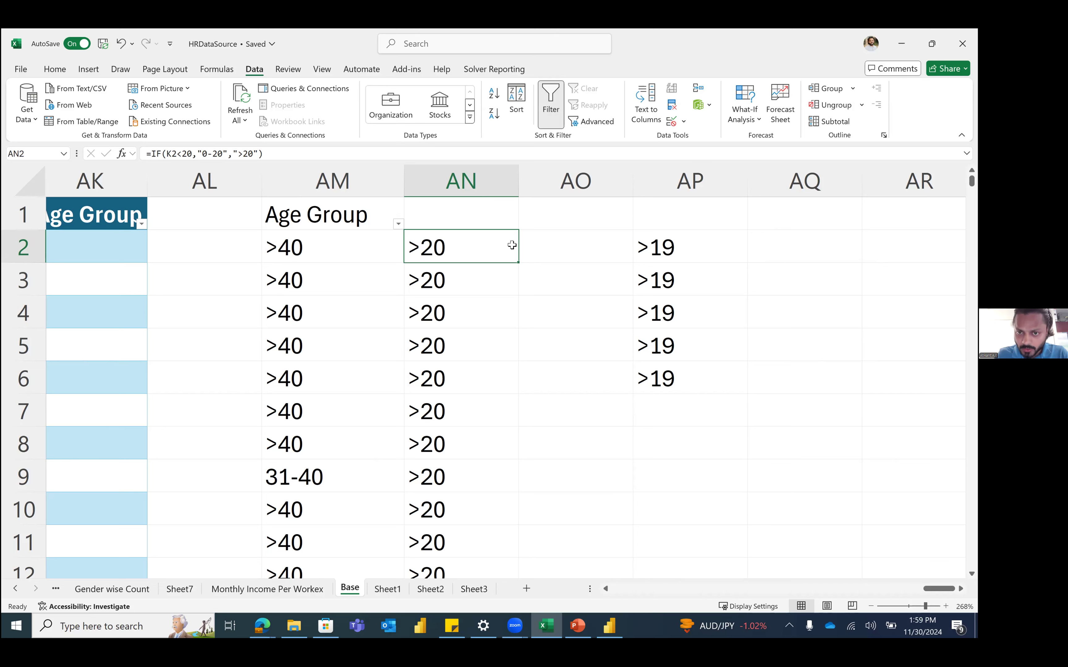
{"action": "key", "text": "Right"}
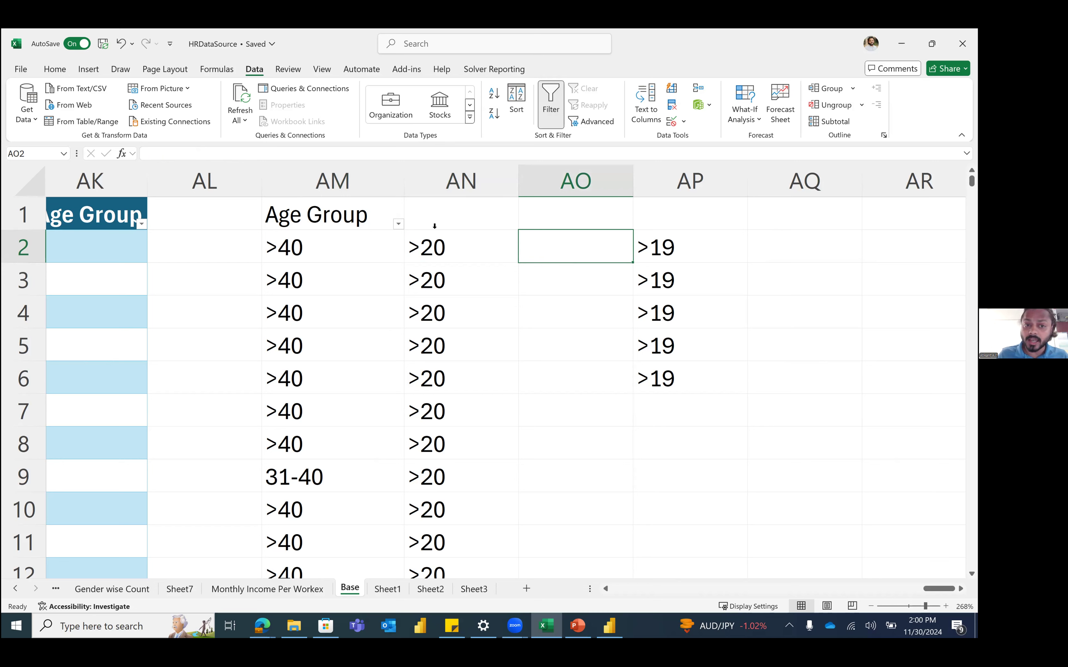
{"action": "right_click", "coordinate": [342, 244]}
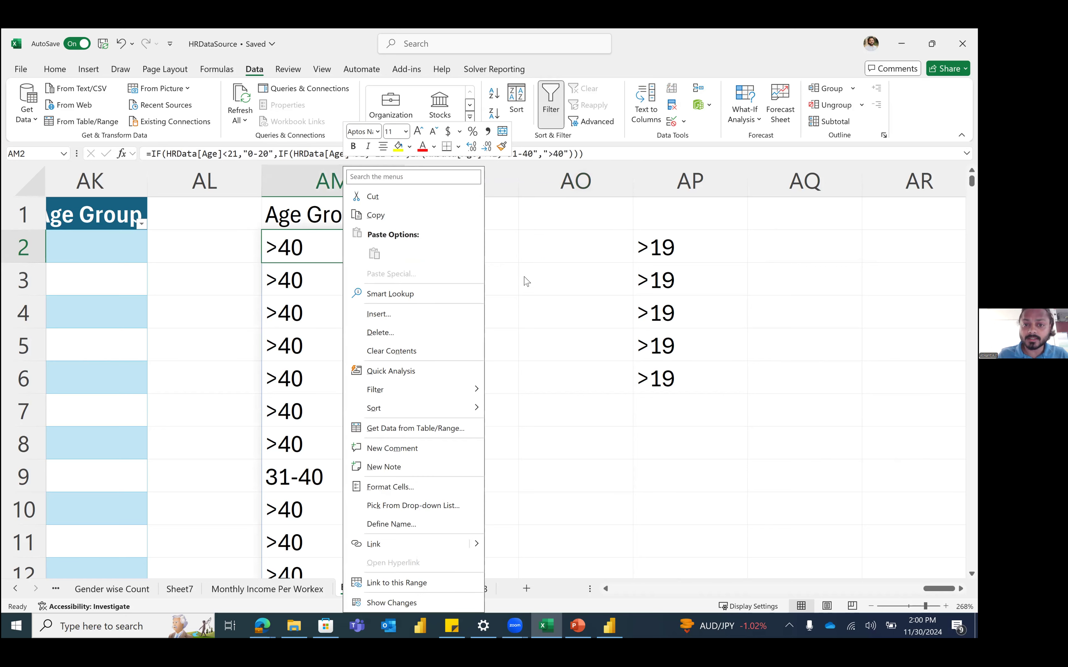
{"action": "left_click", "coordinate": [487, 256]}
{"action": "left_click", "coordinate": [243, 153]}
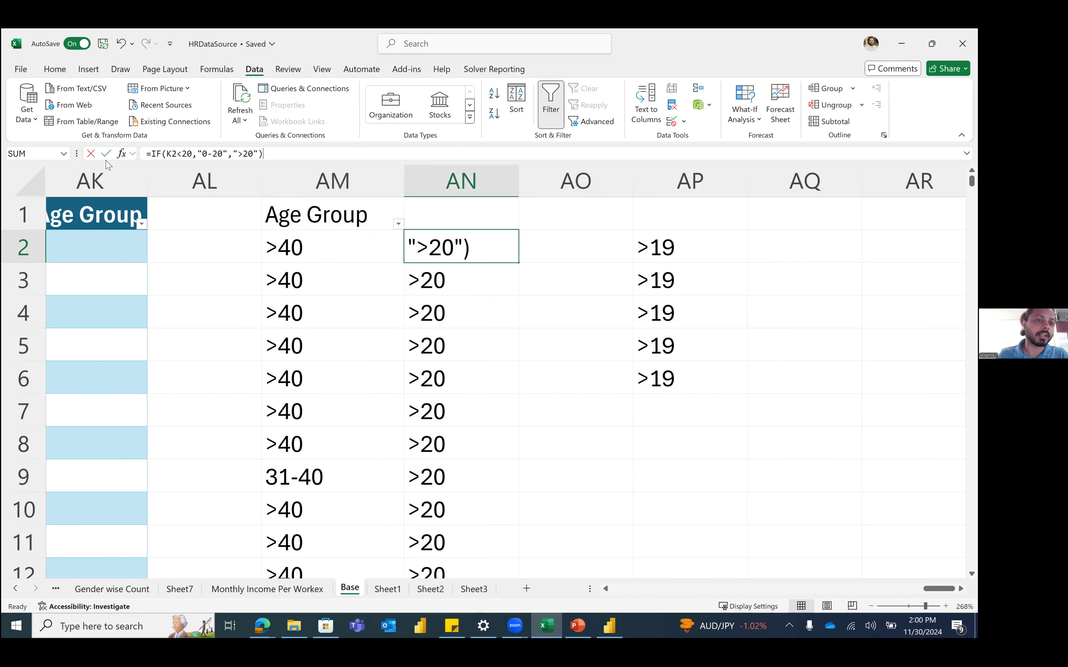
{"action": "key", "text": "Escape"}
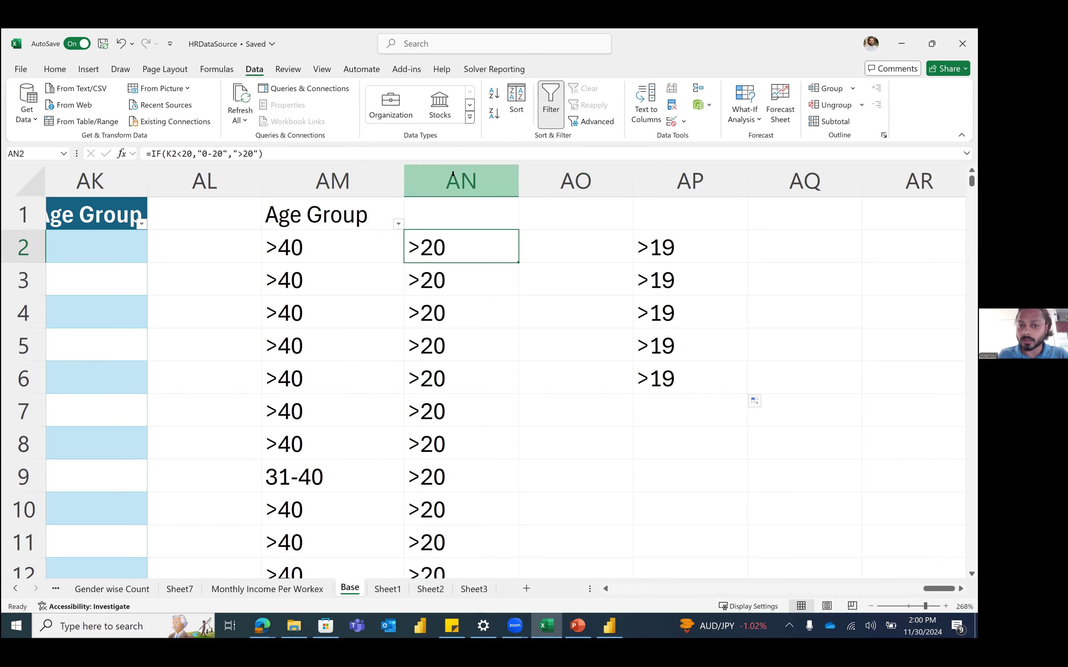
{"action": "left_click_drag", "start_coordinate": [453, 174], "coordinate": [375, 185]}
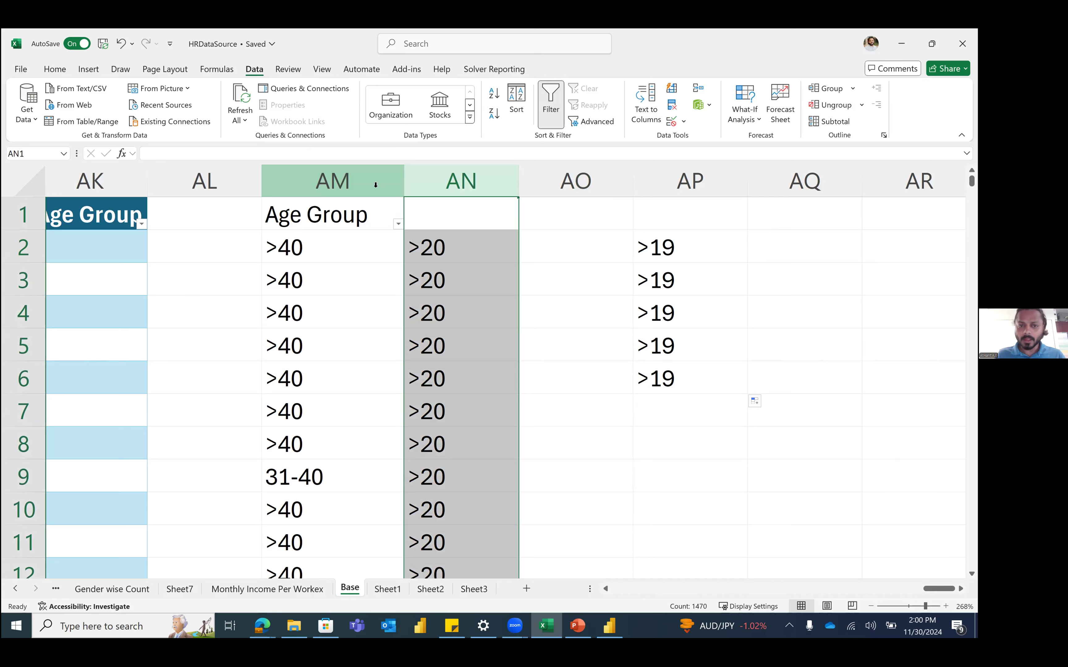
{"action": "left_click_drag", "start_coordinate": [375, 185], "coordinate": [479, 228]}
{"action": "left_click", "coordinate": [479, 231]}
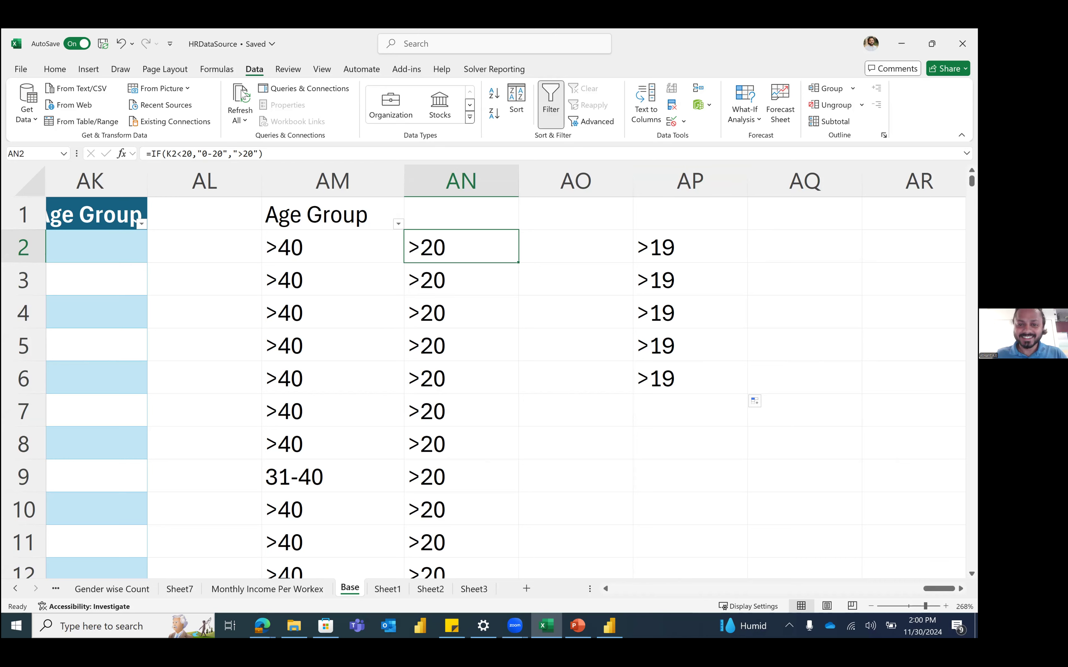
{"action": "left_click", "coordinate": [612, 330]}
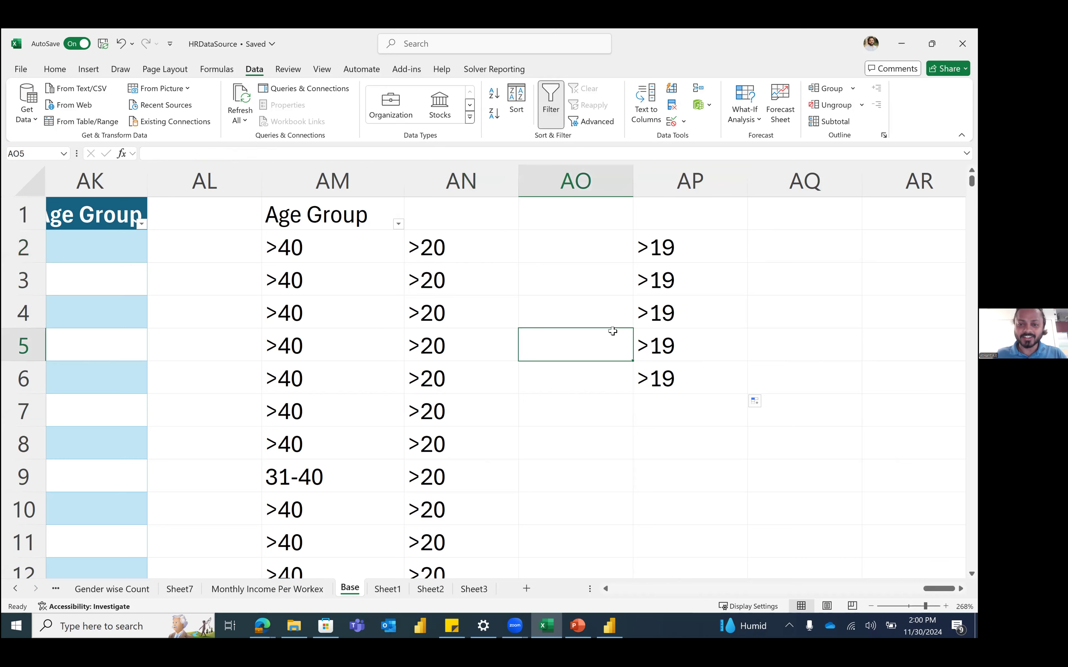
{"action": "double_click", "coordinate": [307, 242]}
{"action": "key", "text": "Escape"}
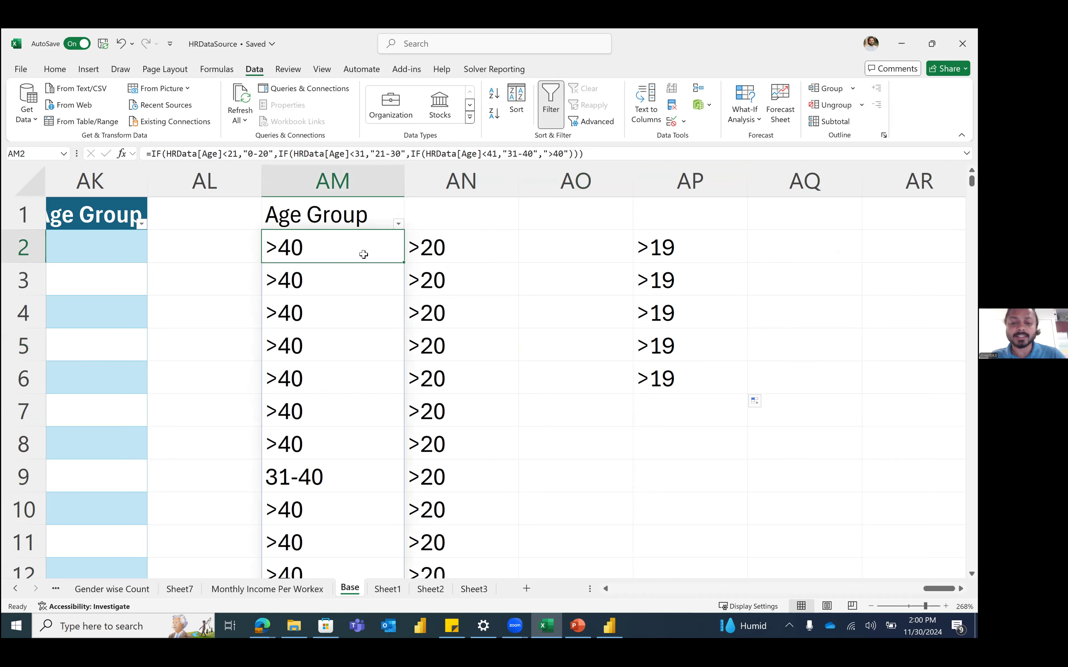
{"action": "left_click_drag", "start_coordinate": [150, 154], "coordinate": [230, 149]}
{"action": "key", "text": "Escape"}
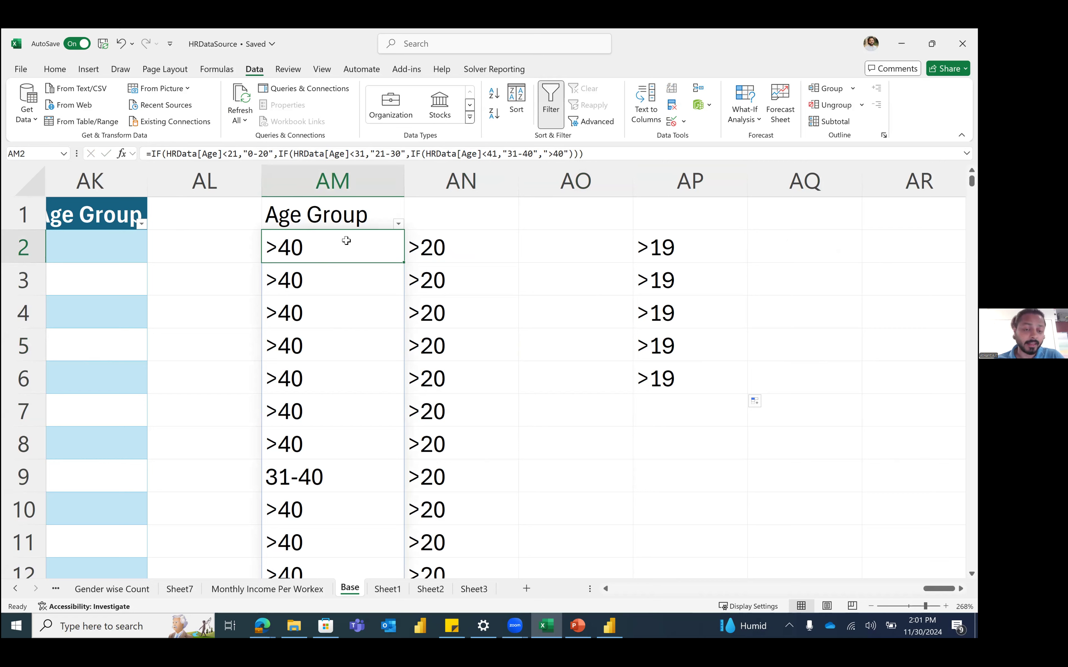
{"action": "left_click", "coordinate": [599, 272]}
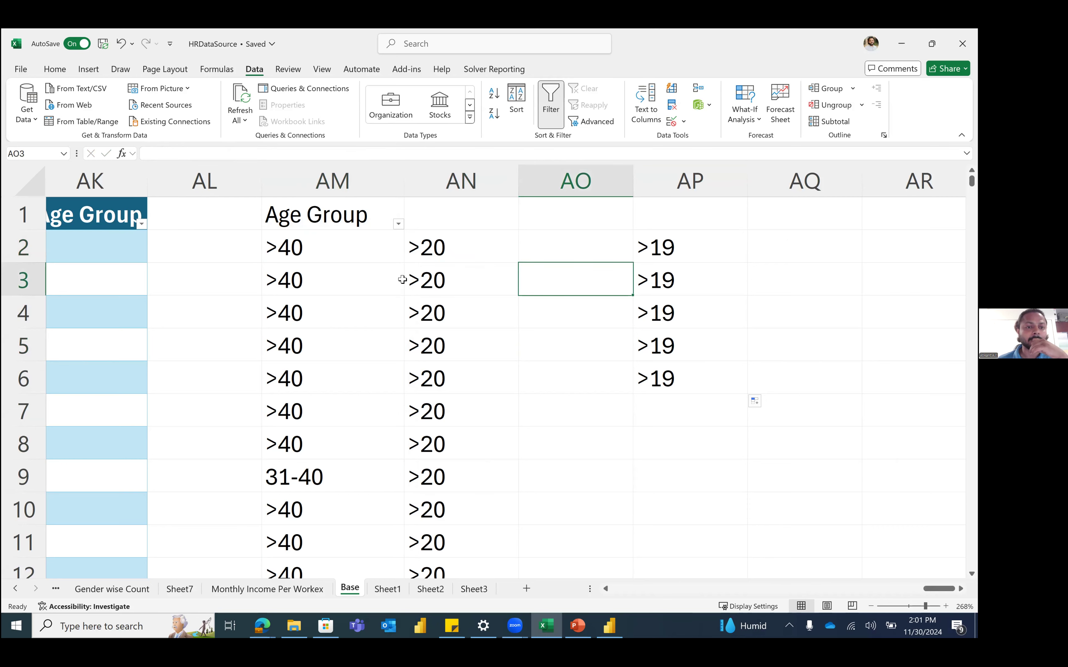
Step: Insert a new column at AL headed 'Location' in the Base table
{"action": "scroll", "coordinate": [402, 280], "scroll_direction": "left", "scroll_amount": 5}
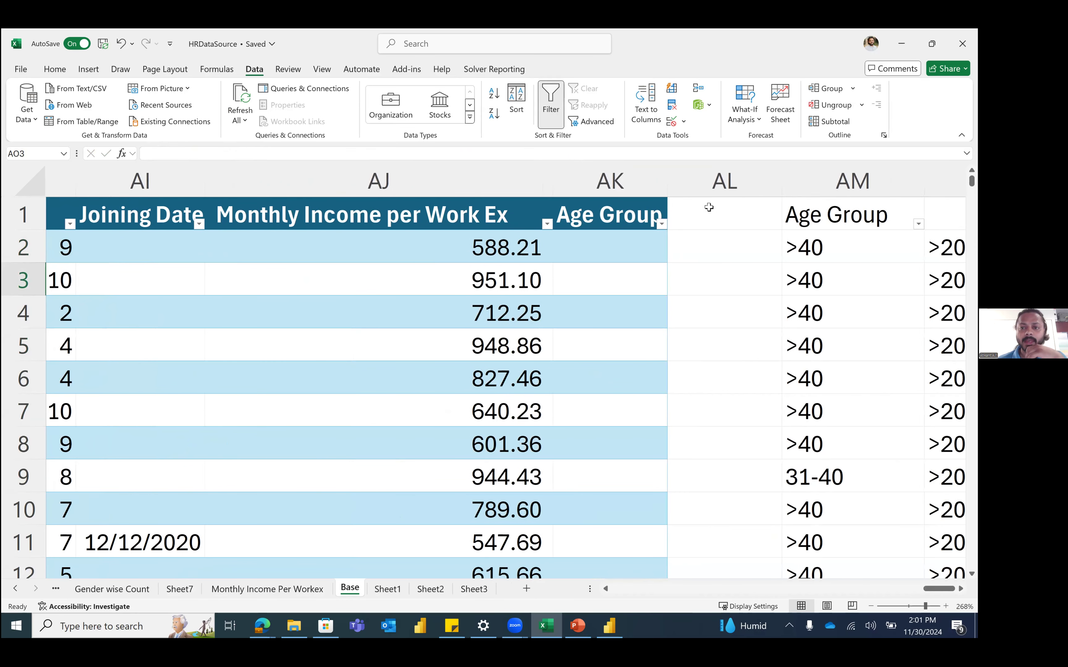
{"action": "scroll", "coordinate": [709, 207], "scroll_direction": "right", "scroll_amount": 1}
{"action": "left_click", "coordinate": [710, 207]}
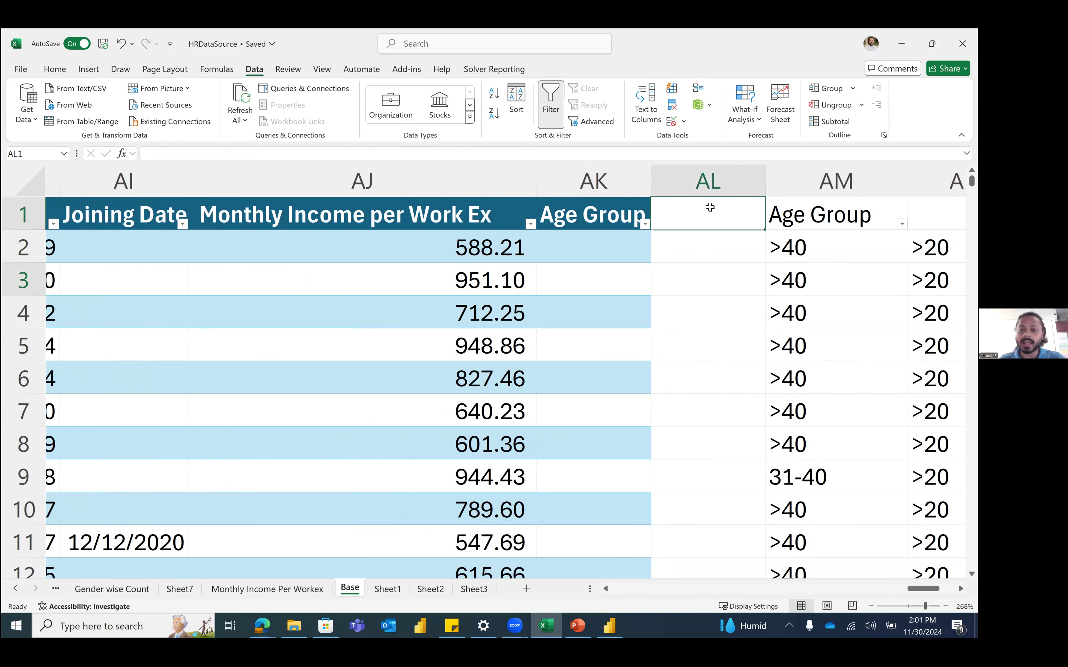
{"action": "left_click", "coordinate": [715, 176]}
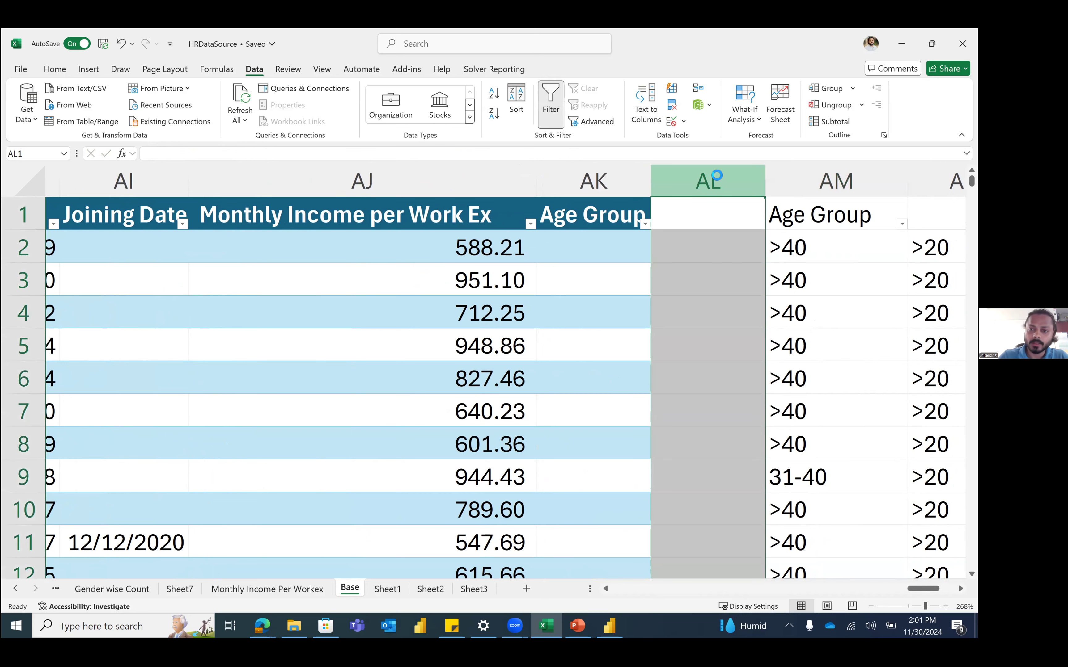
{"action": "key", "text": "ctrl+shift+equal"}
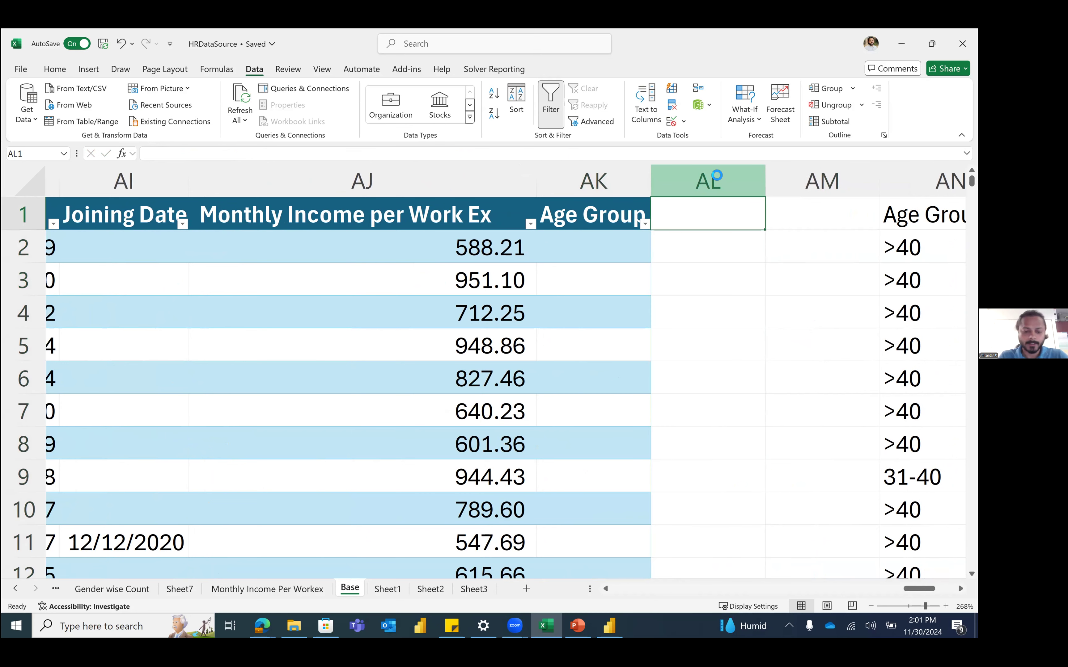
{"action": "type", "text": "Location"}
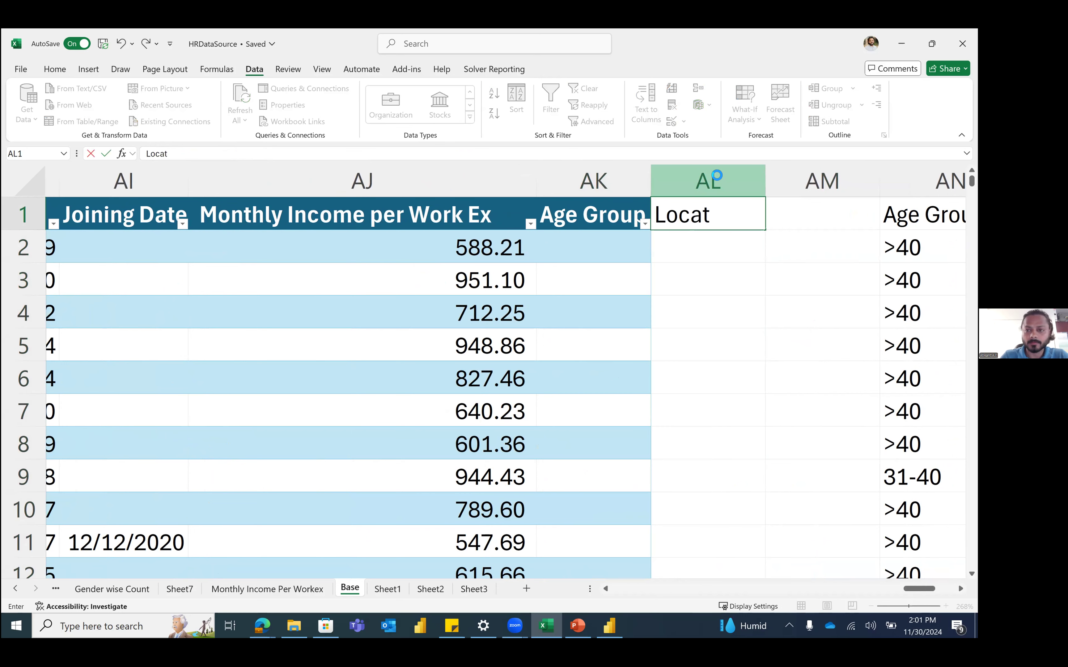
{"action": "key", "text": "Return"}
Step: Enter the heading DimLocation in AS1, followed by Gurugram, Delhi and Bengaluru below it
{"action": "key", "text": "Right"}
{"action": "key", "text": "Right"}
{"action": "key", "text": "Right"}
{"action": "key", "text": "Right"}
{"action": "key", "text": "Right"}
{"action": "key", "text": "Right"}
{"action": "key", "text": "Right"}
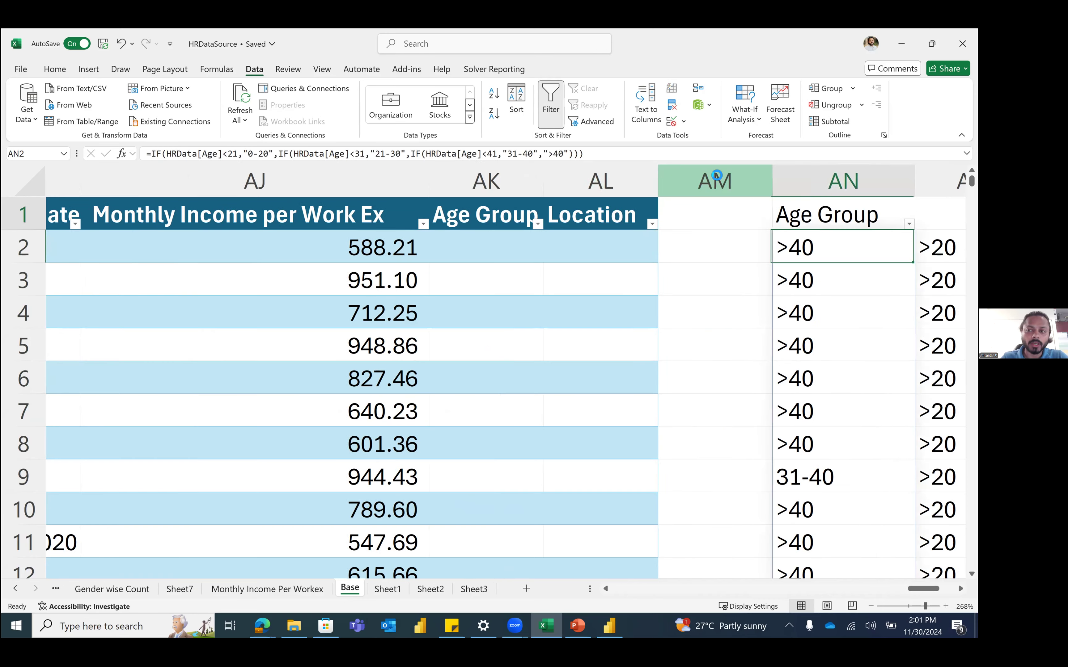
{"action": "key", "text": "Up"}
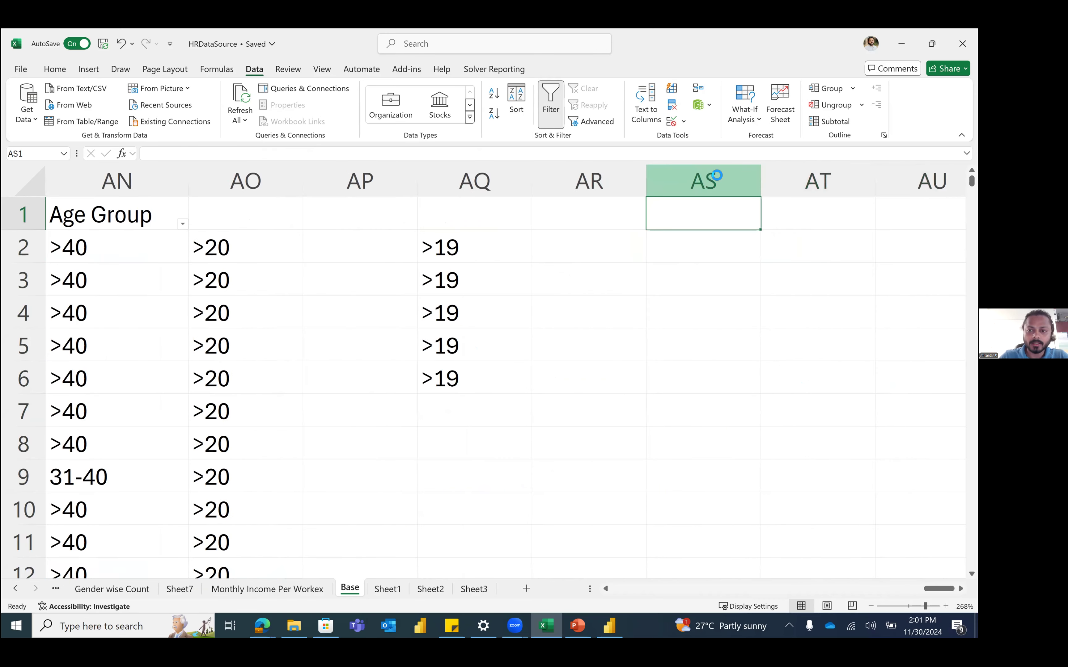
{"action": "type", "text": "DimLocat"}
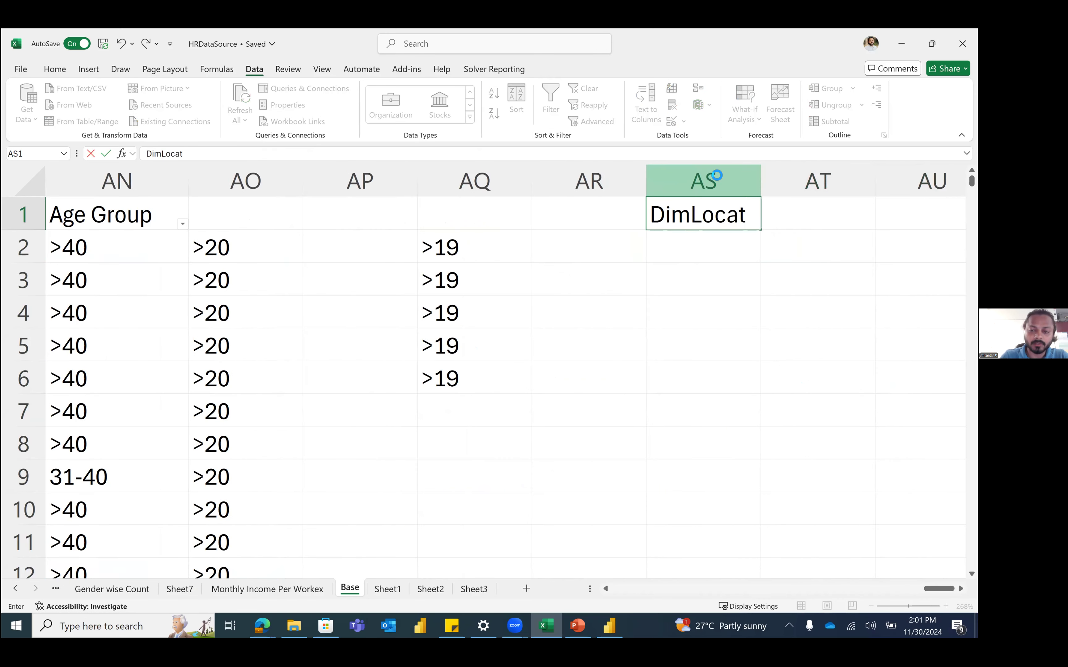
{"action": "type", "text": "ion"}
{"action": "key", "text": "Return"}
{"action": "type", "text": "Gurgurga"}
{"action": "key", "text": "BackSpace"}
{"action": "key", "text": "BackSpace"}
{"action": "key", "text": "BackSpace"}
{"action": "key", "text": "BackSpace"}
{"action": "key", "text": "BackSpace"}
{"action": "type", "text": "ugra"}
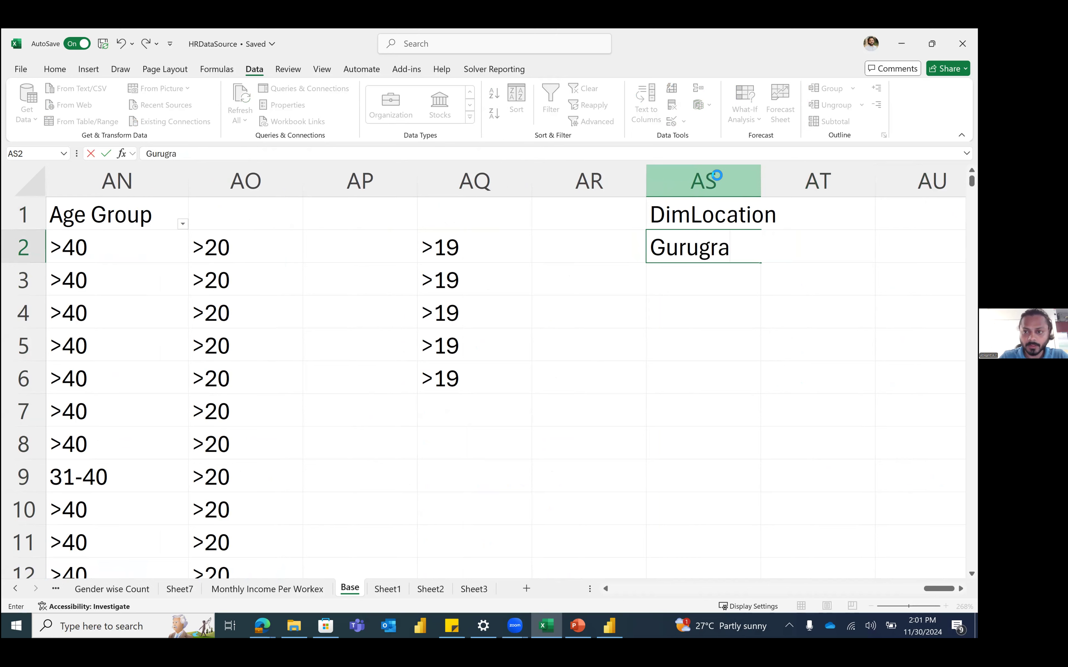
{"action": "type", "text": "m"}
{"action": "key", "text": "Return"}
{"action": "type", "text": "Delhi"}
{"action": "key", "text": "Return"}
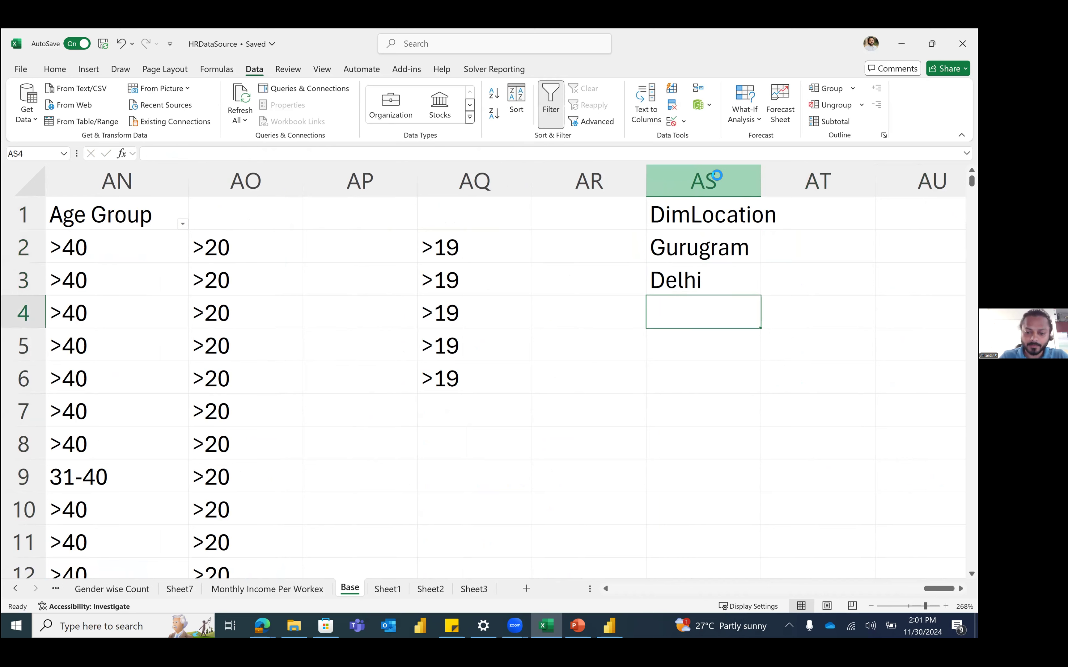
{"action": "type", "text": "Bengaluru"}
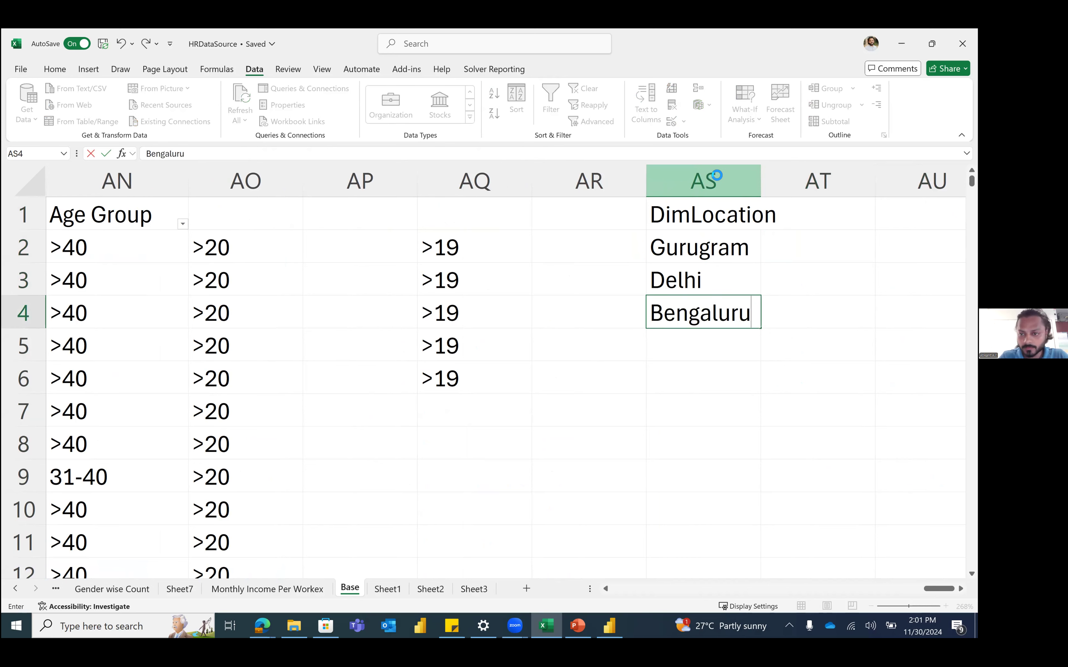
{"action": "key", "text": "BackSpace"}
{"action": "key", "text": "BackSpace"}
{"action": "type", "text": "u"}
{"action": "key", "text": "BackSpace"}
{"action": "type", "text": "ru"}
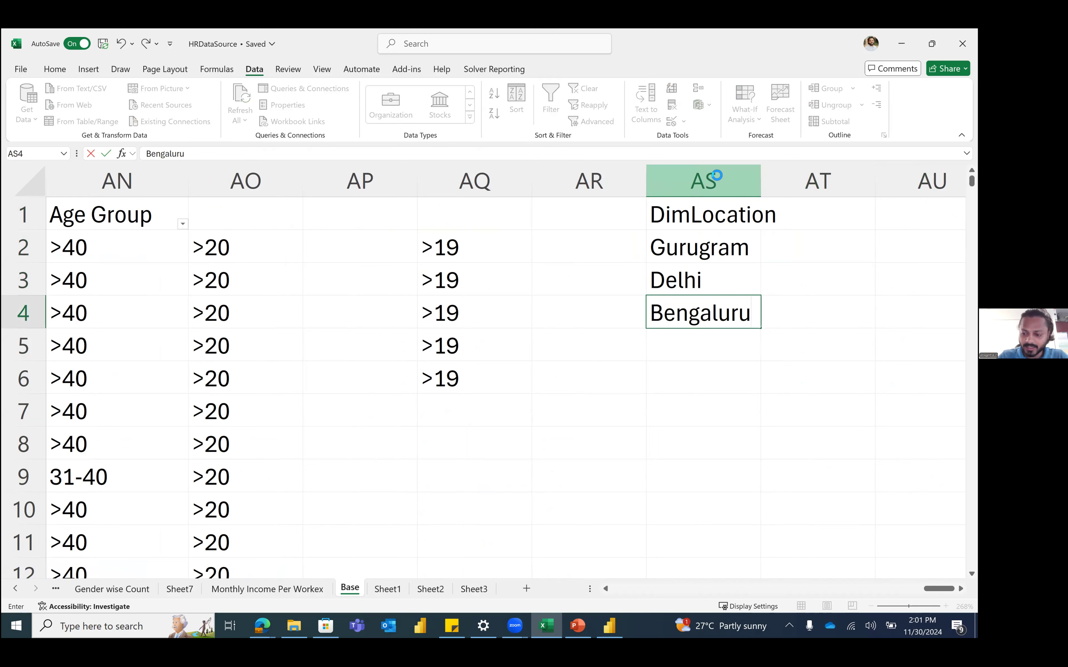
{"action": "key", "text": "Return"}
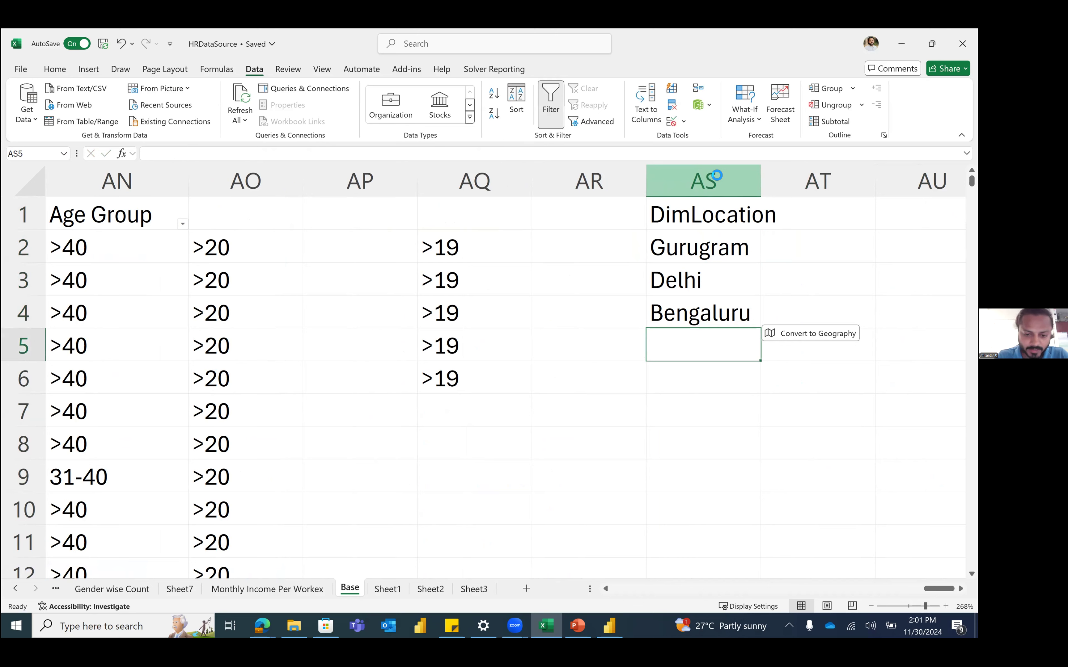
Step: Add Mumbai, Kolkata and Jaipur to complete the DimLocation list
{"action": "type", "text": "Mumbai"}
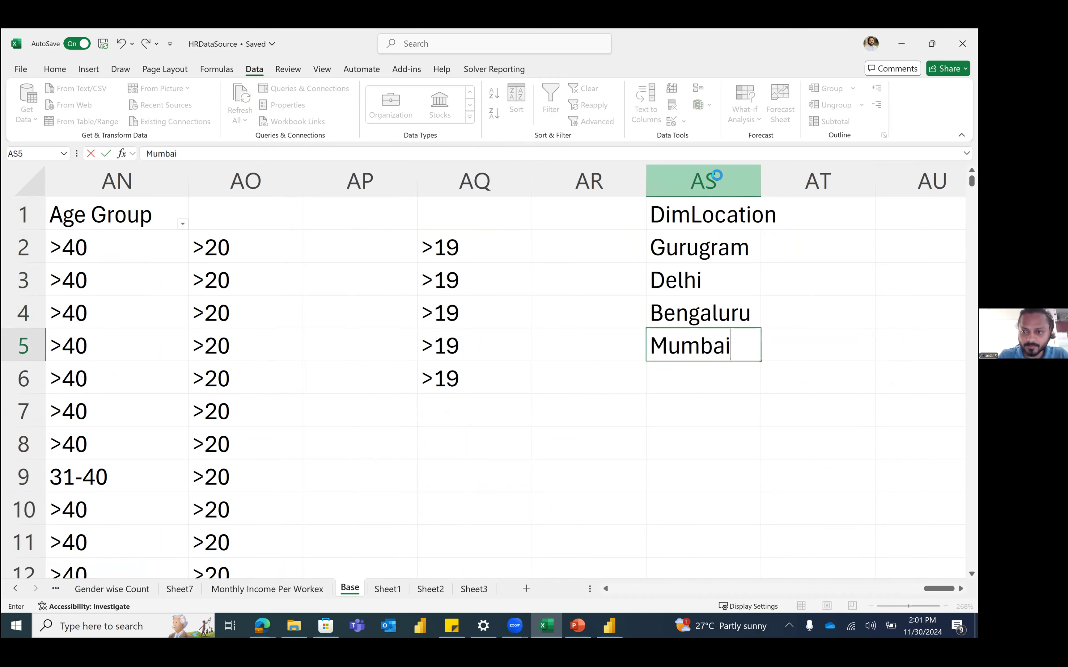
{"action": "key", "text": "Return"}
{"action": "type", "text": "Kolkata"}
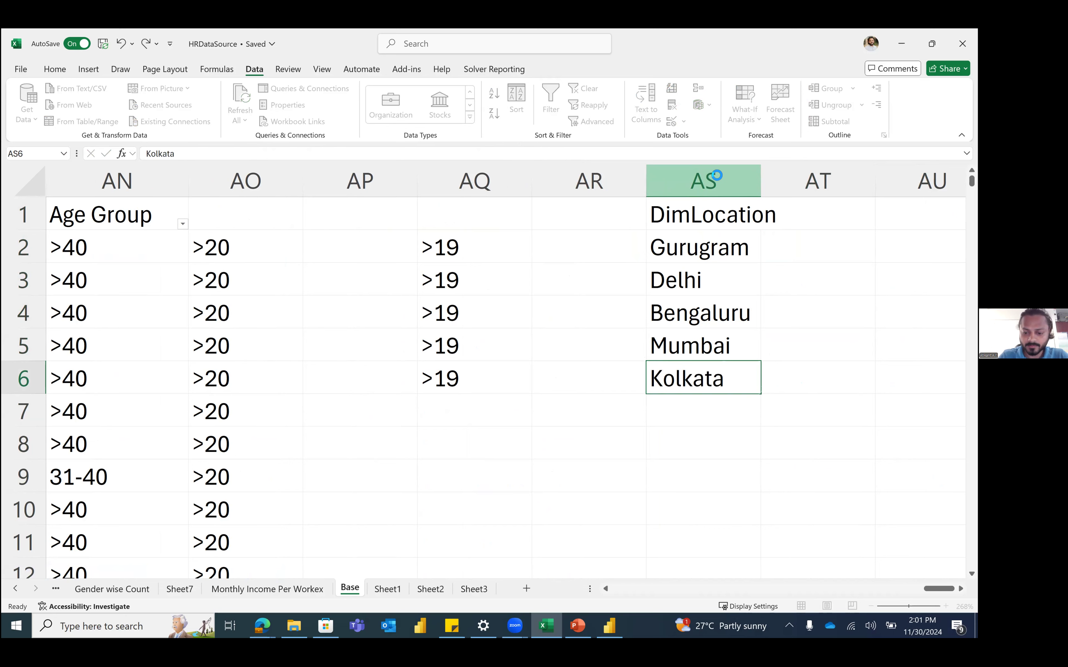
{"action": "key", "text": "Return"}
{"action": "type", "text": "Jaipur"}
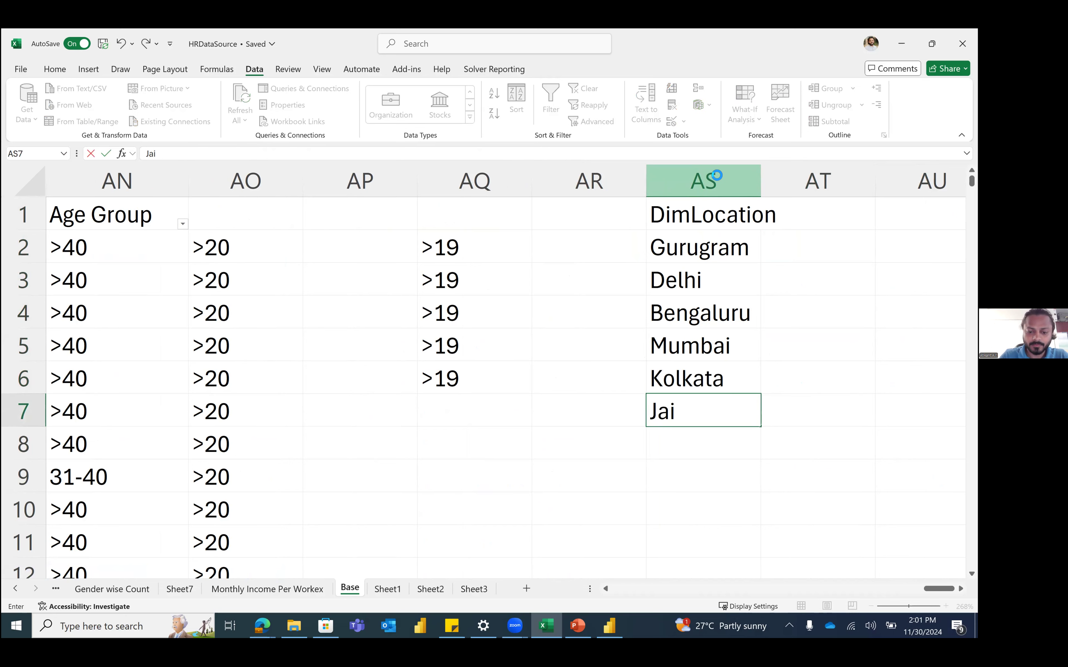
{"action": "key", "text": "Return"}
{"action": "key", "text": "Up"}
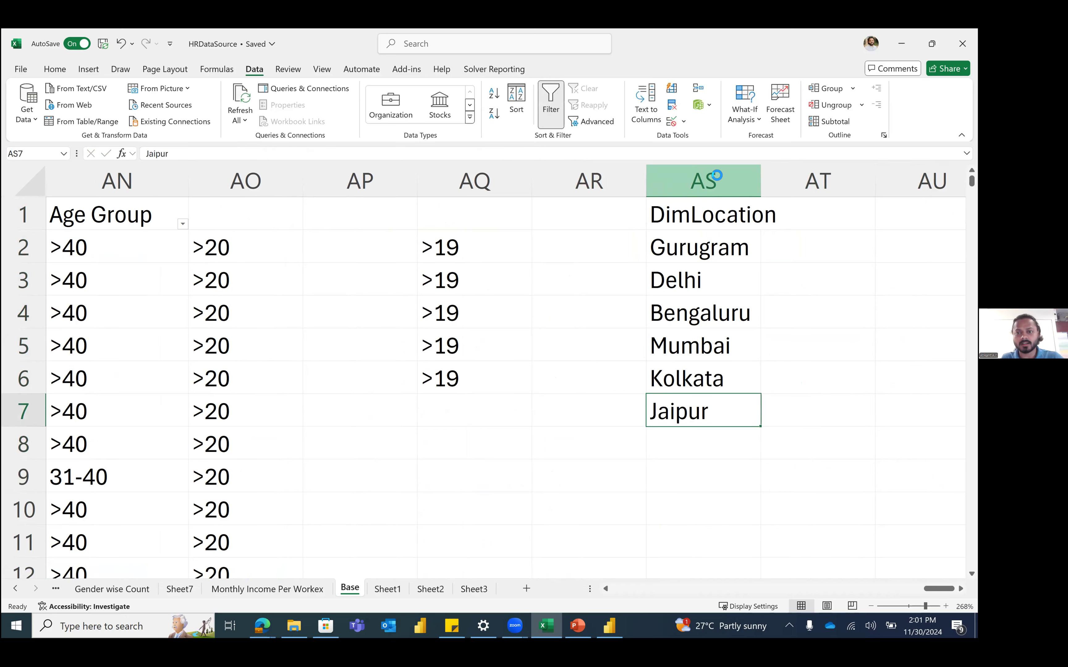
{"action": "key", "text": "ctrl+Up"}
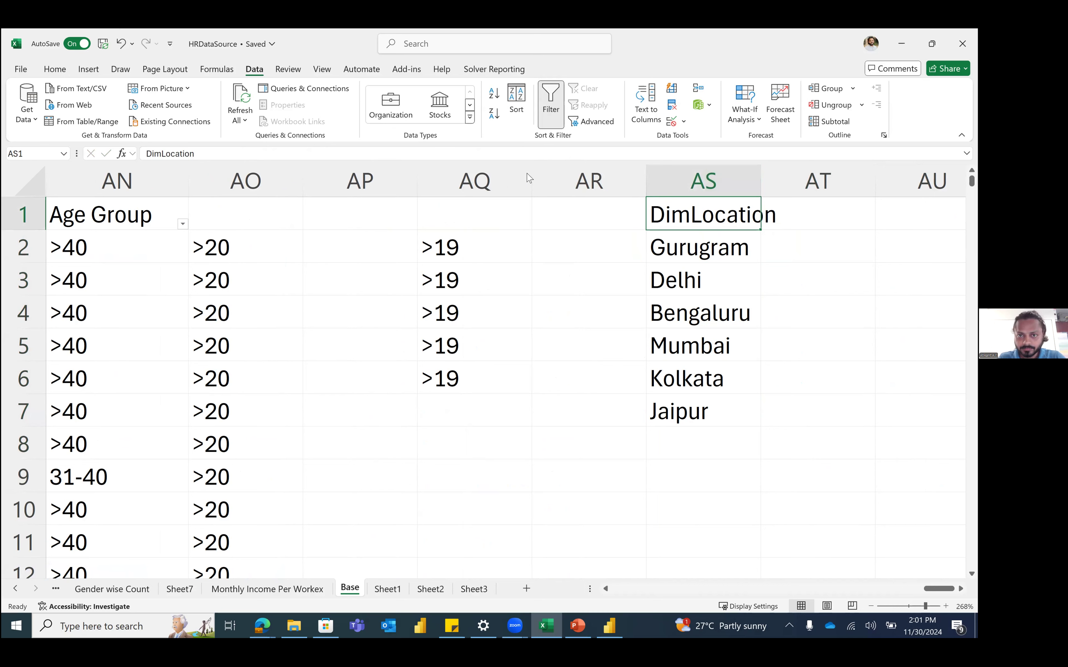
Step: Convert AS1:AS7 into a table with the first row as headers
{"action": "left_click_drag", "start_coordinate": [690, 212], "coordinate": [694, 442]}
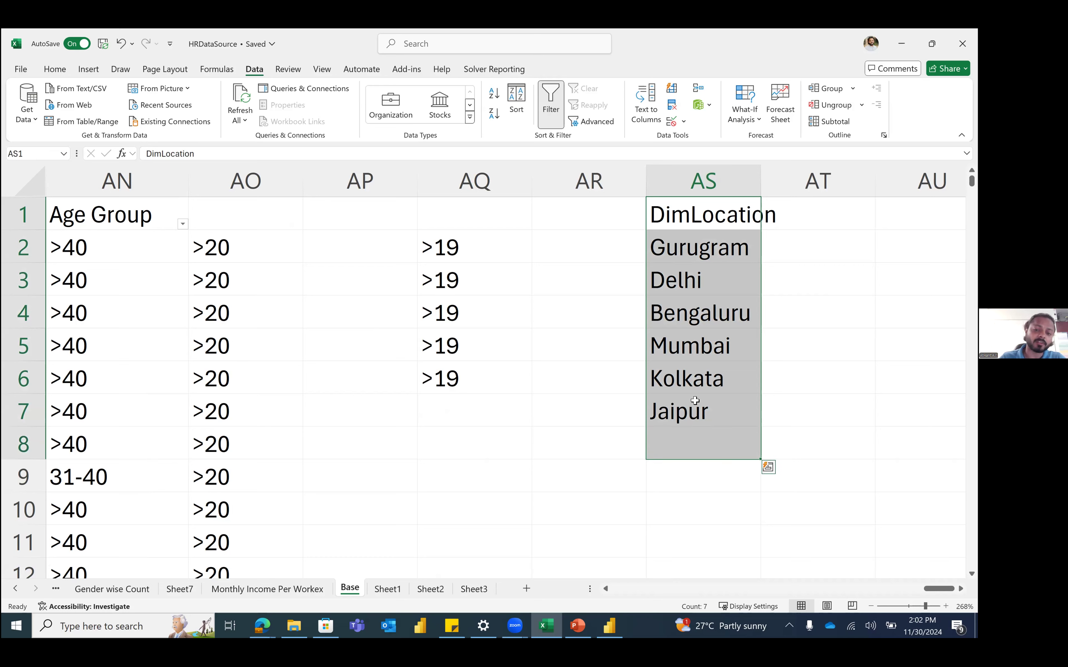
{"action": "left_click_drag", "start_coordinate": [697, 217], "coordinate": [711, 413]}
{"action": "left_click", "coordinate": [88, 69]}
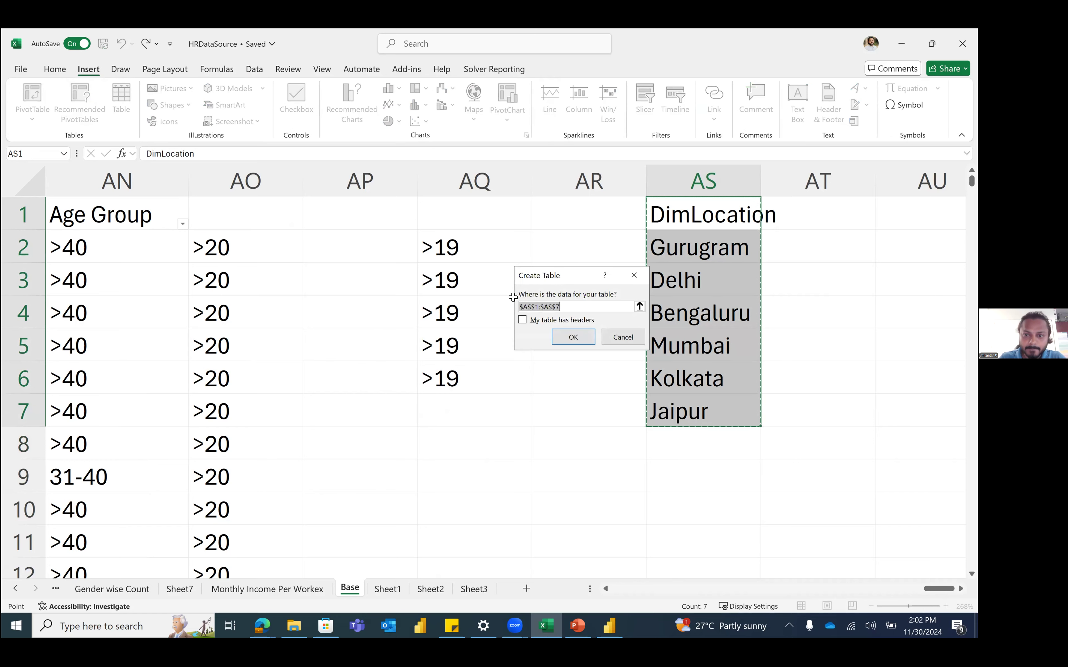
{"action": "left_click", "coordinate": [561, 321]}
{"action": "left_click", "coordinate": [573, 337]}
Step: Name the new table LocationTable
{"action": "left_click", "coordinate": [38, 105]}
{"action": "type", "text": "D"}
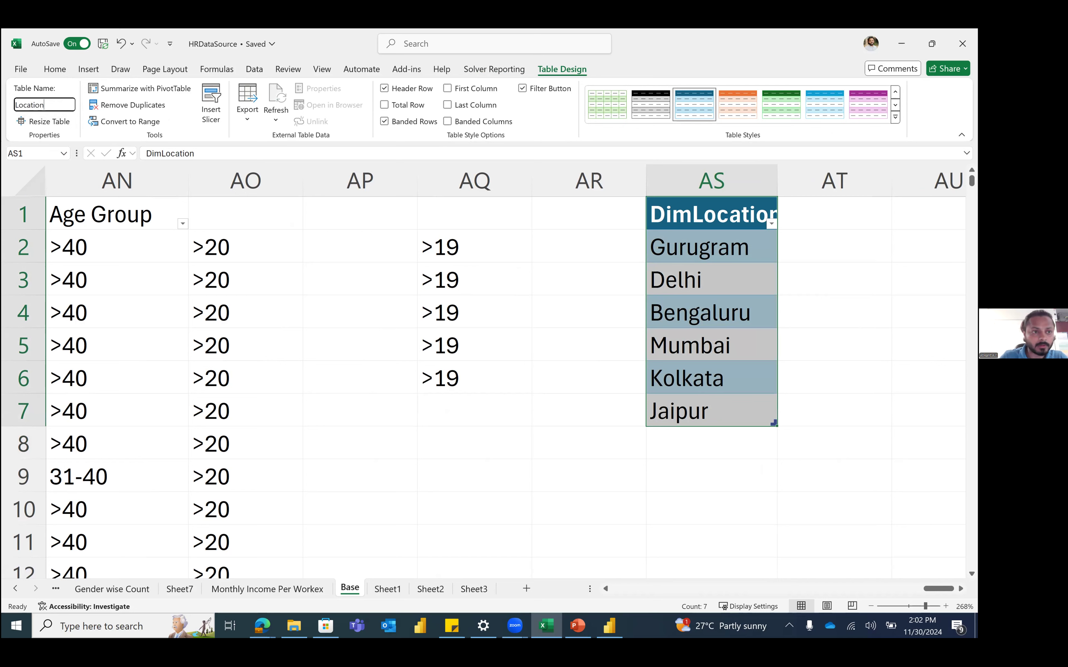
{"action": "key", "text": "Return"}
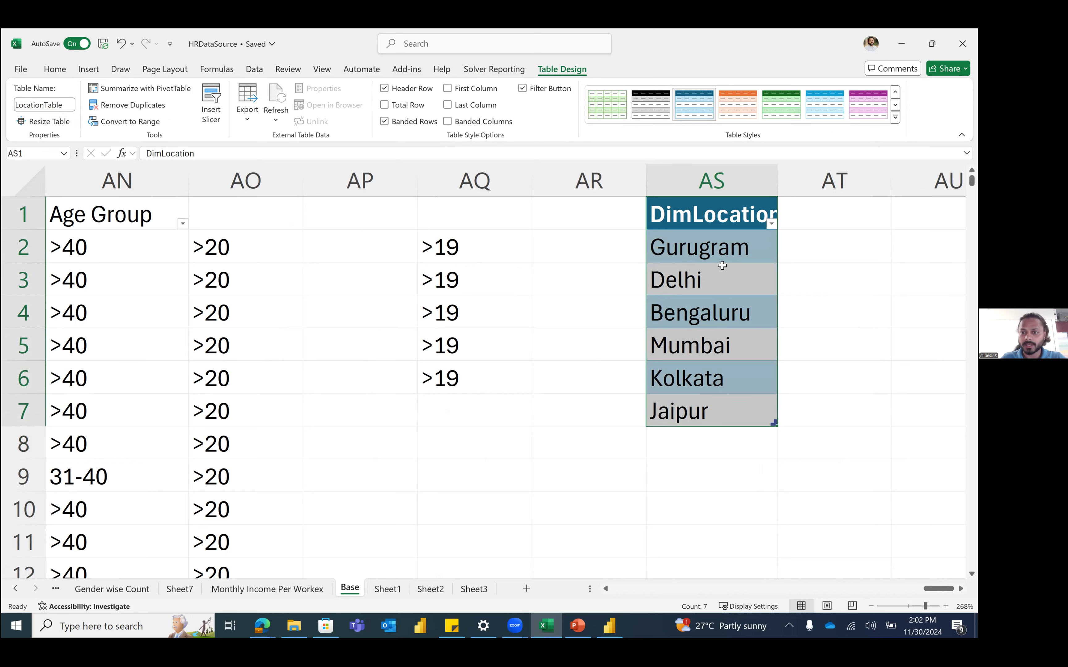
{"action": "left_click", "coordinate": [722, 266]}
{"action": "scroll", "coordinate": [309, 258], "scroll_direction": "left", "scroll_amount": 3}
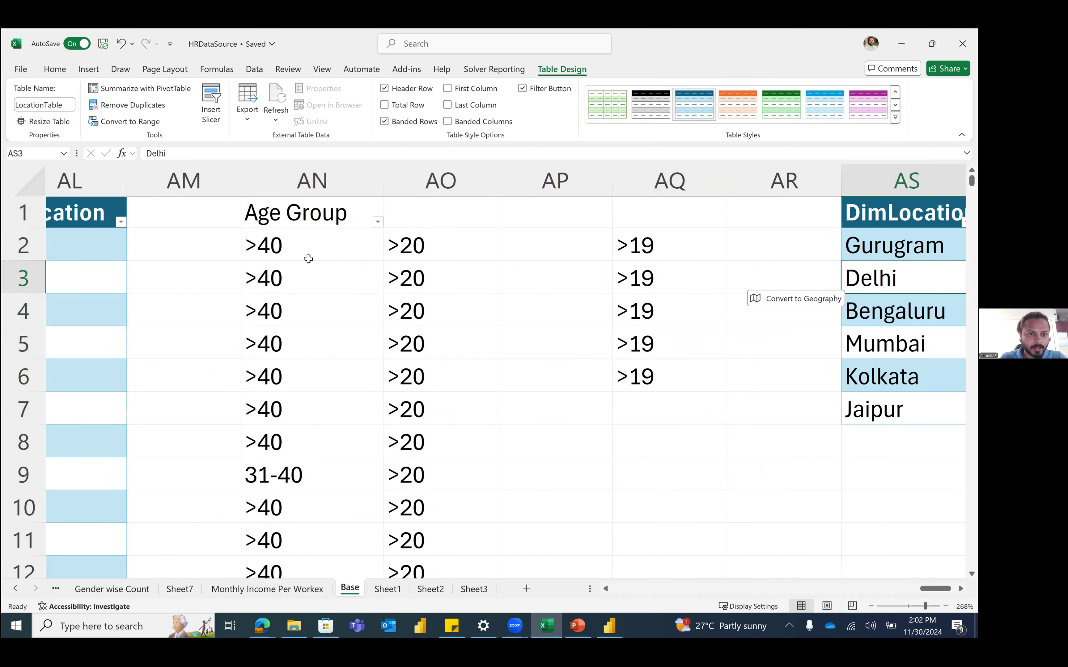
{"action": "scroll", "coordinate": [307, 258], "scroll_direction": "left", "scroll_amount": 3}
{"action": "left_click", "coordinate": [312, 248]}
{"action": "scroll", "coordinate": [270, 247], "scroll_direction": "left", "scroll_amount": 2}
{"action": "scroll", "coordinate": [269, 249], "scroll_direction": "left", "scroll_amount": 1}
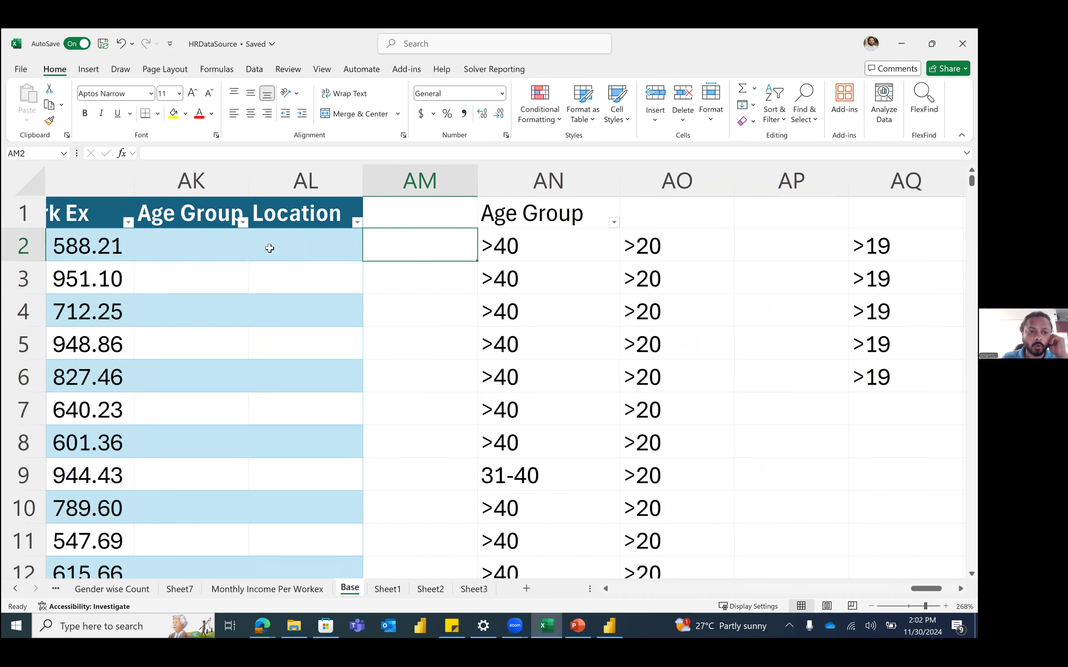
{"action": "left_click", "coordinate": [355, 246]}
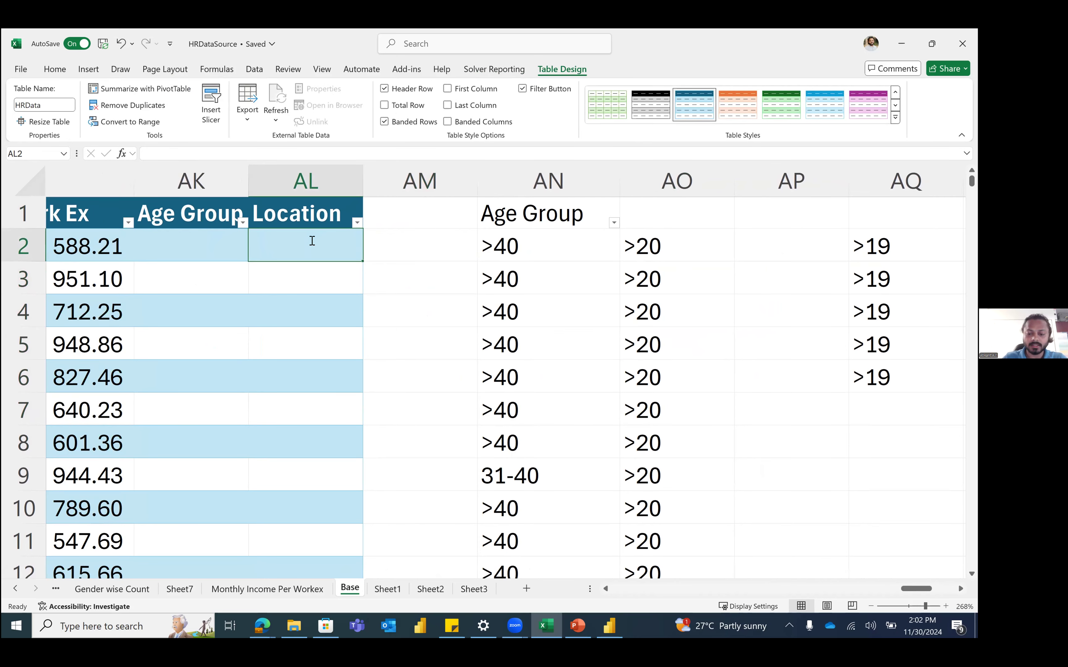
{"action": "type", "text": "Delhi"}
{"action": "key", "text": "Return"}
{"action": "type", "text": "Gurga"}
{"action": "key", "text": "BackSpace"}
{"action": "key", "text": "BackSpace"}
{"action": "type", "text": "gain"}
{"action": "key", "text": "Return"}
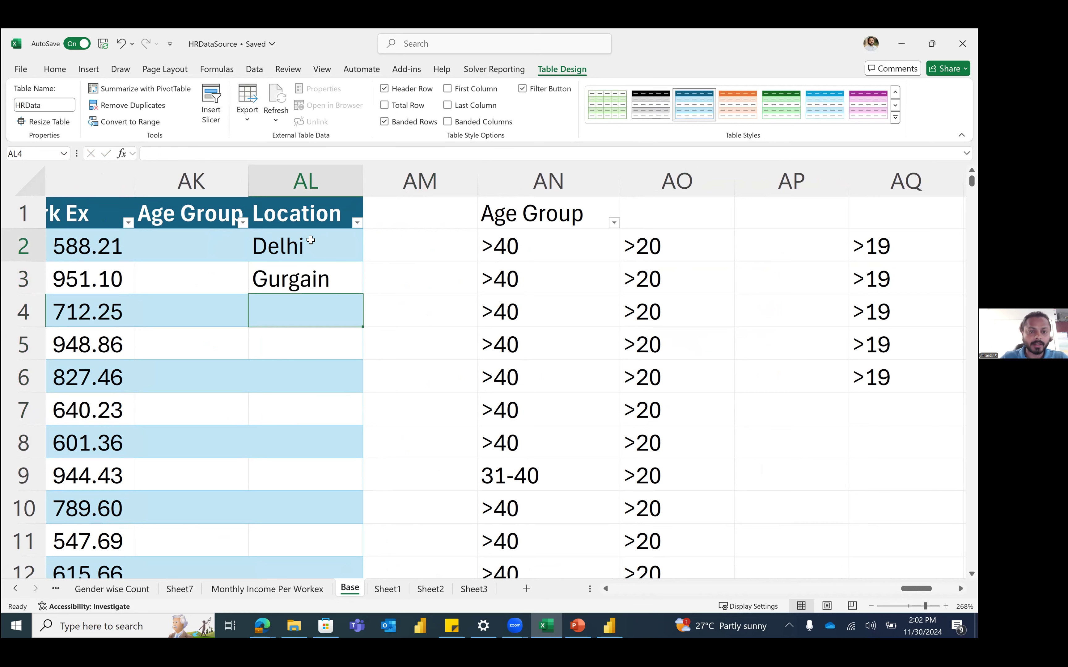
{"action": "left_click", "coordinate": [323, 277]}
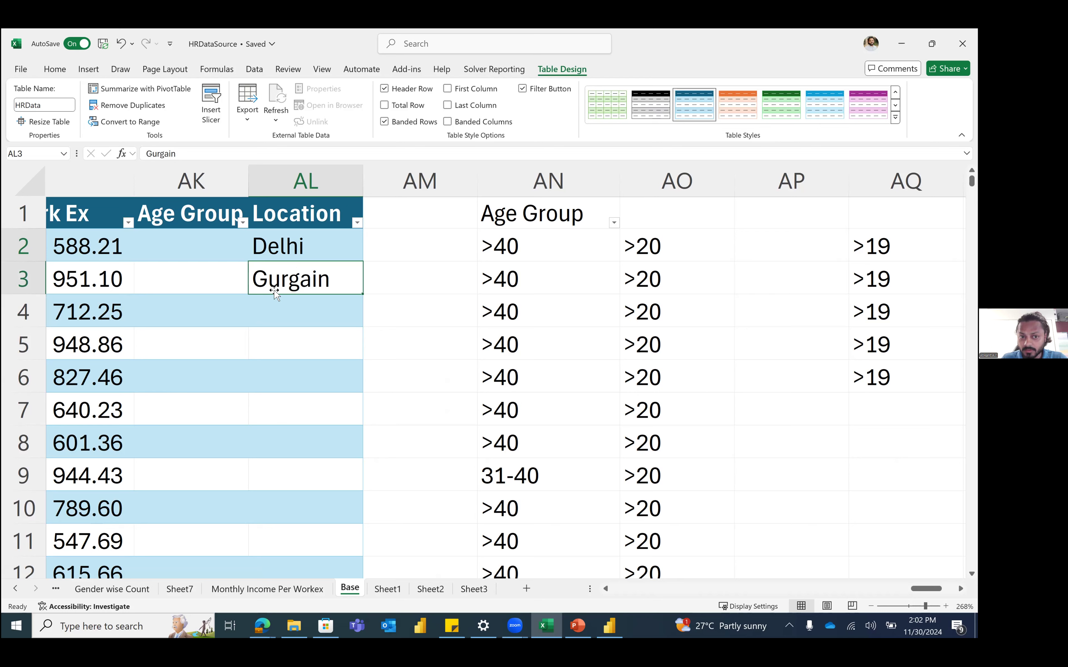
{"action": "left_click", "coordinate": [306, 317]}
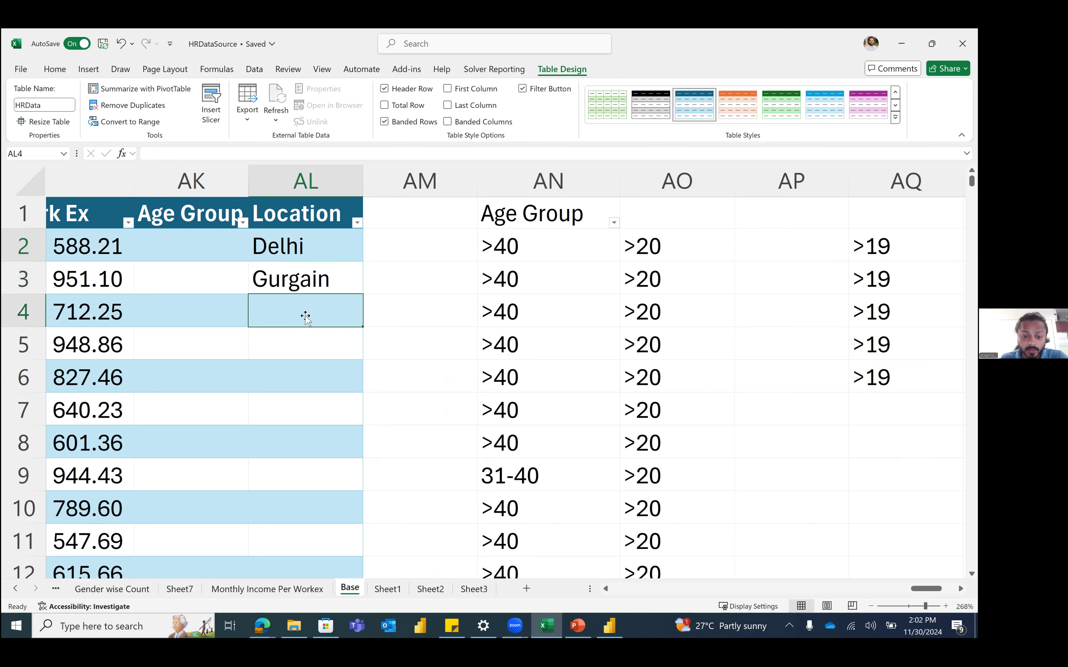
{"action": "type", "text": "Gurgurgam"}
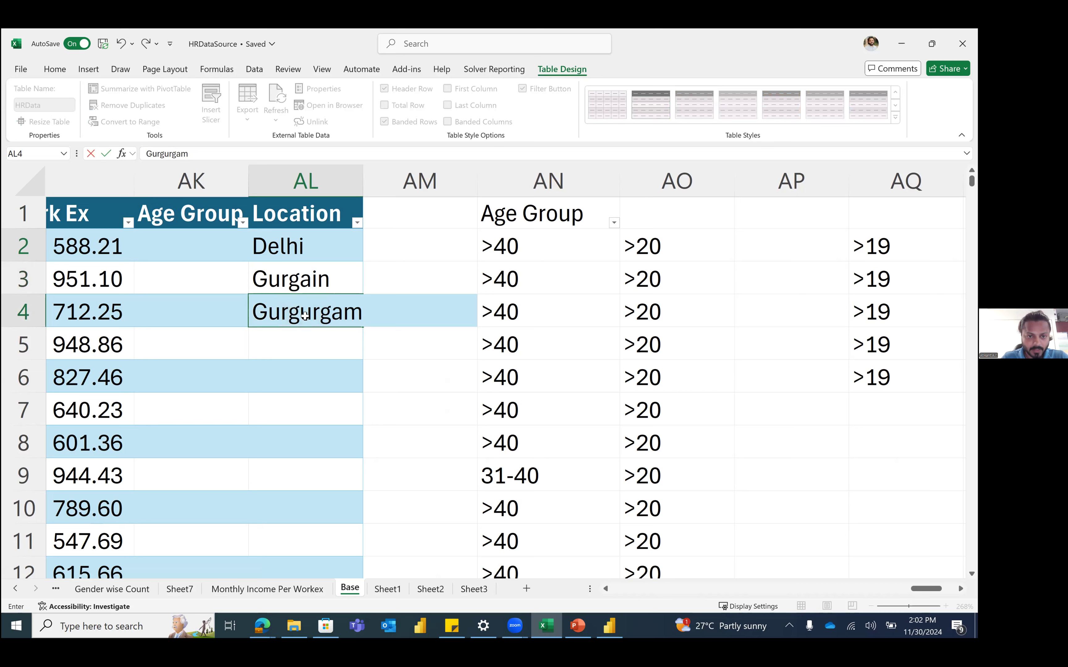
{"action": "key", "text": "Return"}
{"action": "type", "text": "Gurugram"}
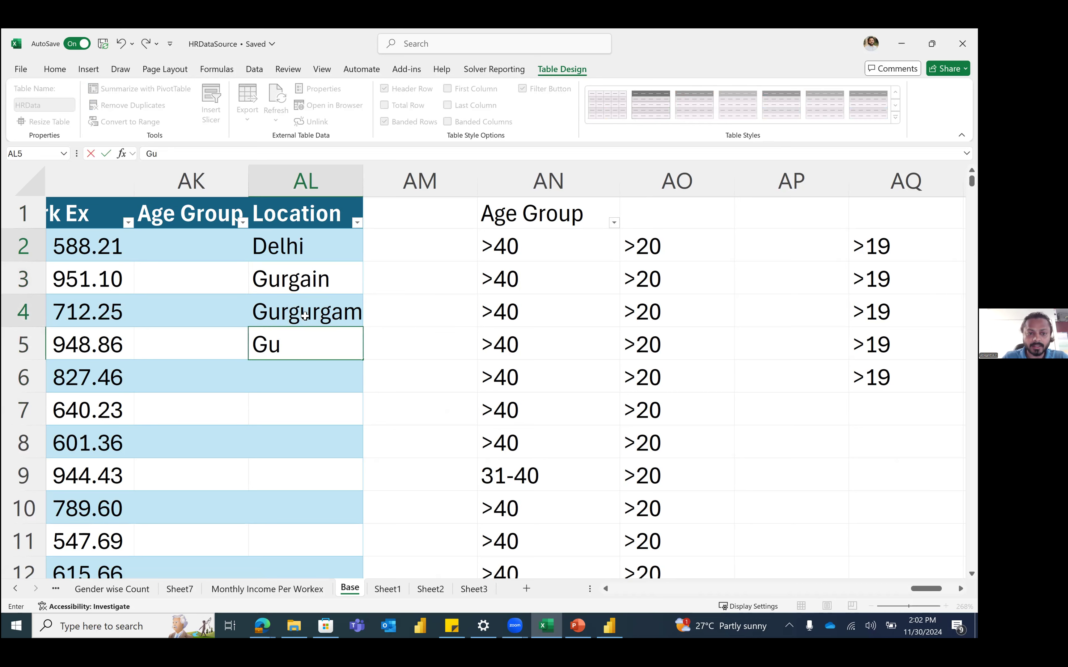
{"action": "key", "text": "Return"}
{"action": "type", "text": "D"}
{"action": "key", "text": "BackSpace"}
{"action": "key", "text": "BackSpace"}
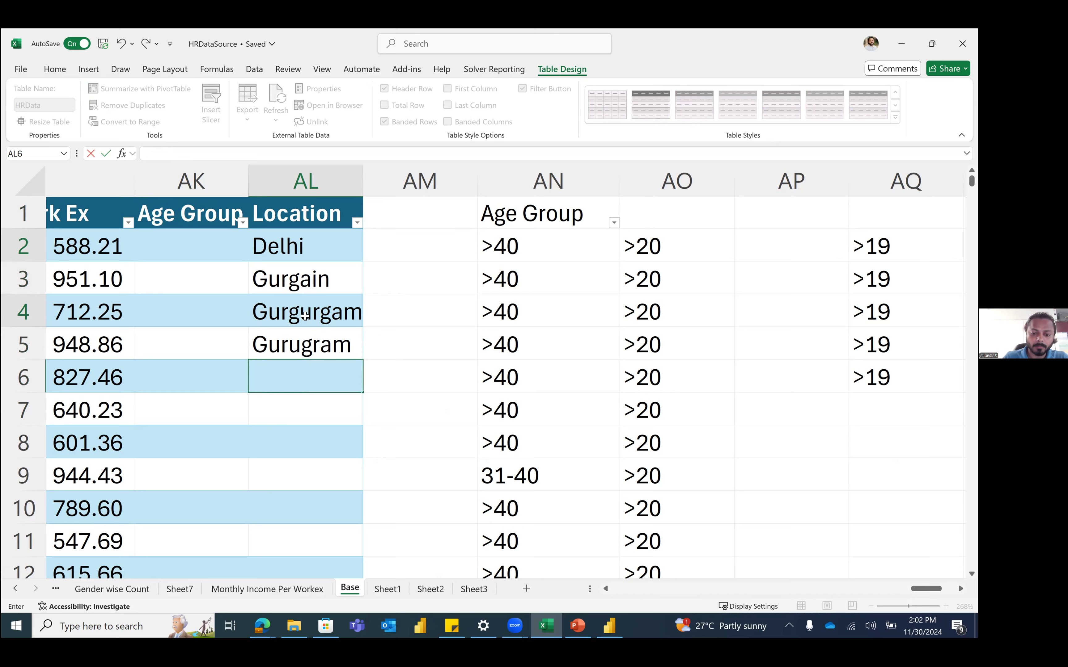
{"action": "type", "text": "Bombay"}
{"action": "key", "text": "Return"}
{"action": "type", "text": "Mu"}
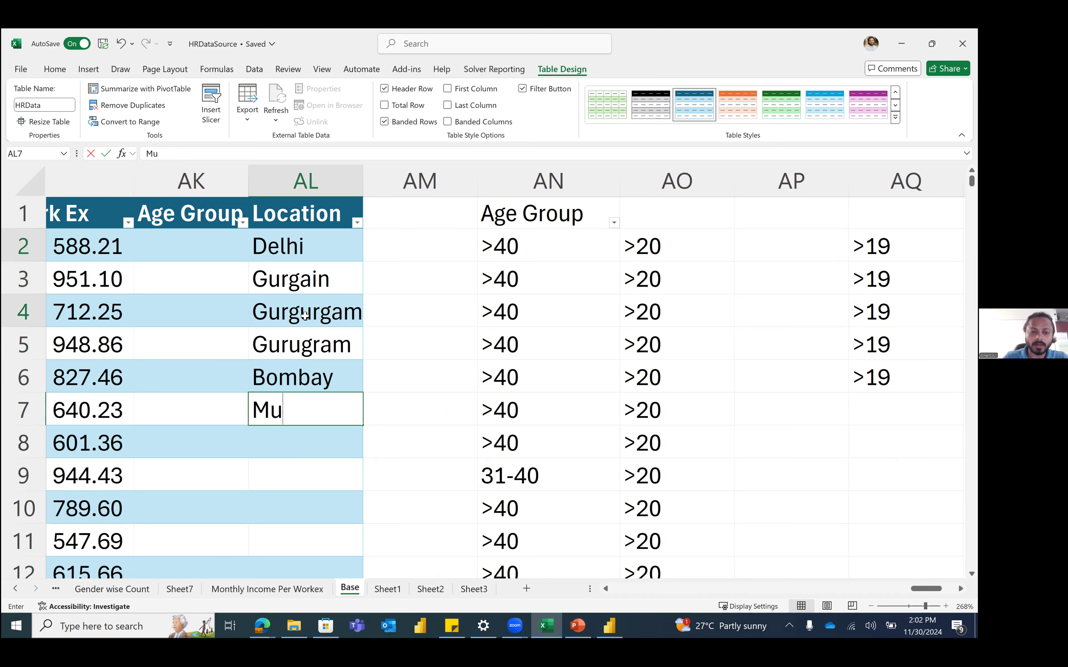
{"action": "type", "text": "mbai"}
{"action": "key", "text": "Return"}
{"action": "key", "text": "Up"}
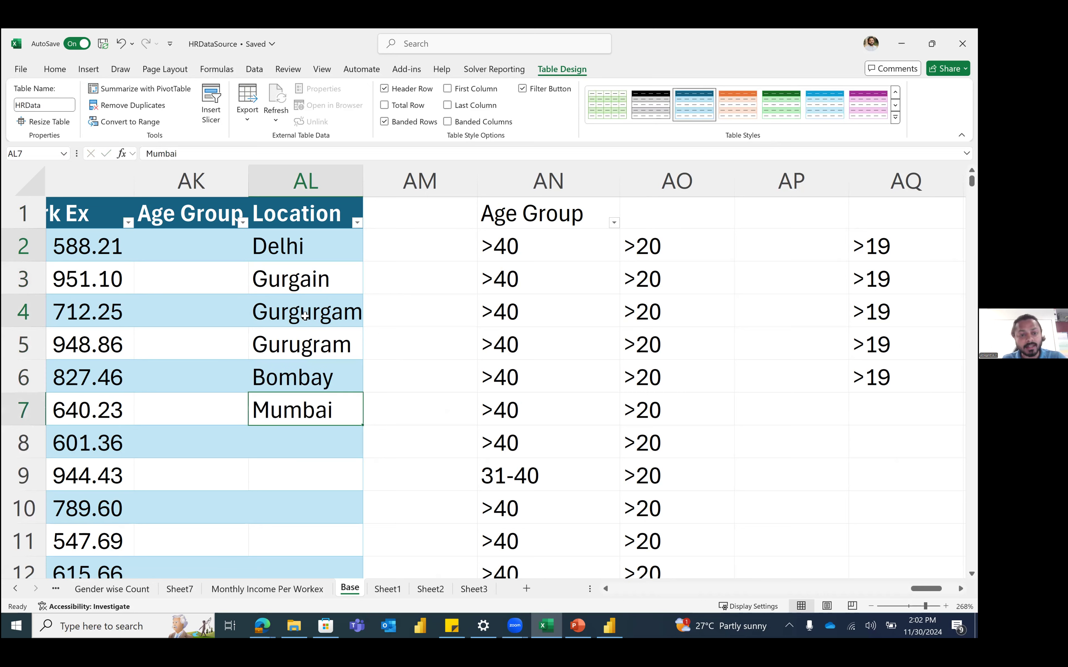
{"action": "key", "text": "shift+Up"}
{"action": "key", "text": "shift+Up"}
{"action": "key", "text": "shift+Up"}
{"action": "key", "text": "shift+Up"}
{"action": "key", "text": "shift+Up"}
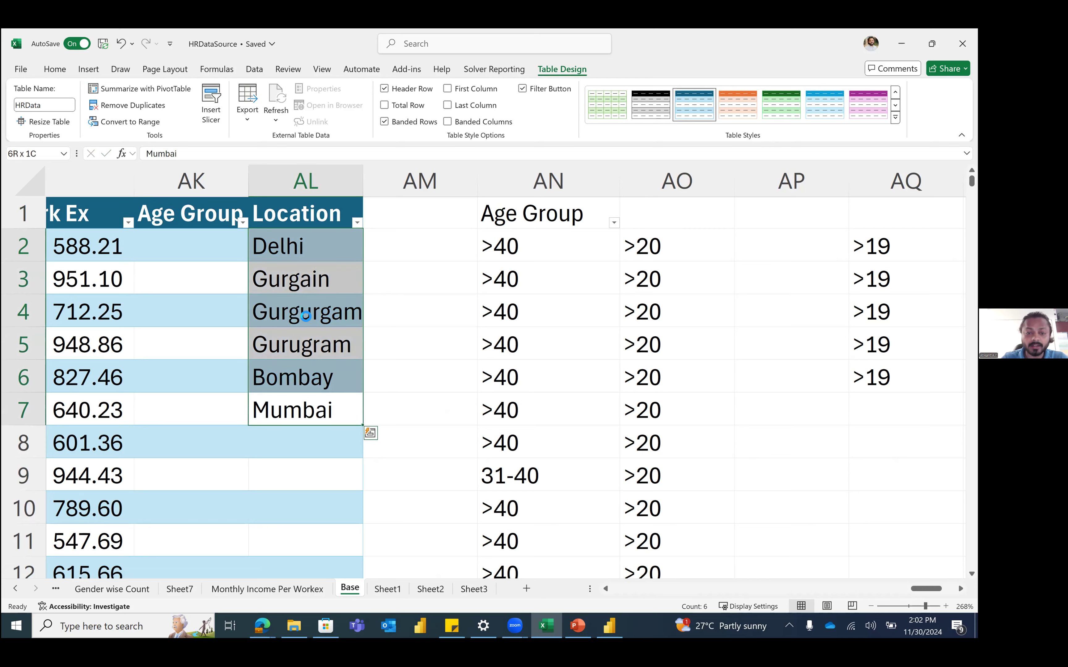
{"action": "key", "text": "Delete"}
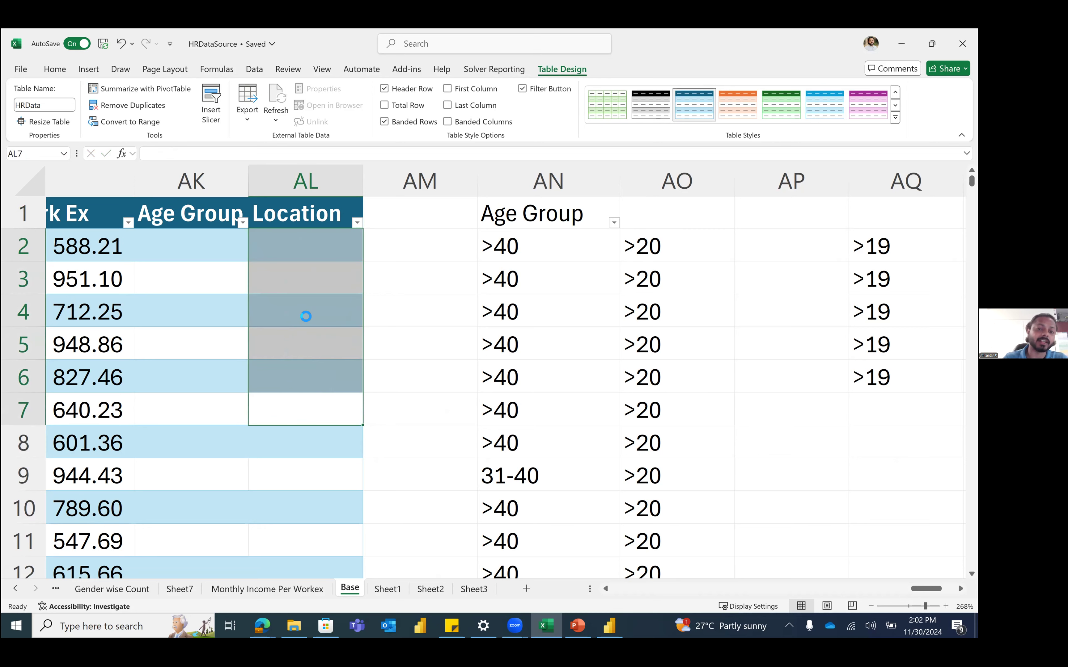
{"action": "left_click", "coordinate": [316, 243]}
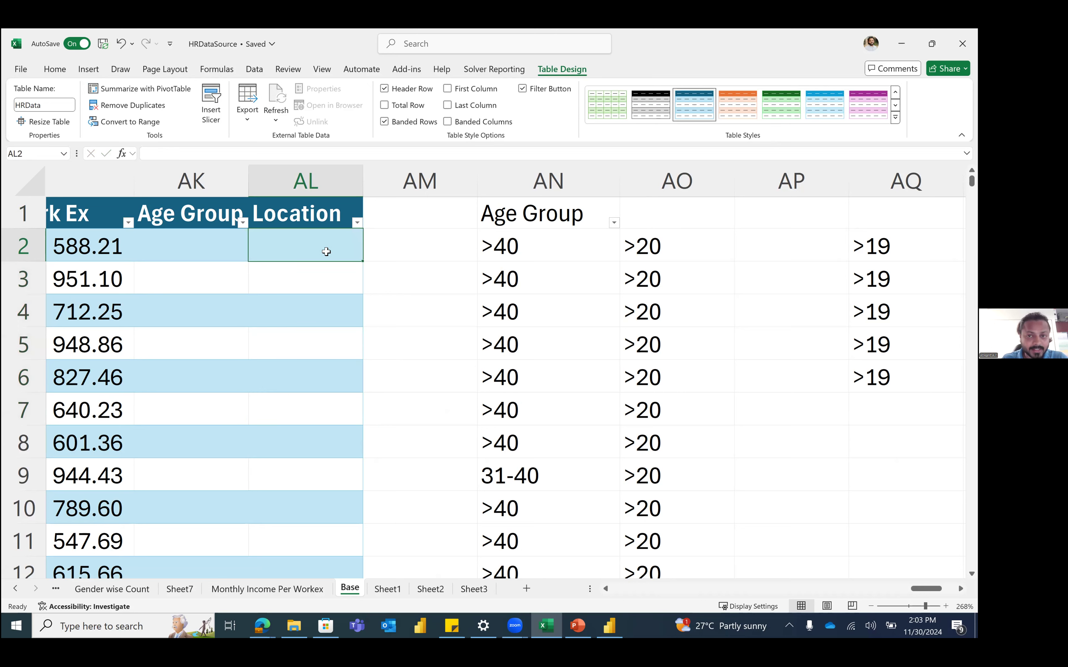
Step: Give AL2 a List data validation whose source is $AS$1:$AS$7, the DimLocation header and cities
{"action": "left_click", "coordinate": [255, 70]}
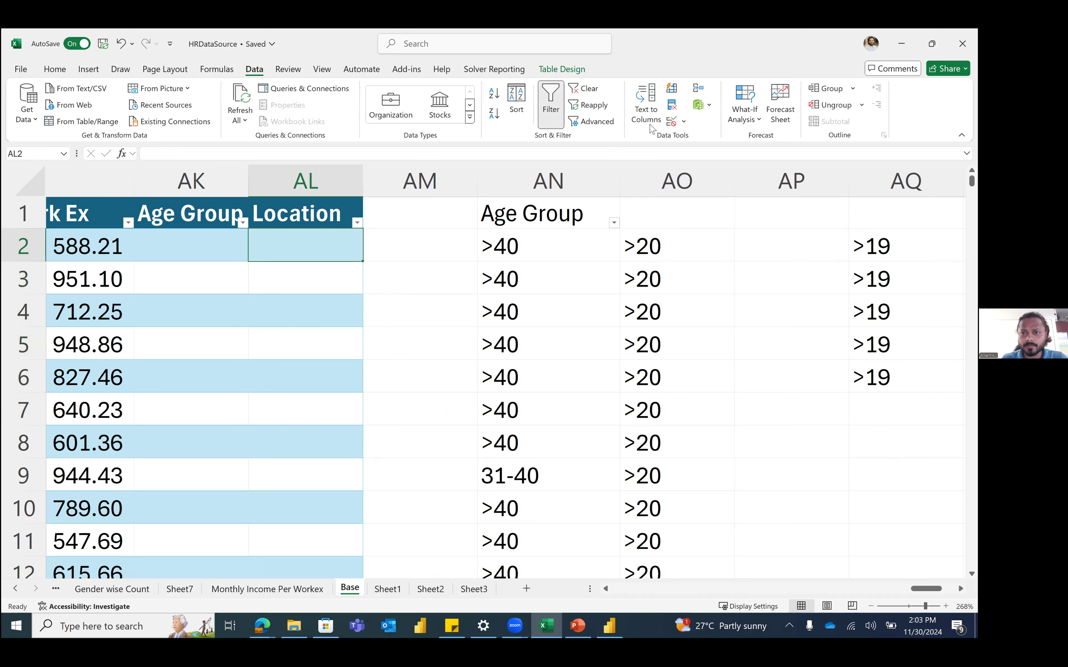
{"action": "left_click", "coordinate": [670, 122]}
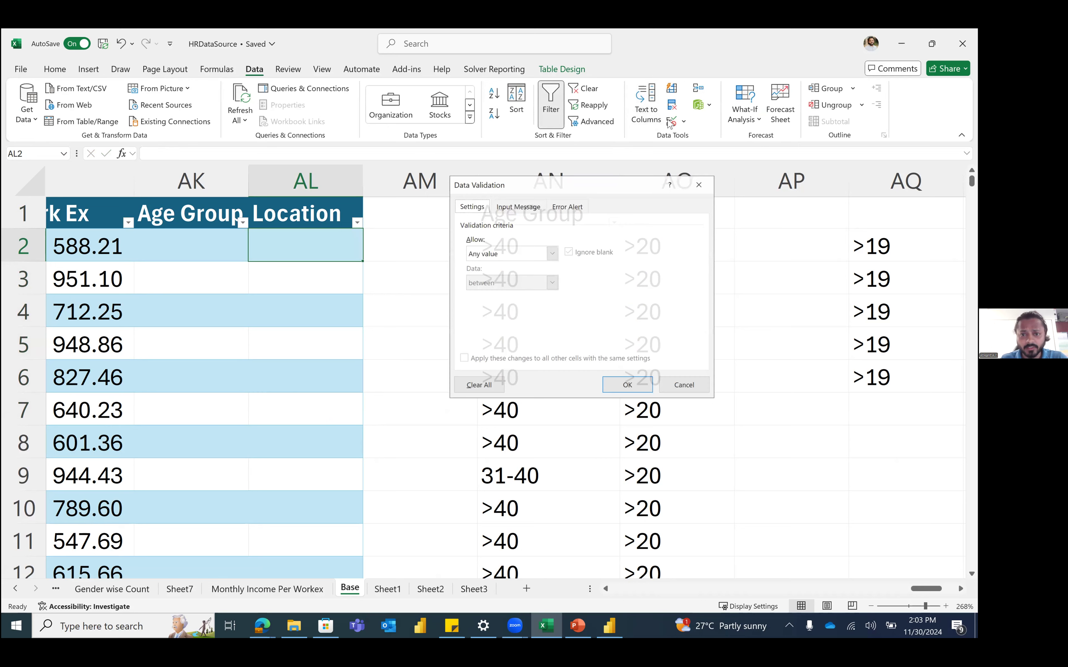
{"action": "left_click", "coordinate": [477, 254]}
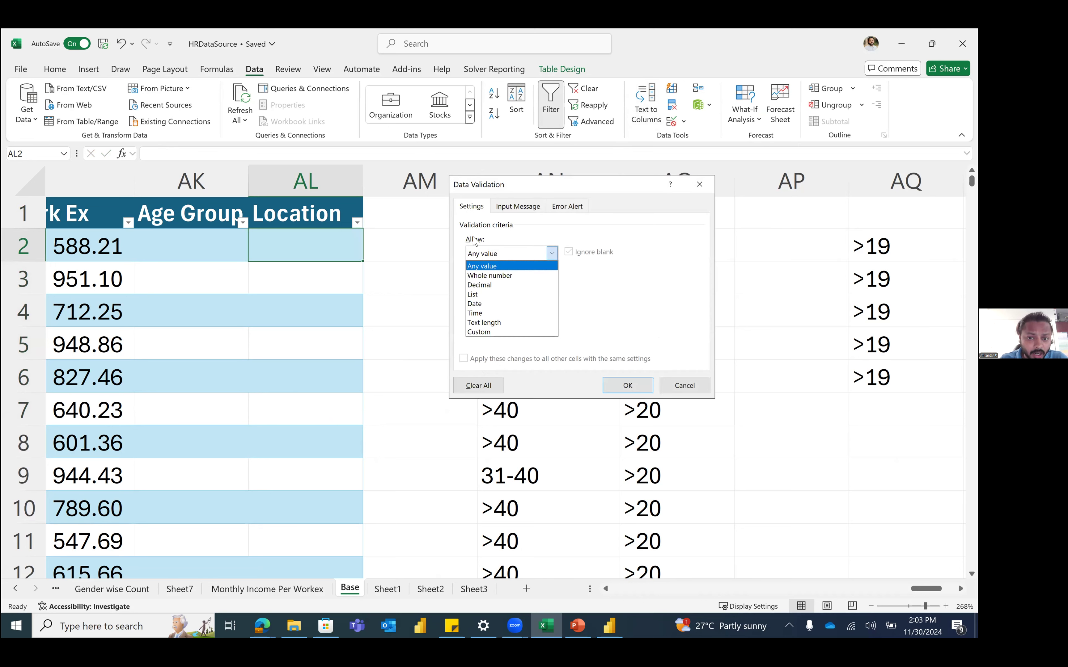
{"action": "left_click", "coordinate": [489, 294]}
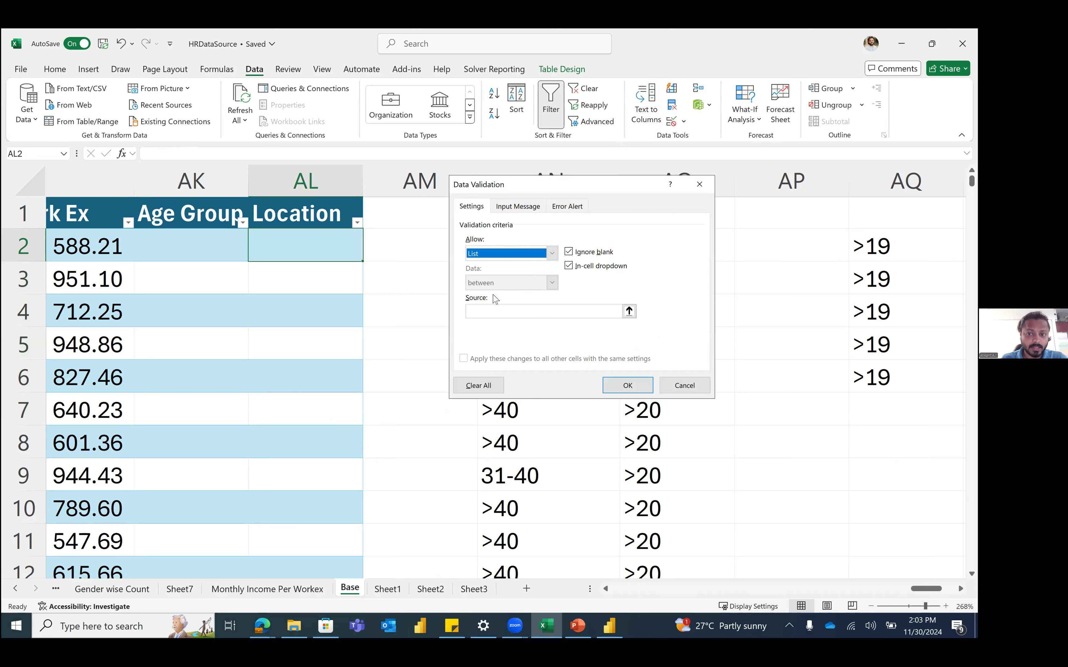
{"action": "left_click", "coordinate": [629, 311]}
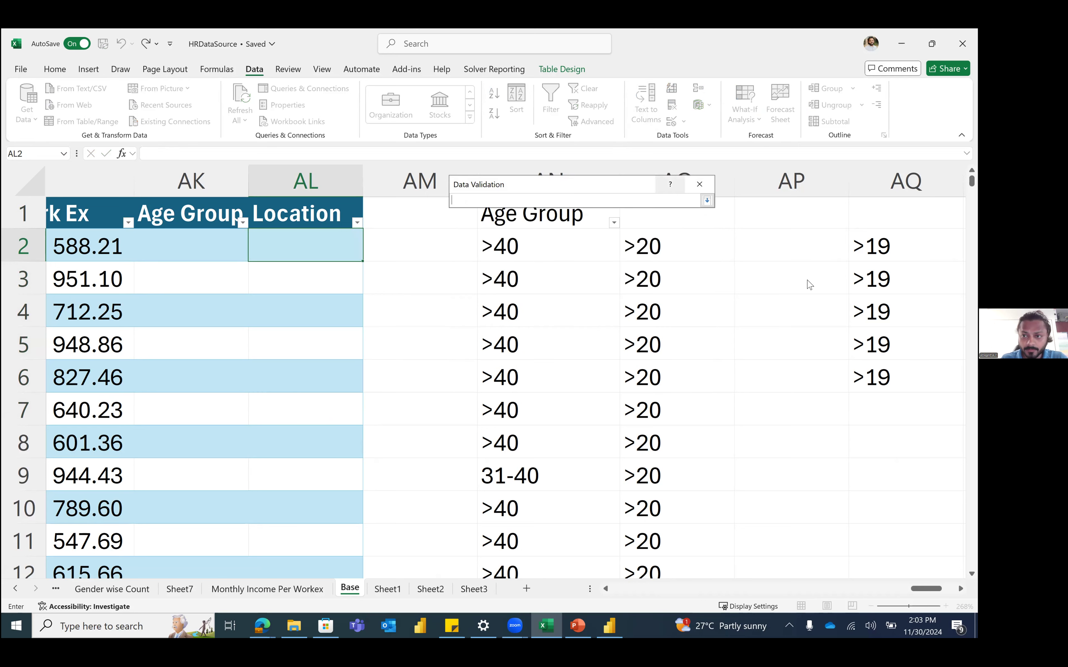
{"action": "scroll", "coordinate": [806, 284], "scroll_direction": "right", "scroll_amount": 5}
{"action": "left_click_drag", "start_coordinate": [778, 261], "coordinate": [768, 407]}
{"action": "left_click_drag", "start_coordinate": [763, 206], "coordinate": [771, 399]}
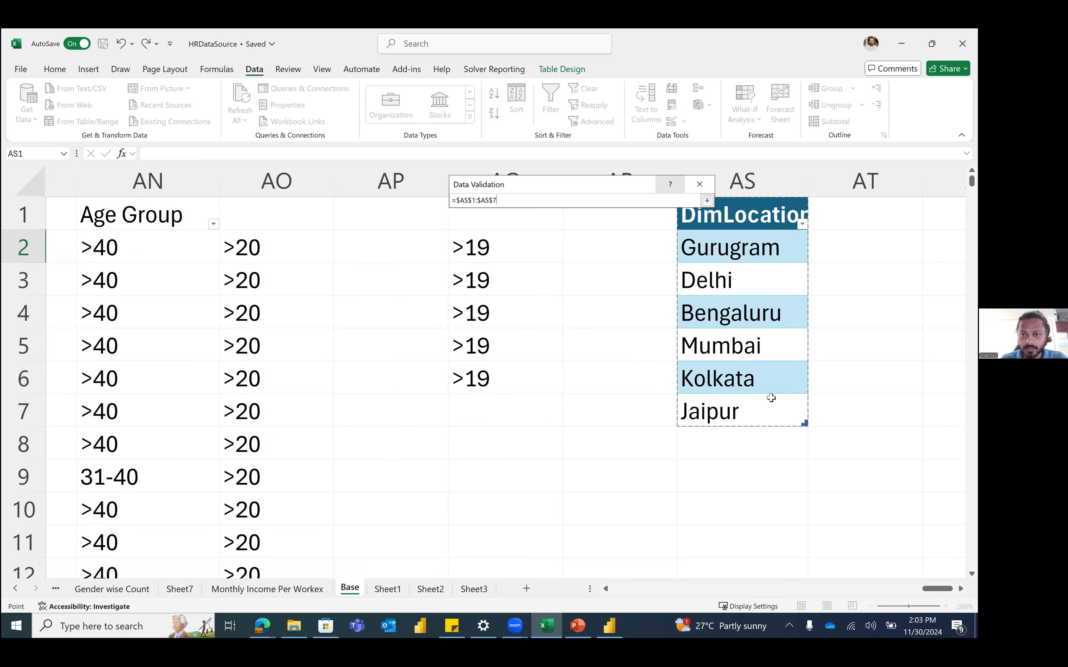
{"action": "left_click", "coordinate": [707, 201]}
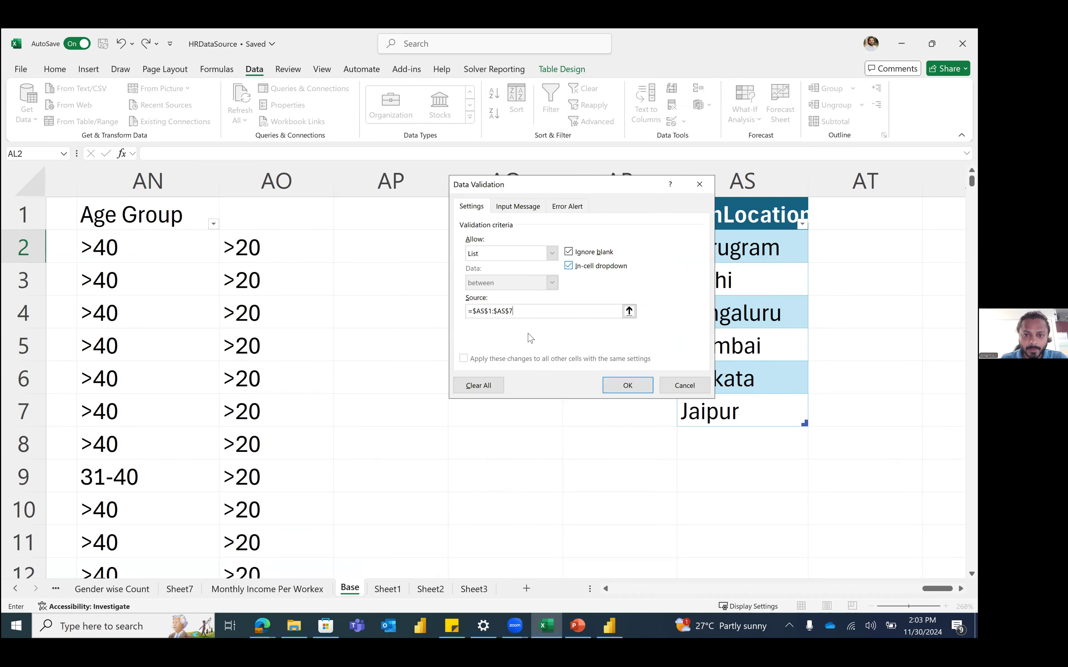
{"action": "left_click", "coordinate": [634, 381]}
{"action": "scroll", "coordinate": [522, 351], "scroll_direction": "left", "scroll_amount": 5}
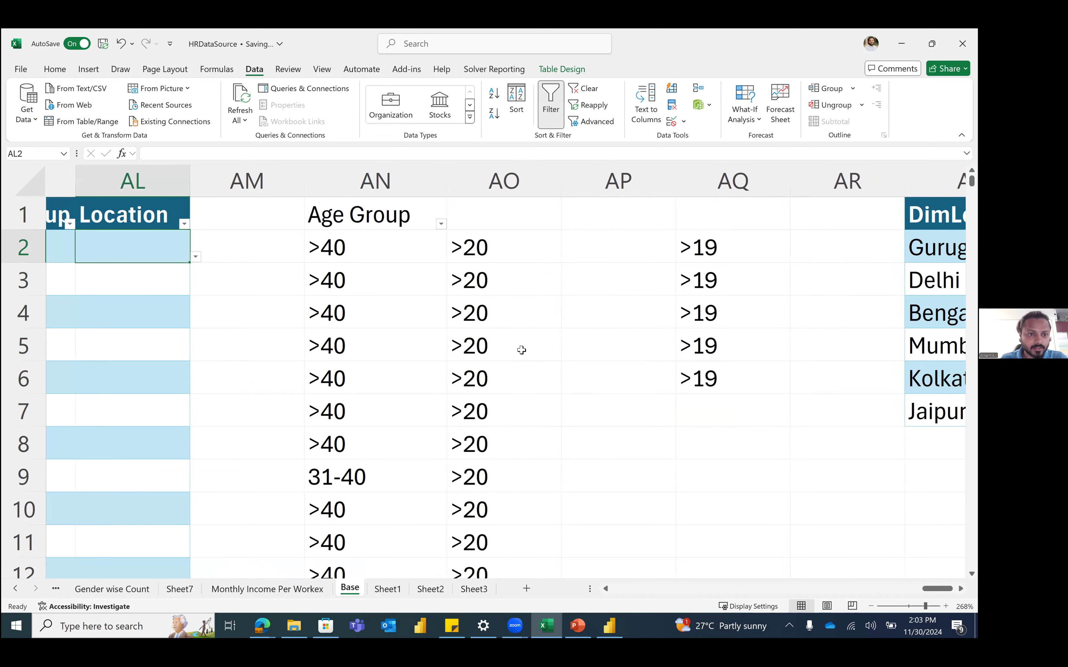
{"action": "scroll", "coordinate": [200, 252], "scroll_direction": "left", "scroll_amount": 1}
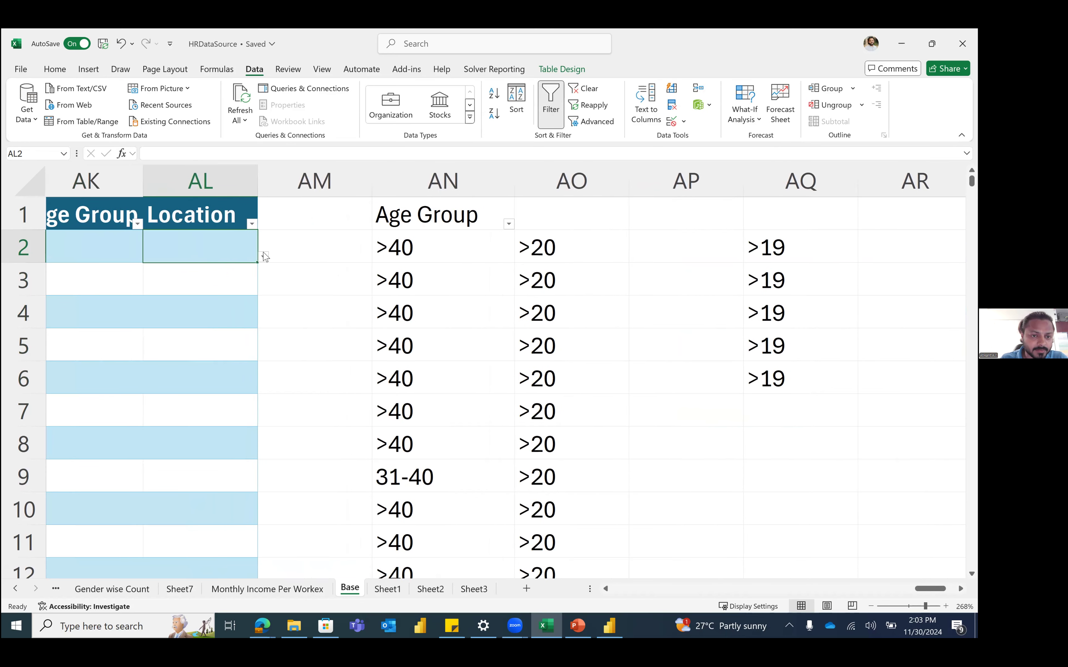
Step: Pick Gurugram, then Delhi, then Mumbai for AL2 from its Location dropdown
{"action": "left_click", "coordinate": [264, 259]}
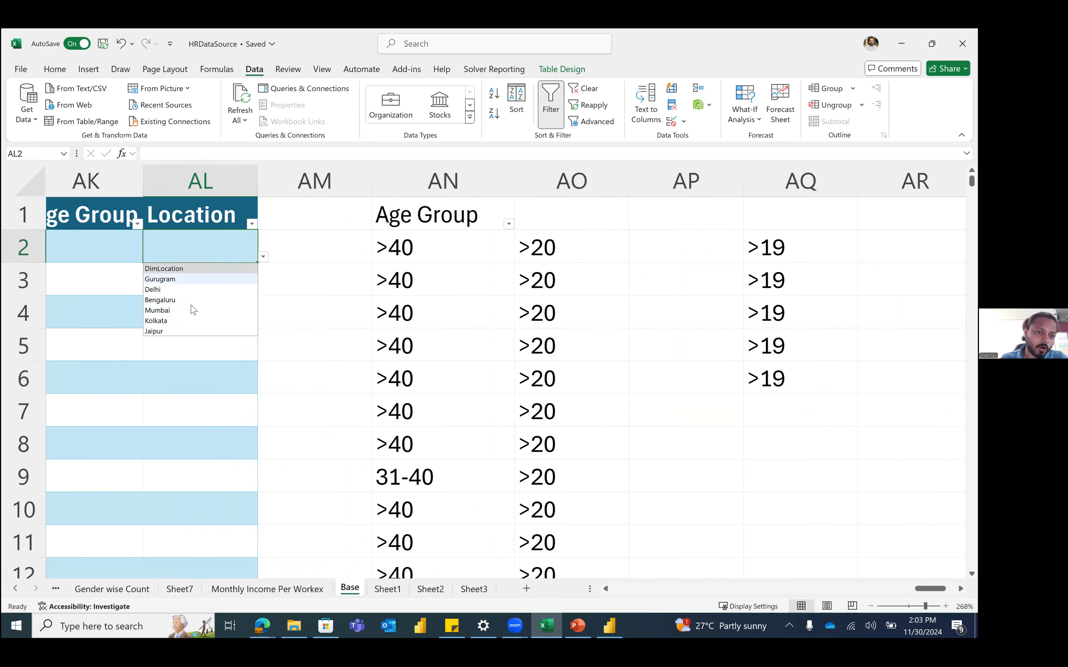
{"action": "left_click", "coordinate": [172, 280]}
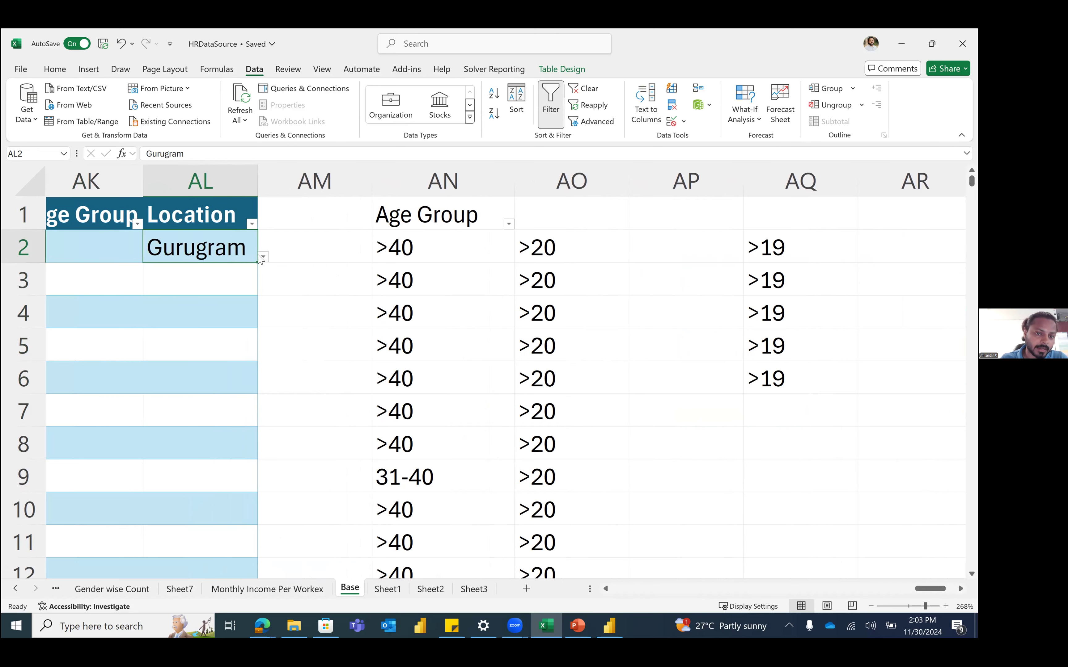
{"action": "left_click", "coordinate": [263, 257]}
{"action": "left_click", "coordinate": [249, 289]}
{"action": "left_click", "coordinate": [263, 256]}
{"action": "left_click", "coordinate": [211, 312]}
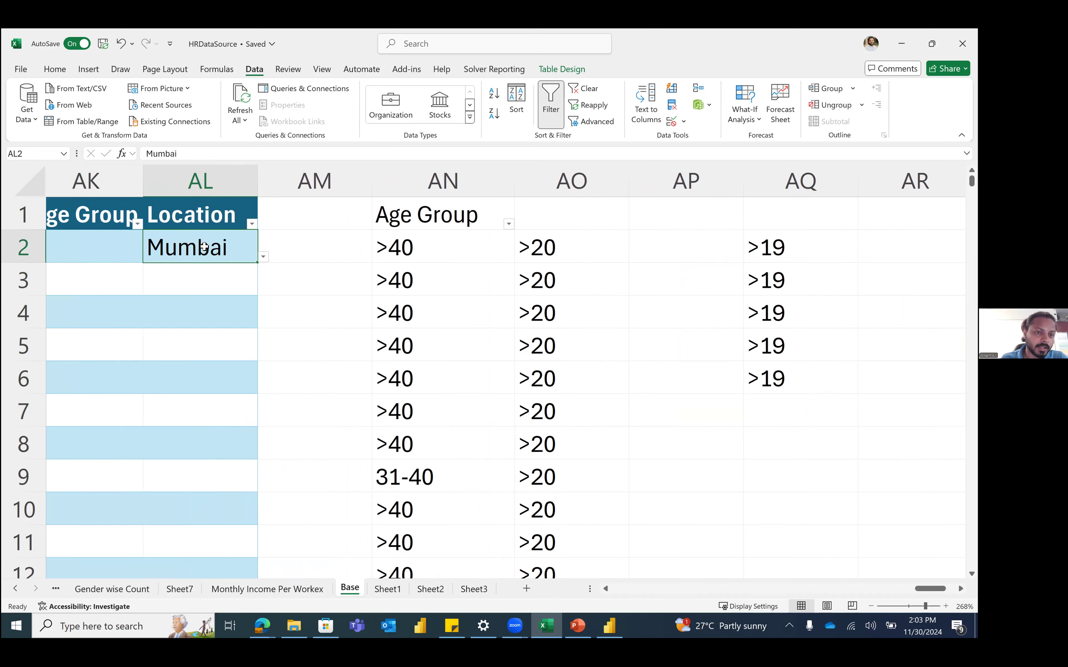
Step: Enter Bombay in AL2, cancel the validation error to keep Mumbai, then select AS2:AS7
{"action": "left_click", "coordinate": [213, 284]}
{"action": "key", "text": "Up"}
{"action": "type", "text": "Bo"}
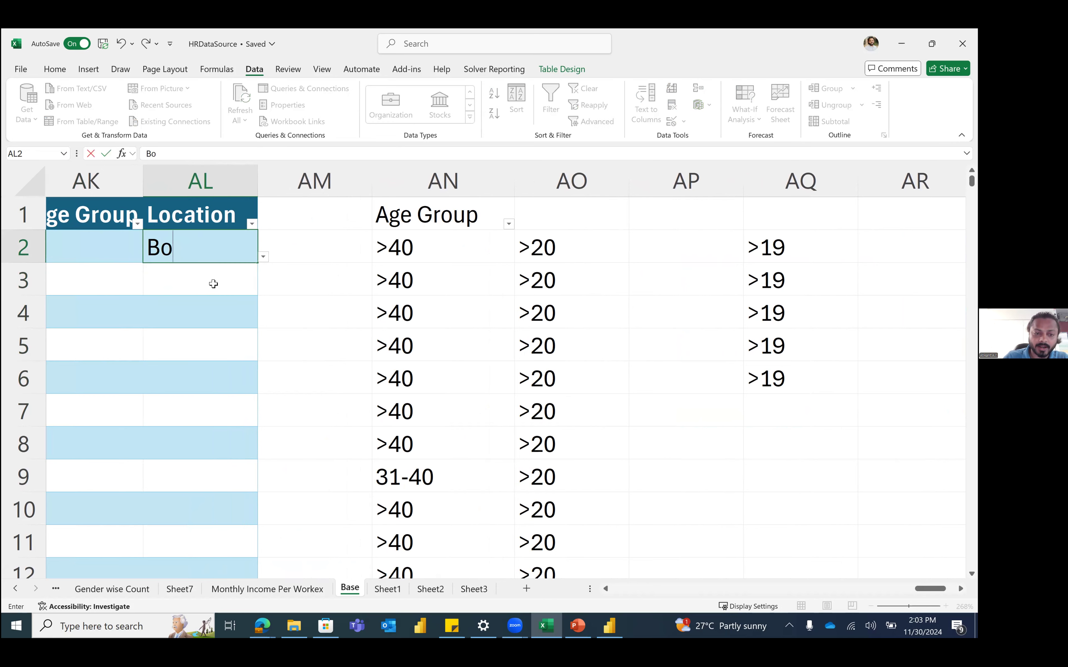
{"action": "type", "text": "mbay"}
{"action": "key", "text": "Return"}
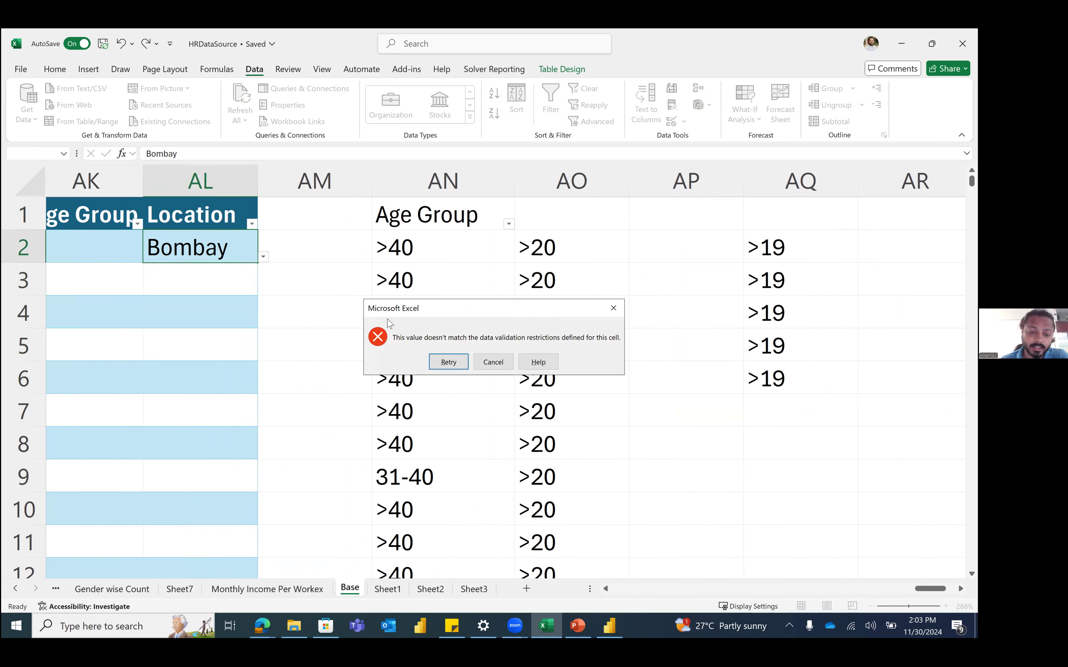
{"action": "left_click", "coordinate": [498, 359]}
{"action": "left_click", "coordinate": [228, 271]}
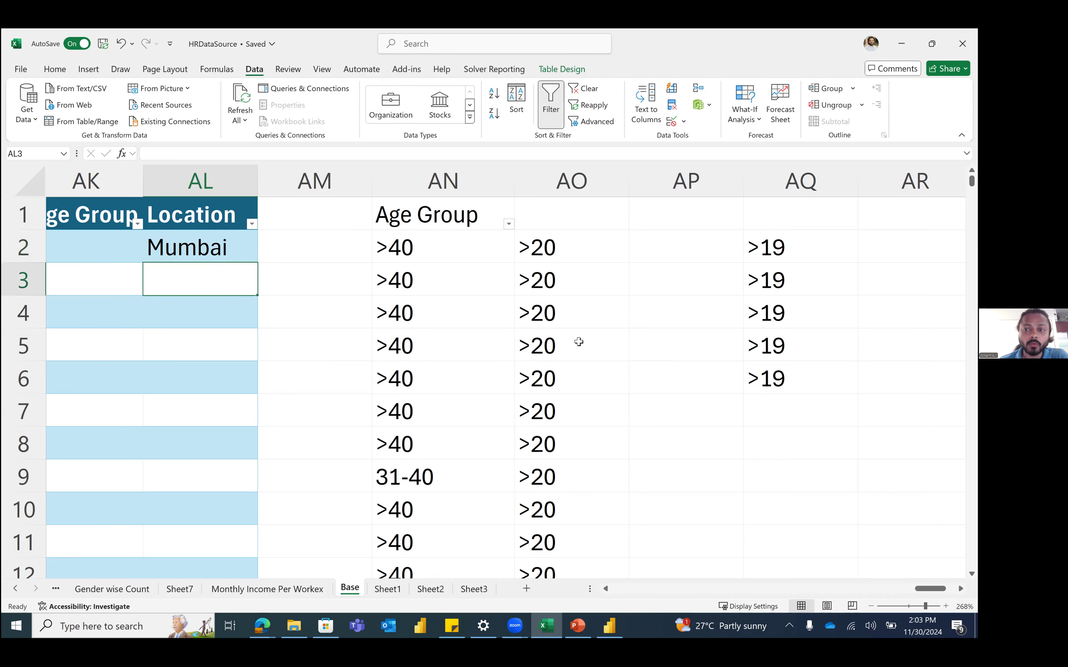
{"action": "scroll", "coordinate": [578, 344], "scroll_direction": "right", "scroll_amount": 3}
{"action": "left_click_drag", "start_coordinate": [674, 238], "coordinate": [686, 394]}
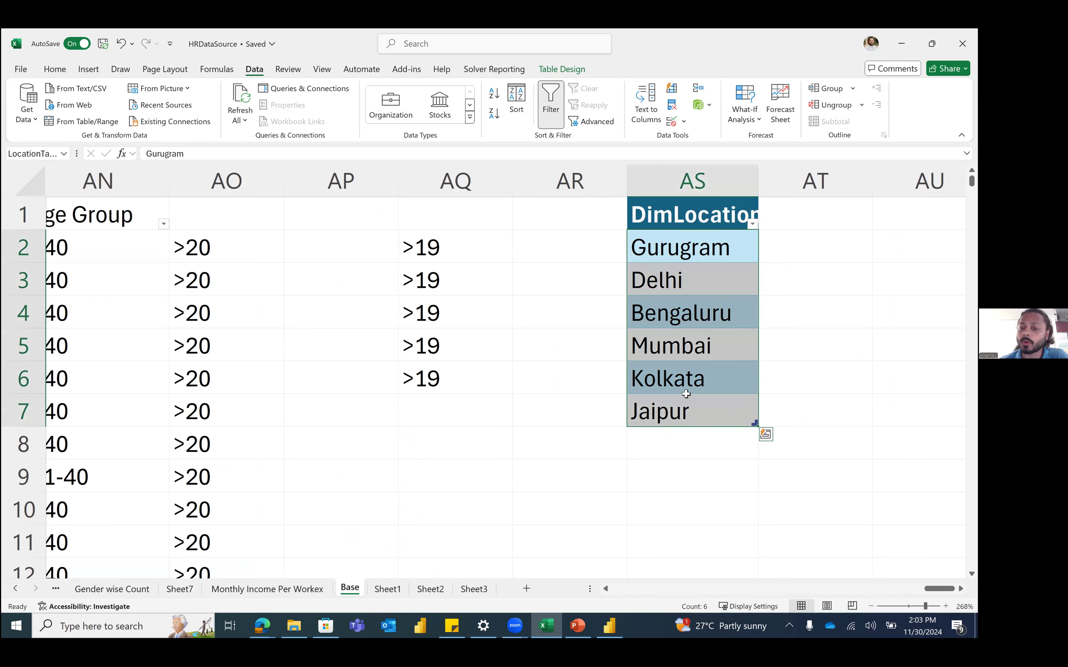
Step: Change AL2's list validation source to $AS$2:$AS$7 so only the six cities remain
{"action": "scroll", "coordinate": [684, 401], "scroll_direction": "left", "scroll_amount": 2}
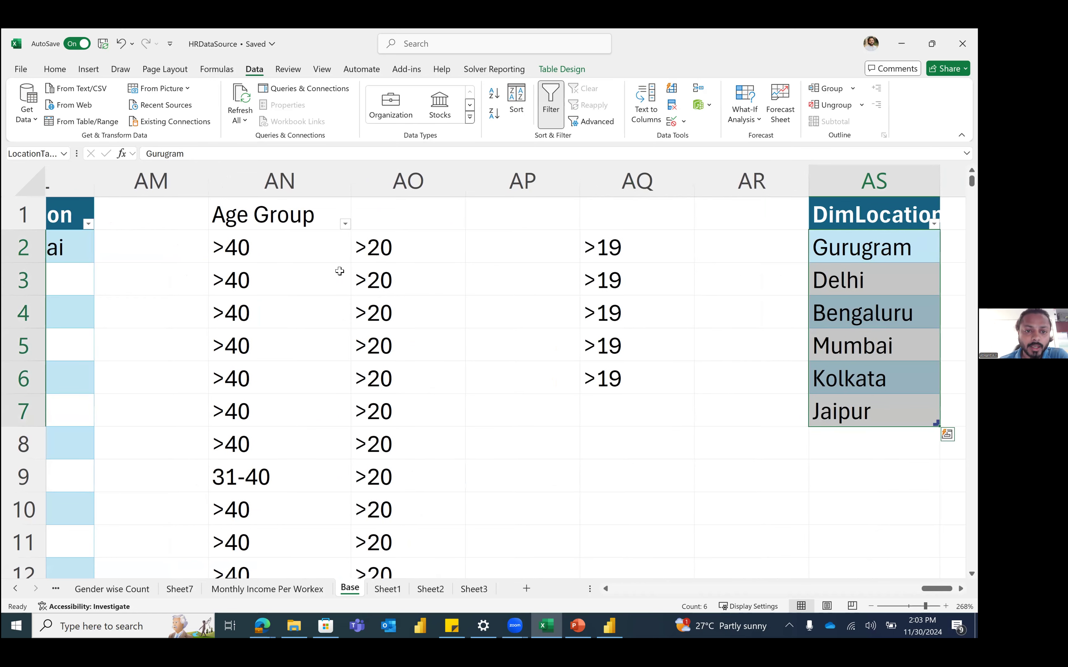
{"action": "scroll", "coordinate": [338, 267], "scroll_direction": "left", "scroll_amount": 3}
{"action": "left_click", "coordinate": [332, 256]}
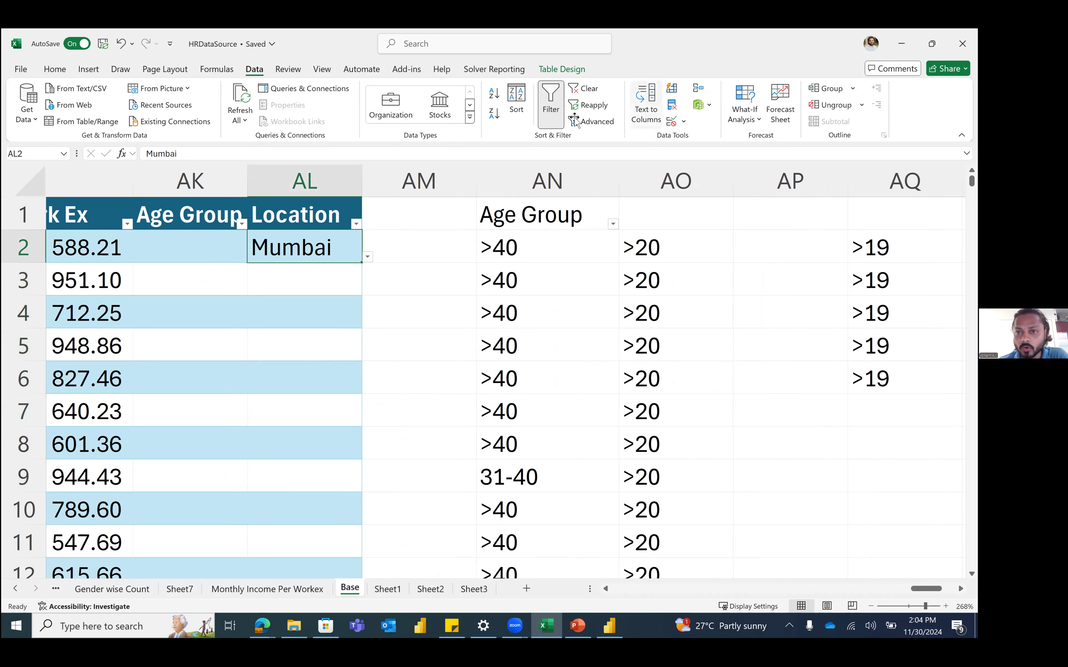
{"action": "left_click", "coordinate": [670, 124]}
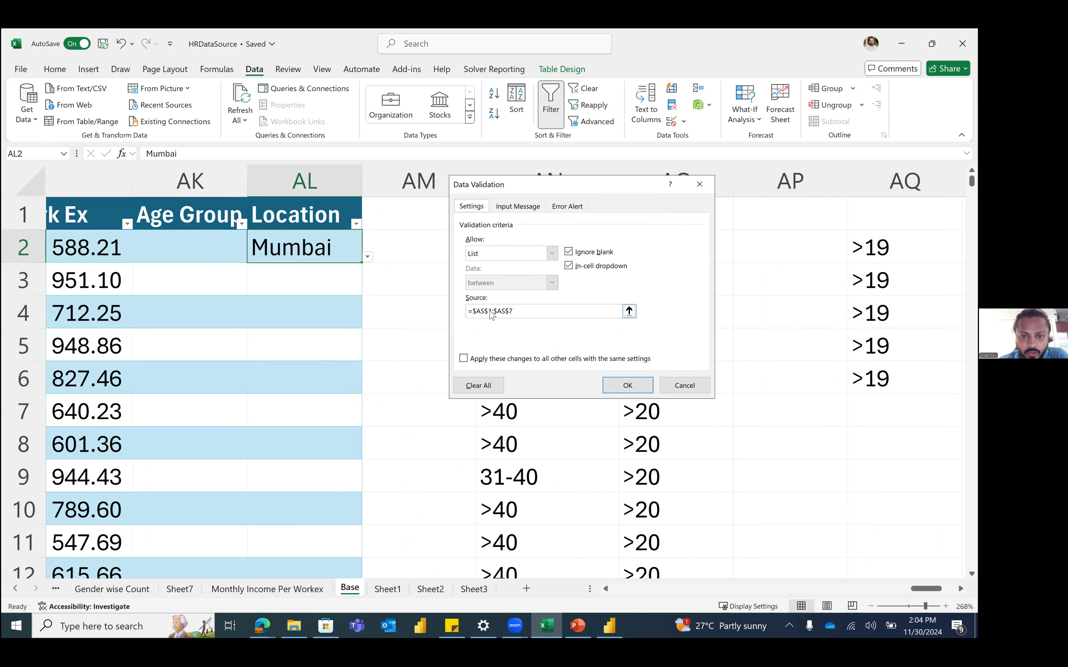
{"action": "left_click", "coordinate": [629, 311]}
{"action": "left_click_drag", "start_coordinate": [789, 242], "coordinate": [798, 410]}
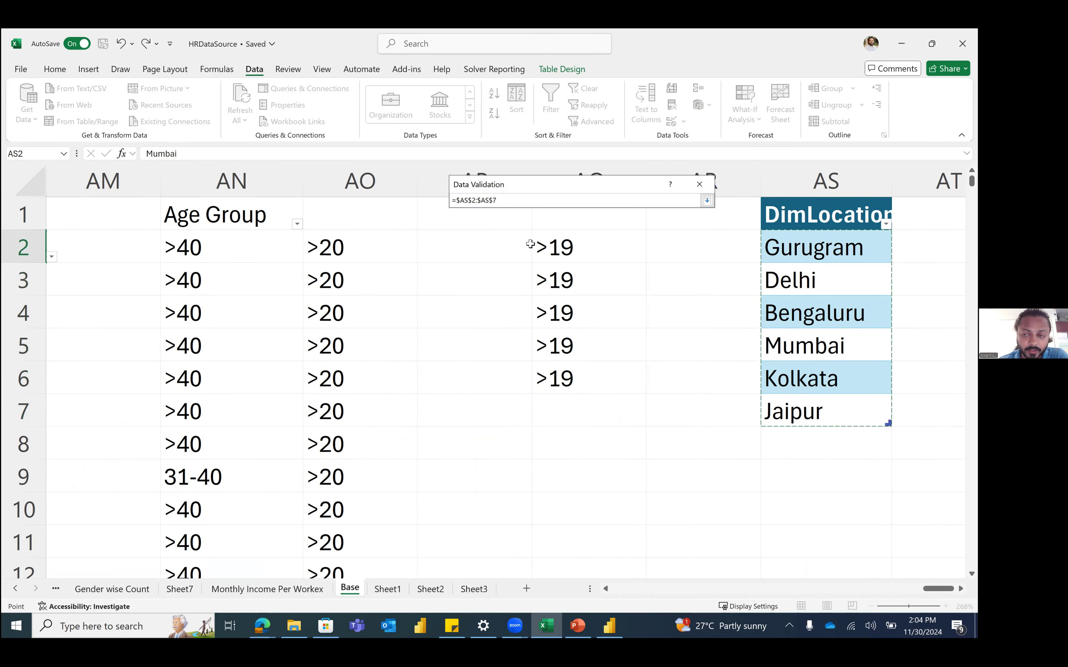
{"action": "left_click", "coordinate": [706, 200]}
{"action": "left_click", "coordinate": [623, 388]}
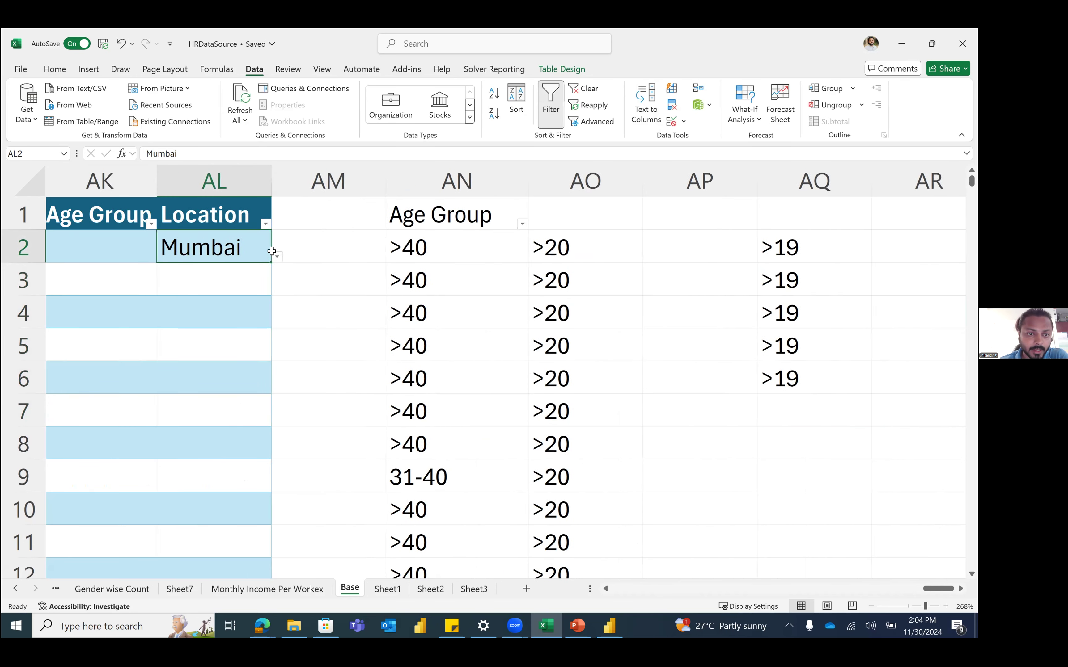
Step: Check AL2's location list, then add Pune below Jaipur in AS8 of DimLocation
{"action": "left_click", "coordinate": [321, 256]}
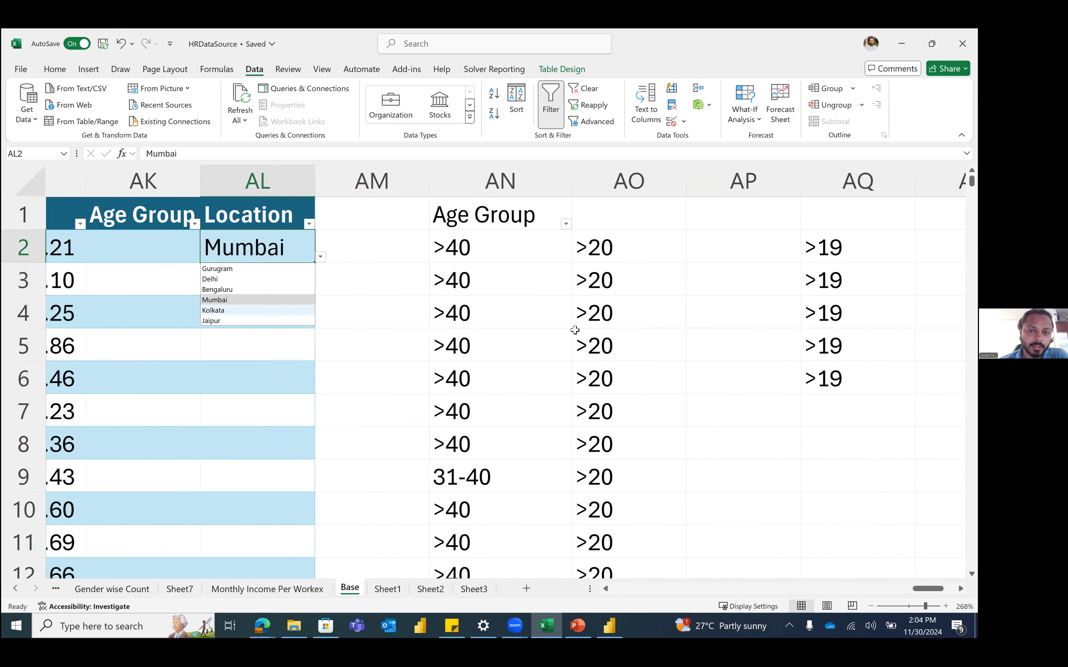
{"action": "left_click", "coordinate": [371, 313]}
{"action": "scroll", "coordinate": [580, 396], "scroll_direction": "right", "scroll_amount": 5}
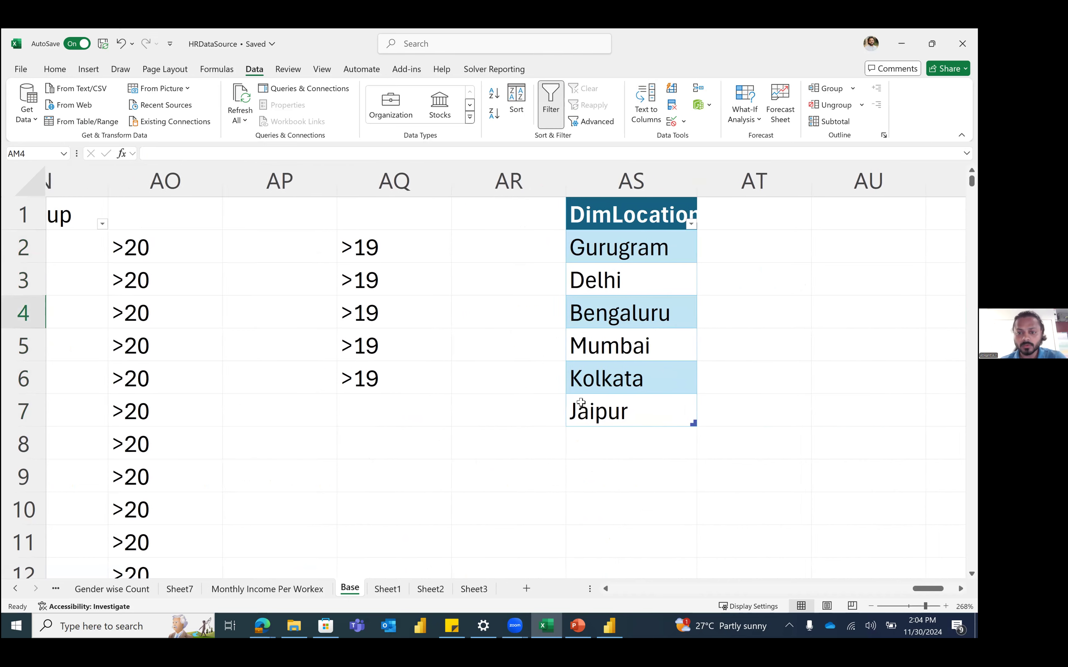
{"action": "left_click", "coordinate": [618, 443]}
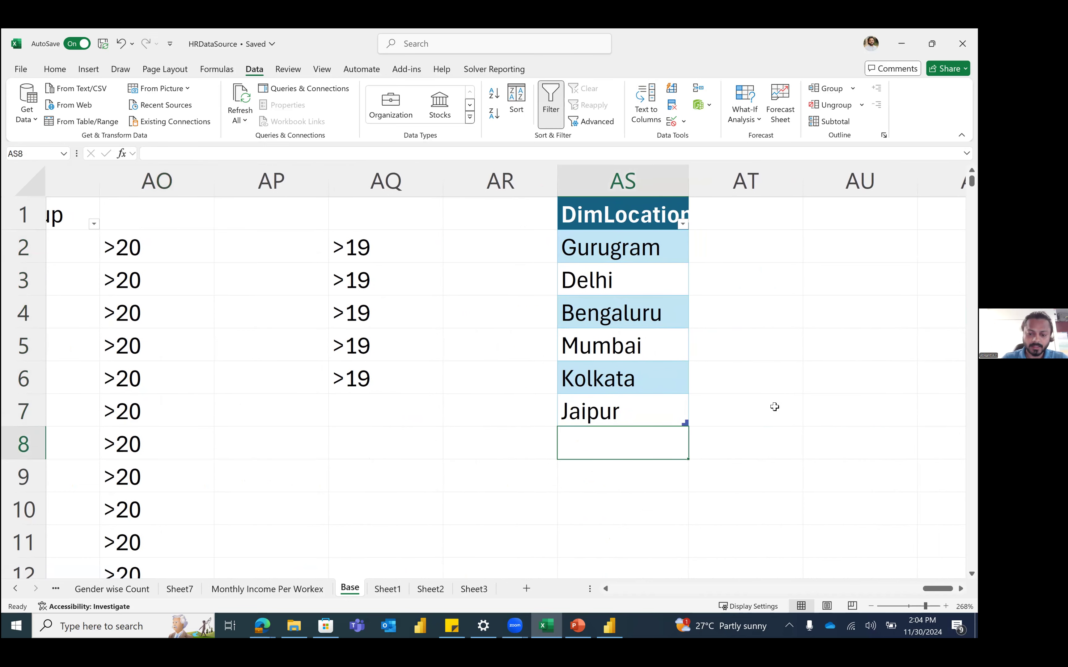
{"action": "type", "text": "Pune"}
{"action": "key", "text": "Return"}
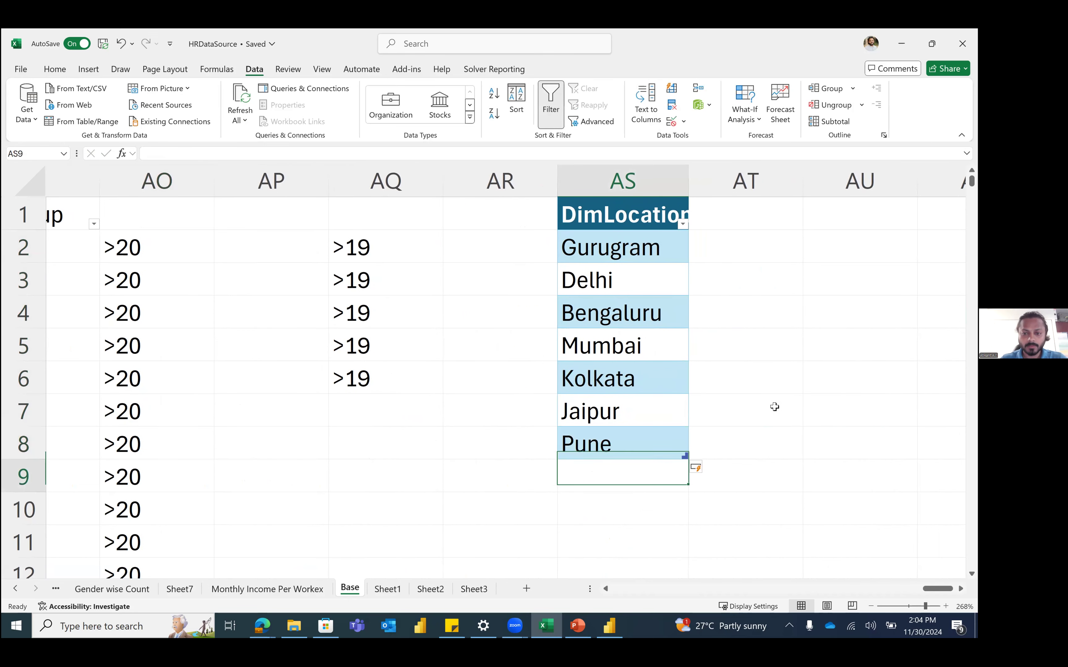
Step: Reopen AL2's dropdown to see whether Pune is offered, leaving Mumbai selected
{"action": "scroll", "coordinate": [484, 277], "scroll_direction": "left", "scroll_amount": 1}
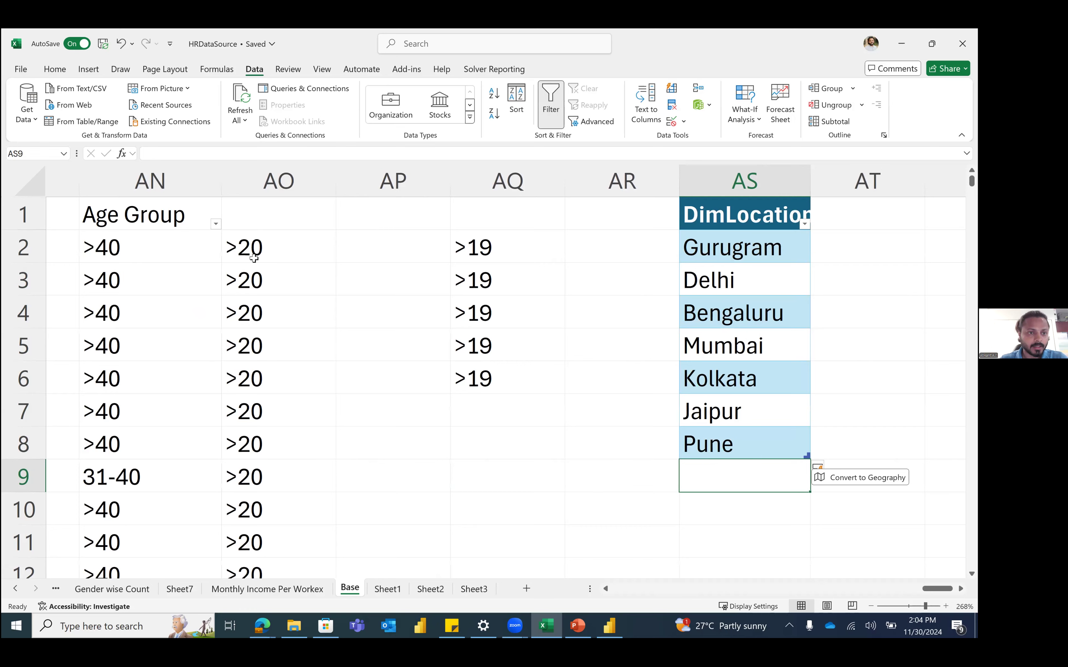
{"action": "scroll", "coordinate": [248, 259], "scroll_direction": "left", "scroll_amount": 3}
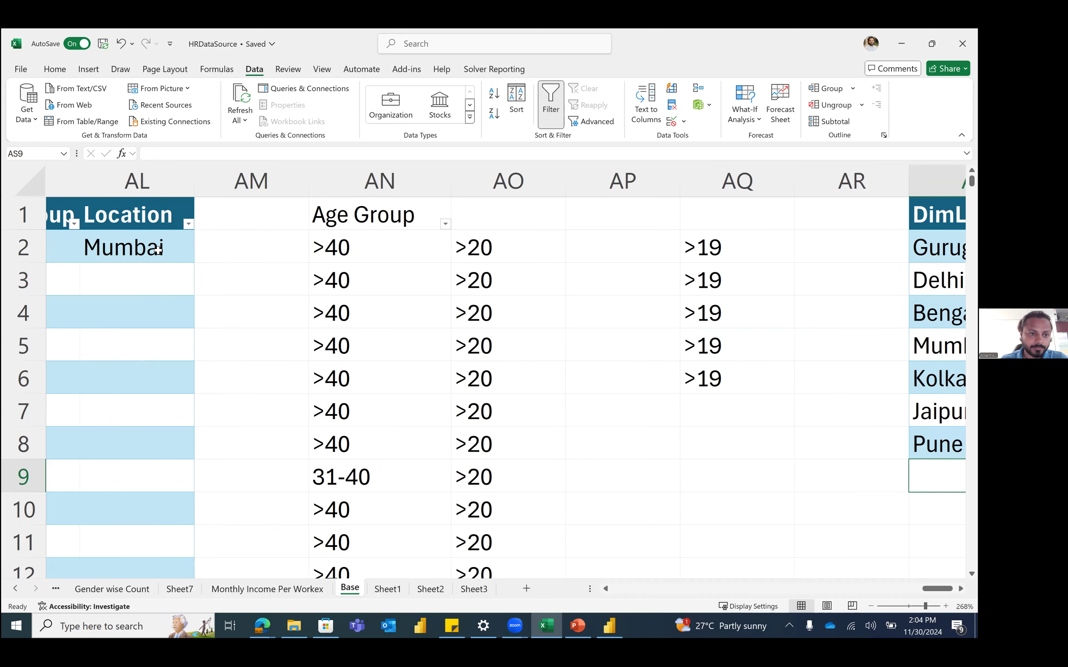
{"action": "left_click_drag", "start_coordinate": [335, 256], "coordinate": [197, 256]}
{"action": "left_click", "coordinate": [197, 257]}
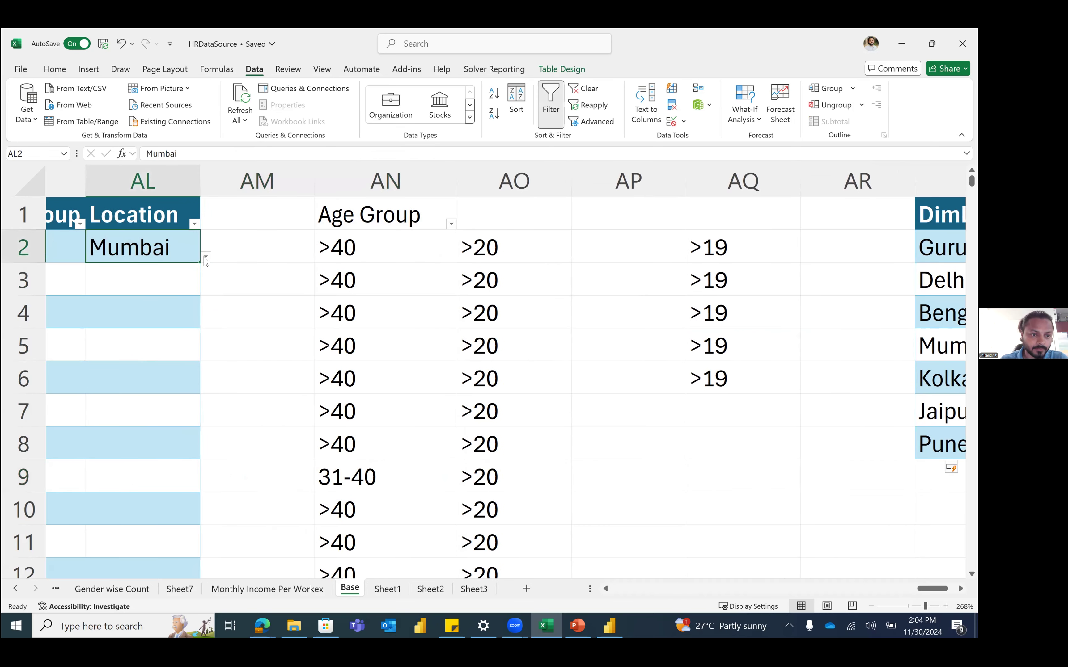
{"action": "left_click", "coordinate": [206, 256]}
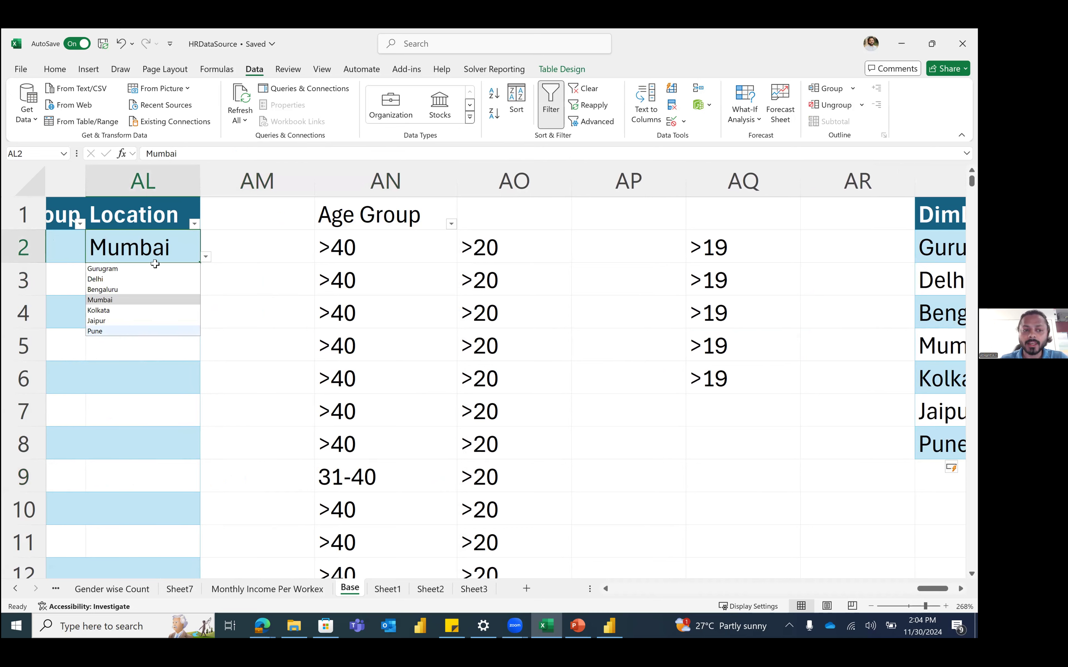
{"action": "left_click", "coordinate": [375, 401]}
Step: Select the DimLocation column including Pune and look at the Insert table features
{"action": "scroll", "coordinate": [794, 434], "scroll_direction": "right", "scroll_amount": 3}
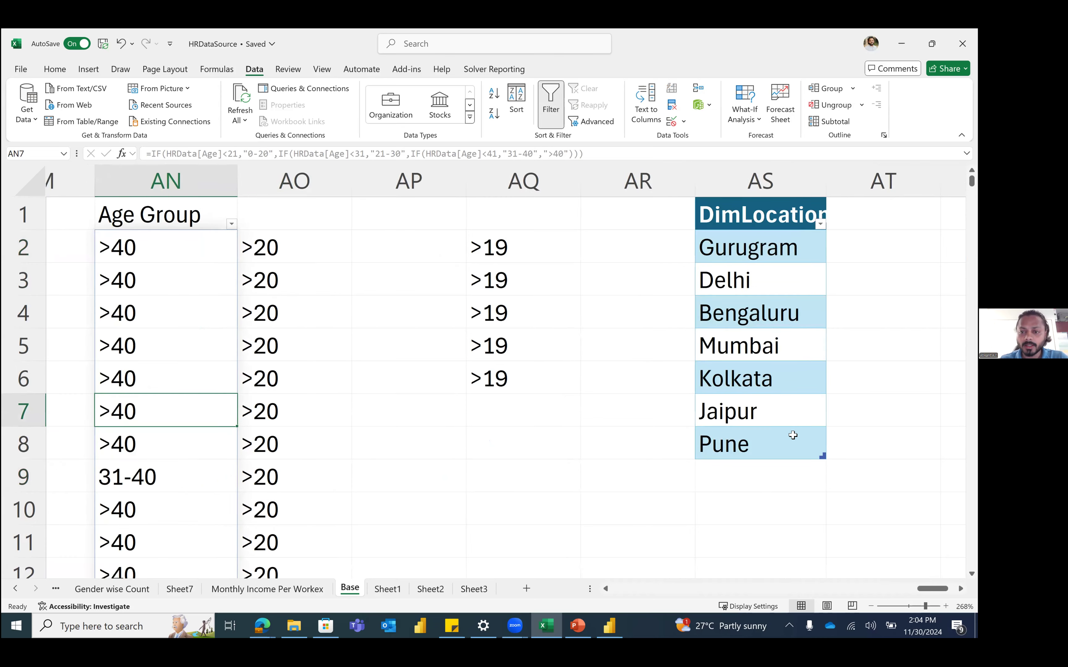
{"action": "left_click_drag", "start_coordinate": [613, 216], "coordinate": [575, 387]}
{"action": "left_click", "coordinate": [89, 69]}
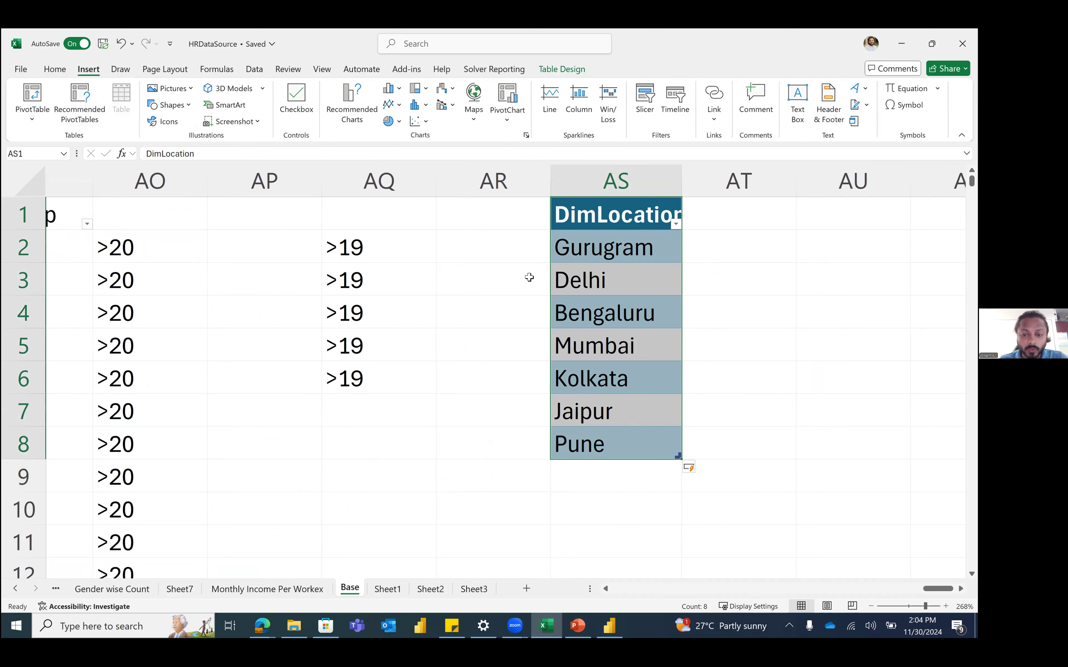
{"action": "left_click", "coordinate": [571, 311]}
{"action": "scroll", "coordinate": [604, 378], "scroll_direction": "down", "scroll_amount": 2}
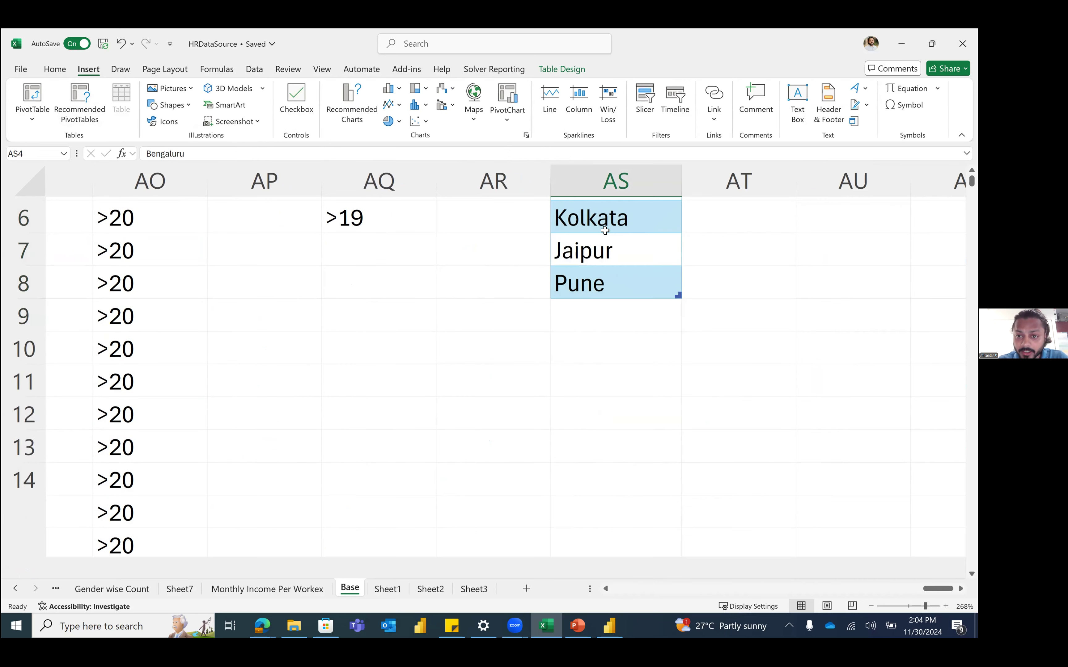
{"action": "scroll", "coordinate": [610, 245], "scroll_direction": "down", "scroll_amount": 1}
{"action": "scroll", "coordinate": [610, 265], "scroll_direction": "up", "scroll_amount": 1}
{"action": "scroll", "coordinate": [611, 261], "scroll_direction": "up", "scroll_amount": 2}
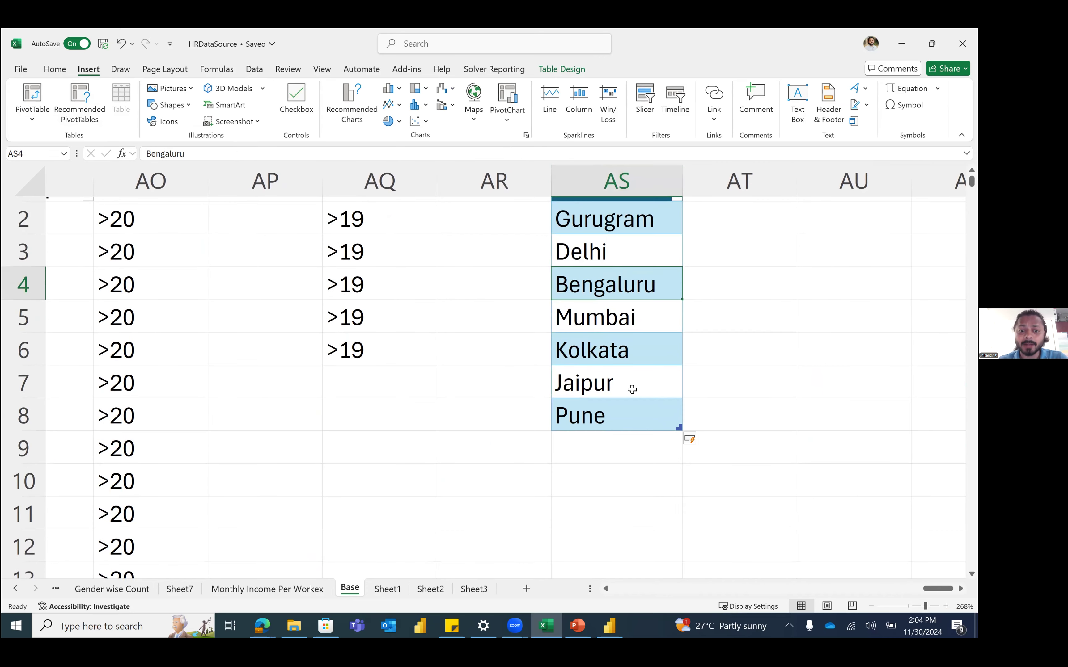
Step: Inspect the Age Group formula in column AN
{"action": "scroll", "coordinate": [632, 389], "scroll_direction": "left", "scroll_amount": 3}
{"action": "left_click_drag", "start_coordinate": [433, 283], "coordinate": [661, 316]}
{"action": "left_click", "coordinate": [326, 259]}
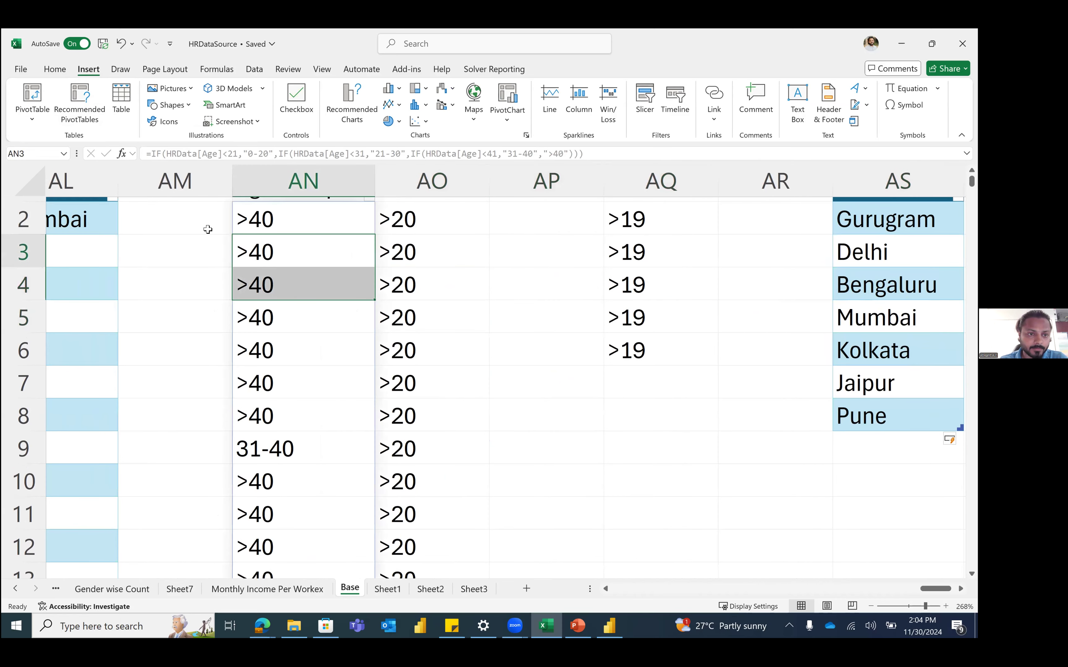
{"action": "scroll", "coordinate": [207, 229], "scroll_direction": "left", "scroll_amount": 1}
Step: Copy Mumbai from AL2 into Location cells AL2:AL14
{"action": "left_click", "coordinate": [261, 229]}
{"action": "left_click", "coordinate": [228, 222]}
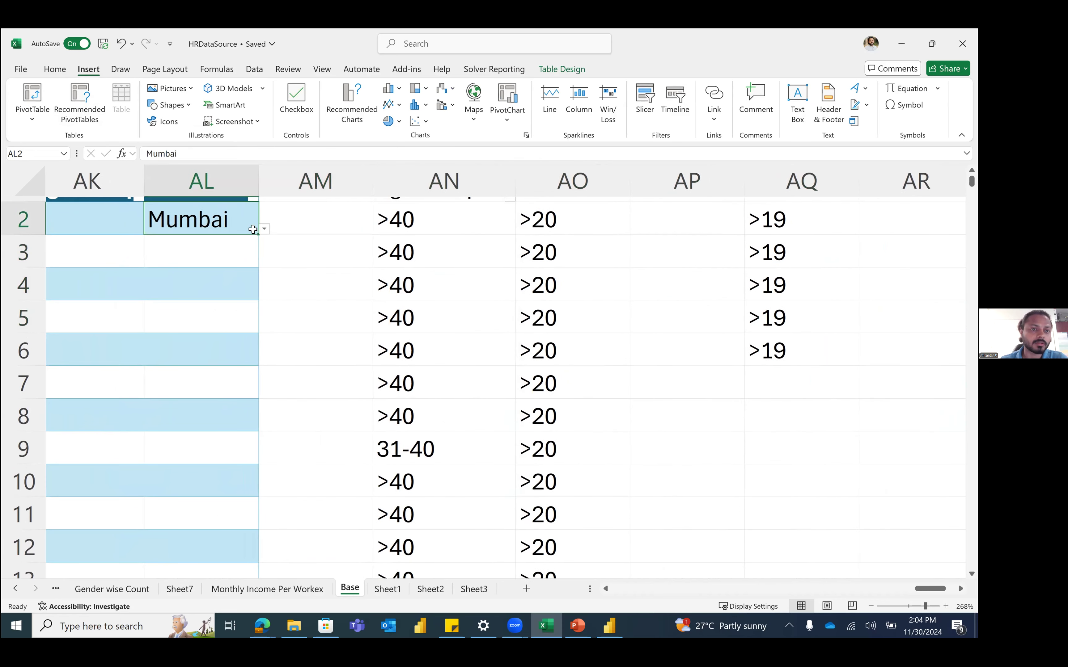
{"action": "left_click", "coordinate": [264, 229]}
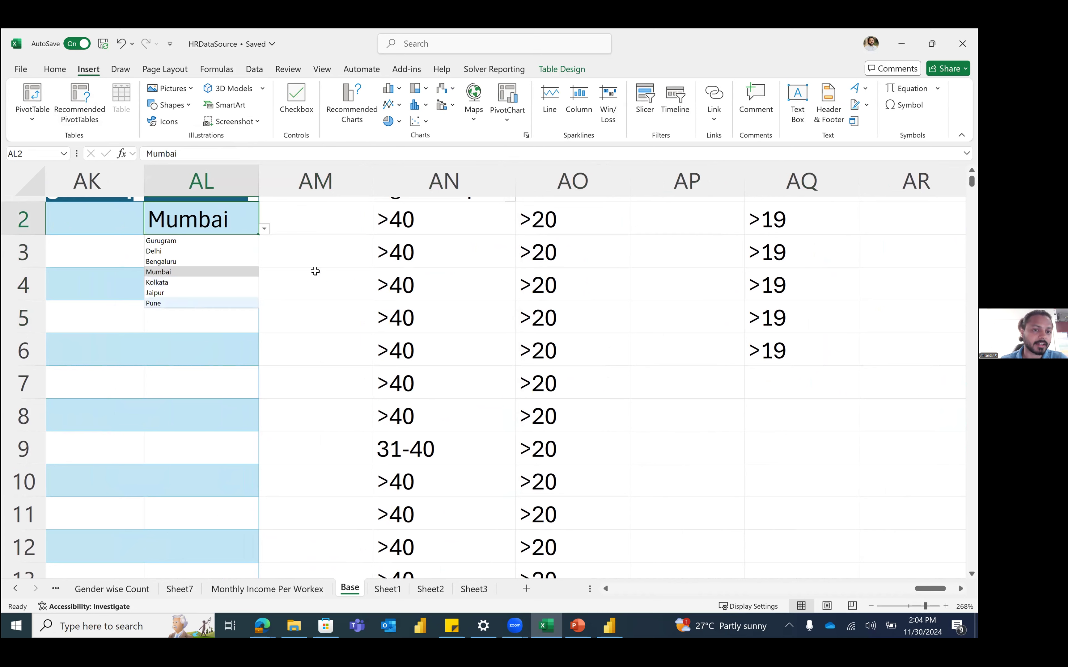
{"action": "left_click", "coordinate": [211, 213]}
{"action": "key", "text": "ctrl+c"}
{"action": "left_click_drag", "start_coordinate": [211, 213], "coordinate": [211, 569]}
{"action": "key", "text": "Return"}
Step: Set AL3 to Kolkata and AL5 to Gurugram from their Location dropdowns
{"action": "left_click", "coordinate": [241, 288]}
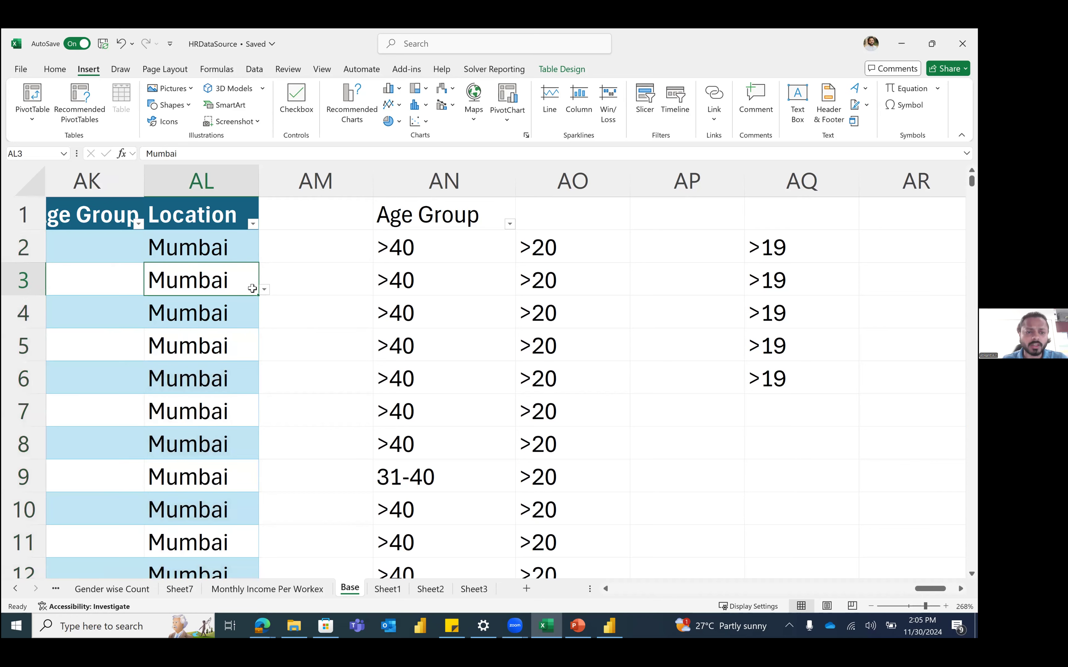
{"action": "left_click", "coordinate": [264, 290]}
{"action": "left_click", "coordinate": [210, 344]}
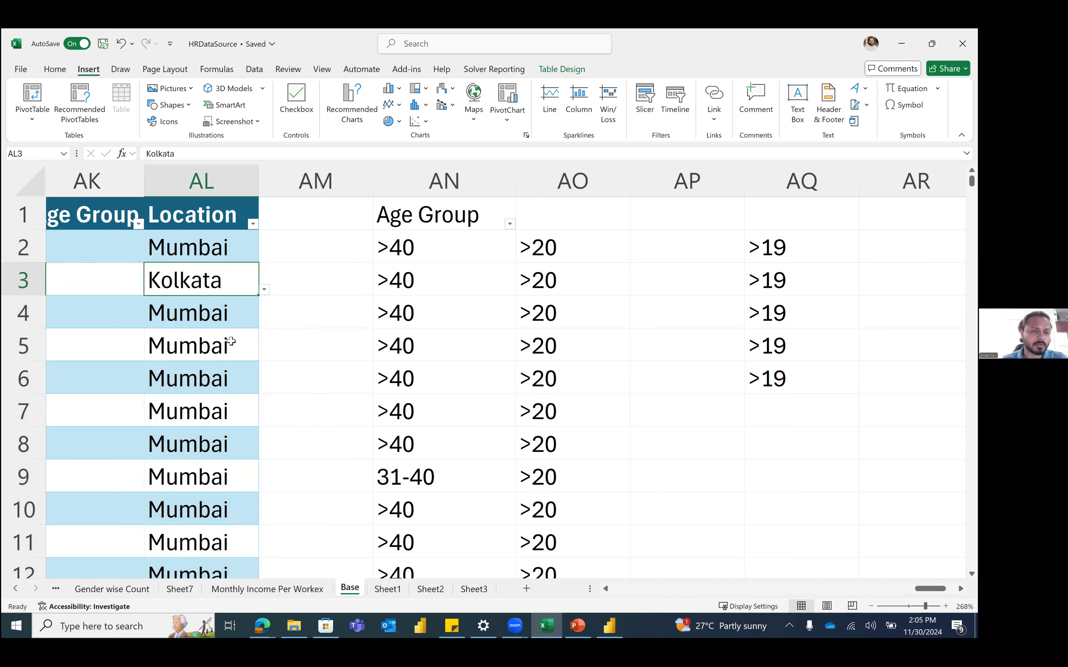
{"action": "left_click", "coordinate": [245, 349]}
{"action": "left_click", "coordinate": [265, 354]}
{"action": "left_click", "coordinate": [176, 369]}
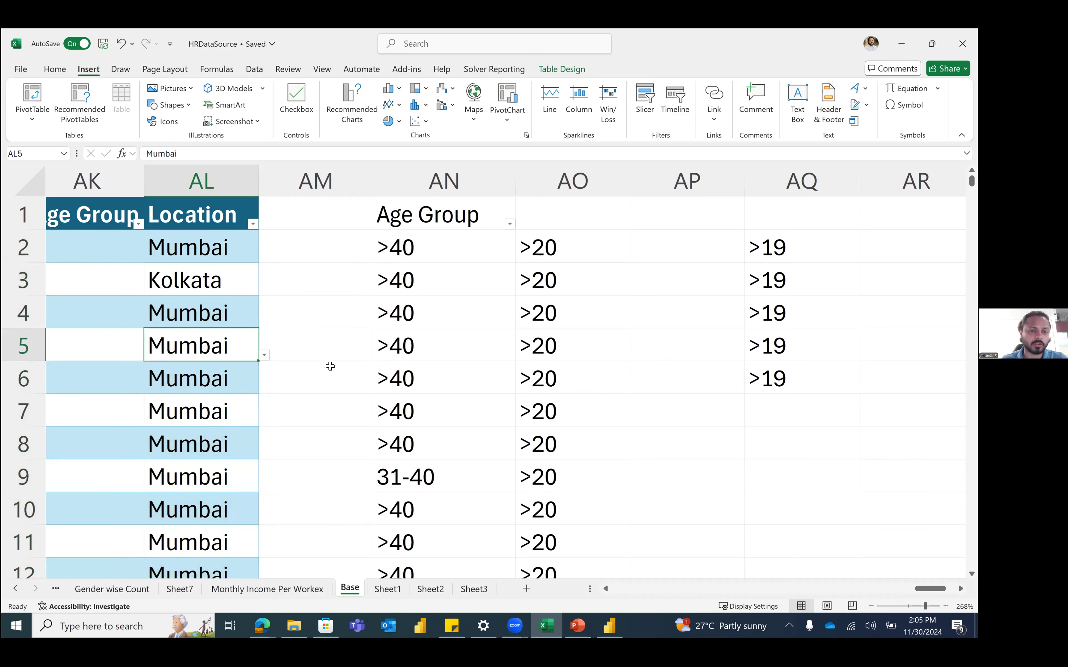
{"action": "left_click", "coordinate": [330, 366]}
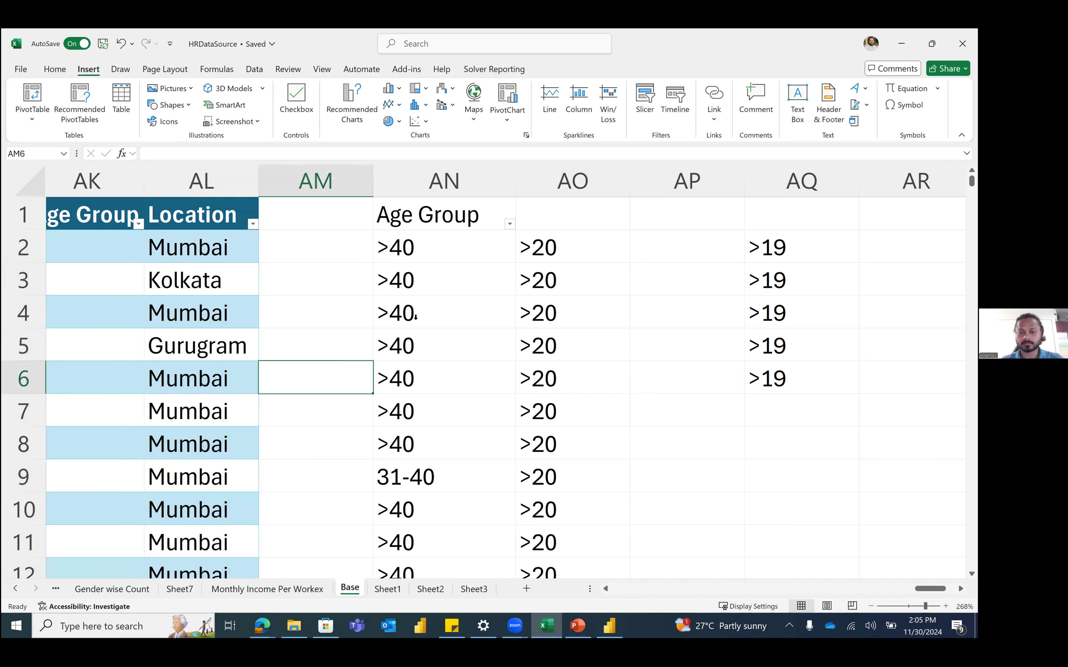
Step: Switch to another application and back, then inspect the formula in AO3
{"action": "key", "text": "alt+Tab"}
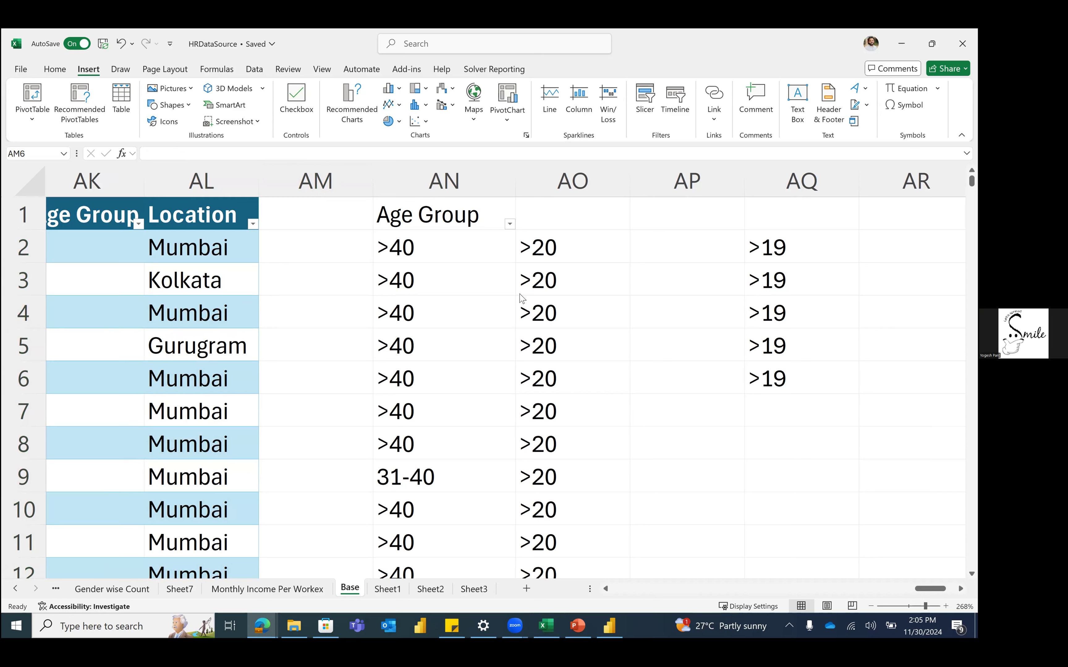
{"action": "key", "text": "alt+Tab"}
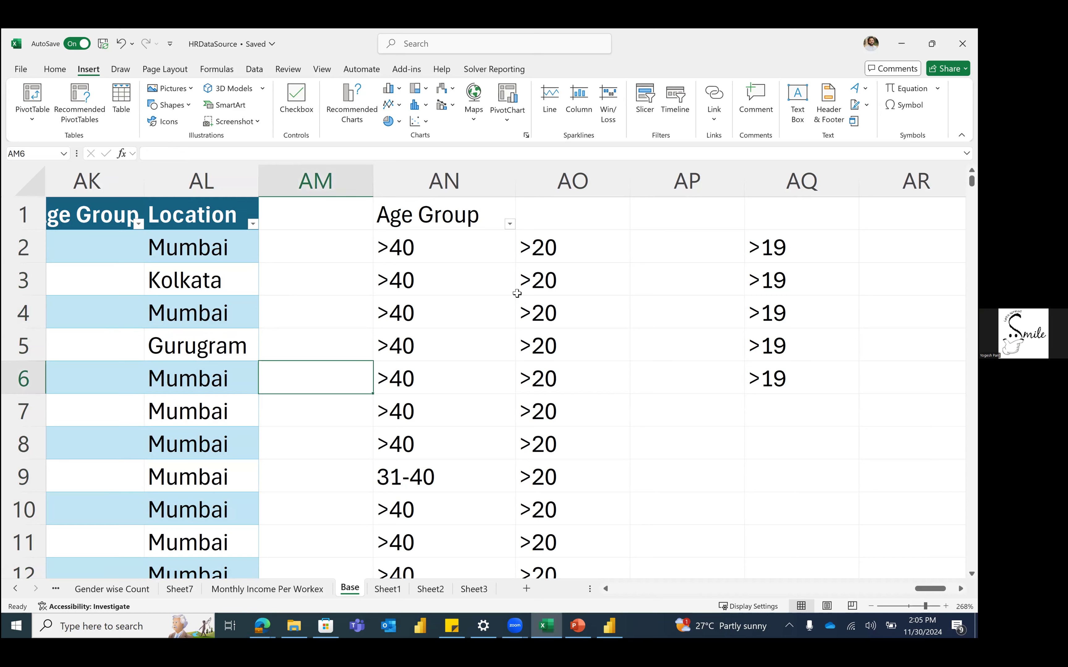
{"action": "left_click", "coordinate": [517, 294]}
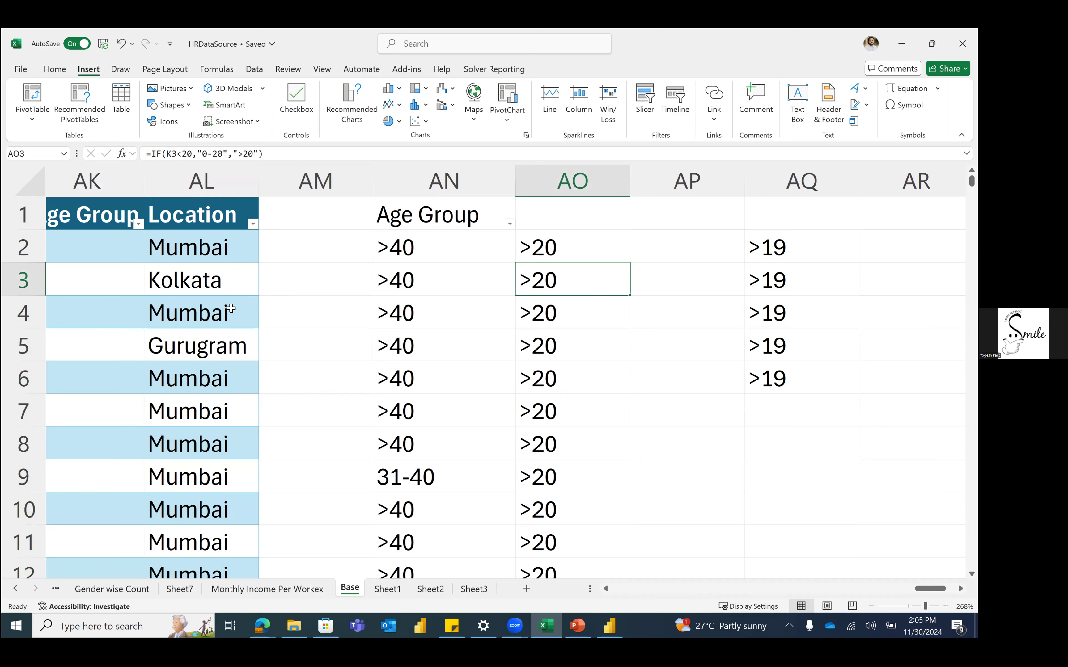
{"action": "scroll", "coordinate": [231, 308], "scroll_direction": "right", "scroll_amount": 5}
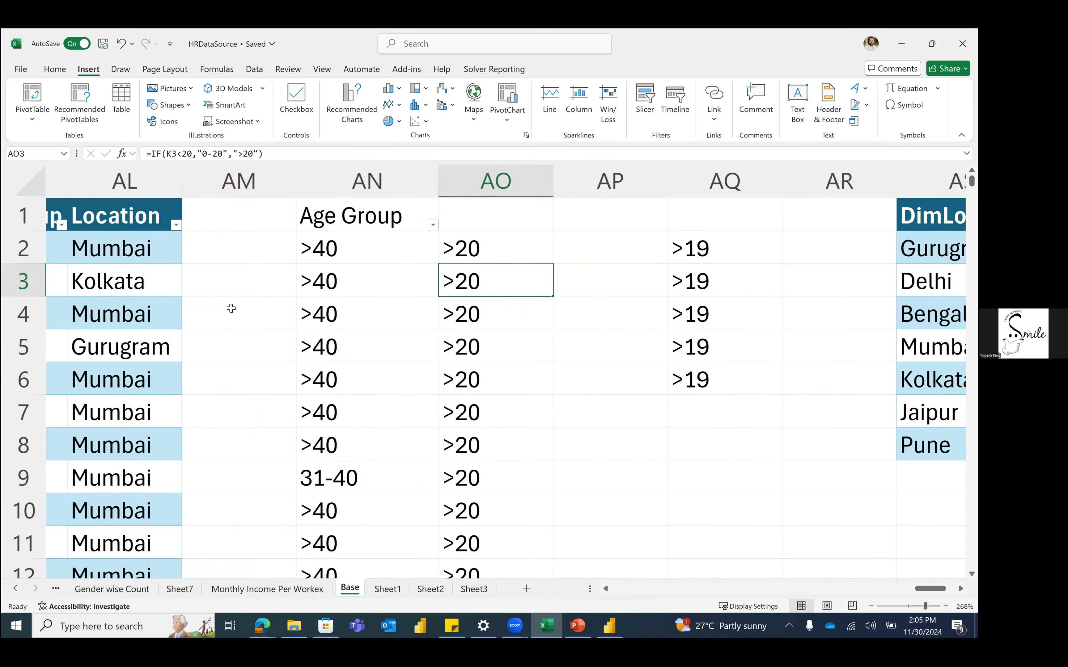
Step: Sort the DimLocation city list from A to Z
{"action": "left_click", "coordinate": [815, 224]}
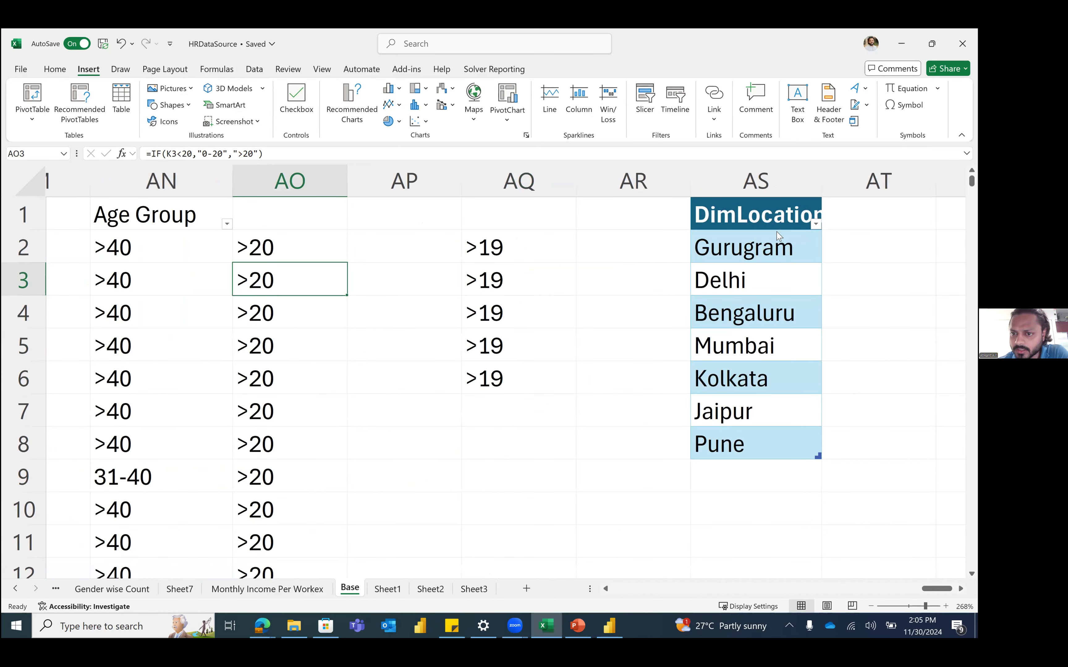
{"action": "left_click", "coordinate": [776, 238]}
{"action": "scroll", "coordinate": [751, 282], "scroll_direction": "left", "scroll_amount": 2}
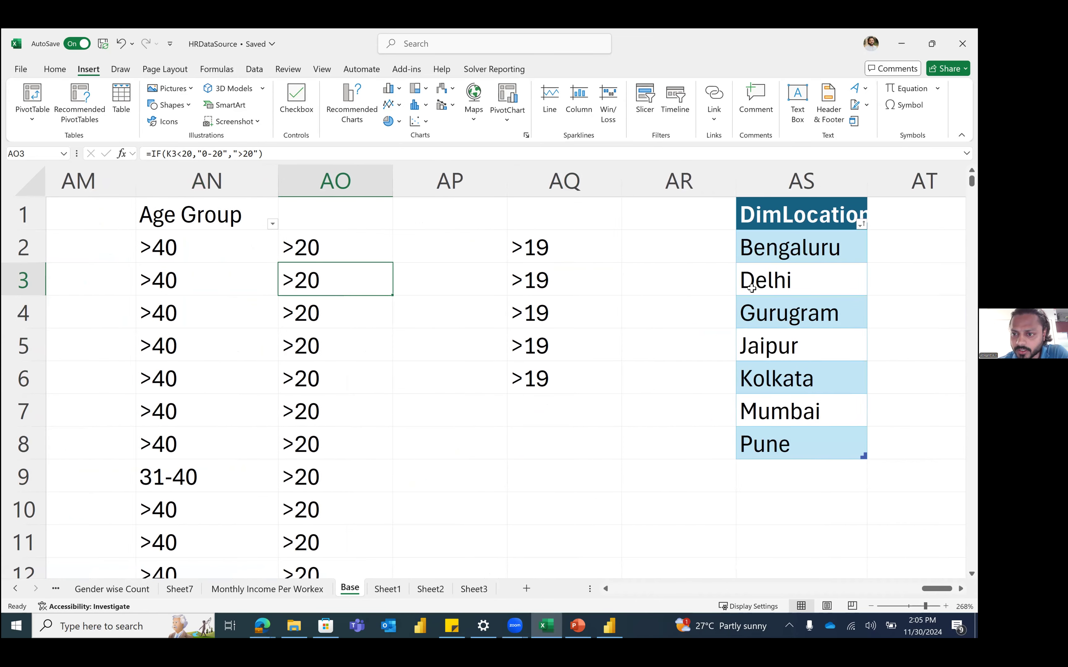
{"action": "scroll", "coordinate": [390, 264], "scroll_direction": "left", "scroll_amount": 2}
Step: Confirm AL3's Location dropdown now lists the cities alphabetically
{"action": "left_click", "coordinate": [106, 226]}
{"action": "left_click", "coordinate": [229, 287]}
{"action": "scroll", "coordinate": [136, 277], "scroll_direction": "left", "scroll_amount": 2}
{"action": "left_click", "coordinate": [153, 278]}
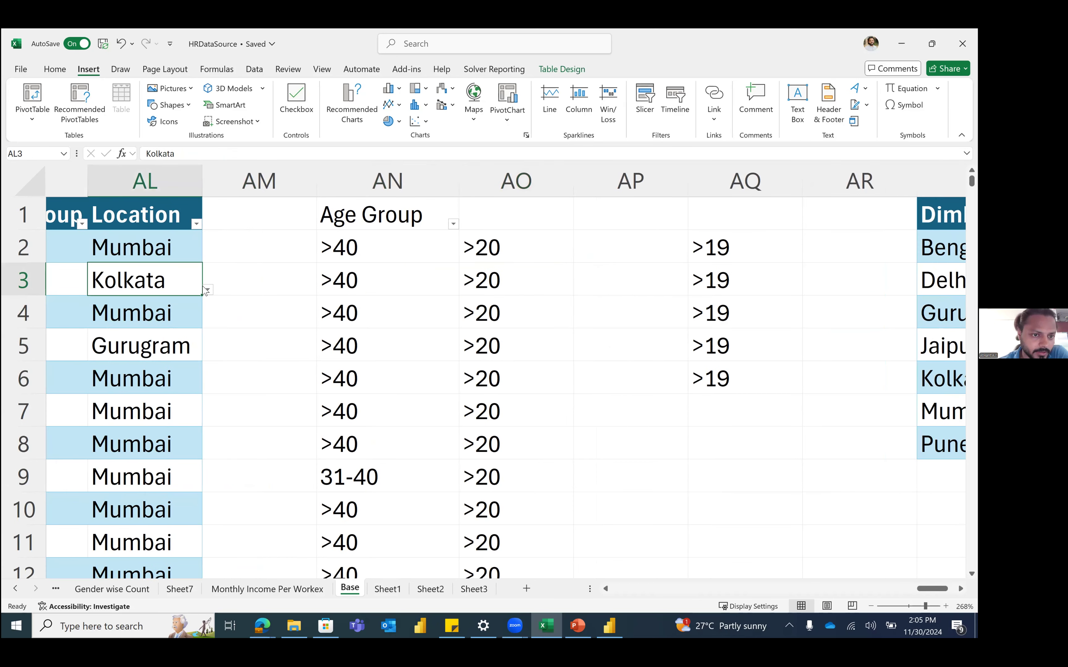
{"action": "left_click", "coordinate": [207, 290]}
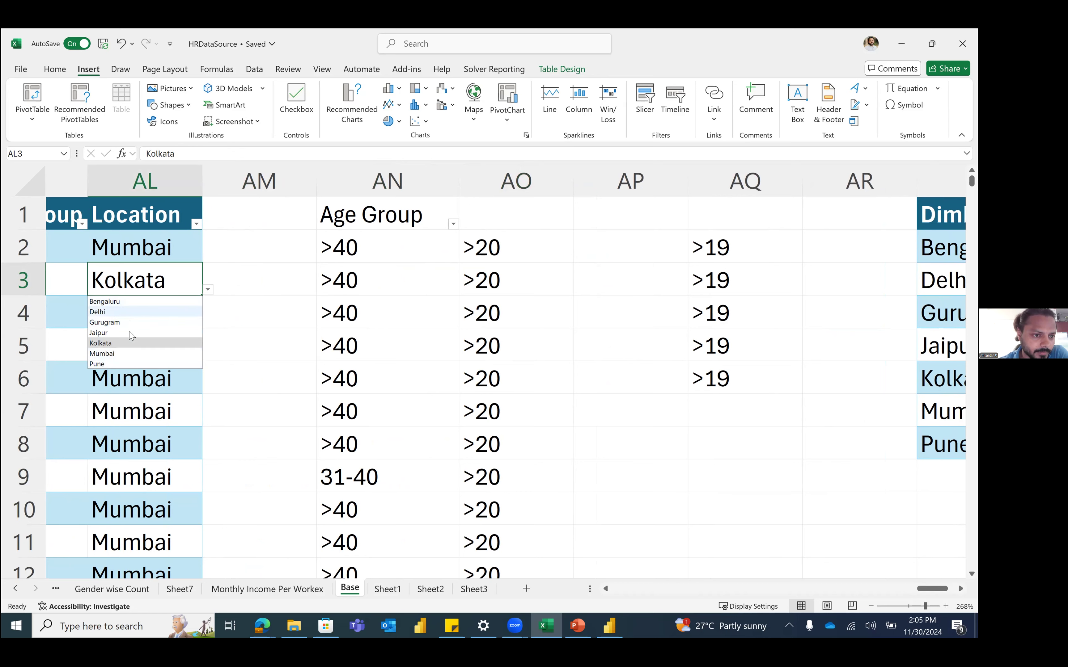
{"action": "left_click", "coordinate": [287, 341]}
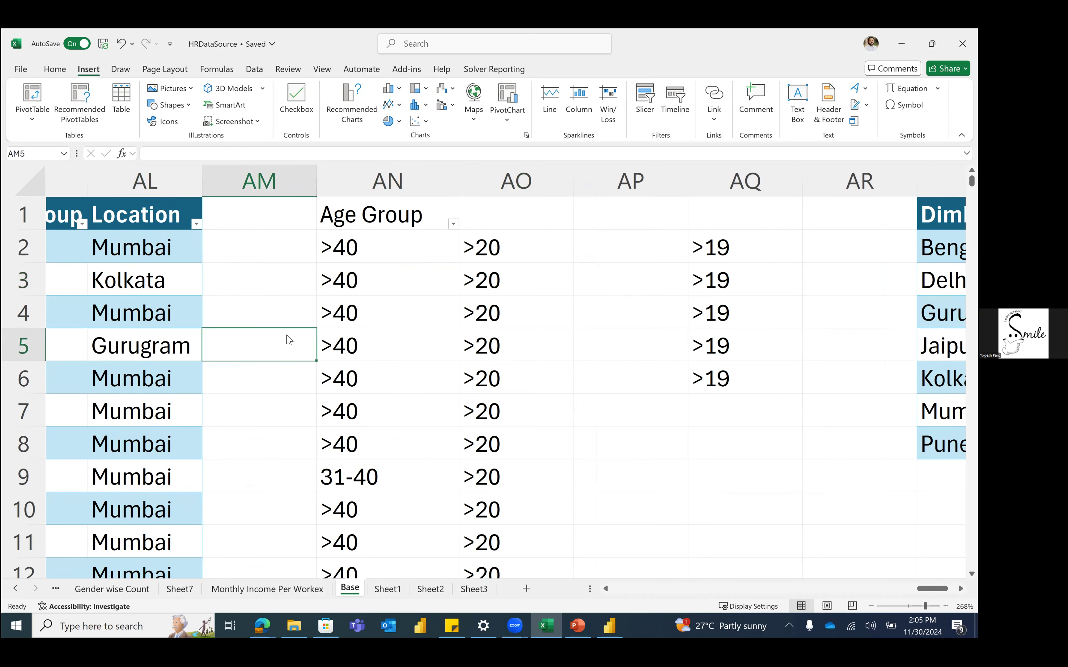
Step: Select the seven DimLocation cities, Bengaluru to Pune, in AS2:AS8
{"action": "scroll", "coordinate": [374, 310], "scroll_direction": "right", "scroll_amount": 3}
{"action": "left_click", "coordinate": [552, 178]}
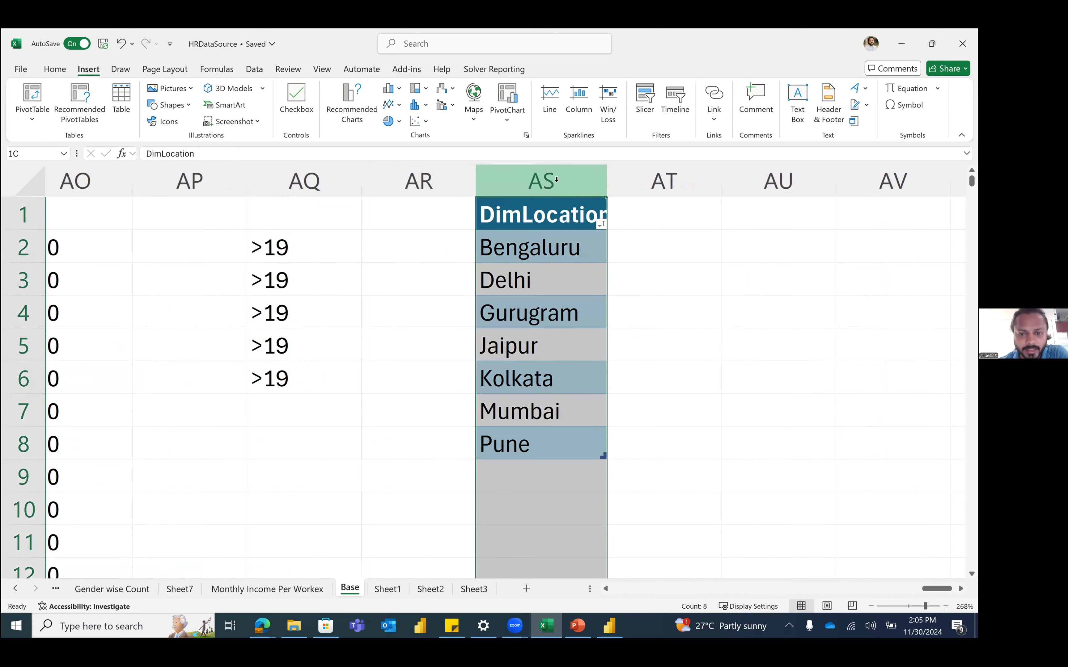
{"action": "scroll", "coordinate": [555, 182], "scroll_direction": "right", "scroll_amount": 1}
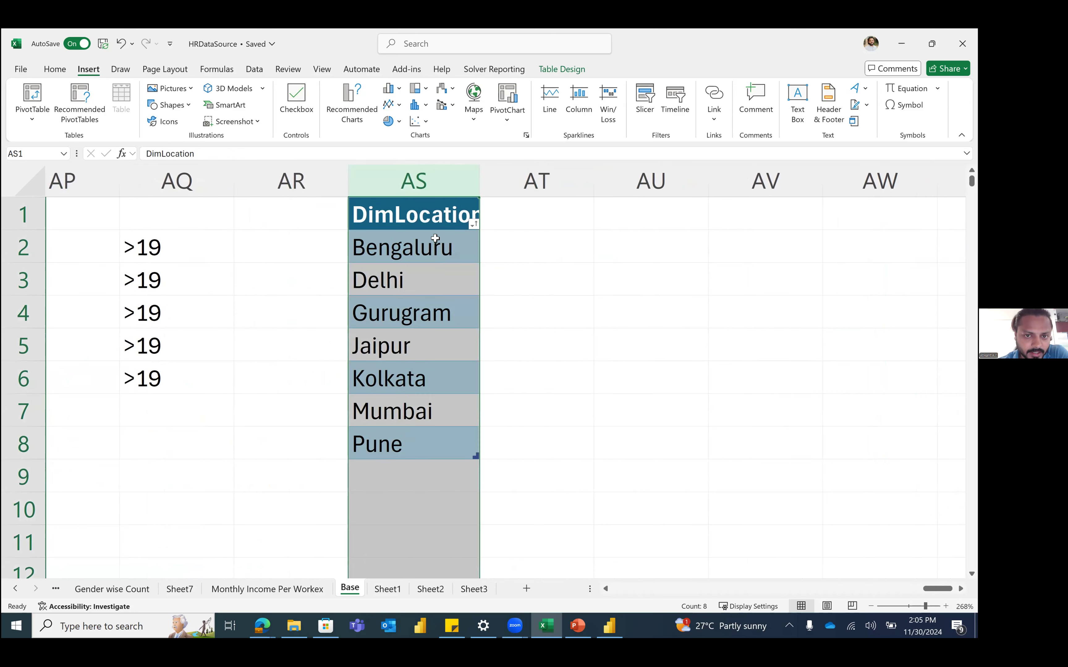
{"action": "left_click", "coordinate": [429, 214]}
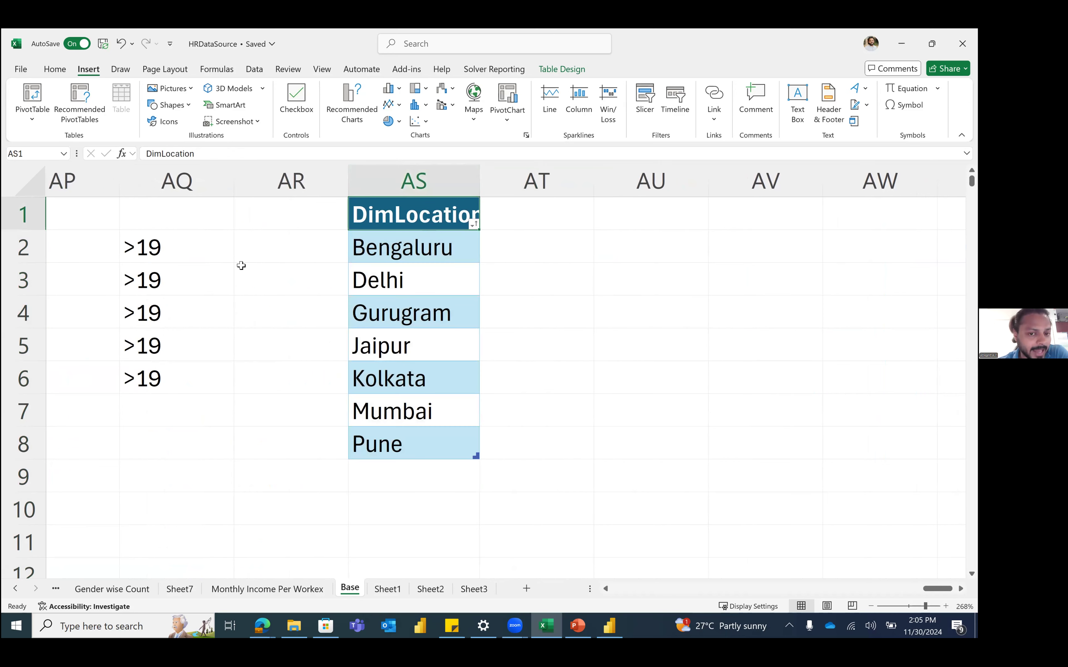
{"action": "left_click_drag", "start_coordinate": [409, 246], "coordinate": [407, 446]}
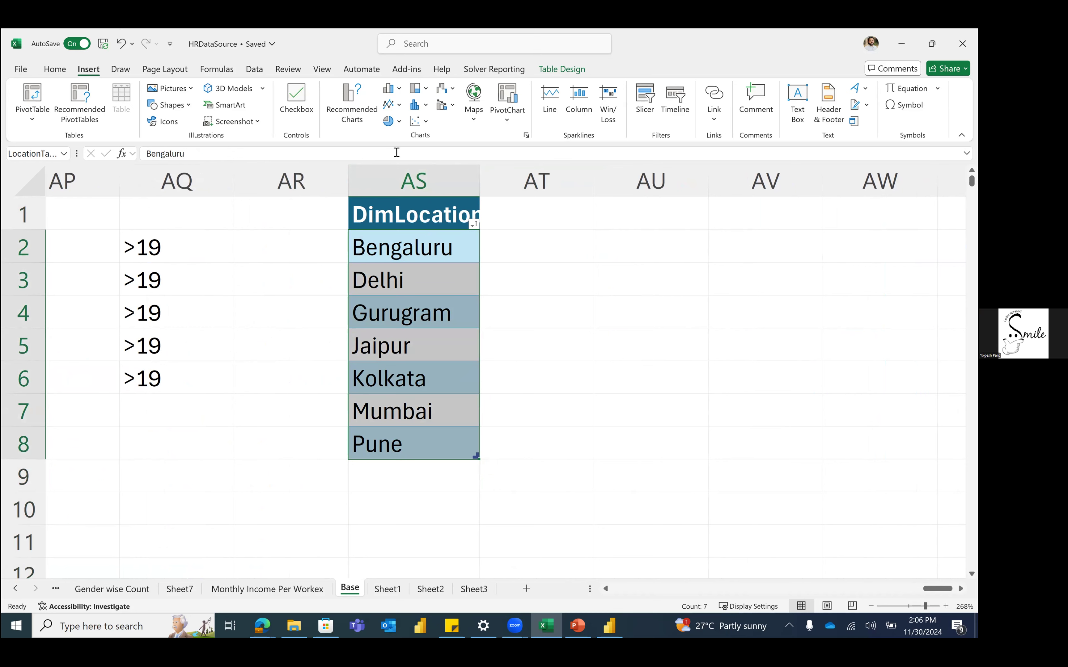
{"action": "left_click_drag", "start_coordinate": [326, 180], "coordinate": [549, 186]}
{"action": "right_click", "coordinate": [549, 185]}
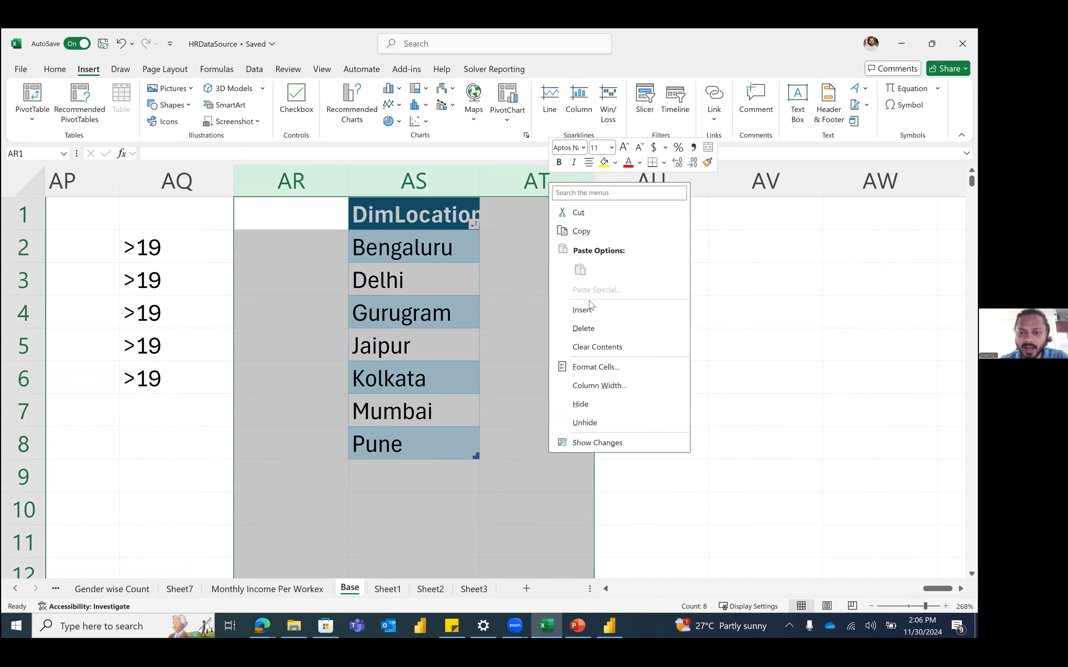
{"action": "left_click", "coordinate": [580, 404]}
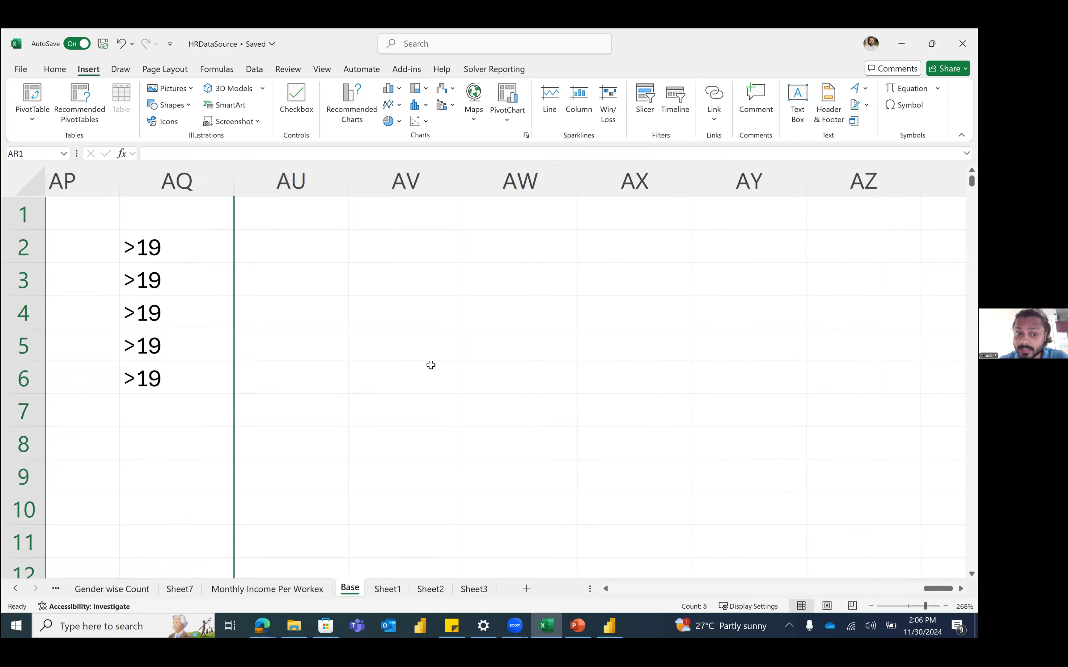
{"action": "scroll", "coordinate": [430, 365], "scroll_direction": "left", "scroll_amount": 10}
{"action": "scroll", "coordinate": [653, 304], "scroll_direction": "down", "scroll_amount": 5}
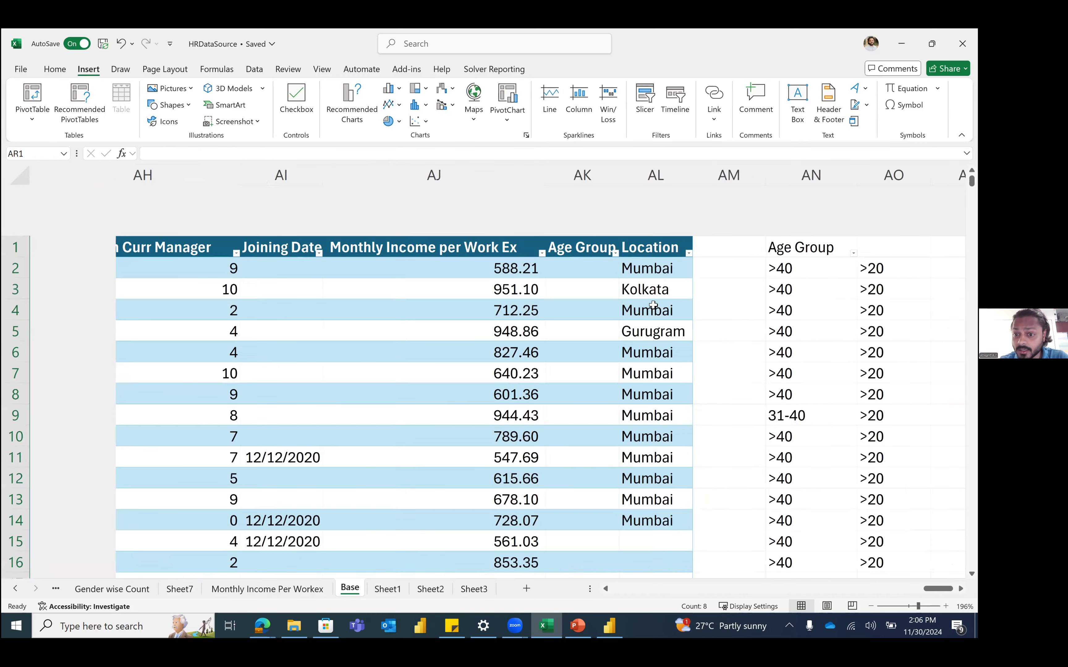
{"action": "scroll", "coordinate": [653, 305], "scroll_direction": "down", "scroll_amount": 5}
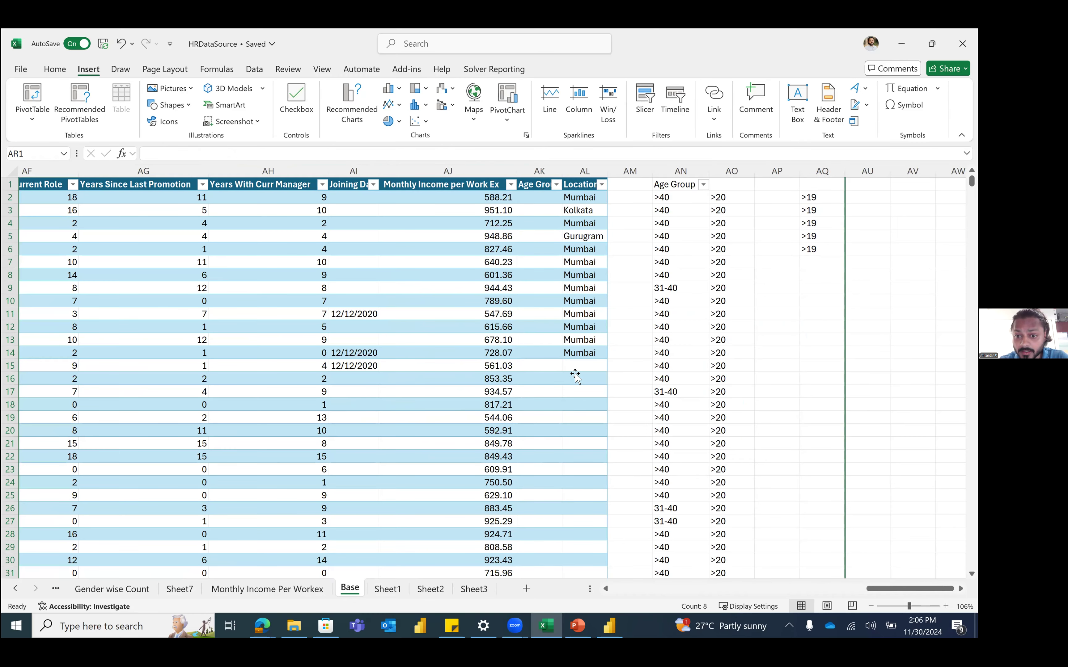
{"action": "left_click", "coordinate": [589, 327]}
{"action": "left_click", "coordinate": [612, 327]}
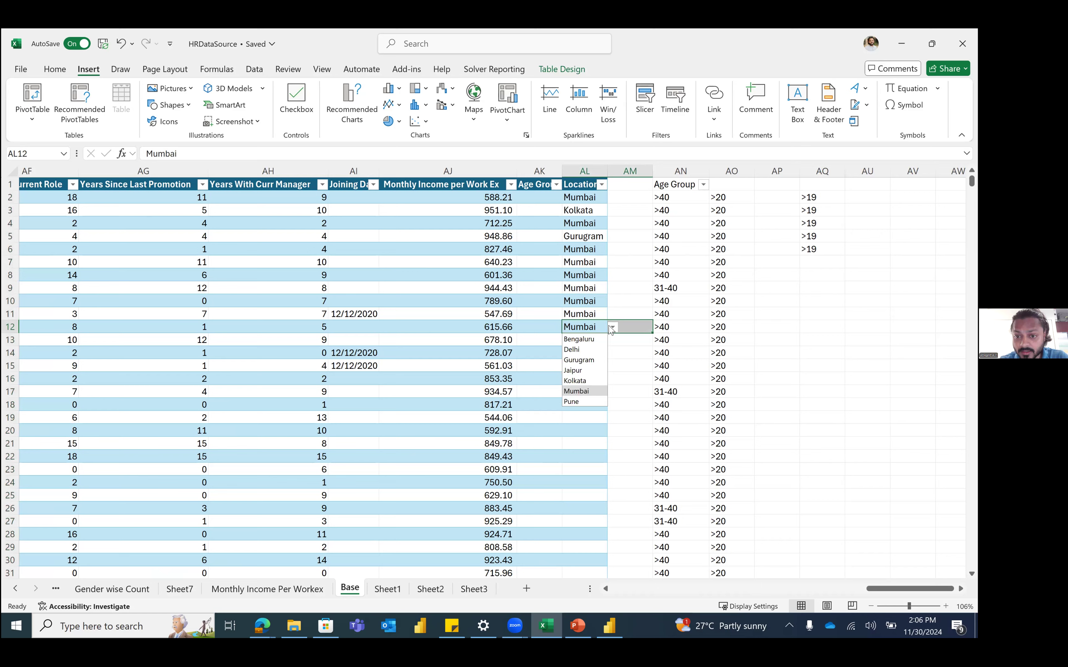
{"action": "left_click", "coordinate": [591, 360]}
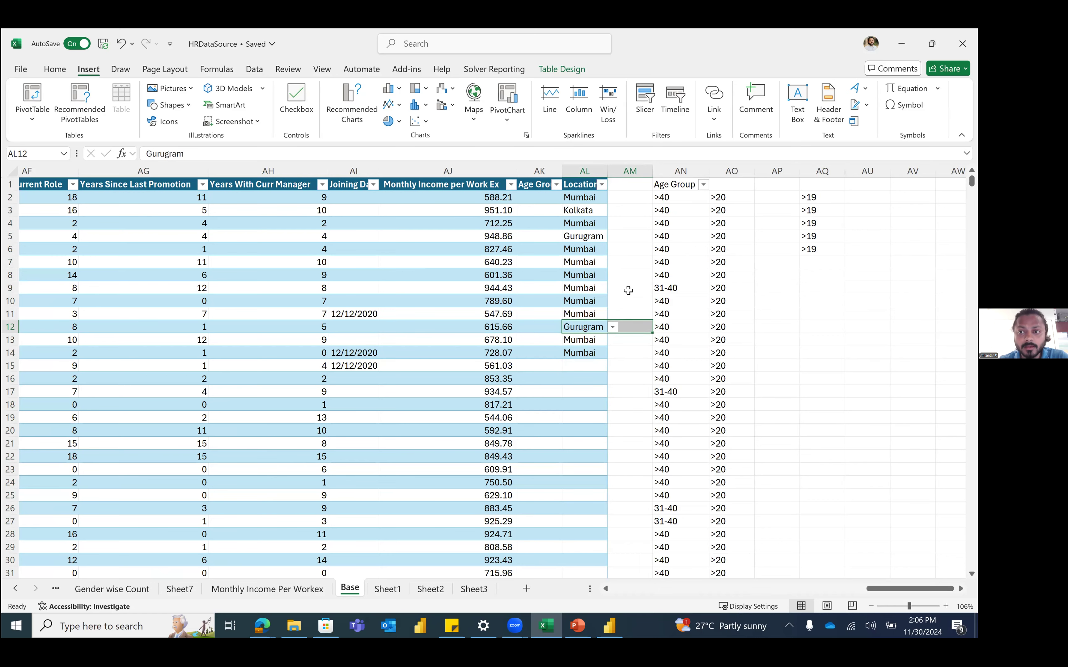
{"action": "left_click", "coordinate": [628, 291]}
{"action": "scroll", "coordinate": [509, 248], "scroll_direction": "right", "scroll_amount": 10}
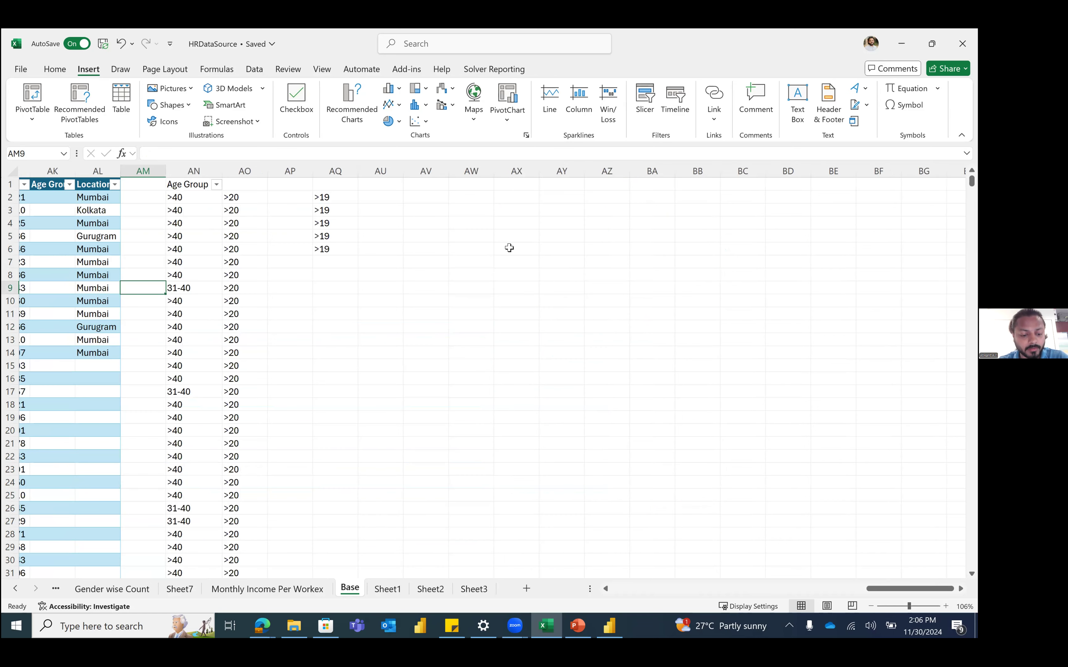
{"action": "key", "text": "ctrl+z"}
{"action": "left_click", "coordinate": [494, 288]}
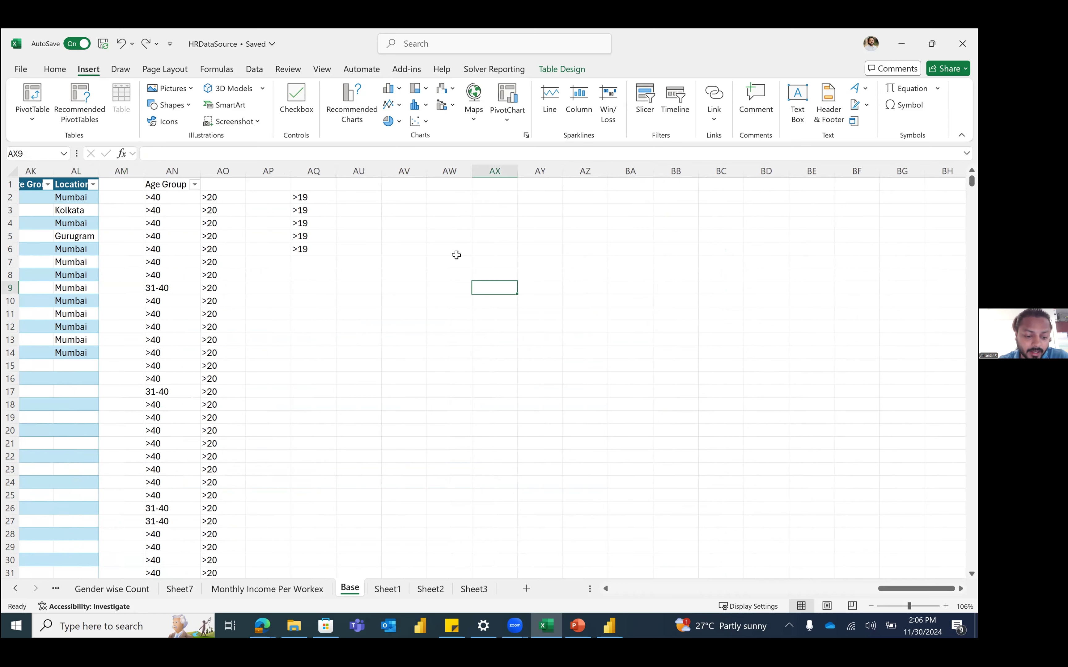
{"action": "scroll", "coordinate": [456, 256], "scroll_direction": "up", "scroll_amount": 10}
{"action": "scroll", "coordinate": [675, 320], "scroll_direction": "right", "scroll_amount": 10}
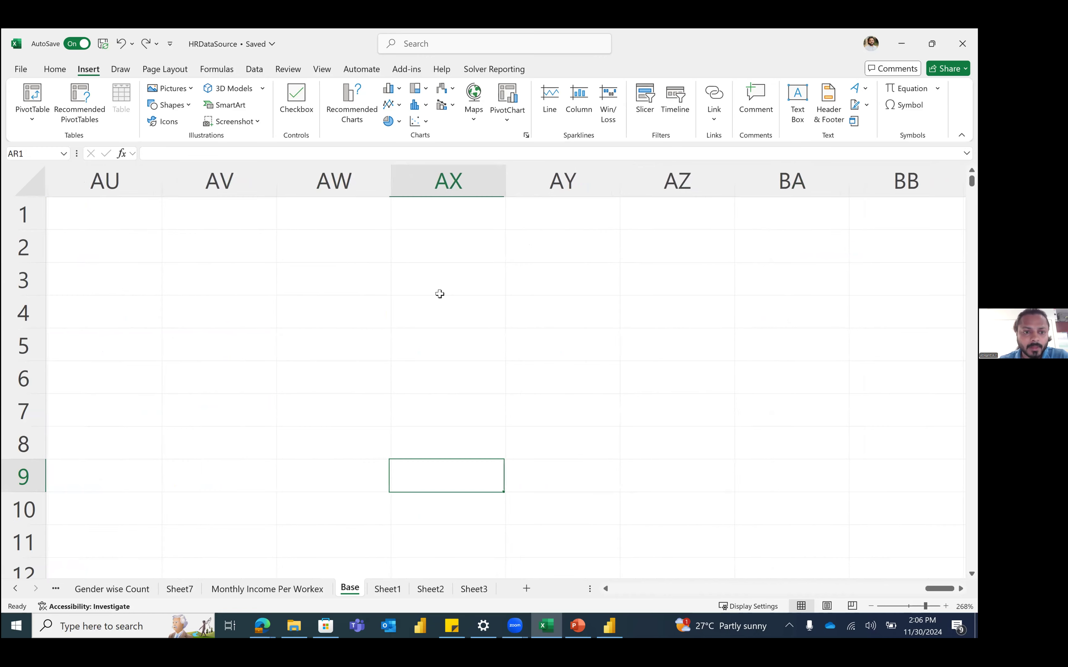
{"action": "key", "text": "ctrl+z"}
{"action": "left_click", "coordinate": [344, 279]}
{"action": "scroll", "coordinate": [343, 279], "scroll_direction": "left", "scroll_amount": 3}
{"action": "scroll", "coordinate": [343, 279], "scroll_direction": "down", "scroll_amount": 10}
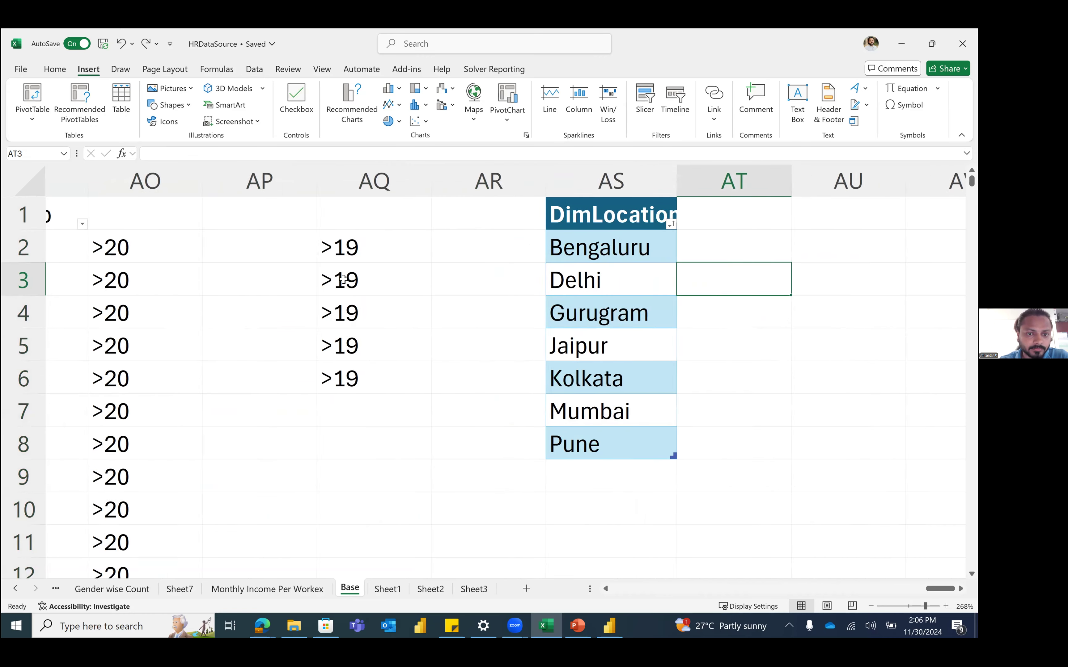
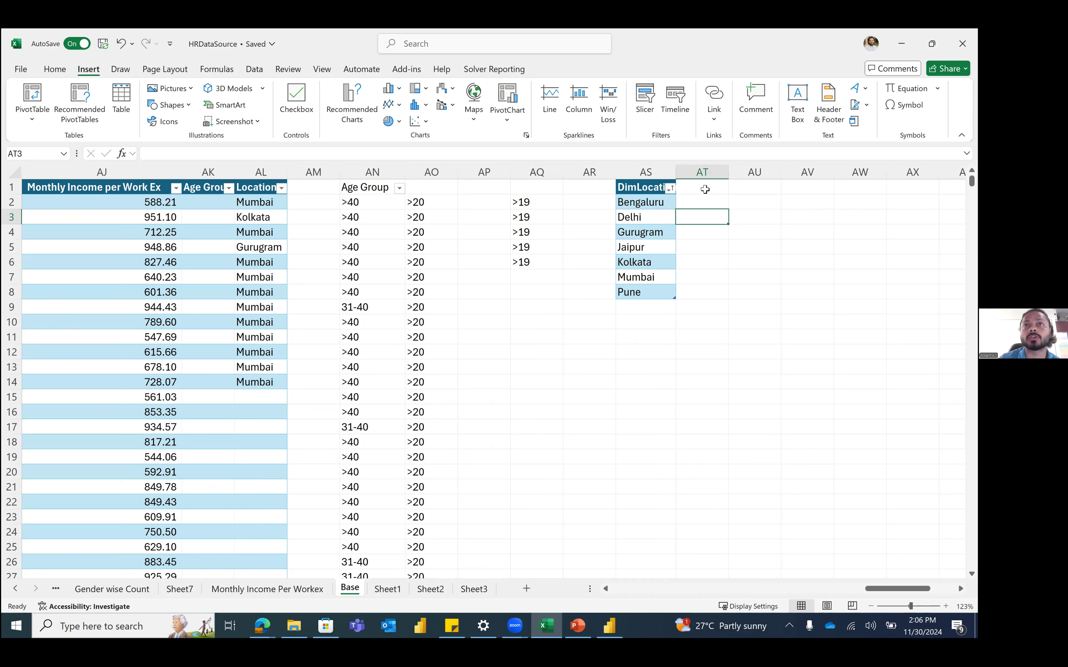
Step: Review the DimLocation list and row 4 on Base without making changes
{"action": "key", "text": "alt+Tab"}
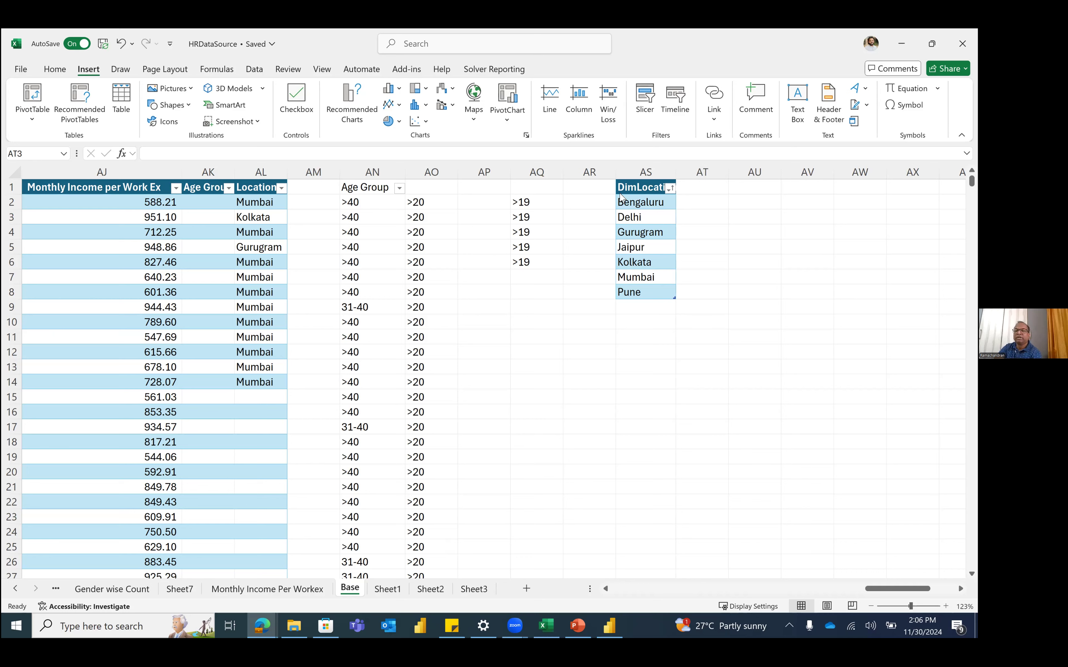
{"action": "key", "text": "alt+Tab"}
{"action": "left_click", "coordinate": [643, 171]}
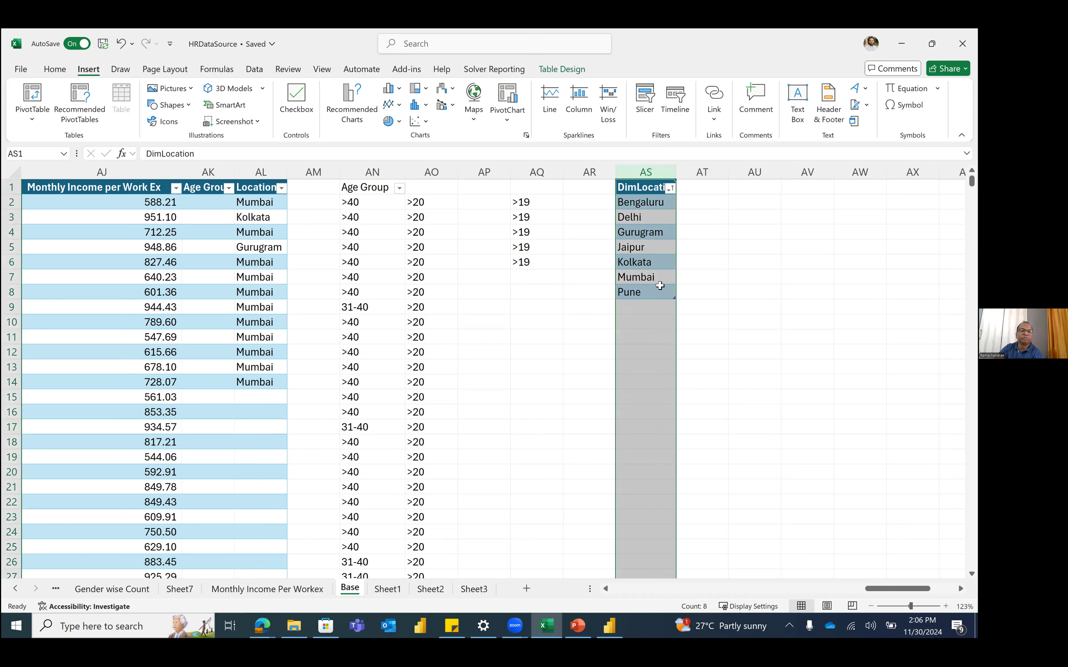
{"action": "left_click", "coordinate": [656, 307]}
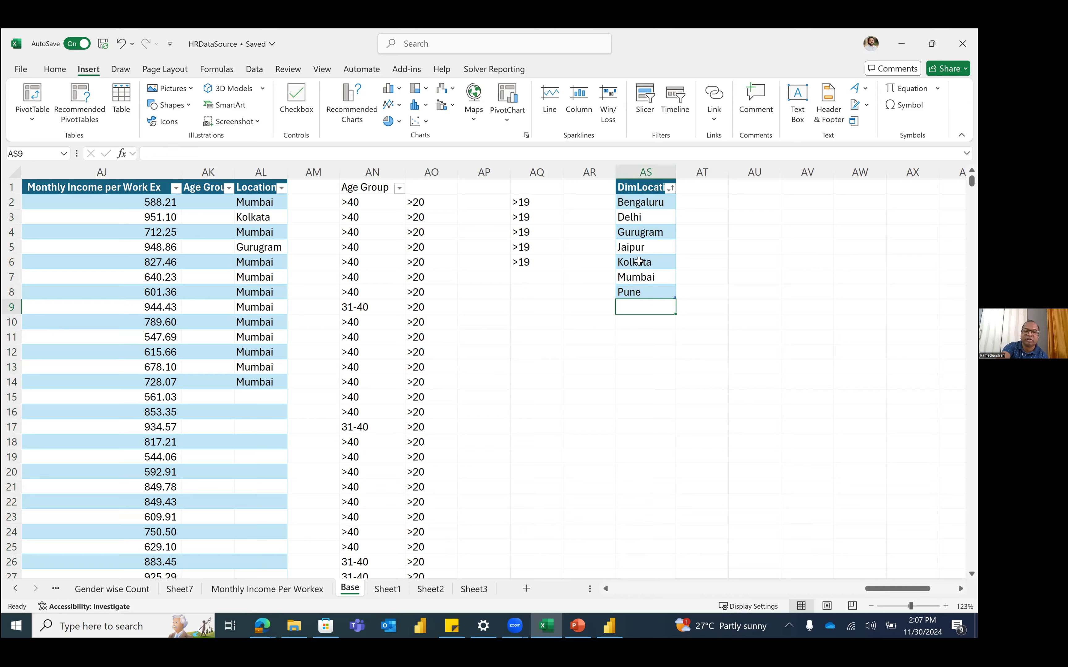
{"action": "left_click", "coordinate": [645, 235]}
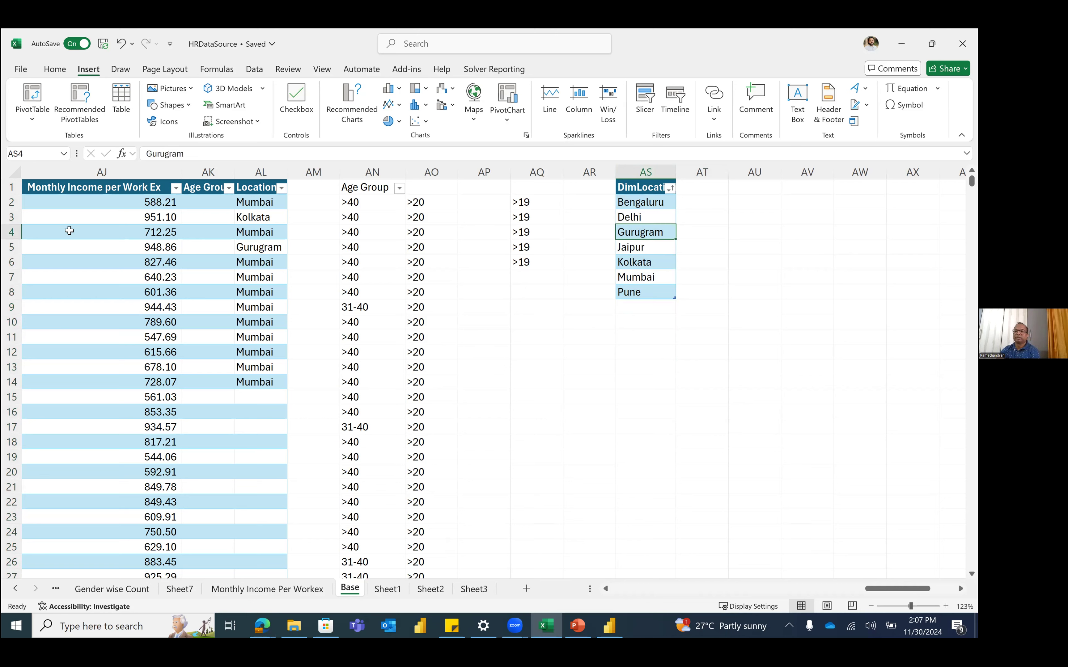
{"action": "left_click", "coordinate": [11, 232]}
{"action": "right_click", "coordinate": [13, 233]}
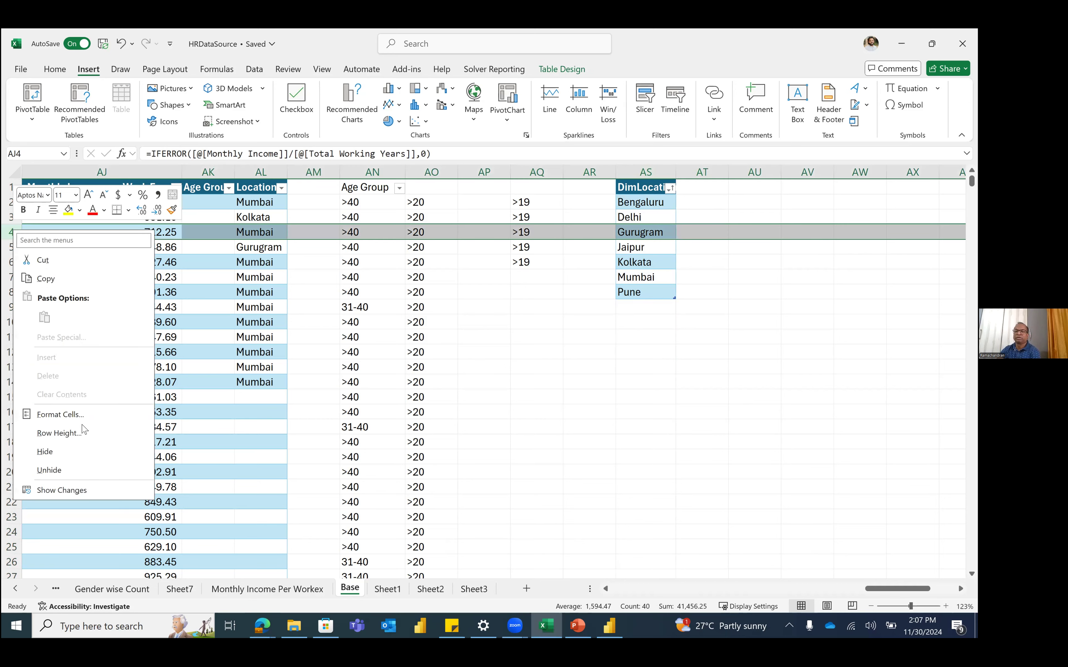
{"action": "left_click", "coordinate": [577, 342]}
{"action": "left_click", "coordinate": [577, 342]}
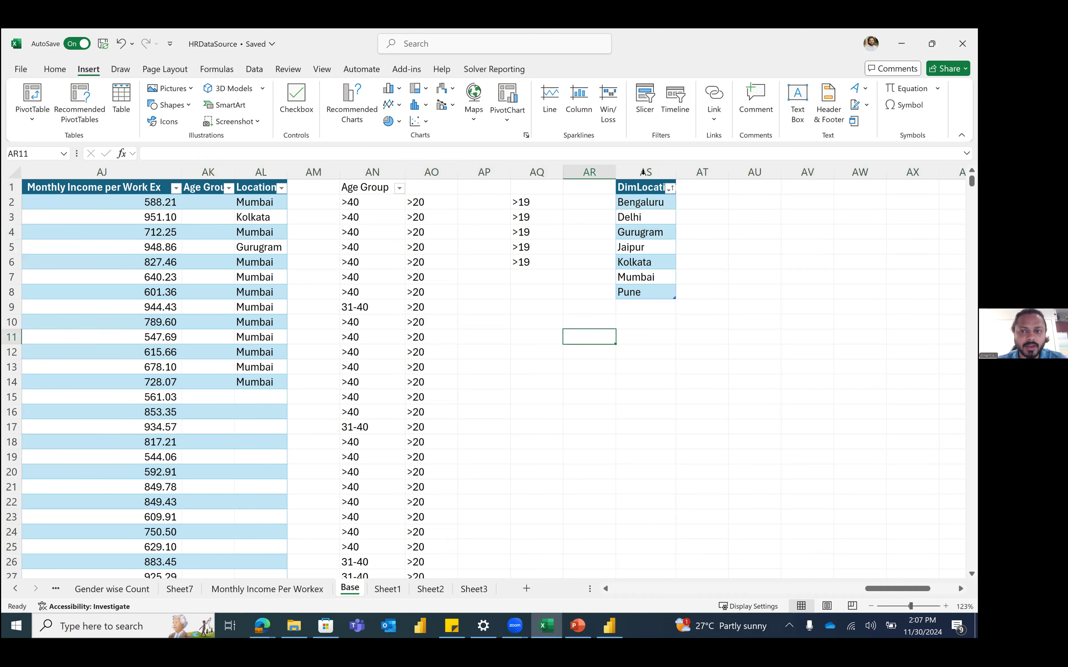
{"action": "left_click", "coordinate": [661, 170]}
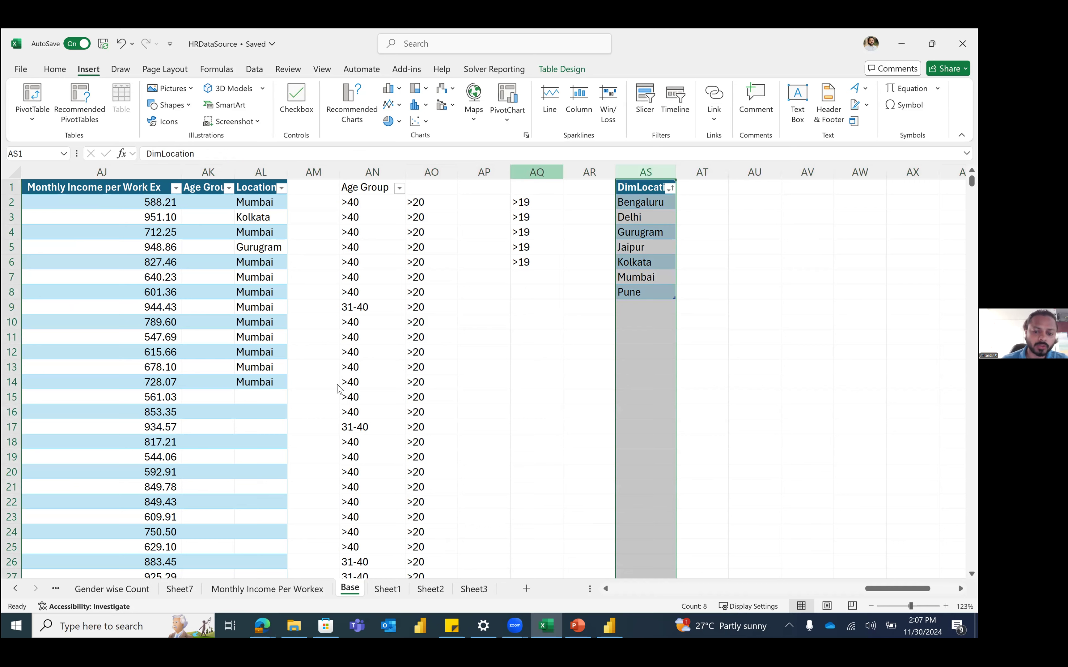
Step: Create a LocationList sheet and paste the DimLocation list from Base into A1
{"action": "double_click", "coordinate": [388, 588]}
{"action": "type", "text": "Lo"}
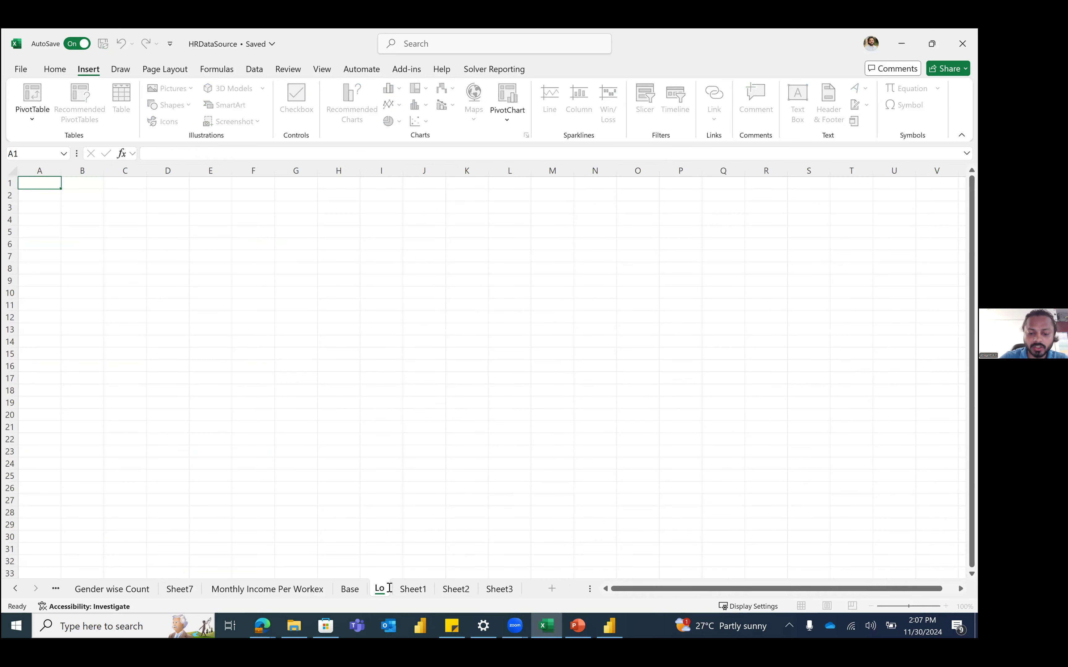
{"action": "type", "text": "cationList"}
{"action": "key", "text": "Return"}
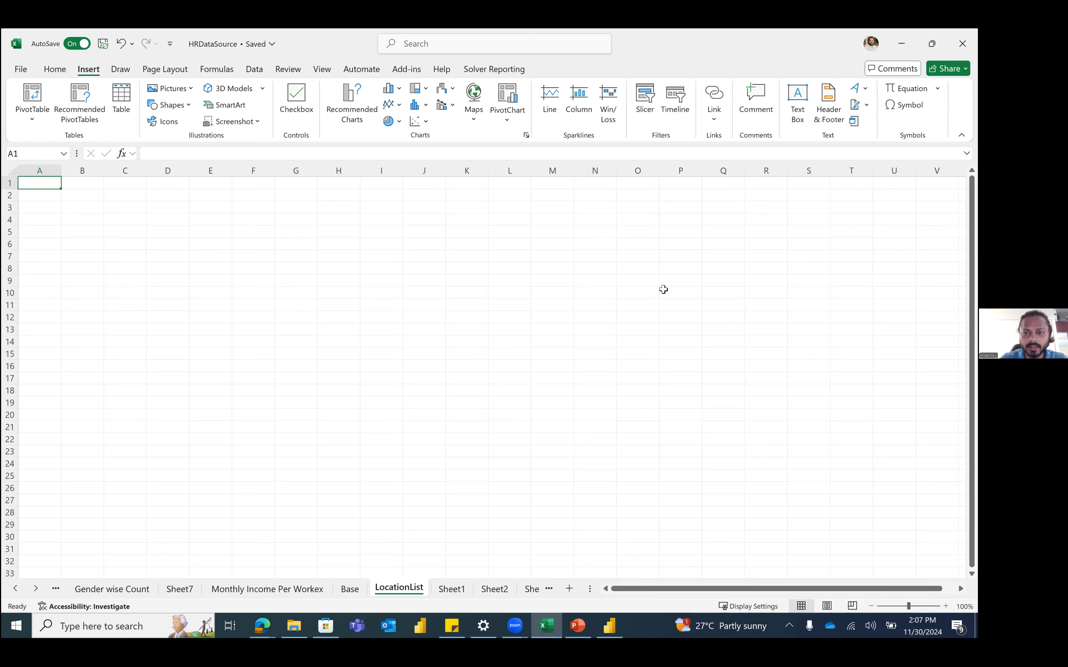
{"action": "key", "text": "ctrl+Page_Up"}
{"action": "key", "text": "ctrl+c"}
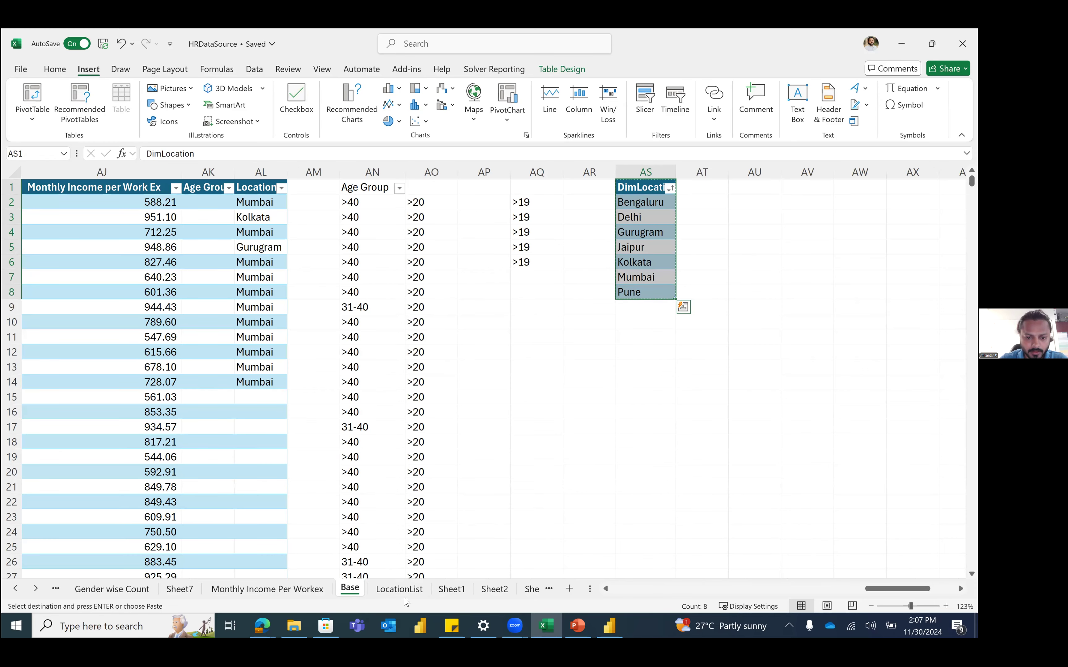
{"action": "key", "text": "ctrl+Page_Down"}
{"action": "key", "text": "ctrl+v"}
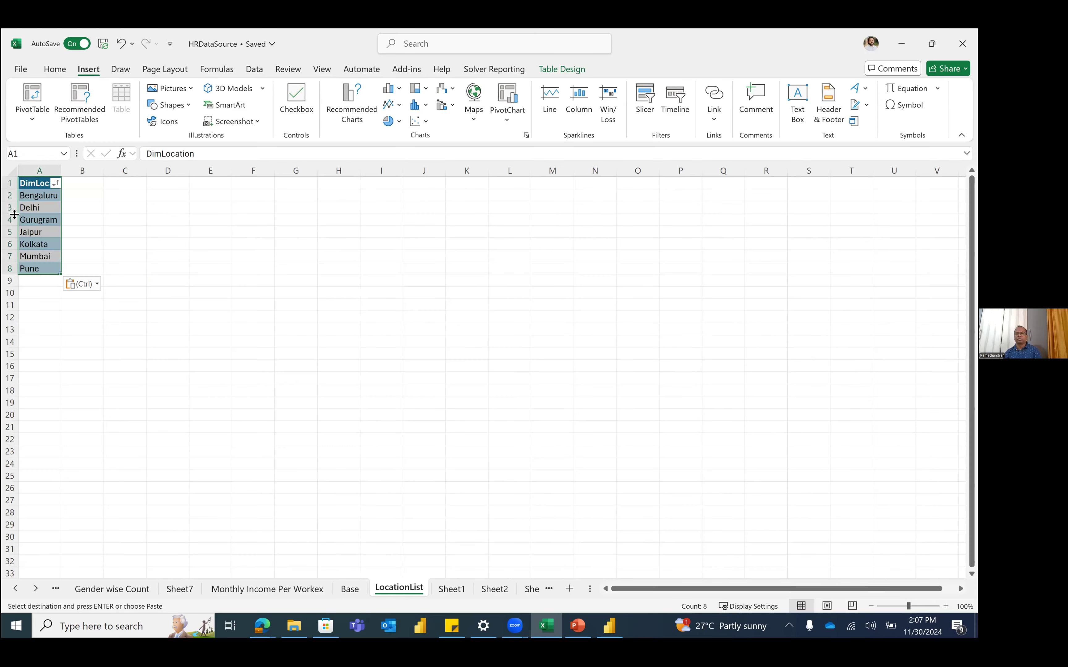
Step: Insert a blank row at row 4 on the LocationList sheet
{"action": "right_click", "coordinate": [11, 220]}
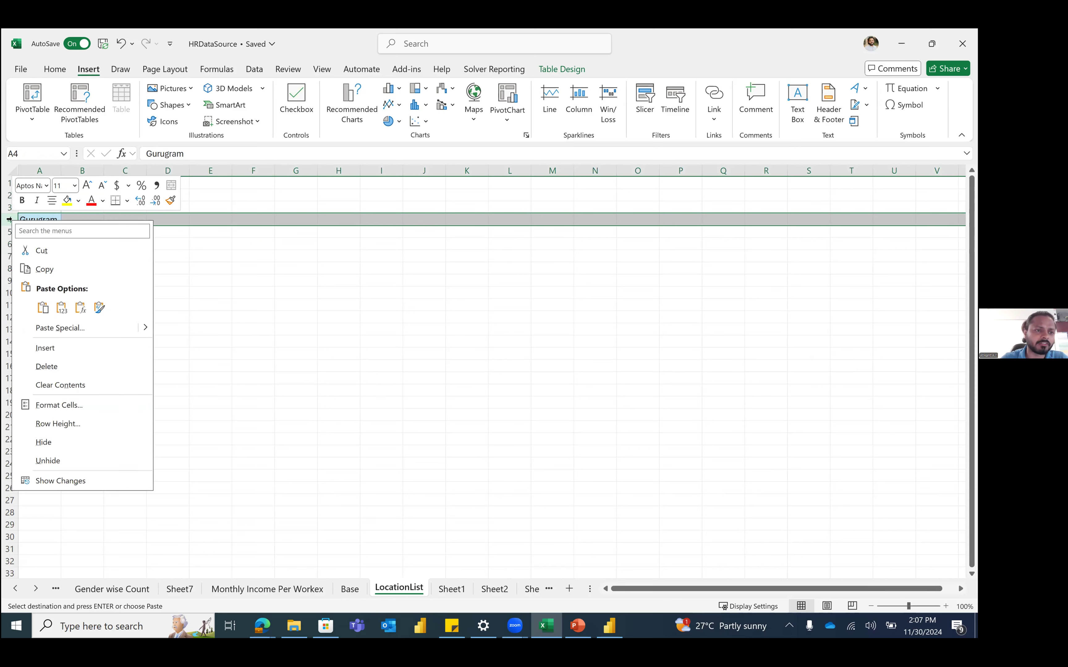
{"action": "left_click", "coordinate": [9, 219]}
{"action": "key", "text": "ctrl+shift+plus"}
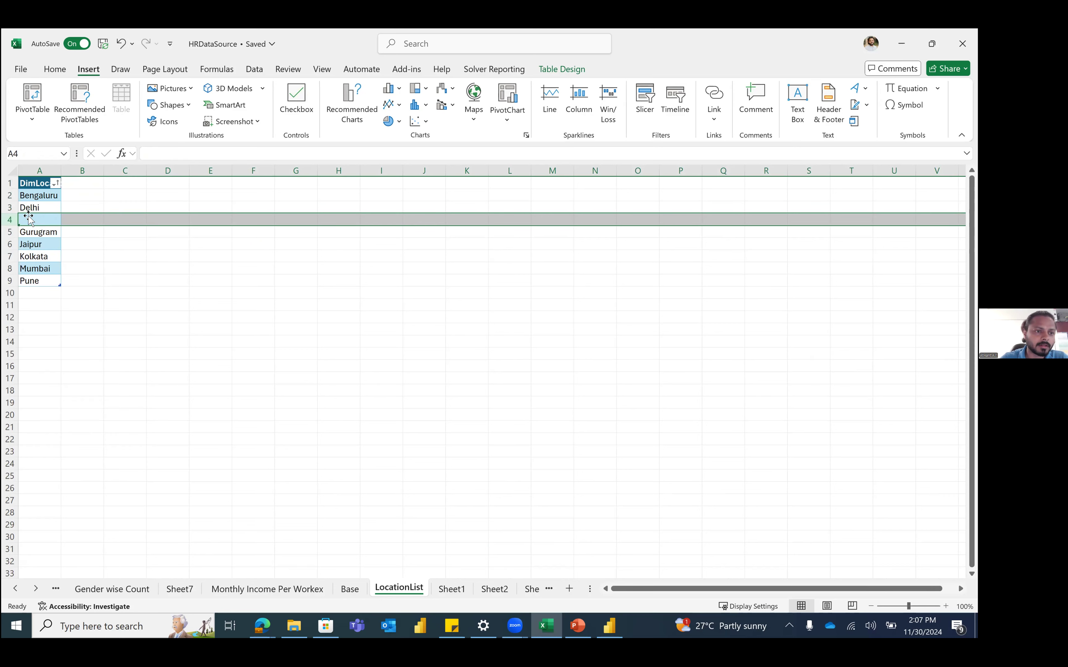
Step: Check row 4 and the DimLocation column on Base, leaving them unchanged
{"action": "left_click", "coordinate": [349, 590]}
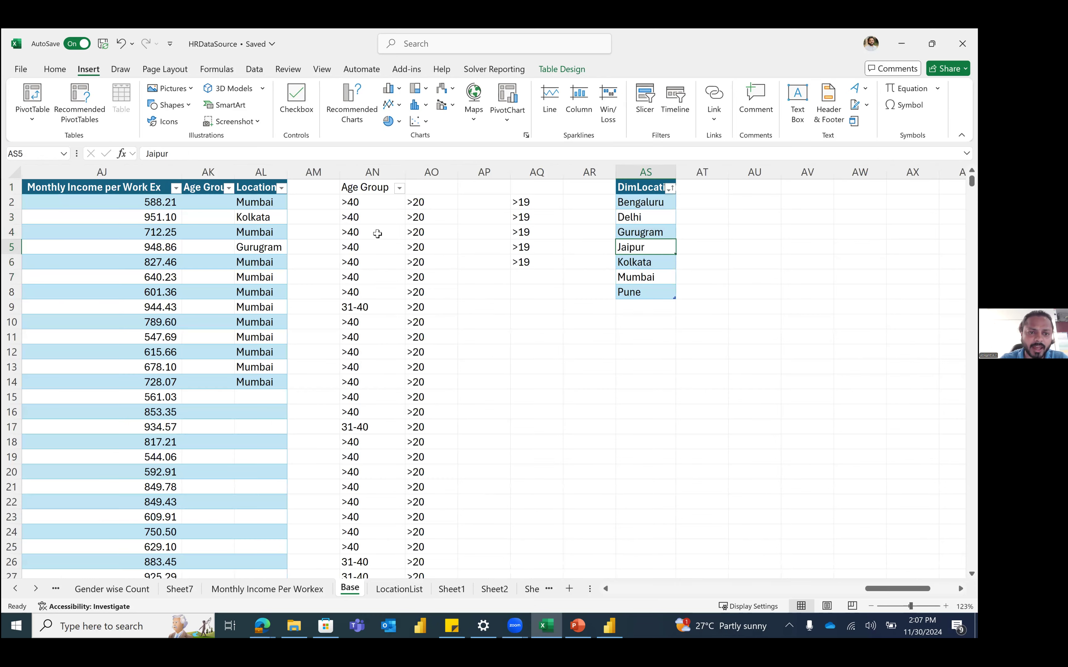
{"action": "left_click", "coordinate": [308, 235]}
{"action": "left_click", "coordinate": [214, 232]}
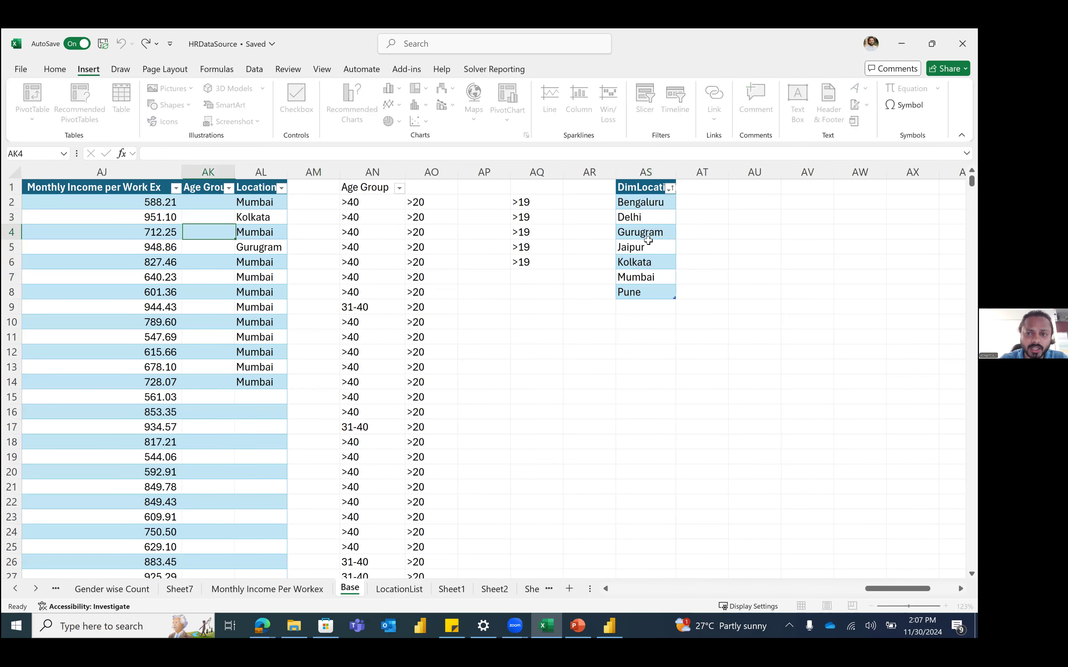
{"action": "left_click", "coordinate": [10, 231]}
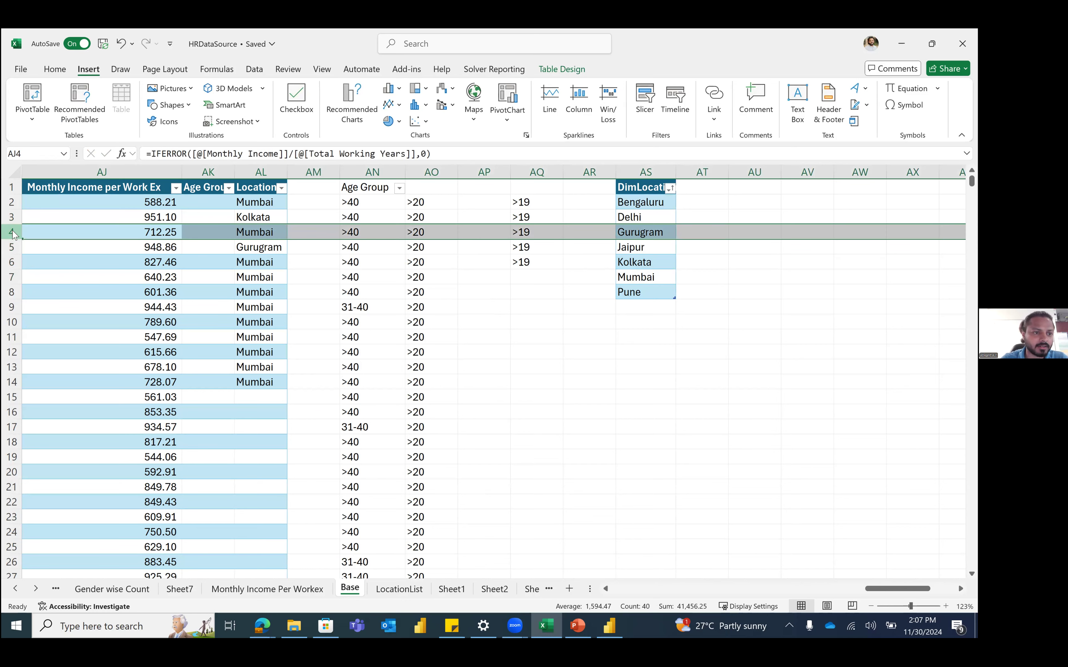
{"action": "right_click", "coordinate": [13, 232]}
{"action": "key", "text": "Escape"}
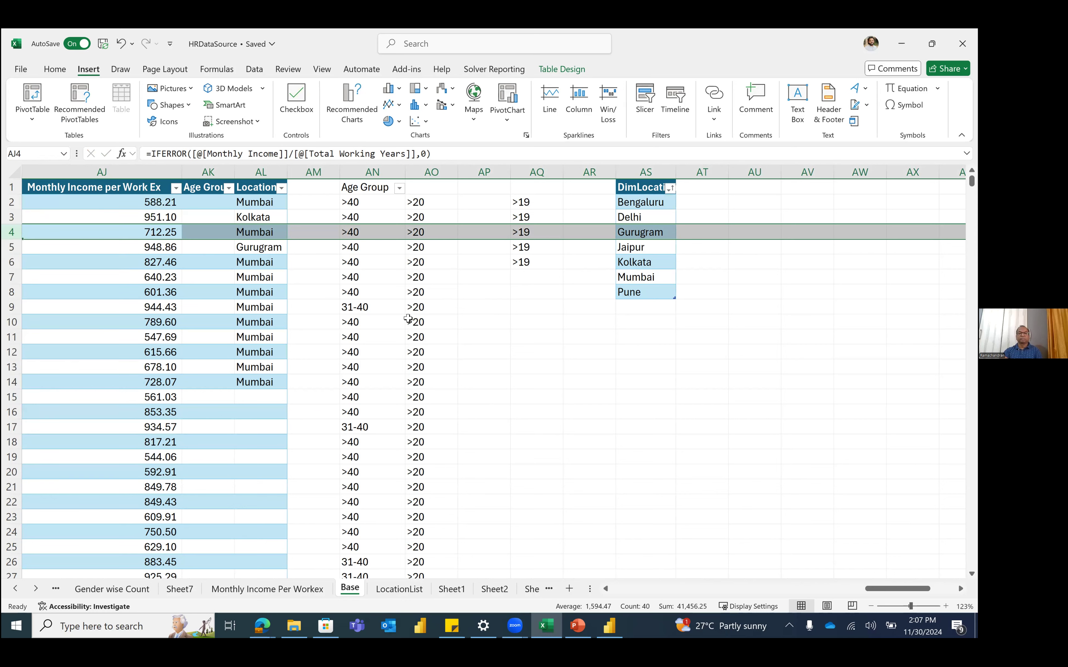
{"action": "left_click", "coordinate": [408, 318]}
{"action": "left_click", "coordinate": [200, 233]}
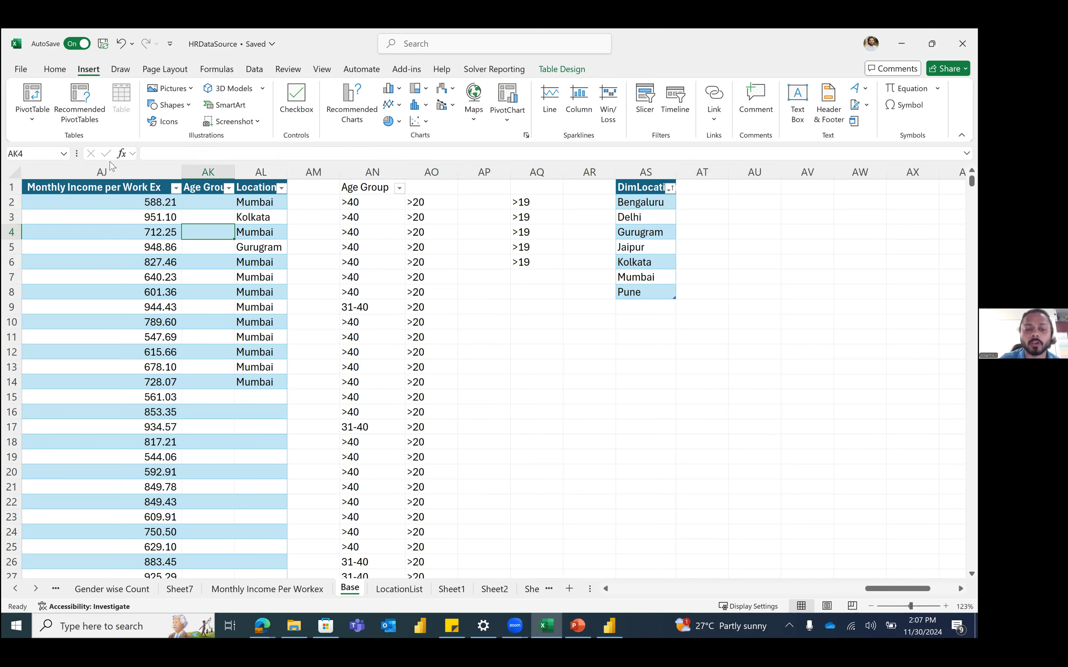
{"action": "left_click", "coordinate": [641, 172]}
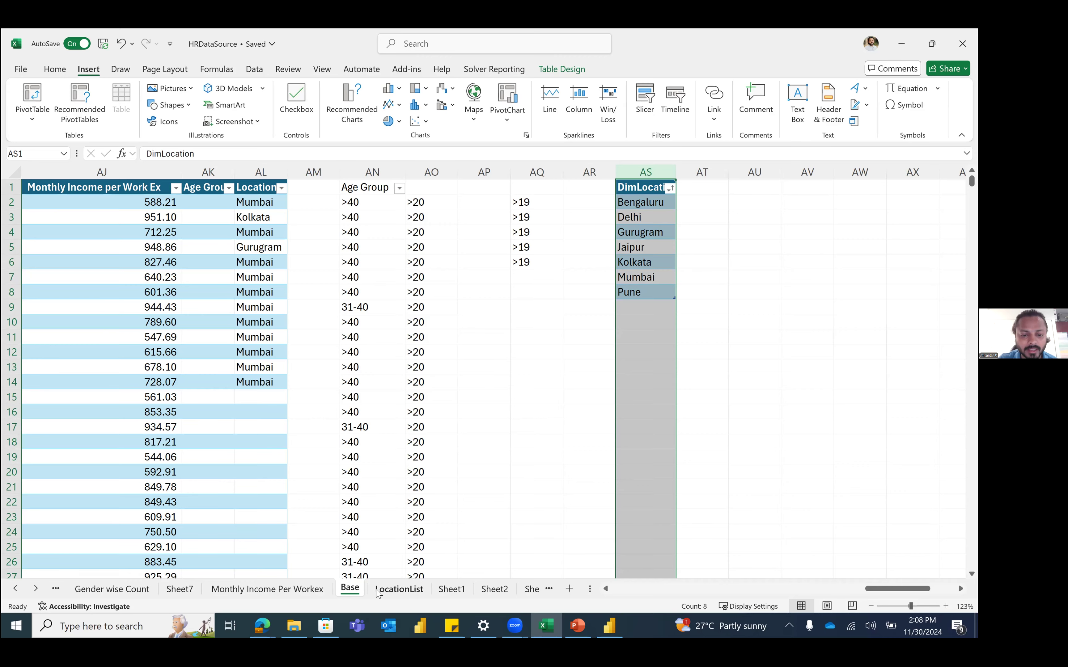
Step: Hide the LocationList sheet and return to Base
{"action": "left_click", "coordinate": [399, 588]}
{"action": "right_click", "coordinate": [378, 589]}
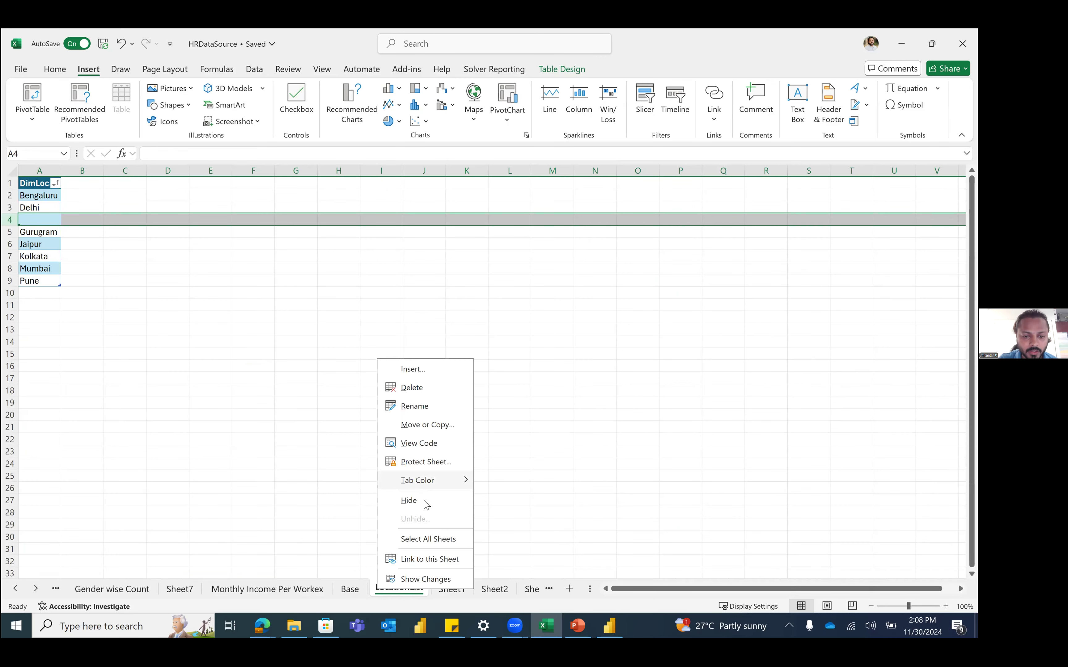
{"action": "left_click", "coordinate": [425, 502]}
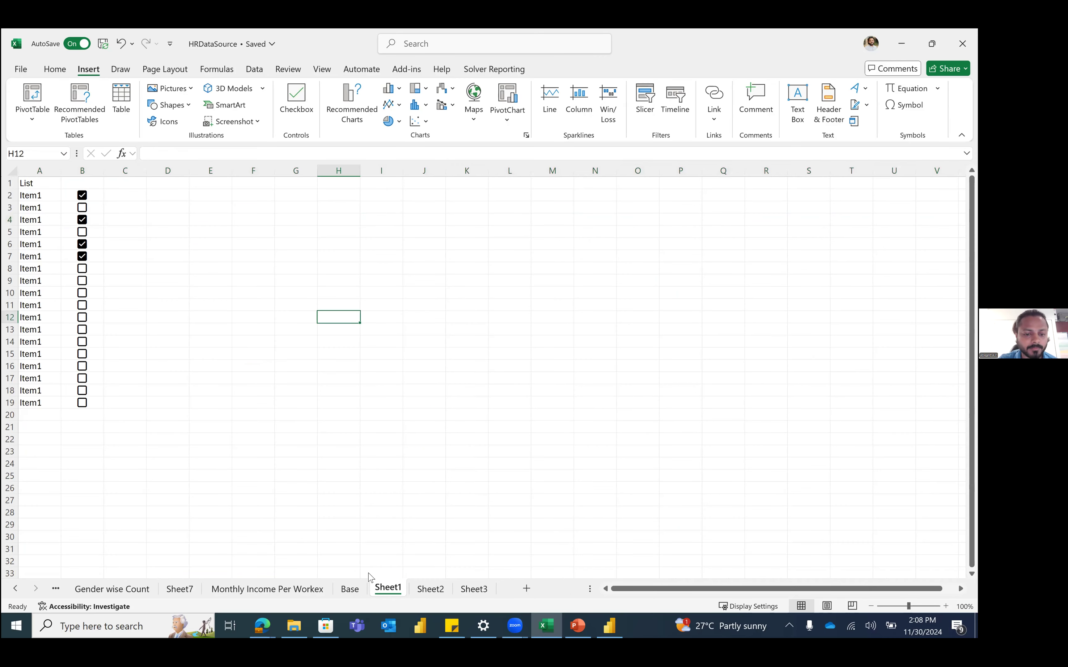
{"action": "left_click", "coordinate": [357, 593]}
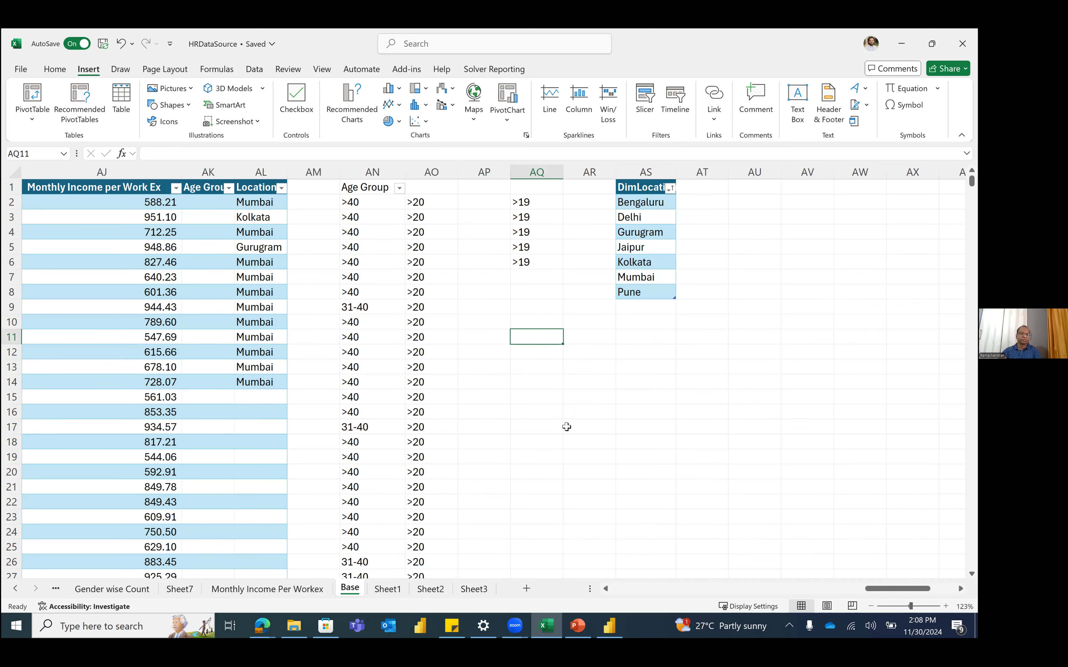
Step: Insert an empty column at AM on Base, pushing Age Group and DimLocation one column right
{"action": "left_click", "coordinate": [637, 350]}
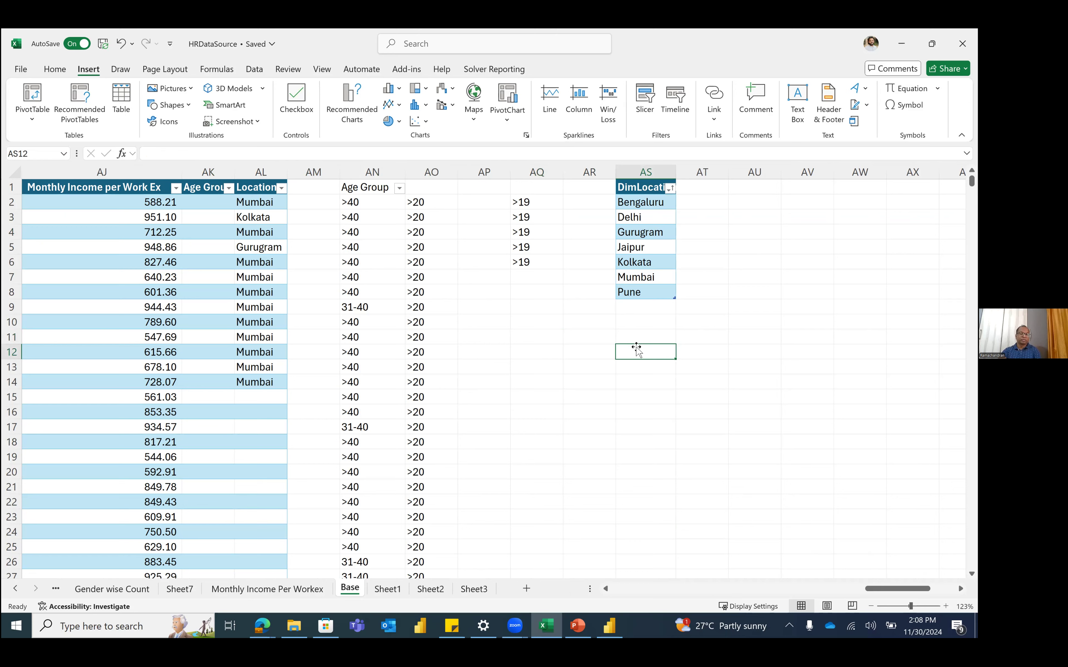
{"action": "left_click", "coordinate": [323, 171]}
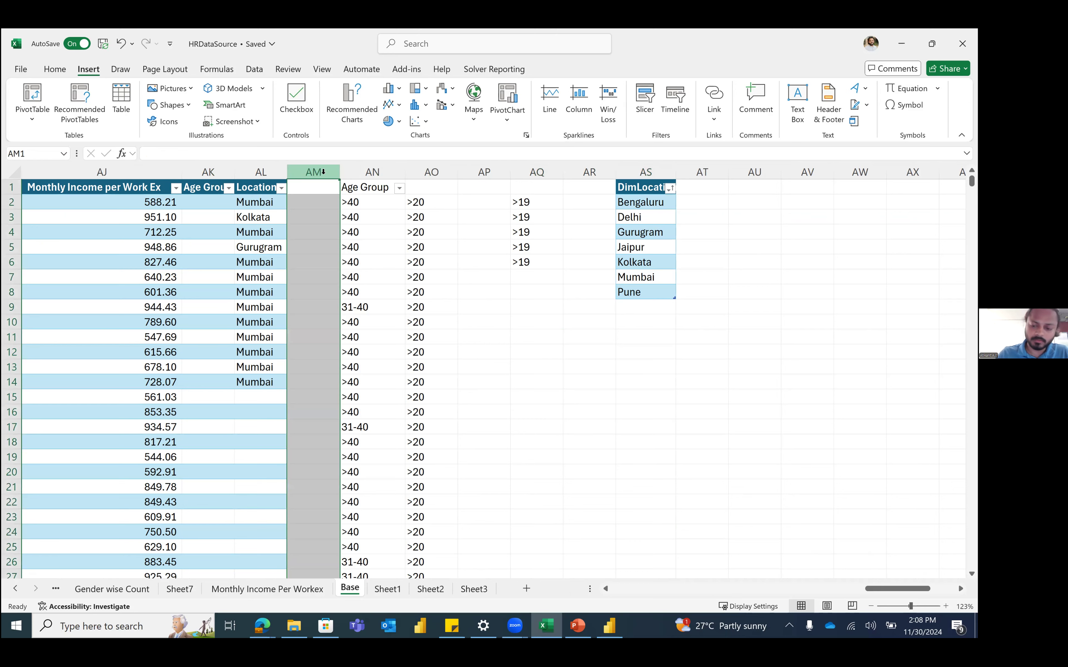
{"action": "key", "text": "ctrl+shift+equal"}
{"action": "left_click", "coordinate": [635, 291]}
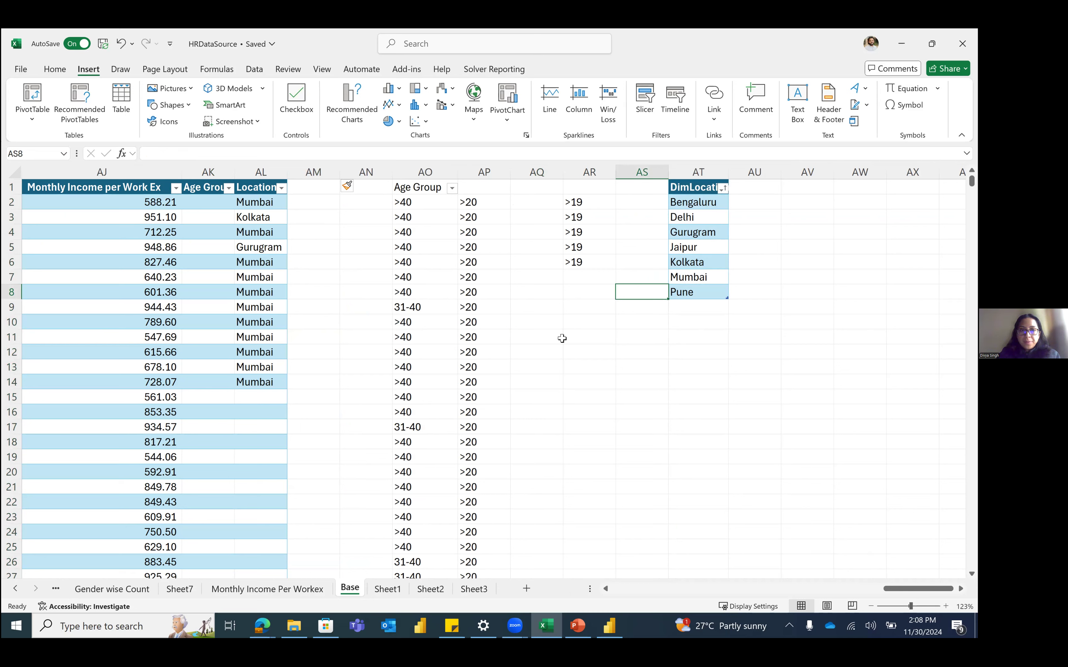
{"action": "left_click", "coordinate": [735, 334]}
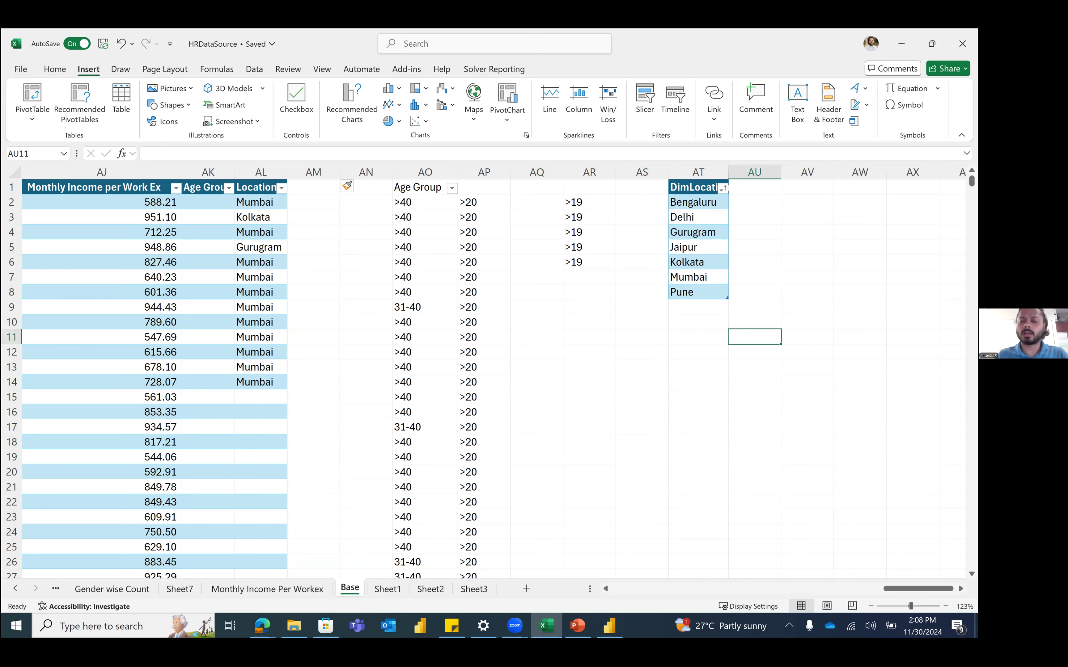
{"action": "left_click", "coordinate": [624, 390]}
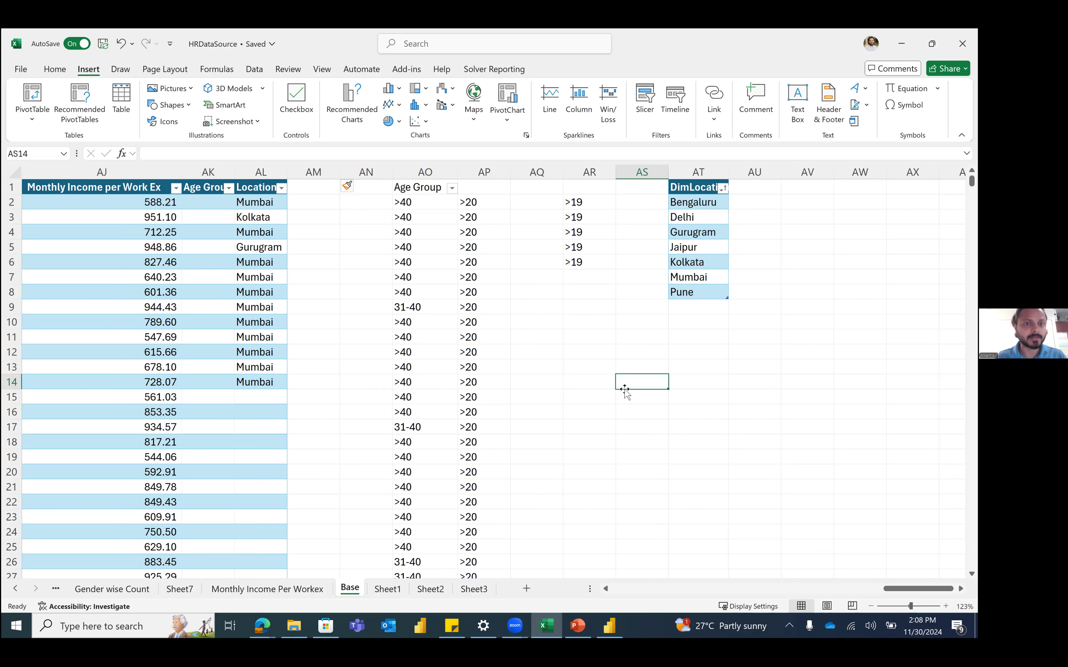
{"action": "left_click", "coordinate": [365, 227]}
{"action": "left_click", "coordinate": [336, 217]}
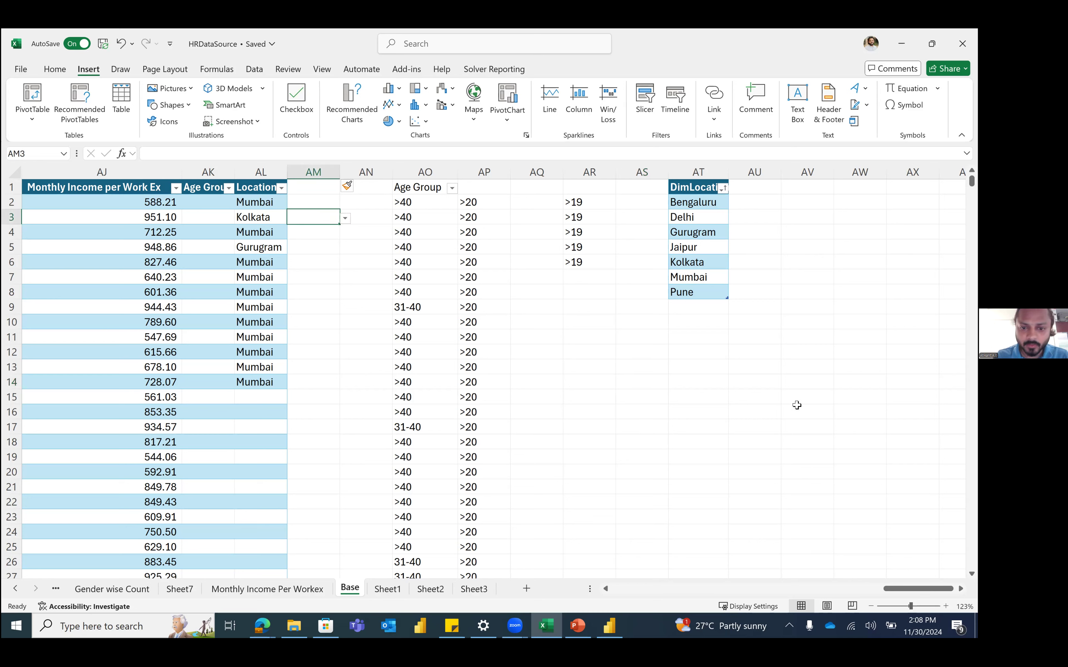
{"action": "left_click", "coordinate": [526, 589]}
Step: Rename the new sheet LOOKUPs and enter the Emp ID header in A1
{"action": "double_click", "coordinate": [405, 589]}
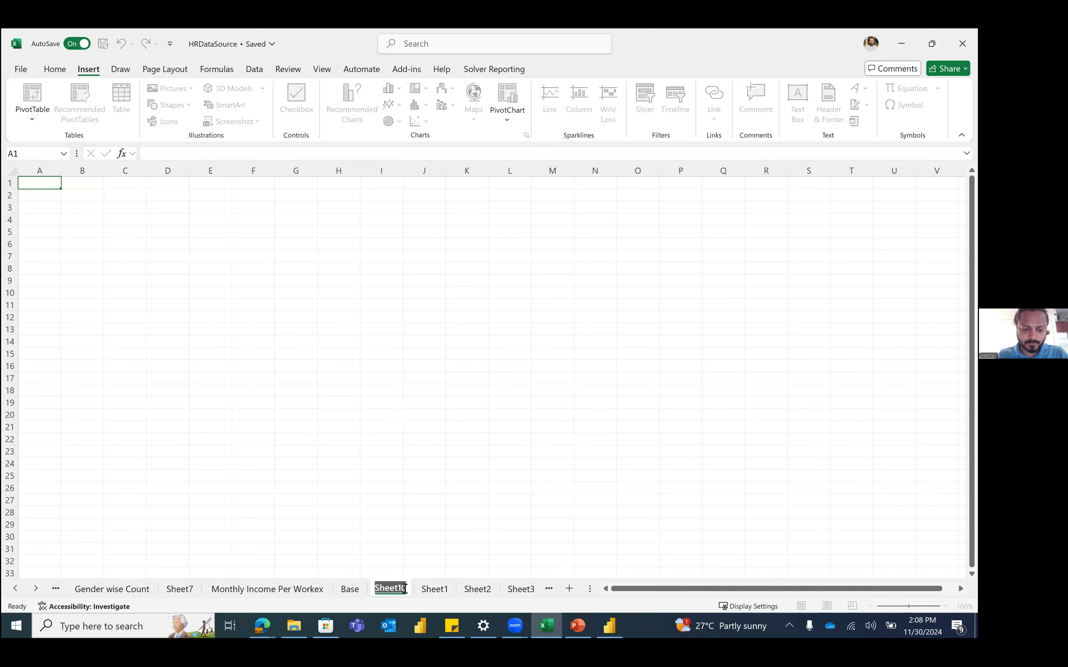
{"action": "type", "text": "LOOKUPs"}
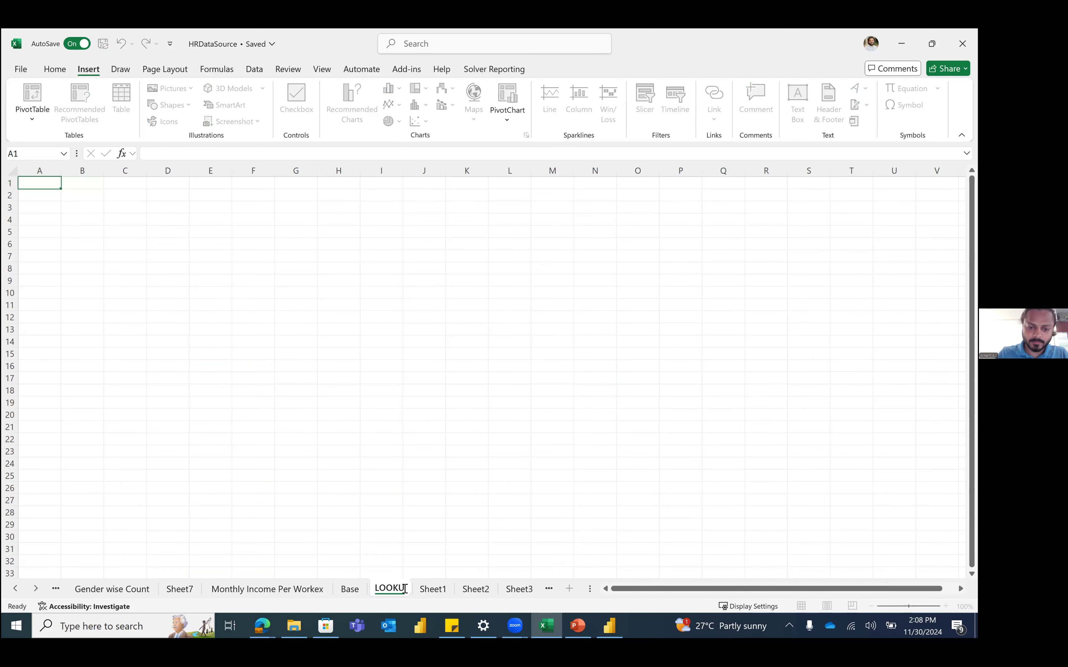
{"action": "key", "text": "Return"}
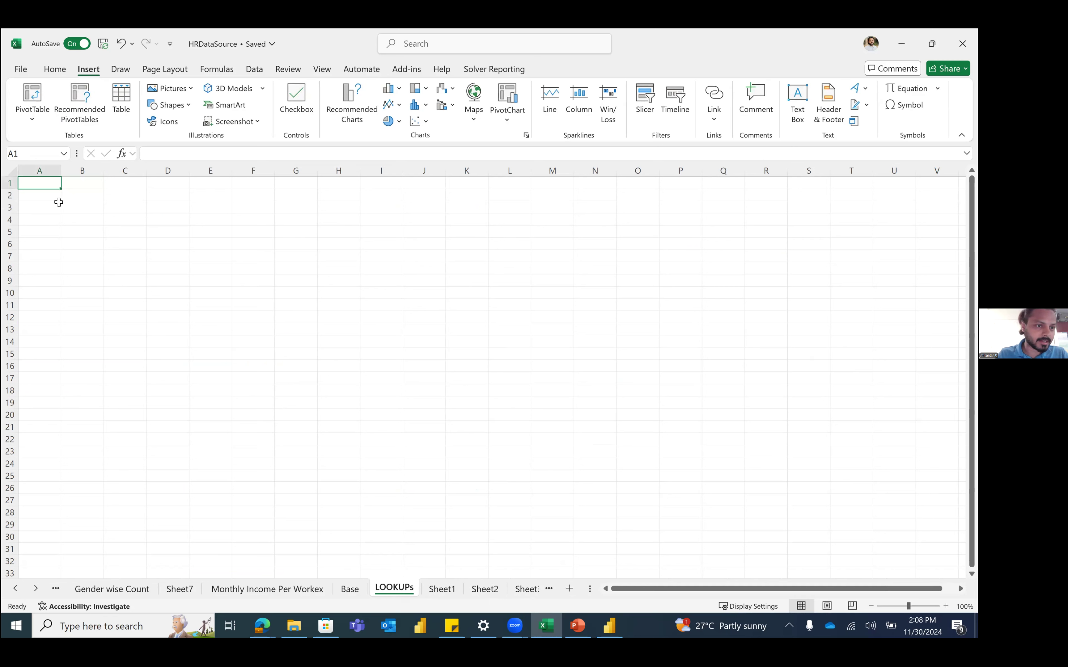
{"action": "type", "text": "N"}
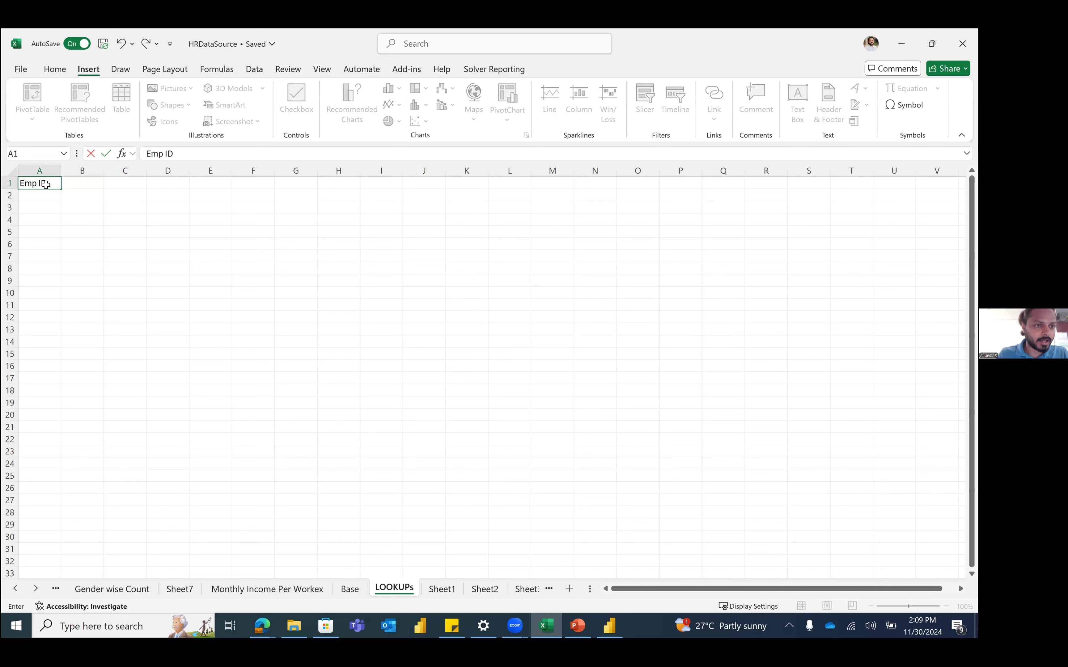
{"action": "key", "text": "Tab"}
{"action": "type", "text": "Loc"}
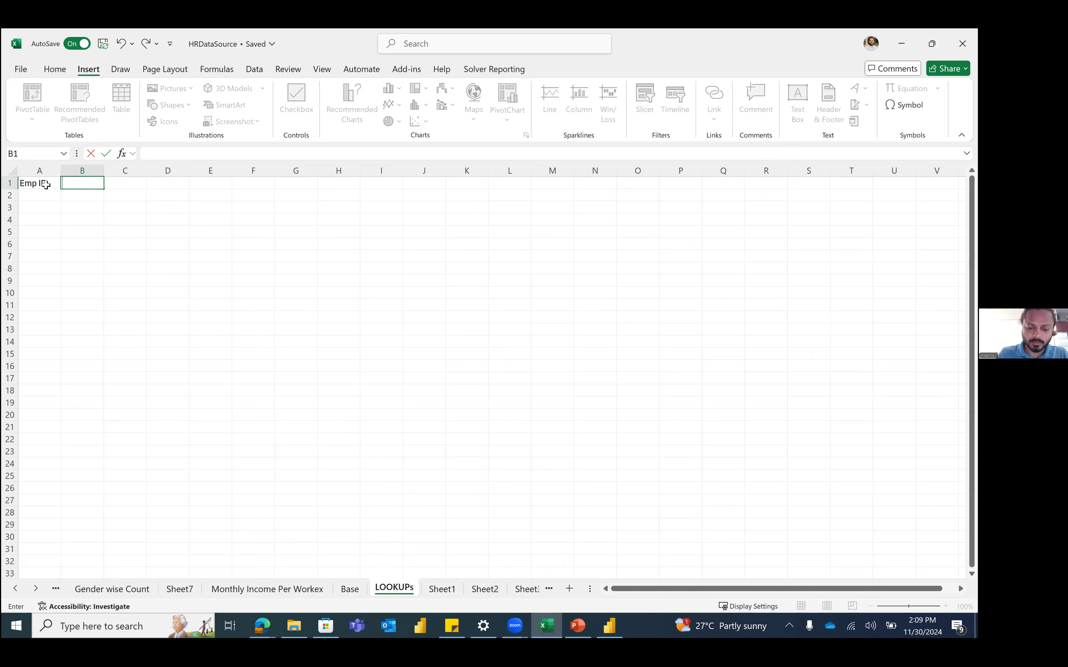
{"action": "type", "text": "Performa"}
{"action": "key", "text": "BackSpace"}
{"action": "key", "text": "BackSpace"}
{"action": "key", "text": "BackSpace"}
{"action": "key", "text": "BackSpace"}
{"action": "key", "text": "BackSpace"}
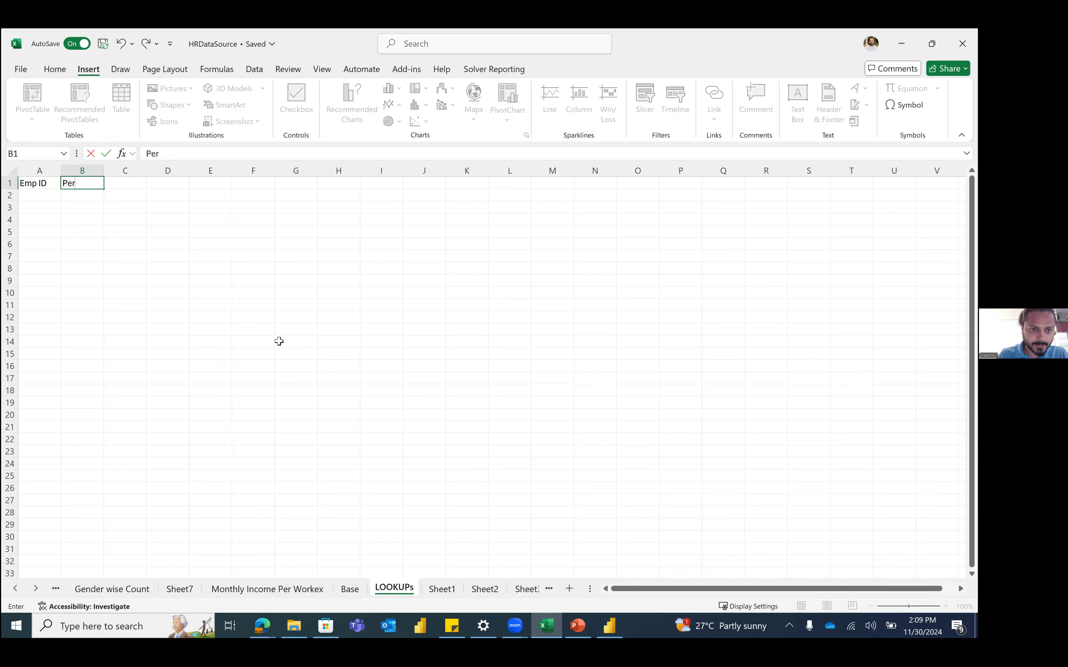
Step: Copy the Business Travel and Department headers from Base into B1:C1 and fit the columns
{"action": "scroll", "coordinate": [208, 185], "scroll_direction": "left", "scroll_amount": 15}
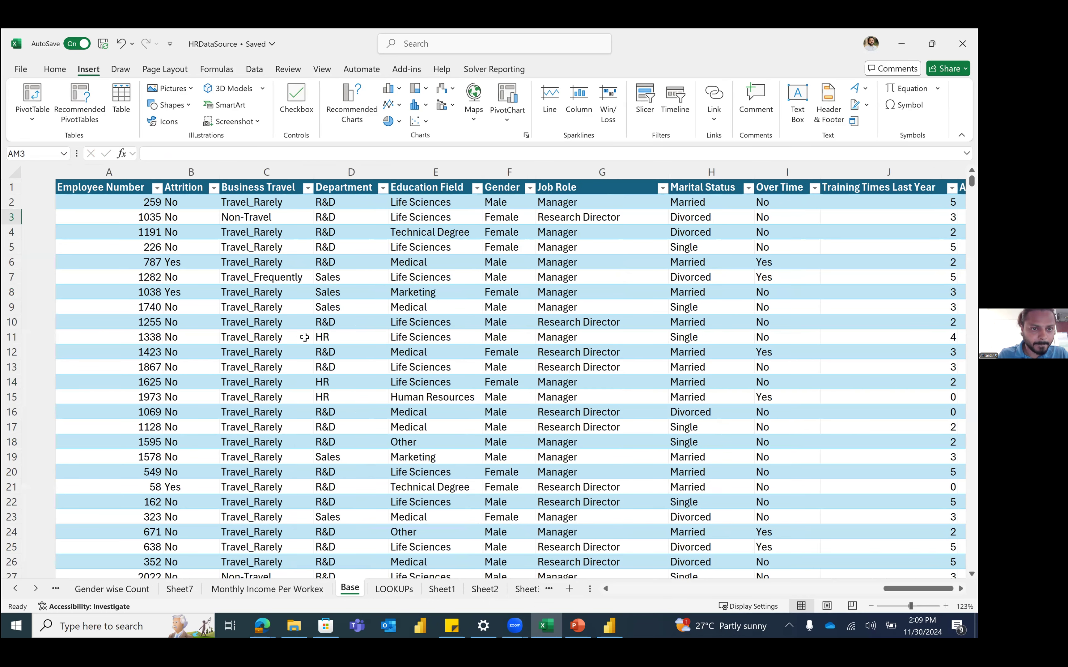
{"action": "left_click_drag", "start_coordinate": [232, 187], "coordinate": [313, 188]}
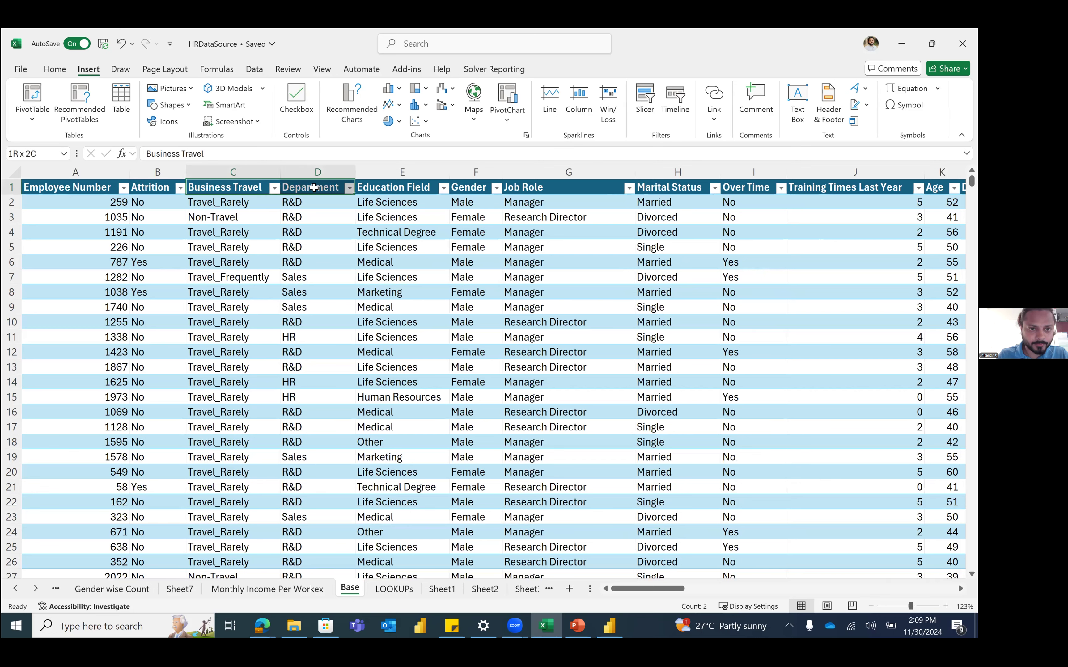
{"action": "key", "text": "ctrl+c"}
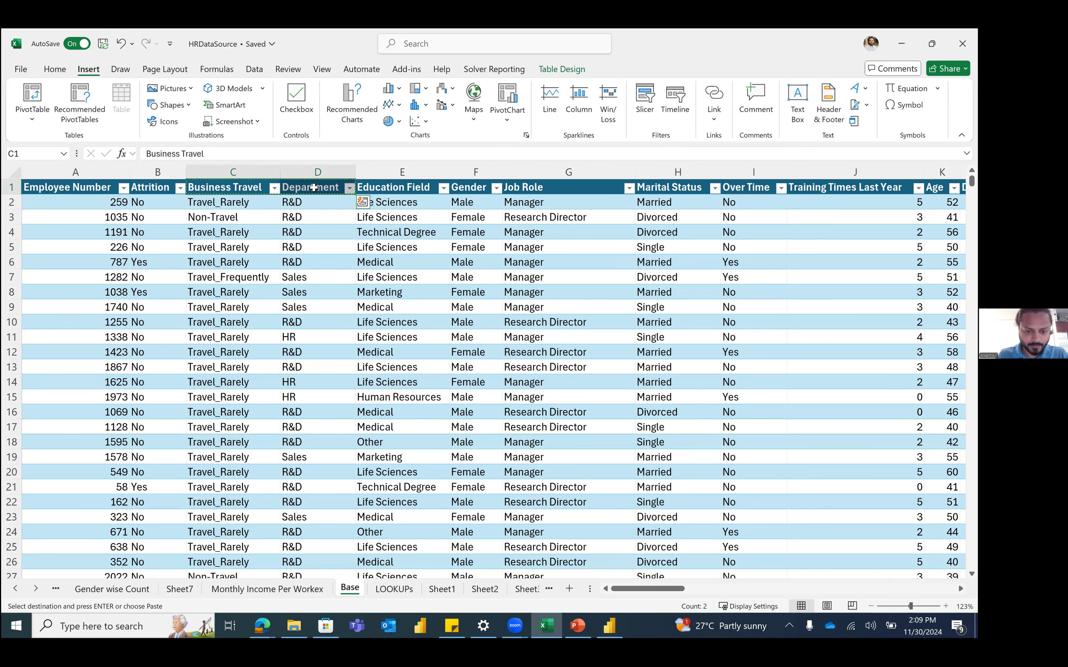
{"action": "left_click", "coordinate": [384, 586]}
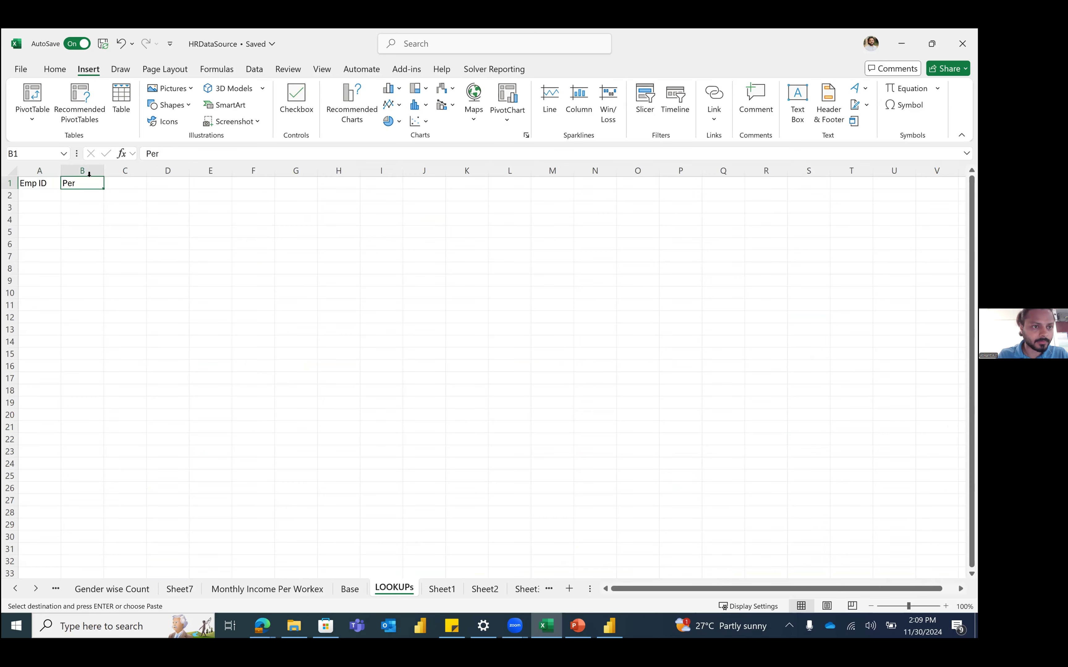
{"action": "key", "text": "ctrl+v"}
{"action": "double_click", "coordinate": [102, 172]}
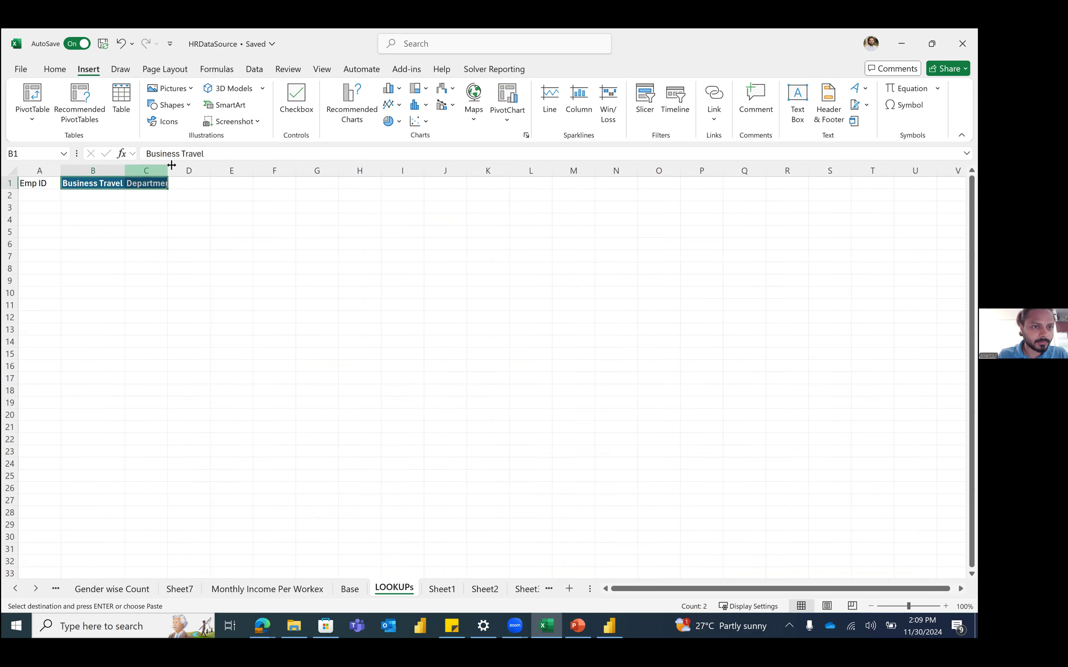
{"action": "left_click_drag", "start_coordinate": [170, 165], "coordinate": [169, 176]}
{"action": "double_click", "coordinate": [169, 184]}
{"action": "left_click", "coordinate": [166, 244]}
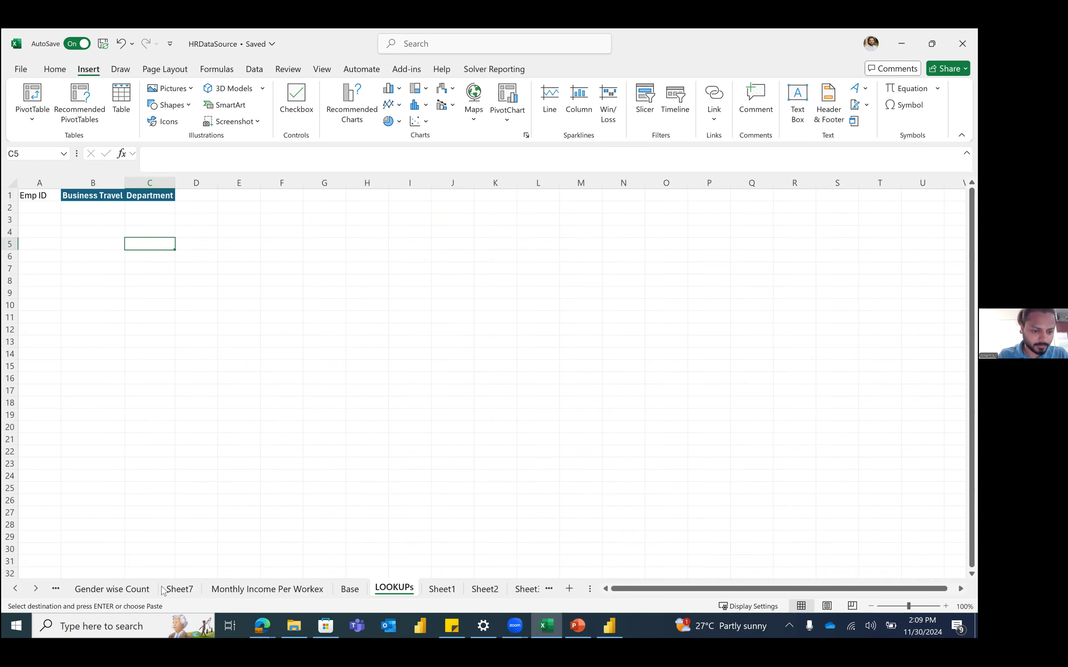
Step: Insert a blank column A on Base before Employee Number
{"action": "left_click", "coordinate": [348, 590]}
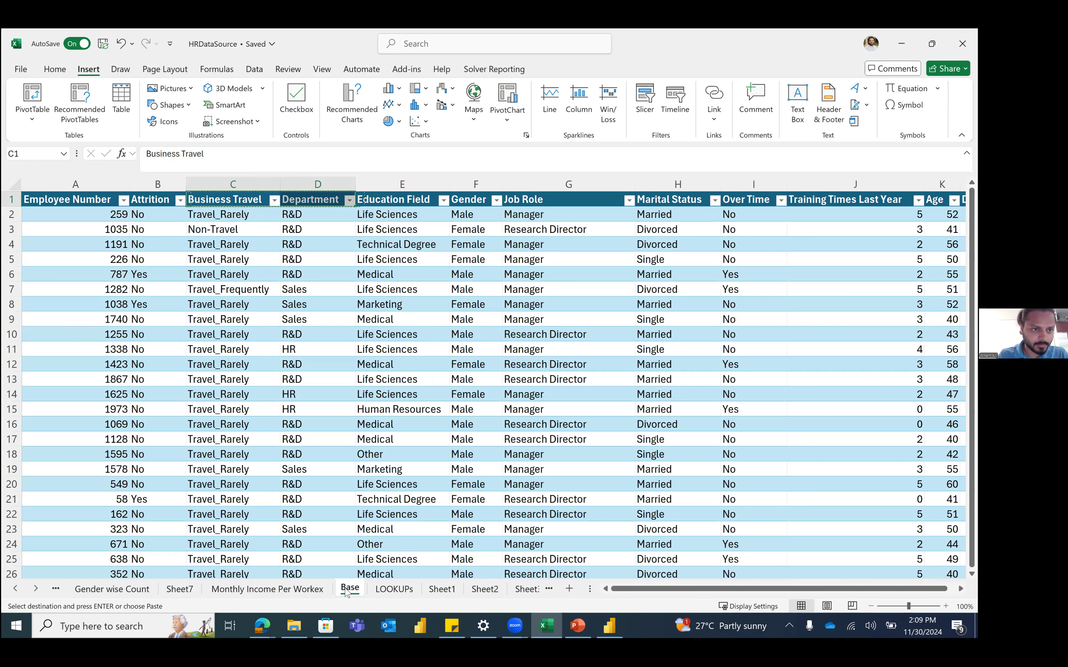
{"action": "left_click", "coordinate": [105, 186]}
{"action": "right_click", "coordinate": [106, 185]}
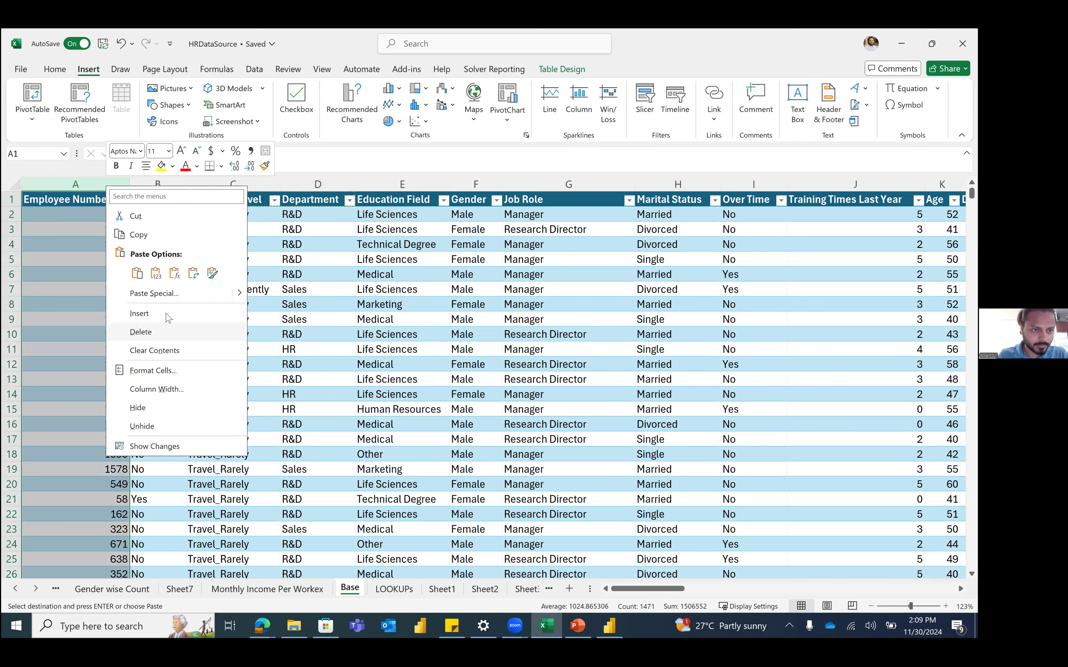
{"action": "left_click", "coordinate": [166, 314]}
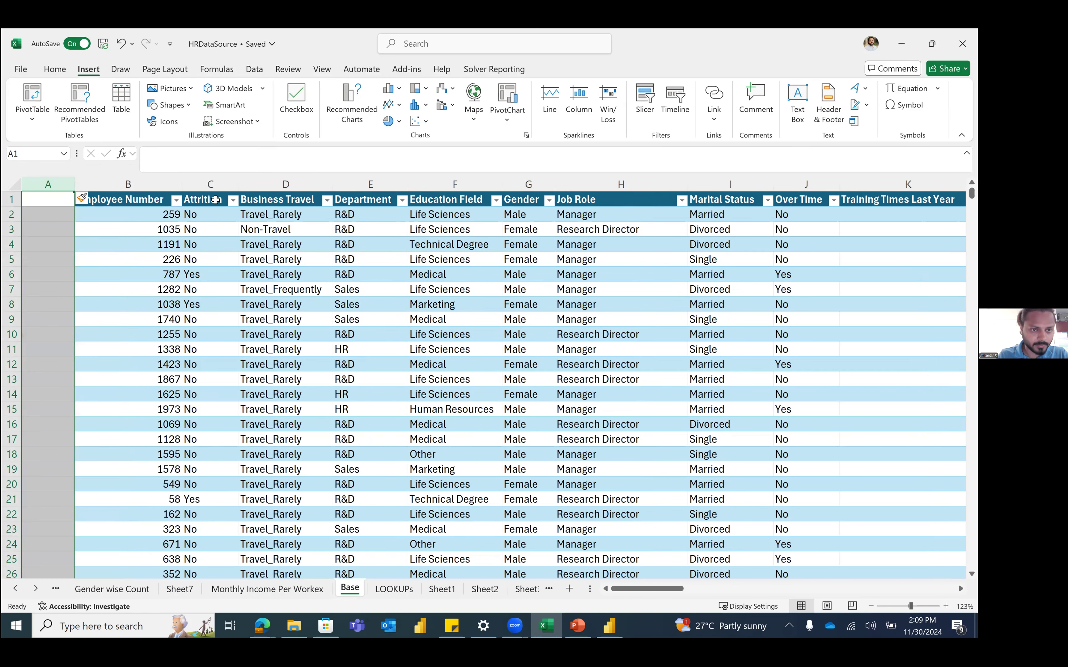
Step: Drag the Attrition column so it sits before Employee Number
{"action": "left_click", "coordinate": [220, 181]}
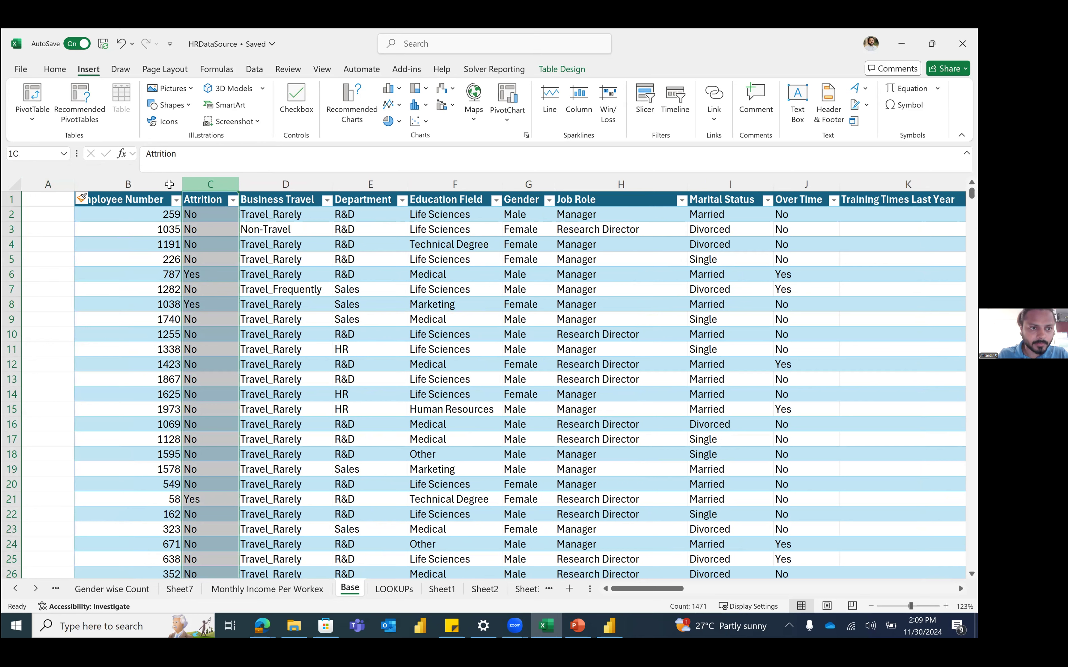
{"action": "left_click", "coordinate": [141, 188]}
{"action": "left_click", "coordinate": [210, 229]}
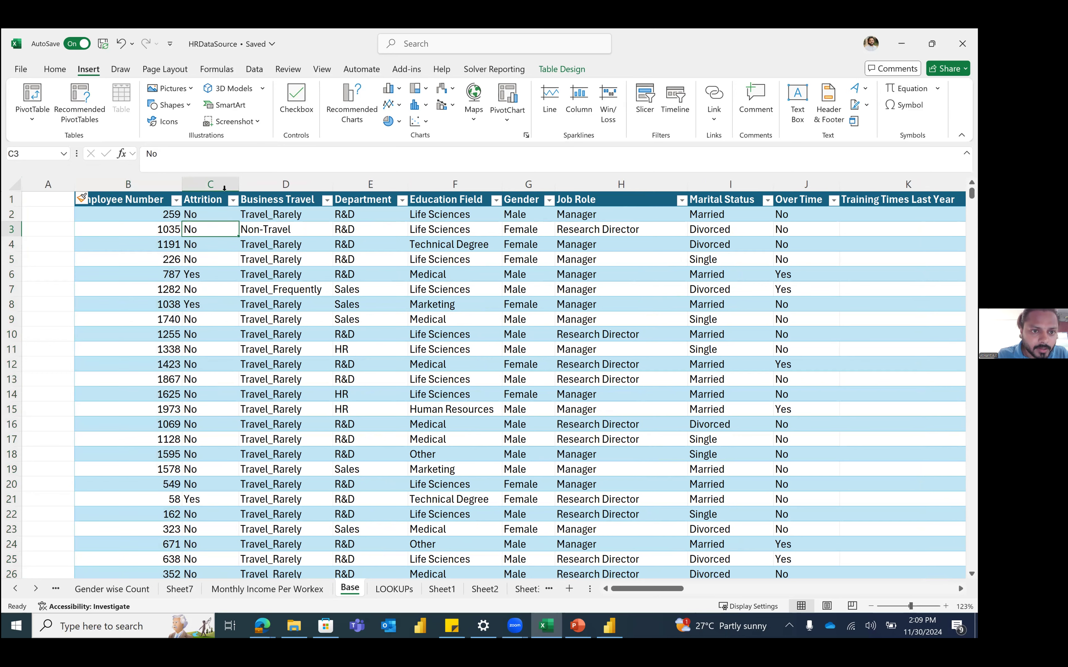
{"action": "left_click", "coordinate": [213, 201]}
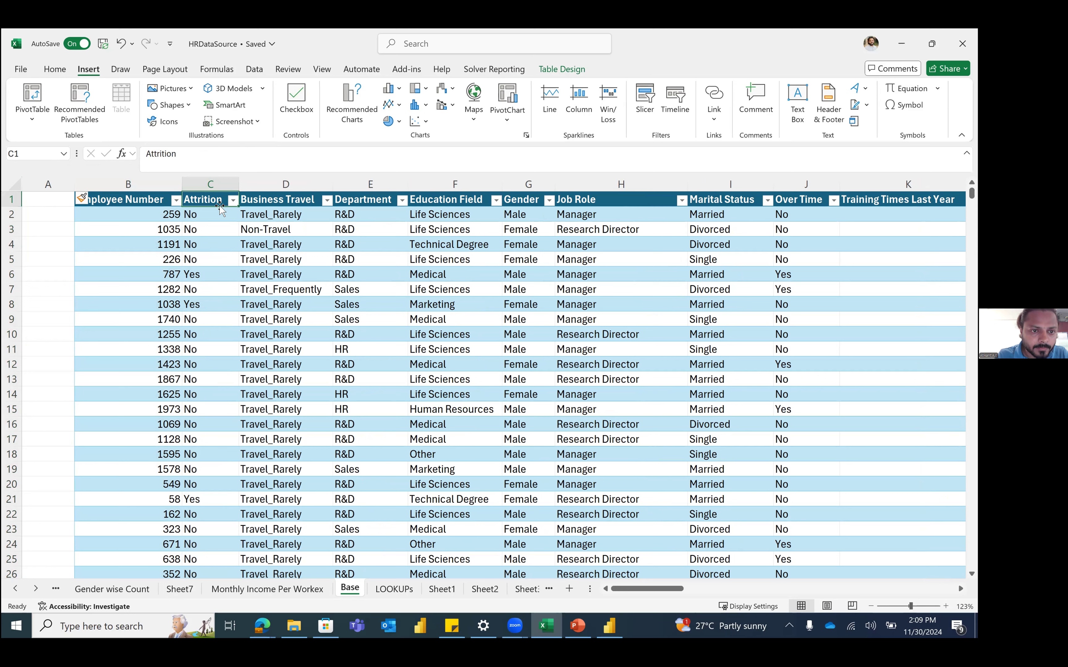
{"action": "key", "text": "ctrl+space"}
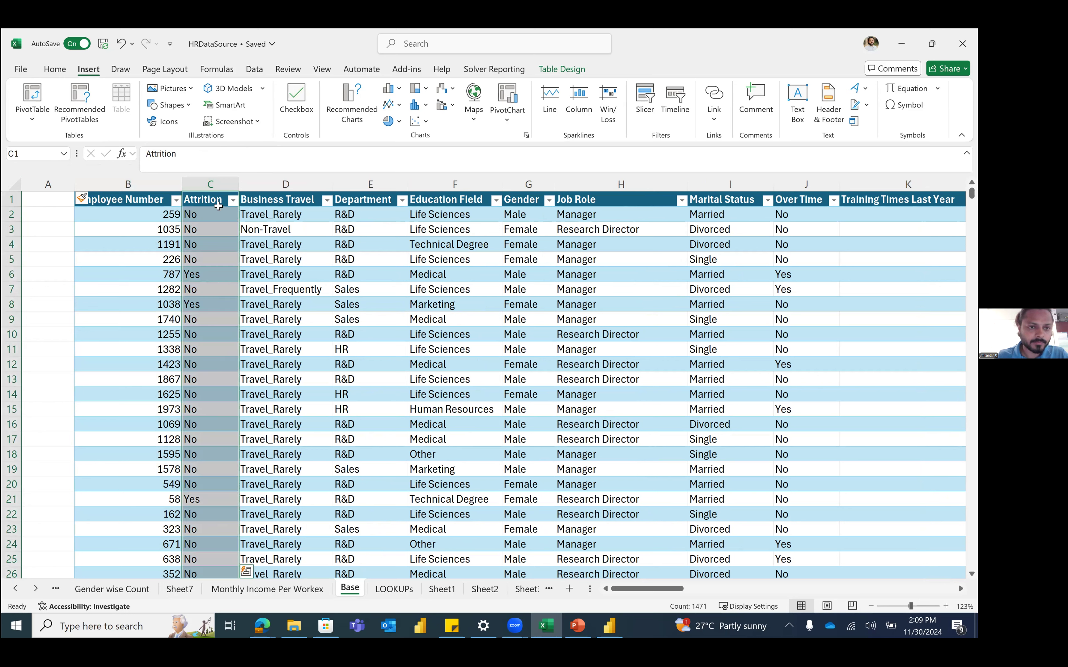
{"action": "left_click", "coordinate": [233, 241]}
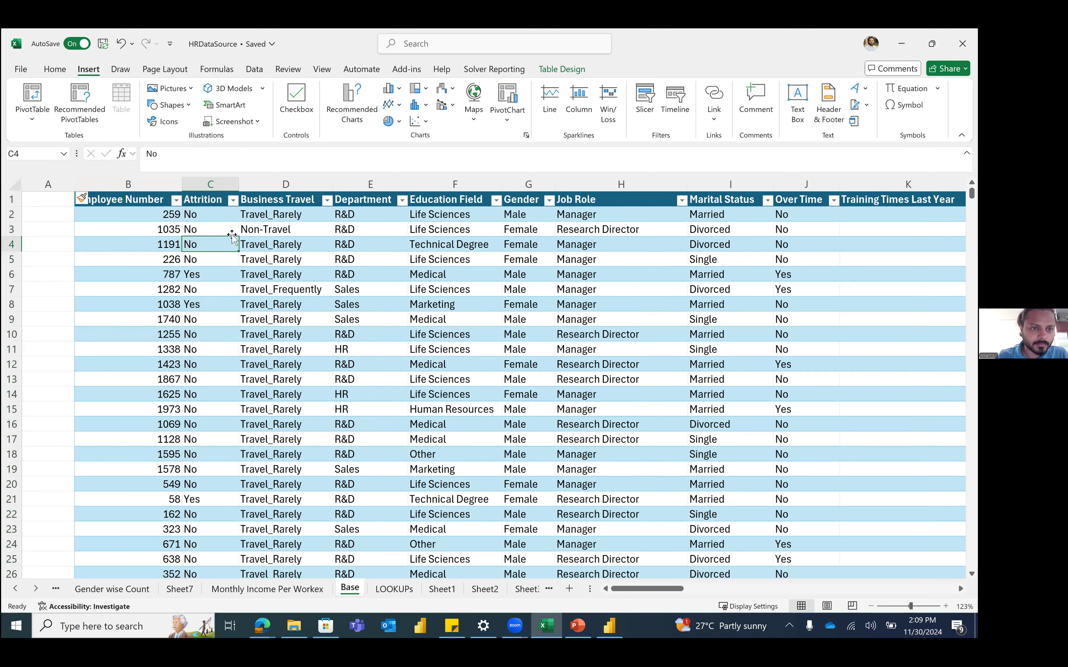
{"action": "left_click", "coordinate": [222, 202]}
{"action": "left_click_drag", "start_coordinate": [181, 203], "coordinate": [79, 204]}
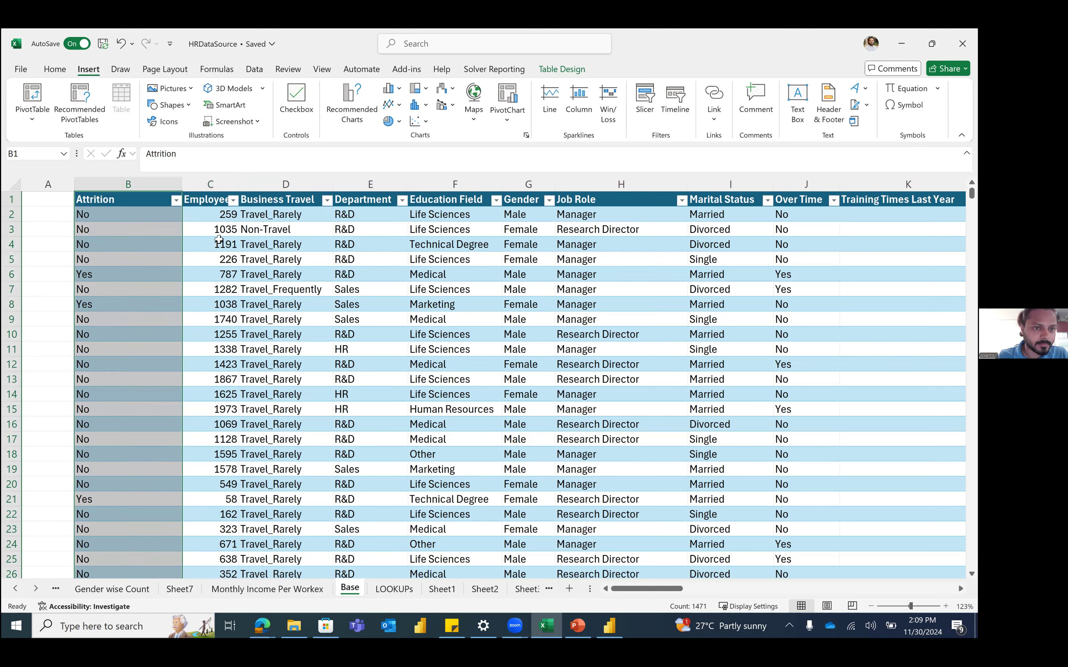
{"action": "left_click", "coordinate": [218, 242]}
Step: Delete the empty column A left at the front of Base
{"action": "left_click", "coordinate": [203, 213]}
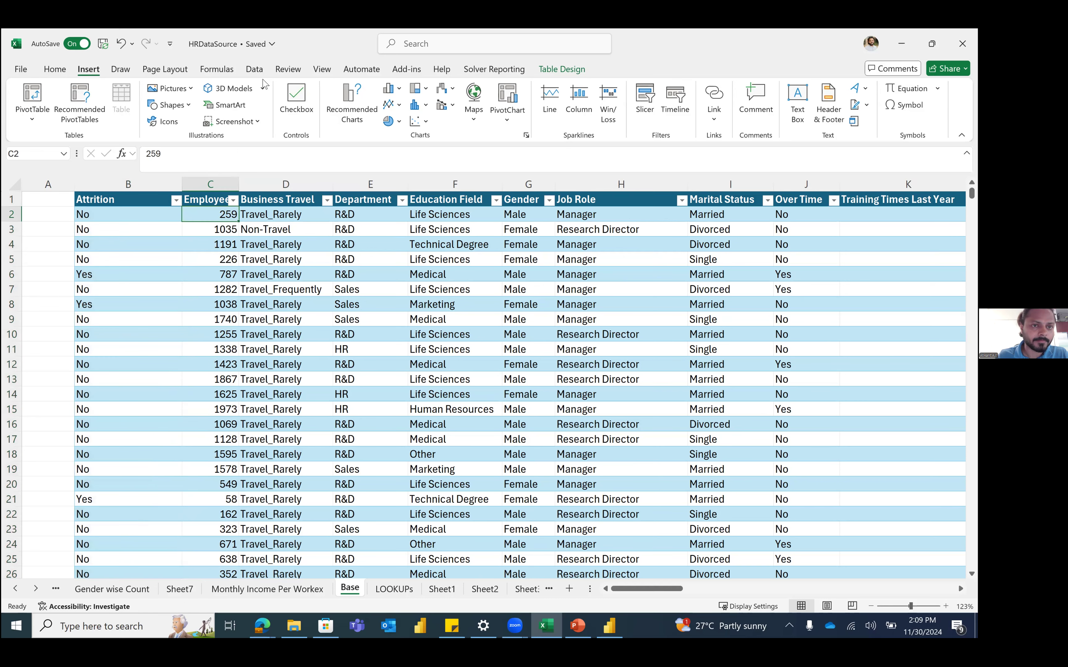
{"action": "left_click", "coordinate": [255, 71]}
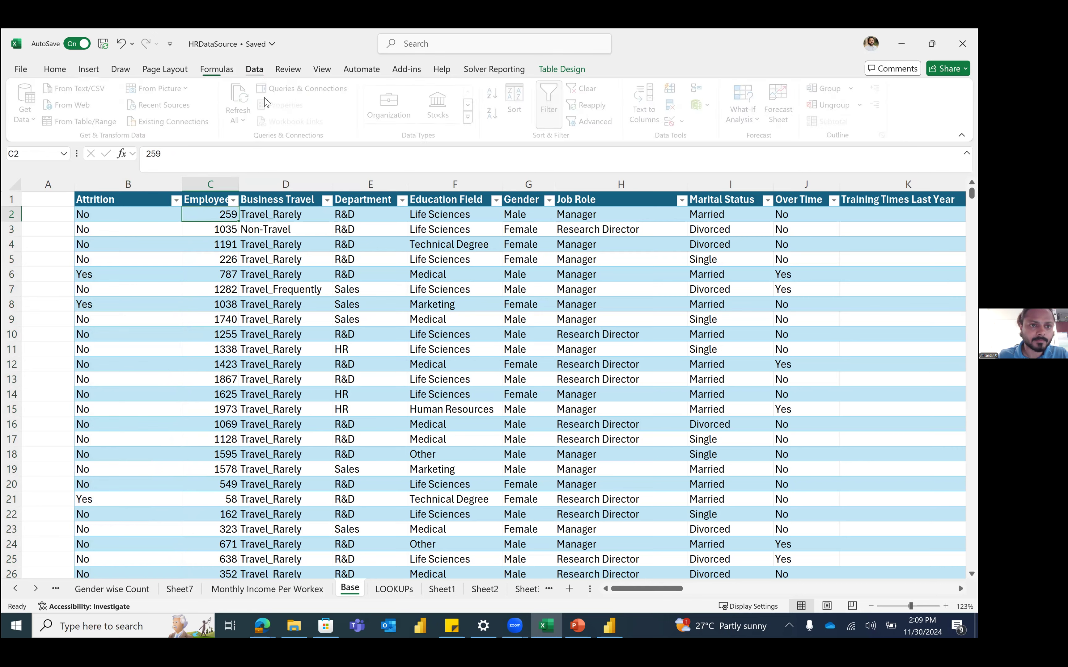
{"action": "left_click", "coordinate": [265, 274]}
{"action": "right_click", "coordinate": [59, 184]}
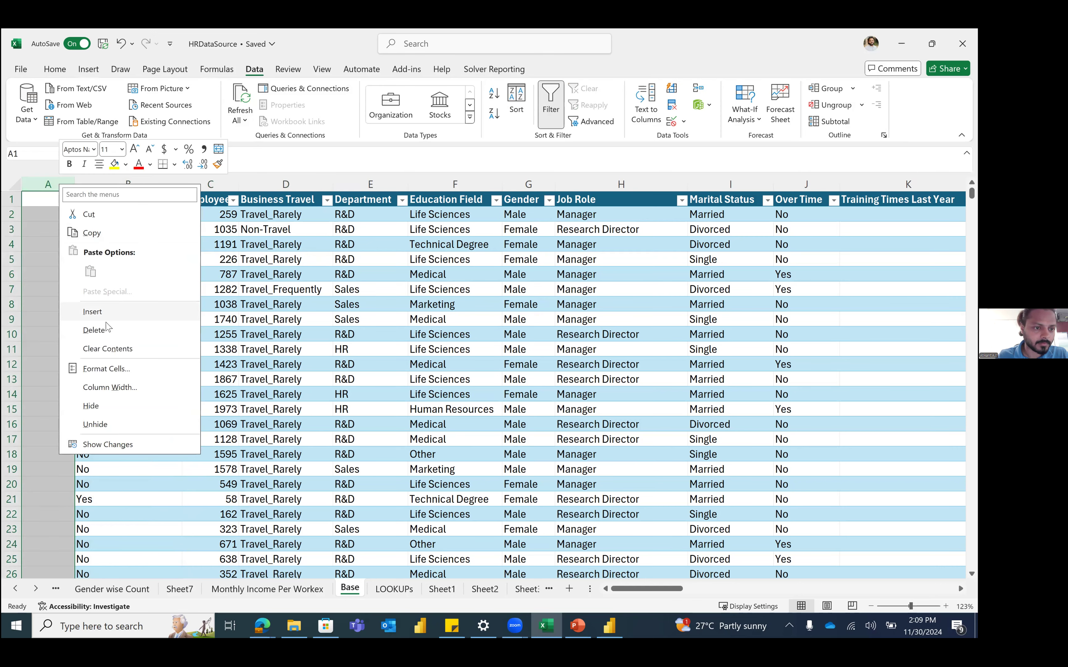
{"action": "left_click", "coordinate": [93, 330]}
{"action": "left_click", "coordinate": [137, 186]}
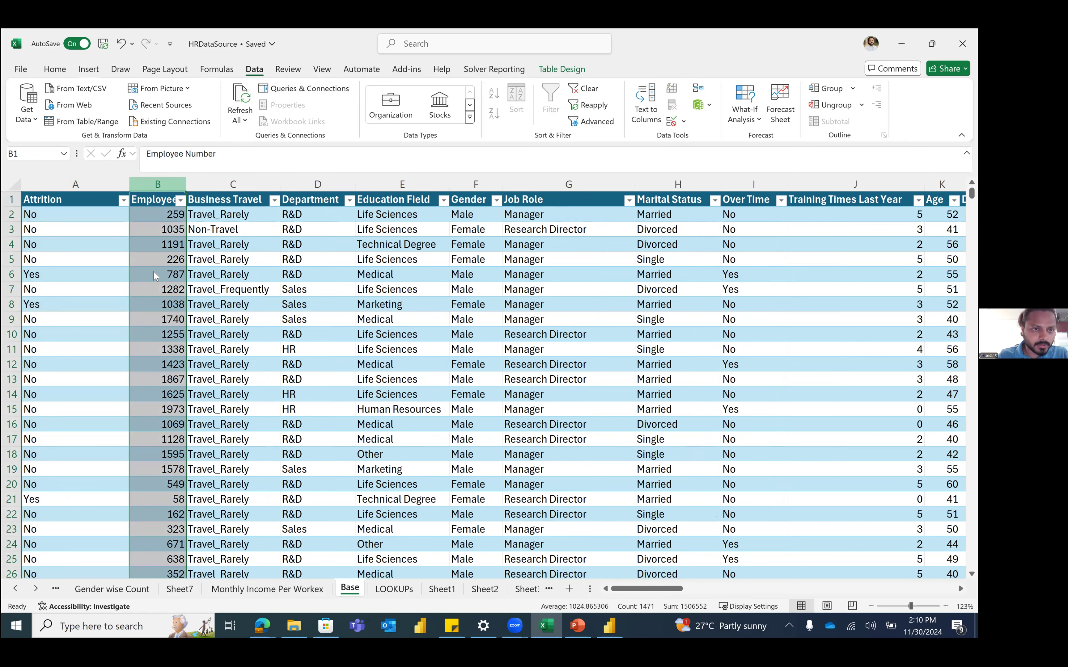
Step: On LOOKUPs, add the Attrition header in D1 and Emp IDs 100, 120, 1000, 1200
{"action": "key", "text": "ctrl+Page_Down"}
{"action": "type", "text": "Attrition"}
{"action": "key", "text": "Return"}
{"action": "key", "text": "Up"}
{"action": "key", "text": "Left"}
{"action": "key", "text": "Left"}
{"action": "key", "text": "Left"}
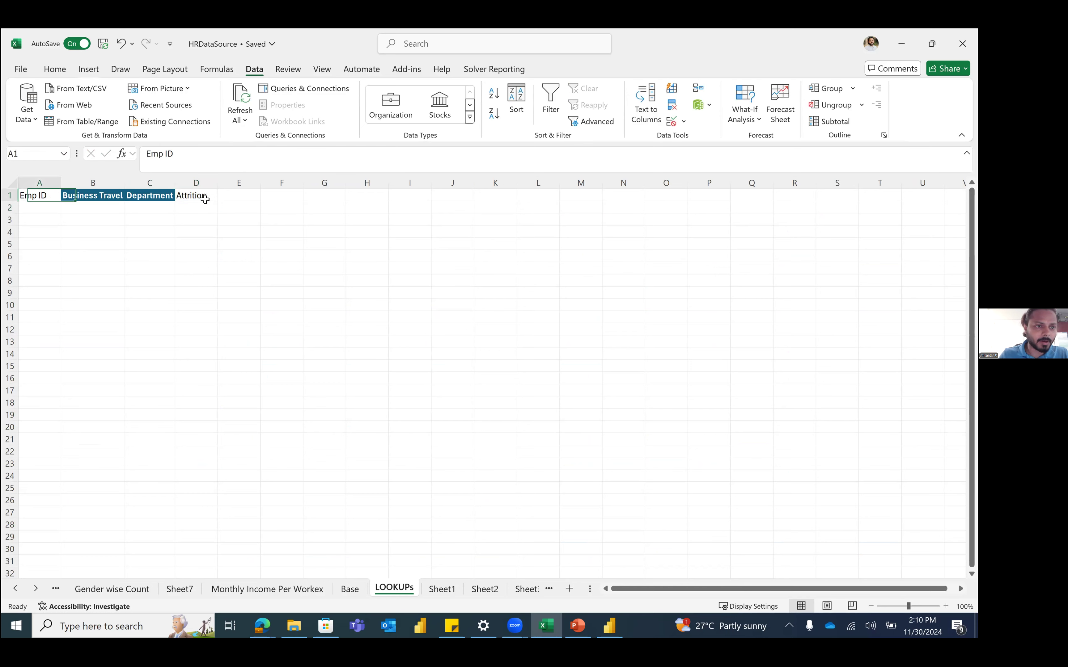
{"action": "key", "text": "Down"}
{"action": "type", "text": "1"}
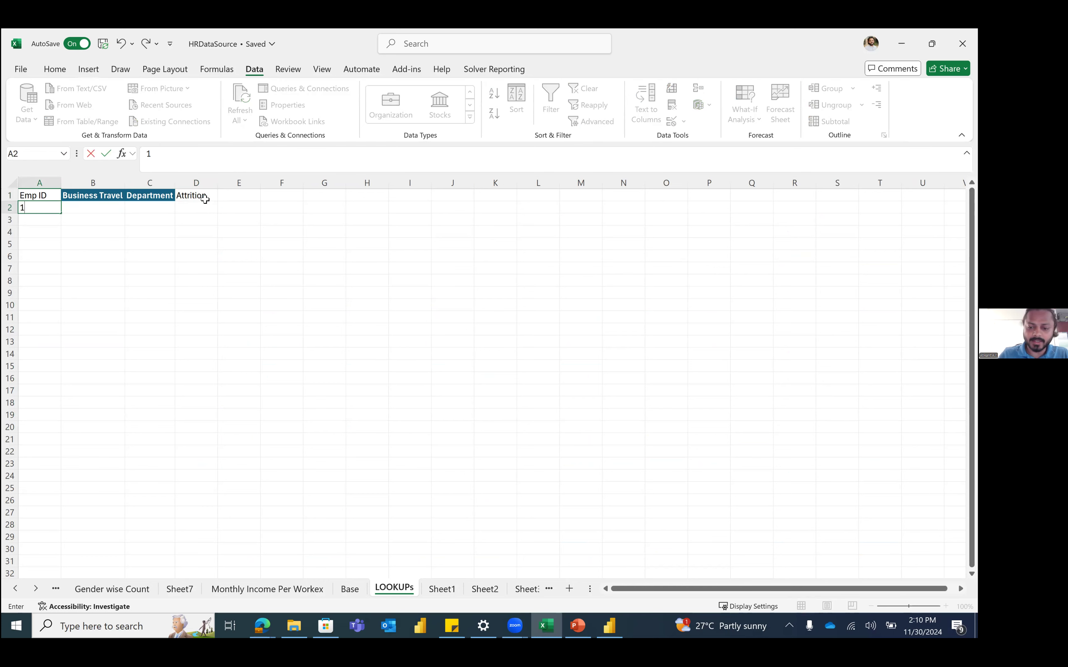
{"action": "type", "text": "00"}
{"action": "key", "text": "Return"}
{"action": "type", "text": "120"}
{"action": "key", "text": "Return"}
{"action": "type", "text": "1000"}
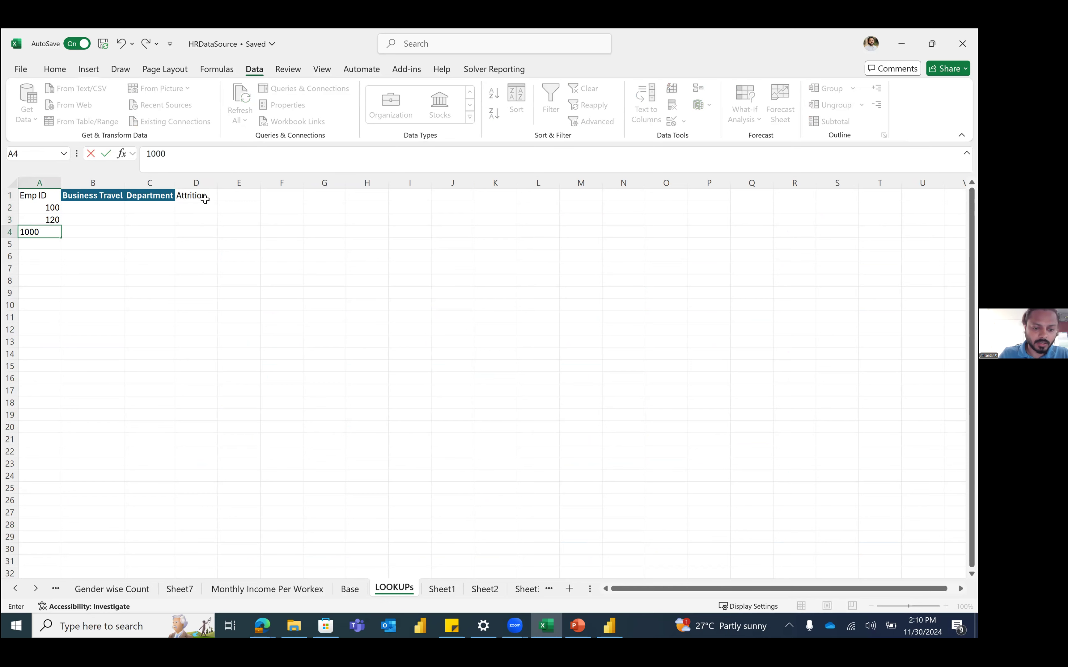
{"action": "key", "text": "Return"}
{"action": "type", "text": "1200"}
{"action": "key", "text": "Return"}
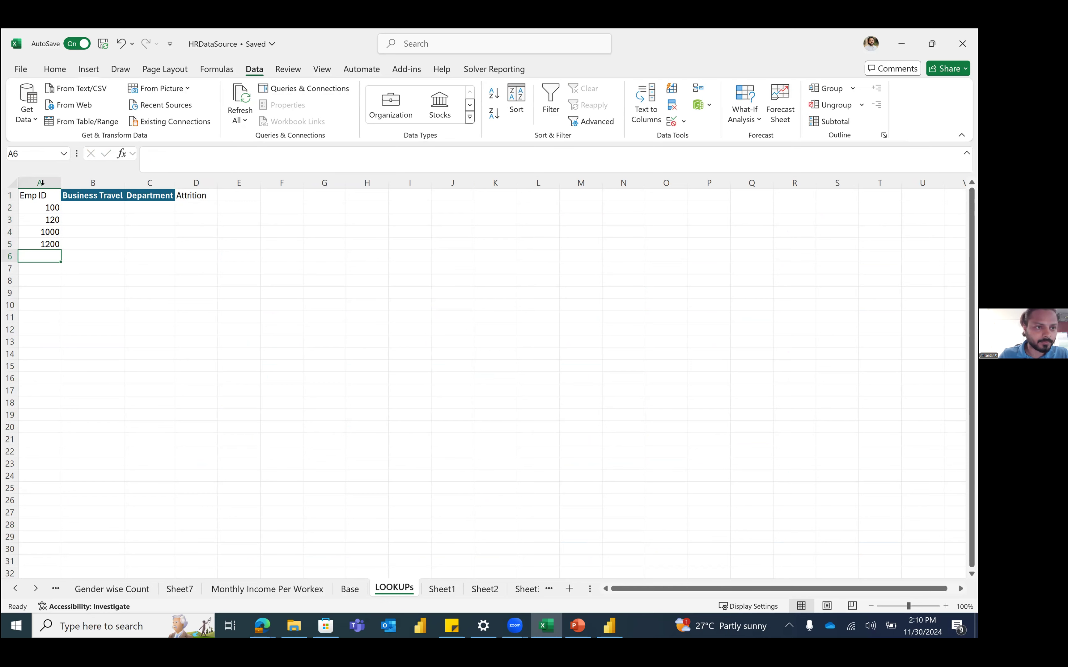
Step: Autofit all columns and give headers B1:D1 no fill with red font
{"action": "left_click", "coordinate": [13, 182]}
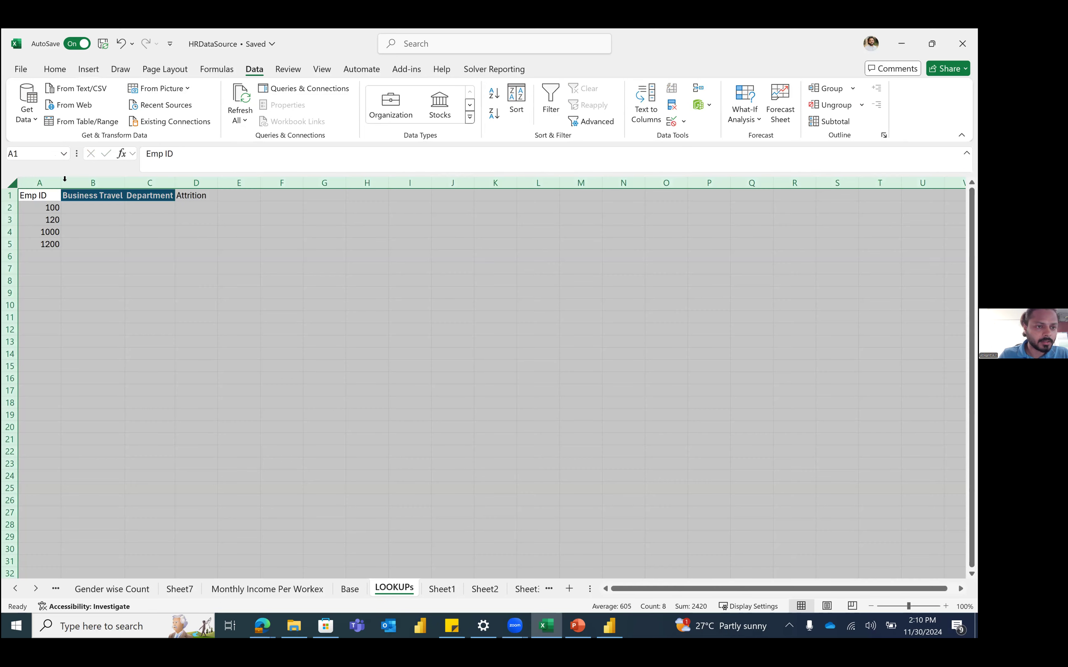
{"action": "double_click", "coordinate": [65, 179]}
{"action": "left_click_drag", "start_coordinate": [64, 193], "coordinate": [175, 195]}
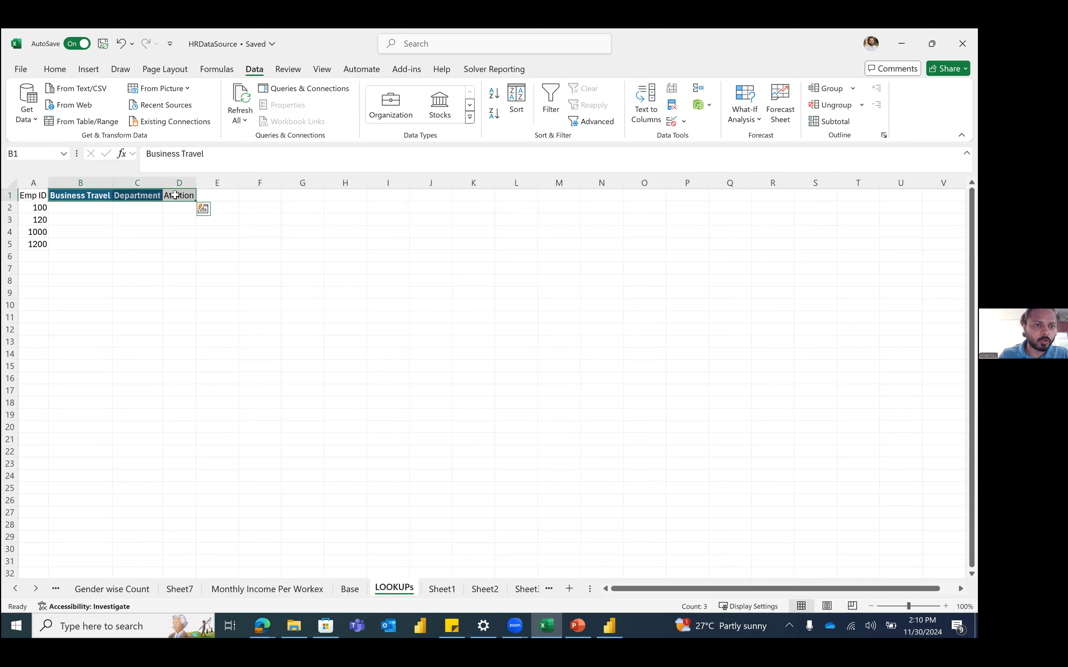
{"action": "left_click", "coordinate": [54, 69]}
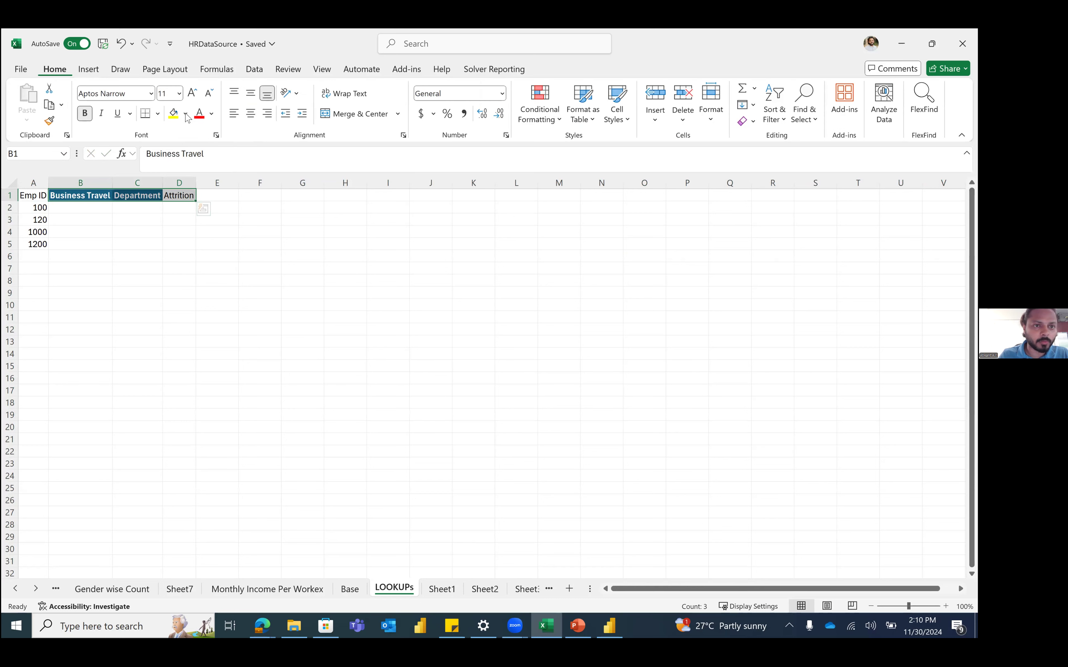
{"action": "left_click", "coordinate": [185, 115]}
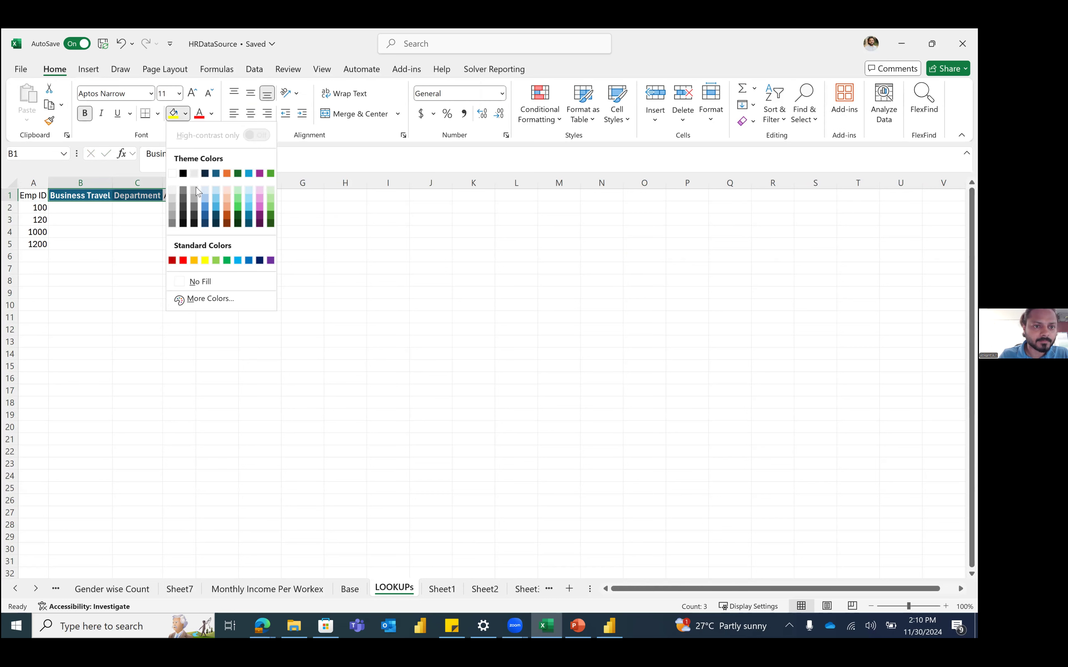
{"action": "left_click", "coordinate": [210, 188]}
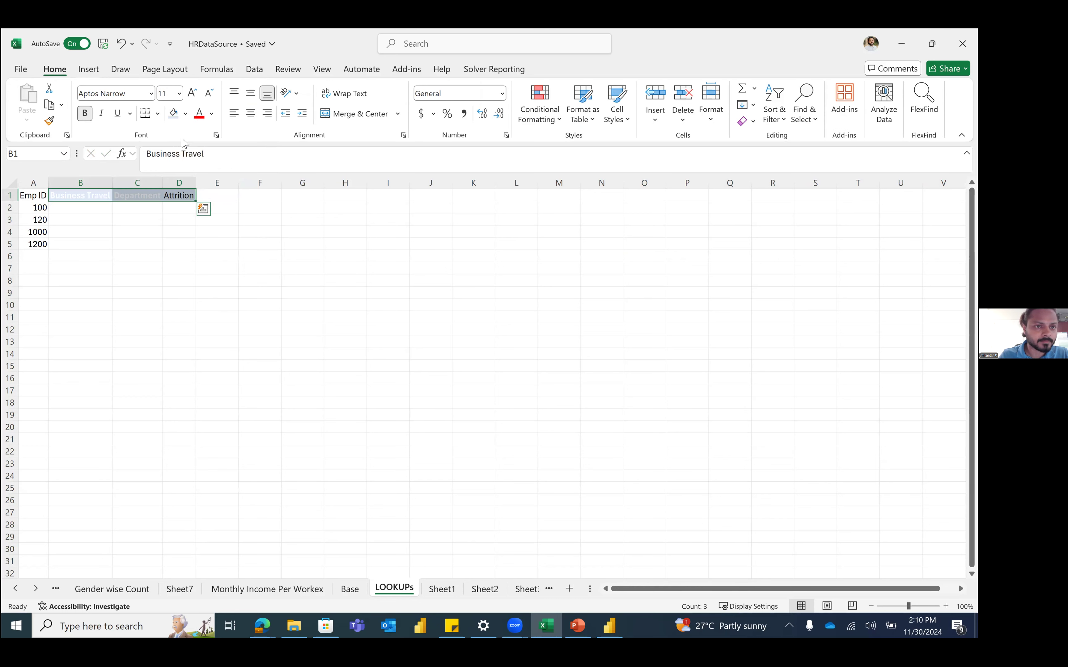
{"action": "left_click", "coordinate": [199, 114]}
Step: Remove bold from the row 1 headers
{"action": "left_click", "coordinate": [89, 211]}
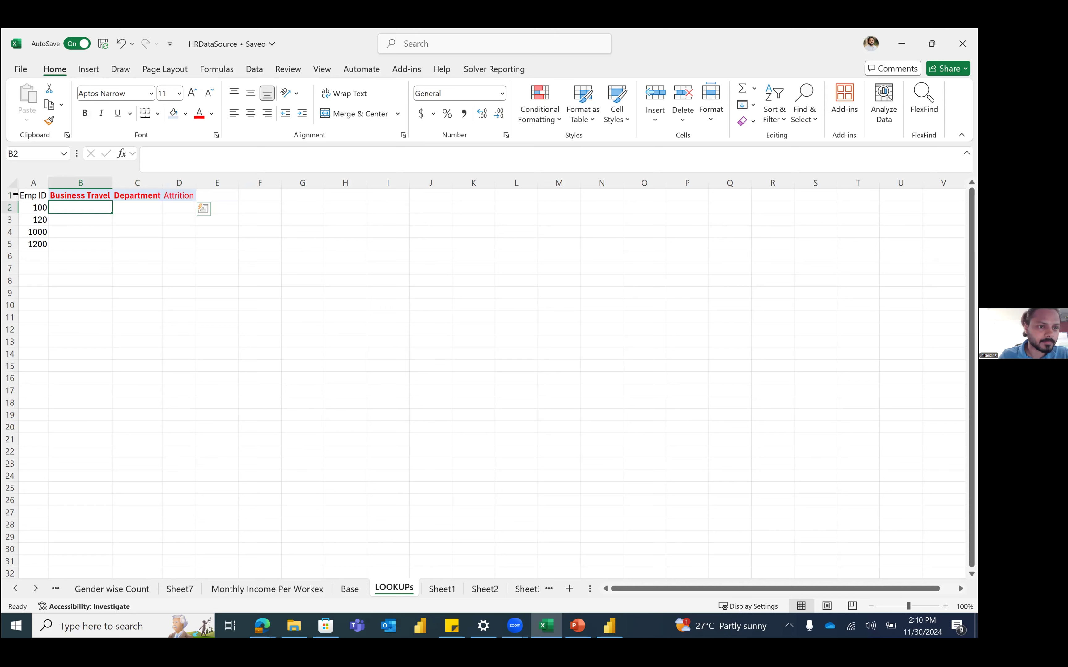
{"action": "left_click", "coordinate": [14, 195]}
{"action": "key", "text": "ctrl+b"}
{"action": "key", "text": "ctrl+b"}
{"action": "left_click", "coordinate": [14, 185]}
Step: Autofit the columns and start a VLOOKUP in B2 with A2 as the lookup value
{"action": "double_click", "coordinate": [48, 183]}
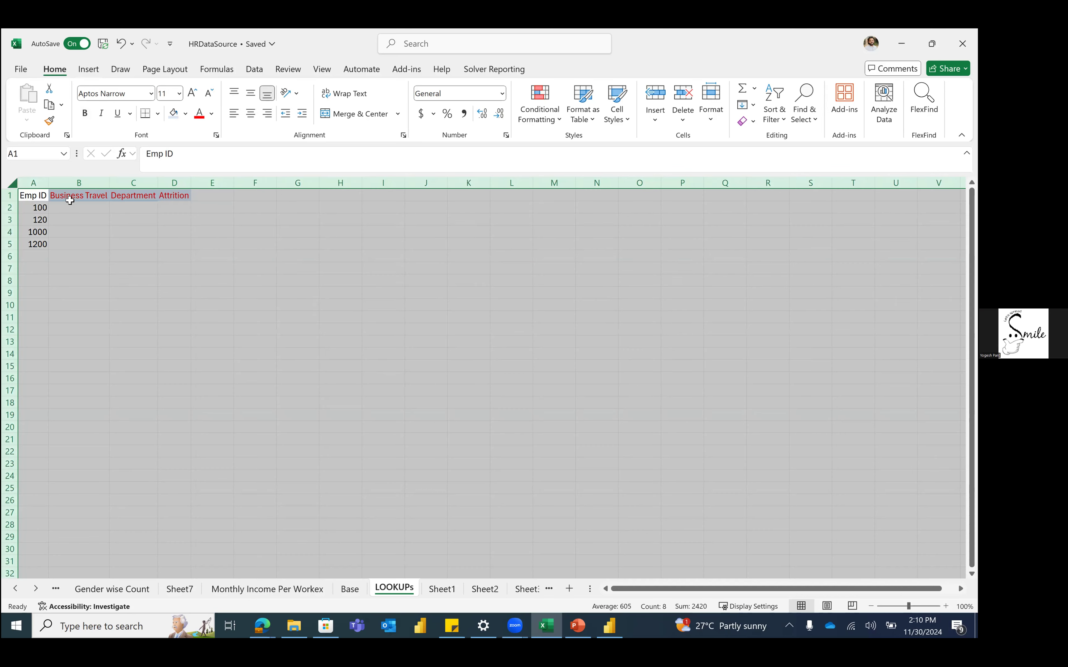
{"action": "left_click", "coordinate": [81, 207]}
{"action": "type", "text": "=vl"}
{"action": "key", "text": "Tab"}
{"action": "key", "text": "Left"}
{"action": "type", "text": ","}
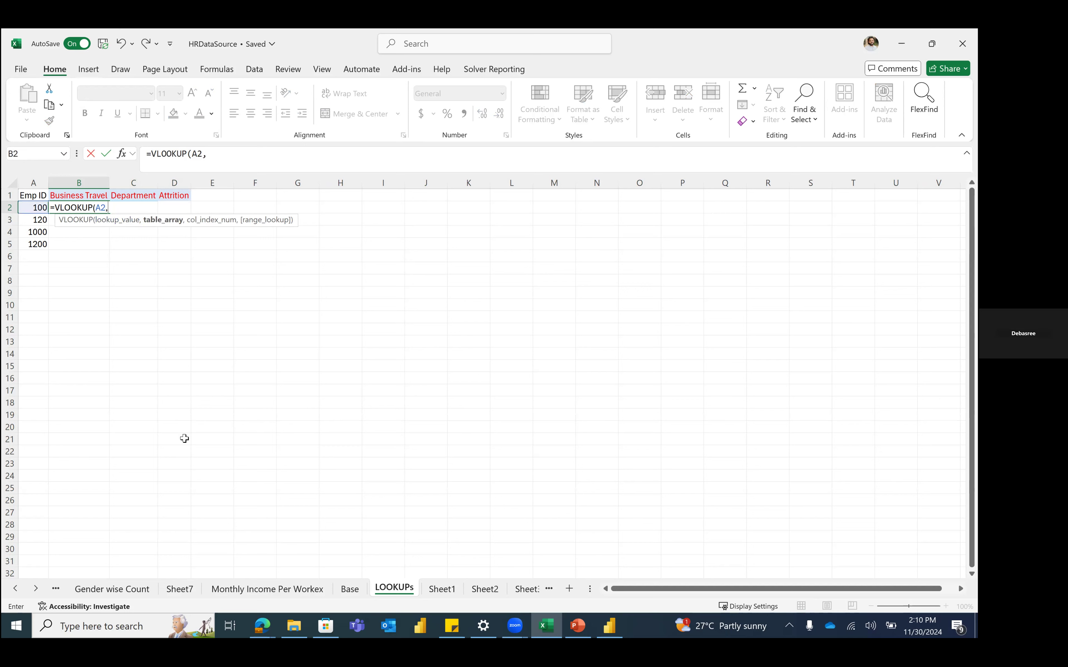
Step: Complete B2 as =VLOOKUP(A2,Base!A:A,0), which returns #N/A
{"action": "left_click", "coordinate": [357, 591]}
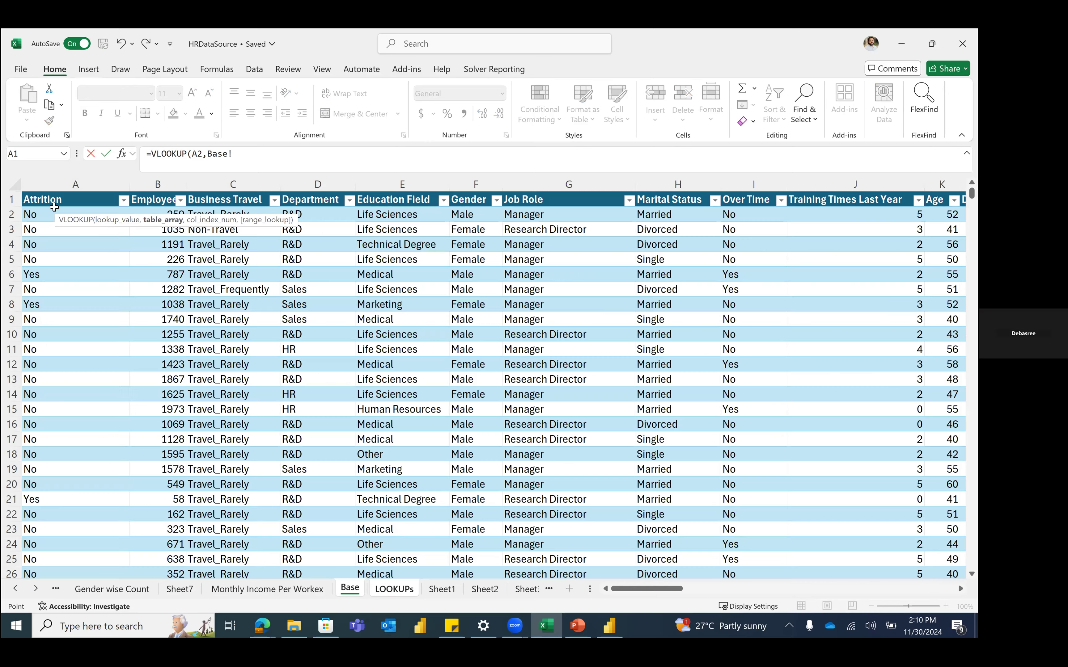
{"action": "left_click", "coordinate": [33, 199]}
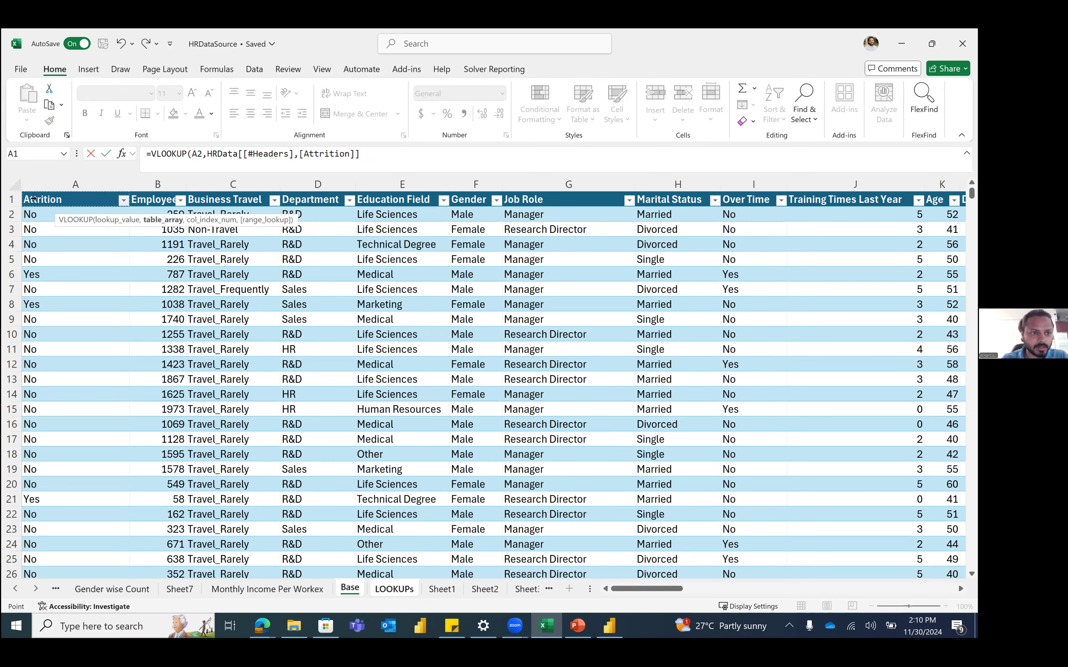
{"action": "key", "text": "ctrl+shift+Down"}
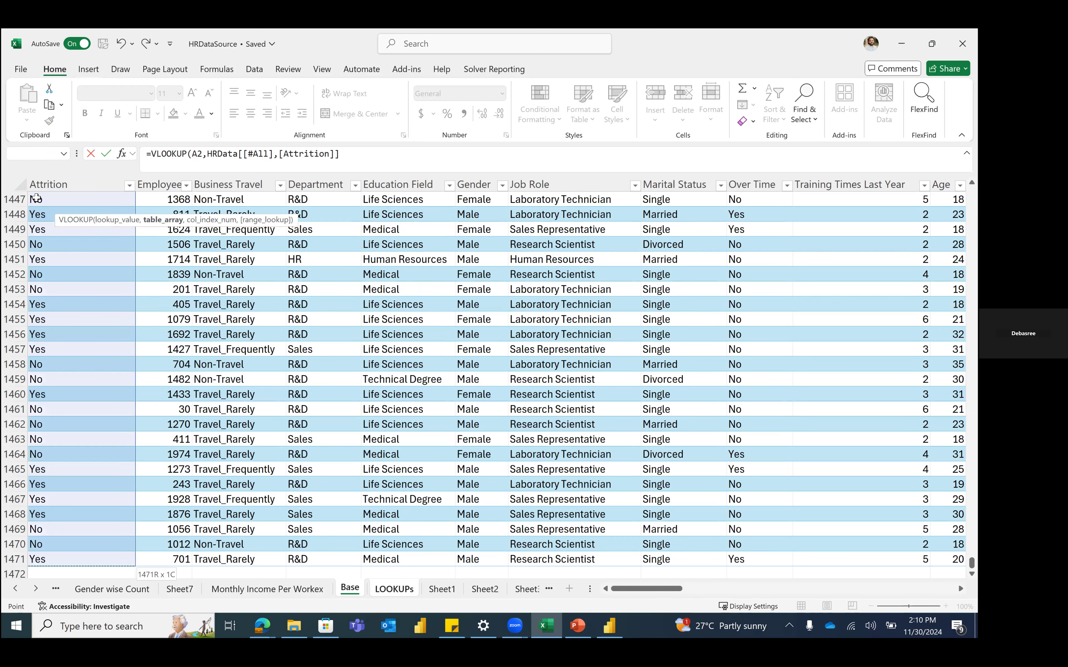
{"action": "key", "text": "ctrl+shift+Right"}
{"action": "key", "text": "ctrl+shift+Right"}
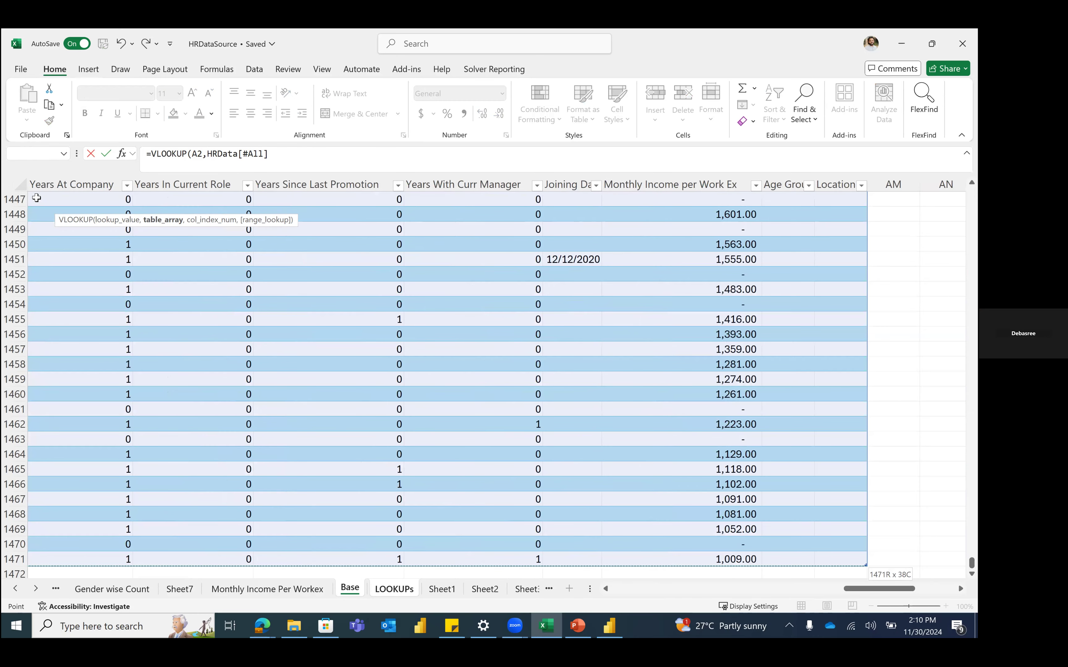
{"action": "key", "text": "ctrl+Home"}
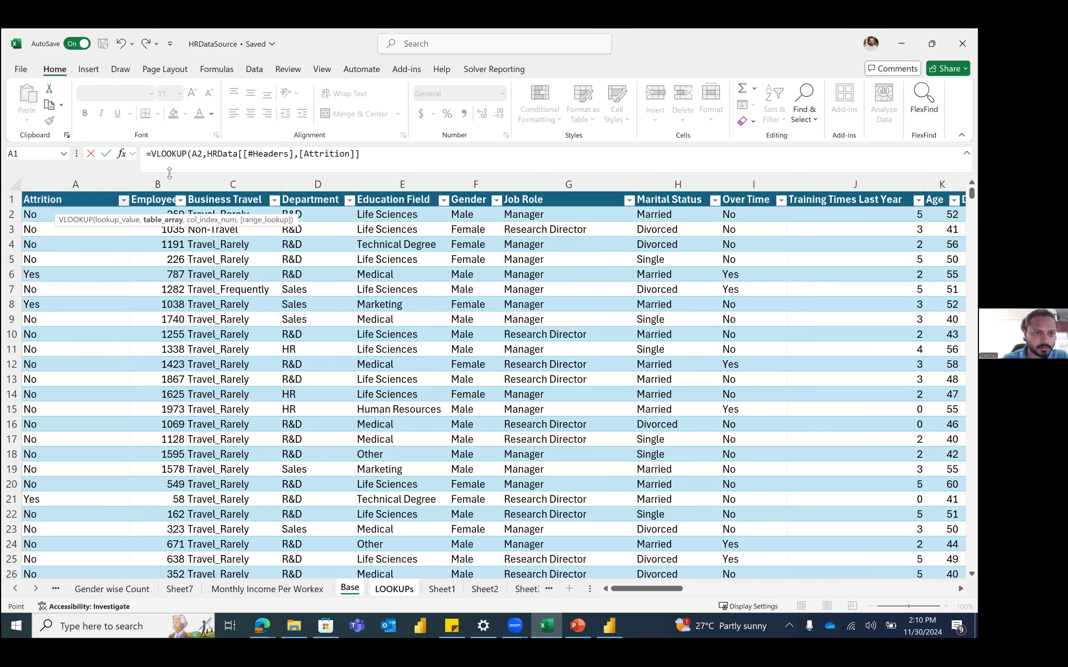
{"action": "left_click", "coordinate": [163, 184]}
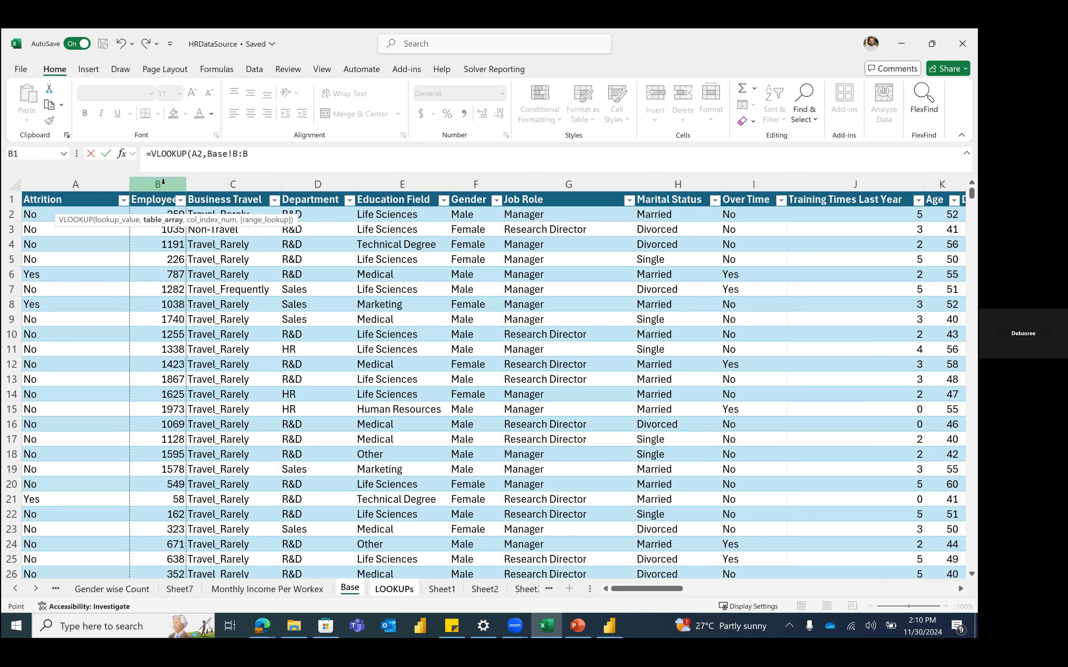
{"action": "left_click", "coordinate": [111, 185]}
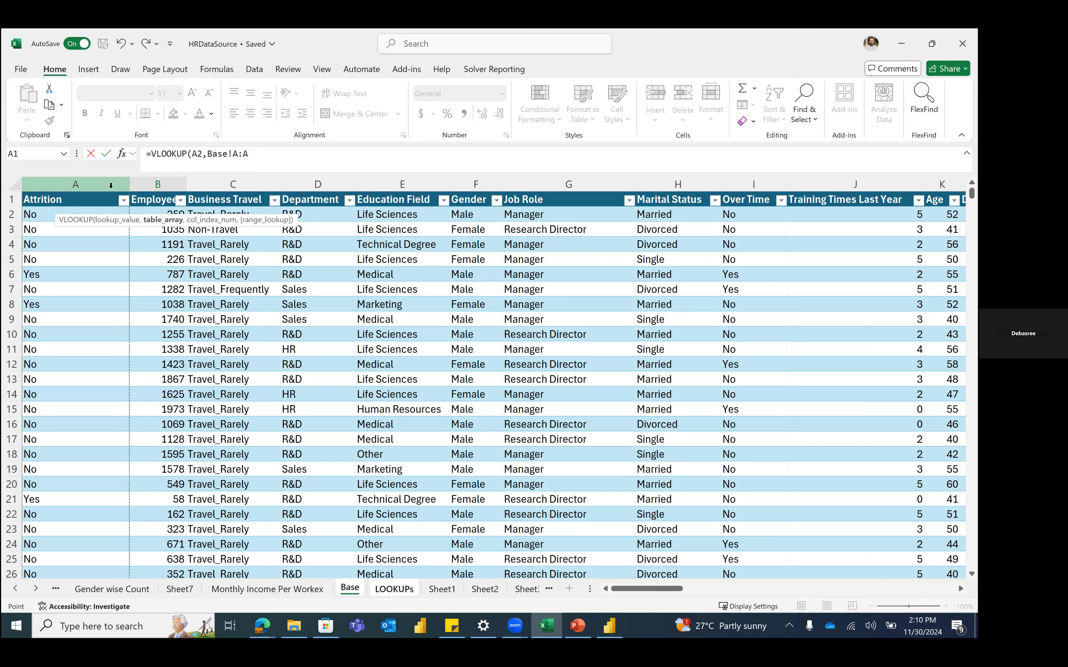
{"action": "type", "text": ",0"}
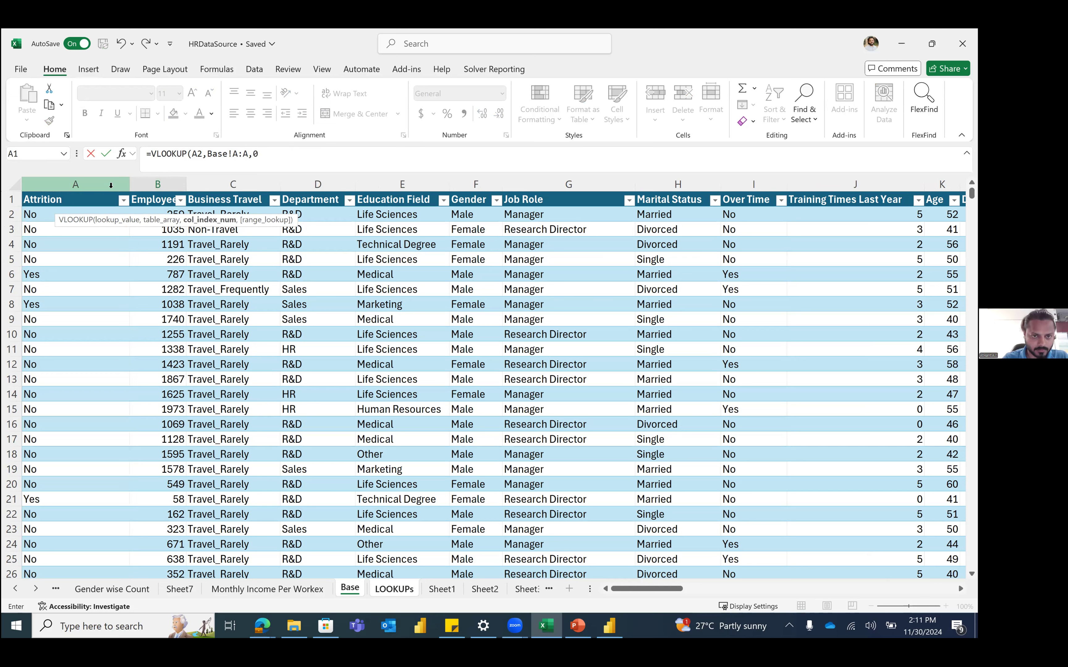
{"action": "type", "text": ","}
{"action": "key", "text": "BackSpace"}
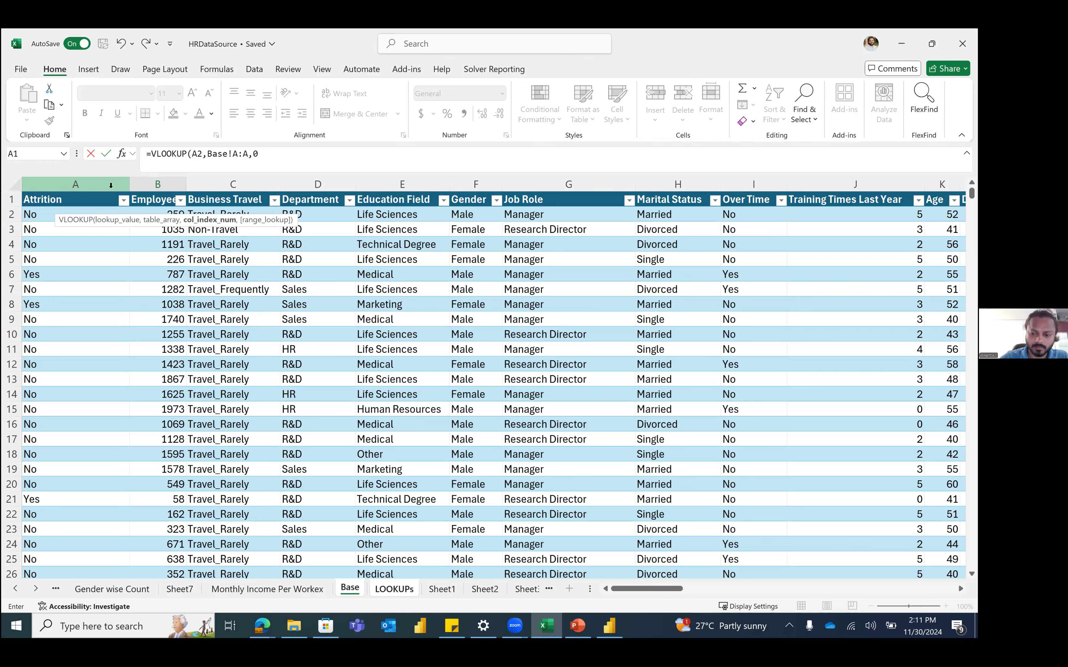
{"action": "type", "text": ")"}
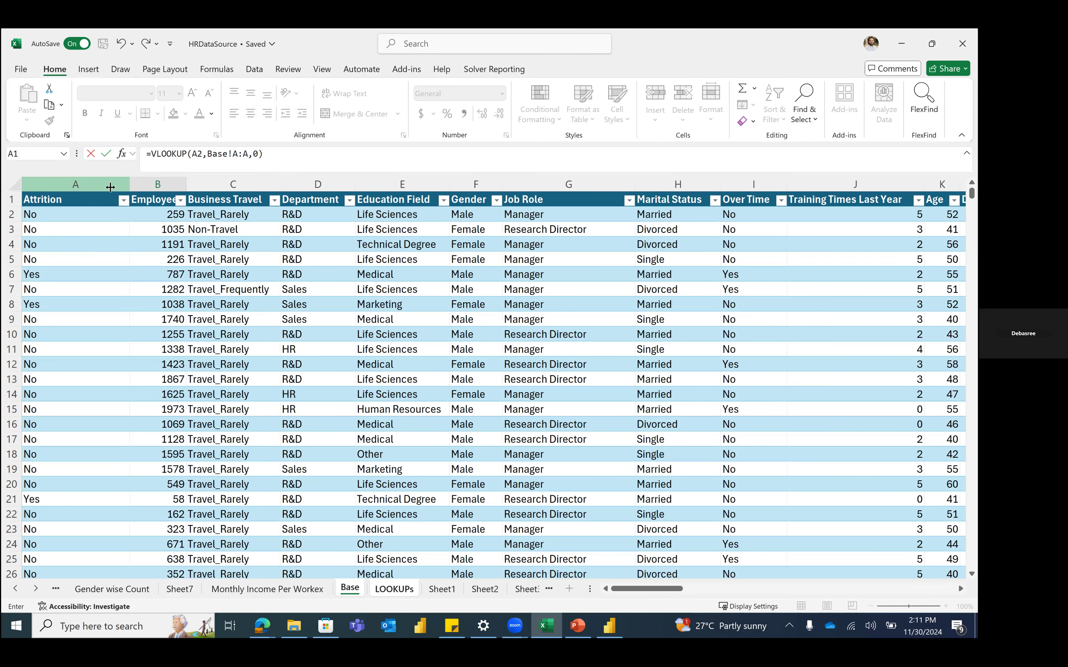
{"action": "key", "text": "Return"}
{"action": "key", "text": "Up"}
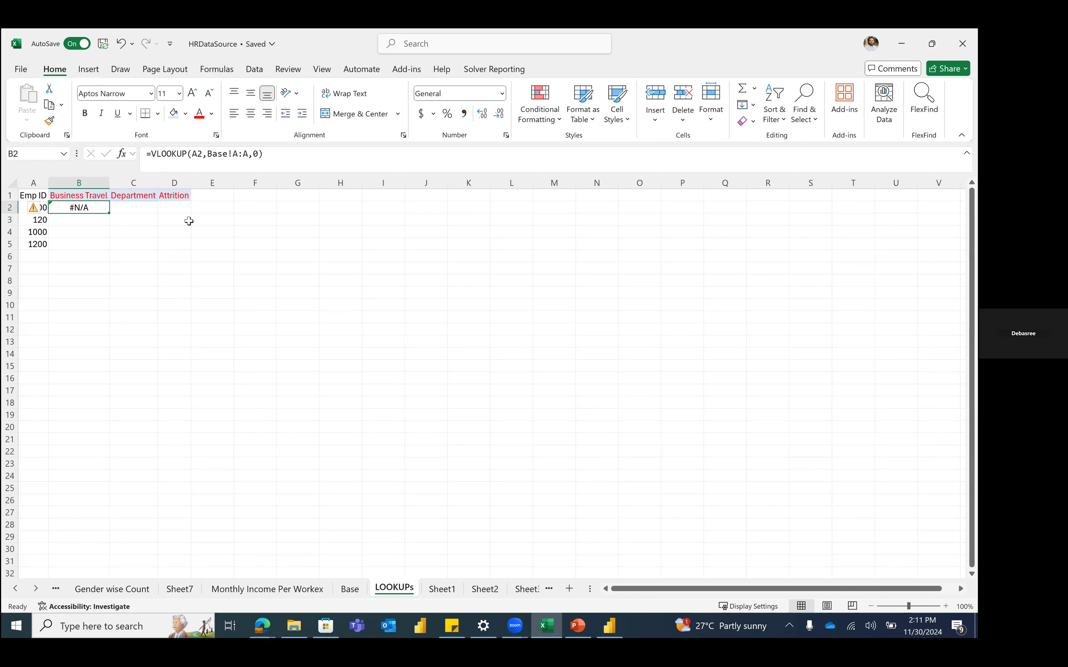
Step: Repoint B2's VLOOKUP table argument to the whole HRData table on the Base sheet and enter it
{"action": "left_click", "coordinate": [250, 155]}
{"action": "key", "text": "BackSpace"}
{"action": "key", "text": "BackSpace"}
{"action": "key", "text": "BackSpace"}
{"action": "key", "text": "BackSpace"}
{"action": "key", "text": "BackSpace"}
{"action": "key", "text": "BackSpace"}
{"action": "key", "text": "BackSpace"}
{"action": "key", "text": "BackSpace"}
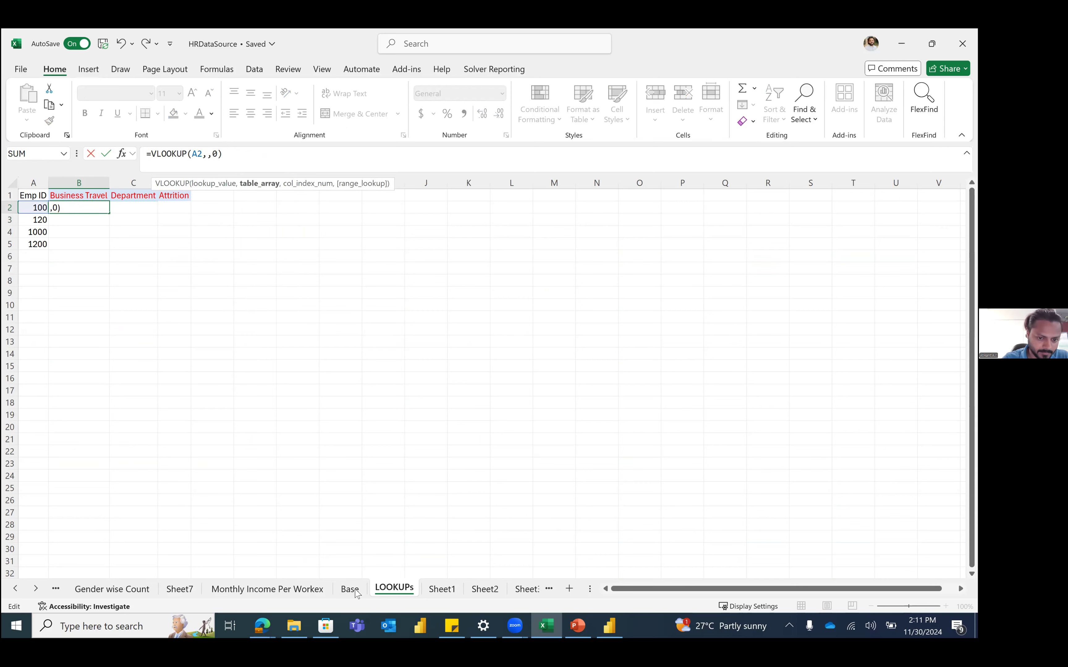
{"action": "key", "text": "ctrl+Page_Up"}
{"action": "left_click", "coordinate": [41, 201]}
{"action": "key", "text": "ctrl+shift+Right"}
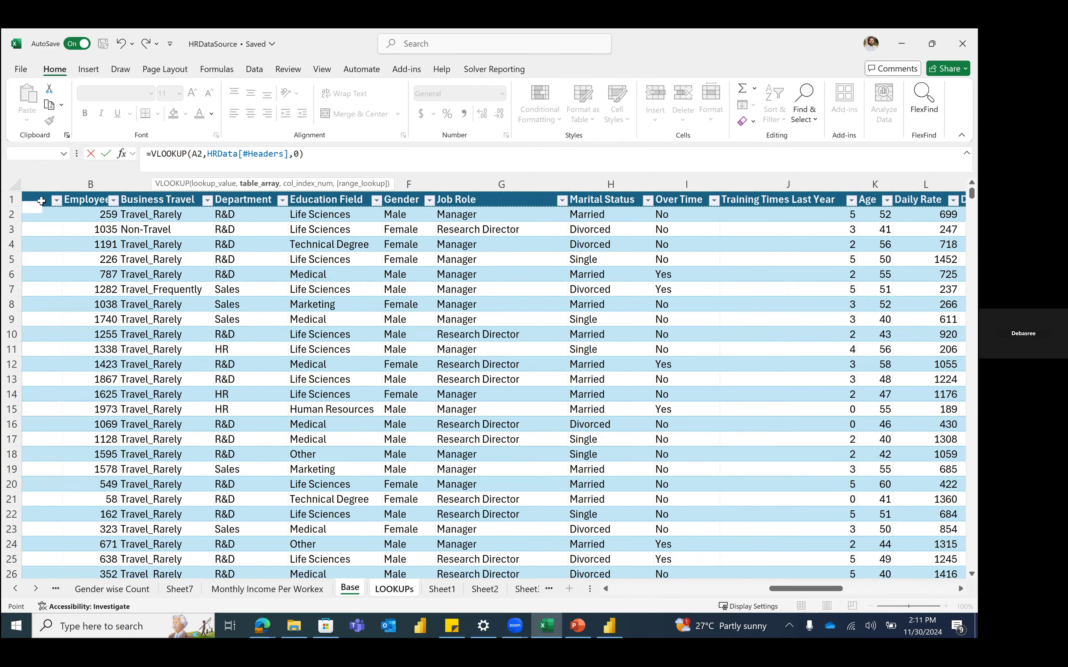
{"action": "key", "text": "ctrl+shift+Down"}
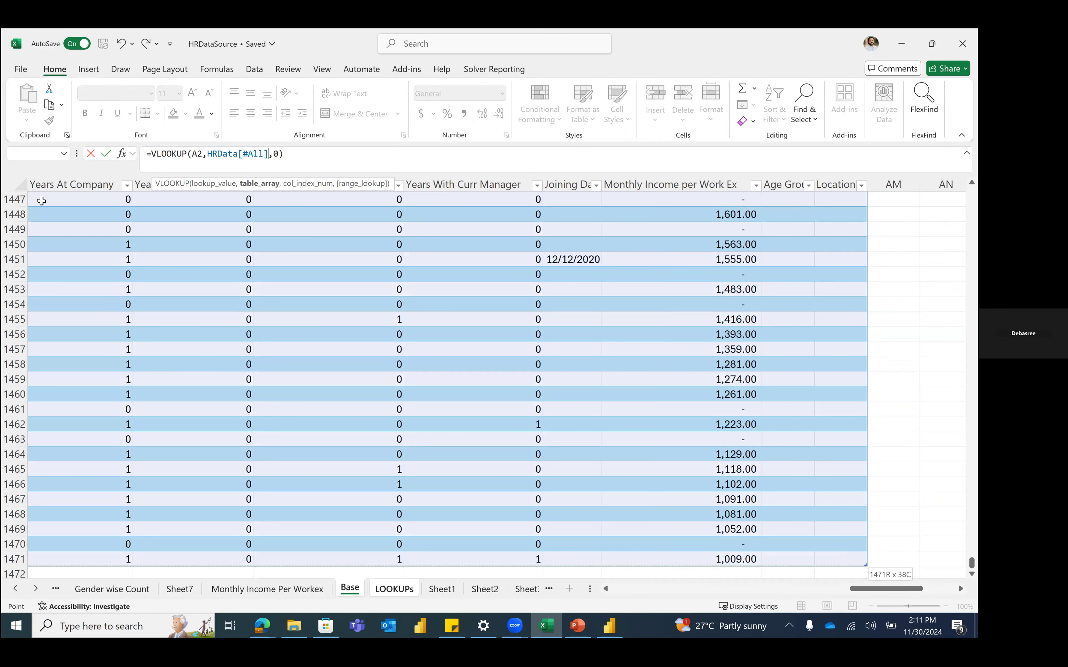
{"action": "left_click", "coordinate": [319, 157]}
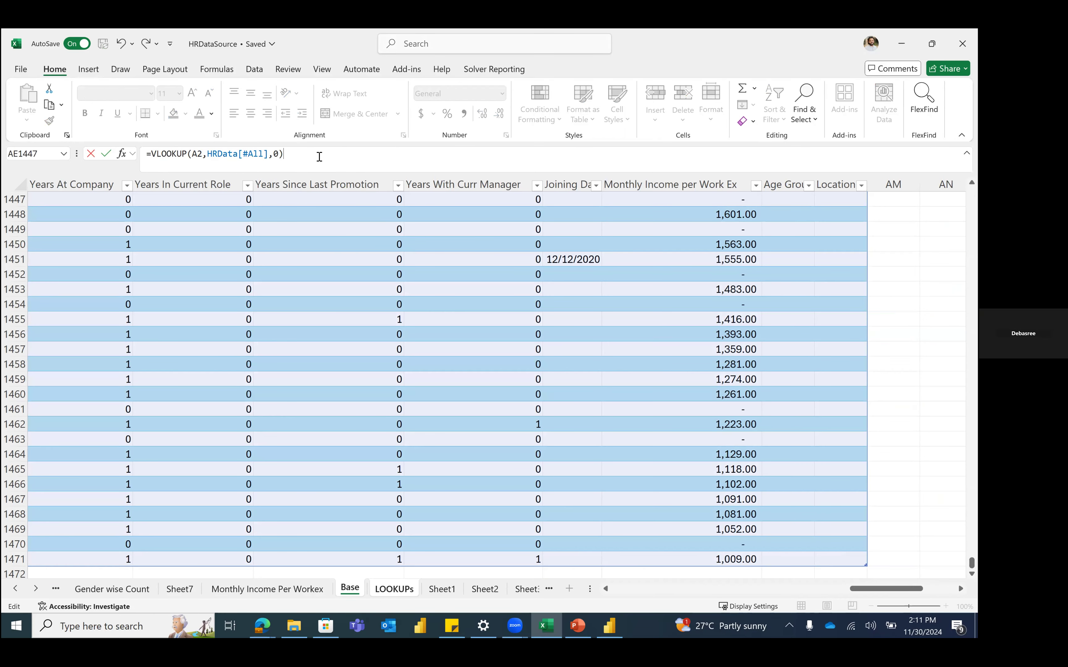
{"action": "key", "text": "Return"}
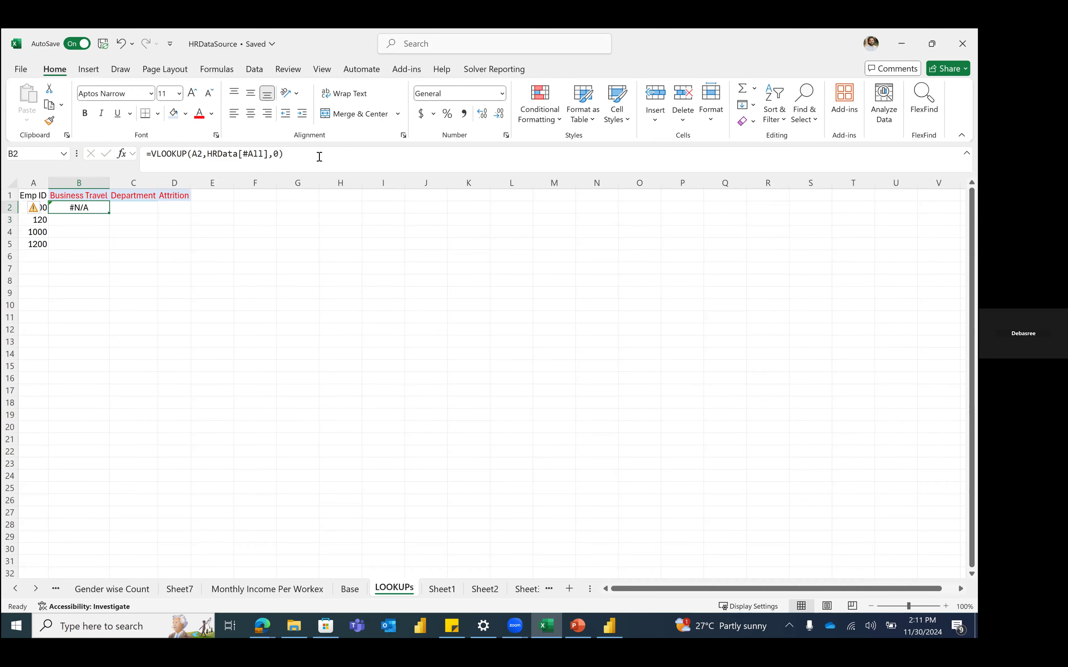
Step: Autofit every column on the Base sheet, then return to LOOKUPs
{"action": "left_click", "coordinate": [279, 155]}
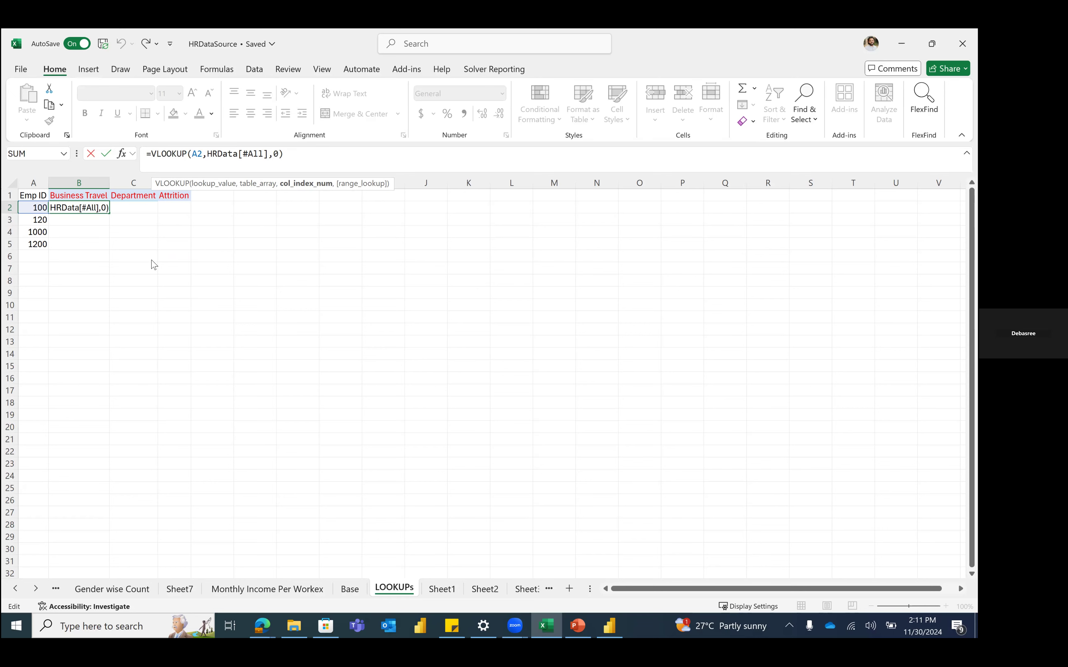
{"action": "key", "text": "Escape"}
{"action": "key", "text": "ctrl+Page_Up"}
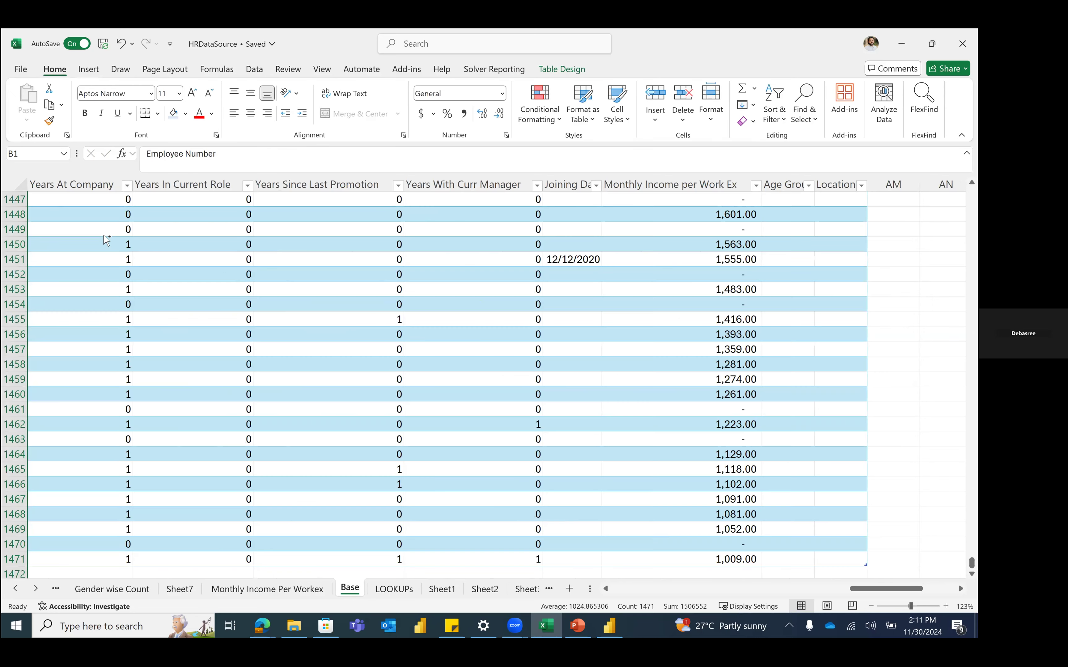
{"action": "scroll", "coordinate": [96, 207], "scroll_direction": "left", "scroll_amount": 10}
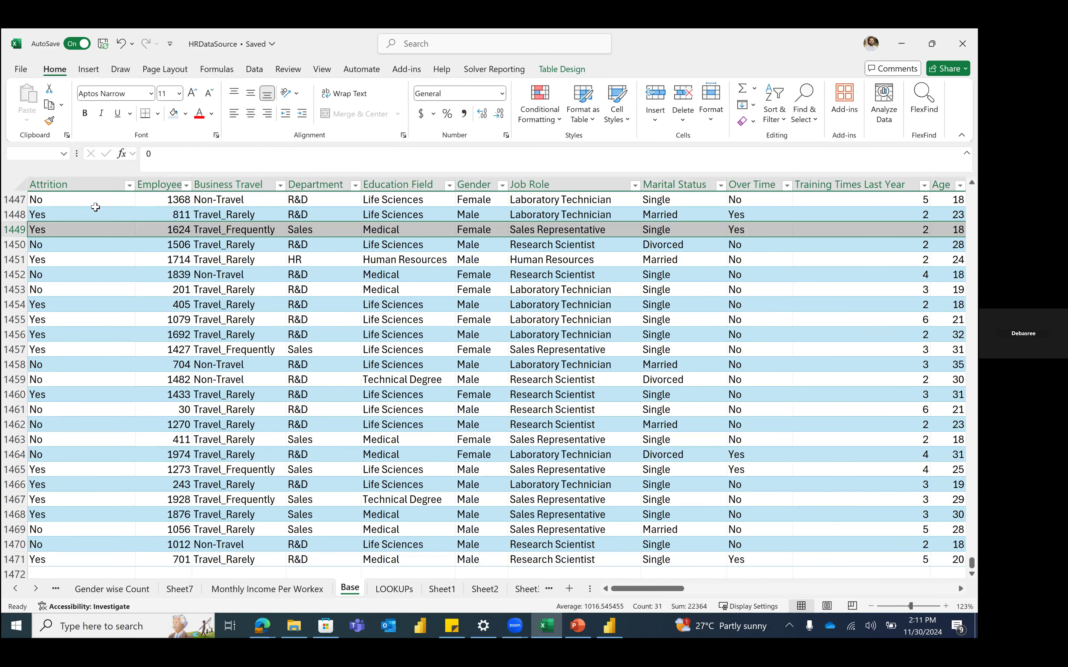
{"action": "key", "text": "ctrl+Home"}
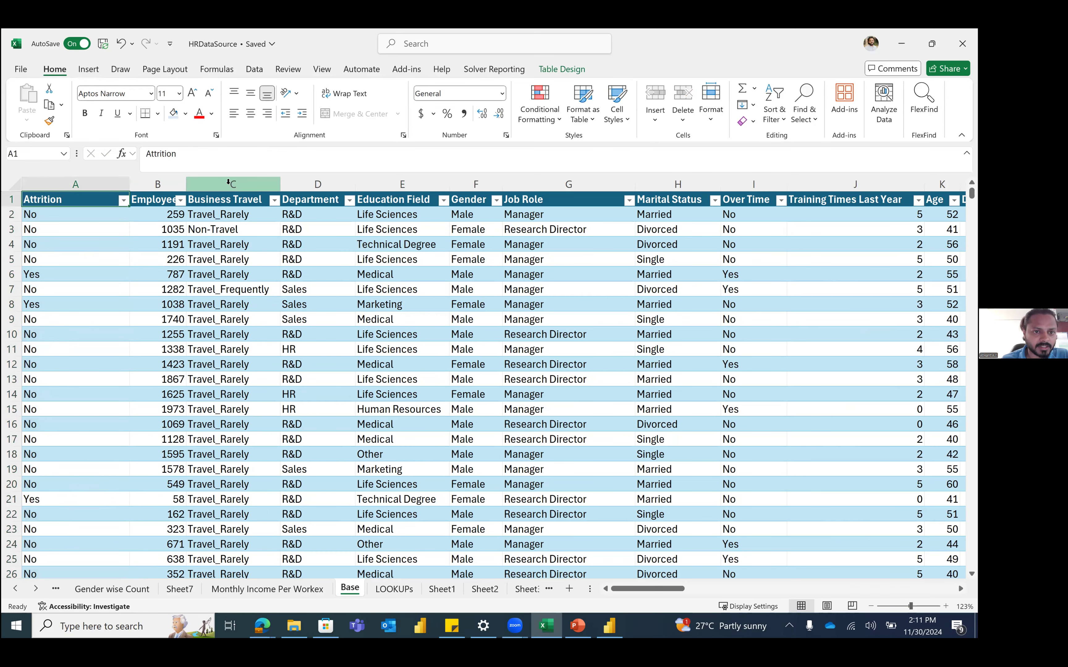
{"action": "left_click", "coordinate": [228, 182]}
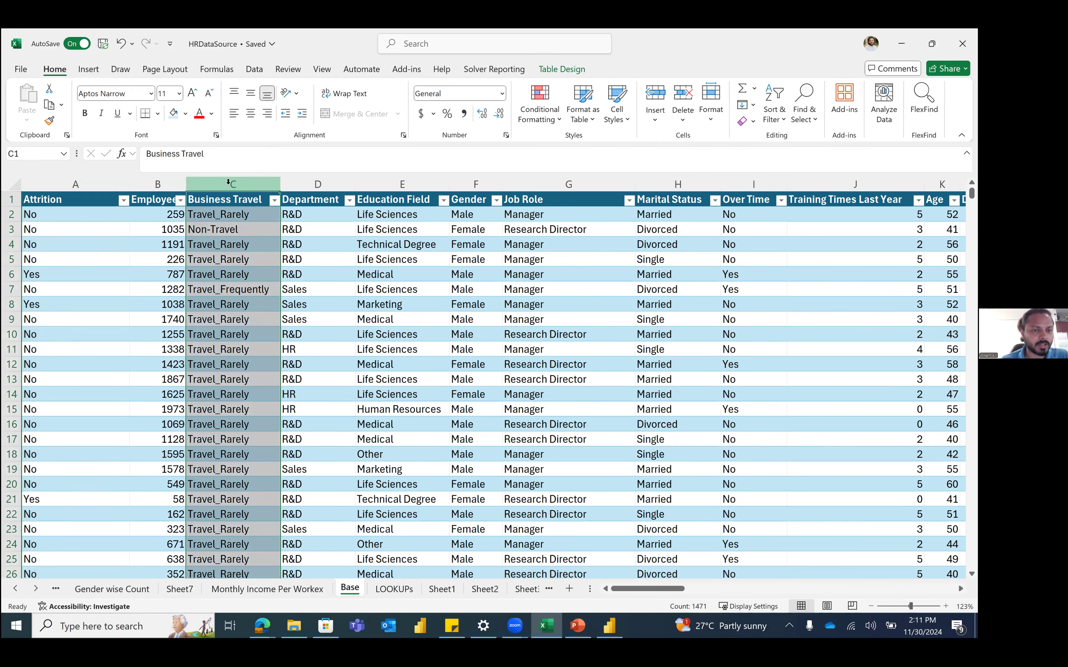
{"action": "left_click", "coordinate": [17, 184]}
{"action": "double_click", "coordinate": [129, 185]}
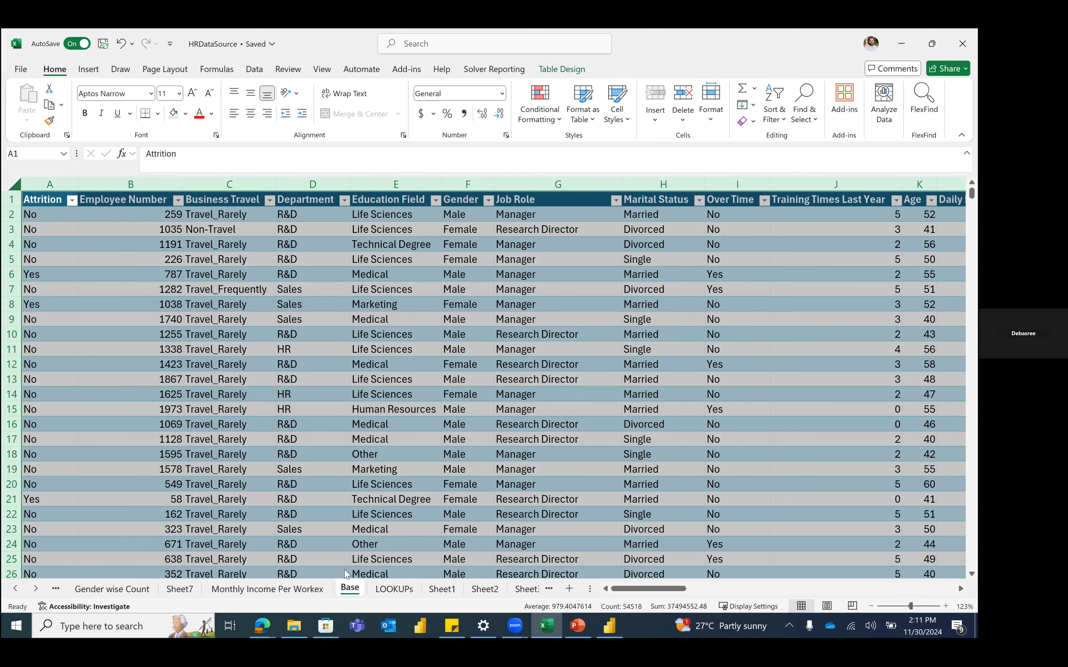
{"action": "key", "text": "ctrl+Page_Down"}
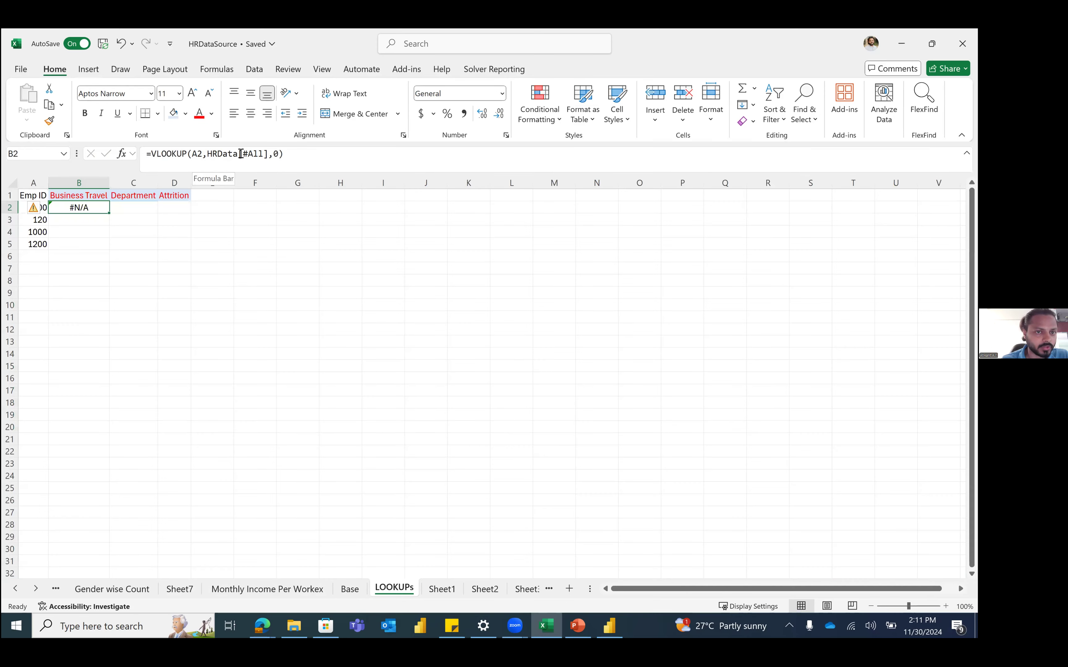
Step: Add a comma to B2's lookup, re-enter it, and check Base's Employee Number column
{"action": "left_click", "coordinate": [269, 154]}
{"action": "type", "text": ","}
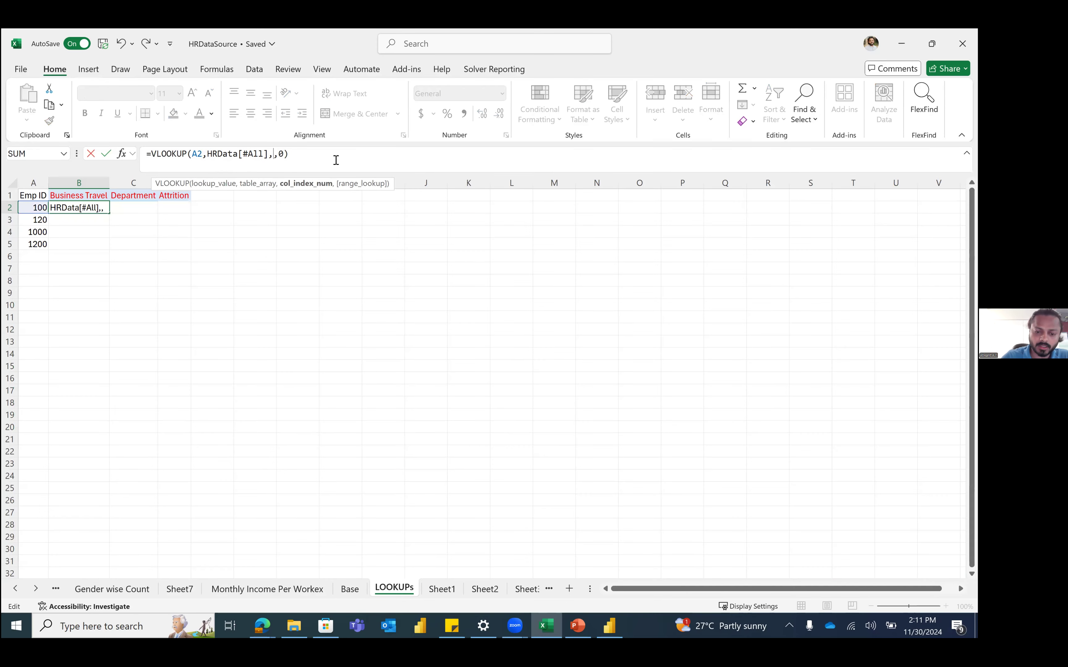
{"action": "key", "text": "Return"}
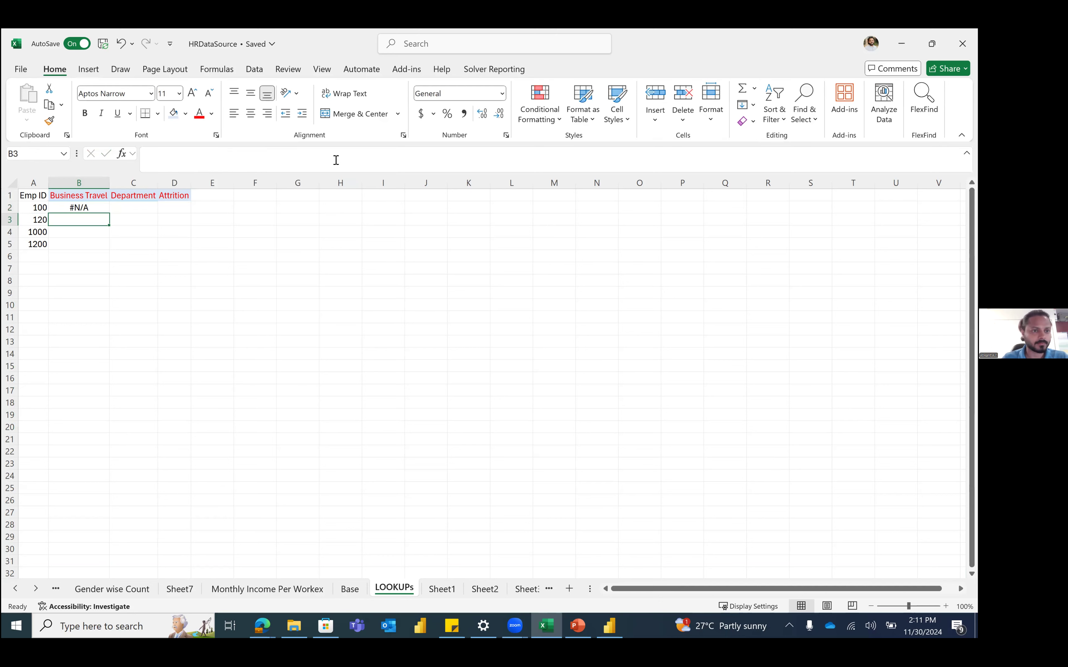
{"action": "key", "text": "Up"}
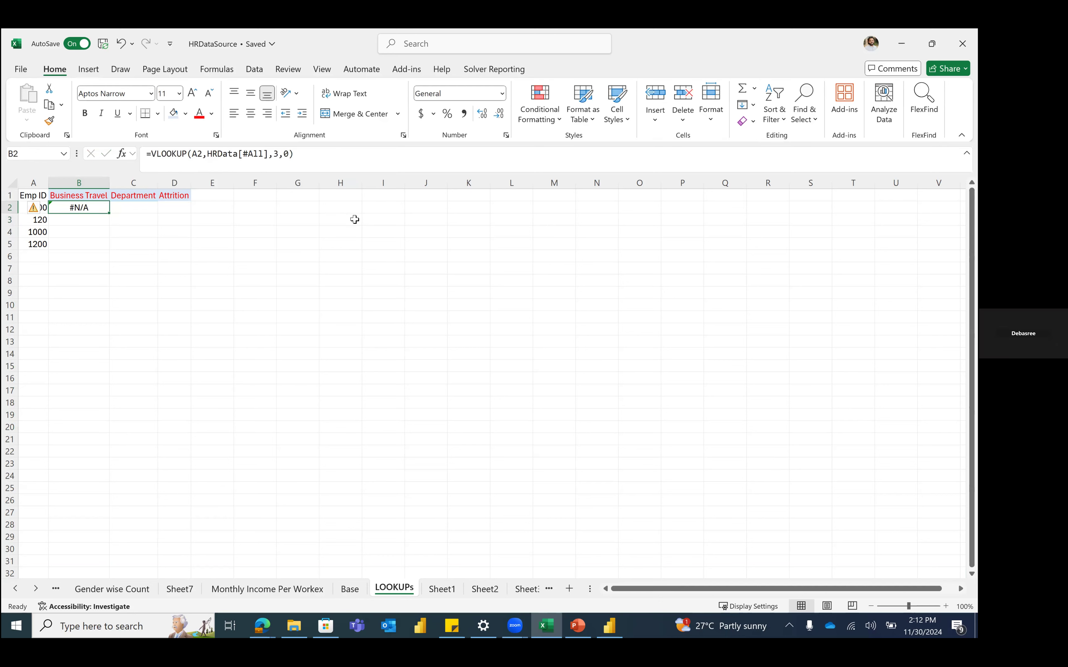
{"action": "left_click", "coordinate": [349, 589]}
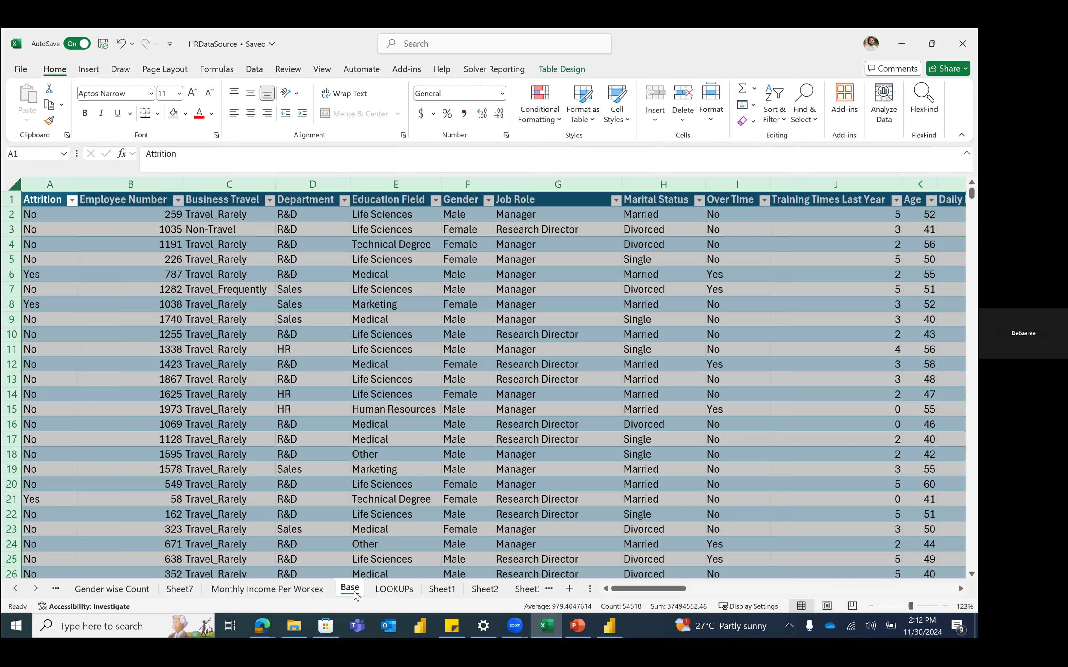
{"action": "left_click", "coordinate": [150, 185]}
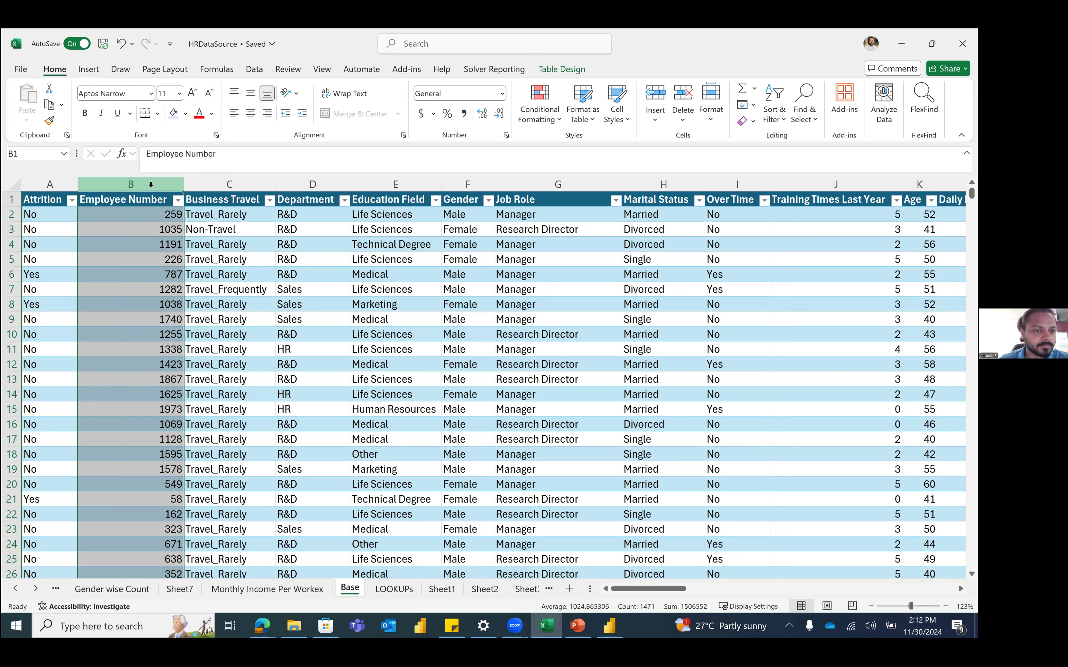
{"action": "left_click", "coordinate": [405, 590]}
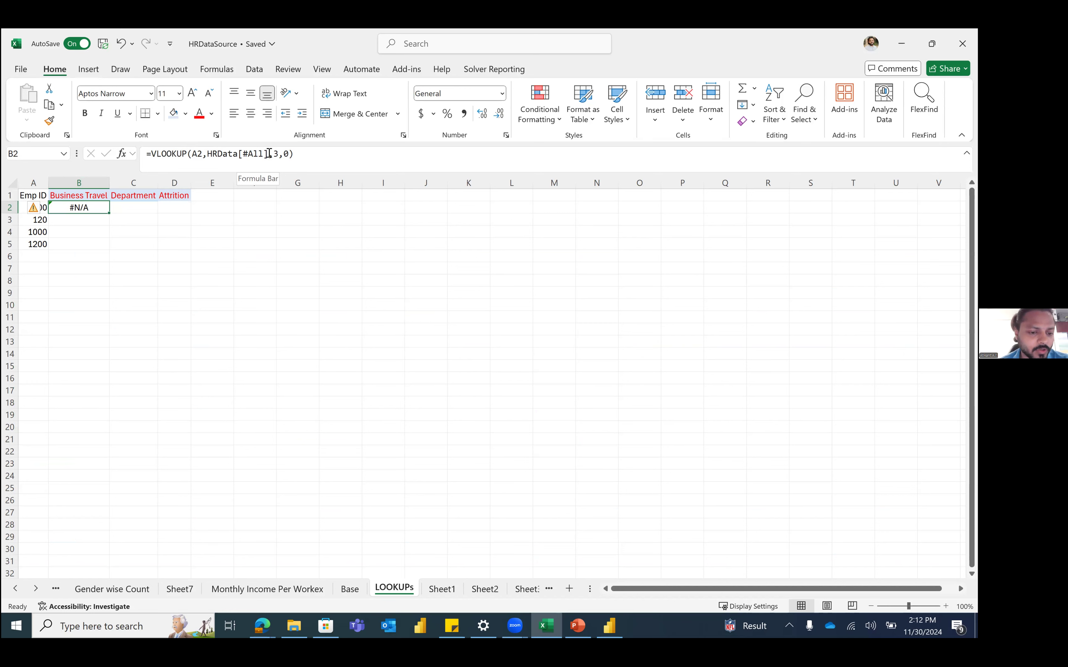
Step: Select HRData[#All],3,0) in B2's formula so it can be replaced
{"action": "left_click_drag", "start_coordinate": [292, 154], "coordinate": [207, 145]}
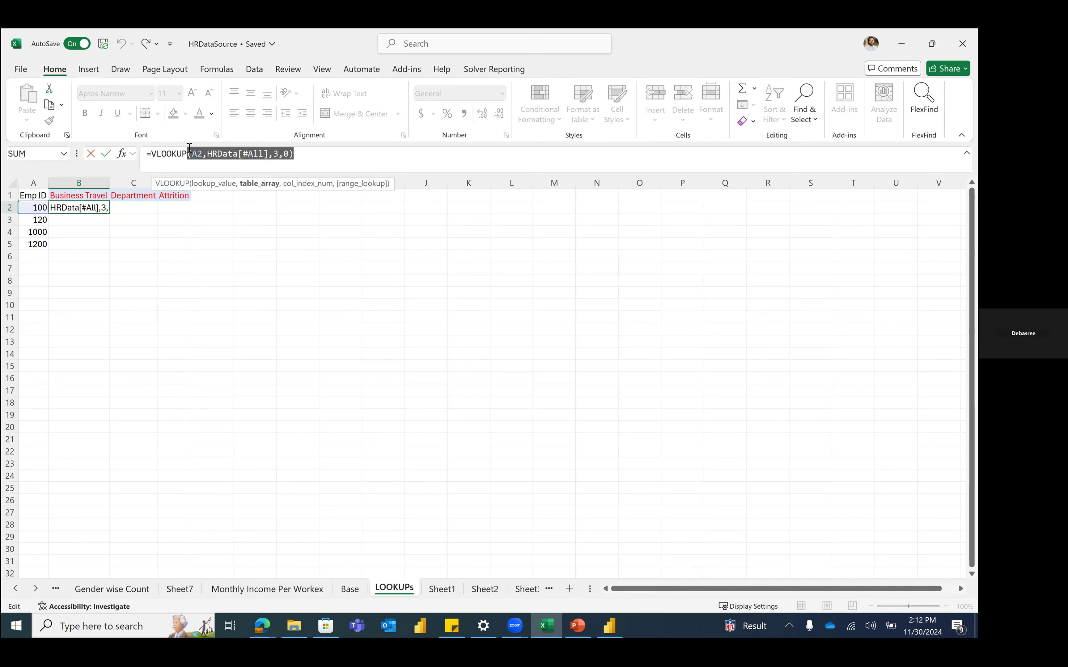
{"action": "left_click", "coordinate": [219, 157]}
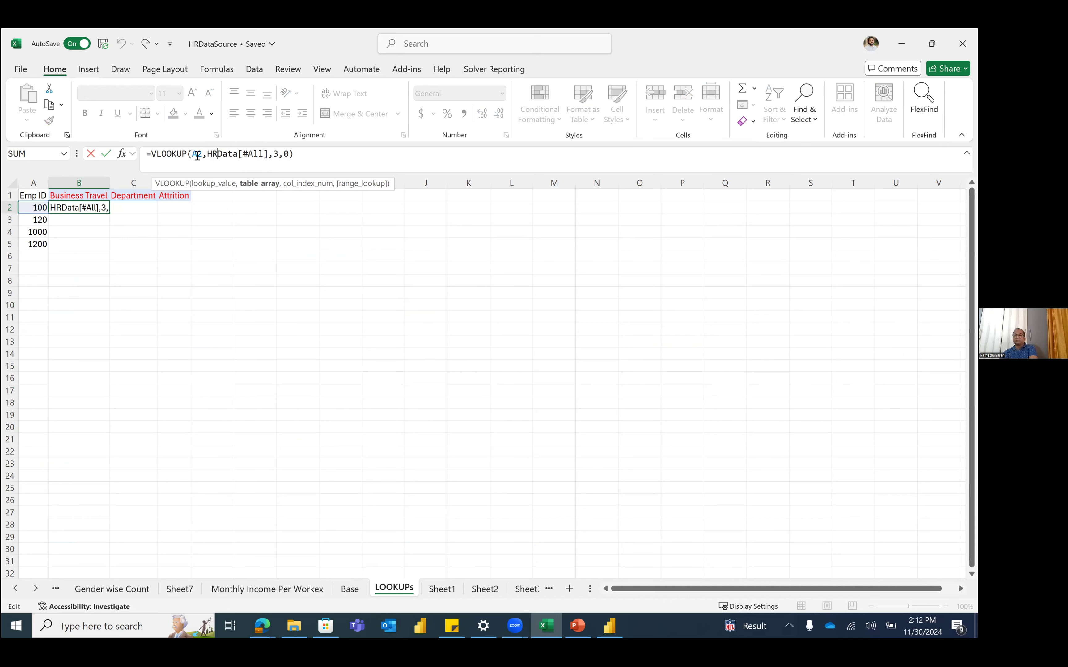
{"action": "key", "text": "ctrl+Return"}
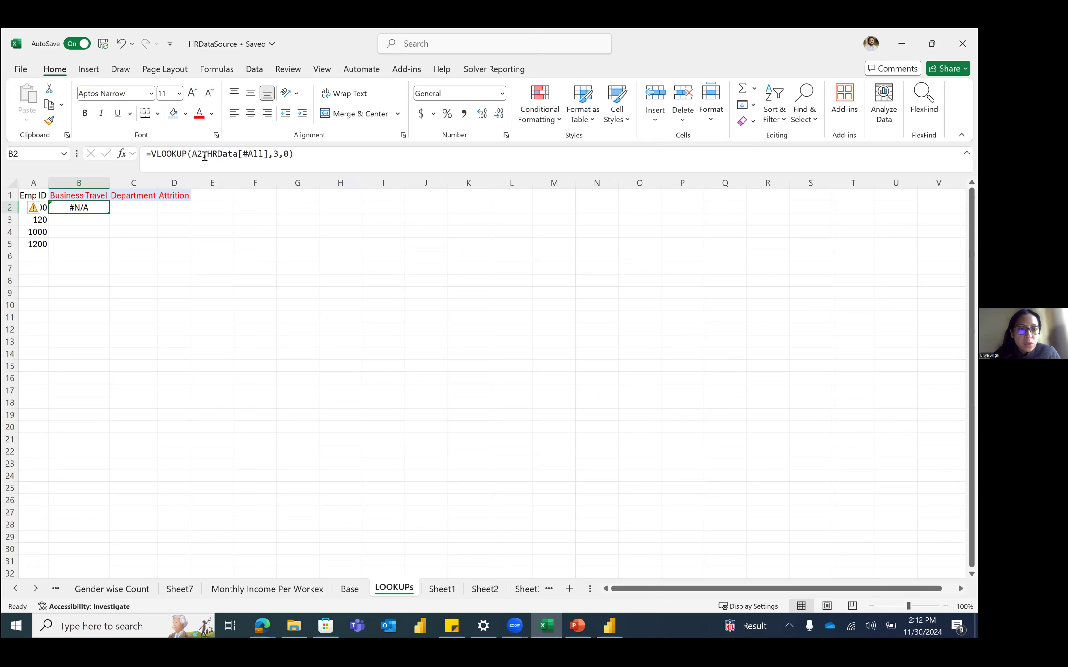
{"action": "left_click_drag", "start_coordinate": [210, 154], "coordinate": [314, 158]}
{"action": "key", "text": "BackSpace"}
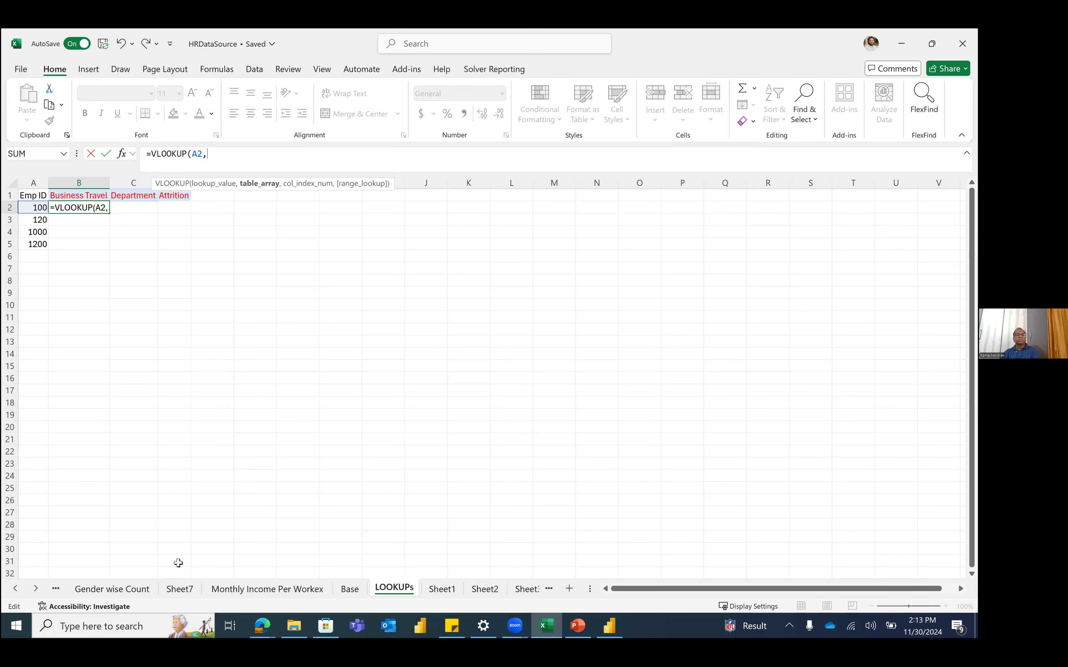
{"action": "left_click", "coordinate": [350, 591]}
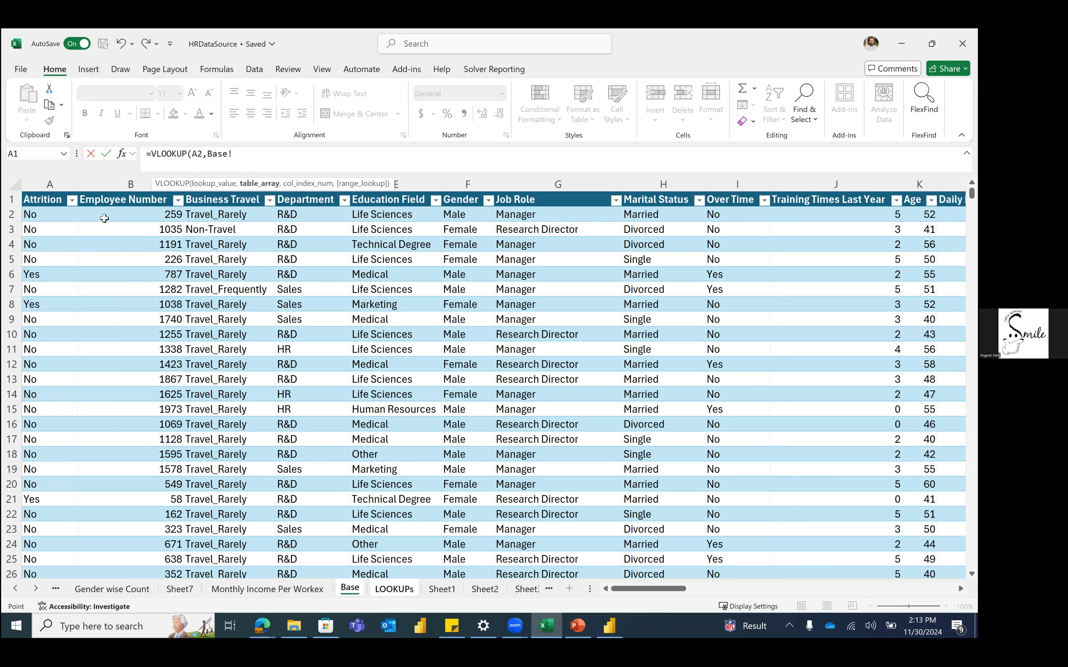
{"action": "key", "text": "BackSpace"}
{"action": "key", "text": "BackSpace"}
{"action": "key", "text": "BackSpace"}
{"action": "key", "text": "BackSpace"}
{"action": "key", "text": "BackSpace"}
{"action": "type", "text": "hrd"}
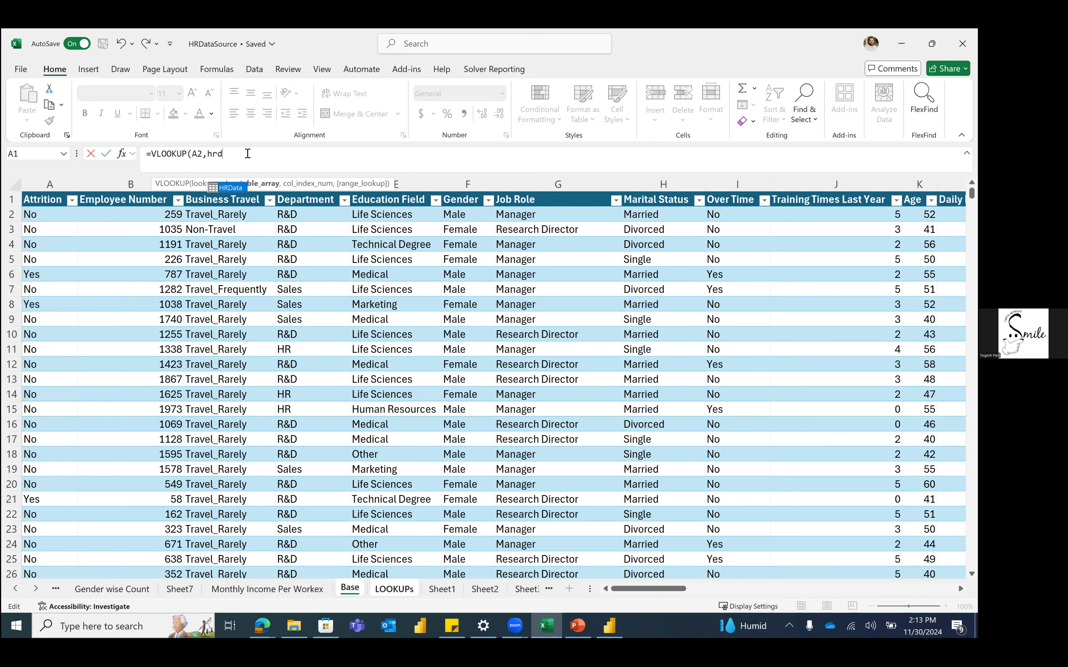
{"action": "key", "text": "Tab"}
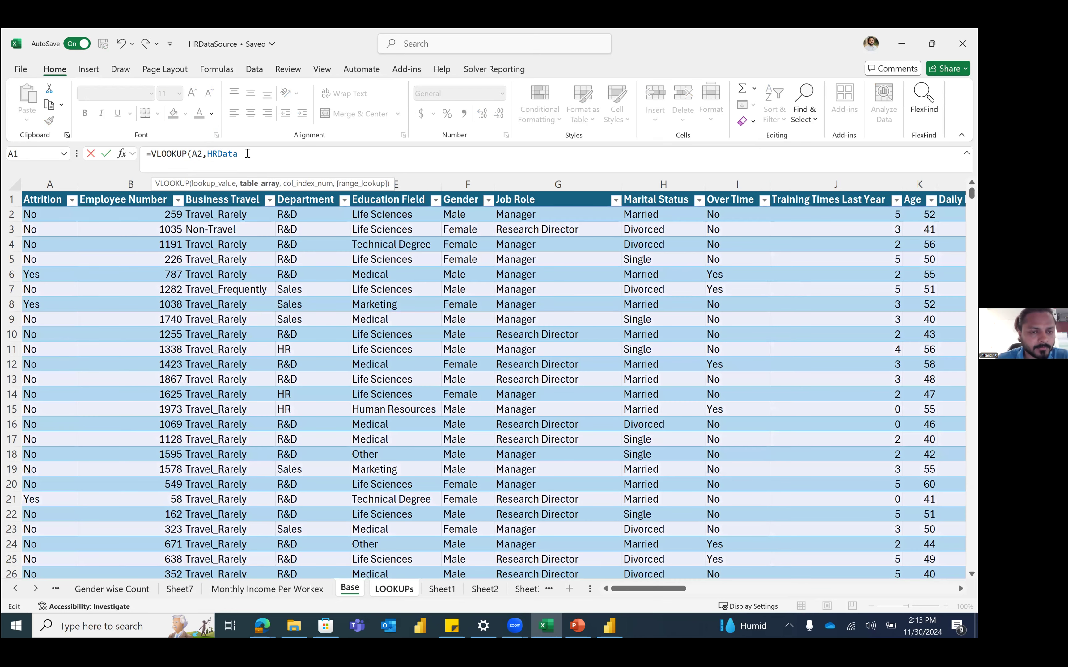
{"action": "type", "text": ",3,0"}
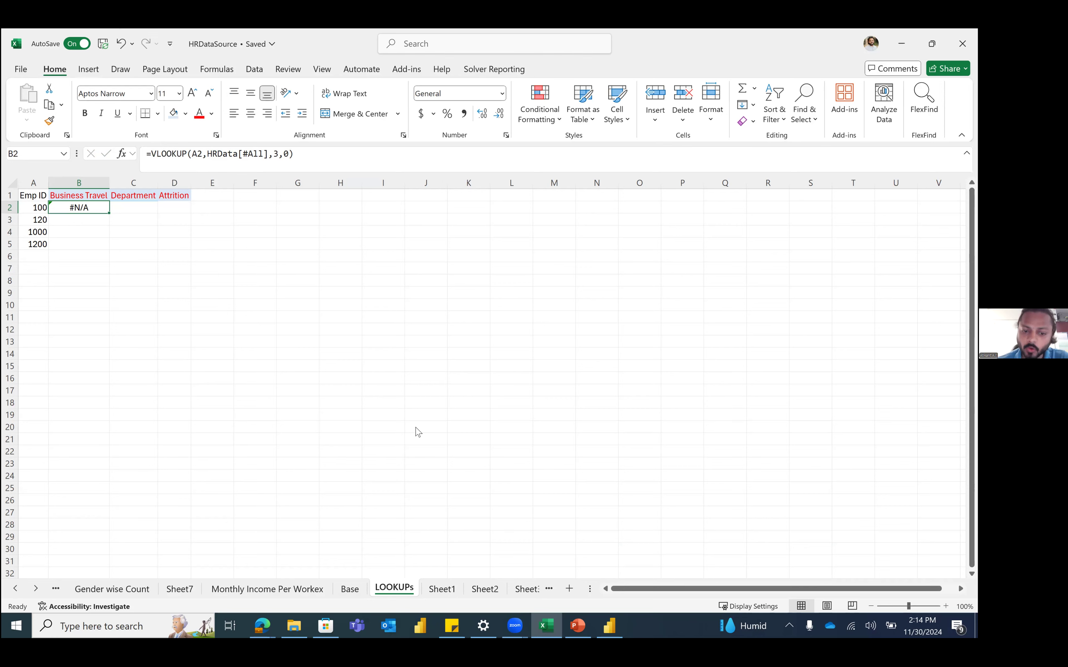
Step: Inspect the Attrition and Employee Number columns on the Base sheet
{"action": "left_click", "coordinate": [351, 589]}
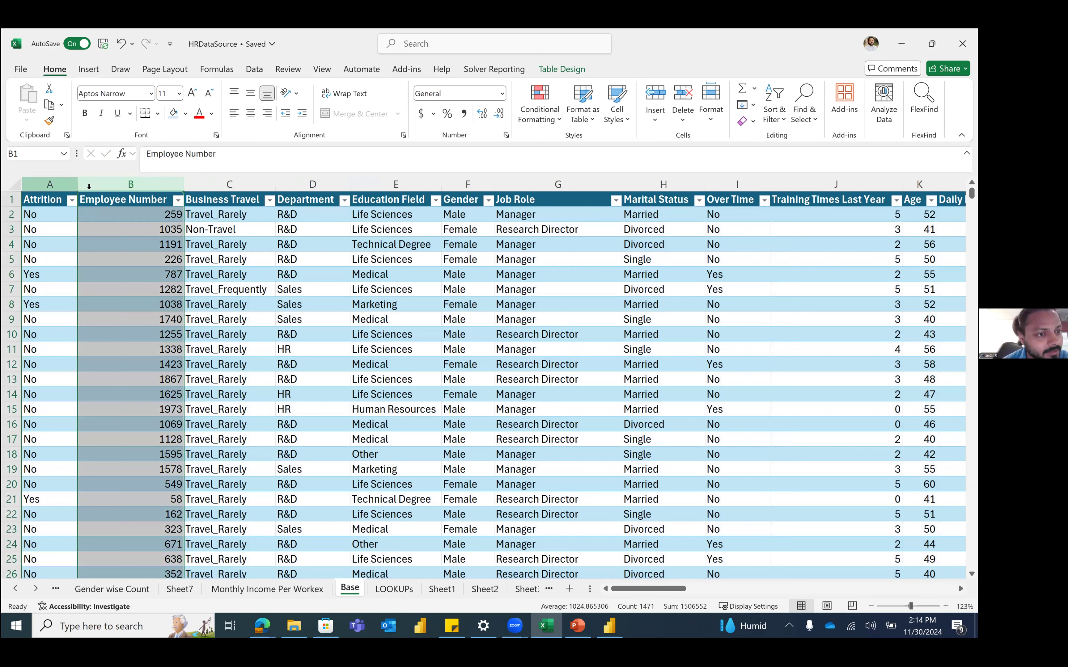
{"action": "left_click", "coordinate": [63, 184]}
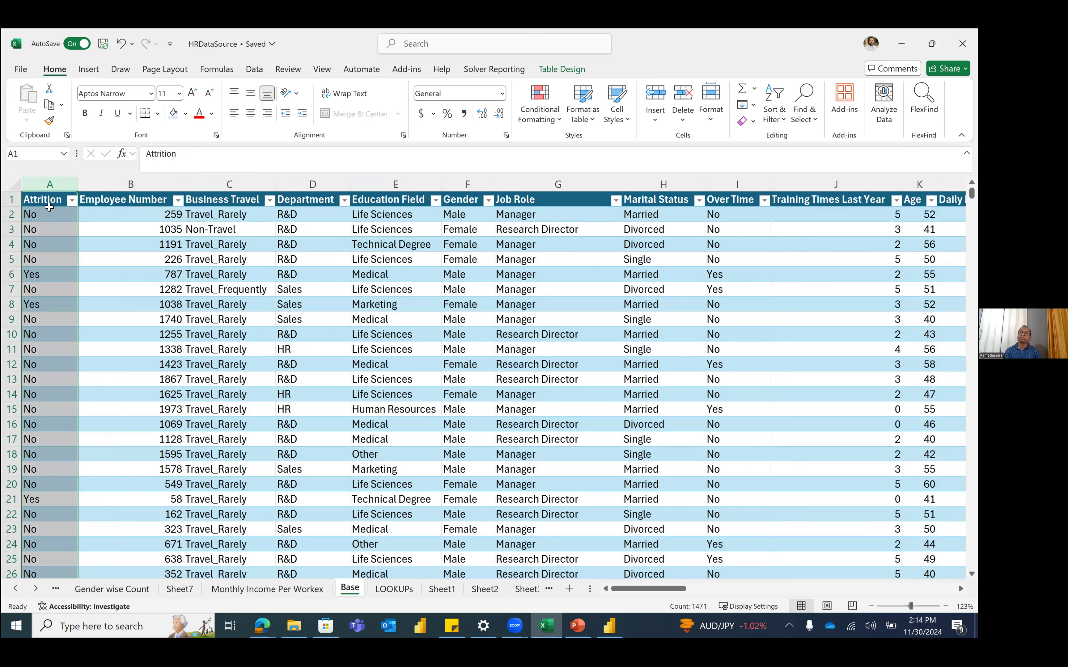
{"action": "left_click", "coordinate": [141, 185]}
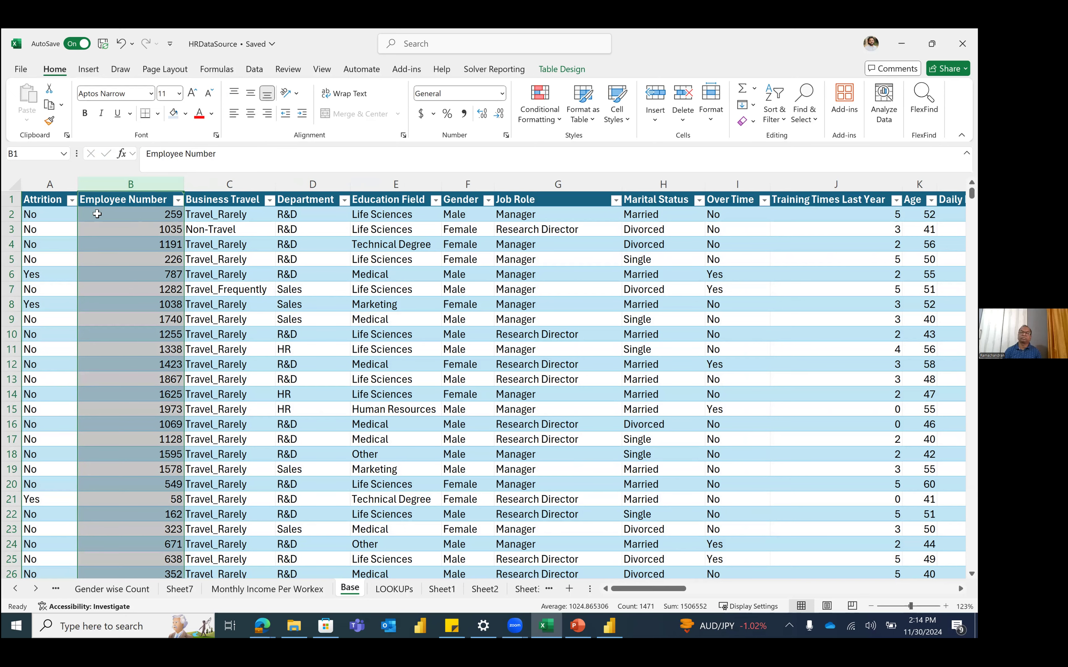
Step: Start B2 on LOOKUPs as =XLOOKUP(A2, using the Emp ID
{"action": "key", "text": "ctrl+Page_Down"}
{"action": "type", "text": "=xl"}
{"action": "key", "text": "Tab"}
{"action": "left_click", "coordinate": [41, 206]}
{"action": "type", "text": ","}
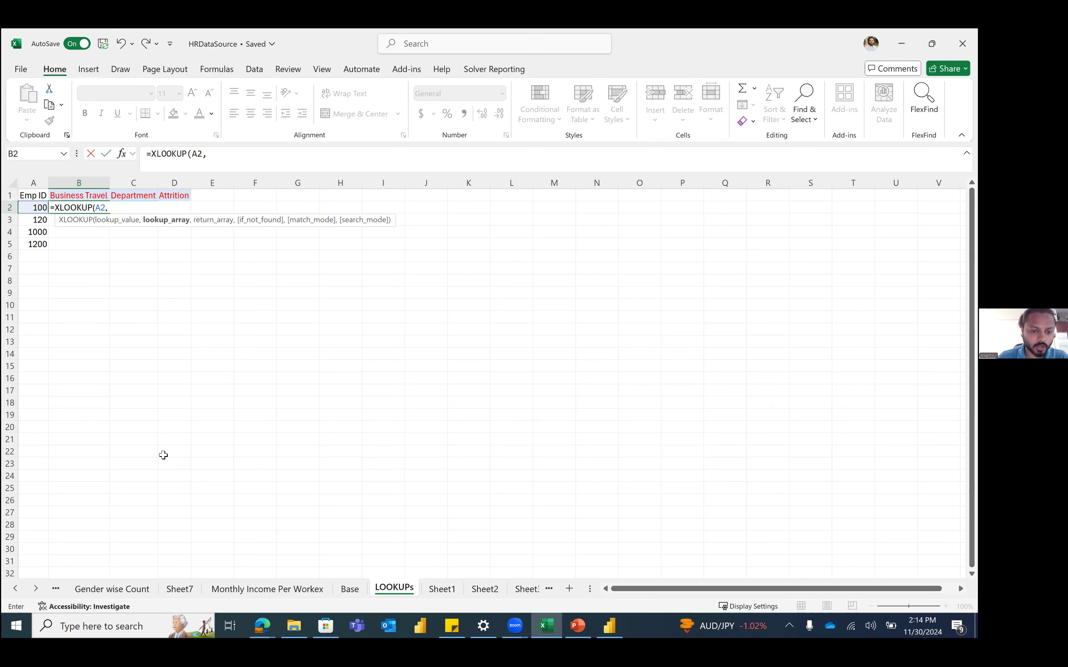
Step: Finish B2 as =XLOOKUP(A2,Base!B:B,Base!C:C), returning Travel_Rarely
{"action": "left_click", "coordinate": [345, 590]}
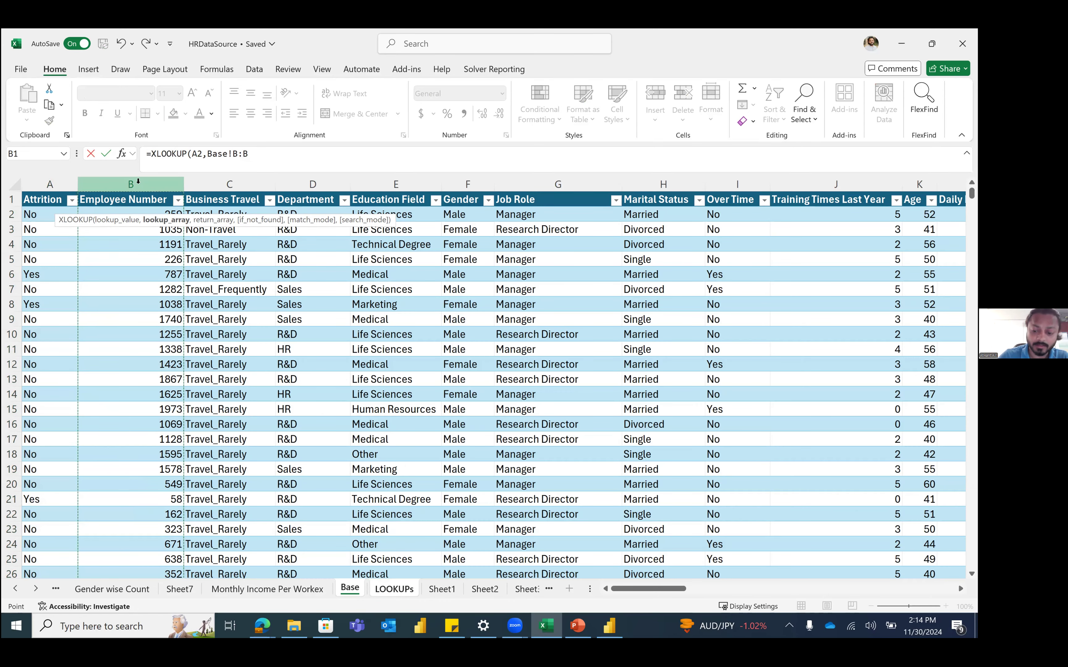
{"action": "type", "text": ","}
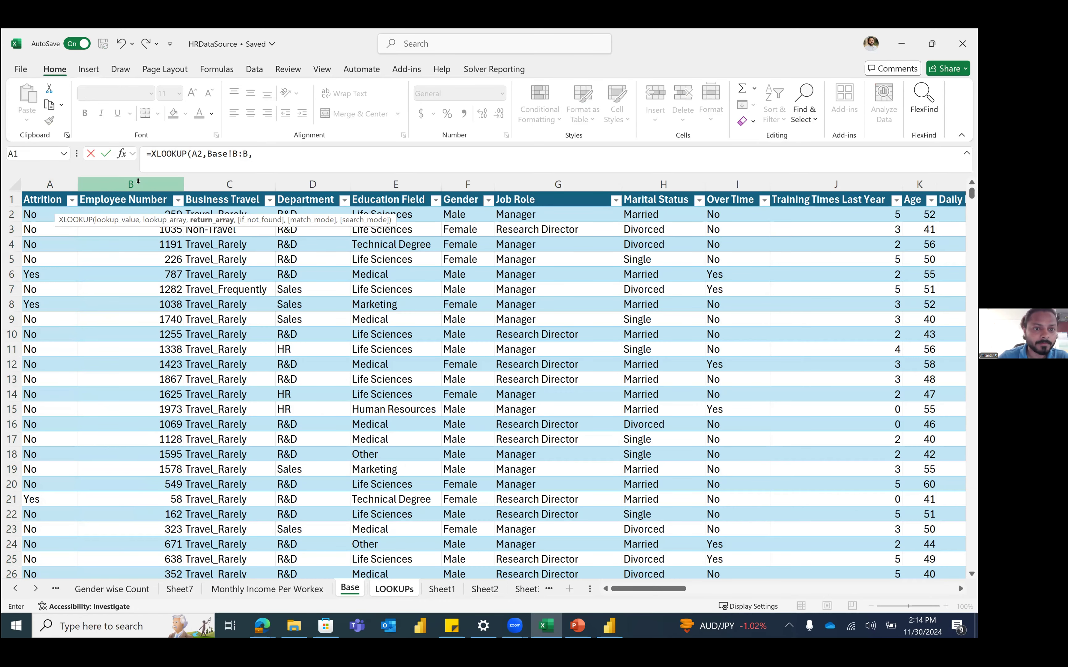
{"action": "left_click", "coordinate": [229, 184]}
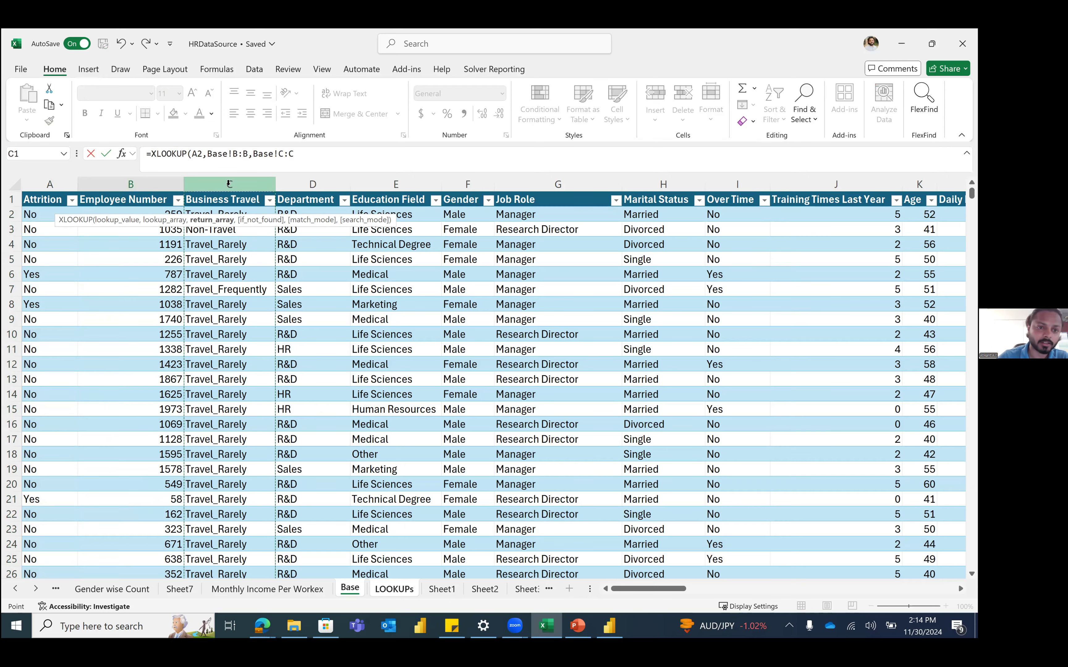
{"action": "type", "text": ")"}
{"action": "key", "text": "ctrl+Return"}
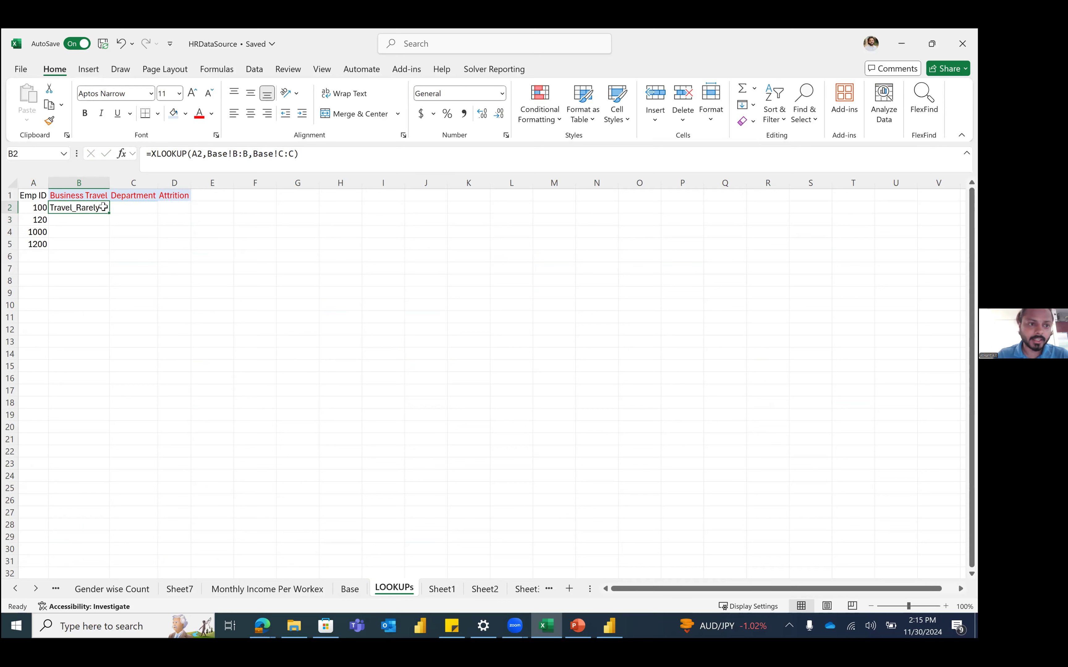
Step: Enter =XLOOKUP(A2,Base!B:B,Base!A:A) in D2, returning Attrition No
{"action": "left_click", "coordinate": [175, 207]}
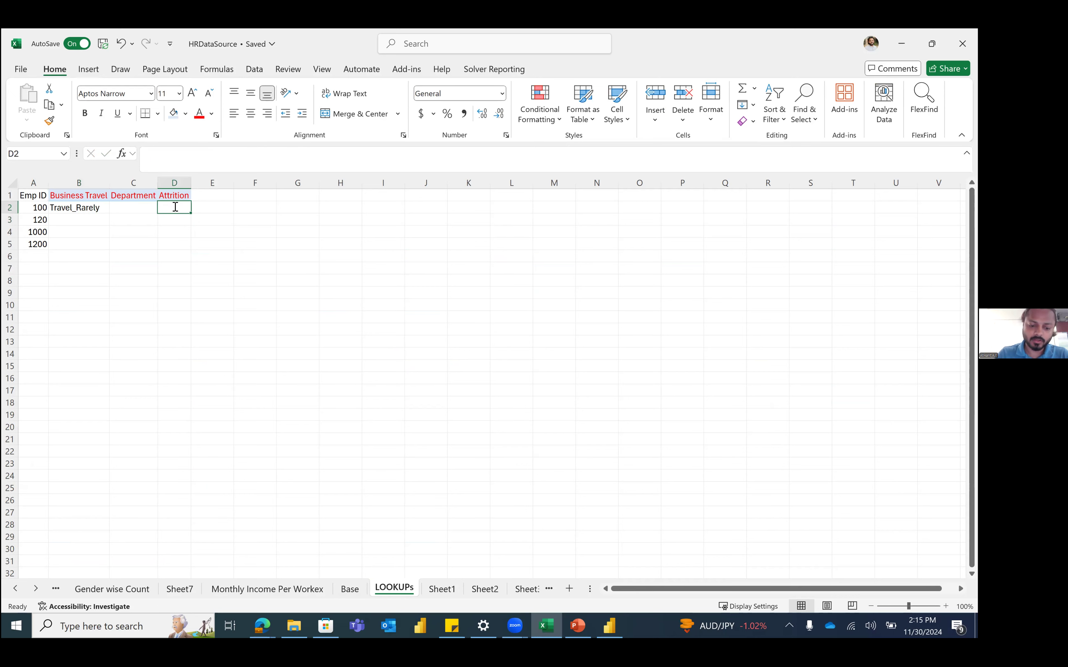
{"action": "type", "text": "=xl"}
{"action": "key", "text": "Tab"}
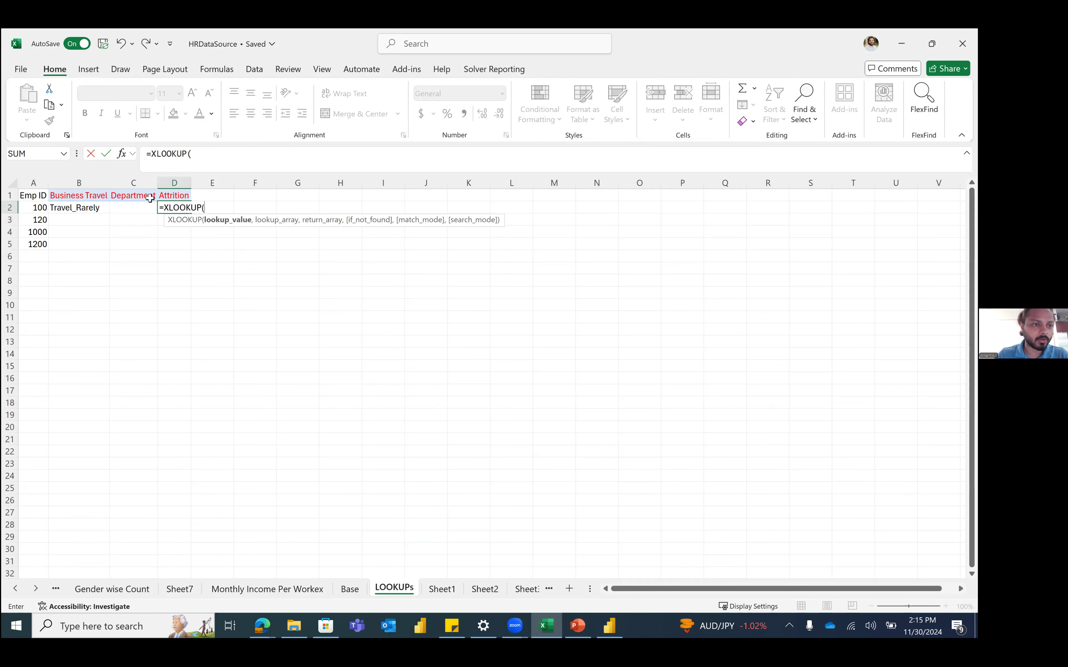
{"action": "left_click", "coordinate": [40, 207]}
{"action": "type", "text": ","}
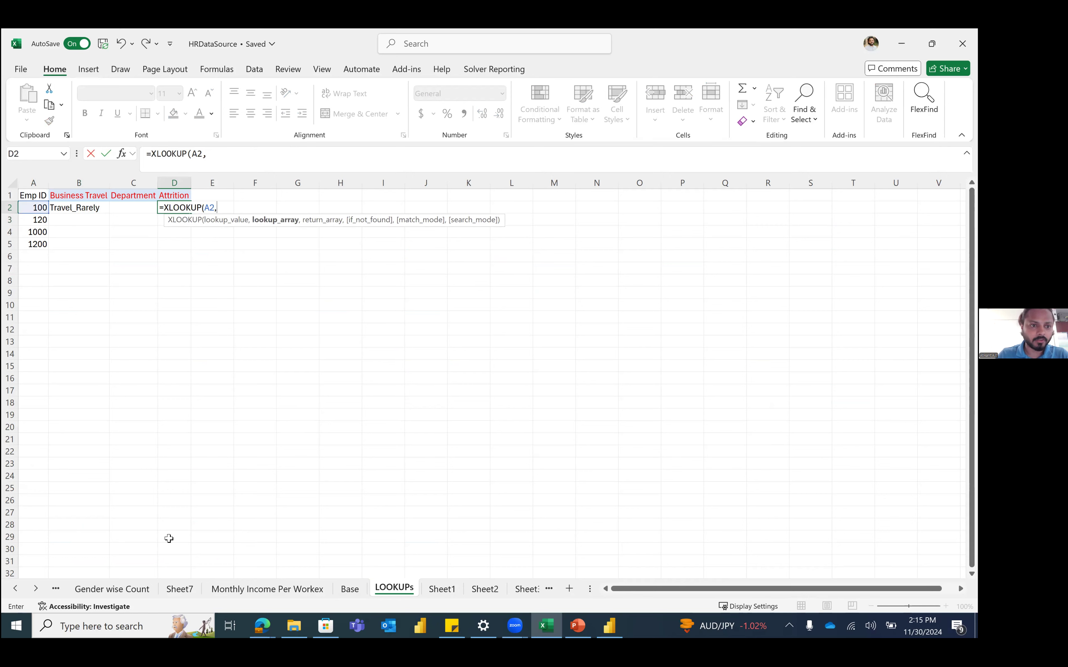
{"action": "left_click", "coordinate": [332, 586]}
{"action": "left_click", "coordinate": [345, 588]}
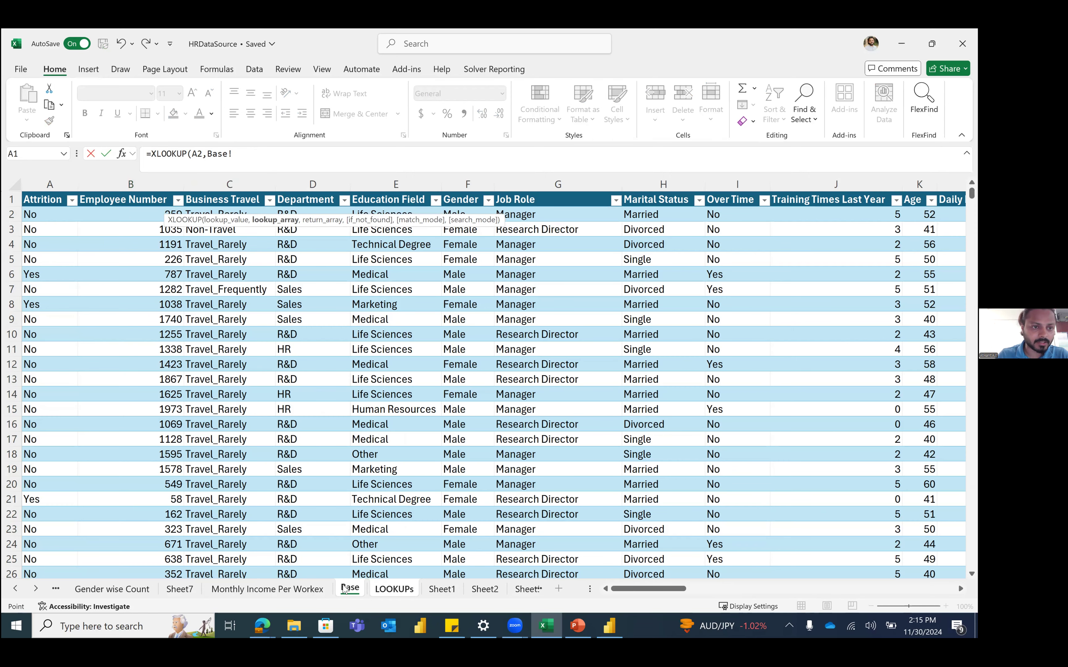
{"action": "left_click", "coordinate": [139, 180]}
{"action": "type", "text": ","}
{"action": "left_click", "coordinate": [60, 180]}
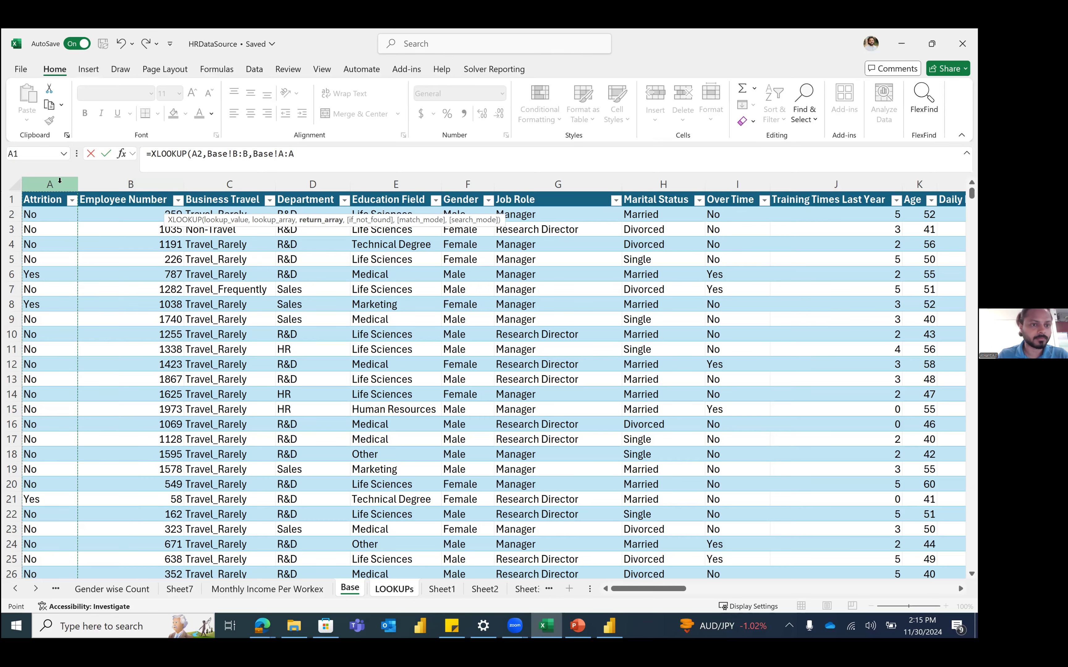
{"action": "key", "text": "Return"}
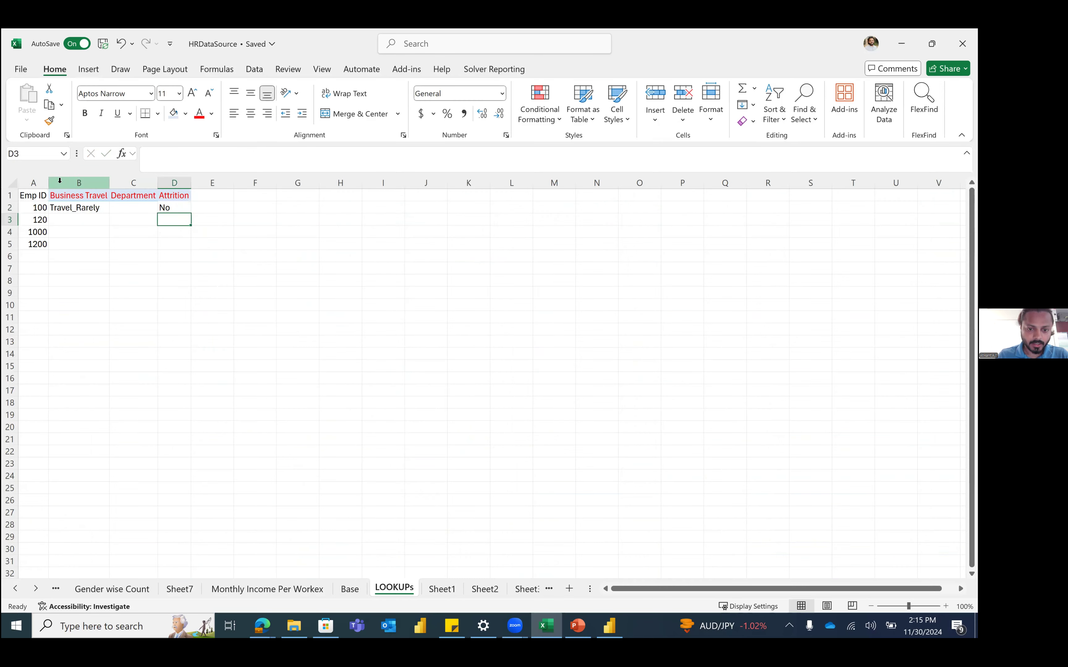
Step: Restart B2 as a VLOOKUP, typed so far as =VLOOKUP(A2,
{"action": "key", "text": "Left"}
{"action": "key", "text": "Up"}
{"action": "key", "text": "Left"}
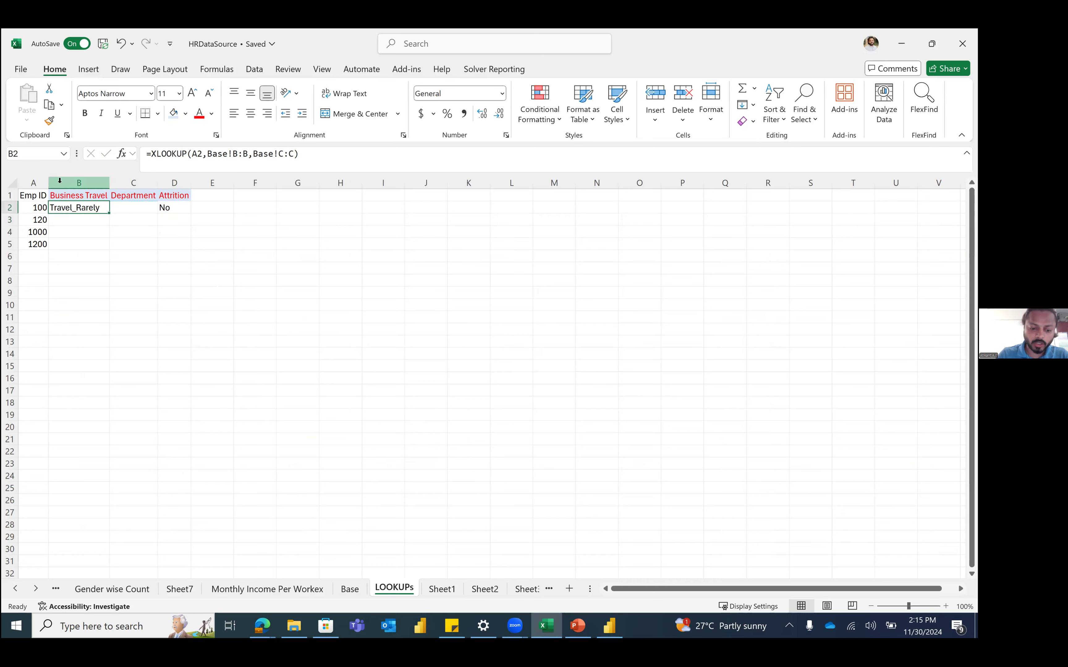
{"action": "type", "text": "=VLOOKUP("}
{"action": "key", "text": "Left"}
{"action": "type", "text": ","}
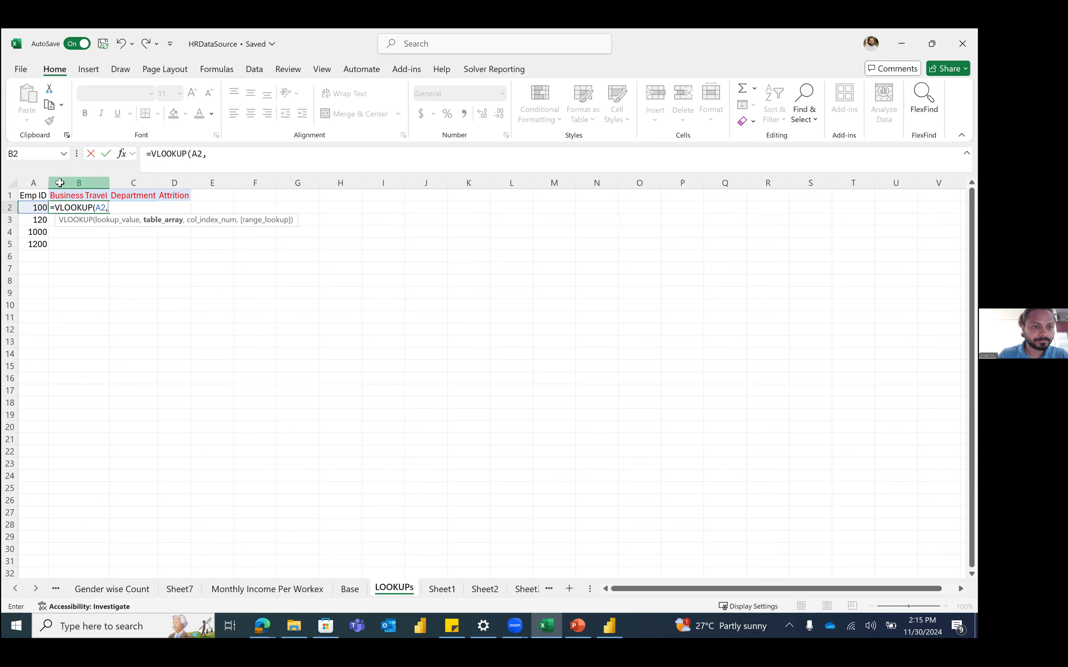
Step: Complete B2 as =VLOOKUP(A2,HRData[[#All],[Employee Number]:[Business Travel]],2,0), showing Travel_Rarely
{"action": "left_click", "coordinate": [350, 589]}
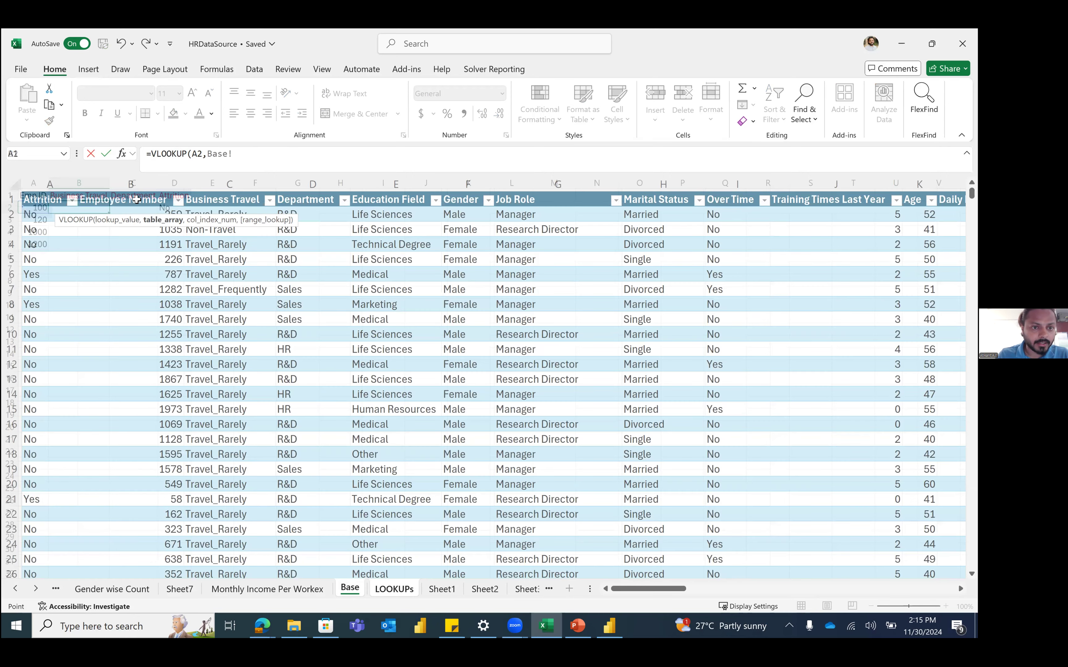
{"action": "left_click", "coordinate": [136, 199]}
{"action": "key", "text": "shift+Right"}
{"action": "key", "text": "shift+Down"}
{"action": "key", "text": "shift+Down"}
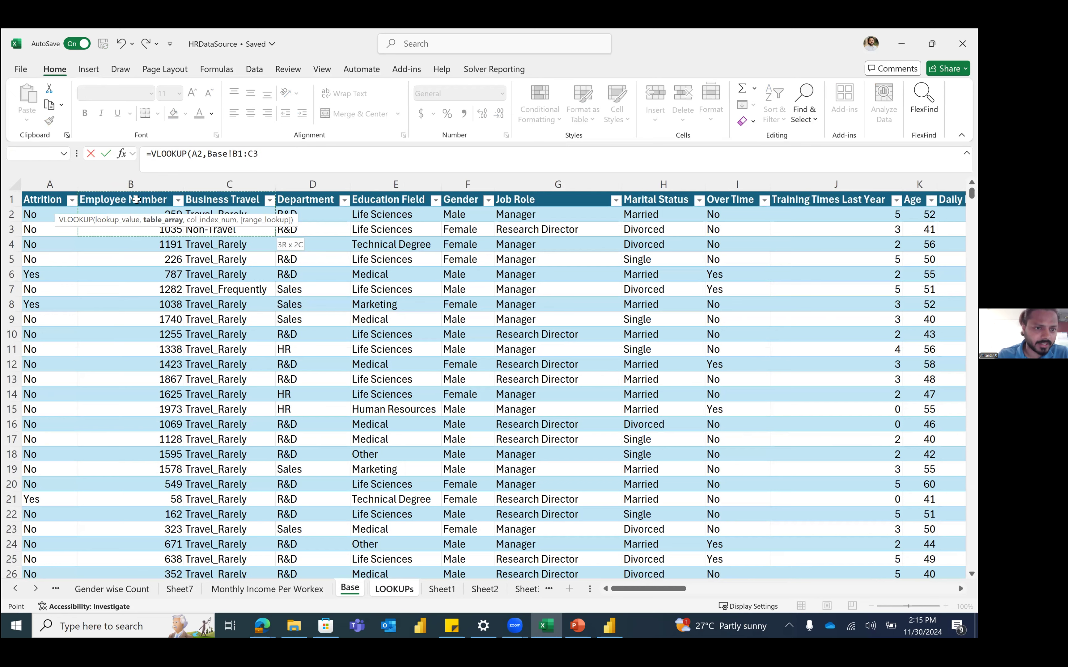
{"action": "key", "text": "shift+Down"}
{"action": "key", "text": "ctrl+shift+Down"}
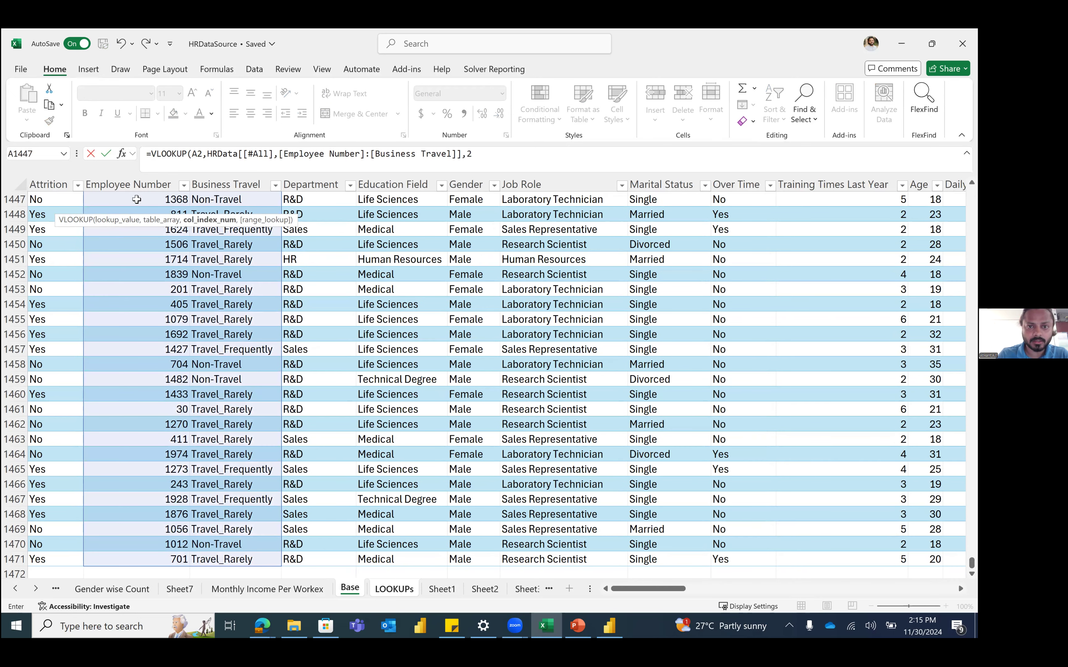
{"action": "type", "text": ",0)"}
{"action": "key", "text": "Return"}
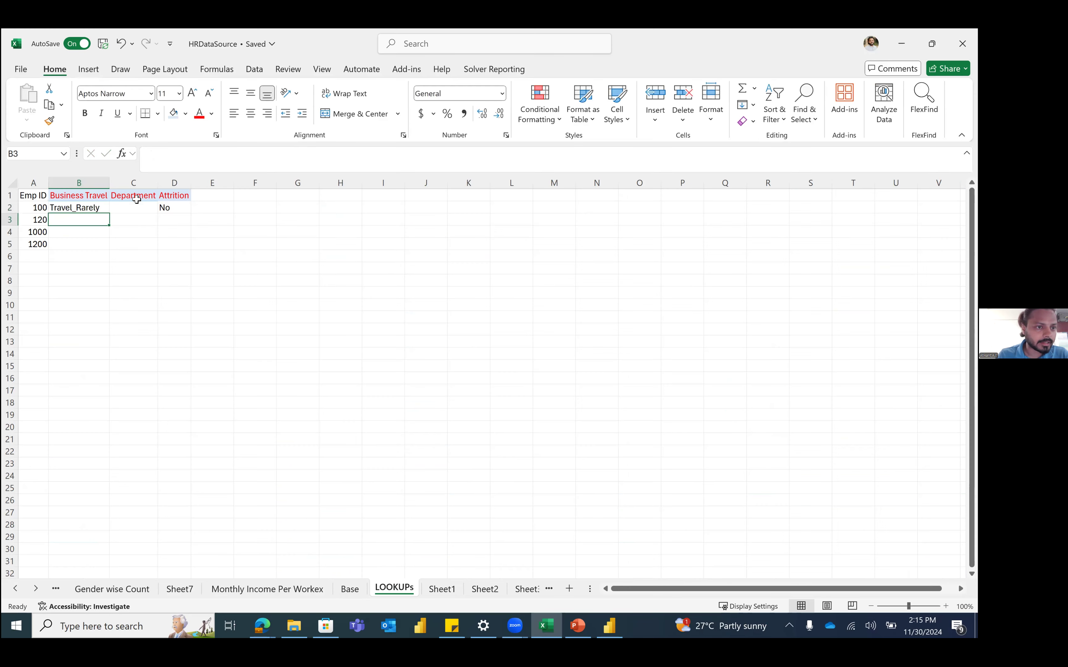
{"action": "key", "text": "Up"}
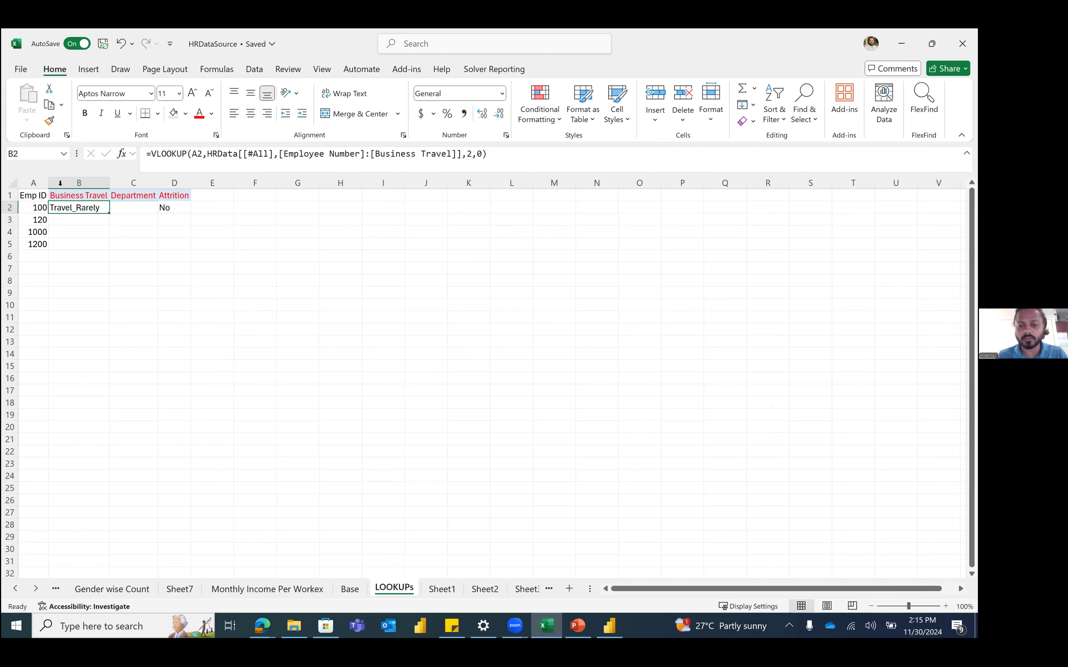
{"action": "key", "text": "ctrl+Page_Up"}
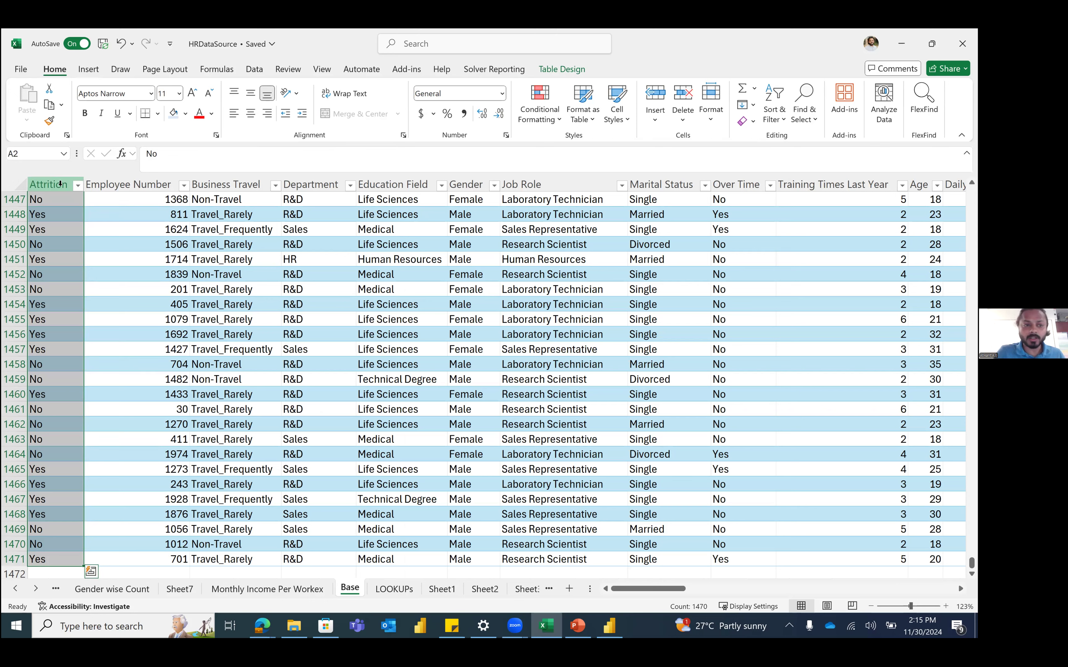
Step: Check an employee number value in the Base sheet's Employee Number column
{"action": "left_click", "coordinate": [124, 183]}
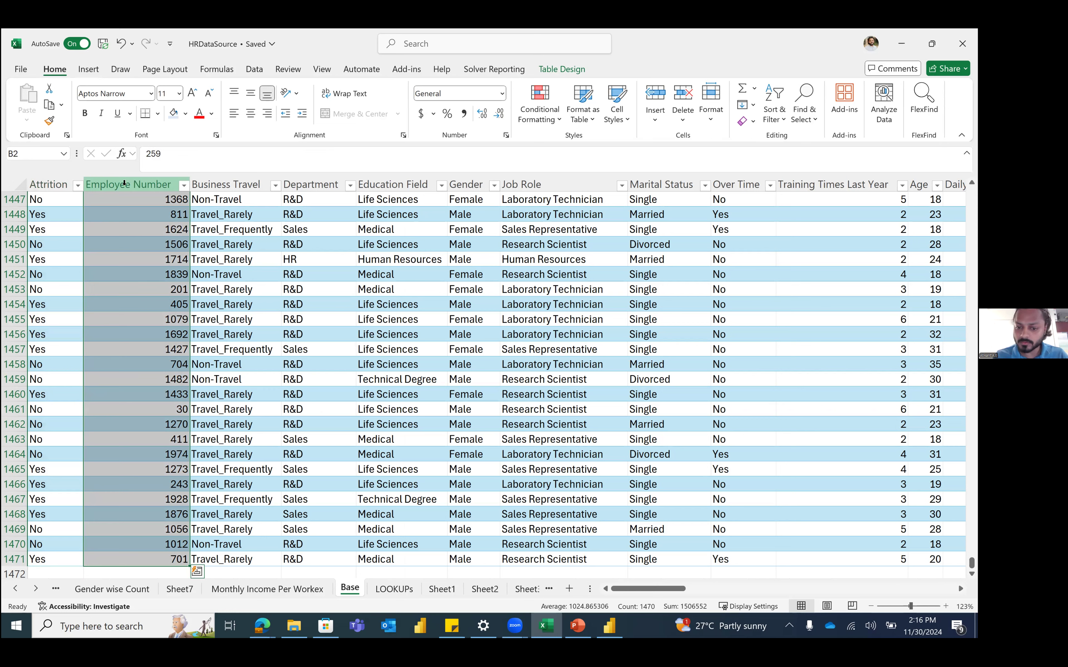
{"action": "left_click", "coordinate": [107, 270]}
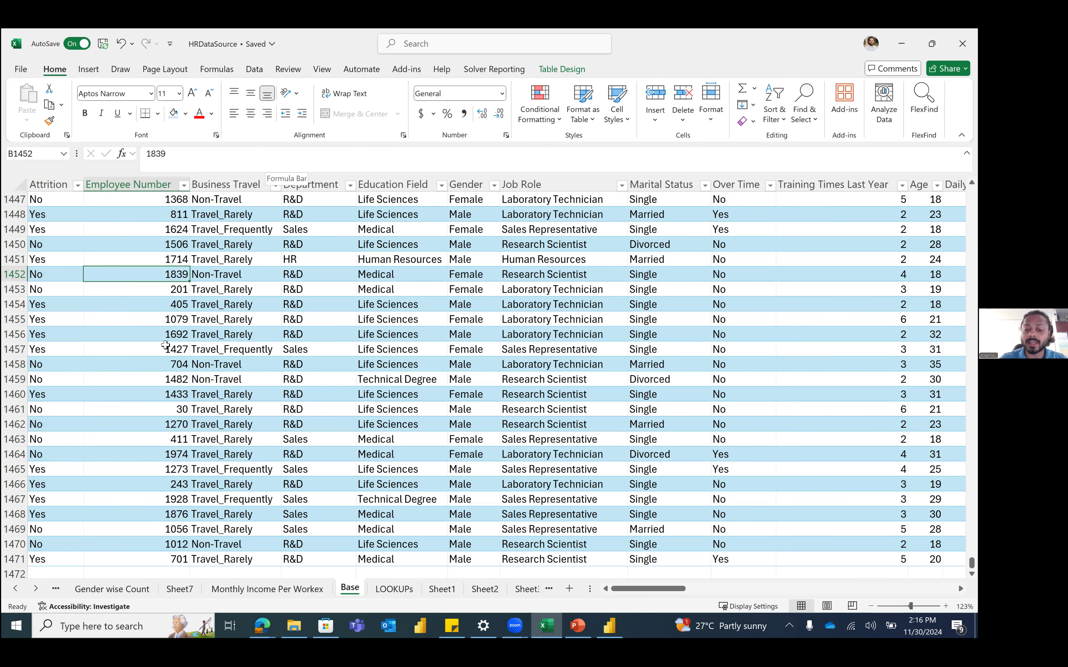
{"action": "key", "text": "ctrl+Page_Down"}
Step: Draft =XLOOKUP(A2, in B2, then cancel the unfinished formula
{"action": "type", "text": "vlo"}
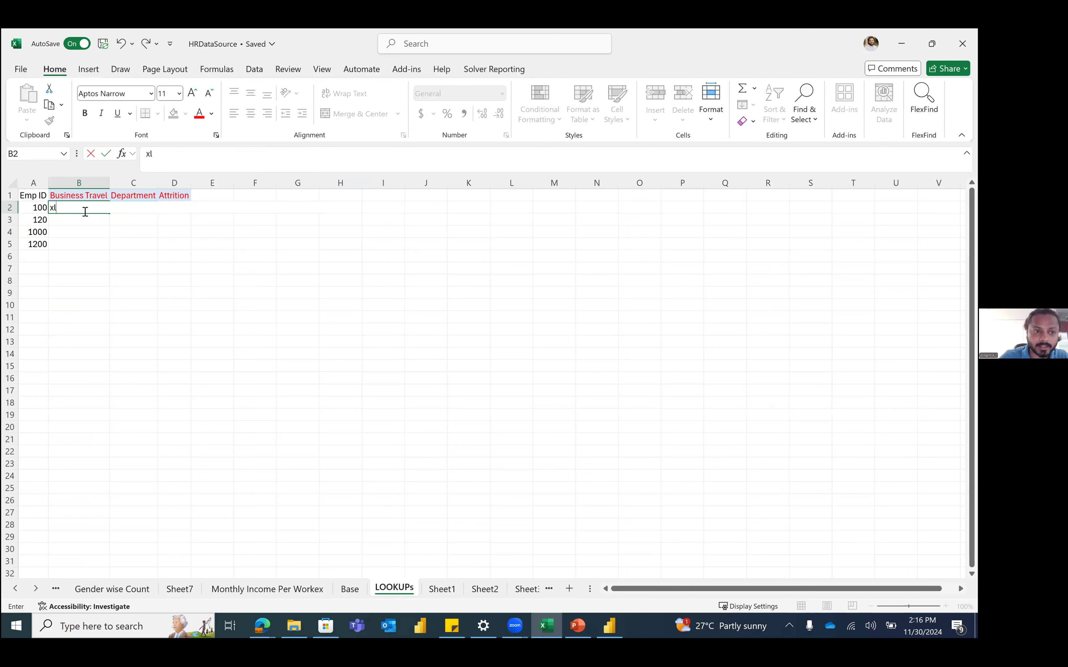
{"action": "key", "text": "BackSpace"}
{"action": "key", "text": "BackSpace"}
{"action": "key", "text": "BackSpace"}
{"action": "type", "text": "=xloo"}
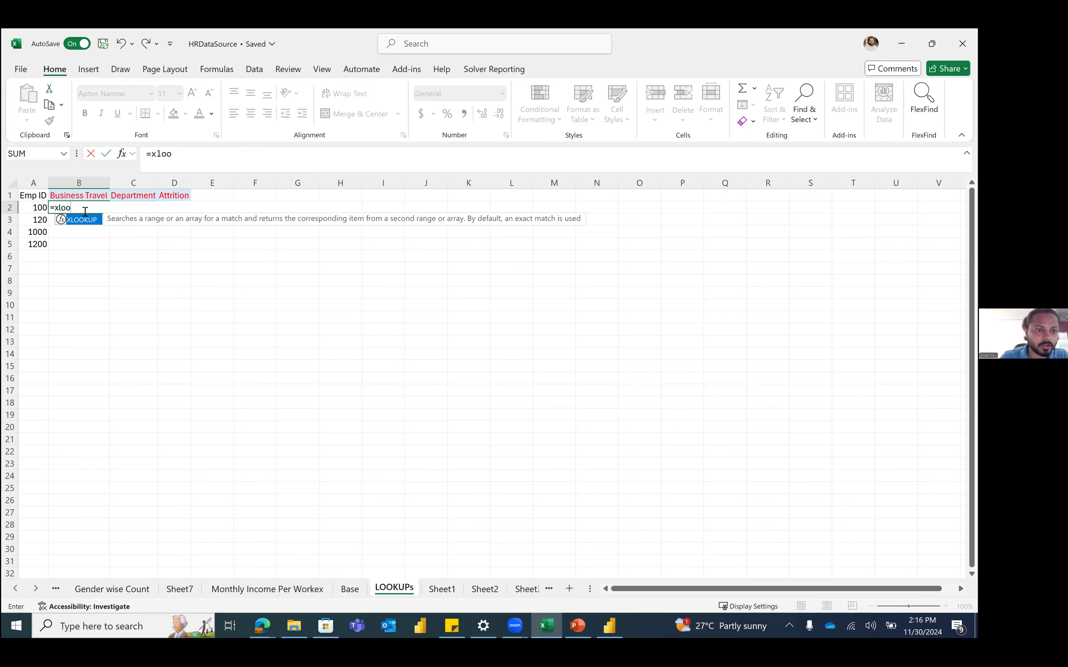
{"action": "key", "text": "Tab"}
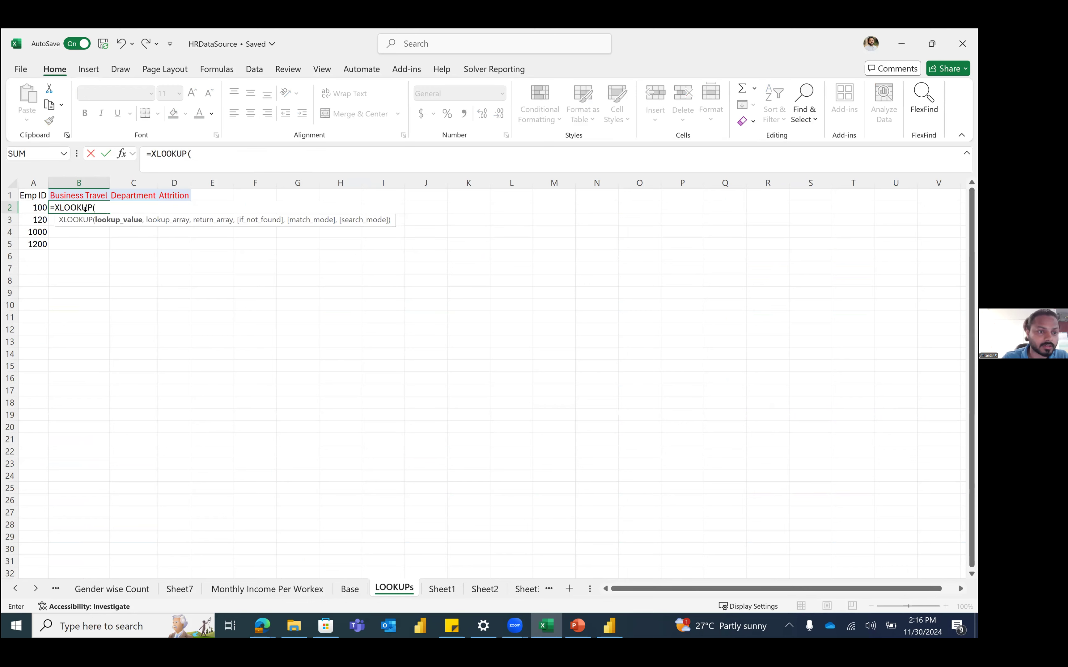
{"action": "left_click", "coordinate": [41, 209]}
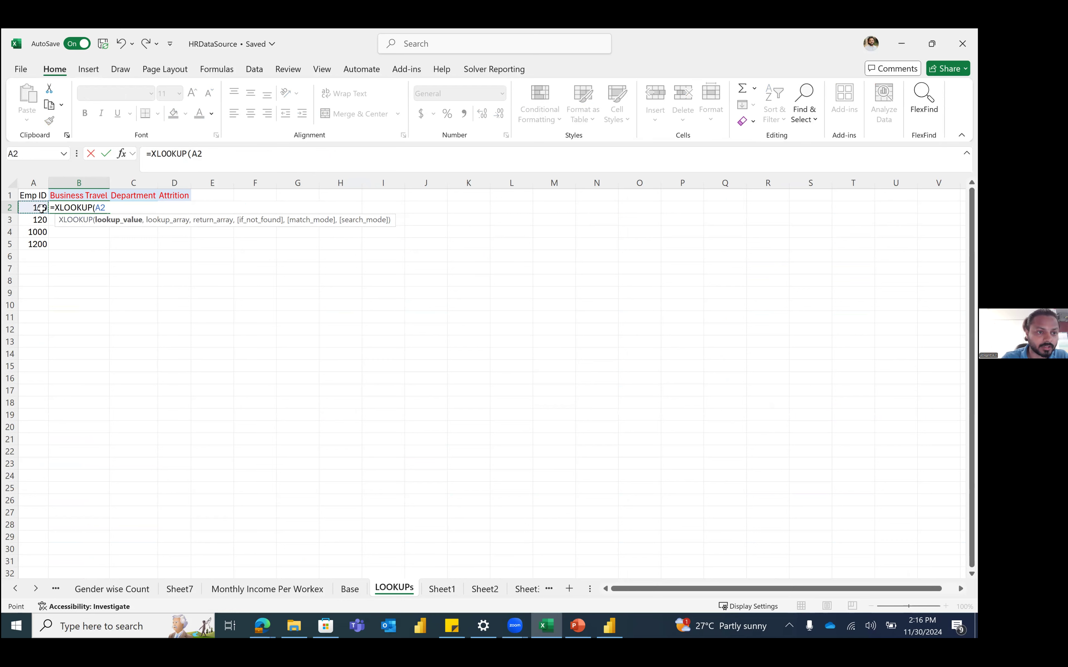
{"action": "type", "text": ","}
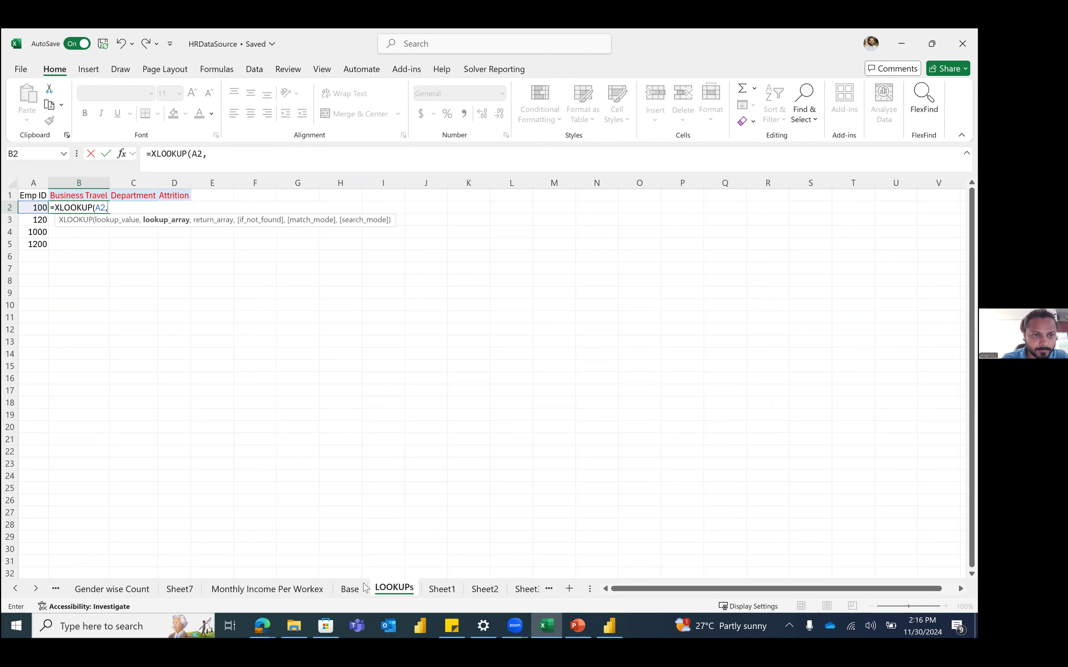
{"action": "left_click", "coordinate": [350, 588]}
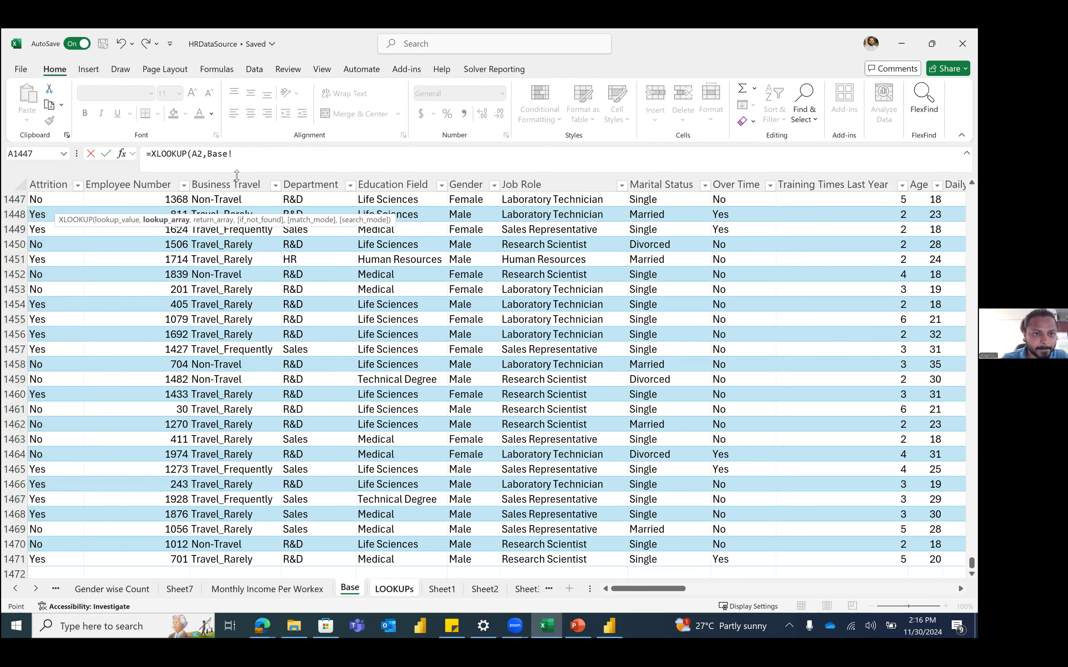
{"action": "left_click", "coordinate": [251, 153]}
{"action": "key", "text": "BackSpace"}
{"action": "key", "text": "BackSpace"}
{"action": "key", "text": "BackSpace"}
{"action": "key", "text": "BackSpace"}
{"action": "key", "text": "BackSpace"}
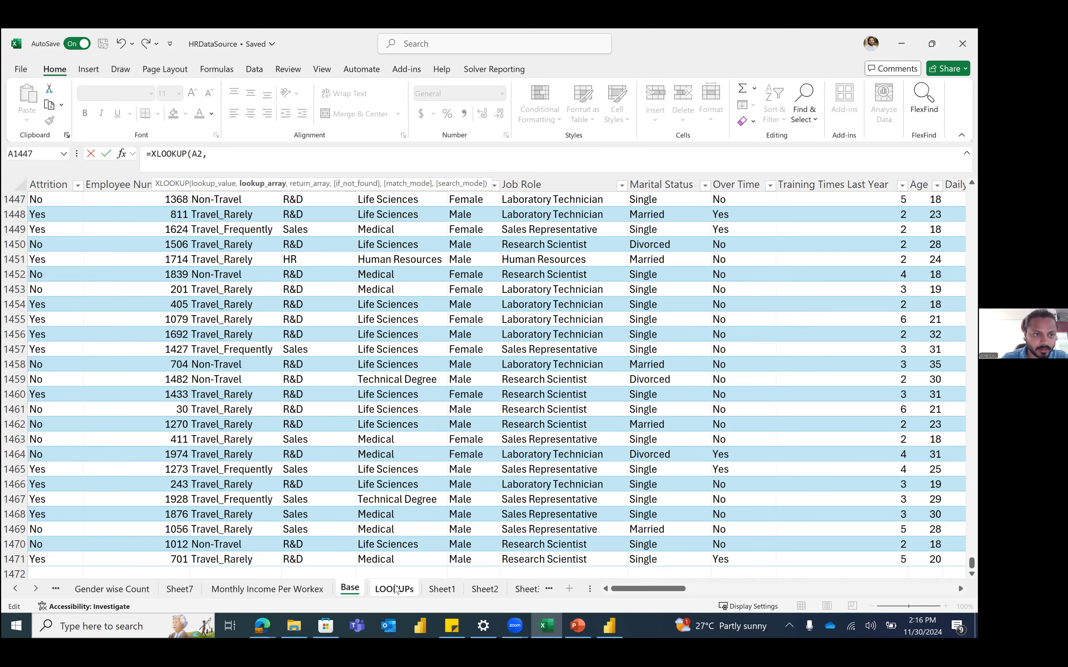
{"action": "key", "text": "Escape"}
Step: Clear the old lookup results from B2:D2 and return to B2
{"action": "left_click", "coordinate": [182, 207], "text": "shift"}
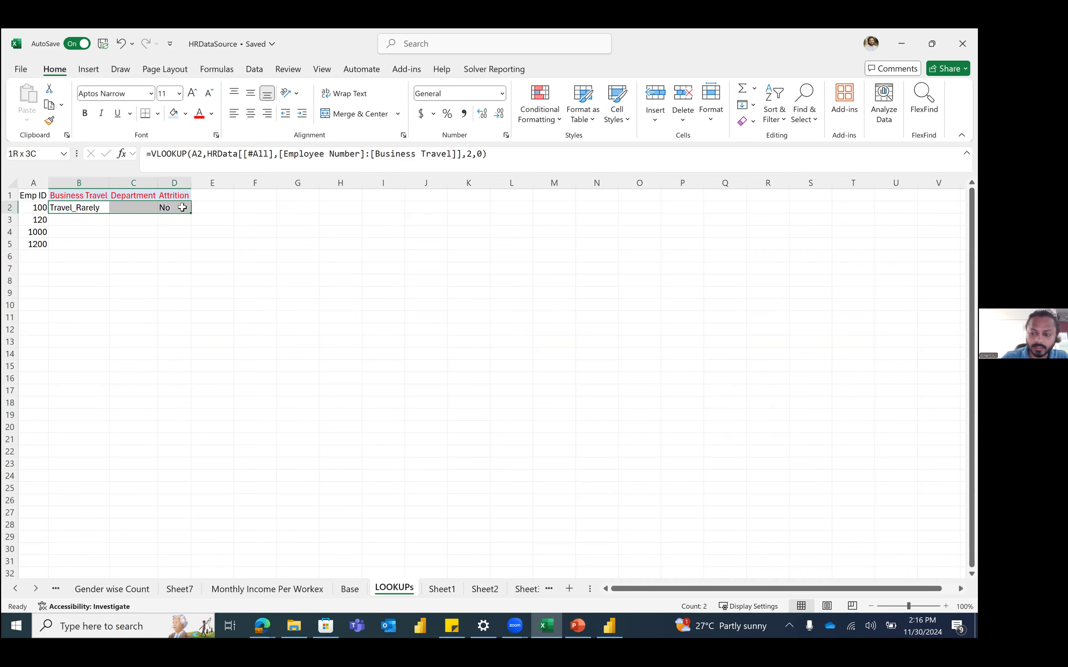
{"action": "key", "text": "Delete"}
{"action": "key", "text": "Left"}
{"action": "key", "text": "Right"}
Step: Enter =XLOOKUP(A2,HRData[Employee Number],HRData[Business Travel]) in B2, returning Travel_Rarely
{"action": "type", "text": "=xl"}
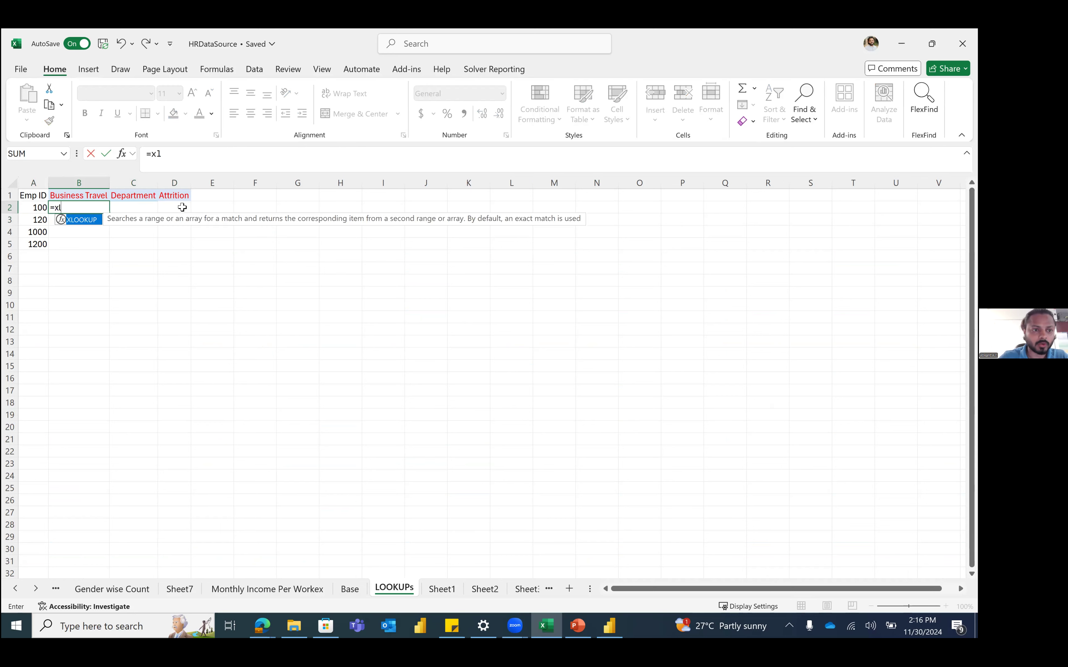
{"action": "key", "text": "Tab"}
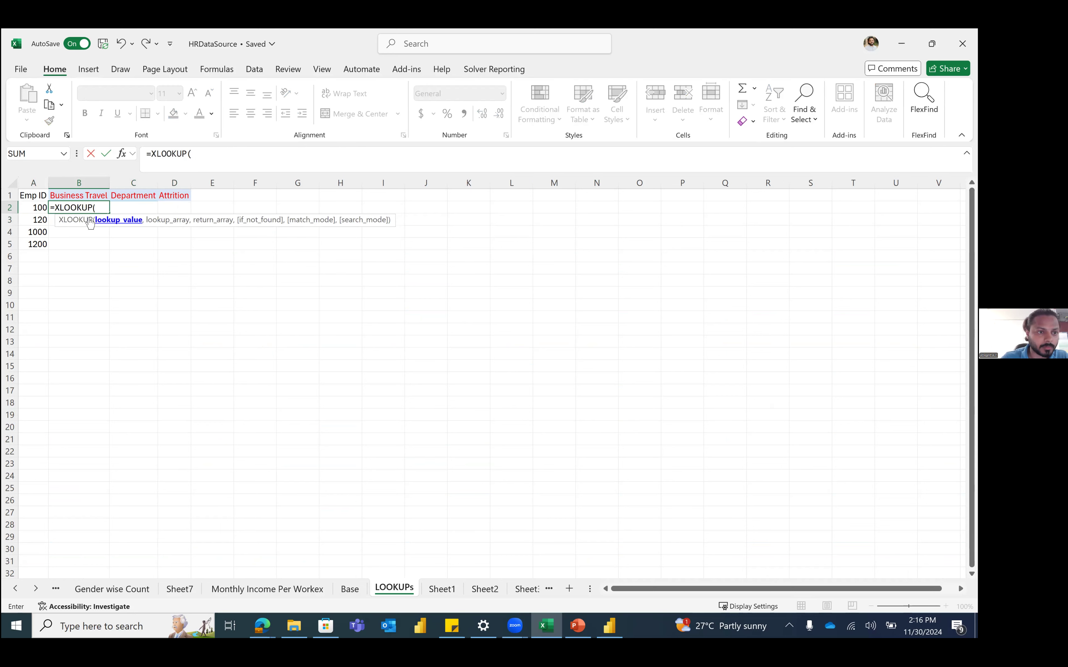
{"action": "left_click", "coordinate": [33, 207]}
{"action": "type", "text": ","}
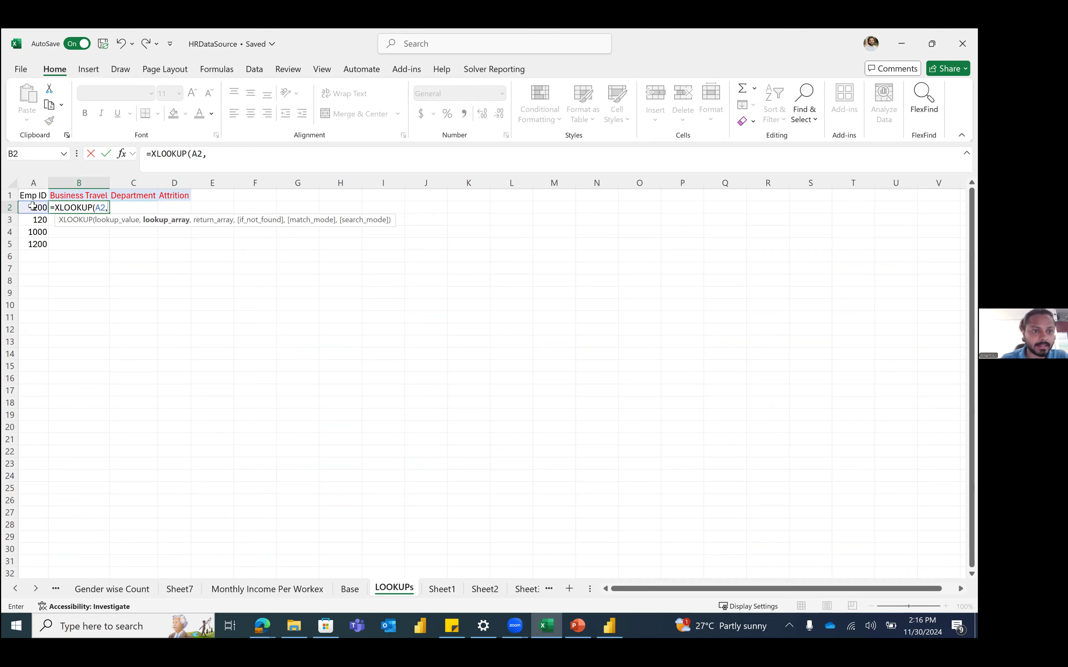
{"action": "type", "text": "HRData"}
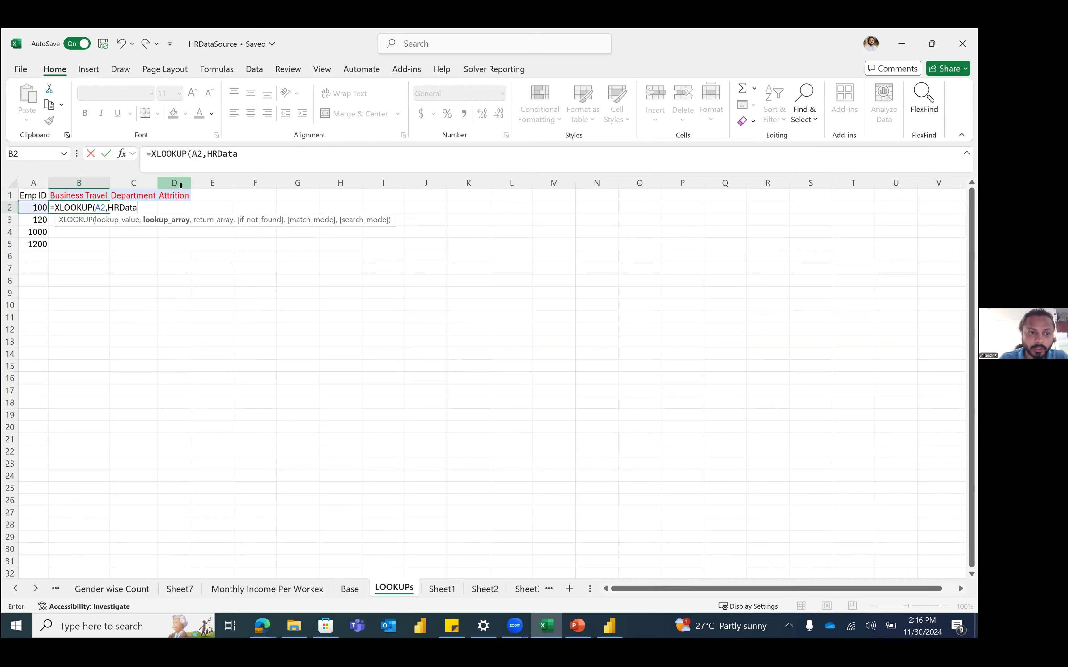
{"action": "type", "text": "[emp"}
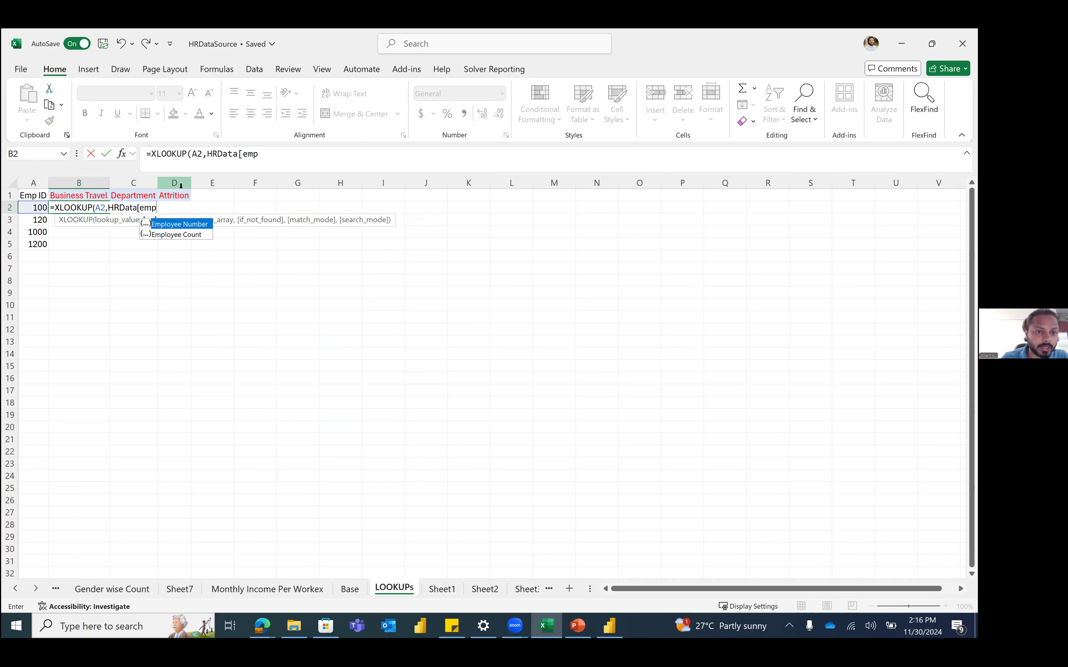
{"action": "key", "text": "Tab"}
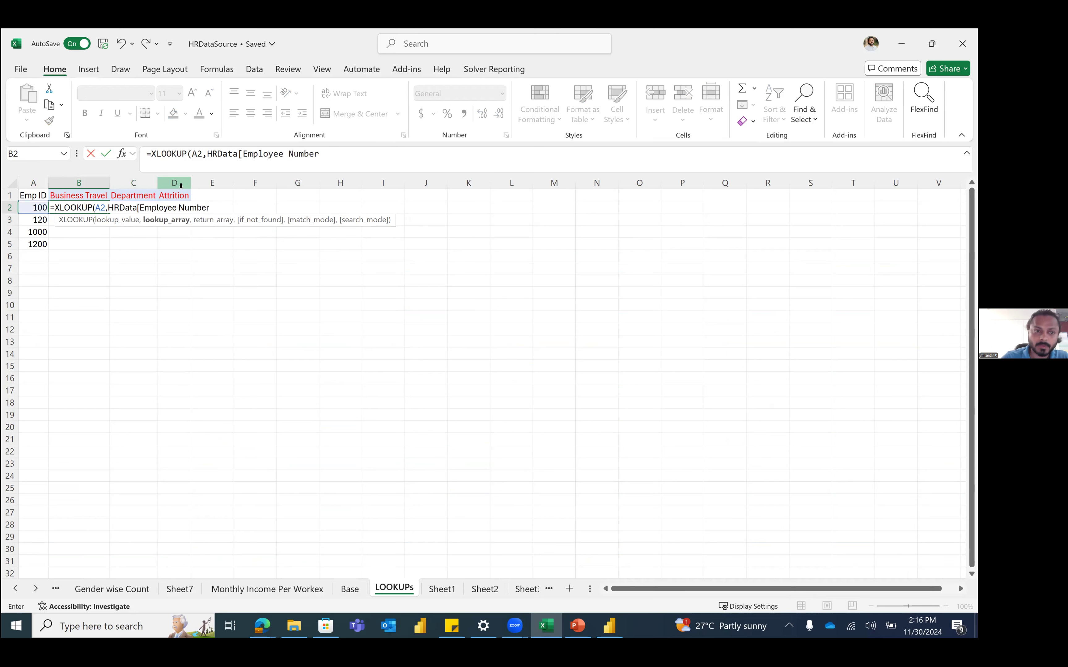
{"action": "type", "text": ","}
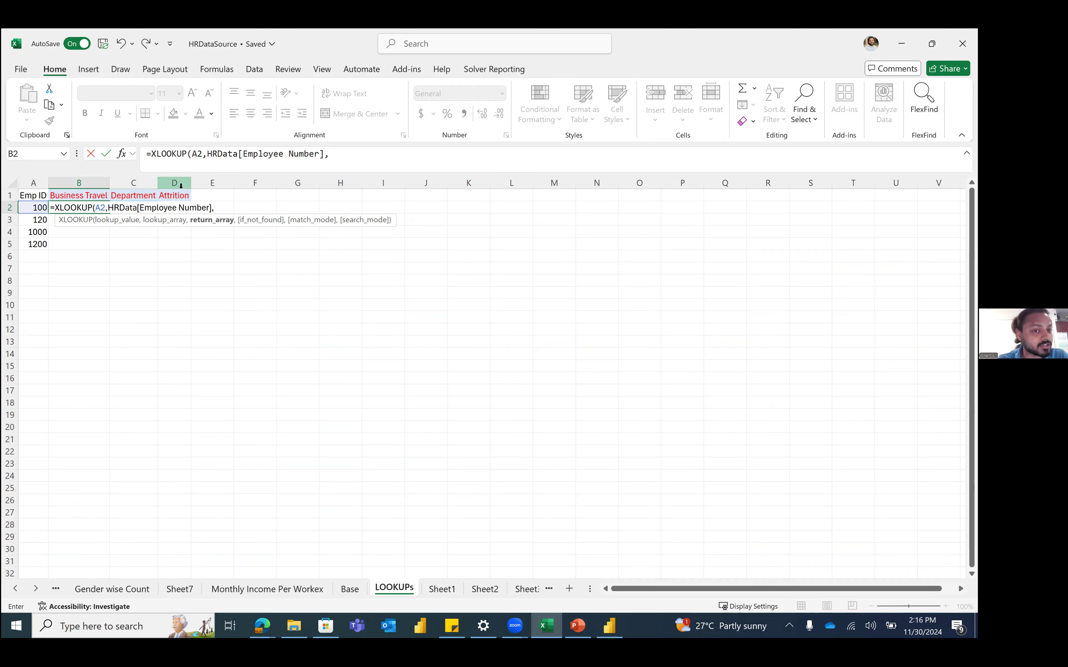
{"action": "type", "text": "HRData"}
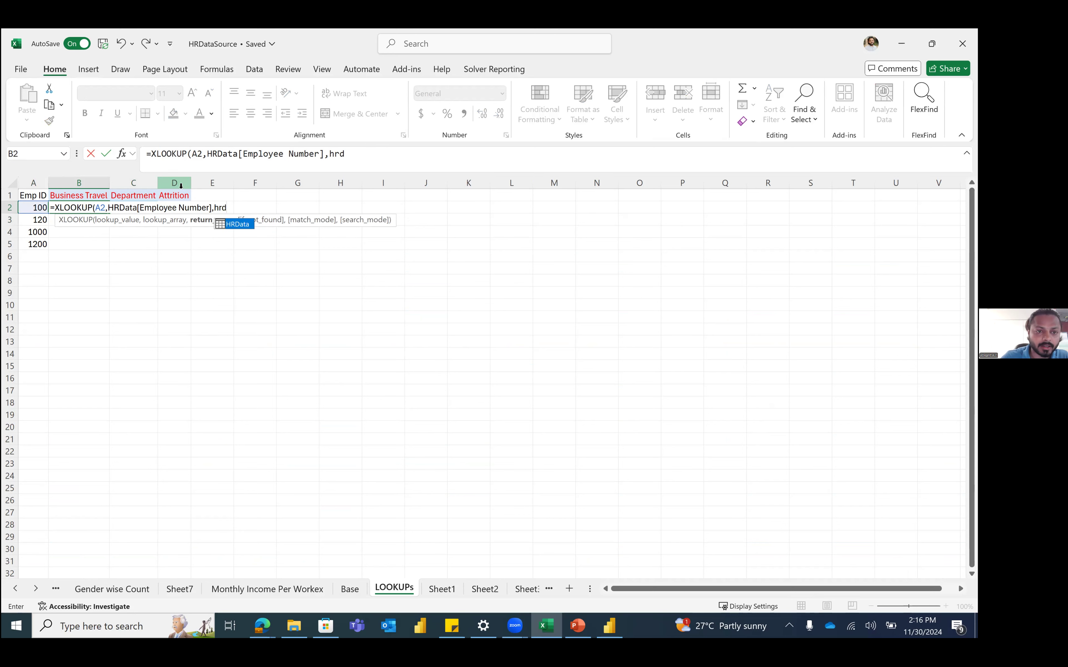
{"action": "type", "text": "["}
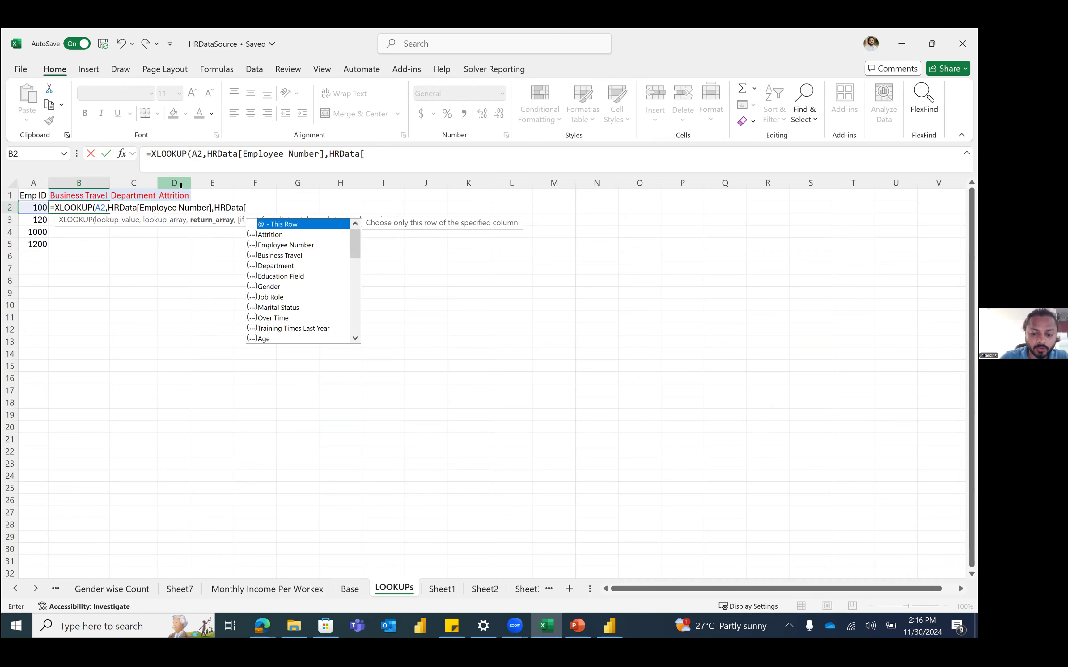
{"action": "type", "text": "busin"}
{"action": "key", "text": "Tab"}
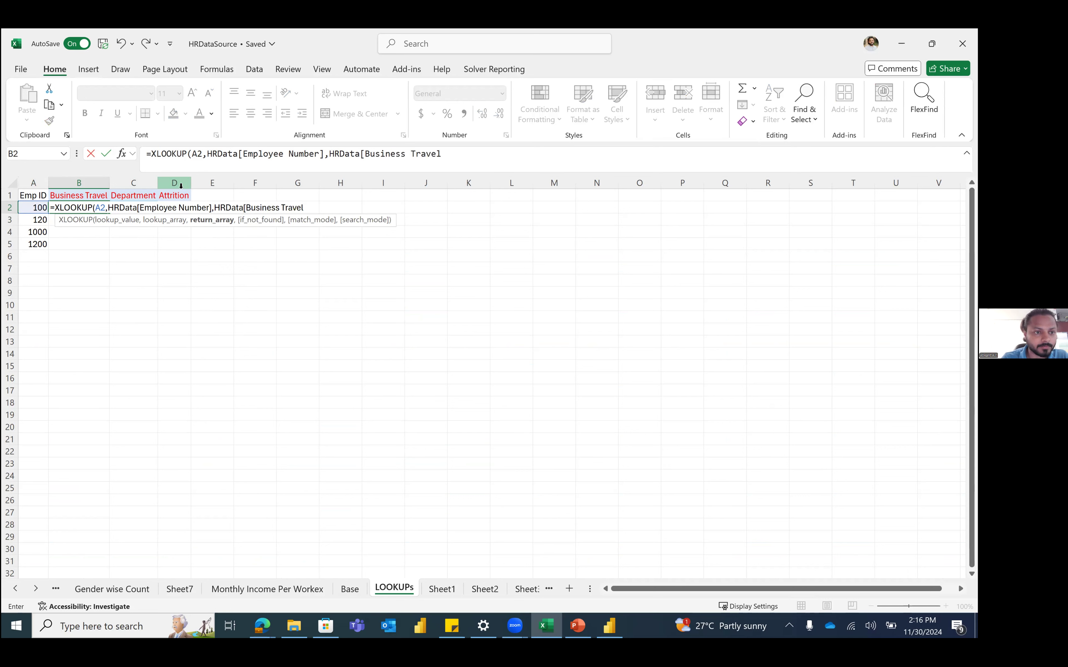
{"action": "type", "text": "])"}
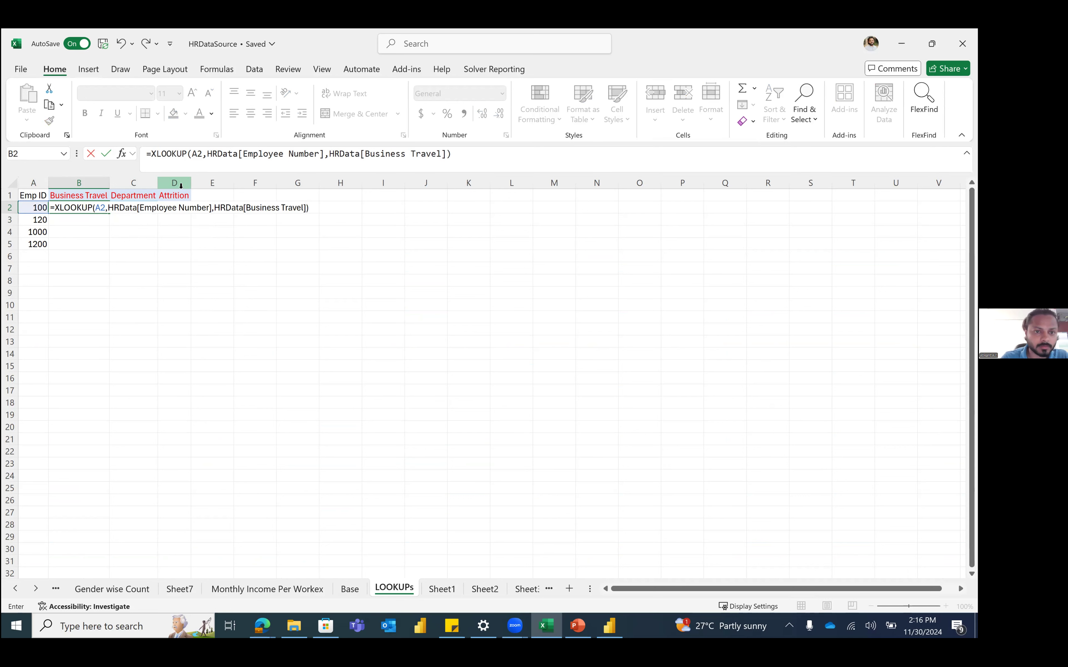
{"action": "key", "text": "Return"}
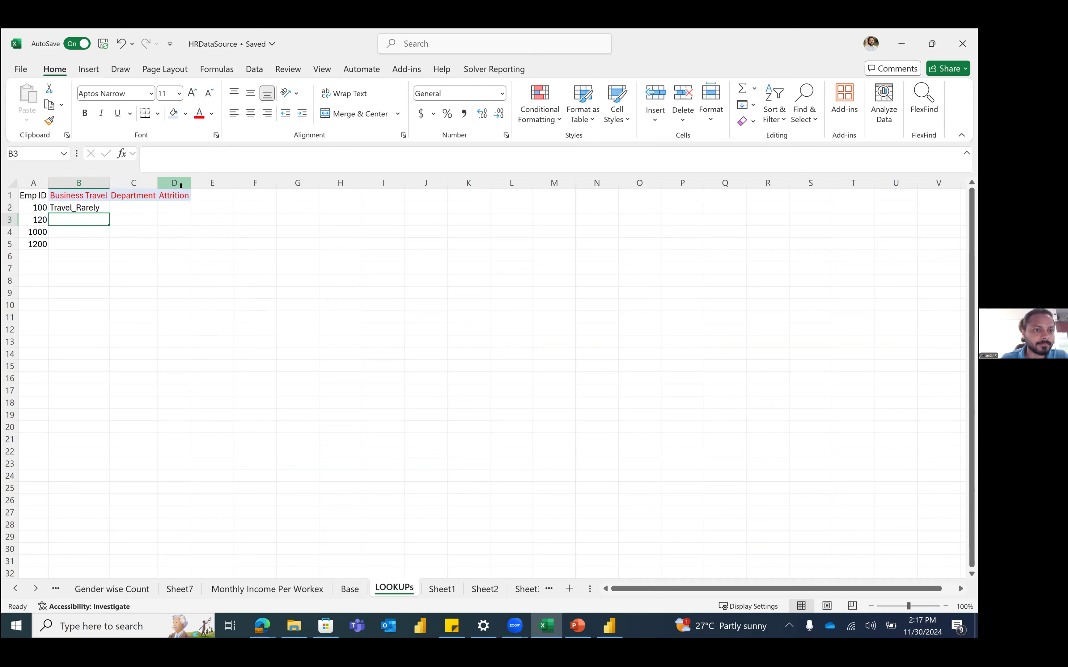
{"action": "key", "text": "Up"}
{"action": "left_click_drag", "start_coordinate": [109, 214], "coordinate": [108, 248]}
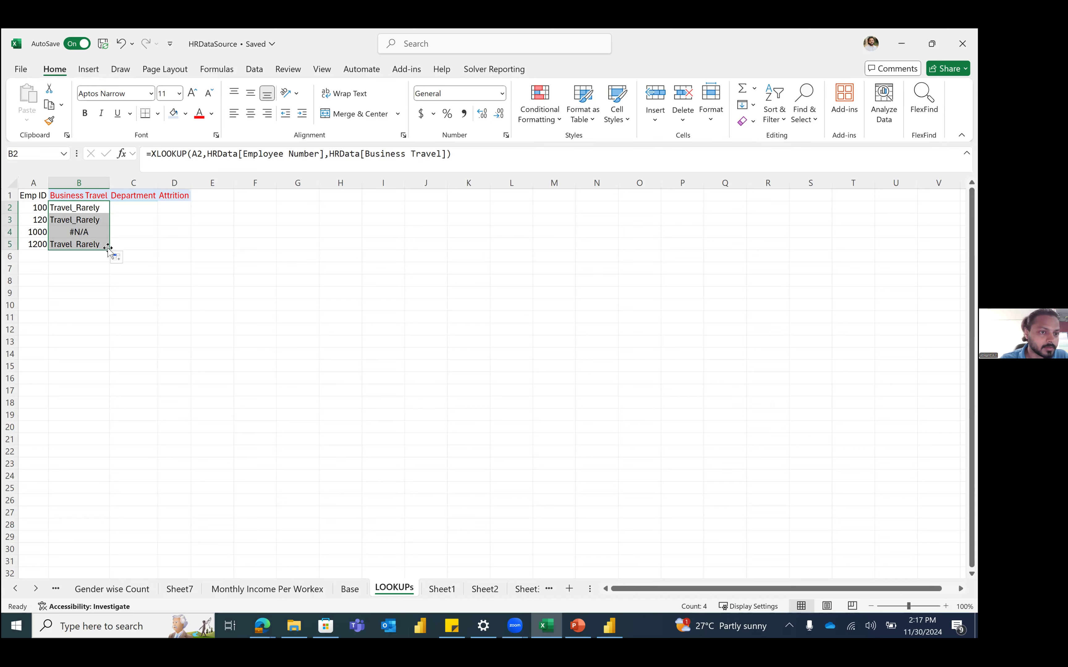
{"action": "left_click", "coordinate": [87, 208]}
{"action": "key", "text": "Down"}
{"action": "key", "text": "Down"}
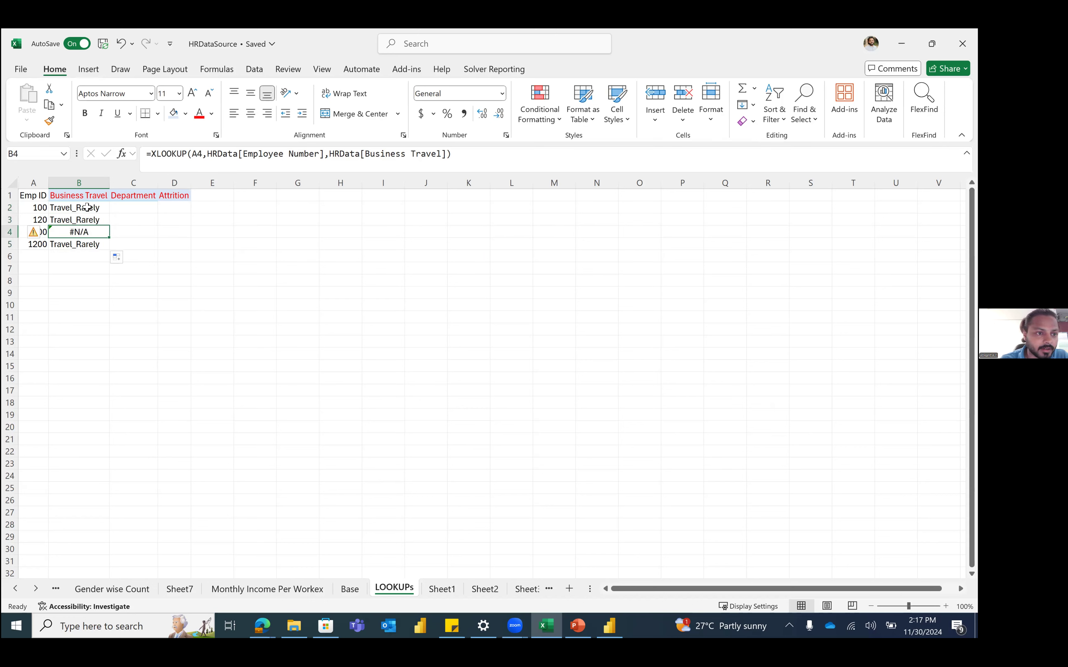
{"action": "left_click", "coordinate": [84, 267]}
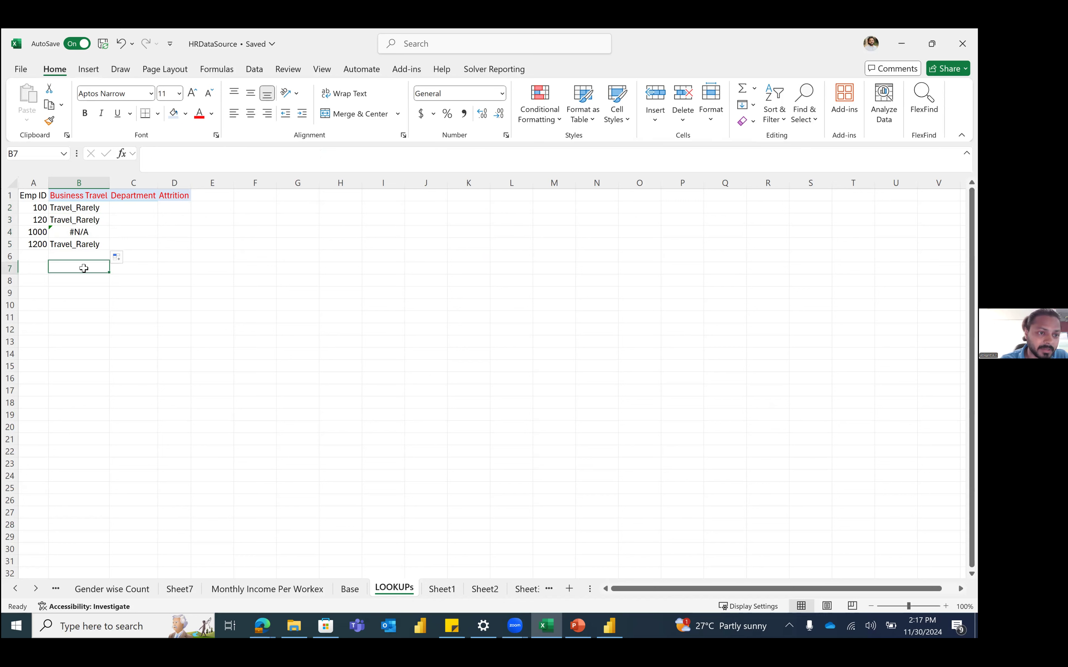
{"action": "left_click", "coordinate": [42, 230]}
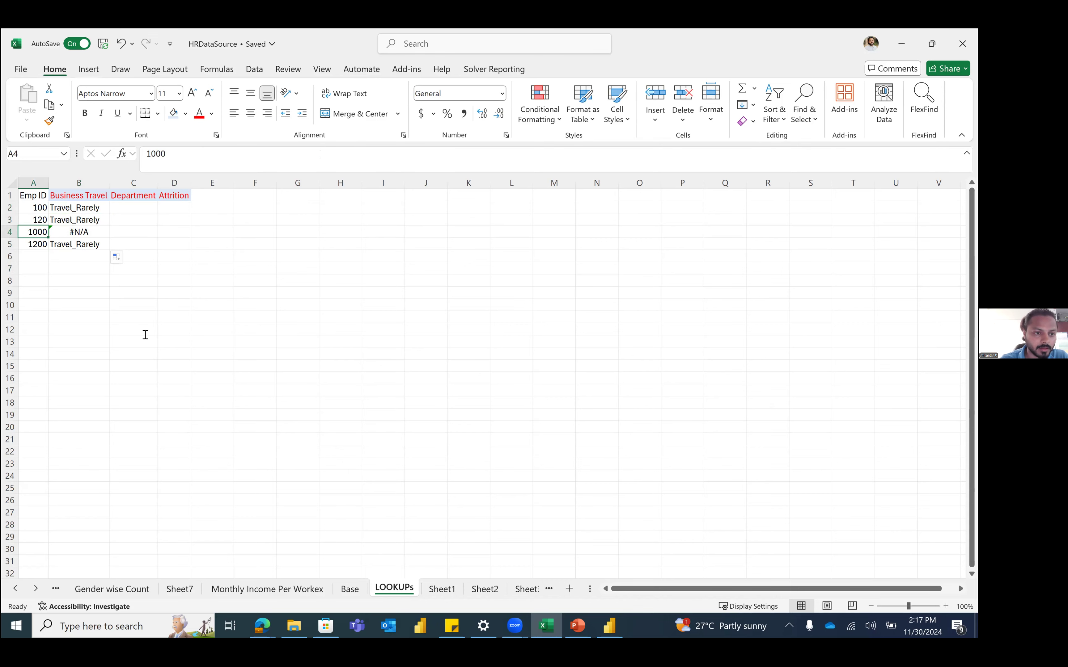
{"action": "key", "text": "ctrl+Page_Up"}
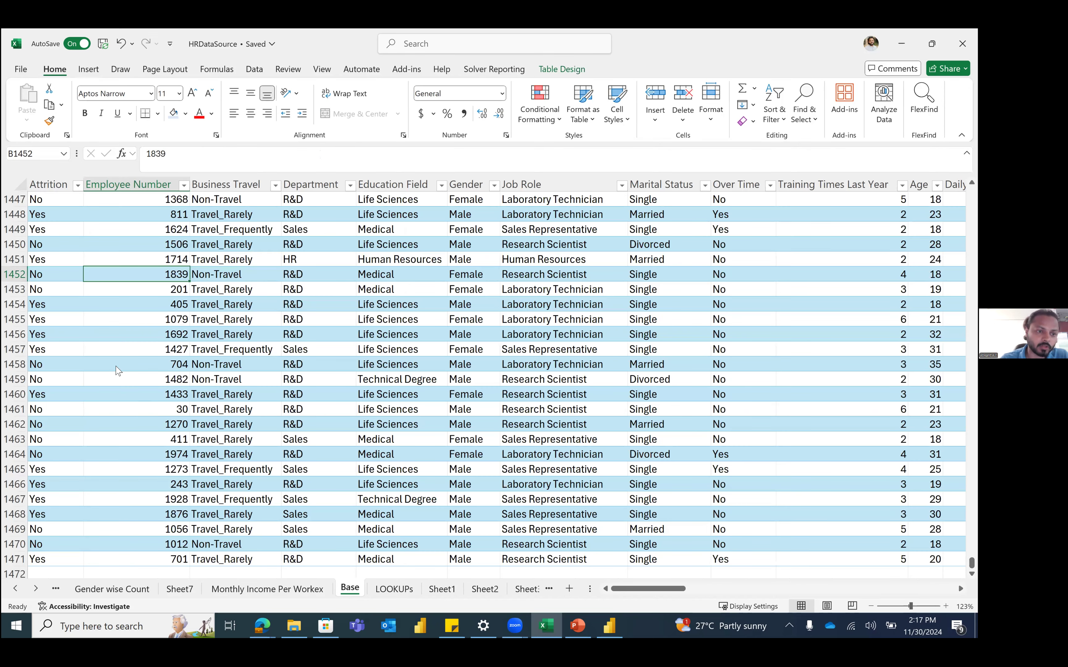
{"action": "key", "text": "alt+Down"}
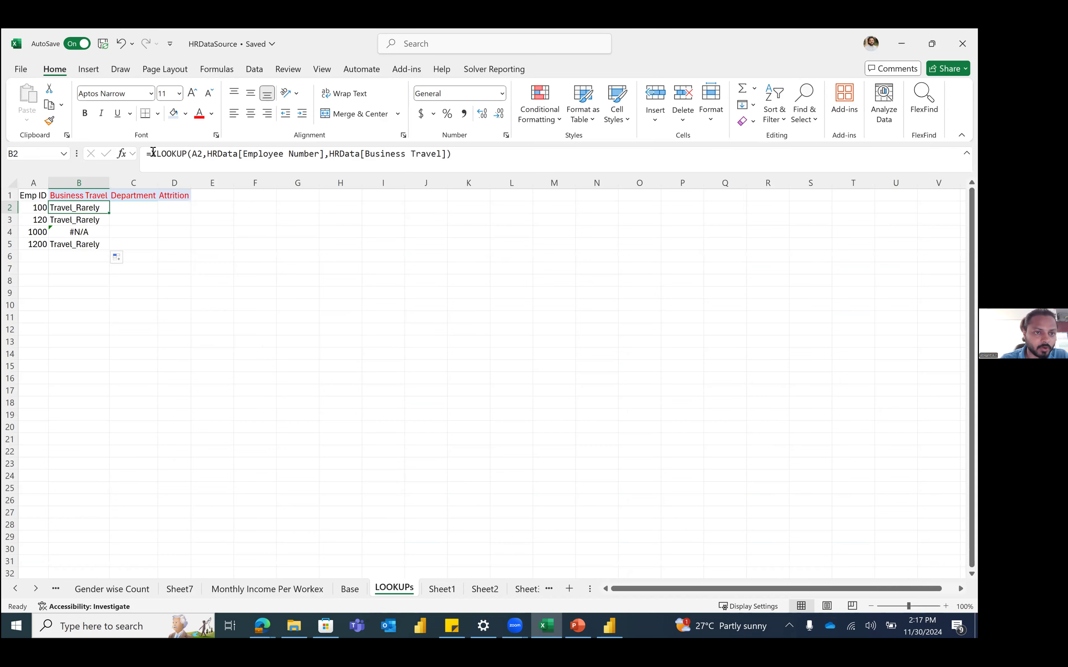
{"action": "left_click", "coordinate": [151, 153]}
Step: Wrap B2's XLOOKUP in IFERROR so errors show "No Data"
{"action": "type", "text": "IFERROR(XLOOKUP(A2,HRData[Employee Number],HRData[Business Travel"}
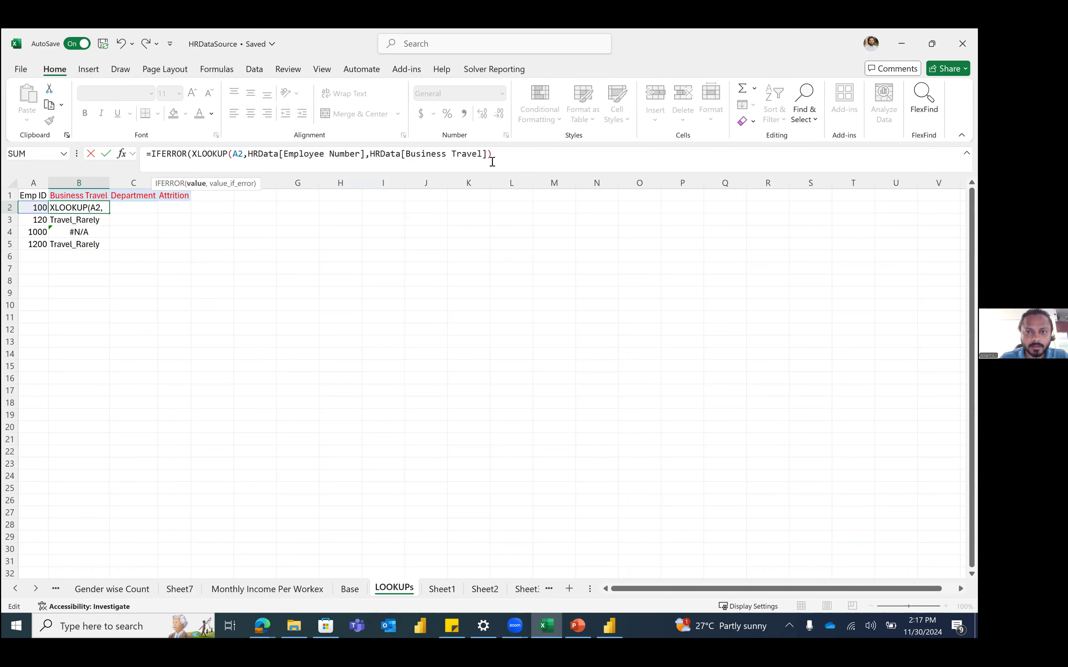
{"action": "left_click", "coordinate": [506, 154]}
{"action": "type", "text": ","}
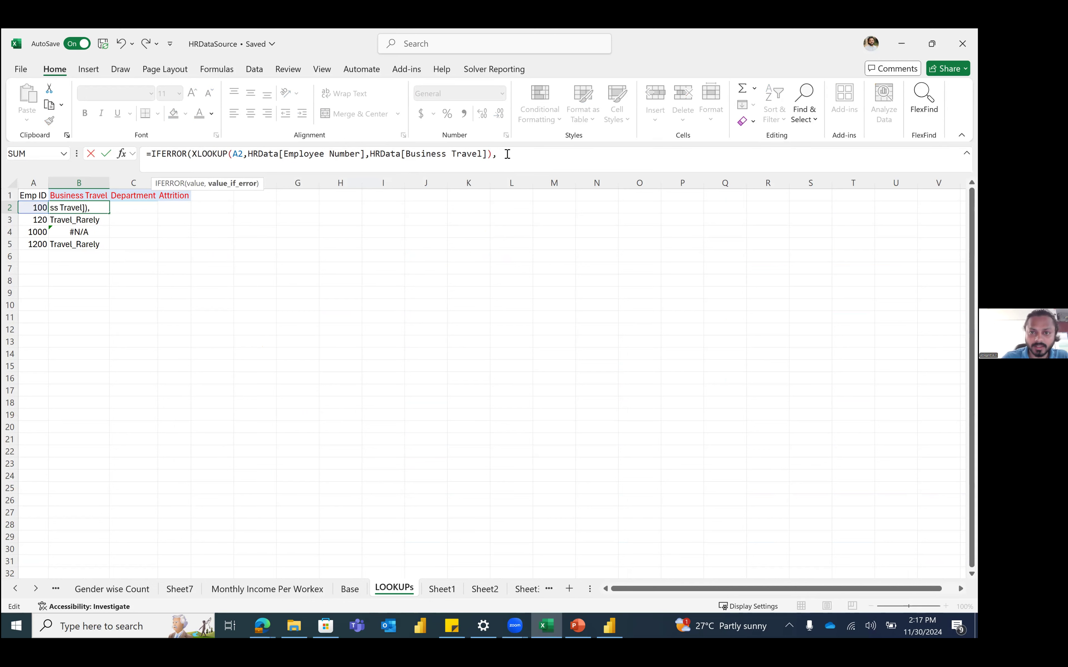
{"action": "type", "text": "\"No Data\")"}
{"action": "key", "text": "Return"}
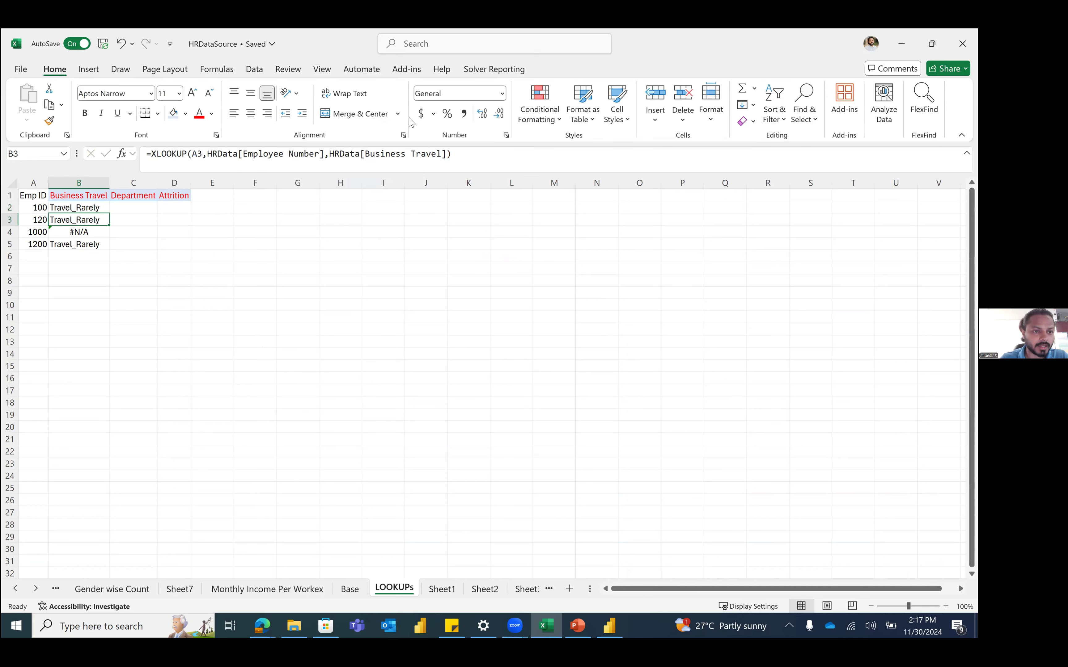
{"action": "key", "text": "Up"}
Step: Fill B2 down to B5, confirm No Data for ID 1000, and copy it across to D2
{"action": "left_click_drag", "start_coordinate": [109, 213], "coordinate": [107, 245]}
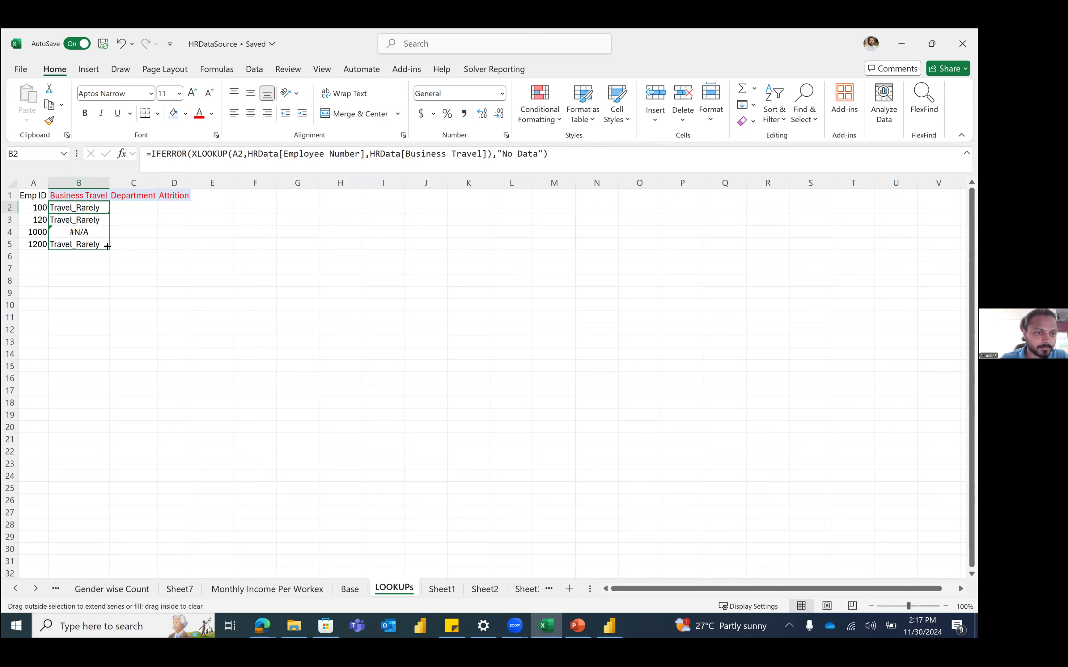
{"action": "left_click", "coordinate": [76, 230]}
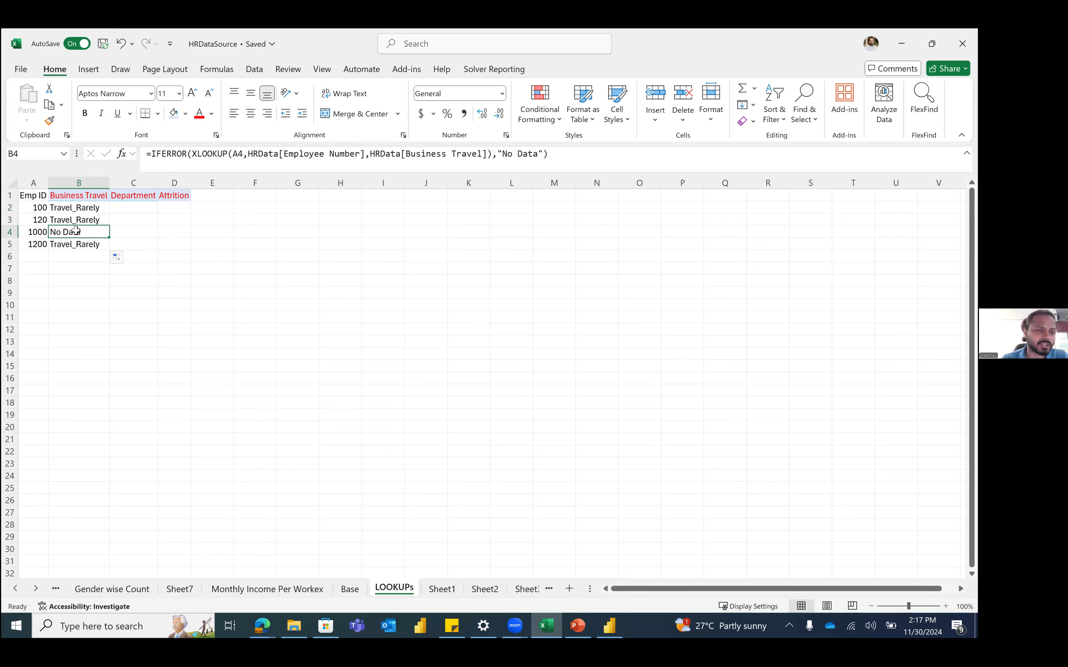
{"action": "key", "text": "Up"}
{"action": "key", "text": "Up"}
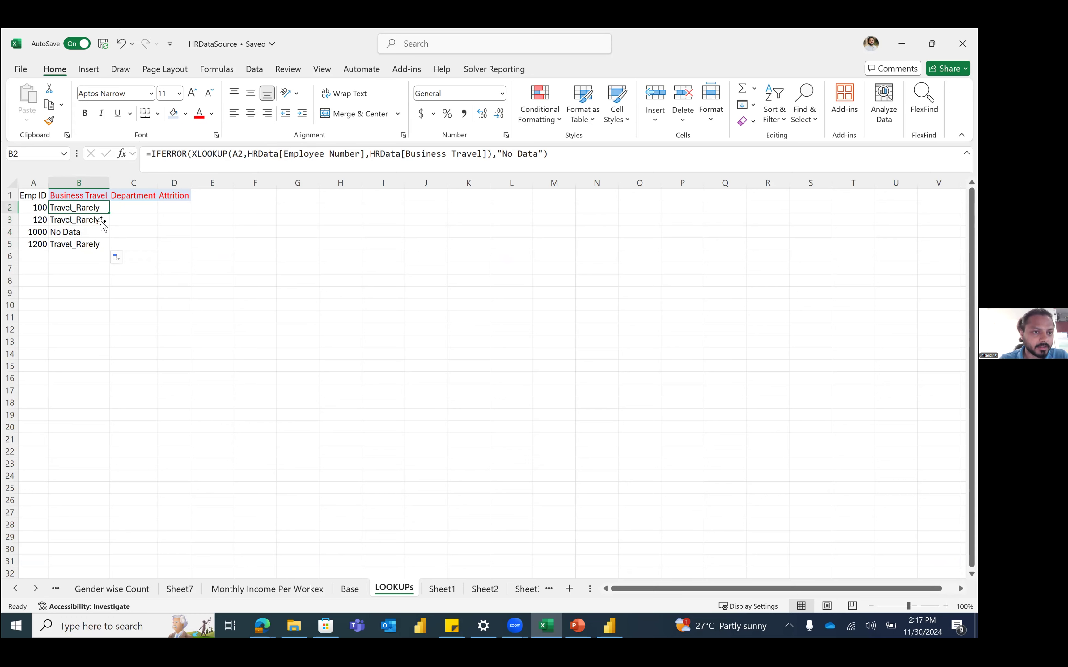
{"action": "left_click_drag", "start_coordinate": [110, 214], "coordinate": [193, 212]}
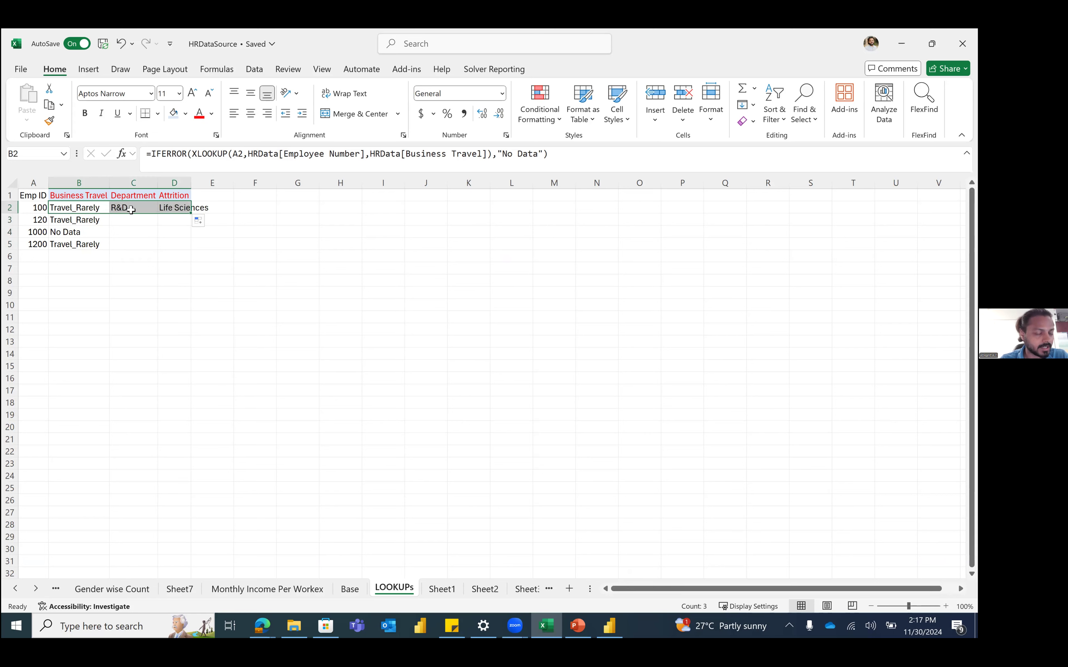
Step: Review the copied lookup formulas in D2, C2 and B2
{"action": "left_click", "coordinate": [185, 207]}
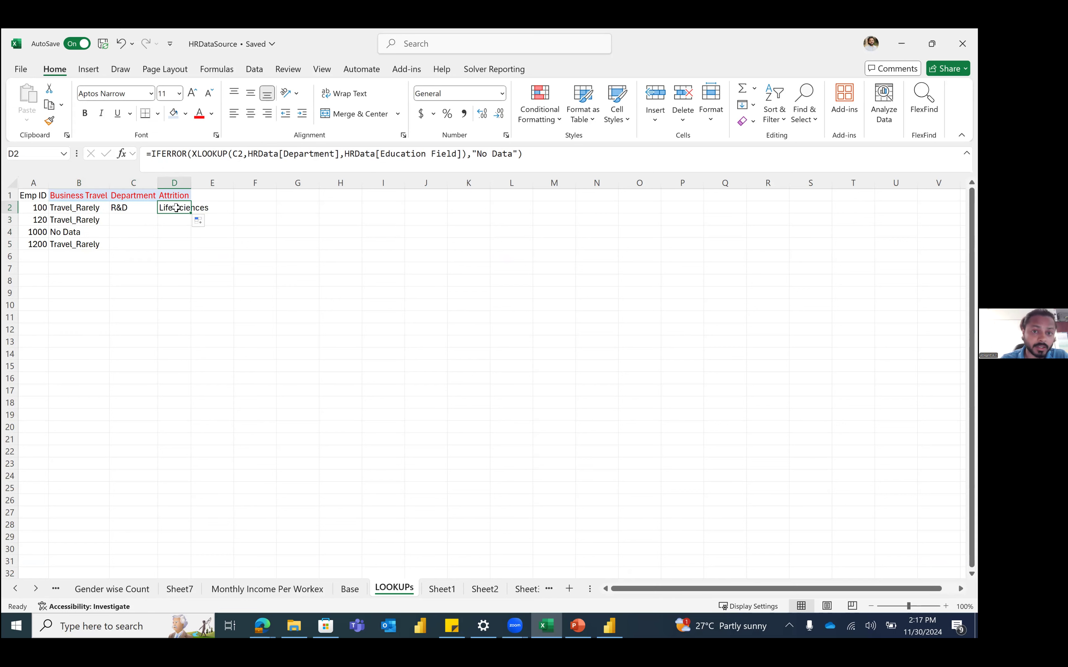
{"action": "key", "text": "Left"}
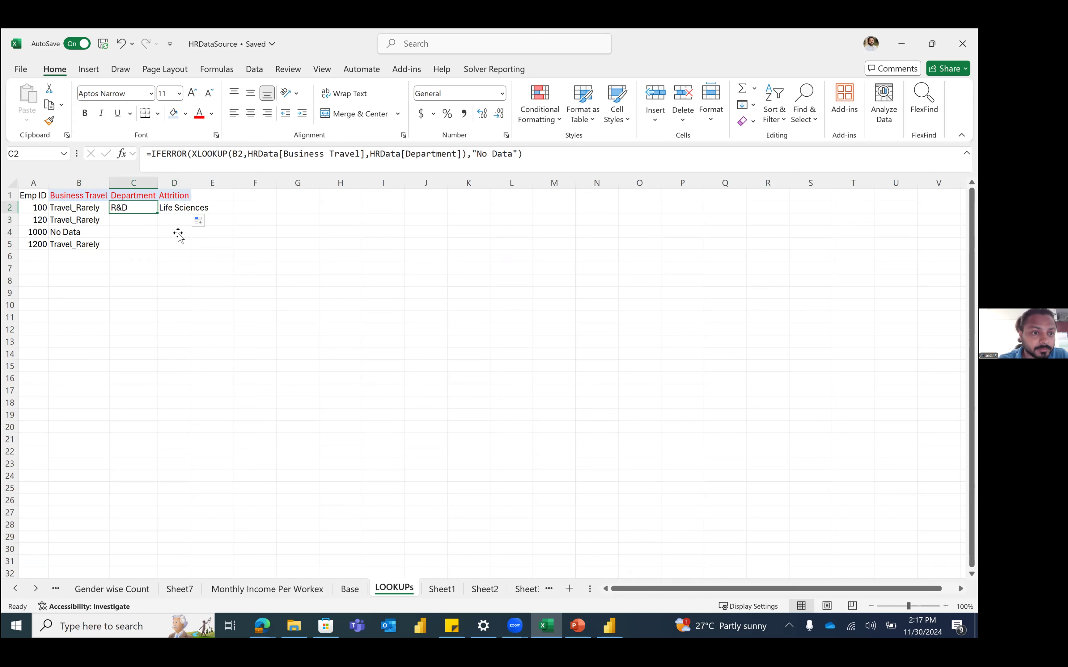
{"action": "left_click", "coordinate": [101, 207]}
{"action": "double_click", "coordinate": [101, 208]}
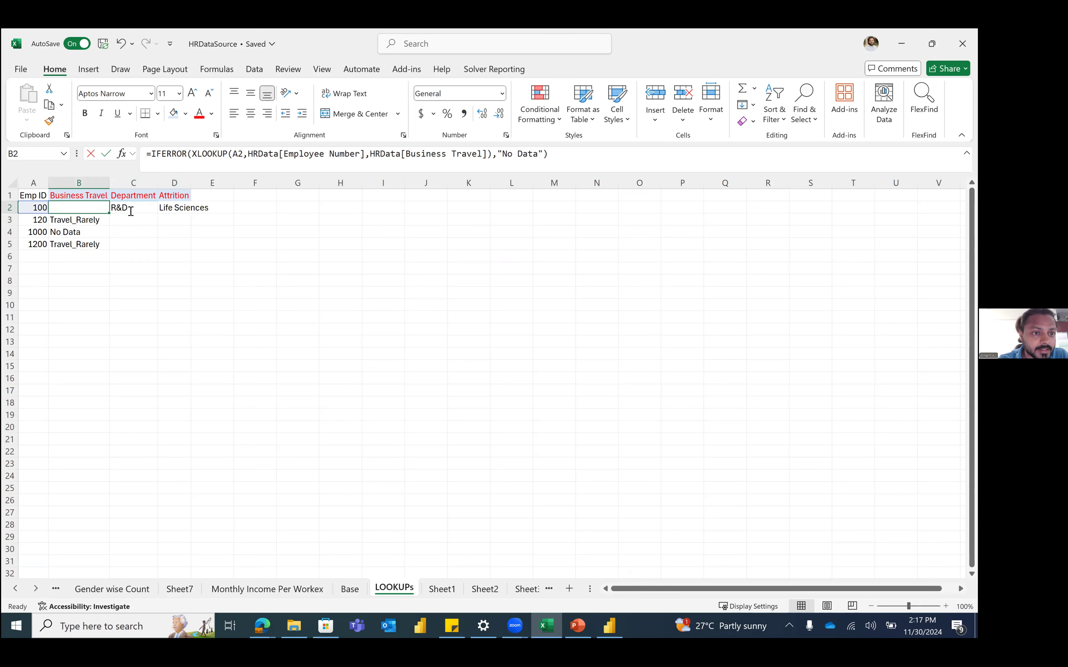
{"action": "key", "text": "Escape"}
Step: Change D2's return column from HRData[Education Field] to HRData[Attrition], now showing No
{"action": "left_click", "coordinate": [175, 207]}
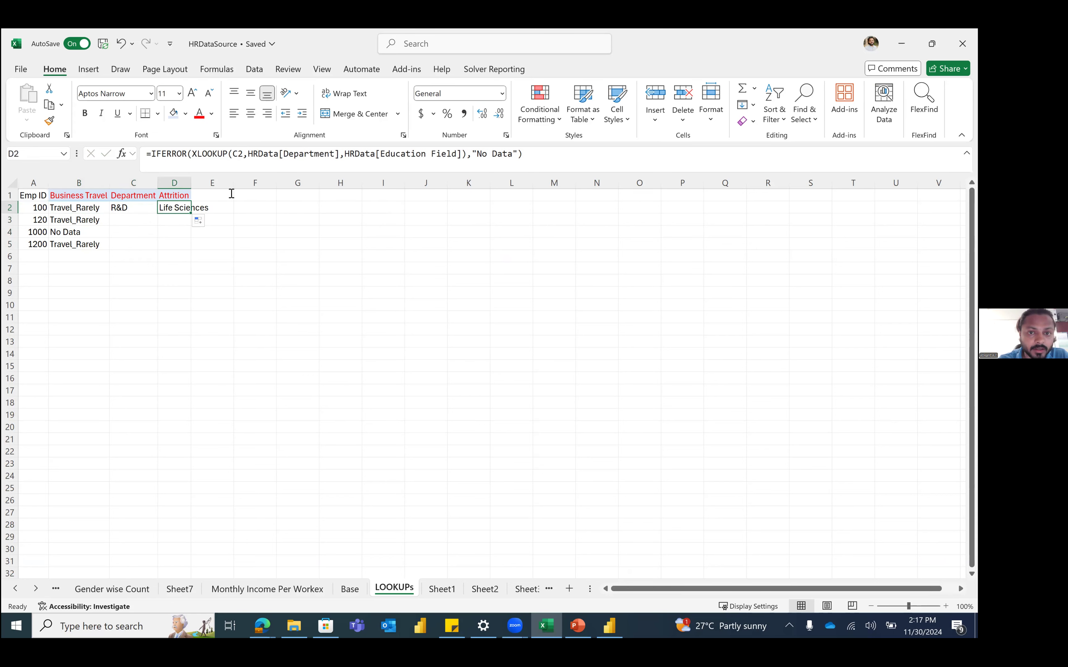
{"action": "left_click", "coordinate": [397, 156]}
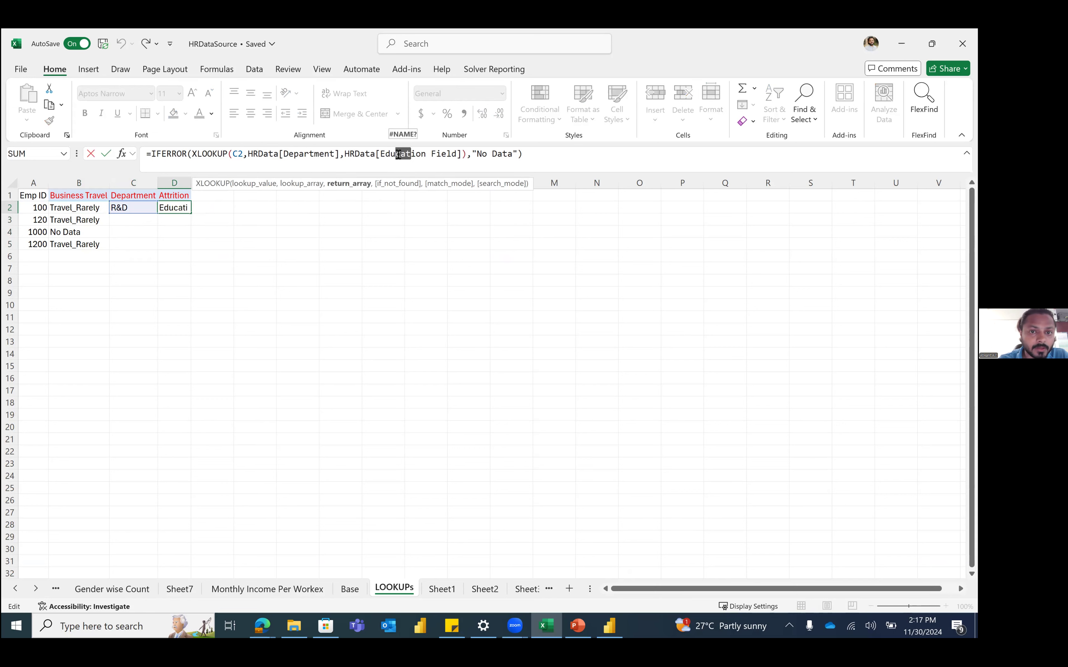
{"action": "left_click_drag", "start_coordinate": [397, 151], "coordinate": [456, 155]}
{"action": "key", "text": "BackSpace"}
{"action": "key", "text": "BackSpace"}
{"action": "key", "text": "BackSpace"}
{"action": "key", "text": "BackSpace"}
{"action": "key", "text": "BackSpace"}
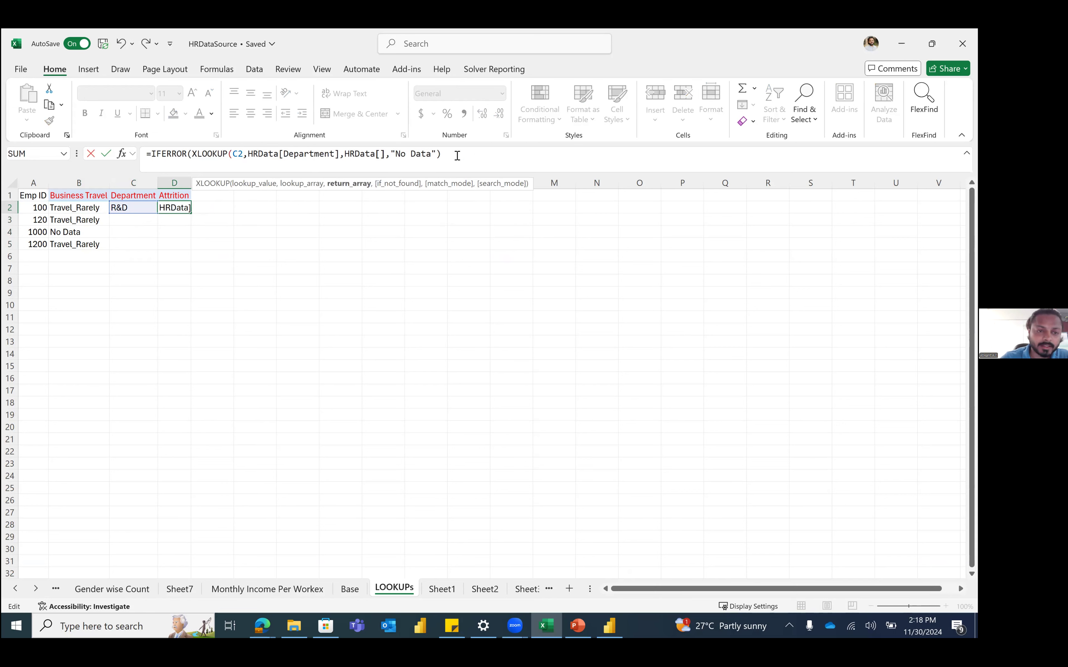
{"action": "type", "text": "["}
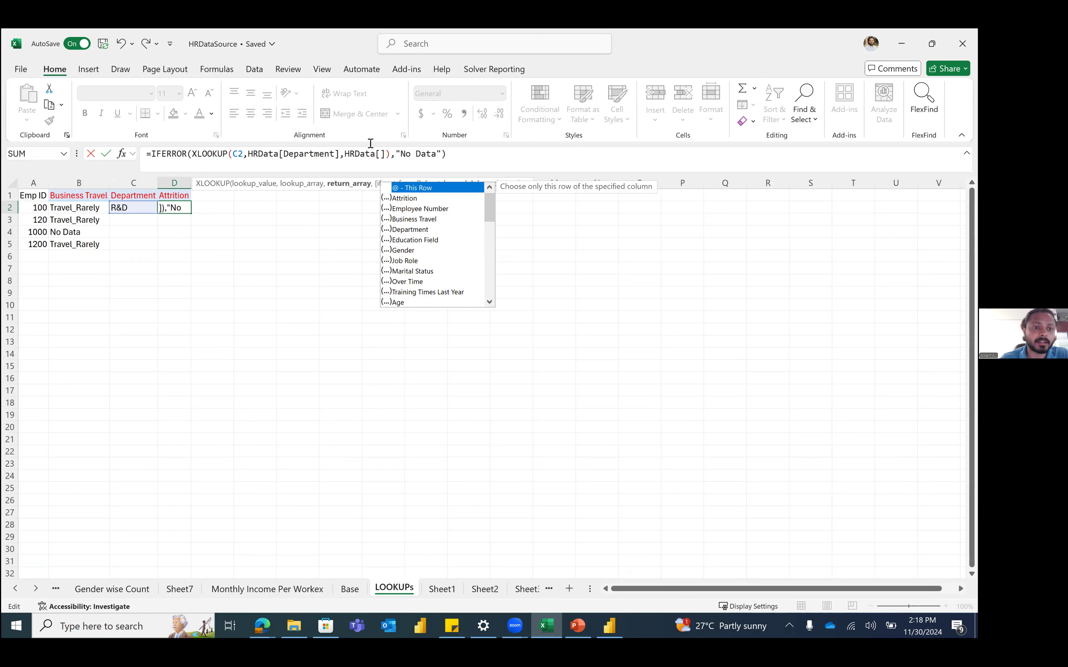
{"action": "type", "text": "Att"}
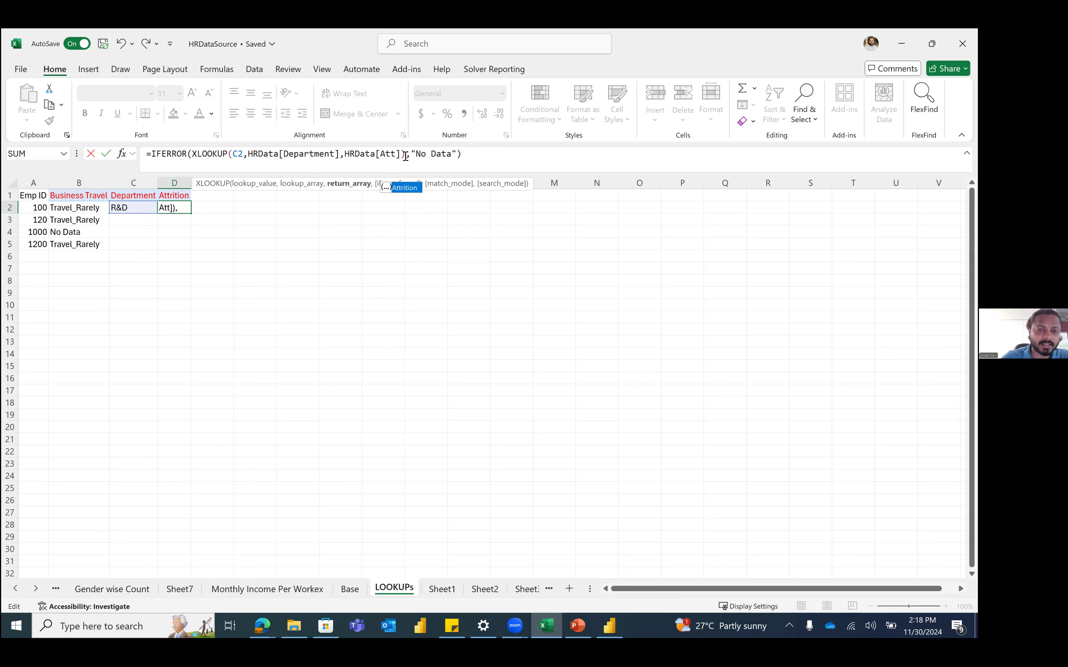
{"action": "key", "text": "Tab"}
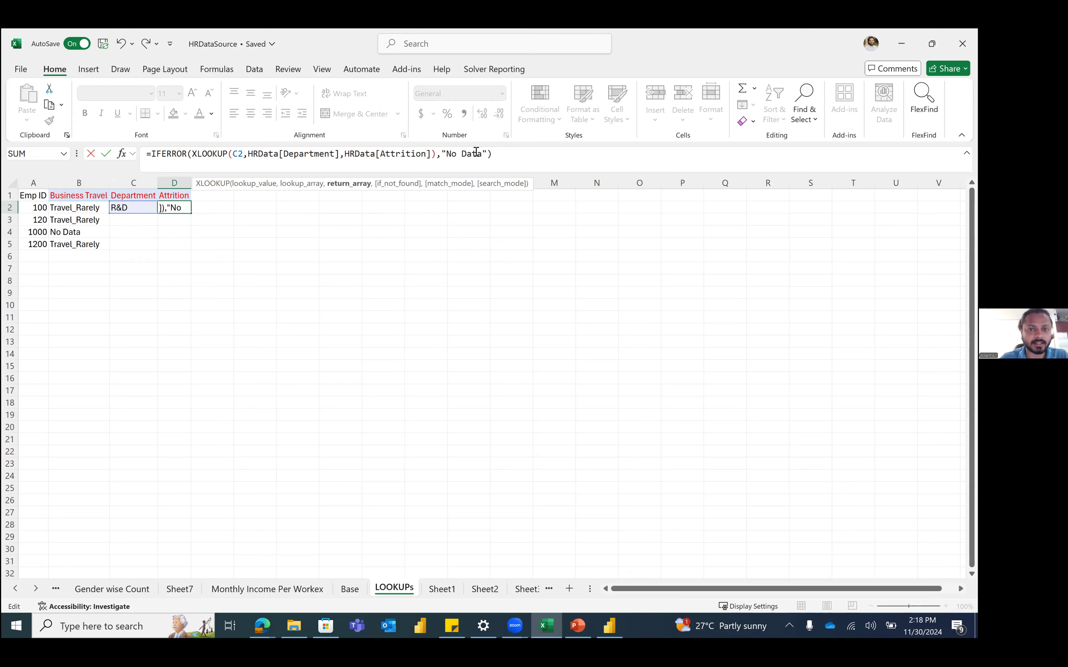
{"action": "left_click", "coordinate": [508, 156]}
{"action": "key", "text": "Return"}
{"action": "key", "text": "Up"}
{"action": "key", "text": "Left"}
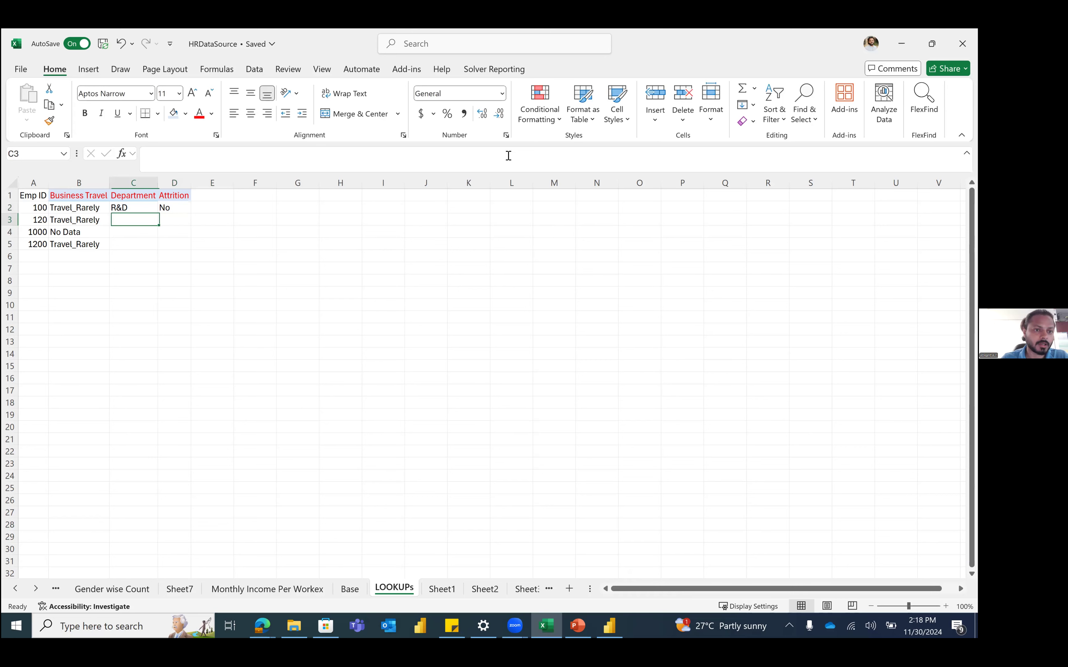
Step: Fill the Department and Attrition lookups in C2:D2 down to row 5
{"action": "key", "text": "shift+Right"}
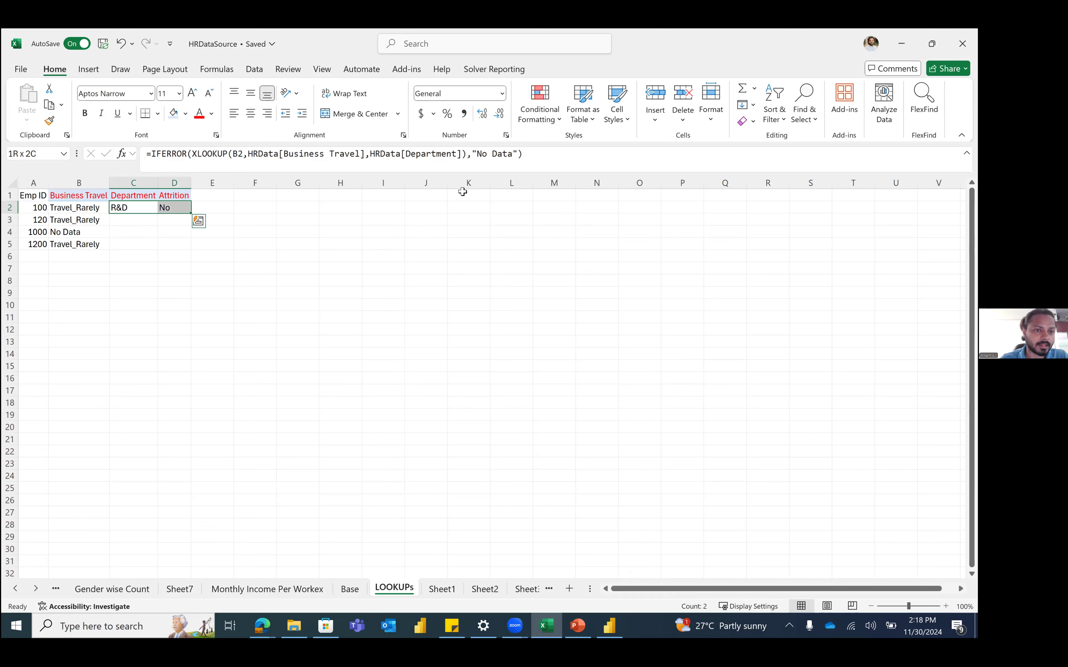
{"action": "double_click", "coordinate": [193, 214]}
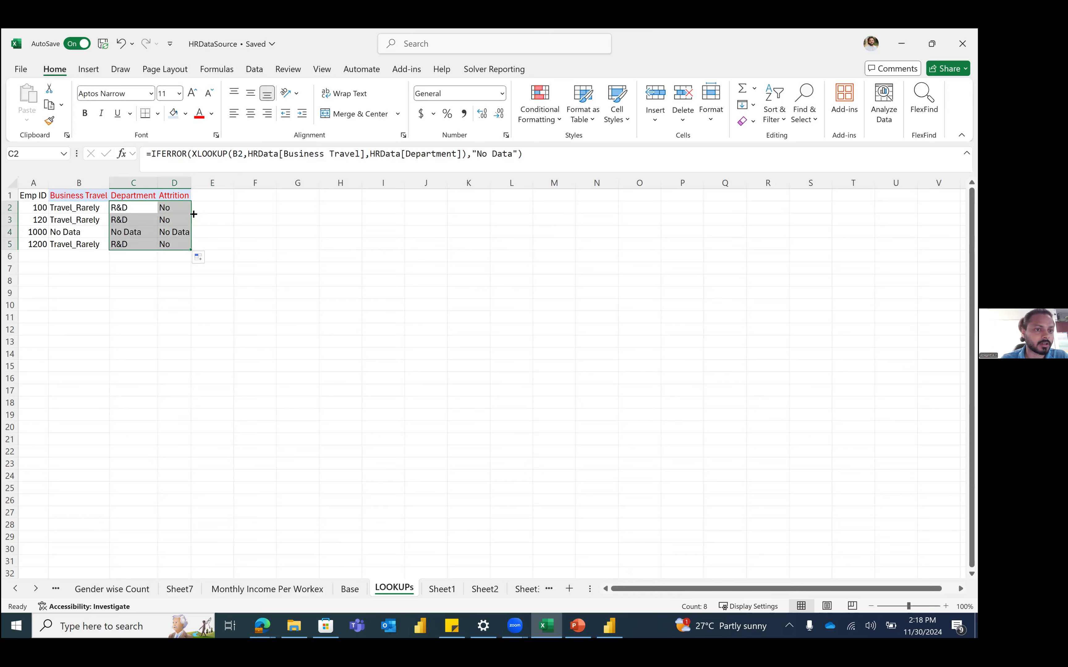
{"action": "key", "text": "Up"}
{"action": "key", "text": "Down"}
{"action": "key", "text": "Down"}
{"action": "key", "text": "Down"}
{"action": "key", "text": "Down"}
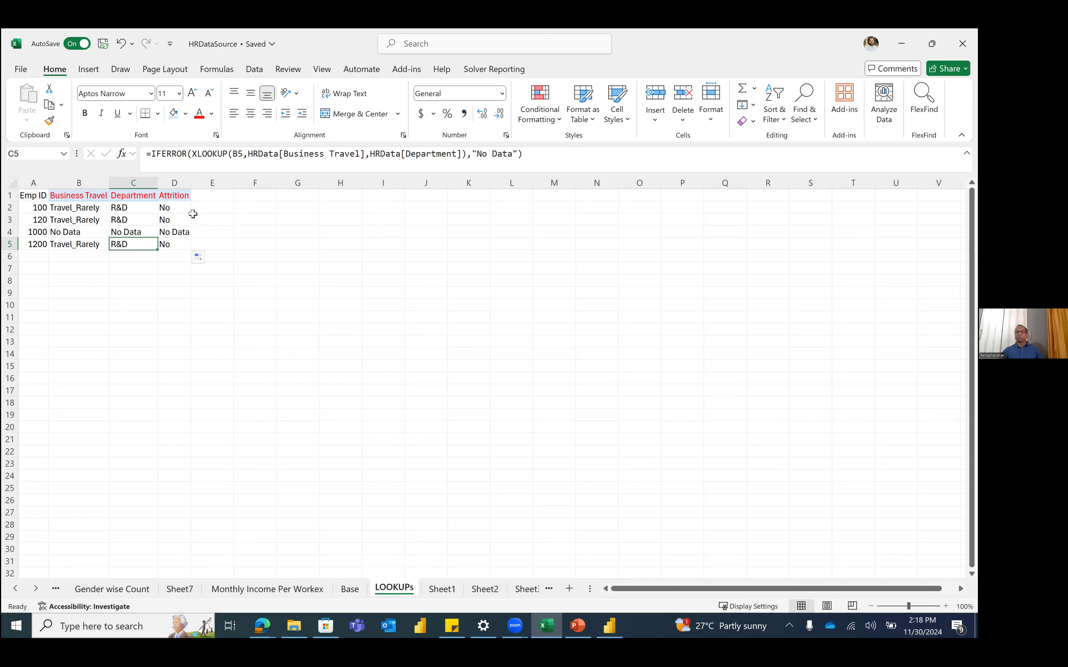
{"action": "key", "text": "Left"}
{"action": "key", "text": "Up"}
{"action": "key", "text": "Up"}
{"action": "key", "text": "Up"}
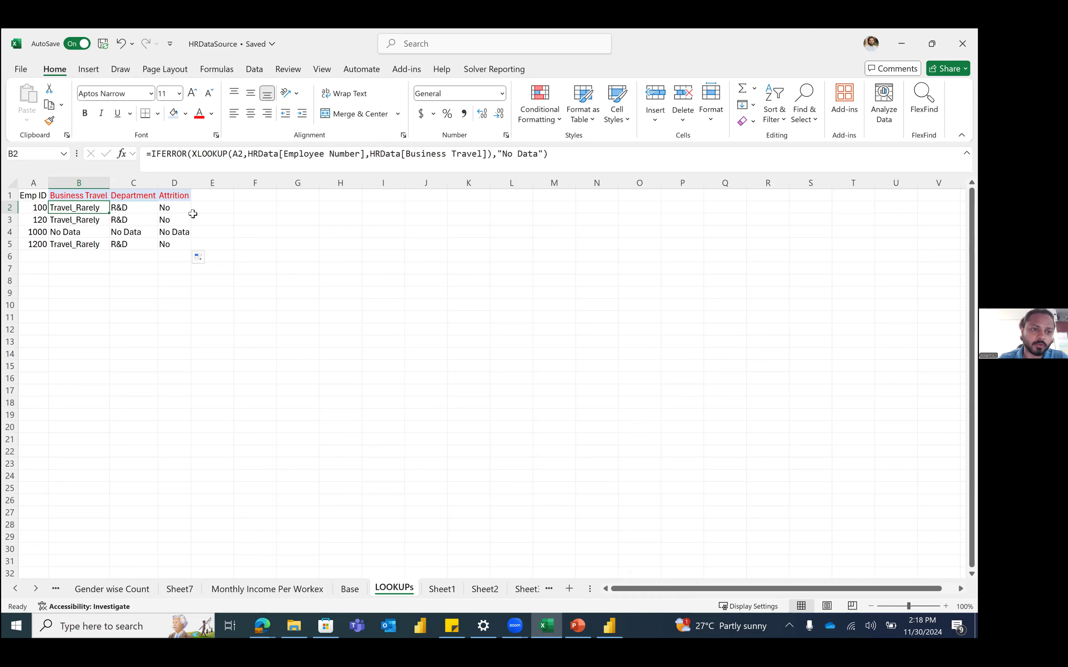
Step: Review the Emp IDs and B2's formula, then select empty cell F1
{"action": "key", "text": "ctrl+Home"}
{"action": "key", "text": "Down"}
{"action": "key", "text": "Down"}
{"action": "key", "text": "Down"}
{"action": "key", "text": "Down"}
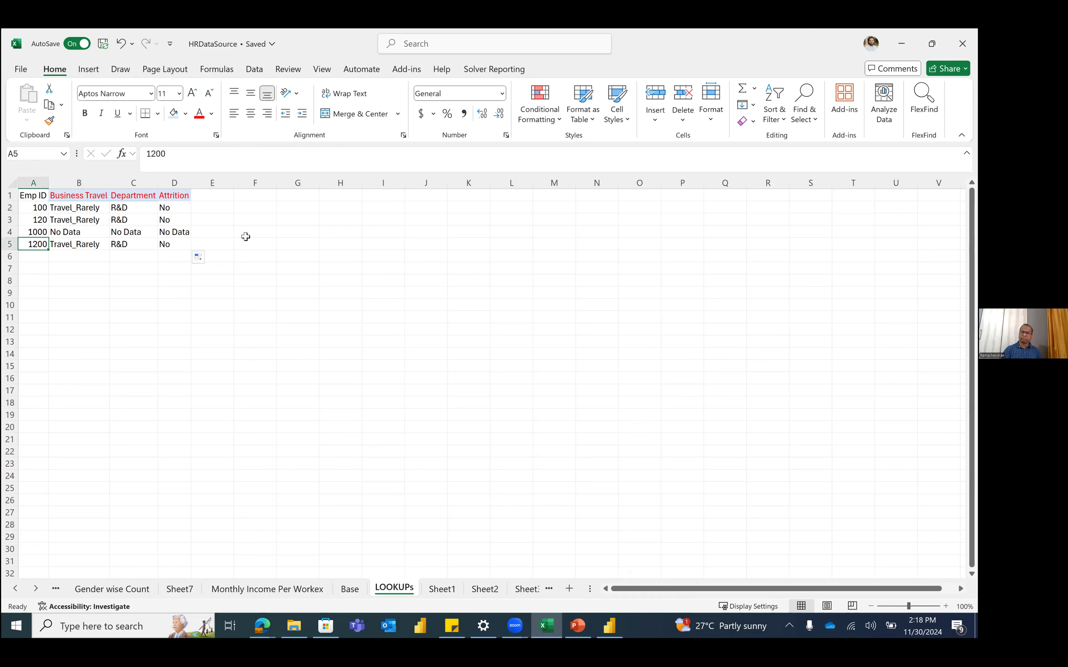
{"action": "left_click", "coordinate": [95, 208]}
{"action": "double_click", "coordinate": [255, 155]}
{"action": "key", "text": "Escape"}
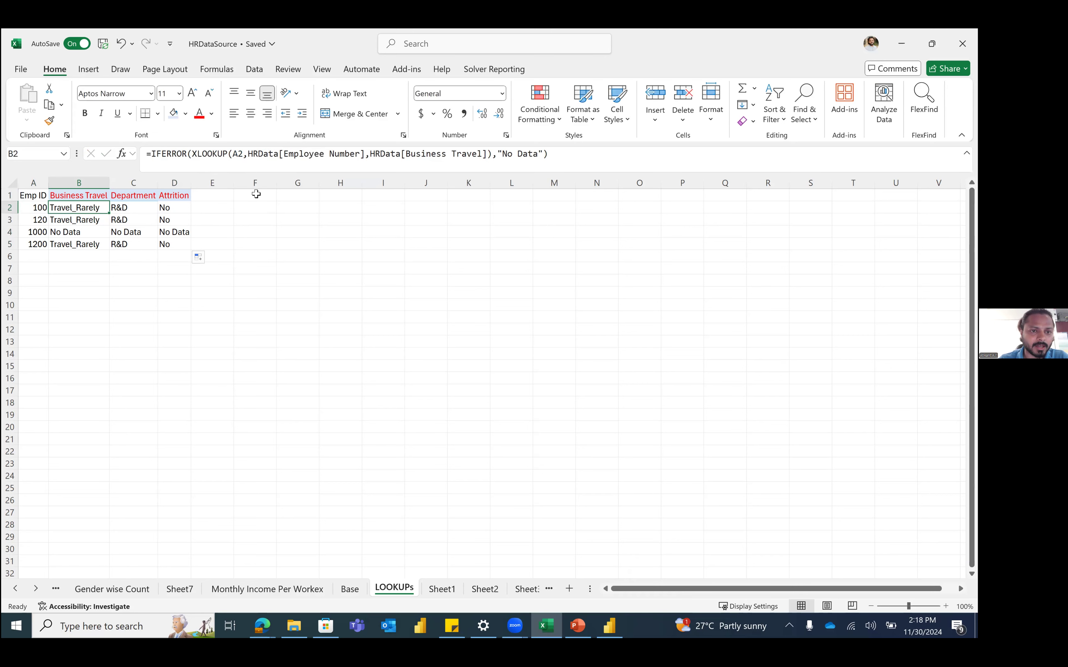
{"action": "left_click", "coordinate": [256, 194]}
Step: Add the Performance Rating heading in F1 and start an XLOOKUP on the Emp ID in F2
{"action": "type", "text": "Per"}
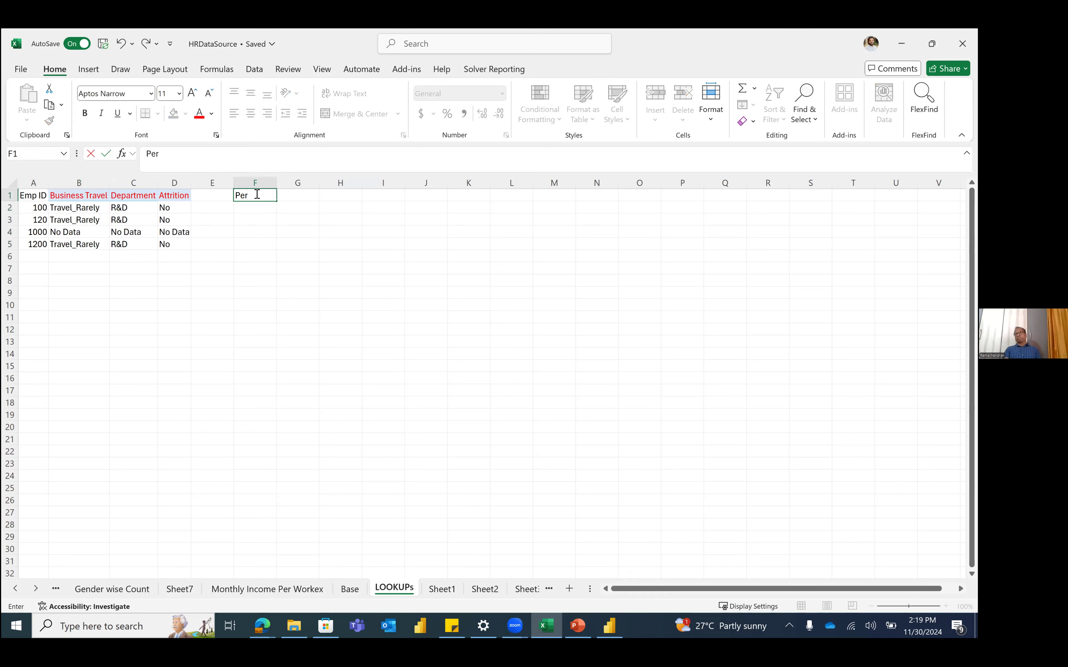
{"action": "type", "text": "formance Ratinf"}
{"action": "key", "text": "Return"}
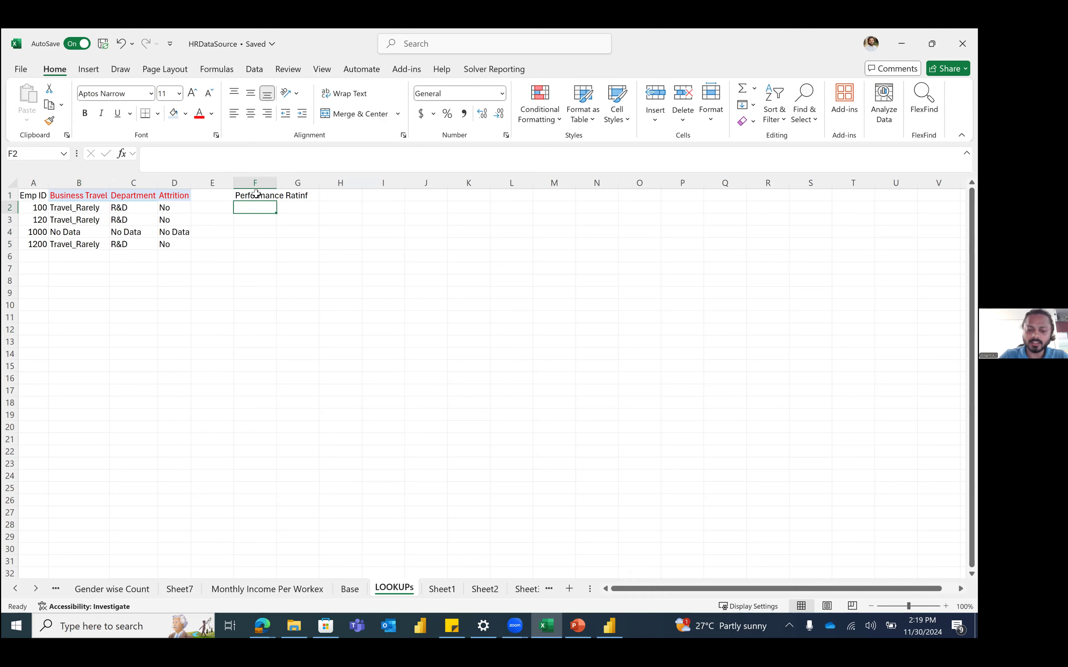
{"action": "type", "text": "=xl"}
{"action": "key", "text": "Tab"}
{"action": "key", "text": "Left"}
{"action": "key", "text": "Left"}
{"action": "key", "text": "Left"}
{"action": "key", "text": "Left"}
{"action": "key", "text": "Left"}
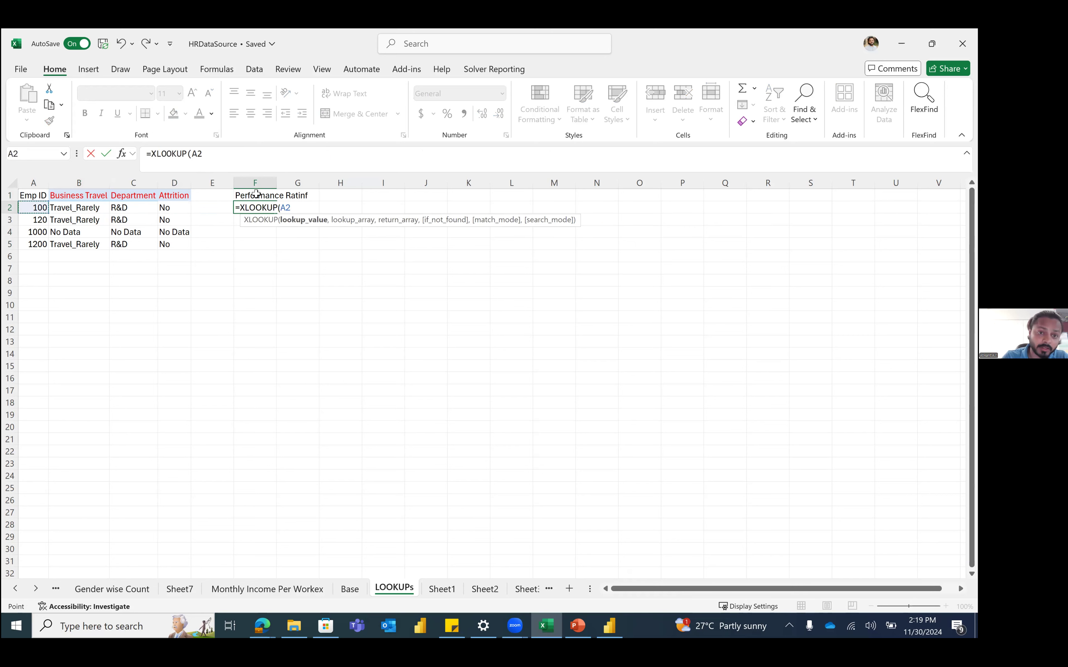
{"action": "type", "text": ","}
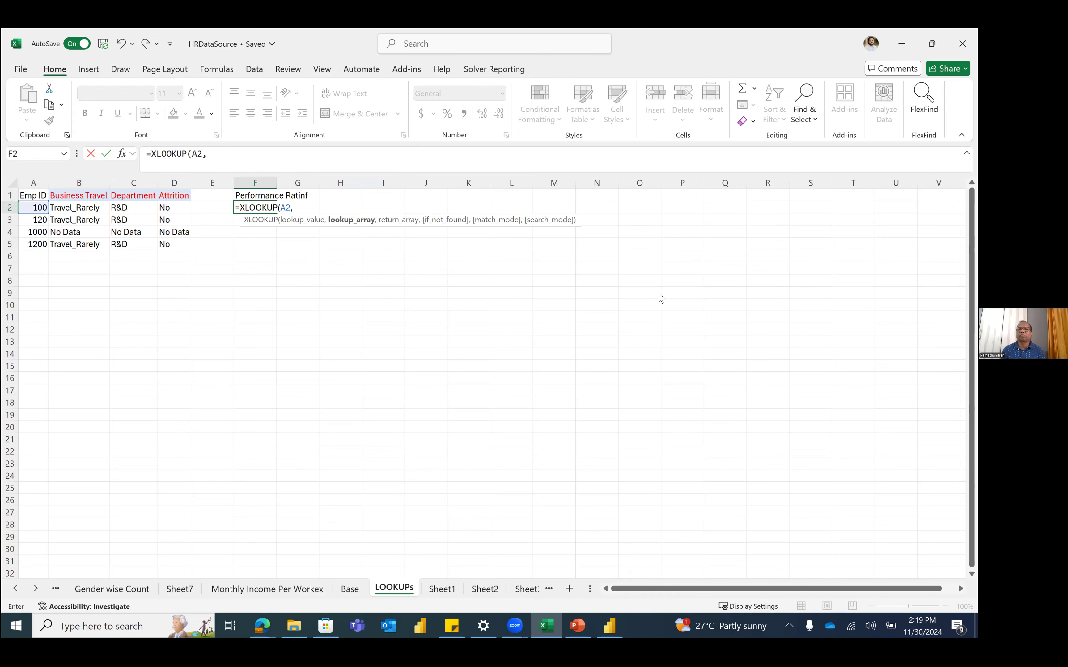
Step: Use the Base sheet's Performance Rating column as the XLOOKUP return array
{"action": "key", "text": "ctrl+Page_Up"}
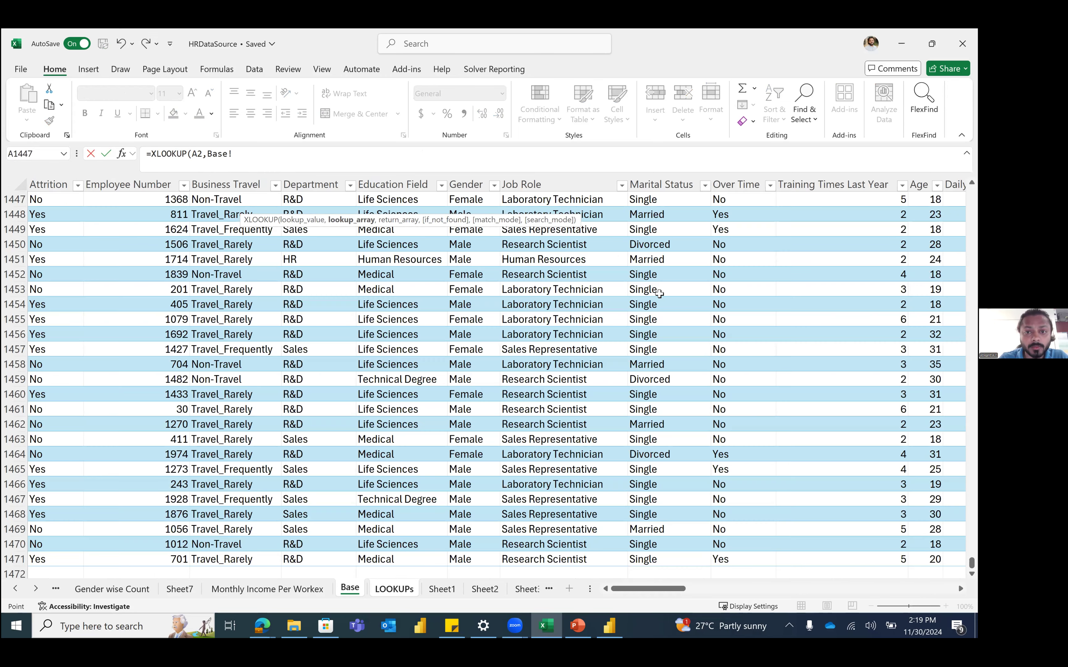
{"action": "scroll", "coordinate": [580, 292], "scroll_direction": "right", "scroll_amount": 5}
{"action": "left_click_drag", "start_coordinate": [677, 290], "coordinate": [486, 304]}
{"action": "scroll", "coordinate": [574, 289], "scroll_direction": "right", "scroll_amount": 3}
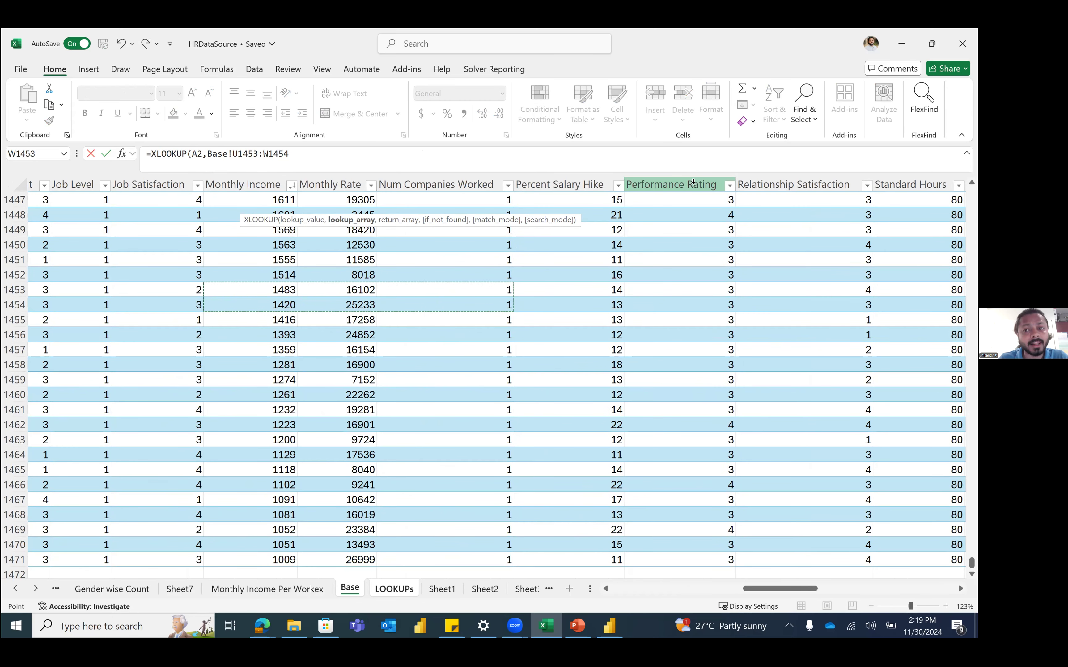
{"action": "left_click", "coordinate": [679, 180]}
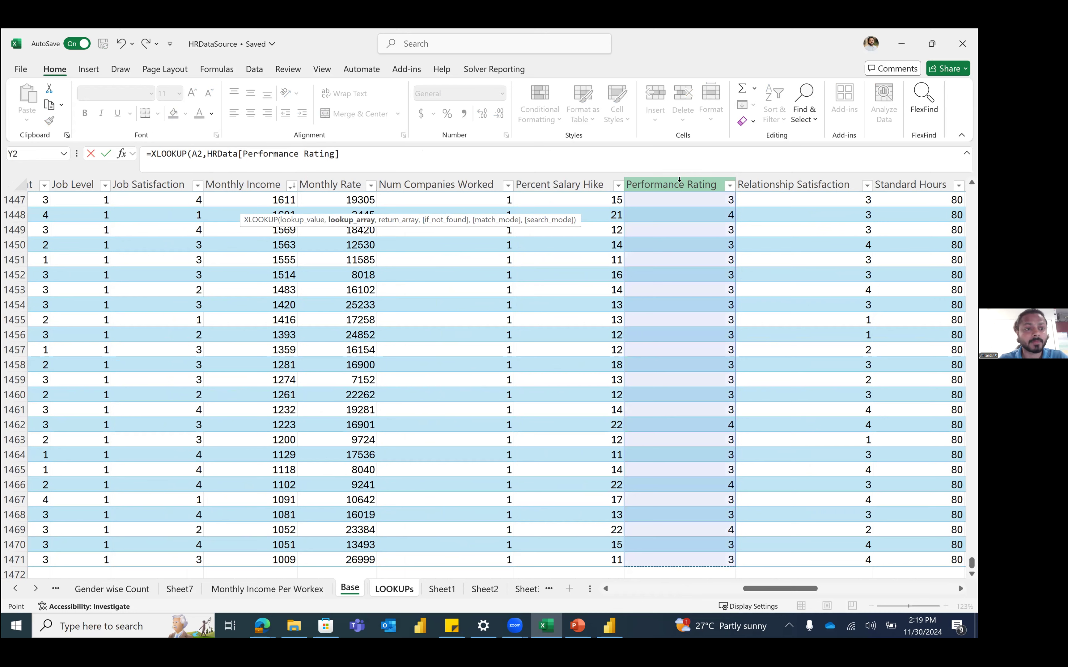
{"action": "left_click", "coordinate": [455, 152]}
{"action": "type", "text": ","}
Step: Insert HRData[Employee Number] as lookup_array and close the formula, returning 3
{"action": "left_click", "coordinate": [207, 153]}
{"action": "scroll", "coordinate": [379, 305], "scroll_direction": "left", "scroll_amount": 10}
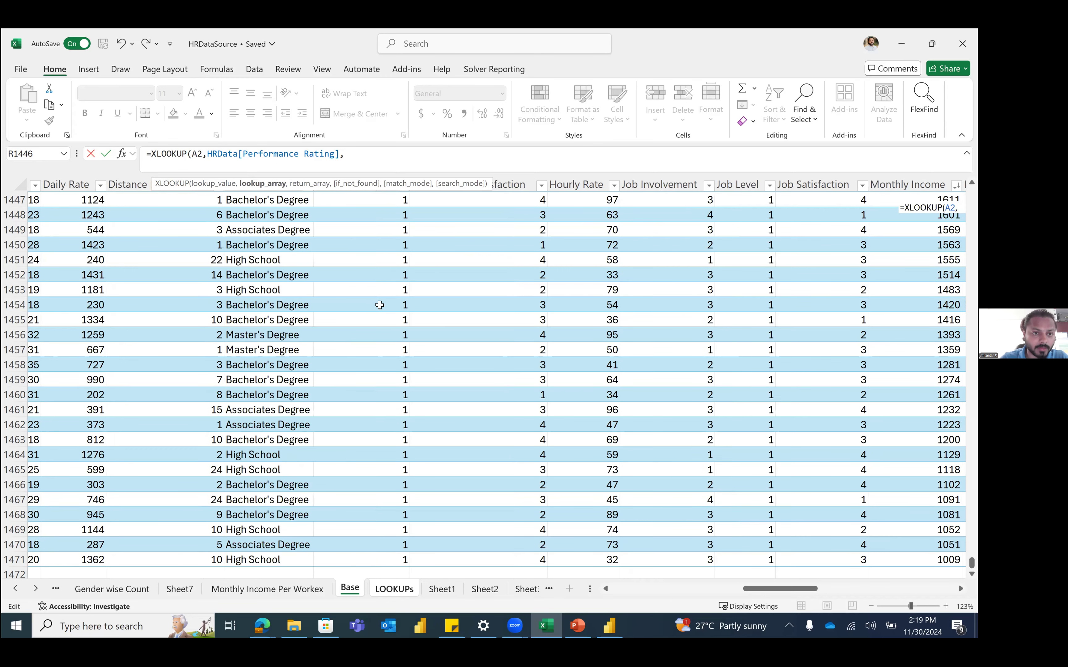
{"action": "left_click", "coordinate": [107, 181]}
{"action": "type", "text": ",HRData[Employee Number"}
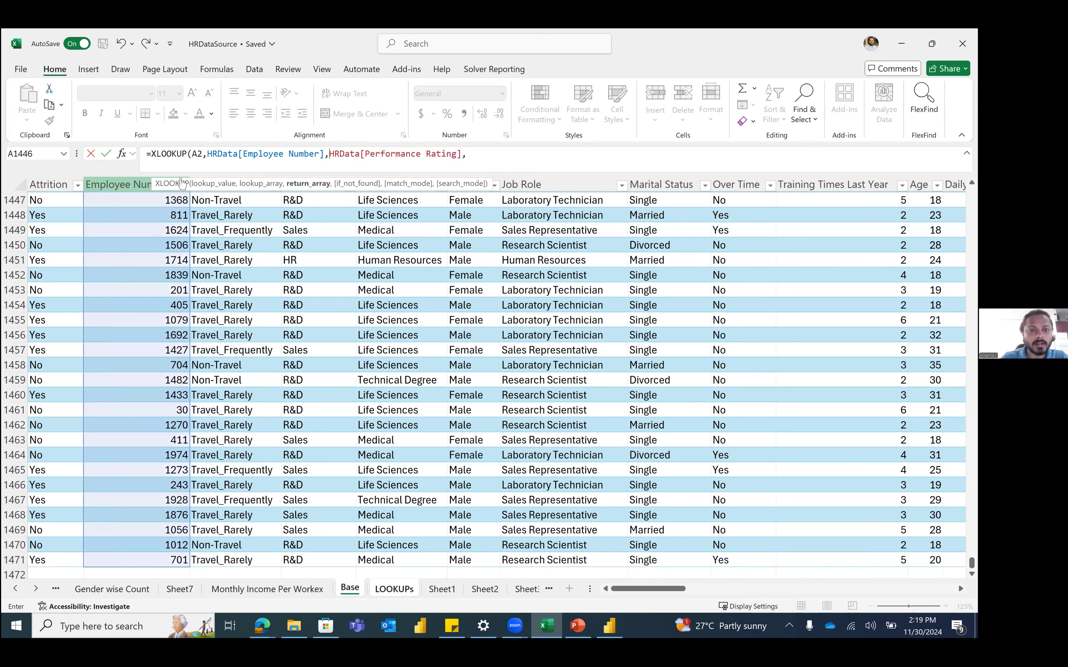
{"action": "left_click", "coordinate": [535, 152]}
{"action": "key", "text": "BackSpace"}
{"action": "type", "text": ")"}
{"action": "key", "text": "Return"}
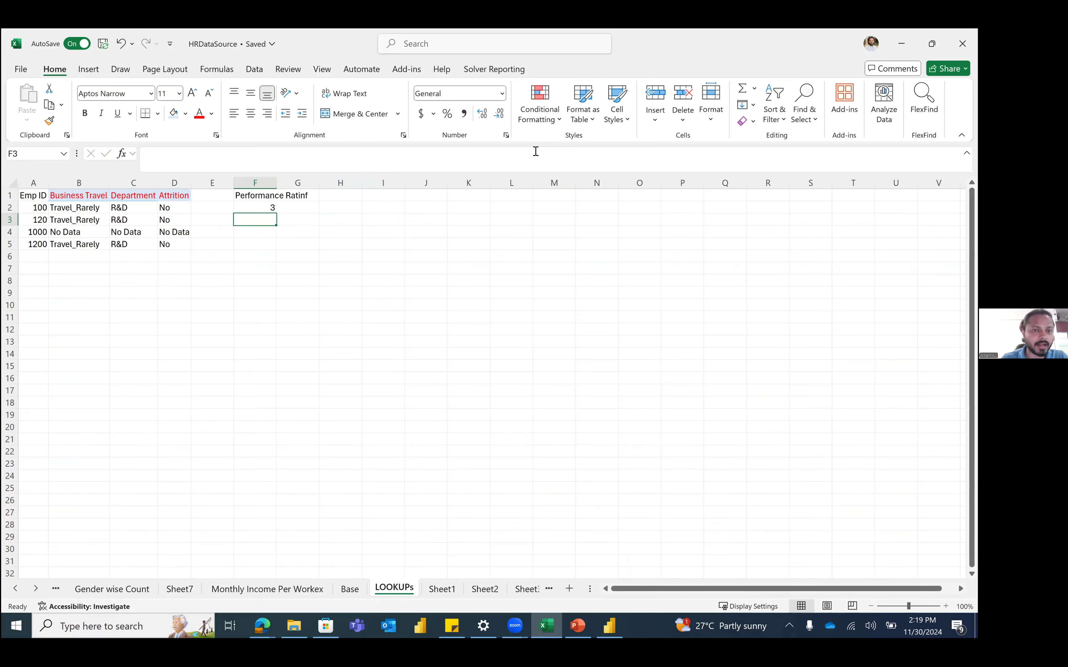
Step: Fill F2's XLOOKUP down to F5, giving 3, 4, #N/A and 3, and check F3 and F5
{"action": "key", "text": "Up"}
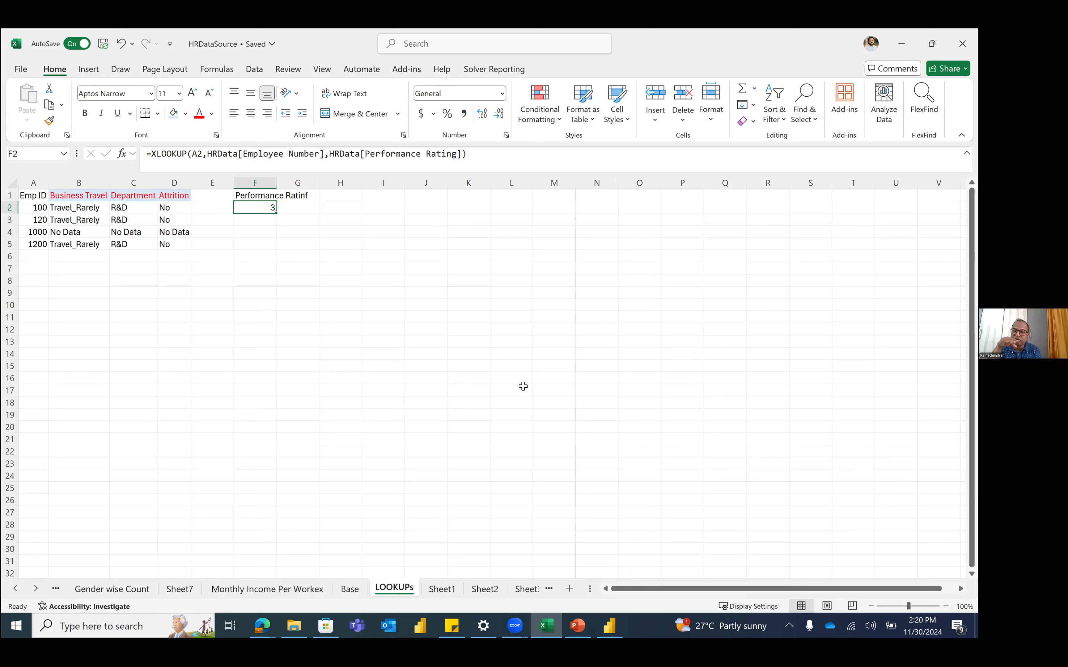
{"action": "left_click", "coordinate": [263, 219]}
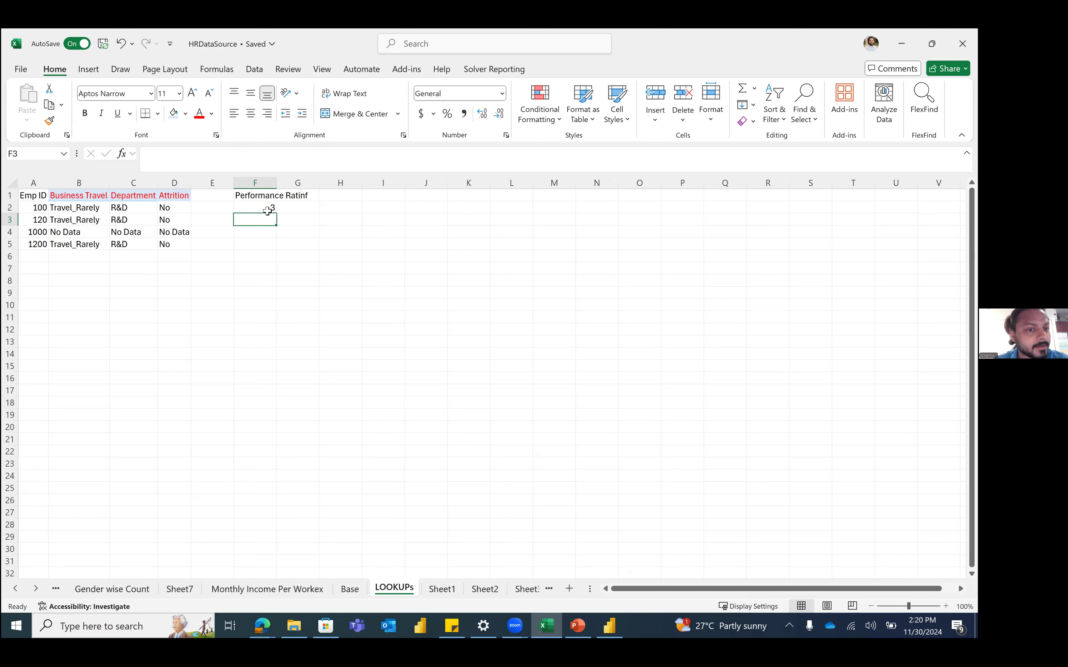
{"action": "left_click", "coordinate": [270, 208]}
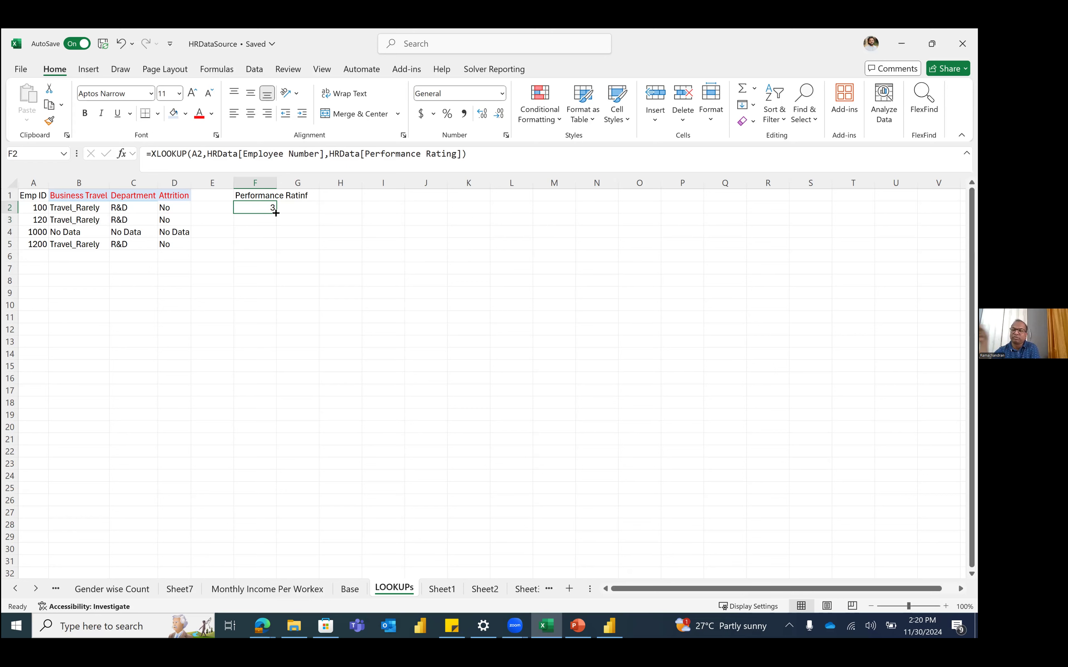
{"action": "left_click_drag", "start_coordinate": [276, 213], "coordinate": [274, 246]}
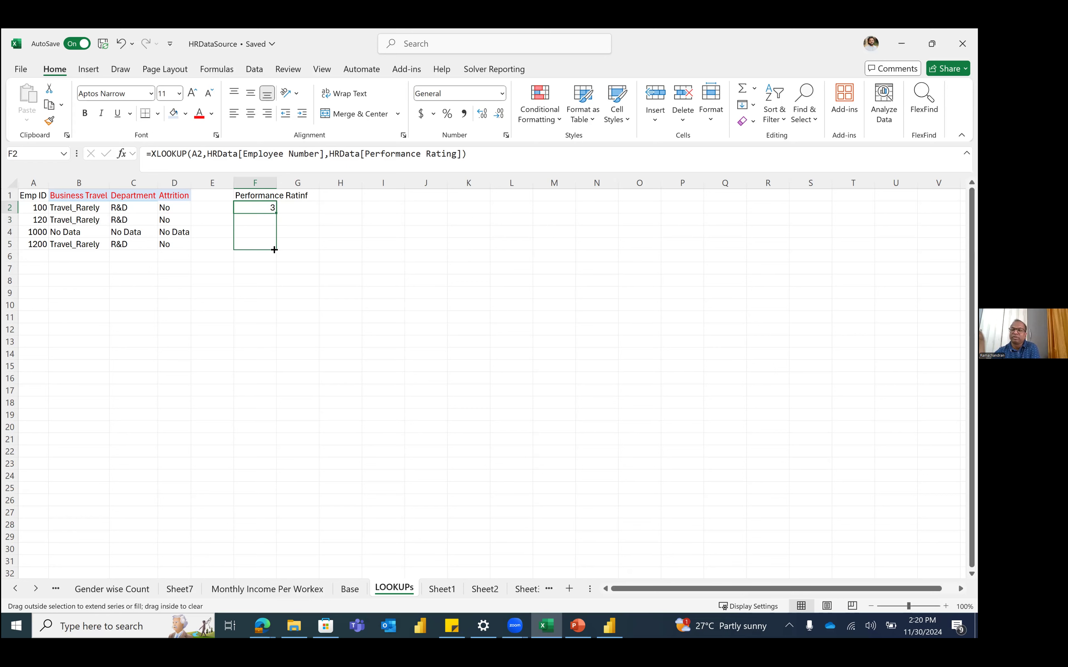
{"action": "left_click", "coordinate": [267, 281]}
{"action": "left_click", "coordinate": [260, 220]}
{"action": "left_click", "coordinate": [264, 242]}
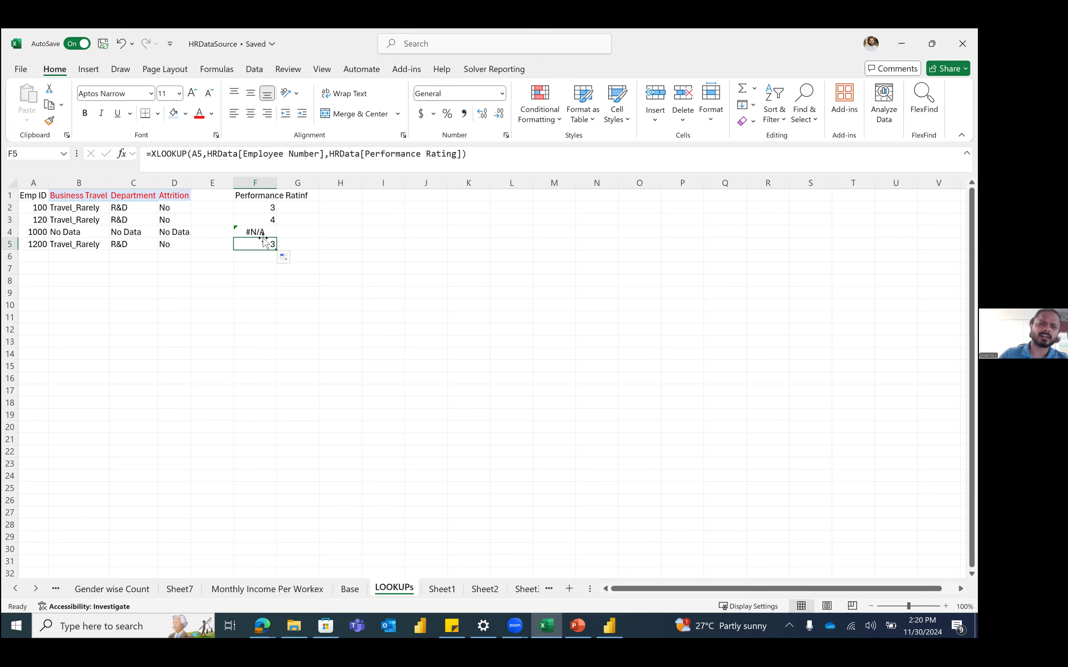
{"action": "left_click", "coordinate": [515, 241]}
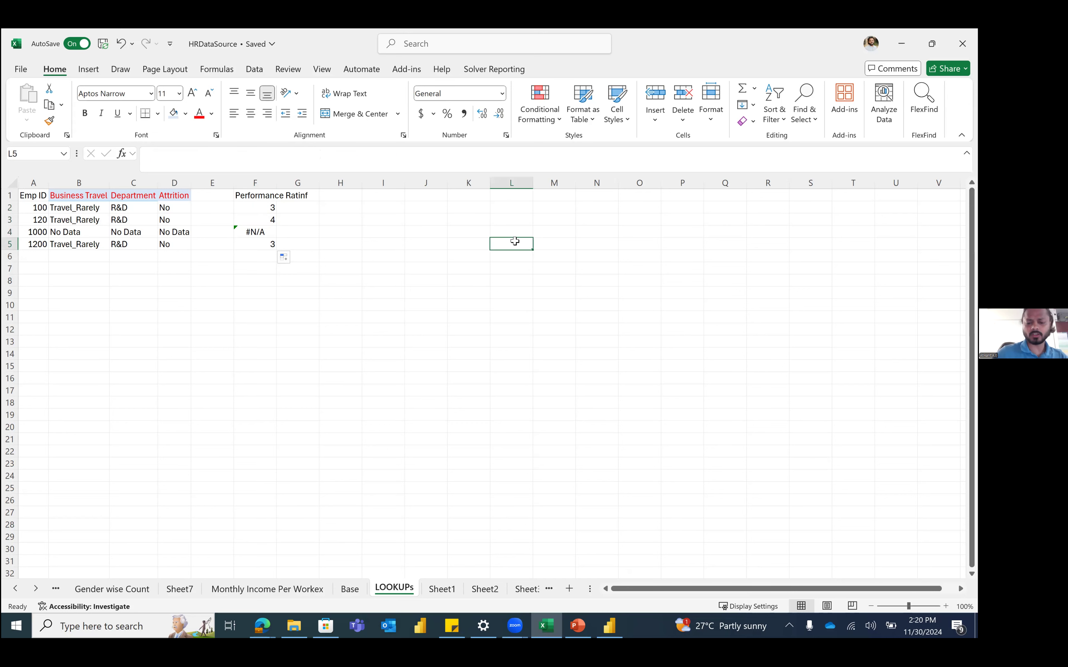
Step: Cancel the unfinished HLOOKUP in L5 and move to cell B9
{"action": "type", "text": "=HLOOKUP("}
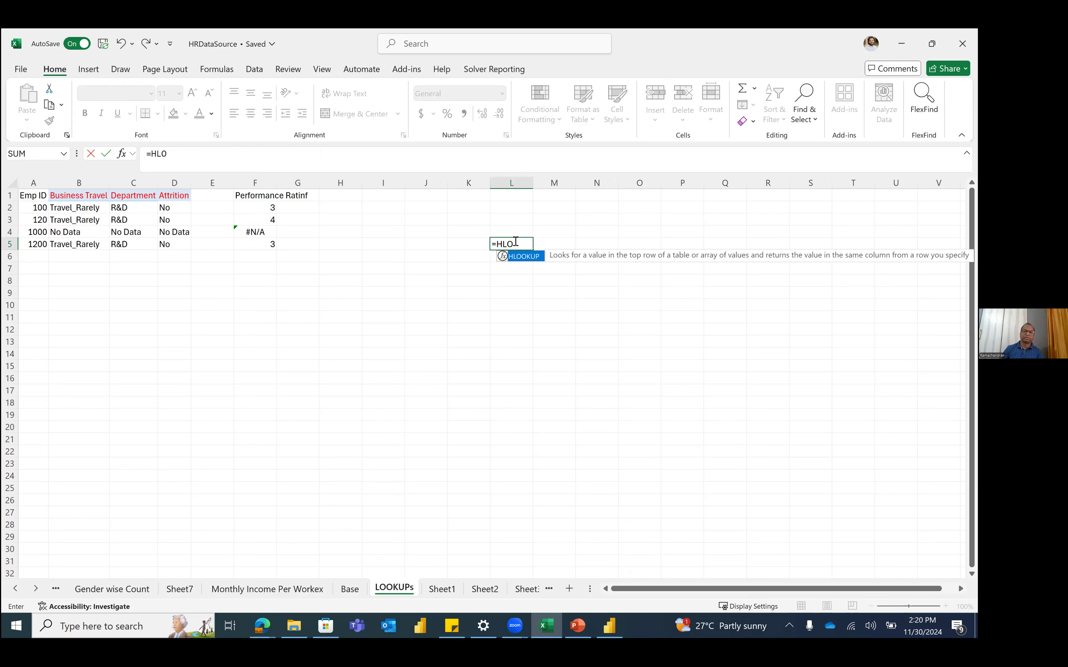
{"action": "key", "text": "Tab"}
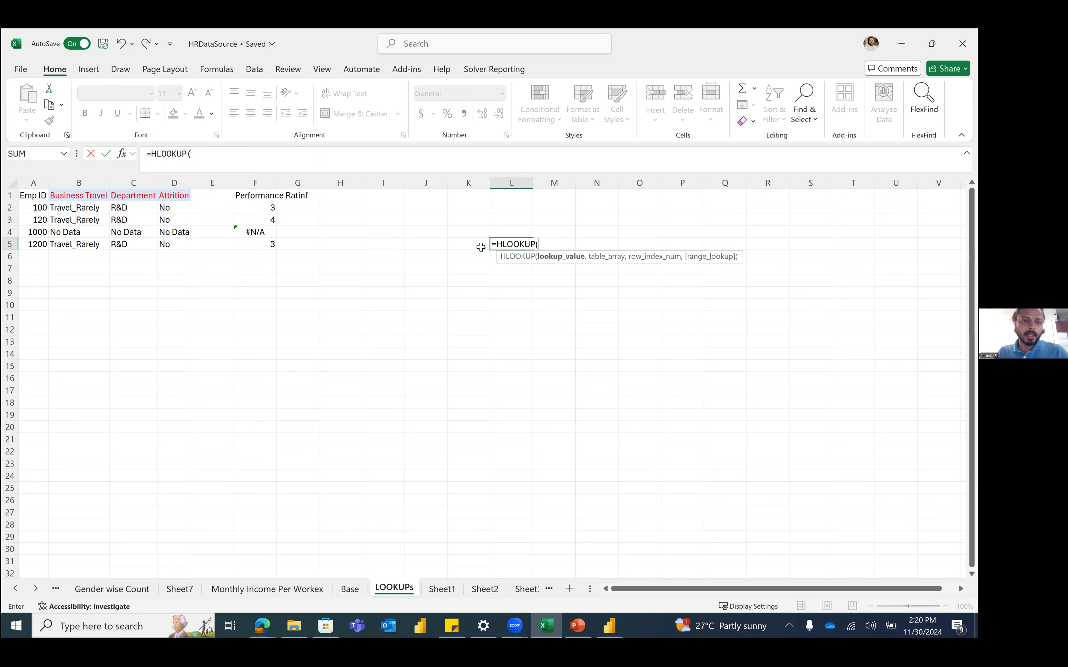
{"action": "key", "text": "Escape"}
{"action": "left_click", "coordinate": [370, 219]}
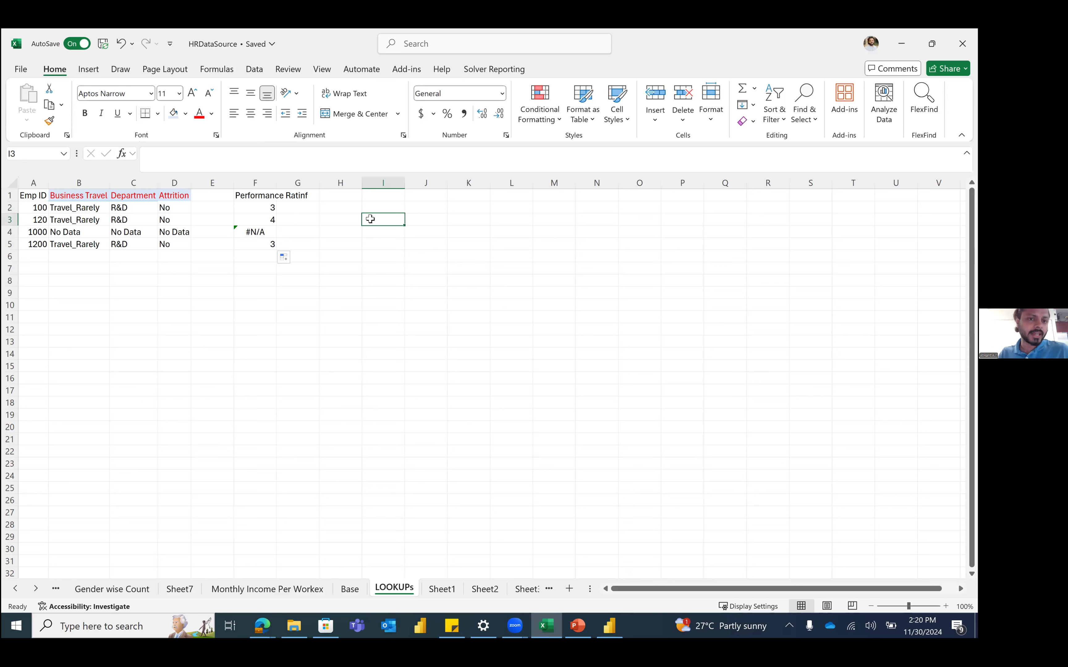
{"action": "key", "text": "Up"}
{"action": "key", "text": "Left"}
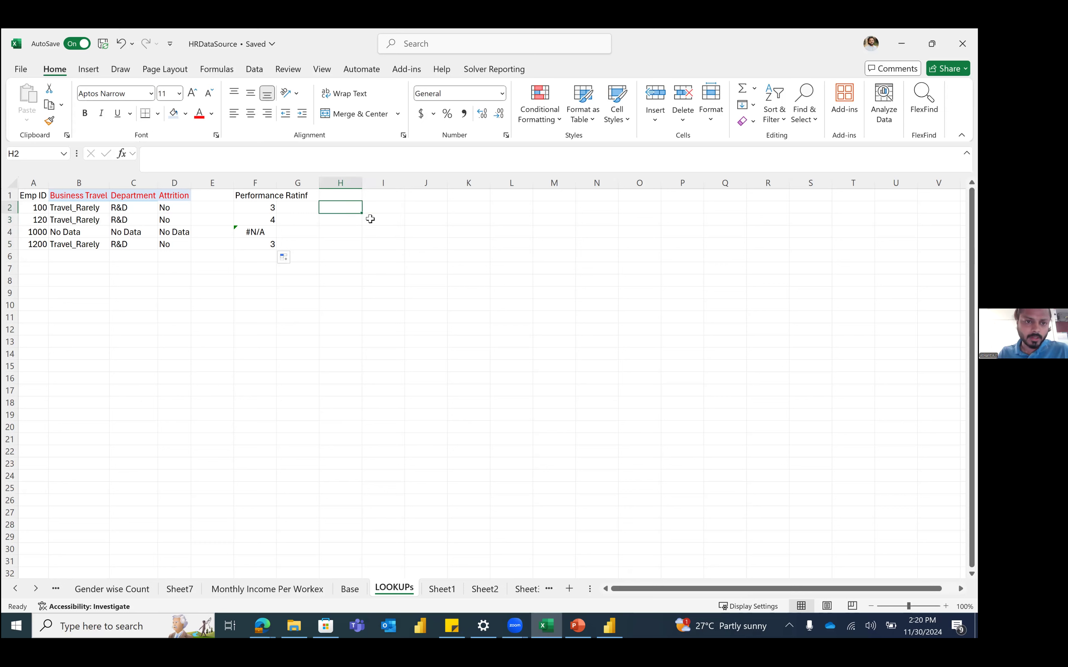
{"action": "key", "text": "Down"}
{"action": "key", "text": "Right"}
{"action": "key", "text": "Down"}
{"action": "key", "text": "Left"}
{"action": "key", "text": "Down"}
{"action": "key", "text": "Down"}
{"action": "key", "text": "Down"}
{"action": "key", "text": "Left"}
{"action": "key", "text": "Left"}
{"action": "key", "text": "Left"}
{"action": "key", "text": "Left"}
{"action": "key", "text": "Left"}
{"action": "key", "text": "Down"}
{"action": "key", "text": "Left"}
{"action": "key", "text": "Down"}
Step: Enter IDs 100 and 1001 in B9:C9, with a sample name under each in B10:C10
{"action": "type", "text": "100"}
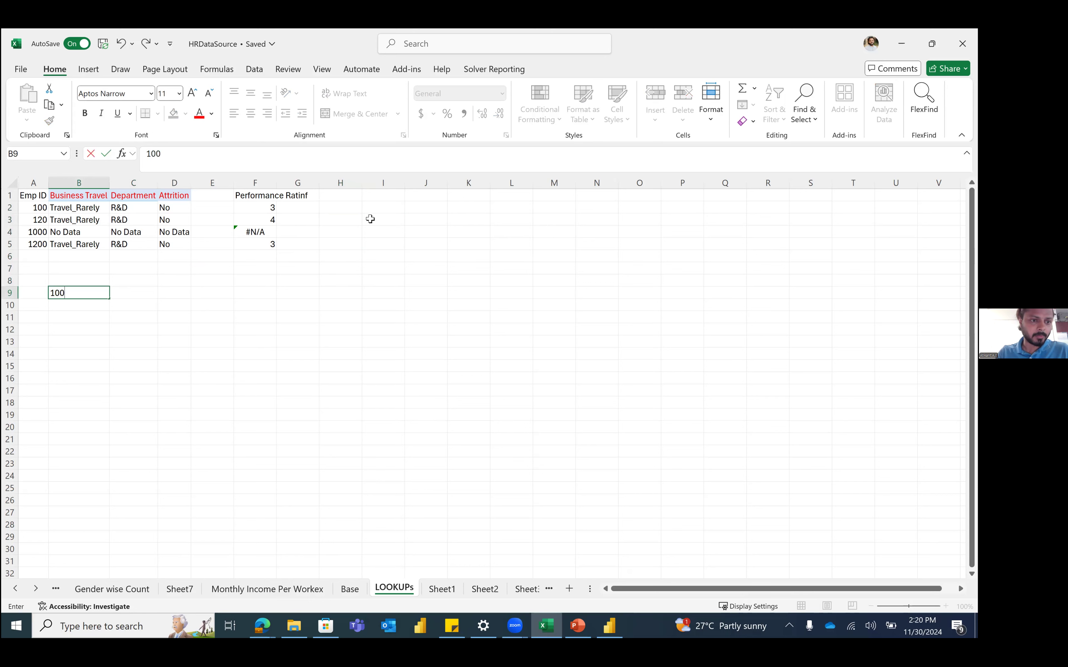
{"action": "key", "text": "Right"}
{"action": "type", "text": "1001"}
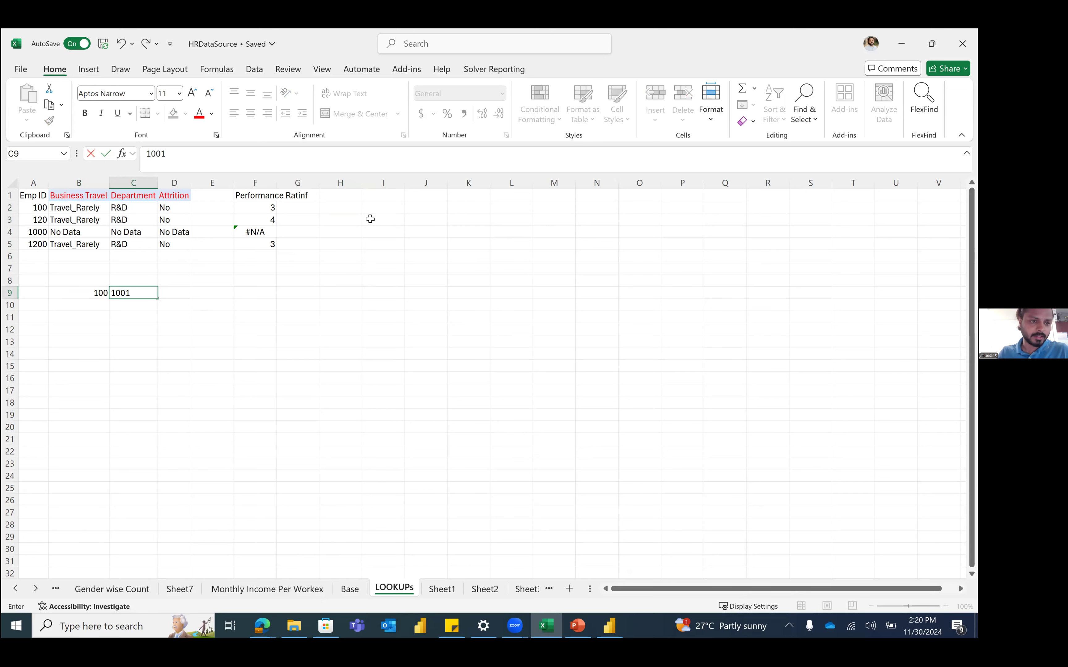
{"action": "key", "text": "Return"}
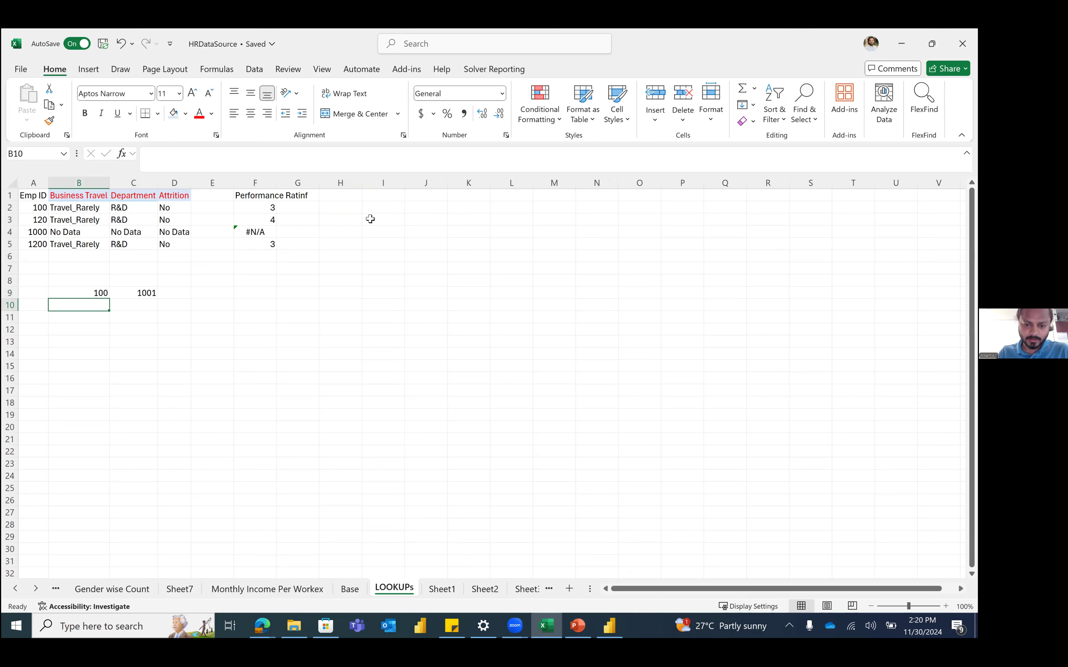
{"action": "type", "text": "Eahul"}
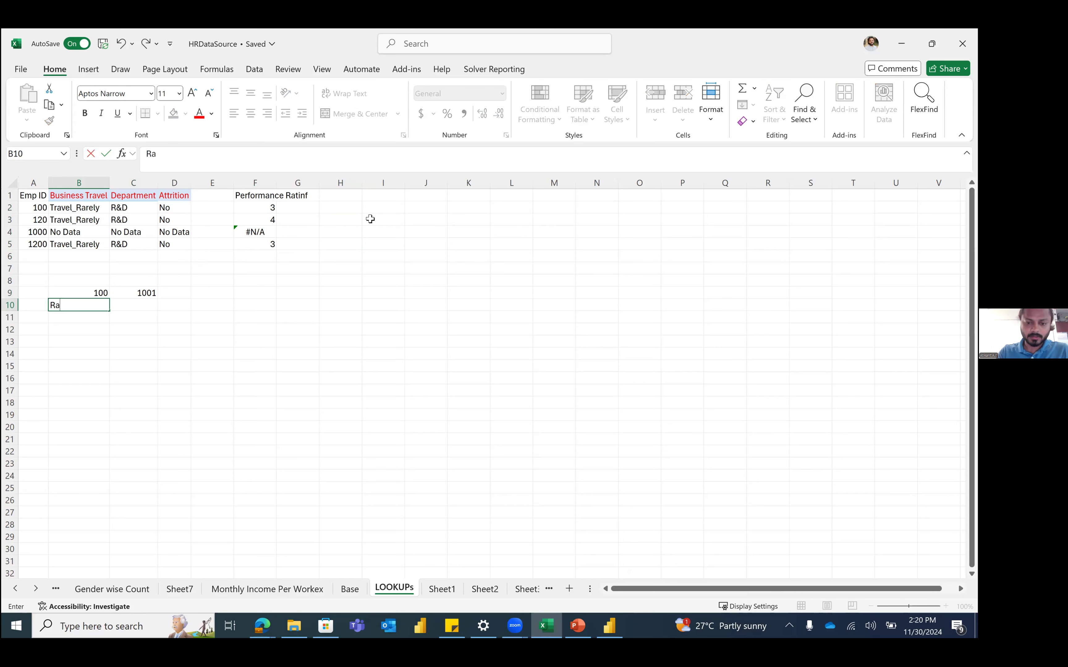
{"action": "key", "text": "Tab"}
{"action": "type", "text": "Nishant"}
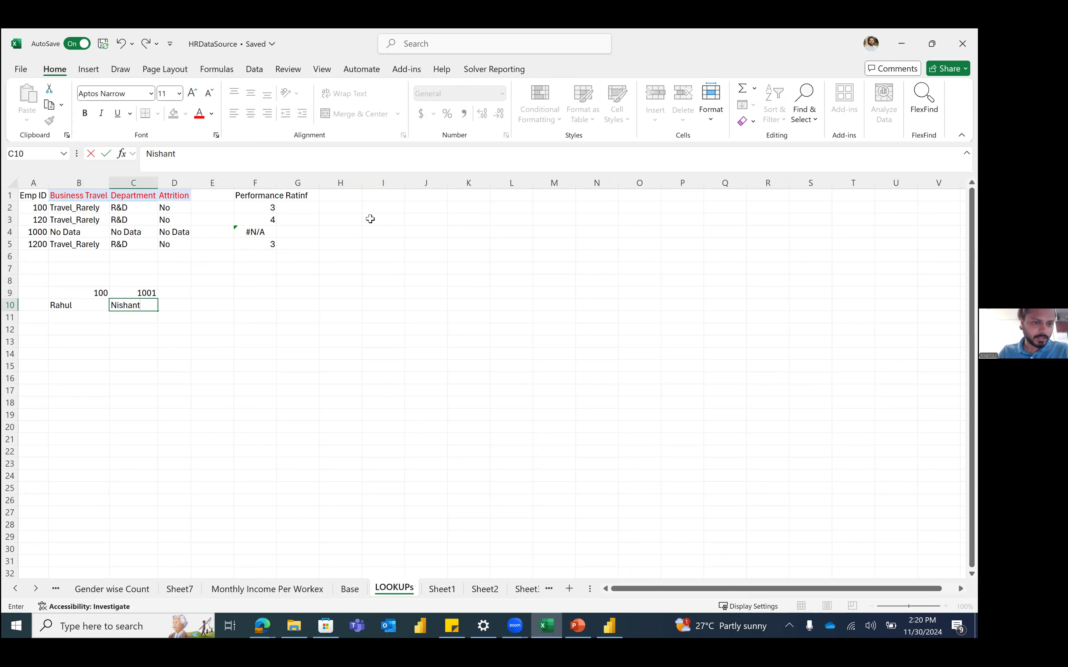
{"action": "key", "text": "Return"}
Step: Put the lookup value 100 in G12
{"action": "key", "text": "Down"}
{"action": "key", "text": "Right"}
{"action": "key", "text": "Right"}
{"action": "key", "text": "Right"}
{"action": "key", "text": "Right"}
{"action": "key", "text": "Right"}
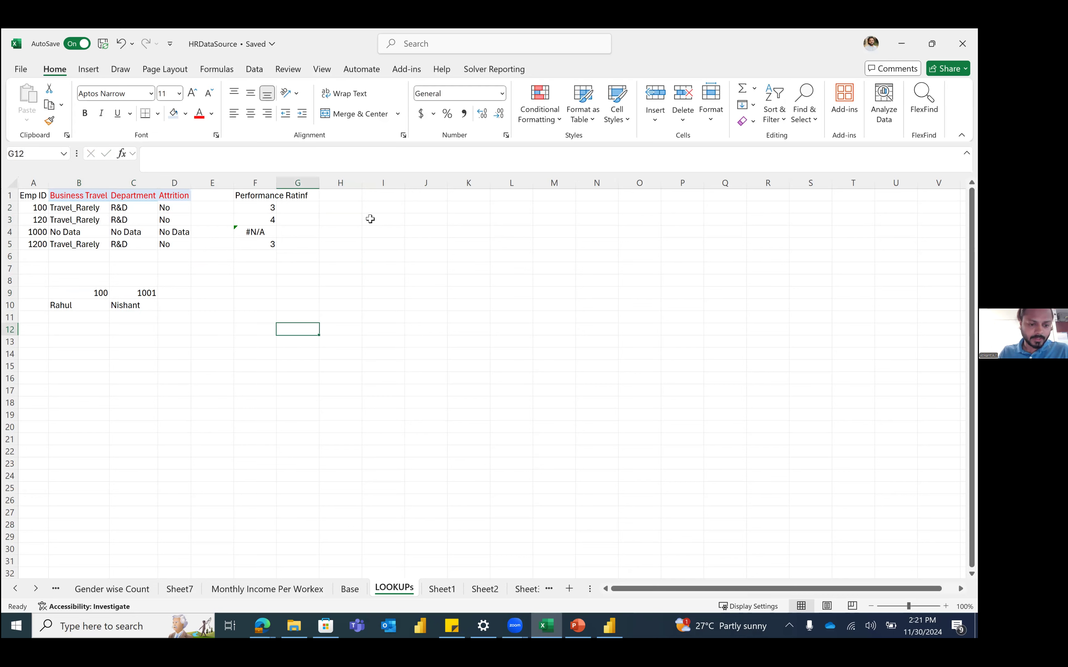
{"action": "type", "text": "100"}
{"action": "key", "text": "Return"}
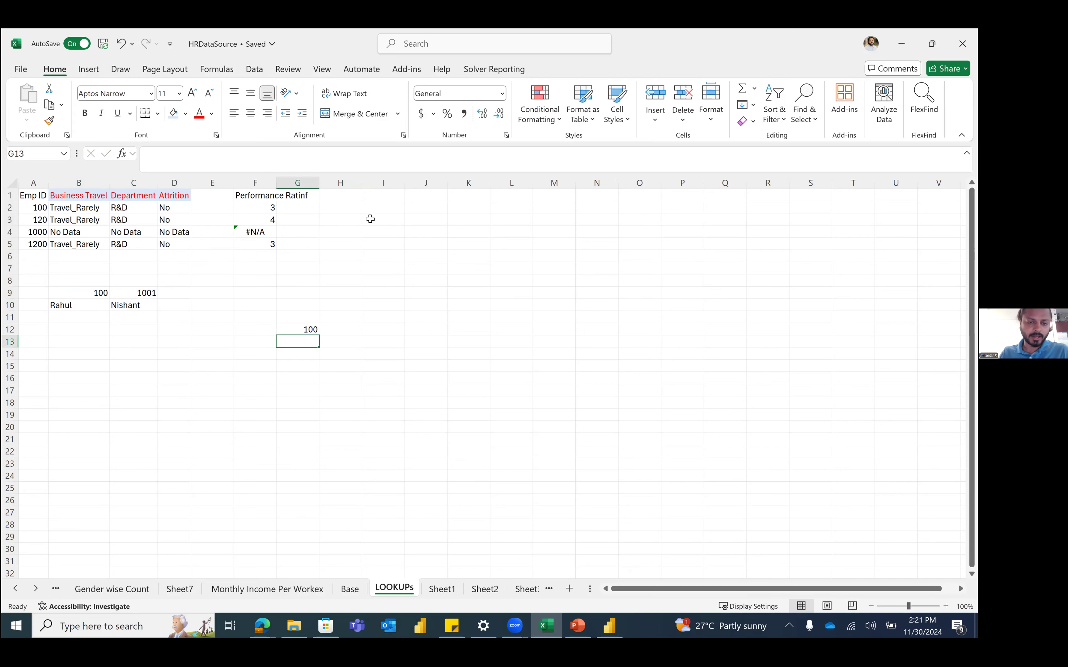
{"action": "key", "text": "Right"}
{"action": "key", "text": "Up"}
{"action": "key", "text": "Up"}
{"action": "key", "text": "Down"}
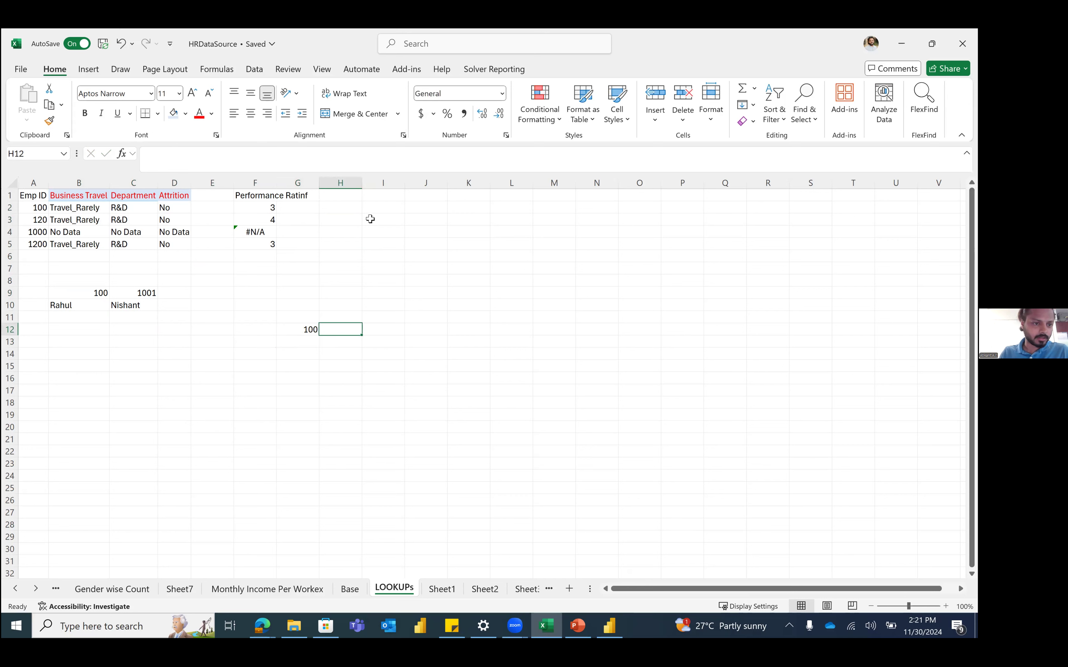
Step: Build an XLOOKUP in H12 using G12, B9:C9 and B10:D10, which returns #VALUE!
{"action": "type", "text": "=x"}
{"action": "key", "text": "Tab"}
{"action": "key", "text": "Left"}
{"action": "type", "text": ","}
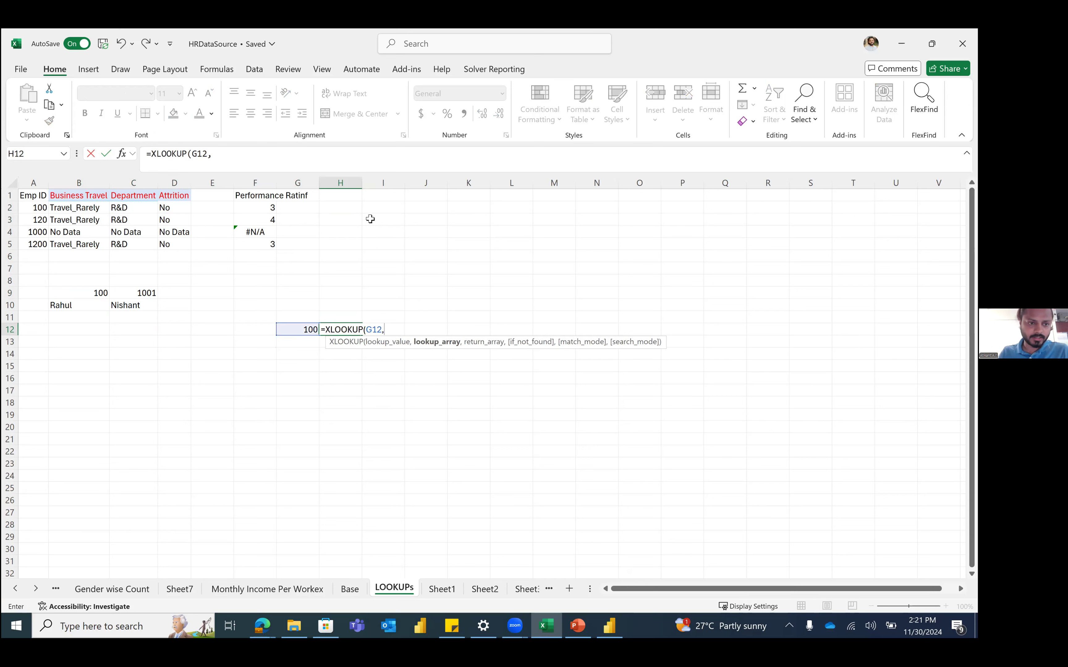
{"action": "left_click_drag", "start_coordinate": [90, 287], "coordinate": [119, 290]}
{"action": "type", "text": ","}
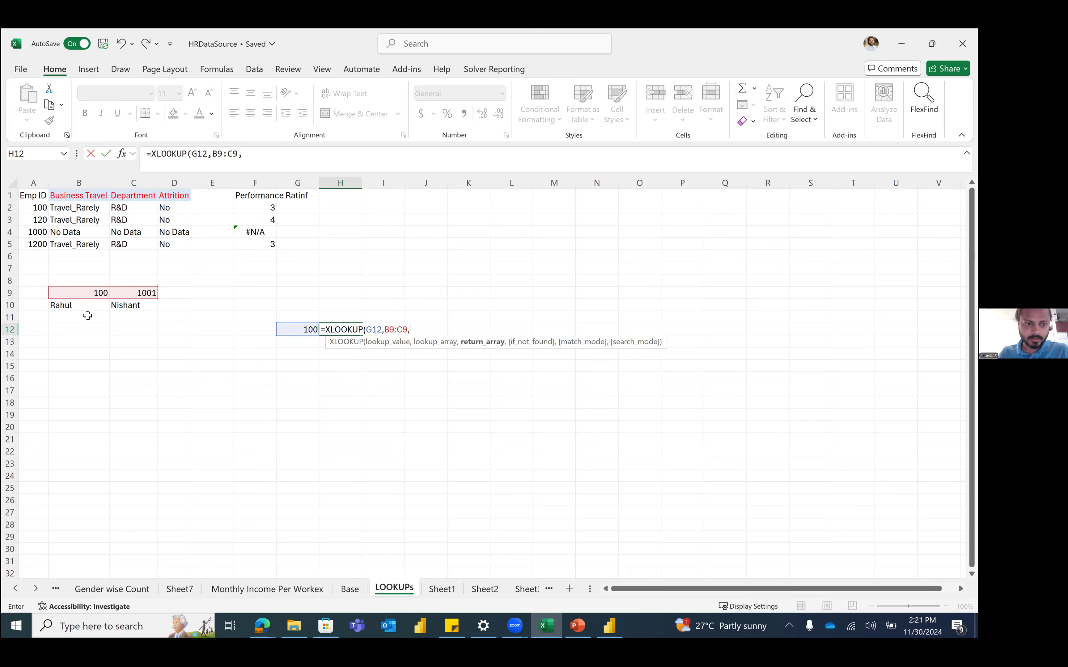
{"action": "left_click", "coordinate": [74, 304]}
{"action": "left_click_drag", "start_coordinate": [126, 305], "coordinate": [137, 309]}
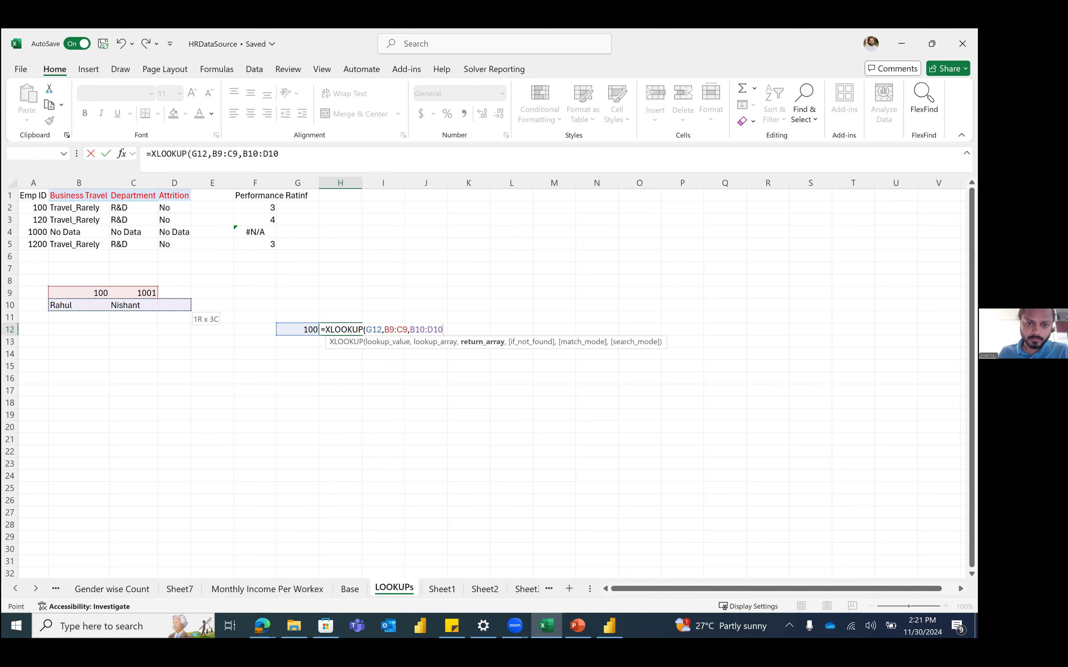
{"action": "left_click", "coordinate": [313, 156]}
{"action": "key", "text": "Return"}
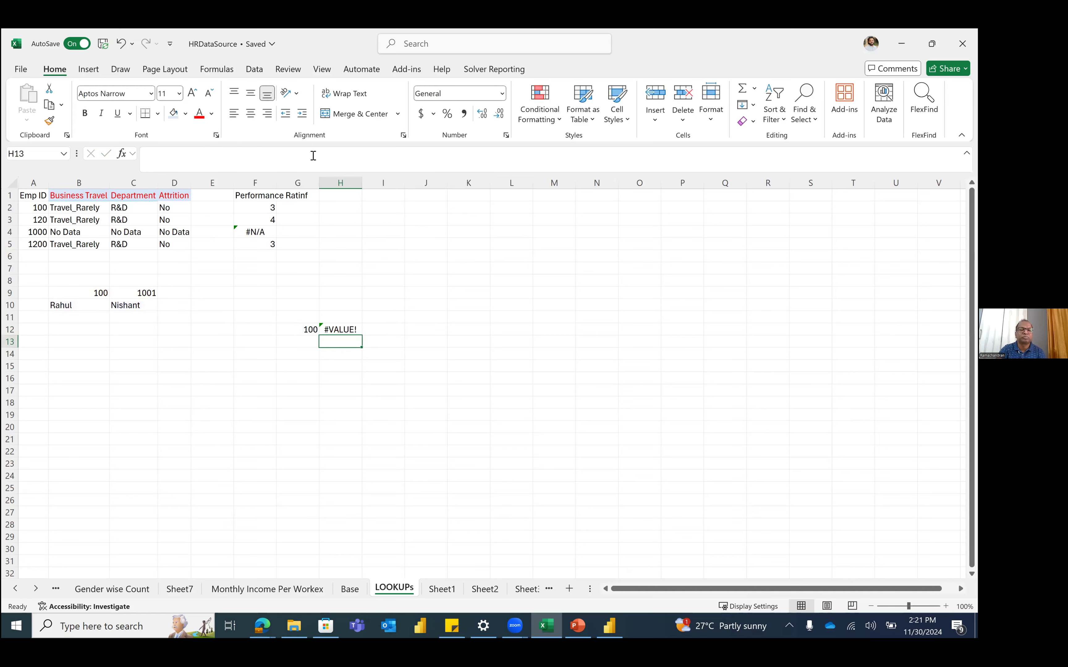
{"action": "key", "text": "Up"}
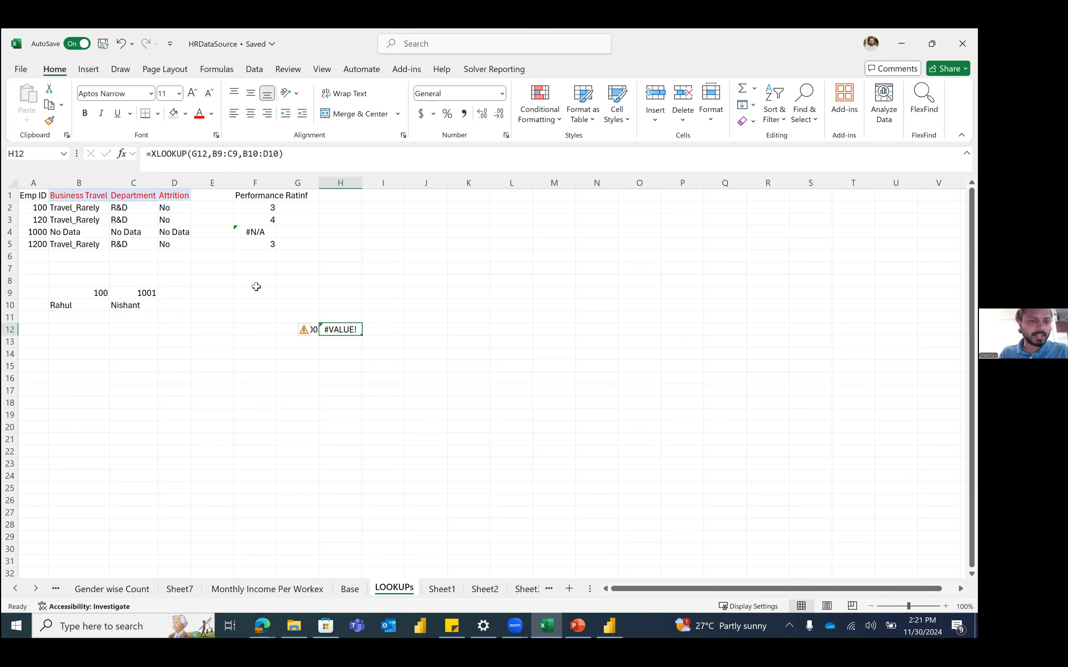
Step: Change H12's function to HLOOKUP, giving =HLOOKUP(G12,B9:C9,B10:D10)
{"action": "left_click", "coordinate": [90, 183]}
{"action": "left_click_drag", "start_coordinate": [90, 182], "coordinate": [174, 182]}
{"action": "right_click", "coordinate": [339, 329]}
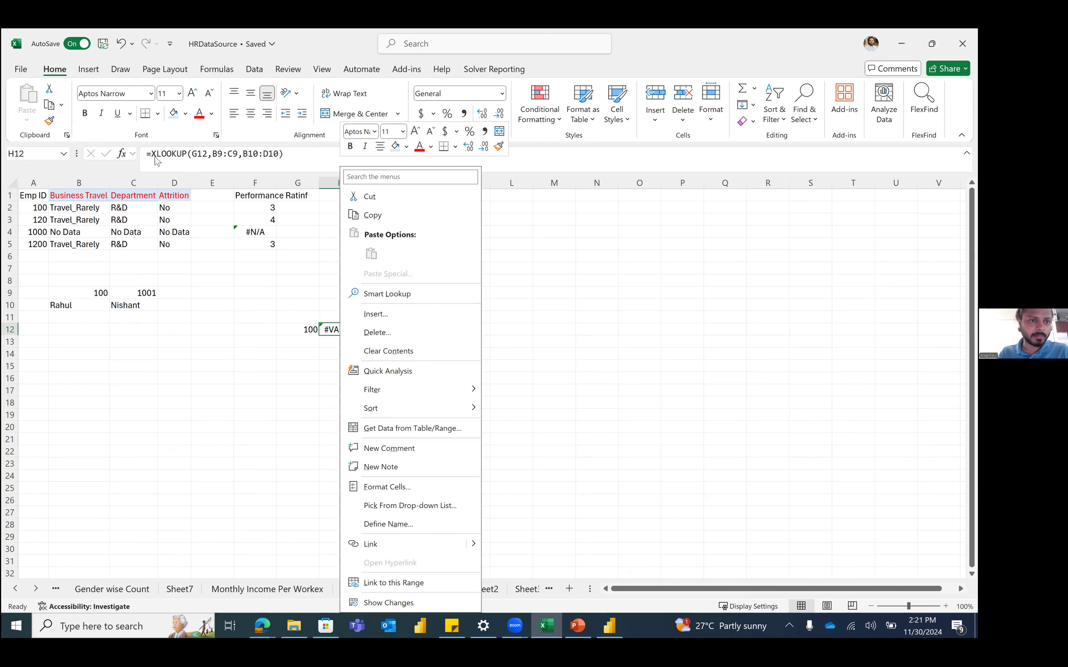
{"action": "left_click", "coordinate": [159, 157]}
{"action": "key", "text": "BackSpace"}
{"action": "type", "text": "H"}
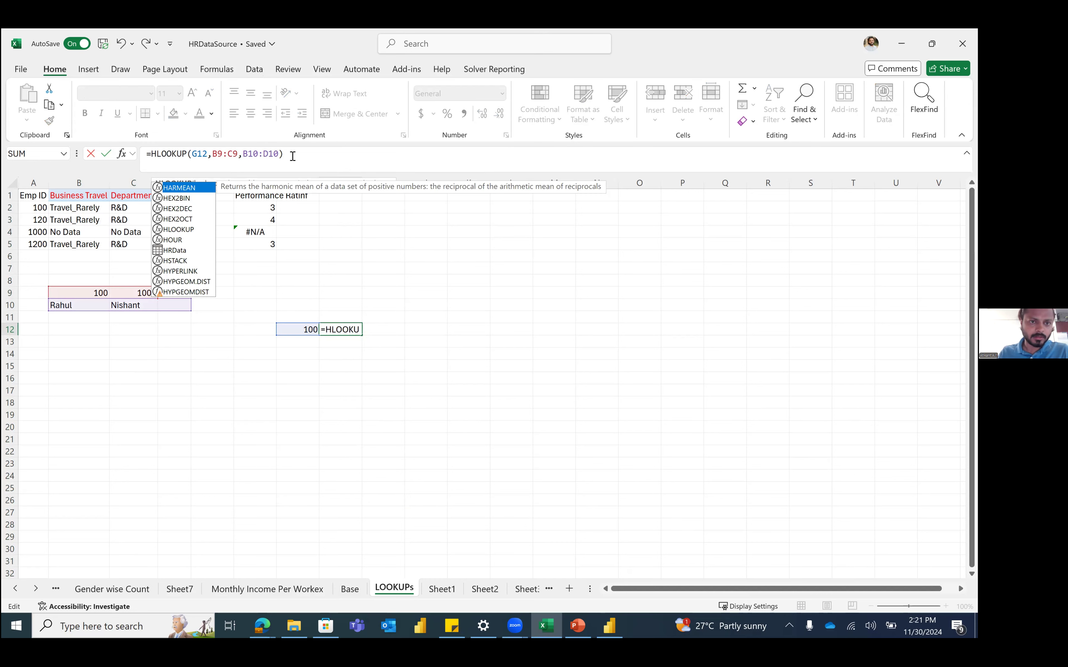
{"action": "key", "text": "Return"}
Step: Review H12's #REF! result against G12, then bring up the Base sheet's HR data
{"action": "key", "text": "Up"}
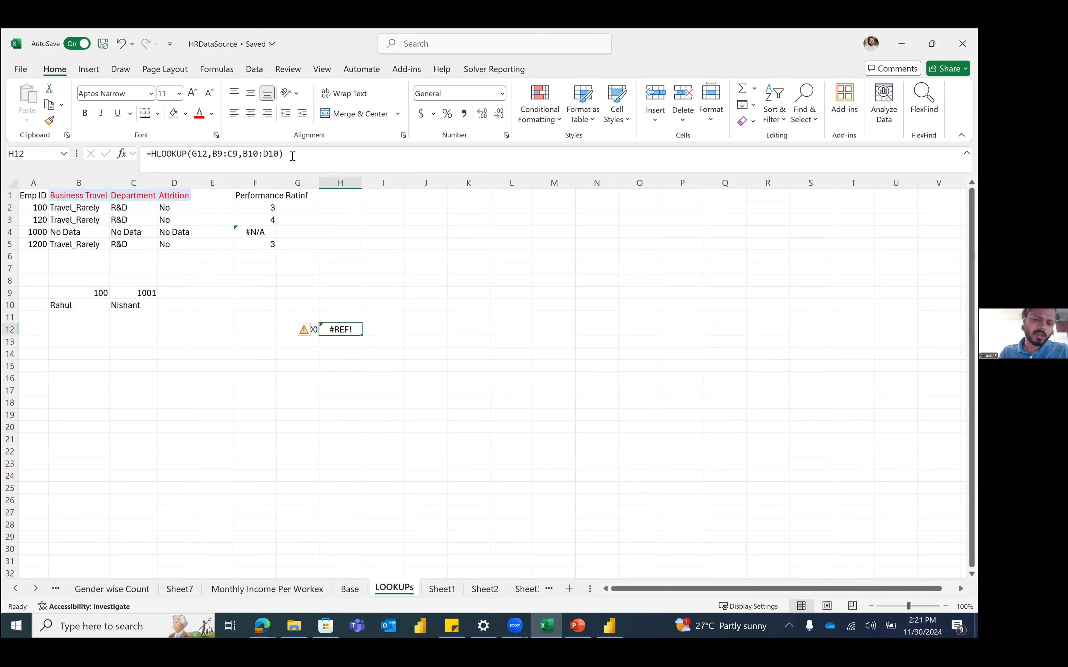
{"action": "key", "text": "Left"}
{"action": "key", "text": "Right"}
{"action": "key", "text": "Left"}
{"action": "key", "text": "Up"}
{"action": "key", "text": "Down"}
{"action": "key", "text": "Right"}
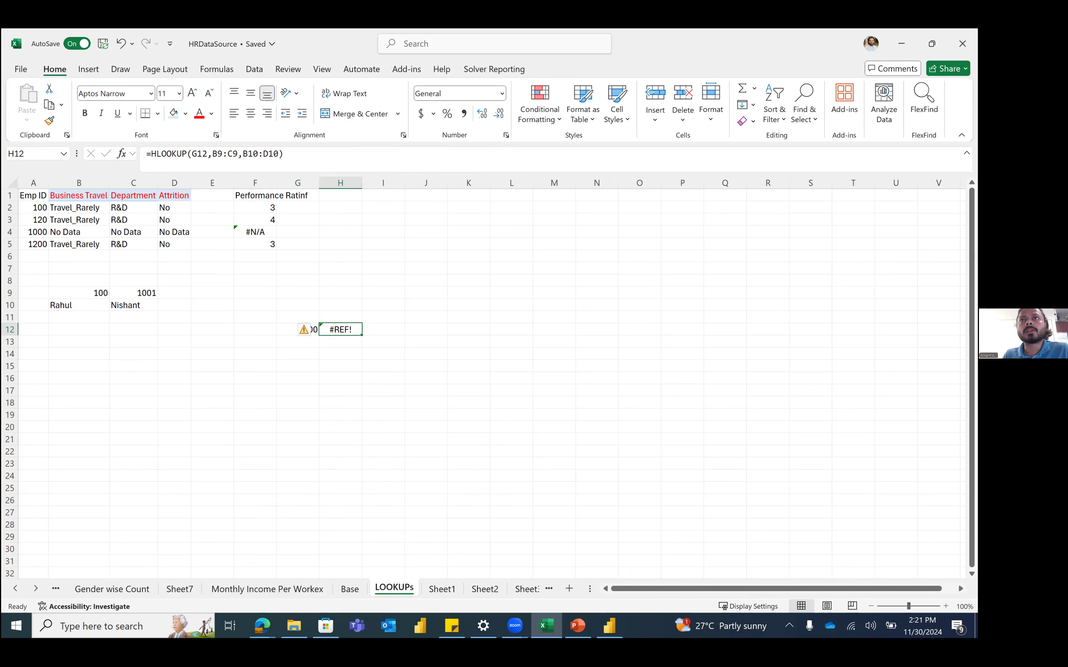
{"action": "key", "text": "ctrl+Page_Up"}
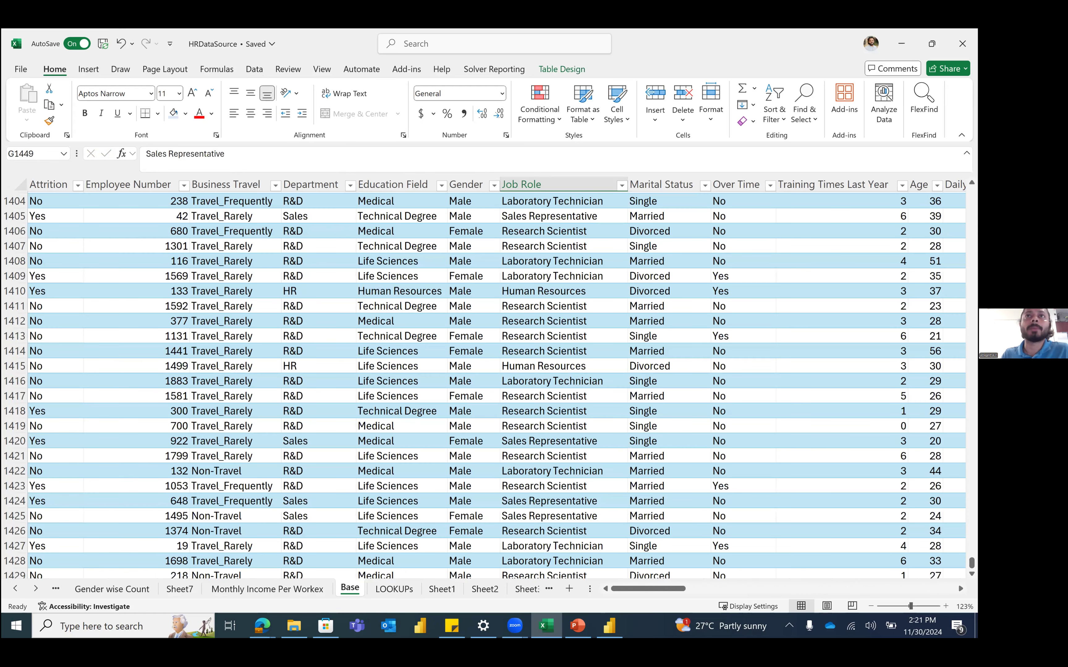
{"action": "scroll", "coordinate": [485, 384], "scroll_direction": "up", "scroll_amount": 11}
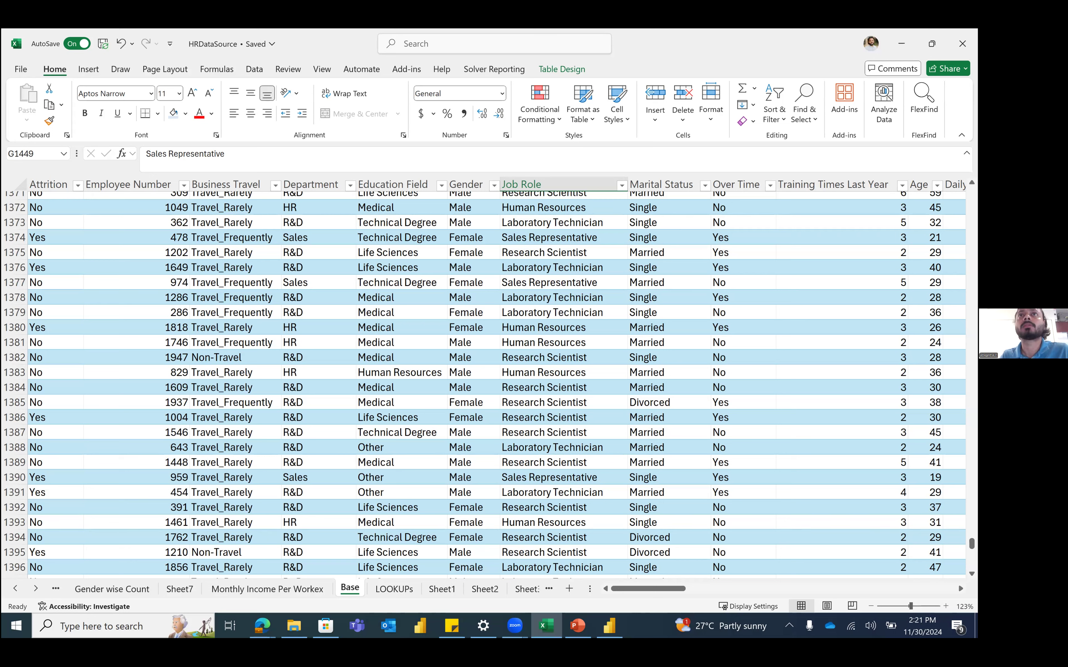
{"action": "left_click", "coordinate": [566, 257]}
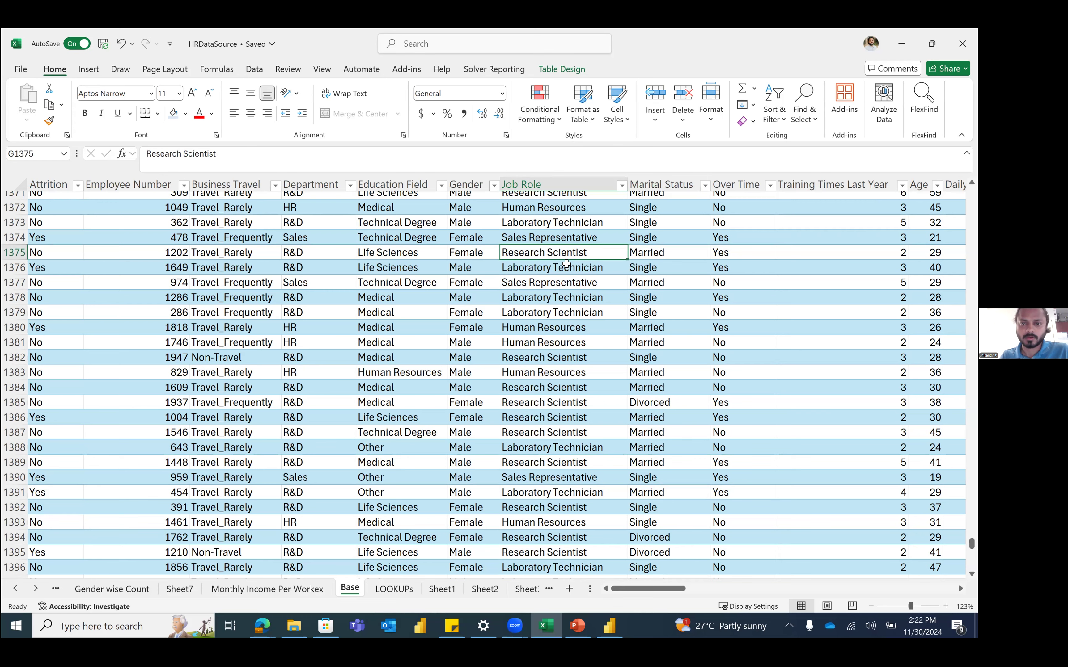
{"action": "scroll", "coordinate": [566, 264], "scroll_direction": "right", "scroll_amount": 3}
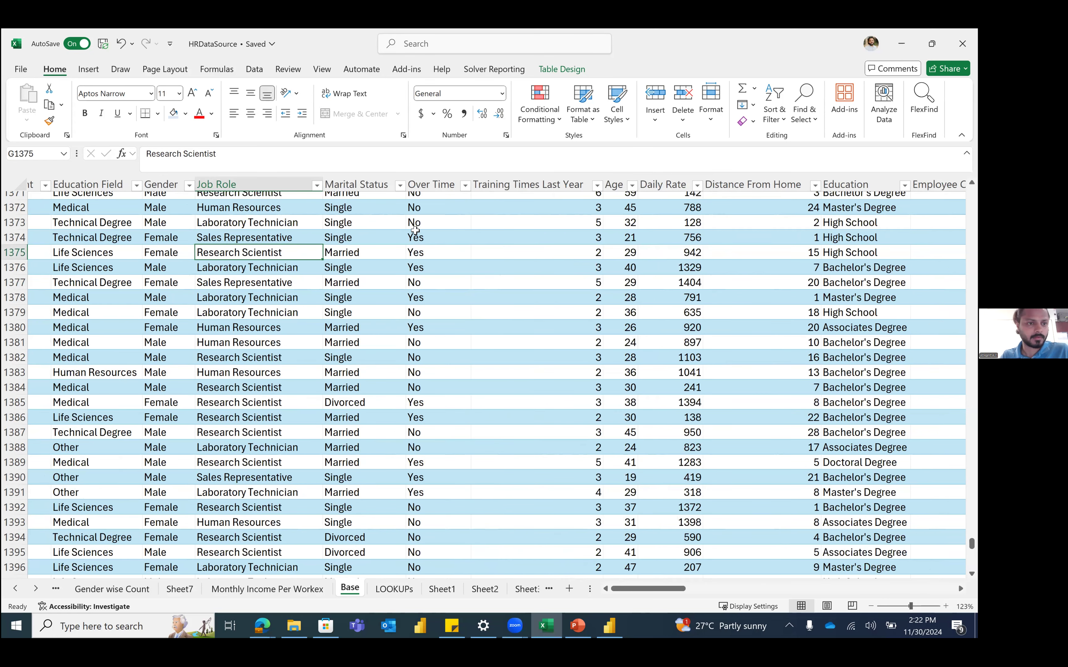
{"action": "scroll", "coordinate": [100, 279], "scroll_direction": "left", "scroll_amount": 3}
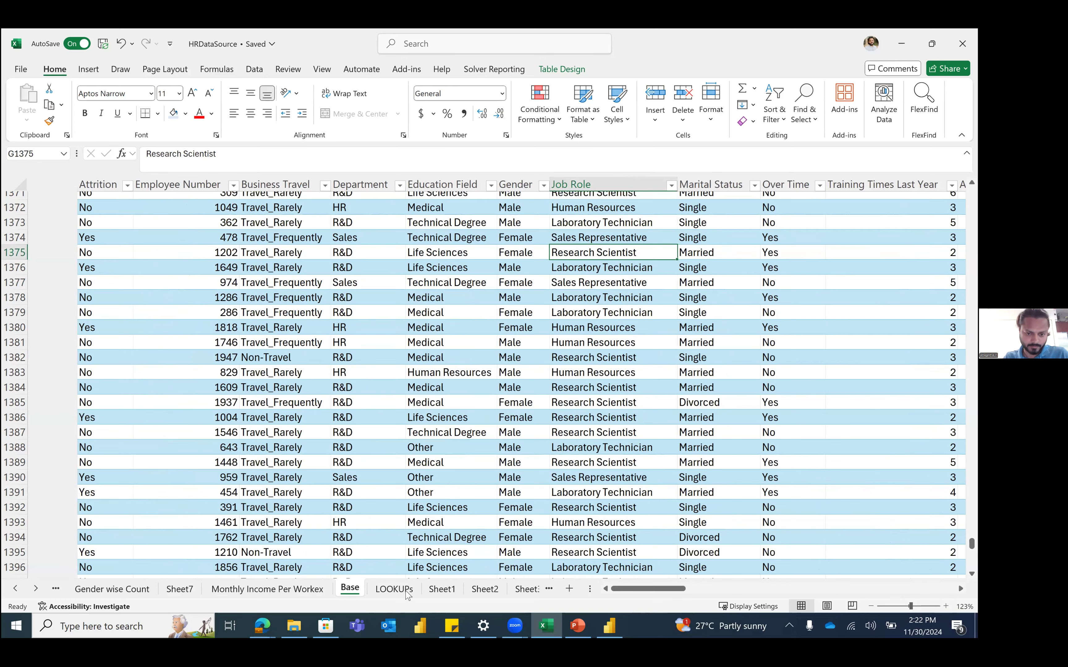
{"action": "key", "text": "ctrl+Up"}
{"action": "key", "text": "ctrl+Left"}
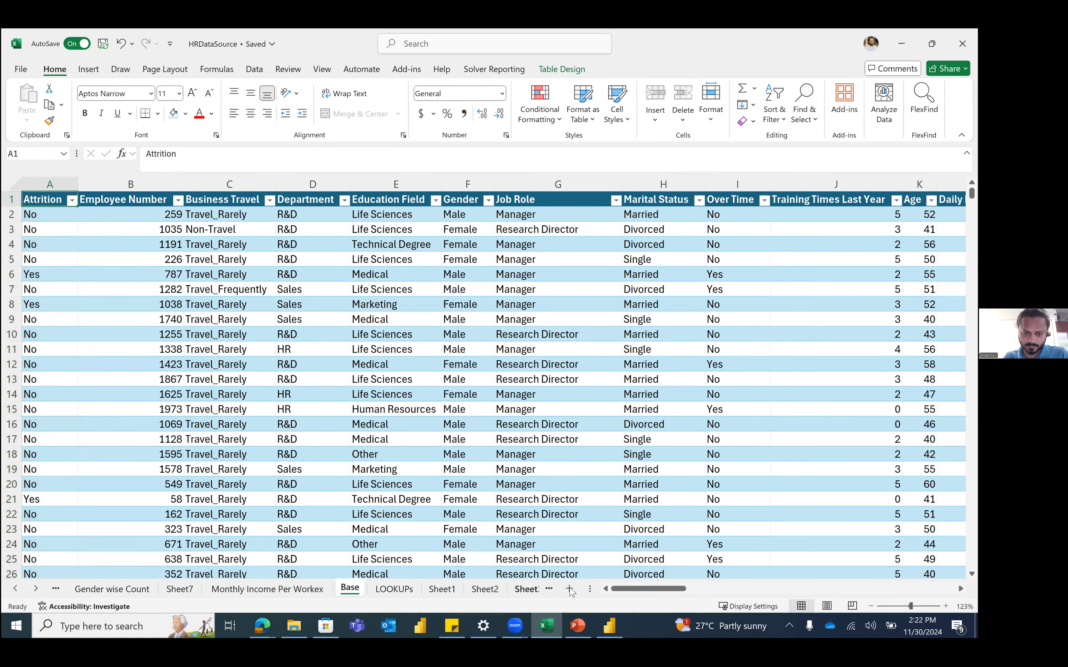
Step: Add a new sheet named Dynamic Arrays
{"action": "left_click", "coordinate": [568, 589]}
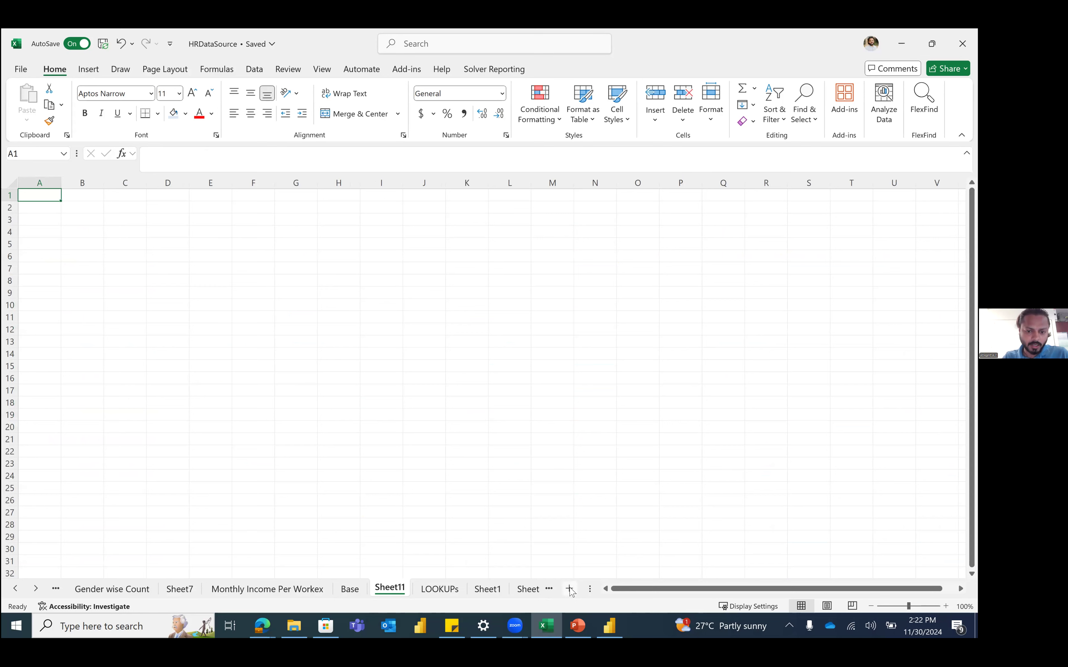
{"action": "double_click", "coordinate": [390, 589]}
{"action": "type", "text": "Dya"}
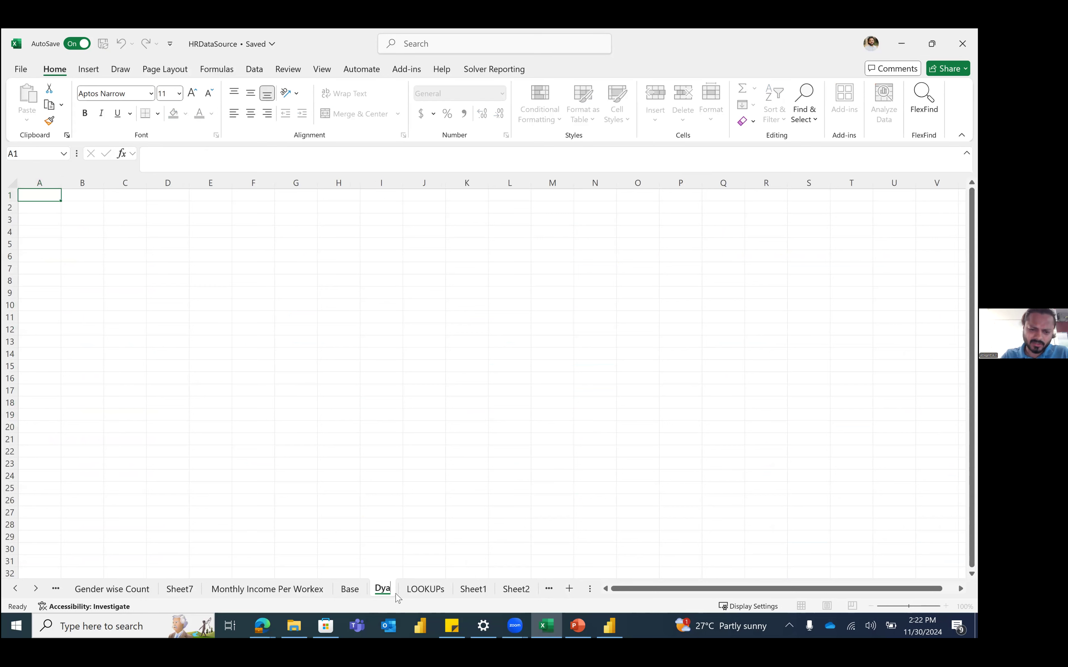
{"action": "type", "text": "mi"}
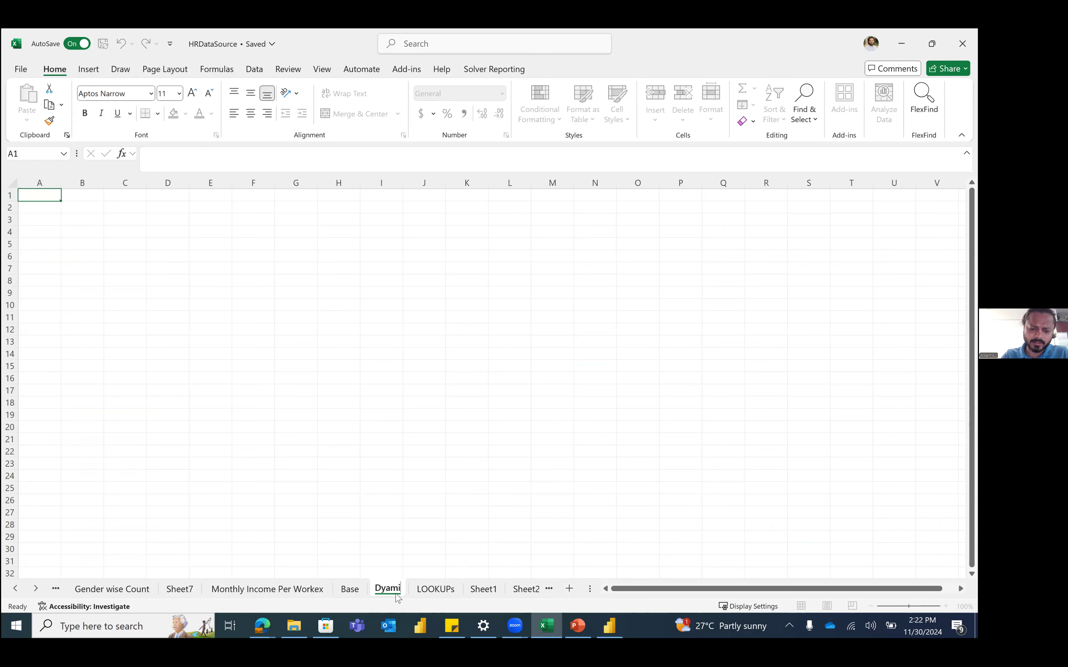
{"action": "type", "text": "c Arrays"}
{"action": "left_click", "coordinate": [385, 589]}
{"action": "type", "text": "n"}
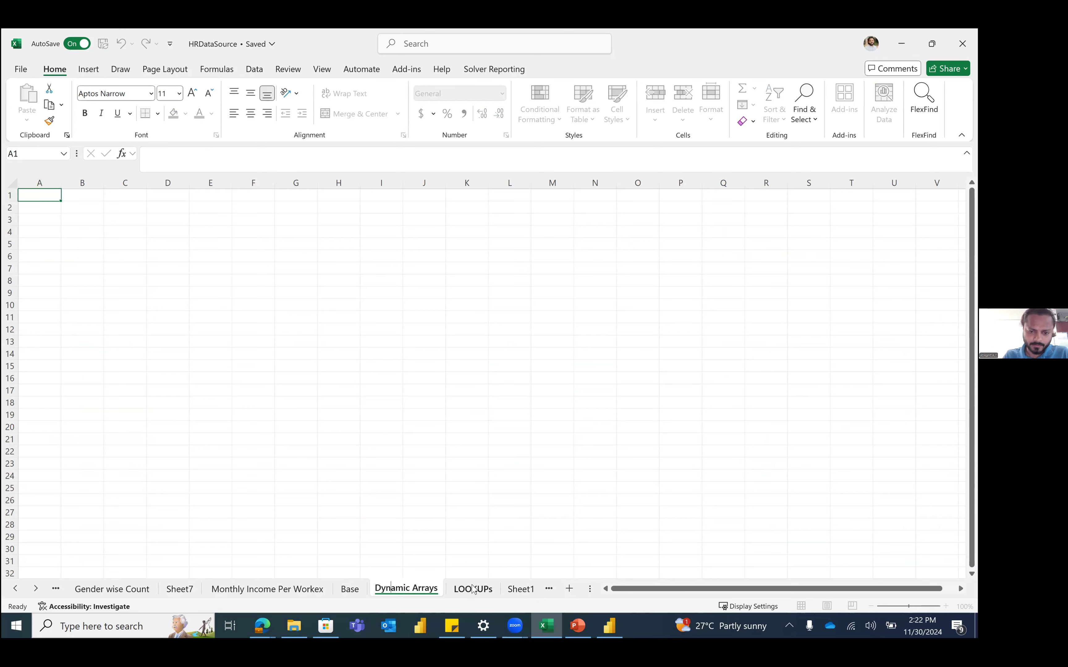
{"action": "key", "text": "Return"}
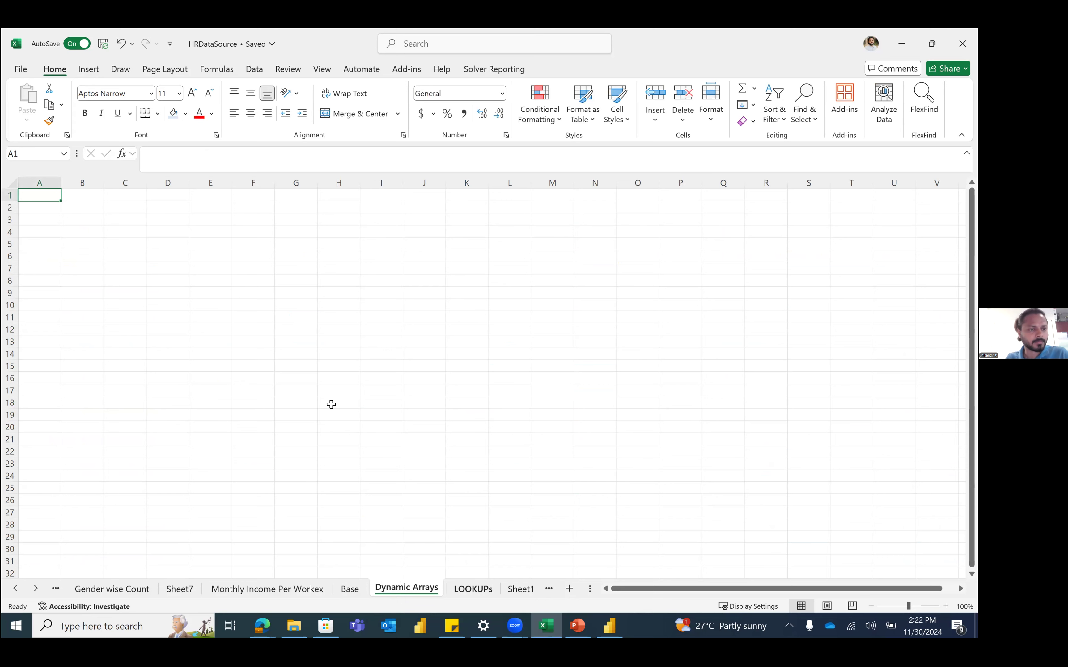
Step: Enter headers Department List (A1, autofit), Job Role List (C1) and Education Level (E1)
{"action": "type", "text": "Department List"}
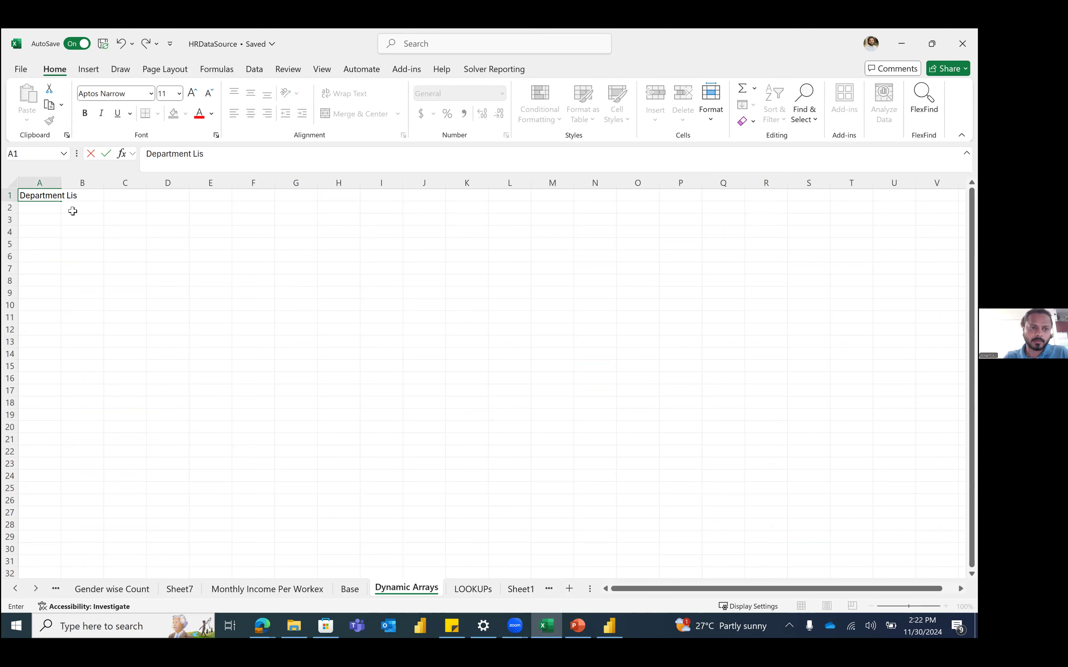
{"action": "key", "text": "Tab"}
{"action": "double_click", "coordinate": [63, 185]}
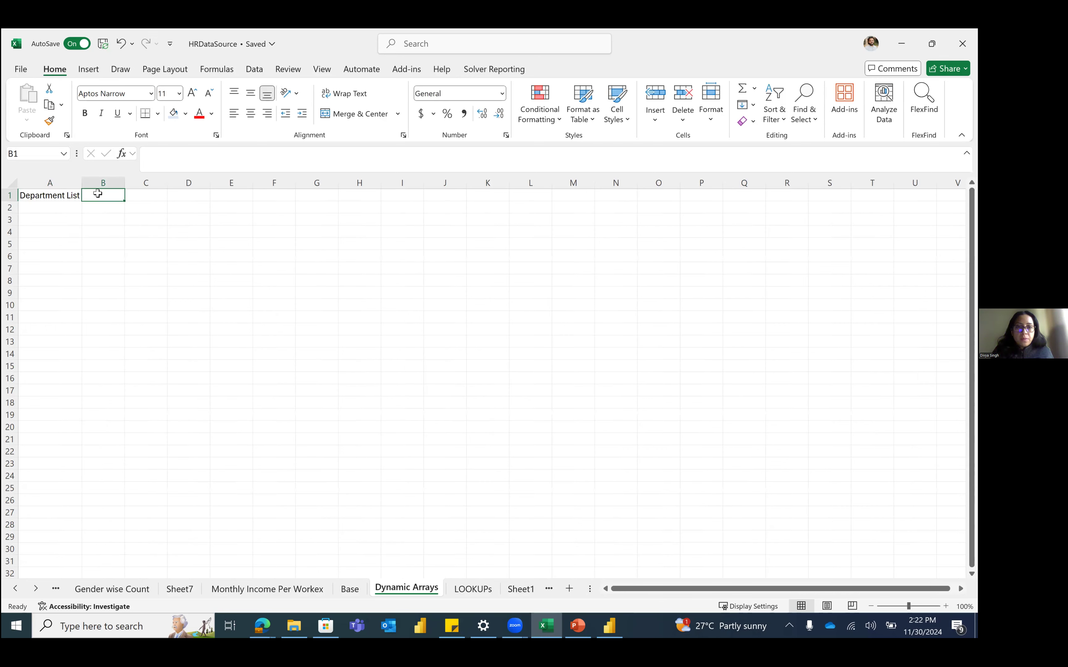
{"action": "left_click", "coordinate": [160, 200]}
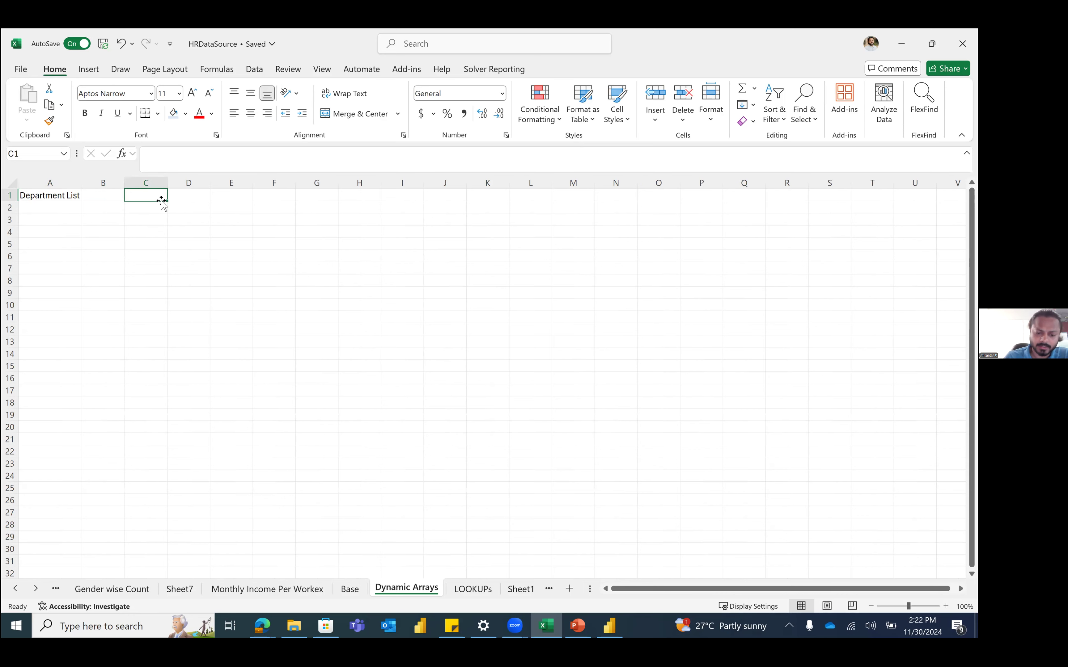
{"action": "type", "text": "Job"}
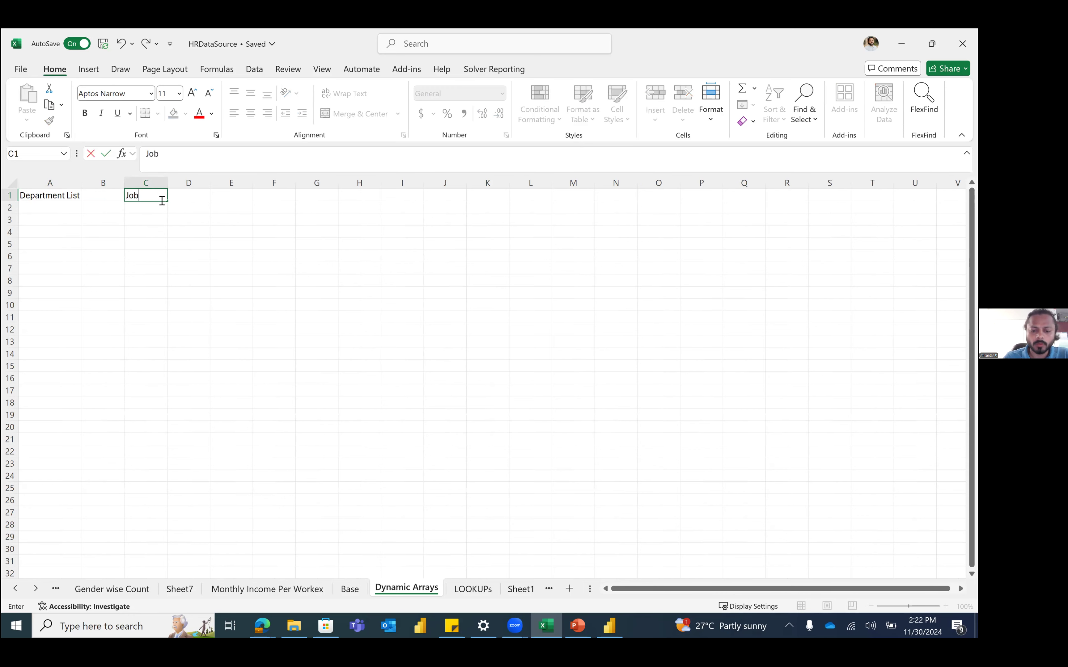
{"action": "type", "text": " Role List"}
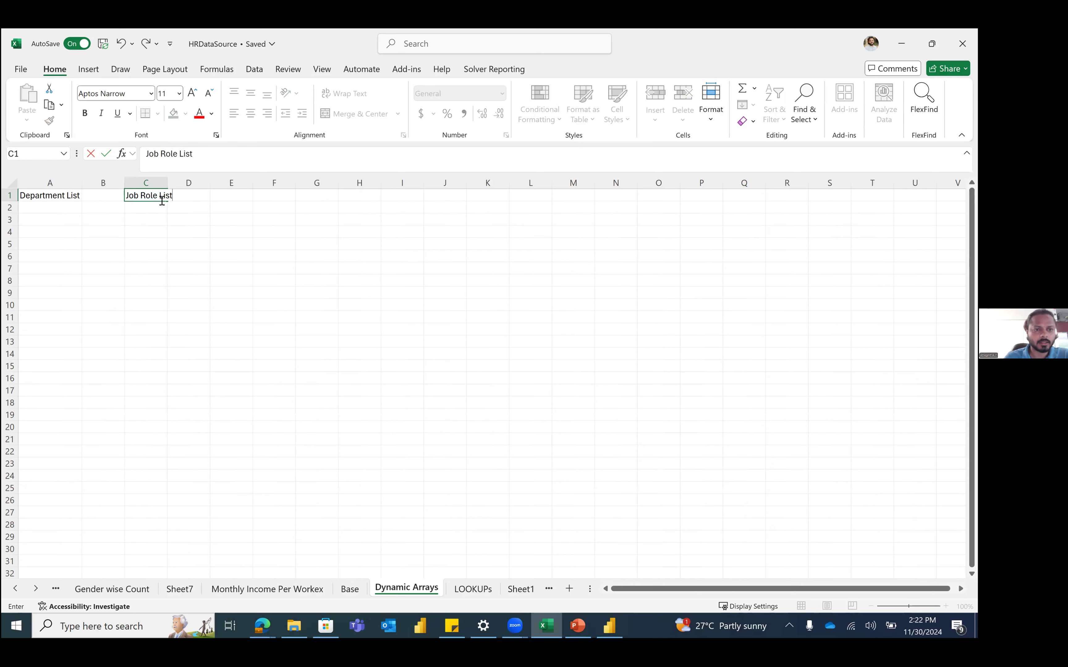
{"action": "key", "text": "Tab"}
{"action": "key", "text": "Tab"}
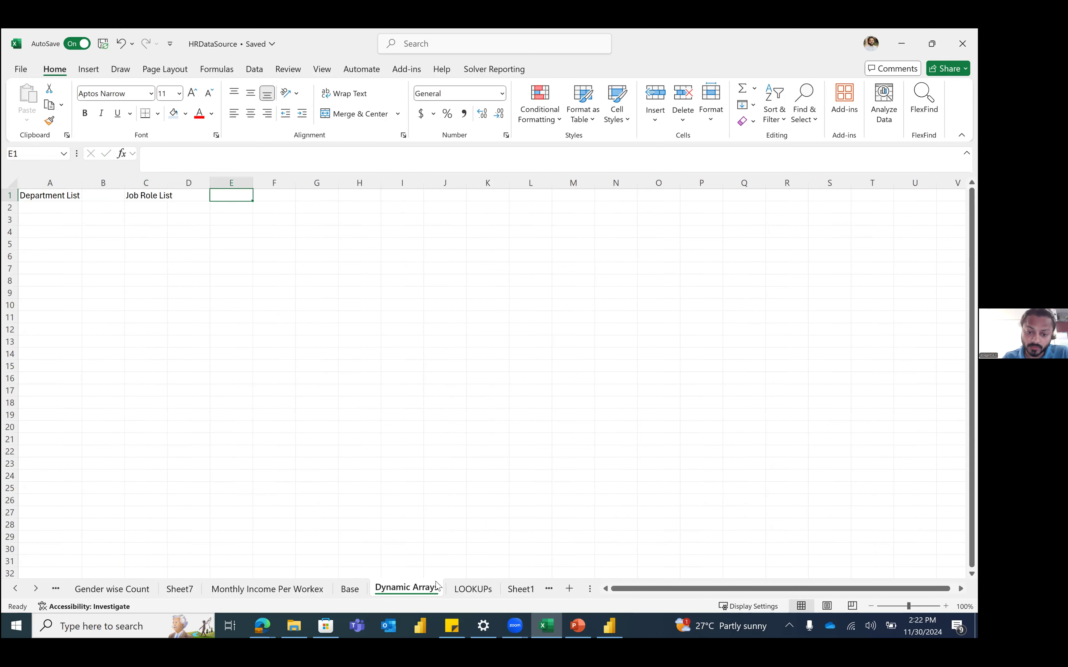
{"action": "key", "text": "ctrl+Page_Up"}
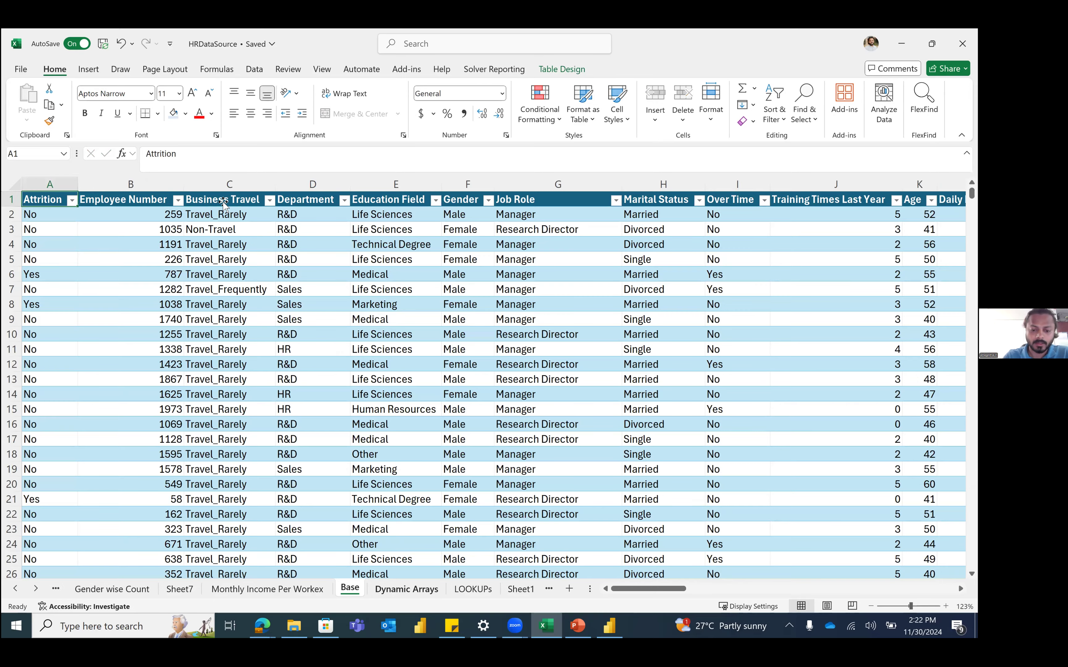
{"action": "left_click", "coordinate": [435, 589]}
{"action": "left_click", "coordinate": [225, 196]}
{"action": "type", "text": "Education Level"}
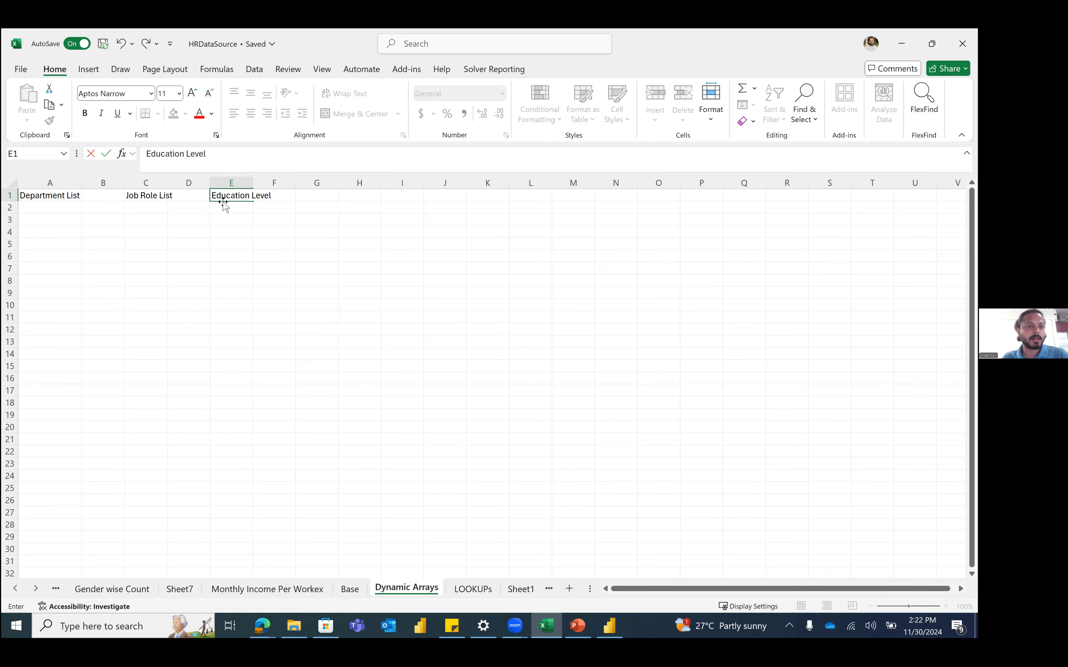
{"action": "key", "text": "Return"}
{"action": "key", "text": "Home"}
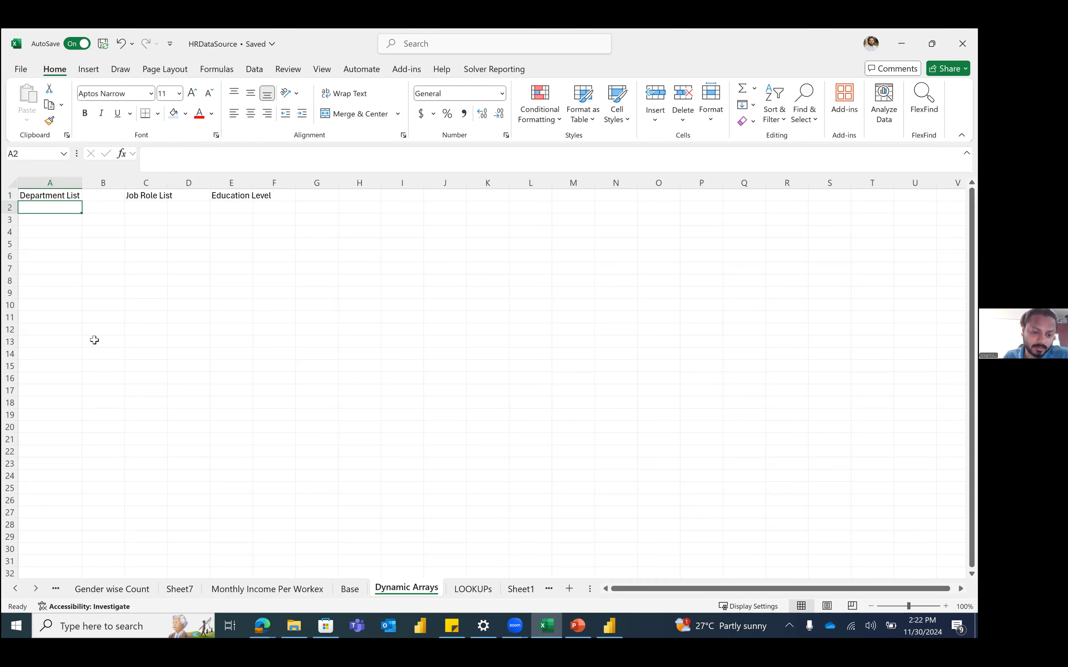
Step: Check the Base sheet's Department values and select A2 on Dynamic Arrays
{"action": "left_click", "coordinate": [350, 590]}
{"action": "left_click", "coordinate": [343, 201]}
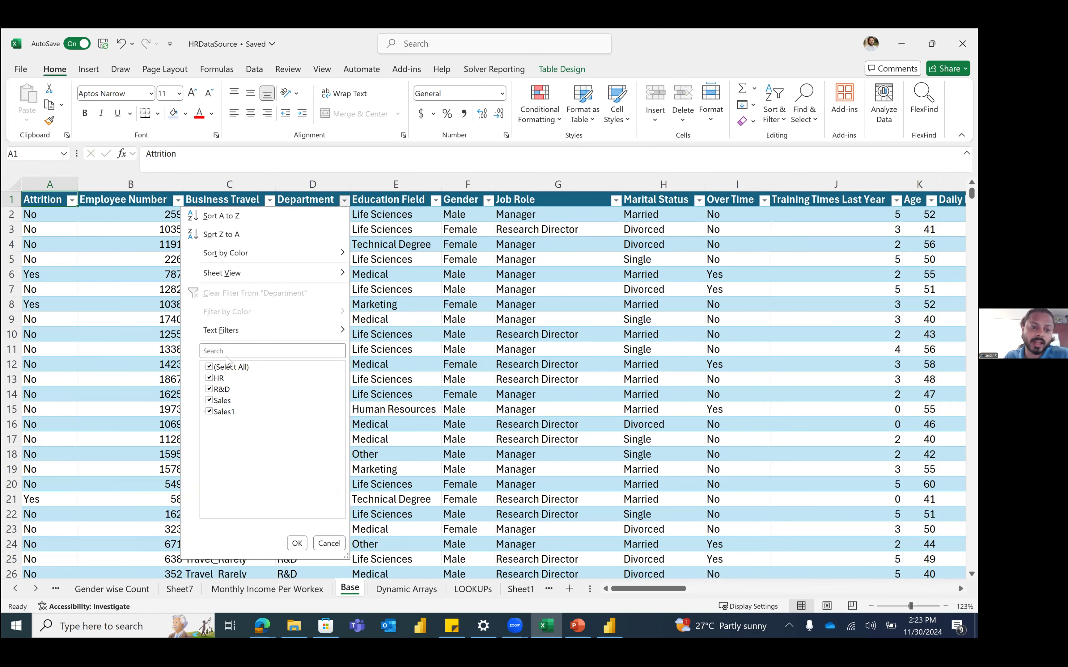
{"action": "left_click", "coordinate": [407, 589]}
{"action": "left_click_drag", "start_coordinate": [52, 209], "coordinate": [59, 245]}
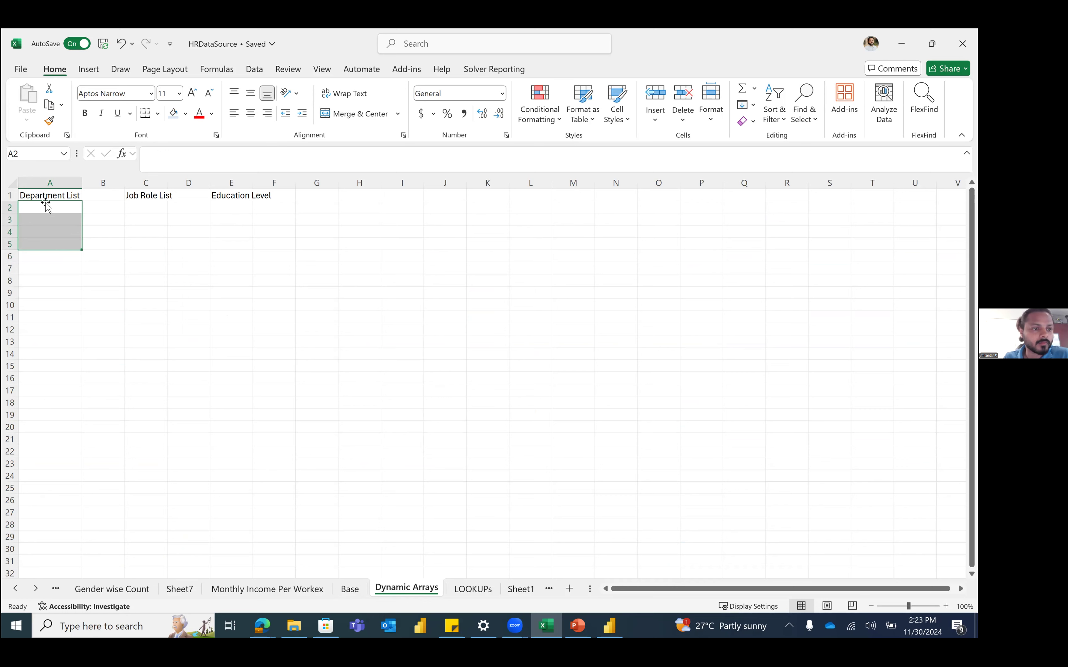
{"action": "left_click", "coordinate": [55, 208]}
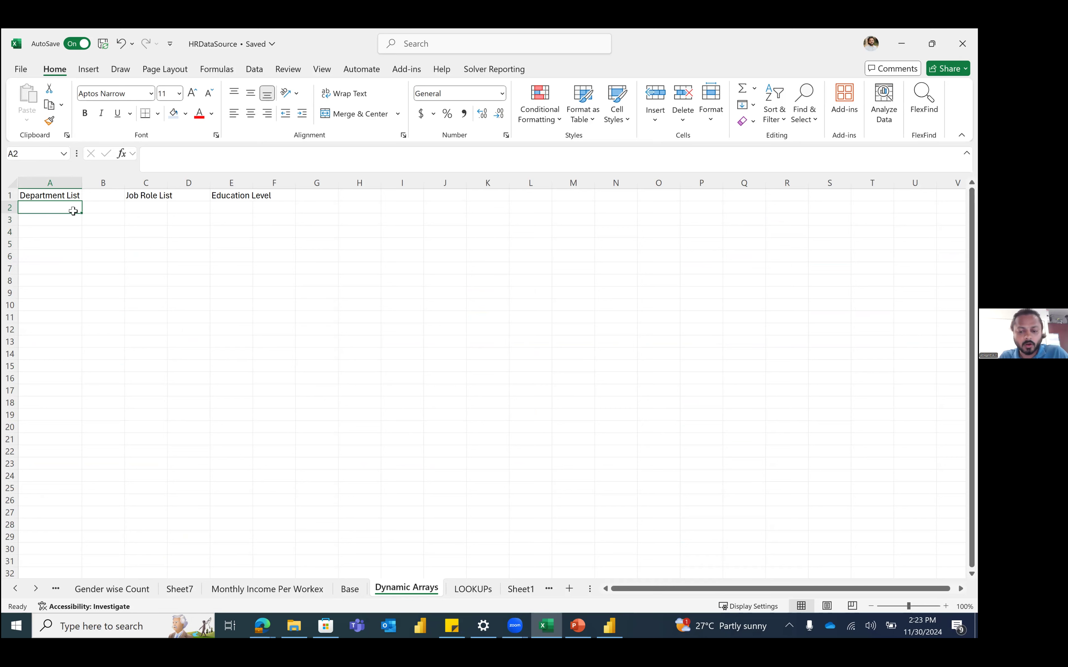
Step: Type departments Sales, Sales1, HR and R&D into A2:A5
{"action": "type", "text": "Sales"}
{"action": "key", "text": "Return"}
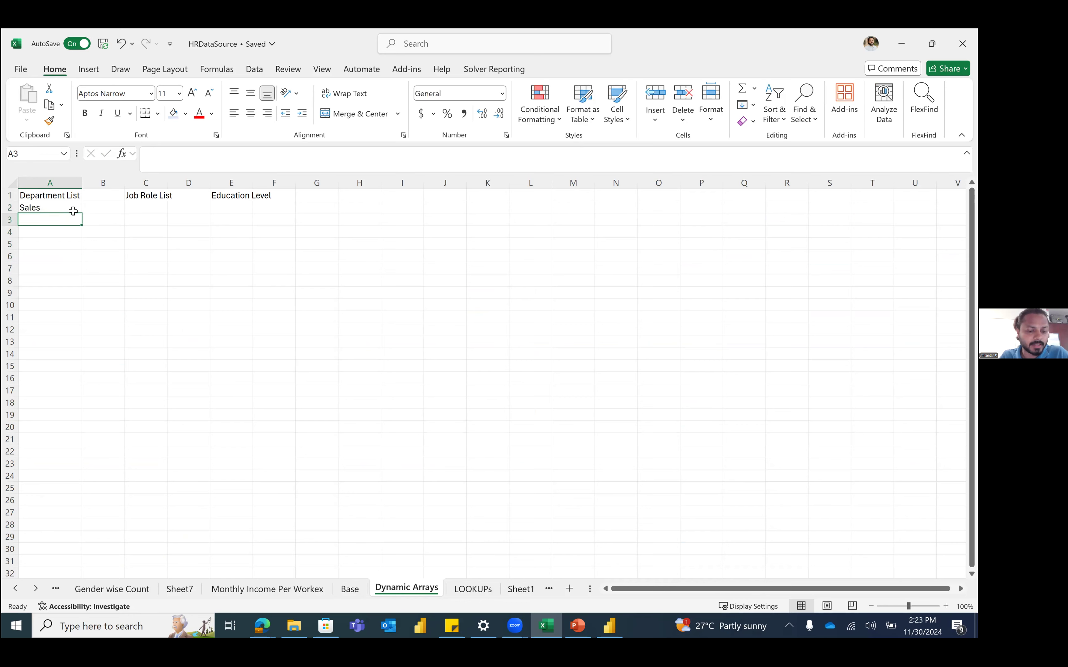
{"action": "type", "text": "Sales1"}
{"action": "key", "text": "Return"}
{"action": "type", "text": "HR"}
{"action": "key", "text": "Return"}
{"action": "type", "text": "R&D"}
{"action": "key", "text": "Return"}
{"action": "key", "text": "Up"}
{"action": "key", "text": "shift+Up"}
{"action": "key", "text": "shift+Up"}
{"action": "key", "text": "shift+Up"}
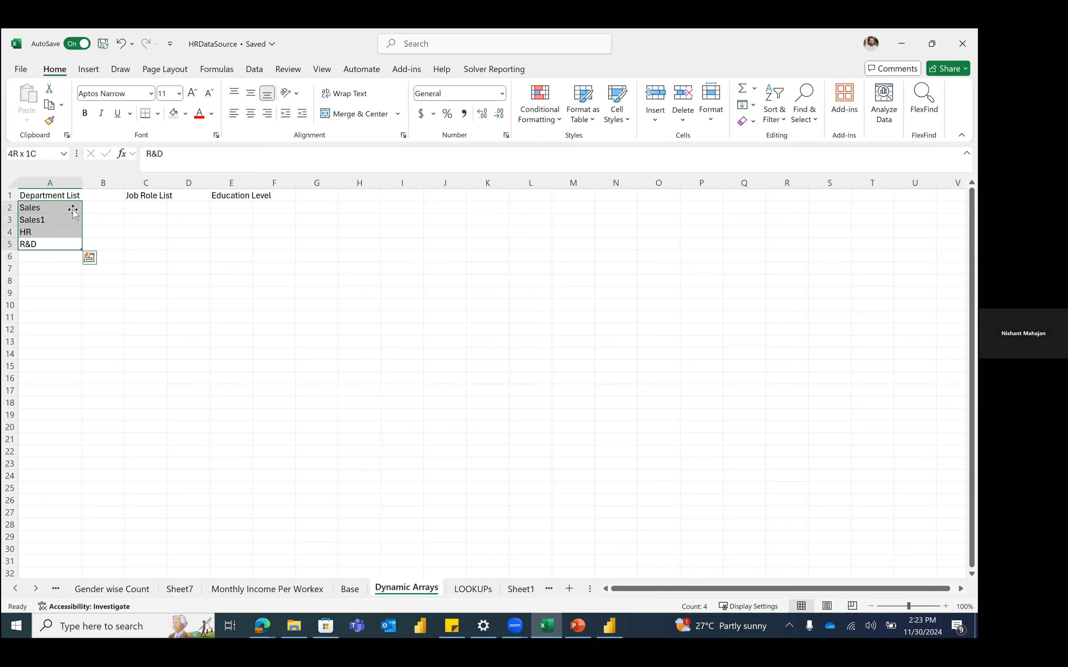
{"action": "left_click_drag", "start_coordinate": [50, 202], "coordinate": [49, 239]}
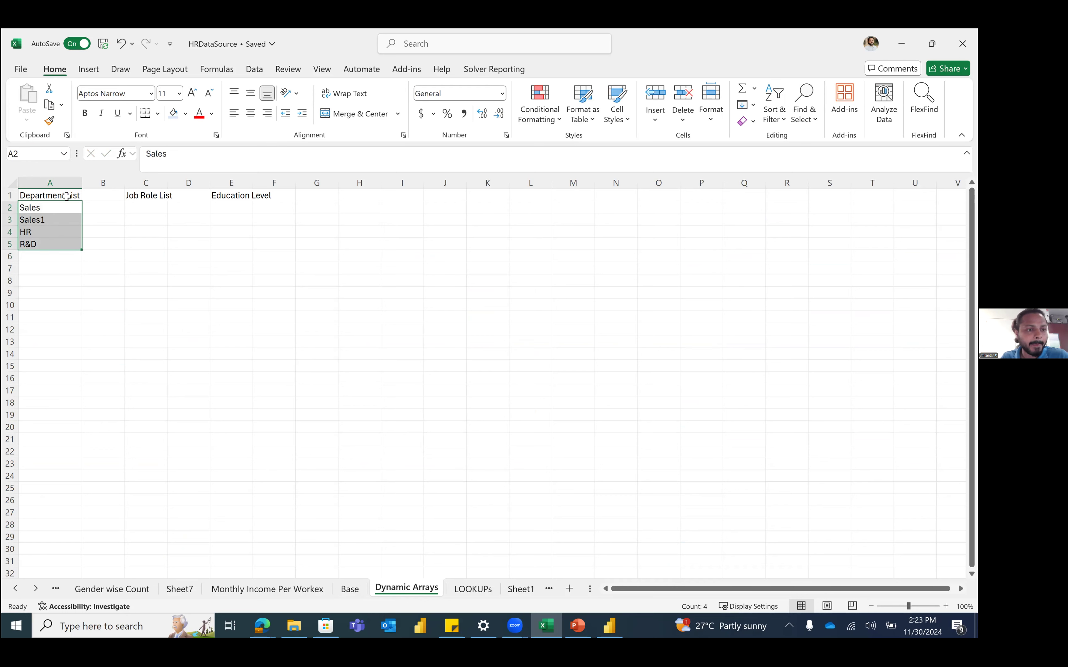
Step: Bold the row 1 headings and clear the typed department names from A2:A5
{"action": "left_click", "coordinate": [7, 196]}
{"action": "key", "text": "ctrl+b"}
{"action": "left_click", "coordinate": [64, 257]}
{"action": "left_click_drag", "start_coordinate": [57, 204], "coordinate": [57, 244]}
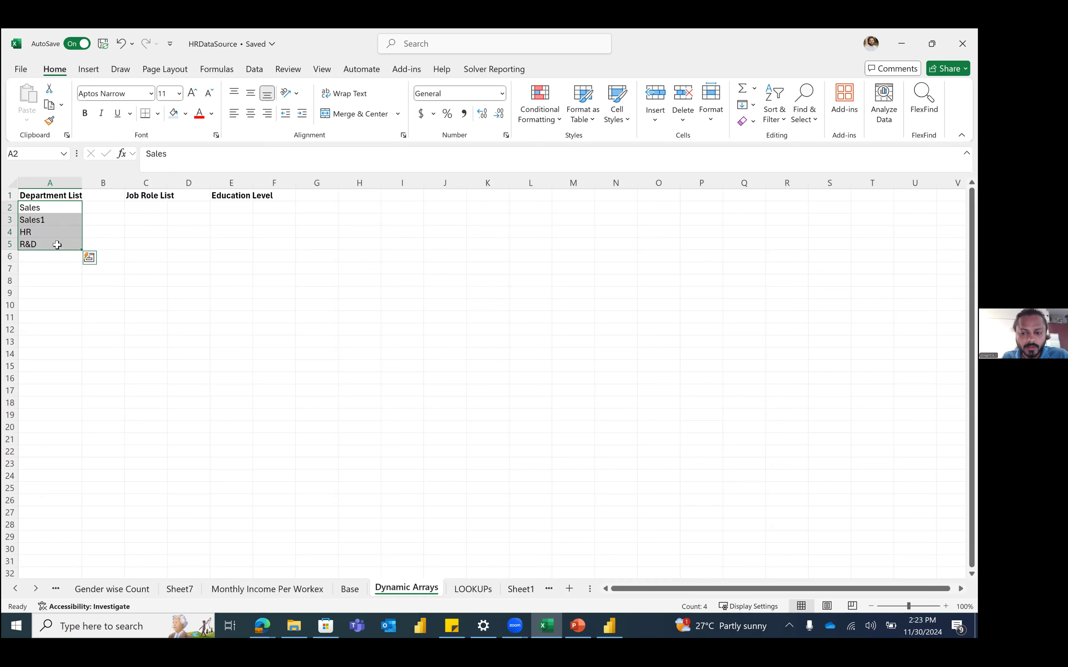
{"action": "key", "text": "Delete"}
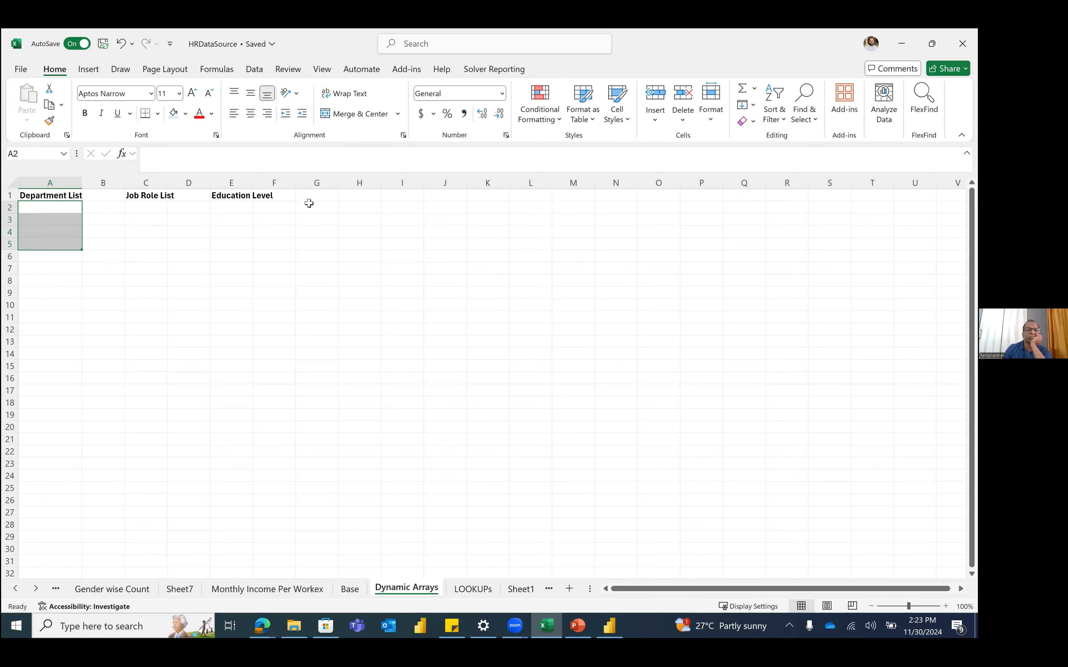
Step: Copy the Base sheet's Department values into A2 of Dynamic Arrays
{"action": "key", "text": "ctrl+Page_Up"}
{"action": "key", "text": "Down"}
{"action": "key", "text": "ctrl+shift+Down"}
{"action": "key", "text": "ctrl+c"}
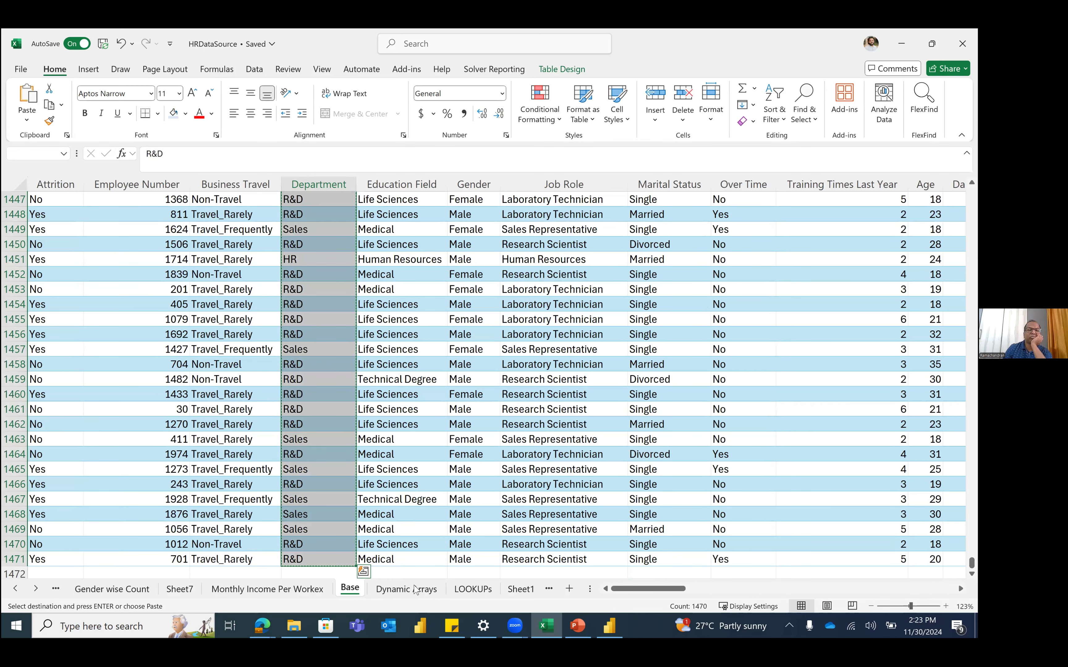
{"action": "key", "text": "ctrl+Page_Down"}
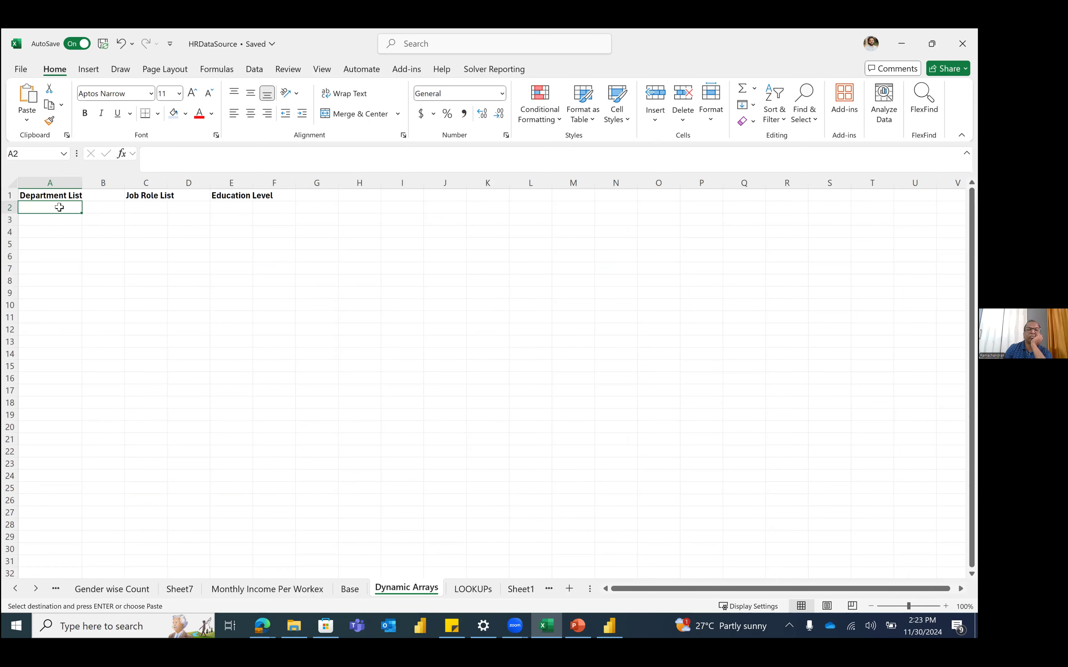
{"action": "key", "text": "ctrl+v"}
Step: Remove duplicates from column A, leaving R&D, Sales, HR and Sales1
{"action": "left_click", "coordinate": [59, 182]}
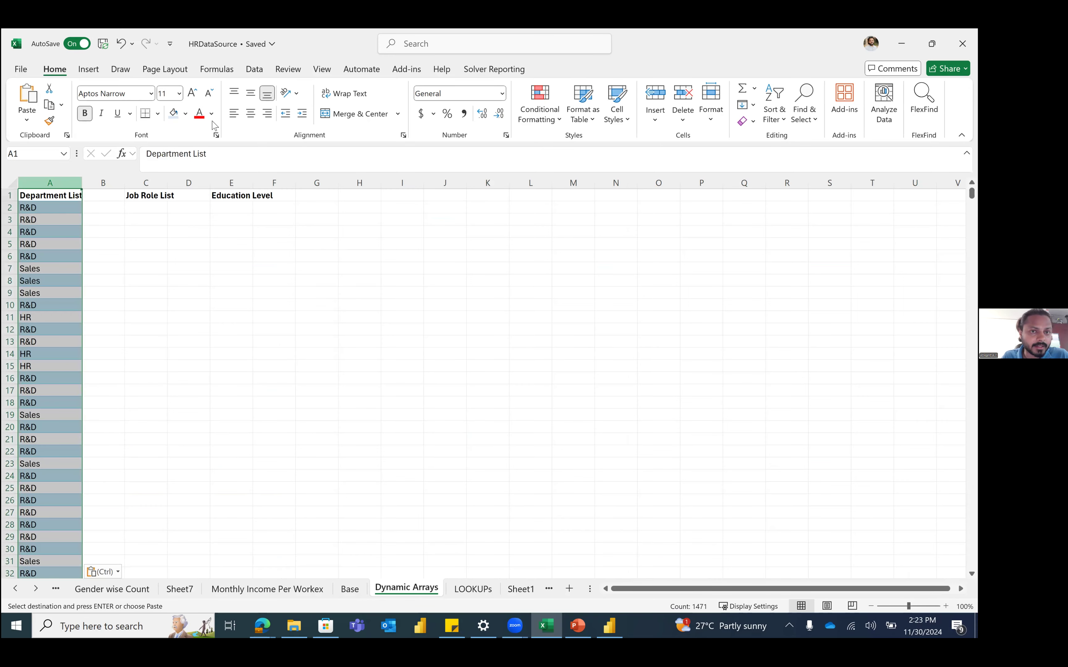
{"action": "left_click", "coordinate": [254, 69]}
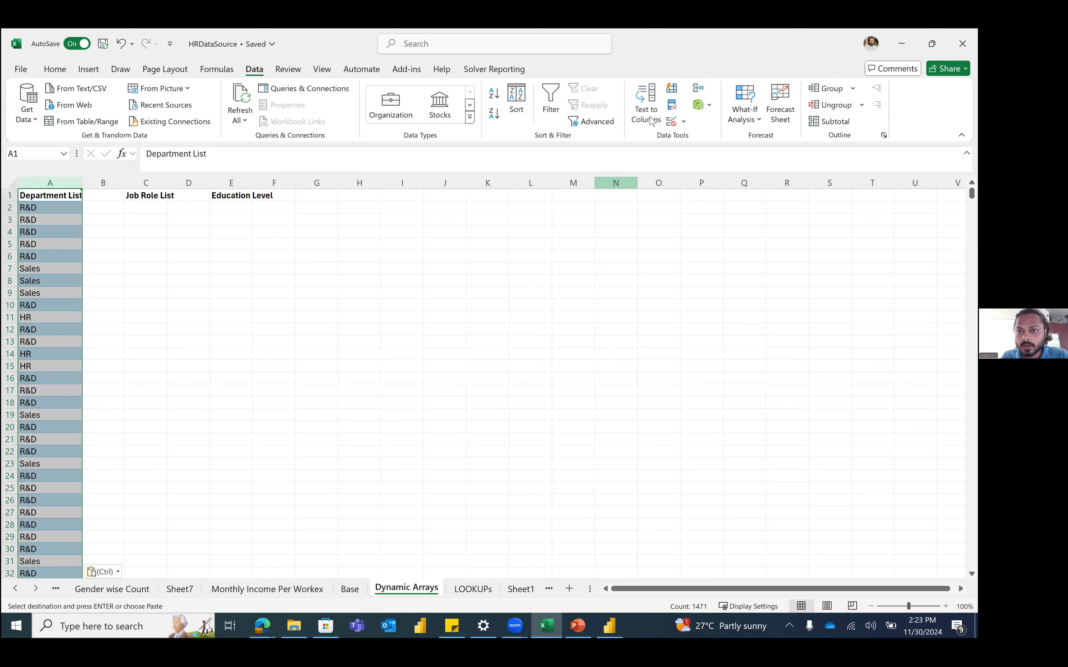
{"action": "left_click", "coordinate": [672, 106]}
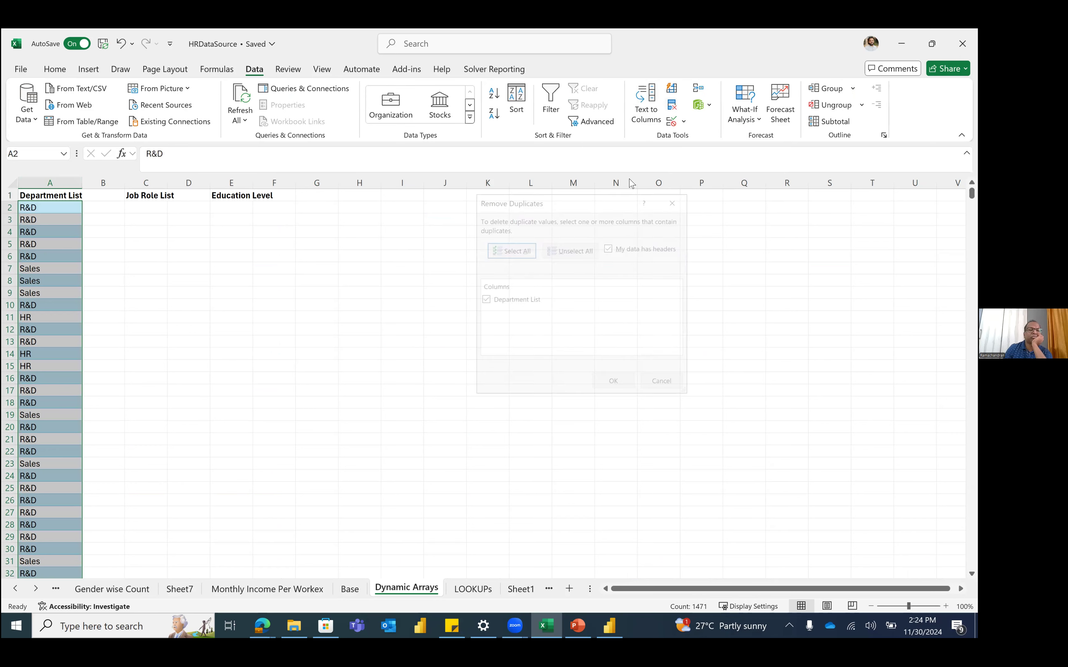
{"action": "left_click", "coordinate": [606, 384]}
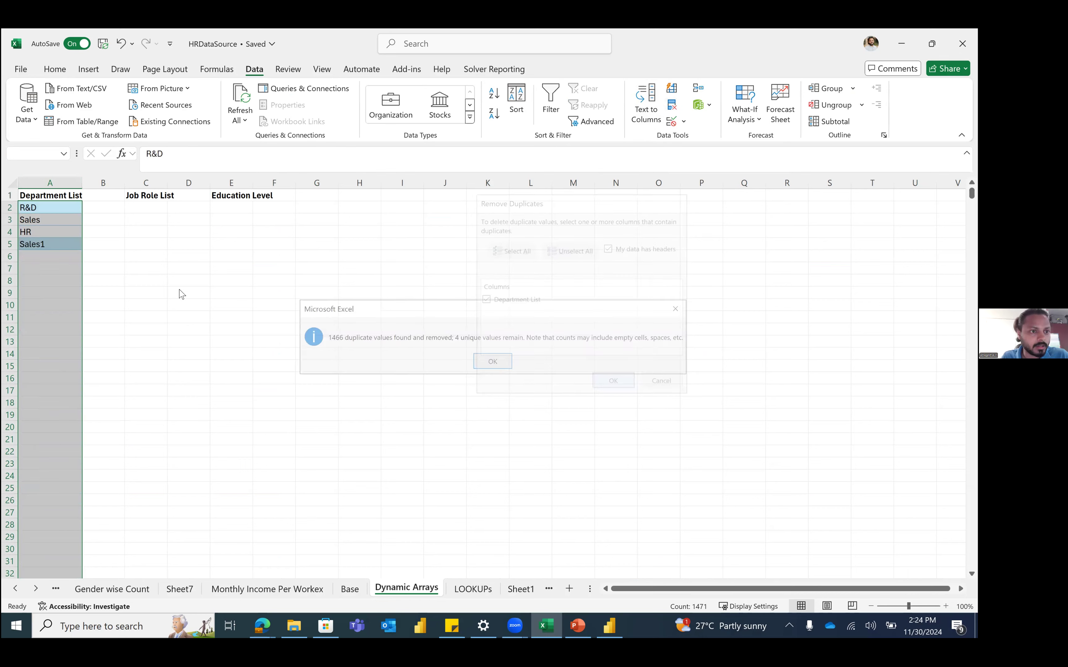
{"action": "left_click", "coordinate": [494, 363]}
{"action": "left_click_drag", "start_coordinate": [43, 206], "coordinate": [49, 259]}
{"action": "left_click", "coordinate": [57, 277]}
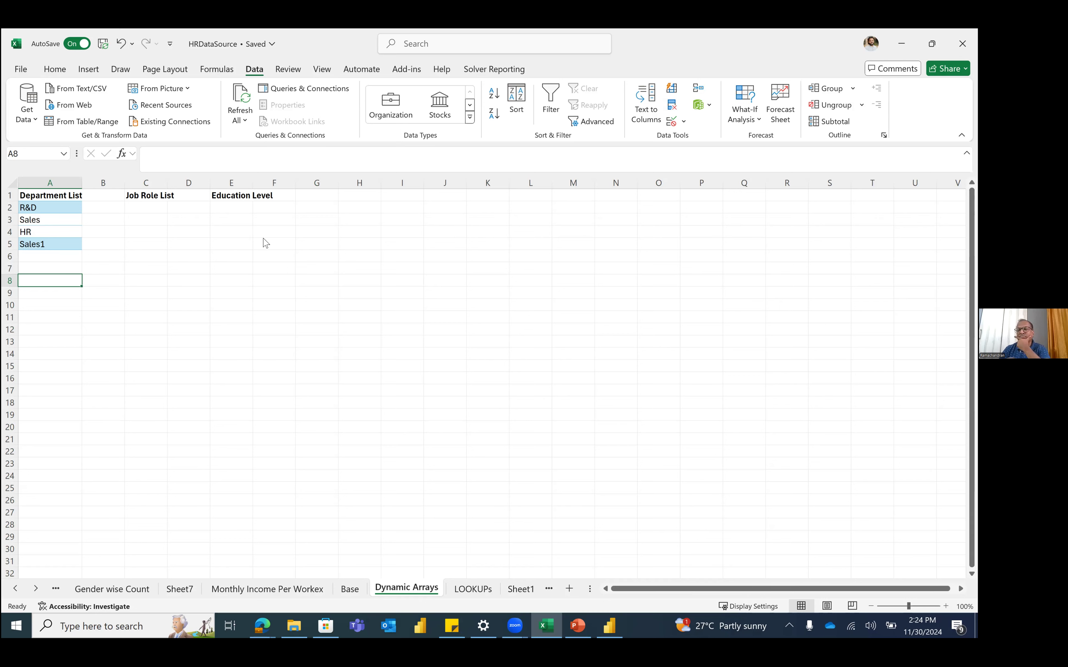
Step: Clear the static department values from A2:A5
{"action": "left_click", "coordinate": [59, 259]}
{"action": "key", "text": "Up"}
{"action": "key", "text": "shift+Up"}
{"action": "key", "text": "shift+Up"}
{"action": "key", "text": "shift+Up"}
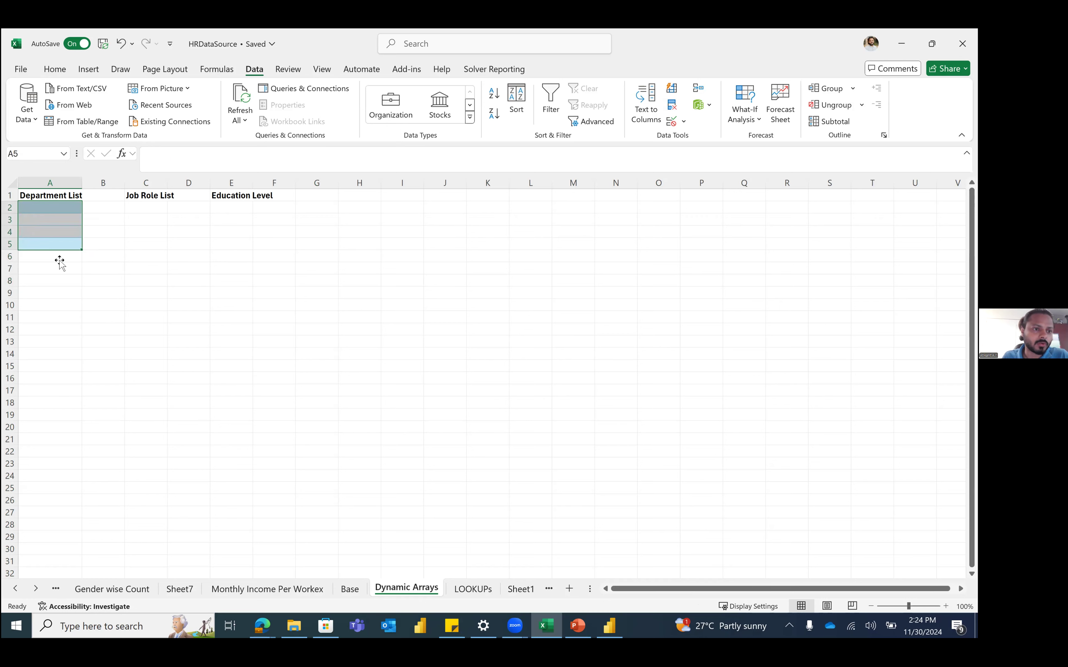
{"action": "key", "text": "Delete"}
Step: Enter =UNIQUE(HRData[Department]) in A7 so the distinct departments spill below it
{"action": "left_click", "coordinate": [60, 264]}
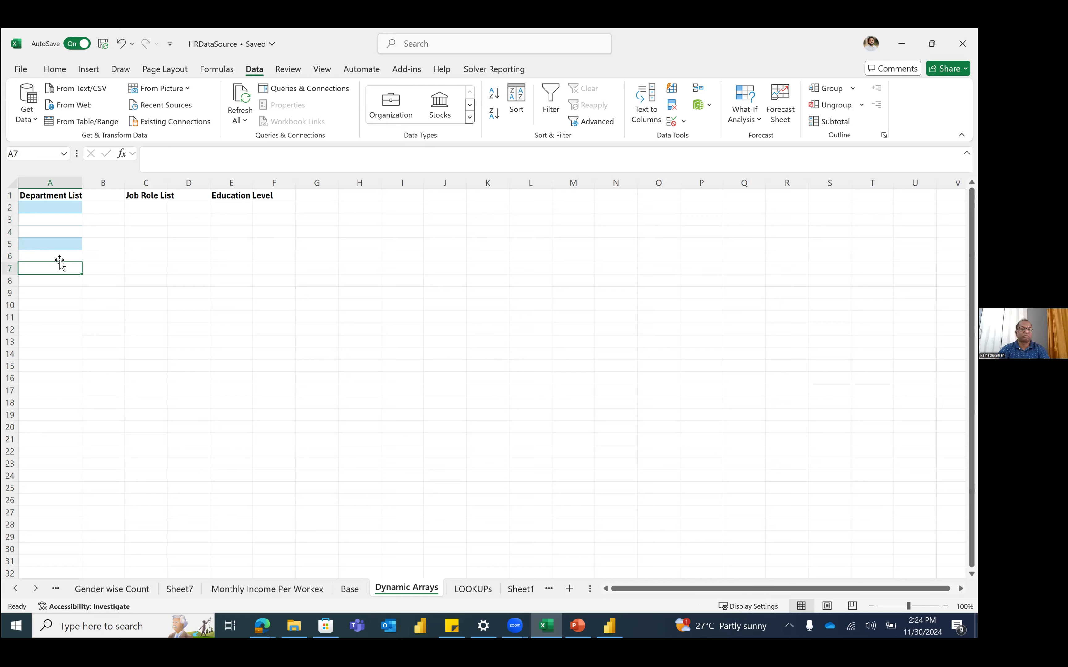
{"action": "type", "text": "=uni"}
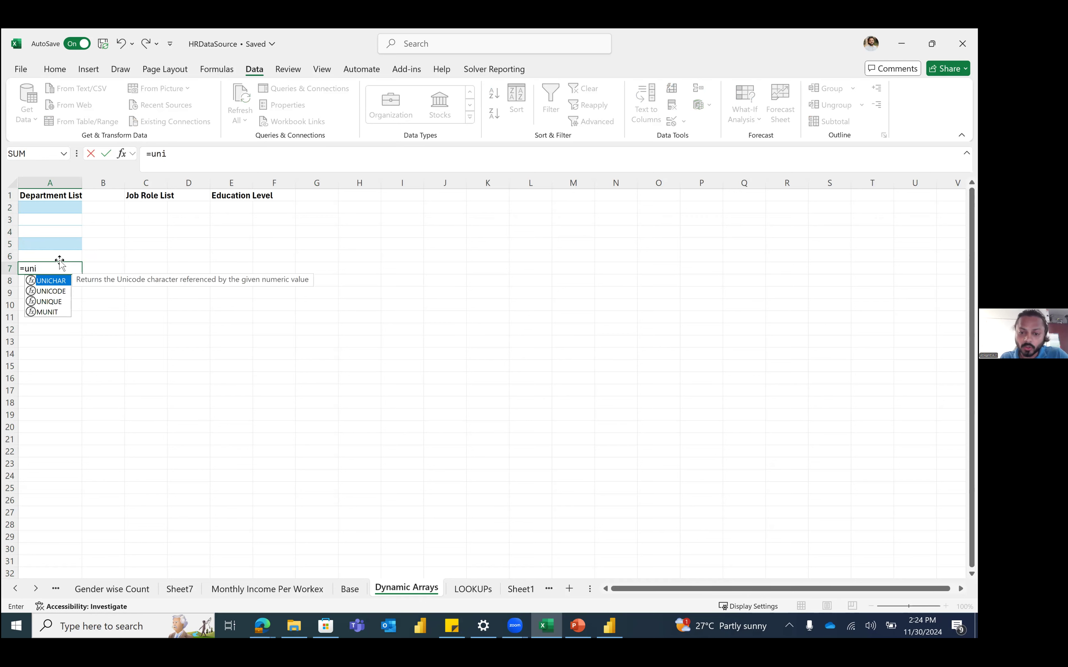
{"action": "key", "text": "Down"}
{"action": "key", "text": "Down"}
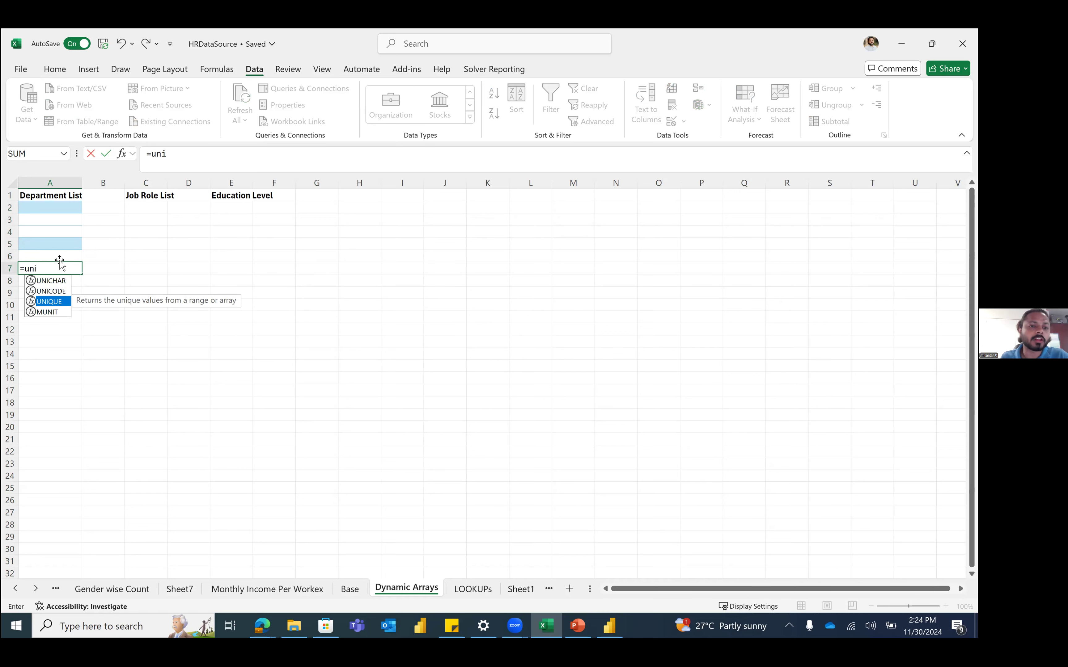
{"action": "key", "text": "Tab"}
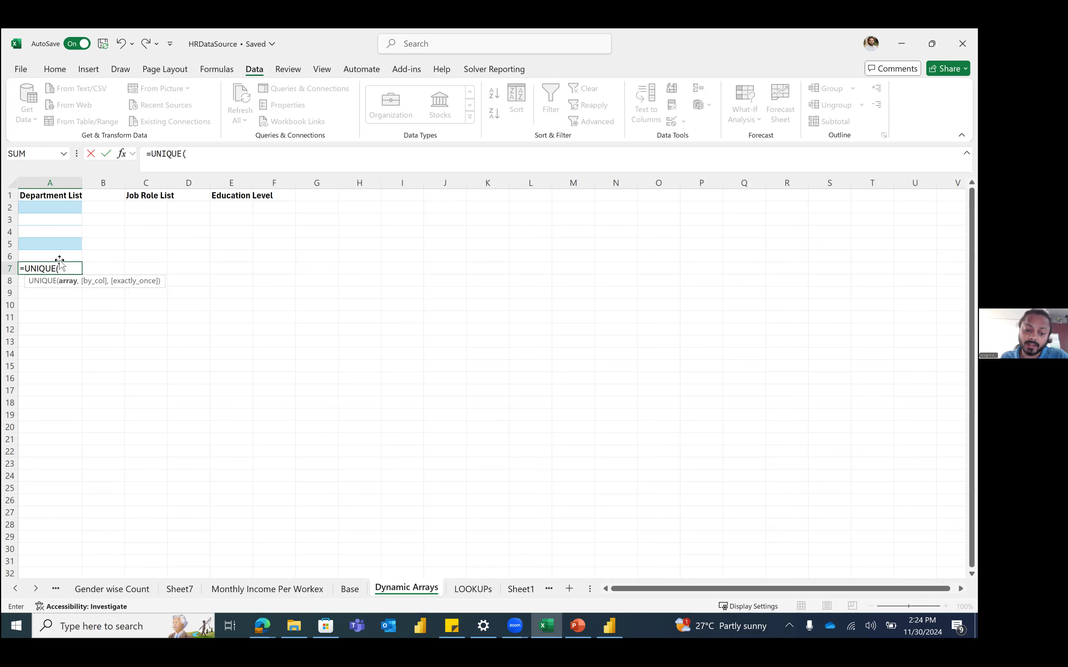
{"action": "type", "text": "hra"}
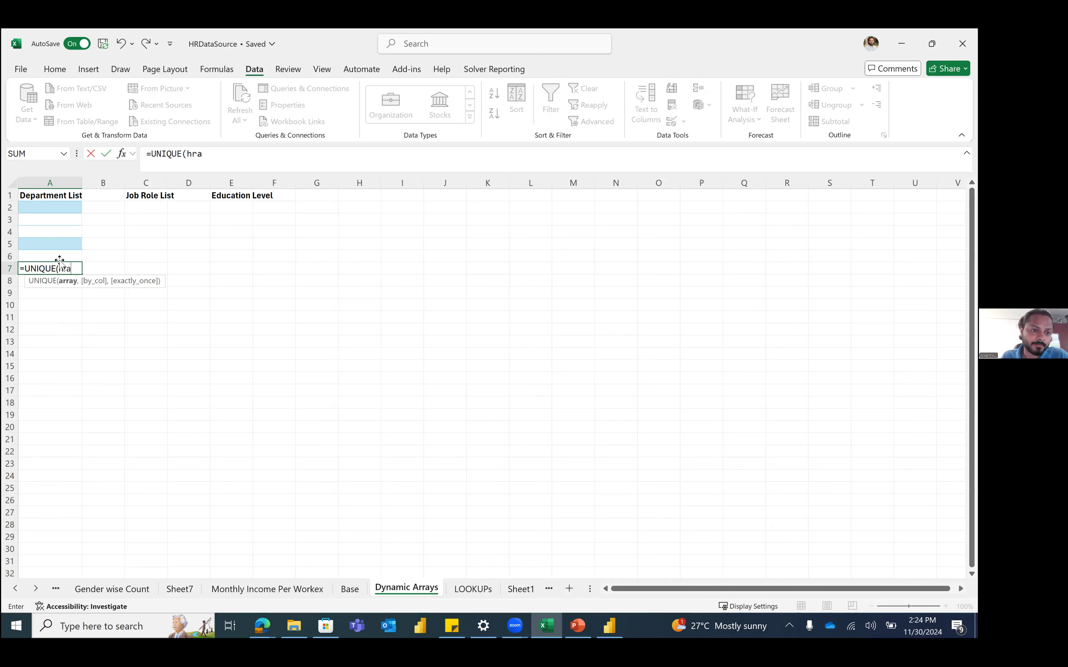
{"action": "key", "text": "BackSpace"}
{"action": "key", "text": "Tab"}
{"action": "type", "text": "["}
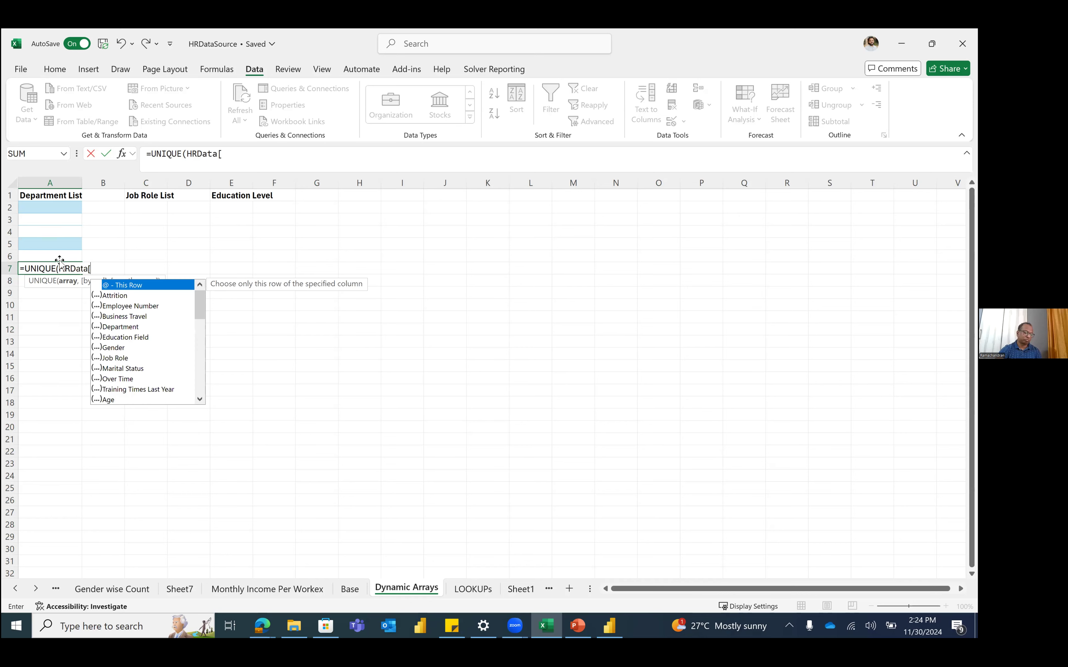
{"action": "type", "text": "dep"}
{"action": "key", "text": "Tab"}
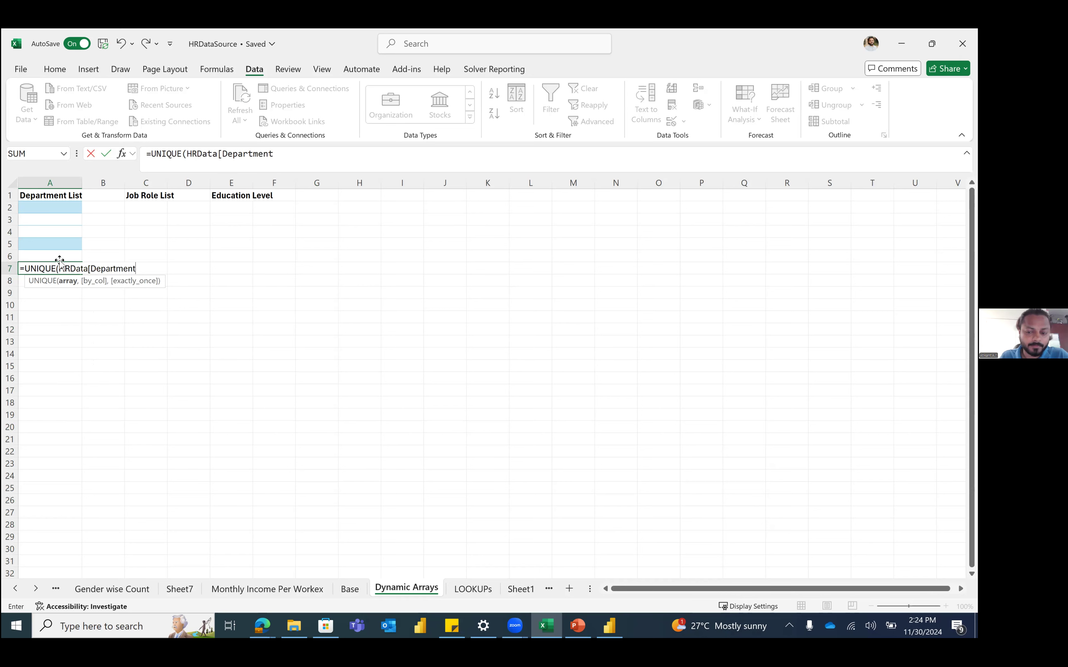
{"action": "type", "text": "])"}
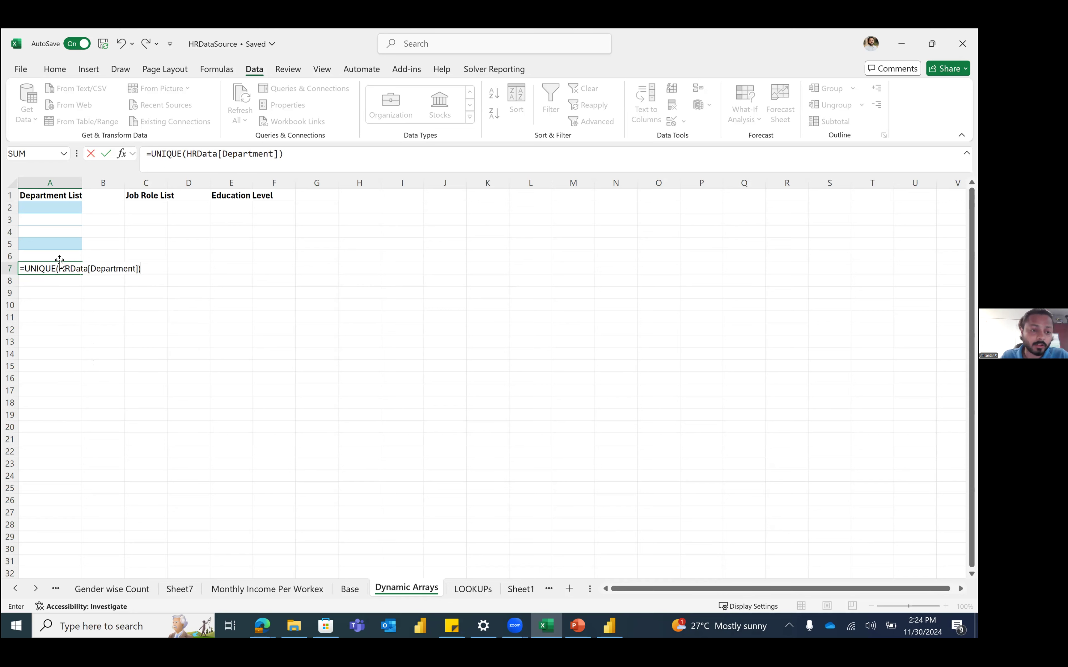
{"action": "key", "text": "Return"}
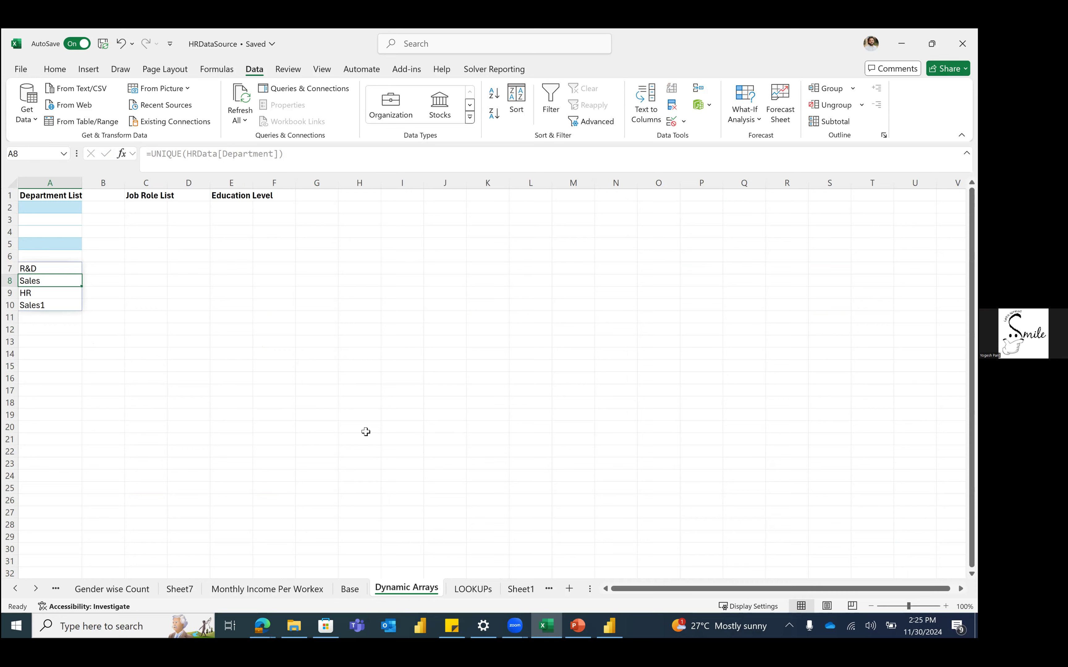
{"action": "left_click", "coordinate": [350, 589]}
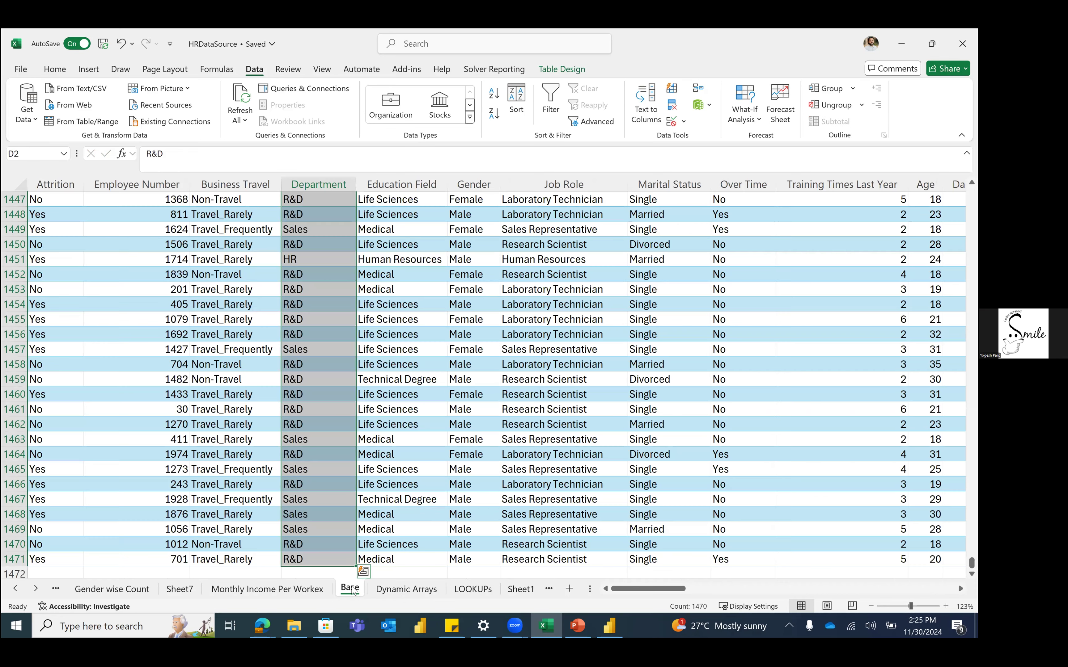
Step: Change the Base department entry in D1455 to R&D1
{"action": "double_click", "coordinate": [315, 318]}
{"action": "type", "text": "1"}
{"action": "key", "text": "Return"}
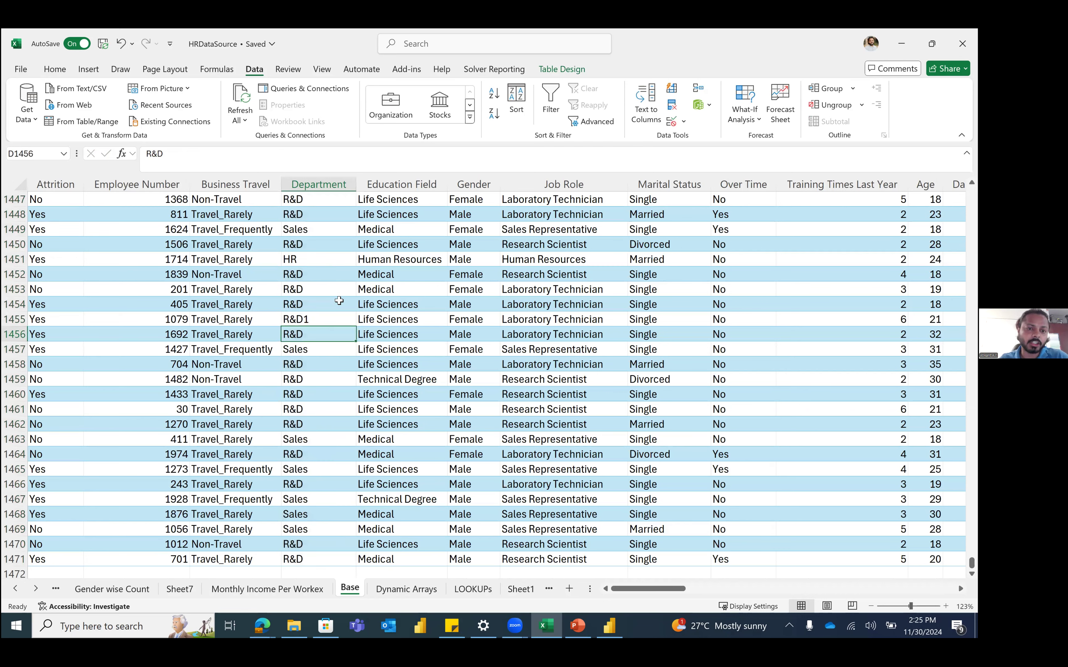
{"action": "left_click", "coordinate": [339, 300]}
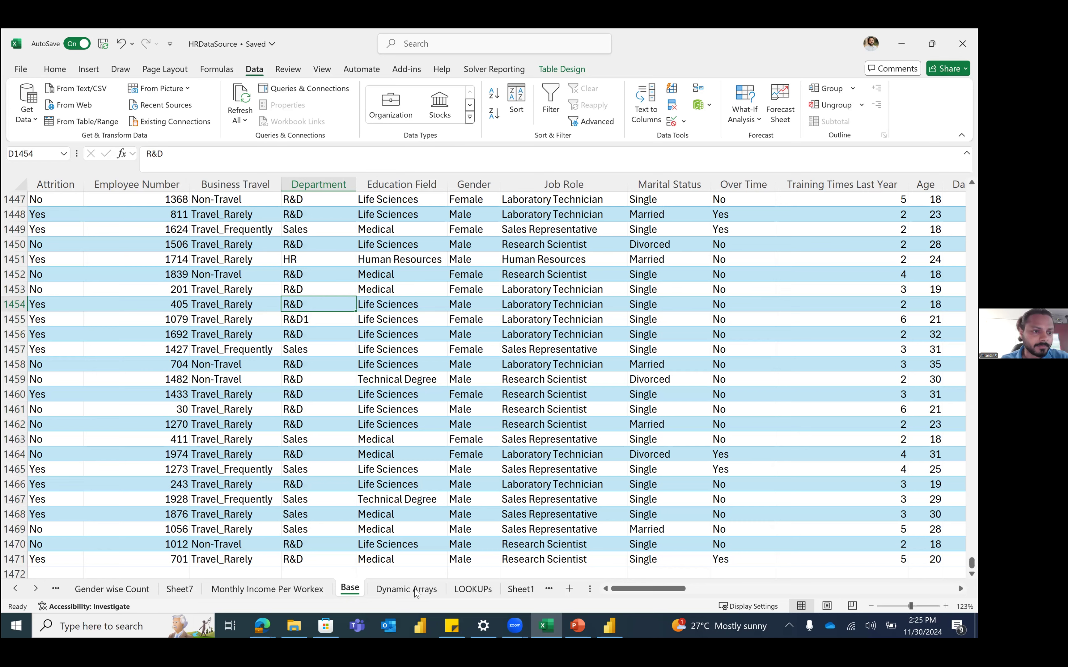
Step: Back on Dynamic Arrays, check that the UNIQUE department spill now includes R&D1
{"action": "key", "text": "ctrl+Page_Down"}
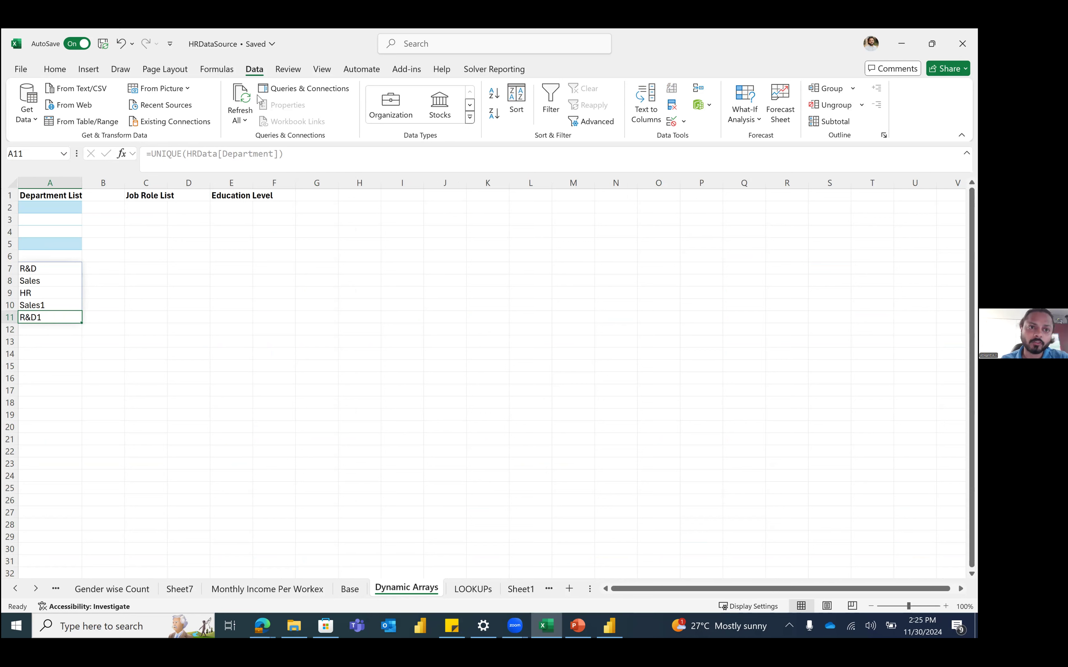
{"action": "left_click", "coordinate": [53, 269]}
{"action": "double_click", "coordinate": [183, 154]}
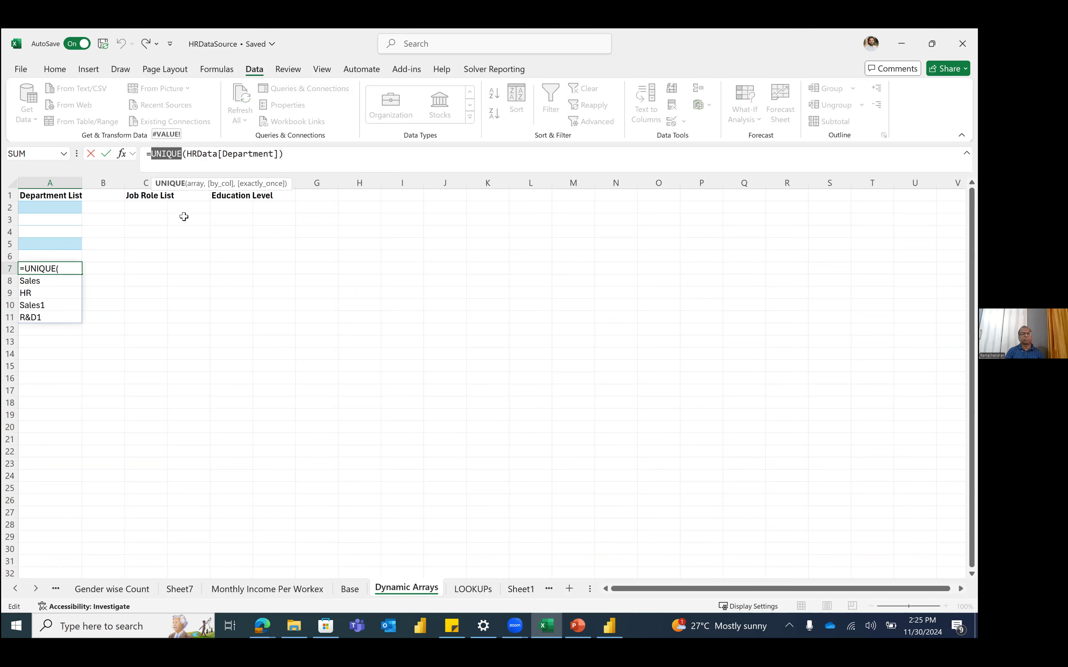
{"action": "left_click", "coordinate": [185, 365]}
Step: Enter =UNIQUE(HRData[Job Role]) in C3 to spill the distinct job roles
{"action": "key", "text": "Escape"}
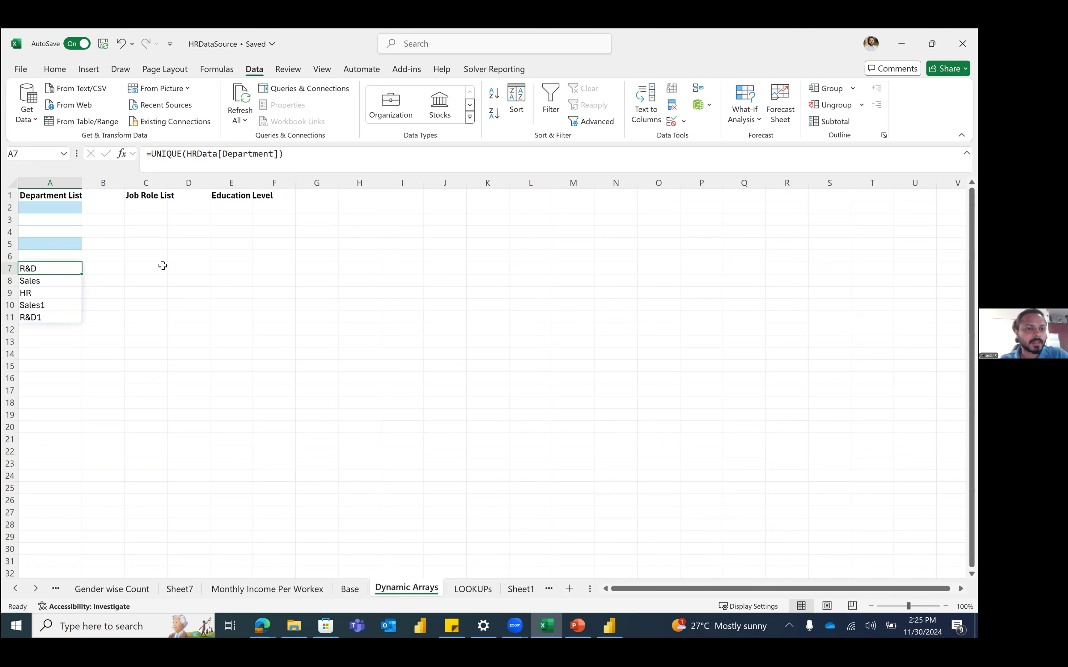
{"action": "left_click", "coordinate": [163, 266]}
{"action": "key", "text": "Up"}
{"action": "key", "text": "Up"}
{"action": "key", "text": "Up"}
{"action": "key", "text": "Up"}
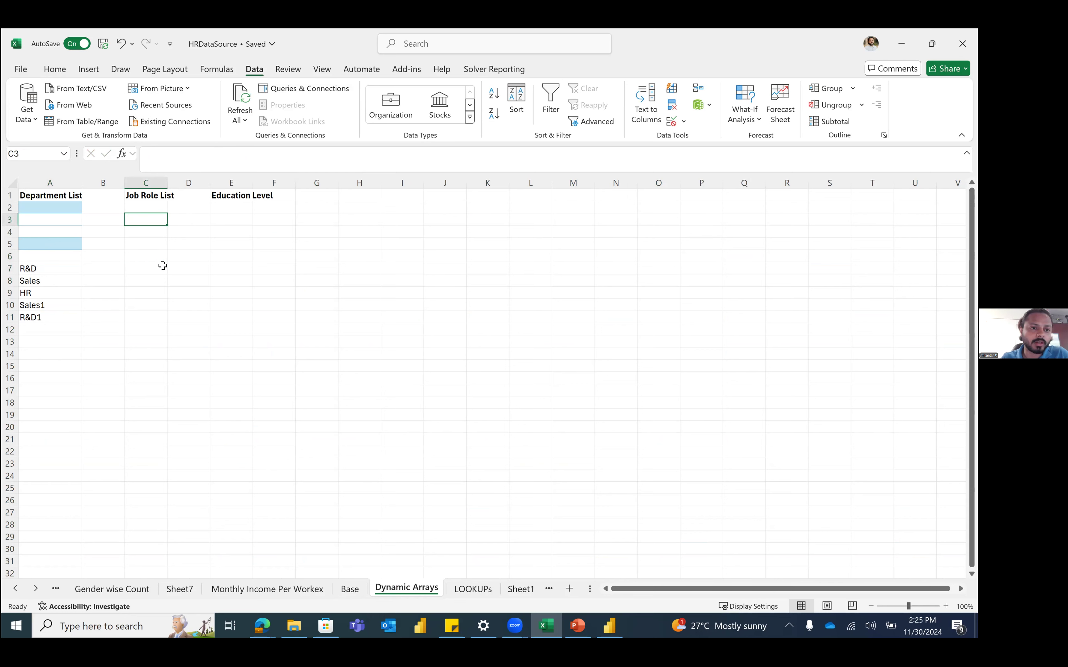
{"action": "type", "text": "=uniq"}
{"action": "key", "text": "Tab"}
{"action": "type", "text": "hrd"}
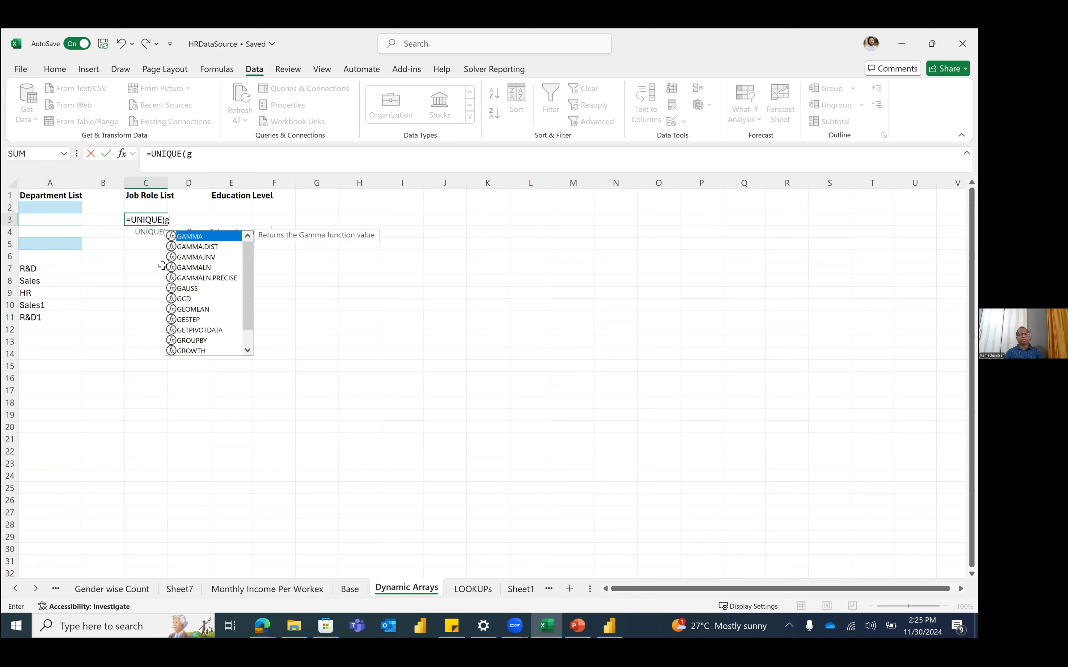
{"action": "key", "text": "Tab"}
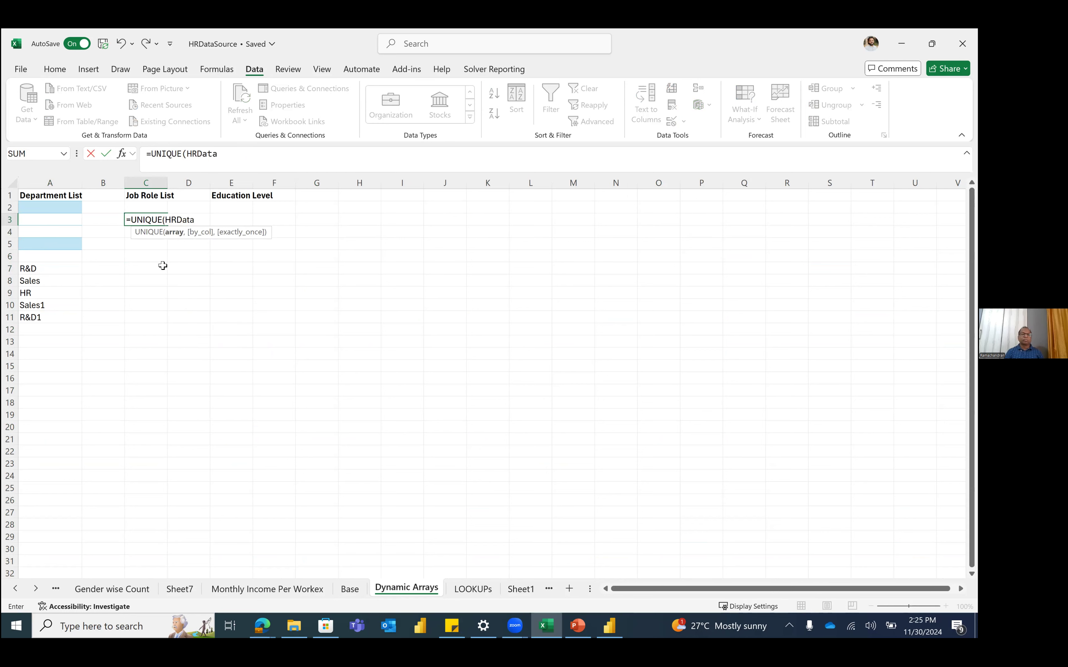
{"action": "type", "text": "["}
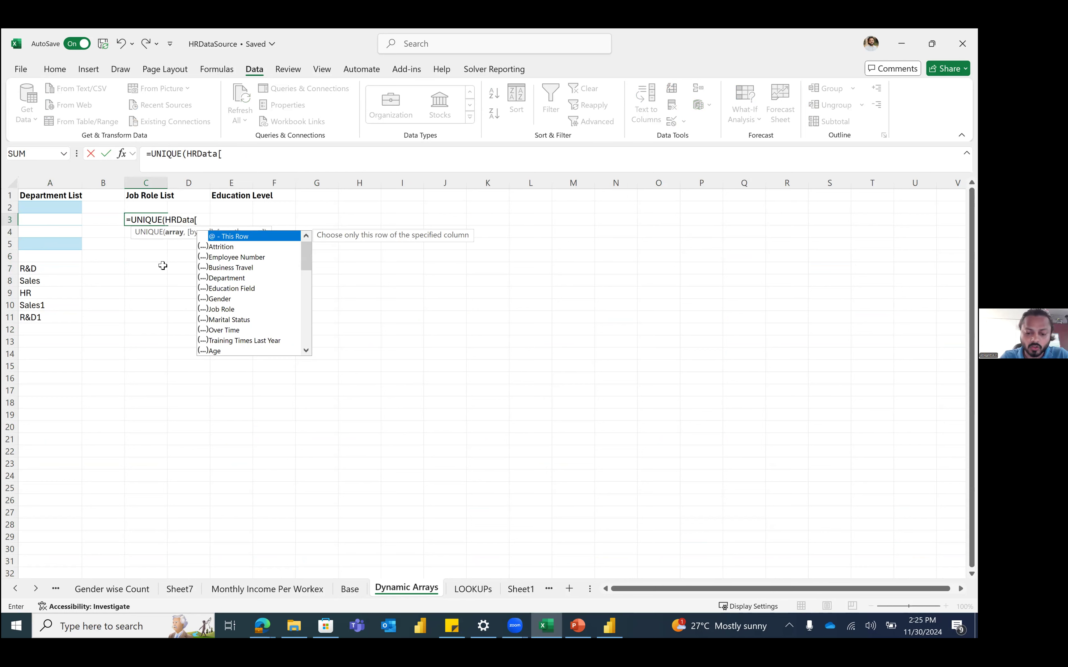
{"action": "type", "text": "job"}
{"action": "key", "text": "Tab"}
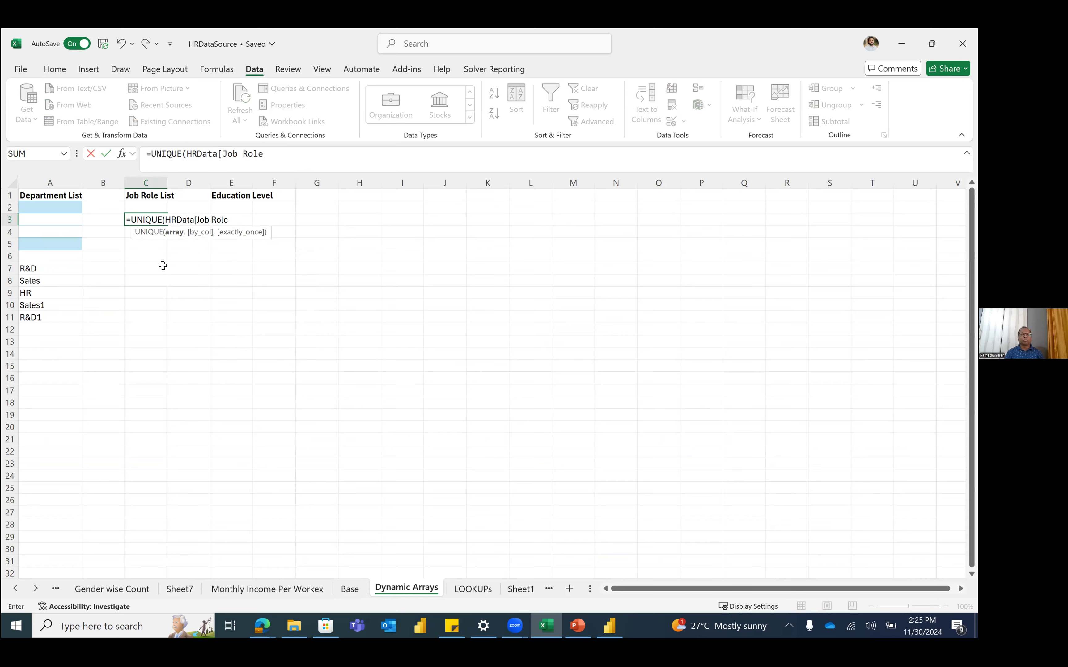
{"action": "type", "text": ")"}
{"action": "key", "text": "Return"}
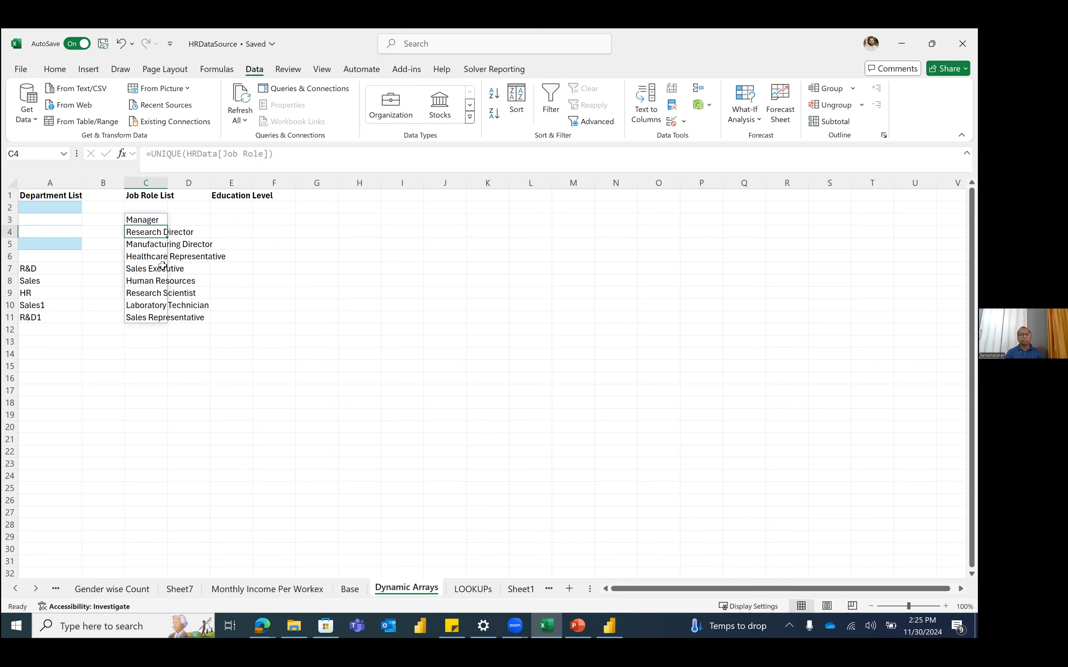
Step: Enter =UNIQUE(HRData[Education Field]) in E3 to spill the education fields
{"action": "left_click", "coordinate": [234, 220]}
{"action": "type", "text": "=uni"}
{"action": "key", "text": "Tab"}
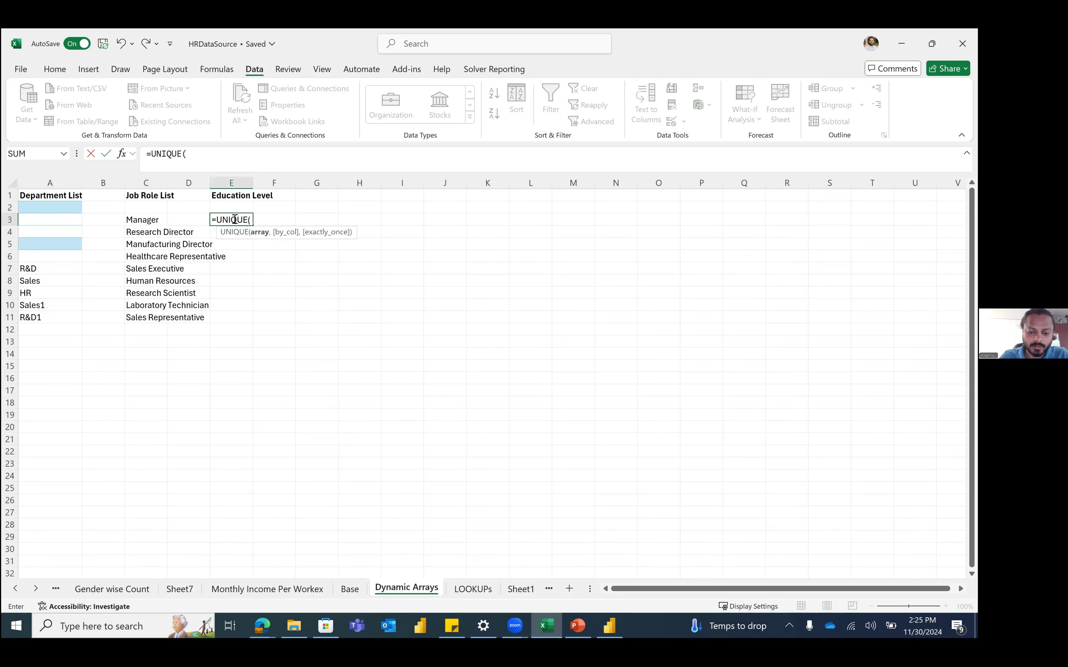
{"action": "type", "text": "HRData[Education Field"}
{"action": "key", "text": "Tab"}
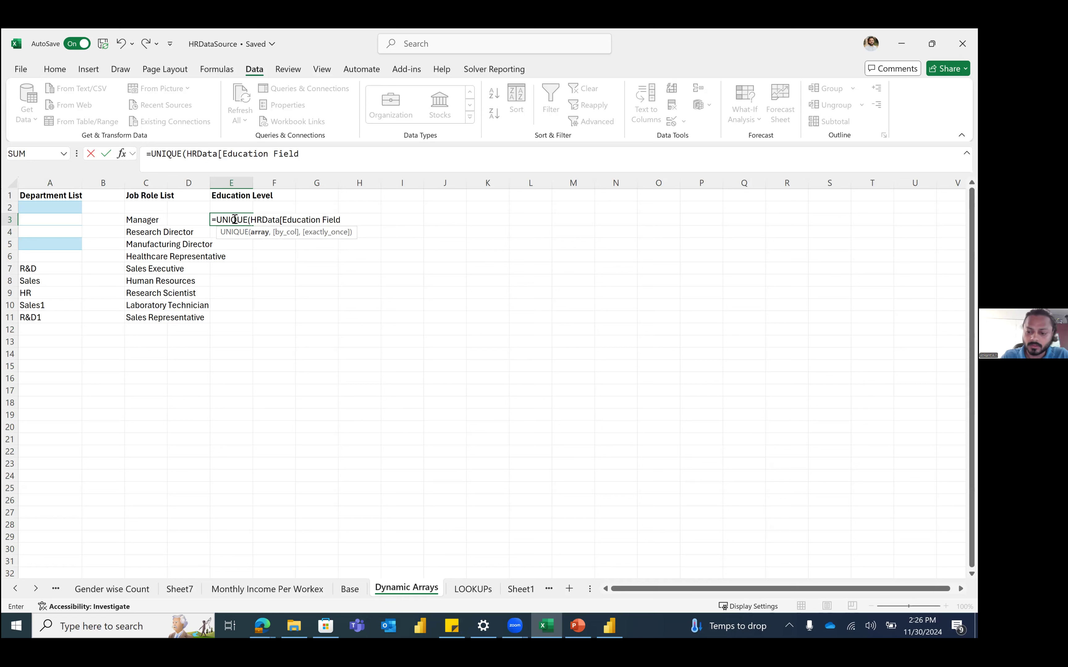
{"action": "key", "text": "Return"}
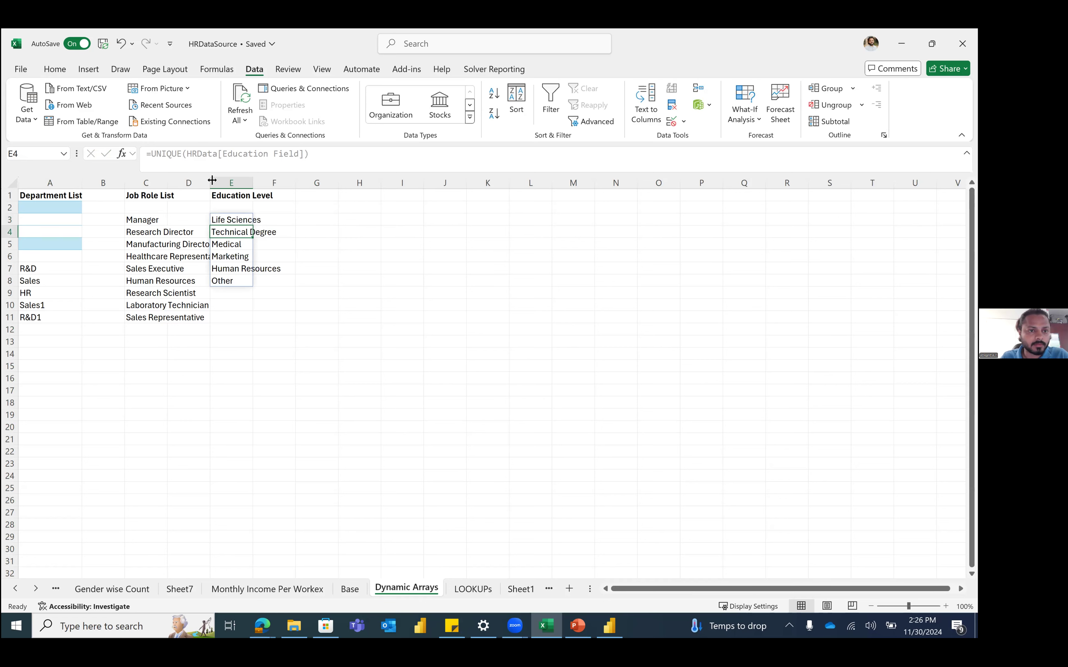
Step: Widen columns C and E so the job roles and education fields fit
{"action": "left_click_drag", "start_coordinate": [168, 183], "coordinate": [228, 182]}
{"action": "left_click_drag", "start_coordinate": [313, 183], "coordinate": [345, 183]}
{"action": "left_click", "coordinate": [318, 340]}
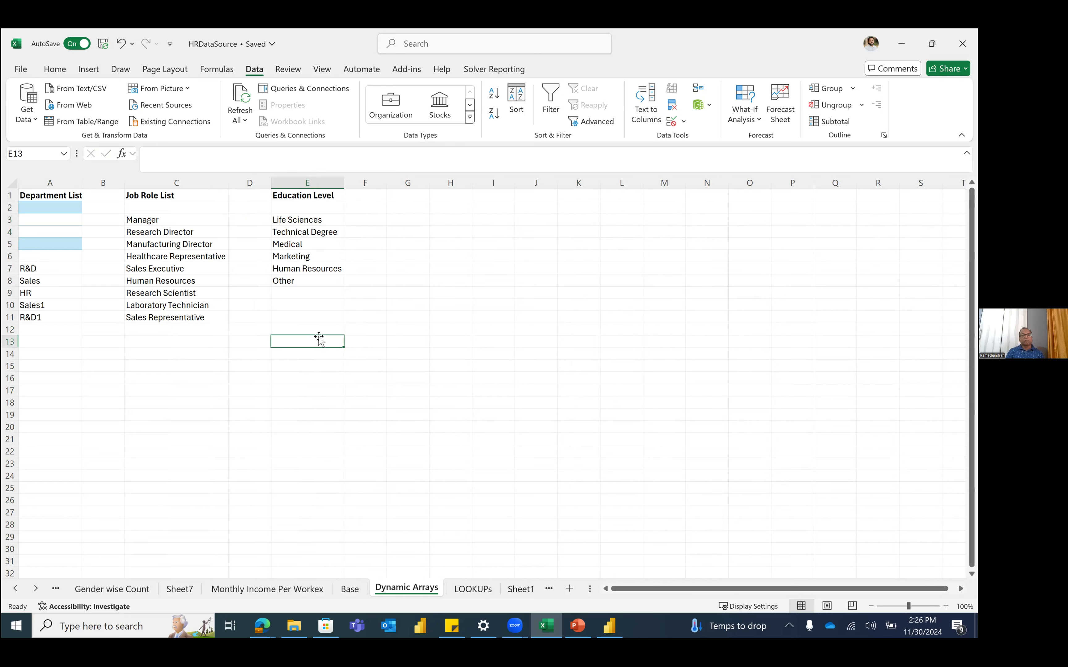
Step: Check the Department, Job Role and Education Level spill formulas
{"action": "left_click", "coordinate": [62, 317]}
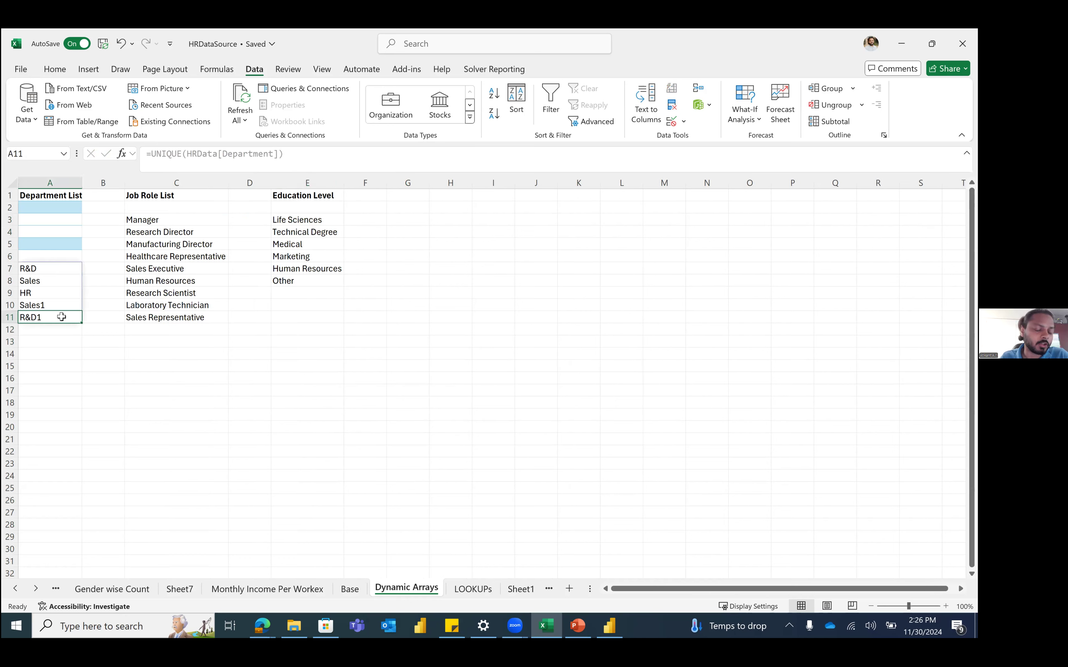
{"action": "left_click", "coordinate": [169, 219]}
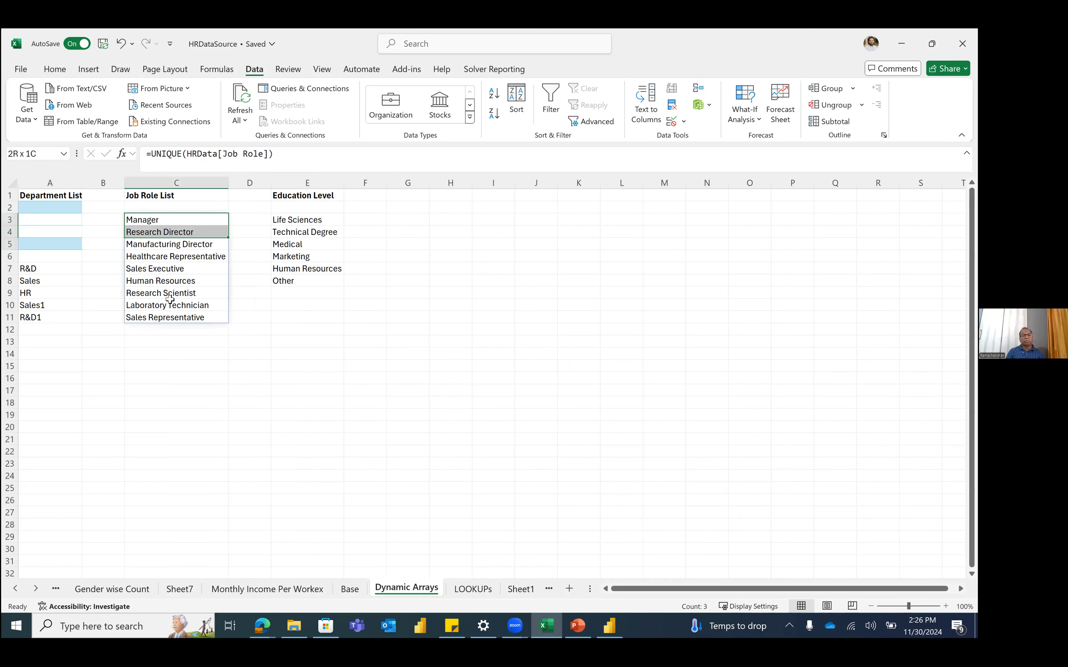
{"action": "left_click", "coordinate": [295, 270]}
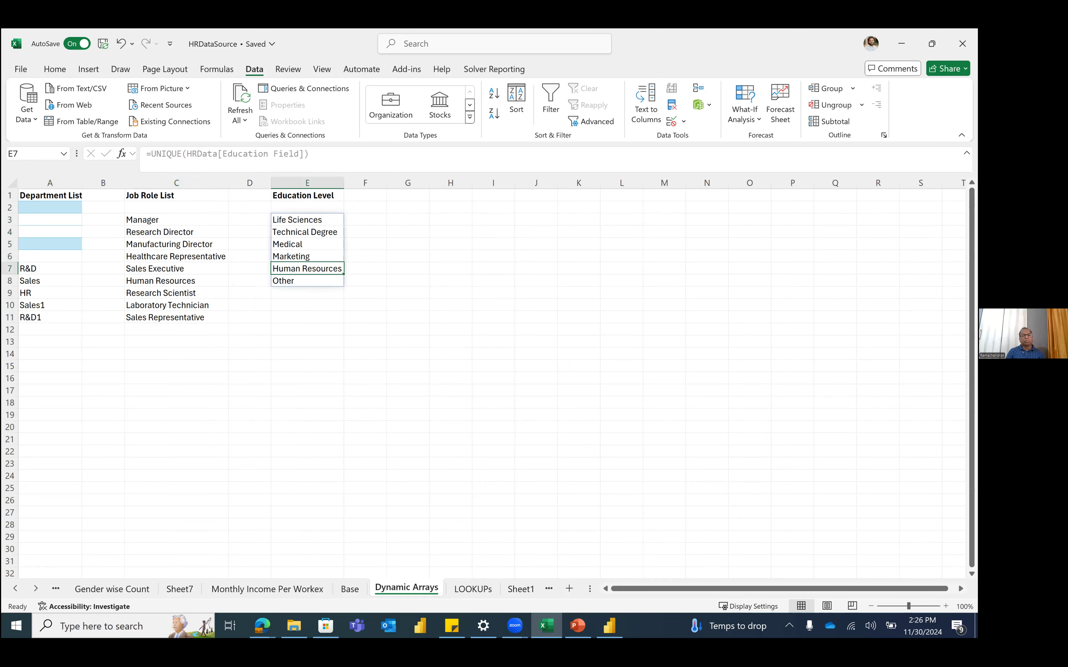
{"action": "key", "text": "alt+Tab"}
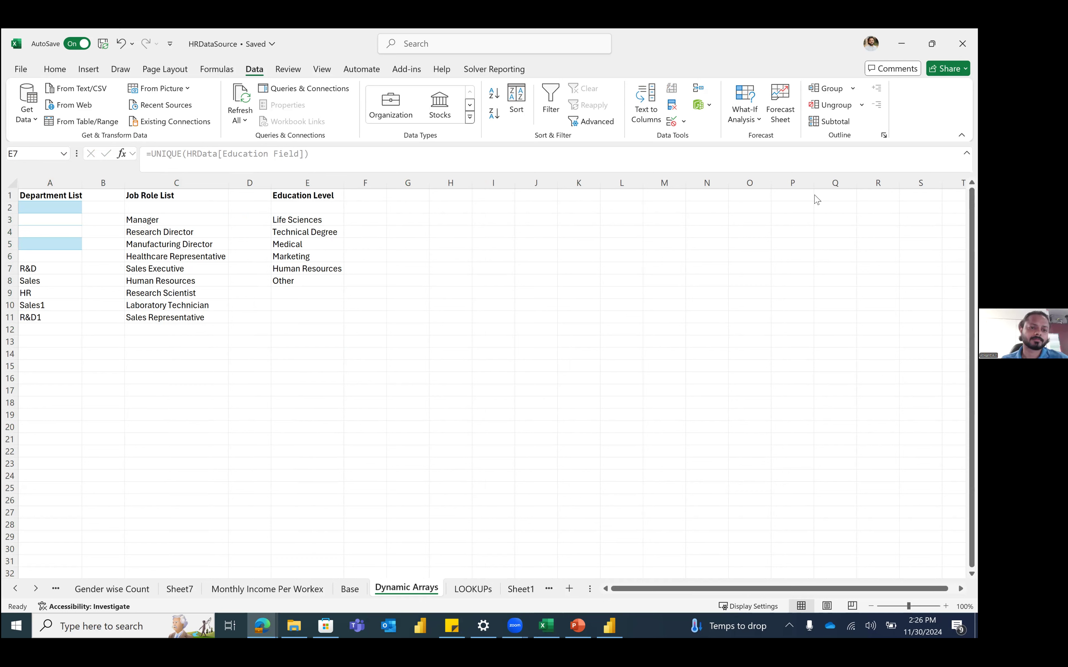
{"action": "left_click", "coordinate": [416, 326]}
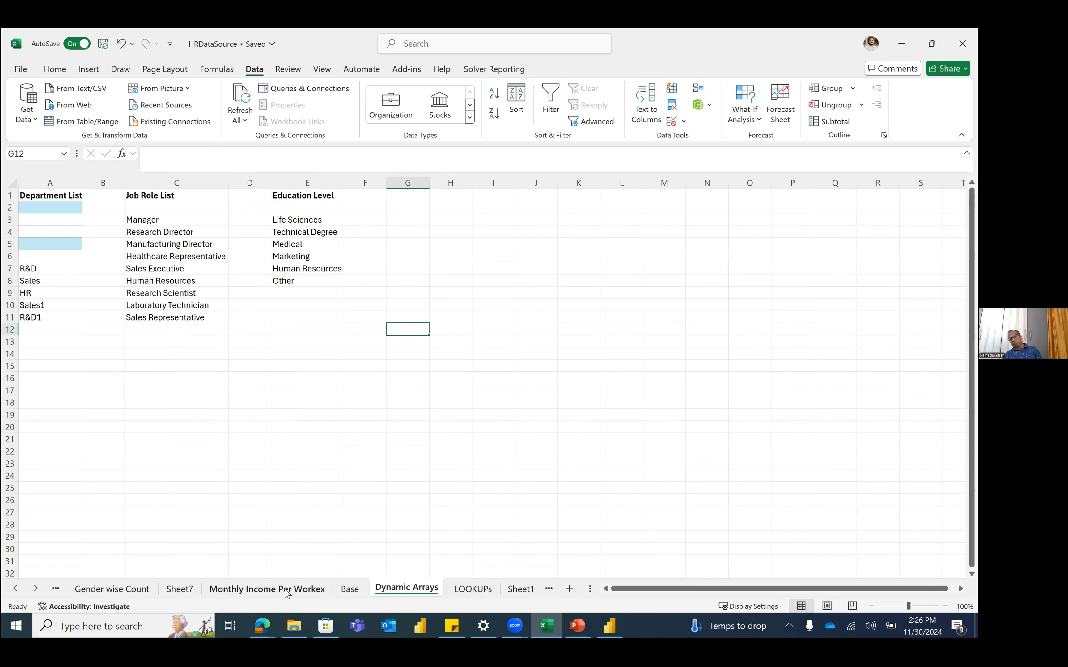
Step: Type the headers Name, Place, Animal and Things across H2:K2
{"action": "left_click", "coordinate": [457, 207]}
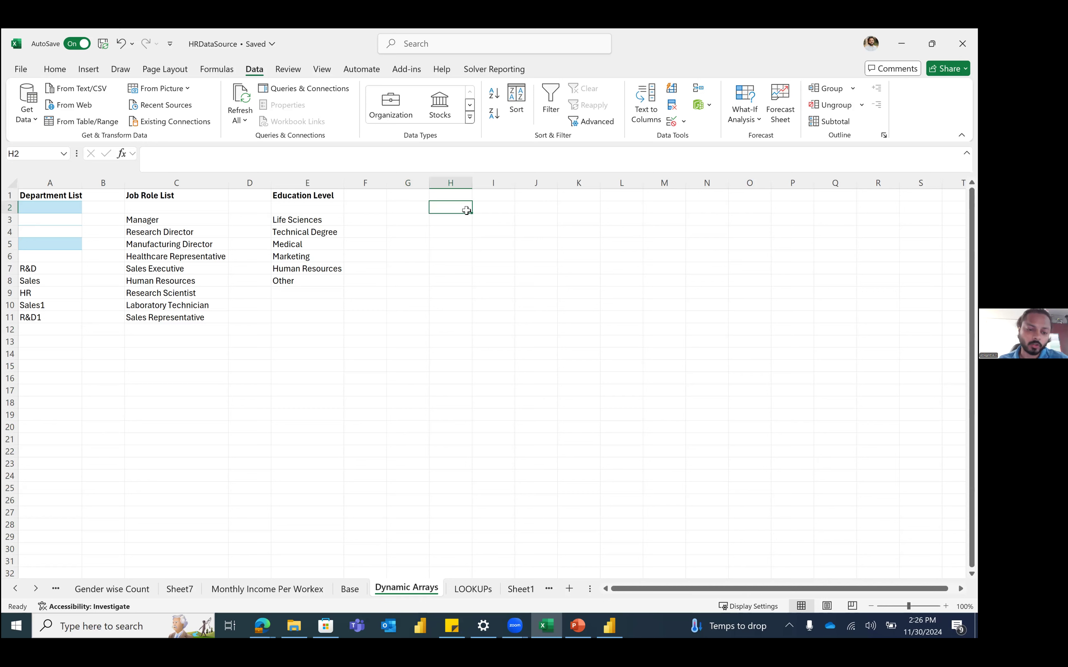
{"action": "type", "text": "Name"}
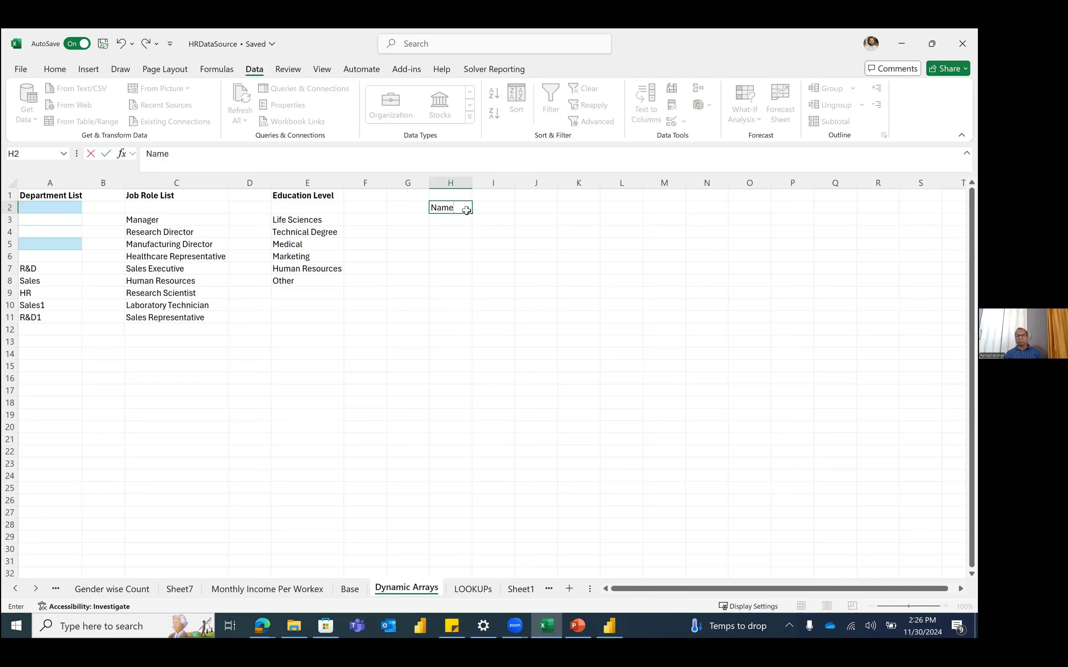
{"action": "key", "text": "Tab"}
{"action": "type", "text": "Place"}
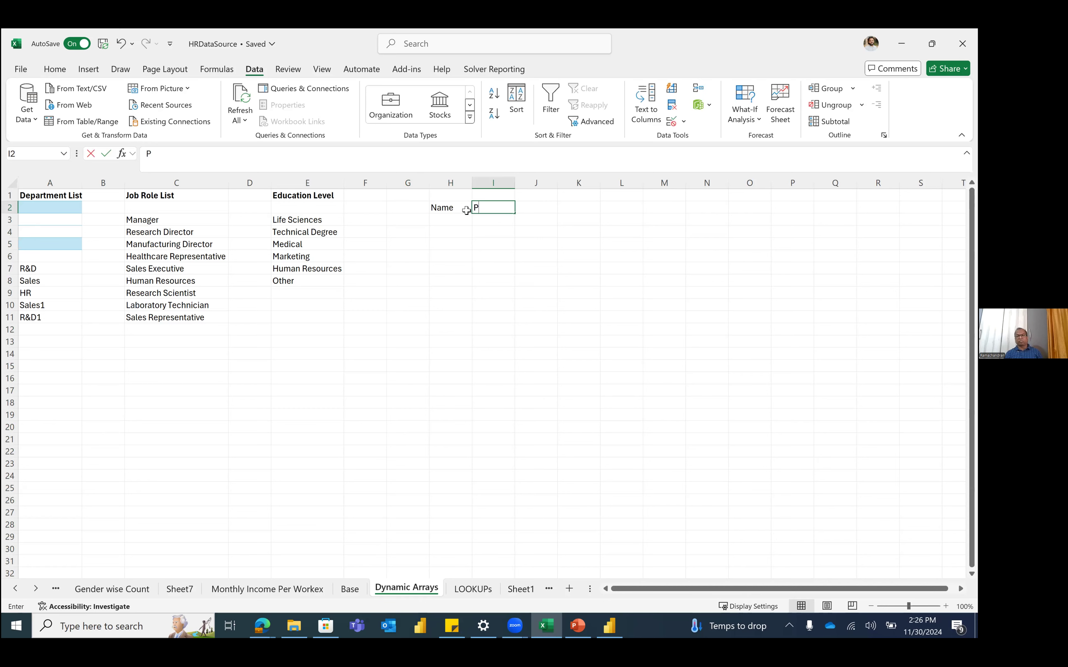
{"action": "key", "text": "Tab"}
{"action": "type", "text": "Animal"}
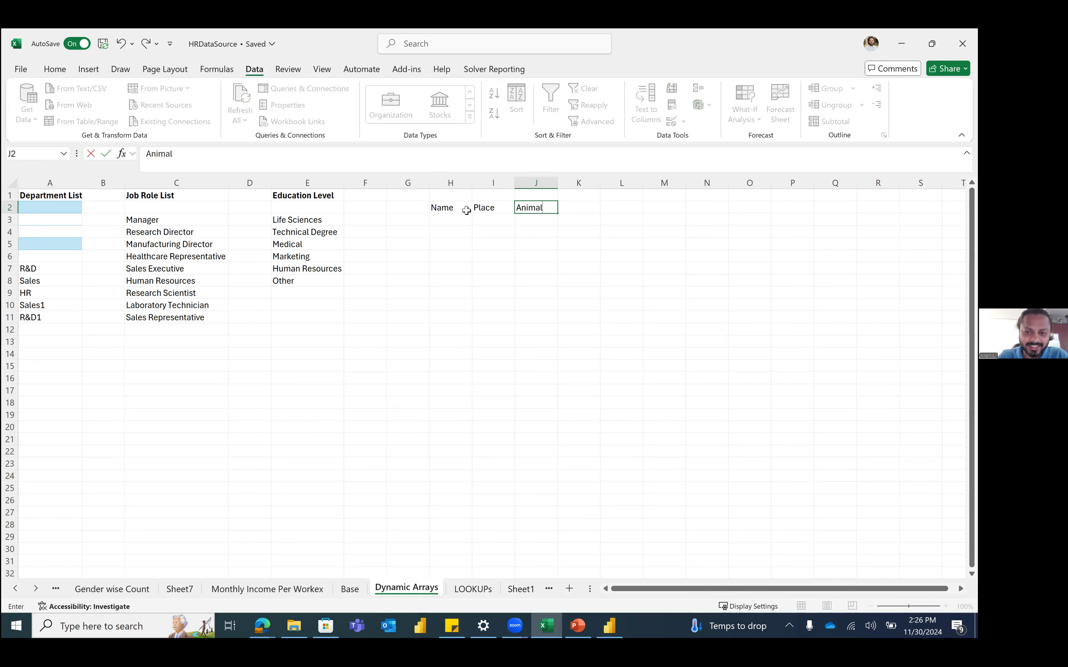
{"action": "key", "text": "Tab"}
{"action": "type", "text": "Tha"}
{"action": "key", "text": "BackSpace"}
{"action": "type", "text": "ings"}
{"action": "left_click", "coordinate": [467, 210]}
{"action": "key", "text": "ctrl+shift+Right"}
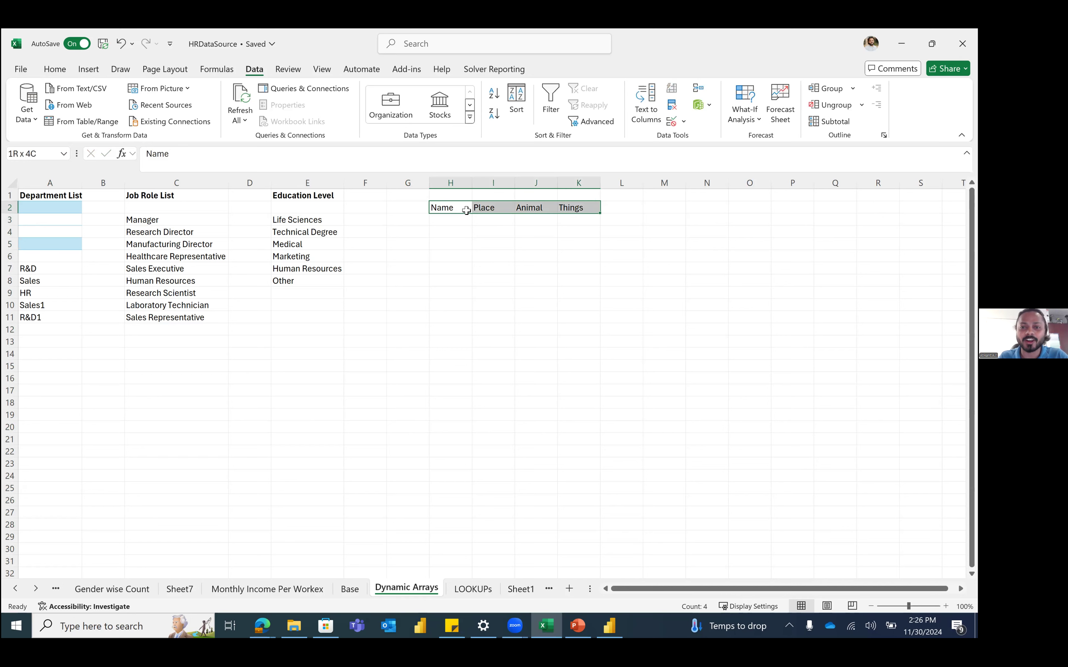
Step: Enter 'as' in H3 and select the H2:K6 range
{"action": "key", "text": "Down"}
{"action": "type", "text": "as"}
{"action": "key", "text": "Down"}
{"action": "key", "text": "Down"}
{"action": "key", "text": "Down"}
{"action": "key", "text": "Up"}
{"action": "key", "text": "Up"}
{"action": "key", "text": "Up"}
{"action": "key", "text": "Up"}
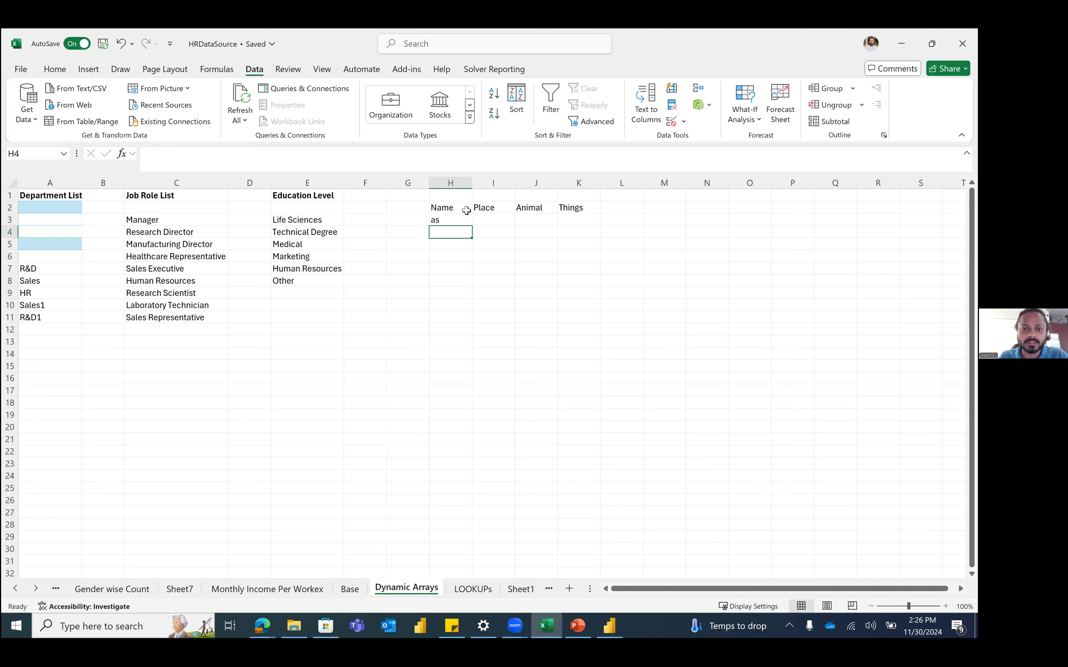
{"action": "key", "text": "shift+Down"}
{"action": "key", "text": "shift+Down"}
{"action": "key", "text": "shift+Down"}
{"action": "key", "text": "shift+Down"}
{"action": "key", "text": "shift+Right"}
{"action": "key", "text": "shift+Right"}
{"action": "key", "text": "shift+Right"}
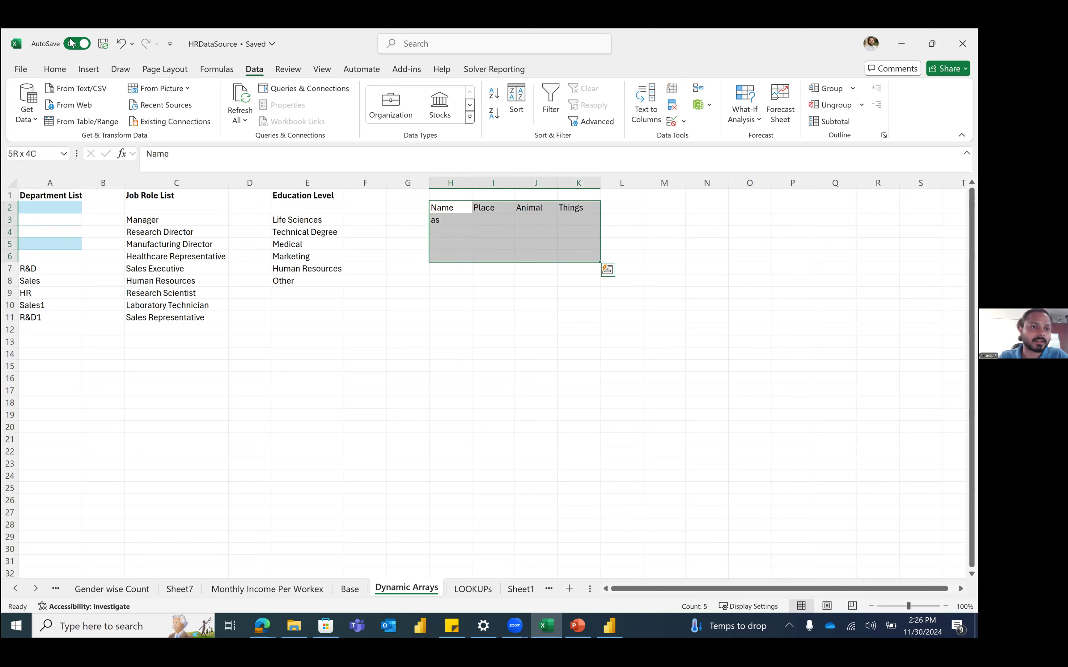
Step: Convert H2:K6 into a table with the first row as headers
{"action": "left_click", "coordinate": [89, 69]}
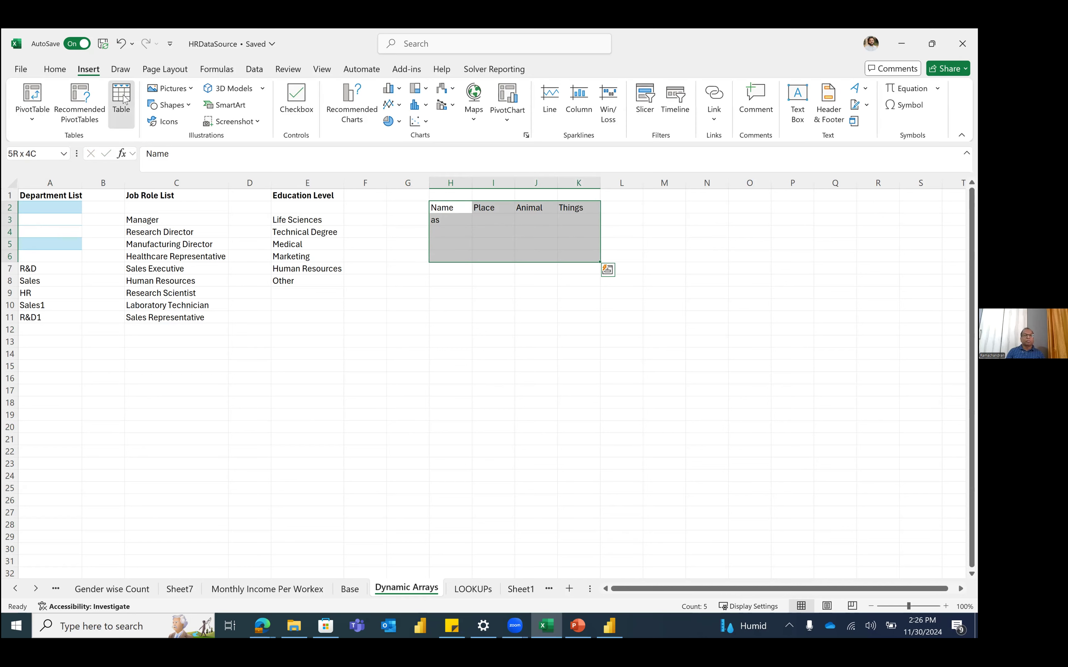
{"action": "left_click", "coordinate": [121, 100]}
{"action": "left_click", "coordinate": [522, 319]}
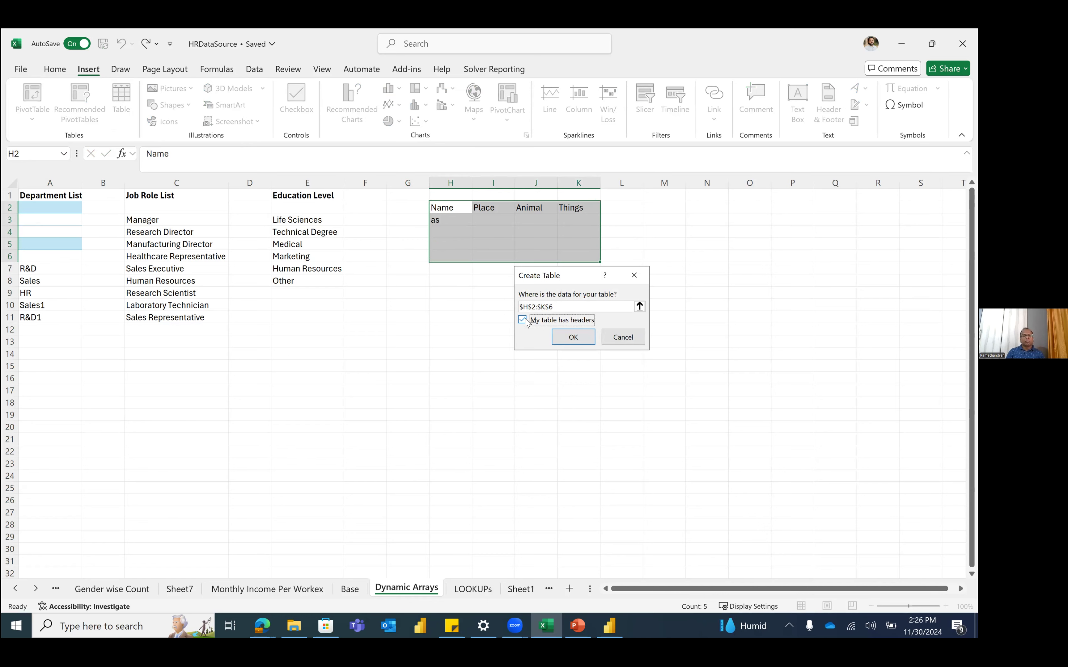
{"action": "left_click", "coordinate": [572, 337]}
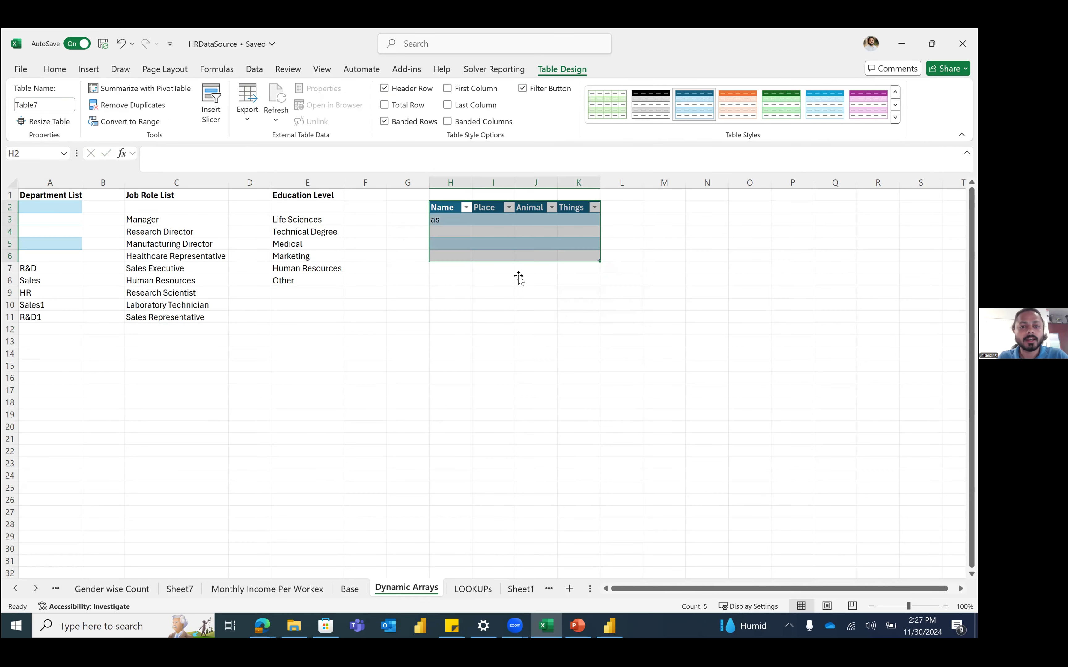
Step: Rename the new table to RandomTable
{"action": "left_click", "coordinate": [54, 101]}
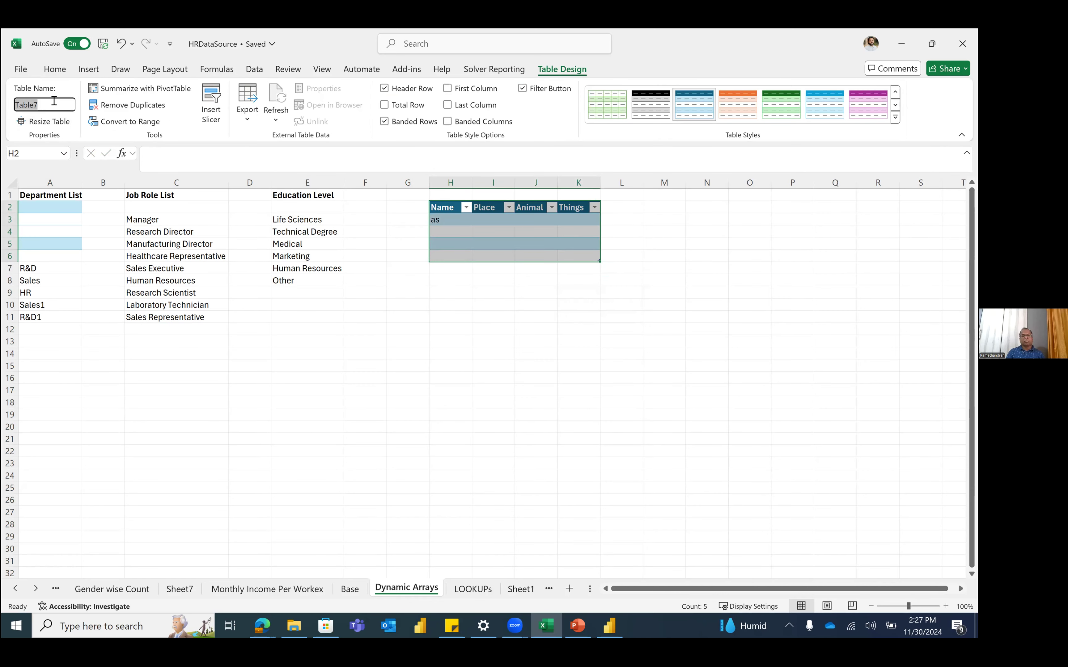
{"action": "type", "text": "R"}
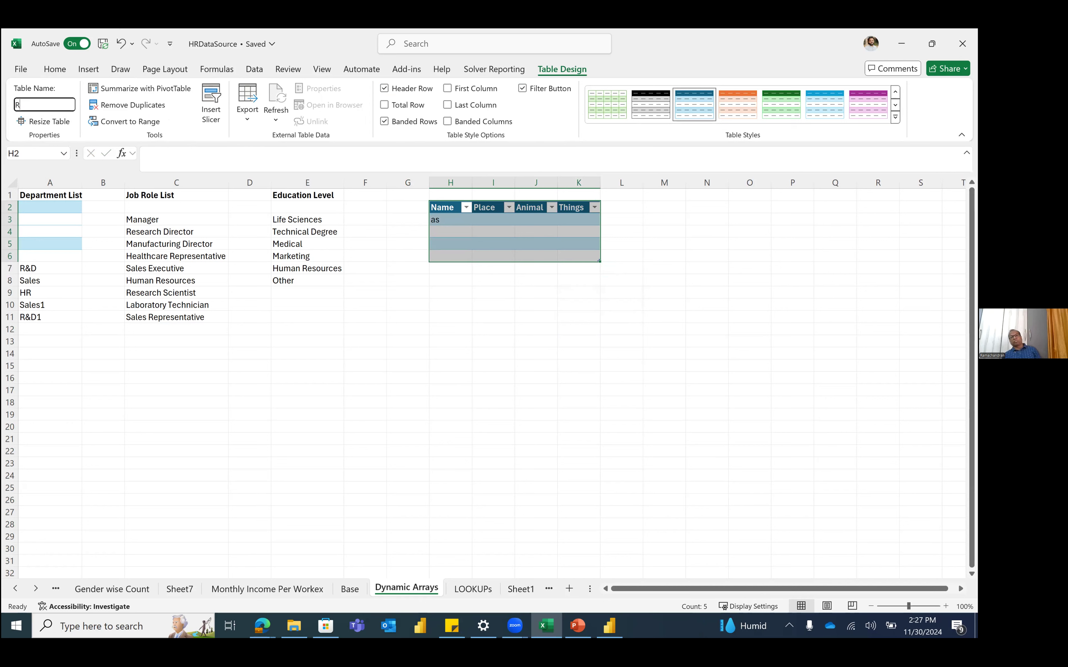
{"action": "type", "text": "andom"}
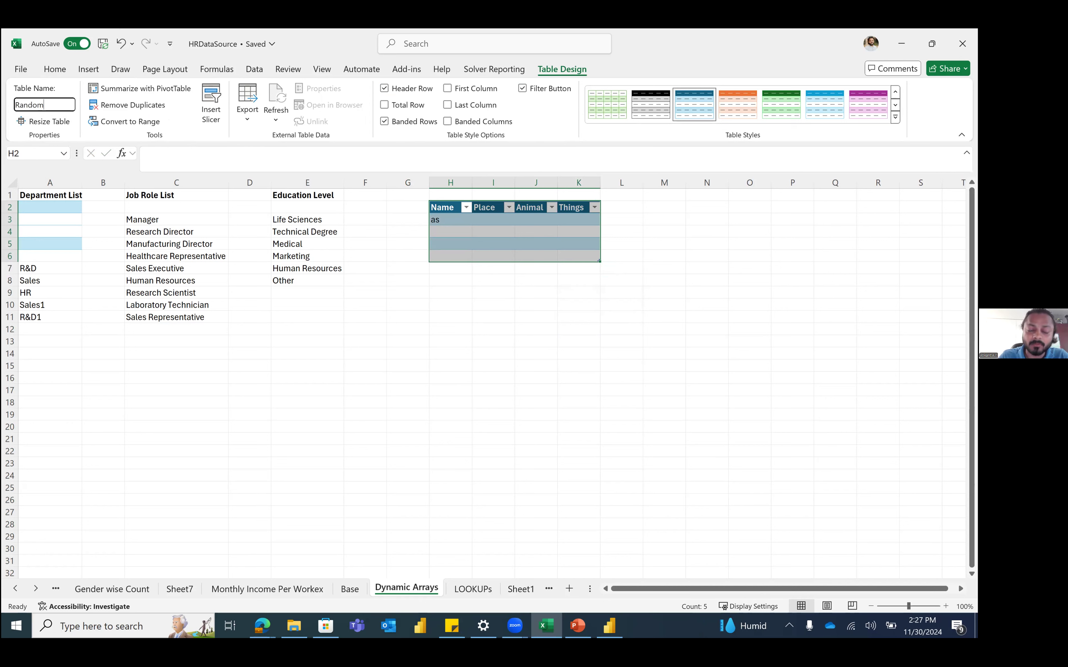
{"action": "type", "text": "Table"}
{"action": "key", "text": "Return"}
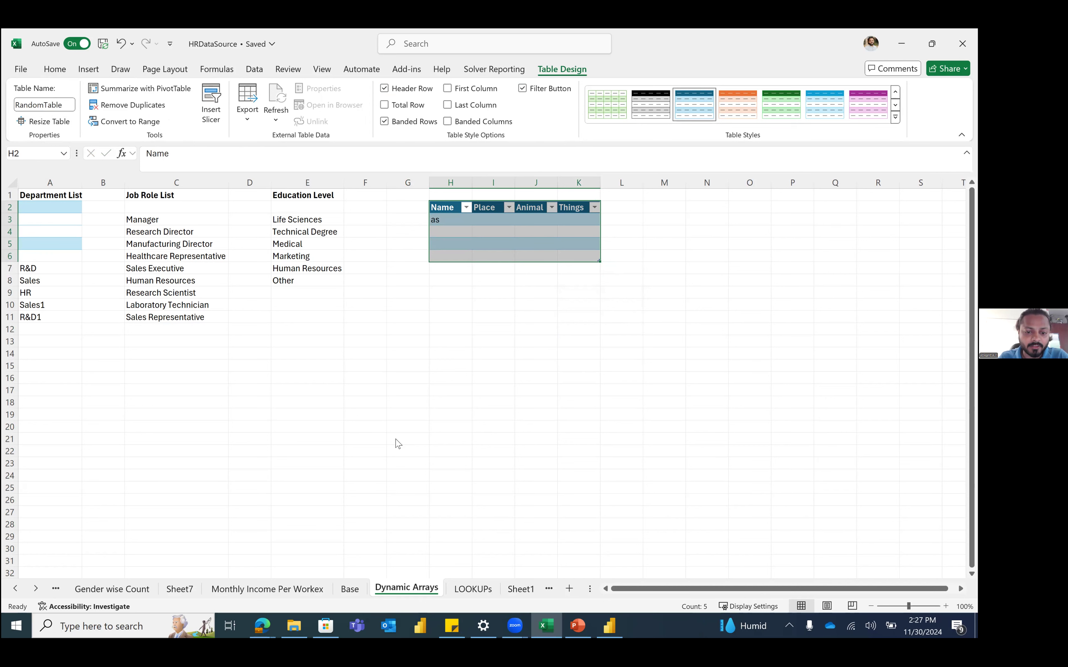
{"action": "left_click", "coordinate": [64, 154]}
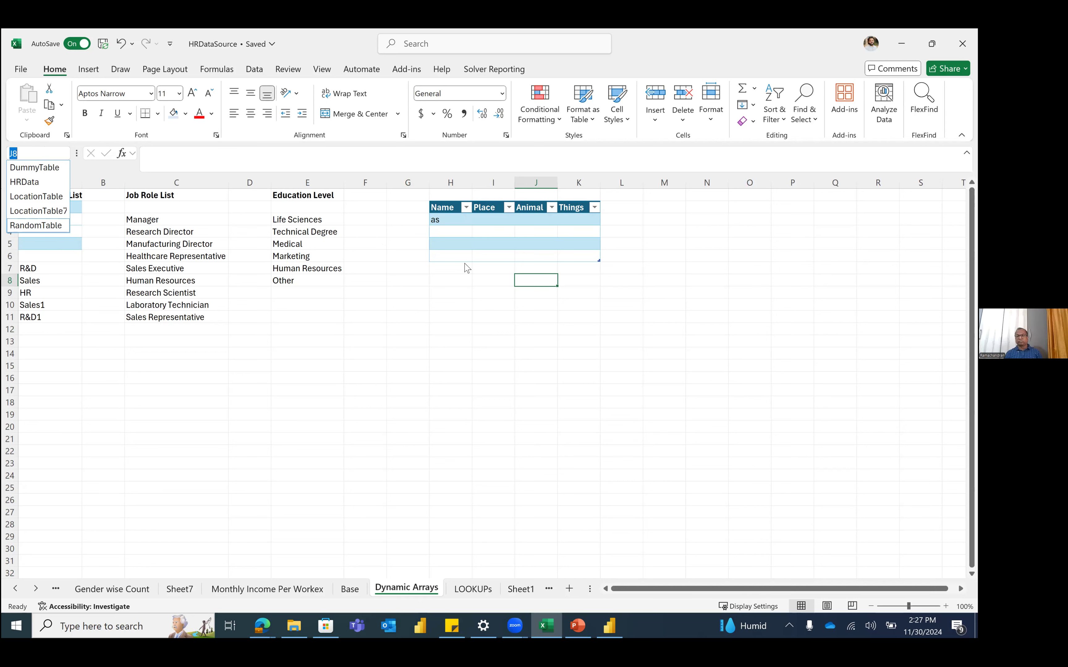
{"action": "key", "text": "Escape"}
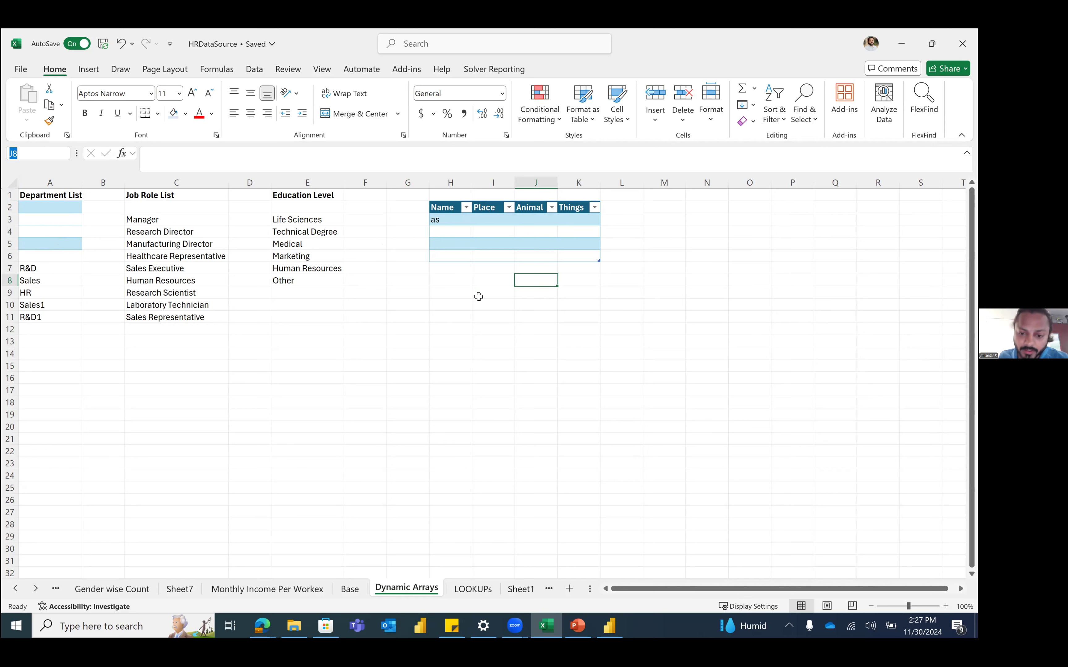
{"action": "left_click", "coordinate": [479, 297]}
{"action": "left_click", "coordinate": [69, 153]}
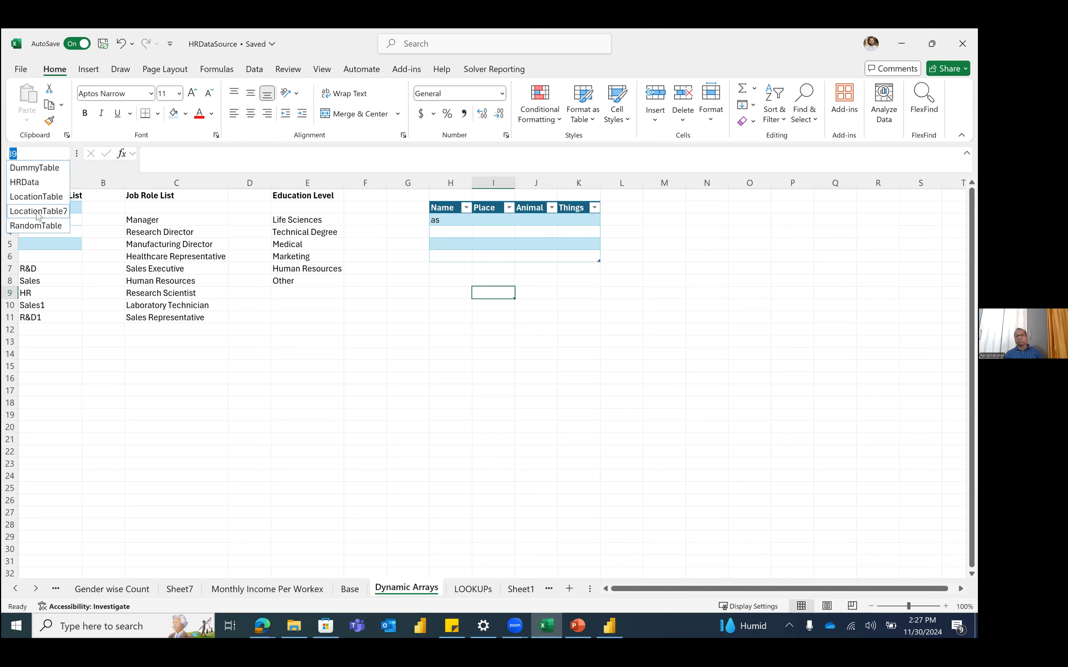
{"action": "left_click", "coordinate": [361, 298]}
{"action": "left_click", "coordinate": [509, 314]}
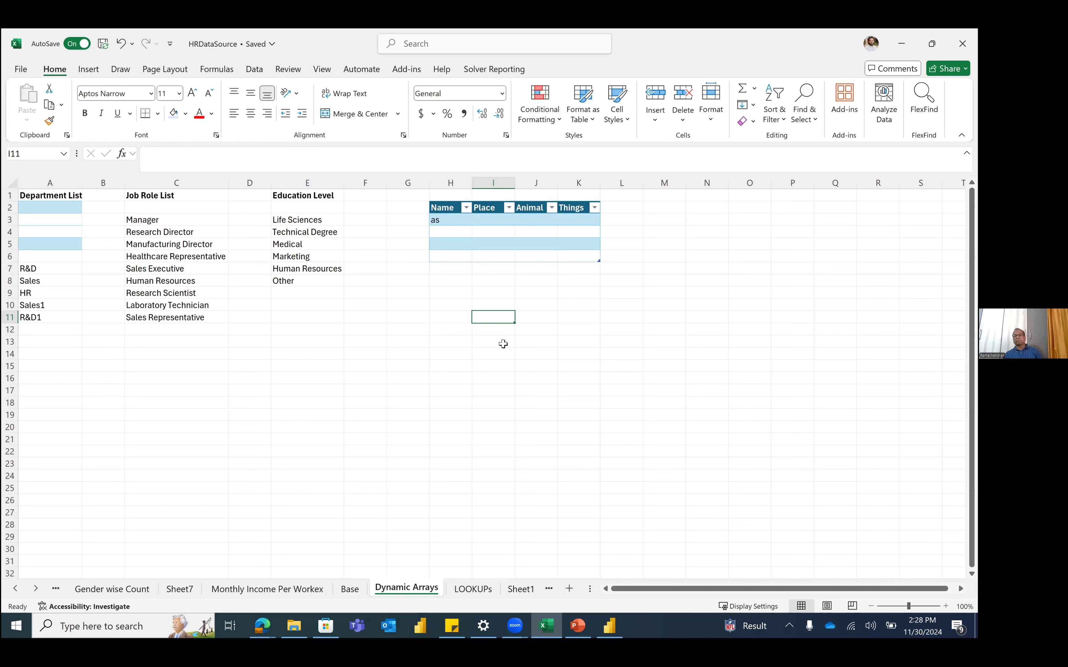
Step: Move within the Name/Place/Animal/Things table, select columns H through K, then clear the selection
{"action": "left_click", "coordinate": [580, 229]}
{"action": "key", "text": "Down"}
{"action": "key", "text": "Down"}
{"action": "key", "text": "Left"}
{"action": "key", "text": "Left"}
{"action": "key", "text": "Left"}
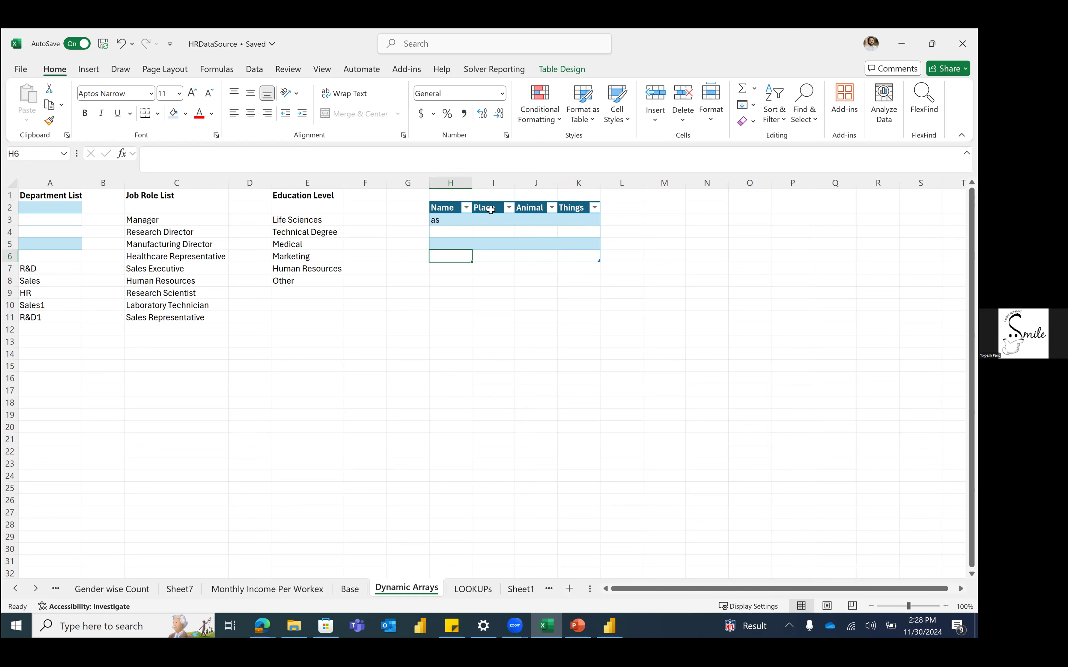
{"action": "left_click", "coordinate": [461, 184]}
{"action": "left_click", "coordinate": [574, 182], "text": "shift"}
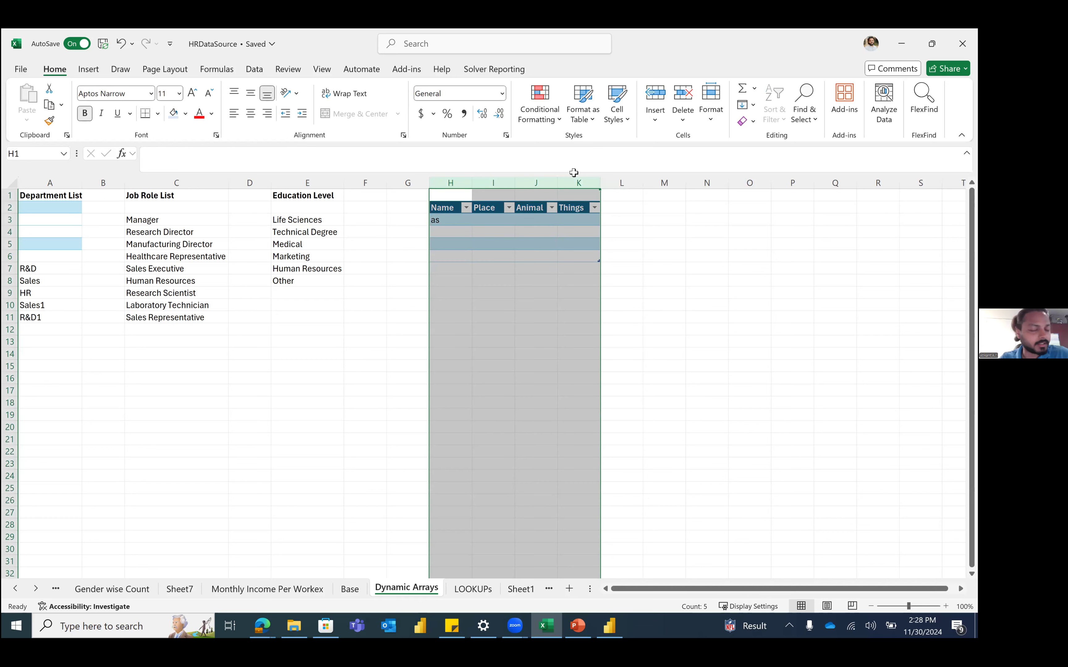
{"action": "left_click", "coordinate": [318, 308]}
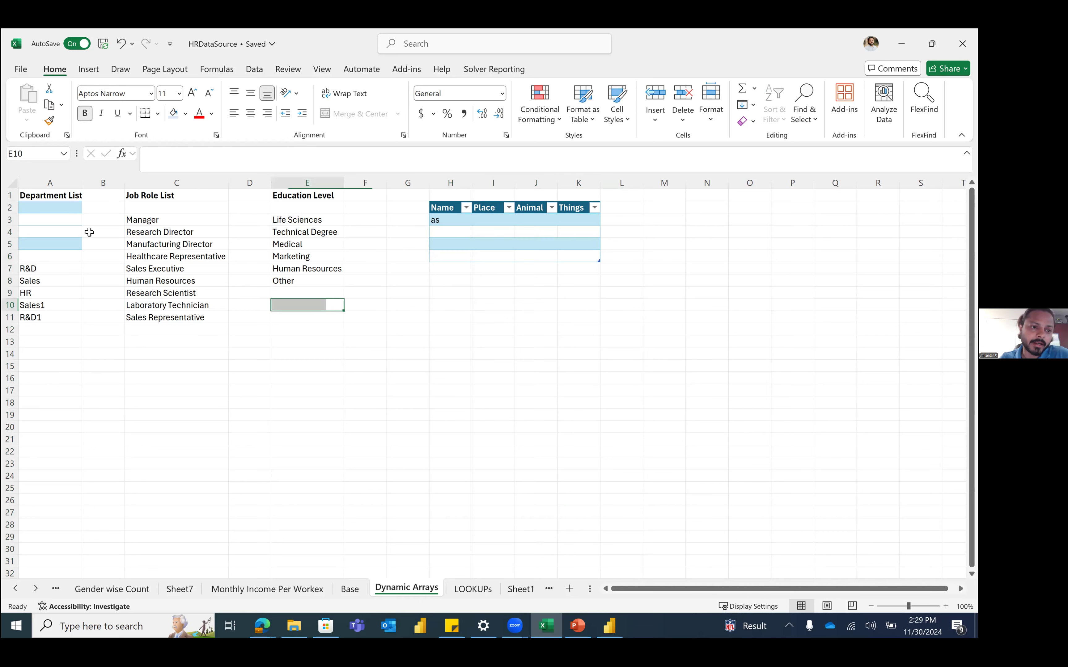
Step: Check the department list's UNIQUE formula, then start =UNIQUE( in A14 and cancel it
{"action": "left_click", "coordinate": [47, 268]}
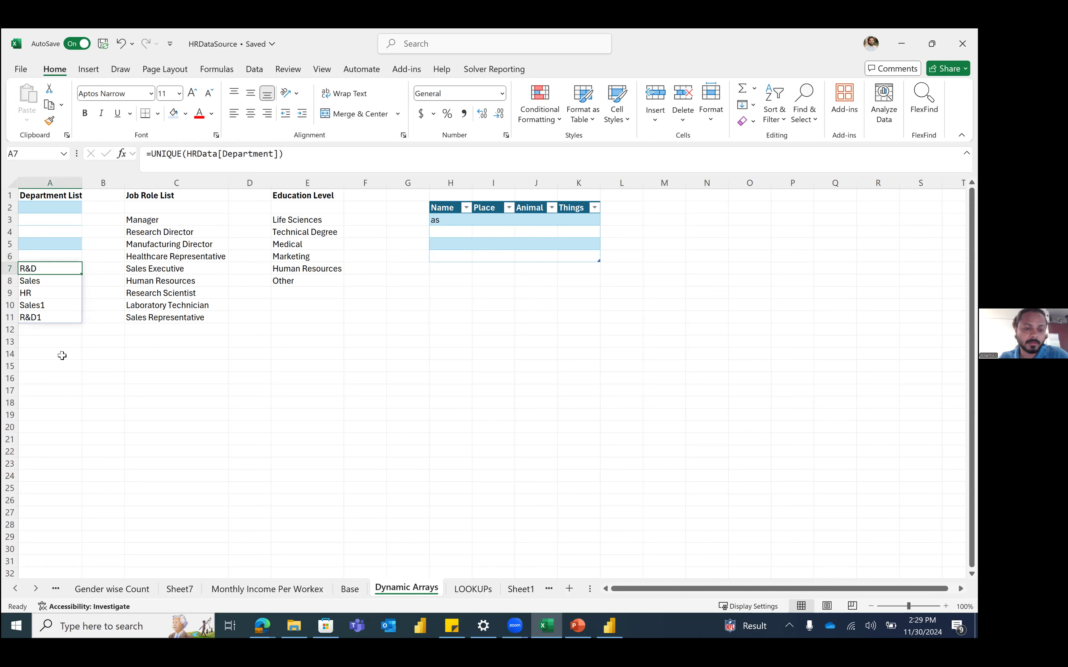
{"action": "left_click", "coordinate": [63, 355]}
{"action": "type", "text": "=uniq"}
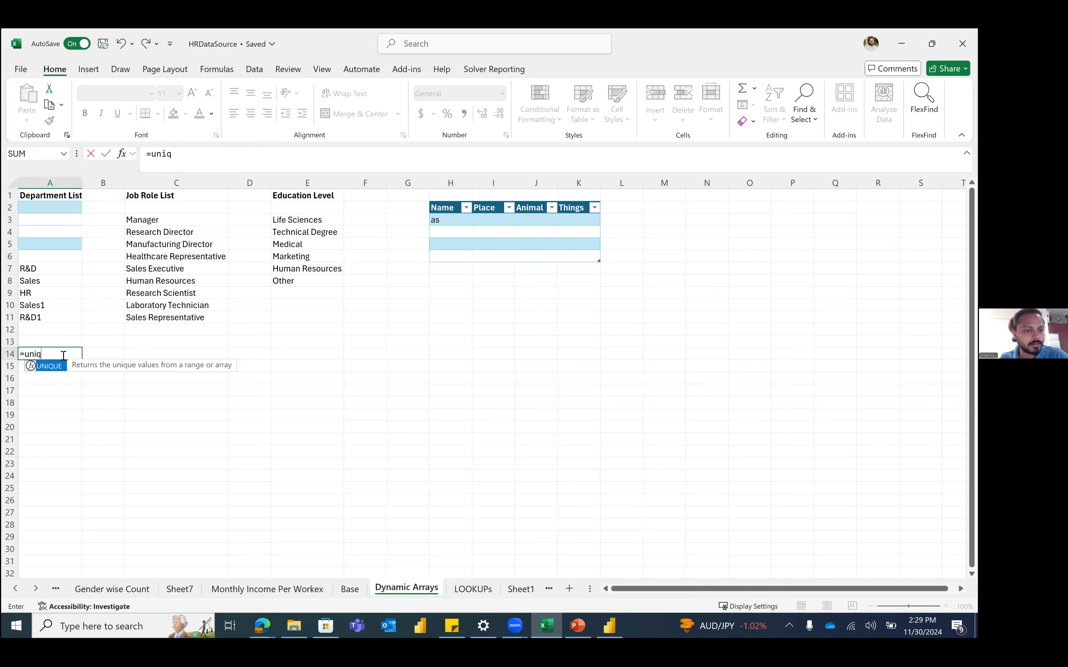
{"action": "key", "text": "Tab"}
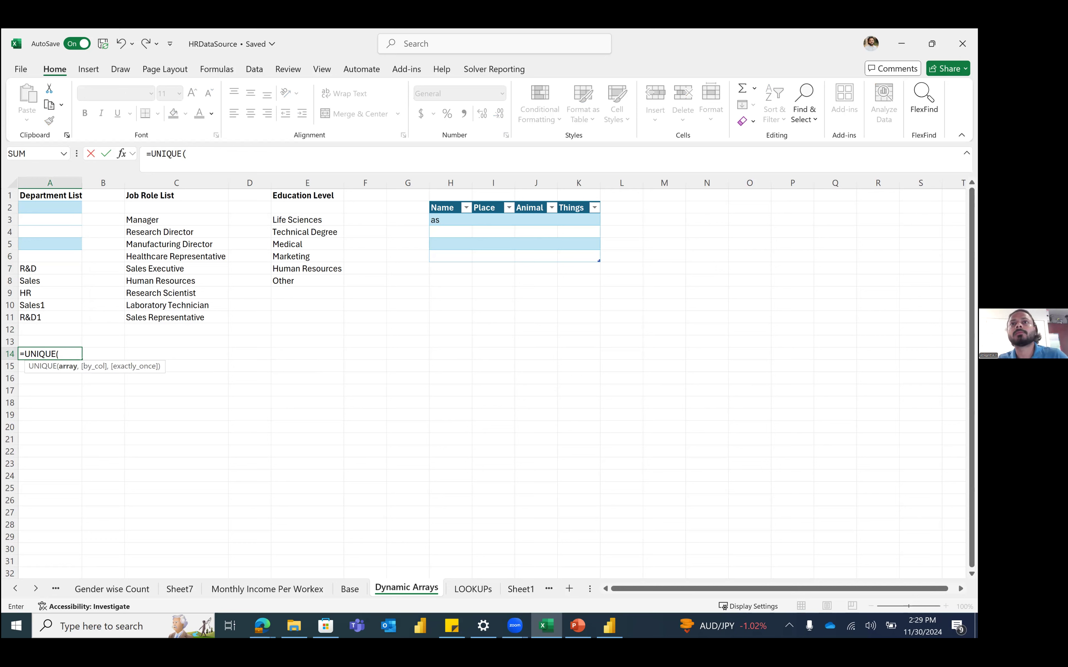
{"action": "key", "text": "alt+Tab"}
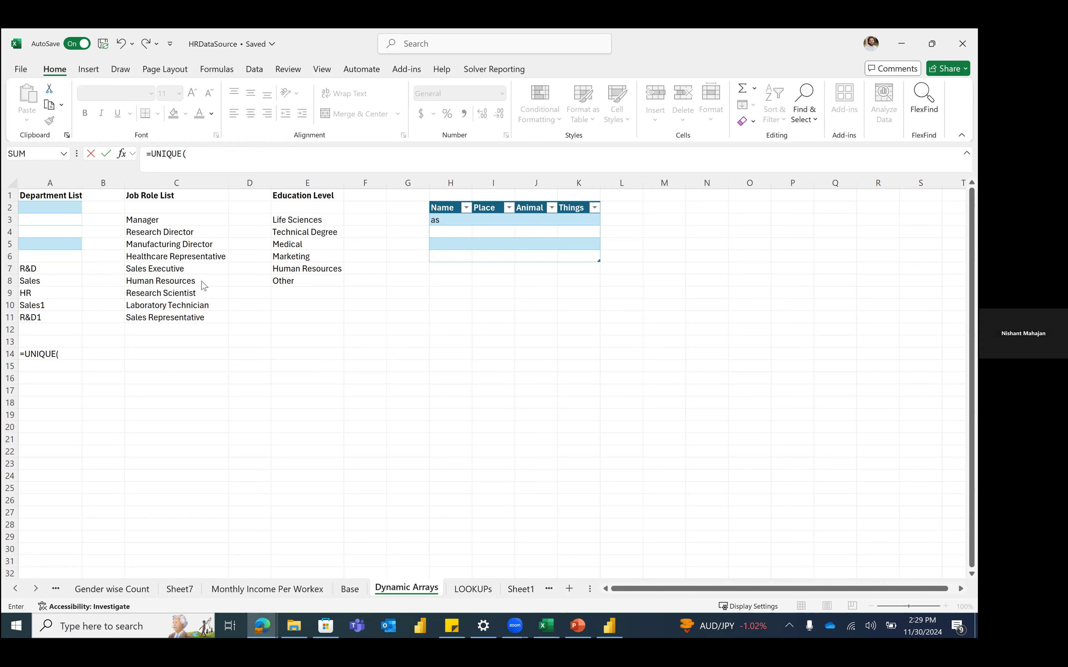
{"action": "key", "text": "alt+Tab"}
{"action": "key", "text": "Escape"}
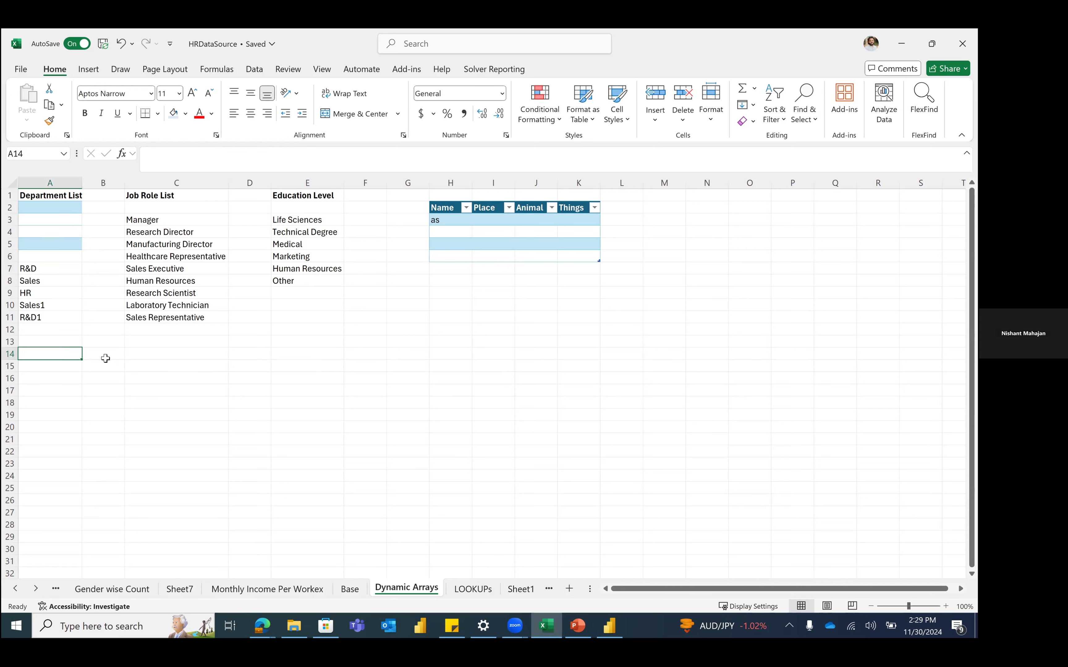
Step: Commit an unfinished '=uni' entry in E14 so it displays #NAME?
{"action": "left_click", "coordinate": [209, 350]}
{"action": "left_click", "coordinate": [300, 352]}
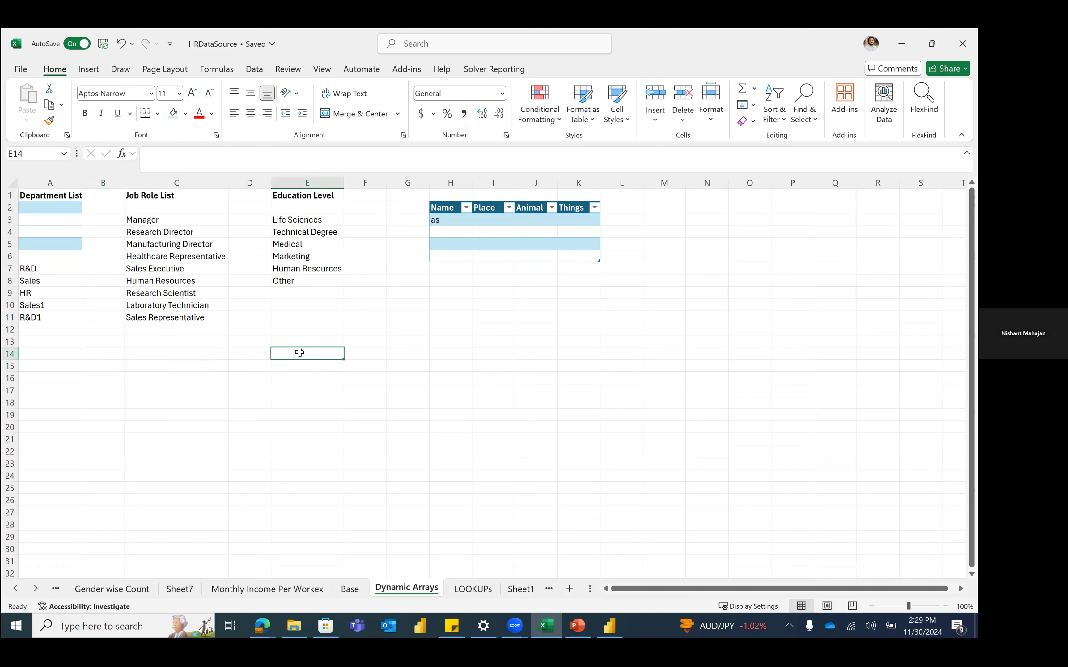
{"action": "type", "text": "=uni"}
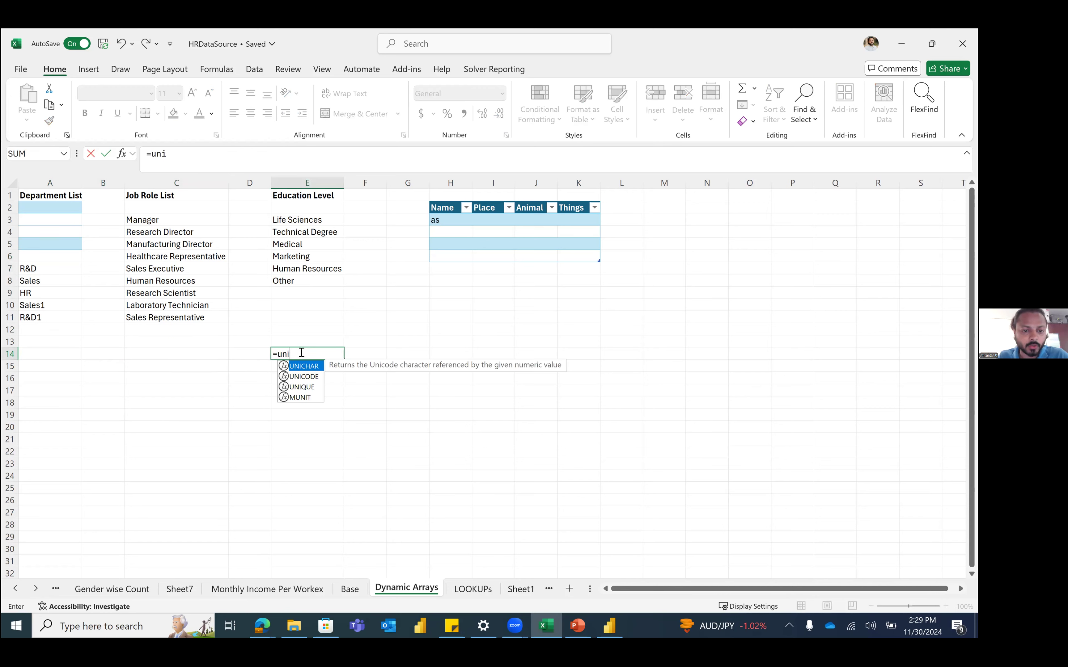
{"action": "key", "text": "Down"}
{"action": "key", "text": "Down"}
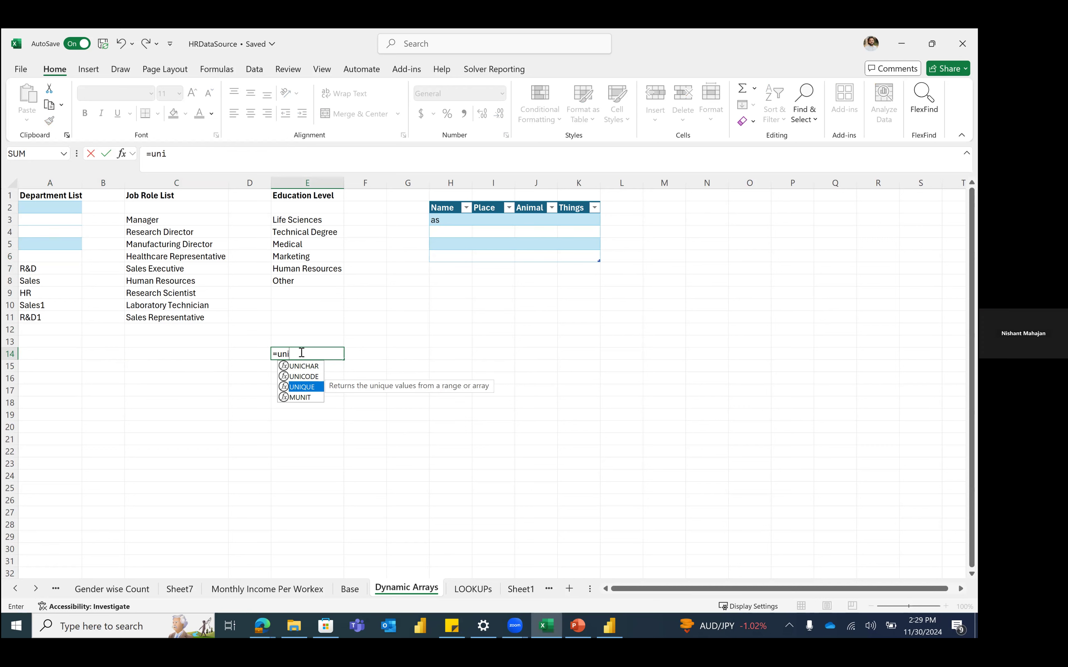
{"action": "left_click", "coordinate": [410, 341]}
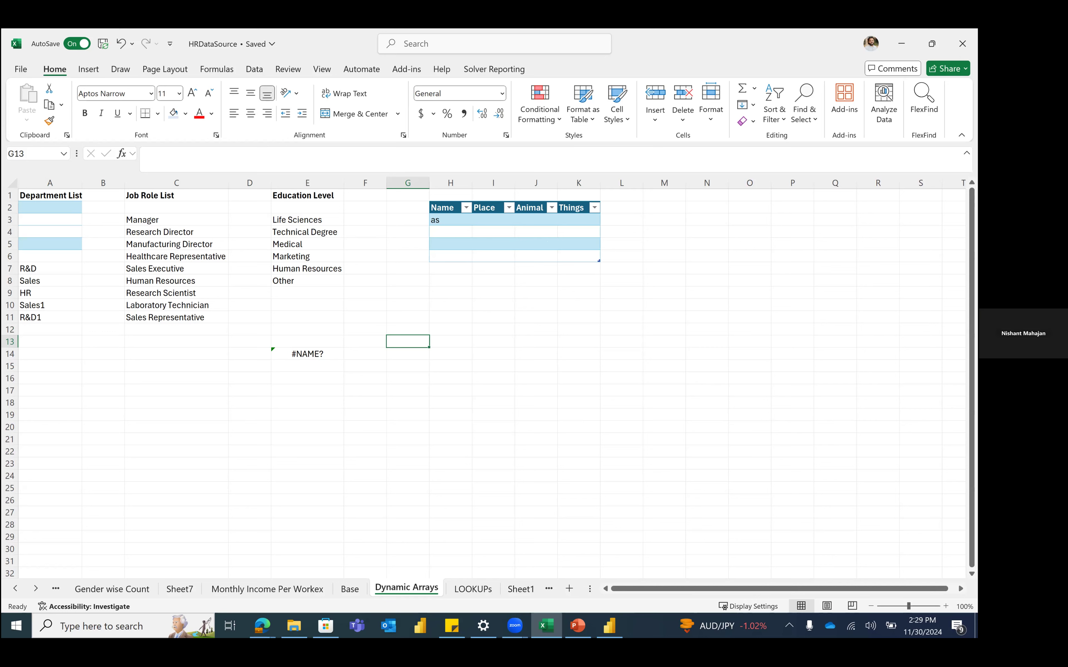
Step: Return to Excel and open the File backstage Home page with Alt+F
{"action": "key", "text": "alt+Tab"}
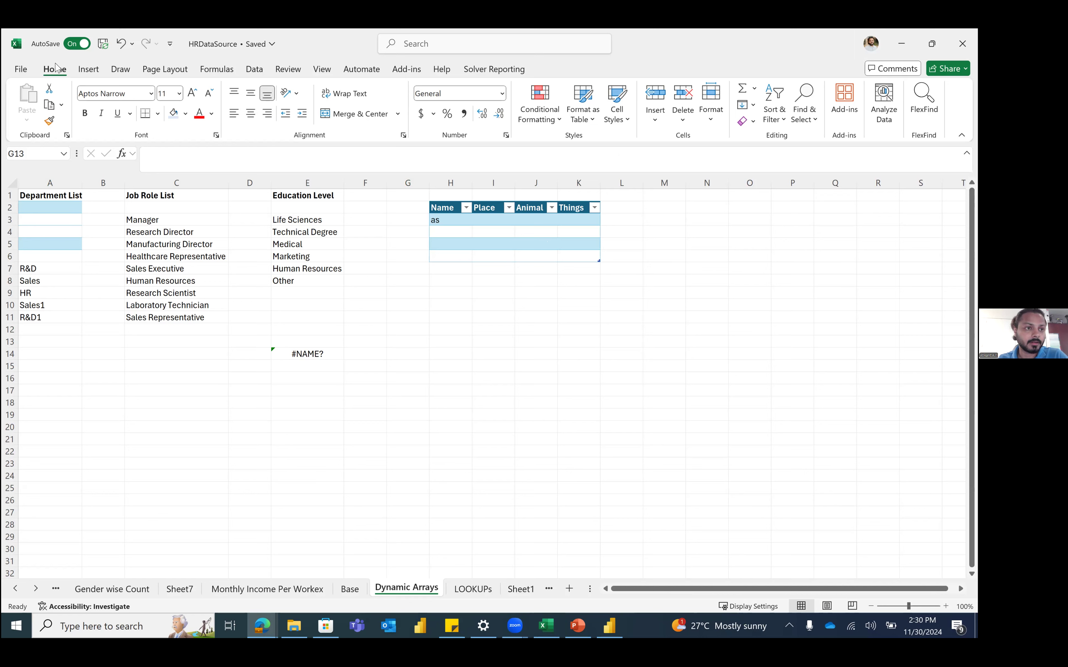
{"action": "key", "text": "alt+f"}
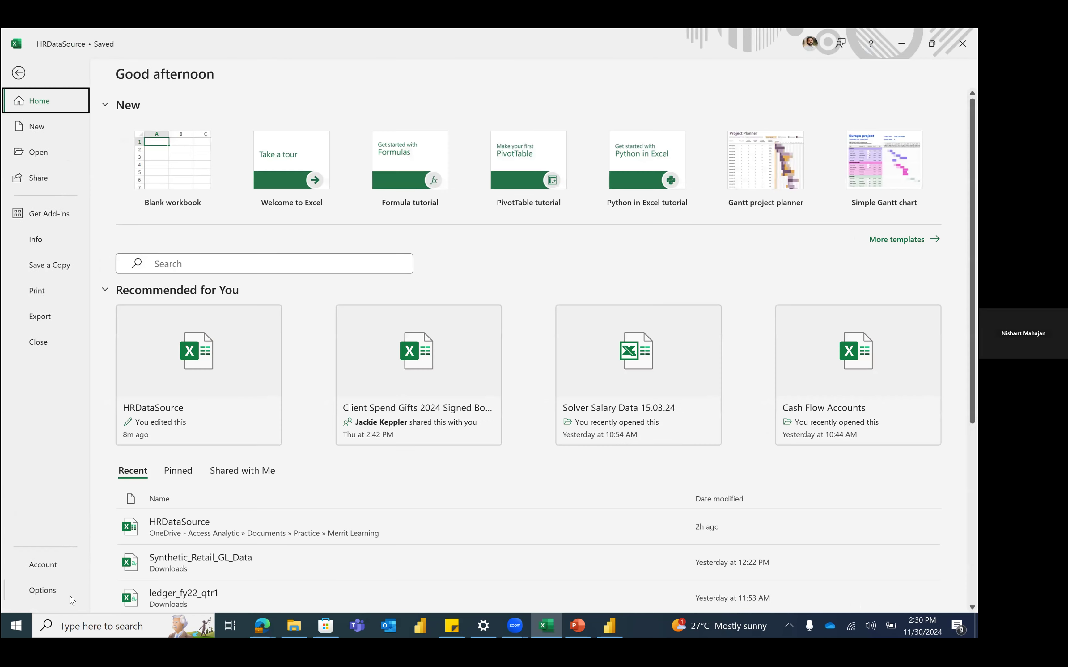
Step: Open Excel Options, dismiss it, and go back to the backstage Home page
{"action": "left_click", "coordinate": [55, 593]}
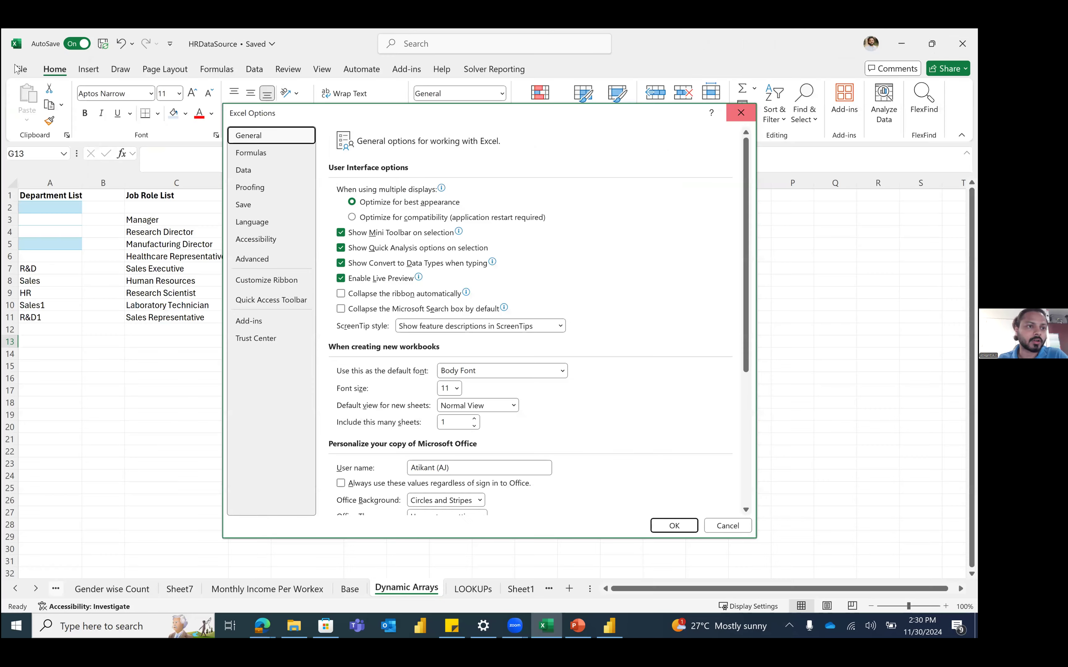
{"action": "left_click", "coordinate": [741, 112]}
{"action": "left_click", "coordinate": [25, 69]}
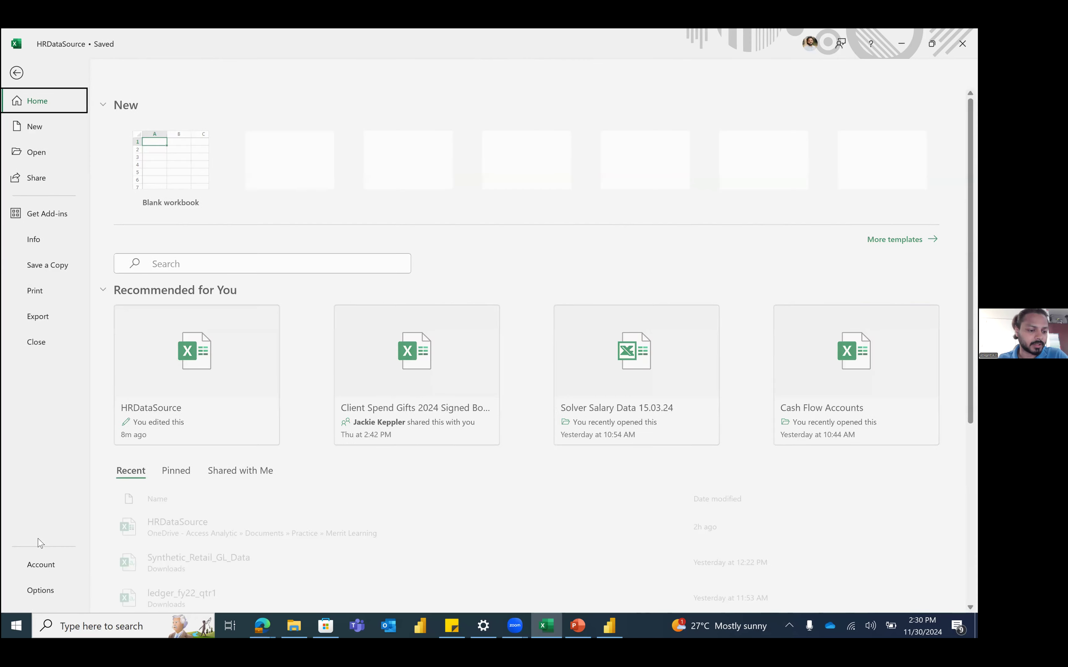
Step: On the Account page, review Update Options and About Excel showing Version 2410 (Build 18129.20158)
{"action": "left_click", "coordinate": [46, 568]}
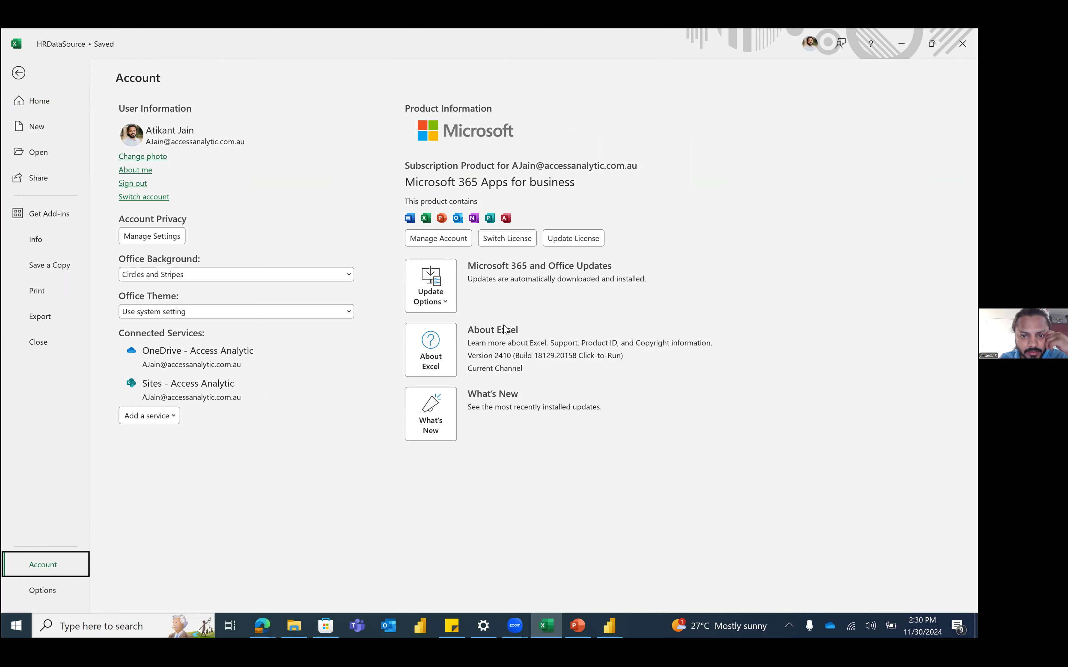
{"action": "left_click", "coordinate": [449, 308]}
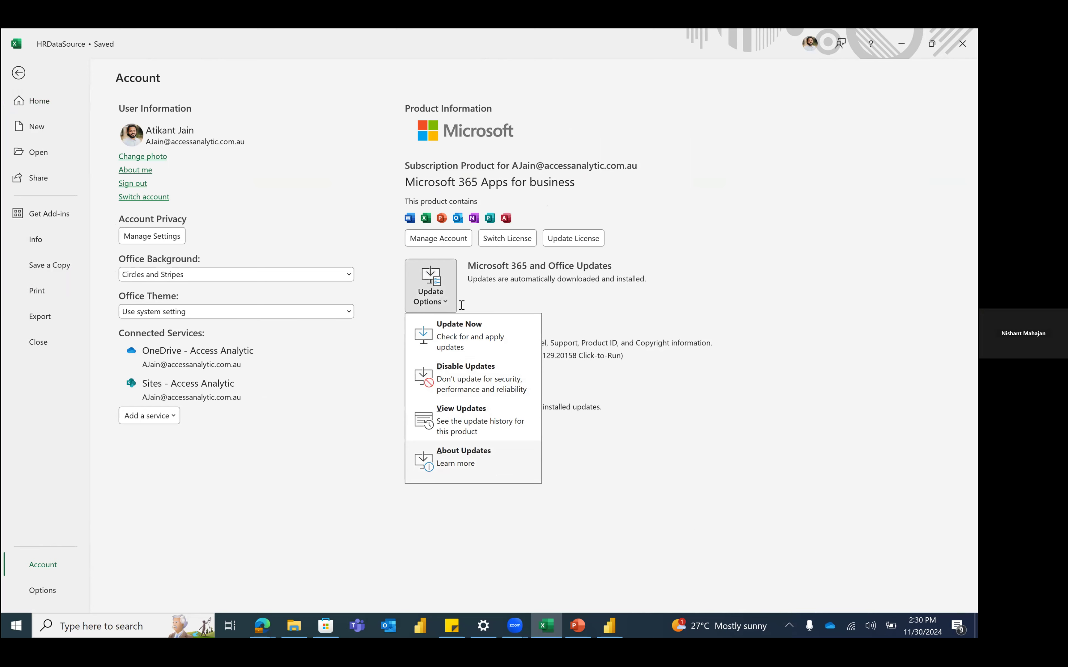
{"action": "left_click", "coordinate": [463, 458]}
{"action": "left_click", "coordinate": [720, 127]}
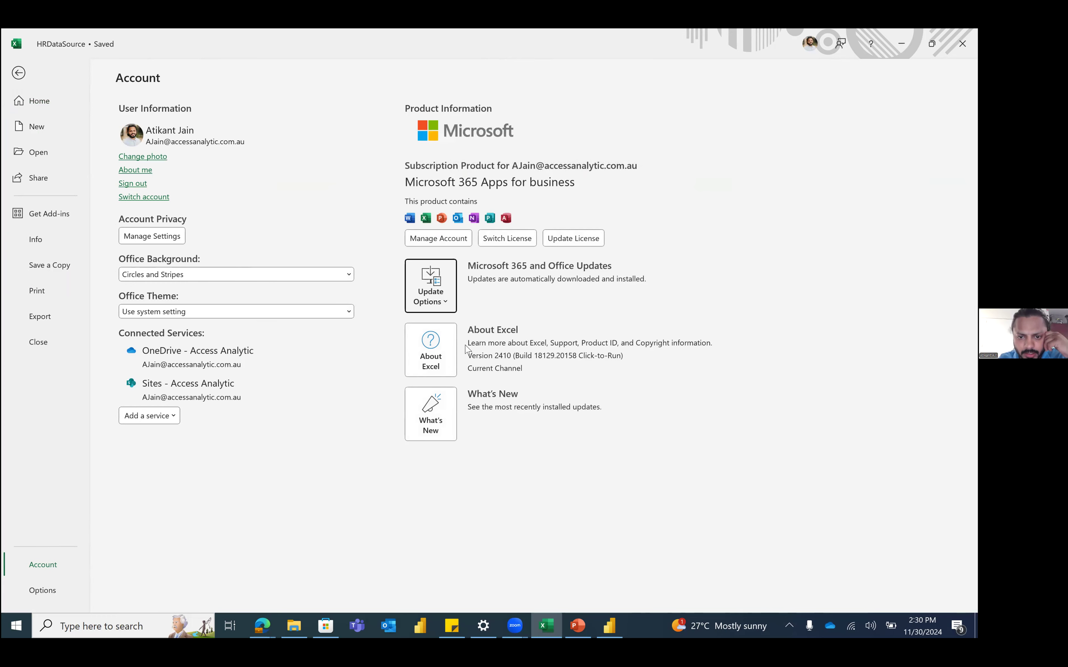
{"action": "left_click", "coordinate": [429, 350]}
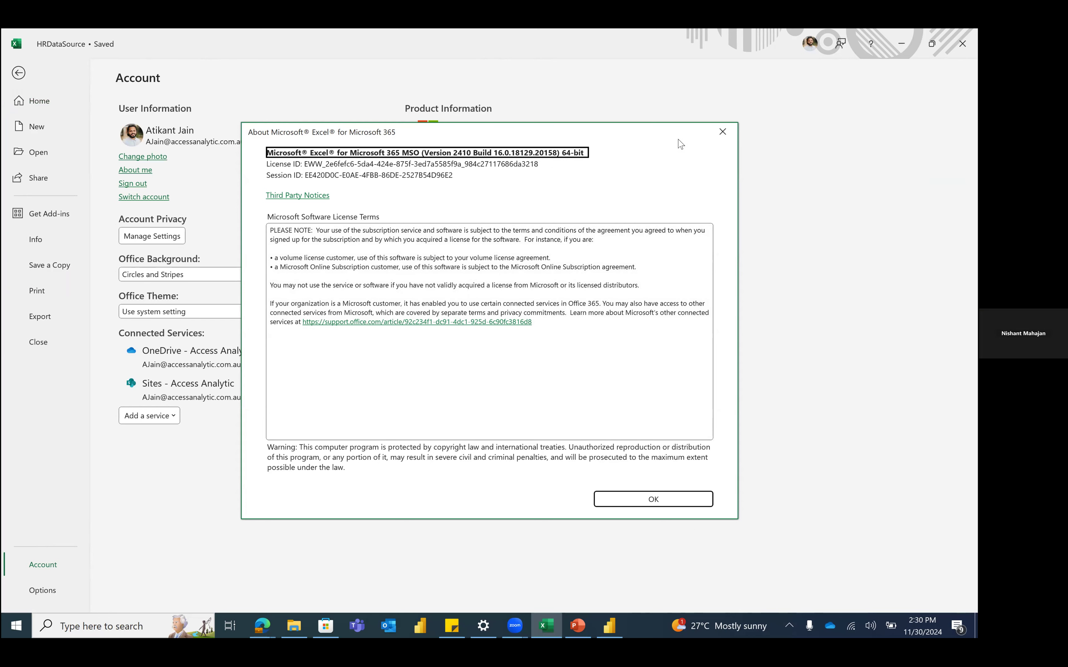
{"action": "left_click", "coordinate": [724, 132]}
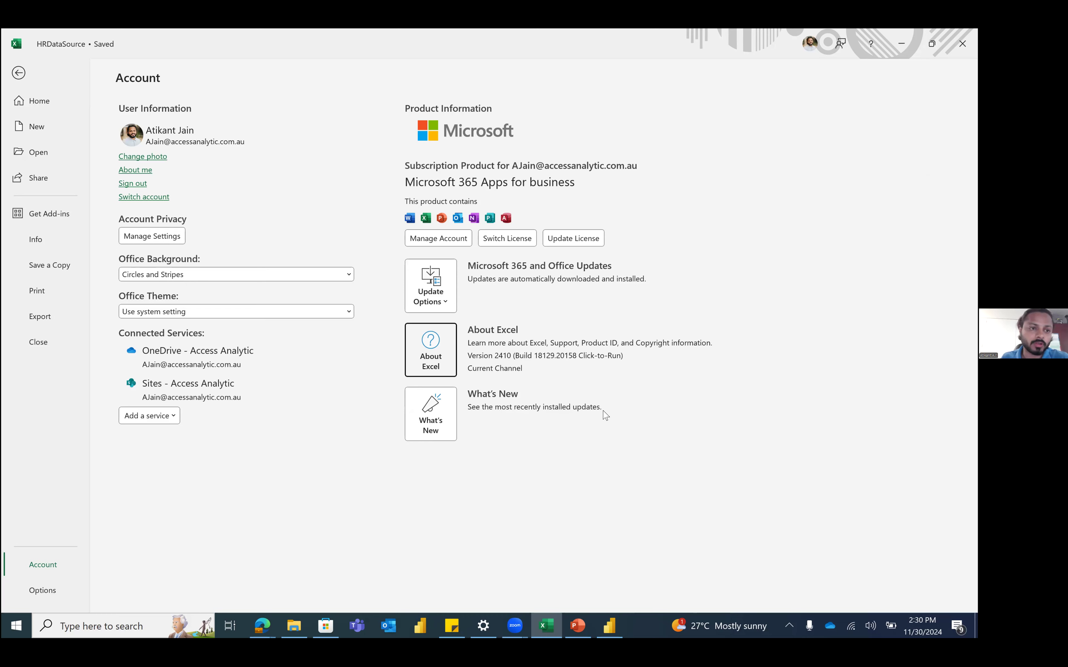
Step: Leave the backstage via the Back arrow to reach the Dynamic Arrays worksheet
{"action": "left_click", "coordinate": [19, 74]}
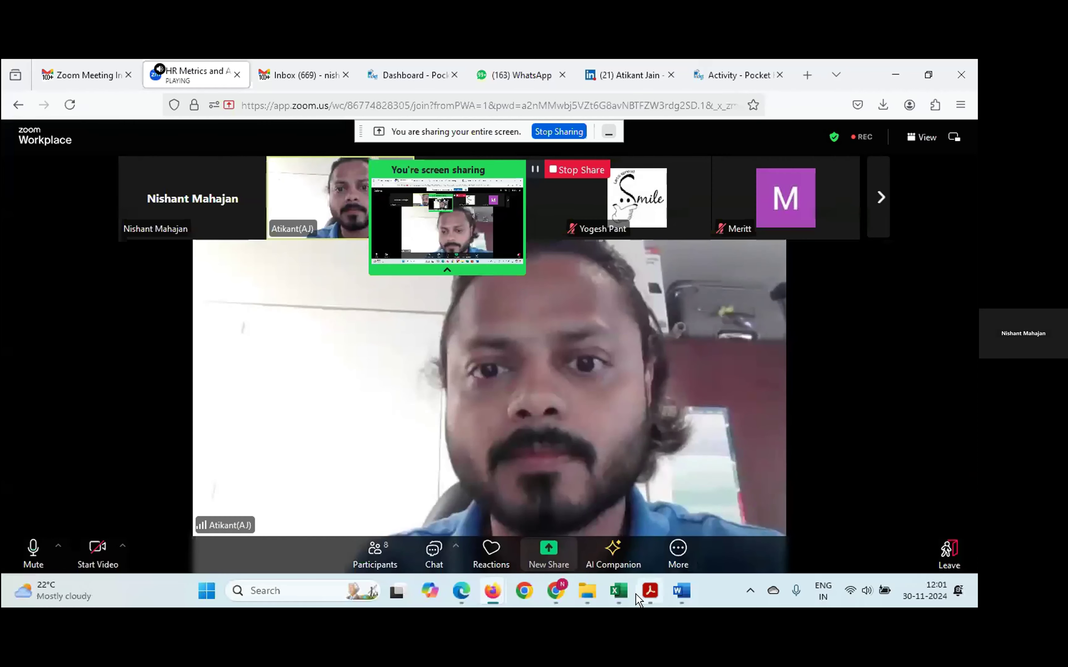
Step: On the other computer, open Excel Options from File > More and cancel it
{"action": "left_click", "coordinate": [619, 591]}
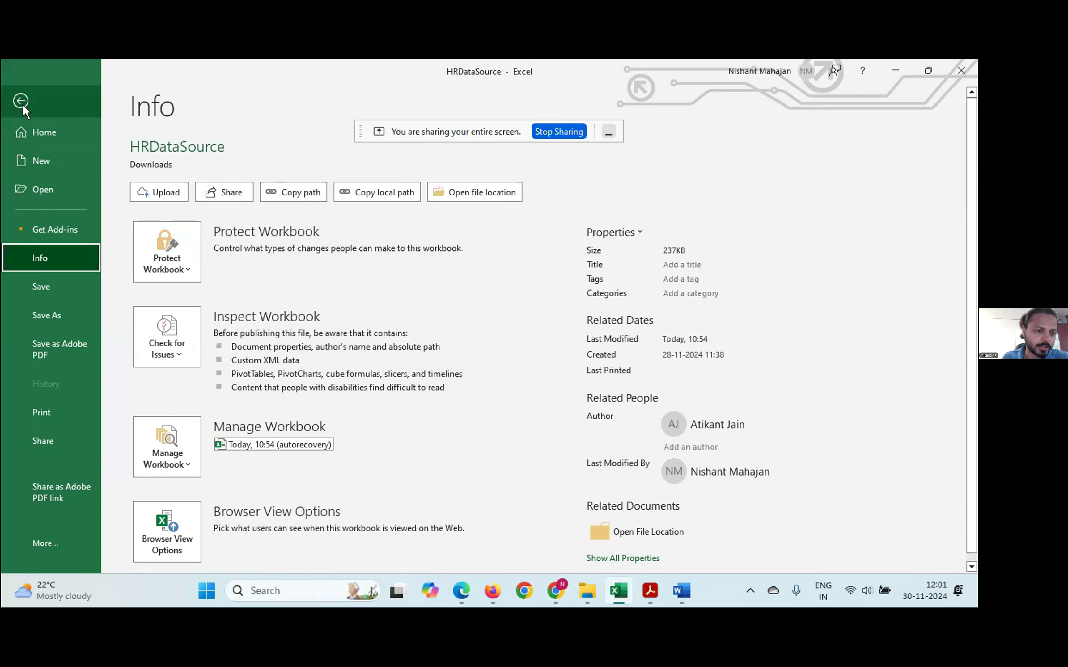
{"action": "left_click", "coordinate": [41, 550]}
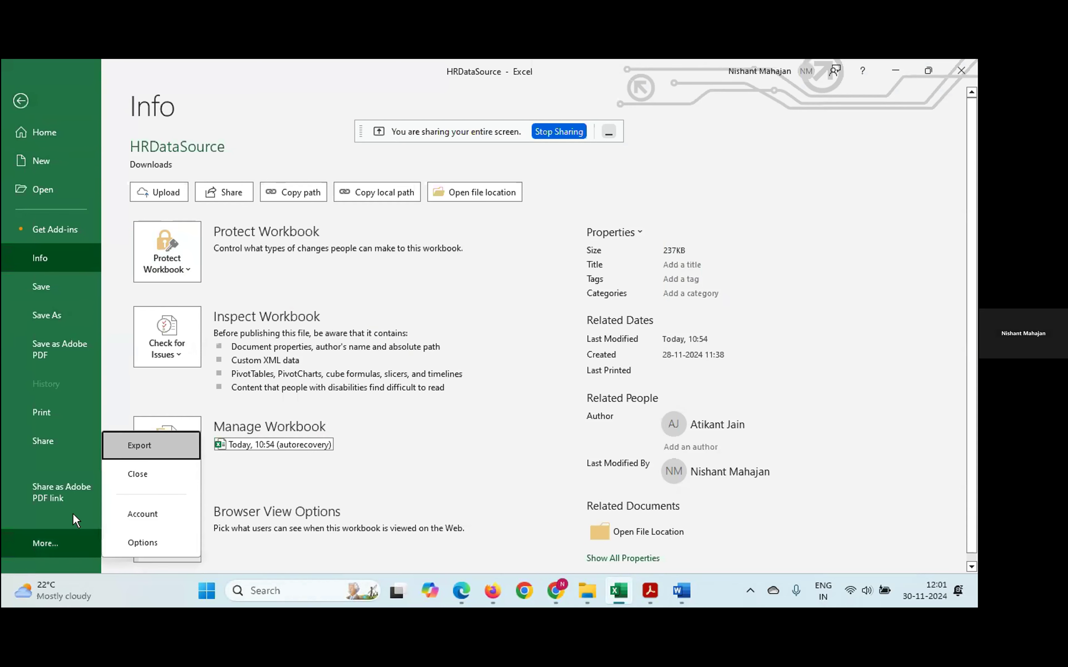
{"action": "left_click", "coordinate": [140, 544]}
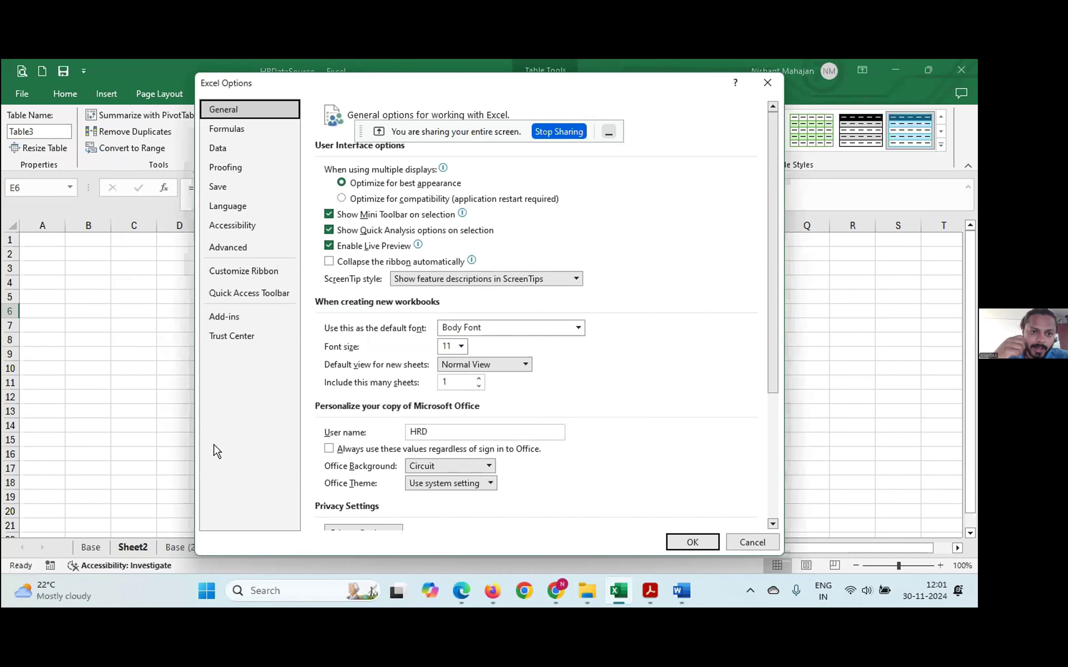
{"action": "left_click", "coordinate": [745, 547]}
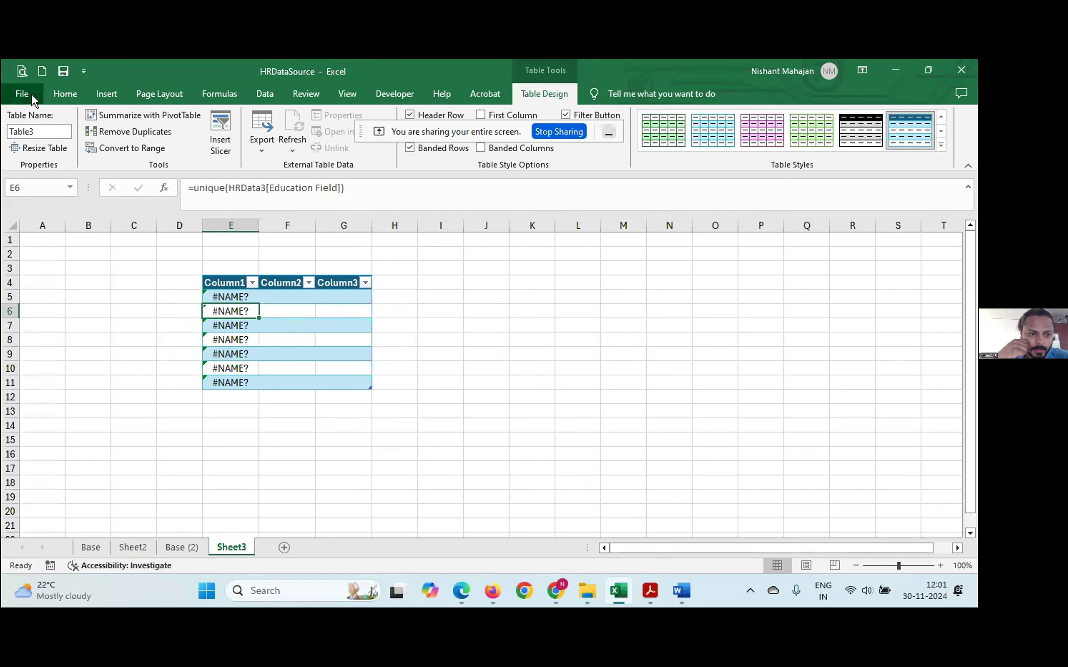
Step: Open File > More > Account, showing Office Home and Student 2019, Version 2410
{"action": "left_click", "coordinate": [31, 94]}
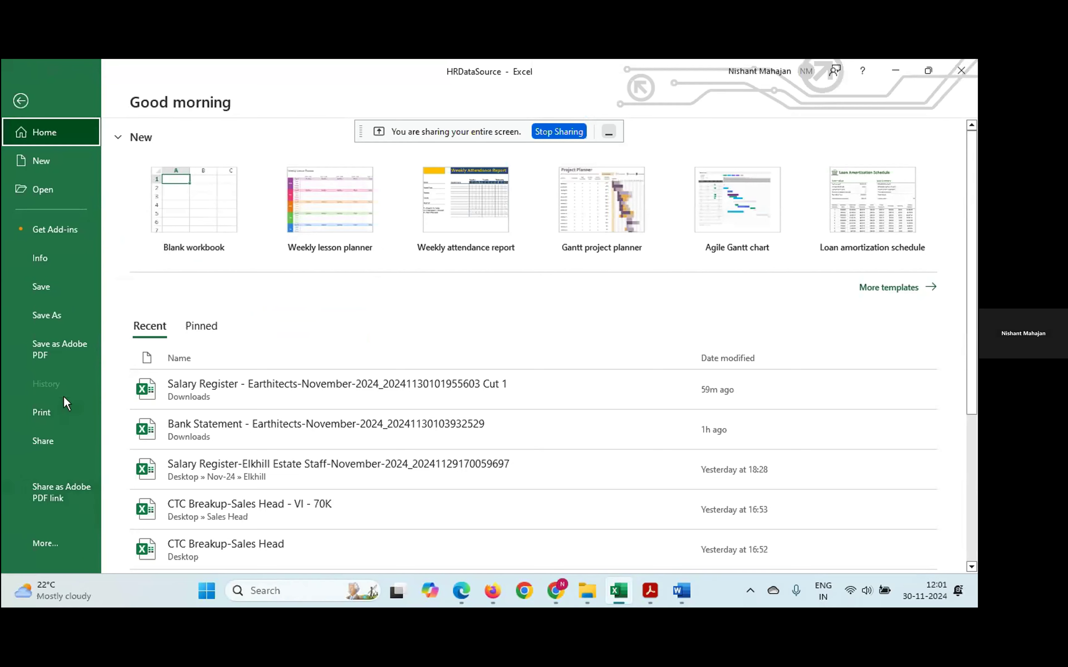
{"action": "left_click", "coordinate": [55, 549]}
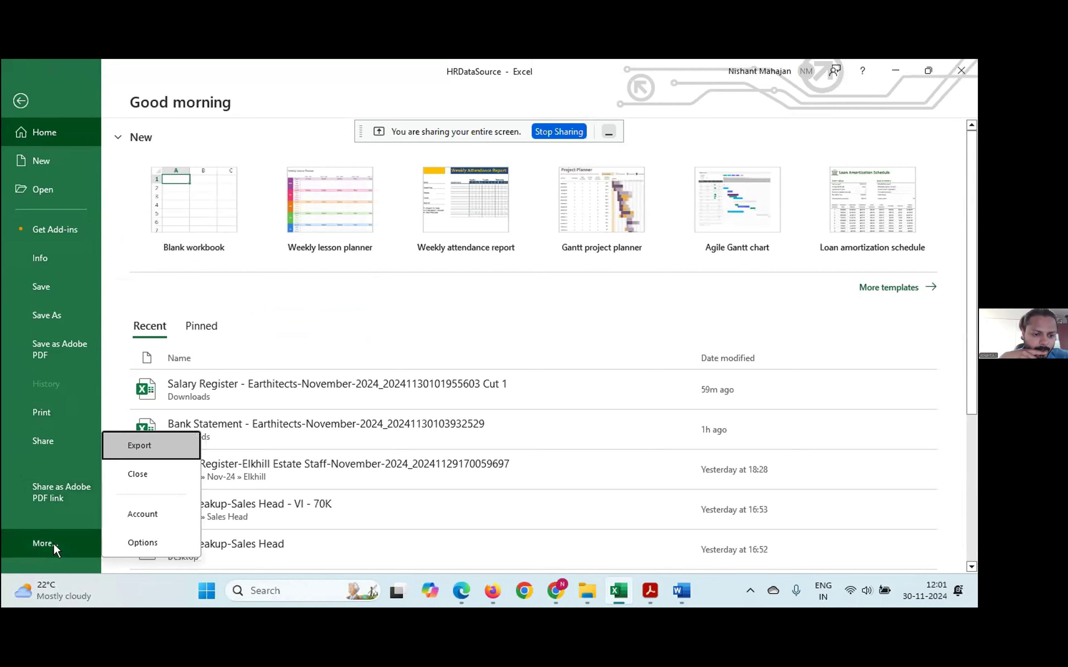
{"action": "left_click", "coordinate": [146, 523]}
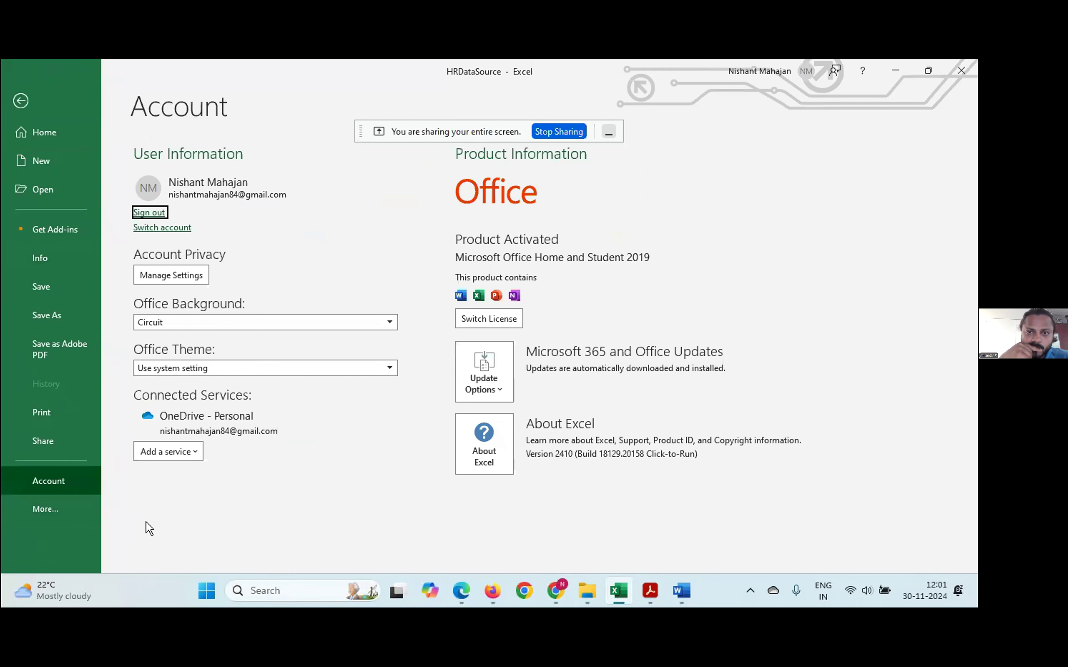
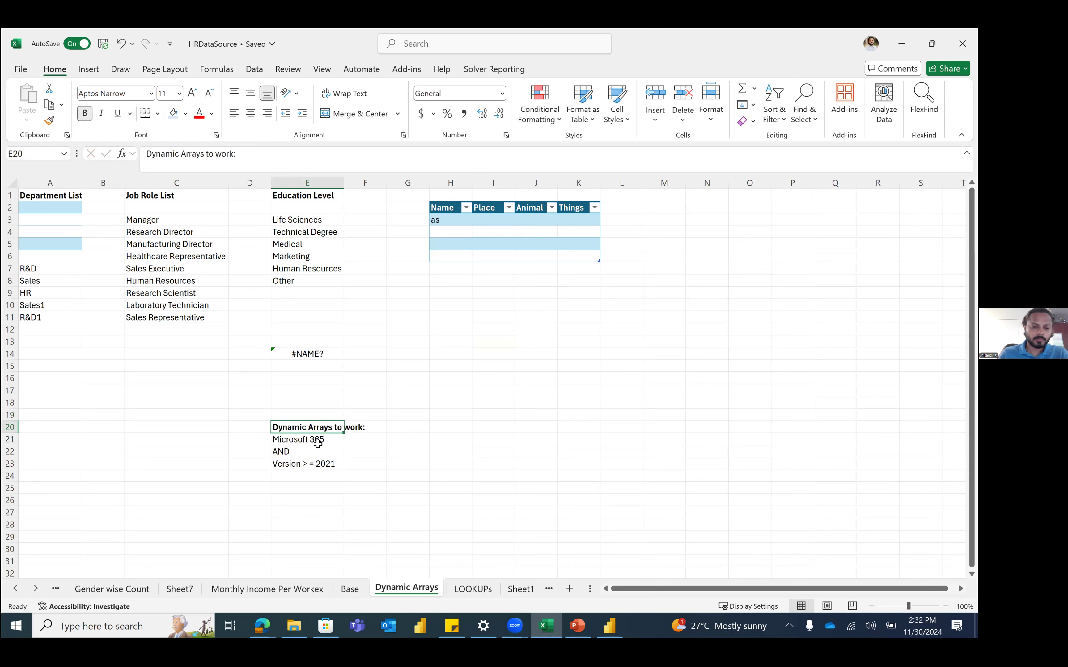
Step: Drag the Sheet1 tab to sit between the Dynamic Arrays and LOOKUPs tabs
{"action": "left_click", "coordinate": [318, 444]}
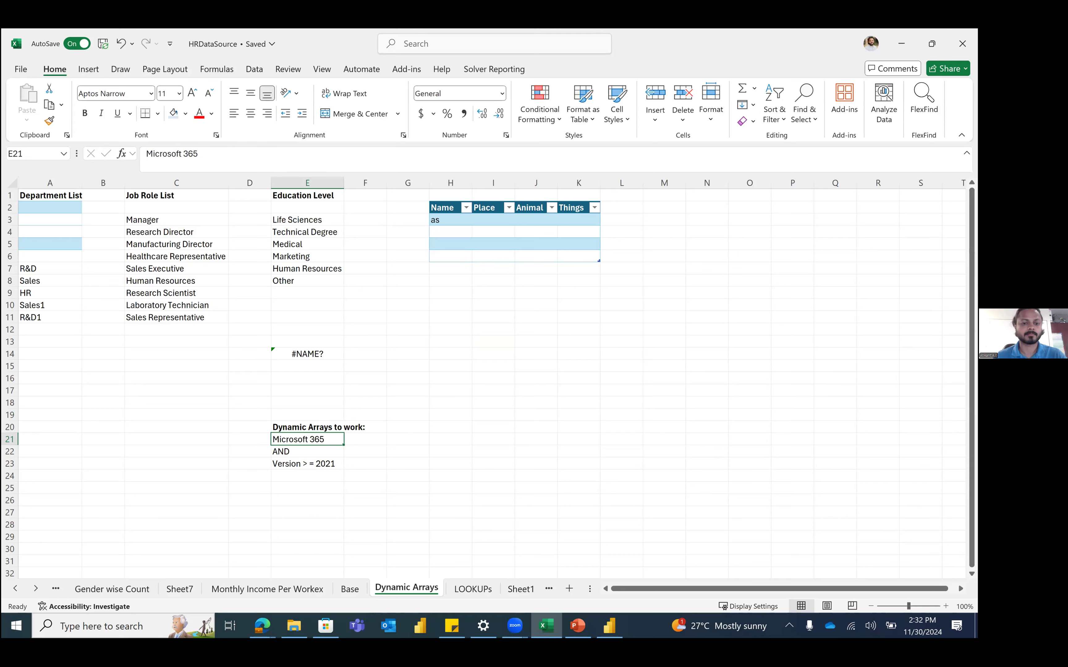
{"action": "left_click", "coordinate": [493, 525]}
{"action": "left_click", "coordinate": [508, 443]}
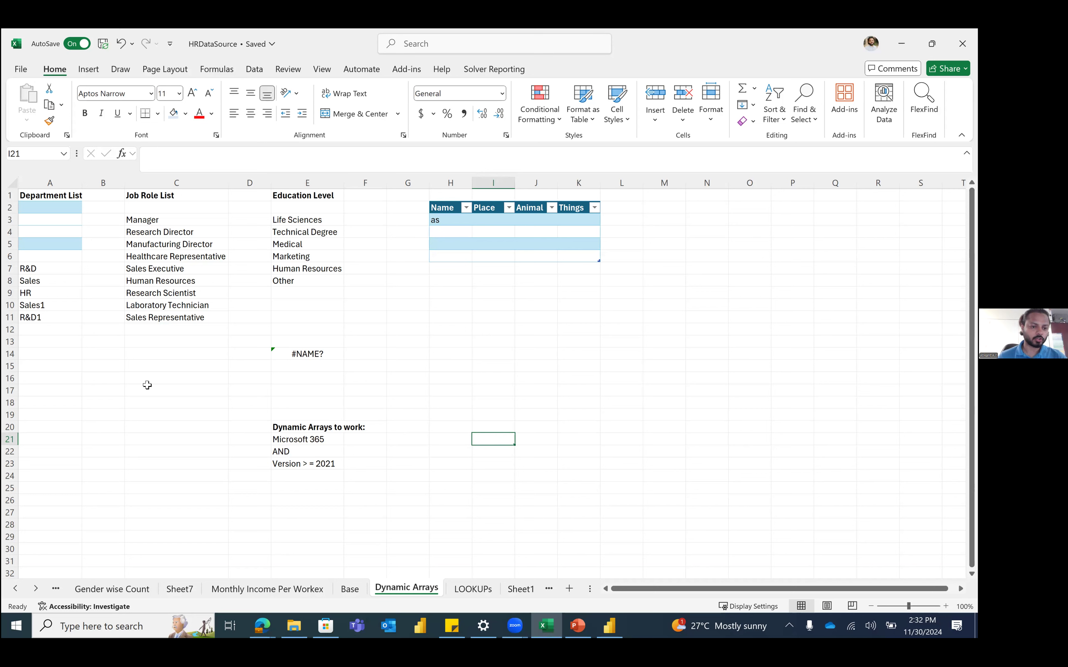
{"action": "left_click", "coordinate": [100, 391]}
{"action": "left_click", "coordinate": [66, 390]}
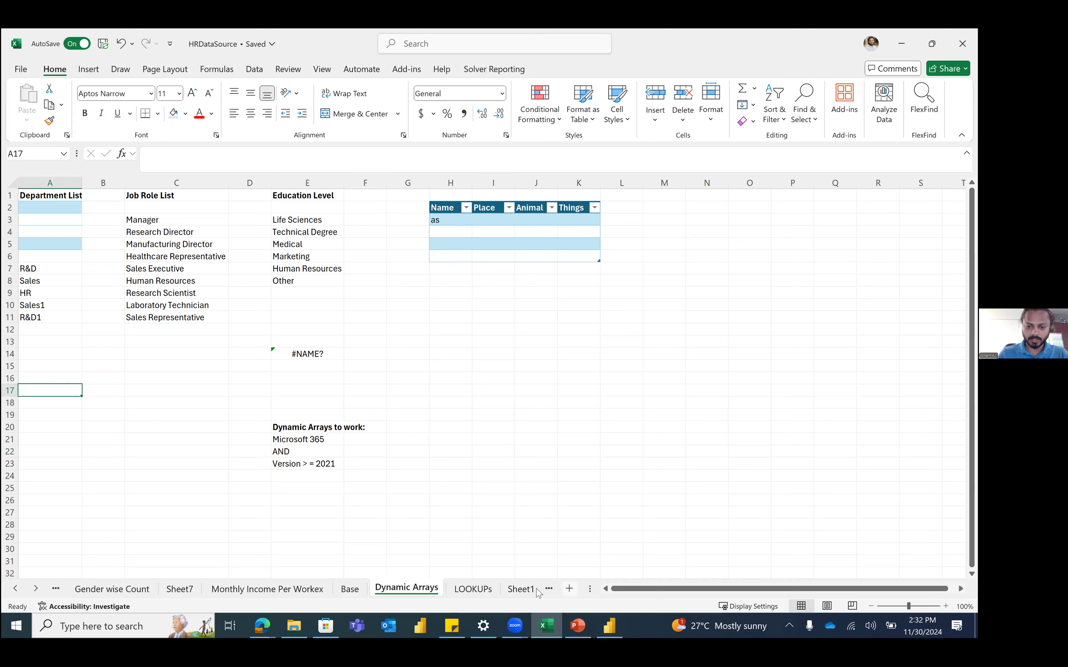
{"action": "left_click_drag", "start_coordinate": [513, 591], "coordinate": [481, 592]}
Step: Rename the new sheet tab to 'Top 5 Salaries' and switch to the browser
{"action": "double_click", "coordinate": [482, 592]}
{"action": "type", "text": "Top 5"}
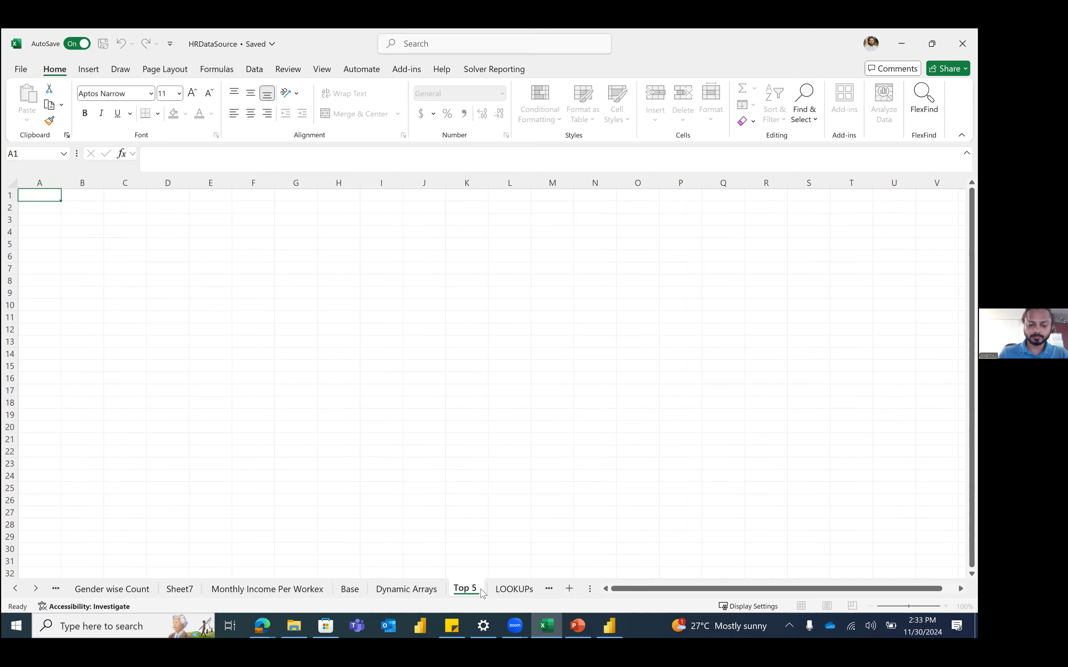
{"action": "type", "text": " Sala"}
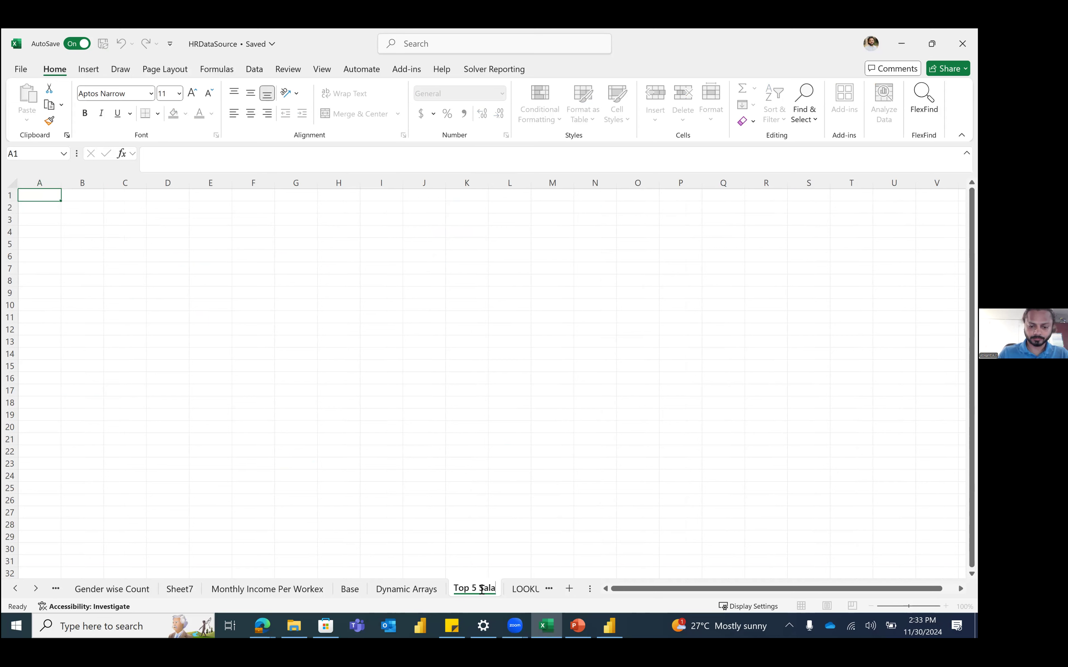
{"action": "type", "text": "rie"}
{"action": "type", "text": "s"}
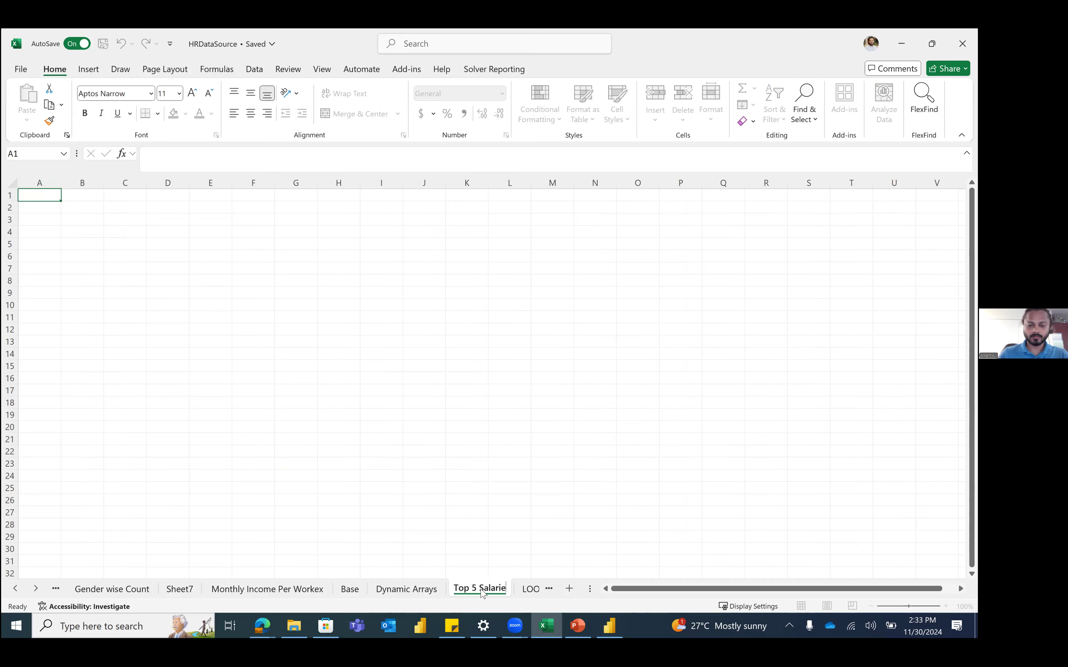
{"action": "key", "text": "Return"}
{"action": "left_click", "coordinate": [67, 216]}
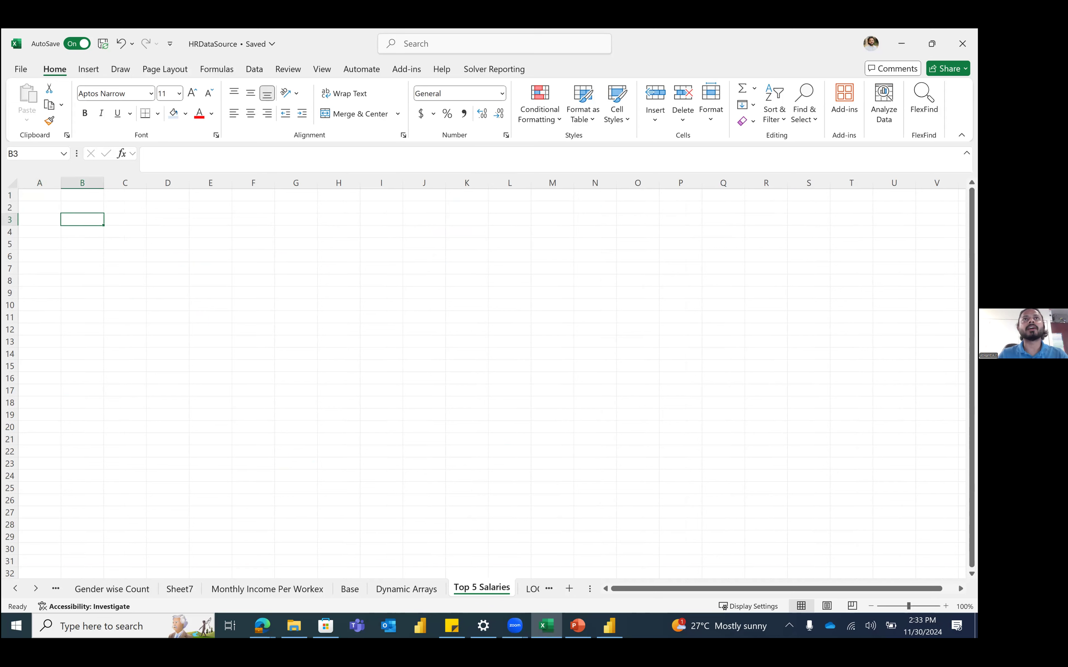
{"action": "key", "text": "alt+Tab"}
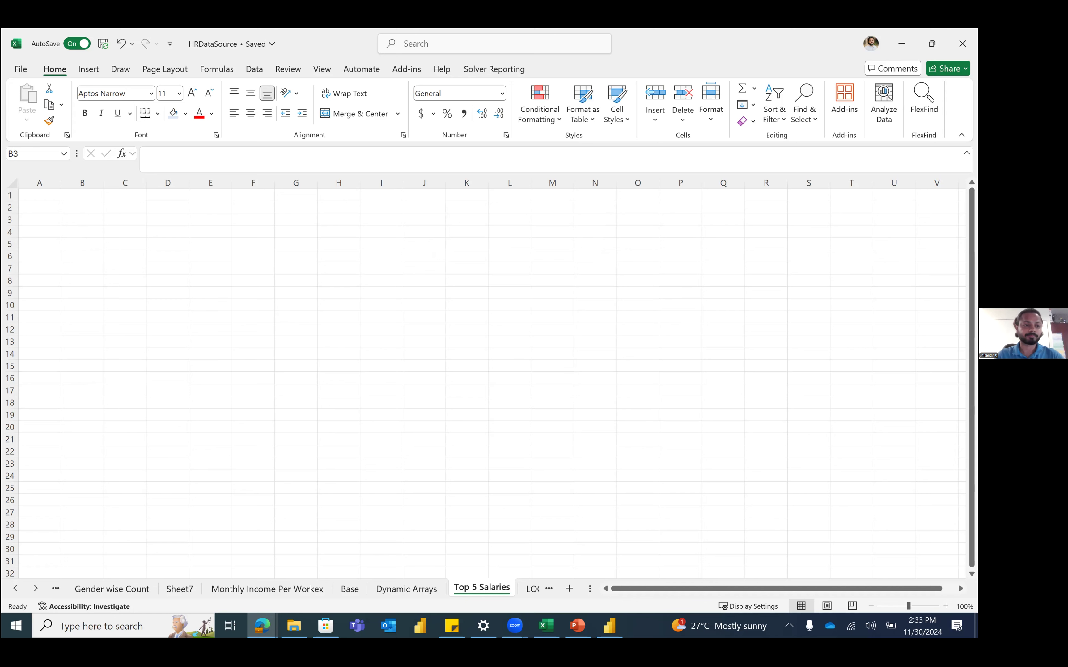
Step: Type the heading 'TOP 5 Salaries' in B2
{"action": "left_click", "coordinate": [87, 206]}
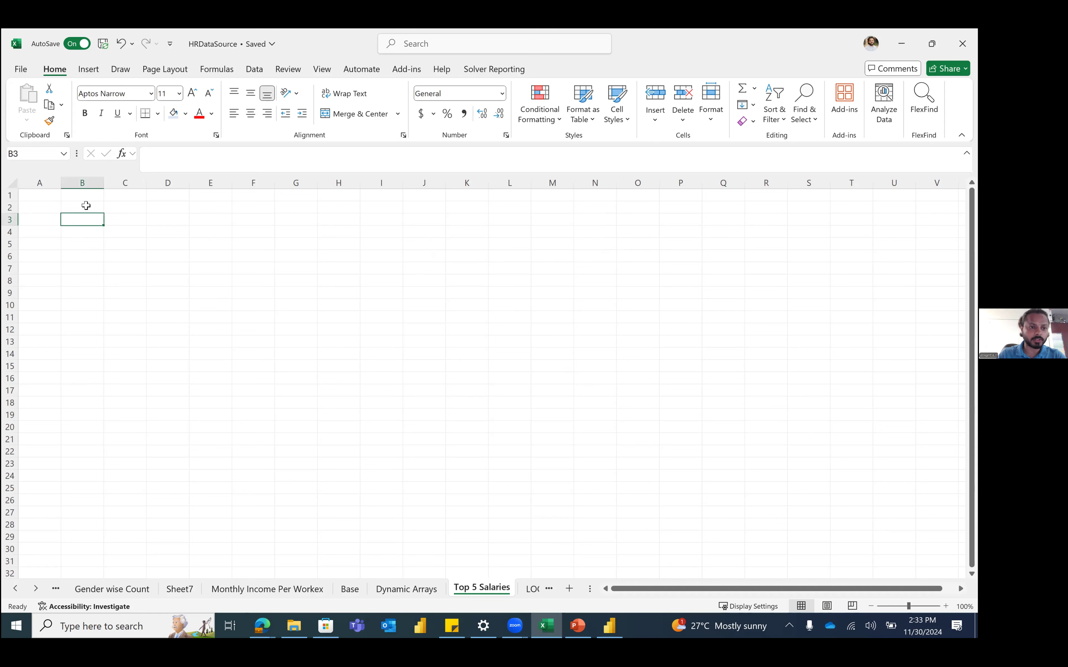
{"action": "type", "text": "TOP"}
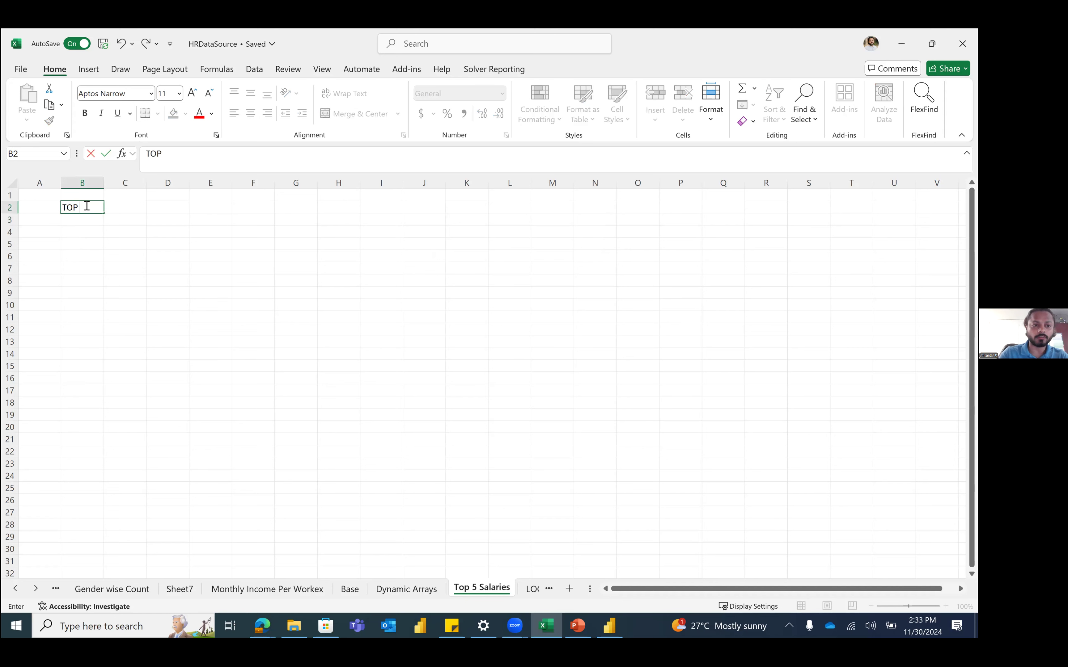
{"action": "type", "text": " 5 Salaries"}
{"action": "key", "text": "Return"}
Step: Enter =LARGE(HRData[Monthly Income],5) in D2, returning 19859
{"action": "left_click", "coordinate": [173, 207]}
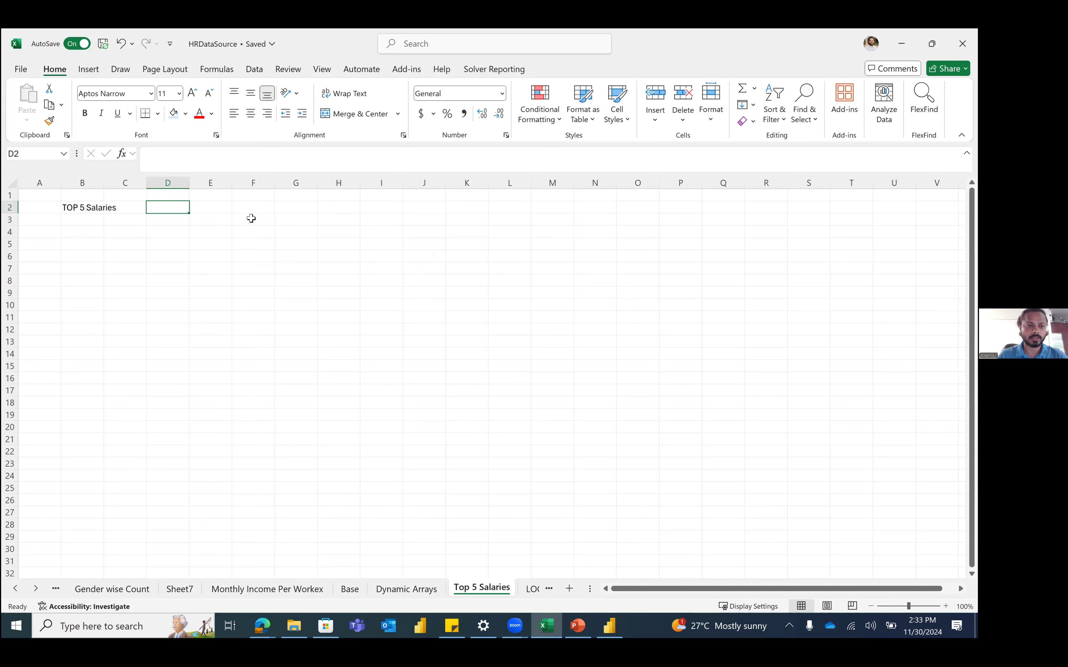
{"action": "type", "text": "="}
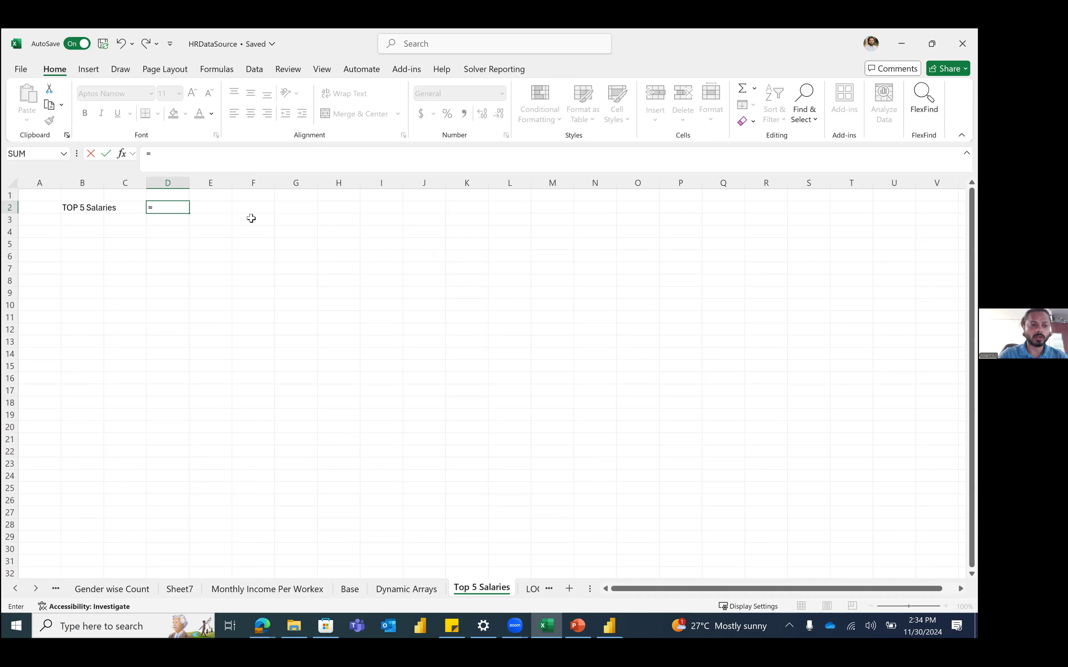
{"action": "type", "text": "h"}
{"action": "key", "text": "BackSpace"}
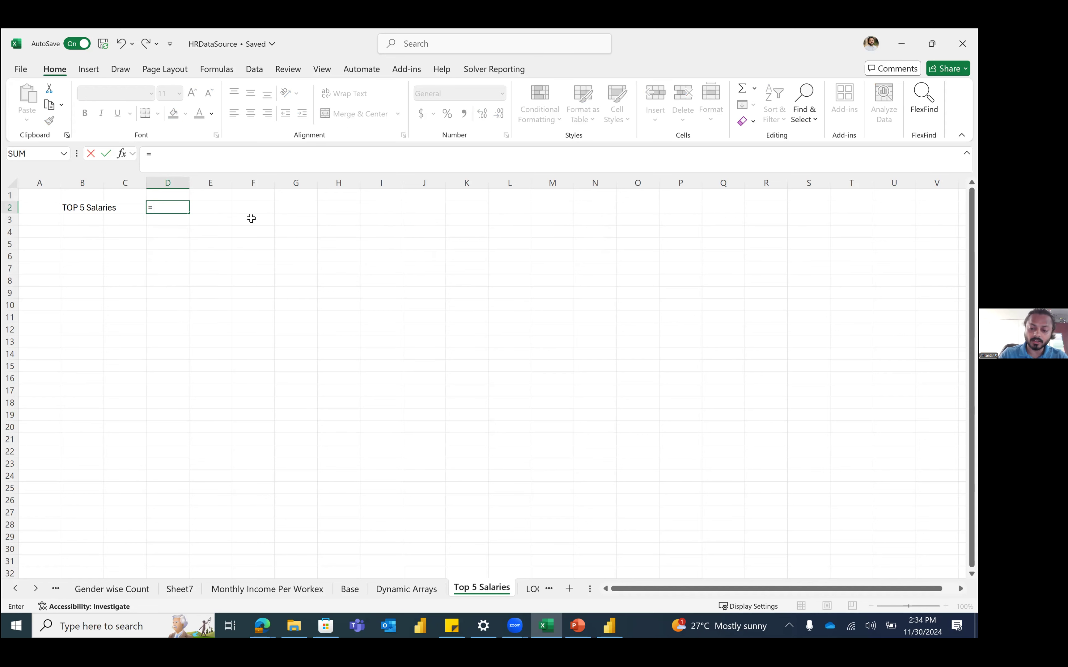
{"action": "type", "text": "large"}
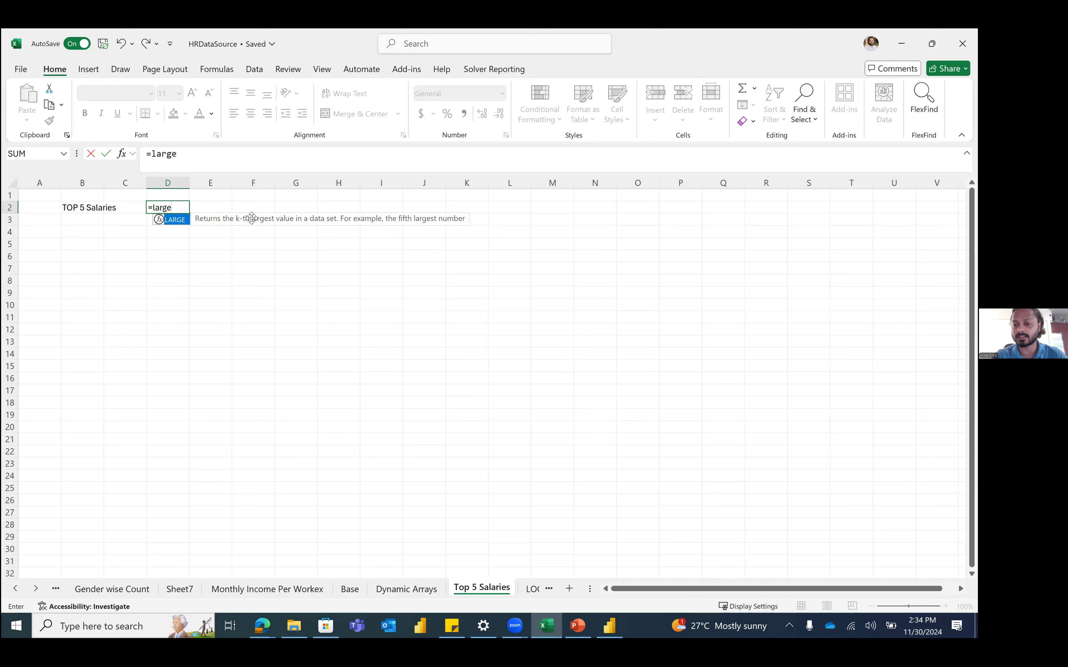
{"action": "key", "text": "Tab"}
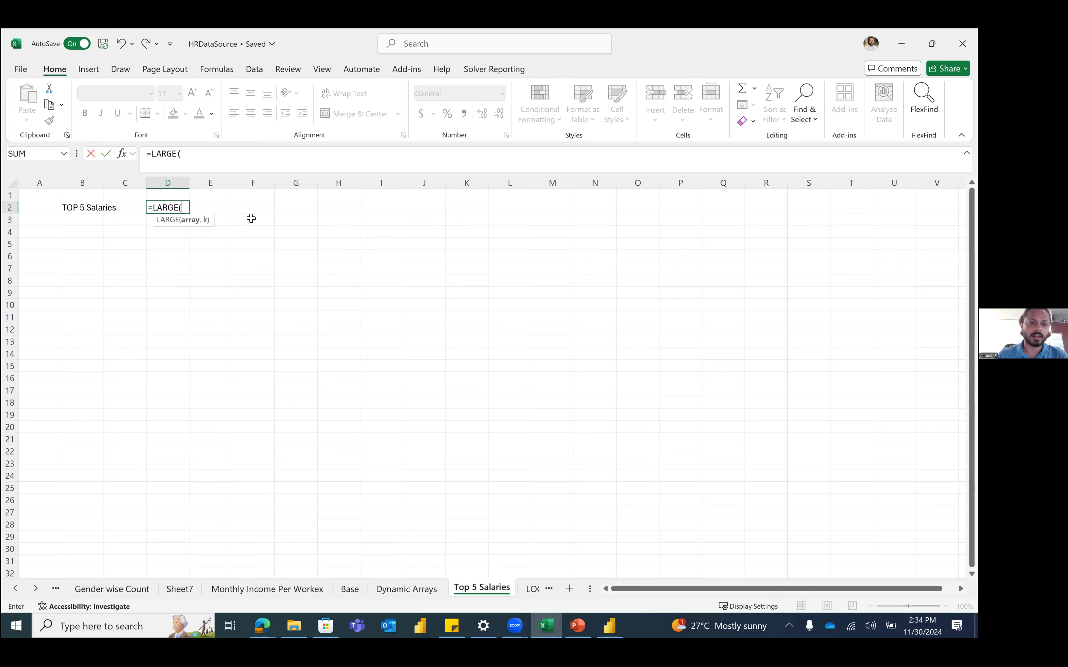
{"action": "type", "text": "hrd"}
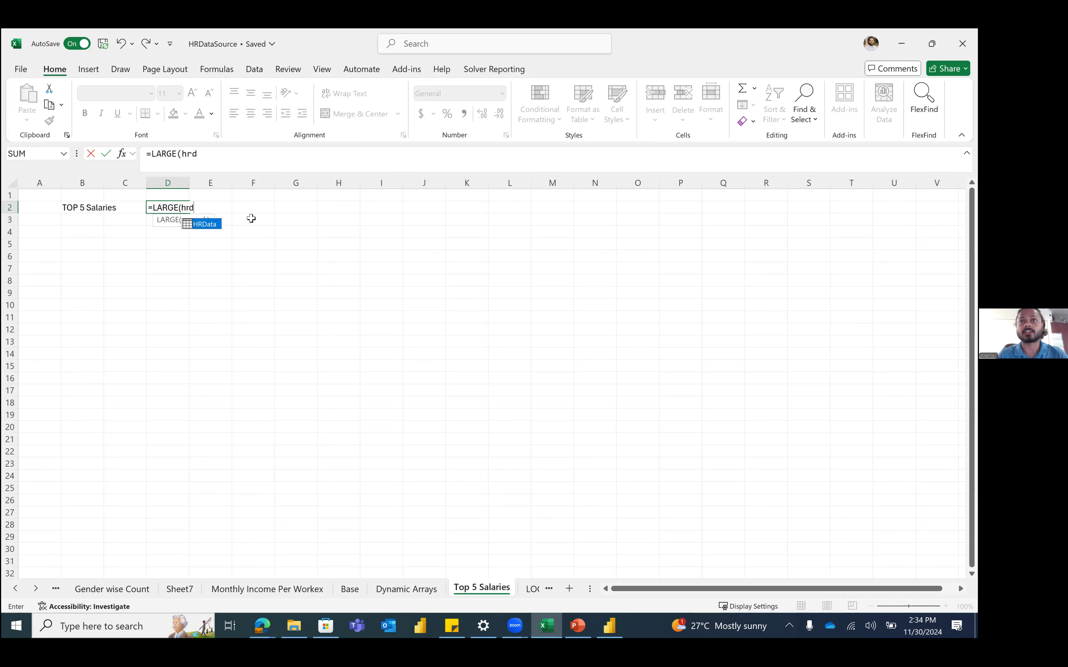
{"action": "key", "text": "Tab"}
{"action": "type", "text": "[mon"}
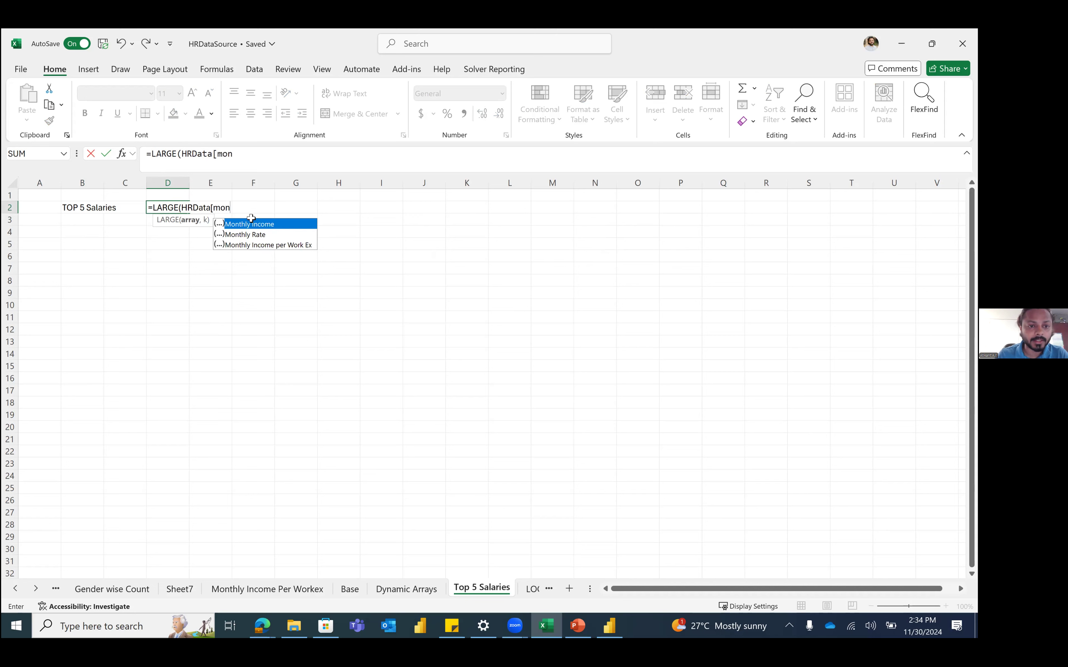
{"action": "key", "text": "Tab"}
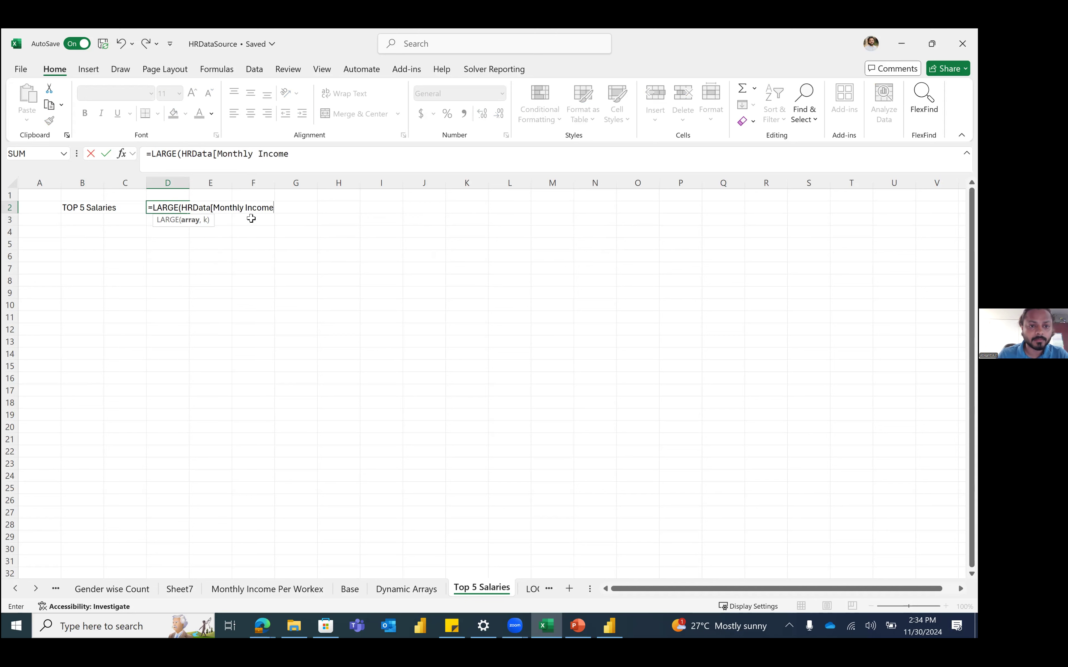
{"action": "type", "text": "],"}
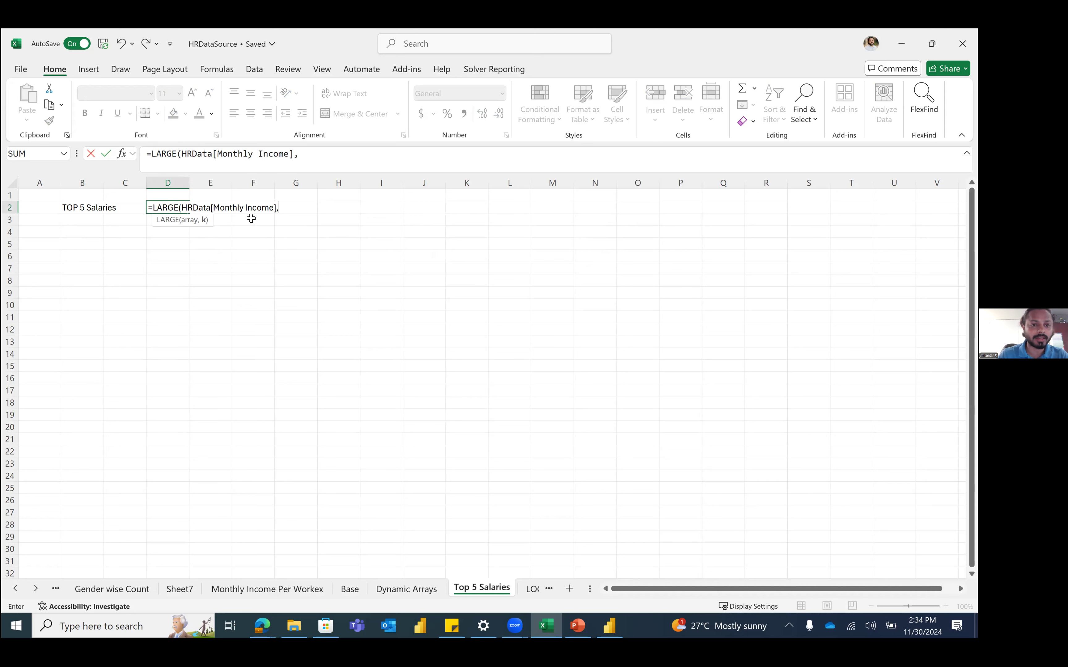
{"action": "type", "text": "5"}
{"action": "key", "text": "Return"}
{"action": "key", "text": "Up"}
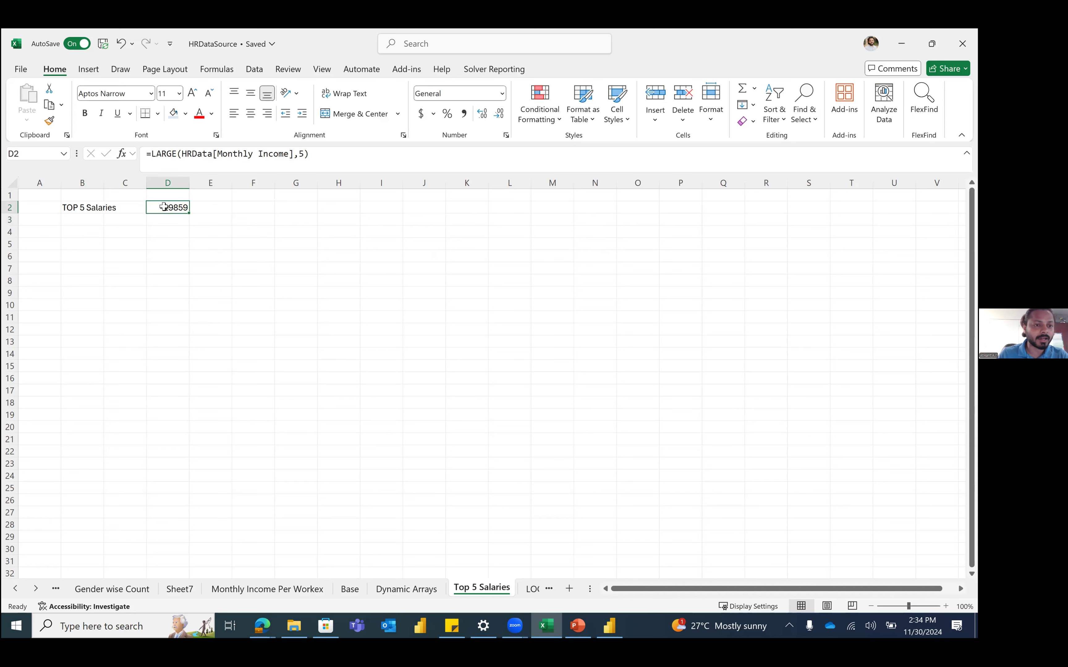
Step: Relabel B2 as 'Sum of top 5 Salaries' and autofit column B
{"action": "double_click", "coordinate": [76, 206]}
{"action": "key", "text": "shift+Home"}
{"action": "key", "text": "Delete"}
{"action": "key", "text": "shift+Right"}
{"action": "key", "text": "shift+Right"}
{"action": "key", "text": "shift+Right"}
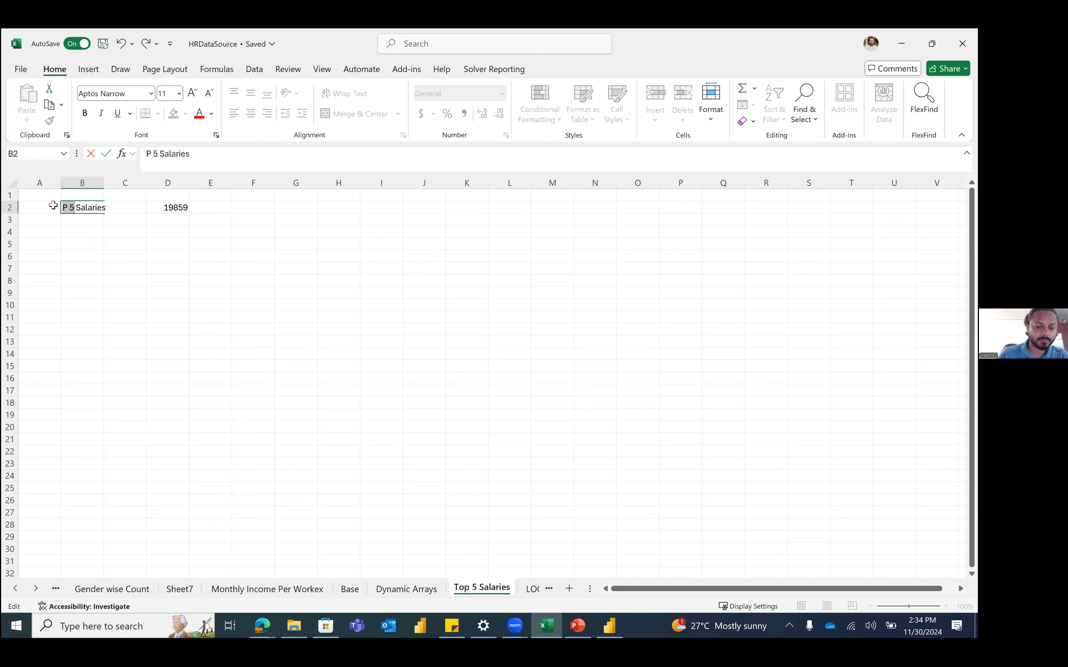
{"action": "type", "text": "5th"}
{"action": "key", "text": "Return"}
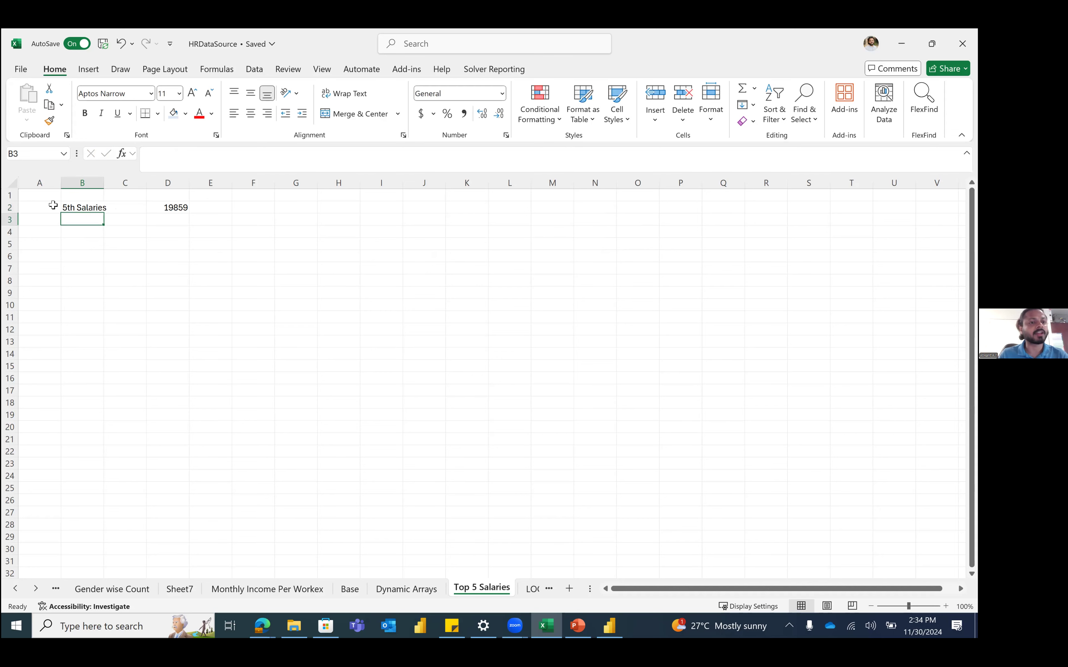
{"action": "key", "text": "Up"}
{"action": "key", "text": "Right"}
{"action": "key", "text": "Right"}
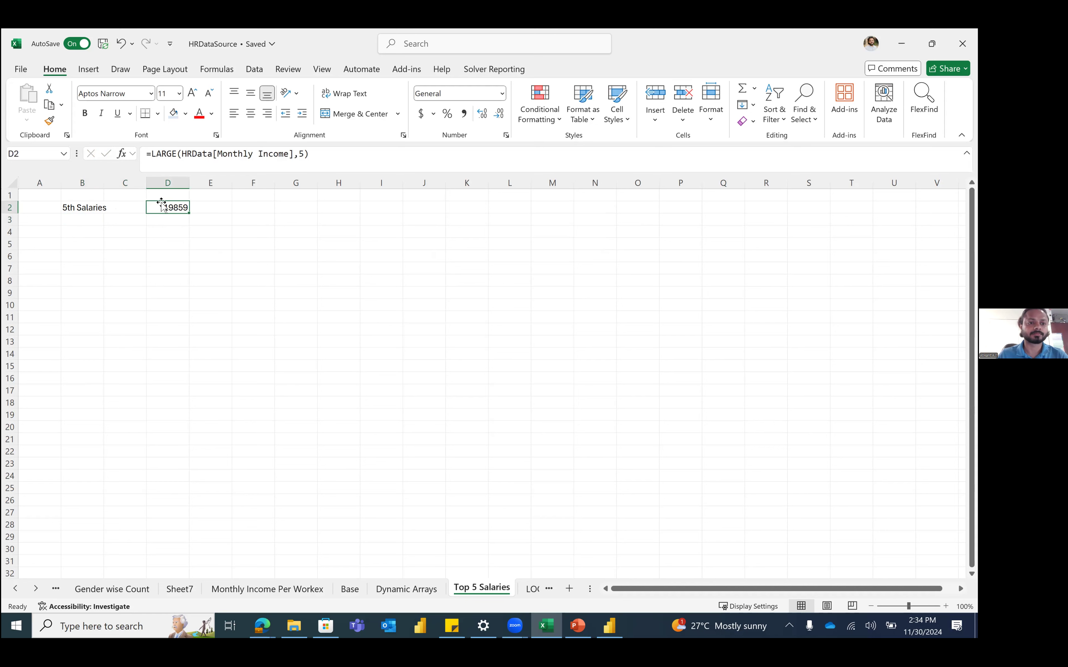
{"action": "left_click", "coordinate": [103, 207]}
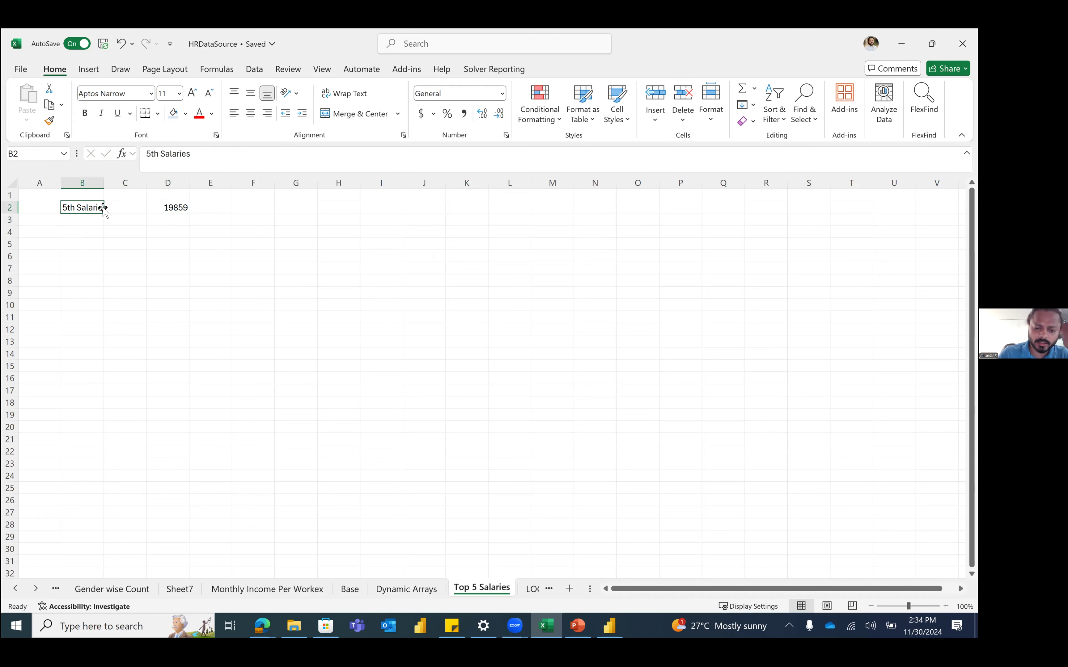
{"action": "type", "text": "Sum"}
{"action": "key", "text": "BackSpace"}
{"action": "type", "text": "m of top 5 Salaries"}
{"action": "key", "text": "Return"}
{"action": "double_click", "coordinate": [105, 183]}
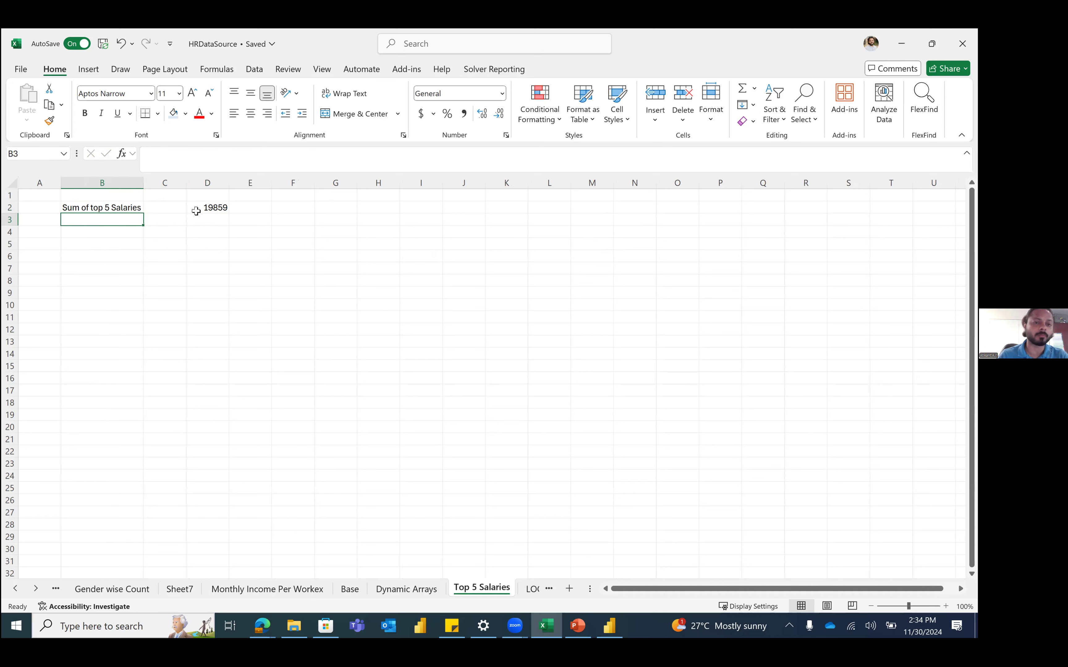
{"action": "left_click", "coordinate": [207, 206]}
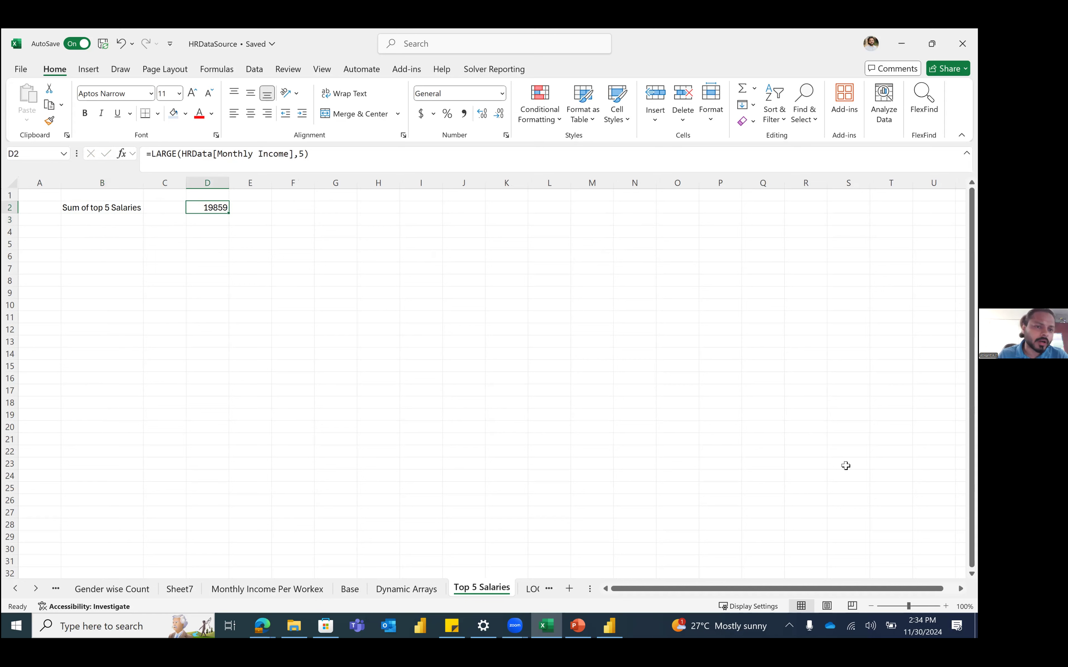
{"action": "left_click", "coordinate": [207, 277]}
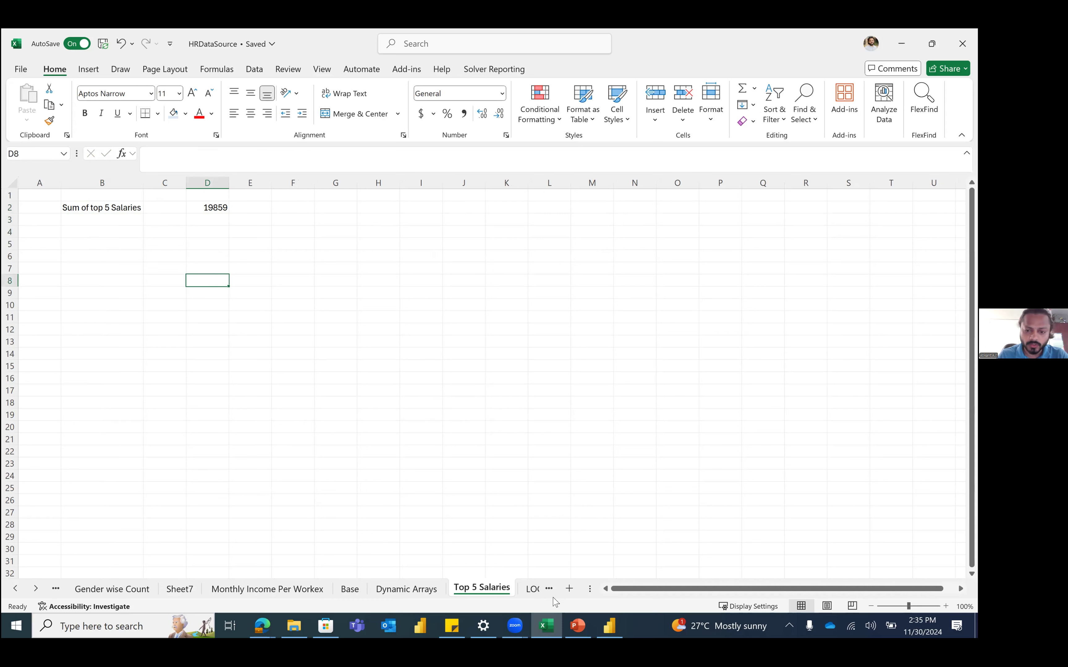
Step: Browse the Data tab's Get Data sources without importing, then go to the Base sheet's HR table
{"action": "left_click", "coordinate": [532, 590]}
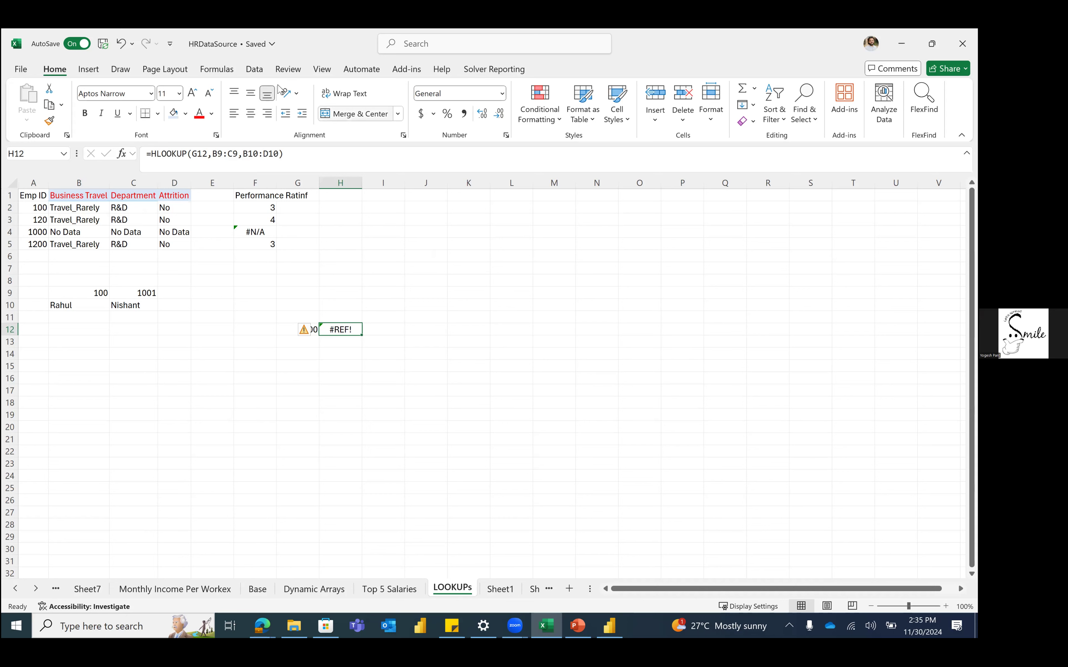
{"action": "left_click", "coordinate": [255, 67]}
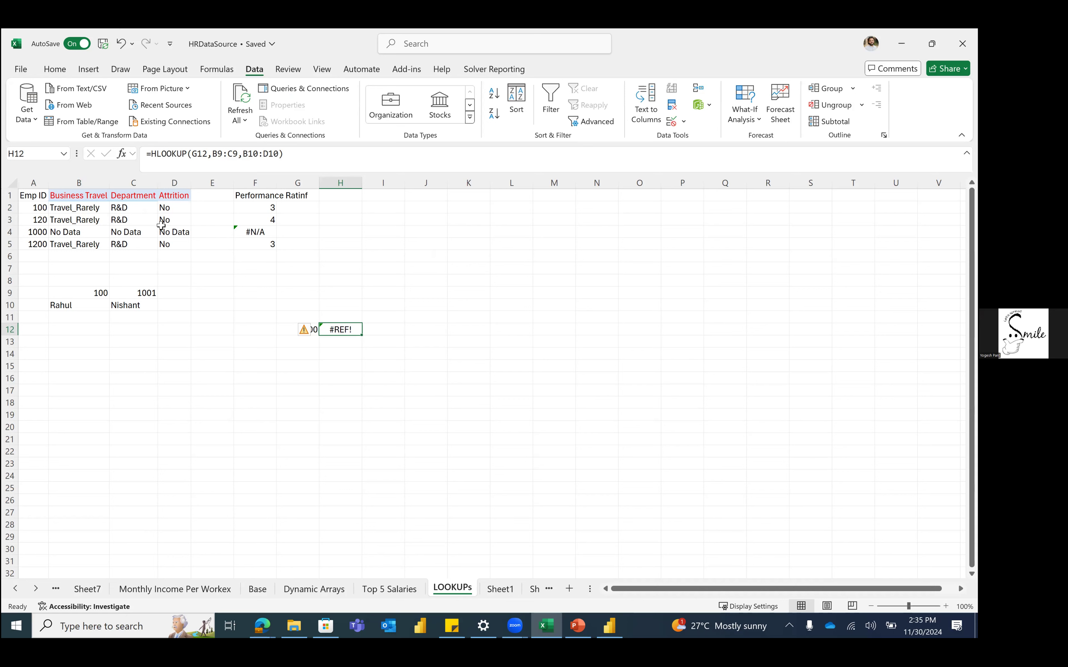
{"action": "left_click", "coordinate": [26, 116]}
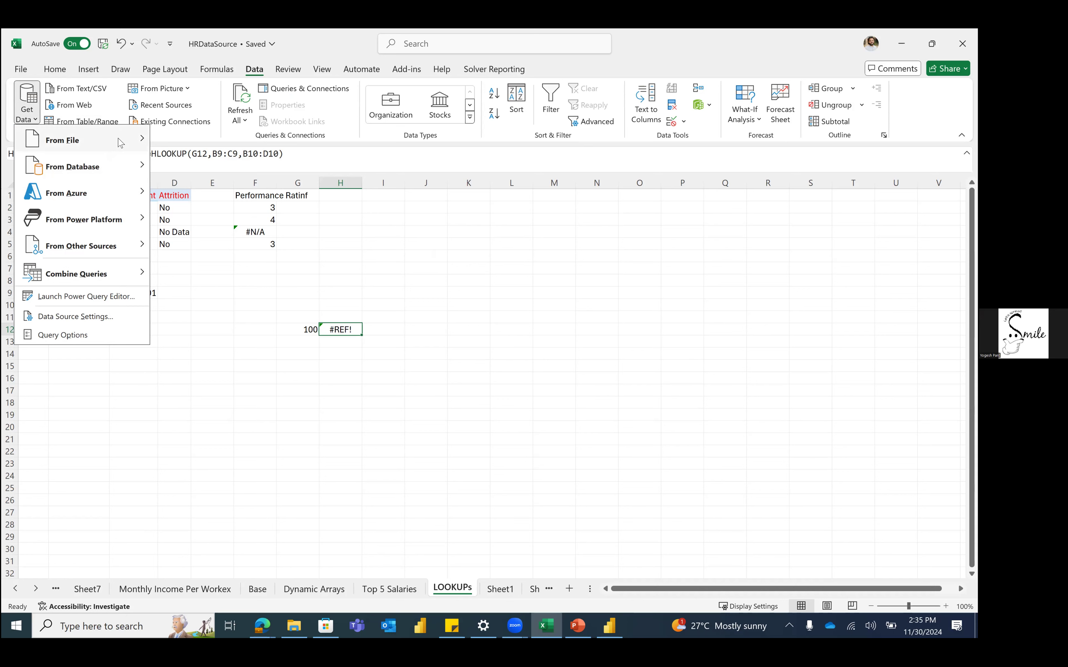
{"action": "mouse_move", "coordinate": [120, 142]}
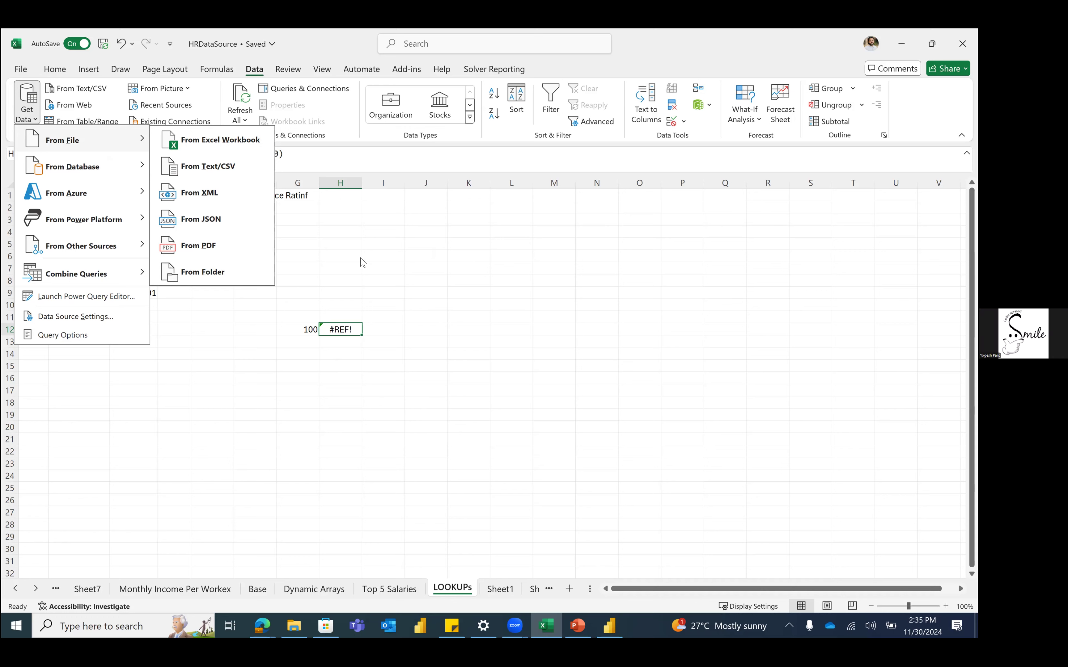
{"action": "left_click", "coordinate": [305, 244]}
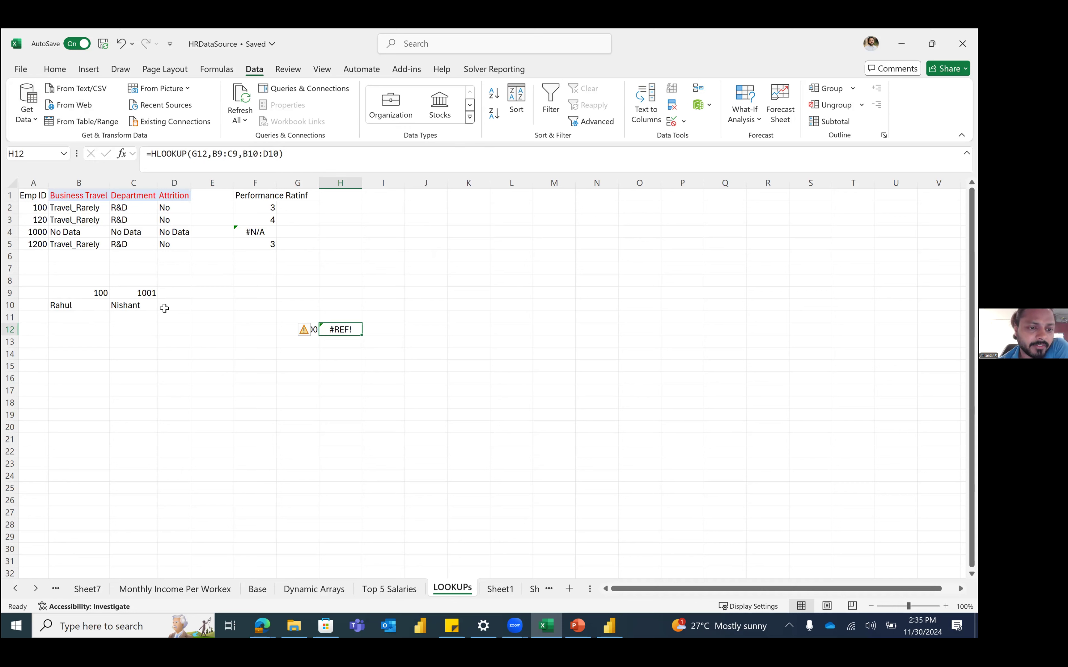
{"action": "key", "text": "ctrl+Page_Up"}
{"action": "key", "text": "ctrl+Page_Up"}
{"action": "key", "text": "ctrl+Page_Up"}
{"action": "left_click", "coordinate": [138, 287]}
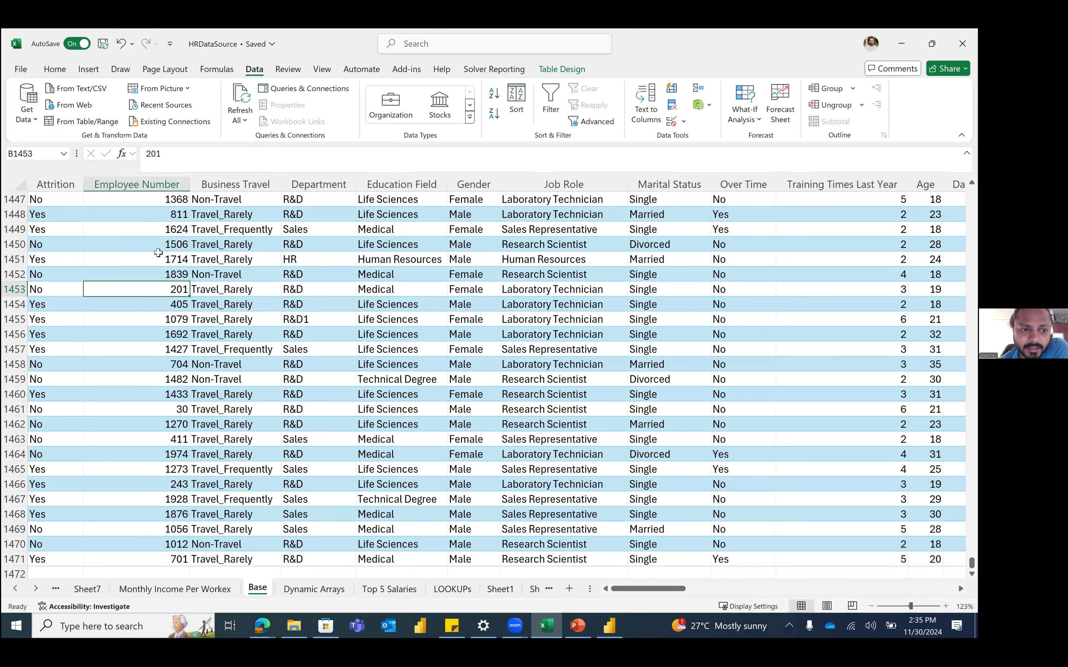
{"action": "left_click", "coordinate": [92, 128]}
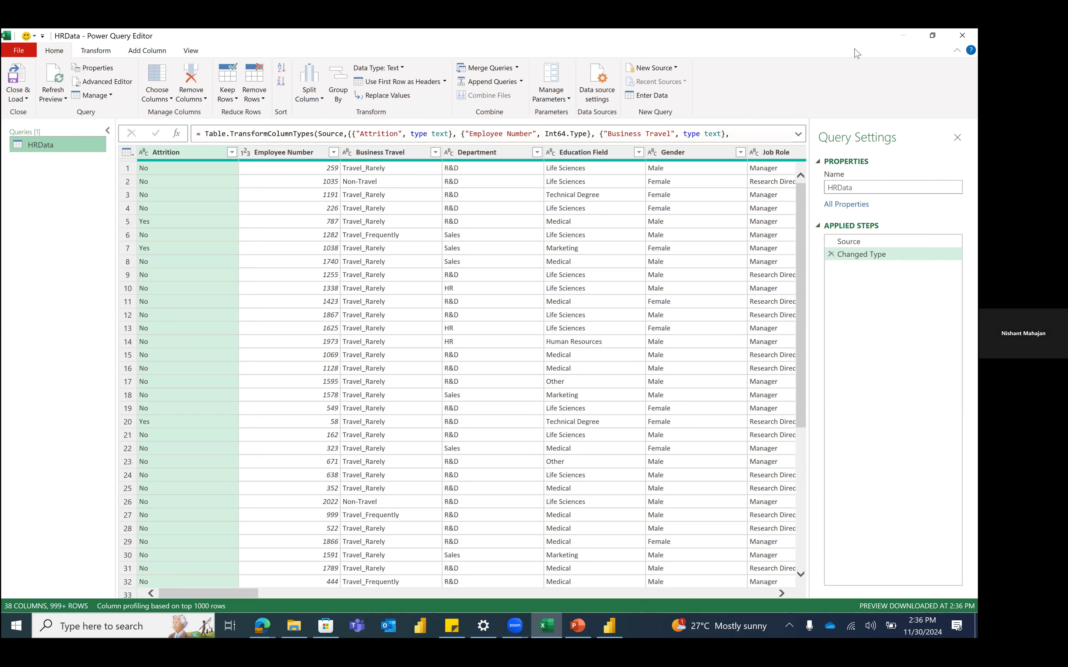
{"action": "left_click", "coordinate": [962, 35]}
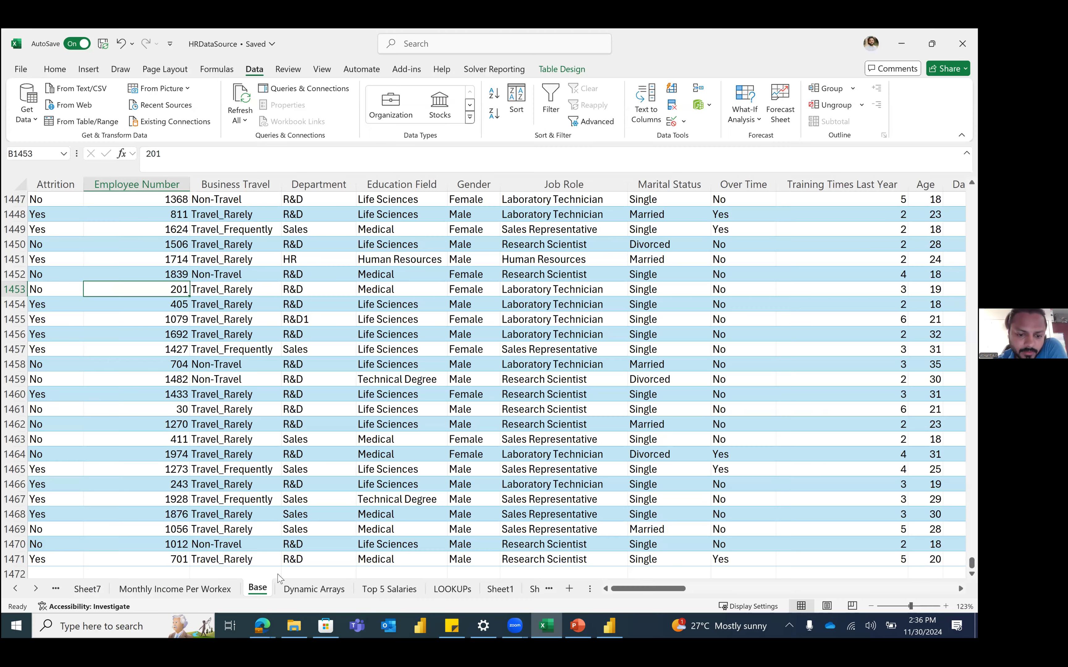
Step: Review D2's LARGE formula on Top 5 Salaries and relabel B2 '5th largest'
{"action": "left_click", "coordinate": [389, 589]}
{"action": "left_click", "coordinate": [212, 212]}
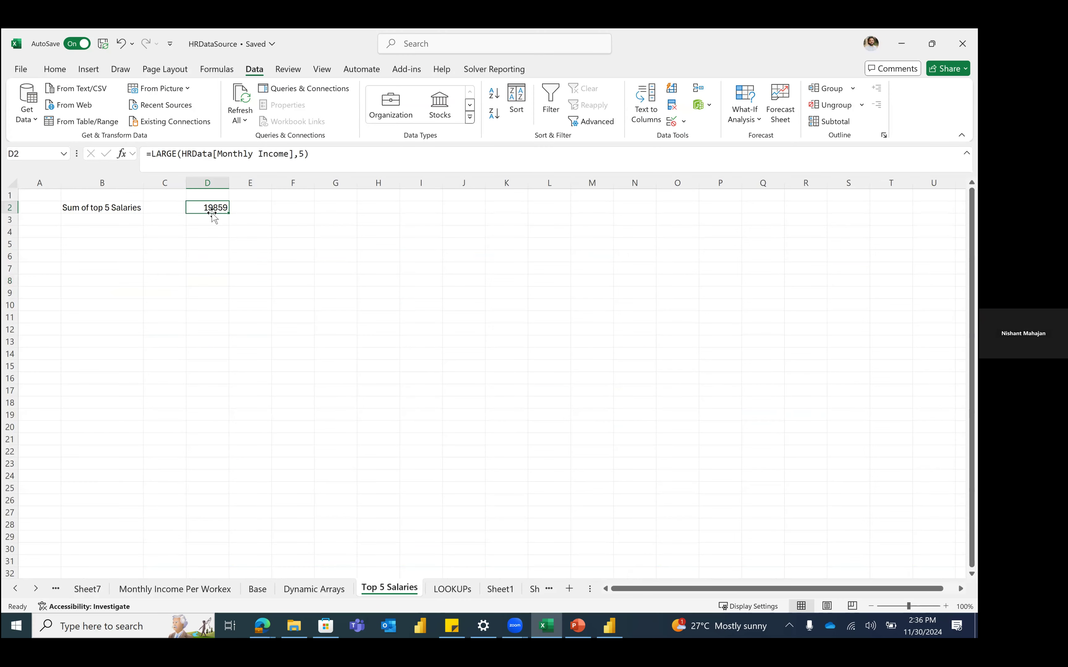
{"action": "left_click", "coordinate": [166, 154]}
{"action": "double_click", "coordinate": [166, 154]}
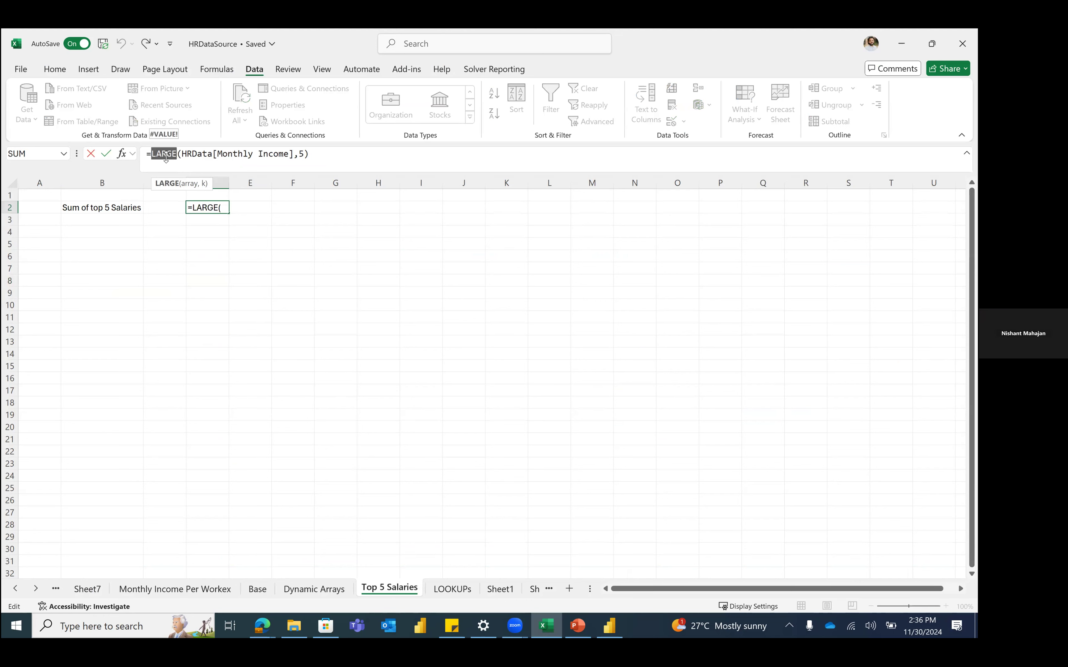
{"action": "key", "text": "Escape"}
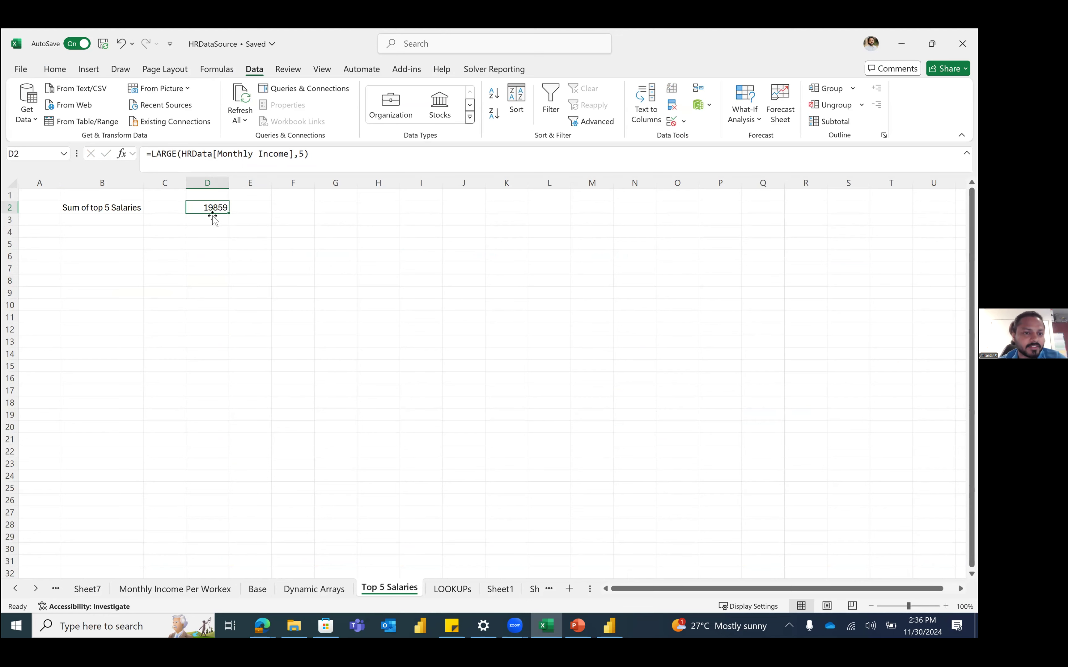
{"action": "double_click", "coordinate": [170, 154]}
{"action": "left_click_drag", "start_coordinate": [170, 155], "coordinate": [226, 271]}
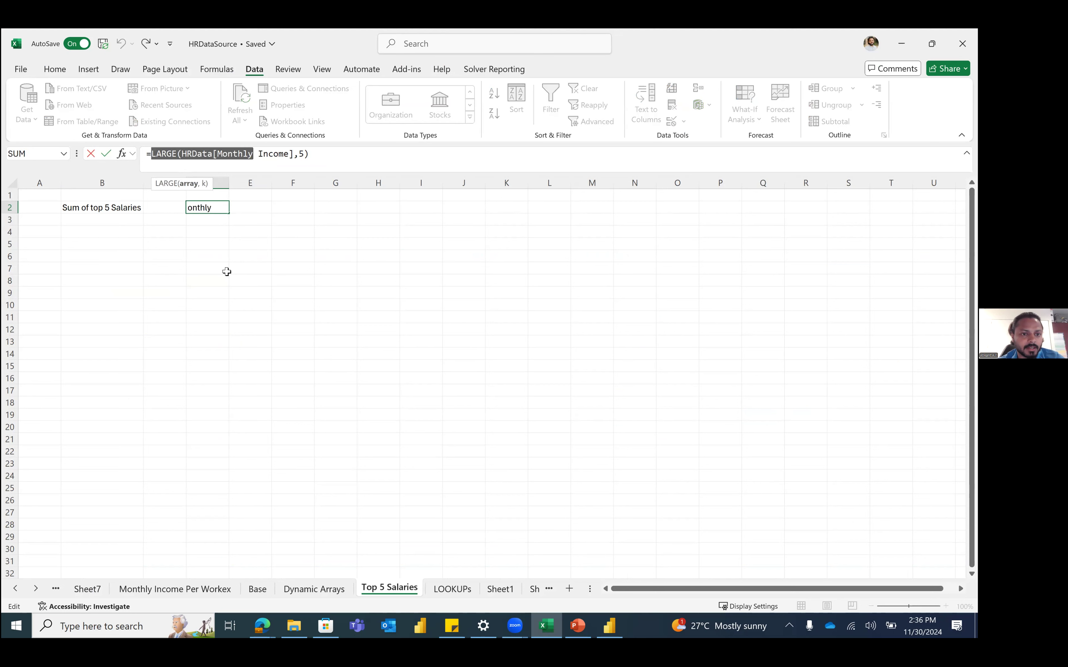
{"action": "key", "text": "Escape"}
{"action": "left_click", "coordinate": [227, 272]}
{"action": "type", "text": "=large"}
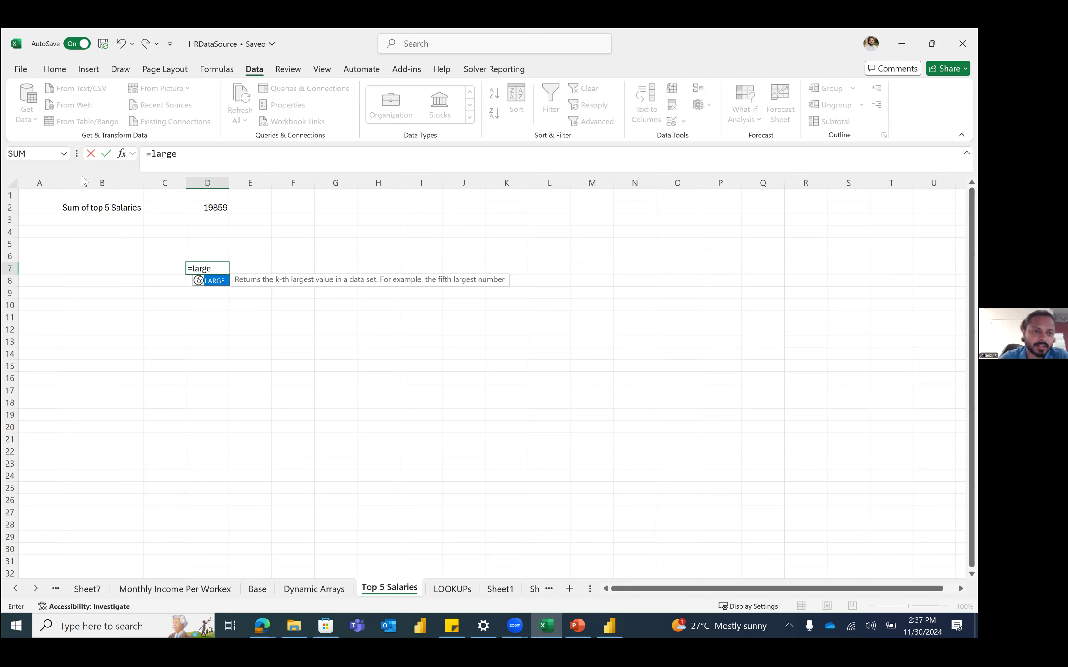
{"action": "left_click", "coordinate": [109, 210]}
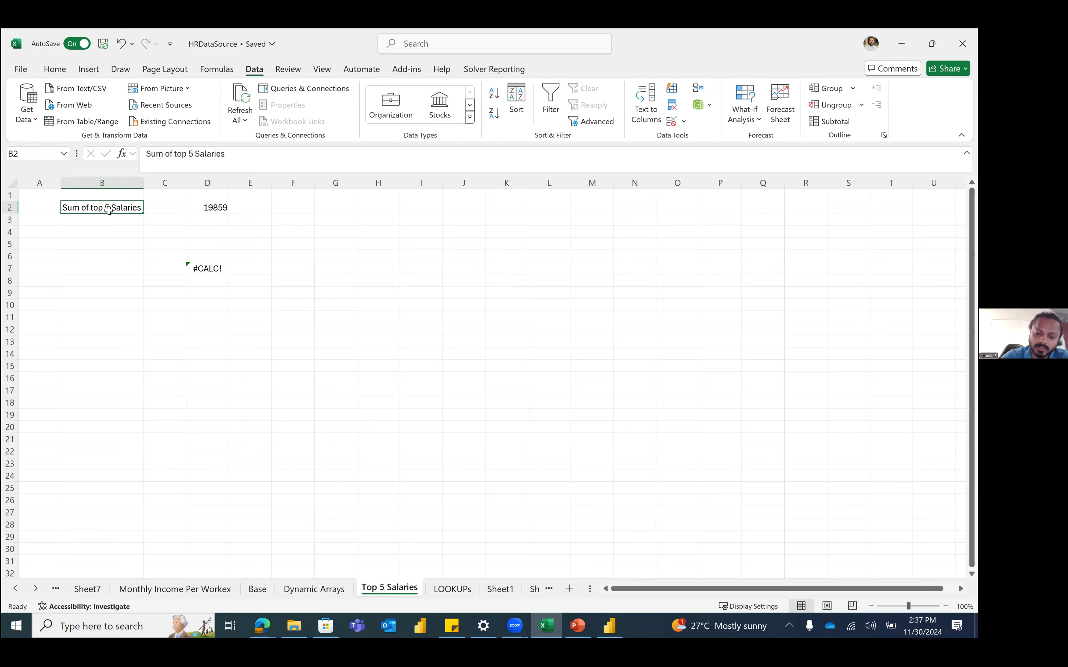
{"action": "type", "text": "5th largest"}
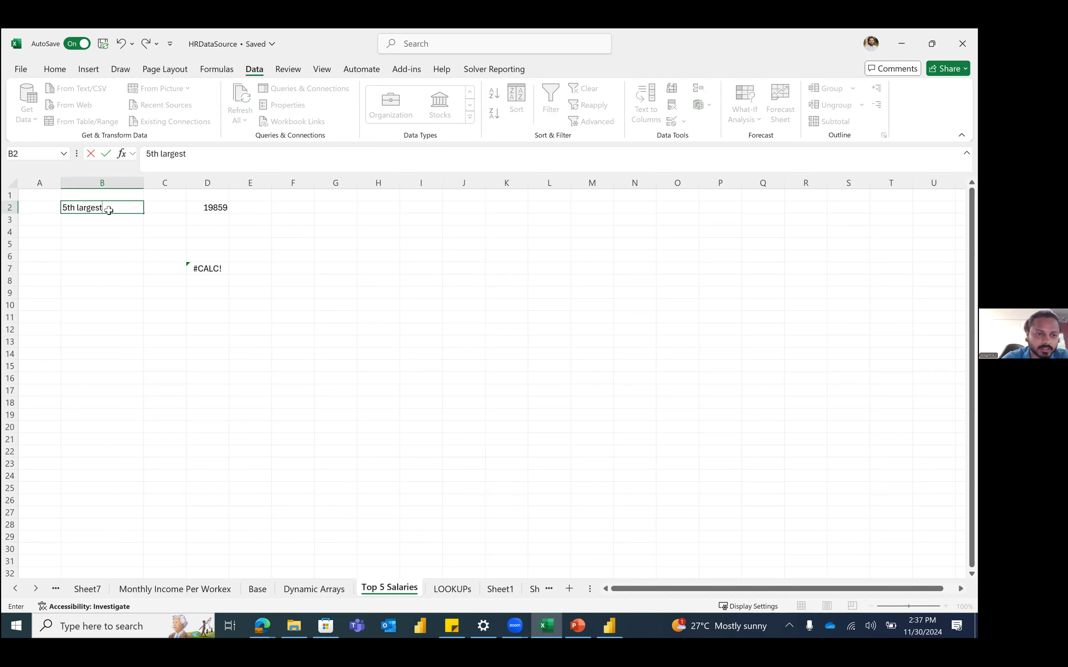
{"action": "key", "text": "Return"}
Step: Replace D7's #CALC! error with =LARGE(HRData[Monthly Income],1), returning 19999
{"action": "right_click", "coordinate": [204, 272]}
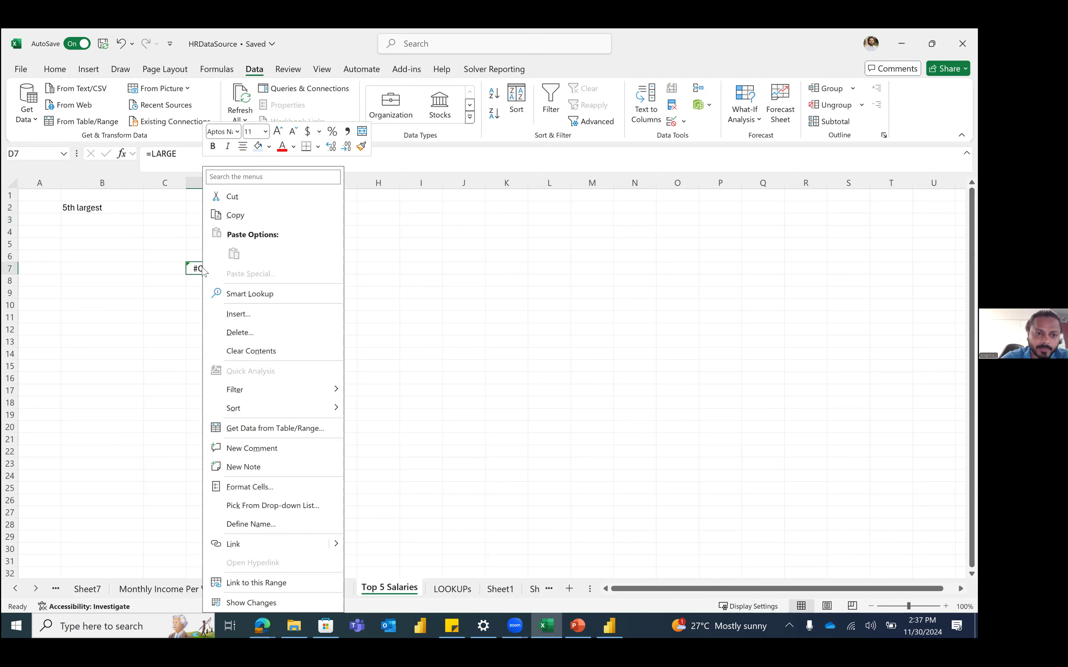
{"action": "key", "text": "Escape"}
{"action": "type", "text": "=large"}
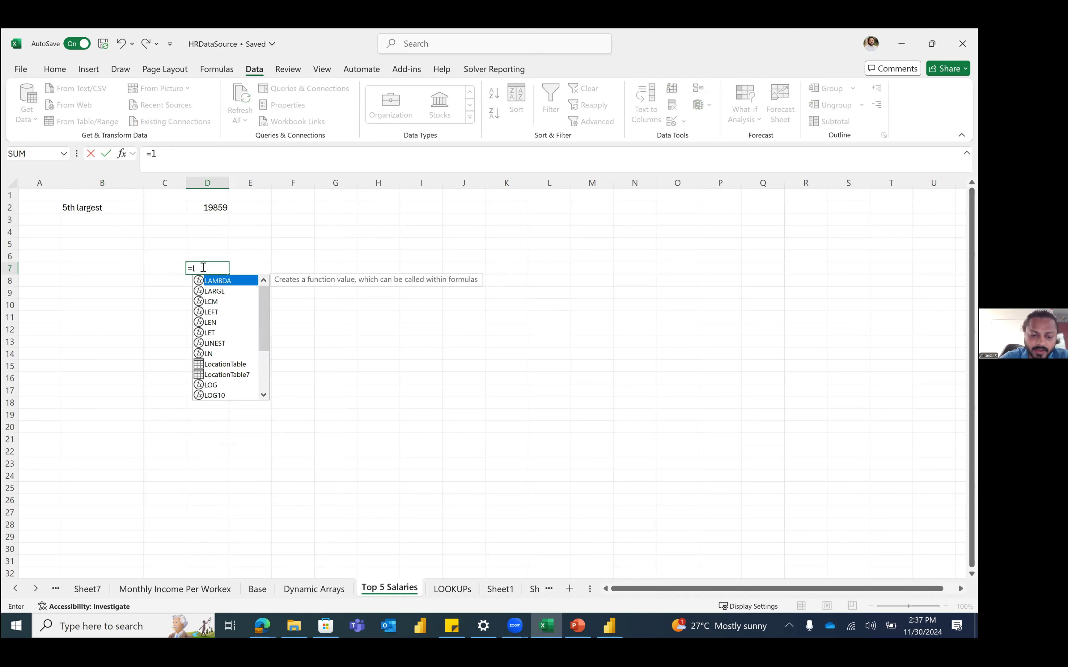
{"action": "key", "text": "Tab"}
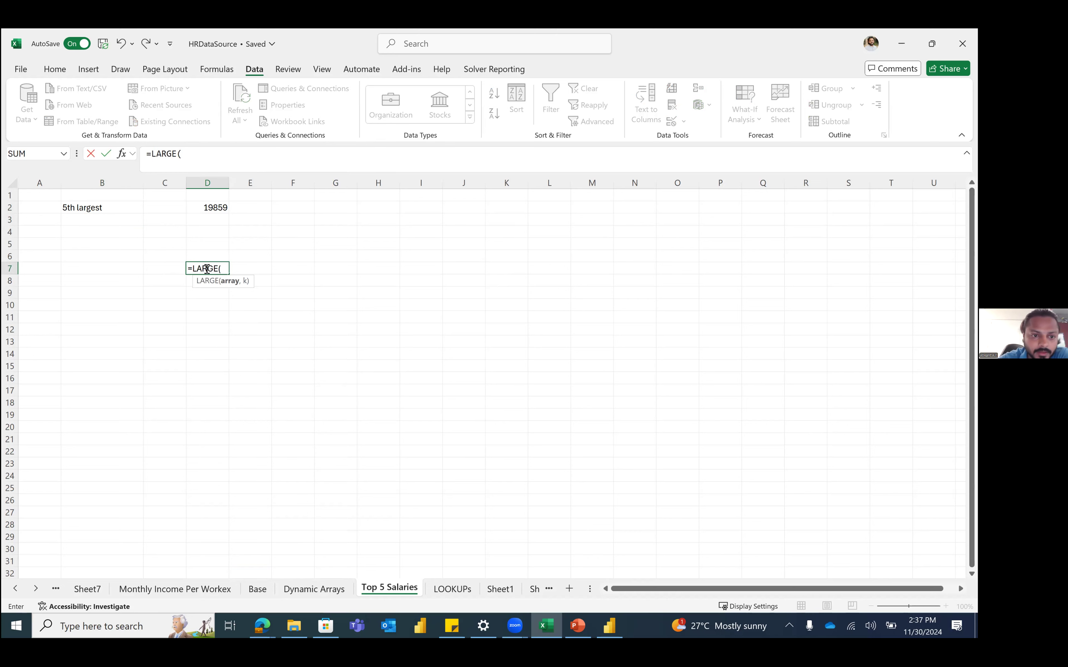
{"action": "key", "text": "BackSpace"}
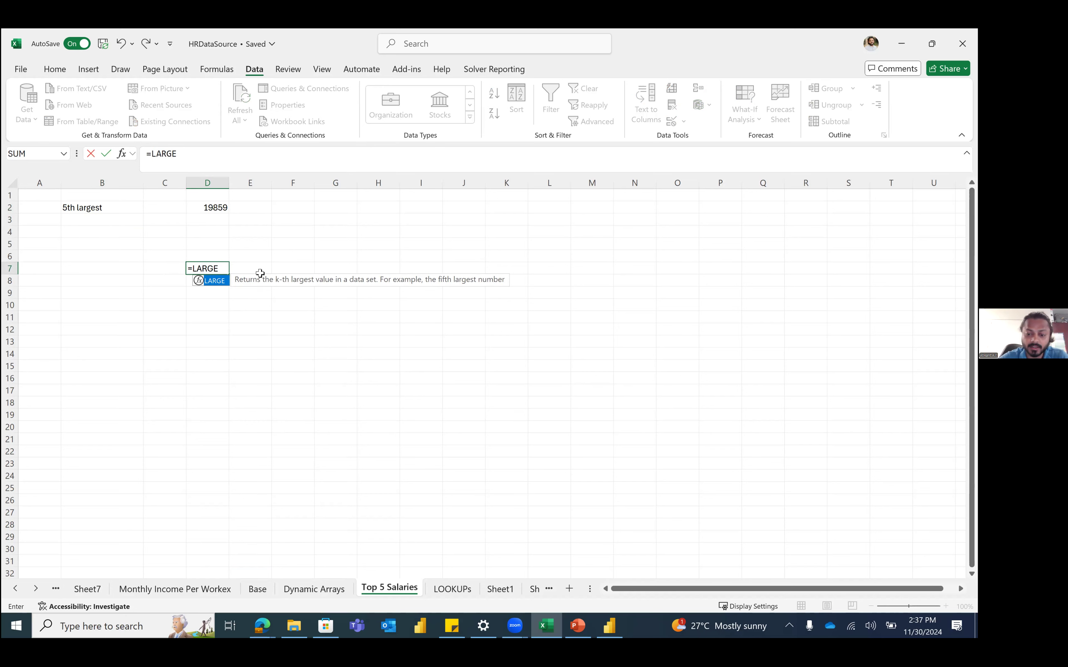
{"action": "type", "text": "(HRData["}
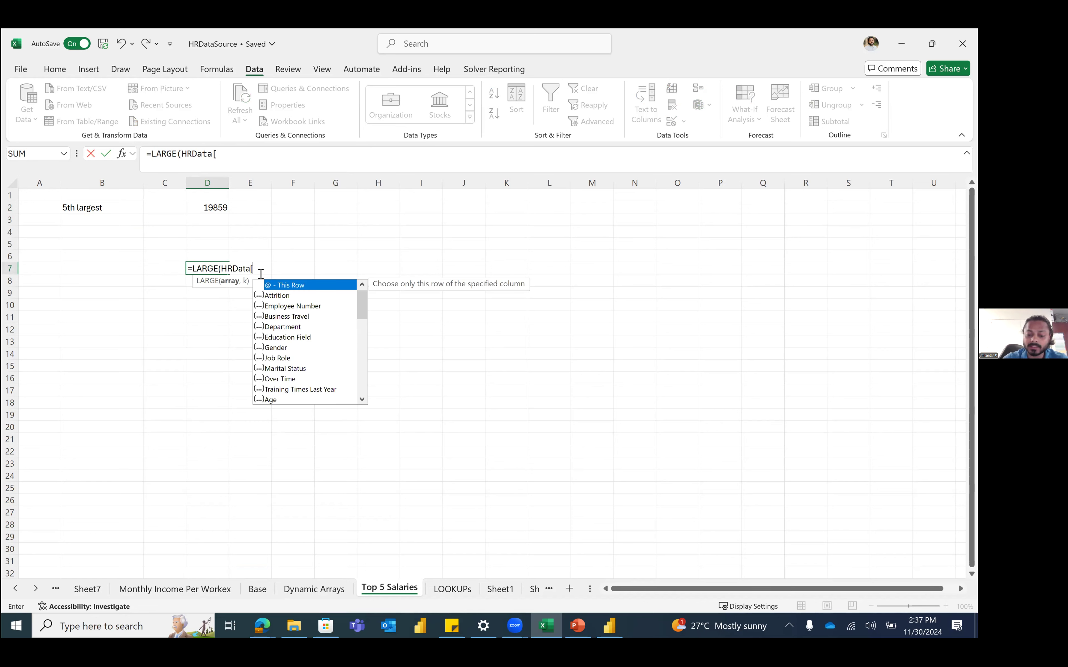
{"action": "type", "text": "Mo"}
{"action": "key", "text": "Tab"}
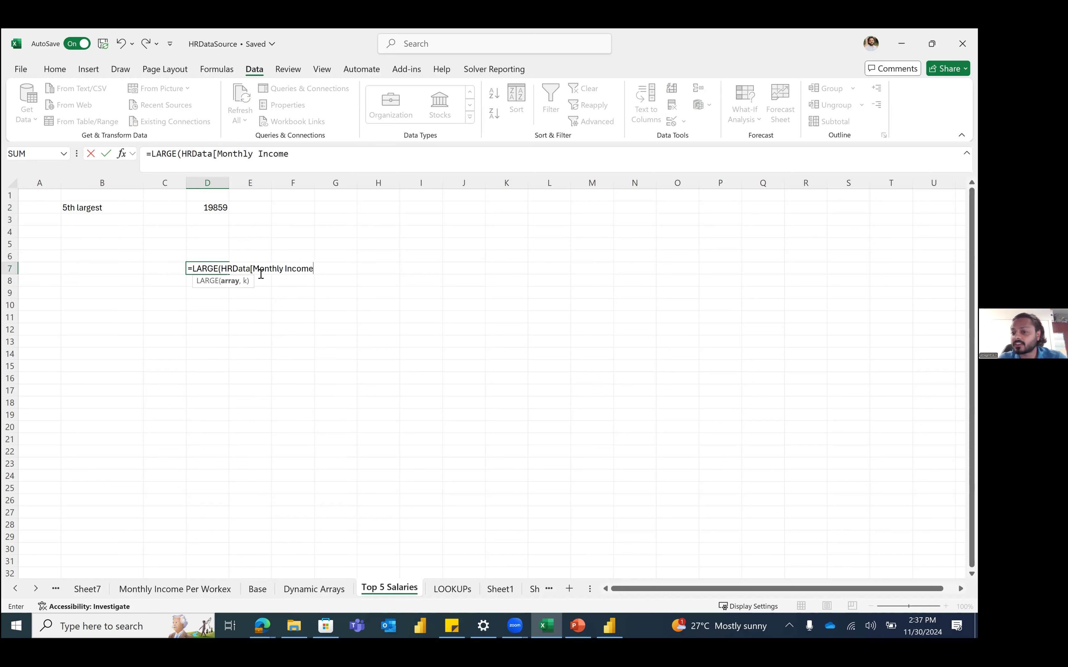
{"action": "type", "text": "],5"}
{"action": "key", "text": "BackSpace"}
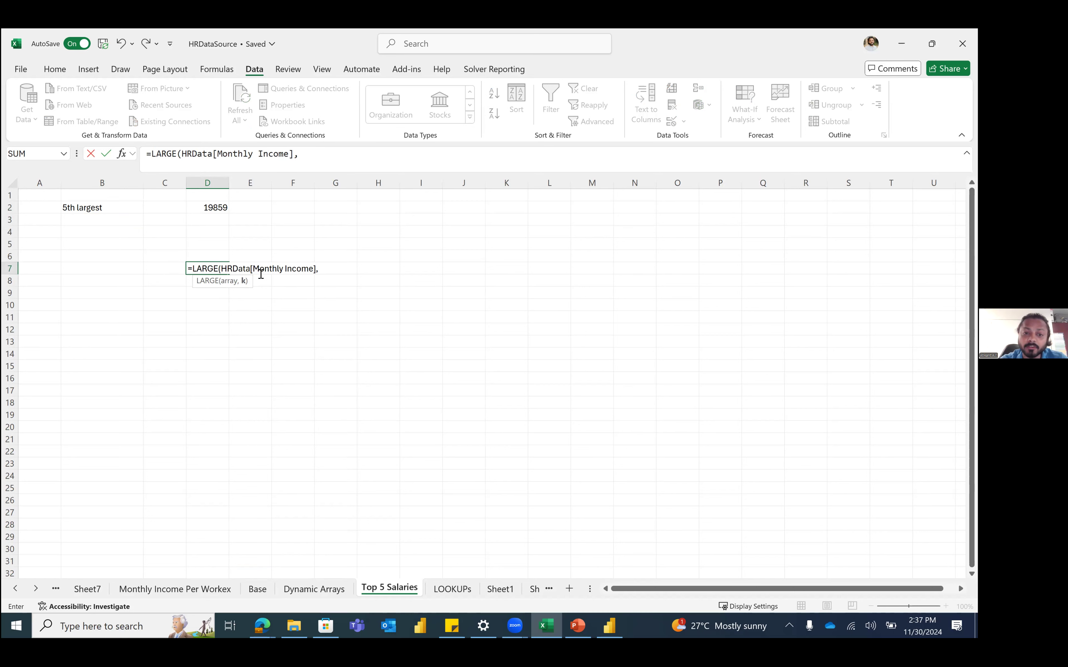
{"action": "type", "text": "1"}
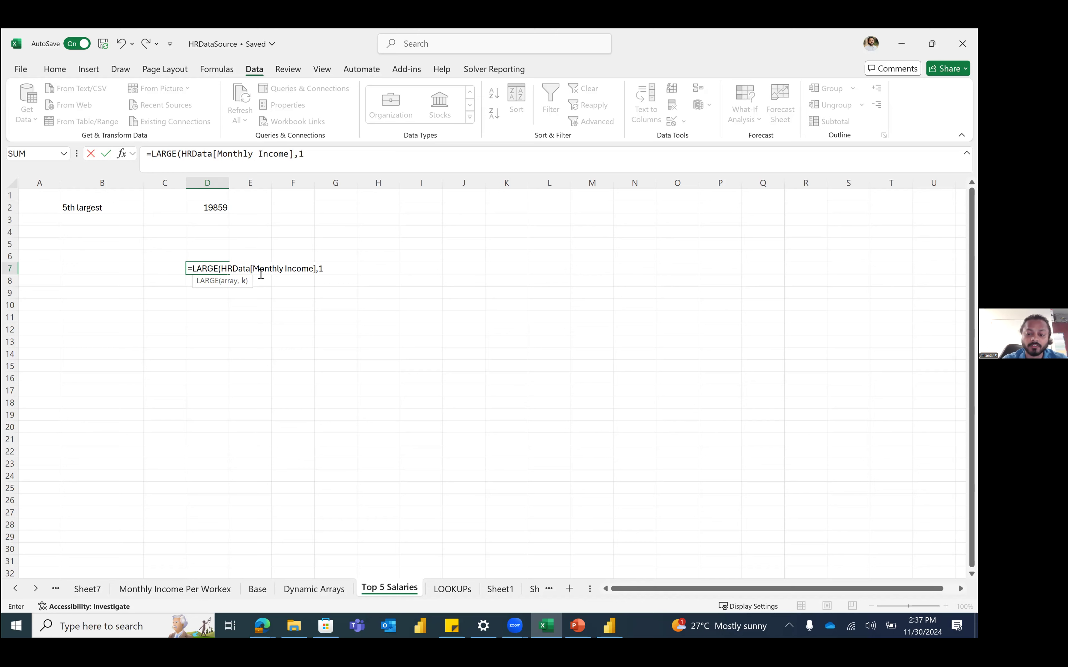
{"action": "type", "text": ")"}
{"action": "key", "text": "Return"}
{"action": "left_click_drag", "start_coordinate": [233, 270], "coordinate": [214, 260]}
{"action": "left_click", "coordinate": [215, 270]}
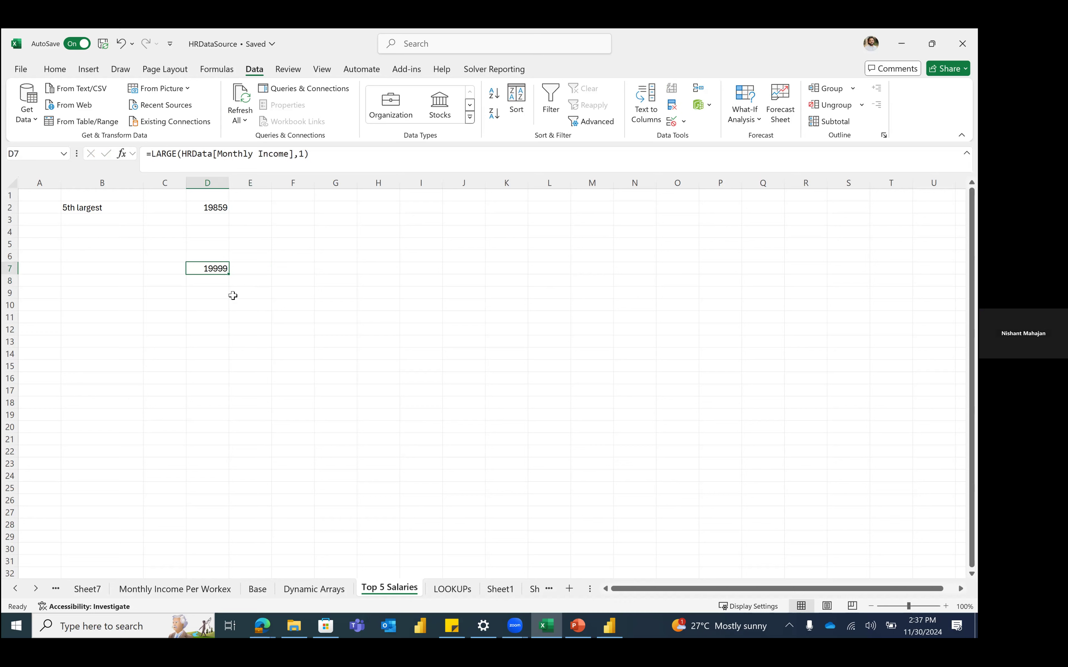
Step: Label B7 'Highest Salary' and B9 '10th Highest'
{"action": "left_click", "coordinate": [170, 267]}
{"action": "key", "text": "Left"}
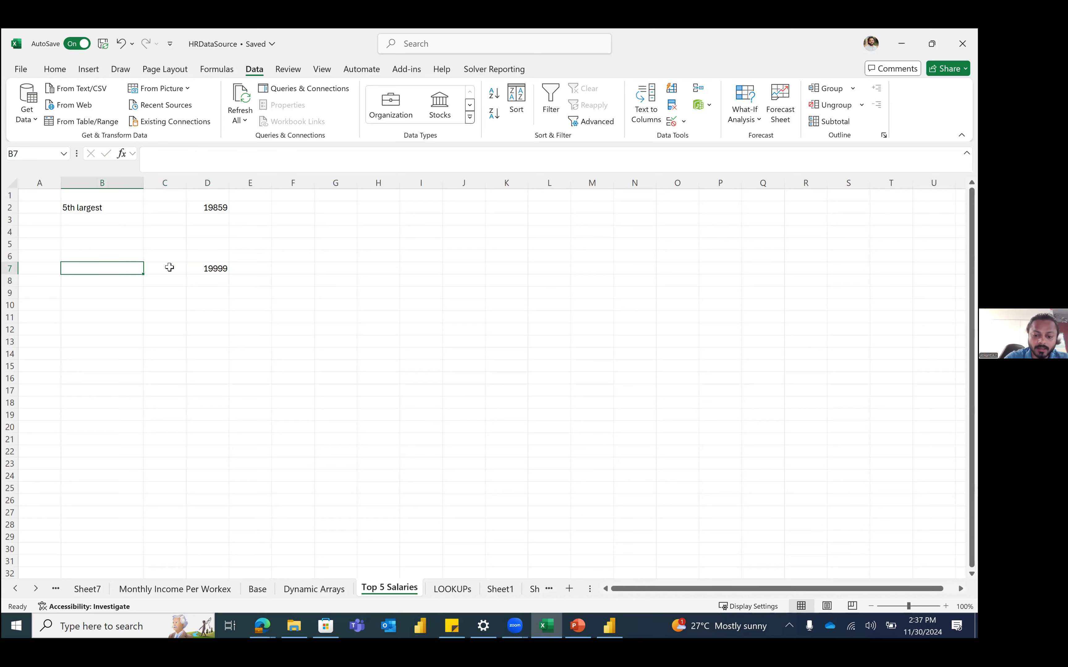
{"action": "type", "text": "Highest Salary"}
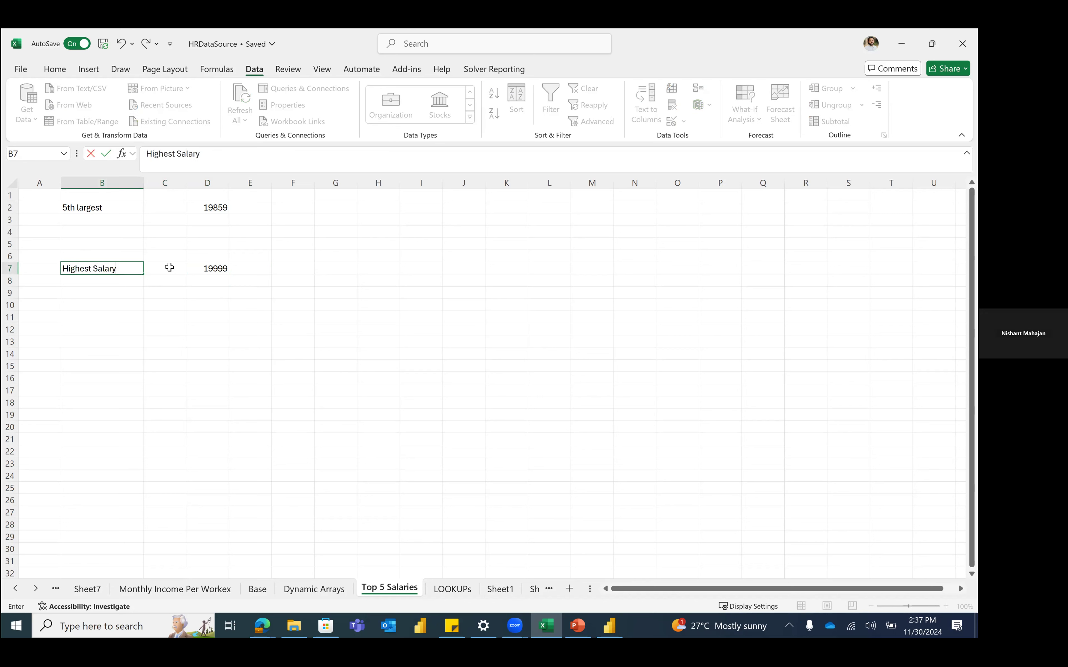
{"action": "key", "text": "Return"}
{"action": "key", "text": "Return"}
{"action": "type", "text": "10th Highest"}
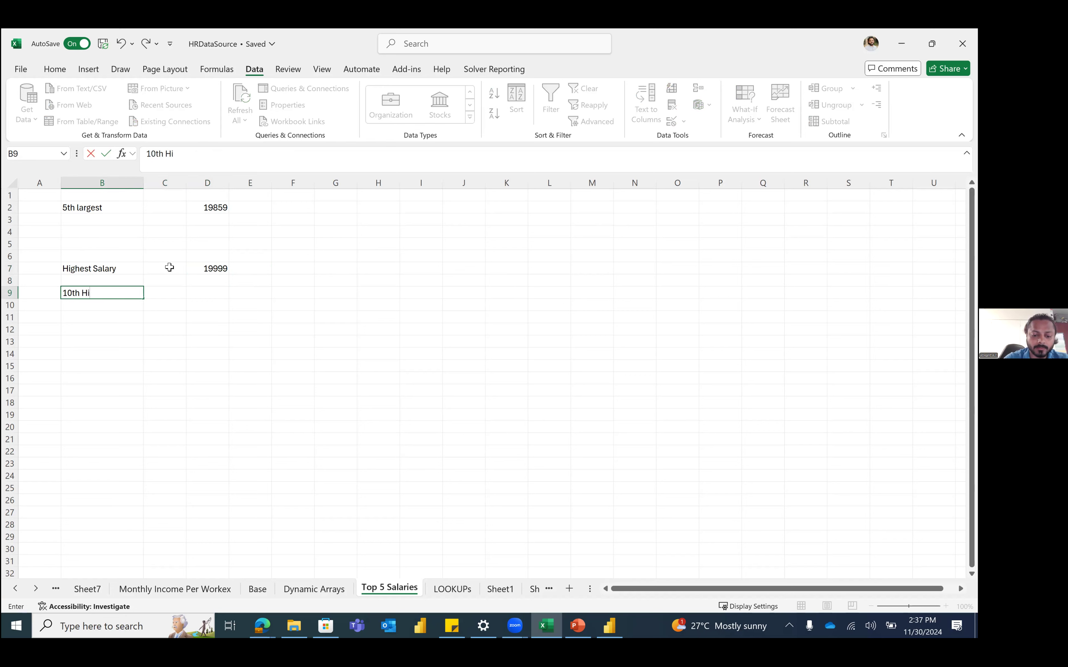
{"action": "key", "text": "Tab"}
{"action": "key", "text": "Tab"}
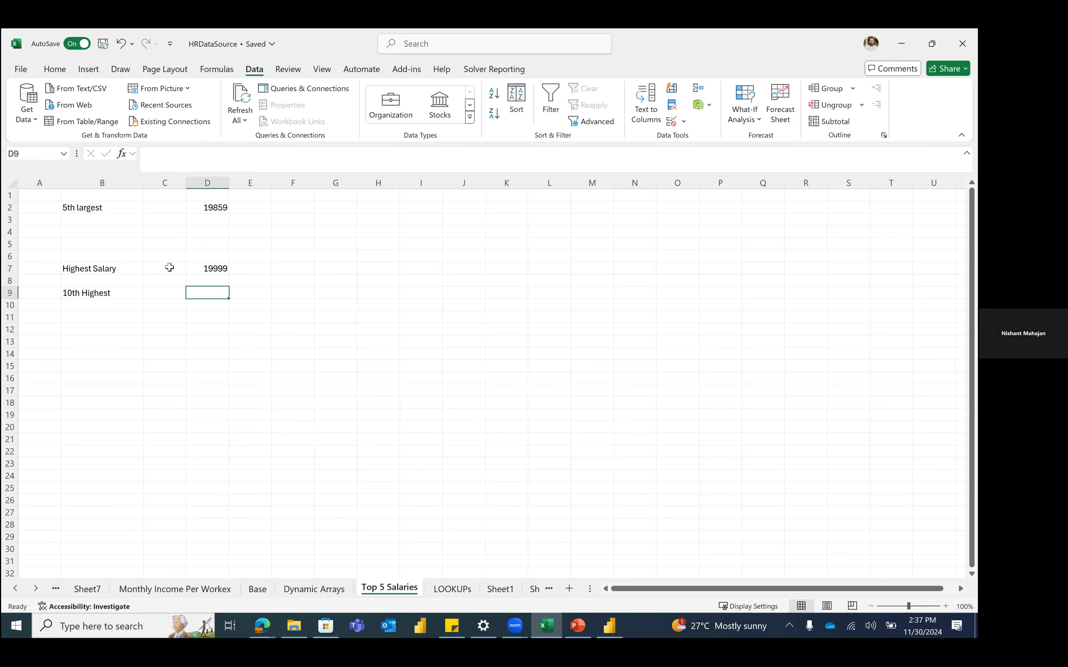
Step: Enter =LARGE(HRData[Monthly Income],10) in D9, returning 19717, and check its formula
{"action": "type", "text": "=Large"}
{"action": "key", "text": "Tab"}
{"action": "type", "text": "j"}
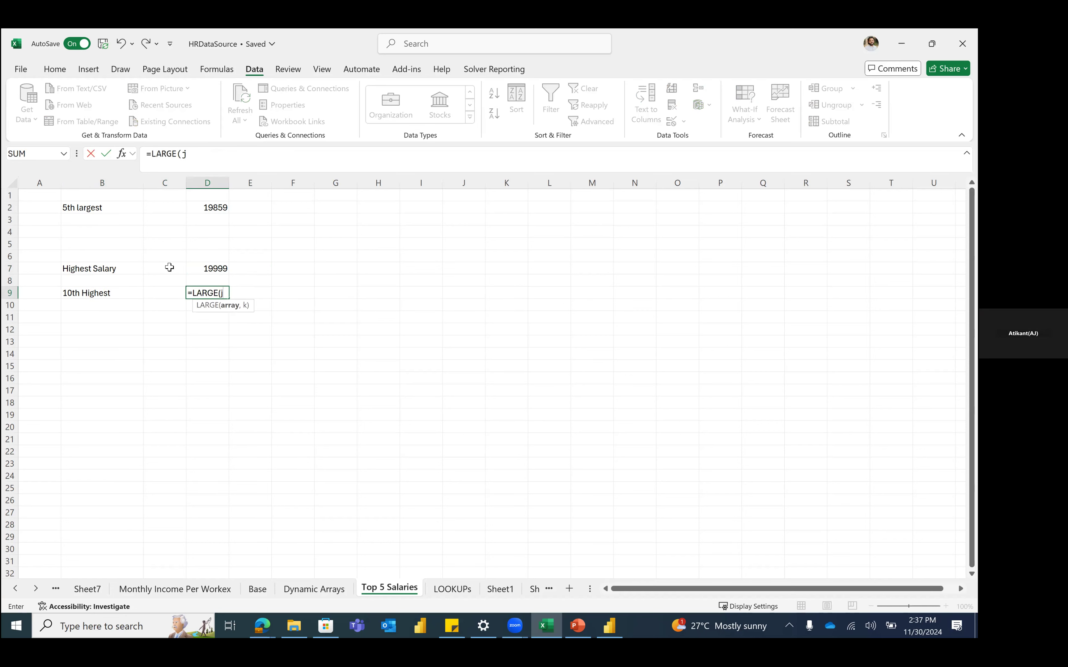
{"action": "key", "text": "BackSpace"}
{"action": "type", "text": "hrd"}
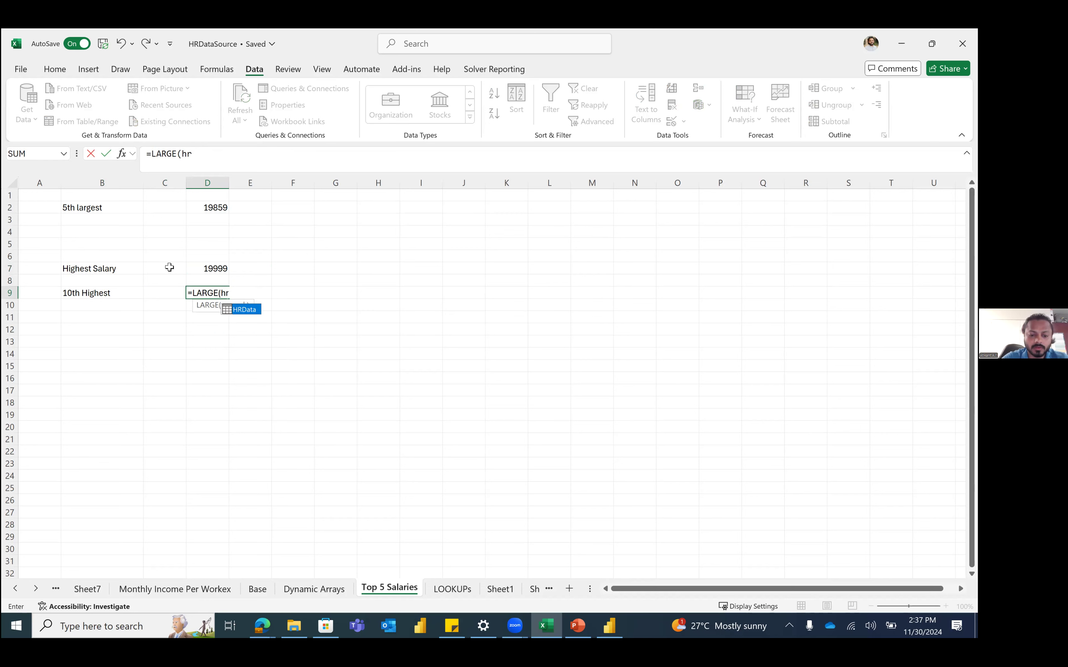
{"action": "key", "text": "Tab"}
{"action": "type", "text": "mon"}
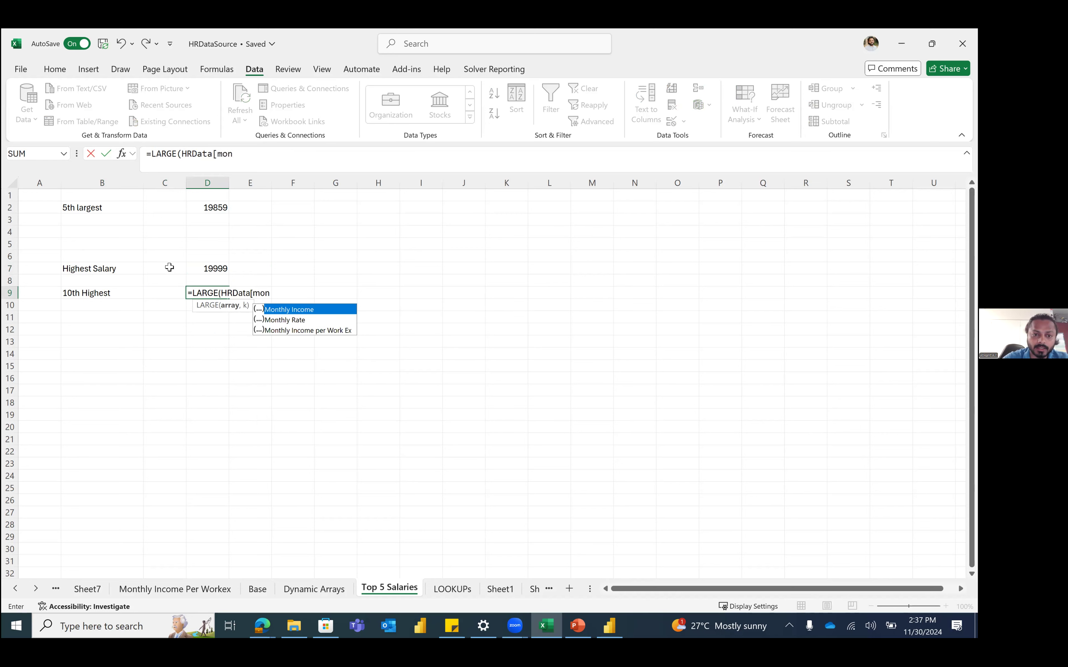
{"action": "key", "text": "Tab"}
{"action": "type", "text": "],"}
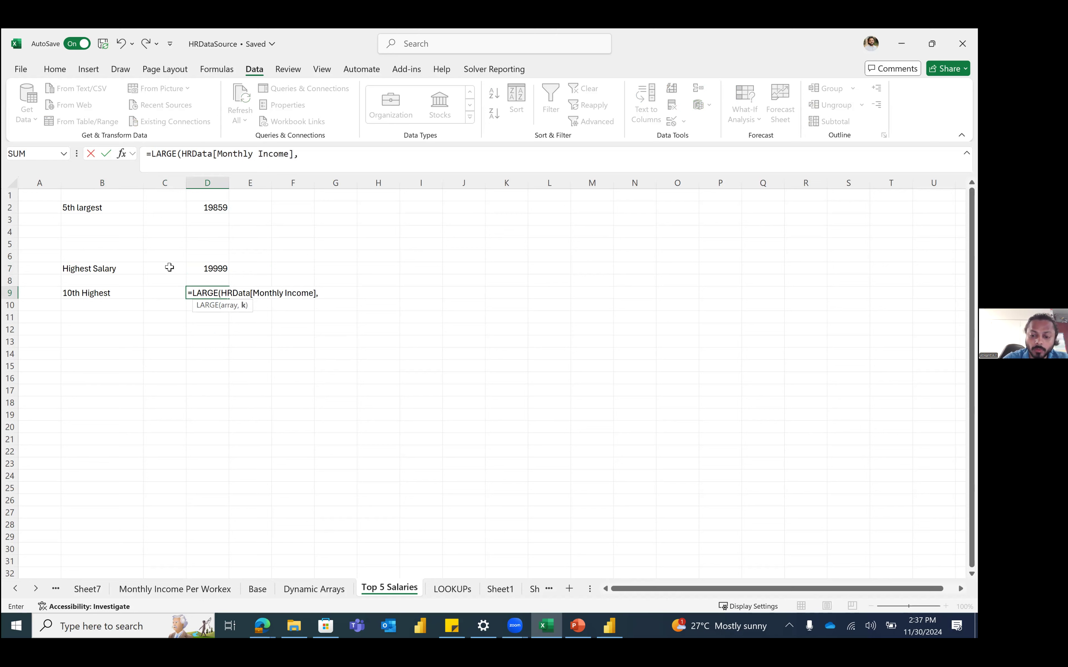
{"action": "type", "text": "10)"}
{"action": "key", "text": "Return"}
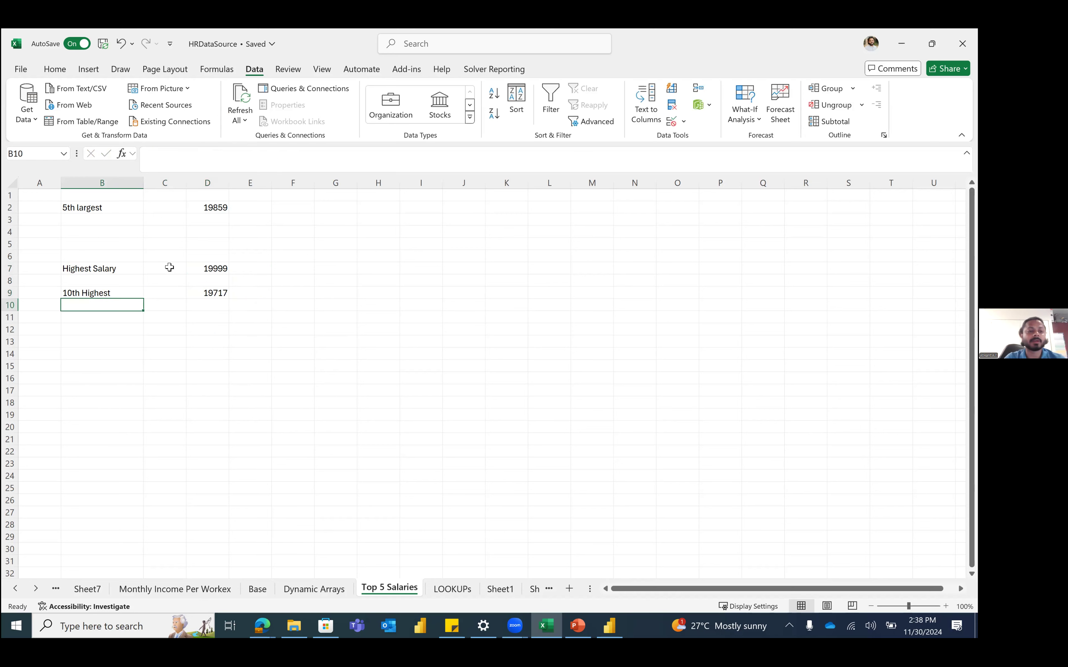
{"action": "key", "text": "Up"}
{"action": "key", "text": "Right"}
{"action": "key", "text": "Right"}
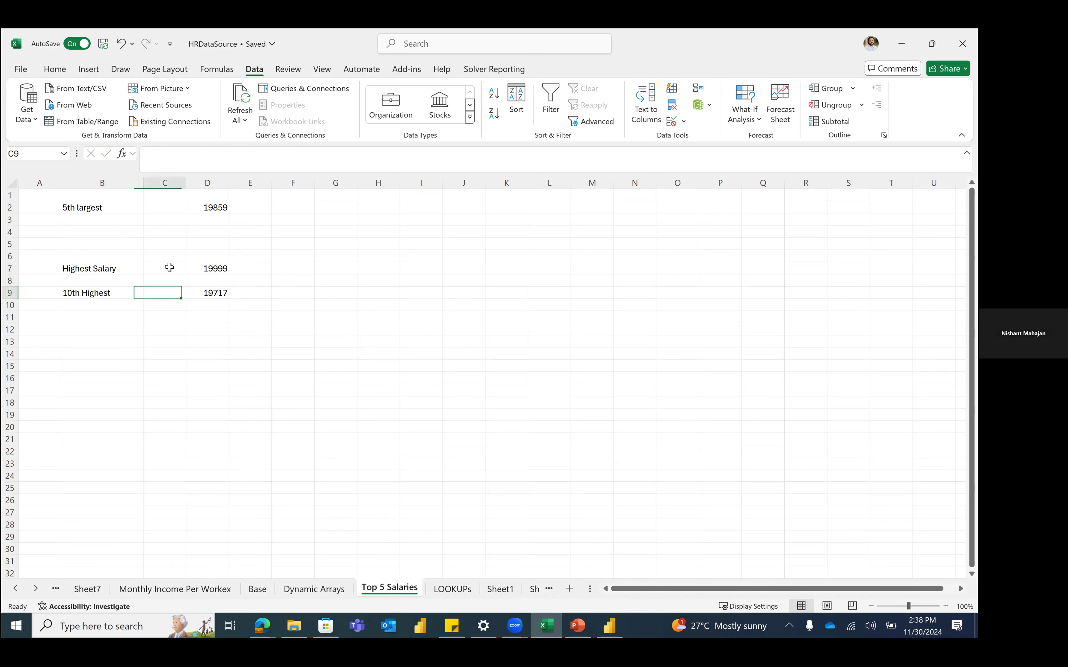
{"action": "double_click", "coordinate": [168, 150]}
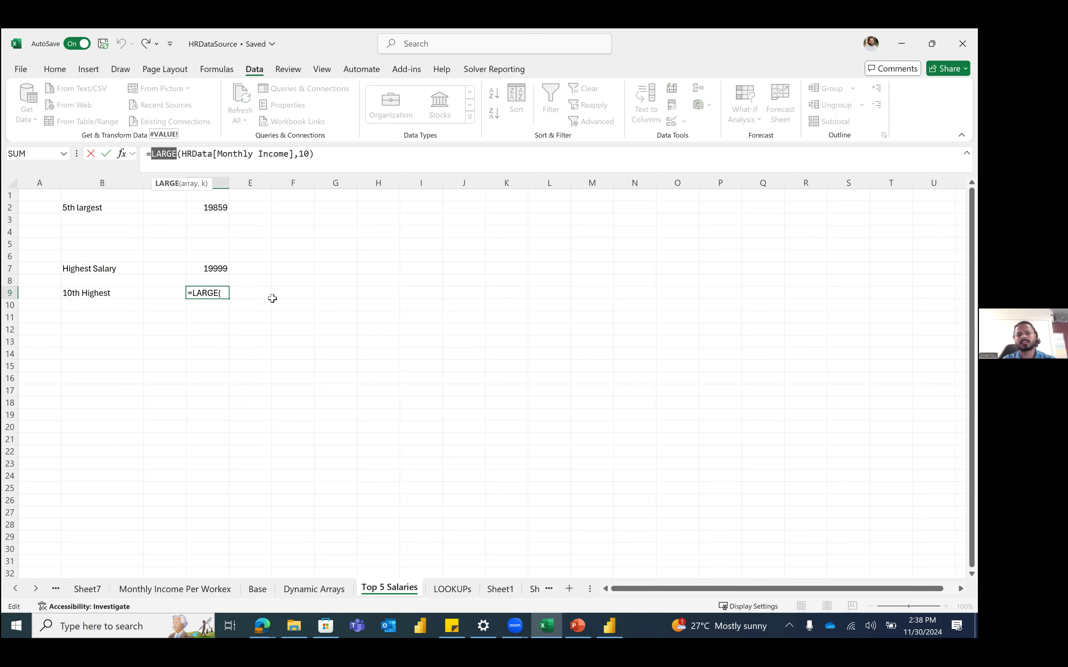
{"action": "key", "text": "Escape"}
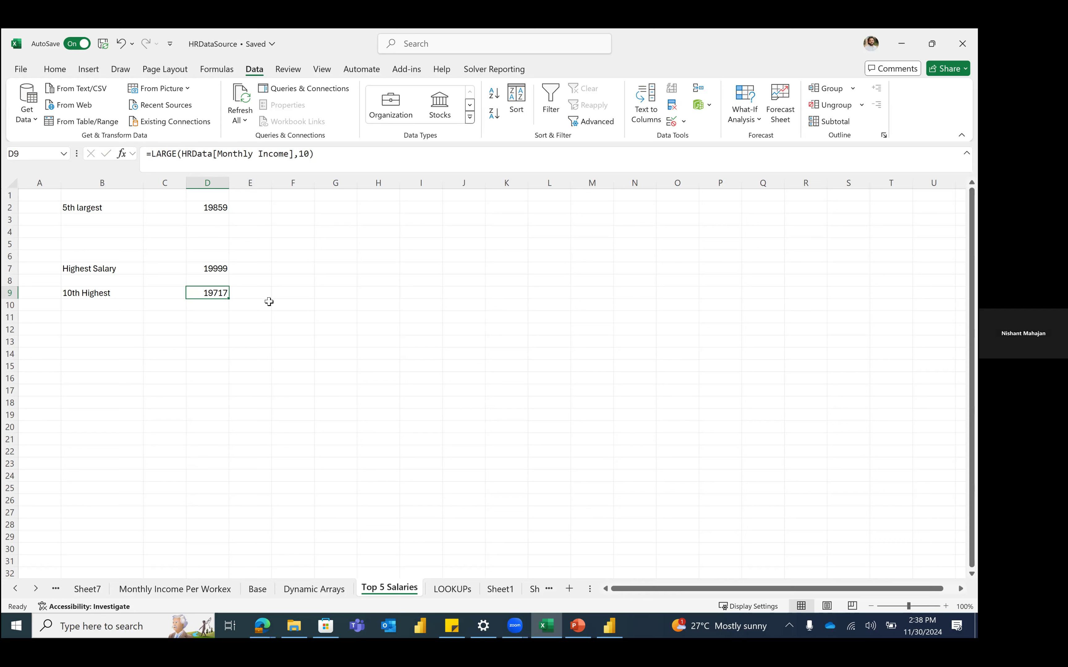
{"action": "left_click", "coordinate": [220, 320]}
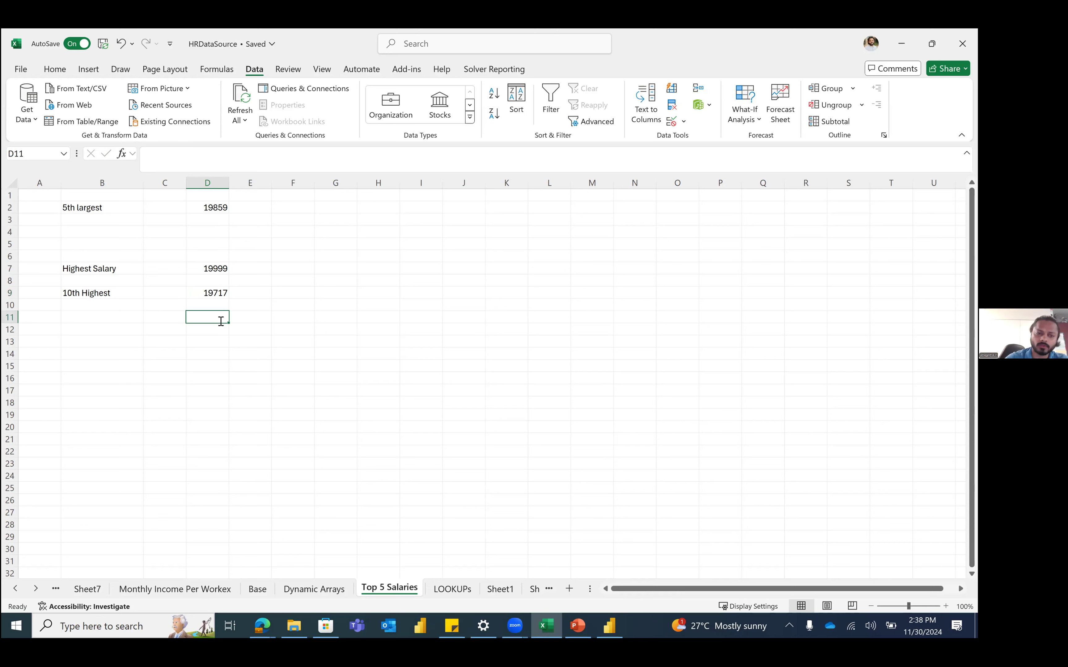
Step: Enter =SMALL(HRData[Monthly Income],1) in D11, returning 1009
{"action": "type", "text": "="}
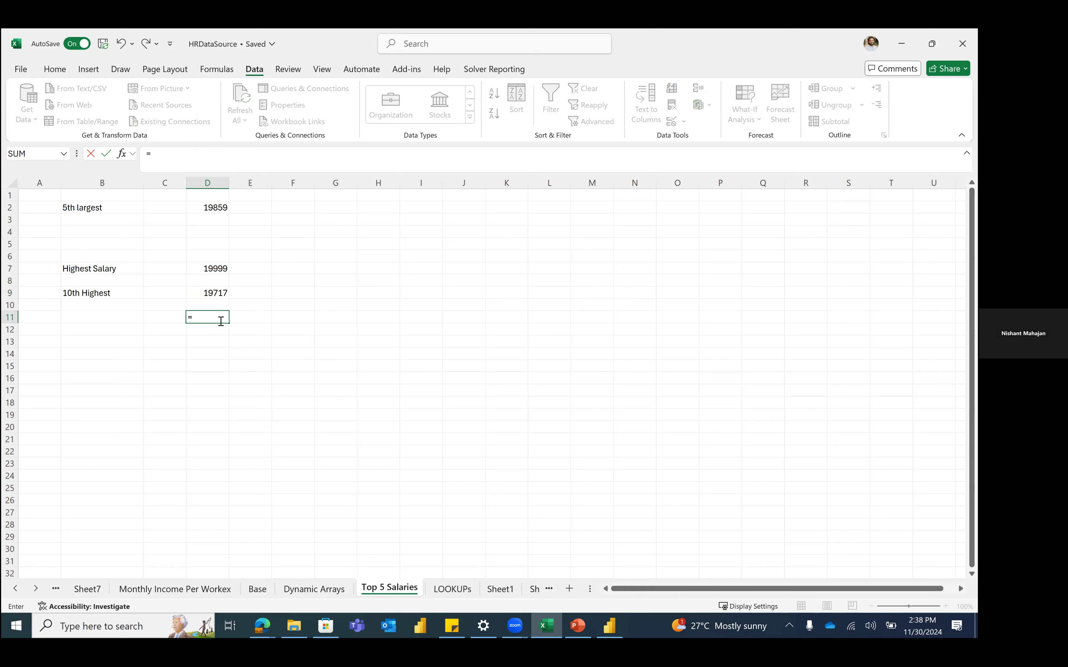
{"action": "type", "text": "sm"}
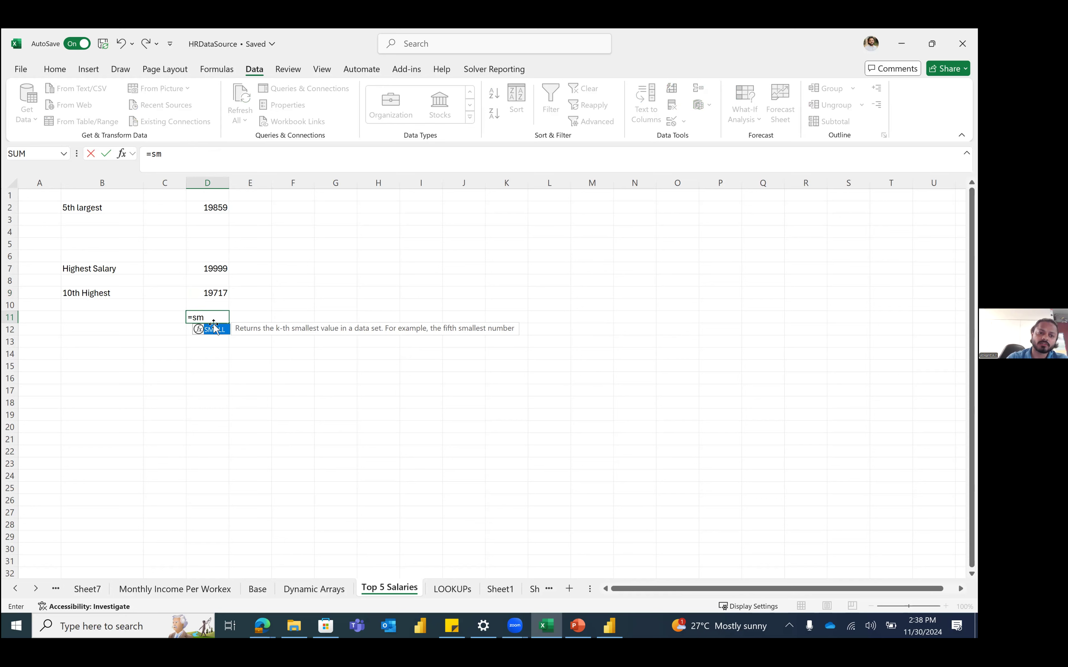
{"action": "double_click", "coordinate": [213, 329]}
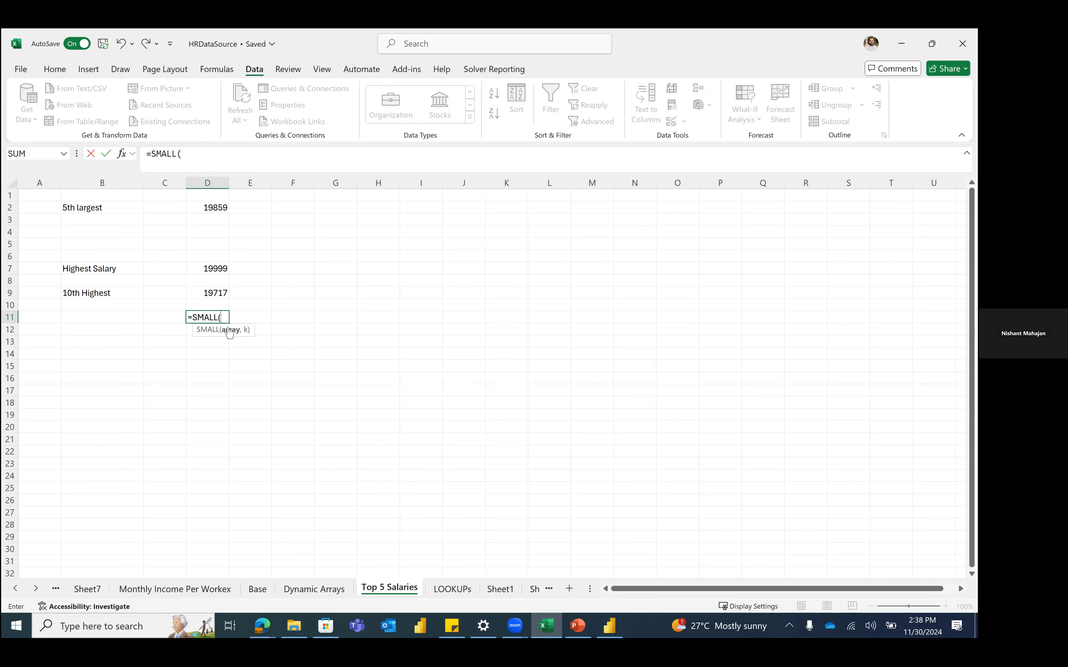
{"action": "type", "text": "HRData["}
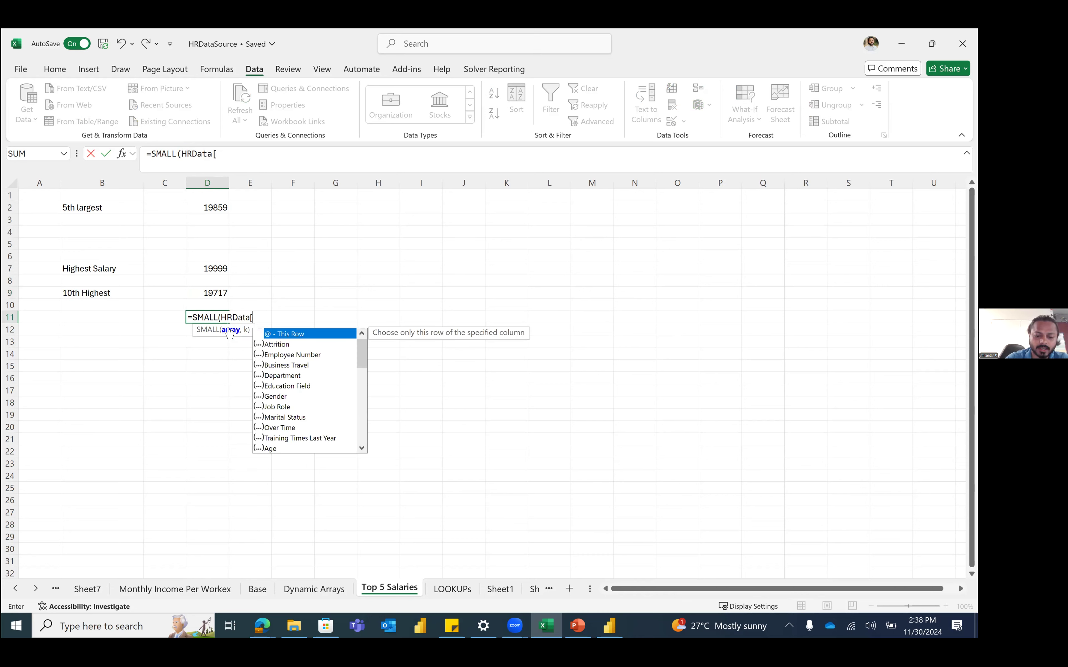
{"action": "type", "text": "Monthly Income"}
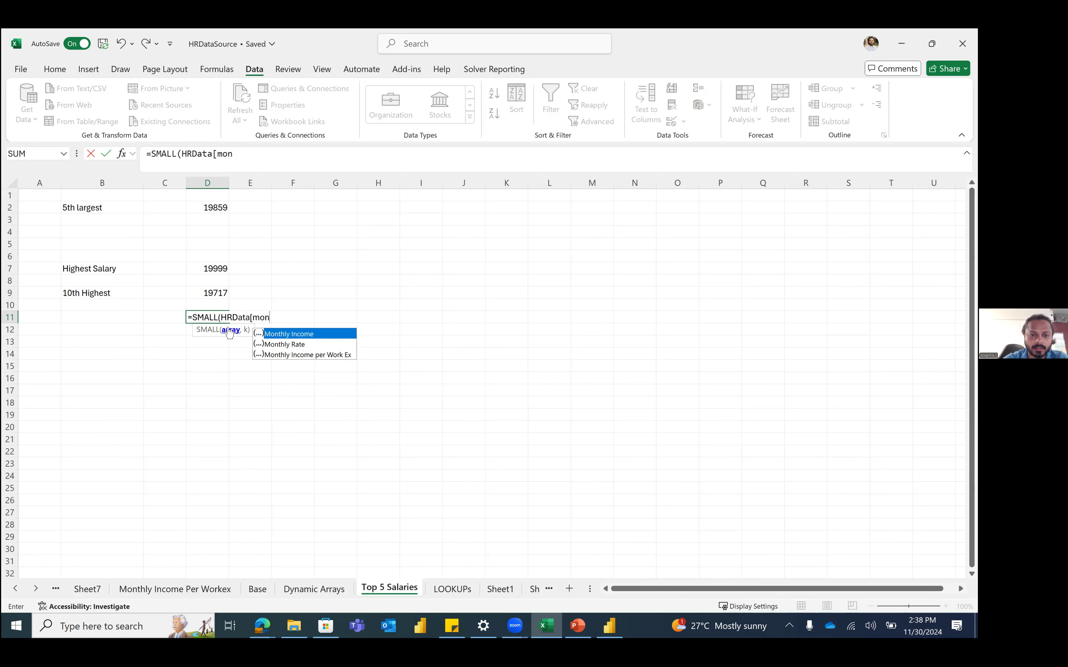
{"action": "type", "text": "],1"}
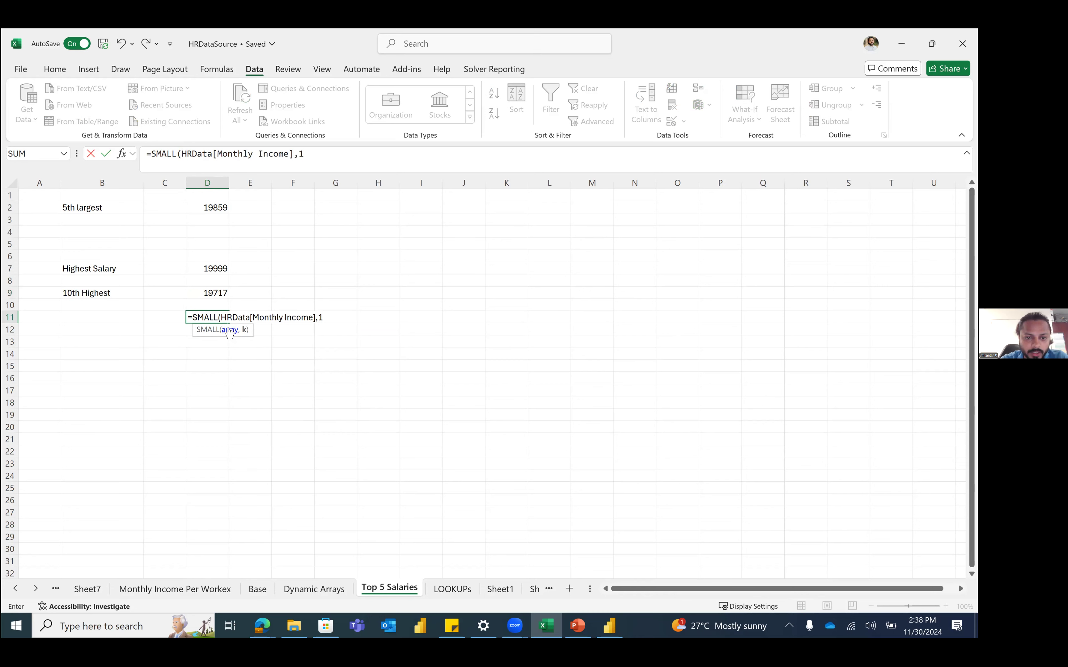
{"action": "type", "text": ")"}
{"action": "key", "text": "Return"}
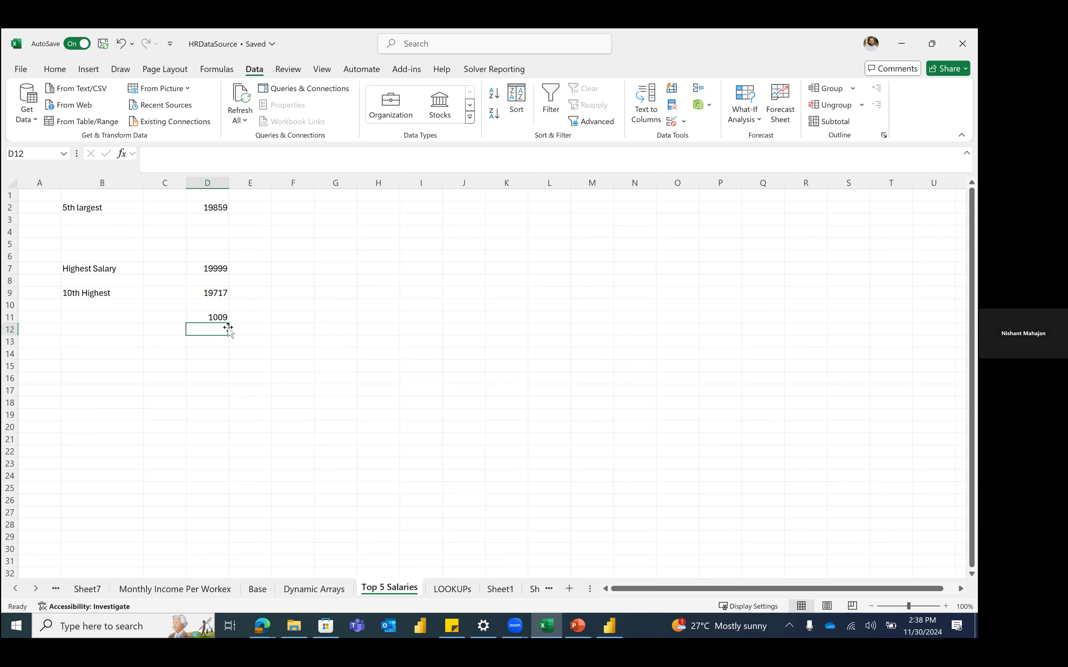
Step: Label B11 'Lowest Salary' beside the result
{"action": "left_click", "coordinate": [217, 316]}
{"action": "key", "text": "Left"}
{"action": "key", "text": "Left"}
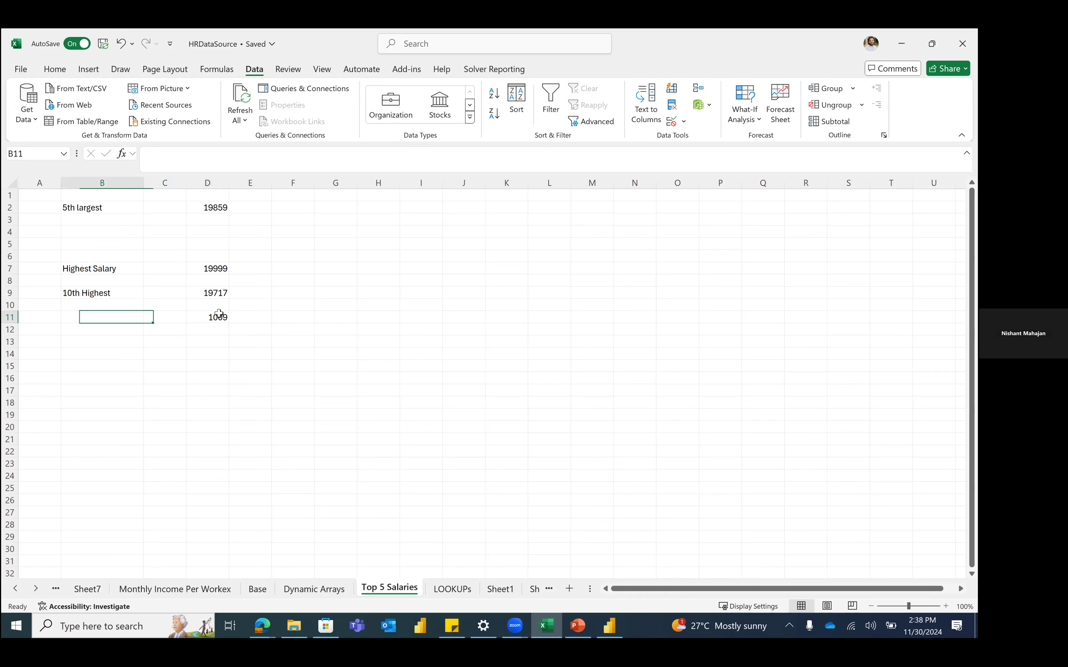
{"action": "type", "text": "Smallest"}
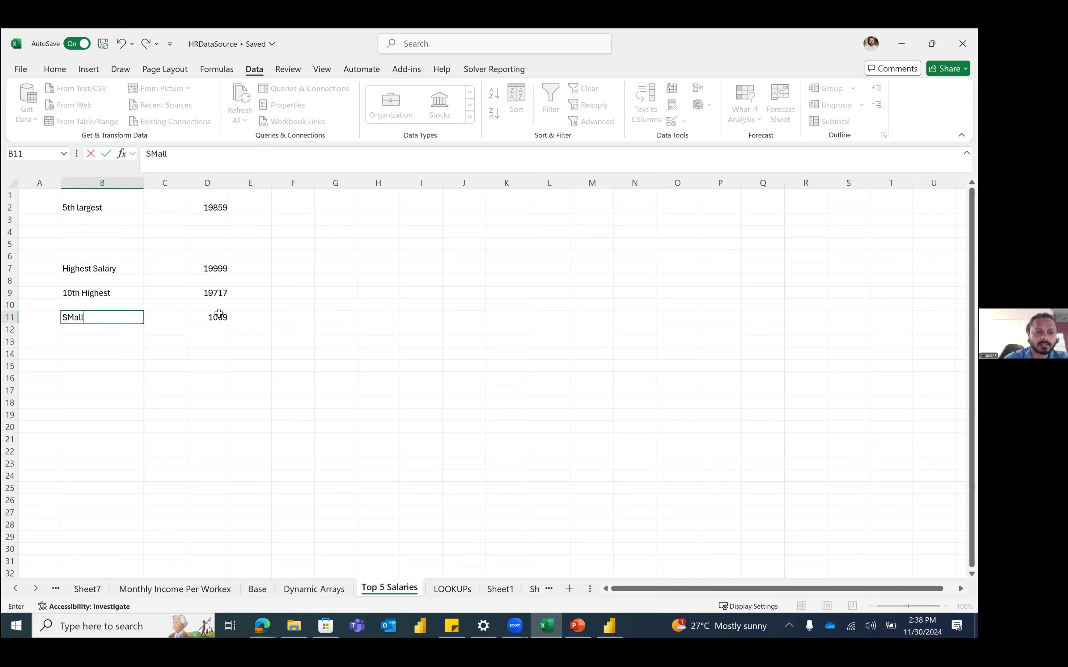
{"action": "type", "text": " Sal"}
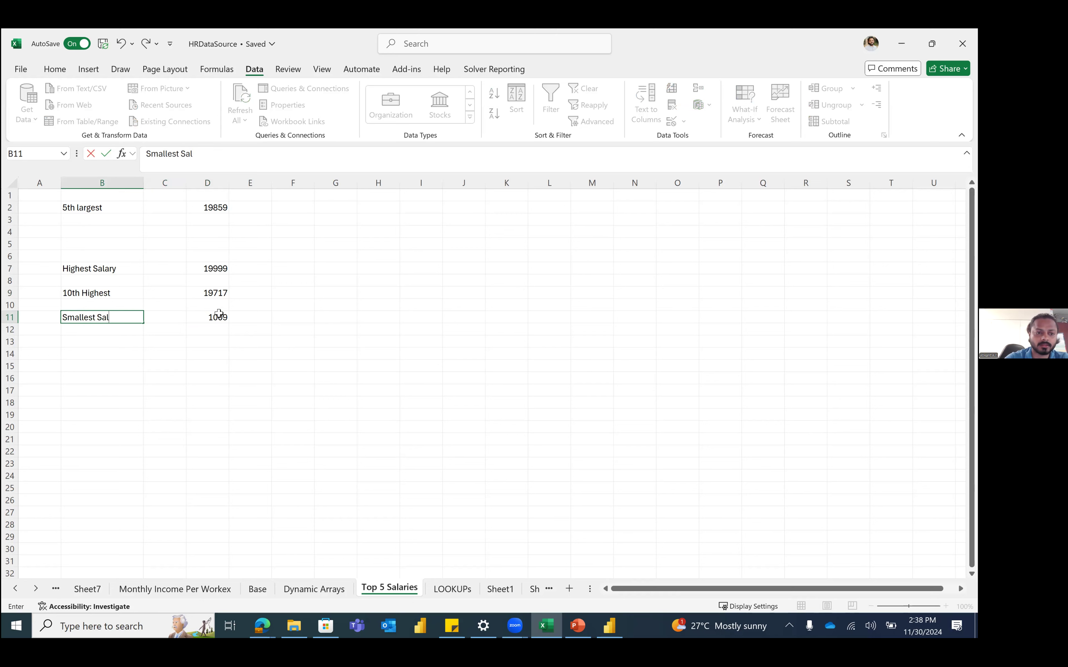
{"action": "key", "text": "BackSpace"}
{"action": "key", "text": "BackSpace"}
{"action": "key", "text": "BackSpace"}
{"action": "key", "text": "BackSpace"}
{"action": "key", "text": "BackSpace"}
{"action": "key", "text": "BackSpace"}
{"action": "key", "text": "BackSpace"}
{"action": "key", "text": "BackSpace"}
{"action": "key", "text": "BackSpace"}
{"action": "key", "text": "BackSpace"}
{"action": "key", "text": "BackSpace"}
{"action": "key", "text": "BackSpace"}
{"action": "type", "text": "Lowest Sal"}
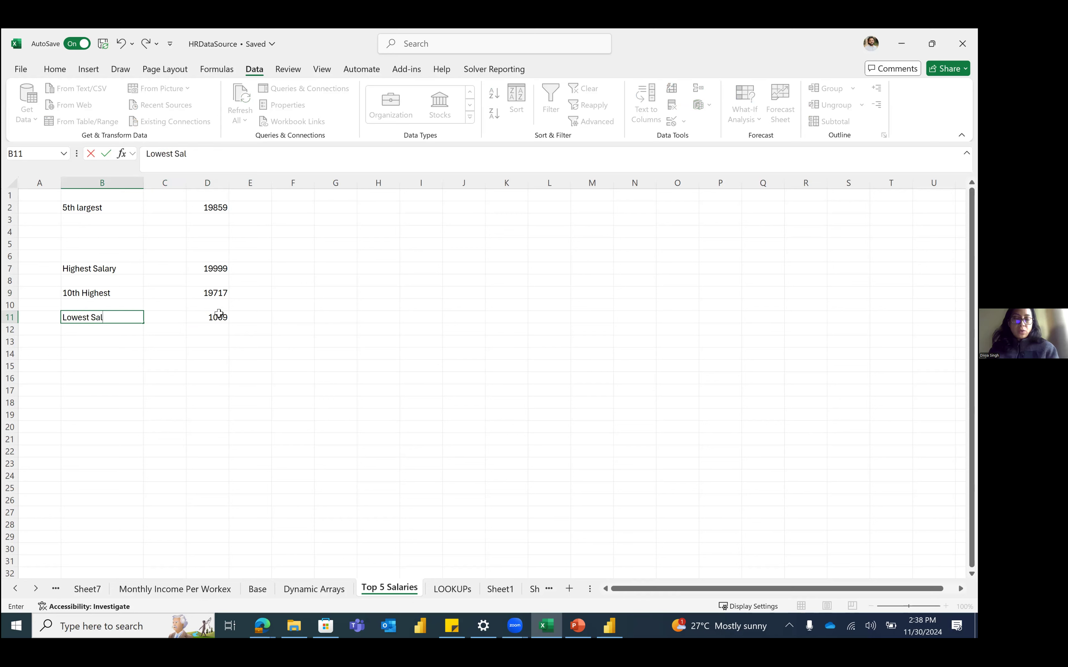
{"action": "type", "text": "ary"}
{"action": "key", "text": "Return"}
{"action": "key", "text": "Right"}
{"action": "key", "text": "Right"}
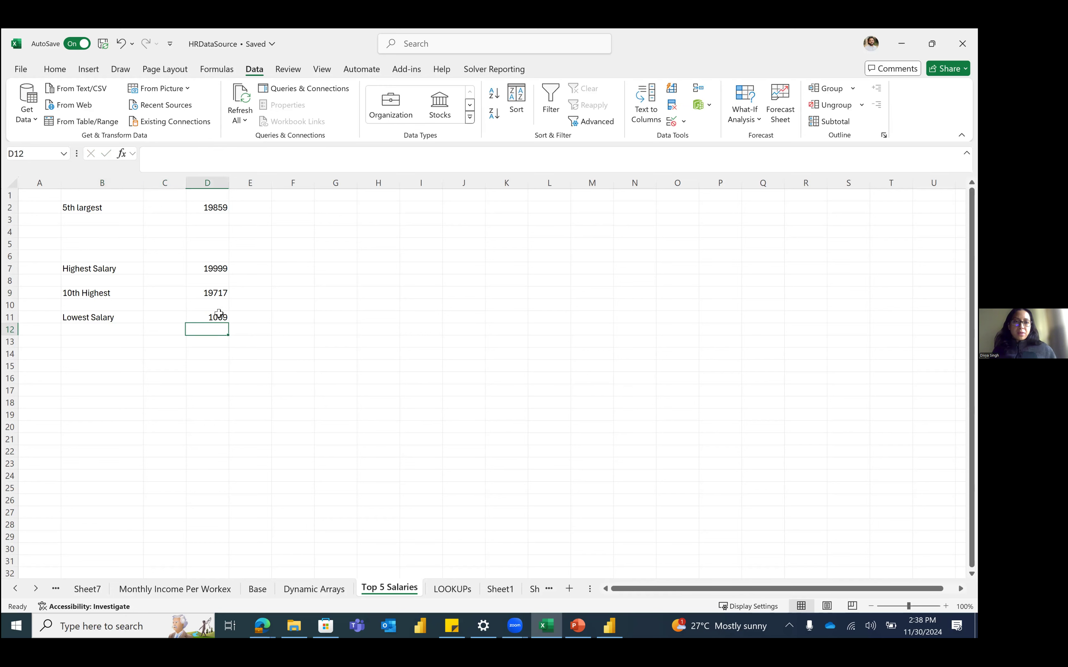
{"action": "key", "text": "Down"}
{"action": "key", "text": "Down"}
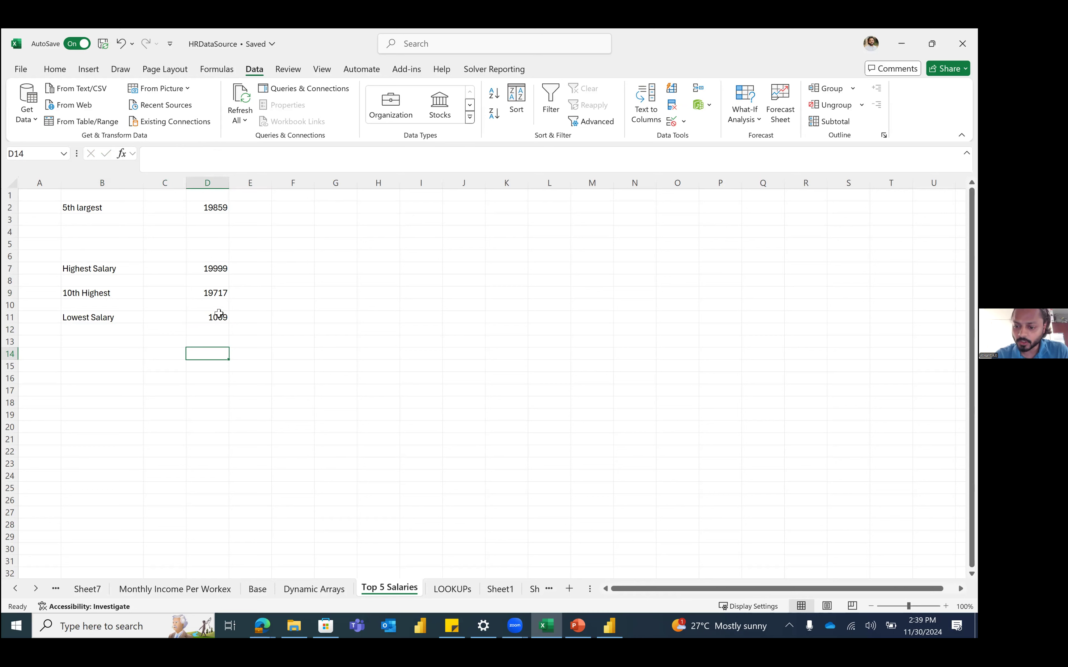
{"action": "type", "text": "=min"}
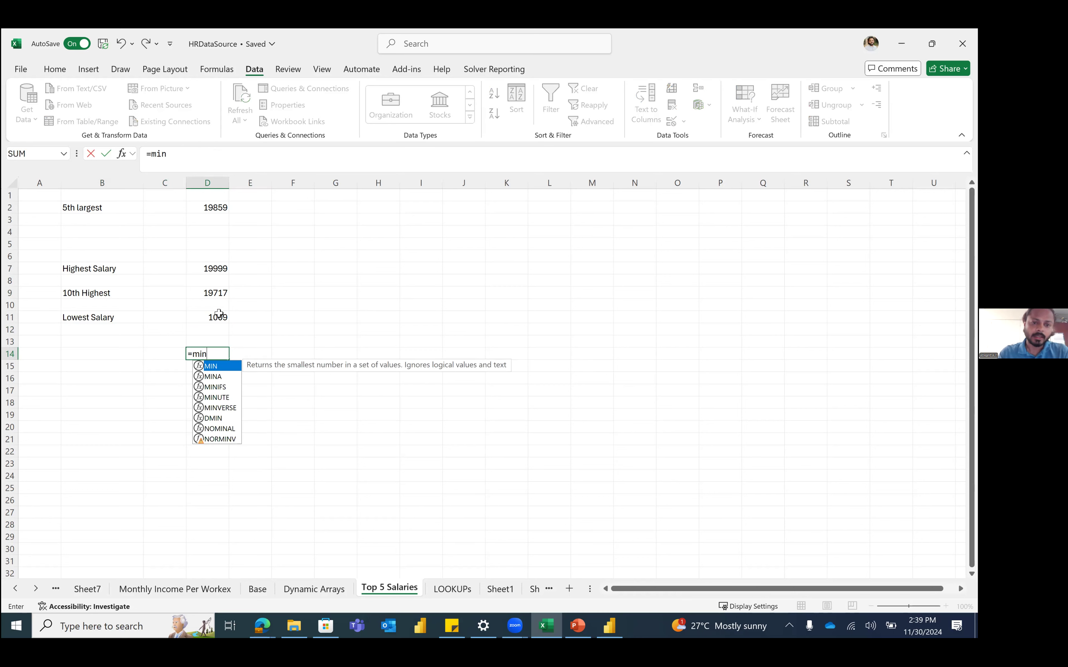
{"action": "key", "text": "Tab"}
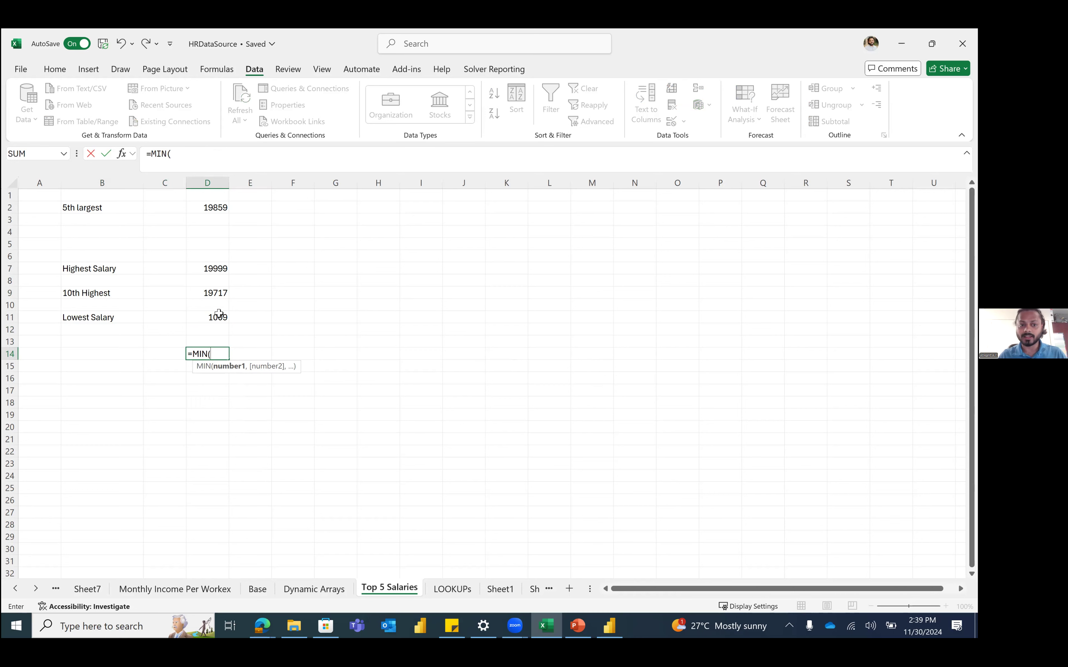
{"action": "key", "text": "Escape"}
{"action": "left_click", "coordinate": [219, 314]}
{"action": "key", "text": "Up"}
{"action": "key", "text": "Up"}
{"action": "key", "text": "Up"}
{"action": "key", "text": "Up"}
{"action": "key", "text": "Up"}
{"action": "key", "text": "Down"}
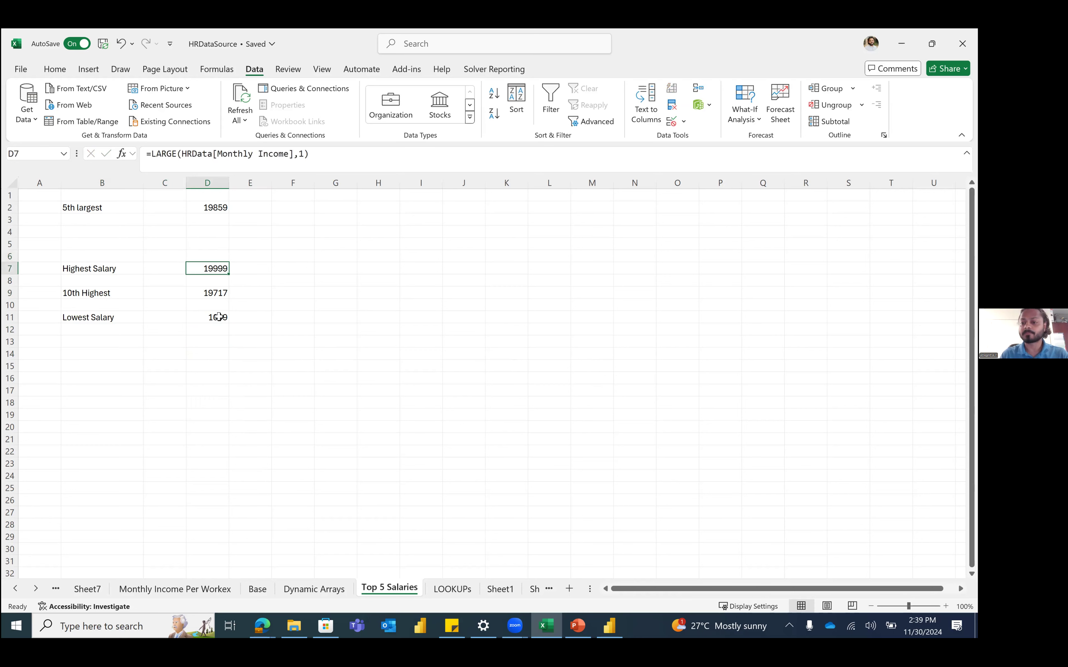
{"action": "left_click_drag", "start_coordinate": [388, 265], "coordinate": [573, 350]}
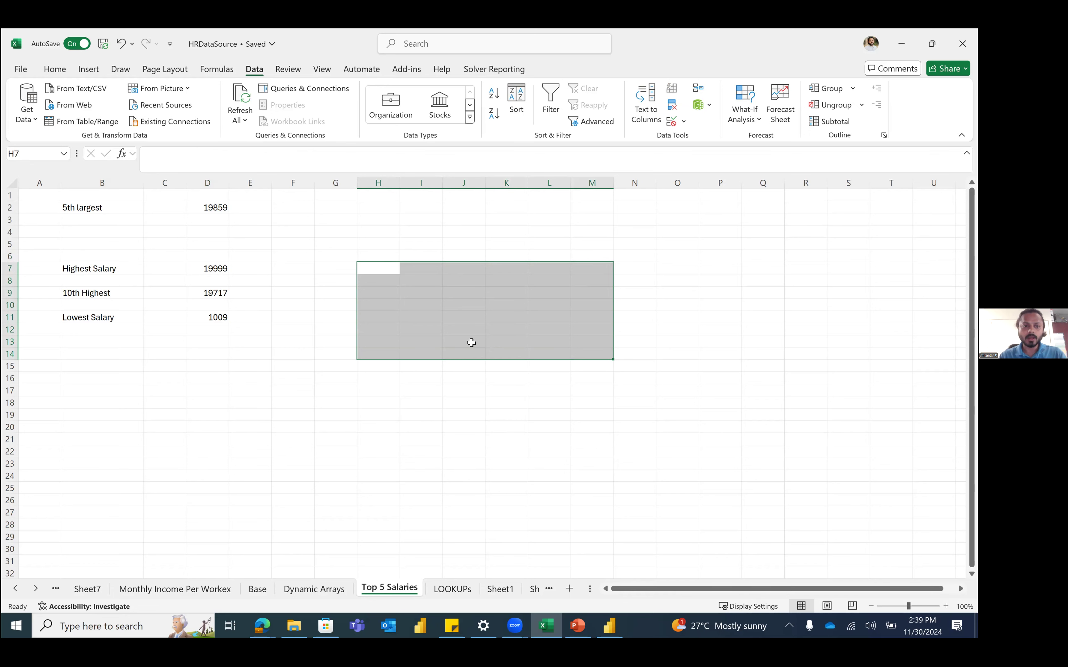
{"action": "left_click", "coordinate": [198, 381]}
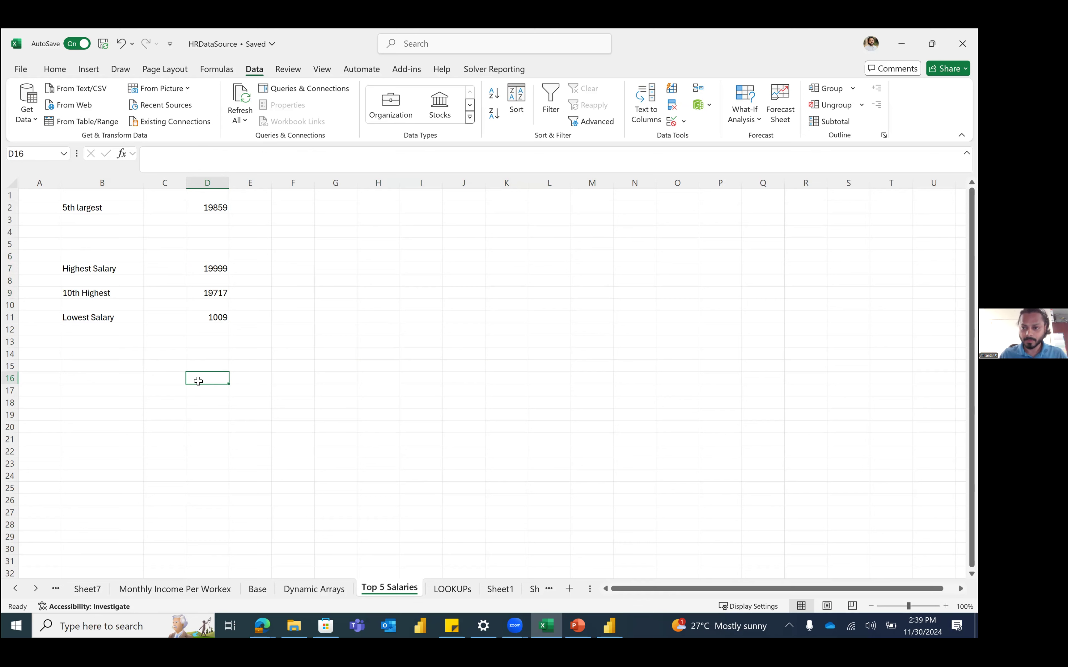
{"action": "left_click", "coordinate": [271, 377]}
{"action": "key", "text": "Home"}
{"action": "key", "text": "Up"}
{"action": "key", "text": "Up"}
{"action": "key", "text": "Up"}
{"action": "key", "text": "Up"}
{"action": "key", "text": "Up"}
{"action": "key", "text": "Up"}
{"action": "key", "text": "Up"}
{"action": "key", "text": "Up"}
{"action": "key", "text": "Up"}
{"action": "key", "text": "Up"}
{"action": "key", "text": "Up"}
{"action": "key", "text": "Up"}
{"action": "key", "text": "Up"}
{"action": "key", "text": "Up"}
{"action": "key", "text": "Up"}
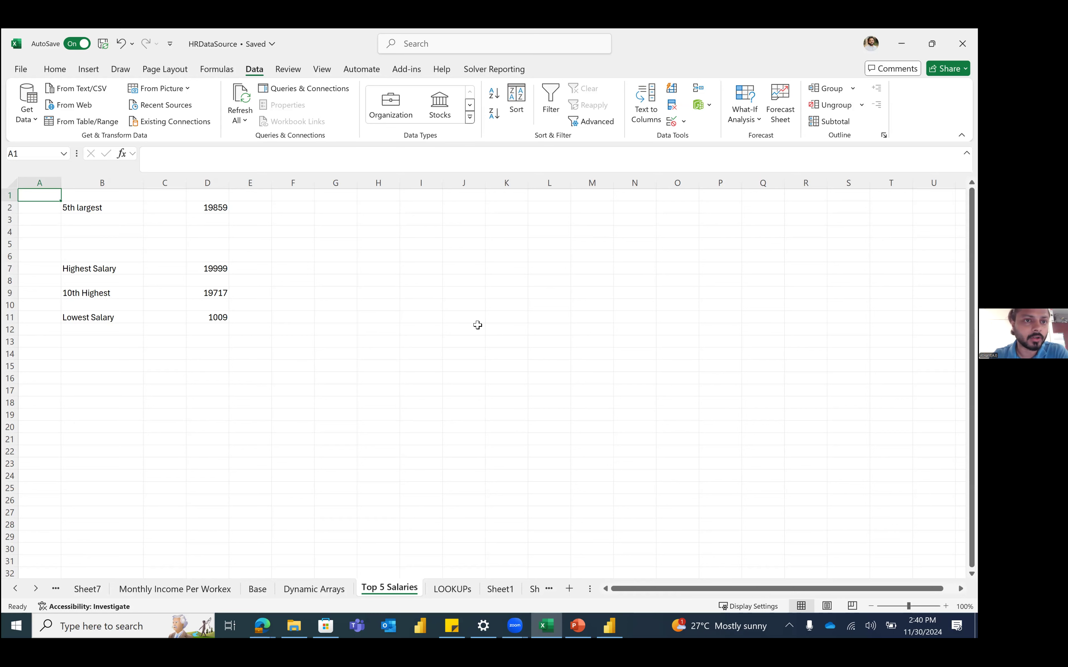
Step: Load the HR data table into Power Query with From Table/Range, skipping the Create Table prompt
{"action": "left_click", "coordinate": [89, 123]}
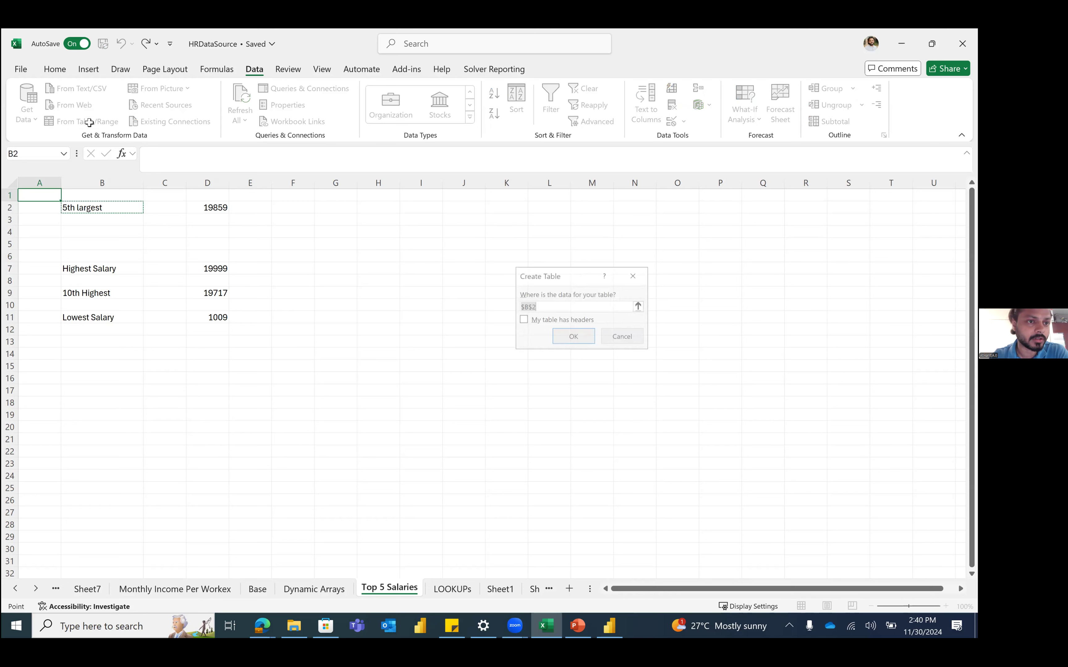
{"action": "key", "text": "Escape"}
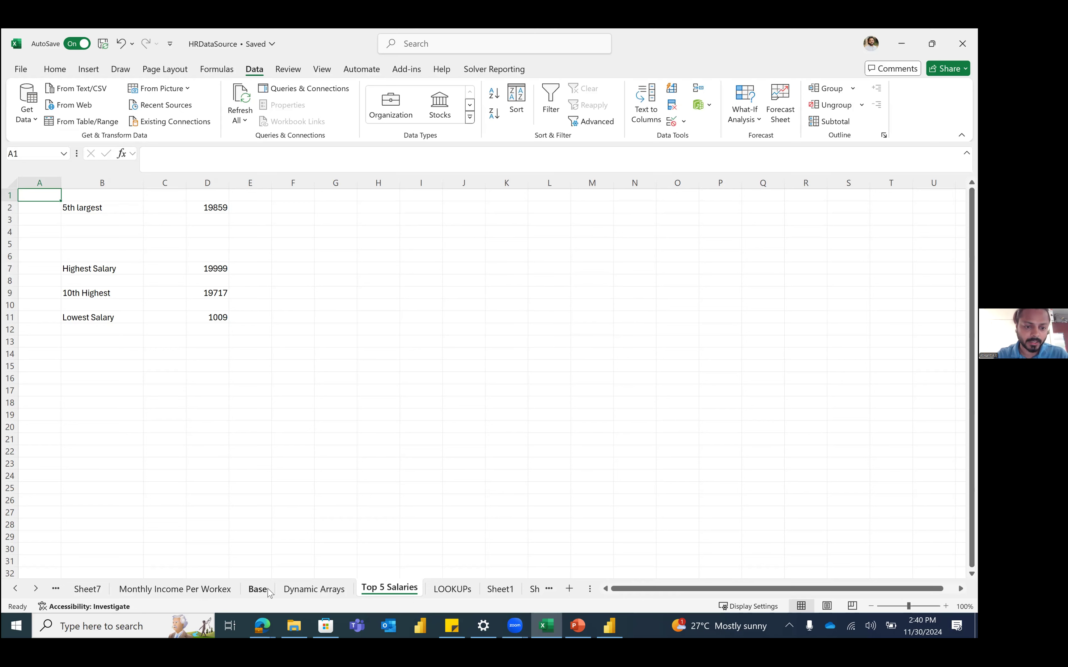
{"action": "left_click", "coordinate": [106, 124]}
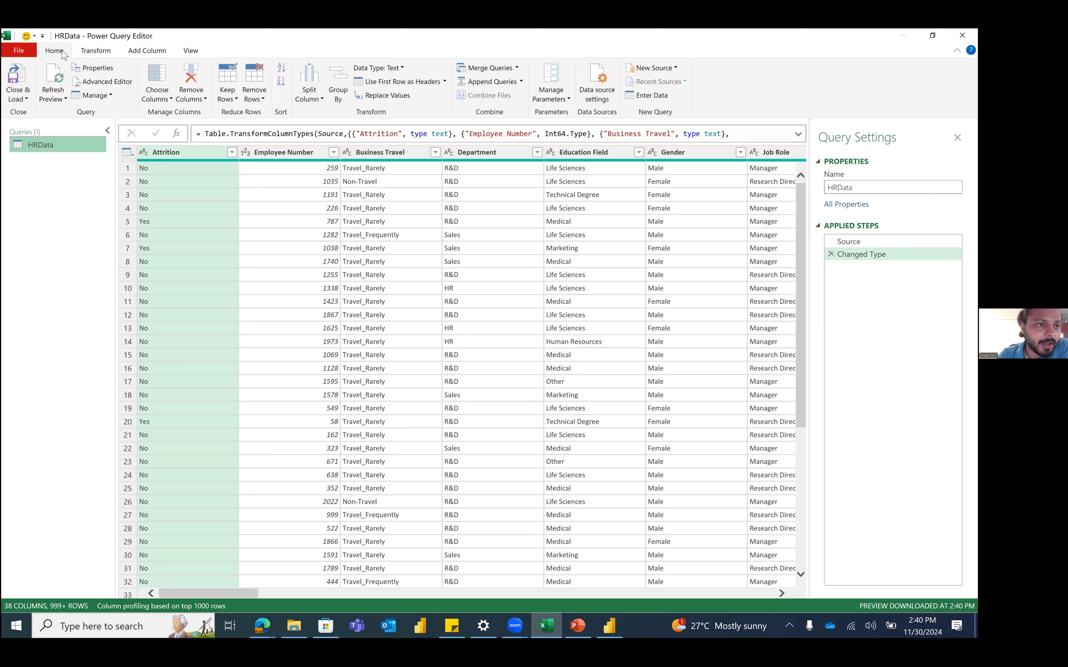
Step: Rename the query to HRData_New in Query Settings and return to the workbook
{"action": "scroll", "coordinate": [84, 53], "scroll_direction": "down", "scroll_amount": 3}
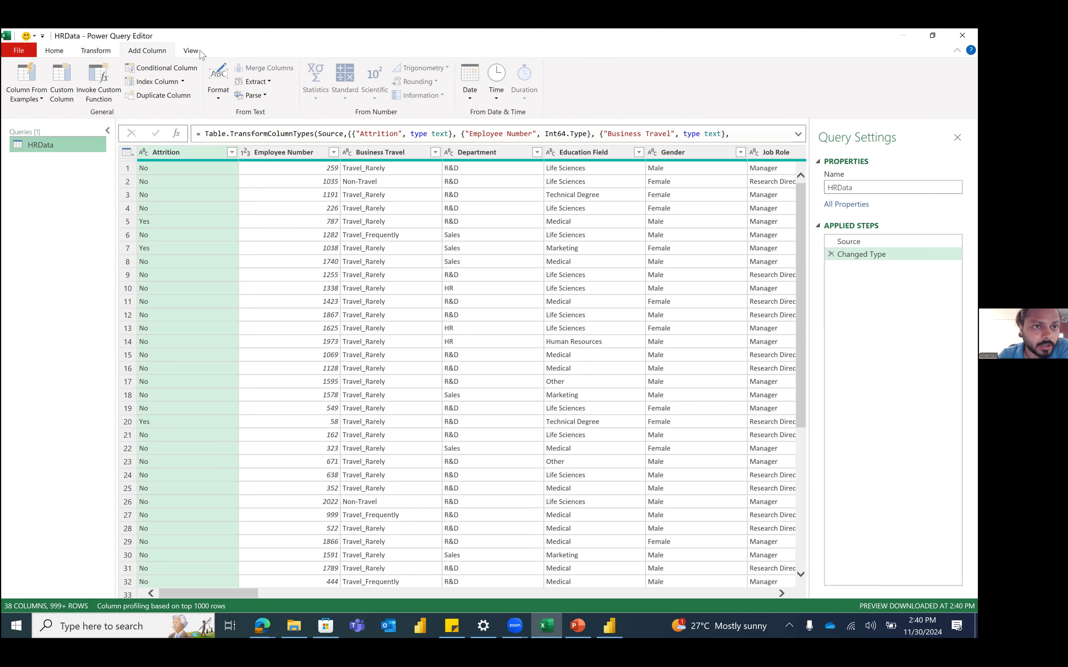
{"action": "left_click", "coordinate": [63, 53]}
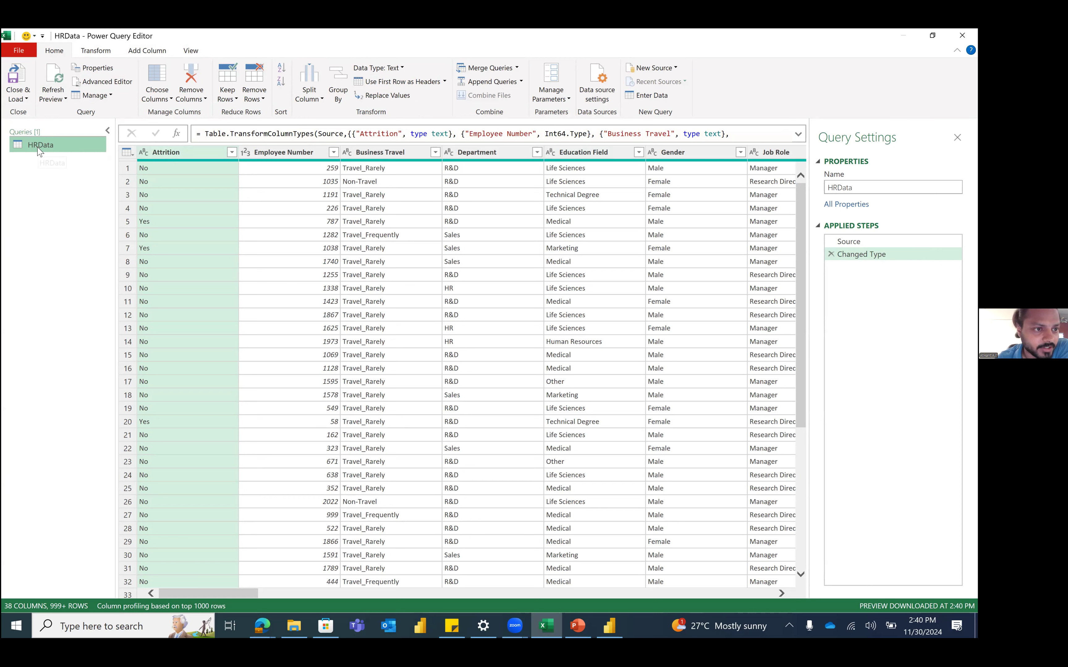
{"action": "left_click", "coordinate": [856, 183]}
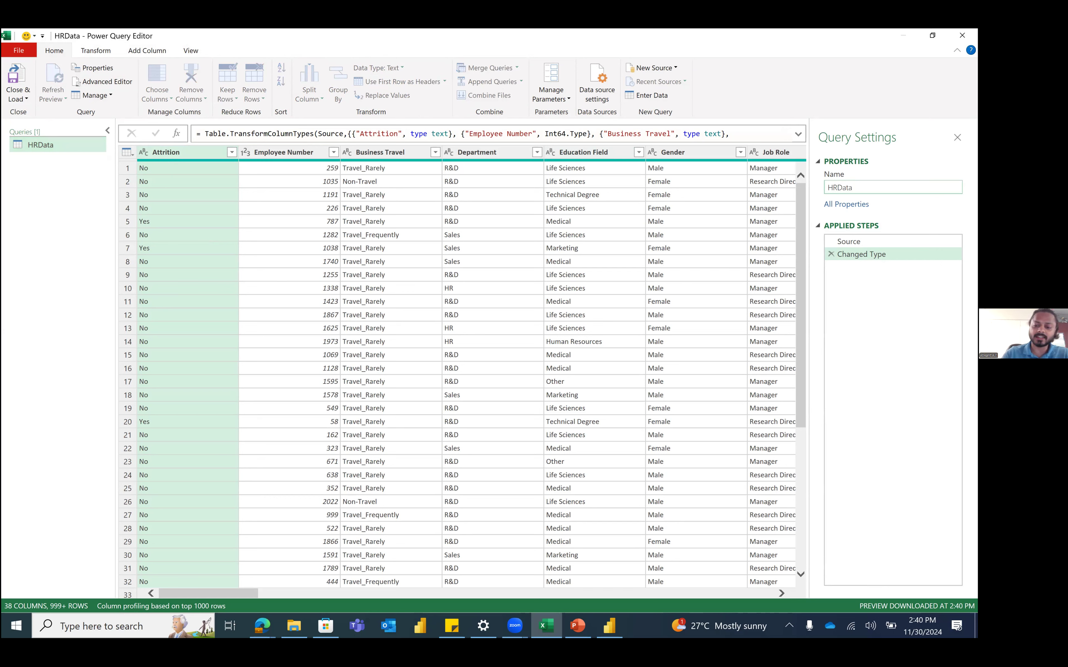
{"action": "type", "text": "_New"}
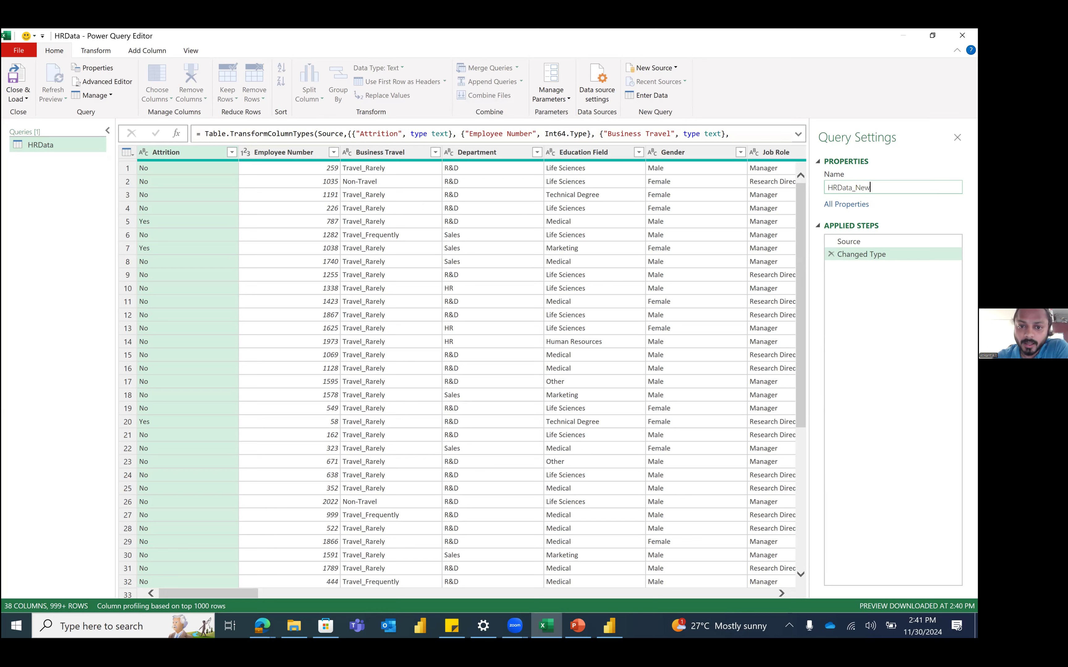
{"action": "key", "text": "Return"}
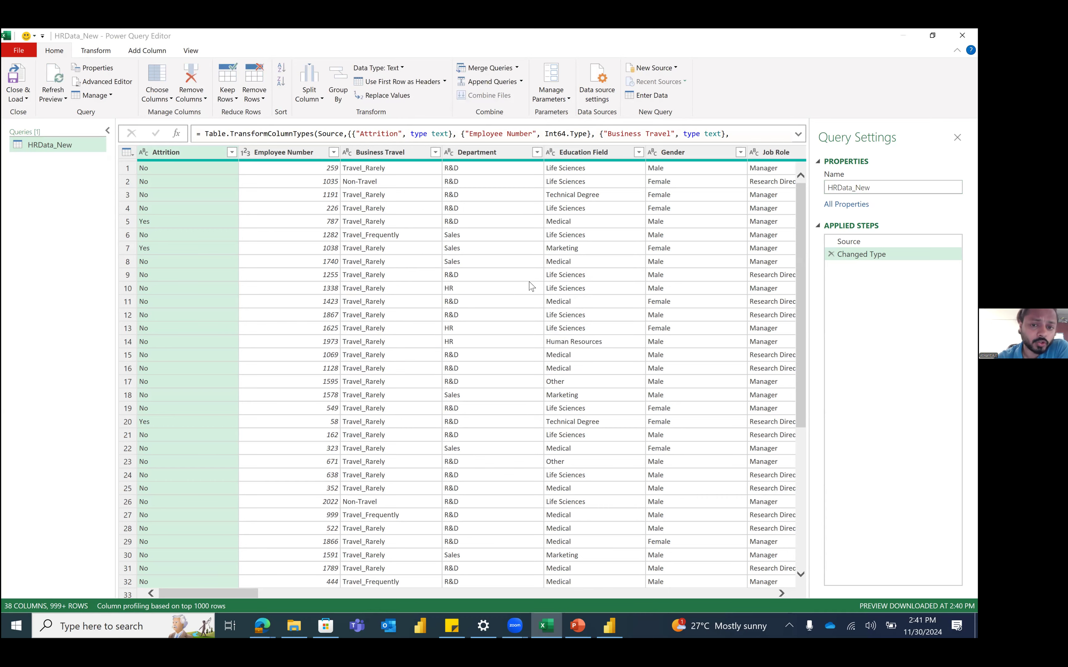
{"action": "key", "text": "alt+Tab"}
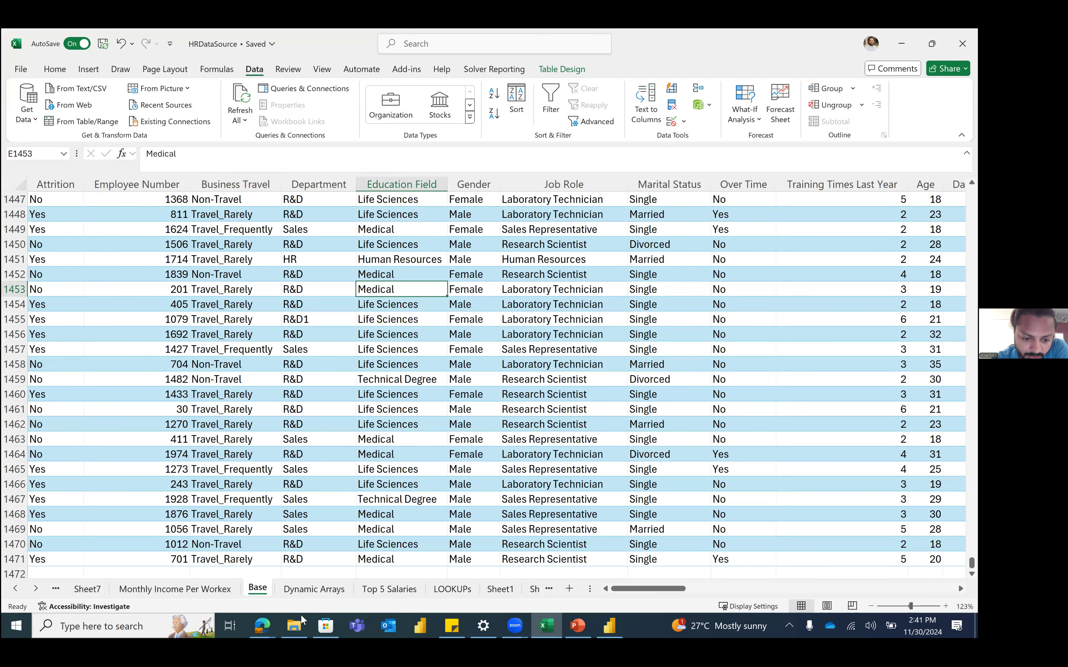
Step: In File Explorer, locate the Jan–Mar, Apr–Jun, Jul–Sep and Oct–Dec 2020 past-outages workbooks
{"action": "left_click", "coordinate": [302, 618]}
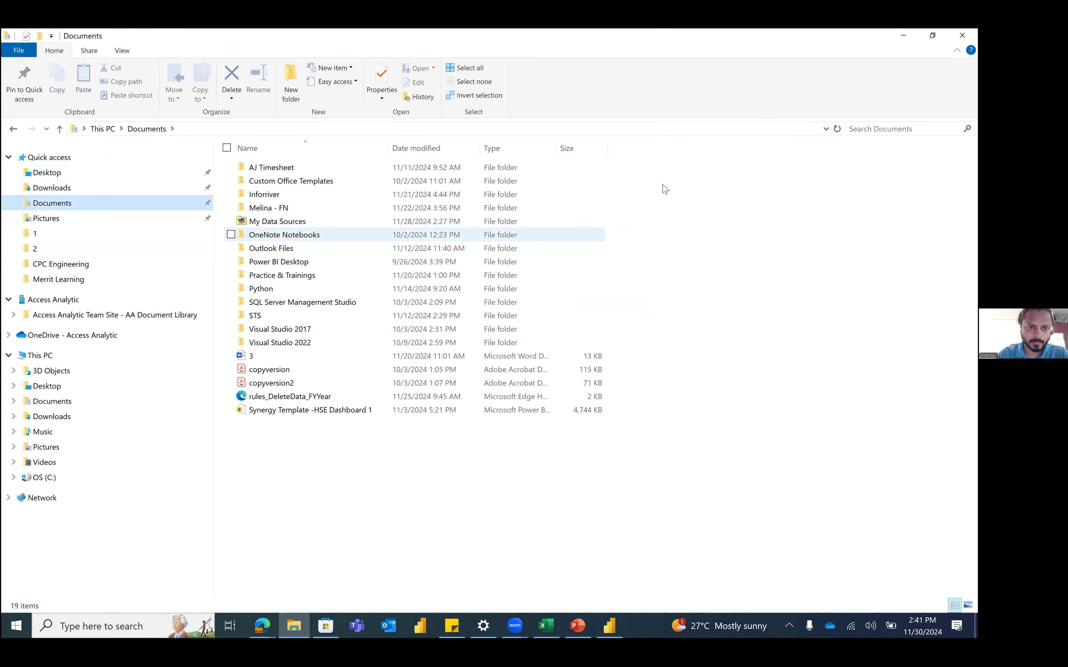
{"action": "left_click", "coordinate": [871, 126]}
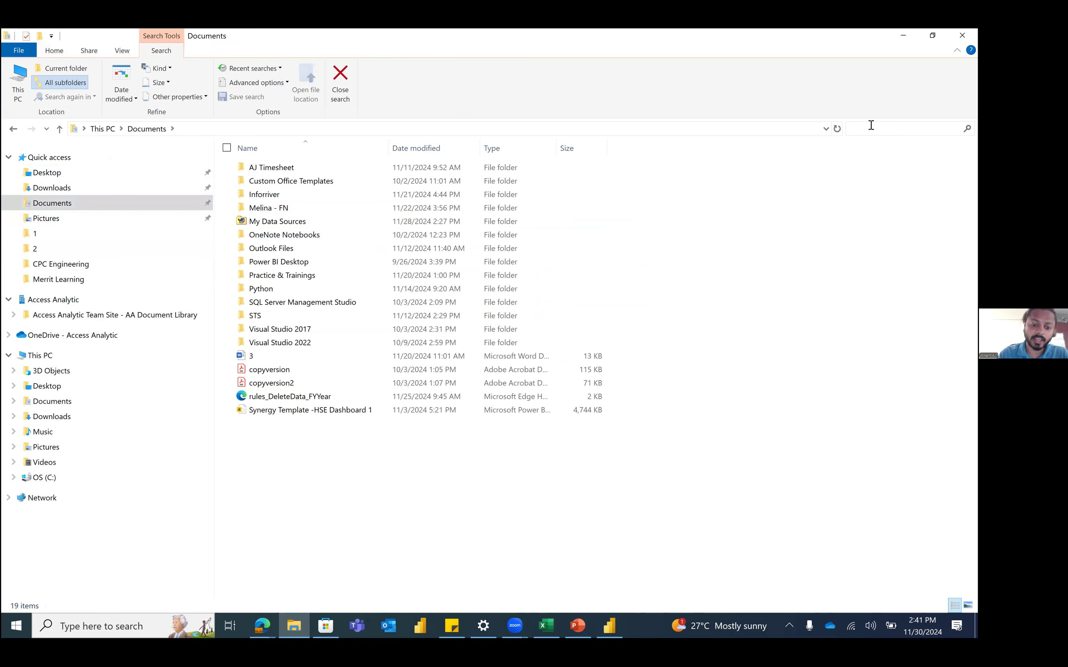
{"action": "type", "text": "agr"}
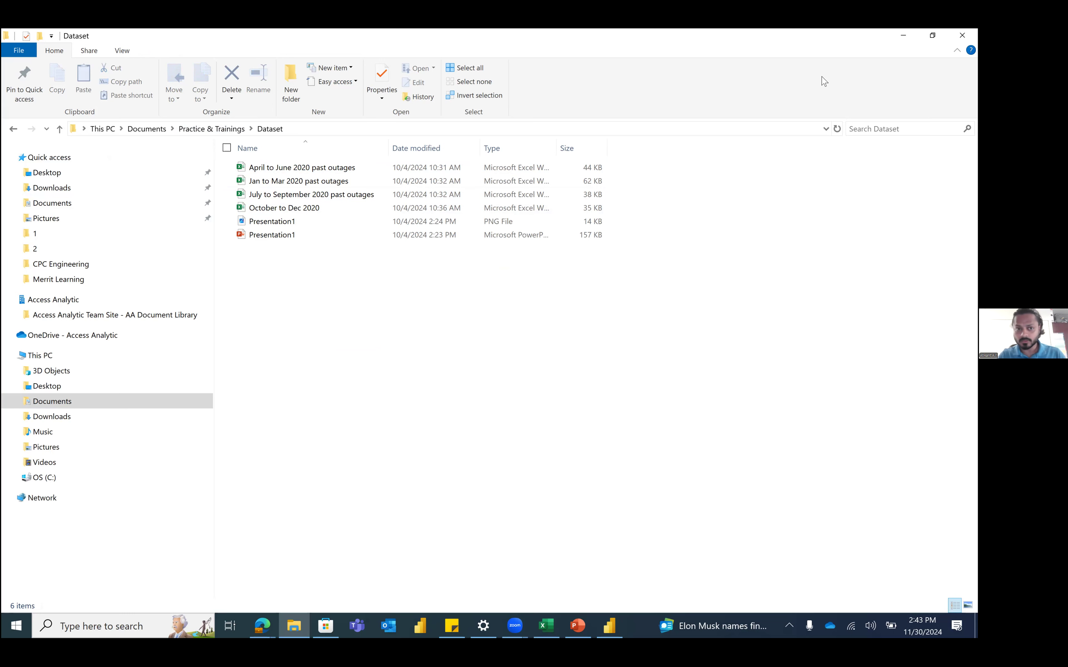
{"action": "left_click", "coordinate": [311, 182]}
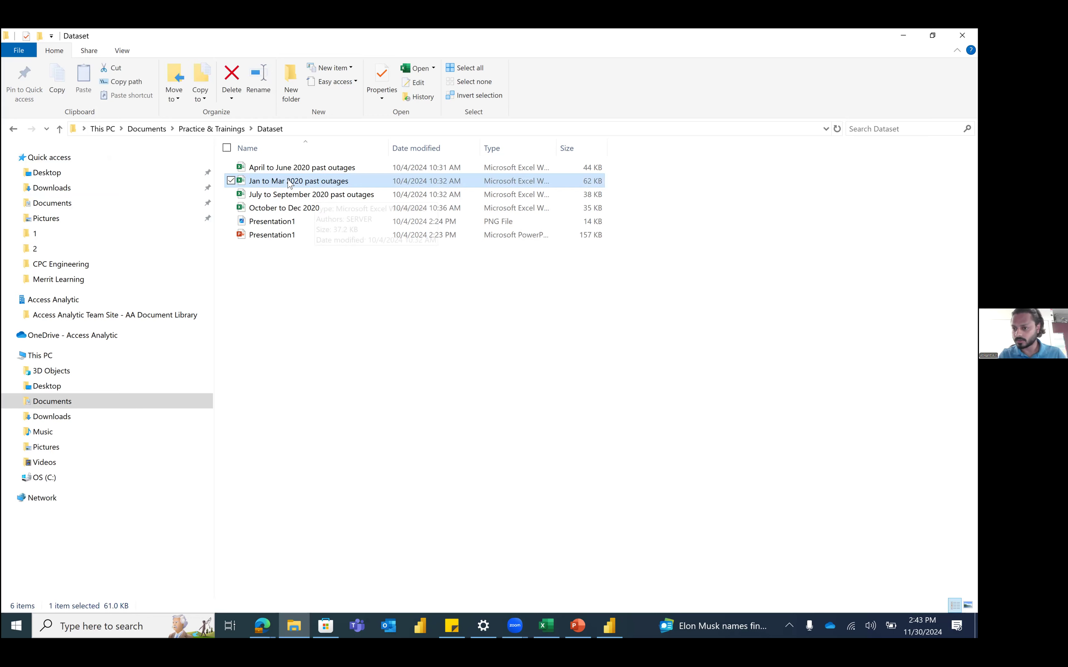
{"action": "left_click", "coordinate": [293, 171]}
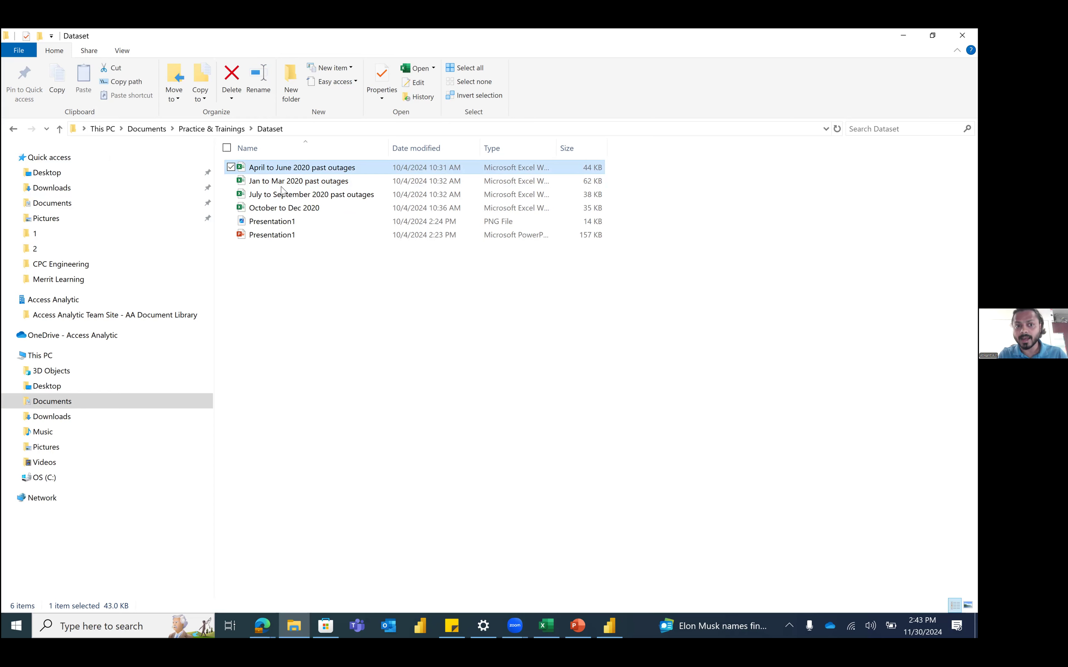
{"action": "double_click", "coordinate": [305, 193]}
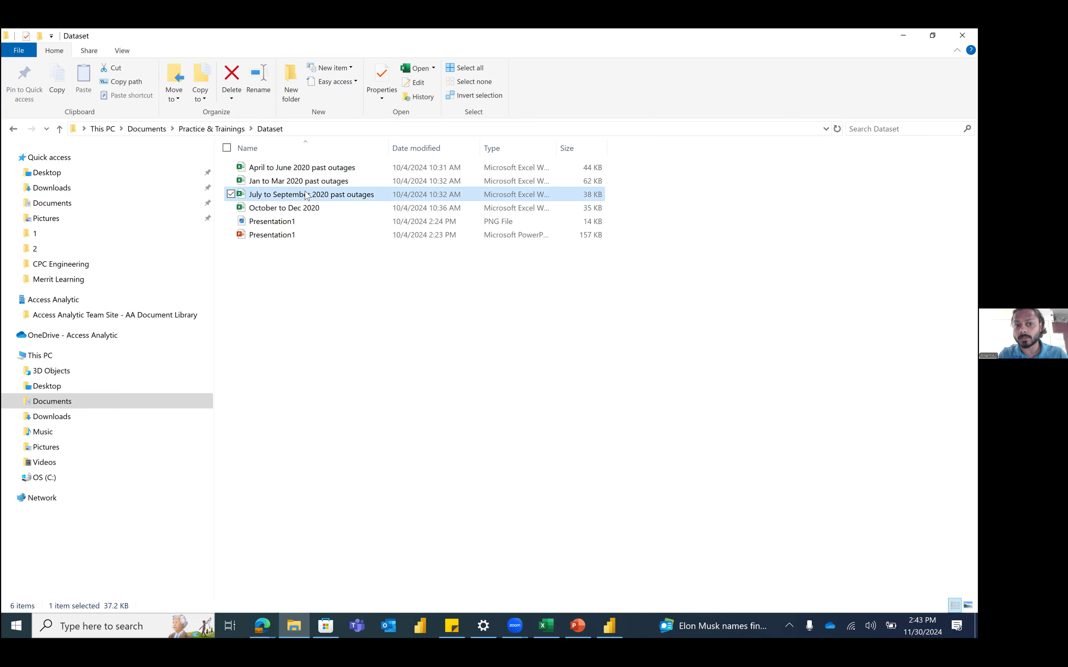
{"action": "left_click", "coordinate": [292, 209]}
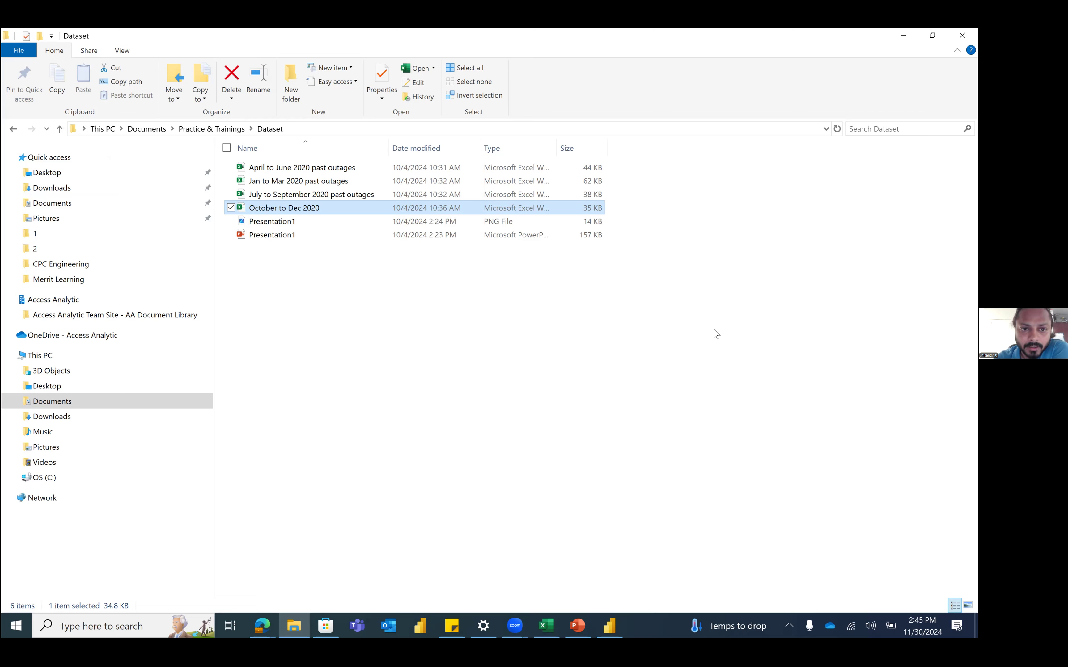
Step: Browse the quarterly outage files in the Dataset folder, from April to June down to October to Dec 2020
{"action": "left_click", "coordinate": [366, 171]}
{"action": "key", "text": "Down"}
{"action": "key", "text": "Down"}
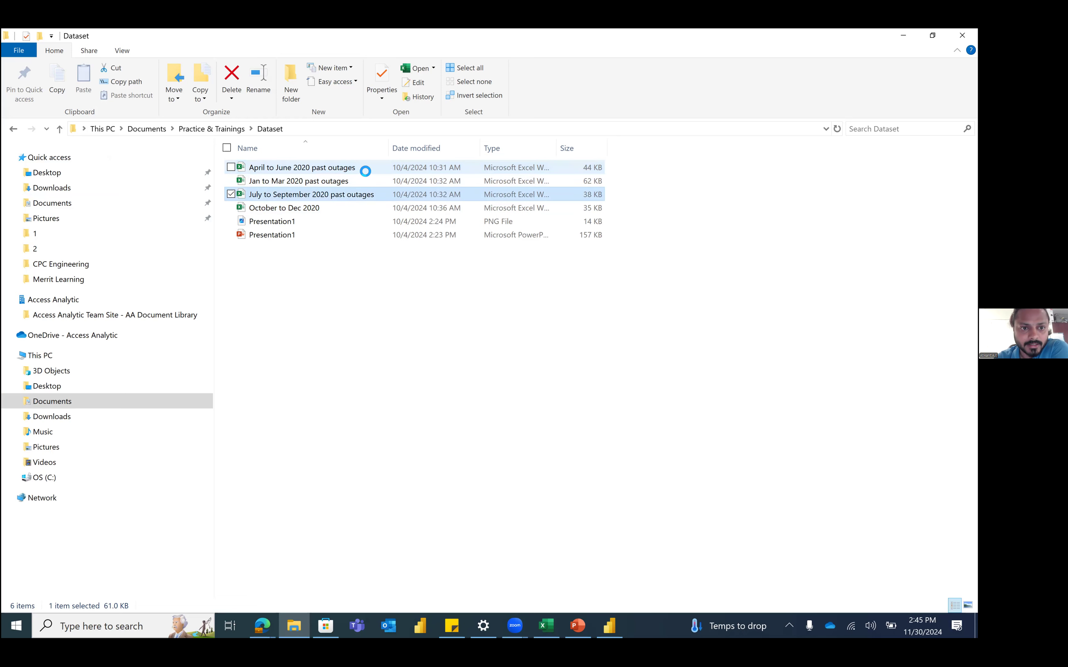
{"action": "key", "text": "Down"}
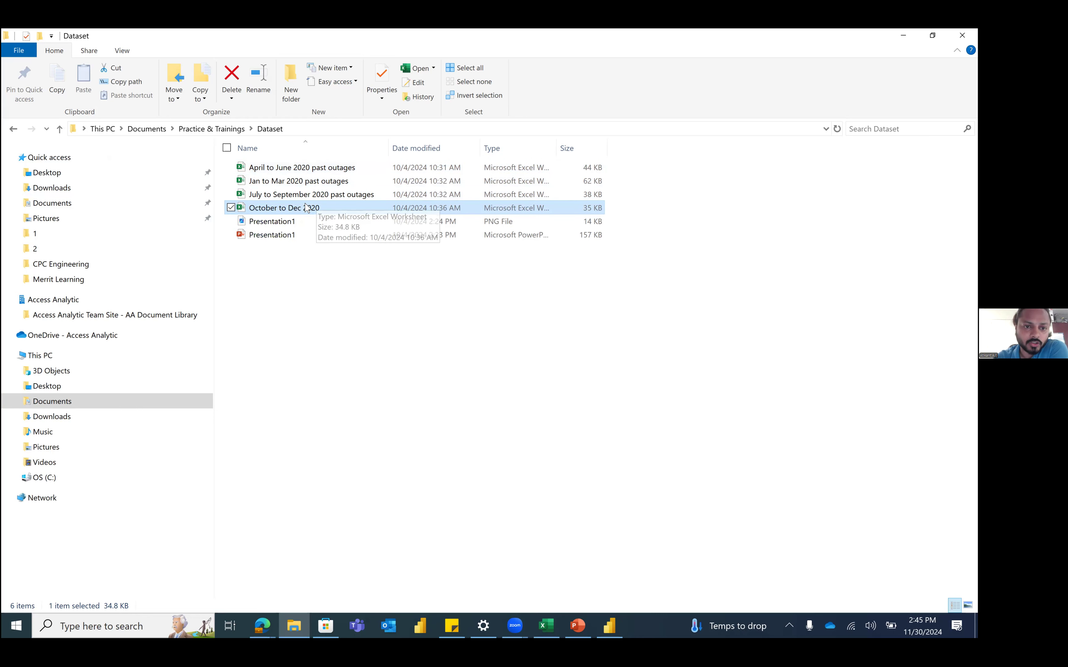
Step: Check Power BI's recent files, then return to the HRDataSource workbook at cell E1451
{"action": "left_click", "coordinate": [608, 622]}
{"action": "right_click", "coordinate": [607, 619]}
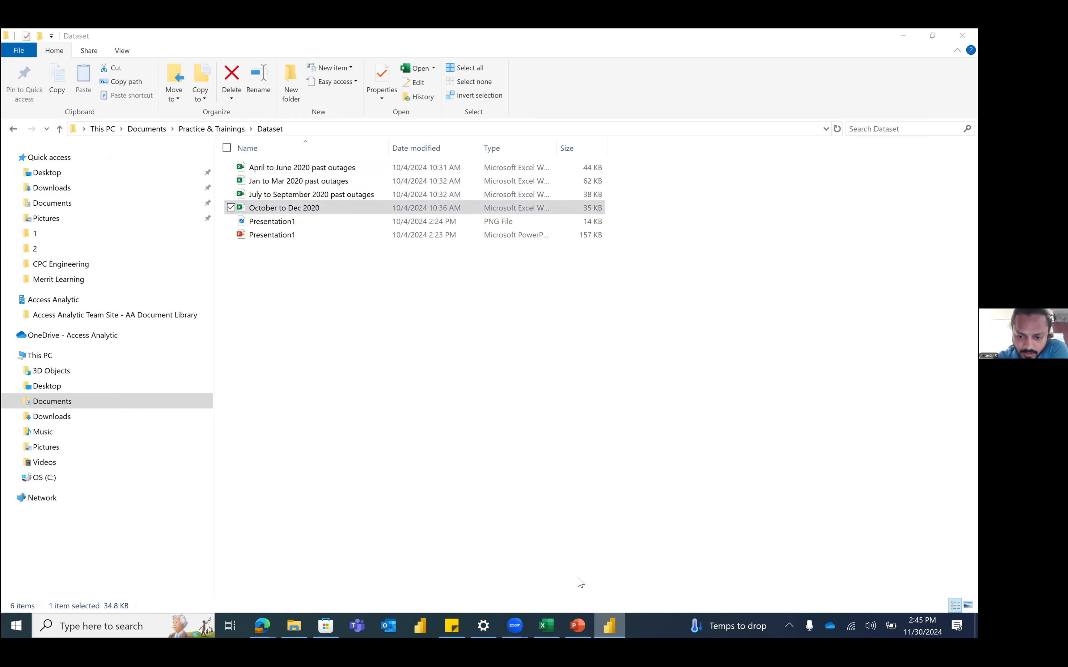
{"action": "left_click", "coordinate": [419, 620]}
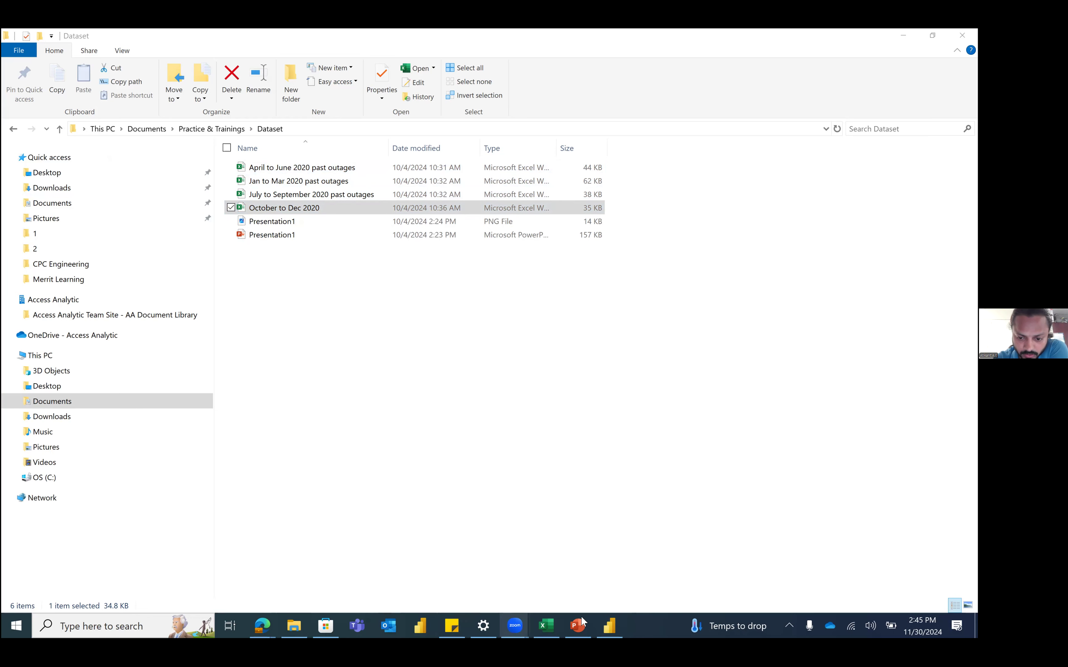
{"action": "key", "text": "alt+Tab"}
{"action": "left_click", "coordinate": [394, 258]}
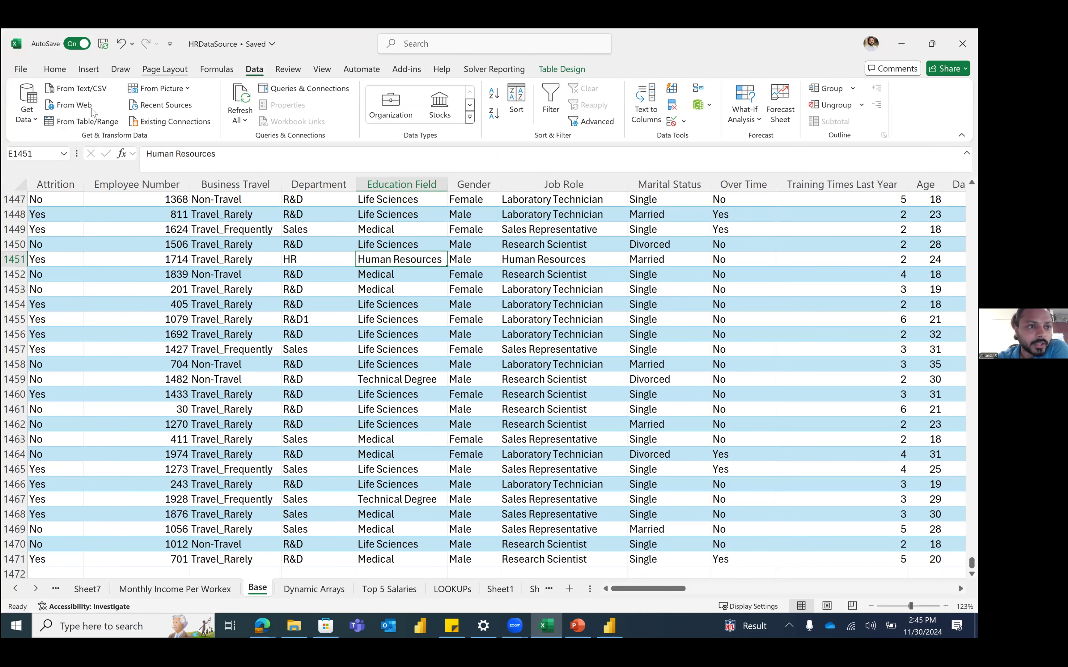
Step: Start Get Data from an Excel Workbook and bring the enlarged Import Data dialog forward
{"action": "left_click", "coordinate": [32, 117]}
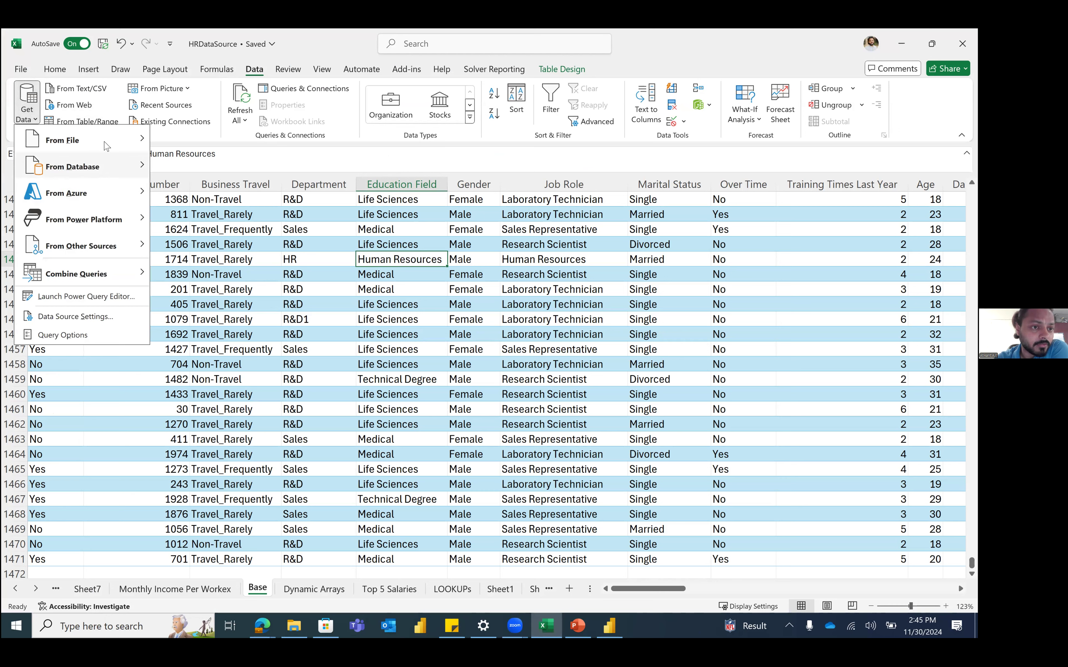
{"action": "mouse_move", "coordinate": [104, 141]}
{"action": "left_click", "coordinate": [215, 143]}
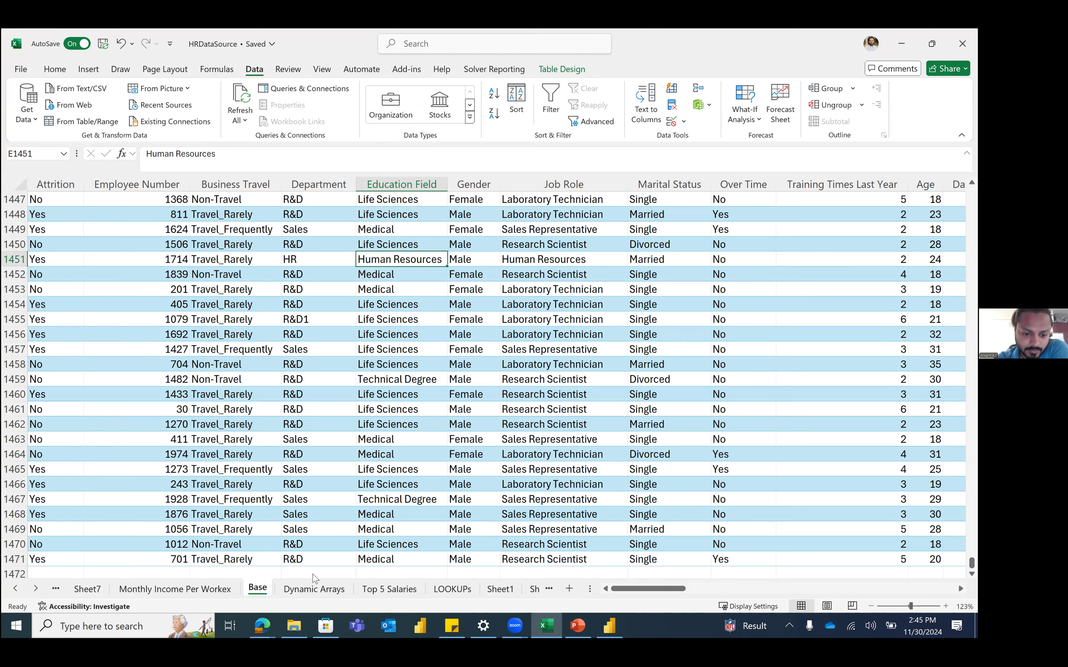
{"action": "left_click", "coordinate": [299, 626]}
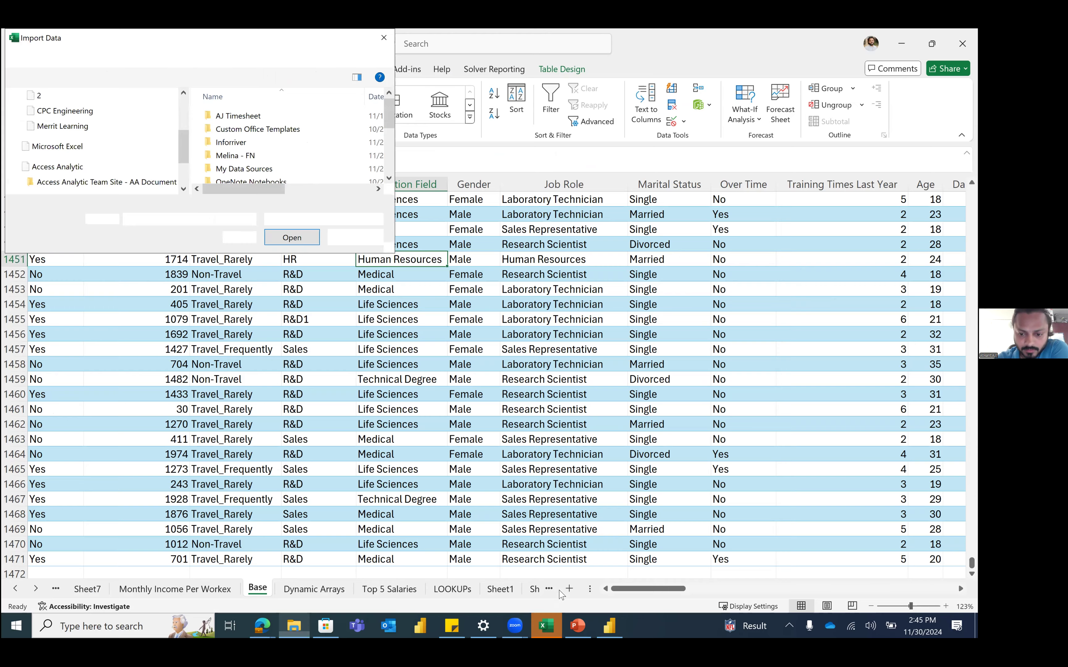
{"action": "left_click", "coordinate": [554, 620]}
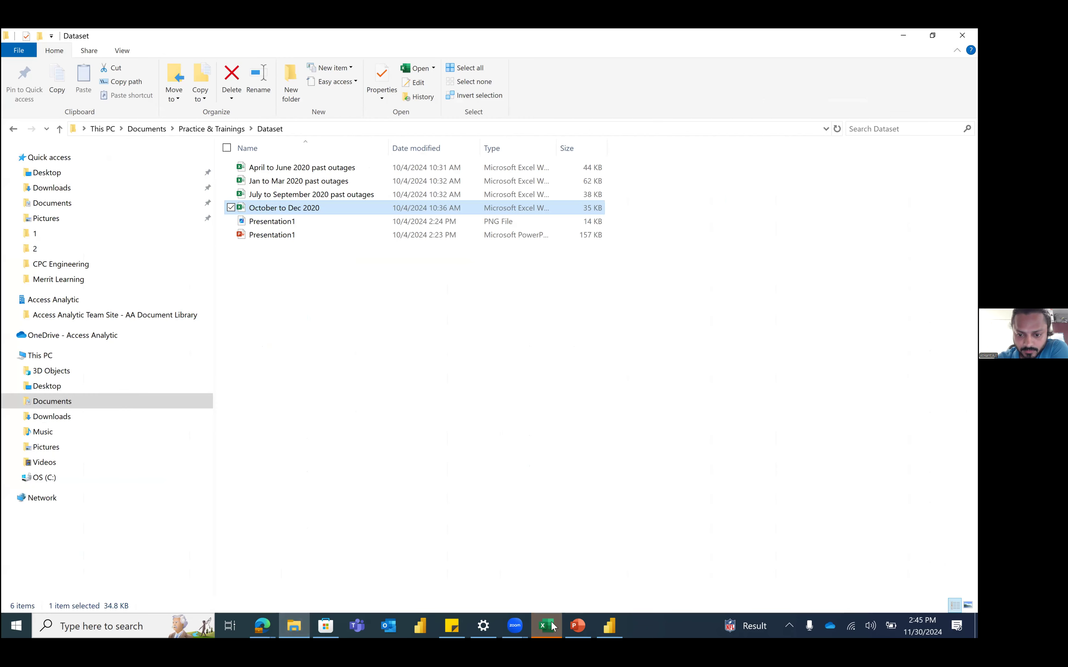
{"action": "right_click", "coordinate": [551, 622]}
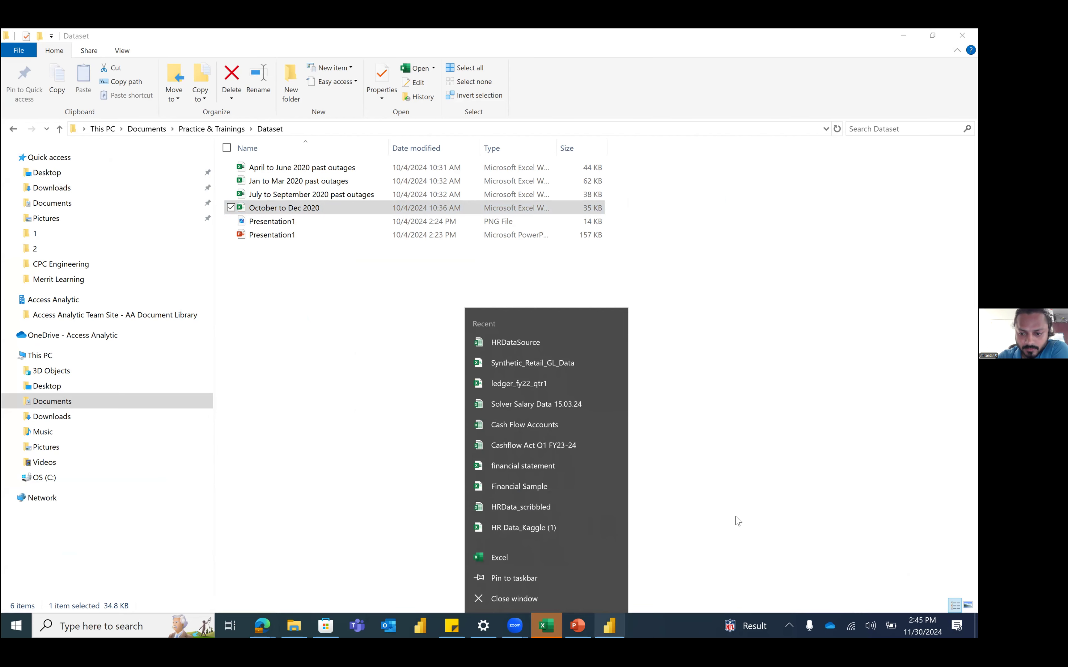
{"action": "left_click", "coordinate": [733, 520]}
{"action": "left_click", "coordinate": [546, 626]}
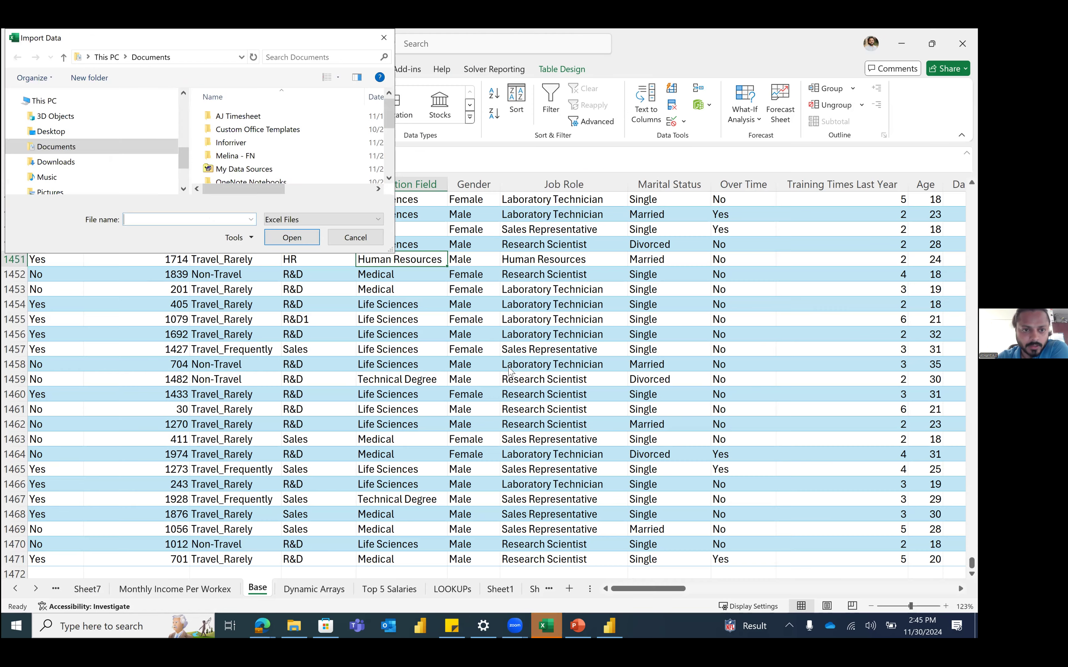
{"action": "left_click_drag", "start_coordinate": [389, 247], "coordinate": [623, 438]}
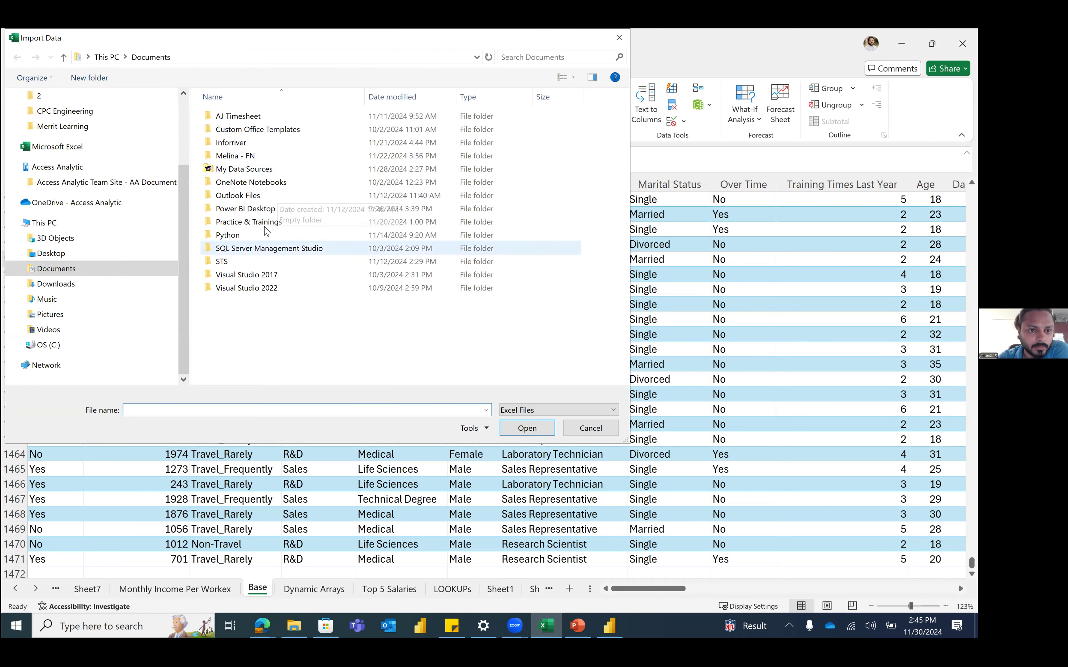
Step: Browse to Practice & Trainings\Dataset and open the Jan to Mar 2020 past outages workbook
{"action": "double_click", "coordinate": [265, 225]}
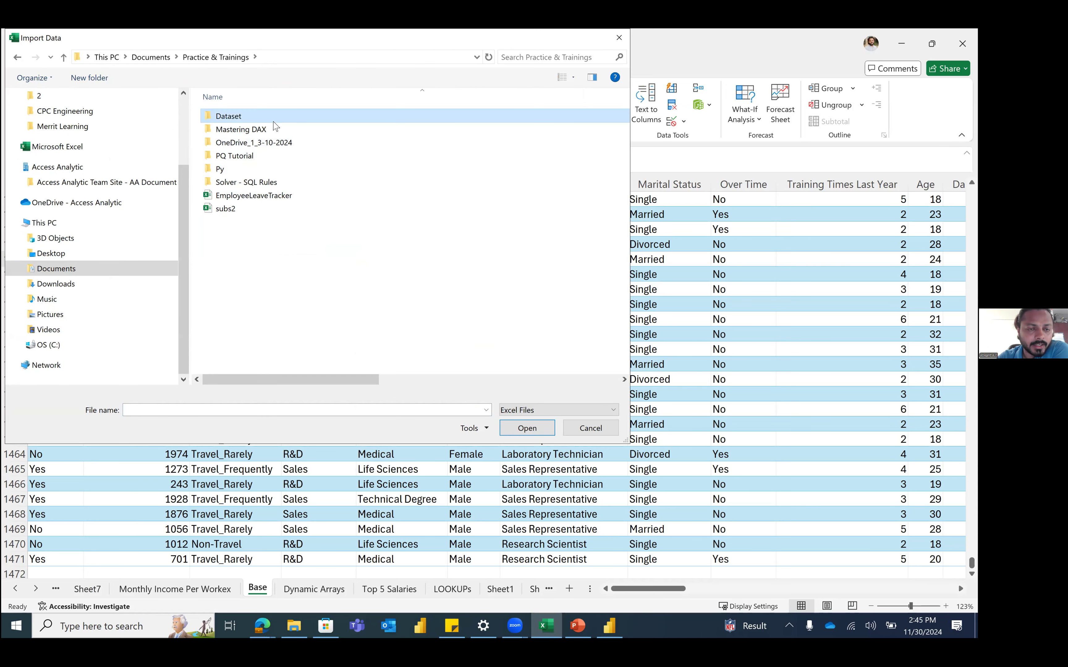
{"action": "double_click", "coordinate": [283, 119]}
{"action": "left_click", "coordinate": [309, 116]}
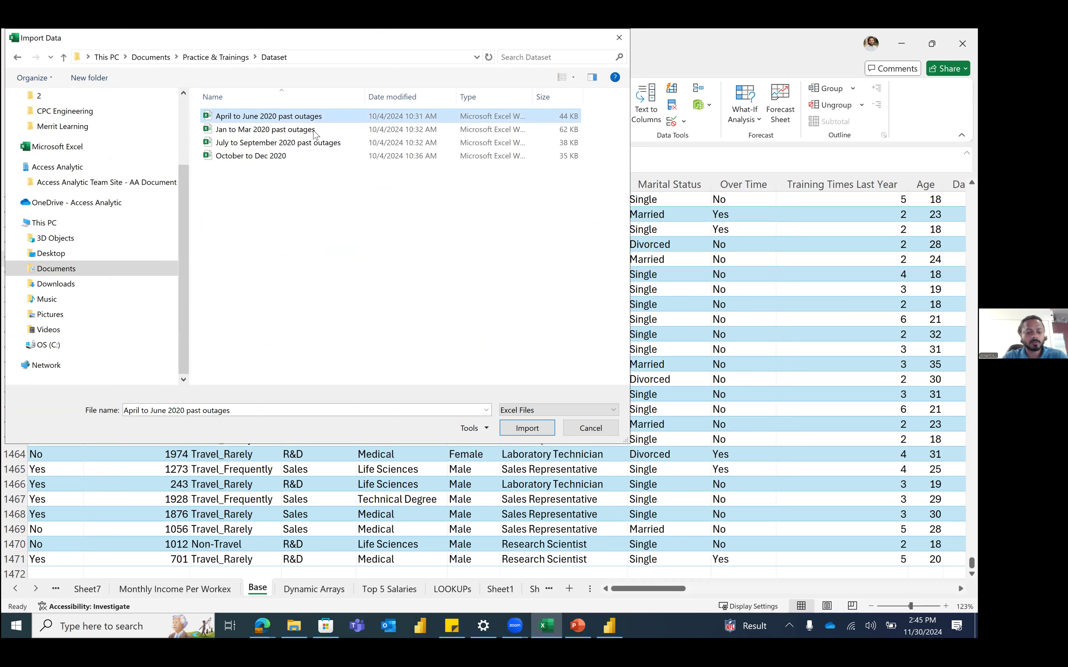
{"action": "left_click", "coordinate": [309, 157]}
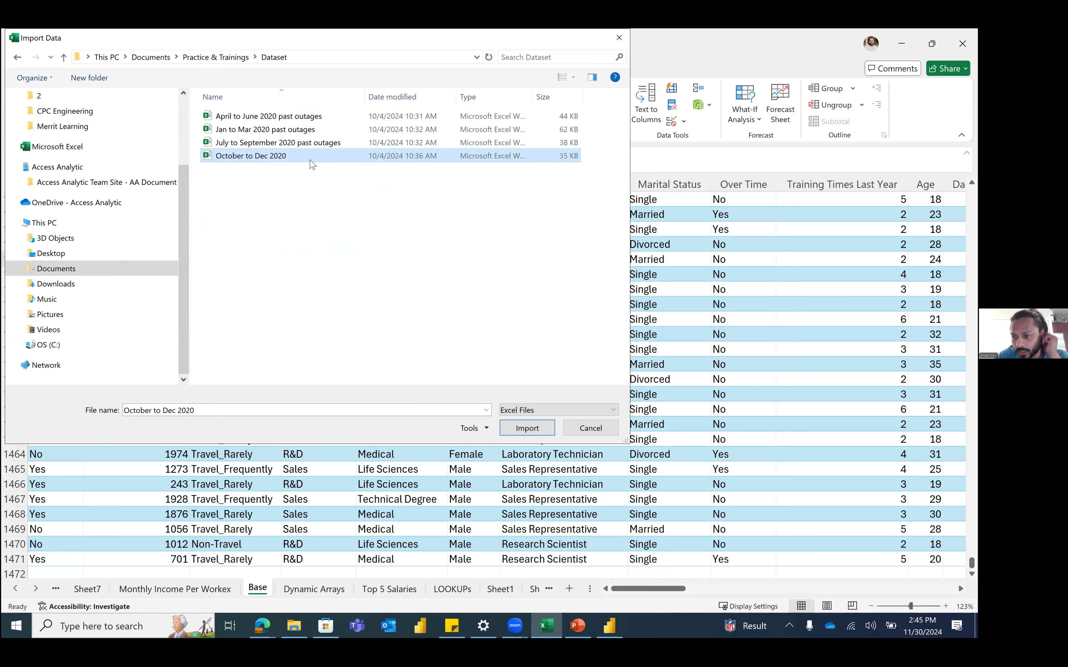
{"action": "left_click", "coordinate": [281, 130]}
{"action": "double_click", "coordinate": [266, 135]}
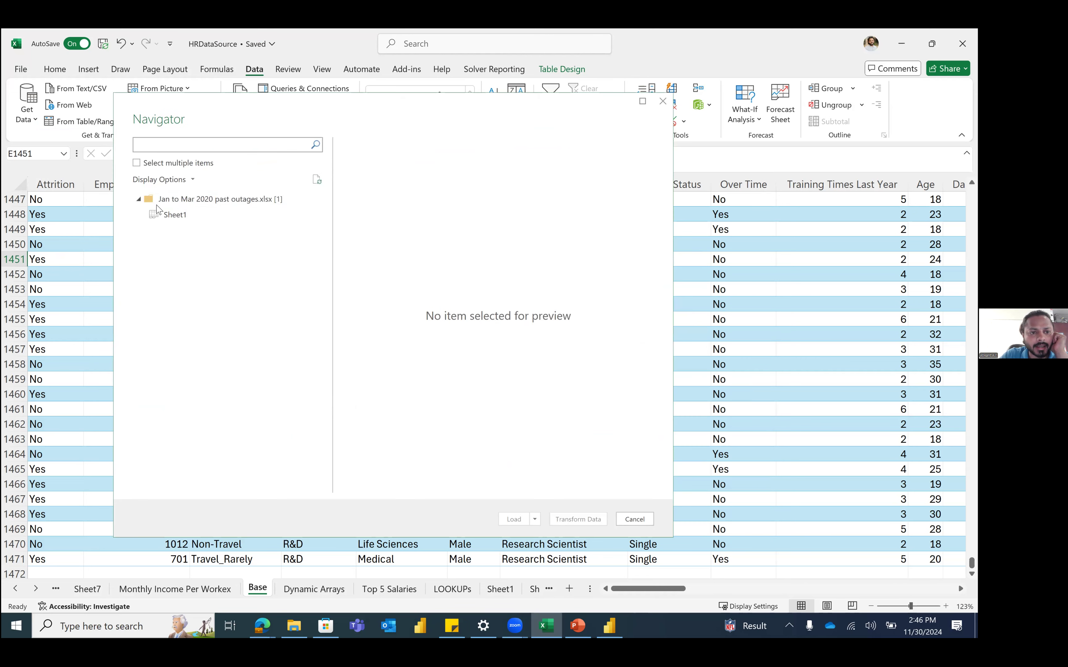
Step: Preview Sheet1 of the Jan to Mar 2020 outages workbook and send it to Power Query Editor
{"action": "left_click", "coordinate": [176, 215]}
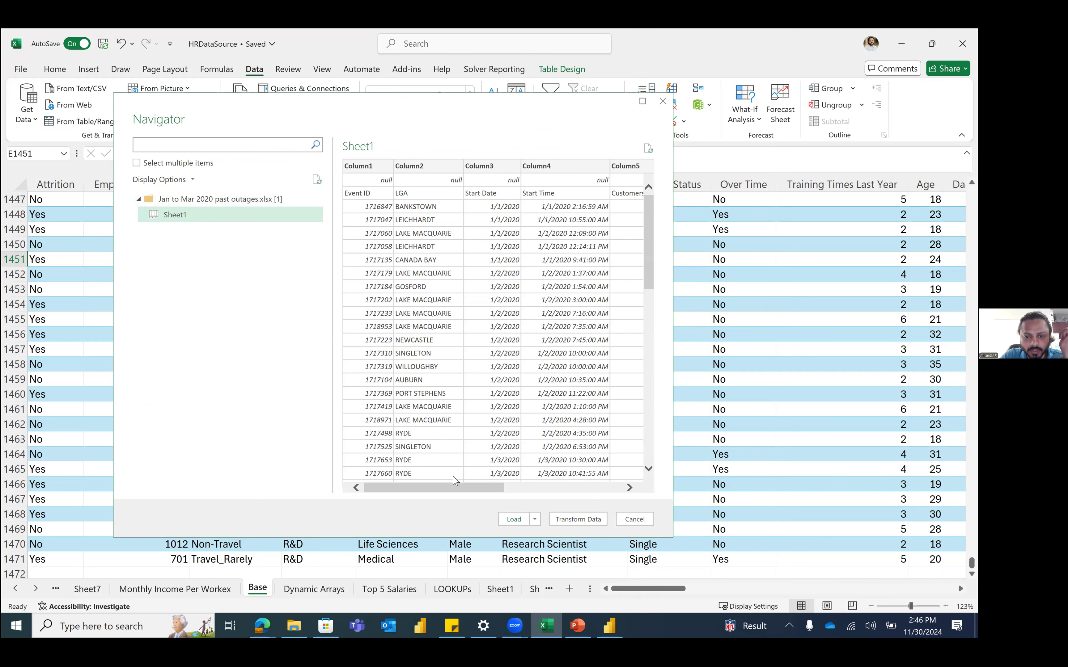
{"action": "left_click", "coordinate": [609, 488]}
{"action": "left_click_drag", "start_coordinate": [423, 490], "coordinate": [490, 500]}
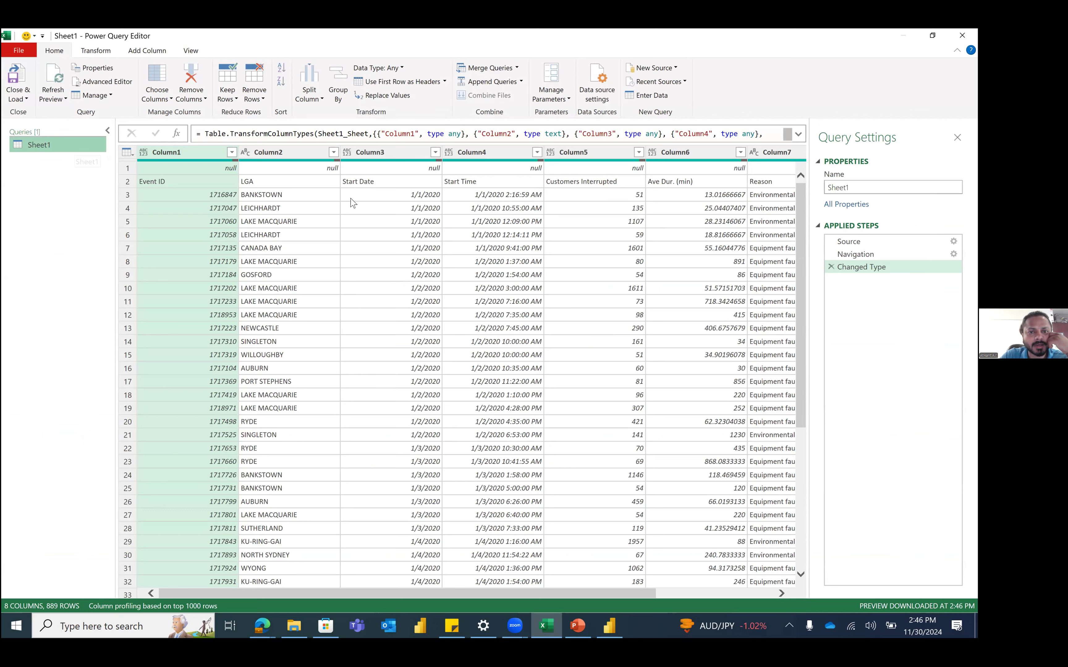
Step: Rename the Sheet1 query to Jan-Mar
{"action": "left_click", "coordinate": [864, 192]}
{"action": "type", "text": "Jan-Mar"}
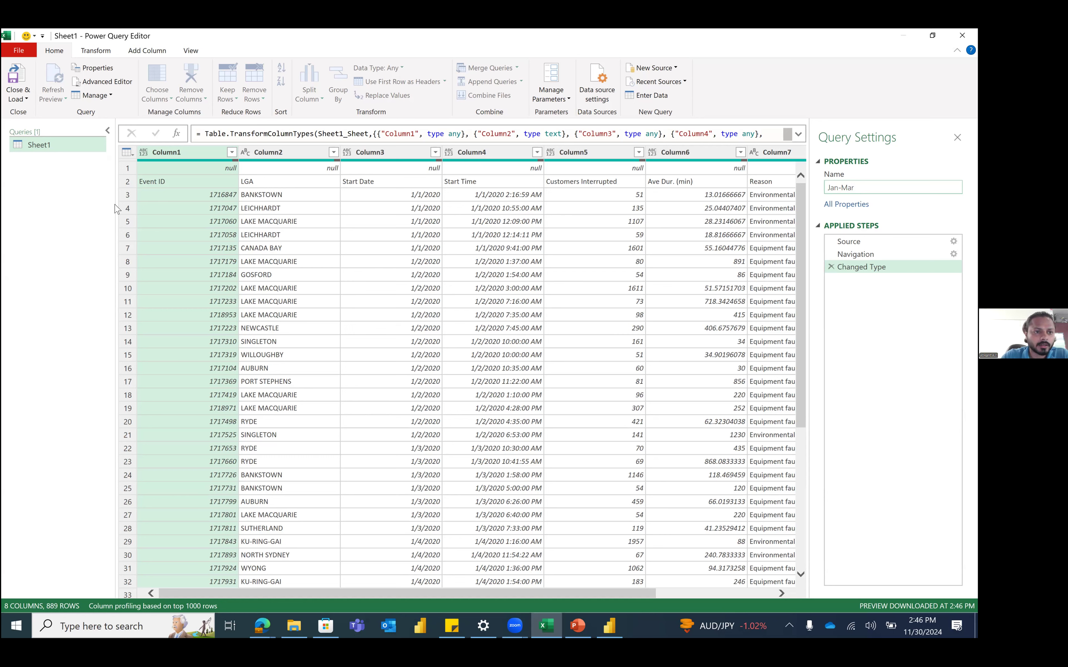
{"action": "key", "text": "Return"}
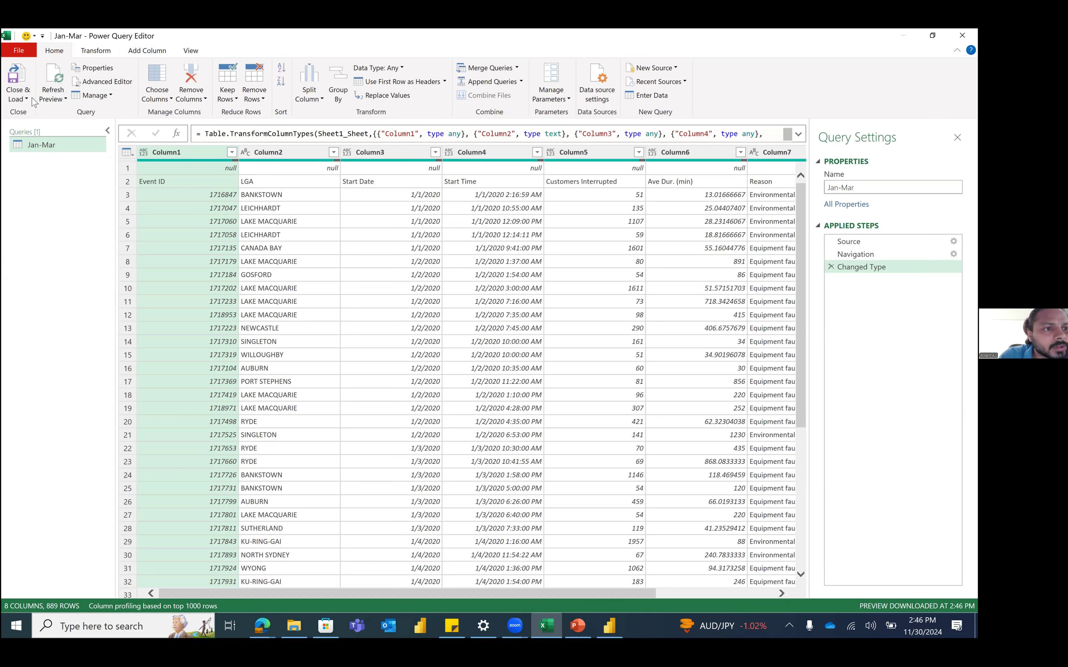
Step: Glance at the File menu and Transform tab, then bring up the New Source choices on Home
{"action": "left_click", "coordinate": [32, 50]}
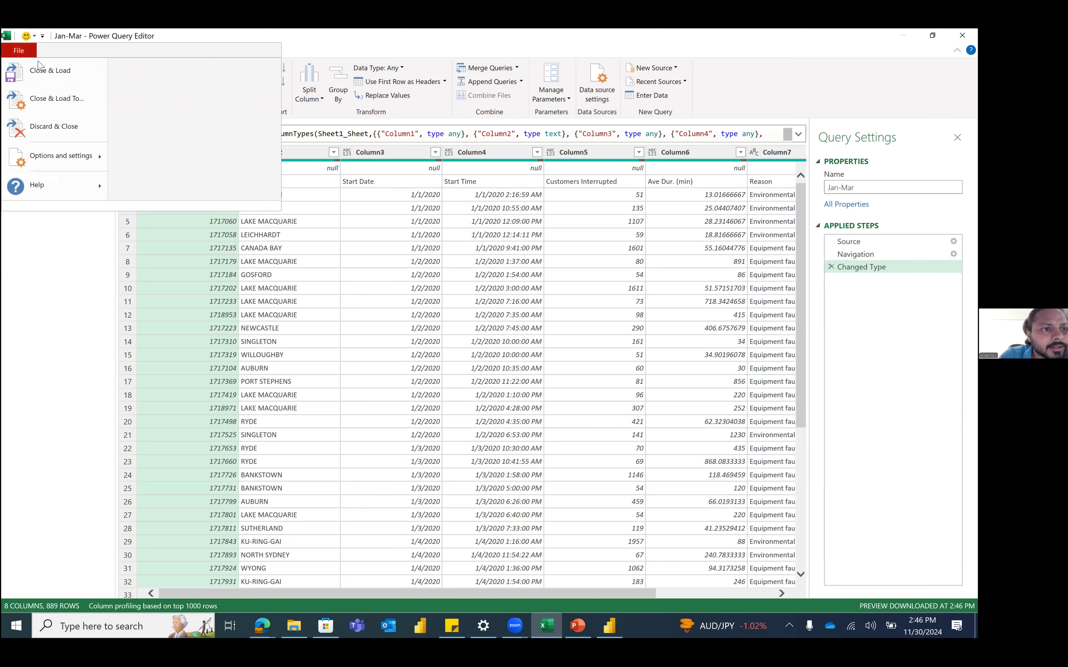
{"action": "left_click", "coordinate": [90, 249]}
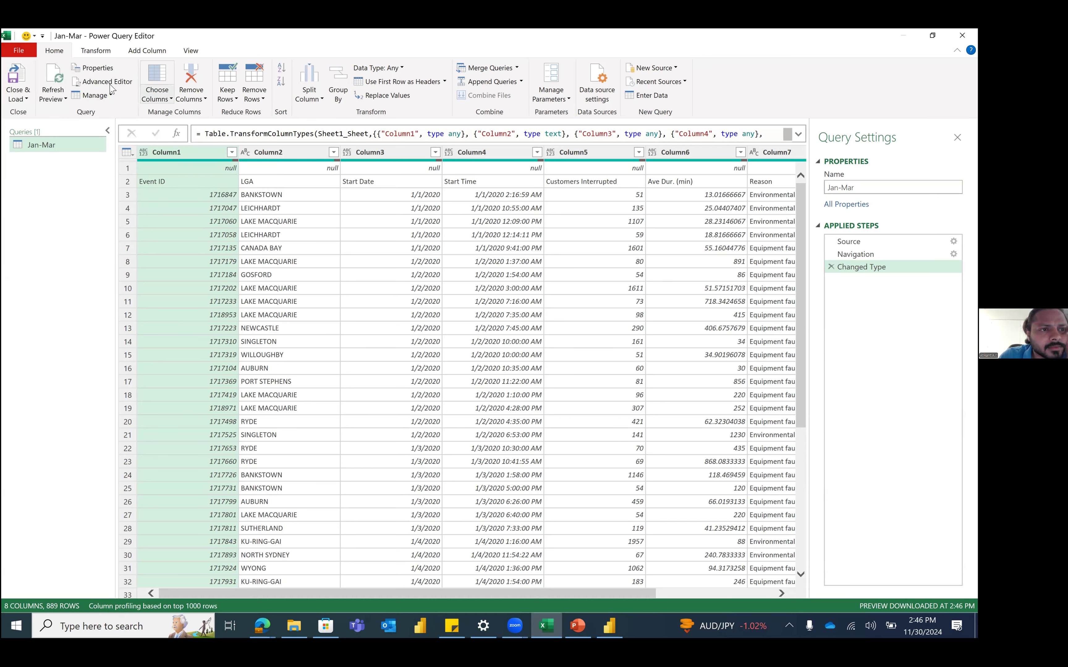
{"action": "left_click", "coordinate": [87, 54]}
{"action": "left_click", "coordinate": [63, 52]}
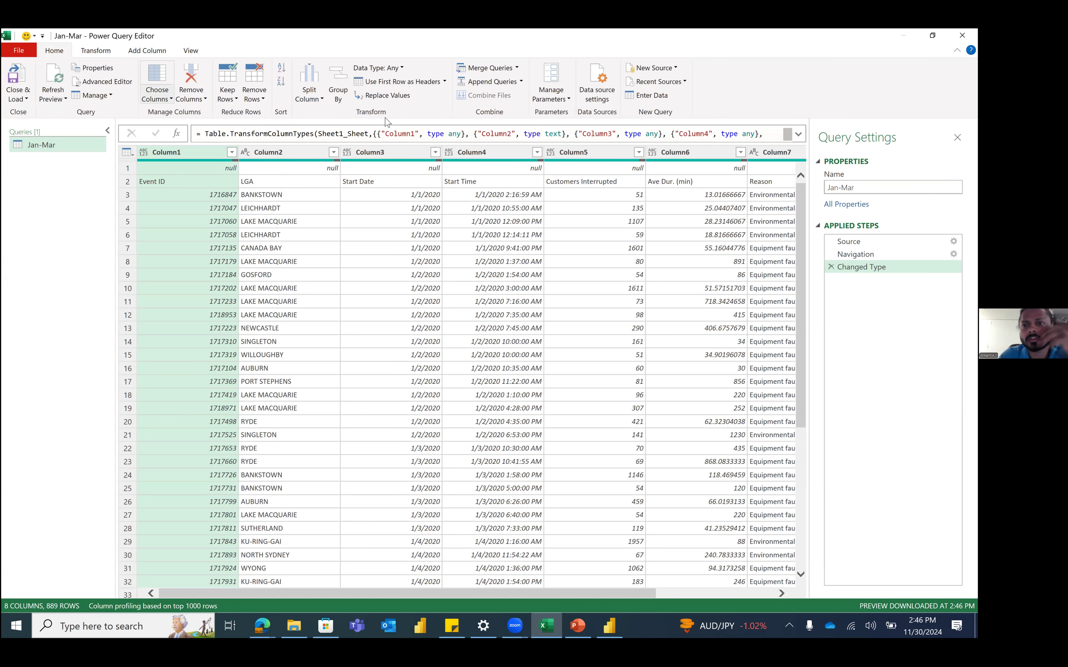
{"action": "left_click", "coordinate": [671, 70]}
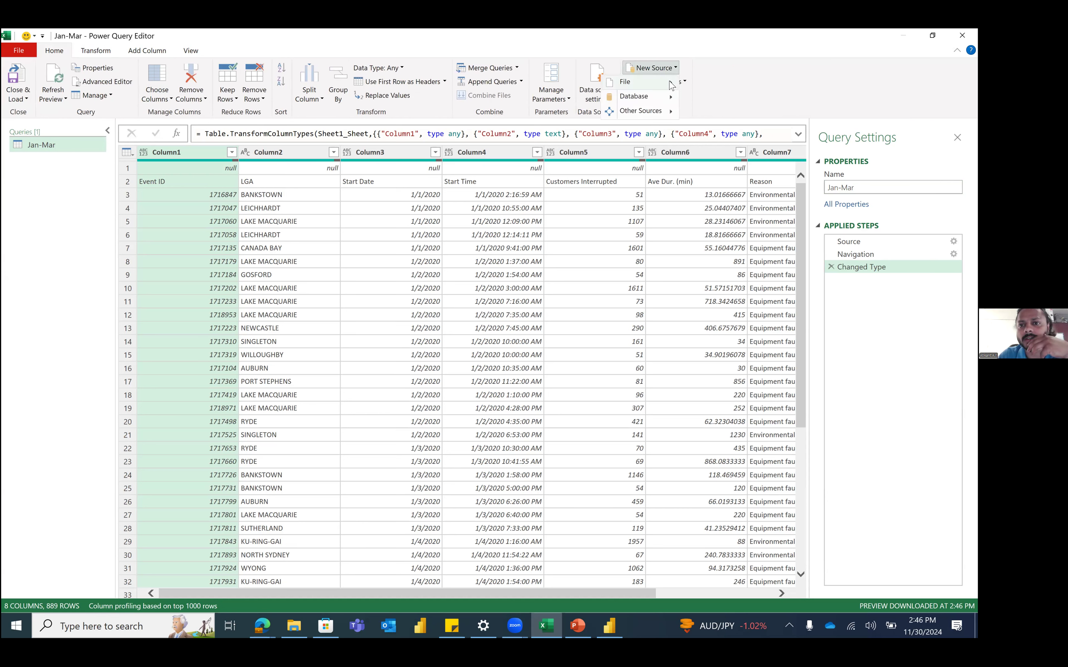
Step: Import Sheet1 of the April to June 2020 past outages workbook as a new query
{"action": "mouse_move", "coordinate": [670, 82]}
{"action": "left_click", "coordinate": [571, 85]}
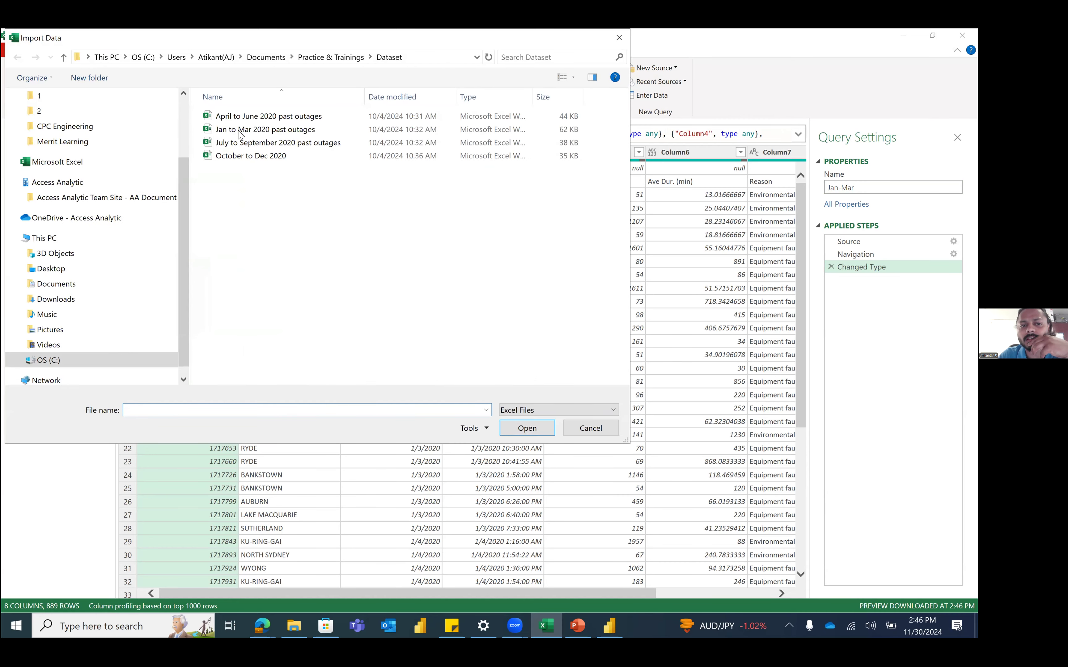
{"action": "left_click", "coordinate": [247, 119]}
{"action": "key", "text": "Return"}
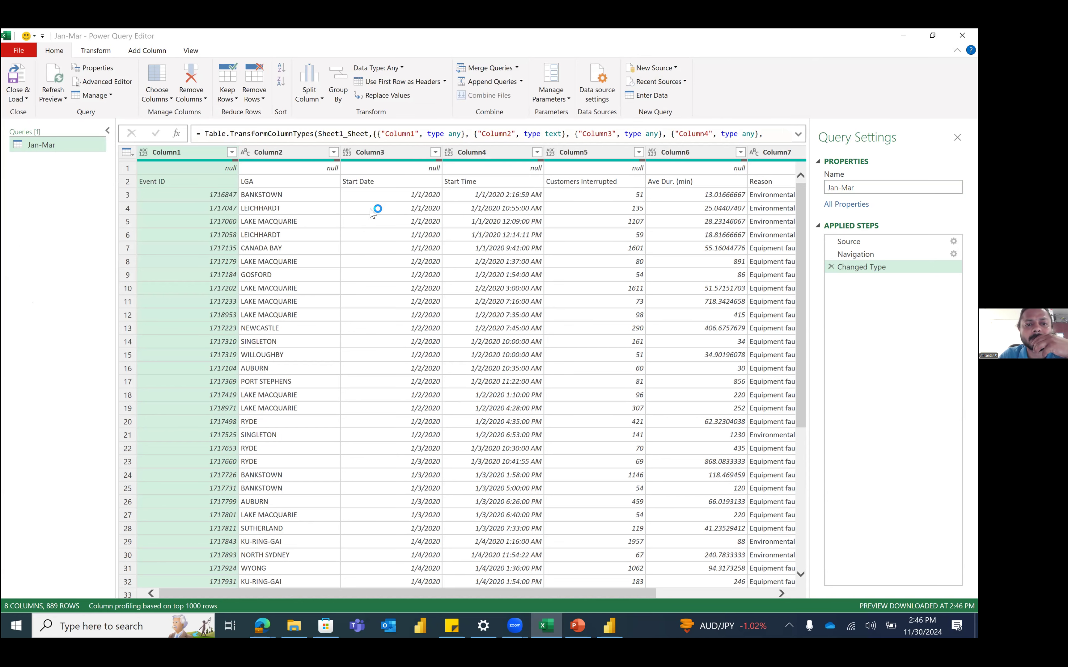
{"action": "left_click", "coordinate": [271, 221]}
{"action": "left_click", "coordinate": [684, 525]}
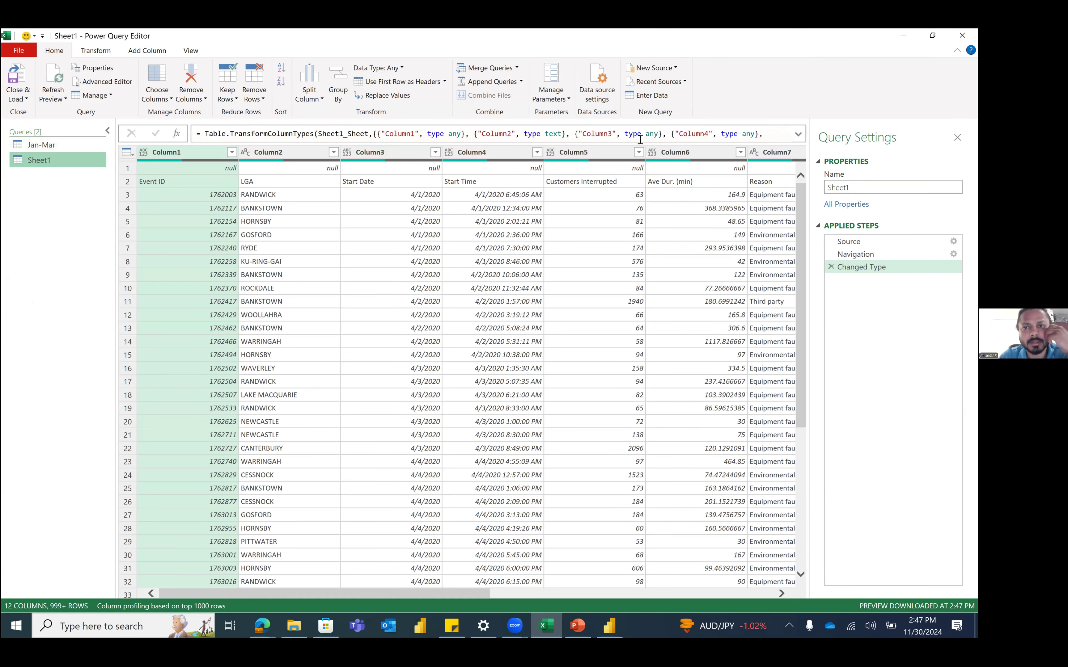
Step: Import Sheet1 of the July to September 2020 past outages workbook as another query
{"action": "left_click", "coordinate": [653, 68]}
{"action": "mouse_move", "coordinate": [648, 84]}
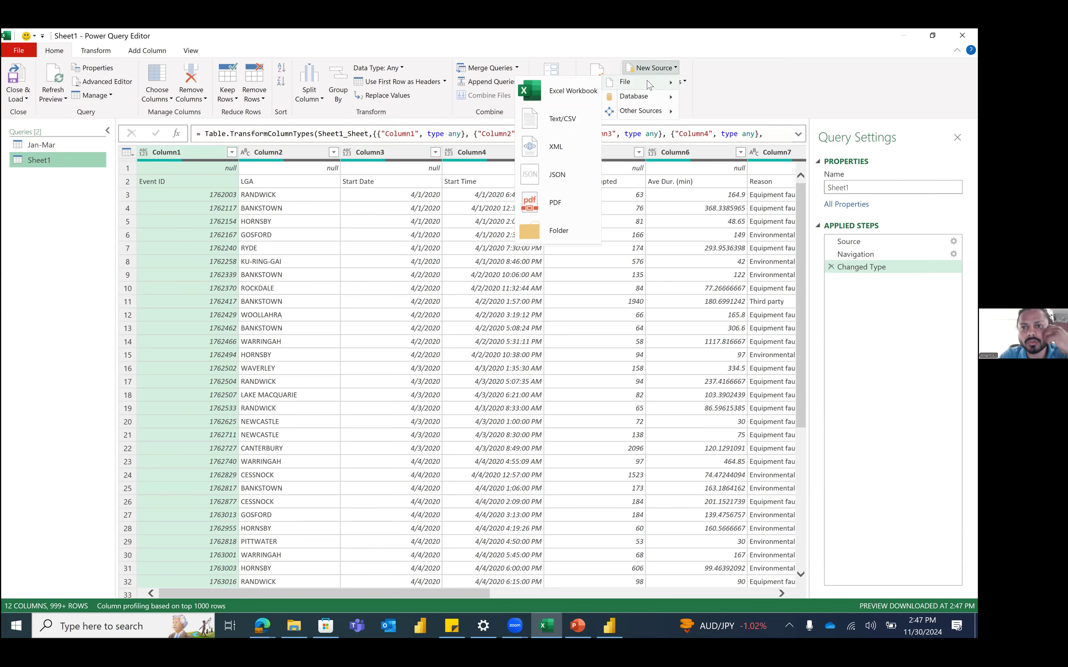
{"action": "left_click", "coordinate": [556, 95]}
{"action": "left_click", "coordinate": [228, 144]}
{"action": "double_click", "coordinate": [228, 145]}
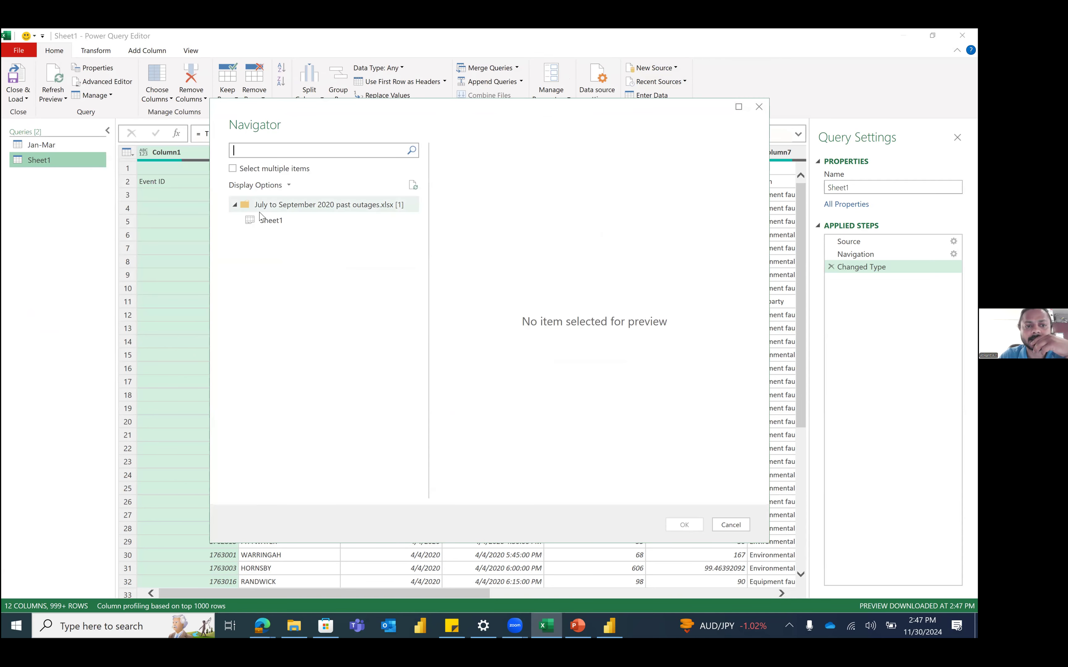
{"action": "left_click", "coordinate": [270, 219]}
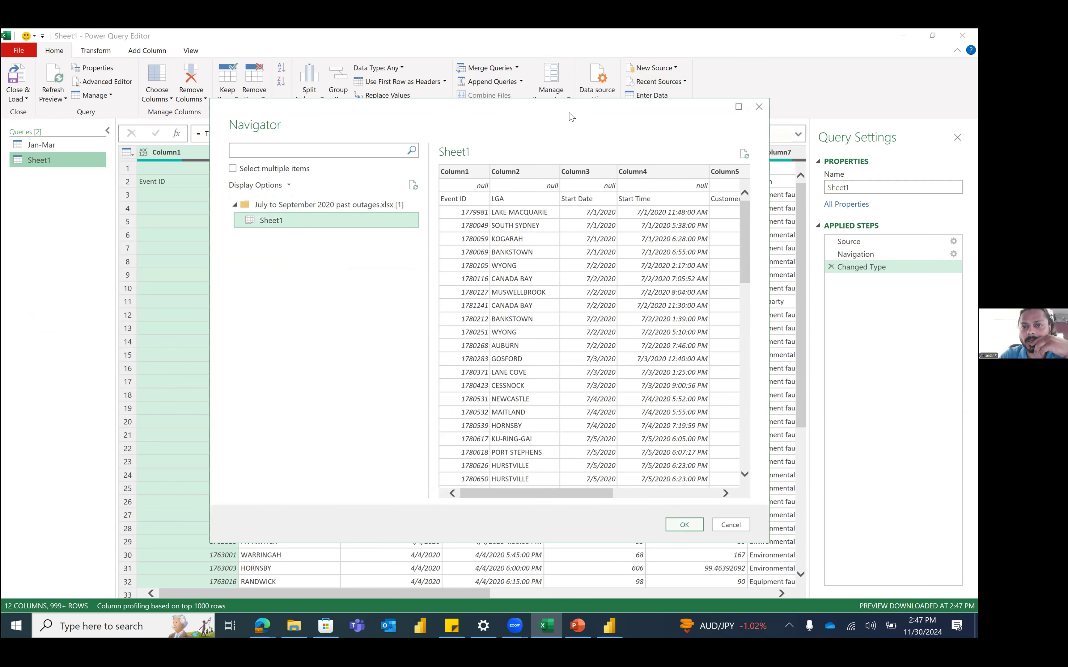
{"action": "key", "text": "Return"}
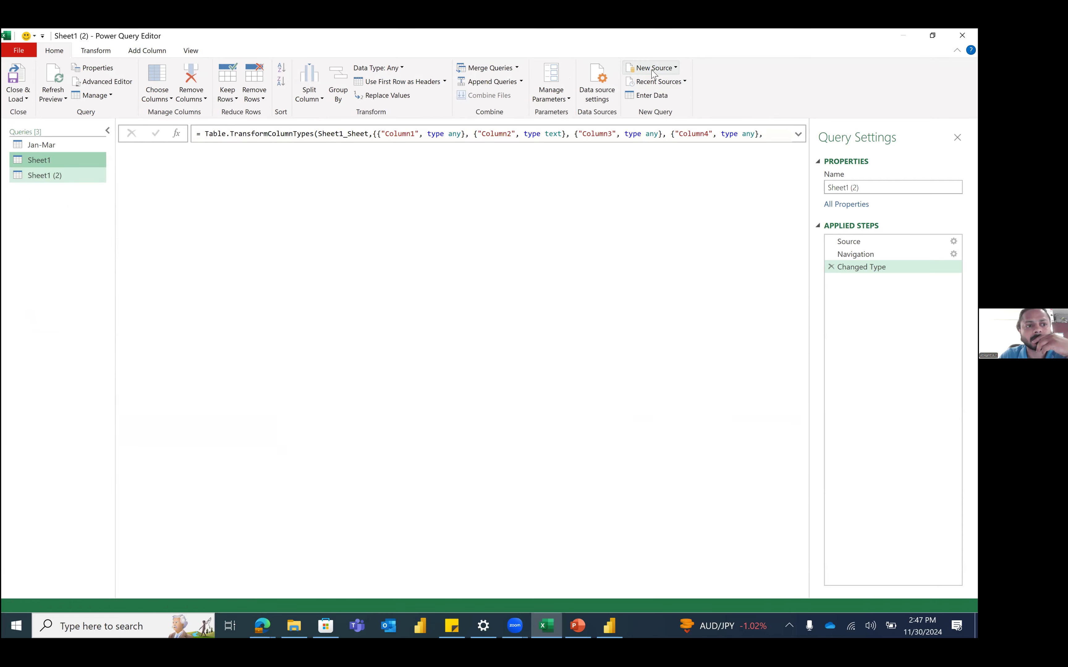
Step: Import the October to Dec 2020 workbook's sheet as a fourth query, then select Sheet1
{"action": "left_click", "coordinate": [653, 68]}
{"action": "mouse_move", "coordinate": [631, 82]}
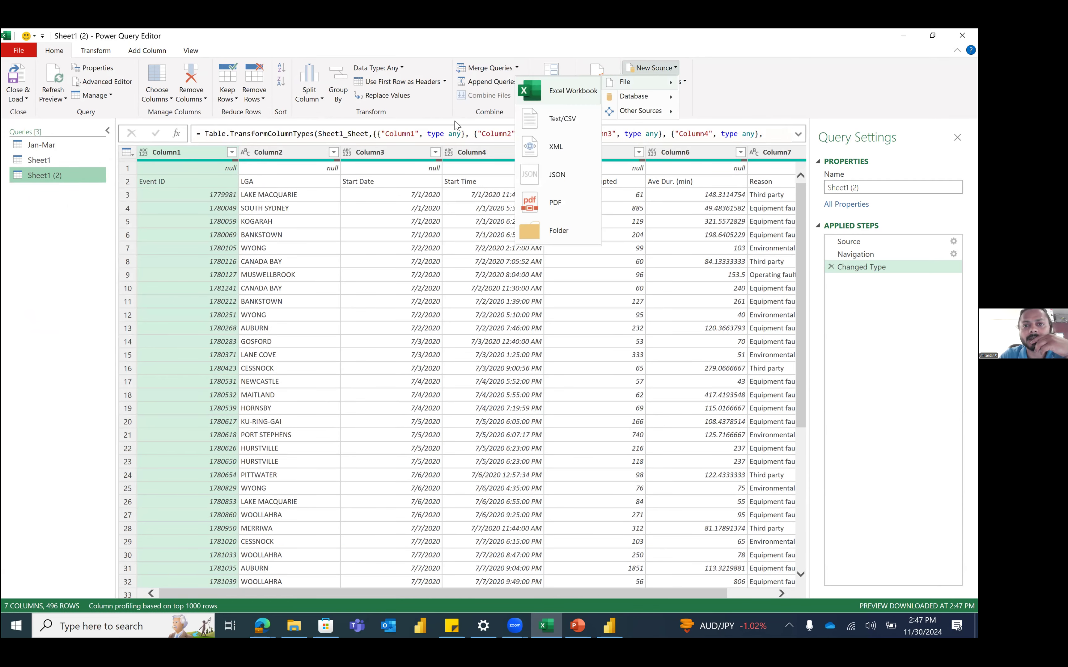
{"action": "left_click", "coordinate": [576, 91]}
{"action": "left_click", "coordinate": [243, 157]}
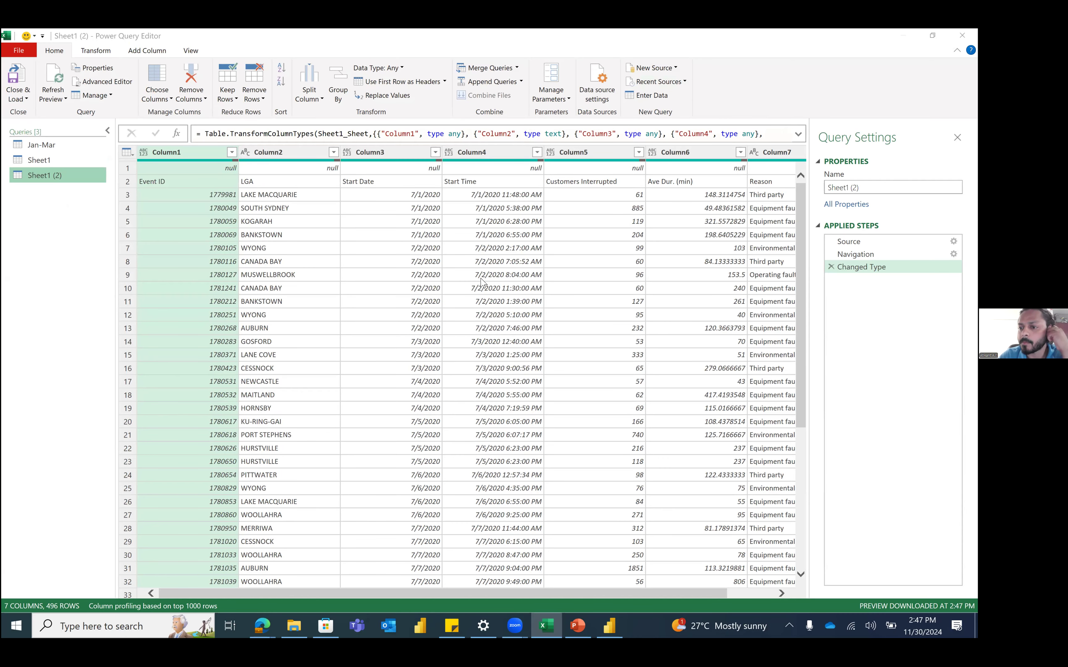
{"action": "left_click", "coordinate": [299, 229]}
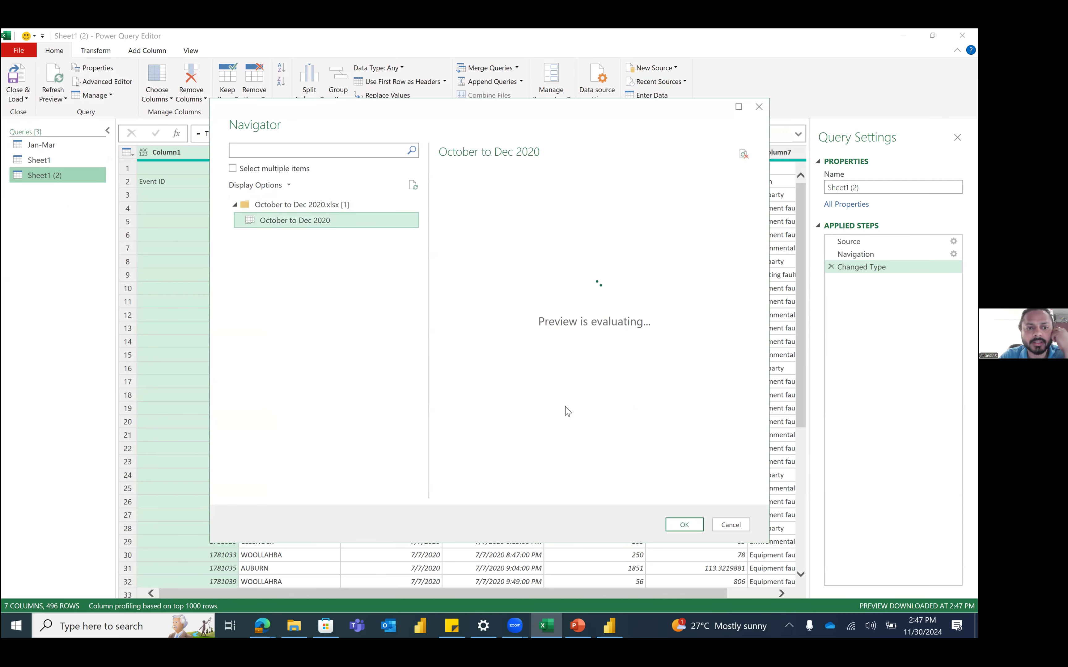
{"action": "left_click", "coordinate": [682, 525]}
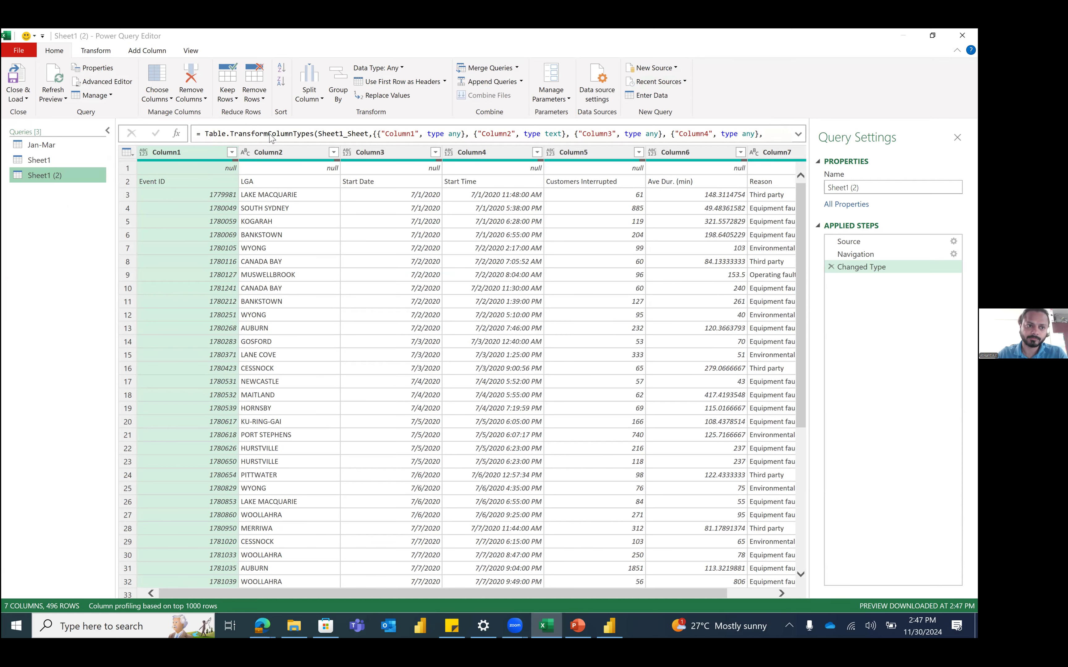
{"action": "left_click", "coordinate": [56, 161]}
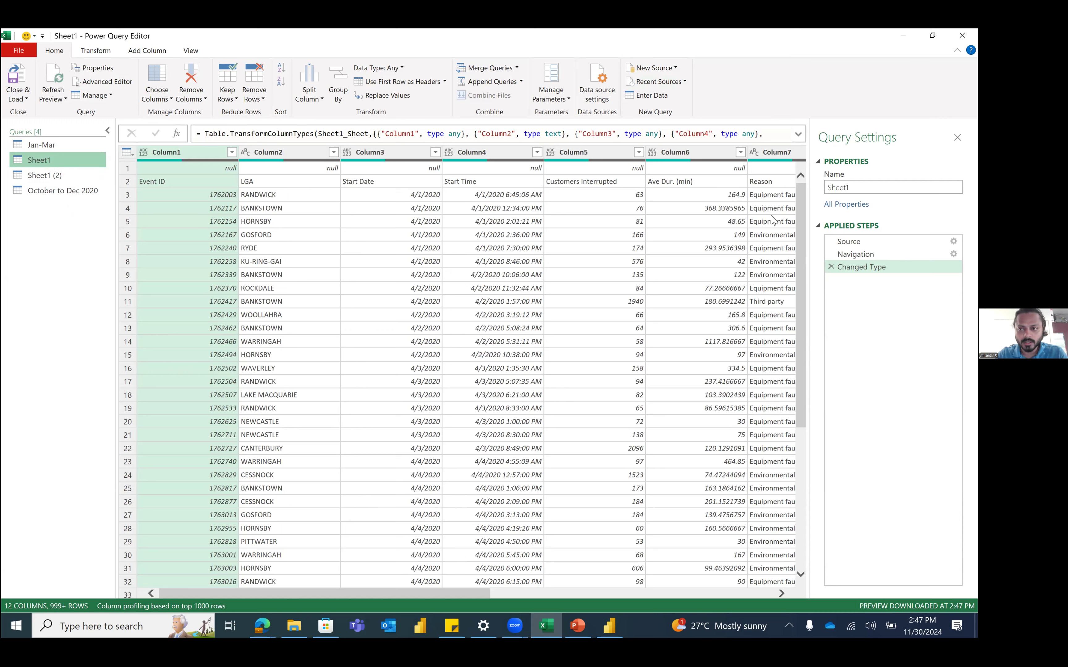
Step: Rename the Sheet1 query to Apr-Jun
{"action": "double_click", "coordinate": [874, 188]}
{"action": "type", "text": "Apr-"}
{"action": "type", "text": "un"}
{"action": "key", "text": "Return"}
Step: Rename Sheet1 (2) to Jul-Sep, correcting the mistyped Jul-Aug
{"action": "left_click", "coordinate": [48, 175]}
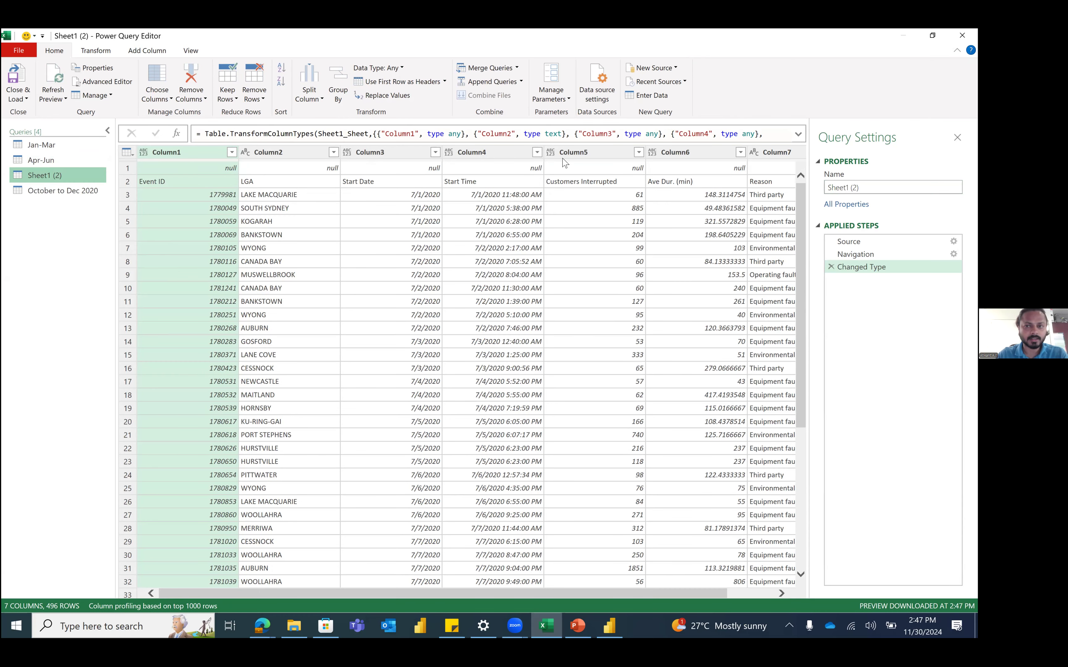
{"action": "left_click", "coordinate": [840, 192]}
{"action": "type", "text": "Jul-Aug"}
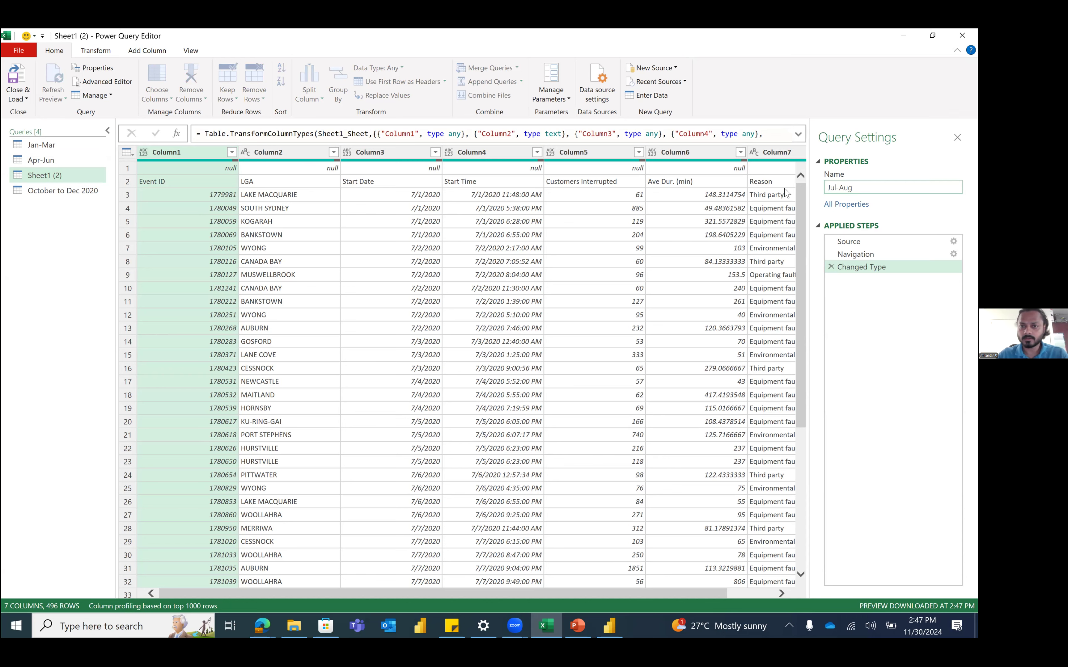
{"action": "key", "text": "Return"}
{"action": "left_click", "coordinate": [48, 196]}
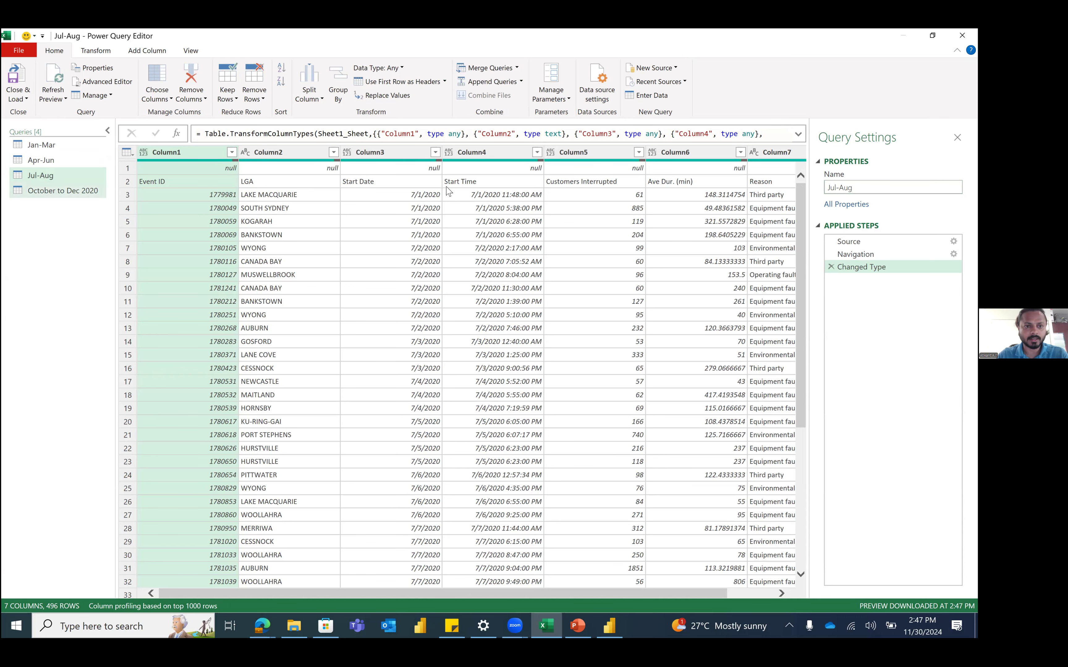
{"action": "left_click", "coordinate": [837, 187]}
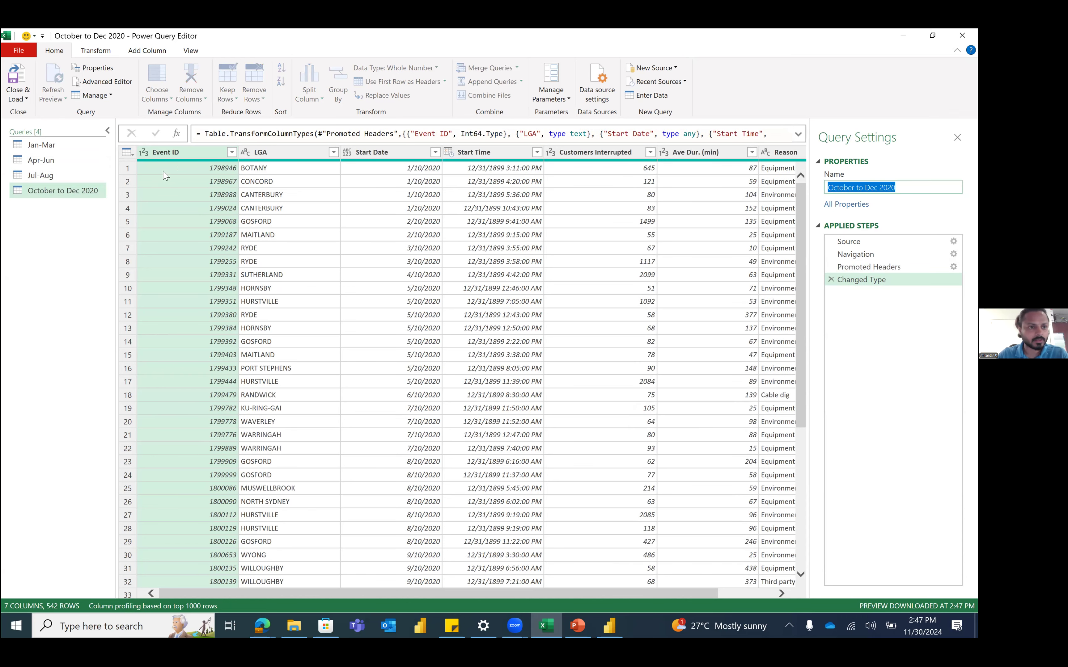
{"action": "left_click", "coordinate": [75, 175]}
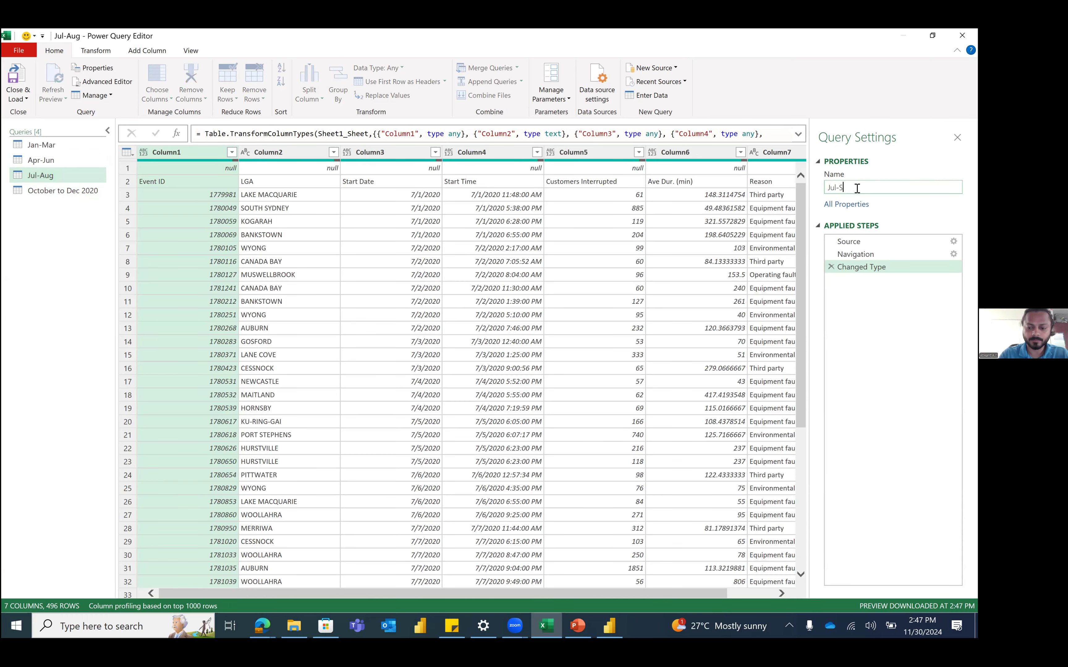
{"action": "type", "text": "ep"}
{"action": "left_click", "coordinate": [73, 195]}
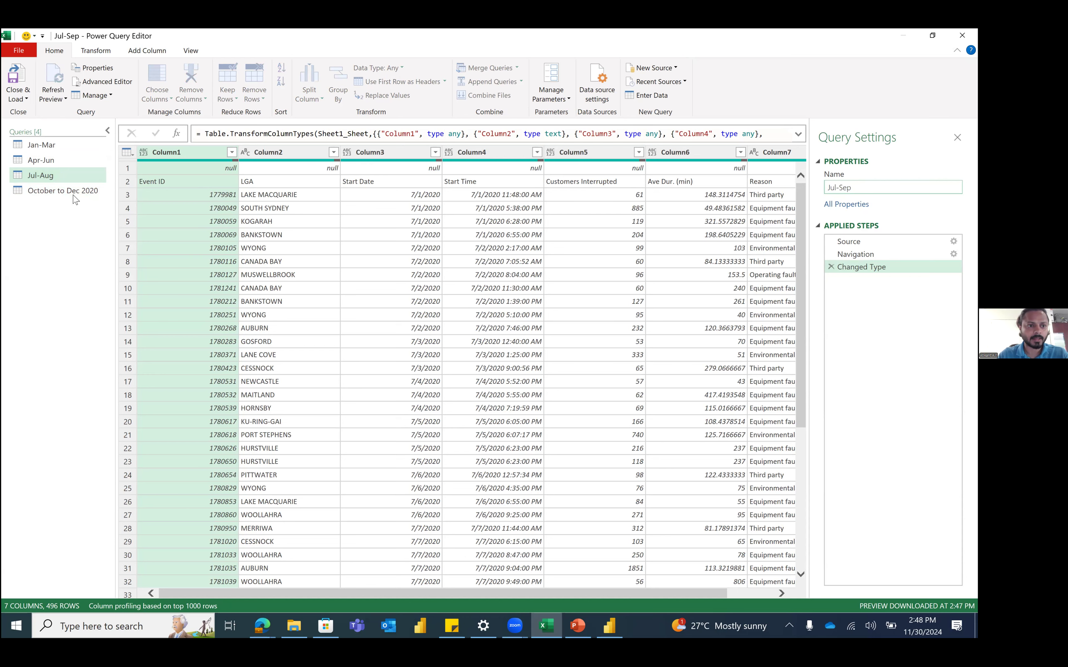
Step: Rename the October to Dec 2020 query to Oct-Dec and inspect the BOTANY LGA value
{"action": "left_click", "coordinate": [76, 193]}
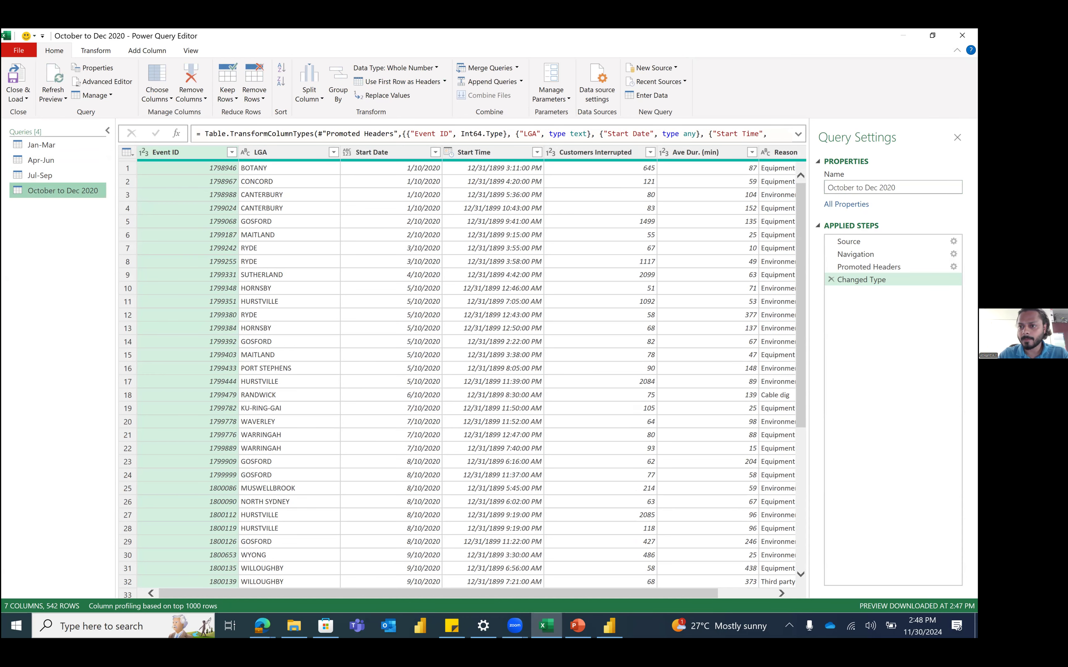
{"action": "left_click", "coordinate": [876, 188]}
{"action": "type", "text": "Oct"}
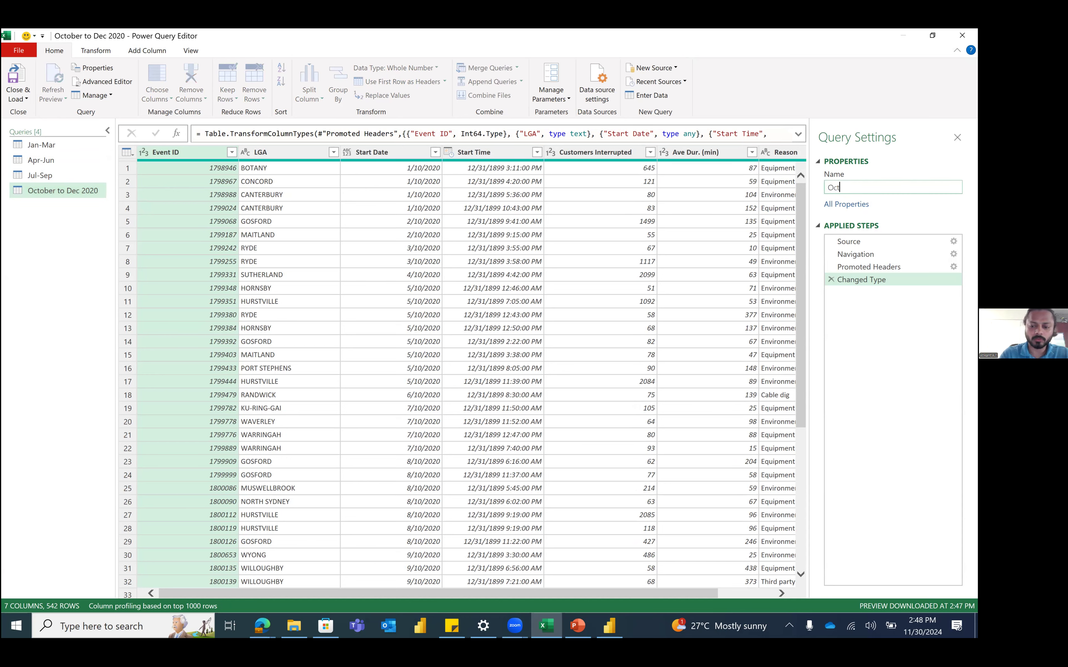
{"action": "type", "text": "-Dec"}
{"action": "key", "text": "Return"}
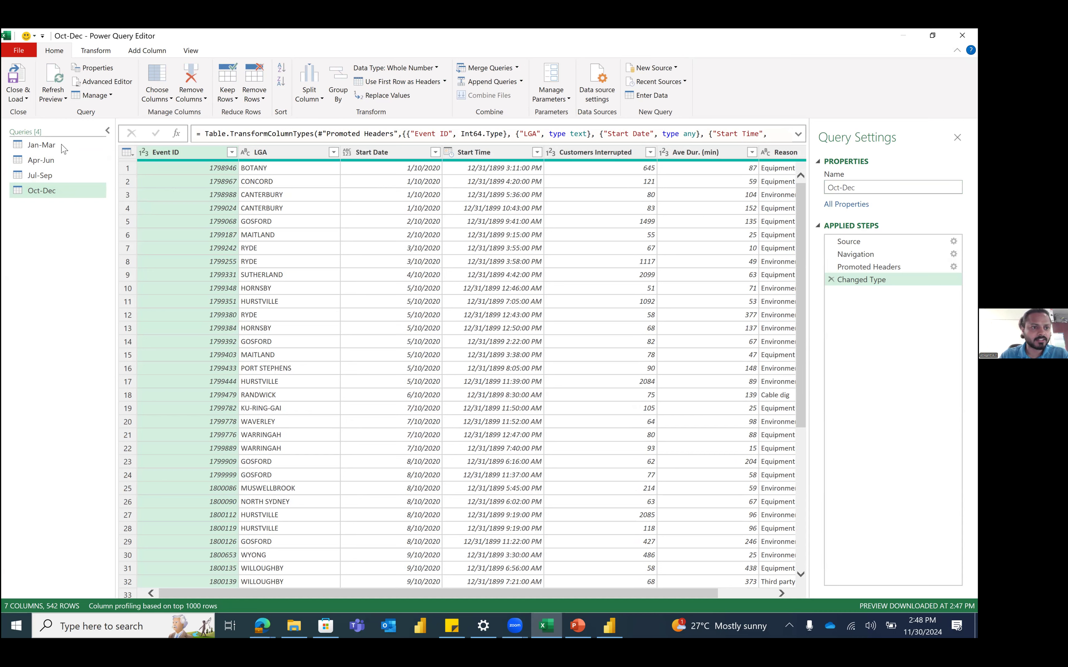
{"action": "left_click", "coordinate": [282, 168]}
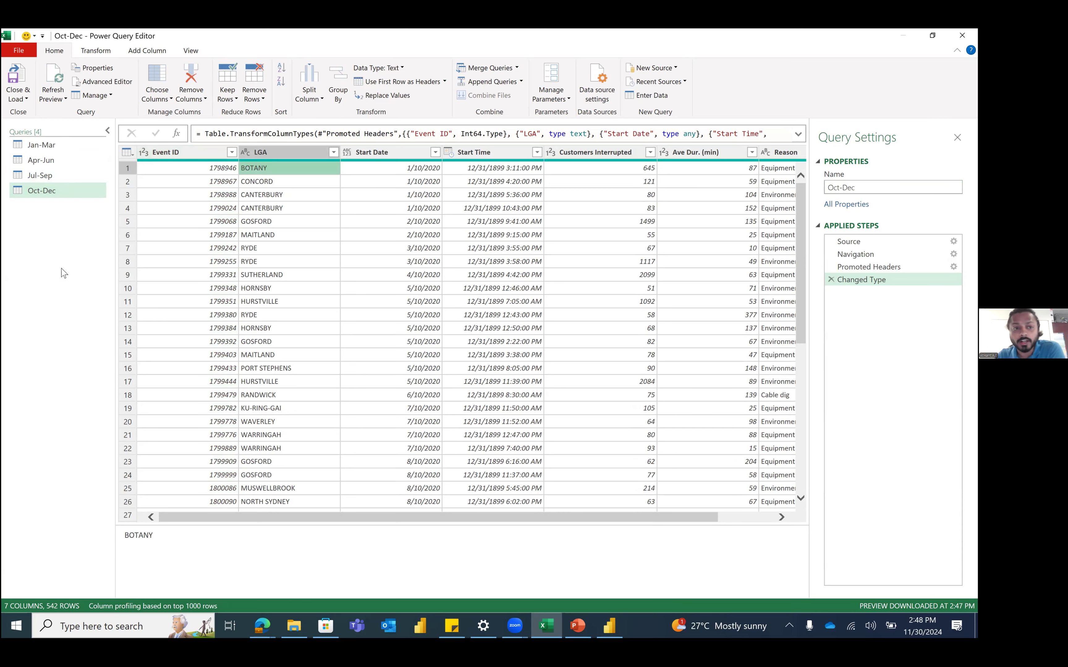
{"action": "left_click", "coordinate": [68, 145]}
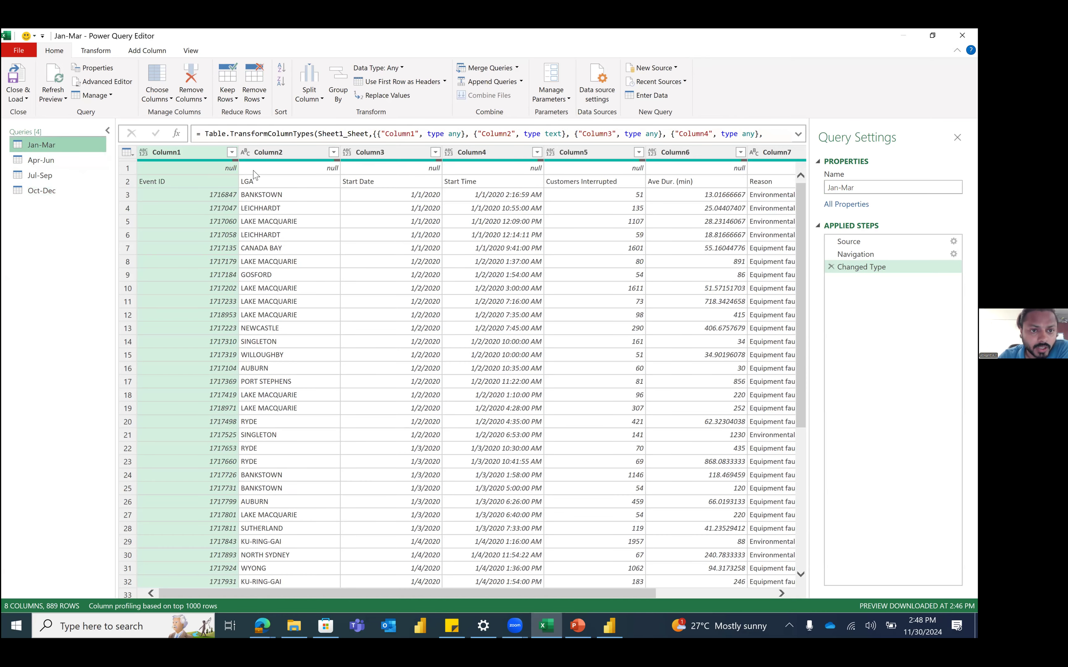
{"action": "left_click", "coordinate": [131, 169]}
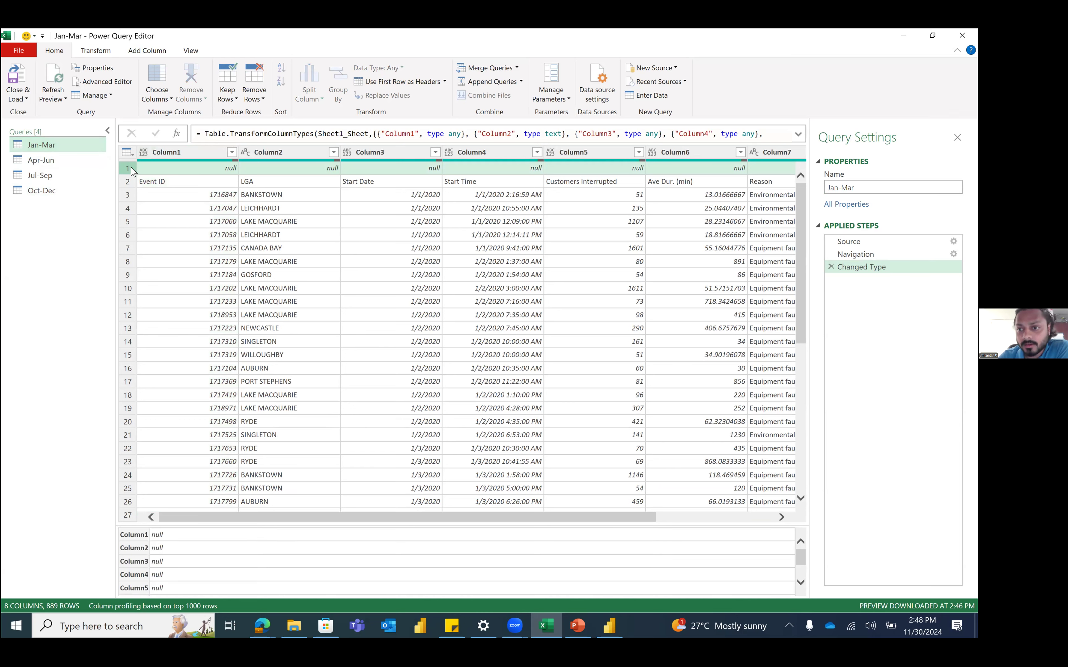
{"action": "left_click_drag", "start_coordinate": [580, 519], "coordinate": [453, 535]}
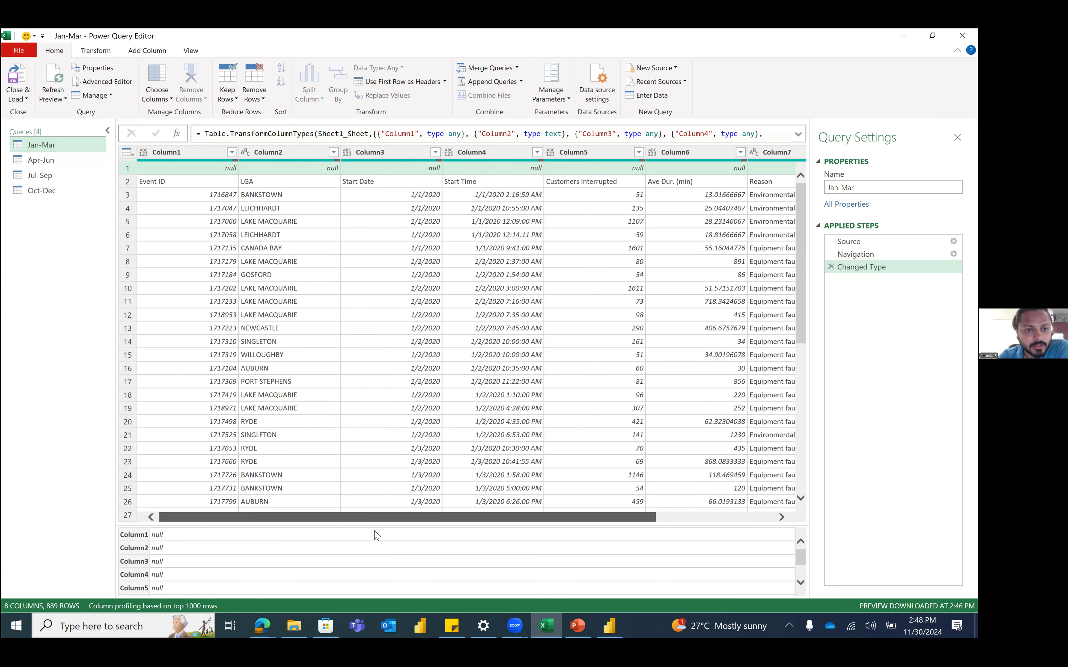
{"action": "left_click", "coordinate": [250, 96]}
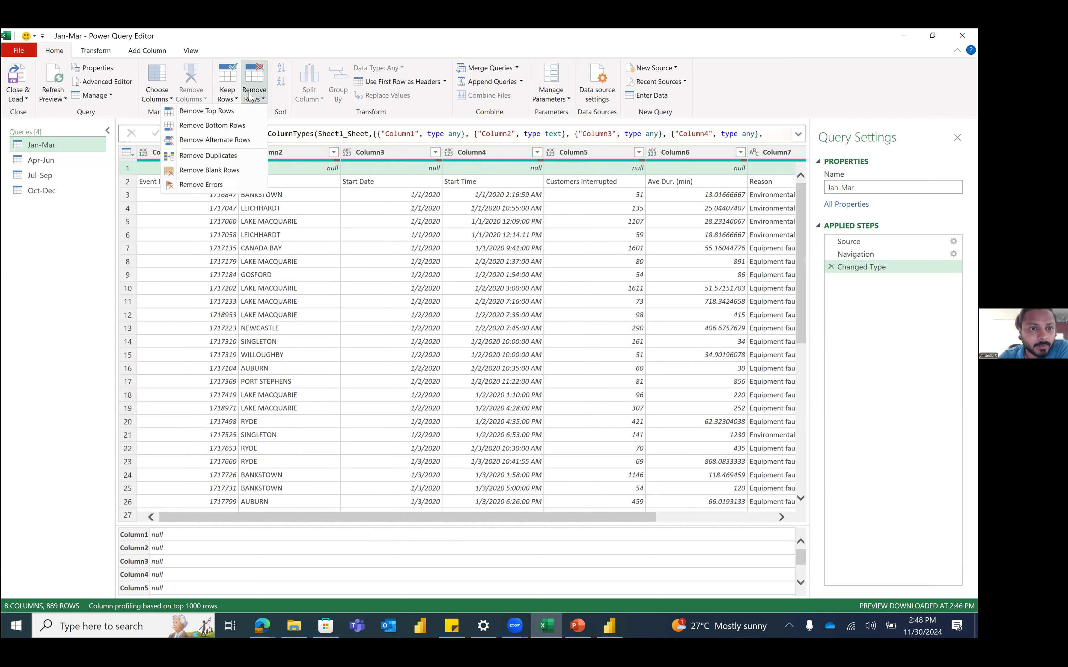
{"action": "left_click", "coordinate": [224, 112]}
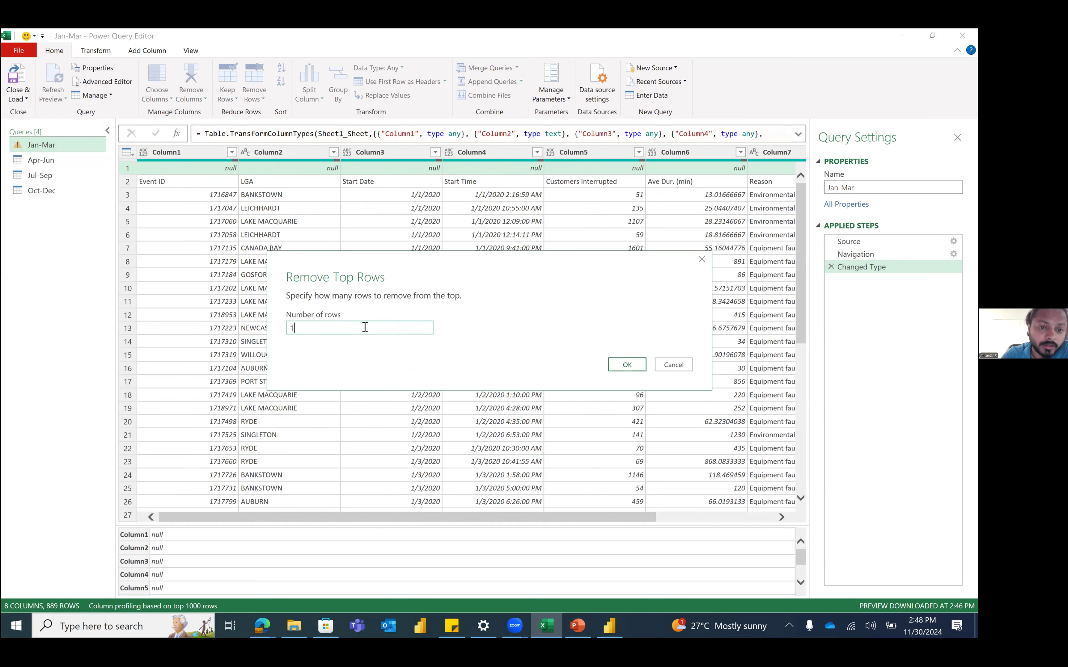
{"action": "left_click", "coordinate": [627, 365]}
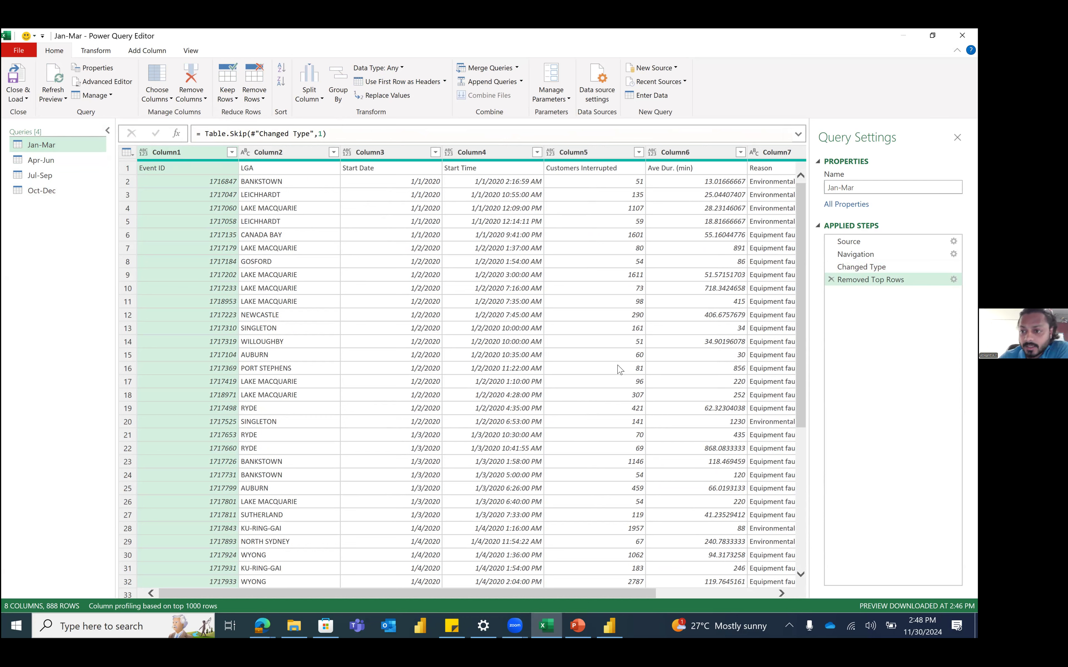
{"action": "left_click", "coordinate": [831, 279]}
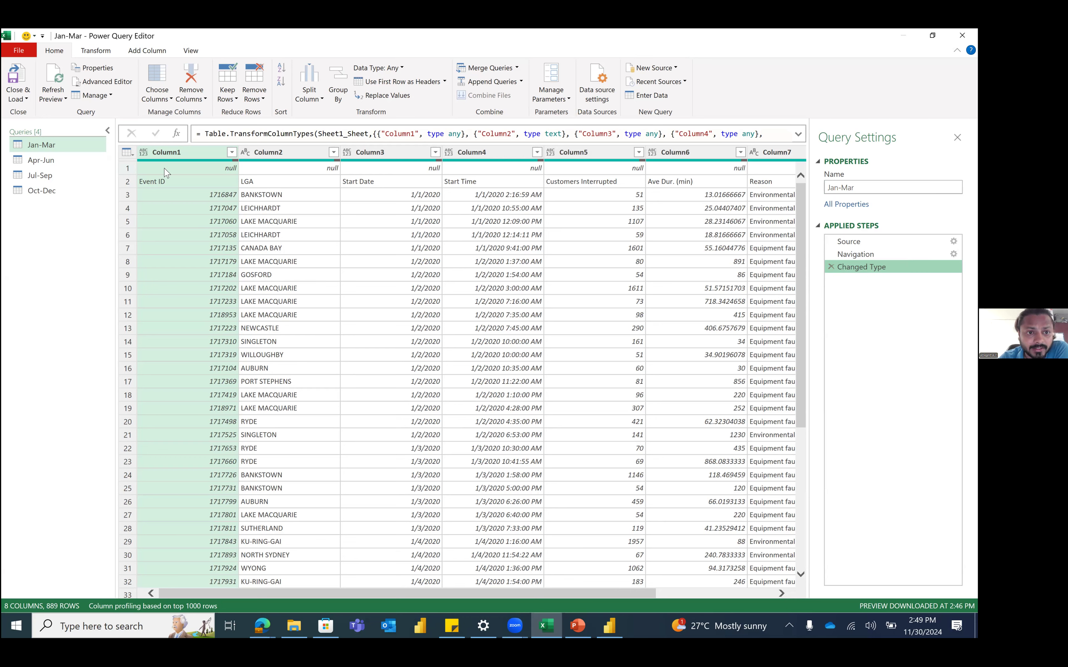
Step: Remove blank rows from Jan-Mar instead of top rows, then promote the first row to headers
{"action": "left_click", "coordinate": [258, 98]}
{"action": "left_click", "coordinate": [207, 114]}
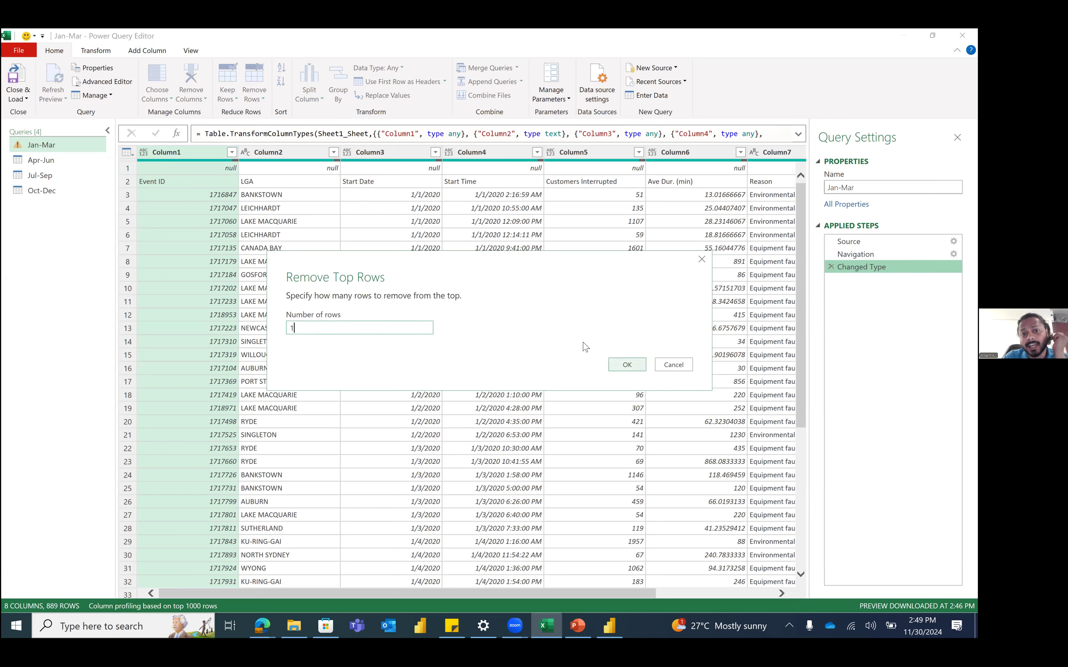
{"action": "left_click", "coordinate": [675, 365]}
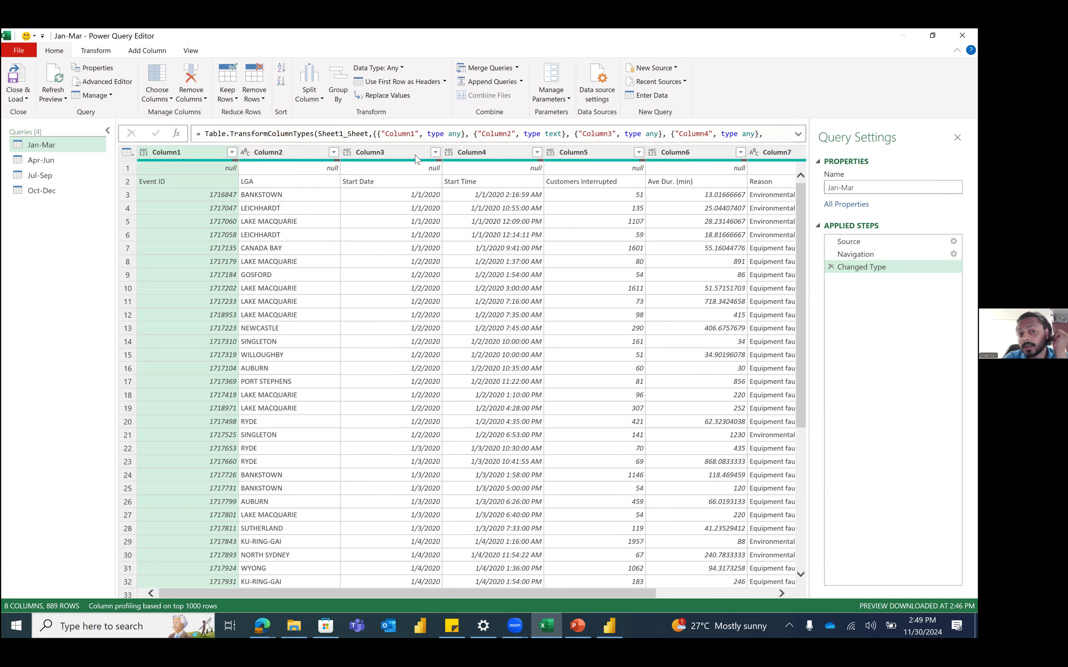
{"action": "left_click", "coordinate": [263, 98]}
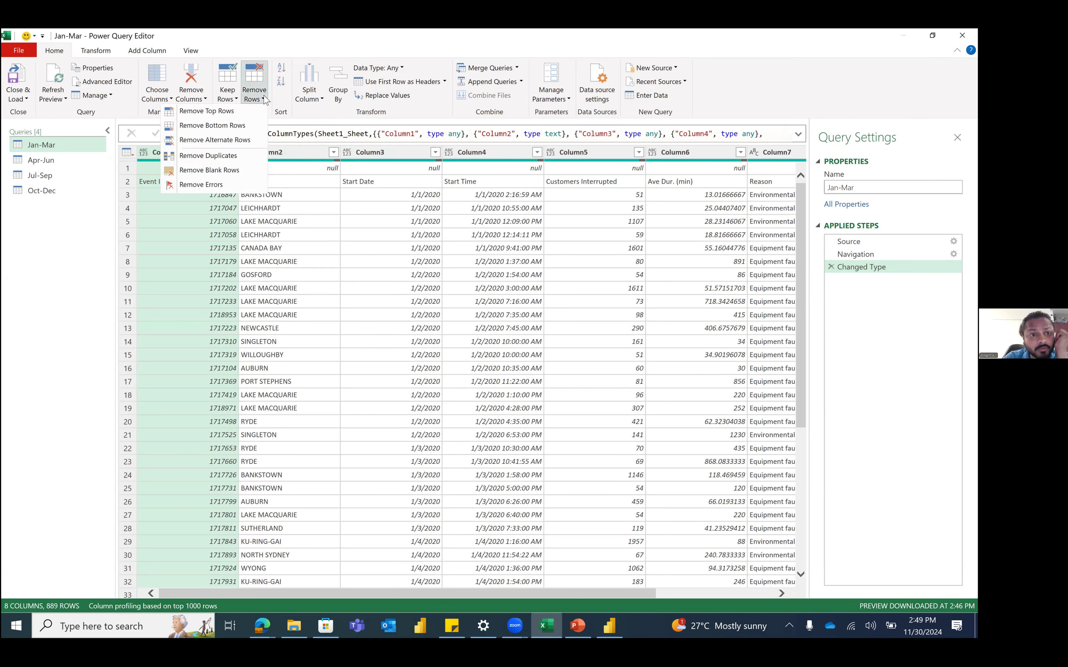
{"action": "left_click", "coordinate": [242, 171]}
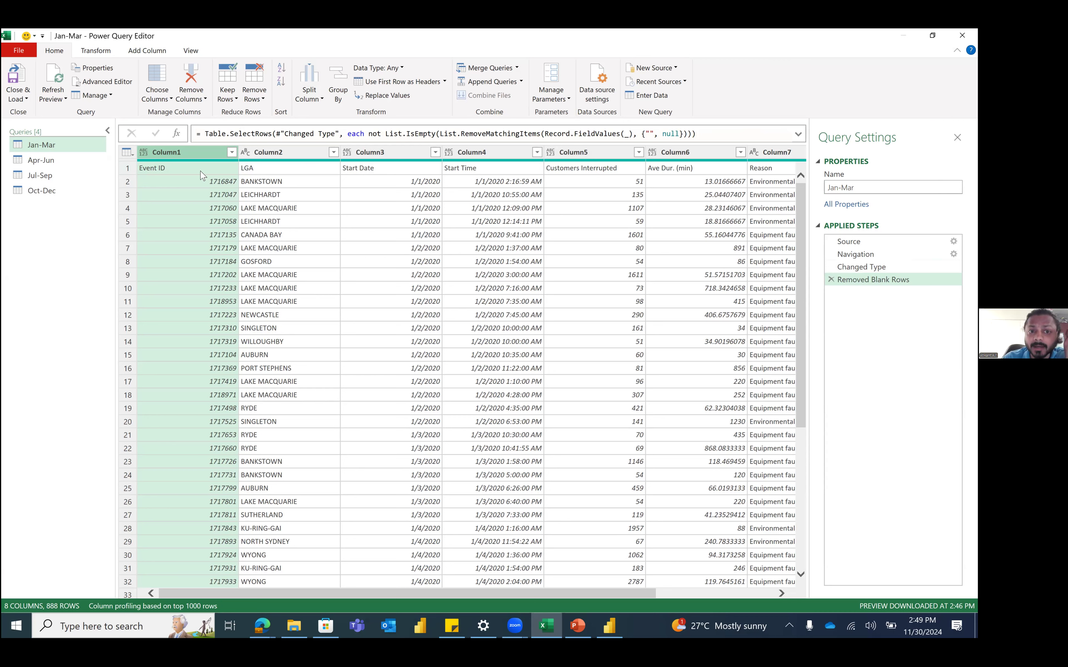
{"action": "left_click", "coordinate": [135, 157]}
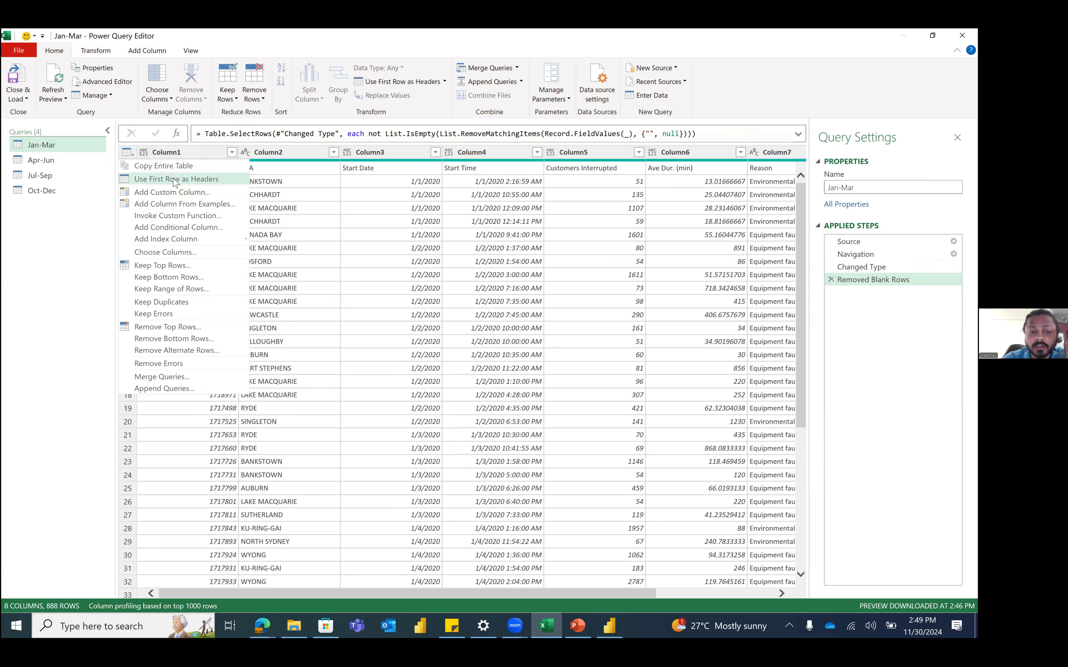
{"action": "left_click", "coordinate": [176, 181]}
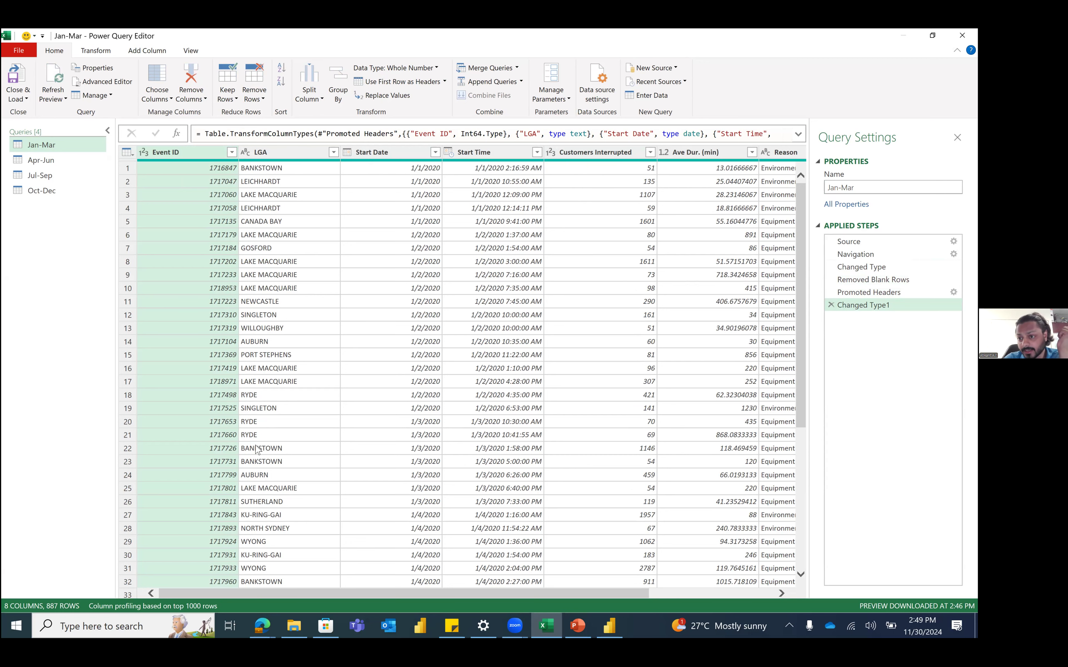
Step: Review Jan-Mar's Applied Steps and delete the original Changed Type step
{"action": "left_click", "coordinate": [849, 241]}
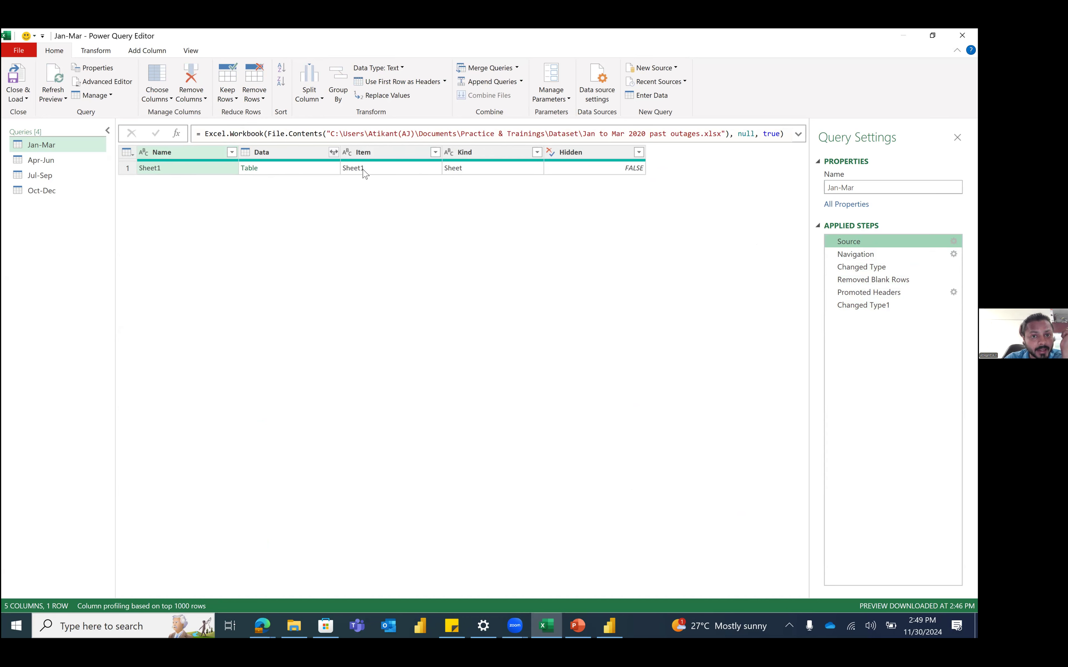
{"action": "left_click", "coordinate": [872, 255]}
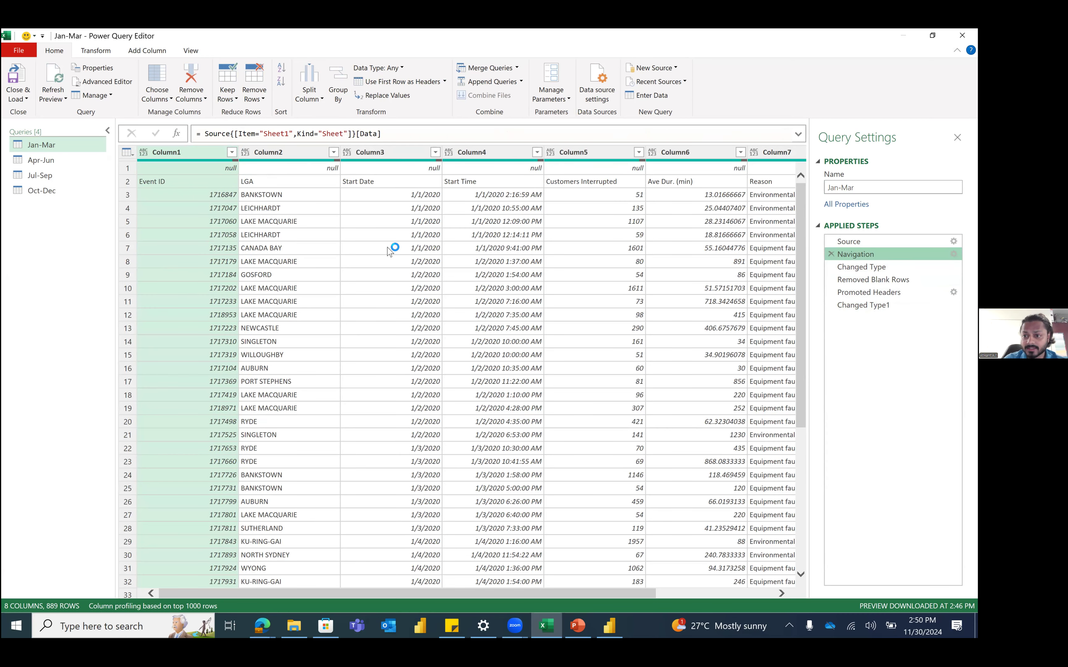
{"action": "left_click", "coordinate": [870, 265]}
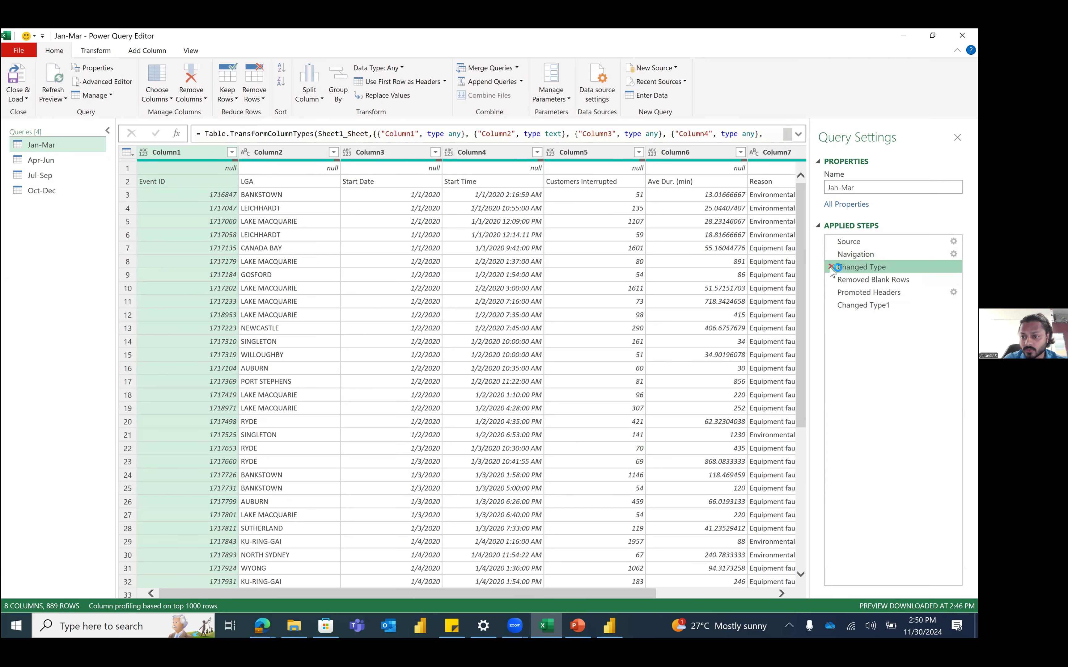
{"action": "left_click", "coordinate": [831, 267]}
{"action": "left_click", "coordinate": [552, 354]}
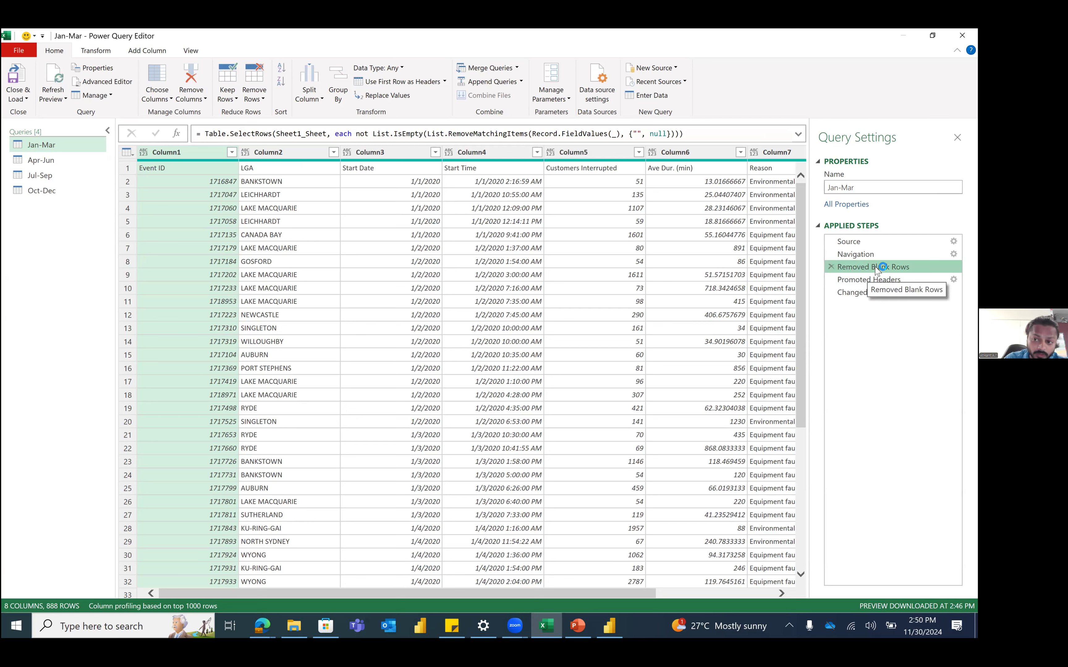
{"action": "left_click", "coordinate": [877, 280]}
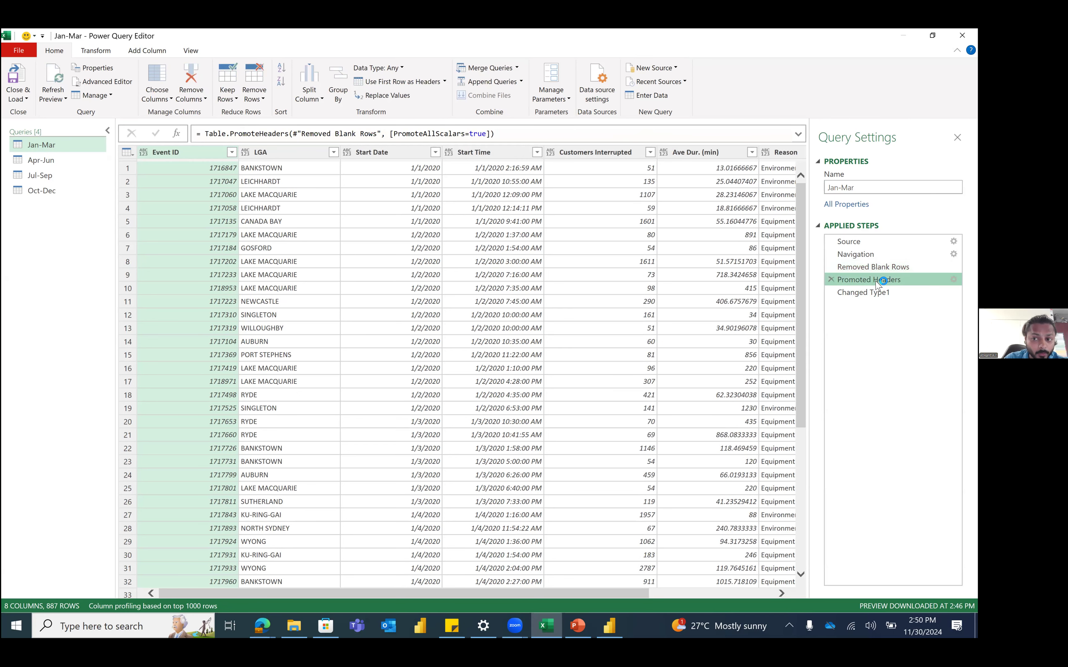
{"action": "left_click", "coordinate": [863, 293]}
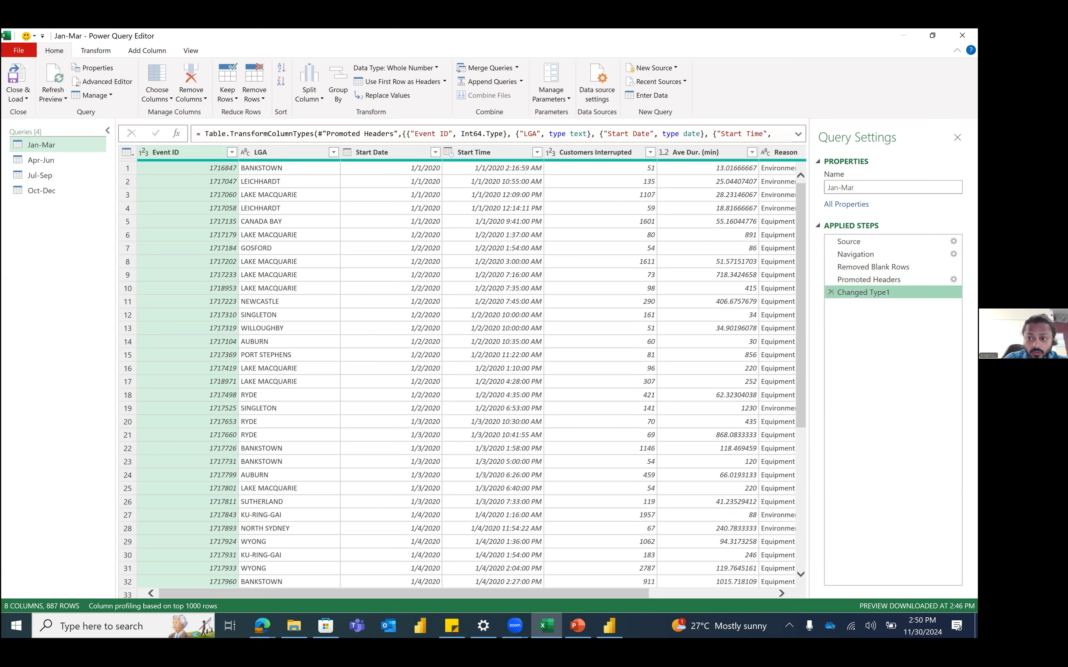
{"action": "left_click", "coordinate": [348, 153]}
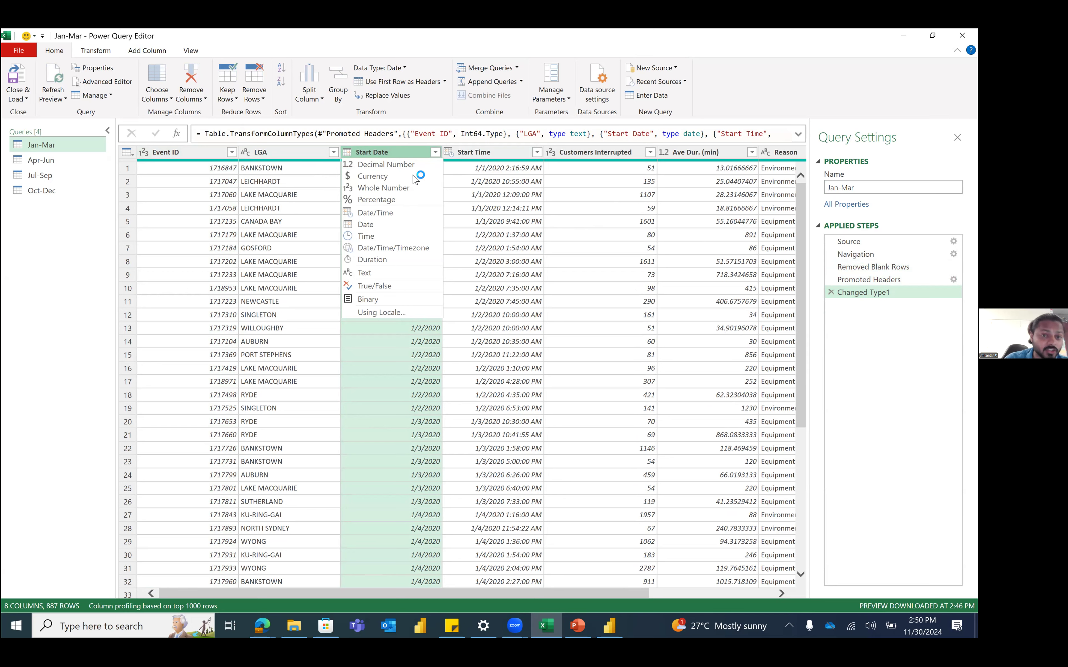
Step: Set Start Date to Date, Start Time to Date/Time and LGA to Text
{"action": "left_click", "coordinate": [373, 207]}
{"action": "left_click", "coordinate": [448, 154]}
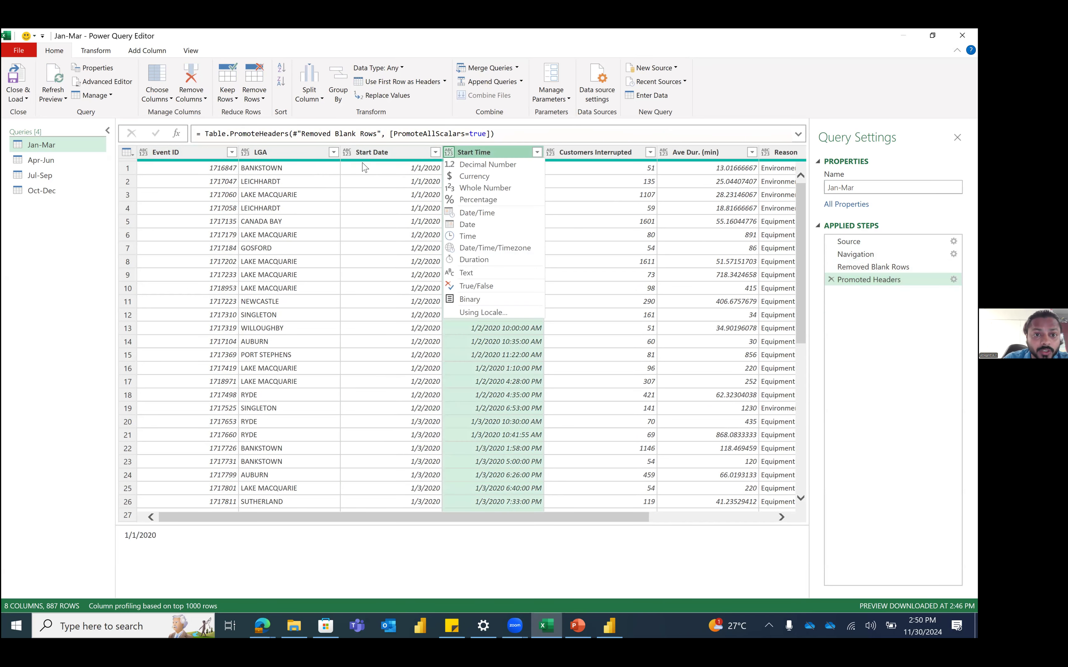
{"action": "left_click", "coordinate": [348, 153]}
{"action": "left_click", "coordinate": [348, 154]}
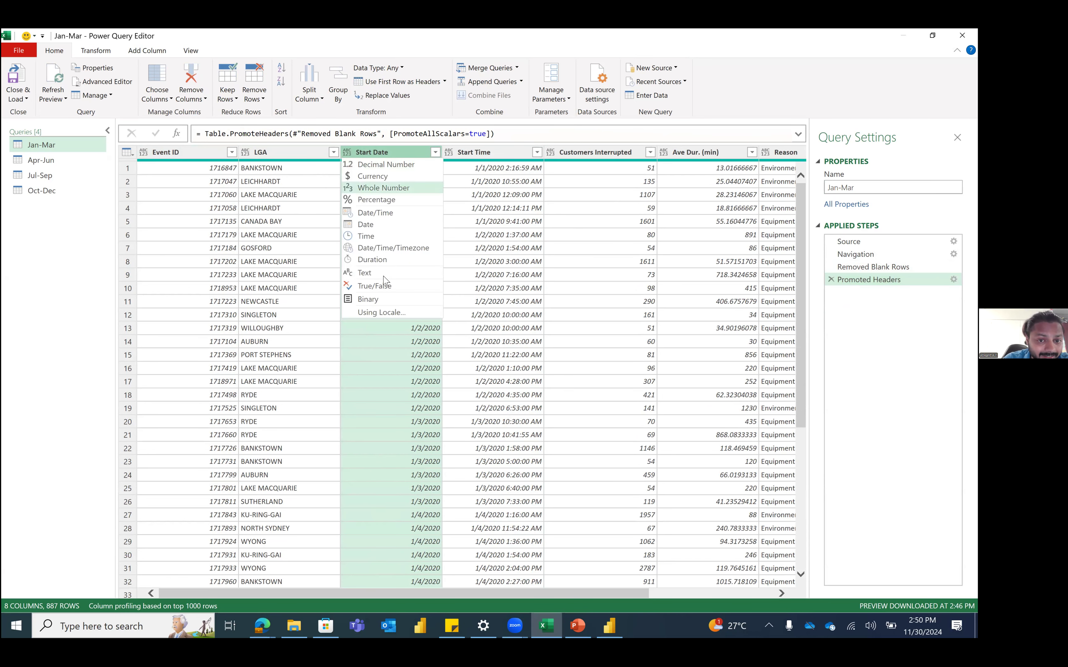
{"action": "left_click", "coordinate": [388, 233]}
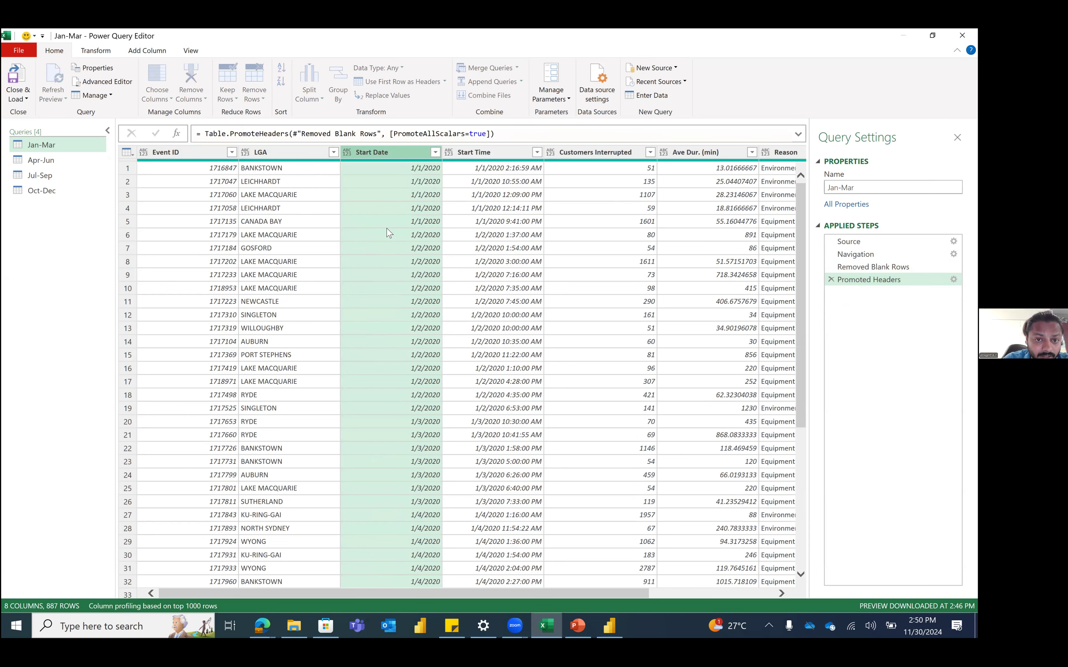
{"action": "left_click", "coordinate": [450, 153]}
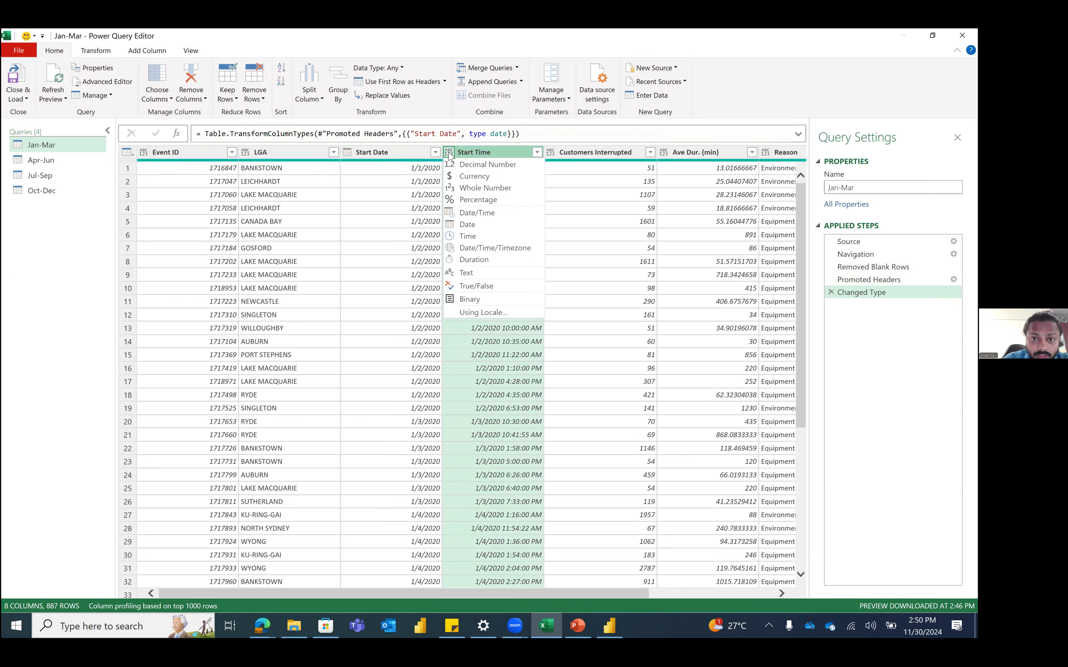
{"action": "left_click", "coordinate": [483, 215]}
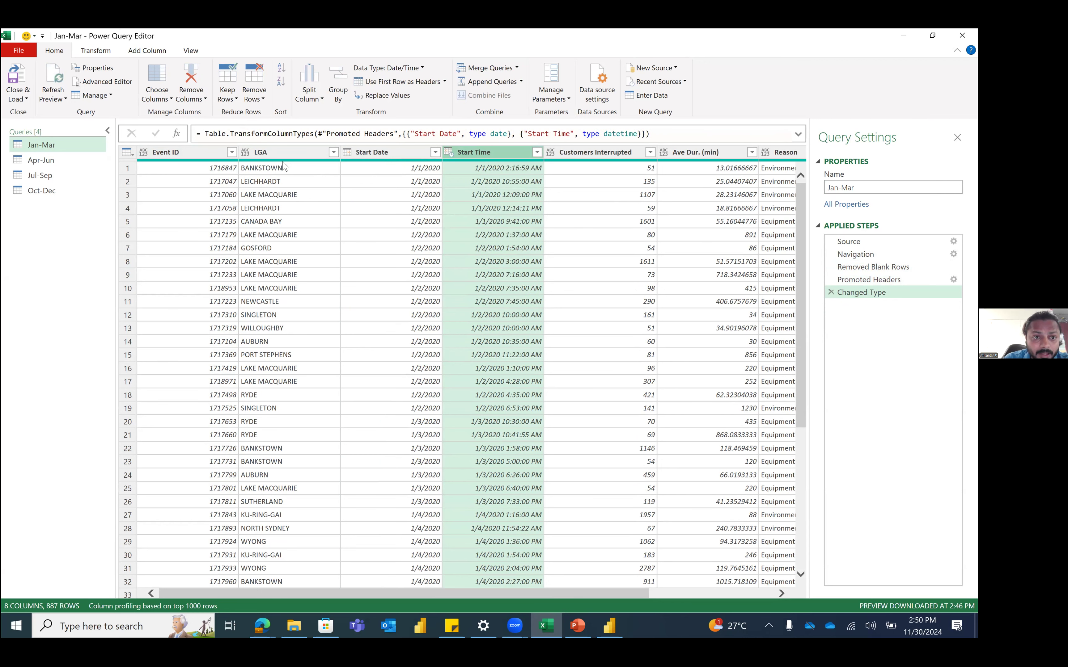
{"action": "left_click", "coordinate": [246, 152]}
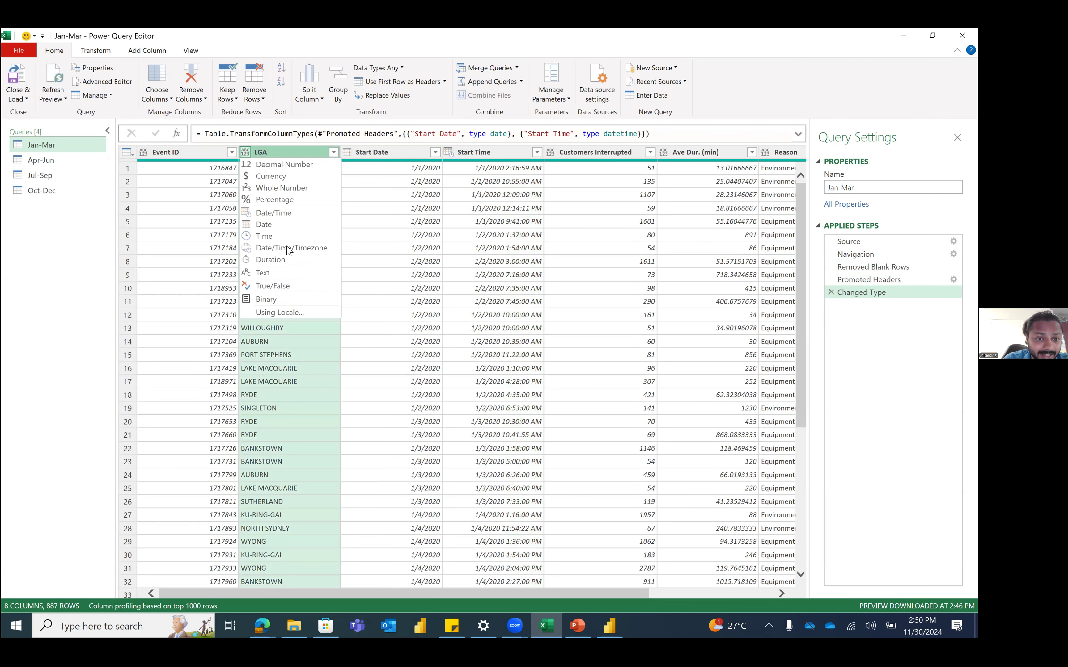
{"action": "left_click", "coordinate": [289, 276]}
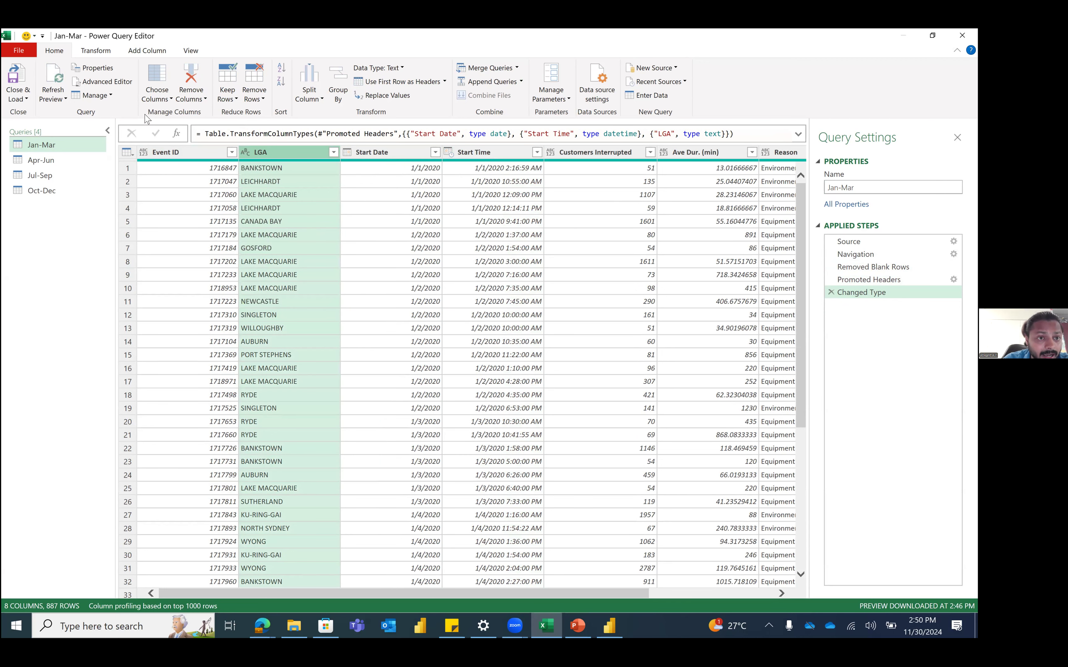
Step: Detect Event ID's data type and set Customers Interrupted to Whole Number
{"action": "left_click", "coordinate": [101, 53]}
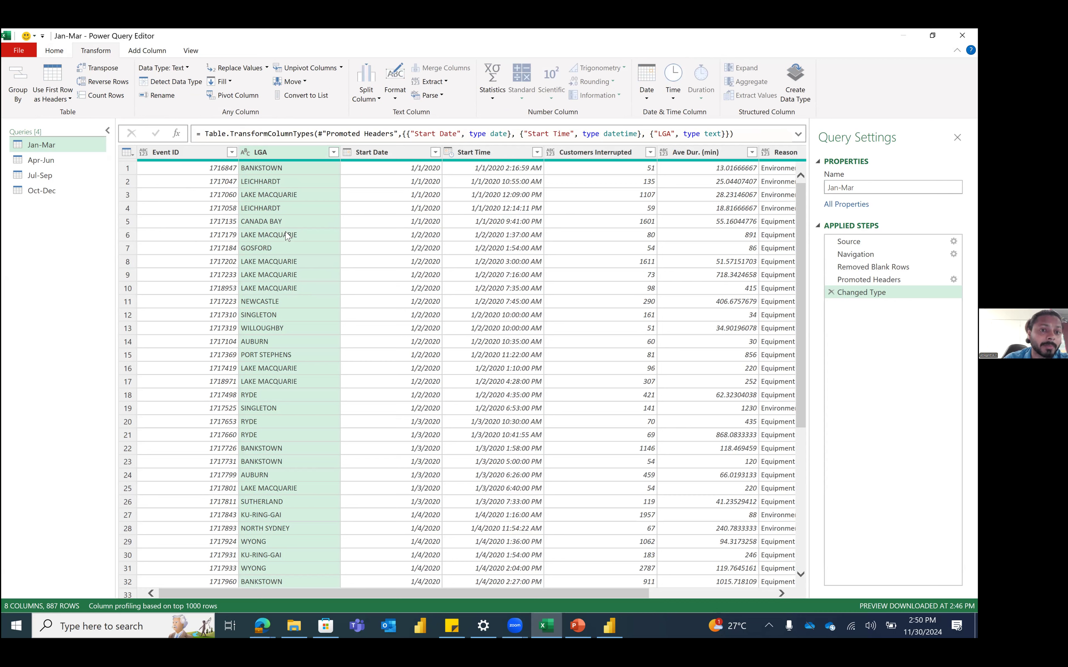
{"action": "left_click", "coordinate": [310, 243]}
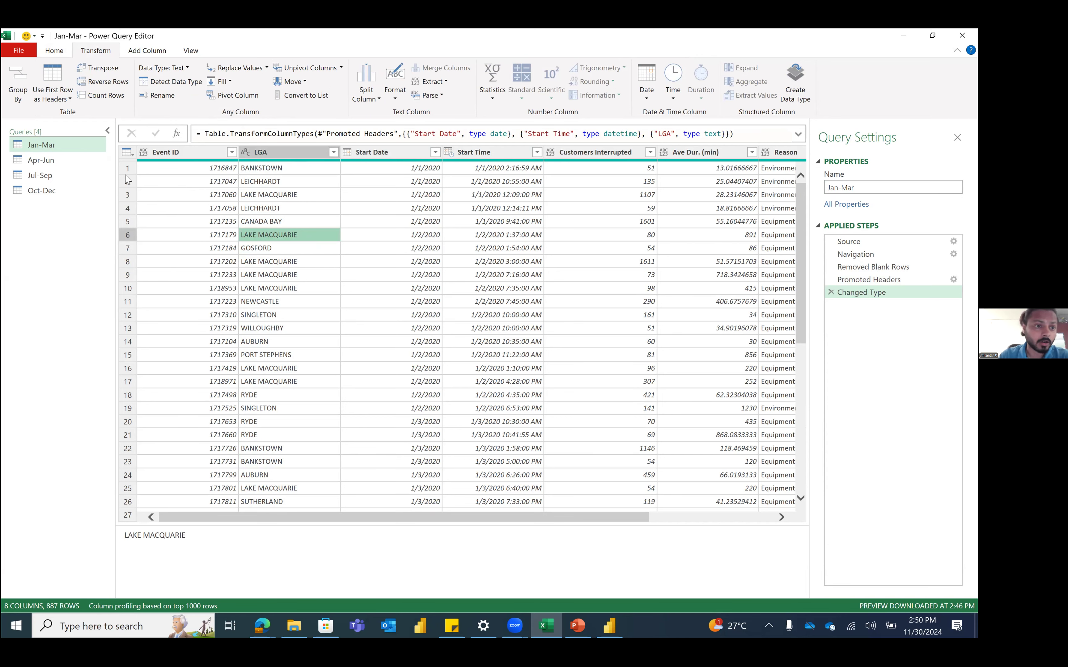
{"action": "left_click", "coordinate": [76, 166]}
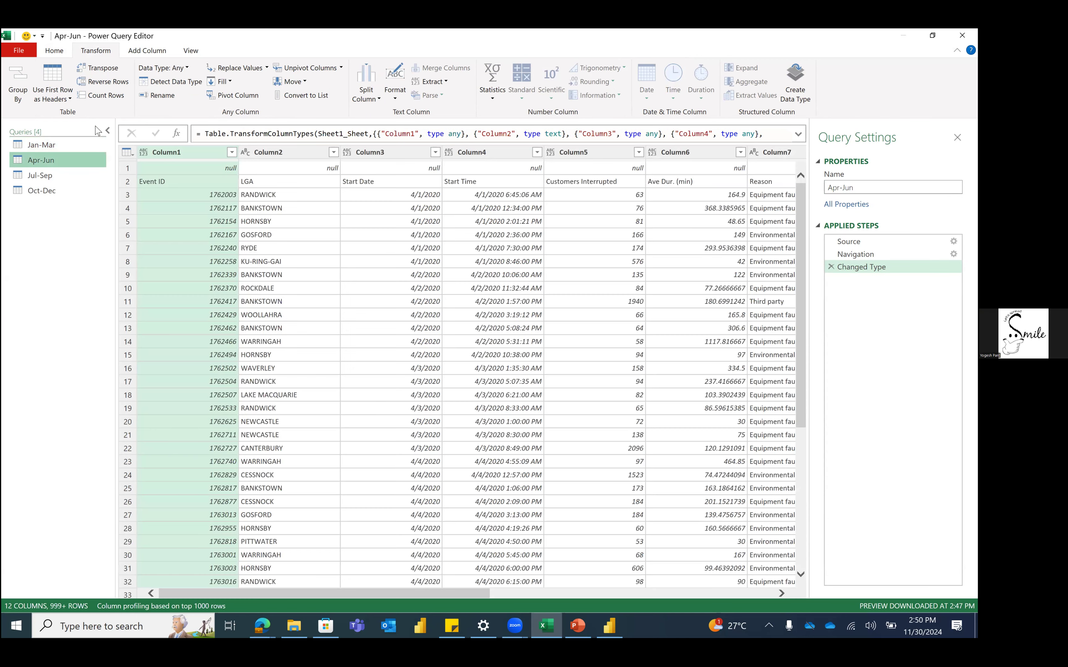
{"action": "left_click", "coordinate": [87, 145]}
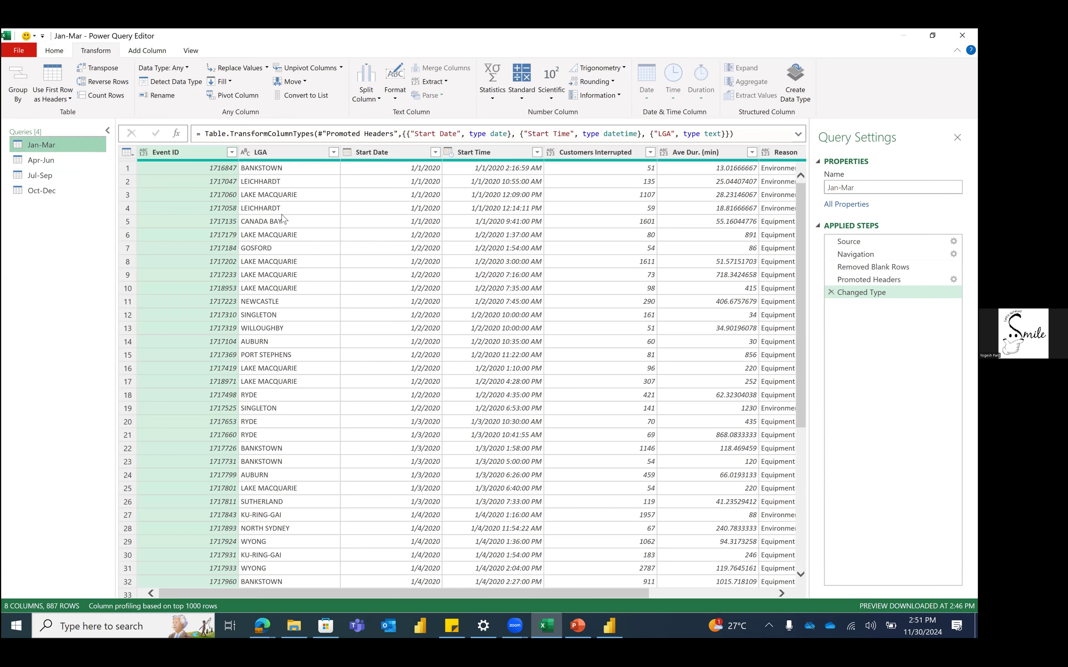
{"action": "left_click", "coordinate": [150, 84]}
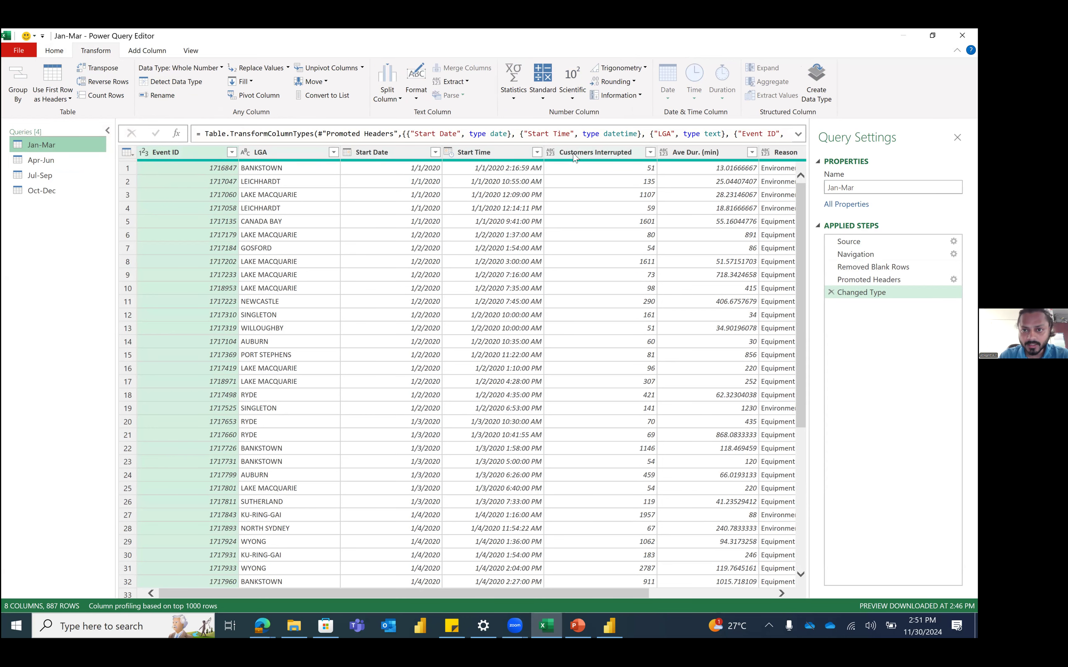
{"action": "left_click", "coordinate": [582, 218]}
{"action": "left_click", "coordinate": [555, 154]}
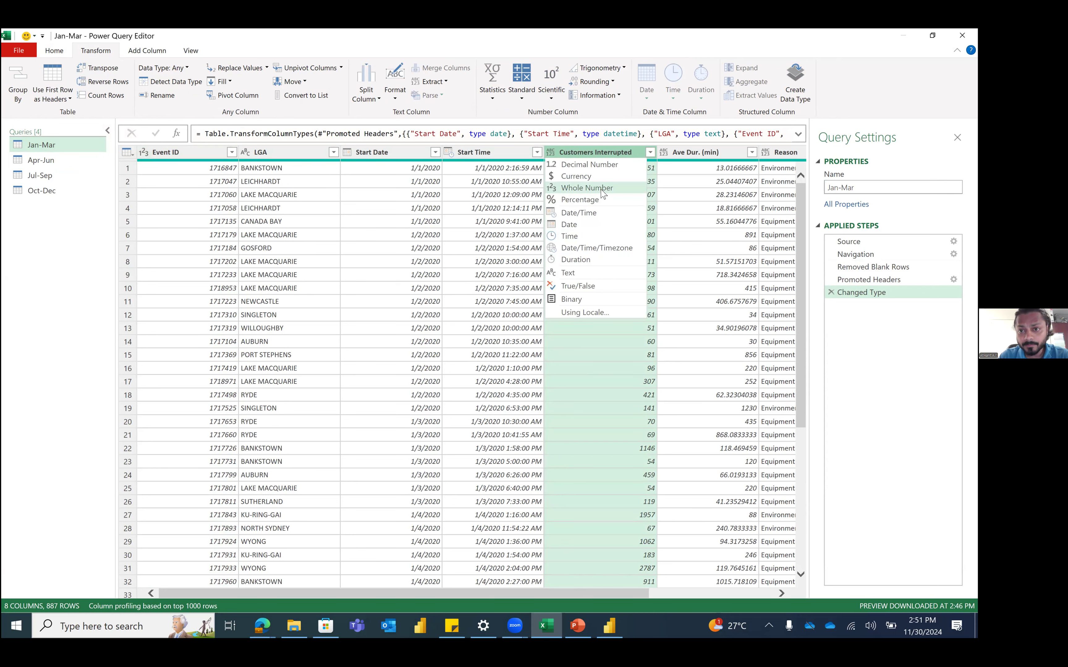
{"action": "left_click", "coordinate": [587, 188]}
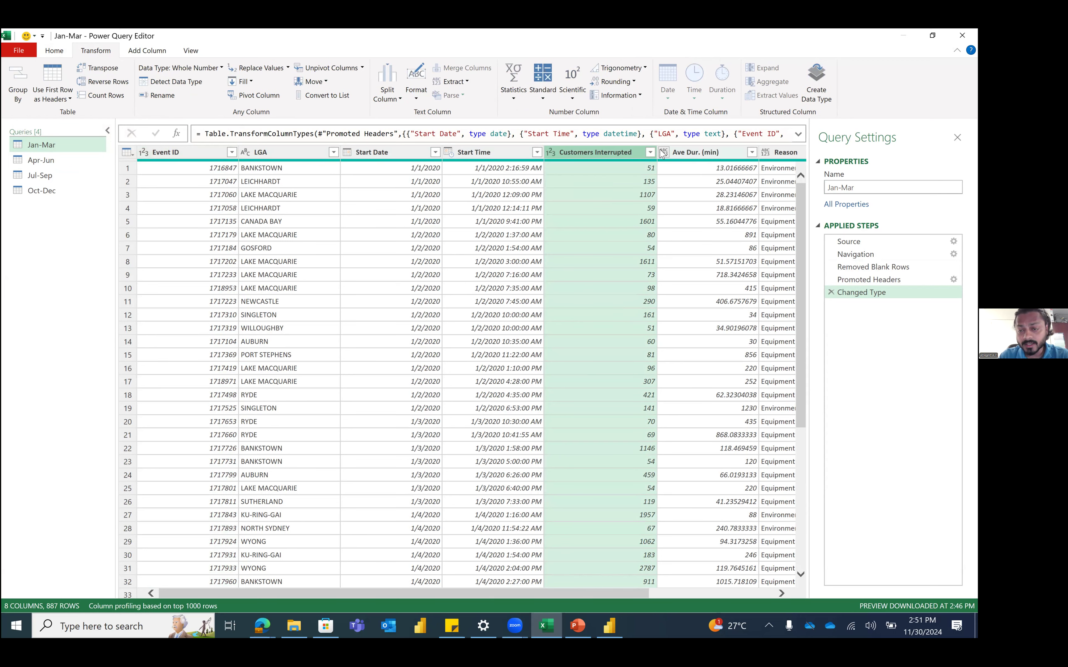
Step: Type Ave Dur. (min) as Decimal Number and Reason as Text, then inspect Column8's values
{"action": "left_click", "coordinate": [662, 154]}
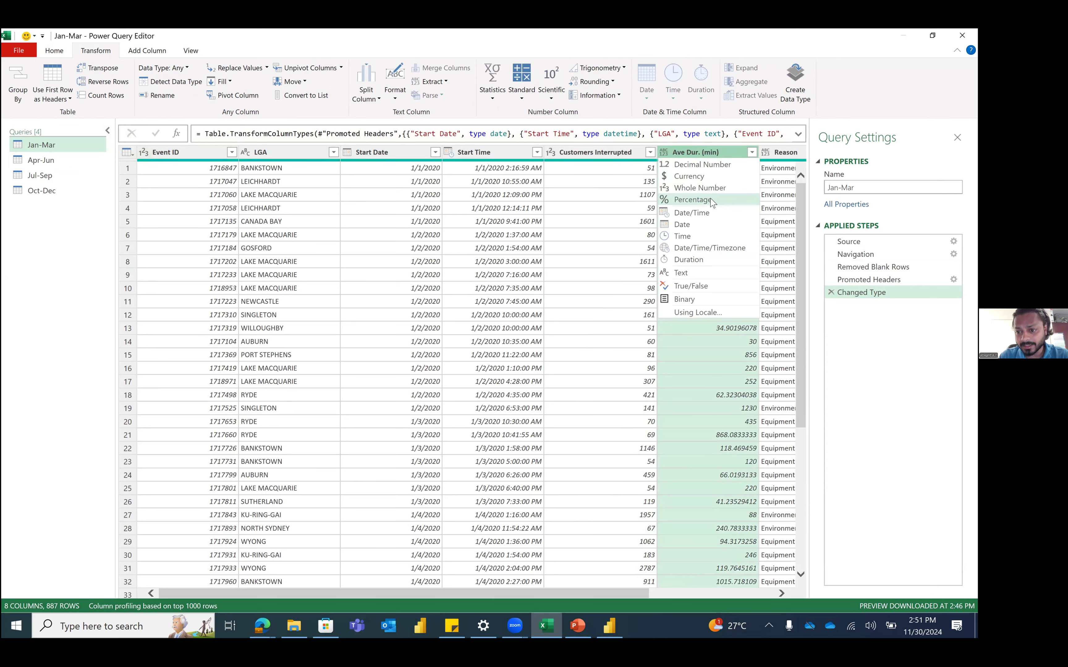
{"action": "left_click", "coordinate": [701, 164]}
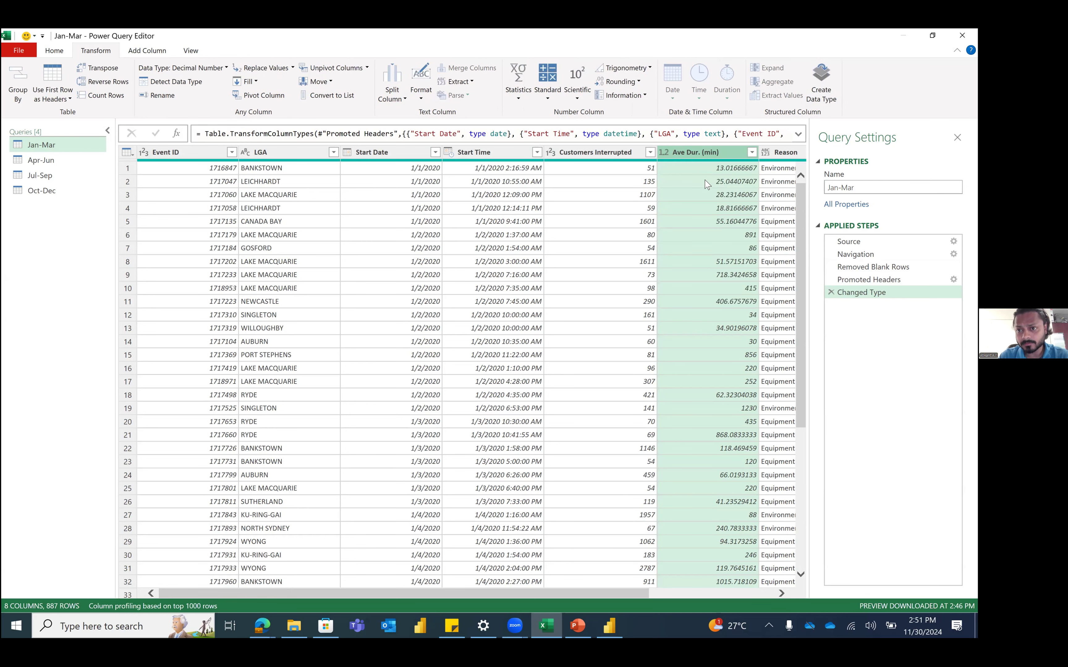
{"action": "scroll", "coordinate": [699, 189], "scroll_direction": "right", "scroll_amount": 5}
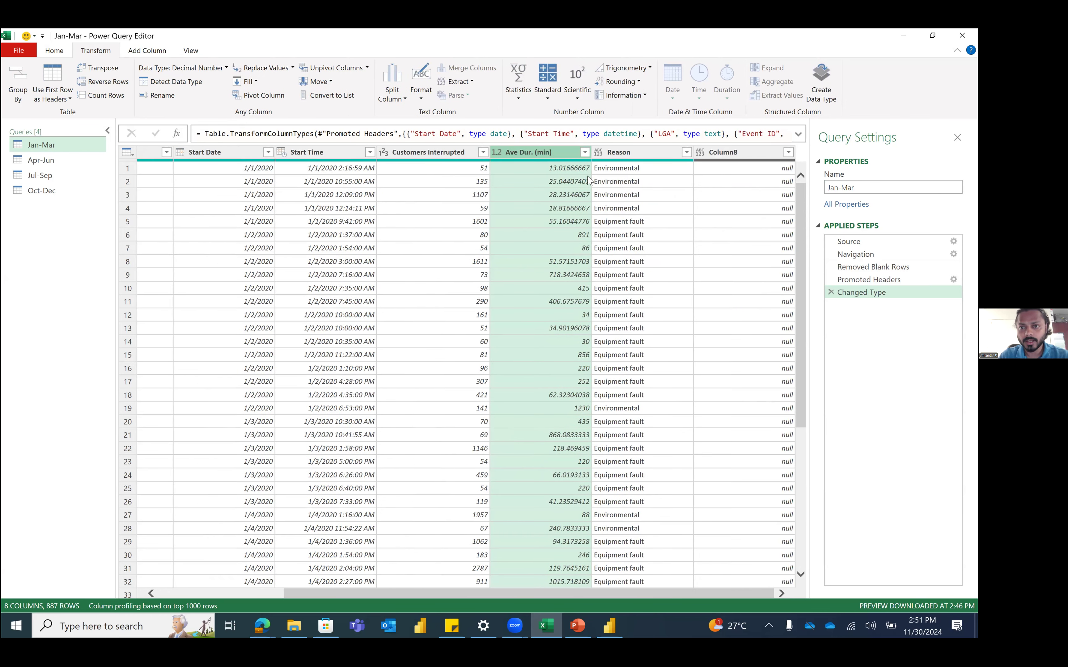
{"action": "left_click", "coordinate": [599, 153]}
{"action": "left_click", "coordinate": [643, 273]}
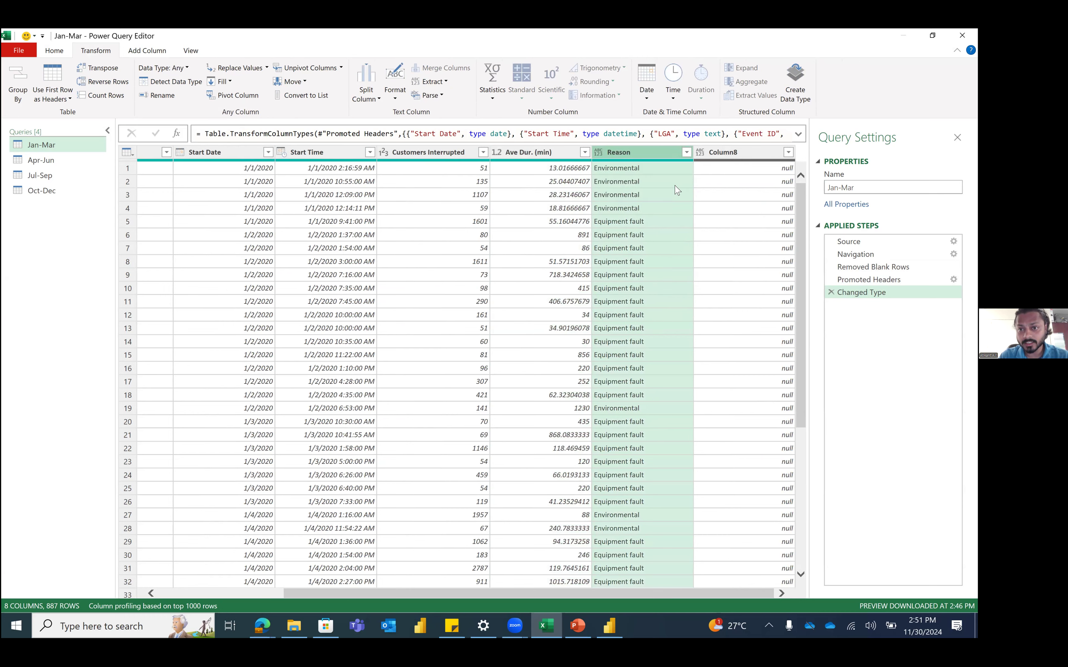
{"action": "left_click", "coordinate": [728, 153]}
{"action": "left_click", "coordinate": [718, 209]}
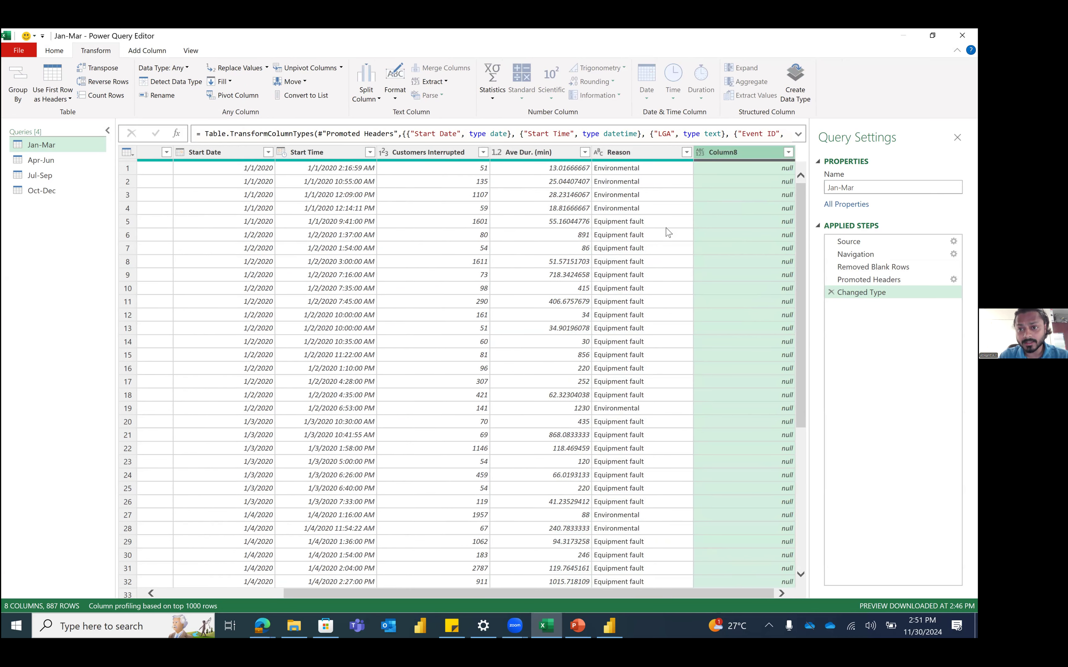
{"action": "left_click", "coordinate": [788, 153]}
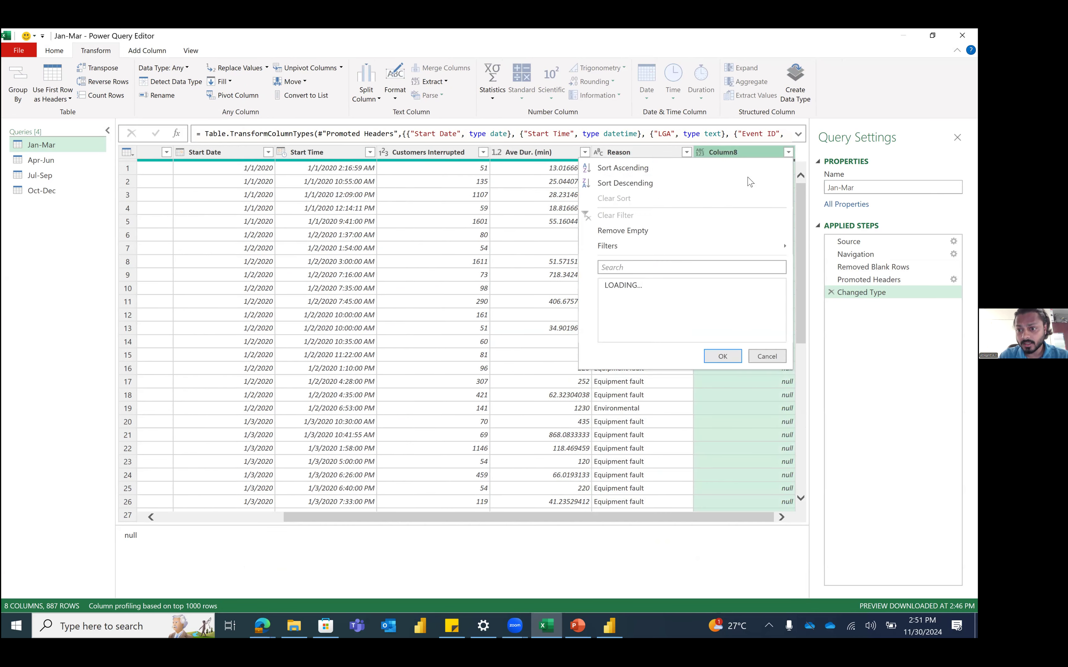
{"action": "left_click", "coordinate": [464, 263]}
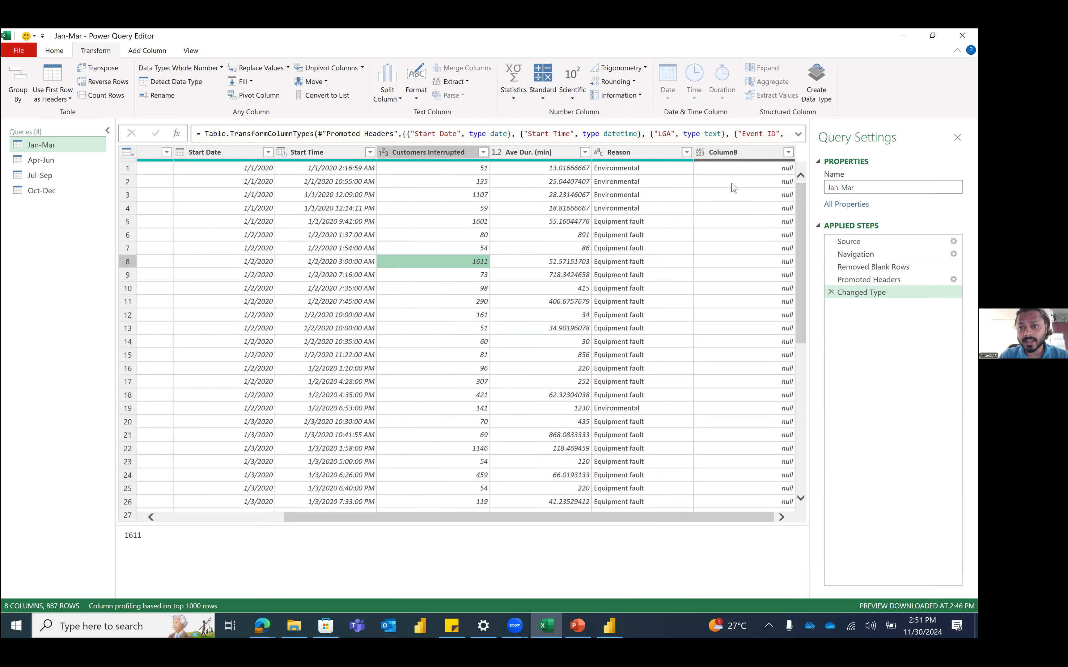
{"action": "left_click", "coordinate": [740, 149]}
Step: Remove the empty Column8 from Jan-Mar, leaving seven columns and 887 rows
{"action": "right_click", "coordinate": [740, 149]}
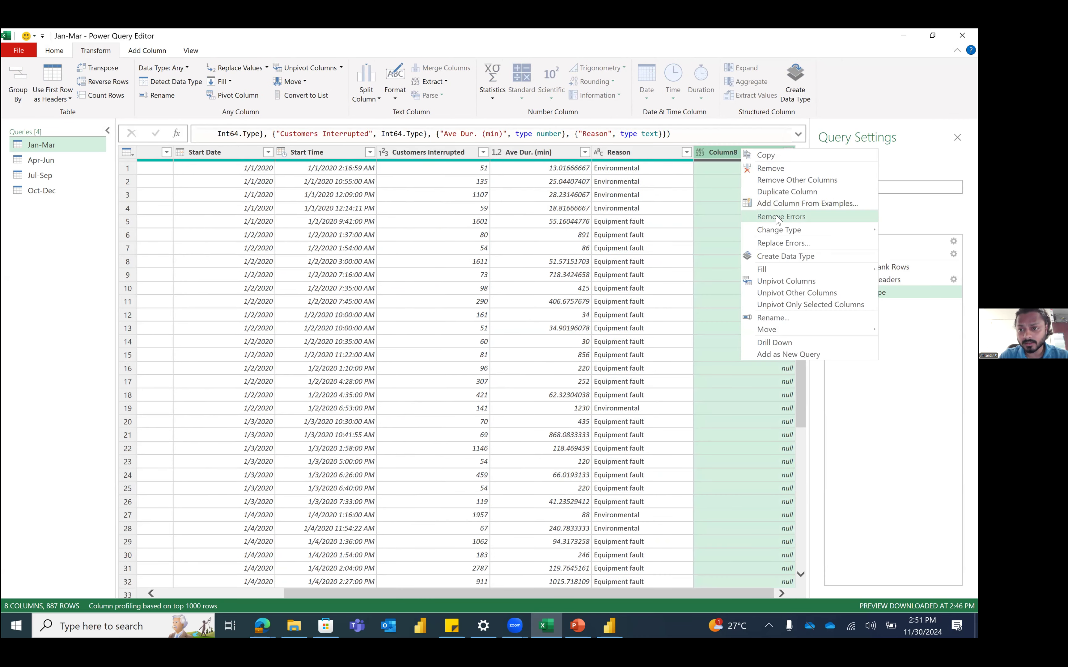
{"action": "left_click", "coordinate": [771, 170]}
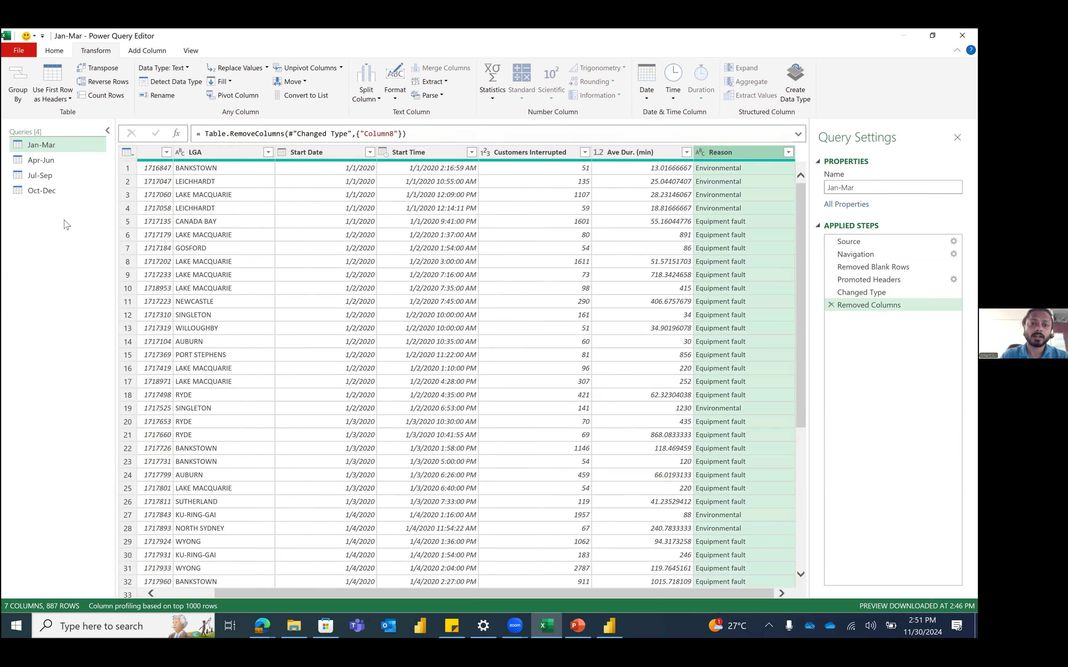
{"action": "scroll", "coordinate": [227, 183], "scroll_direction": "left", "scroll_amount": 2}
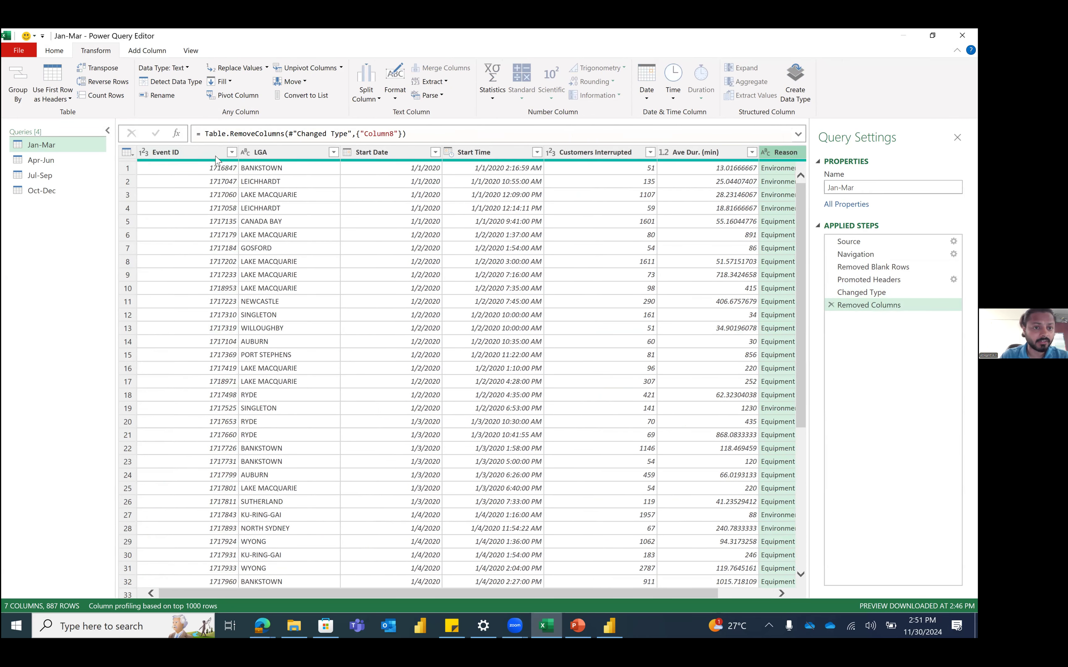
{"action": "scroll", "coordinate": [404, 166], "scroll_direction": "right", "scroll_amount": 2}
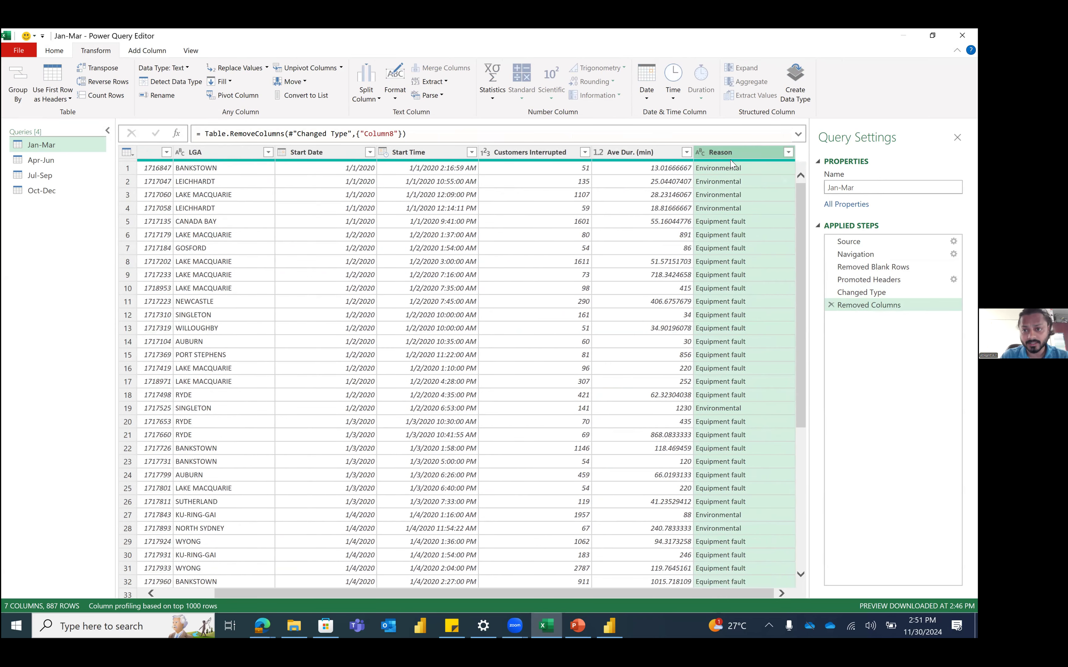
{"action": "left_click_drag", "start_coordinate": [44, 160], "coordinate": [51, 167]}
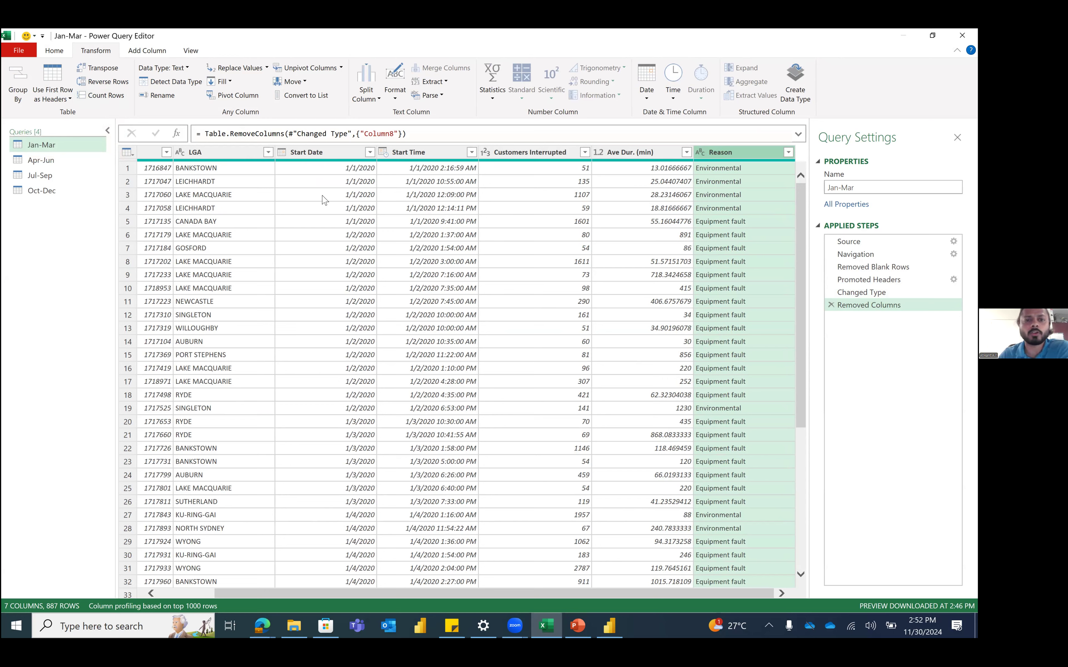
Step: Review the Transform and Change Type options for Start Time without changing its type
{"action": "left_click", "coordinate": [420, 151]}
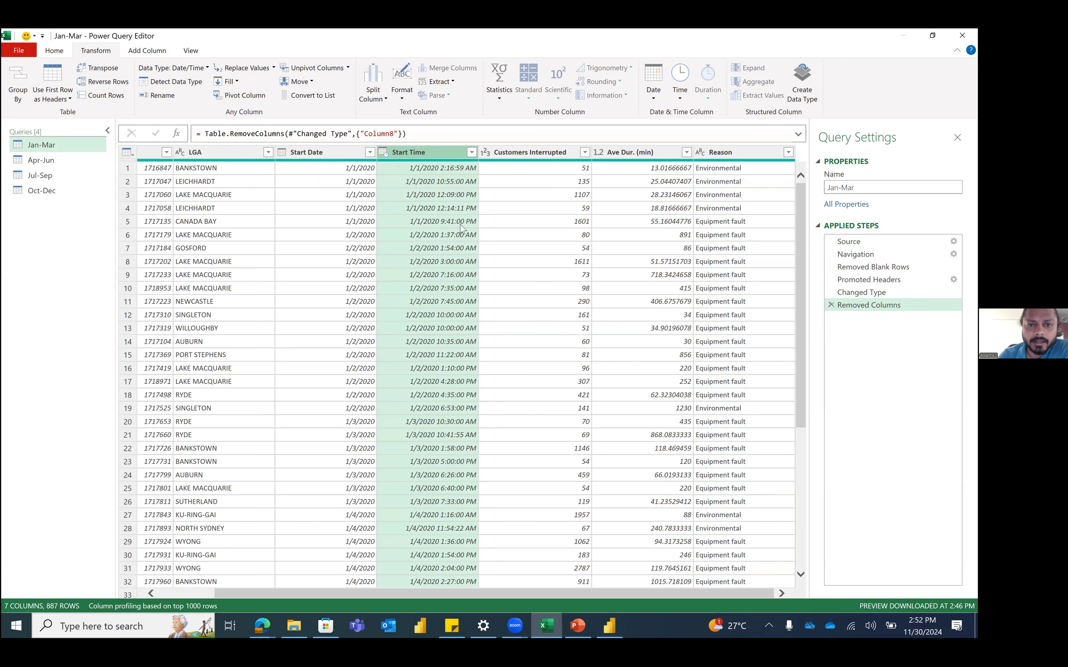
{"action": "right_click", "coordinate": [437, 155]}
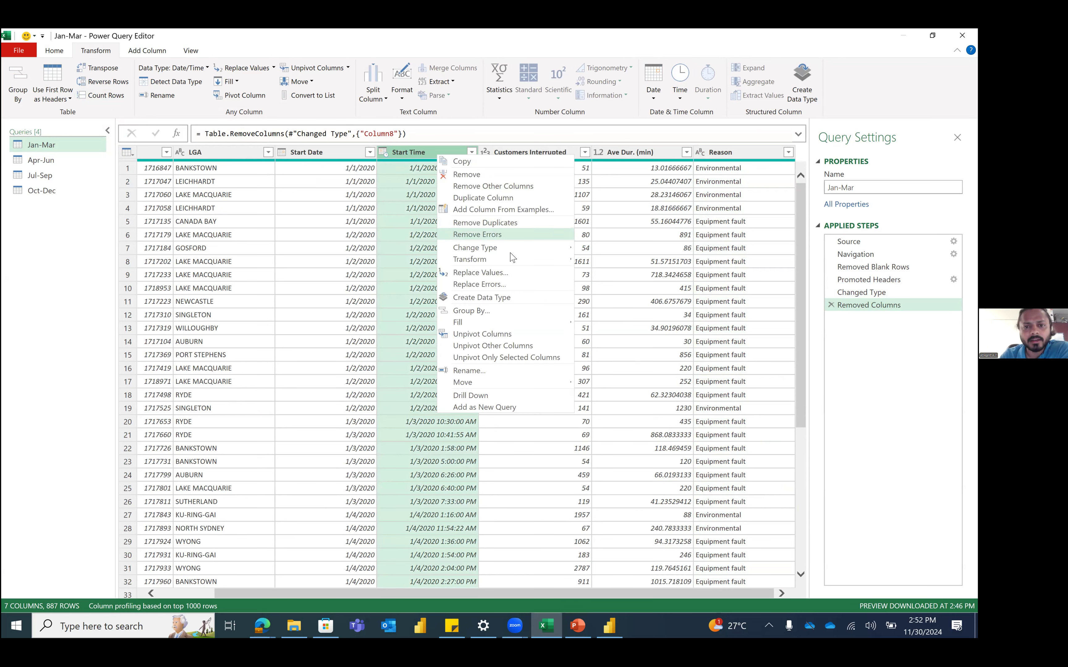
{"action": "mouse_move", "coordinate": [524, 264]}
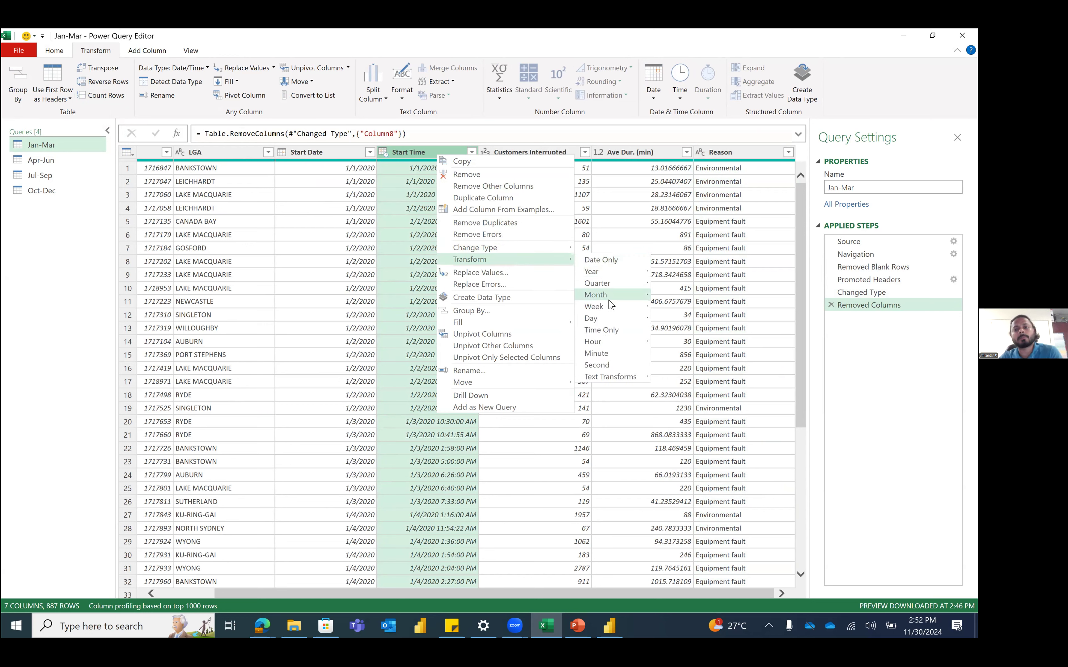
{"action": "mouse_move", "coordinate": [616, 295]}
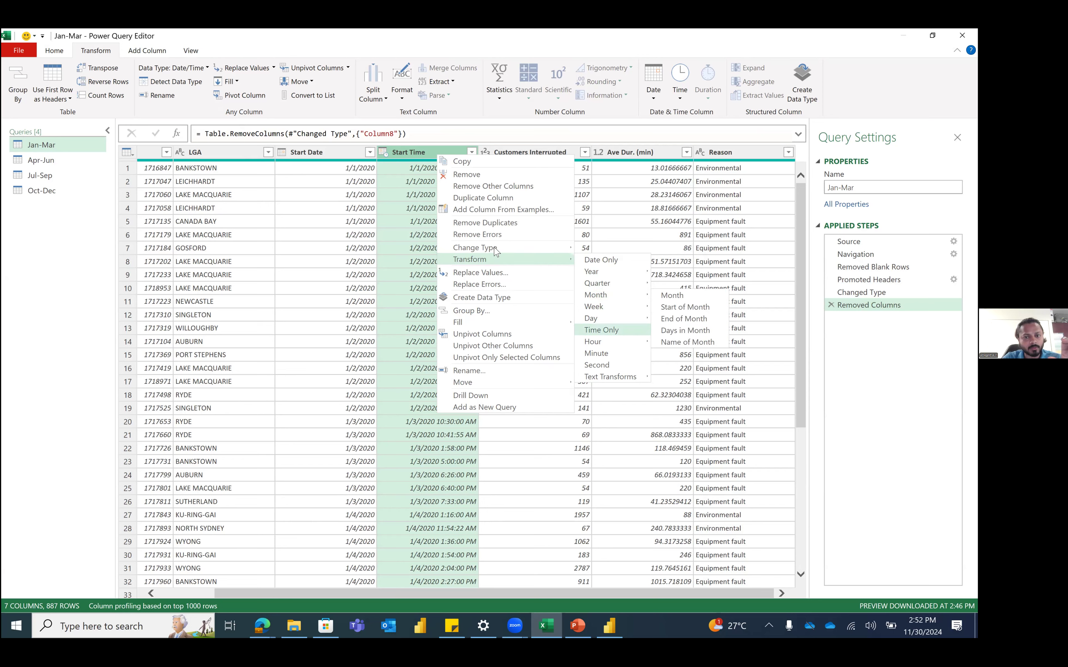
{"action": "mouse_move", "coordinate": [496, 251]}
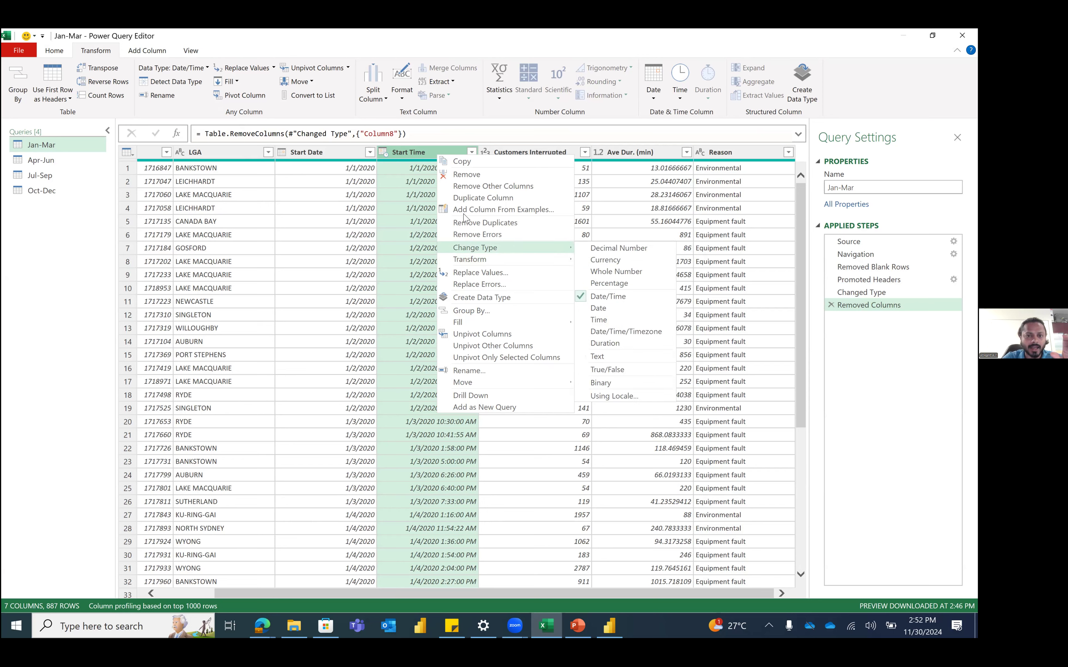
{"action": "left_click", "coordinate": [383, 155]}
{"action": "left_click", "coordinate": [383, 153]}
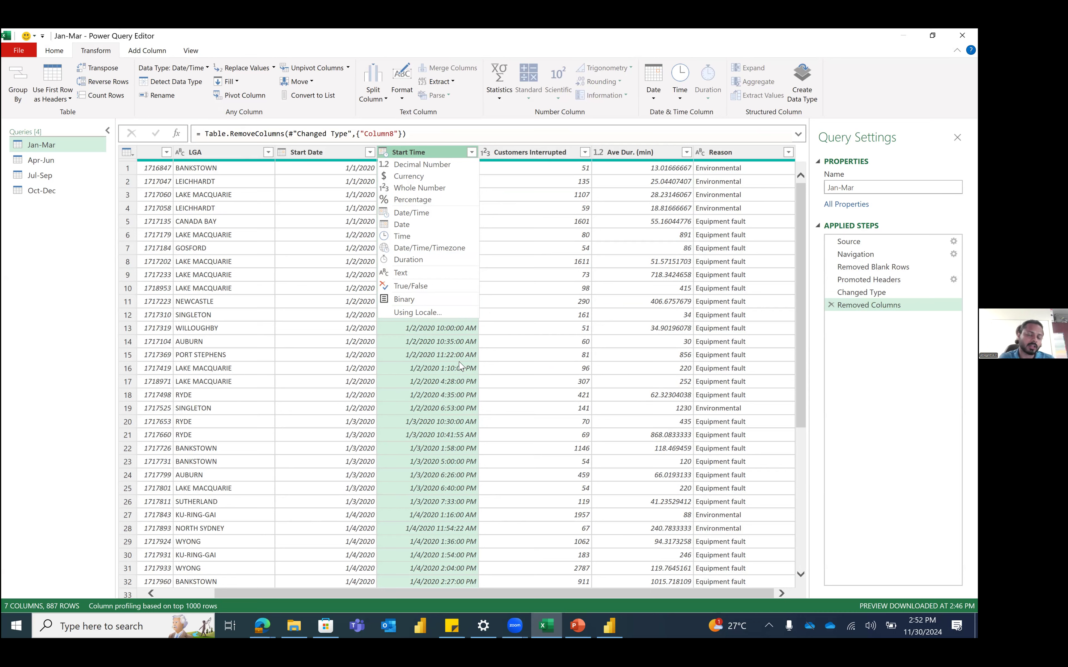
{"action": "left_click", "coordinate": [484, 386]}
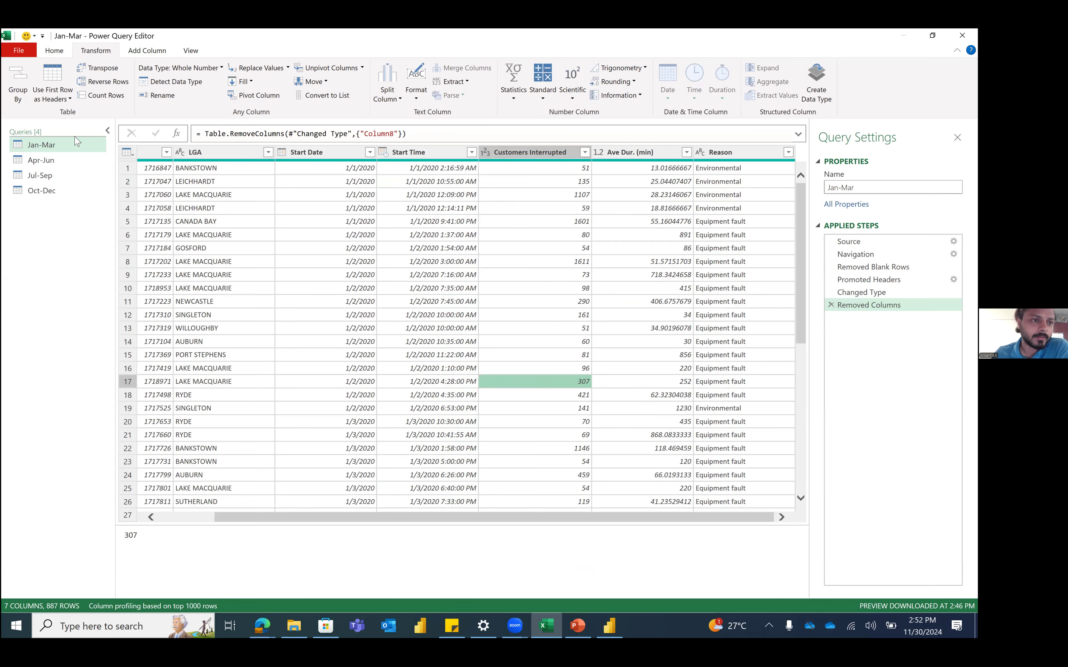
Step: Select the Event ID column in Jan-Mar, then switch to the Apr-Jun query
{"action": "left_click", "coordinate": [76, 151]}
{"action": "left_click", "coordinate": [211, 520]}
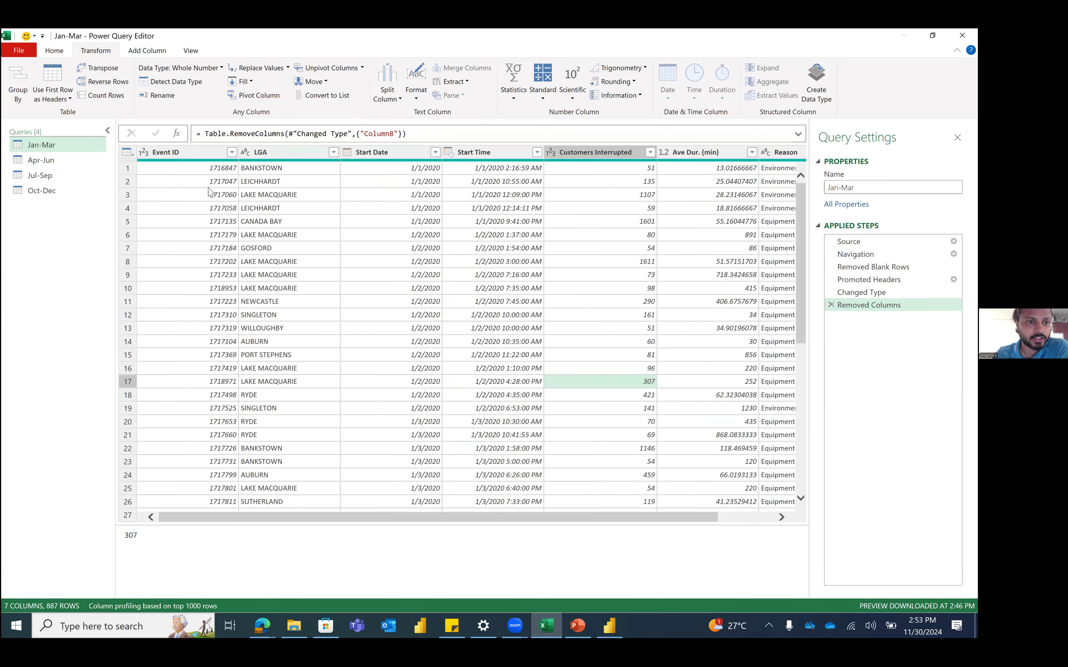
{"action": "left_click", "coordinate": [185, 155]}
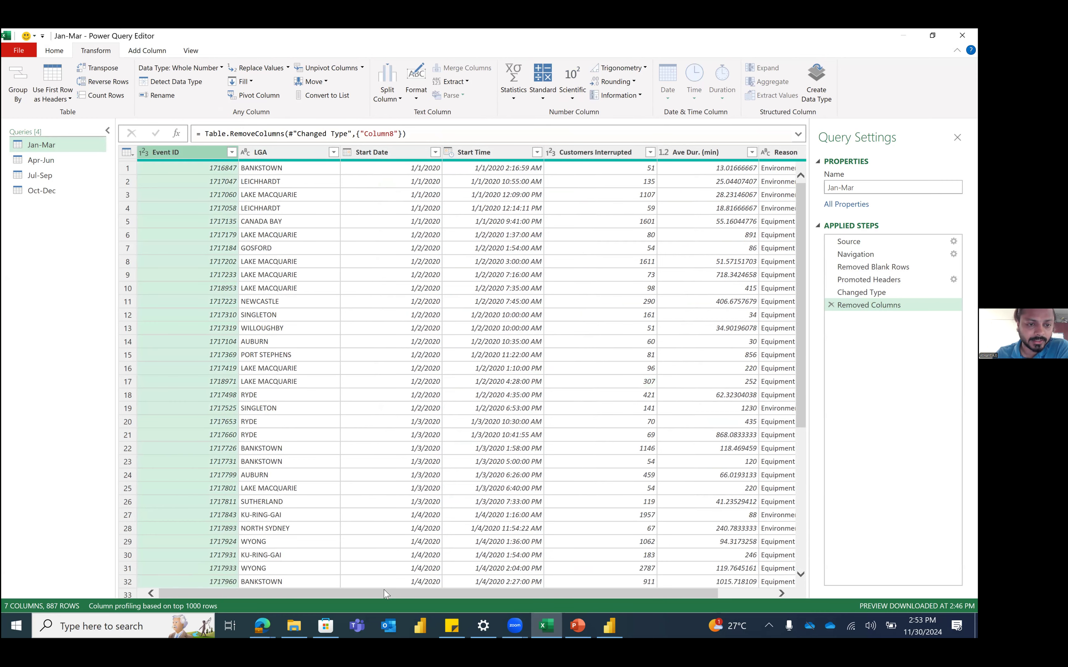
{"action": "left_click_drag", "start_coordinate": [384, 594], "coordinate": [657, 593]}
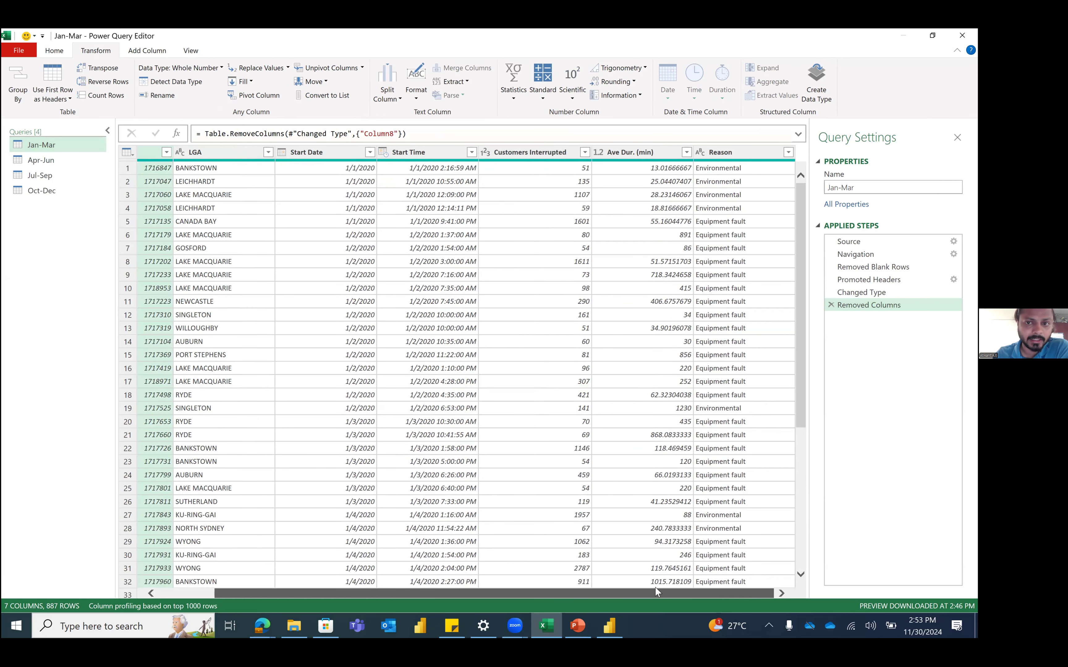
{"action": "left_click", "coordinate": [41, 161]}
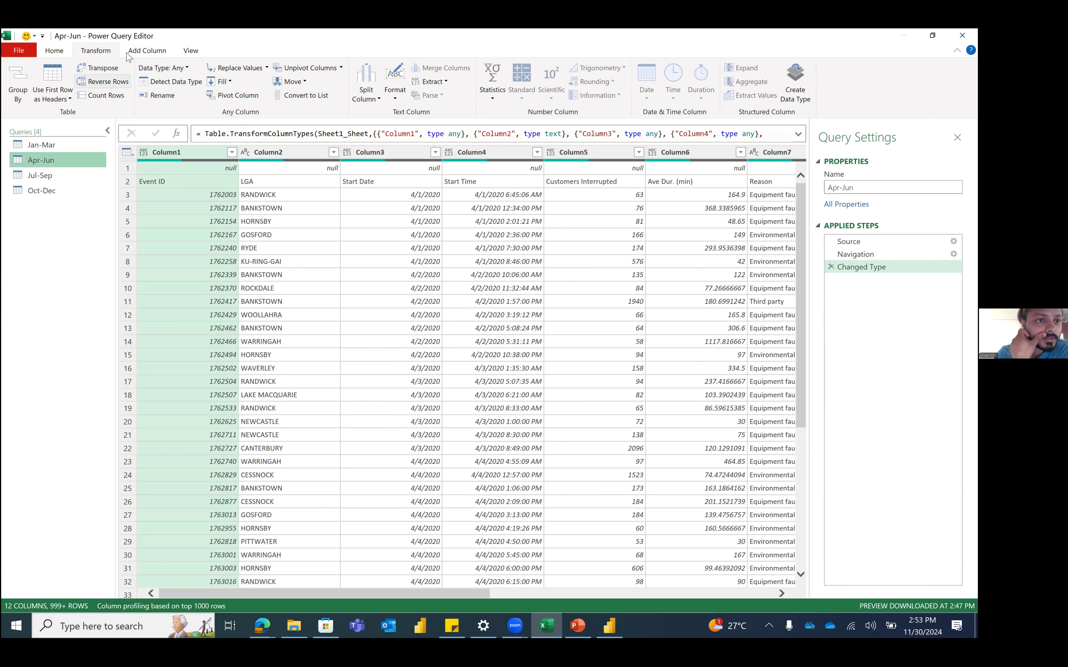
Step: Remove the blank rows from the Apr-Jun query
{"action": "left_click", "coordinate": [140, 51]}
{"action": "left_click", "coordinate": [38, 53]}
{"action": "left_click", "coordinate": [54, 50]}
{"action": "left_click", "coordinate": [55, 50]}
{"action": "left_click", "coordinate": [254, 84]}
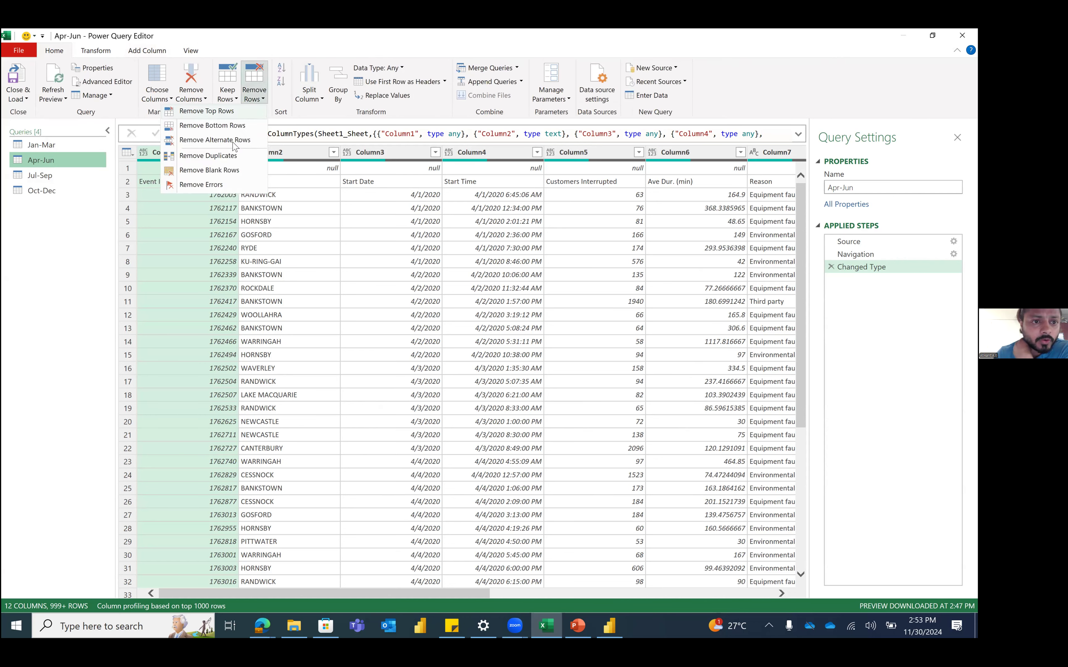
{"action": "left_click", "coordinate": [224, 171]}
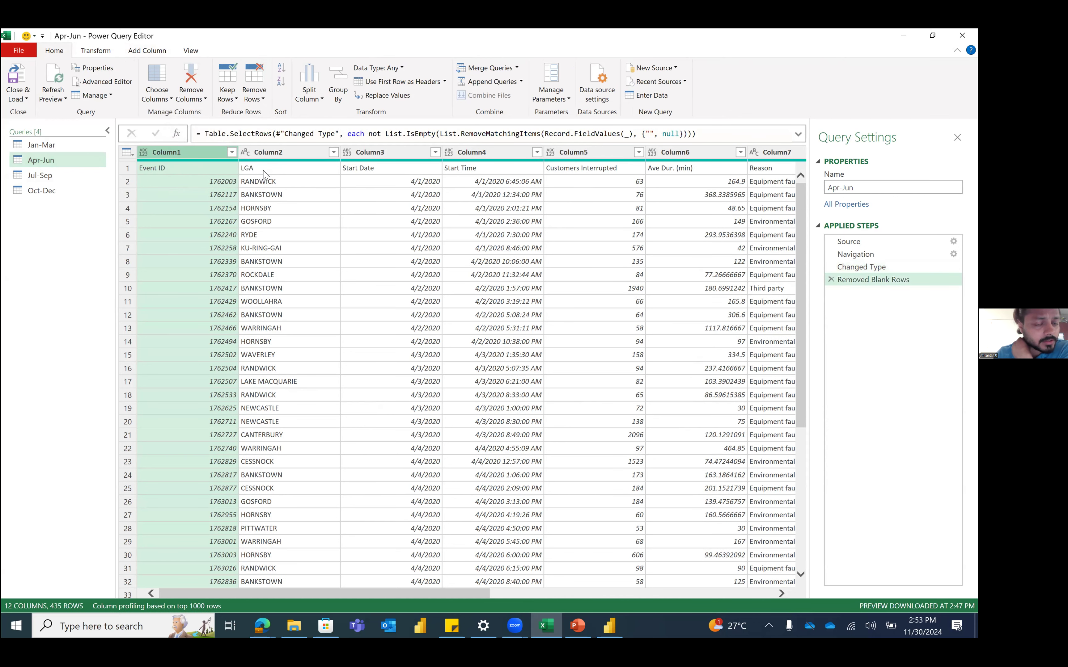
Step: Promote Apr-Jun's first row to column headers
{"action": "left_click", "coordinate": [135, 171]}
{"action": "left_click", "coordinate": [127, 152]}
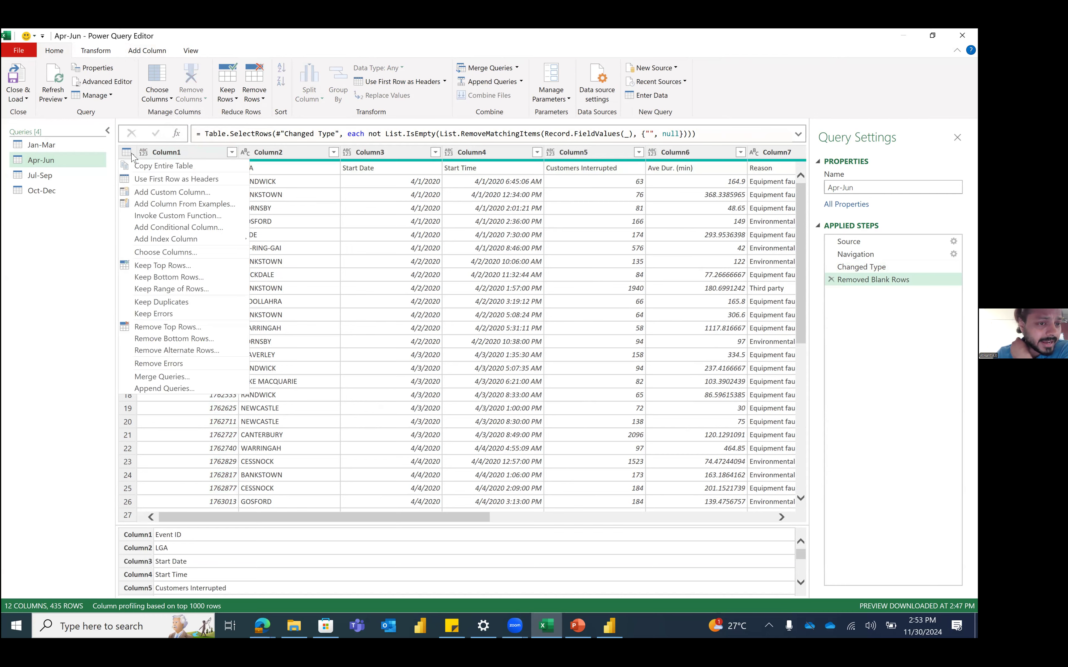
{"action": "left_click", "coordinate": [140, 179]}
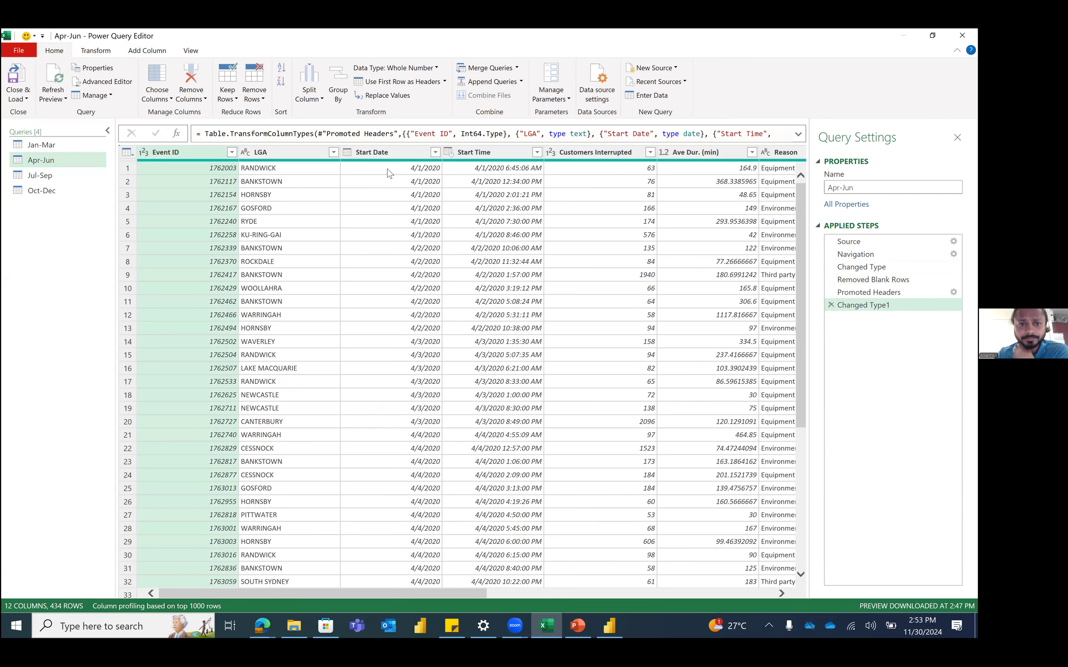
Step: Select the empty Column8 through Column12 columns
{"action": "left_click_drag", "start_coordinate": [280, 593], "coordinate": [560, 578]}
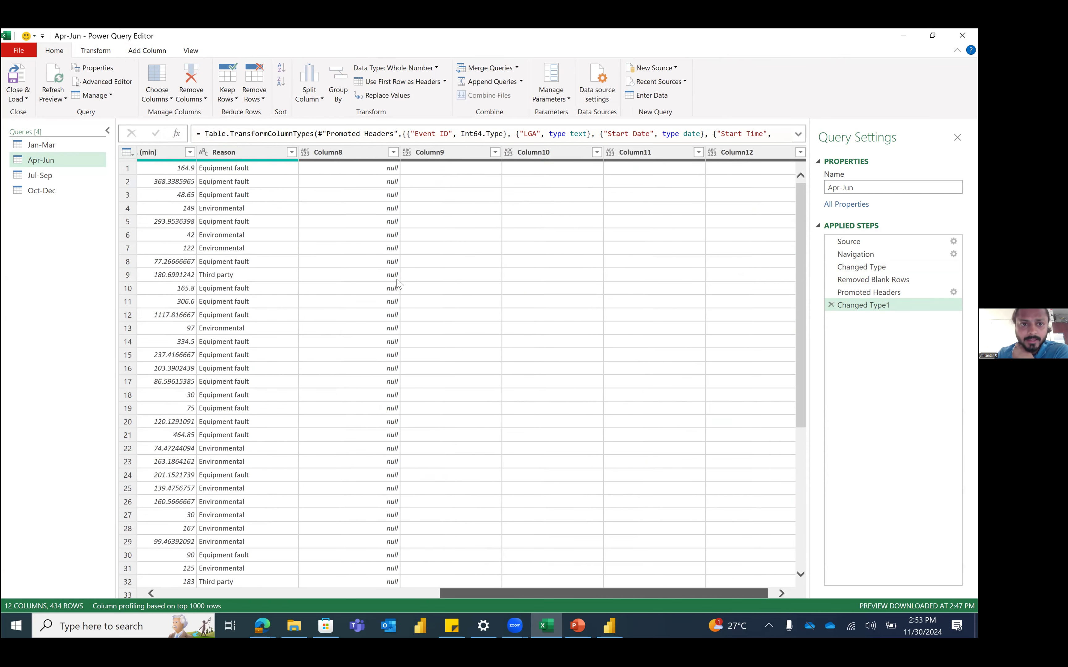
{"action": "left_click", "coordinate": [316, 153]}
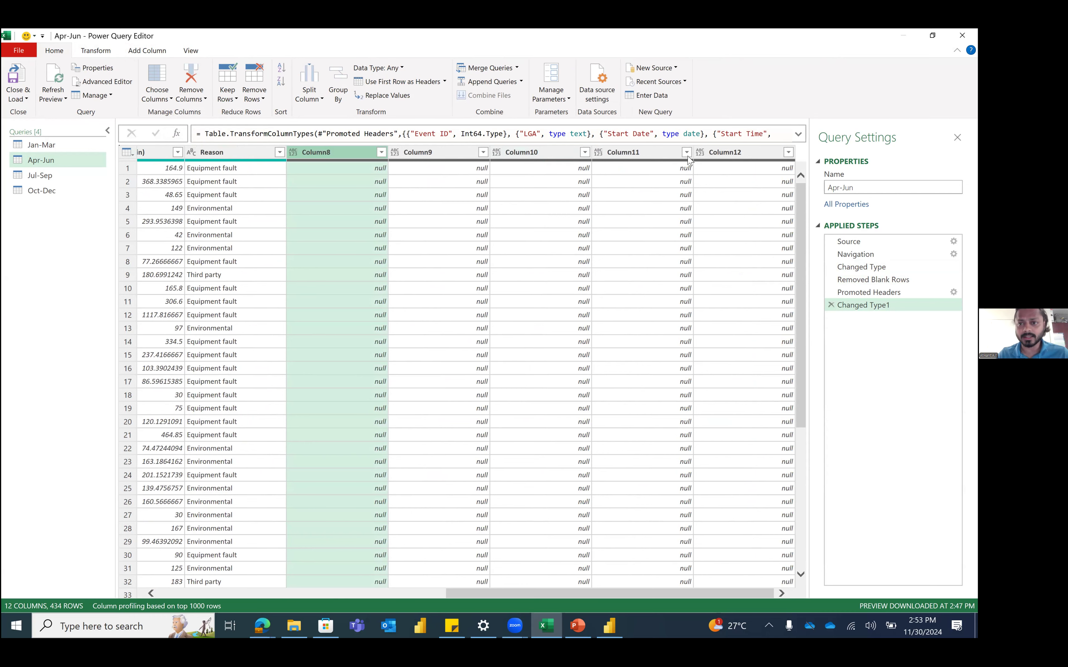
{"action": "left_click", "coordinate": [730, 154], "text": "shift"}
{"action": "right_click", "coordinate": [732, 155]}
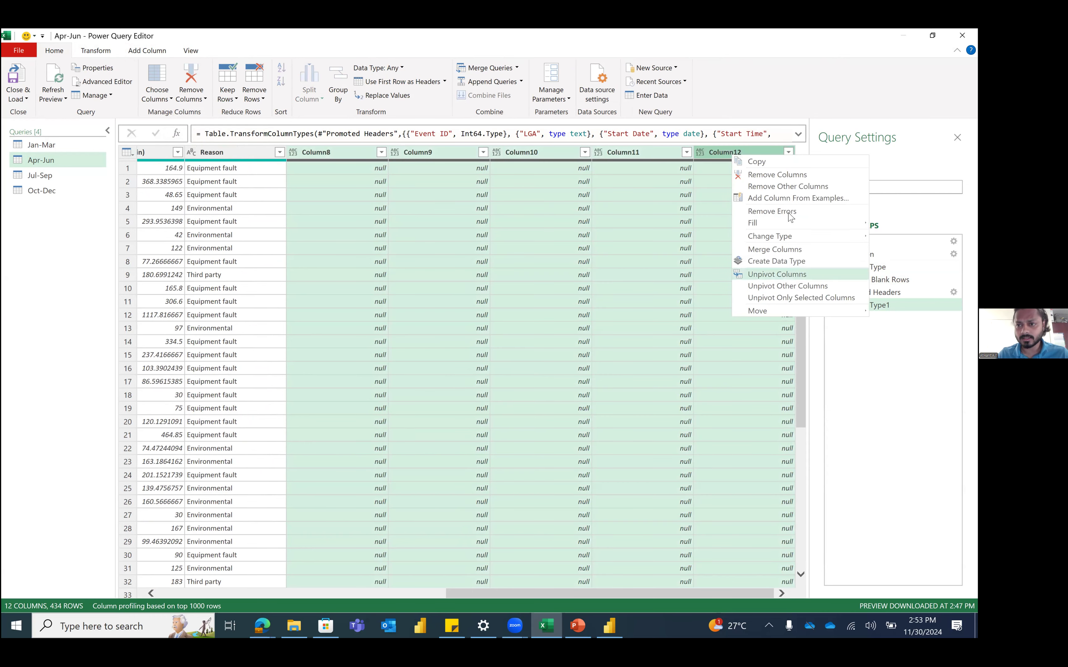
Step: Remove Column8–Column12 and inspect their names in the Table.RemoveColumns formula
{"action": "left_click", "coordinate": [776, 175]}
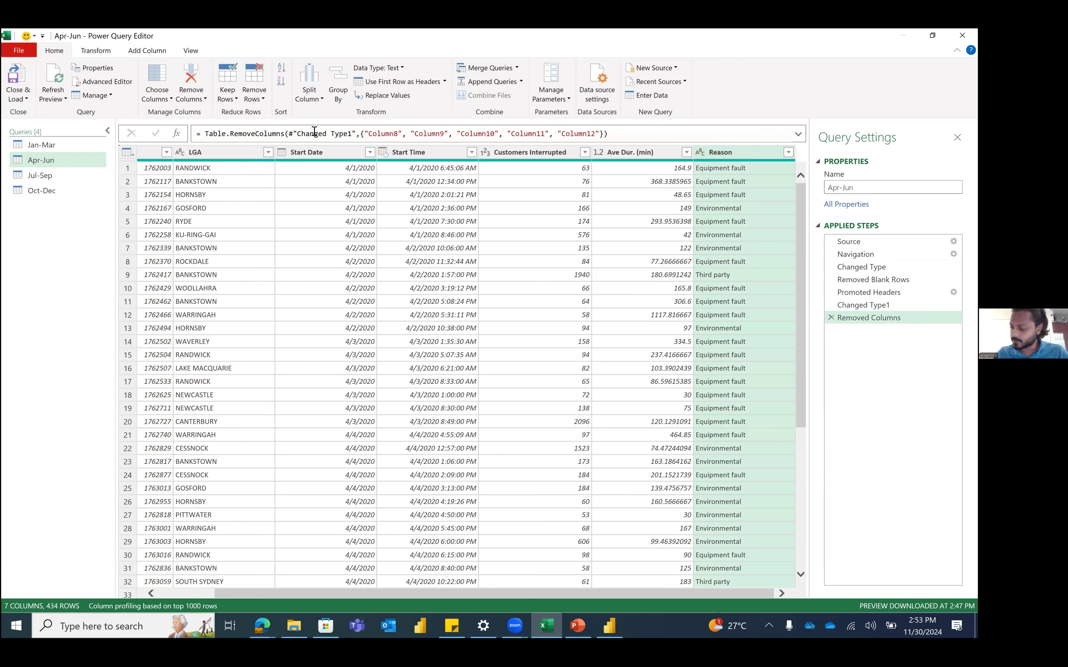
{"action": "left_click", "coordinate": [616, 135]}
{"action": "double_click", "coordinate": [422, 134]}
{"action": "double_click", "coordinate": [467, 133]}
{"action": "double_click", "coordinate": [527, 133]}
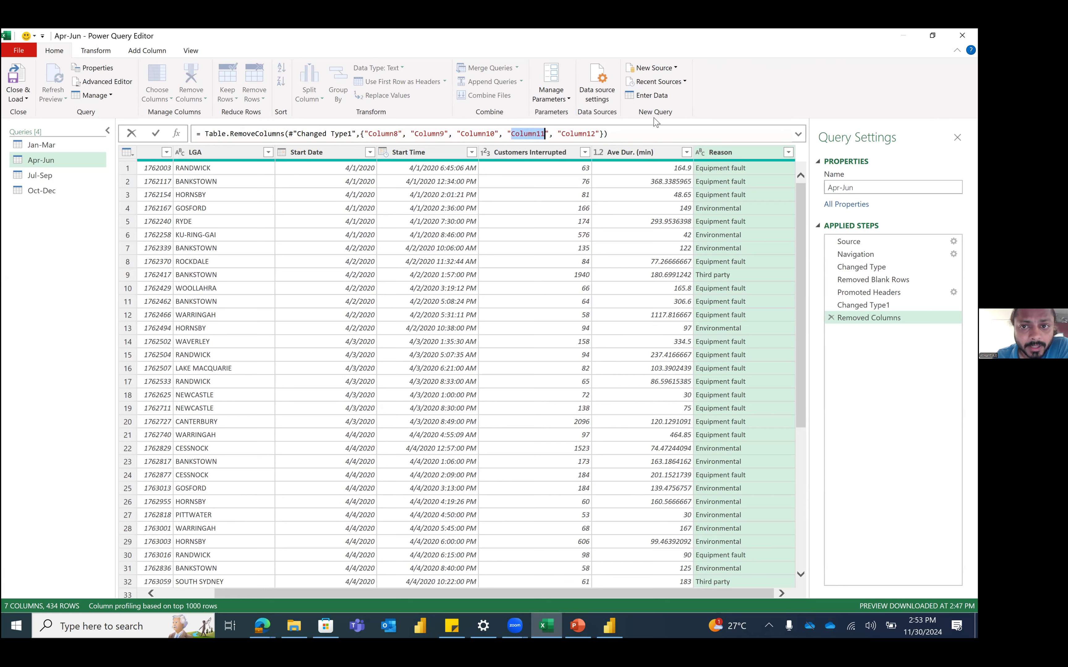
{"action": "left_click", "coordinate": [590, 133]}
{"action": "double_click", "coordinate": [591, 133]}
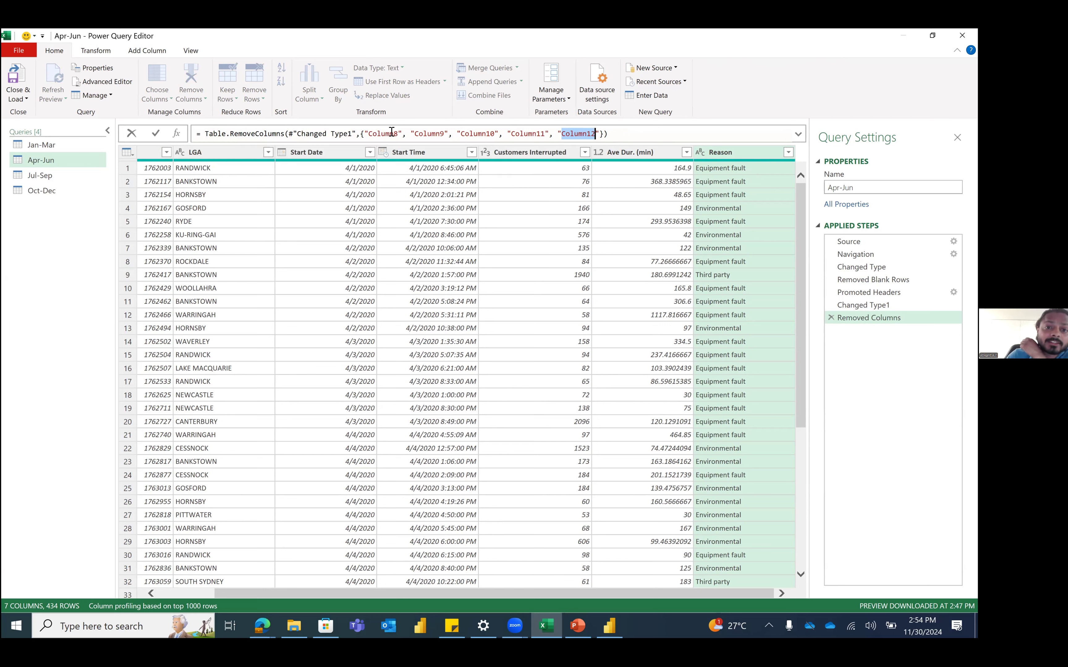
Step: Delete the Removed Columns step and select Event ID through Reason
{"action": "left_click", "coordinate": [837, 319]}
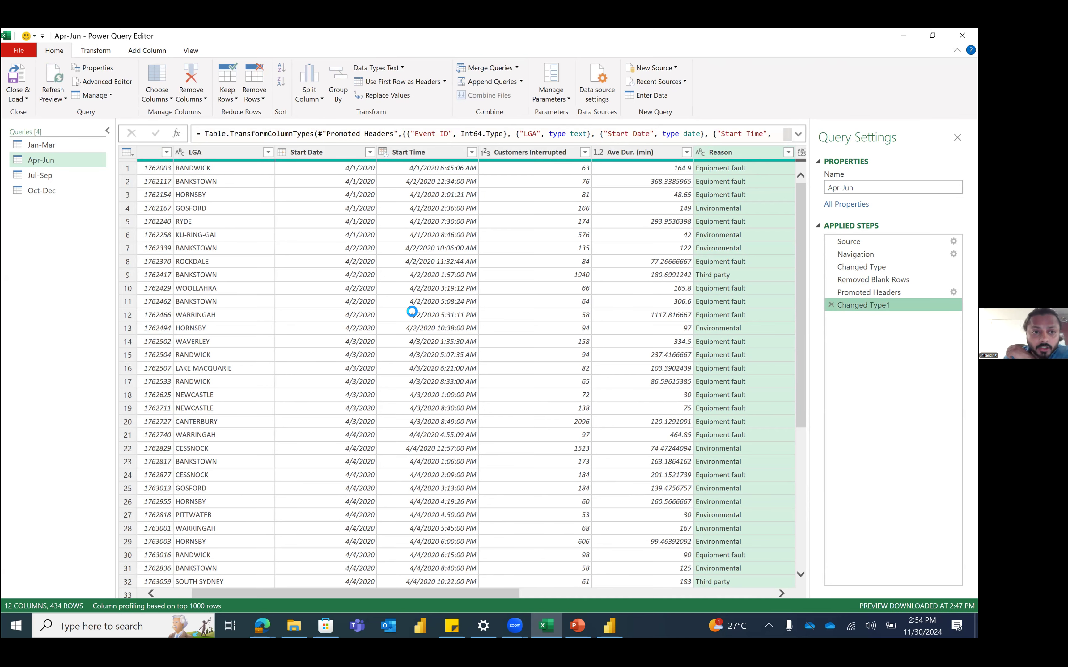
{"action": "scroll", "coordinate": [201, 588], "scroll_direction": "left", "scroll_amount": 3}
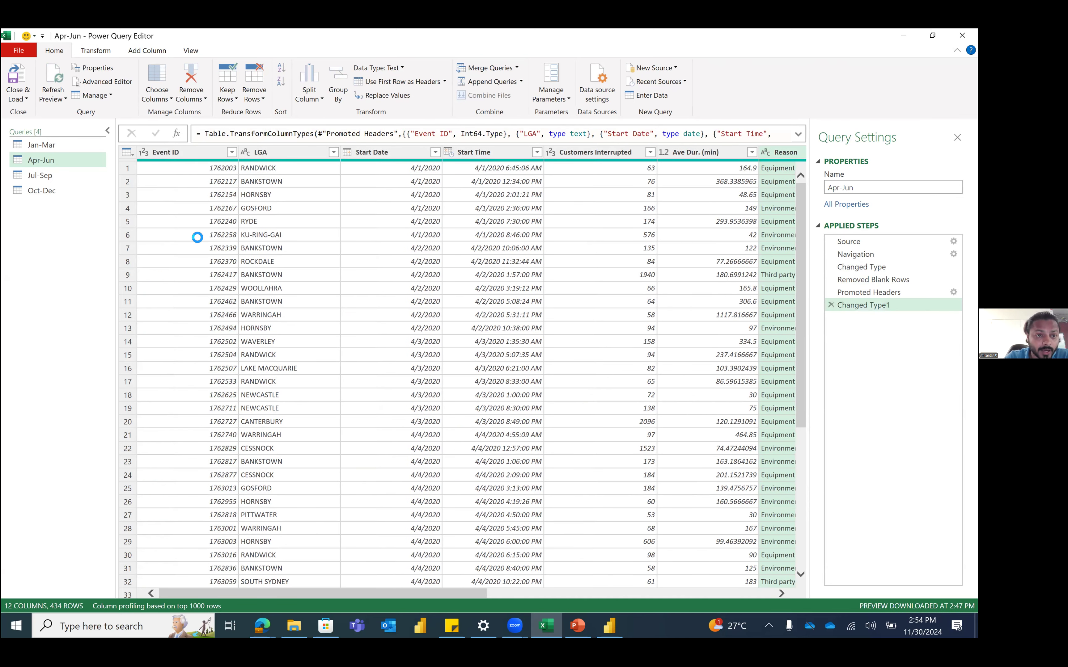
{"action": "left_click", "coordinate": [184, 163]}
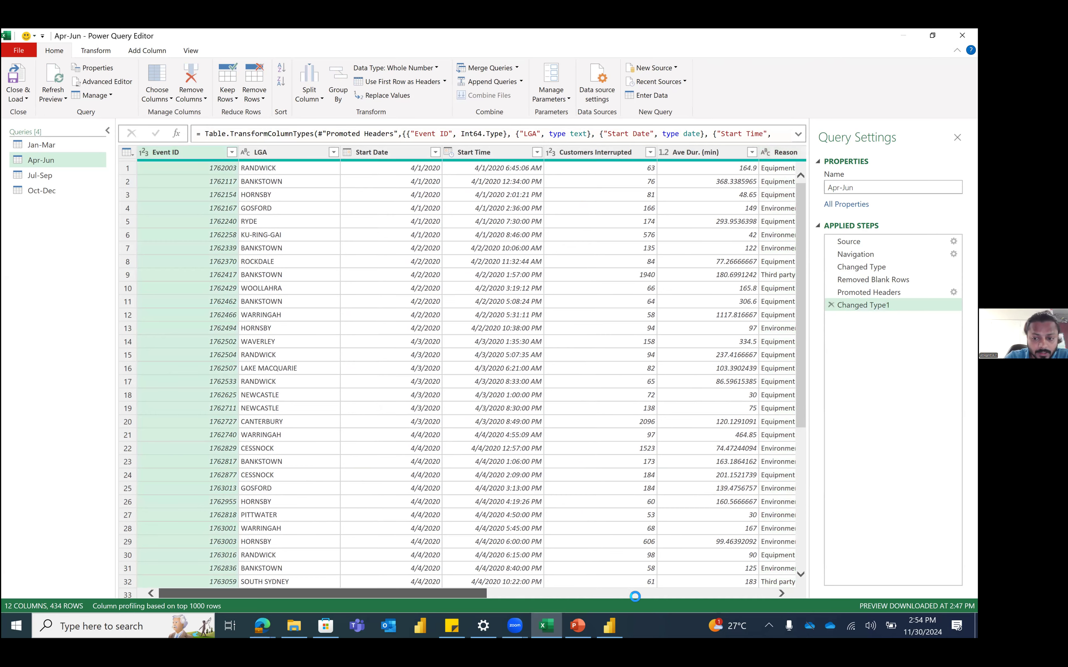
{"action": "left_click", "coordinate": [635, 593]}
{"action": "scroll", "coordinate": [347, 235], "scroll_direction": "right", "scroll_amount": 5}
{"action": "left_click", "coordinate": [243, 154]}
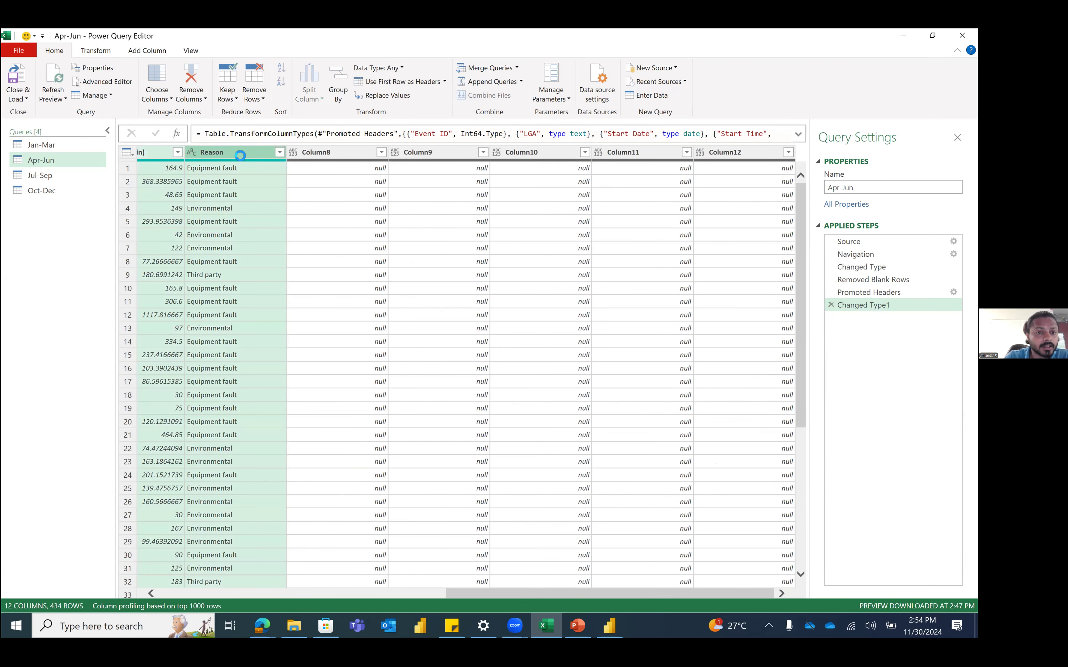
Step: Keep only the seven selected Apr-Jun columns via Remove Other Columns, then open Jul-Sep
{"action": "right_click", "coordinate": [240, 155]}
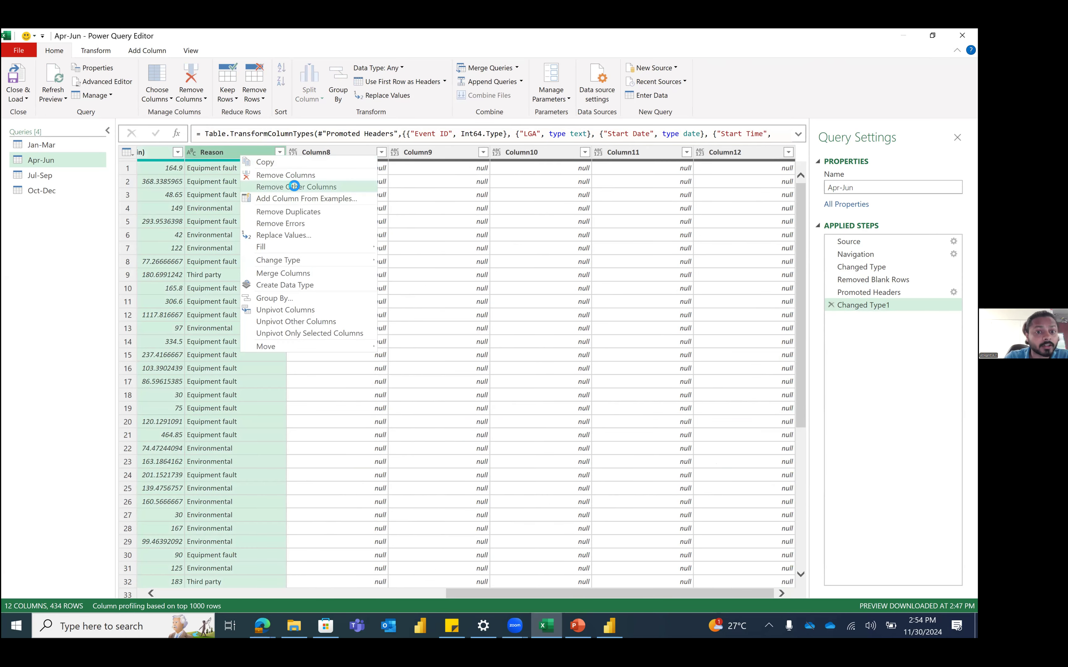
{"action": "left_click", "coordinate": [295, 186]}
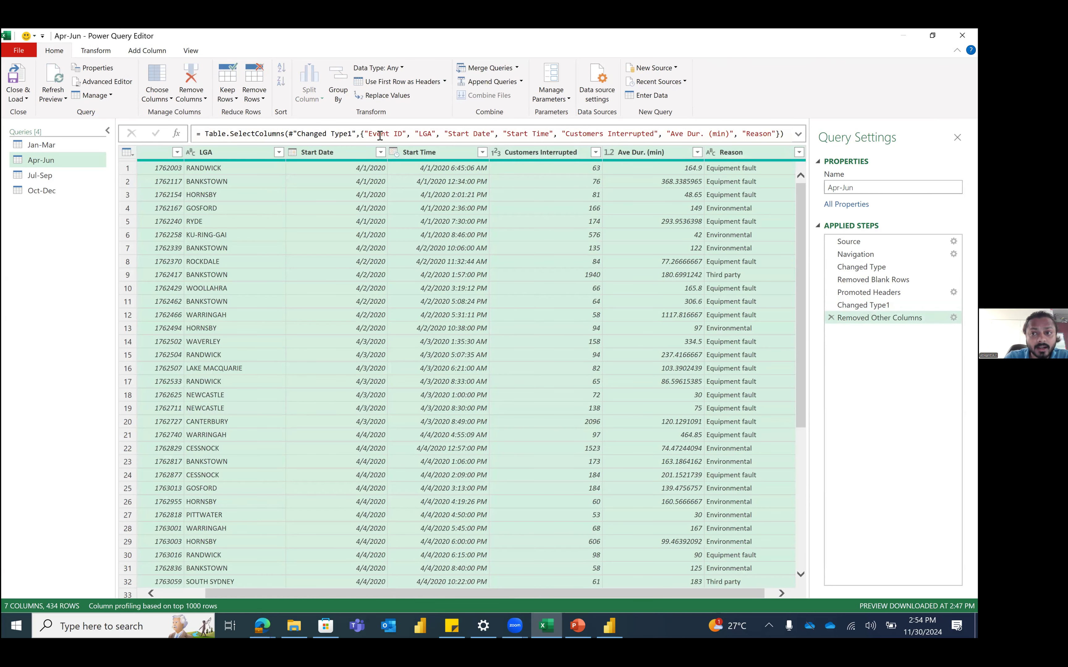
{"action": "left_click", "coordinate": [783, 134], "text": "shift"}
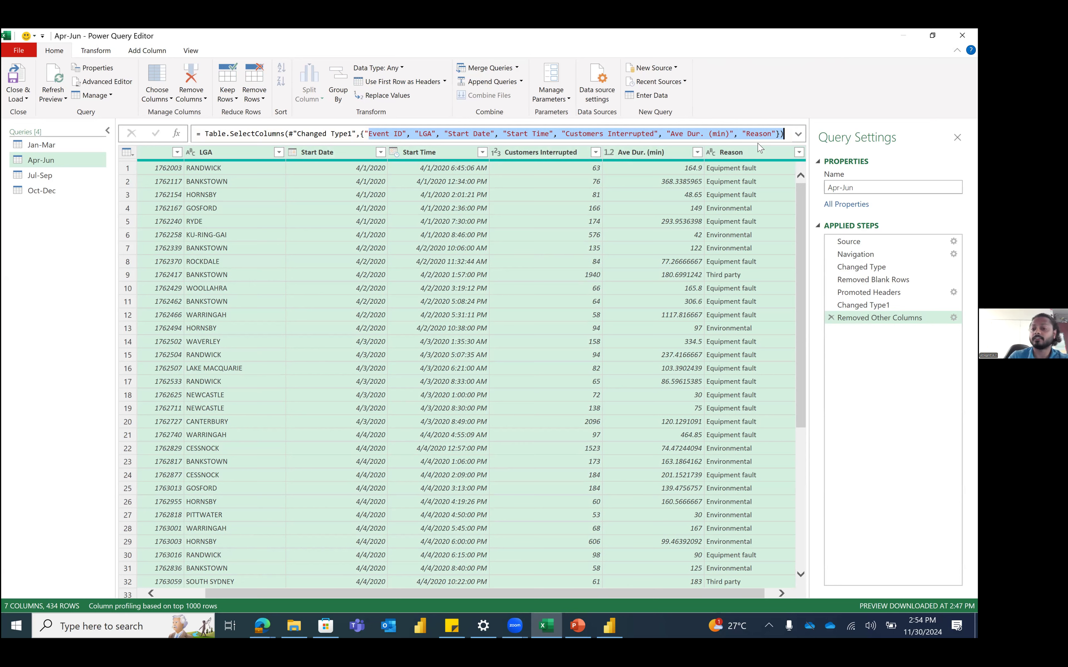
{"action": "left_click", "coordinate": [282, 236]}
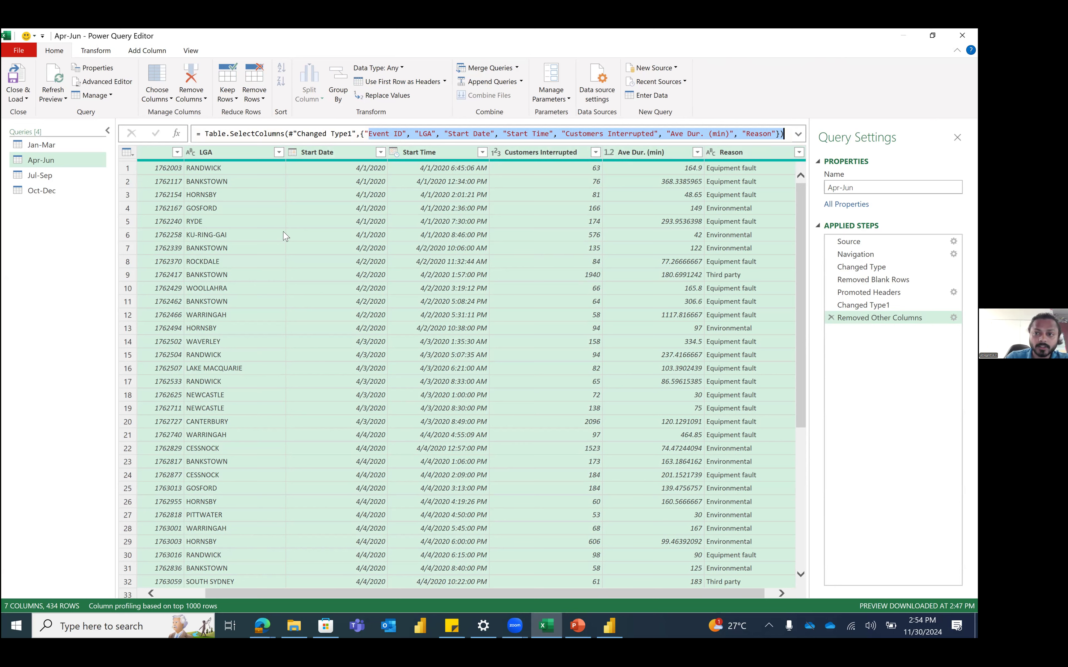
{"action": "left_click", "coordinate": [62, 174]}
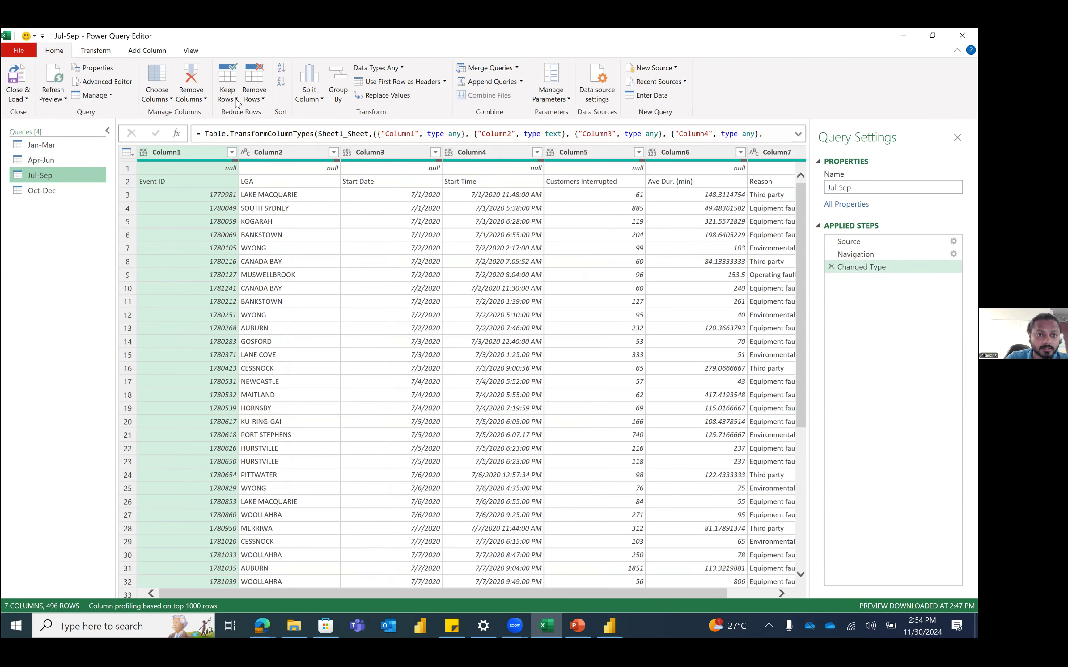
Step: Remove Jul-Sep's blank rows, promote its first row to headers, then open Oct-Dec
{"action": "left_click", "coordinate": [251, 101]}
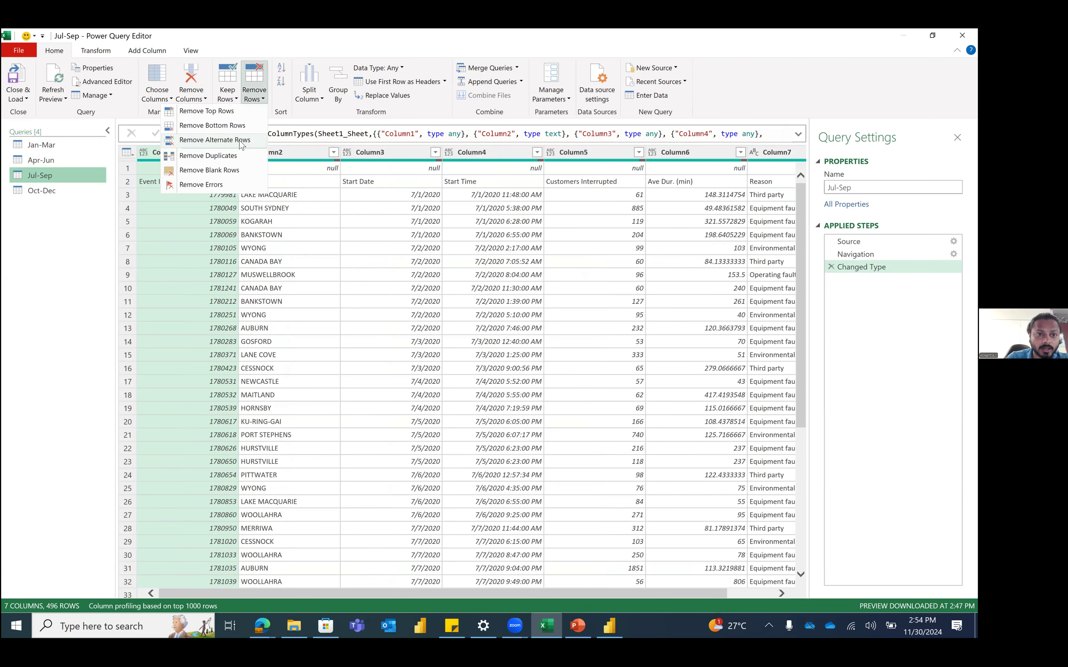
{"action": "left_click", "coordinate": [235, 172]}
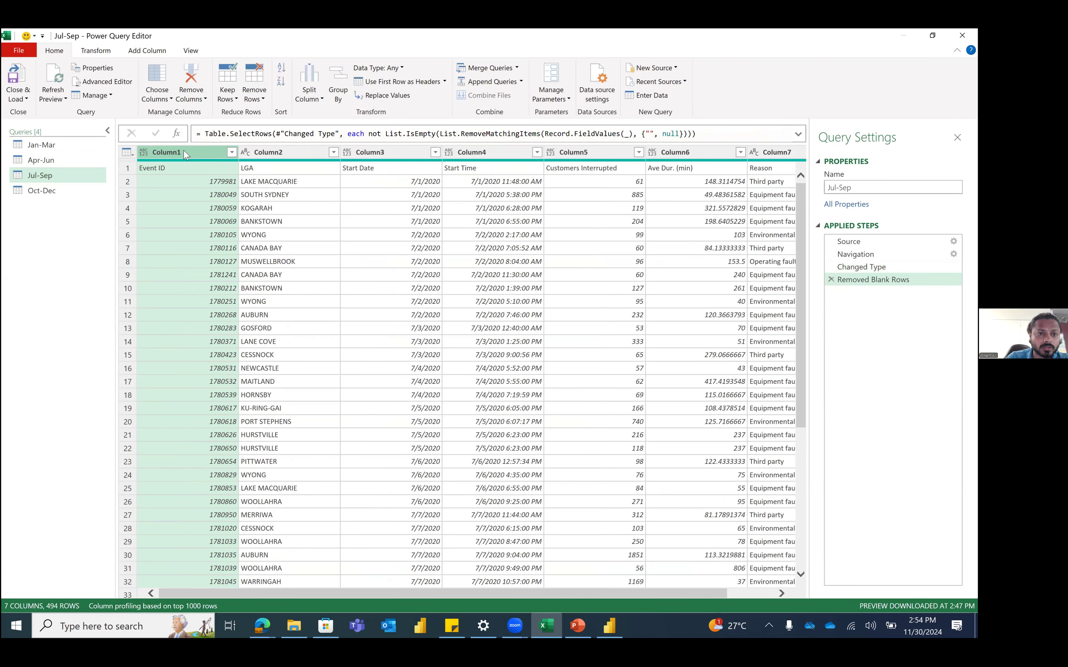
{"action": "left_click", "coordinate": [132, 155]}
{"action": "left_click", "coordinate": [150, 173]}
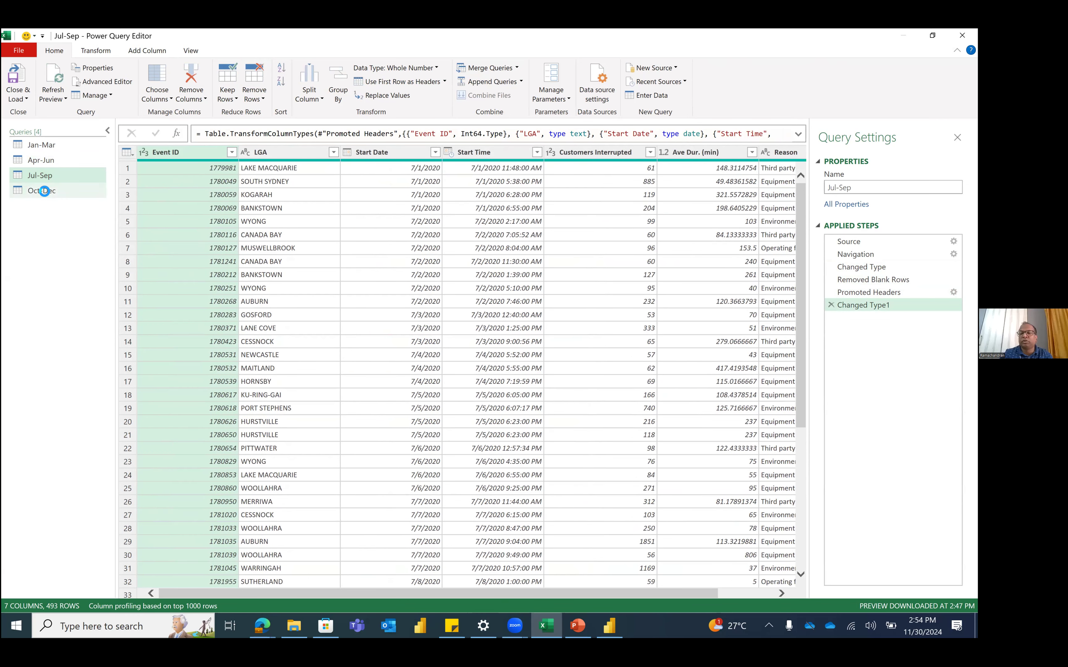
{"action": "left_click", "coordinate": [44, 191]}
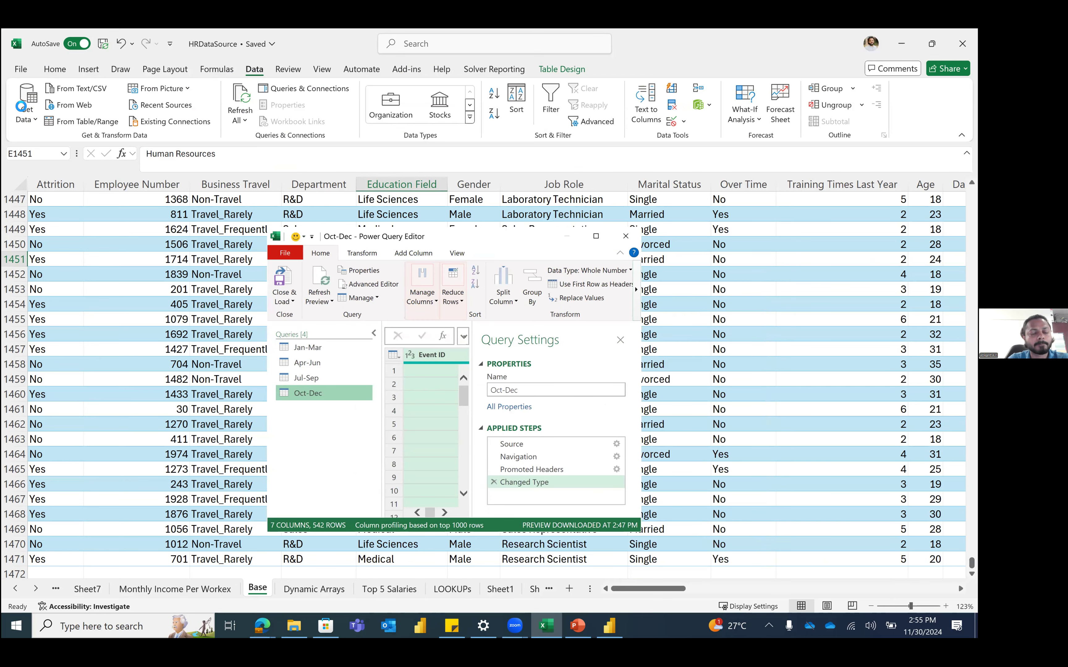
Step: Maximize the editor and compare Jul-Sep with Oct-Dec, checking the CANTERBURY LGA cell
{"action": "left_click", "coordinate": [596, 236]}
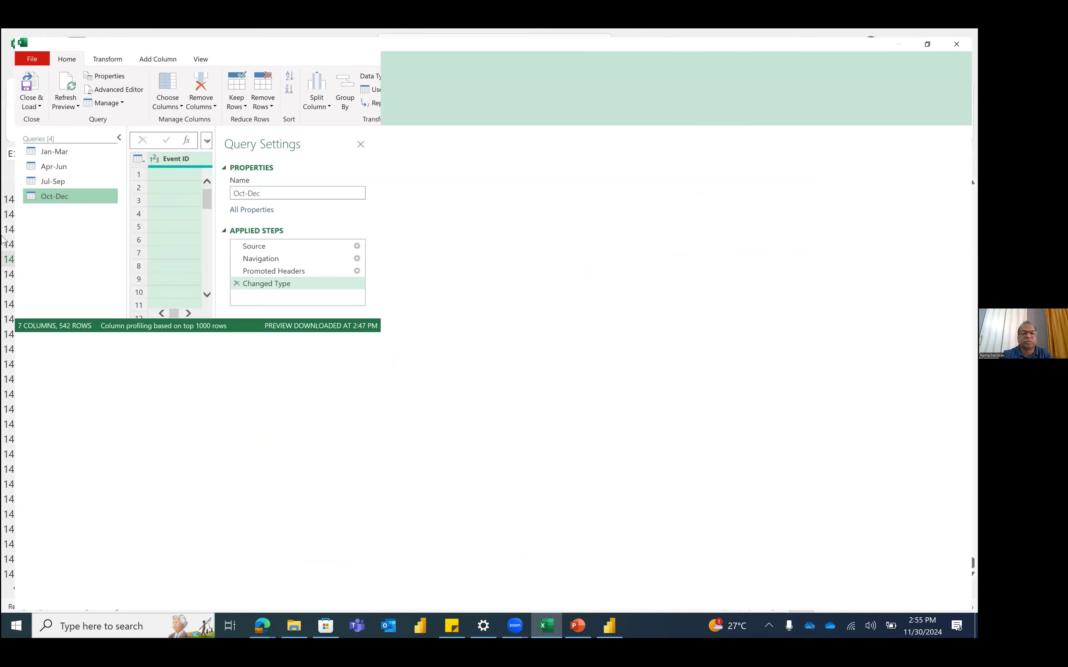
{"action": "left_click", "coordinate": [76, 178]}
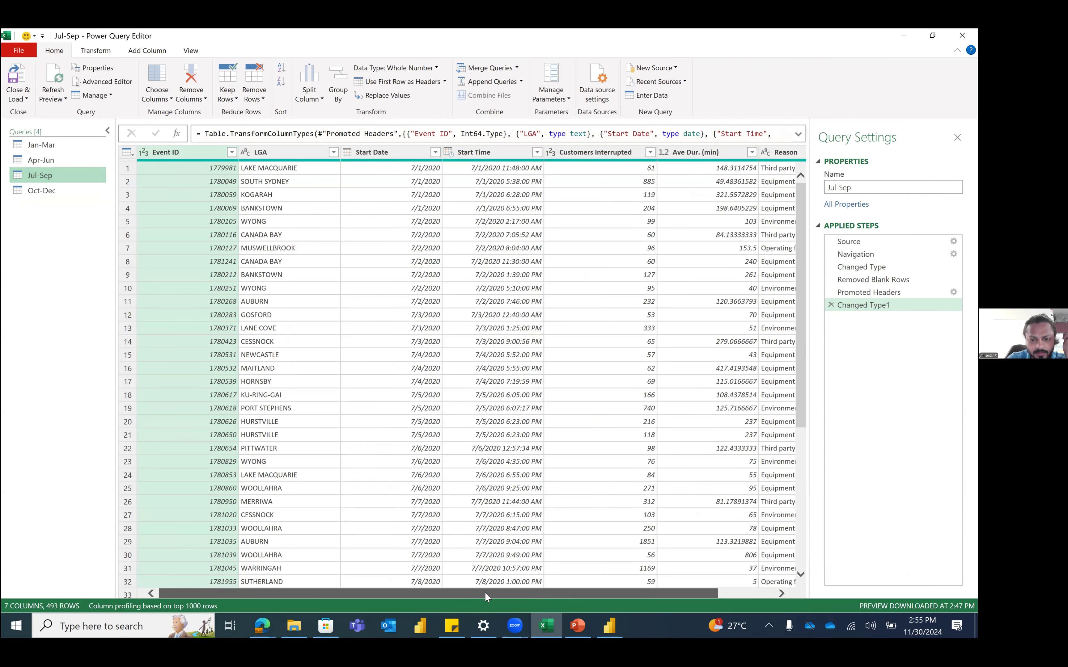
{"action": "left_click_drag", "start_coordinate": [486, 594], "coordinate": [729, 596]}
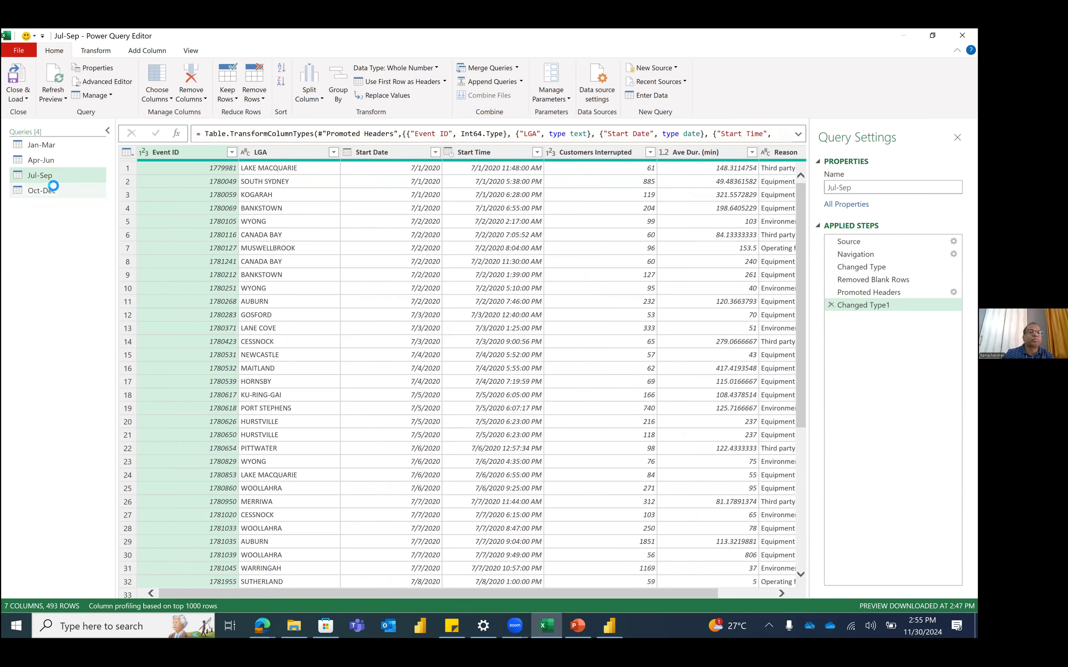
{"action": "left_click", "coordinate": [54, 190]}
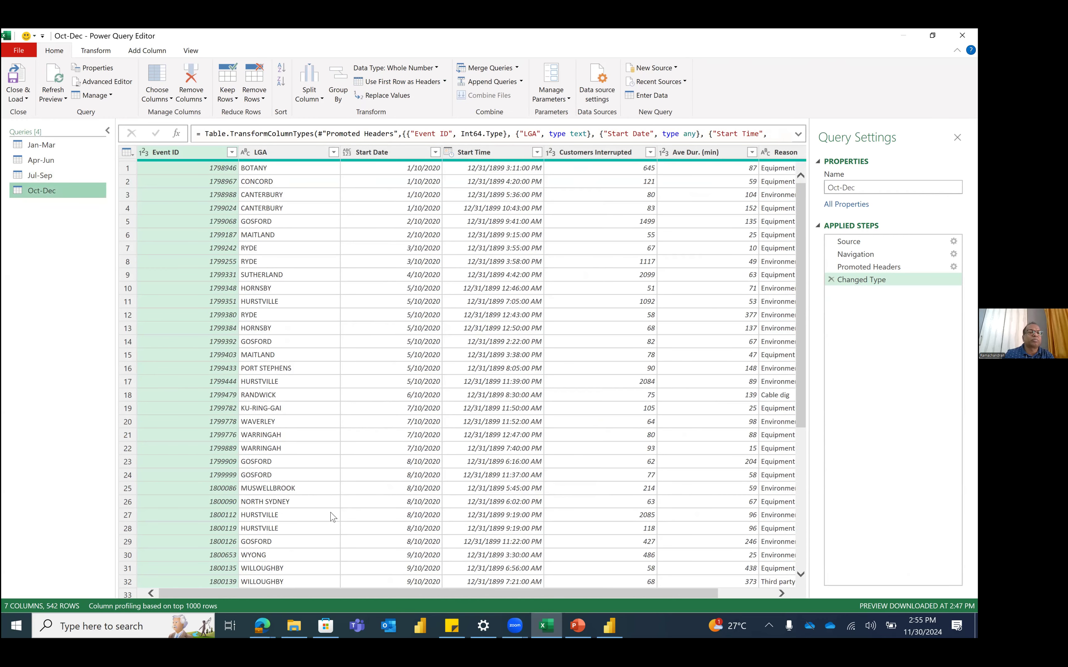
{"action": "left_click_drag", "start_coordinate": [450, 594], "coordinate": [160, 587]}
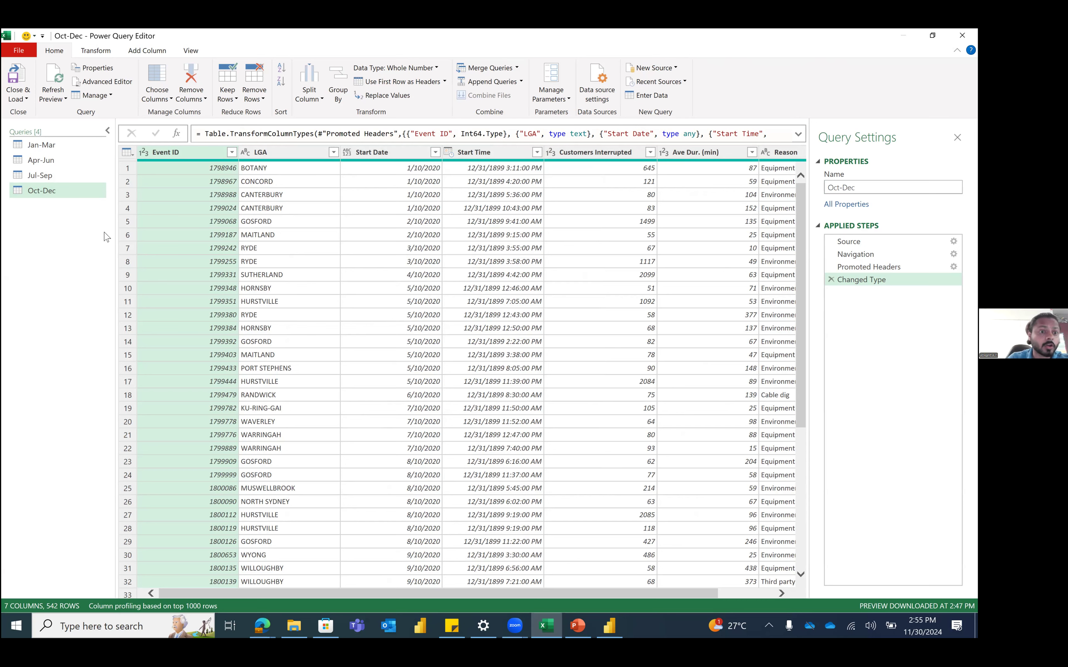
{"action": "left_click", "coordinate": [245, 210]}
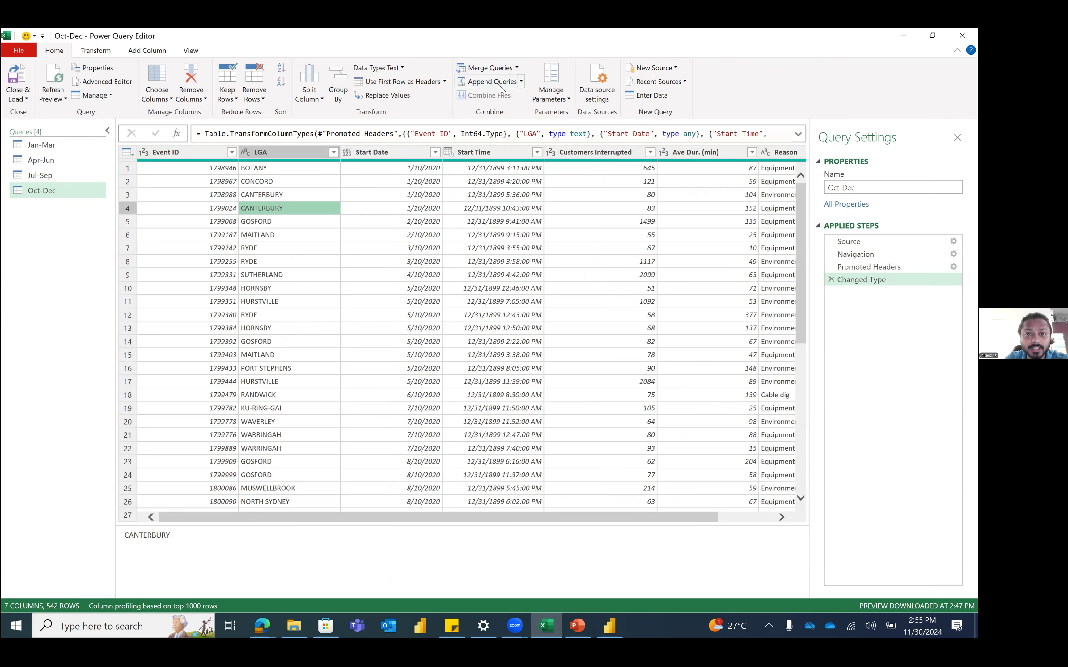
Step: Append Jan-Mar, Apr-Jun, Jul-Sep and Oct-Dec into a new Append1 query, dropping a duplicate Oct-Dec
{"action": "left_click", "coordinate": [521, 82]}
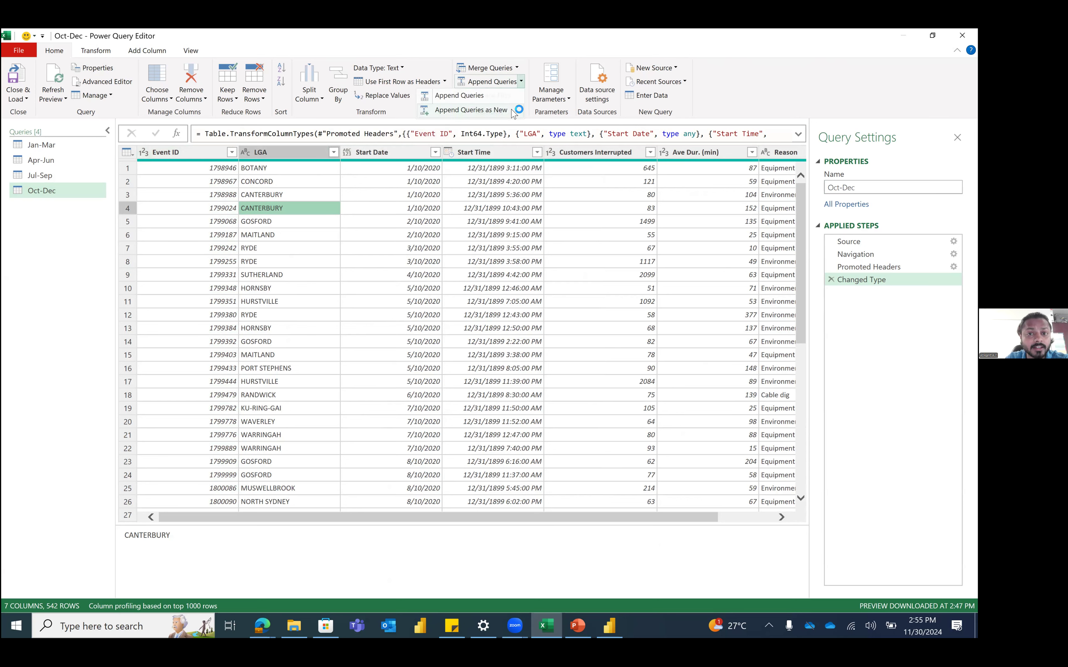
{"action": "left_click", "coordinate": [514, 110]}
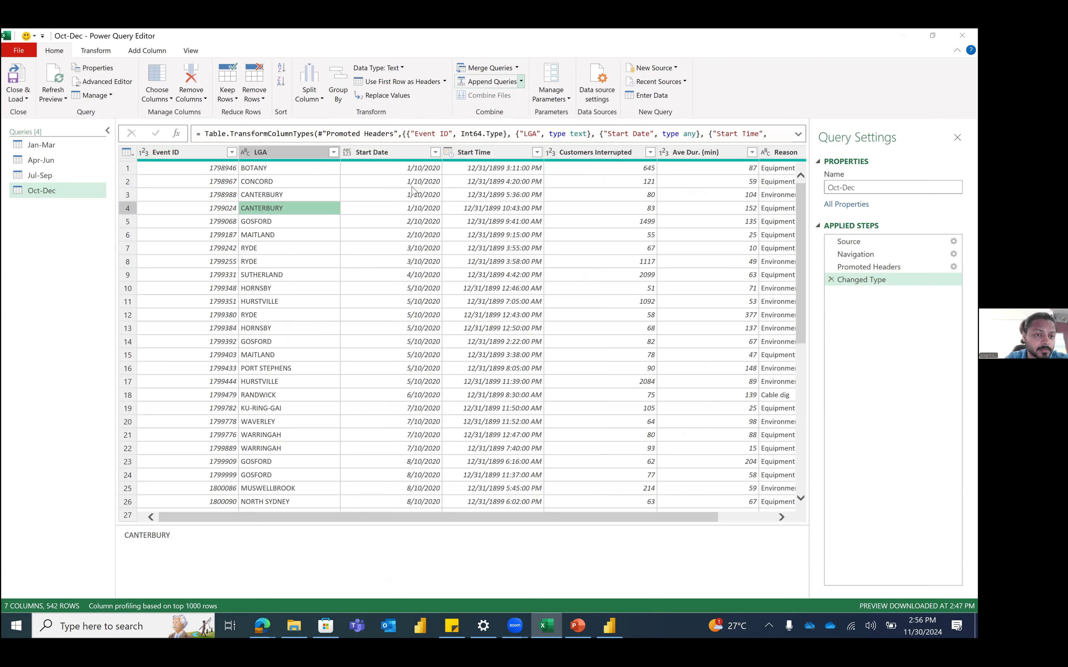
{"action": "left_click", "coordinate": [345, 286]}
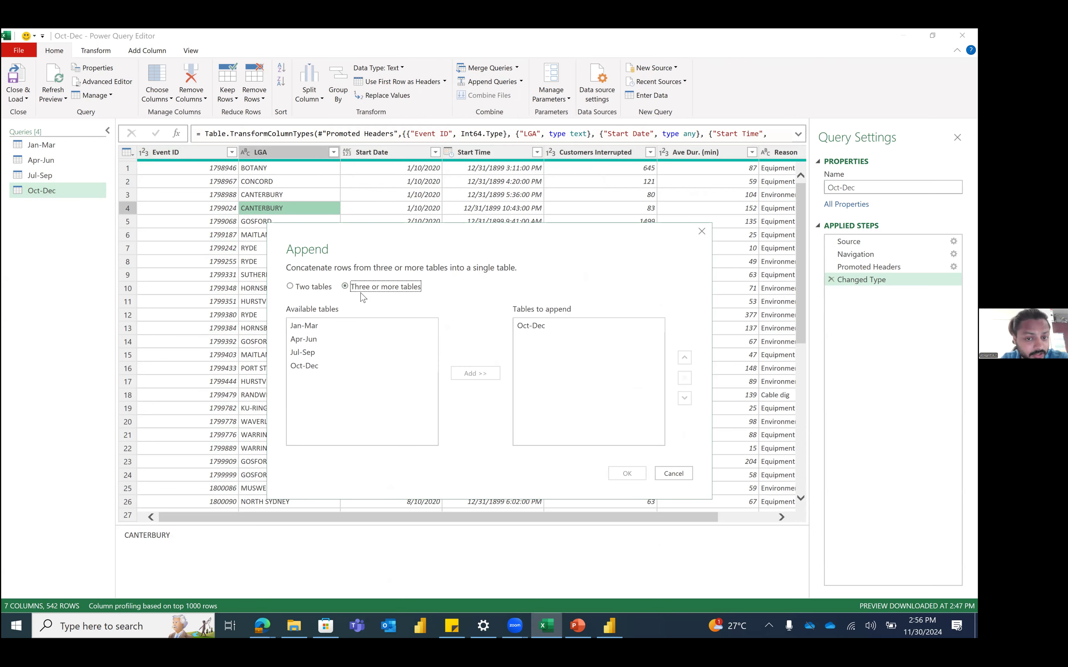
{"action": "left_click", "coordinate": [356, 334]}
{"action": "left_click", "coordinate": [464, 375]}
{"action": "left_click", "coordinate": [405, 338]}
{"action": "left_click", "coordinate": [470, 374]}
{"action": "left_click", "coordinate": [405, 353]}
{"action": "left_click", "coordinate": [457, 375]}
{"action": "left_click", "coordinate": [410, 366]}
{"action": "left_click", "coordinate": [471, 374]}
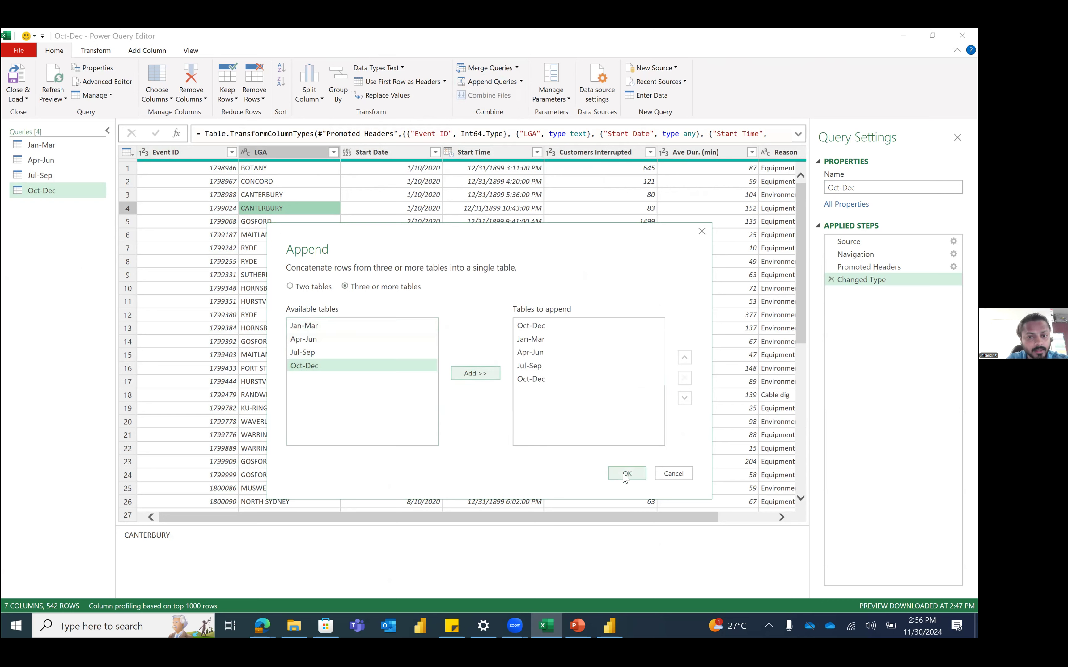
{"action": "left_click", "coordinate": [542, 381]}
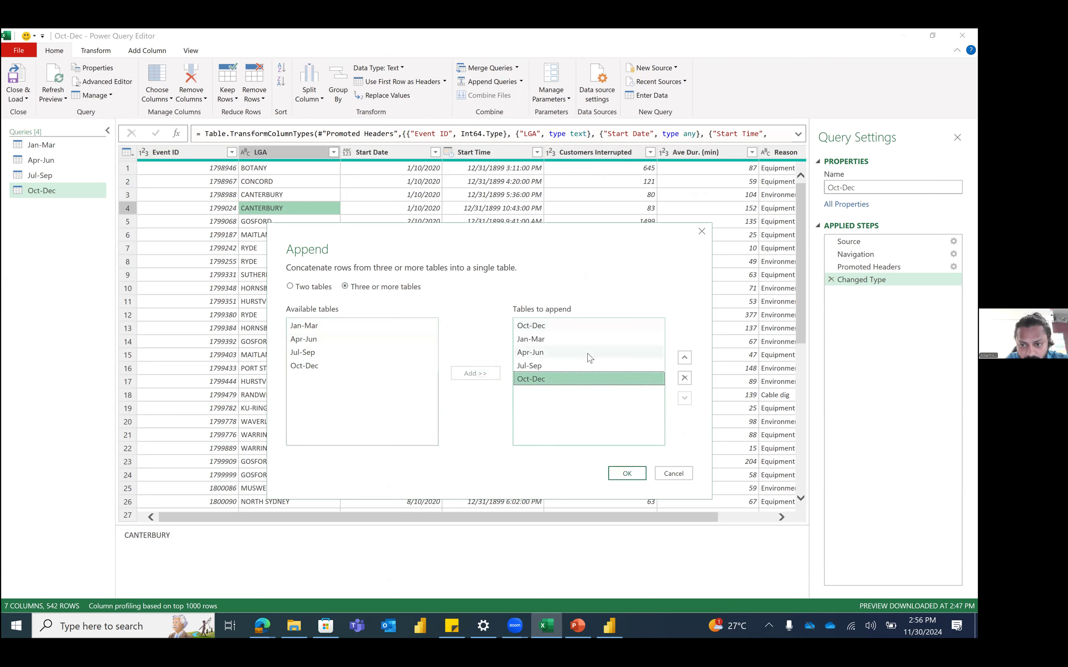
{"action": "left_click", "coordinate": [685, 378]}
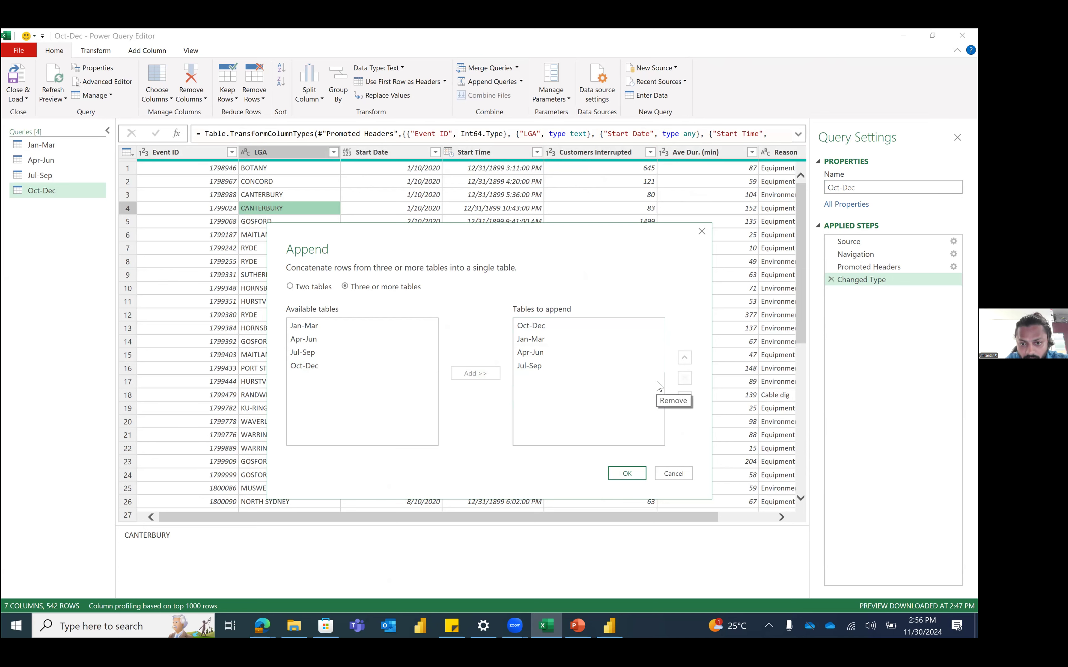
{"action": "left_click", "coordinate": [628, 475]}
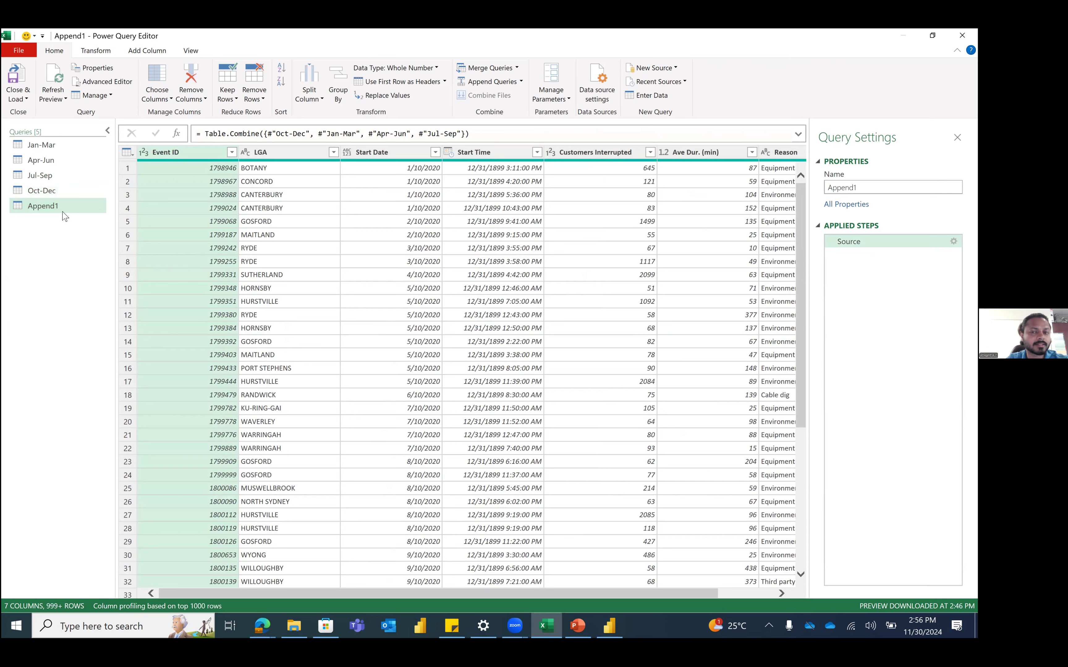
Step: Rename Append1 to 'Cleaned Data - 2020'
{"action": "double_click", "coordinate": [859, 188]}
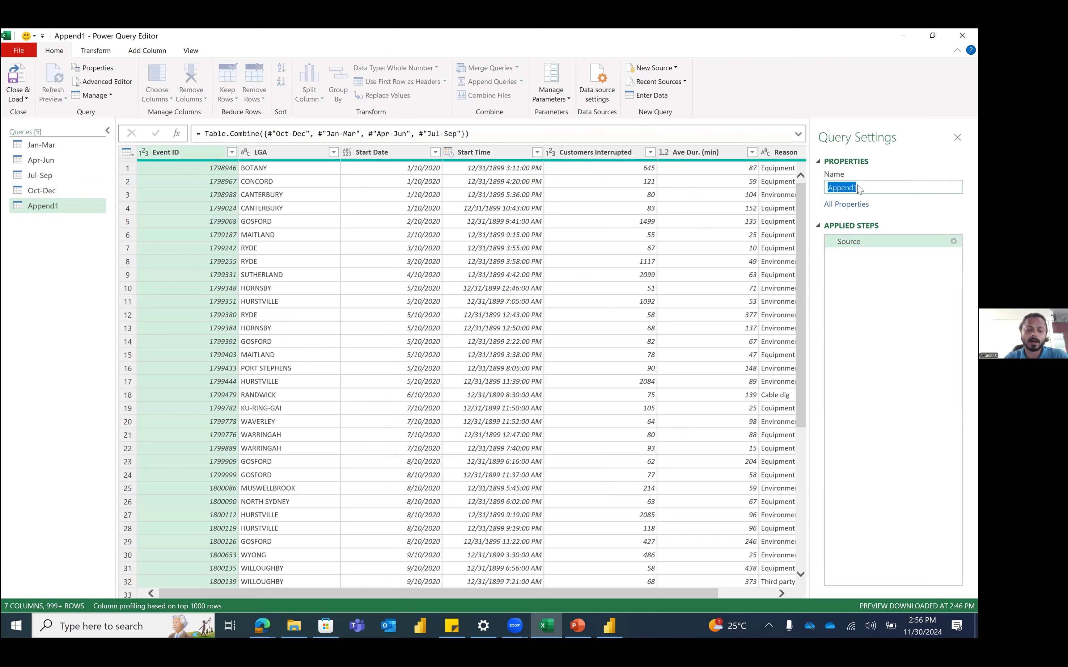
{"action": "type", "text": "Cleaned Da"}
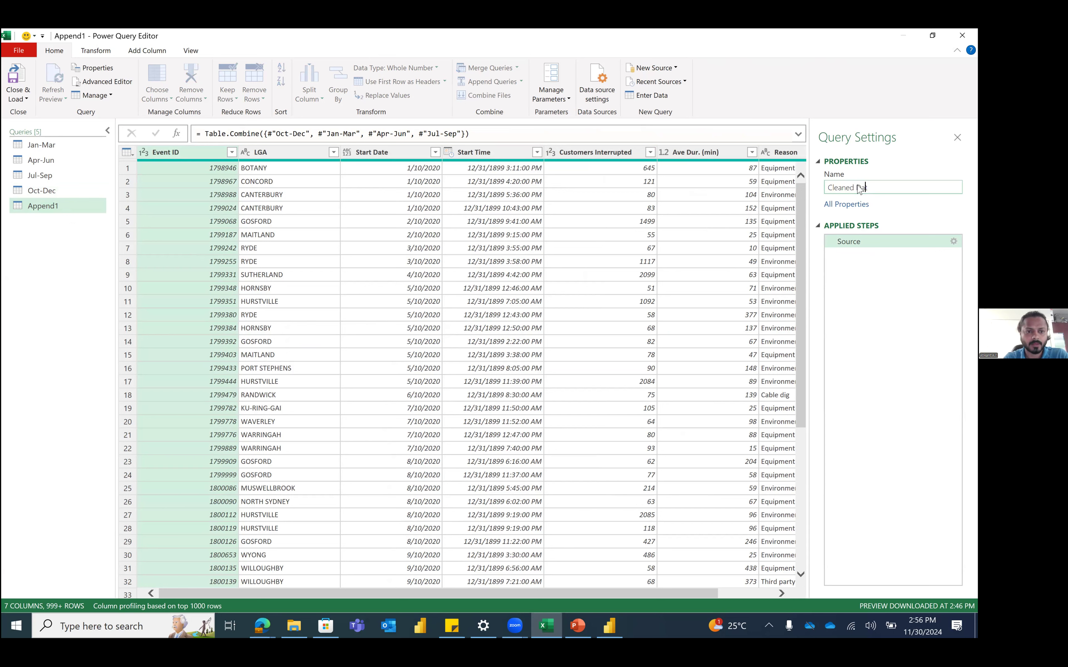
{"action": "type", "text": "ta - 2020"}
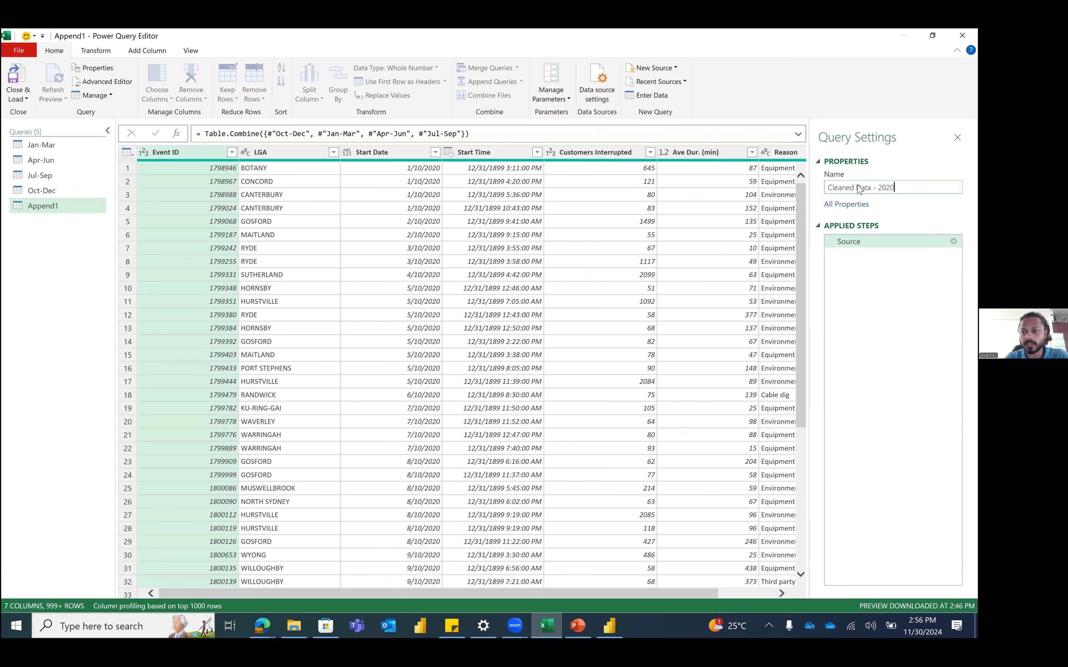
{"action": "key", "text": "Return"}
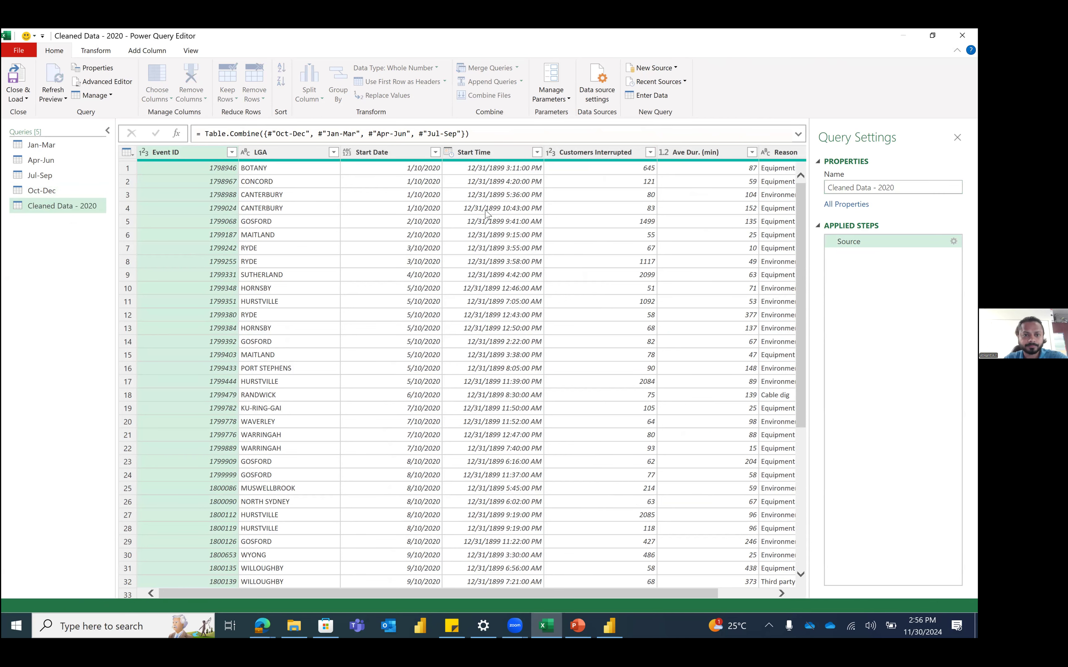
Step: Scroll the combined data and review the Start Date filter value list
{"action": "left_click_drag", "start_coordinate": [462, 593], "coordinate": [152, 574]}
{"action": "scroll", "coordinate": [528, 307], "scroll_direction": "down", "scroll_amount": 1}
{"action": "scroll", "coordinate": [610, 310], "scroll_direction": "down", "scroll_amount": 8}
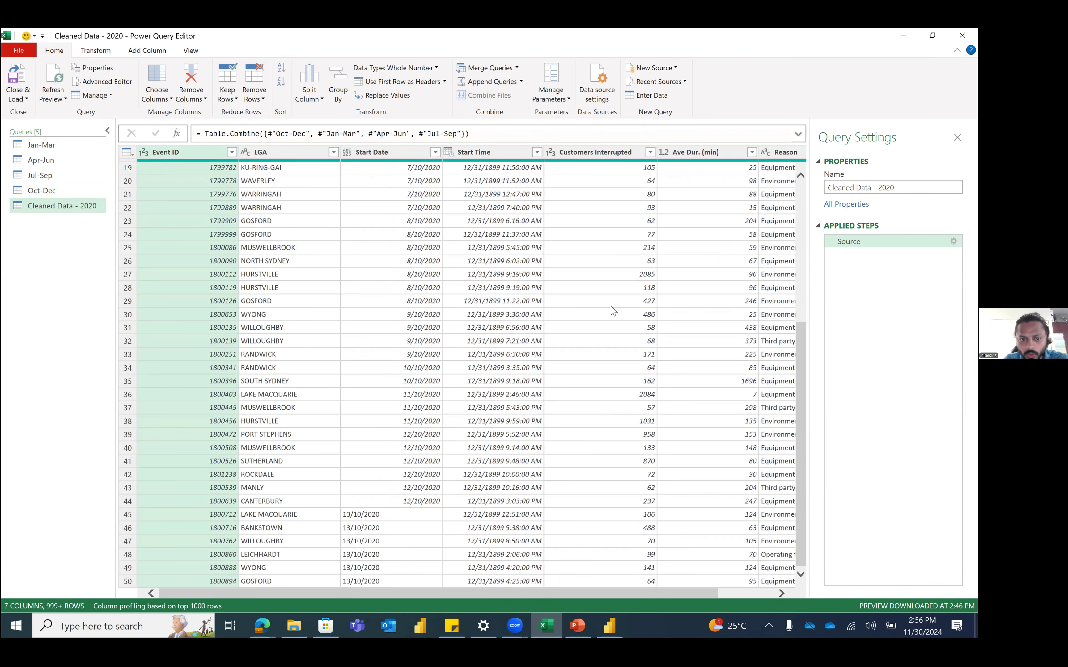
{"action": "left_click", "coordinate": [435, 153]}
{"action": "scroll", "coordinate": [437, 475], "scroll_direction": "down", "scroll_amount": 15}
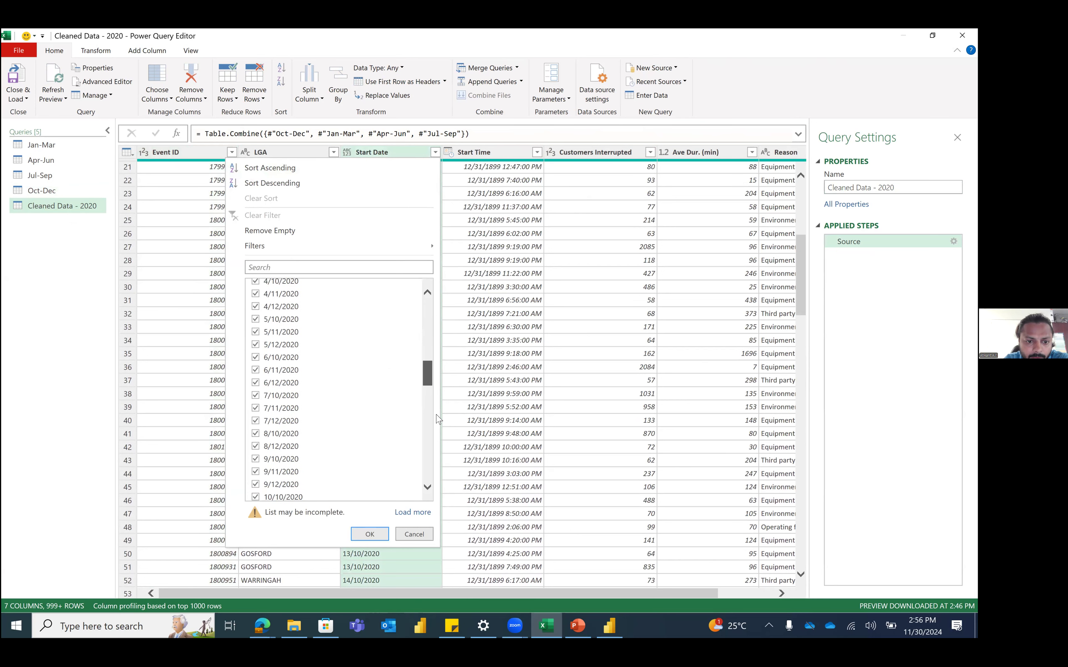
{"action": "scroll", "coordinate": [437, 474], "scroll_direction": "up", "scroll_amount": 15}
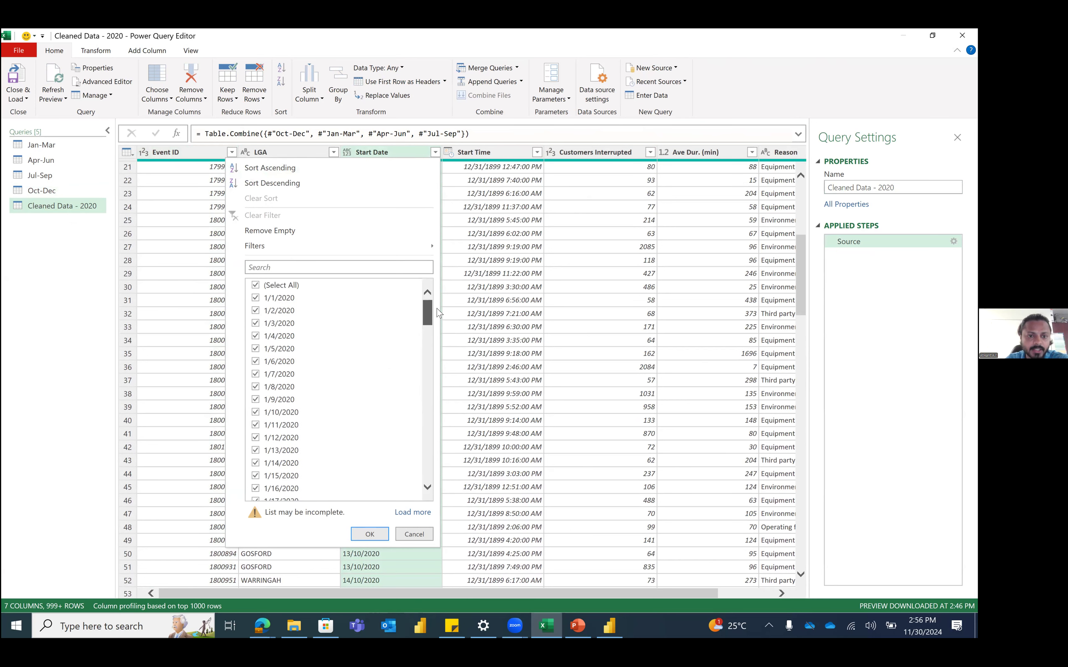
{"action": "mouse_move", "coordinate": [435, 325]}
{"action": "left_mouse_down"}
{"action": "mouse_move", "coordinate": [438, 464]}
{"action": "mouse_move", "coordinate": [437, 339]}
{"action": "left_mouse_up"}
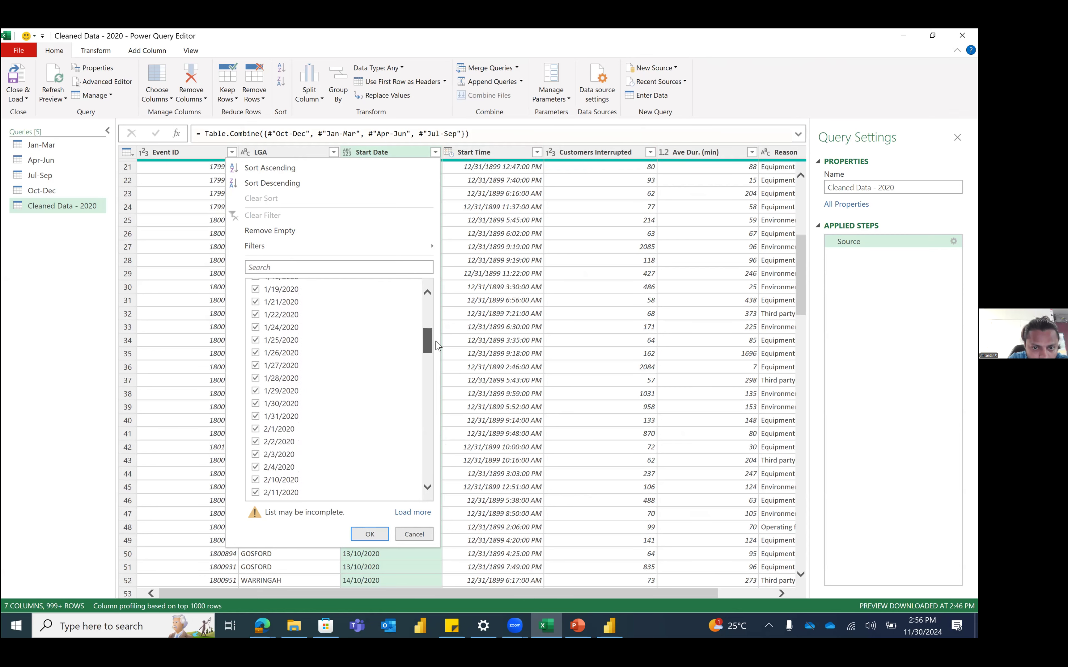
{"action": "left_click", "coordinate": [453, 288]}
Step: Check Start Date values like 13/10/2020 and its type choices, then open Jan-Mar
{"action": "scroll", "coordinate": [411, 262], "scroll_direction": "down", "scroll_amount": 5}
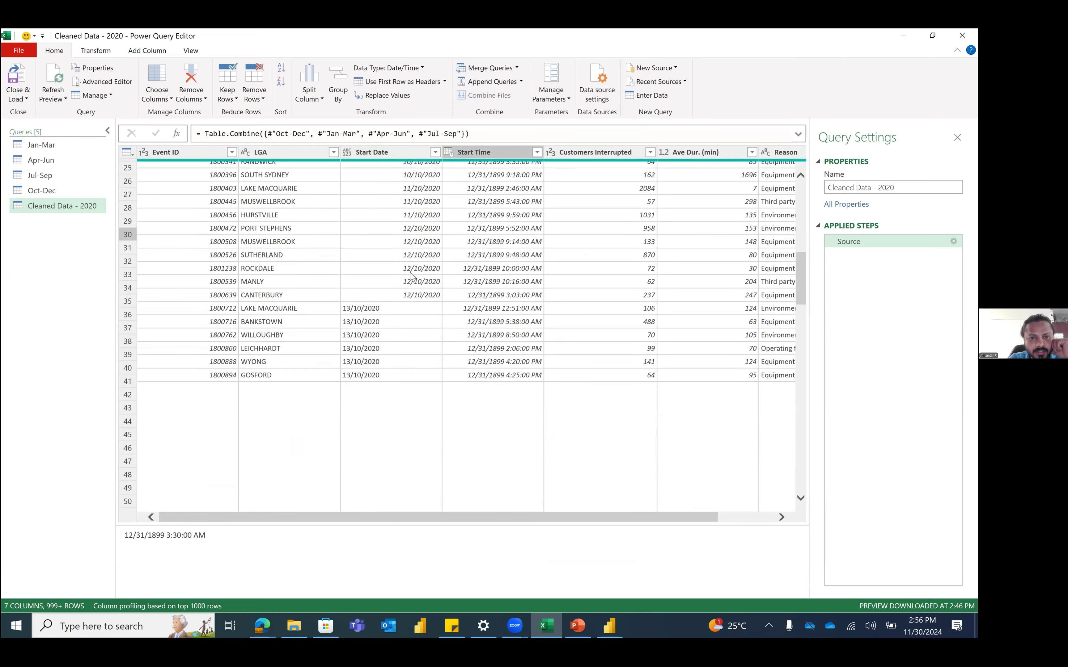
{"action": "scroll", "coordinate": [402, 177], "scroll_direction": "up", "scroll_amount": 5}
{"action": "left_click", "coordinate": [403, 172]}
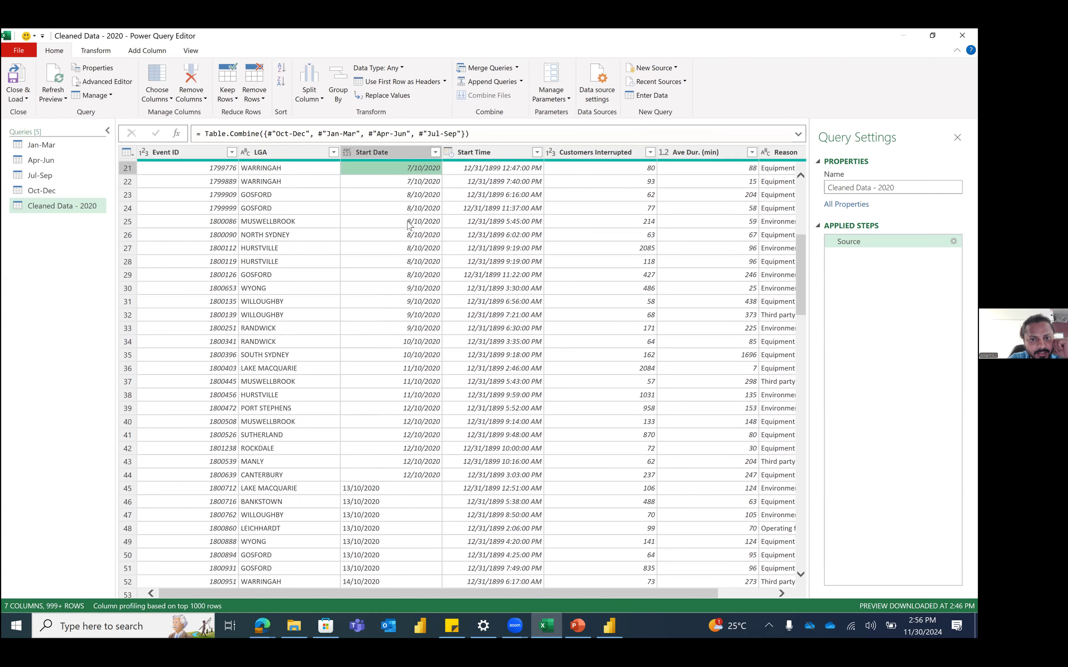
{"action": "scroll", "coordinate": [401, 380], "scroll_direction": "down", "scroll_amount": 5}
{"action": "left_click", "coordinate": [399, 338]}
{"action": "left_click", "coordinate": [346, 152]}
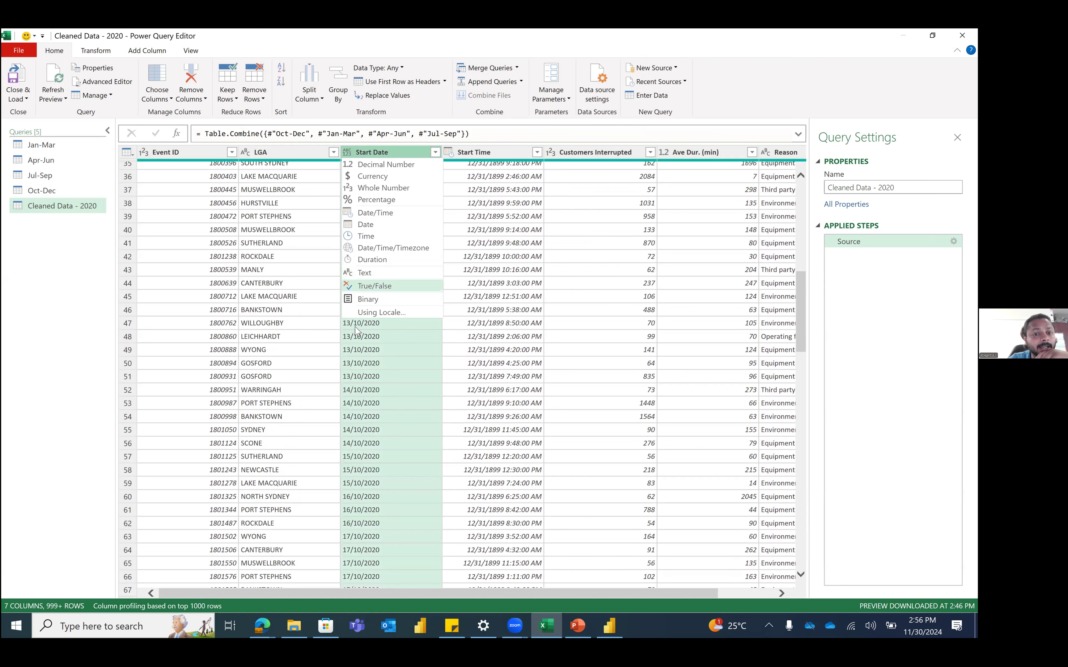
{"action": "left_click", "coordinate": [21, 186]}
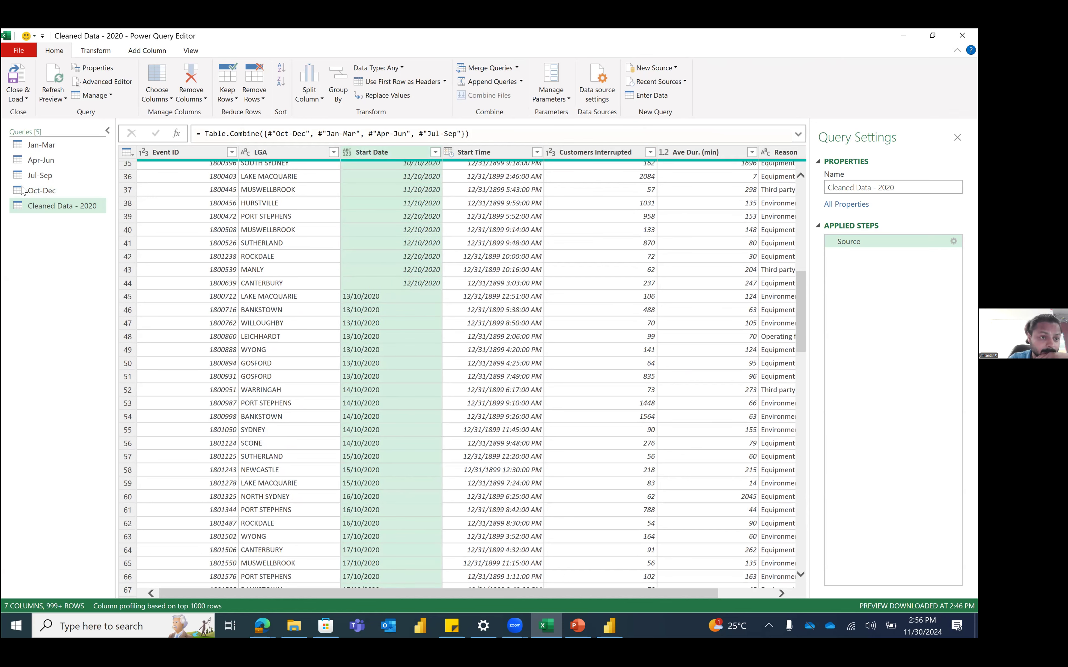
{"action": "left_click", "coordinate": [74, 144]}
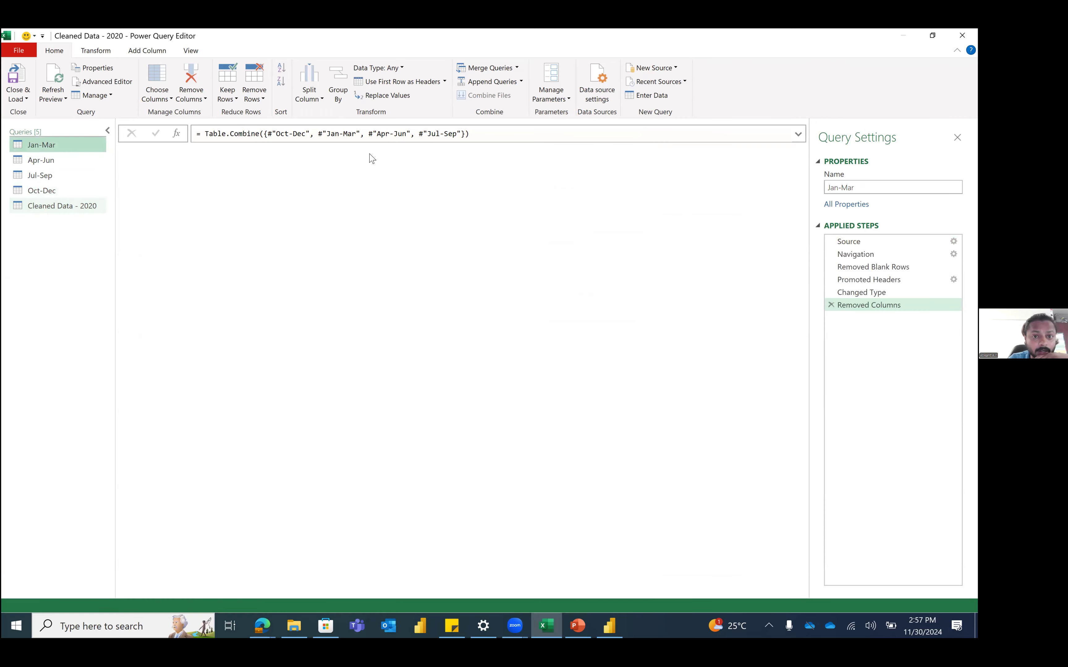
Step: Check each quarterly query's Start Date, then set Oct-Dec's Start Date type to Date
{"action": "left_click", "coordinate": [347, 152]}
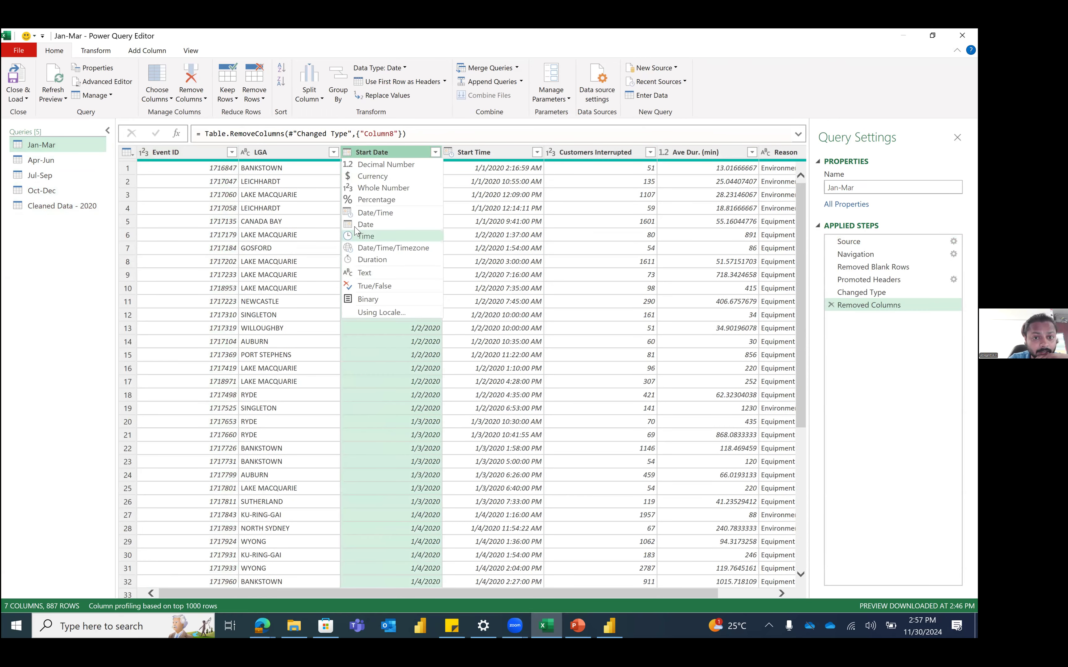
{"action": "left_click", "coordinate": [418, 461]}
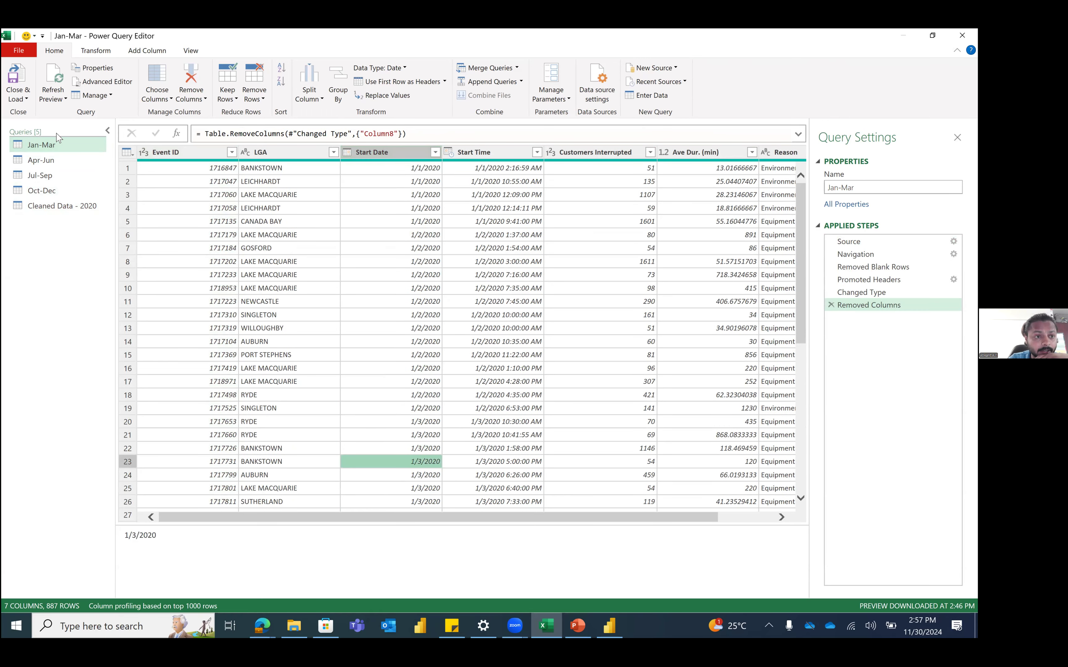
{"action": "left_click", "coordinate": [42, 159]}
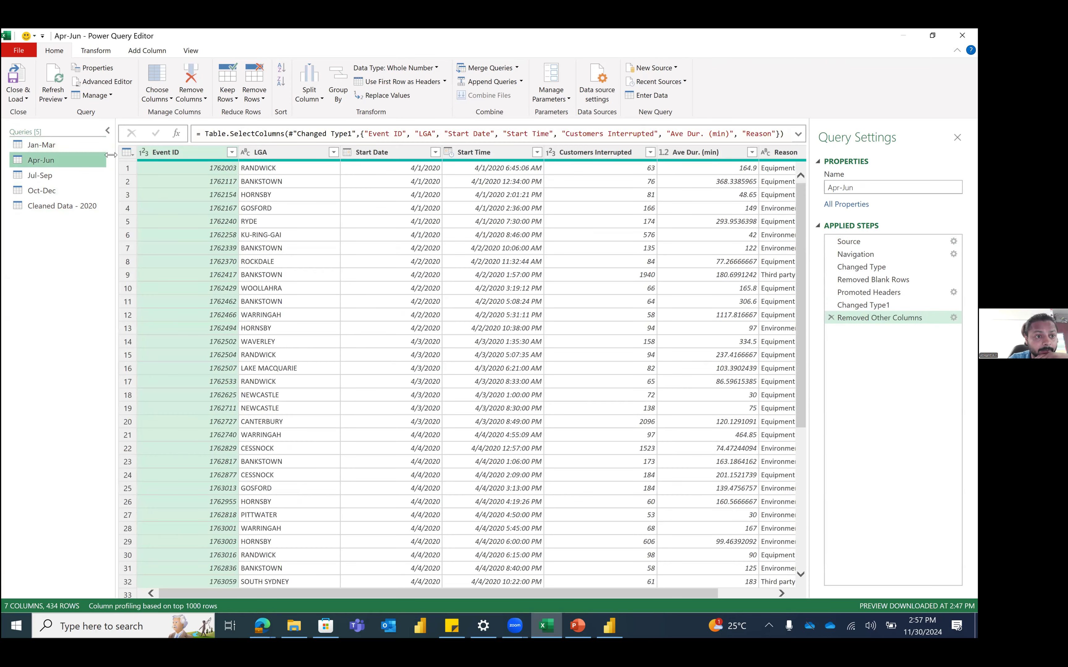
{"action": "left_click", "coordinate": [88, 177]}
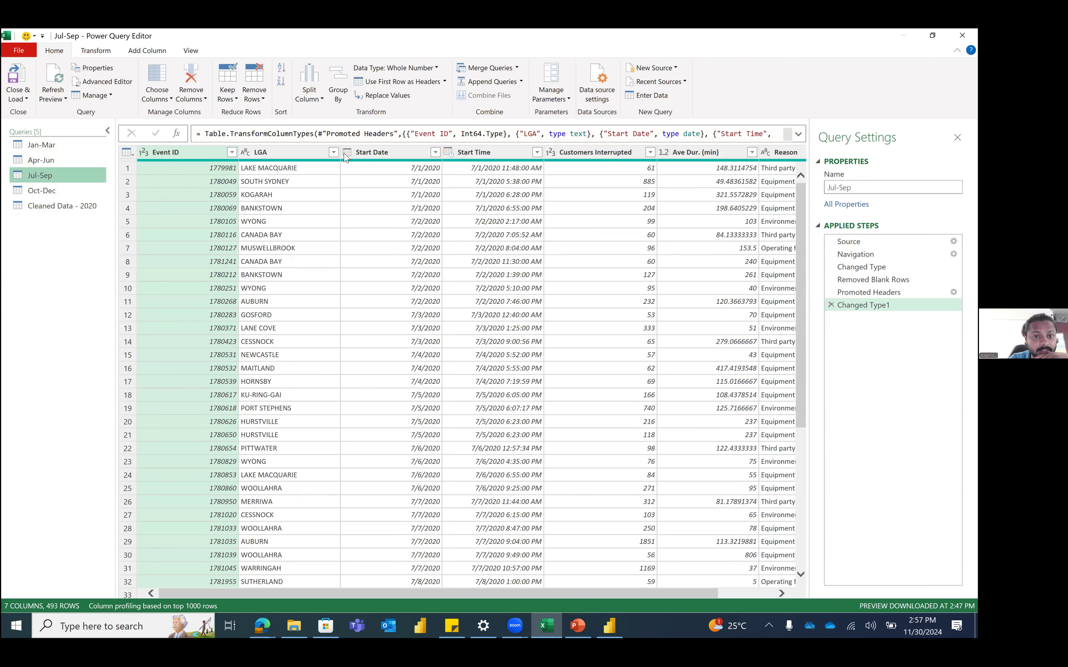
{"action": "left_click", "coordinate": [53, 192]}
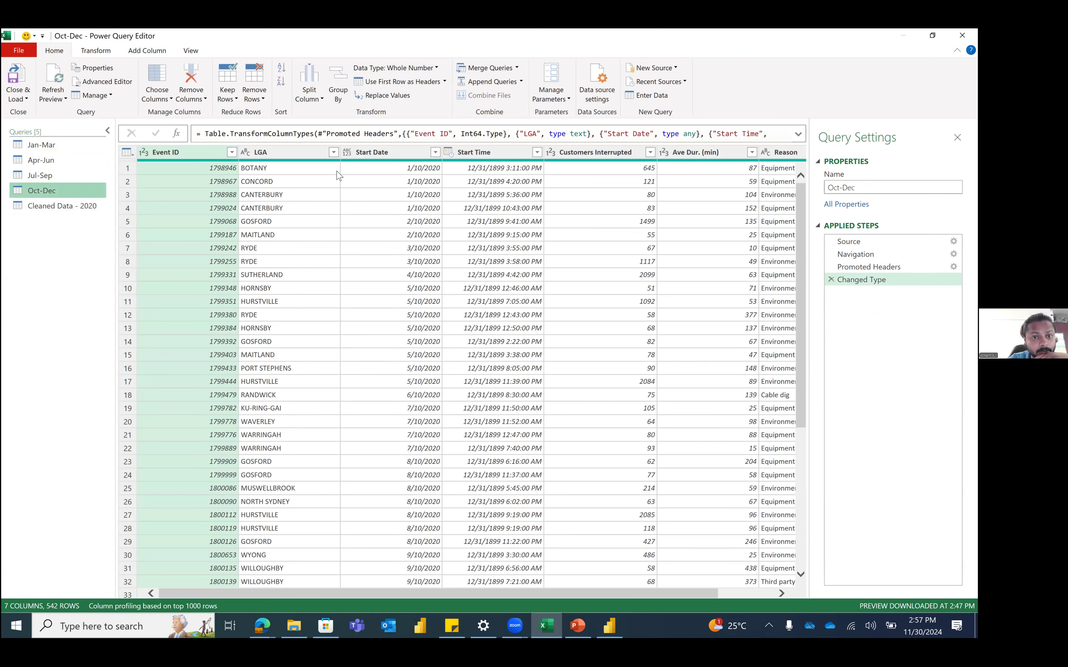
{"action": "left_click", "coordinate": [347, 155]}
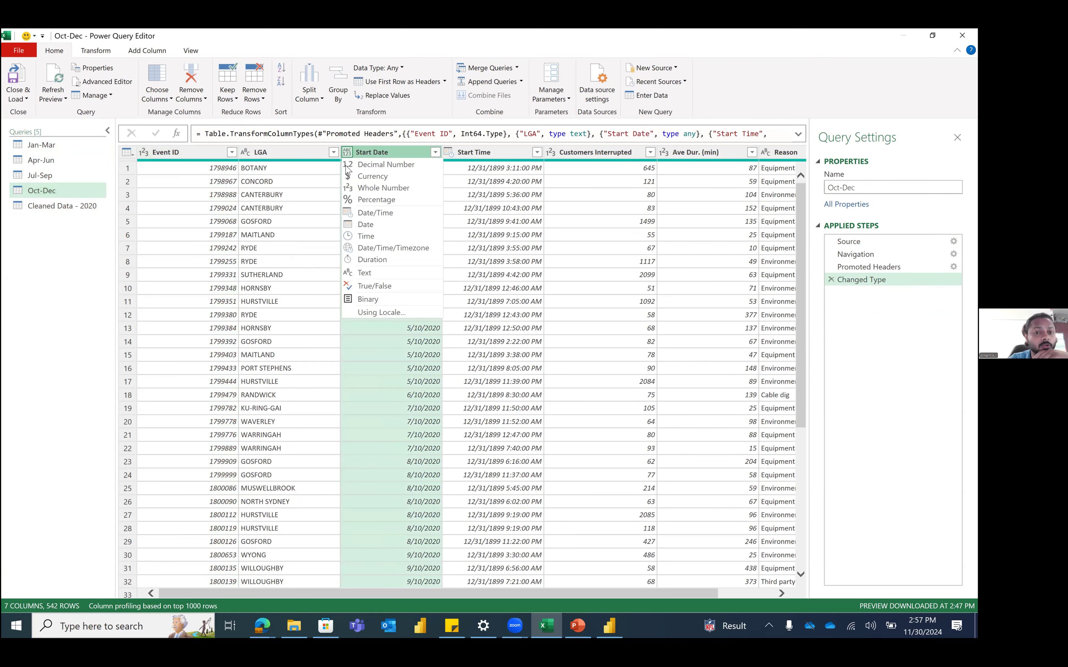
{"action": "left_click", "coordinate": [365, 225]}
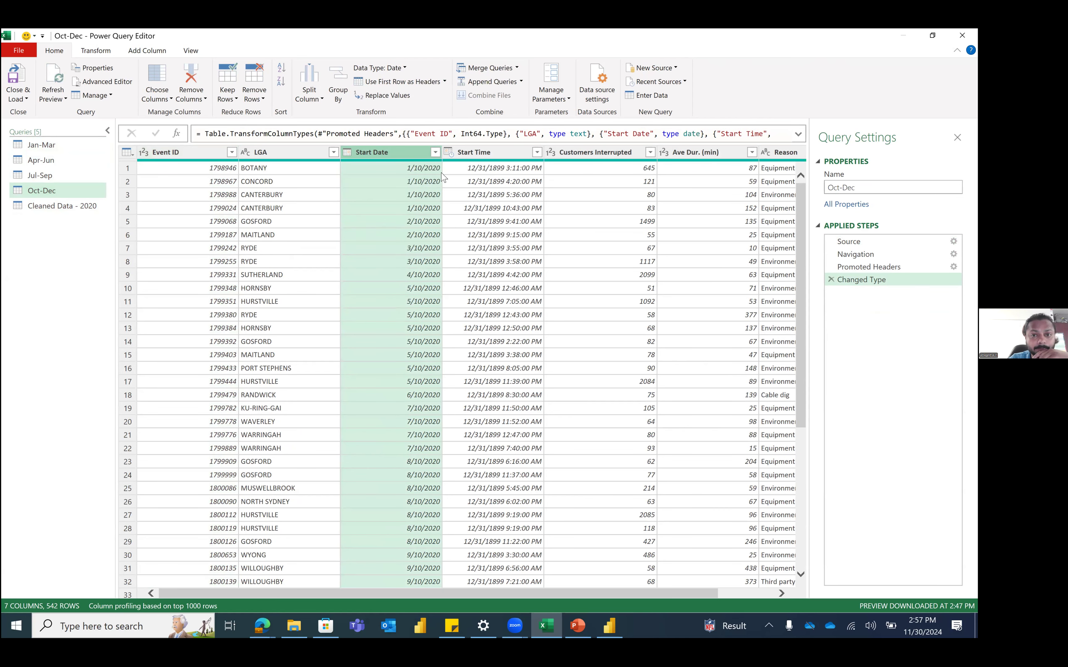
Step: In Cleaned Data - 2020, inspect the DataFormat.Error details for the 13/10/2020 Start Date
{"action": "left_click", "coordinate": [49, 207]}
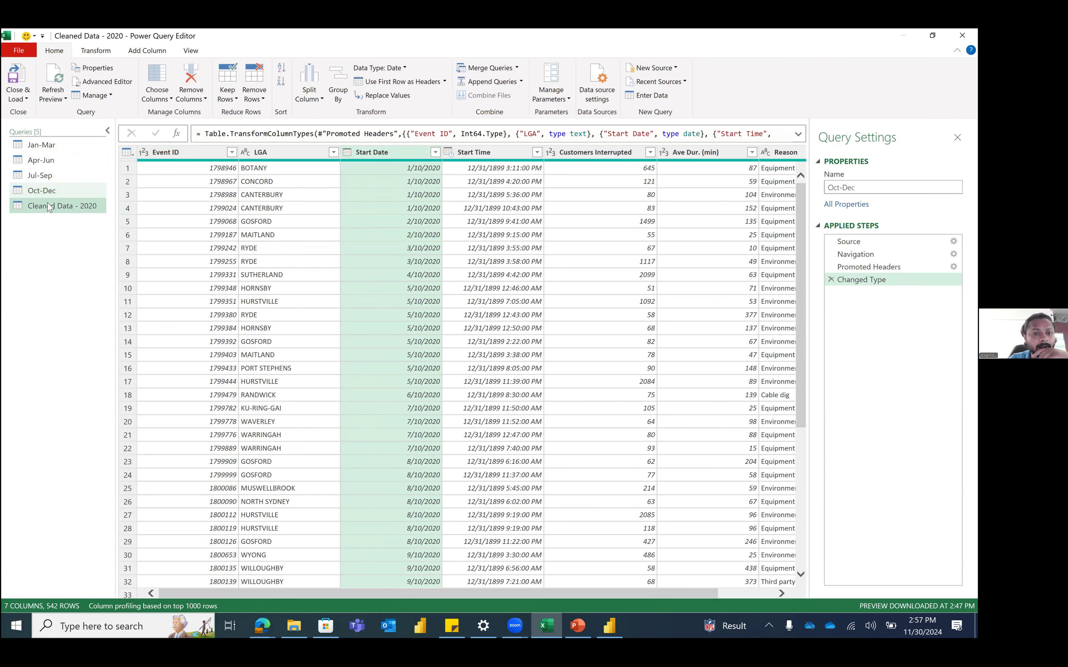
{"action": "left_click", "coordinate": [370, 207]}
{"action": "scroll", "coordinate": [372, 221], "scroll_direction": "down", "scroll_amount": 8}
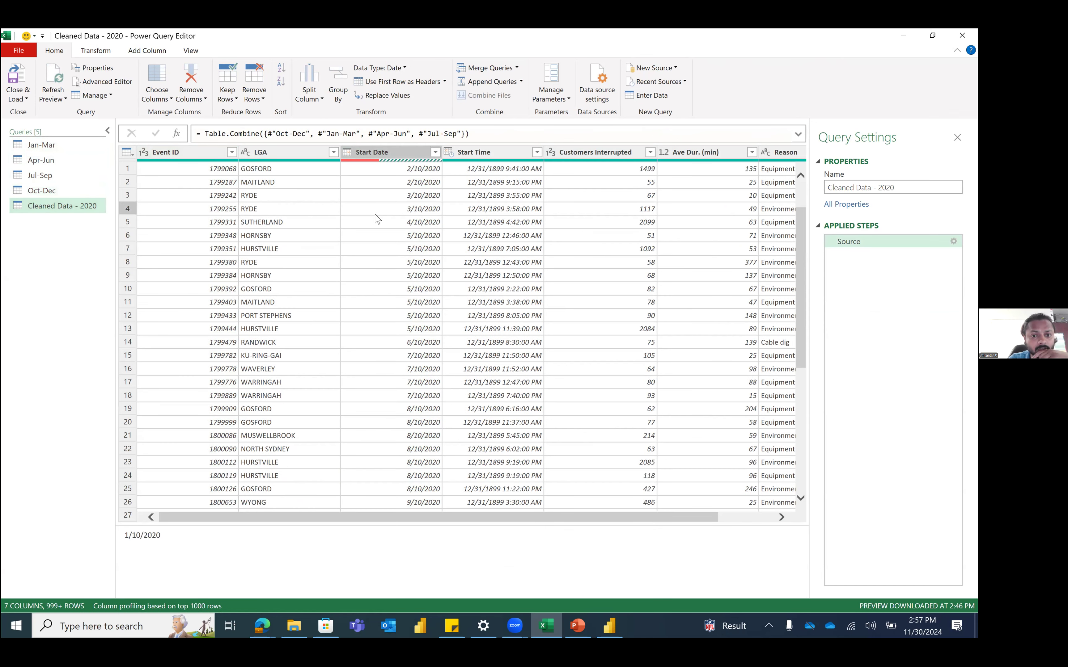
{"action": "scroll", "coordinate": [377, 227], "scroll_direction": "down", "scroll_amount": 5}
{"action": "scroll", "coordinate": [389, 243], "scroll_direction": "up", "scroll_amount": 4}
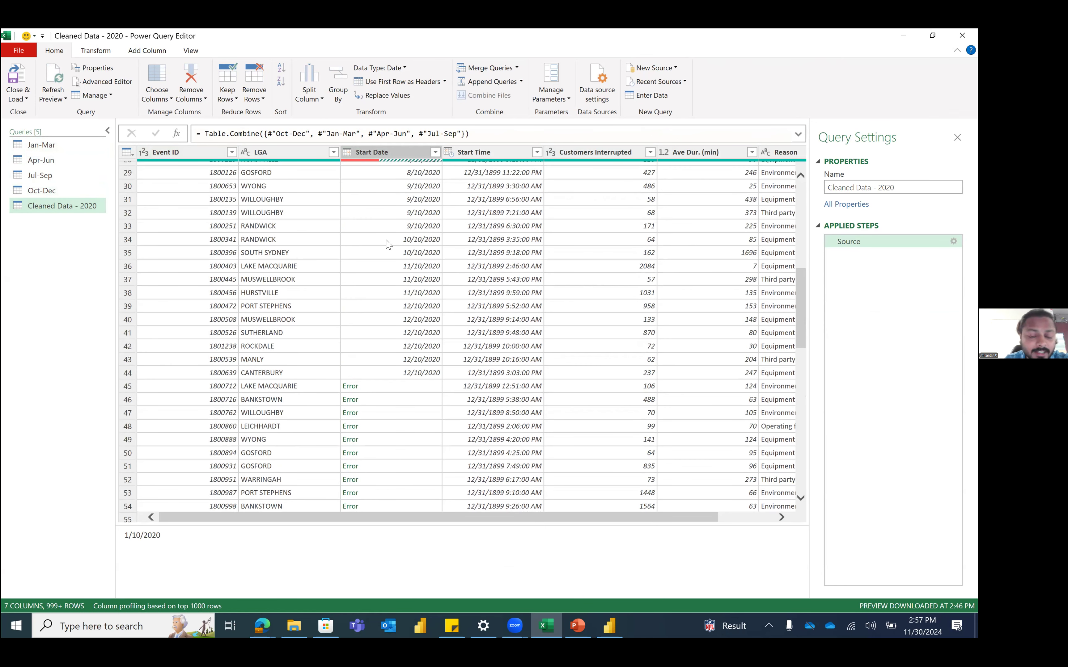
{"action": "left_click", "coordinate": [396, 387]}
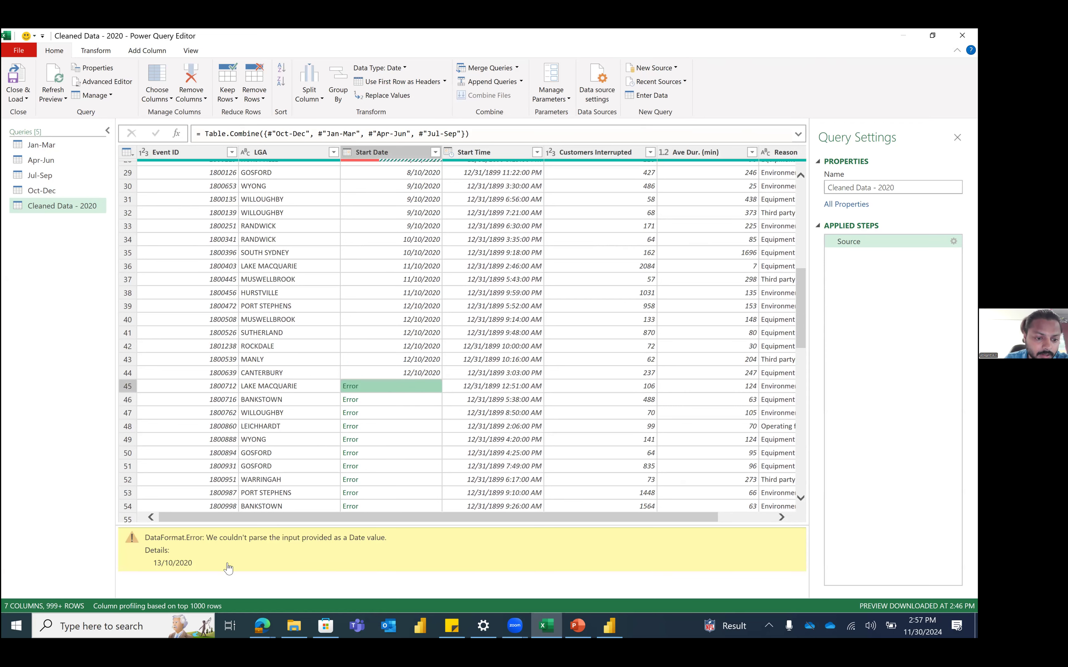
{"action": "triple_click", "coordinate": [183, 562]}
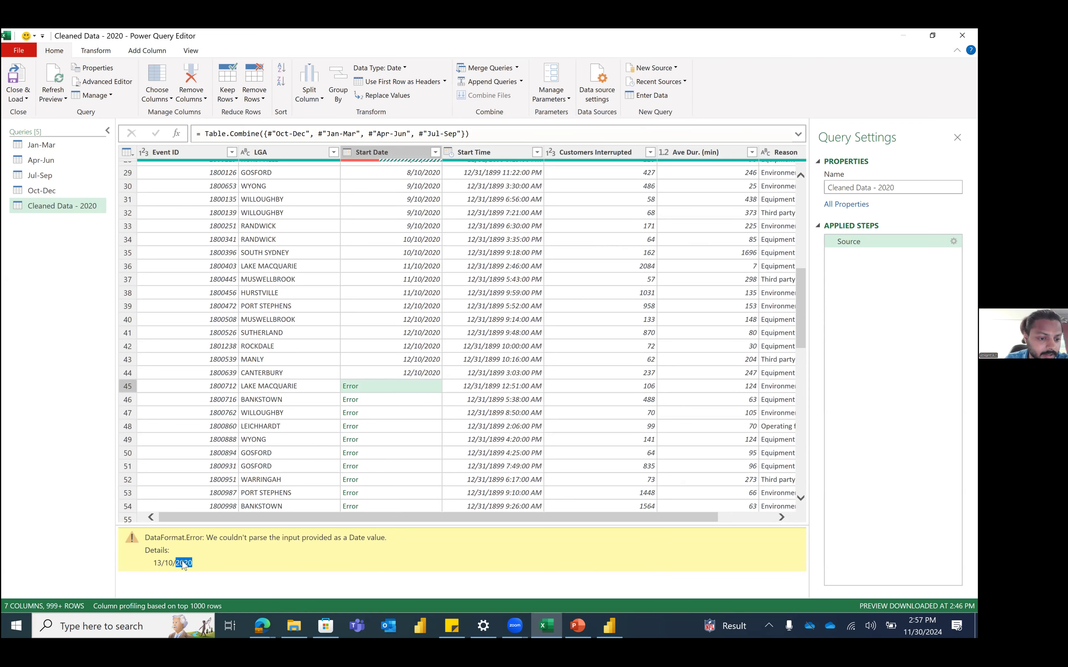
{"action": "left_click", "coordinate": [161, 564]}
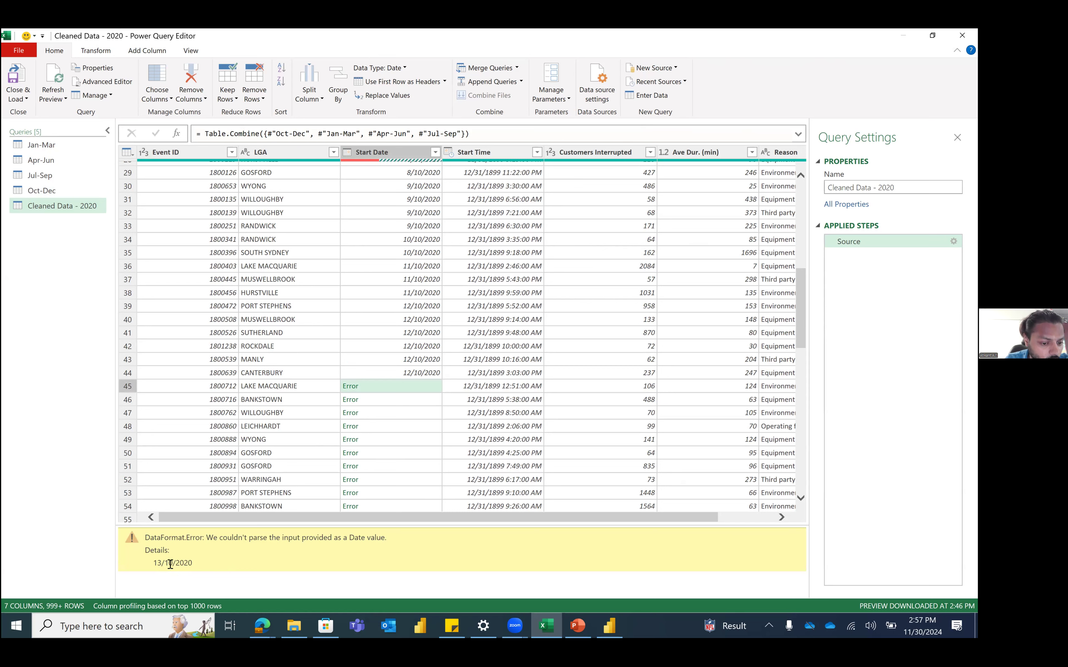
{"action": "double_click", "coordinate": [192, 563]}
{"action": "double_click", "coordinate": [169, 564]}
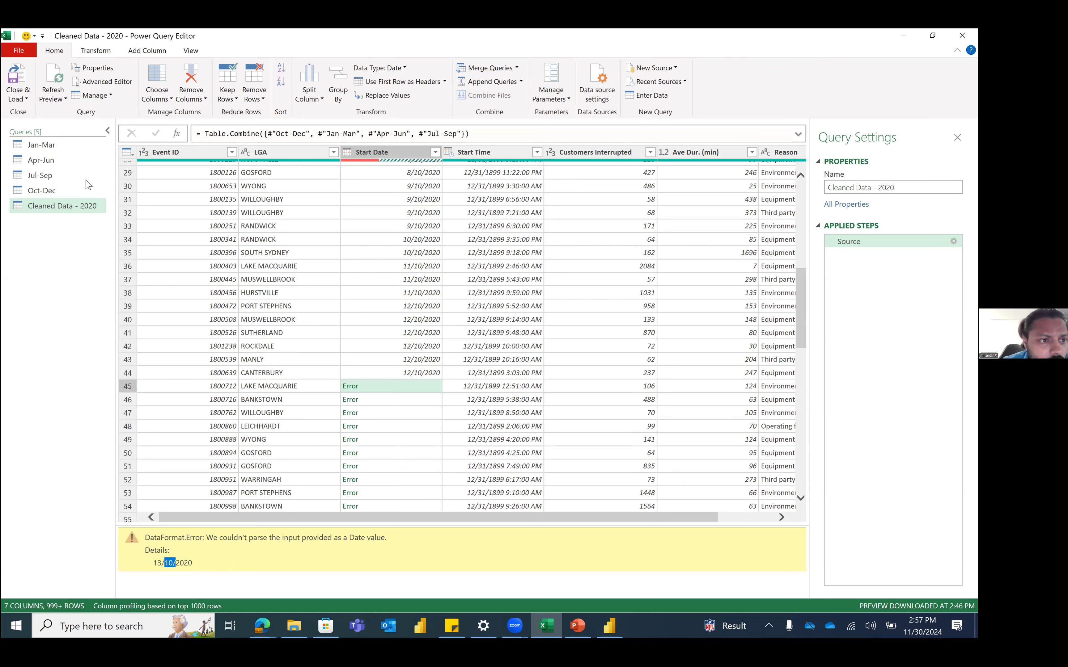
Step: Inspect Oct-Dec's Start Date error details, where dates like 14/10/2020 fail to parse
{"action": "left_click", "coordinate": [87, 191]}
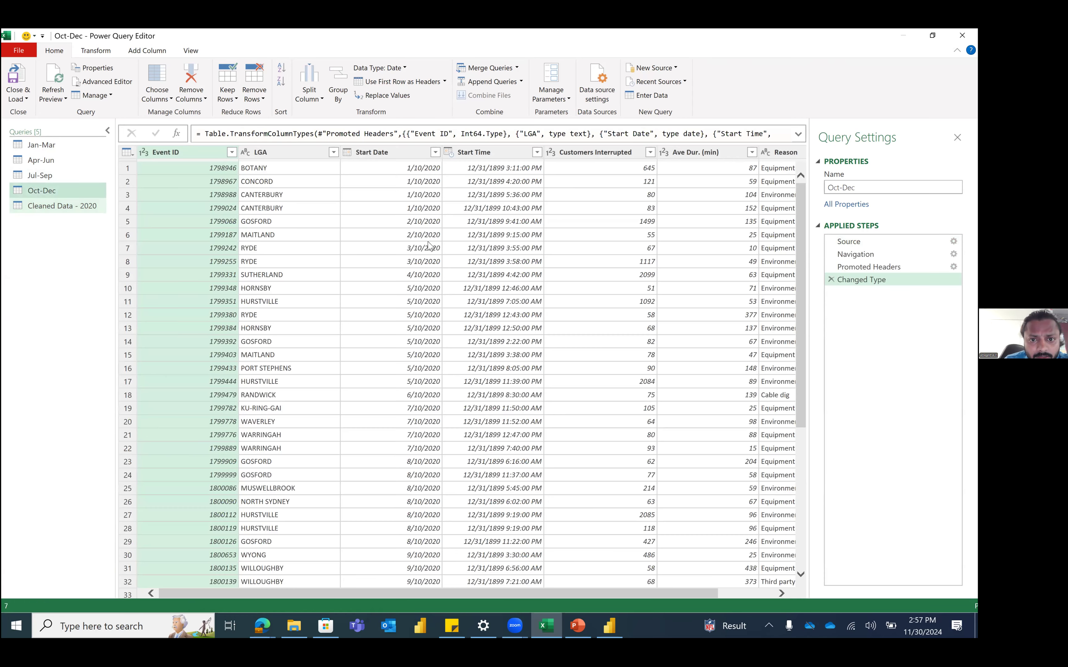
{"action": "scroll", "coordinate": [428, 246], "scroll_direction": "down", "scroll_amount": 10}
{"action": "left_click", "coordinate": [401, 314]}
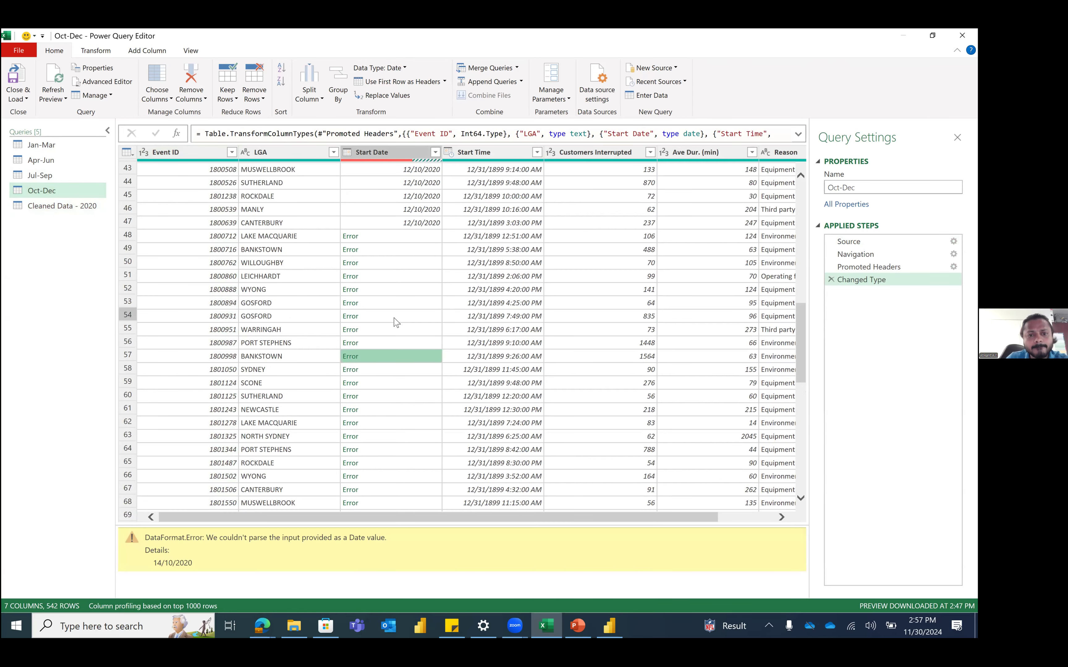
{"action": "scroll", "coordinate": [397, 319], "scroll_direction": "up", "scroll_amount": 4}
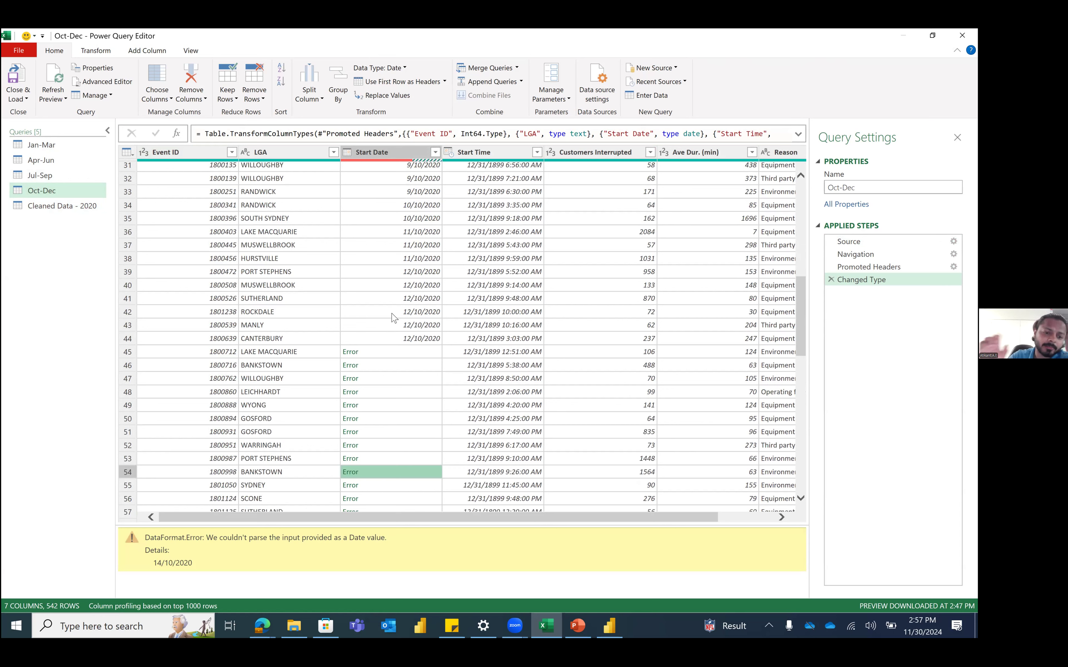
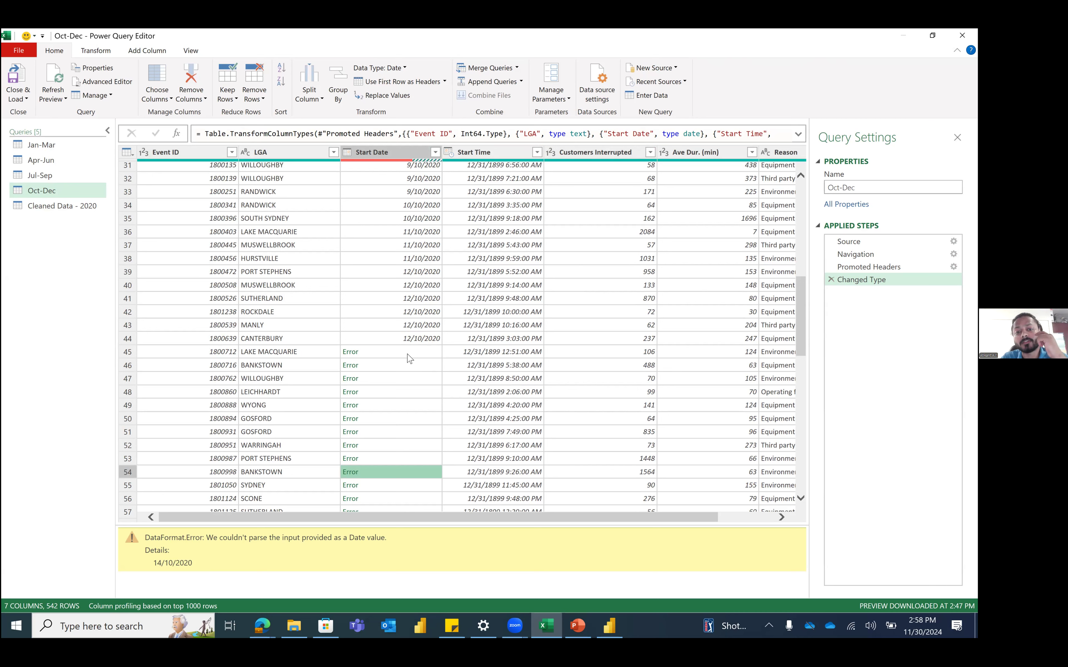
Step: Inspect Oct-Dec's row 41 Start Date, then view the query at its Promoted Headers step
{"action": "left_click", "coordinate": [409, 300]}
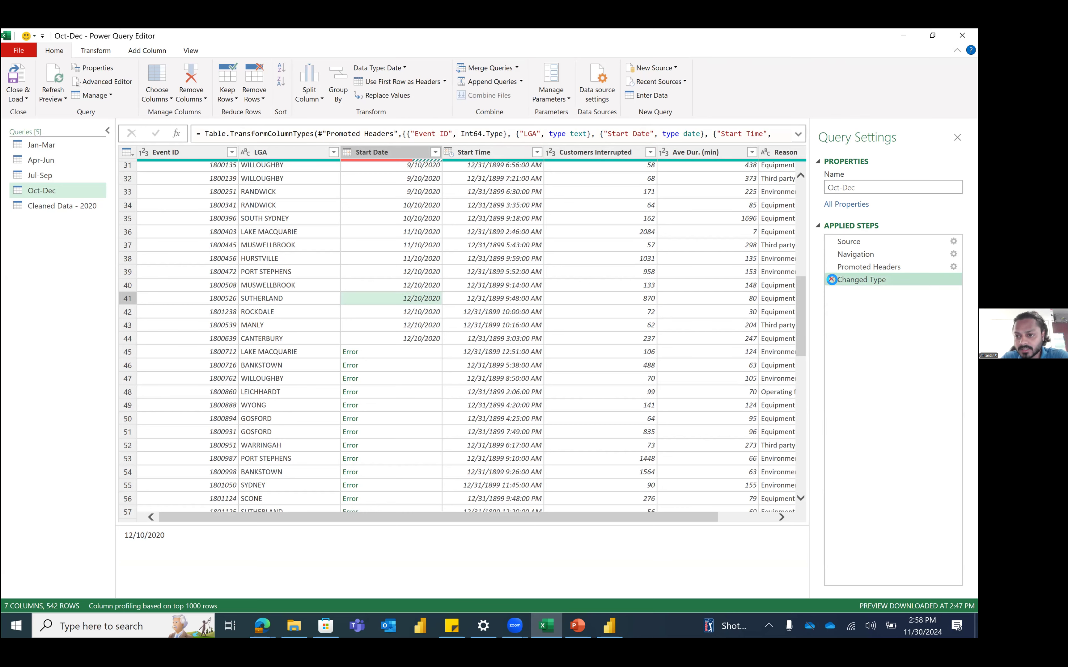
{"action": "left_click", "coordinate": [865, 267]}
{"action": "scroll", "coordinate": [419, 363], "scroll_direction": "down", "scroll_amount": 2}
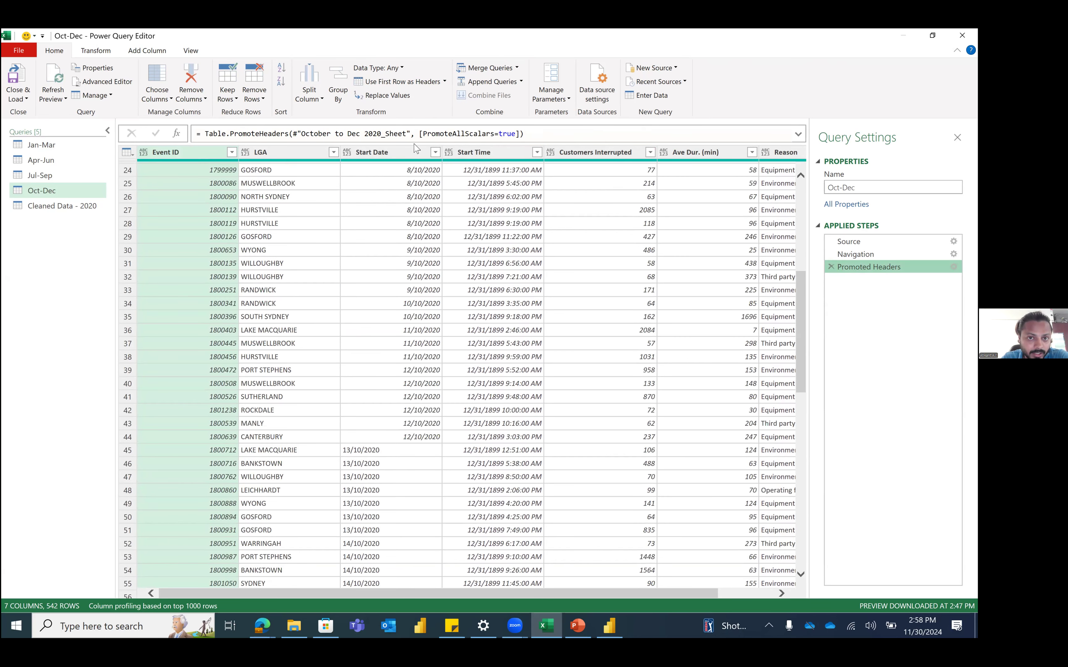
{"action": "left_click", "coordinate": [386, 150]}
{"action": "right_click", "coordinate": [387, 149]}
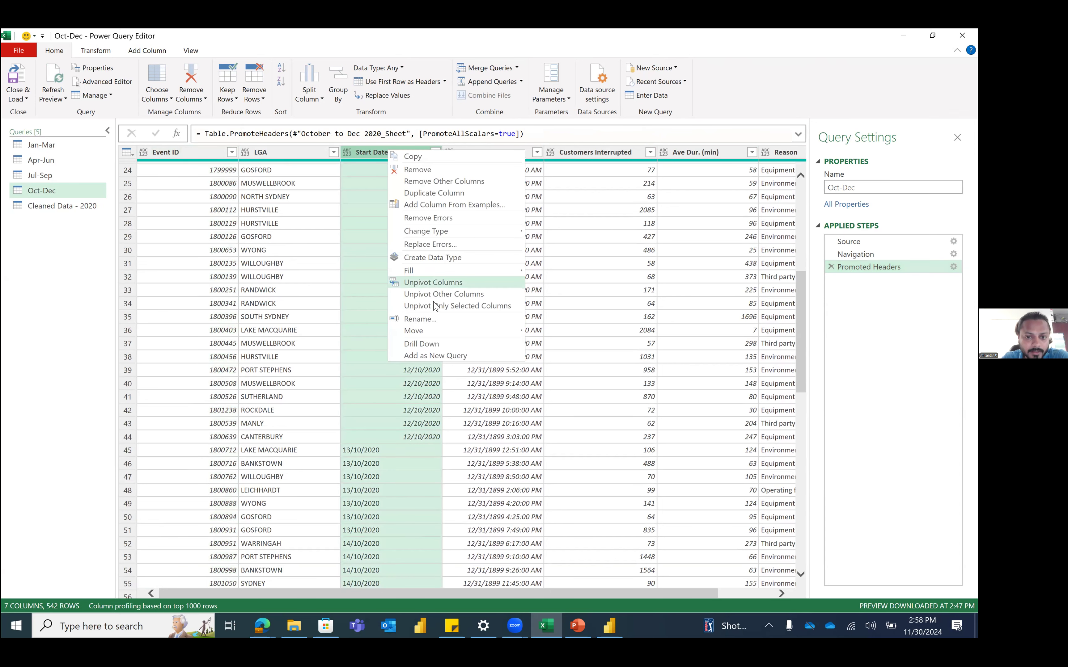
{"action": "left_click", "coordinate": [340, 151]}
{"action": "left_click", "coordinate": [348, 151]}
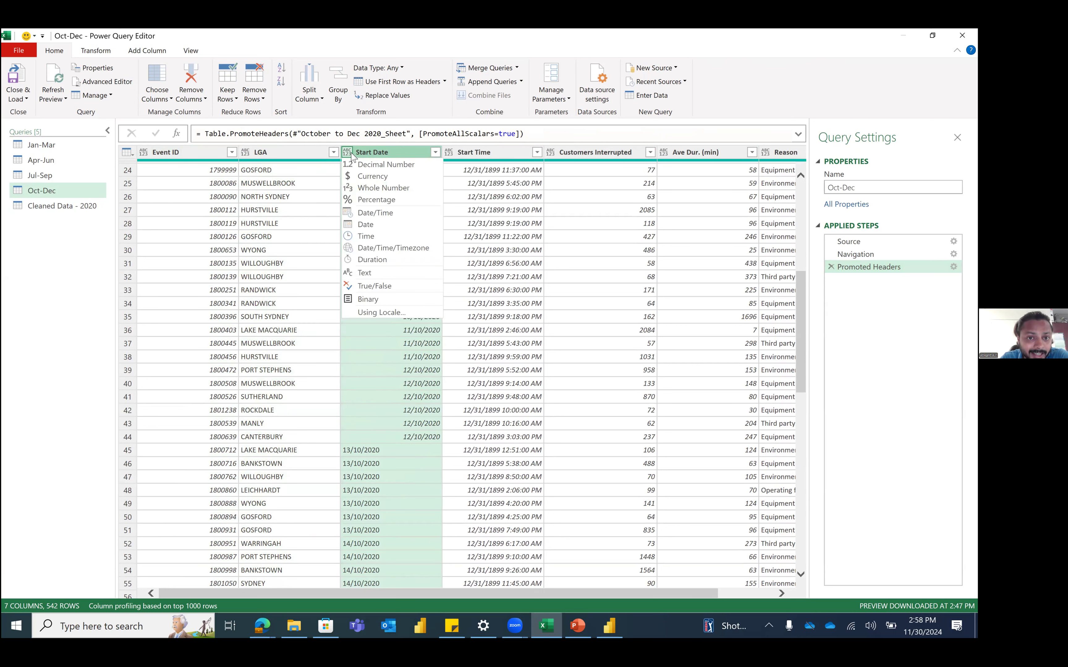
{"action": "left_click", "coordinate": [389, 312]}
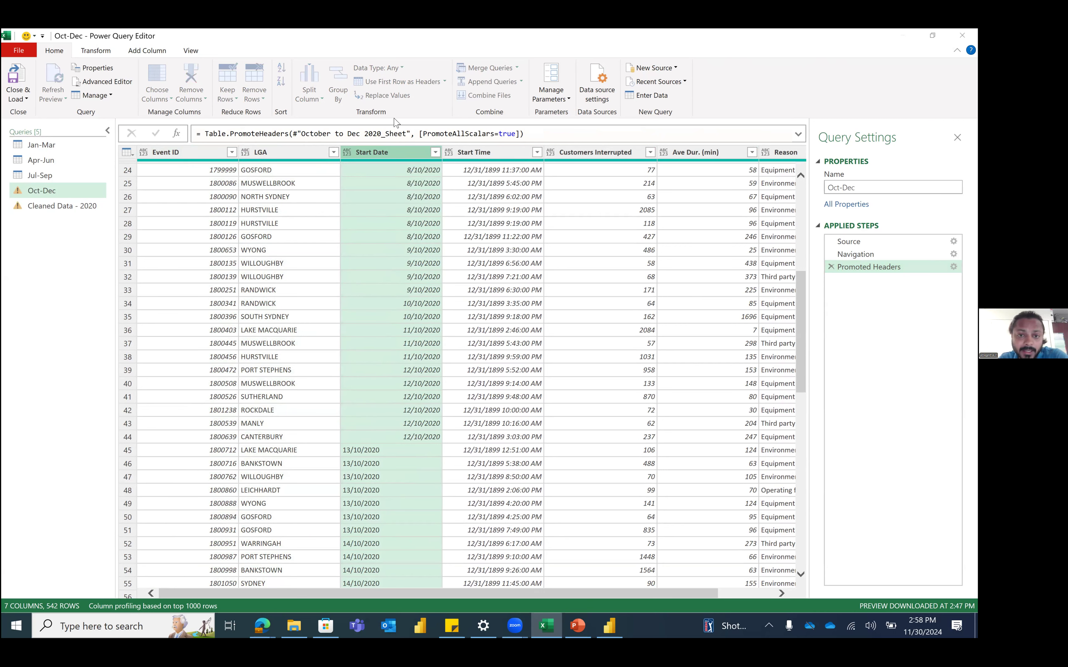
{"action": "left_click_drag", "start_coordinate": [378, 259], "coordinate": [561, 210]}
{"action": "left_click", "coordinate": [586, 269]}
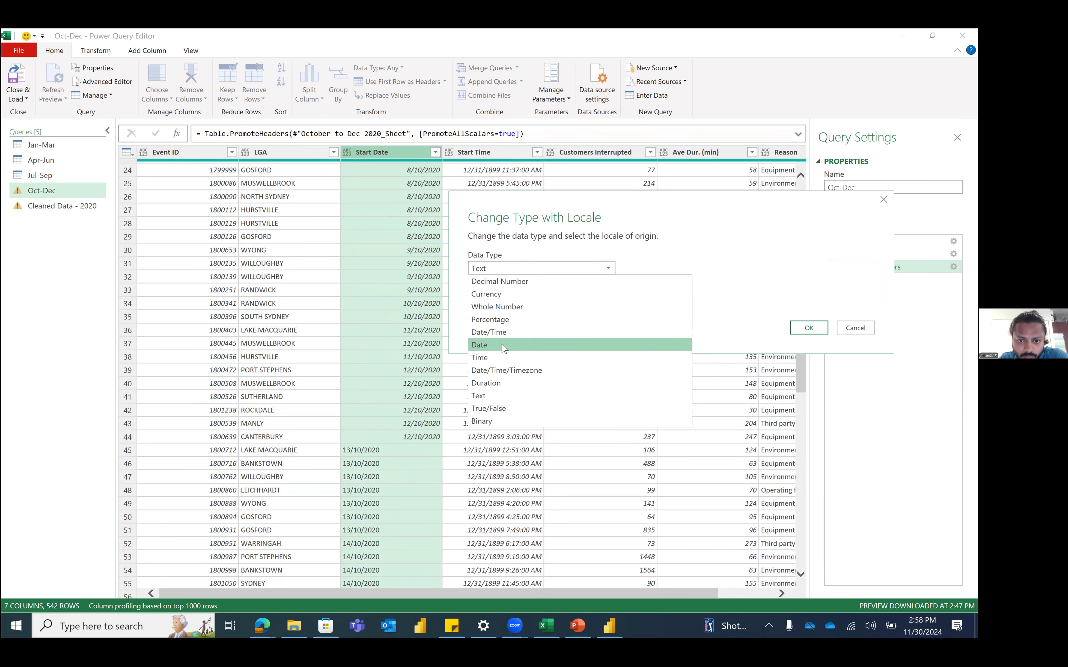
{"action": "left_click", "coordinate": [502, 345]}
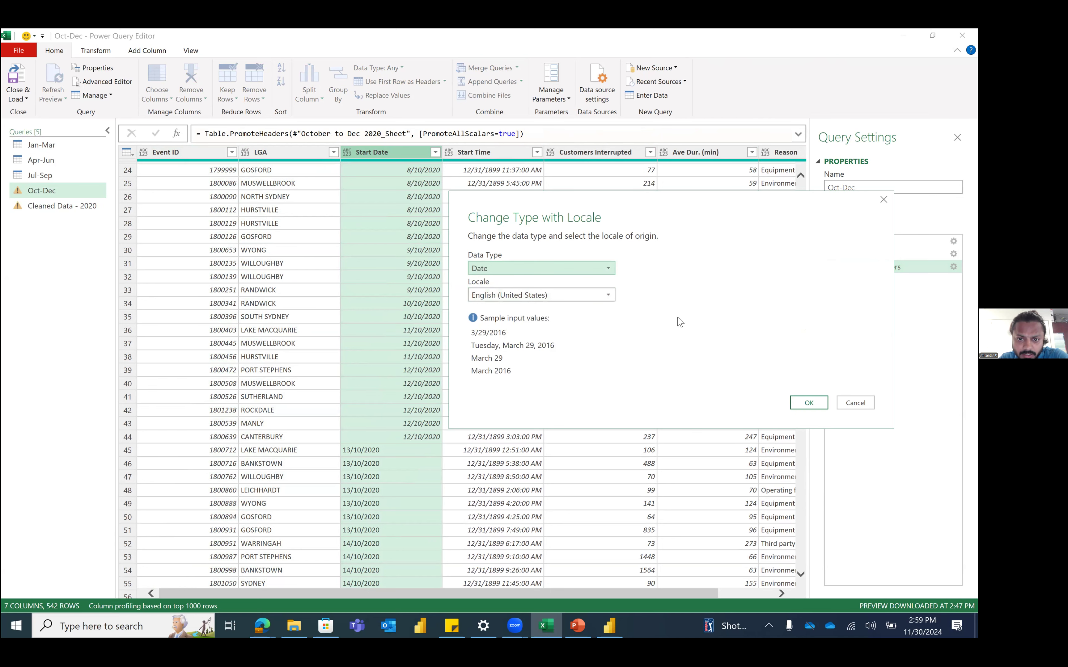
{"action": "left_click", "coordinate": [808, 402]}
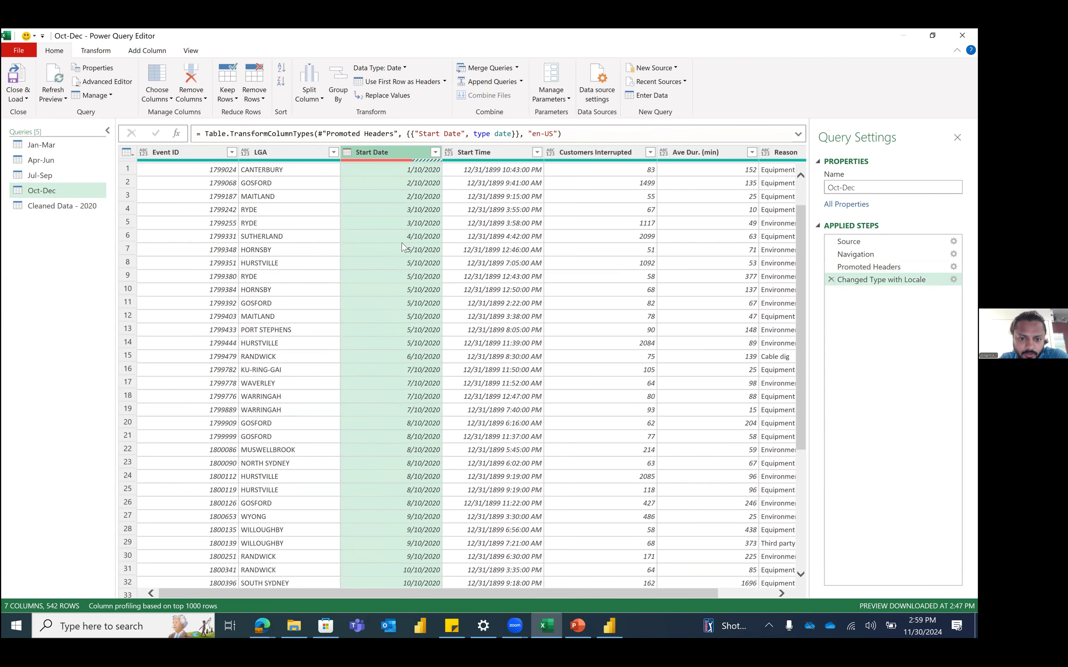
{"action": "scroll", "coordinate": [404, 248], "scroll_direction": "down", "scroll_amount": 14}
{"action": "scroll", "coordinate": [405, 300], "scroll_direction": "up", "scroll_amount": 3}
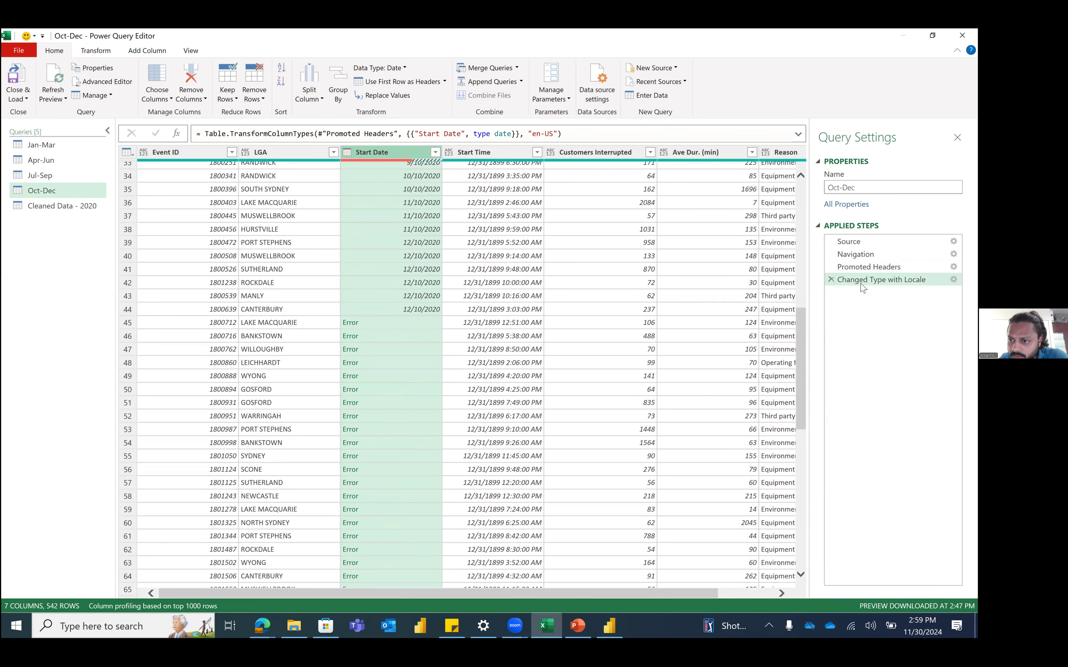
{"action": "left_click", "coordinate": [831, 279]}
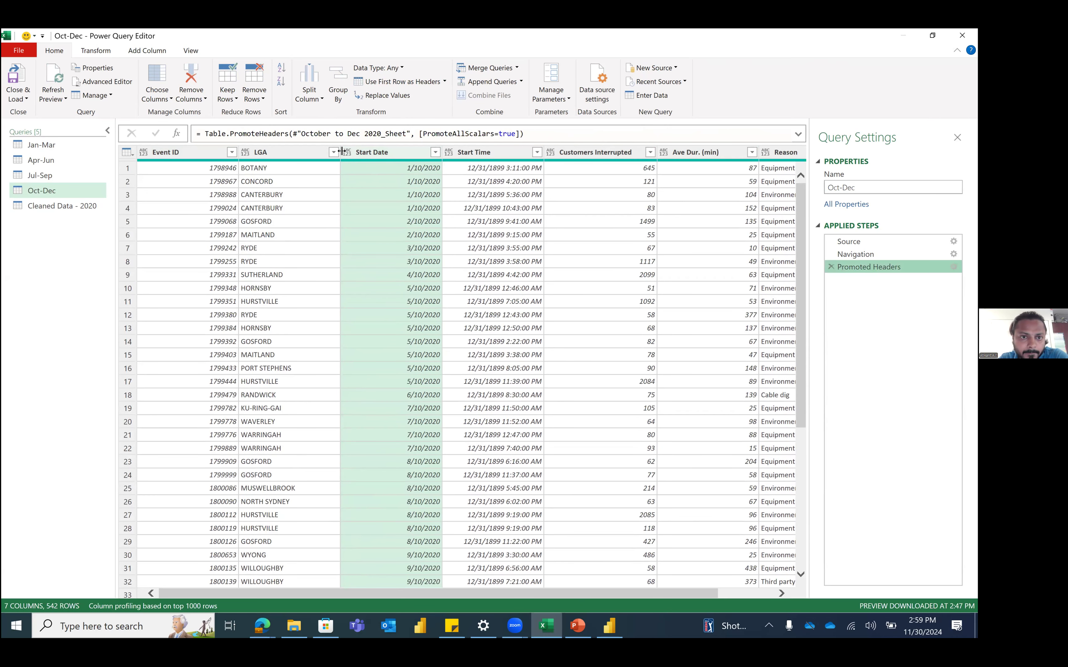
Step: Glance at Cleaned Data - 2020, then return to Oct-Dec's Start Date column
{"action": "left_click", "coordinate": [347, 153]}
{"action": "left_click", "coordinate": [390, 311]}
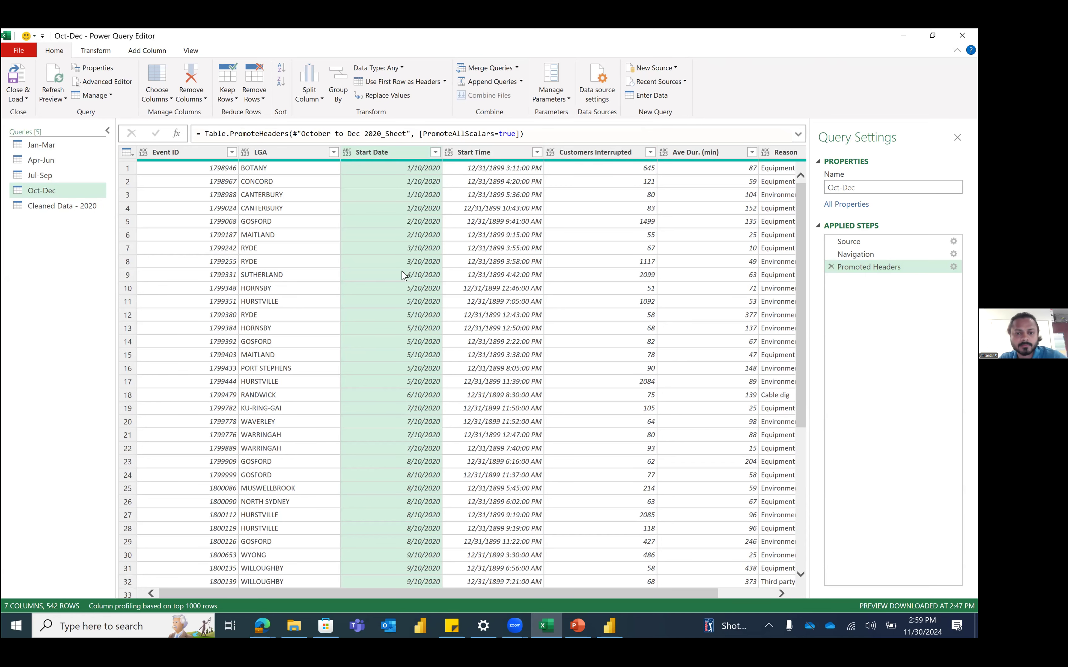
{"action": "left_click", "coordinate": [34, 205]}
{"action": "left_click", "coordinate": [45, 190]}
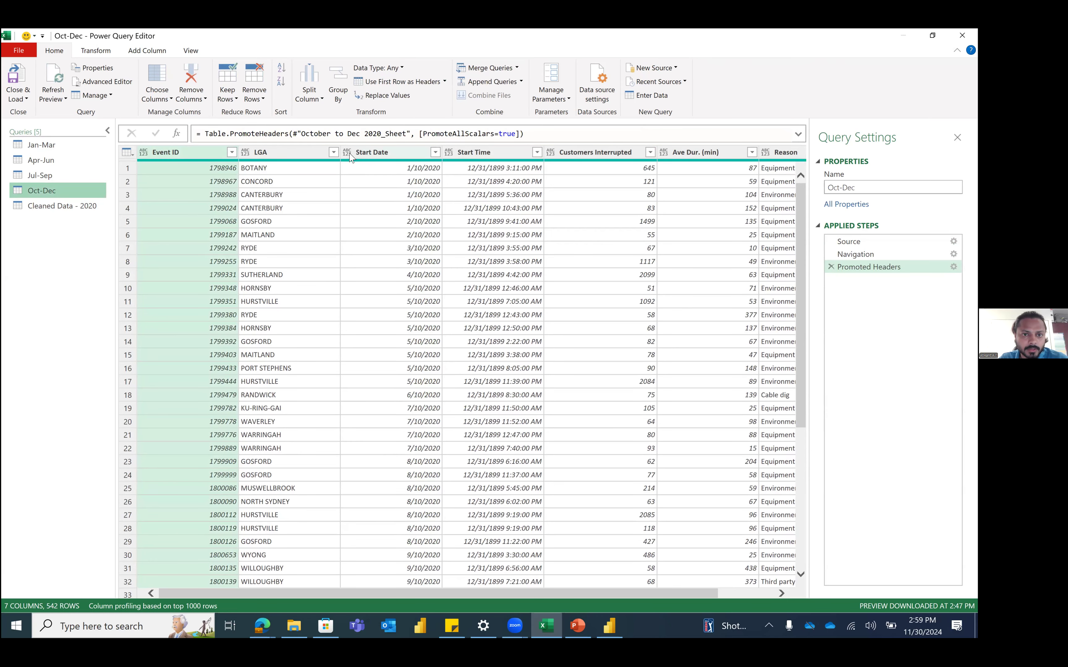
Step: Convert Oct-Dec's Start Date to Date using the English (India) locale
{"action": "left_click", "coordinate": [347, 151]}
{"action": "left_click", "coordinate": [365, 313]}
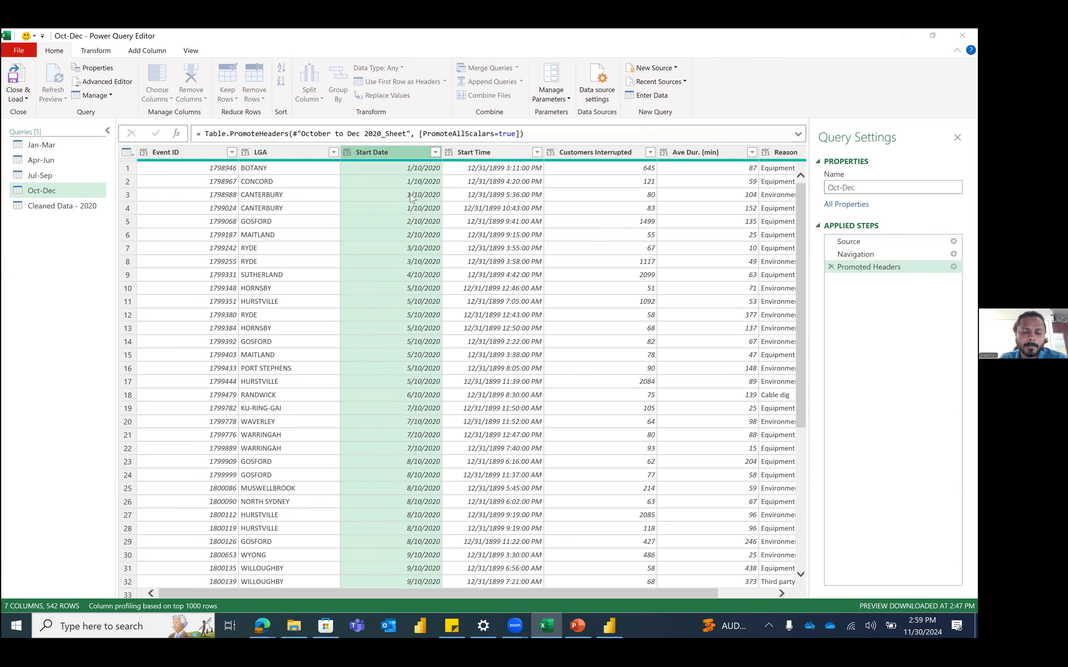
{"action": "left_click", "coordinate": [359, 317]}
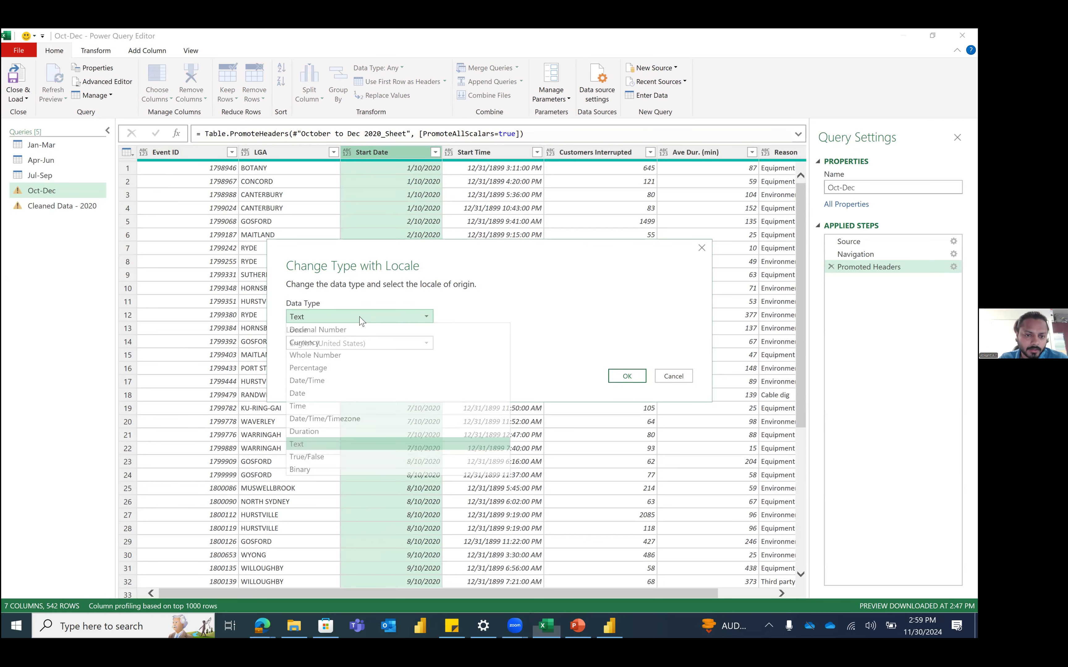
{"action": "left_click", "coordinate": [349, 394]}
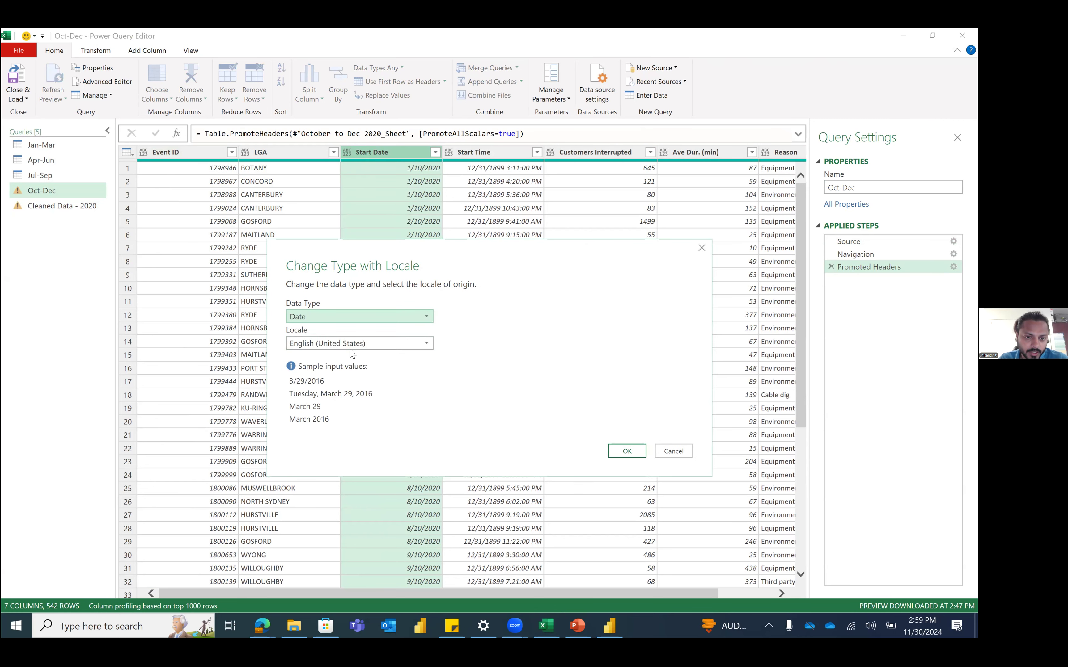
{"action": "left_click", "coordinate": [358, 343]}
{"action": "scroll", "coordinate": [379, 445], "scroll_direction": "up", "scroll_amount": 10}
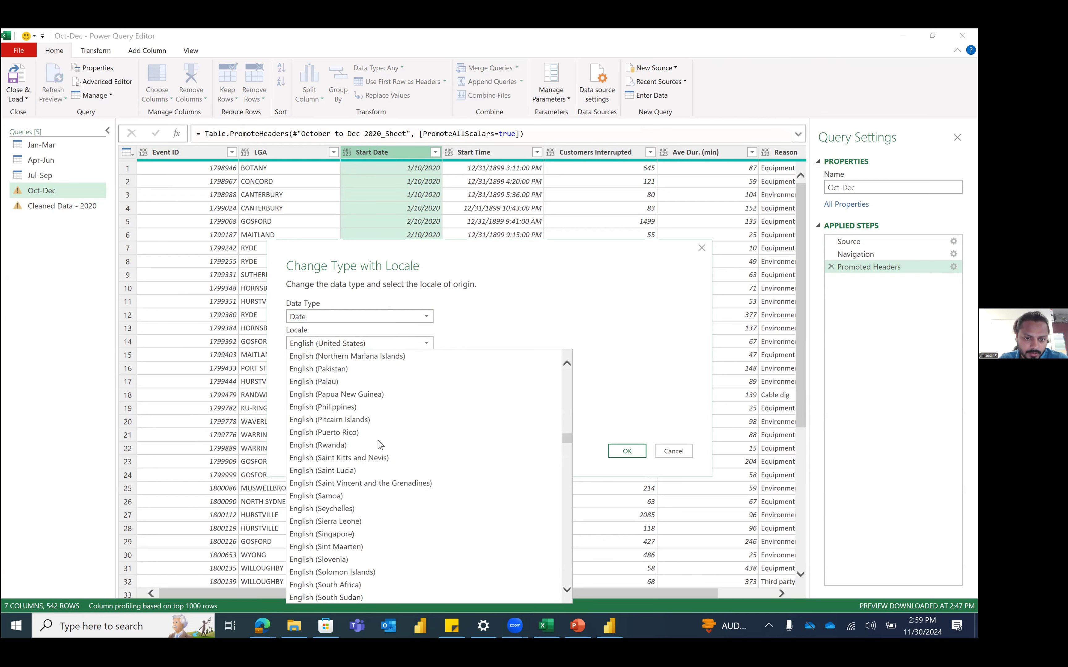
{"action": "scroll", "coordinate": [379, 445], "scroll_direction": "up", "scroll_amount": 3}
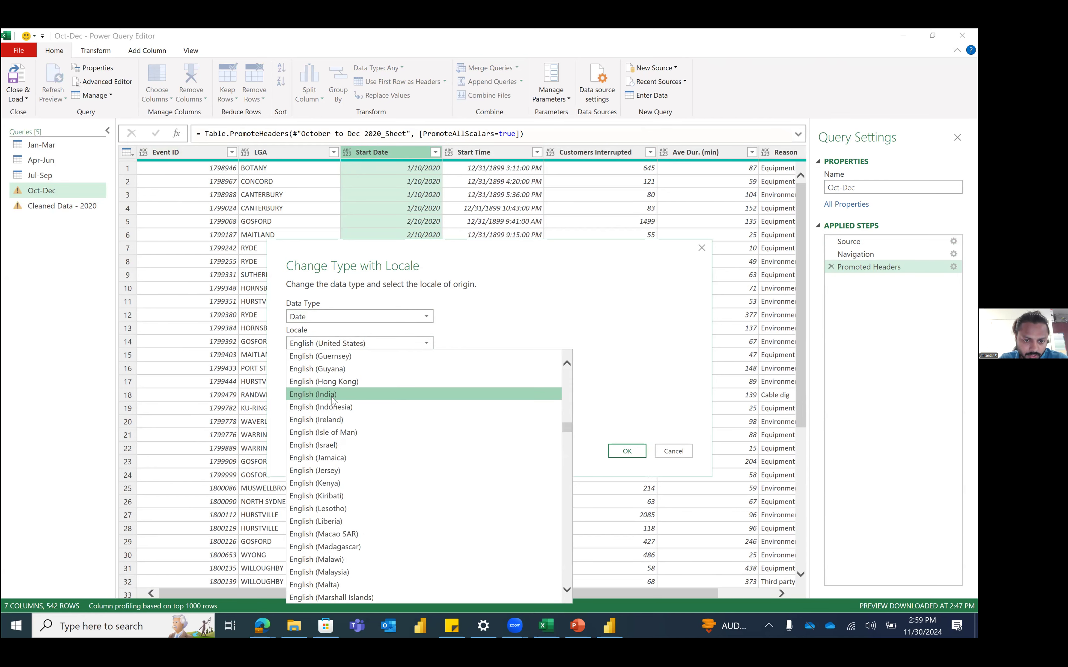
{"action": "left_click", "coordinate": [378, 397]}
{"action": "left_click", "coordinate": [627, 451]}
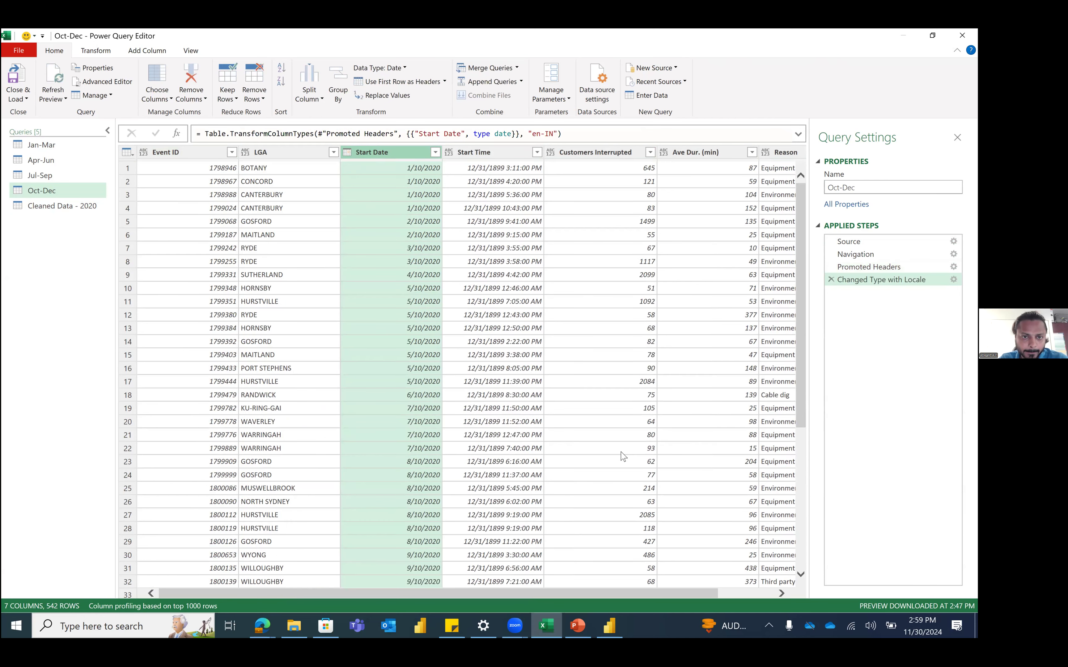
Step: Scroll through the converted Start Date values and inspect row 4
{"action": "scroll", "coordinate": [380, 380], "scroll_direction": "down", "scroll_amount": 6}
{"action": "scroll", "coordinate": [379, 380], "scroll_direction": "down", "scroll_amount": 20}
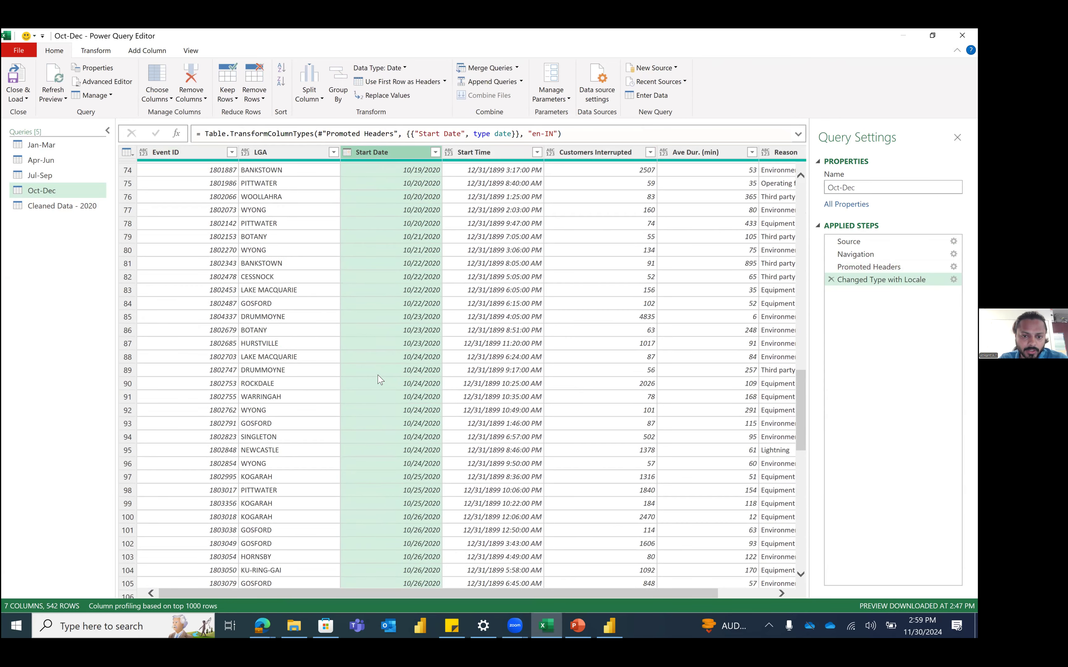
{"action": "left_click_drag", "start_coordinate": [802, 465], "coordinate": [794, 563]}
{"action": "left_click_drag", "start_coordinate": [797, 509], "coordinate": [799, 558]}
{"action": "left_click_drag", "start_coordinate": [813, 477], "coordinate": [802, 182]}
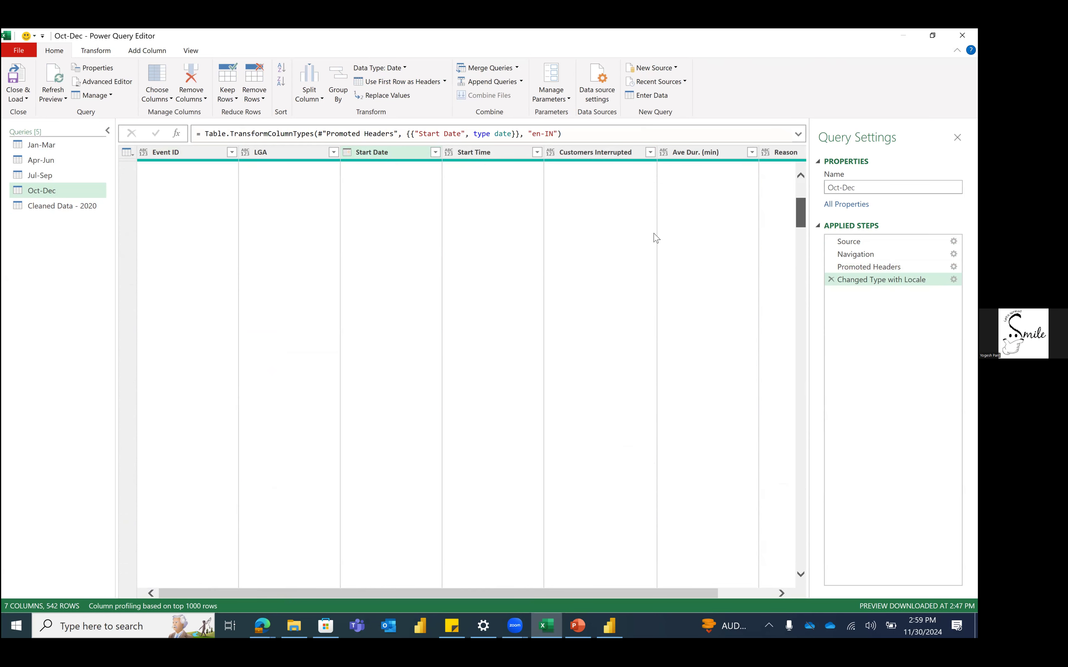
{"action": "left_click", "coordinate": [412, 210]}
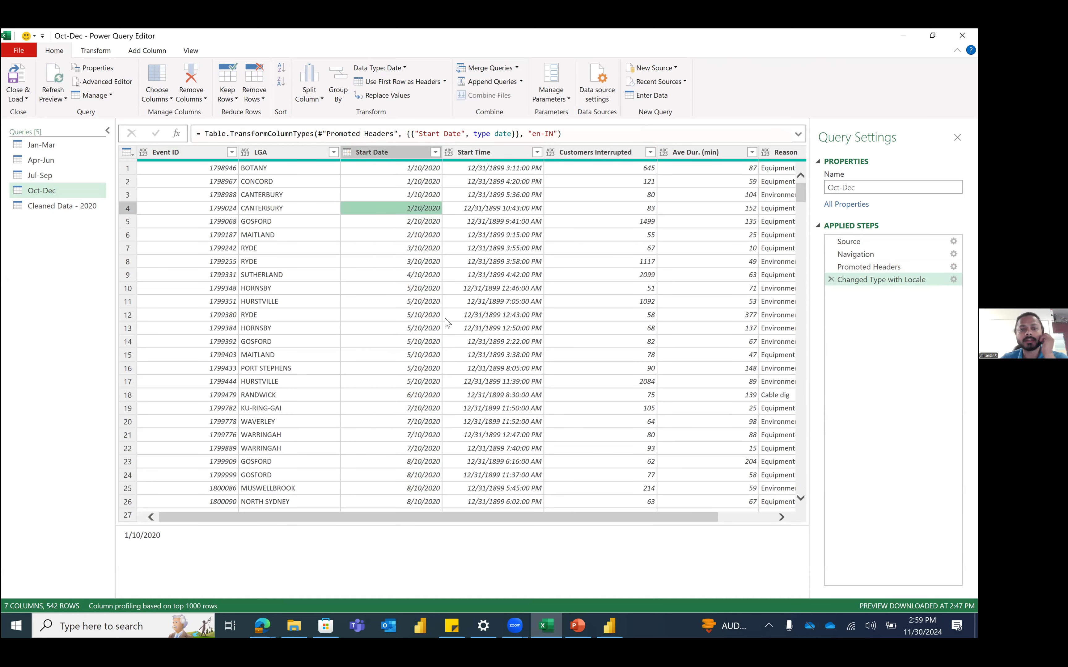
Step: Replace the Start Date locale conversion with English (Australia) and check the row 16 value
{"action": "left_click", "coordinate": [347, 154]}
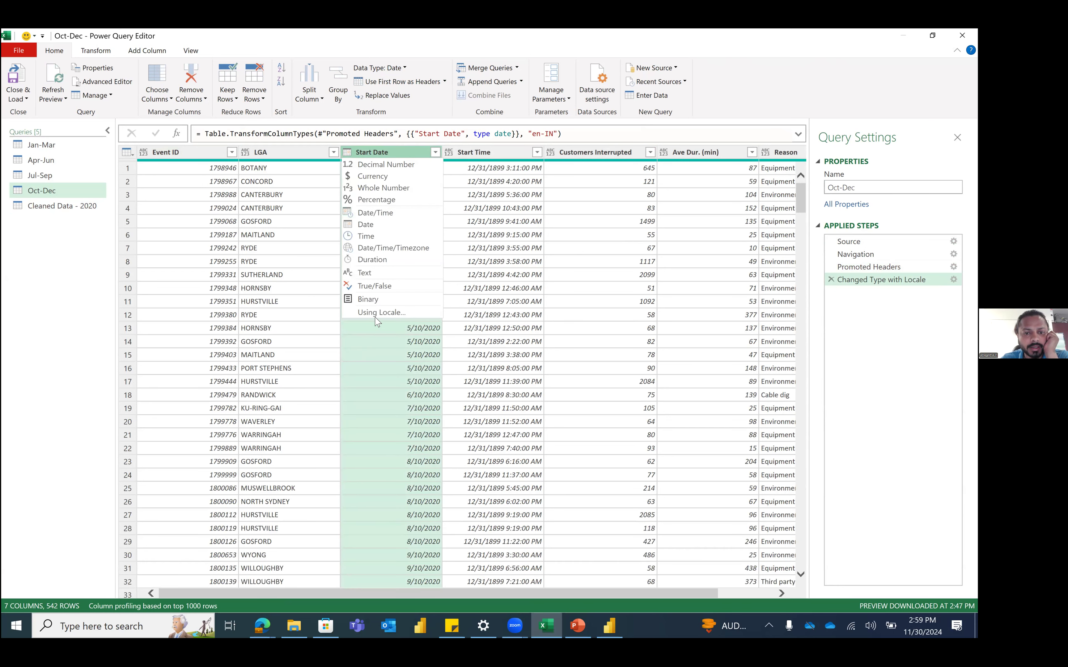
{"action": "left_click", "coordinate": [375, 317]}
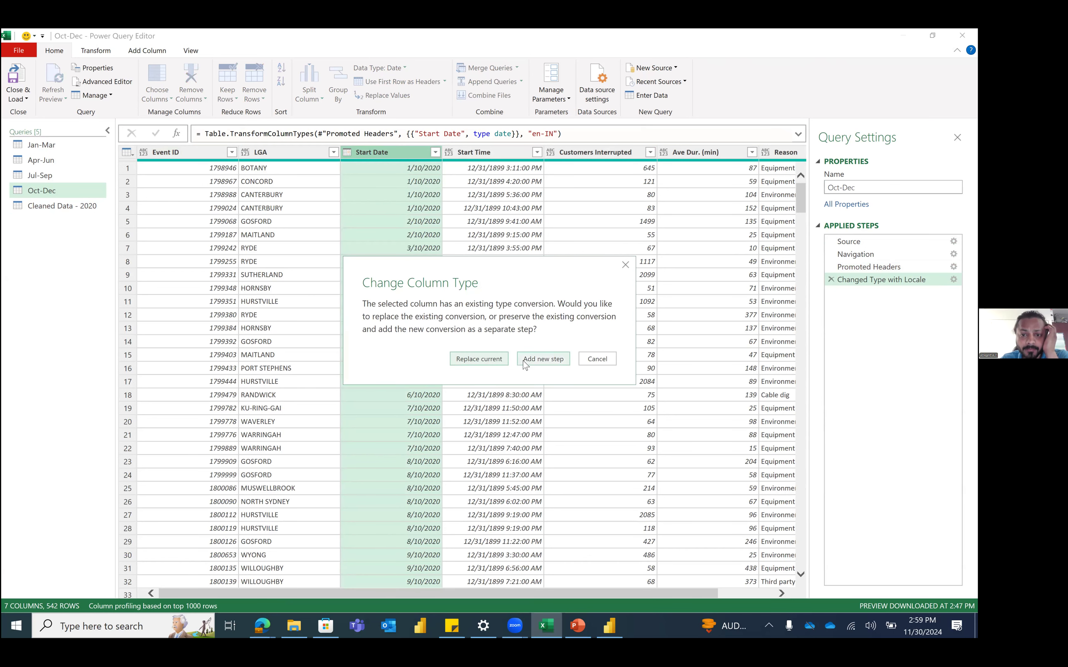
{"action": "left_click", "coordinate": [488, 361]}
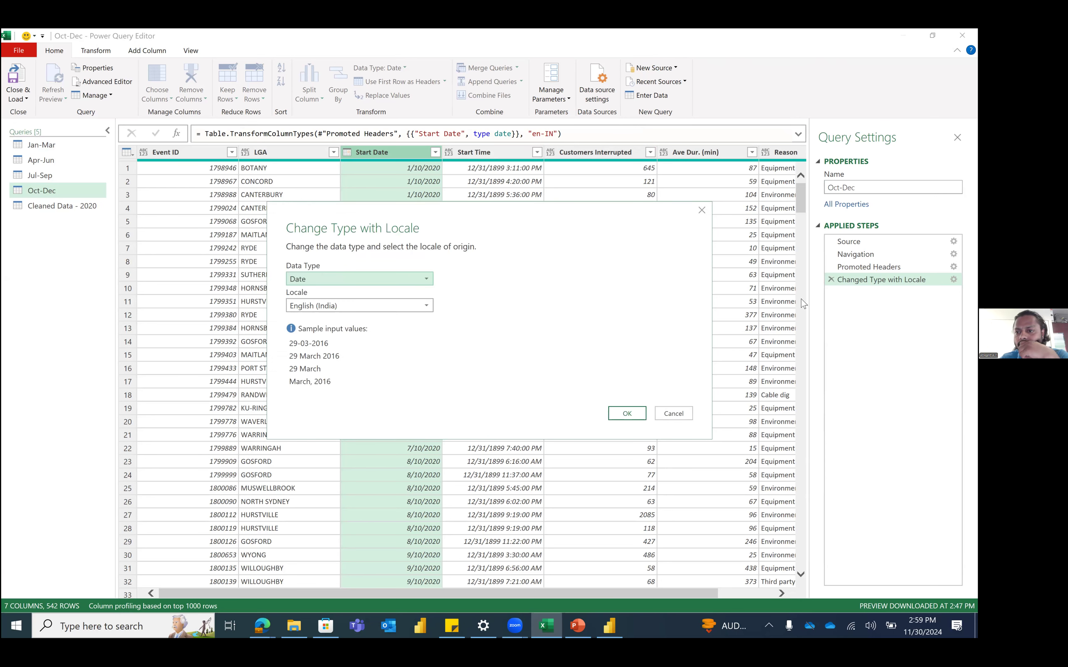
{"action": "left_click", "coordinate": [336, 305]}
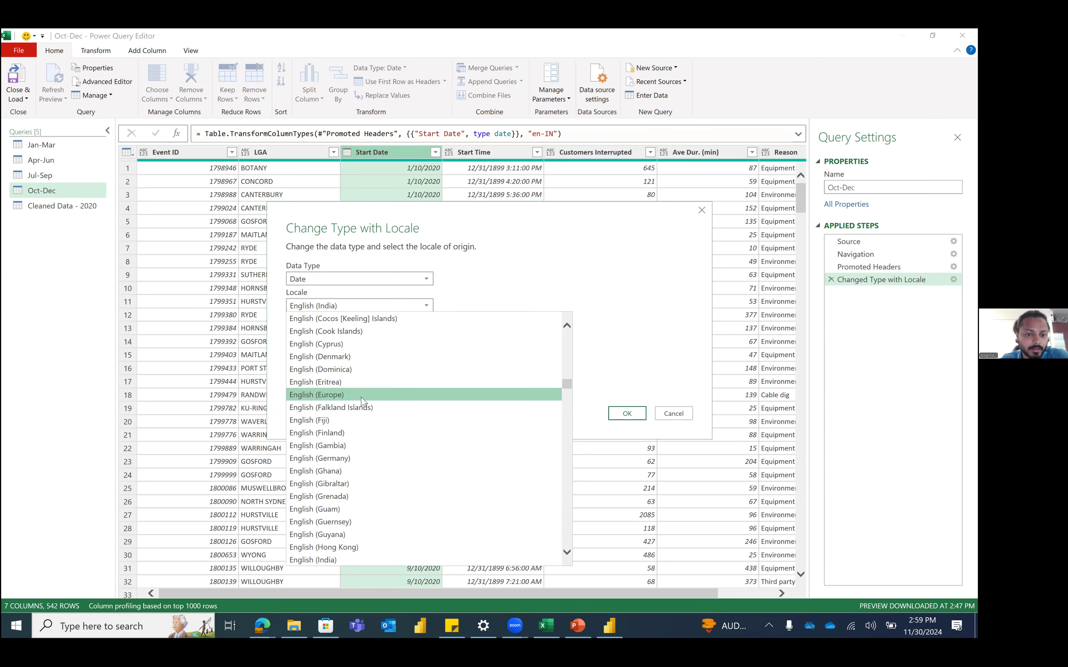
{"action": "scroll", "coordinate": [428, 364], "scroll_direction": "up", "scroll_amount": 5}
{"action": "left_click_drag", "start_coordinate": [567, 380], "coordinate": [567, 320]}
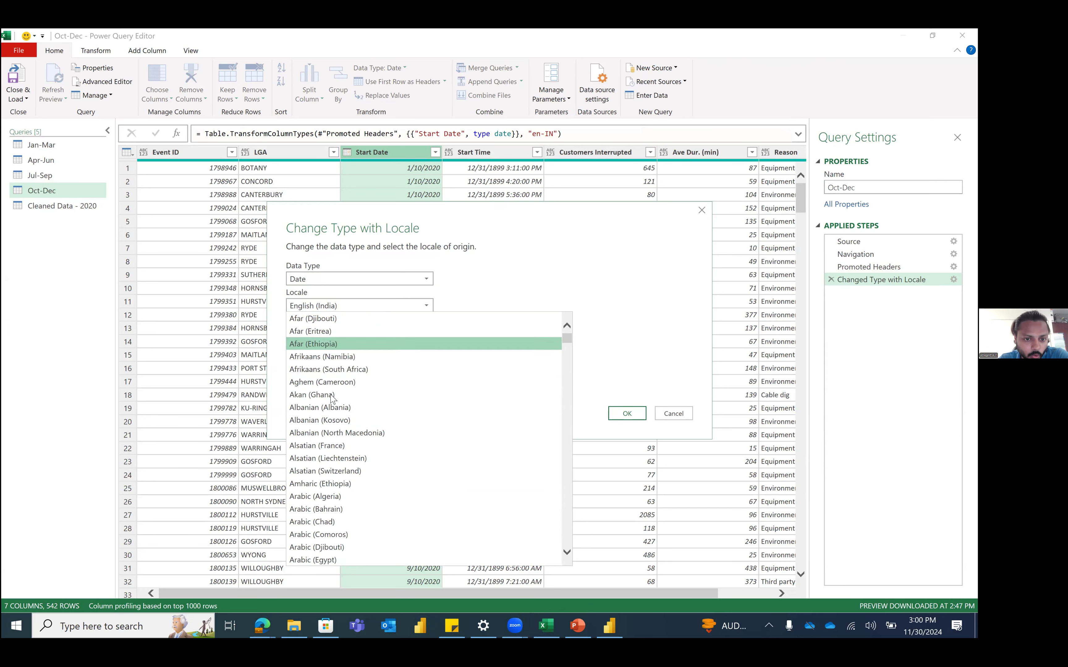
{"action": "scroll", "coordinate": [336, 410], "scroll_direction": "down", "scroll_amount": 20}
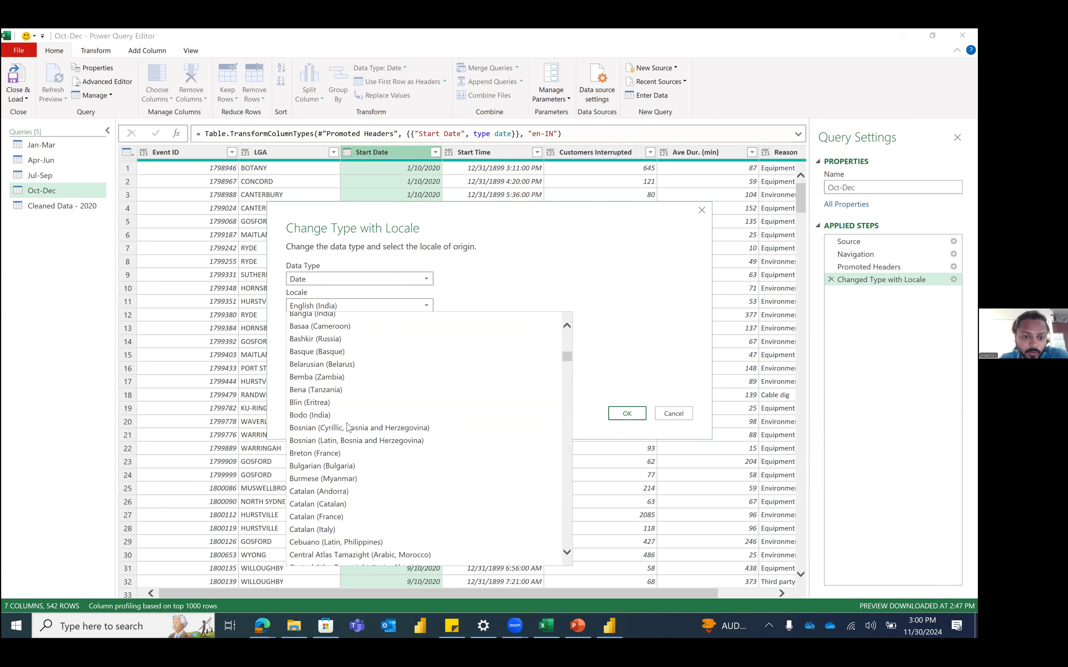
{"action": "scroll", "coordinate": [348, 426], "scroll_direction": "down", "scroll_amount": 10}
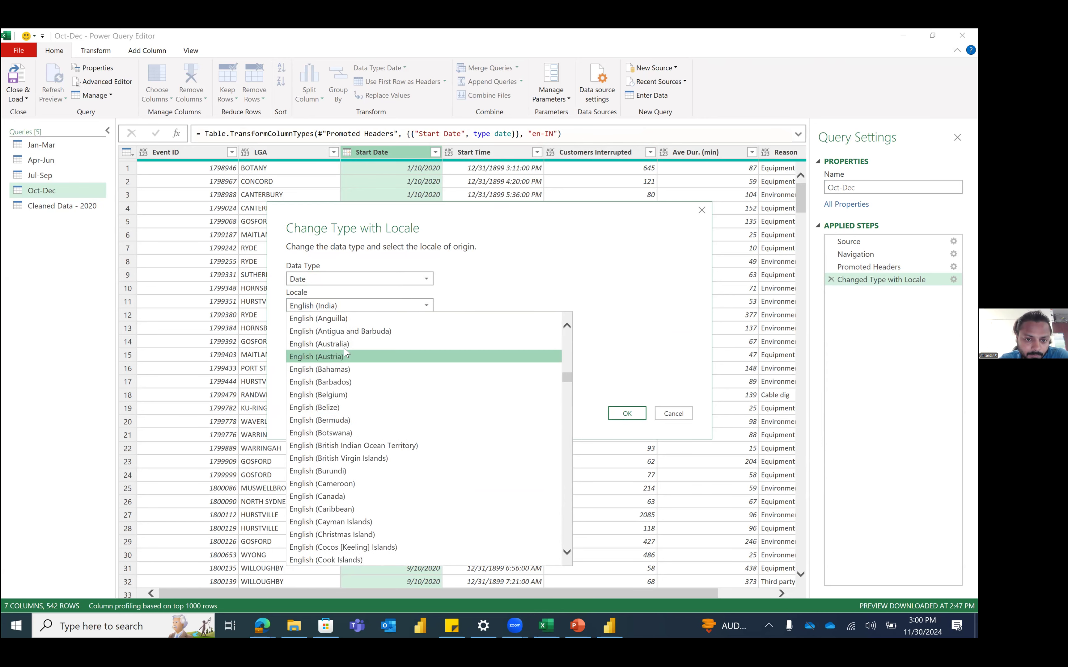
{"action": "left_click", "coordinate": [344, 348]}
{"action": "left_click", "coordinate": [627, 414]}
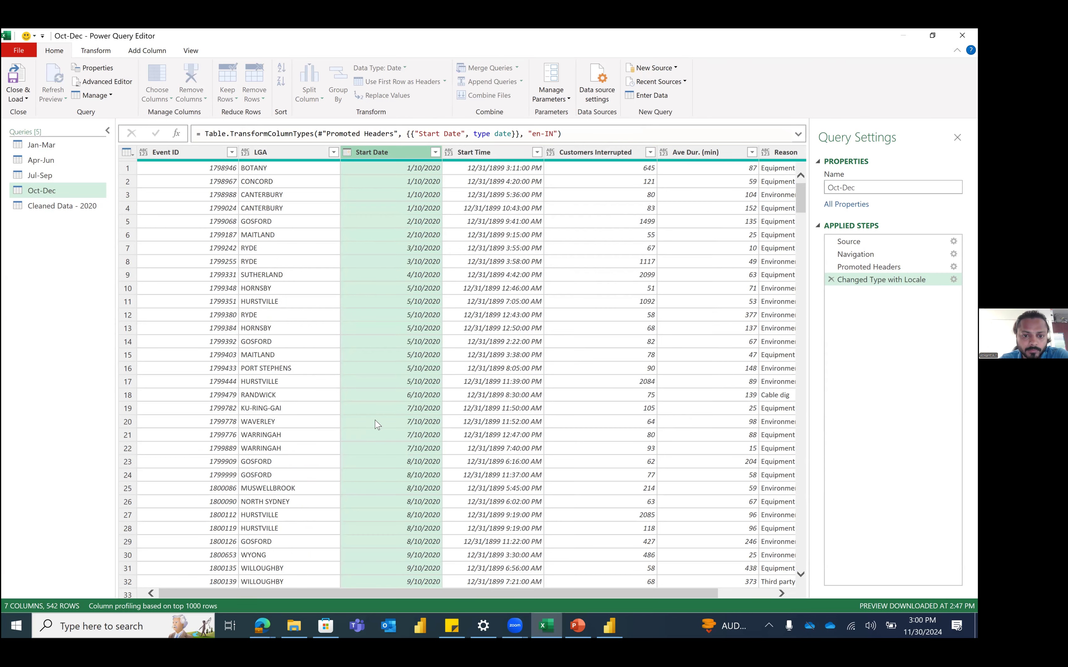
{"action": "left_click", "coordinate": [405, 367]}
{"action": "scroll", "coordinate": [410, 373], "scroll_direction": "down", "scroll_amount": 18}
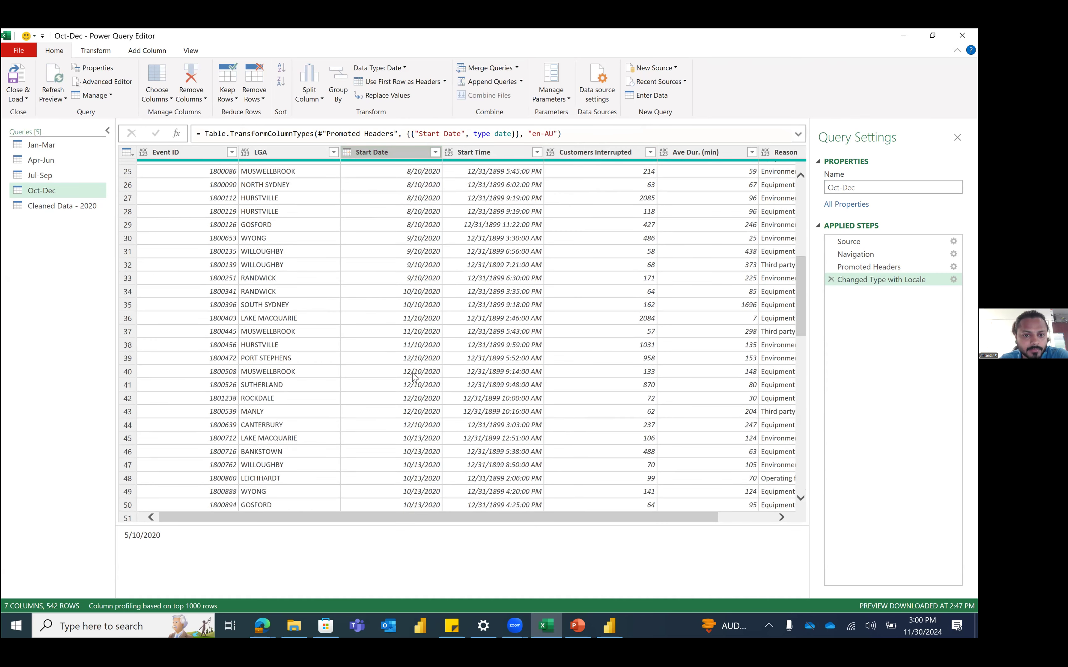
Step: Scroll the converted Start Date values and inspect row 7
{"action": "scroll", "coordinate": [414, 379], "scroll_direction": "down", "scroll_amount": 11}
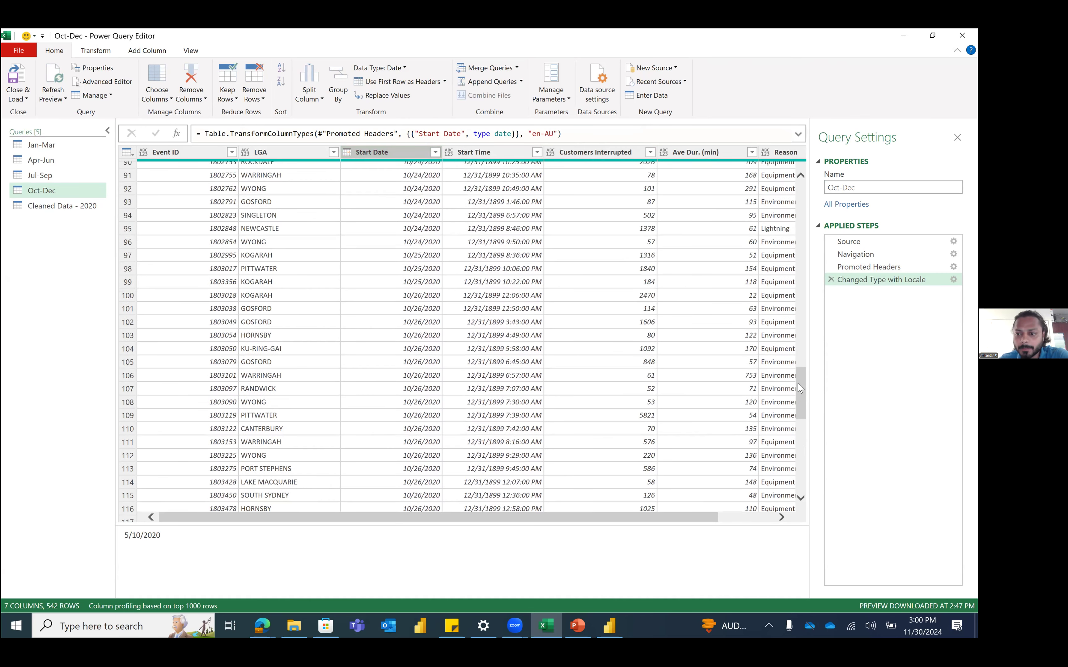
{"action": "left_click_drag", "start_coordinate": [799, 339], "coordinate": [798, 142]}
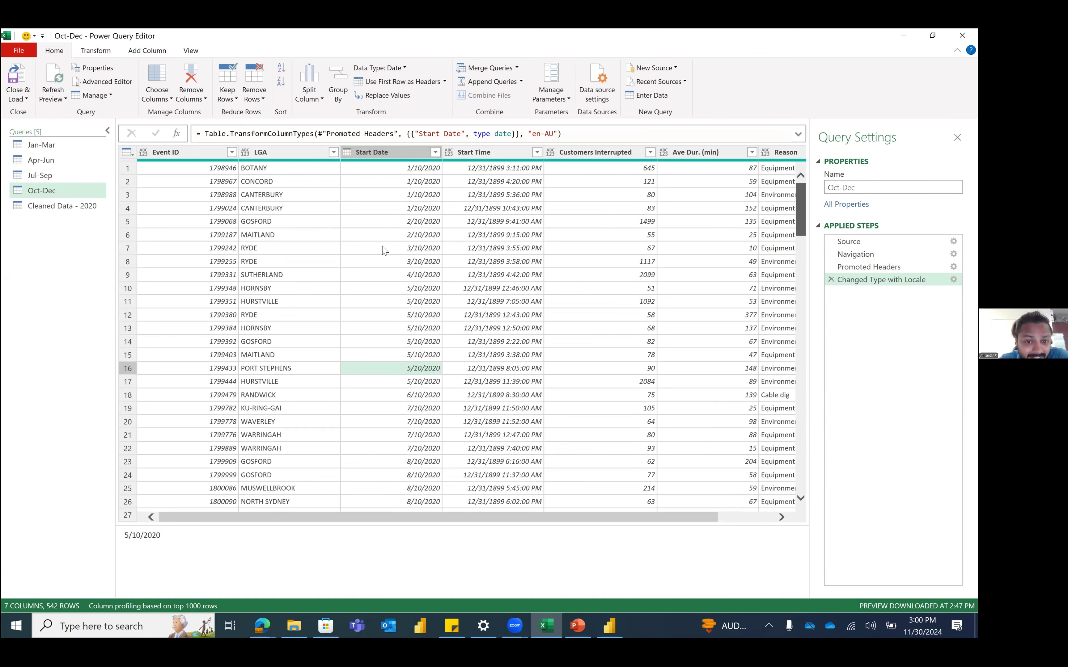
{"action": "left_click", "coordinate": [384, 251]}
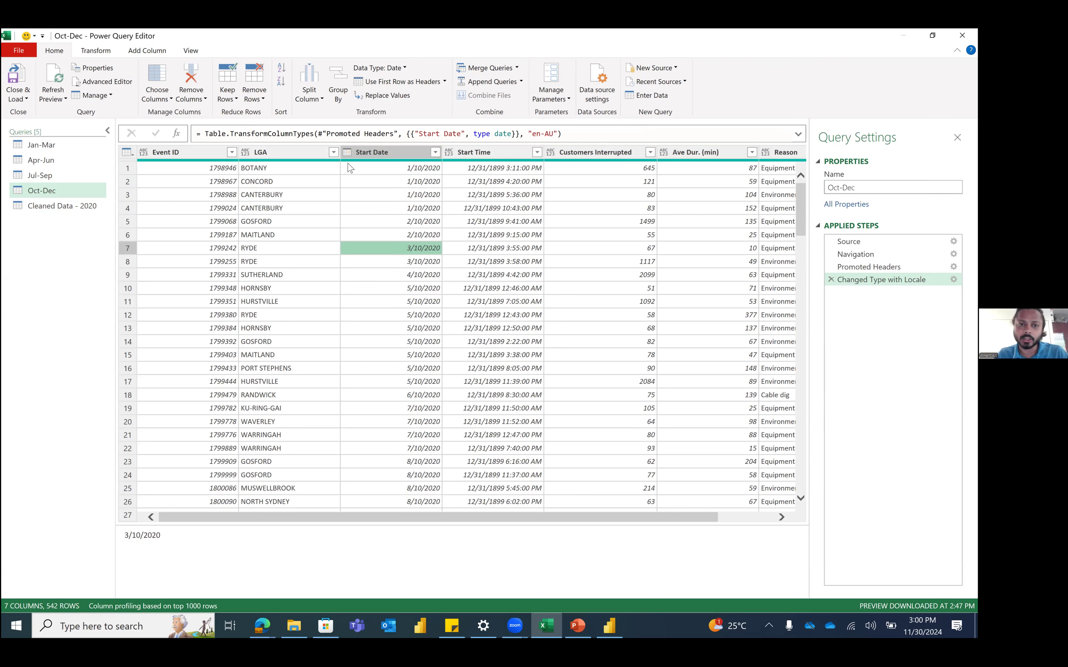
Step: Reapply Start Date as Date with the English (Australia) locale, replacing the current step
{"action": "left_click", "coordinate": [346, 152]}
{"action": "left_click", "coordinate": [398, 312]}
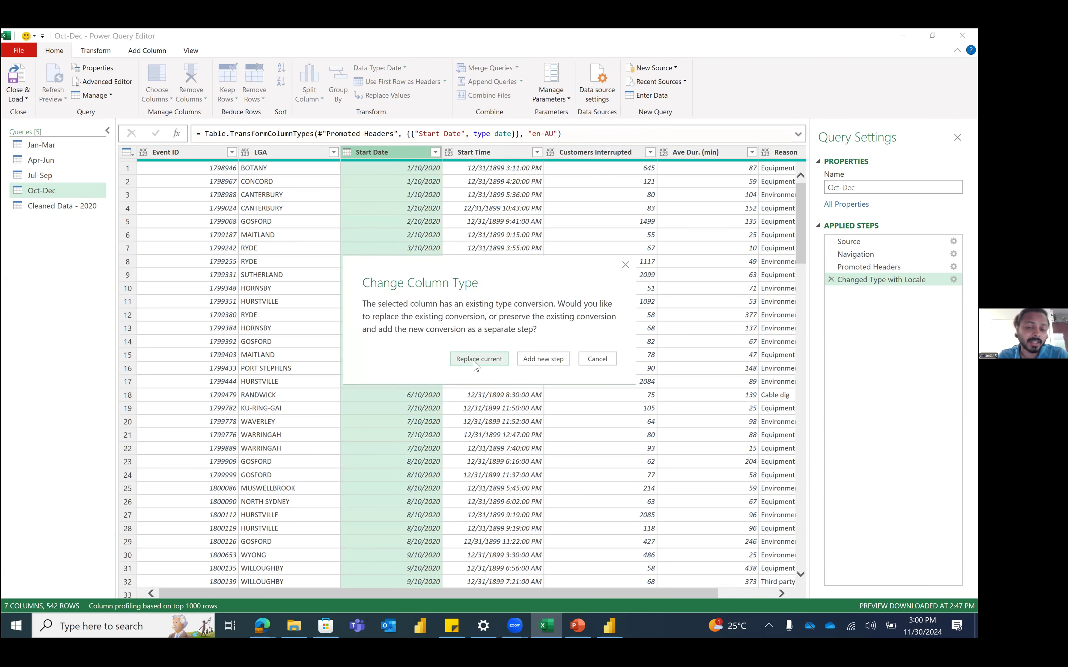
{"action": "left_click", "coordinate": [475, 359]}
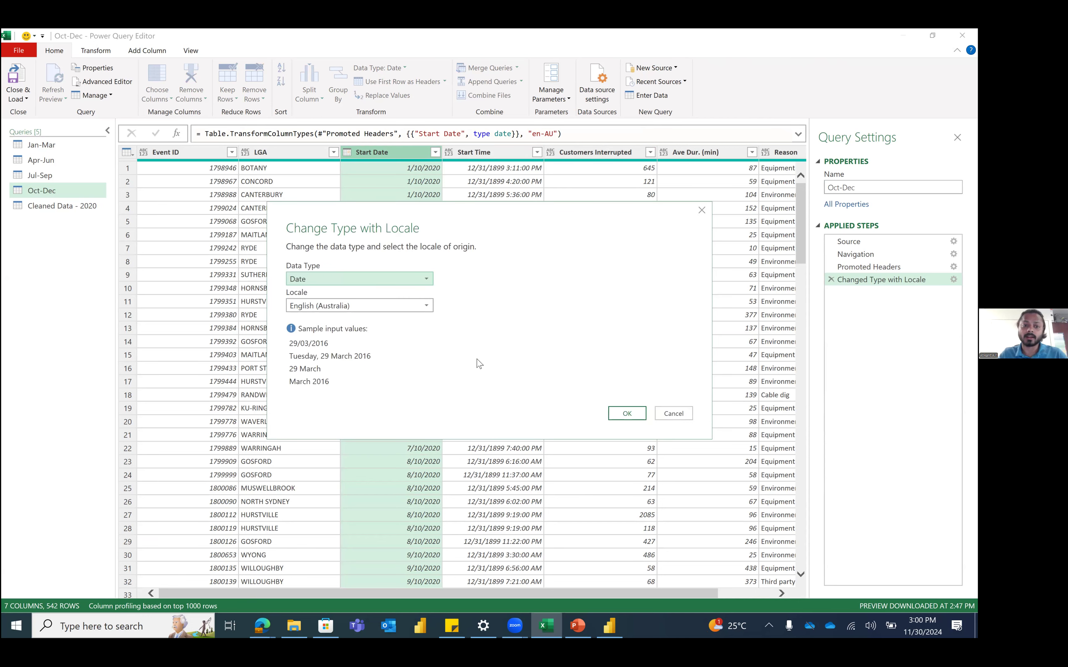
{"action": "left_click", "coordinate": [340, 283]}
{"action": "left_click", "coordinate": [319, 354]}
{"action": "left_click", "coordinate": [343, 306]}
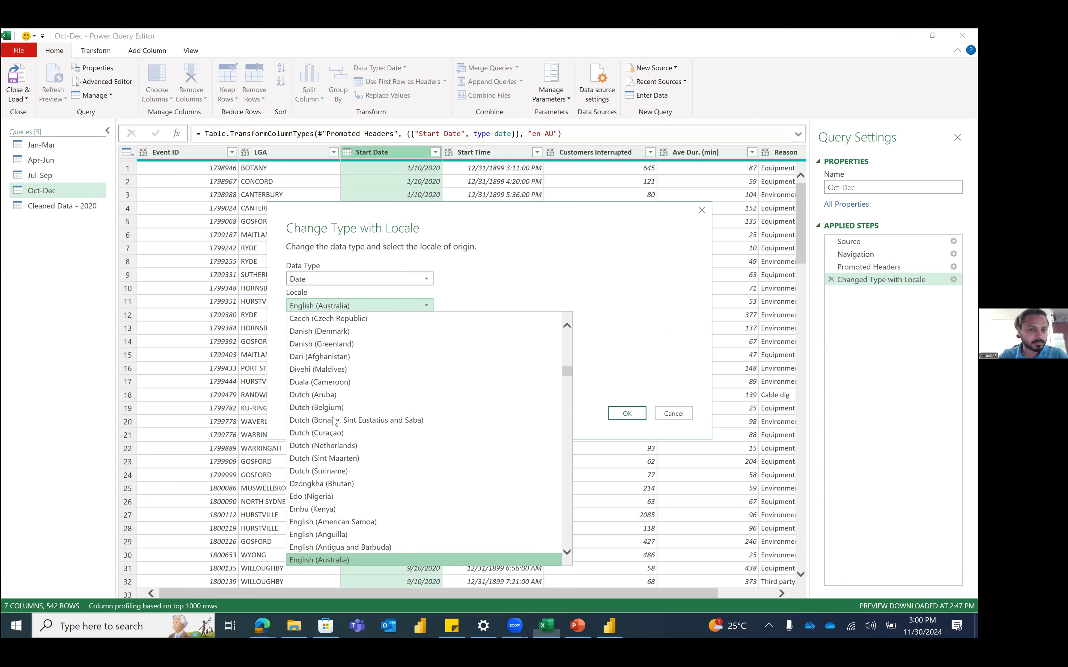
{"action": "left_click", "coordinate": [653, 371]}
{"action": "left_click", "coordinate": [674, 417]}
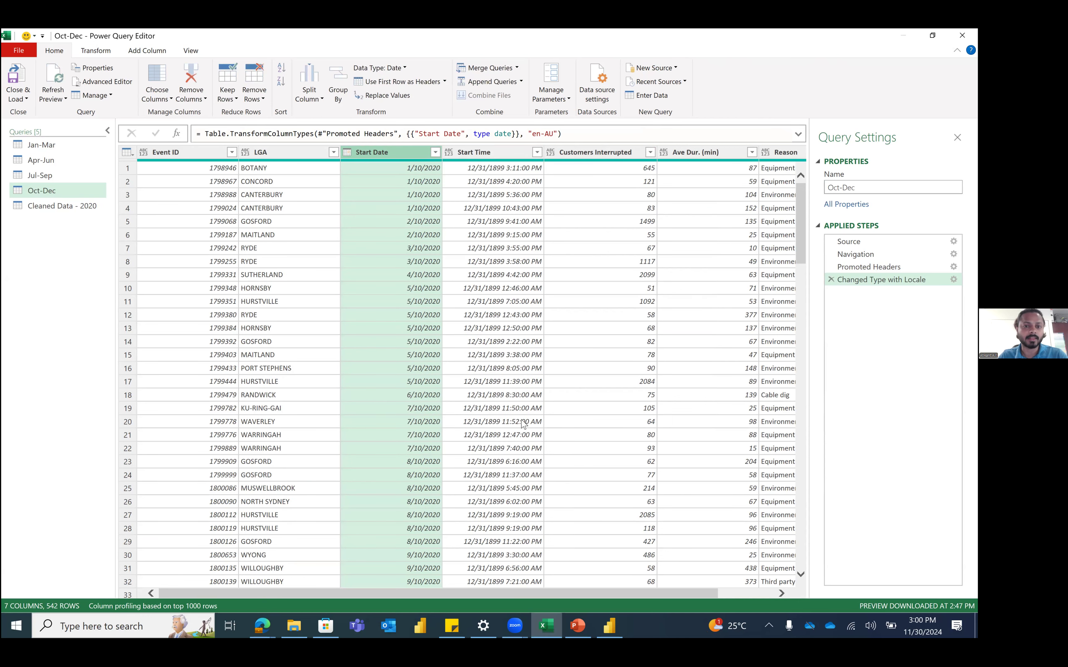
{"action": "left_click", "coordinate": [352, 287]}
{"action": "left_click", "coordinate": [41, 207]}
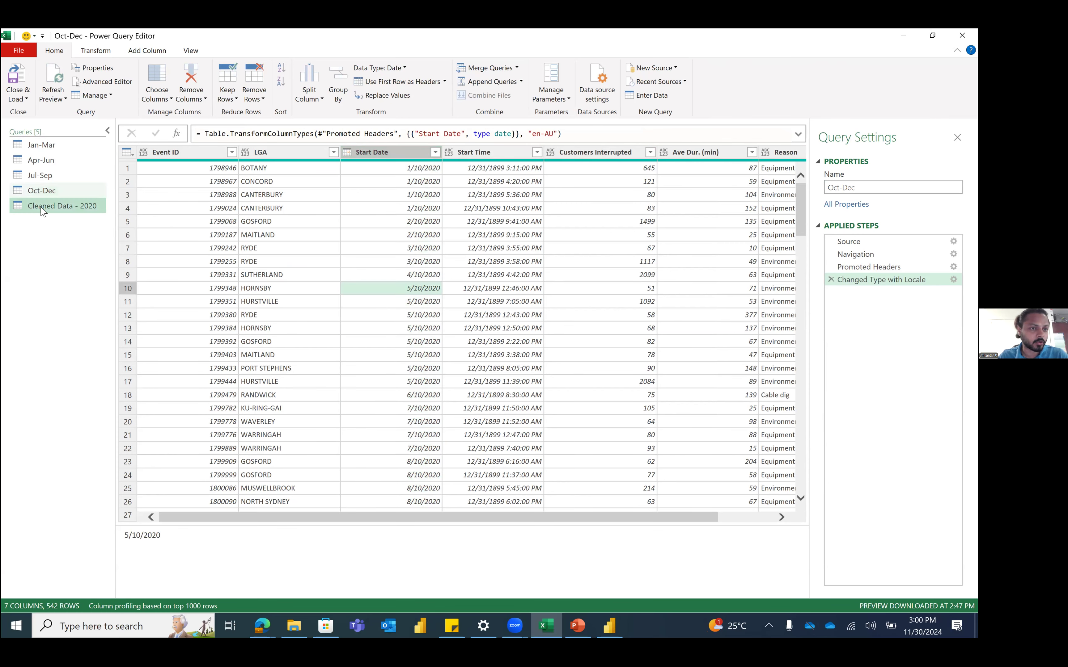
Step: Review the Start Date values in the combined Cleaned Data - 2020 preview
{"action": "left_click", "coordinate": [424, 225]}
{"action": "scroll", "coordinate": [417, 309], "scroll_direction": "down", "scroll_amount": 15}
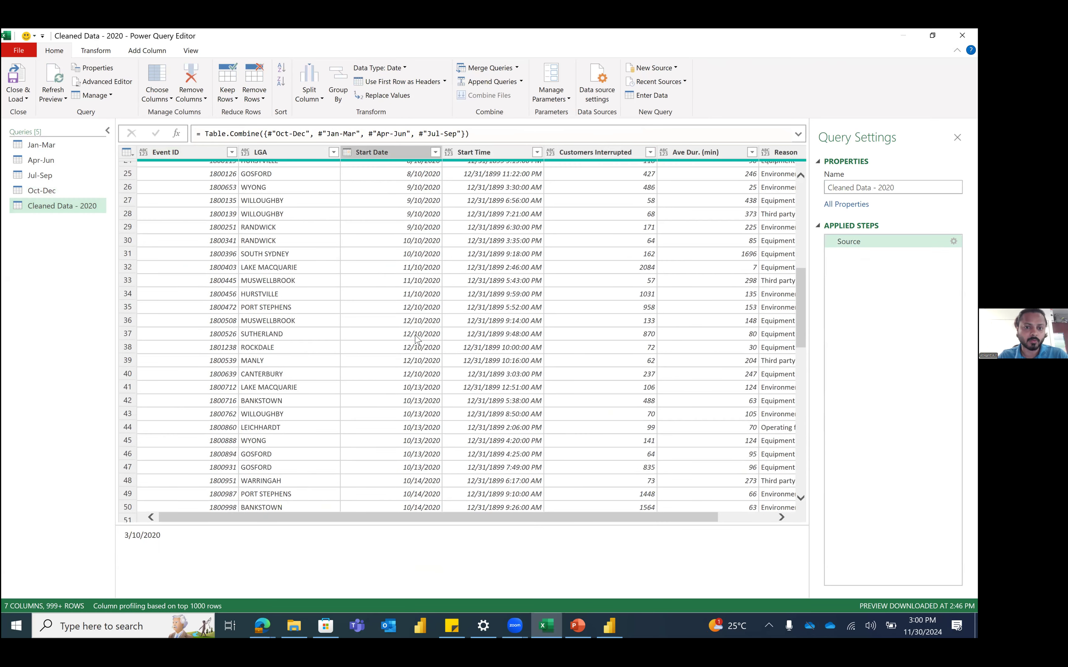
{"action": "scroll", "coordinate": [662, 347], "scroll_direction": "down", "scroll_amount": 20}
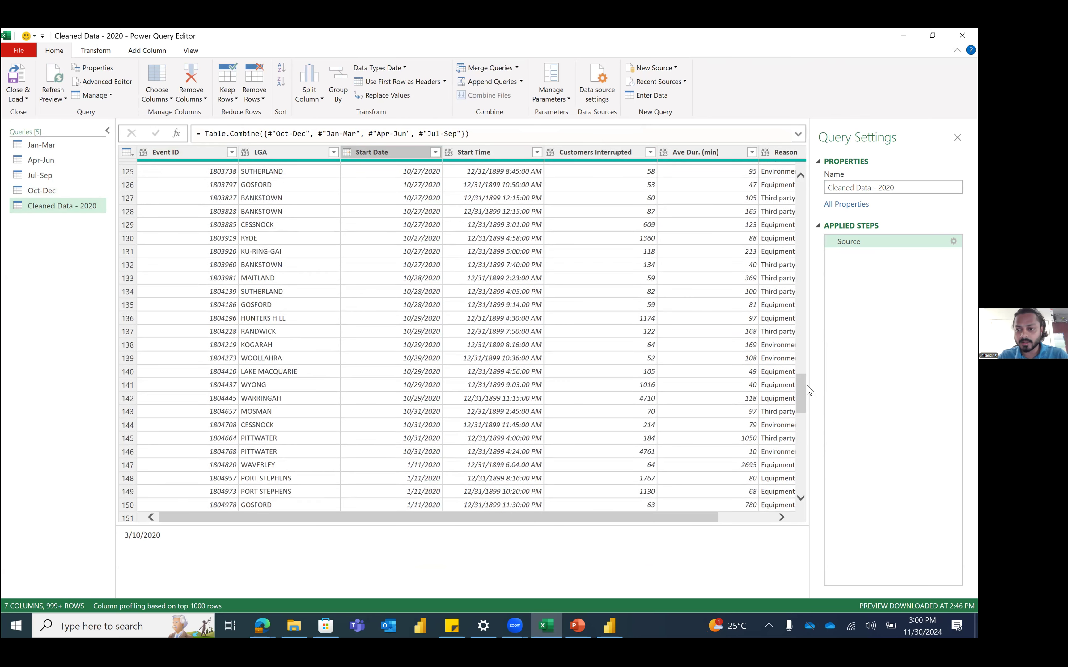
{"action": "left_click_drag", "start_coordinate": [799, 473], "coordinate": [800, 162]}
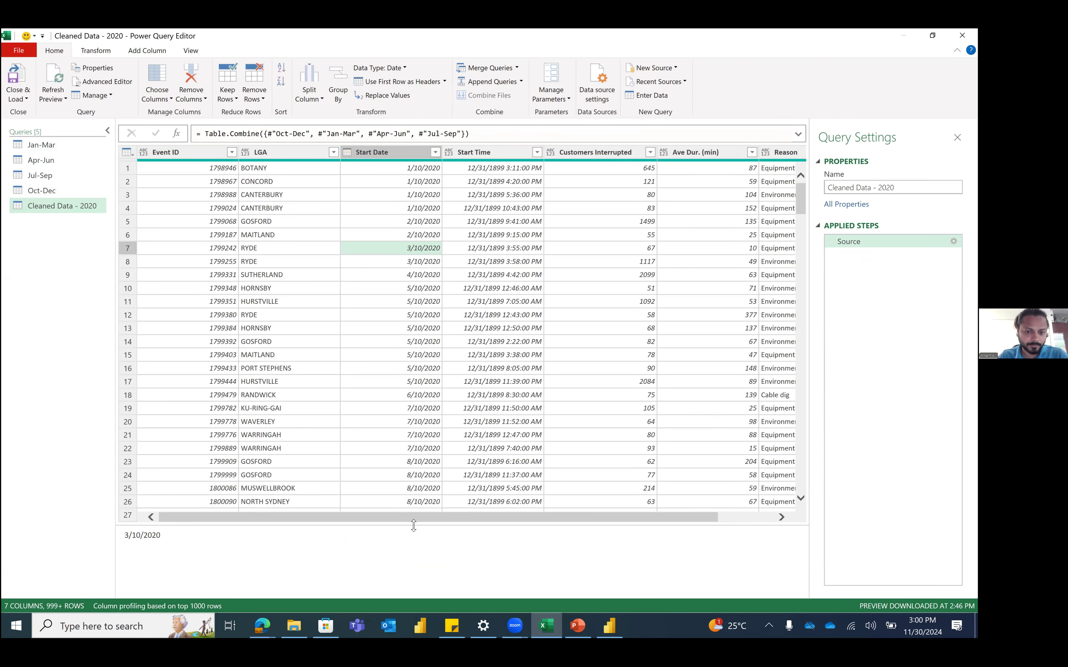
{"action": "left_click_drag", "start_coordinate": [412, 521], "coordinate": [239, 486]}
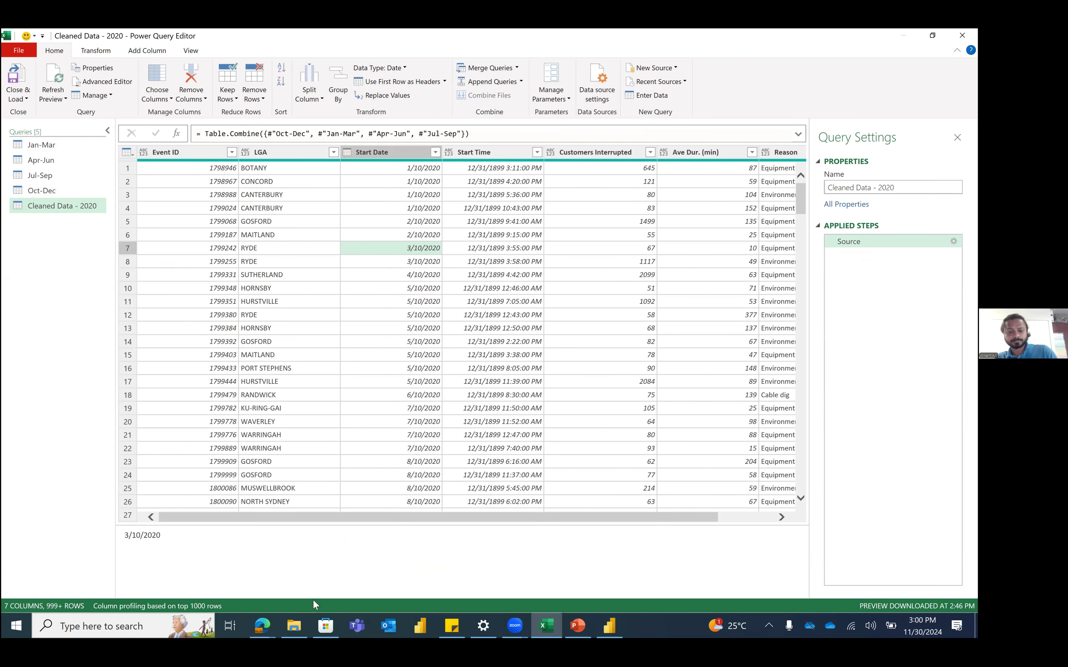
Step: Open the April to June 2020 past outages file and Close & Load the queries
{"action": "left_click", "coordinate": [294, 626]}
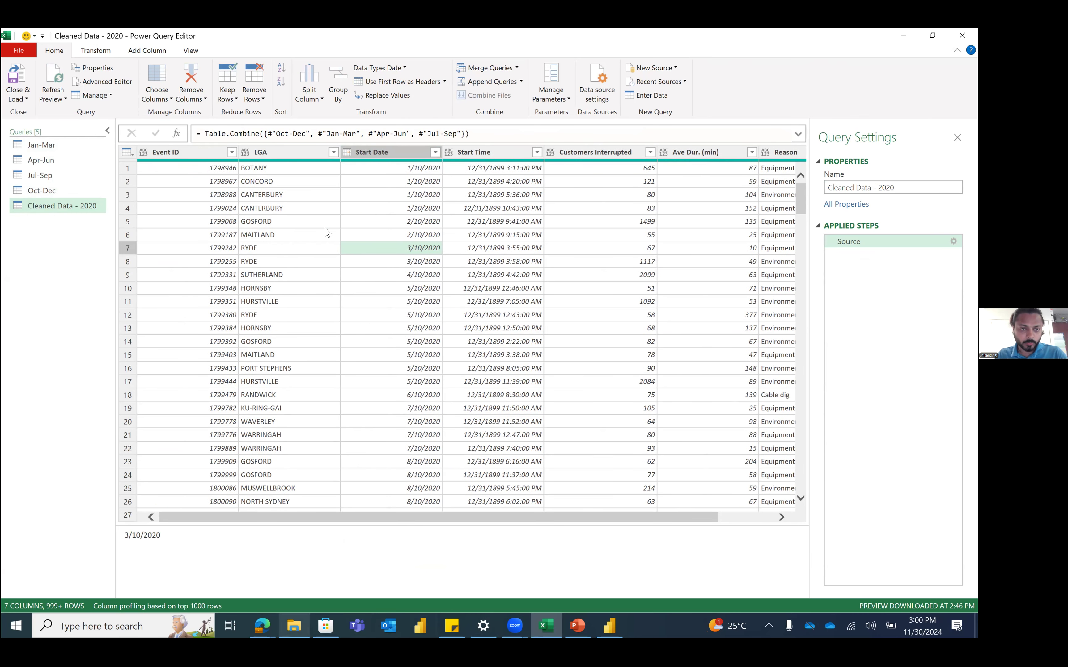
{"action": "double_click", "coordinate": [325, 168]}
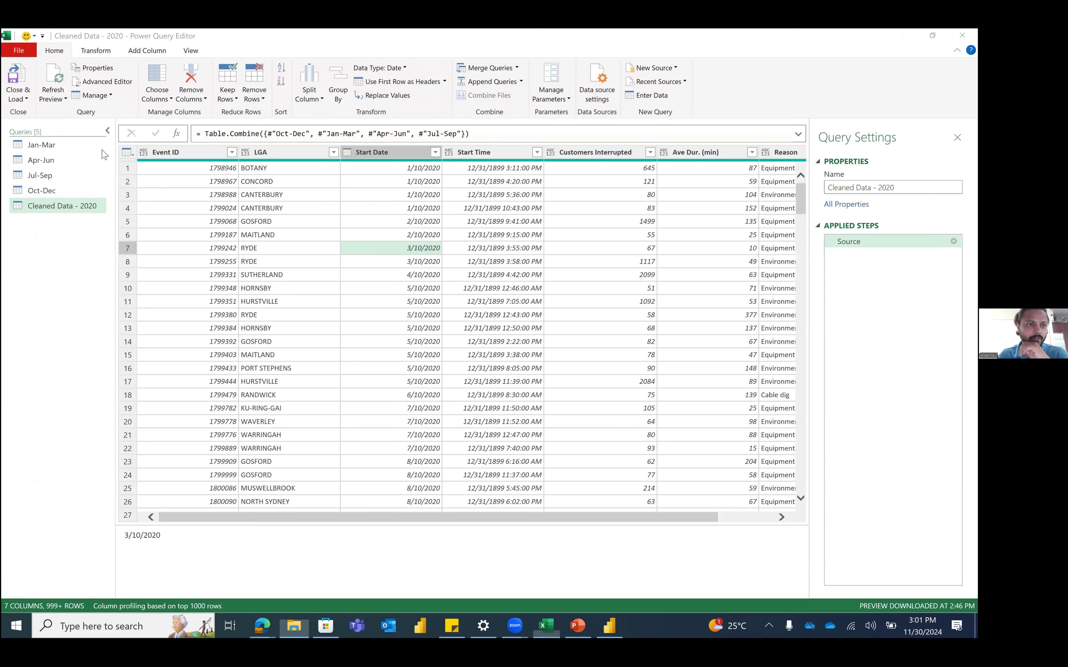
{"action": "left_click", "coordinate": [24, 94]}
{"action": "left_click", "coordinate": [41, 111]}
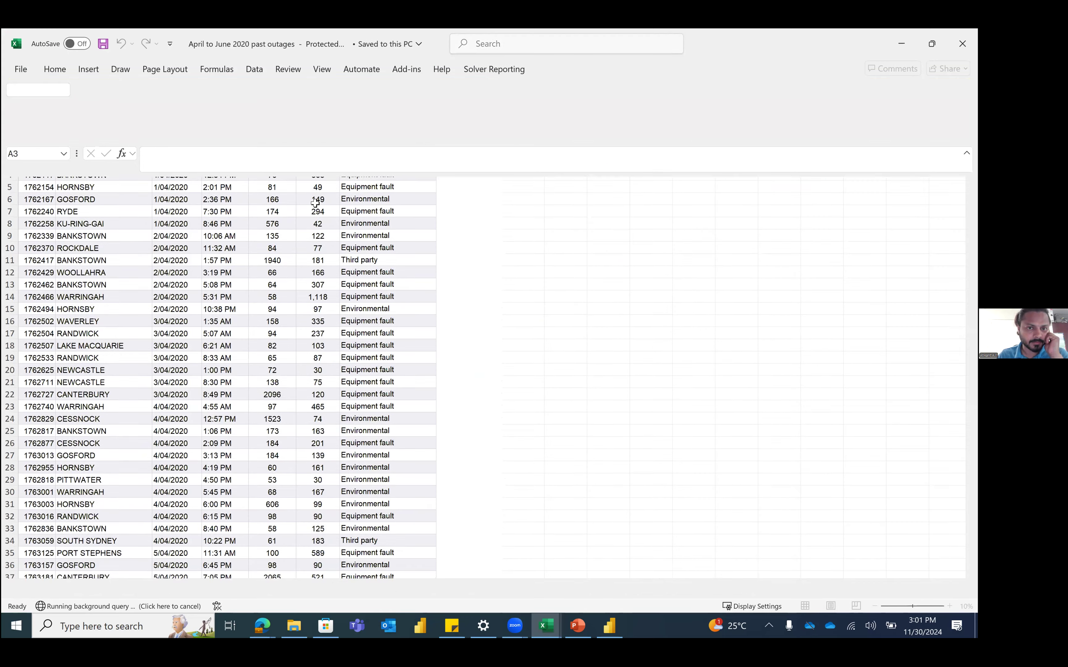
Step: Enable editing on the protected workbook and turn on filters for header row 2
{"action": "left_click", "coordinate": [35, 164]}
{"action": "key", "text": "shift+space"}
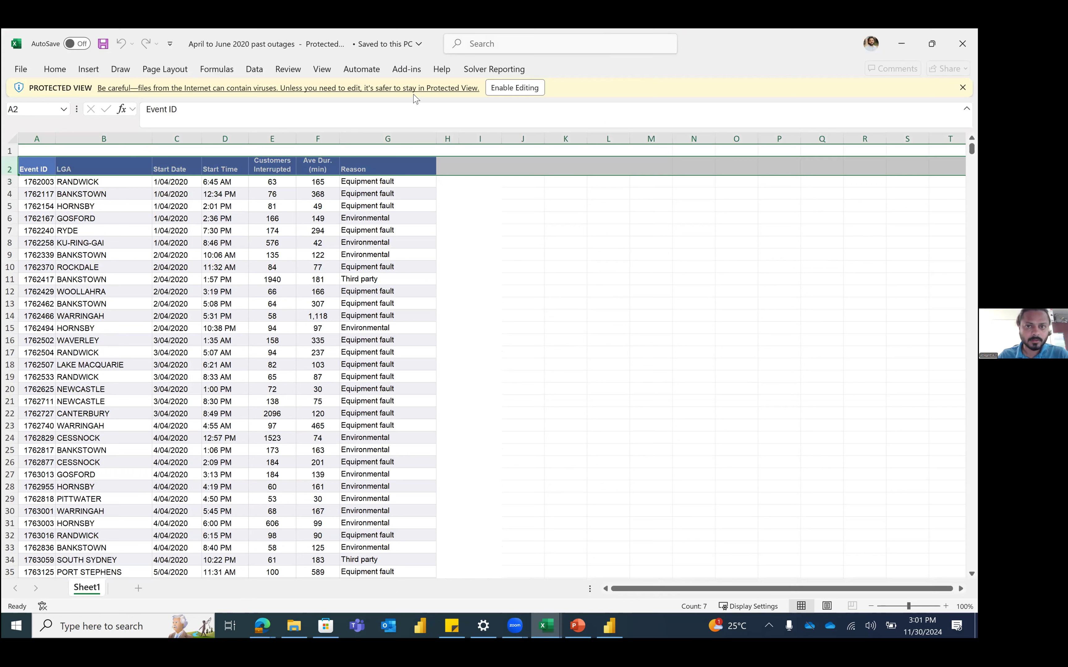
{"action": "left_click", "coordinate": [522, 89]}
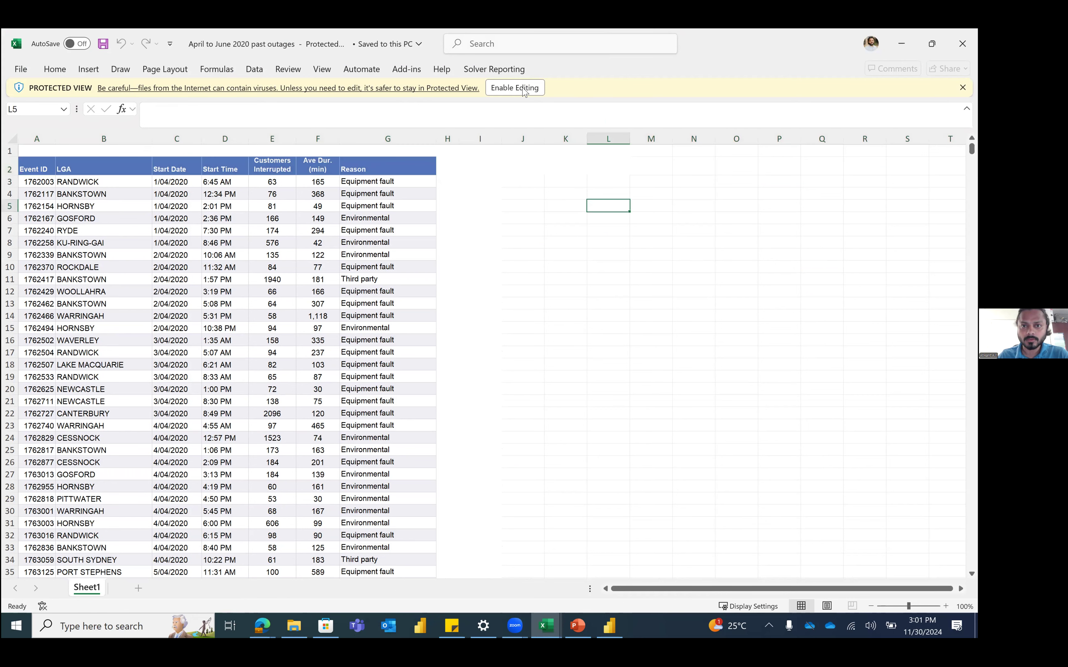
{"action": "left_click", "coordinate": [493, 89]}
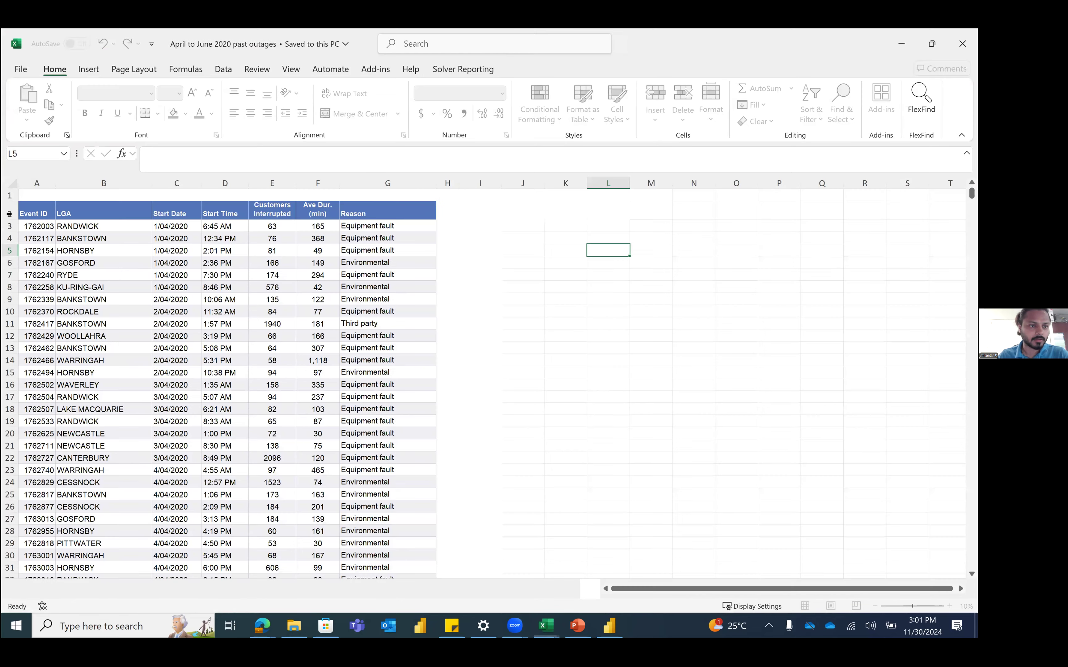
{"action": "left_click", "coordinate": [8, 213]}
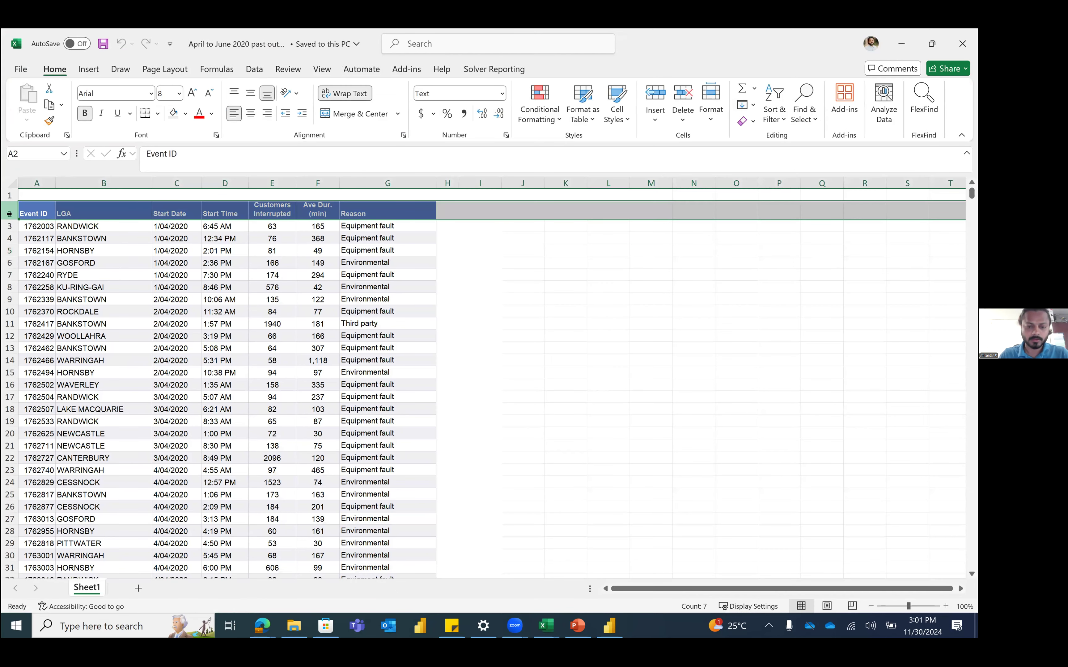
{"action": "key", "text": "ctrl+shift+l"}
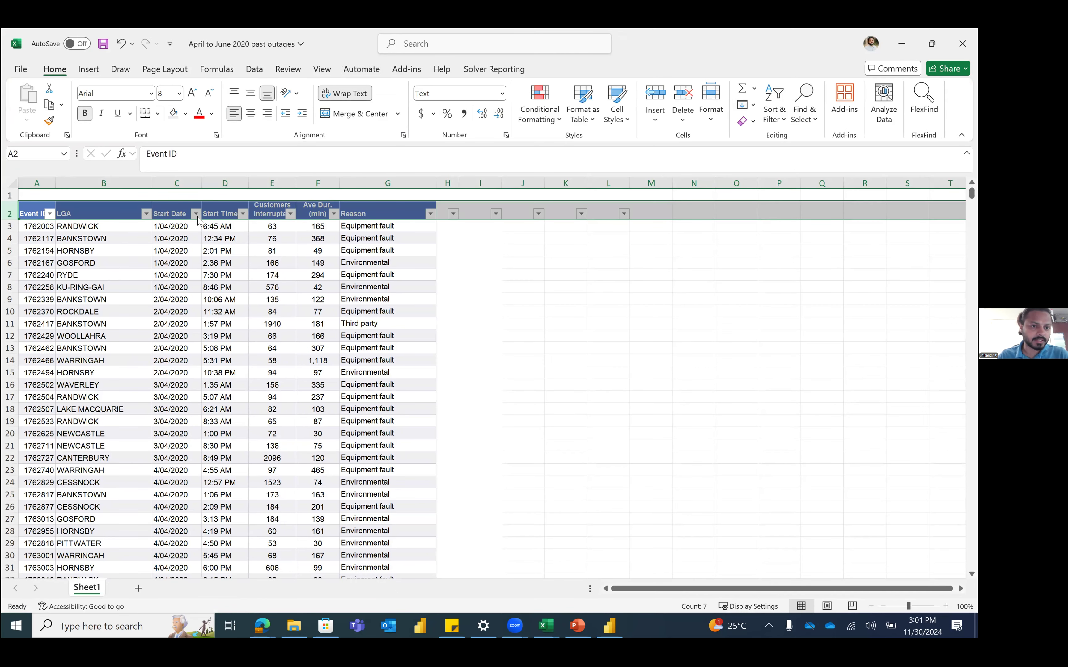
Step: Check the Start Date filter options and close them again
{"action": "left_click", "coordinate": [195, 213]}
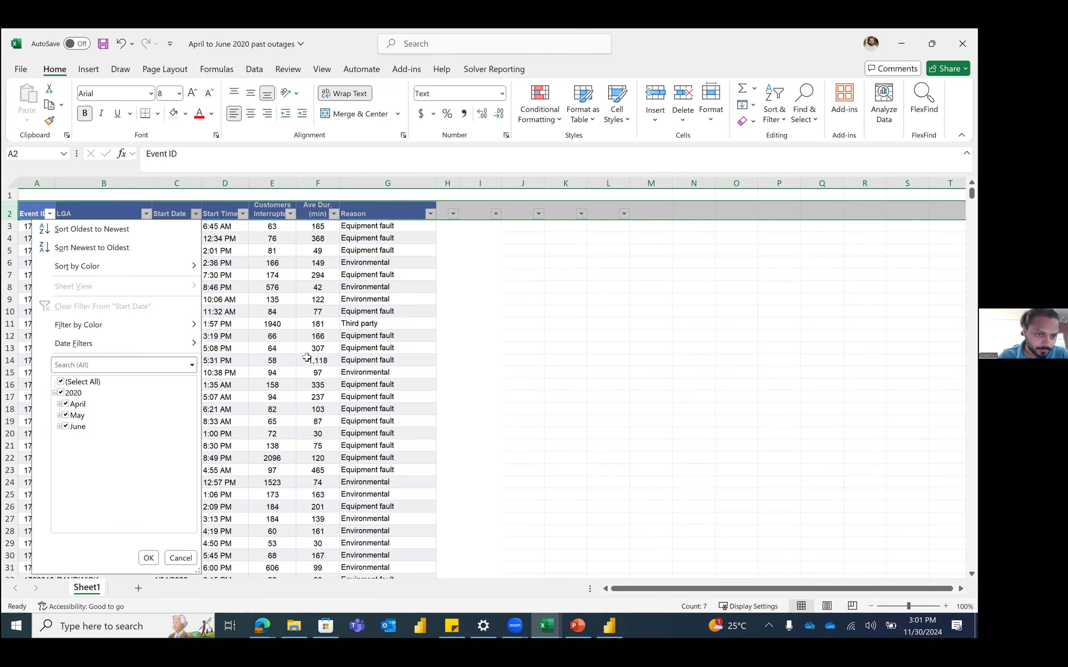
{"action": "left_click", "coordinate": [226, 324]}
{"action": "scroll", "coordinate": [226, 323], "scroll_direction": "down", "scroll_amount": 10}
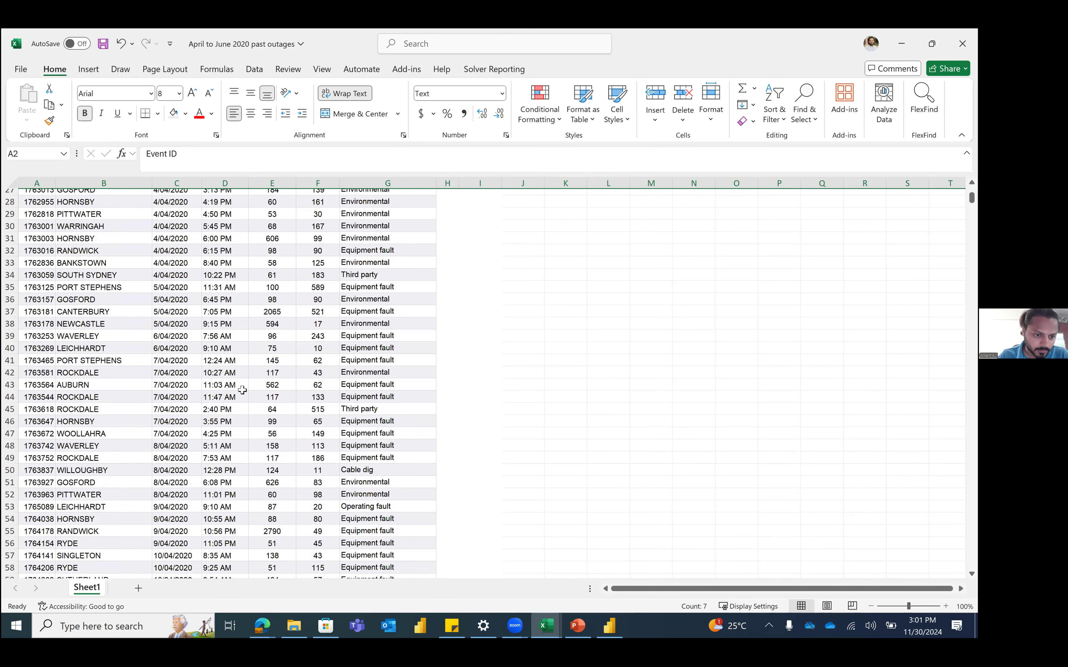
{"action": "scroll", "coordinate": [226, 297], "scroll_direction": "up", "scroll_amount": 10}
{"action": "left_click", "coordinate": [196, 213]}
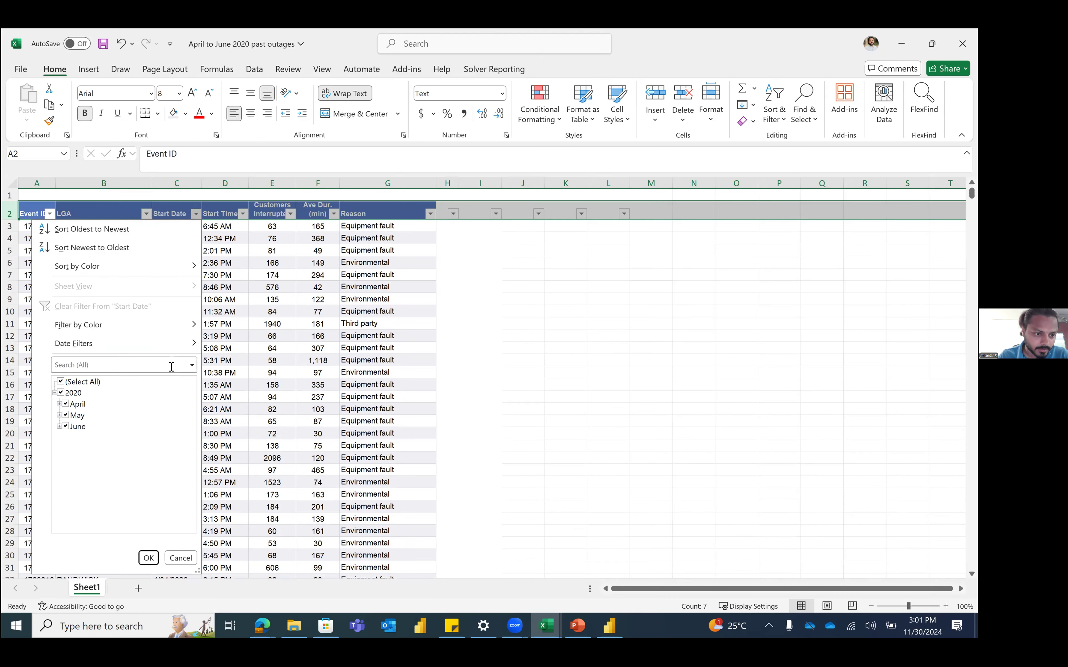
{"action": "left_click", "coordinate": [209, 377]}
Step: Browse Start Date down to 23/05/2020 in C245 and select the column's values
{"action": "left_click", "coordinate": [178, 286]}
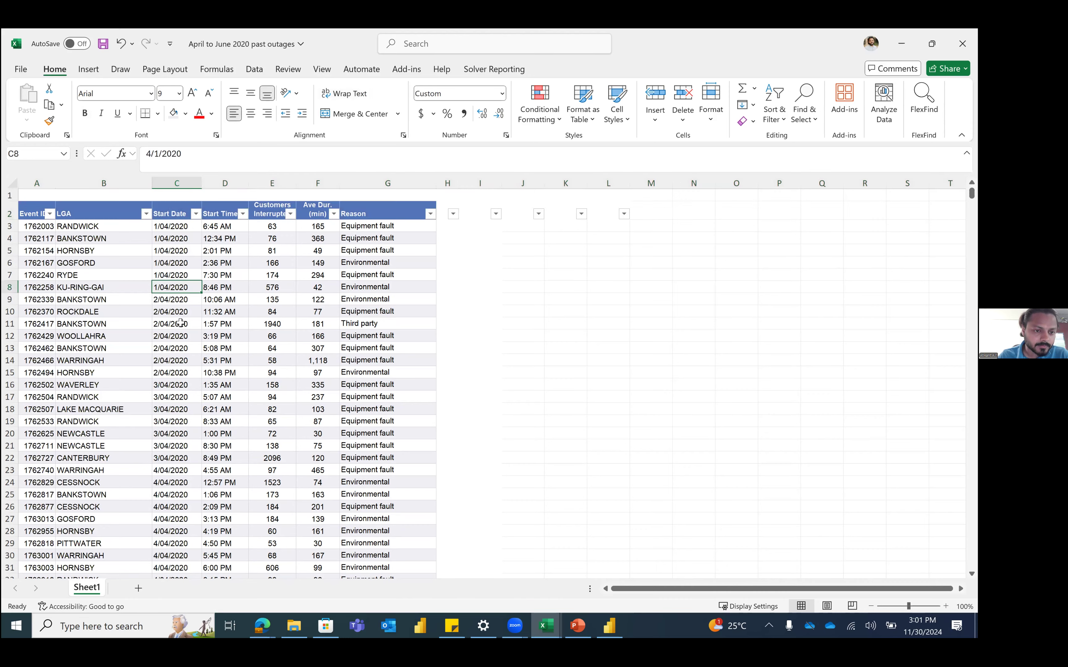
{"action": "scroll", "coordinate": [181, 325], "scroll_direction": "down", "scroll_amount": 7}
{"action": "scroll", "coordinate": [181, 325], "scroll_direction": "down", "scroll_amount": 20}
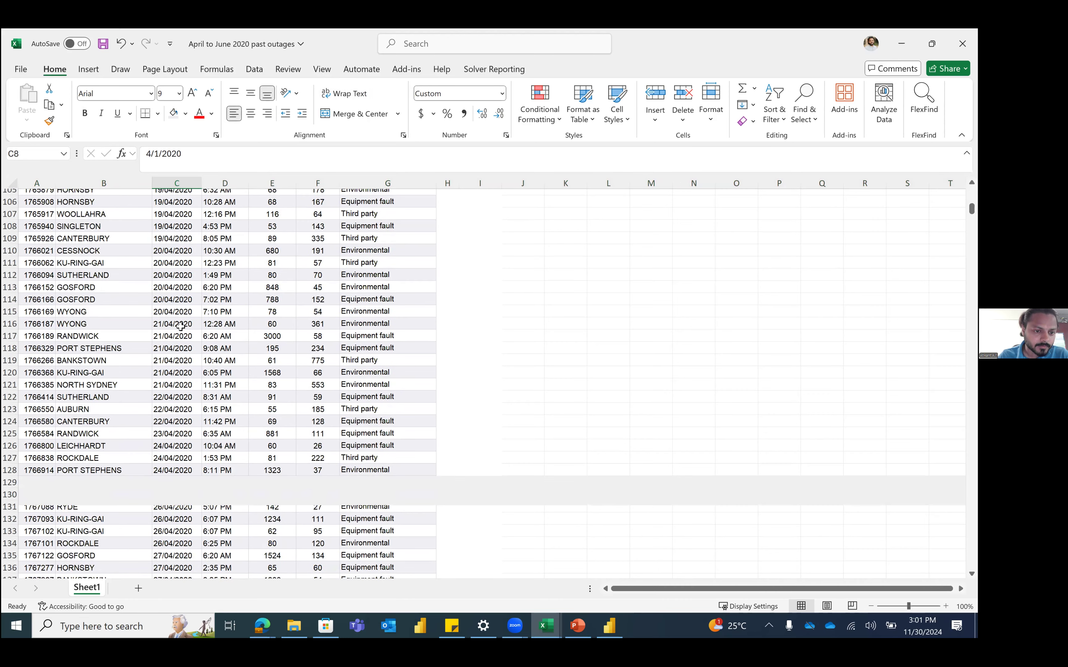
{"action": "scroll", "coordinate": [181, 326], "scroll_direction": "down", "scroll_amount": 20}
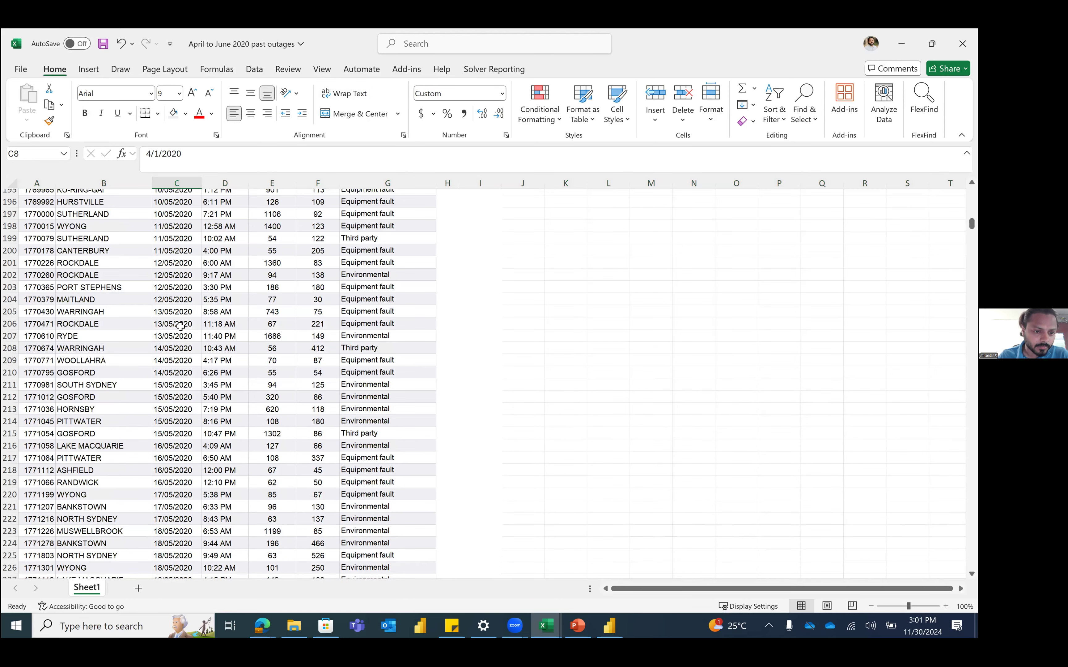
{"action": "scroll", "coordinate": [181, 326], "scroll_direction": "down", "scroll_amount": 17}
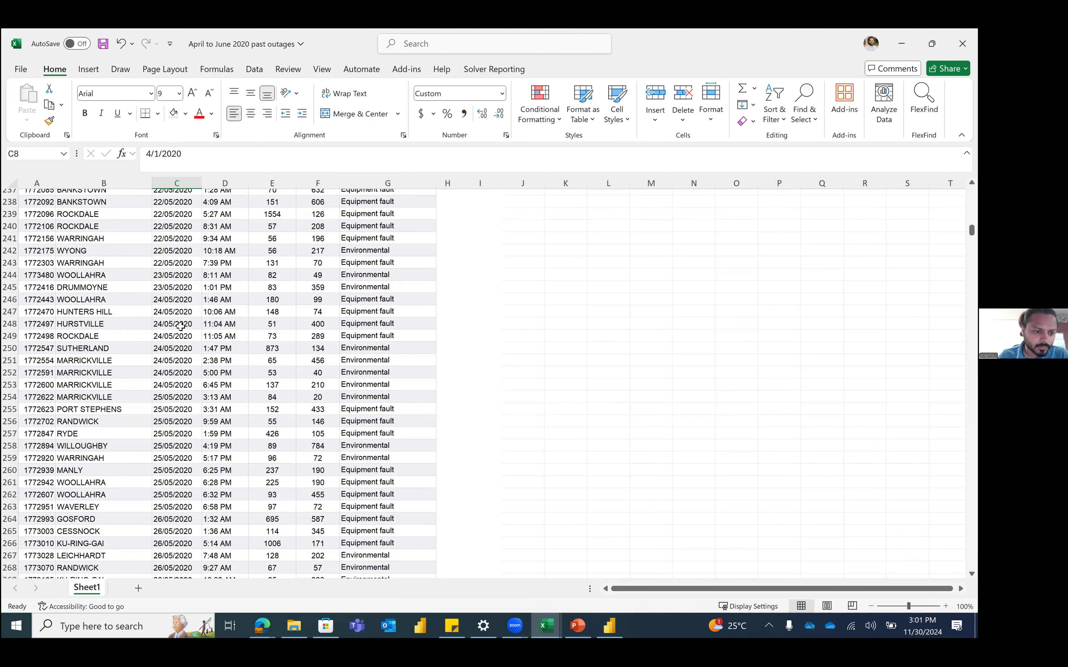
{"action": "scroll", "coordinate": [140, 296], "scroll_direction": "up", "scroll_amount": 11}
{"action": "left_click", "coordinate": [184, 250]}
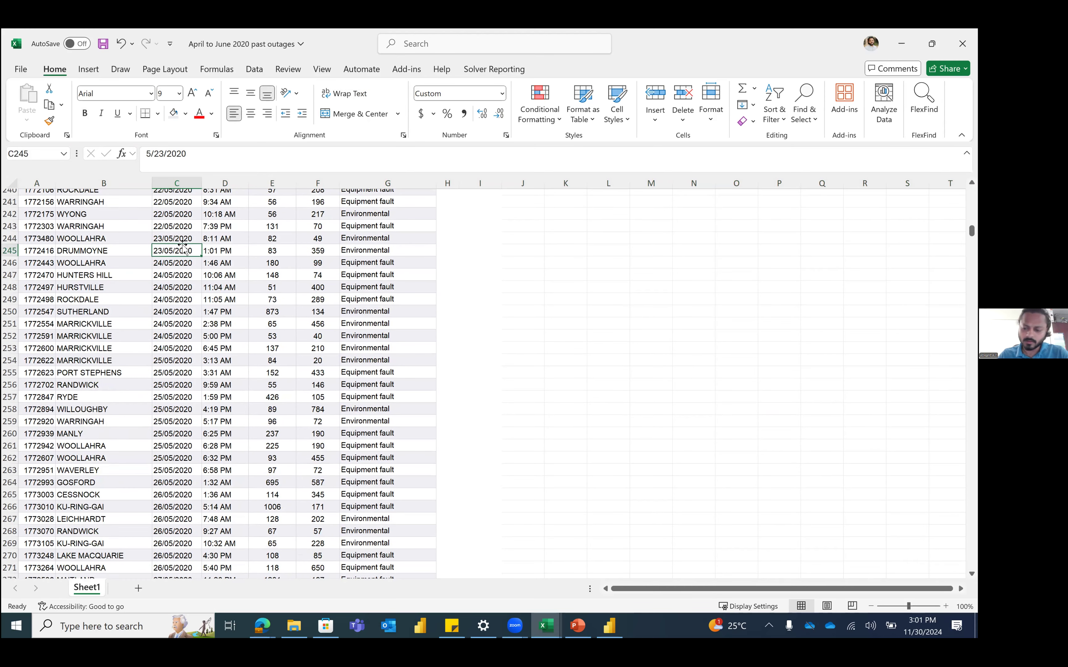
{"action": "key", "text": "ctrl+shift+Up"}
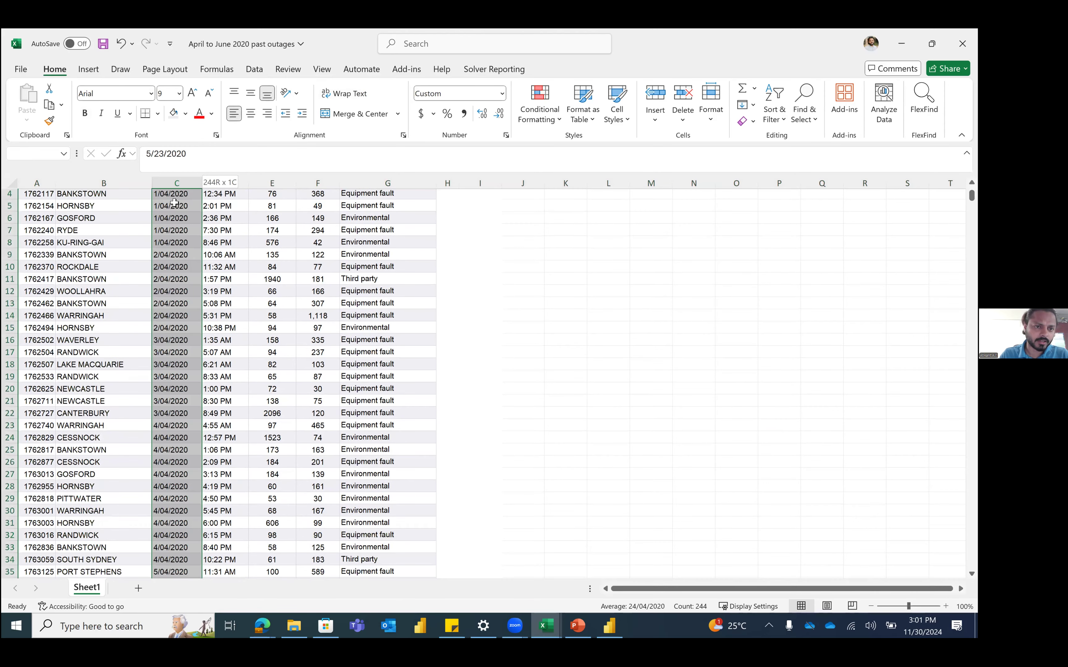
Step: Browse Start Date to the late-June end of the data and open its filter list
{"action": "left_click", "coordinate": [174, 202]}
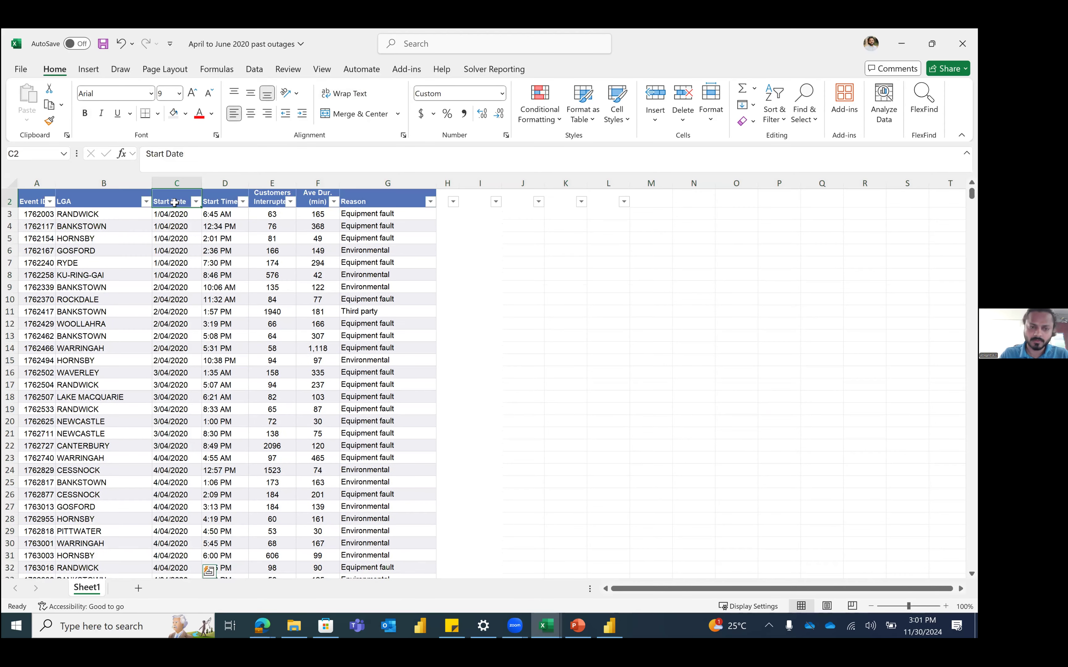
{"action": "left_click", "coordinate": [196, 202]}
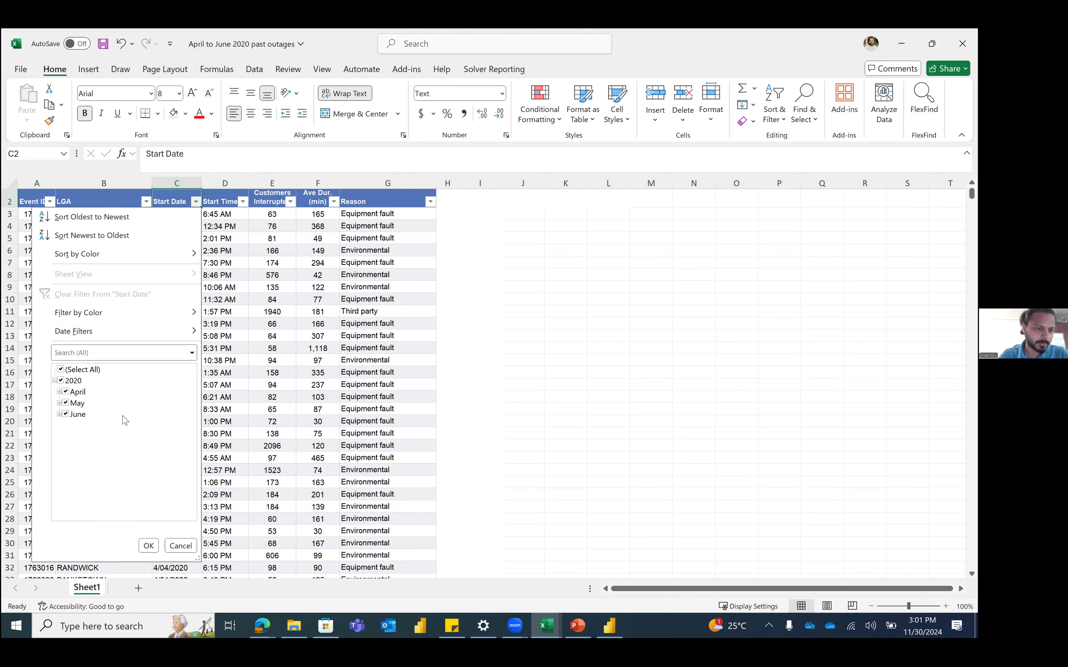
{"action": "key", "text": "Escape"}
{"action": "left_click", "coordinate": [167, 275]}
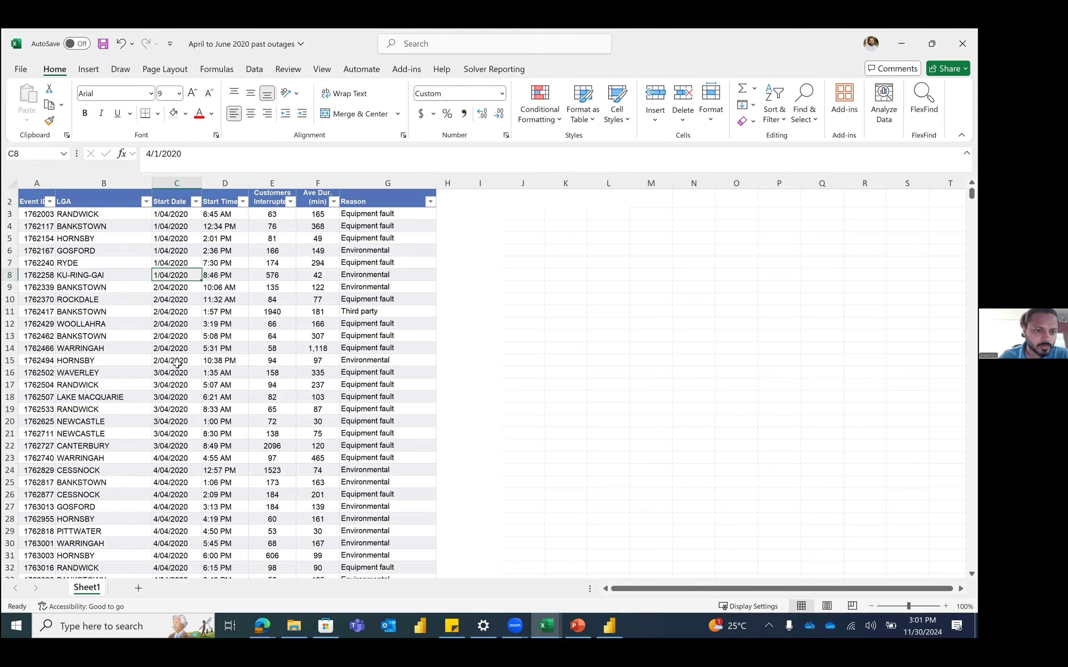
{"action": "scroll", "coordinate": [177, 362], "scroll_direction": "down", "scroll_amount": 6}
{"action": "scroll", "coordinate": [177, 363], "scroll_direction": "down", "scroll_amount": 20}
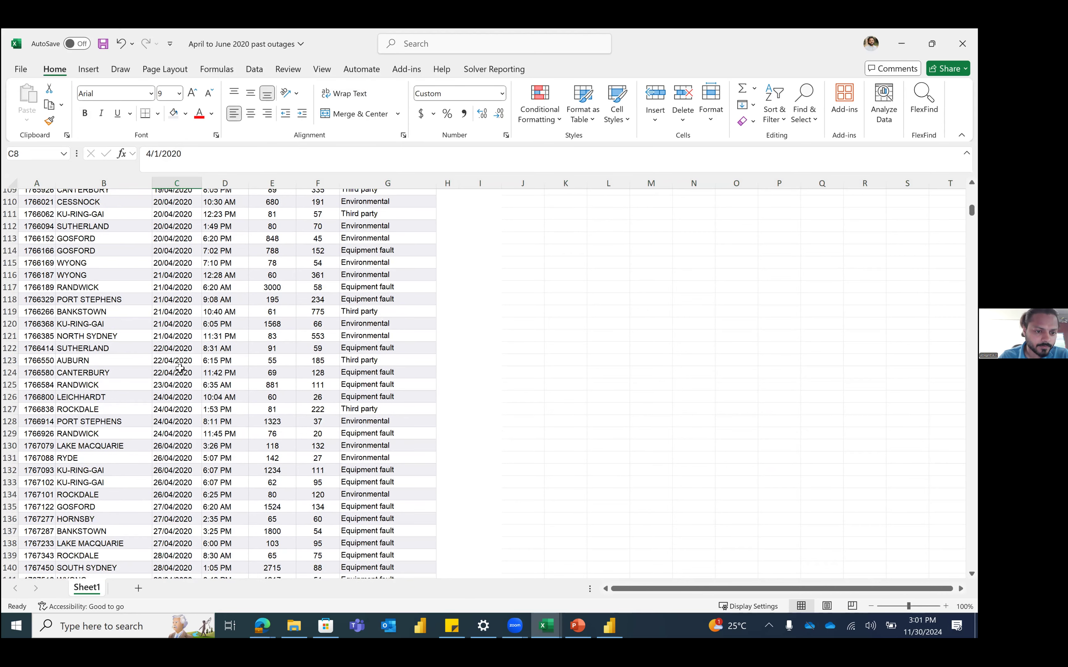
{"action": "scroll", "coordinate": [182, 371], "scroll_direction": "down", "scroll_amount": 20}
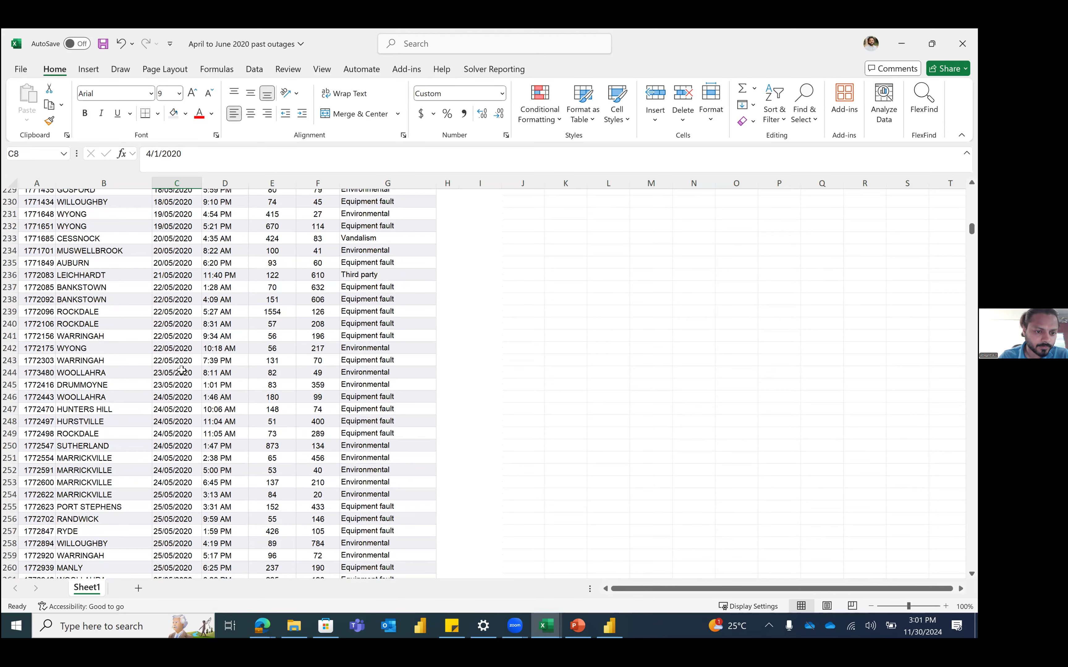
{"action": "scroll", "coordinate": [181, 371], "scroll_direction": "down", "scroll_amount": 13}
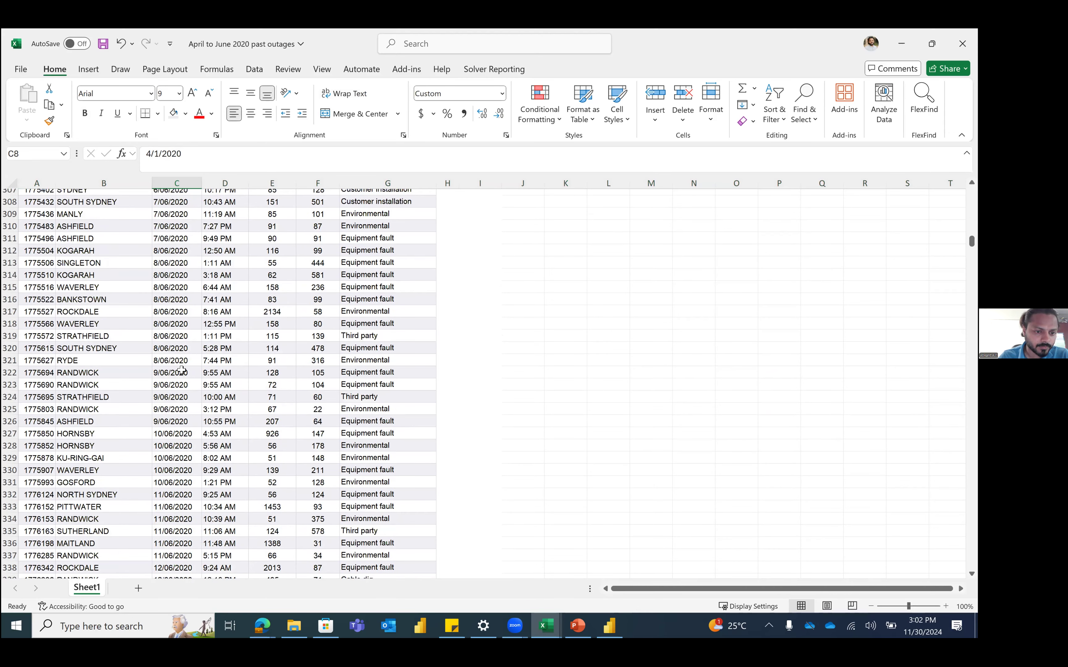
{"action": "scroll", "coordinate": [181, 370], "scroll_direction": "down", "scroll_amount": 20}
{"action": "scroll", "coordinate": [181, 370], "scroll_direction": "up", "scroll_amount": 8}
{"action": "left_click", "coordinate": [172, 298]}
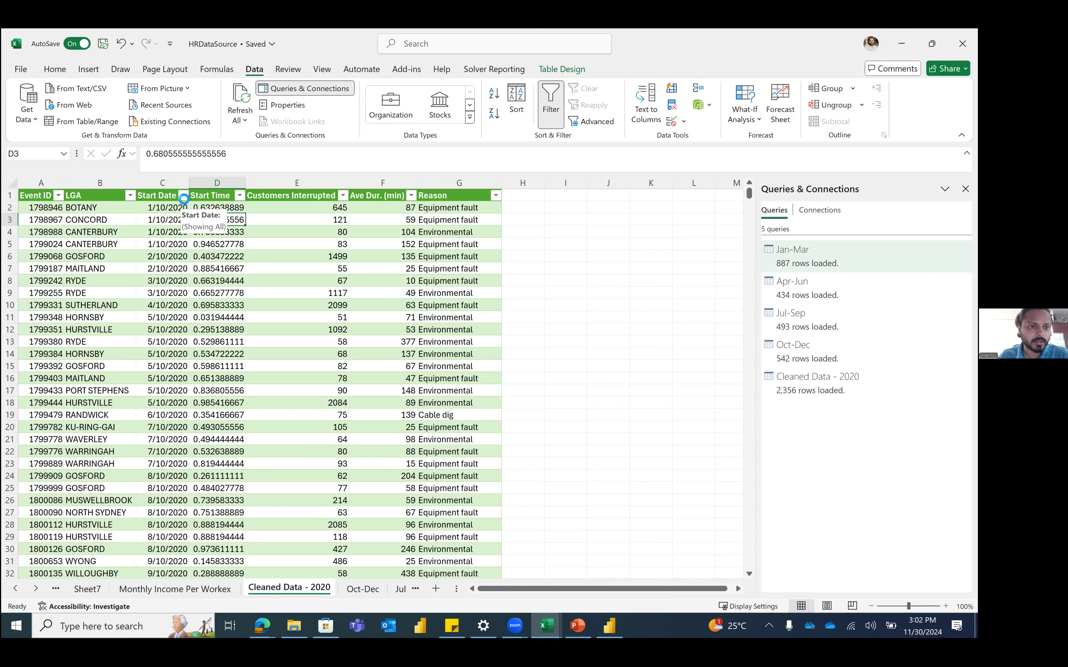
{"action": "left_click", "coordinate": [183, 196]}
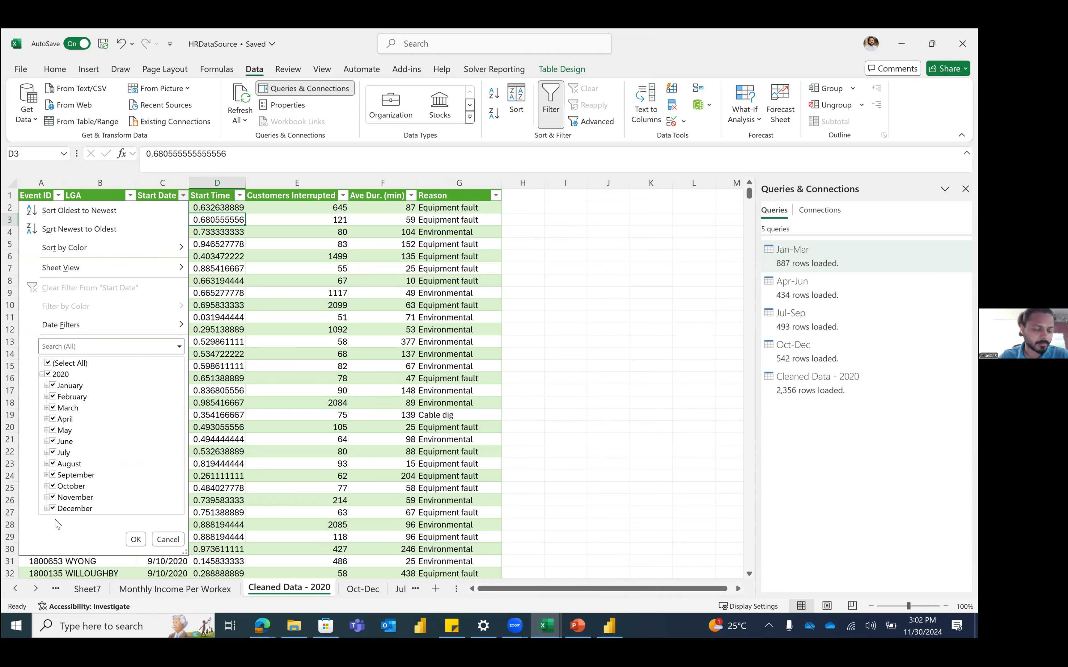
Step: Dismiss the Start Date filter and Alt+Tab to the April to June 2020 workbook
{"action": "left_click", "coordinate": [135, 539]}
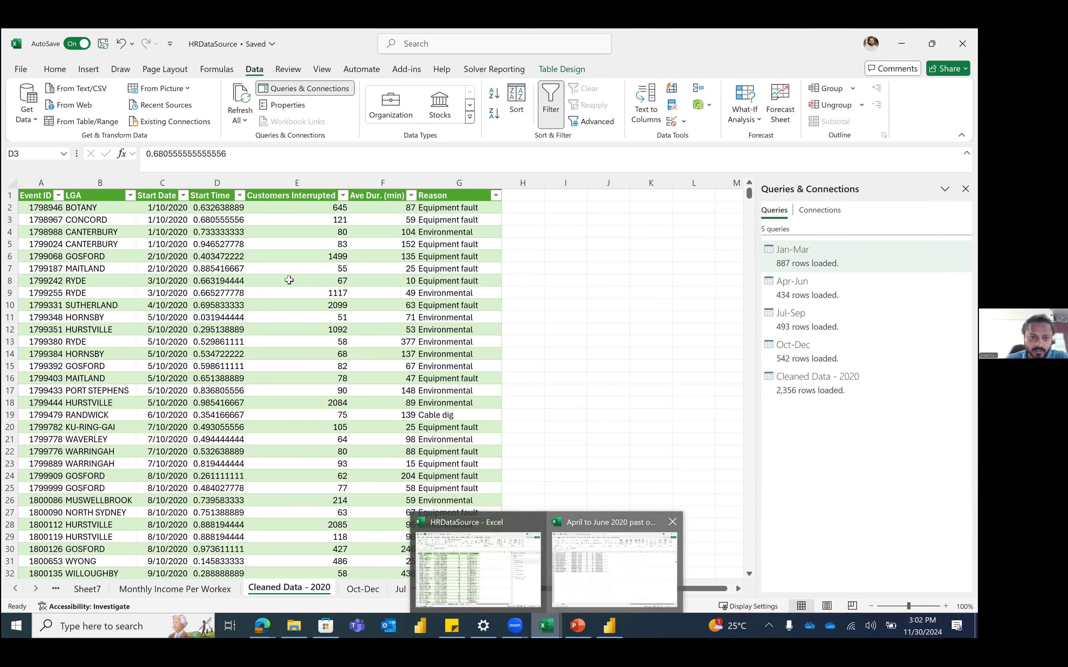
{"action": "key", "text": "alt+Tab"}
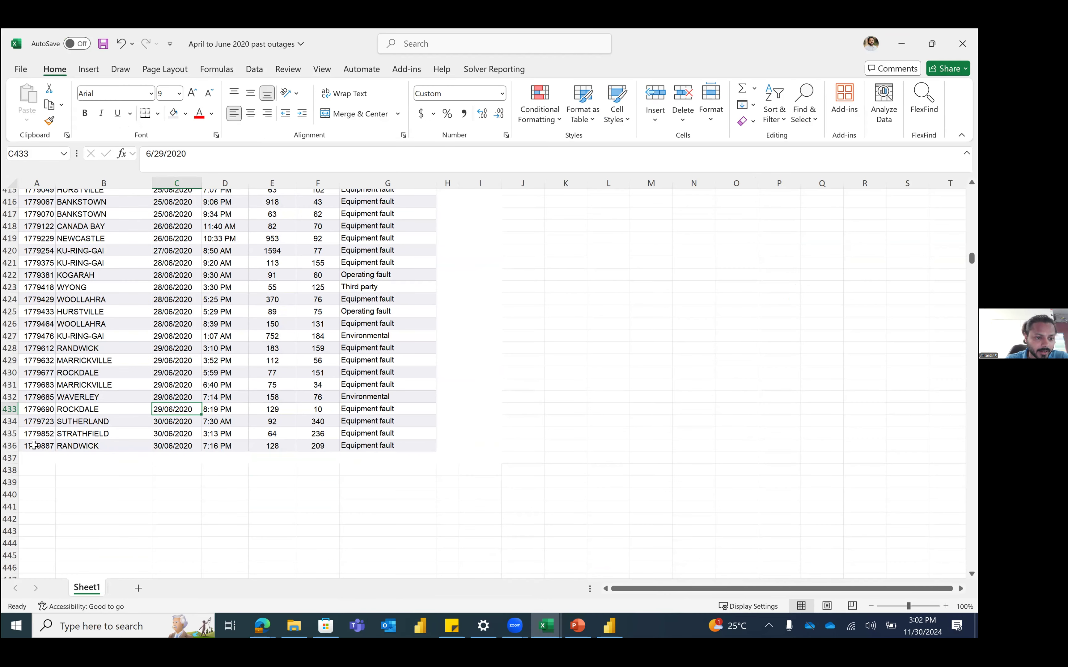
Step: Duplicate the last outage record from row 436 into row 437, removing the empty row
{"action": "left_click_drag", "start_coordinate": [37, 446], "coordinate": [388, 446]}
{"action": "key", "text": "ctrl+c"}
{"action": "left_click", "coordinate": [38, 469]}
{"action": "key", "text": "ctrl+v"}
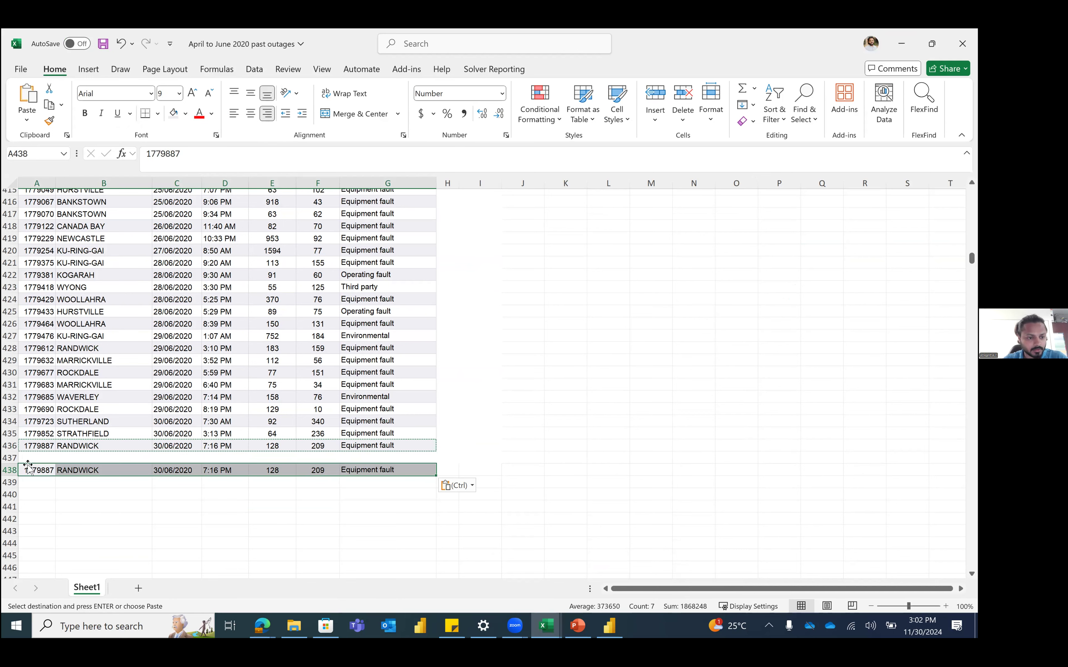
{"action": "left_click", "coordinate": [9, 458]}
{"action": "right_click", "coordinate": [9, 459]}
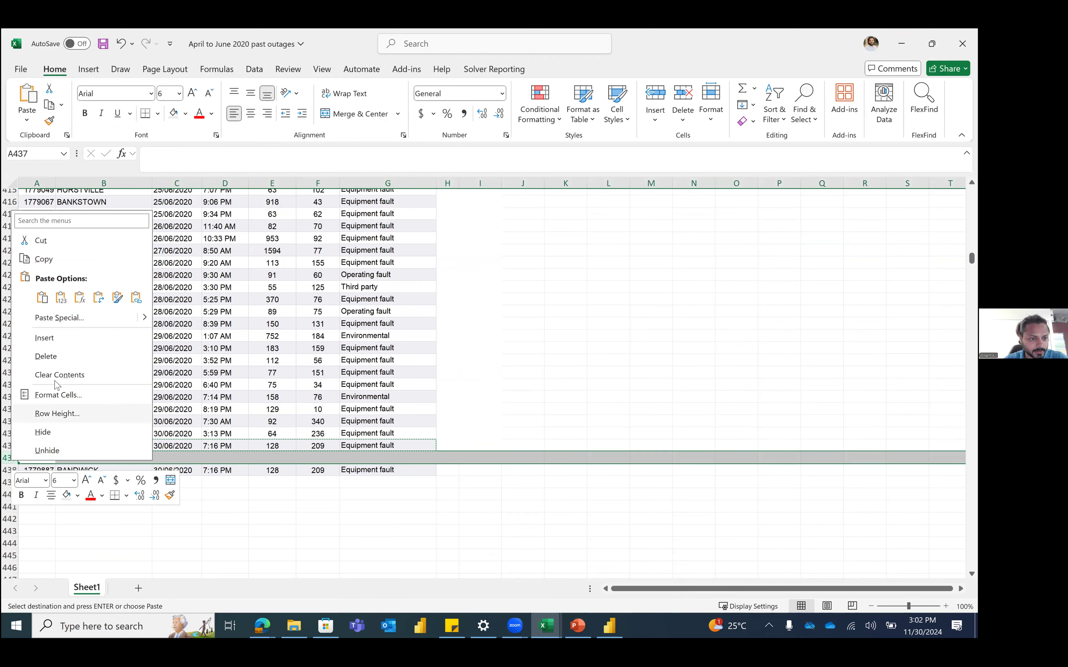
{"action": "left_click", "coordinate": [46, 357]}
Step: Set the new record's Reason in G437 to MERITT LEARNING and save with Ctrl+S
{"action": "left_click", "coordinate": [191, 458]}
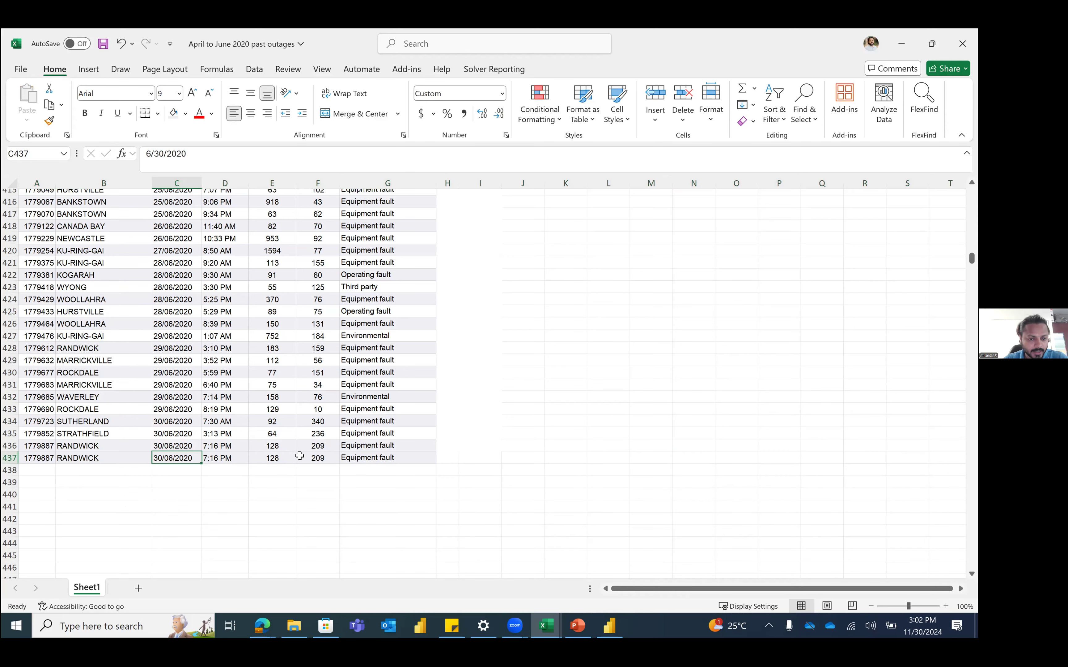
{"action": "left_click", "coordinate": [372, 457]}
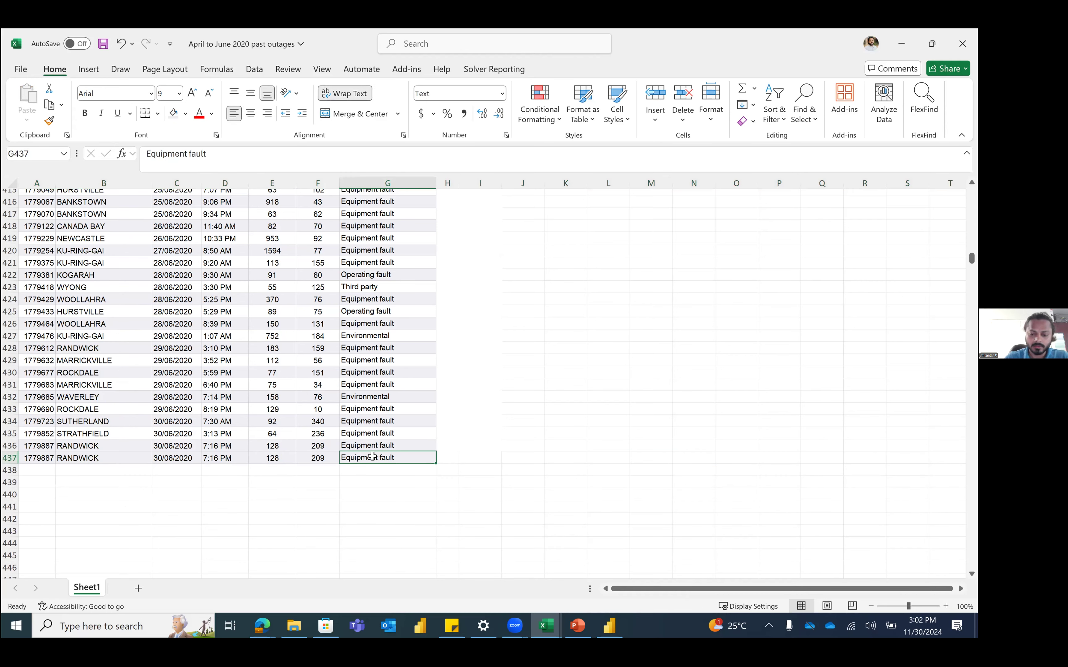
{"action": "type", "text": "MERRIT LE"}
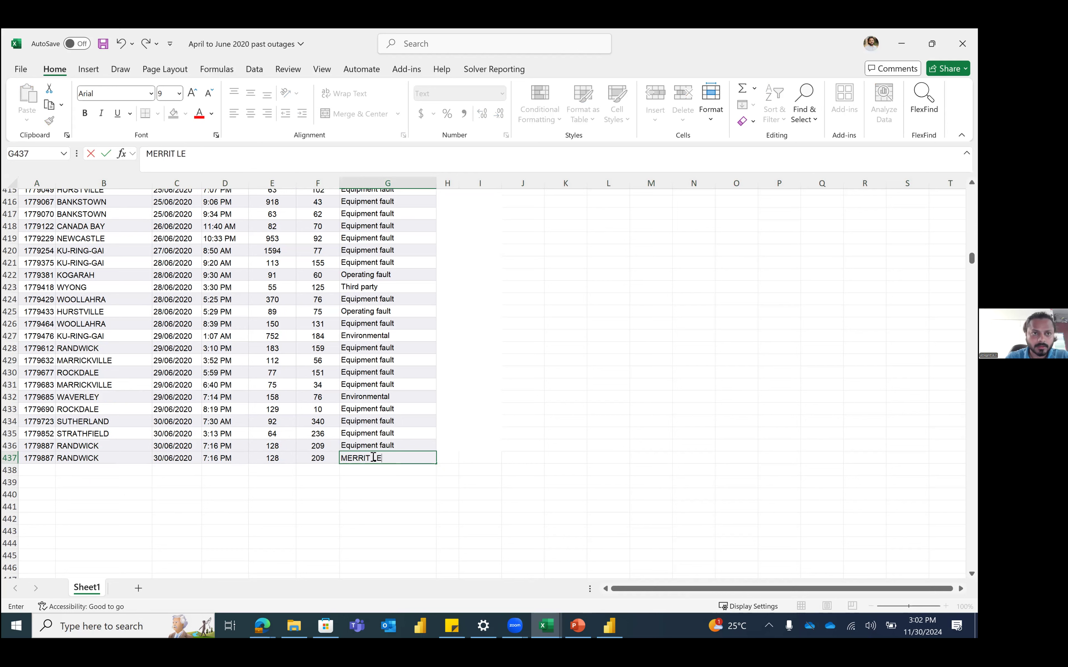
{"action": "key", "text": "BackSpace"}
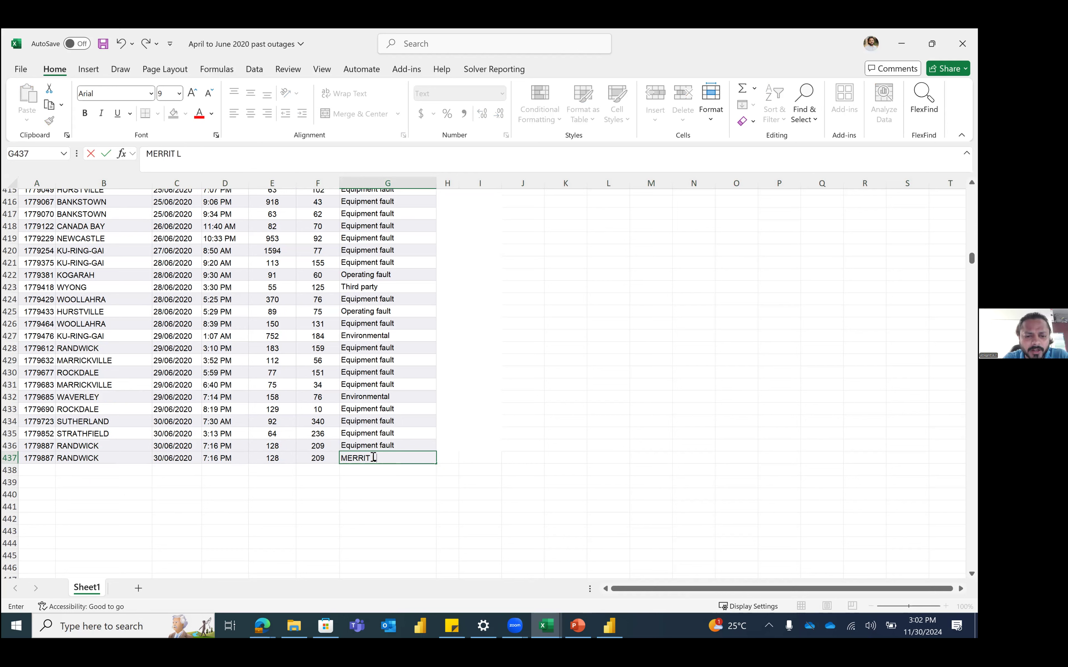
{"action": "key", "text": "BackSpace"}
{"action": "key", "text": "BackSpace"}
{"action": "key", "text": "BackSpace"}
{"action": "type", "text": "ITT"}
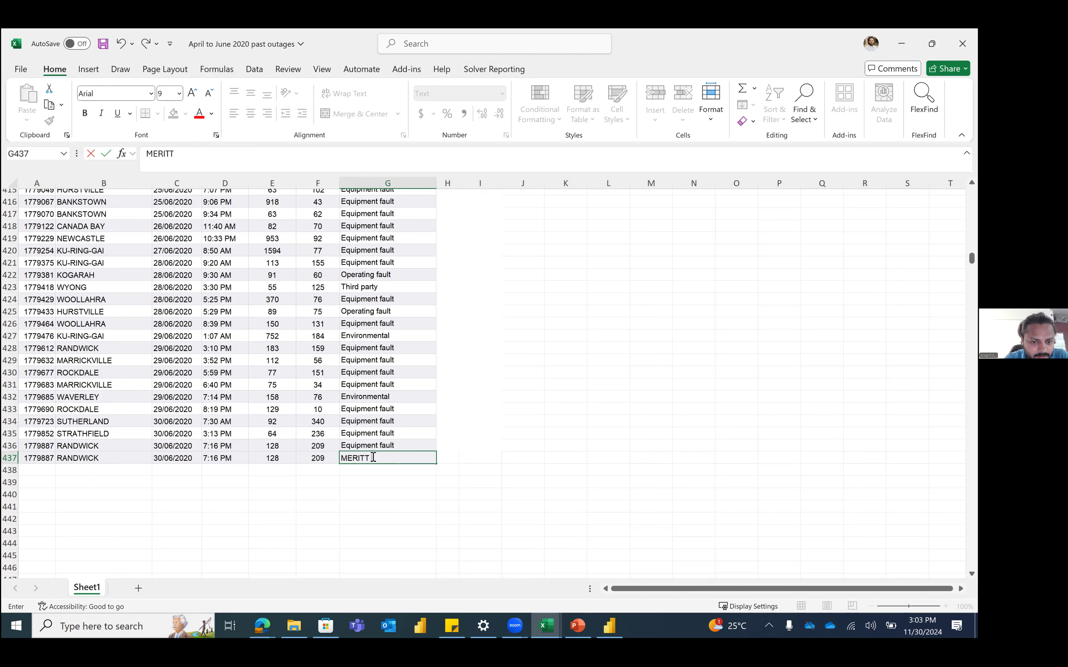
{"action": "type", "text": " LEARNING"}
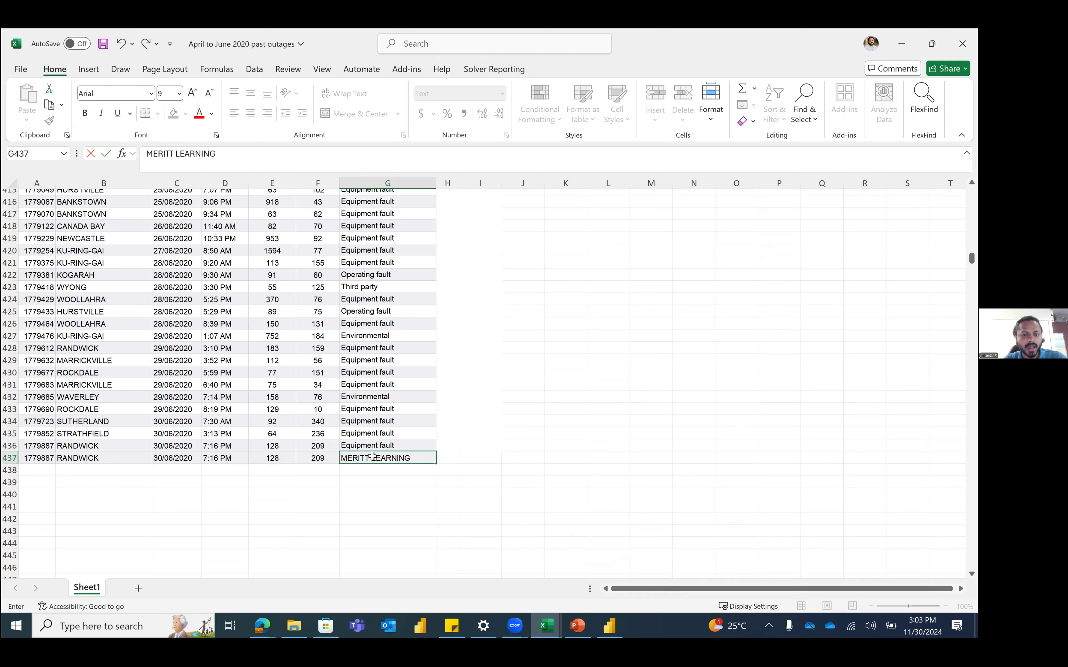
{"action": "key", "text": "Up"}
{"action": "key", "text": "Down"}
{"action": "key", "text": "Left"}
{"action": "key", "text": "ctrl+s"}
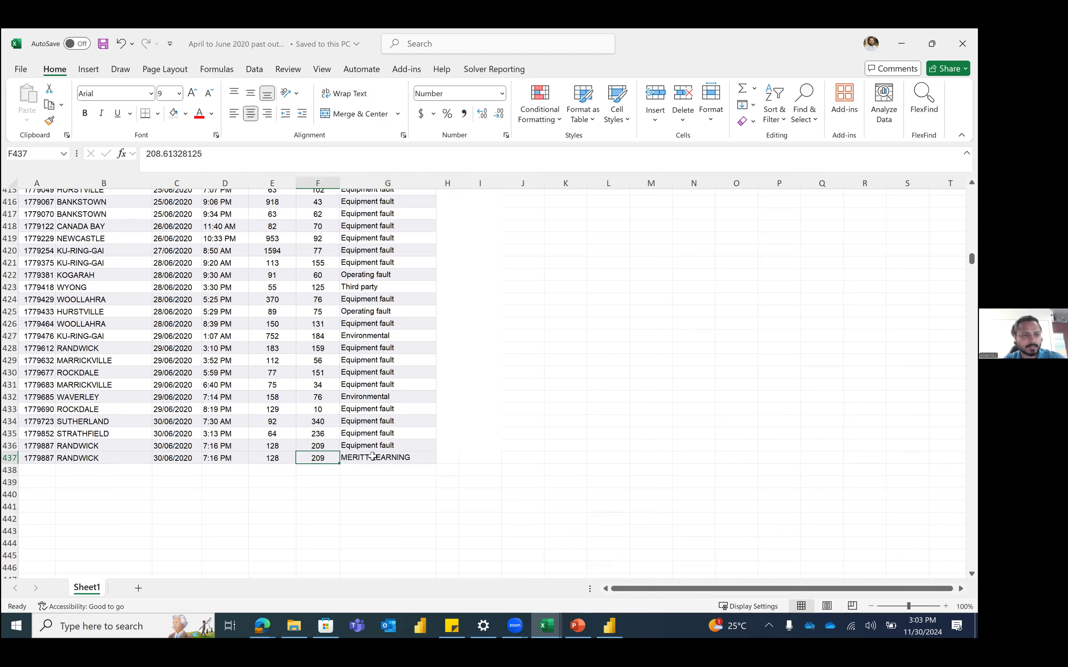
{"action": "left_click", "coordinate": [183, 455]}
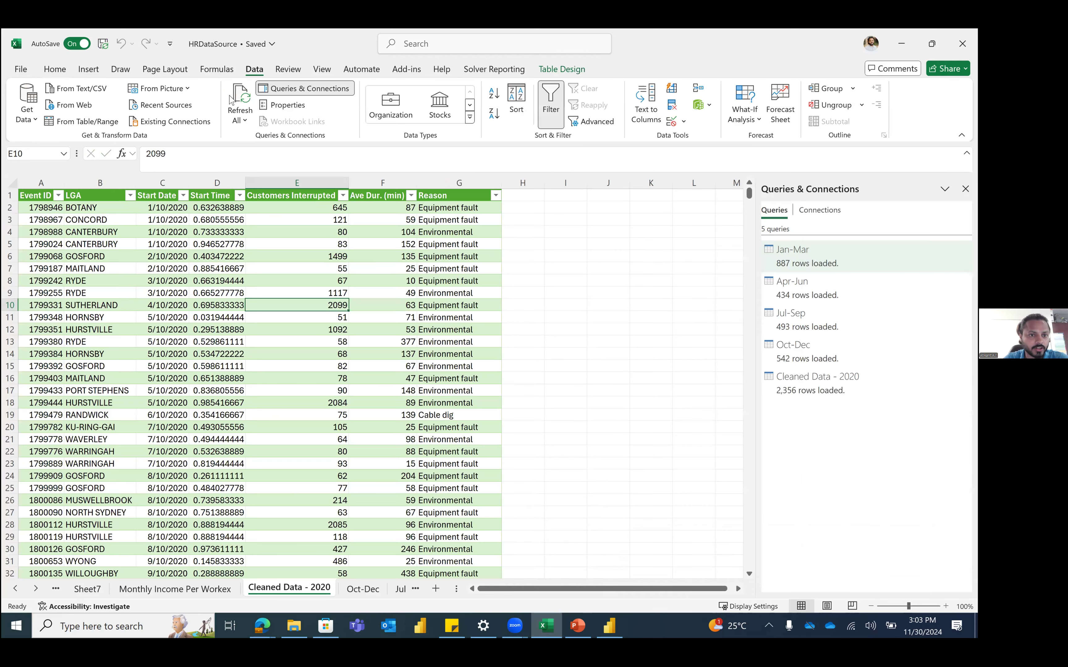
Step: Refresh All, then filter the Reason column to only MERITT LEARNING
{"action": "left_click", "coordinate": [230, 99]}
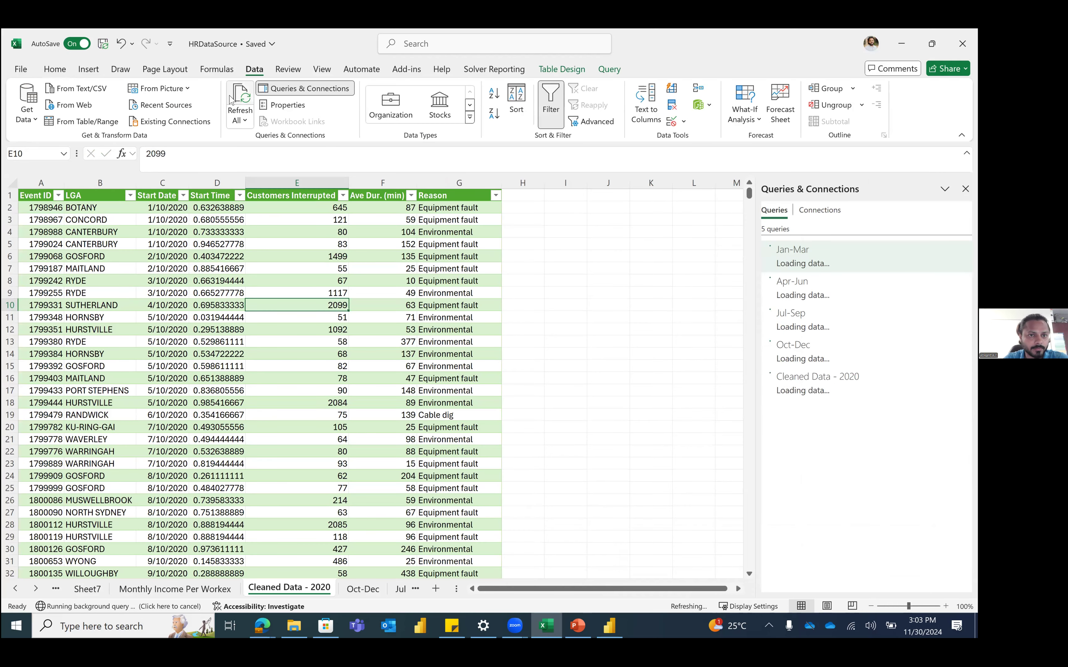
{"action": "left_click", "coordinate": [496, 195]}
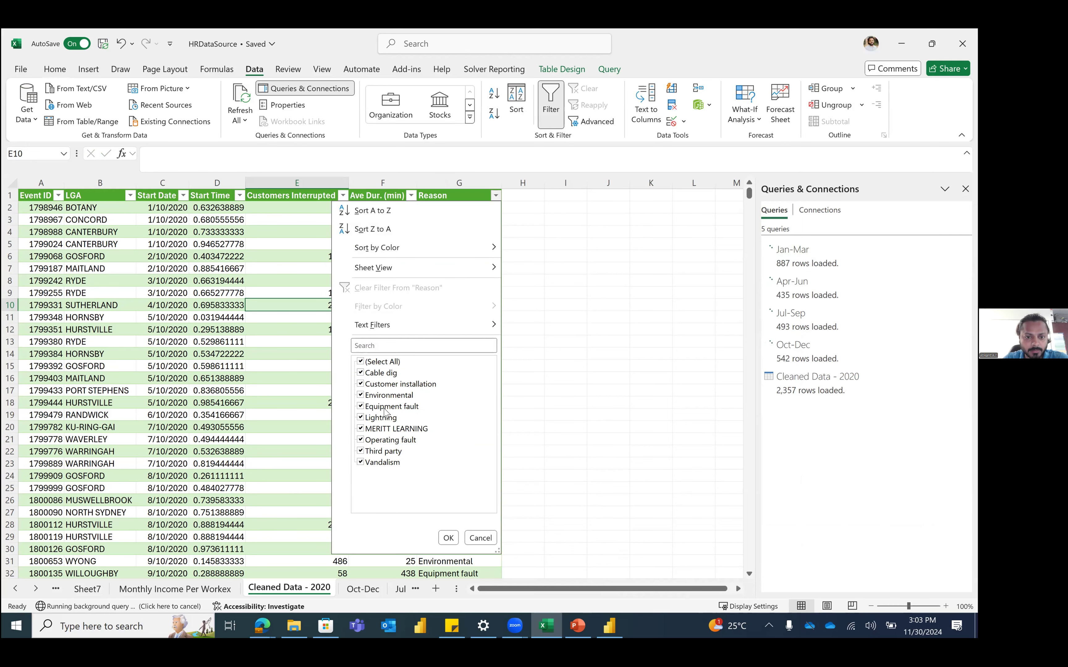
{"action": "left_click", "coordinate": [383, 362]}
{"action": "left_click", "coordinate": [397, 428]}
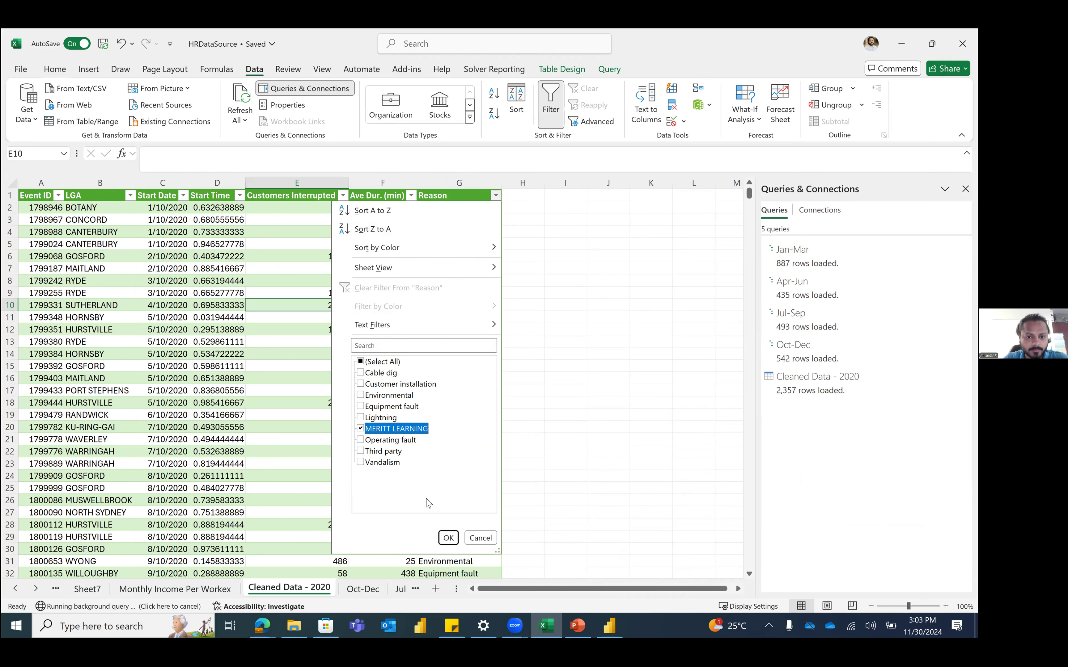
{"action": "left_click", "coordinate": [448, 538]}
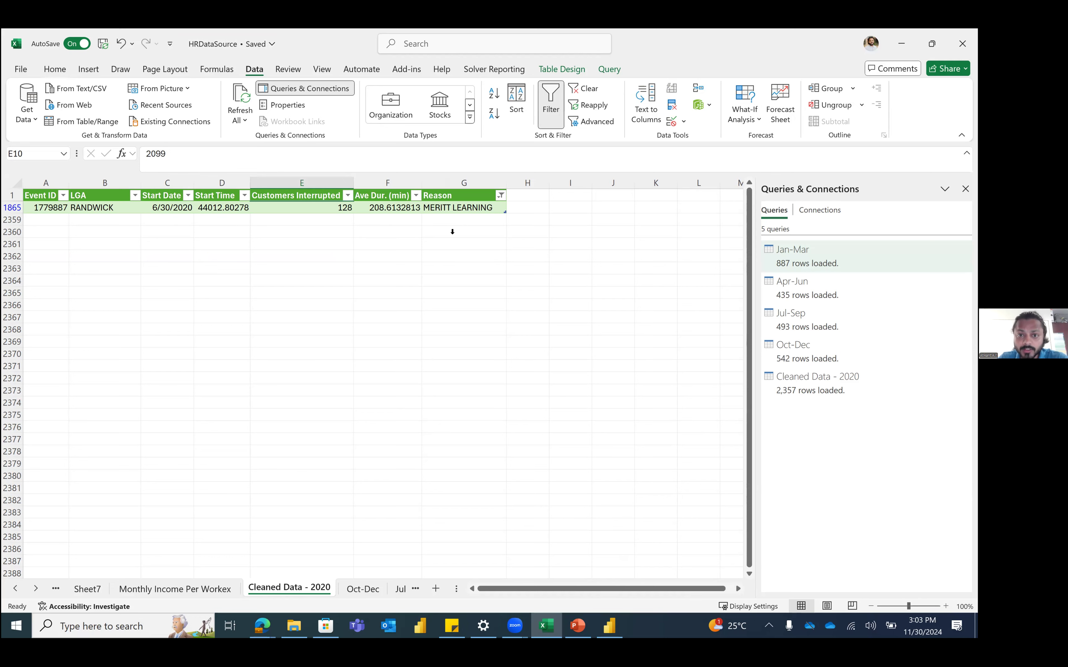
{"action": "left_click", "coordinate": [502, 193]}
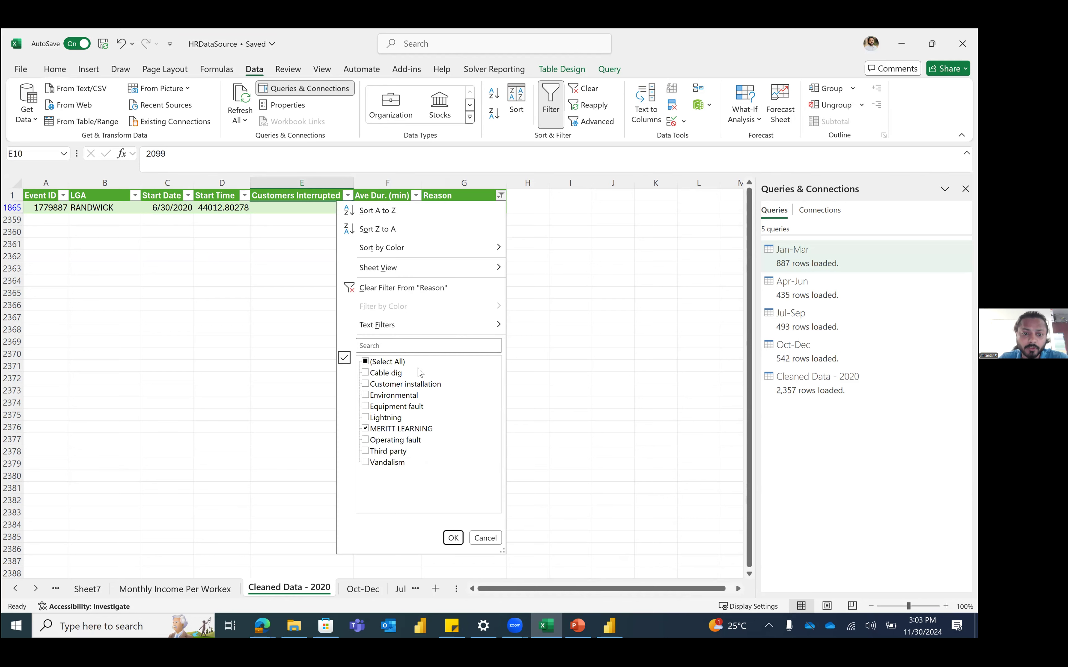
Step: Clear the Reason filter to show all records, then go to the Jul-Sep sheet
{"action": "left_click", "coordinate": [381, 287]}
{"action": "left_click", "coordinate": [350, 253]}
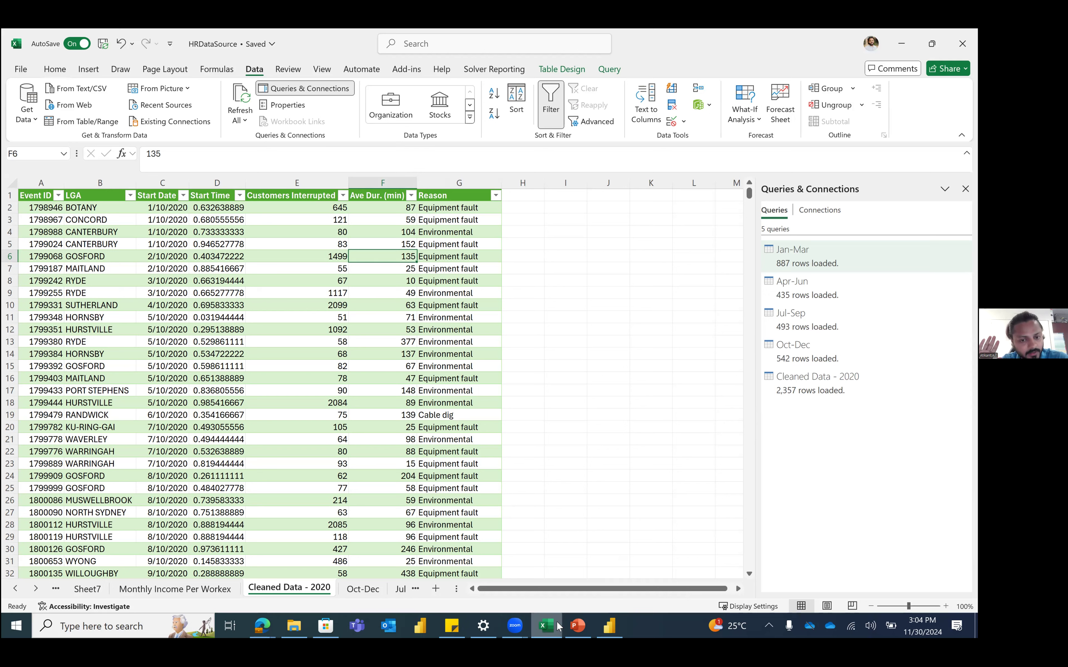
{"action": "mouse_move", "coordinate": [557, 622]}
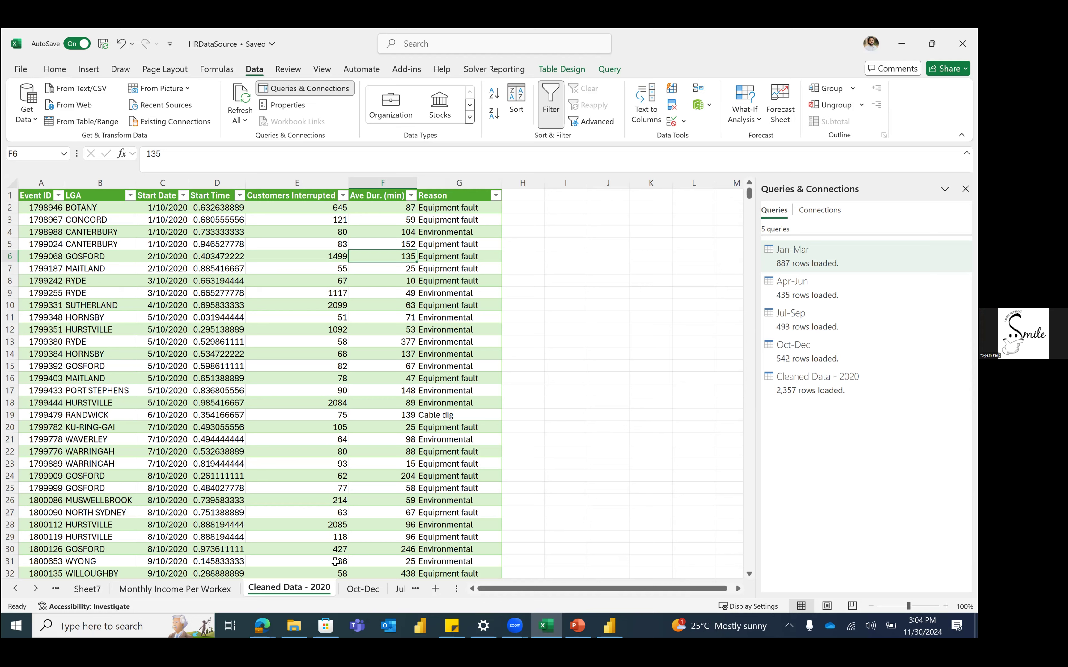
{"action": "left_click", "coordinate": [402, 589]}
Step: Add a blank worksheet and enter the heading POWER QUERY in B2
{"action": "left_click", "coordinate": [436, 589]}
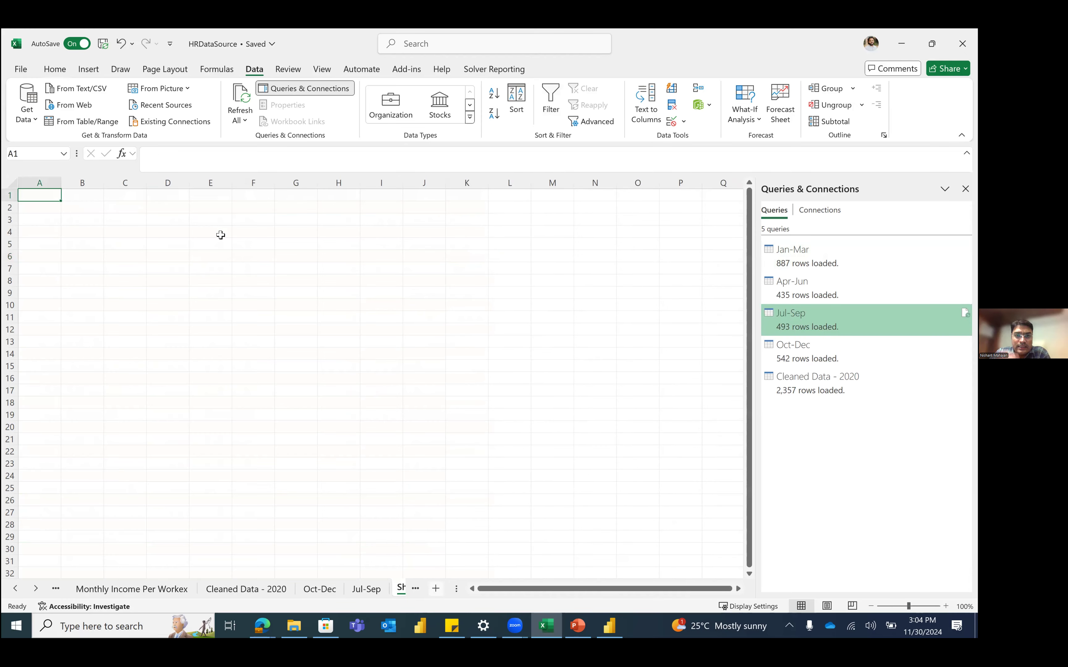
{"action": "left_click", "coordinate": [76, 217]}
{"action": "left_click", "coordinate": [86, 207]}
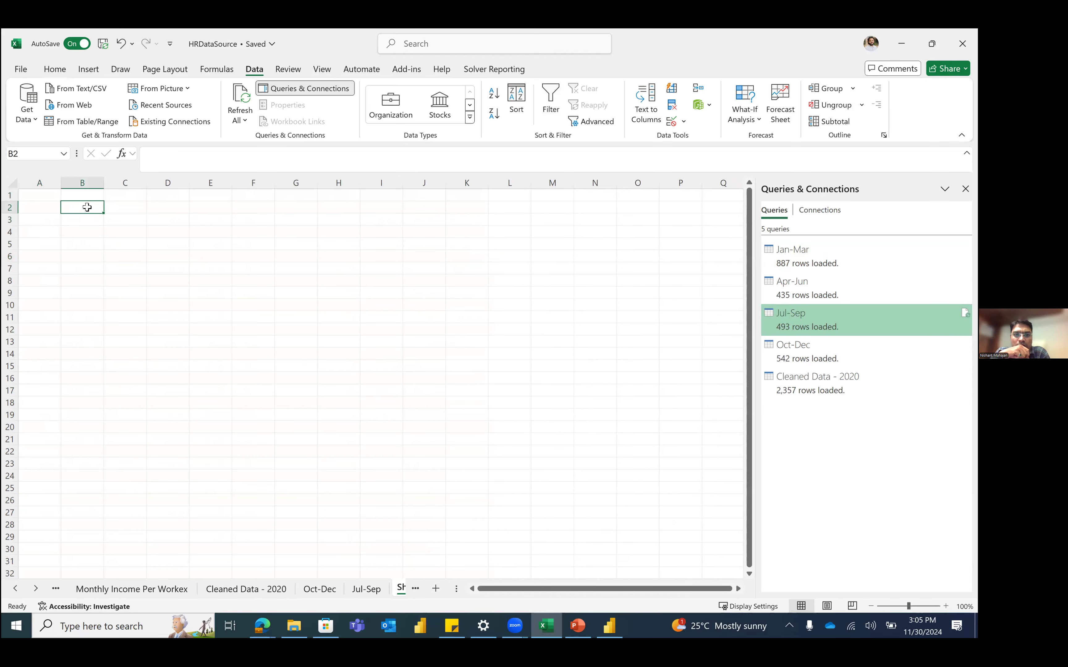
{"action": "type", "text": "POWER QUERY"}
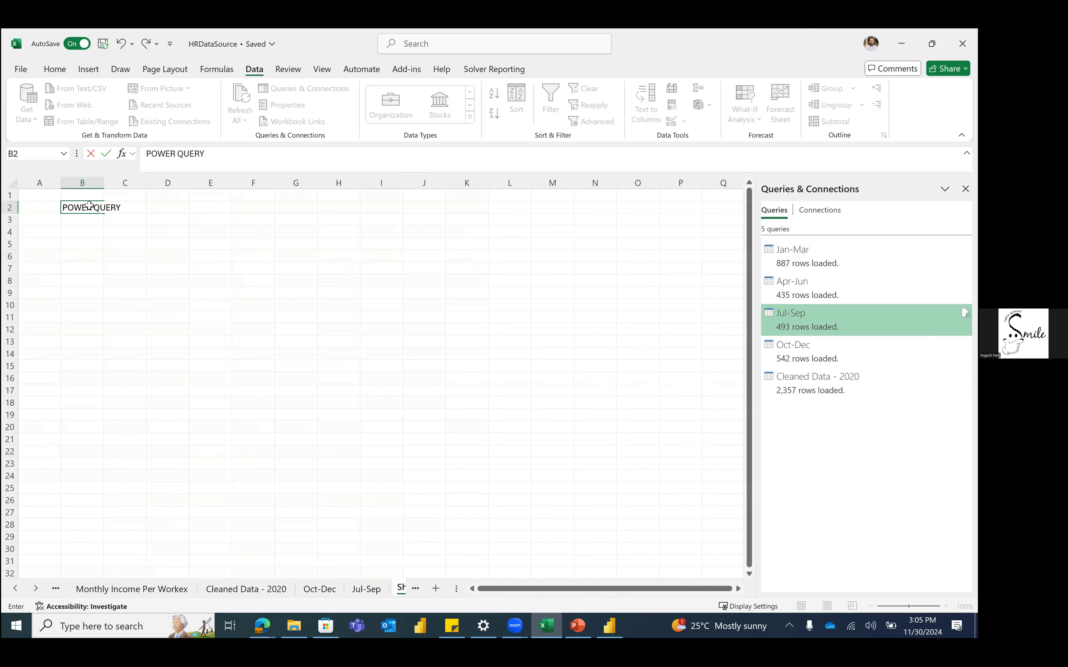
{"action": "key", "text": "Return"}
Step: List the letters E, T and L down B4:B6
{"action": "key", "text": "Return"}
{"action": "type", "text": "E"}
{"action": "key", "text": "Return"}
{"action": "type", "text": "T"}
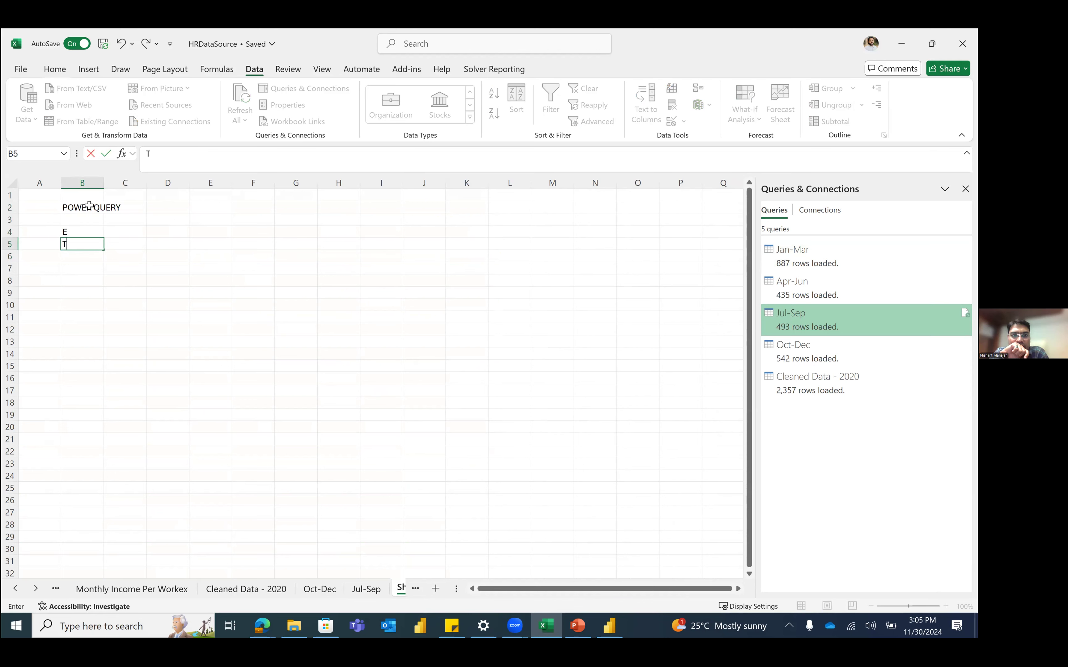
{"action": "key", "text": "Return"}
{"action": "type", "text": "L"}
{"action": "key", "text": "Return"}
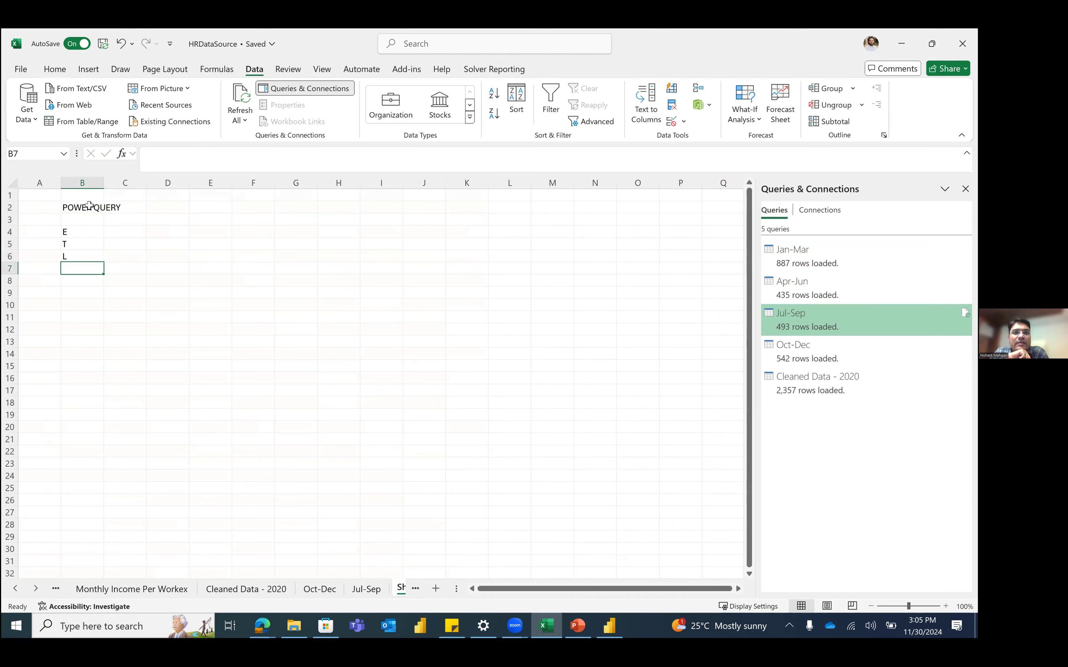
Step: Spell out EXTRACT, TRANSFORM and LOAD beside them in C4:C6
{"action": "key", "text": "Right"}
{"action": "key", "text": "Up"}
{"action": "key", "text": "Up"}
{"action": "key", "text": "Up"}
{"action": "type", "text": "EXTRACT"}
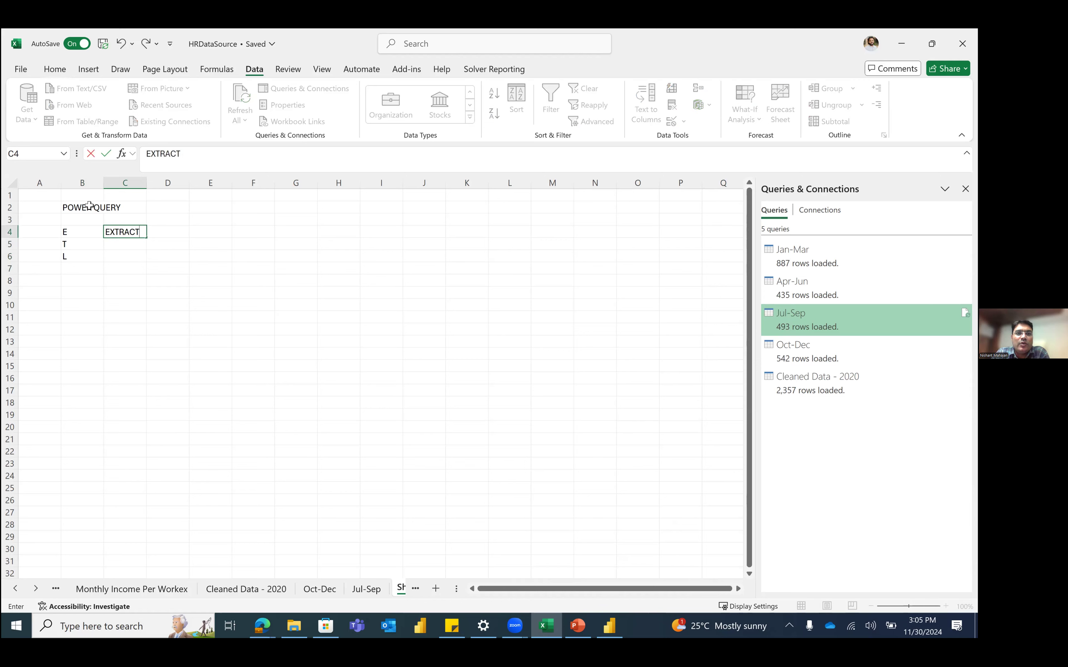
{"action": "key", "text": "Return"}
{"action": "type", "text": "TRANSFORM"}
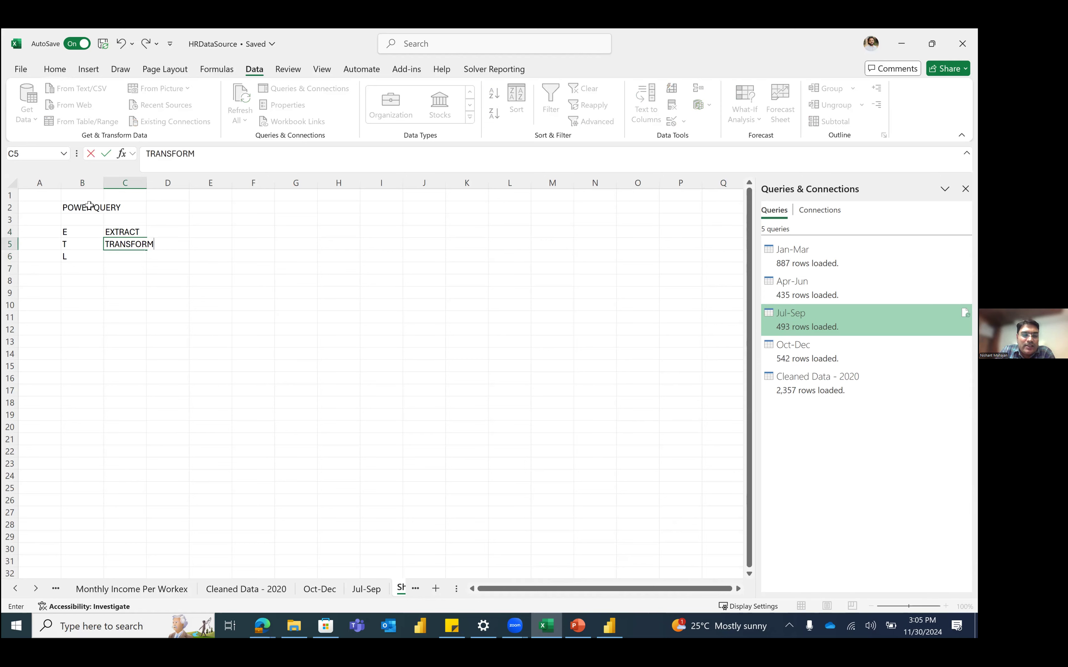
{"action": "key", "text": "Up"}
{"action": "type", "text": "LOAD"}
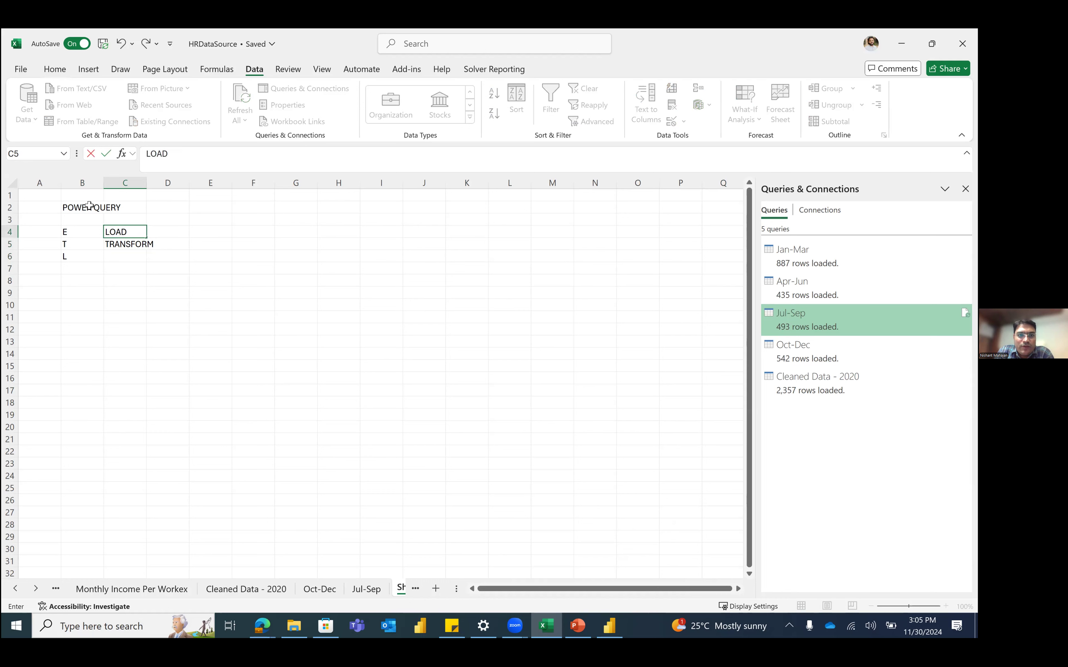
{"action": "key", "text": "Escape"}
{"action": "key", "text": "Down"}
{"action": "key", "text": "Down"}
{"action": "type", "text": "LOAD"}
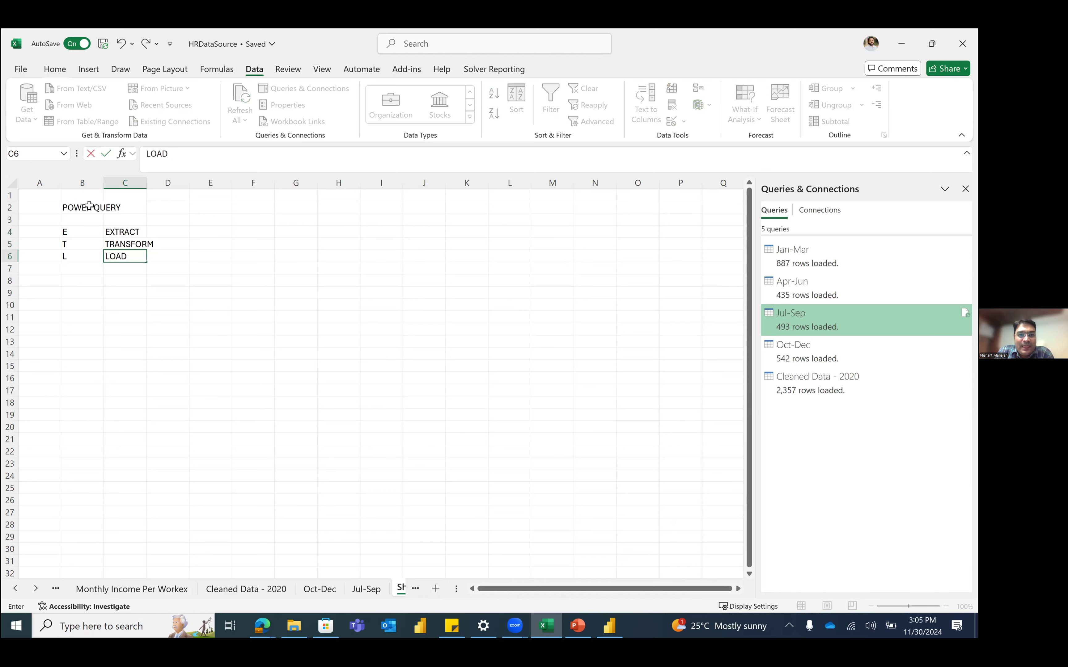
{"action": "key", "text": "Return"}
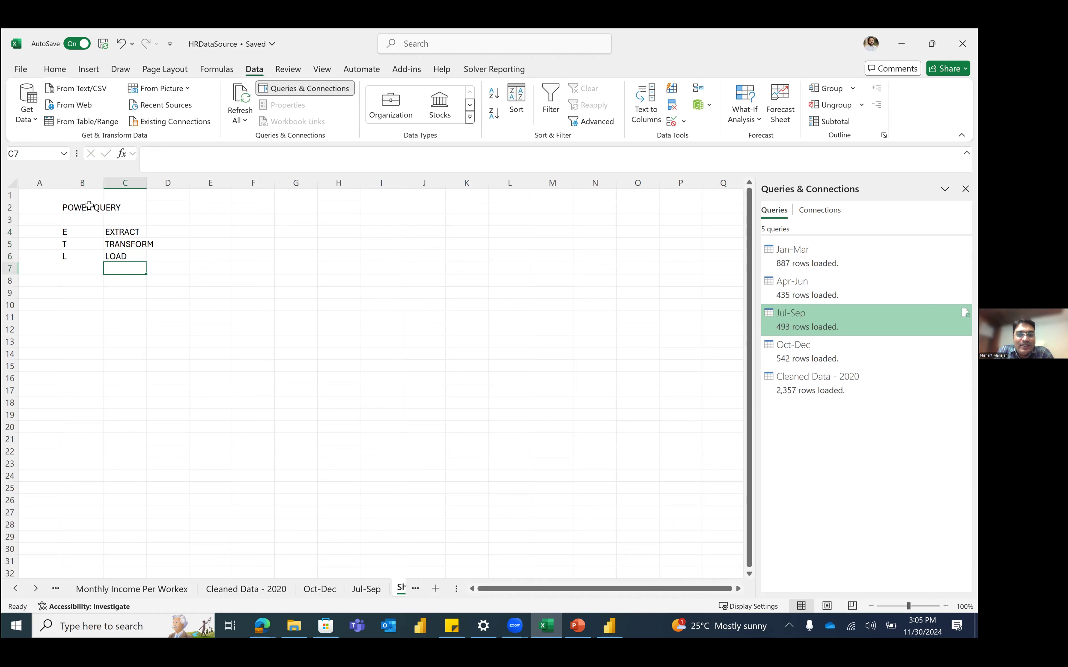
Step: Select ranges around the ETL notes, then bring up the Dataset folder in File Explorer
{"action": "left_click", "coordinate": [143, 306]}
{"action": "left_click_drag", "start_coordinate": [211, 219], "coordinate": [262, 269]}
{"action": "left_click", "coordinate": [262, 268]}
{"action": "left_click", "coordinate": [296, 219]}
{"action": "left_click_drag", "start_coordinate": [331, 247], "coordinate": [339, 254]}
{"action": "left_click", "coordinate": [339, 256]}
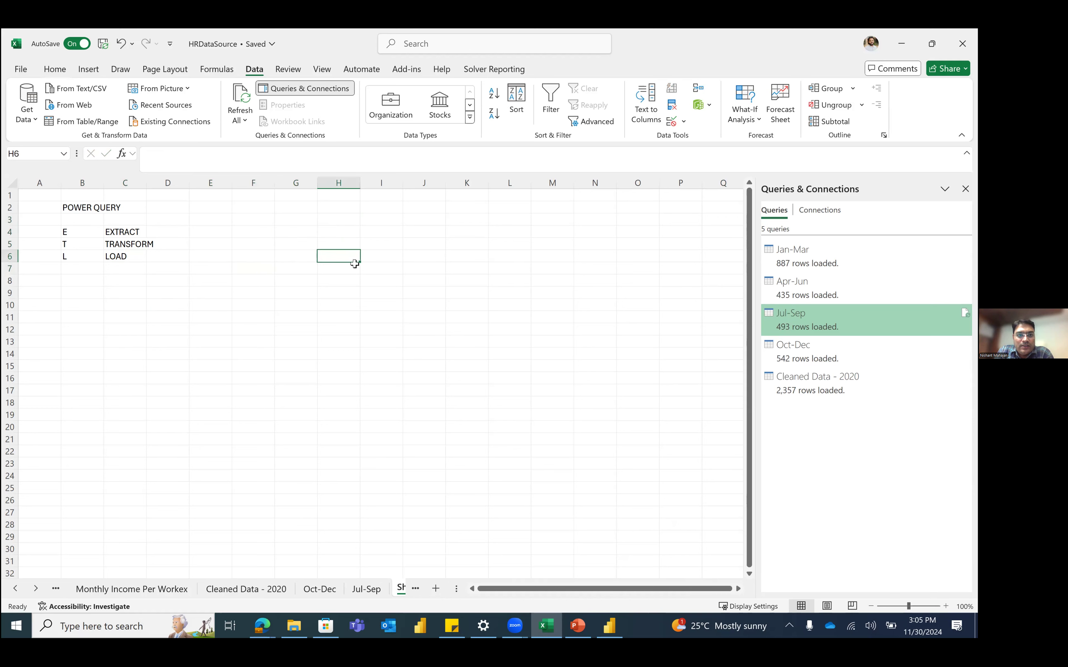
{"action": "left_click", "coordinate": [397, 253]}
{"action": "left_click", "coordinate": [424, 254]}
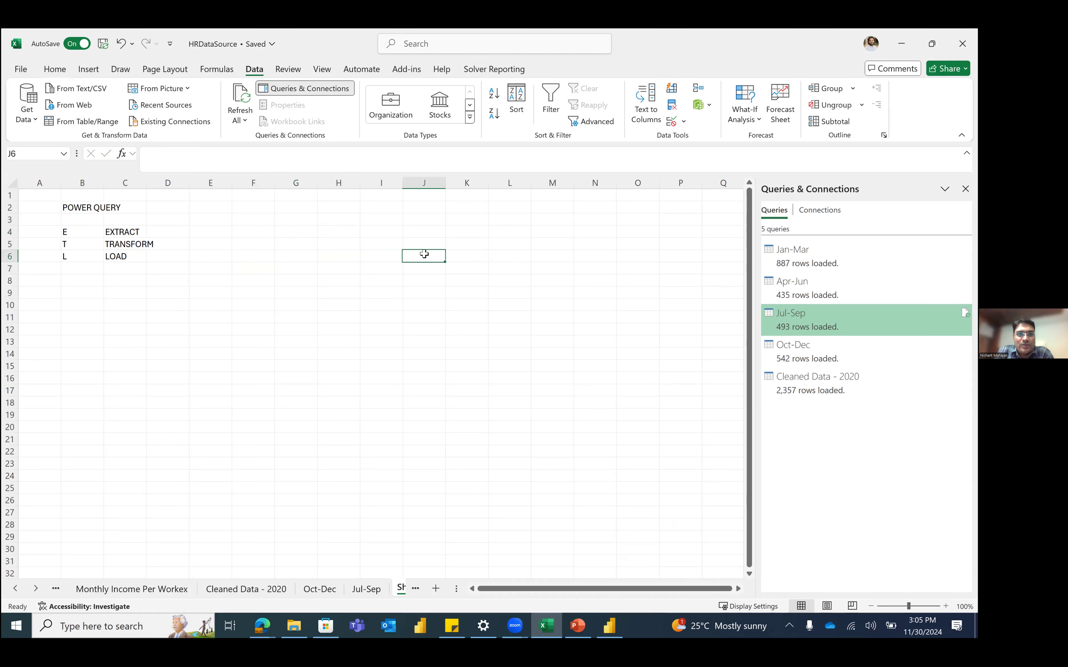
{"action": "left_click", "coordinate": [294, 624]}
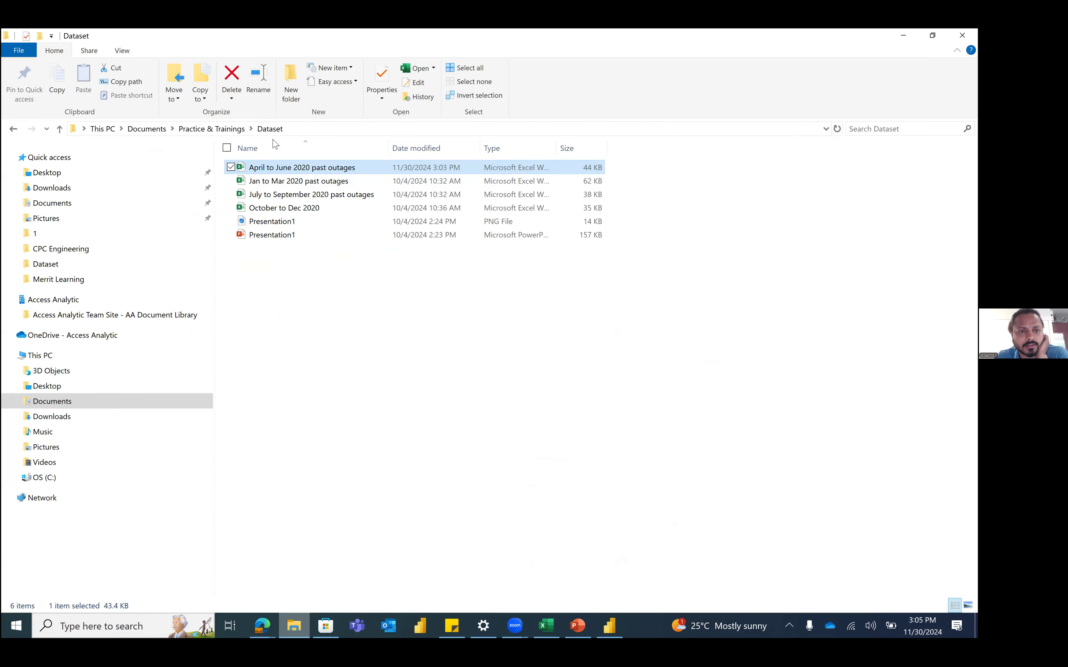
Step: Select the four quarterly outage workbooks in Dataset and return to the Excel workbook
{"action": "left_click", "coordinate": [312, 211], "text": "shift"}
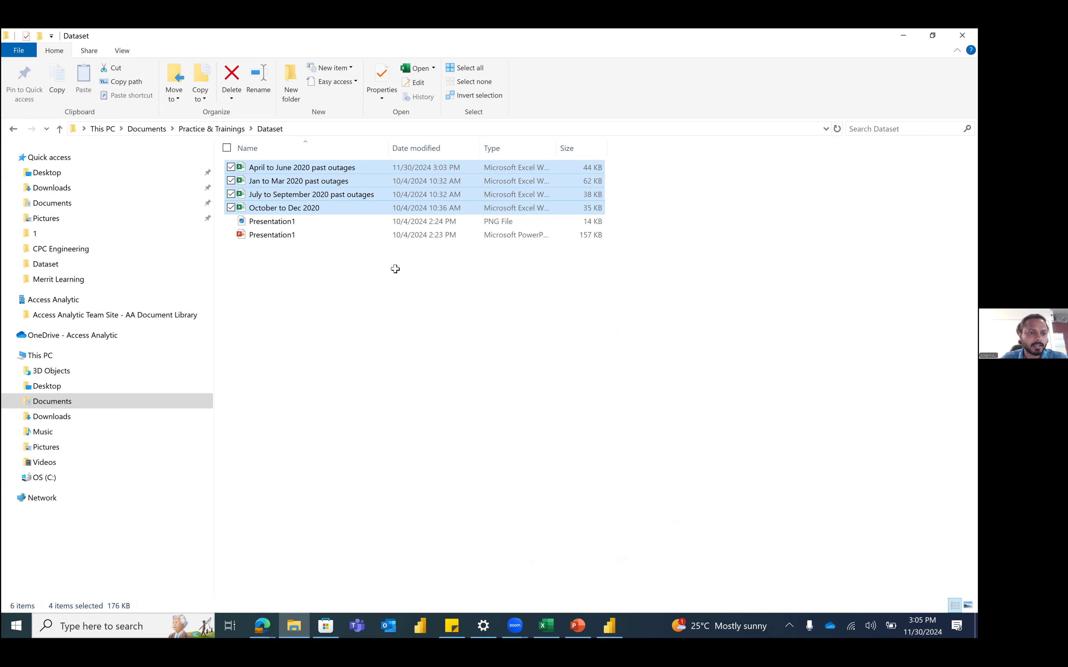
{"action": "key", "text": "alt+Tab"}
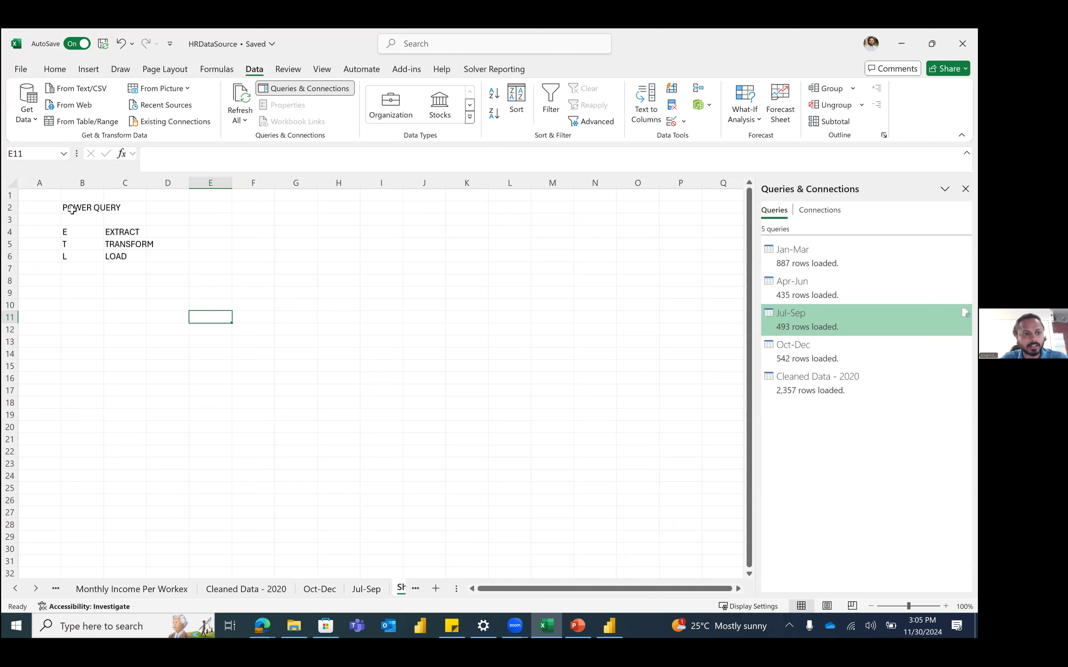
Step: Make the POWER QUERY heading in row 2 much larger
{"action": "left_click", "coordinate": [9, 207]}
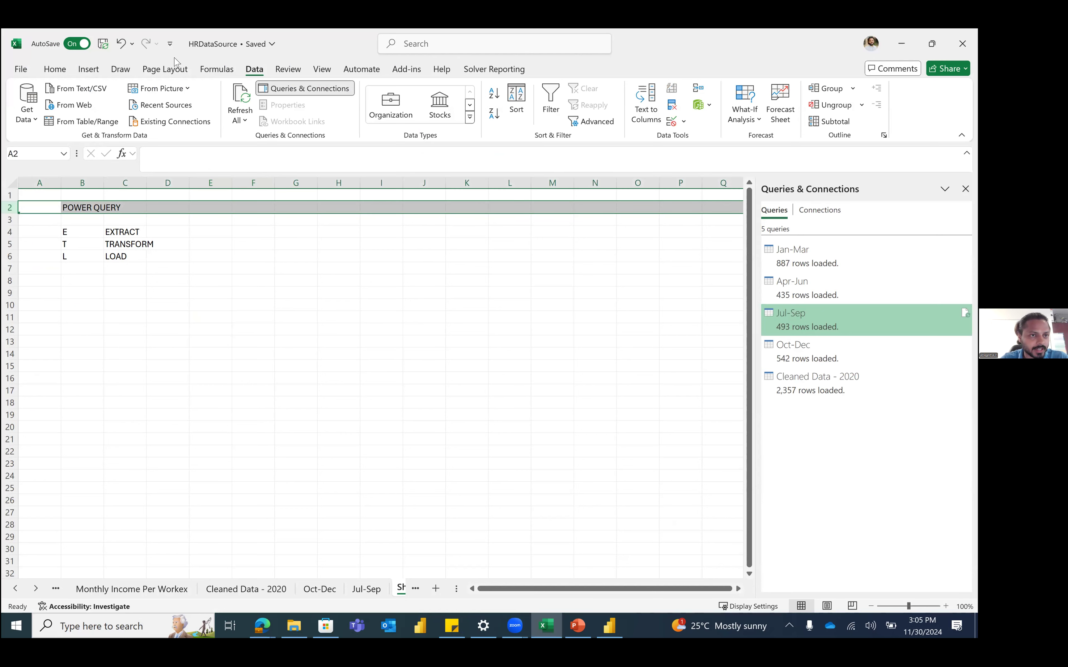
{"action": "left_click", "coordinate": [55, 70]}
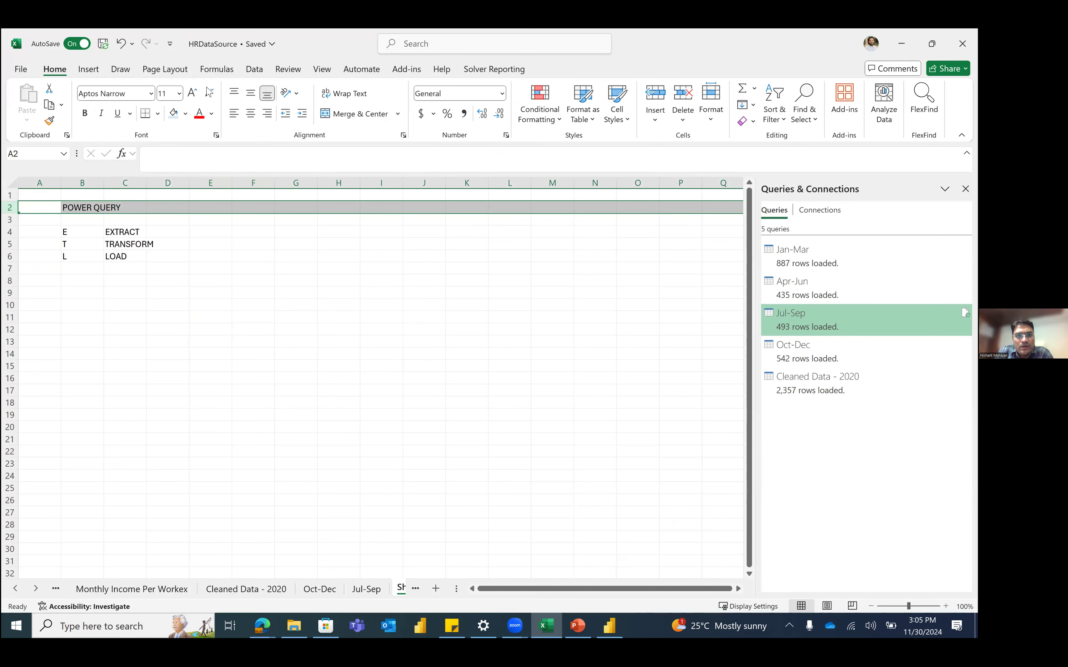
{"action": "left_click", "coordinate": [193, 94]}
{"action": "left_click", "coordinate": [192, 94]}
{"action": "left_click", "coordinate": [193, 93]}
{"action": "left_click", "coordinate": [193, 94]}
{"action": "left_click", "coordinate": [193, 94]}
{"action": "left_click", "coordinate": [193, 93]}
{"action": "left_click", "coordinate": [193, 93]}
{"action": "left_click", "coordinate": [193, 94]}
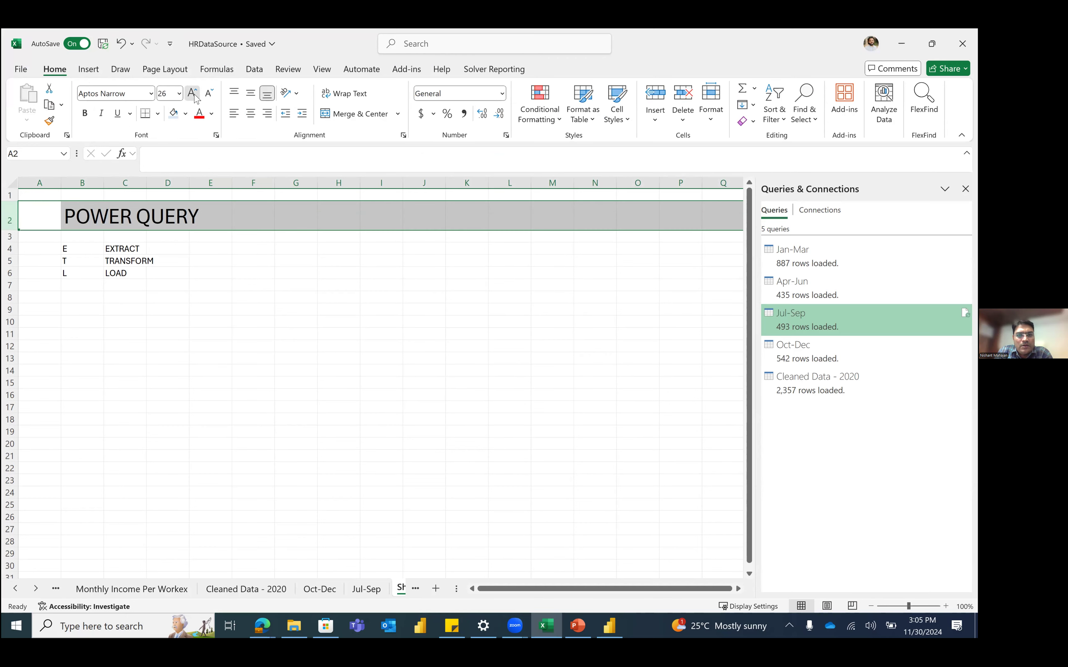
{"action": "left_click", "coordinate": [193, 93]}
{"action": "left_click", "coordinate": [192, 94]}
{"action": "left_click", "coordinate": [192, 93]}
{"action": "left_click", "coordinate": [193, 93]}
{"action": "left_click", "coordinate": [205, 337]}
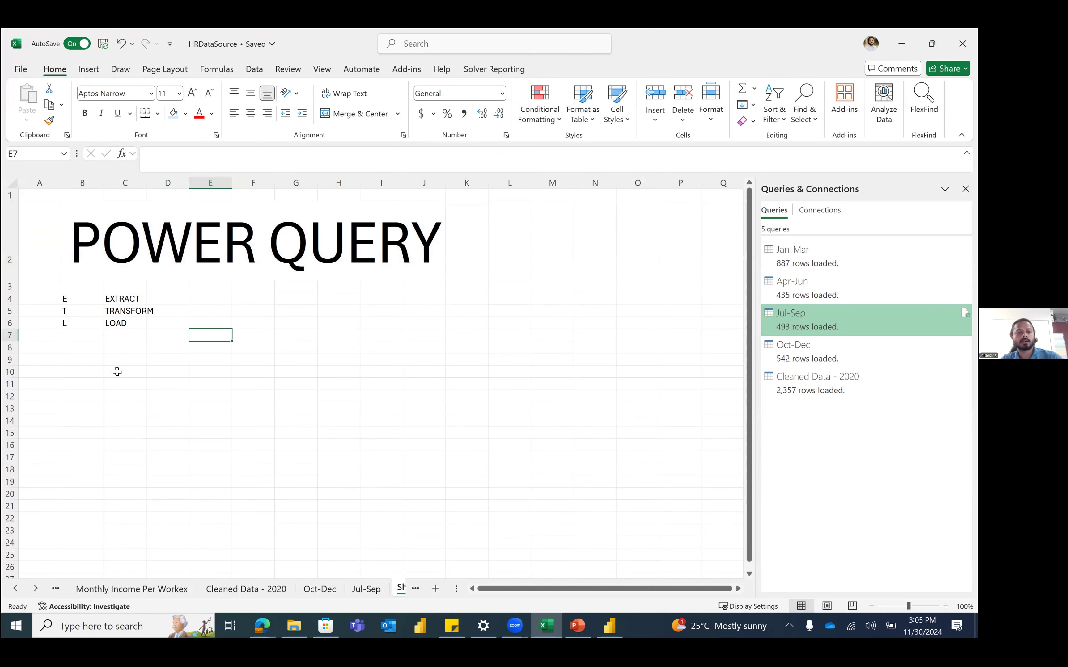
Step: Enter ETL TOOL in B10 and DATABASE/EXCEL/CSV/Data Source in D15
{"action": "left_click", "coordinate": [91, 374]}
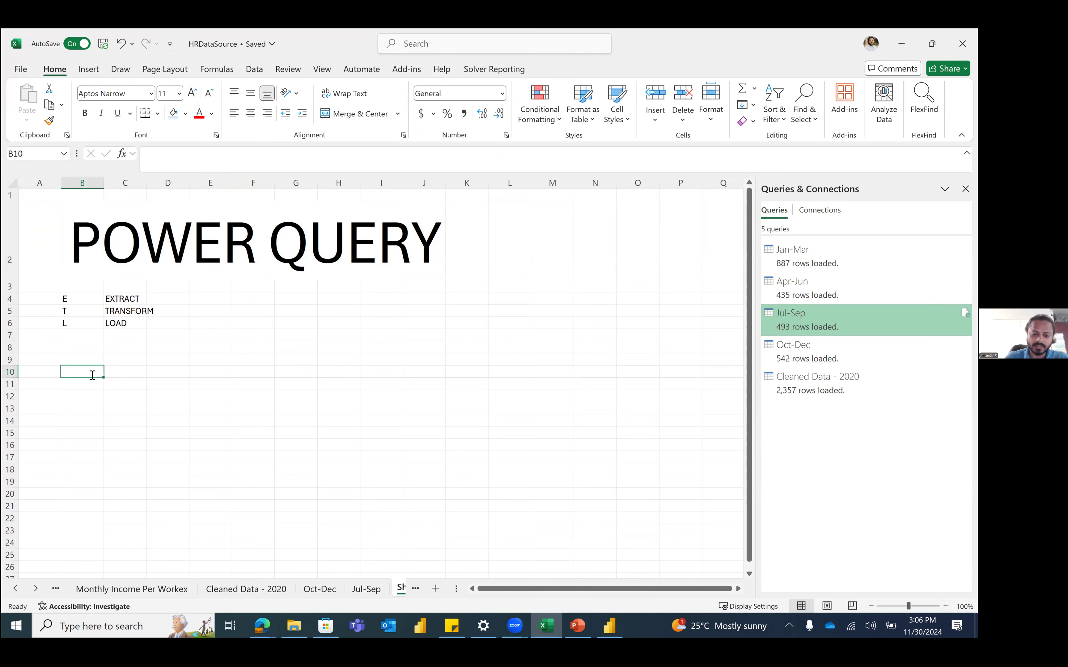
{"action": "type", "text": "ETL"}
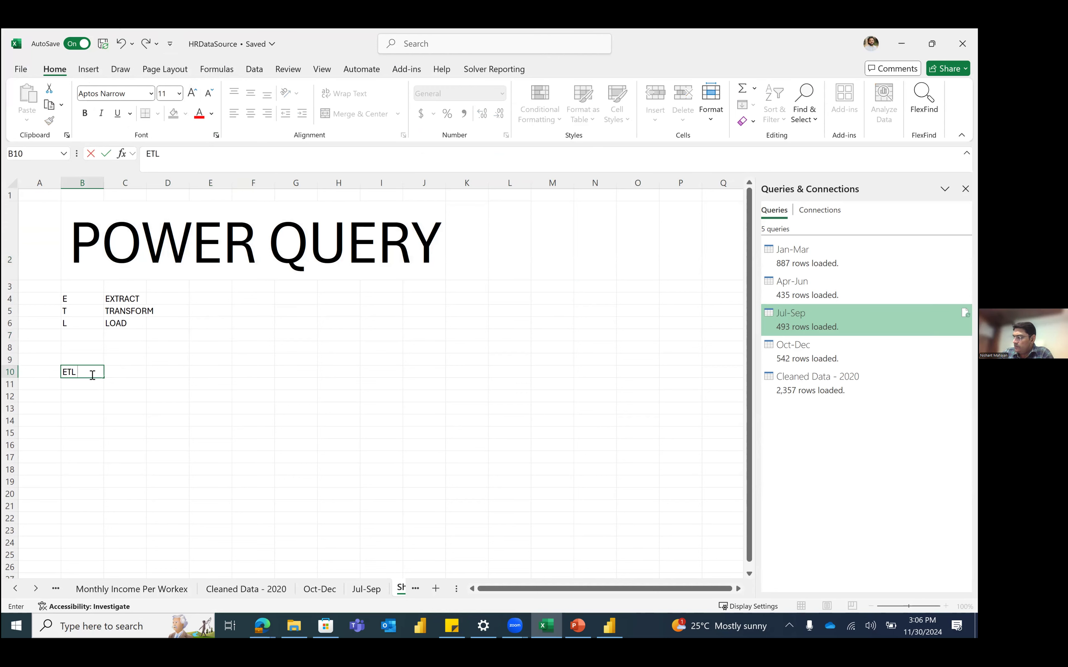
{"action": "type", "text": " TOOL"}
{"action": "key", "text": "Return"}
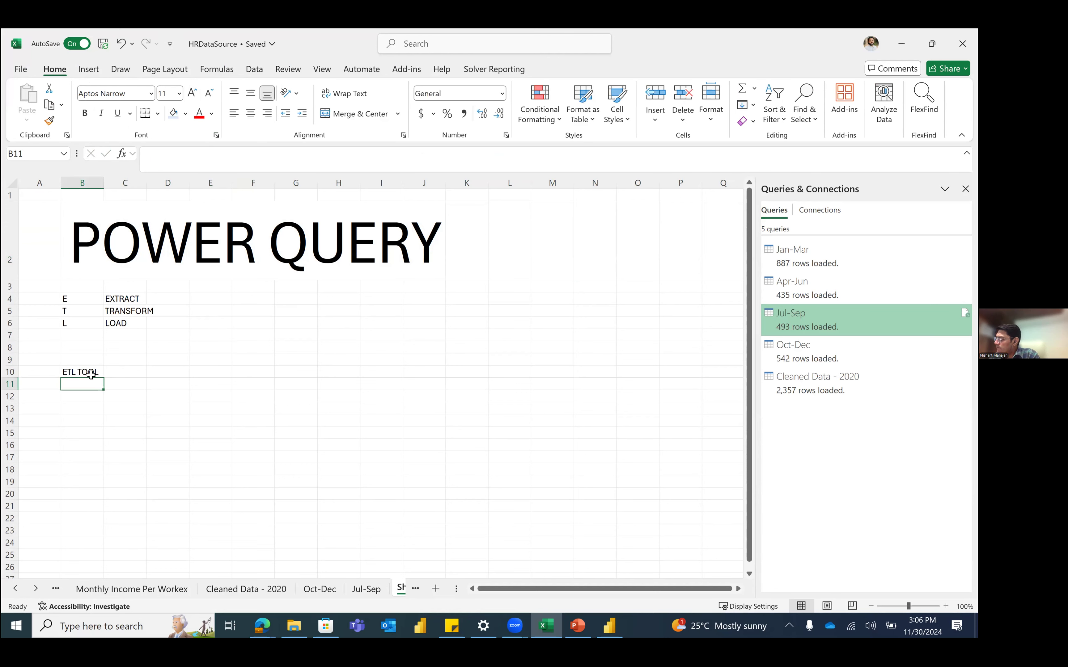
{"action": "left_click_drag", "start_coordinate": [92, 294], "coordinate": [126, 325]}
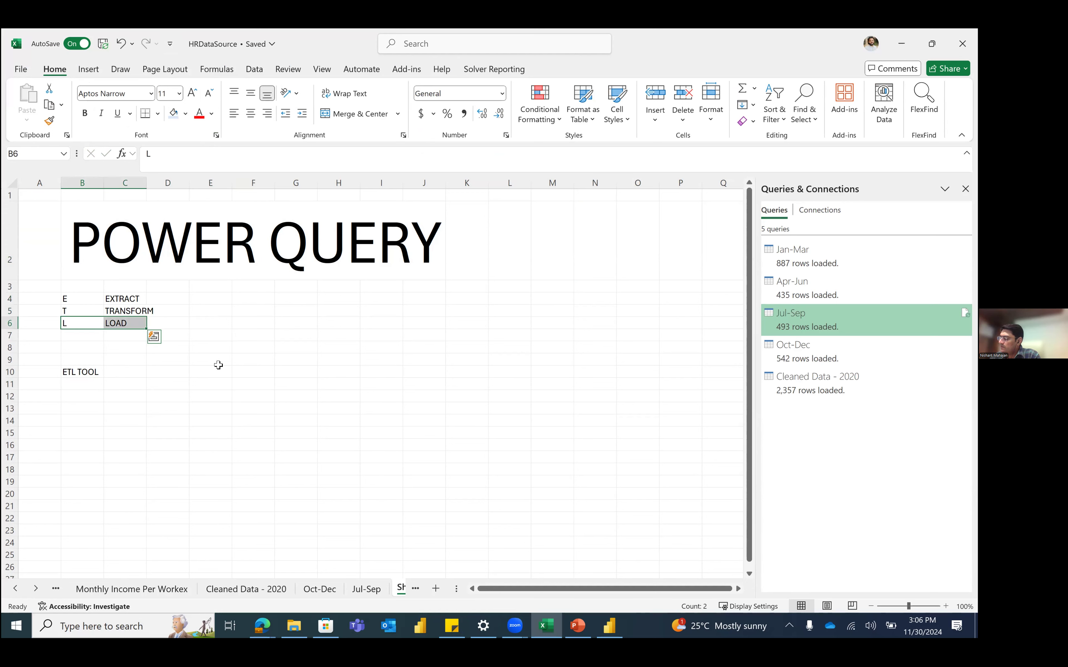
{"action": "left_click", "coordinate": [297, 350]}
{"action": "left_click", "coordinate": [160, 430]}
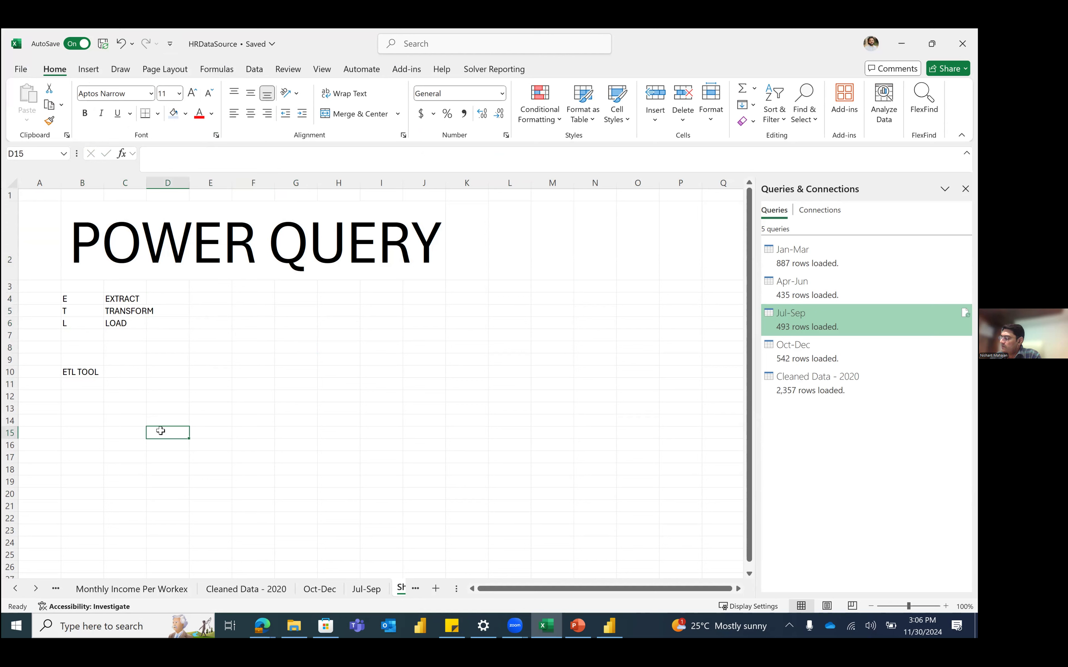
{"action": "type", "text": "DATAVA"}
{"action": "key", "text": "BackSpace"}
{"action": "key", "text": "BackSpace"}
{"action": "type", "text": "BASE"}
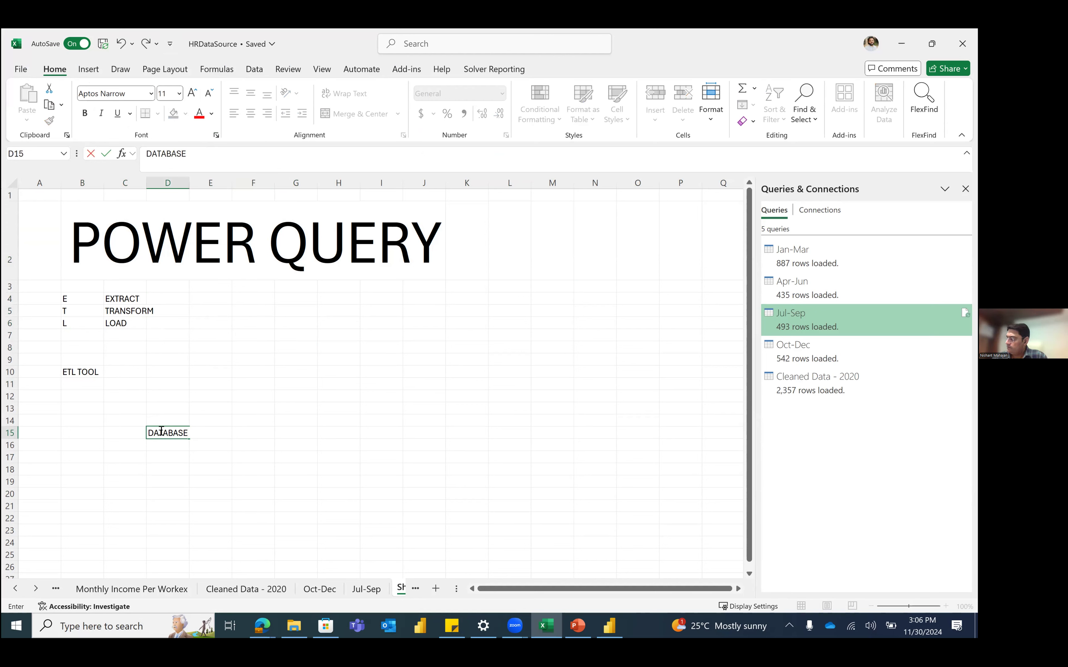
{"action": "type", "text": "/EXCEL/CSV/Data Sou"}
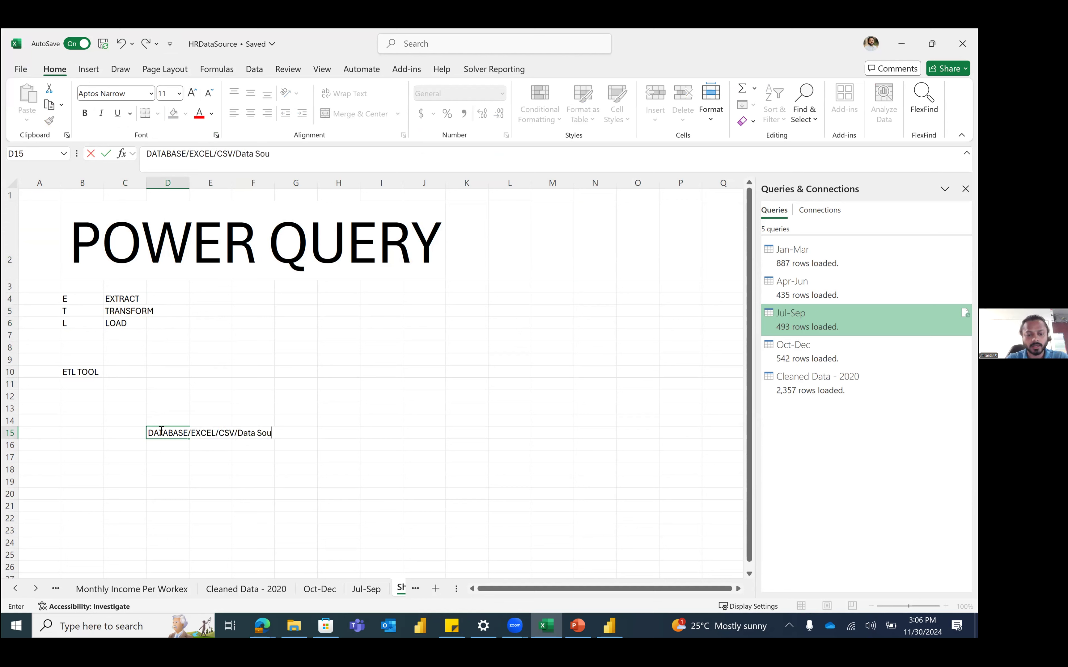
{"action": "type", "text": "cce"}
{"action": "key", "text": "Return"}
{"action": "left_click", "coordinate": [160, 431]}
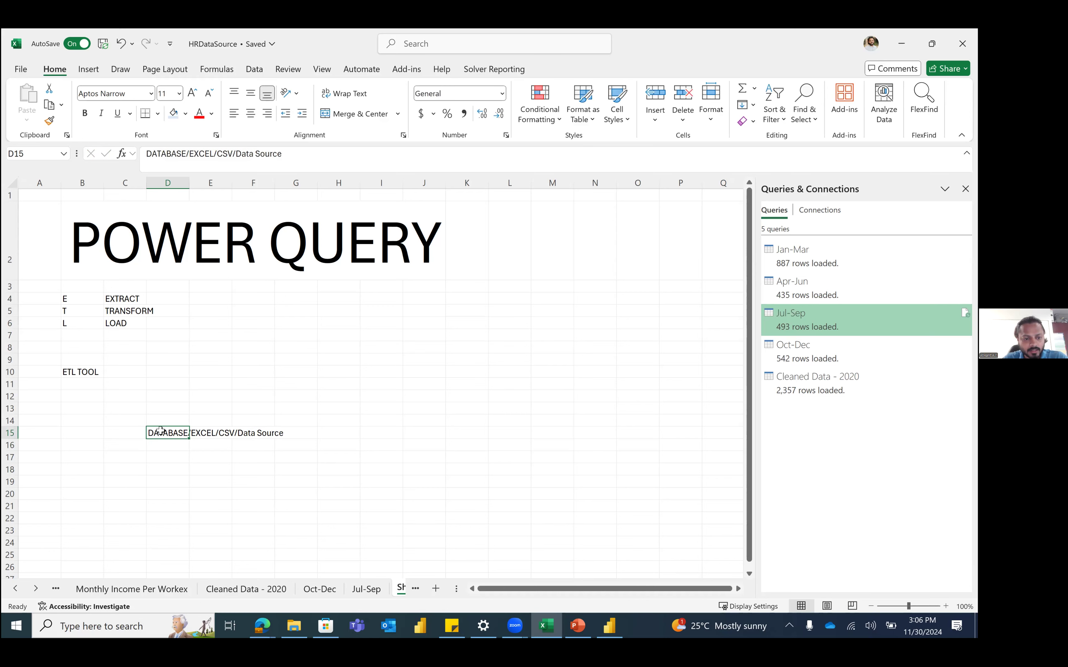
Step: Shade D15:G18 light blue as the first diagram box
{"action": "left_click_drag", "start_coordinate": [160, 430], "coordinate": [309, 472]}
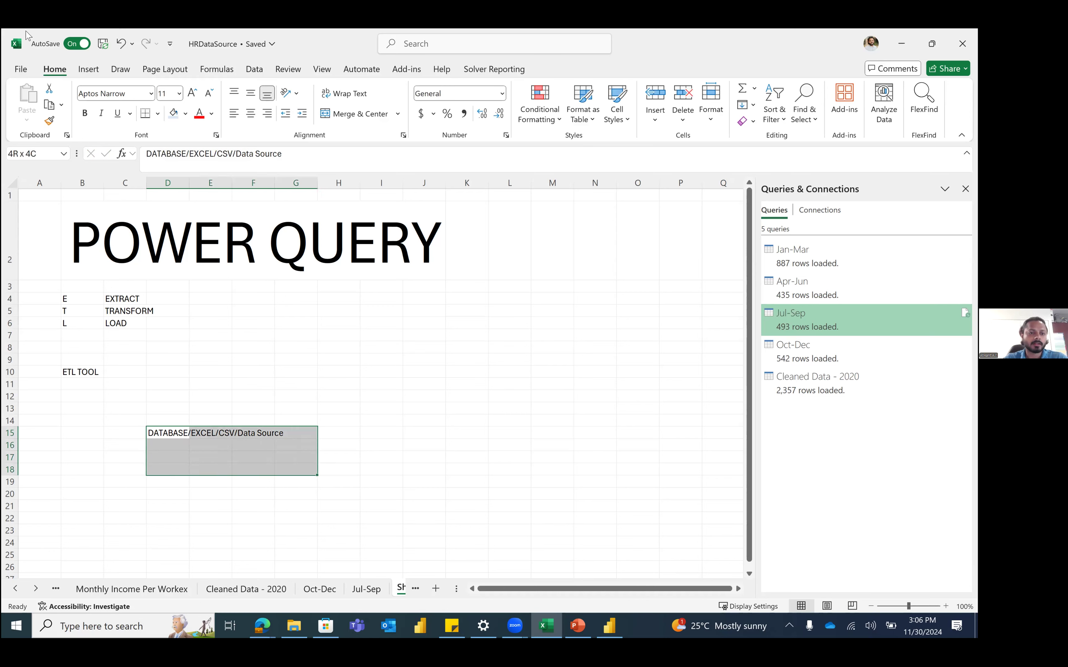
{"action": "left_click", "coordinate": [174, 114]}
{"action": "left_click", "coordinate": [351, 443]}
{"action": "left_click_drag", "start_coordinate": [407, 432], "coordinate": [548, 533]}
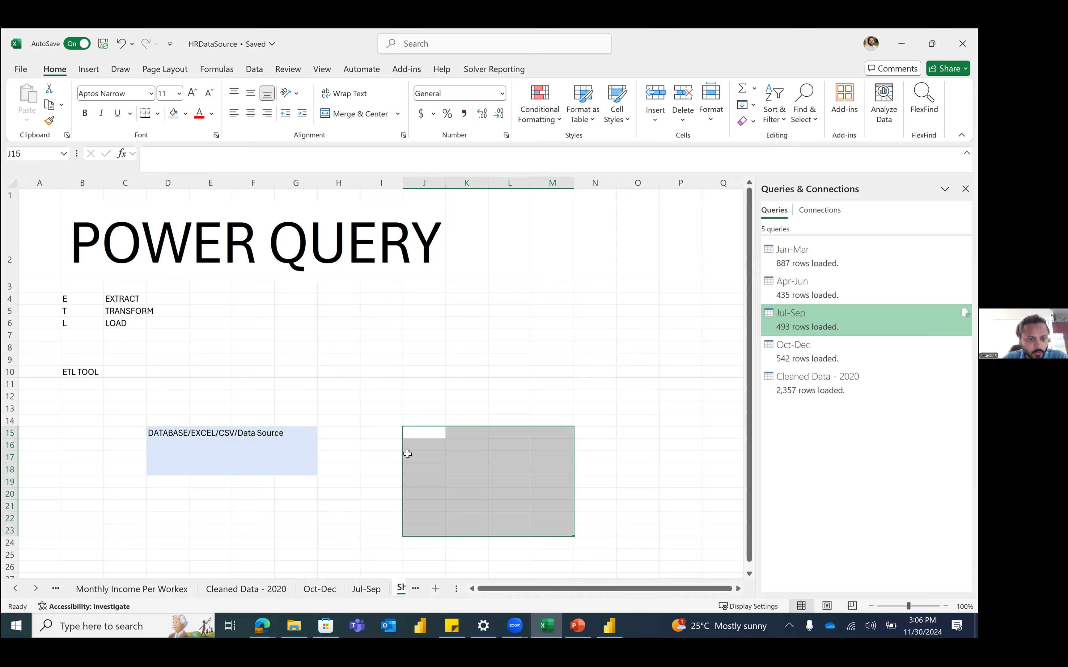
{"action": "left_click_drag", "start_coordinate": [160, 434], "coordinate": [249, 463]}
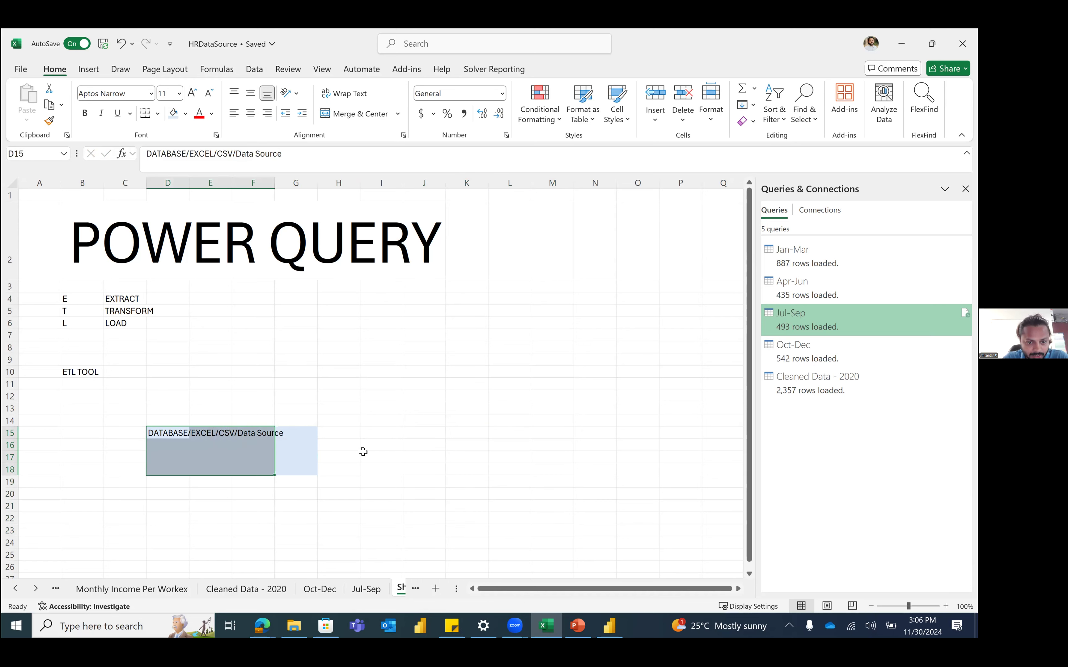
{"action": "left_click_drag", "start_coordinate": [340, 446], "coordinate": [565, 519]}
Step: Label K12 'PQ Tool' and shade J14:L20 light blue beneath it
{"action": "left_click", "coordinate": [469, 398]}
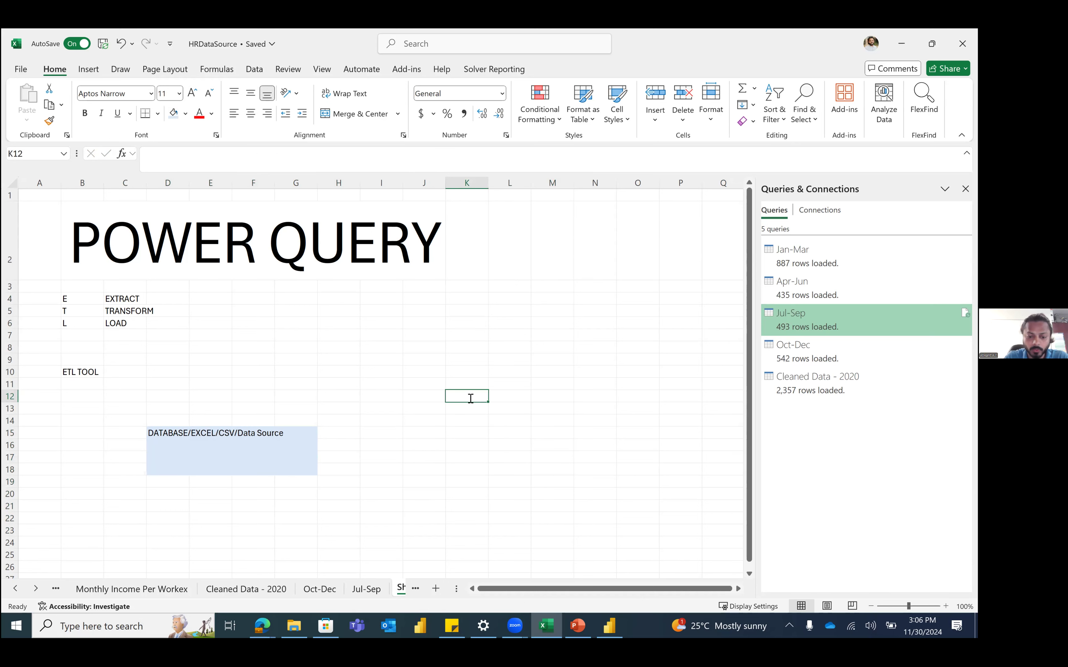
{"action": "type", "text": "PQ Tool"}
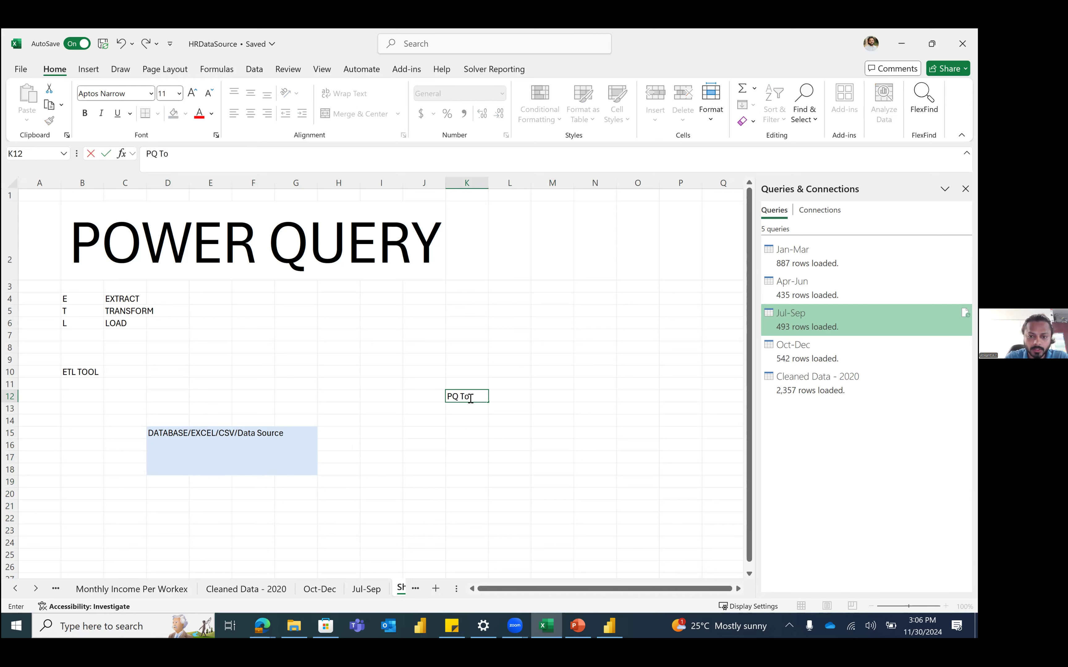
{"action": "key", "text": "Return"}
{"action": "key", "text": "Down"}
{"action": "key", "text": "Left"}
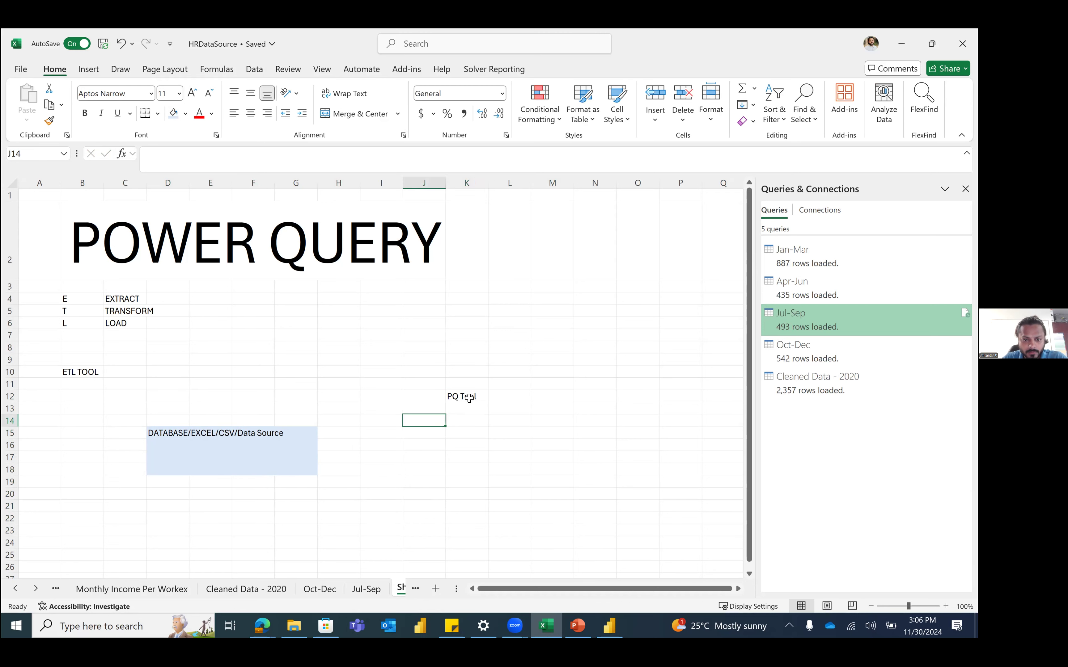
{"action": "key", "text": "shift+Right"}
{"action": "key", "text": "shift+Right"}
{"action": "key", "text": "shift+Down"}
{"action": "key", "text": "shift+Down"}
{"action": "key", "text": "shift+Down"}
{"action": "key", "text": "shift+Down"}
{"action": "key", "text": "shift+Down"}
{"action": "key", "text": "shift+Down"}
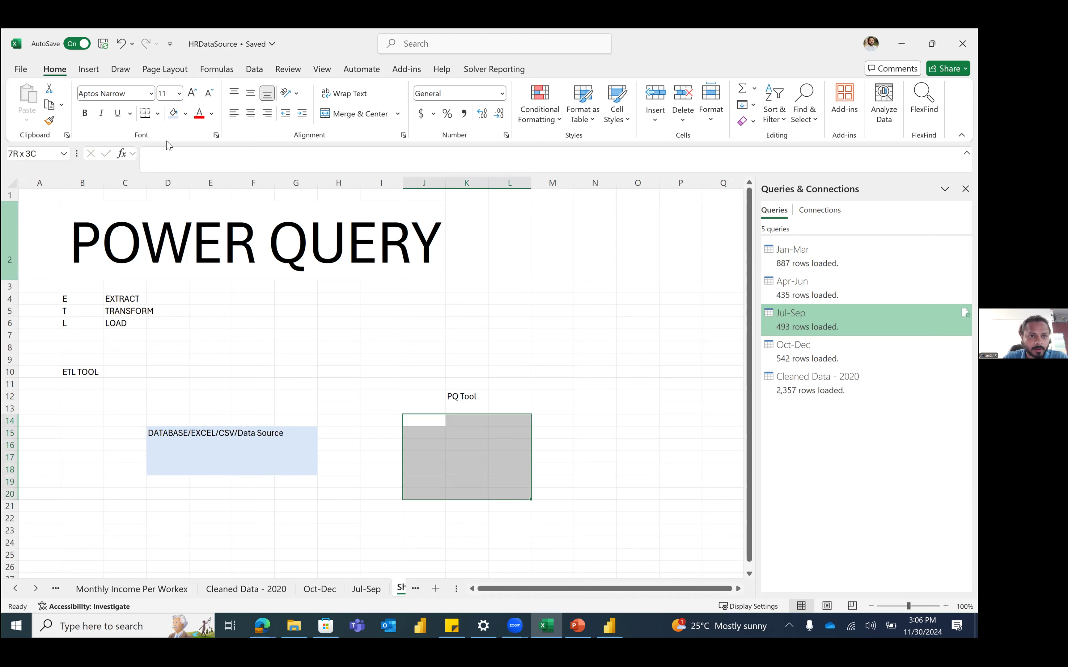
{"action": "left_click", "coordinate": [173, 113]}
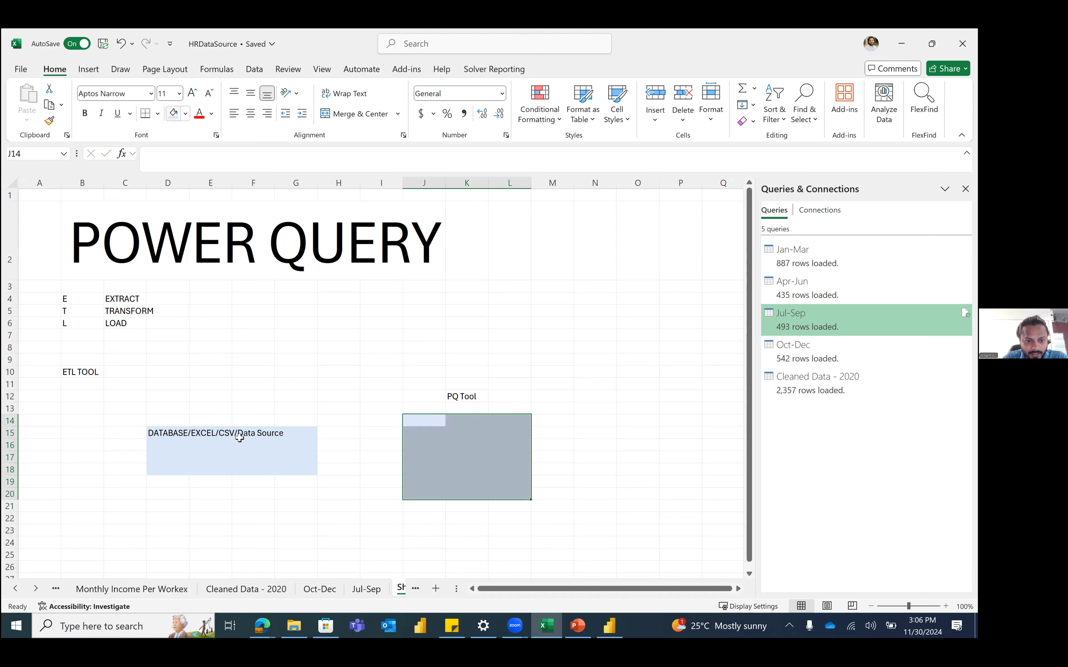
{"action": "left_click", "coordinate": [435, 456]}
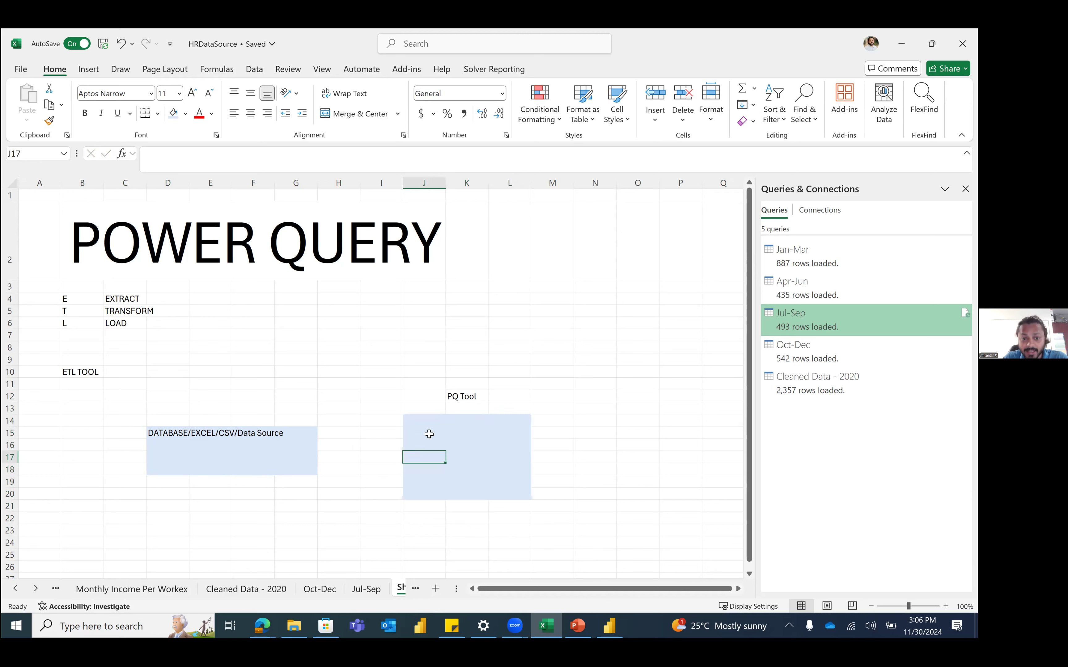
Step: Start typing TRANSFORMATION in cell J16 inside the second box
{"action": "left_click_drag", "start_coordinate": [254, 466], "coordinate": [469, 446]}
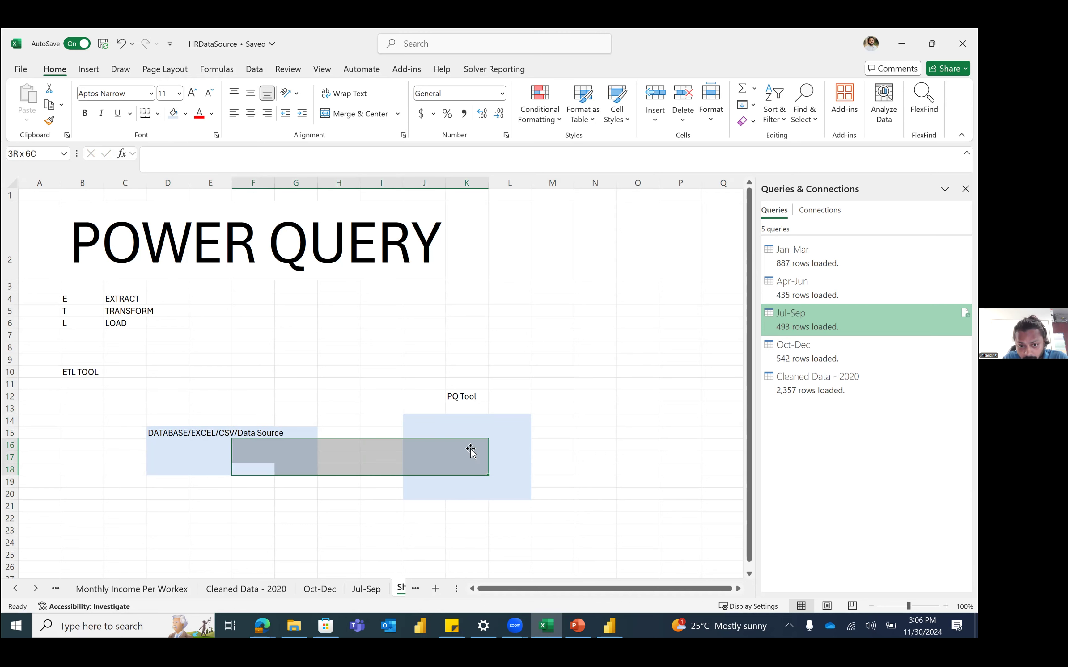
{"action": "left_click", "coordinate": [425, 420]}
{"action": "left_click", "coordinate": [434, 440]}
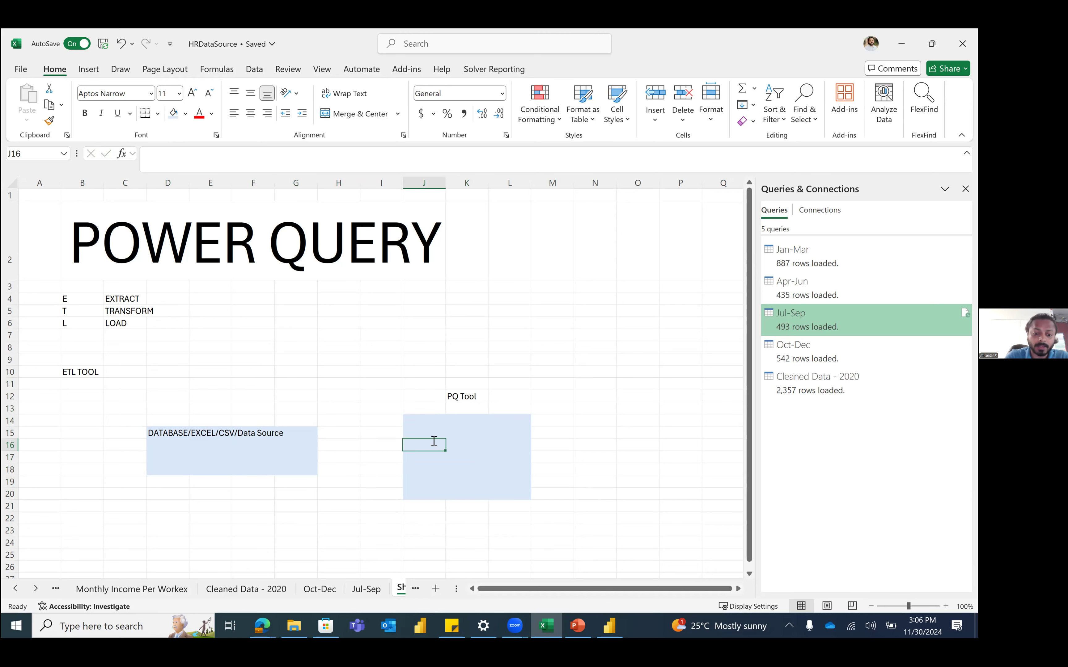
{"action": "type", "text": "TRANSFOM"}
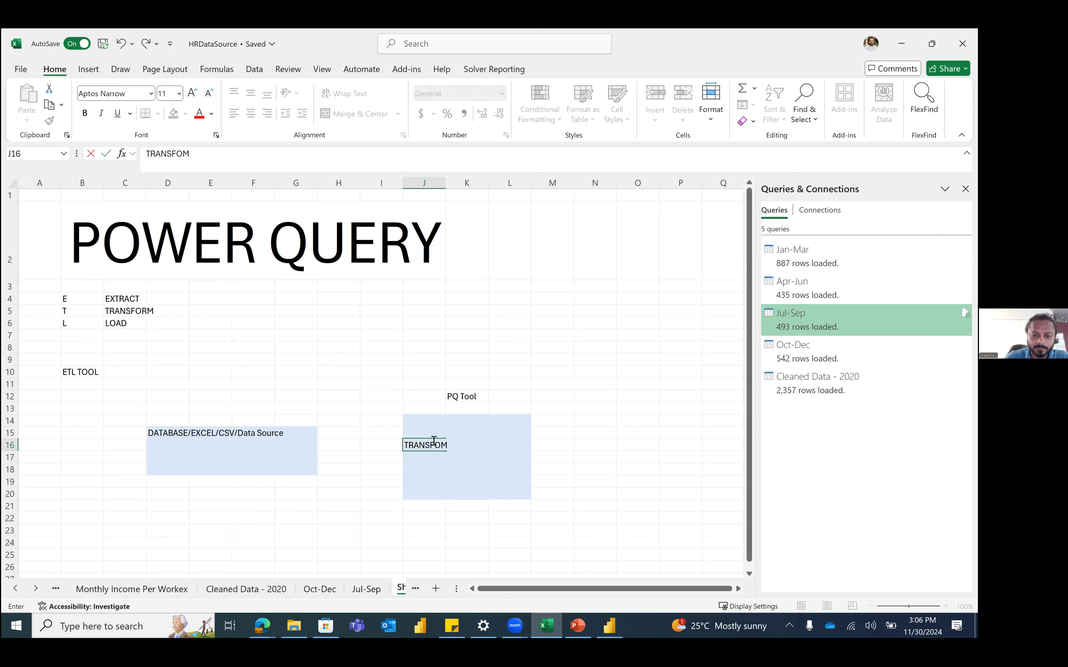
{"action": "key", "text": "BackSpace"}
Step: Finish TRANSFORMATION in J16, then list Add Columns and Modify Existing Columns below it
{"action": "type", "text": "RMATION"}
{"action": "key", "text": "Return"}
{"action": "left_click", "coordinate": [435, 444]}
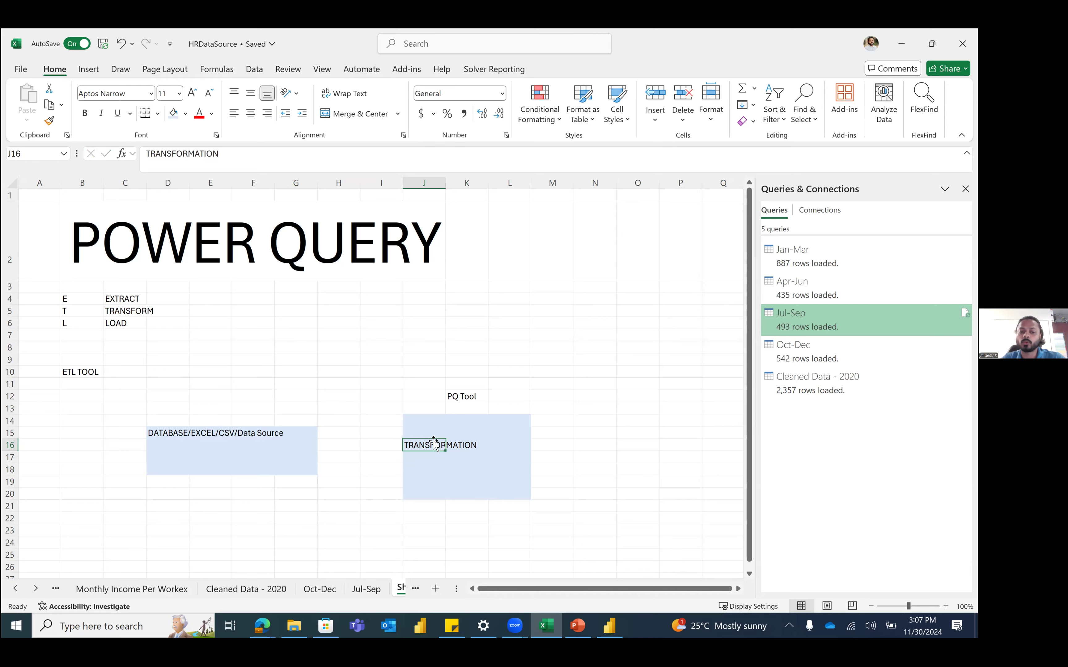
{"action": "key", "text": "Down"}
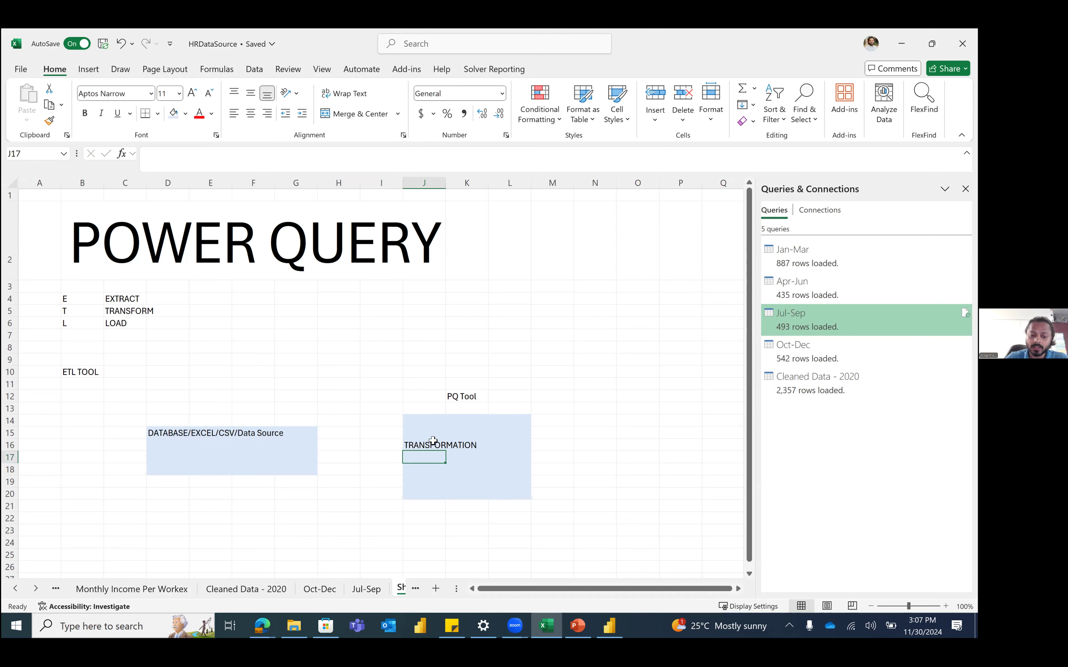
{"action": "type", "text": "Add Columns"}
{"action": "key", "text": "Return"}
{"action": "type", "text": "Mo"}
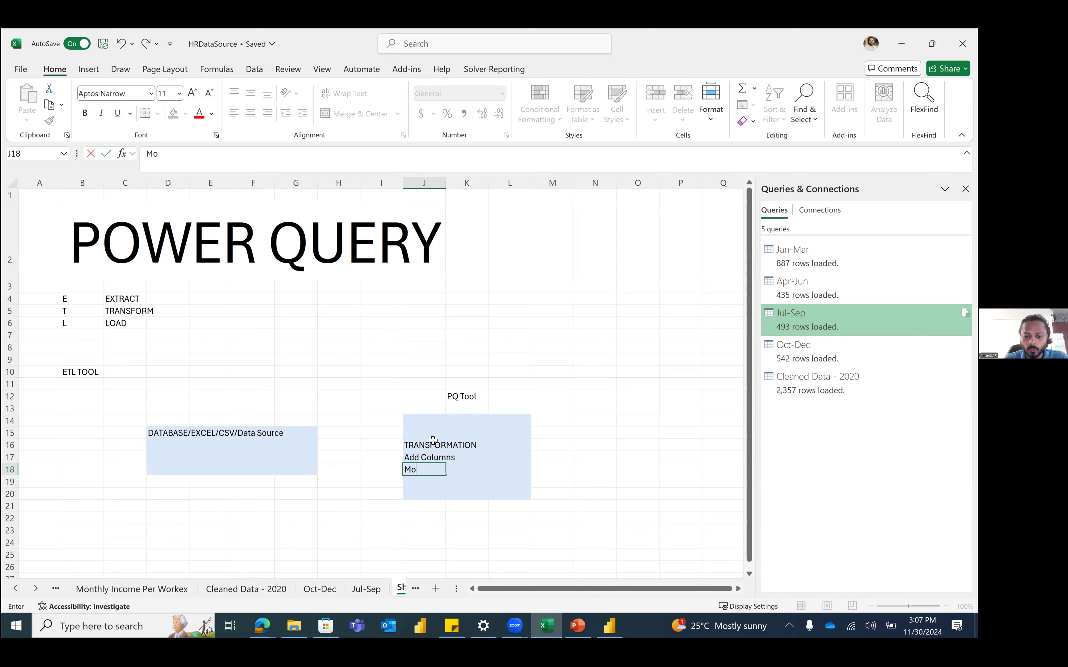
{"action": "type", "text": "dify Existing E"}
{"action": "key", "text": "BackSpace"}
{"action": "type", "text": "Columns"}
{"action": "key", "text": "Return"}
Step: Add Clean your data, Trim your data, Merge Data and Append Data to the list
{"action": "type", "text": "Clean your data"}
{"action": "key", "text": "Return"}
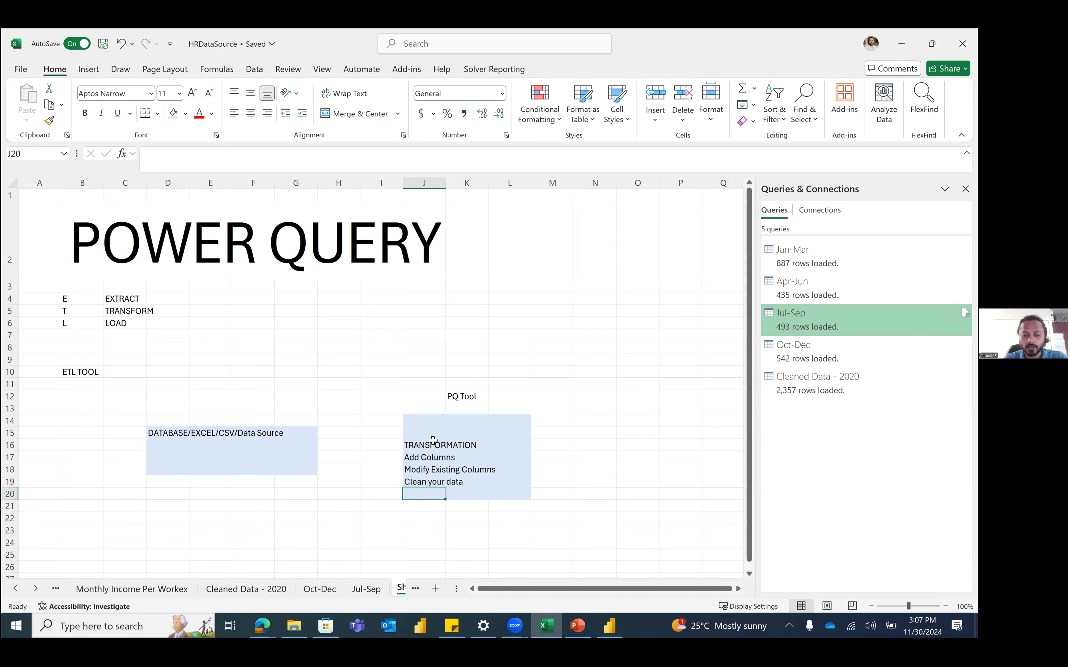
{"action": "type", "text": "Trim your dat"}
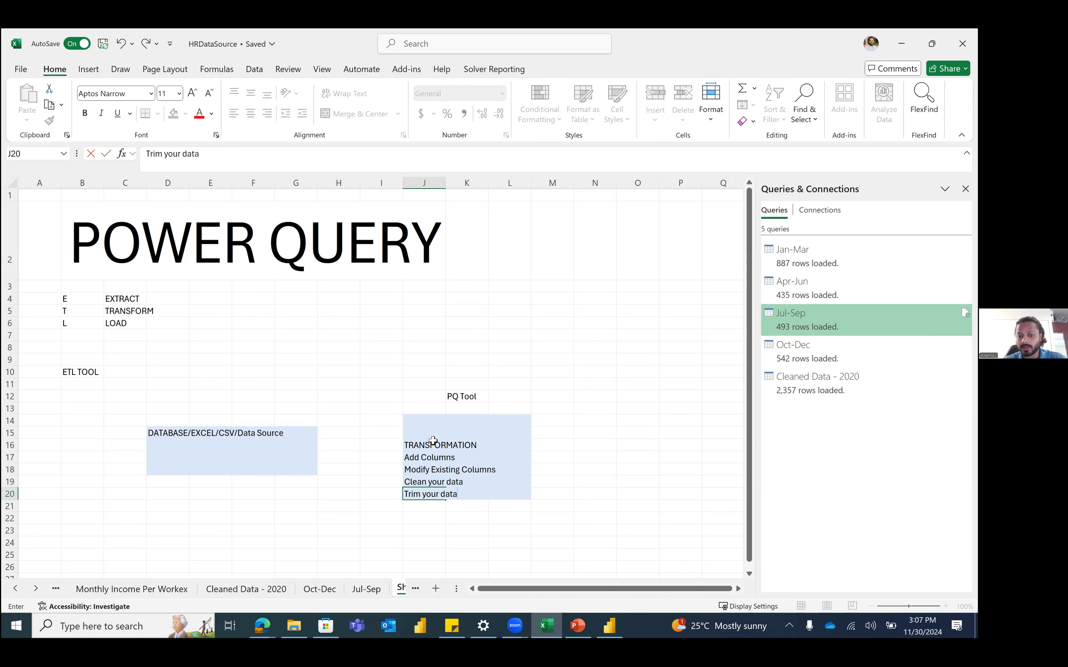
{"action": "type", "text": "a"}
{"action": "key", "text": "Return"}
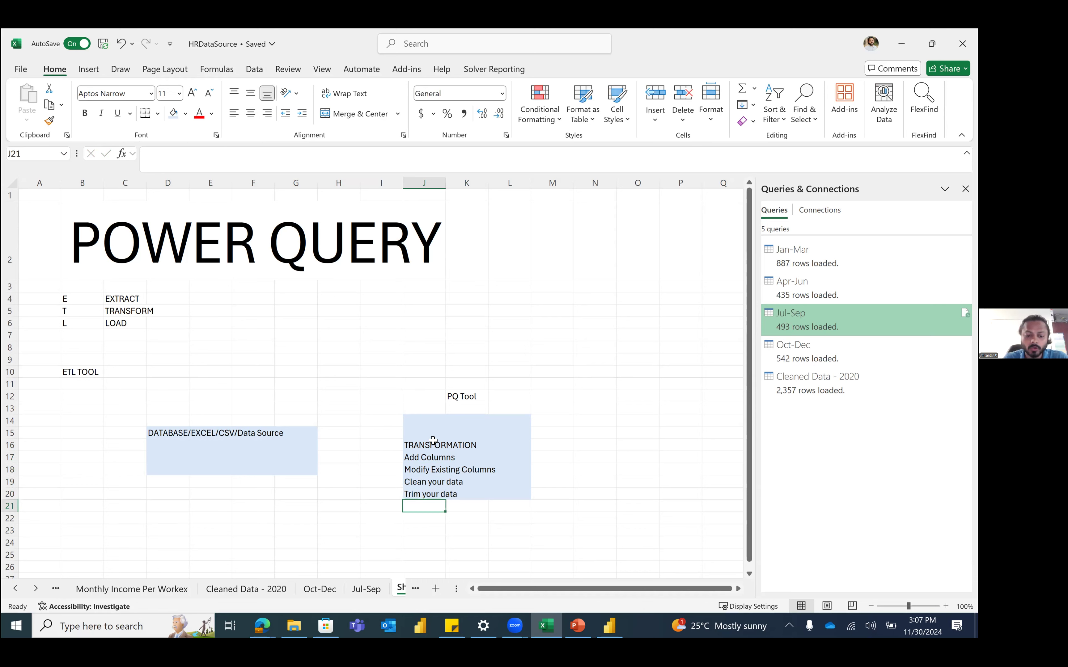
{"action": "type", "text": "T"}
{"action": "key", "text": "BackSpace"}
{"action": "key", "text": "BackSpace"}
{"action": "type", "text": "Mergde"}
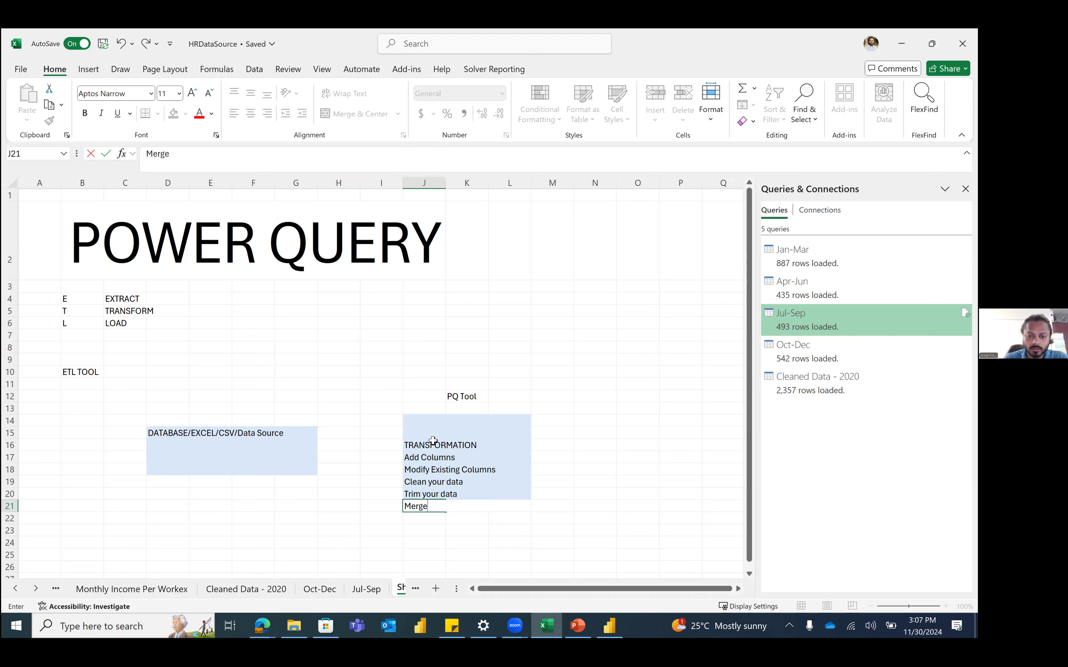
{"action": "type", "text": "Data"}
{"action": "key", "text": "Return"}
{"action": "type", "text": "Append Data"}
{"action": "key", "text": "Return"}
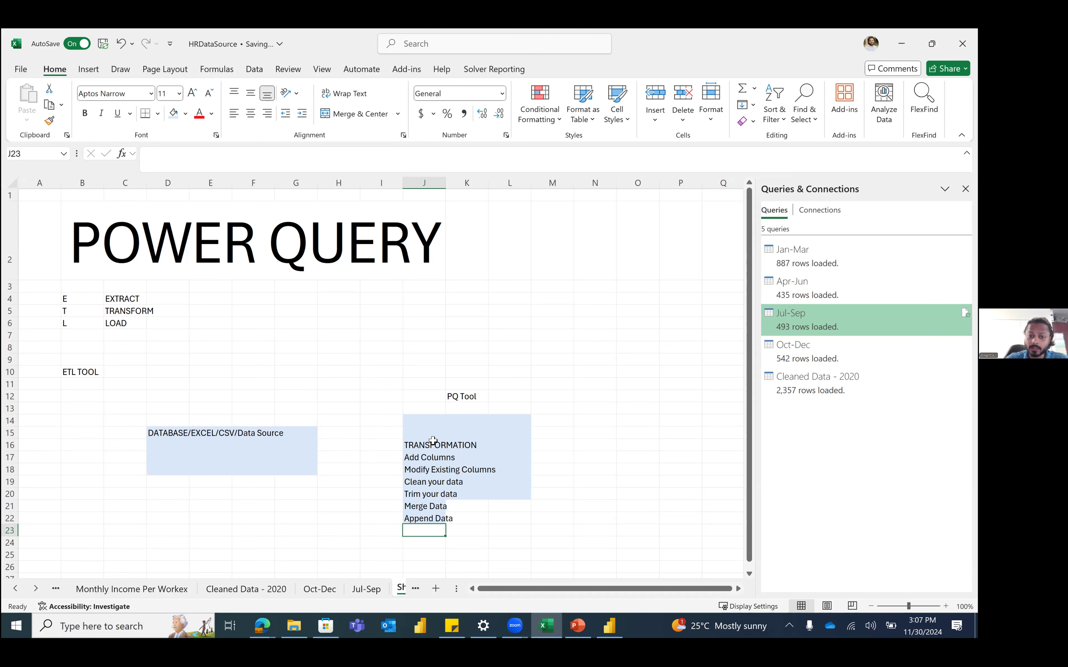
{"action": "left_click", "coordinate": [420, 443]}
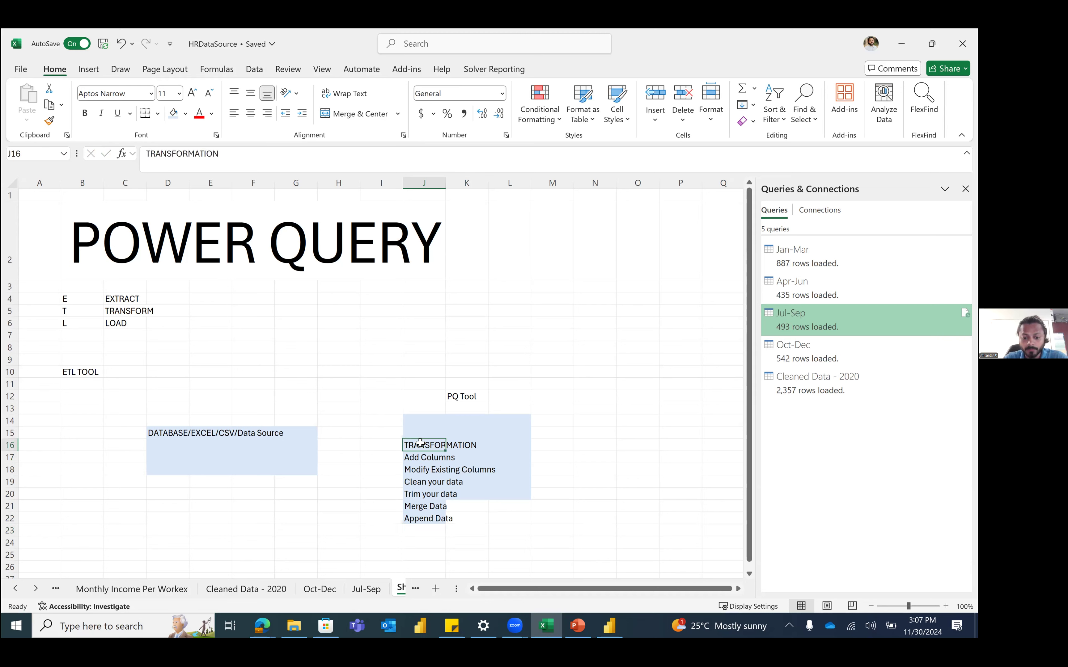
Step: Make the TRANSFORMATION heading in J16 bold
{"action": "key", "text": "ctrl+b"}
{"action": "left_click", "coordinate": [417, 456]}
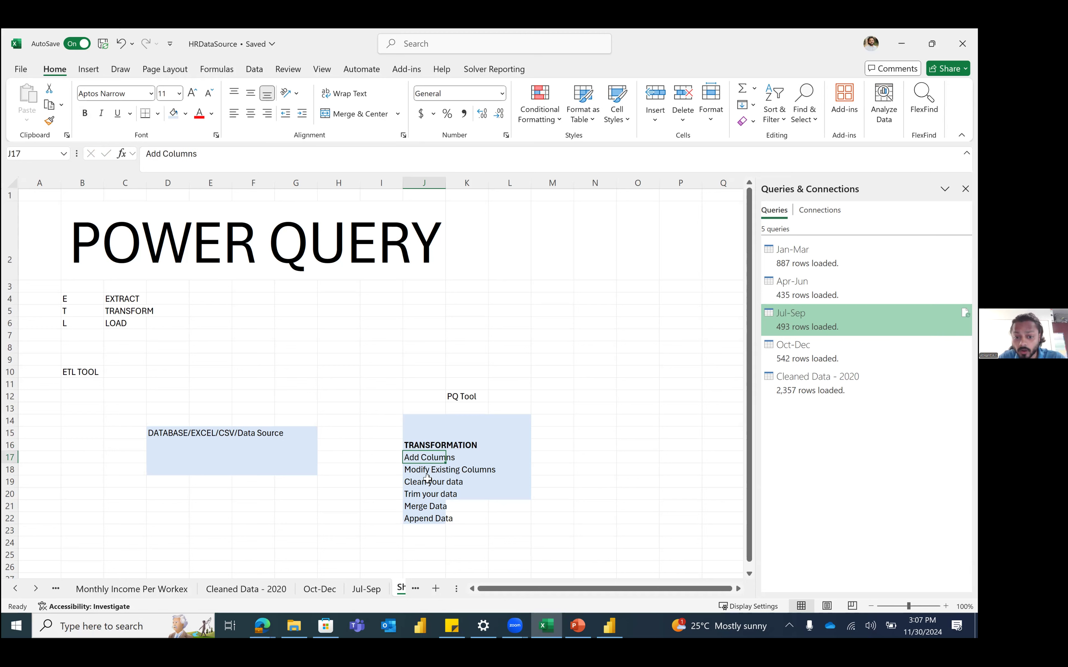
{"action": "left_click", "coordinate": [416, 479]}
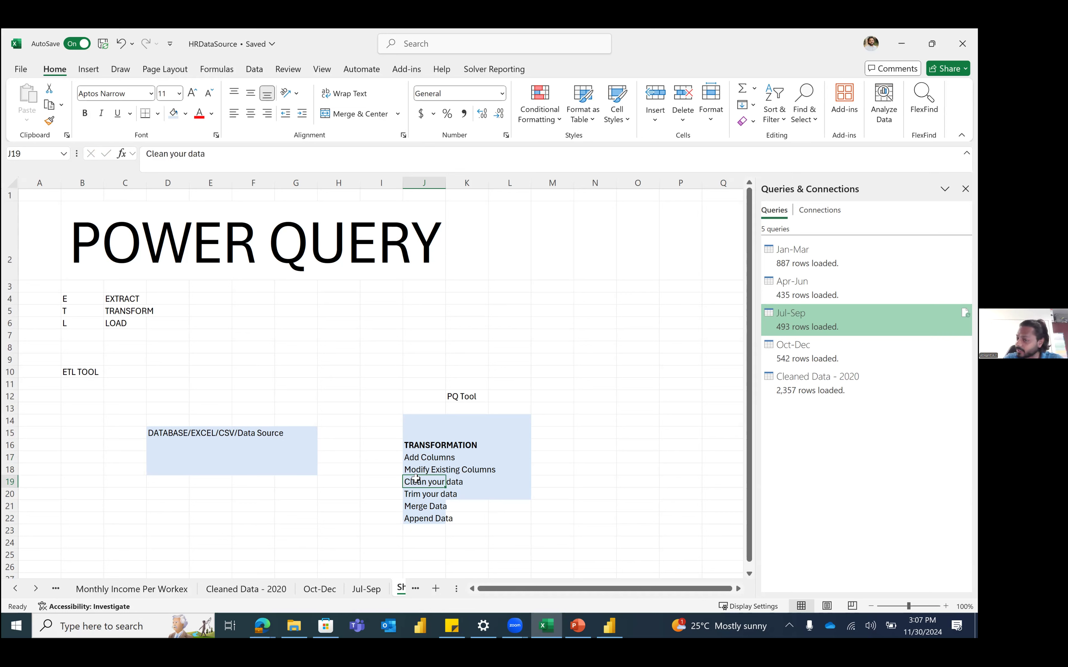
Step: Mark out the N14:P19 box and label it LOAD in N16
{"action": "left_click_drag", "start_coordinate": [592, 422], "coordinate": [666, 483]}
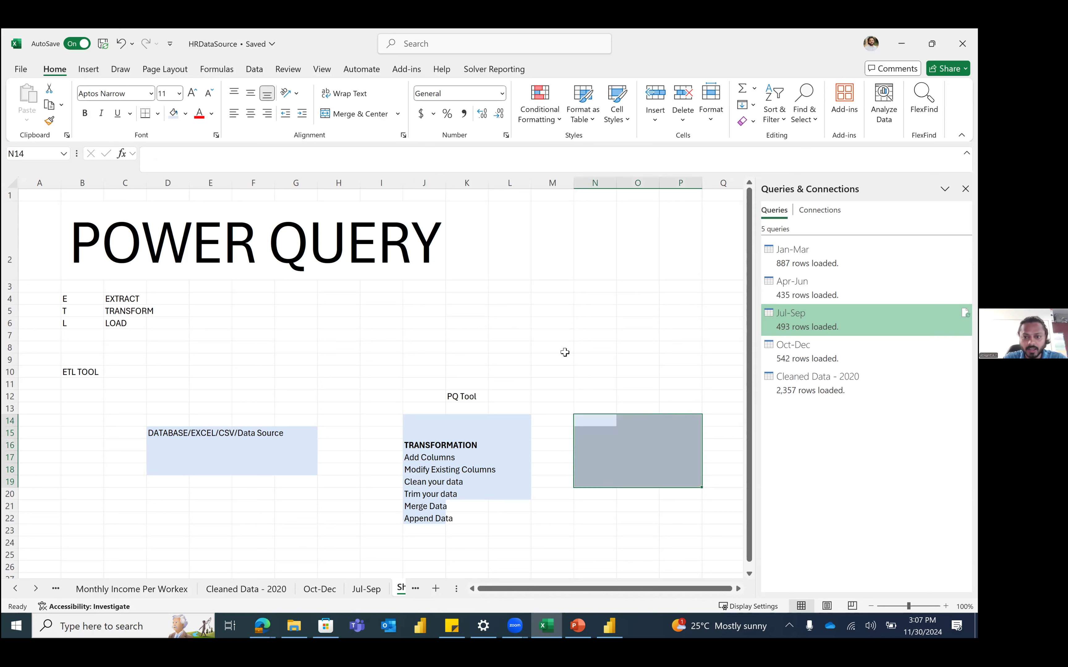
{"action": "left_click", "coordinate": [607, 441]}
{"action": "type", "text": "LOAD"}
{"action": "key", "text": "Return"}
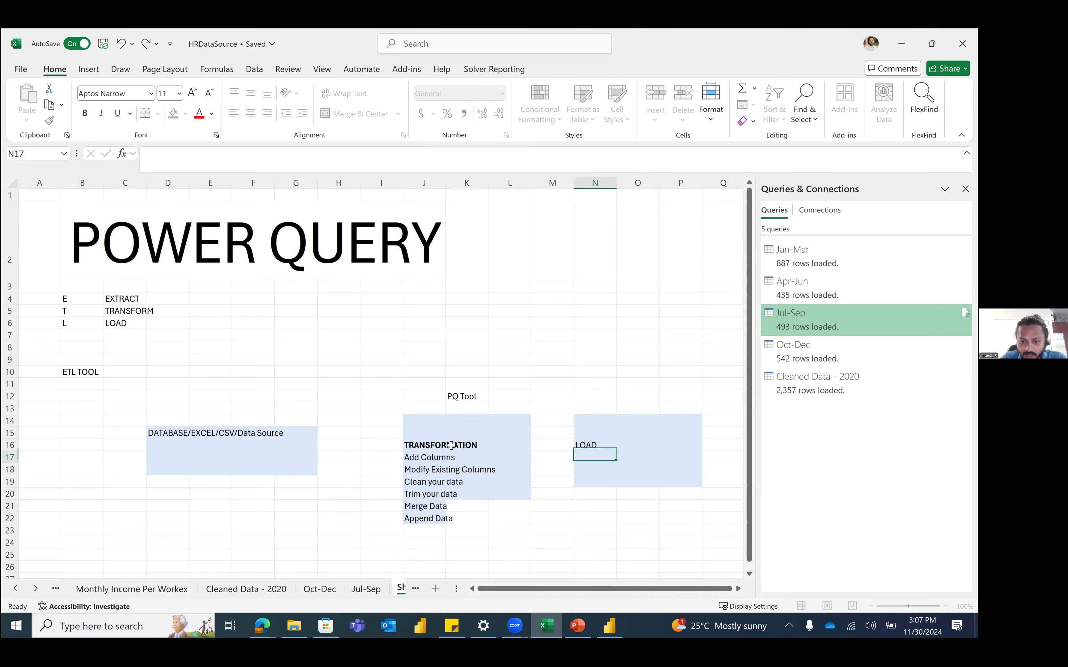
{"action": "left_click_drag", "start_coordinate": [455, 445], "coordinate": [454, 494]}
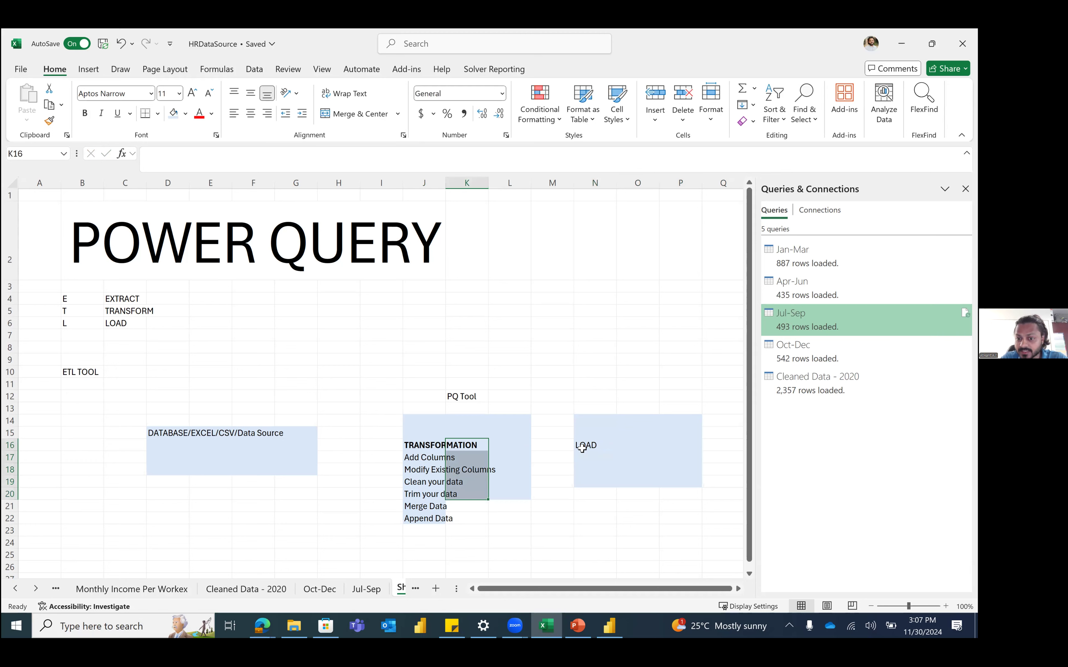
{"action": "left_click", "coordinate": [582, 448]}
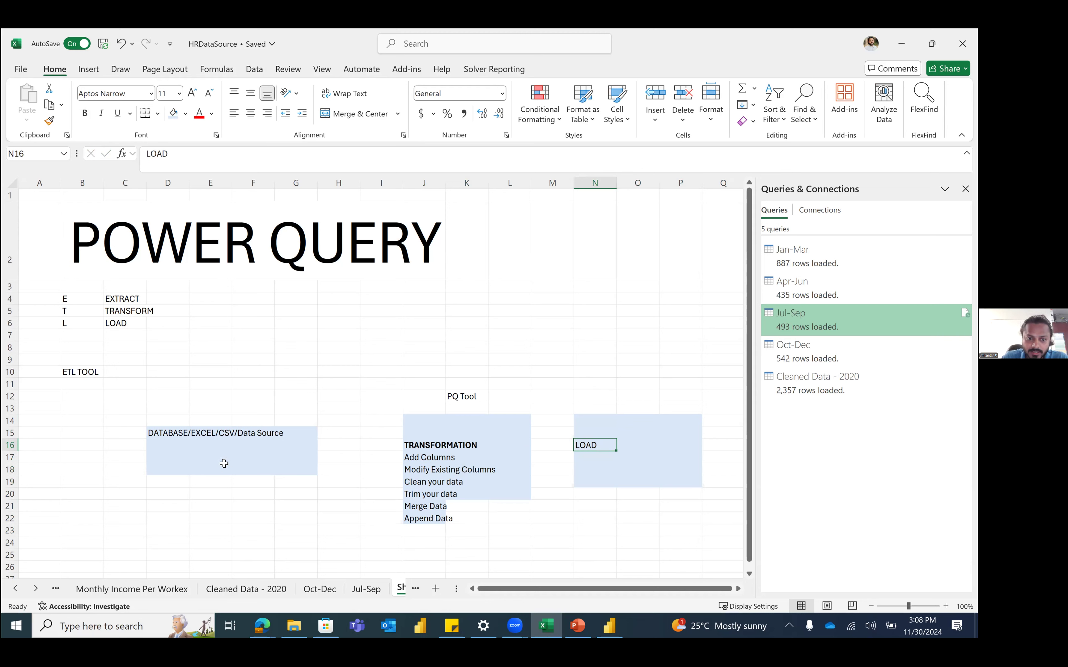
{"action": "left_click_drag", "start_coordinate": [192, 406], "coordinate": [656, 396]}
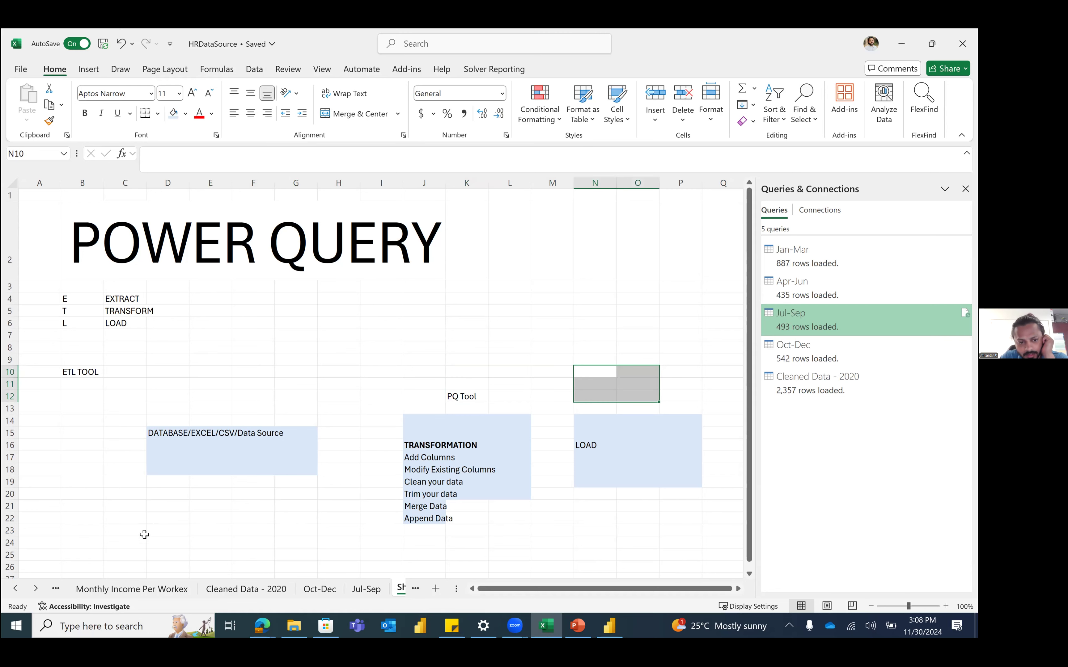
Step: Enter AUTOMATION in D25 and enlarge it to a large heading
{"action": "left_click", "coordinate": [185, 556]}
{"action": "type", "text": "AU"}
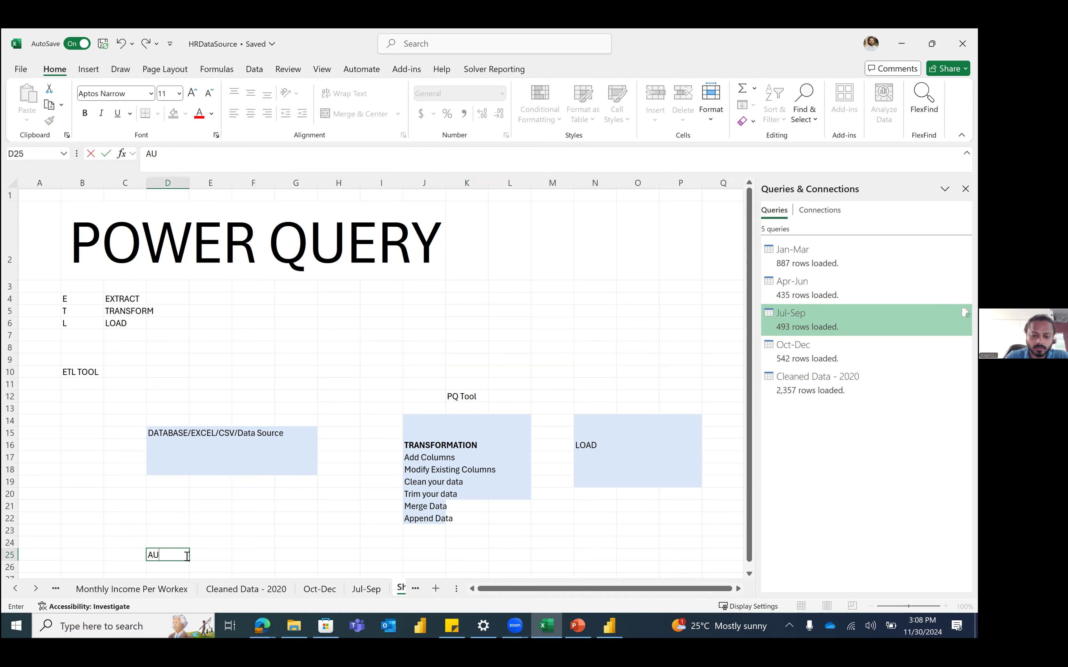
{"action": "type", "text": "TOMATION"}
{"action": "key", "text": "Return"}
{"action": "left_click", "coordinate": [186, 557]}
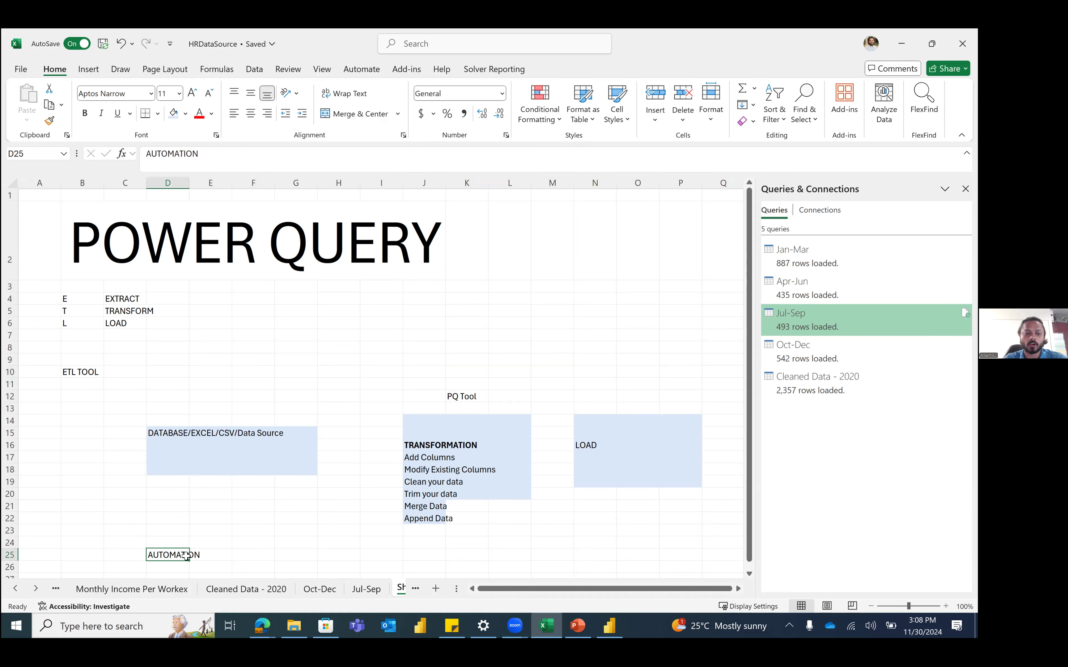
{"action": "left_click", "coordinate": [191, 93]}
{"action": "left_click", "coordinate": [191, 93]}
{"action": "left_click", "coordinate": [191, 93]}
{"action": "left_click", "coordinate": [191, 93]}
{"action": "left_click", "coordinate": [191, 93]}
{"action": "left_click", "coordinate": [191, 93]}
{"action": "left_click", "coordinate": [191, 93]}
{"action": "left_click", "coordinate": [191, 93]}
{"action": "left_click", "coordinate": [191, 93]}
{"action": "left_click", "coordinate": [191, 93]}
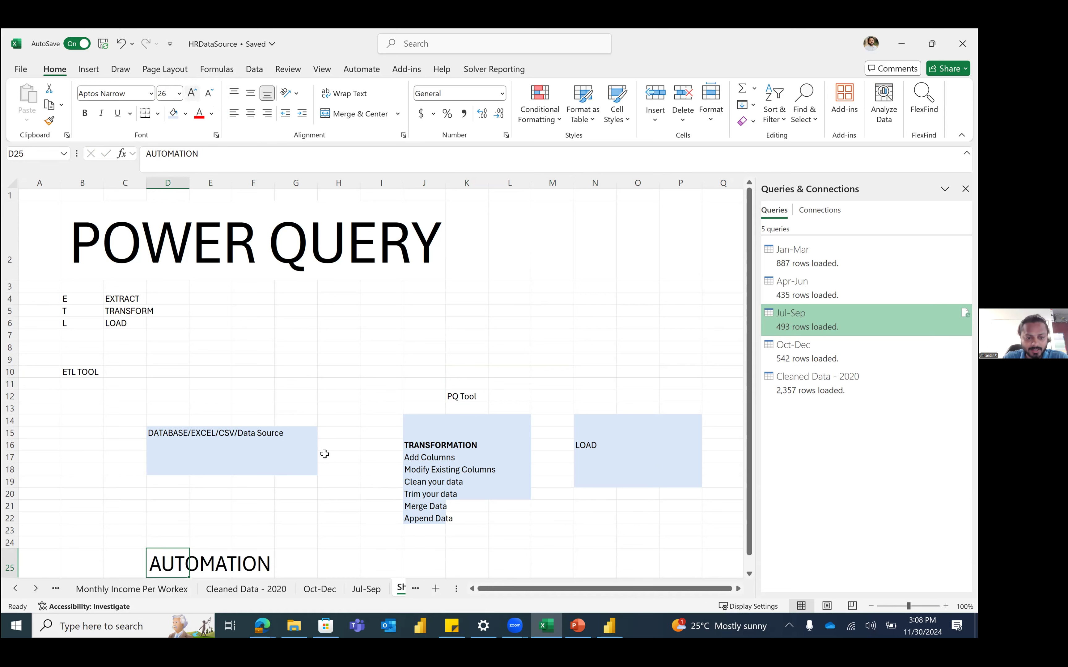
Step: Note Add new Records in D19 and Record 100 in D20 below the data source box
{"action": "scroll", "coordinate": [325, 454], "scroll_direction": "down", "scroll_amount": 4}
{"action": "left_click", "coordinate": [155, 422]}
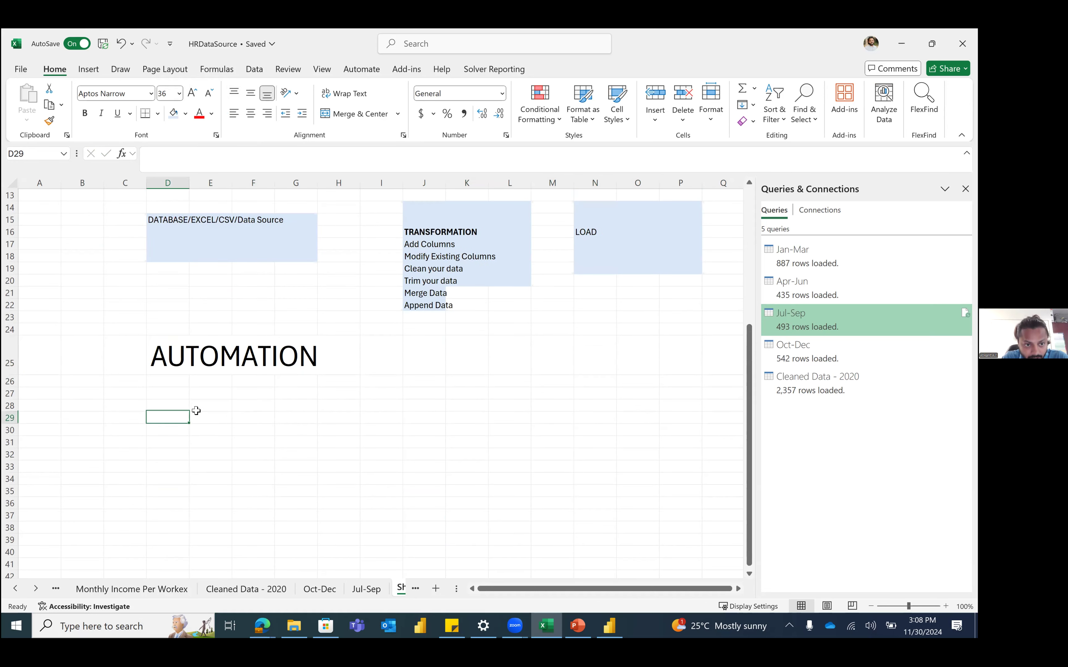
{"action": "scroll", "coordinate": [167, 400], "scroll_direction": "up", "scroll_amount": 4}
{"action": "left_click_drag", "start_coordinate": [160, 366], "coordinate": [173, 403]}
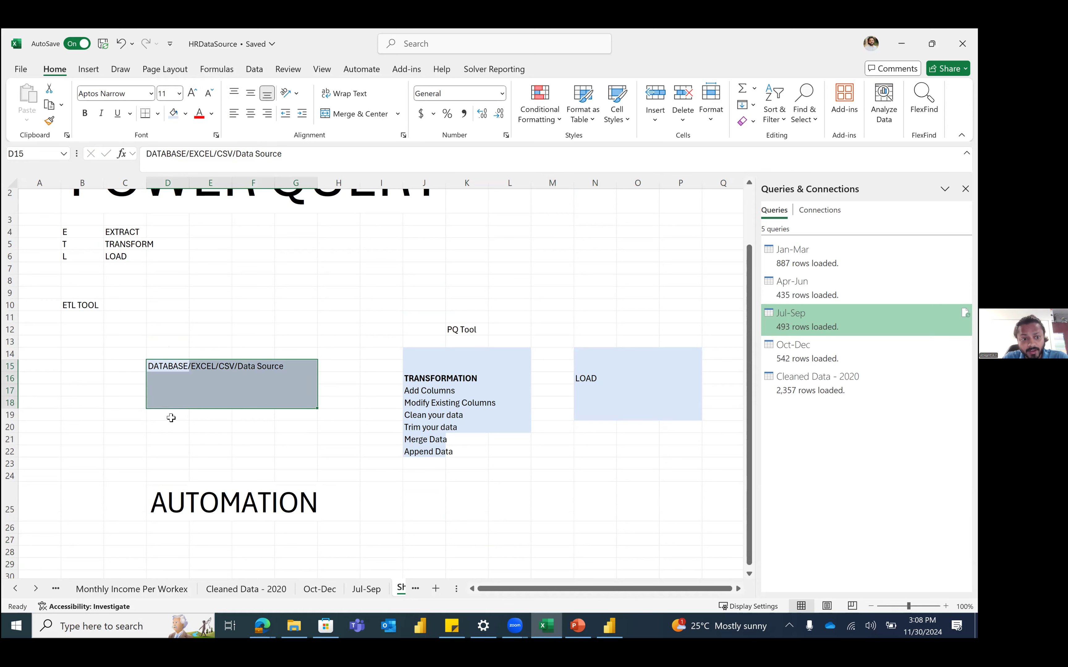
{"action": "left_click", "coordinate": [170, 417]}
{"action": "type", "text": "Ad"}
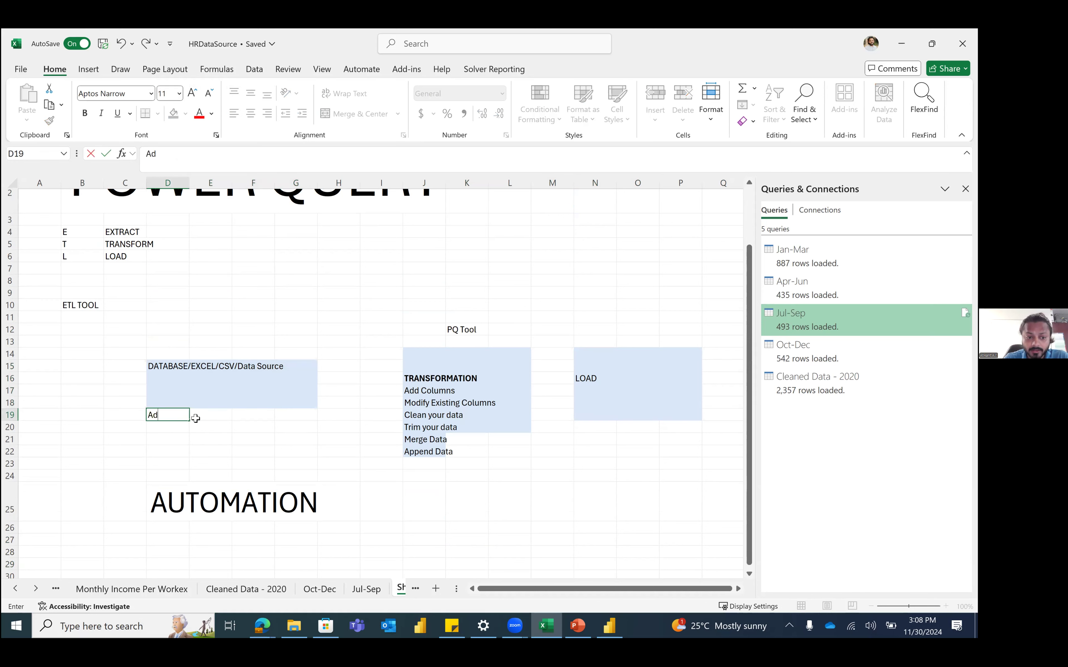
{"action": "type", "text": "d new Records"}
{"action": "key", "text": "Return"}
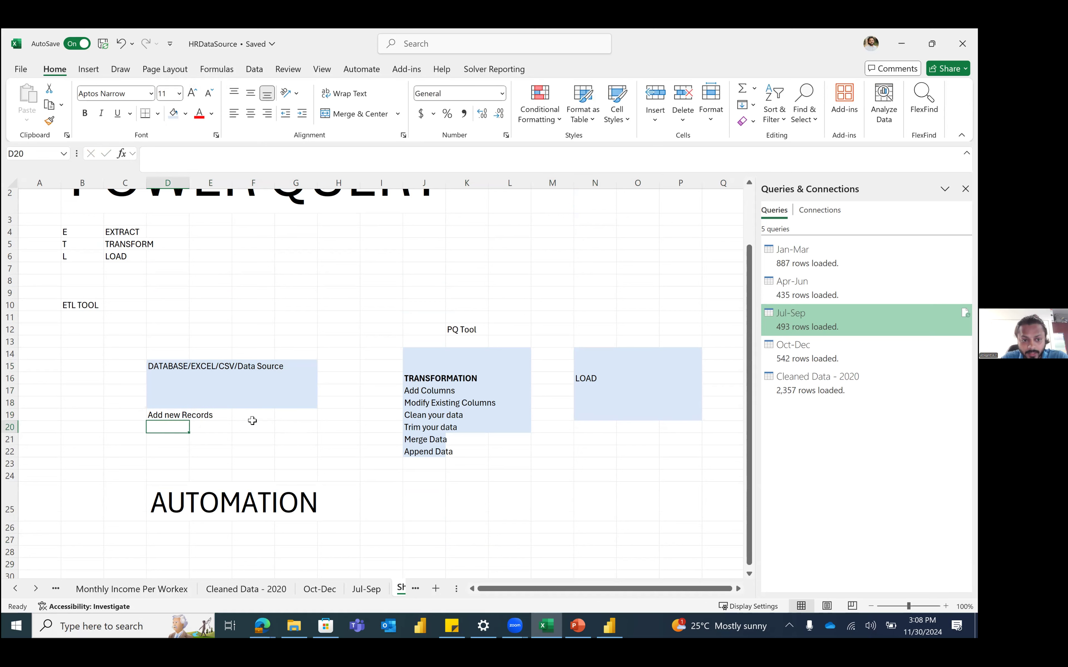
{"action": "left_click", "coordinate": [176, 418]}
{"action": "key", "text": "Return"}
{"action": "type", "text": "R"}
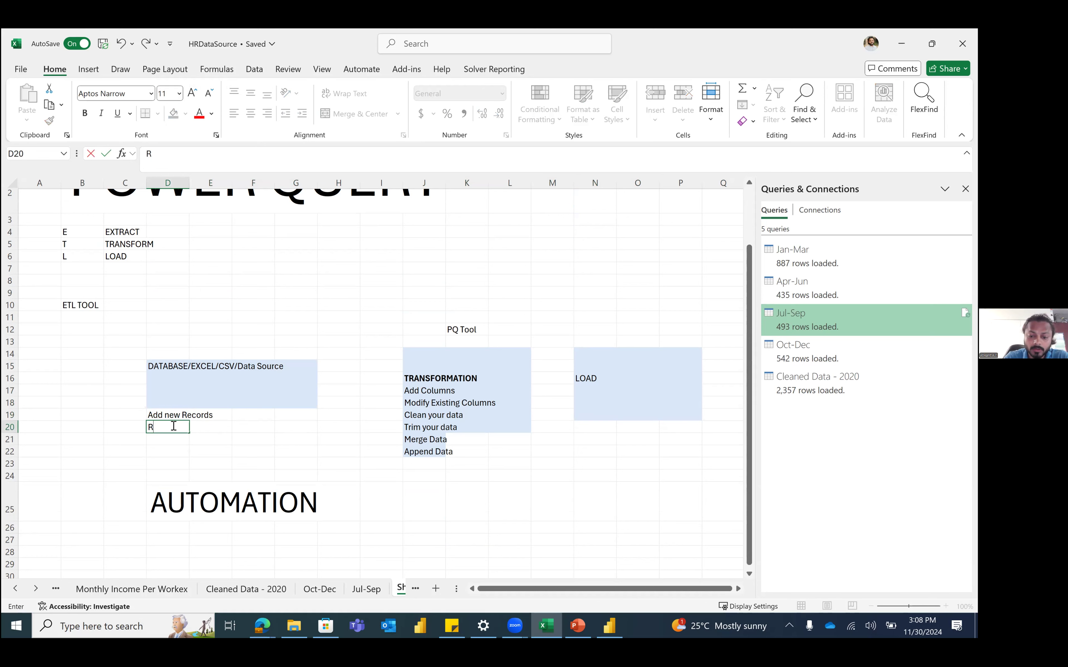
{"action": "type", "text": "ecord 100"}
{"action": "key", "text": "Return"}
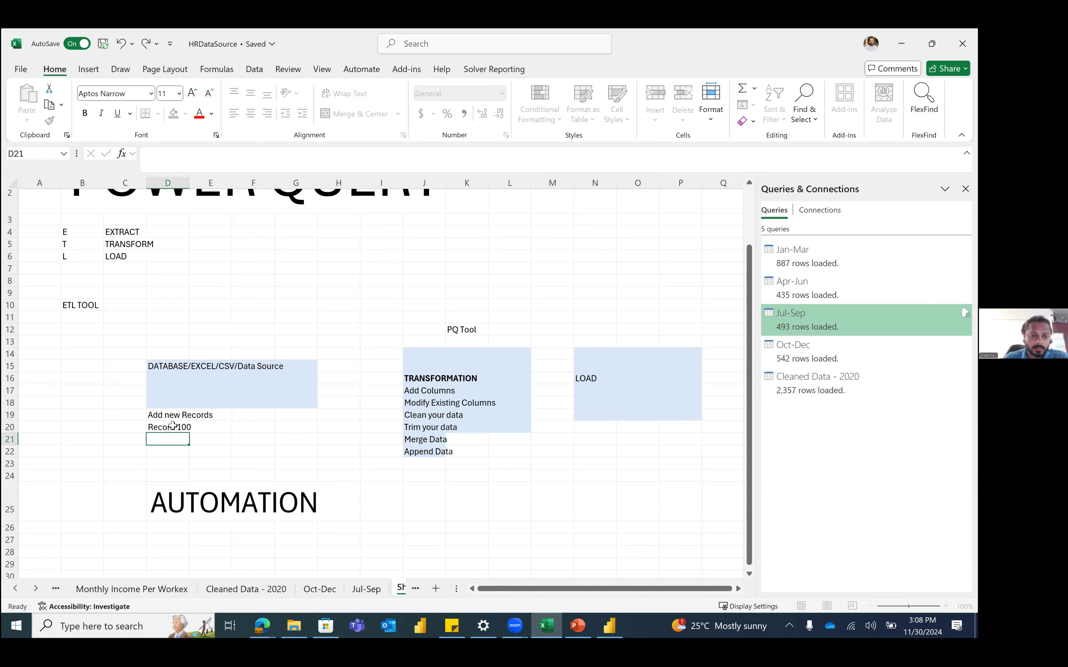
Step: Enter 99 records in D18 and select the list of transformation steps
{"action": "left_click", "coordinate": [181, 398]}
{"action": "type", "text": "99 records"}
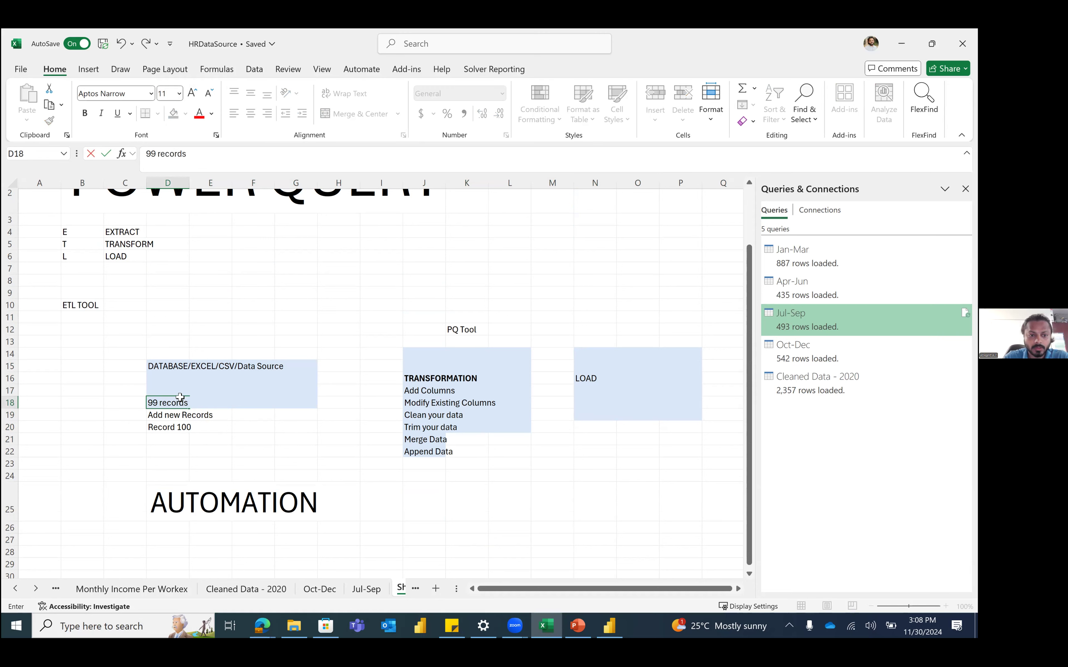
{"action": "key", "text": "Return"}
{"action": "left_click", "coordinate": [156, 428]}
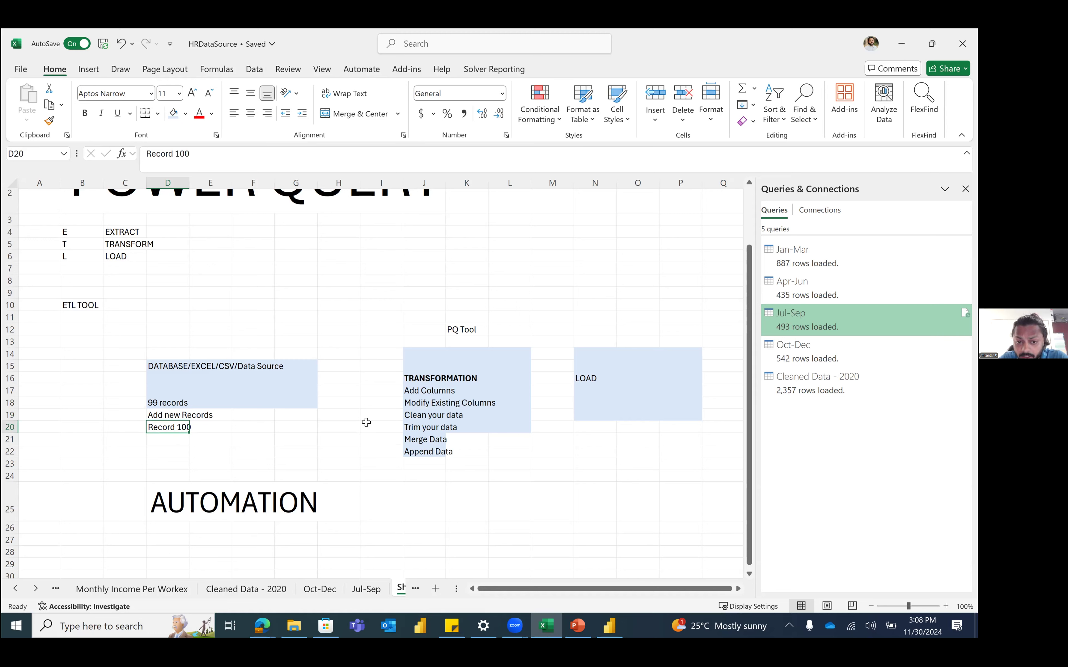
{"action": "left_click", "coordinate": [417, 345]}
{"action": "left_click_drag", "start_coordinate": [418, 346], "coordinate": [430, 452]}
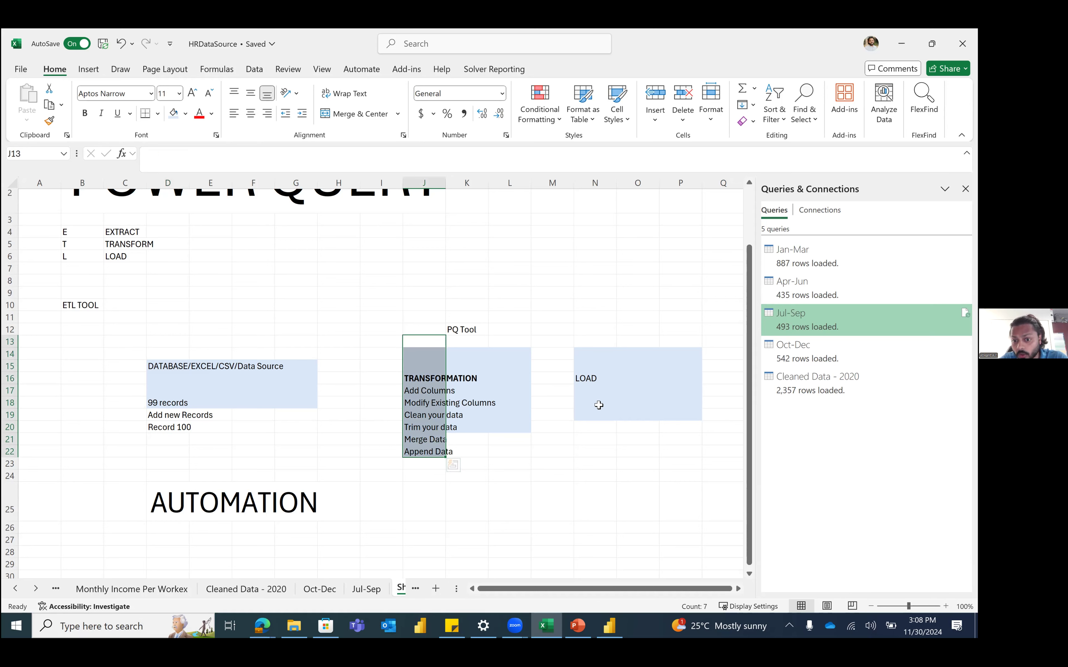
{"action": "left_click", "coordinate": [598, 405]}
{"action": "type", "text": "100 records"}
{"action": "key", "text": "Return"}
{"action": "left_click", "coordinate": [598, 462]}
{"action": "left_click_drag", "start_coordinate": [430, 292], "coordinate": [379, 452]}
{"action": "left_click_drag", "start_coordinate": [425, 391], "coordinate": [425, 428]}
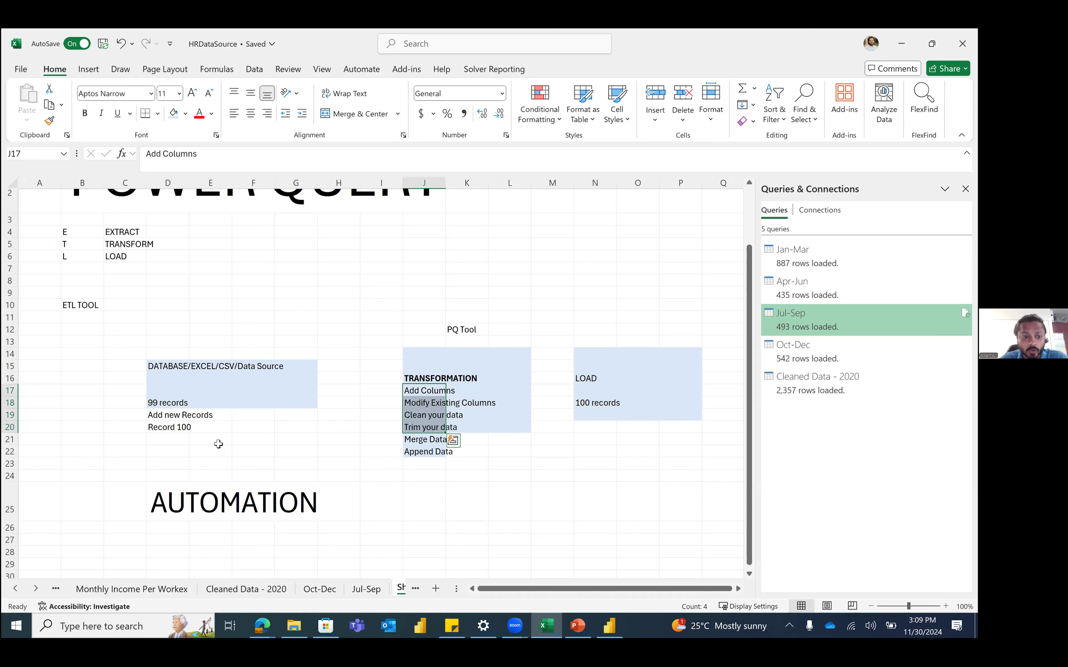
{"action": "left_click", "coordinate": [178, 439]}
{"action": "type", "text": "Recor"}
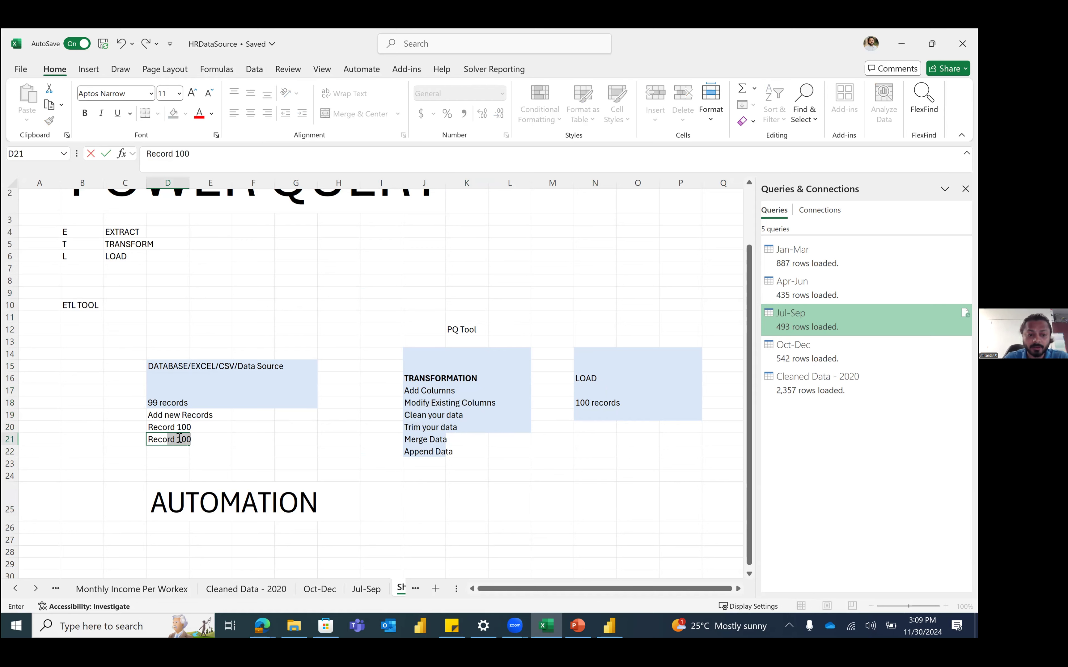
{"action": "type", "text": "d 101"}
{"action": "key", "text": "Return"}
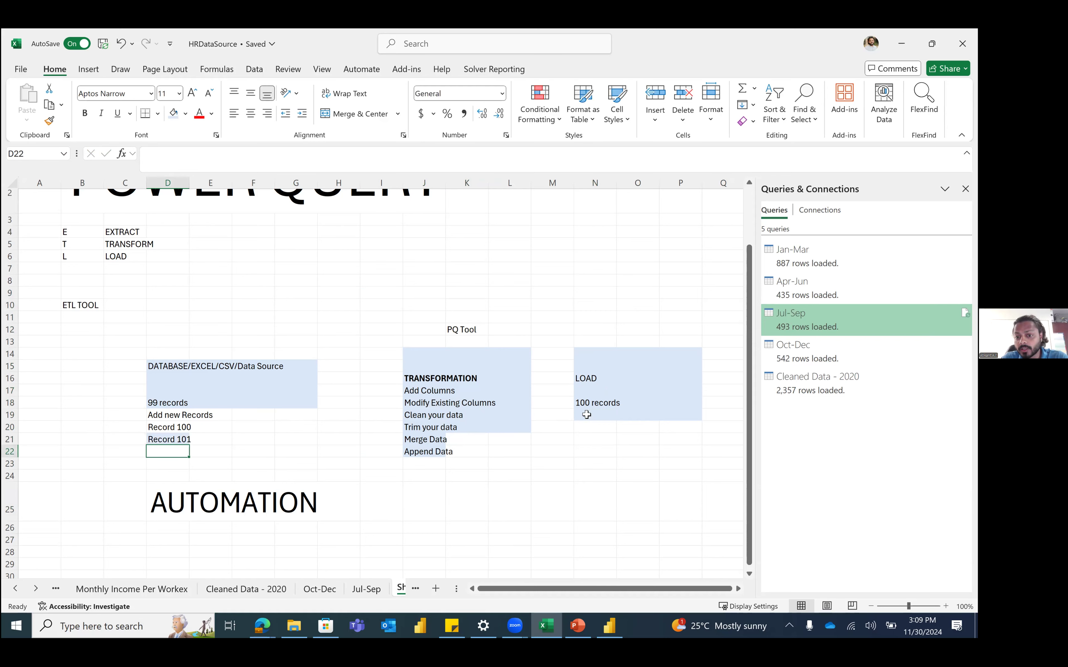
{"action": "left_click", "coordinate": [595, 451]}
{"action": "left_click", "coordinate": [587, 402]}
{"action": "type", "text": "101"}
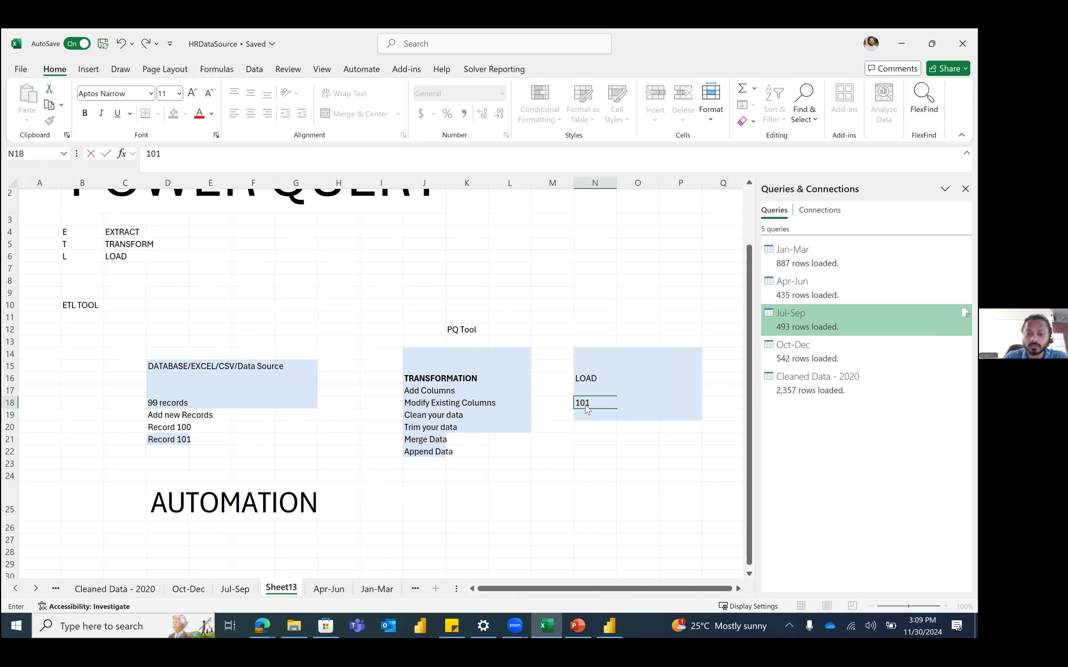
{"action": "type", "text": " records"}
{"action": "key", "text": "Return"}
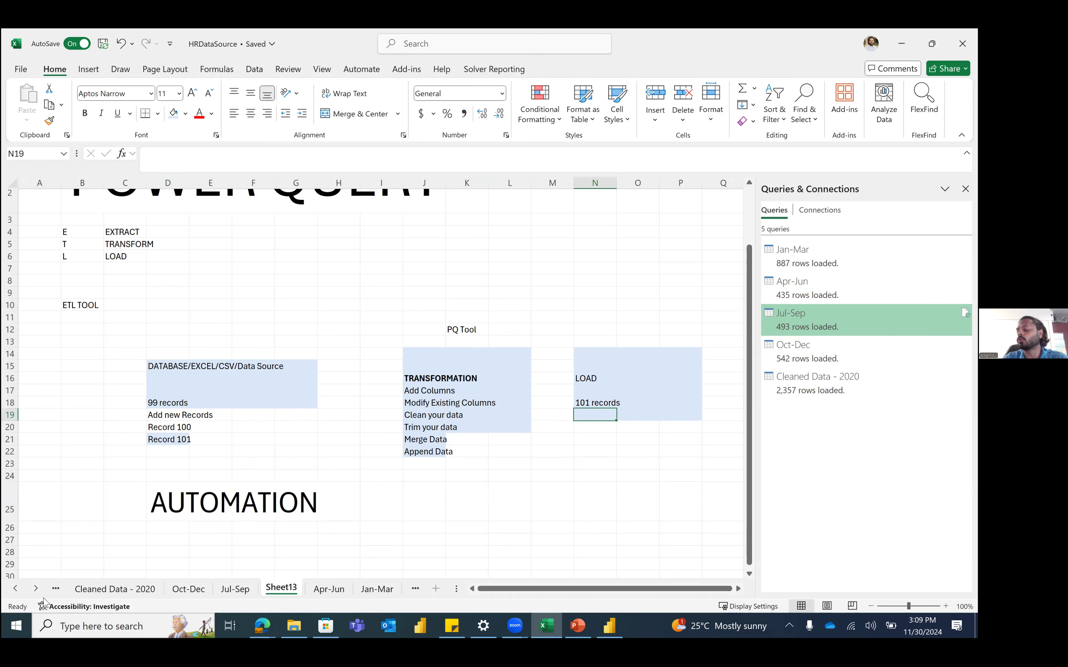
{"action": "left_click", "coordinate": [62, 623]}
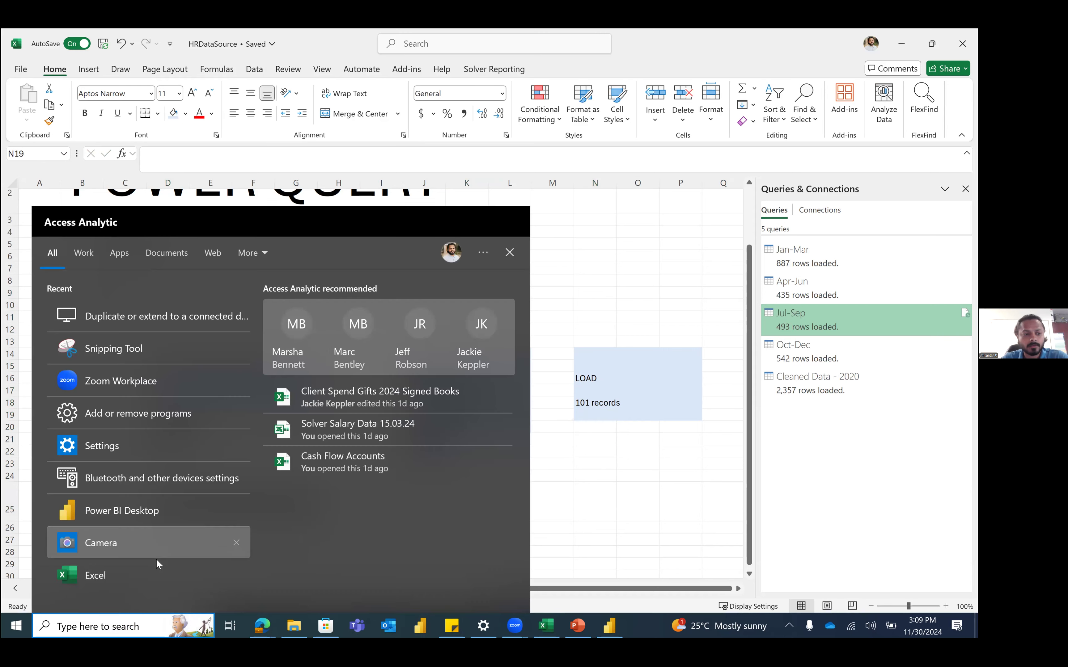
{"action": "left_click", "coordinate": [156, 561]}
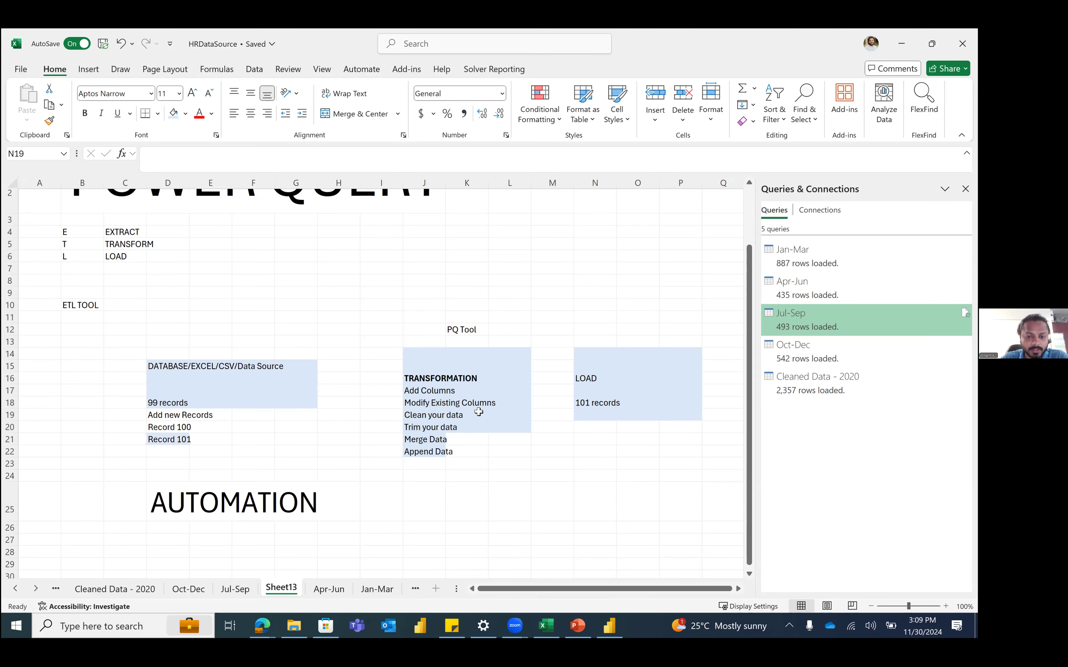
{"action": "left_click_drag", "start_coordinate": [582, 296], "coordinate": [682, 412]}
{"action": "left_click_drag", "start_coordinate": [705, 475], "coordinate": [705, 476]}
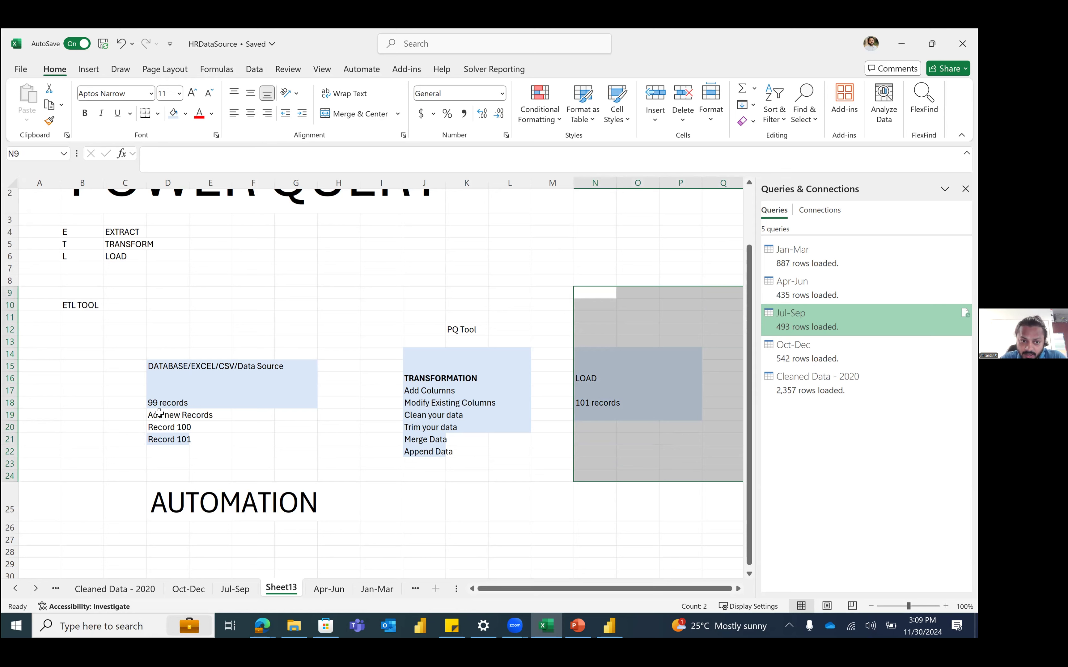
{"action": "left_click_drag", "start_coordinate": [159, 413], "coordinate": [257, 452]}
{"action": "left_click_drag", "start_coordinate": [646, 398], "coordinate": [678, 458]}
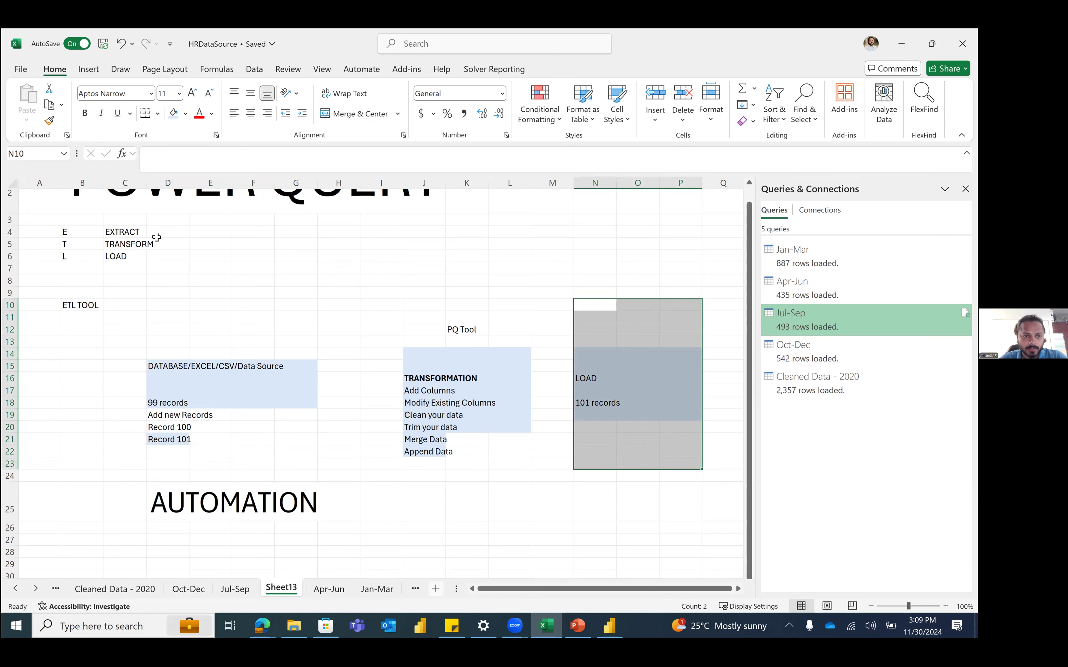
{"action": "key", "text": "shift+F11"}
Step: Enter the heading '5 Salesman' in cell C3 of the new sheet
{"action": "left_click", "coordinate": [131, 220]}
{"action": "type", "text": "5"}
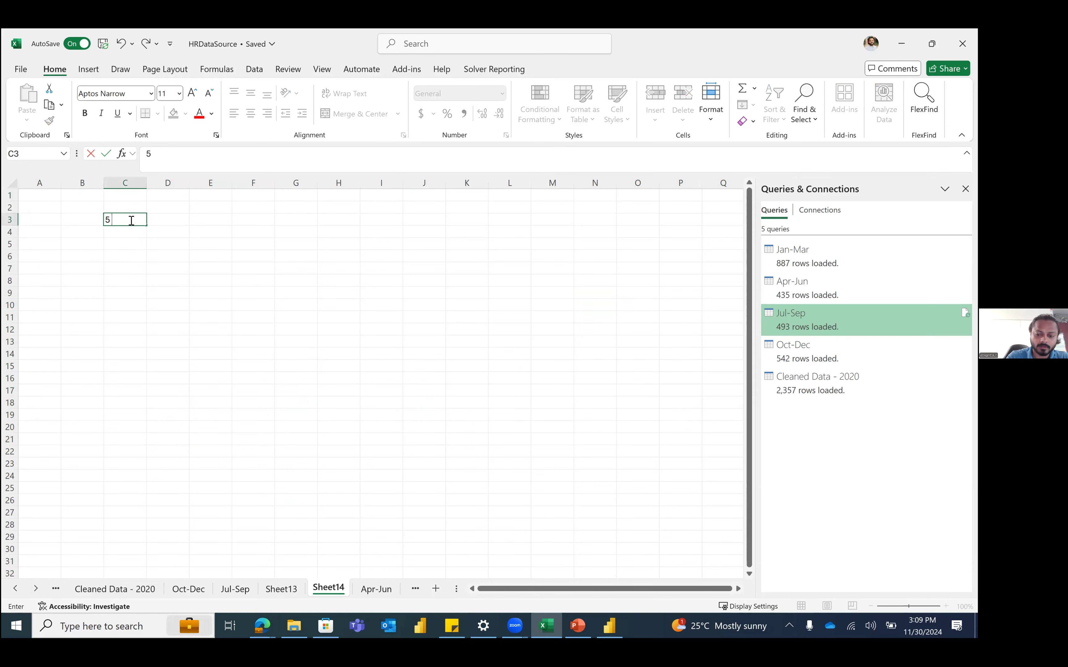
{"action": "type", "text": " Salesman"}
{"action": "key", "text": "Return"}
Step: List salesmen S1, S2, S3, S4 and S5 in C5, C7, C9, C11 and C13
{"action": "key", "text": "Return"}
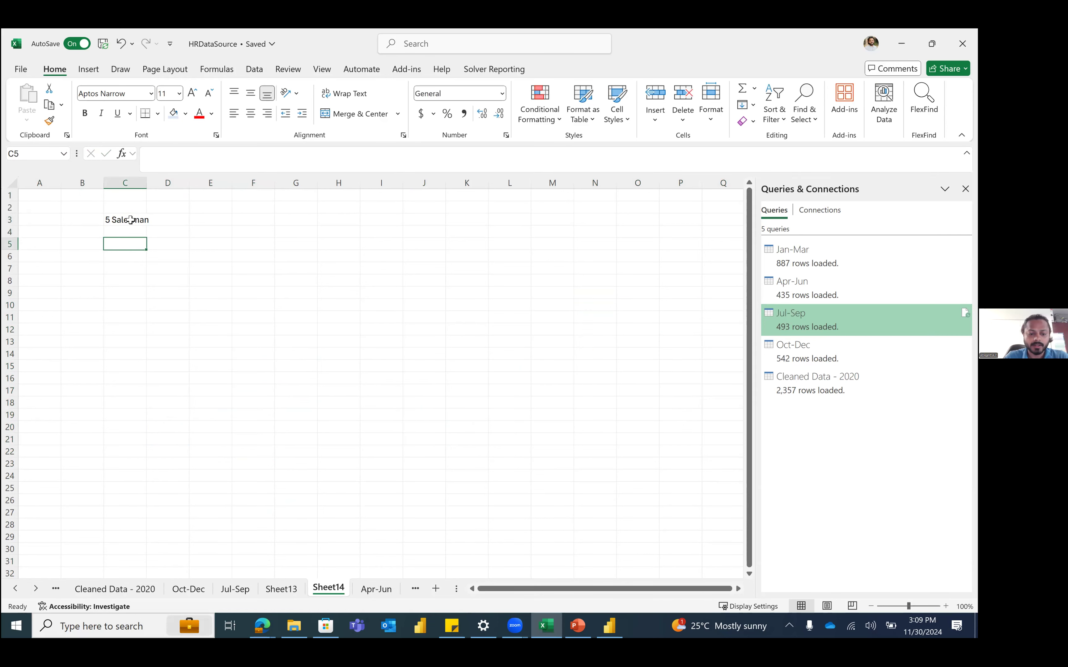
{"action": "type", "text": "S1"}
{"action": "key", "text": "Return"}
{"action": "key", "text": "Return"}
{"action": "type", "text": "S2"}
{"action": "key", "text": "Return"}
{"action": "key", "text": "Return"}
{"action": "type", "text": "S3"}
{"action": "key", "text": "Return"}
{"action": "key", "text": "Return"}
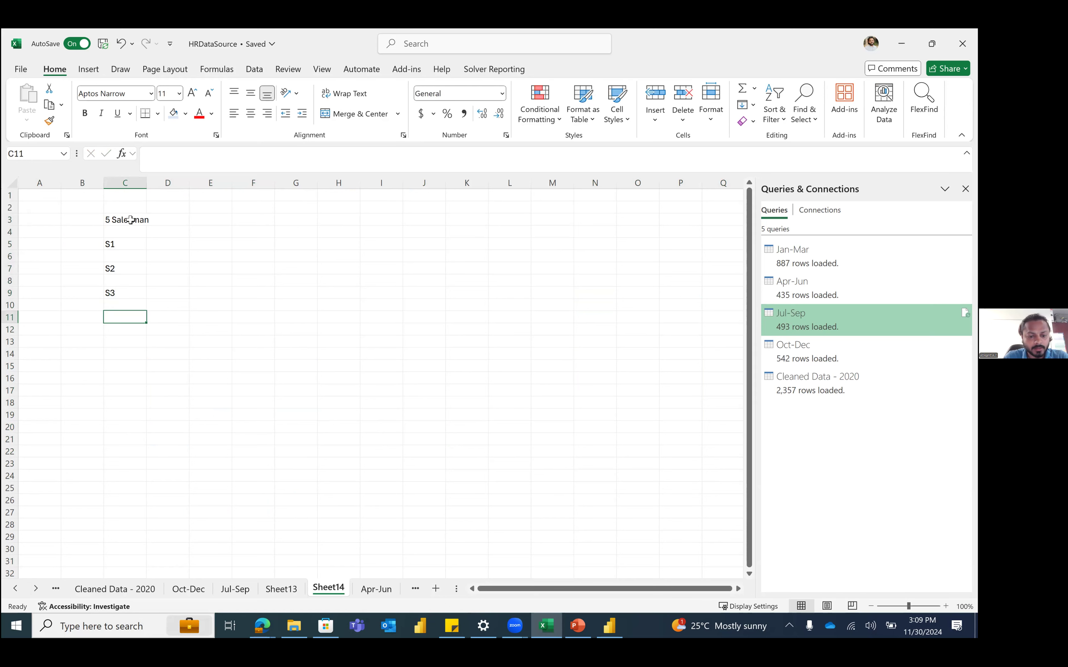
{"action": "type", "text": "S4"}
{"action": "key", "text": "Return"}
{"action": "key", "text": "Return"}
{"action": "type", "text": "S5"}
{"action": "key", "text": "Return"}
{"action": "key", "text": "Up"}
{"action": "key", "text": "Up"}
{"action": "key", "text": "Up"}
{"action": "key", "text": "Up"}
{"action": "key", "text": "Up"}
{"action": "key", "text": "Up"}
{"action": "key", "text": "Up"}
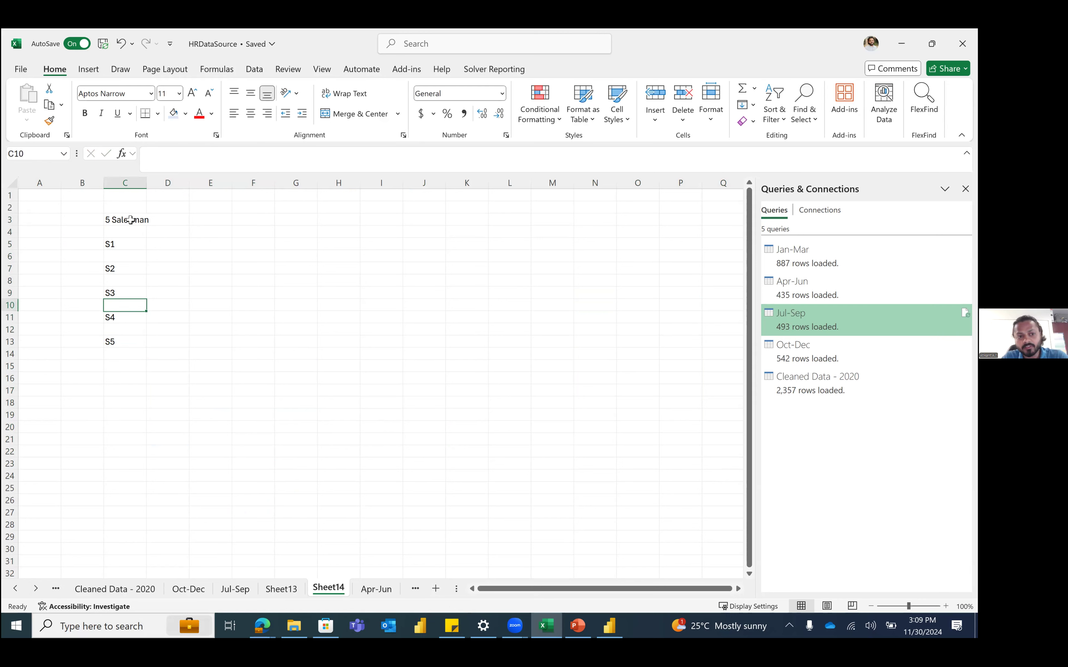
{"action": "key", "text": "Up"}
{"action": "key", "text": "Up"}
{"action": "key", "text": "Right"}
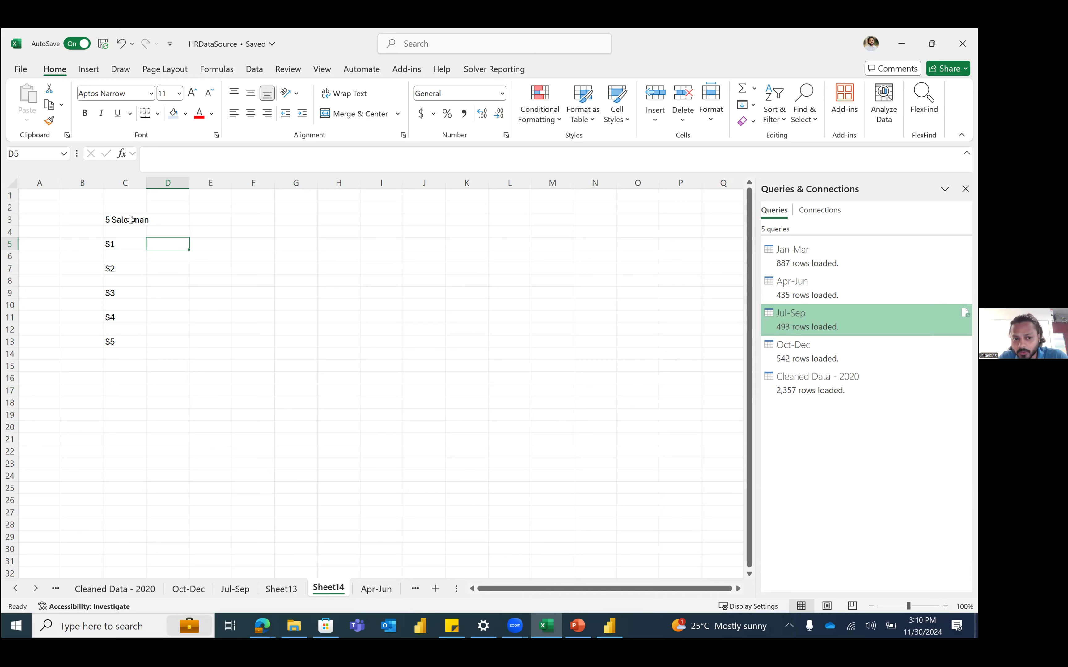
{"action": "key", "text": "Right"}
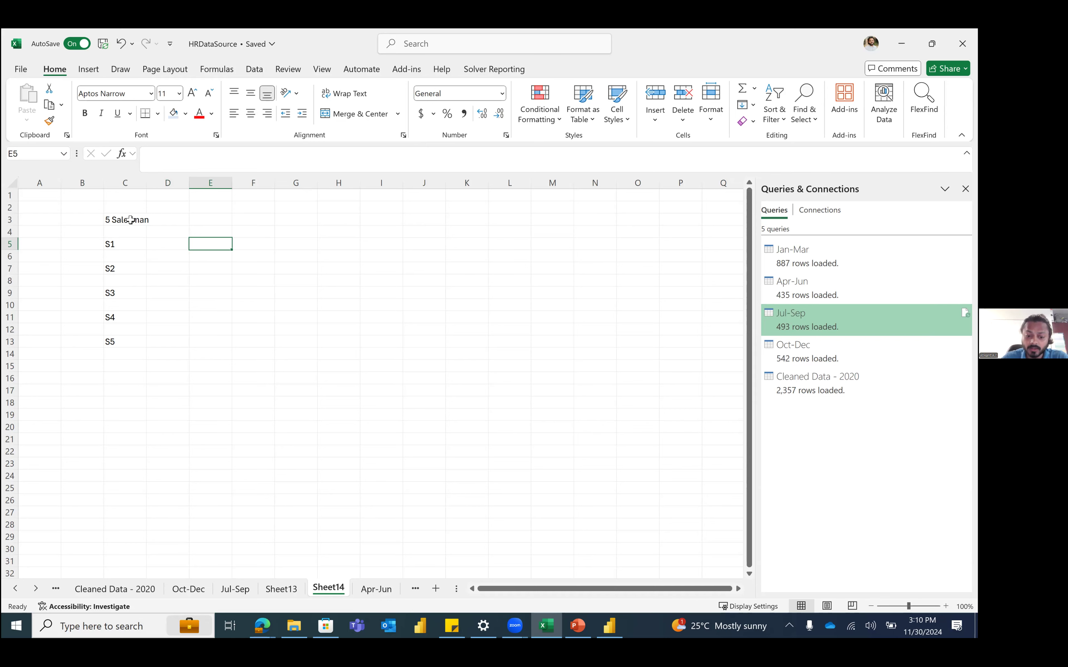
Step: Label S1 'Excel File' in E5 and copy that label beside S2 through S5
{"action": "type", "text": "Excel File"}
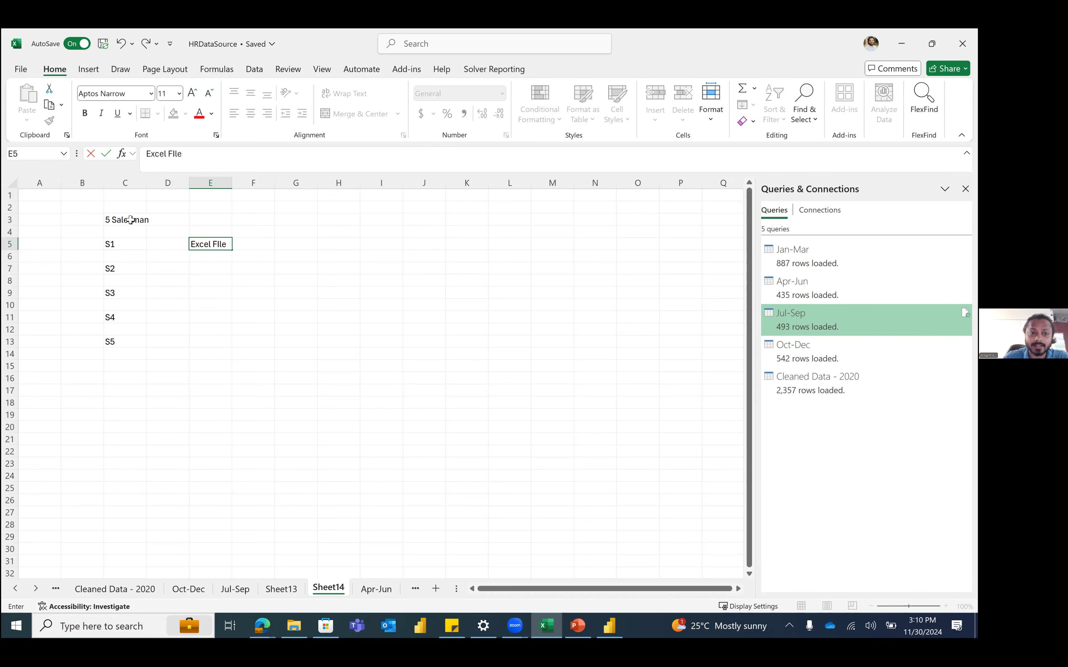
{"action": "key", "text": "Return"}
{"action": "key", "text": "Up"}
{"action": "key", "text": "ctrl+c"}
{"action": "key", "text": "Down"}
{"action": "key", "text": "Down"}
{"action": "key", "text": "ctrl+v"}
{"action": "key", "text": "Down"}
{"action": "key", "text": "Down"}
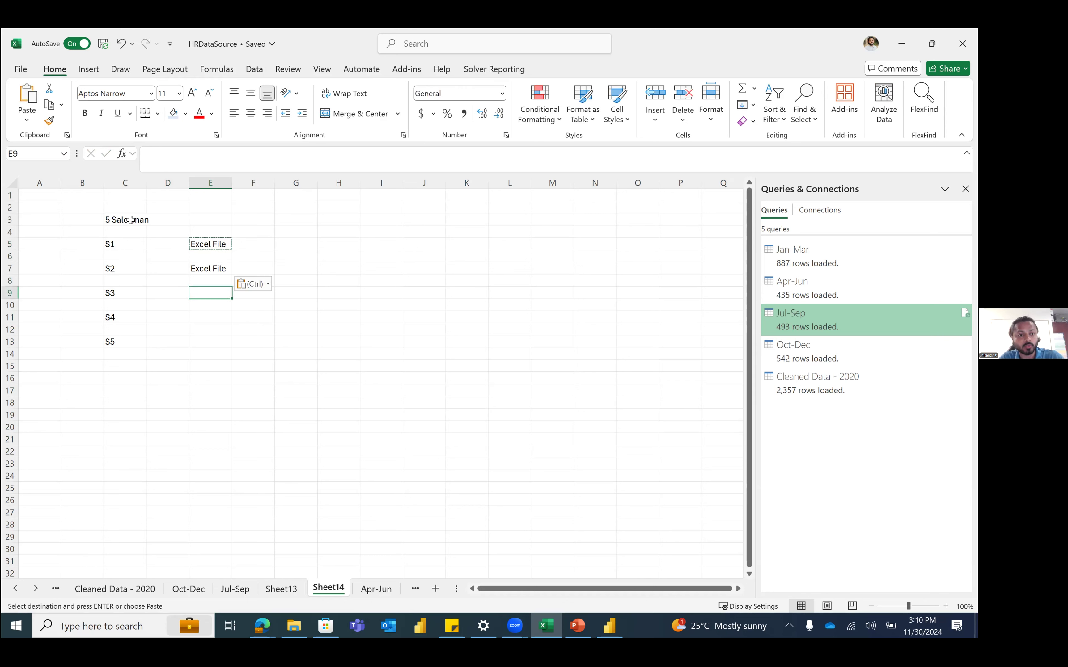
{"action": "key", "text": "ctrl+v"}
{"action": "key", "text": "Down"}
{"action": "key", "text": "Down"}
{"action": "key", "text": "ctrl+v"}
{"action": "key", "text": "Down"}
{"action": "key", "text": "Down"}
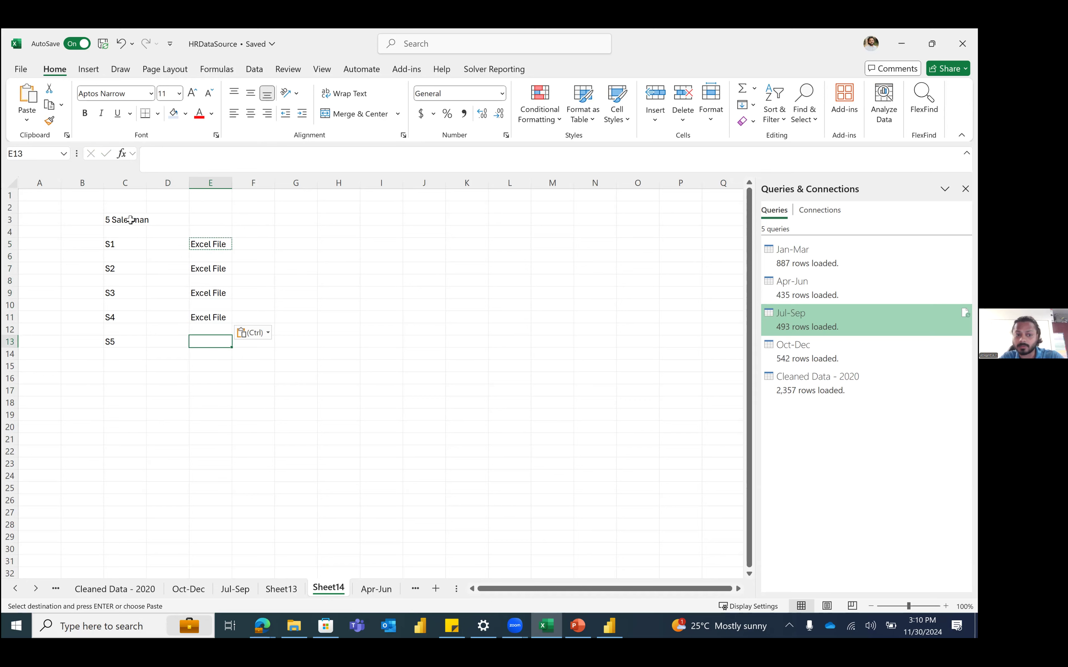
{"action": "key", "text": "ctrl+v"}
{"action": "key", "text": "Escape"}
{"action": "key", "text": "Right"}
{"action": "key", "text": "Up"}
{"action": "key", "text": "Up"}
{"action": "key", "text": "Up"}
{"action": "key", "text": "Up"}
{"action": "key", "text": "Up"}
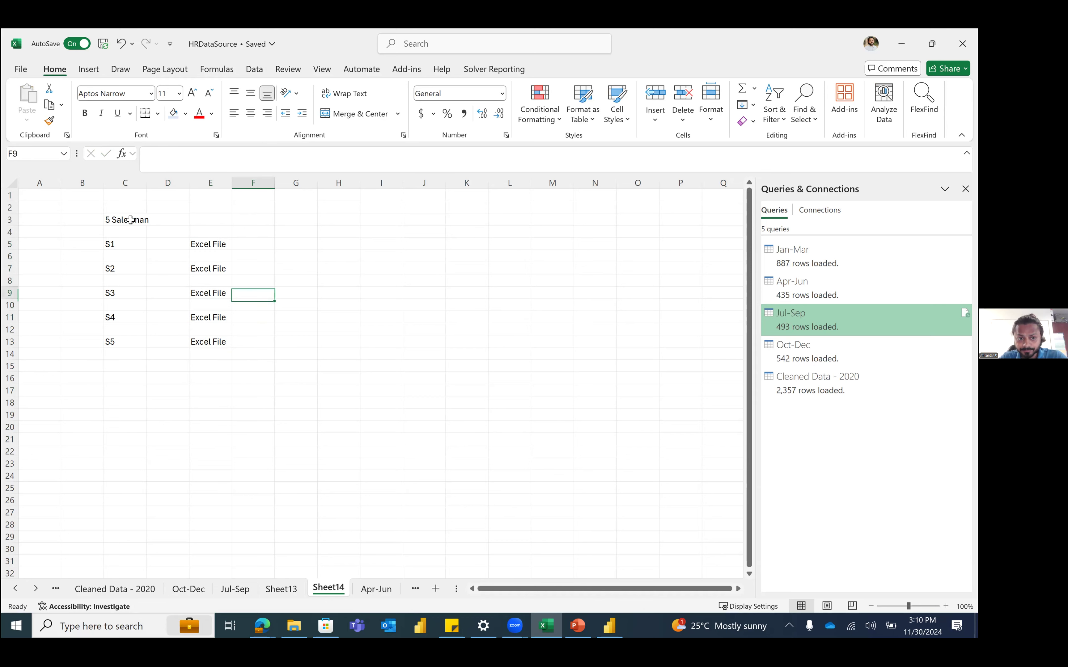
Step: Enter 'MASTER FILE' in H8, then point from each salesman's Excel File to it
{"action": "left_click", "coordinate": [351, 281]}
{"action": "type", "text": "MASTER"}
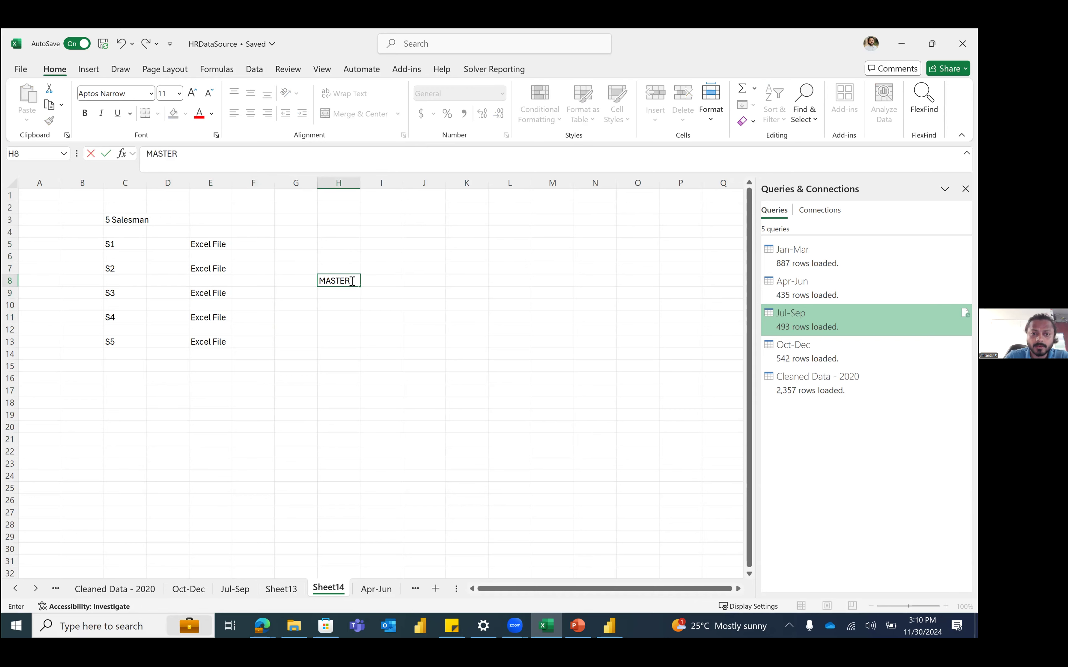
{"action": "type", "text": " FILE"}
{"action": "key", "text": "Return"}
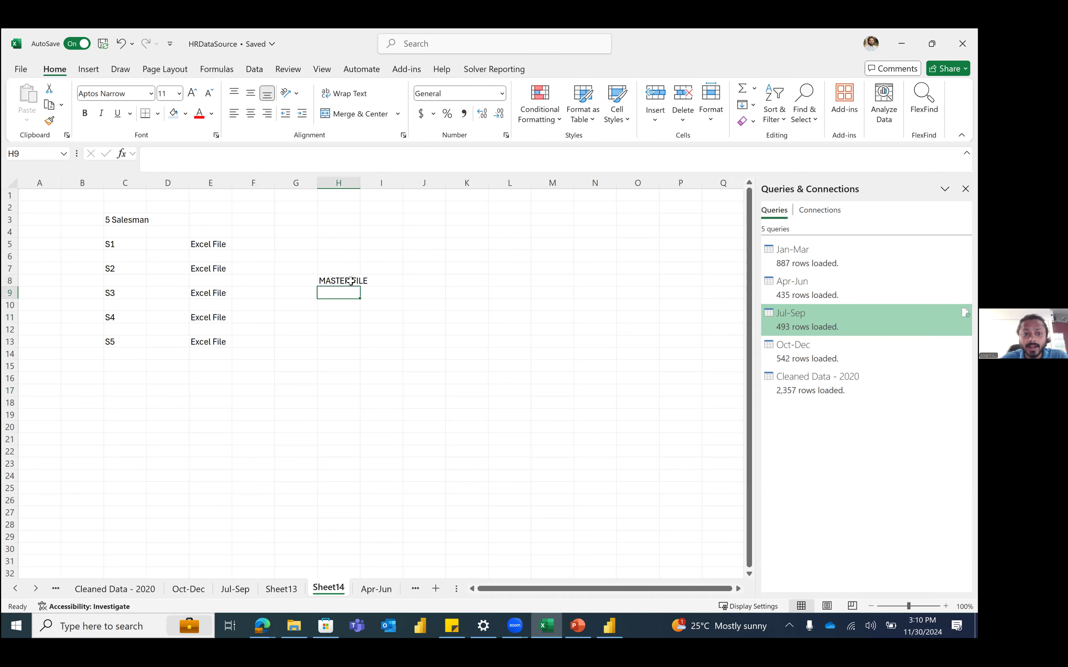
{"action": "left_click", "coordinate": [220, 246]}
{"action": "left_click", "coordinate": [221, 269]}
{"action": "left_click", "coordinate": [221, 294]}
{"action": "left_click", "coordinate": [216, 318]}
{"action": "left_click", "coordinate": [213, 347]}
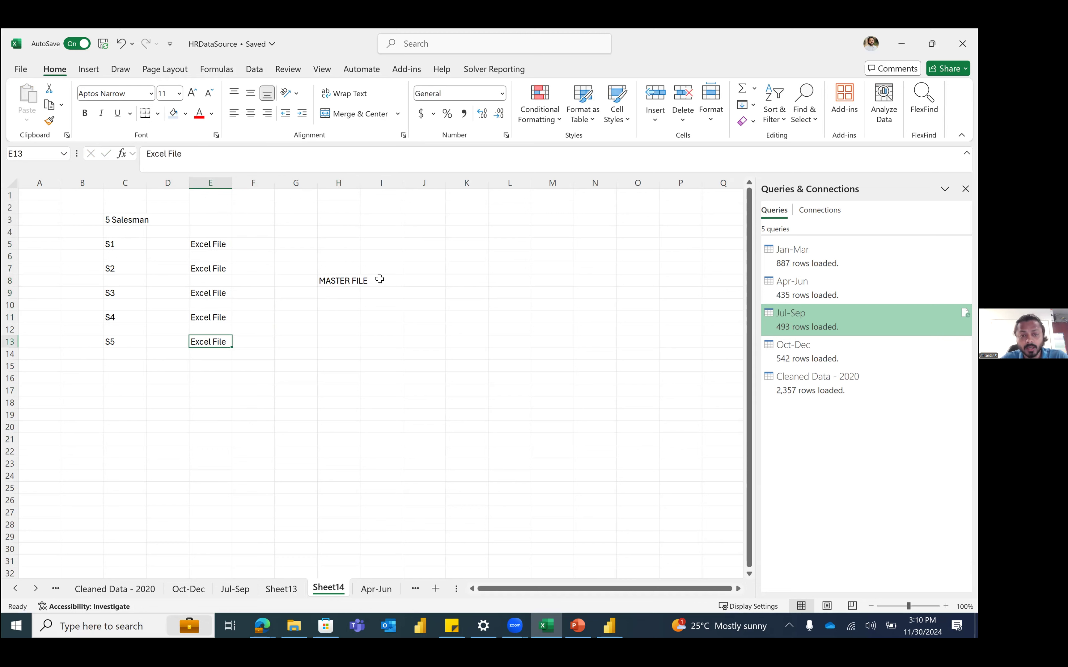
{"action": "left_click", "coordinate": [344, 280]}
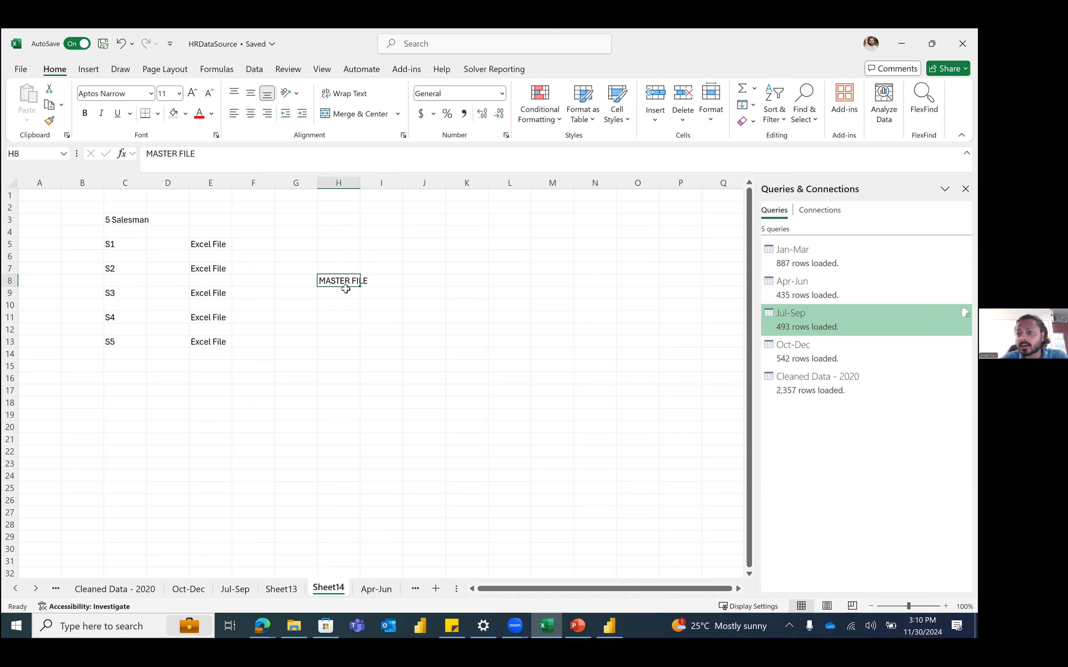
Step: Enter 'RSM/RM' in H6 above MASTER FILE
{"action": "left_click", "coordinate": [342, 258]}
{"action": "type", "text": "RE"}
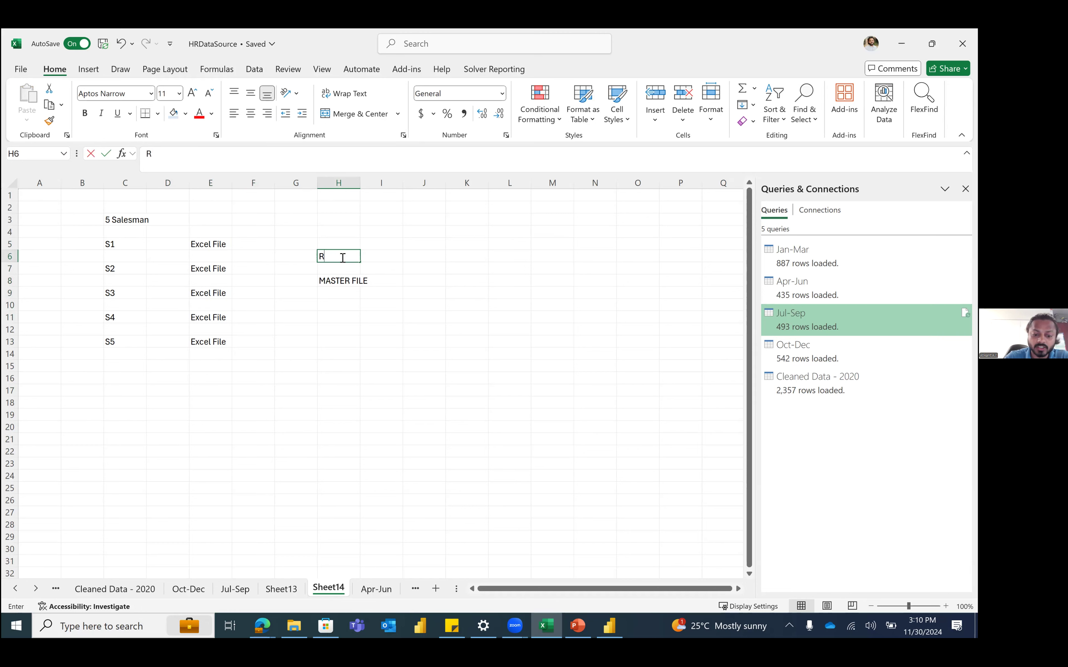
{"action": "key", "text": "BackSpace"}
{"action": "type", "text": "SM/RM"}
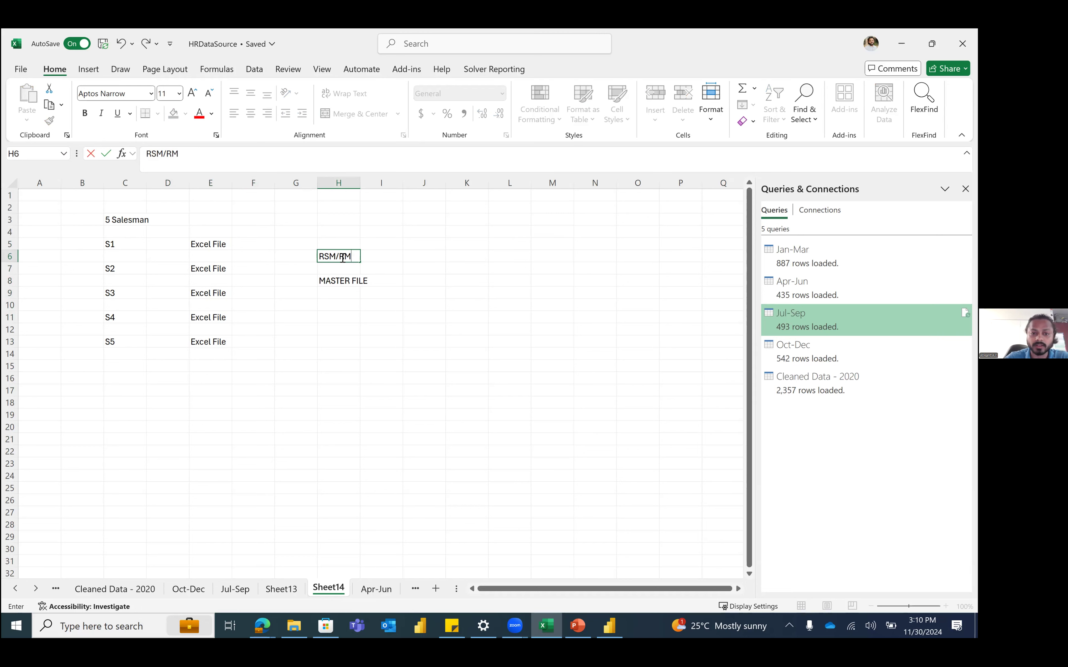
{"action": "left_click", "coordinate": [383, 329]}
{"action": "left_click", "coordinate": [340, 280]}
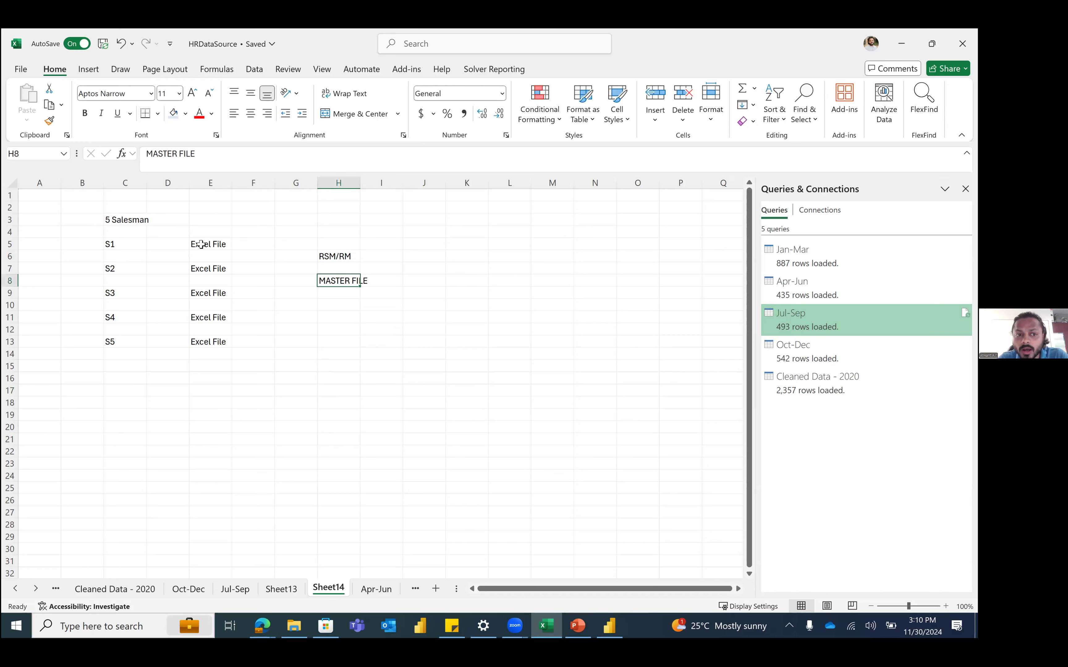
{"action": "left_click", "coordinate": [129, 246]}
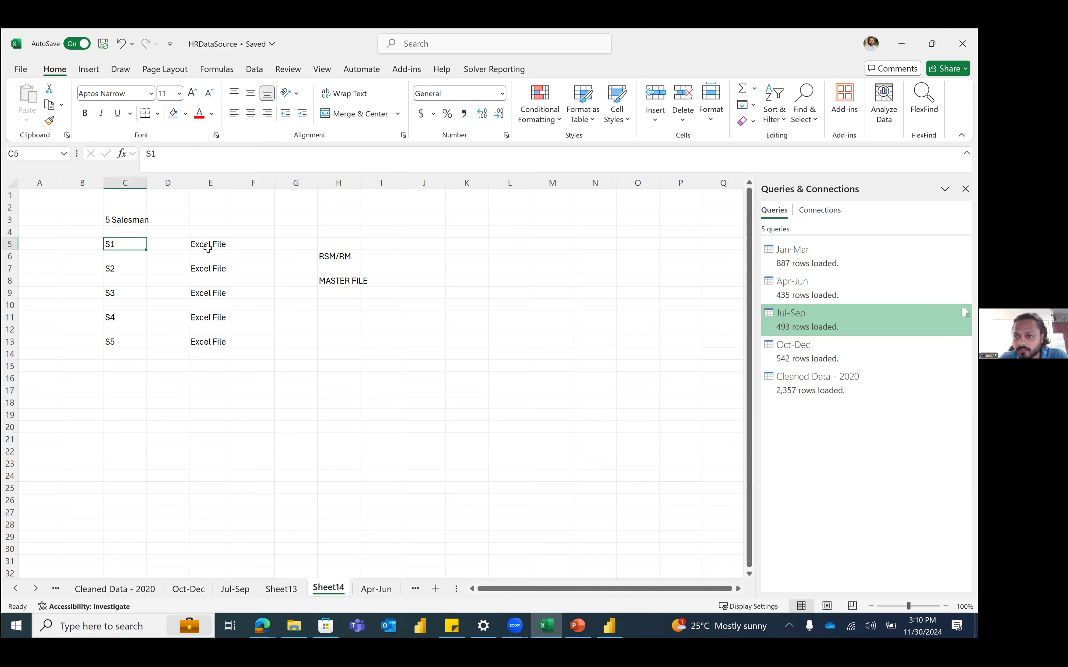
{"action": "left_click", "coordinate": [130, 271]}
{"action": "left_click", "coordinate": [121, 293]}
{"action": "left_click", "coordinate": [131, 315]}
{"action": "left_click_drag", "start_coordinate": [205, 244], "coordinate": [219, 339]}
{"action": "left_click_drag", "start_coordinate": [218, 291], "coordinate": [334, 282]}
{"action": "left_click", "coordinate": [334, 282]}
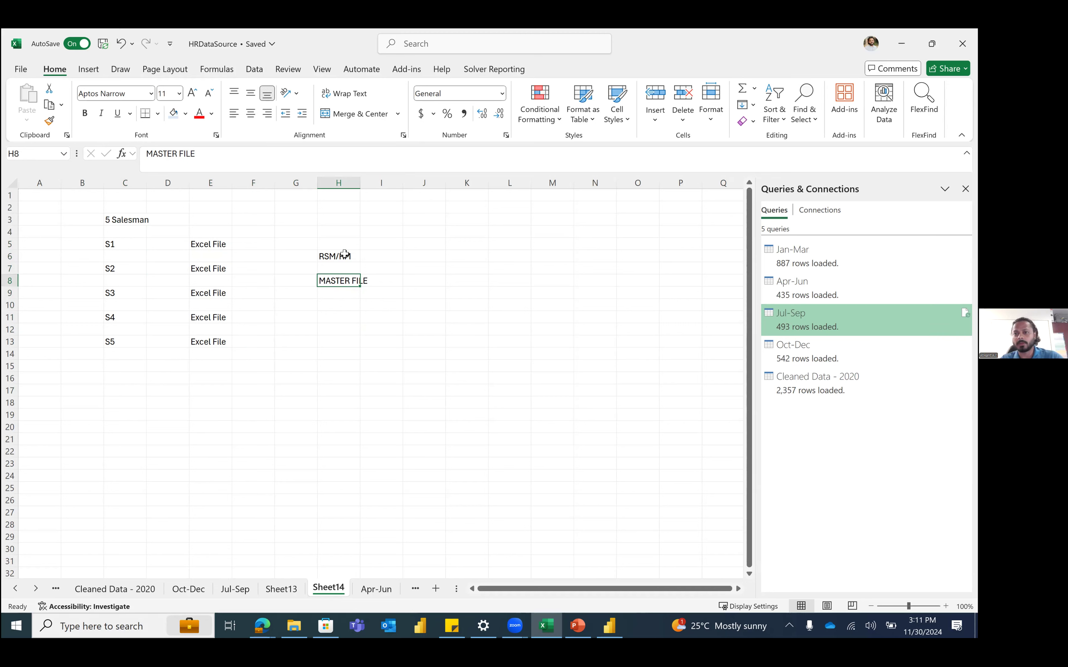
{"action": "left_click", "coordinate": [96, 208]}
{"action": "left_click_drag", "start_coordinate": [415, 375], "coordinate": [415, 375]}
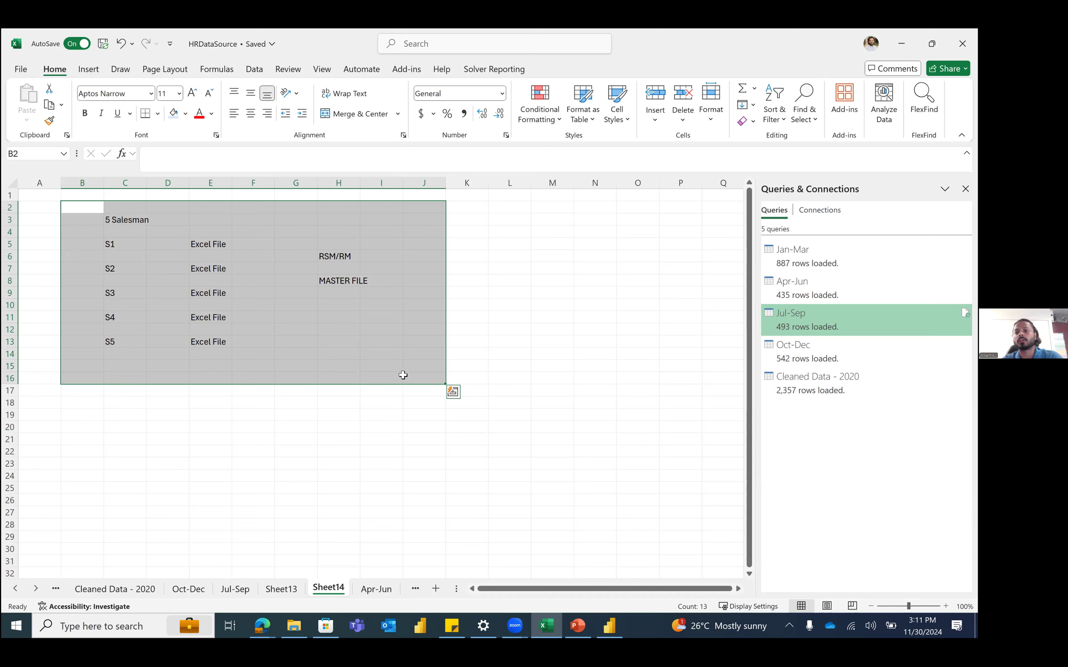
{"action": "left_click", "coordinate": [467, 357]}
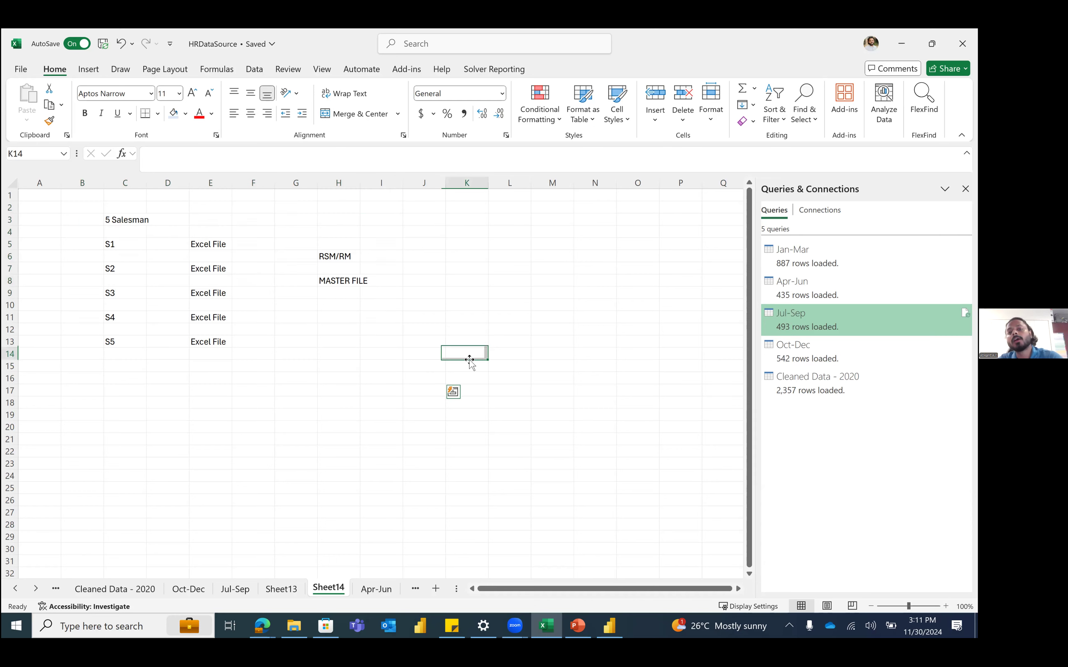
{"action": "left_click_drag", "start_coordinate": [83, 207], "coordinate": [435, 355]}
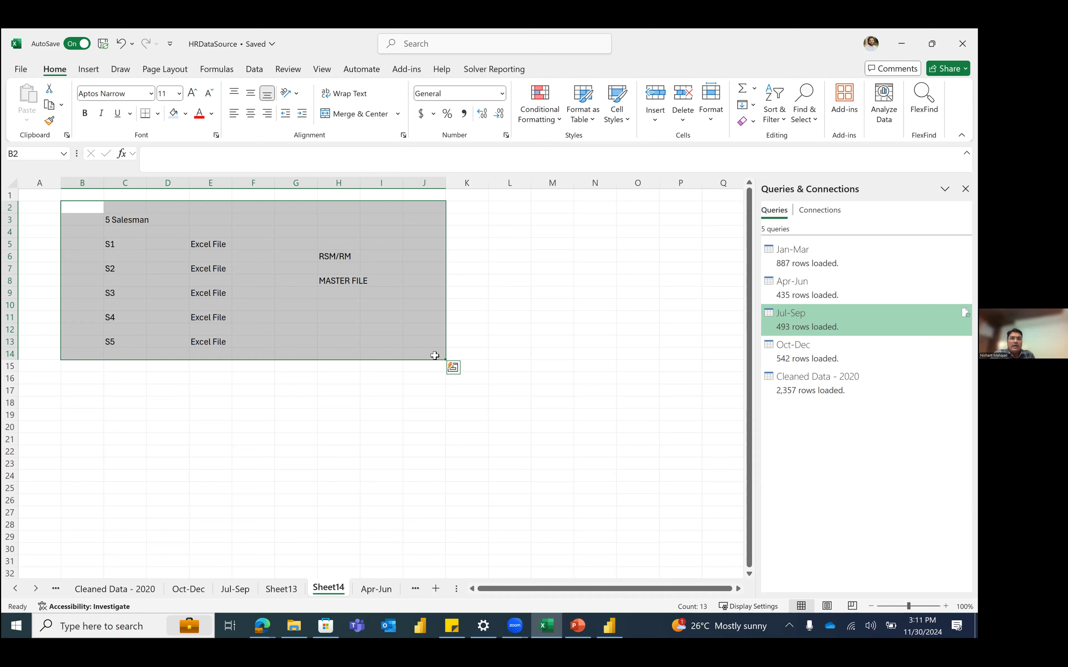
{"action": "left_click", "coordinate": [465, 474]}
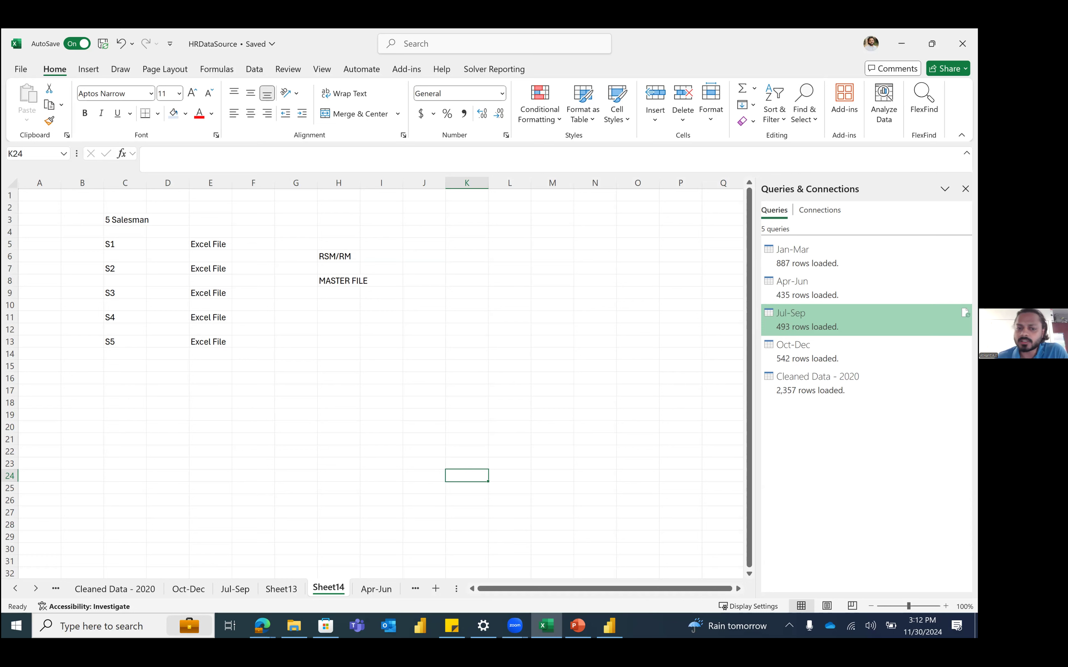
{"action": "left_click_drag", "start_coordinate": [143, 363], "coordinate": [445, 423]}
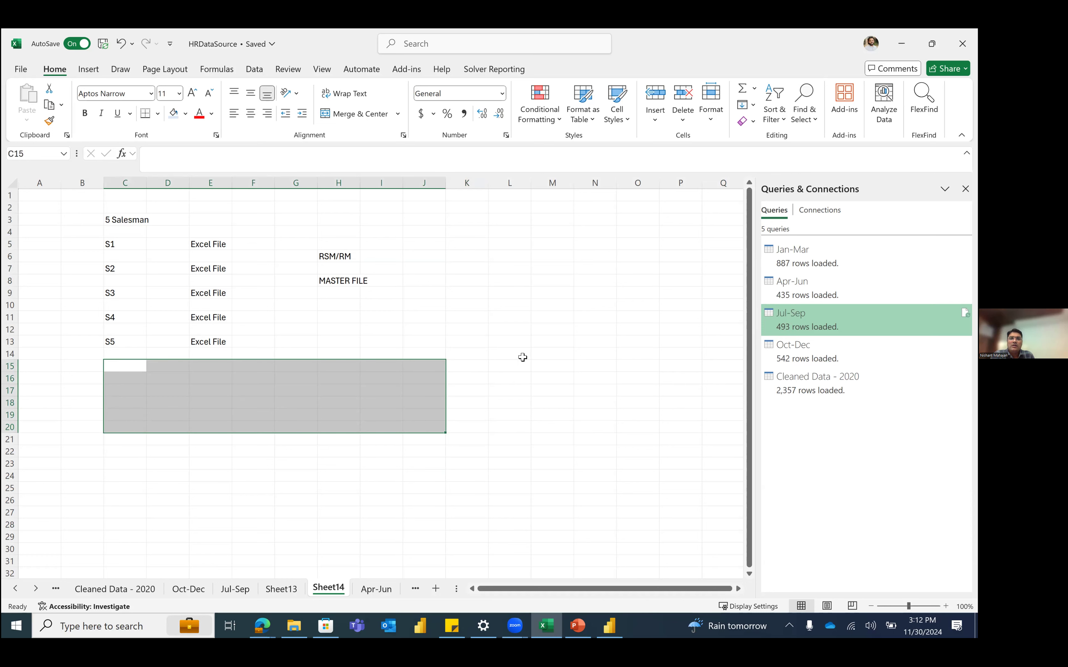
{"action": "left_click", "coordinate": [519, 344]}
Step: Show the Dataset folder in File Explorer and briefly select the four 2020 quarterly outage files
{"action": "left_click", "coordinate": [295, 626]}
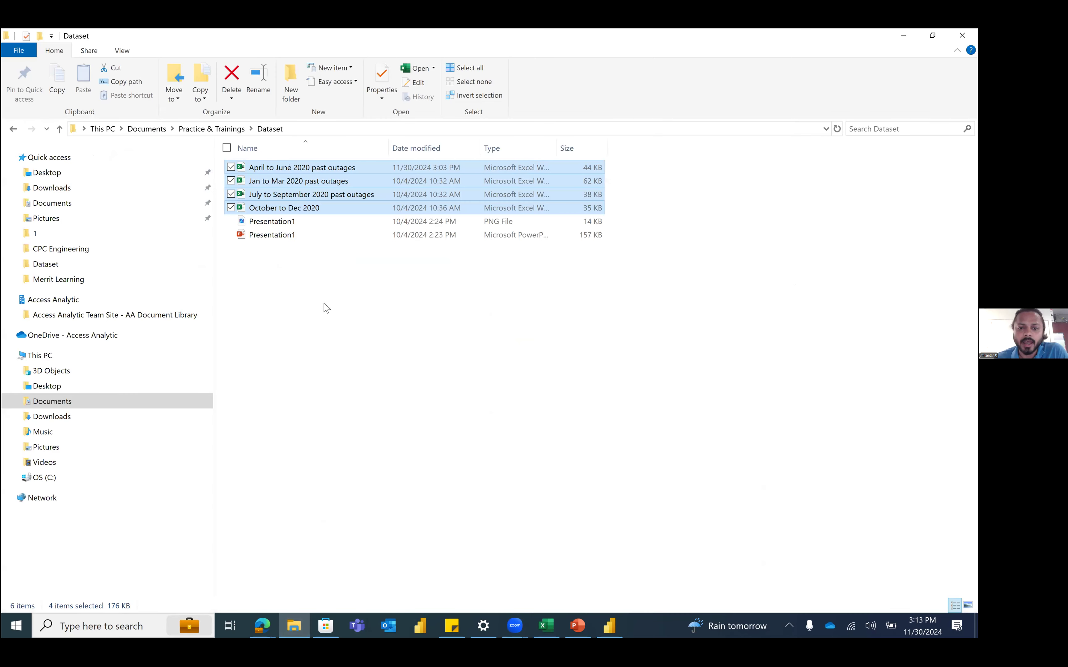
{"action": "left_click", "coordinate": [326, 308]}
{"action": "left_click", "coordinate": [273, 170]}
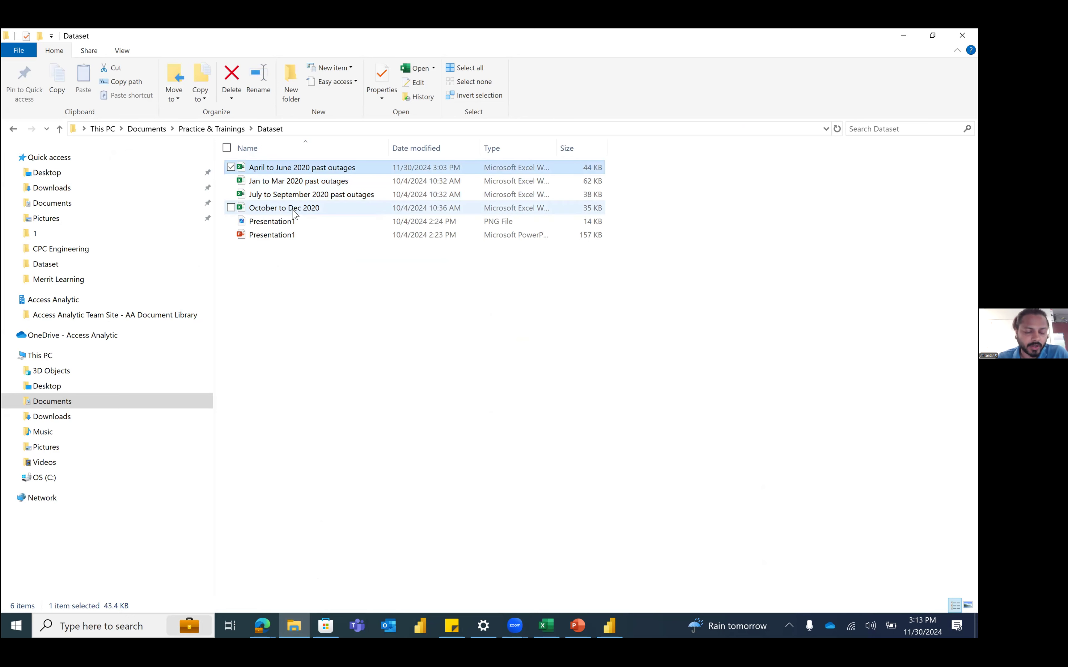
{"action": "left_click", "coordinate": [291, 207], "text": "shift"}
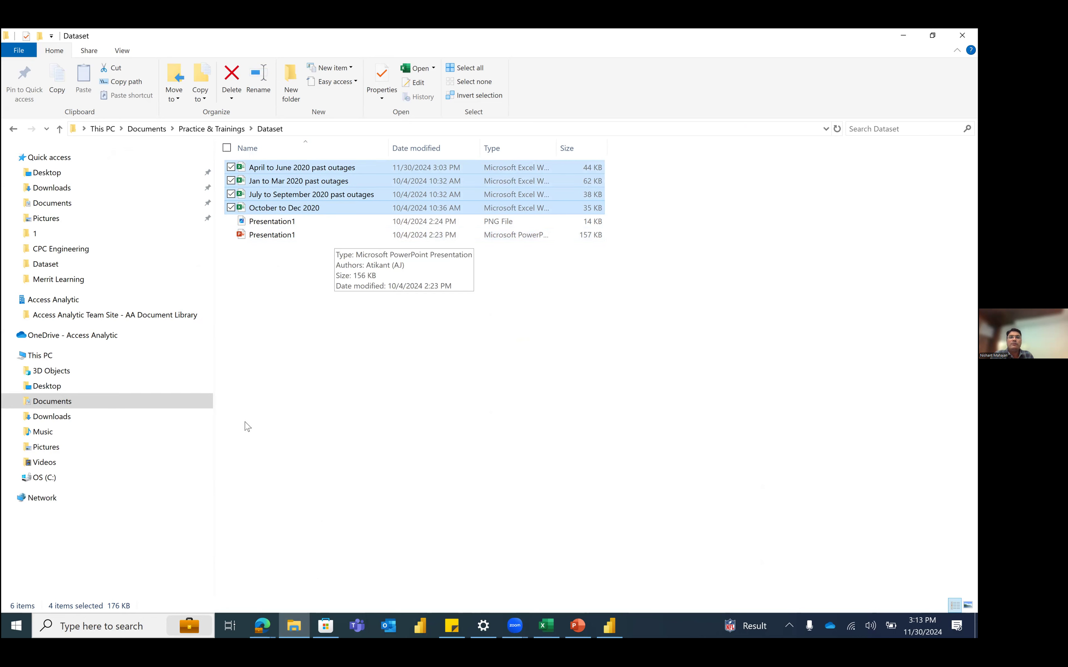
{"action": "left_click", "coordinate": [312, 379]}
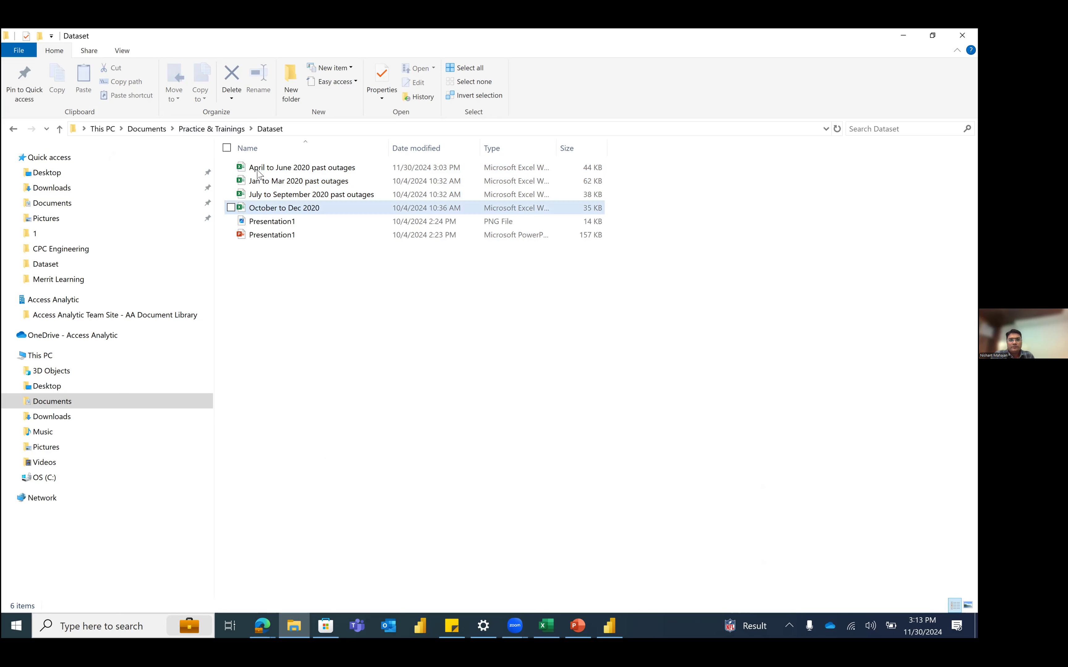
Step: Copy the four quarterly 2020 outage workbooks
{"action": "double_click", "coordinate": [273, 167]}
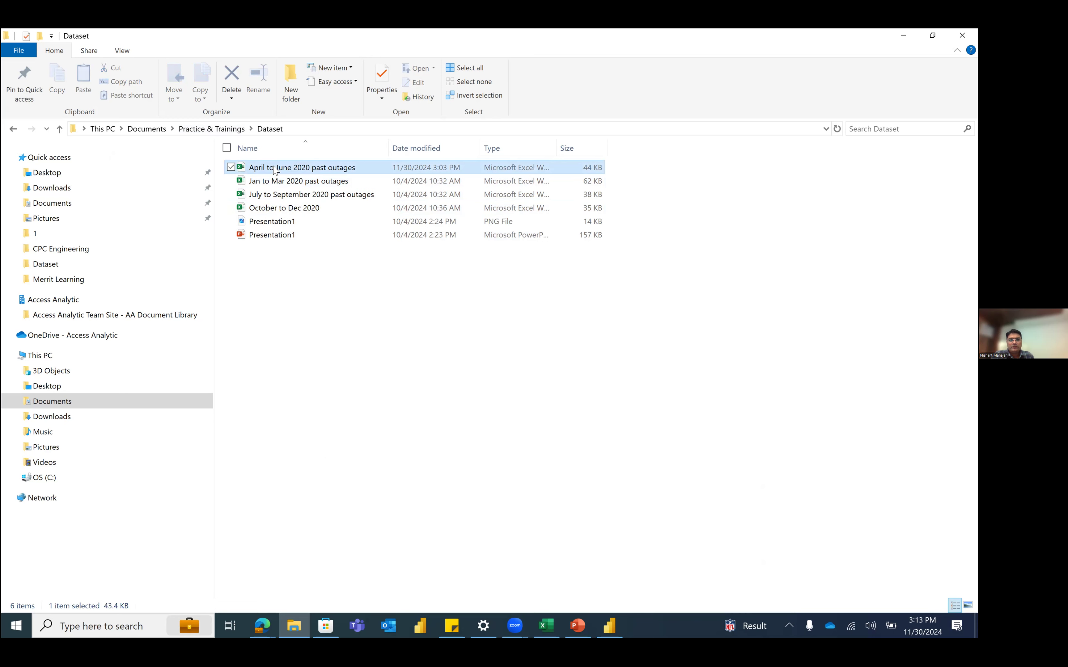
{"action": "left_click", "coordinate": [279, 207], "text": "shift"}
{"action": "right_click", "coordinate": [279, 207]}
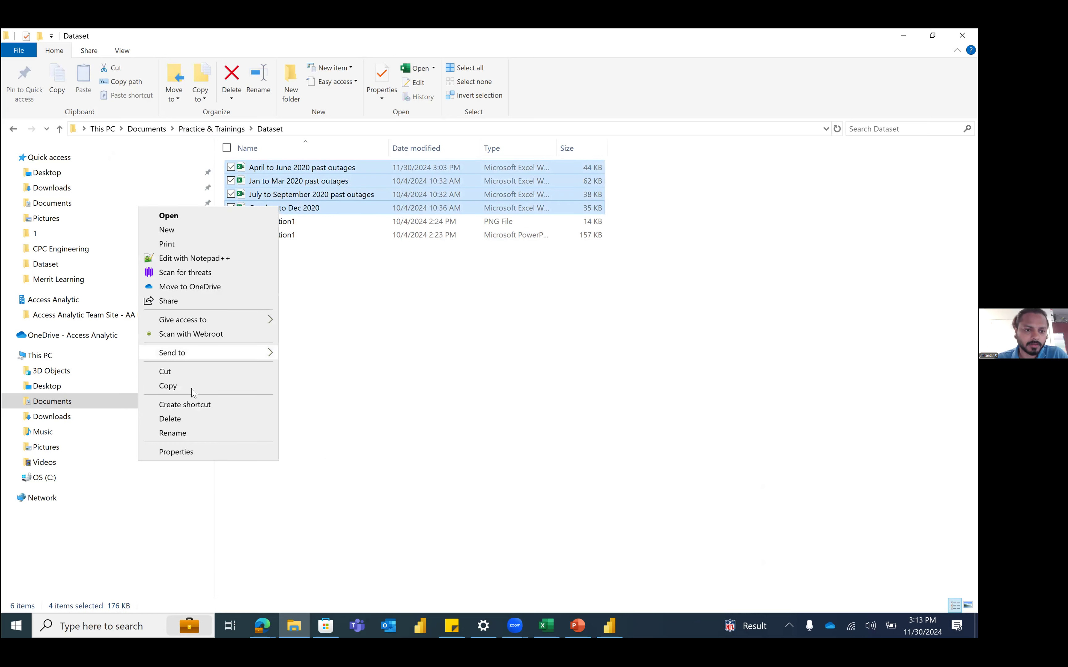
{"action": "left_click", "coordinate": [193, 389]}
{"action": "left_click", "coordinate": [410, 413]}
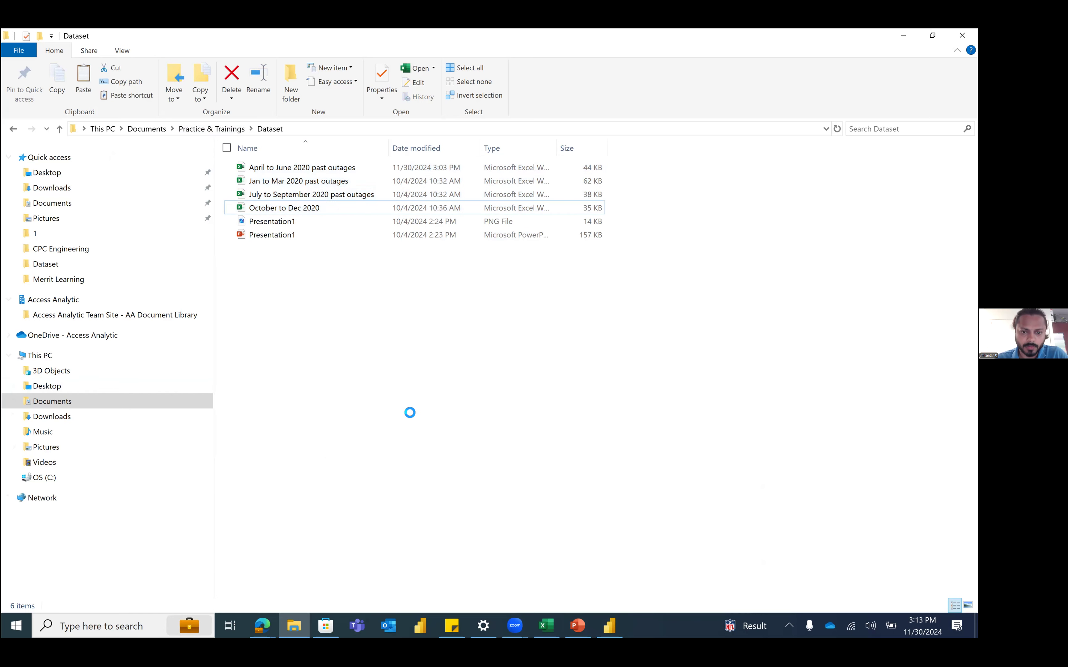
Step: Create a 'Sales Data' folder in Dataset and paste the four workbooks into it
{"action": "right_click", "coordinate": [410, 412]}
{"action": "mouse_move", "coordinate": [379, 386]}
{"action": "left_click", "coordinate": [437, 385]}
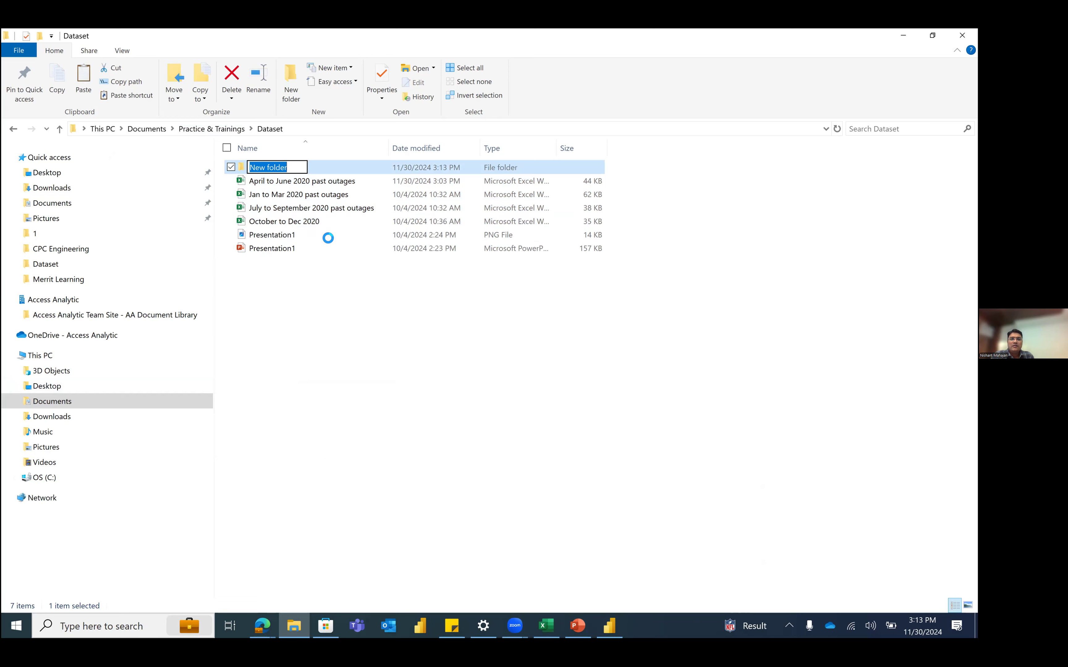
{"action": "type", "text": "Sales Data"}
{"action": "key", "text": "Return"}
{"action": "key", "text": "Return"}
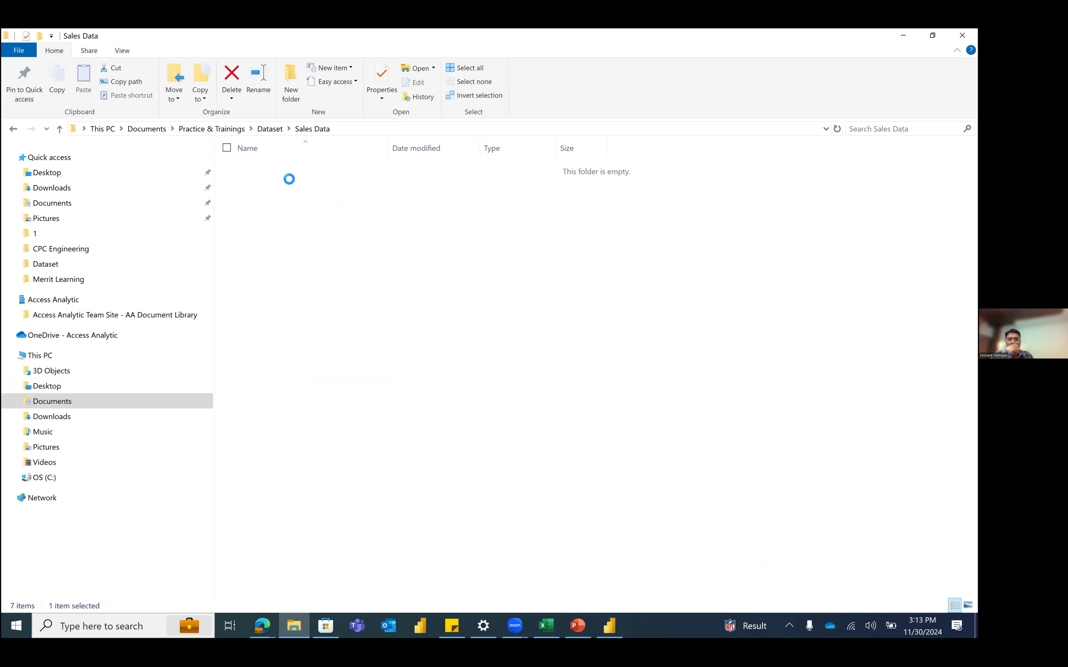
{"action": "key", "text": "ctrl+v"}
{"action": "left_click", "coordinate": [339, 248]}
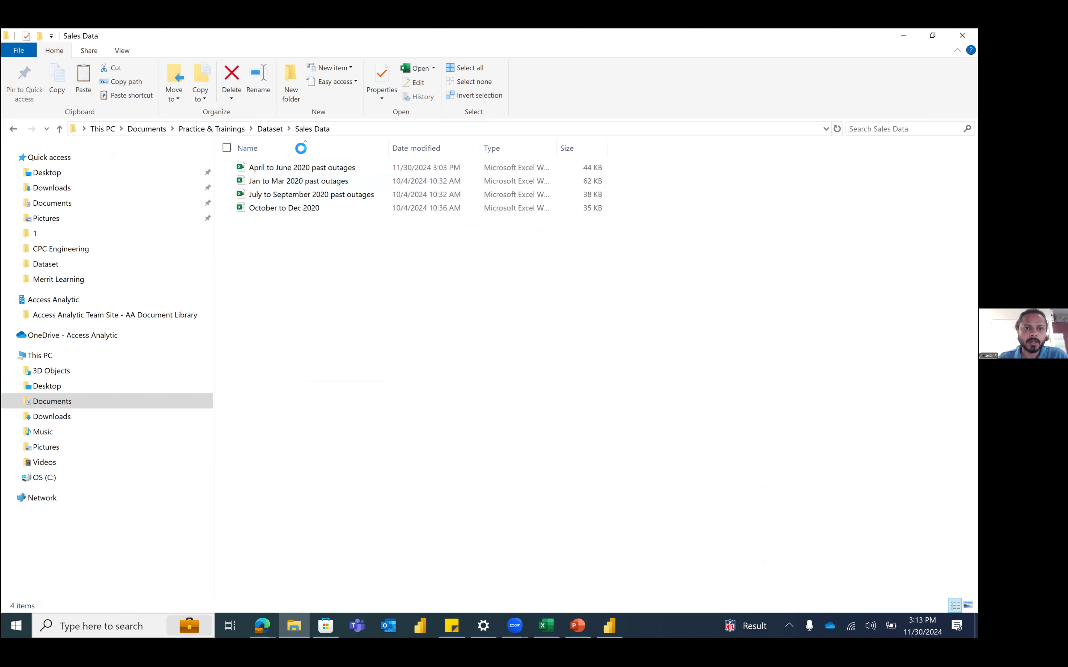
{"action": "left_click", "coordinate": [270, 128]}
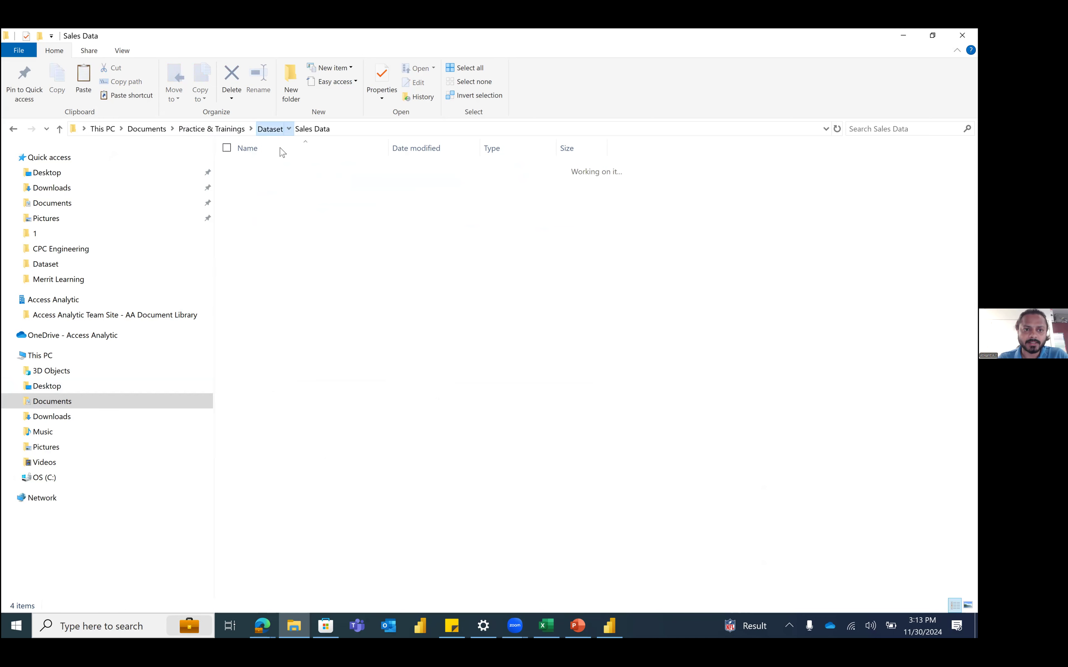
Step: Create an empty 'HR Data' folder in Dataset, then return to Excel
{"action": "right_click", "coordinate": [304, 293]}
{"action": "mouse_move", "coordinate": [295, 502]}
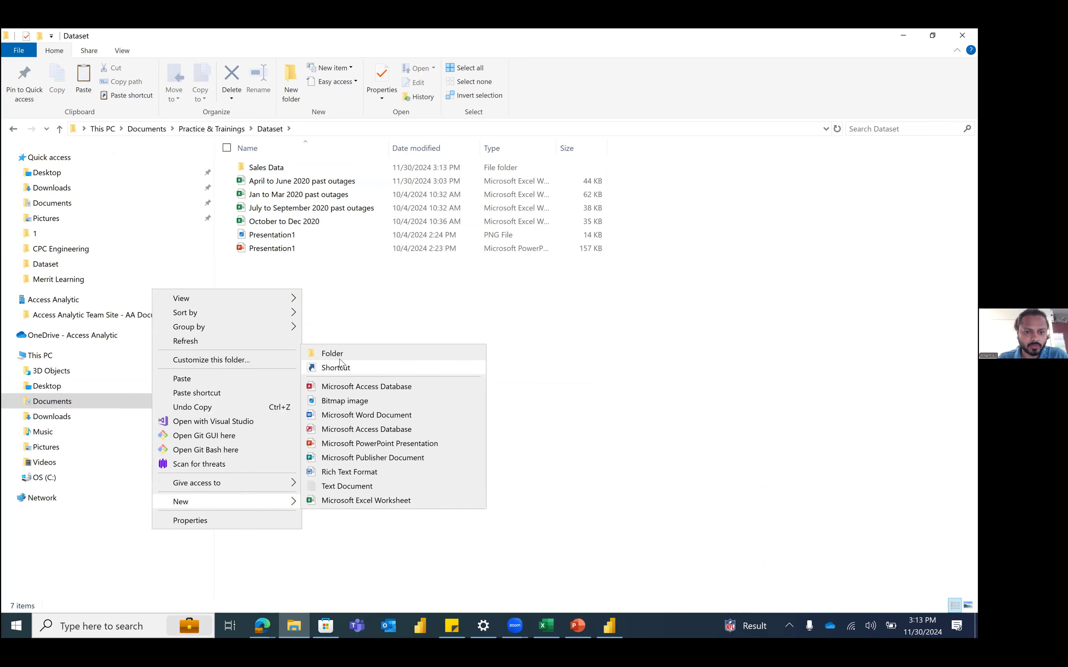
{"action": "left_click", "coordinate": [340, 353]}
{"action": "type", "text": "HR Data"}
{"action": "key", "text": "Return"}
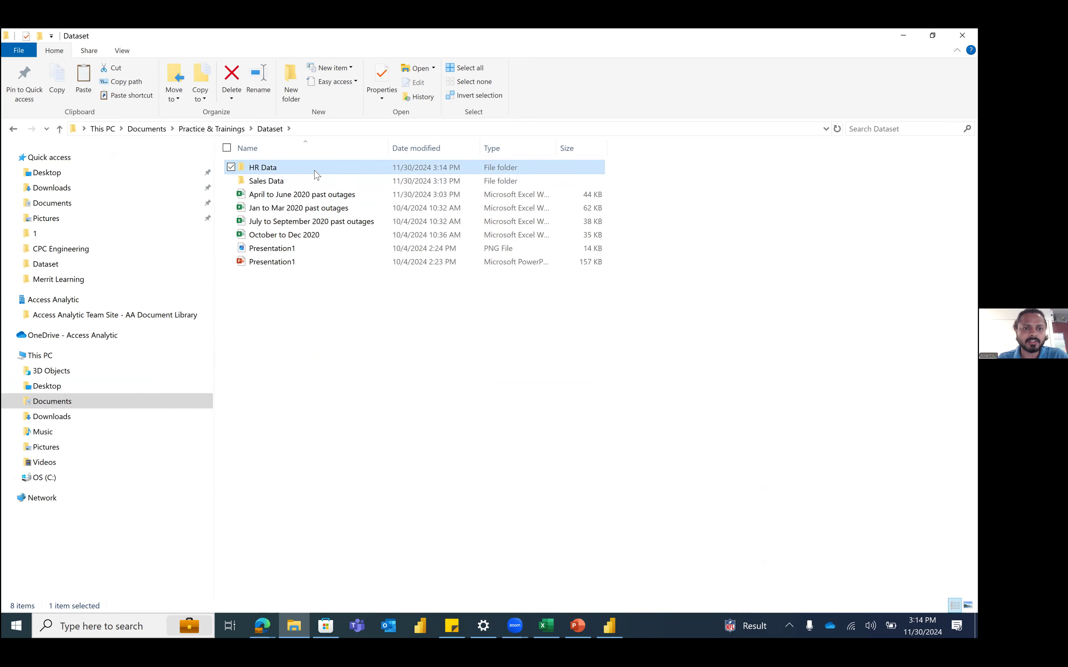
{"action": "key", "text": "Return"}
{"action": "left_click", "coordinate": [263, 129]}
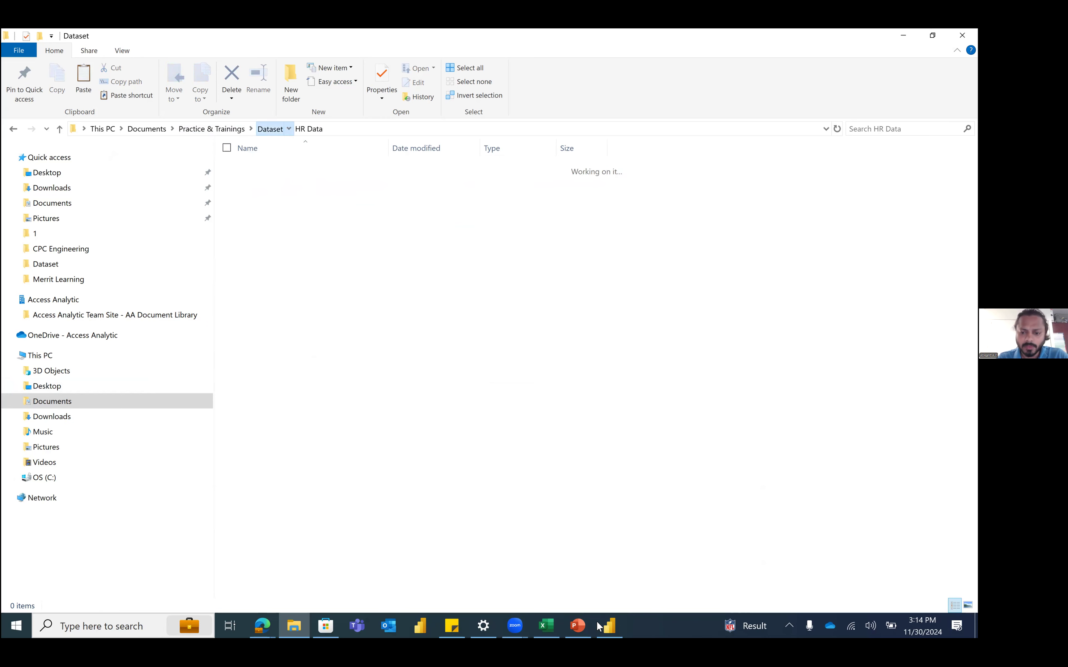
{"action": "left_click", "coordinate": [546, 626]}
{"action": "left_click", "coordinate": [319, 365]}
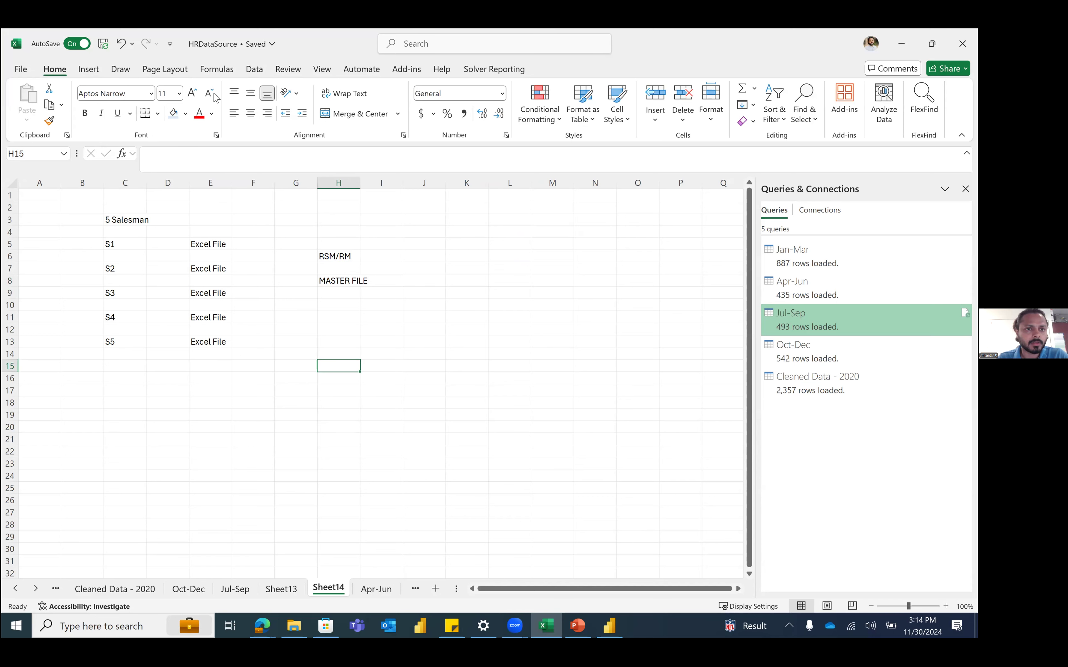
Step: Start a Get Data From Folder import and choose the Dataset\Sales Data folder
{"action": "left_click", "coordinate": [254, 69]}
{"action": "left_click", "coordinate": [26, 106]}
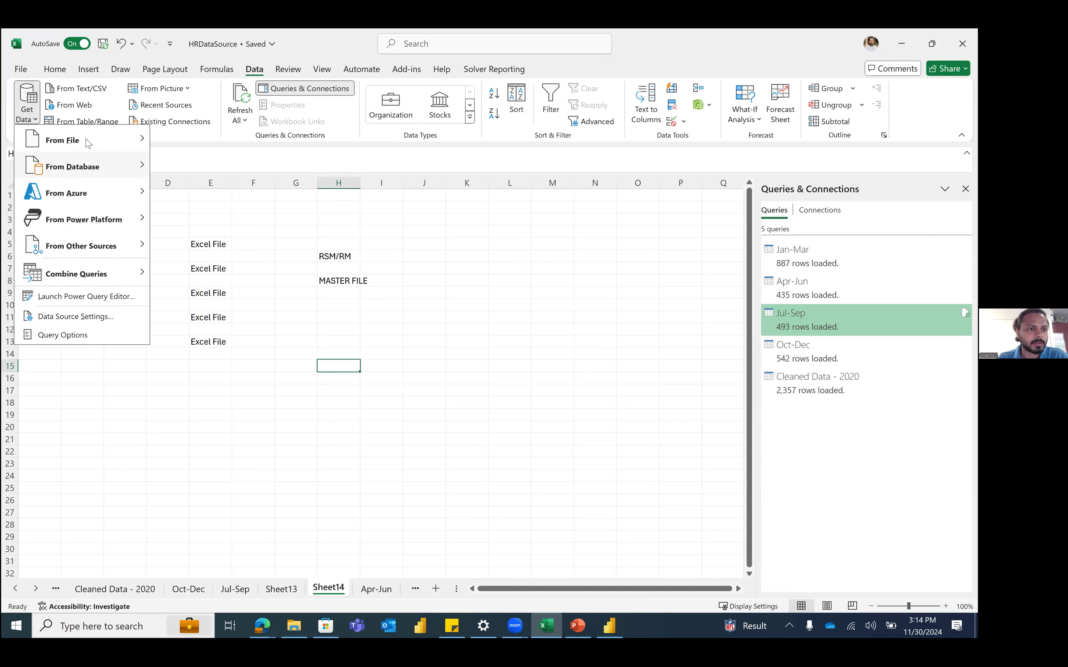
{"action": "mouse_move", "coordinate": [89, 143]}
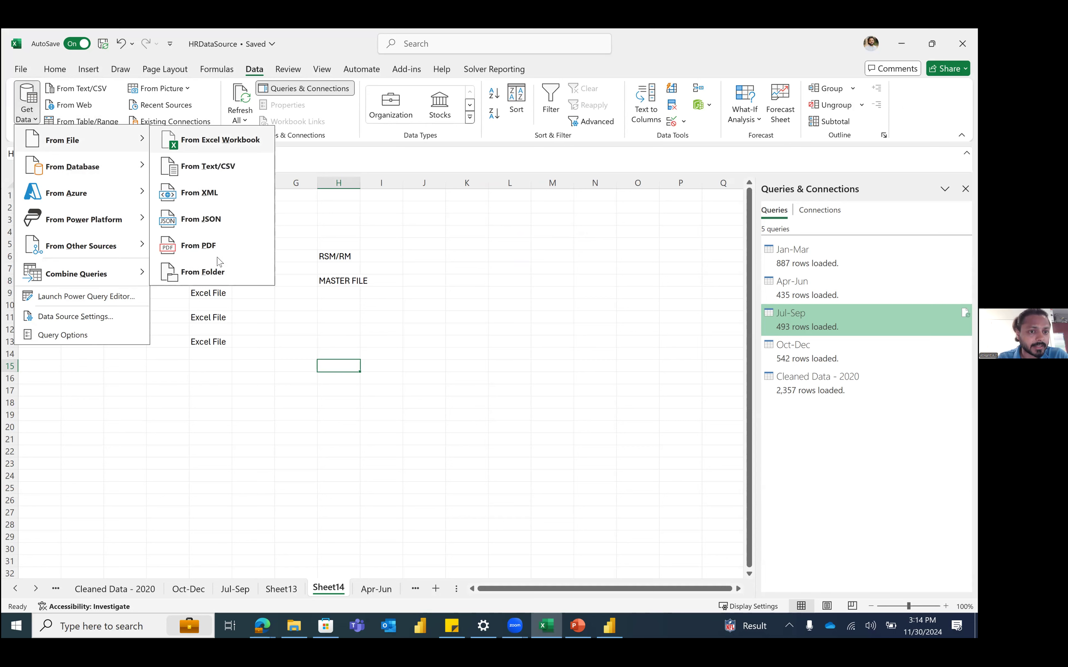
{"action": "left_click", "coordinate": [198, 271]}
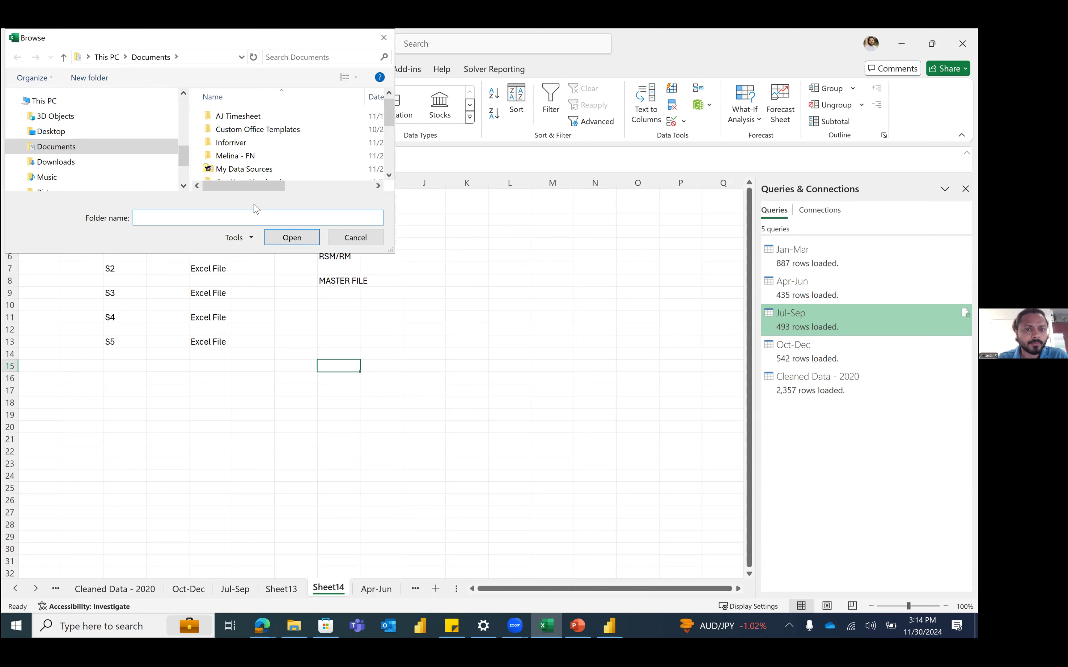
{"action": "left_click_drag", "start_coordinate": [398, 248], "coordinate": [644, 375]}
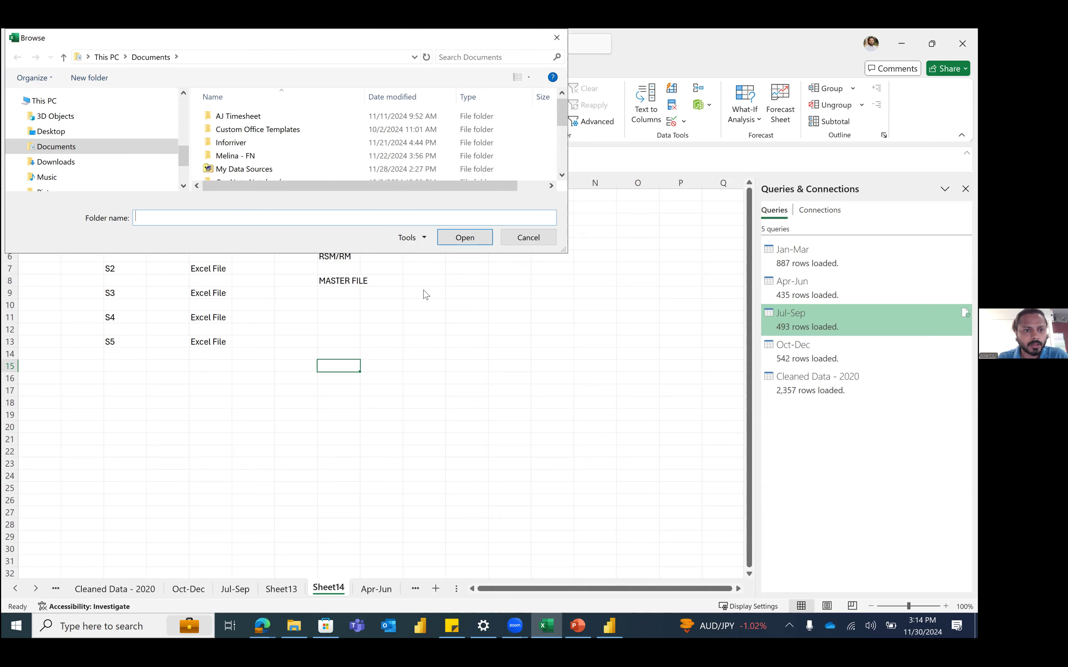
{"action": "left_click", "coordinate": [255, 222]}
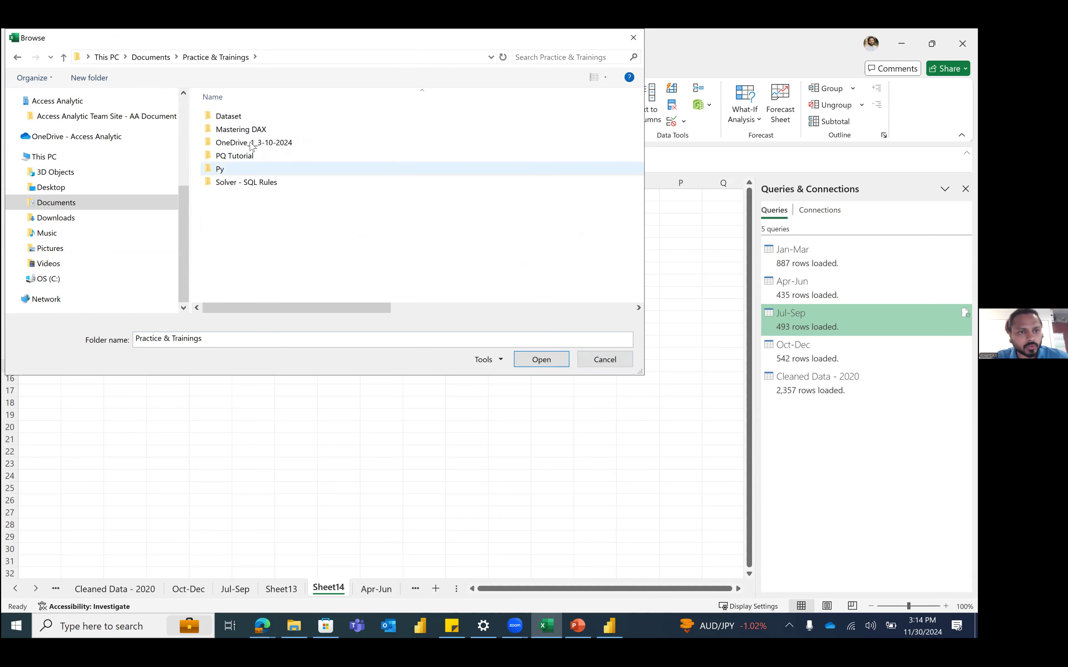
{"action": "double_click", "coordinate": [250, 118]}
{"action": "left_click", "coordinate": [236, 132]}
{"action": "left_click", "coordinate": [546, 364]}
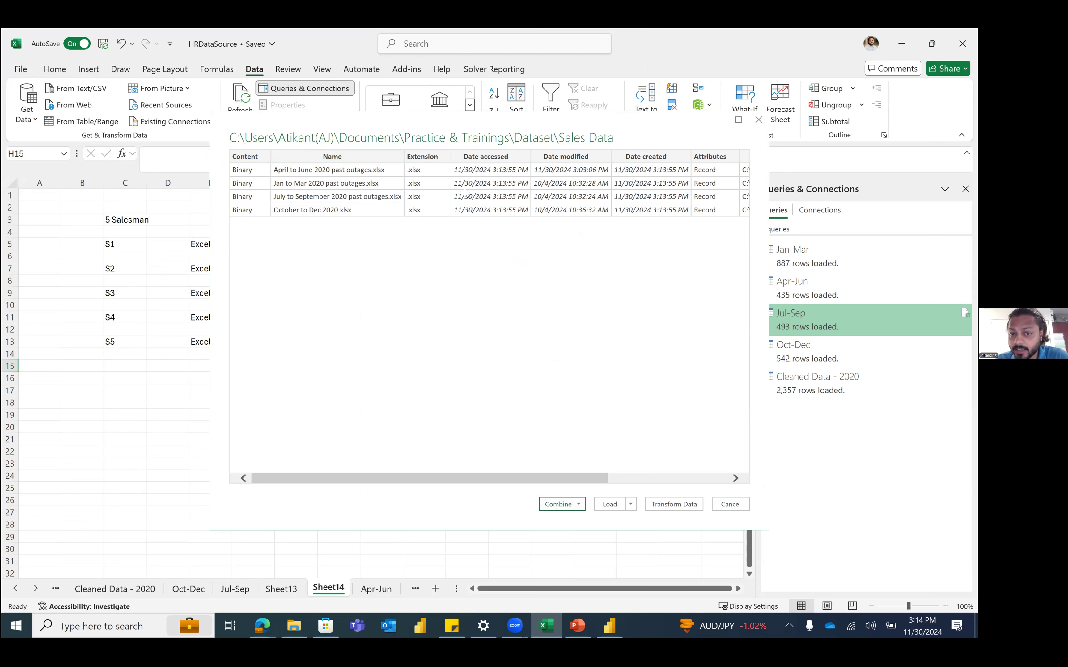
Step: Combine & Transform the four outage workbooks using Sheet1, creating the Sales Data query
{"action": "left_click", "coordinate": [557, 503]}
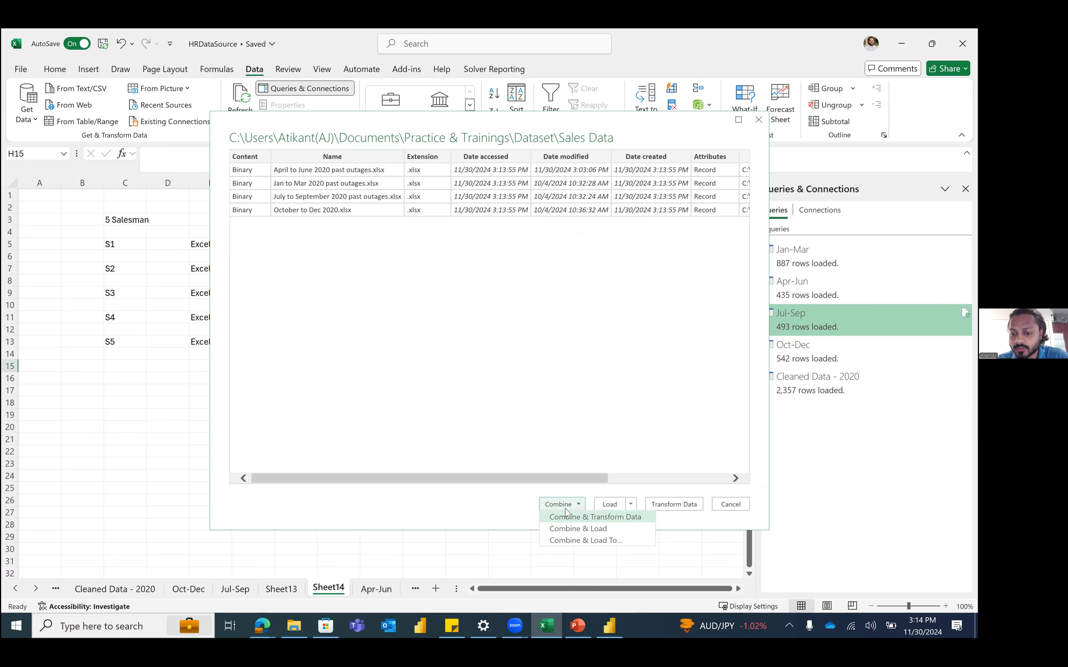
{"action": "left_click", "coordinate": [567, 516]}
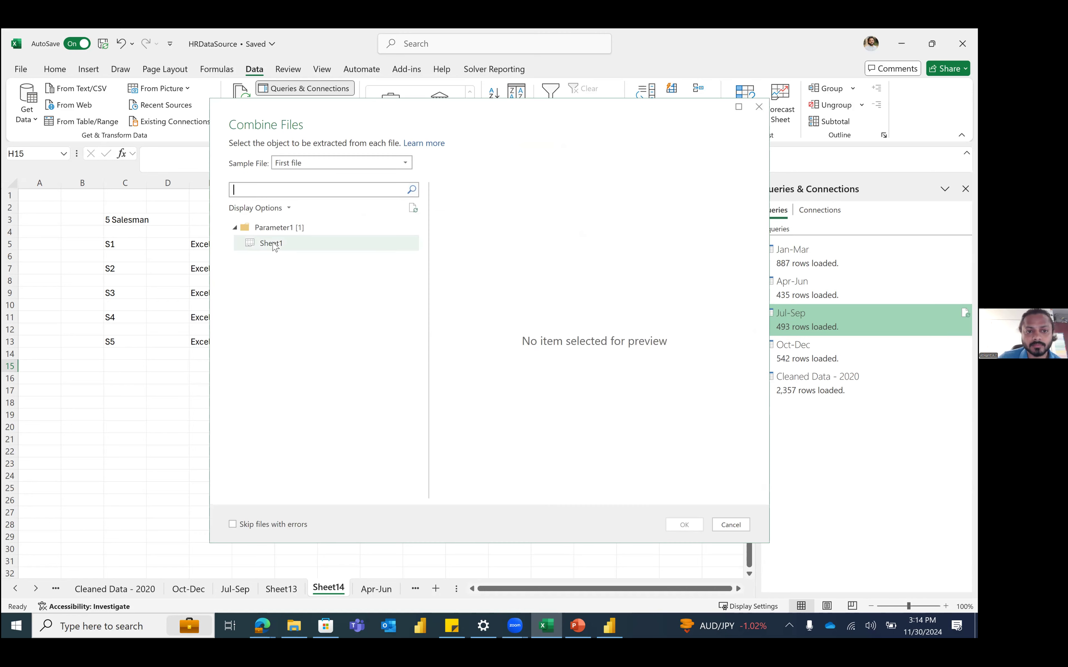
{"action": "left_click", "coordinate": [314, 247]}
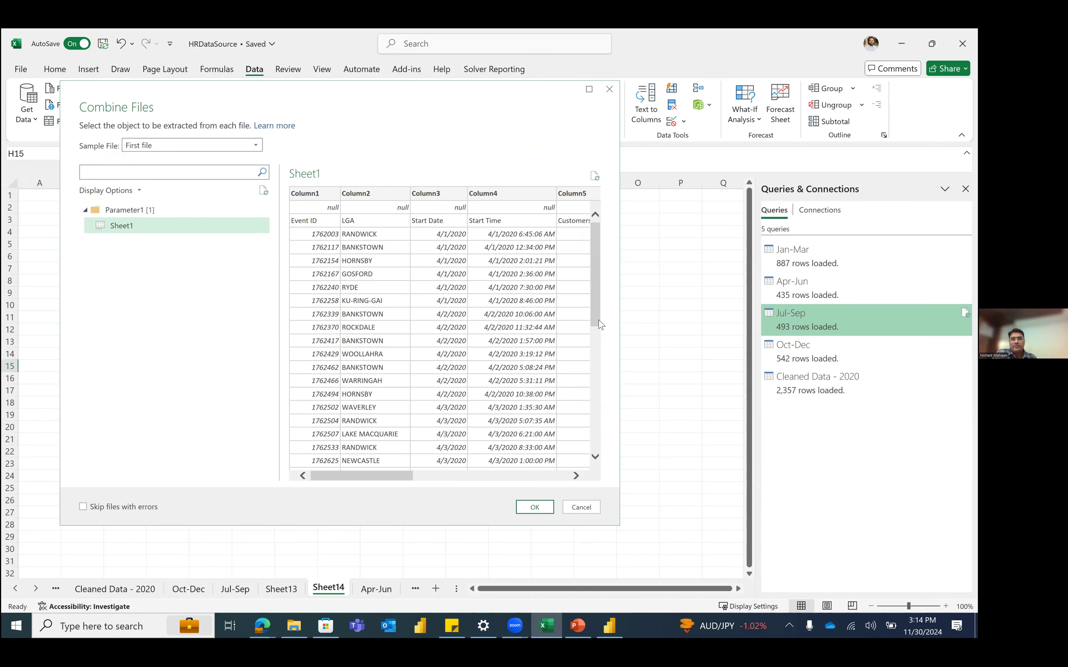
{"action": "left_click_drag", "start_coordinate": [598, 296], "coordinate": [600, 469]}
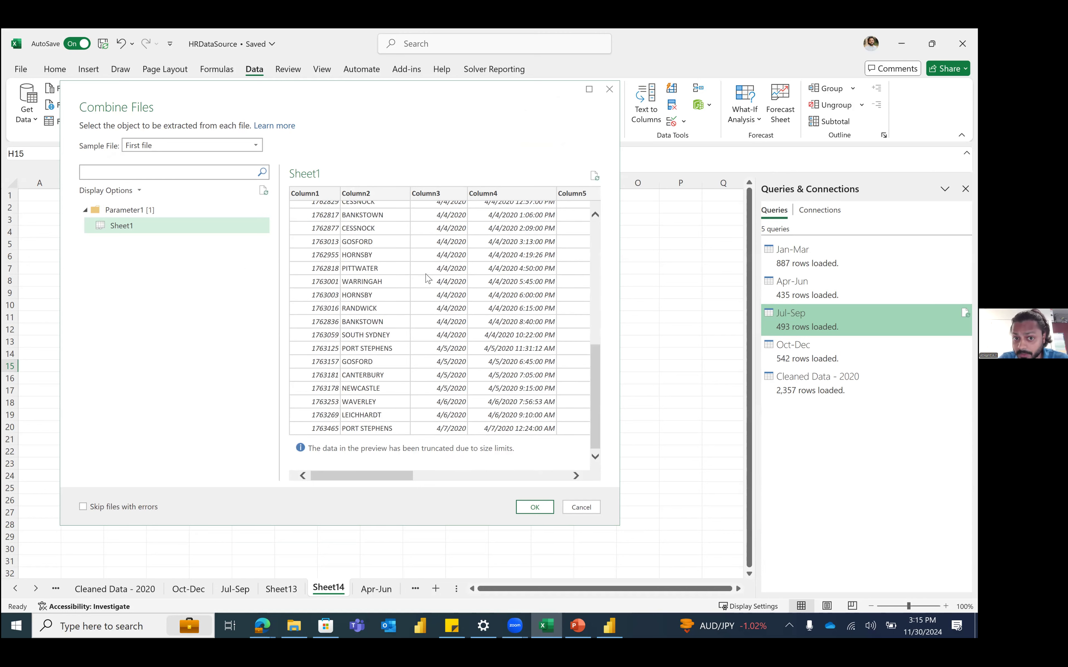
{"action": "scroll", "coordinate": [425, 277], "scroll_direction": "up", "scroll_amount": 6}
{"action": "scroll", "coordinate": [455, 228], "scroll_direction": "up", "scroll_amount": 3}
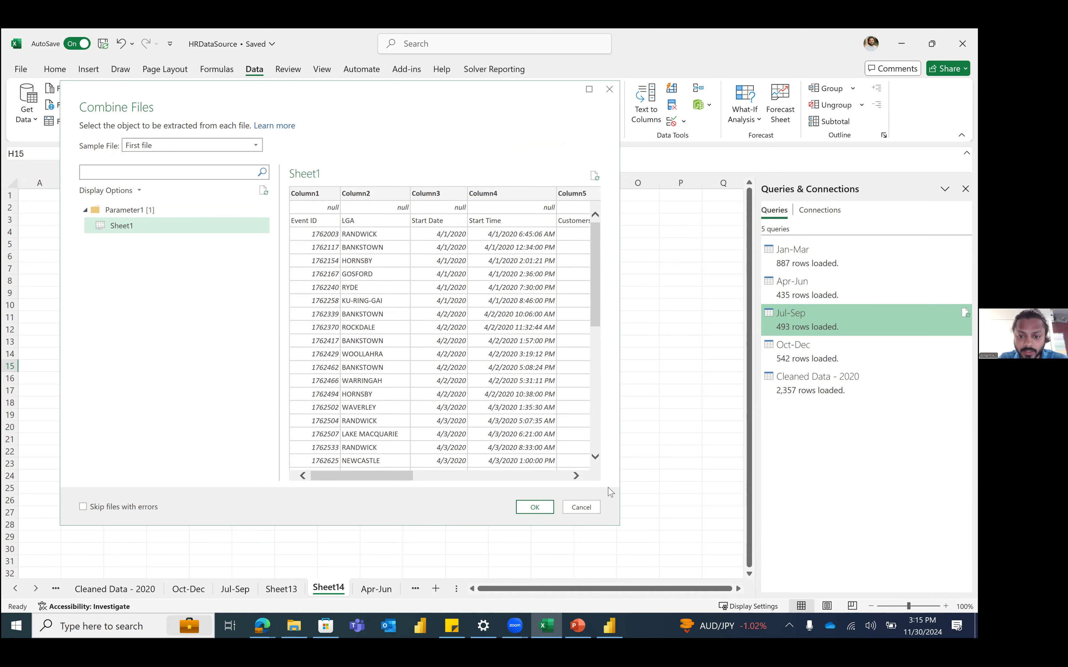
{"action": "left_click", "coordinate": [551, 506]}
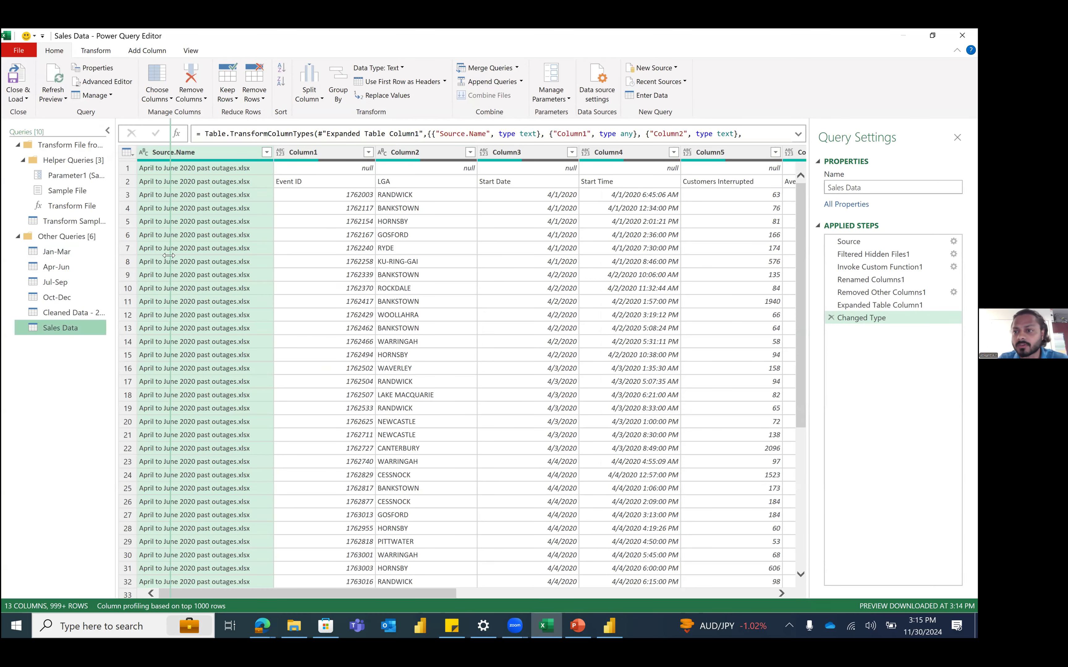
{"action": "left_click_drag", "start_coordinate": [169, 255], "coordinate": [170, 256]}
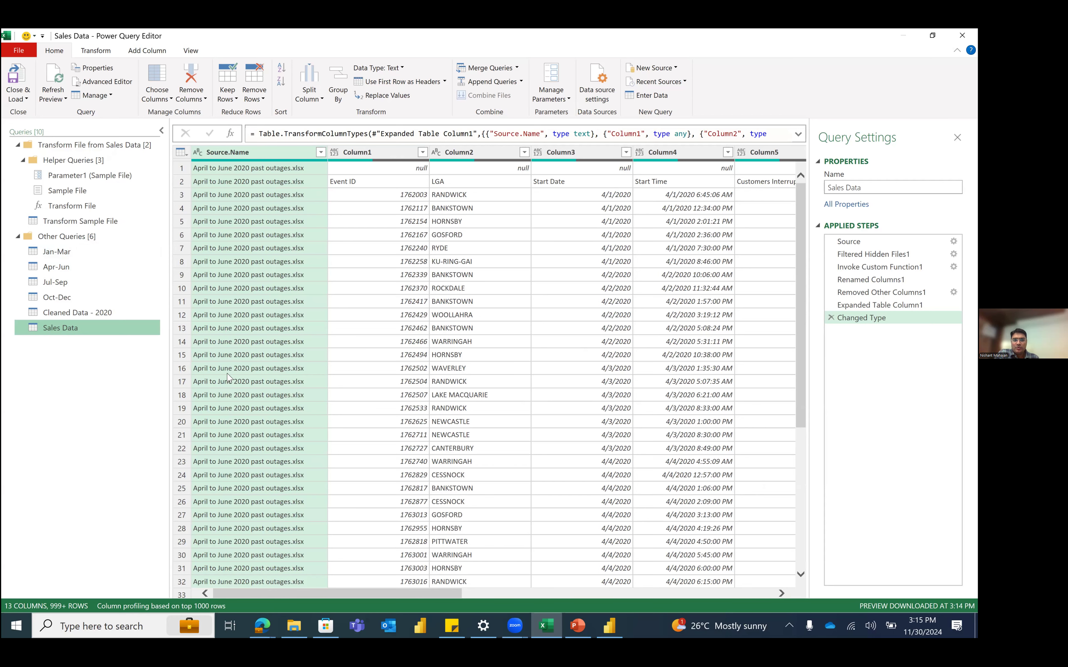
{"action": "left_click", "coordinate": [309, 627]}
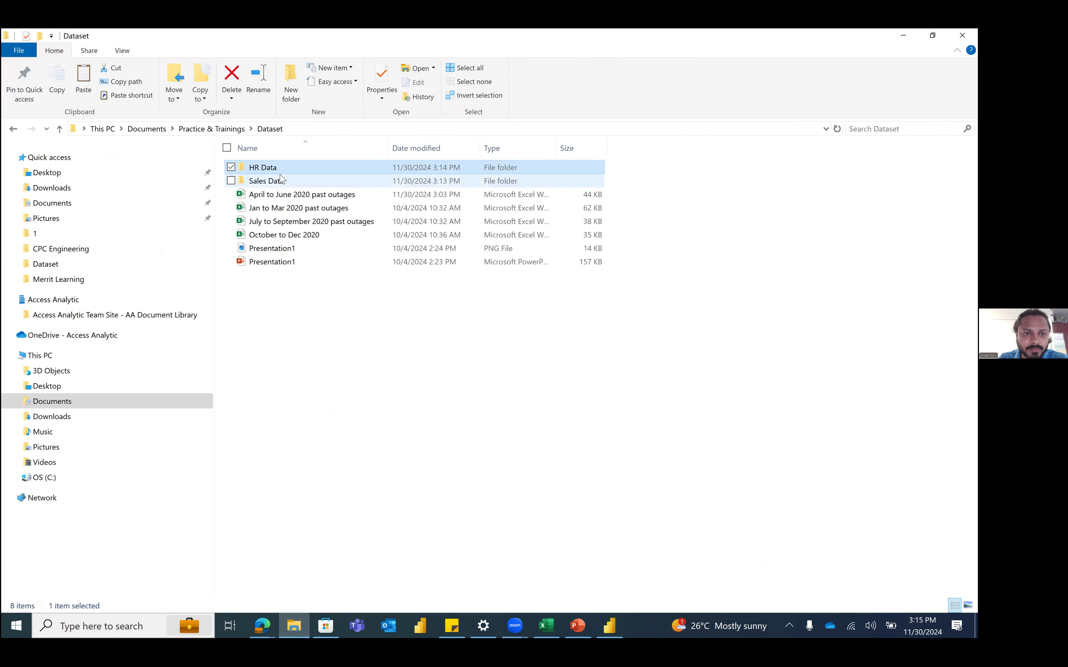
Step: Create a New folder with the default name inside Sales Data
{"action": "left_click", "coordinate": [287, 185]}
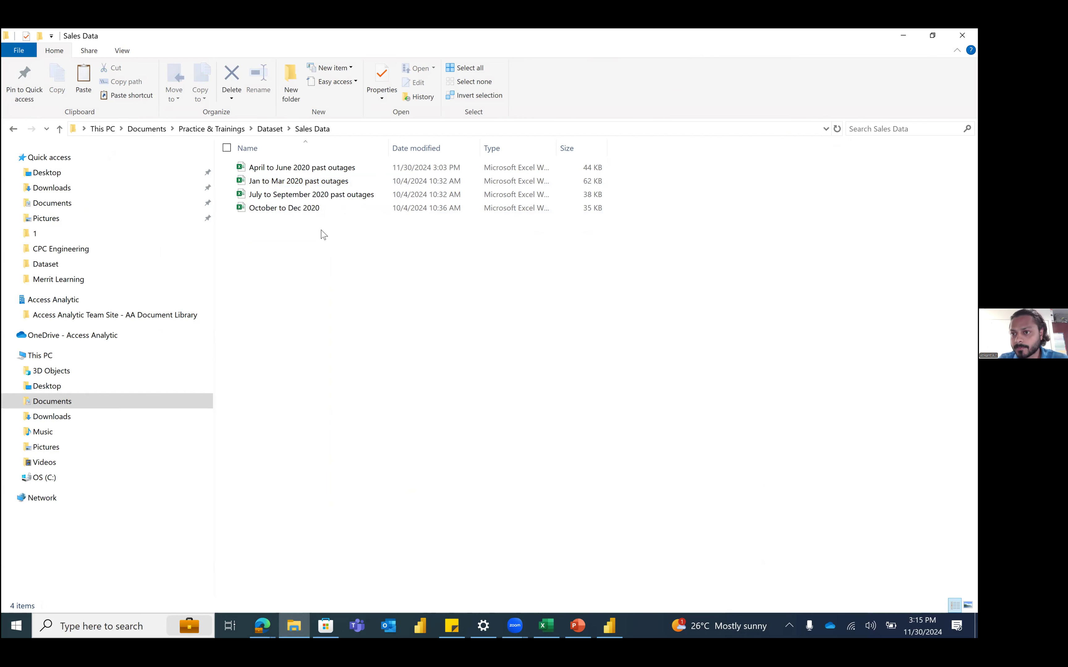
{"action": "left_click", "coordinate": [307, 217]}
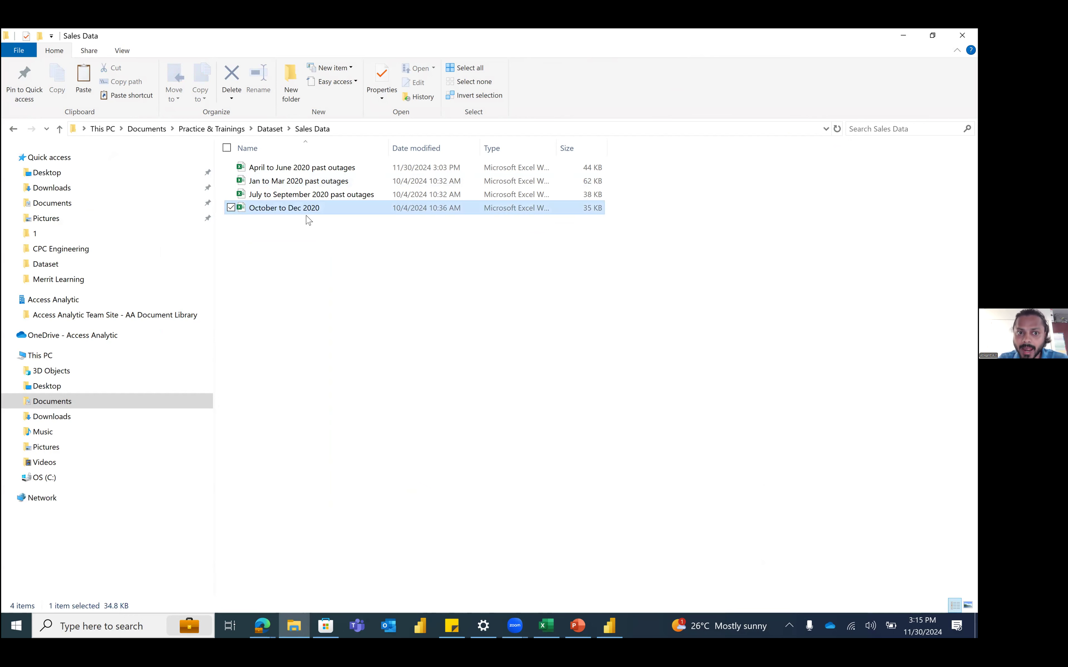
{"action": "left_click", "coordinate": [295, 254]}
{"action": "right_click", "coordinate": [296, 256]}
{"action": "mouse_move", "coordinate": [217, 463]}
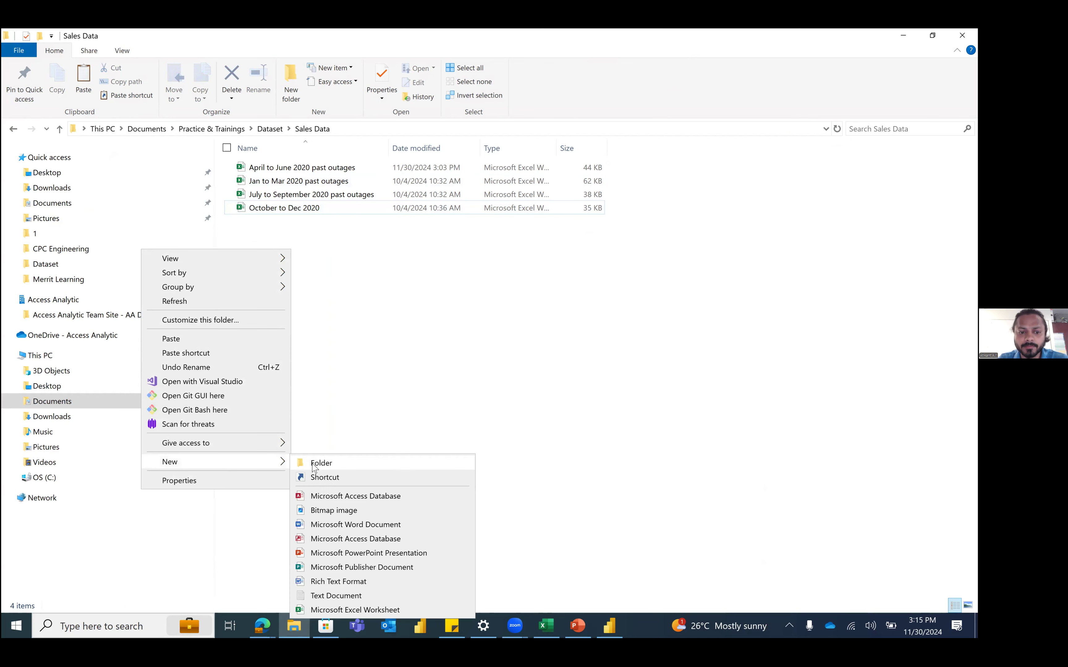
{"action": "left_click", "coordinate": [316, 464]}
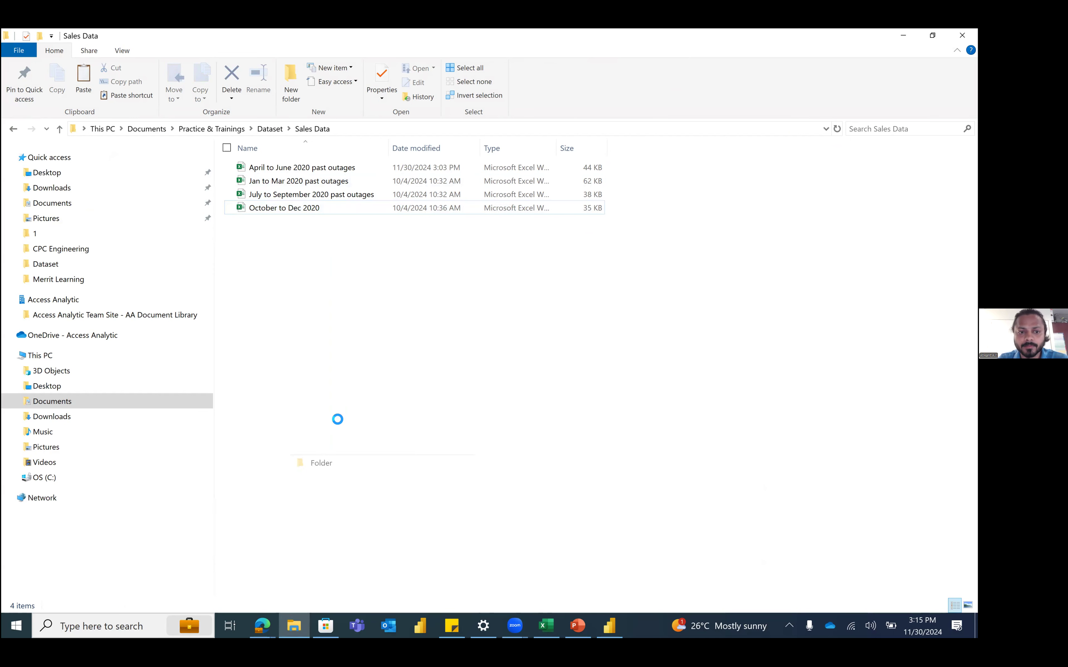
{"action": "left_click", "coordinate": [311, 288]}
Step: Create a blank Excel workbook named 'Consolidated Sales Data' in Sales Data
{"action": "right_click", "coordinate": [311, 286]}
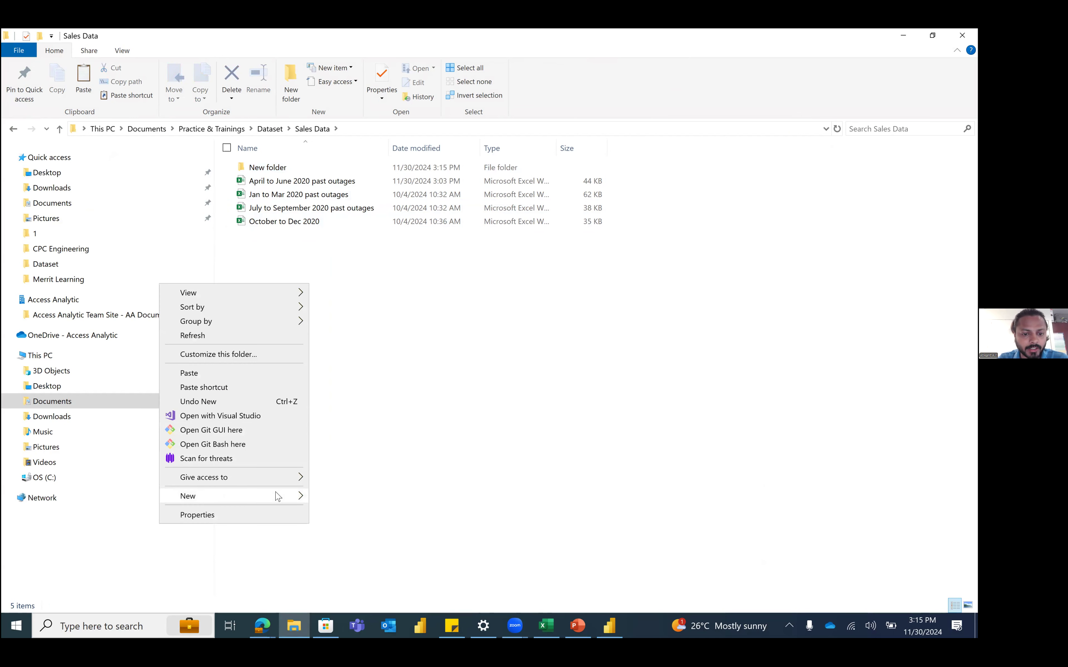
{"action": "mouse_move", "coordinate": [278, 497]}
{"action": "left_click", "coordinate": [397, 494]}
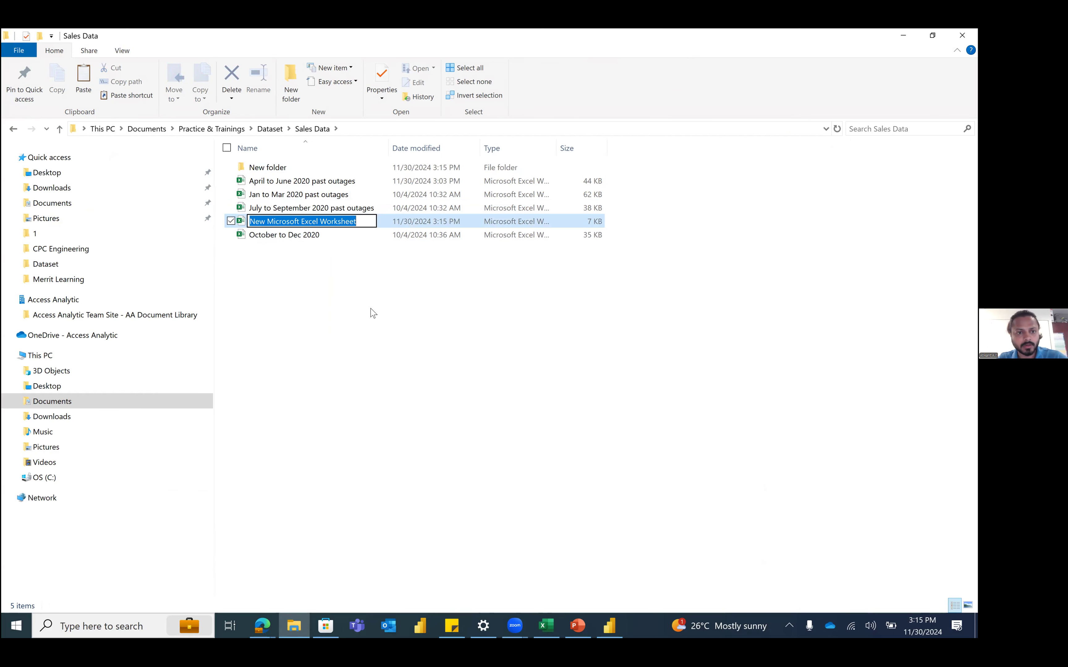
{"action": "type", "text": "Consolidated Sales Data"}
{"action": "key", "text": "Return"}
{"action": "left_click", "coordinate": [352, 272]}
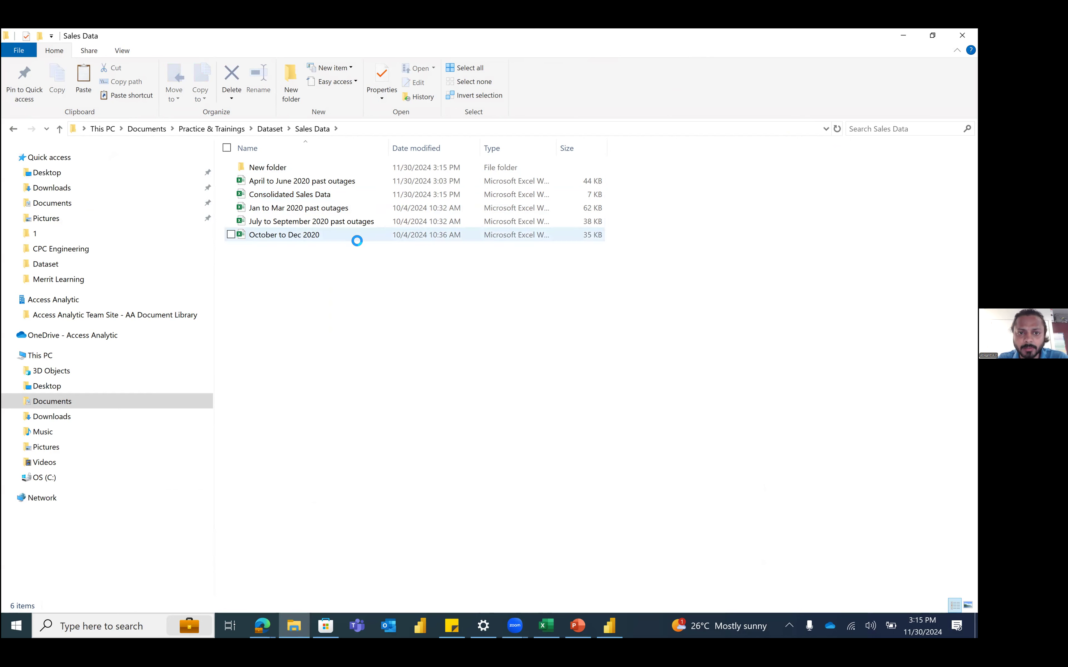
Step: Delete the empty New folder from Sales Data and return to Excel
{"action": "left_click", "coordinate": [309, 195]}
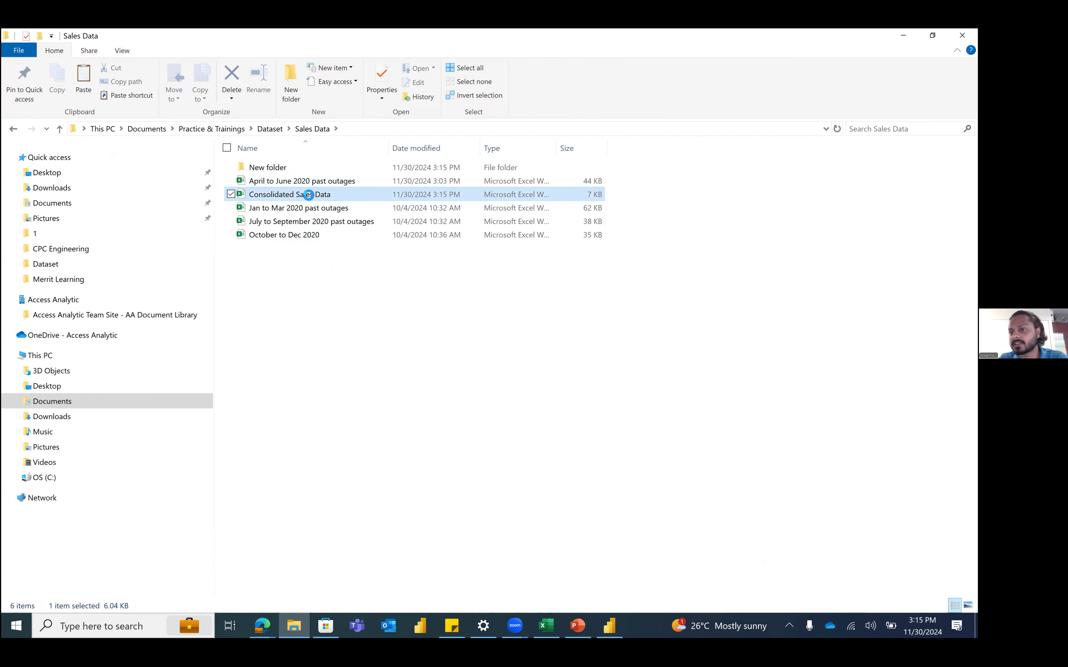
{"action": "left_click", "coordinate": [284, 167]}
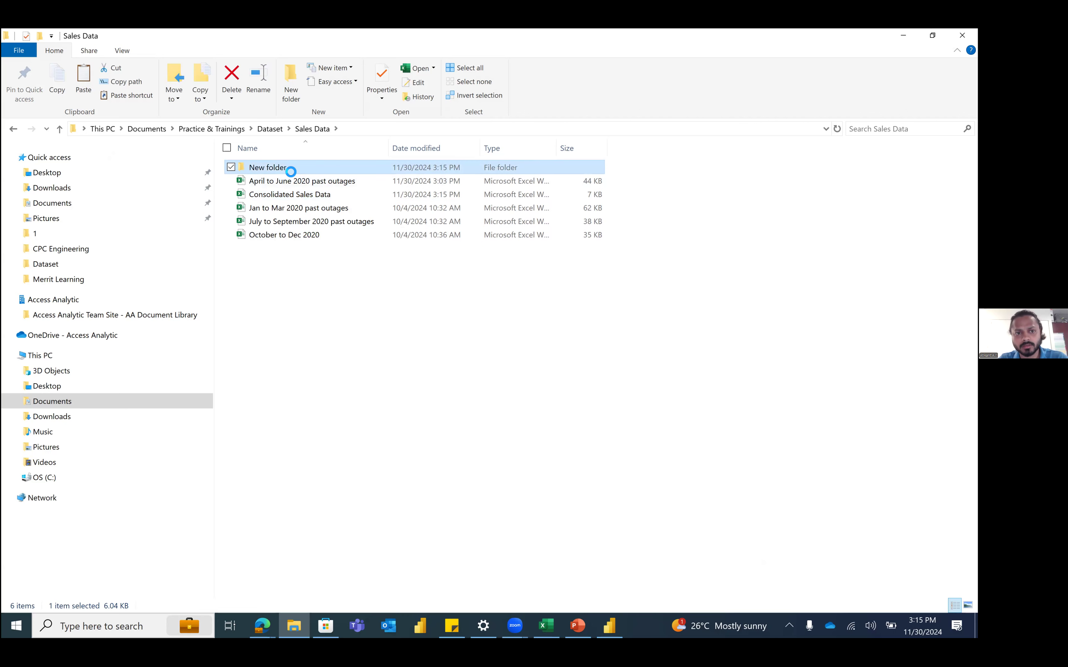
{"action": "right_click", "coordinate": [298, 168]}
{"action": "left_click", "coordinate": [246, 442]}
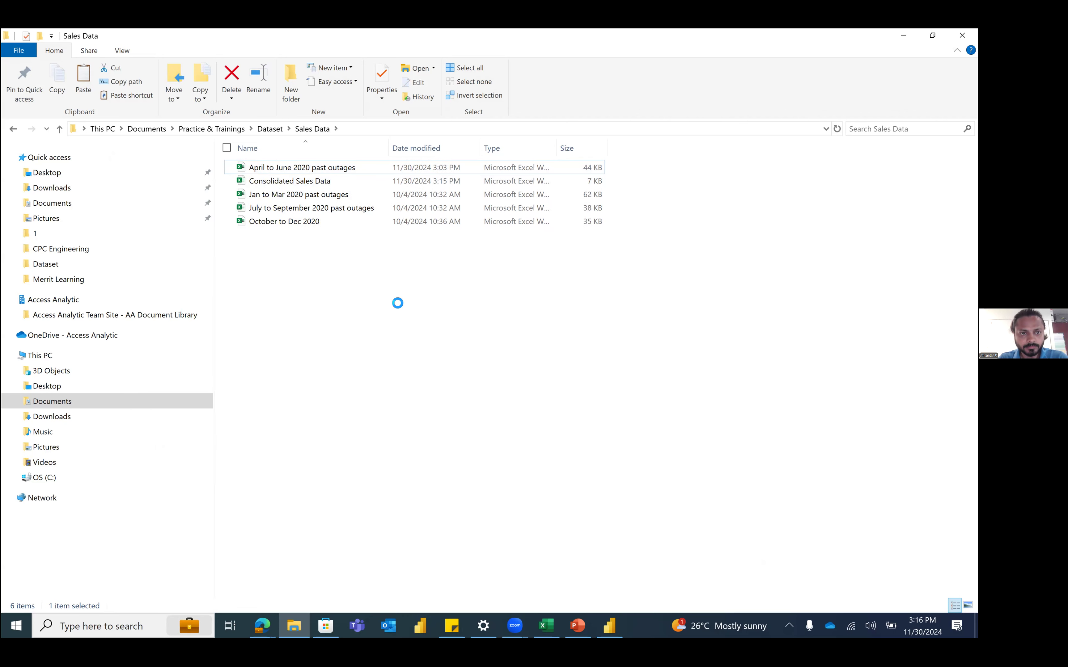
{"action": "left_click", "coordinate": [559, 621]}
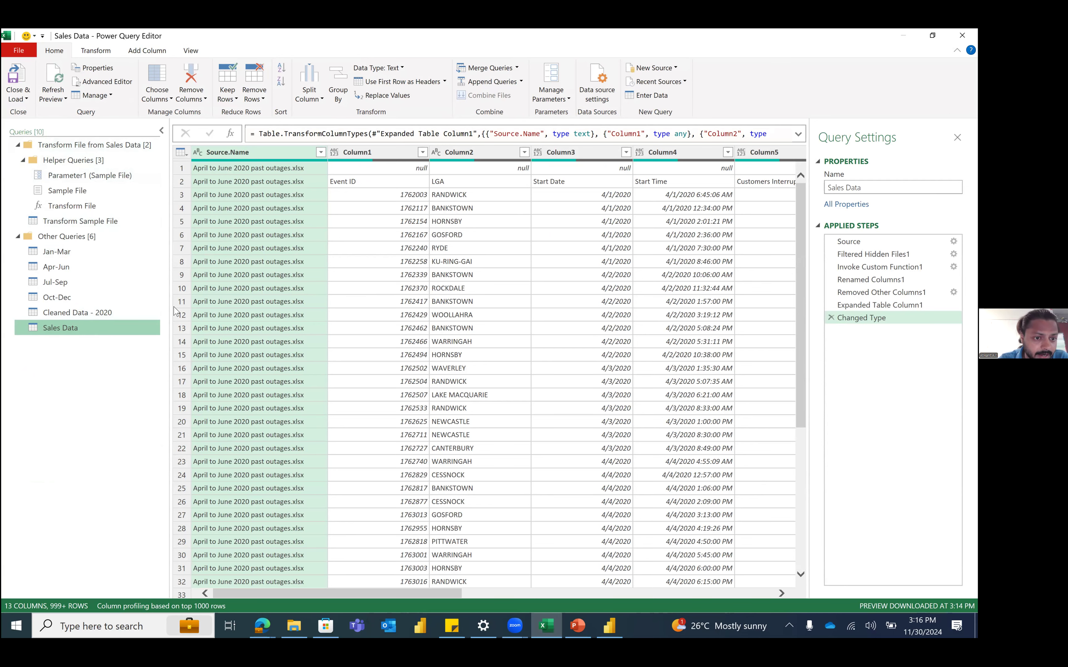
Step: Select the empty Column8 through Column12 in Sales Data and remove them
{"action": "left_click_drag", "start_coordinate": [169, 303], "coordinate": [123, 276]}
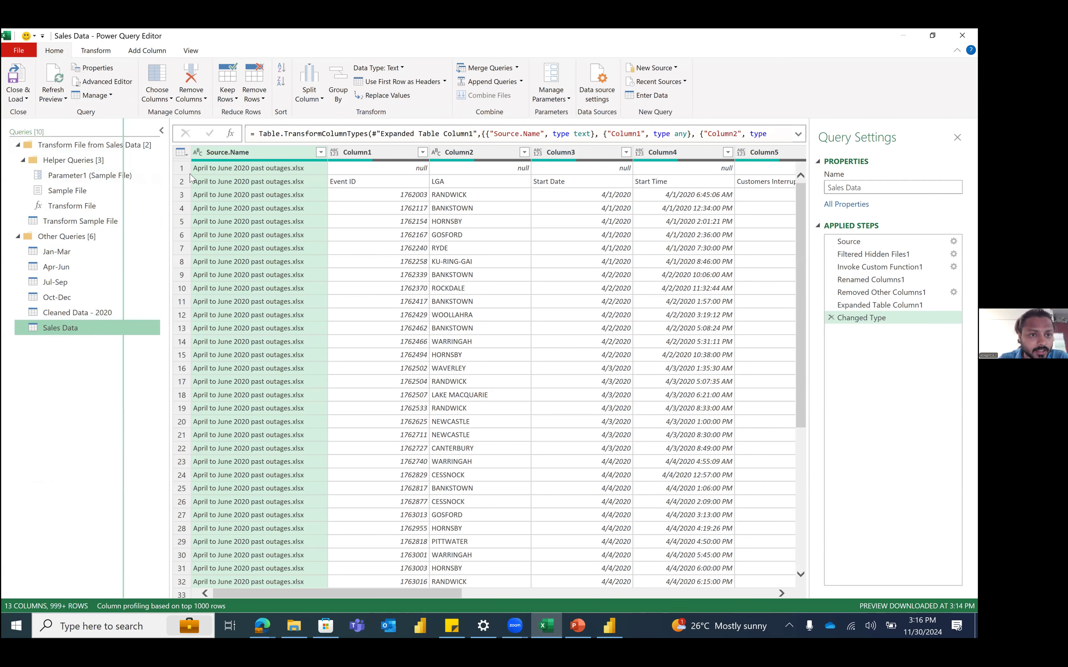
{"action": "left_click", "coordinate": [350, 222]}
{"action": "scroll", "coordinate": [722, 292], "scroll_direction": "down", "scroll_amount": 8}
{"action": "scroll", "coordinate": [722, 292], "scroll_direction": "down", "scroll_amount": 2}
{"action": "scroll", "coordinate": [721, 291], "scroll_direction": "down", "scroll_amount": 6}
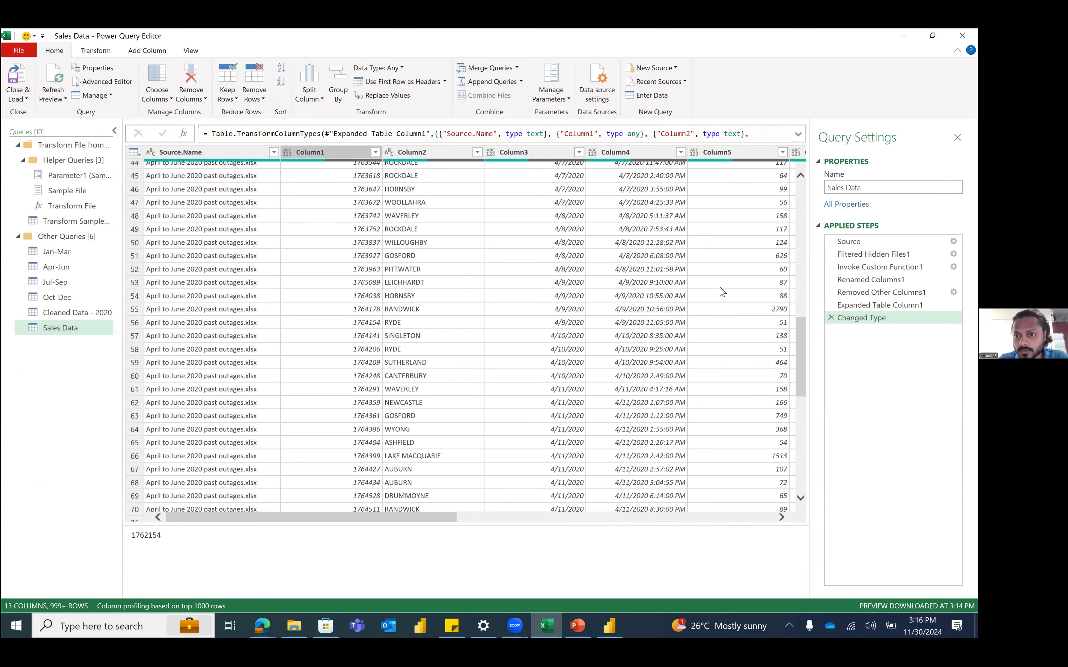
{"action": "left_click_drag", "start_coordinate": [436, 519], "coordinate": [787, 521]}
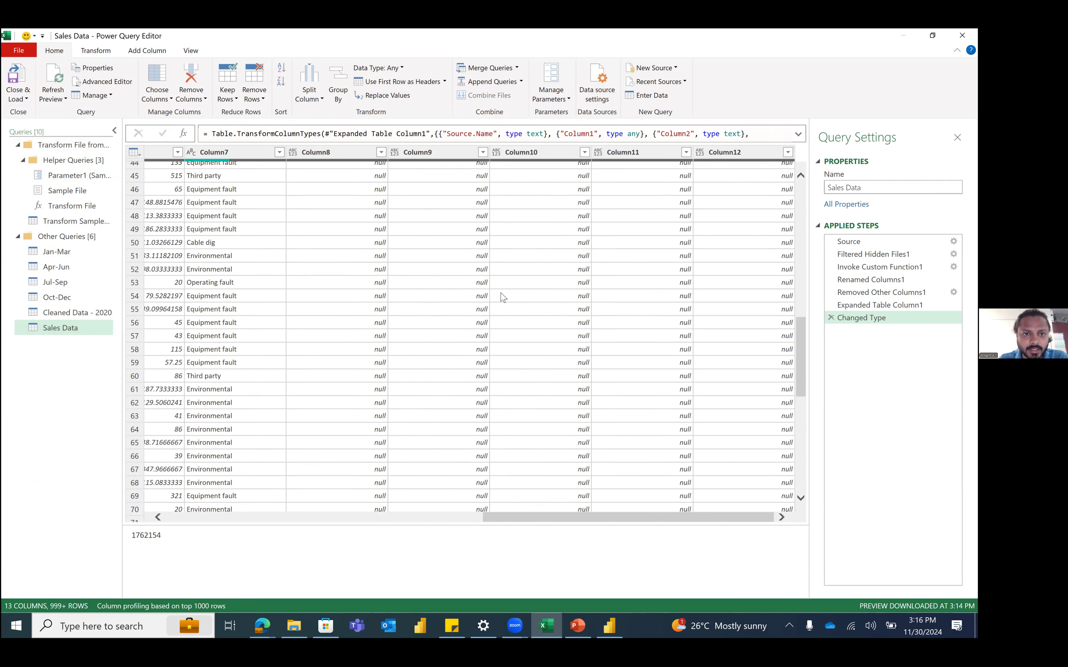
{"action": "left_click", "coordinate": [332, 152]}
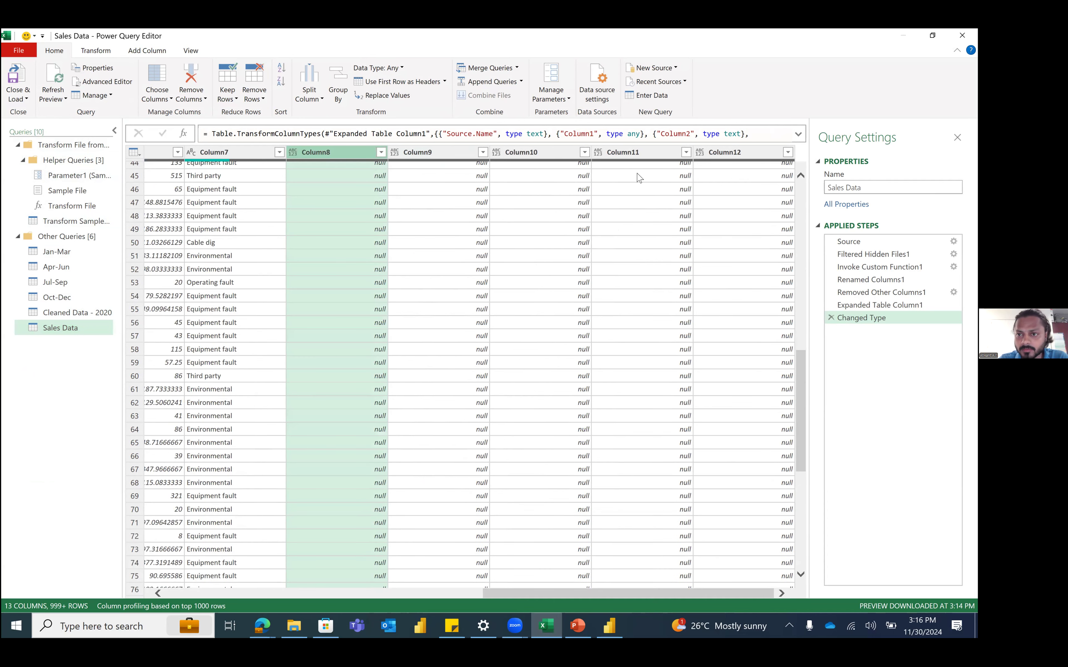
{"action": "left_click", "coordinate": [722, 154], "text": "shift"}
{"action": "right_click", "coordinate": [722, 153]}
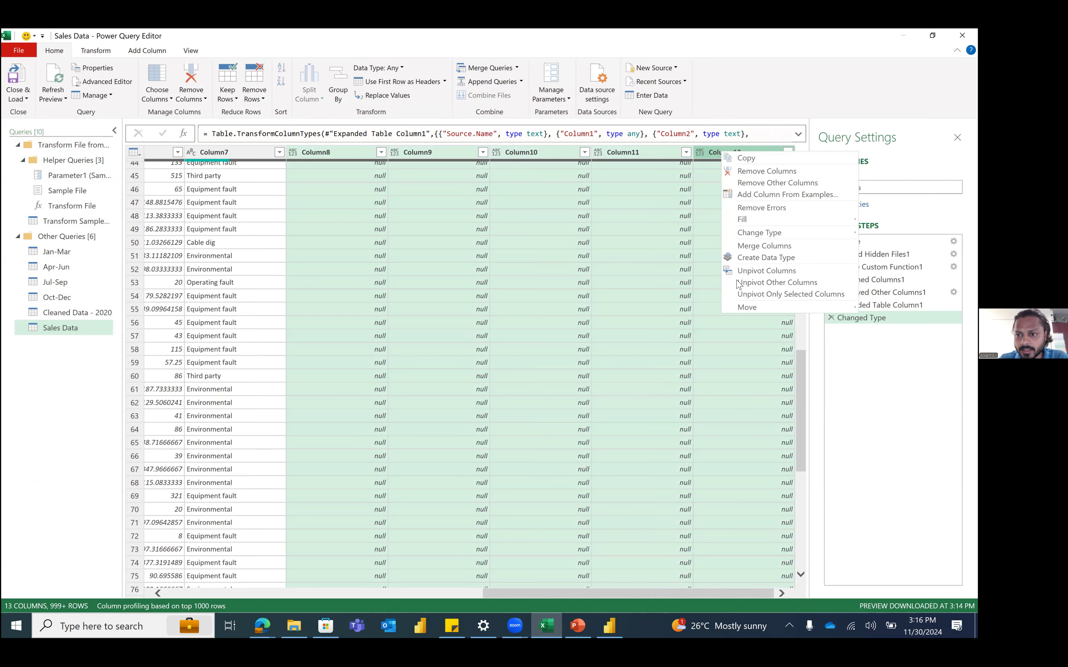
{"action": "left_click", "coordinate": [750, 172]}
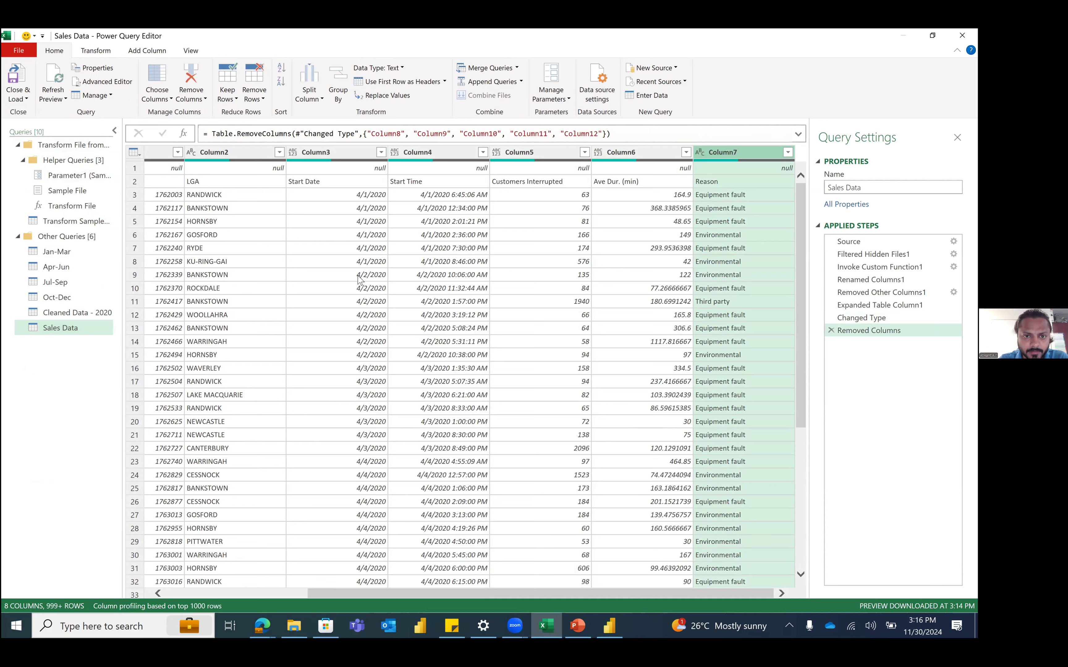
{"action": "left_click", "coordinate": [380, 152]}
Step: Remove blank rows from the Sales Data table
{"action": "left_click_drag", "start_coordinate": [373, 321], "coordinate": [423, 426]}
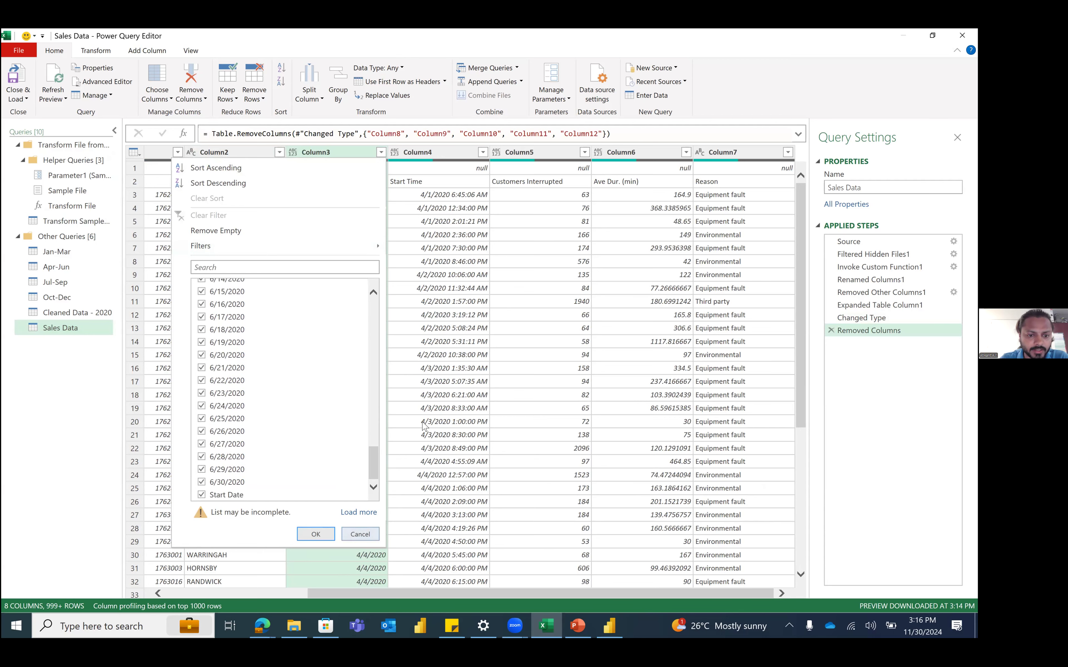
{"action": "left_click", "coordinate": [423, 424]}
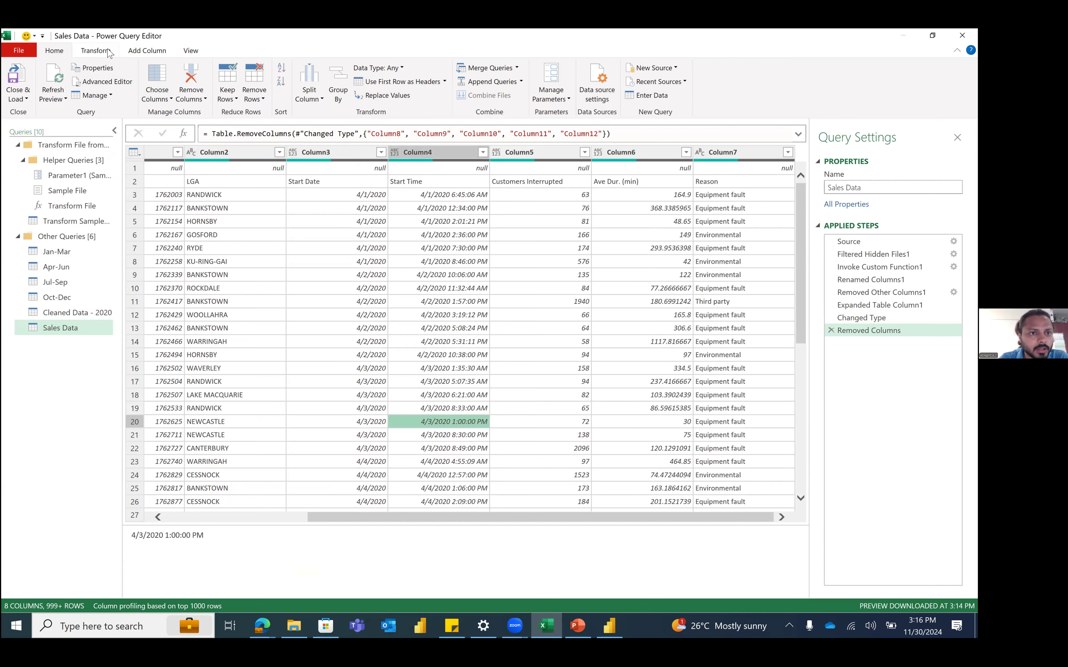
{"action": "left_click", "coordinate": [255, 93]}
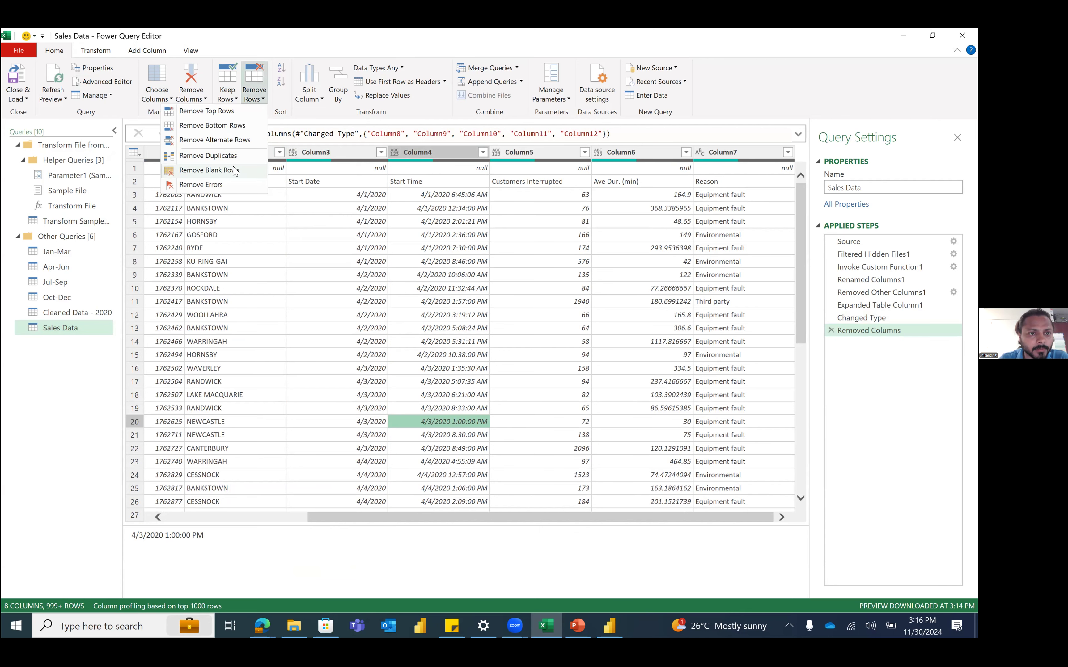
{"action": "left_click", "coordinate": [233, 172]}
Step: Promote the first row of Sales Data to column headers
{"action": "left_click", "coordinate": [134, 152]}
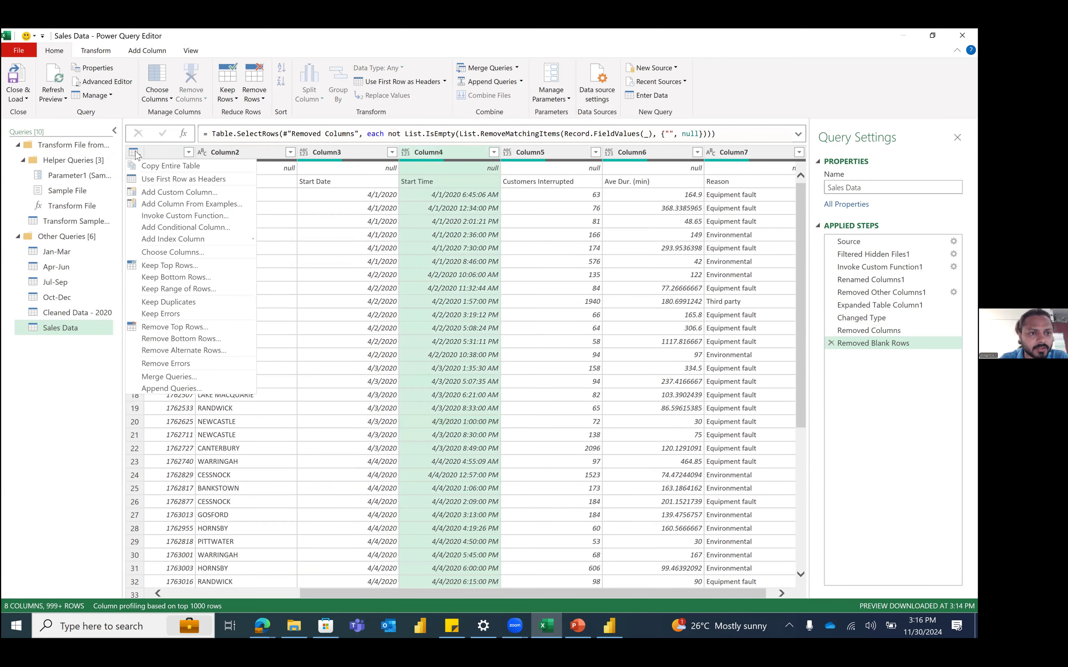
{"action": "left_click", "coordinate": [158, 179]}
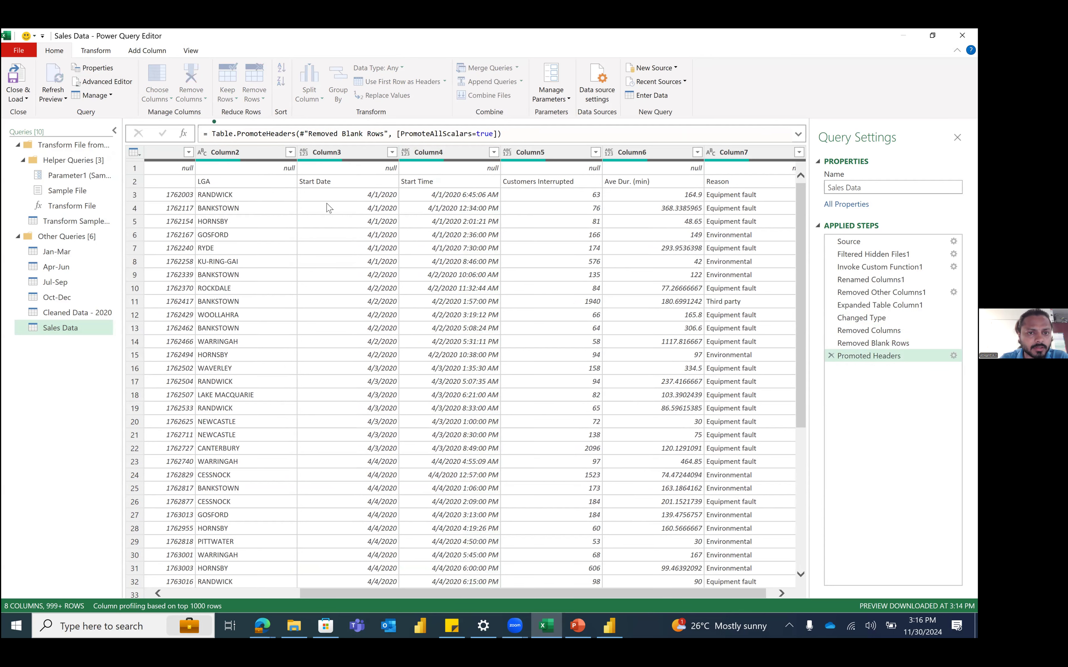
{"action": "left_click", "coordinate": [110, 51]}
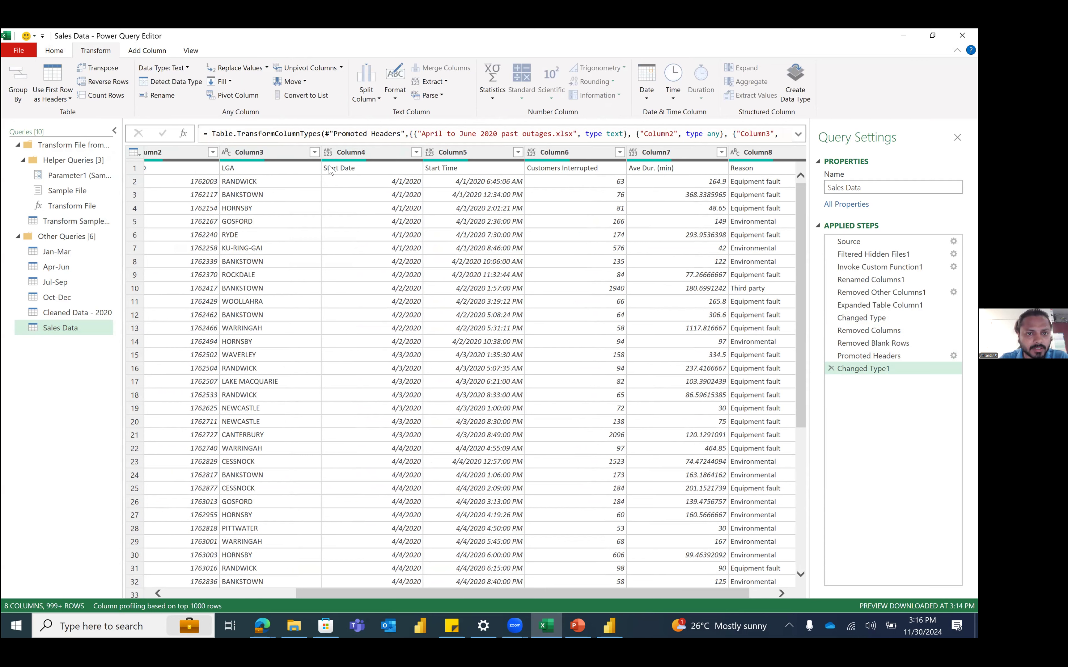
Step: Review Column4's data type choices and leave its type unchanged
{"action": "left_click", "coordinate": [328, 156]}
{"action": "left_click", "coordinate": [327, 151]}
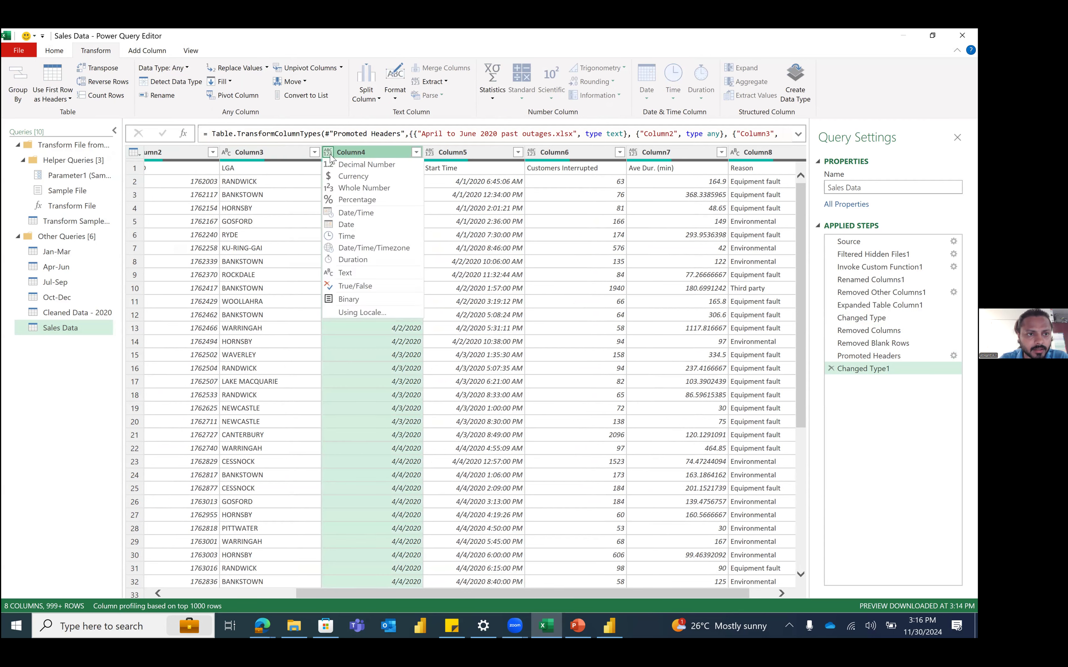
{"action": "left_click", "coordinate": [254, 196]}
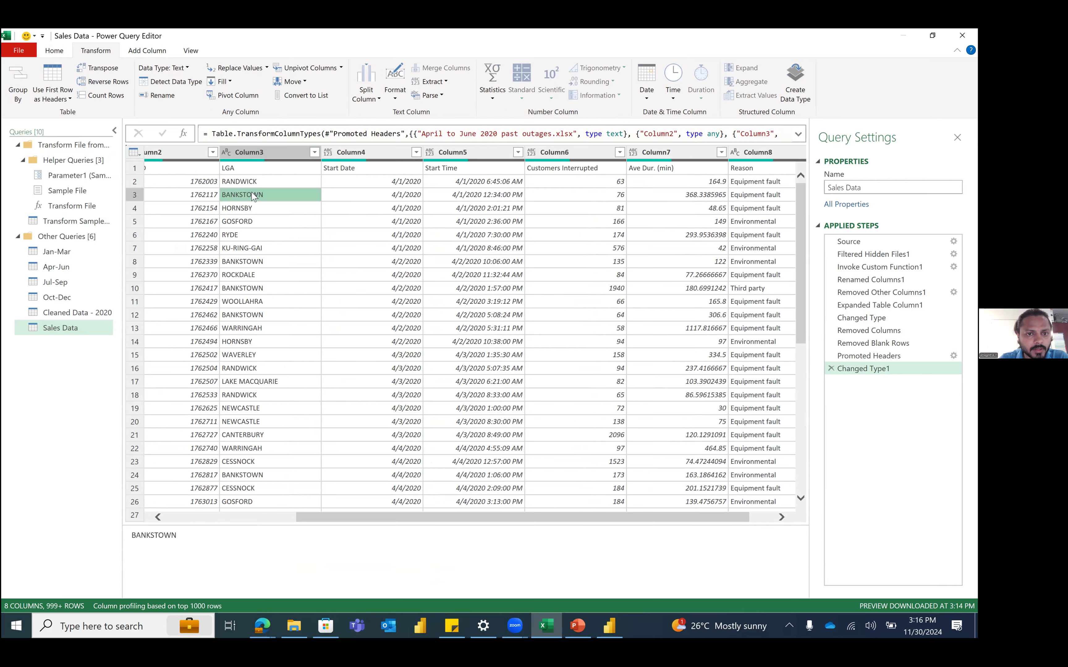
{"action": "scroll", "coordinate": [591, 156], "scroll_direction": "left", "scroll_amount": 3}
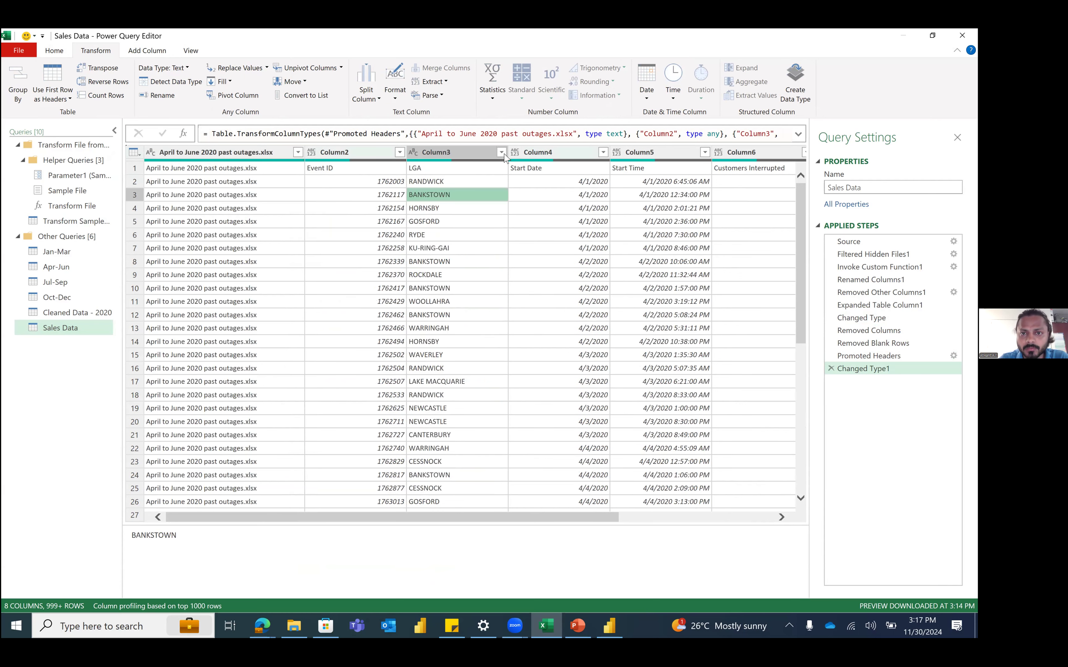
Step: Filter Column3 to keep only rows reading LGA
{"action": "left_click", "coordinate": [494, 155]}
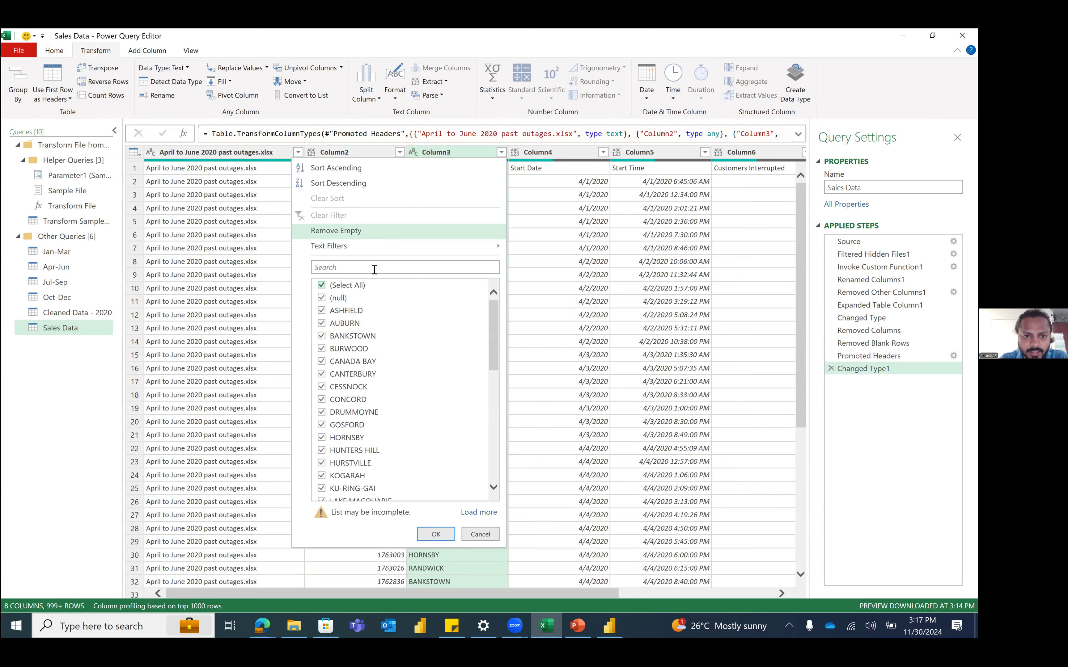
{"action": "left_click", "coordinate": [374, 270]}
{"action": "type", "text": "LGA"}
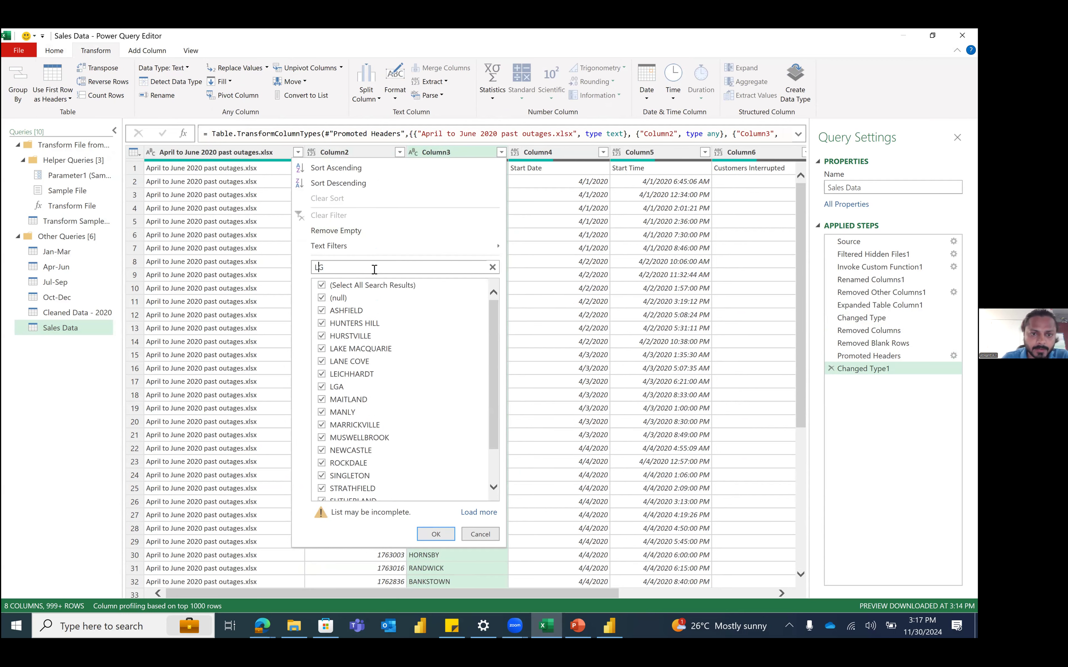
{"action": "left_click", "coordinate": [429, 534]}
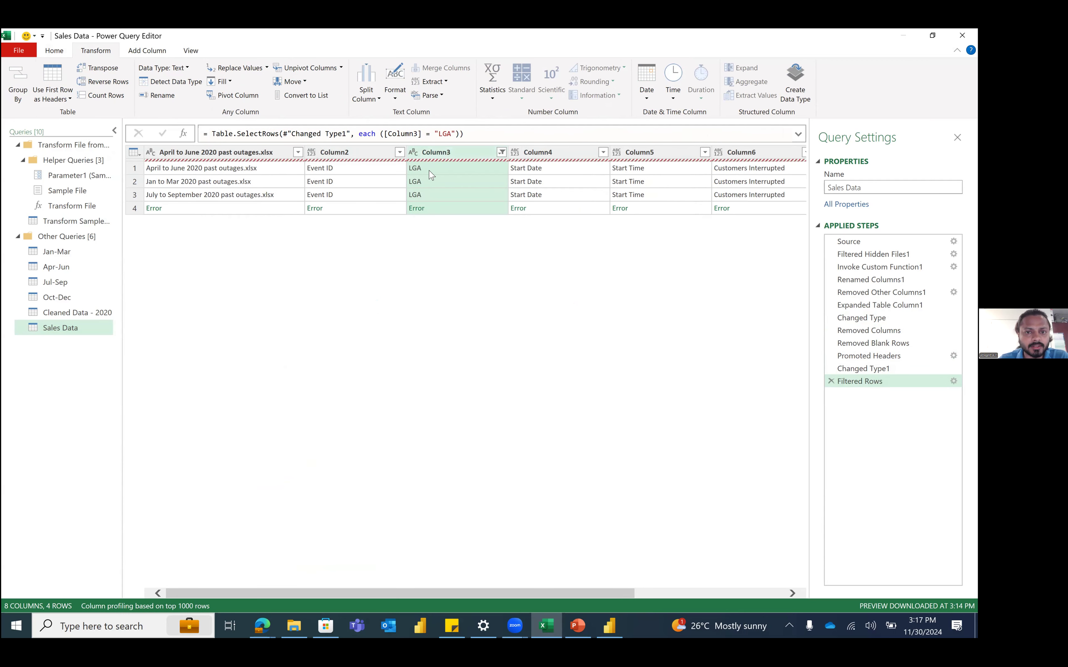
Step: Inspect the three repeated LGA header rows, then switch to the Jan-Mar query
{"action": "left_click", "coordinate": [431, 174]}
{"action": "left_click", "coordinate": [430, 185]}
{"action": "left_click", "coordinate": [433, 195]}
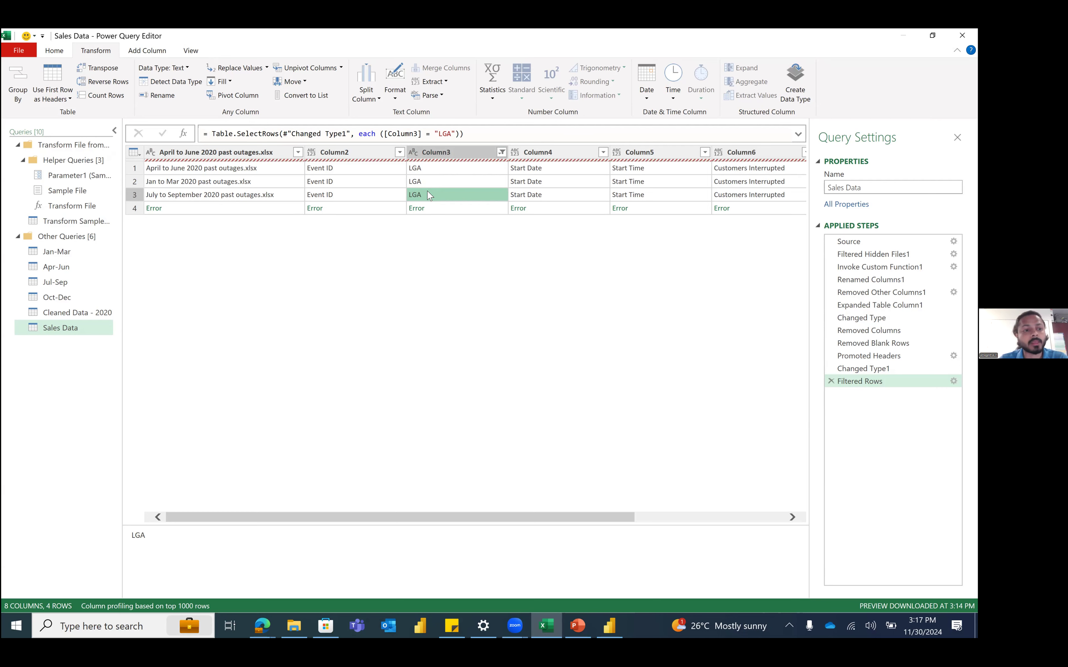
{"action": "left_click", "coordinate": [76, 256]}
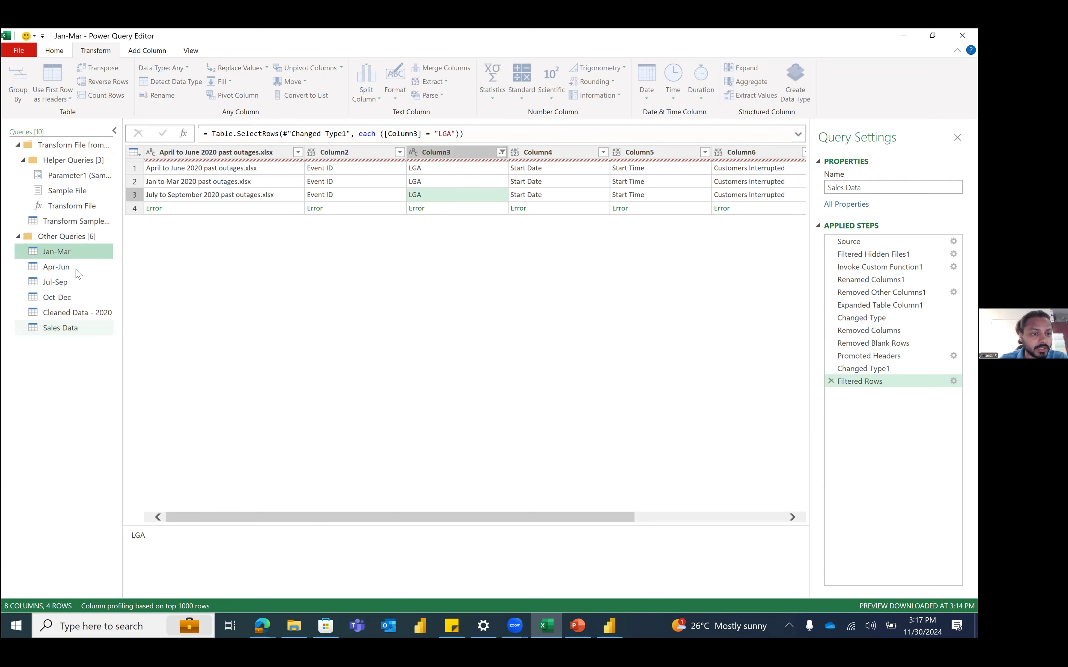
{"action": "left_click", "coordinate": [77, 269]}
{"action": "left_click", "coordinate": [76, 314]}
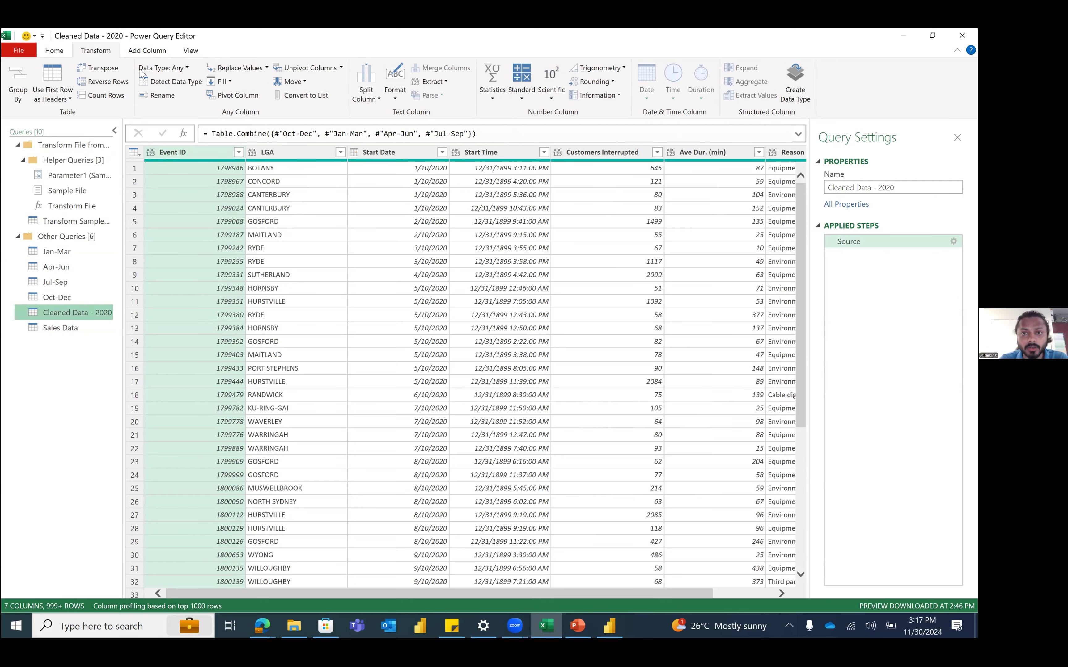
{"action": "left_click", "coordinate": [57, 51]}
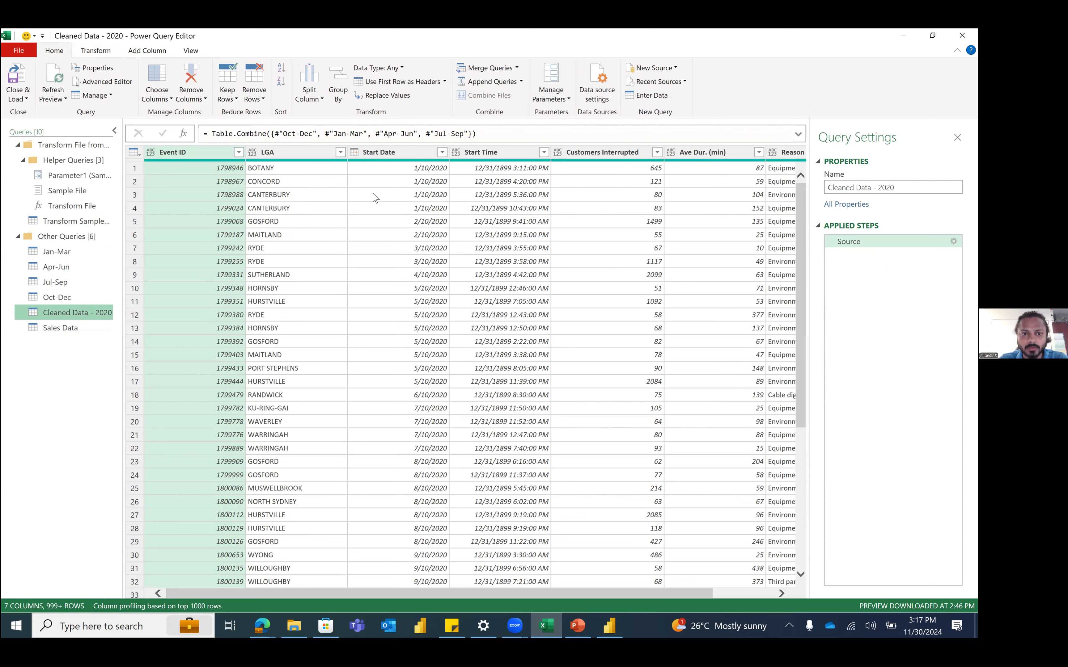
{"action": "left_click", "coordinate": [66, 329]}
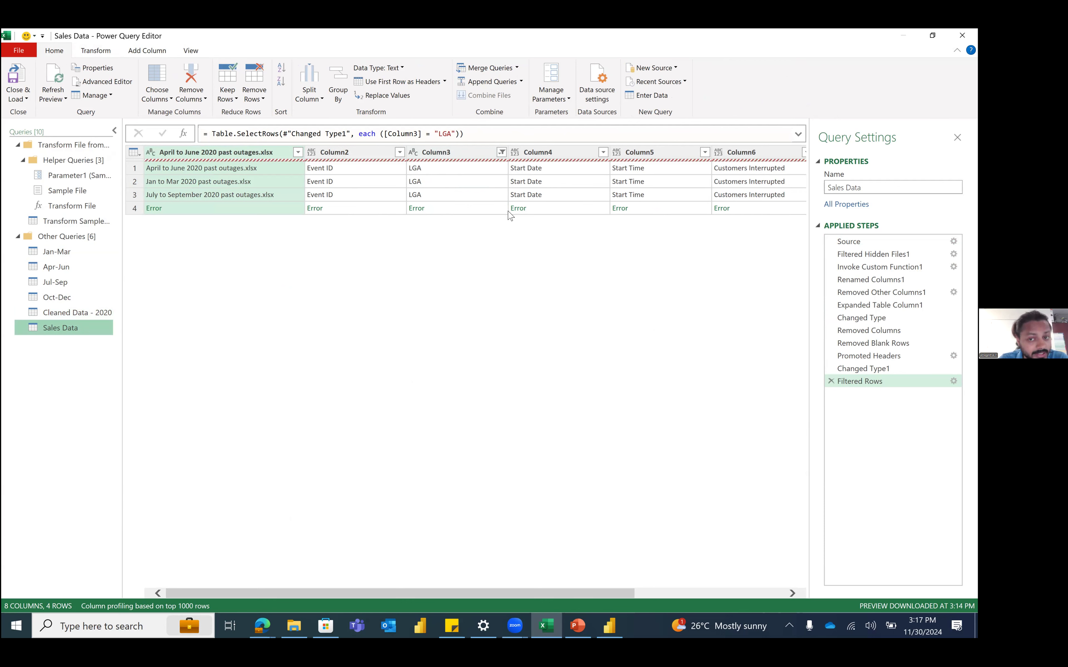
Step: Delete the Filtered Rows LGA step so Sales Data ends at Changed Type1 with 999+ rows
{"action": "left_click", "coordinate": [831, 381]}
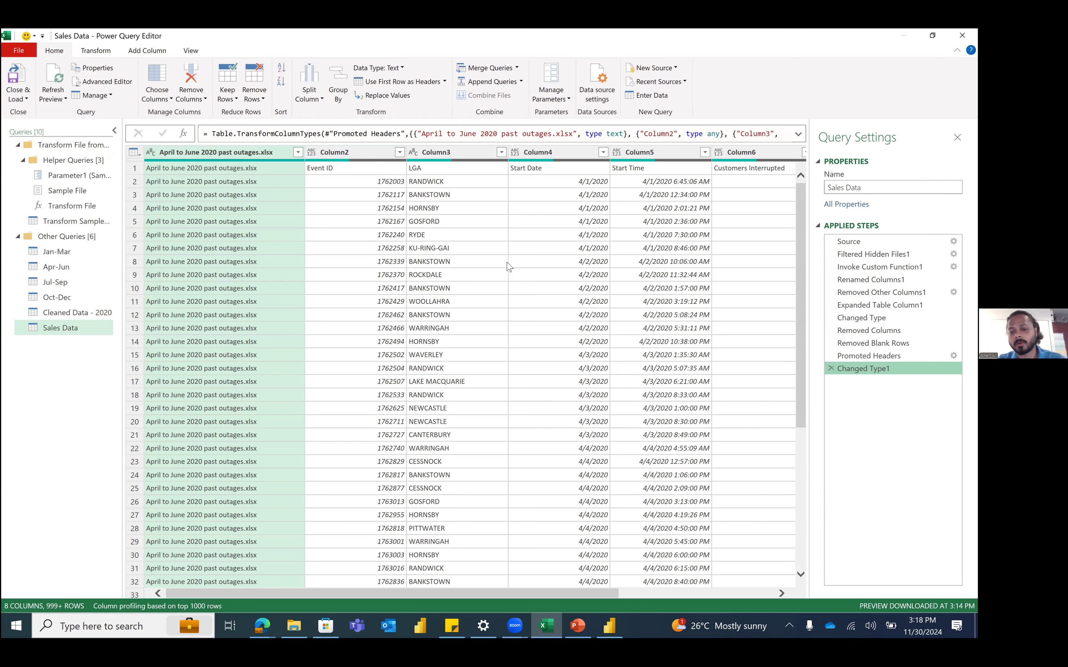
{"action": "left_click", "coordinate": [802, 338]}
{"action": "left_click_drag", "start_coordinate": [802, 338], "coordinate": [800, 474]}
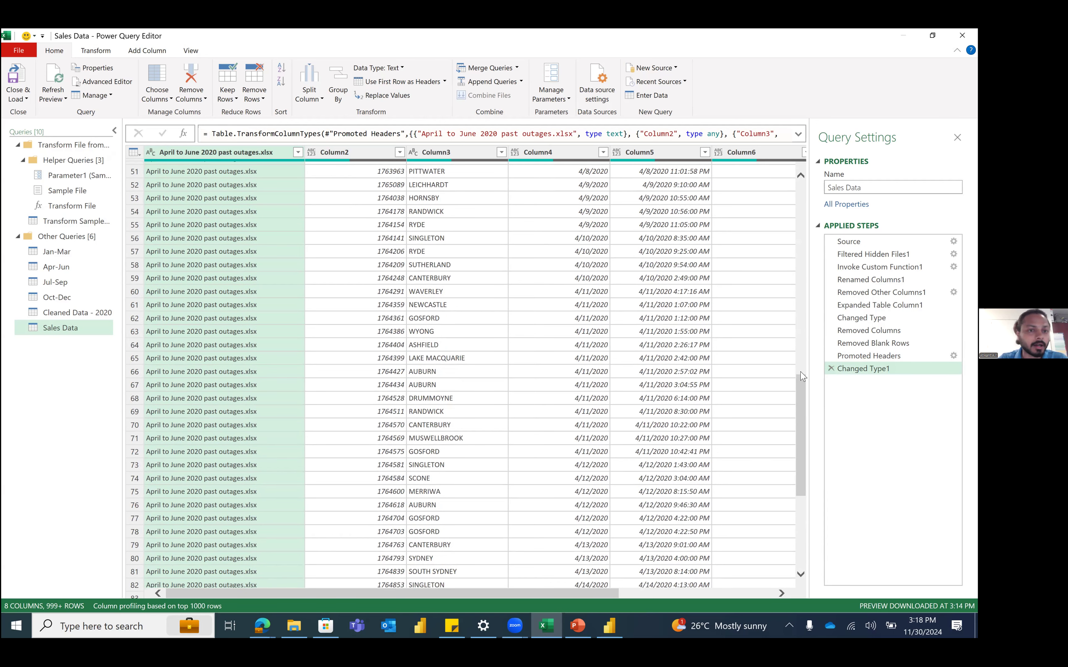